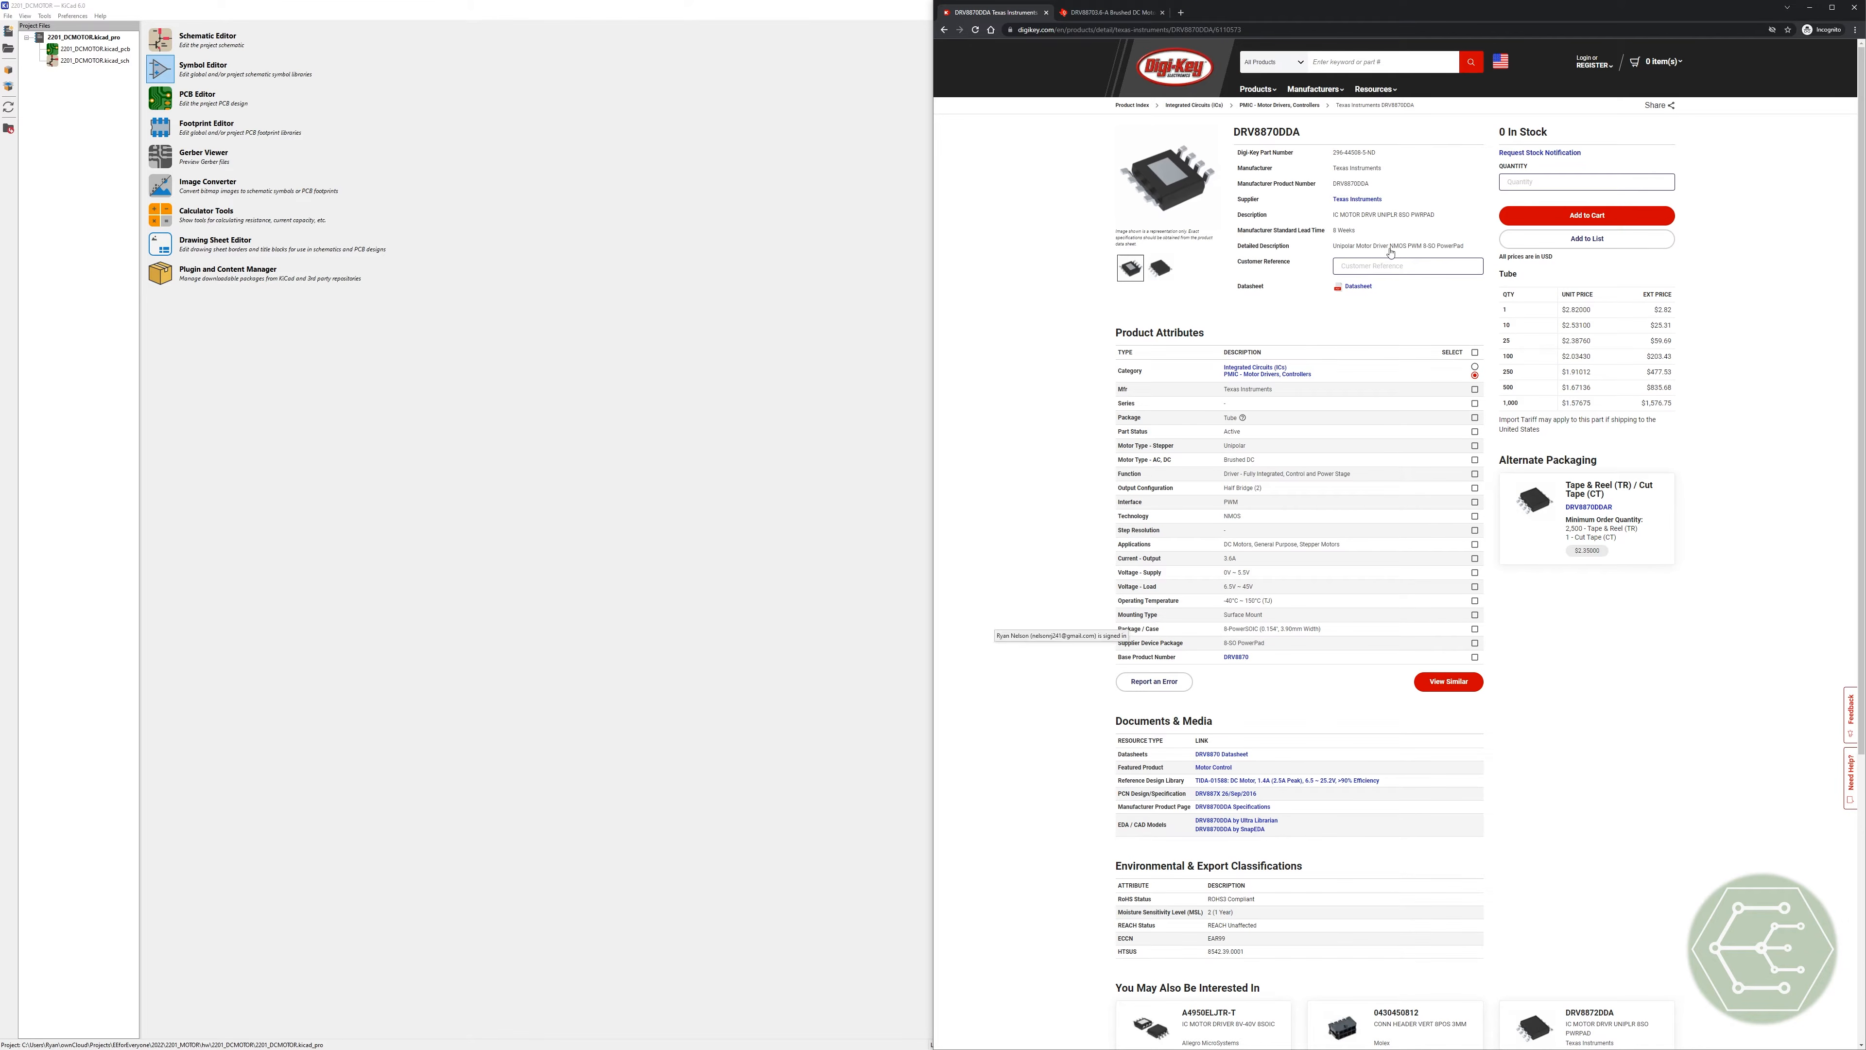
Step: Maximize the browser window and examine the DRV8870DDA product attributes, including the output current, on the Digi-Key page
{"action": "left_click", "coordinate": [1832, 7]}
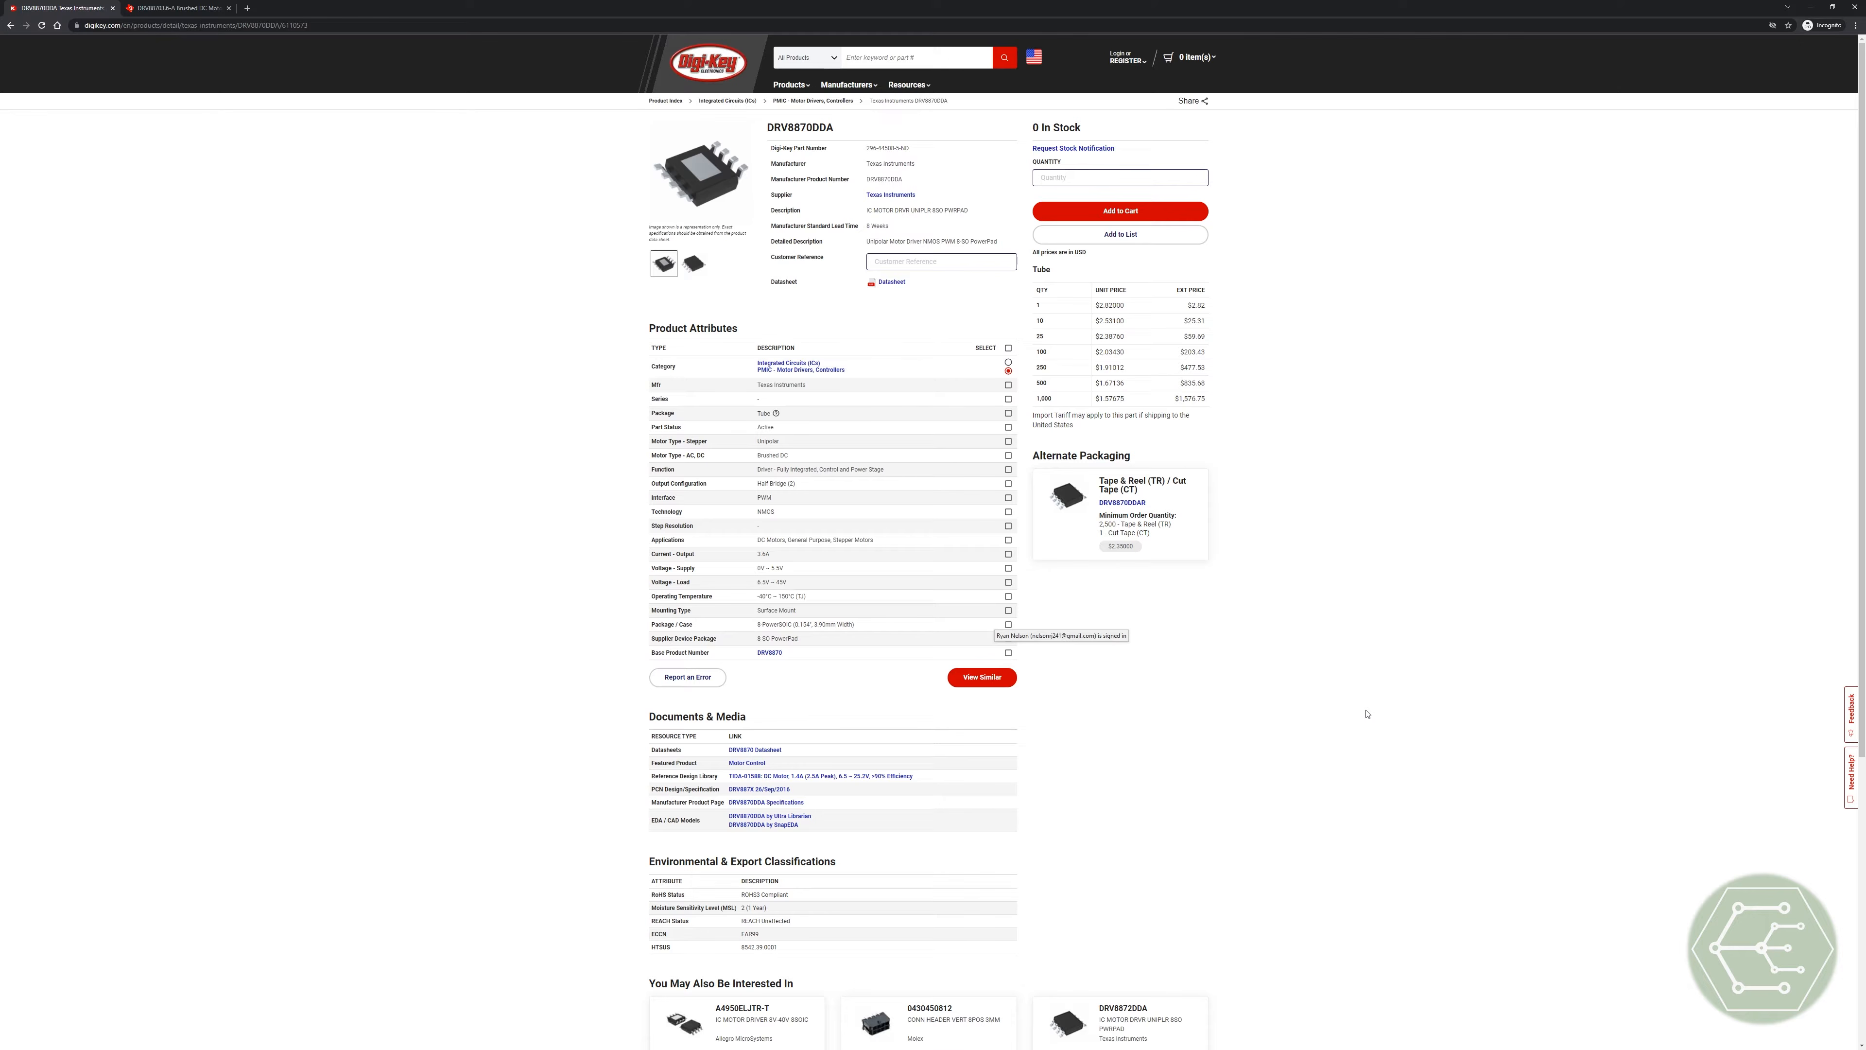
{"action": "left_click", "coordinate": [1321, 685]}
{"action": "left_click", "coordinate": [1389, 552]}
{"action": "left_click", "coordinate": [1264, 740]}
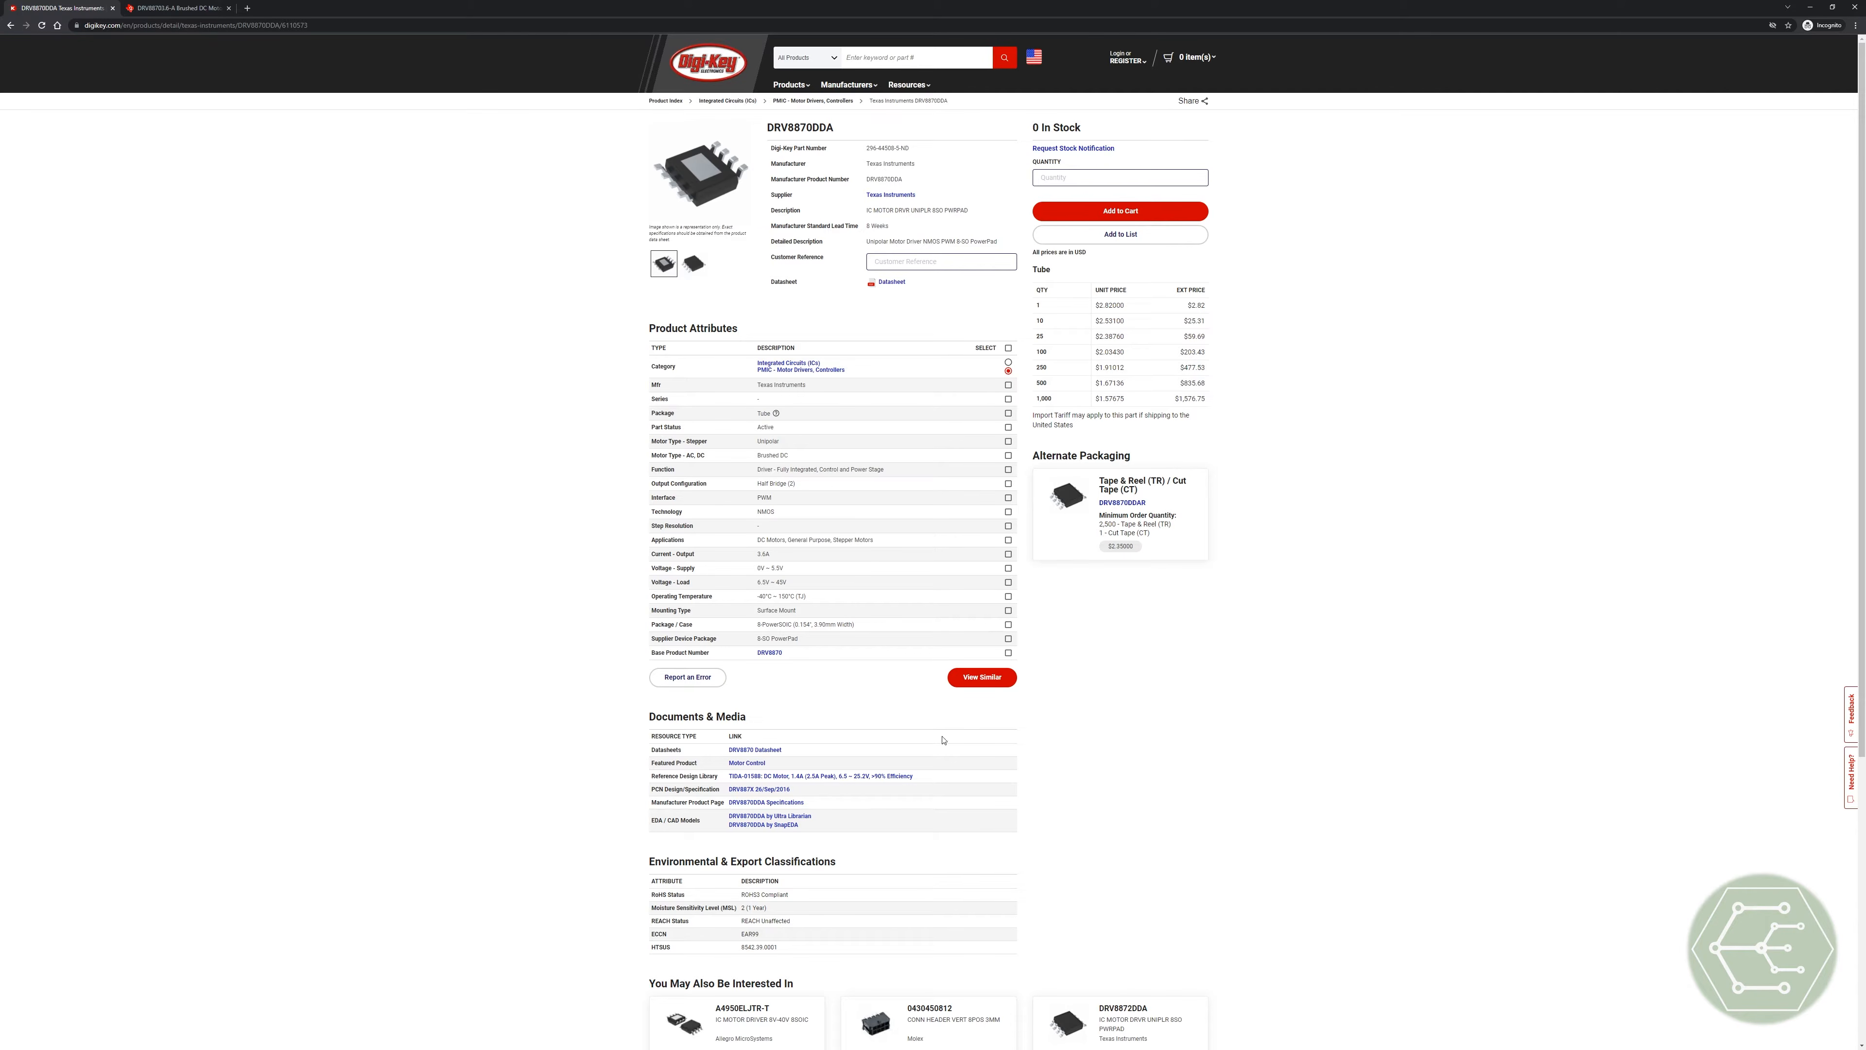
{"action": "left_click_drag", "start_coordinate": [769, 555], "coordinate": [753, 559]}
{"action": "left_click", "coordinate": [461, 687]}
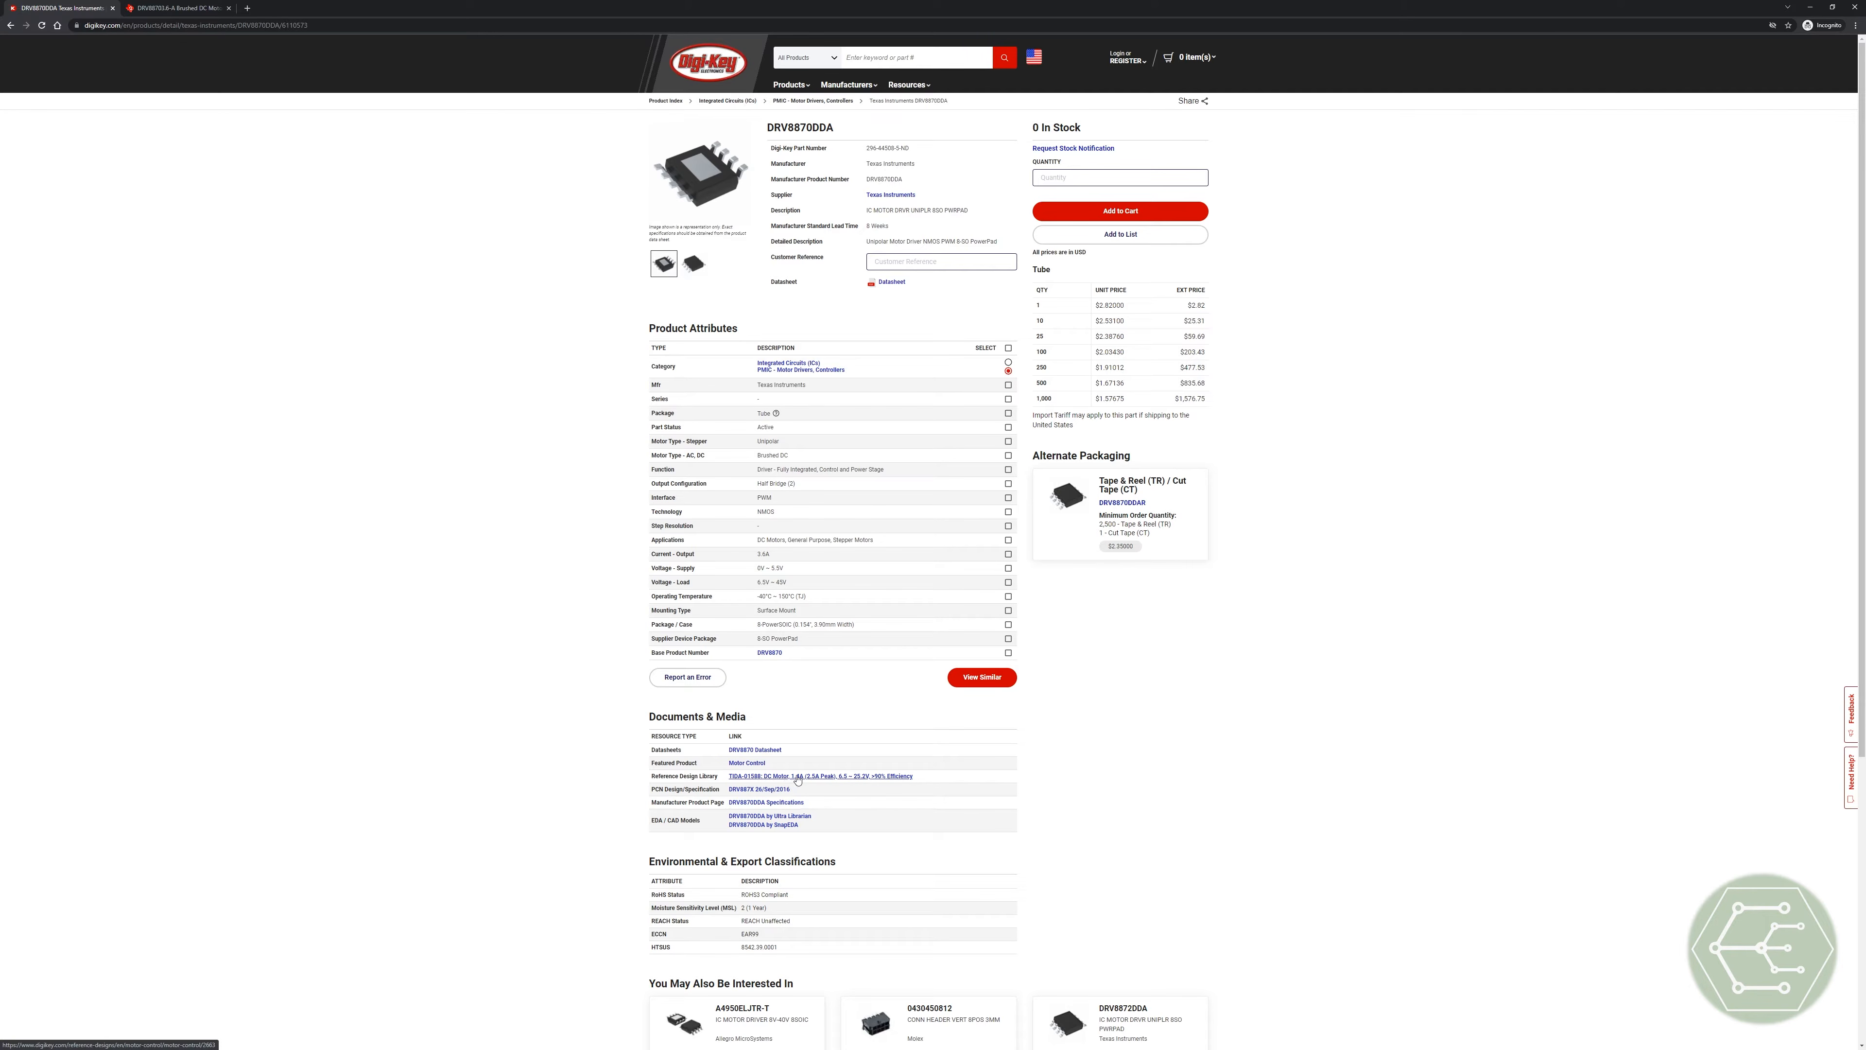
Step: View the TIDA-01588 reference design linked from the DRV8870DDA page in a separate tab and close it
{"action": "right_click", "coordinate": [823, 778]}
{"action": "left_click", "coordinate": [856, 785]}
{"action": "left_click", "coordinate": [211, 7]}
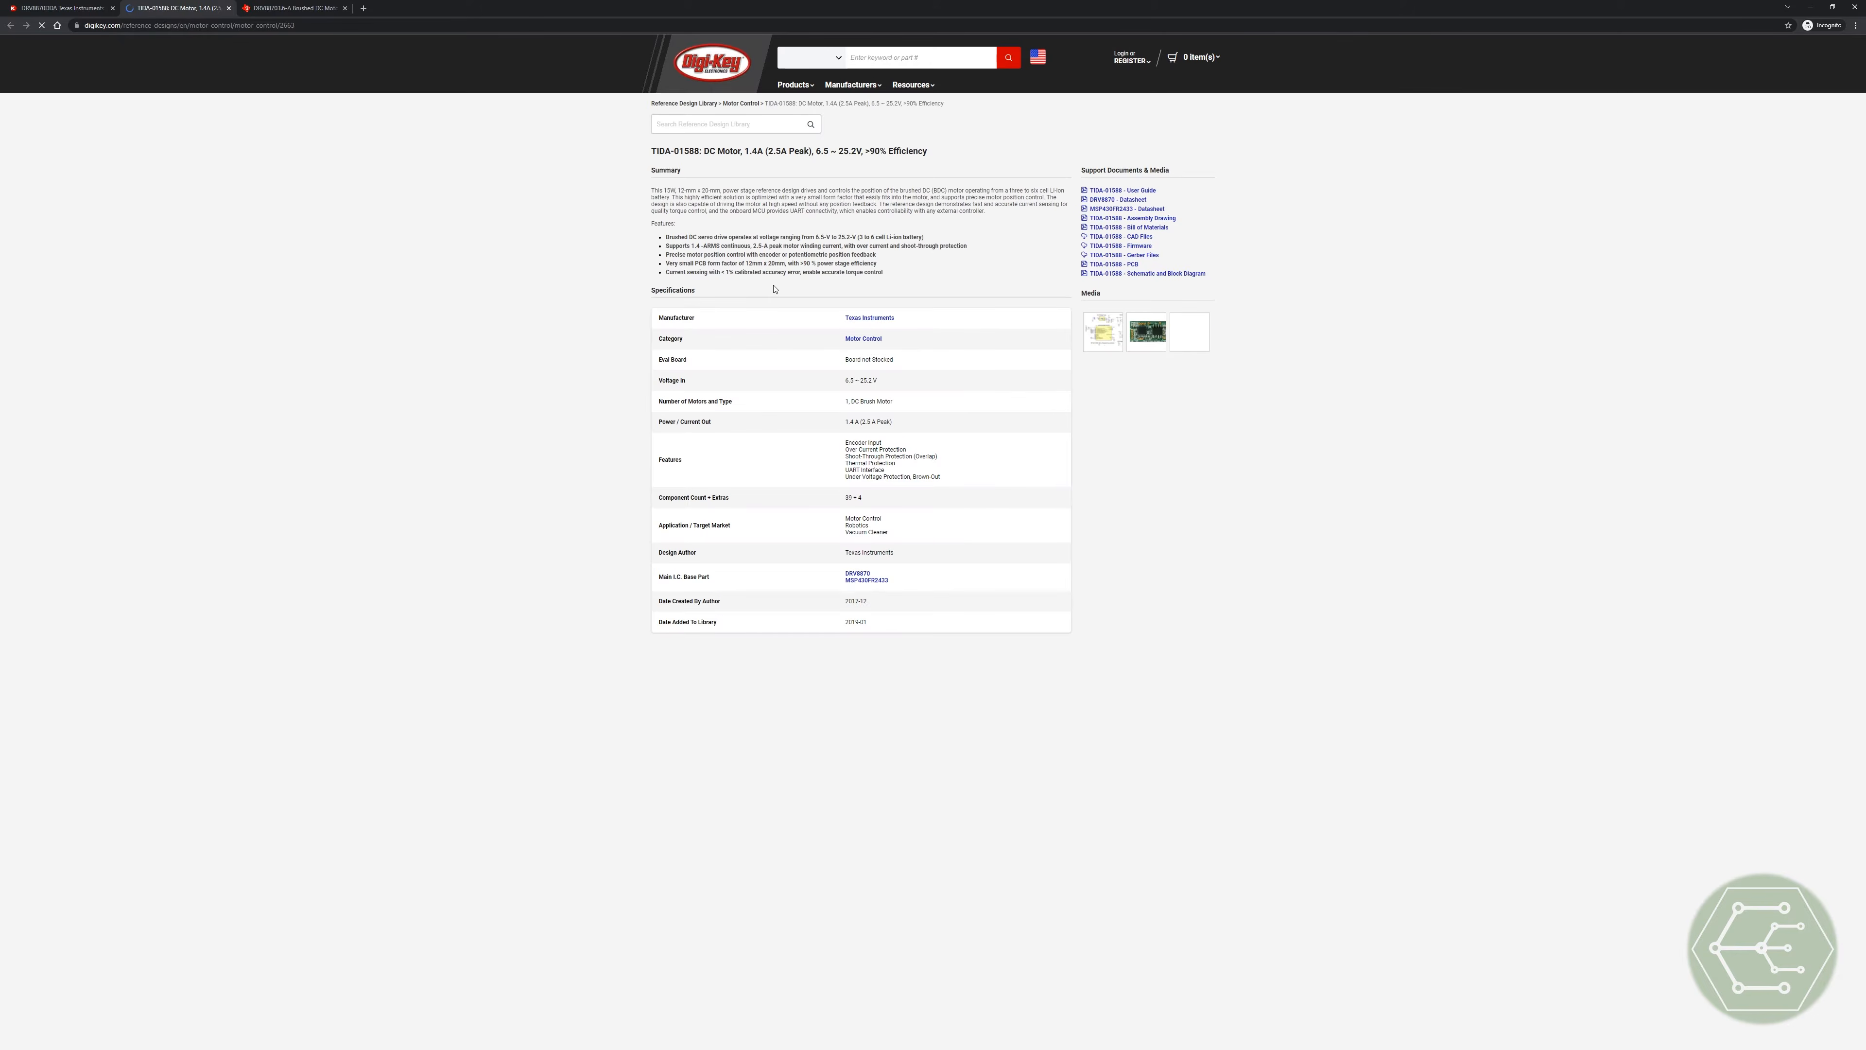
{"action": "key", "text": "ctrl+w"}
Step: Read the DRV8870 datasheet from the features and simplified schematic through to the pin configuration and functions
{"action": "scroll", "coordinate": [1030, 354], "scroll_direction": "down", "scroll_amount": 3, "text": "ctrl"}
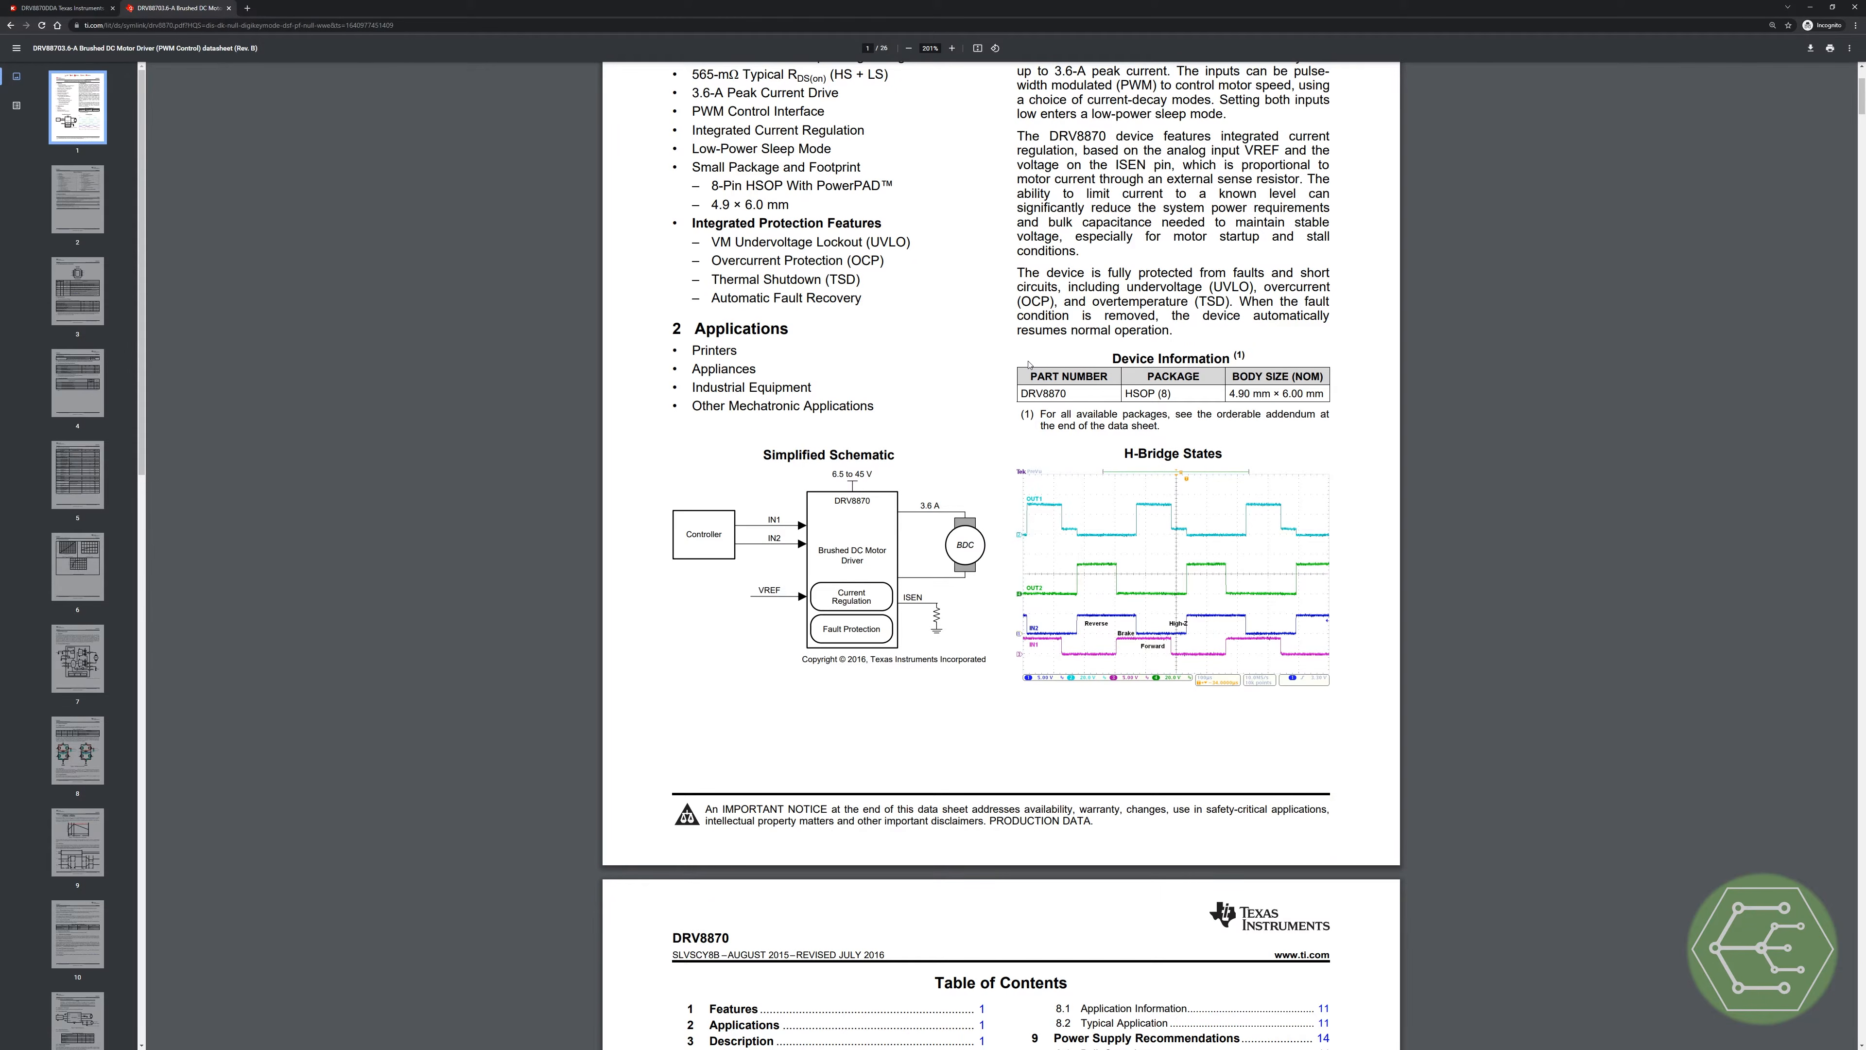
{"action": "scroll", "coordinate": [1036, 361], "scroll_direction": "up", "scroll_amount": 2}
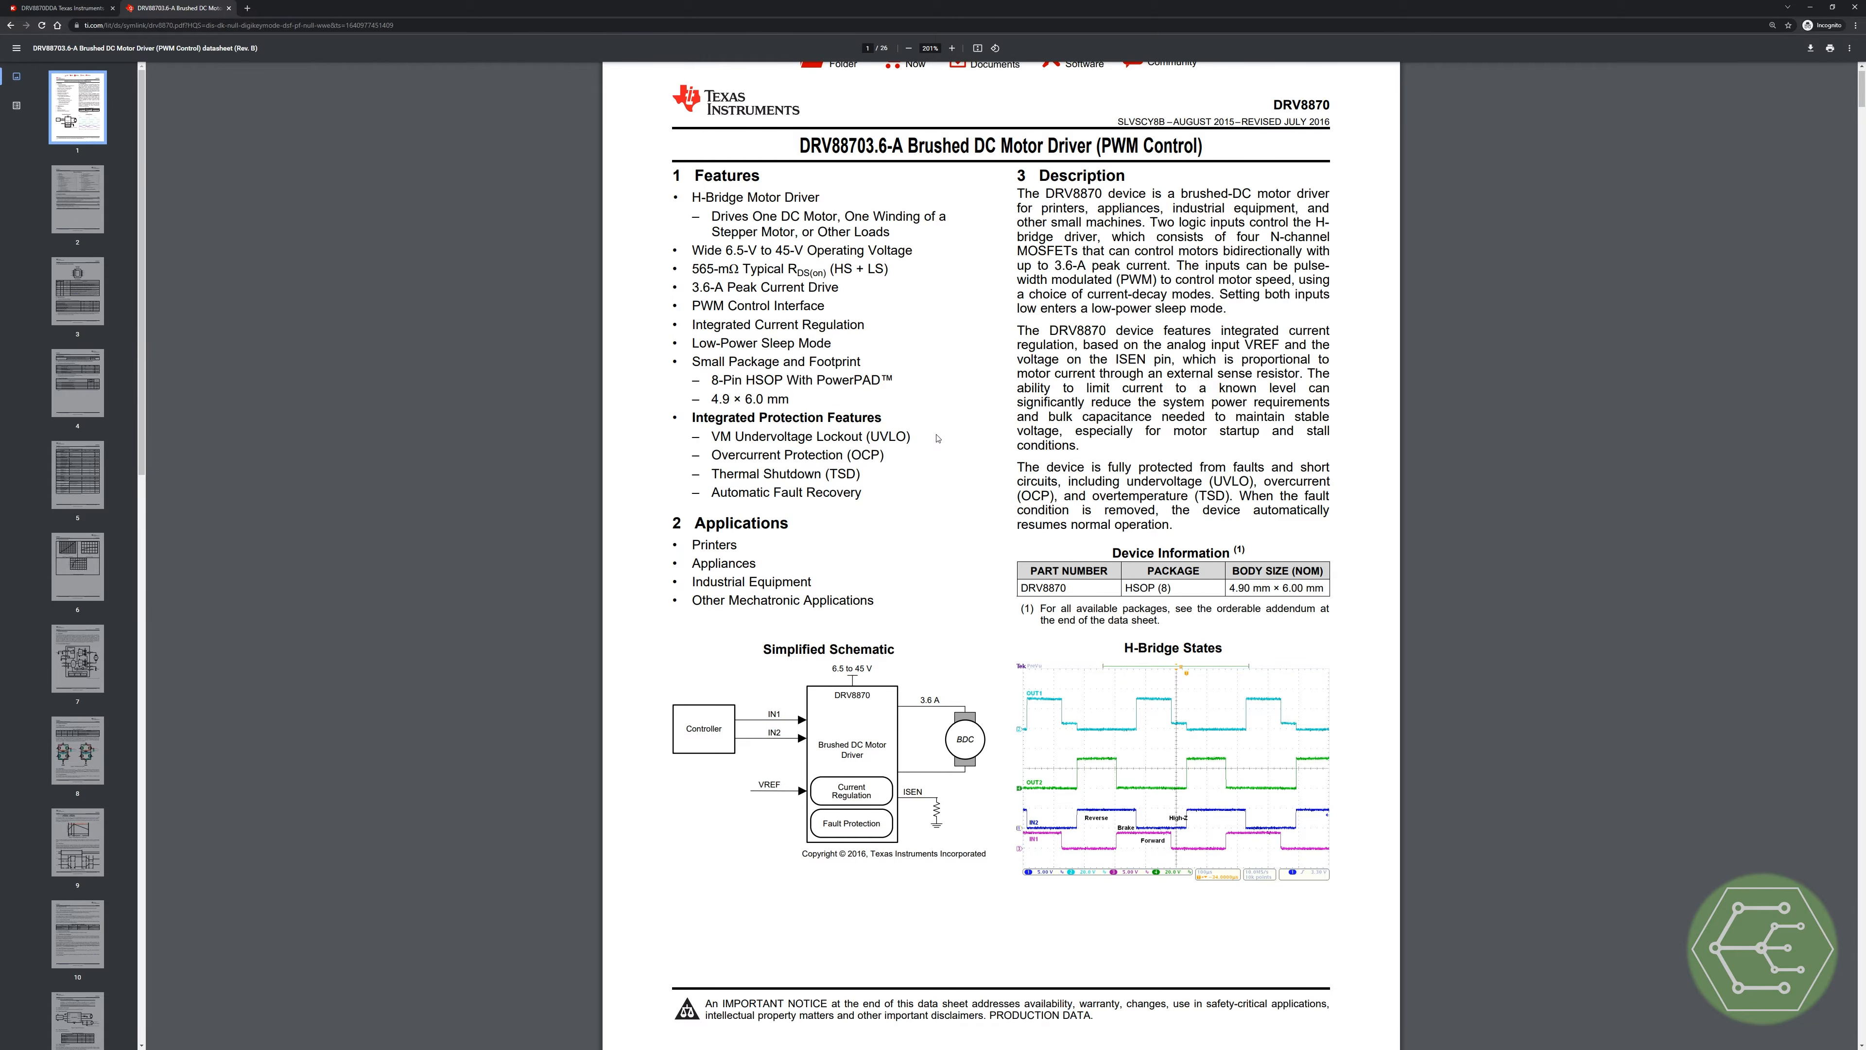
{"action": "scroll", "coordinate": [914, 485], "scroll_direction": "down", "scroll_amount": 10}
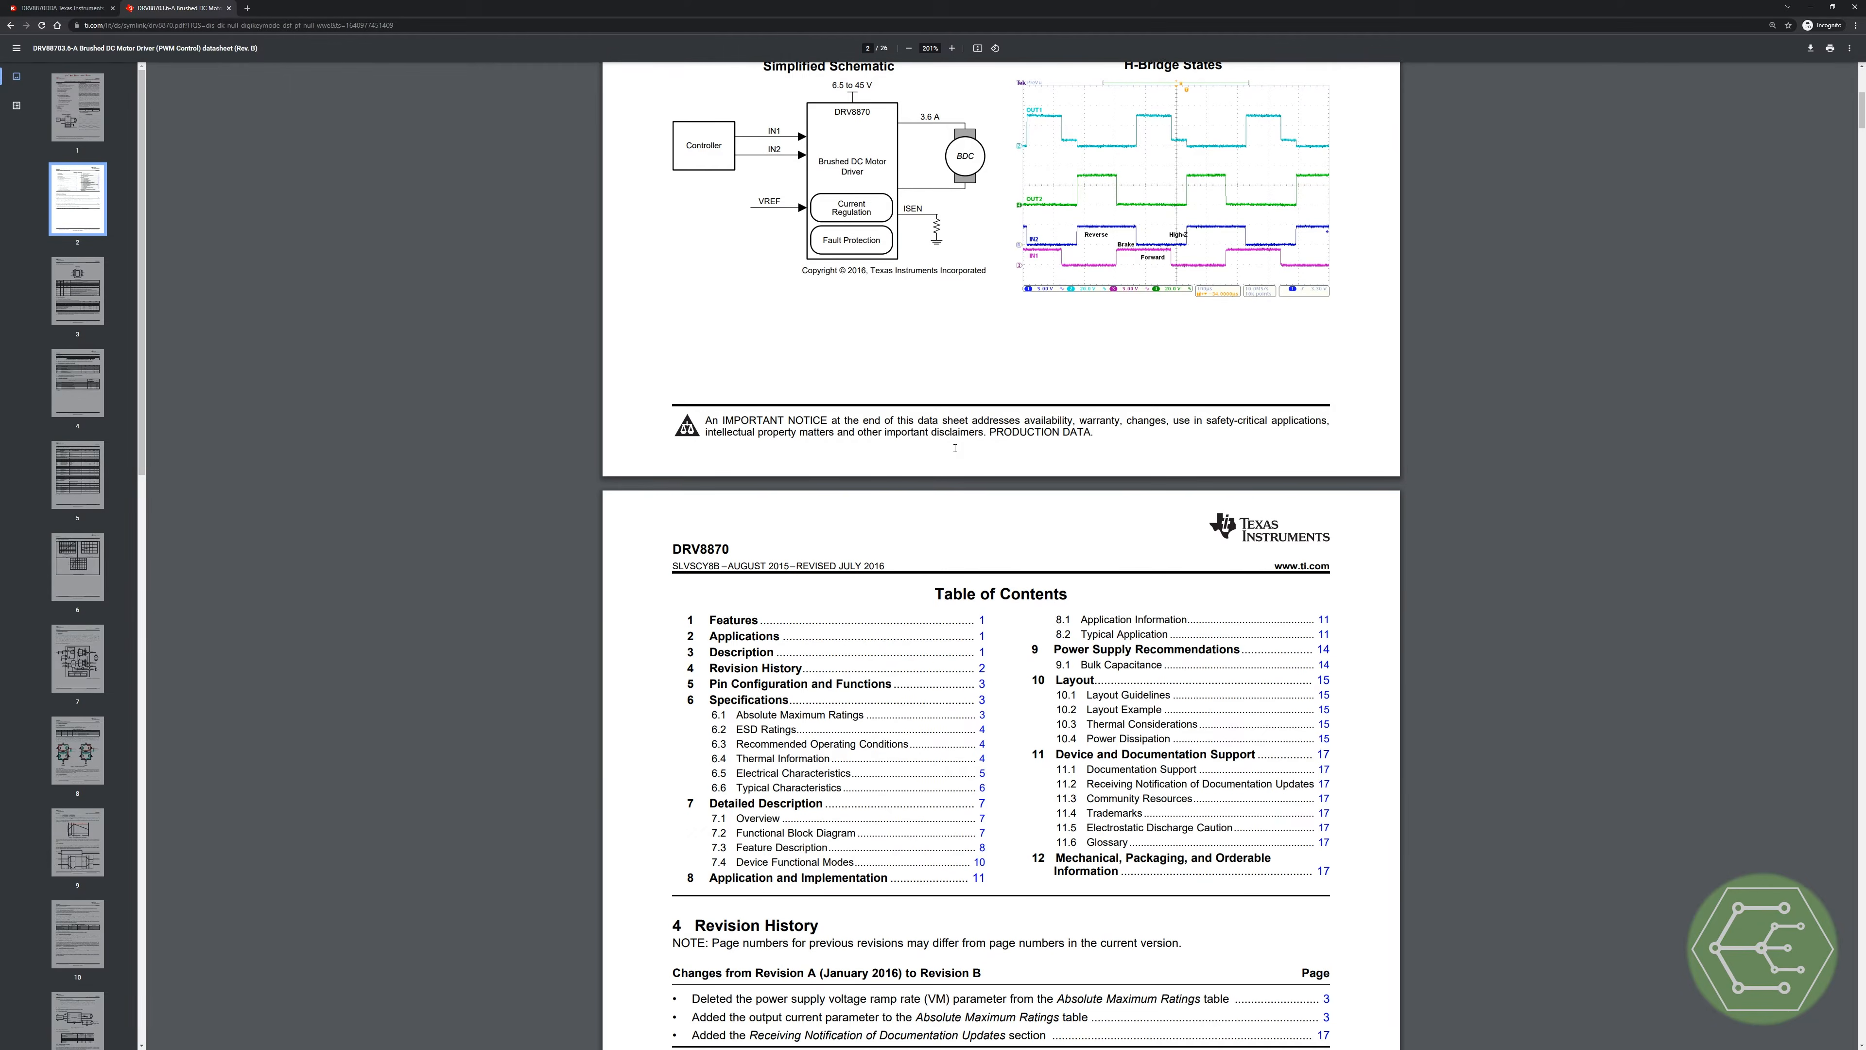
{"action": "scroll", "coordinate": [967, 452], "scroll_direction": "down", "scroll_amount": 8}
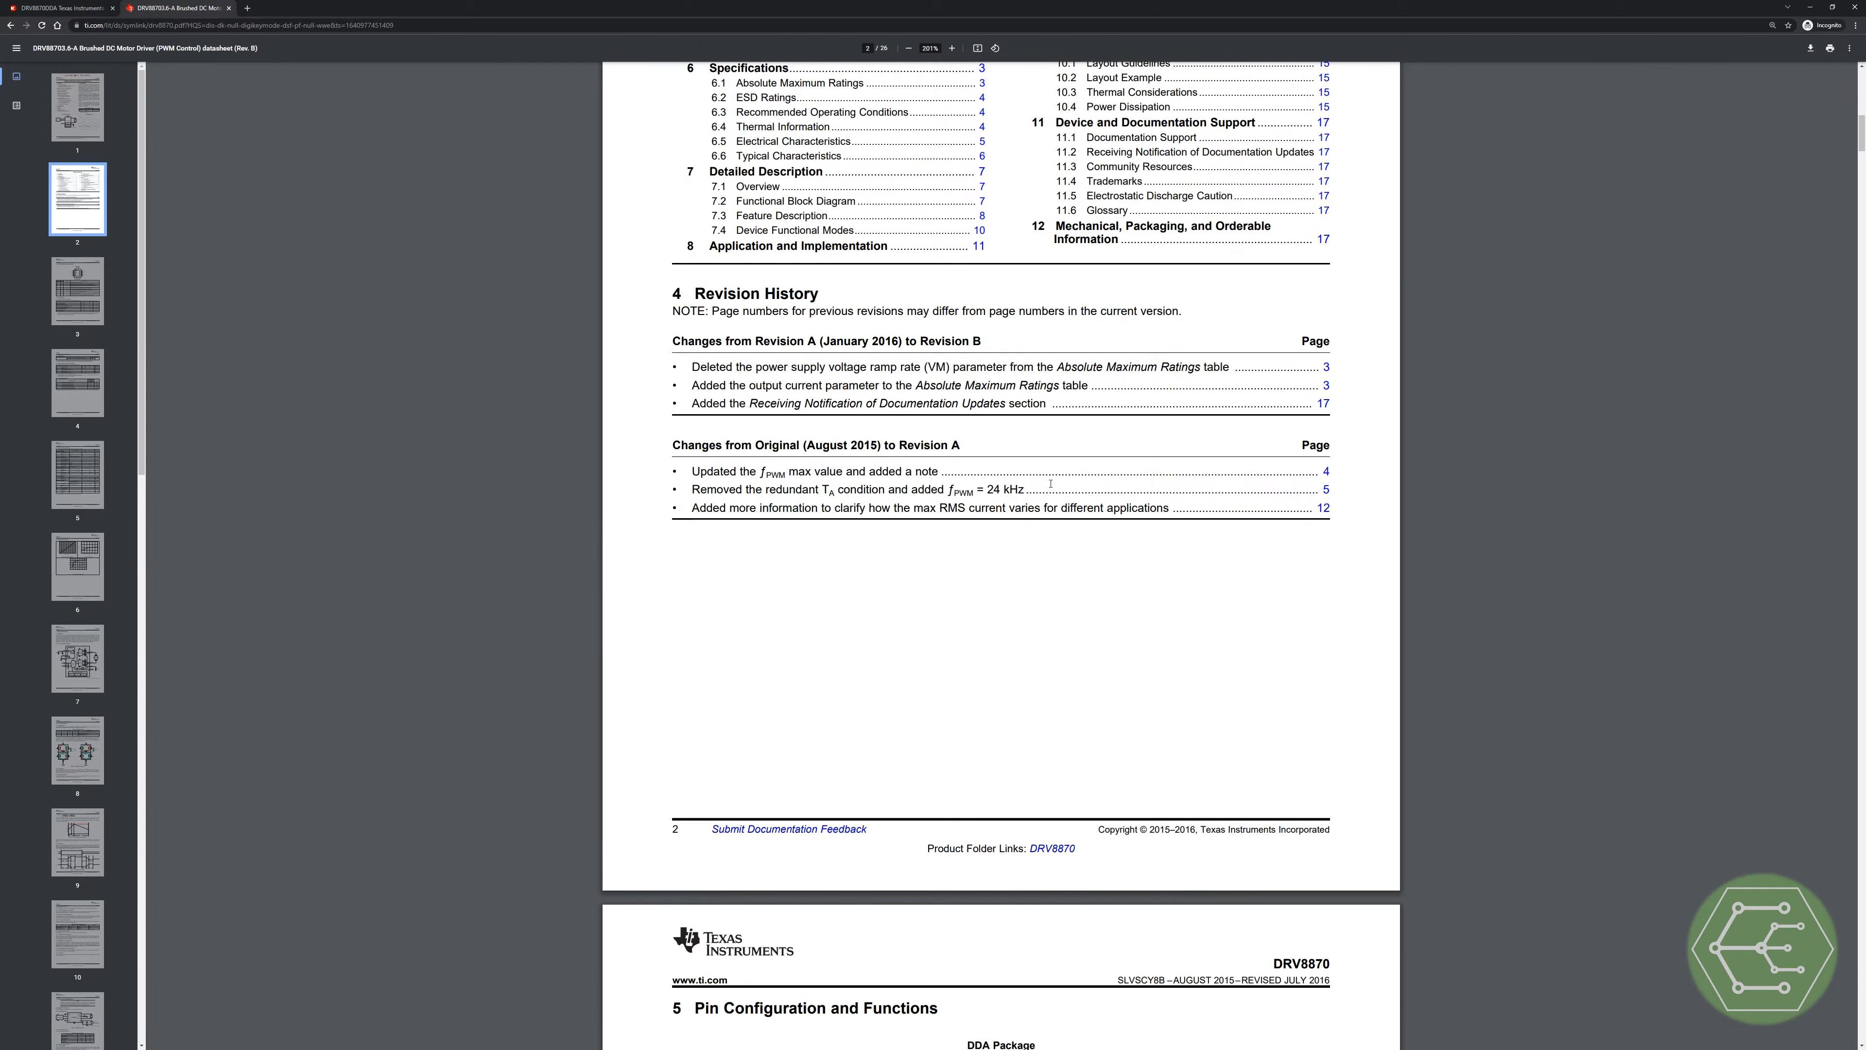
{"action": "scroll", "coordinate": [1049, 488], "scroll_direction": "down", "scroll_amount": 3}
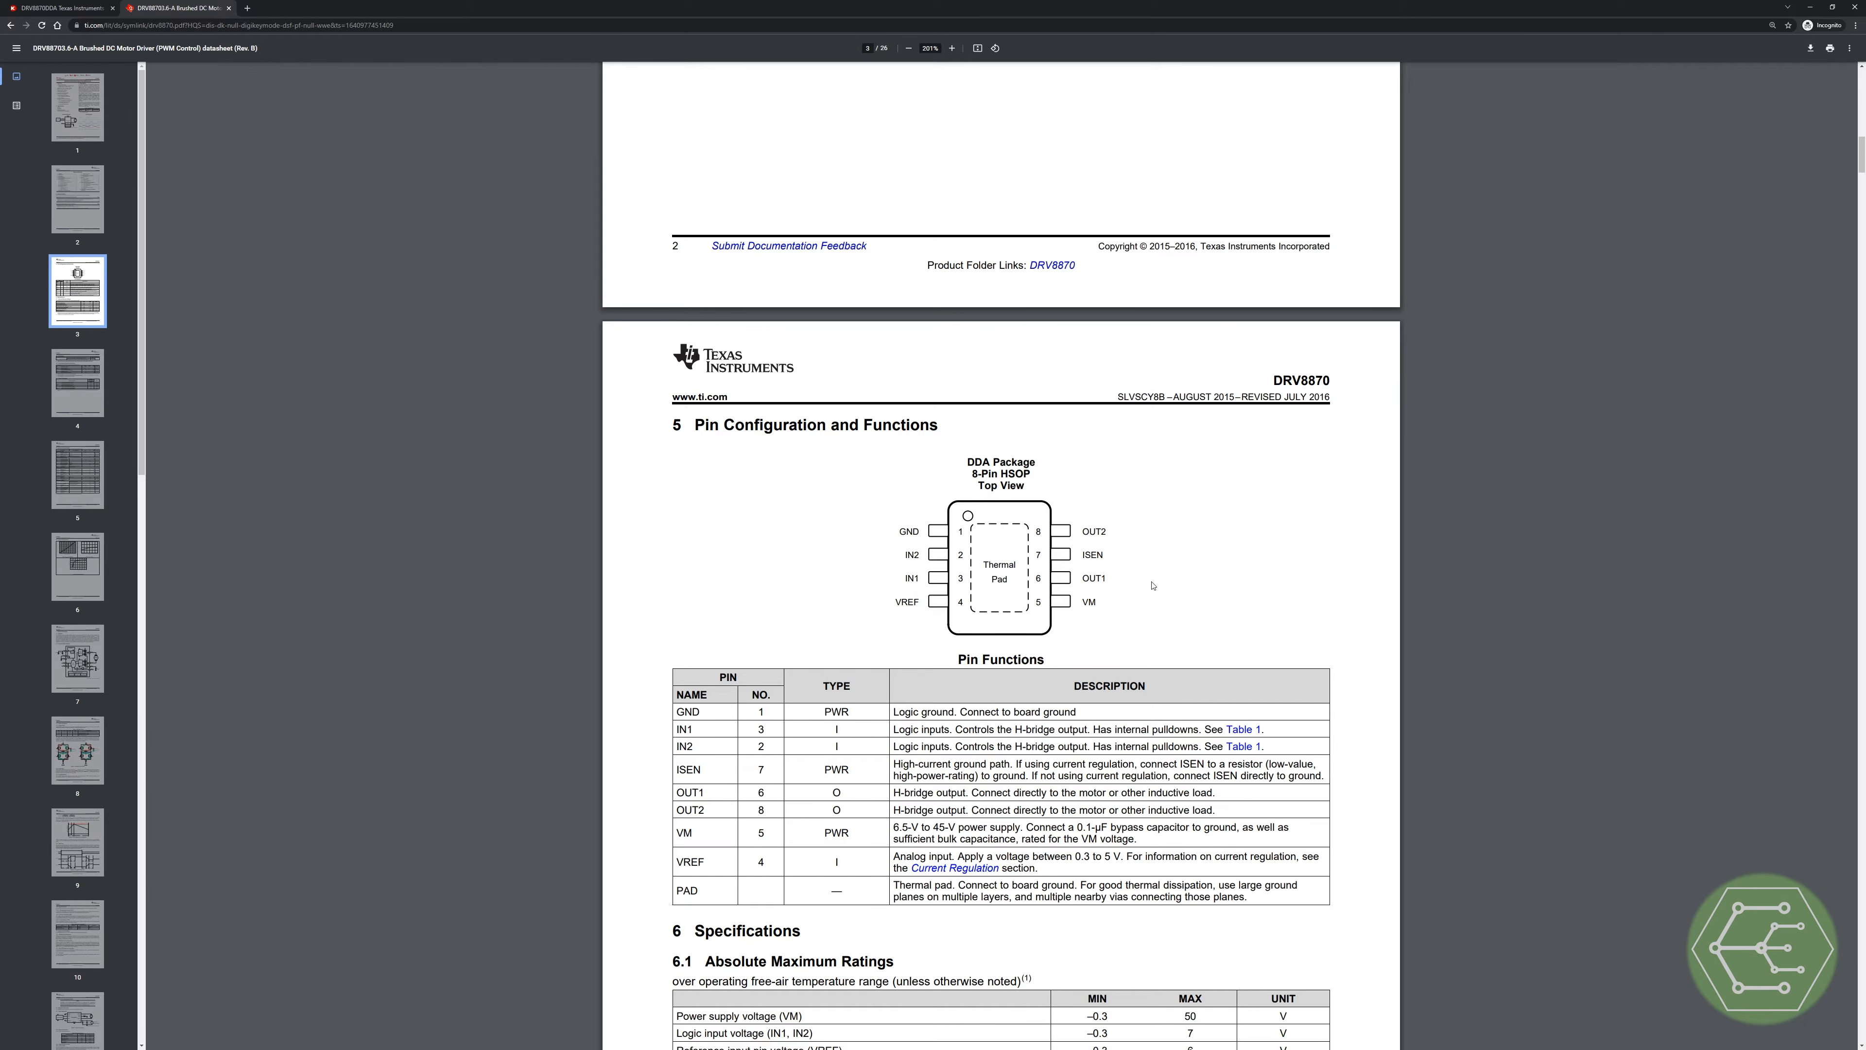
{"action": "scroll", "coordinate": [1152, 586], "scroll_direction": "up", "scroll_amount": 20}
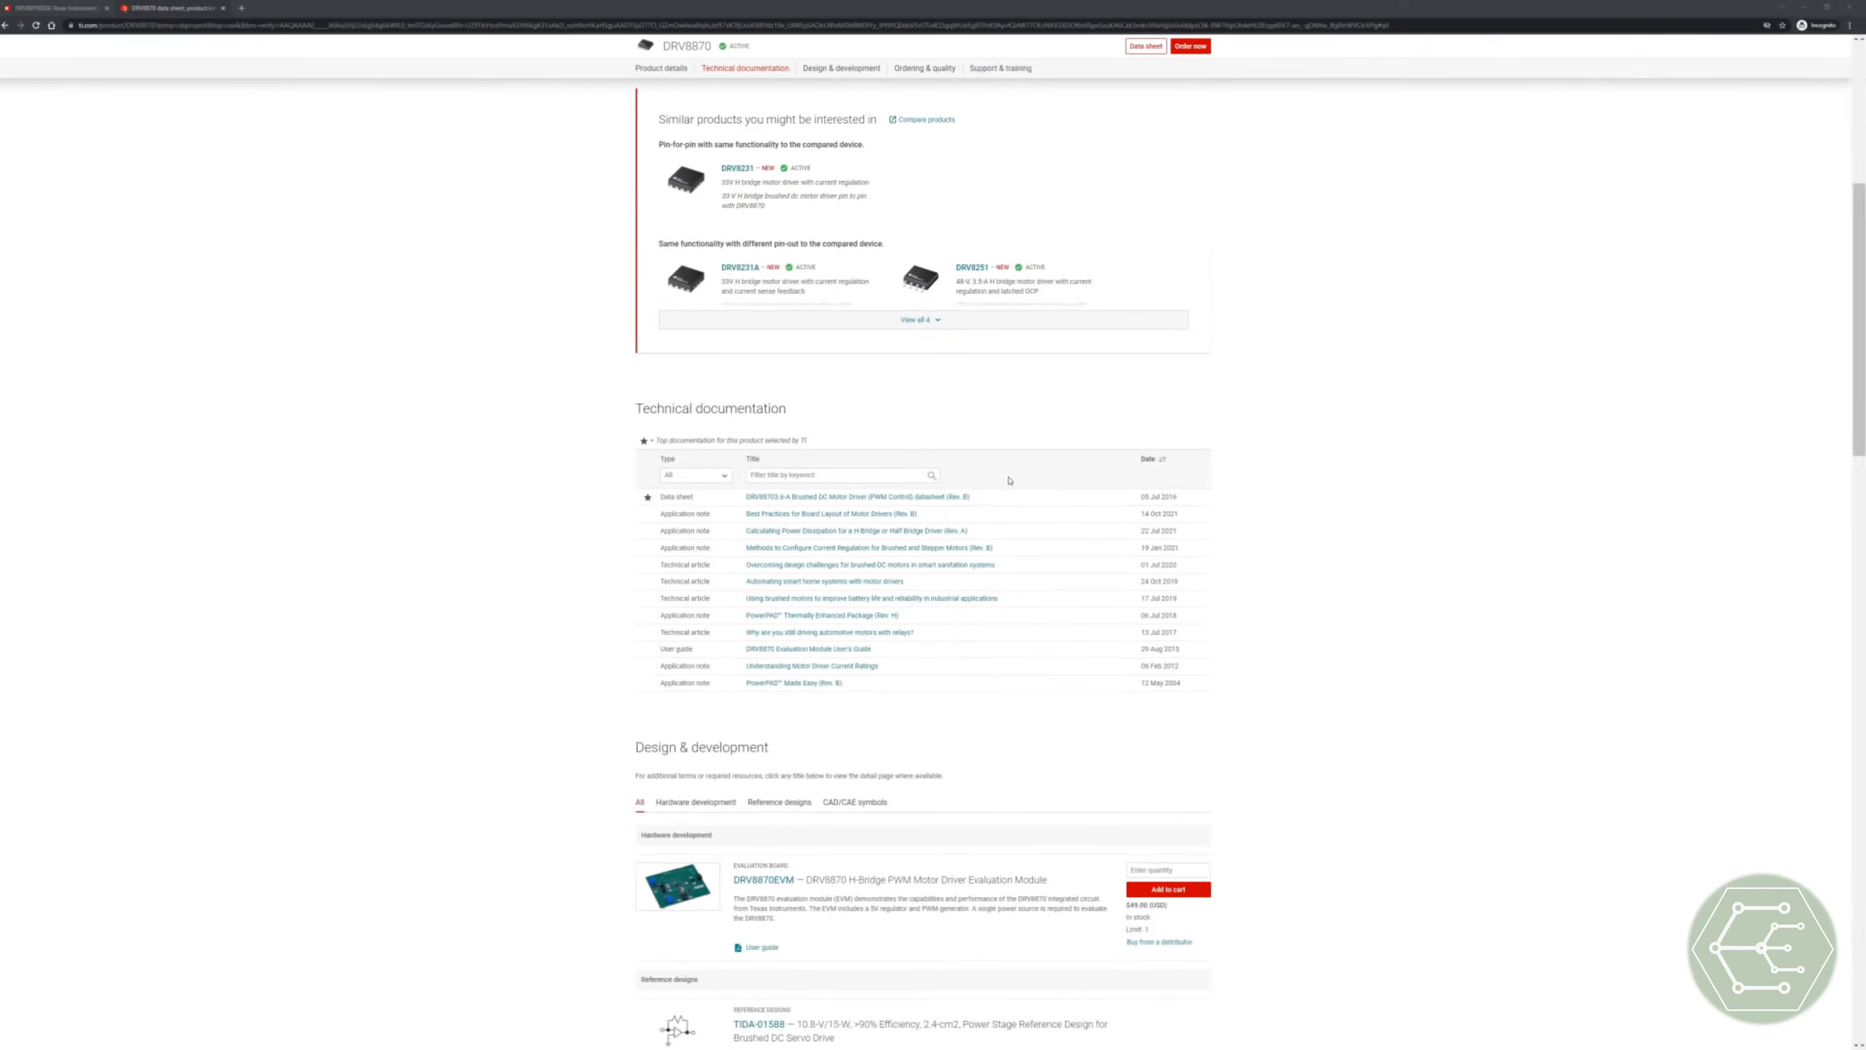
Step: Examine the DRV8870 product page at Texas Instruments, covering its parameters, technical documentation, hardware development, reference designs and CAD/CAE symbols
{"action": "scroll", "coordinate": [939, 345], "scroll_direction": "up", "scroll_amount": 10}
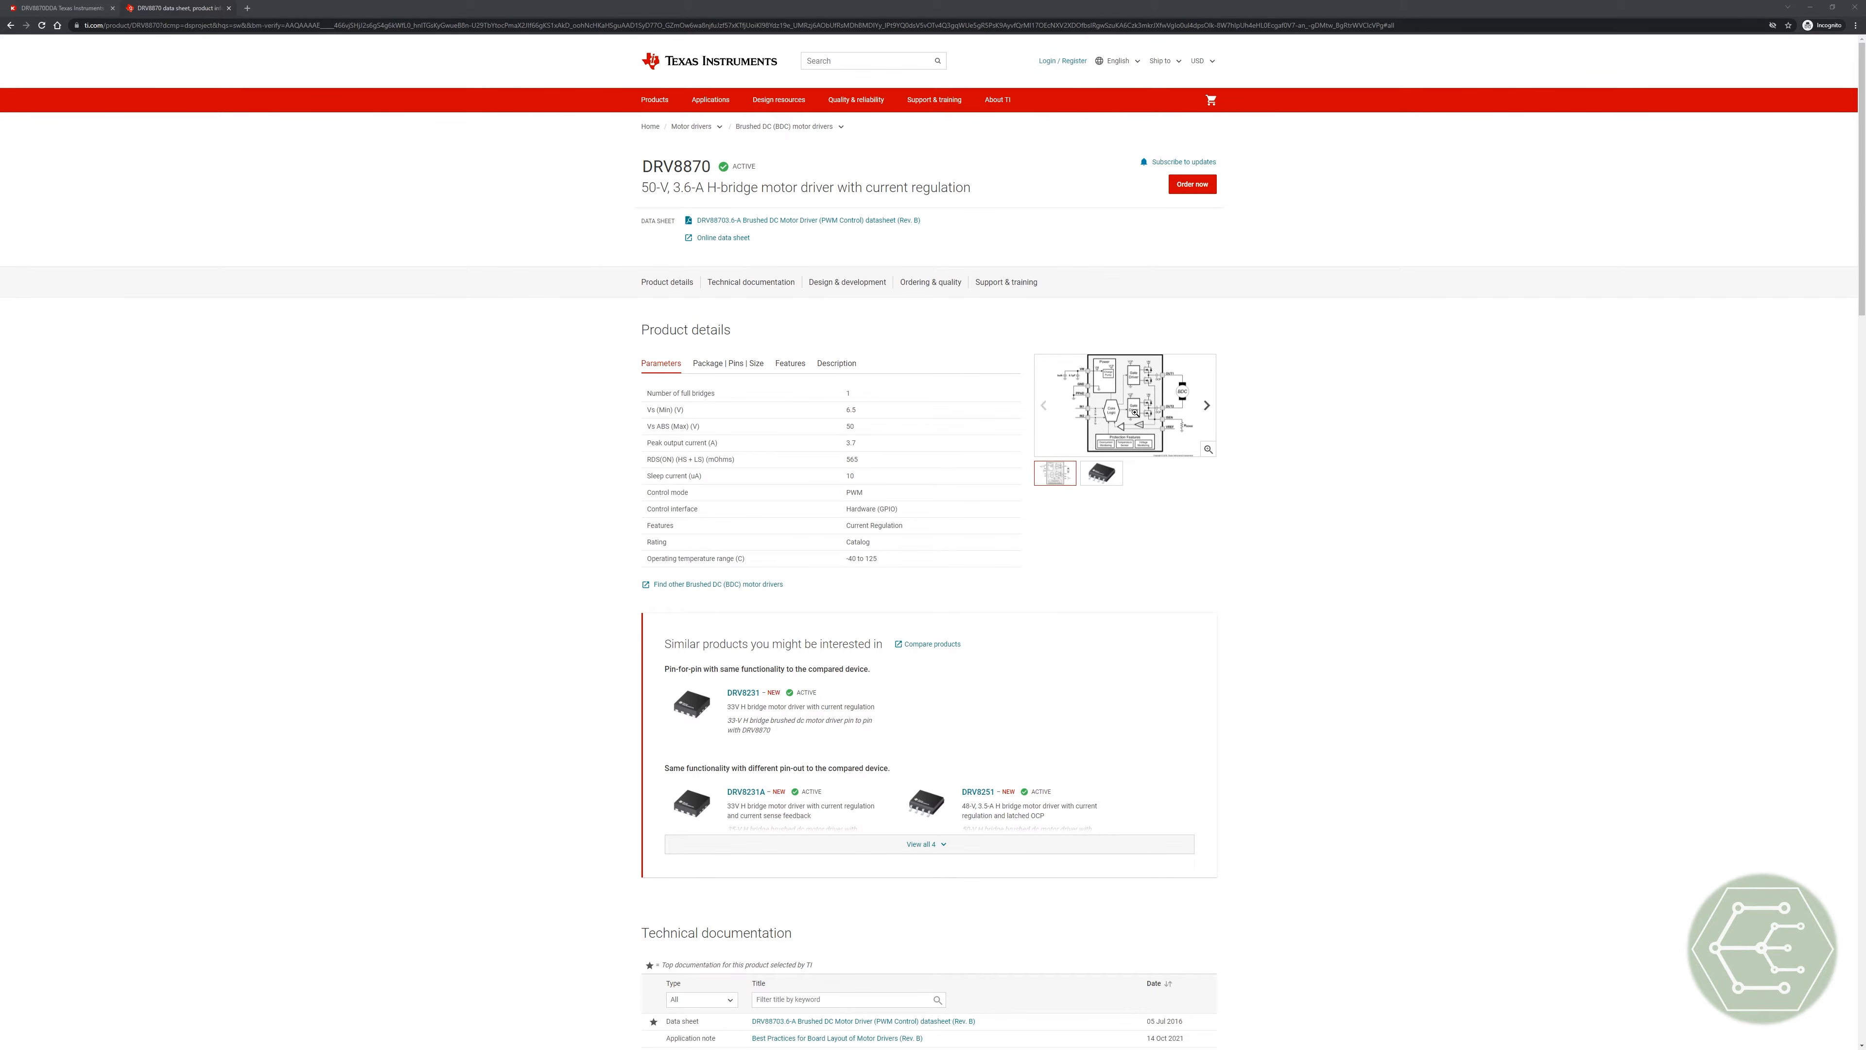
{"action": "scroll", "coordinate": [617, 313], "scroll_direction": "down", "scroll_amount": 9}
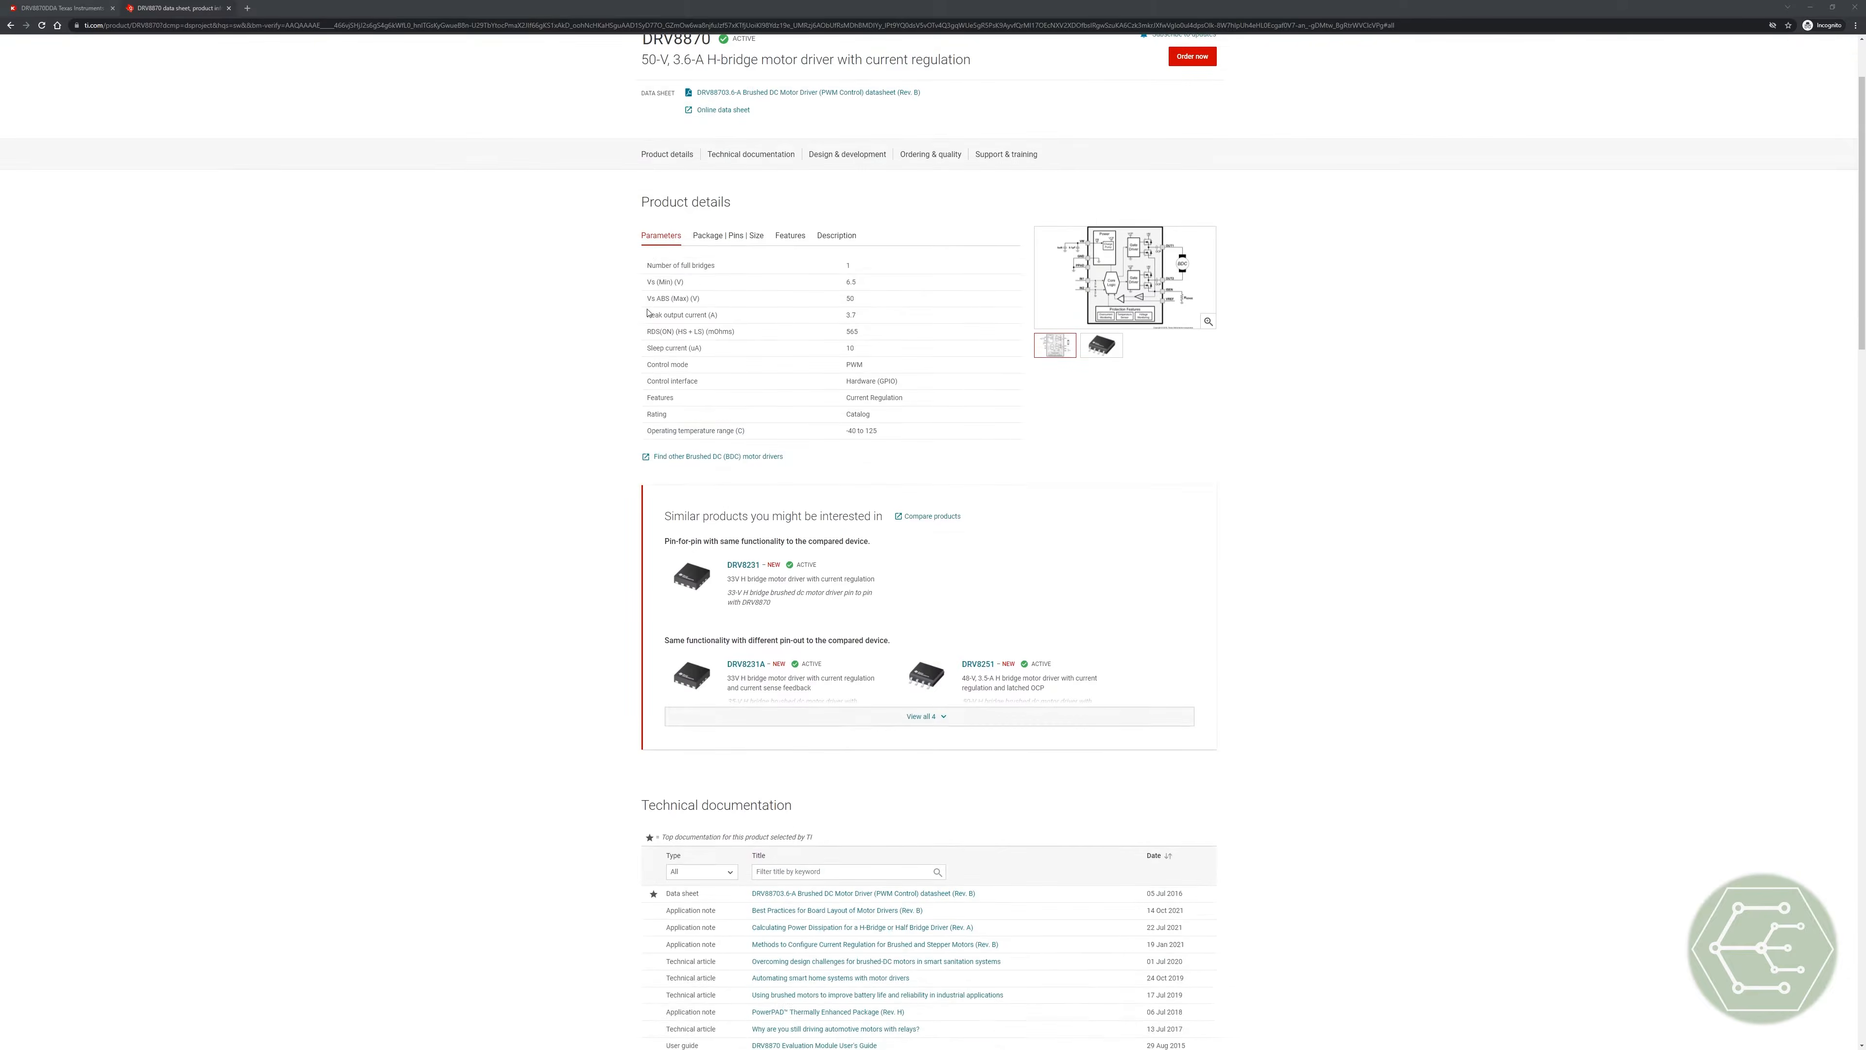
{"action": "scroll", "coordinate": [709, 655], "scroll_direction": "down", "scroll_amount": 4}
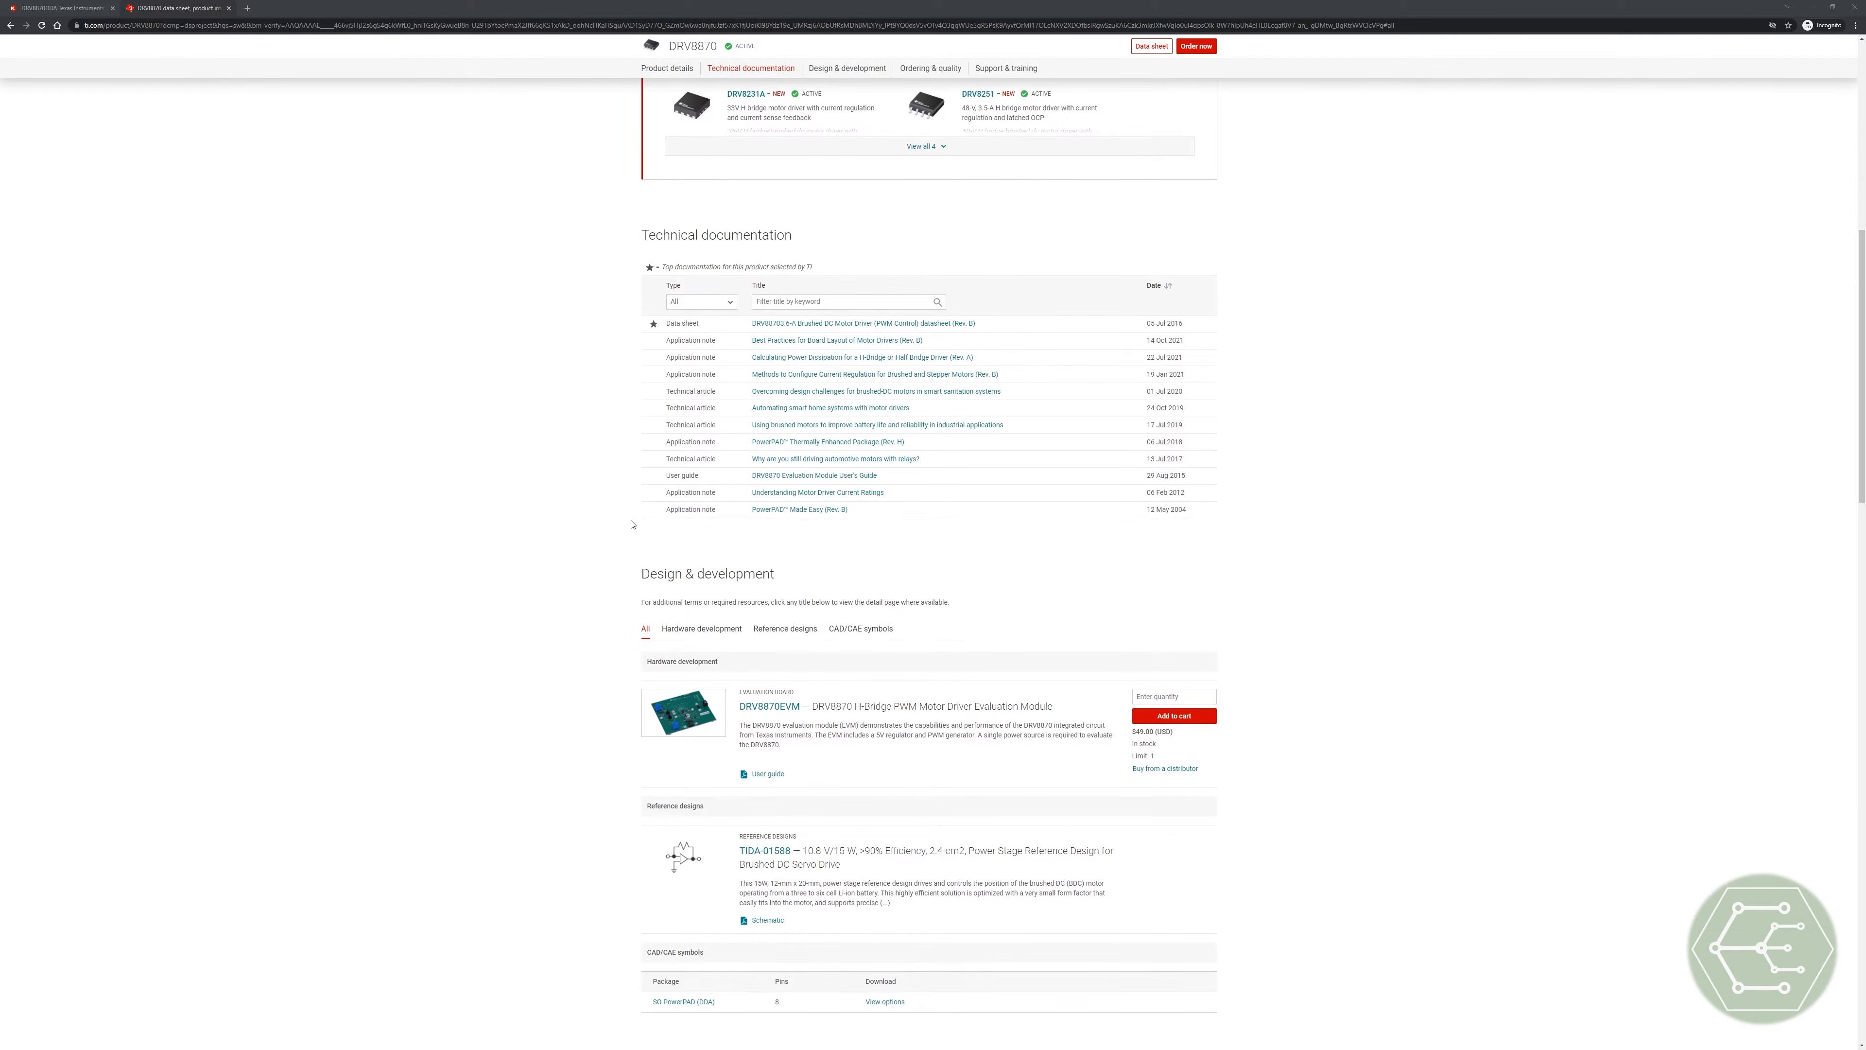
{"action": "left_click", "coordinate": [698, 356]}
{"action": "left_click", "coordinate": [784, 356]}
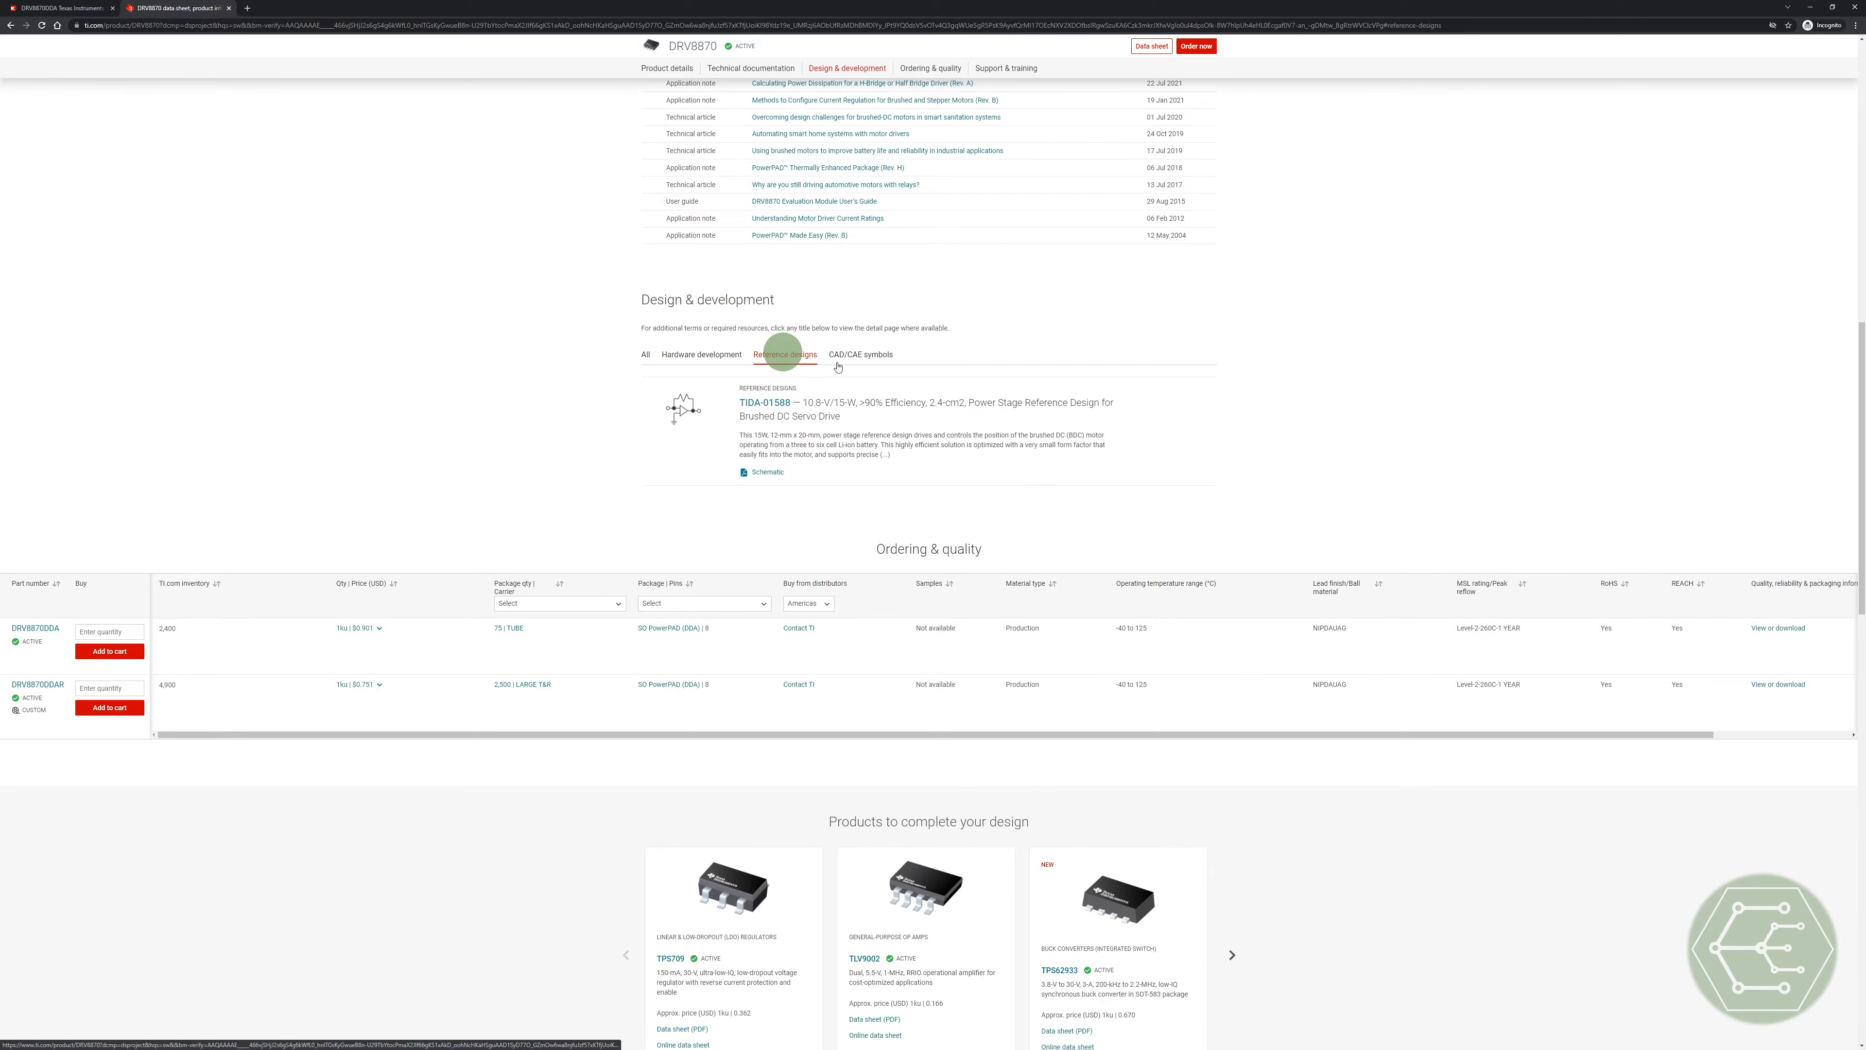
{"action": "left_click", "coordinate": [866, 354]}
{"action": "scroll", "coordinate": [815, 368], "scroll_direction": "up", "scroll_amount": 3}
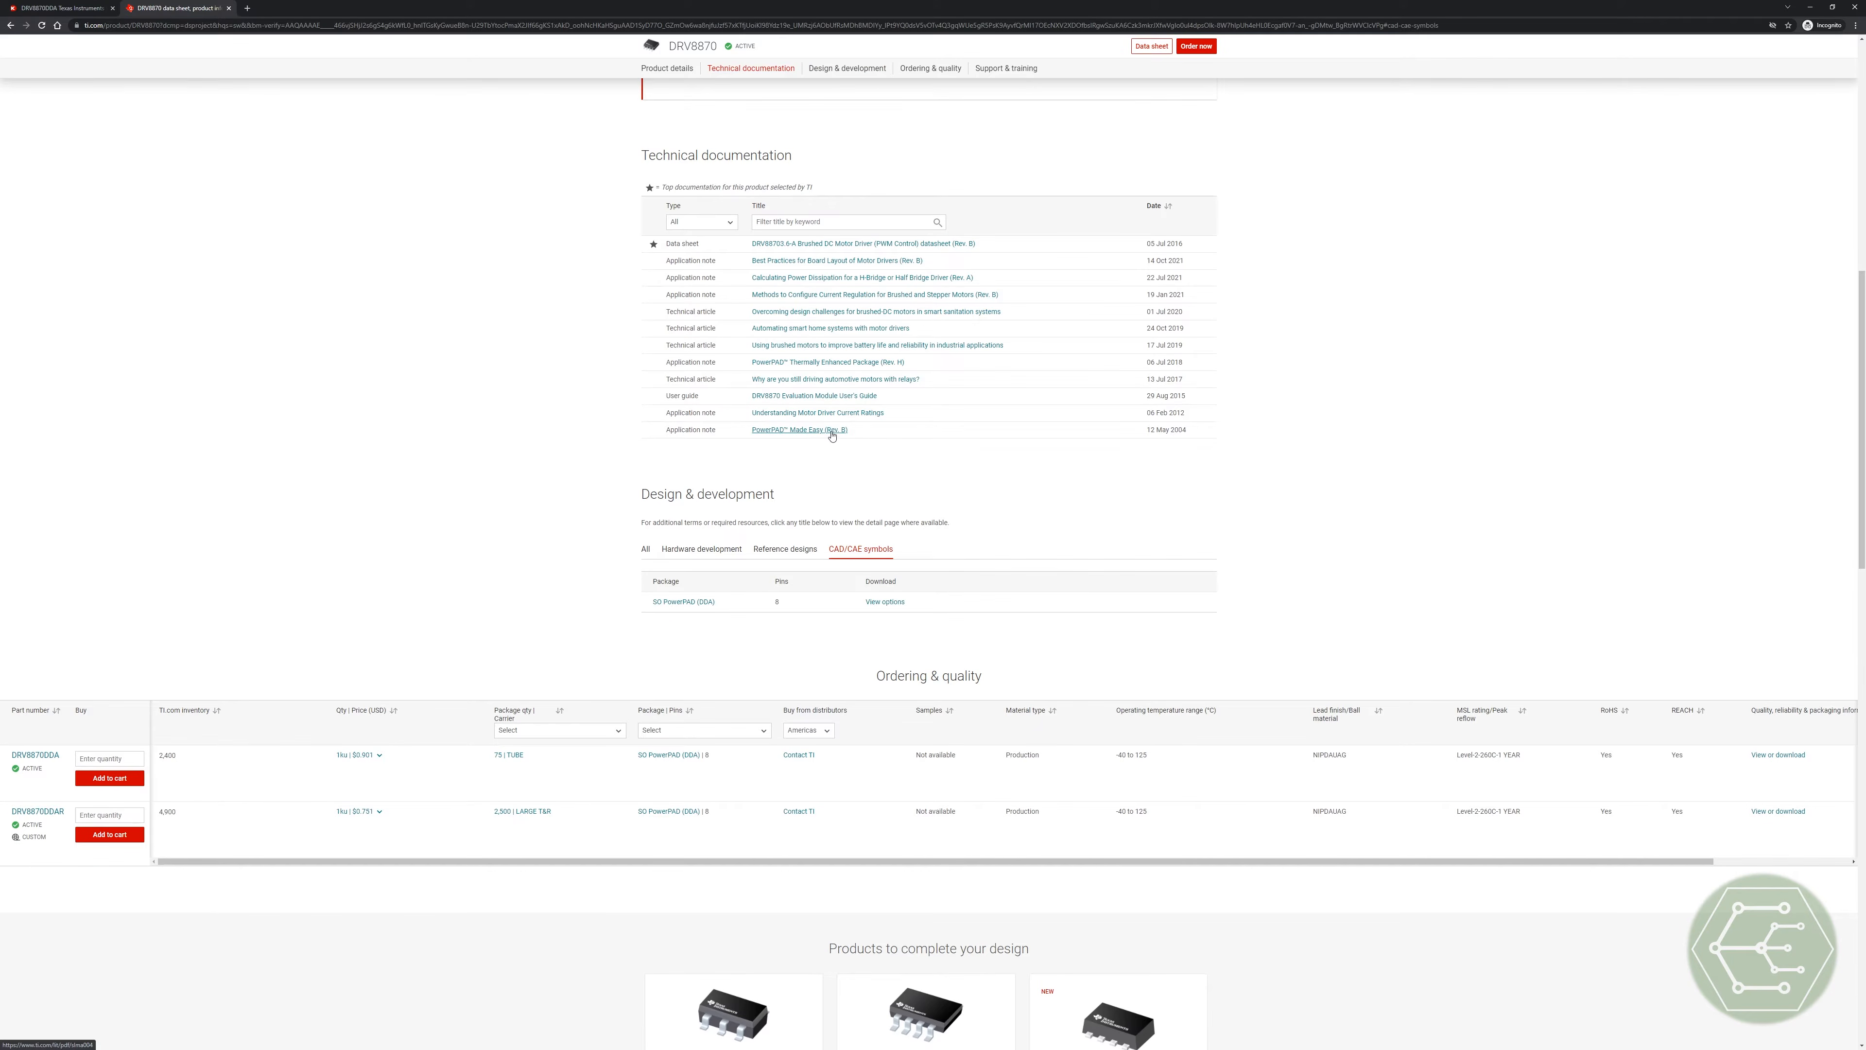
{"action": "scroll", "coordinate": [851, 423], "scroll_direction": "up", "scroll_amount": 3}
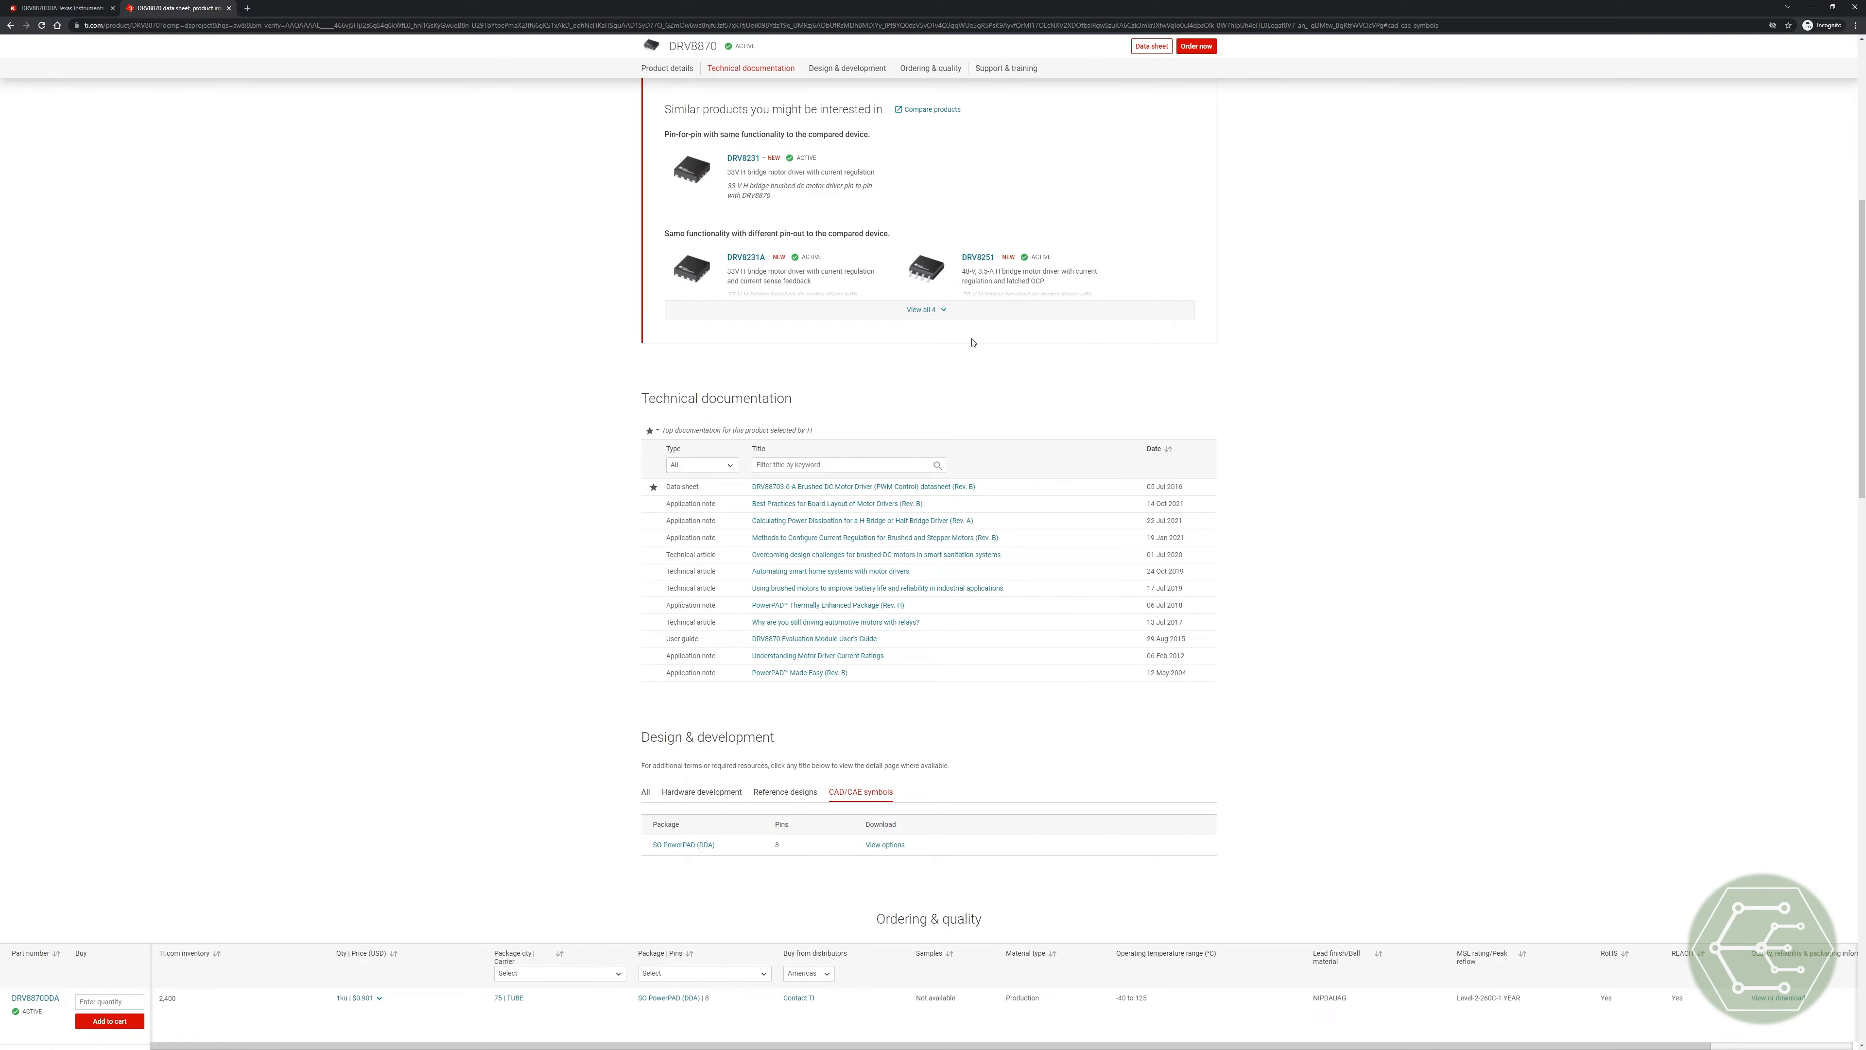
{"action": "scroll", "coordinate": [1086, 436], "scroll_direction": "up", "scroll_amount": 7}
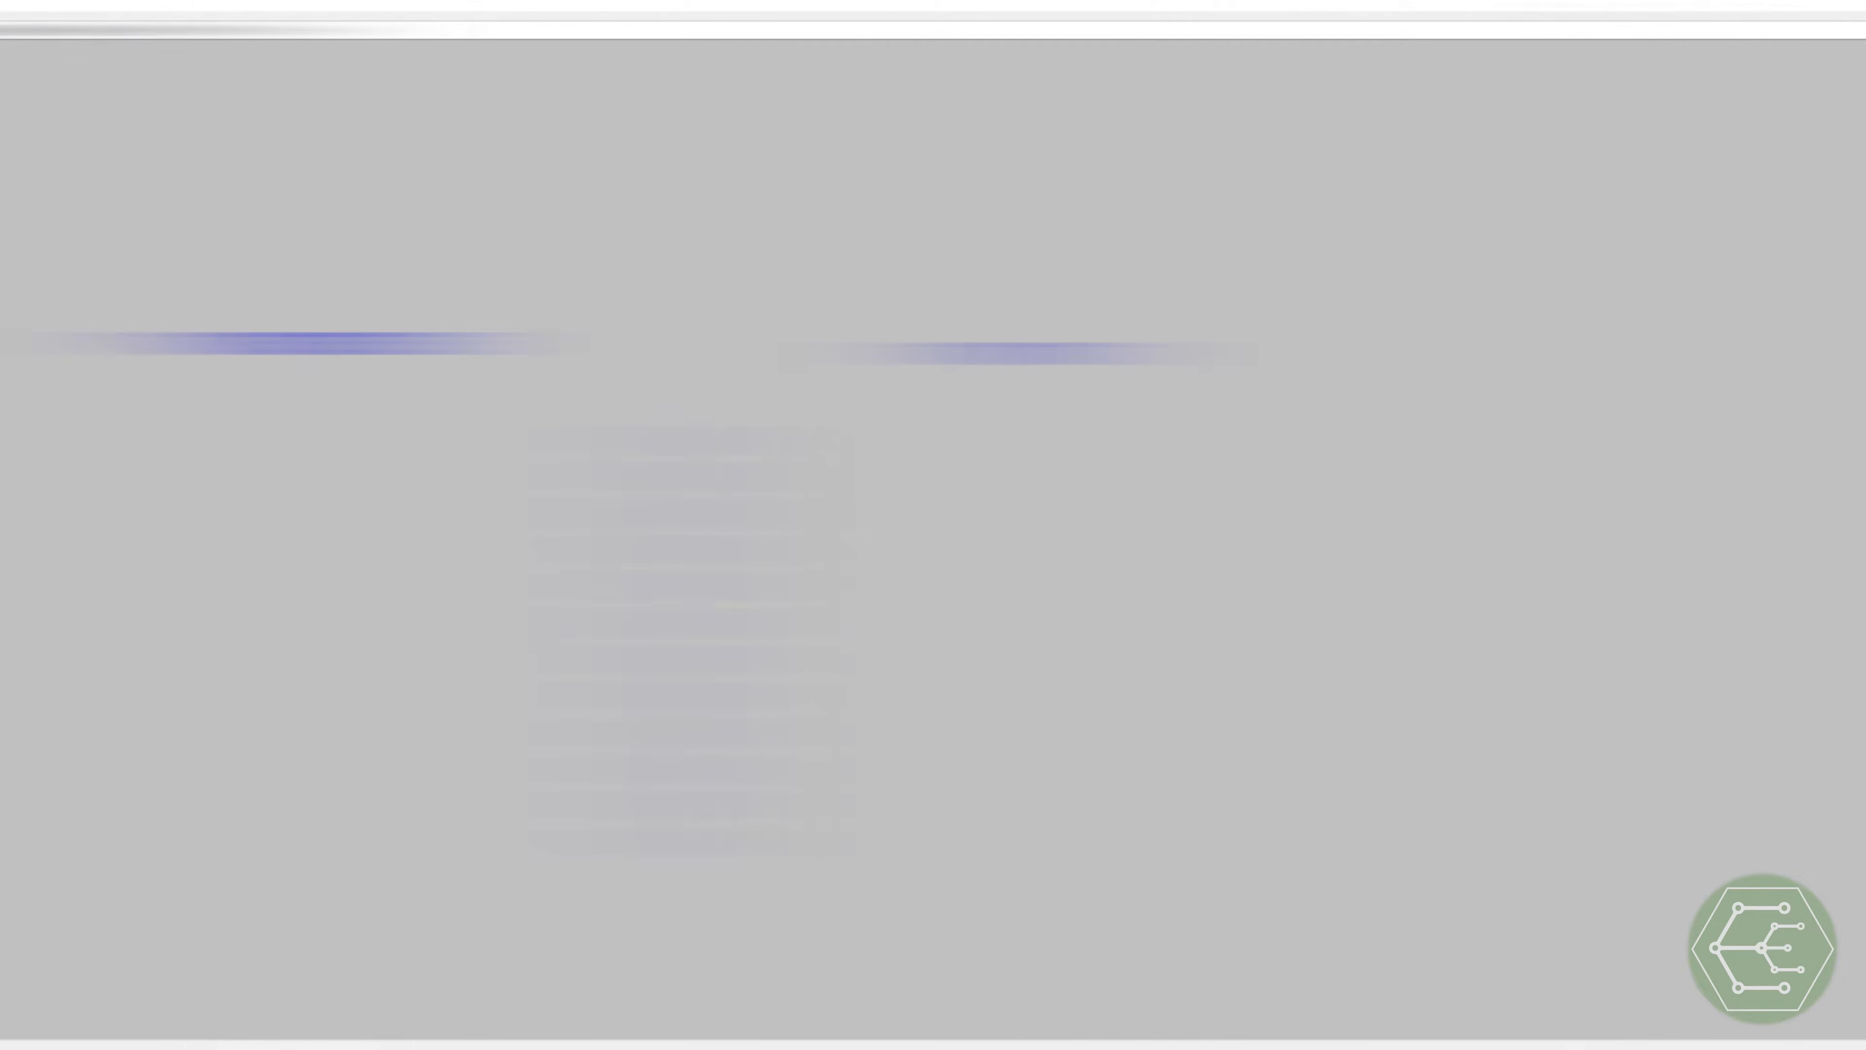
Step: In the LTspice schematic, place a voltage source and two horizontal resistors beneath the MOTOR DRIVER heading
{"action": "type", "text": "vol"}
{"action": "key", "text": "Return"}
{"action": "key", "text": "Escape"}
{"action": "key", "text": "ctrl+r"}
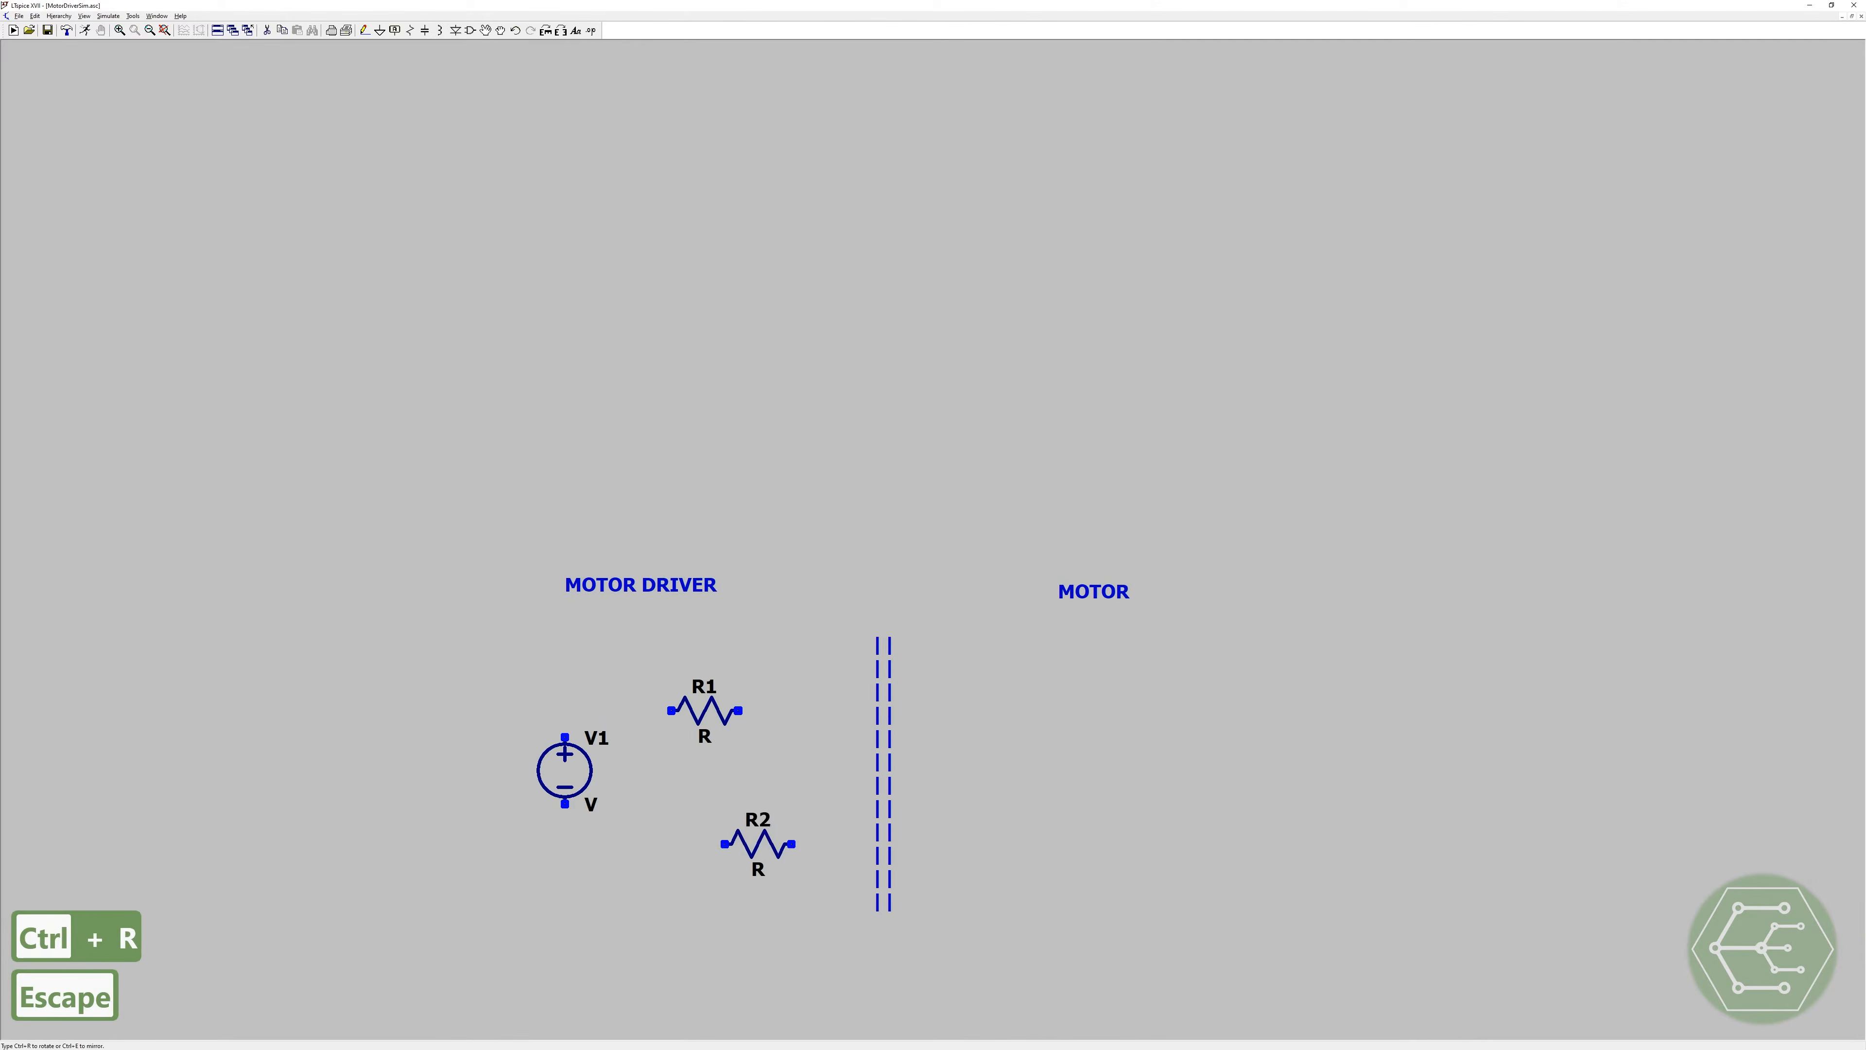
Step: Label the output wire of resistor R1 as V_m+ and save the schematic
{"action": "type", "text": "V_m+"}
{"action": "key", "text": "Return"}
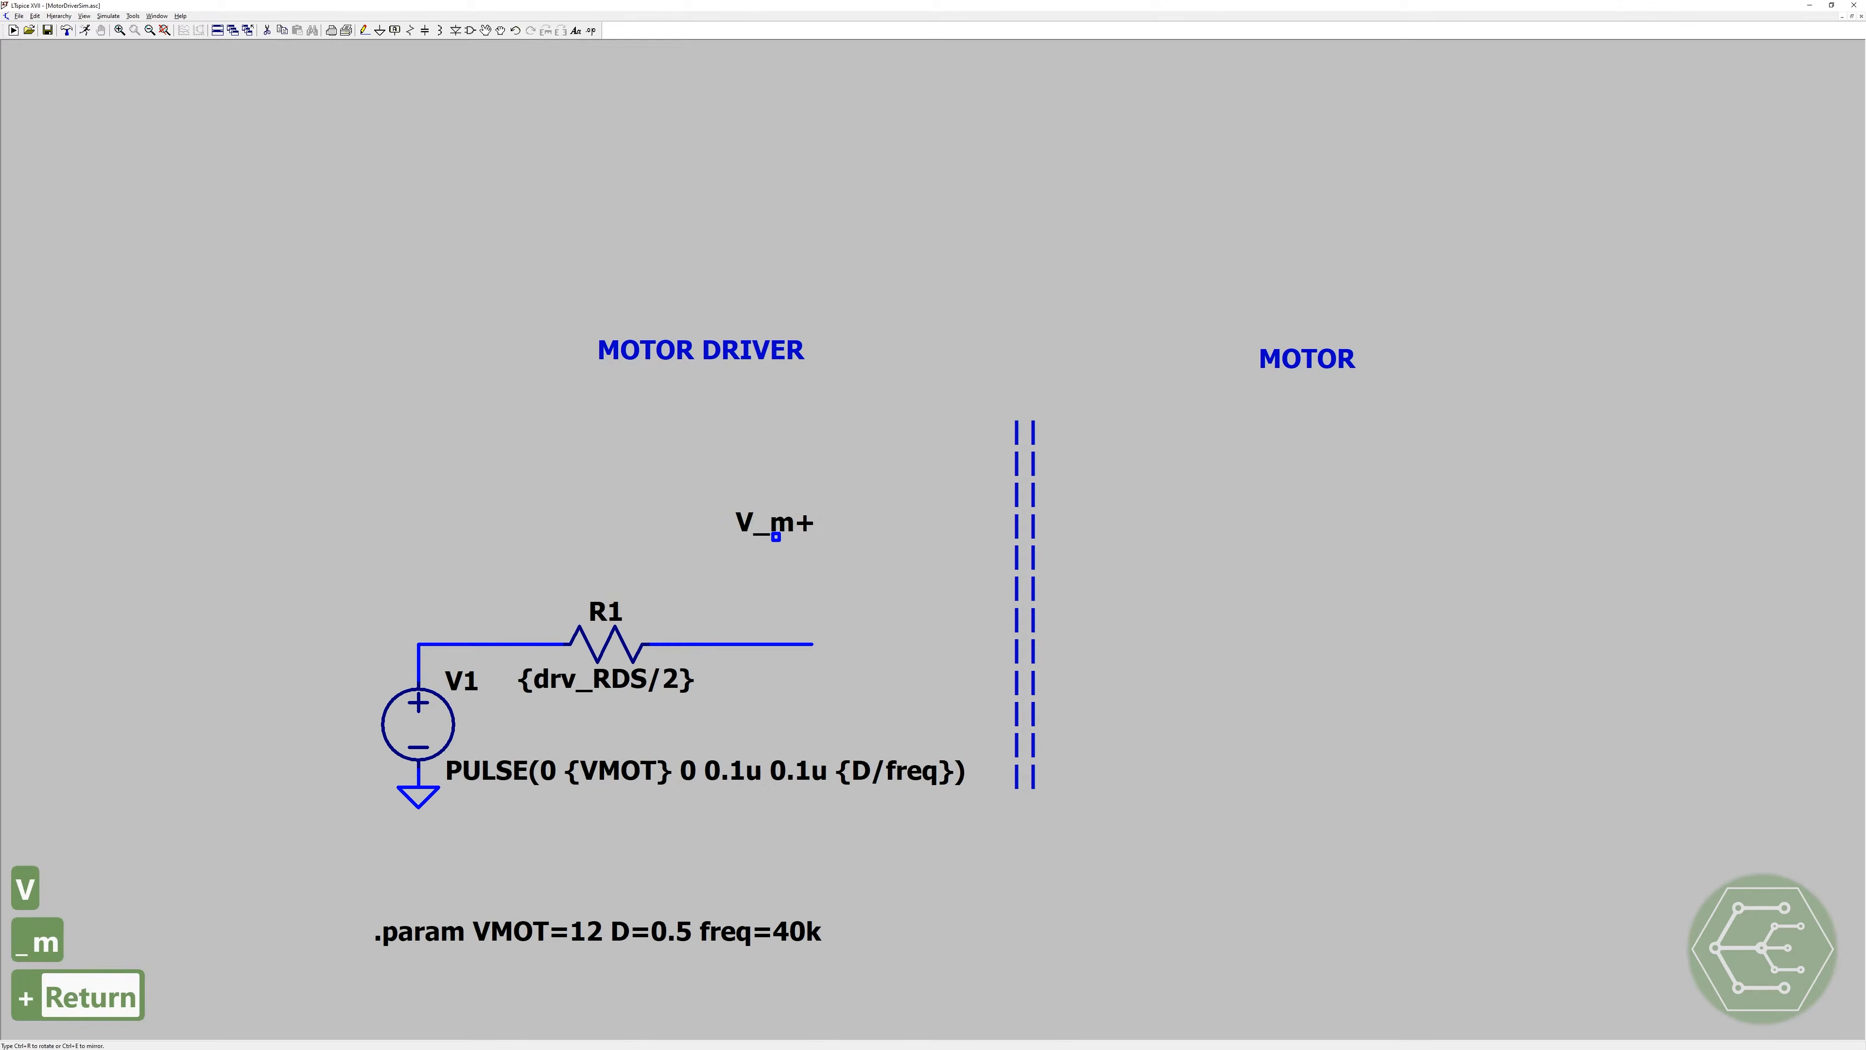
{"action": "left_click", "coordinate": [758, 644]}
{"action": "key", "text": "Escape"}
{"action": "key", "text": "ctrl+s"}
Step: Move the V1 and R1 driver circuit up beneath the MOTOR DRIVER heading and place a copy directly below it
{"action": "left_click", "coordinate": [499, 31]}
{"action": "left_click_drag", "start_coordinate": [329, 554], "coordinate": [978, 823]}
{"action": "left_click", "coordinate": [558, 496]}
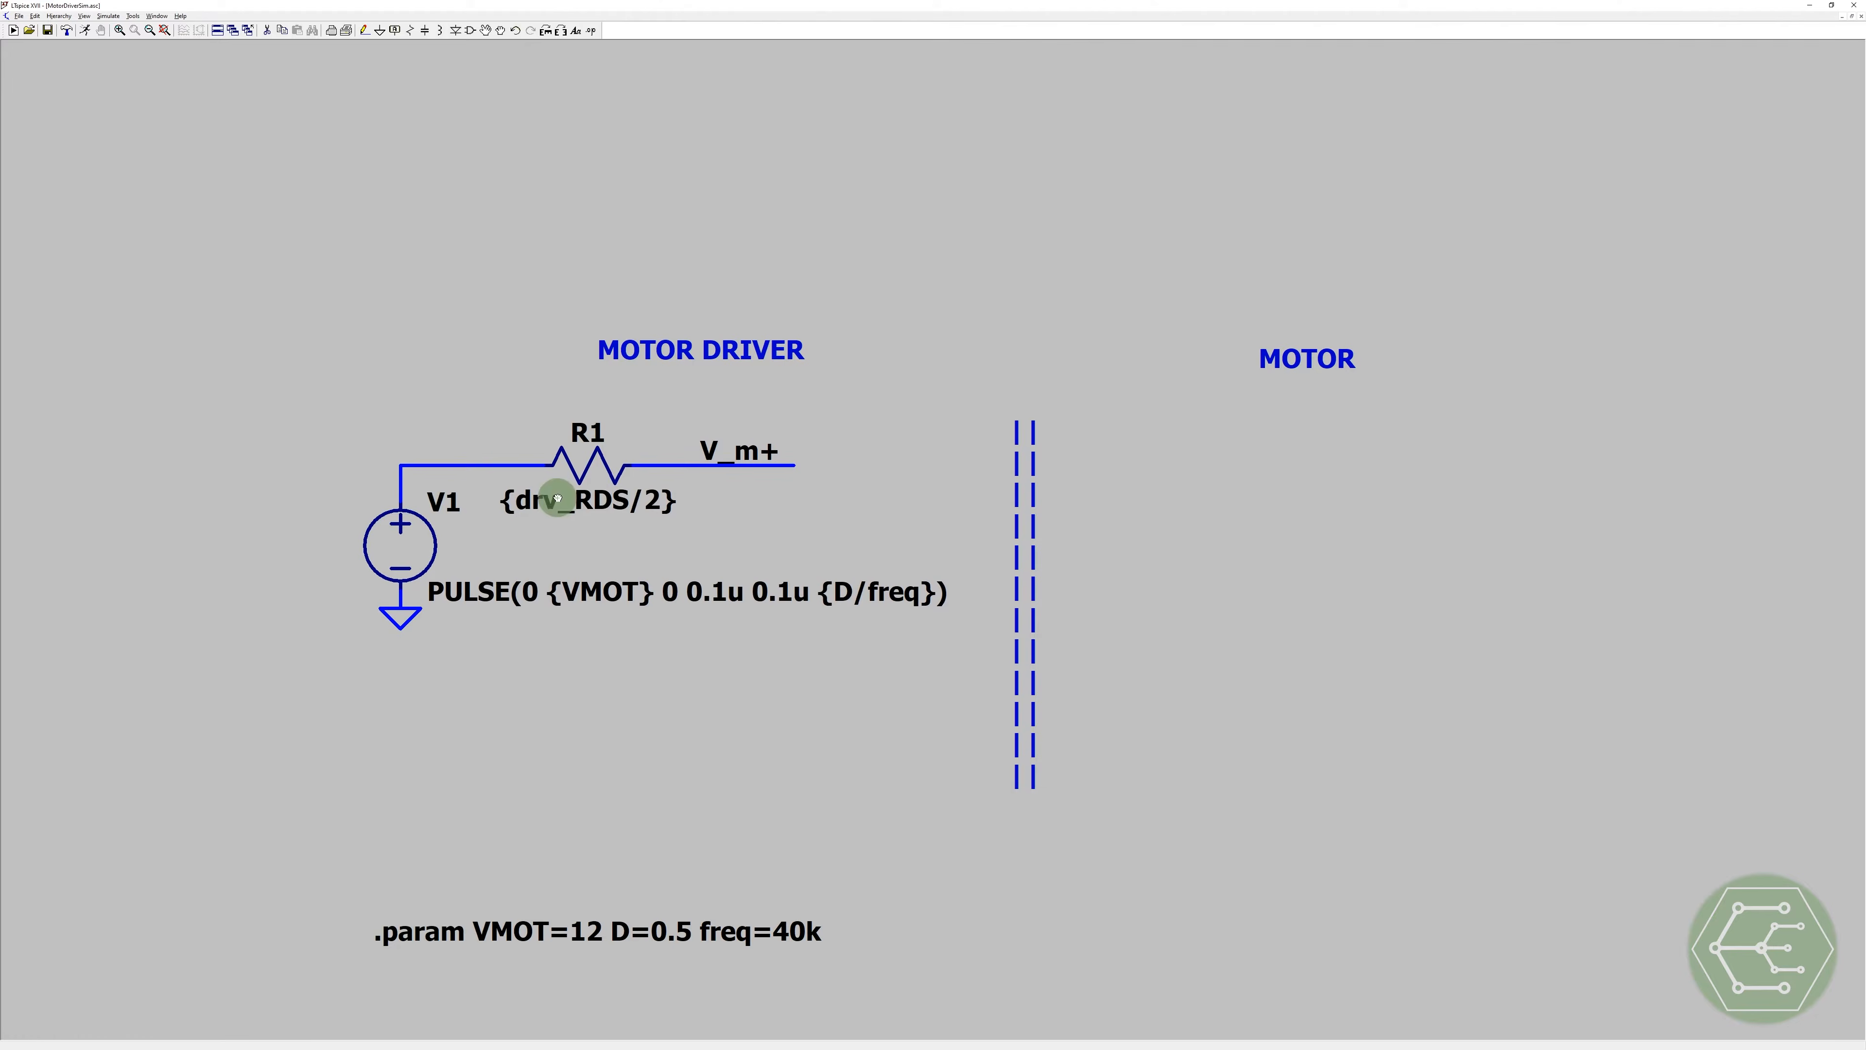
{"action": "key", "text": "ctrl+c"}
{"action": "left_click", "coordinate": [624, 741]}
Step: Change voltage source V2 from a pulse function to a DC value of 0 and save the schematic
{"action": "right_click", "coordinate": [419, 741]}
{"action": "left_click", "coordinate": [924, 535]}
{"action": "left_click", "coordinate": [801, 436]}
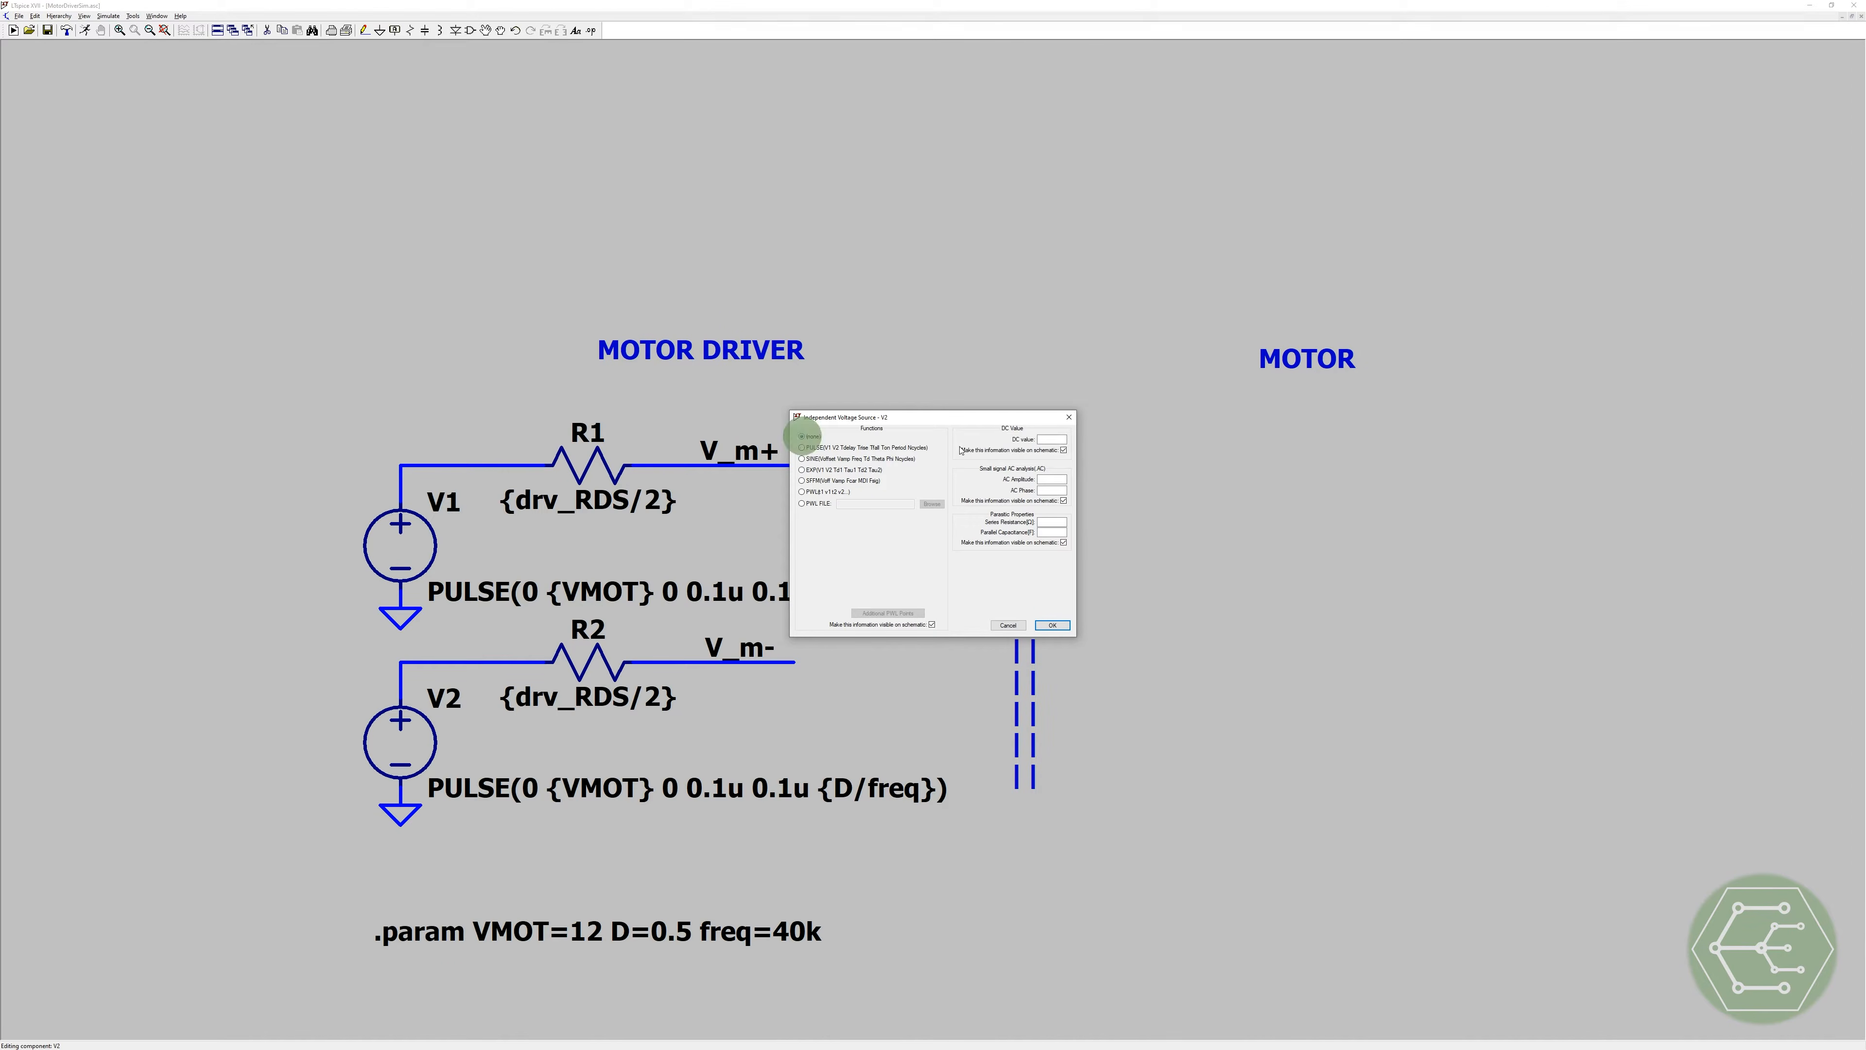
{"action": "type", "text": "0"}
{"action": "key", "text": "Return"}
{"action": "key", "text": "ctrl+s"}
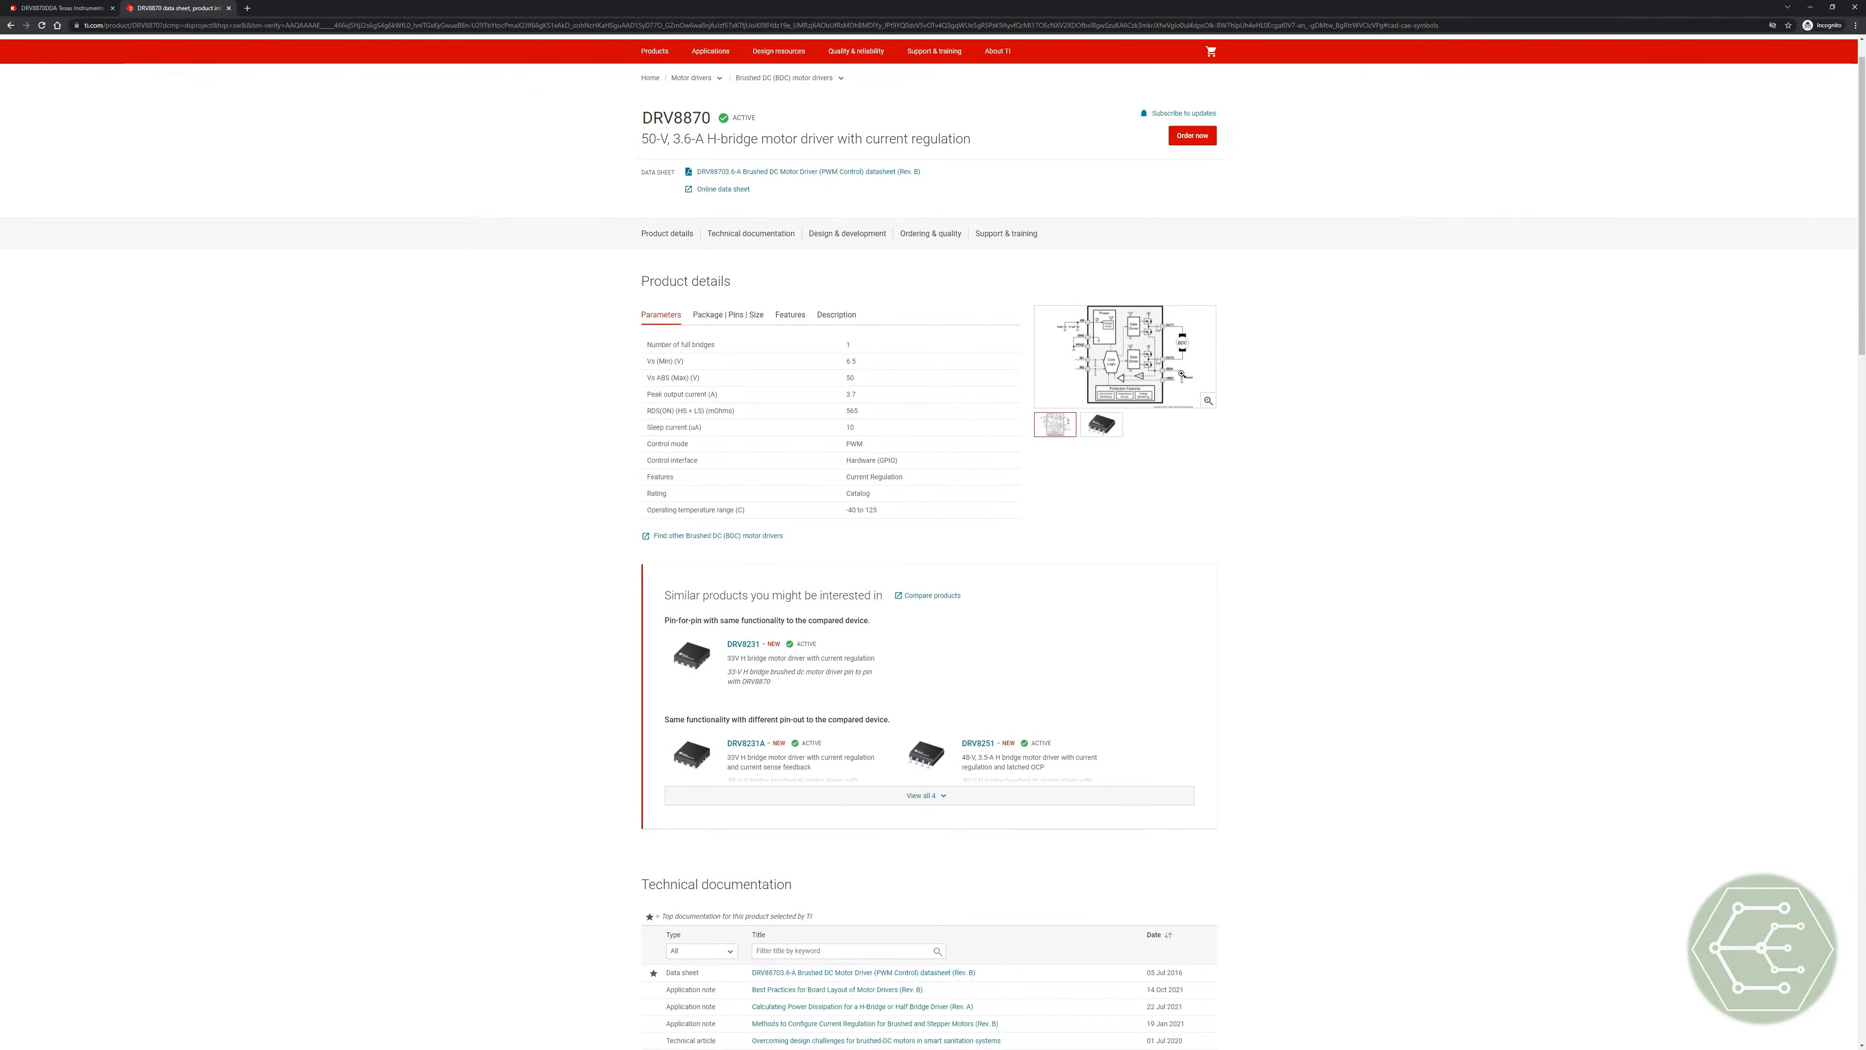
Step: Add drv_RDS=565m to the driver's .param statement and save the schematic
{"action": "scroll", "coordinate": [933, 514], "scroll_direction": "down", "scroll_amount": 10}
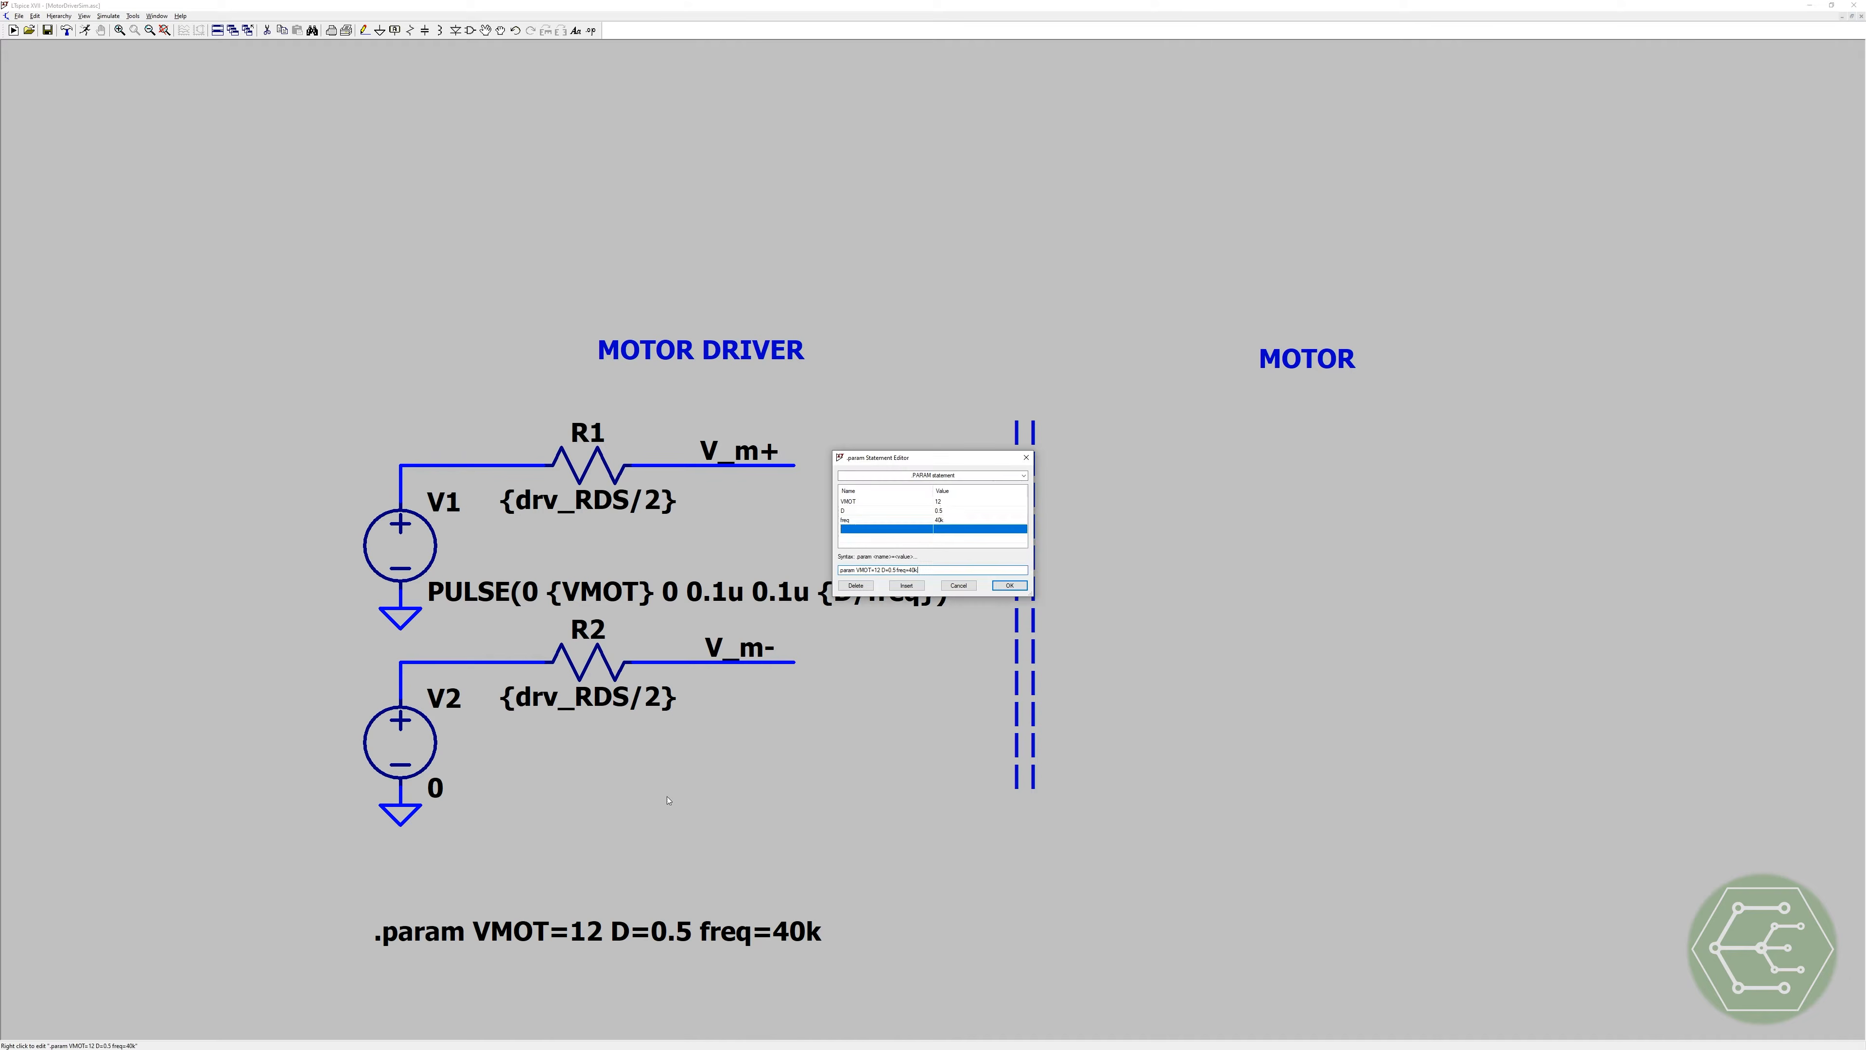
{"action": "type", "text": "drv_RDS=565m"}
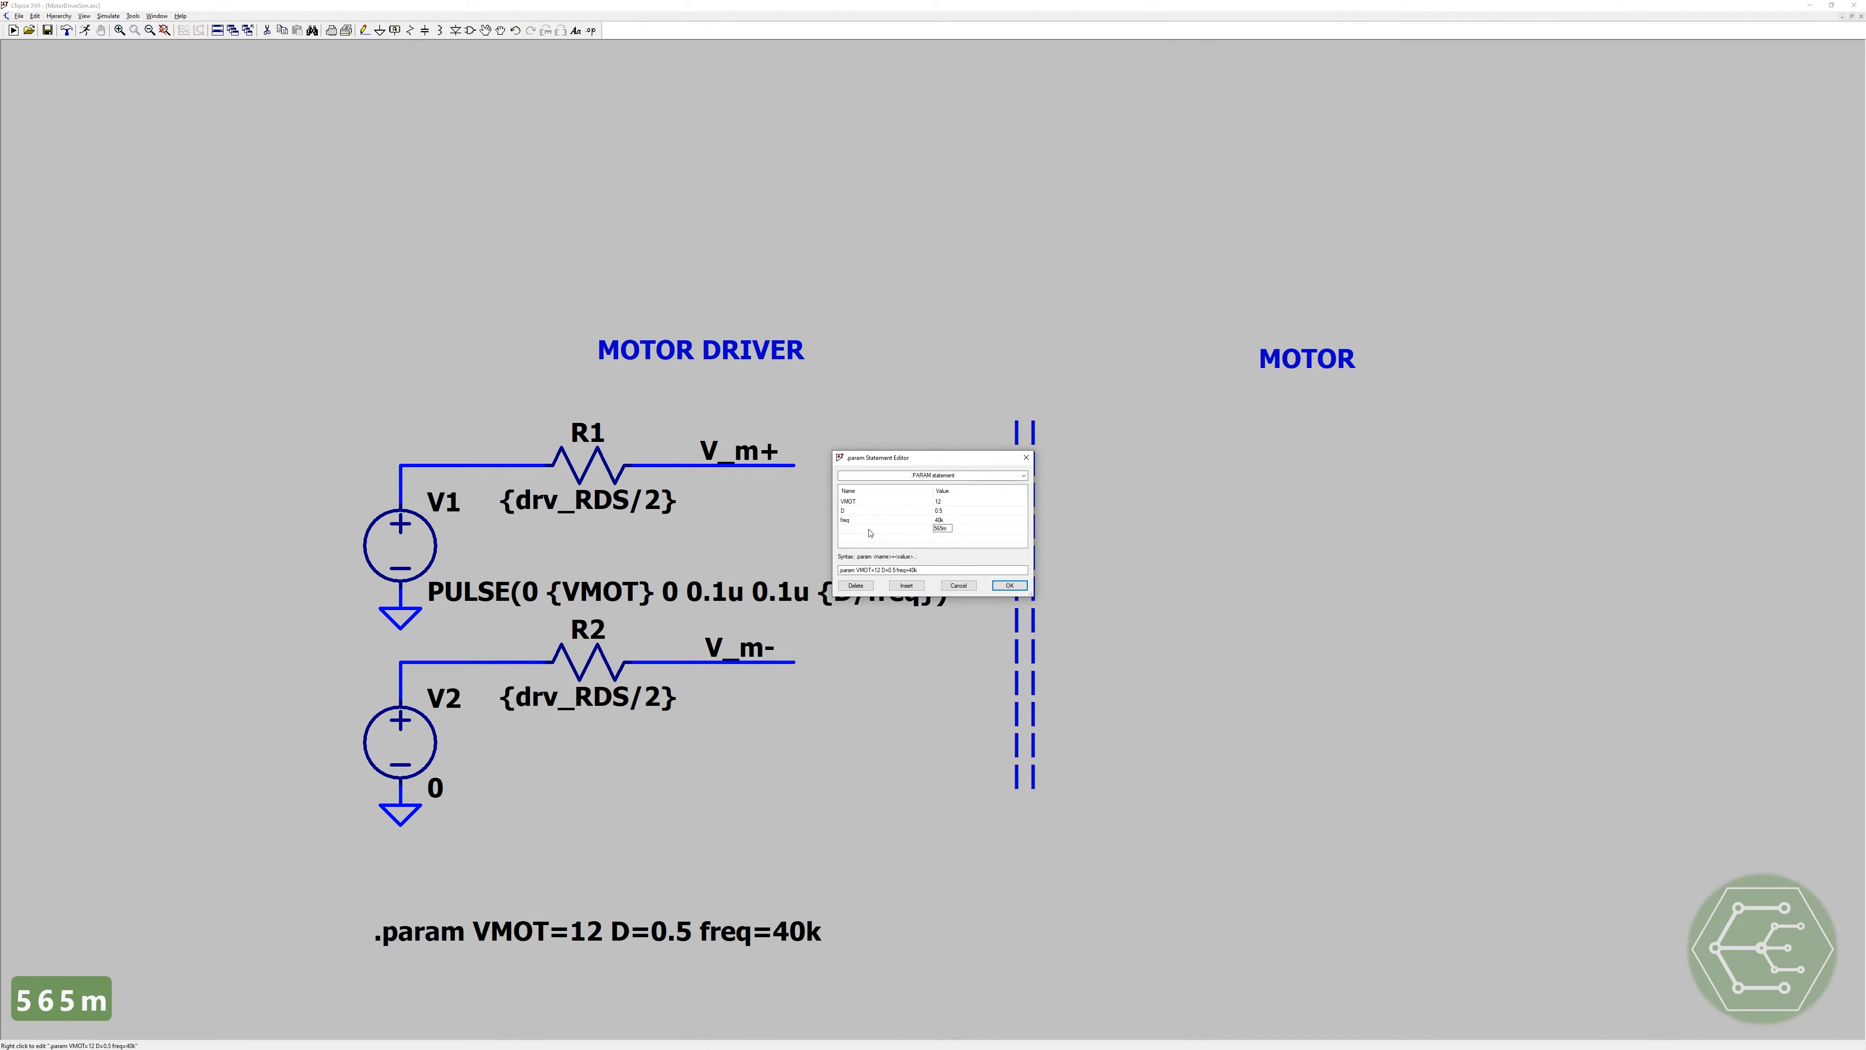
{"action": "left_click", "coordinate": [1012, 592]}
{"action": "key", "text": "ctrl+s"}
Step: Copy the driver's .param statement to the motor side and change the copy's first parameter to MOT_emf=0
{"action": "key", "text": "ctrl+c"}
{"action": "left_click", "coordinate": [488, 936]}
{"action": "left_click", "coordinate": [1220, 937]}
{"action": "right_click", "coordinate": [1220, 937]}
{"action": "left_click", "coordinate": [850, 500]}
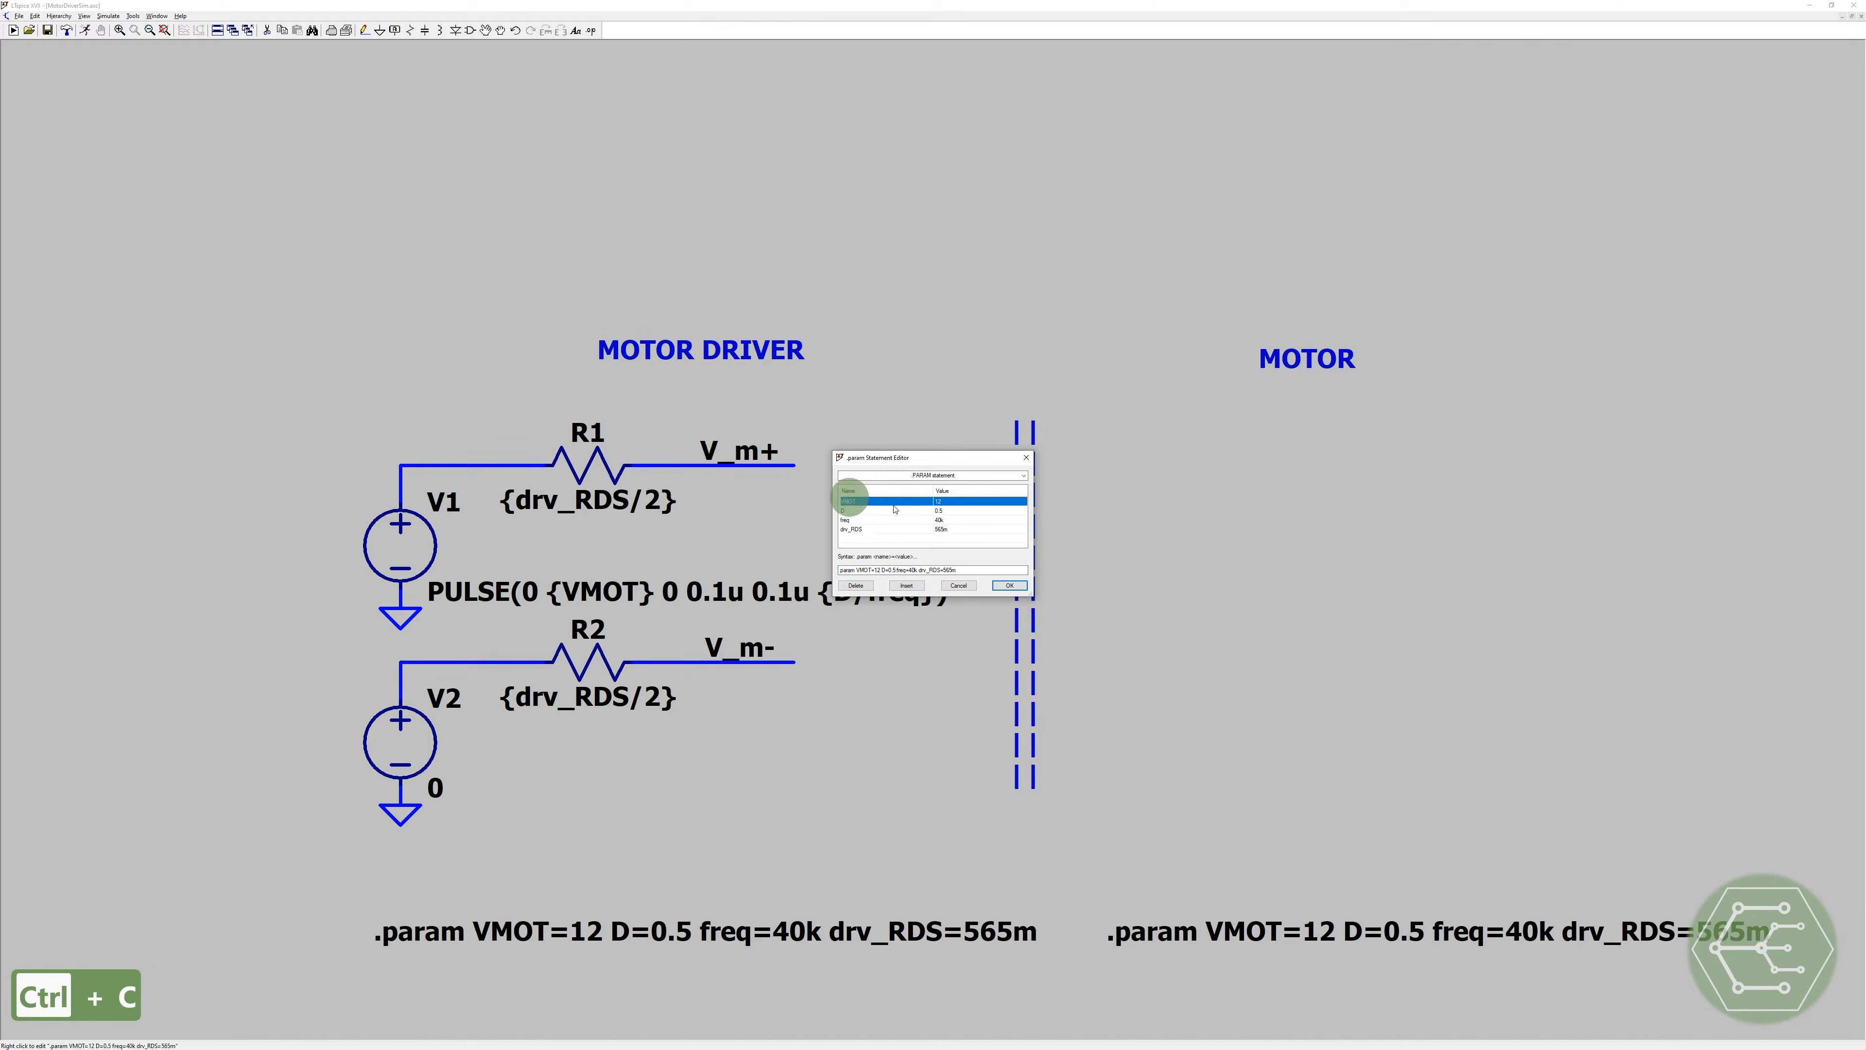
{"action": "type", "text": "MOT_emf"}
{"action": "left_click", "coordinate": [939, 500]}
{"action": "type", "text": "0"}
Step: Change the second and third parameters of the motor's .param statement to MOT_Rpar=0.1 and MOT_L=10m
{"action": "left_click", "coordinate": [851, 511]}
{"action": "type", "text": "MOT_Rpar"}
{"action": "left_click", "coordinate": [939, 510]}
{"action": "type", "text": "0.1"}
{"action": "left_click", "coordinate": [854, 519]}
{"action": "type", "text": "MOT_Lpar"}
{"action": "key", "text": "BackSpace"}
{"action": "key", "text": "BackSpace"}
{"action": "key", "text": "BackSpace"}
{"action": "left_click", "coordinate": [939, 519]}
{"action": "type", "text": "10m"}
{"action": "key", "text": "Return"}
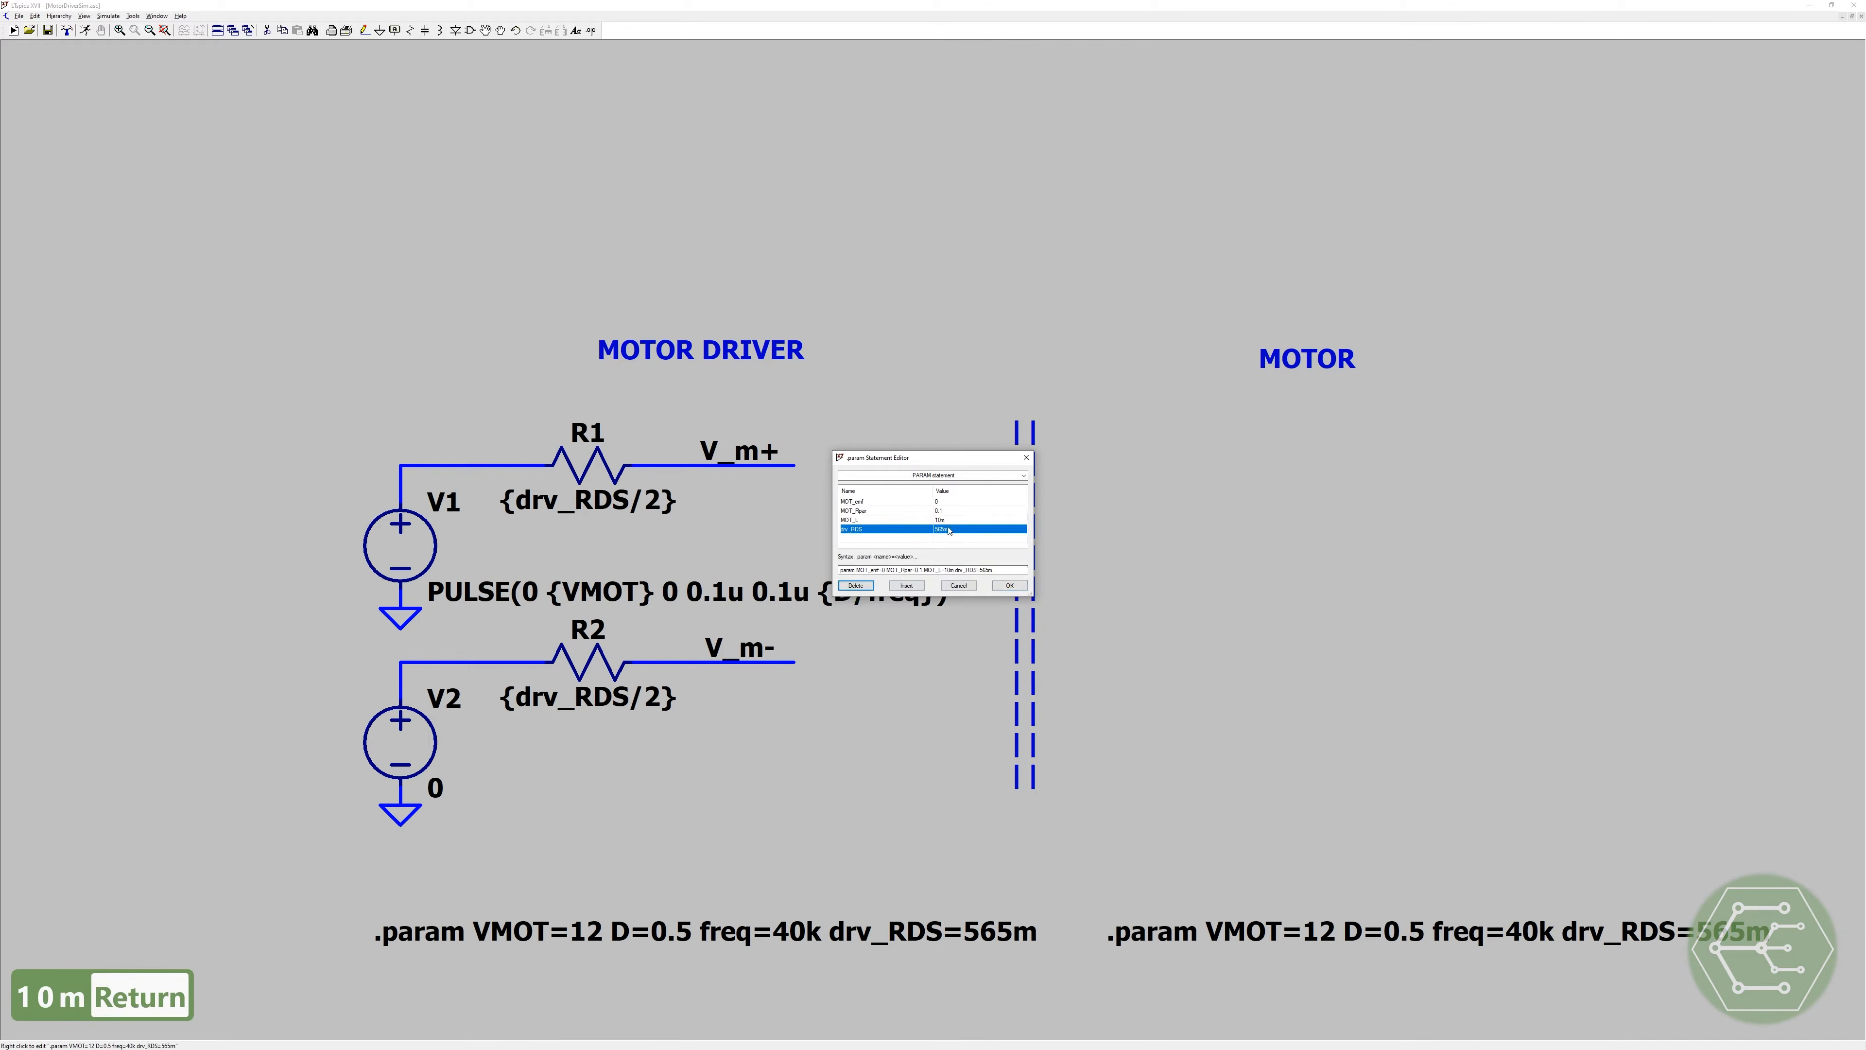
Step: Remove drv_RDS from the motor's .param statement, apply the edits and save the schematic
{"action": "key", "text": "Delete"}
{"action": "key", "text": "Delete"}
{"action": "left_click", "coordinate": [1009, 585]}
{"action": "key", "text": "ctrl+s"}
Step: Place a horizontal resistor and a horizontal inductor side by side beneath the MOTOR heading
{"action": "left_click", "coordinate": [410, 30]}
{"action": "key", "text": "ctrl+r"}
{"action": "left_click", "coordinate": [1249, 537]}
{"action": "key", "text": "Escape"}
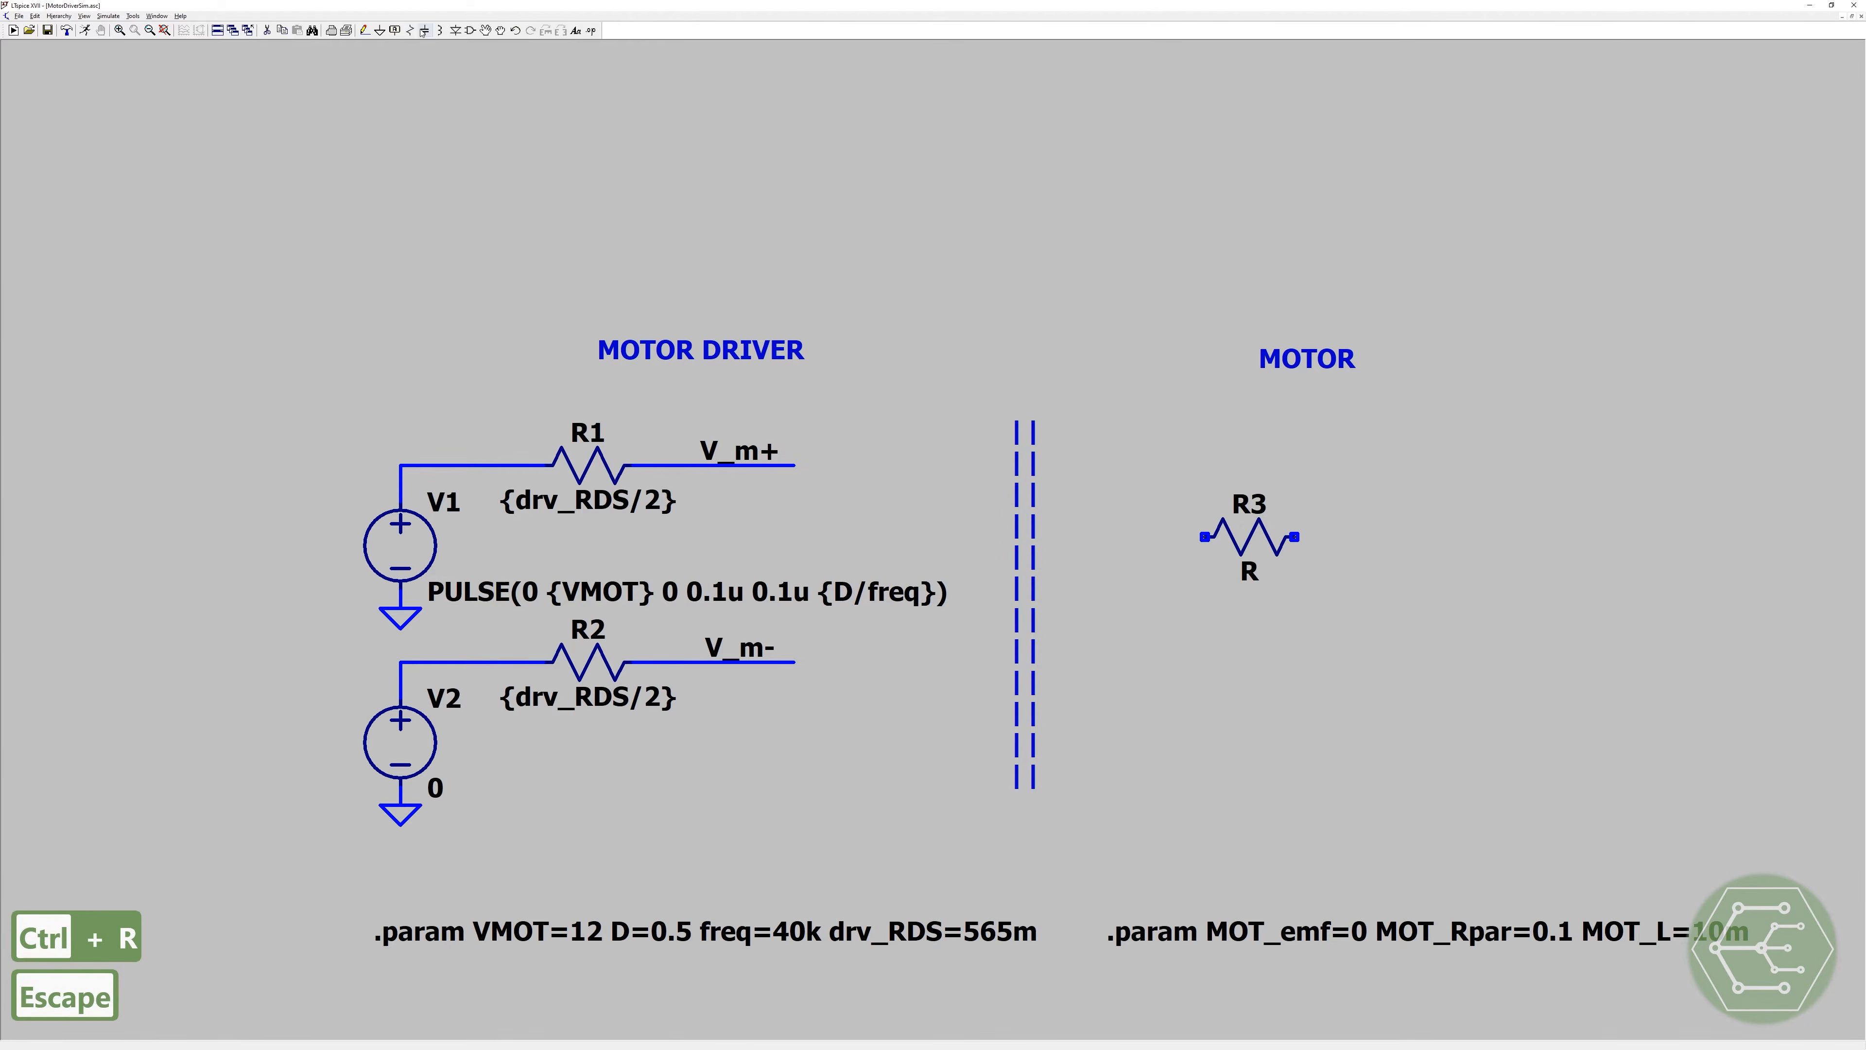
{"action": "left_click", "coordinate": [439, 30]}
{"action": "key", "text": "ctrl+r"}
{"action": "key", "text": "ctrl+r"}
{"action": "key", "text": "ctrl+r"}
{"action": "left_click", "coordinate": [1392, 537]}
{"action": "key", "text": "Escape"}
{"action": "key", "text": "Escape"}
Step: Copy voltage source V2 to the lower end of the motor components and set the copy's value to {MOT_emf}
{"action": "key", "text": "ctrl+c"}
{"action": "left_click", "coordinate": [402, 748]}
{"action": "left_click", "coordinate": [1512, 657]}
{"action": "right_click", "coordinate": [1543, 699]}
{"action": "type", "text": "{MOT_emf}"}
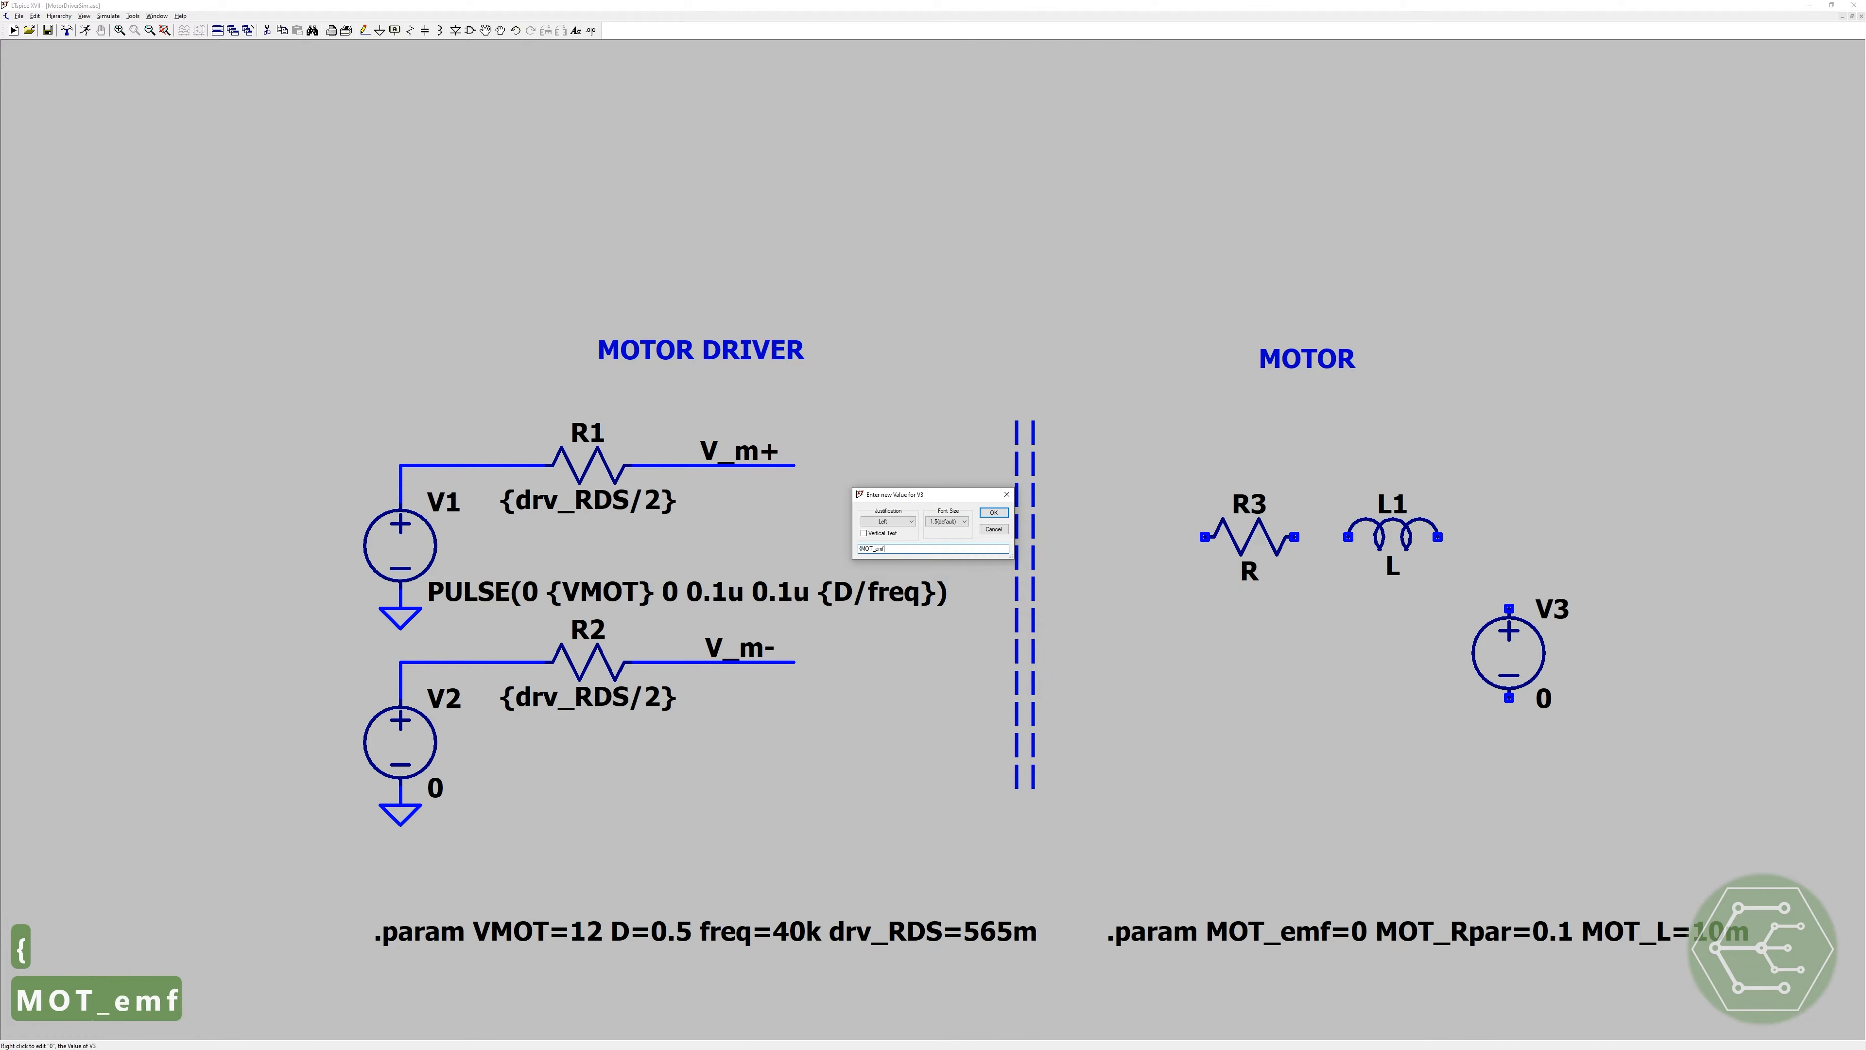
{"action": "key", "text": "Return"}
Step: Set inductor L1 to {MOT_L} and resistor R3 to {MOT_Rpar}, and save the schematic
{"action": "right_click", "coordinate": [1392, 566]}
{"action": "type", "text": "{"}
{"action": "key", "text": "ctrl+v"}
{"action": "type", "text": "}"}
{"action": "key", "text": "Return"}
{"action": "right_click", "coordinate": [1249, 571]}
{"action": "type", "text": "{MOT_Rpar}"}
{"action": "key", "text": "Return"}
{"action": "key", "text": "ctrl+s"}
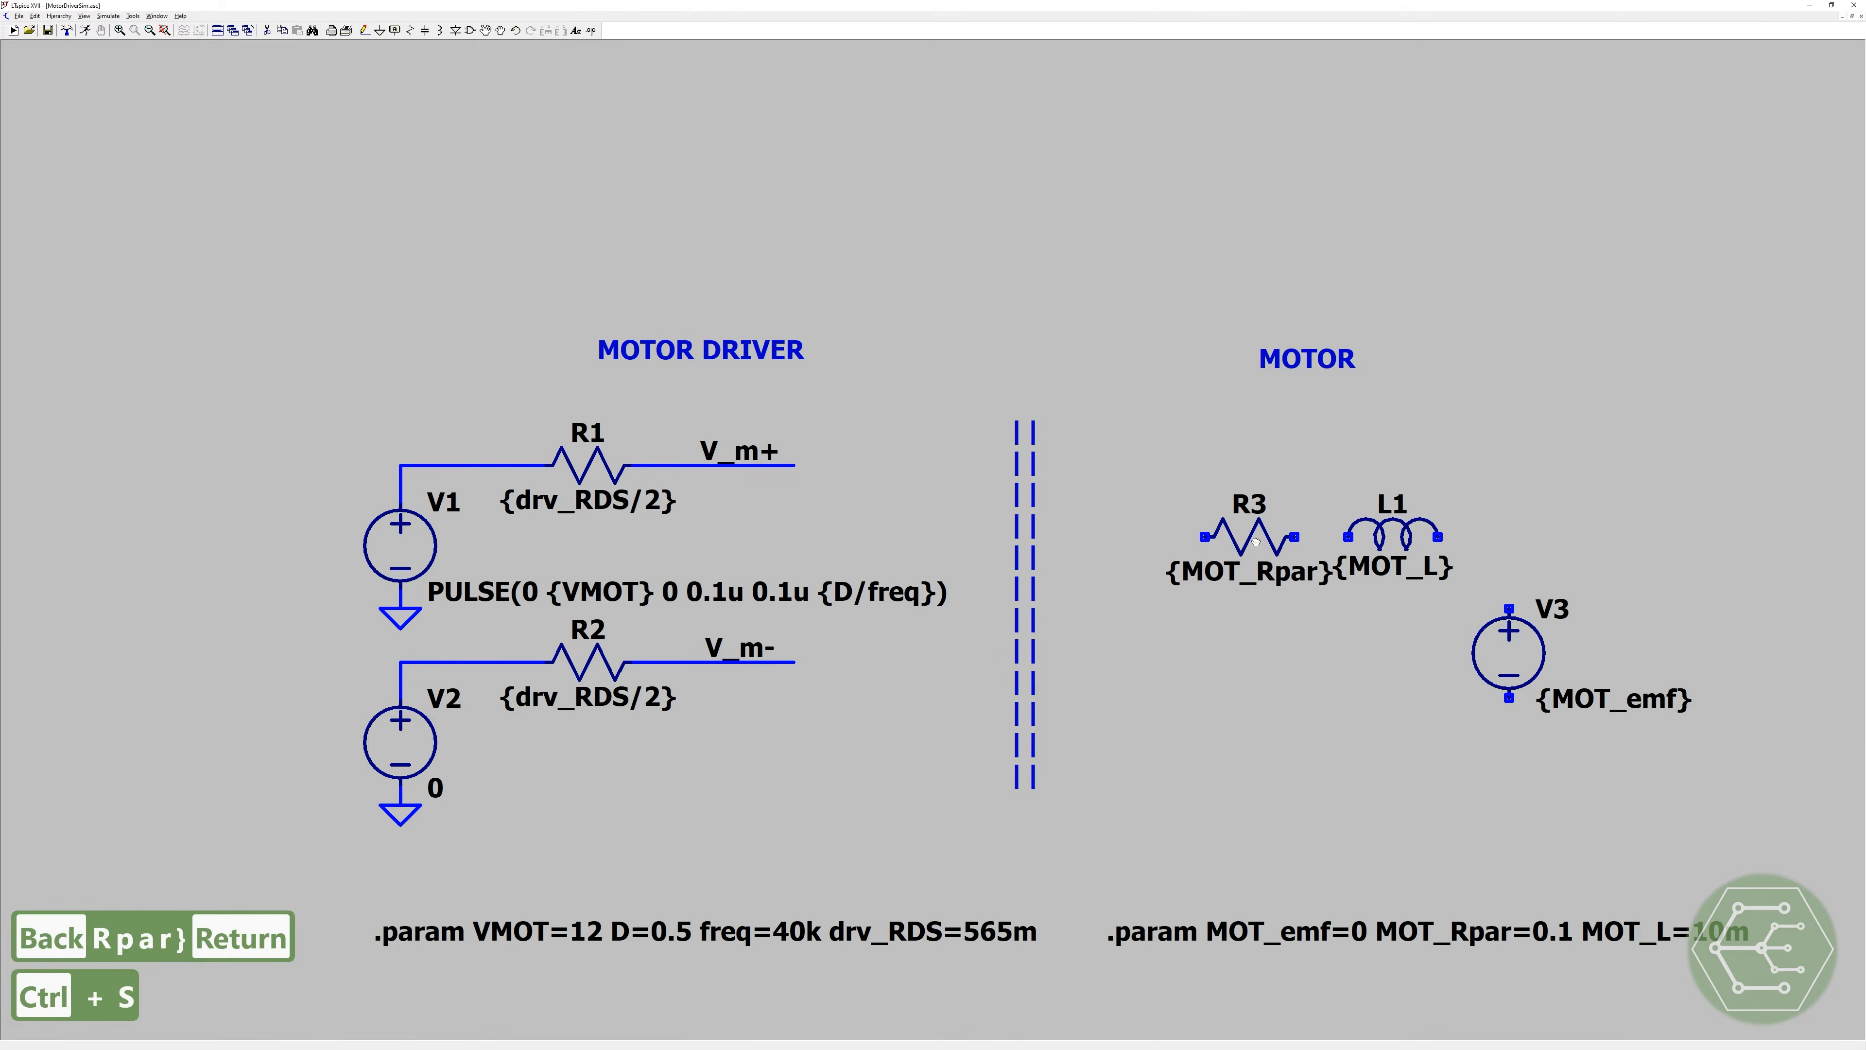
Step: Wire R3, L1 and V3 in series, run a return wire from V3's negative terminal, and save the schematic
{"action": "key", "text": "F3"}
{"action": "left_click", "coordinate": [1276, 483]}
{"action": "left_click", "coordinate": [1366, 483]}
{"action": "left_click", "coordinate": [1455, 483]}
{"action": "left_click", "coordinate": [1527, 518]}
{"action": "left_click", "coordinate": [1527, 608]}
{"action": "left_click", "coordinate": [1169, 645]}
{"action": "key", "text": "Escape"}
{"action": "key", "text": "Delete"}
{"action": "key", "text": "ctrl+s"}
Step: Wire the V_m+ and V_m- driver outputs to the two ends of the motor circuit and save the schematic
{"action": "key", "text": "F3"}
{"action": "left_click", "coordinate": [793, 465]}
{"action": "left_click", "coordinate": [1185, 465]}
{"action": "key", "text": "Escape"}
{"action": "key", "text": "F3"}
{"action": "left_click", "coordinate": [794, 662]}
{"action": "left_click", "coordinate": [1174, 648]}
{"action": "left_click", "coordinate": [1191, 483]}
{"action": "left_click", "coordinate": [1170, 465]}
{"action": "key", "text": "Escape"}
{"action": "key", "text": "Delete"}
{"action": "key", "text": "ctrl+s"}
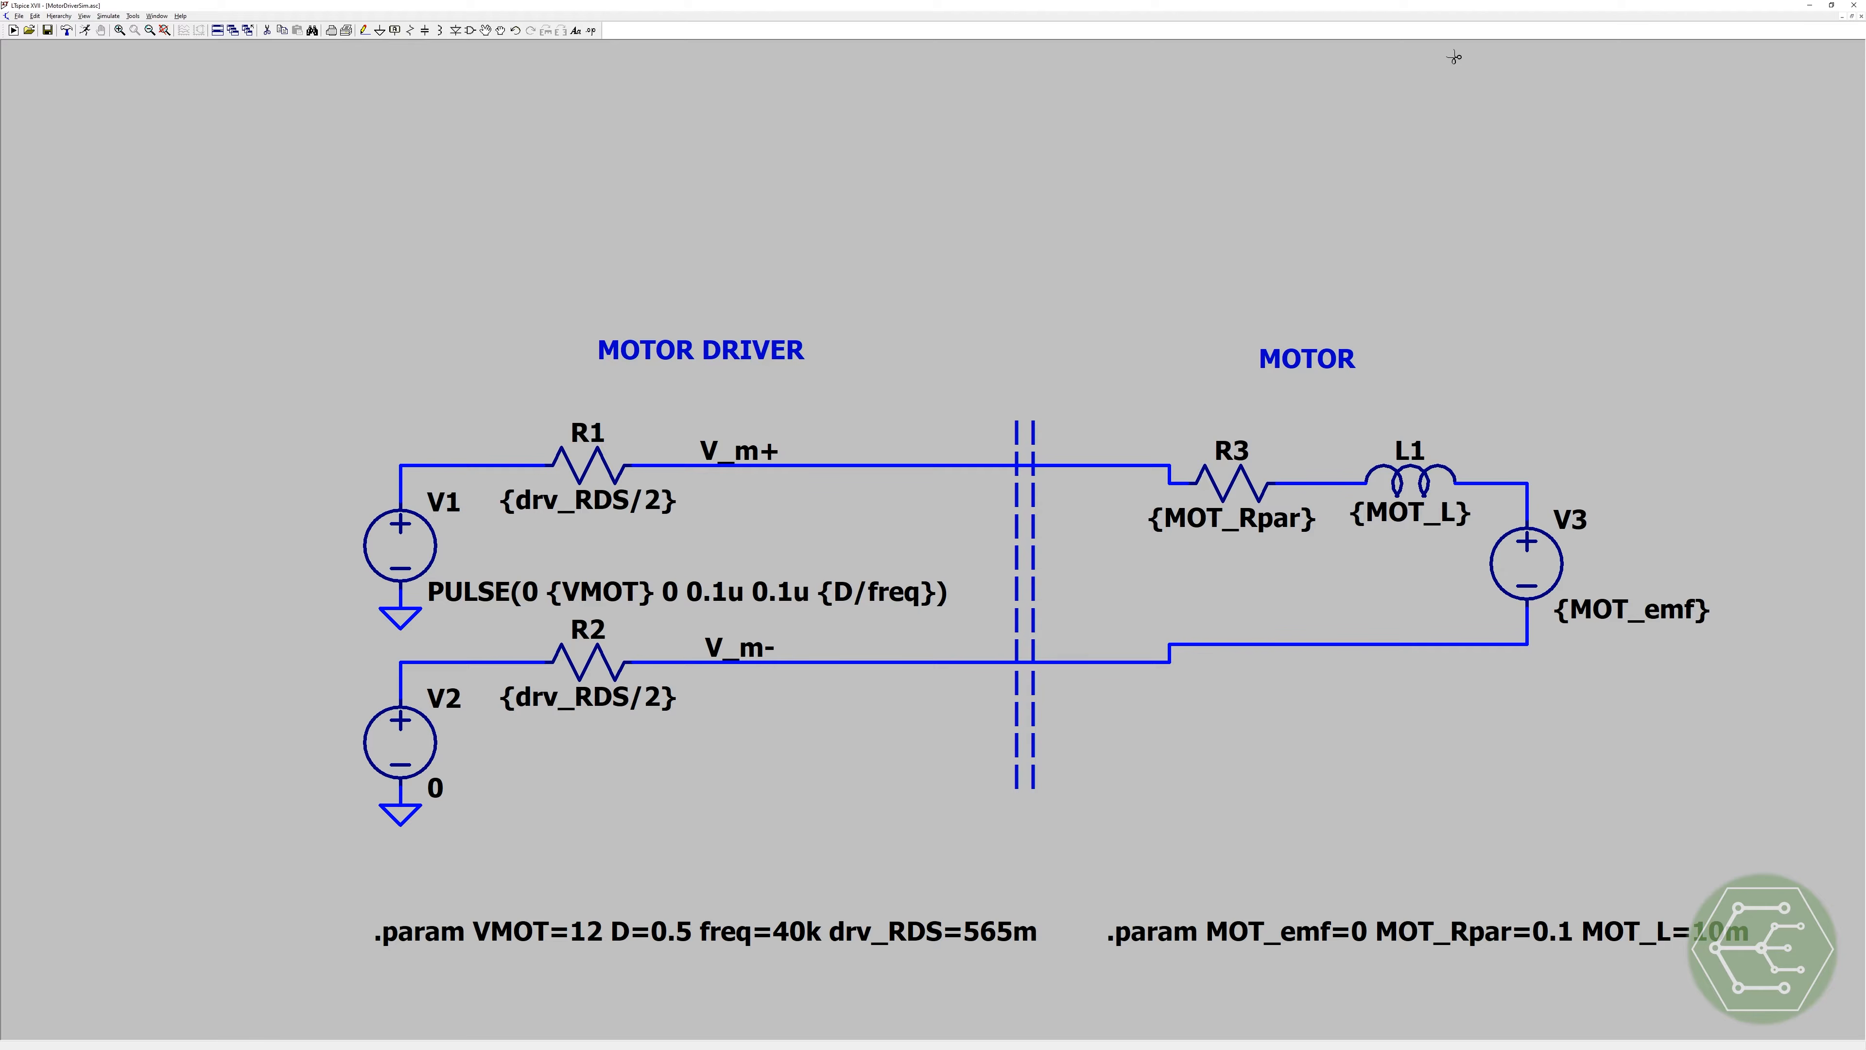
{"action": "key", "text": "v"}
{"action": "key", "text": "Escape"}
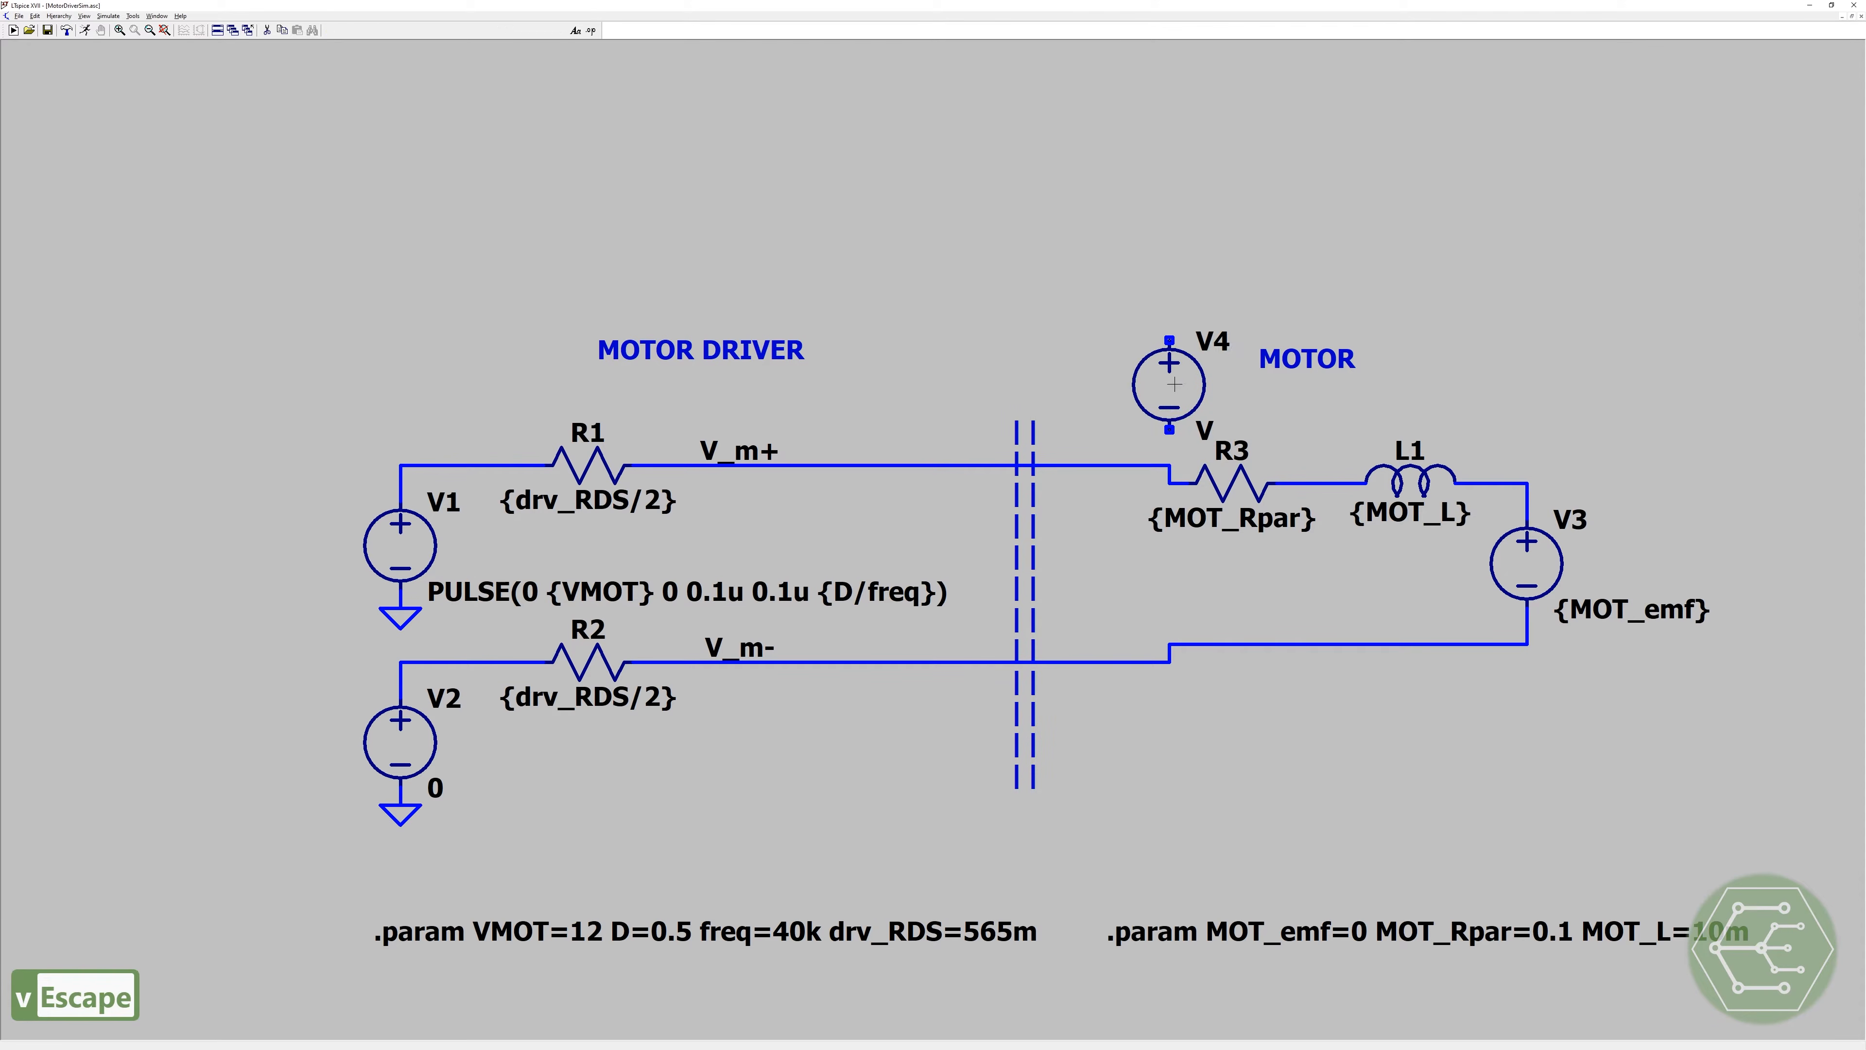
{"action": "key", "text": "equal"}
{"action": "key", "text": "equal"}
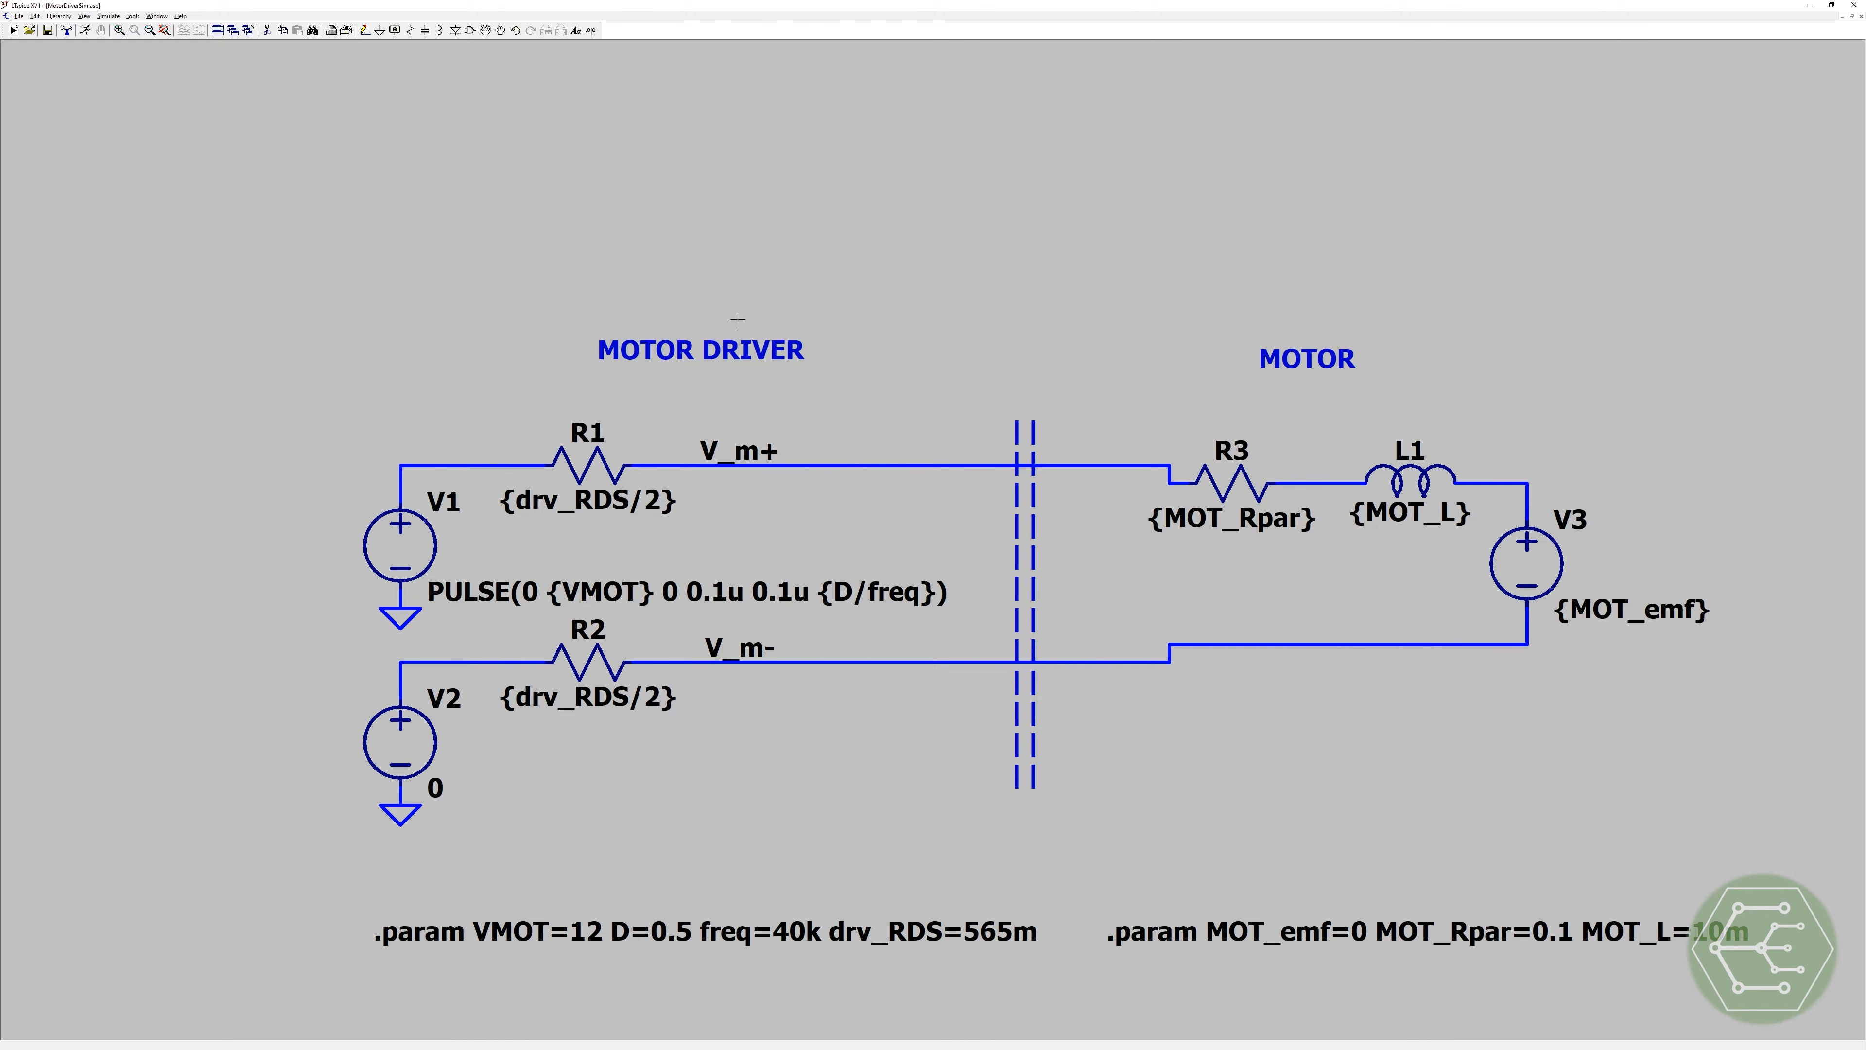
{"action": "left_click", "coordinate": [788, 303]}
{"action": "mouse_move", "coordinate": [694, 598]}
{"action": "left_mouse_down"}
{"action": "mouse_move", "coordinate": [740, 596]}
{"action": "mouse_move", "coordinate": [706, 596]}
{"action": "left_mouse_up"}
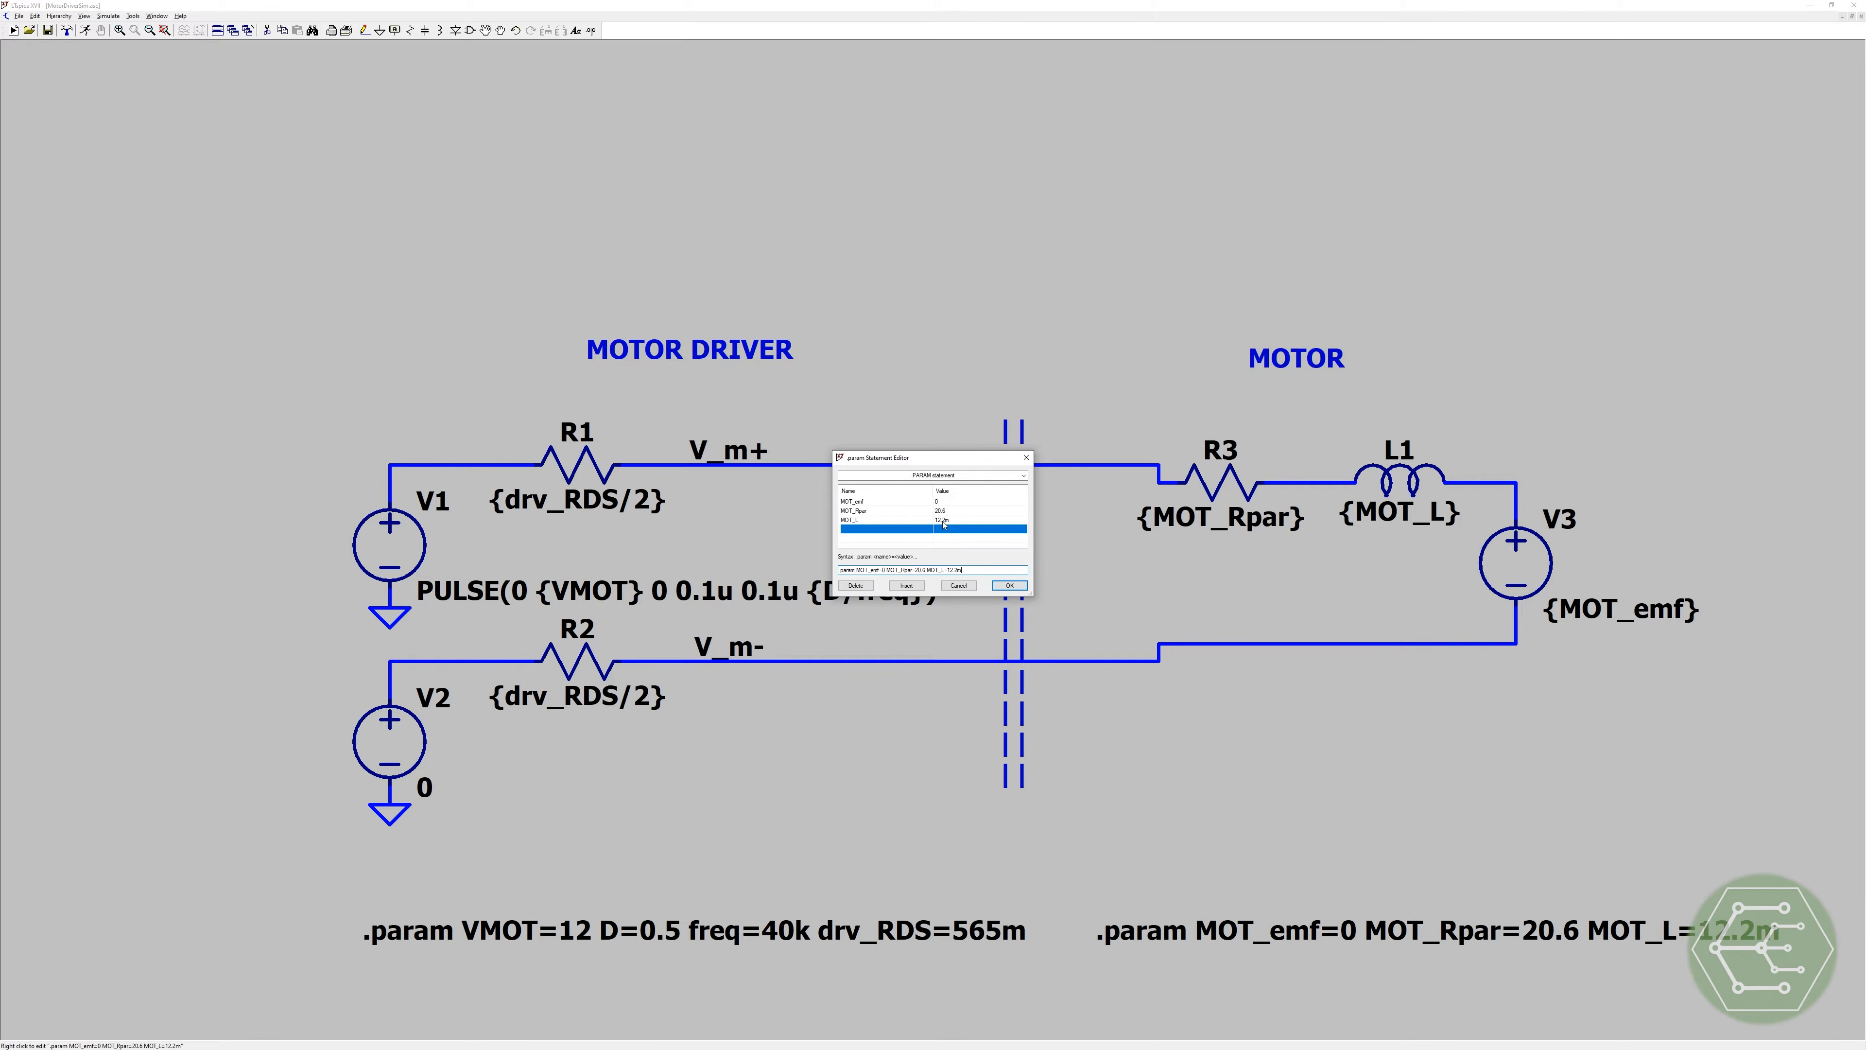
Step: Review the driver and motor .param statements and the value assigned to R3, leaving them as they are
{"action": "left_click", "coordinate": [1010, 585]}
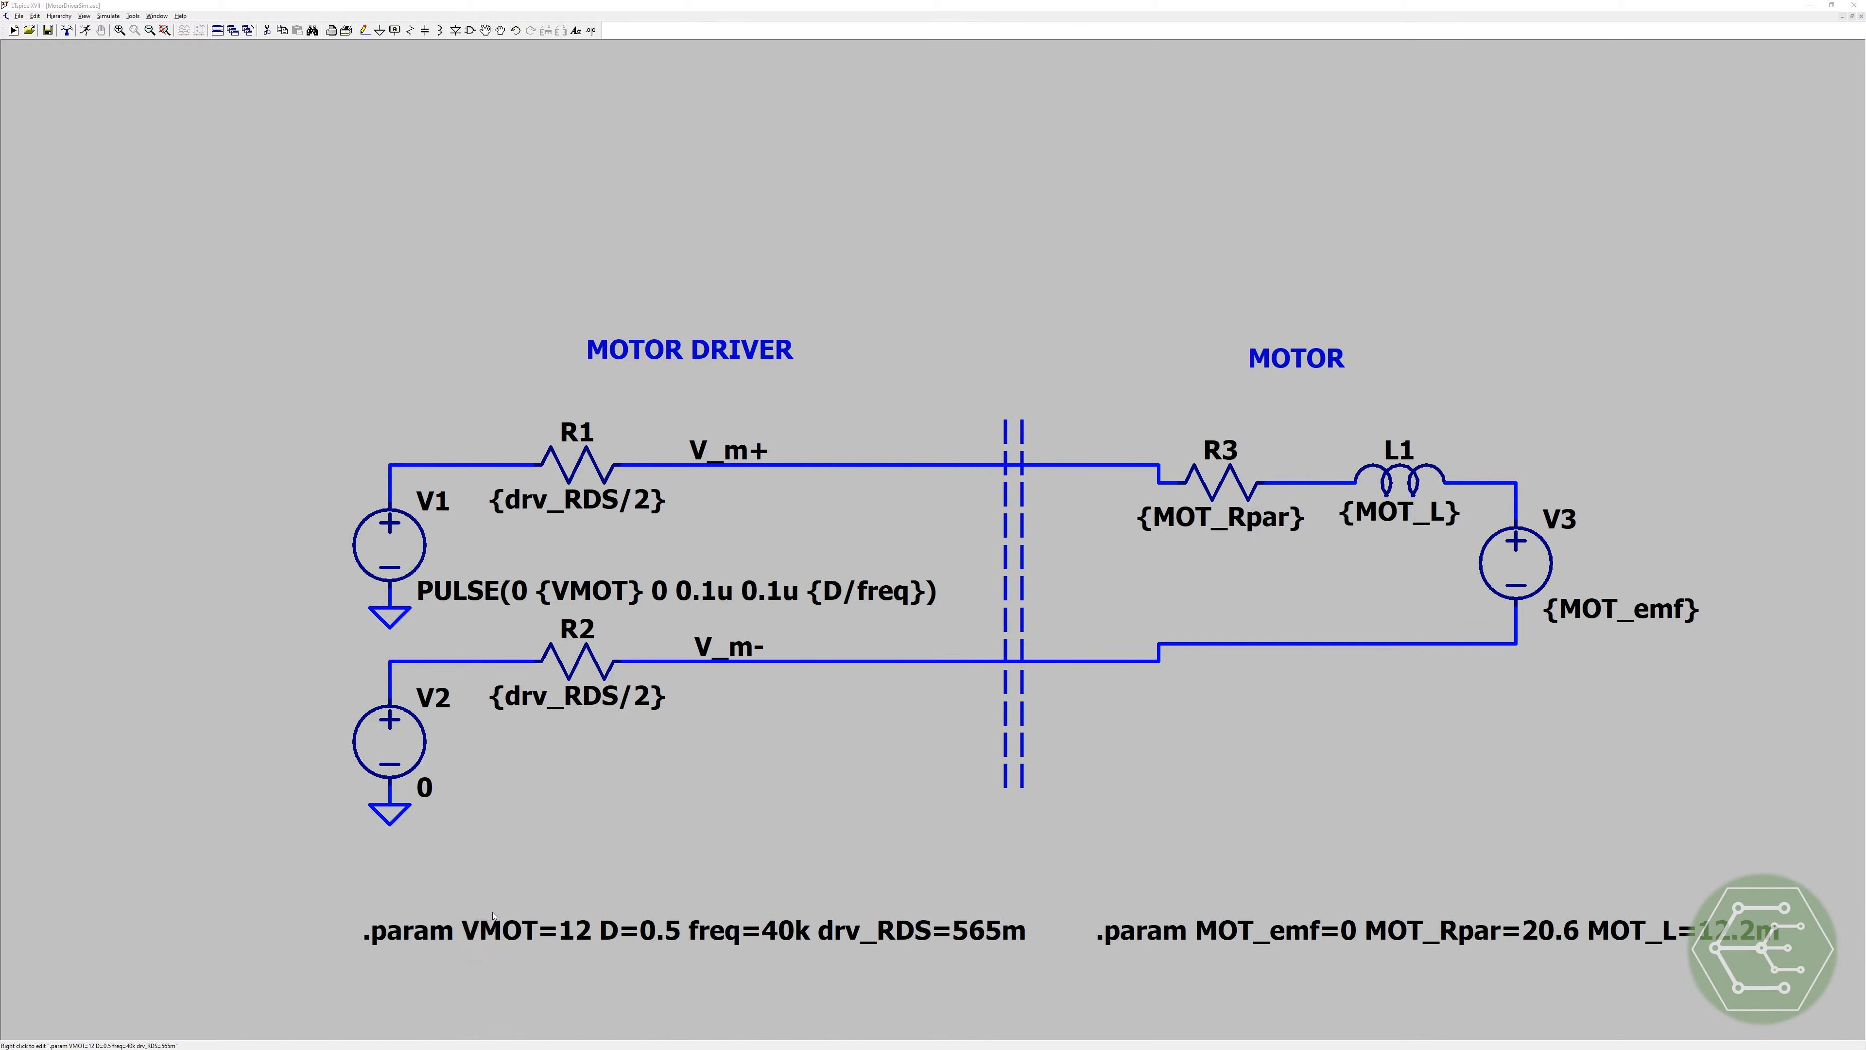
{"action": "right_click", "coordinate": [482, 930]}
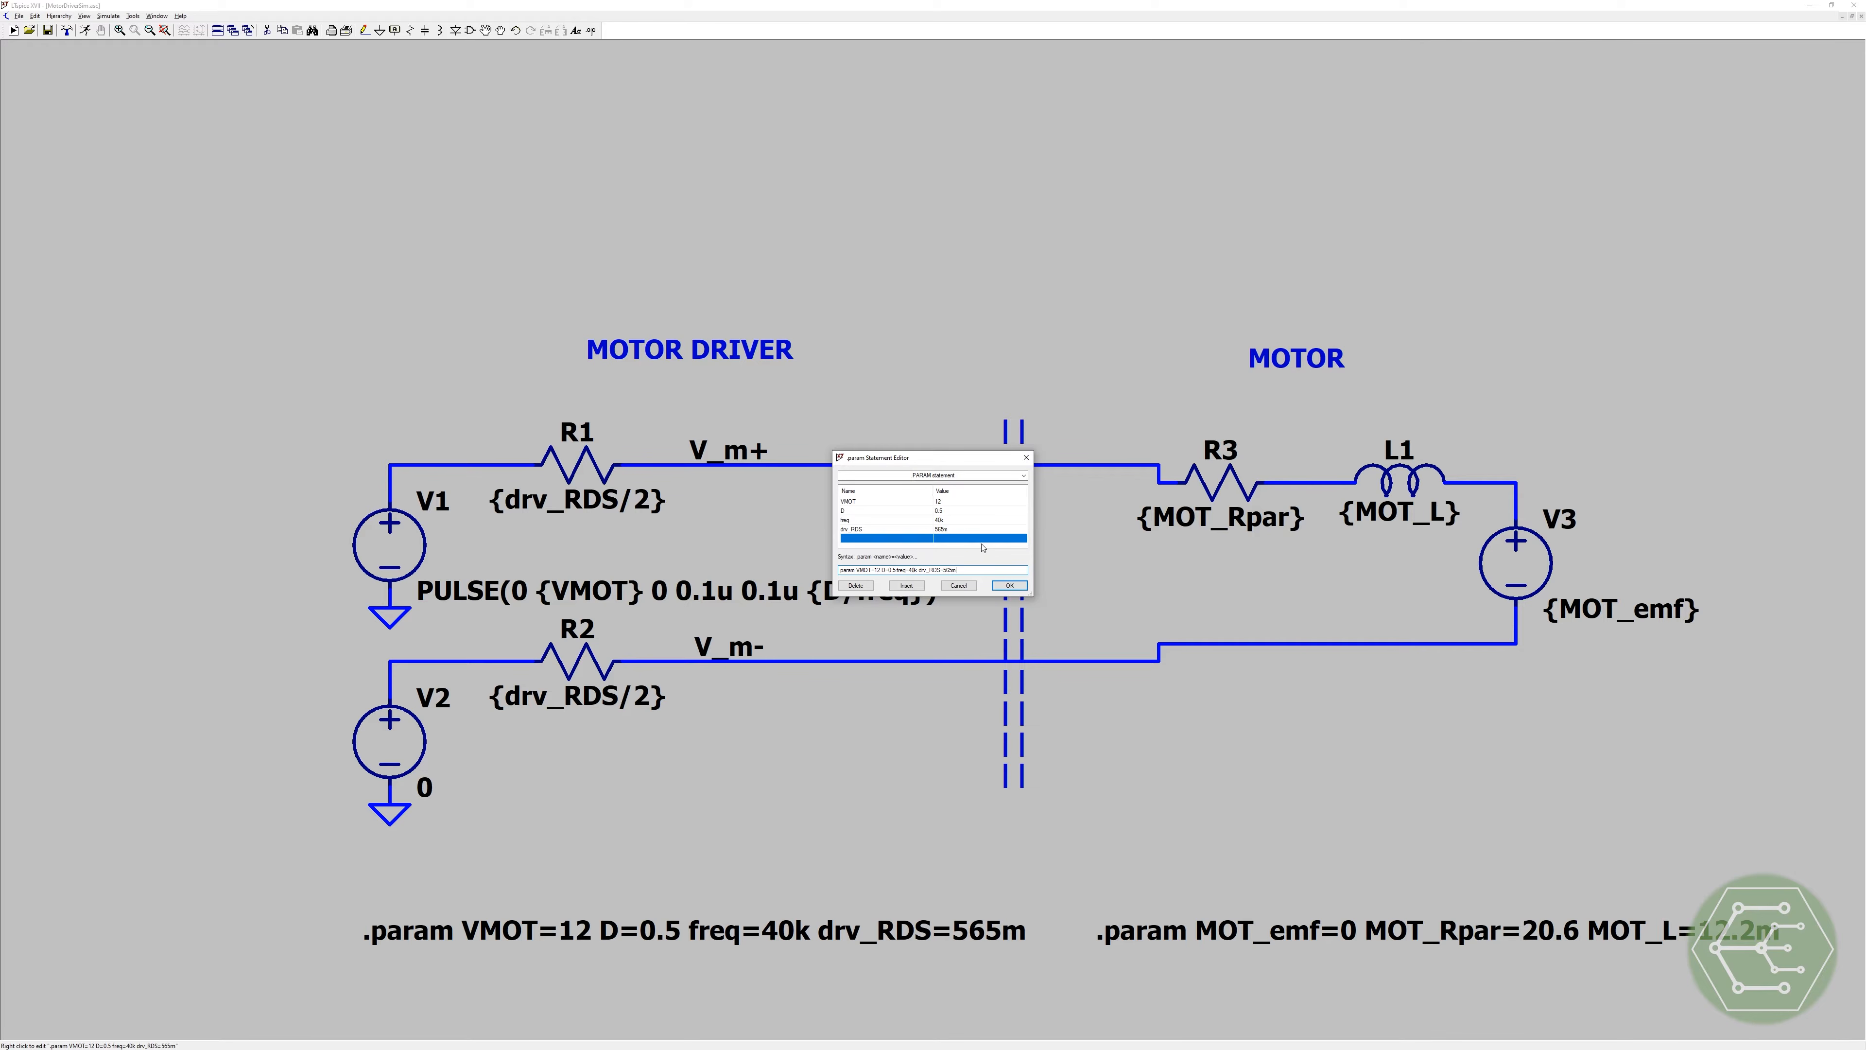
{"action": "left_click", "coordinate": [1011, 586]}
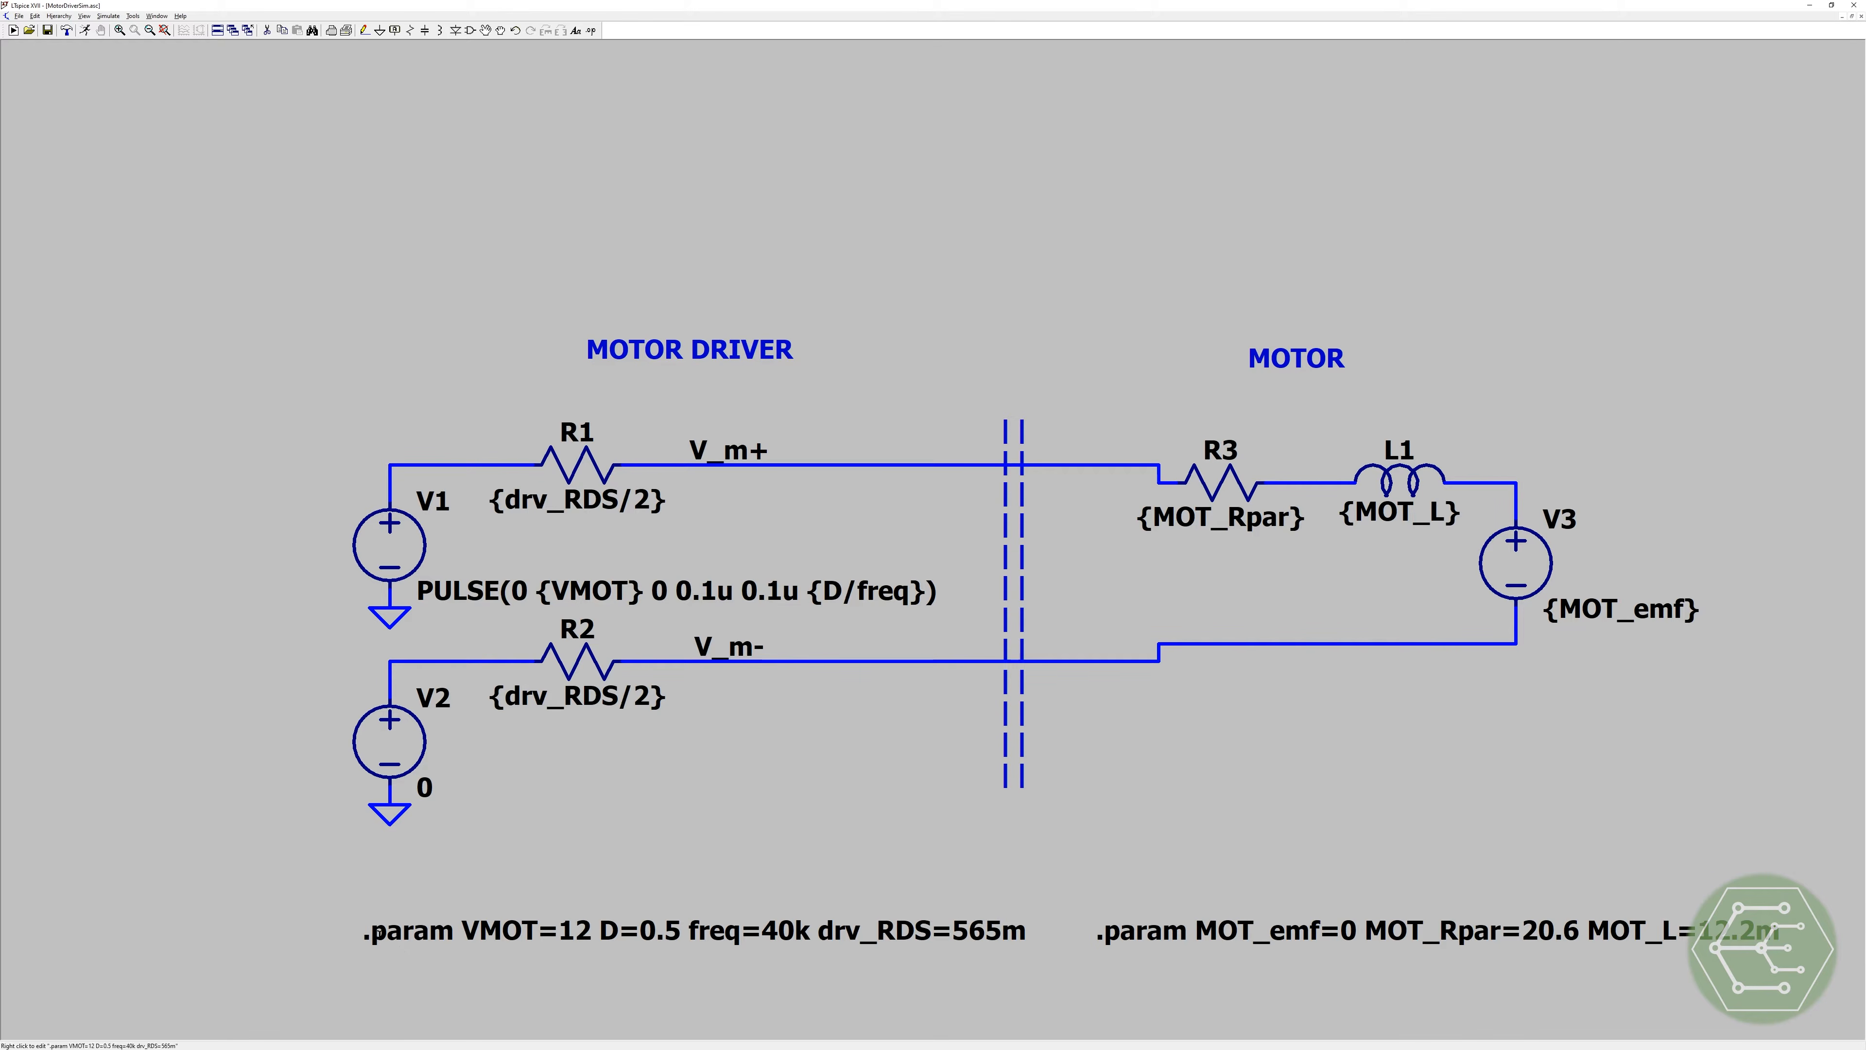
{"action": "right_click", "coordinate": [1138, 936]}
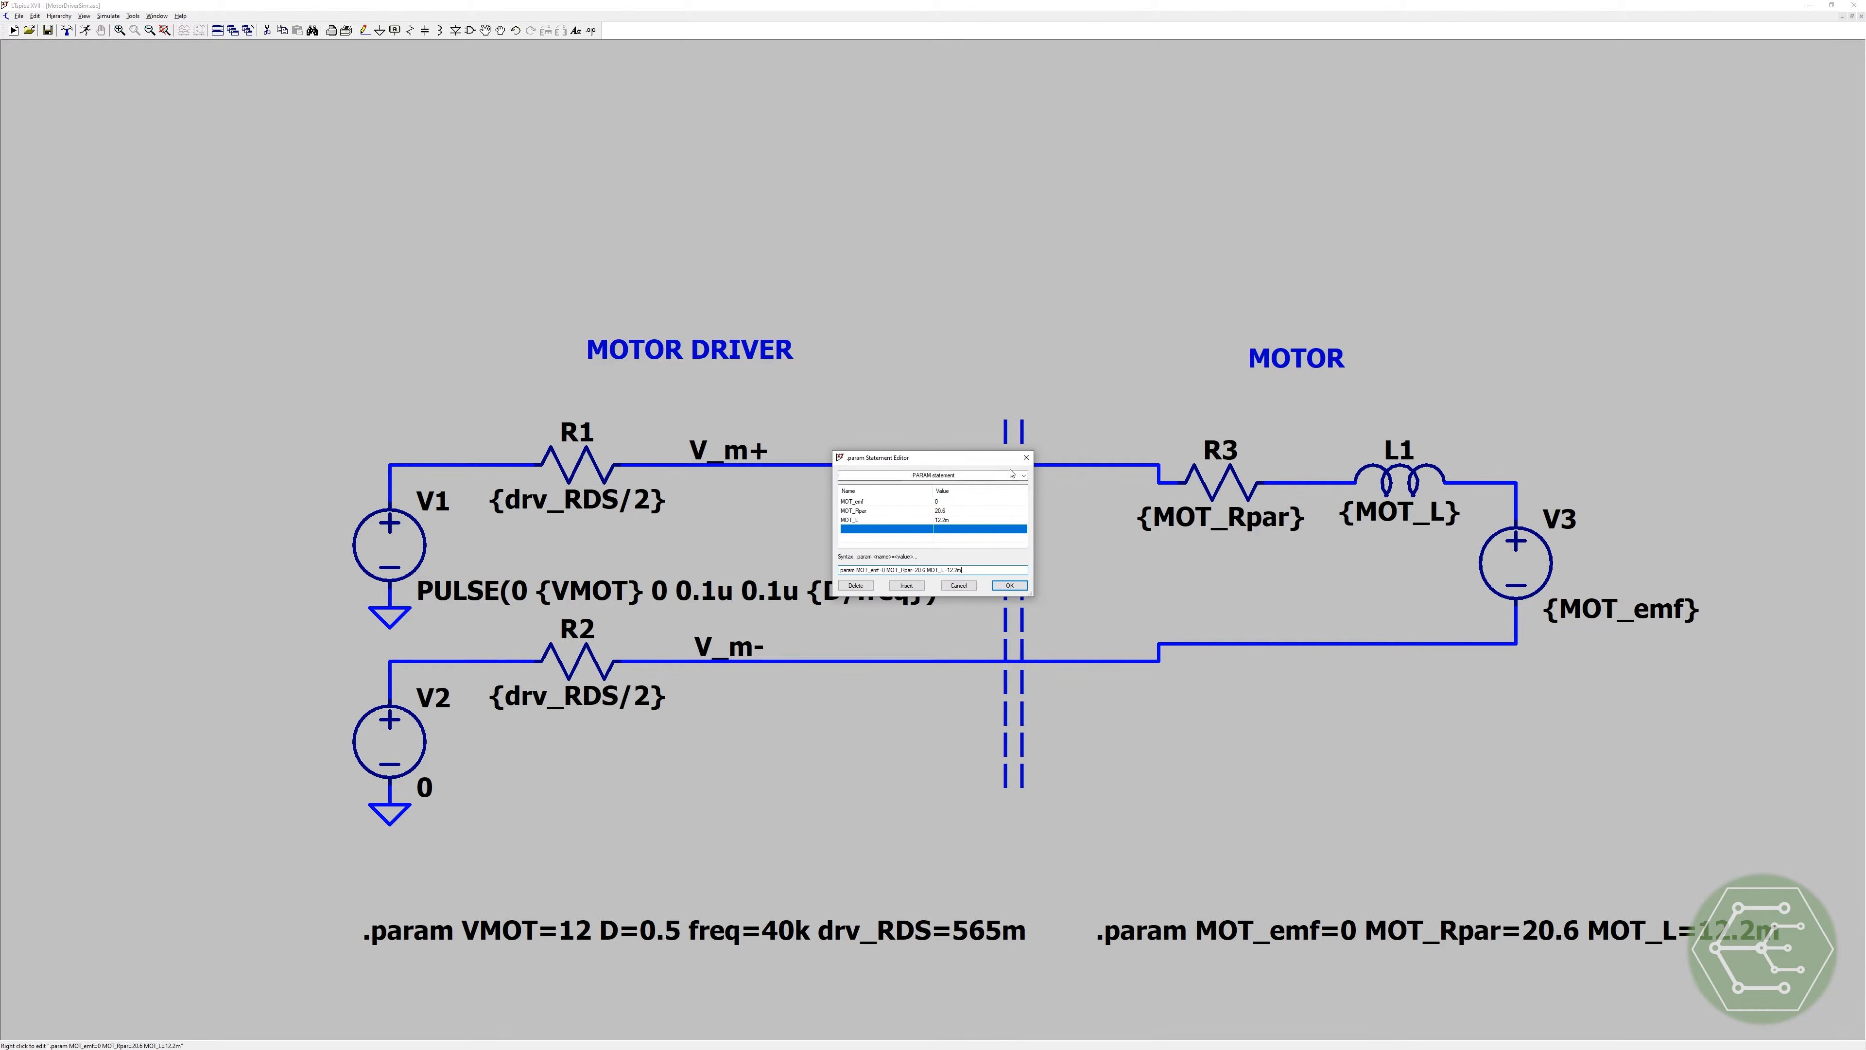
{"action": "left_click", "coordinate": [1026, 457]}
{"action": "right_click", "coordinate": [1221, 514]}
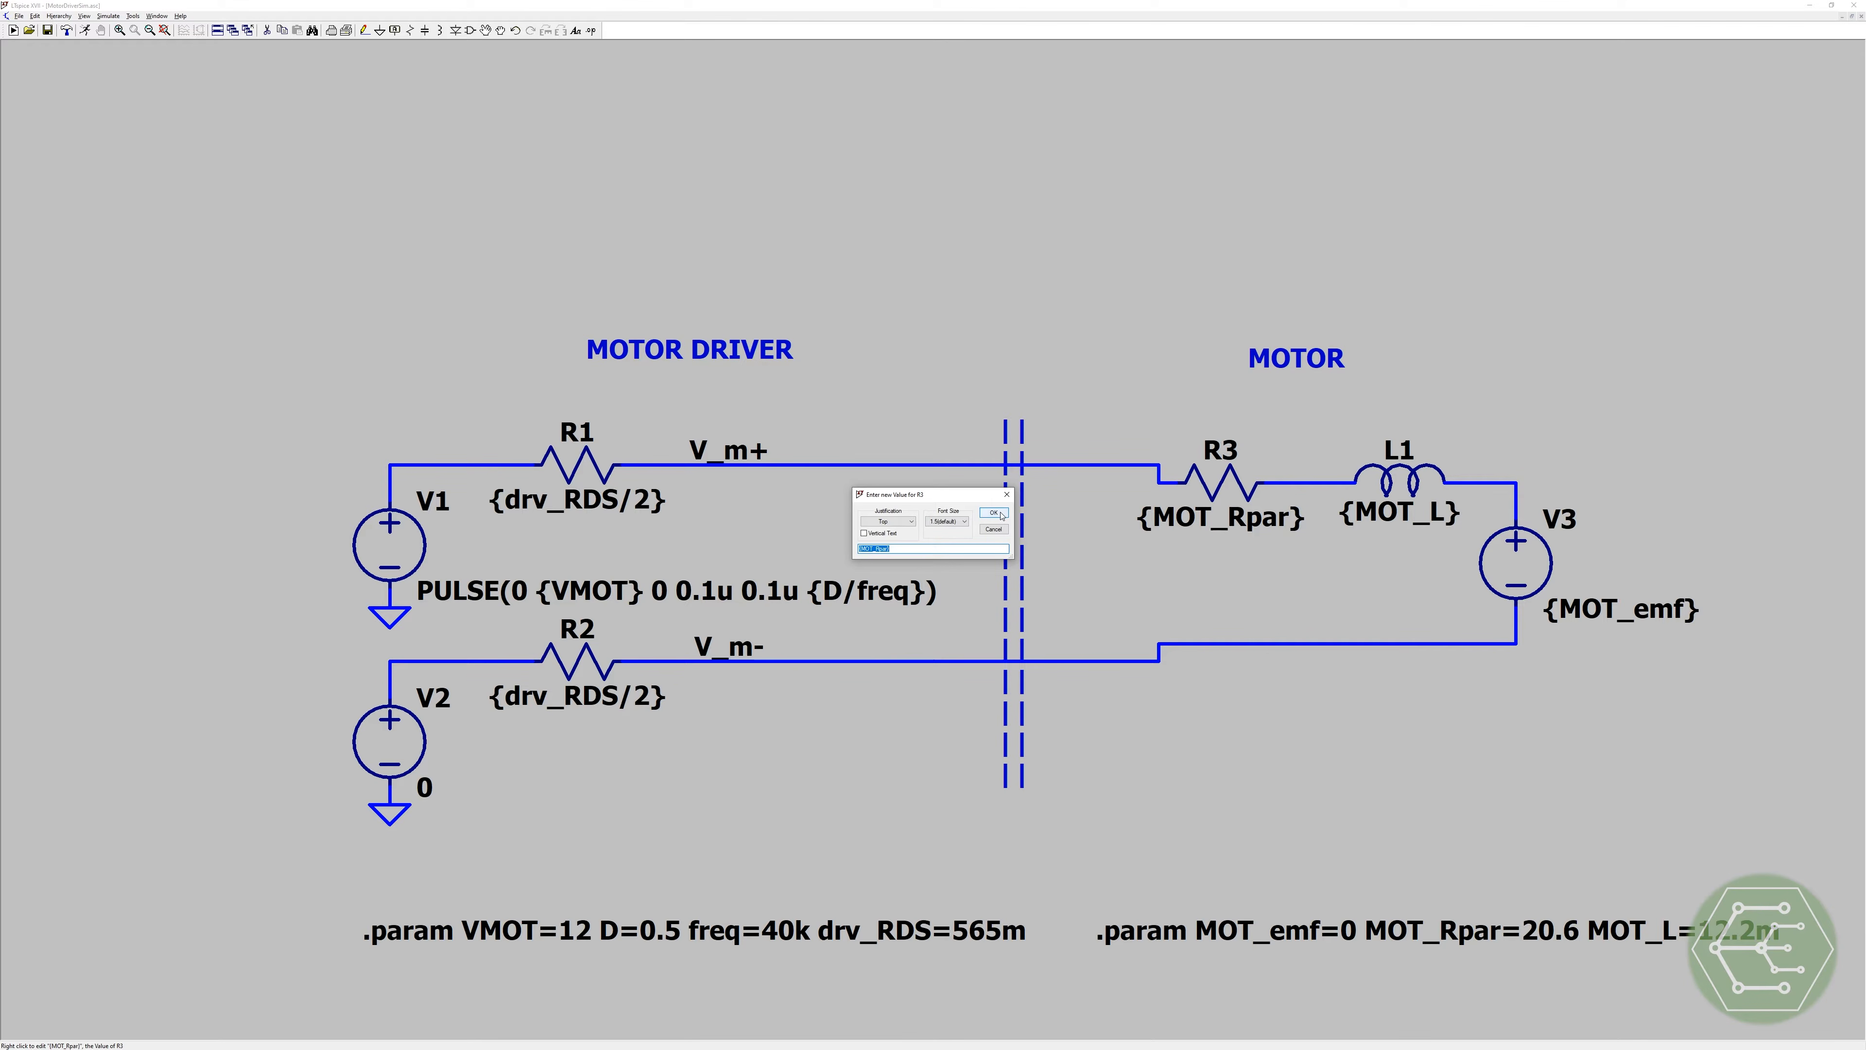
{"action": "left_click", "coordinate": [1001, 513]}
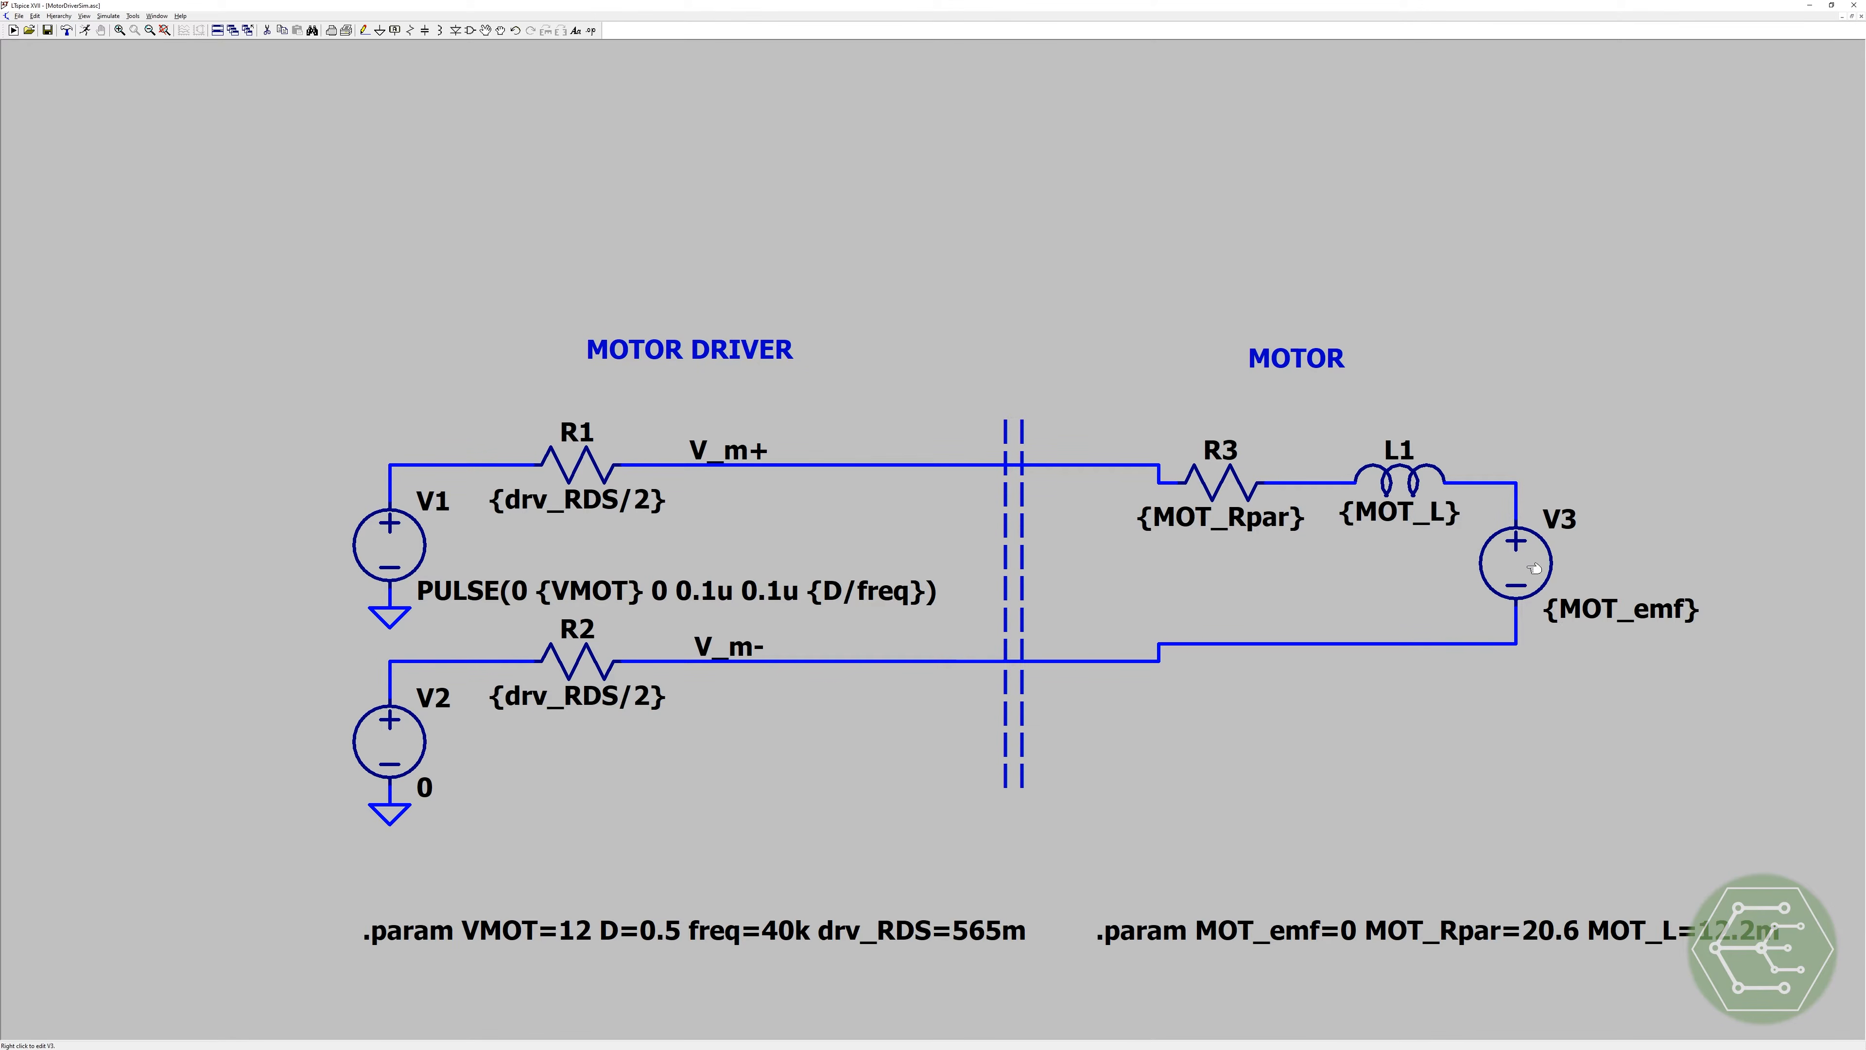
Step: Set up a transient simulation with a stop time of 2 and place the .tran 2 directive below the driver parameters
{"action": "left_click", "coordinate": [85, 31]}
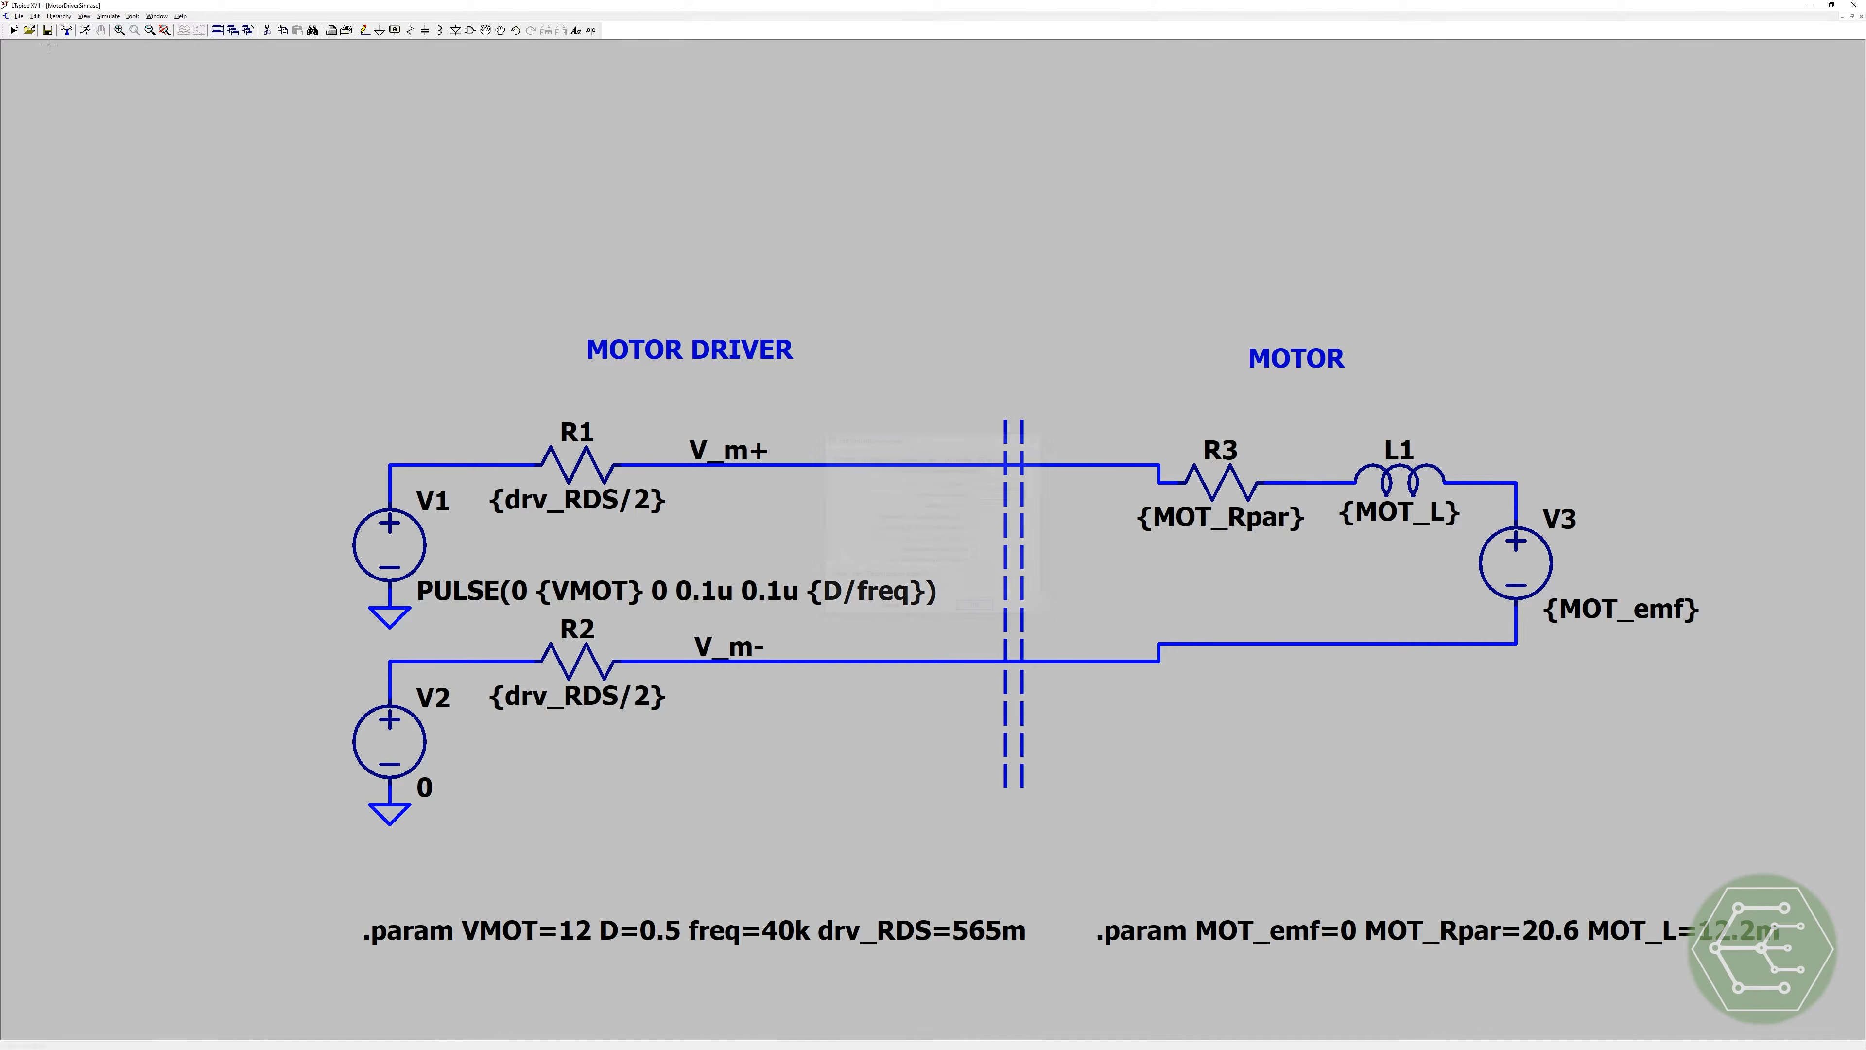
{"action": "type", "text": "2"}
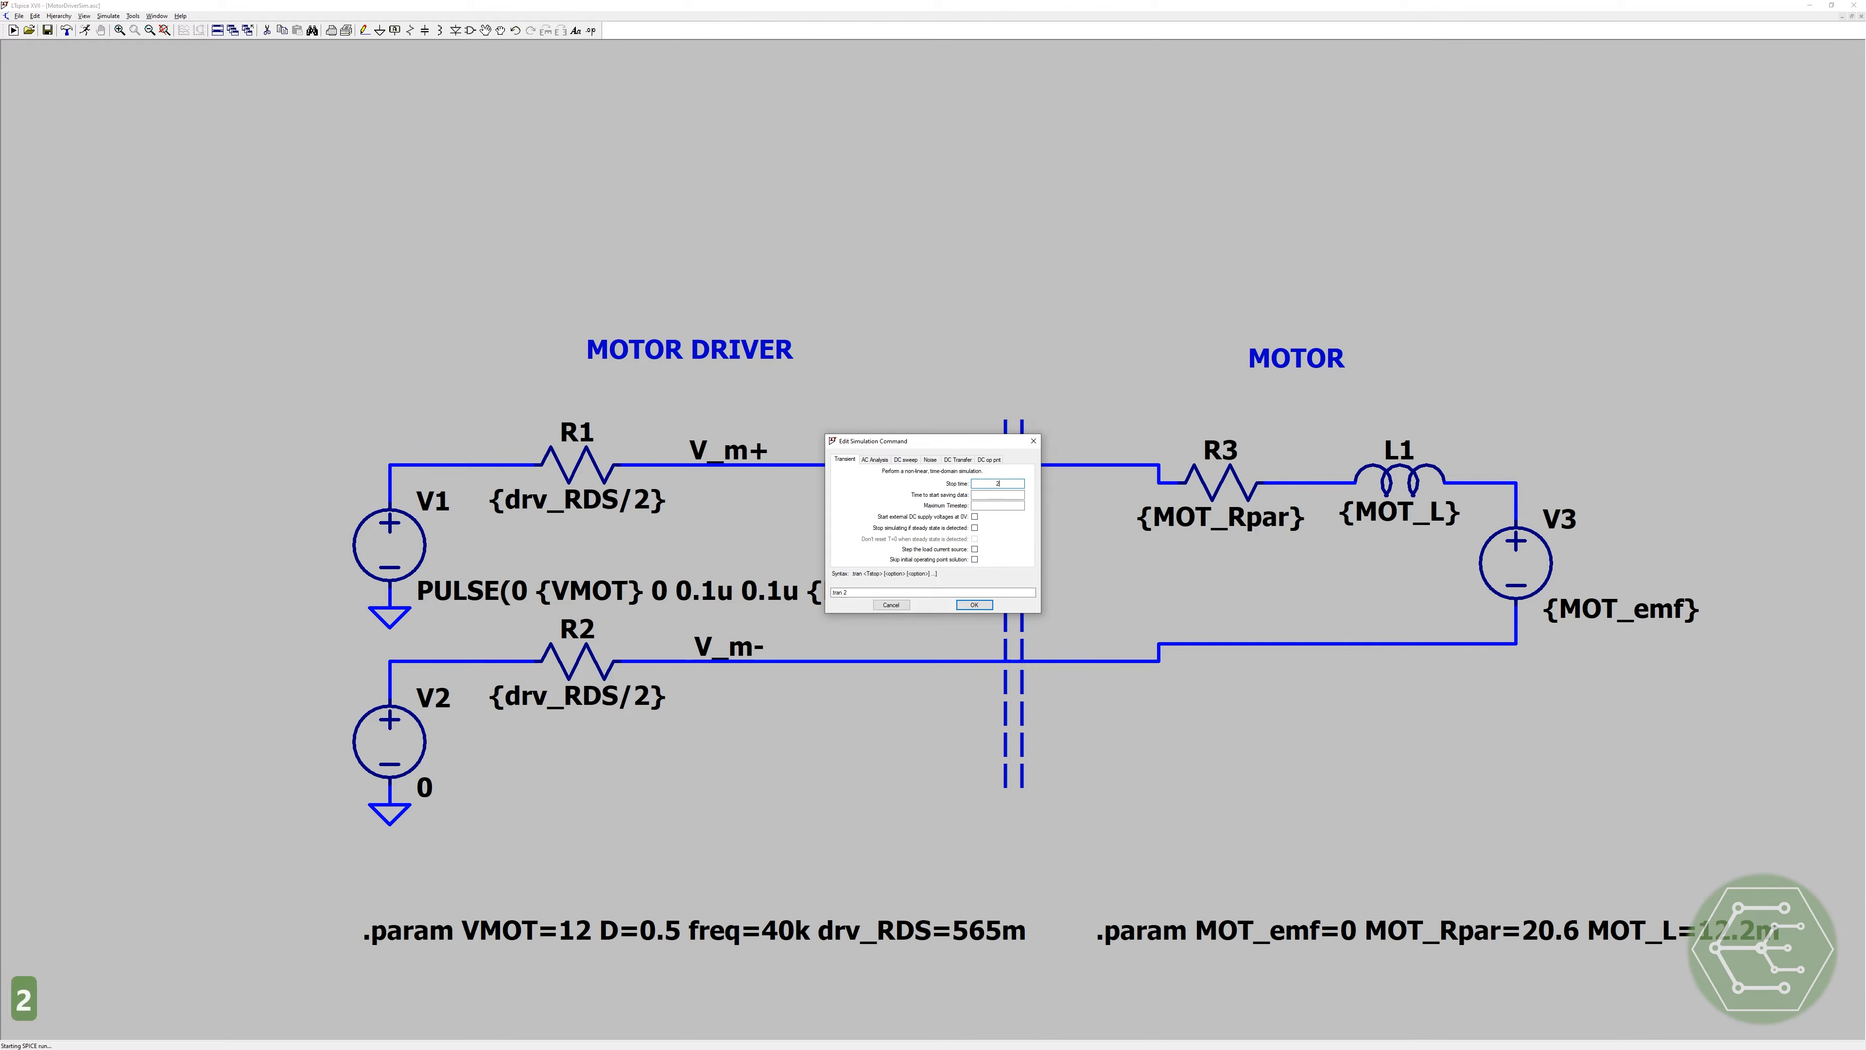
{"action": "left_click", "coordinate": [975, 605]}
{"action": "left_click", "coordinate": [389, 954]}
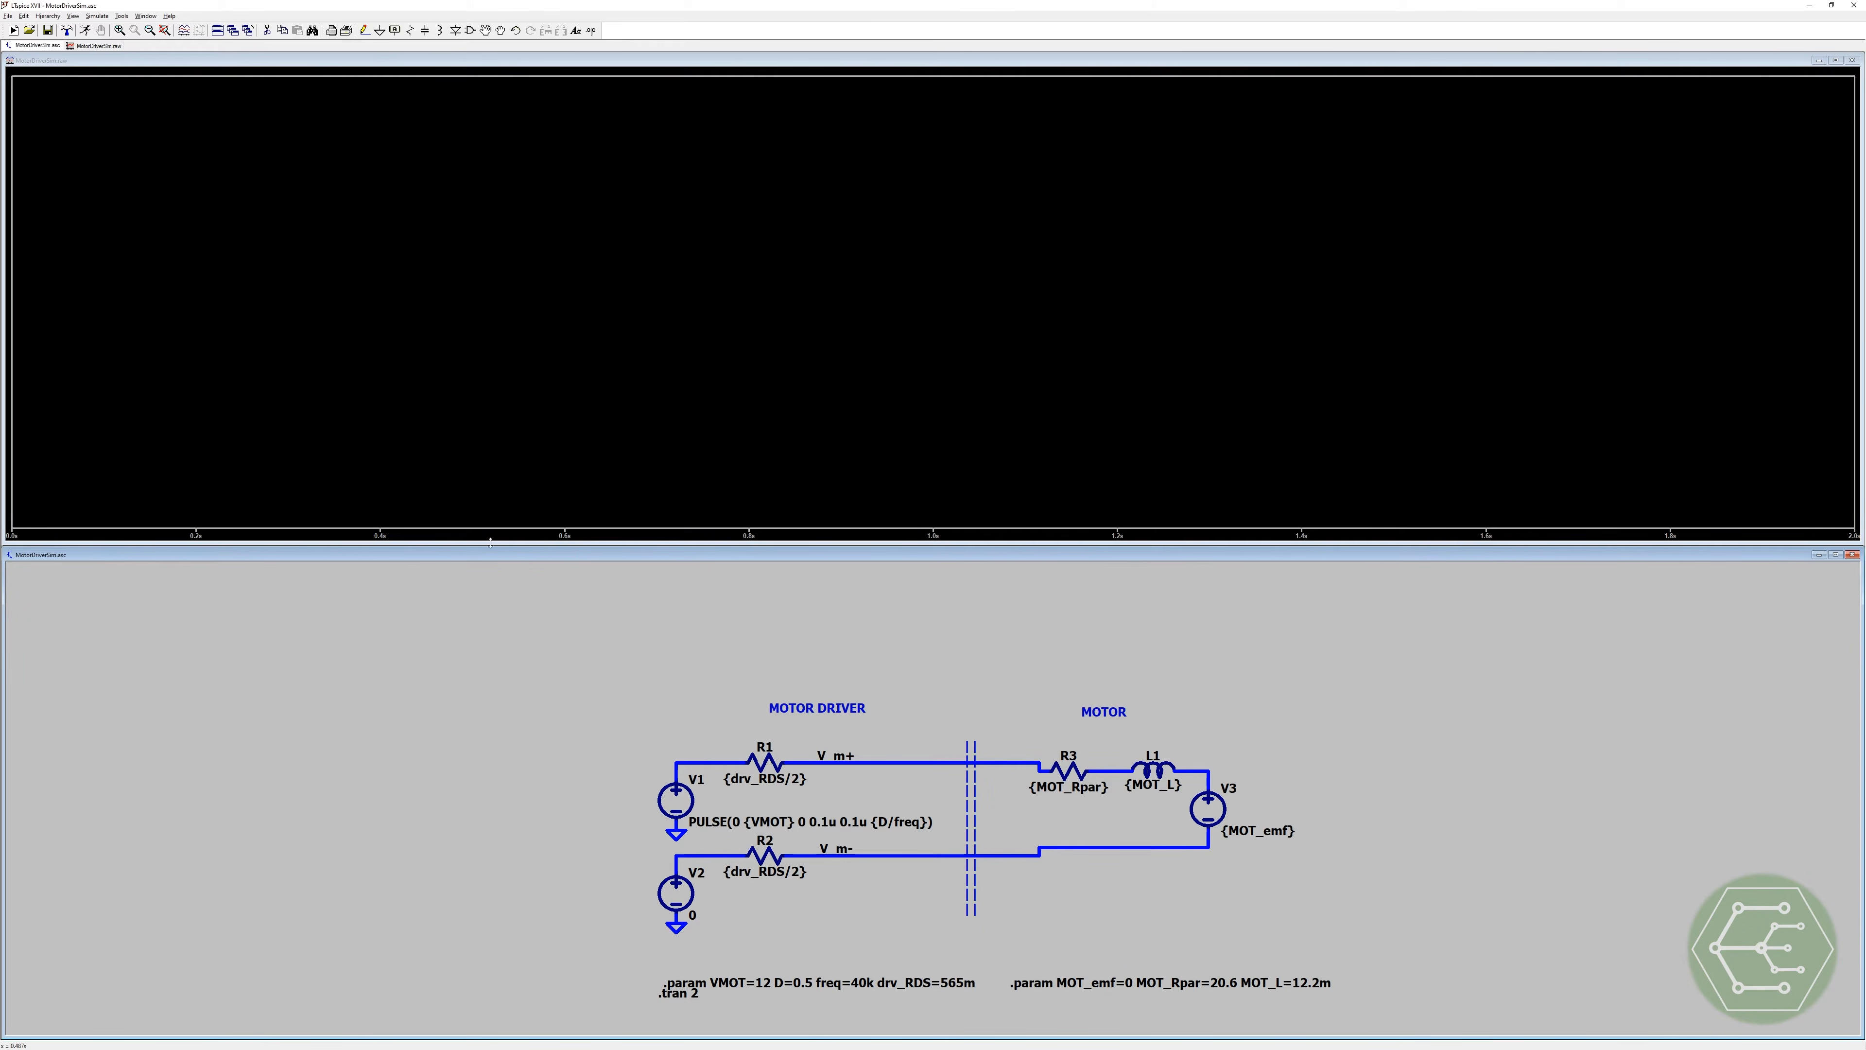
Step: Plot the voltage on the V_m+ wire and zoom in until the individual pulses can be told apart
{"action": "left_click", "coordinate": [918, 762]}
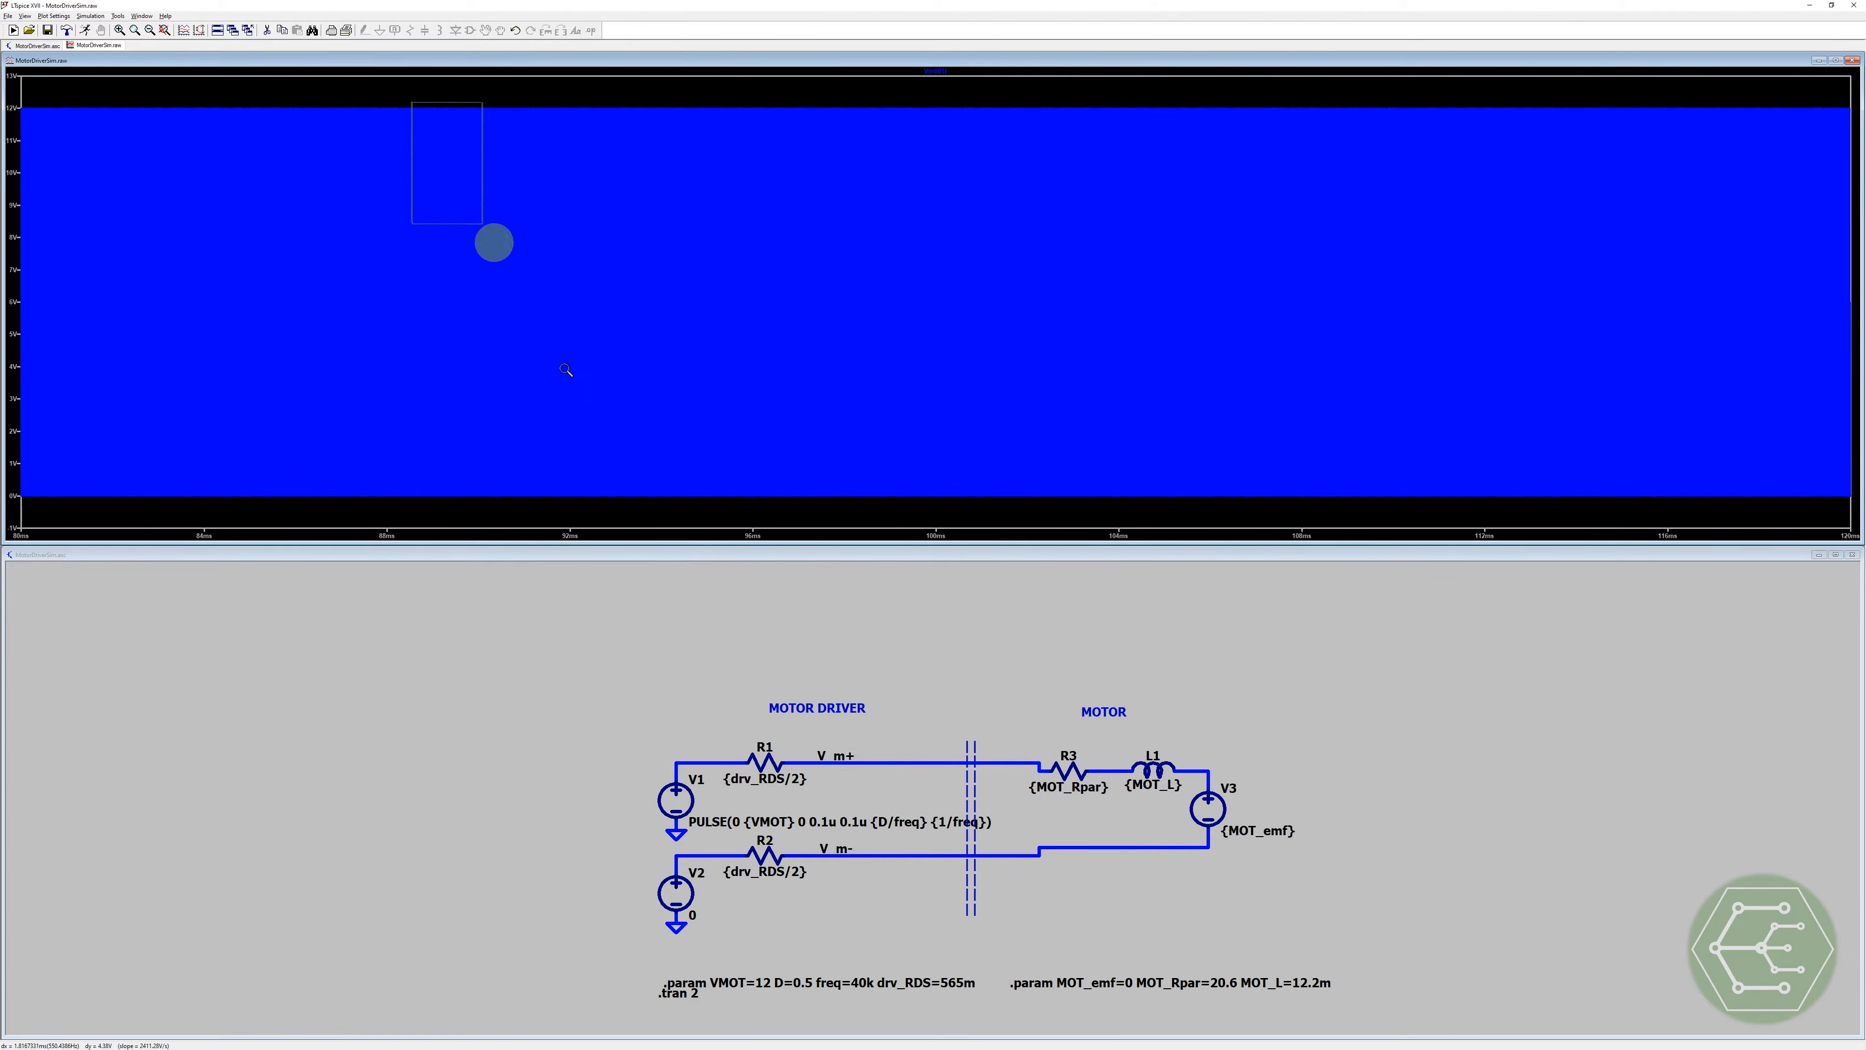
{"action": "left_click_drag", "start_coordinate": [566, 370], "coordinate": [604, 512]}
{"action": "left_click_drag", "start_coordinate": [471, 94], "coordinate": [759, 504]}
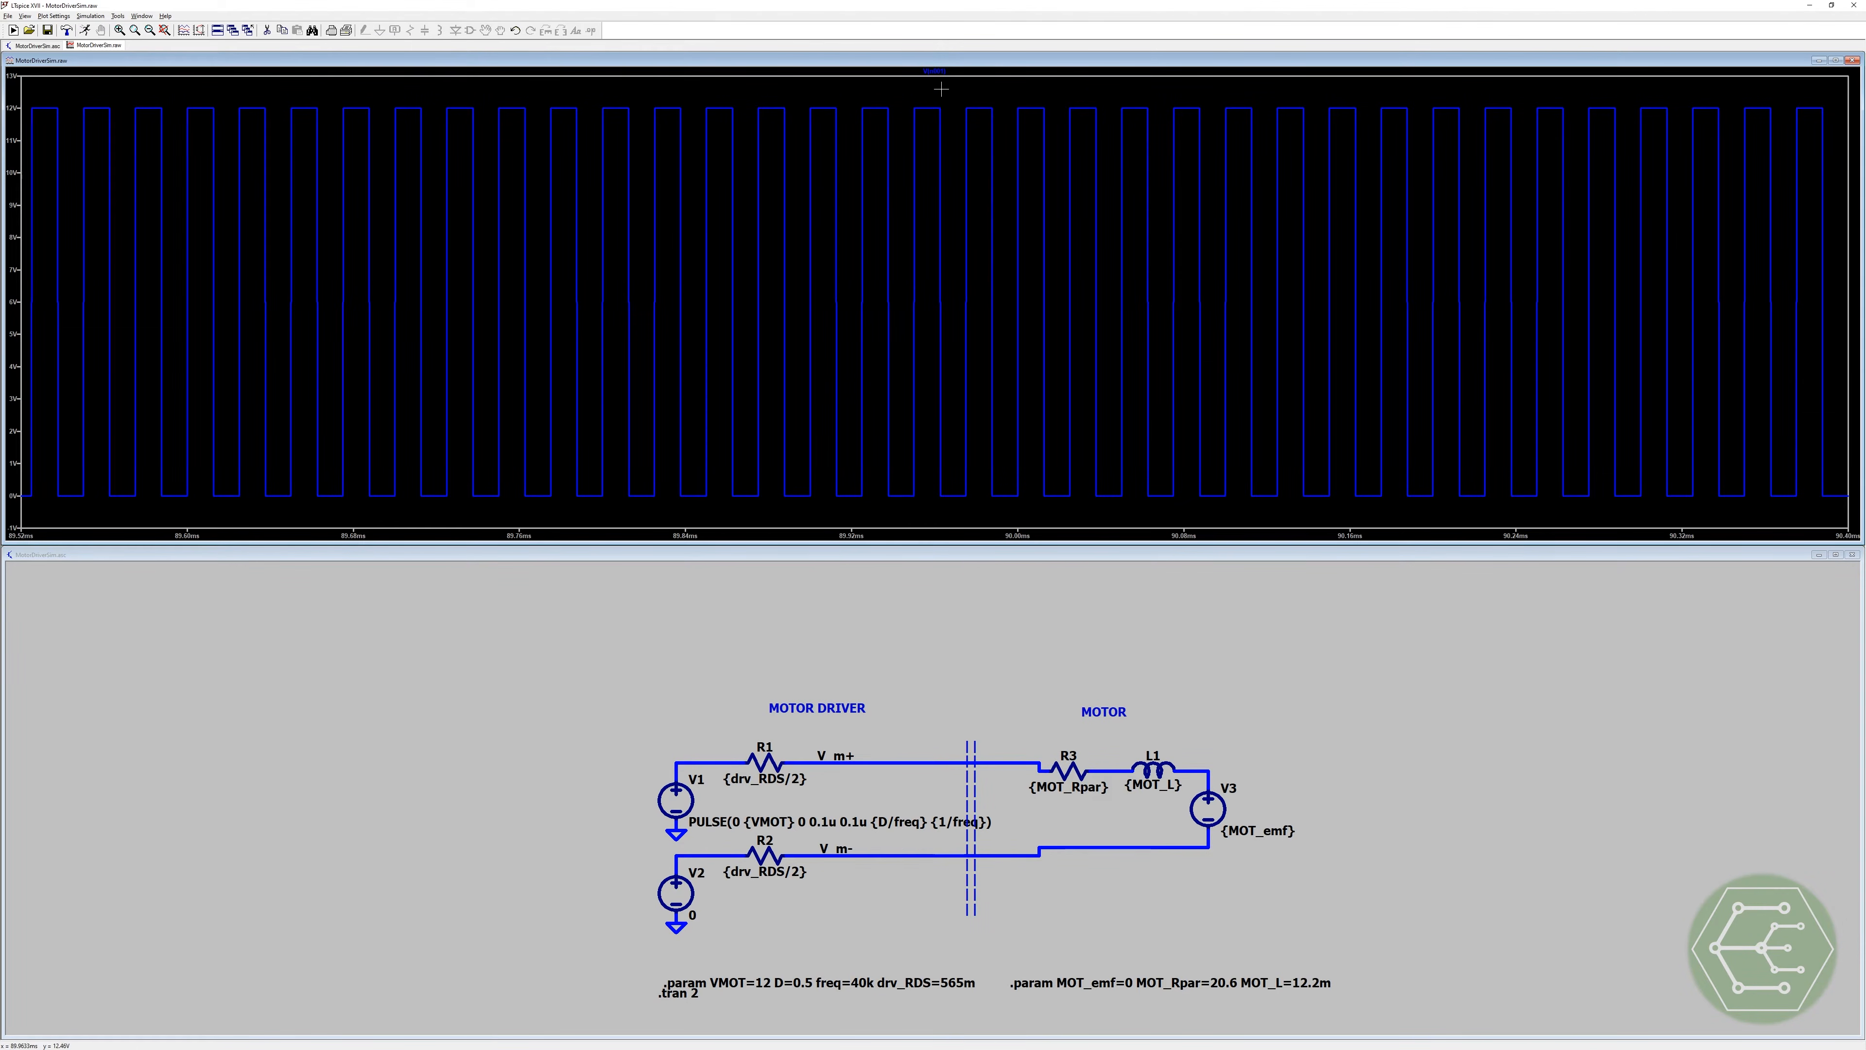
Step: Attach two cursors to the V_m+ trace, space them about one pulse period apart, and move the cursor readout beside the schematic
{"action": "left_click", "coordinate": [939, 72]}
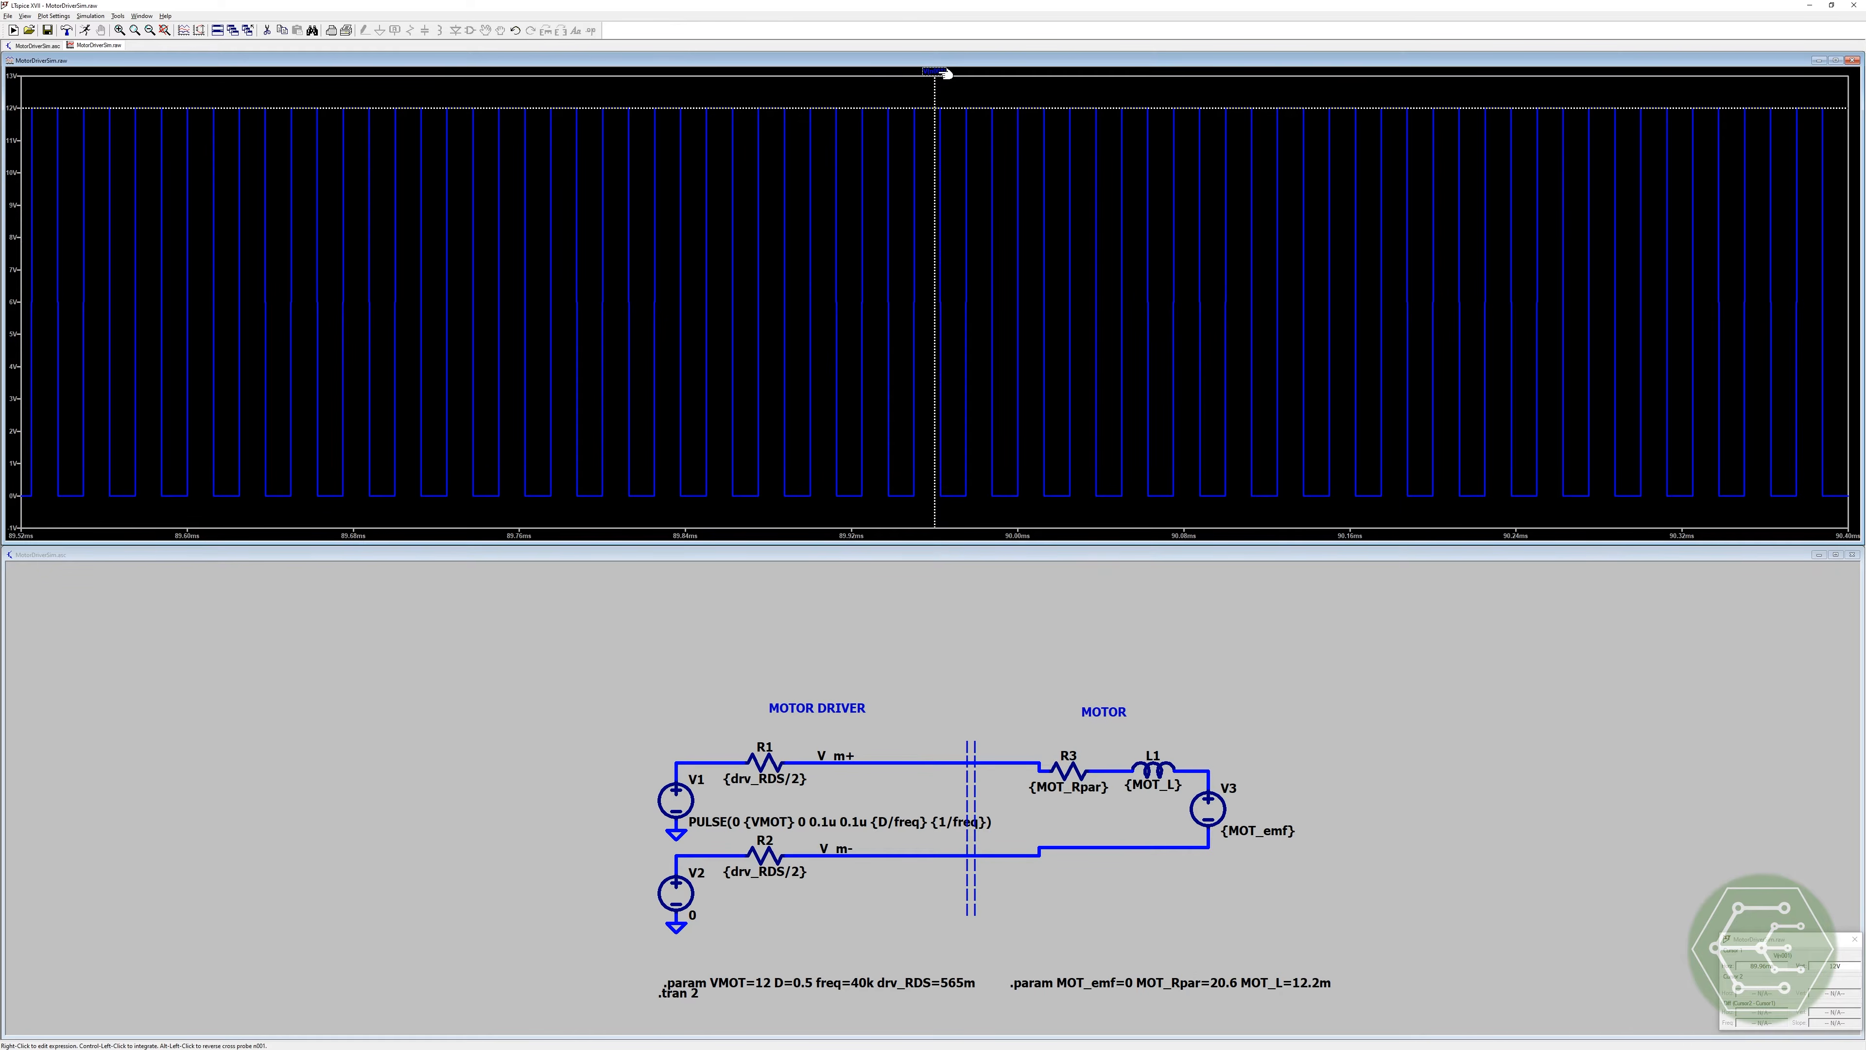
{"action": "left_click", "coordinate": [937, 71]}
{"action": "left_click_drag", "start_coordinate": [936, 99], "coordinate": [913, 237]}
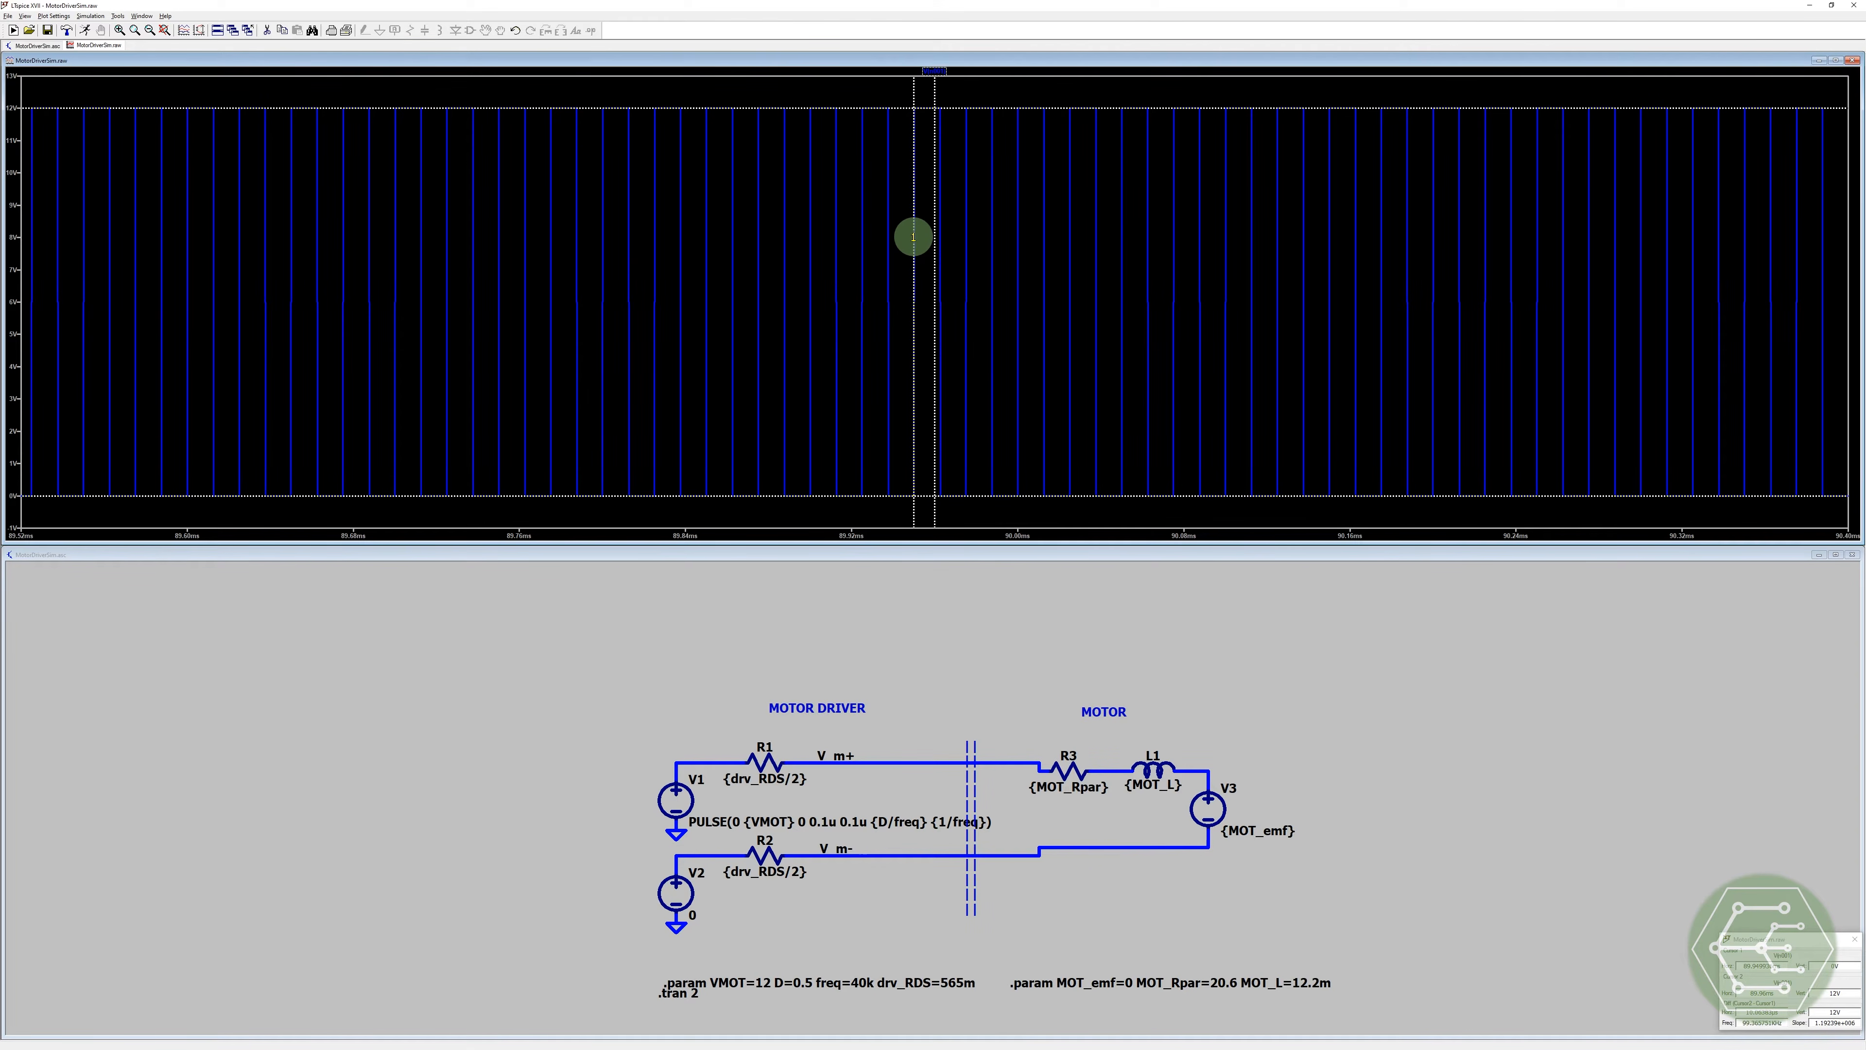
{"action": "mouse_move", "coordinate": [935, 165]}
{"action": "left_mouse_down"}
{"action": "mouse_move", "coordinate": [951, 112]}
{"action": "mouse_move", "coordinate": [967, 177]}
{"action": "left_mouse_up"}
{"action": "left_click_drag", "start_coordinate": [1815, 947], "coordinate": [1329, 621]}
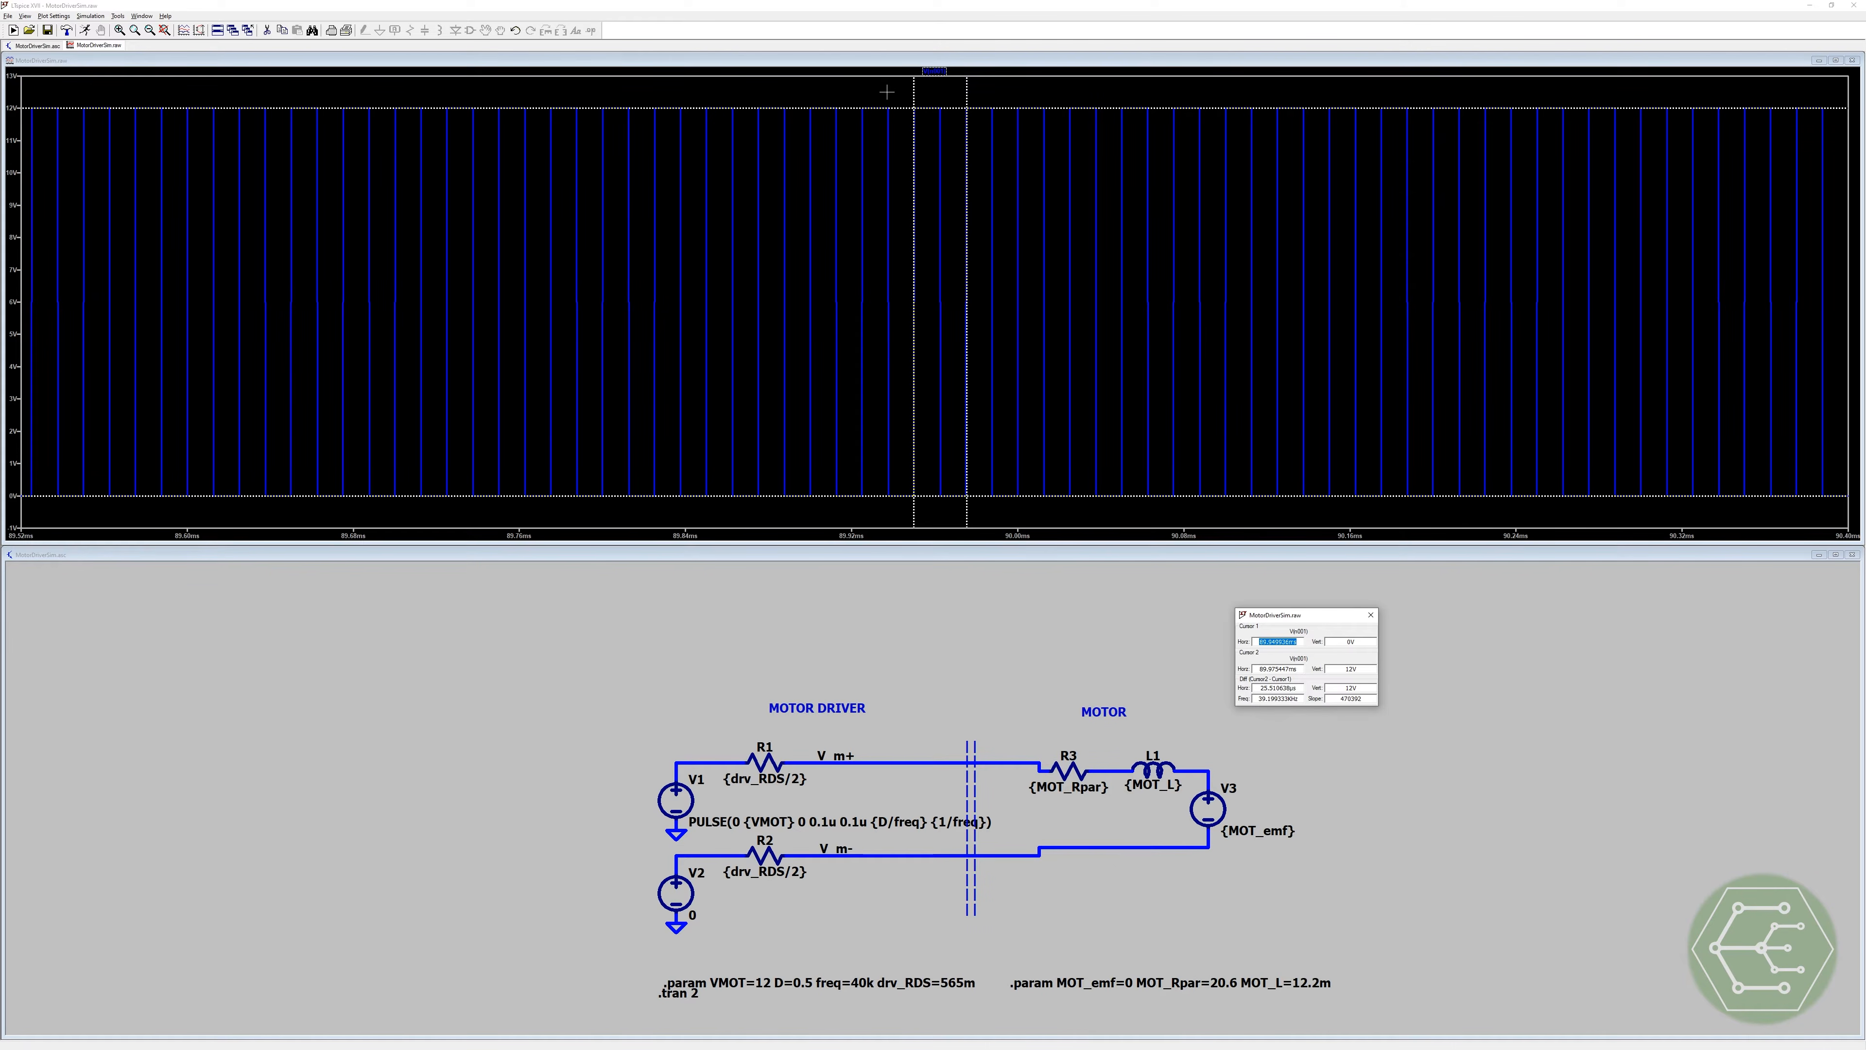
Step: Measure the pulse period between consecutive rising edges, and the on-time from the rising edge to the falling edge
{"action": "left_click_drag", "start_coordinate": [899, 96], "coordinate": [988, 512]}
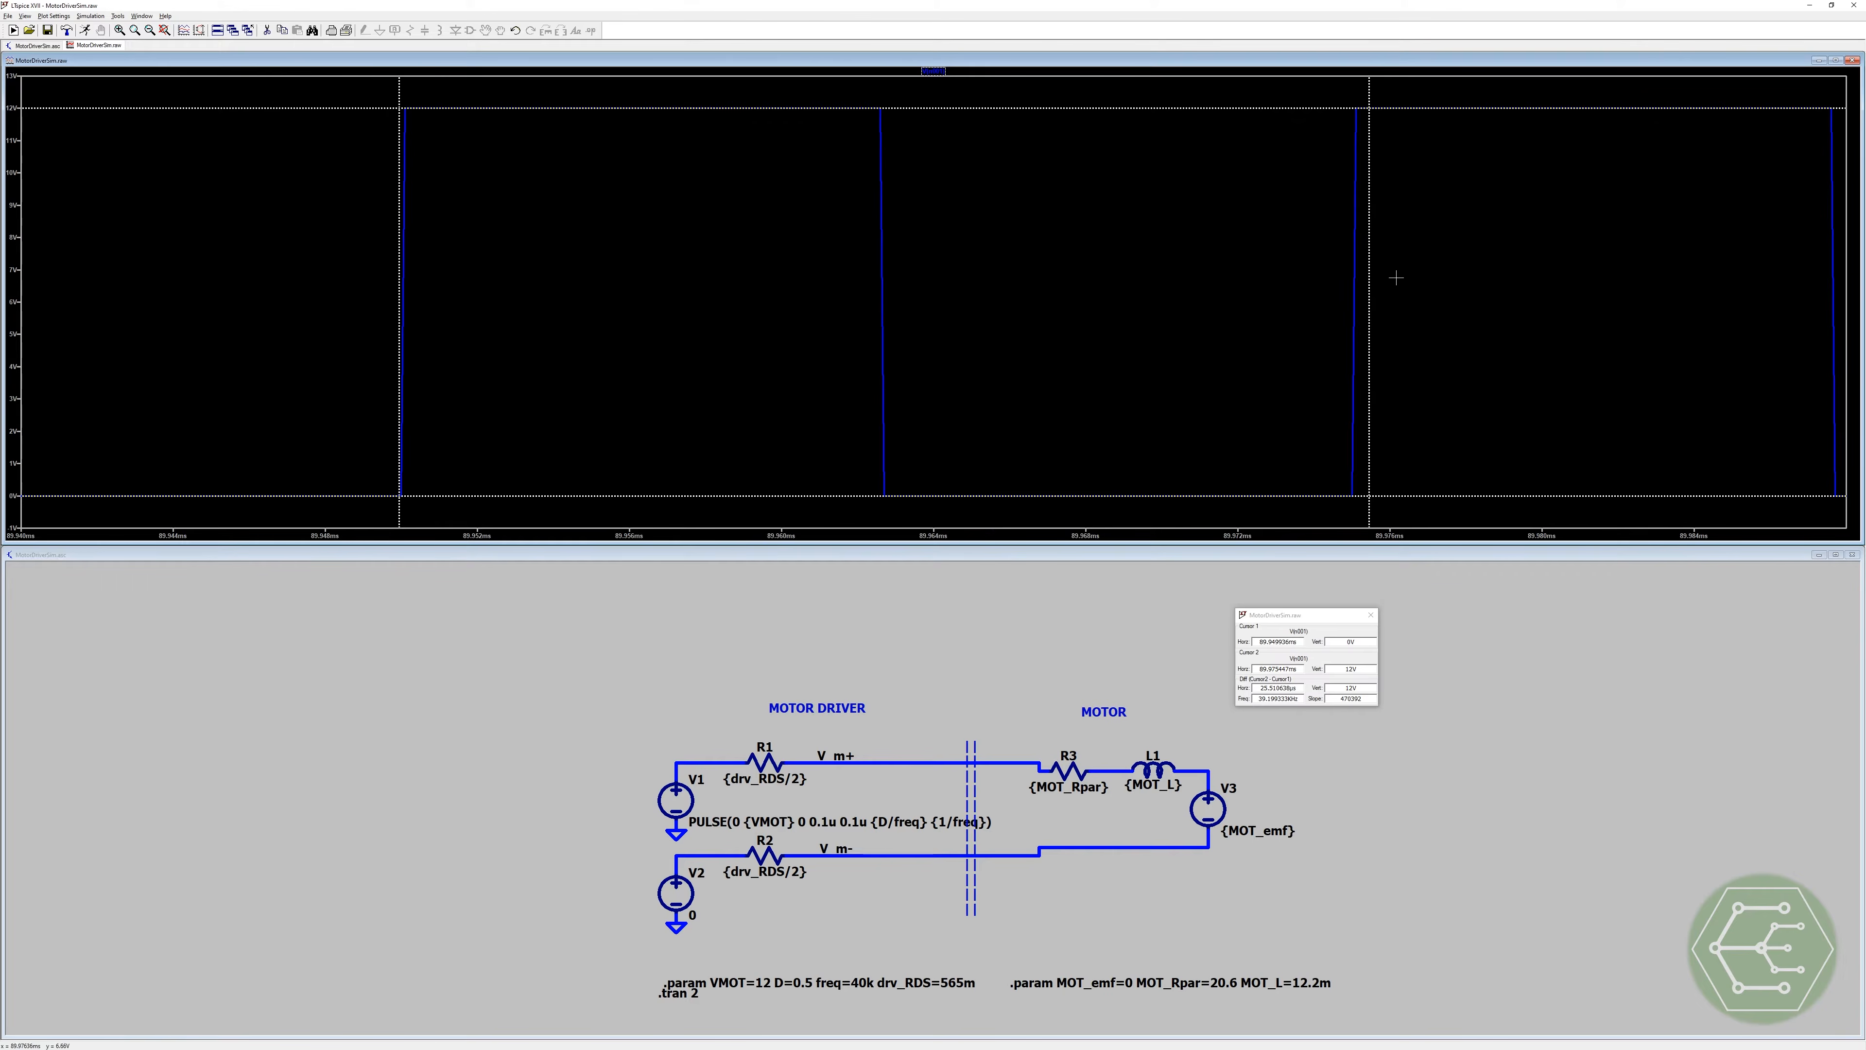
{"action": "left_click_drag", "start_coordinate": [1368, 301], "coordinate": [1355, 300]}
{"action": "left_click_drag", "start_coordinate": [399, 264], "coordinate": [403, 264]}
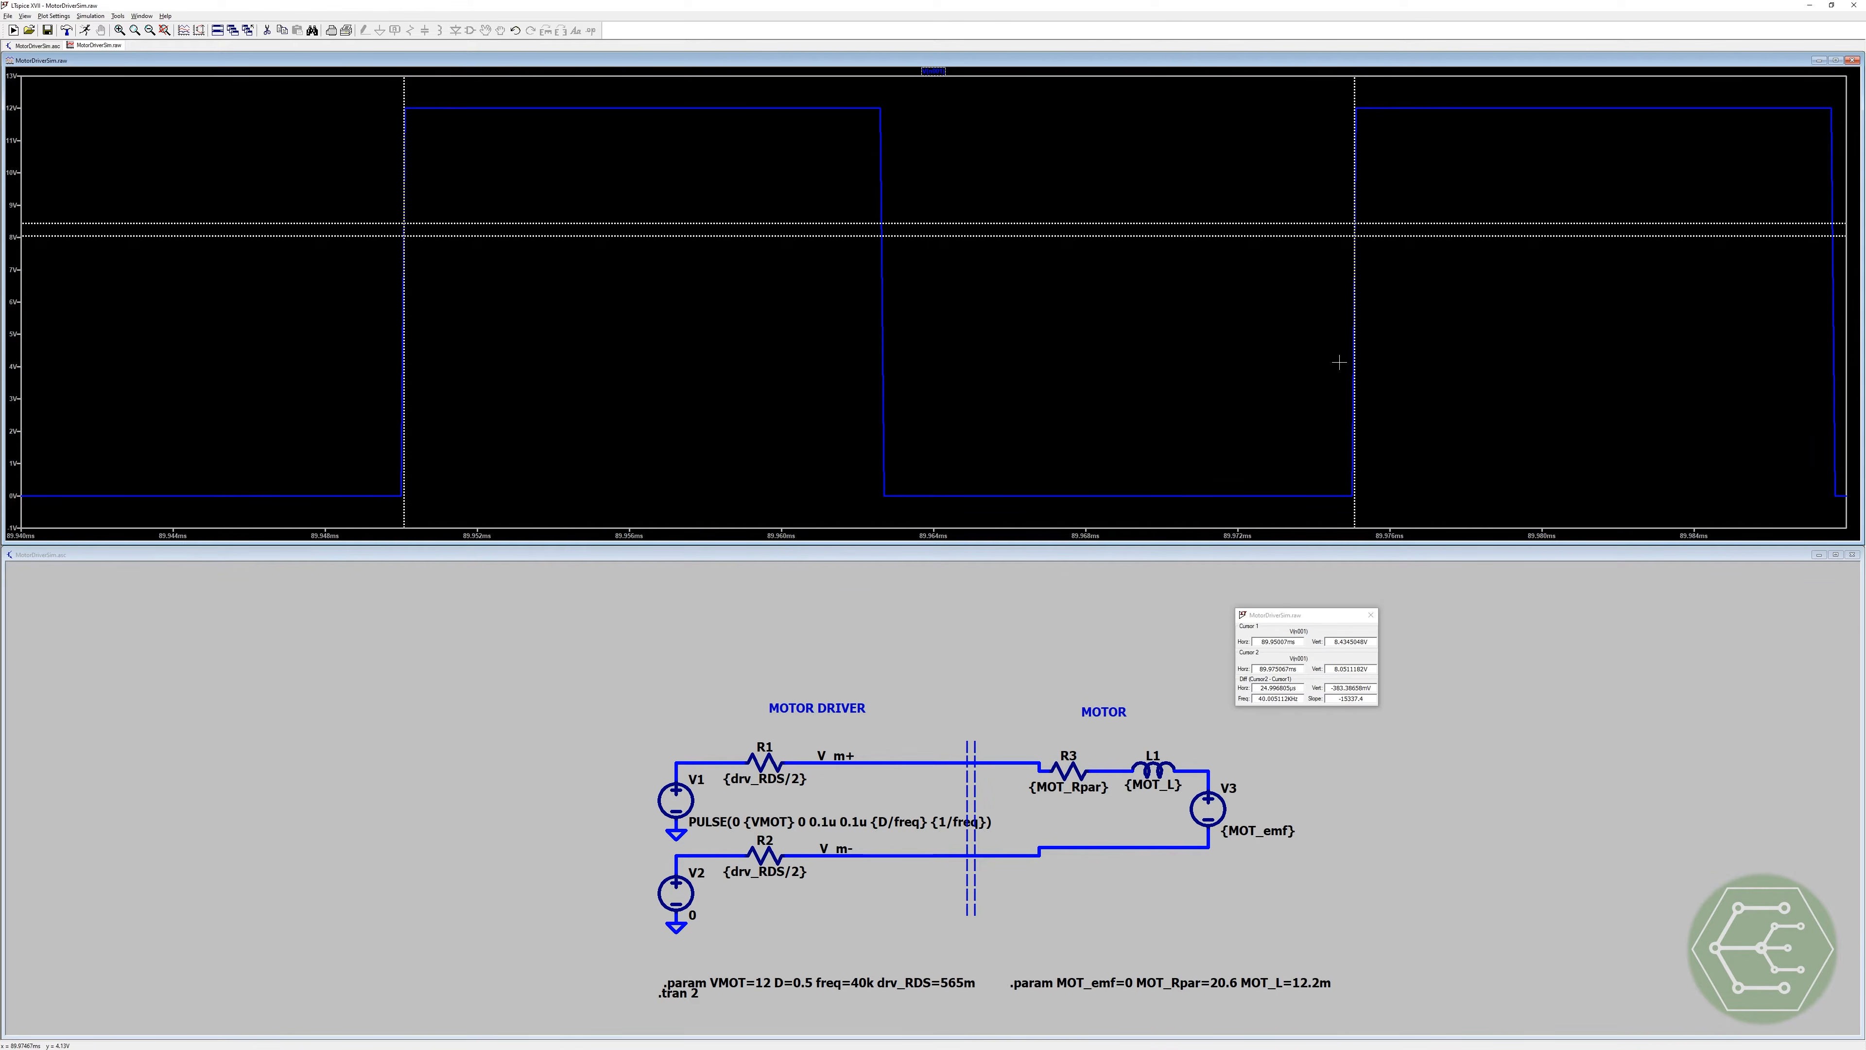
{"action": "mouse_move", "coordinate": [1361, 338]}
{"action": "left_mouse_down"}
{"action": "mouse_move", "coordinate": [951, 309]}
{"action": "mouse_move", "coordinate": [880, 279]}
{"action": "left_mouse_up"}
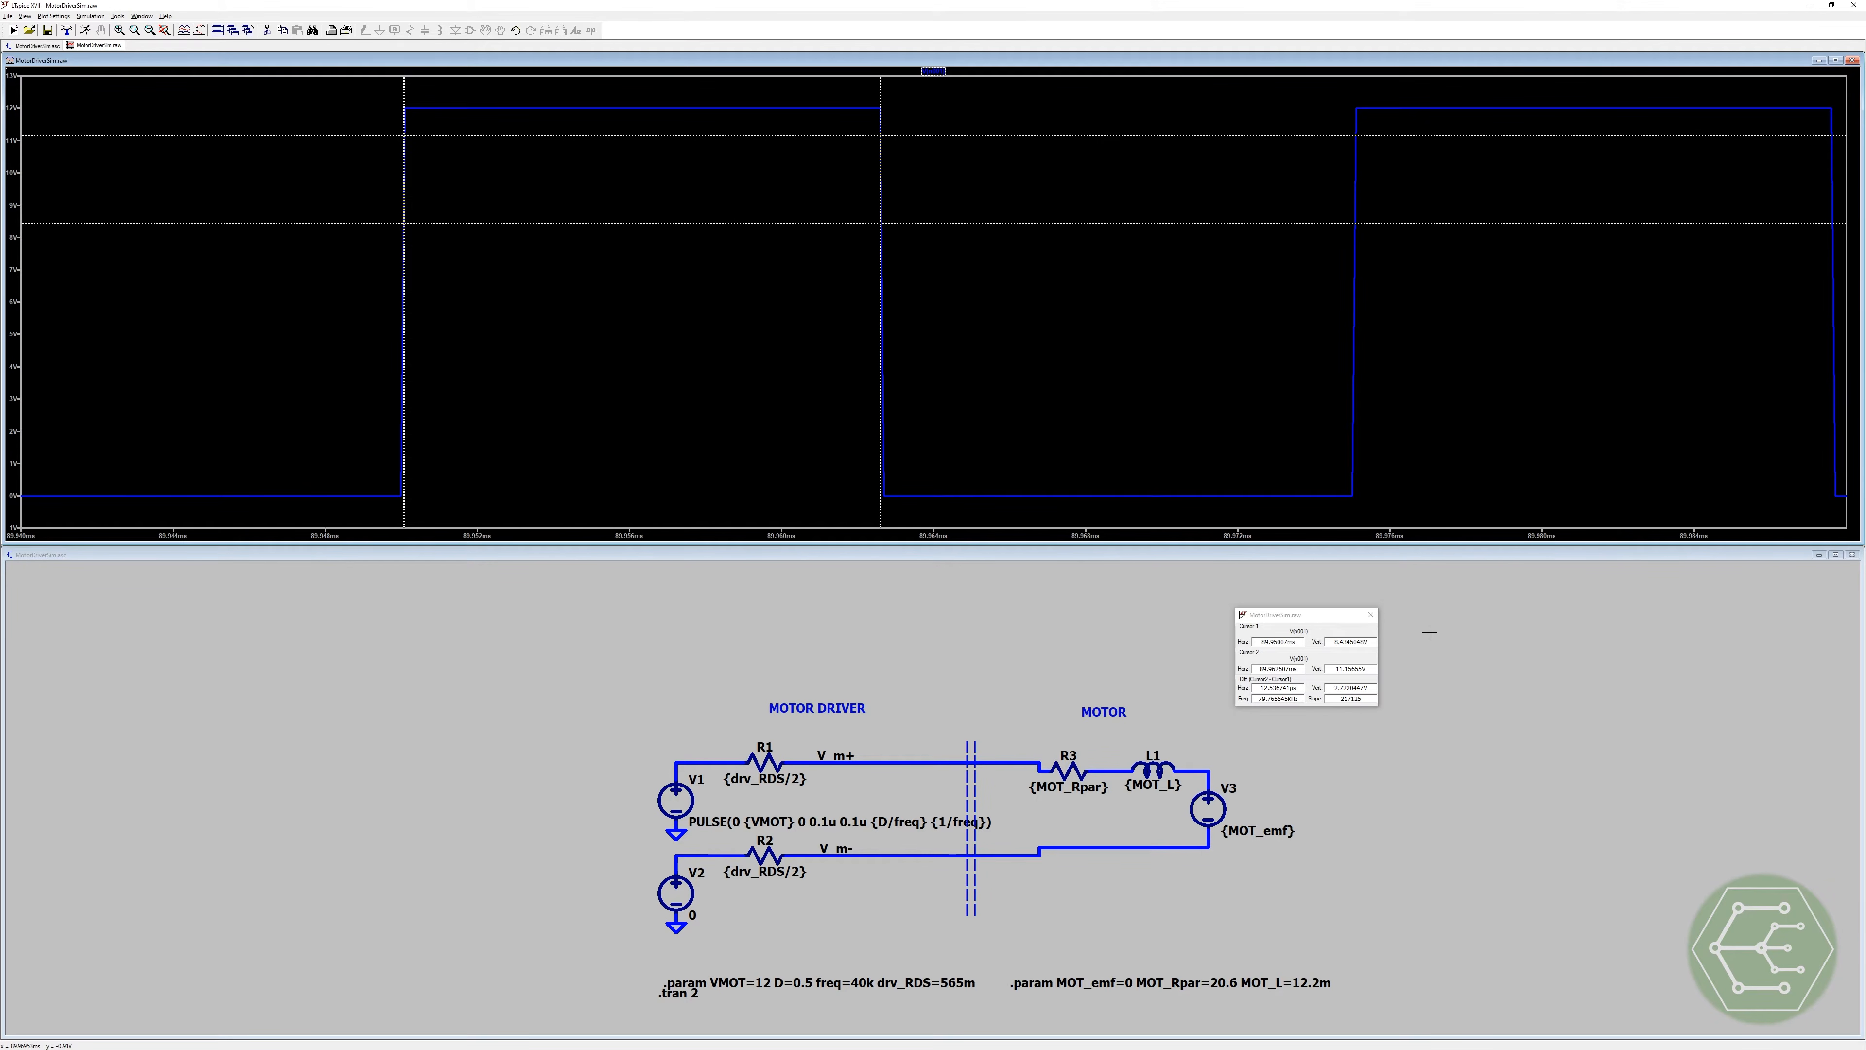
Step: Check the on-time {D/freq} and period {1/freq} entries in the pulse settings of voltage source V1
{"action": "right_click", "coordinate": [675, 803]}
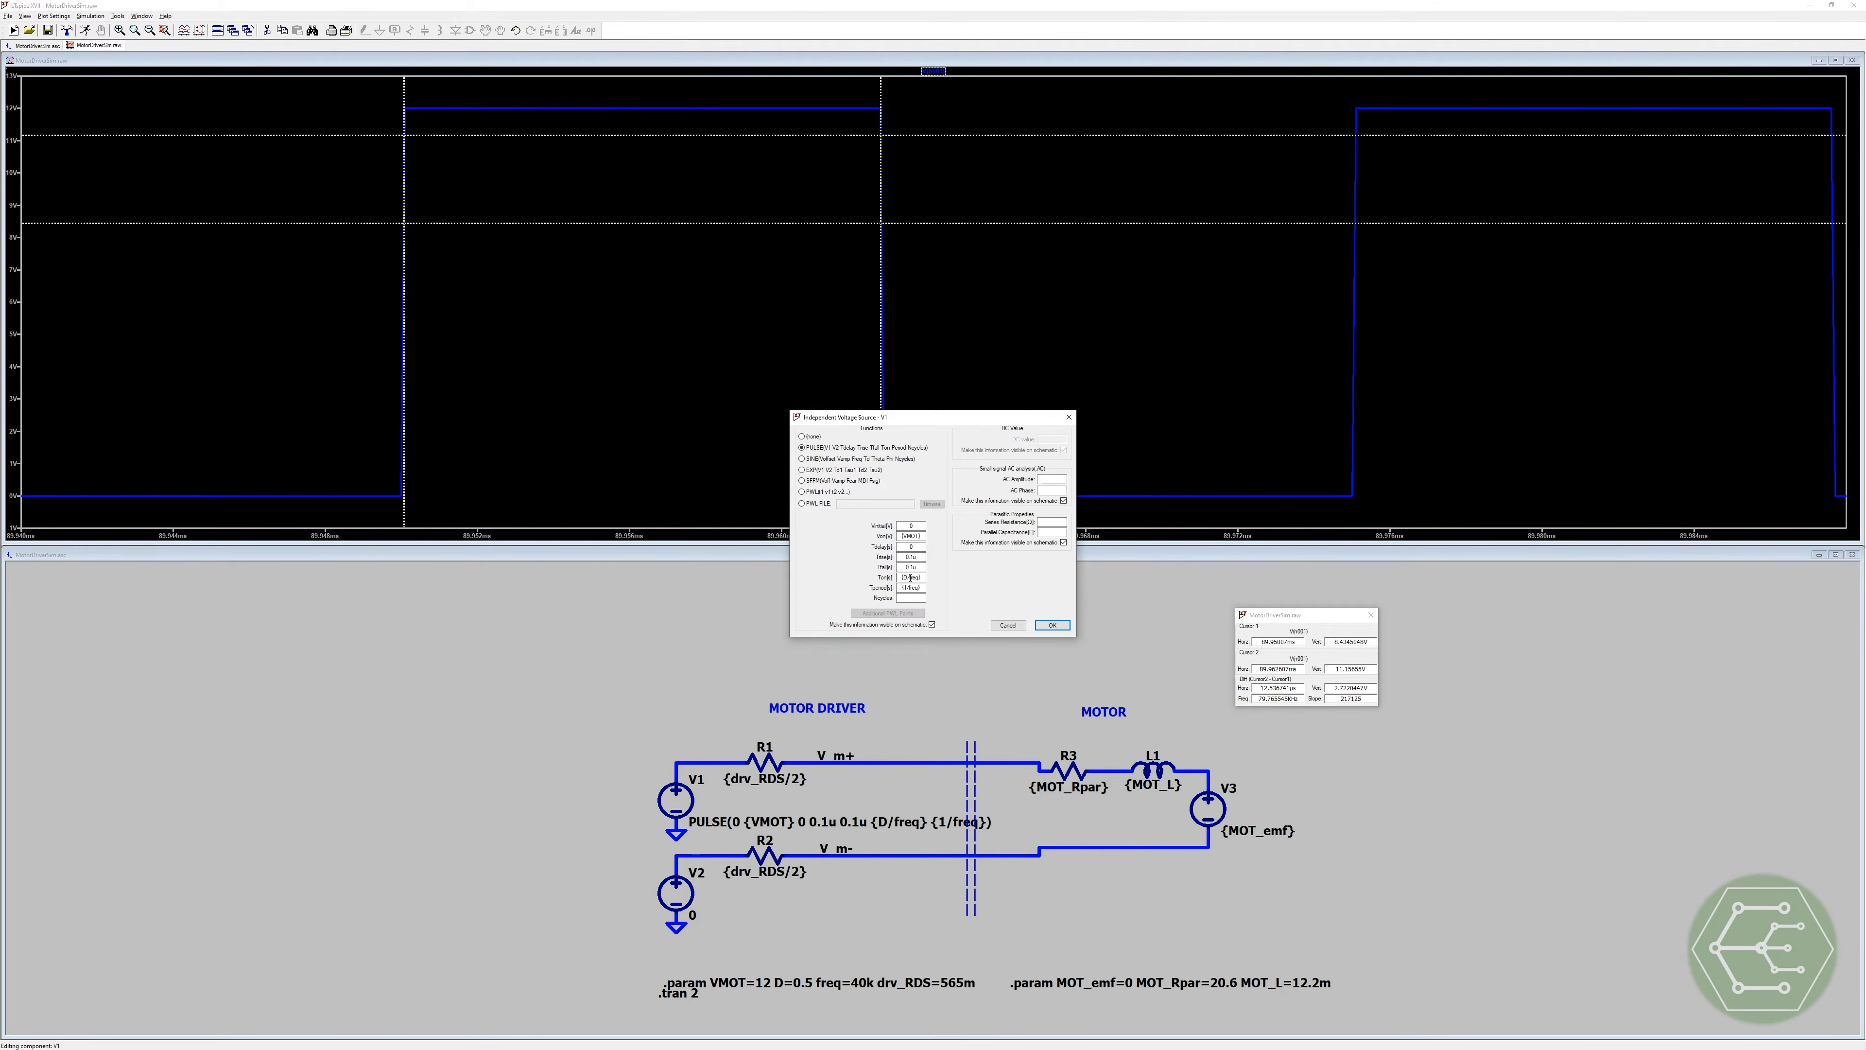
{"action": "left_click", "coordinate": [906, 577]}
{"action": "left_click_drag", "start_coordinate": [906, 576], "coordinate": [910, 580]}
{"action": "left_click", "coordinate": [922, 577]}
{"action": "left_click", "coordinate": [897, 587]}
{"action": "left_click", "coordinate": [924, 588]}
{"action": "left_click", "coordinate": [1053, 625]}
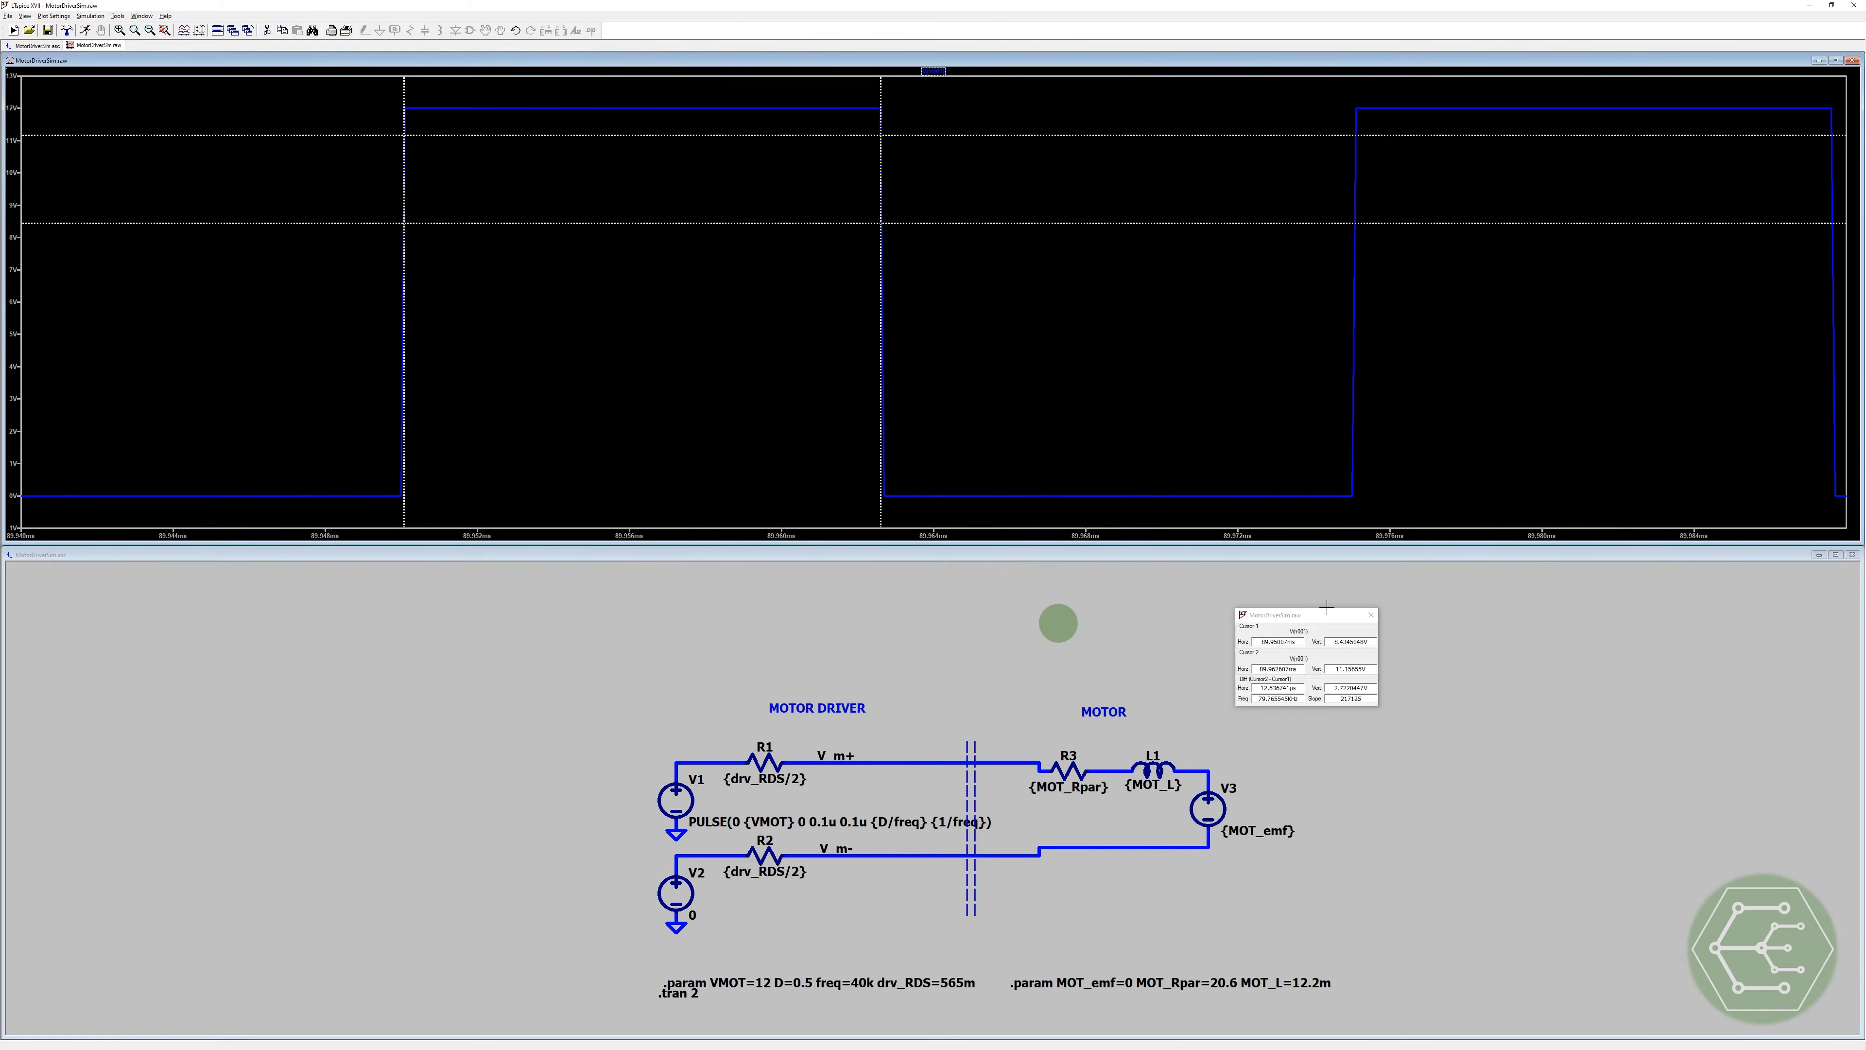
Step: Close the cursor readout and review the motor .param statement without changing it
{"action": "left_click", "coordinate": [1370, 615]}
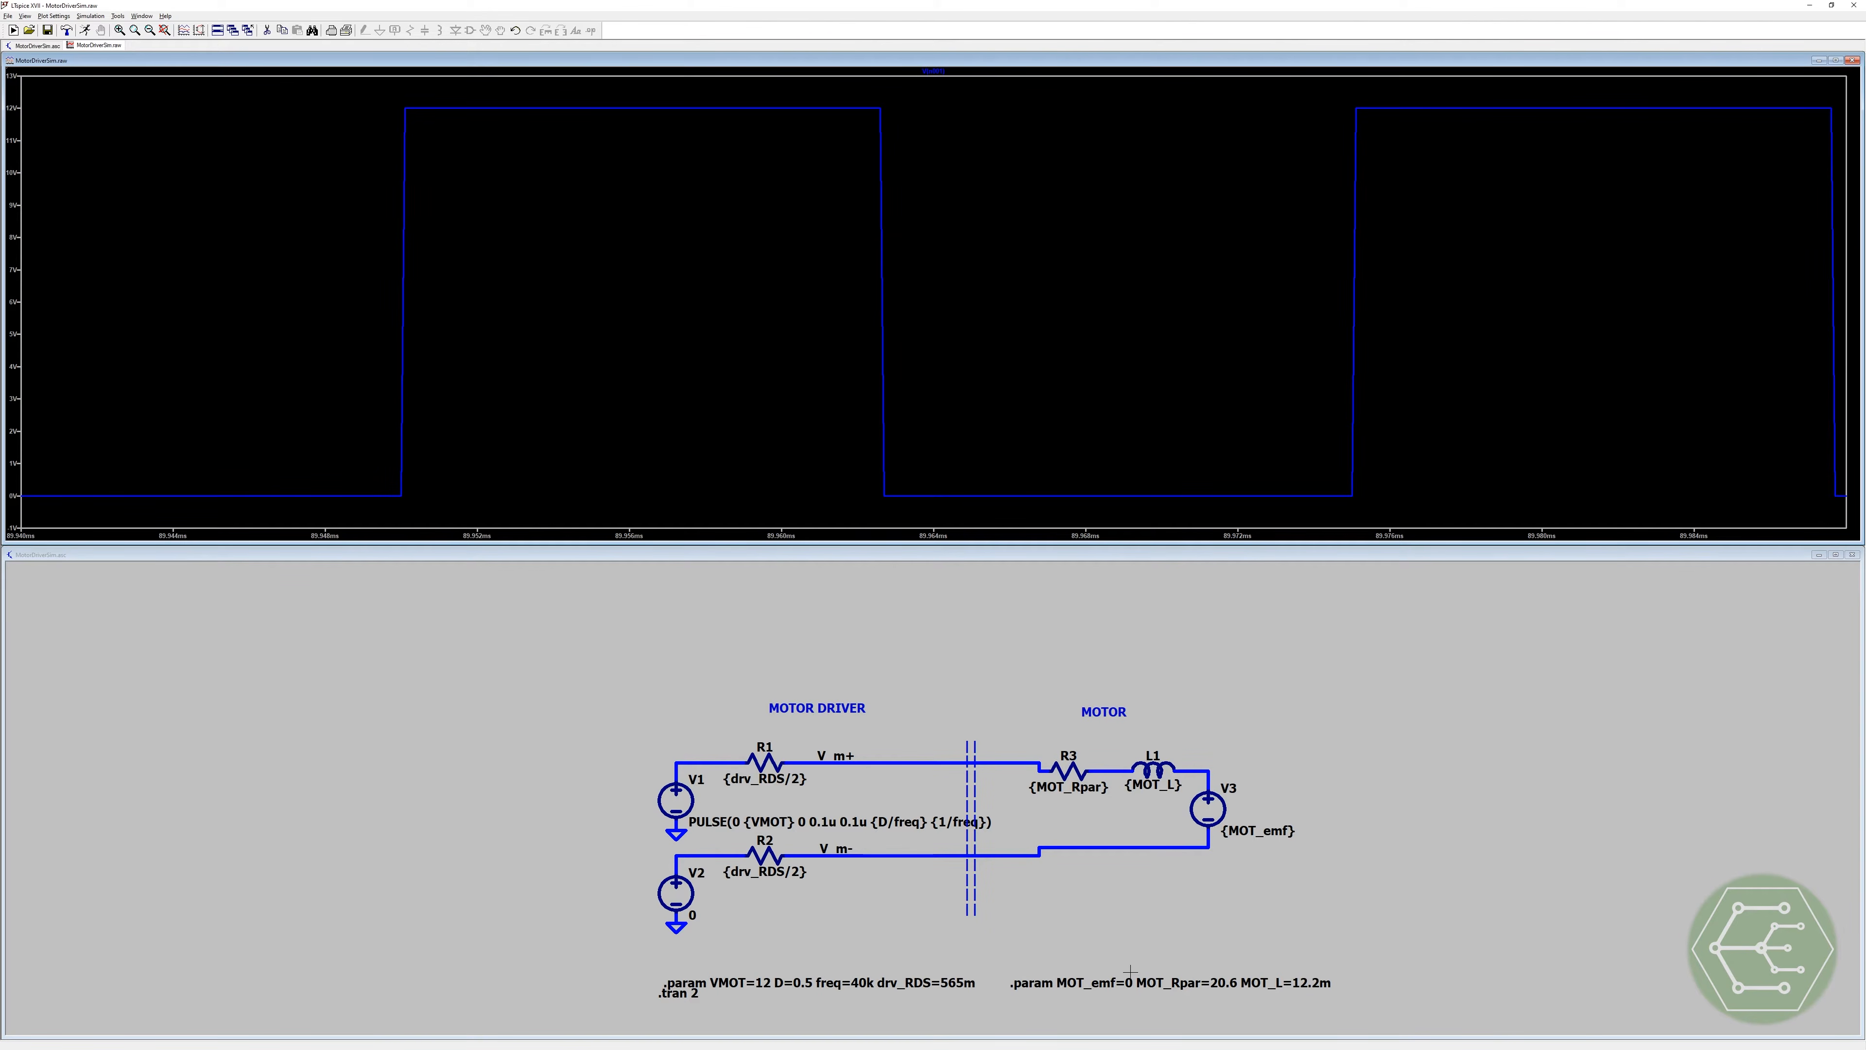
{"action": "left_click", "coordinate": [1231, 988]}
{"action": "right_click", "coordinate": [1228, 986]}
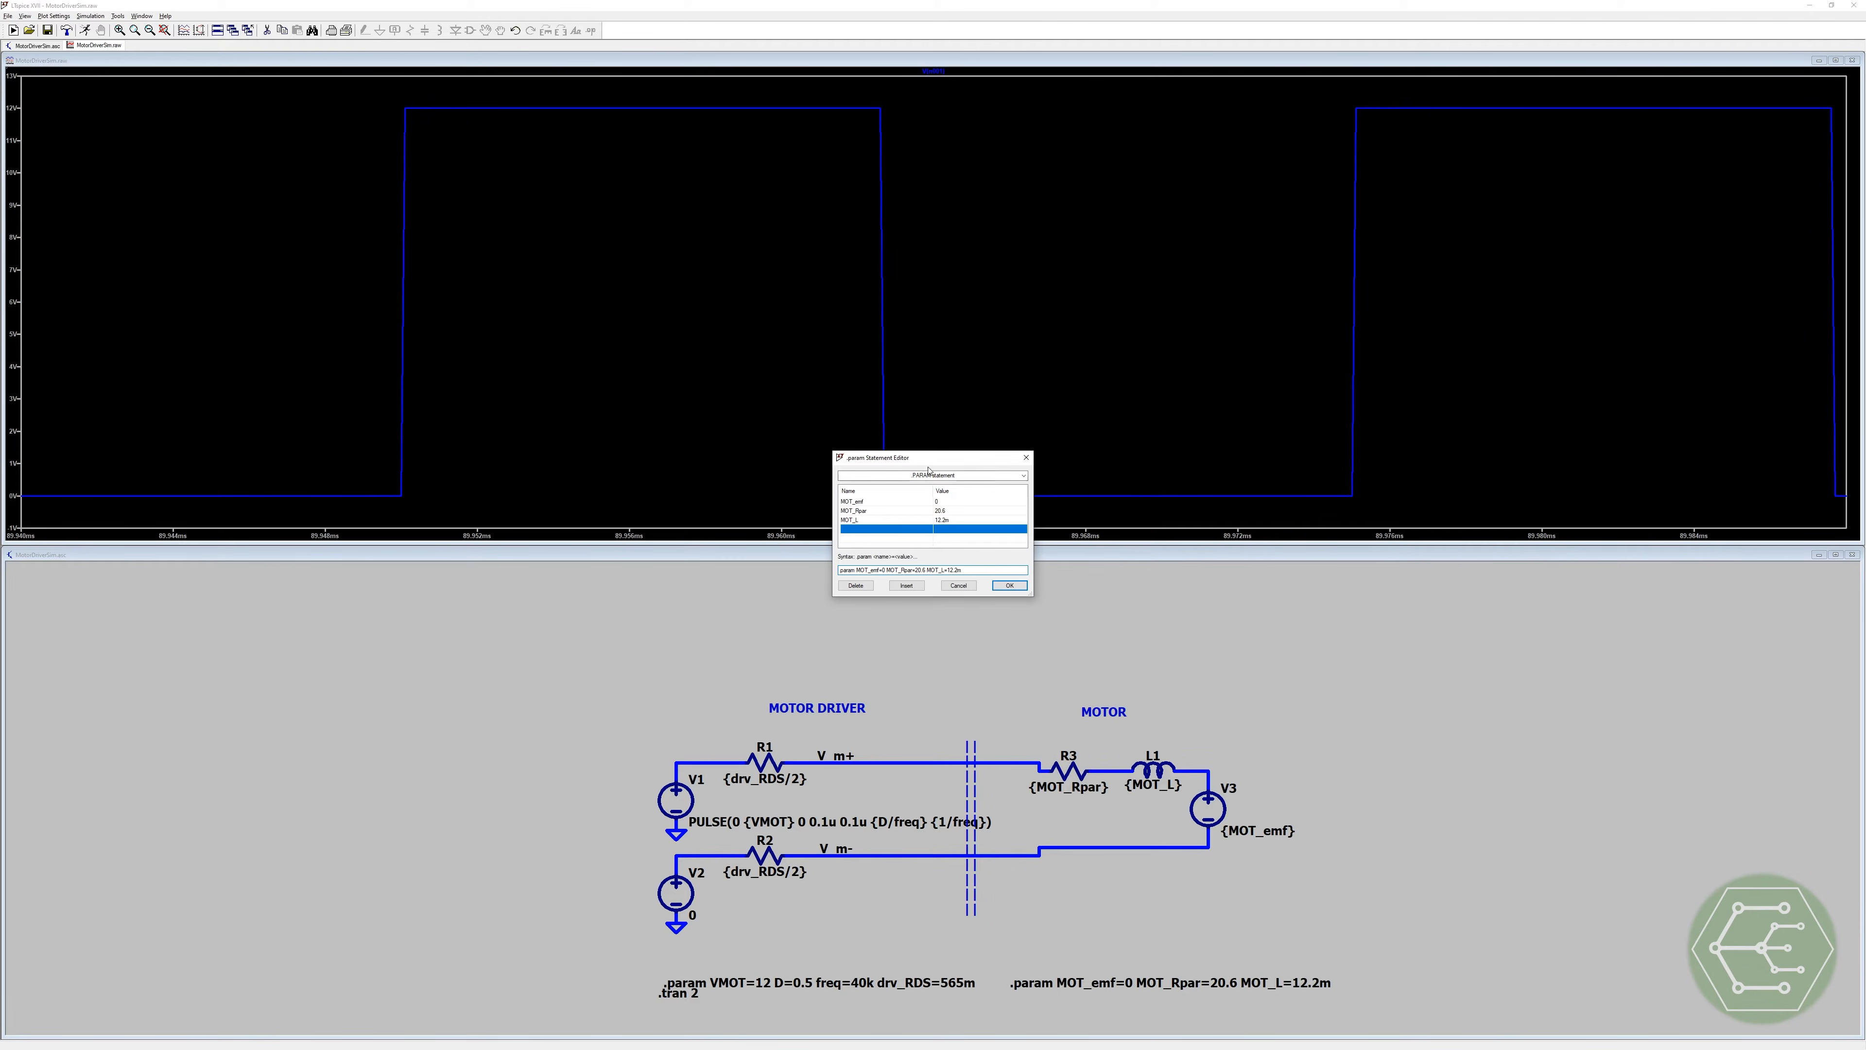
{"action": "left_click", "coordinate": [1026, 457]}
{"action": "left_click", "coordinate": [1036, 482]}
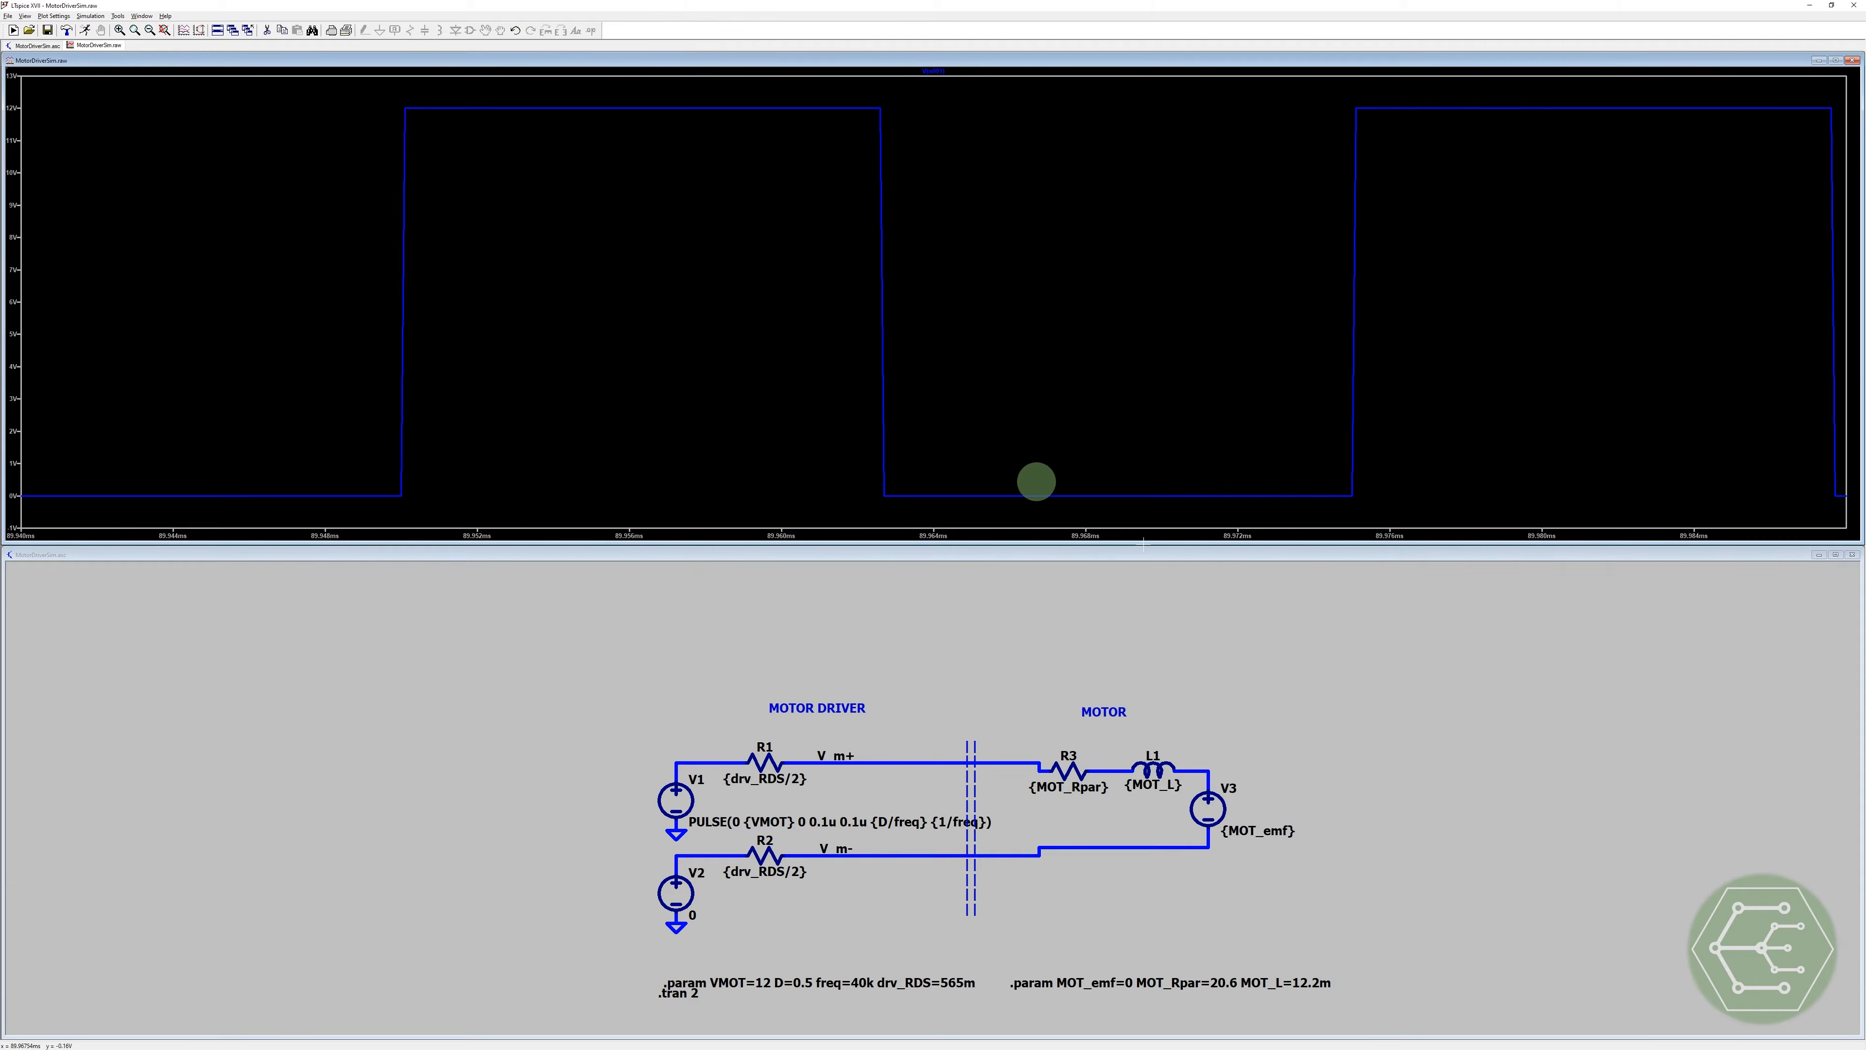
Step: Plot the current through R3 and fit the whole simulated time range in the waveform view
{"action": "left_click", "coordinate": [1388, 750]}
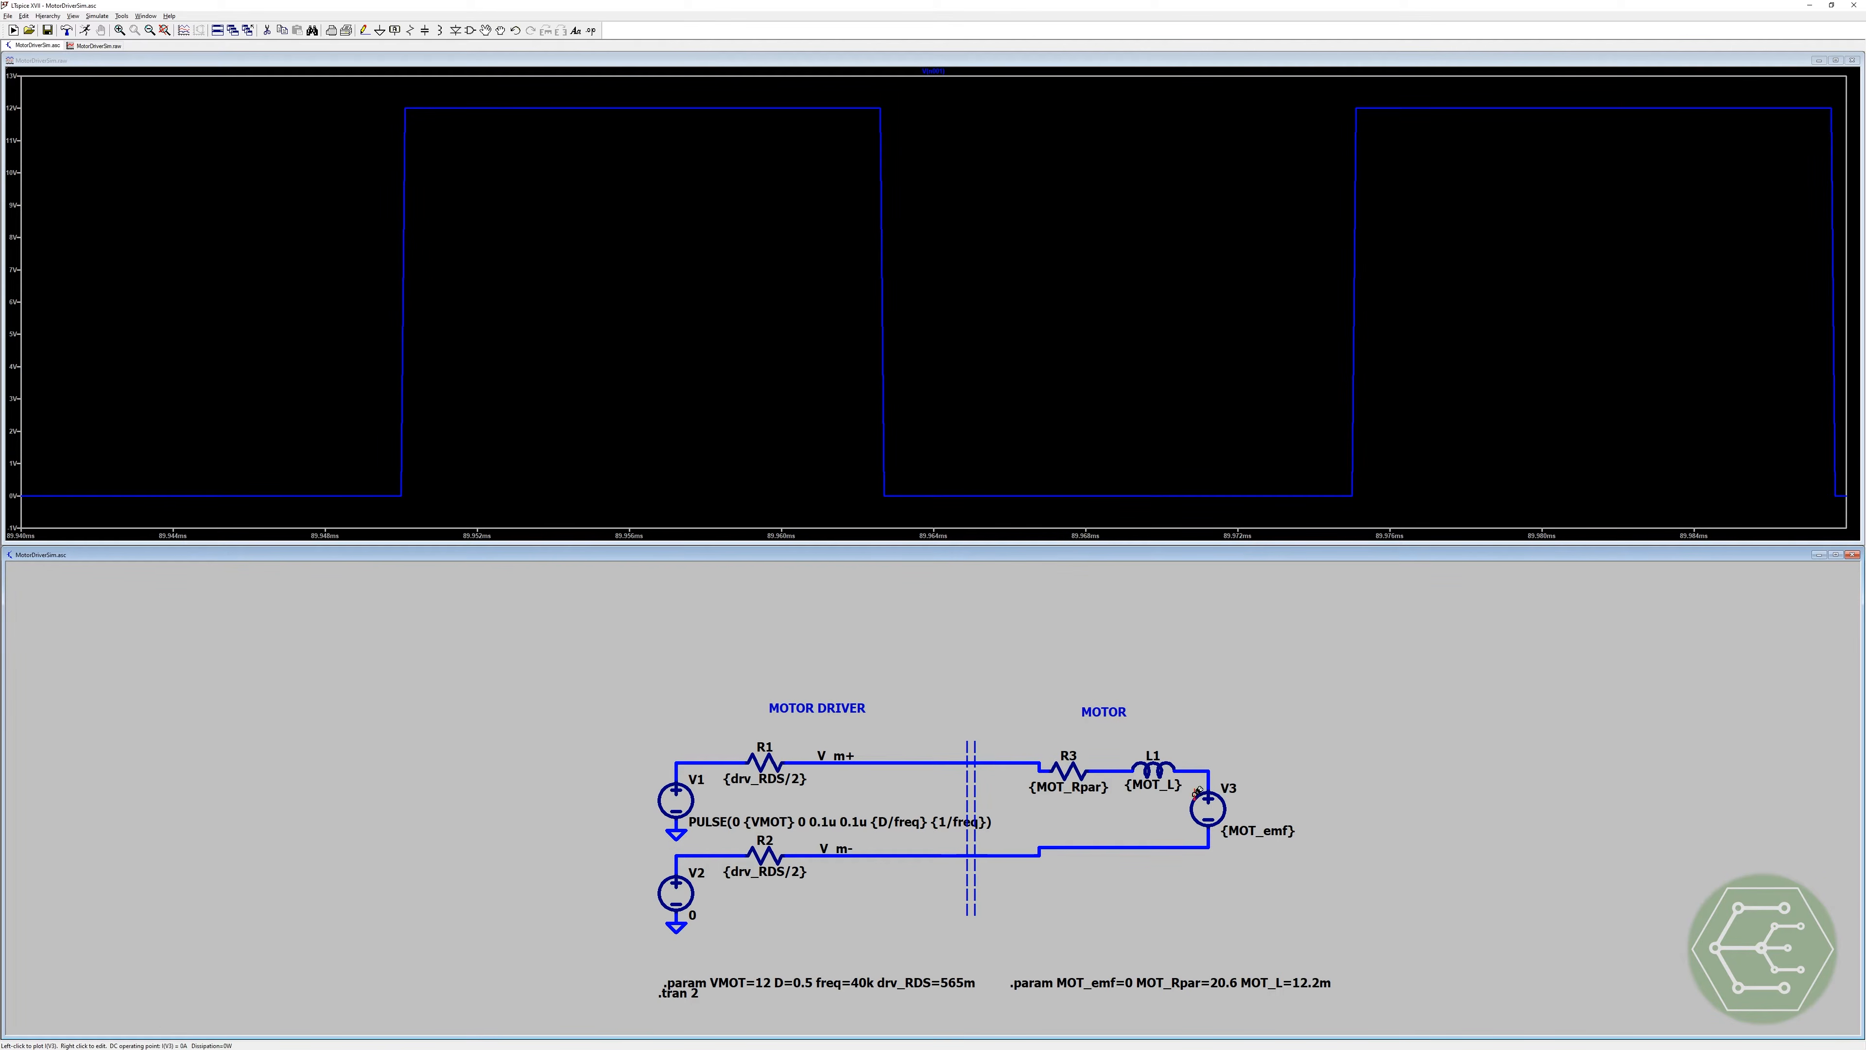
{"action": "left_click", "coordinate": [1065, 770]}
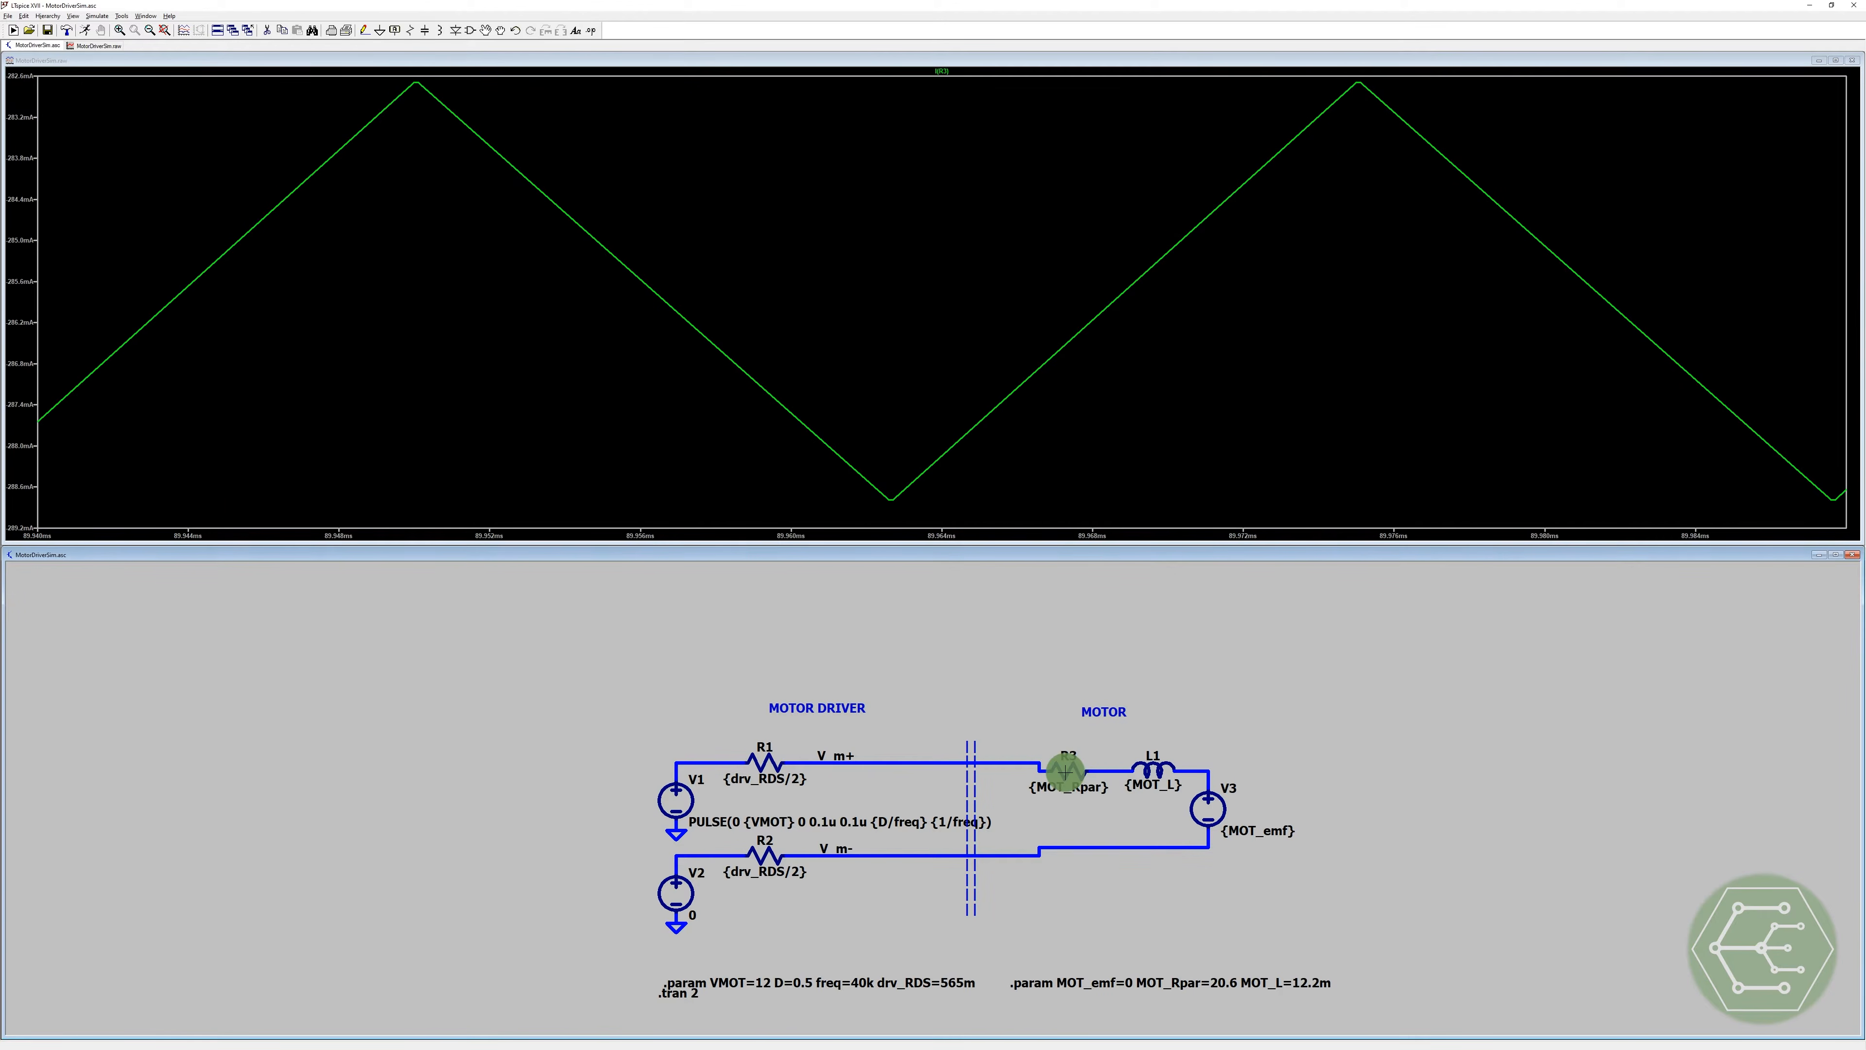
{"action": "left_click", "coordinate": [414, 222]}
{"action": "left_click", "coordinate": [165, 31]}
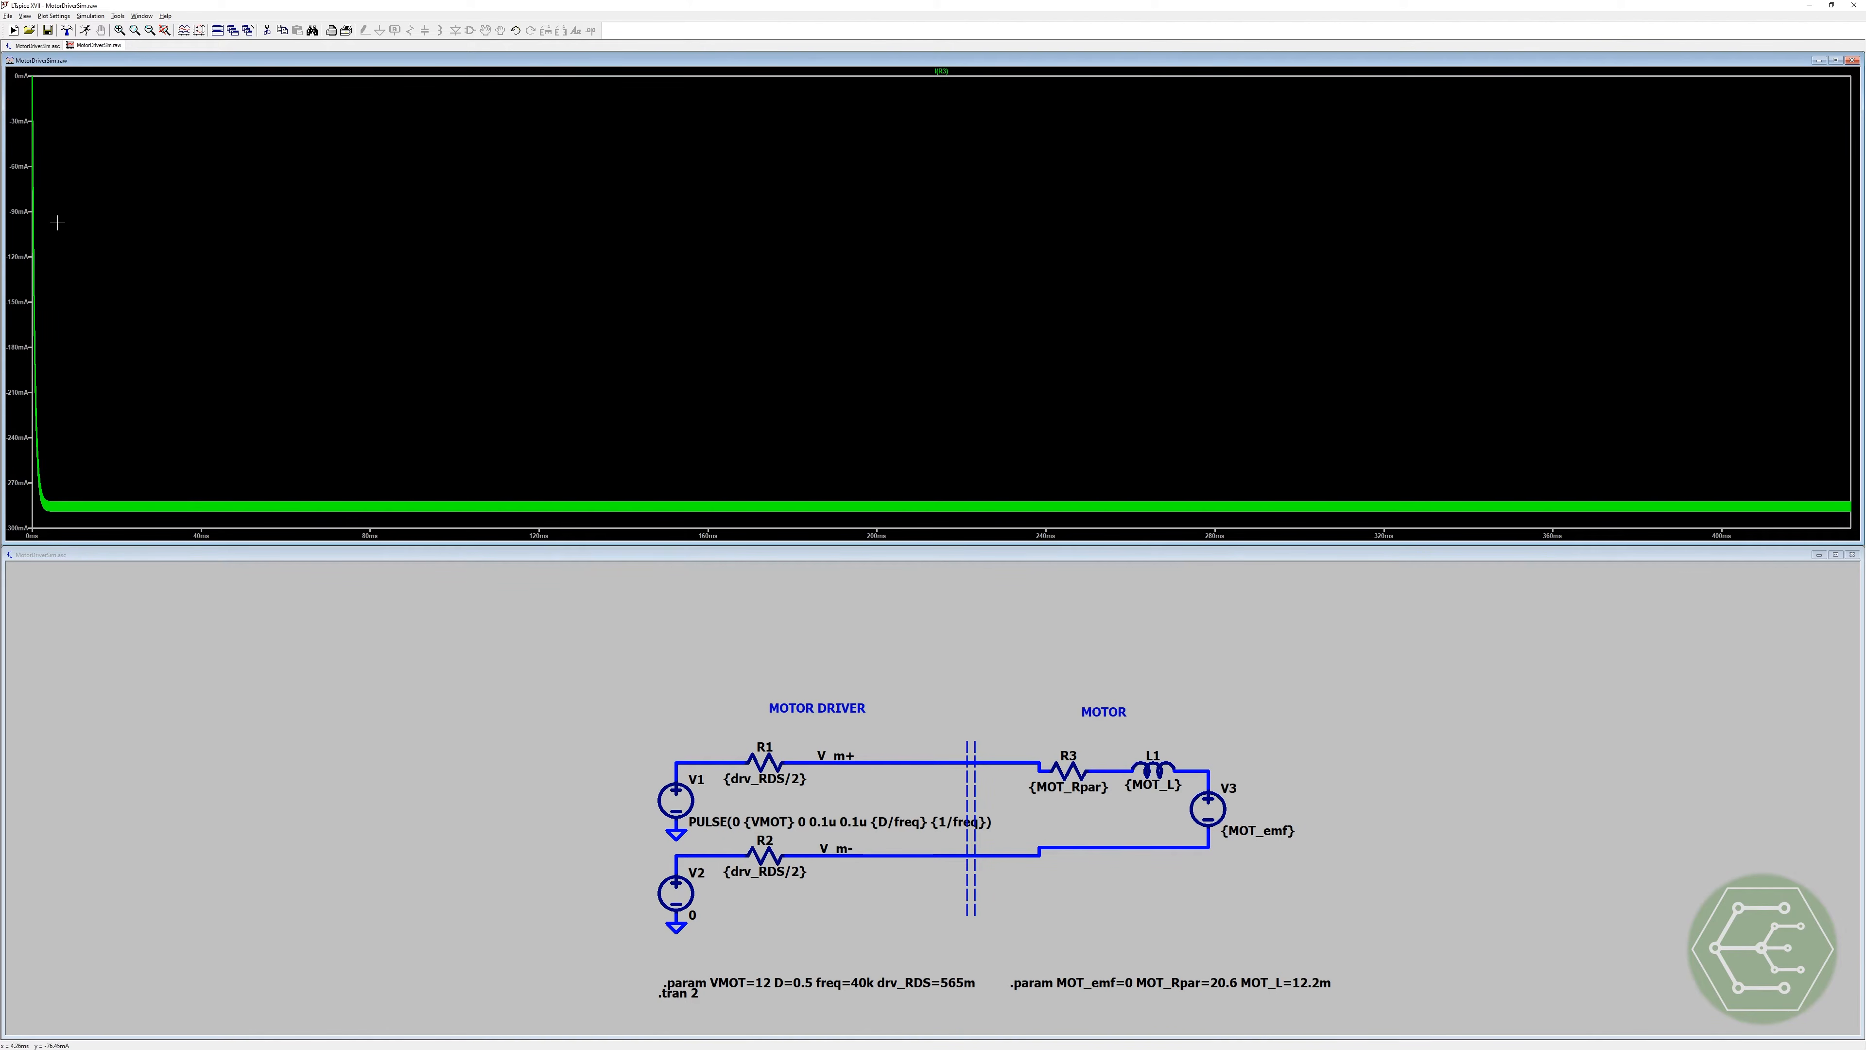
Step: Shift resistor R3 slightly towards inductor L1 along its wire
{"action": "left_click", "coordinate": [1284, 1014]}
{"action": "left_click", "coordinate": [1067, 767]}
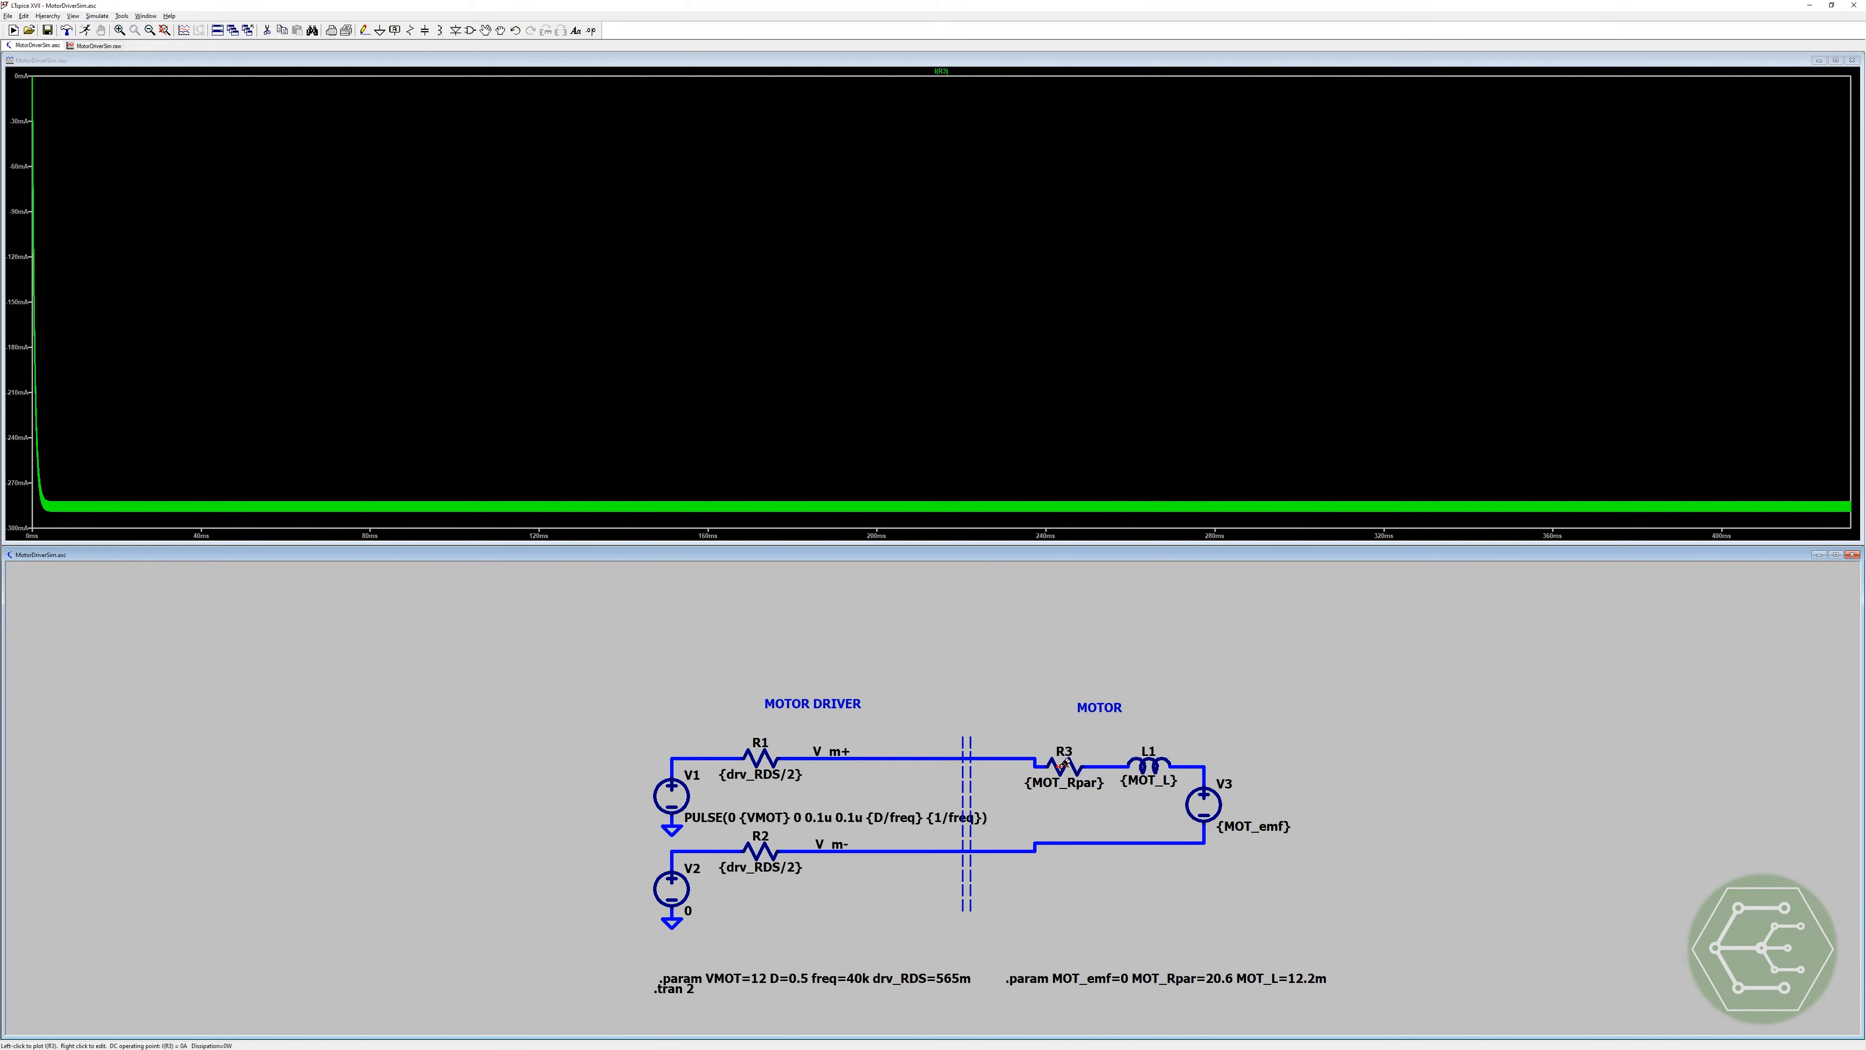
{"action": "left_click", "coordinate": [503, 31]}
{"action": "left_click", "coordinate": [1063, 766]}
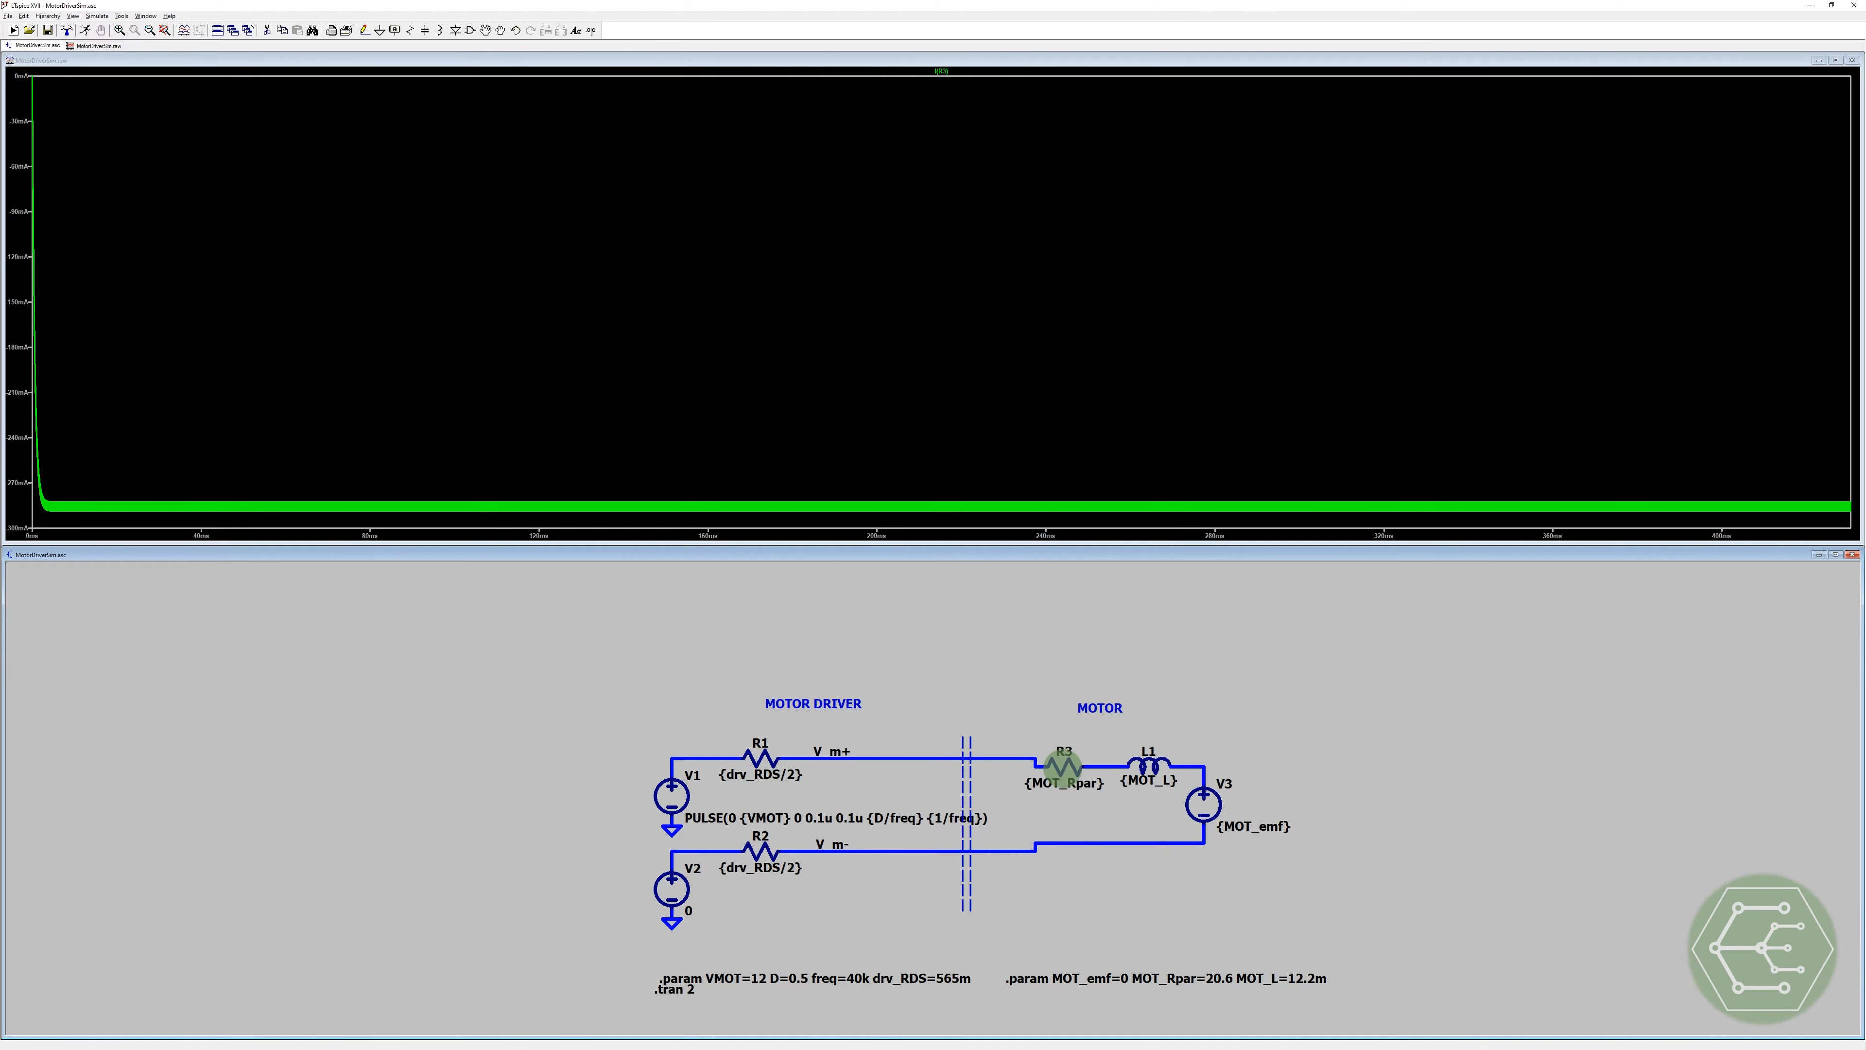
{"action": "left_click", "coordinate": [1071, 767]}
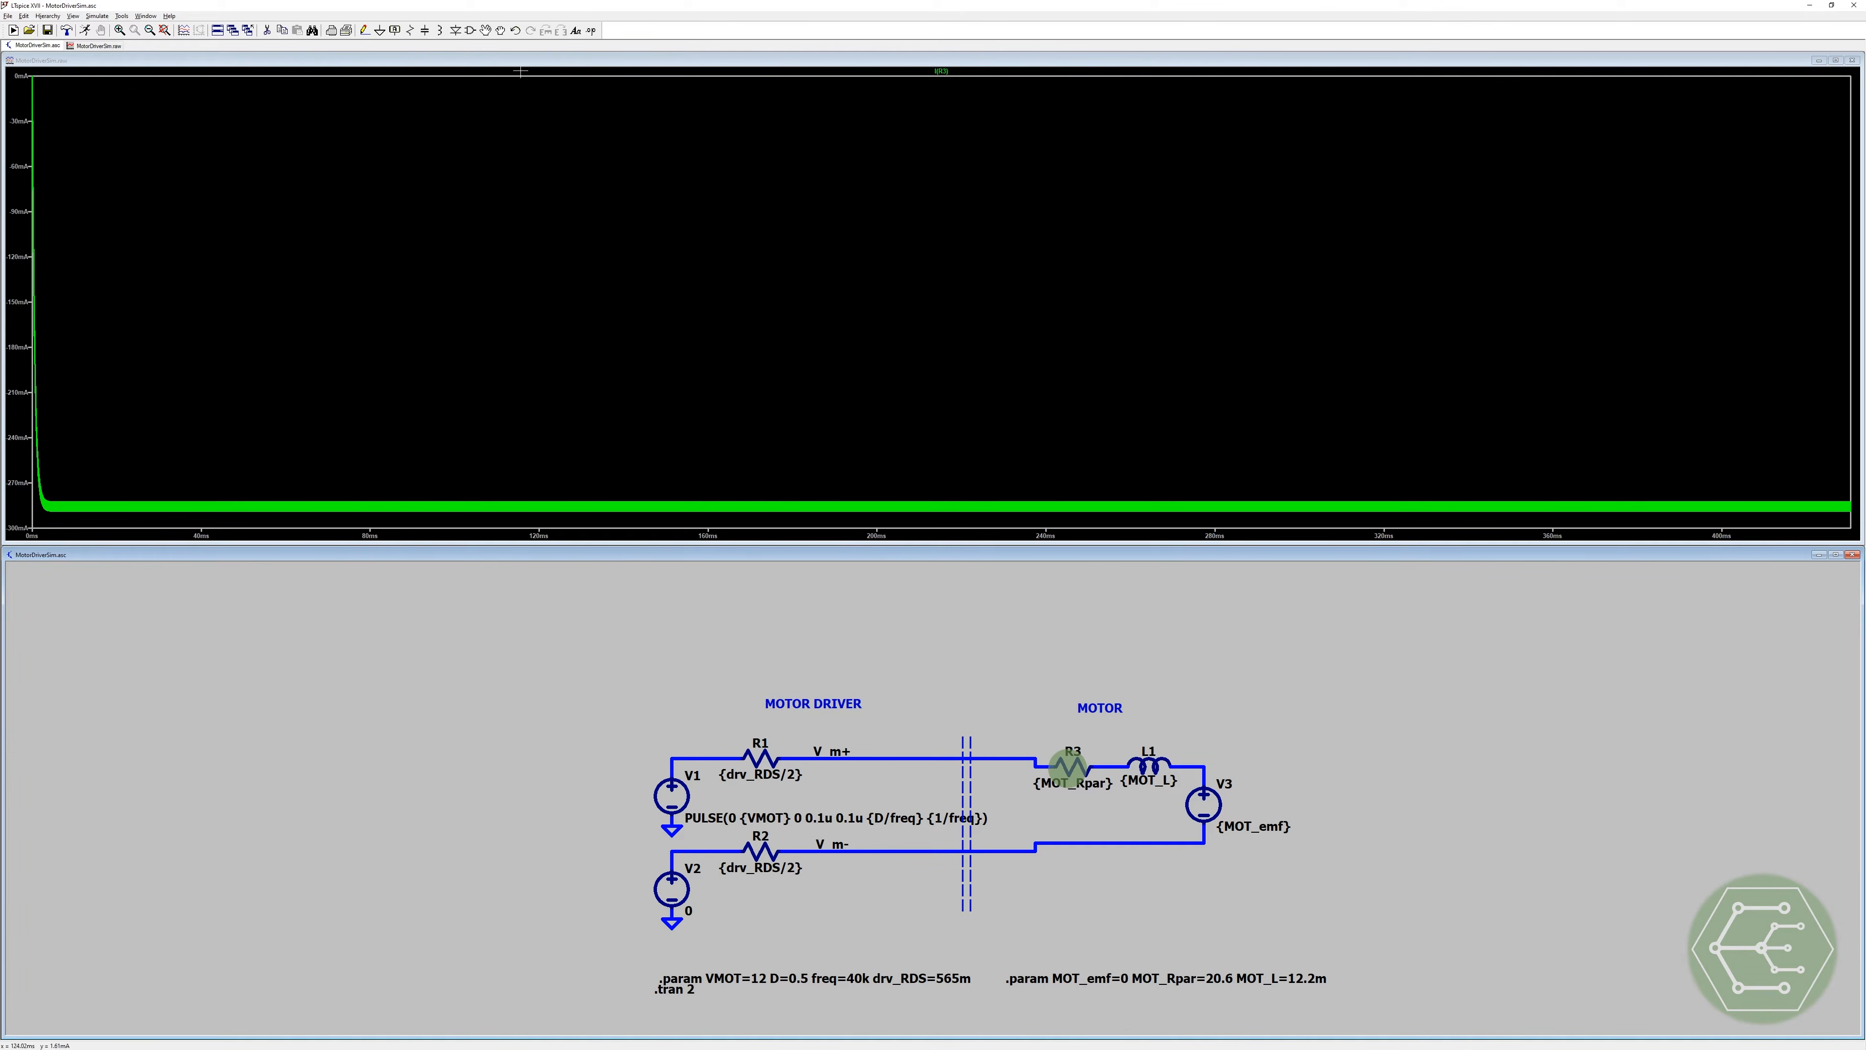
Step: Rotate resistor R3 by 180 degrees in place and rerun the simulation with its current plotted
{"action": "left_click", "coordinate": [485, 30]}
{"action": "left_click", "coordinate": [1072, 766]}
{"action": "key", "text": "ctrl+r"}
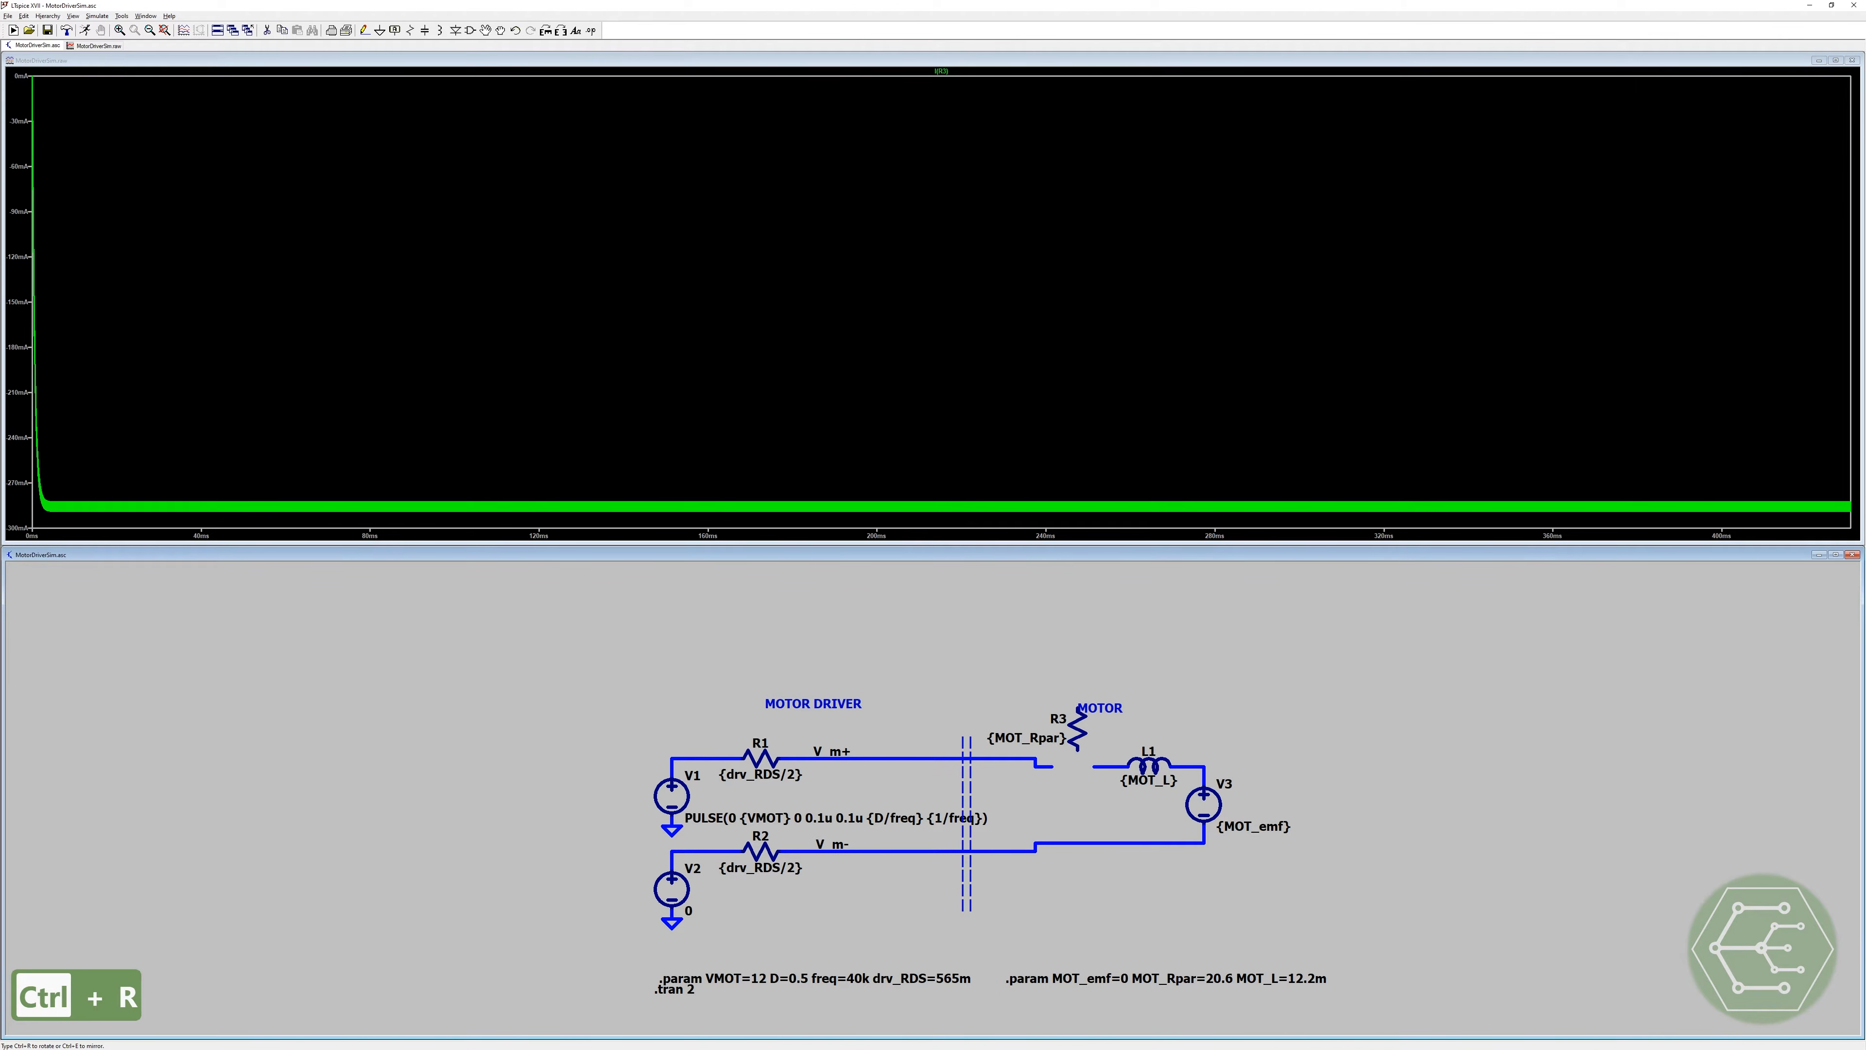
{"action": "key", "text": "ctrl+r"}
{"action": "left_click", "coordinate": [1072, 766]}
{"action": "left_click", "coordinate": [1164, 697]}
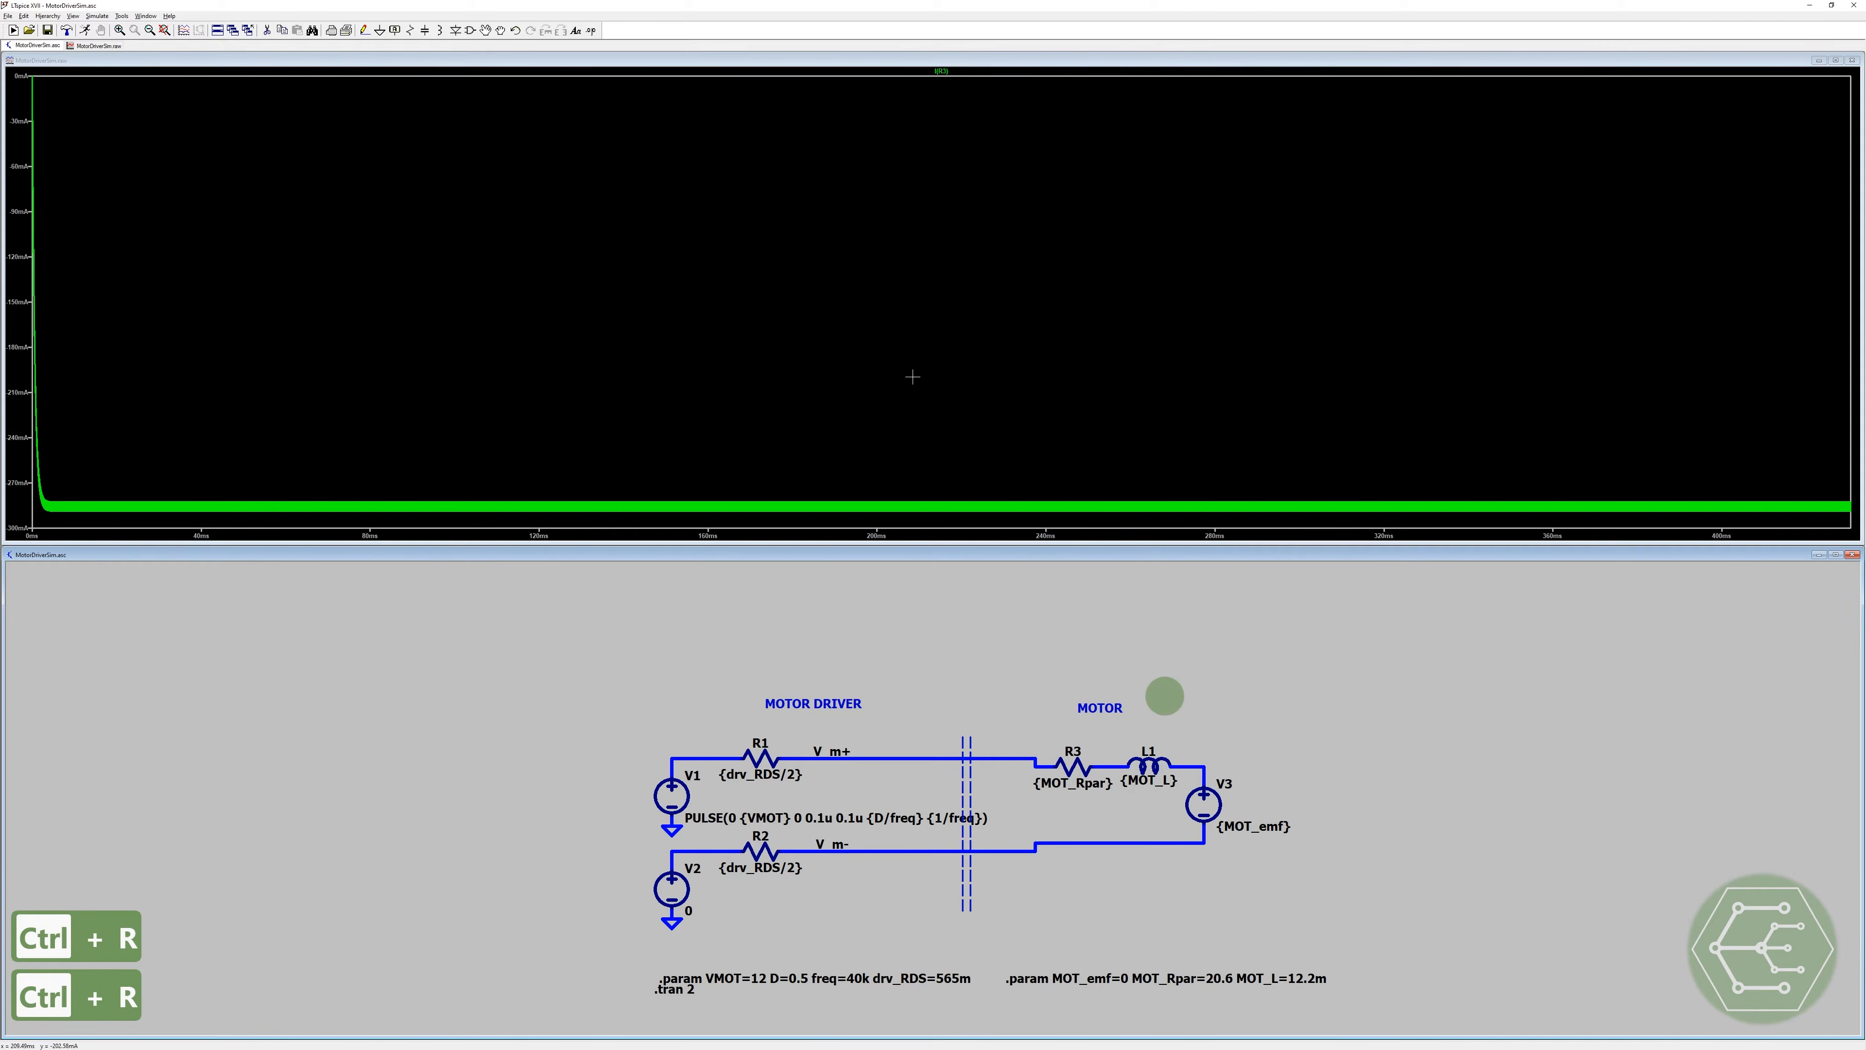
{"action": "key", "text": "Escape"}
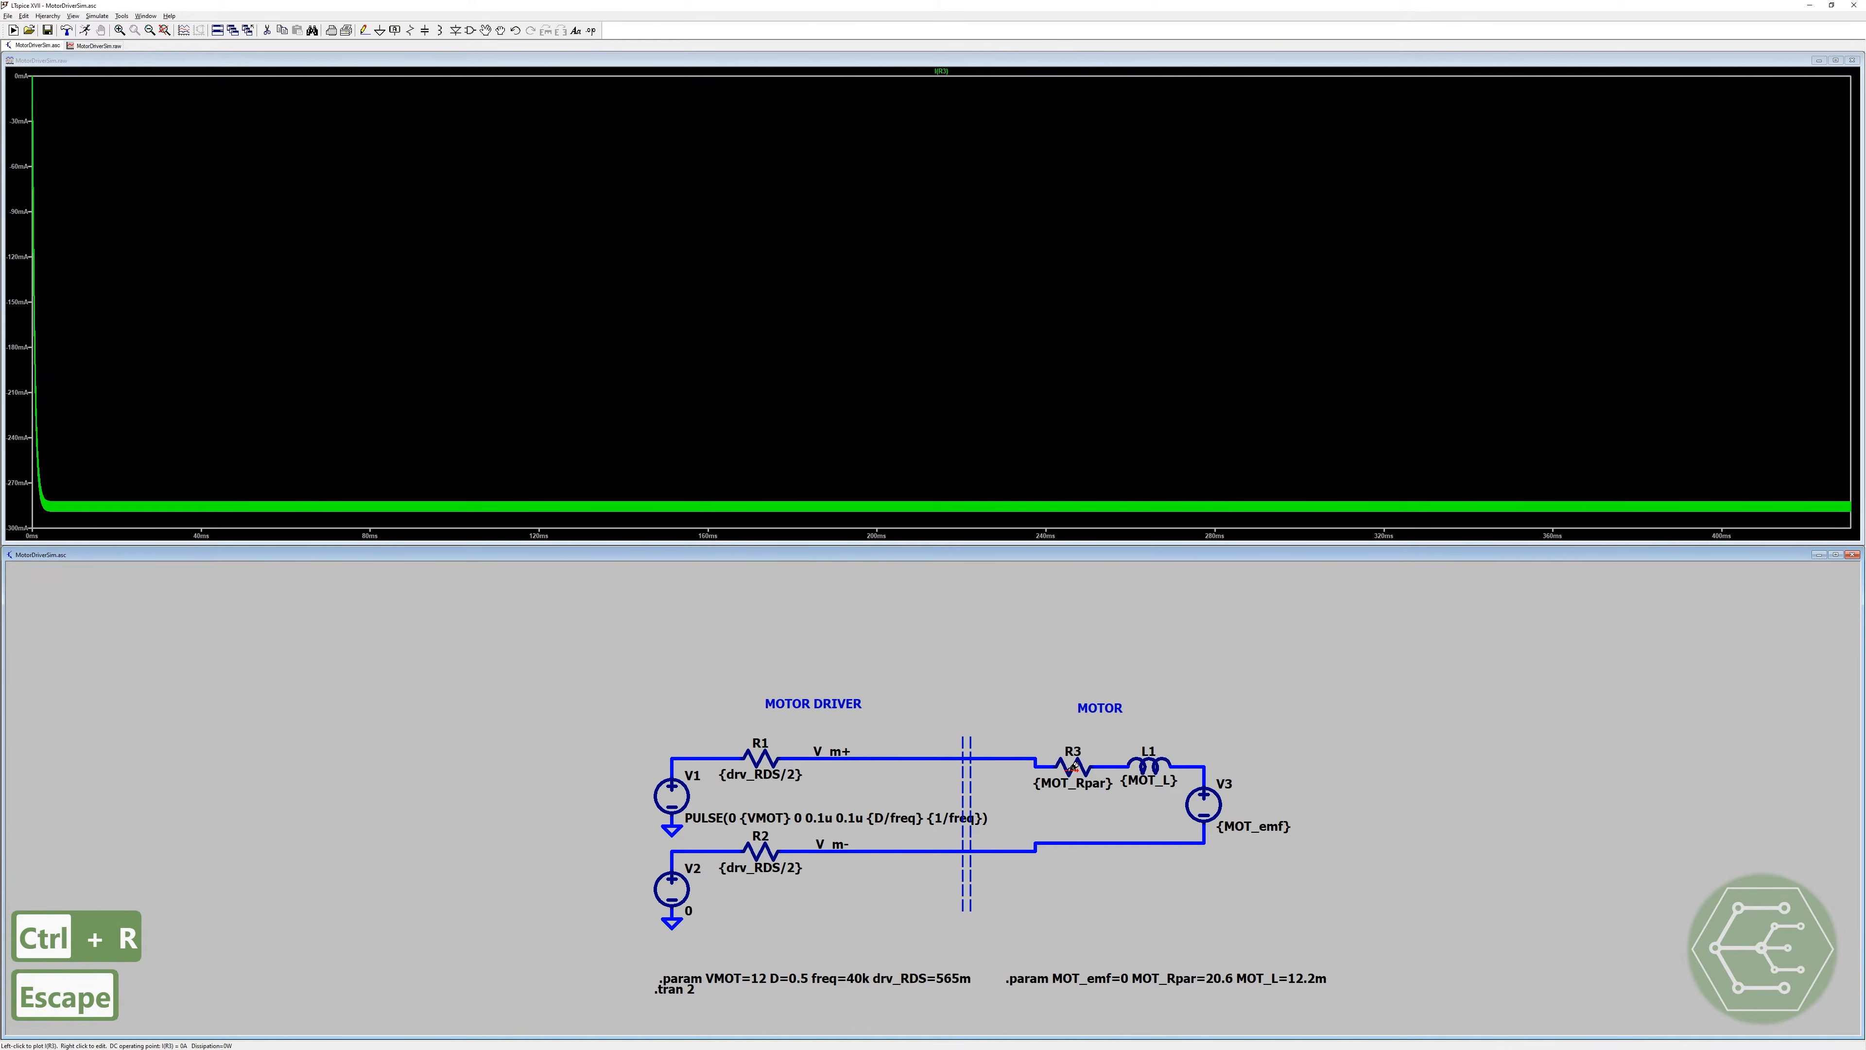
{"action": "left_click", "coordinate": [1071, 765]}
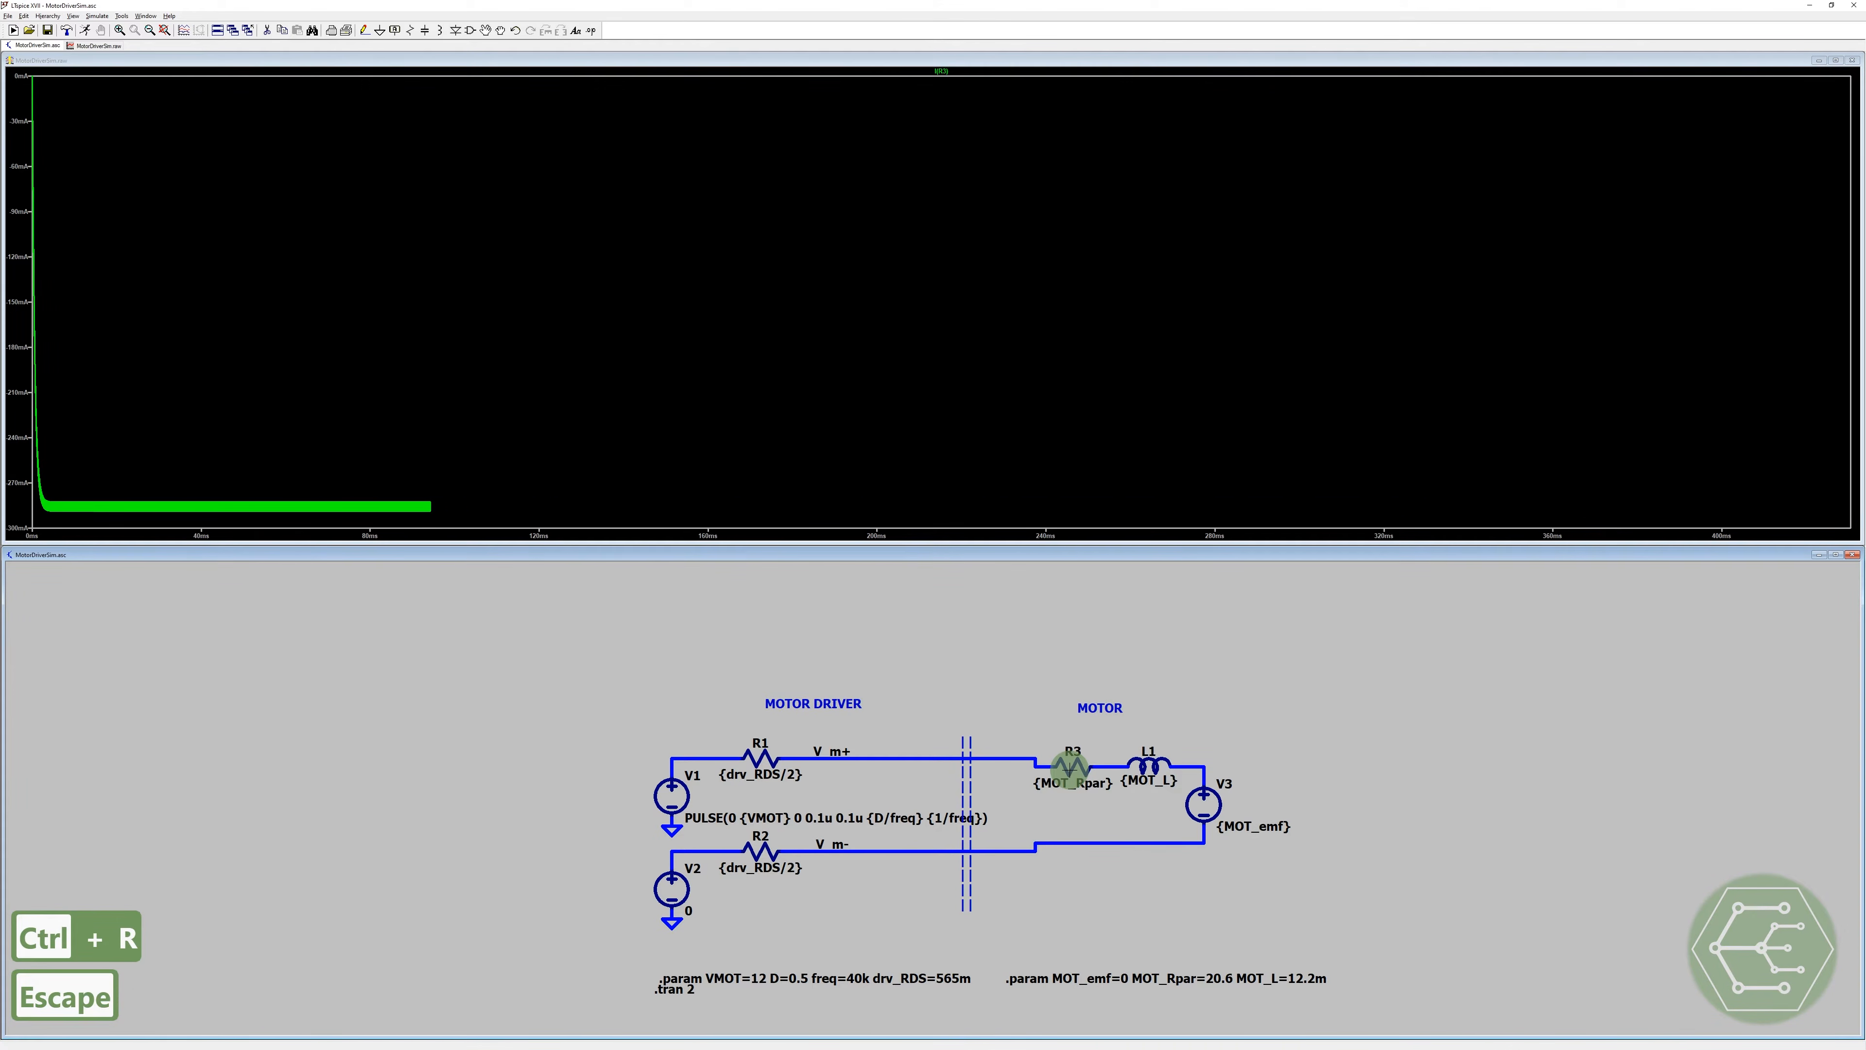
{"action": "left_click", "coordinate": [86, 32]}
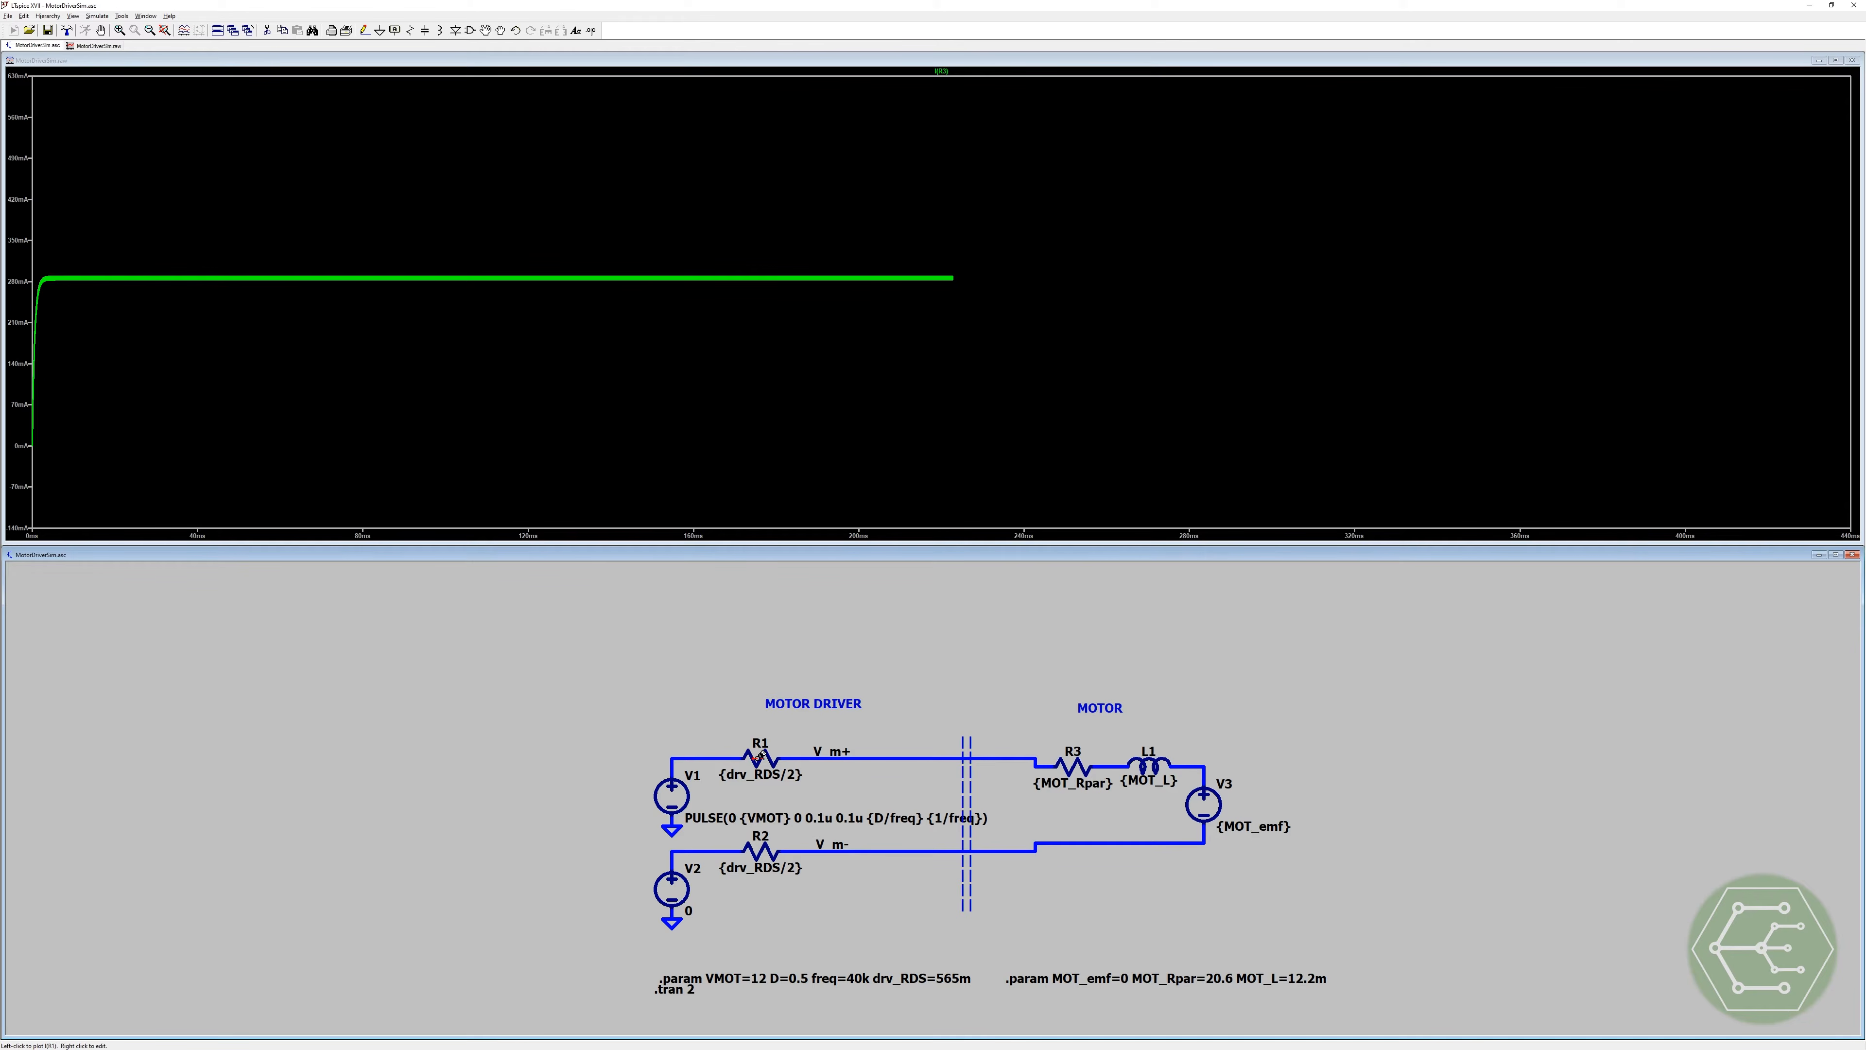
Step: Halt the running simulation and delete the green current trace from the plot
{"action": "key", "text": "Escape"}
{"action": "key", "text": "Escape"}
{"action": "key", "text": "Escape"}
{"action": "key", "text": "Escape"}
{"action": "key", "text": "Escape"}
{"action": "key", "text": "Escape"}
{"action": "key", "text": "Escape"}
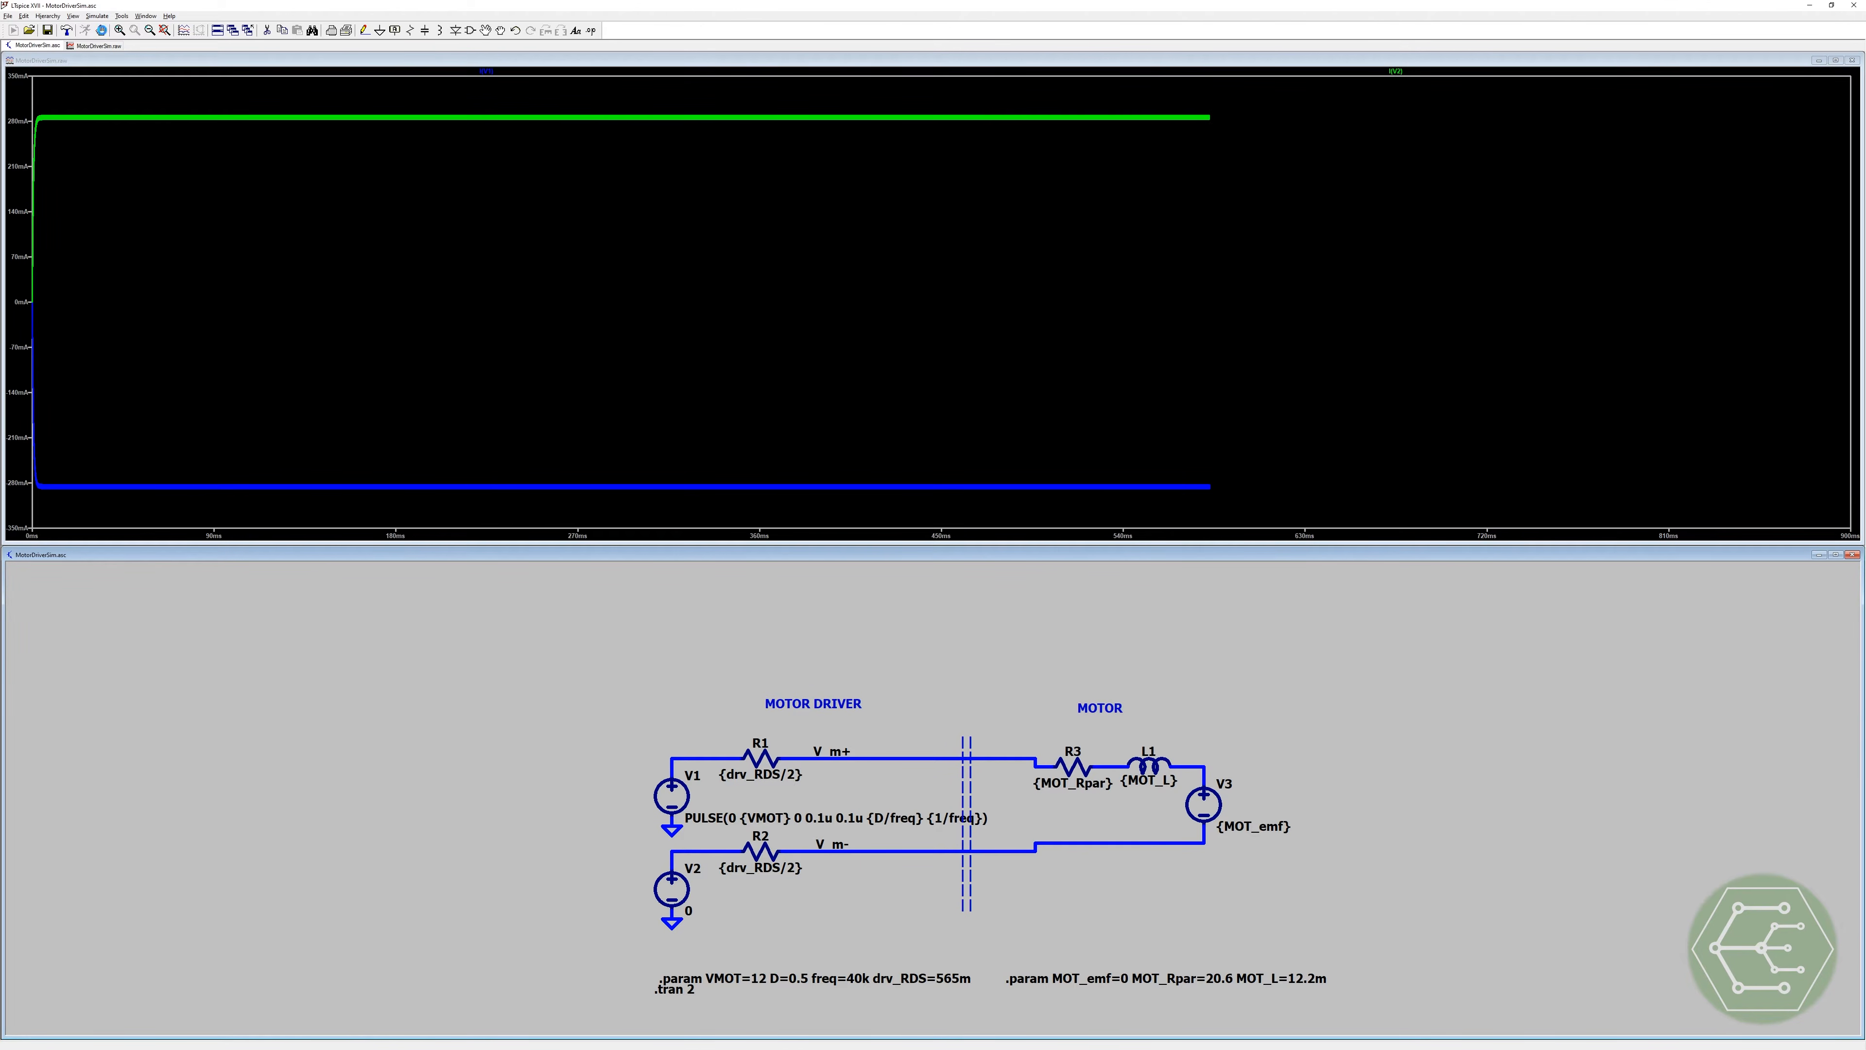
{"action": "left_click", "coordinate": [102, 31]}
{"action": "key", "text": "Delete"}
{"action": "key", "text": "Delete"}
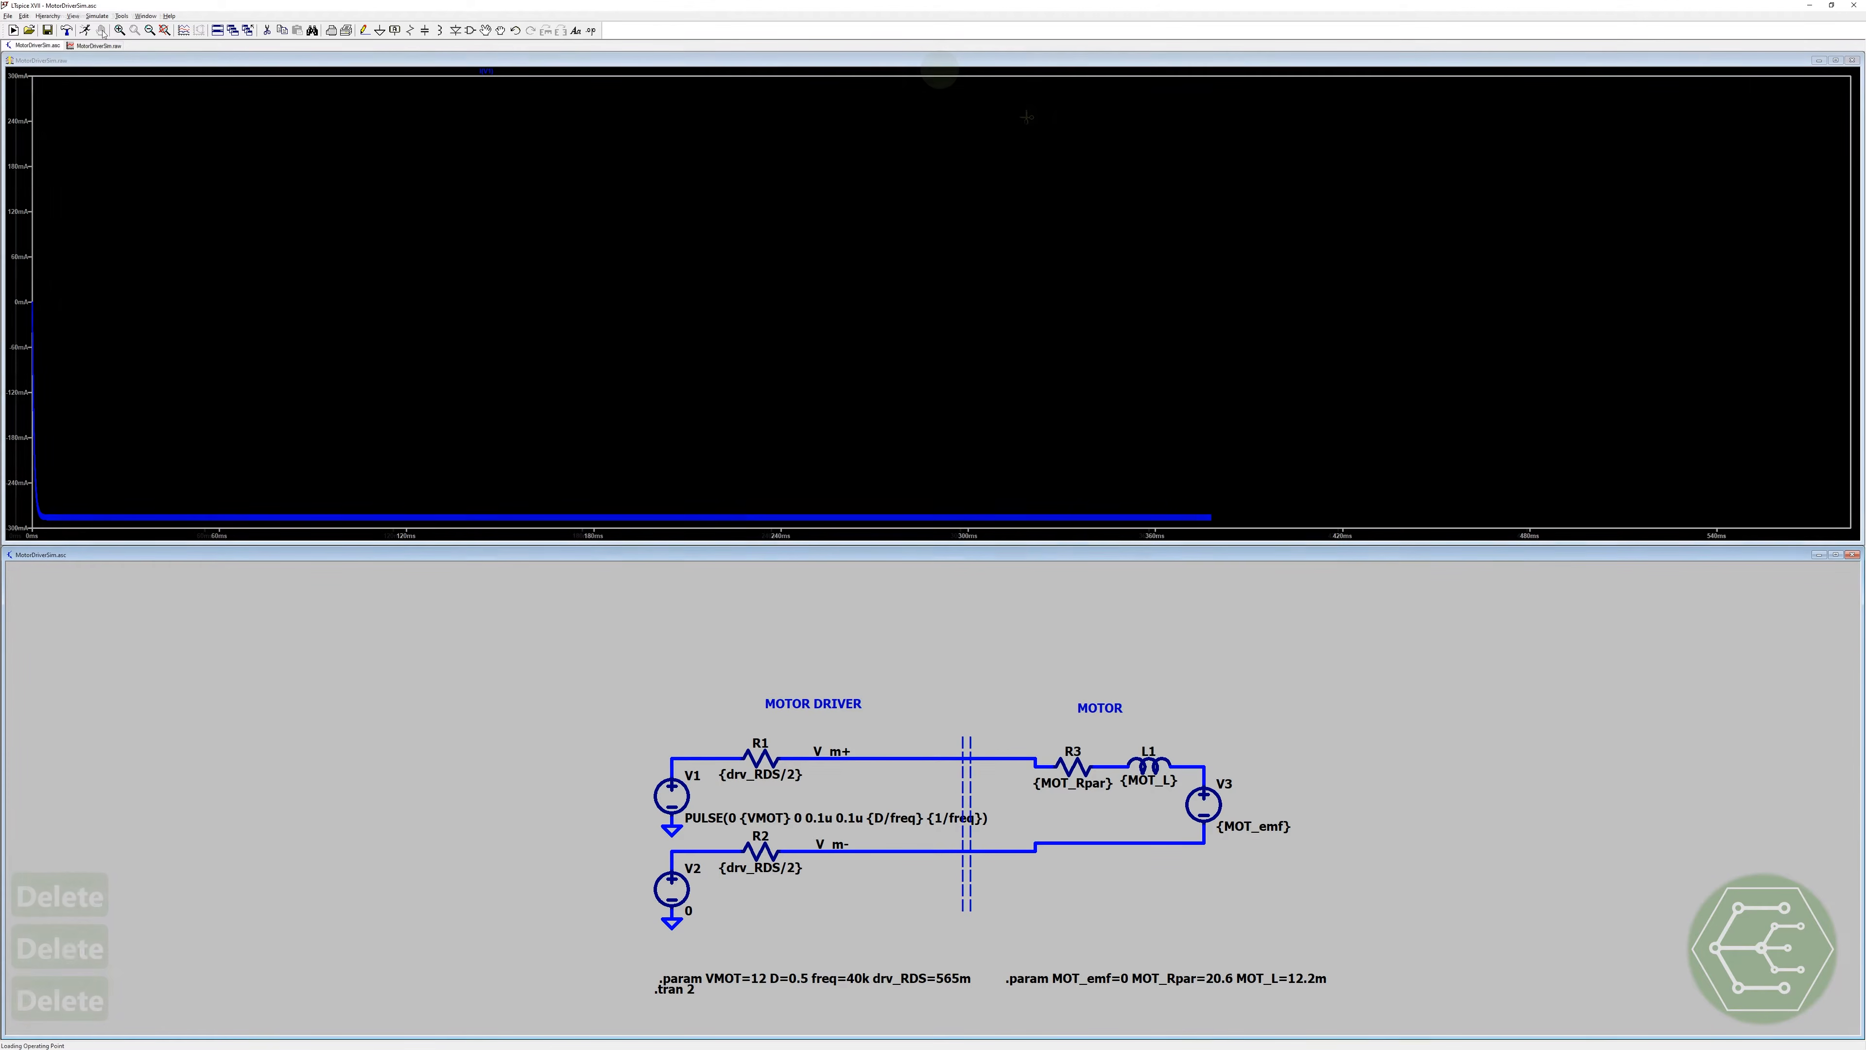
Step: Save the schematic and rerun the transient simulation with the current through R2 plotted
{"action": "left_click", "coordinate": [77, 45]}
{"action": "key", "text": "Escape"}
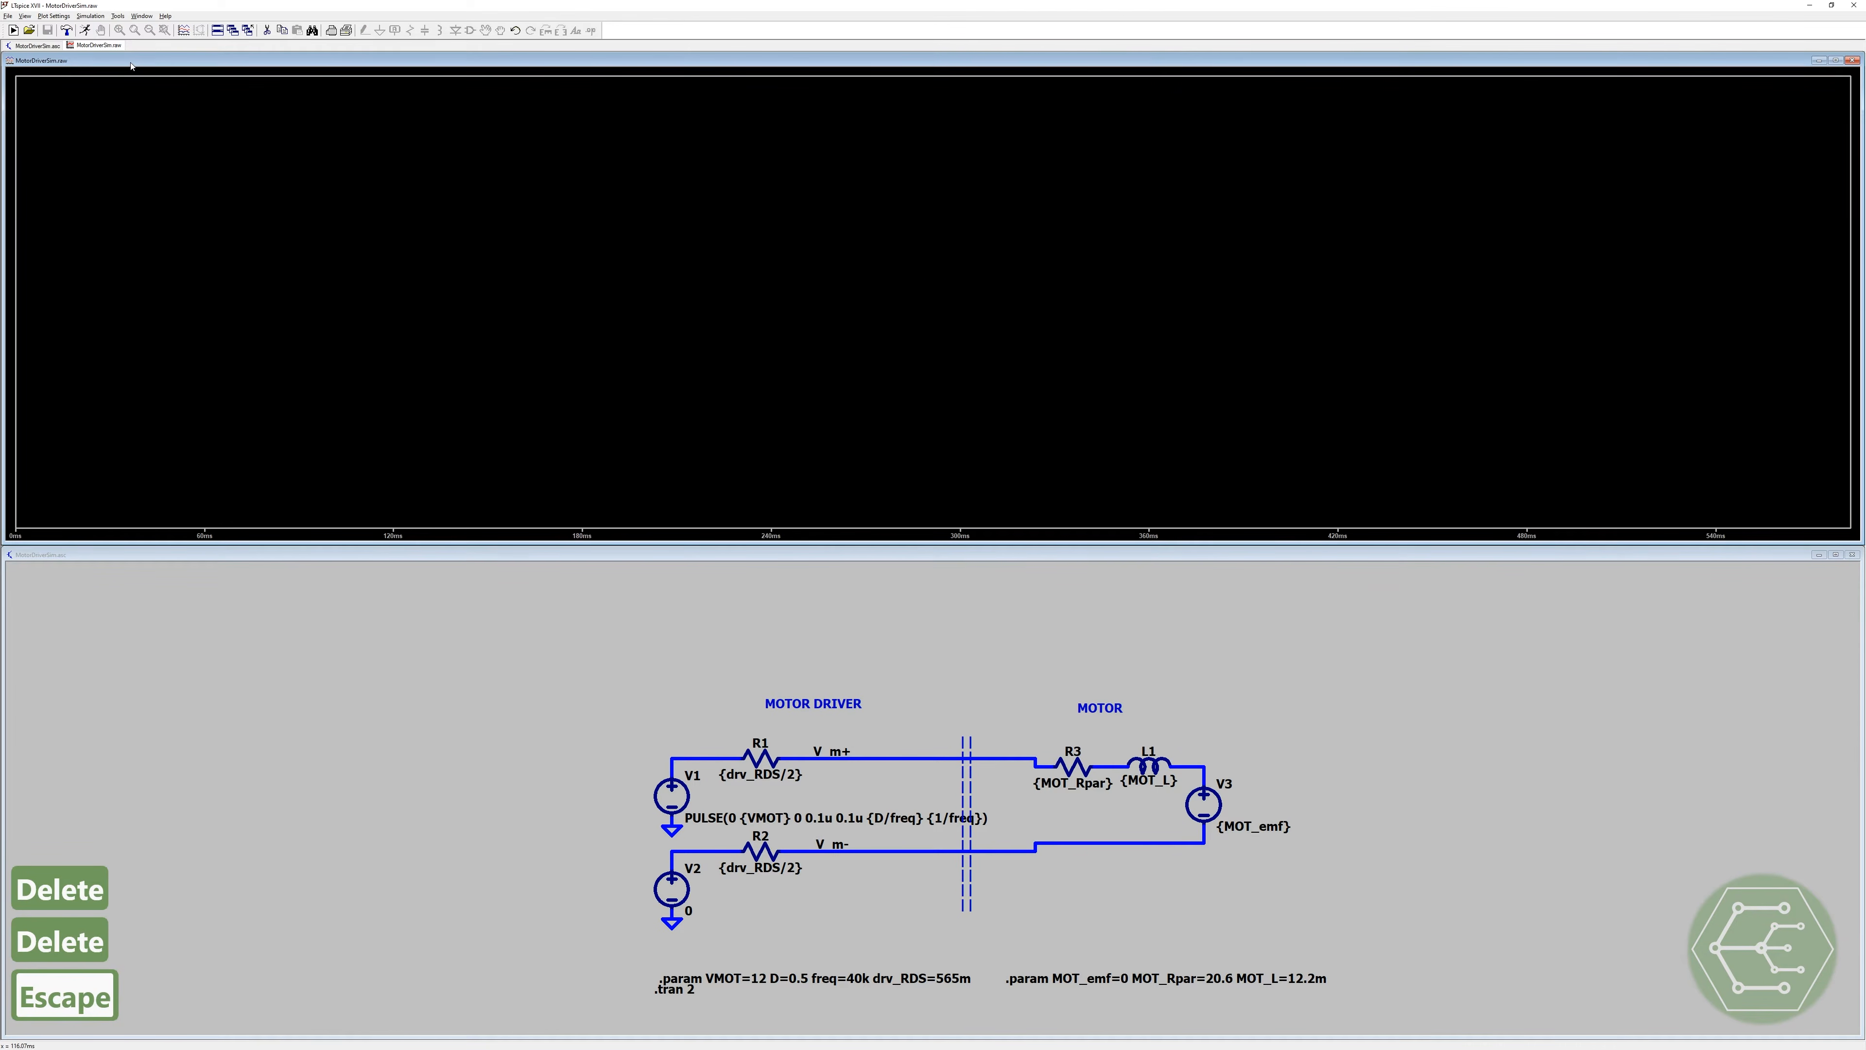
{"action": "key", "text": "ctrl+s"}
{"action": "left_click", "coordinate": [86, 30]}
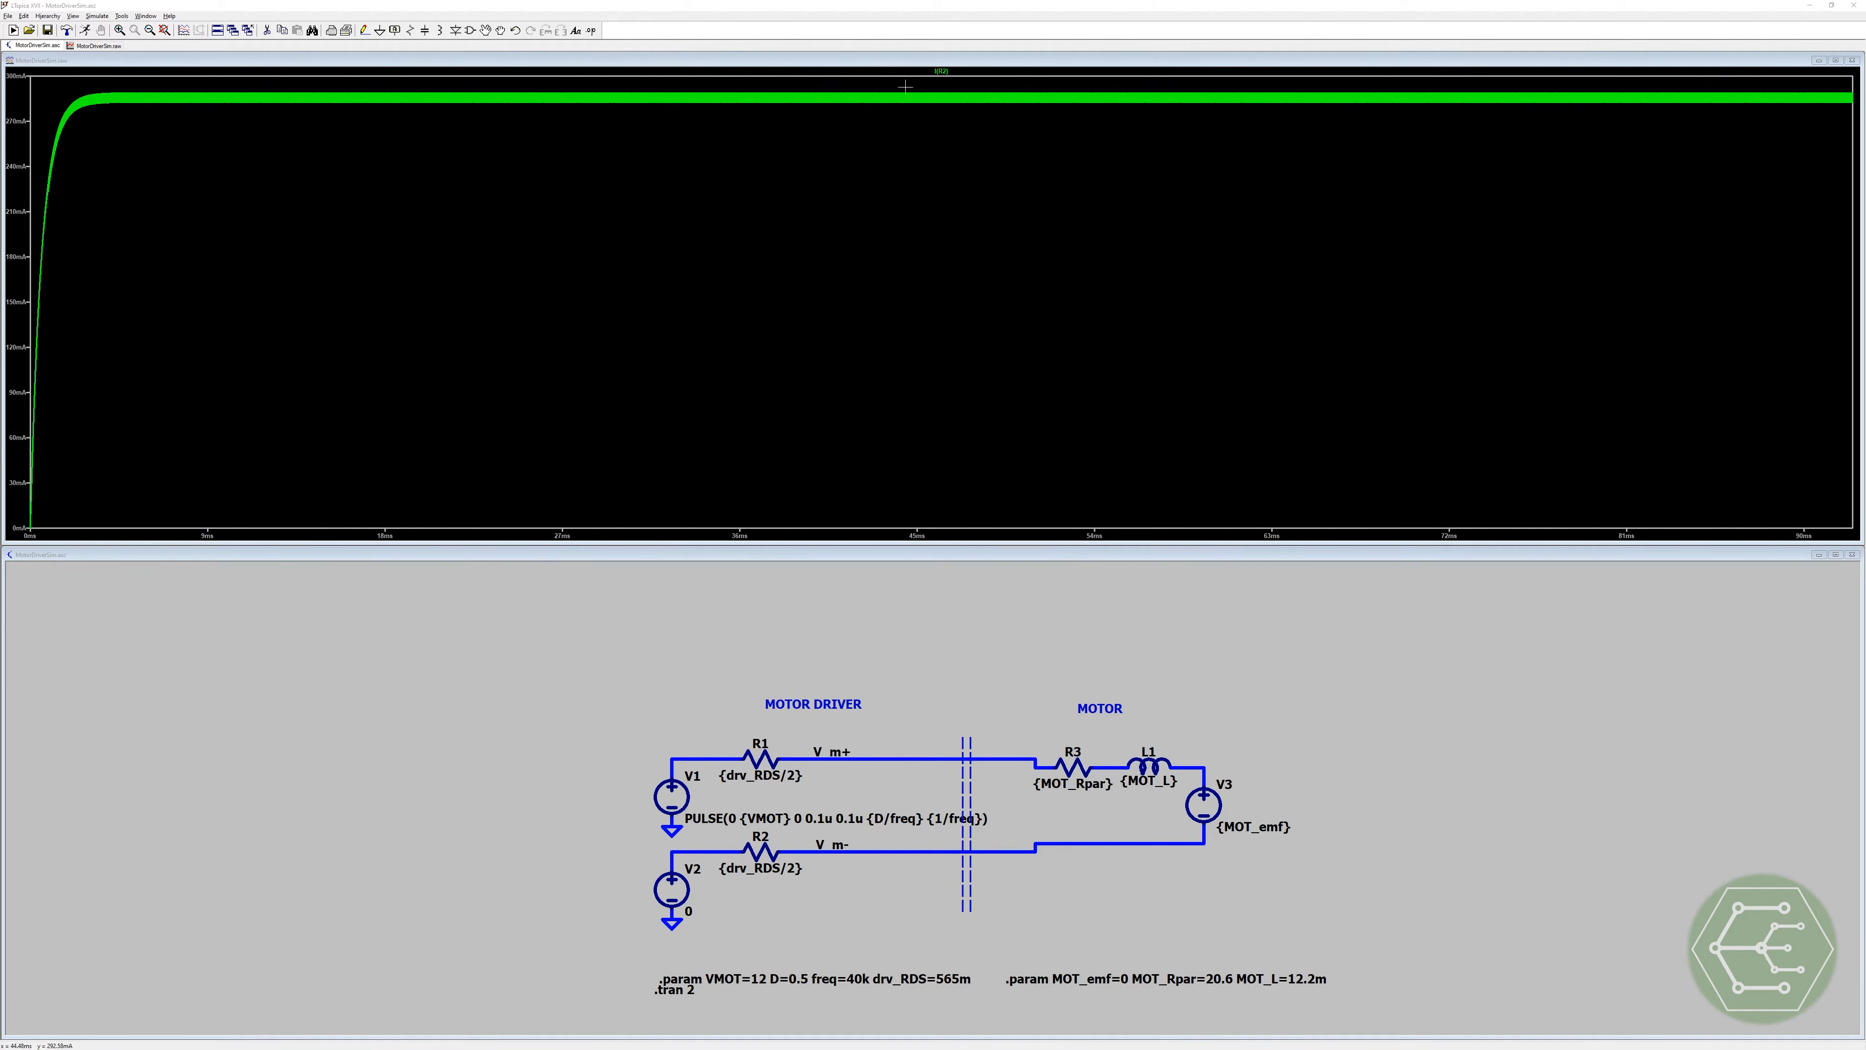
Step: Read the steady-state current on the I(R2) trace with a cursor, and dismiss the cursor readout
{"action": "left_click", "coordinate": [941, 70]}
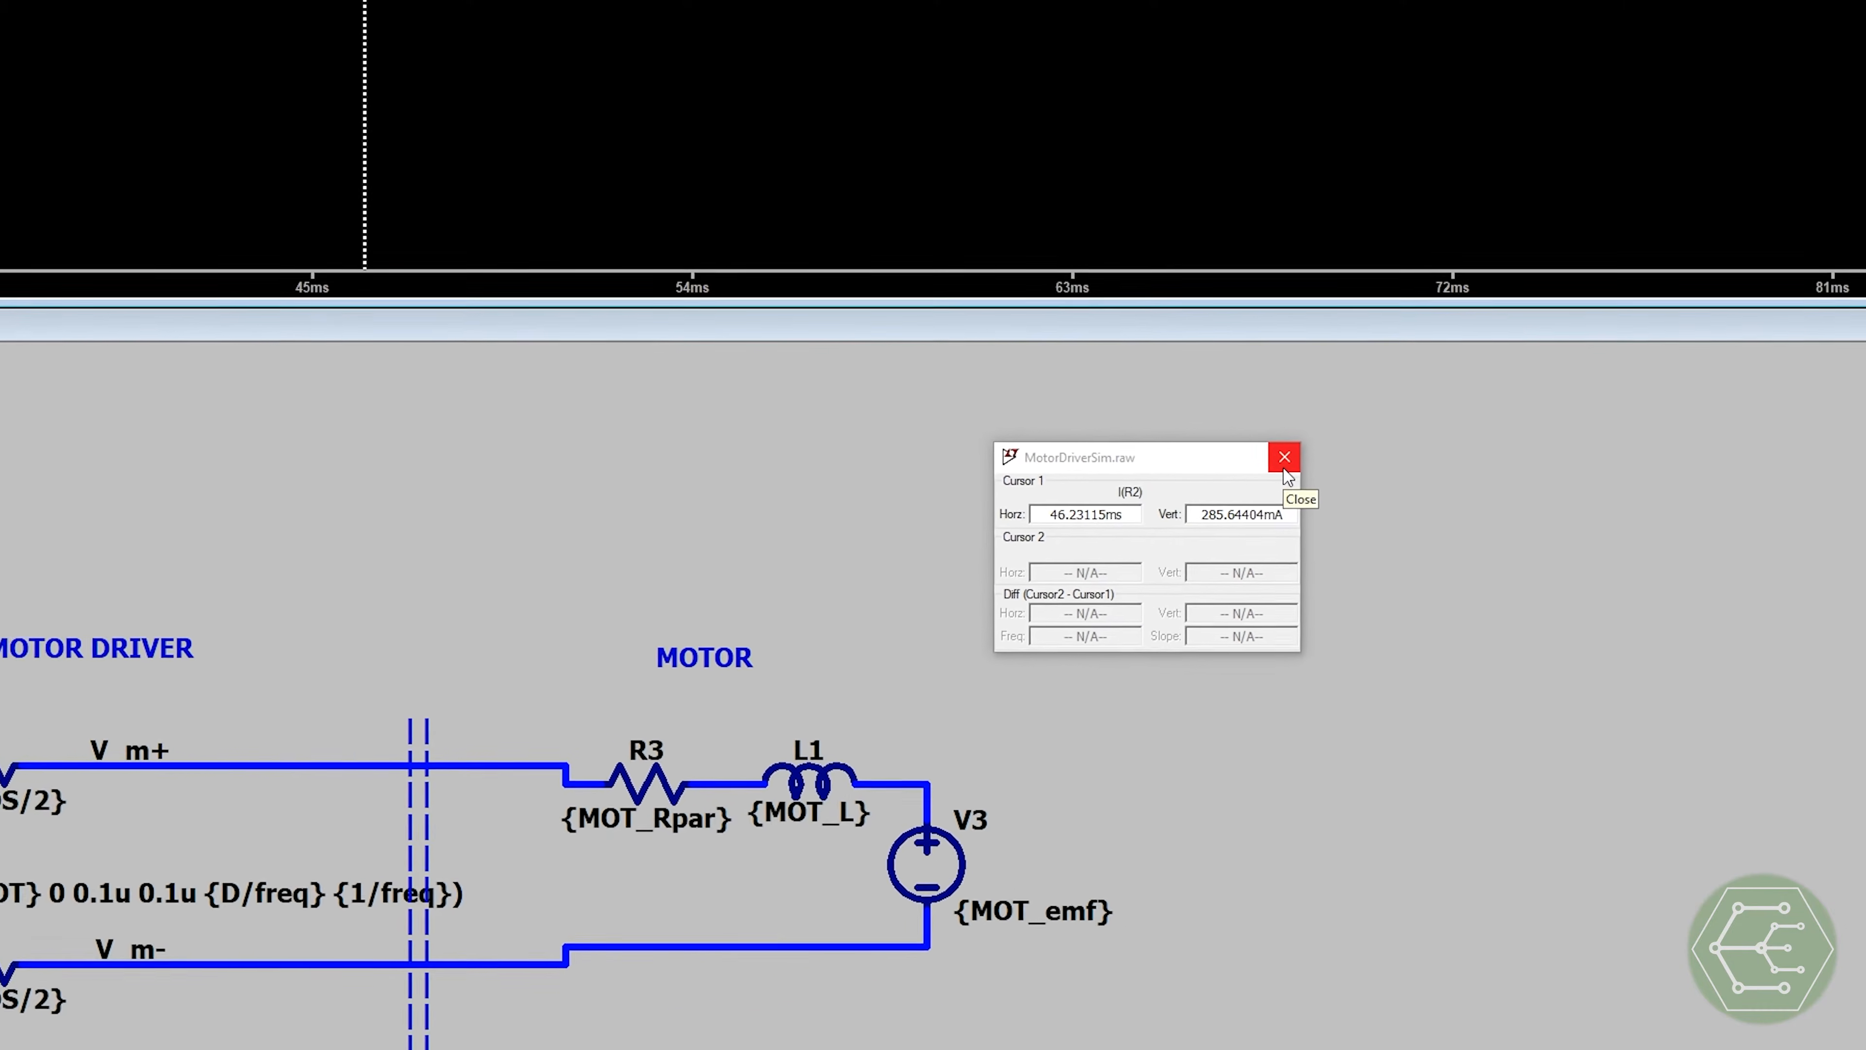
{"action": "left_click", "coordinate": [1245, 390]}
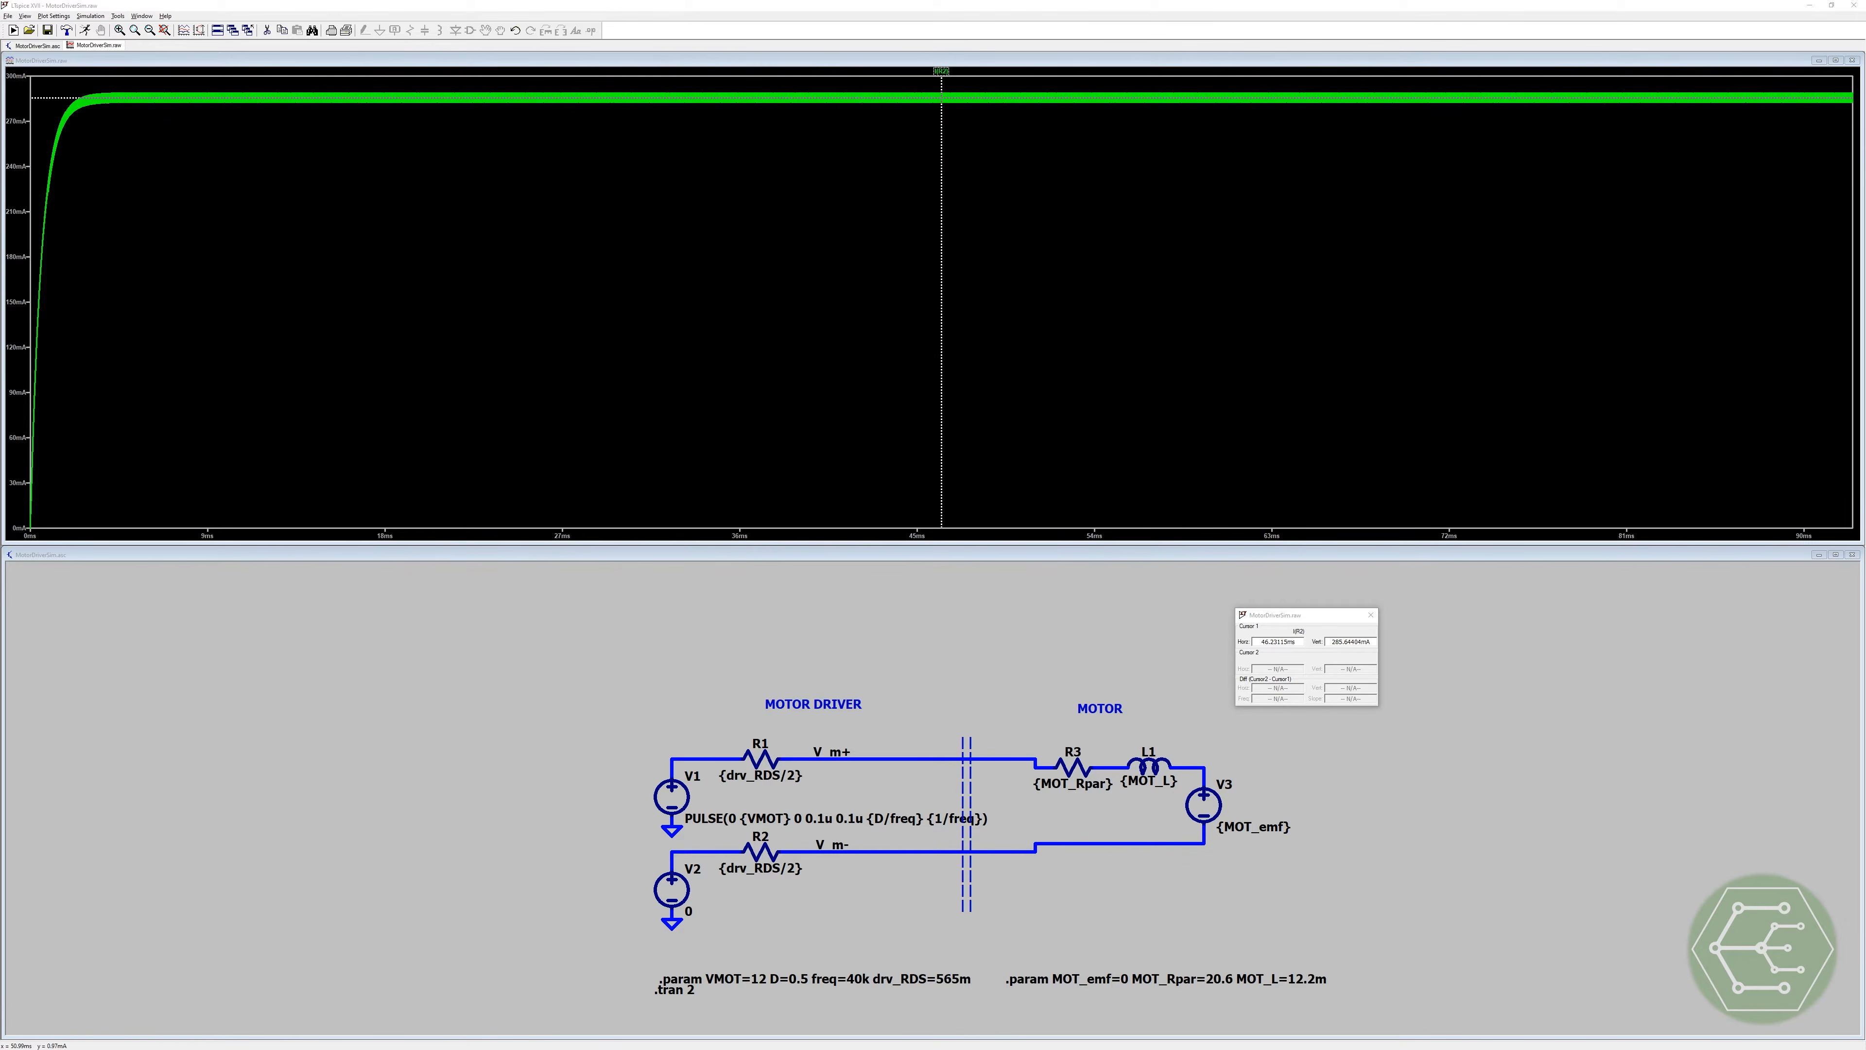
{"action": "left_click", "coordinate": [1369, 615]}
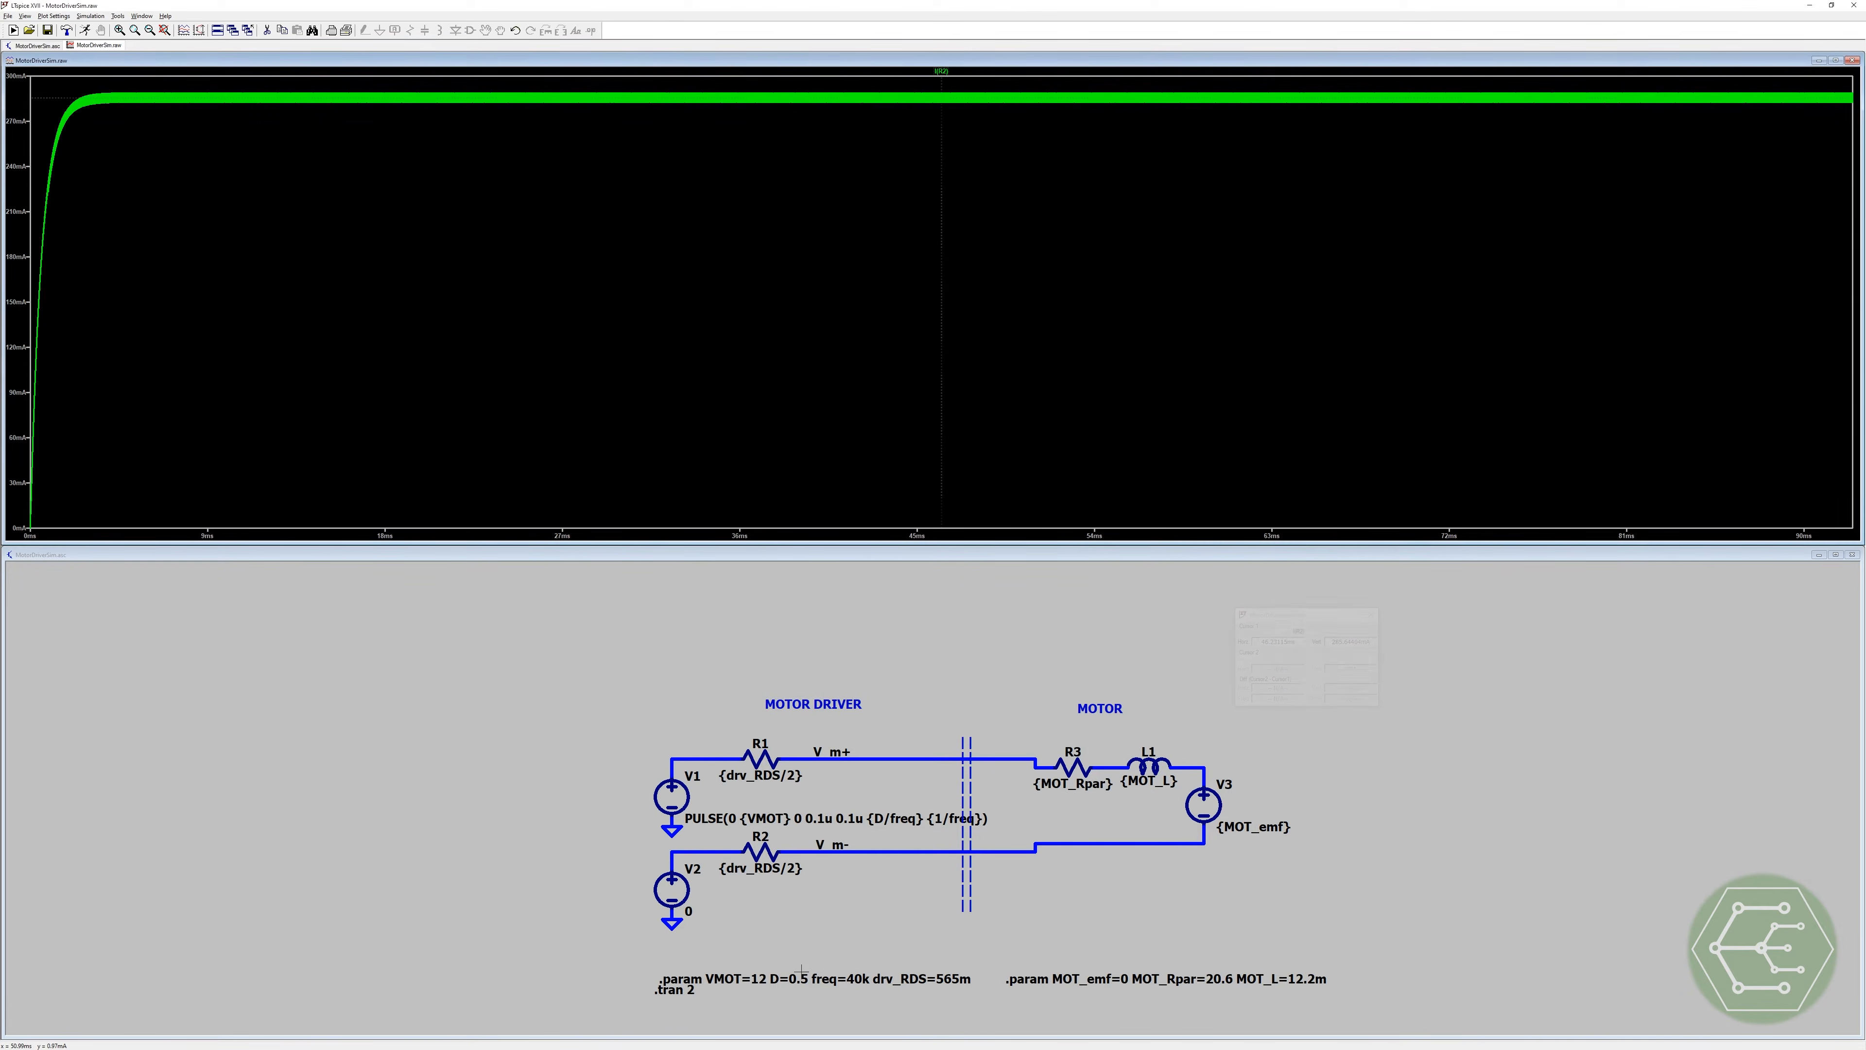
{"action": "left_click", "coordinate": [1394, 909]}
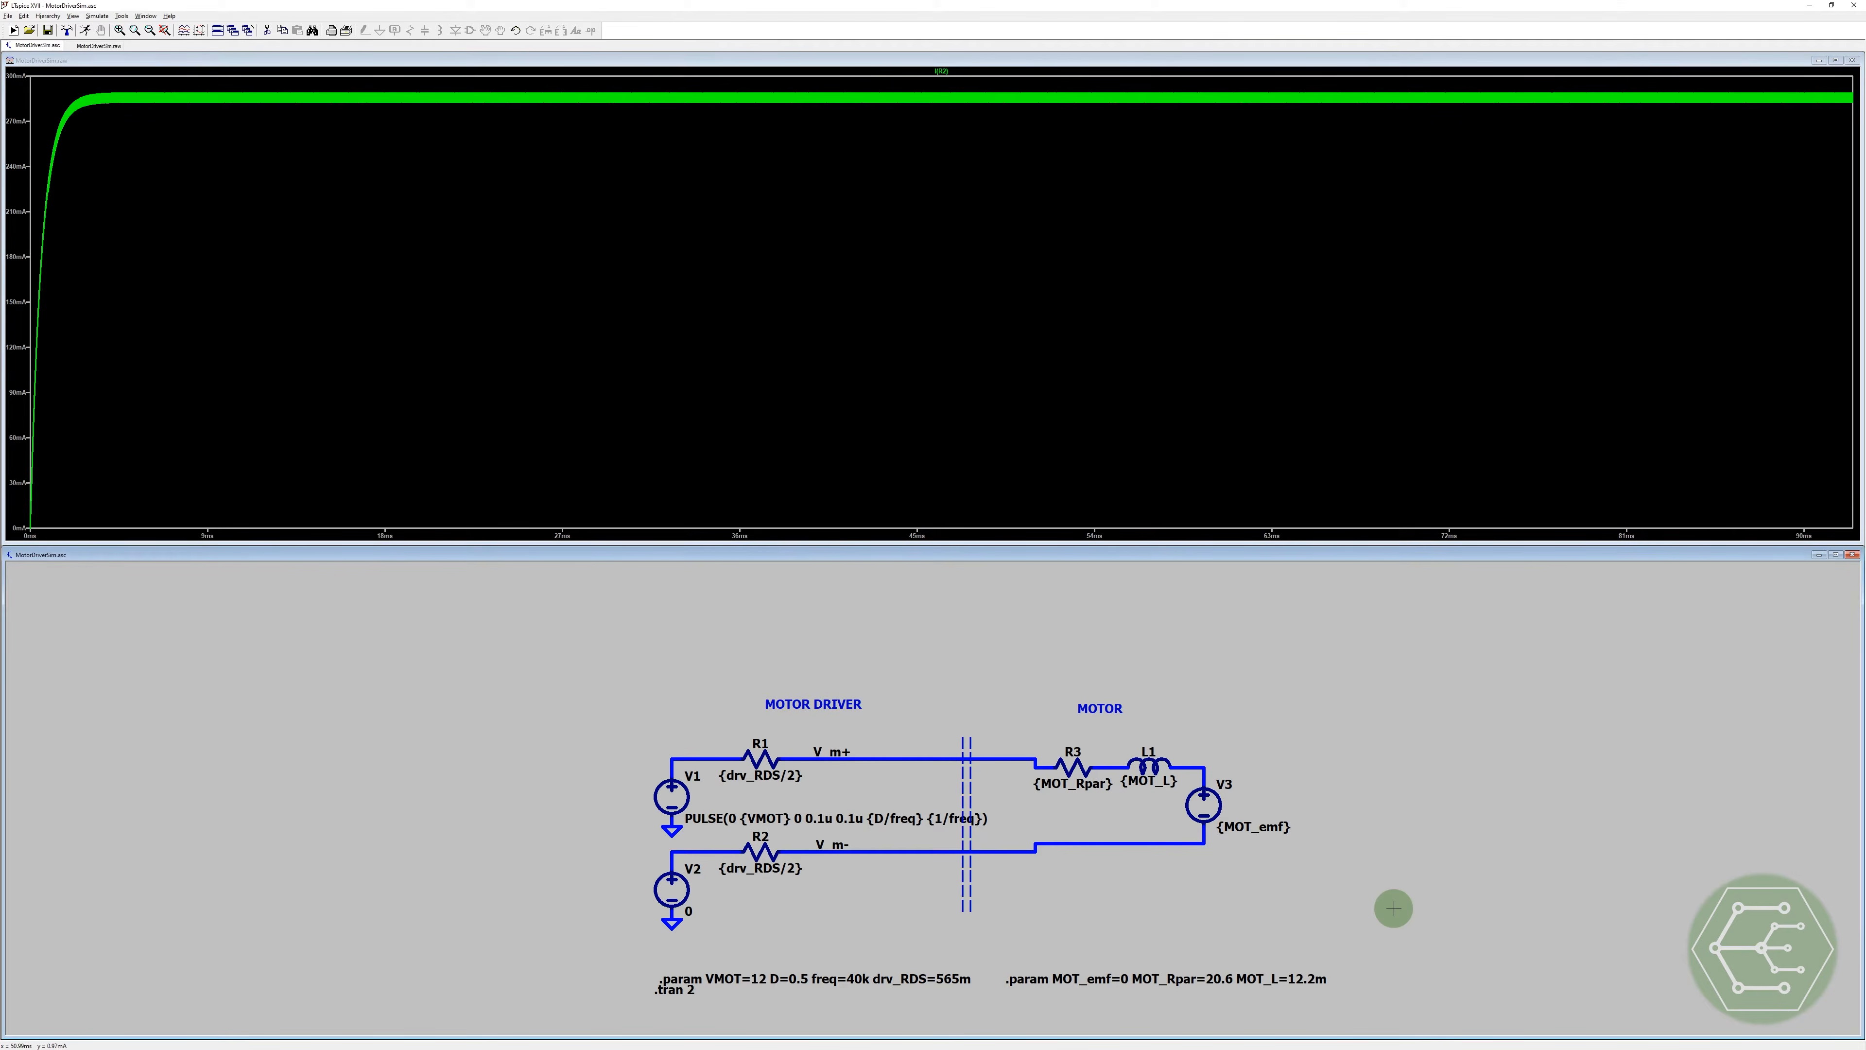
Step: Remove the D=0.5 definition from the driver's .param statement
{"action": "right_click", "coordinate": [798, 981]}
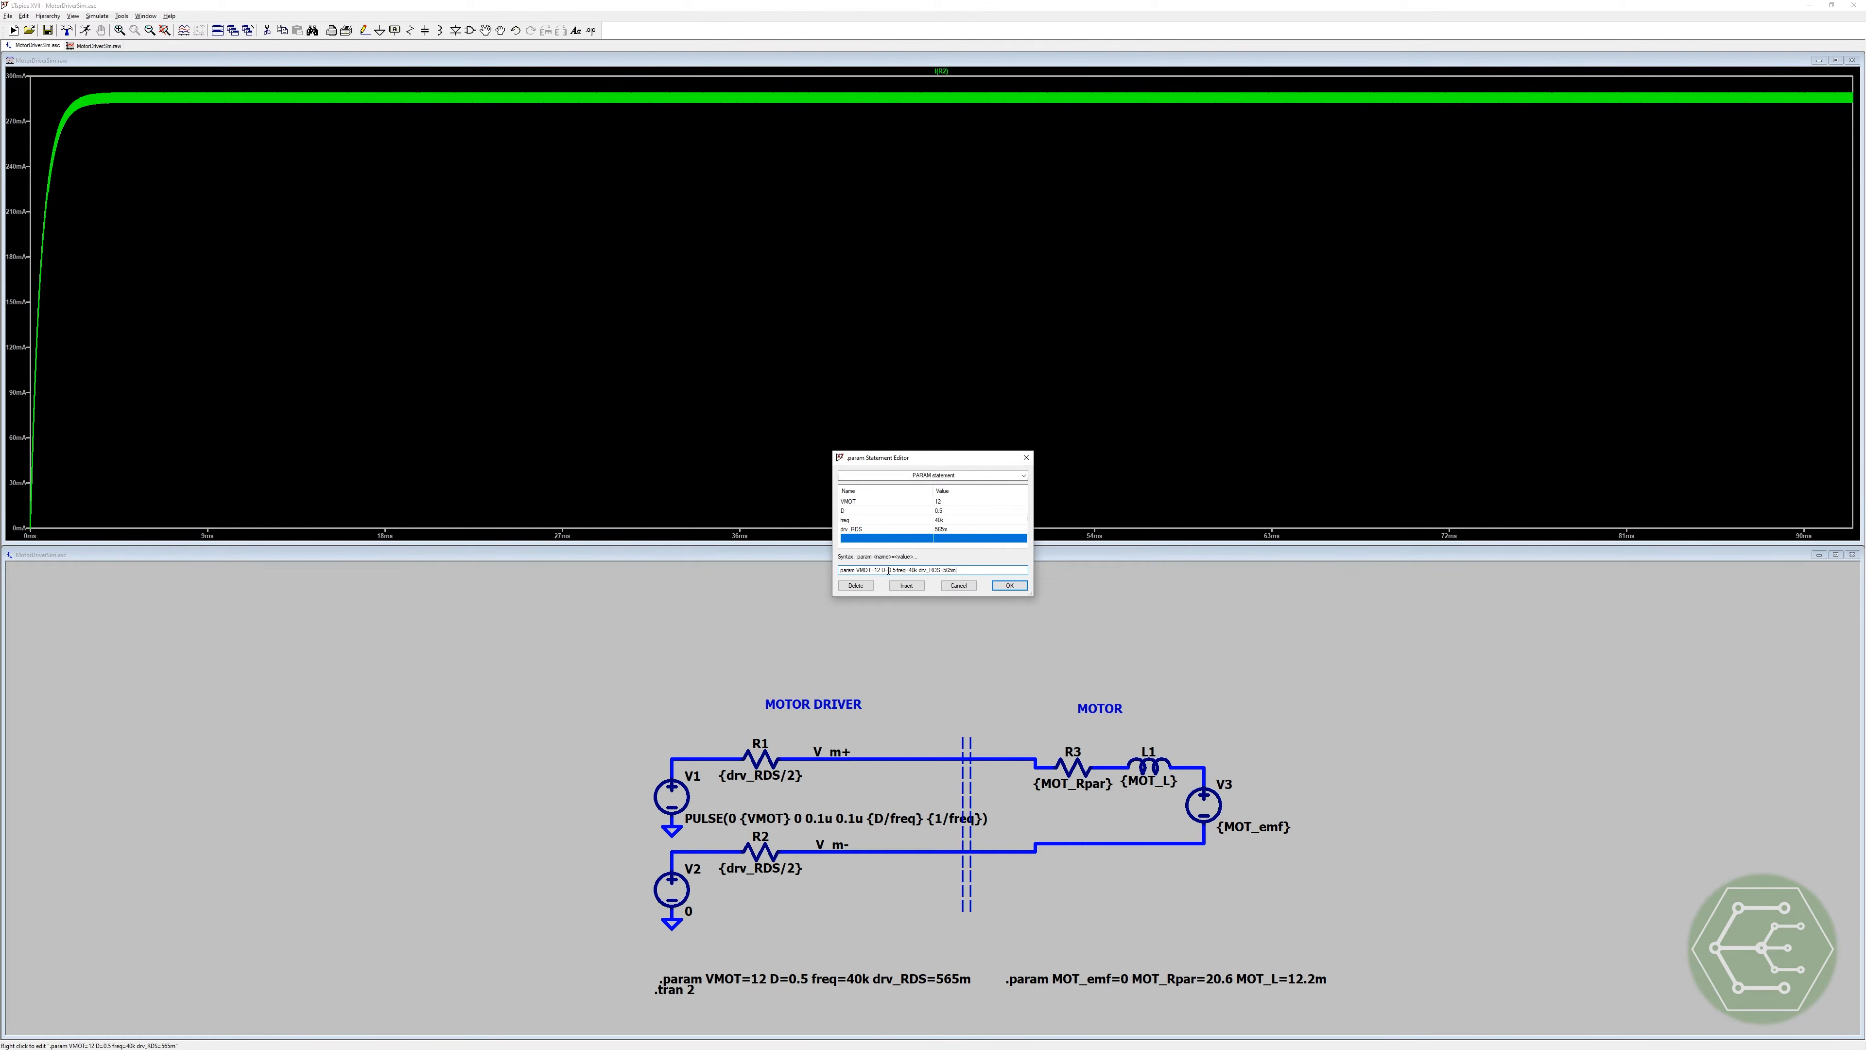
{"action": "left_click_drag", "start_coordinate": [896, 570], "coordinate": [884, 571]}
{"action": "key", "text": "ctrl+x"}
{"action": "left_click", "coordinate": [1009, 585]}
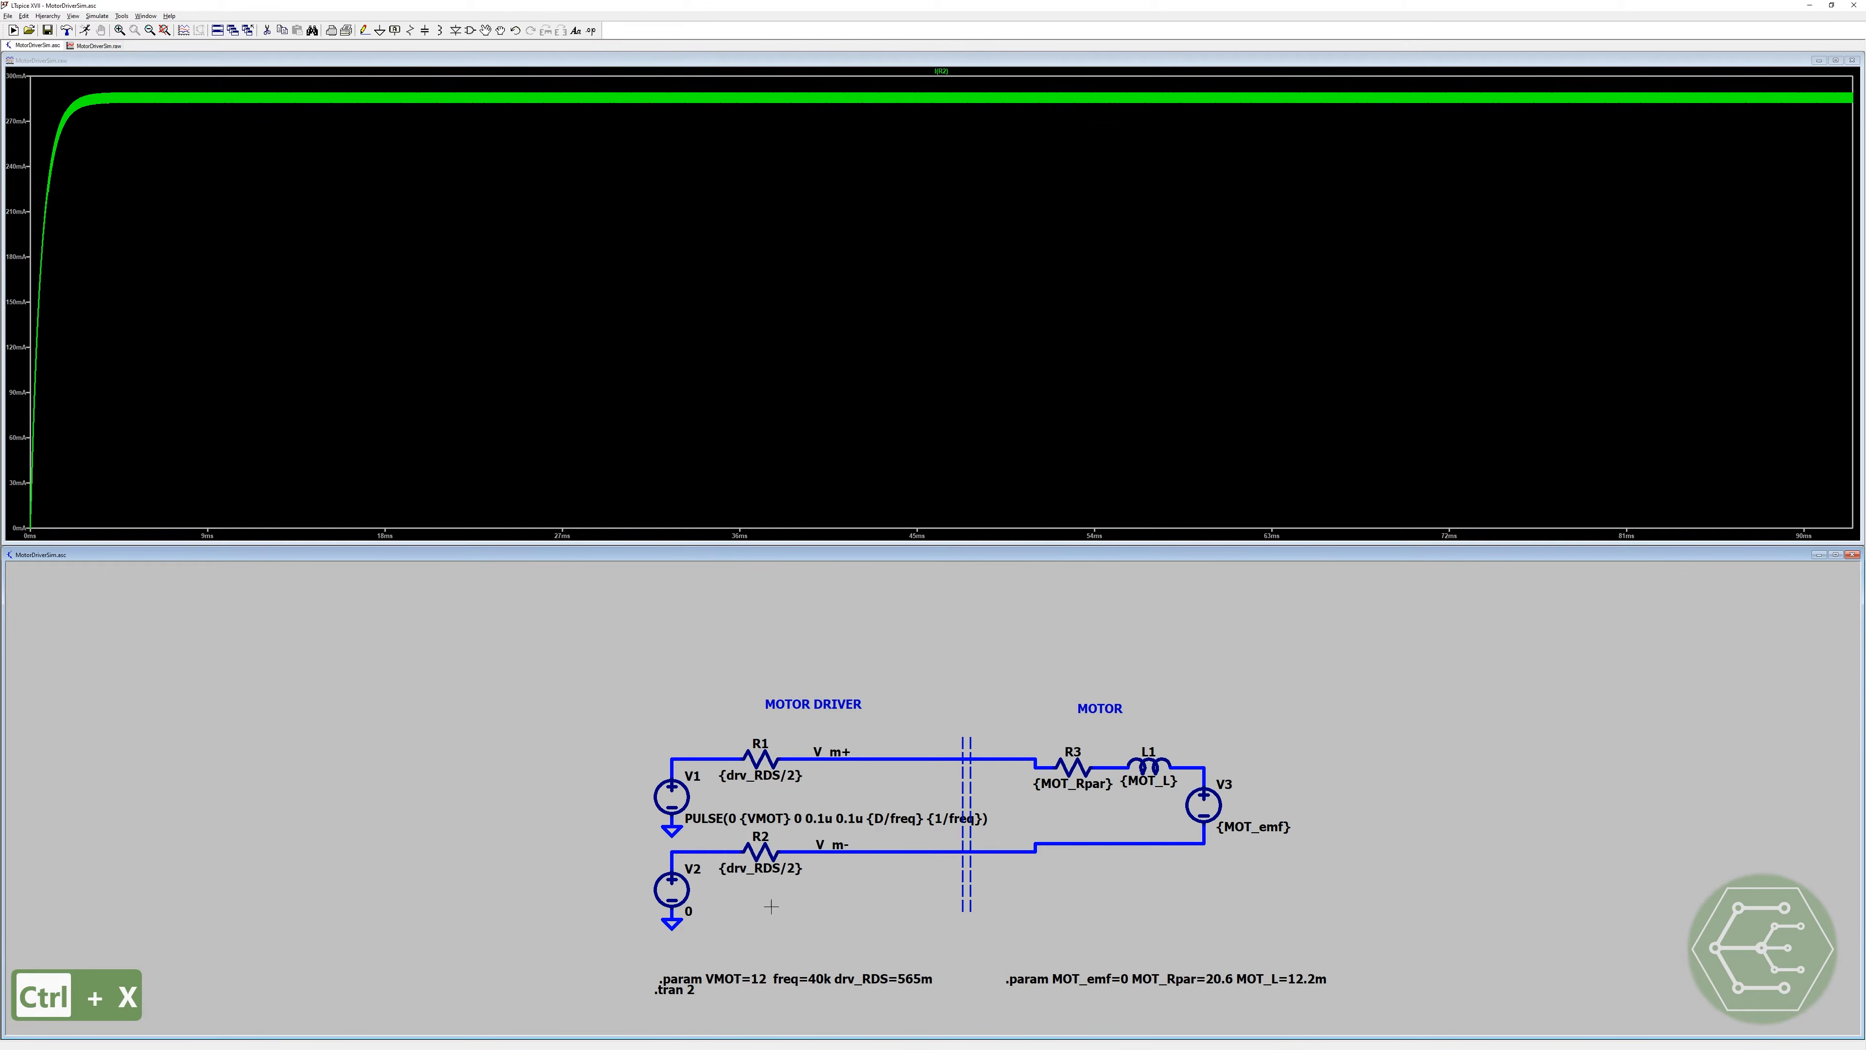
Step: Place the SPICE directive ".step param D=0.5" just above the driver's .param statement
{"action": "left_click", "coordinate": [592, 30]}
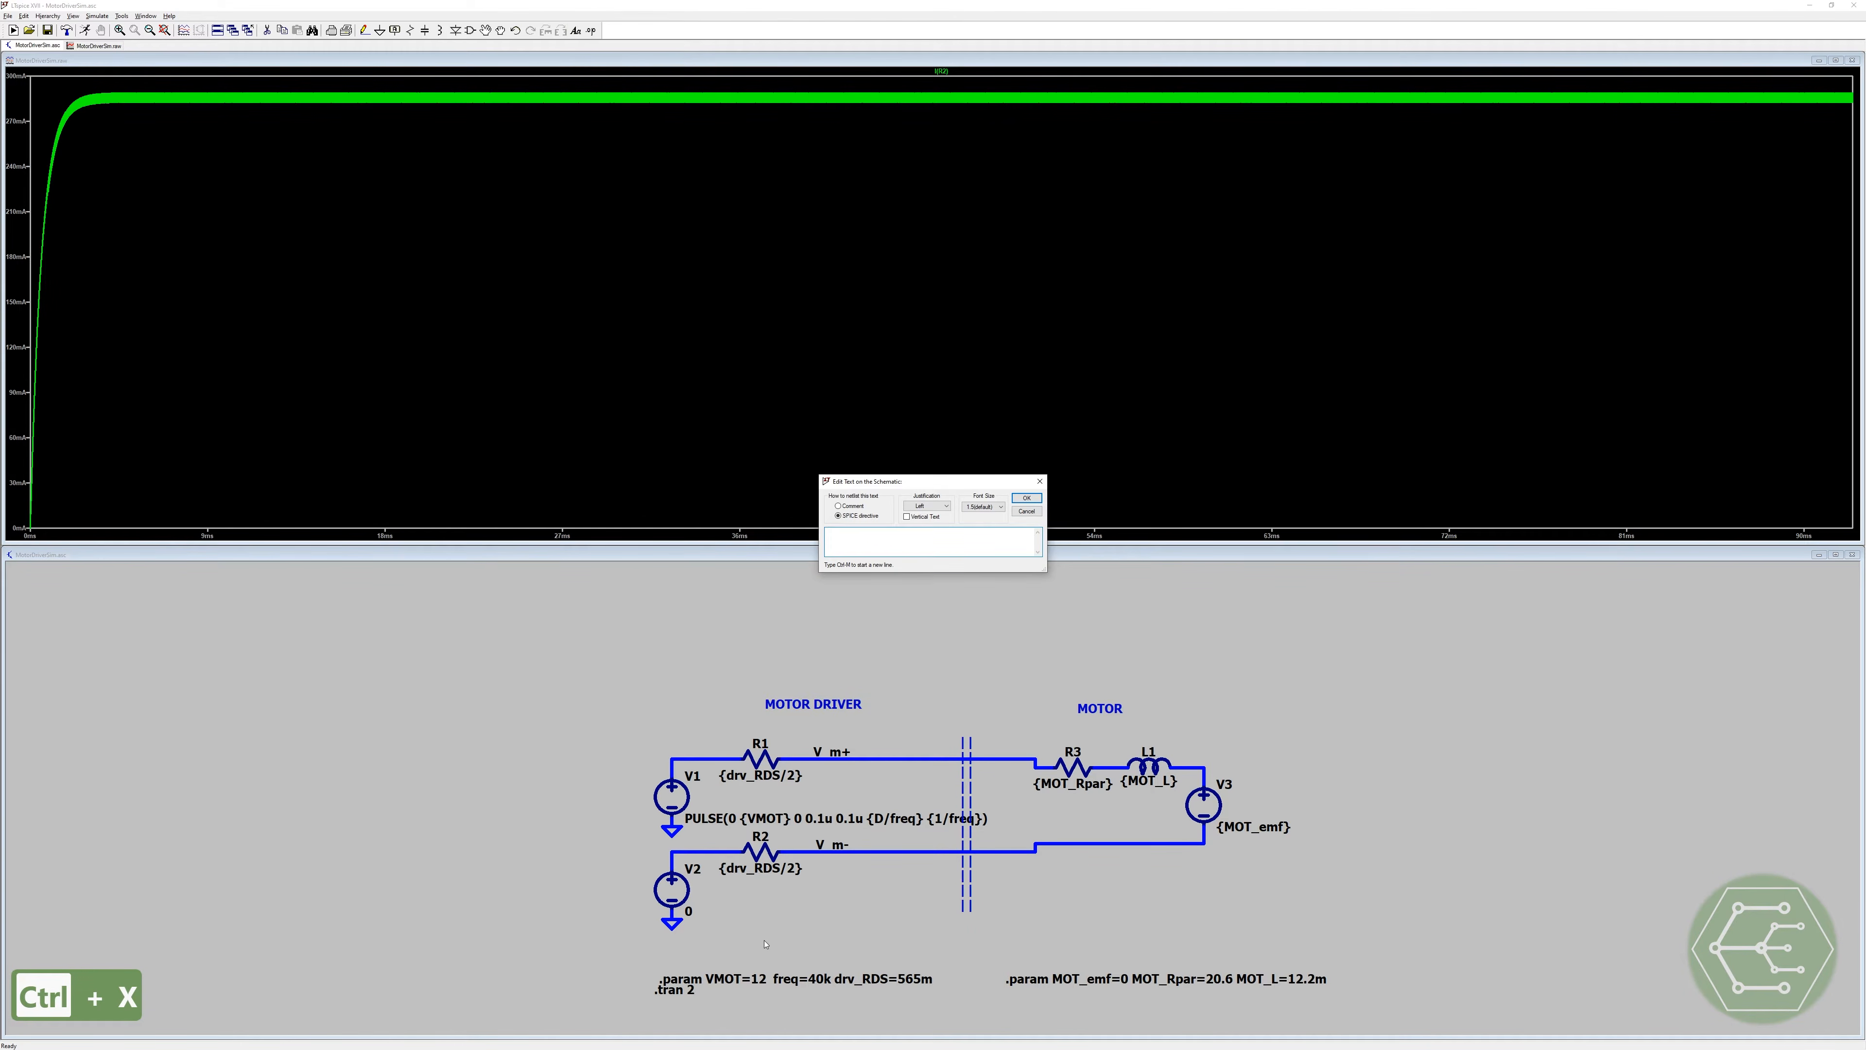
{"action": "type", "text": "."}
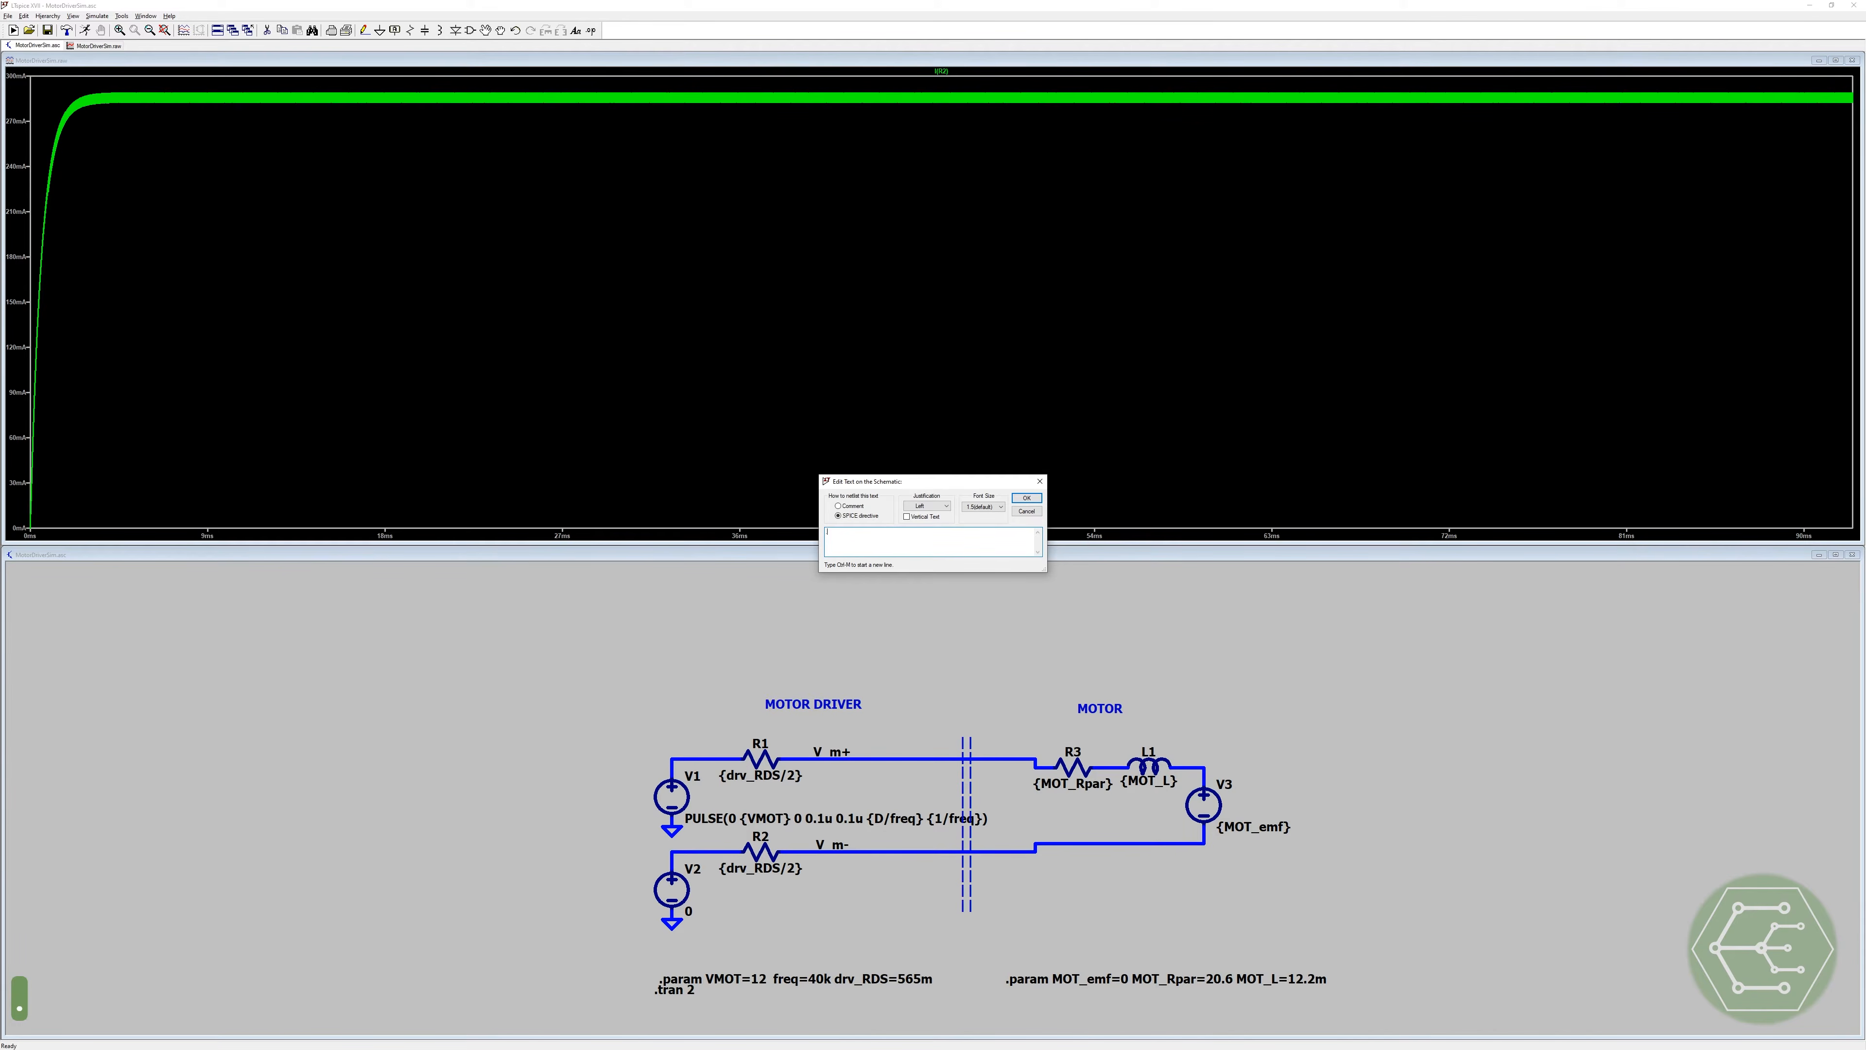
{"action": "type", "text": "step param"}
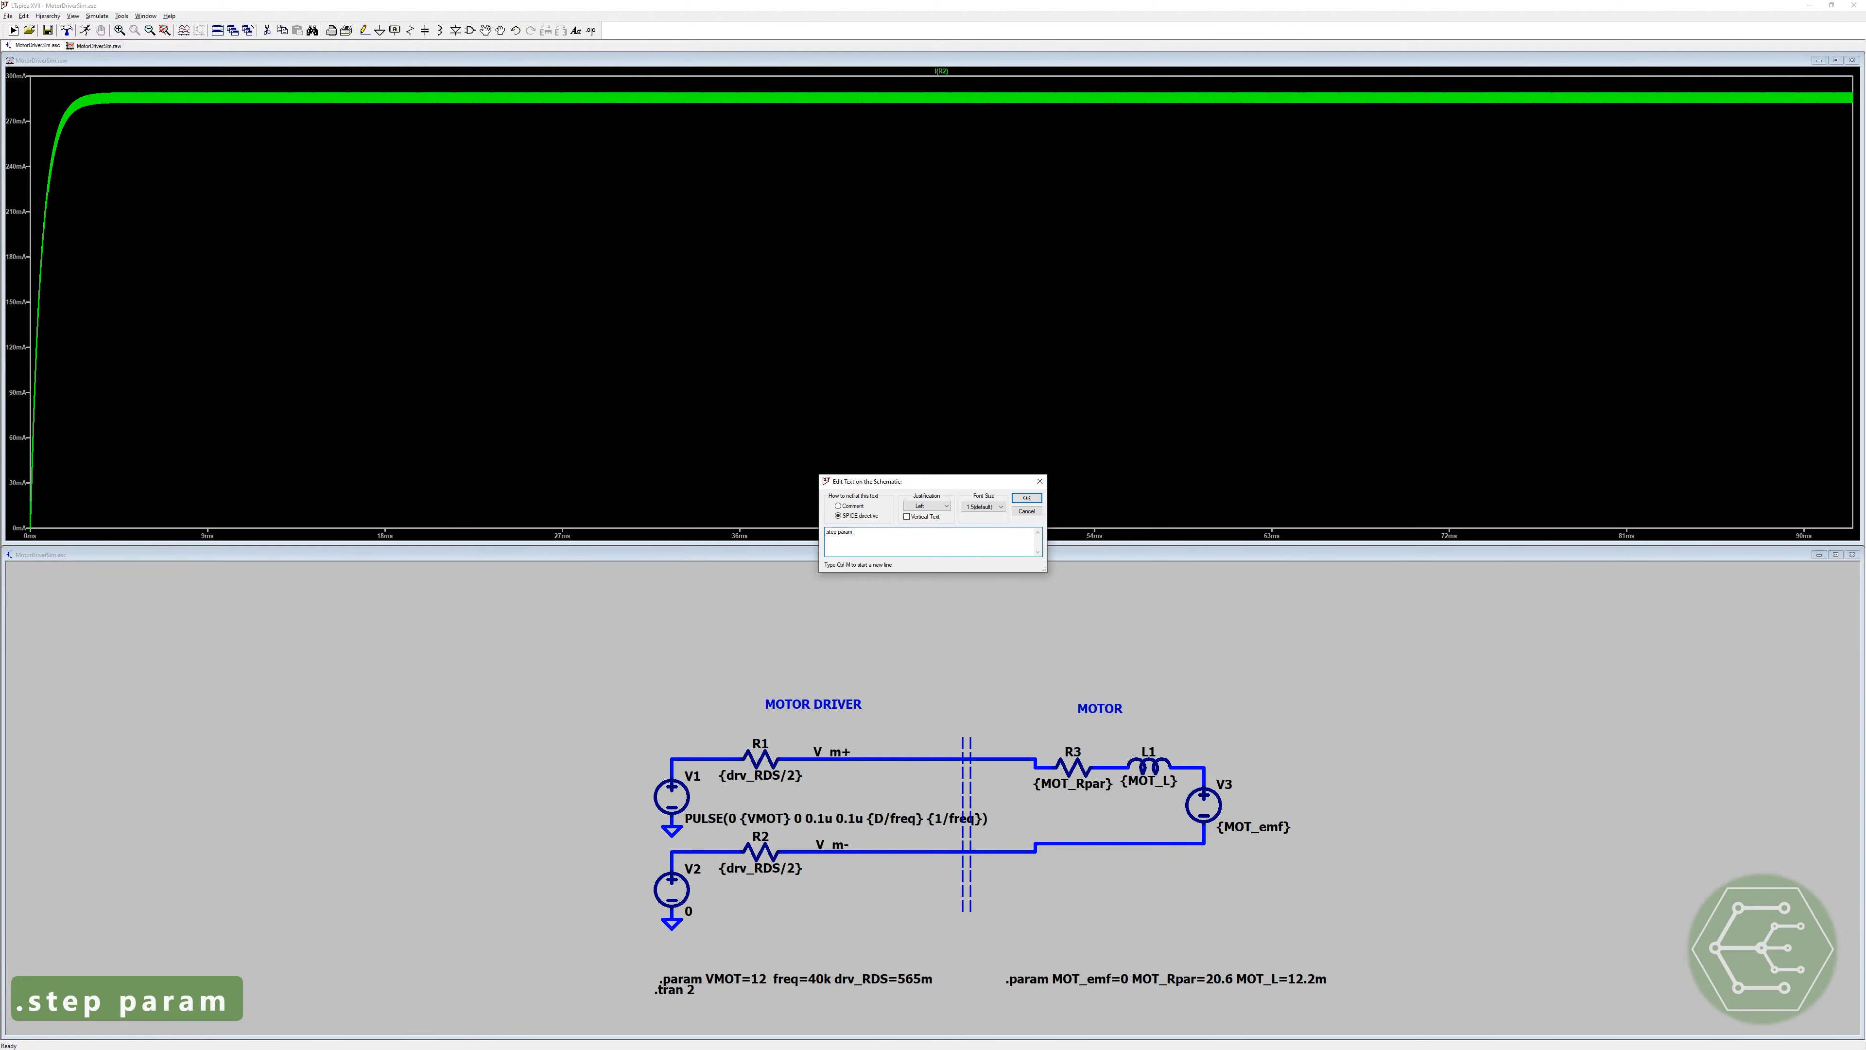
{"action": "key", "text": "ctrl+v"}
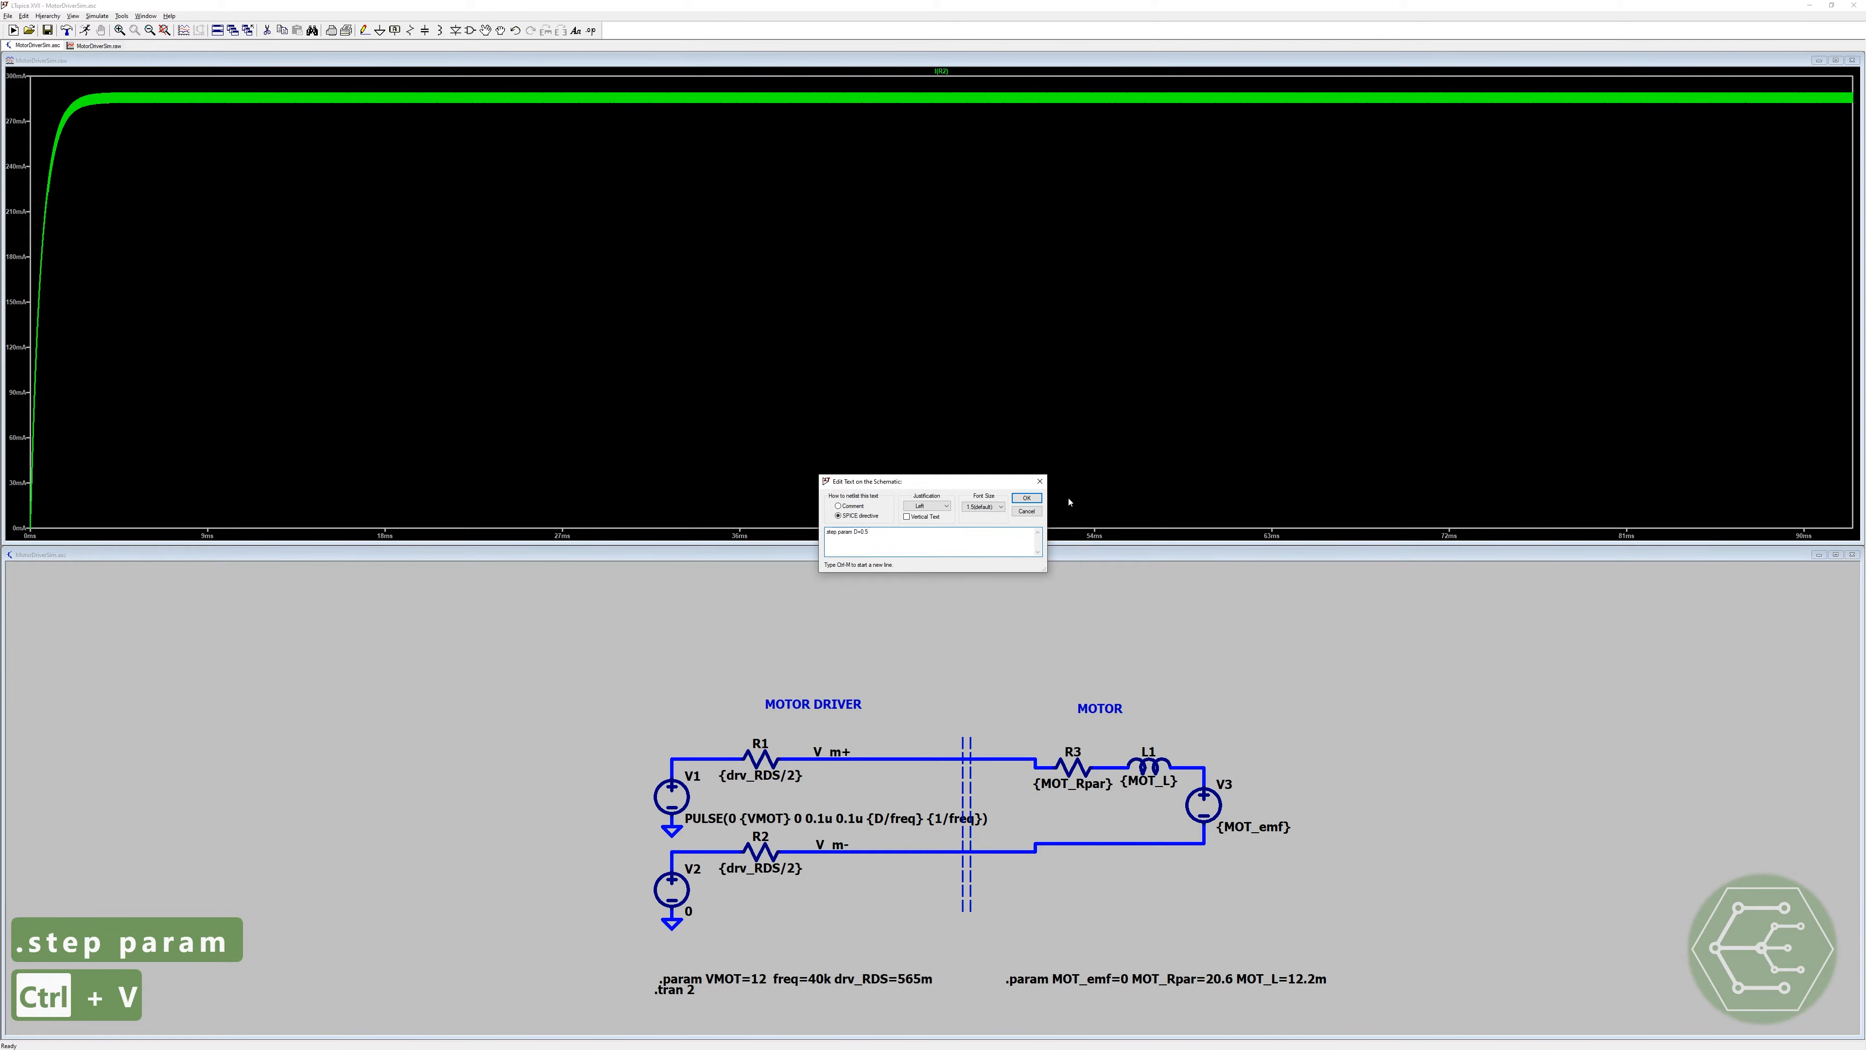
{"action": "left_click", "coordinate": [1028, 499]}
{"action": "left_click", "coordinate": [665, 959]}
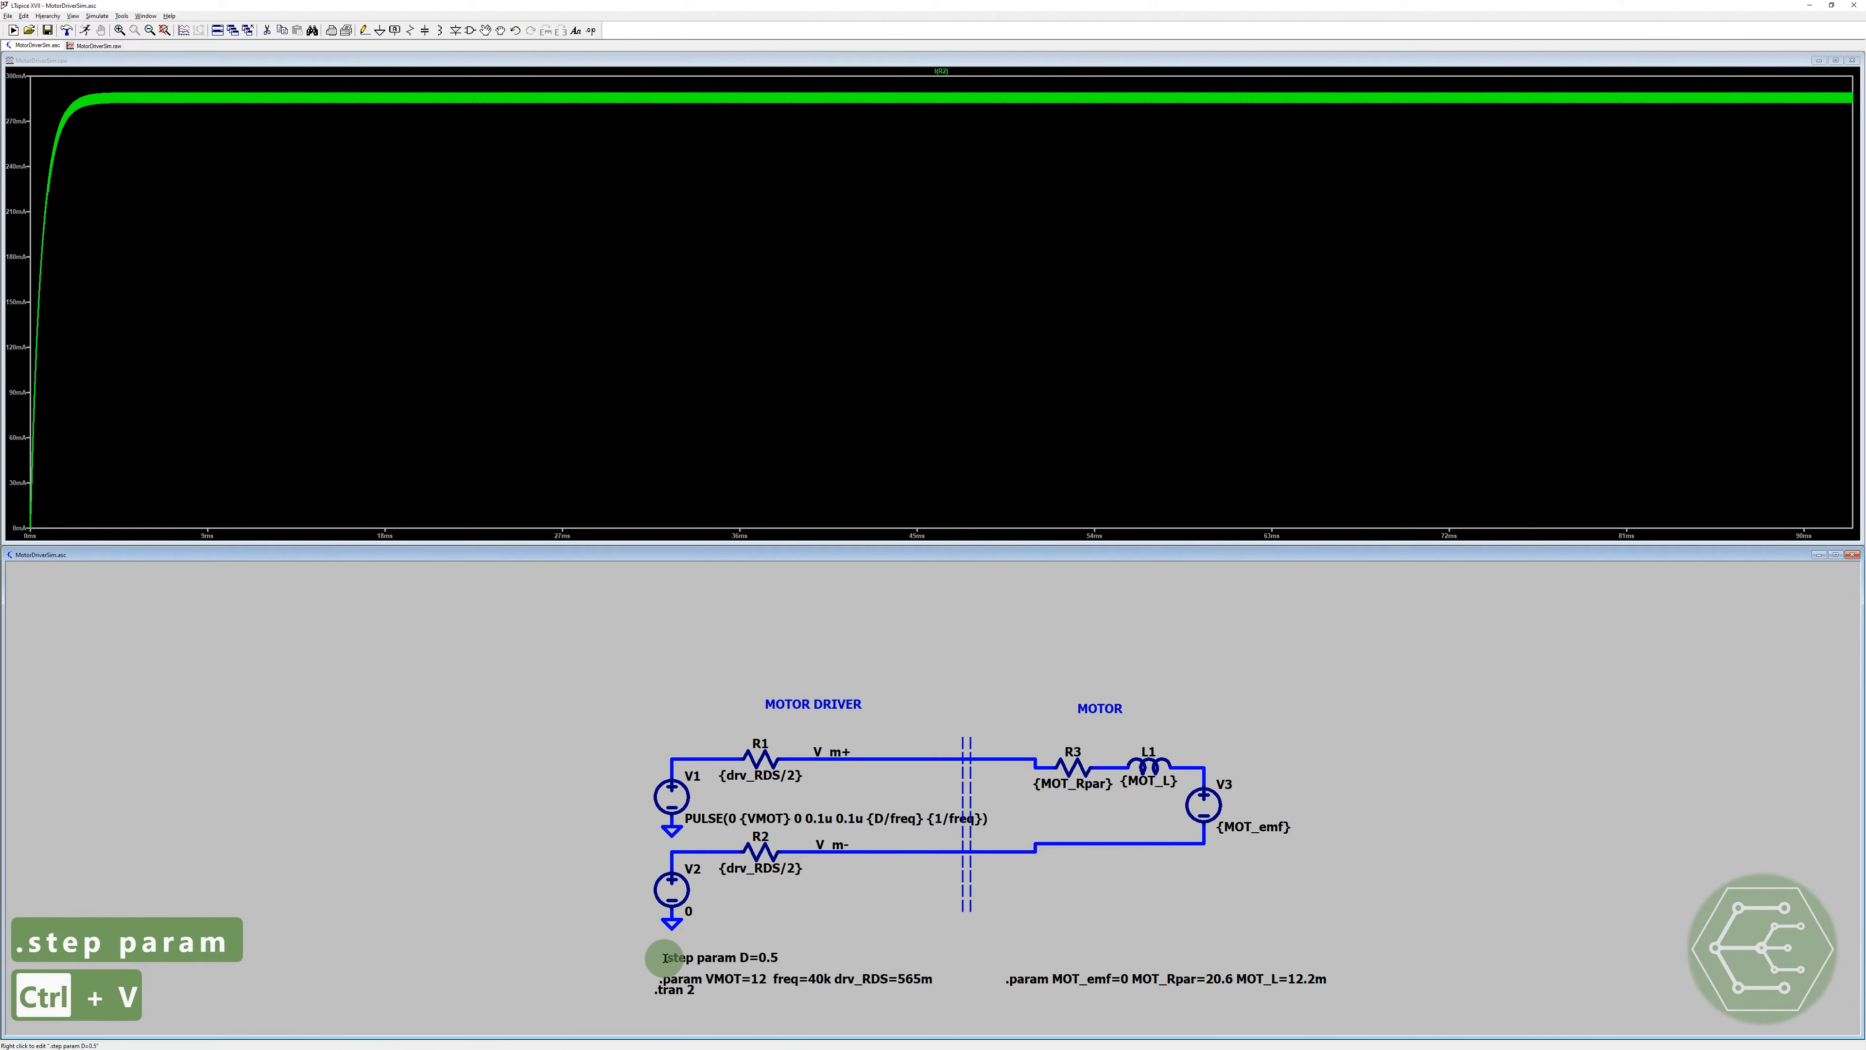
Step: Edit the .step statement so that the name of the swept parameter is just D
{"action": "right_click", "coordinate": [726, 958]}
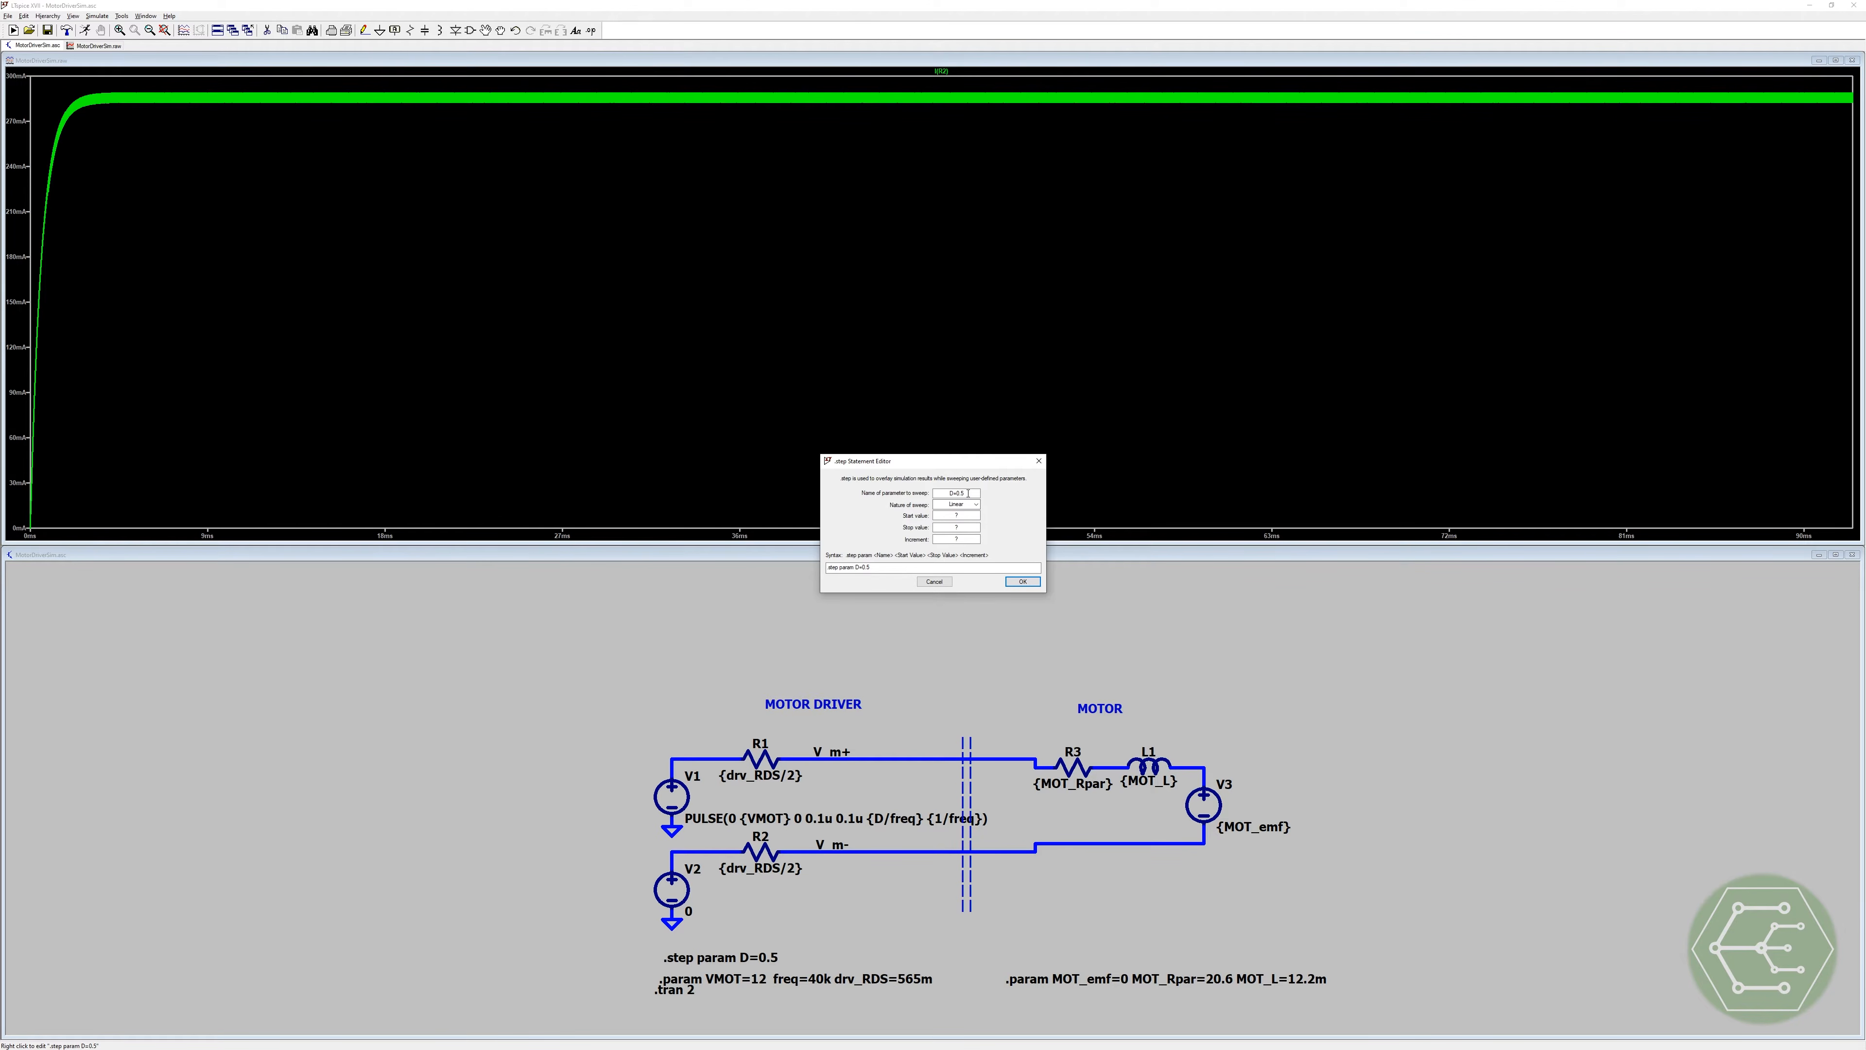
{"action": "left_click", "coordinate": [969, 493]}
{"action": "key", "text": "BackSpace"}
{"action": "key", "text": "BackSpace"}
{"action": "key", "text": "BackSpace"}
{"action": "key", "text": "BackSpace"}
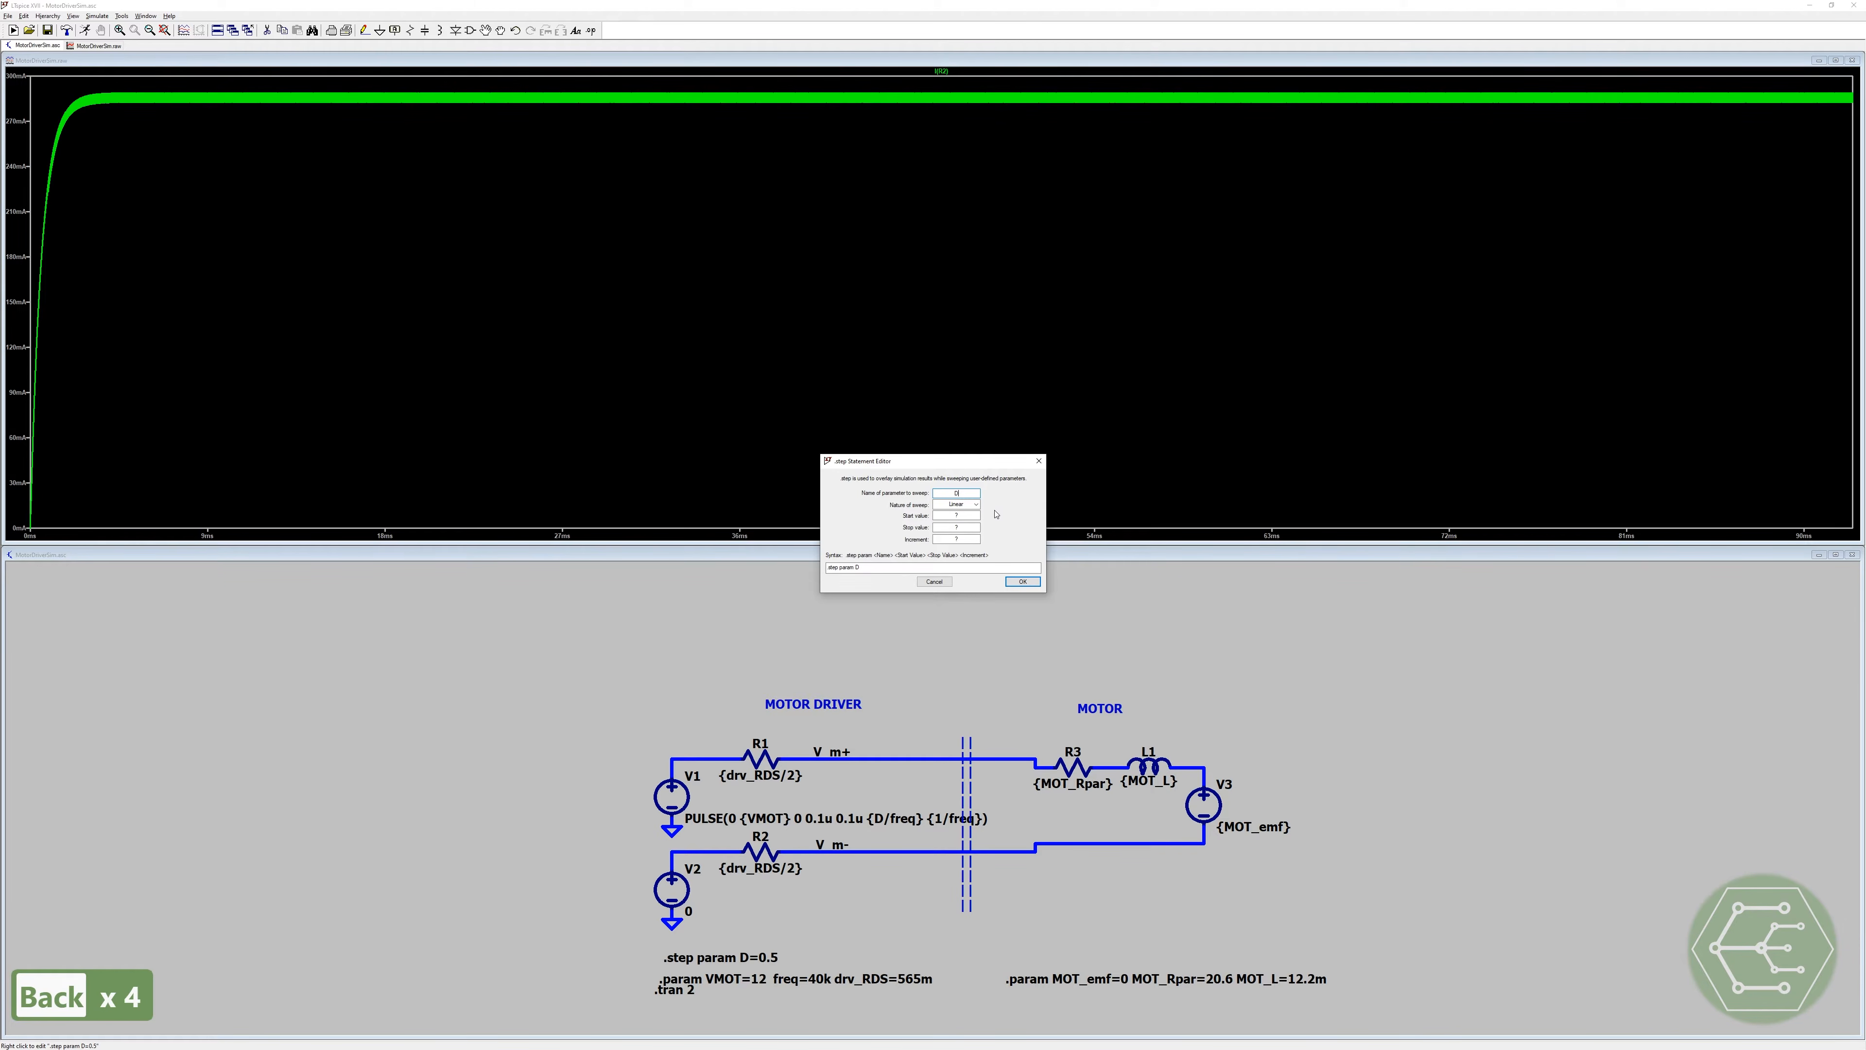
Step: Sweep D linearly from a start value of 0.1 to a stop value of 0.9 with increment 0.1, and save the schematic
{"action": "left_click", "coordinate": [959, 515]}
{"action": "type", "text": "0.5"}
{"action": "left_click", "coordinate": [960, 526]}
{"action": "left_click", "coordinate": [965, 515]}
{"action": "key", "text": "BackSpace"}
{"action": "type", "text": "1"}
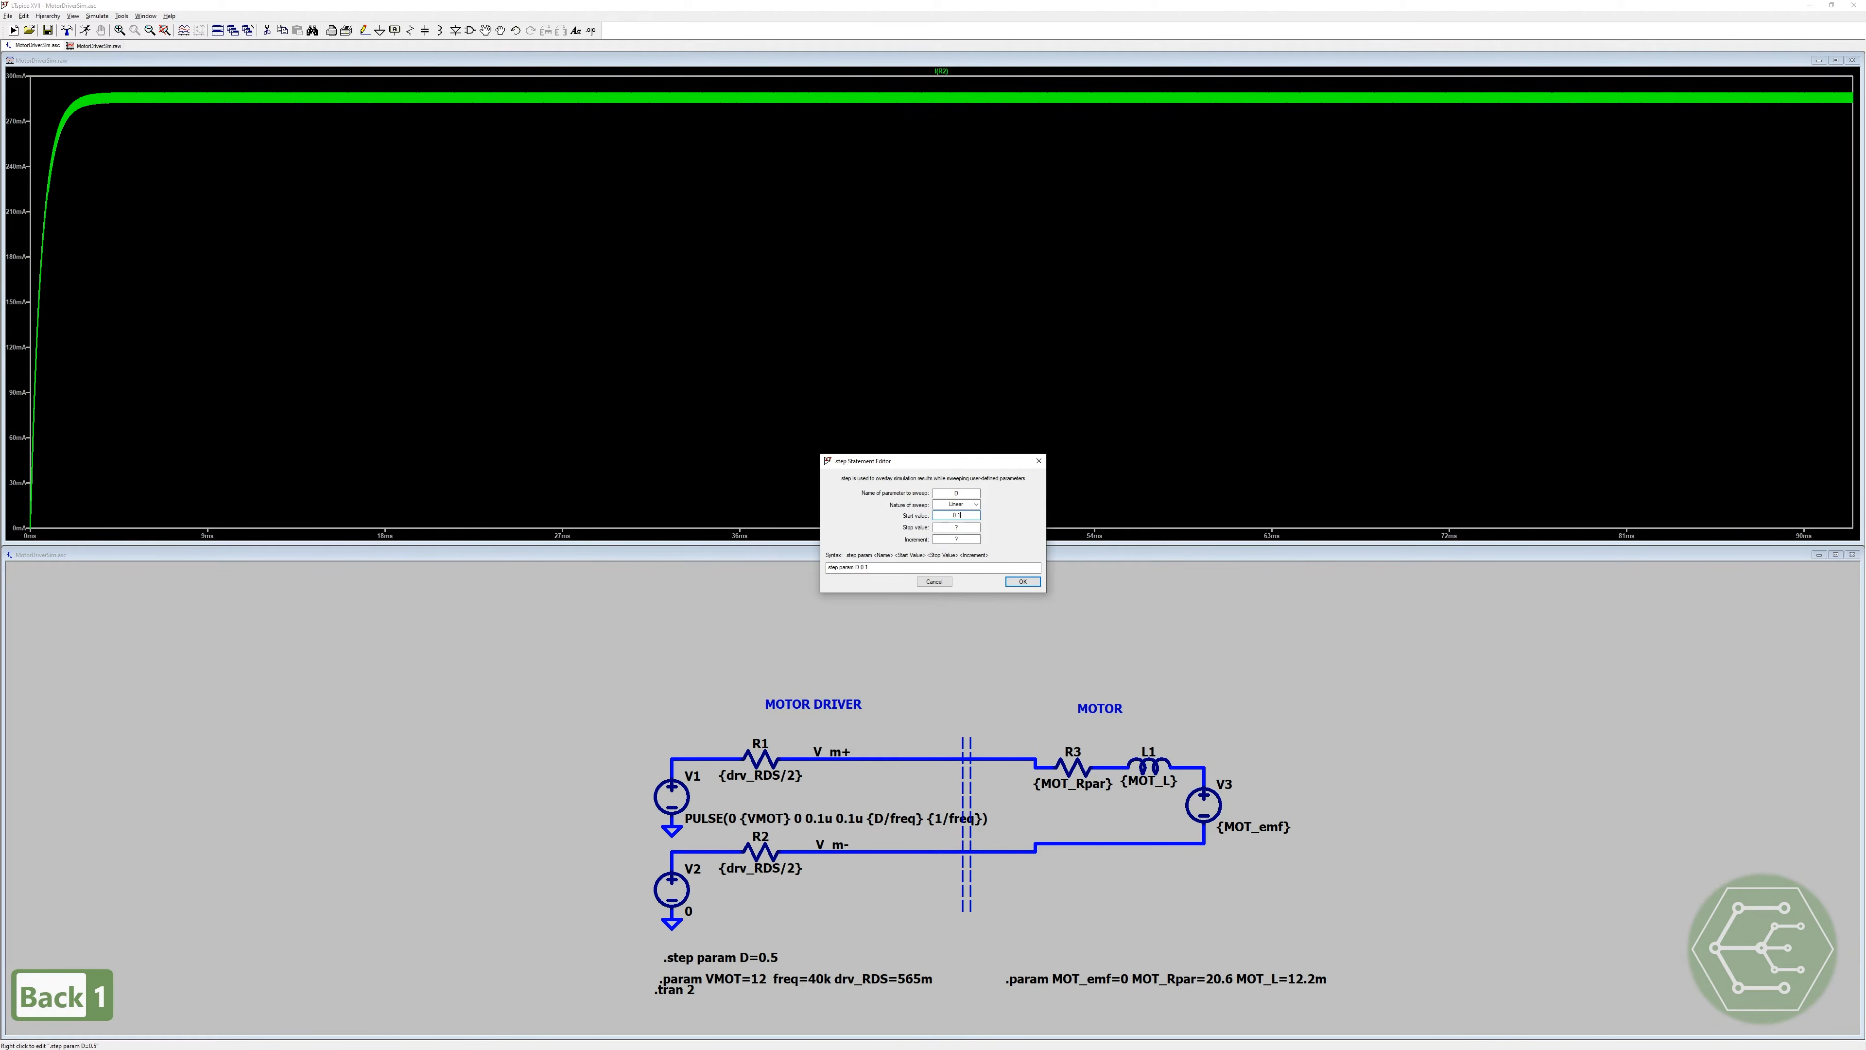
{"action": "left_click", "coordinate": [964, 526]}
{"action": "type", "text": "0.9"}
{"action": "left_click", "coordinate": [962, 539]}
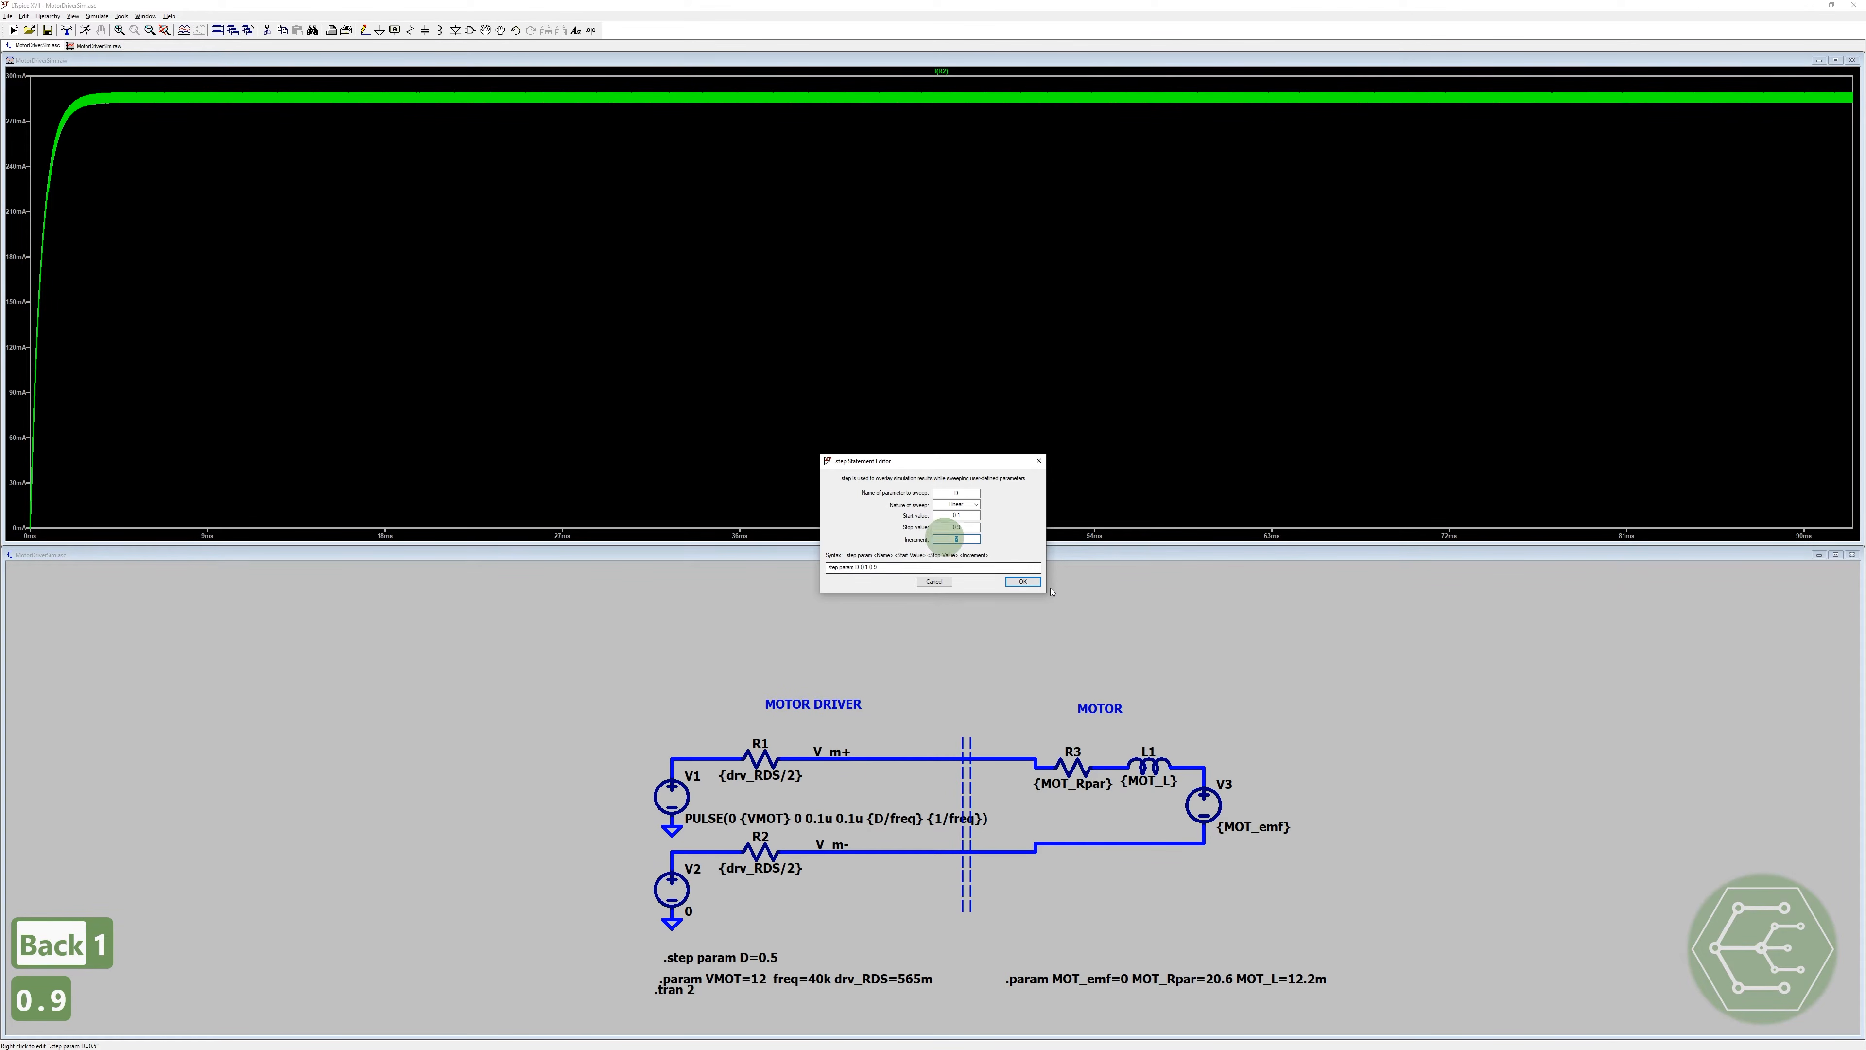
{"action": "type", "text": "0.1"}
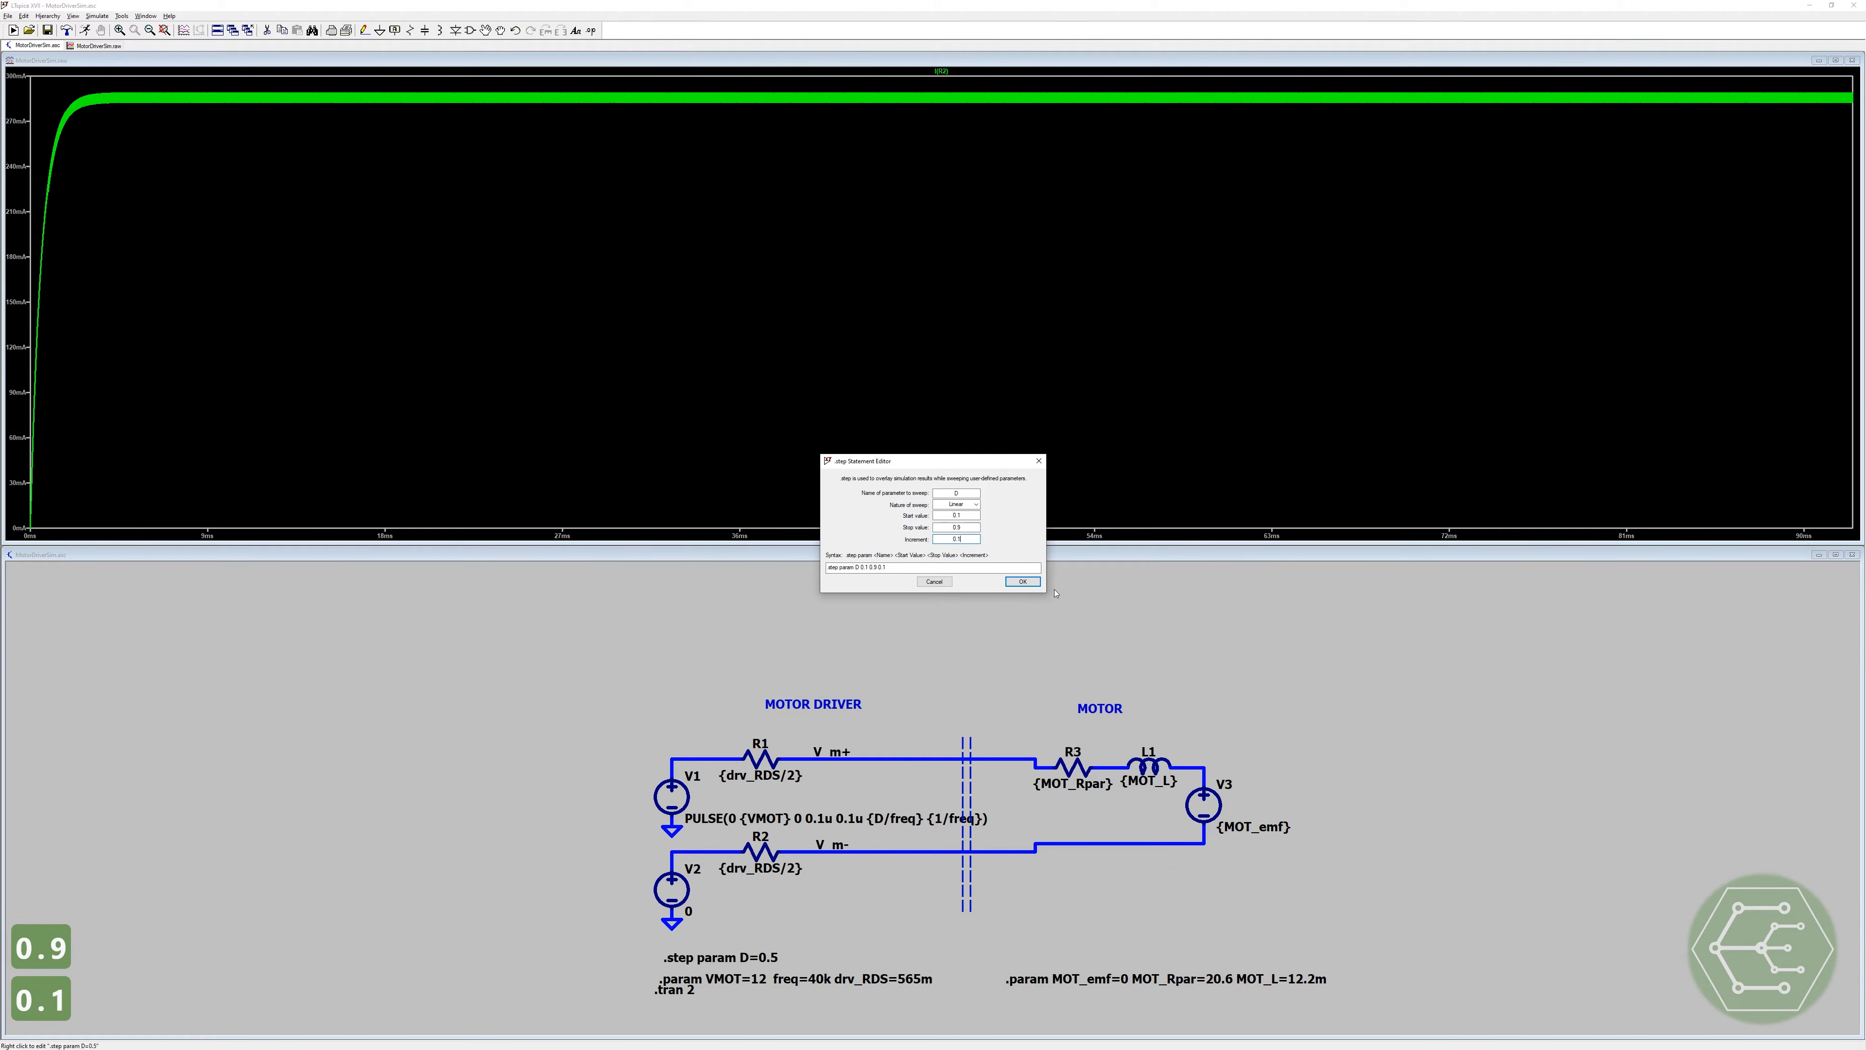
{"action": "left_click", "coordinate": [1022, 580]}
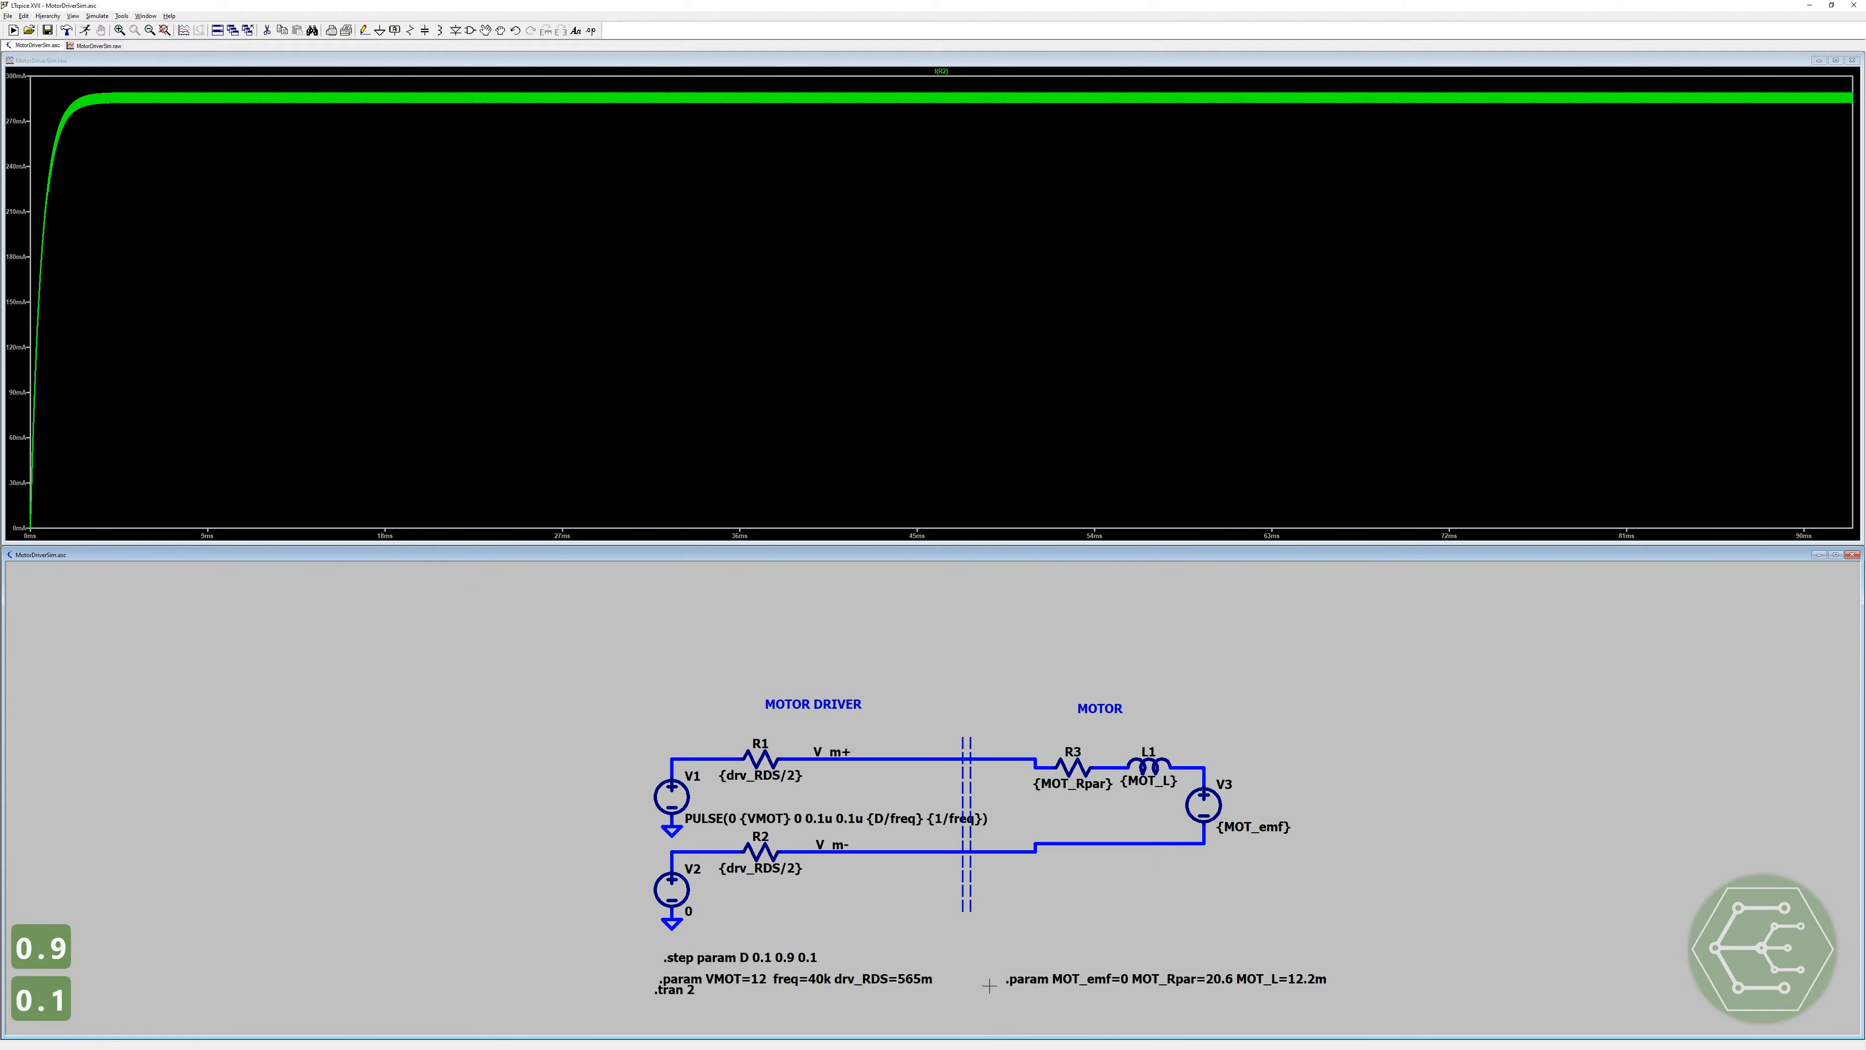
{"action": "key", "text": "ctrl+s"}
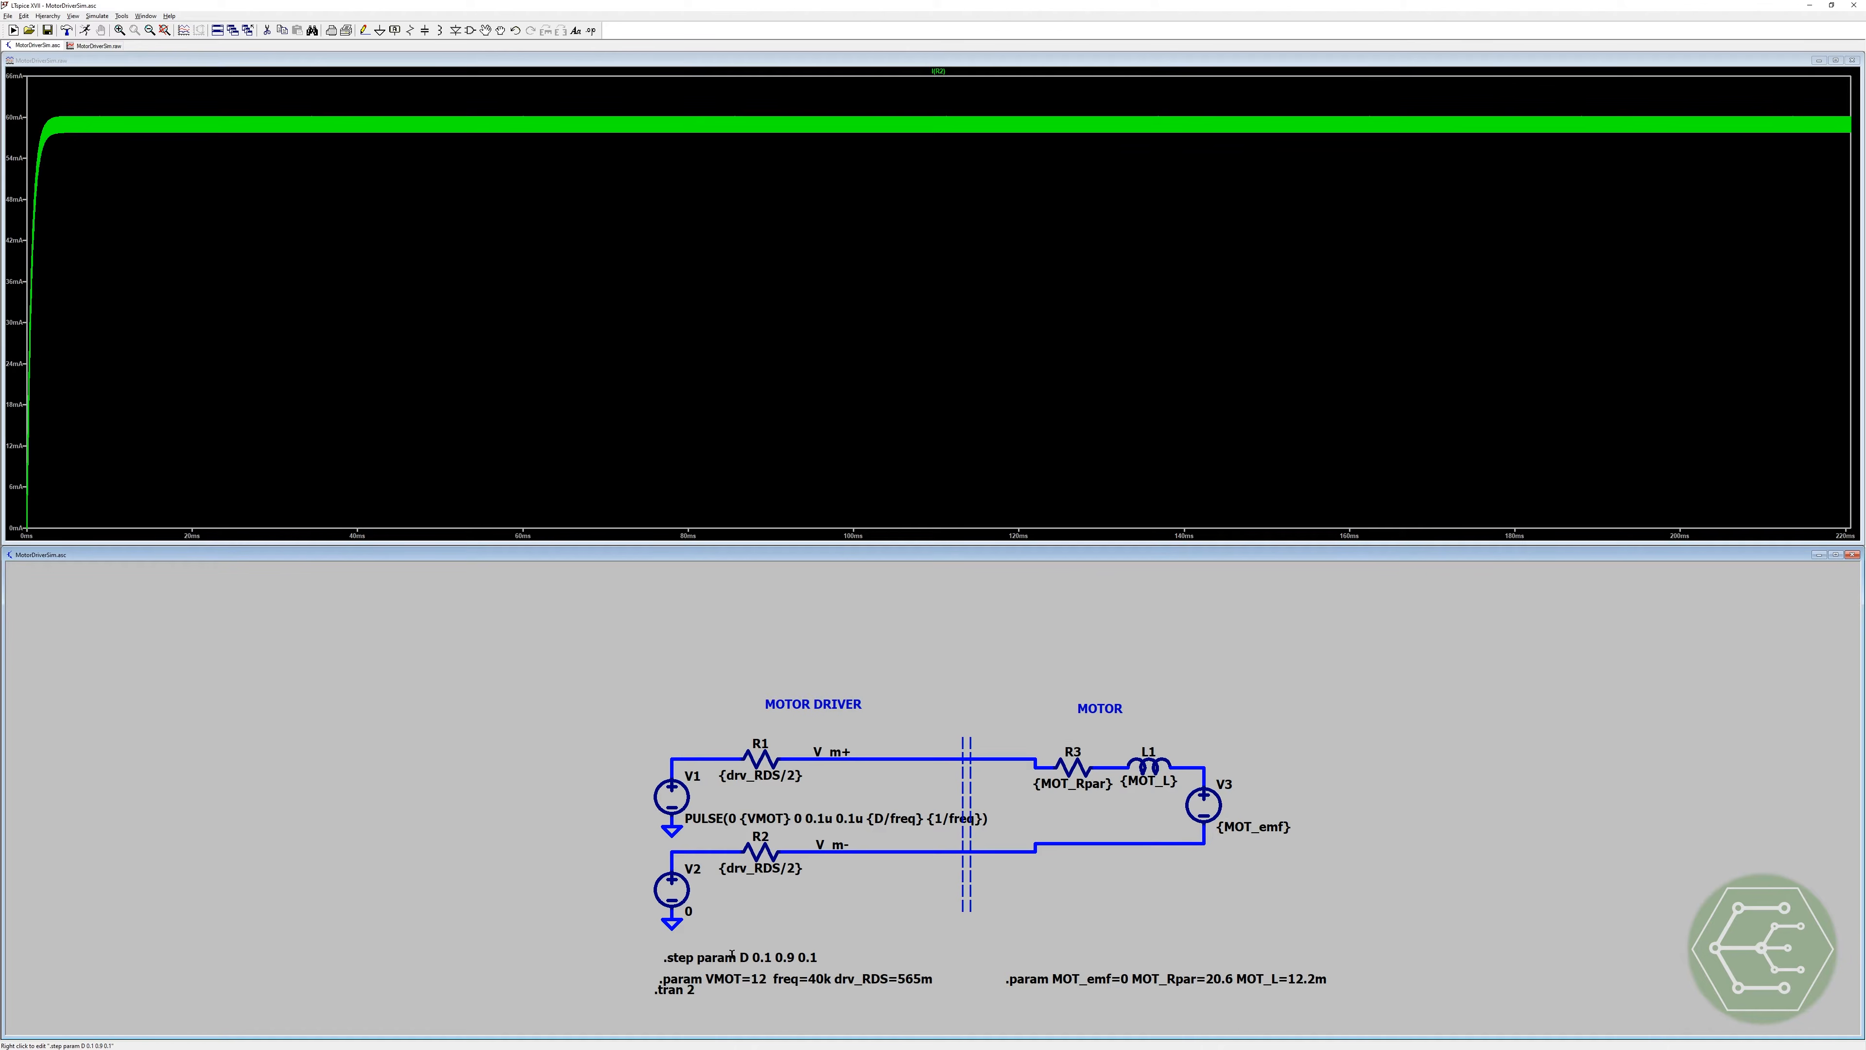
Step: Set the transient stop time to 40m, save the schematic and run the stepped simulation
{"action": "right_click", "coordinate": [673, 988]}
{"action": "left_click", "coordinate": [852, 592]}
{"action": "key", "text": "BackSpace"}
{"action": "type", "text": "40m"}
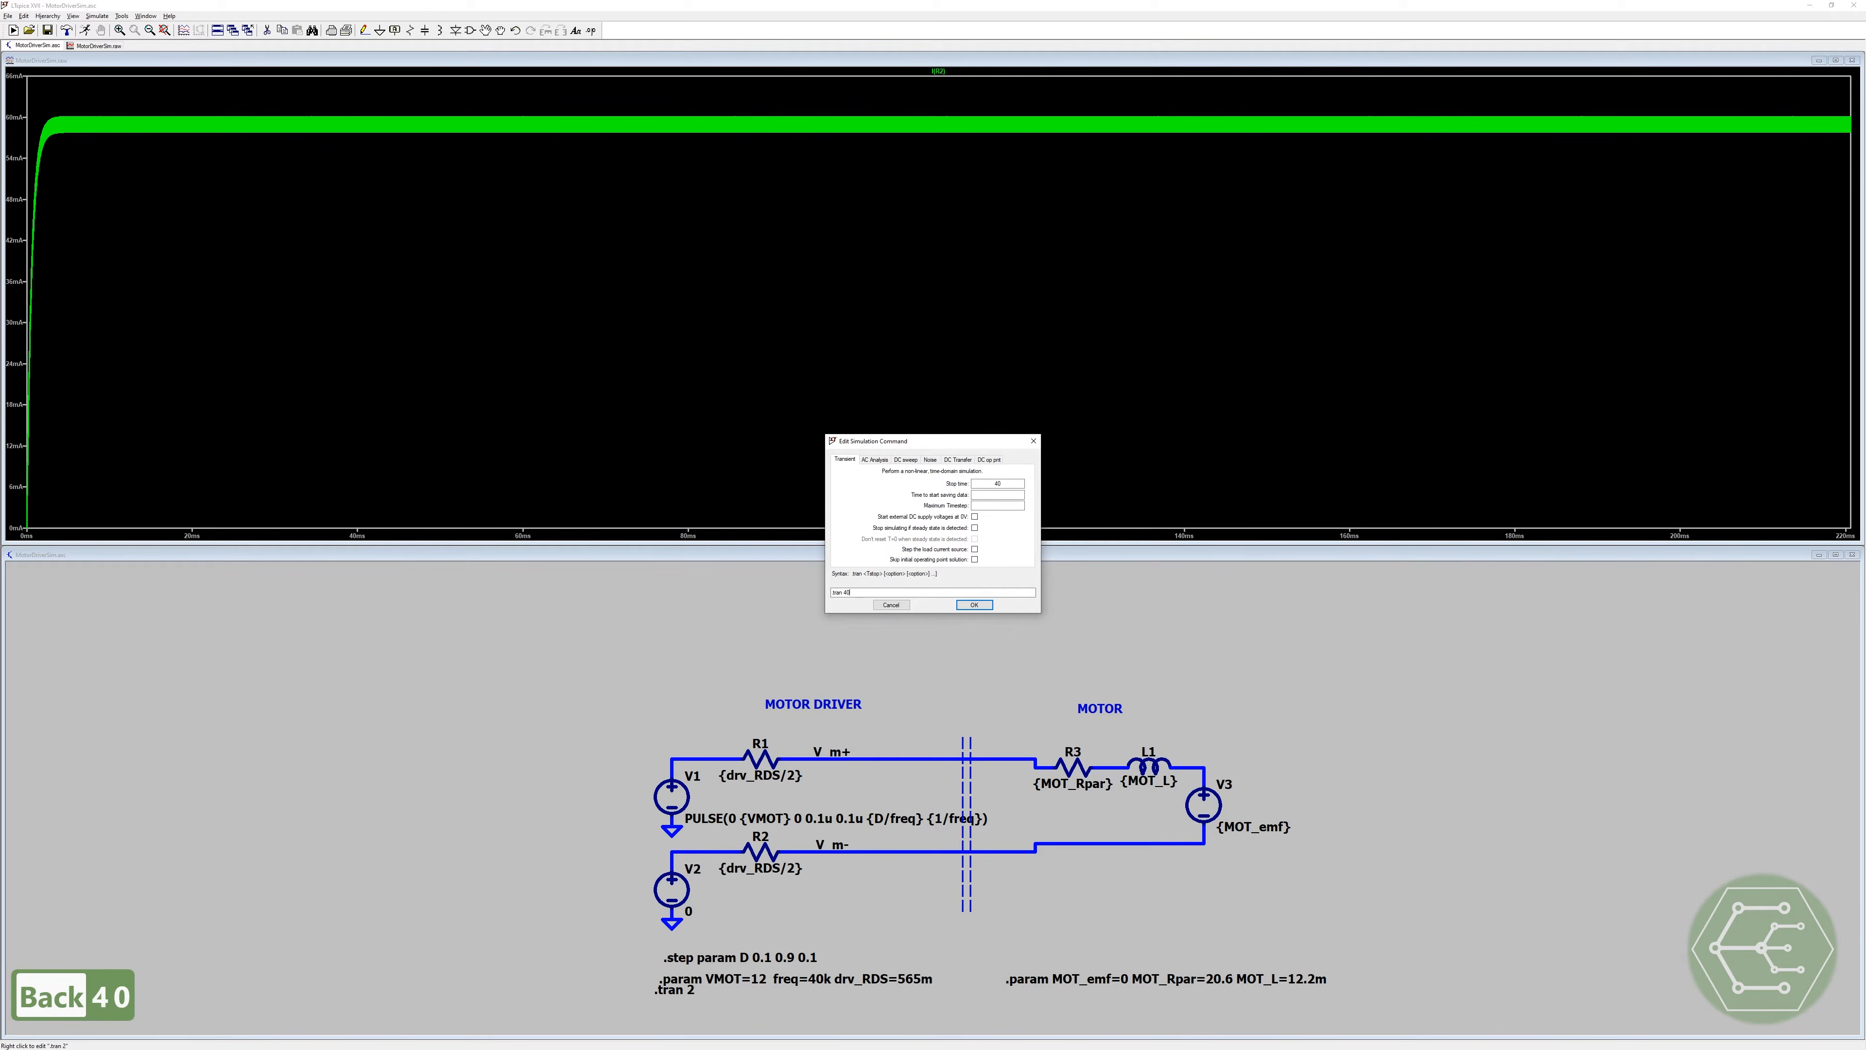
{"action": "left_click", "coordinate": [973, 605]}
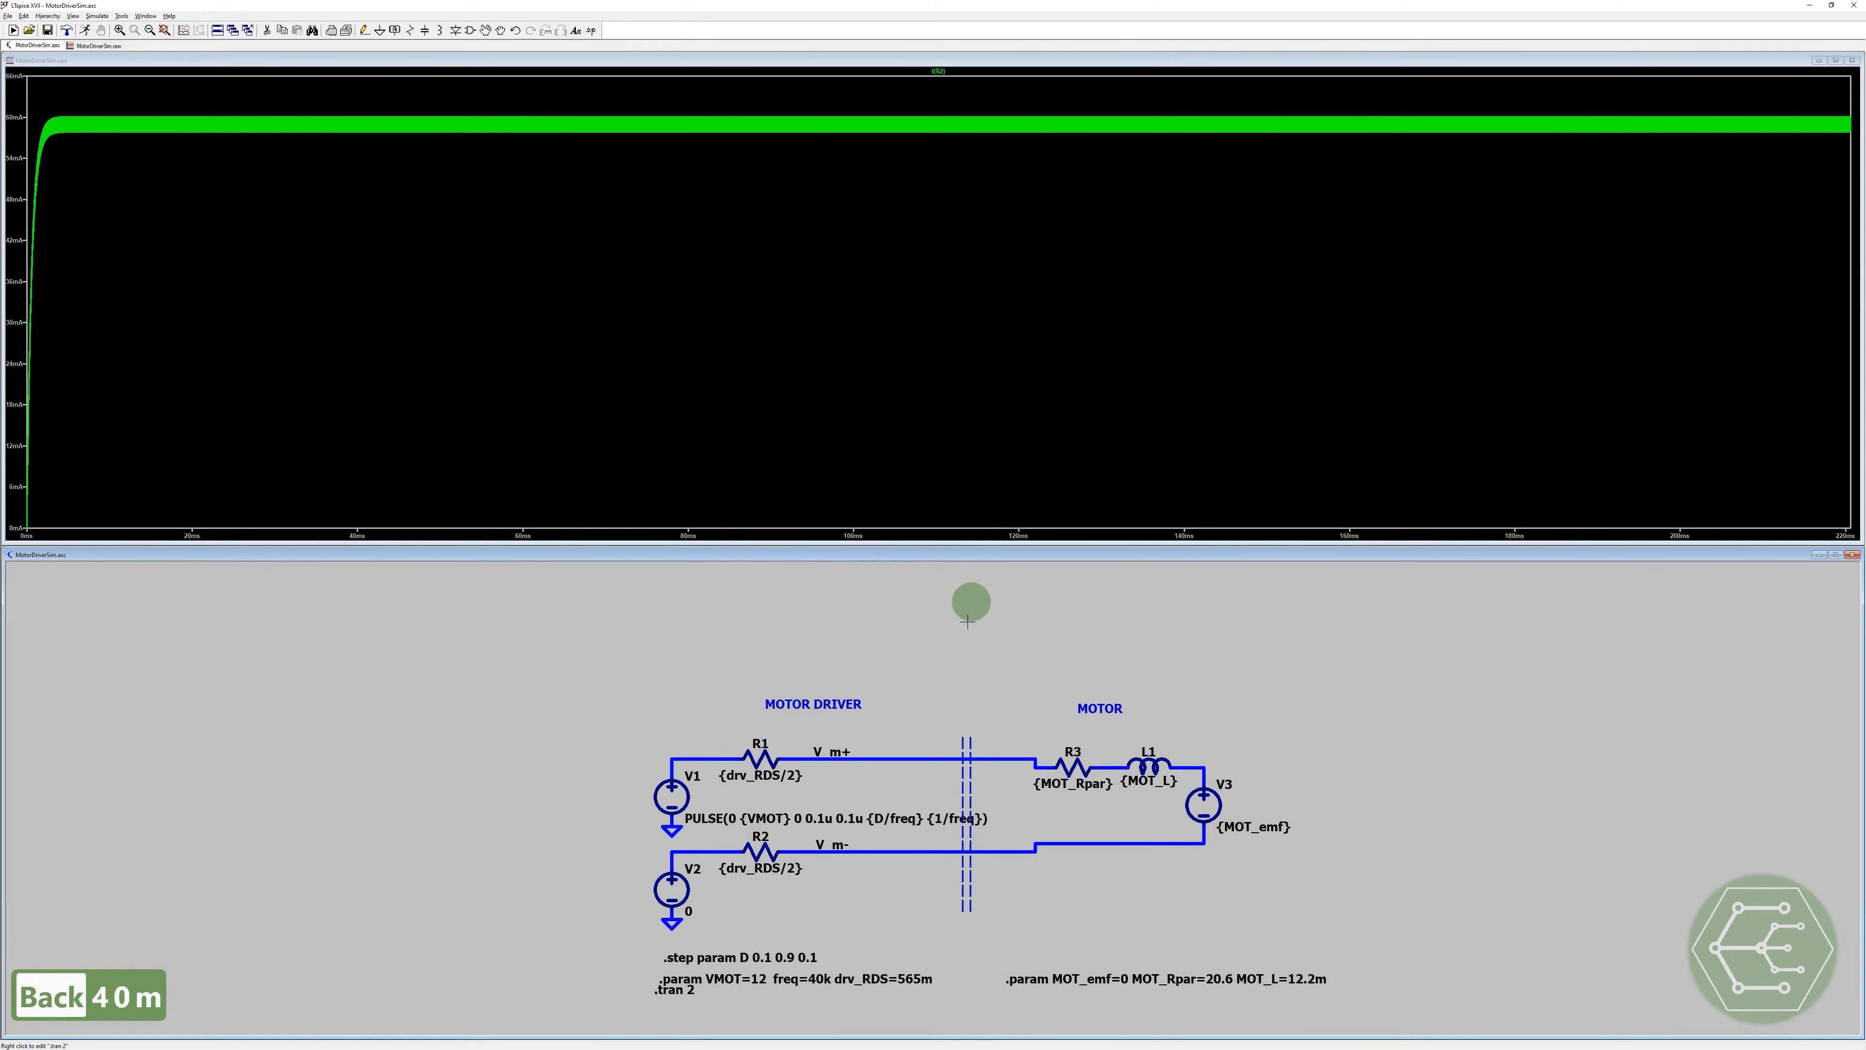
{"action": "key", "text": "ctrl+s"}
{"action": "left_click", "coordinate": [82, 33]}
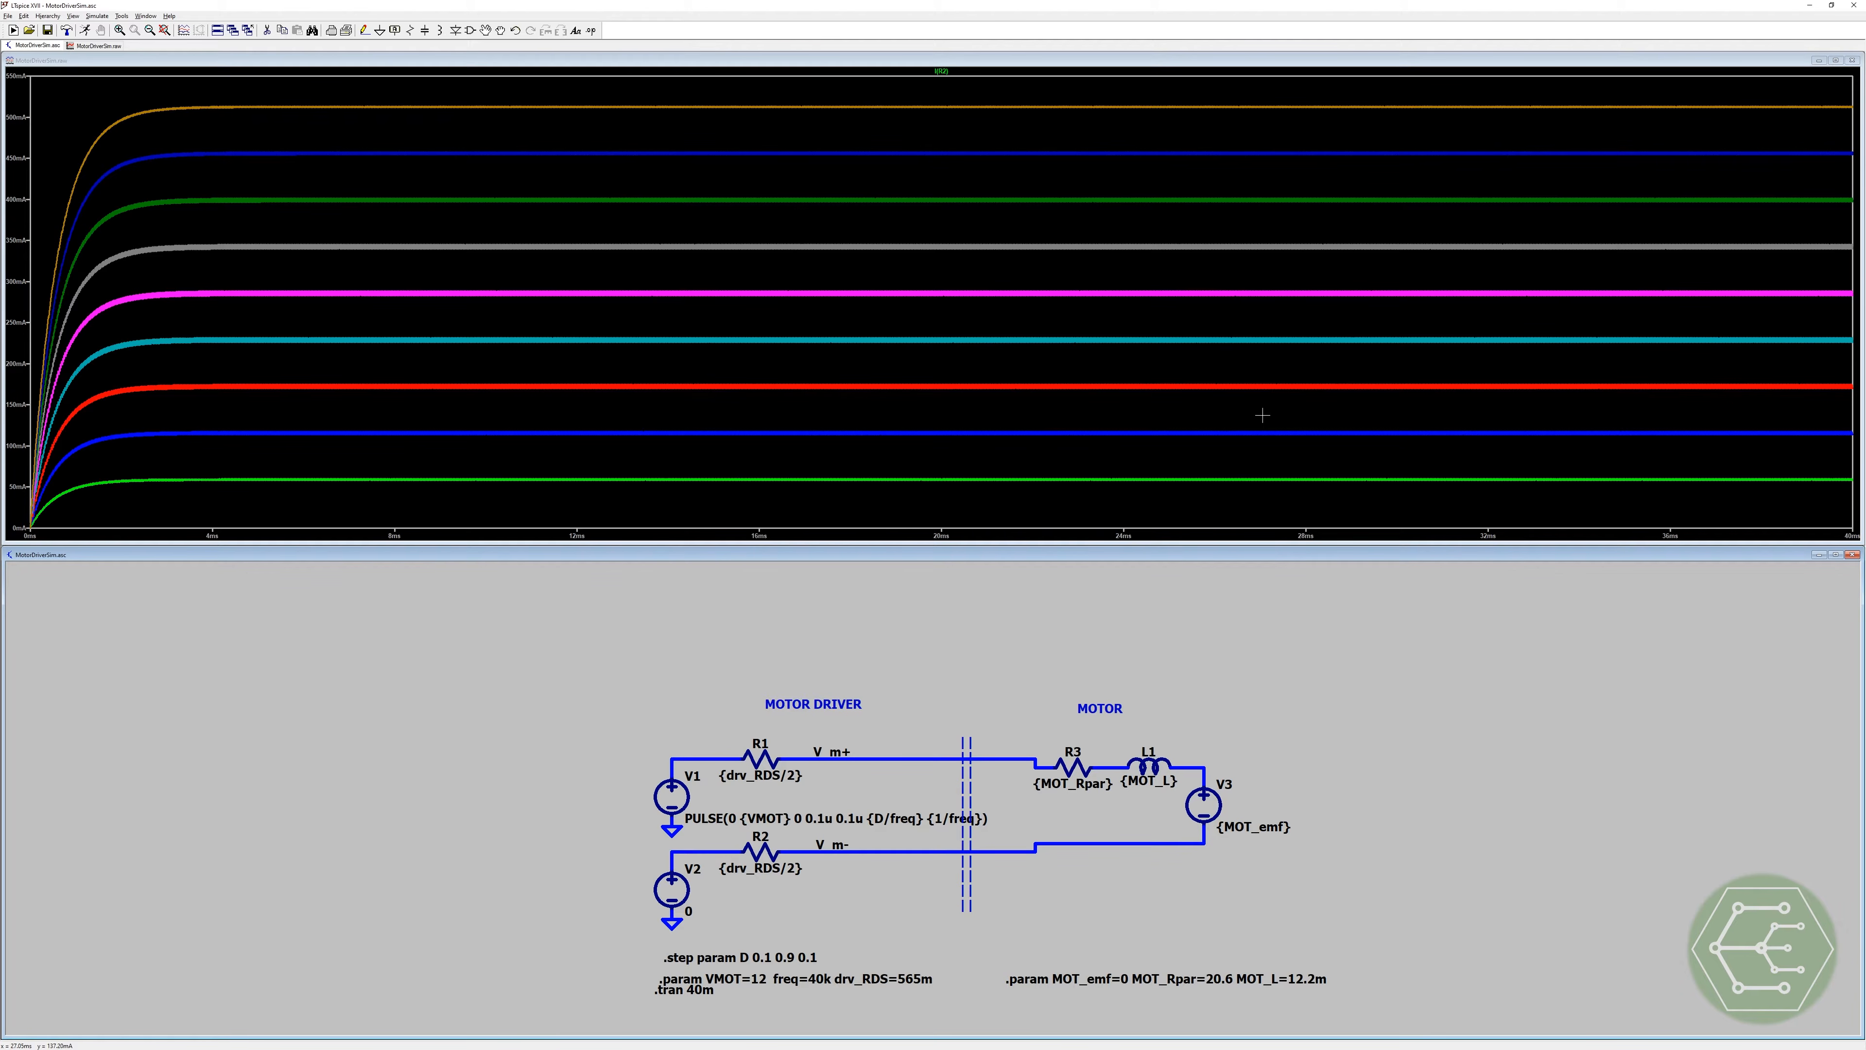
Step: Plot the power dissipation of resistor R1 as the only trace for all duty-cycle steps
{"action": "left_click", "coordinate": [918, 727]}
{"action": "left_click", "coordinate": [759, 761], "text": "alt"}
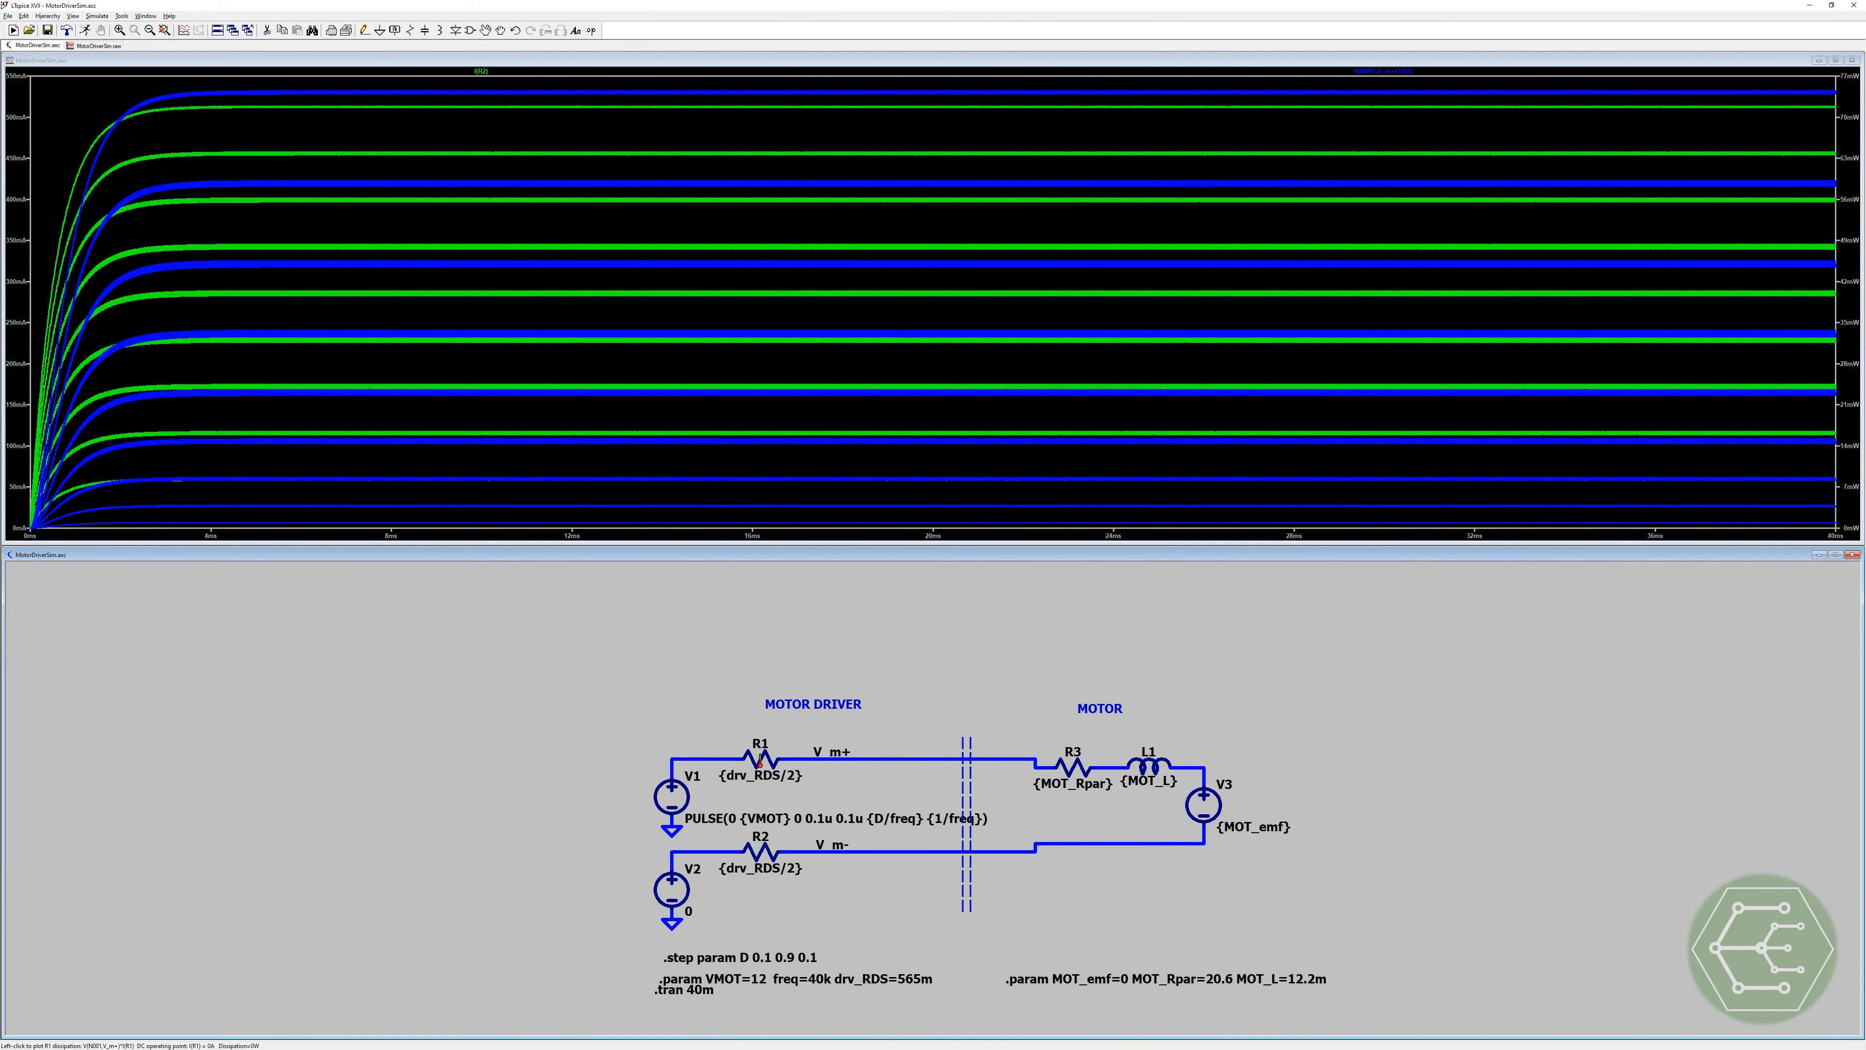
{"action": "left_click", "coordinate": [759, 761], "text": "alt"}
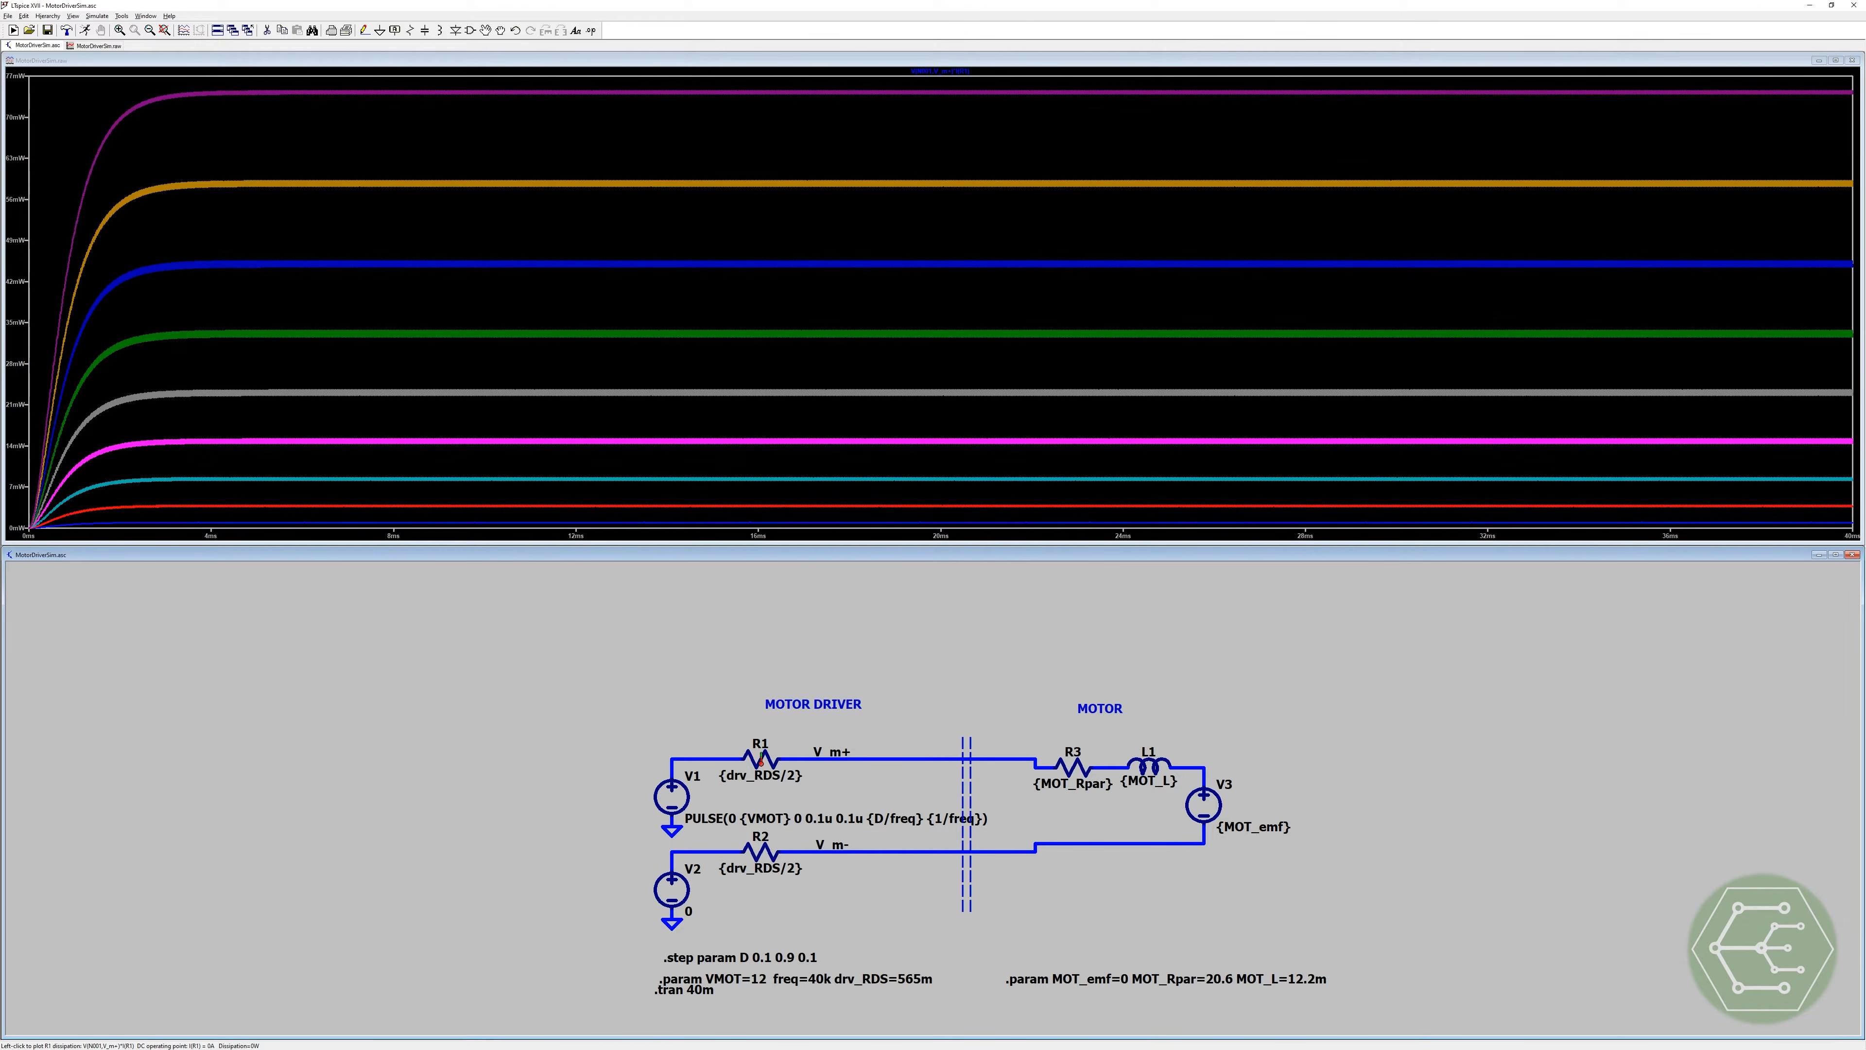
Step: Read R1's power dissipation with a cursor moved to about 15.5 ms, and dismiss the cursor readout
{"action": "left_click", "coordinate": [930, 92]}
{"action": "left_click", "coordinate": [937, 71]}
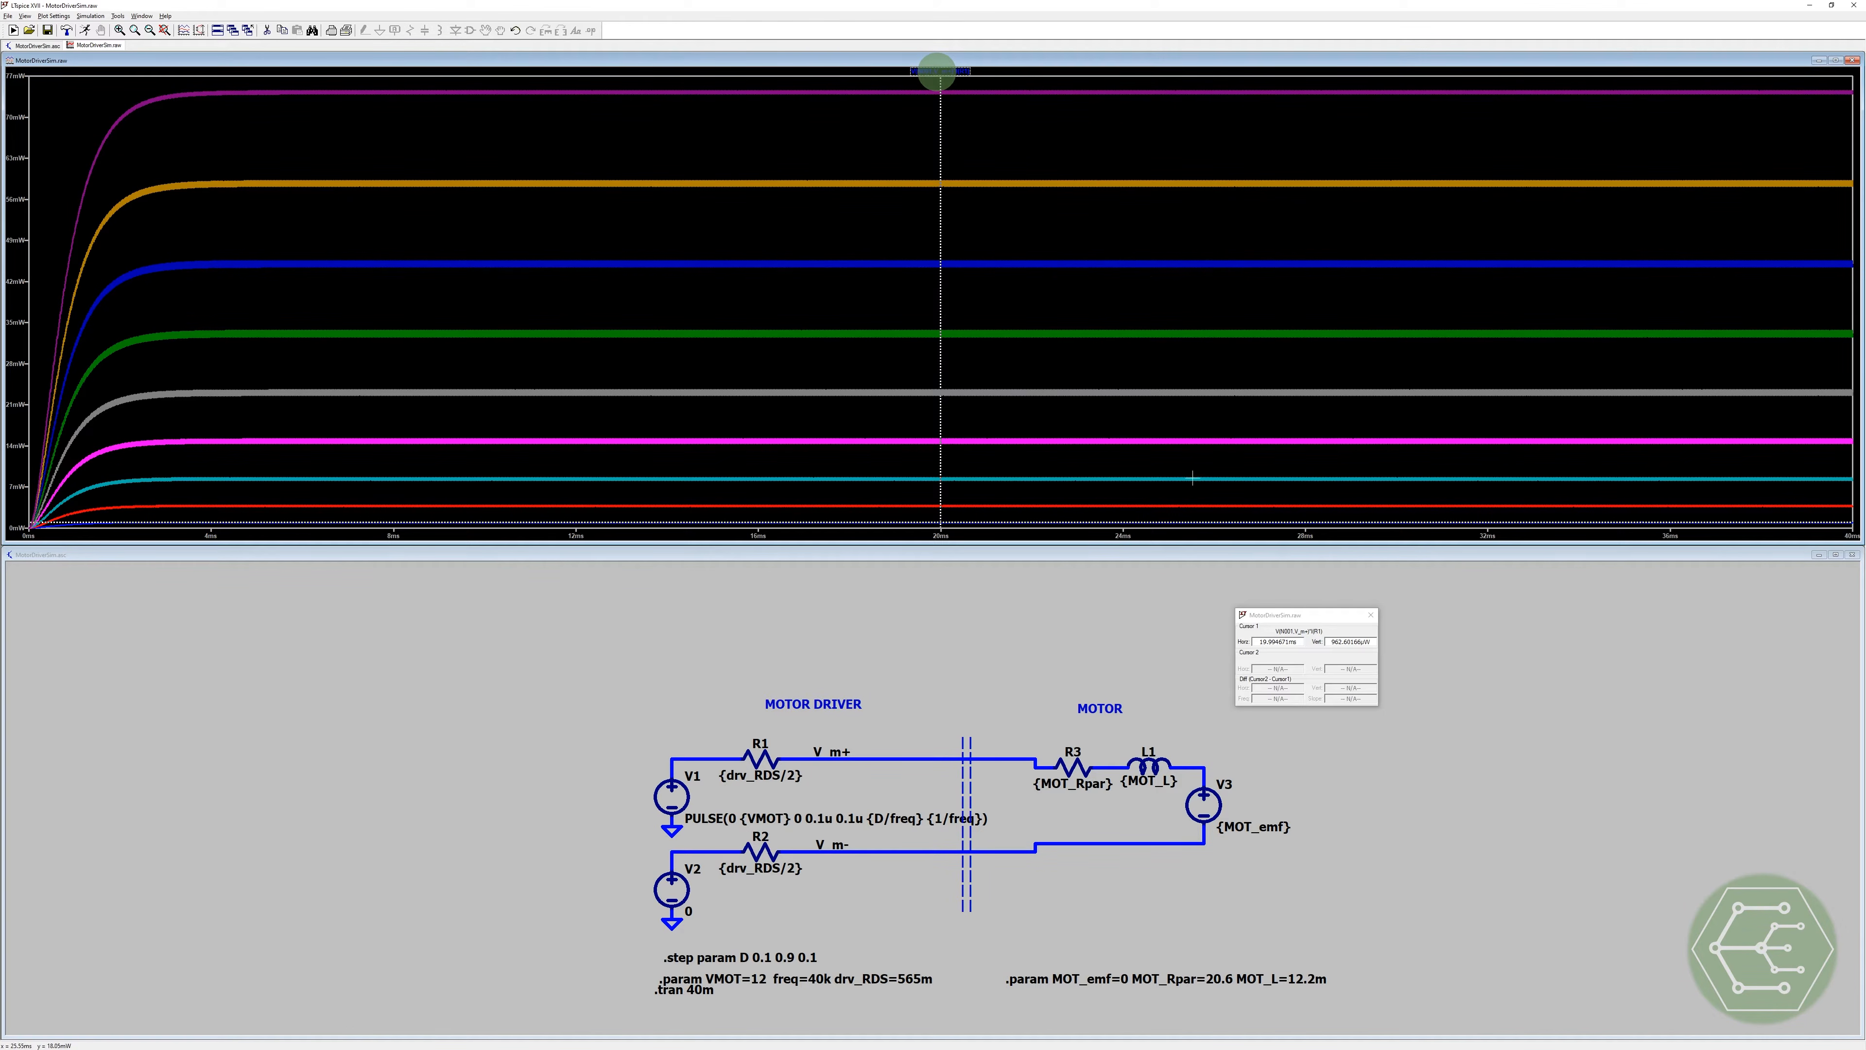
{"action": "left_click", "coordinate": [939, 129]}
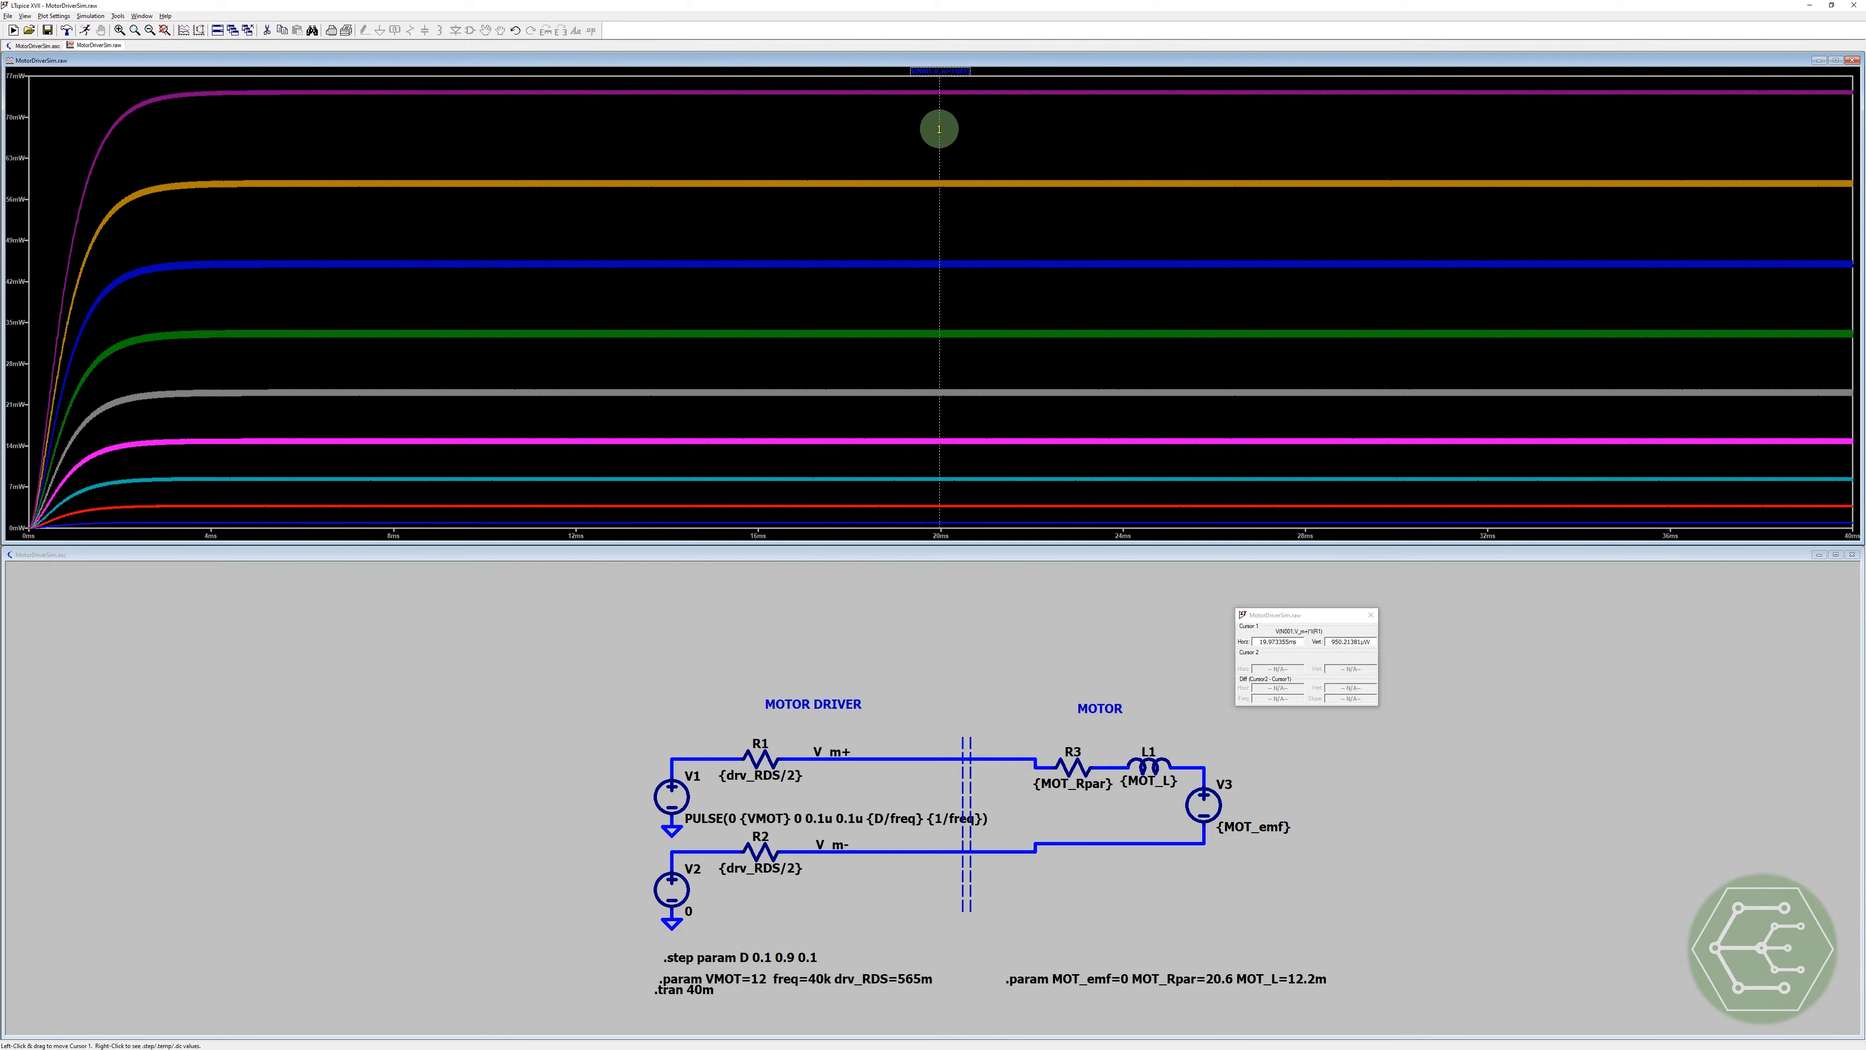
{"action": "left_click_drag", "start_coordinate": [939, 129], "coordinate": [733, 148]}
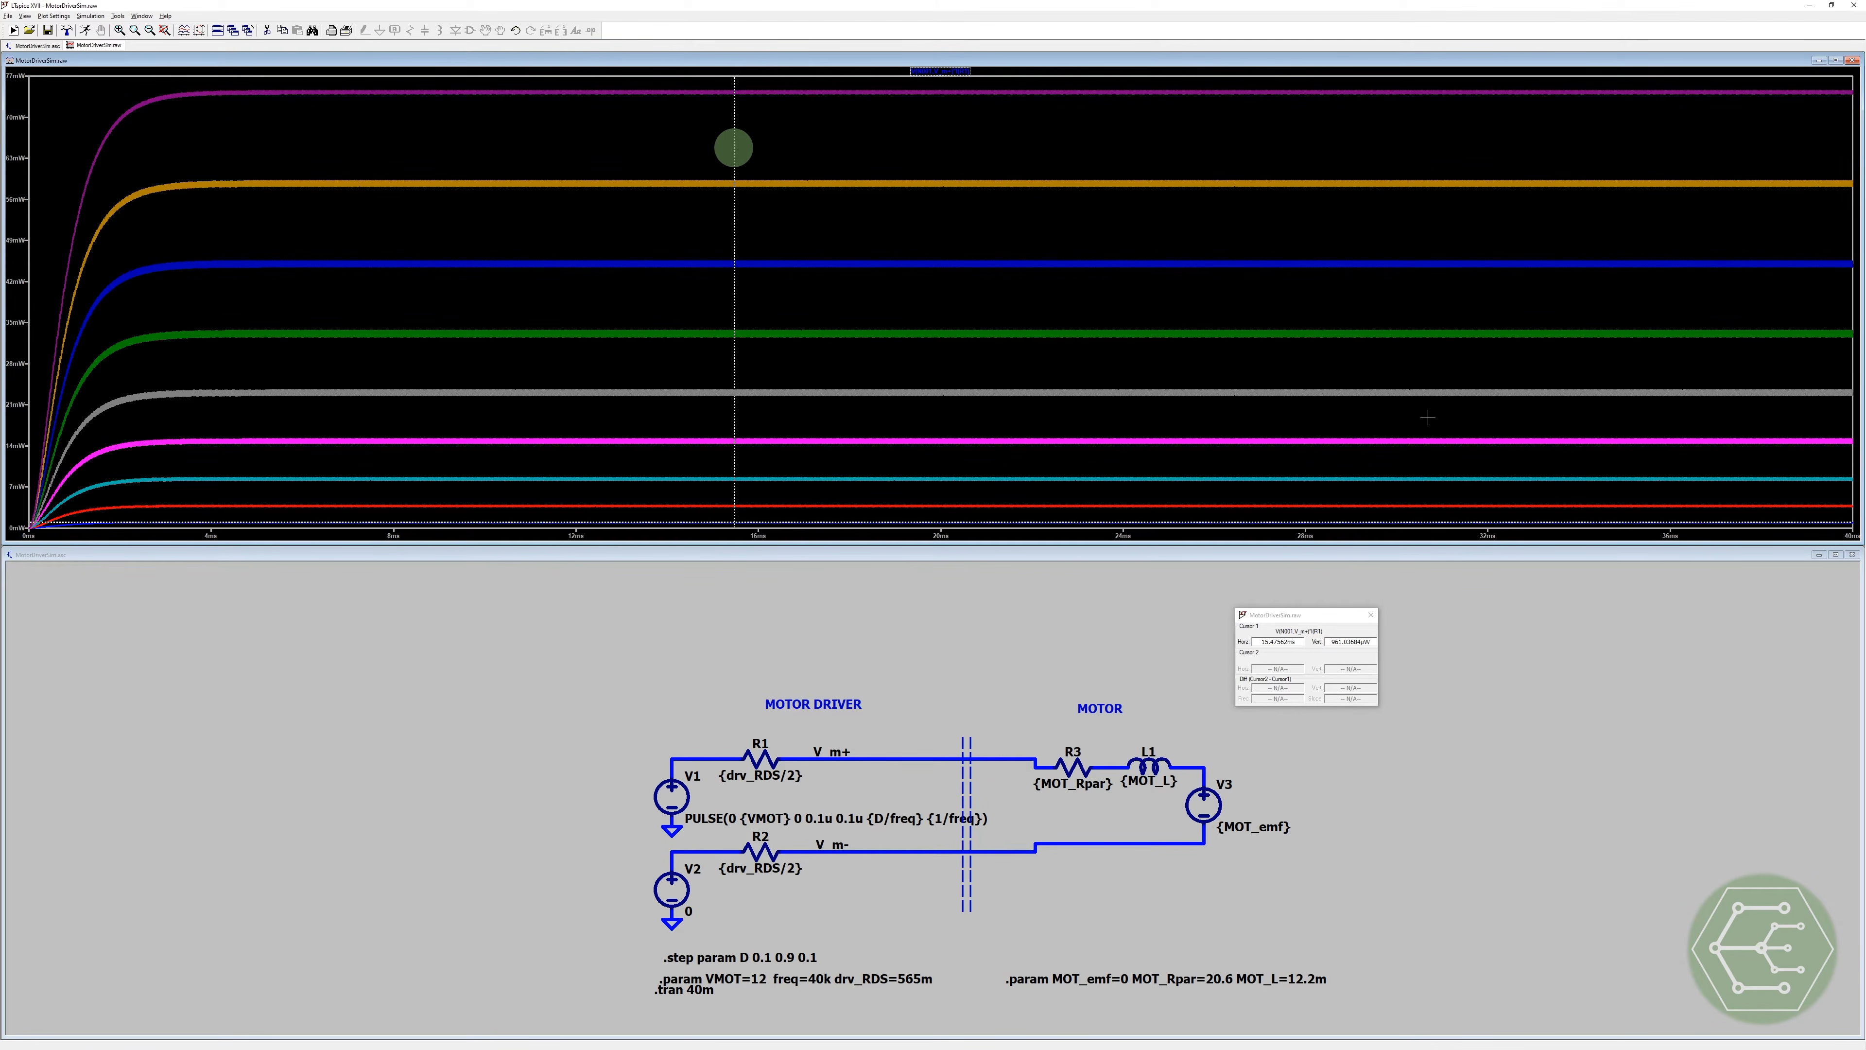
{"action": "left_click", "coordinate": [1370, 615]}
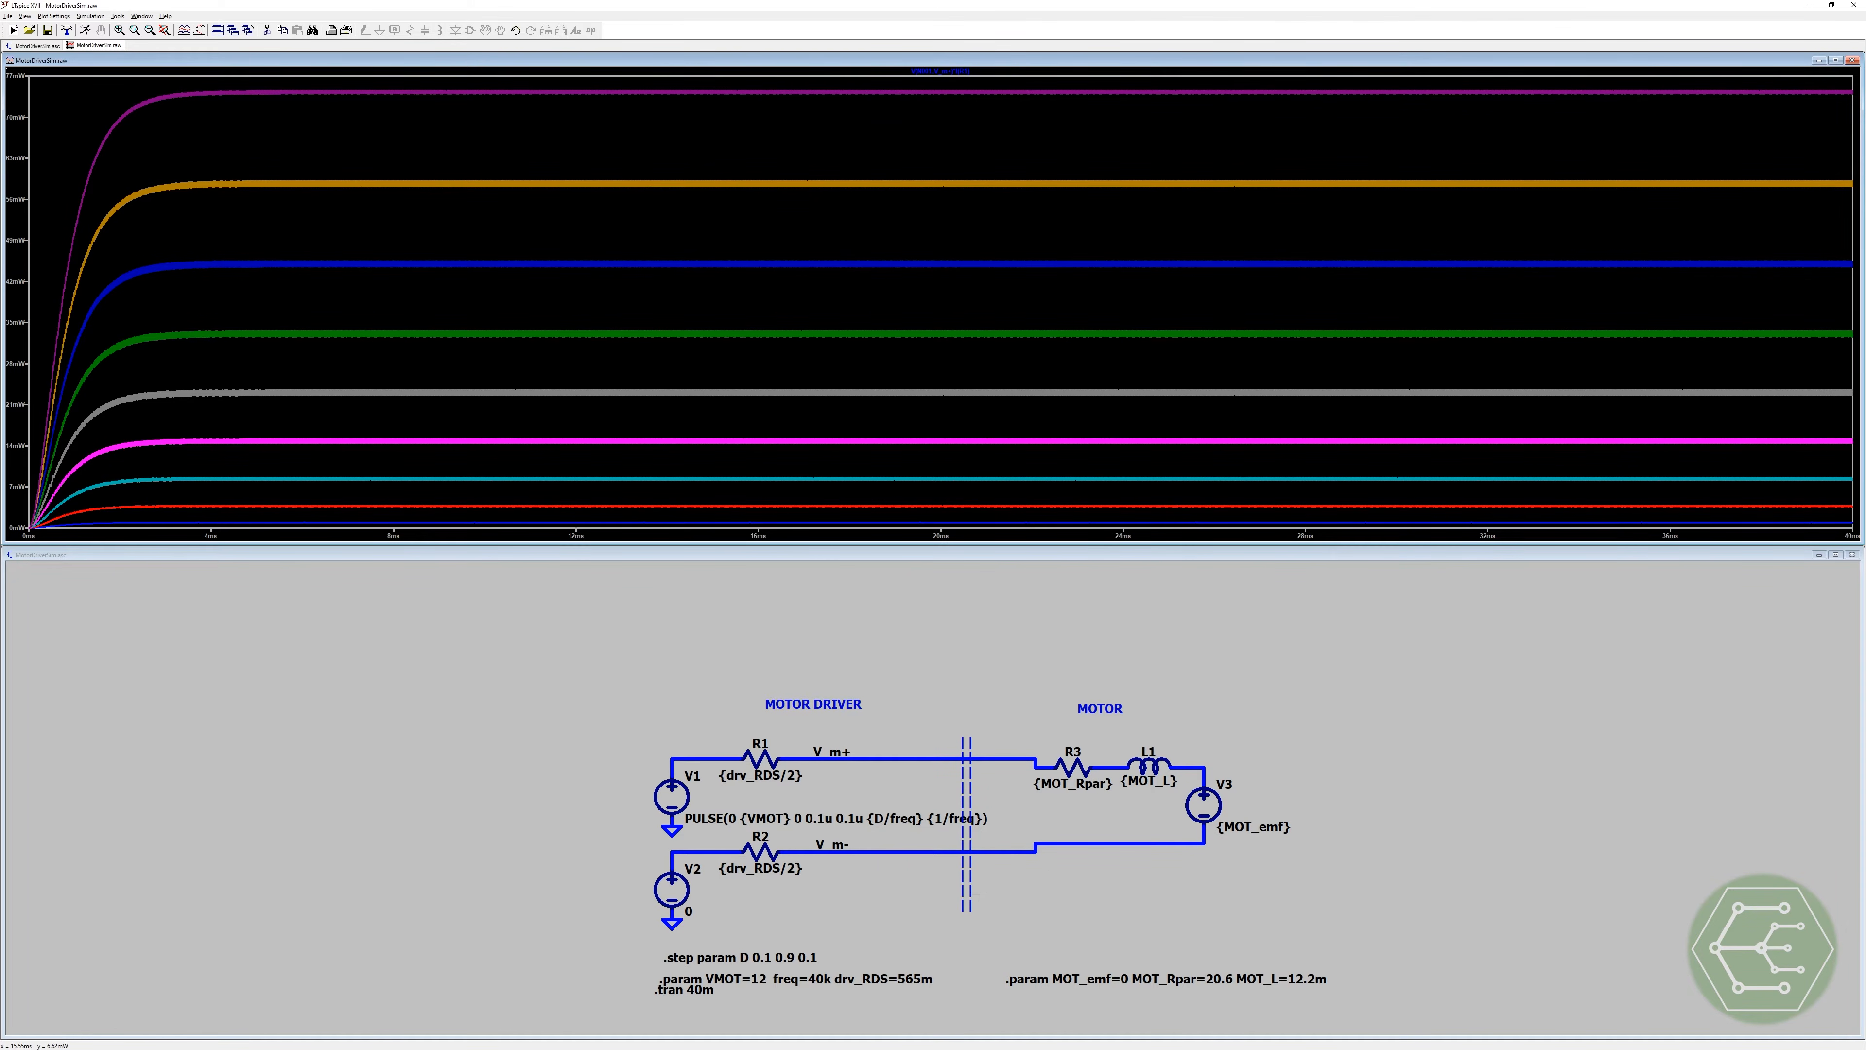
Step: Plot the differential voltage between nodes V_m+ and V_m- as the only trace in the waveform view
{"action": "left_click", "coordinate": [893, 757]}
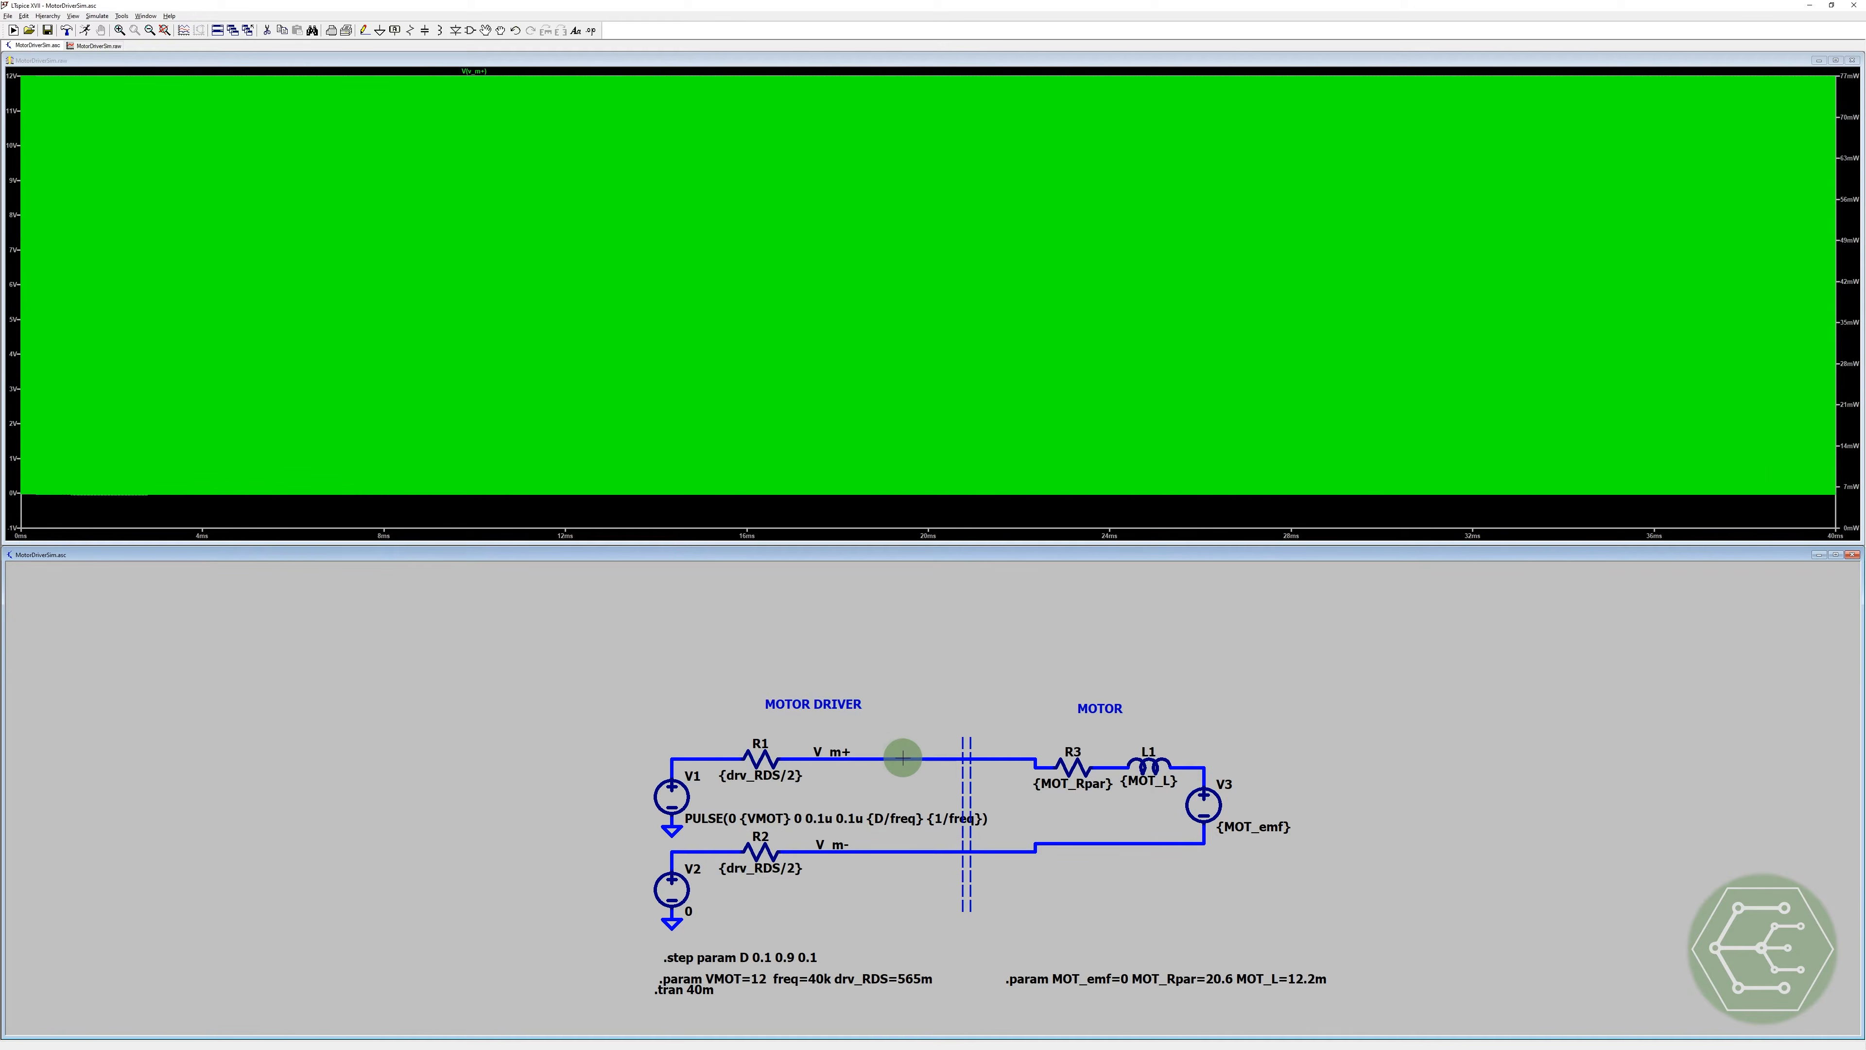
{"action": "mouse_move", "coordinate": [887, 759]}
{"action": "left_mouse_down"}
{"action": "mouse_move", "coordinate": [901, 835]}
{"action": "mouse_move", "coordinate": [881, 851]}
{"action": "left_mouse_up"}
{"action": "left_click_drag", "start_coordinate": [896, 758], "coordinate": [904, 851]}
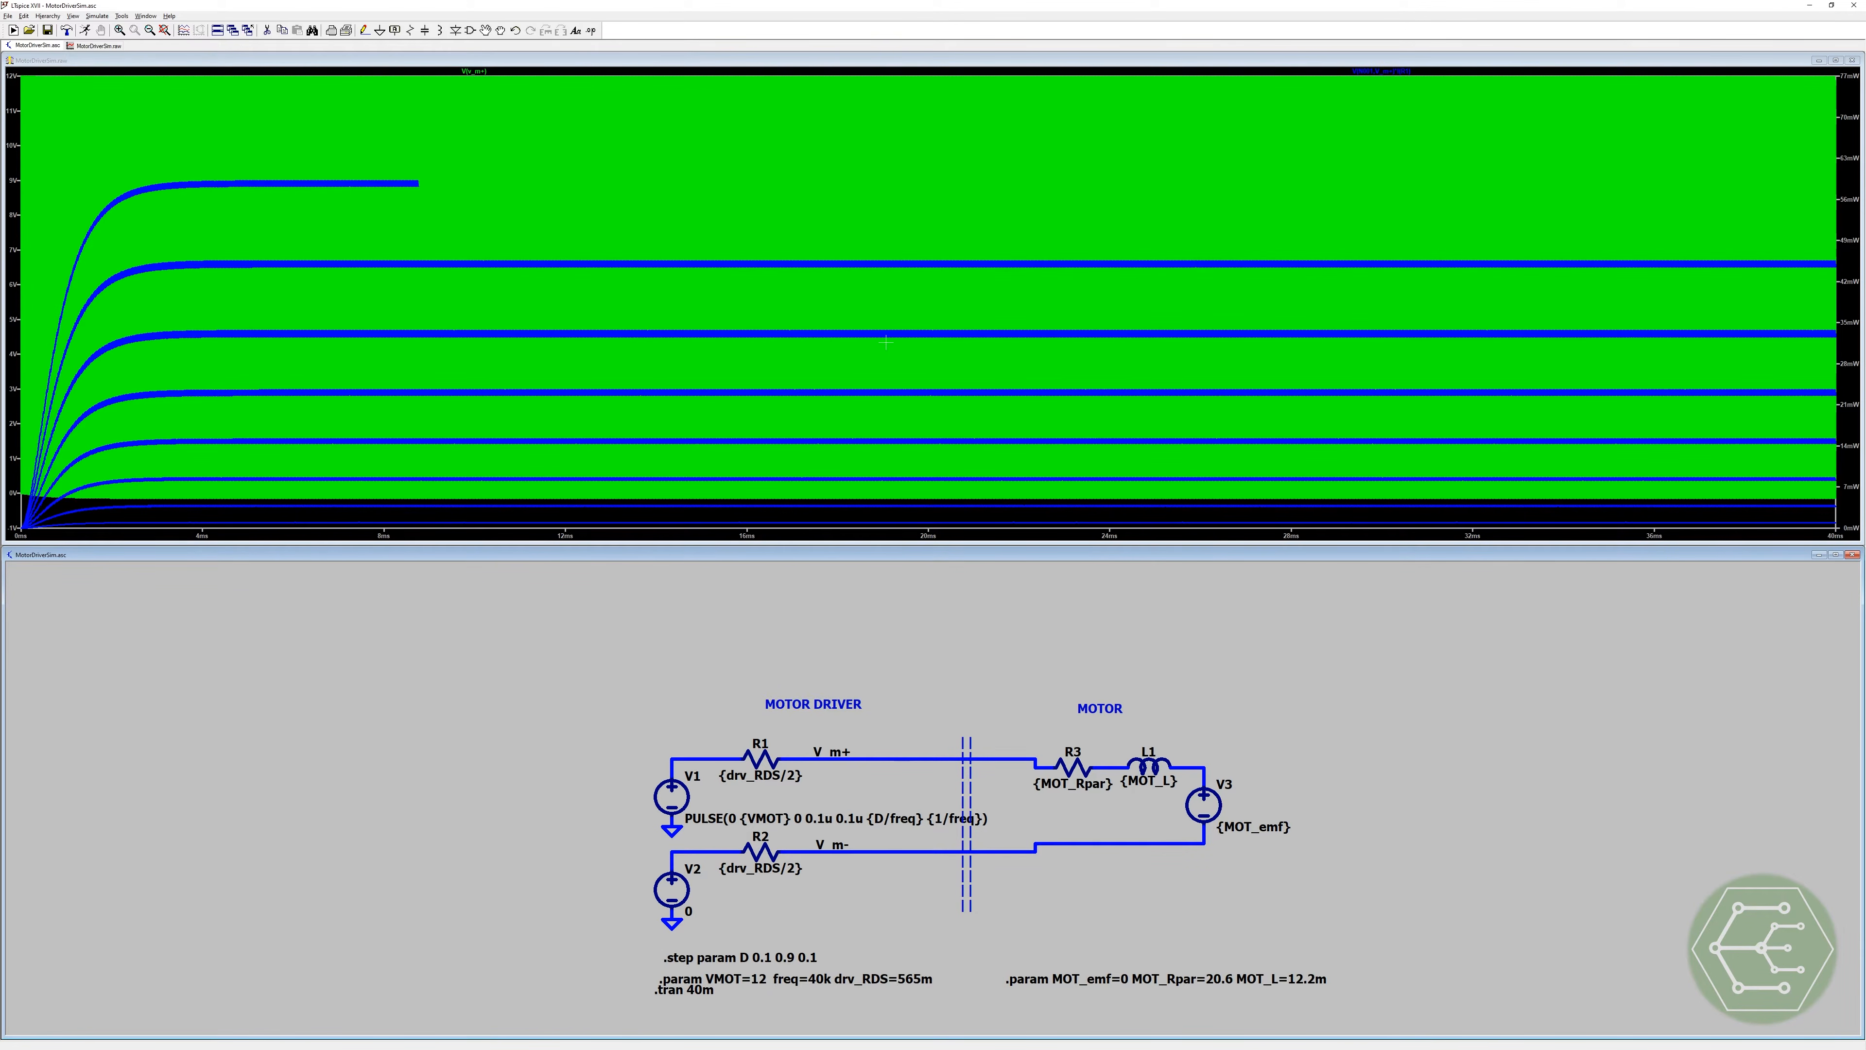
{"action": "left_click_drag", "start_coordinate": [916, 757], "coordinate": [917, 850]}
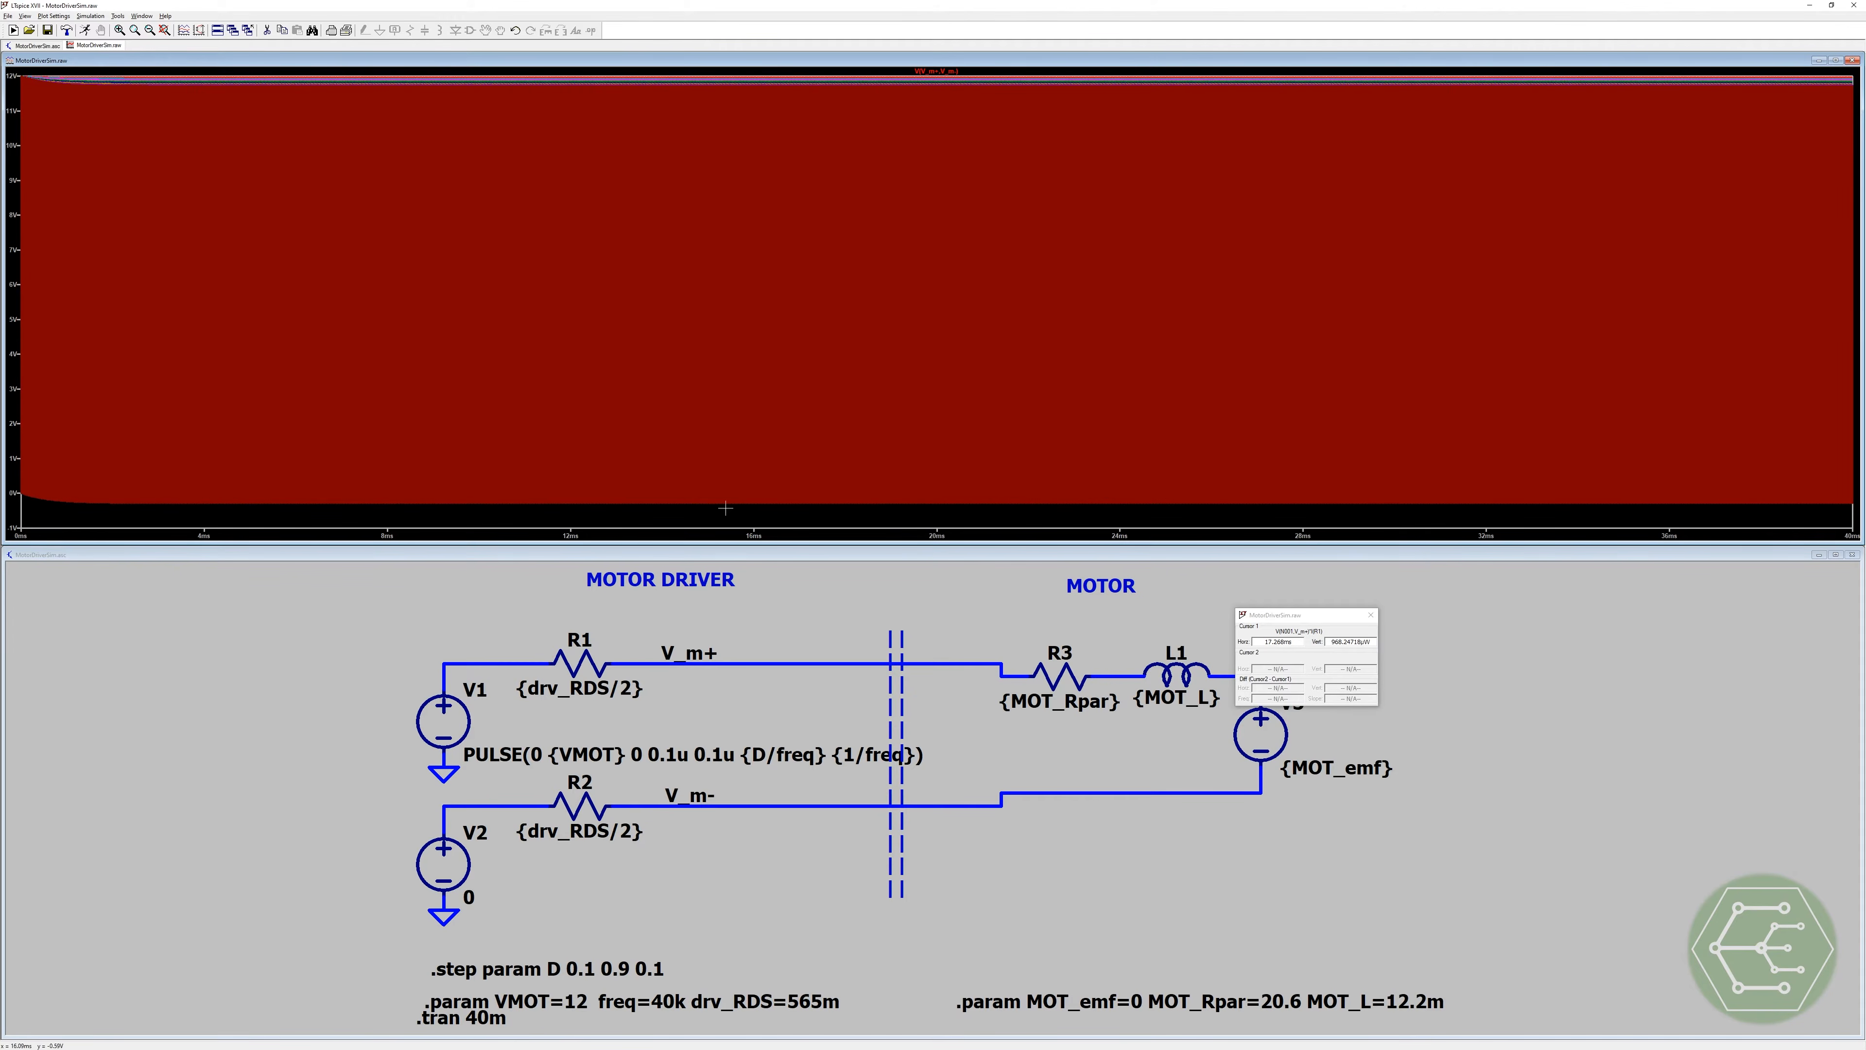
Step: Examine about two PWM periods of the differential motor voltage near 15.4 ms and try to integrate the stepped trace
{"action": "left_click_drag", "start_coordinate": [748, 512], "coordinate": [711, 57]}
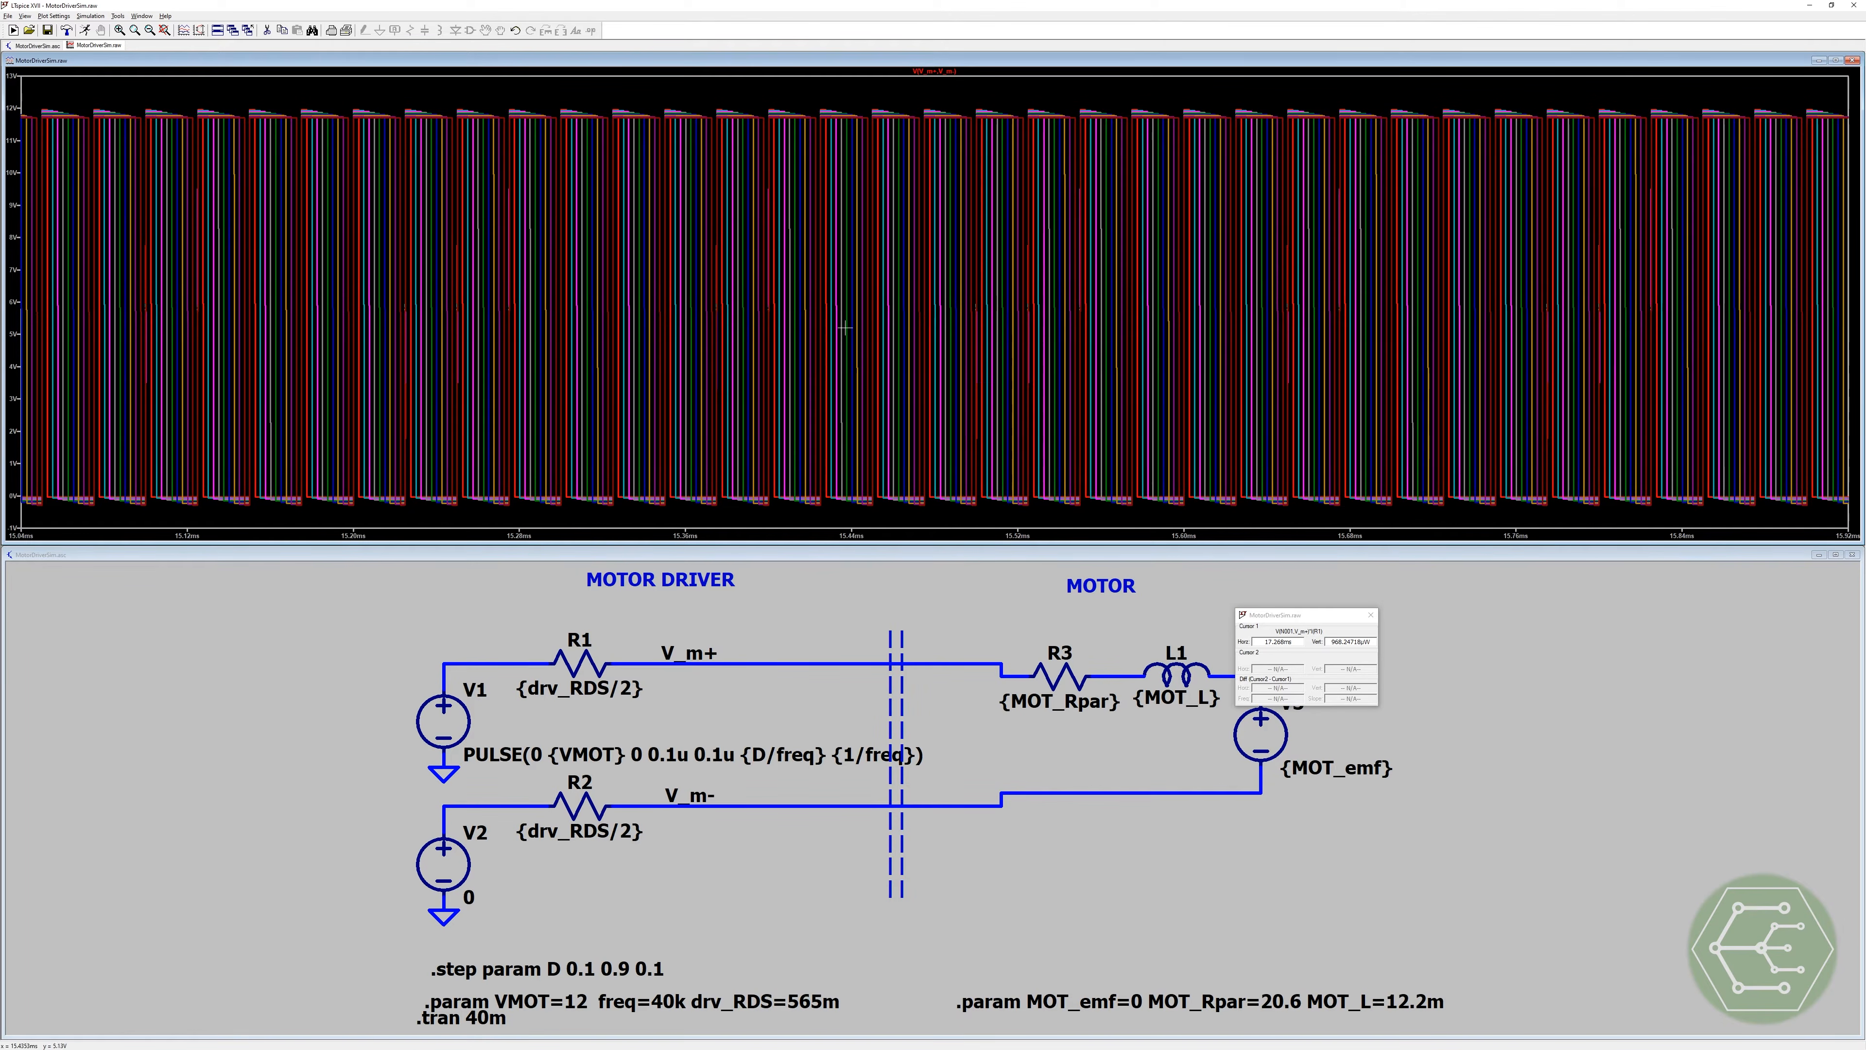
{"action": "left_click_drag", "start_coordinate": [830, 512], "coordinate": [707, 100]}
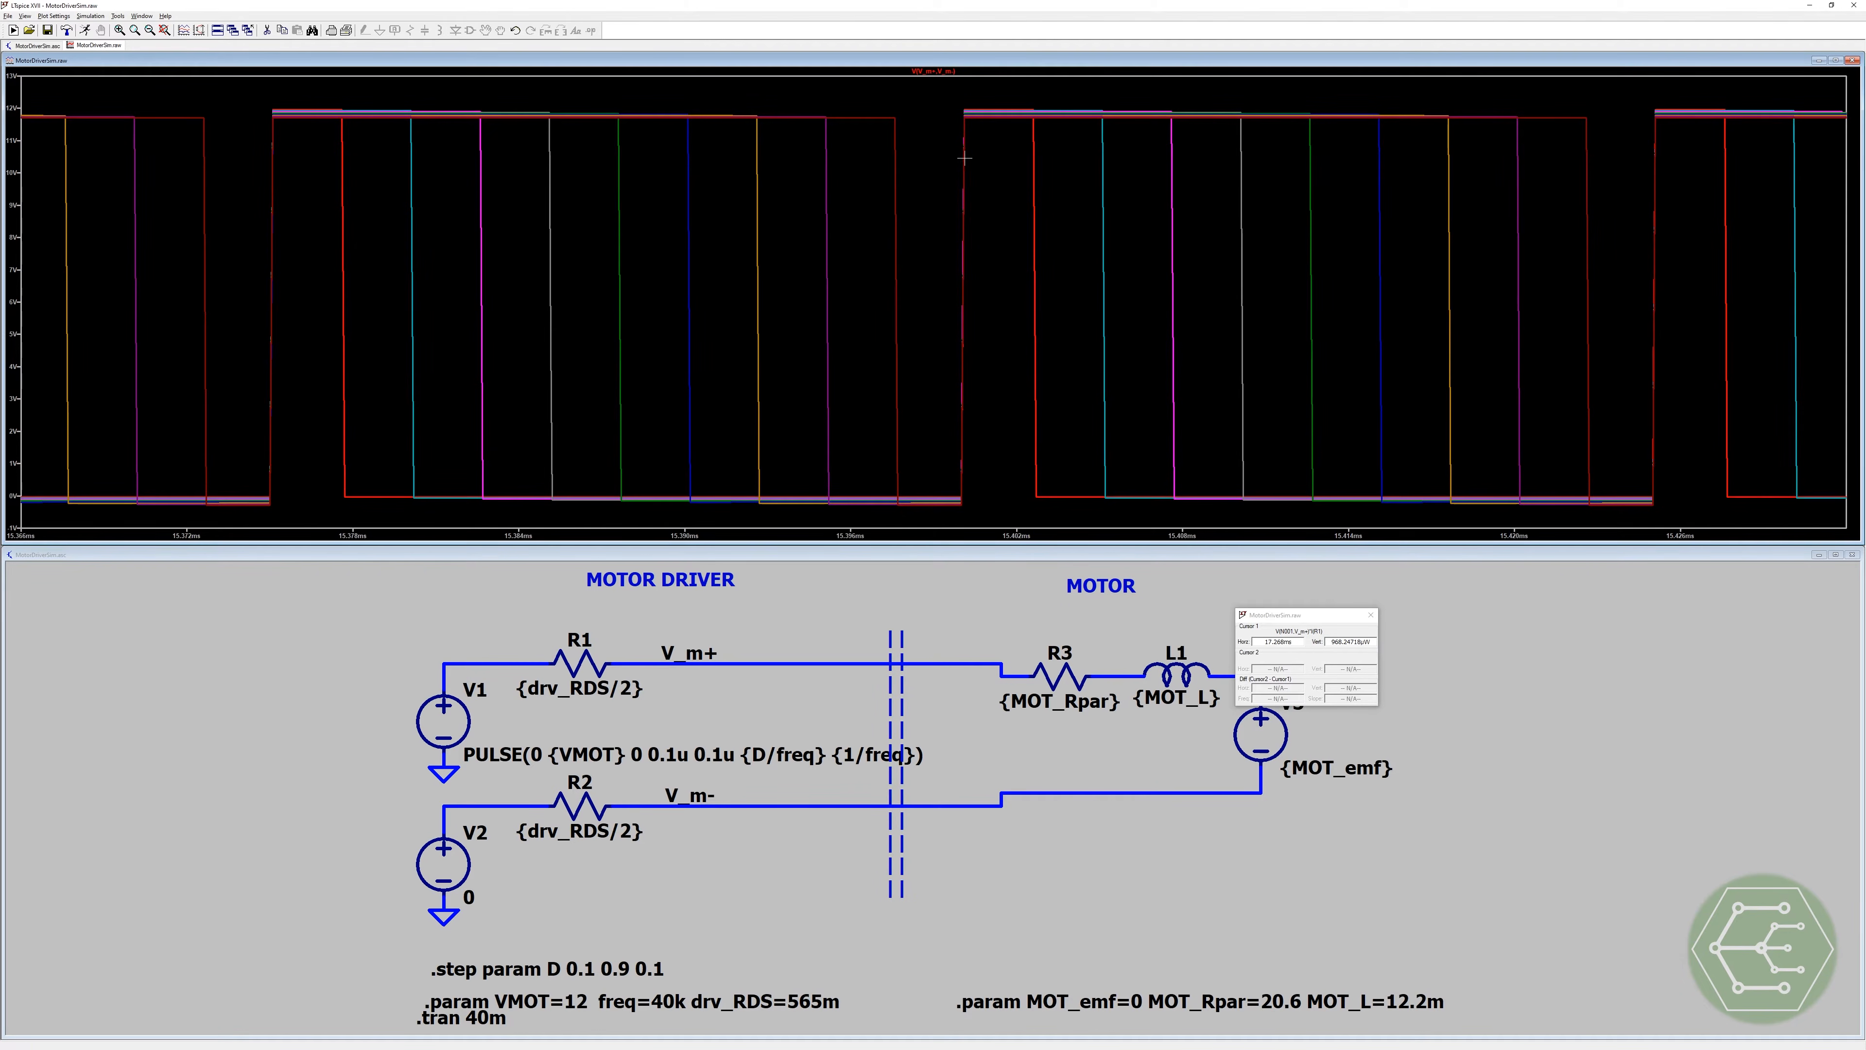
{"action": "right_click", "coordinate": [933, 71]}
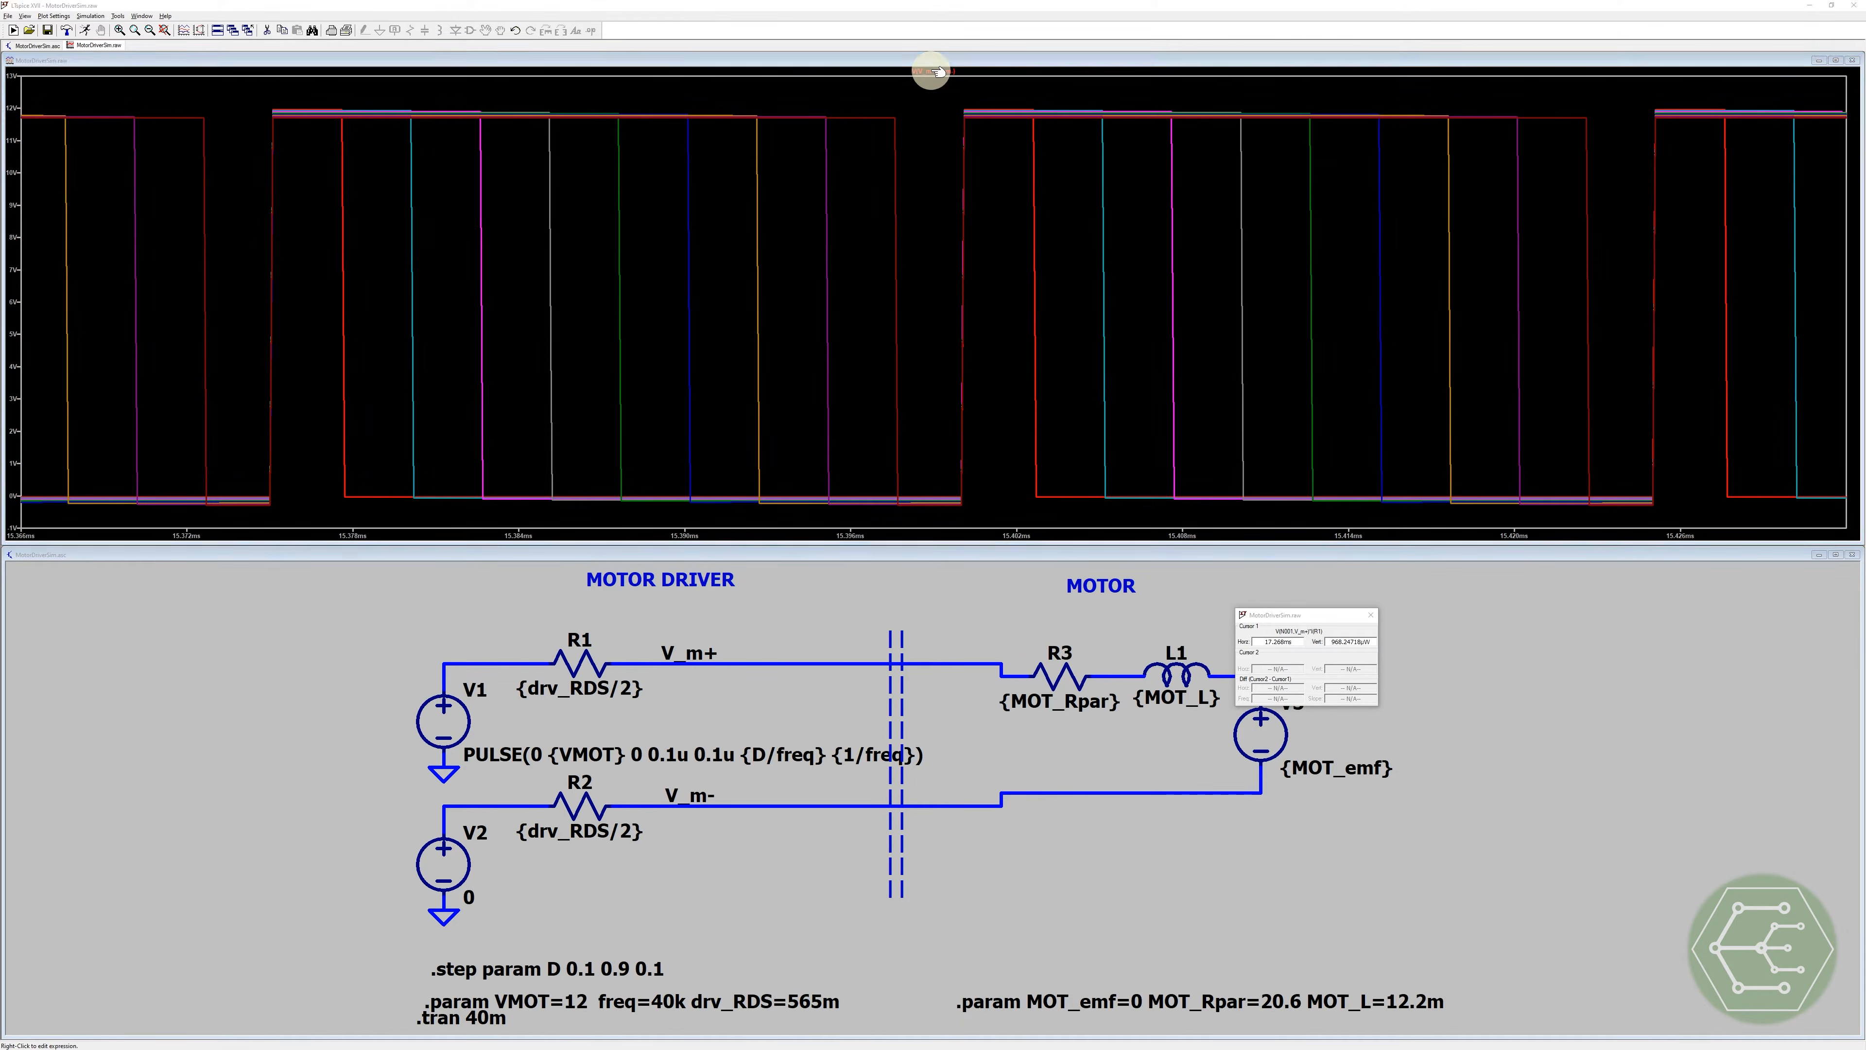
{"action": "left_click", "coordinate": [1042, 491]}
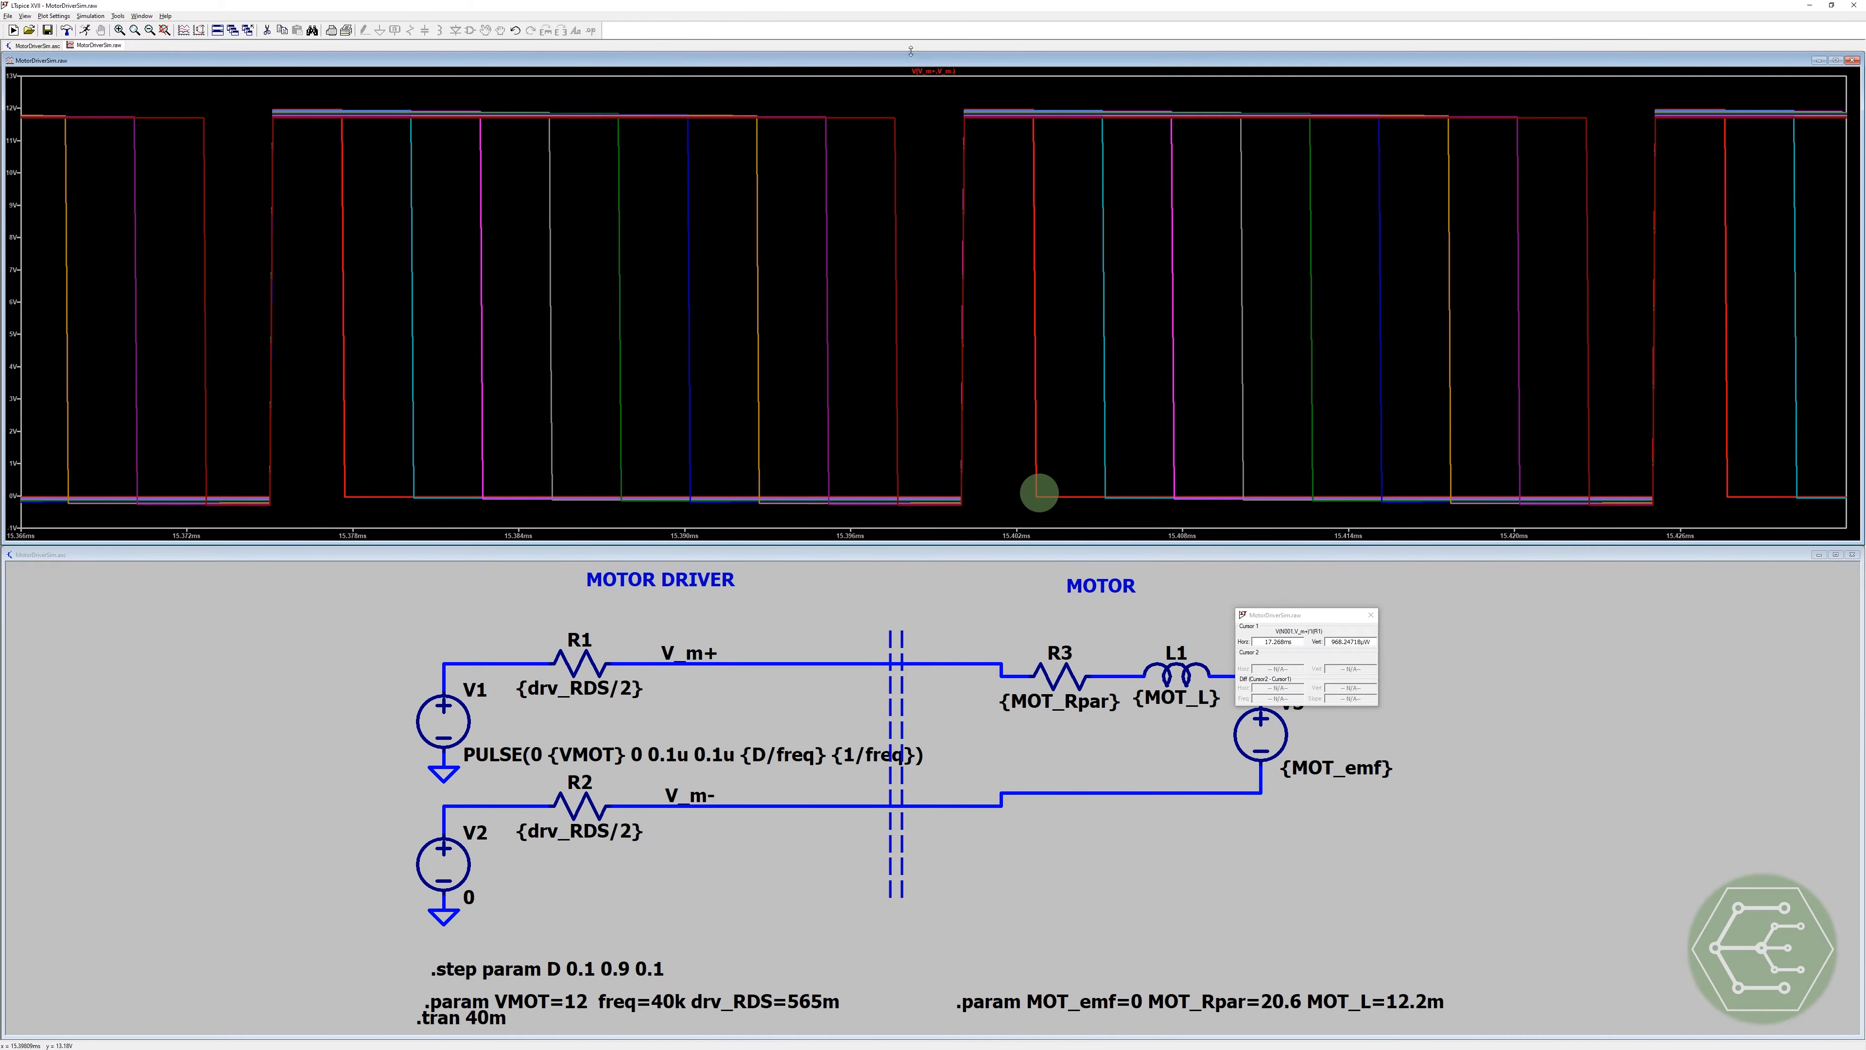
{"action": "left_click", "coordinate": [931, 71], "text": "ctrl"}
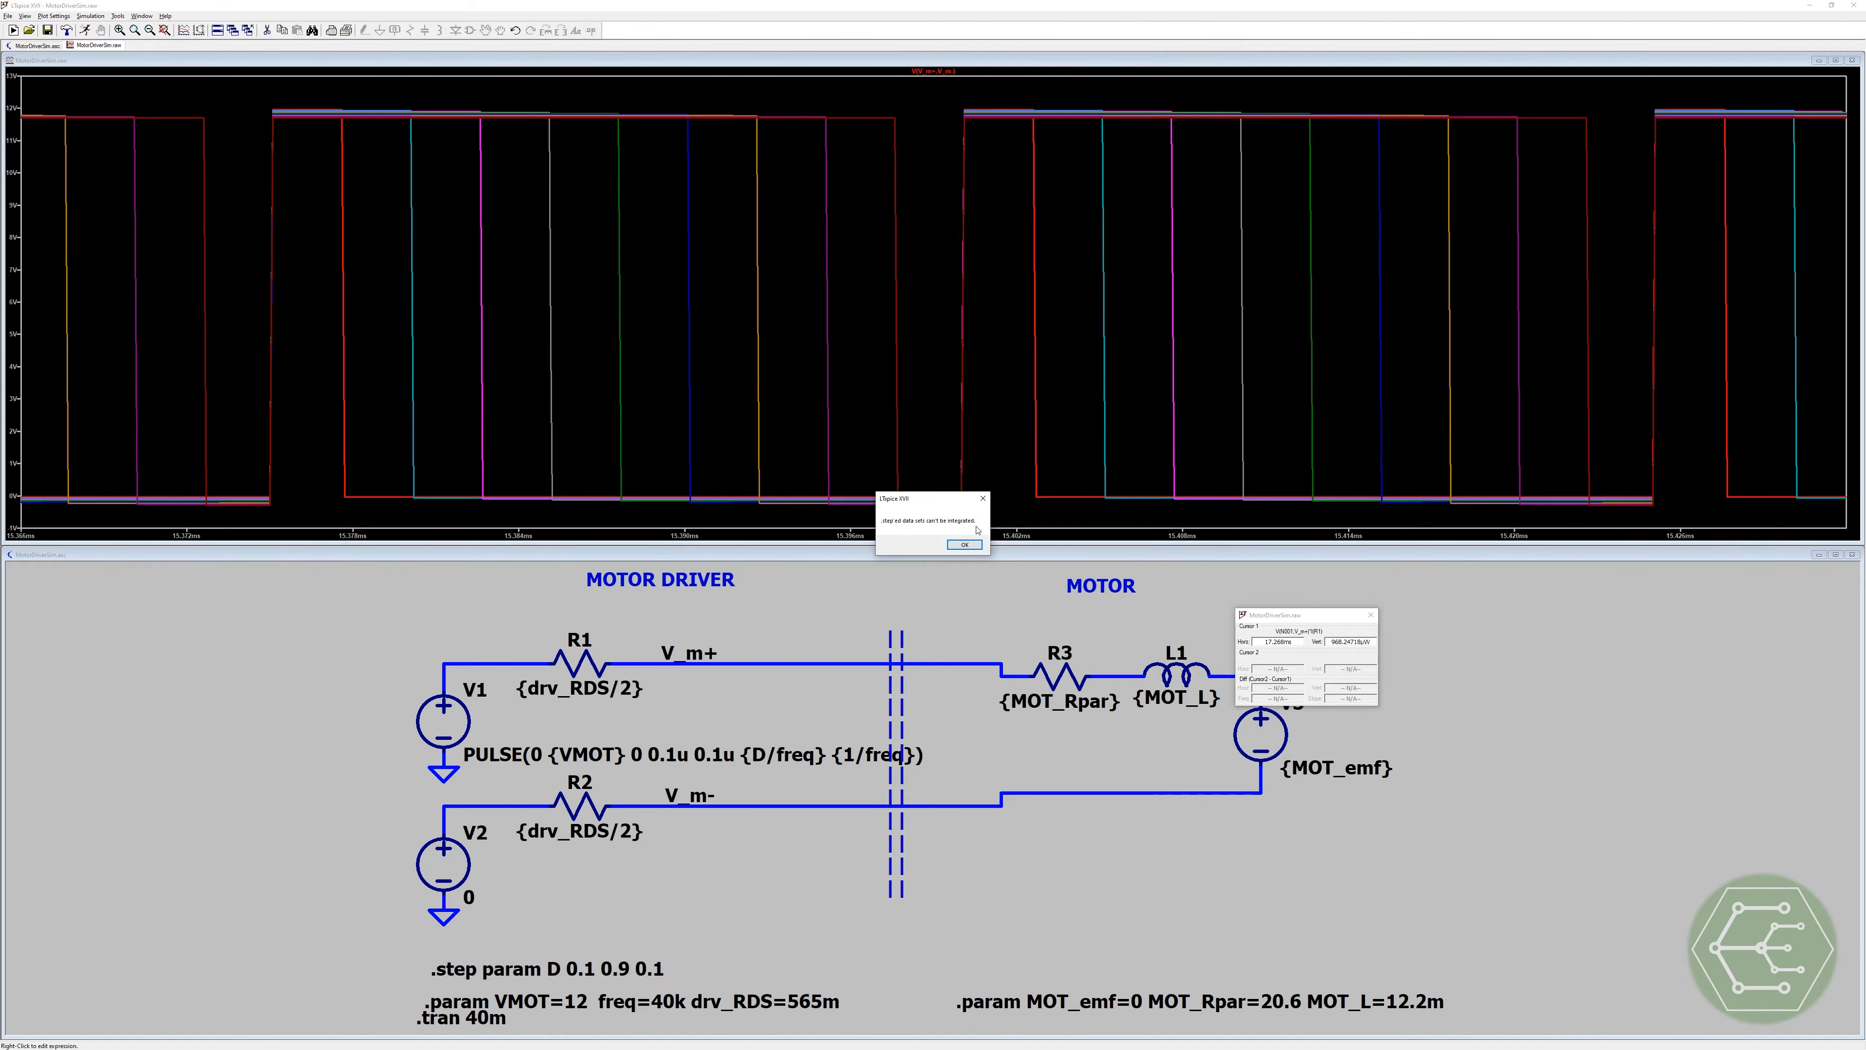
{"action": "left_click", "coordinate": [964, 545]}
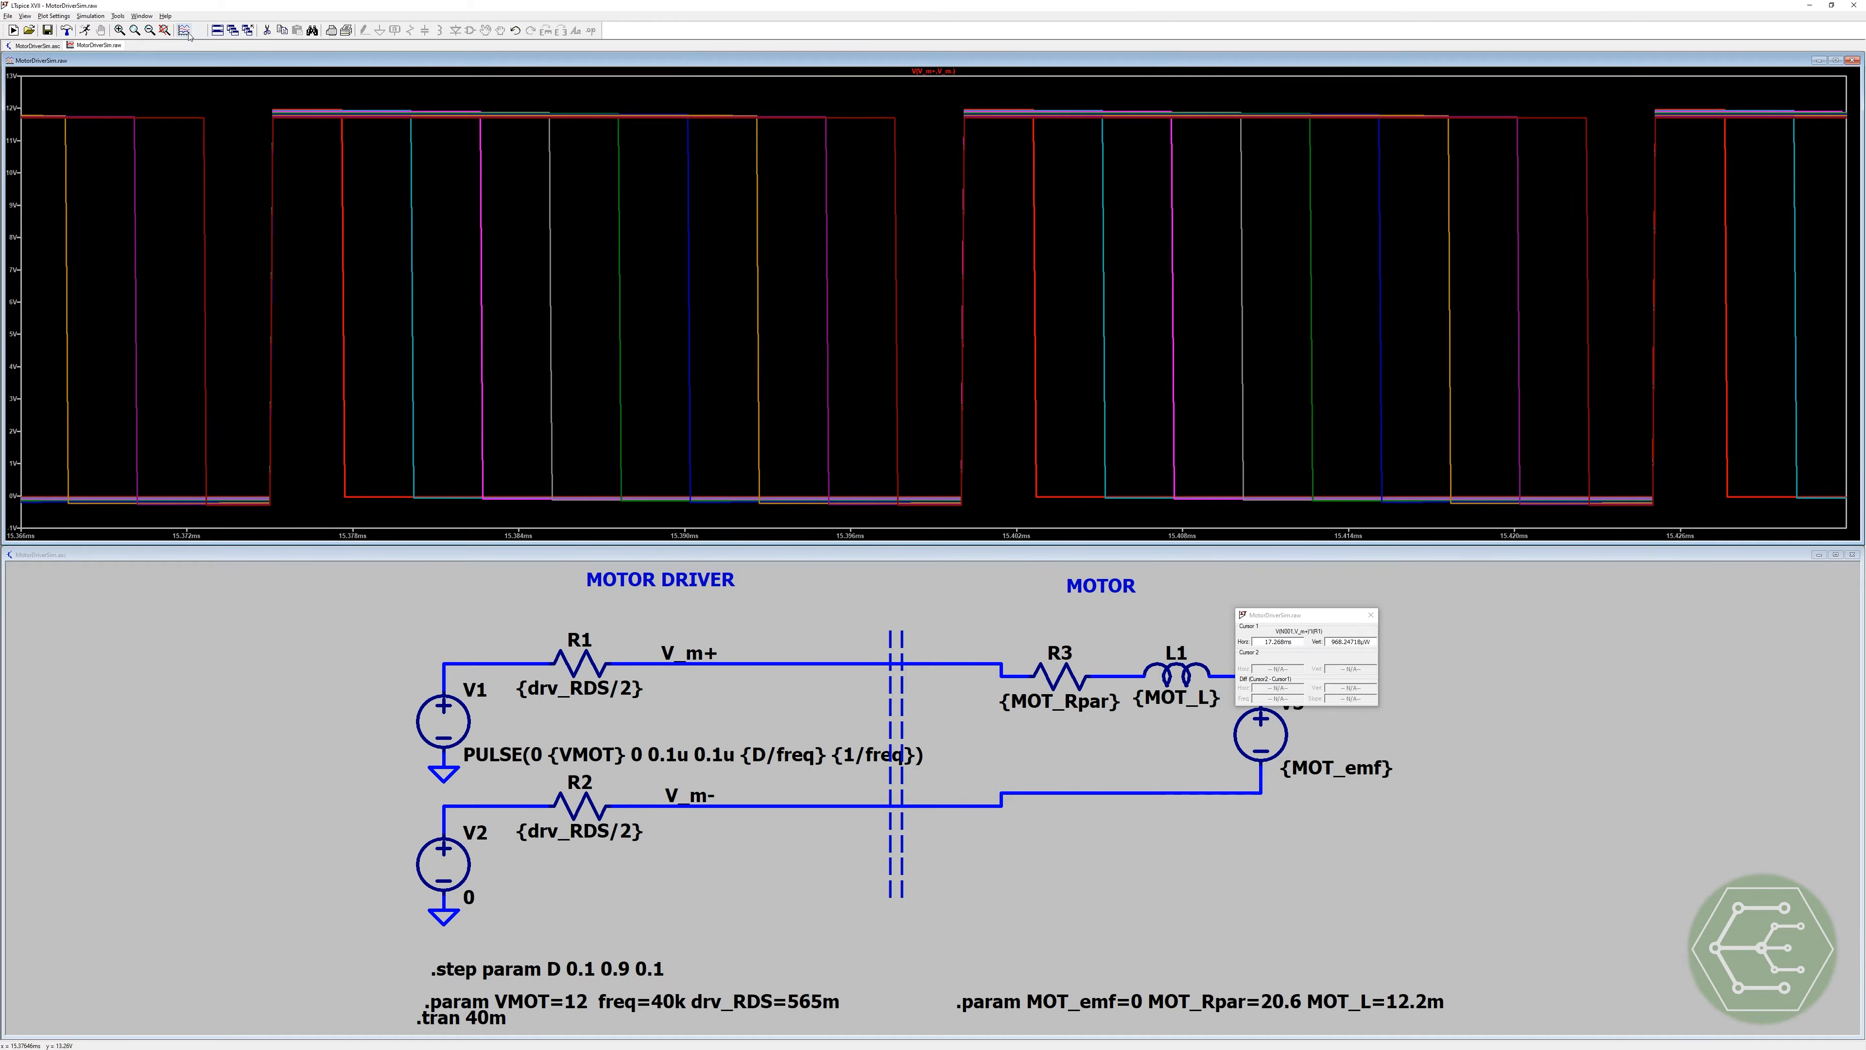
{"action": "right_click", "coordinate": [500, 963]}
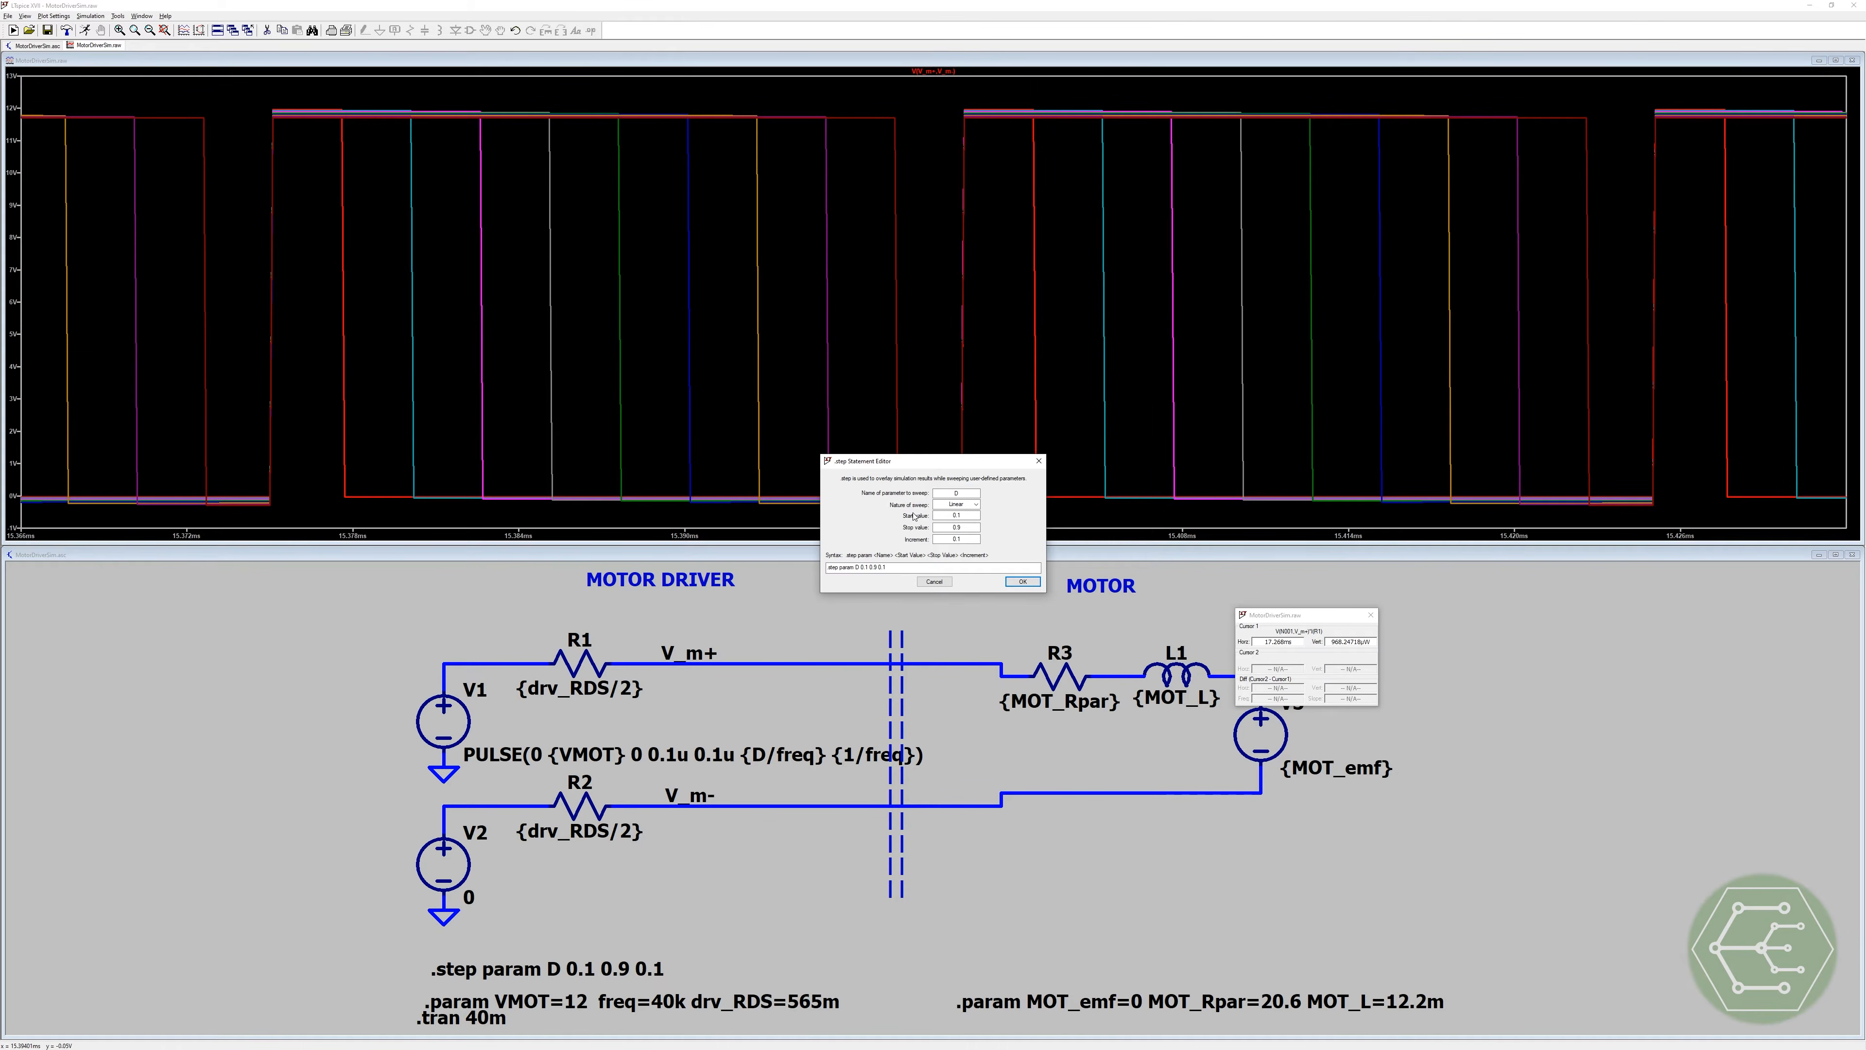
{"action": "left_click", "coordinate": [1038, 461]}
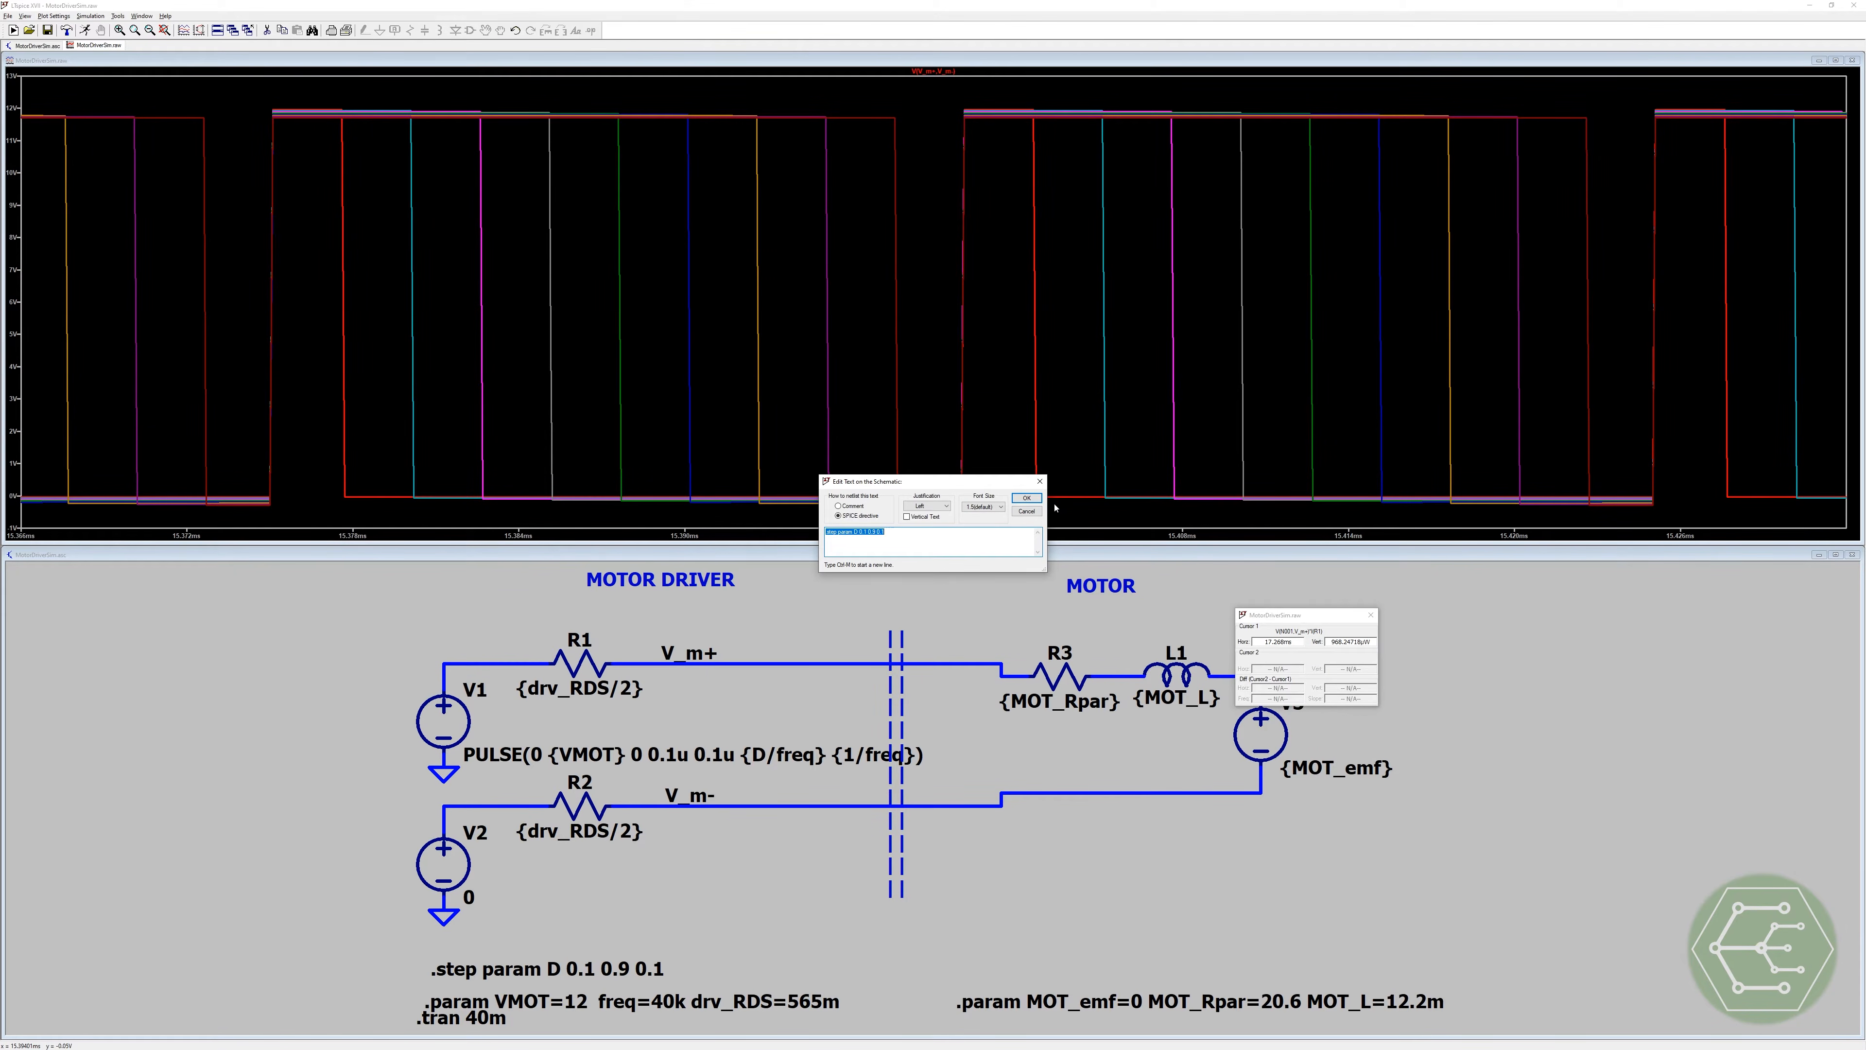
{"action": "left_click", "coordinate": [1040, 480]}
Step: Replace the differential voltage trace with the current through R3, shown over the full simulation time
{"action": "left_click", "coordinate": [946, 74]}
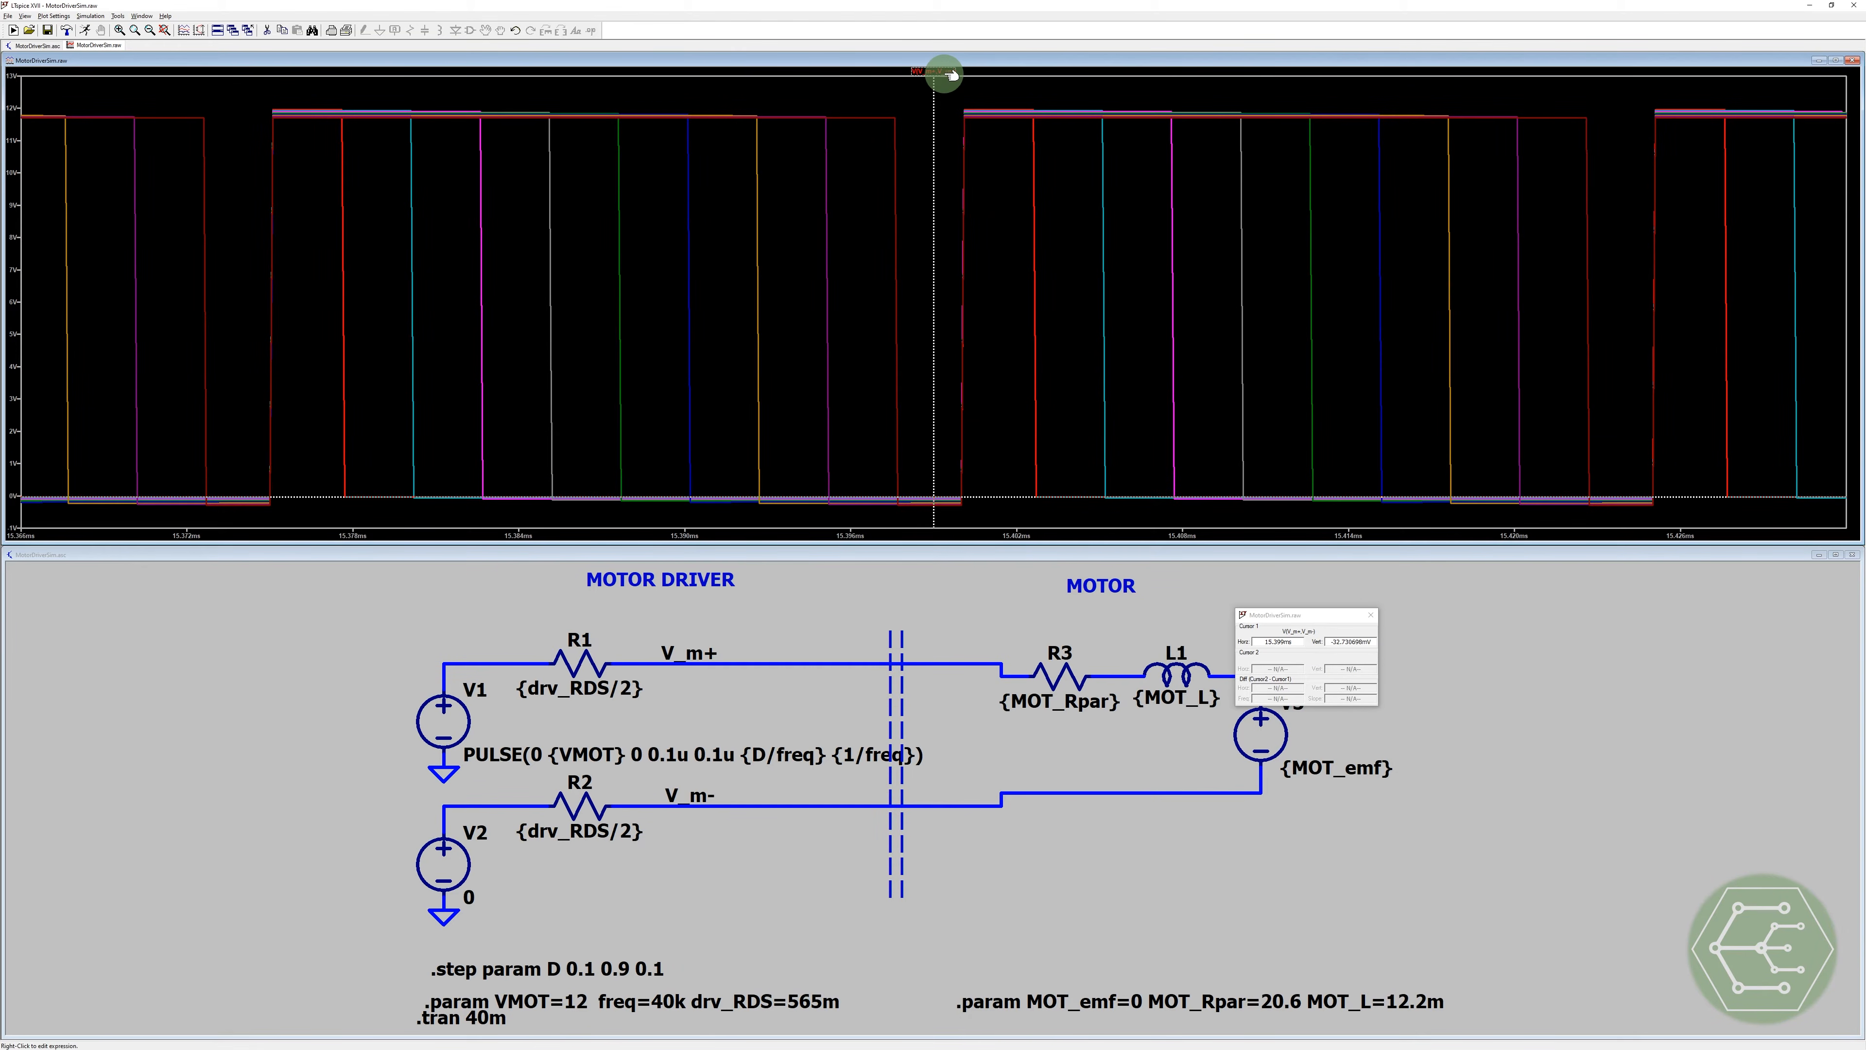
{"action": "key", "text": "Delete"}
{"action": "left_click", "coordinate": [945, 74]}
{"action": "key", "text": "Escape"}
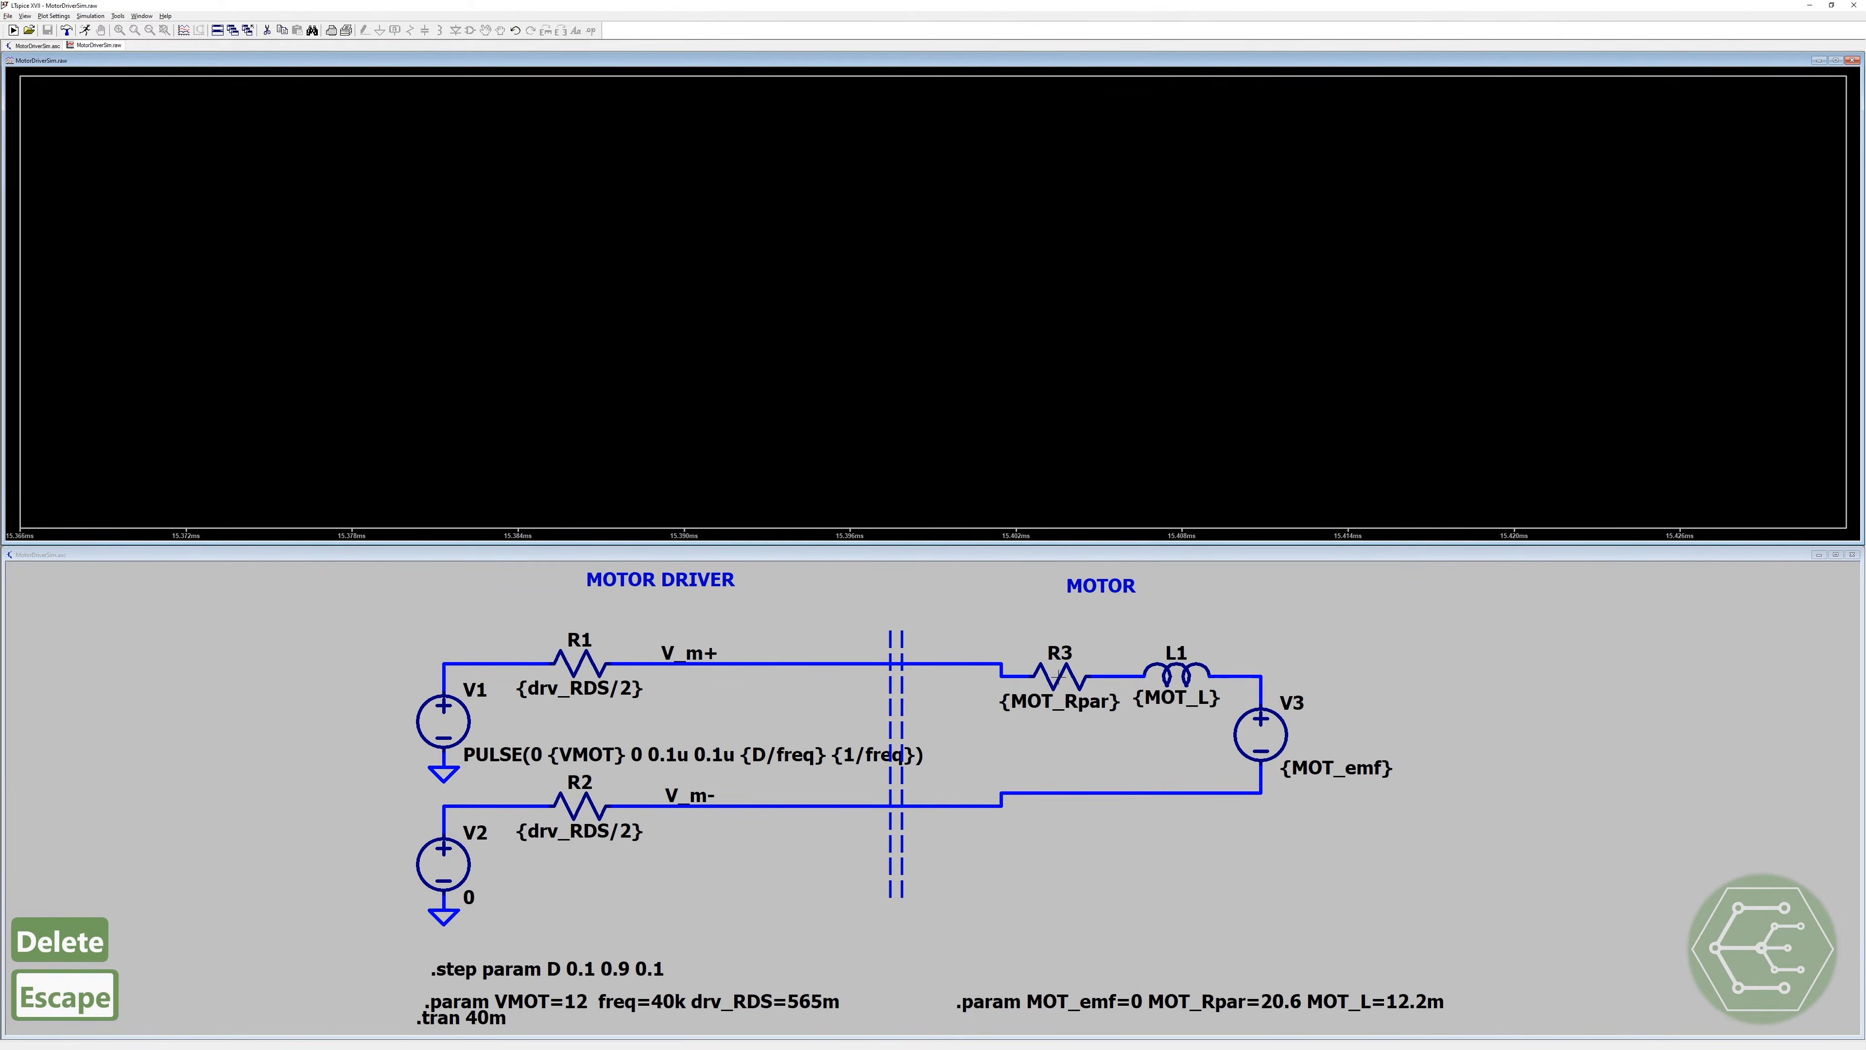
{"action": "left_click", "coordinate": [1058, 675]}
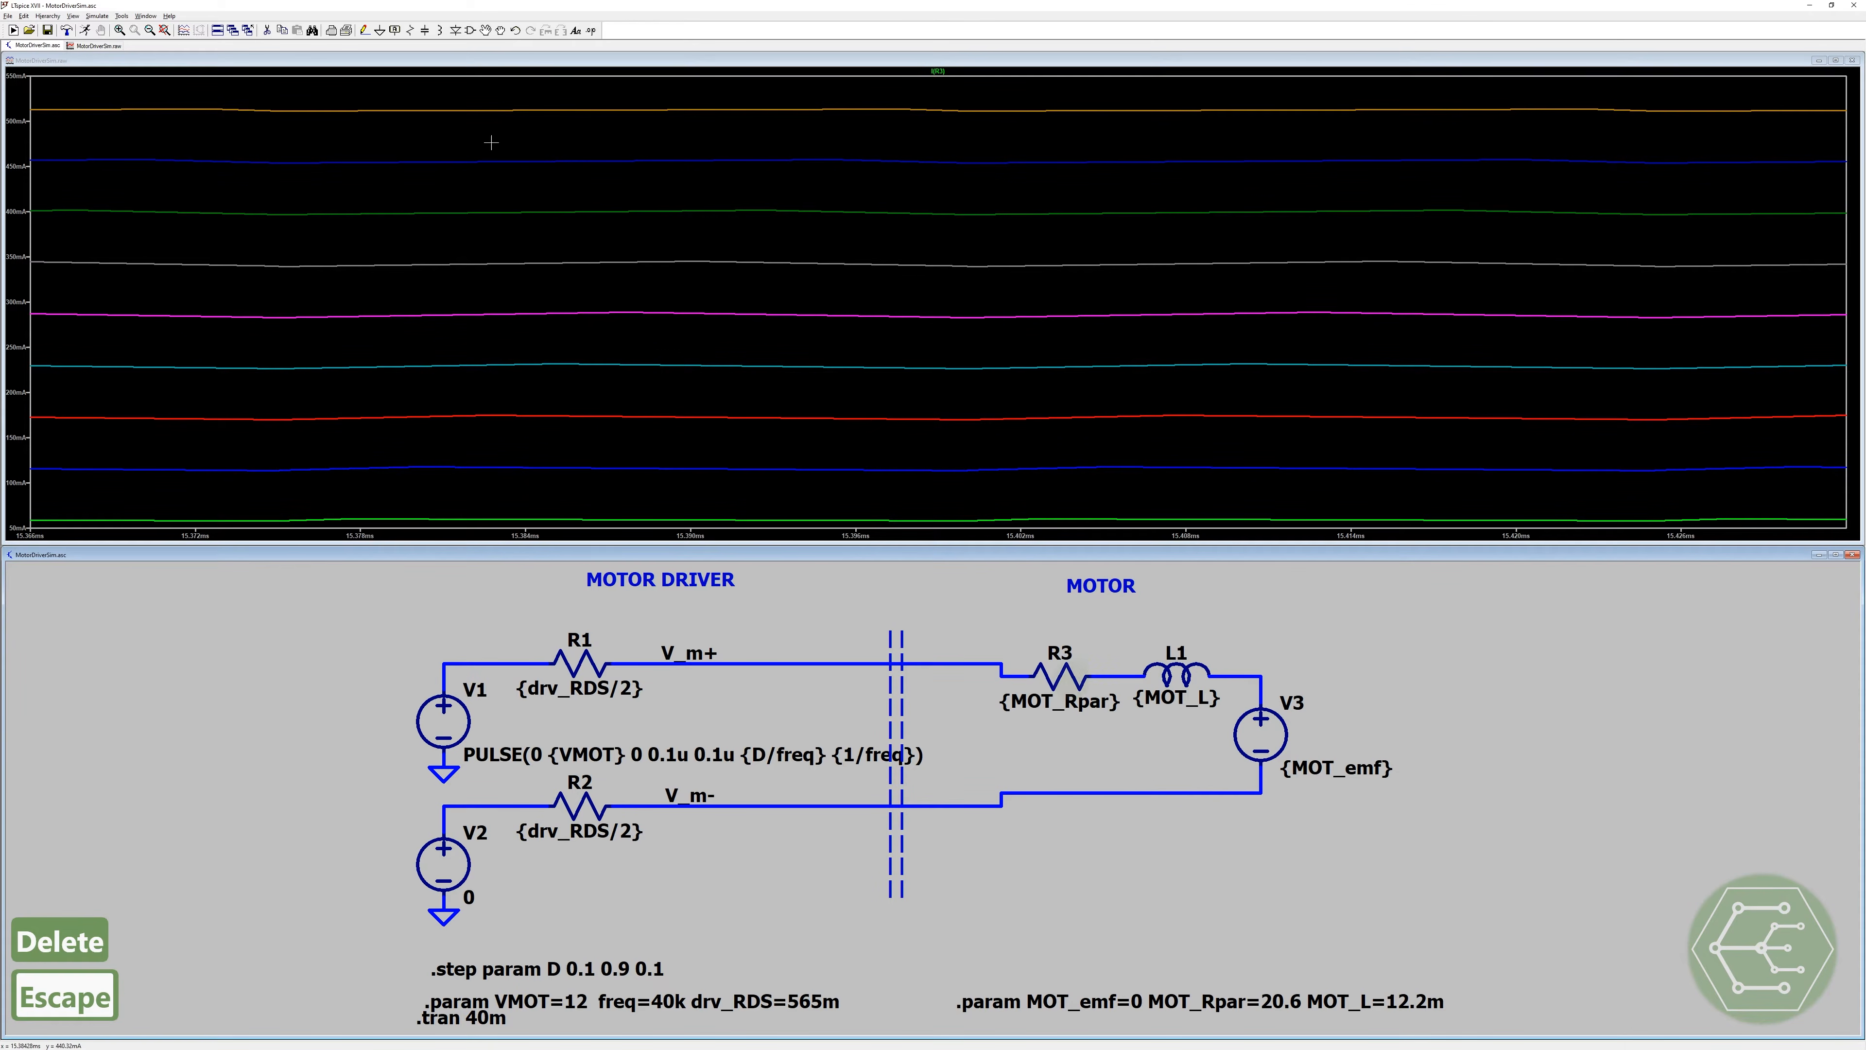
{"action": "left_click", "coordinate": [491, 142]}
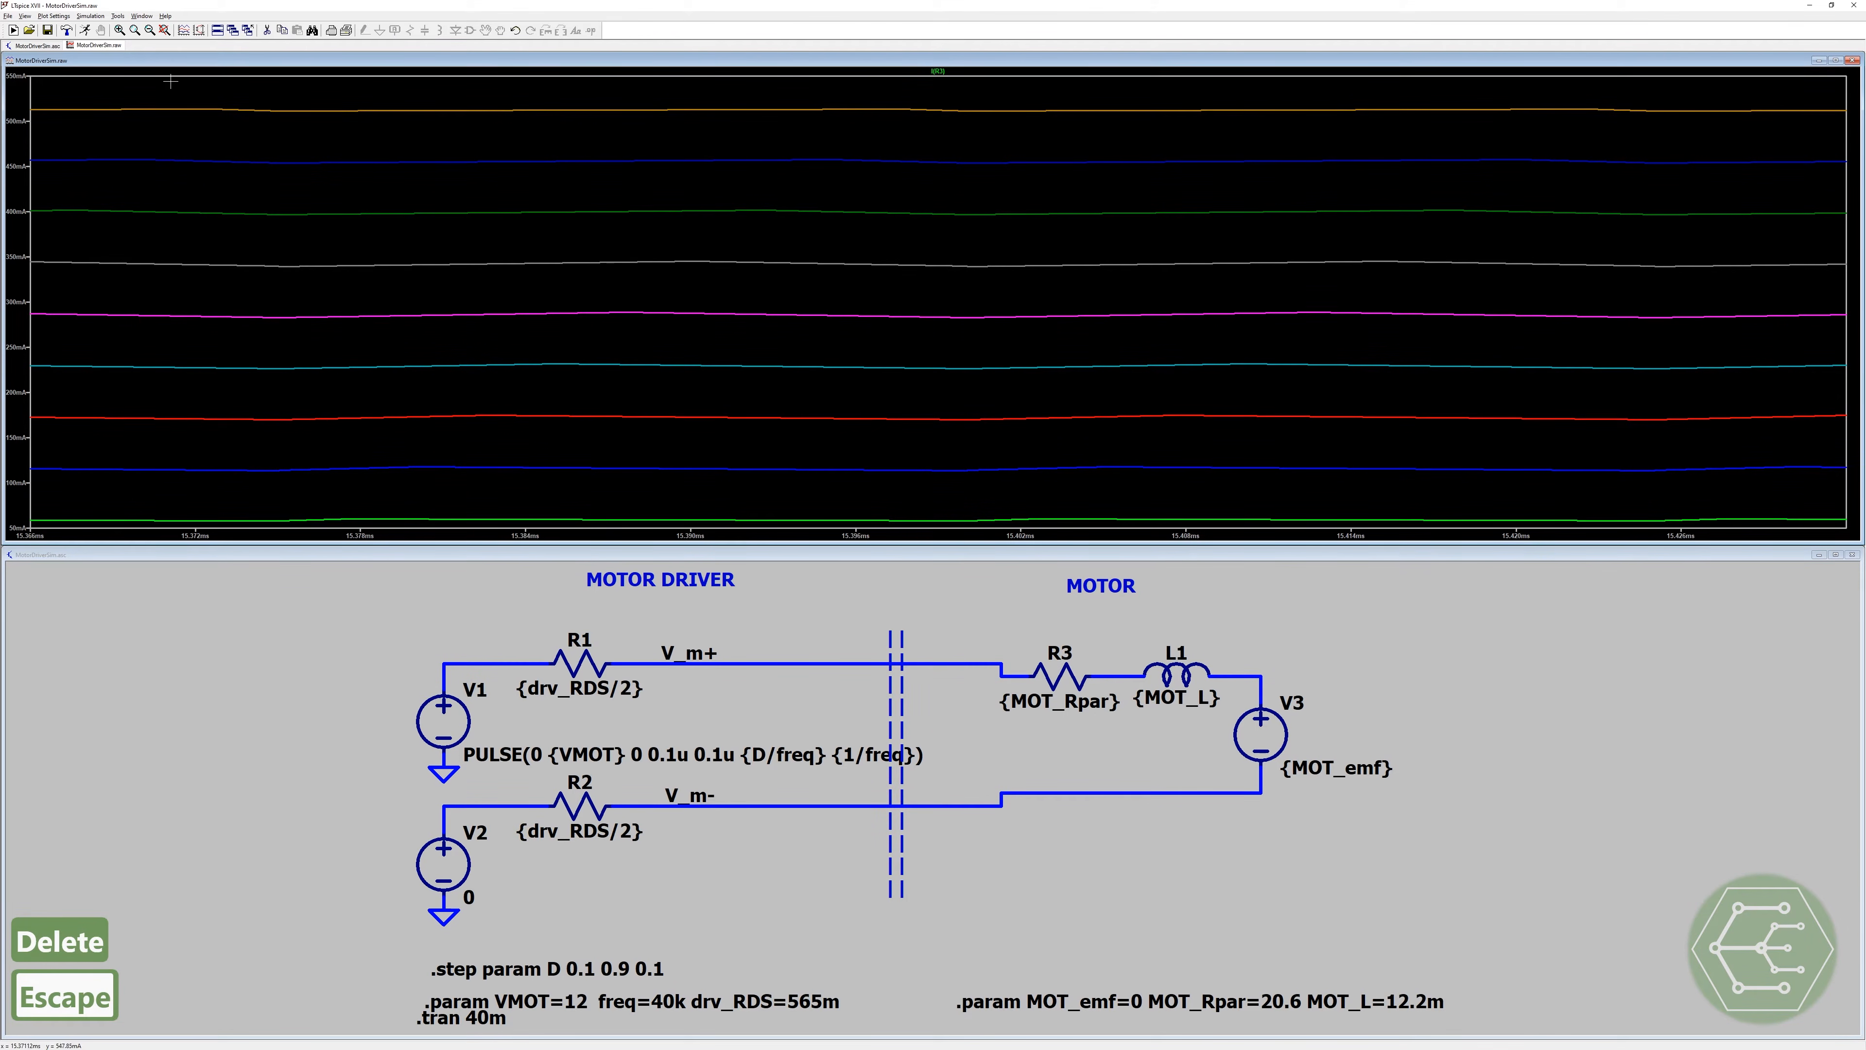
{"action": "left_click", "coordinate": [165, 30]}
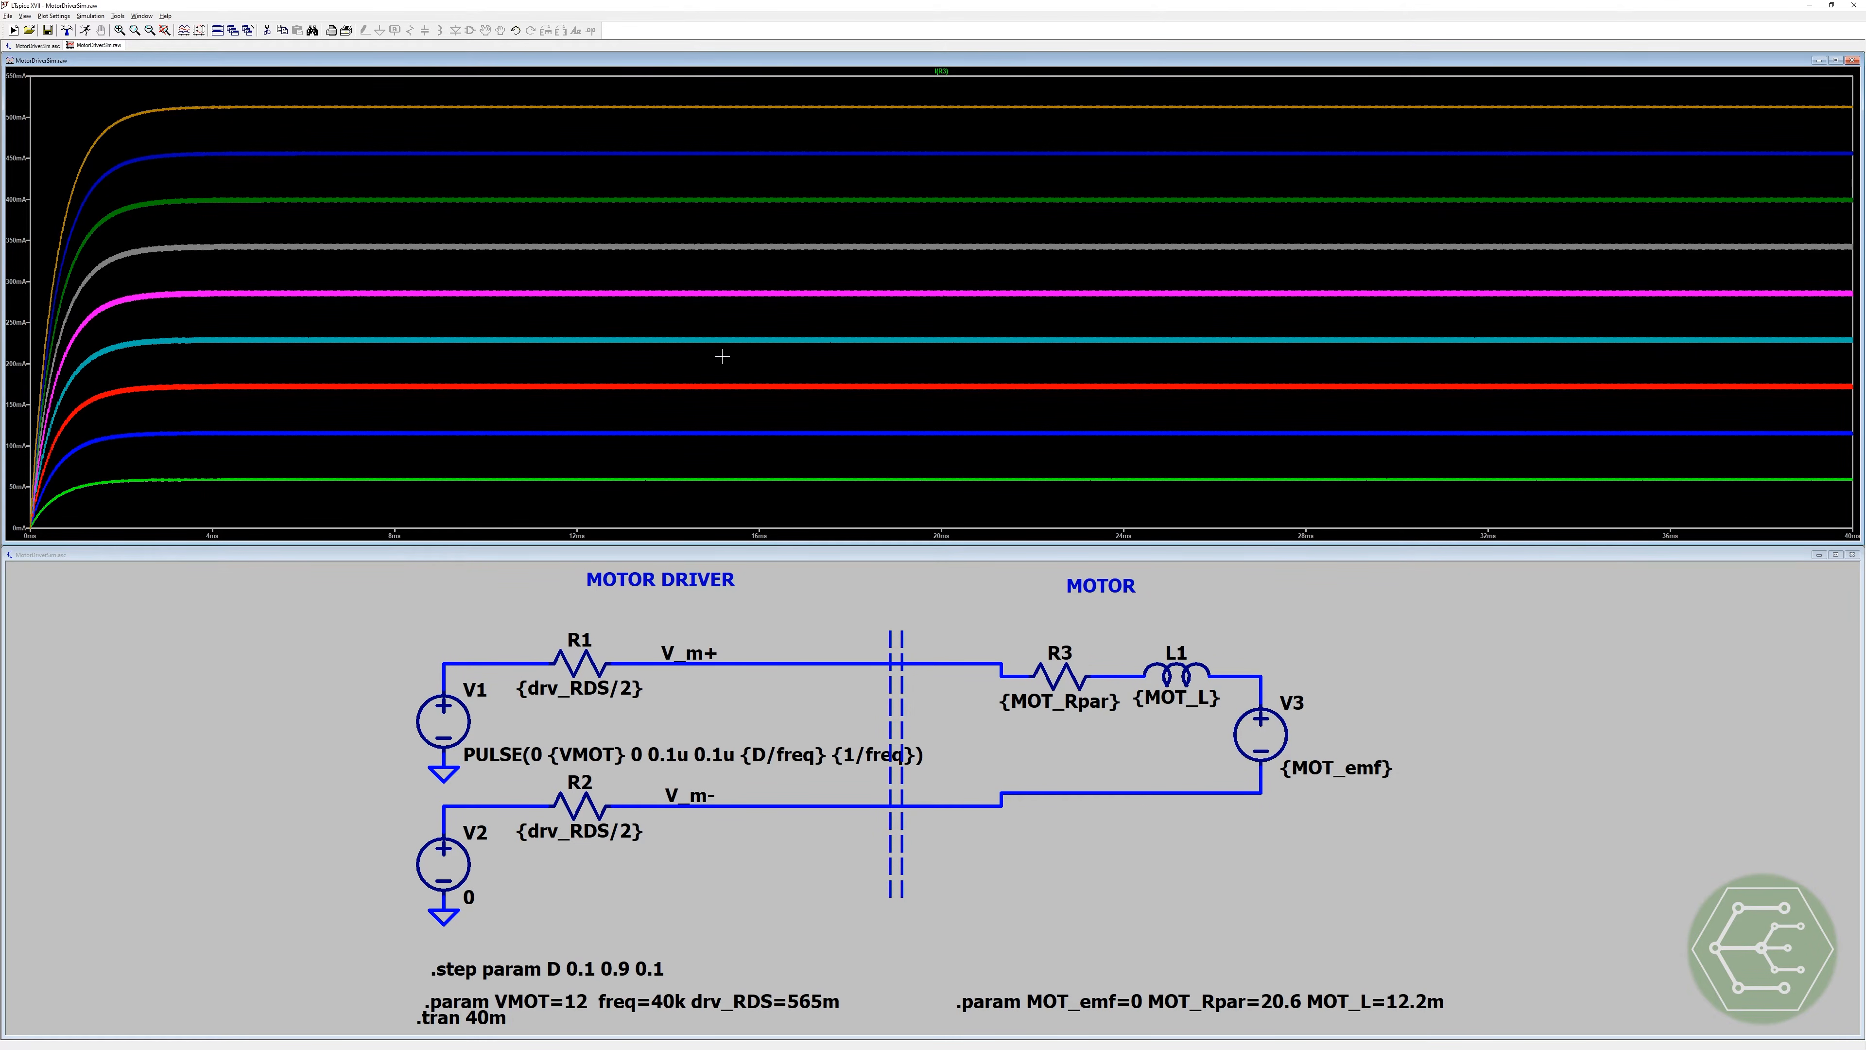
{"action": "left_click_drag", "start_coordinate": [829, 116], "coordinate": [885, 524]}
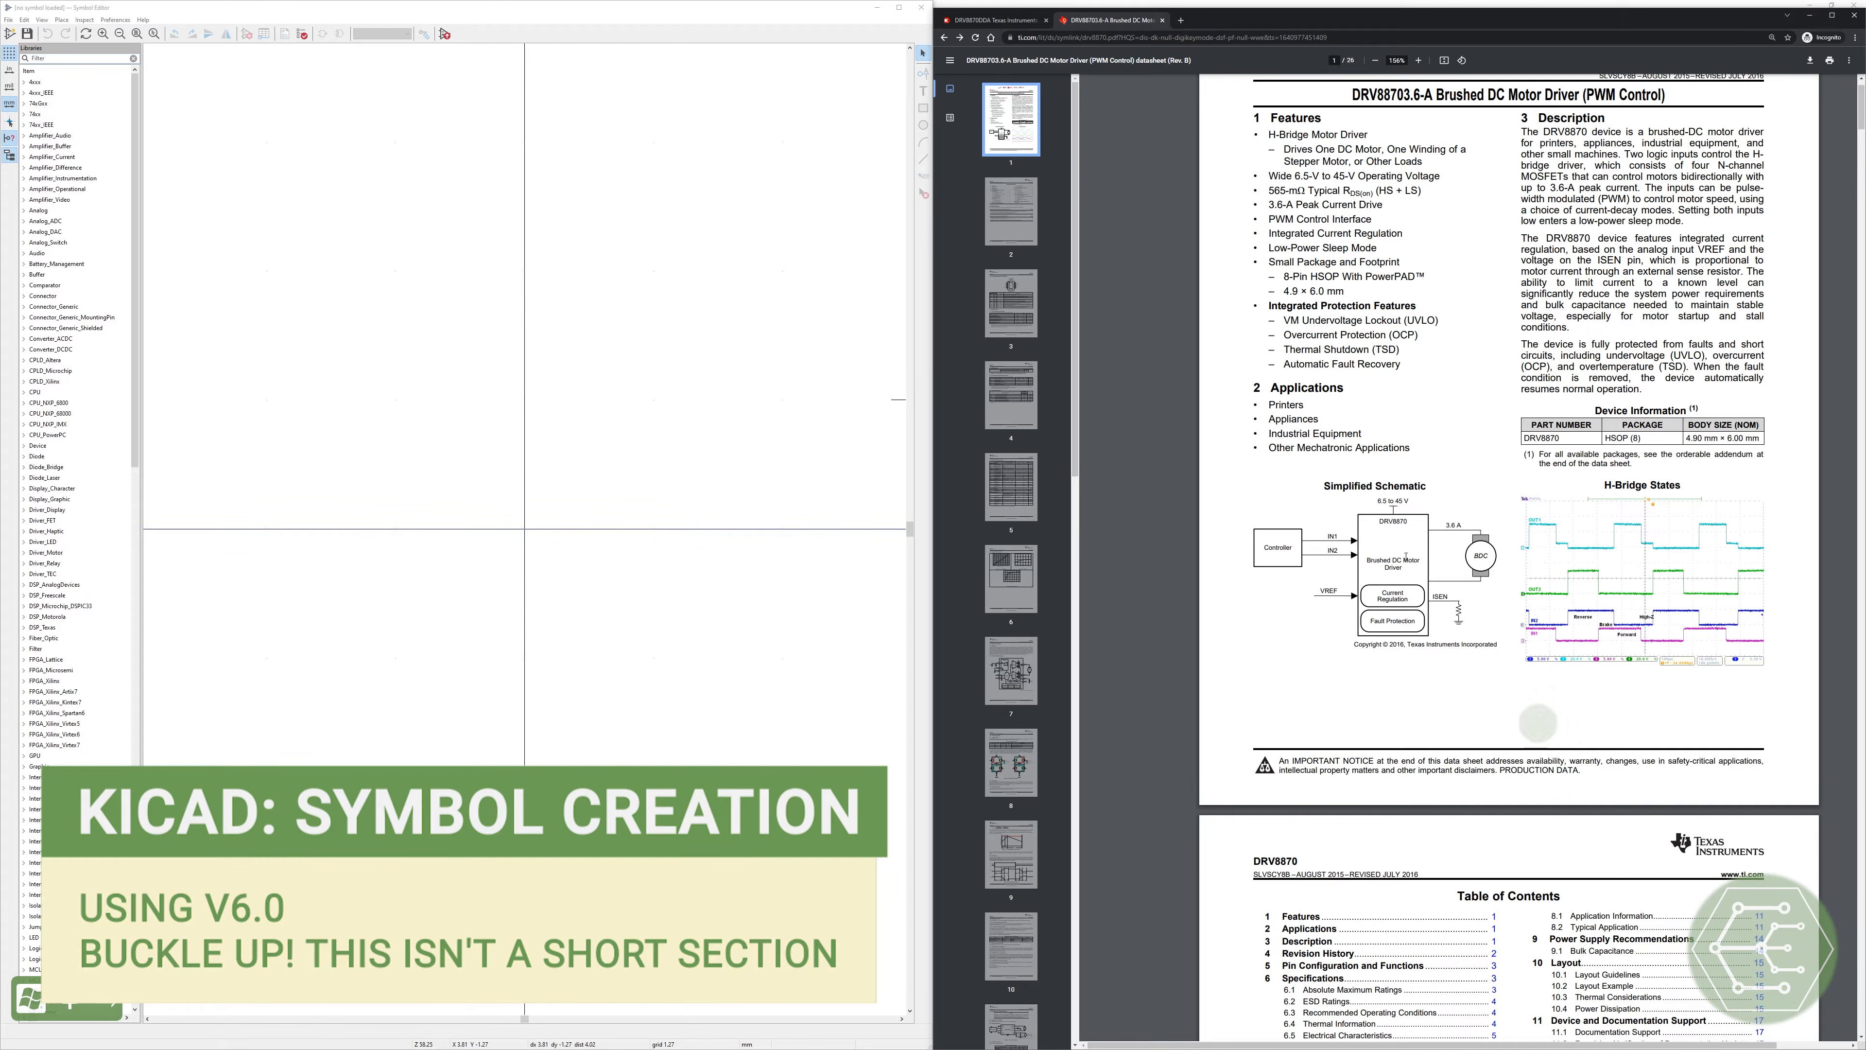
Step: Skim the DRV8870 datasheet's opening pages, and filter the KiCad Symbol Editor libraries by "ord_"
{"action": "scroll", "coordinate": [1414, 588], "scroll_direction": "down", "scroll_amount": 10}
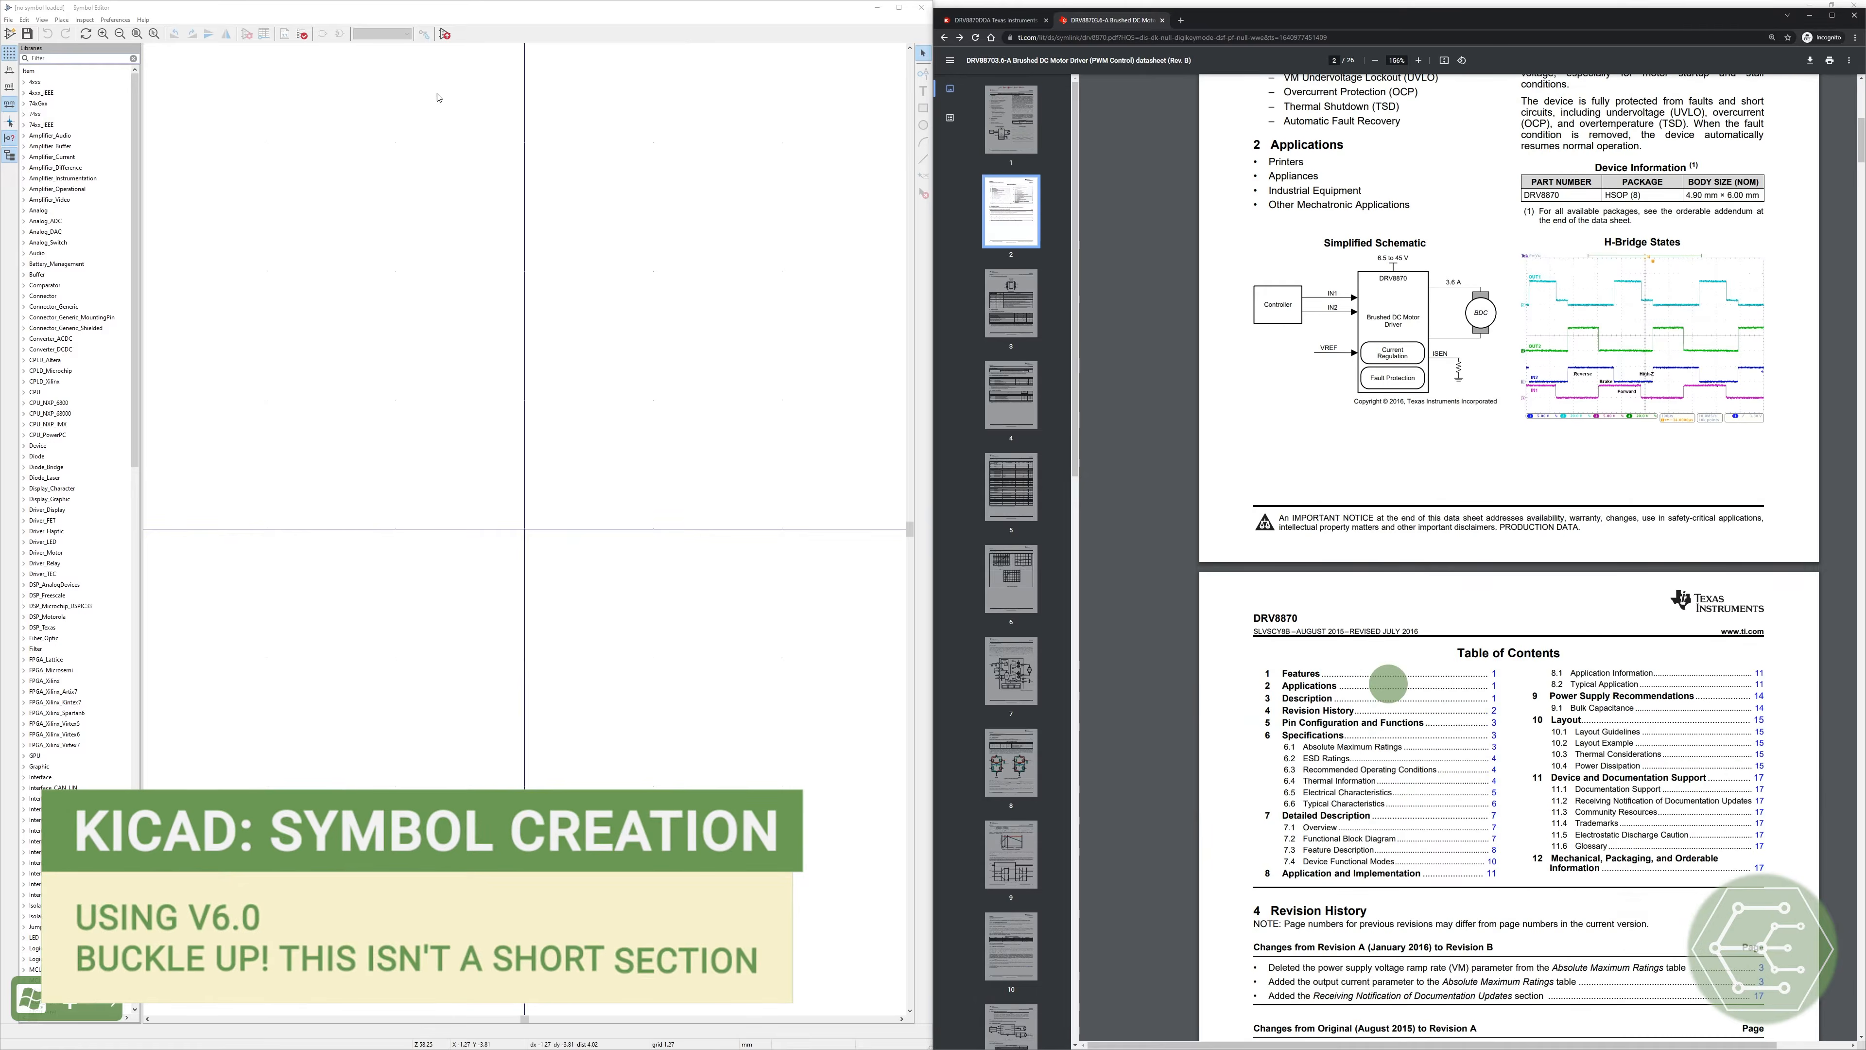
{"action": "left_click", "coordinate": [45, 57]}
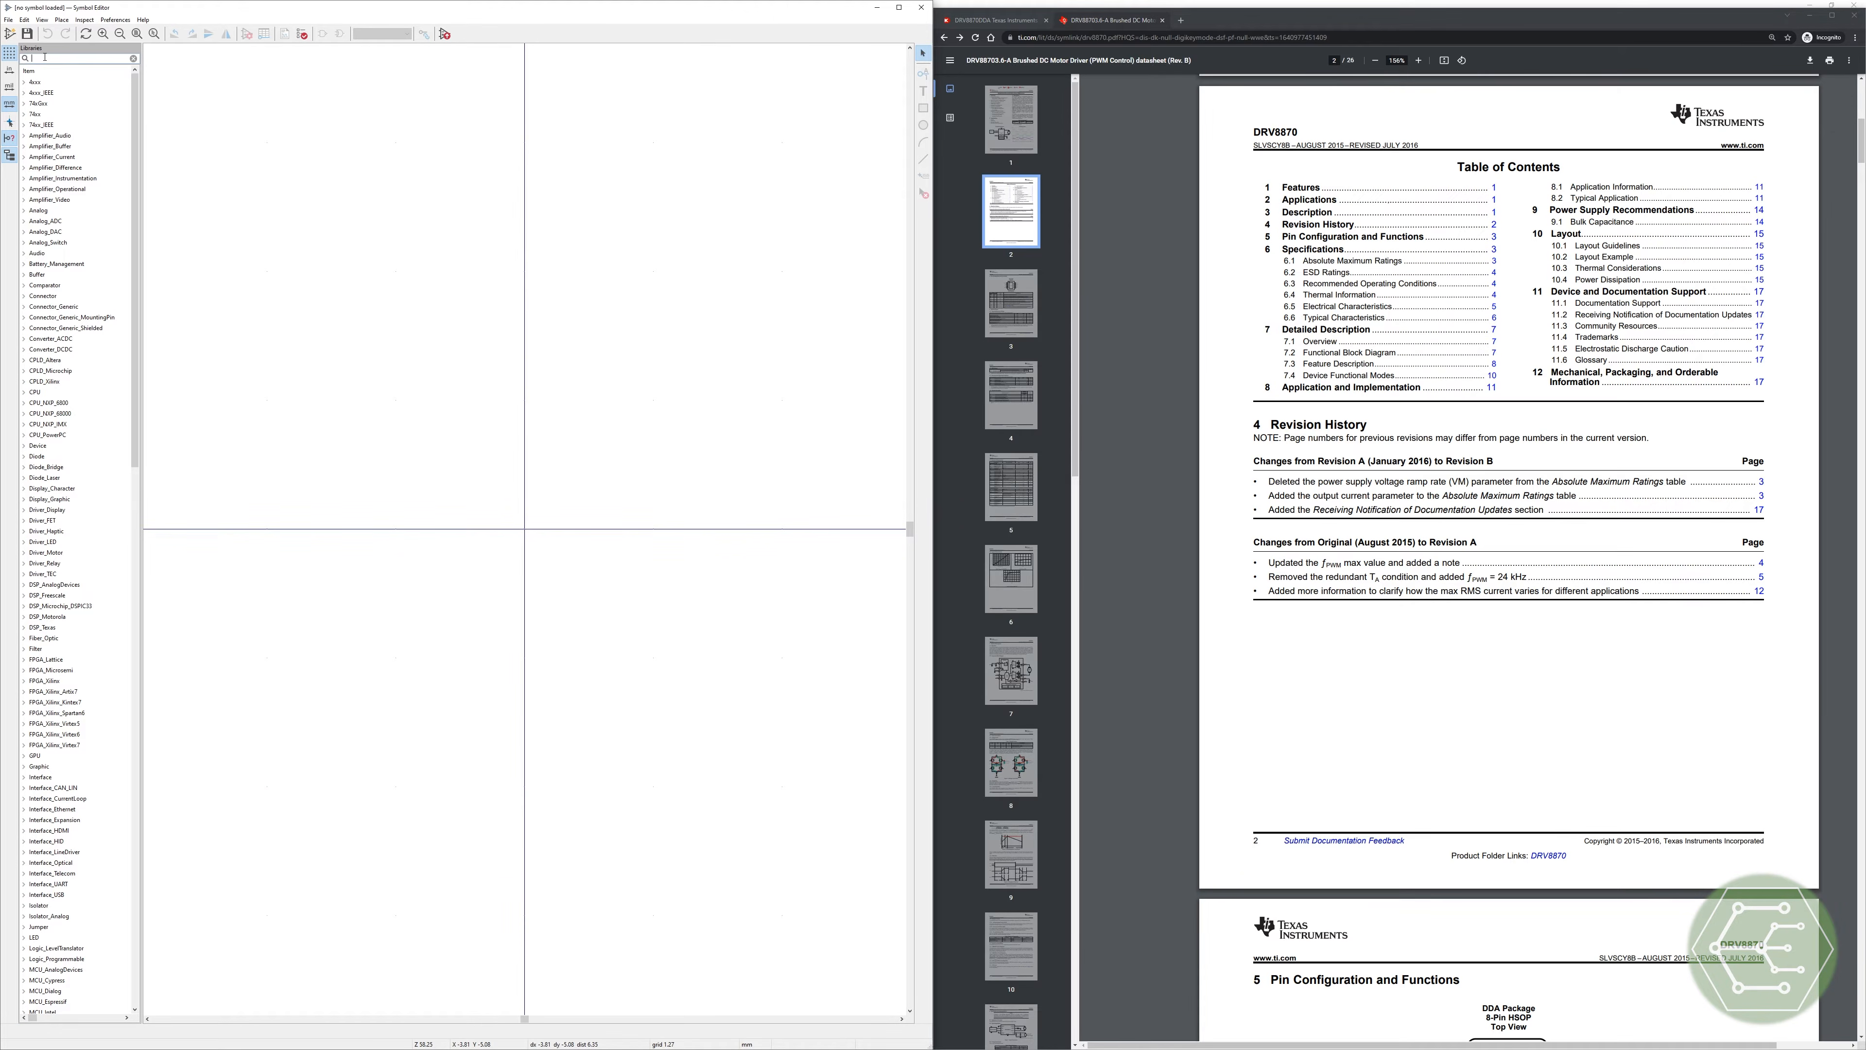
{"action": "type", "text": "ord_"}
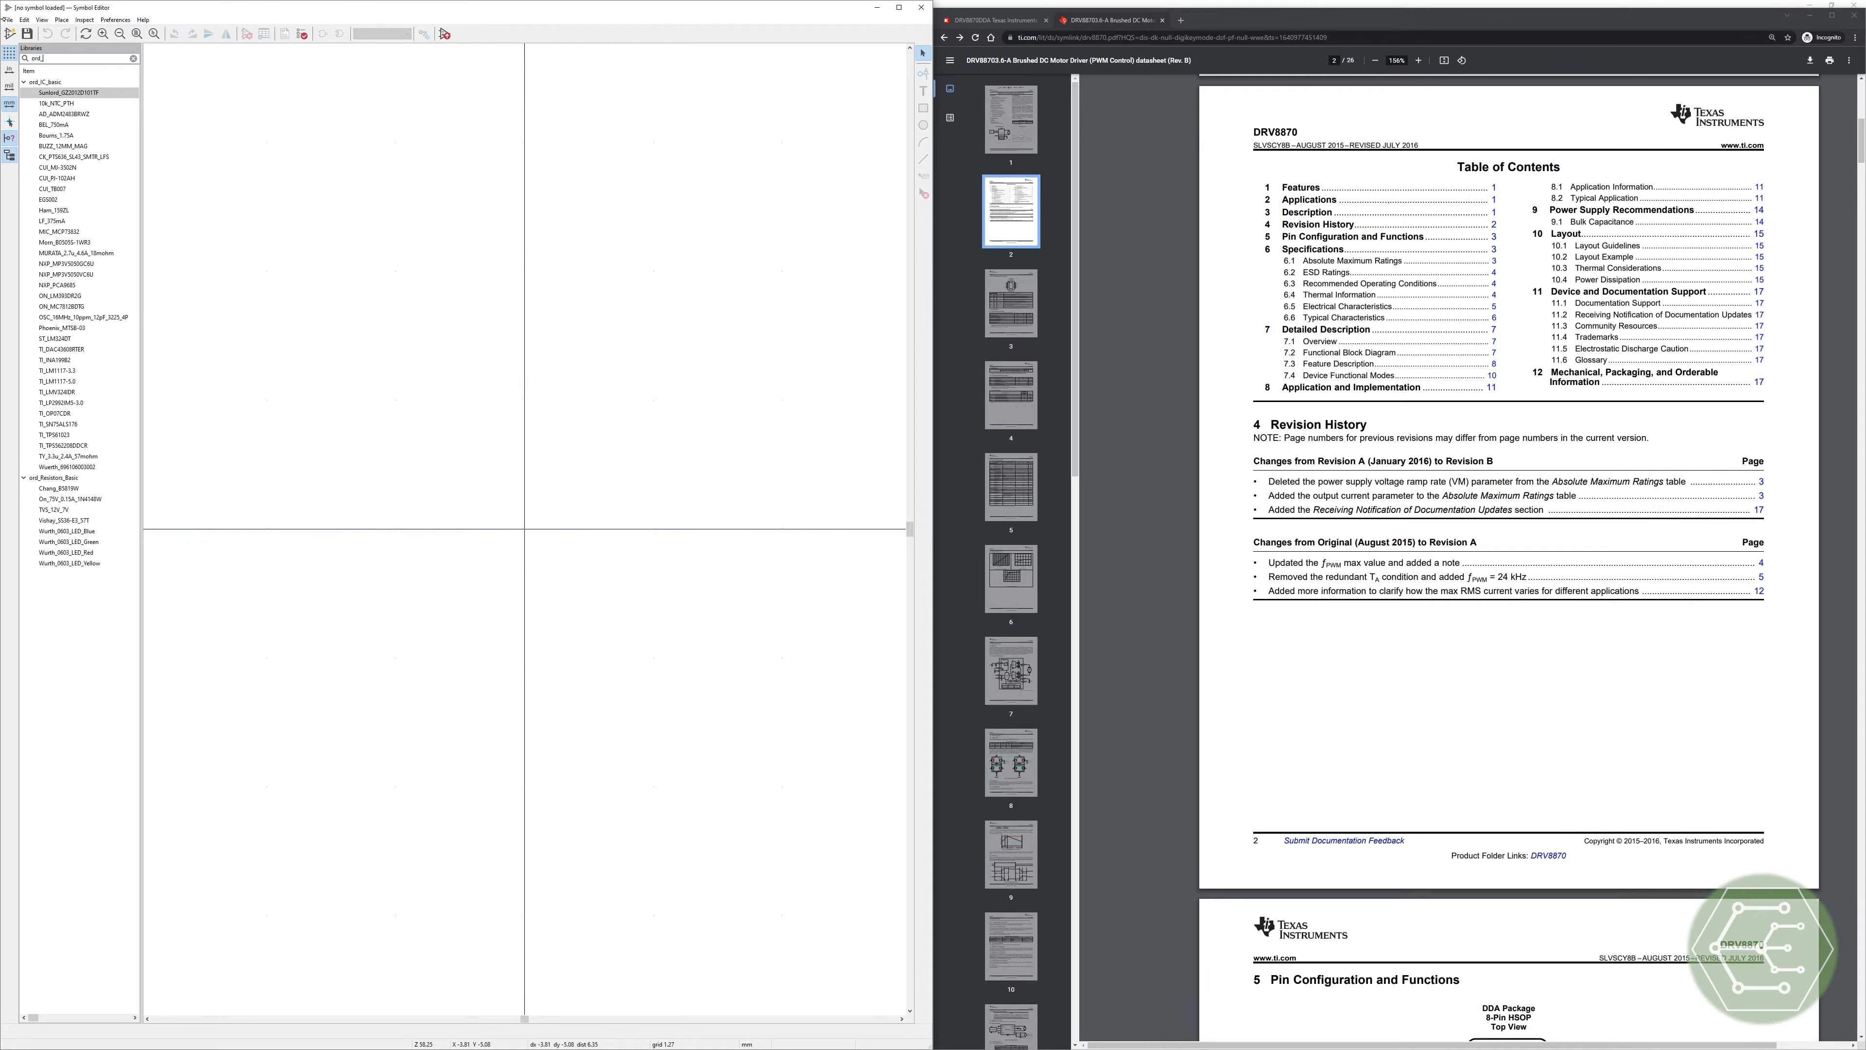
Step: Create a symbol named TI_DRV8870 in the ord_IC_basic library, keeping the default options
{"action": "left_click", "coordinate": [9, 33]}
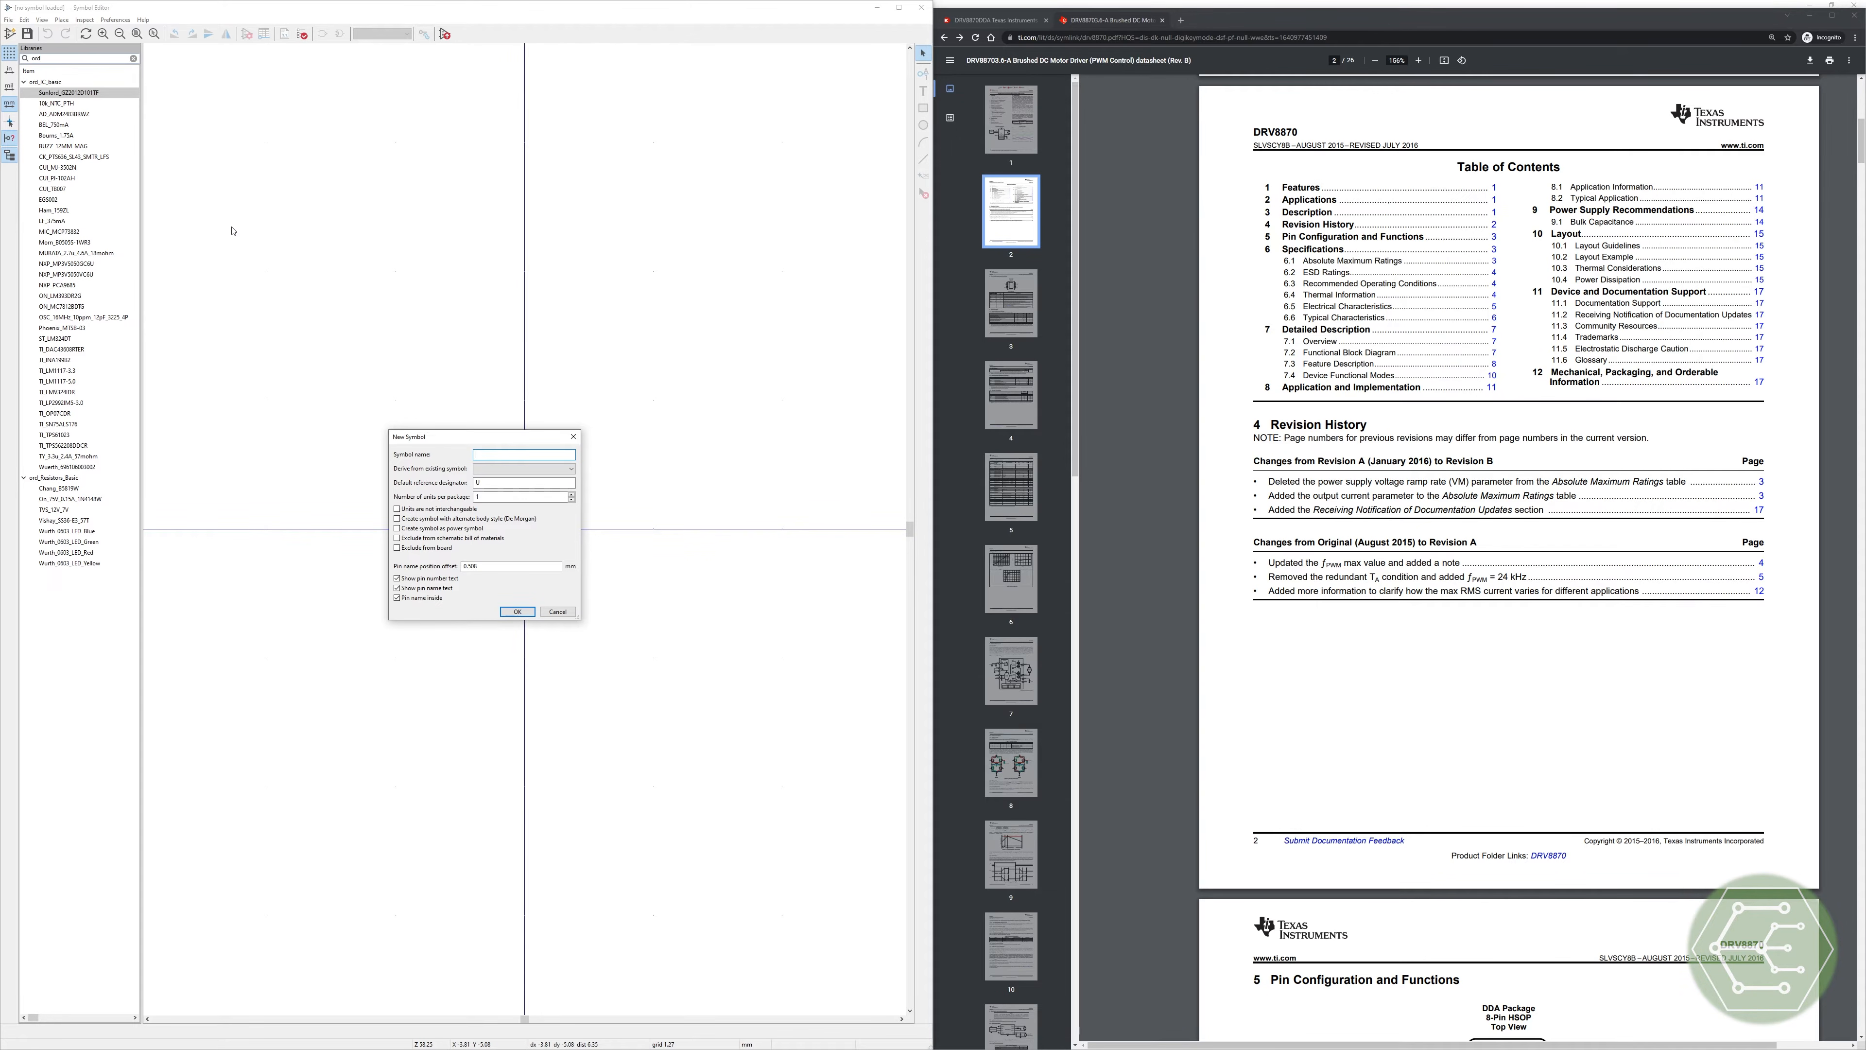
{"action": "left_click_drag", "start_coordinate": [479, 444], "coordinate": [358, 341]}
{"action": "left_click", "coordinate": [359, 352]}
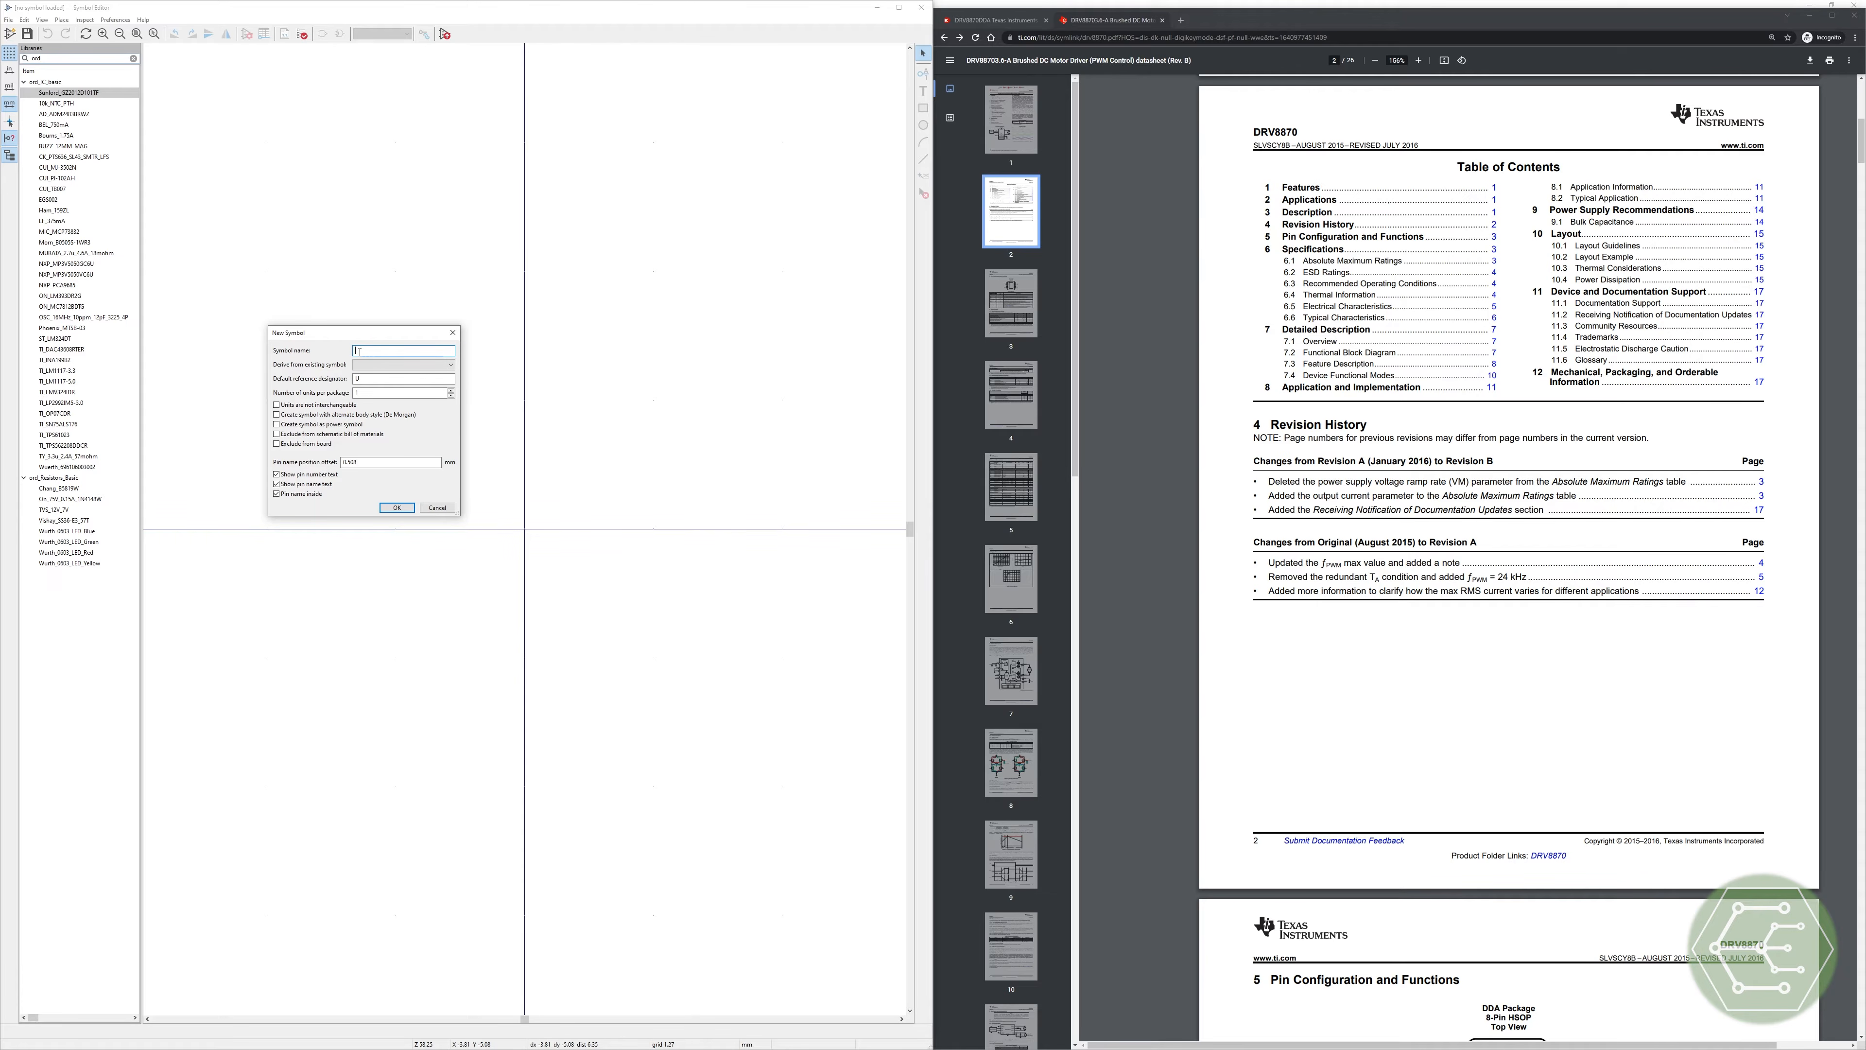
{"action": "type", "text": "TI_"}
{"action": "left_click", "coordinate": [391, 351]}
{"action": "type", "text": "DRV"}
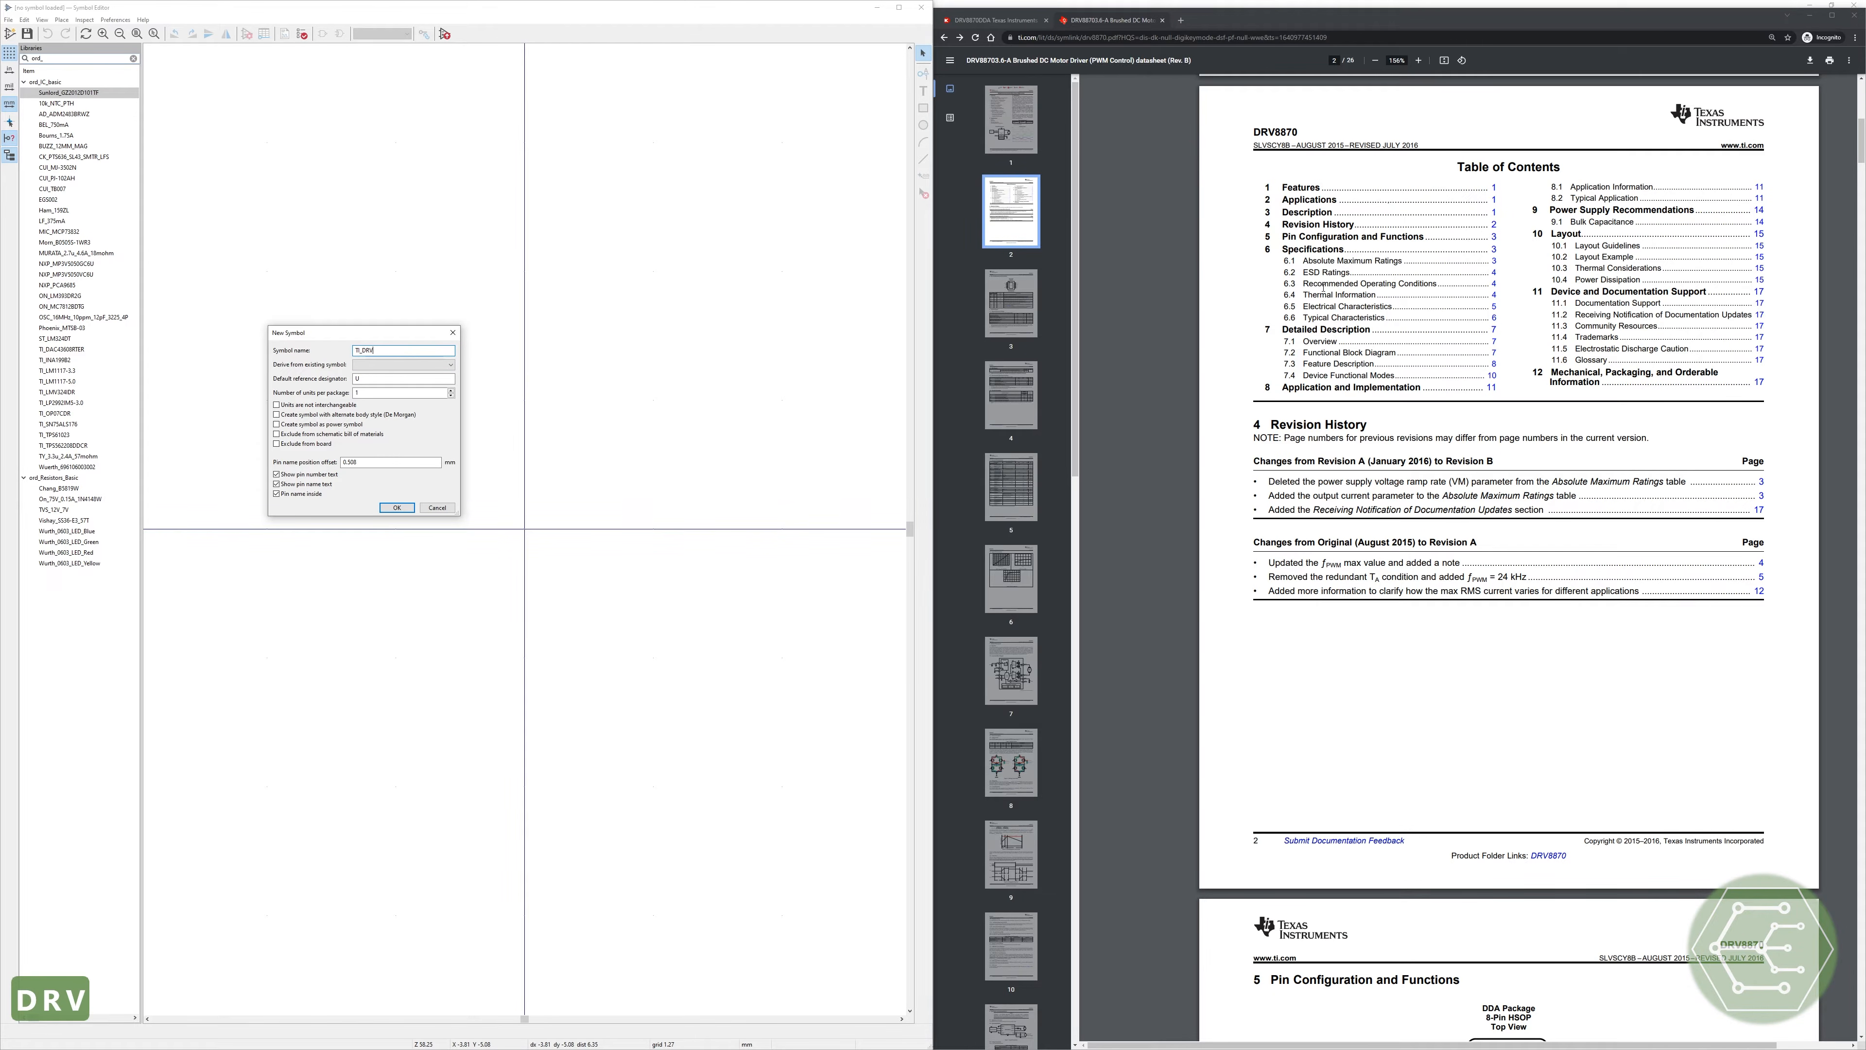
{"action": "type", "text": "8870"}
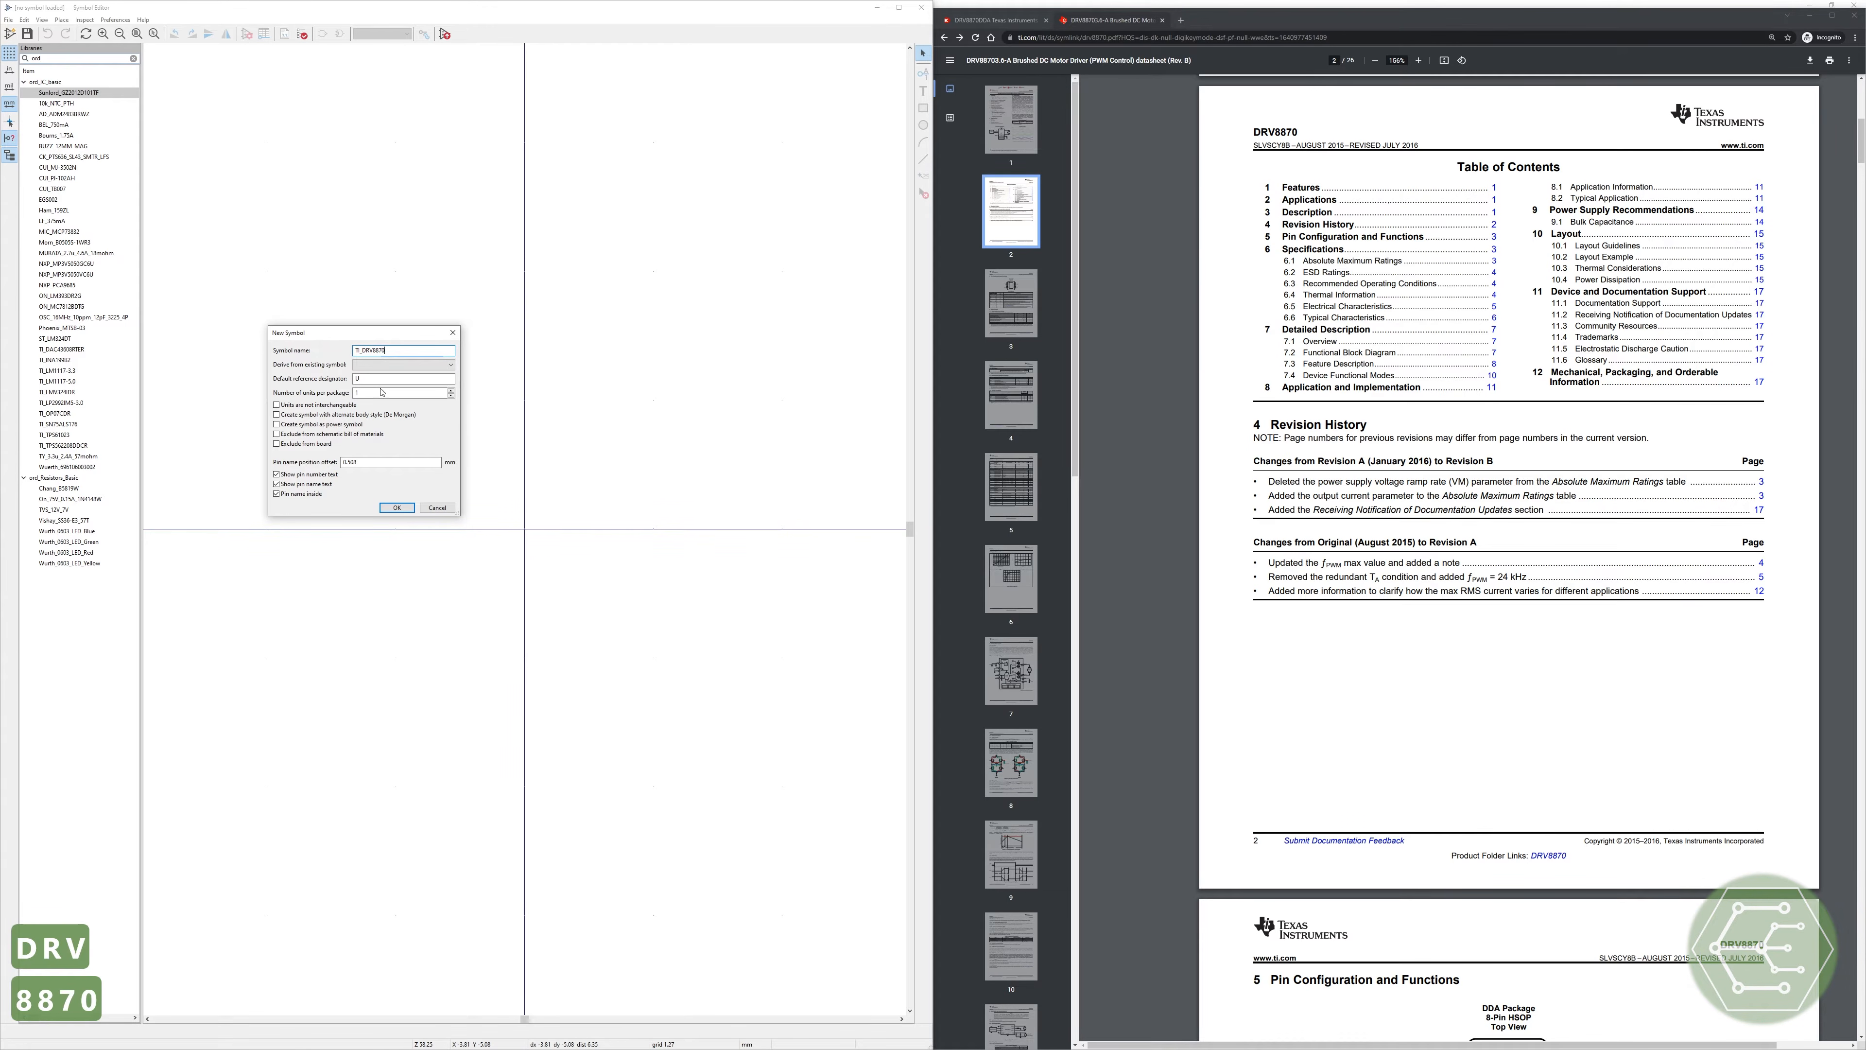
{"action": "left_click", "coordinate": [396, 507]}
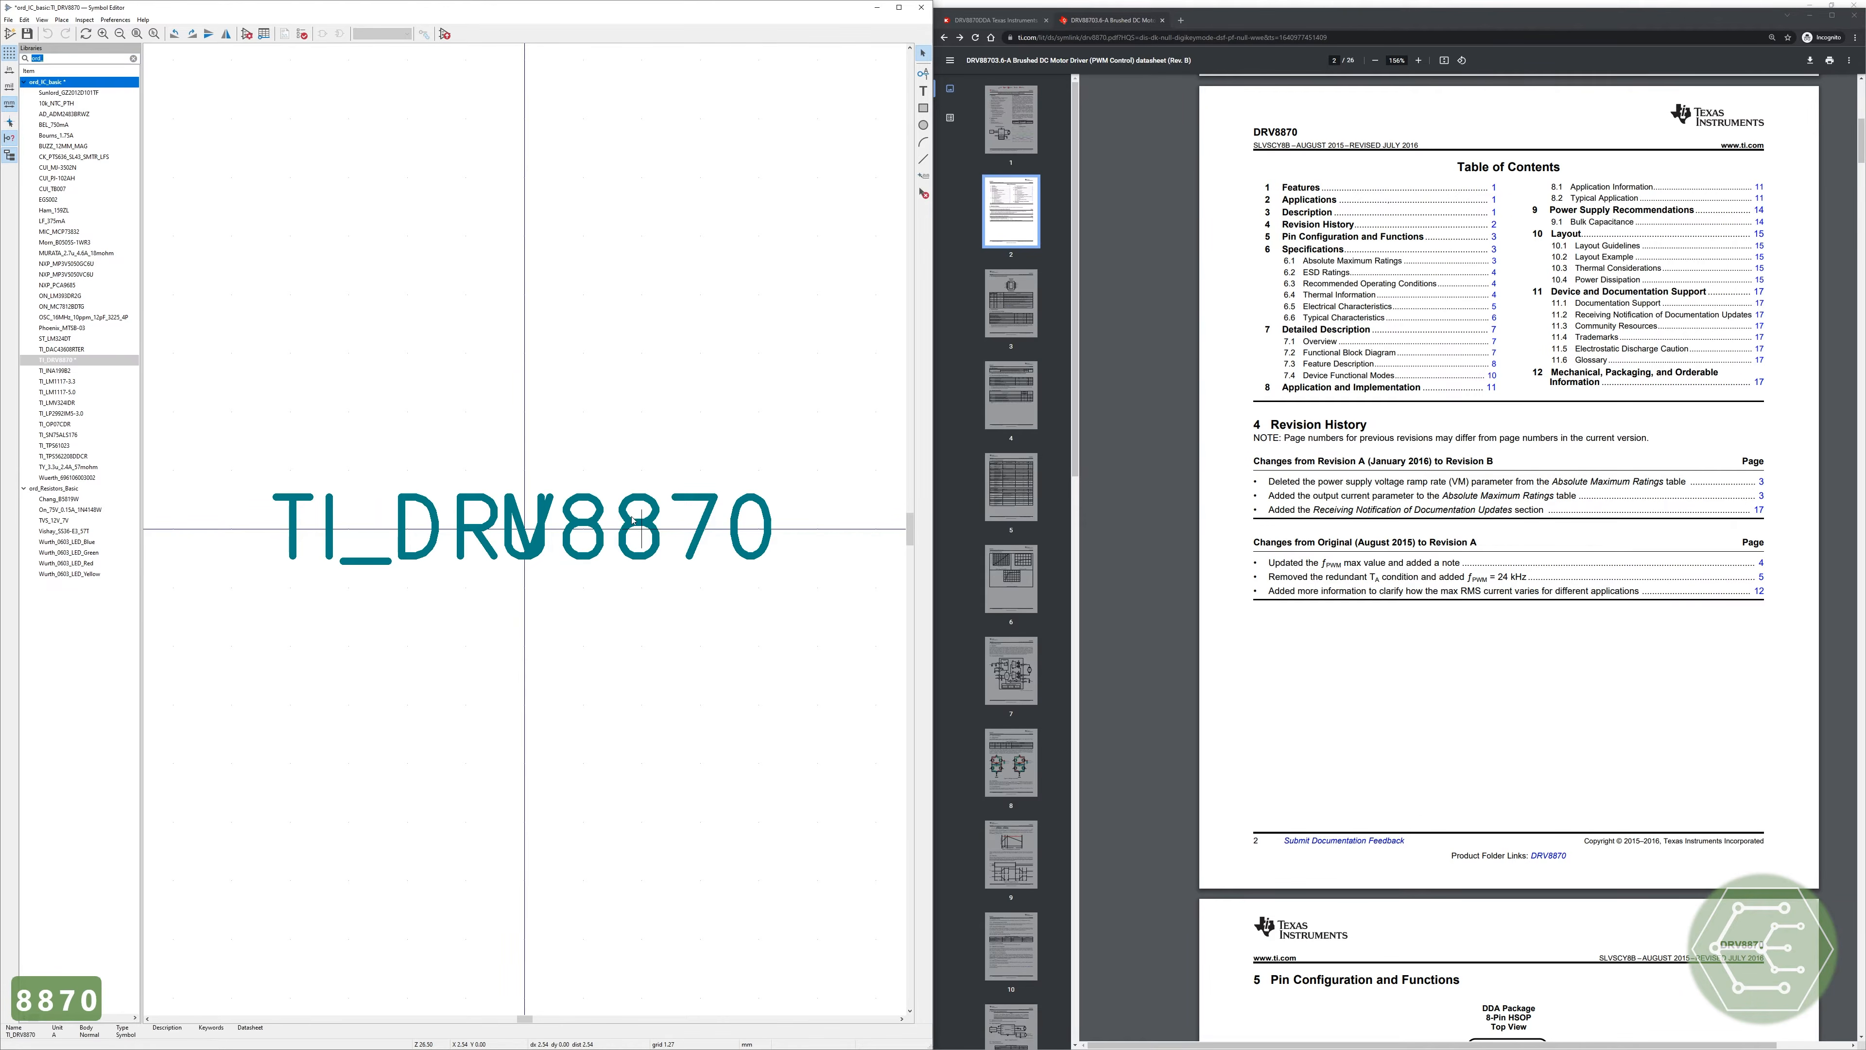
Step: Filter the symbol libraries by "ti ord" and save the new TI_DRV8870 symbol
{"action": "type", "text": "m"}
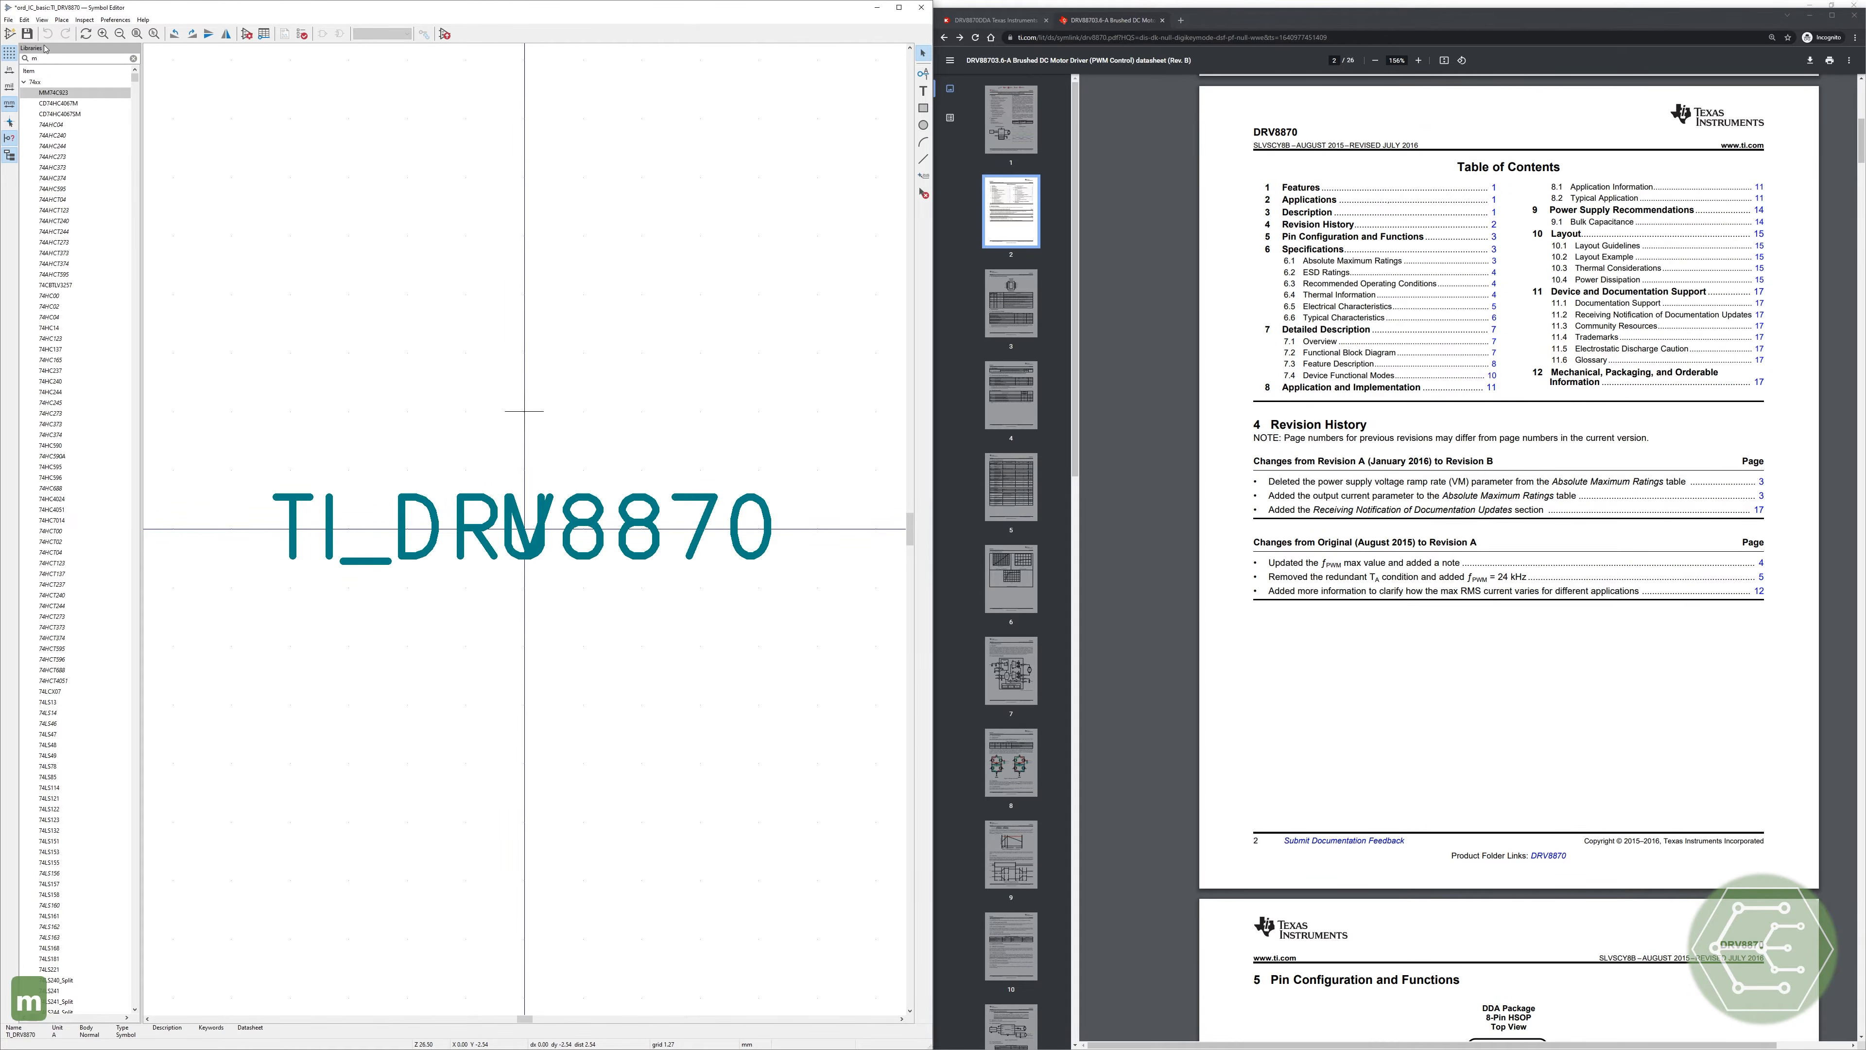
{"action": "key", "text": "BackSpace"}
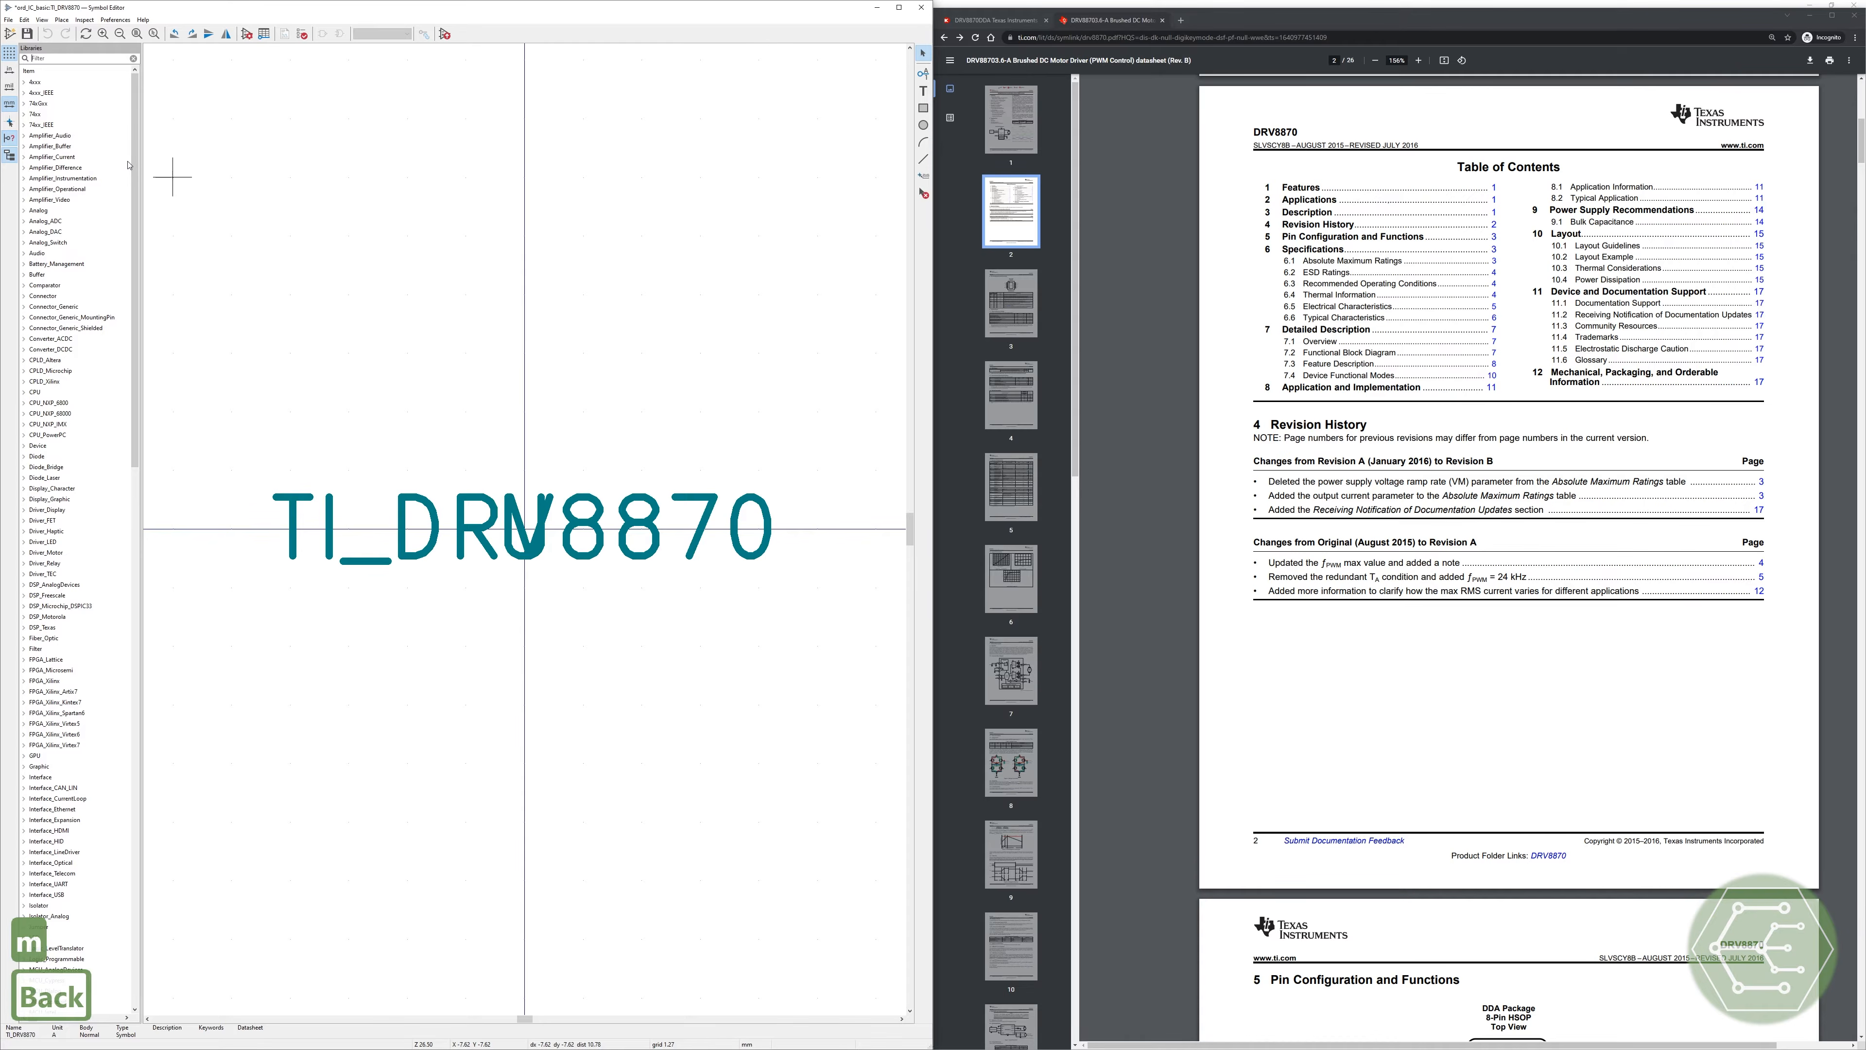
{"action": "type", "text": "ti"}
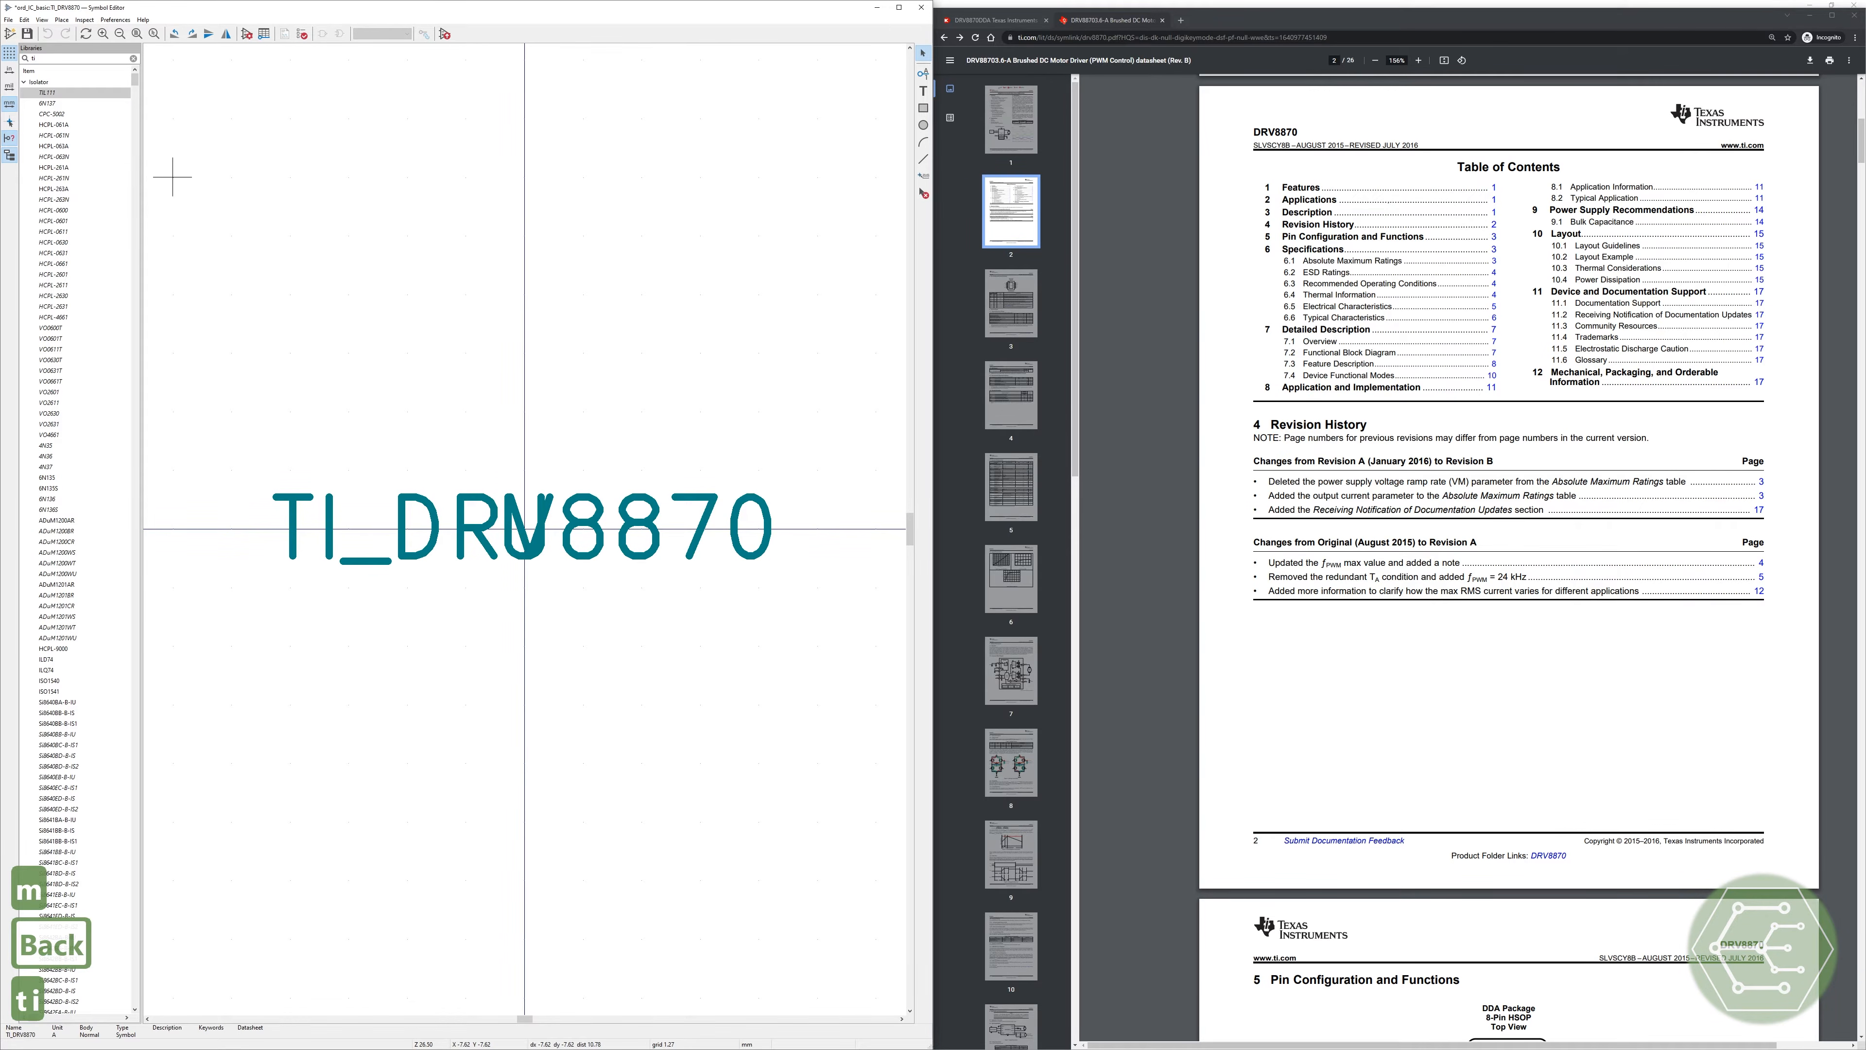
{"action": "type", "text": " ord"}
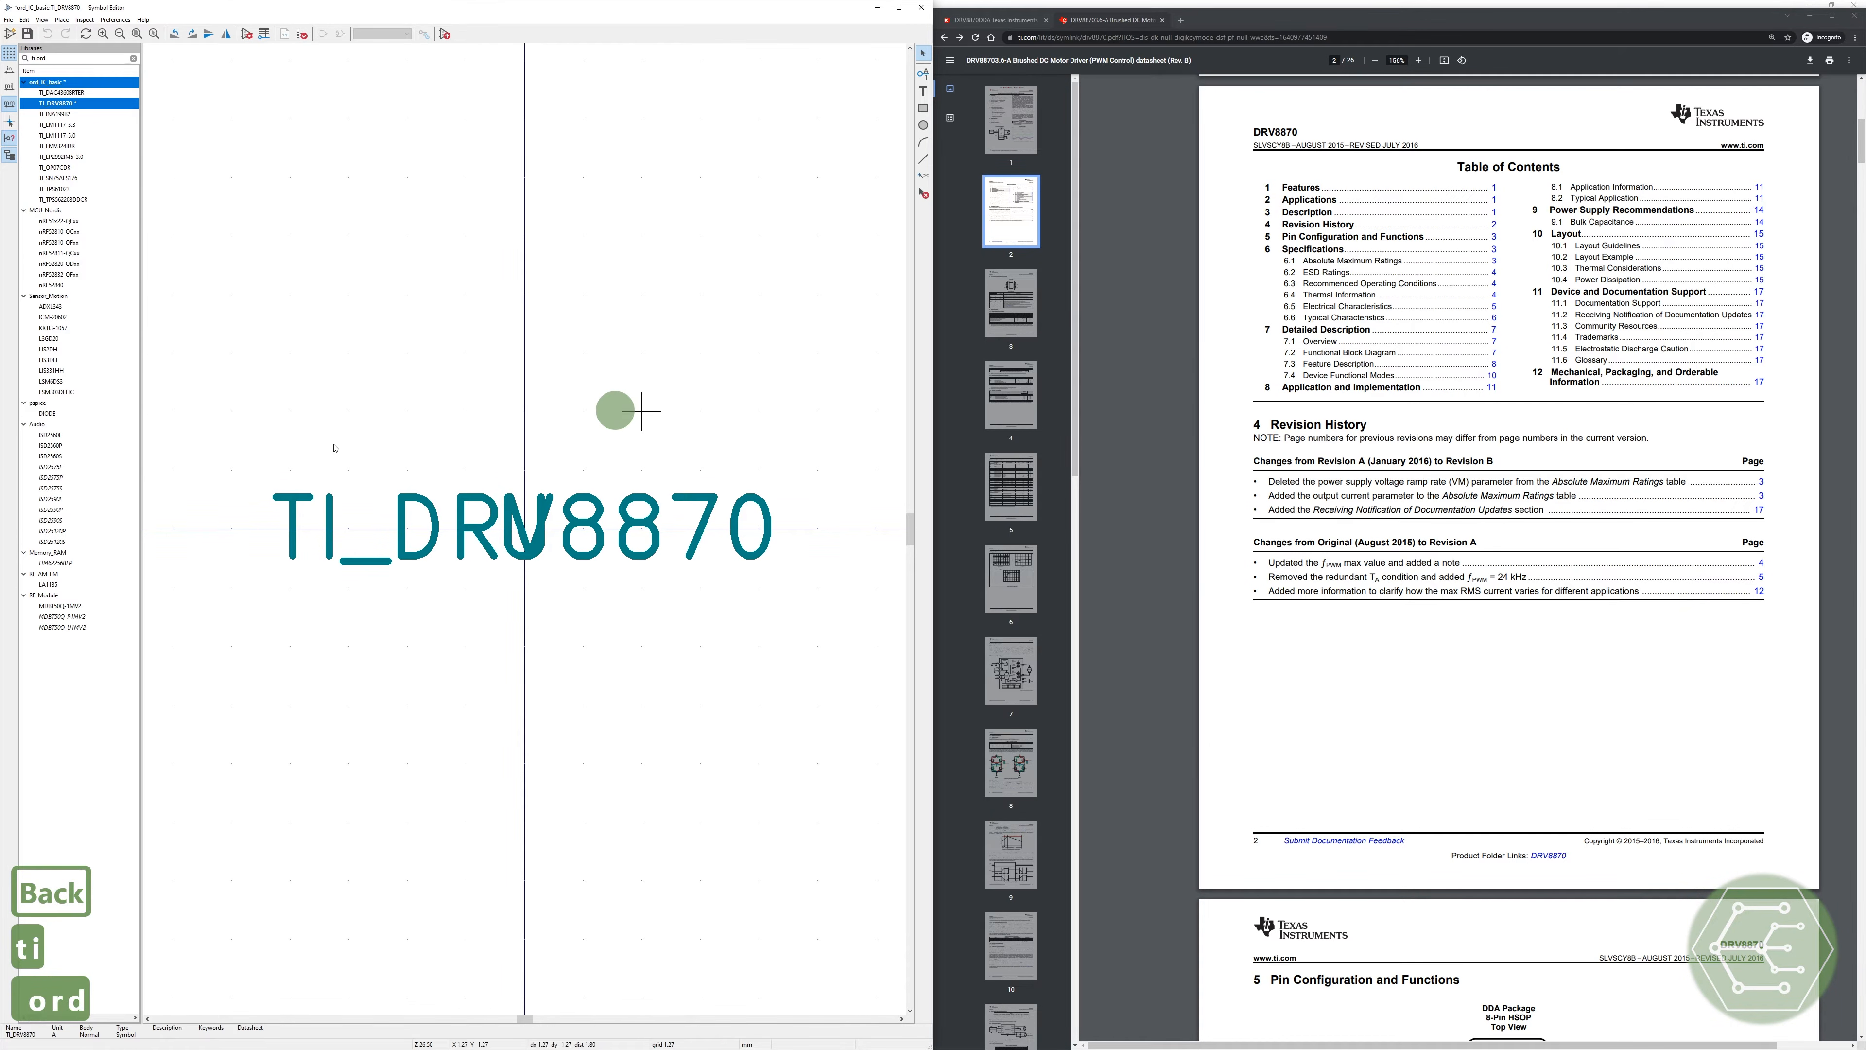
{"action": "key", "text": "ctrl+s"}
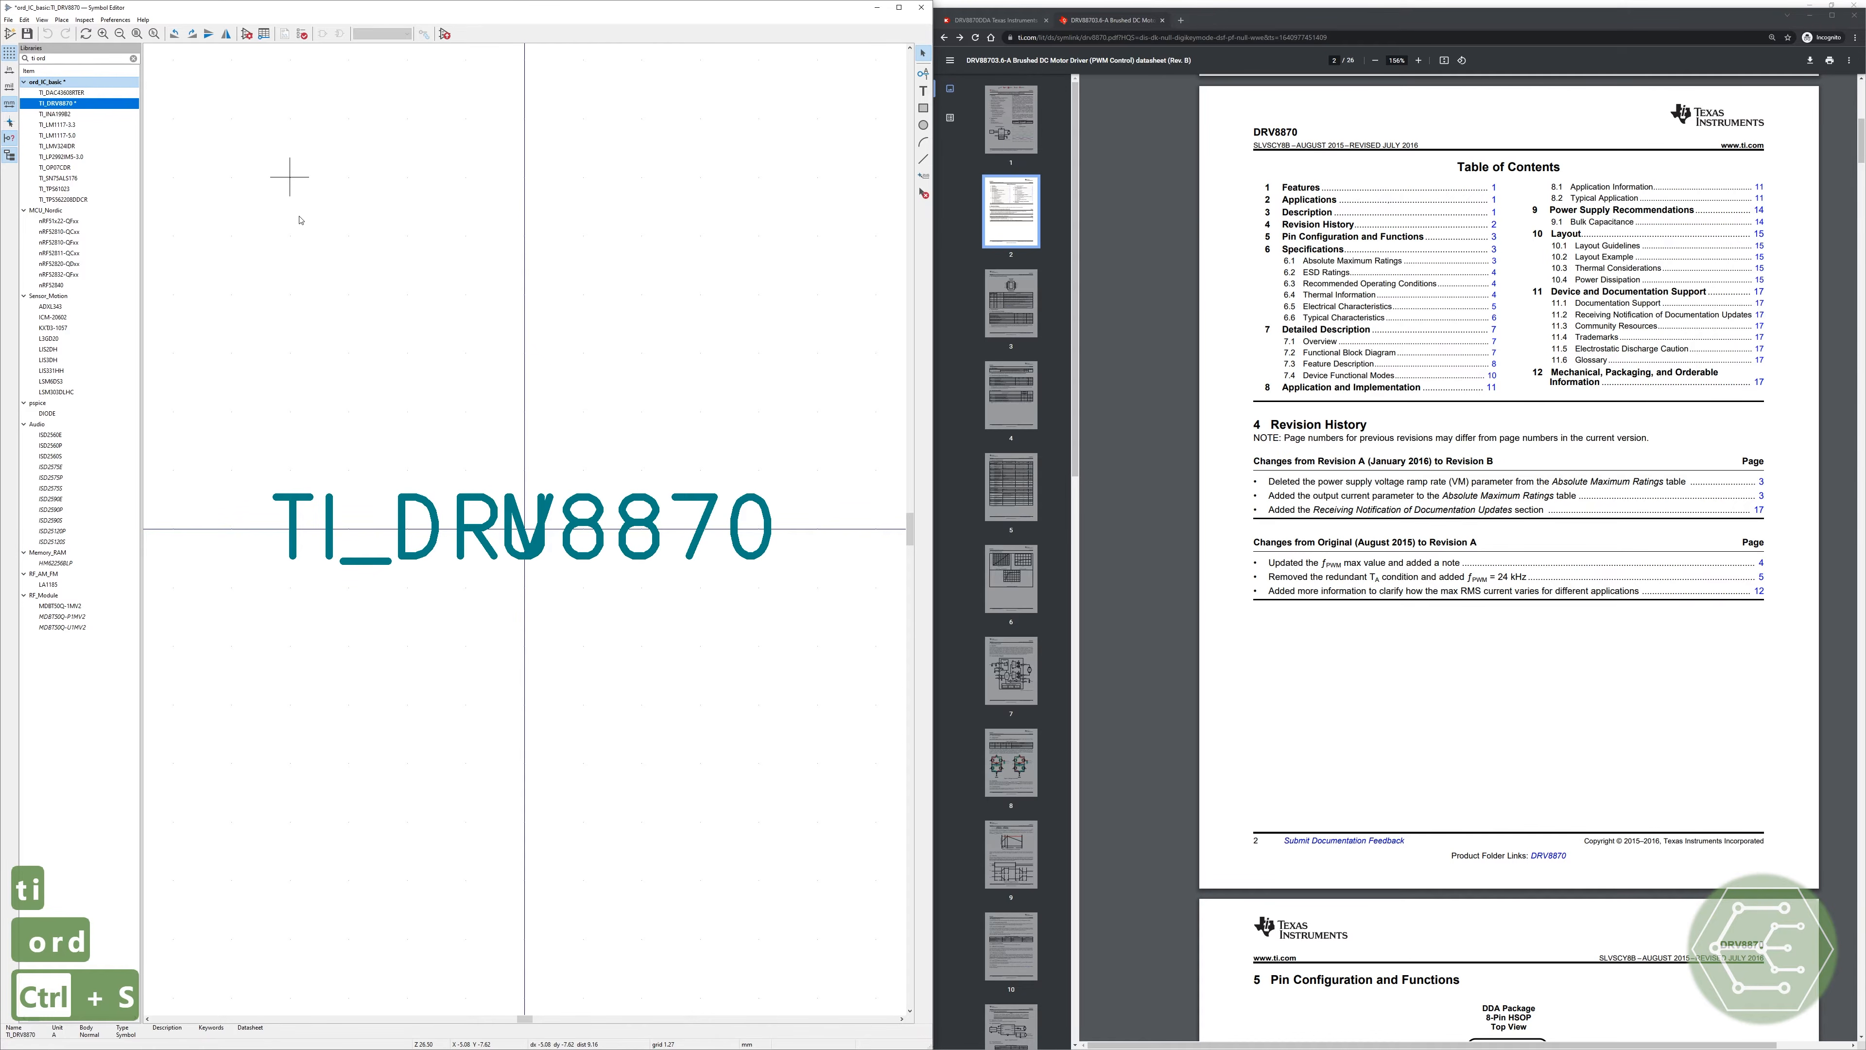
Step: Move the TI_DRV8870 value text above the origin and the U reference above the value text
{"action": "left_click", "coordinate": [673, 528]}
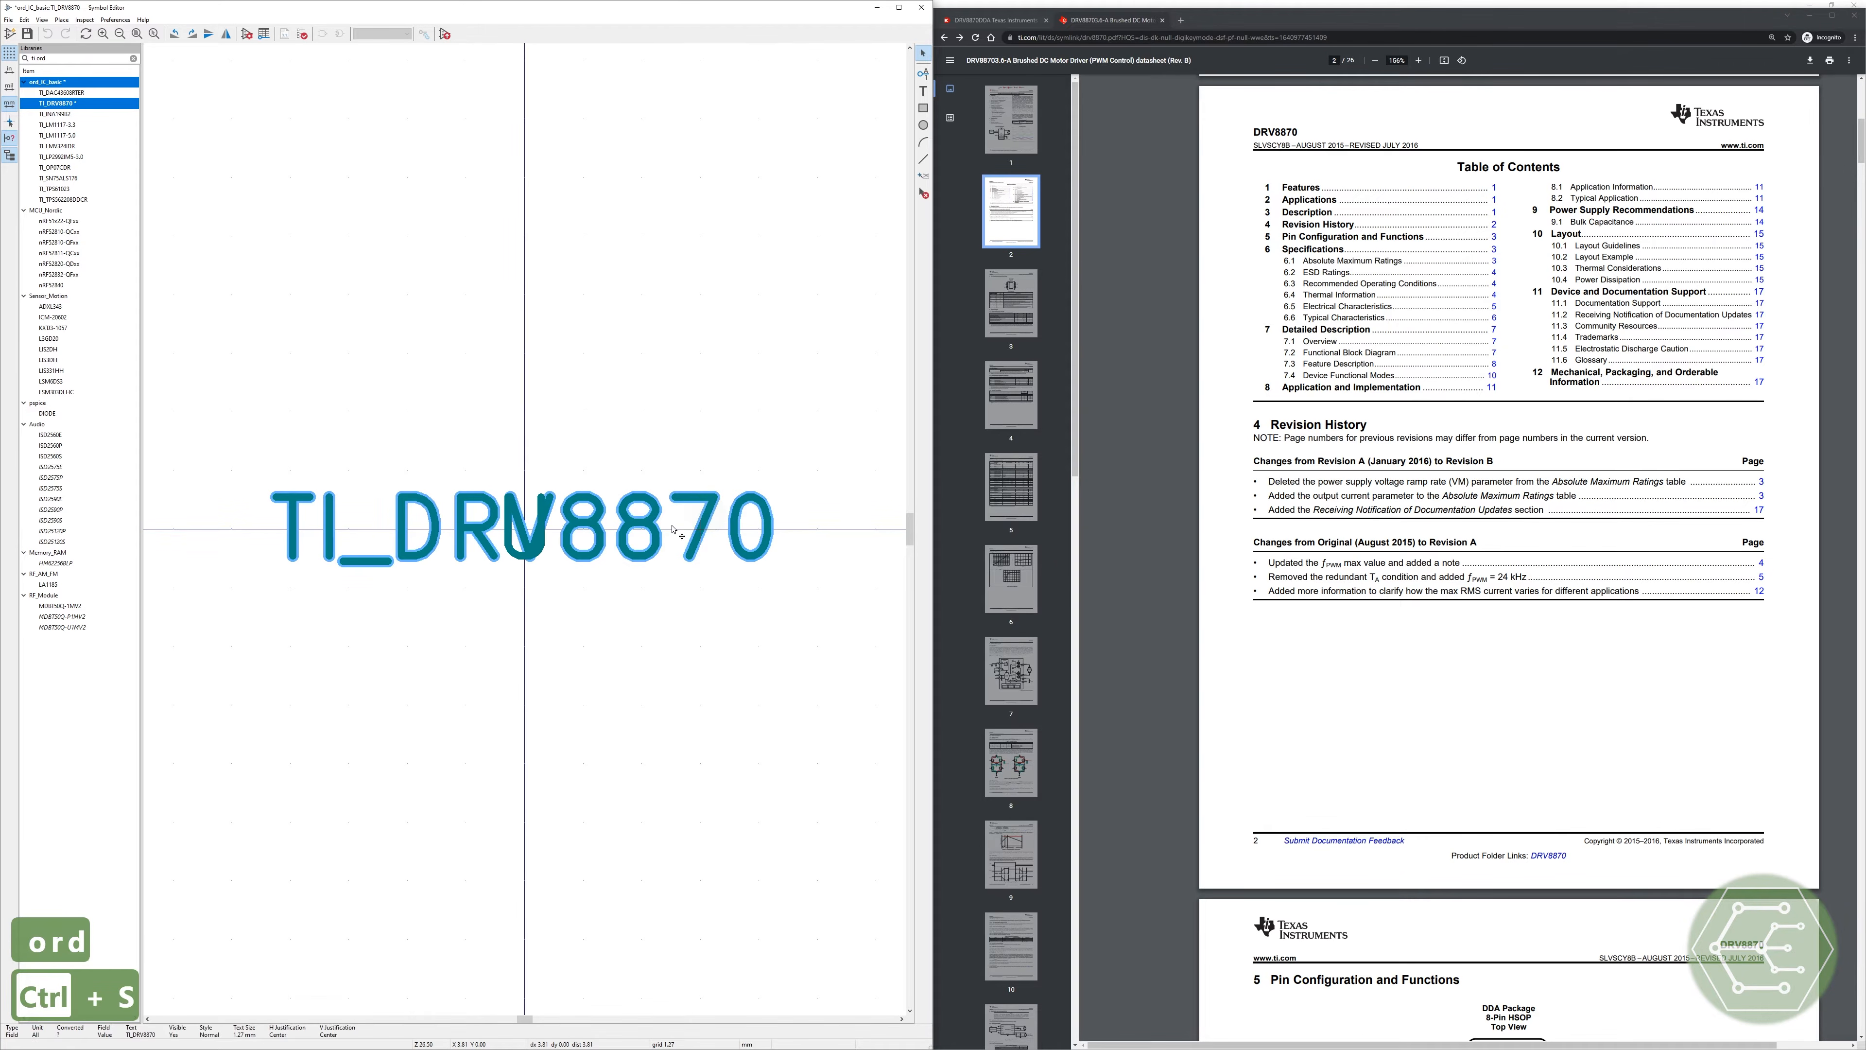
{"action": "key", "text": "m"}
{"action": "key", "text": "m"}
{"action": "left_click", "coordinate": [526, 412]}
{"action": "left_click", "coordinate": [615, 540]}
{"action": "key", "text": "m"}
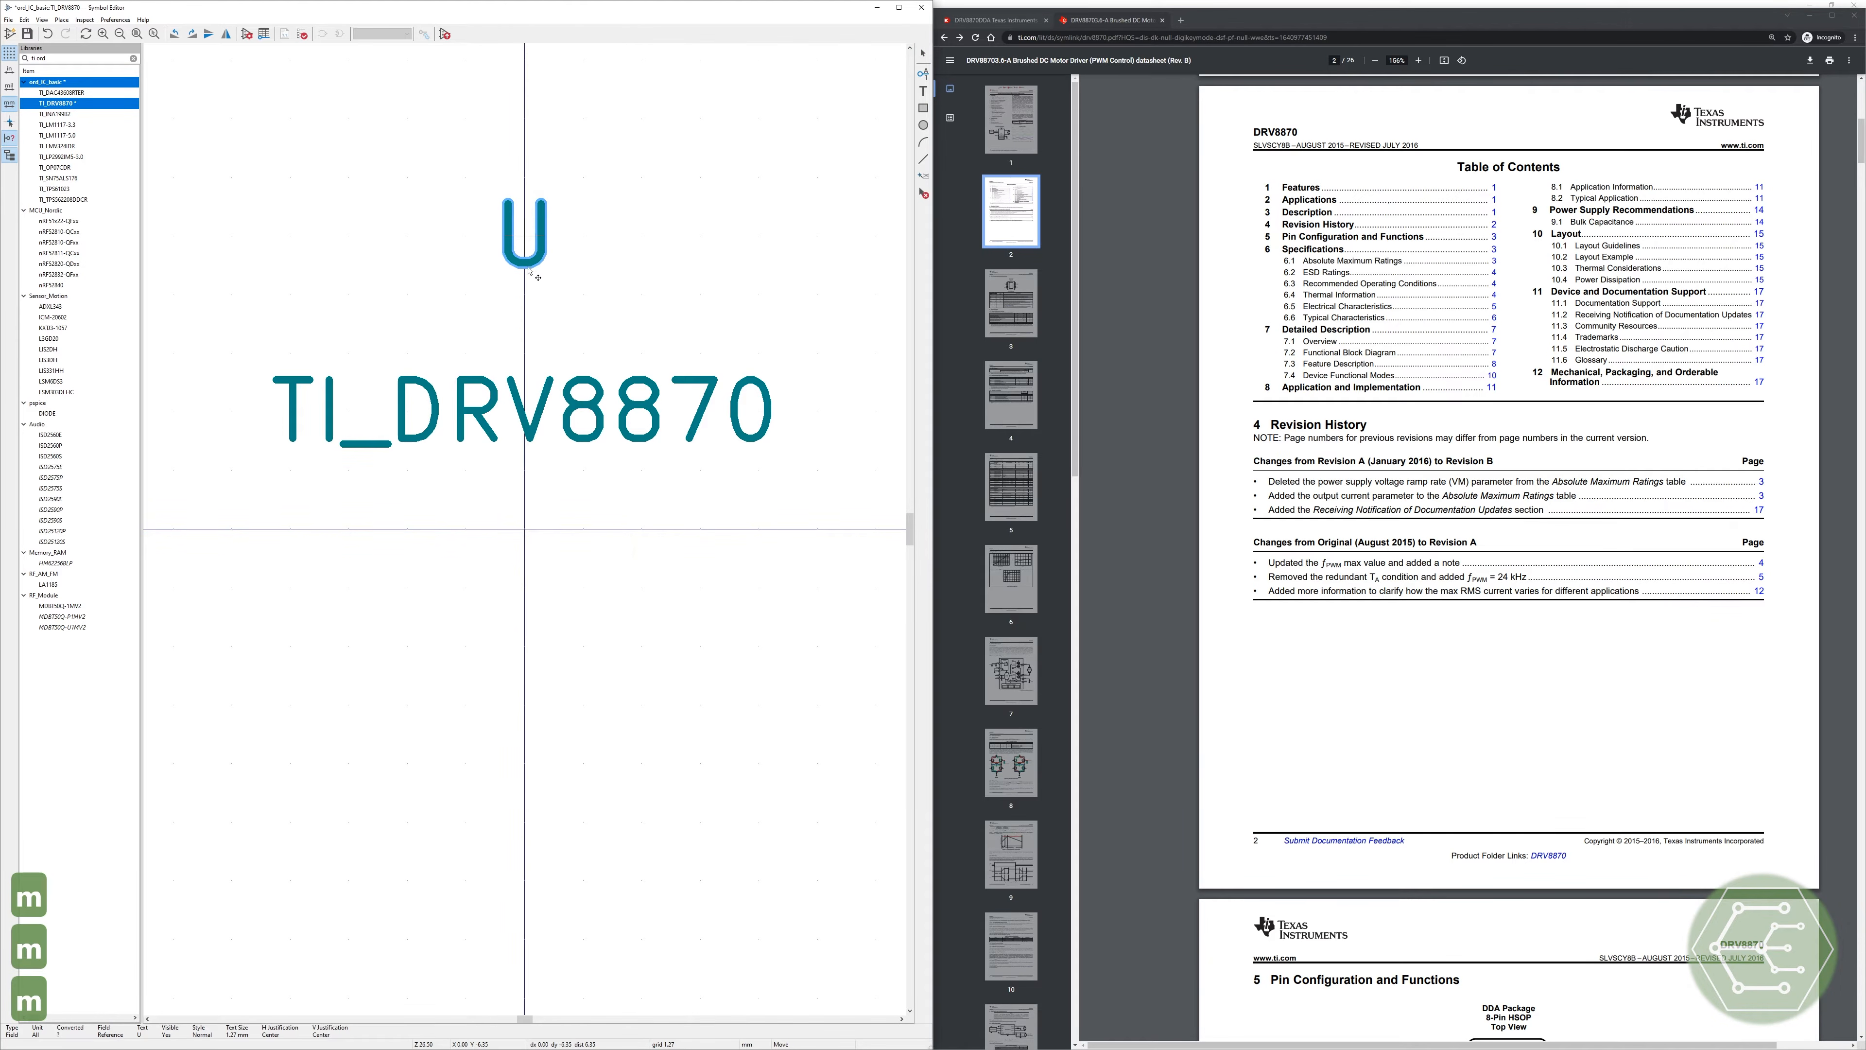
{"action": "left_click", "coordinate": [529, 330]}
{"action": "left_click", "coordinate": [699, 672]}
Step: Add two hidden fields named MFG and MFG_PN to the TI_DRV8870 symbol's properties
{"action": "left_click", "coordinate": [246, 34]}
{"action": "left_click_drag", "start_coordinate": [178, 58], "coordinate": [545, 270]}
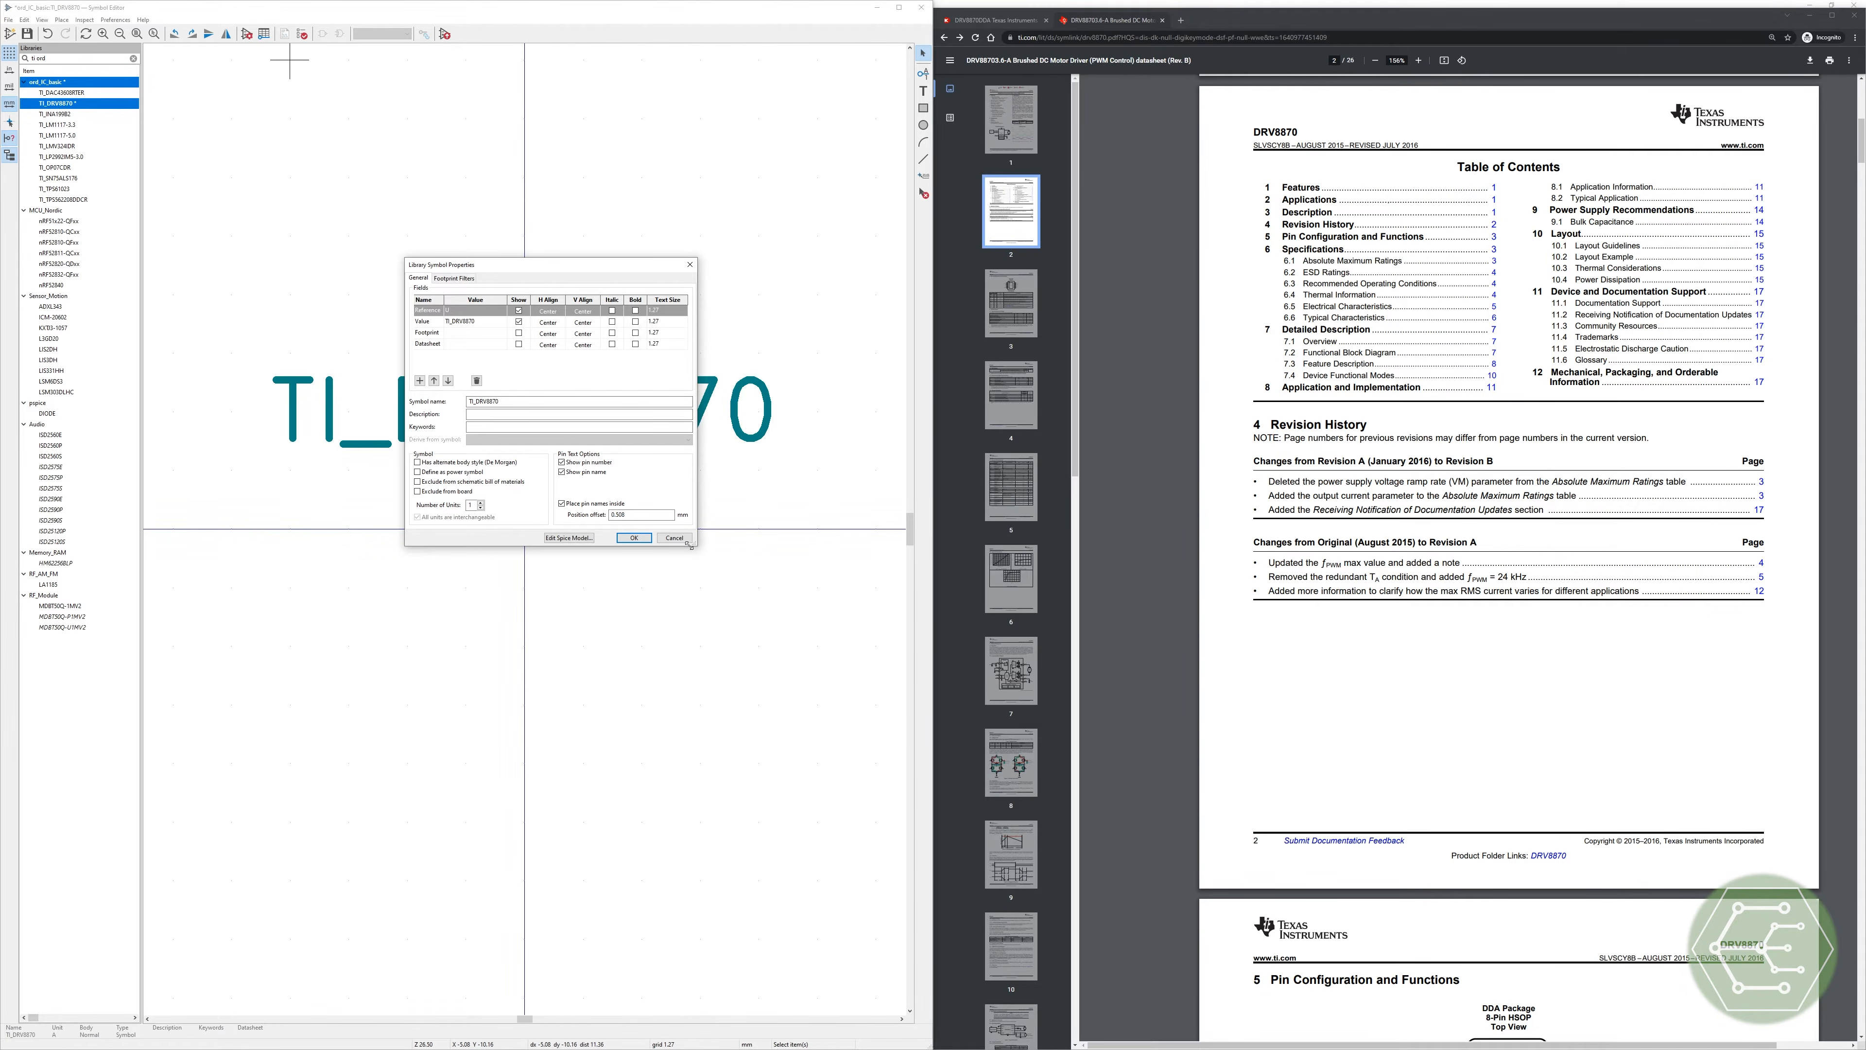
{"action": "left_click_drag", "start_coordinate": [694, 543], "coordinate": [812, 618]}
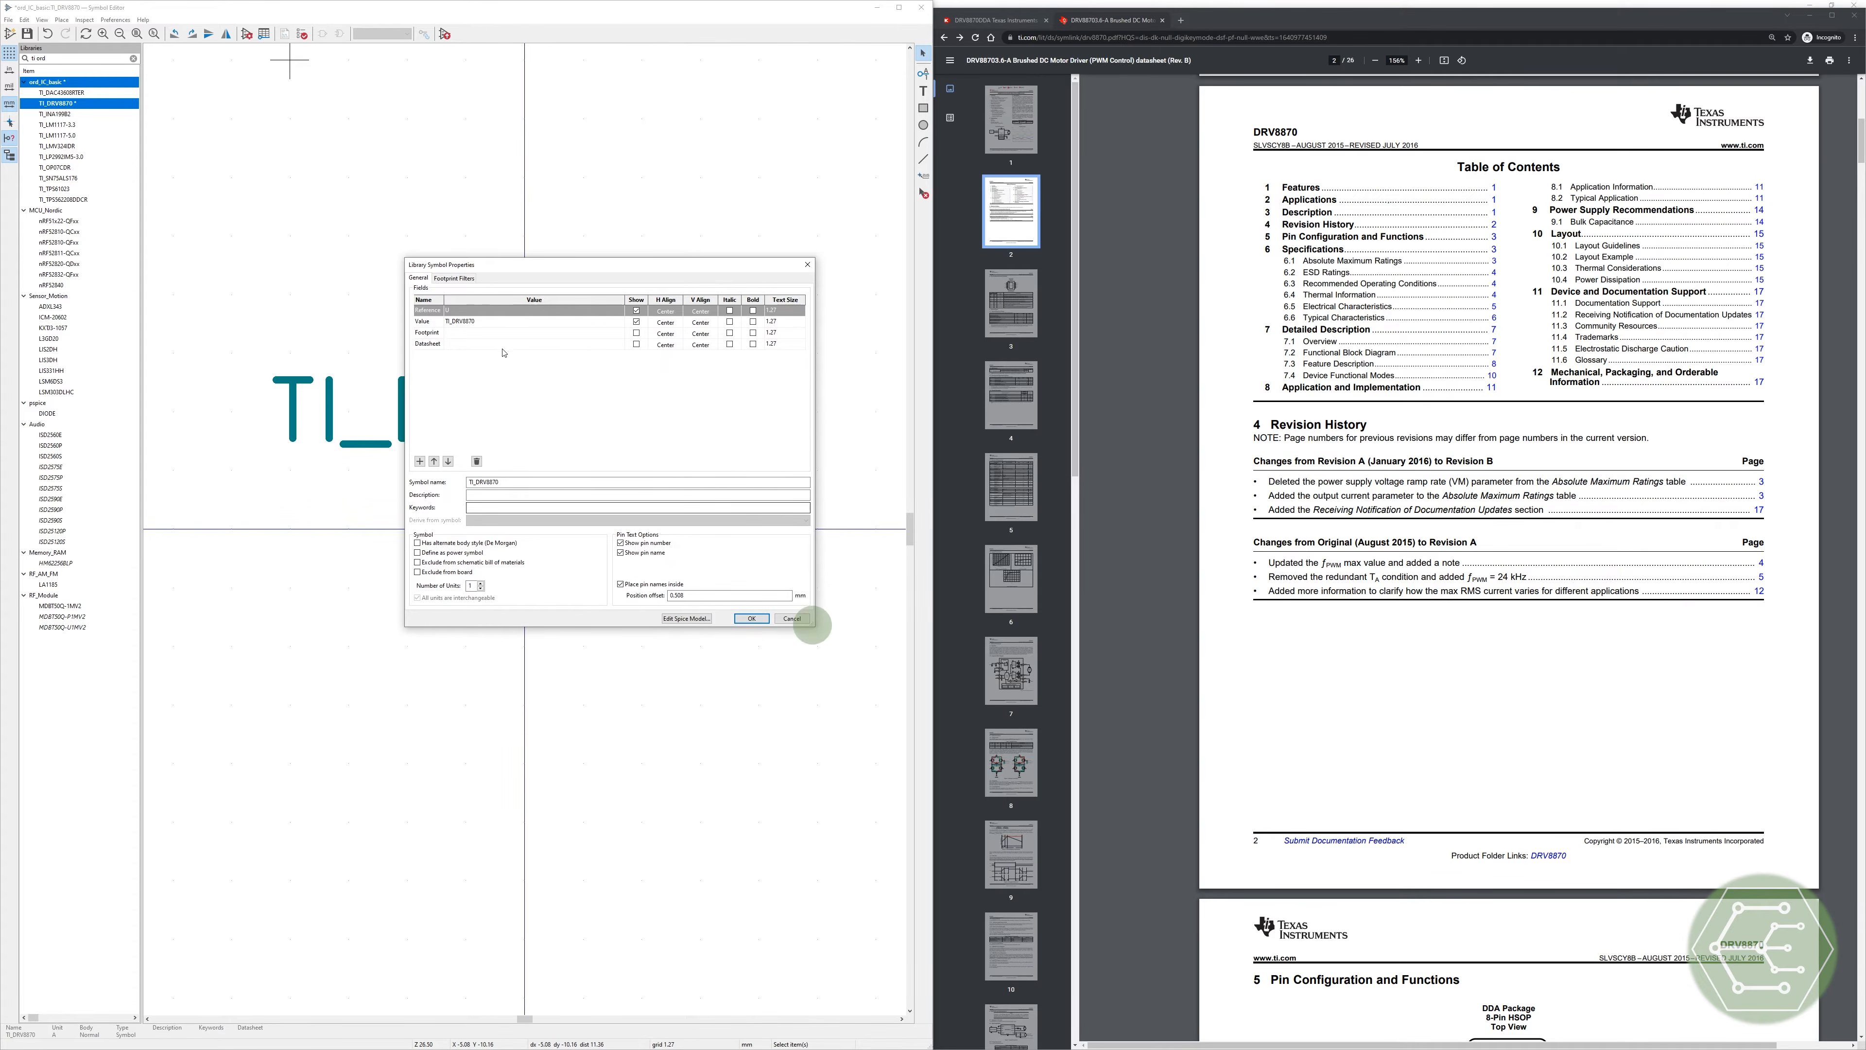
{"action": "left_click", "coordinate": [489, 394]}
{"action": "left_click", "coordinate": [419, 461]}
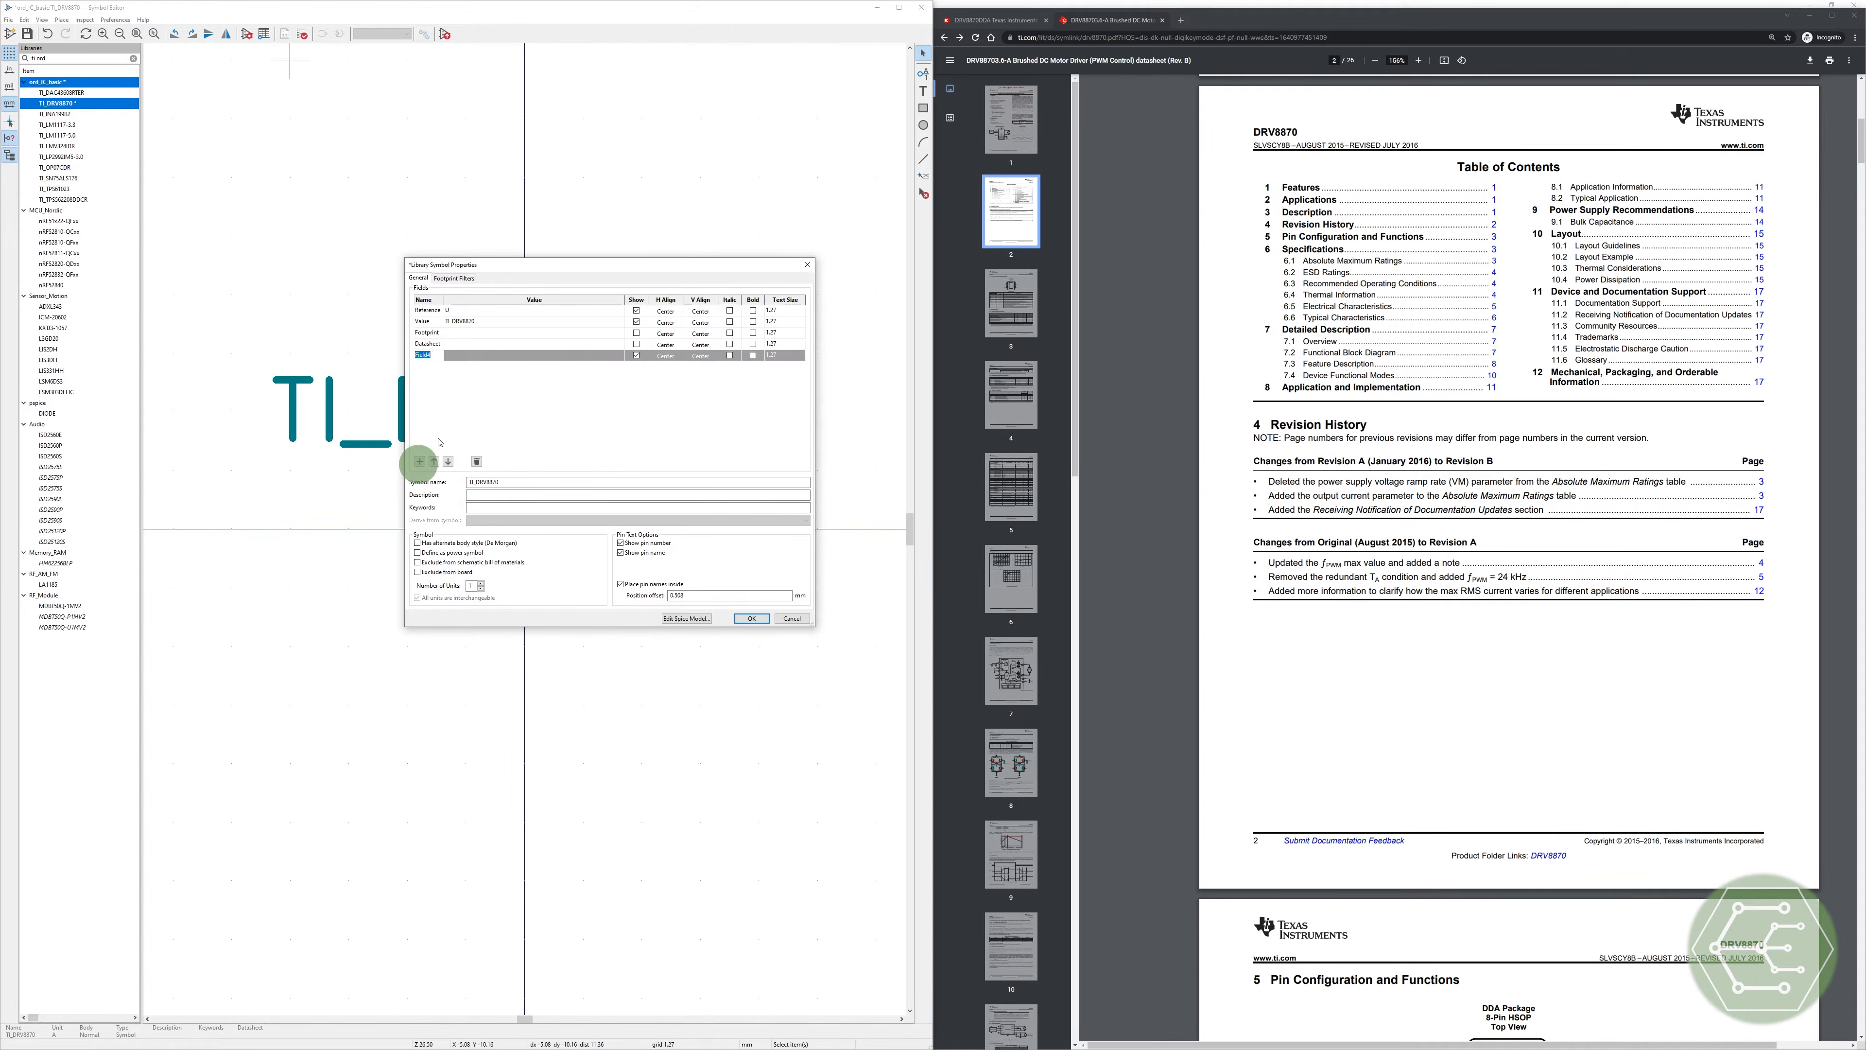
{"action": "type", "text": "MFG"}
{"action": "left_click", "coordinate": [420, 461]}
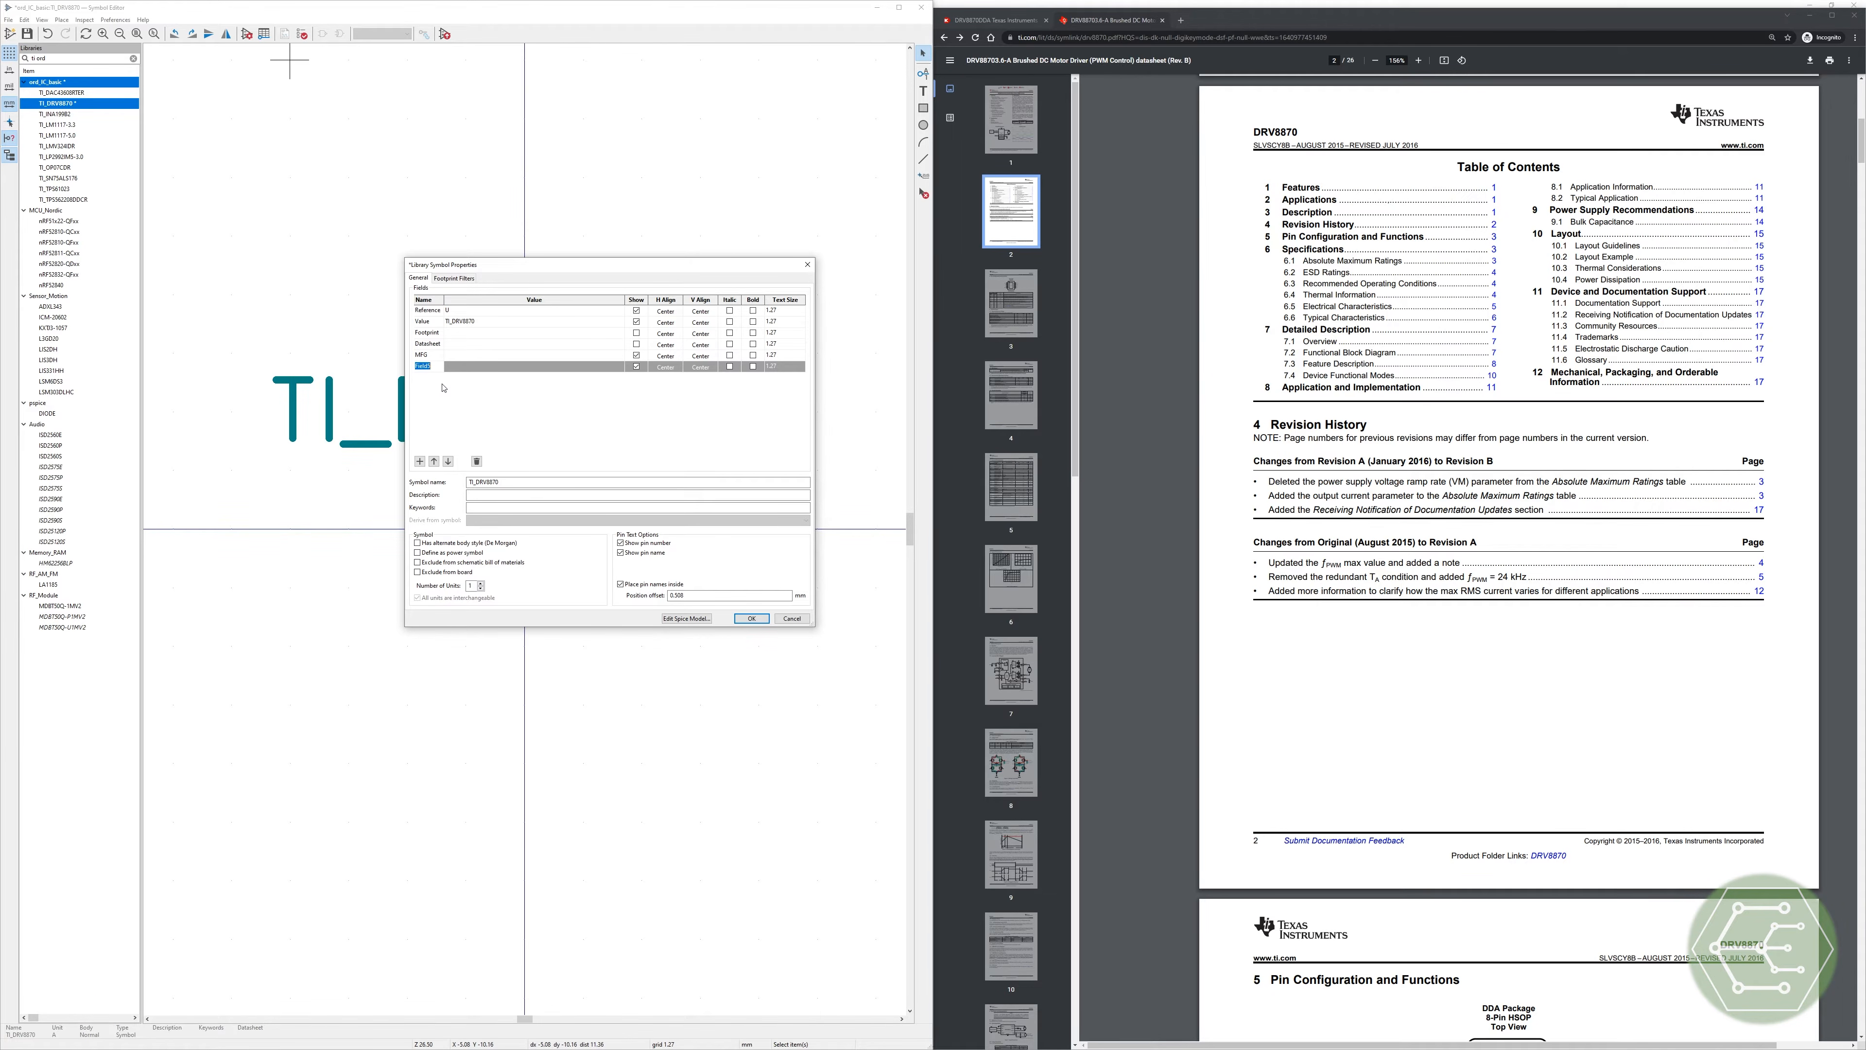
{"action": "type", "text": "MFG_PN"}
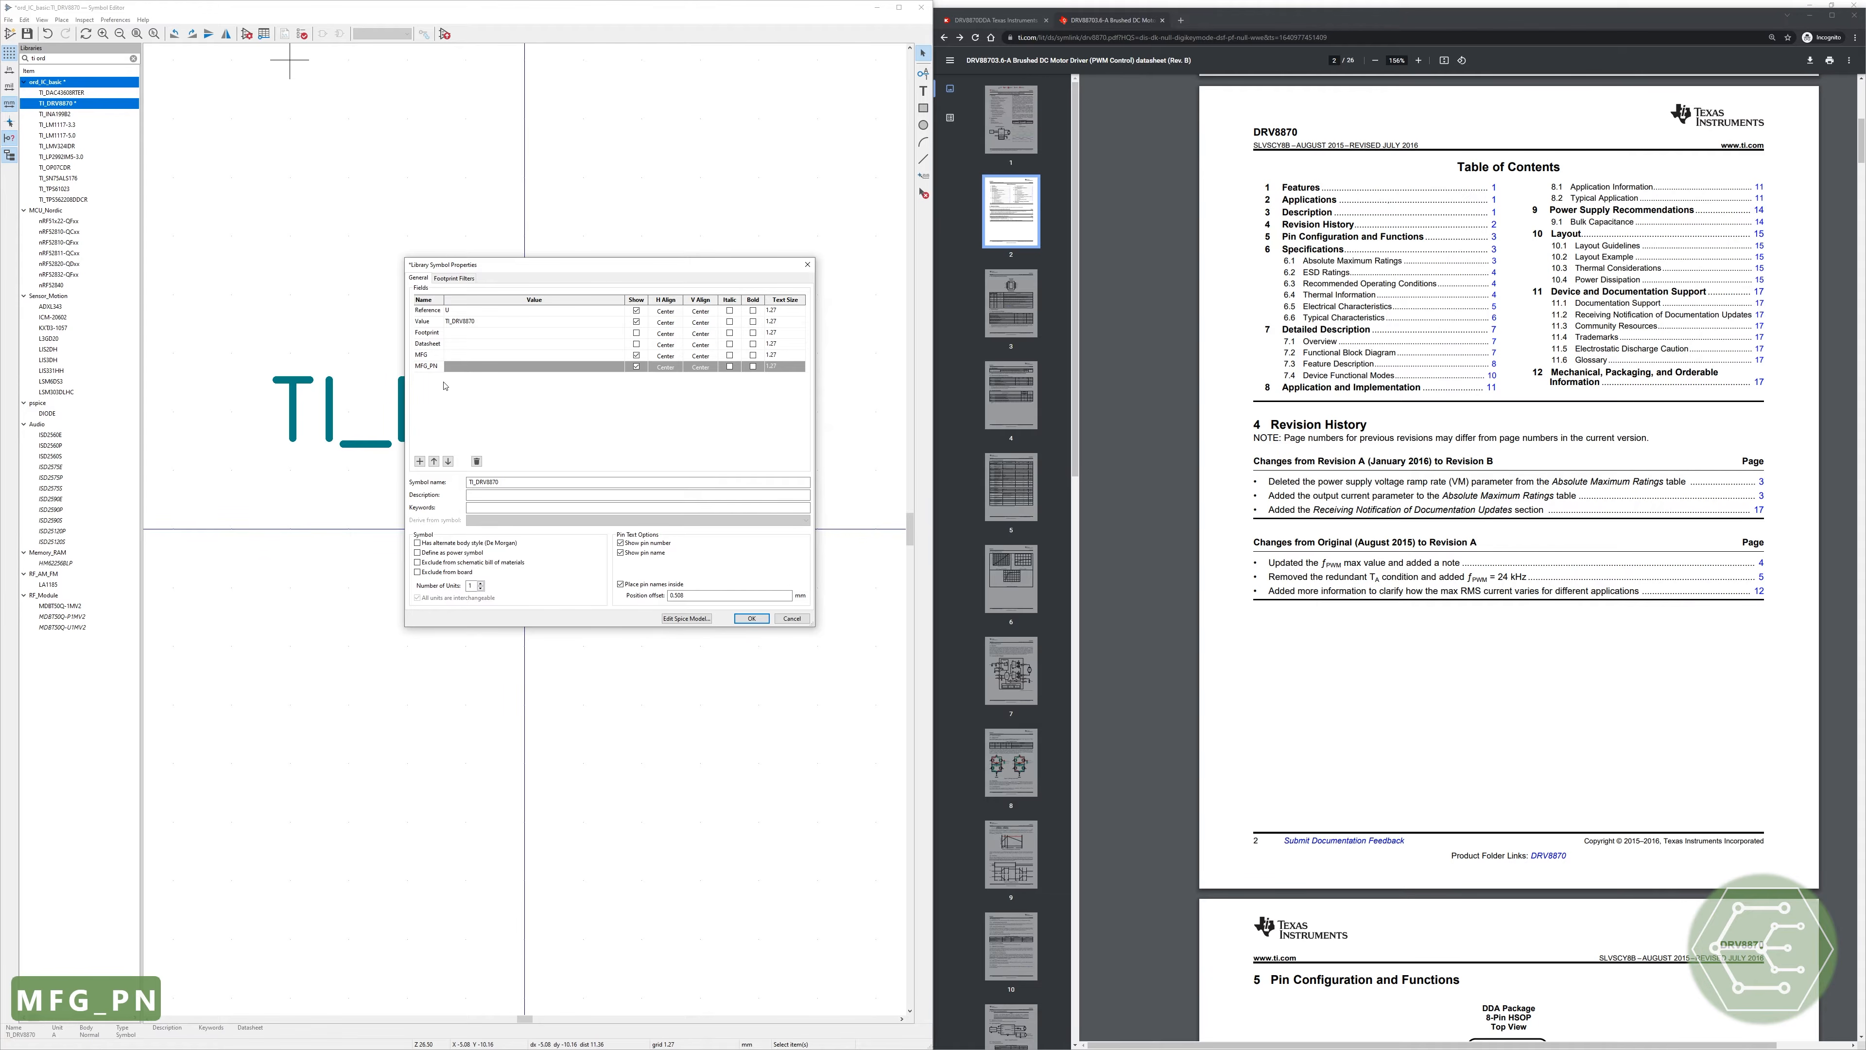
{"action": "left_click", "coordinate": [476, 367]}
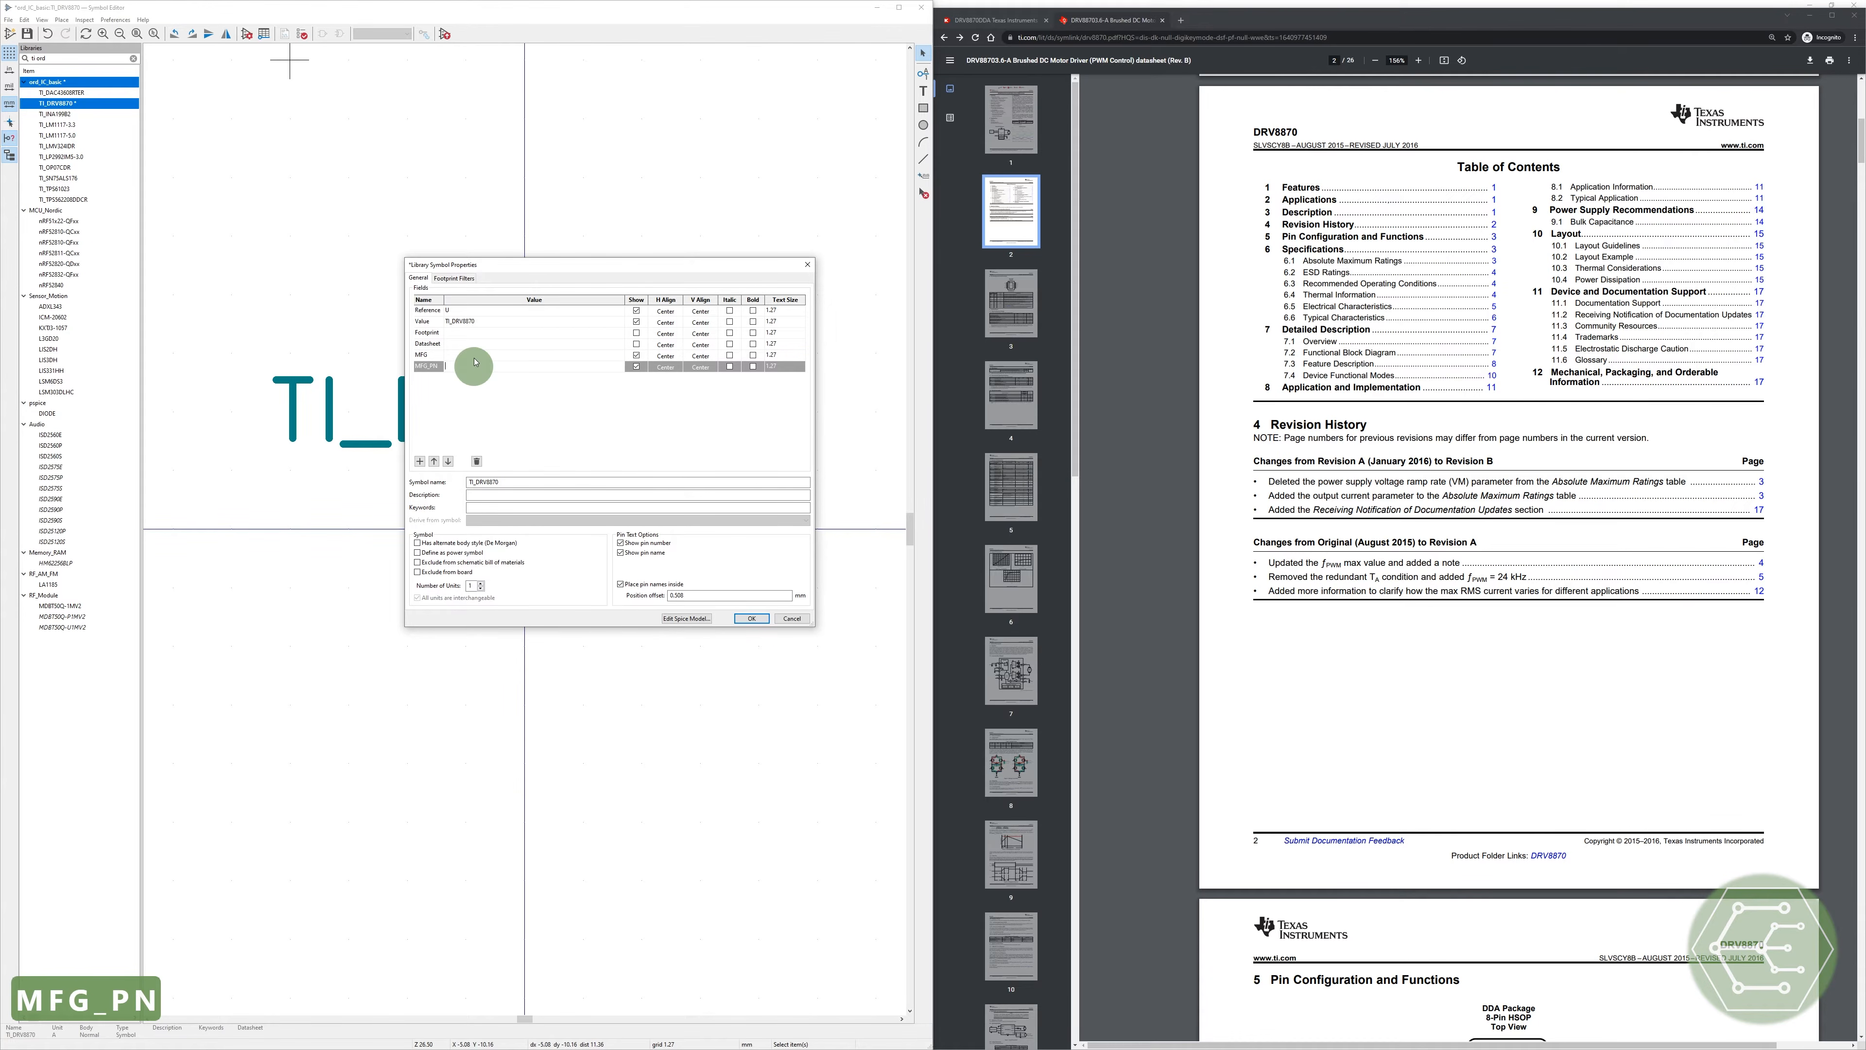
{"action": "left_click", "coordinate": [636, 356]}
{"action": "left_click", "coordinate": [637, 367]}
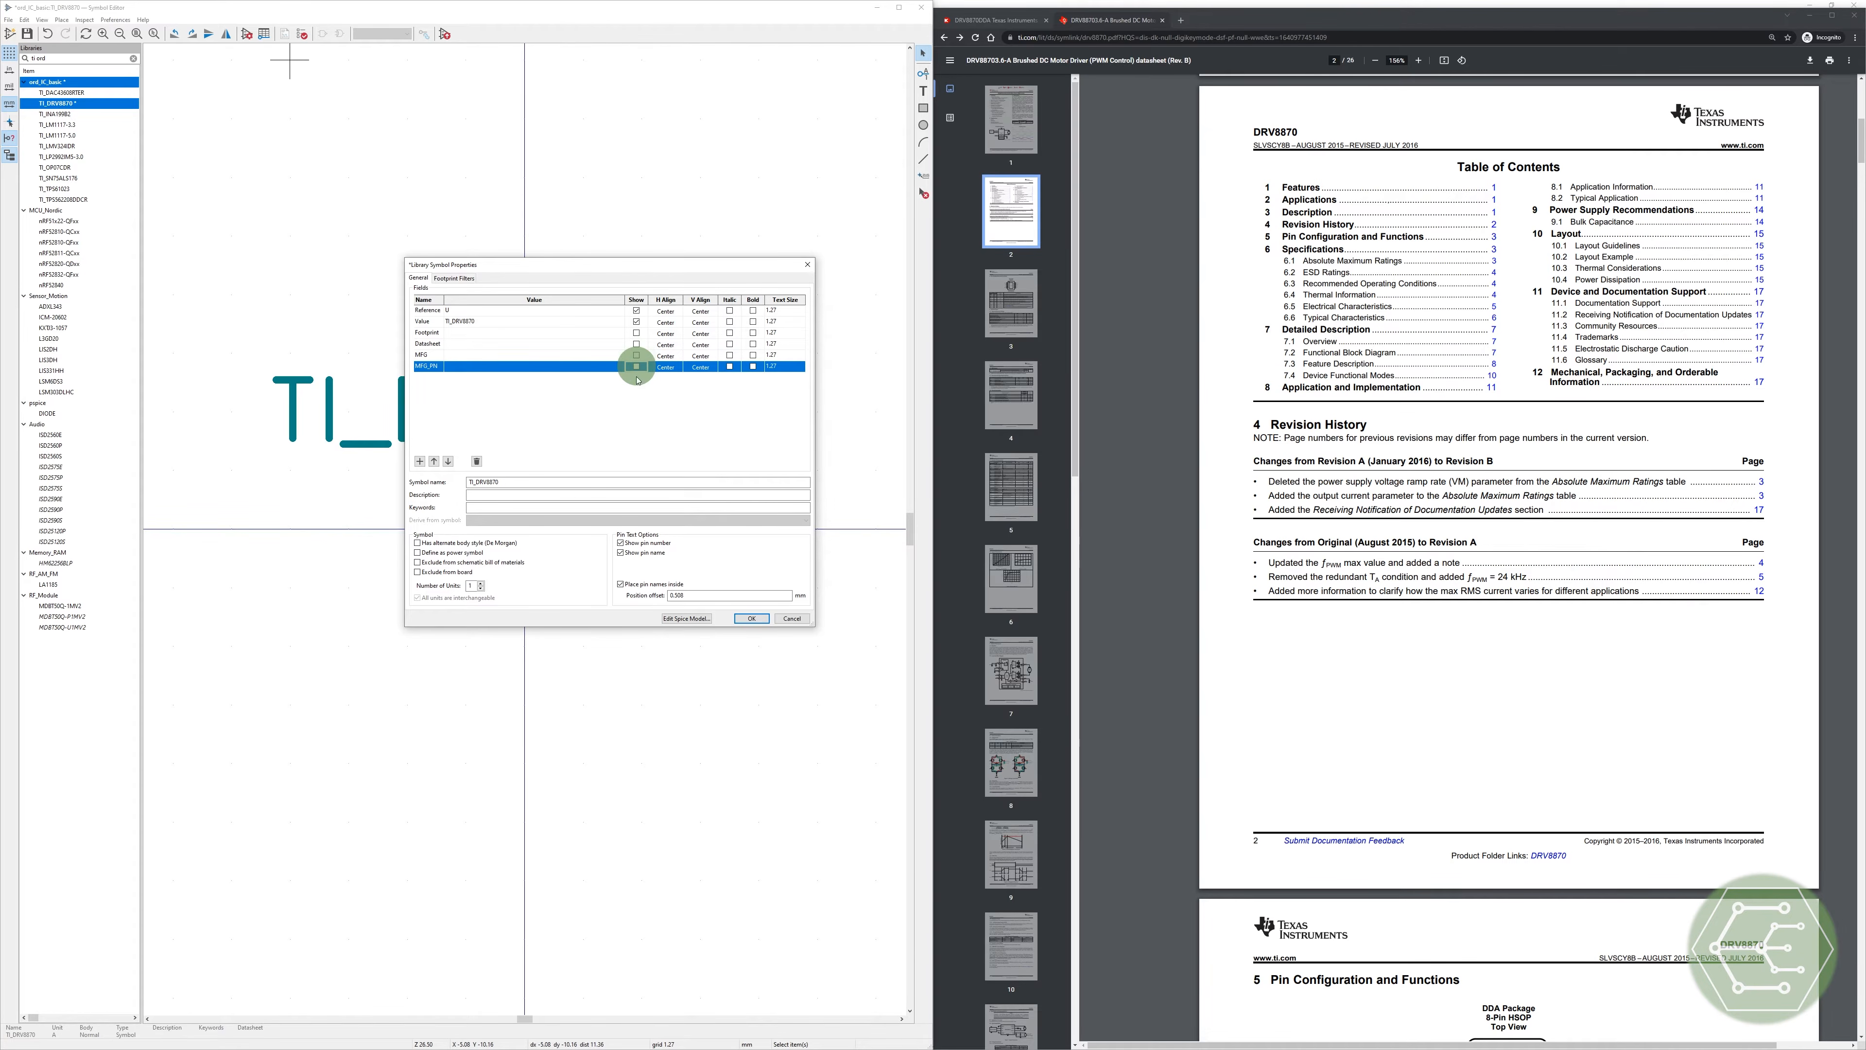
Step: Add a visible Value_Show field with the value DRV8870 and hide the symbol's Value field
{"action": "left_click", "coordinate": [419, 462]}
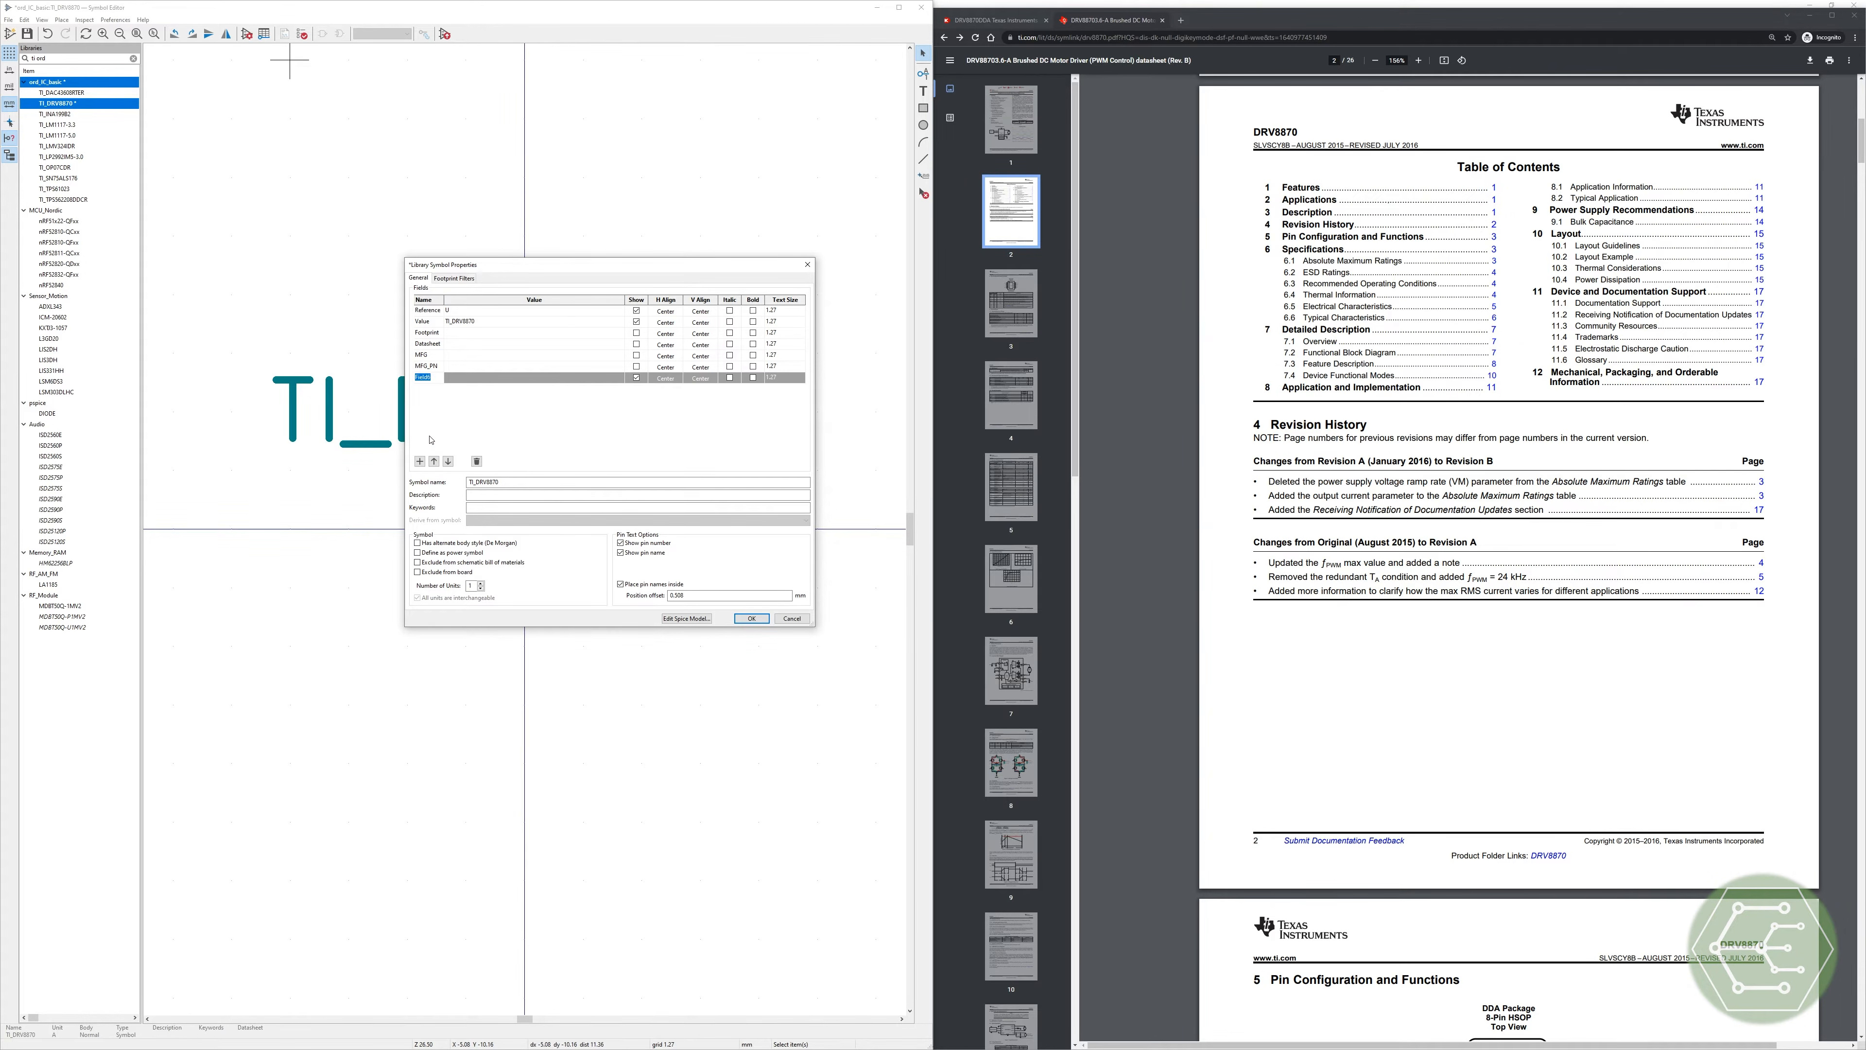
{"action": "type", "text": "Value_Show"}
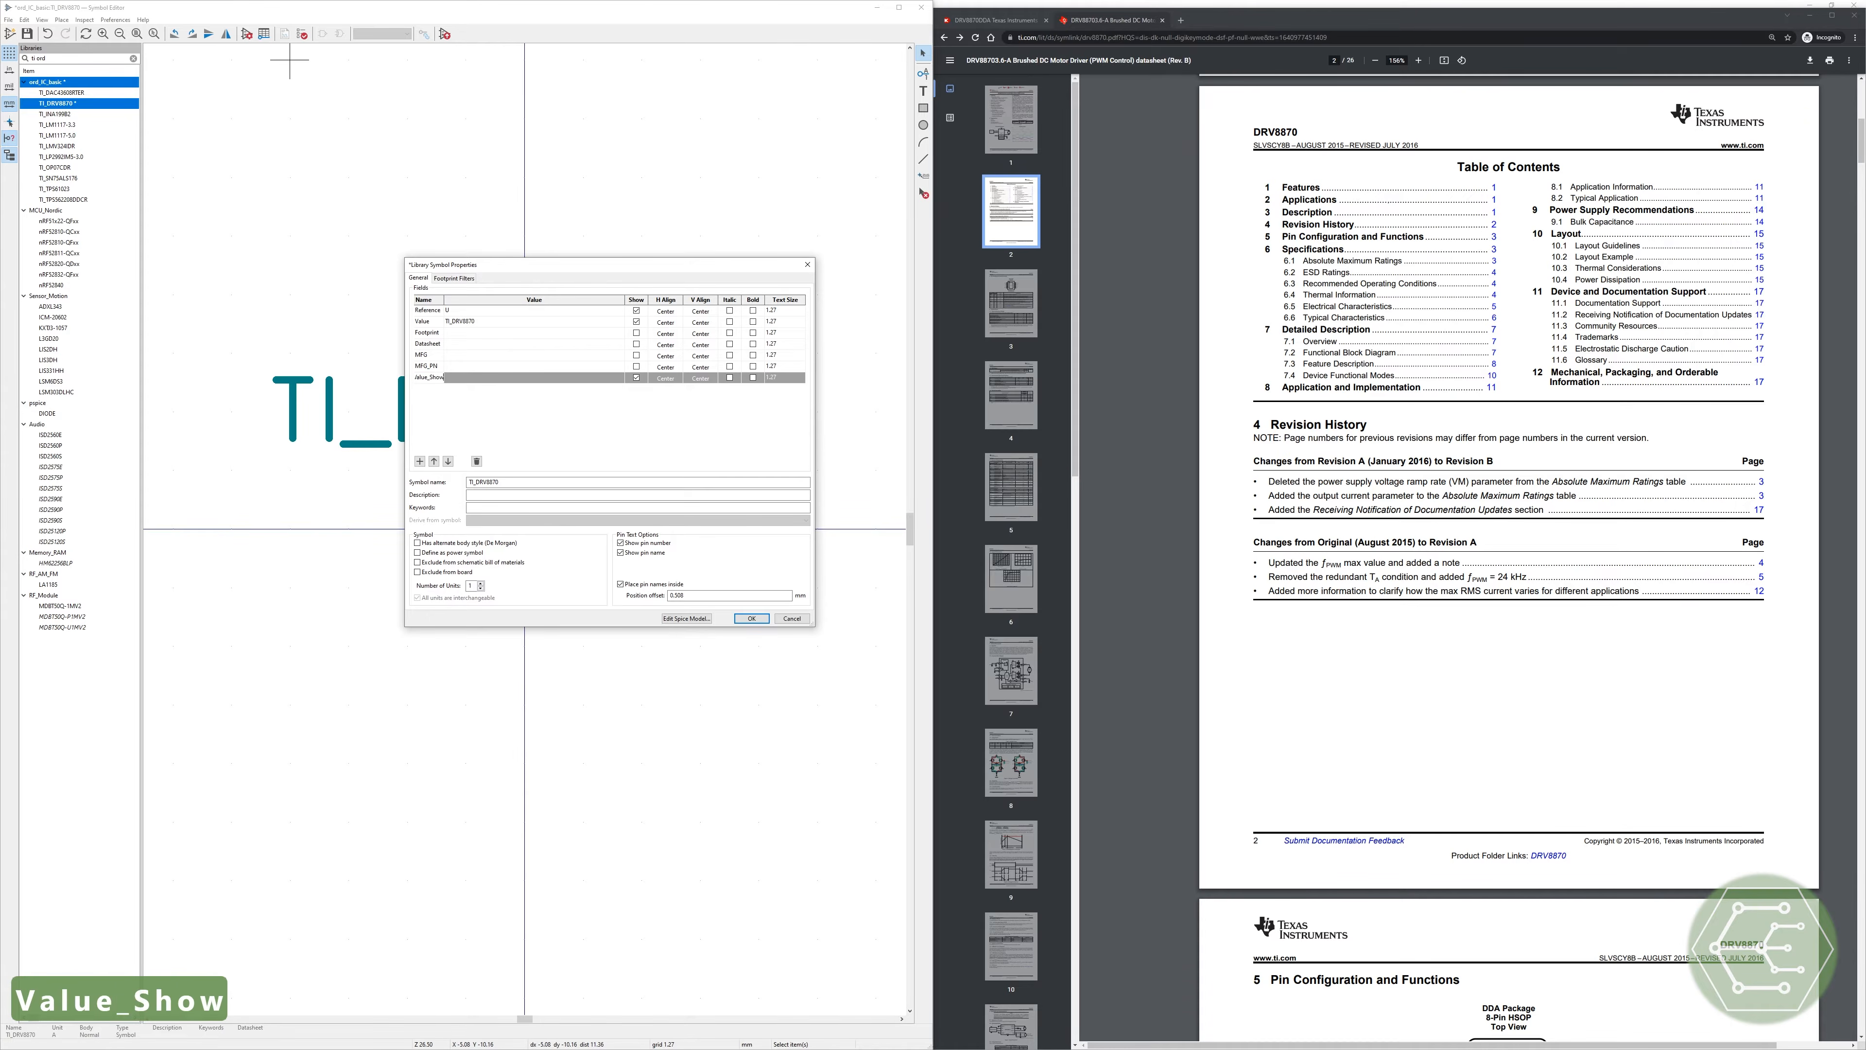
{"action": "left_click", "coordinate": [636, 322]}
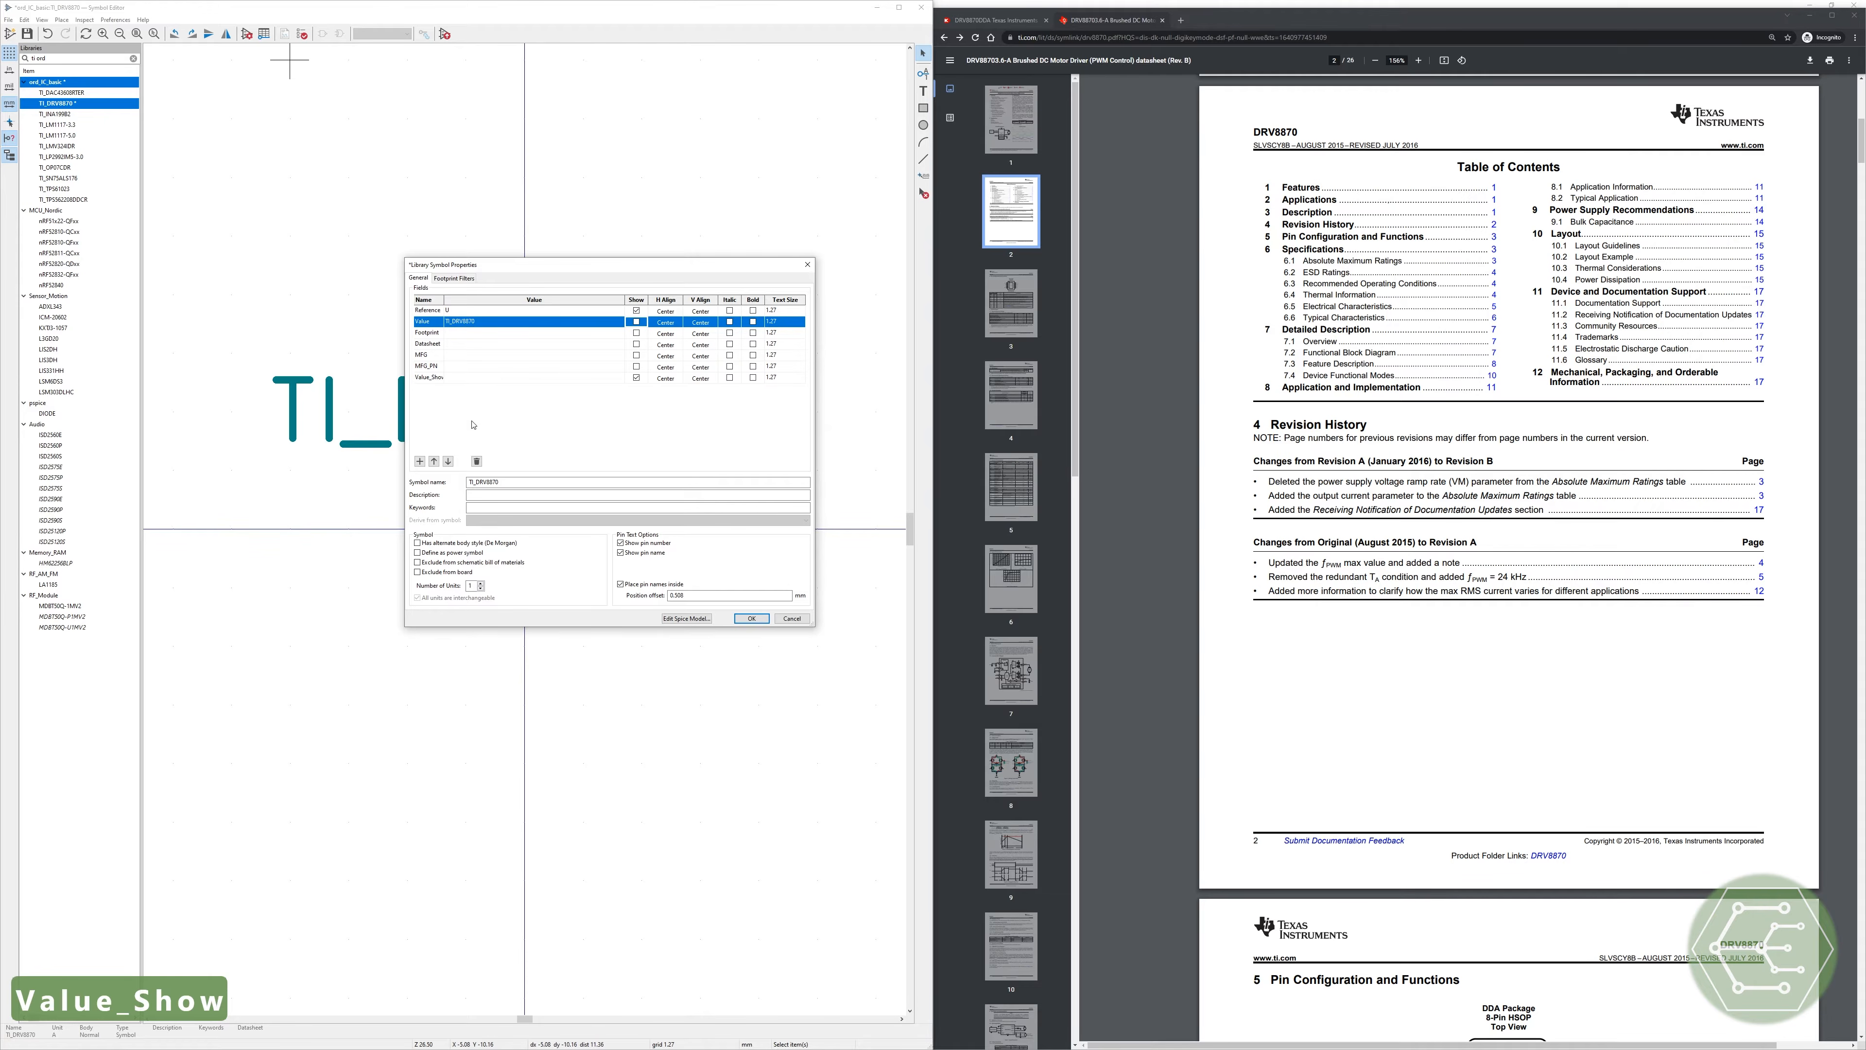
{"action": "left_click", "coordinate": [461, 378]}
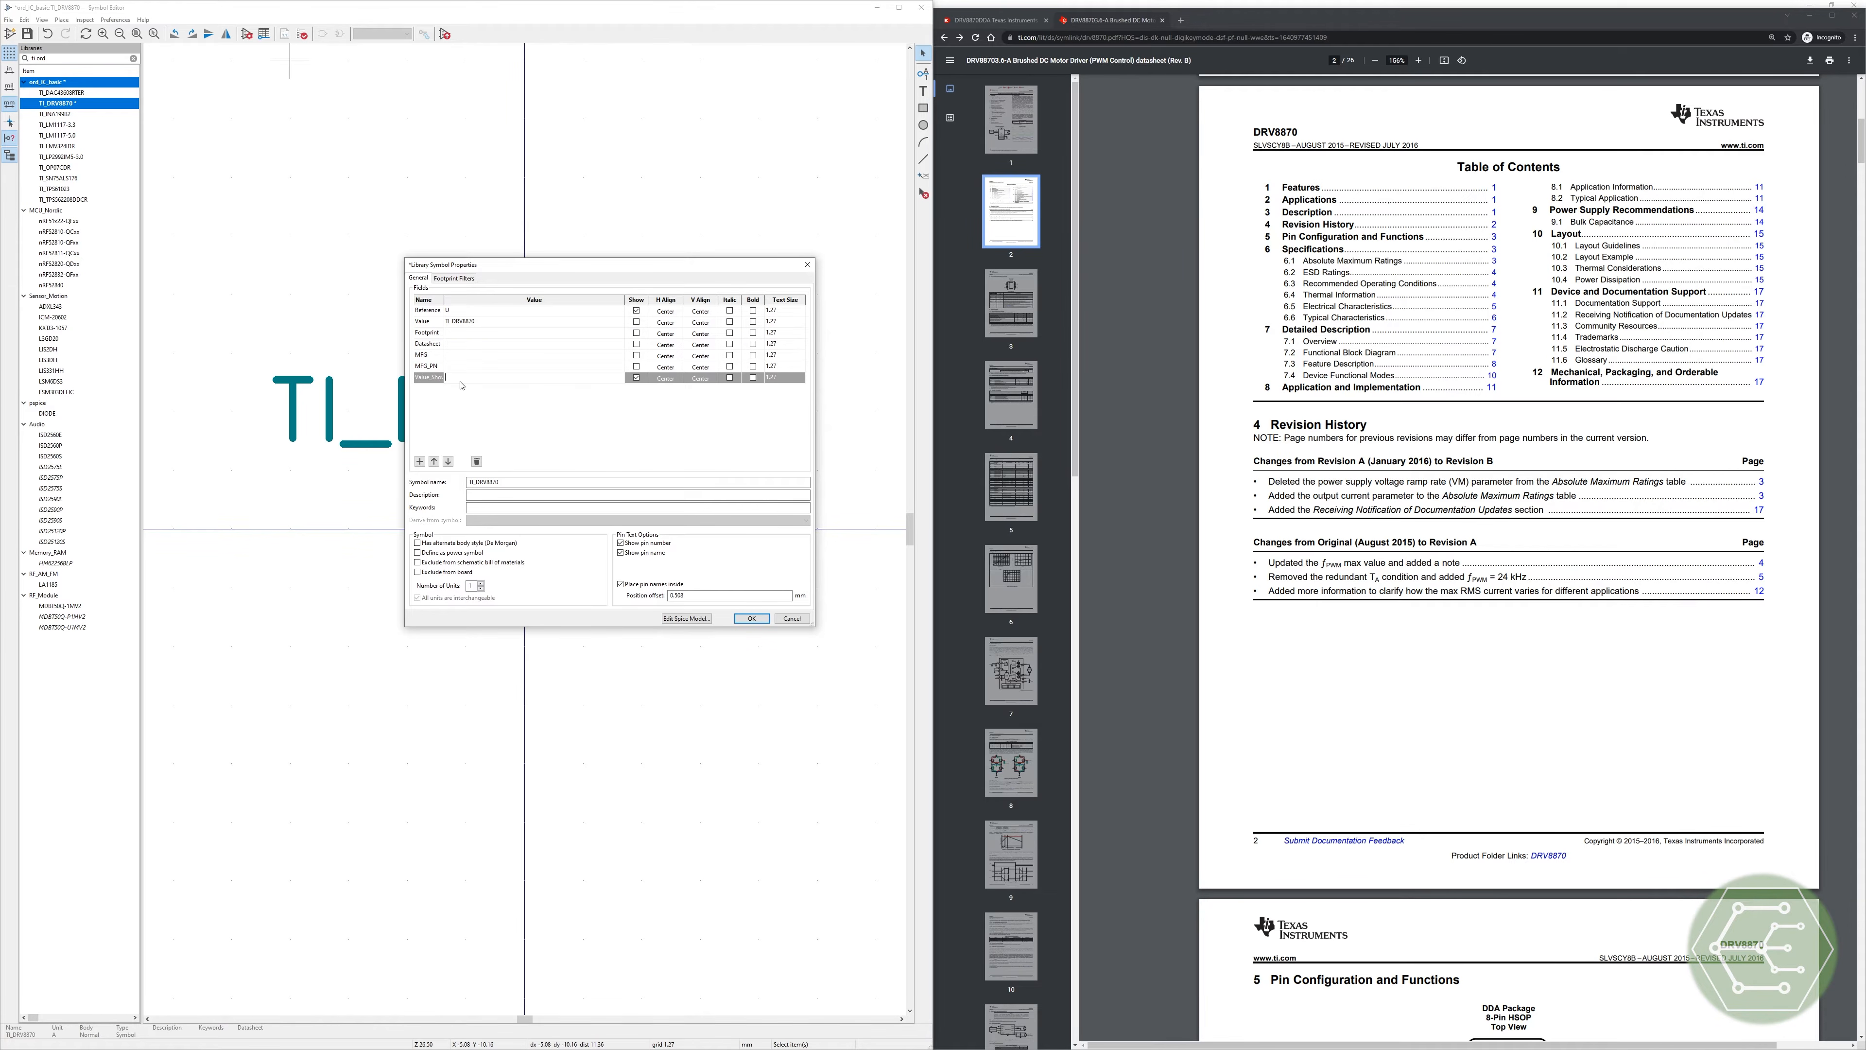
{"action": "type", "text": "DRV8870"}
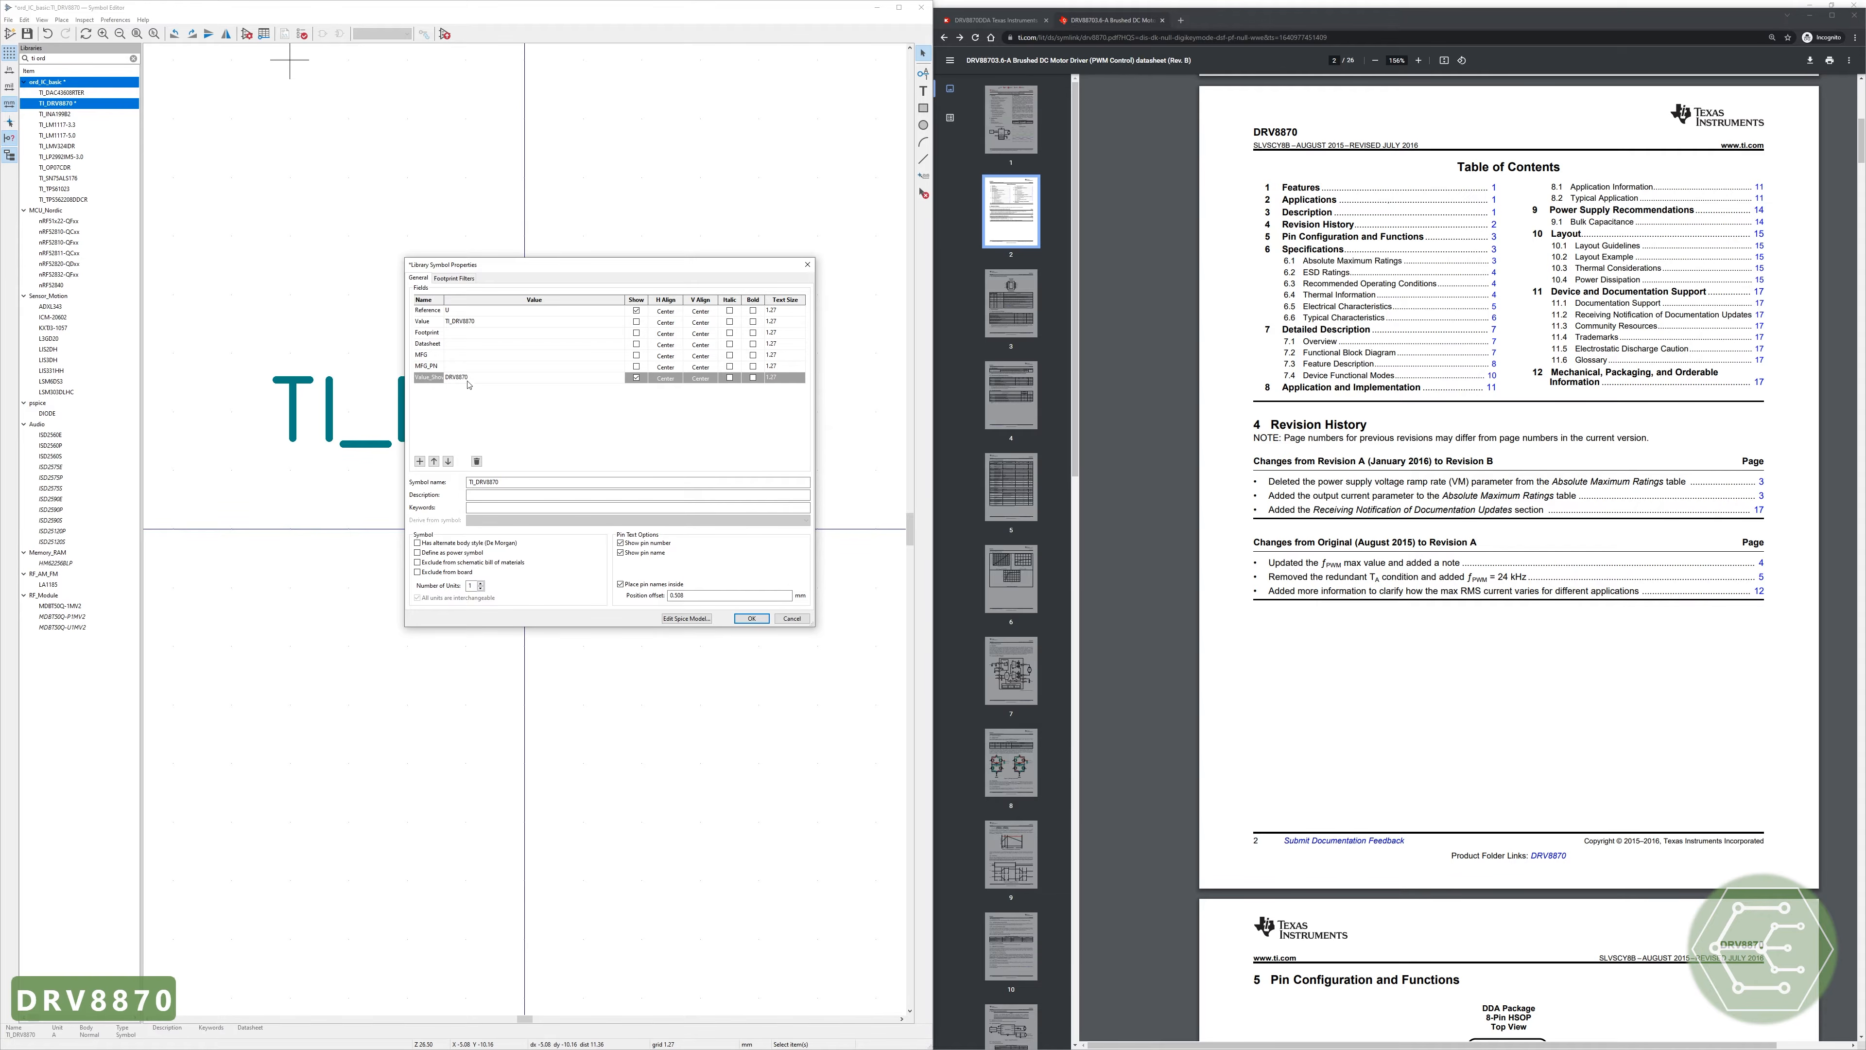
{"action": "left_click", "coordinate": [488, 408]}
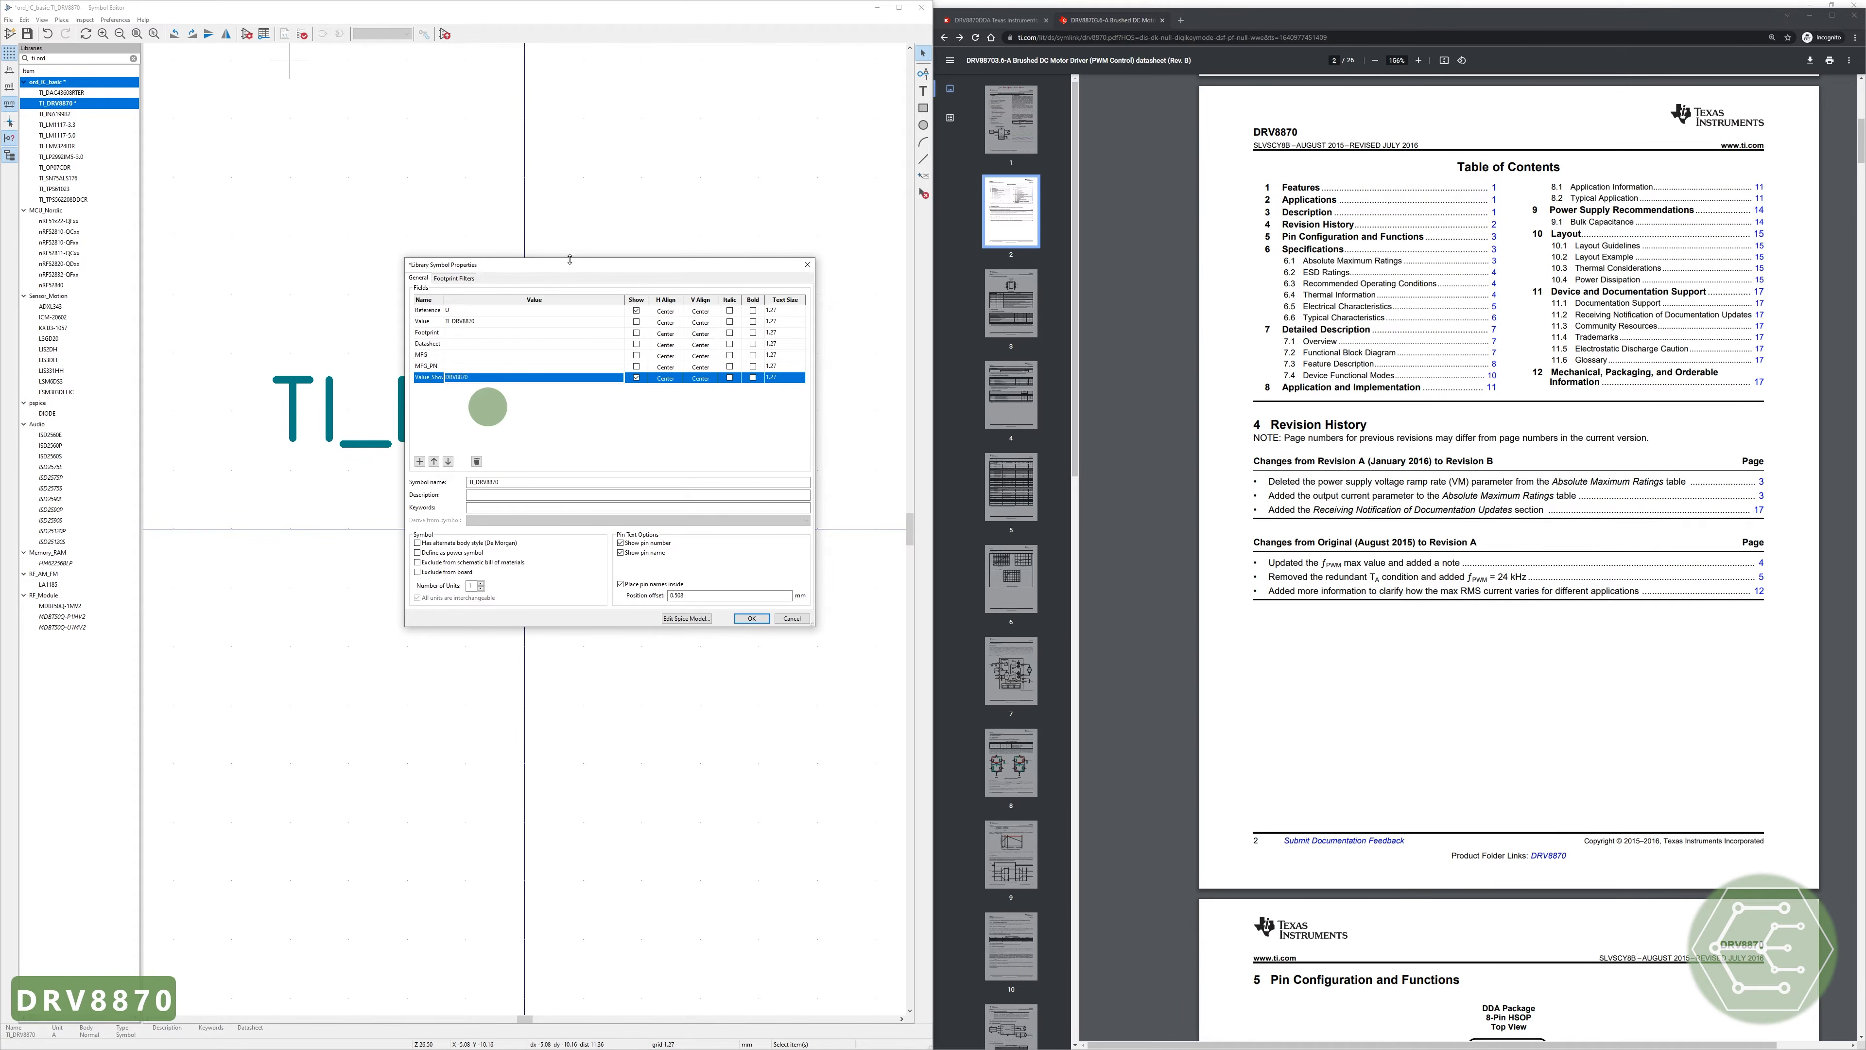
Step: Copy the DRV8870 datasheet's web address from the browser into the symbol's Datasheet field
{"action": "left_click_drag", "start_coordinate": [580, 271], "coordinate": [676, 411]}
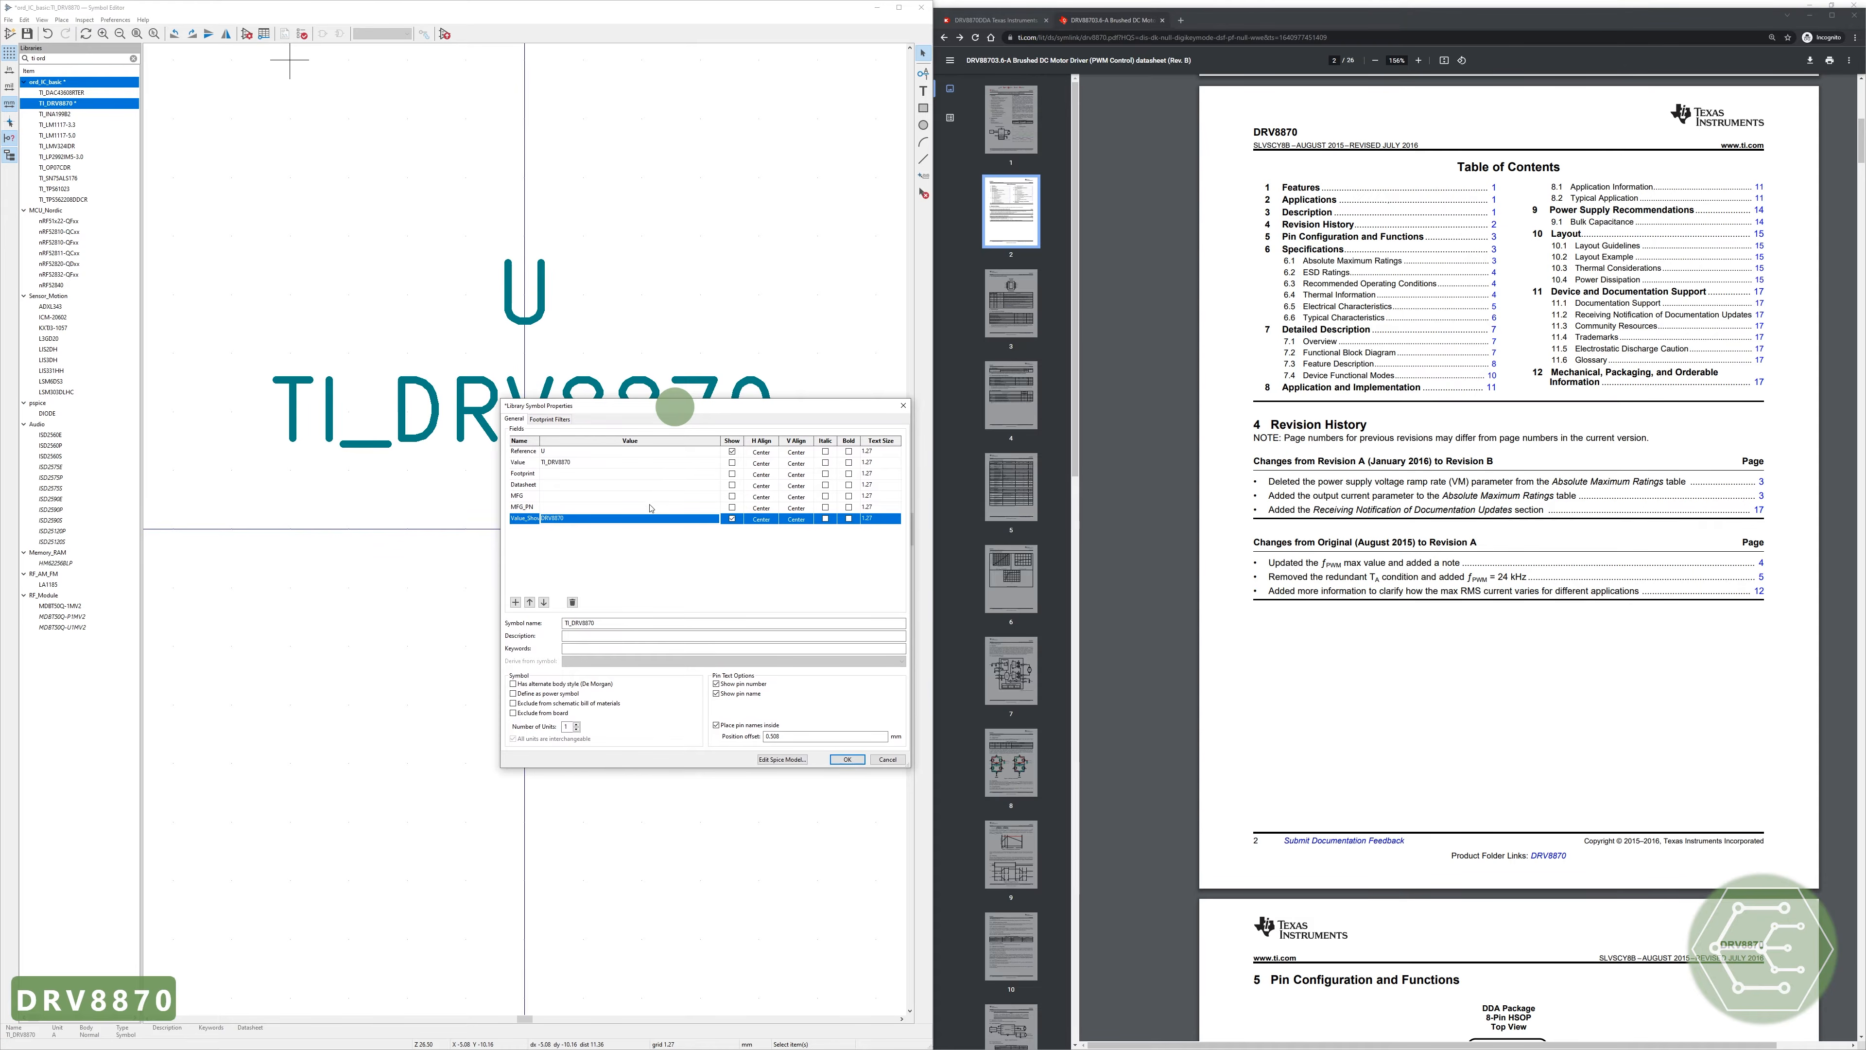
{"action": "left_click", "coordinate": [1308, 37]}
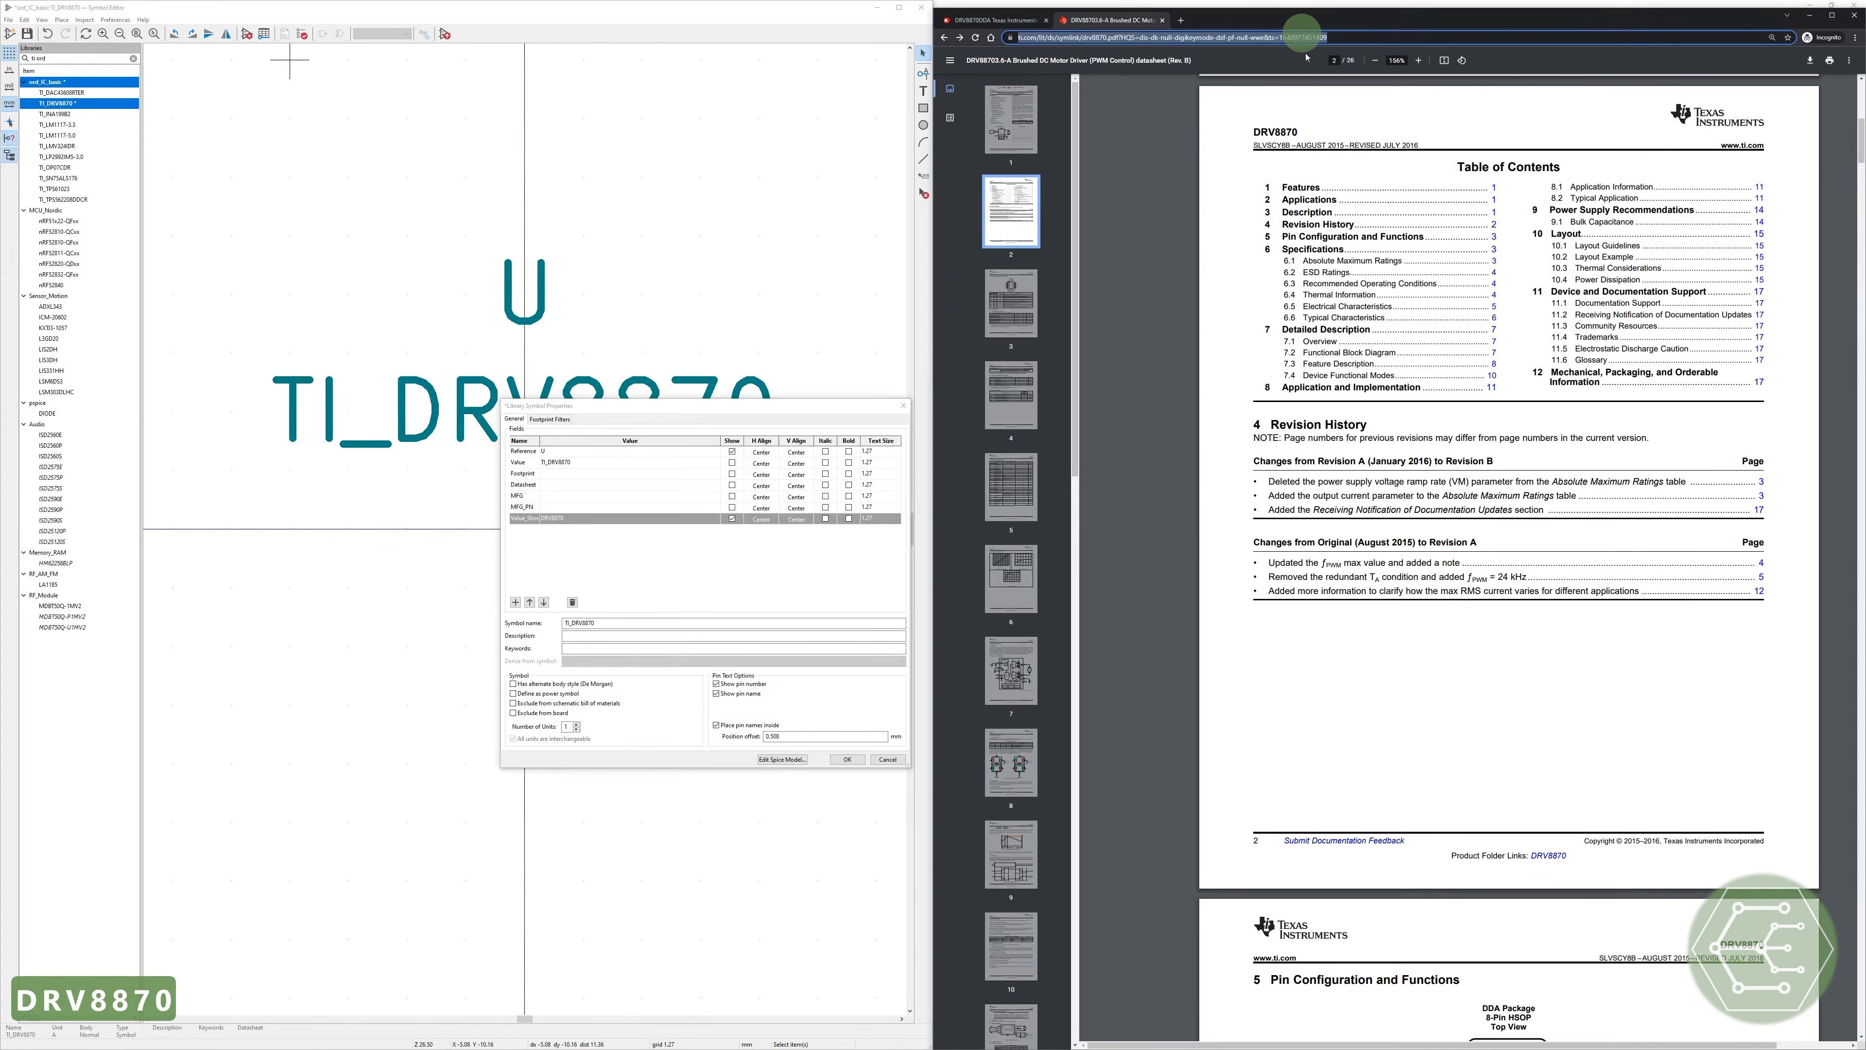
{"action": "key", "text": "ctrl+c"}
{"action": "left_click", "coordinate": [559, 485]}
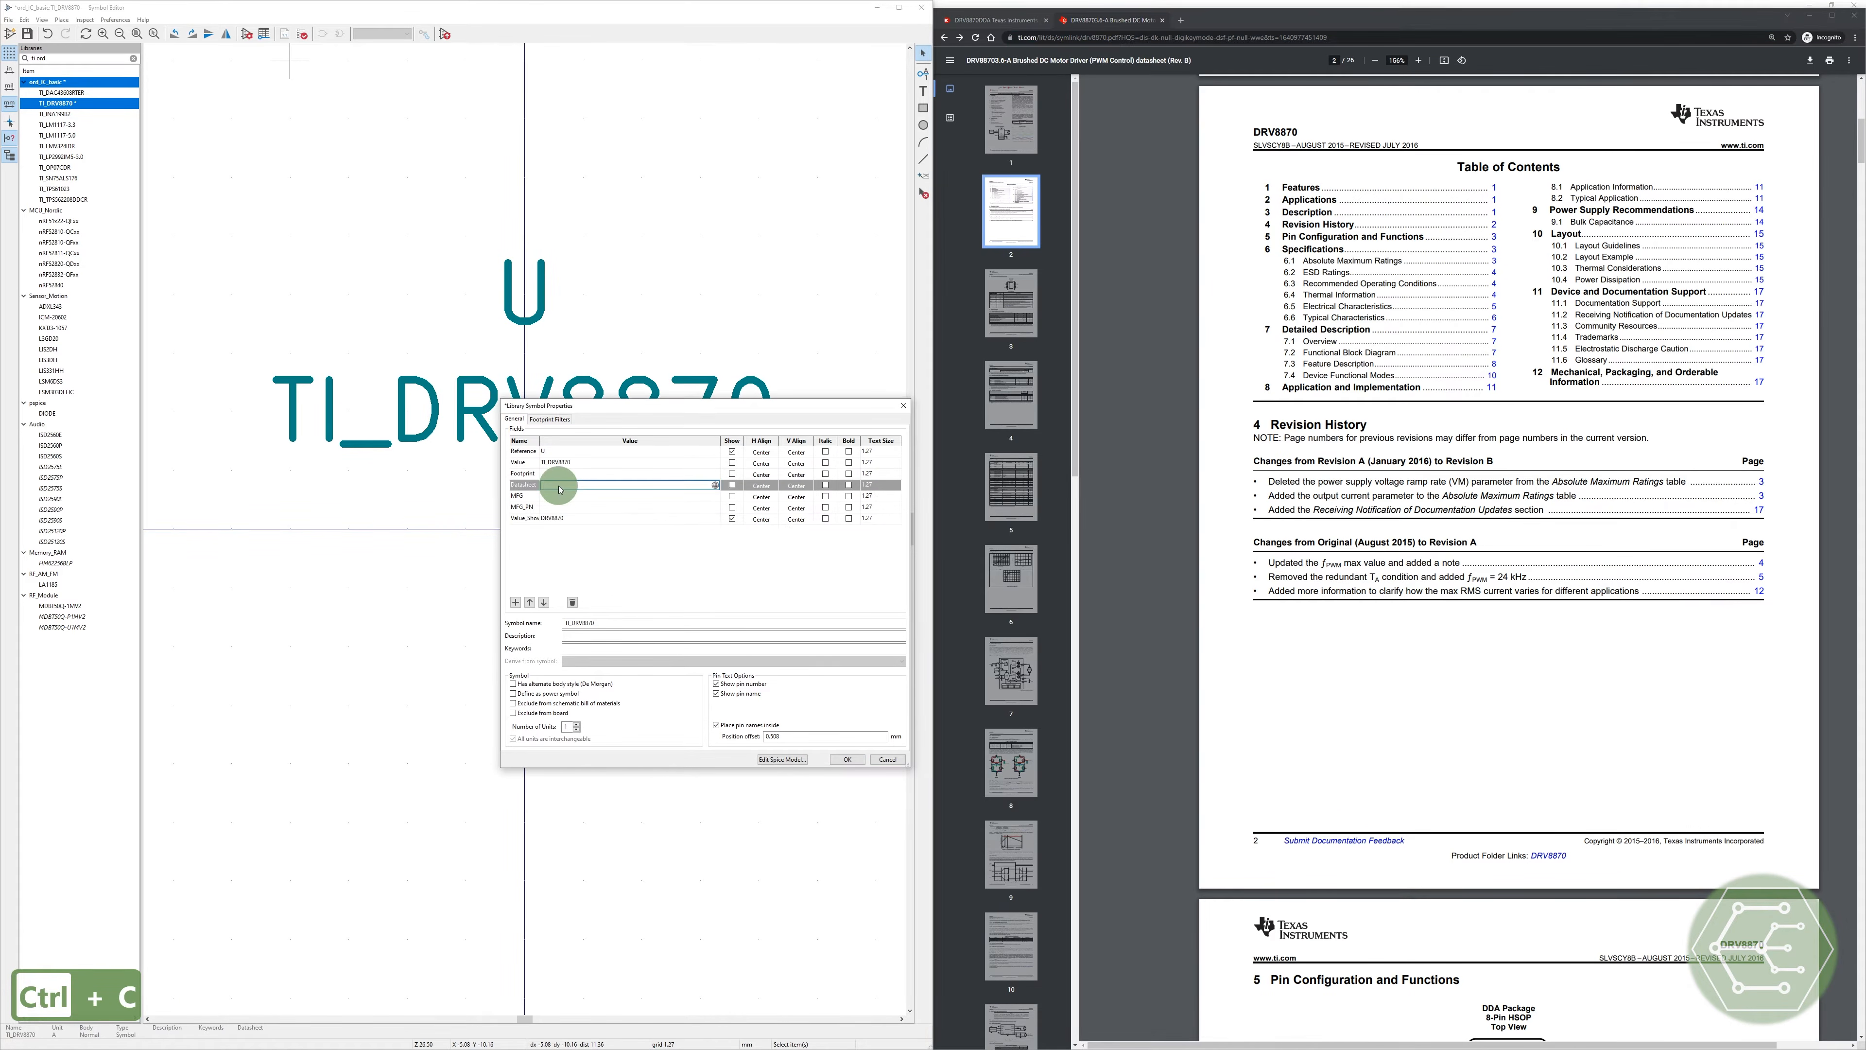
{"action": "key", "text": "ctrl+v"}
{"action": "left_click", "coordinate": [590, 561]}
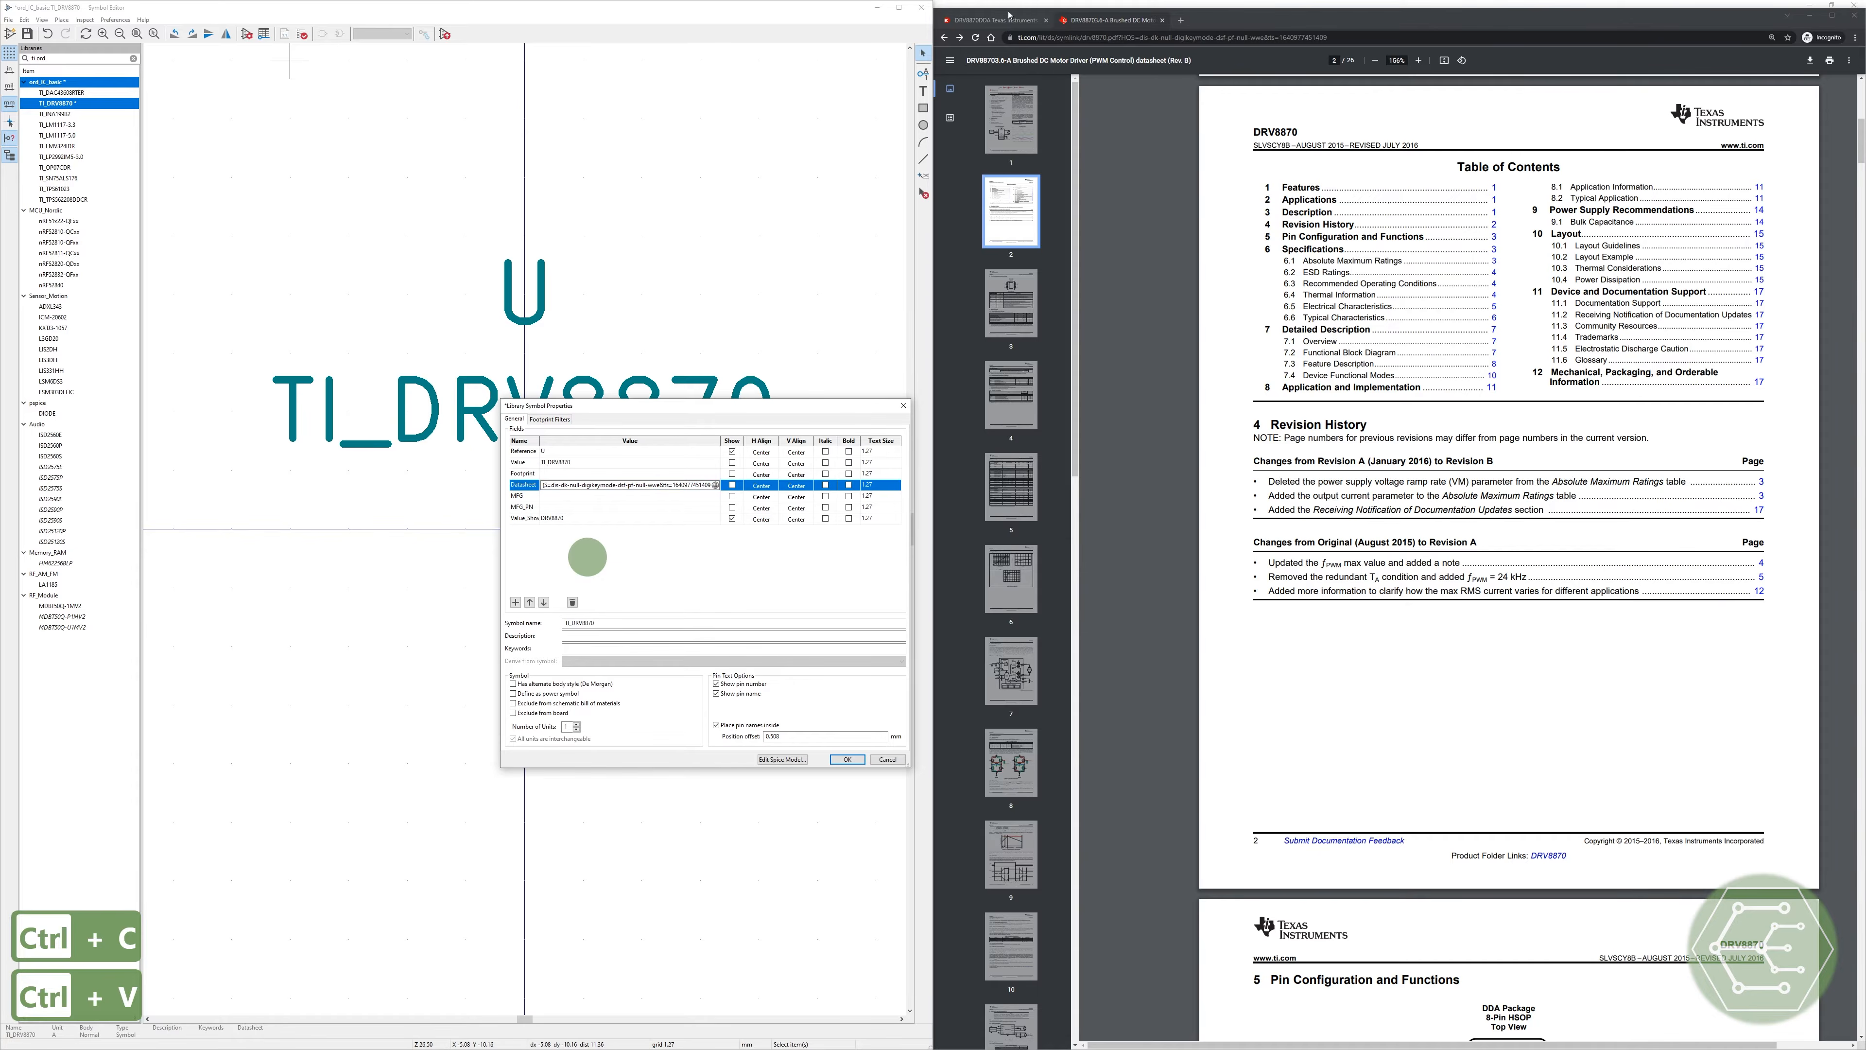
Step: Set MFG to Texas Instruments and MFG_PN to DRV8870DDA, copying the manufacturer product number from the Digi-Key page
{"action": "left_click", "coordinate": [576, 497]}
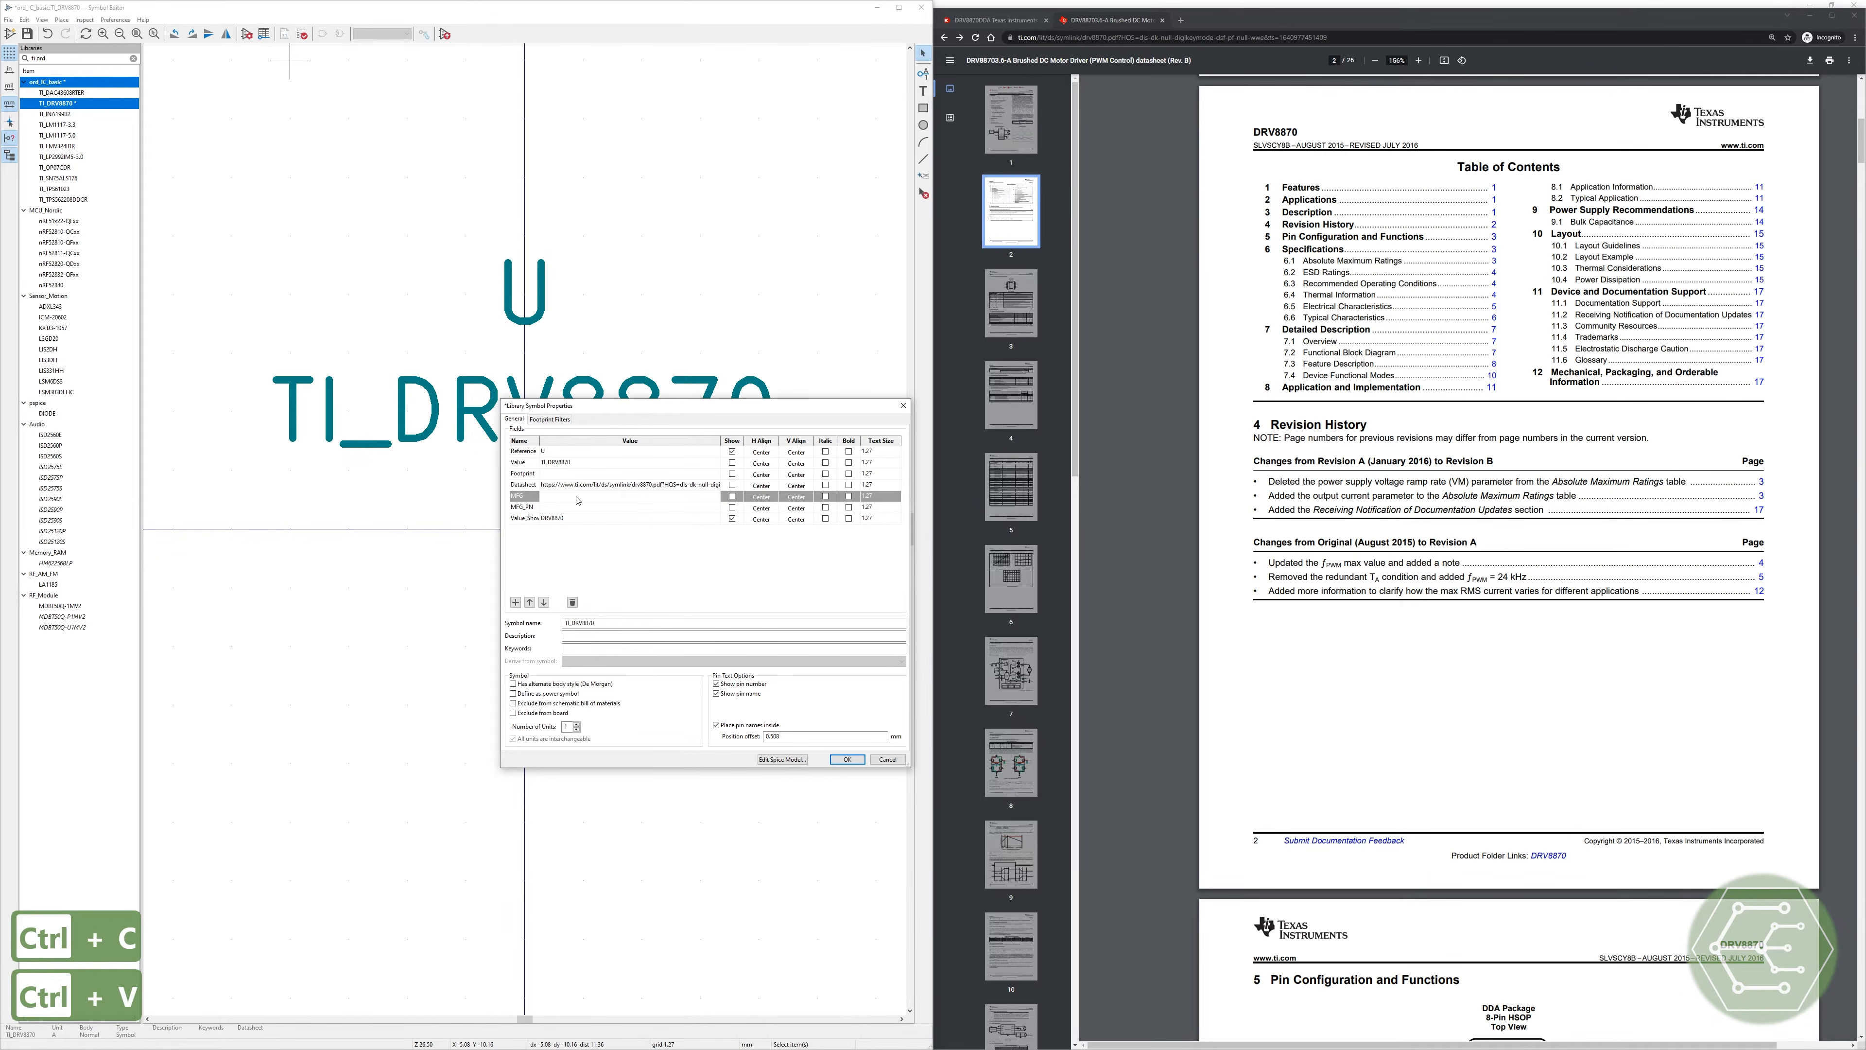
{"action": "type", "text": "Texas Instruments"}
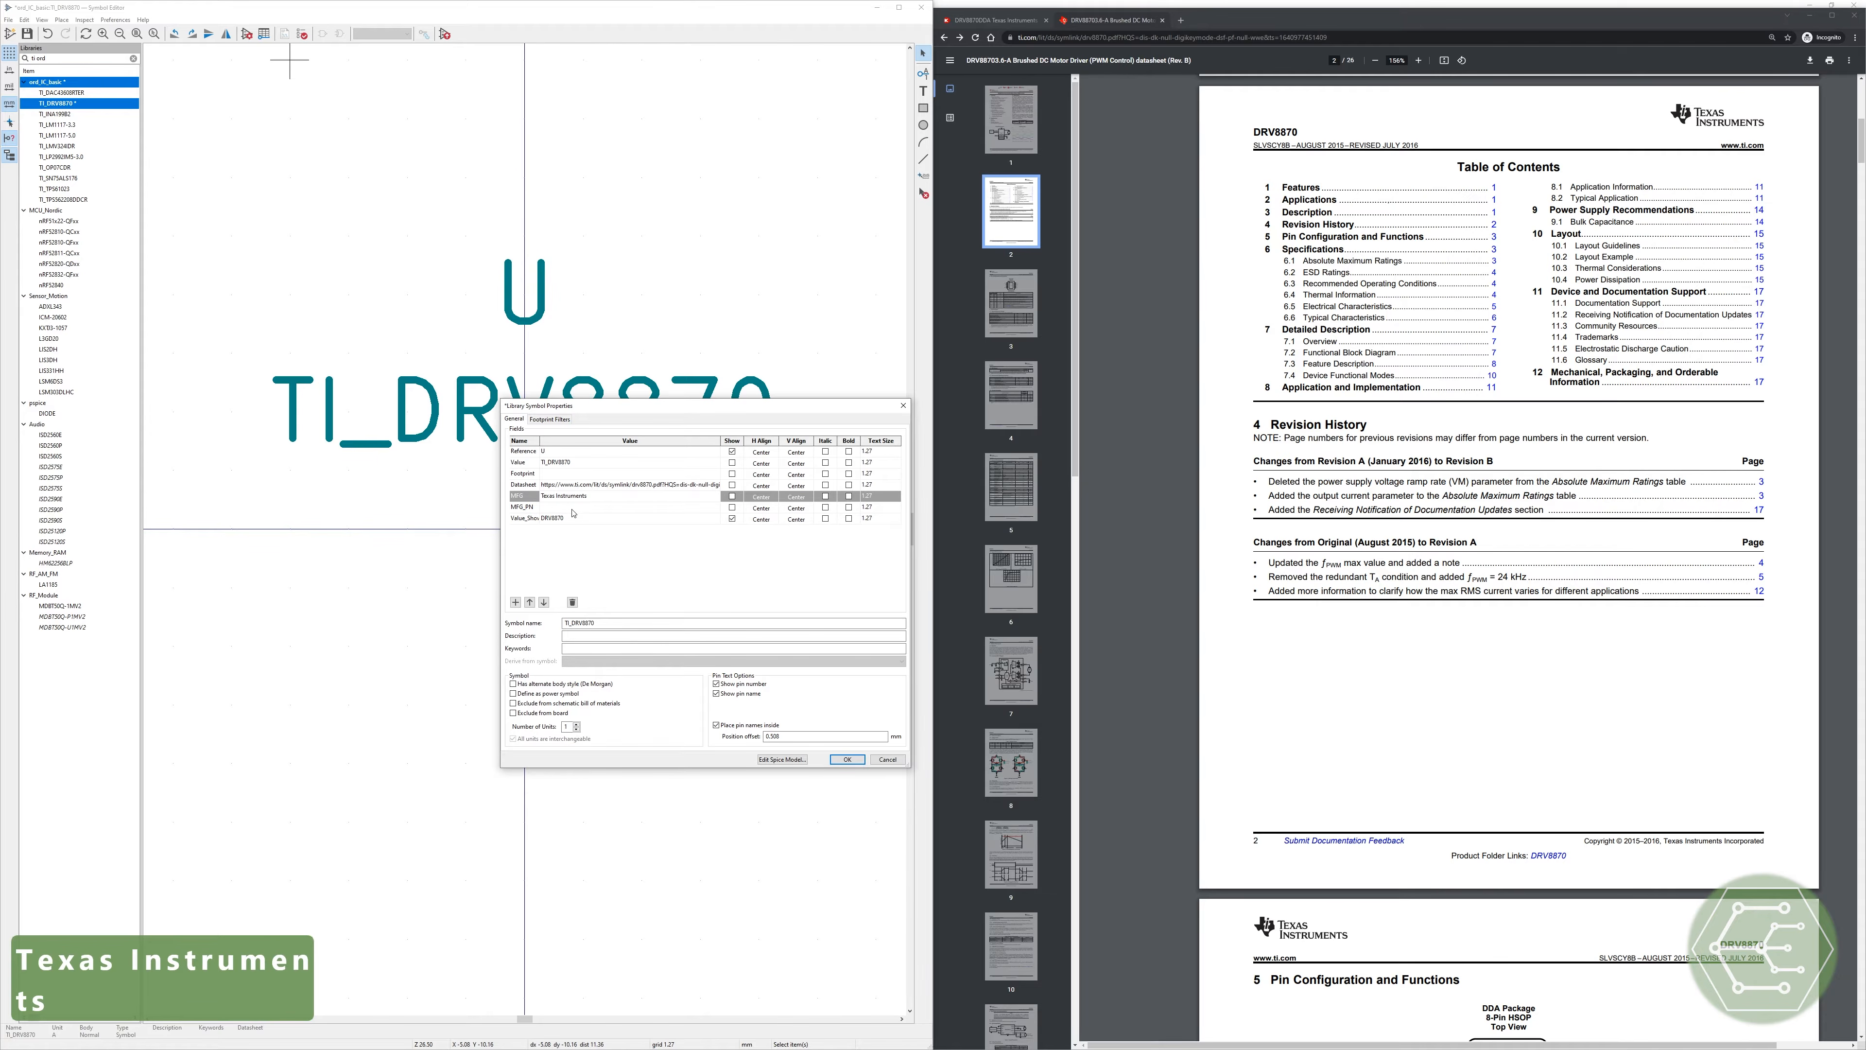
{"action": "double_click", "coordinate": [558, 518]}
{"action": "key", "text": "ctrl+c"}
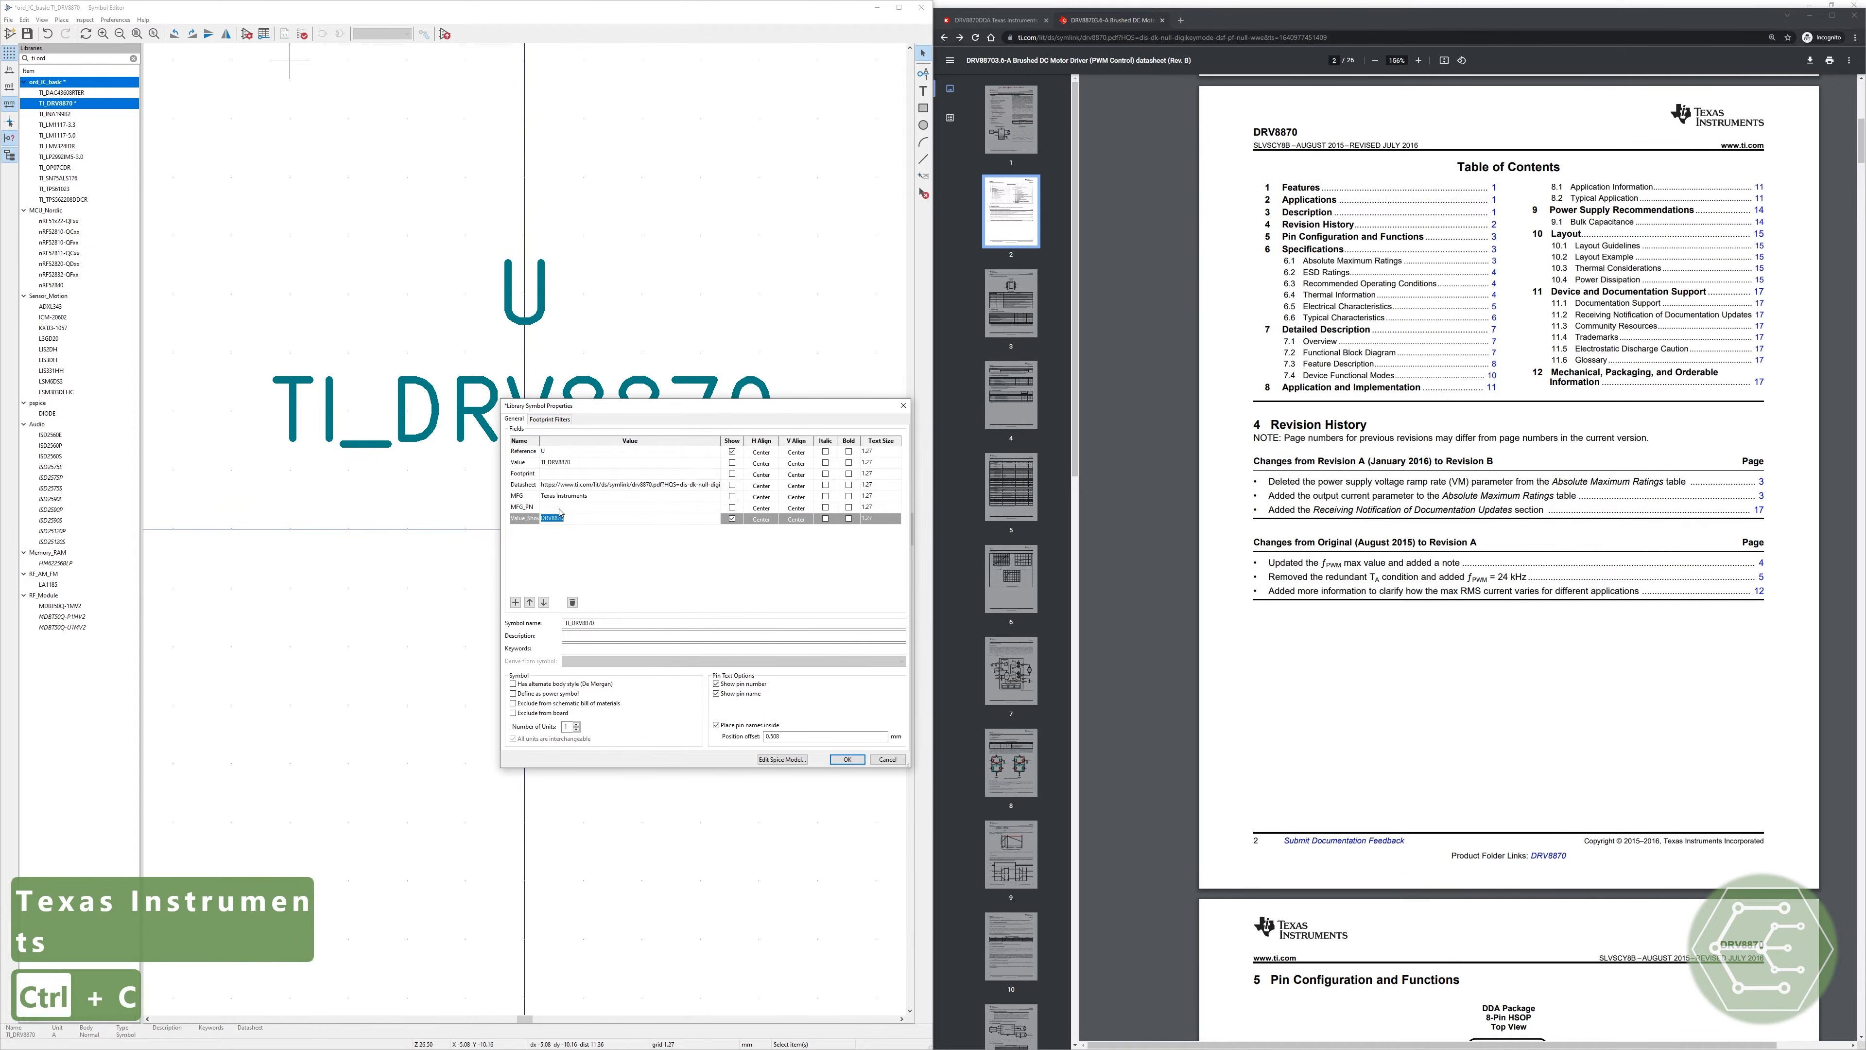
{"action": "left_click", "coordinate": [996, 20]}
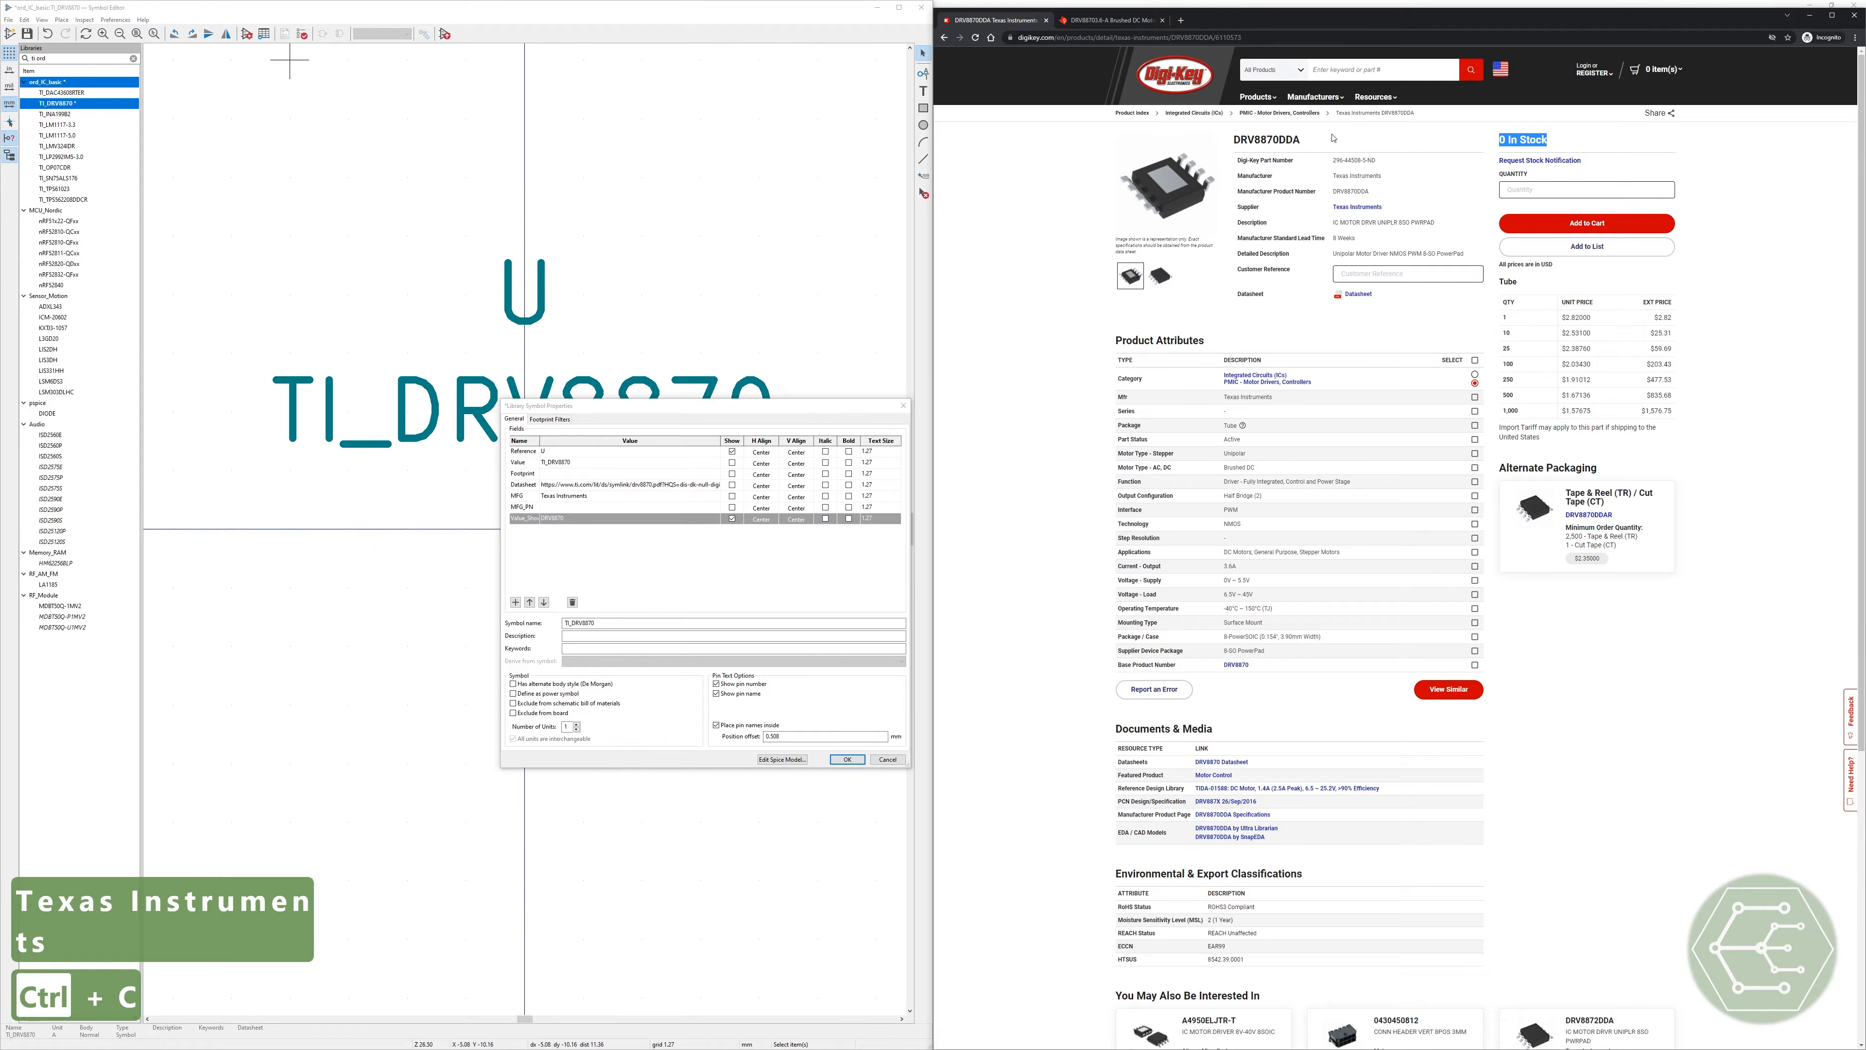
{"action": "left_click", "coordinate": [1476, 195]}
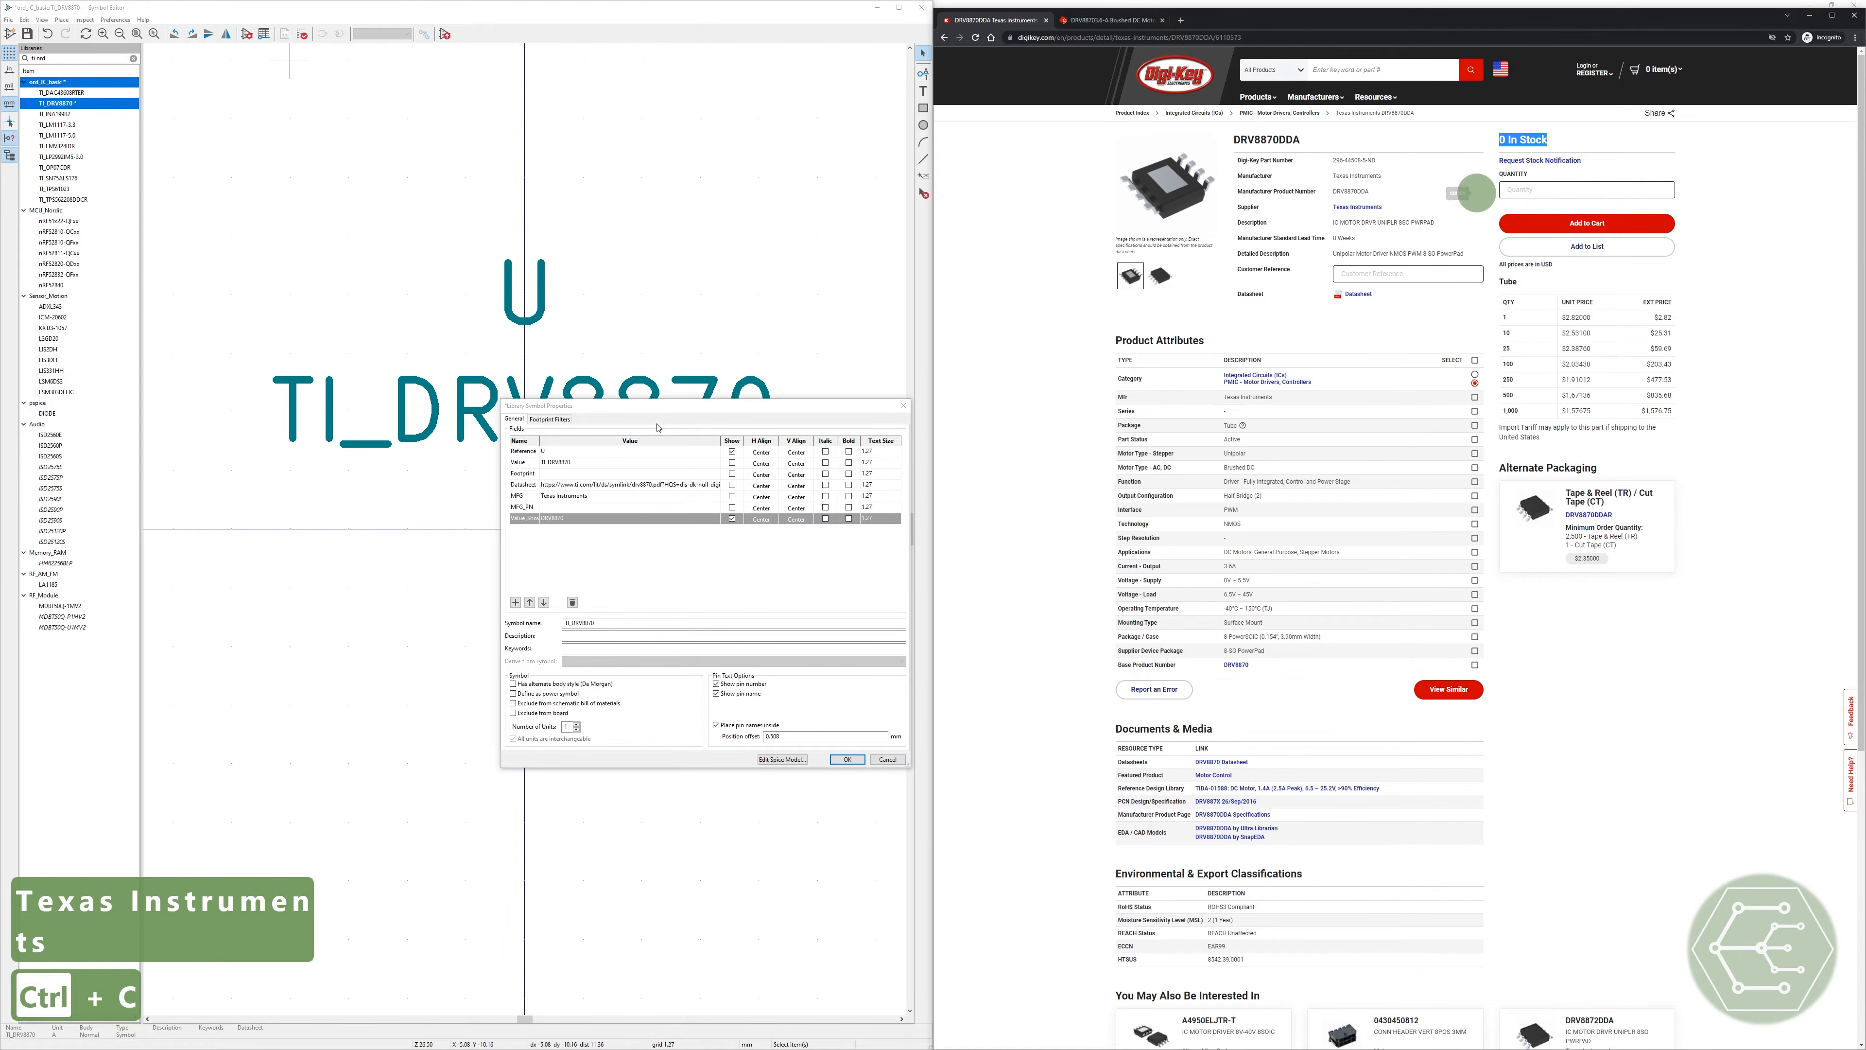
{"action": "double_click", "coordinate": [587, 506]}
{"action": "key", "text": "ctrl+v"}
{"action": "left_click", "coordinate": [612, 563]}
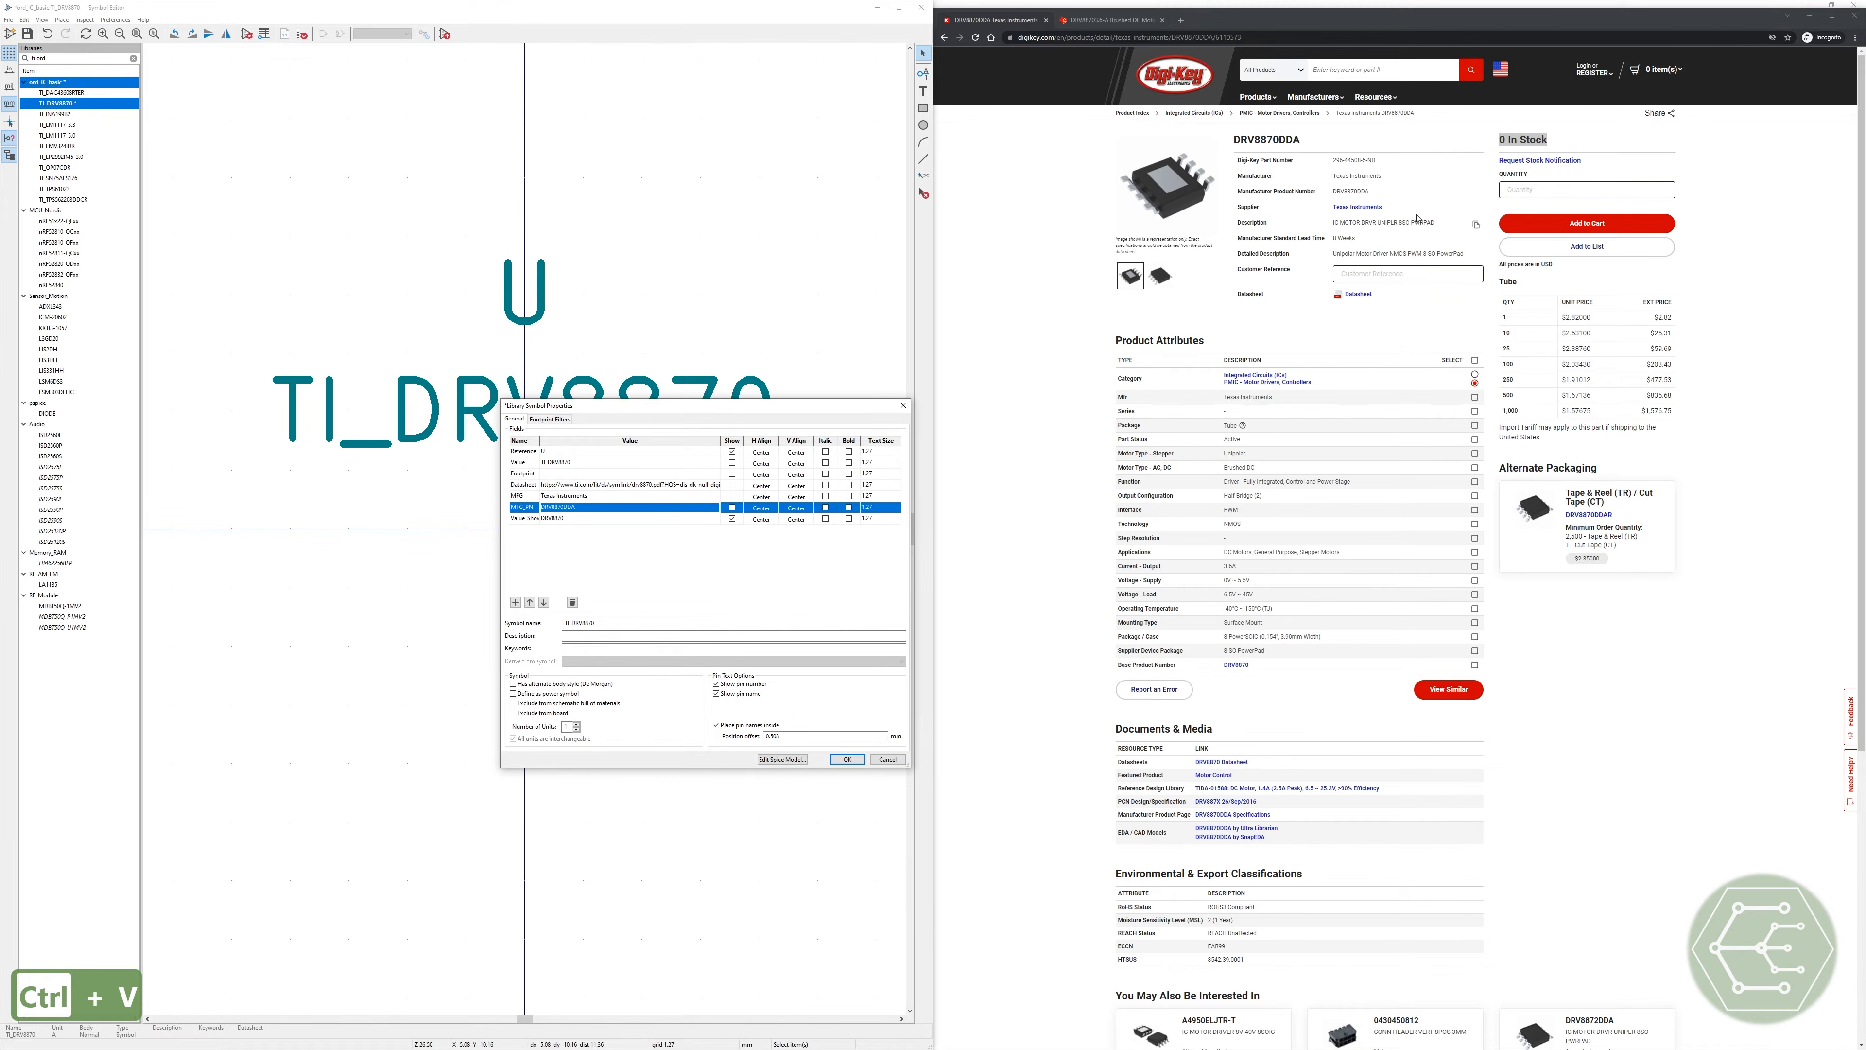
Step: Copy Digi-Key's detailed description into the symbol's Description and its short description into Keywords, and apply the properties
{"action": "left_click", "coordinate": [1476, 254]}
{"action": "left_click", "coordinate": [612, 633]}
{"action": "key", "text": "ctrl+v"}
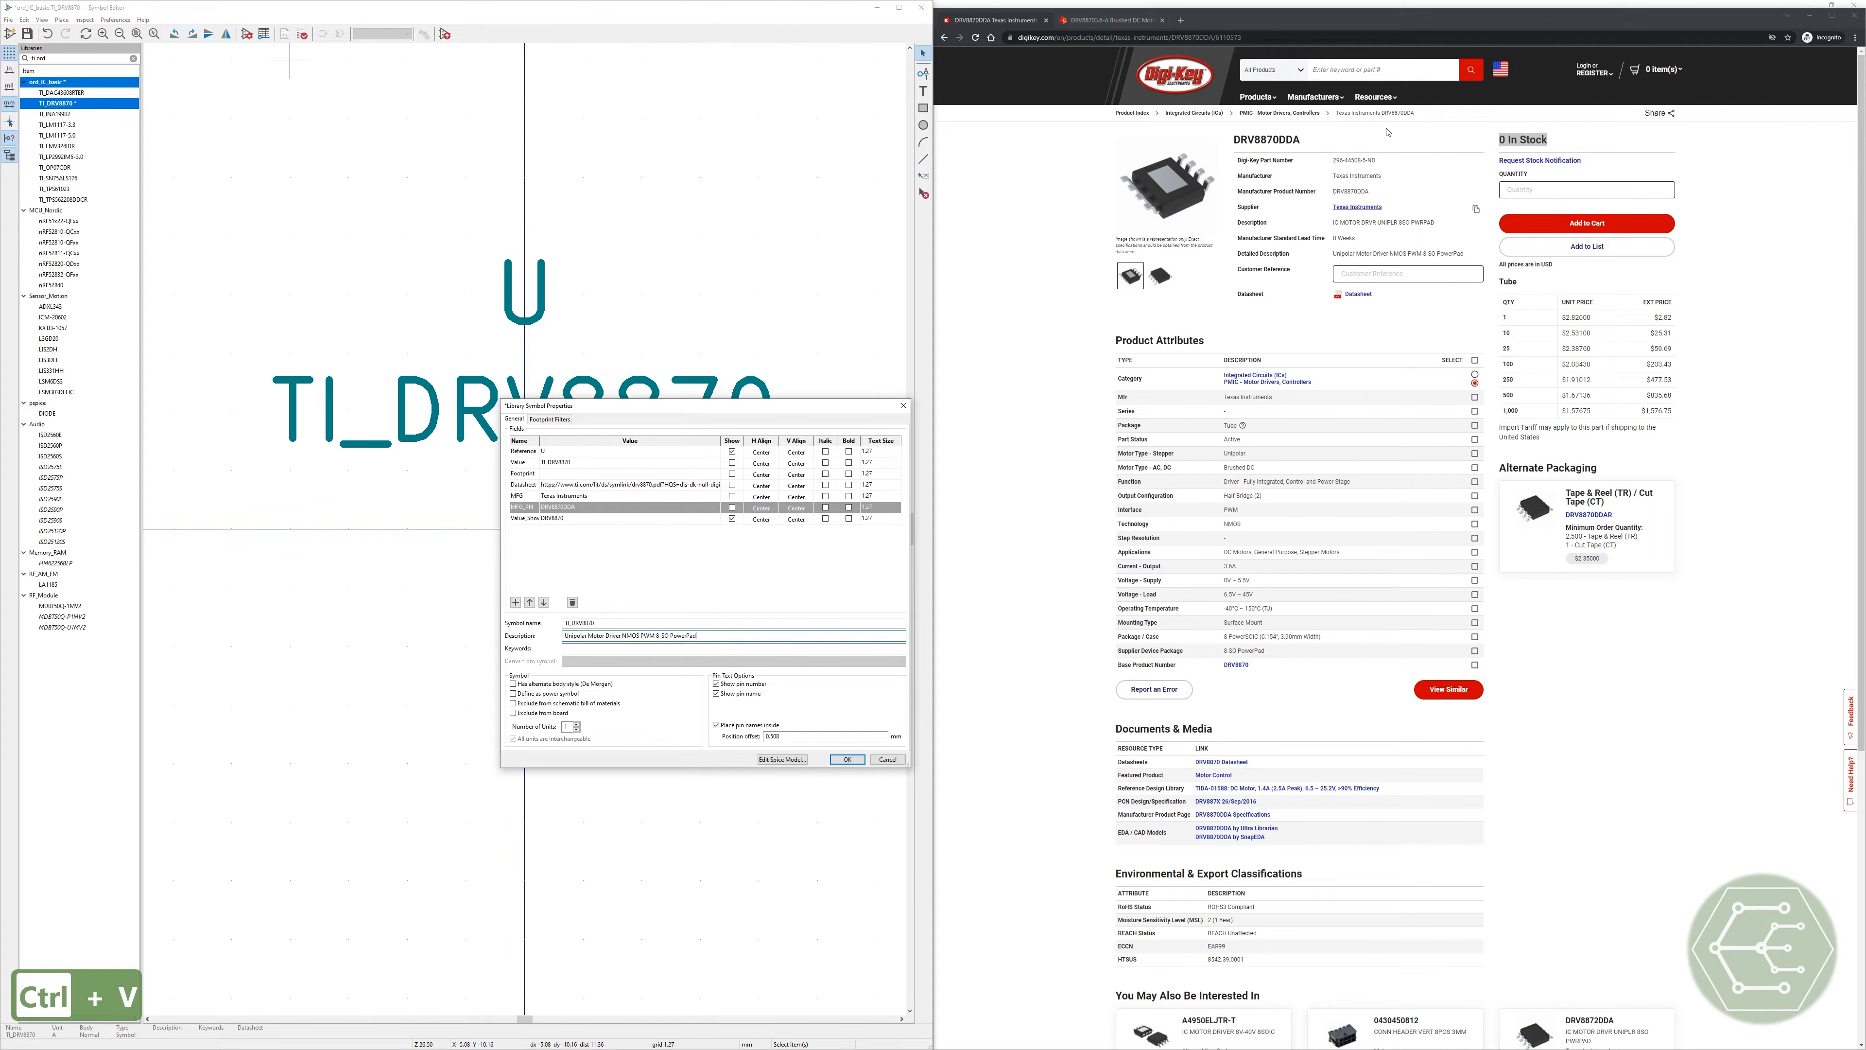
{"action": "left_click", "coordinate": [1476, 222]}
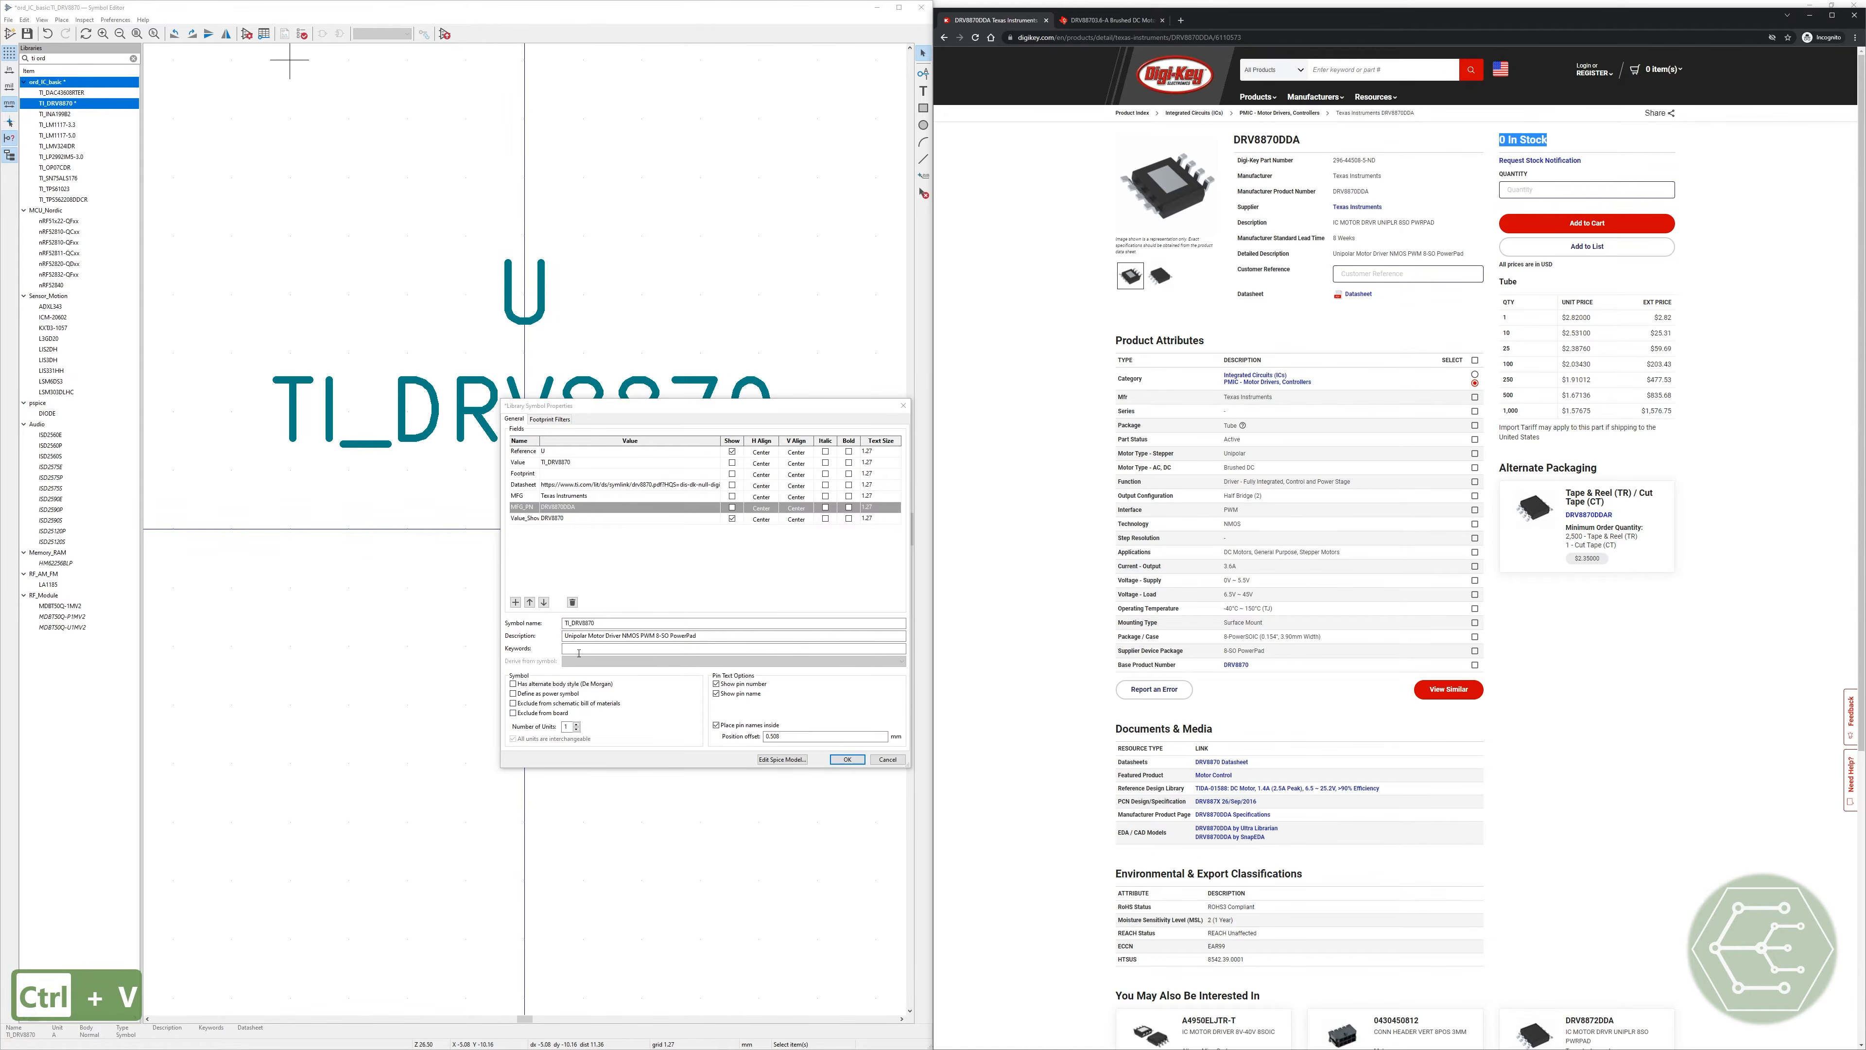
{"action": "left_click", "coordinate": [580, 649]}
{"action": "key", "text": "ctrl+v"}
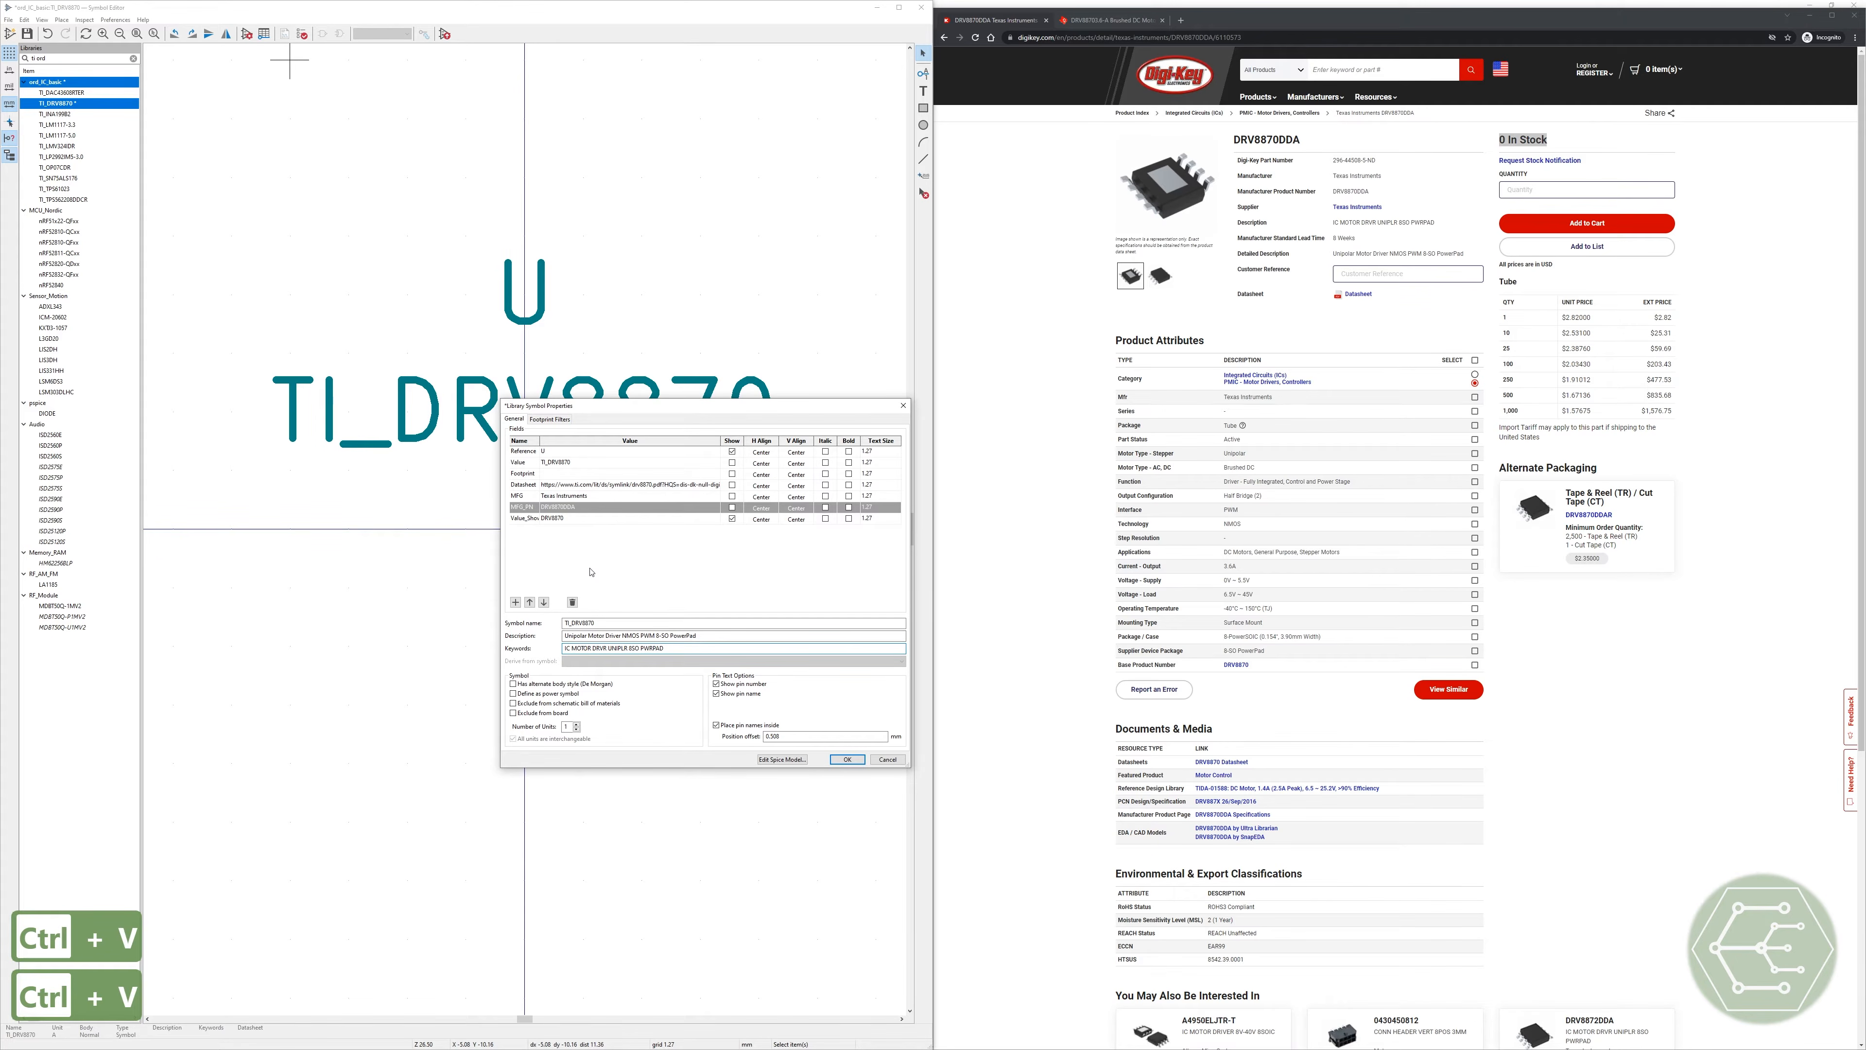
{"action": "left_click", "coordinate": [589, 563]}
{"action": "left_click", "coordinate": [588, 475]}
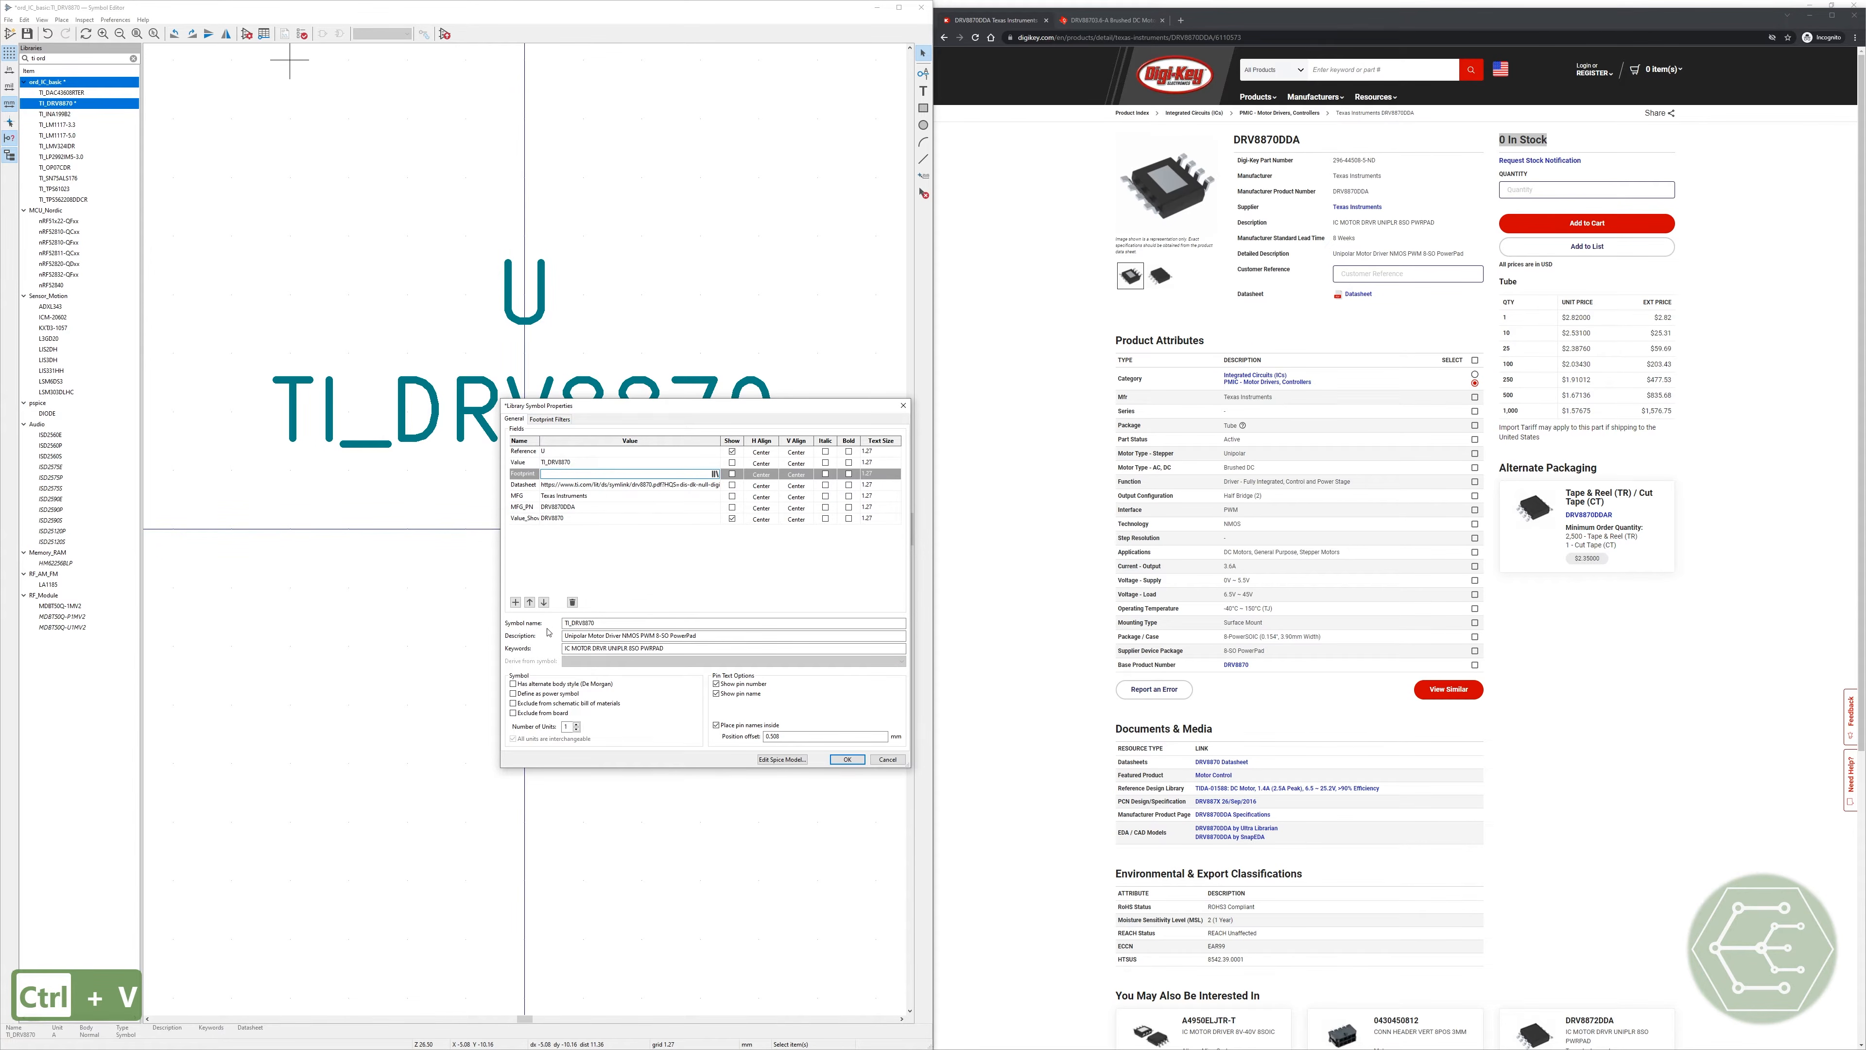
{"action": "left_click", "coordinate": [842, 757]}
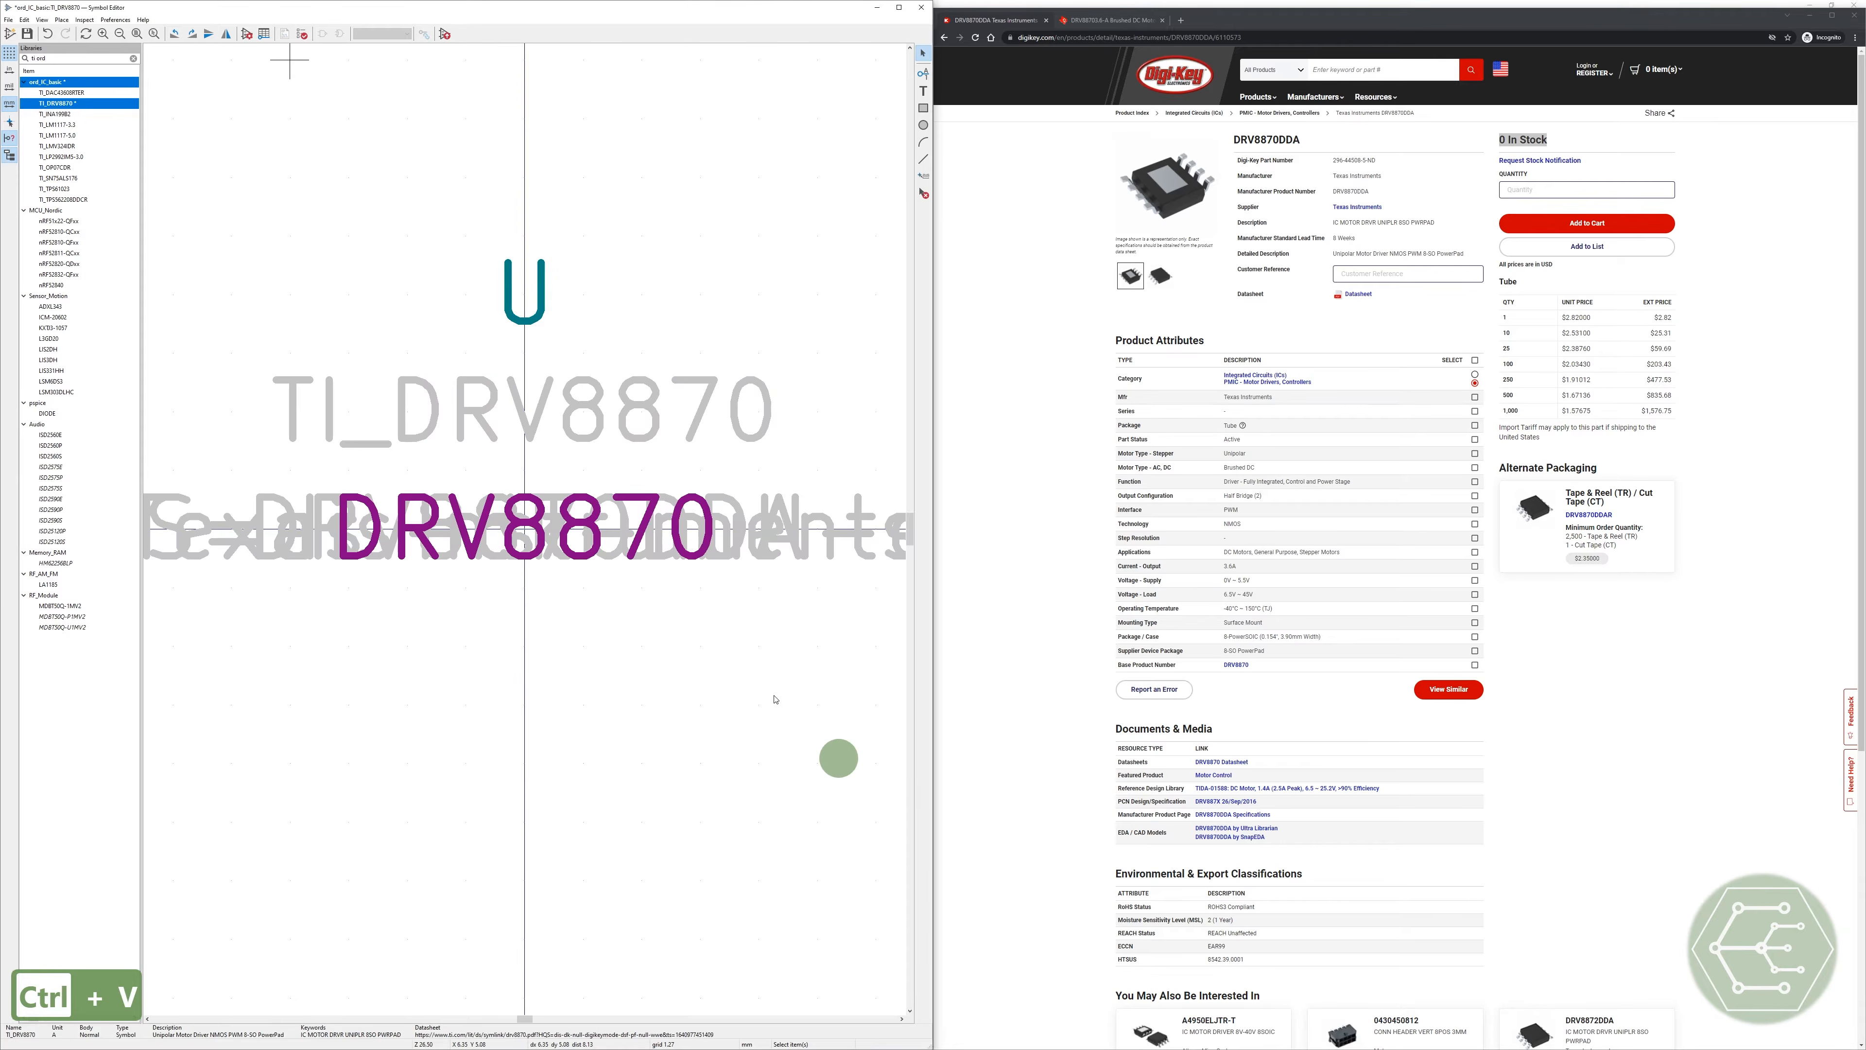
Step: Move all of the symbol's text fields together to above the origin, centred on the vertical axis
{"action": "scroll", "coordinate": [588, 530], "scroll_direction": "down", "scroll_amount": 2}
{"action": "left_click_drag", "start_coordinate": [723, 641], "coordinate": [246, 355]}
{"action": "key", "text": "m"}
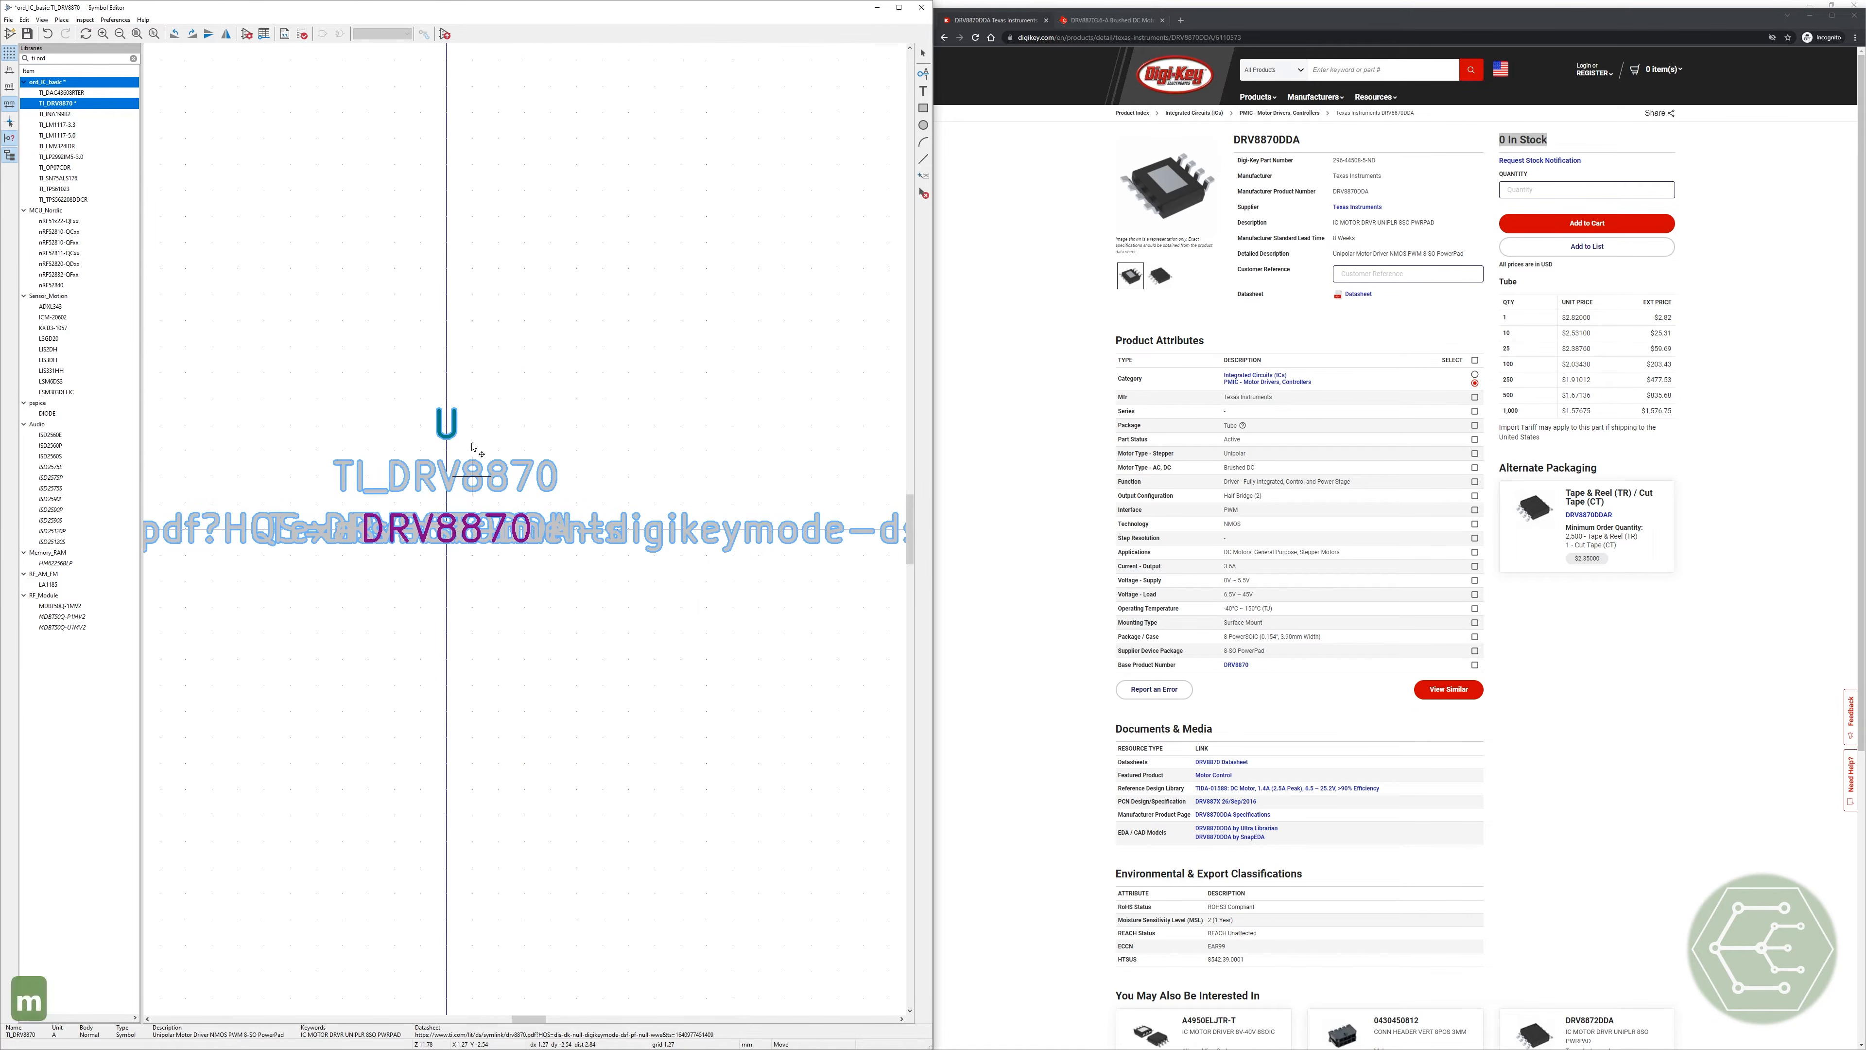
{"action": "left_click", "coordinate": [457, 284]}
{"action": "key", "text": "m"}
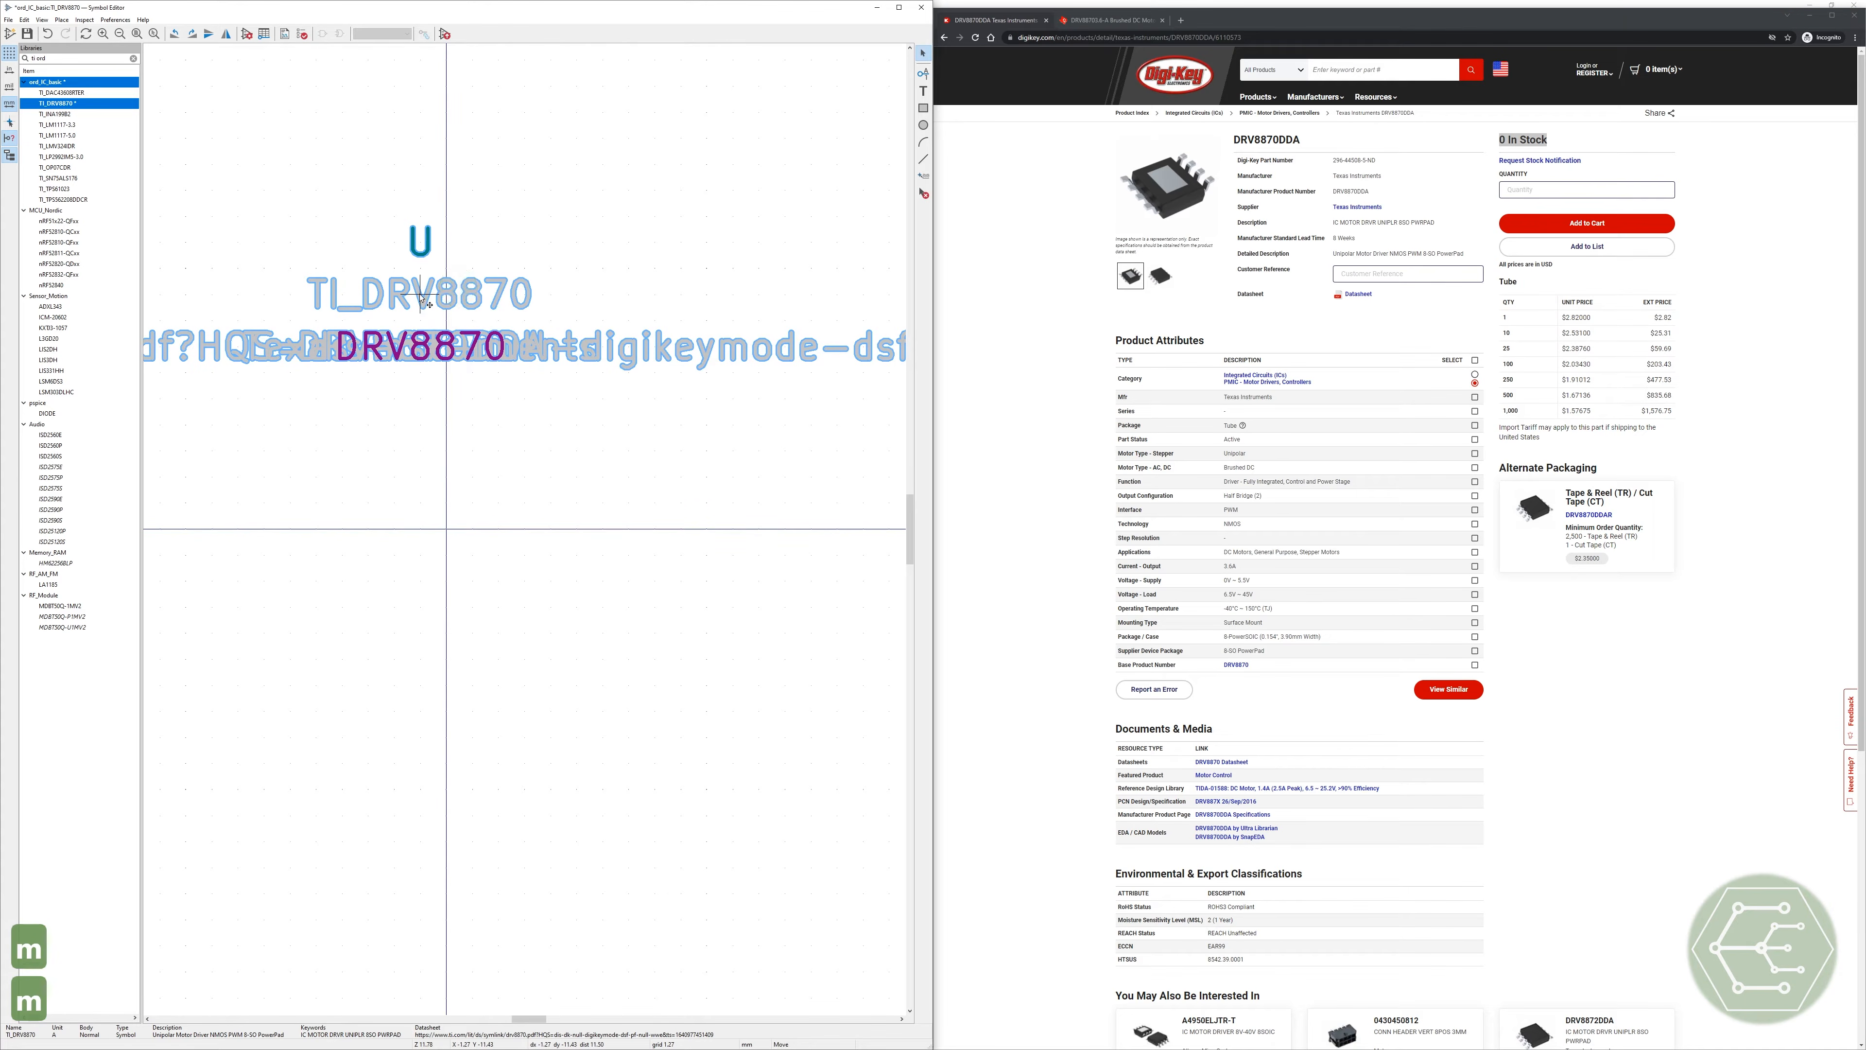
{"action": "left_click", "coordinate": [577, 500]}
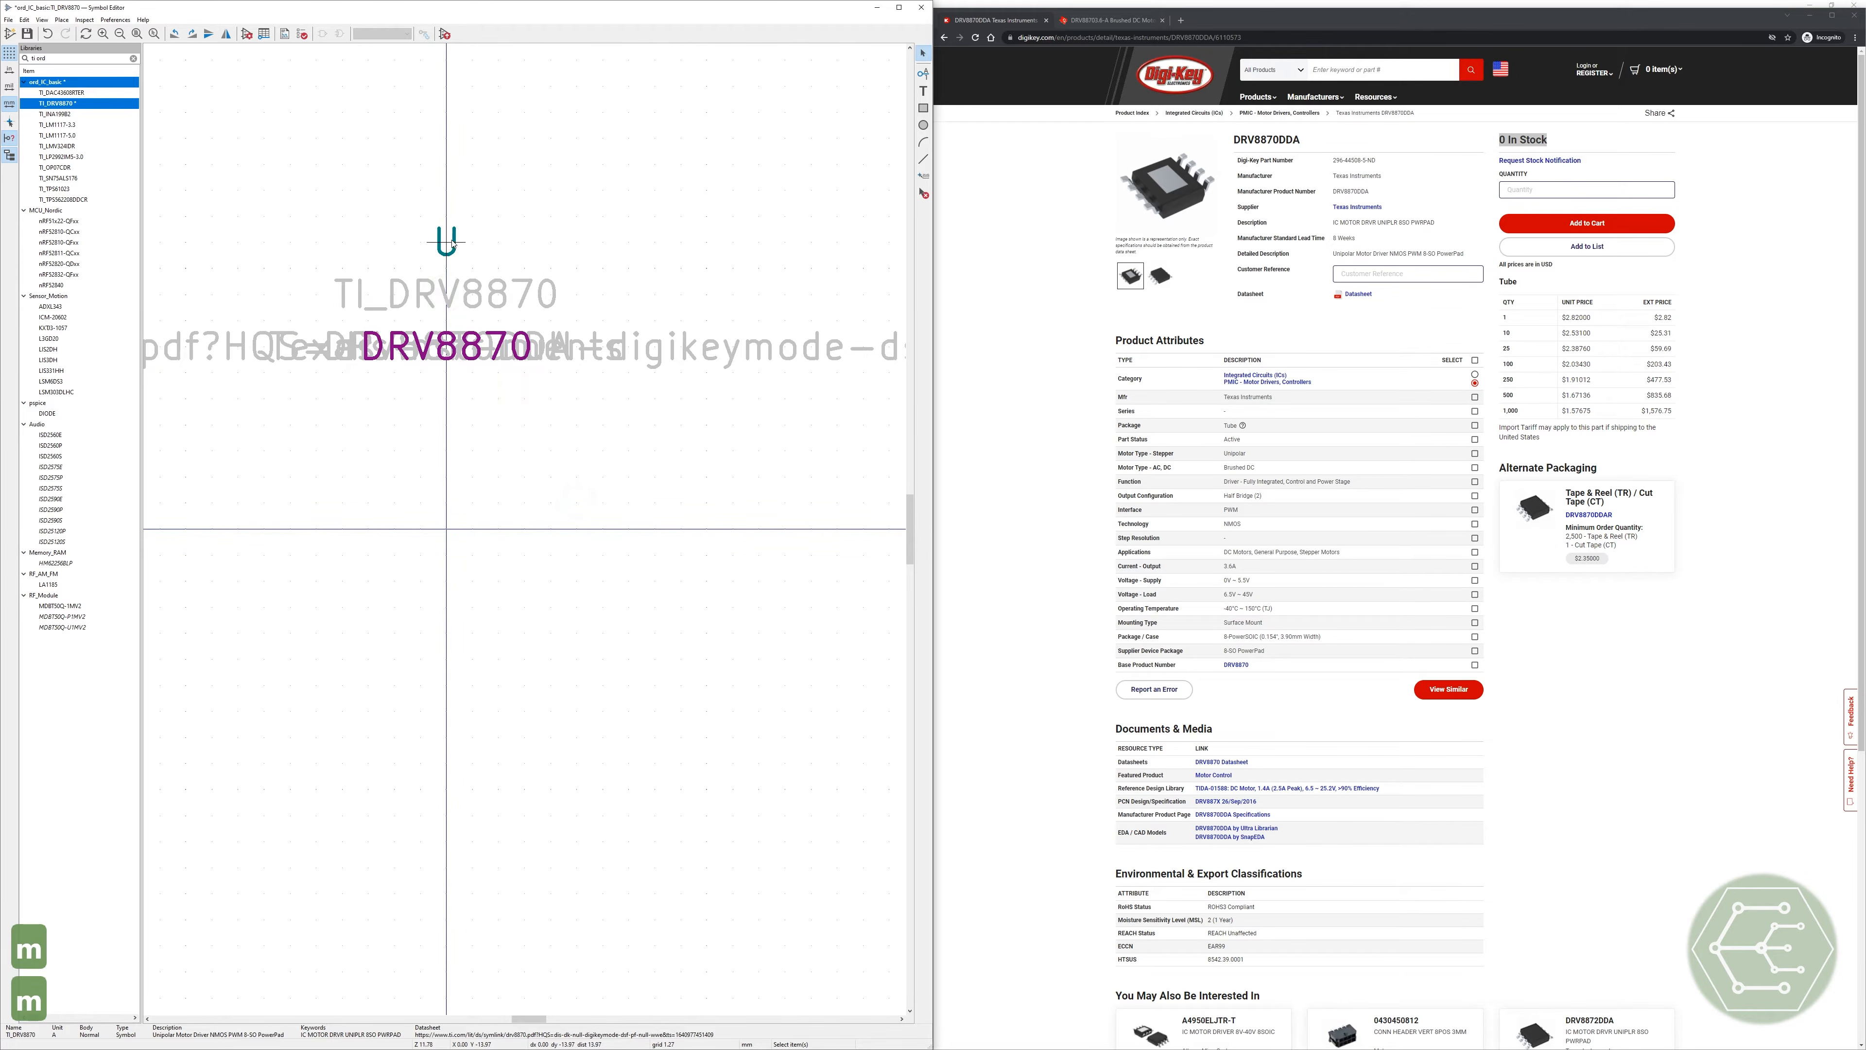
Step: Move the U reference below the hidden texts and the DRV8870 text below U, and save the symbol
{"action": "key", "text": "m"}
{"action": "left_click", "coordinate": [449, 400]}
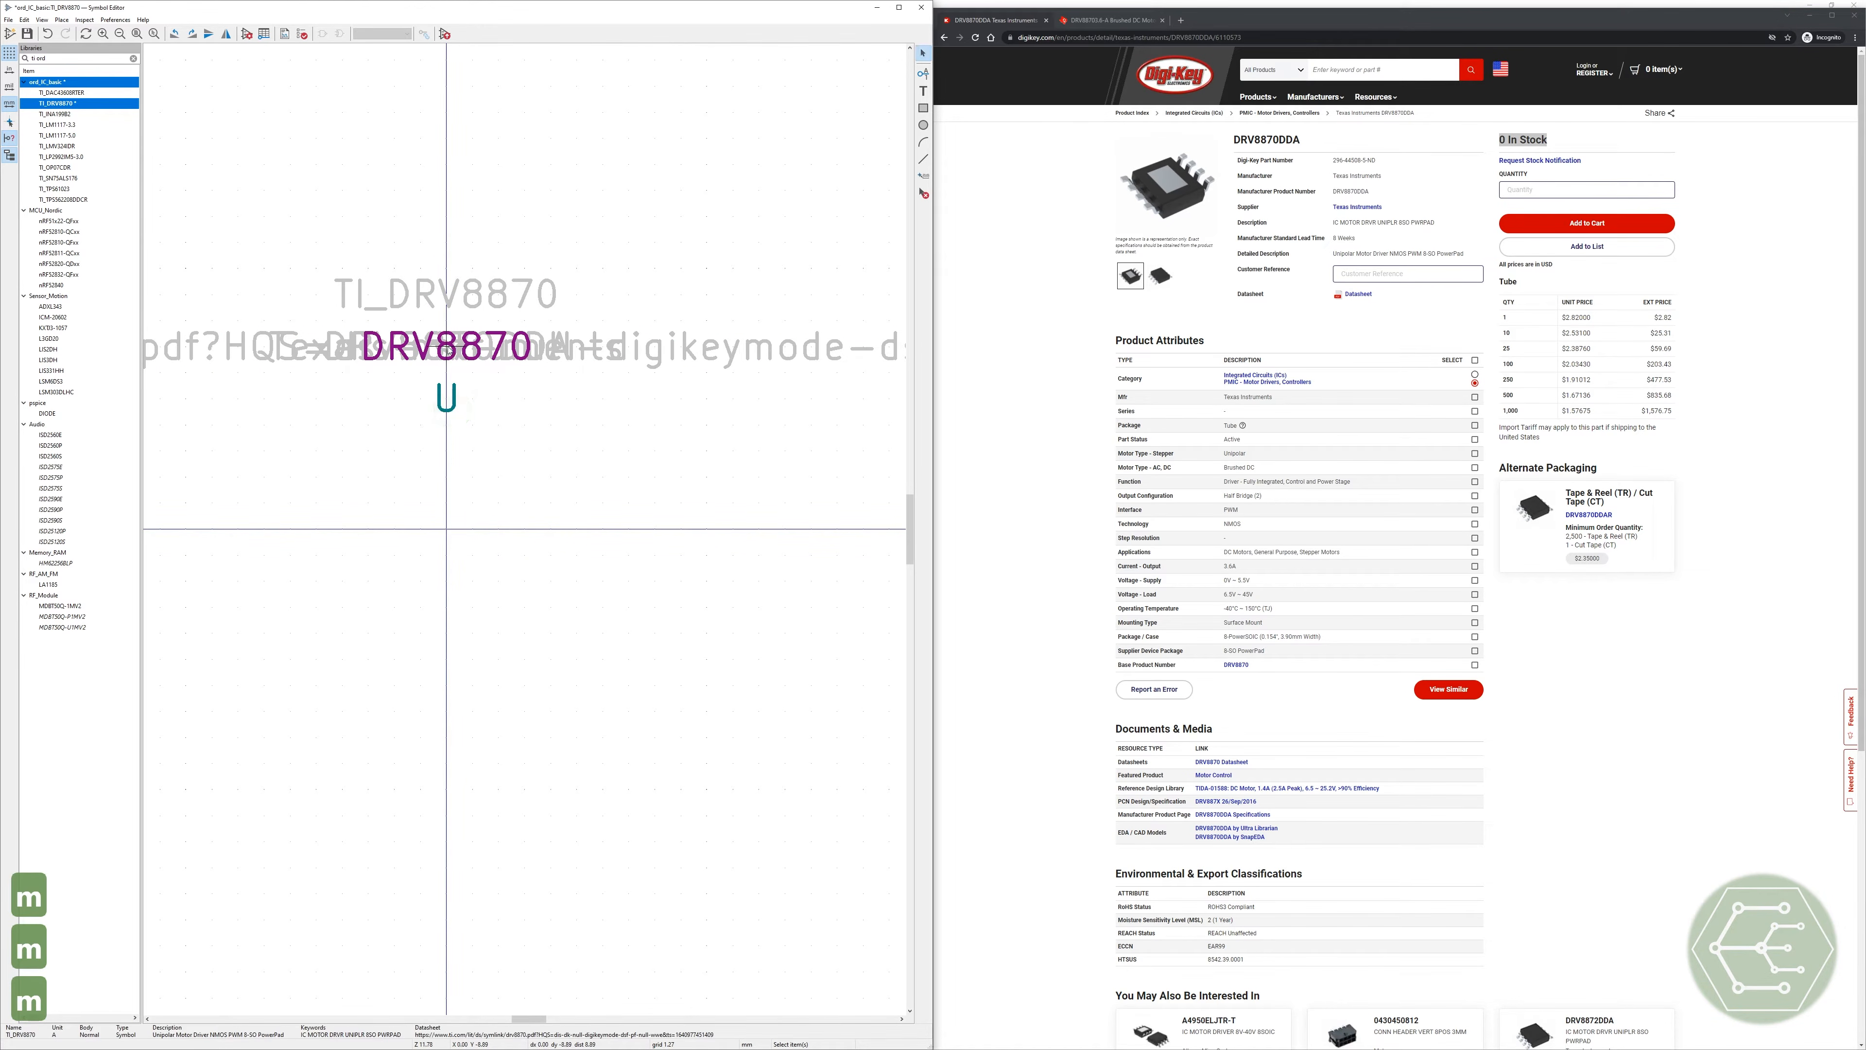
{"action": "key", "text": "m"}
{"action": "left_click", "coordinate": [449, 450]}
{"action": "left_click", "coordinate": [546, 654]}
{"action": "key", "text": "ctrl+s"}
{"action": "scroll", "coordinate": [446, 324], "scroll_direction": "down", "scroll_amount": 2}
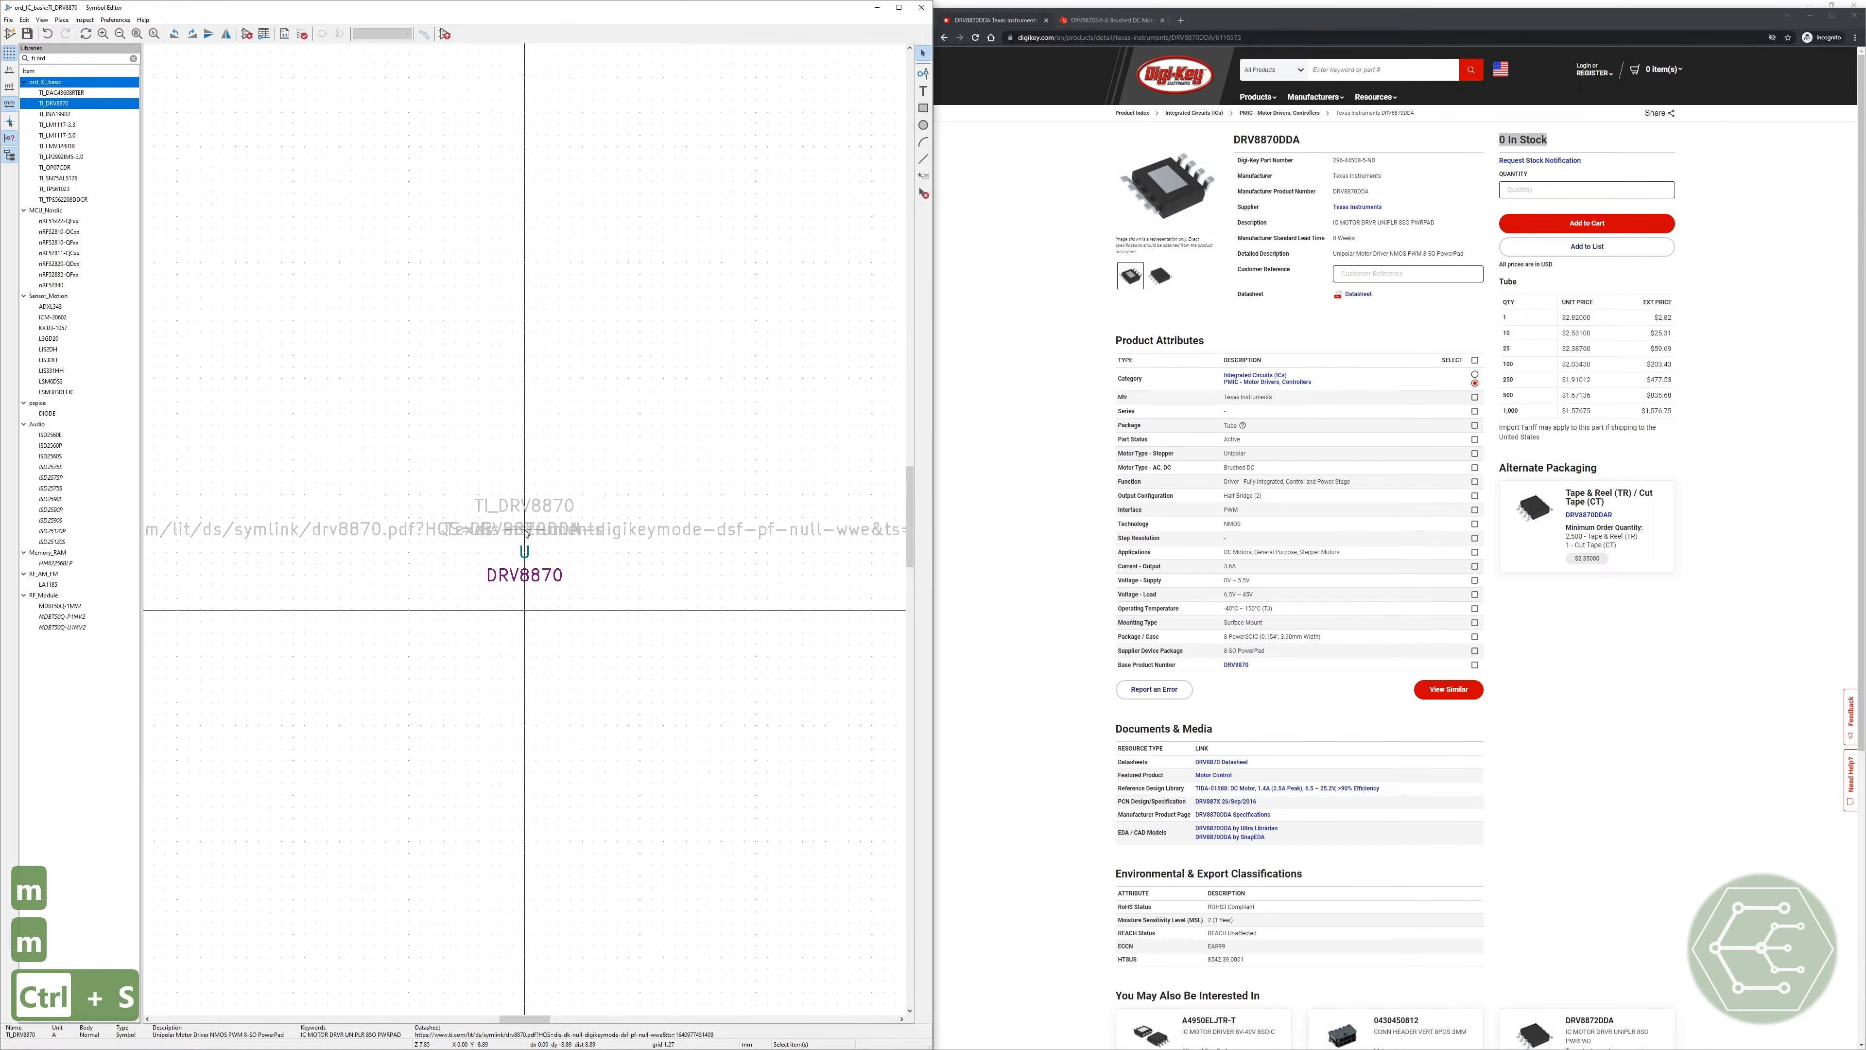
Step: Open the footprint library browser from the symbol's Footprint property and dock it beside the web browser
{"action": "scroll", "coordinate": [526, 533], "scroll_direction": "up", "scroll_amount": 1}
{"action": "left_click", "coordinate": [247, 34]}
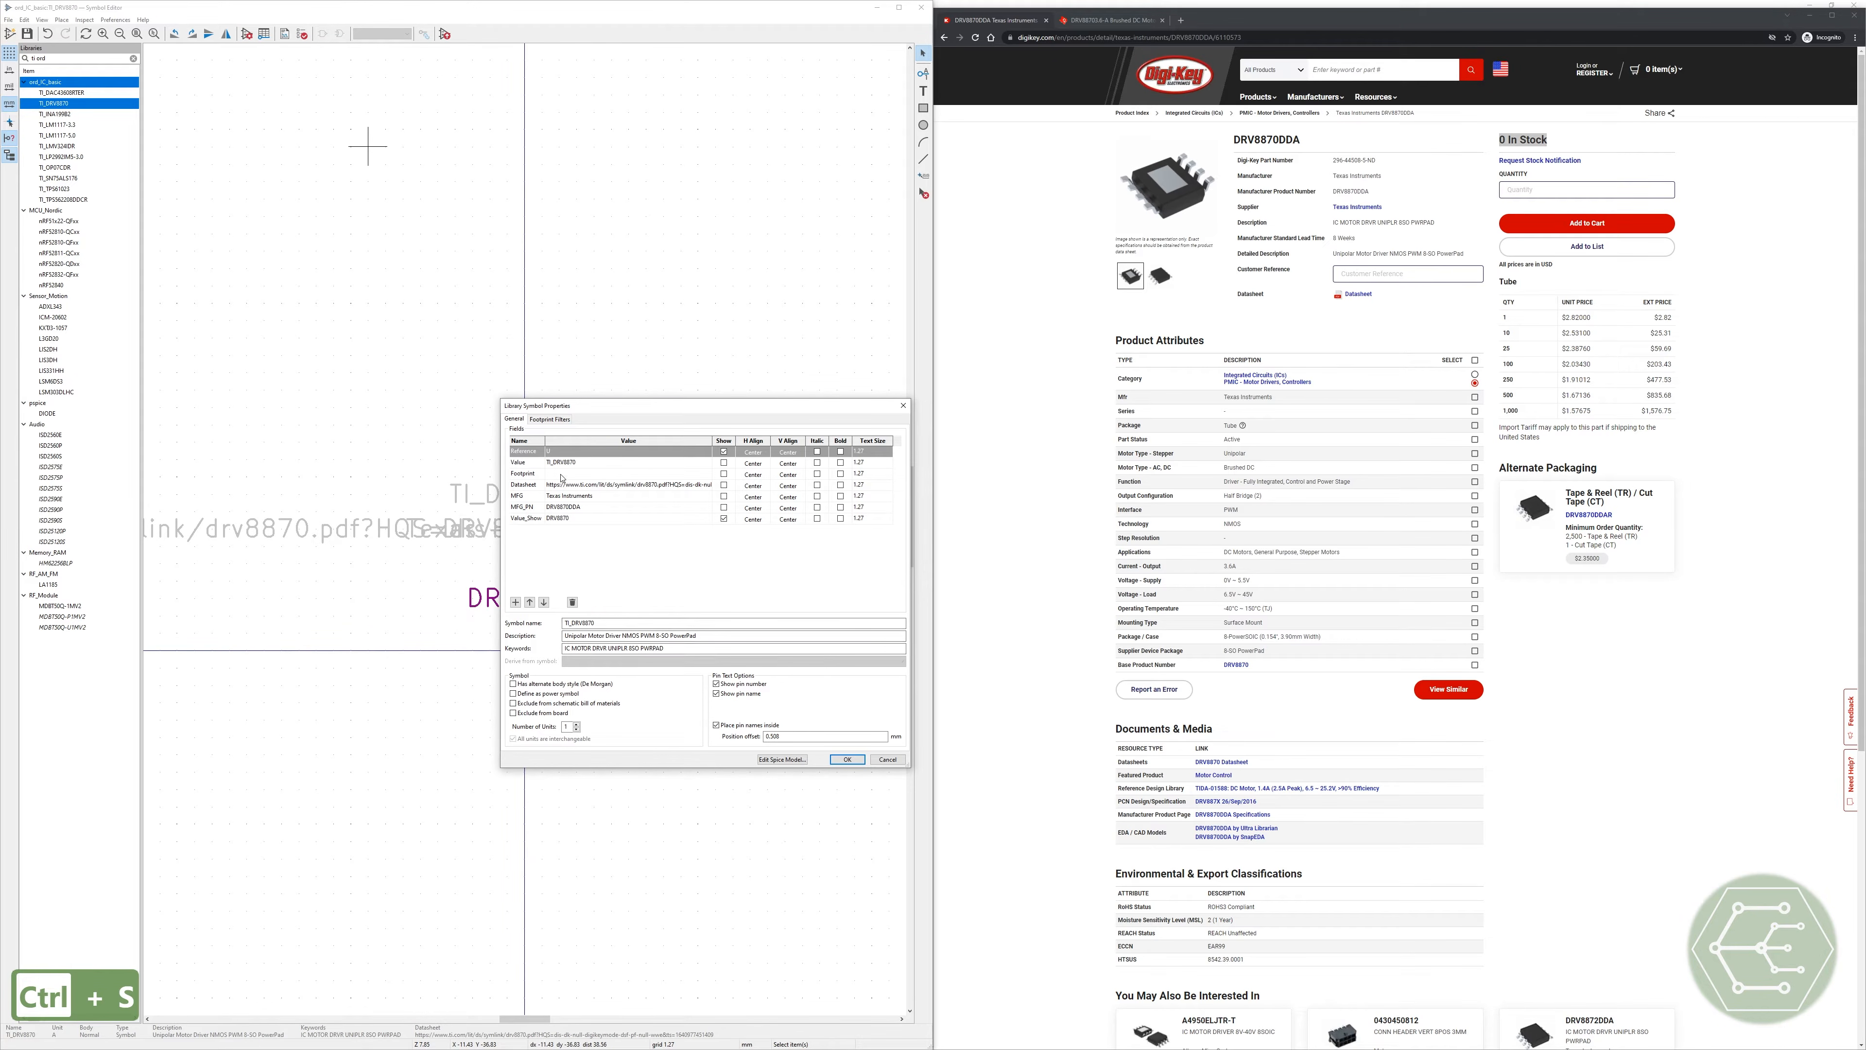
{"action": "left_click", "coordinate": [562, 475]}
{"action": "left_click", "coordinate": [709, 475]}
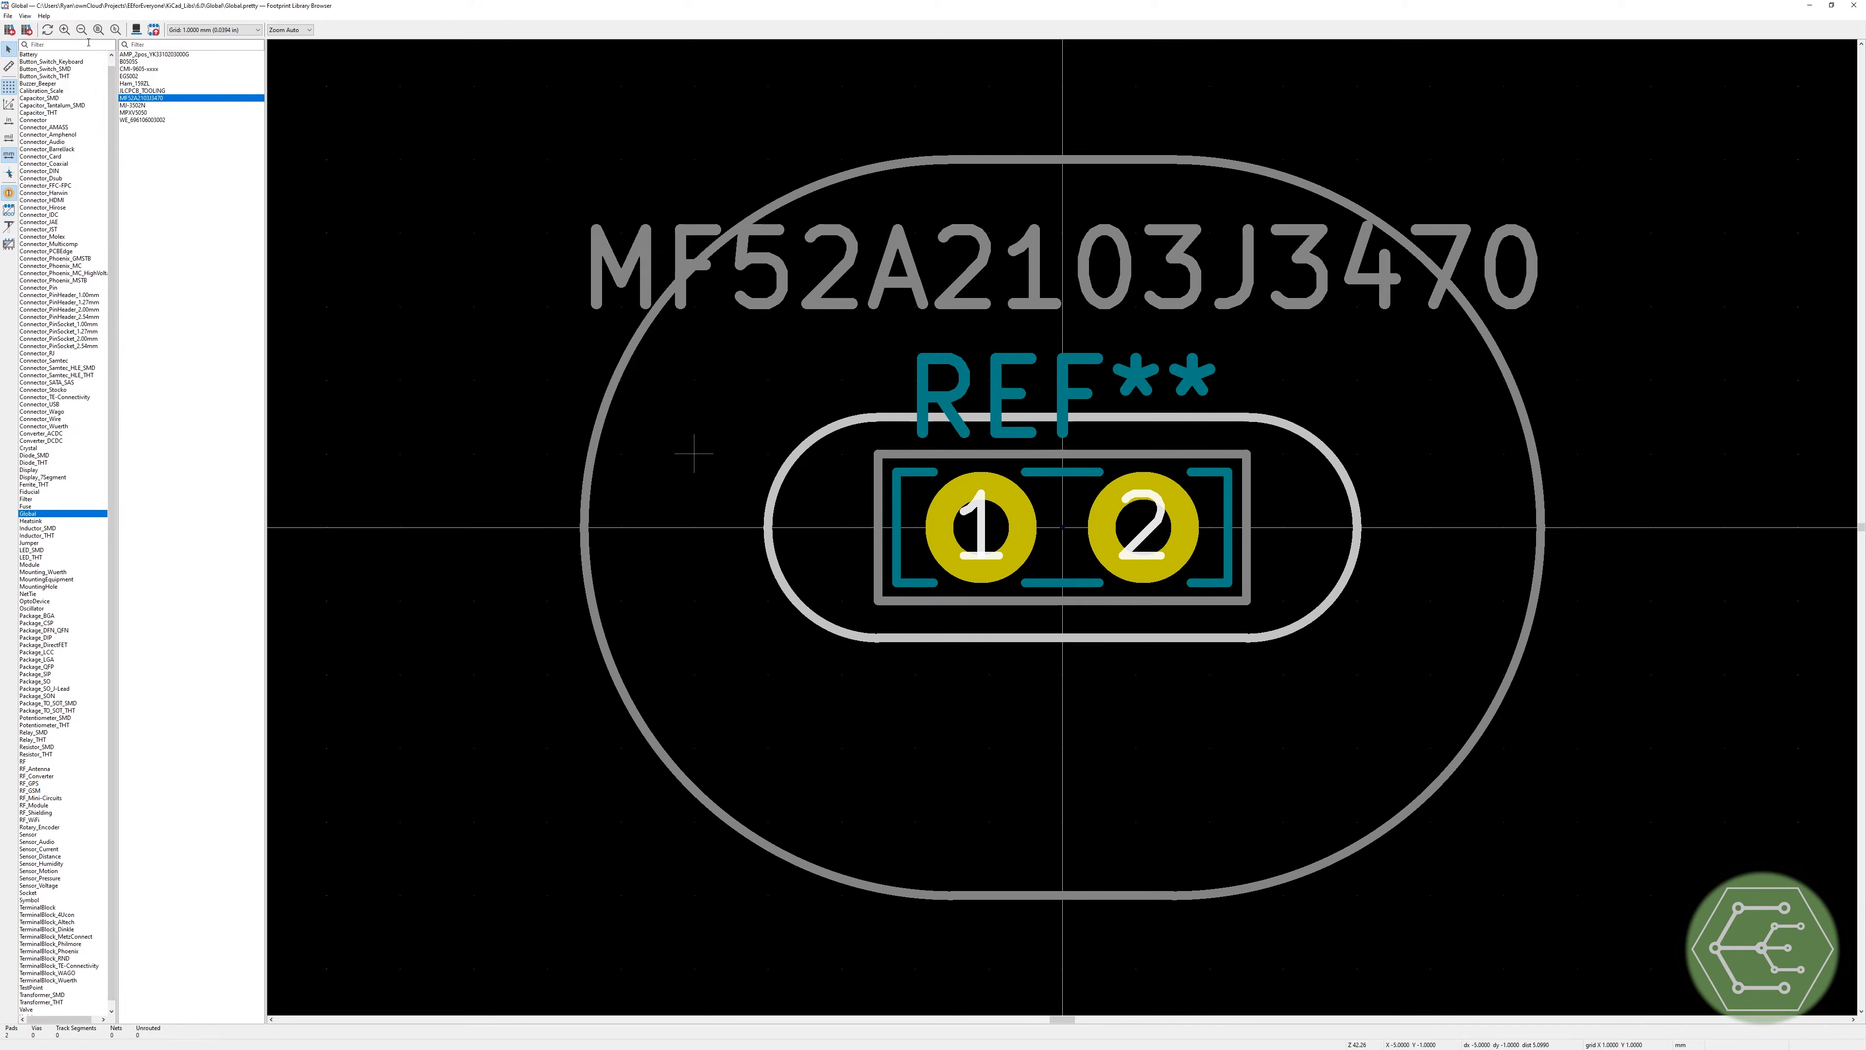
{"action": "left_click_drag", "start_coordinate": [579, 4], "coordinate": [633, 155]}
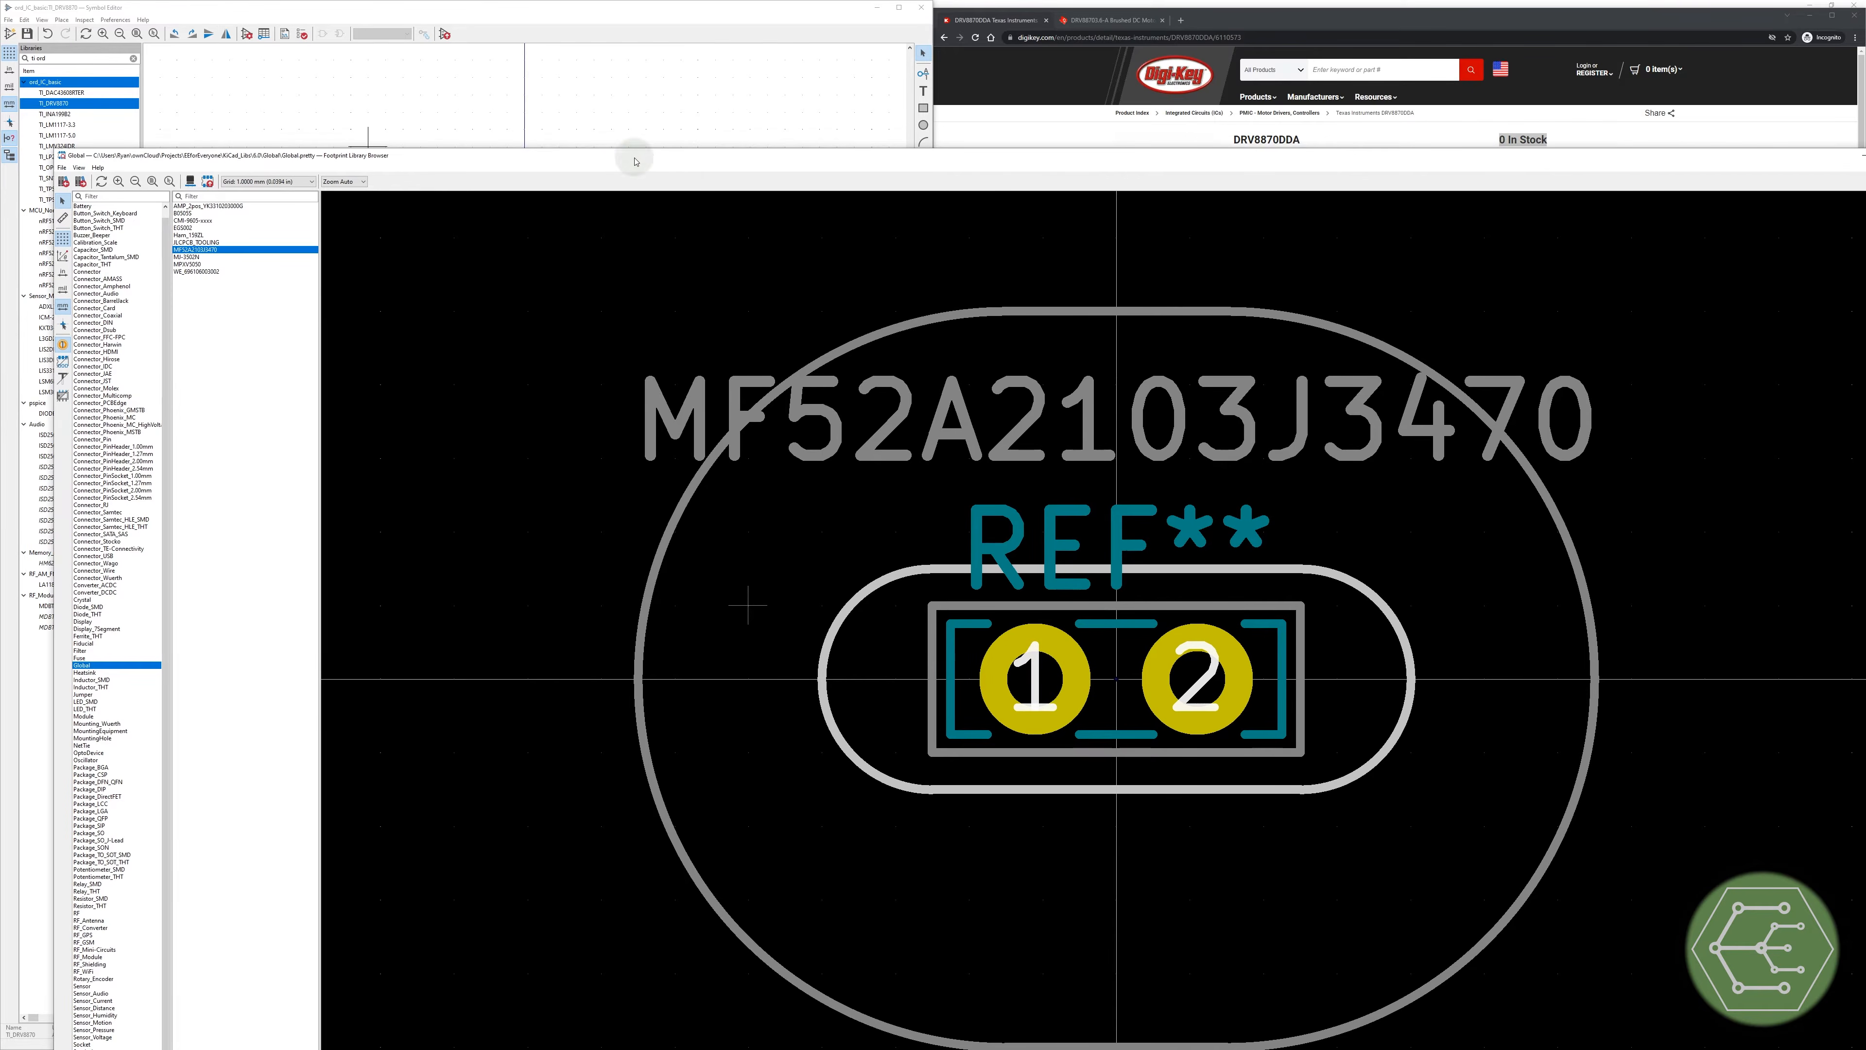
{"action": "key", "text": "super+Left"}
Step: Find the DDA (R-PDSO-G8) land pattern drawing in the DRV8870 datasheet
{"action": "left_click", "coordinate": [1084, 27]}
{"action": "key", "text": "ctrl+f"}
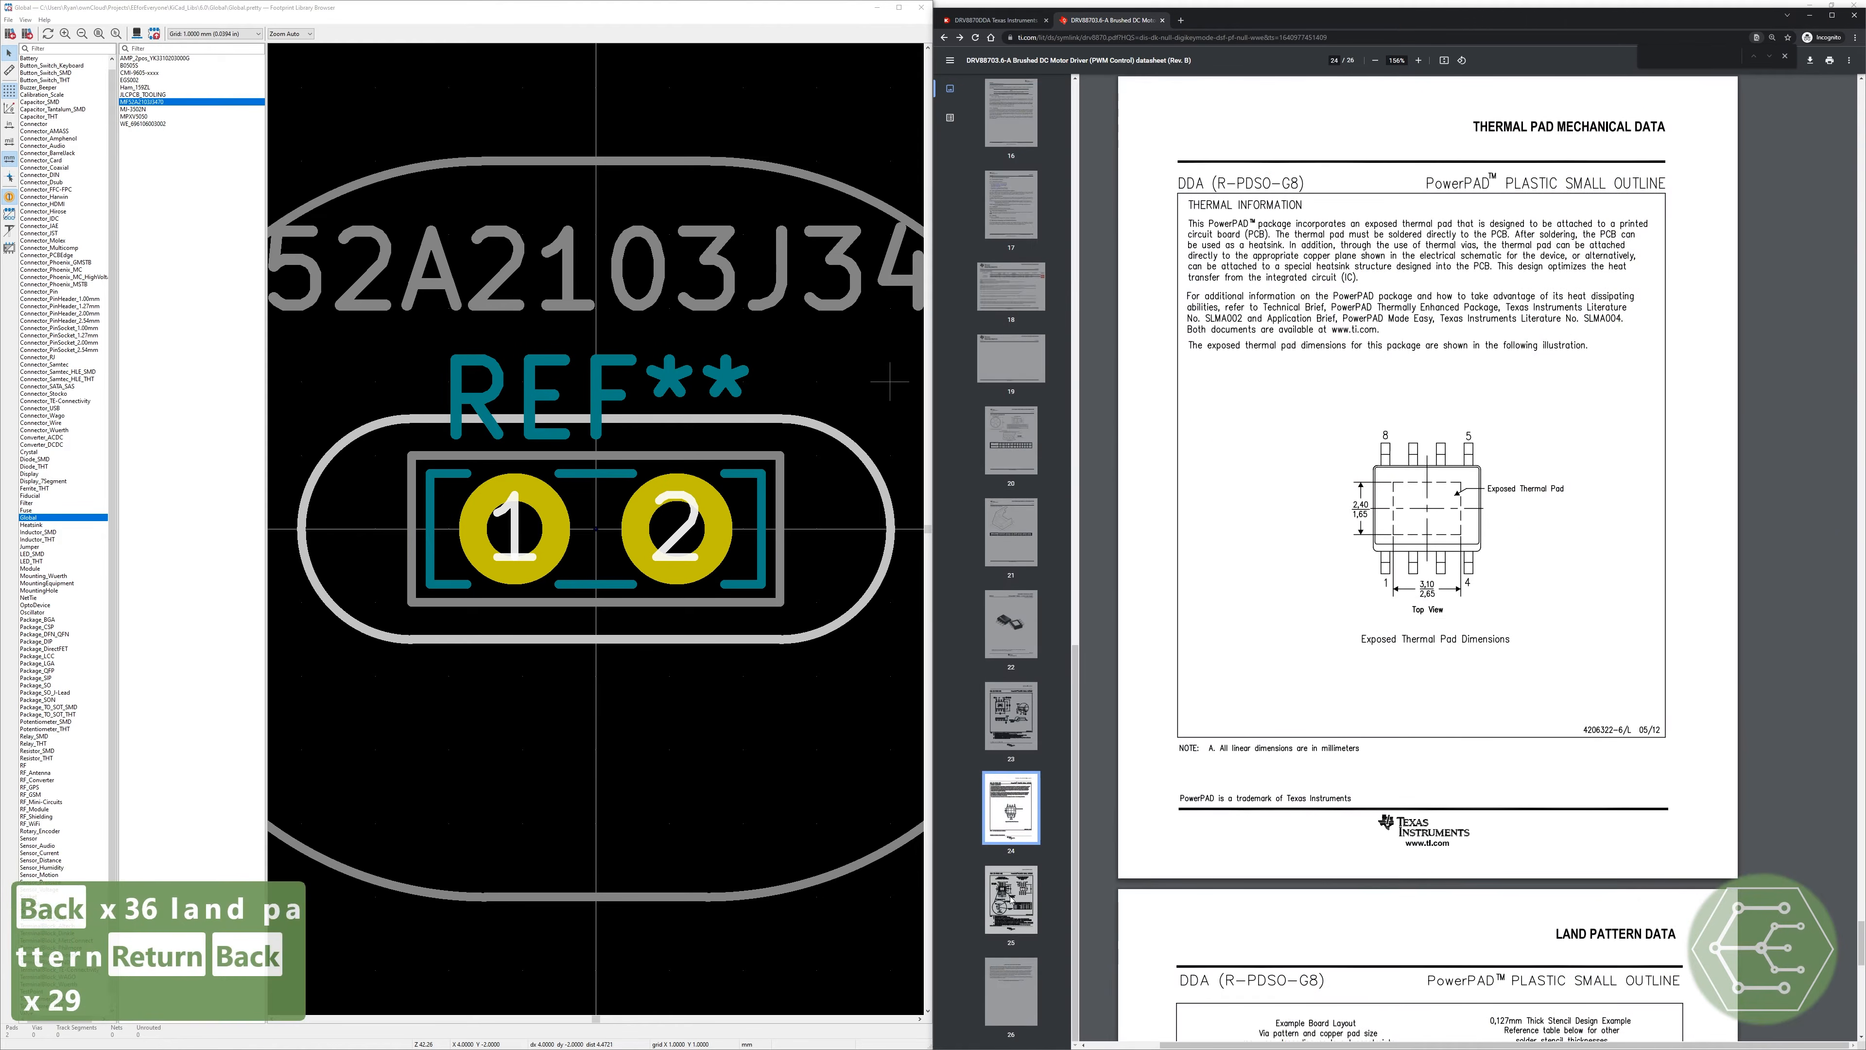
{"action": "left_click", "coordinate": [1011, 898]}
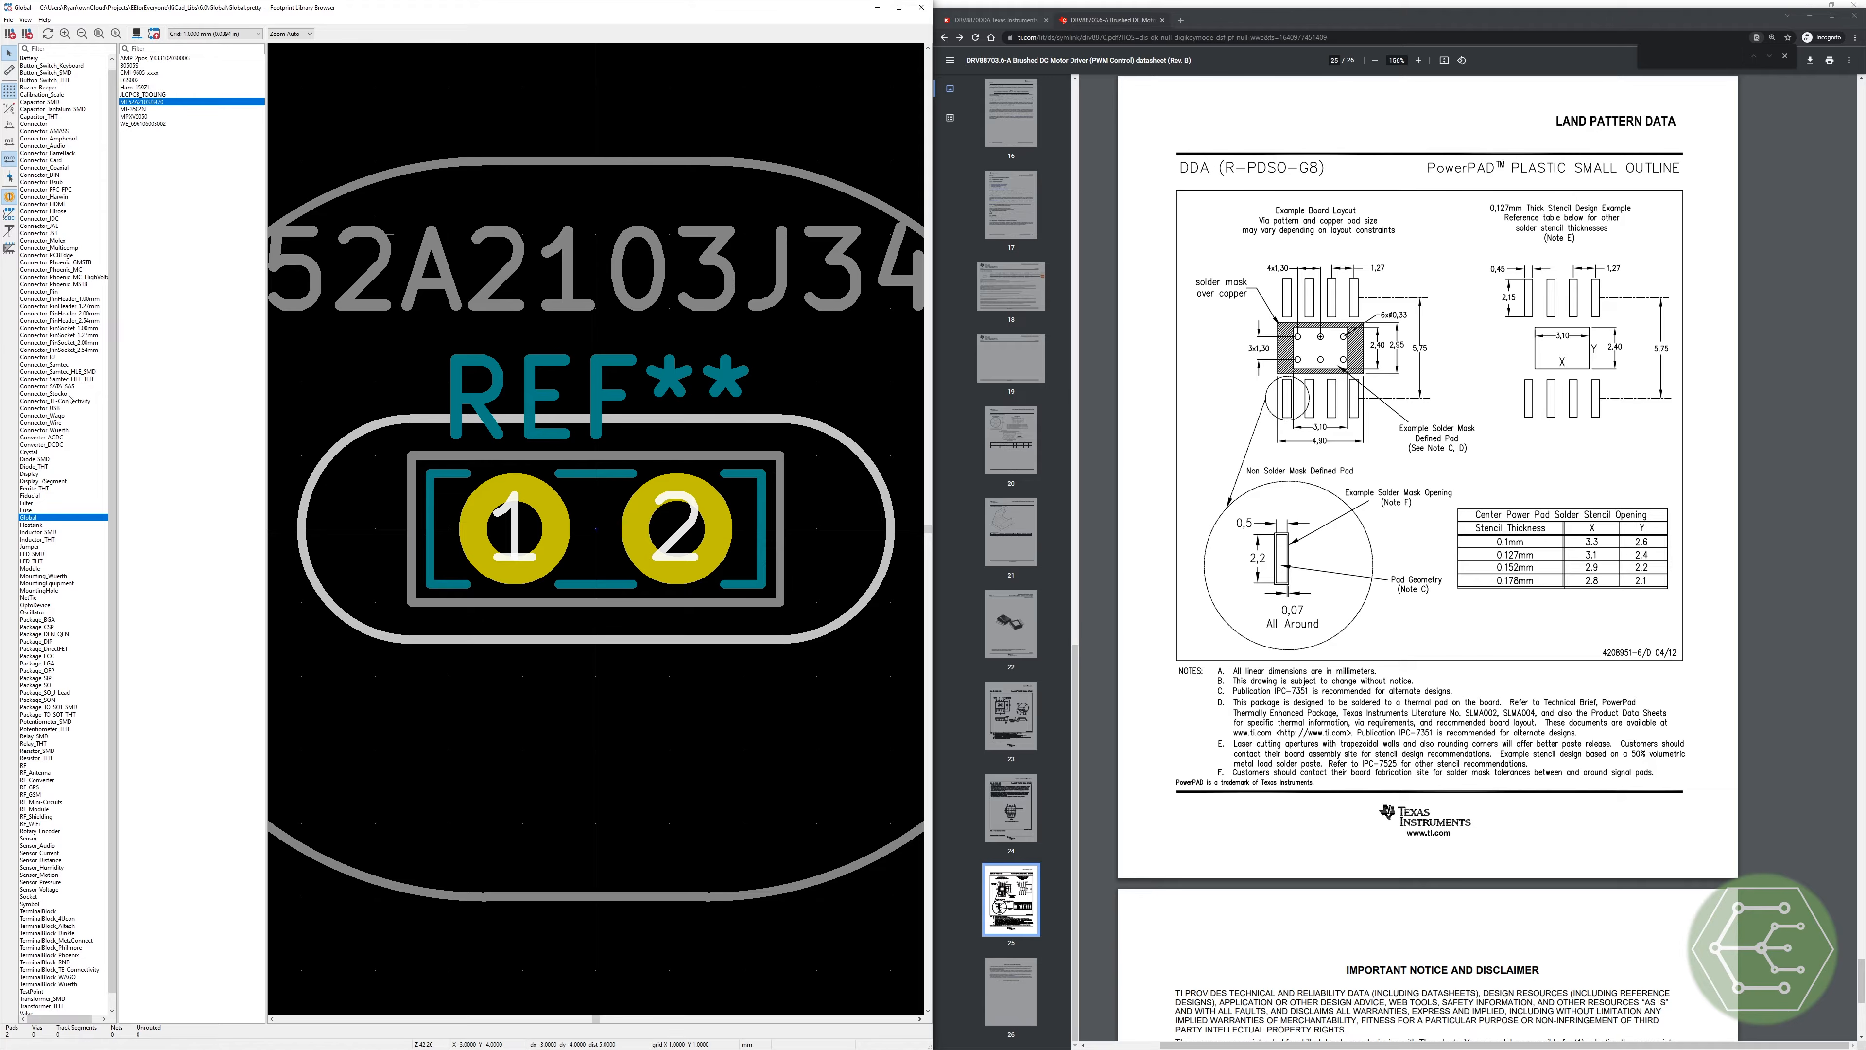
Step: Preview the SOIC-8-1EP_3.9x4.9mm_P1.27mm_EP2.41x3.3mm_ThermalVias footprint from the Package_SO library
{"action": "scroll", "coordinate": [44, 346], "scroll_direction": "down", "scroll_amount": 1}
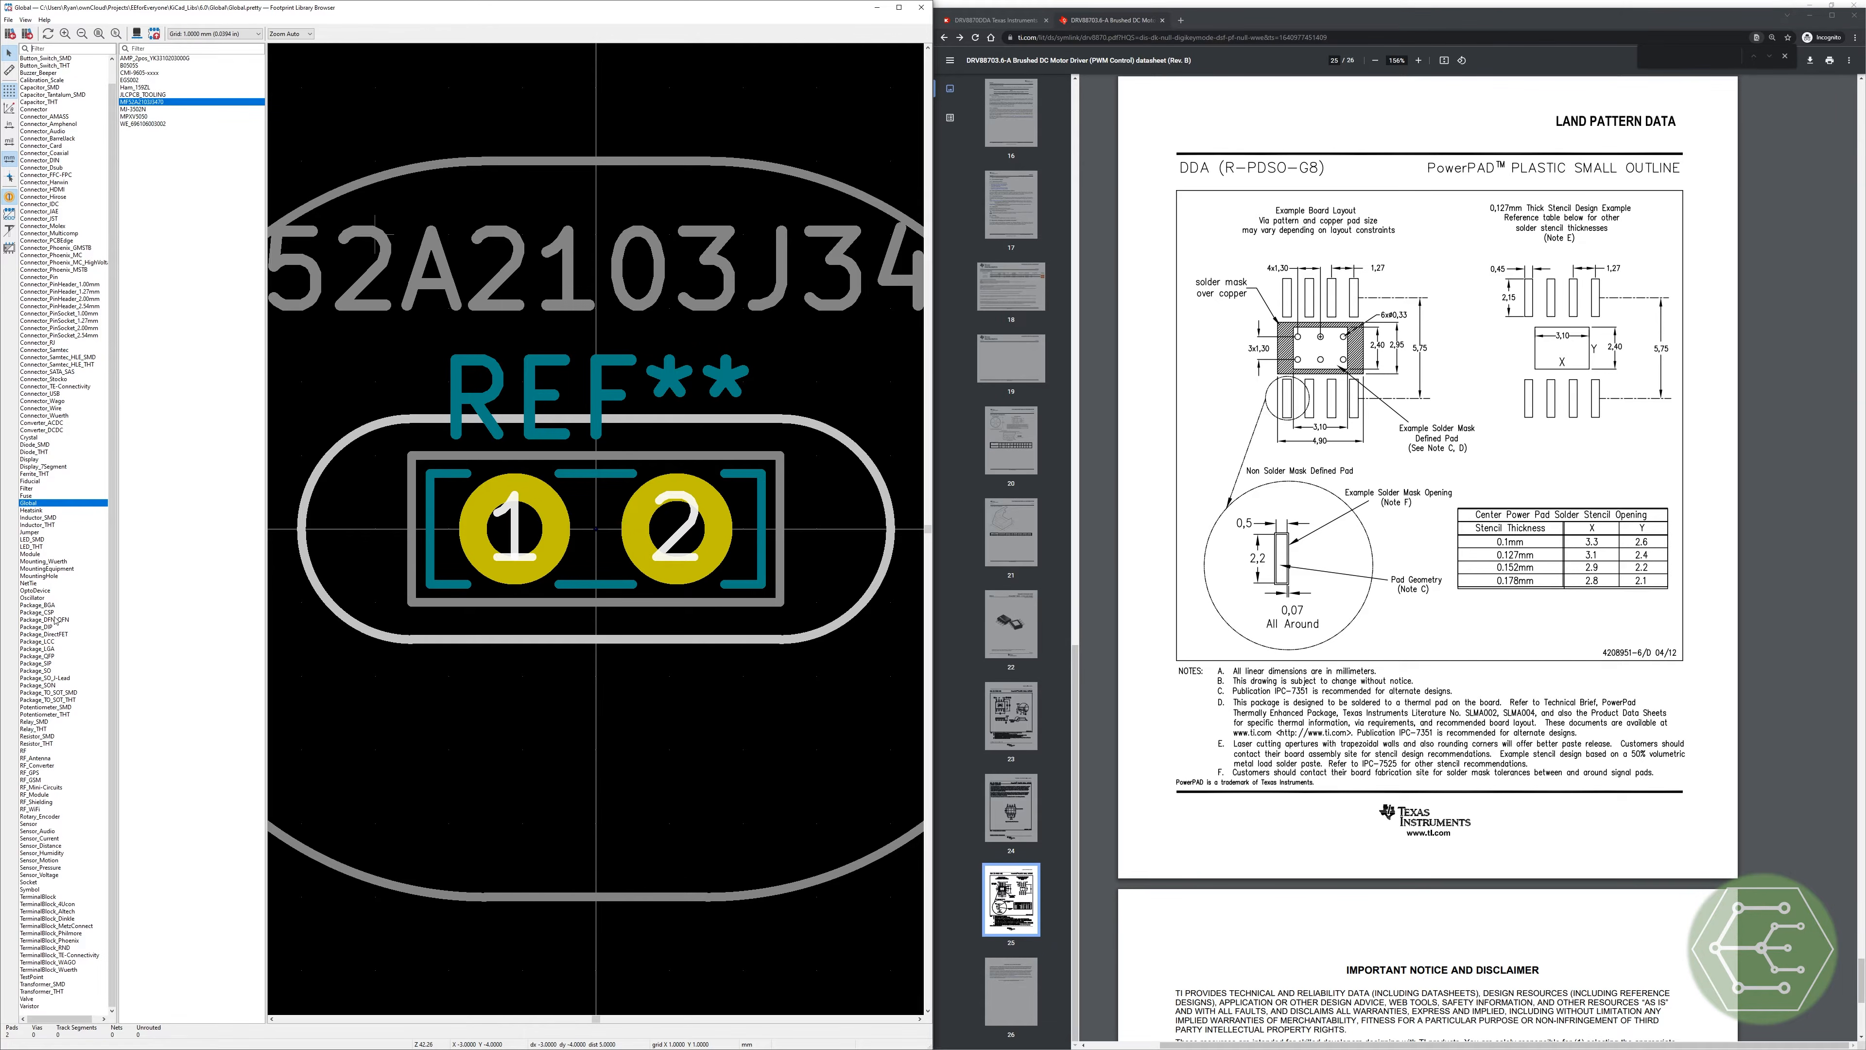
{"action": "left_click", "coordinate": [37, 670]}
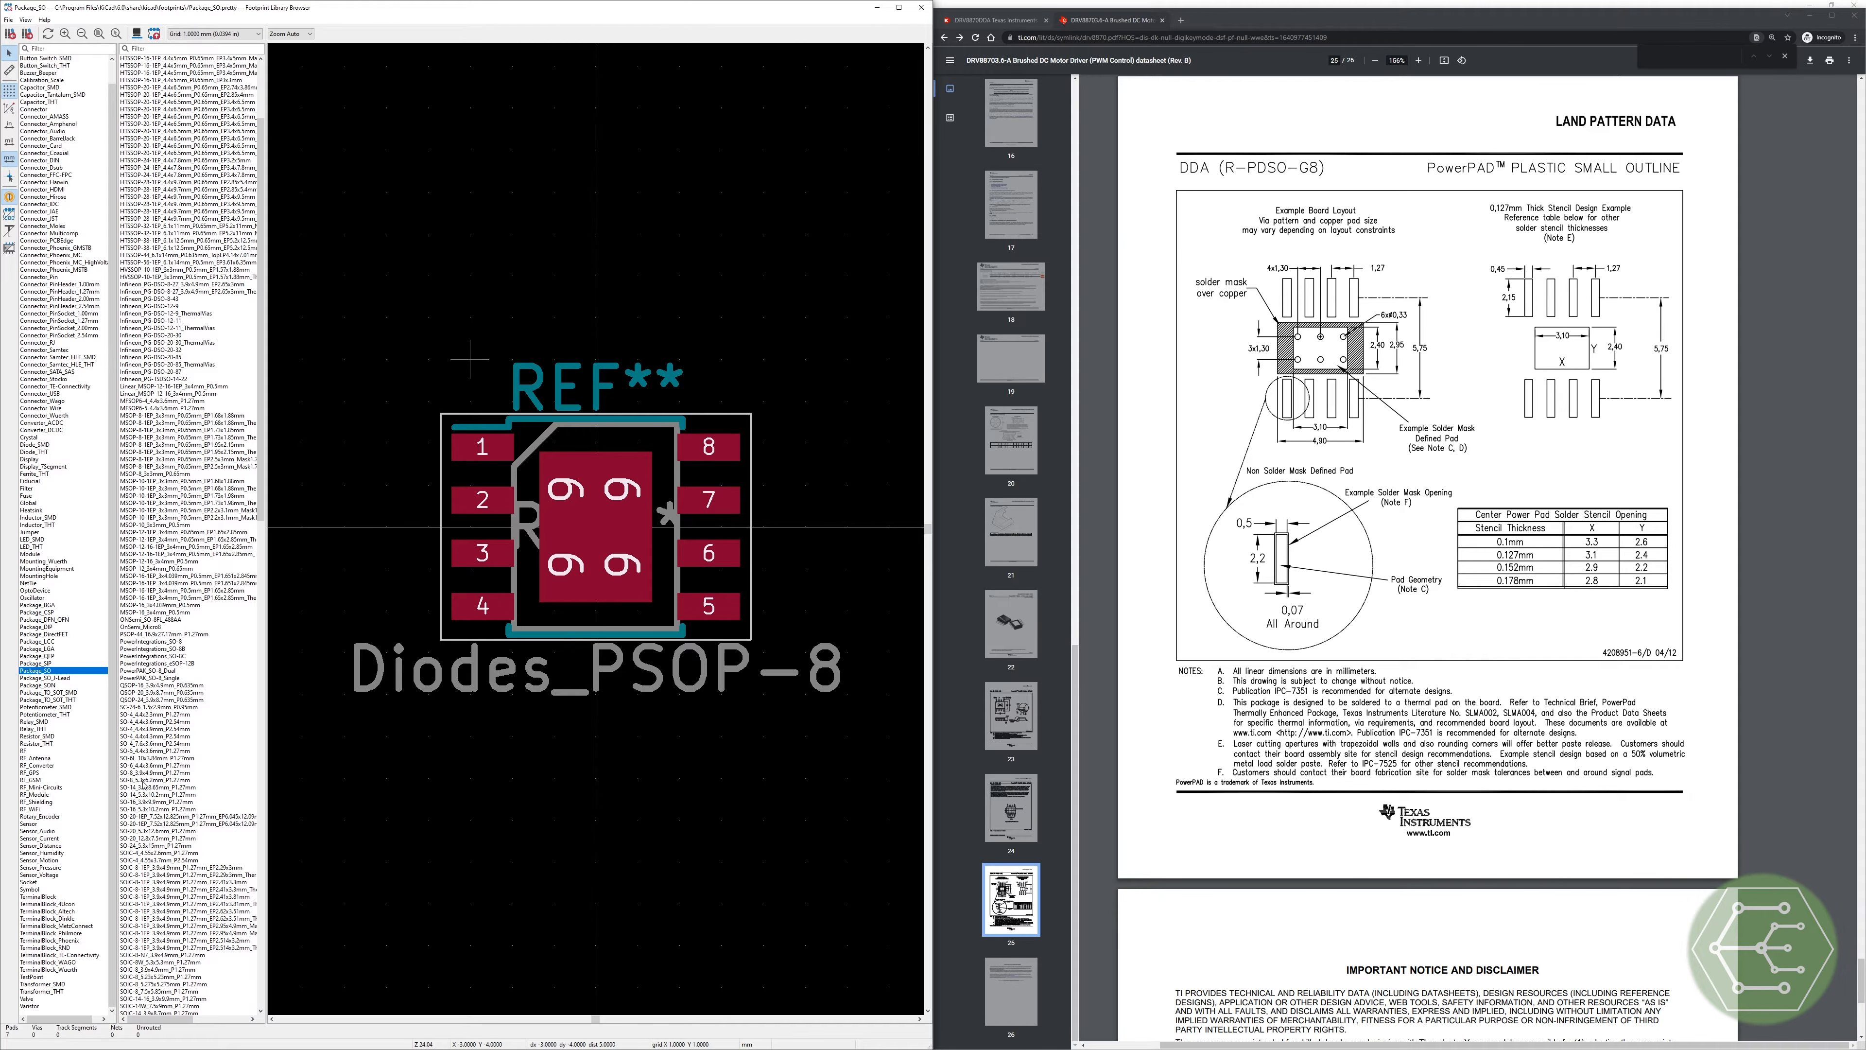
{"action": "left_click", "coordinate": [143, 780]}
{"action": "left_click", "coordinate": [203, 889]}
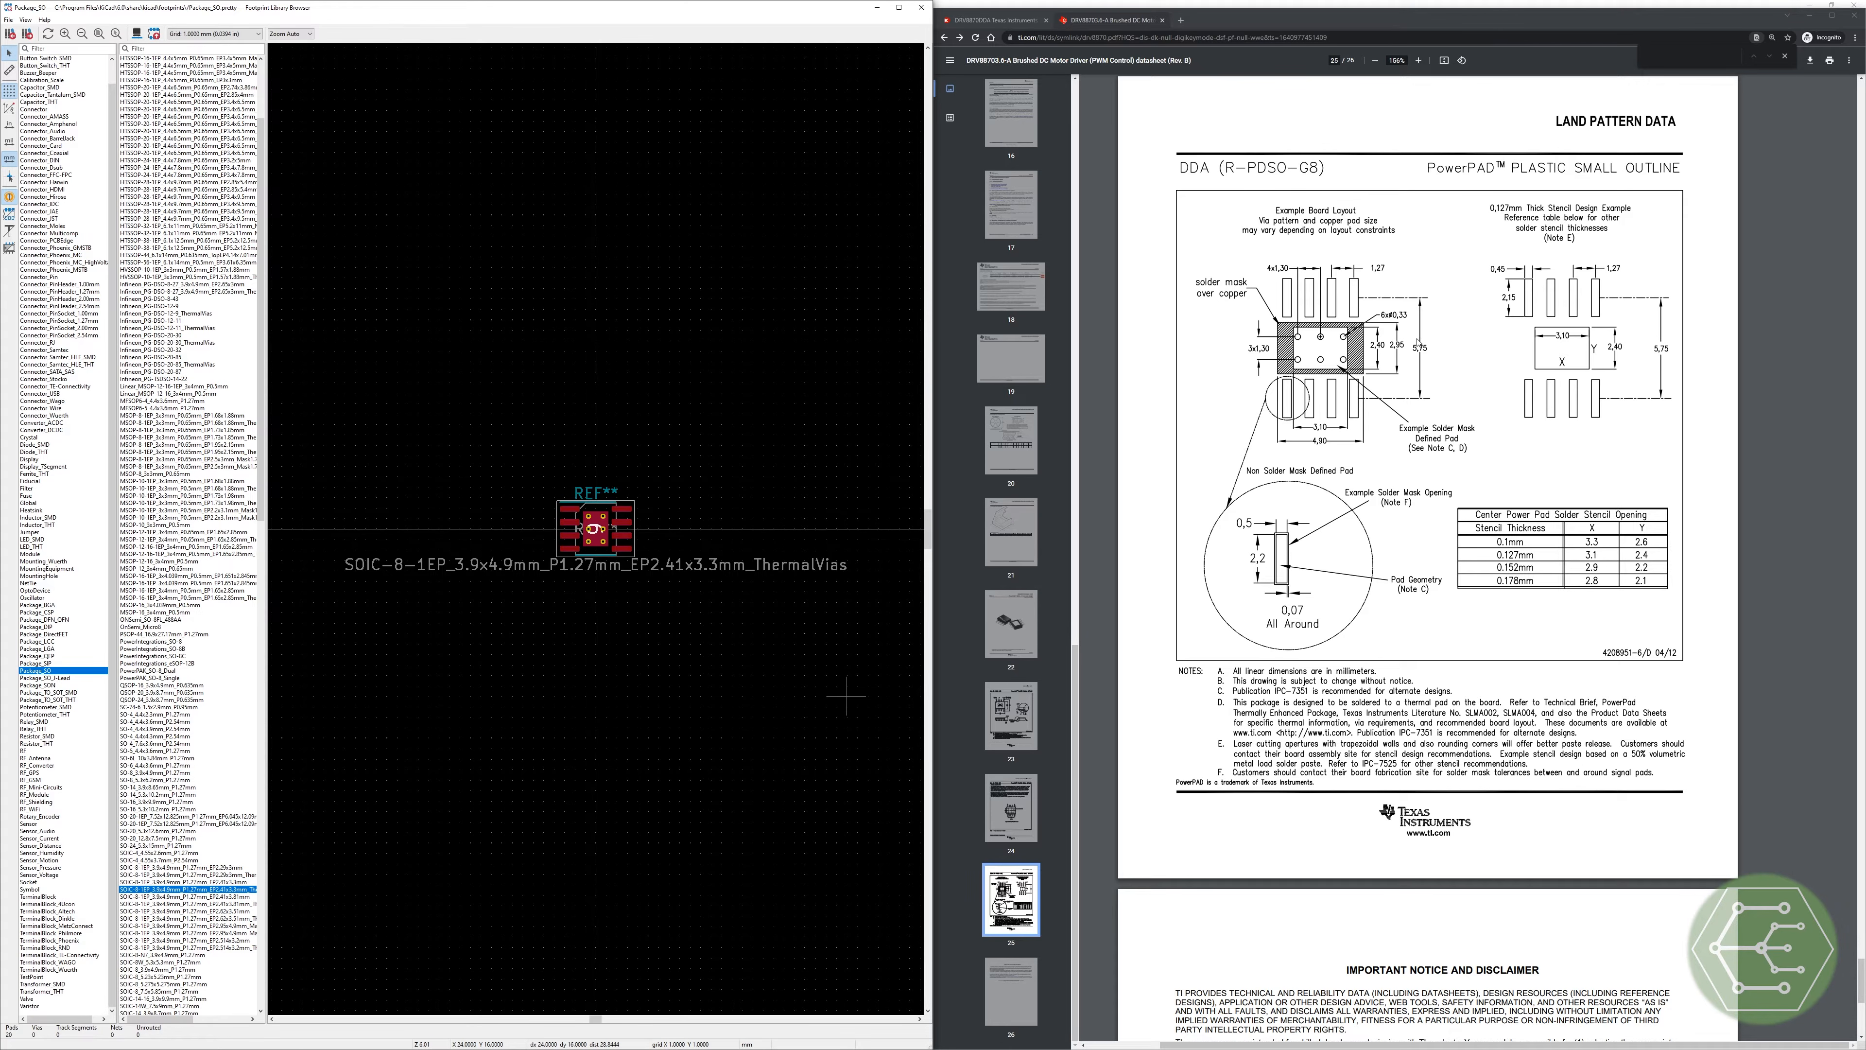
Step: Compare the datasheet's mechanical, thermal pad and land pattern dimensions with the full names of the SOIC-8 footprints
{"action": "scroll", "coordinate": [1397, 453], "scroll_direction": "up", "scroll_amount": 10}
{"action": "scroll", "coordinate": [1312, 523], "scroll_direction": "up", "scroll_amount": 10}
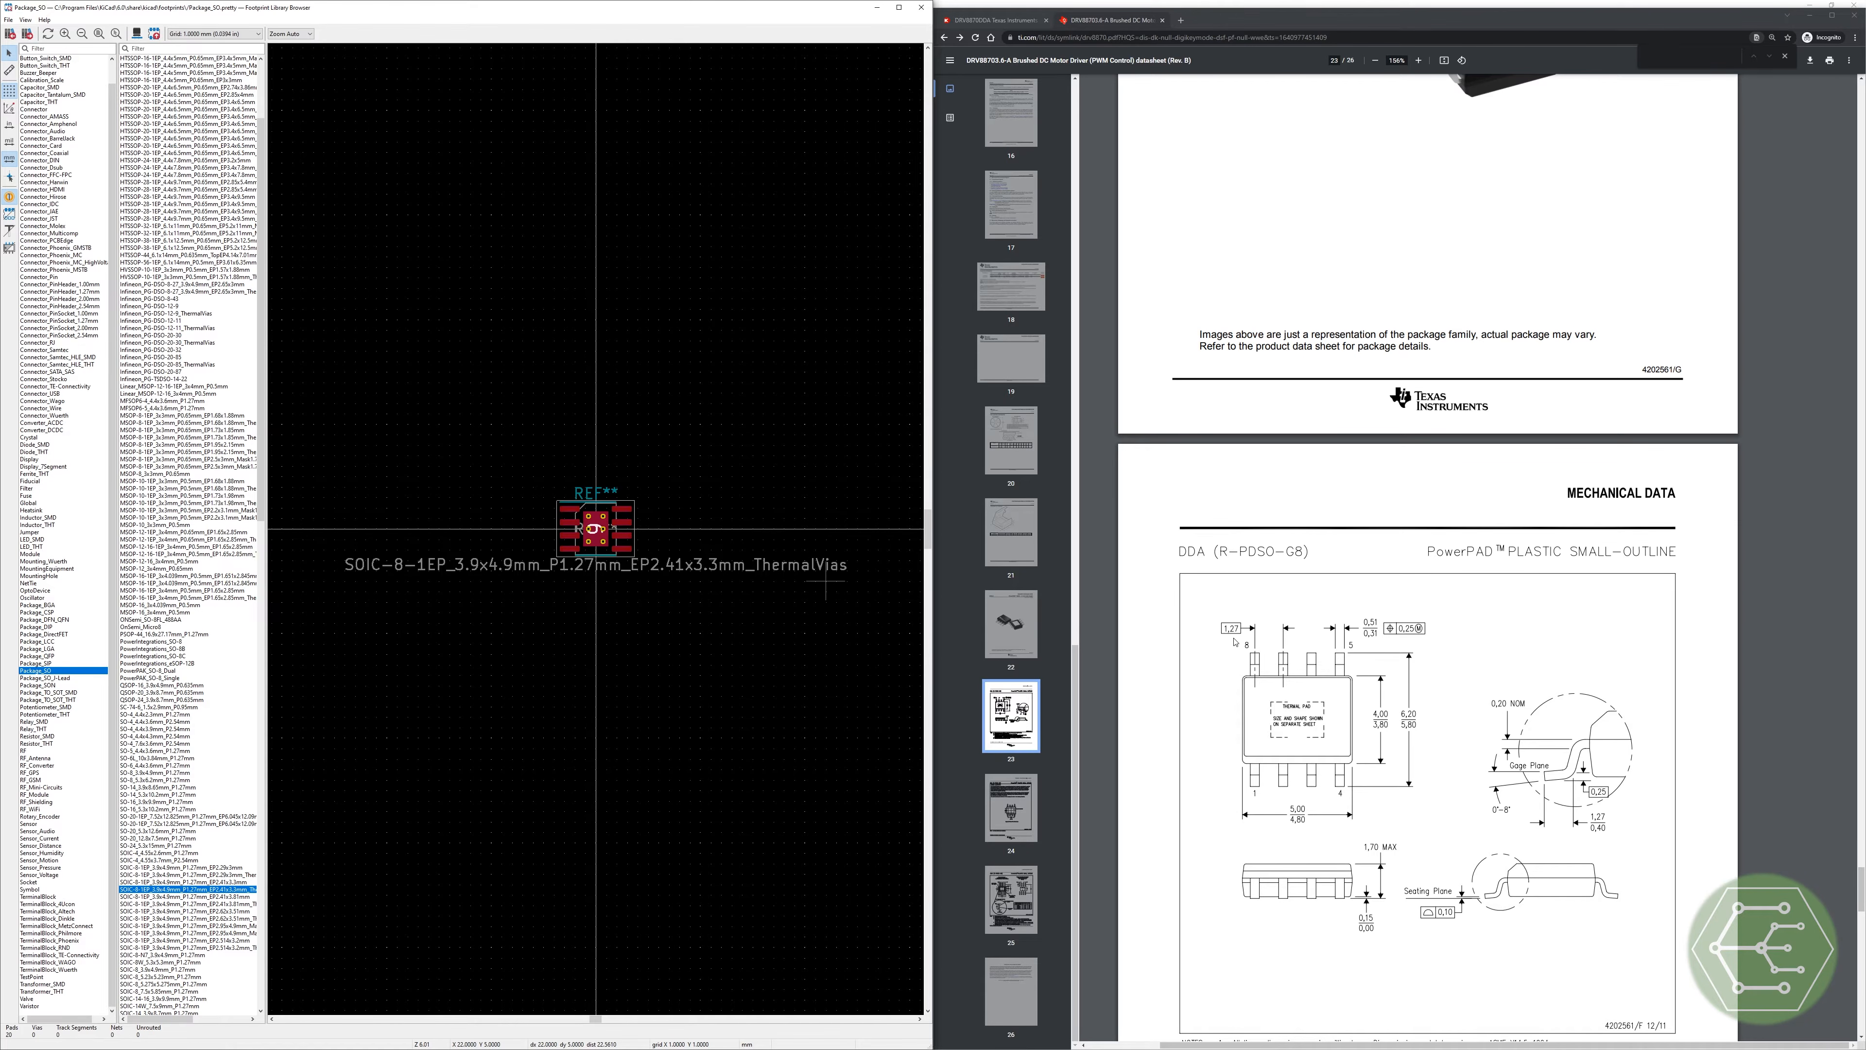
{"action": "scroll", "coordinate": [1452, 729], "scroll_direction": "down", "scroll_amount": 15}
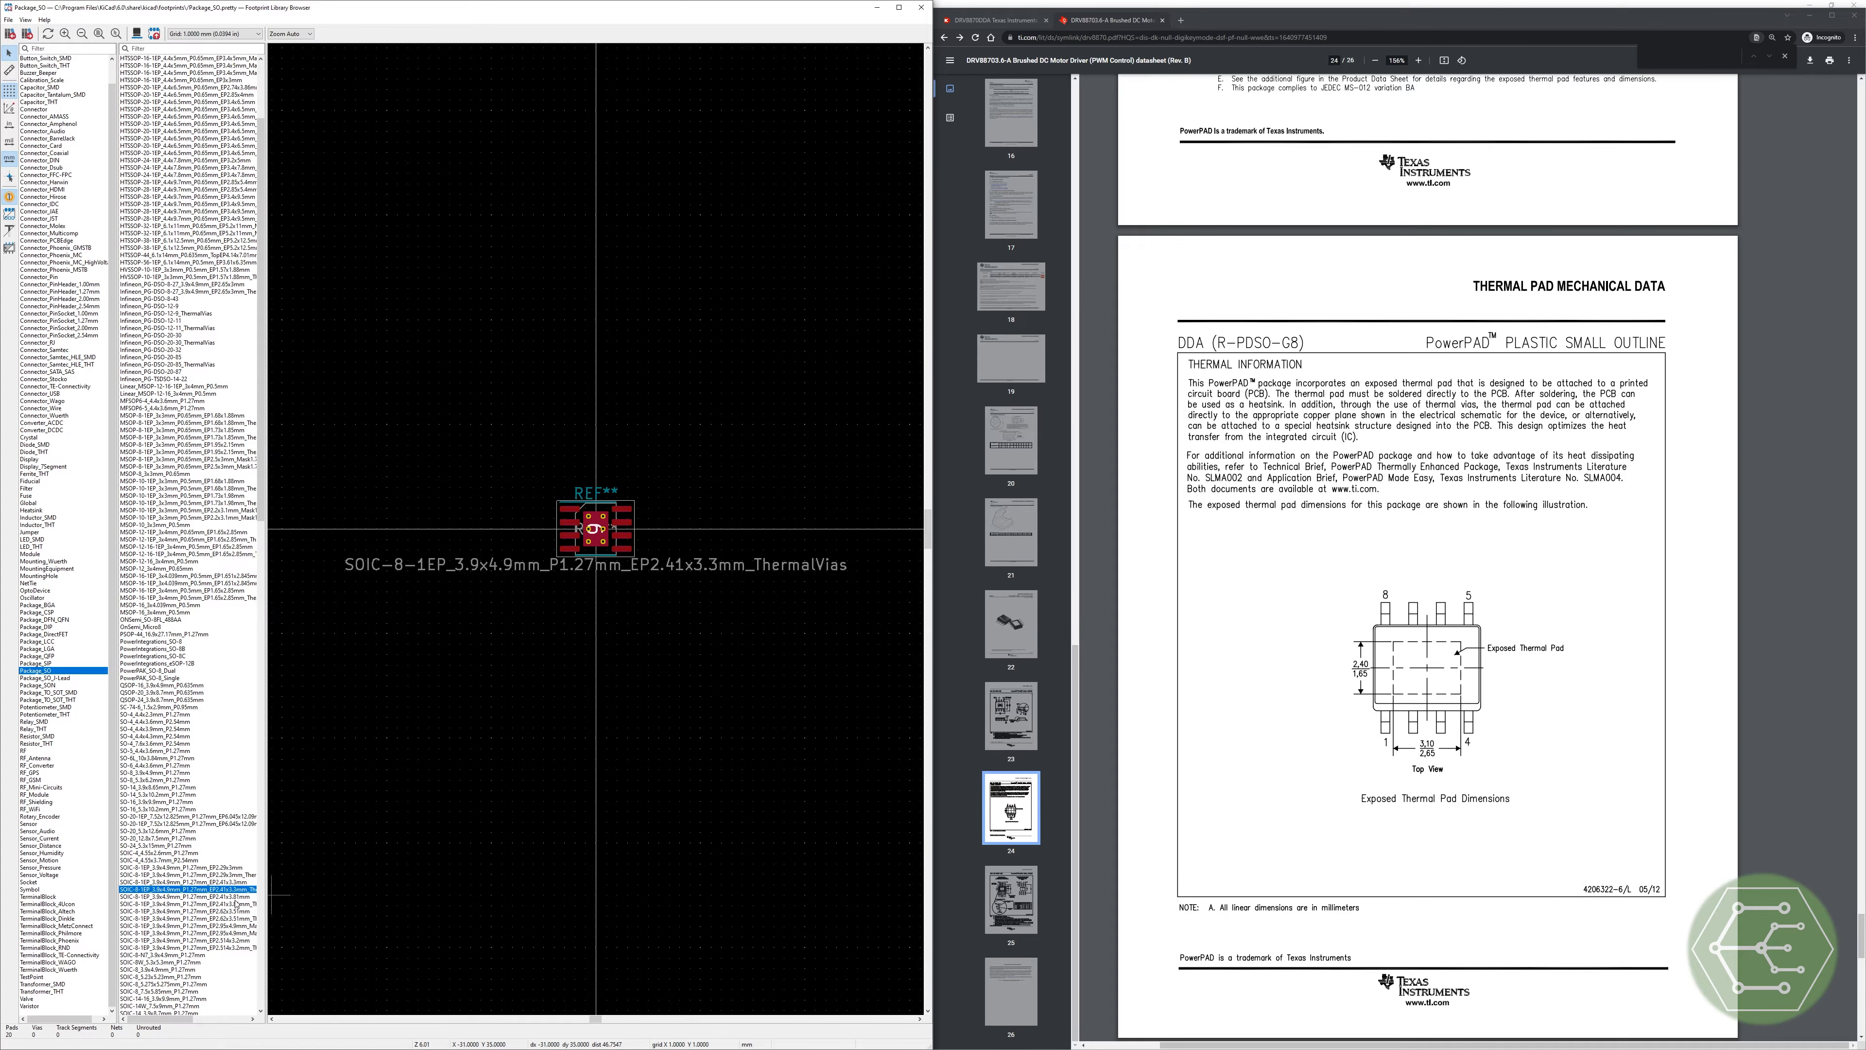
{"action": "left_click_drag", "start_coordinate": [266, 894], "coordinate": [300, 894]}
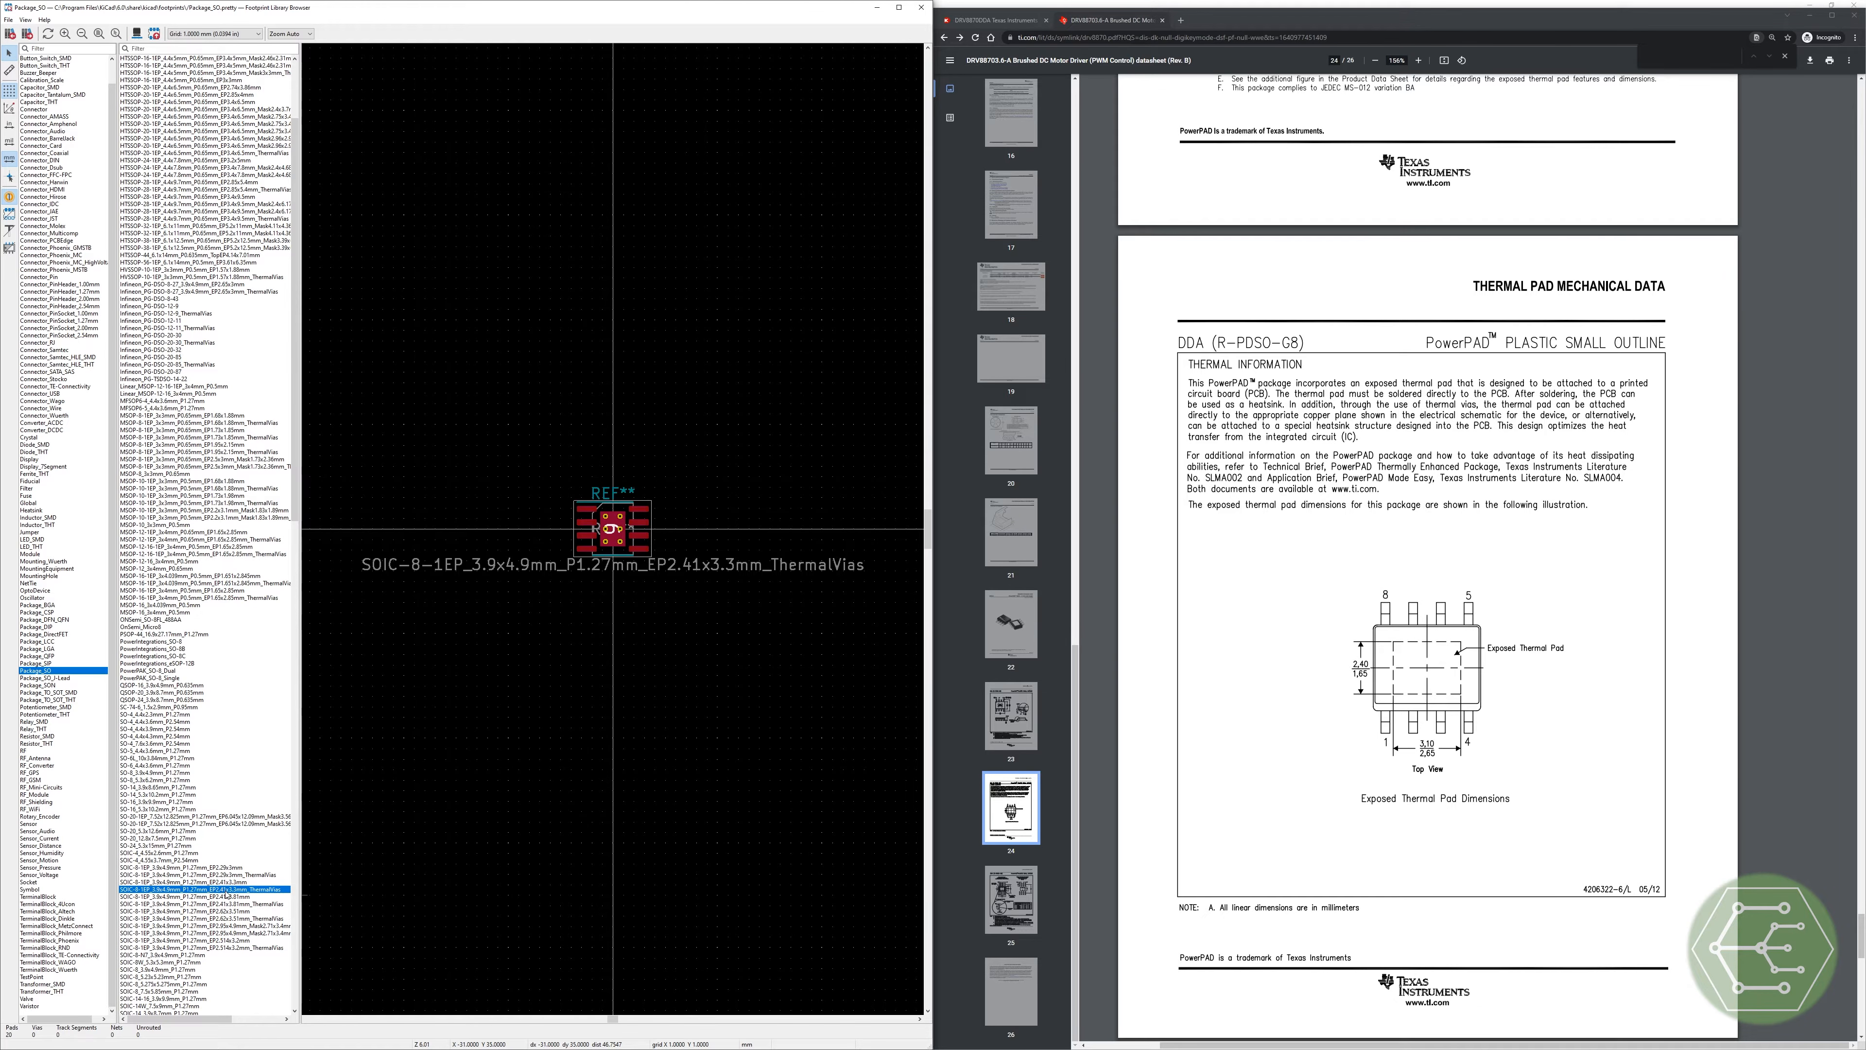
{"action": "scroll", "coordinate": [1376, 697], "scroll_direction": "down", "scroll_amount": 10}
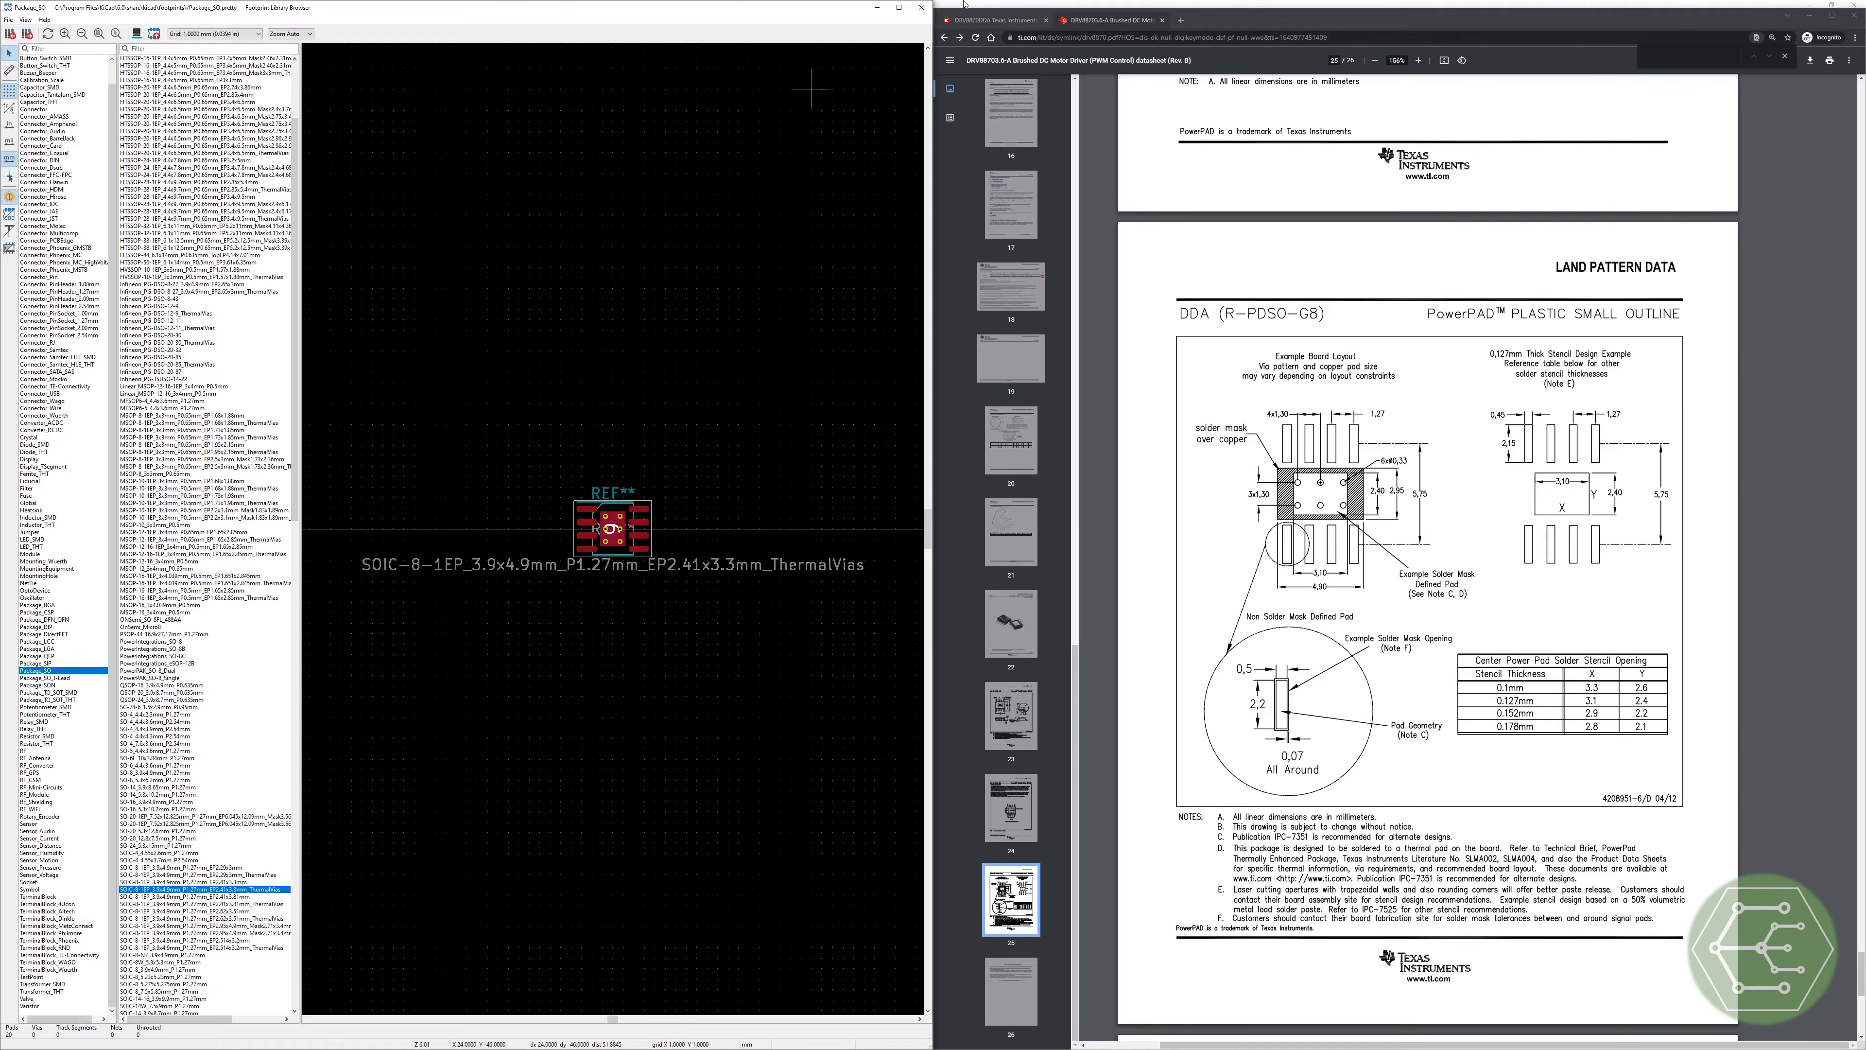
Step: Leave the footprint browser without choosing a footprint, accept the symbol properties and open the Footprint Editor beside the datasheet
{"action": "left_click", "coordinate": [920, 7]}
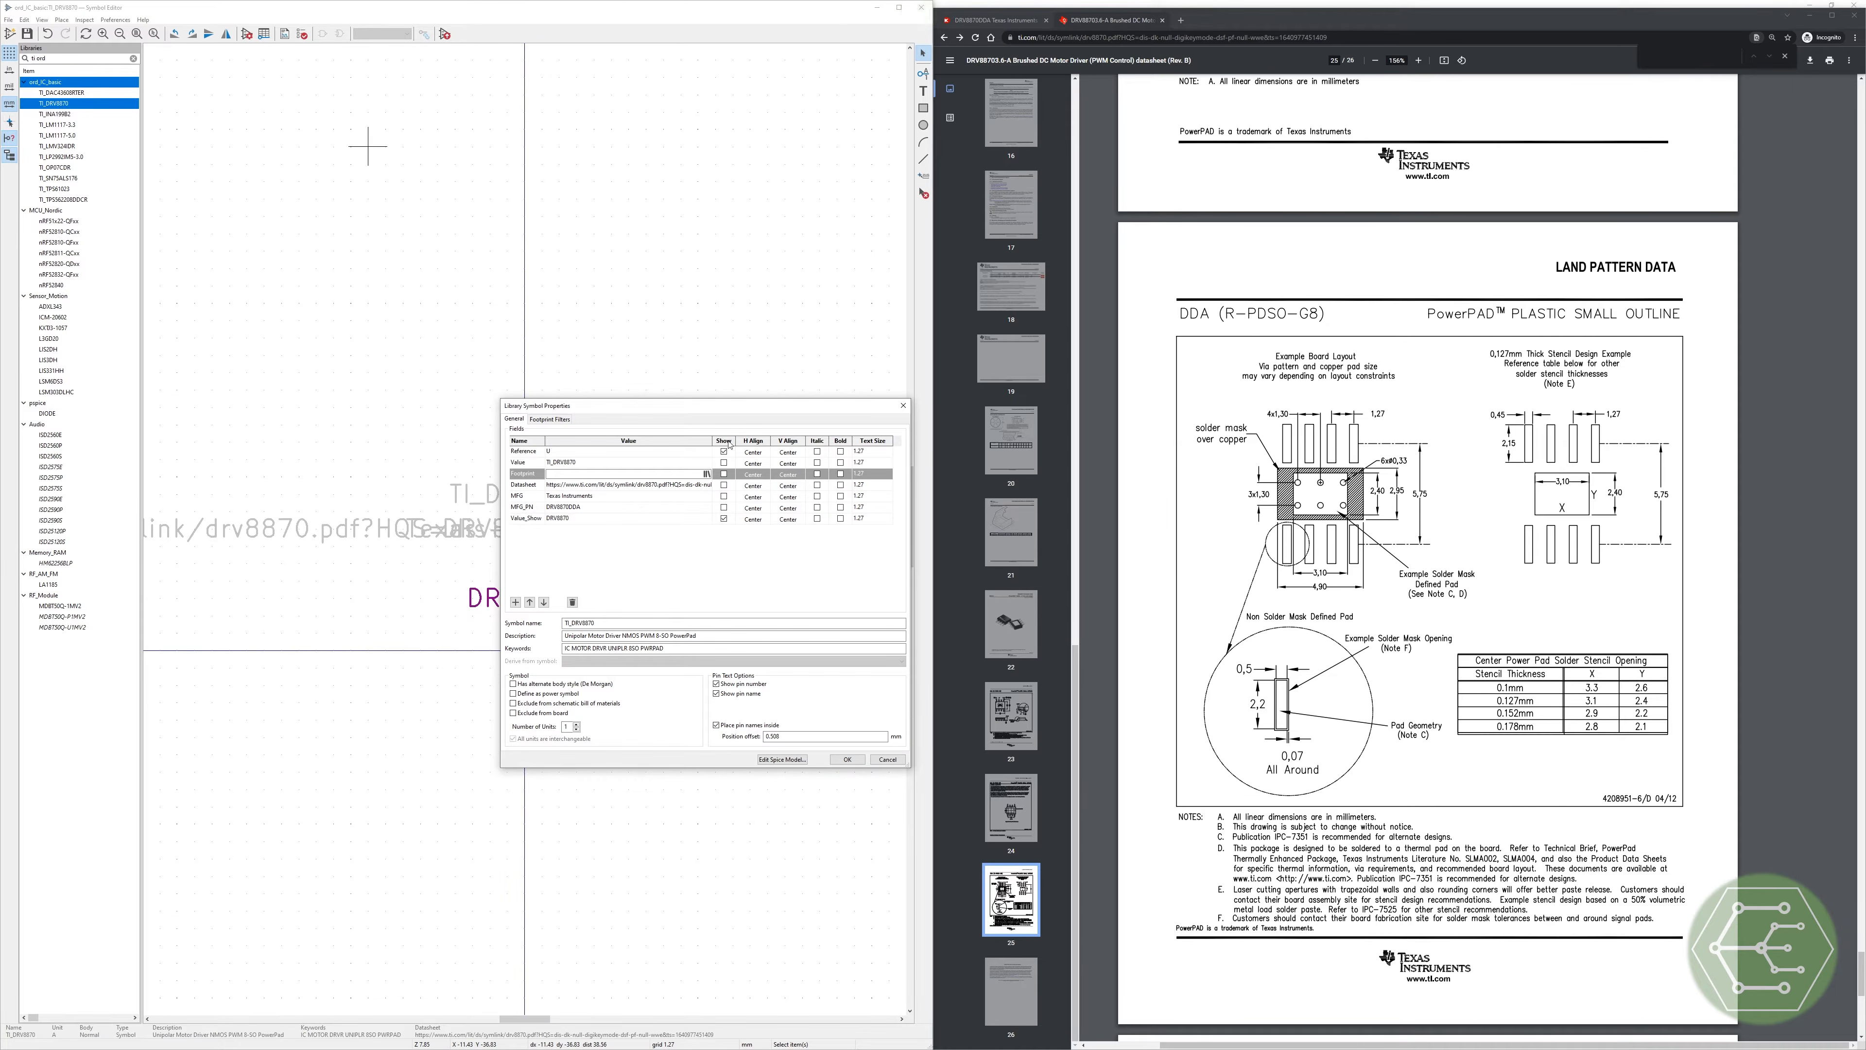
{"action": "left_click", "coordinate": [847, 759]}
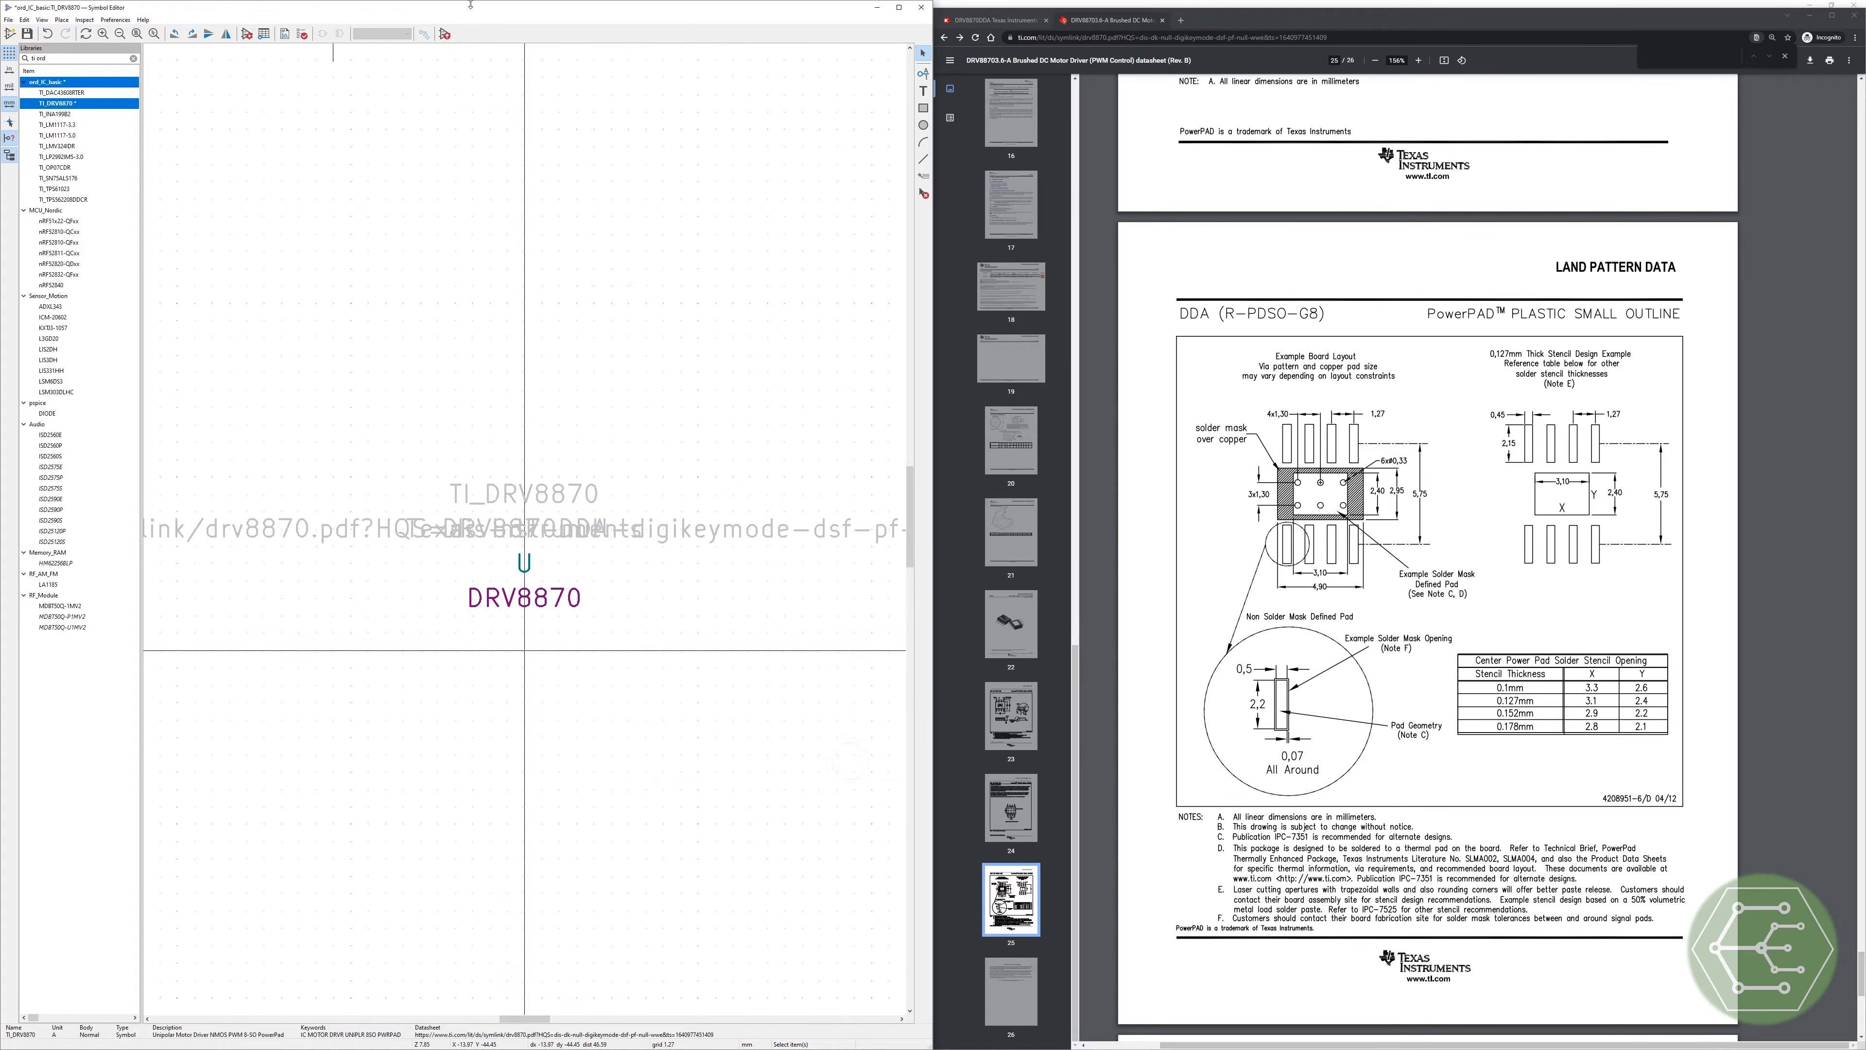
{"action": "left_click_drag", "start_coordinate": [471, 7], "coordinate": [501, 308]}
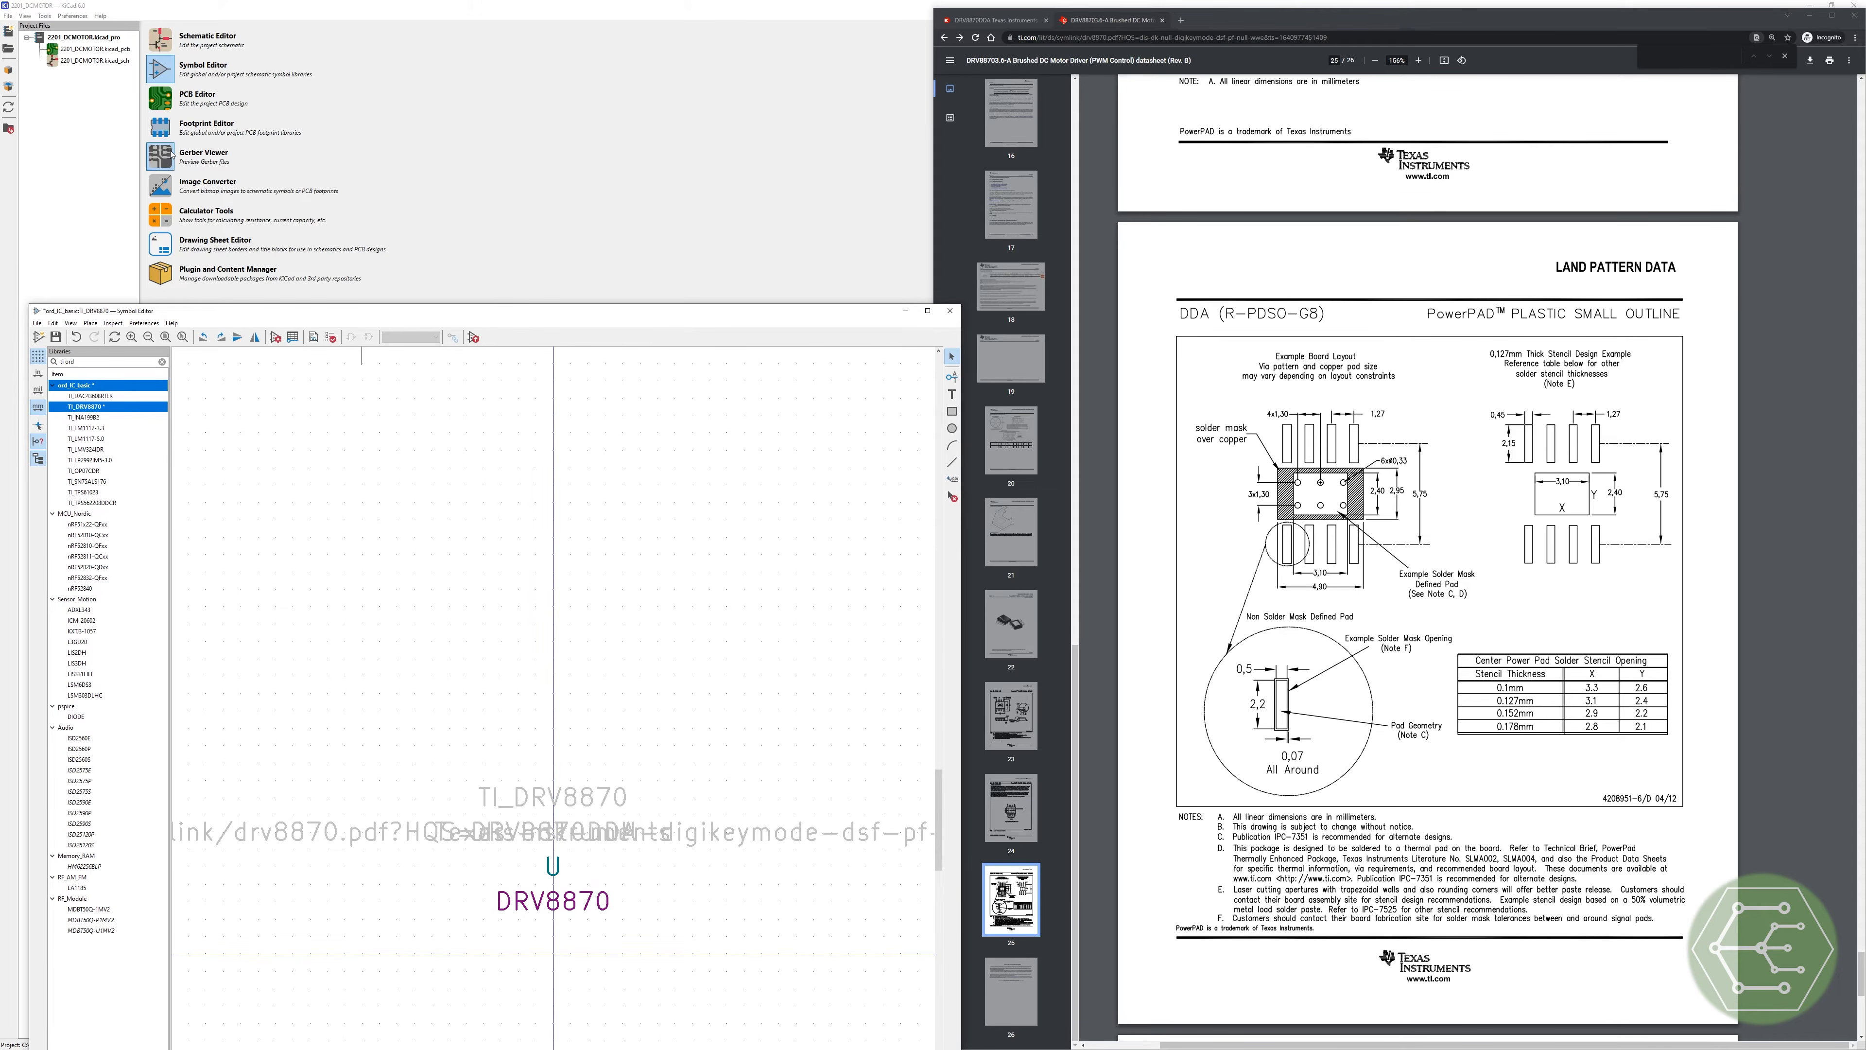
{"action": "left_click", "coordinate": [160, 98]}
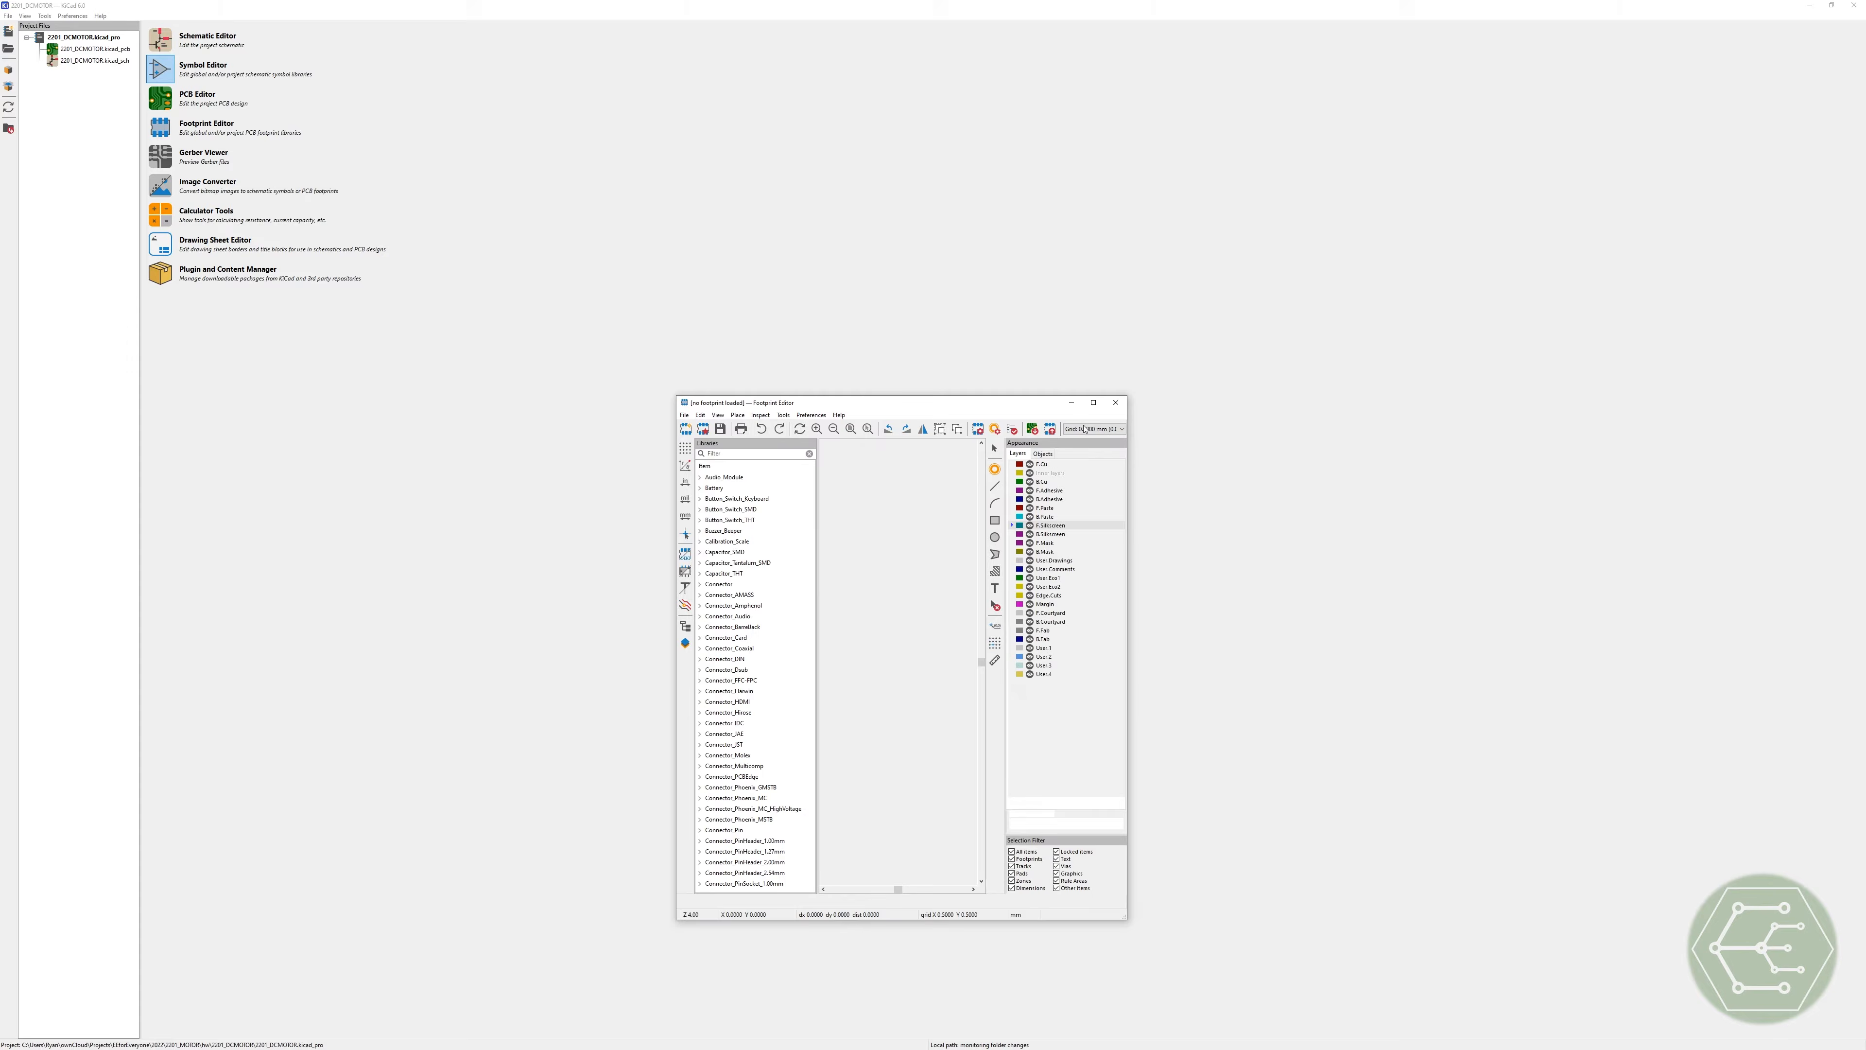
{"action": "left_click", "coordinate": [854, 362]}
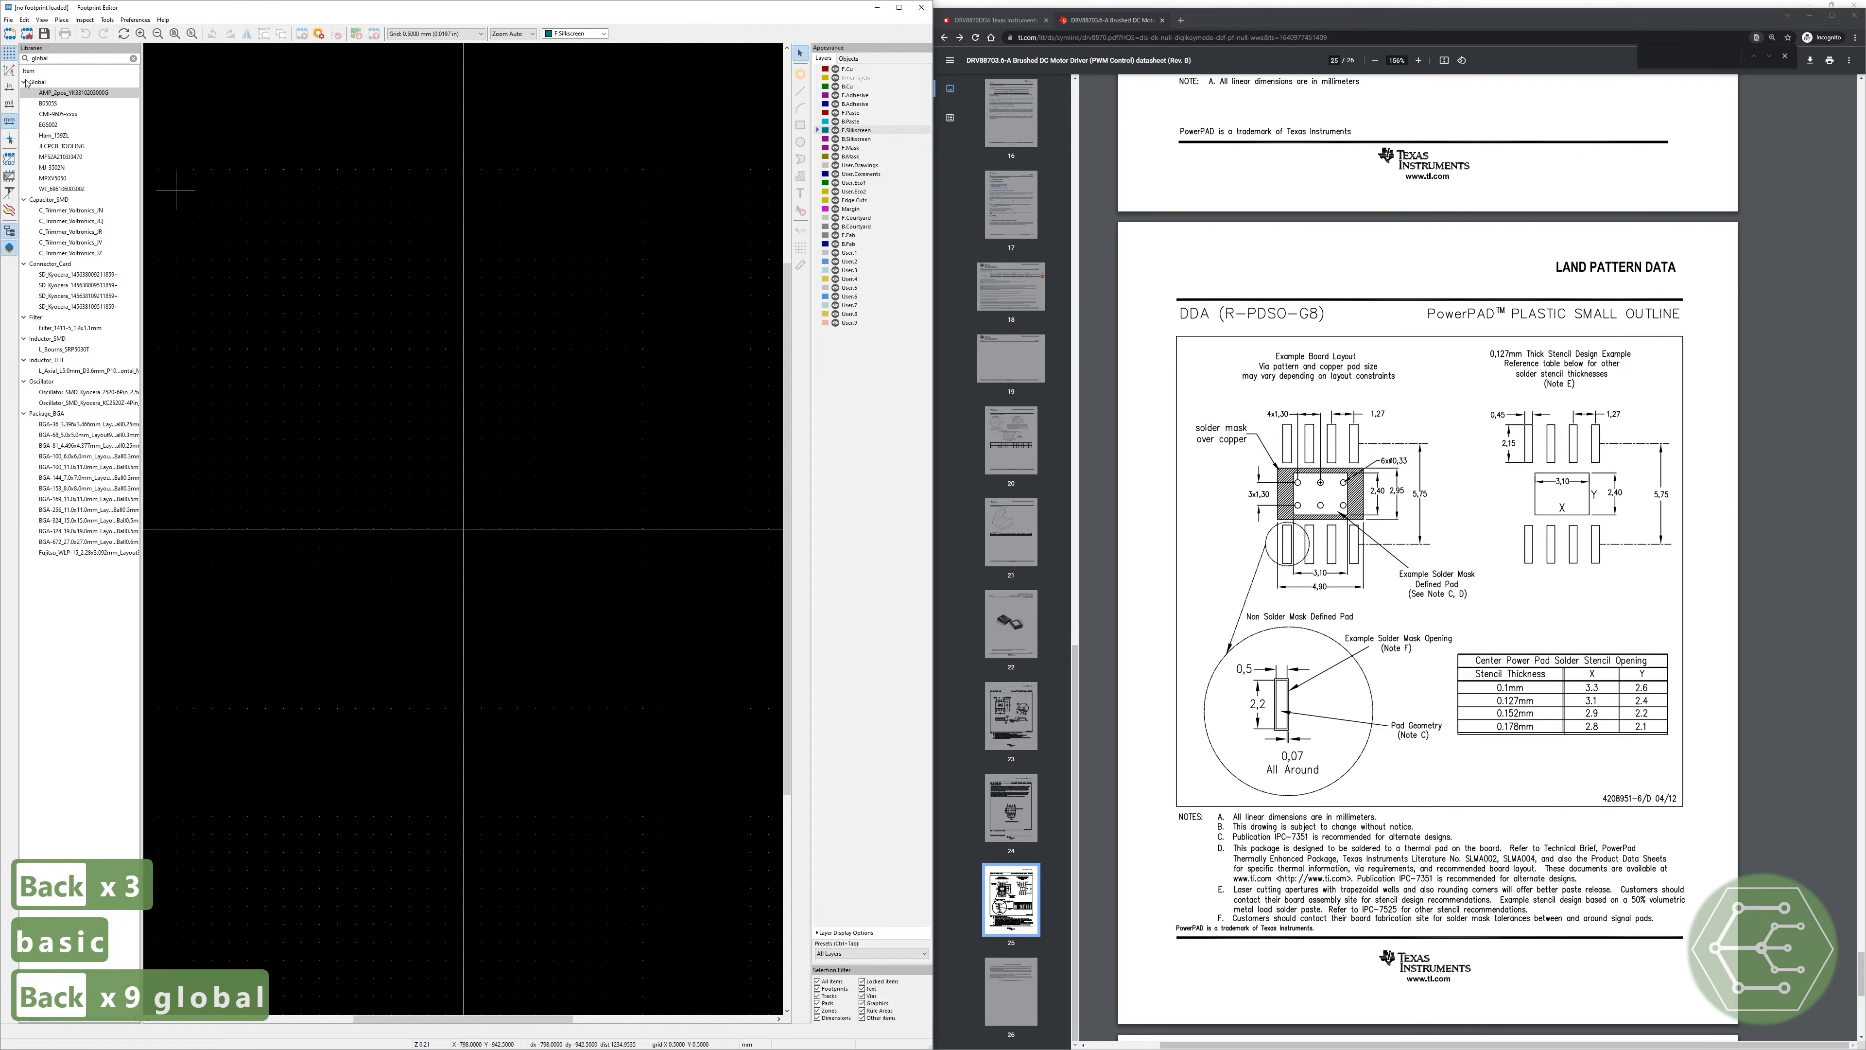
Step: Create a new SMD footprint named TI_DDA_R-PDSO-G8_themvia in the Global library
{"action": "left_click", "coordinate": [39, 82]}
{"action": "right_click", "coordinate": [39, 82]}
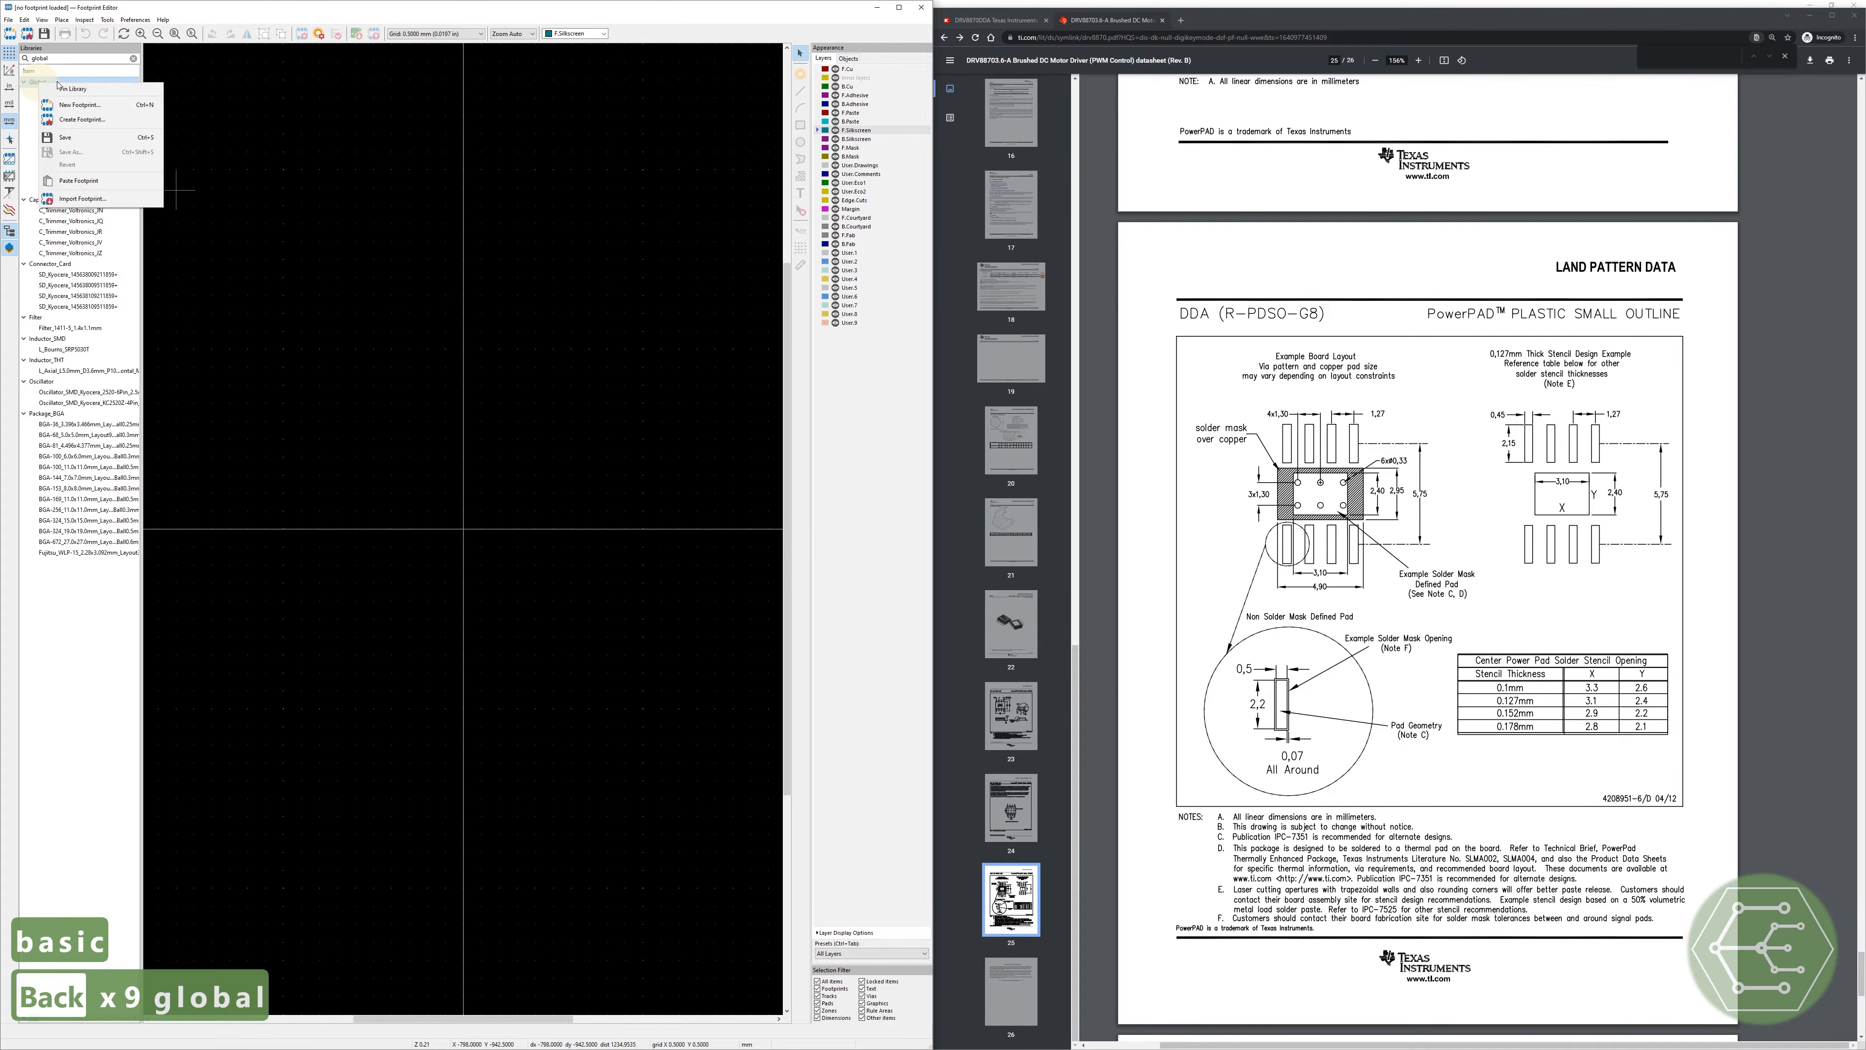
{"action": "left_click", "coordinate": [71, 103]}
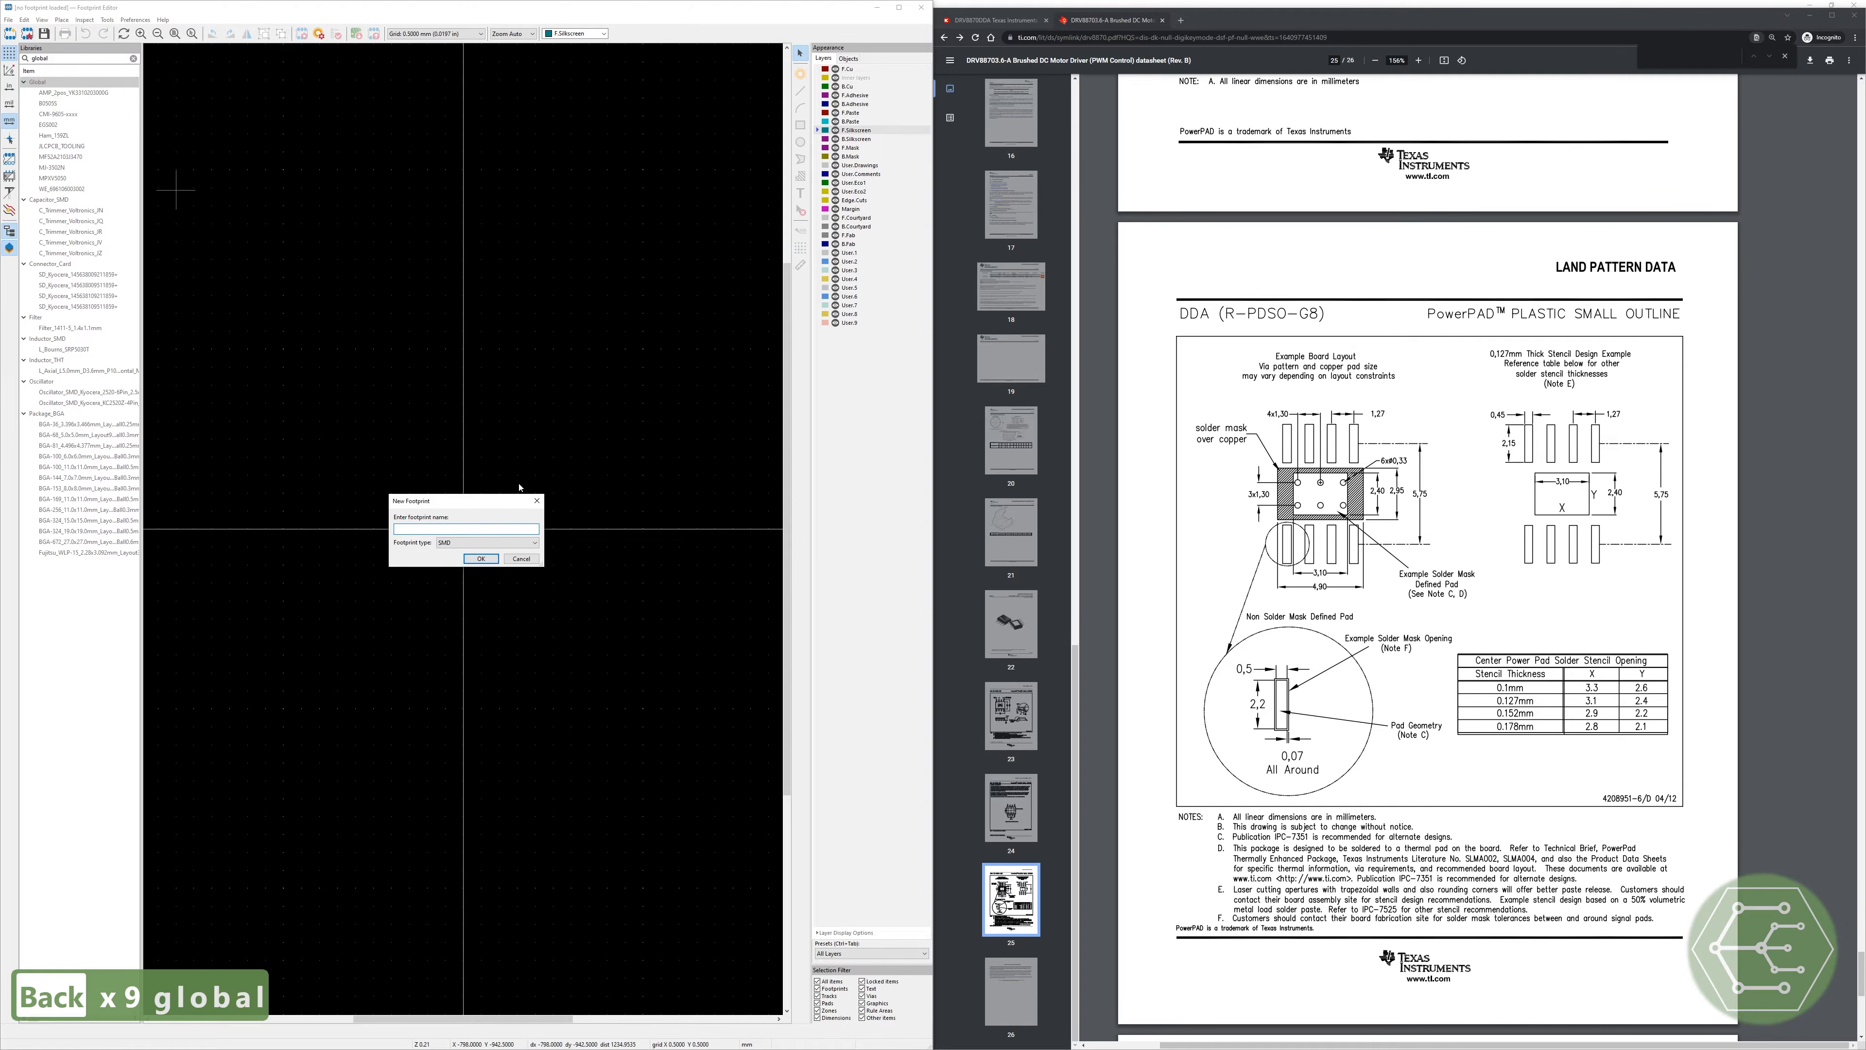
{"action": "type", "text": "TI_"}
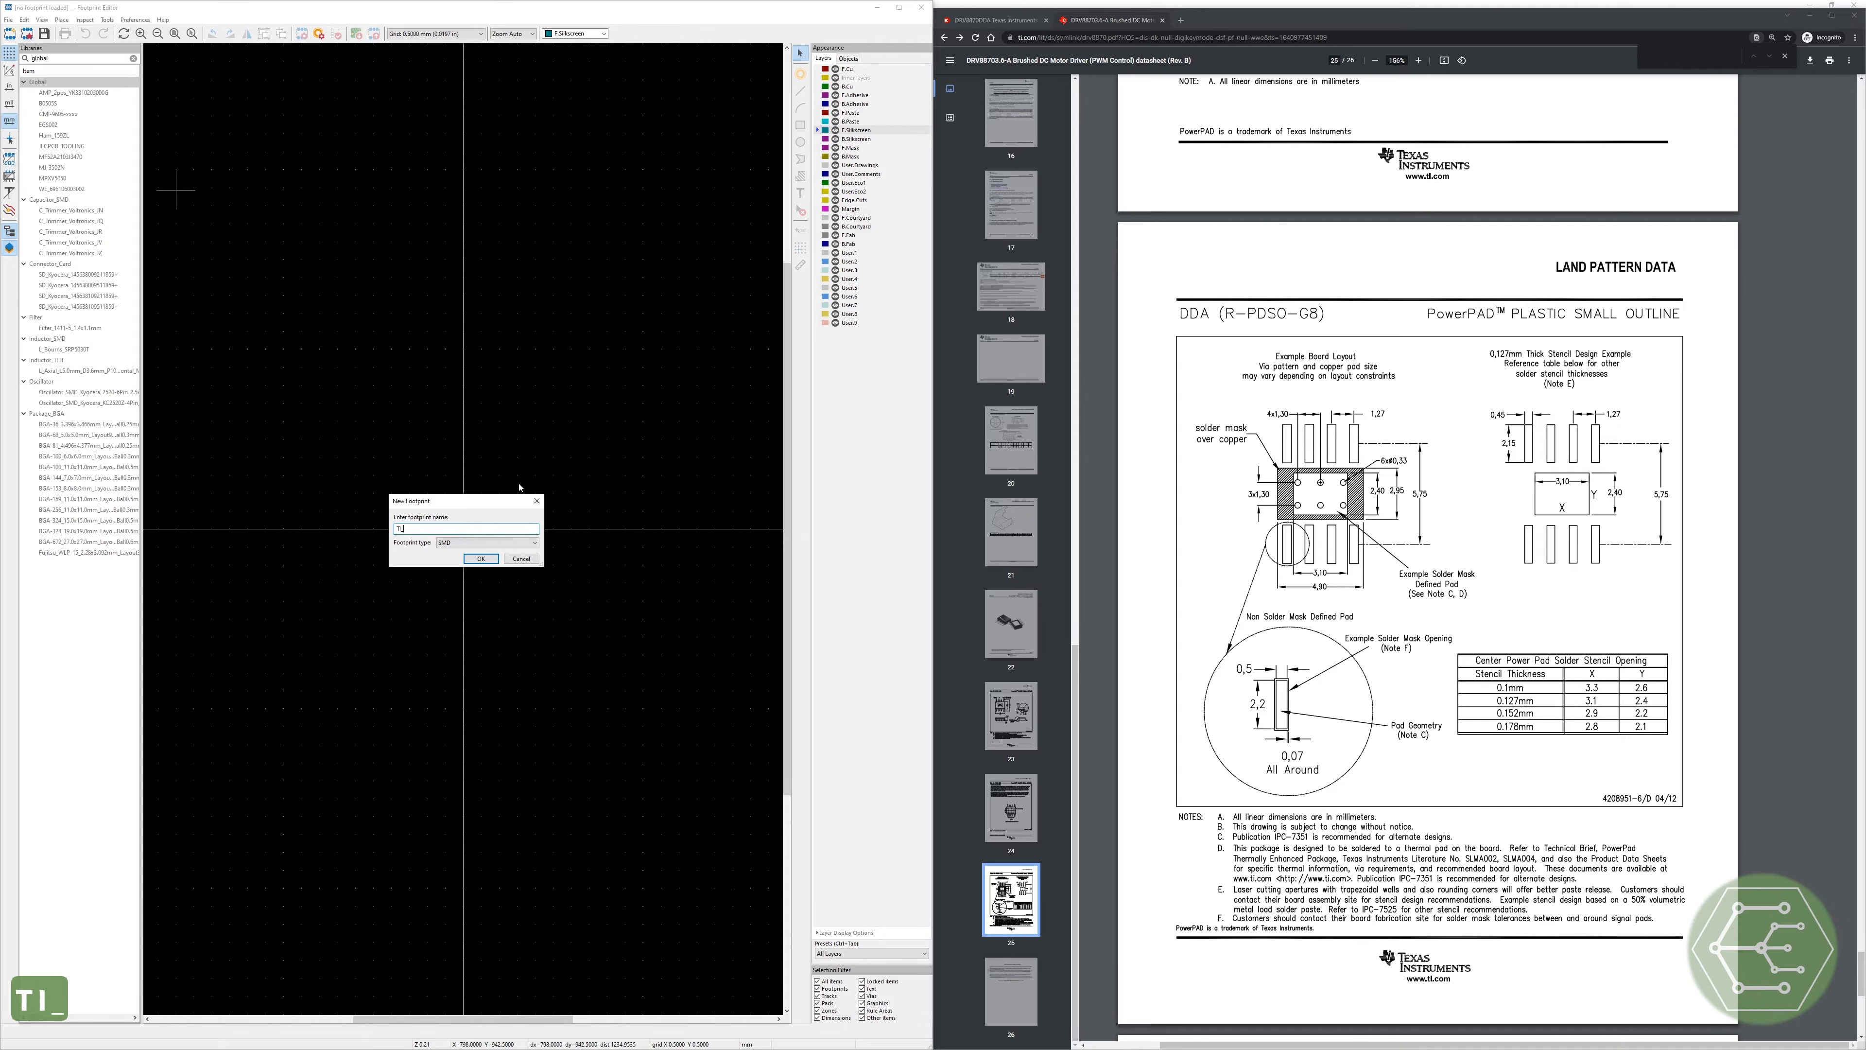
{"action": "type", "text": "DDA_"}
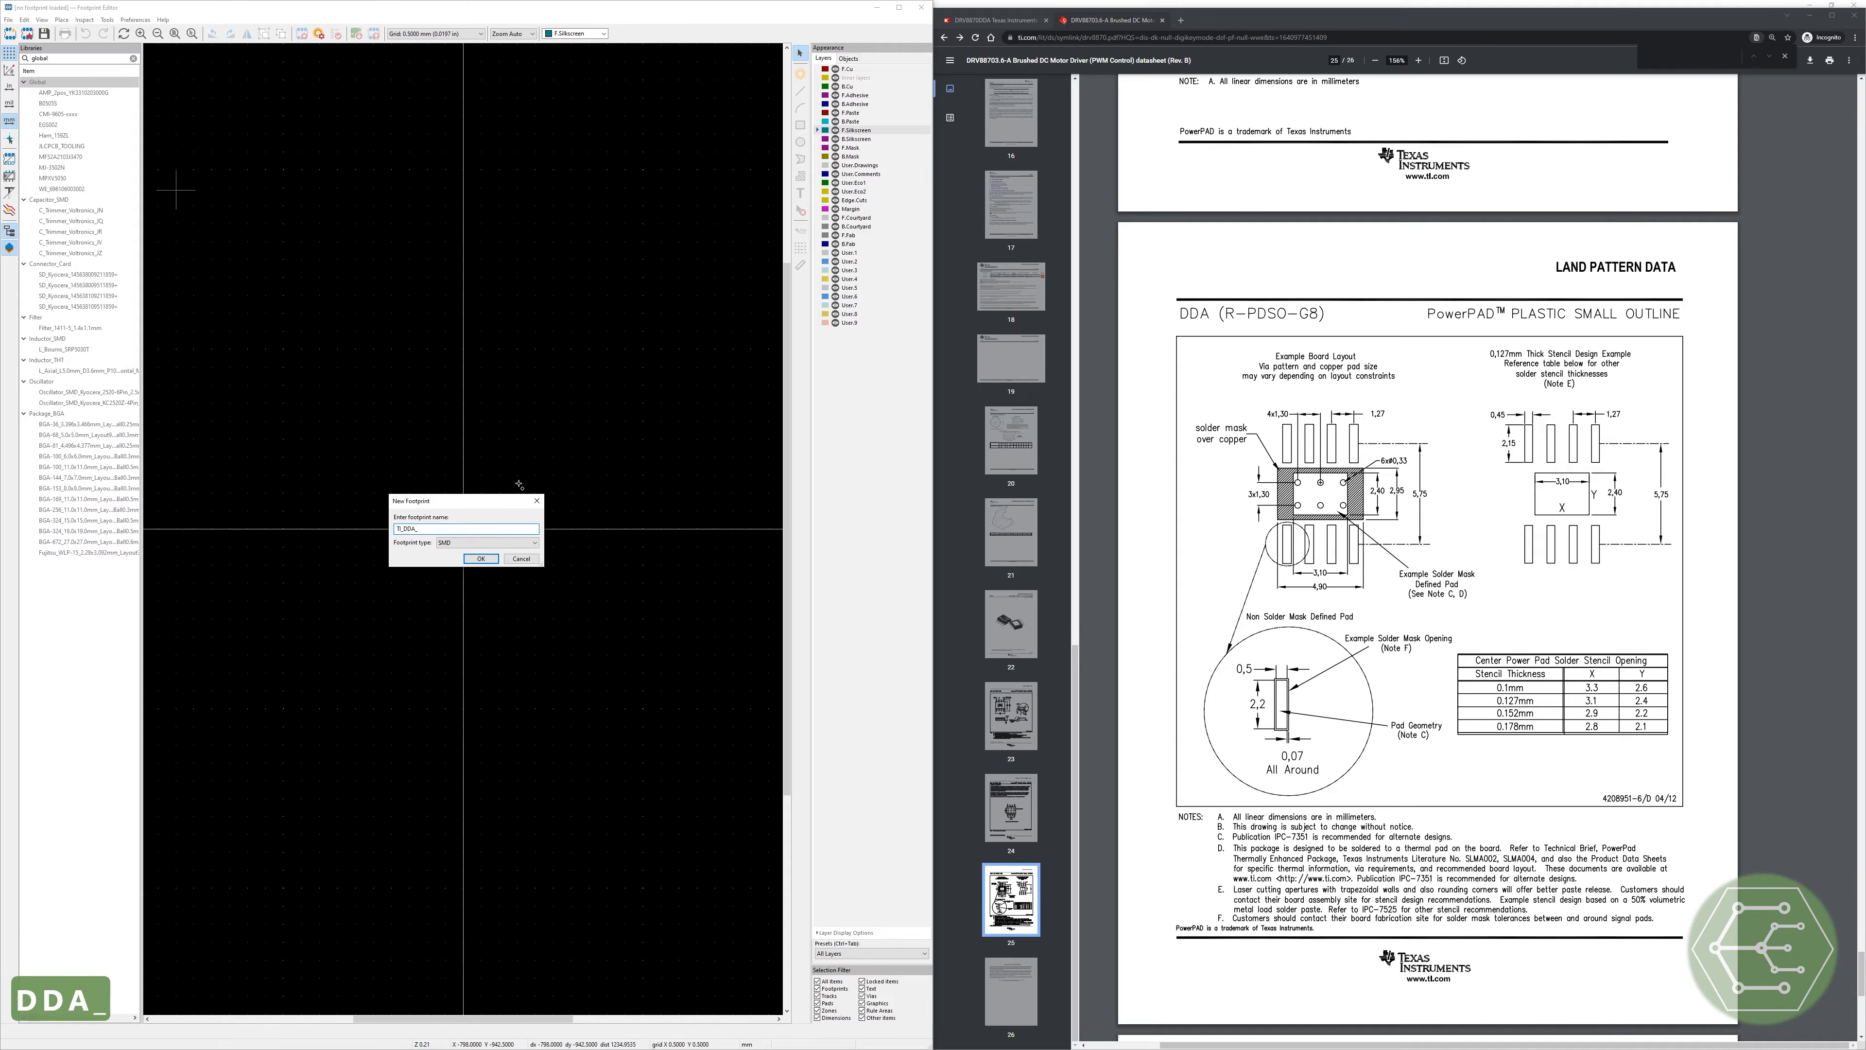
{"action": "type", "text": "R-"}
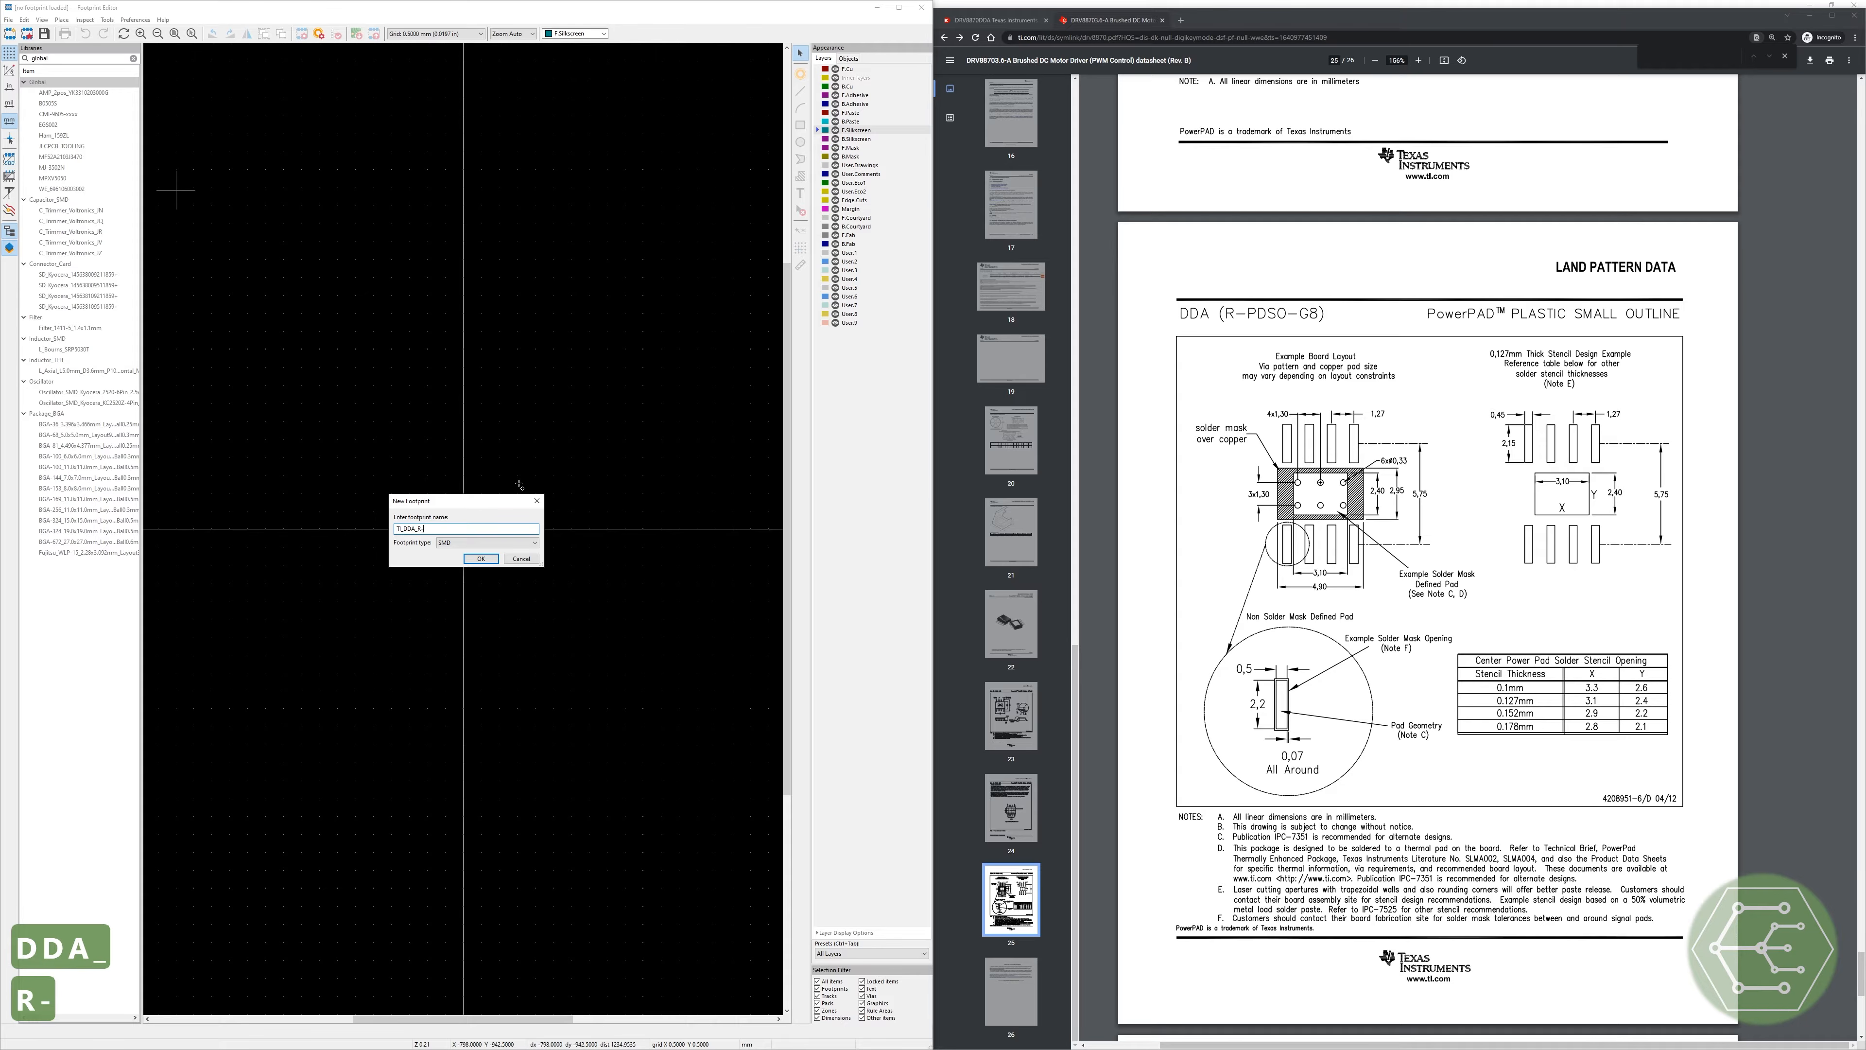
{"action": "type", "text": "PDSO"}
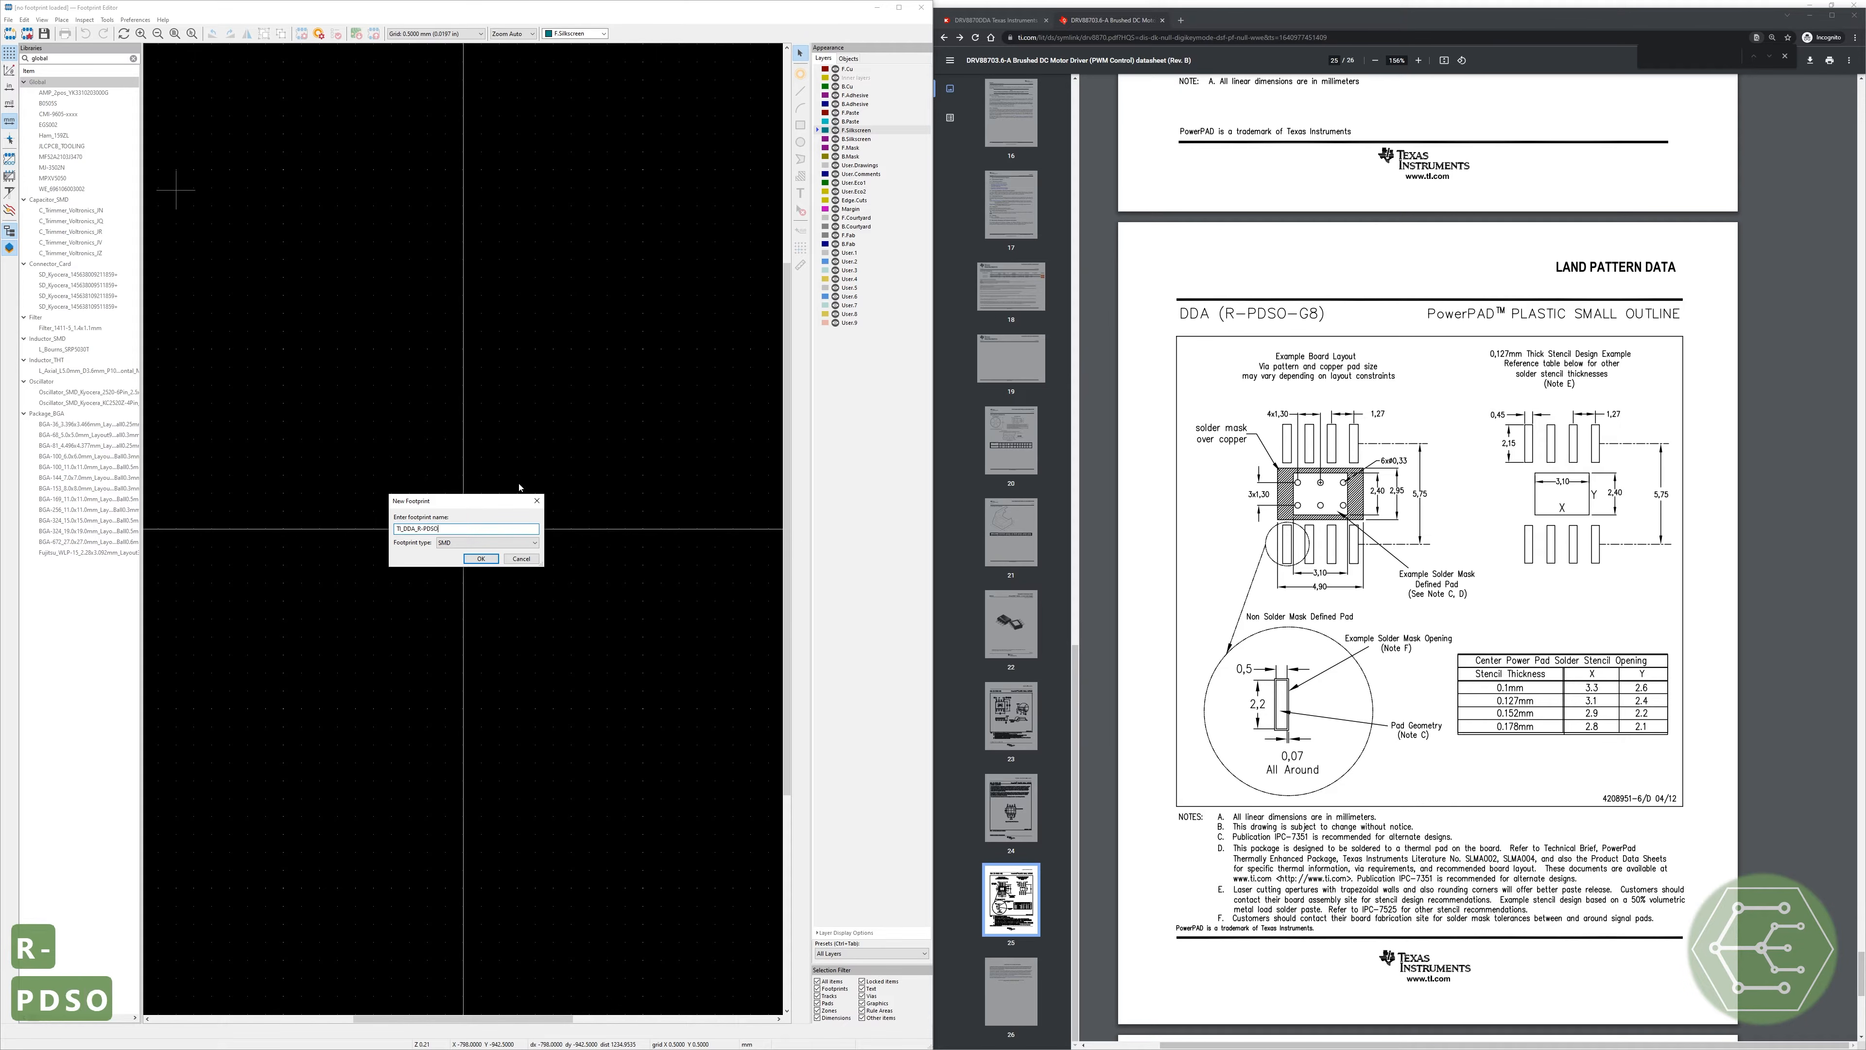
{"action": "type", "text": "-G8"}
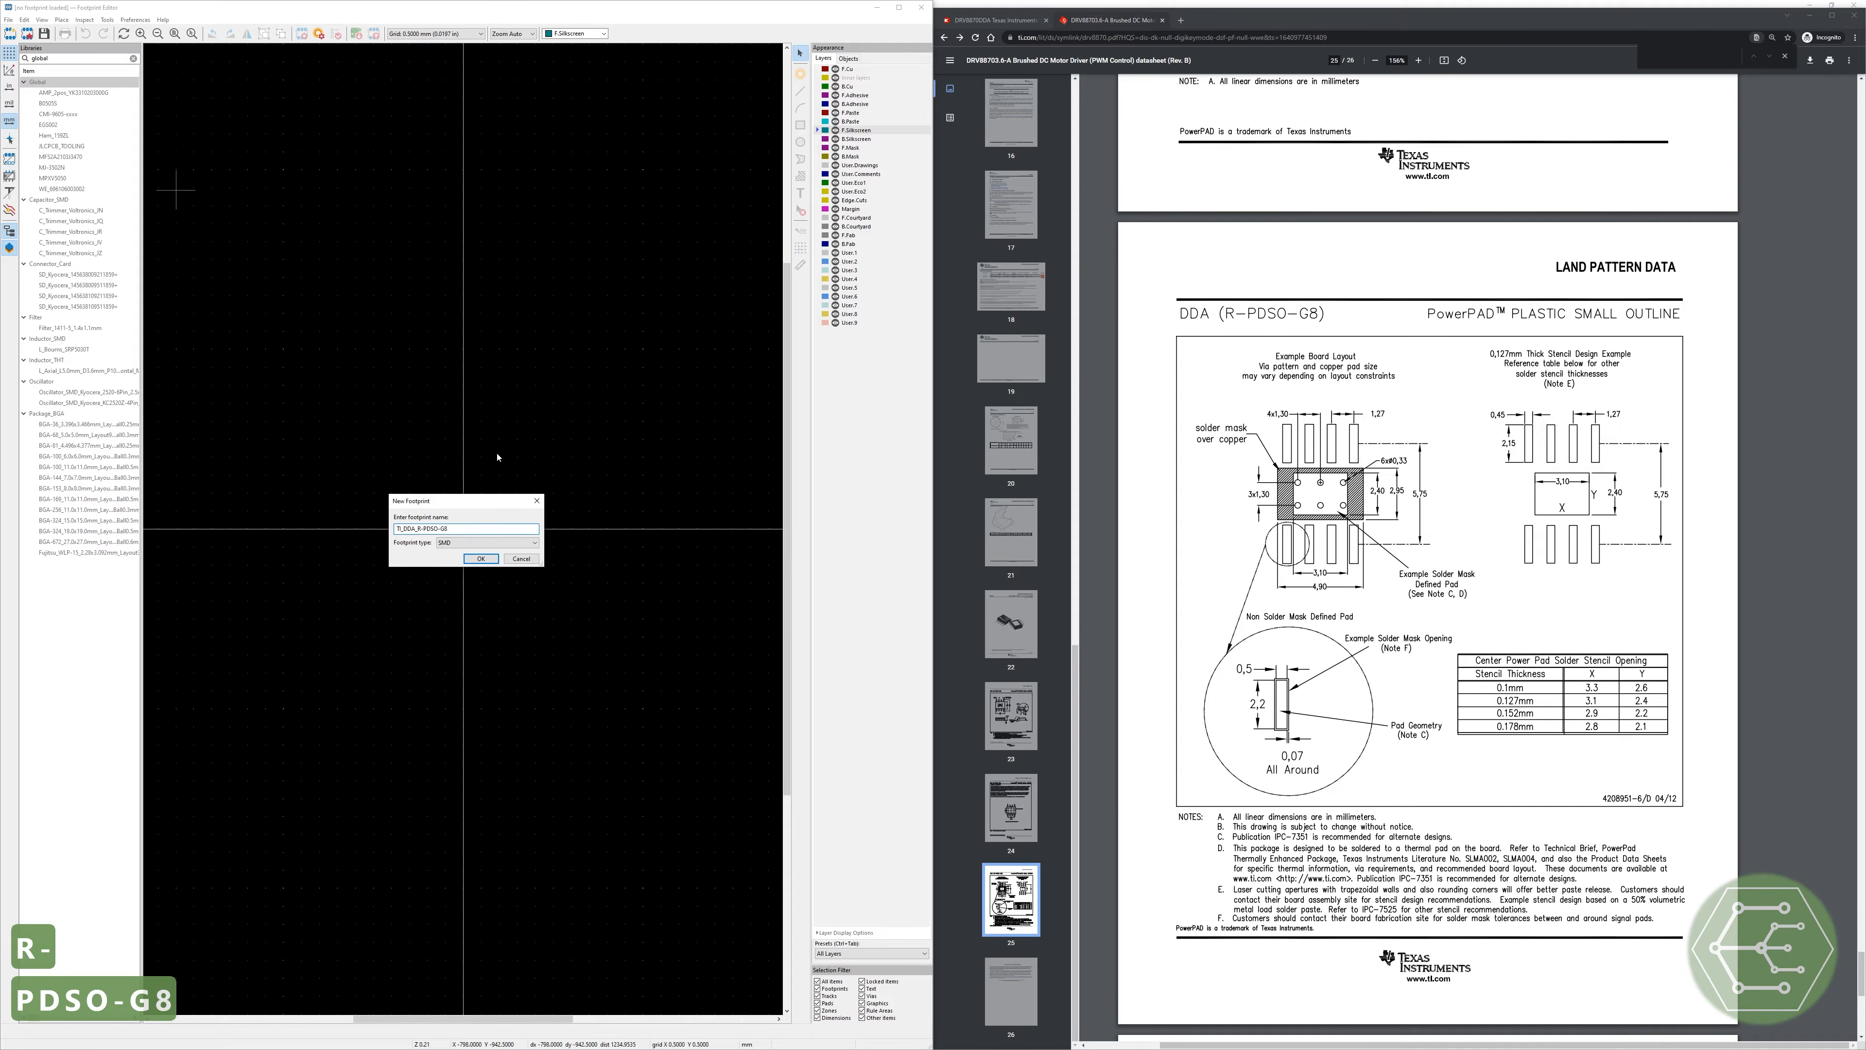
{"action": "type", "text": "_themvia"}
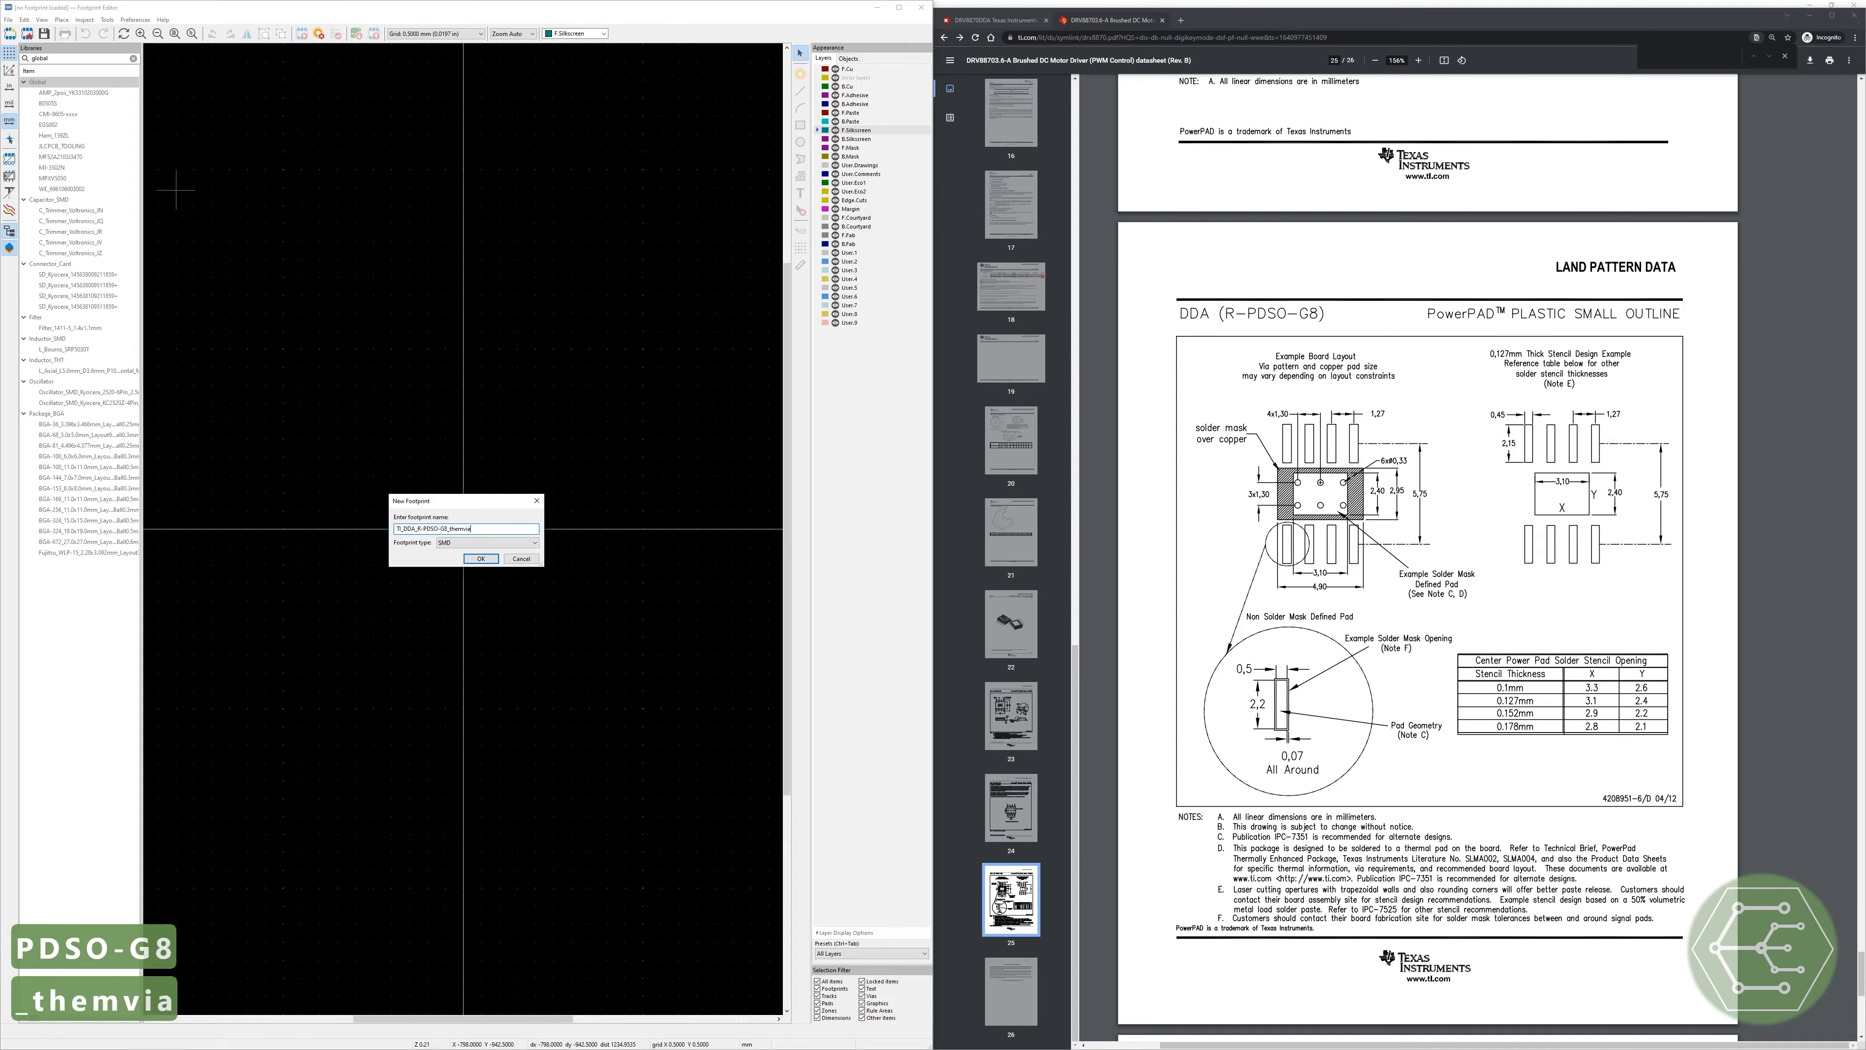
{"action": "left_click", "coordinate": [479, 559]}
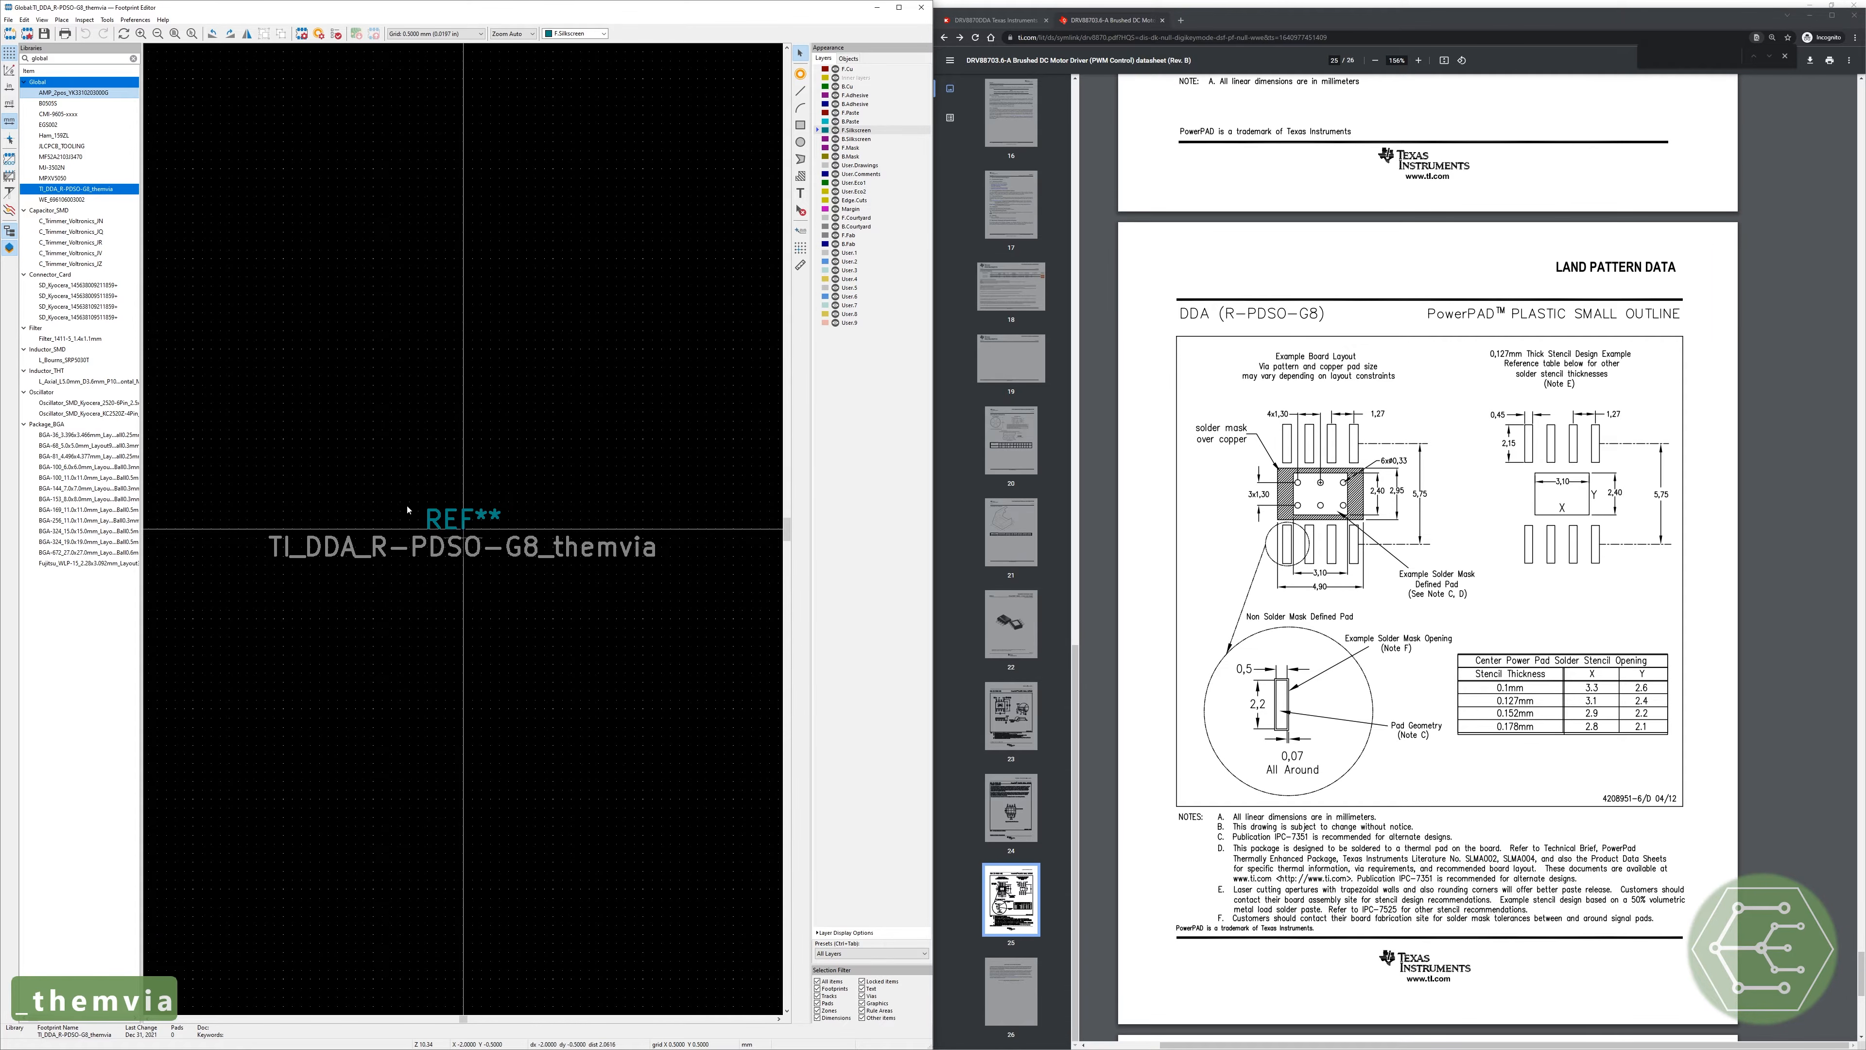
Step: Move the REF** and footprint name texts together above the origin and save the footprint
{"action": "left_click_drag", "start_coordinate": [251, 448], "coordinate": [689, 638]}
{"action": "key", "text": "m"}
{"action": "left_click", "coordinate": [473, 453]}
{"action": "key", "text": "ctrl+s"}
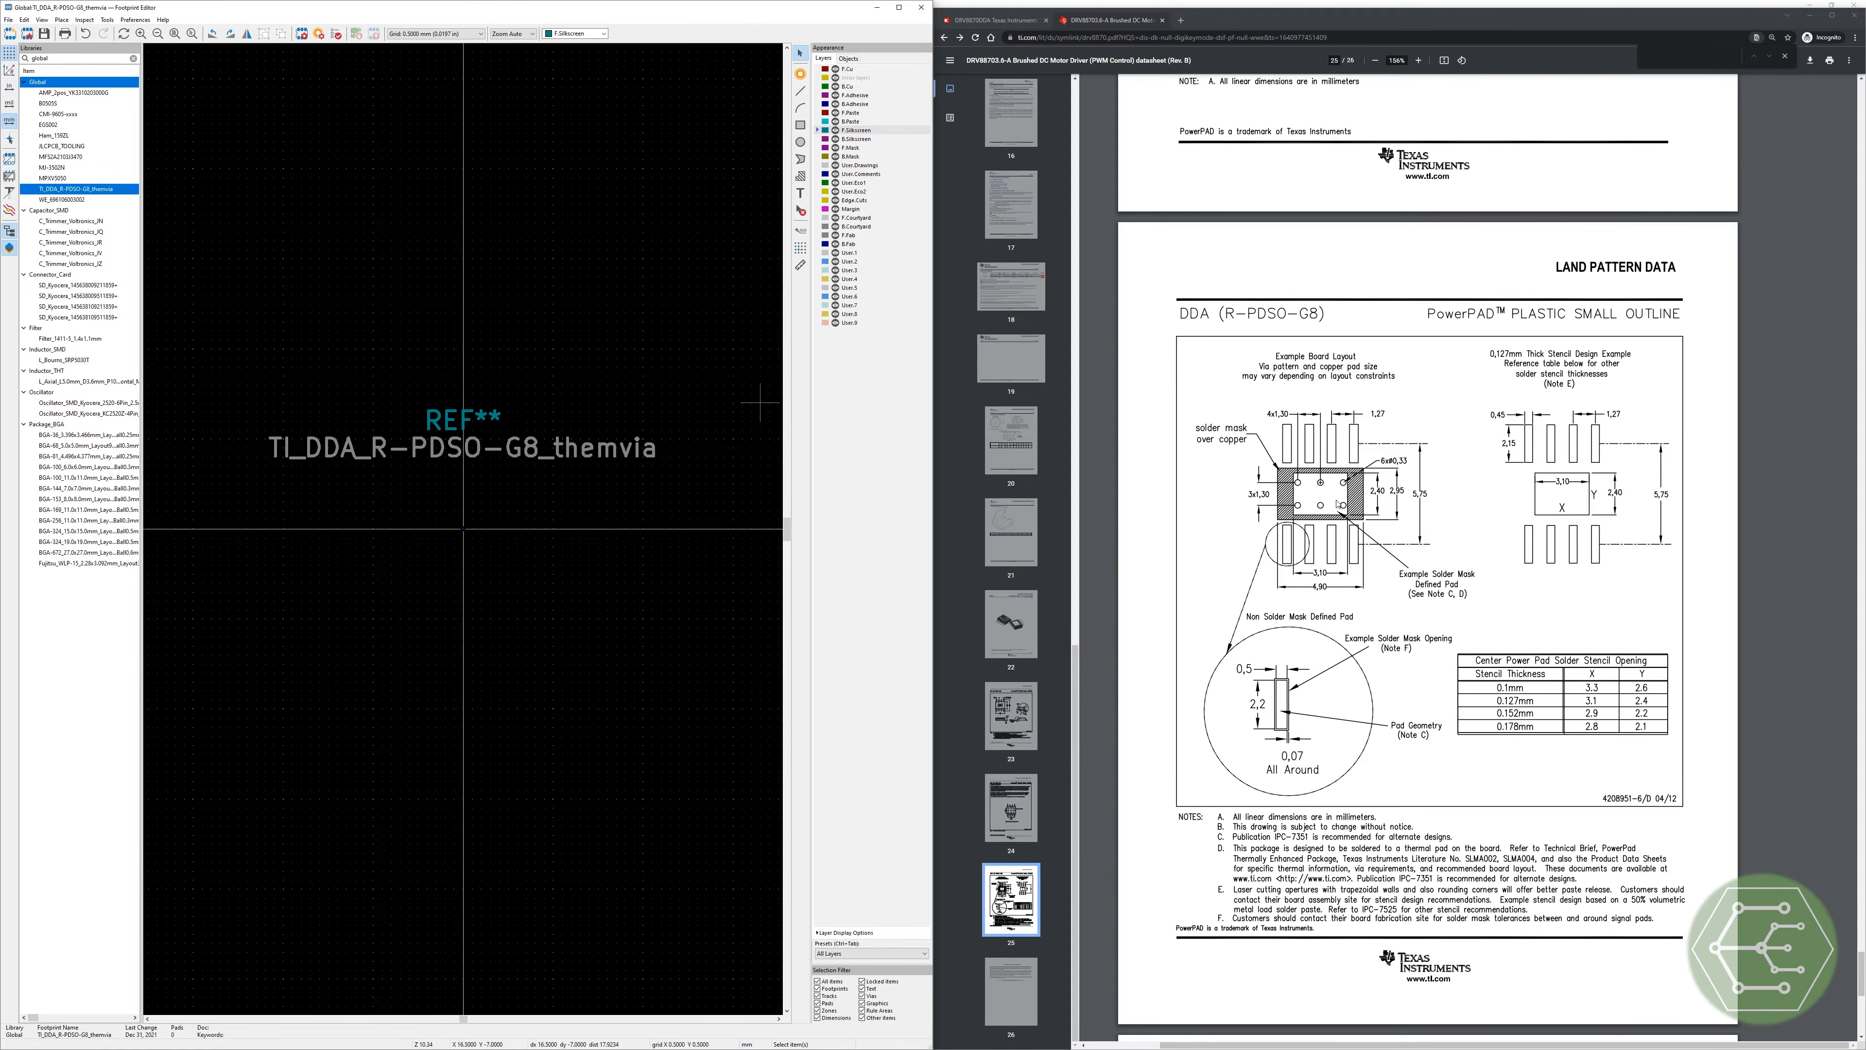
Step: Place pad 1 at the footprint's origin
{"action": "left_click", "coordinate": [800, 74]}
{"action": "left_click", "coordinate": [464, 529]}
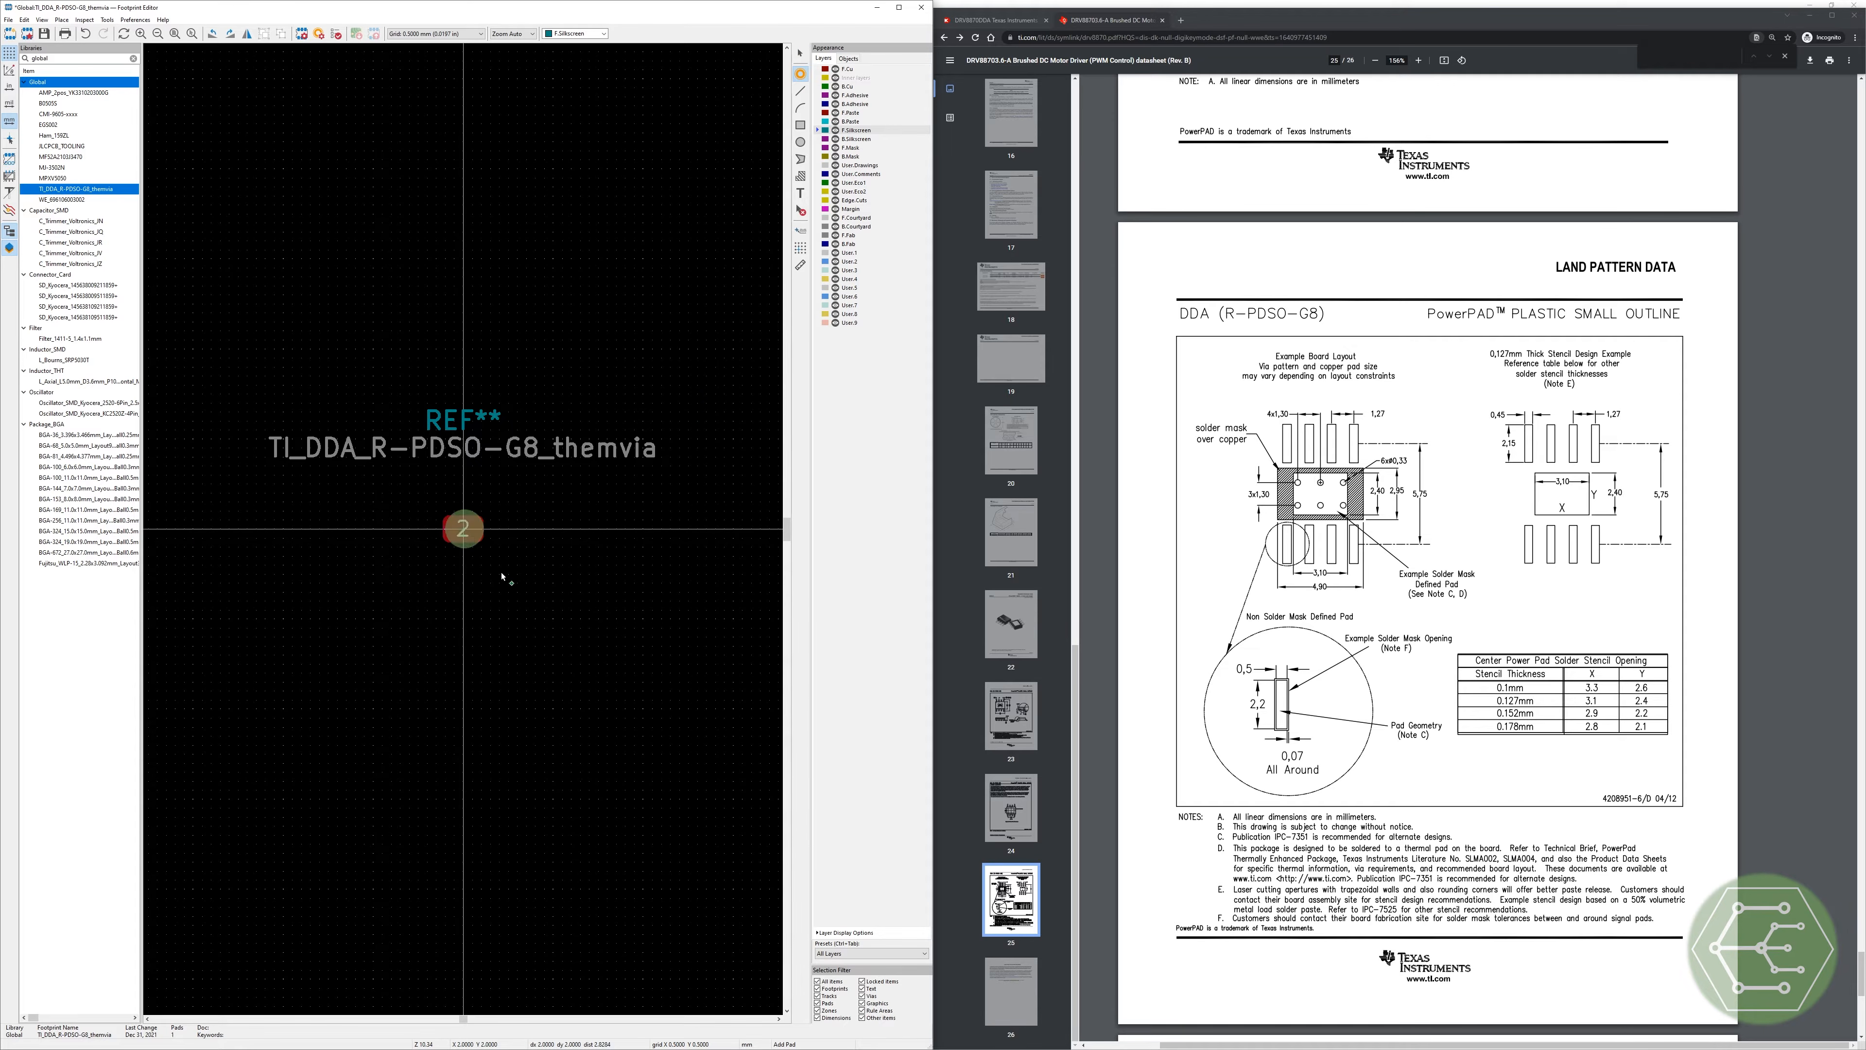
{"action": "key", "text": "Escape"}
Step: Make pad 1 rectangular with a size of 0.45 mm in X and 2.15 mm in Y
{"action": "left_click", "coordinate": [470, 537]}
{"action": "key", "text": "e"}
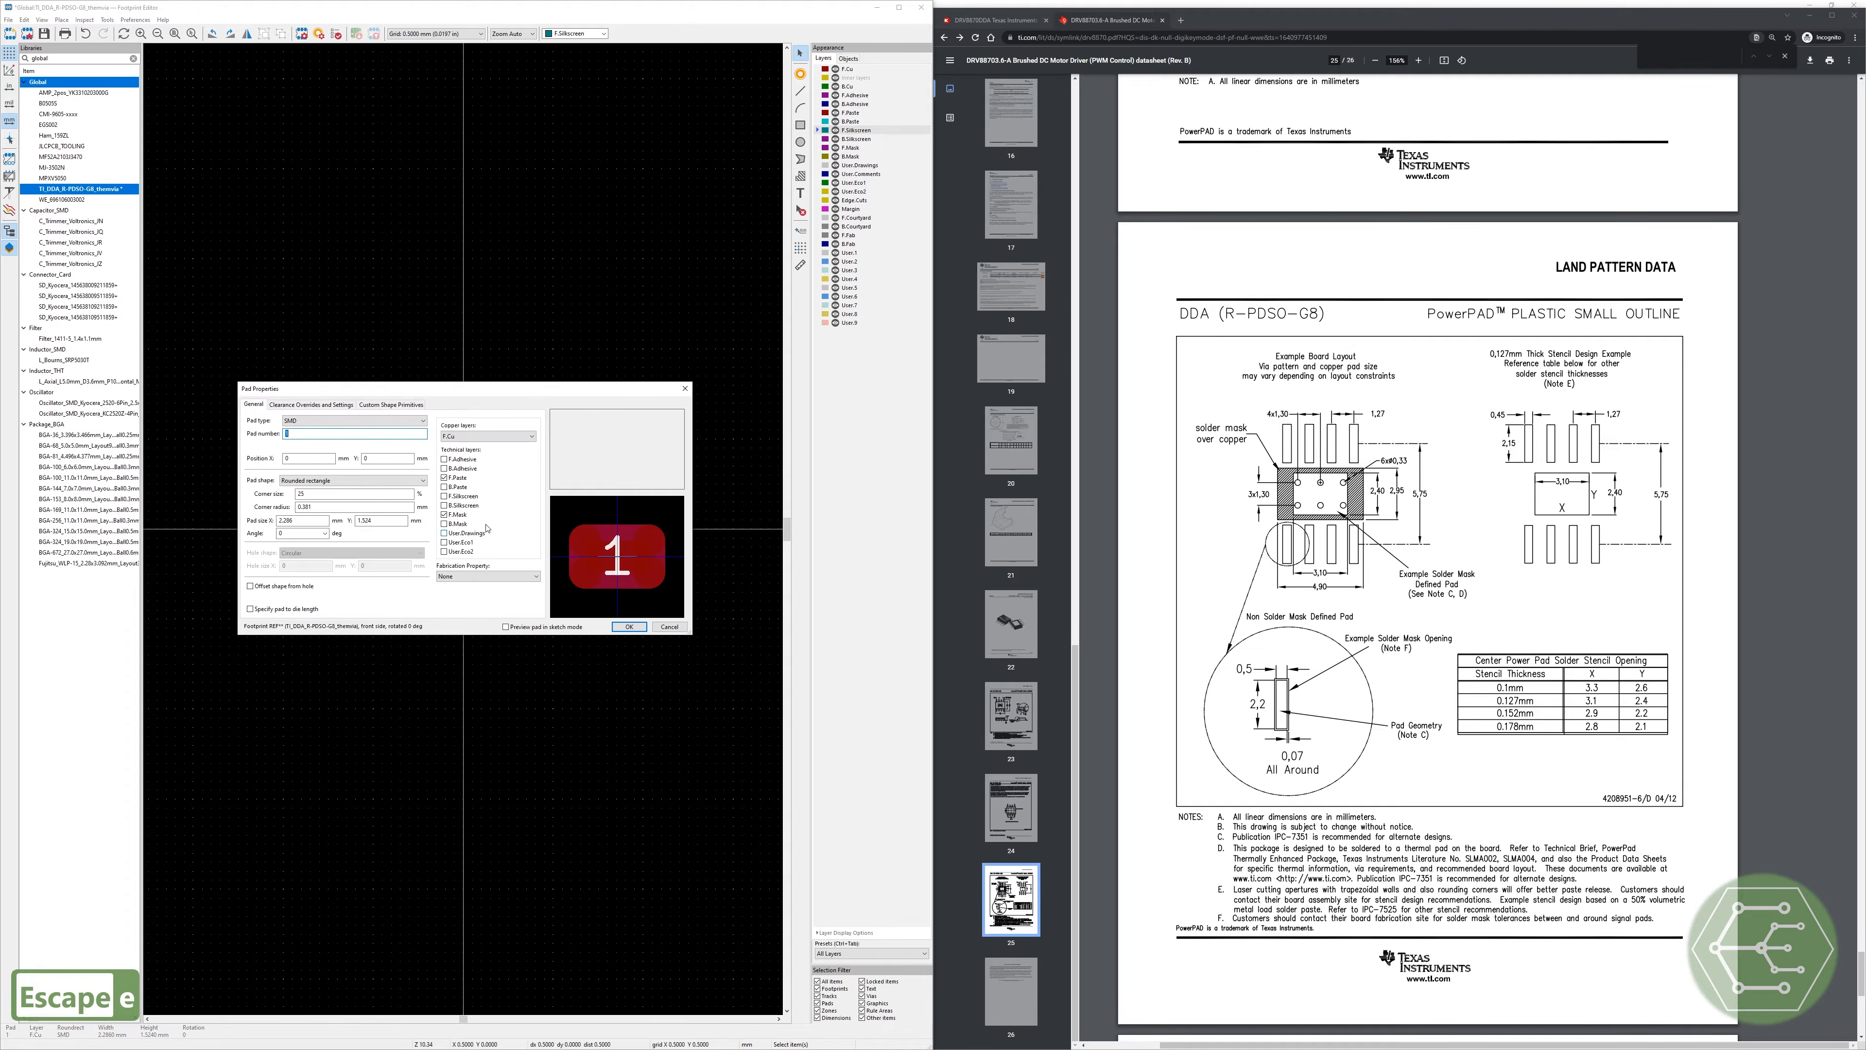
{"action": "left_click", "coordinate": [340, 481]}
{"action": "left_click", "coordinate": [316, 495]}
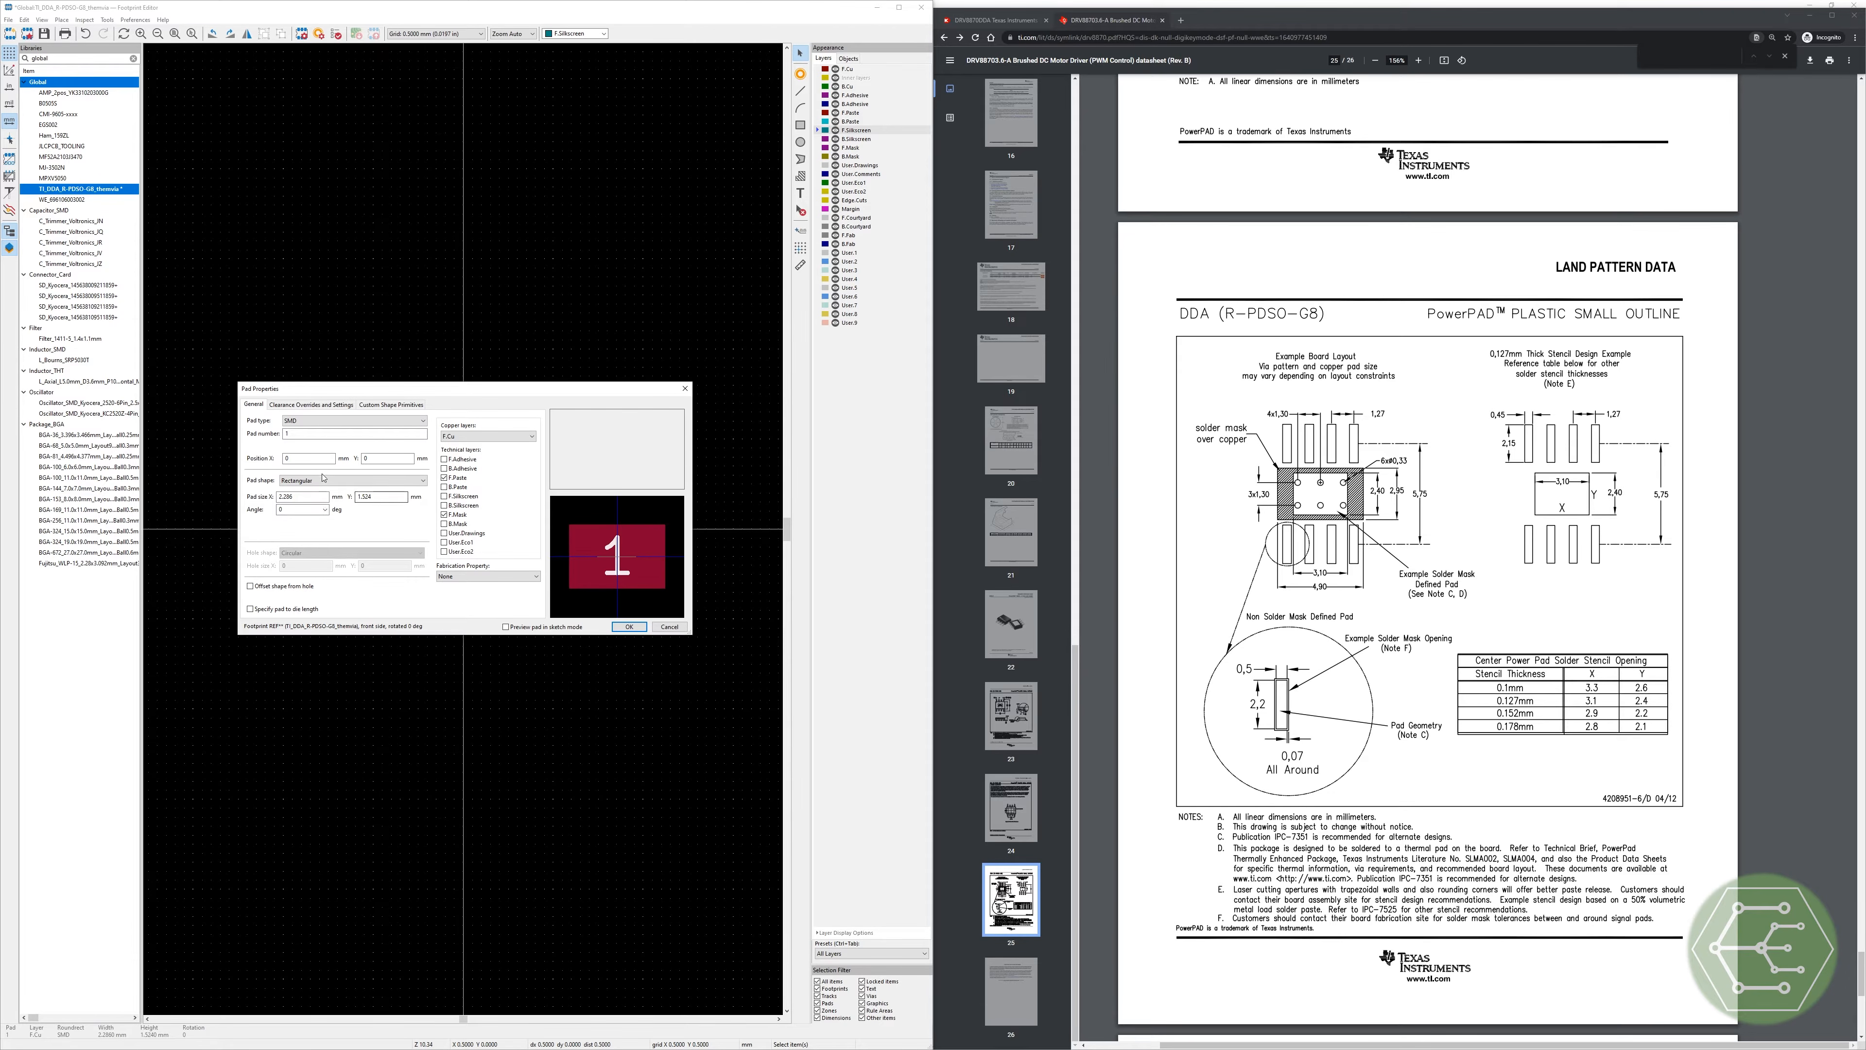
{"action": "left_click", "coordinate": [297, 496]}
{"action": "type", "text": "0.45"}
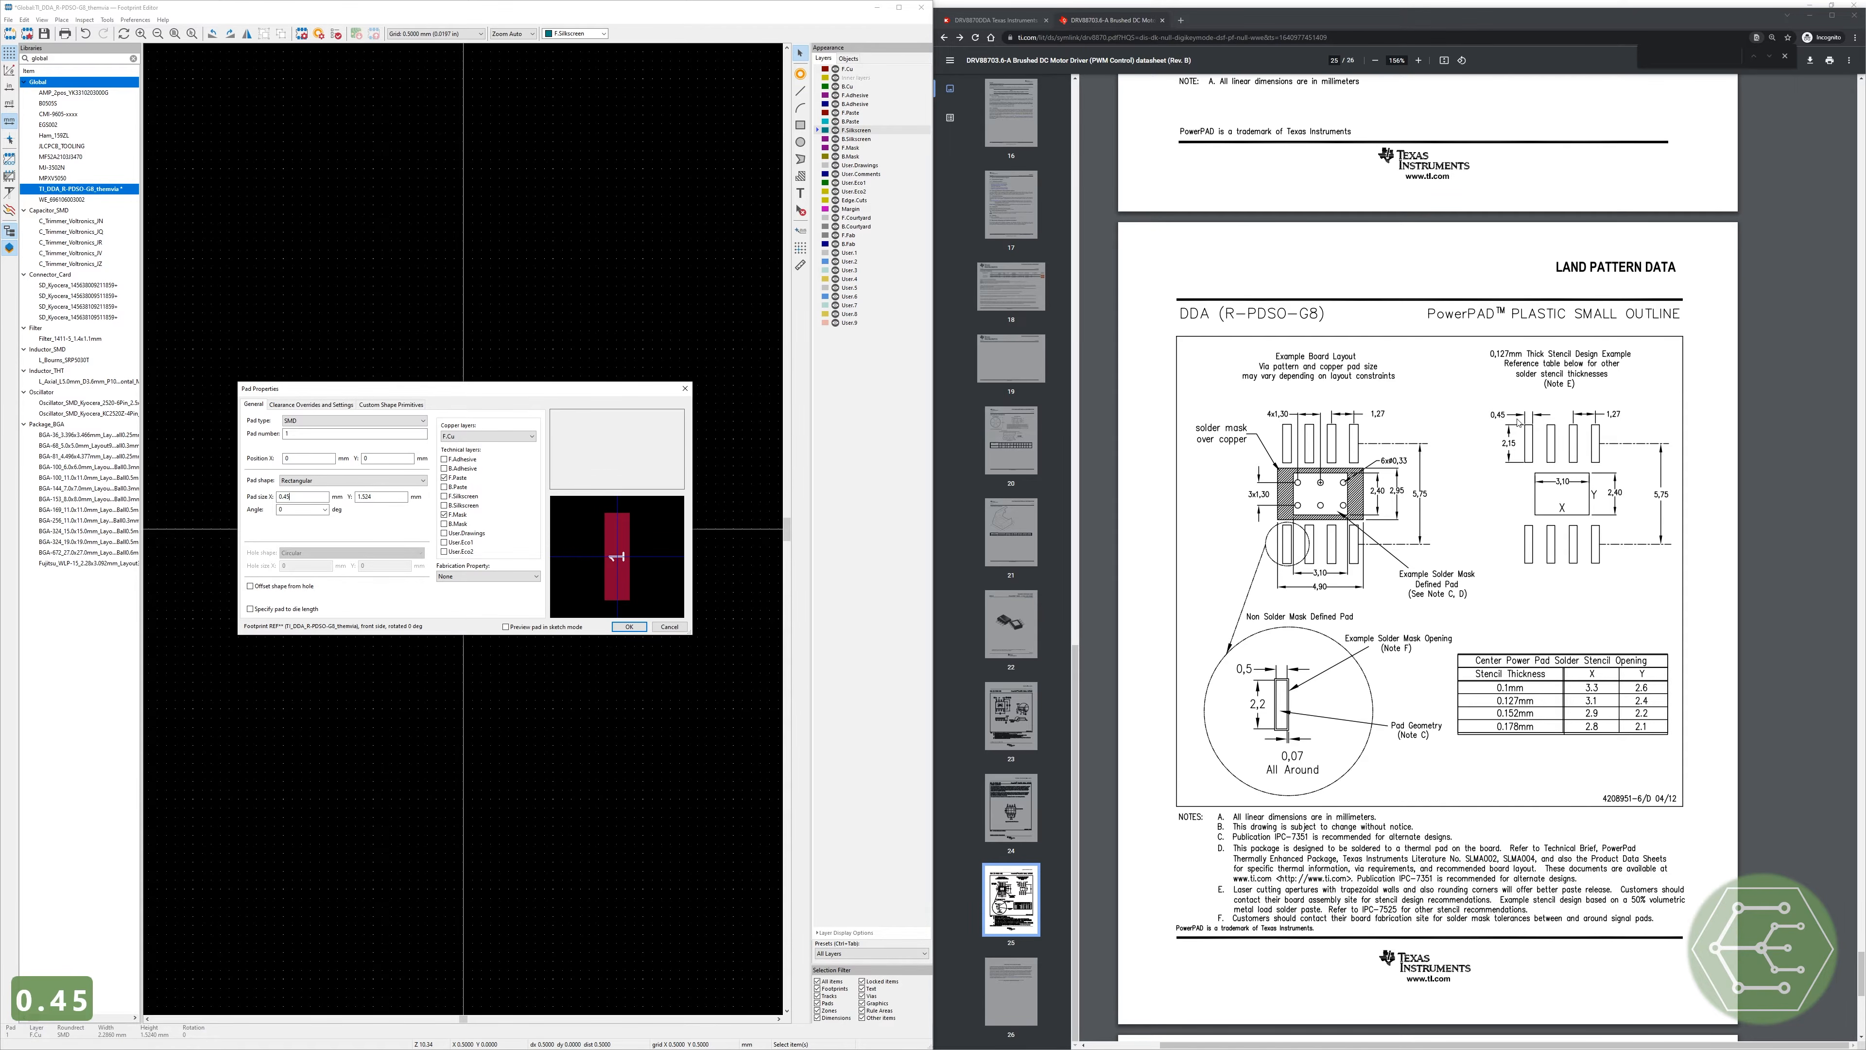
{"action": "key", "text": "Tab"}
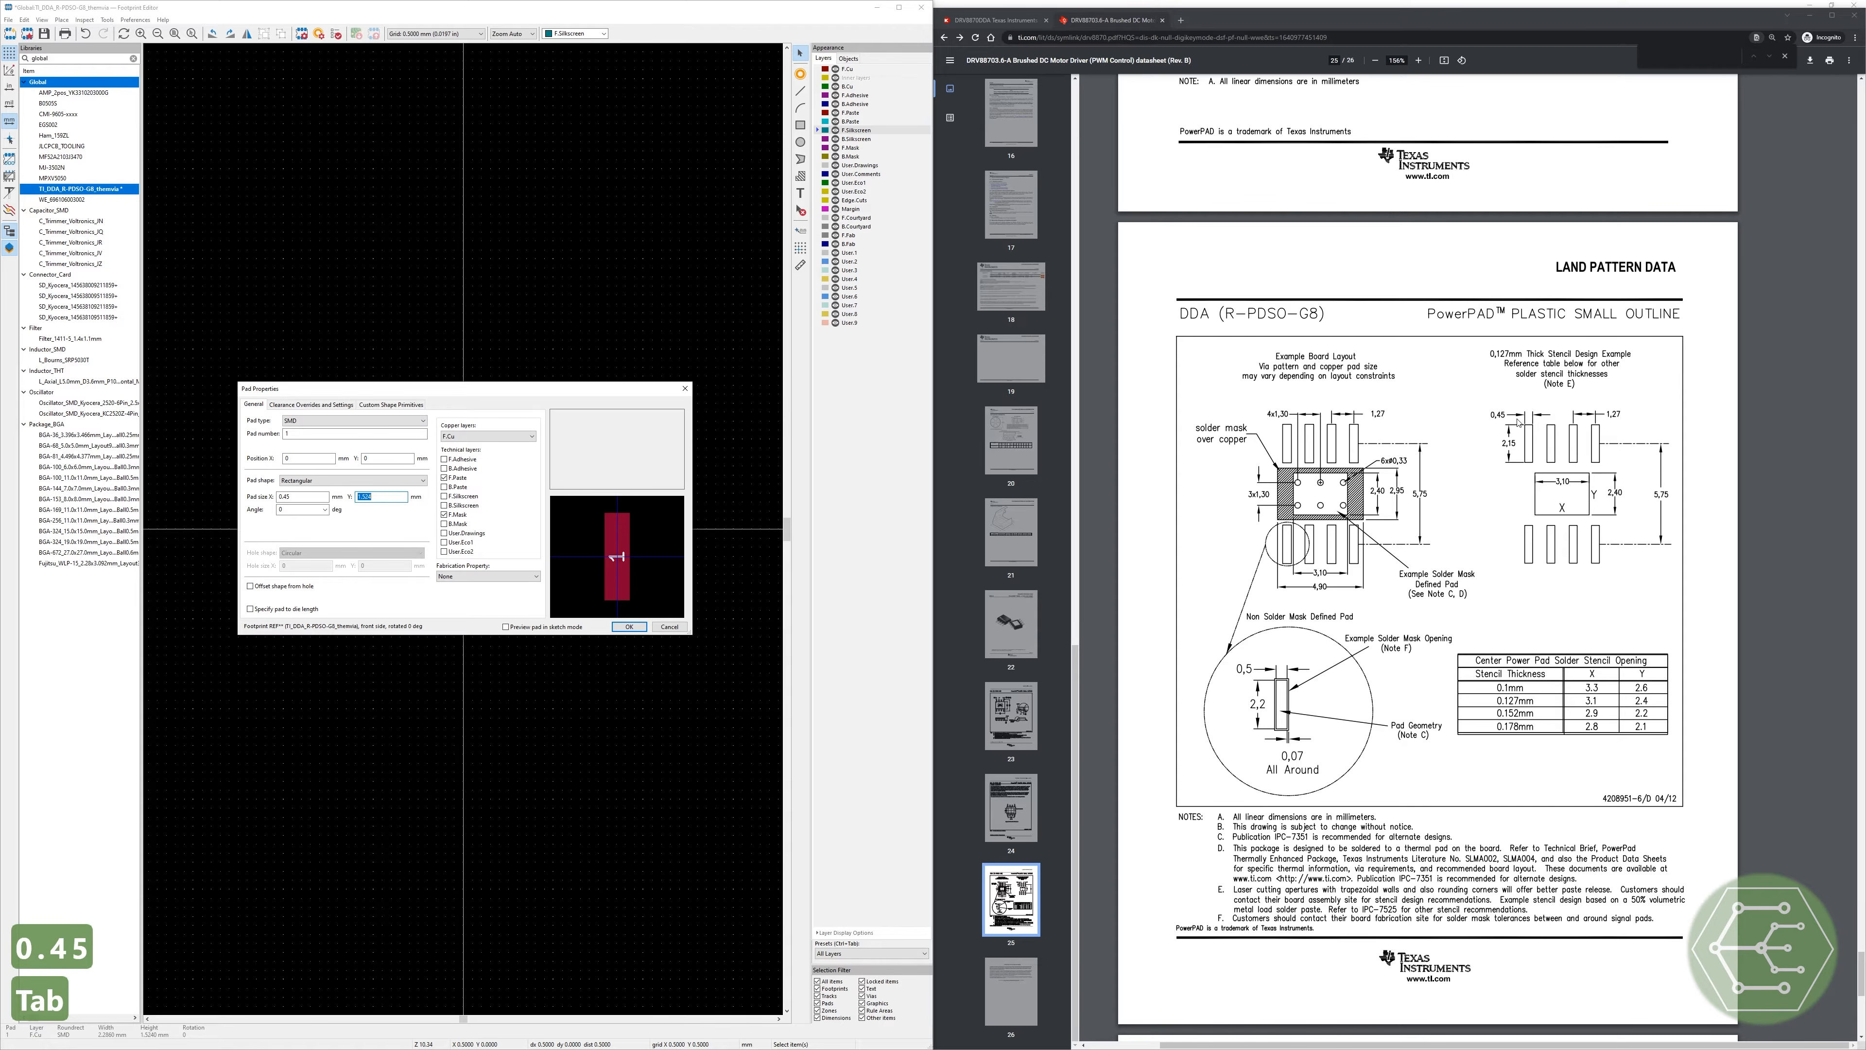
{"action": "type", "text": "2.15"}
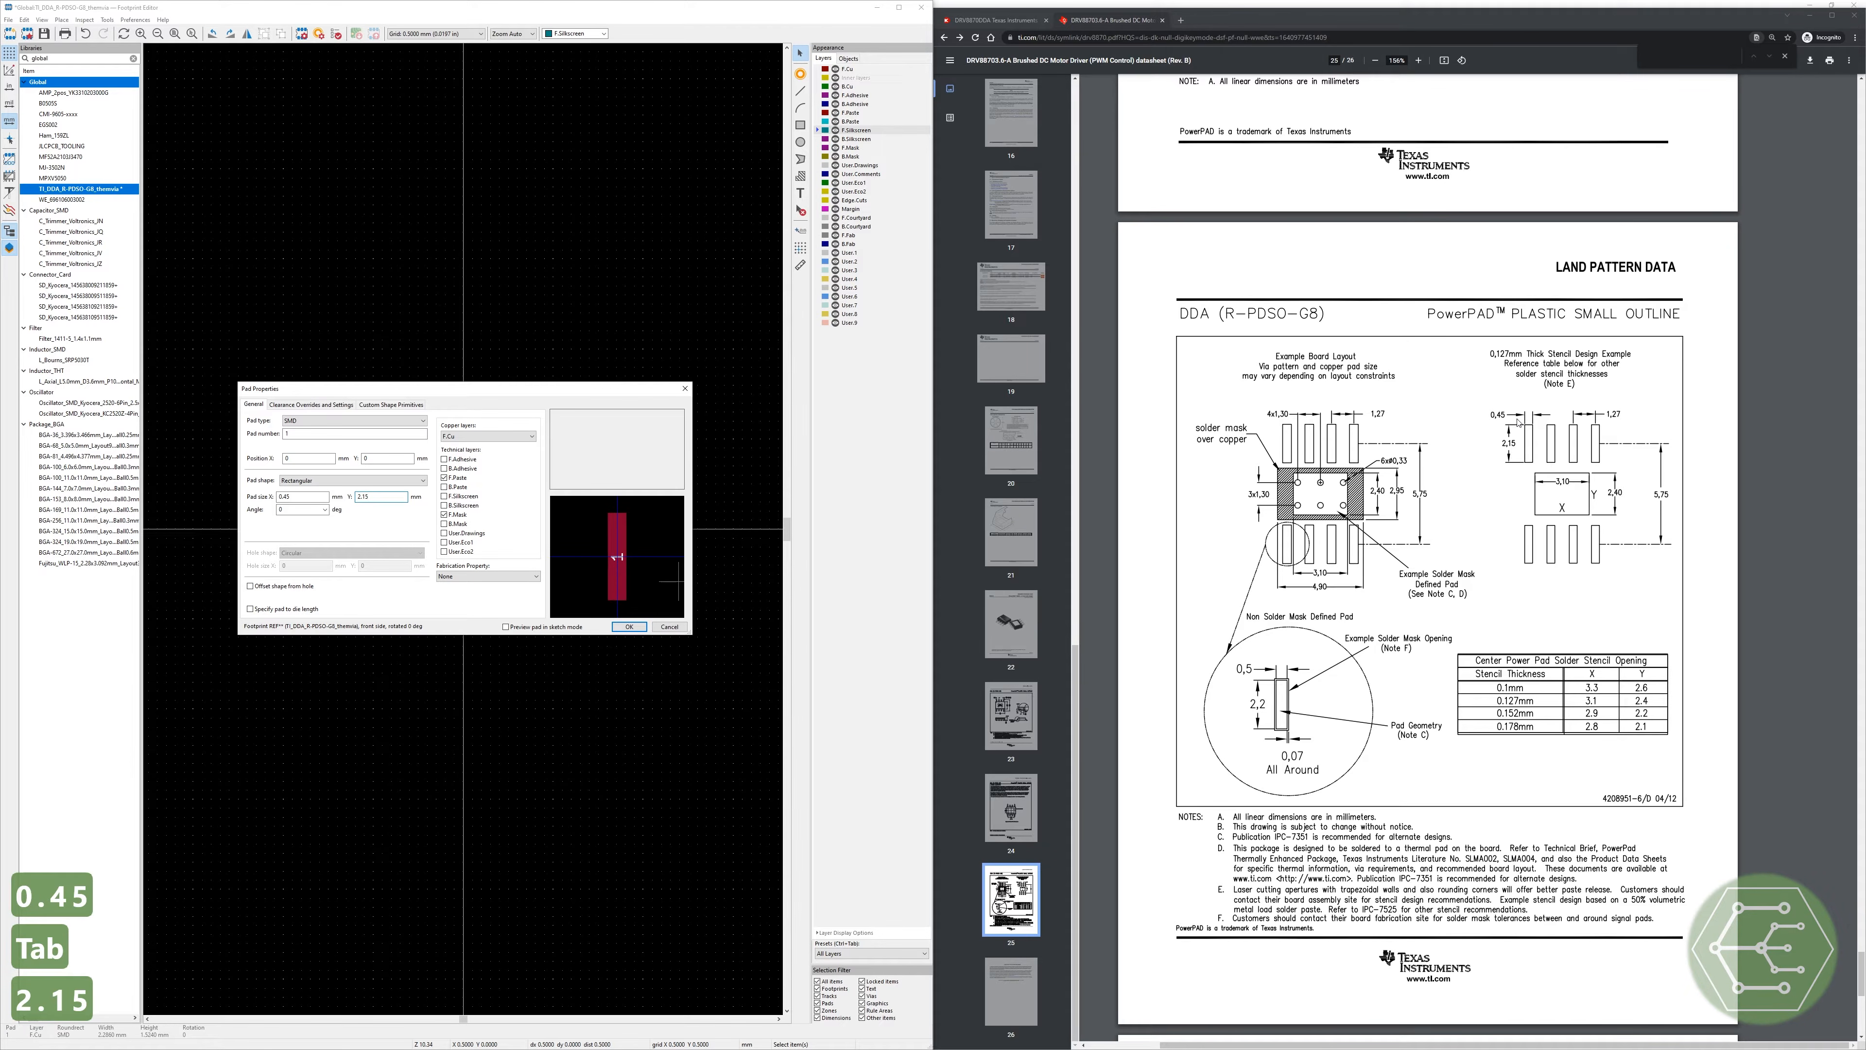
{"action": "key", "text": "Return"}
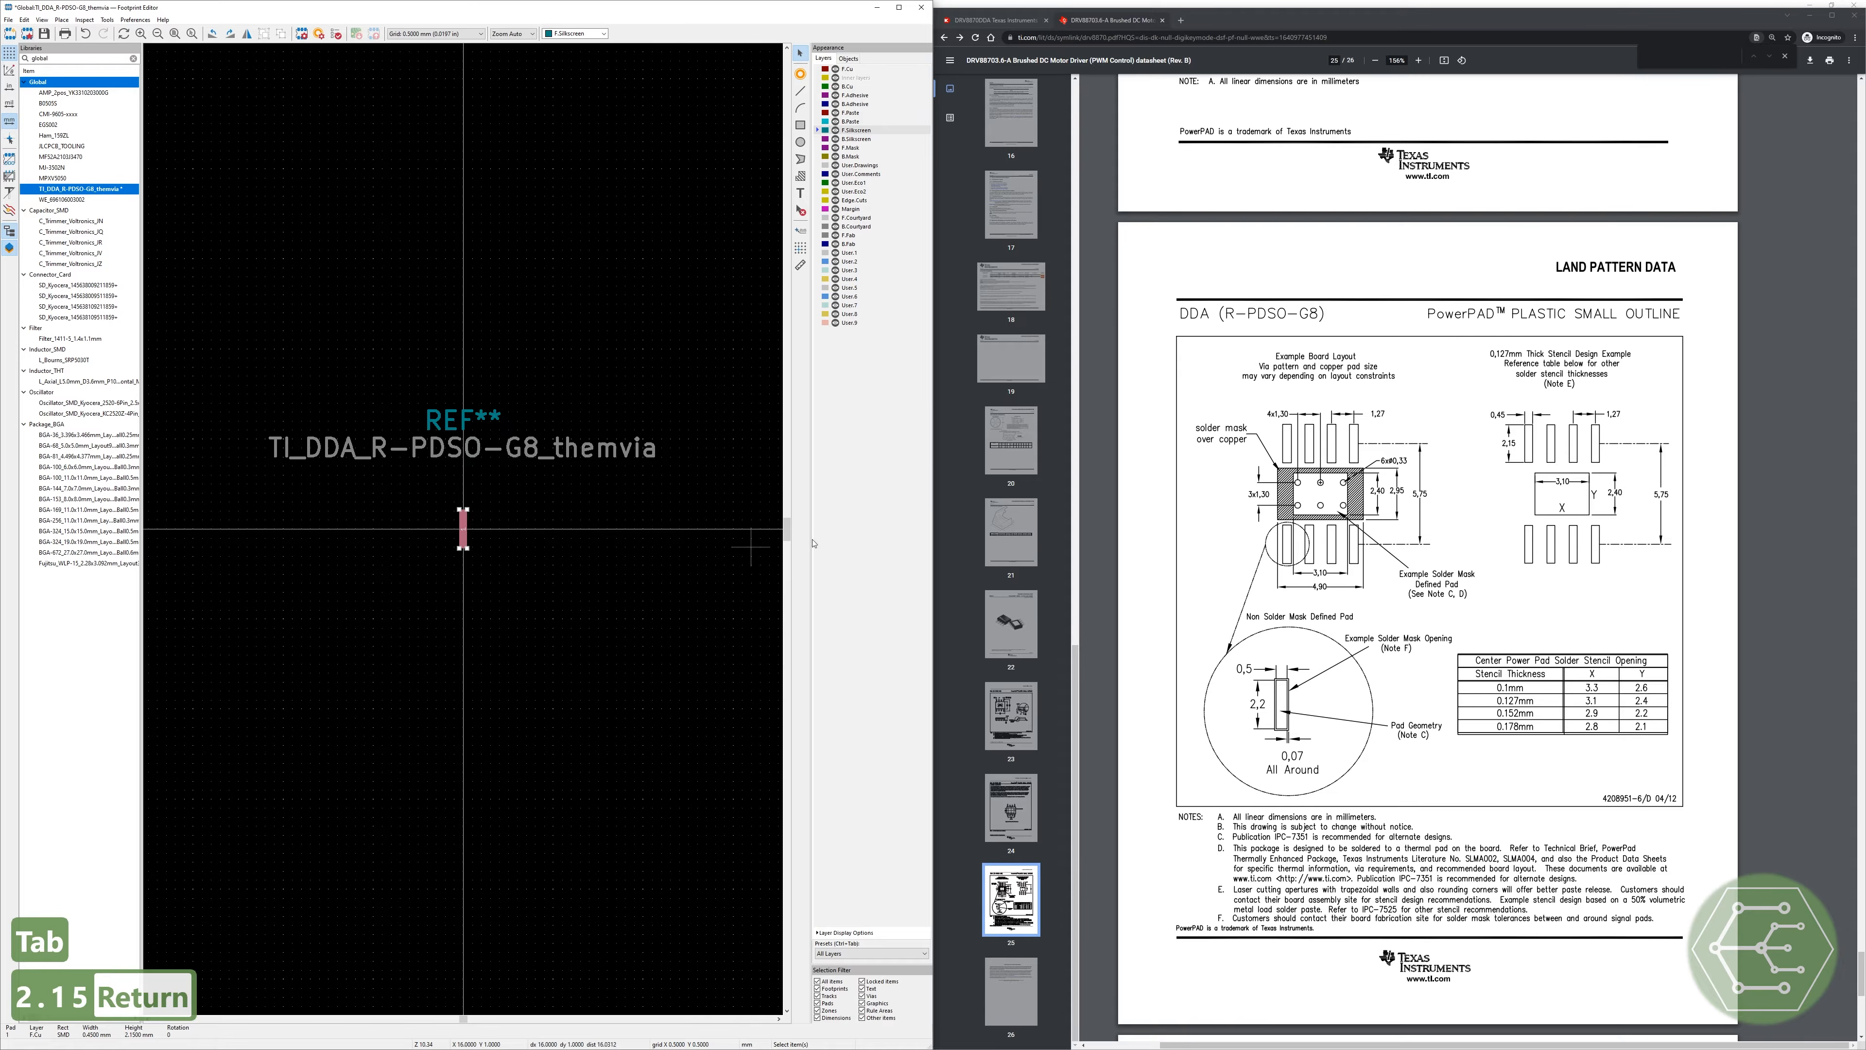
{"action": "scroll", "coordinate": [485, 528], "scroll_direction": "up", "scroll_amount": 7}
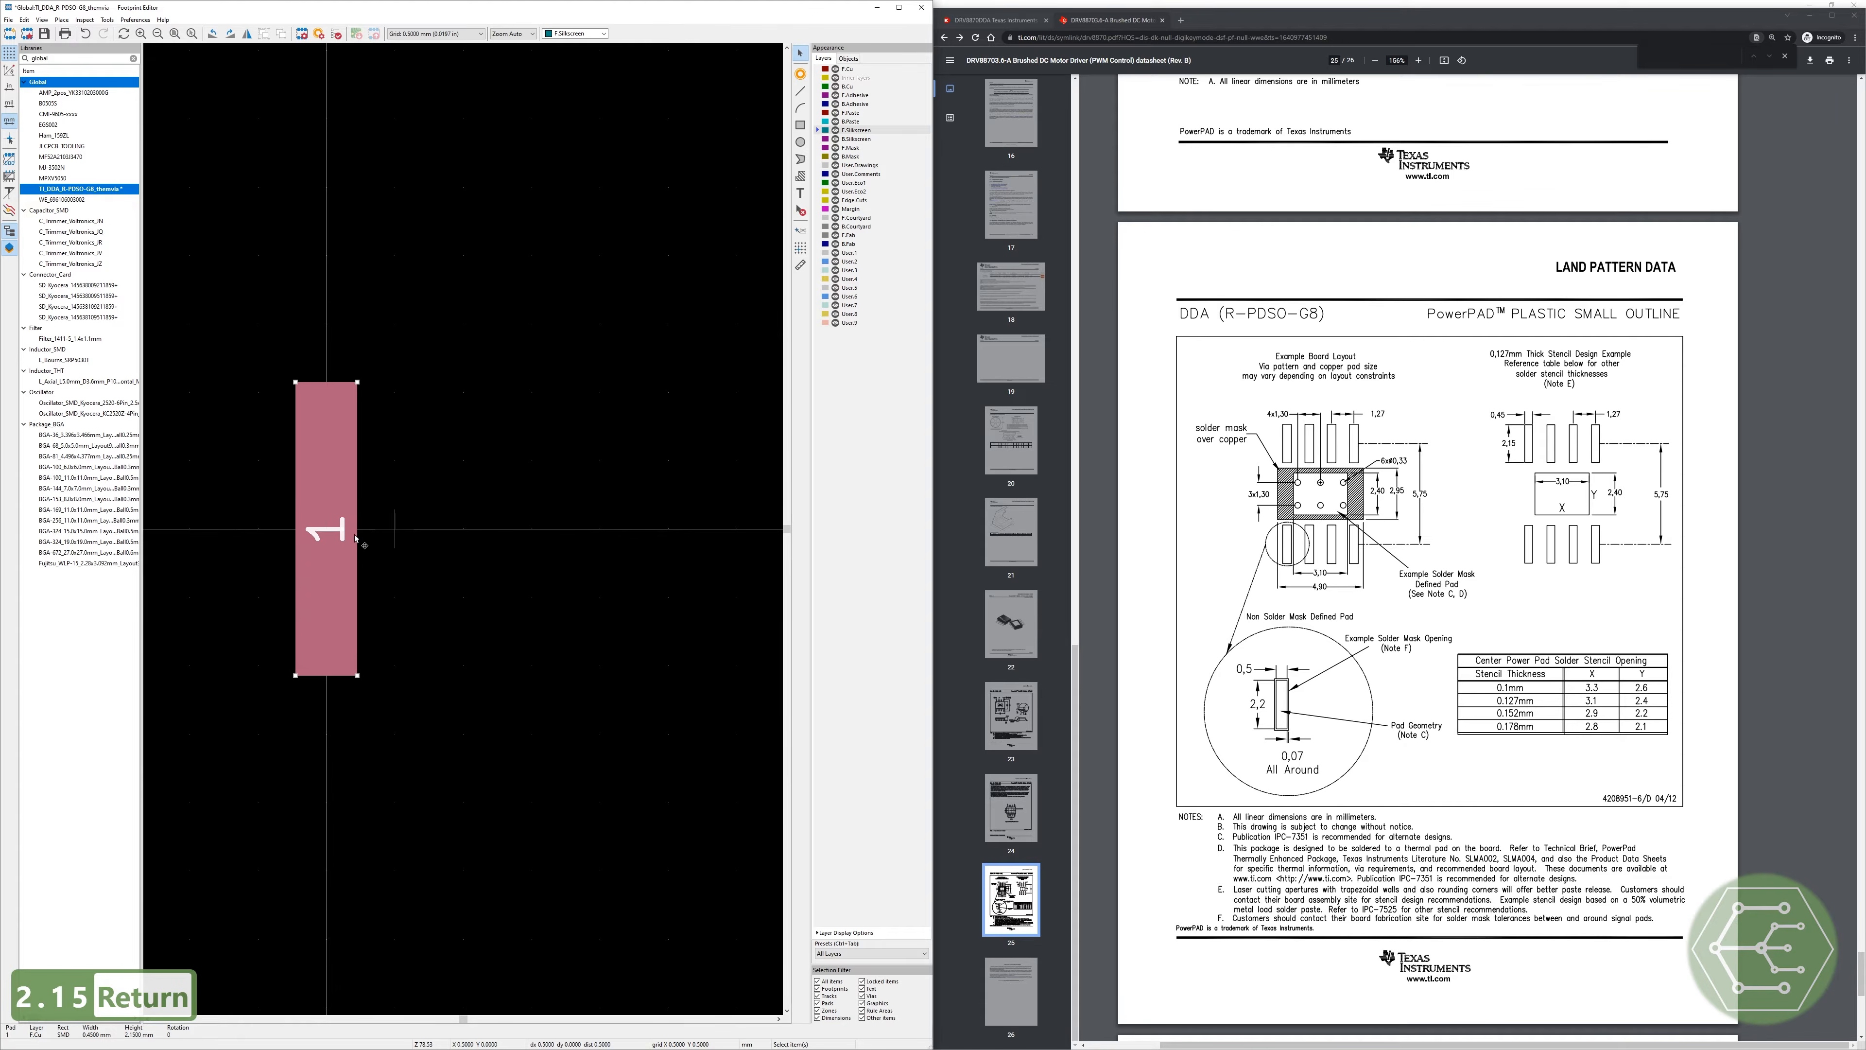
Step: Set pad 1's solder mask clearance to 0.07 mm
{"action": "scroll", "coordinate": [328, 538], "scroll_direction": "down", "scroll_amount": 5}
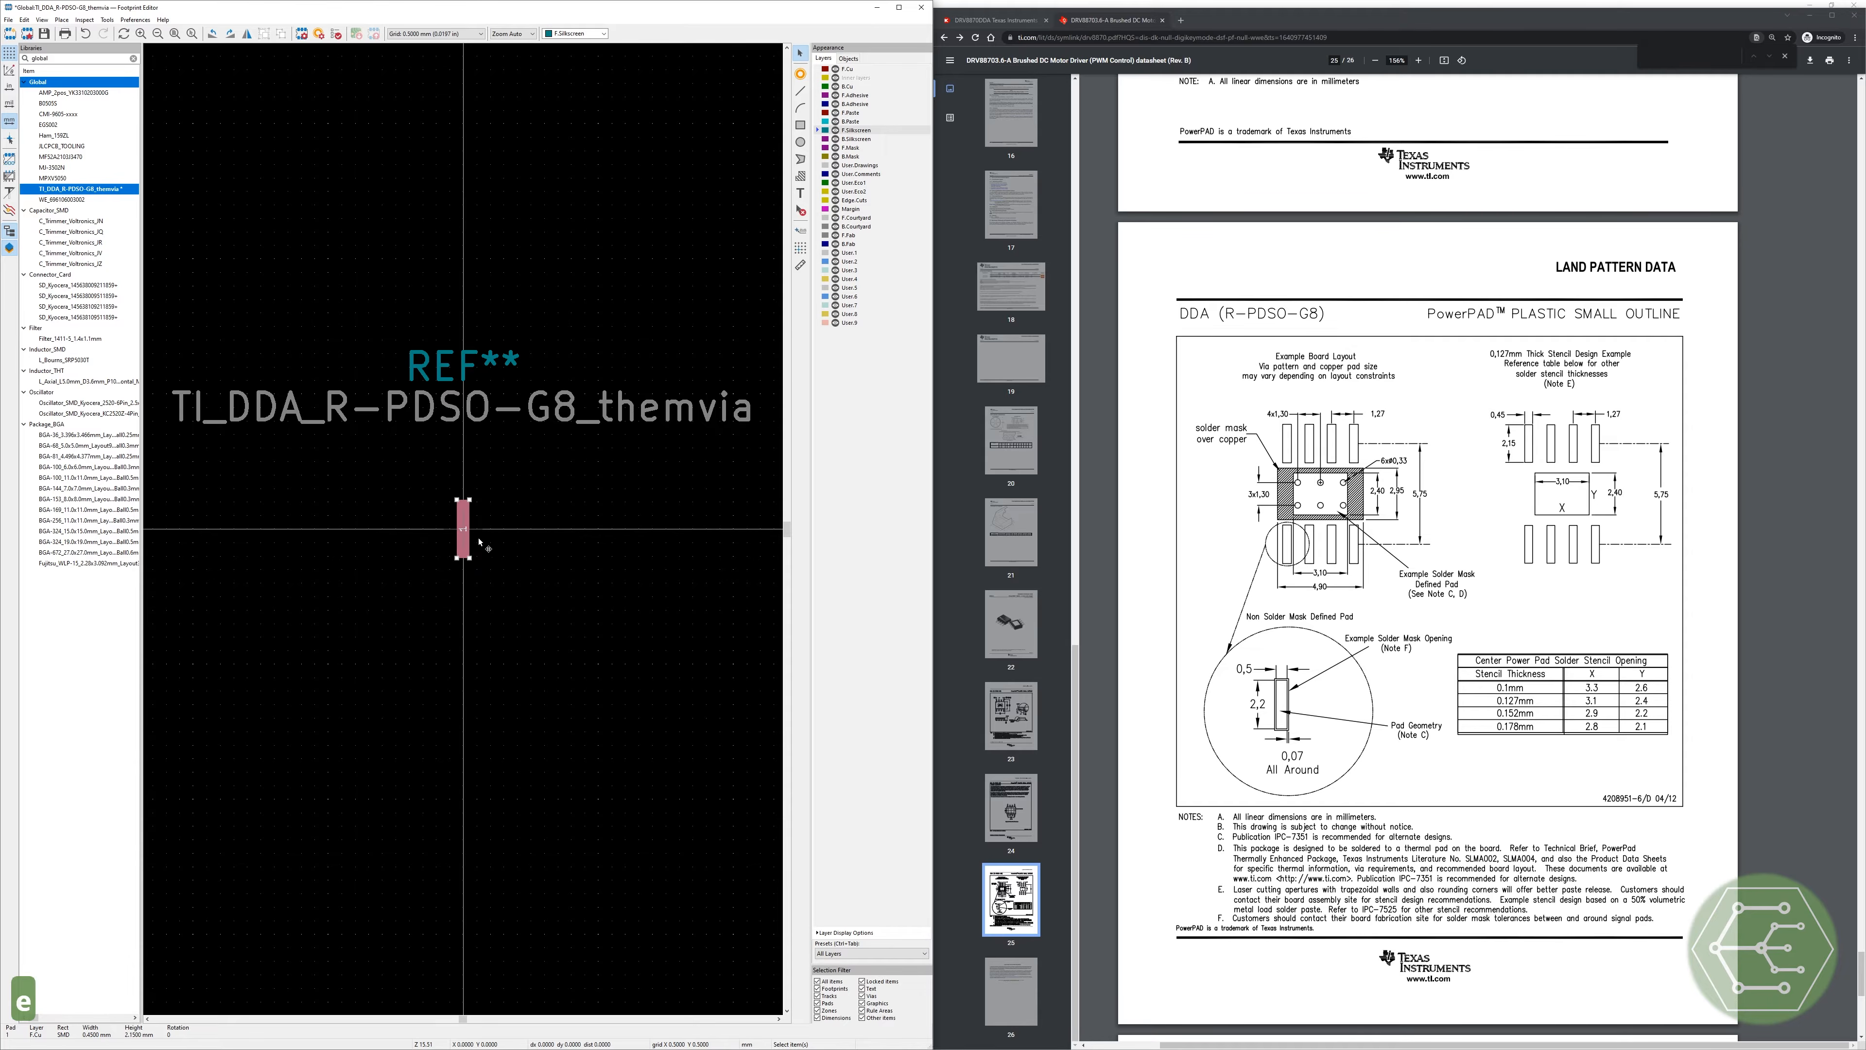
{"action": "key", "text": "e"}
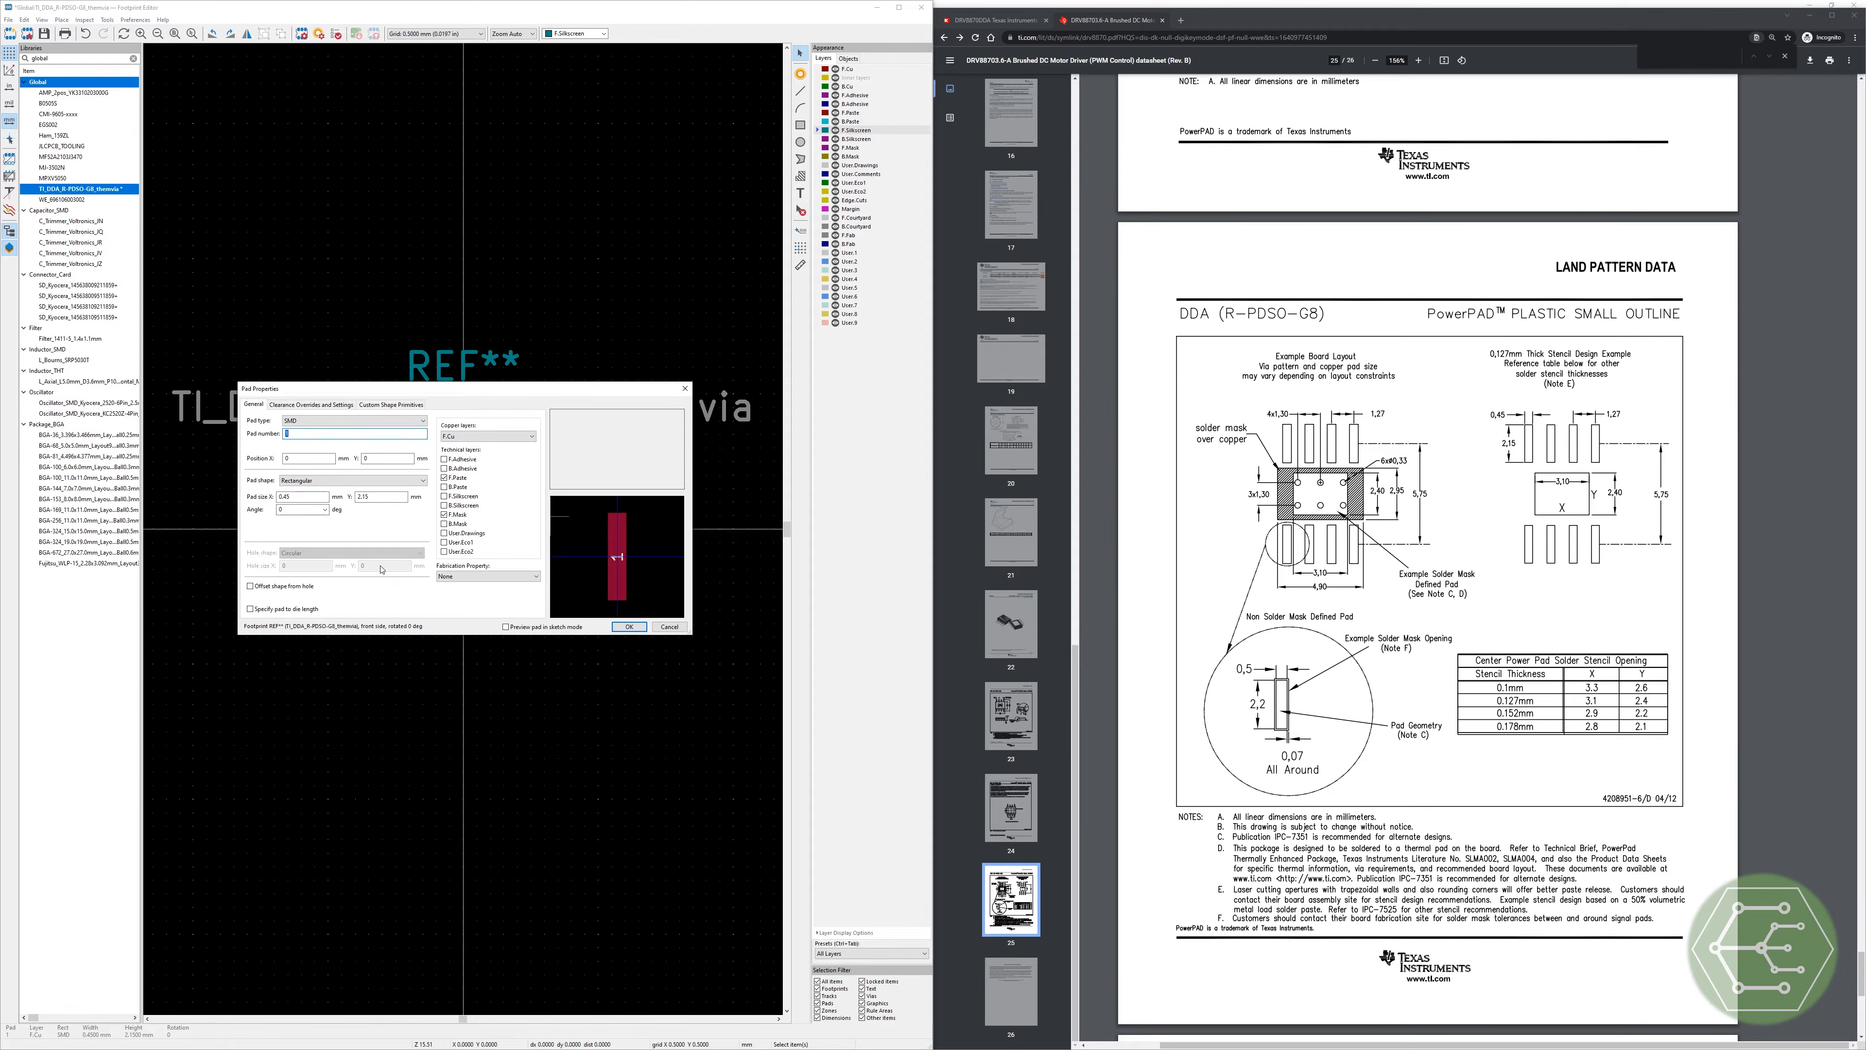
{"action": "left_click", "coordinate": [312, 405]}
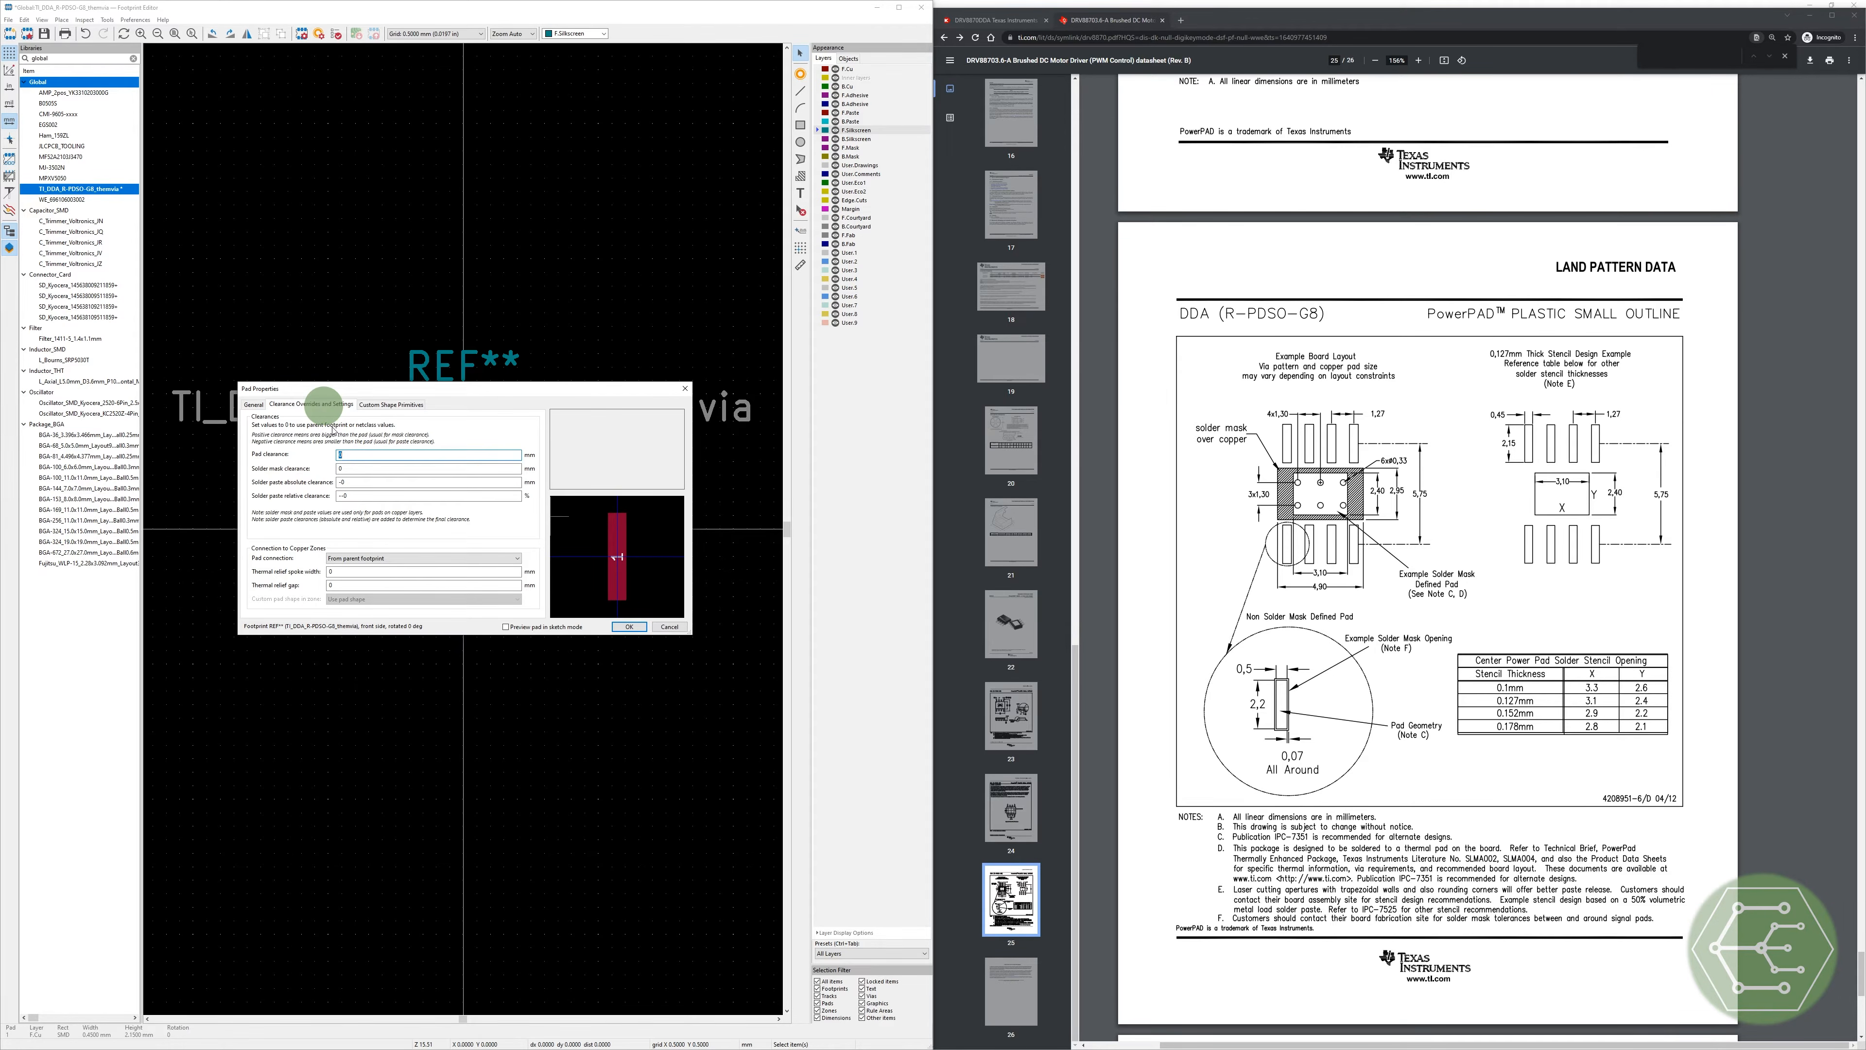
{"action": "left_click", "coordinate": [352, 481]}
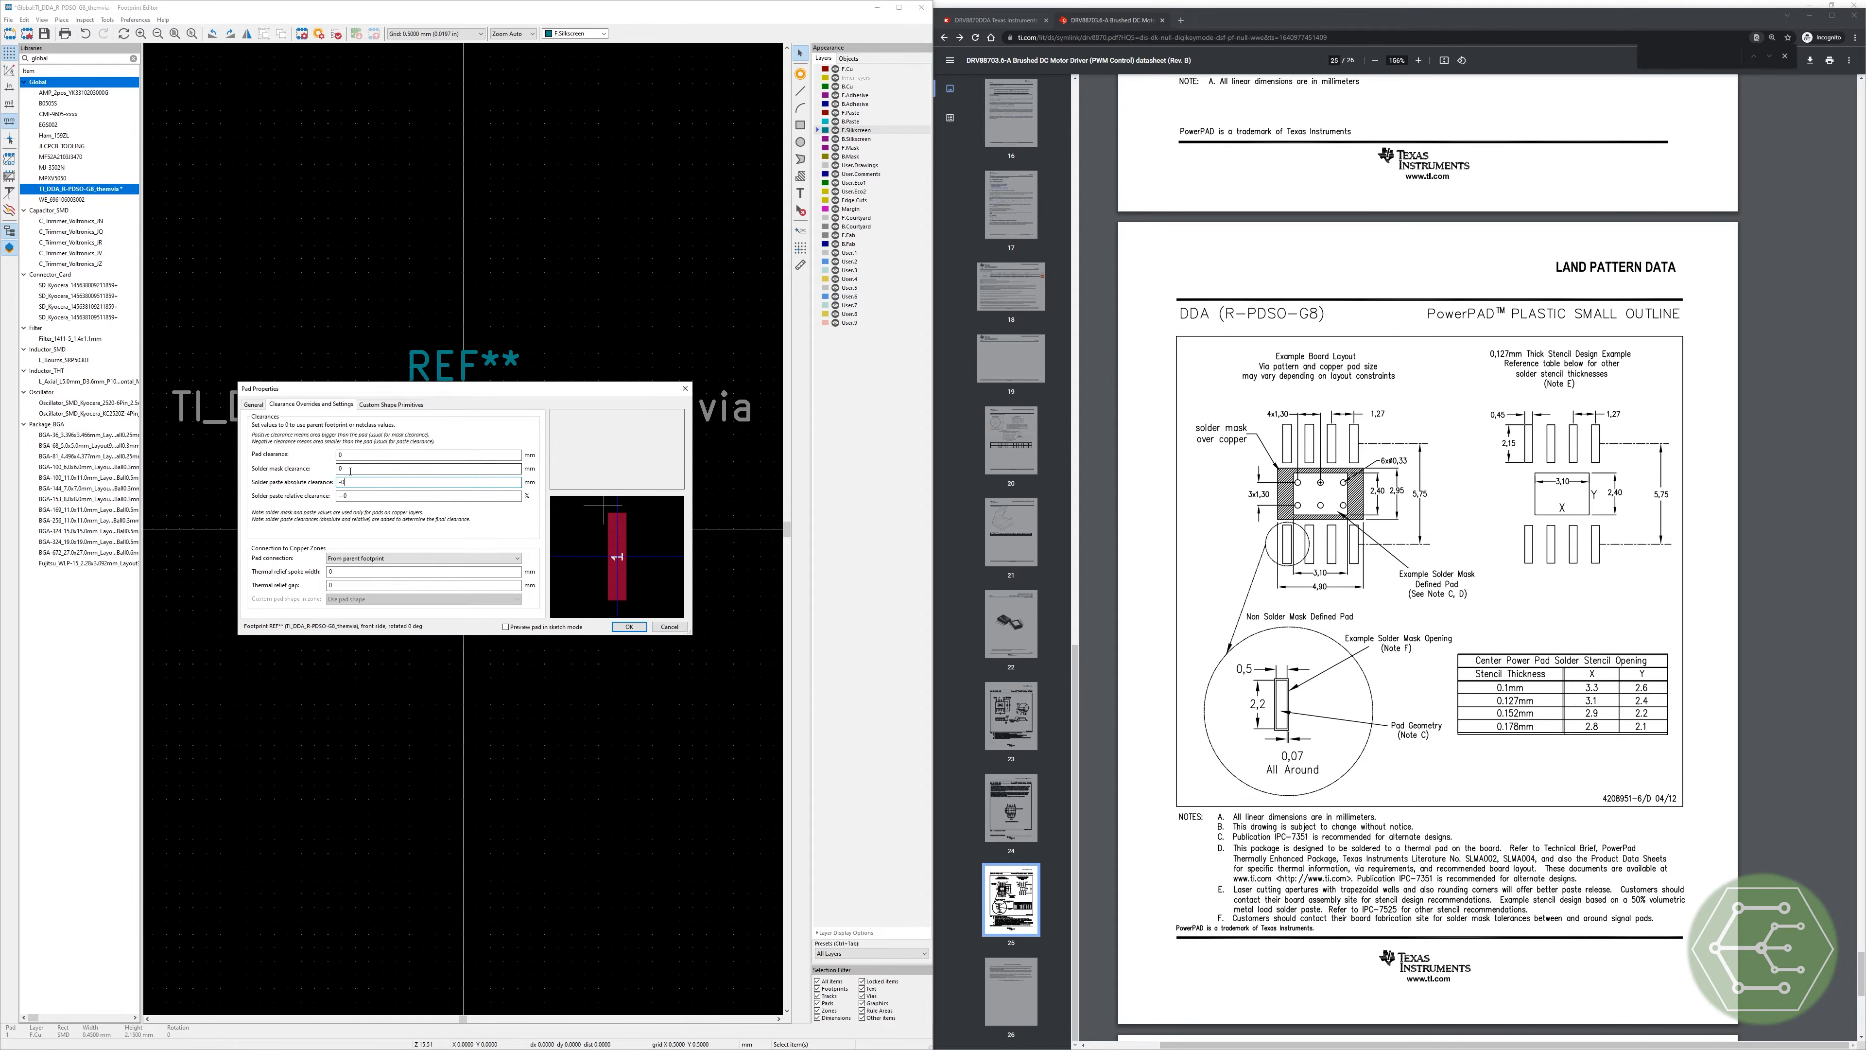
{"action": "key", "text": "shift+Tab"}
{"action": "type", "text": "0.07"}
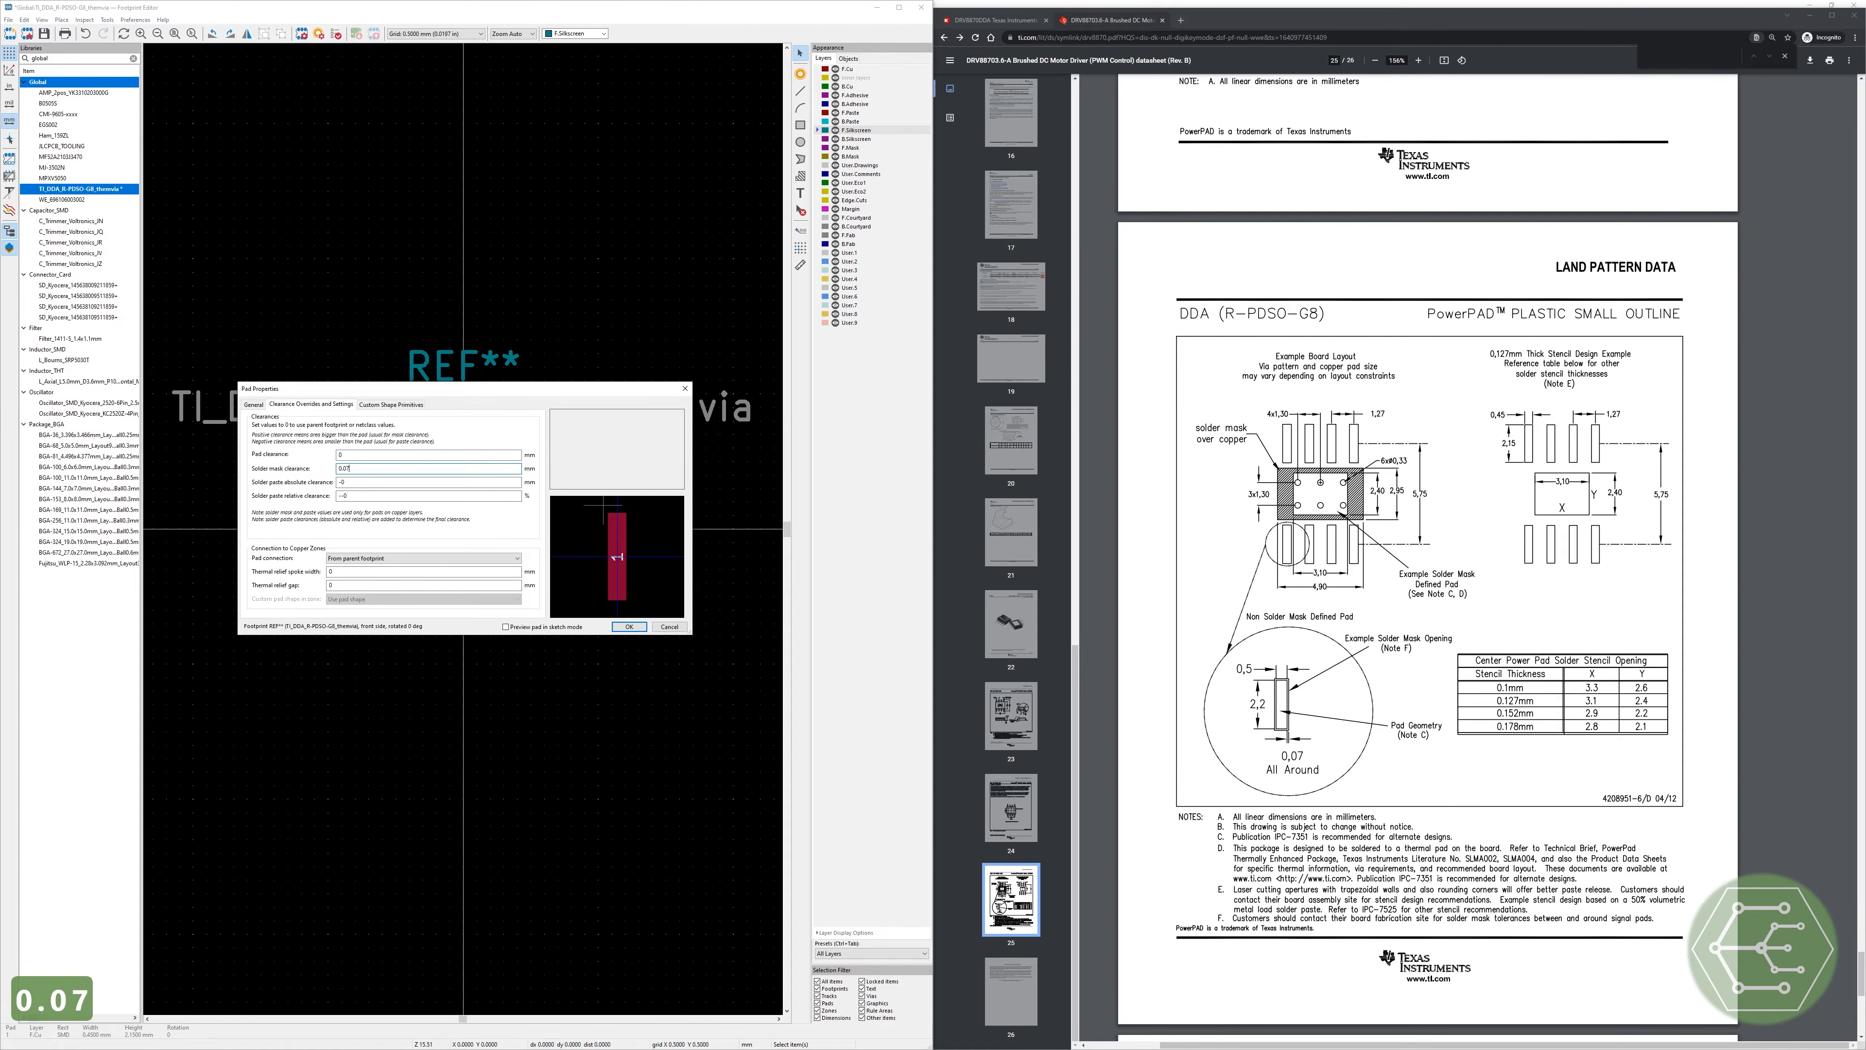
Step: Set pad 1's solder paste absolute clearance to -0.025 mm and apply the pad properties
{"action": "left_click", "coordinate": [355, 484]}
{"action": "left_click", "coordinate": [358, 483]}
{"action": "key", "text": "BackSpace"}
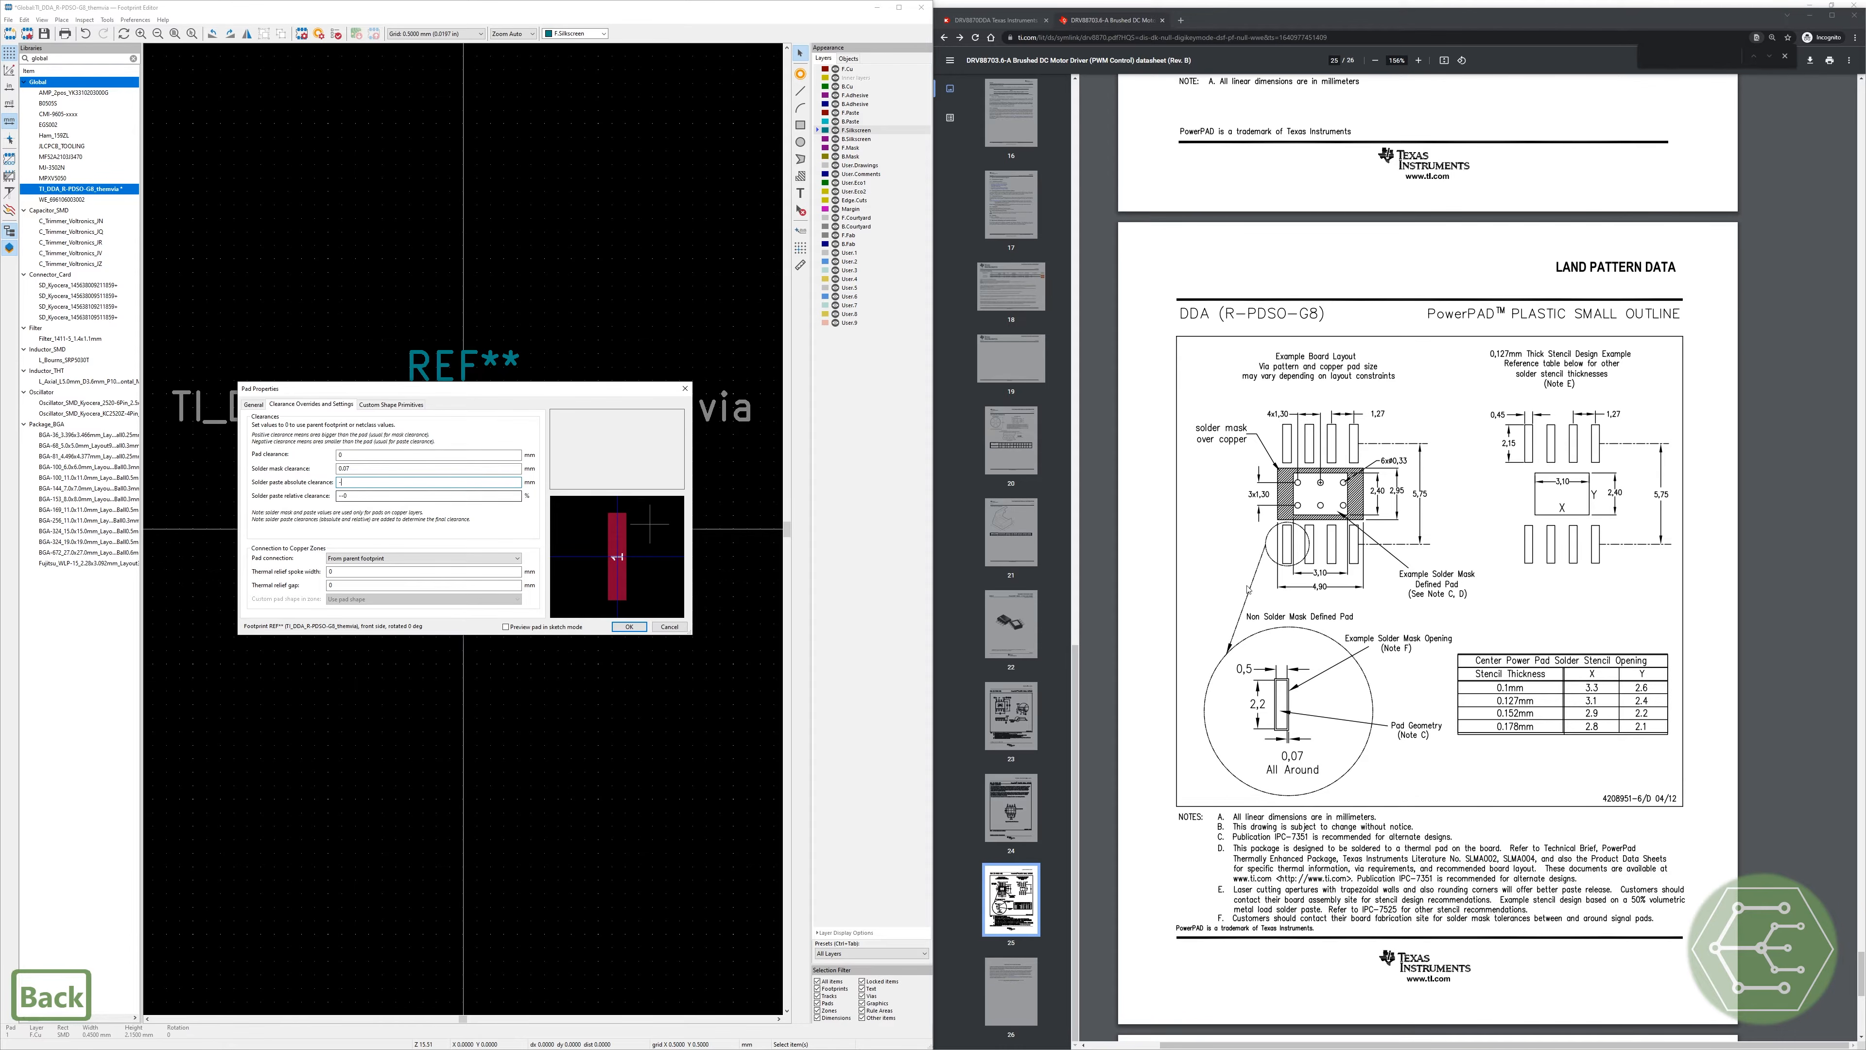
{"action": "type", "text": "."}
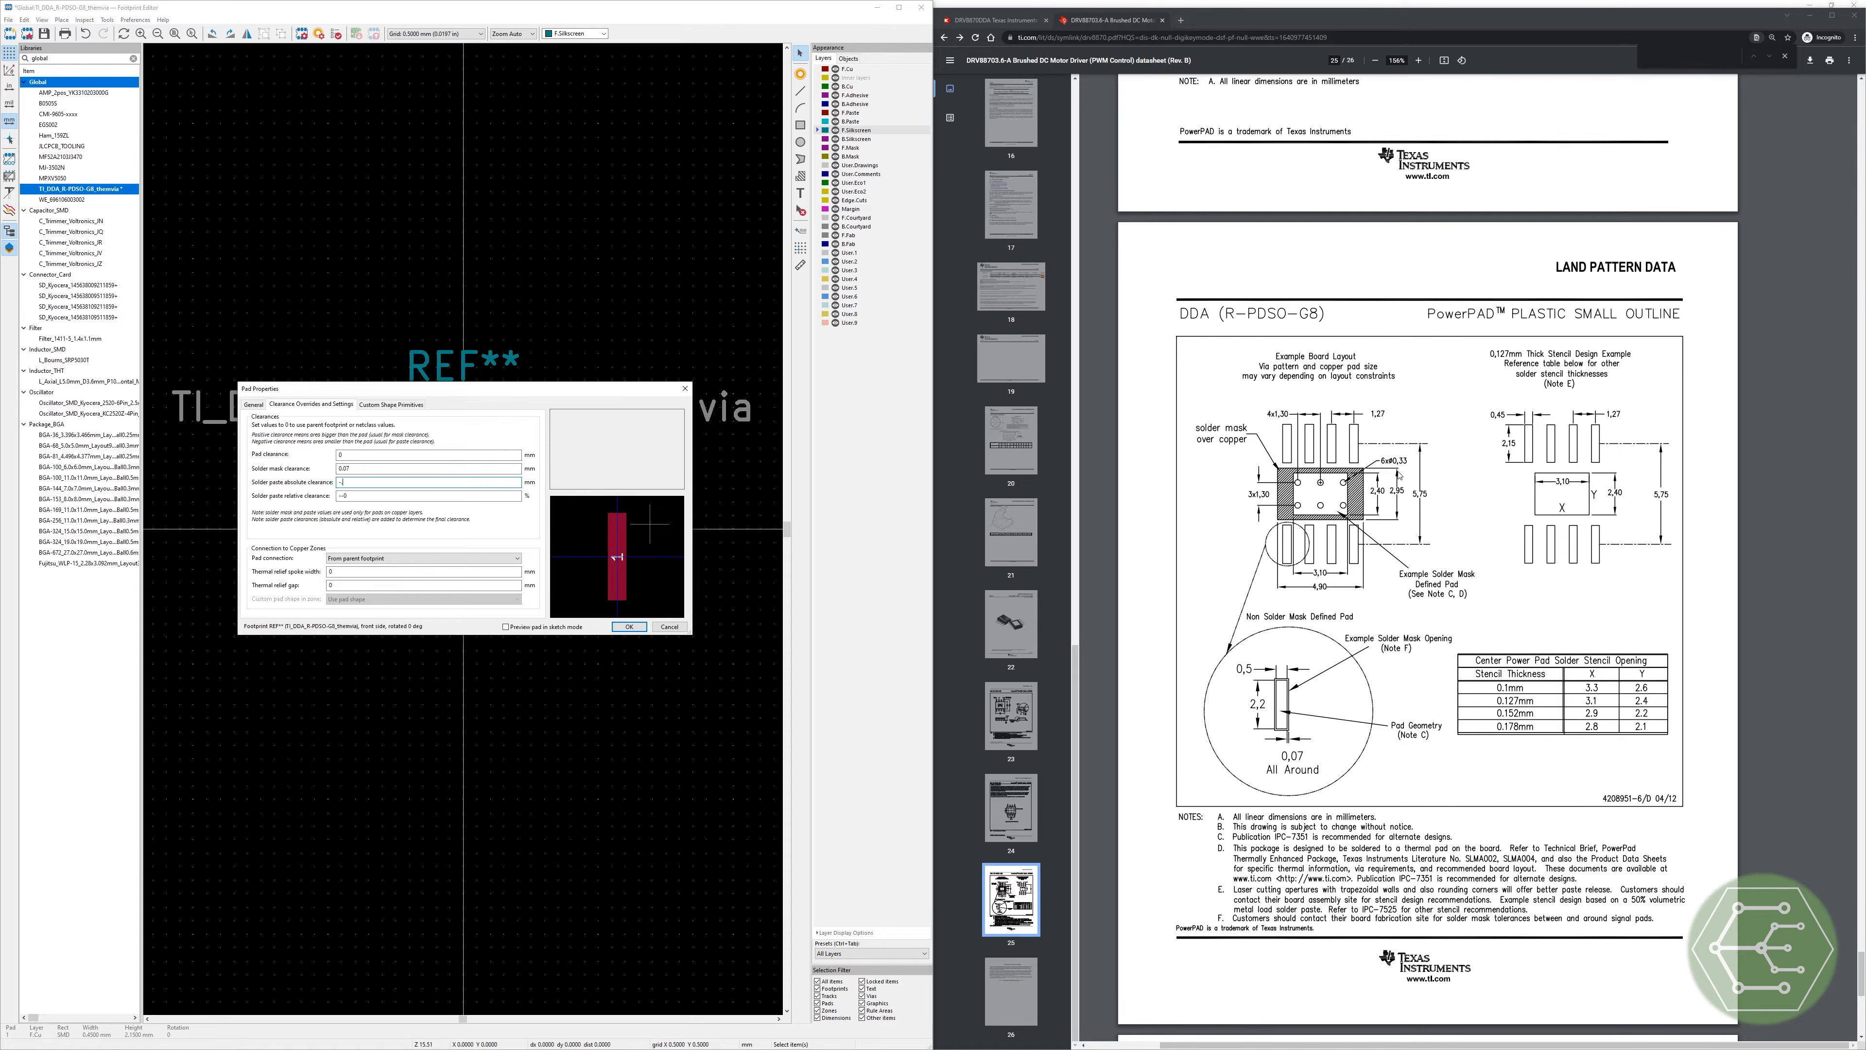
{"action": "type", "text": "0.0253"}
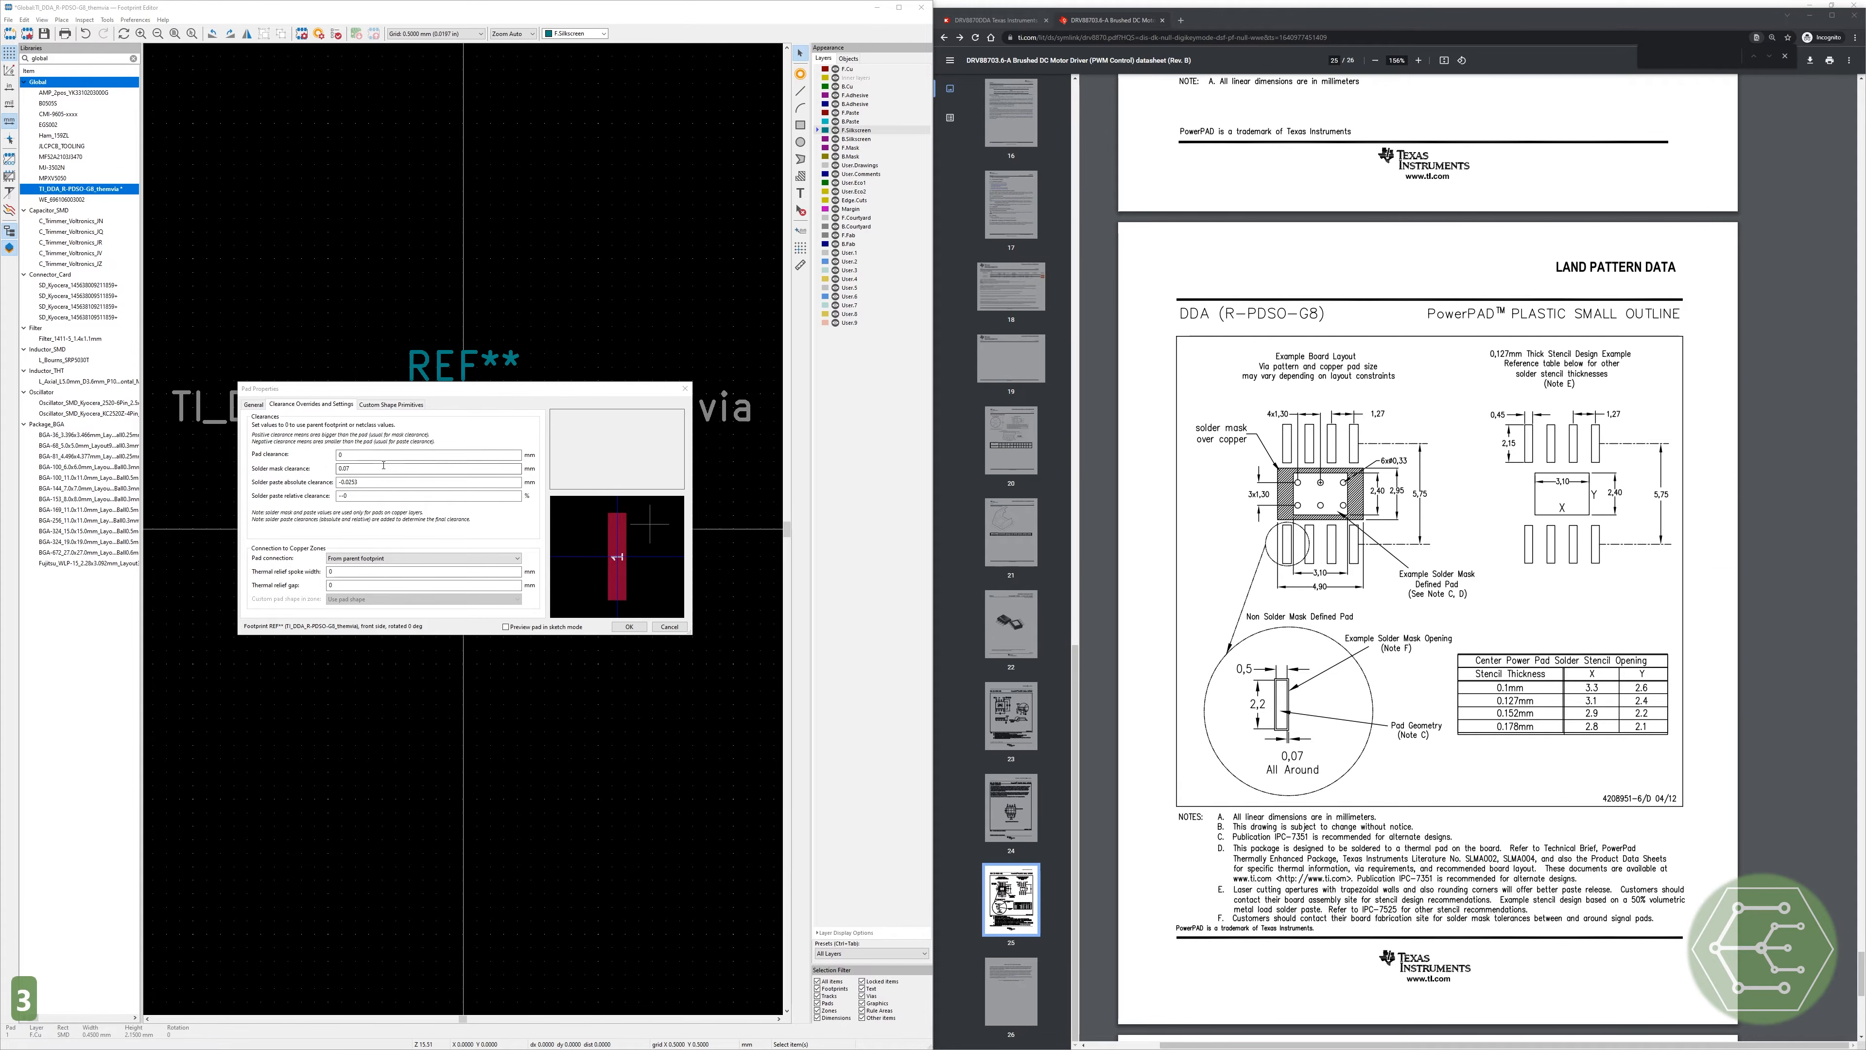
{"action": "key", "text": "BackSpace"}
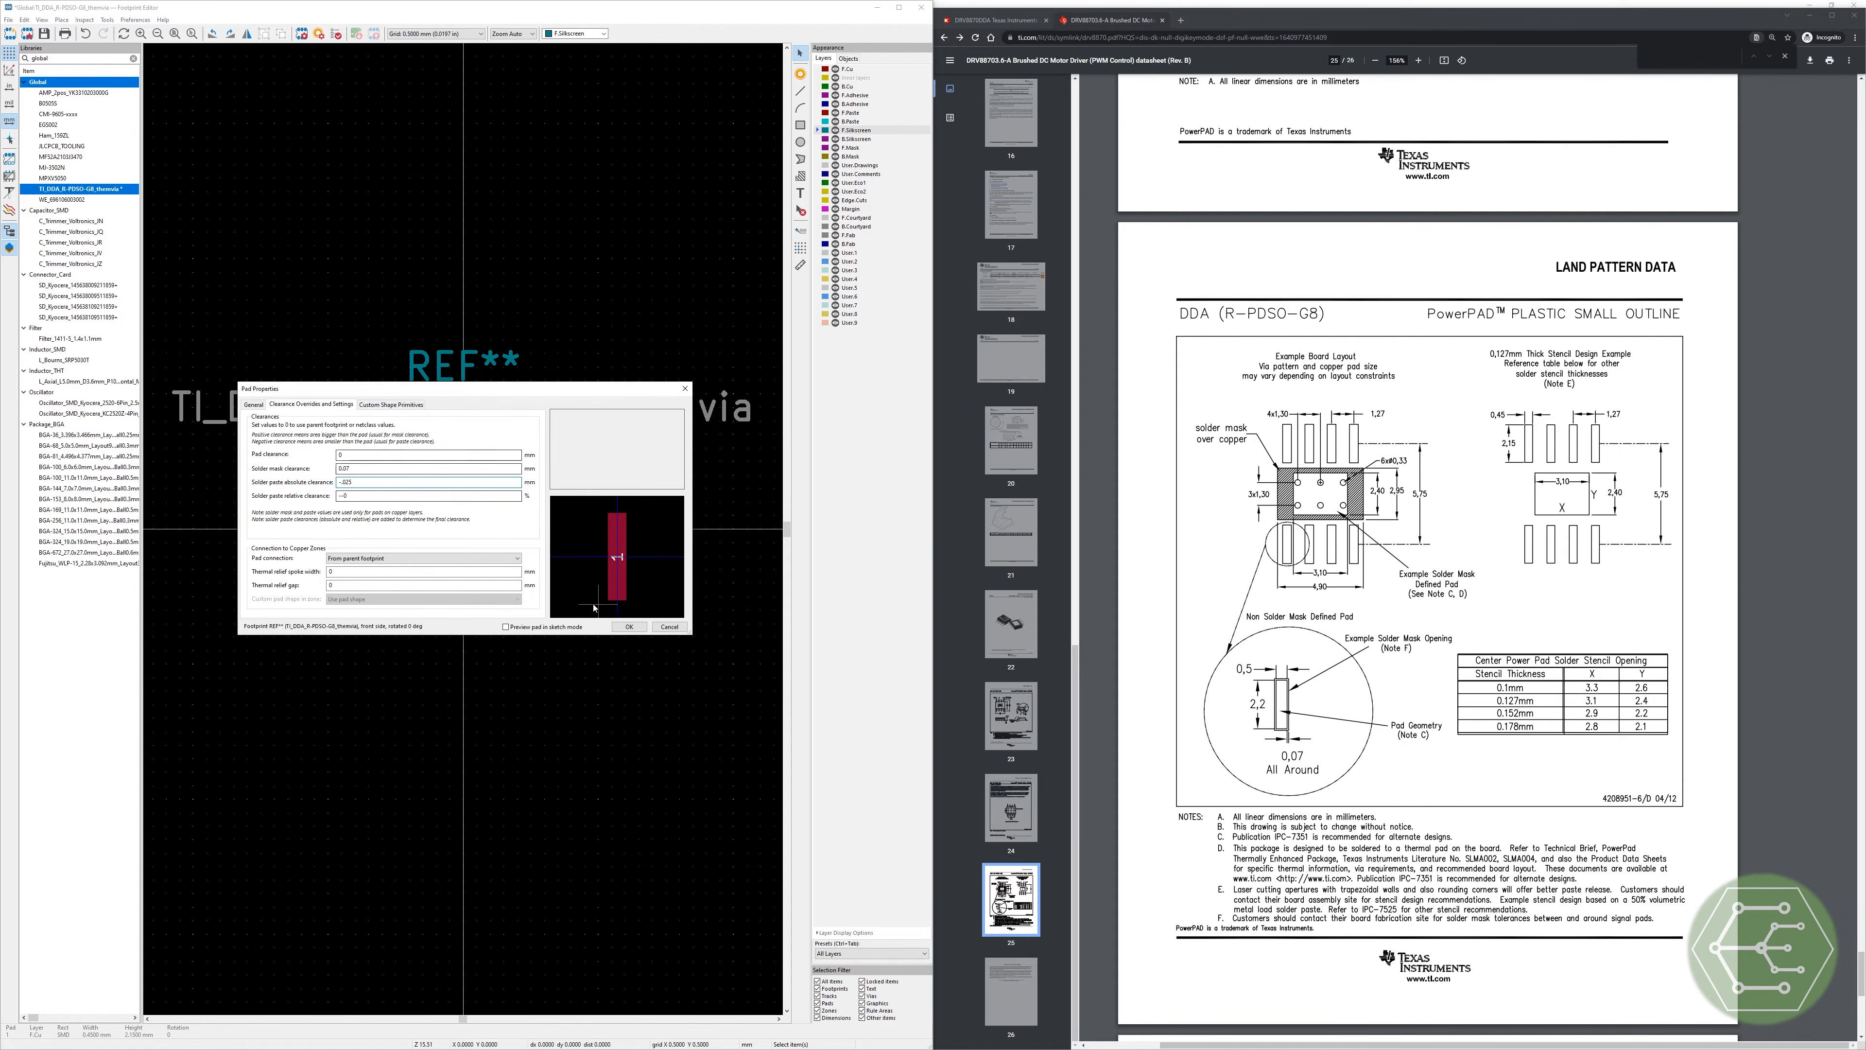
{"action": "left_click", "coordinate": [628, 626]}
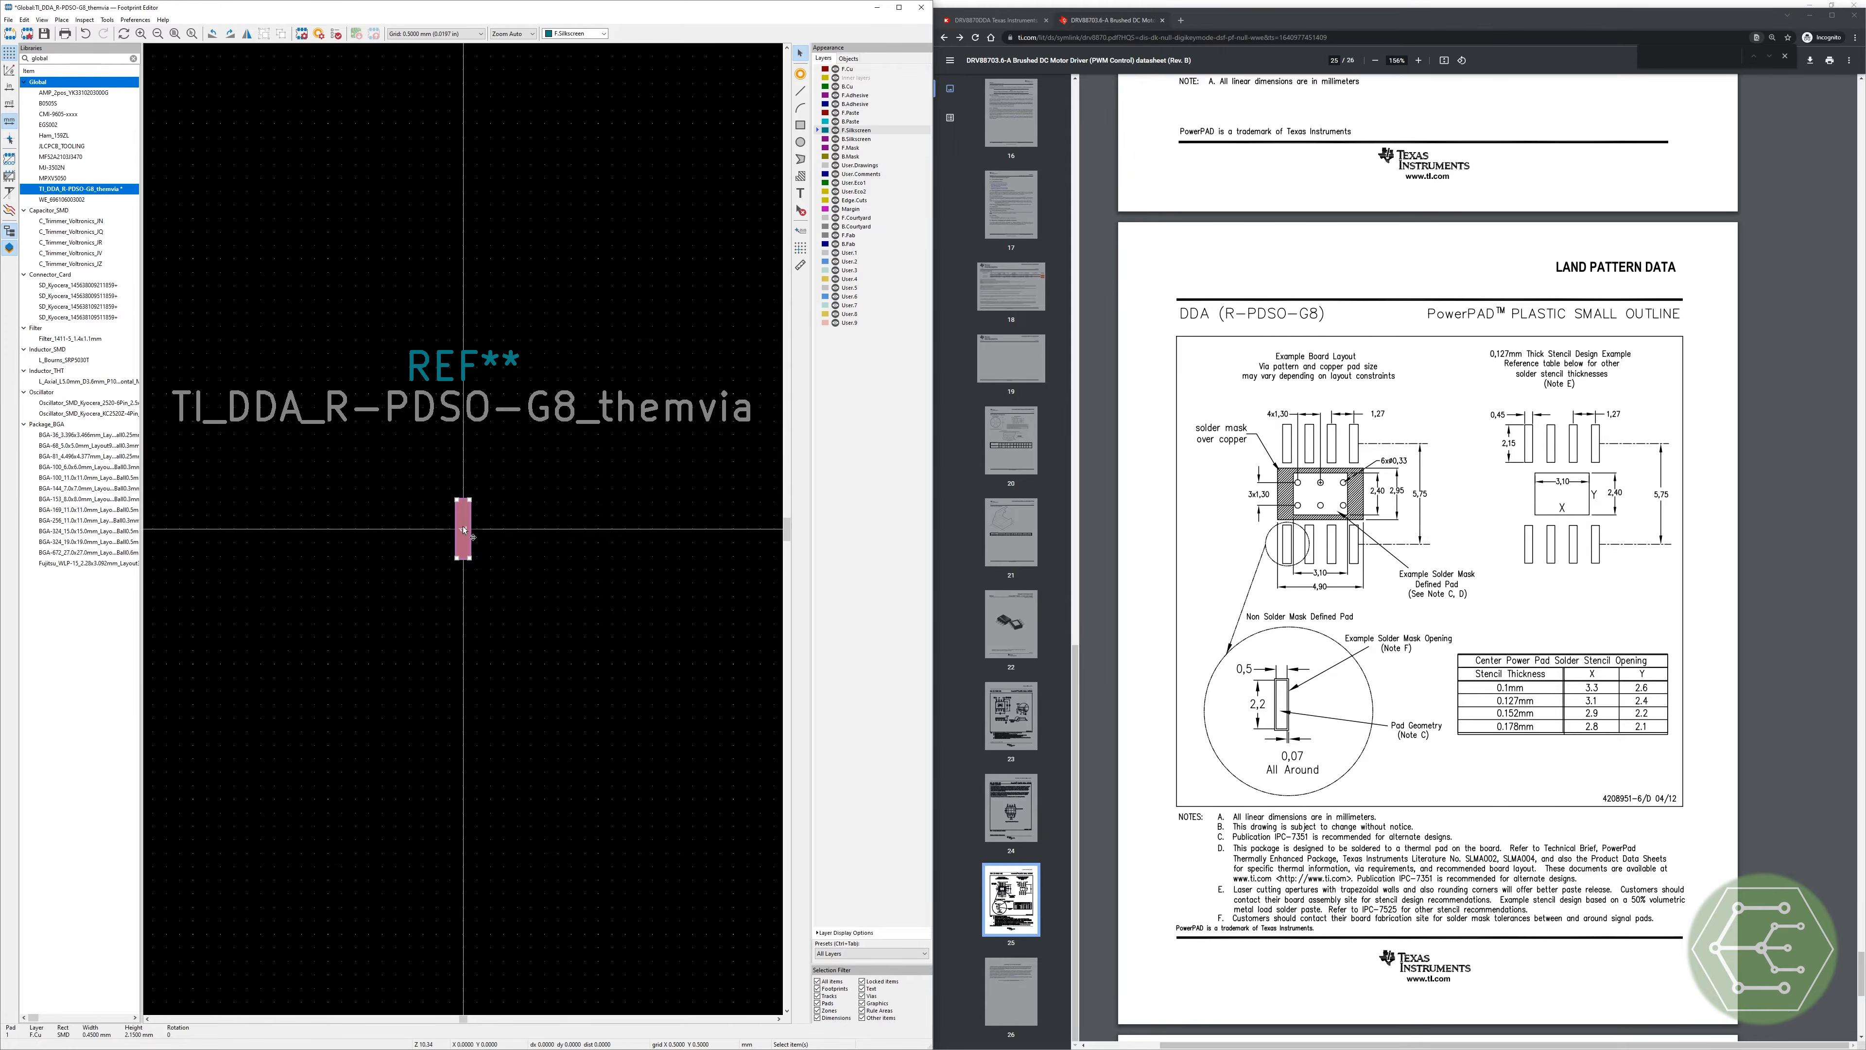
Step: Examine pad 1's mask and paste outlines up close with F.Paste as the active layer, toggling that layer's visibility
{"action": "scroll", "coordinate": [463, 529], "scroll_direction": "up", "scroll_amount": 8}
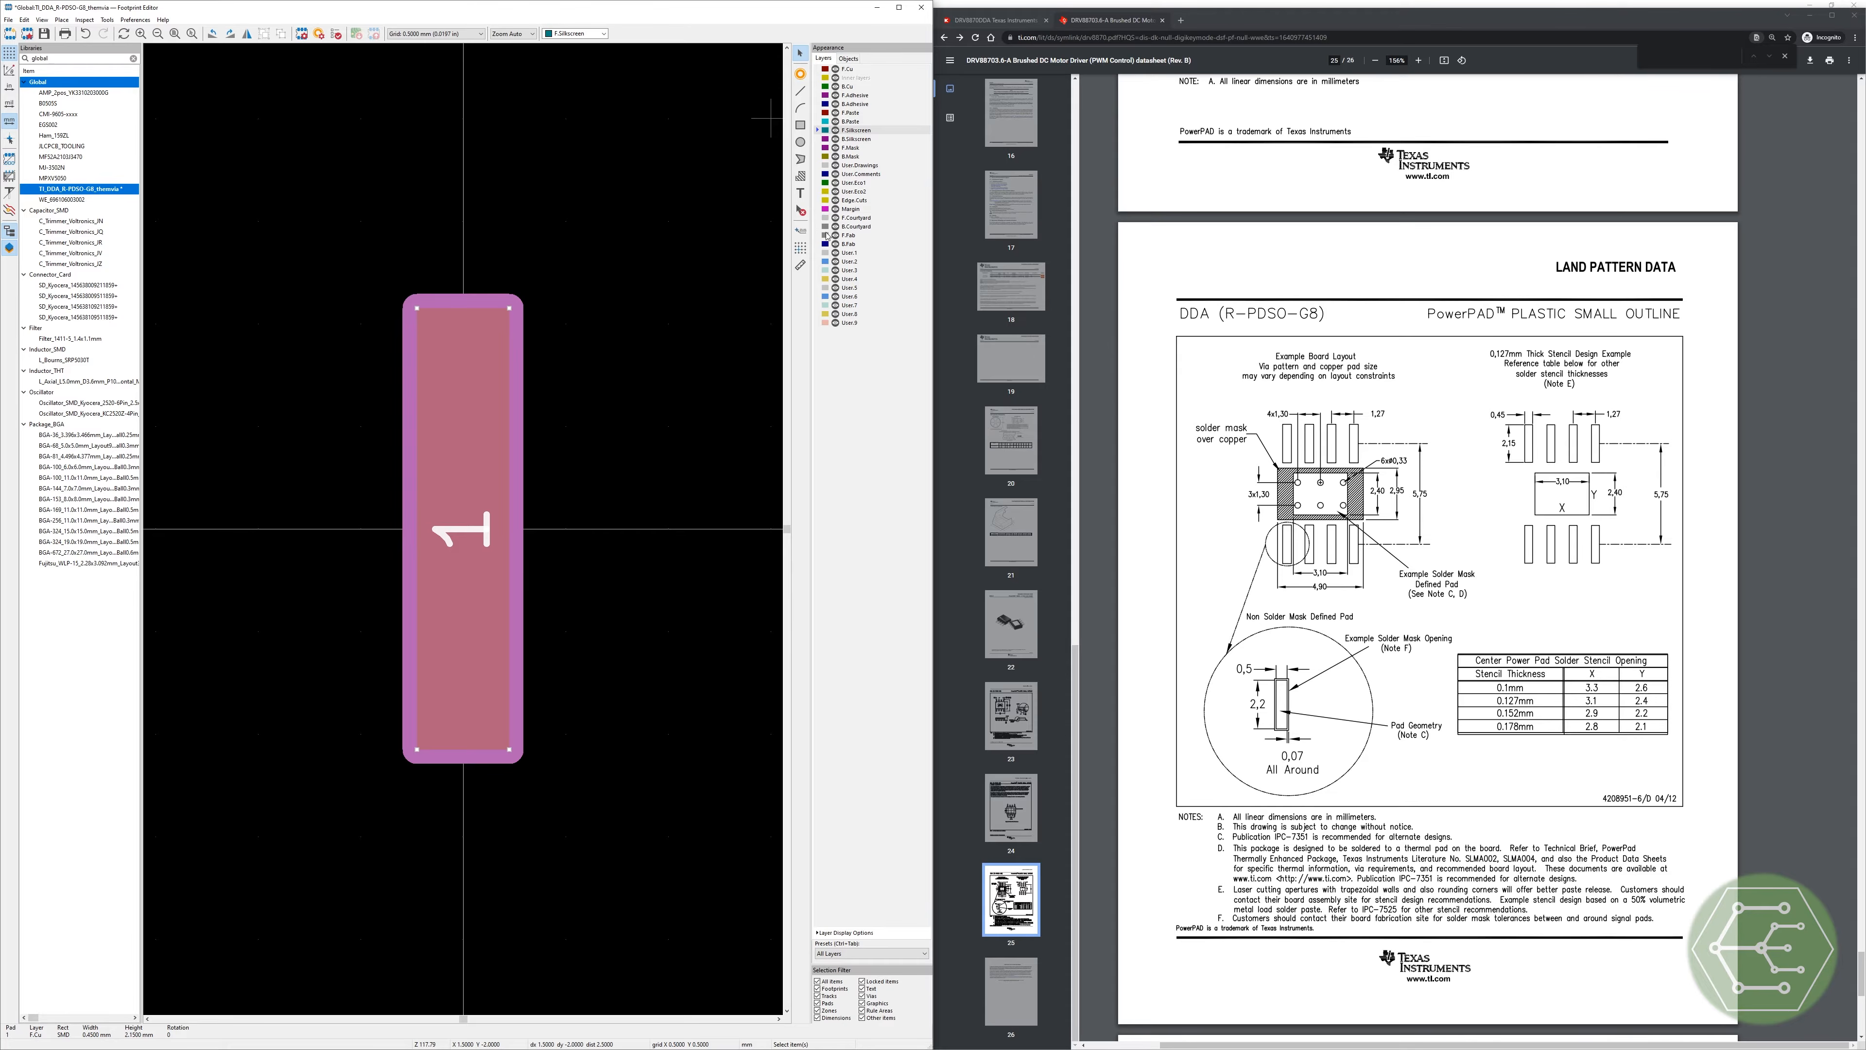
{"action": "left_click", "coordinate": [820, 113]}
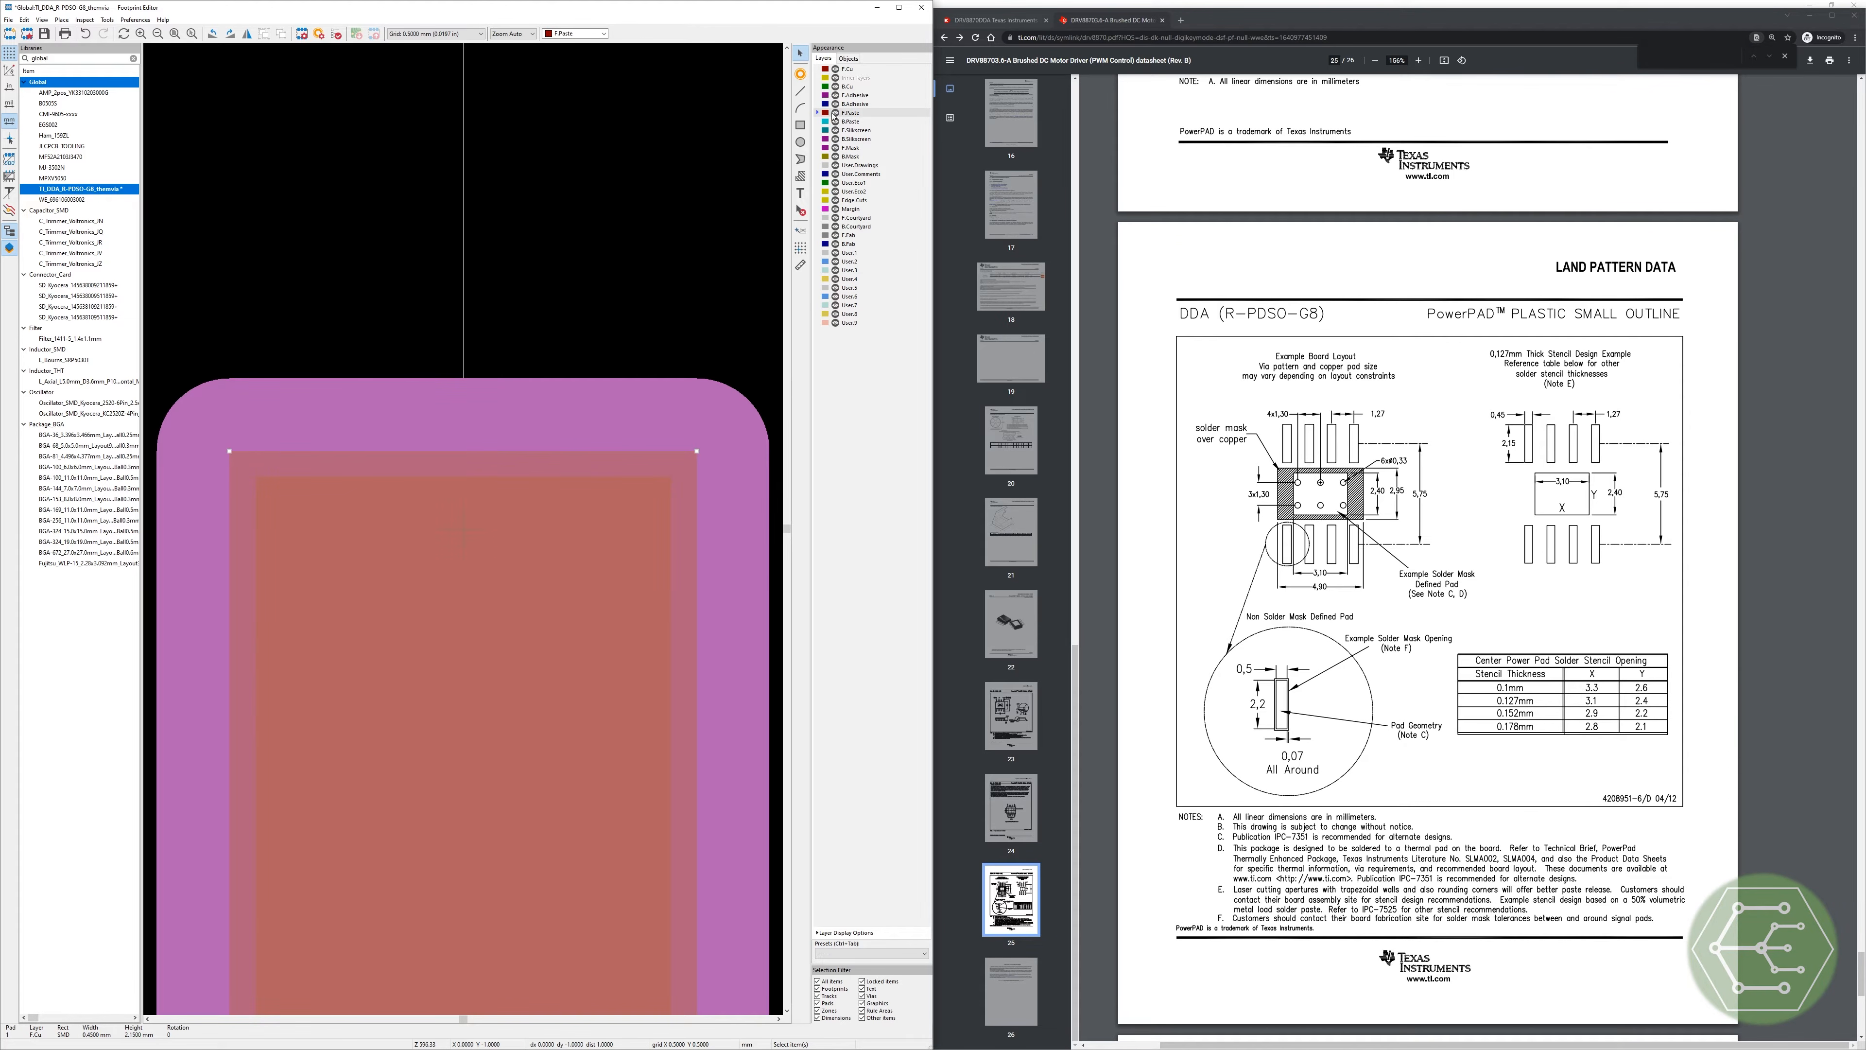
{"action": "left_click", "coordinate": [836, 112]}
{"action": "left_click", "coordinate": [836, 112]}
{"action": "left_click", "coordinate": [835, 112]}
{"action": "scroll", "coordinate": [464, 532], "scroll_direction": "down", "scroll_amount": 12}
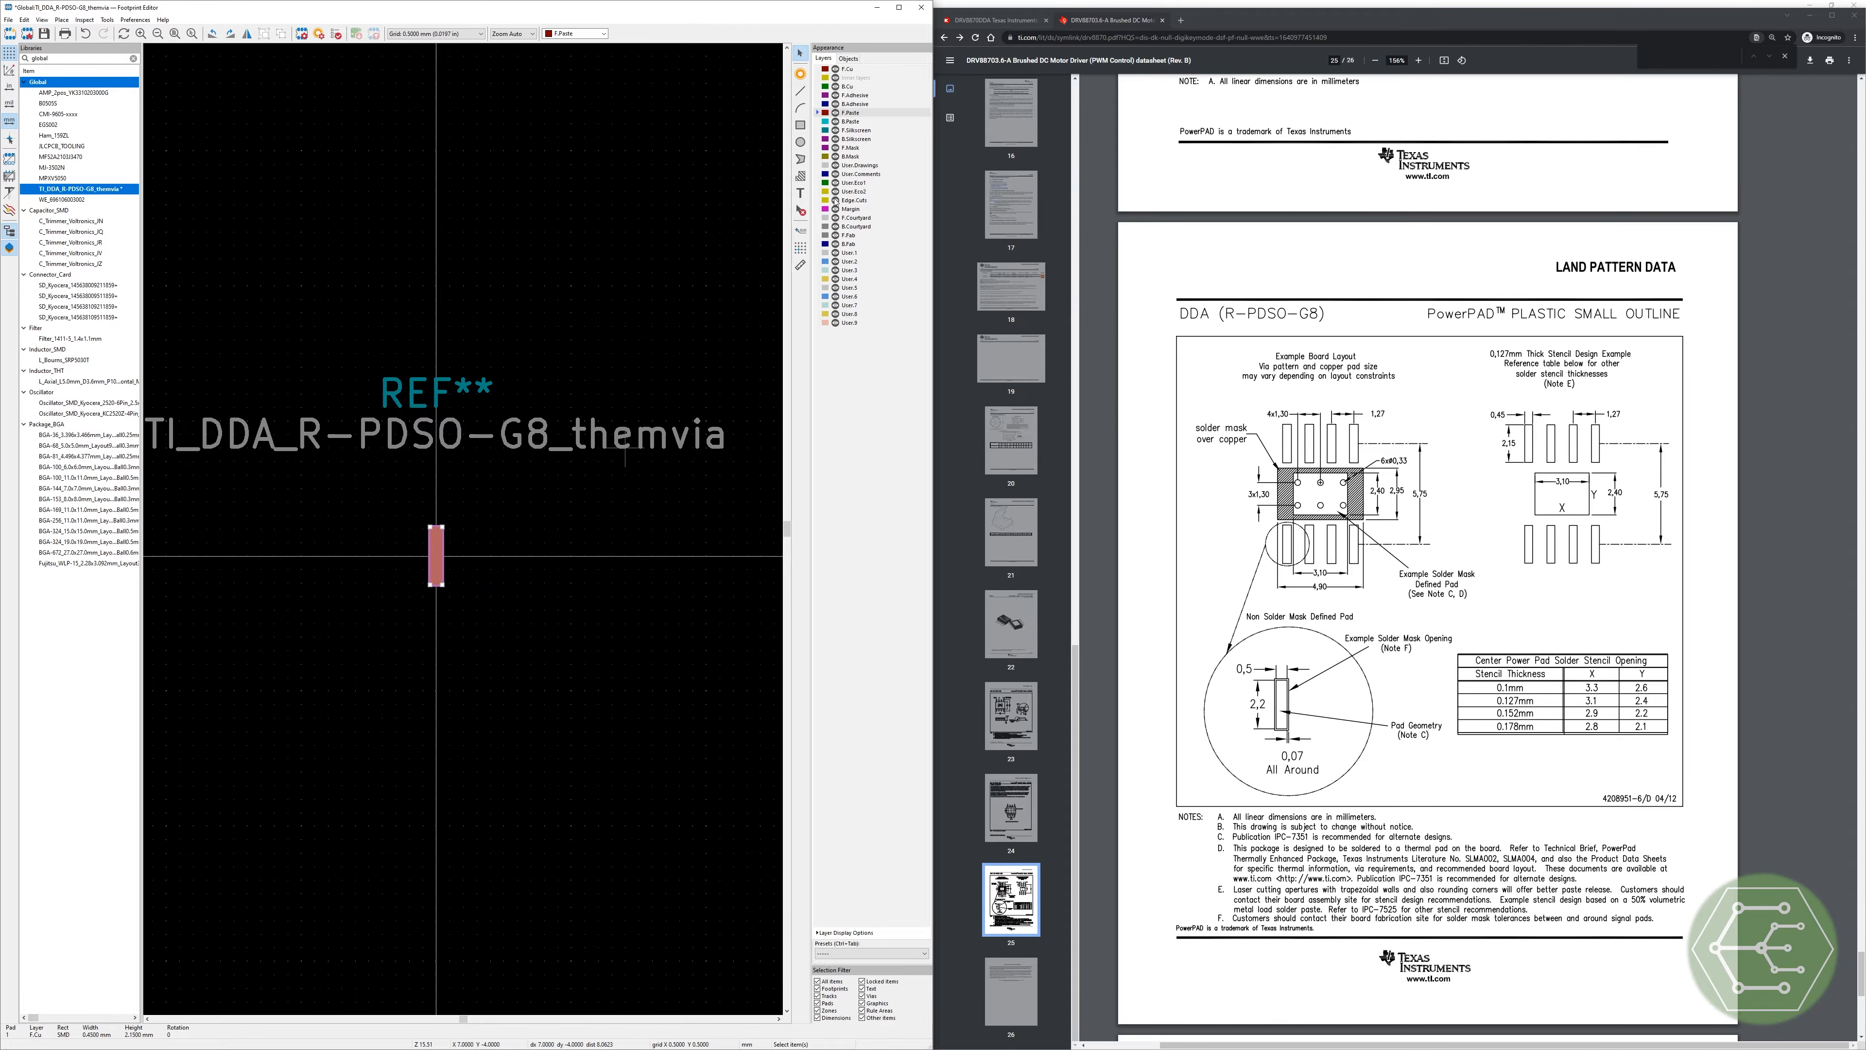
Step: Start a new footprint text on the User.Comments layer
{"action": "left_click", "coordinate": [823, 235]}
{"action": "left_click", "coordinate": [820, 167]}
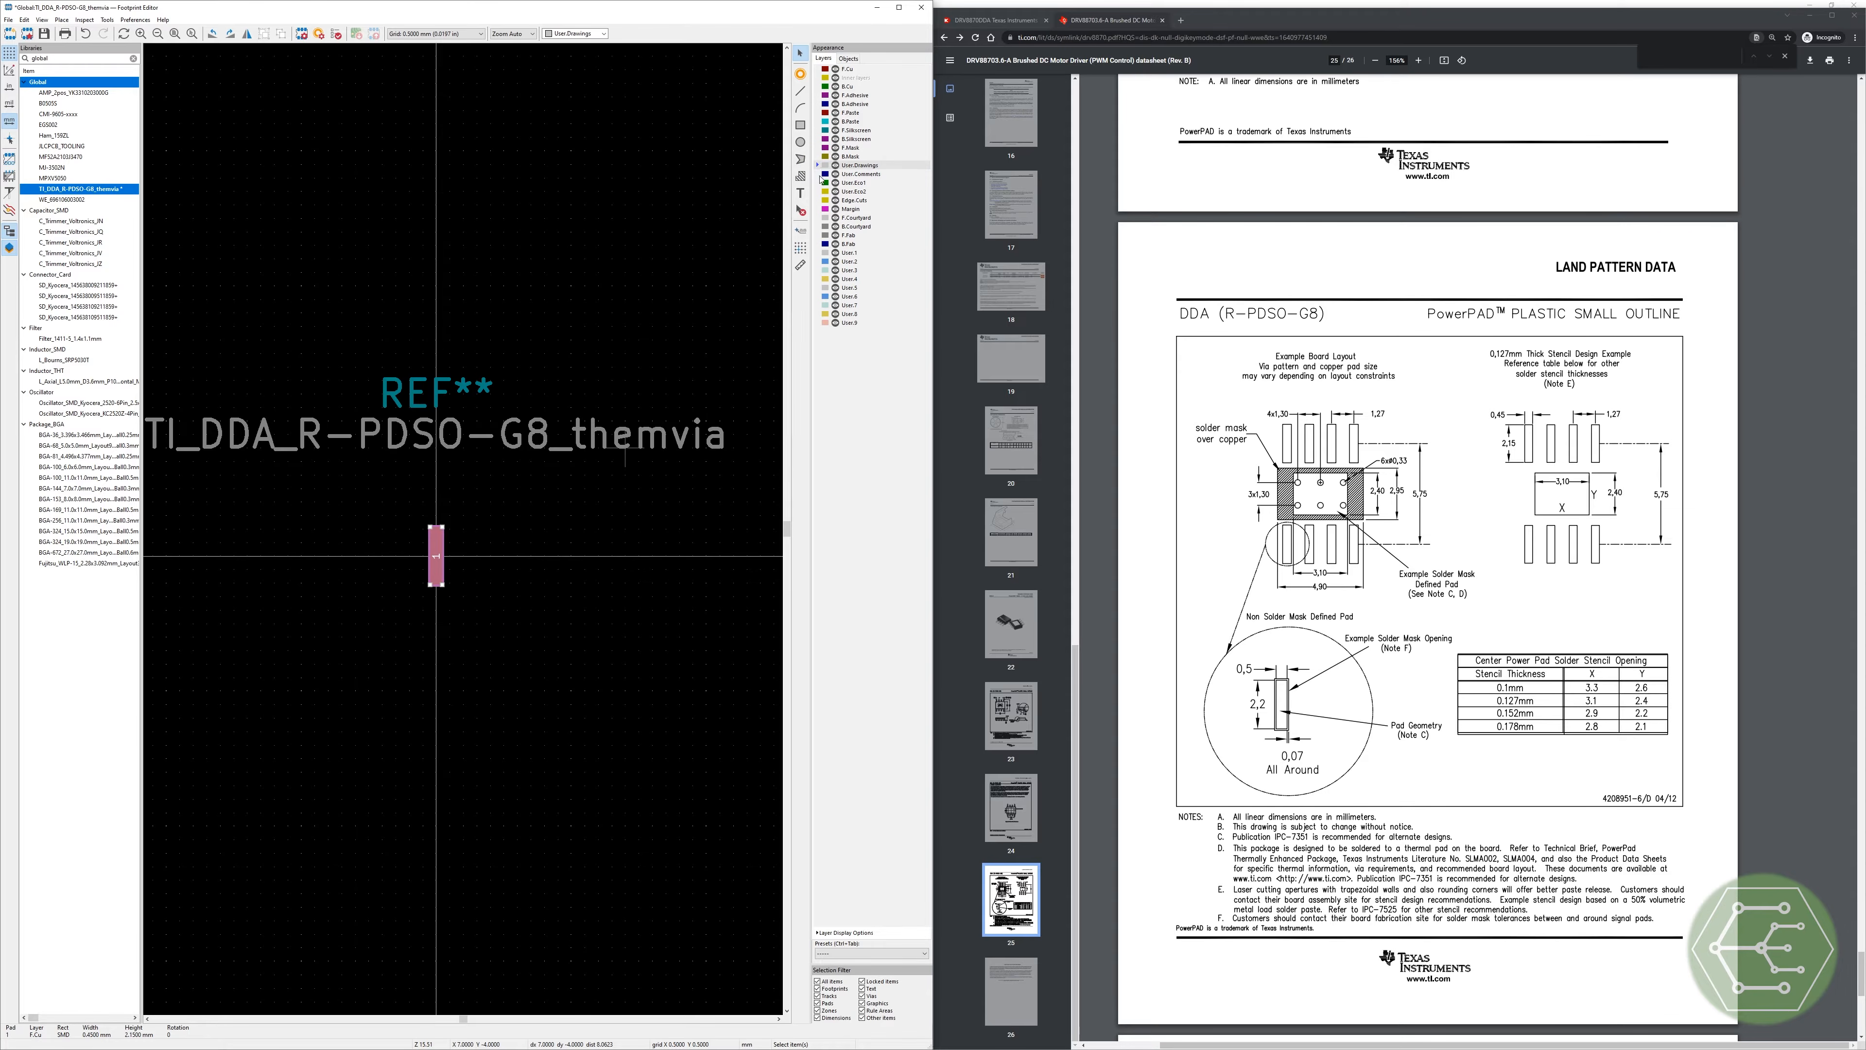
{"action": "left_click", "coordinate": [823, 175]}
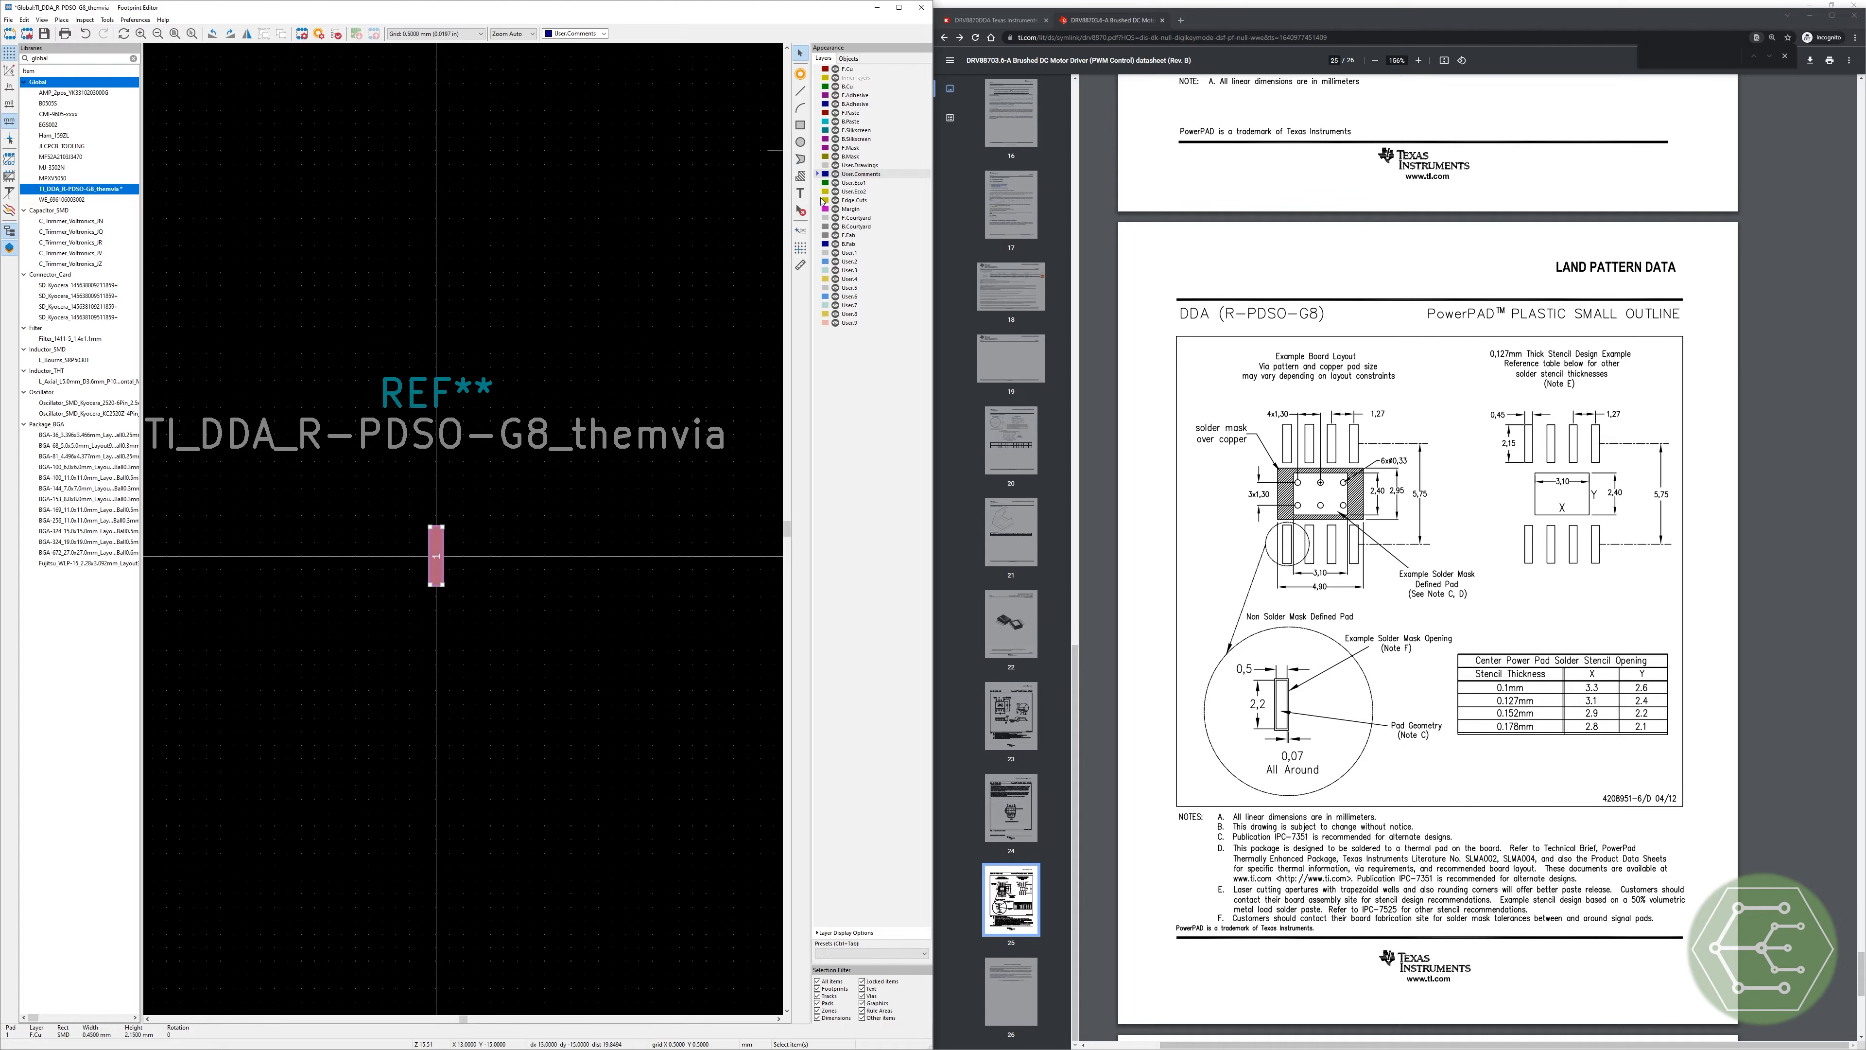
{"action": "left_click", "coordinate": [806, 192]}
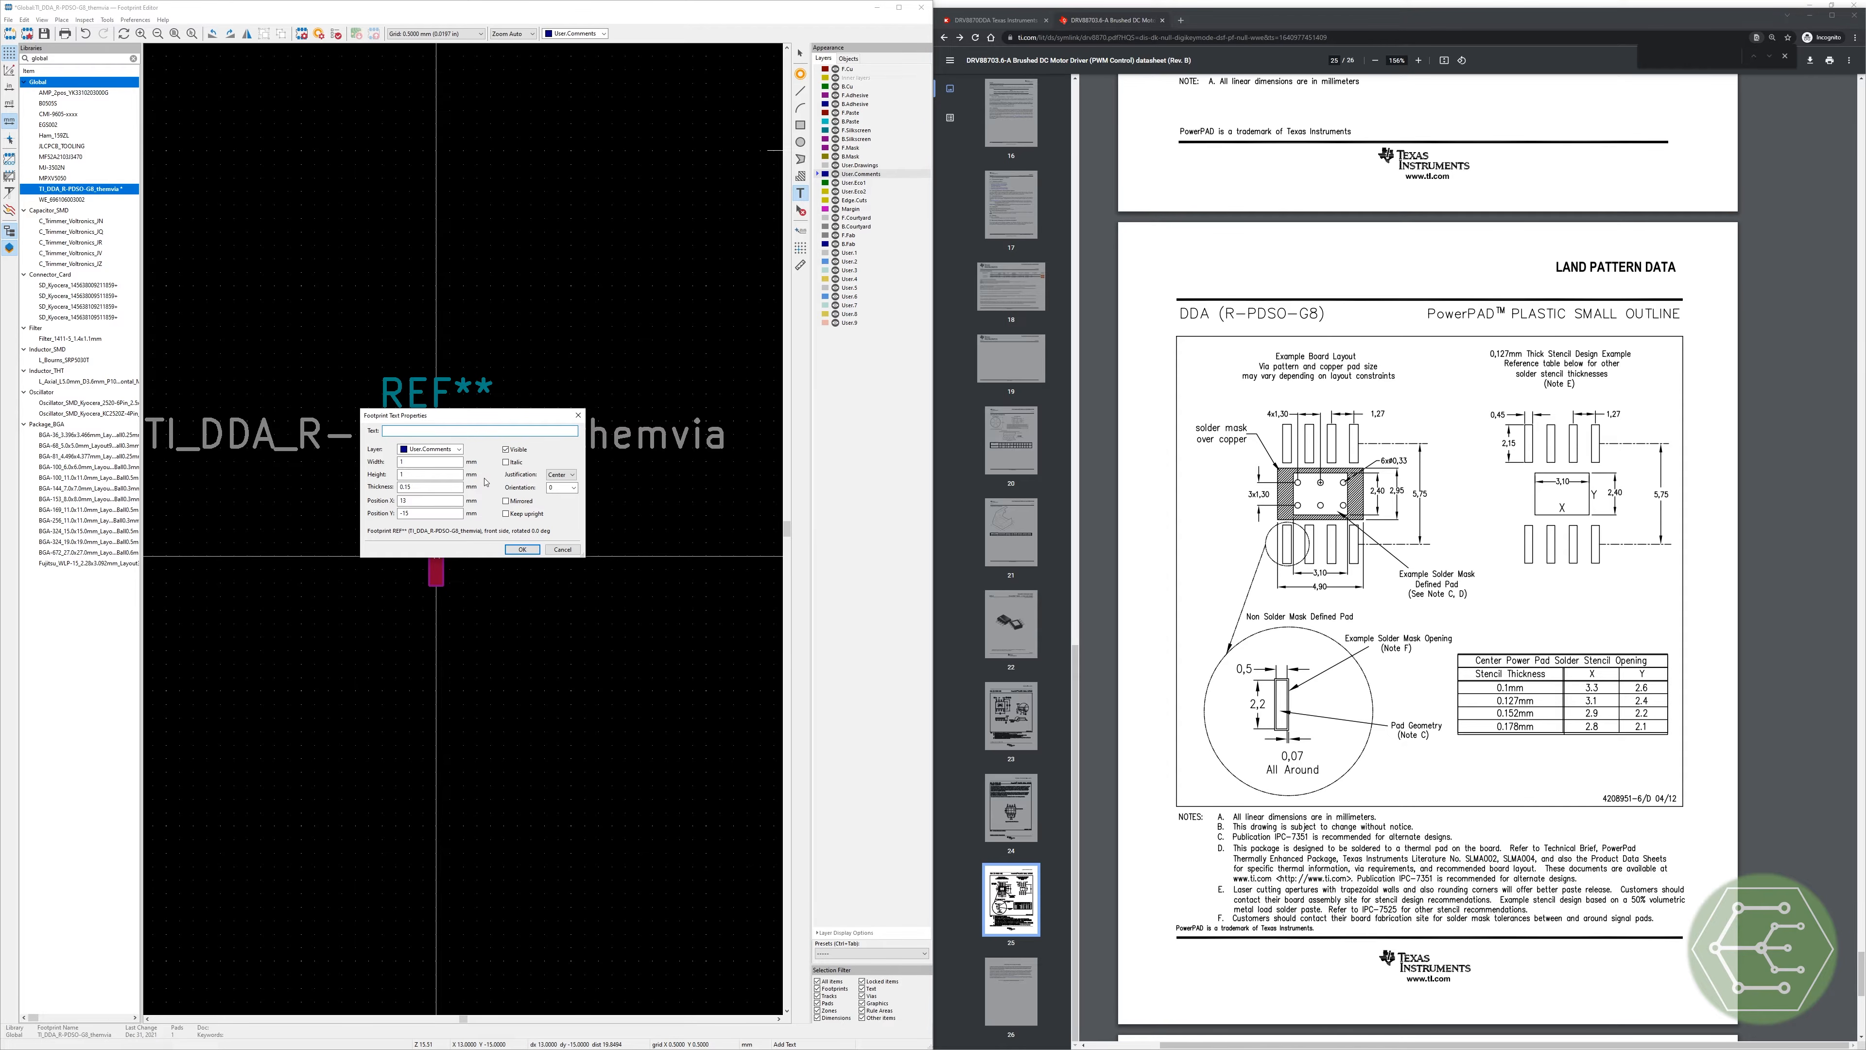
{"action": "type", "text": "Stensil Thi"}
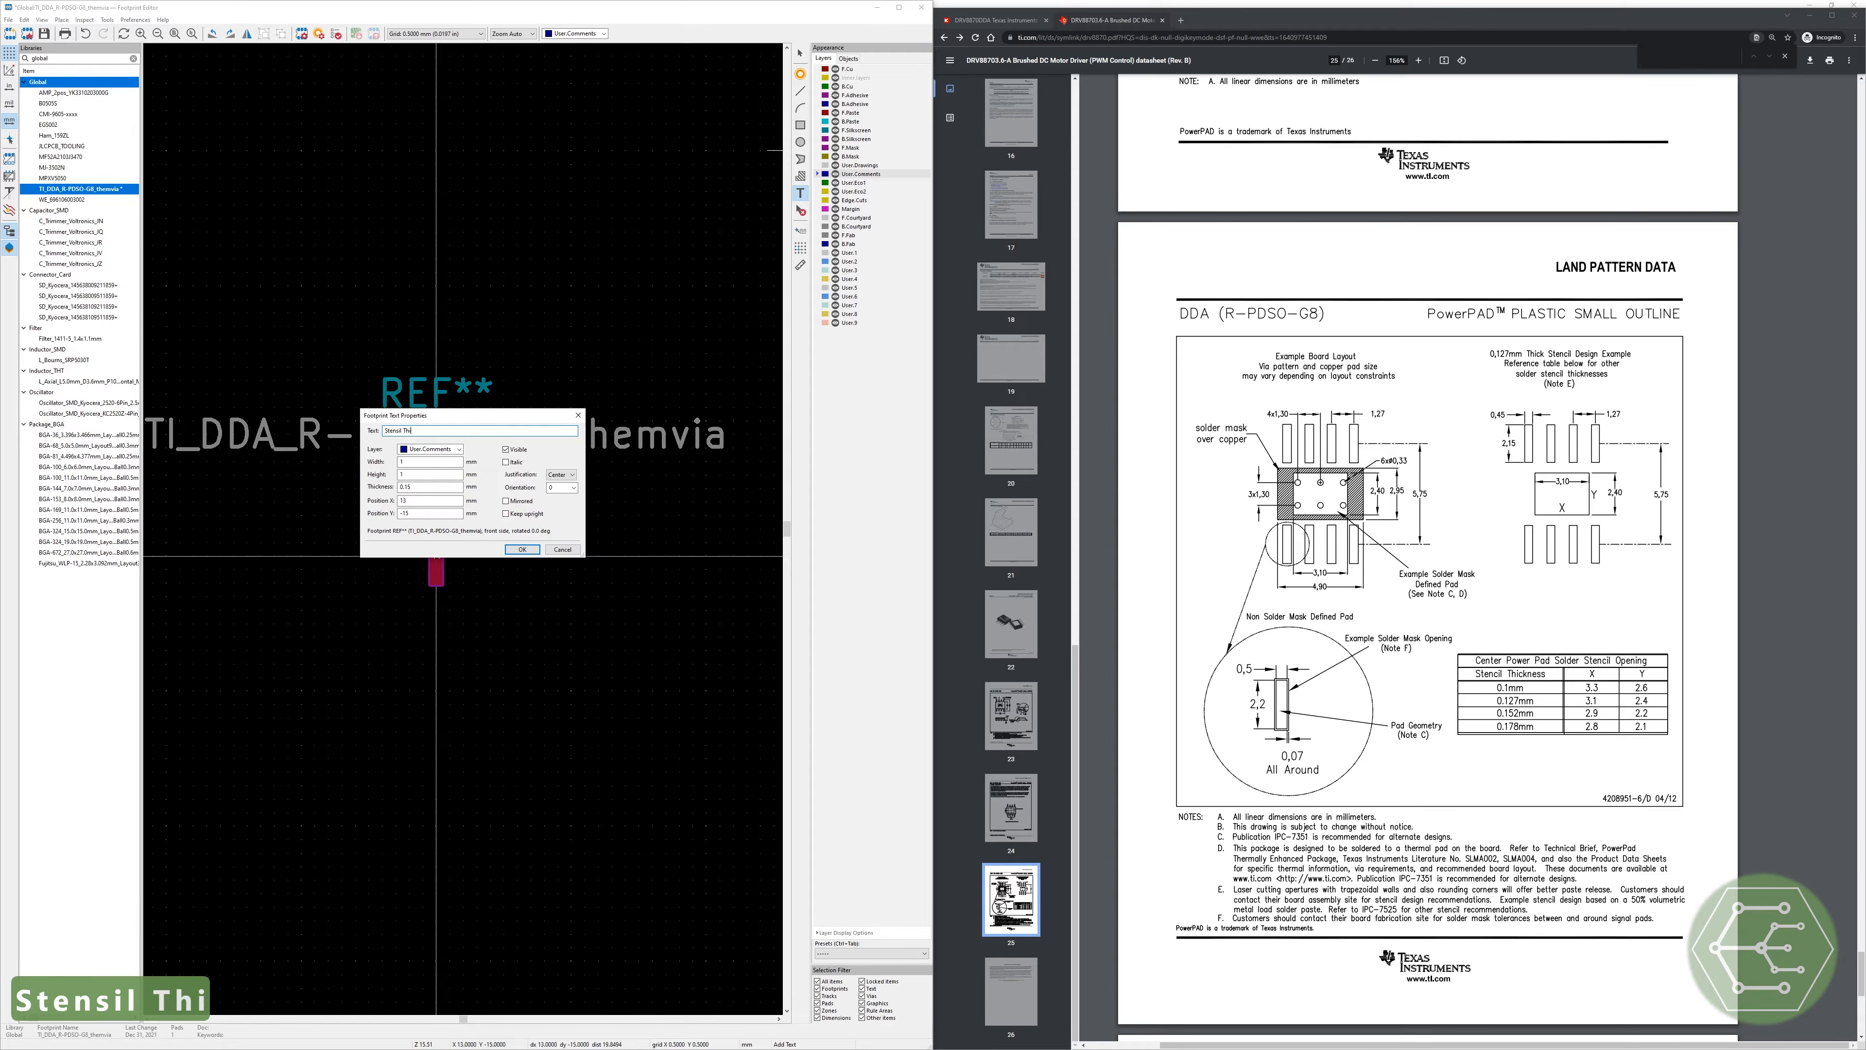
{"action": "key", "text": "BackSpace"}
{"action": "key", "text": "BackSpace"}
{"action": "key", "text": "BackSpace"}
{"action": "key", "text": "BackSpace"}
{"action": "key", "text": "BackSpace"}
{"action": "key", "text": "BackSpace"}
{"action": "key", "text": "BackSpace"}
{"action": "key", "text": "BackSpace"}
{"action": "key", "text": "BackSpace"}
{"action": "key", "text": "BackSpace"}
{"action": "key", "text": "BackSpace"}
{"action": "key", "text": "BackSpace"}
Step: Enter "Solder Paste Made for 0.127mm thick stensil" as the comment text
{"action": "type", "text": "S"}
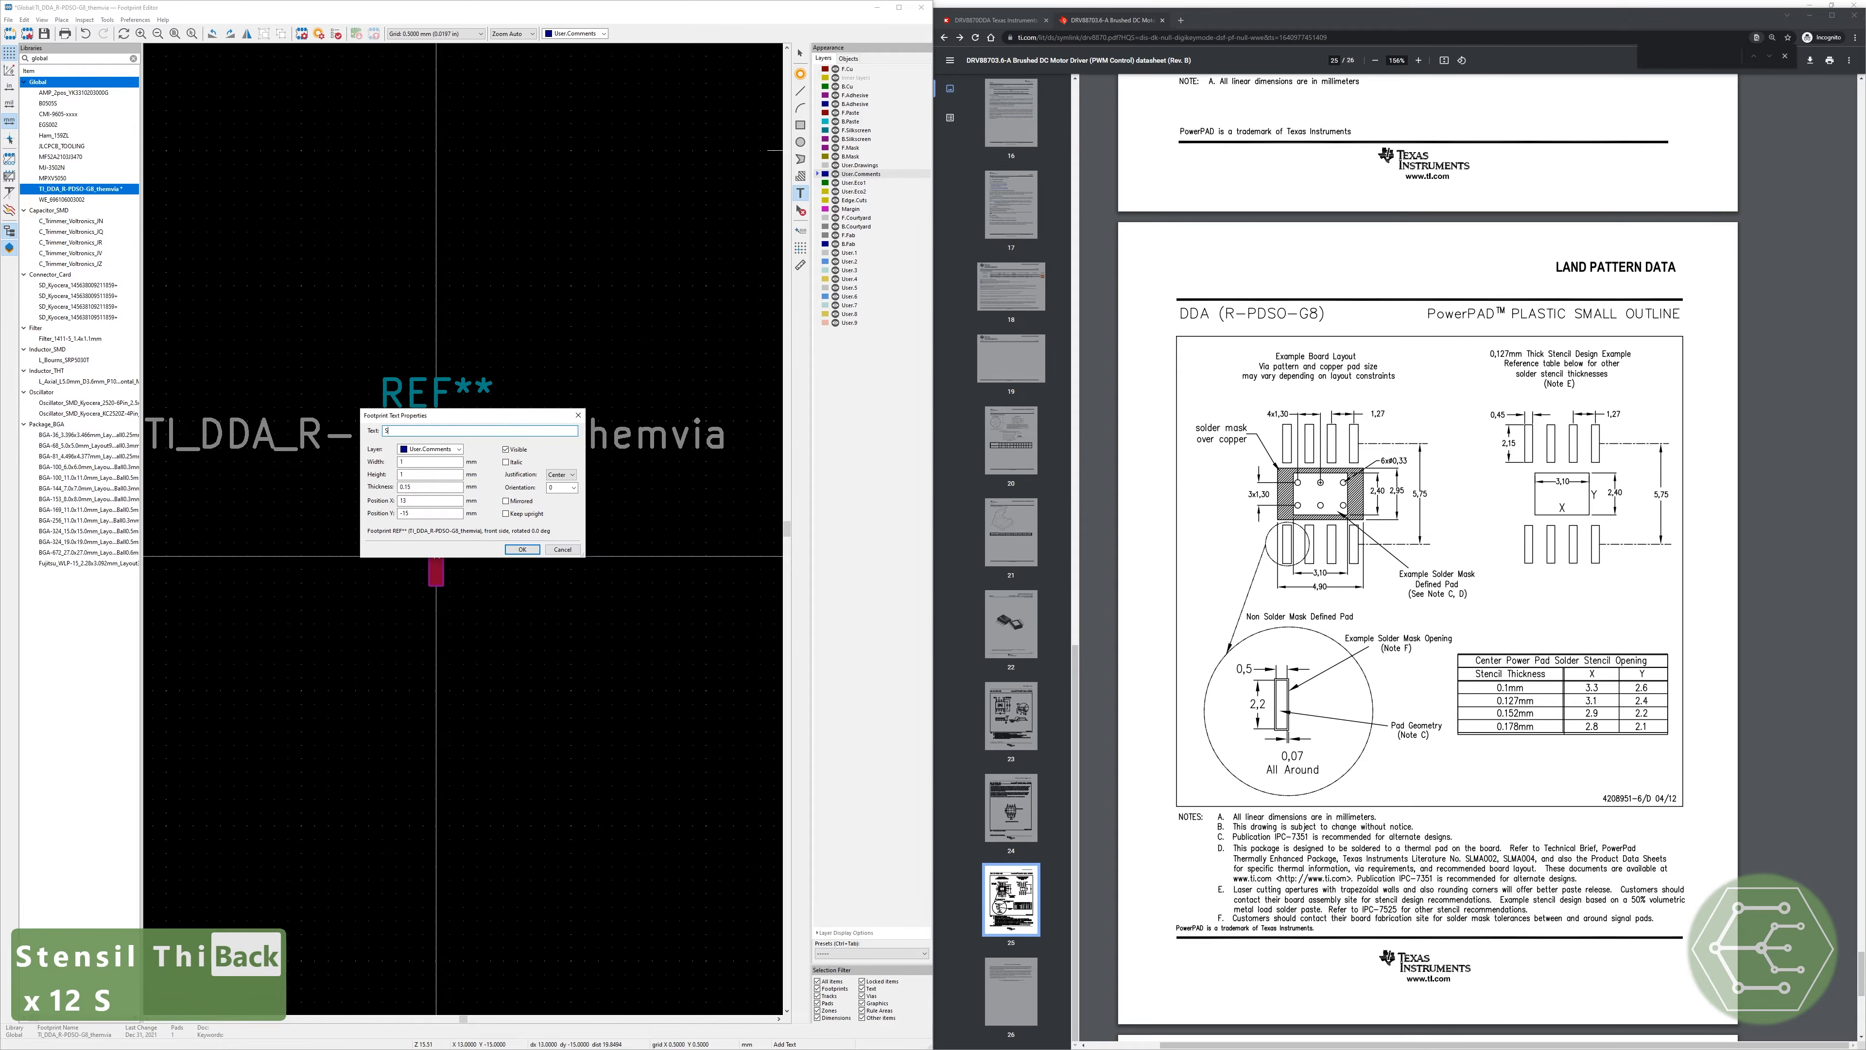
{"action": "type", "text": "older Paste"}
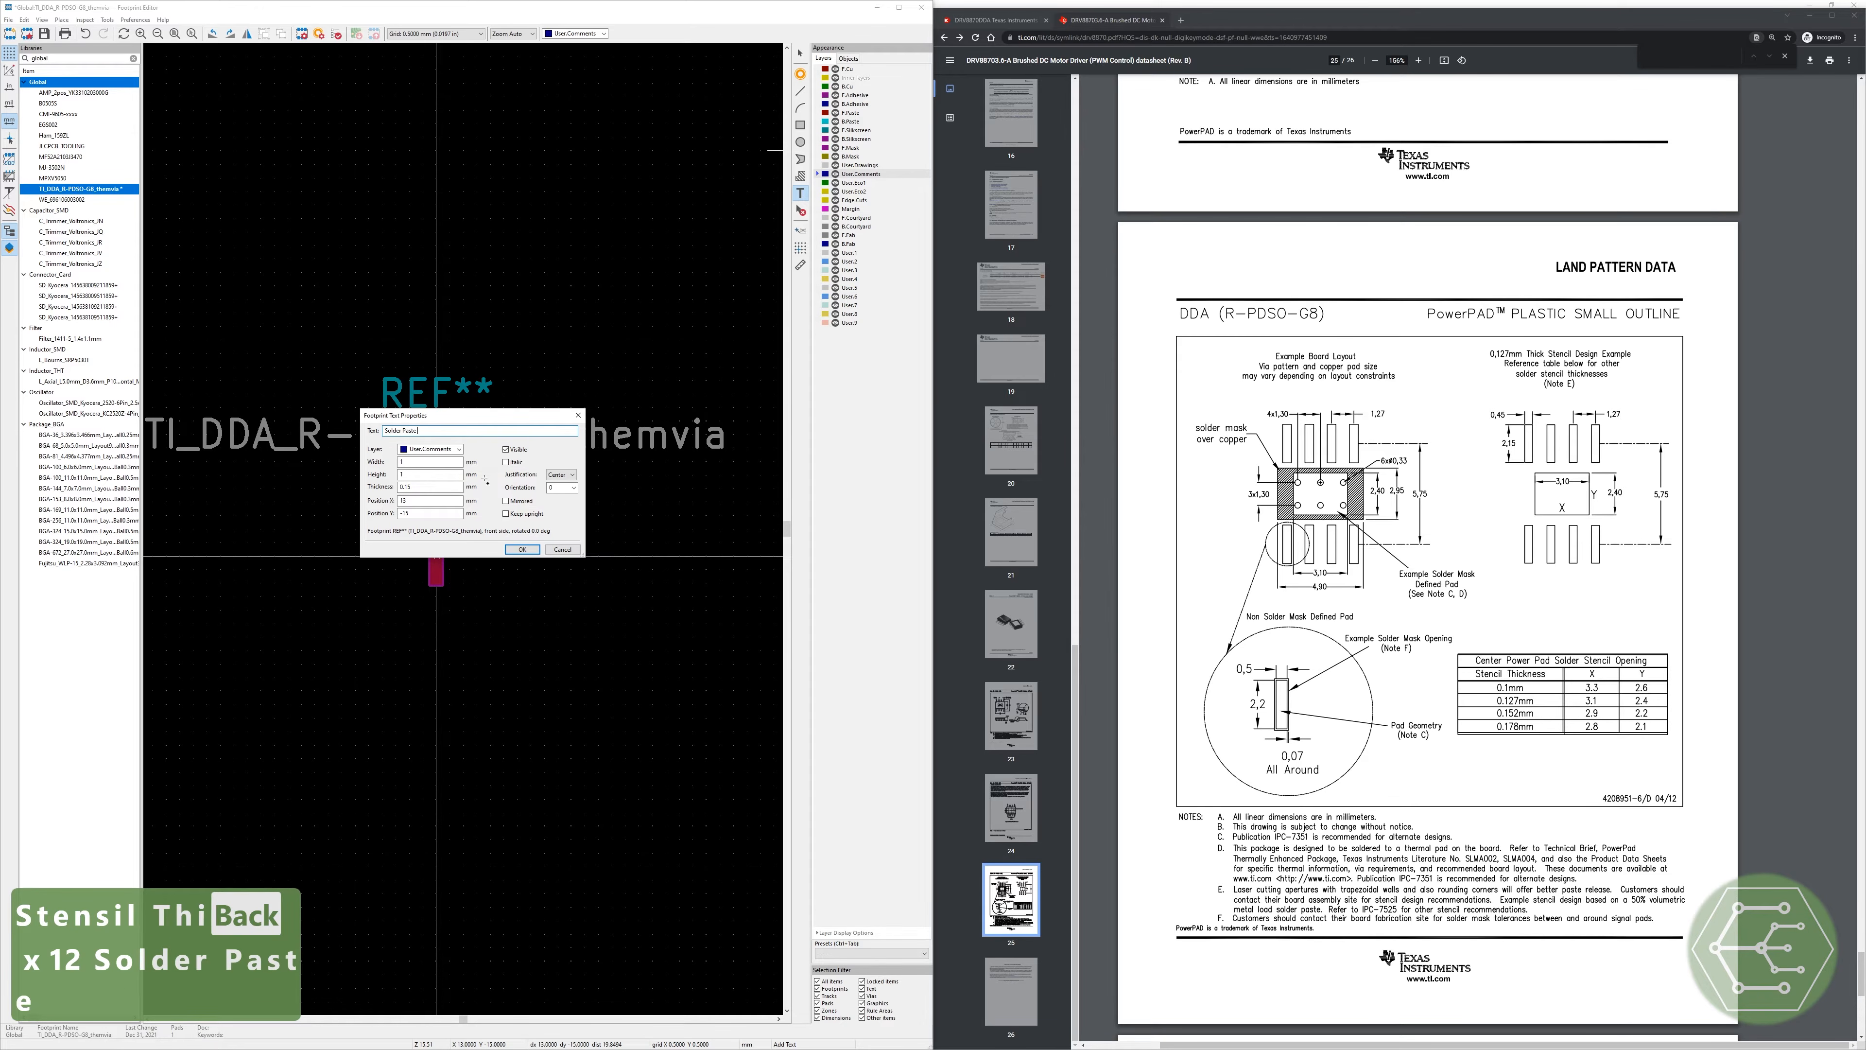
{"action": "type", "text": " Made for 0."}
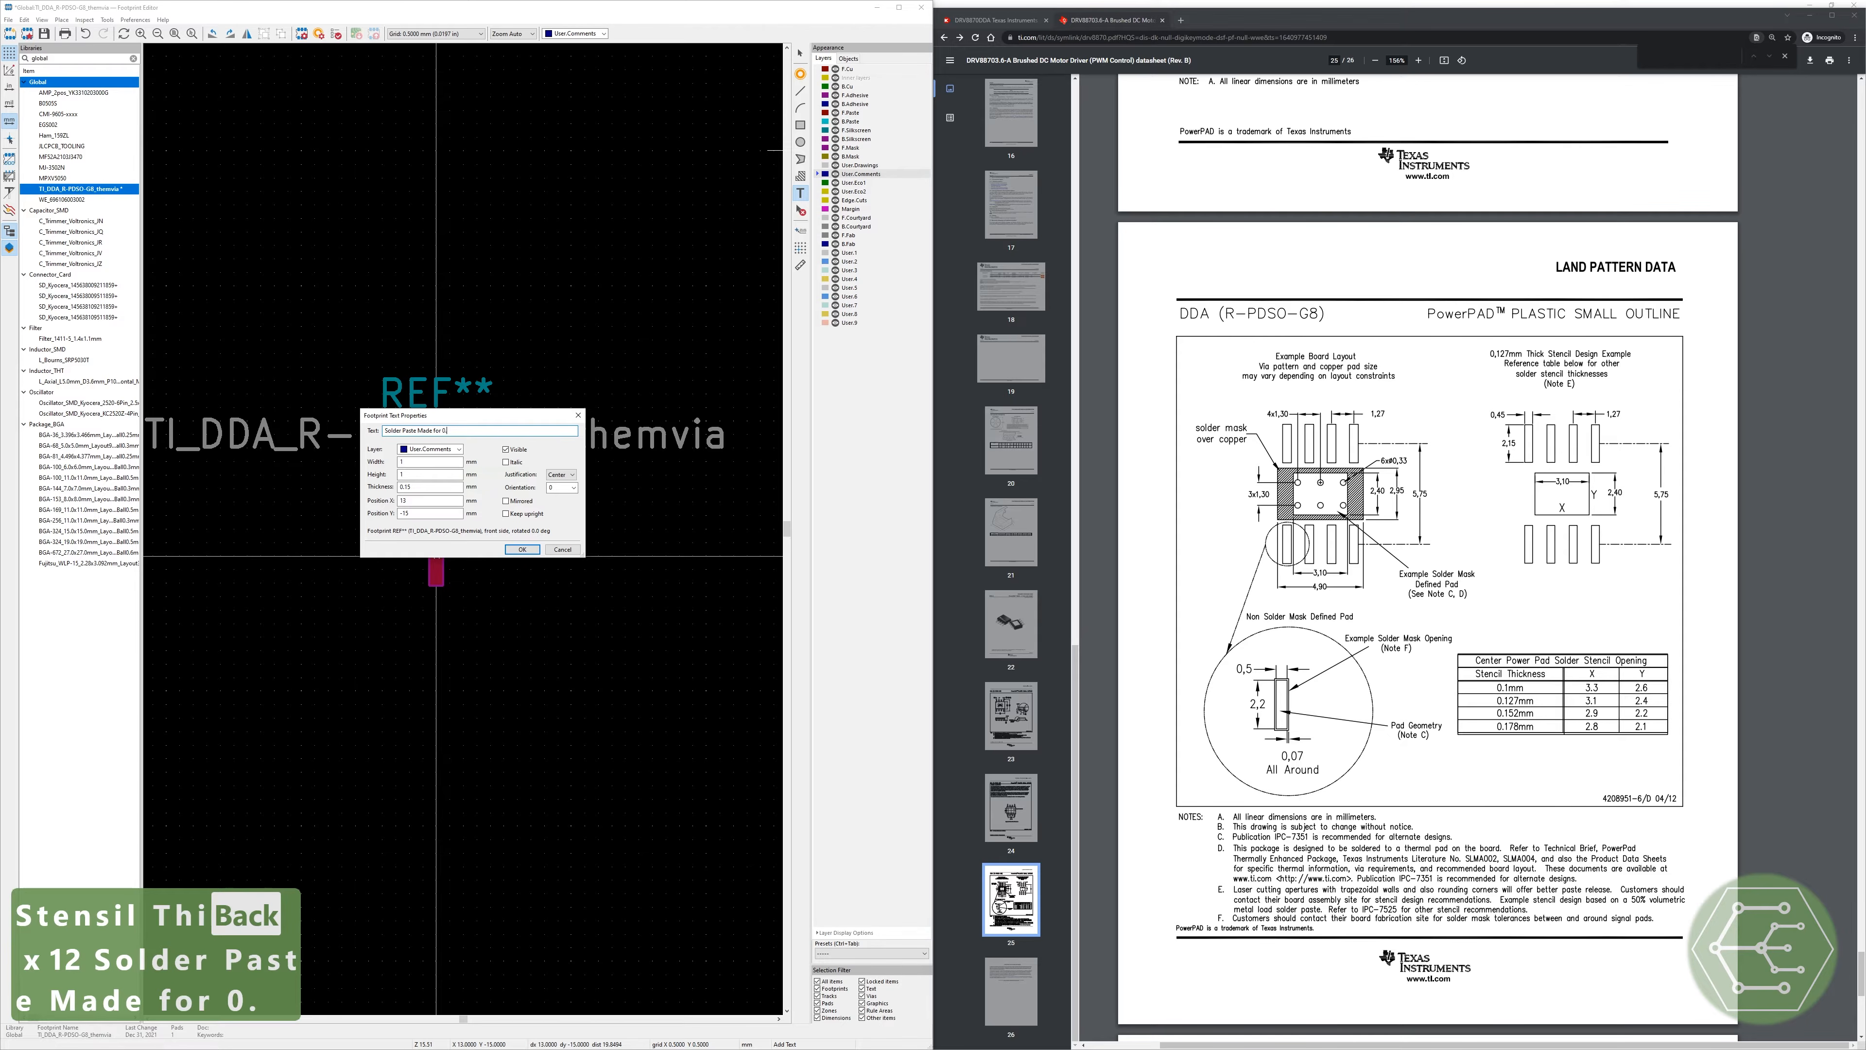
{"action": "type", "text": "127mm"}
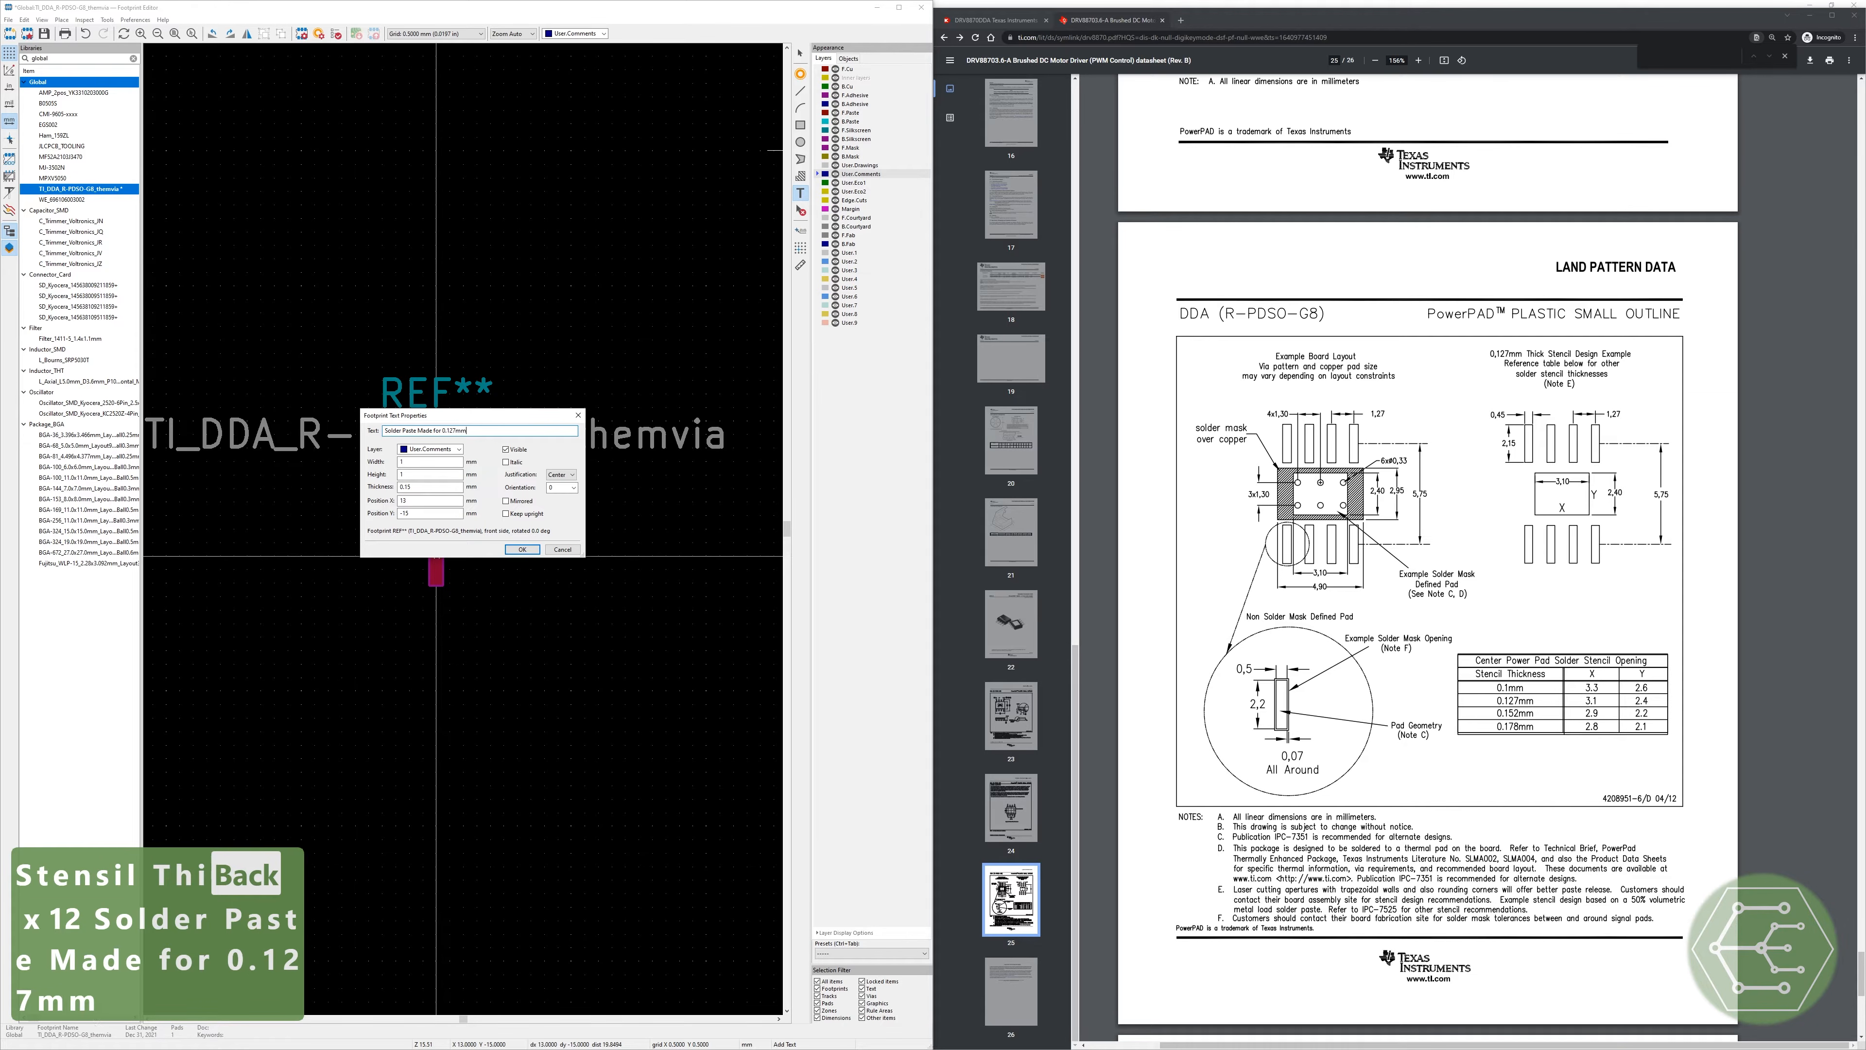
{"action": "type", "text": " thick stensil"}
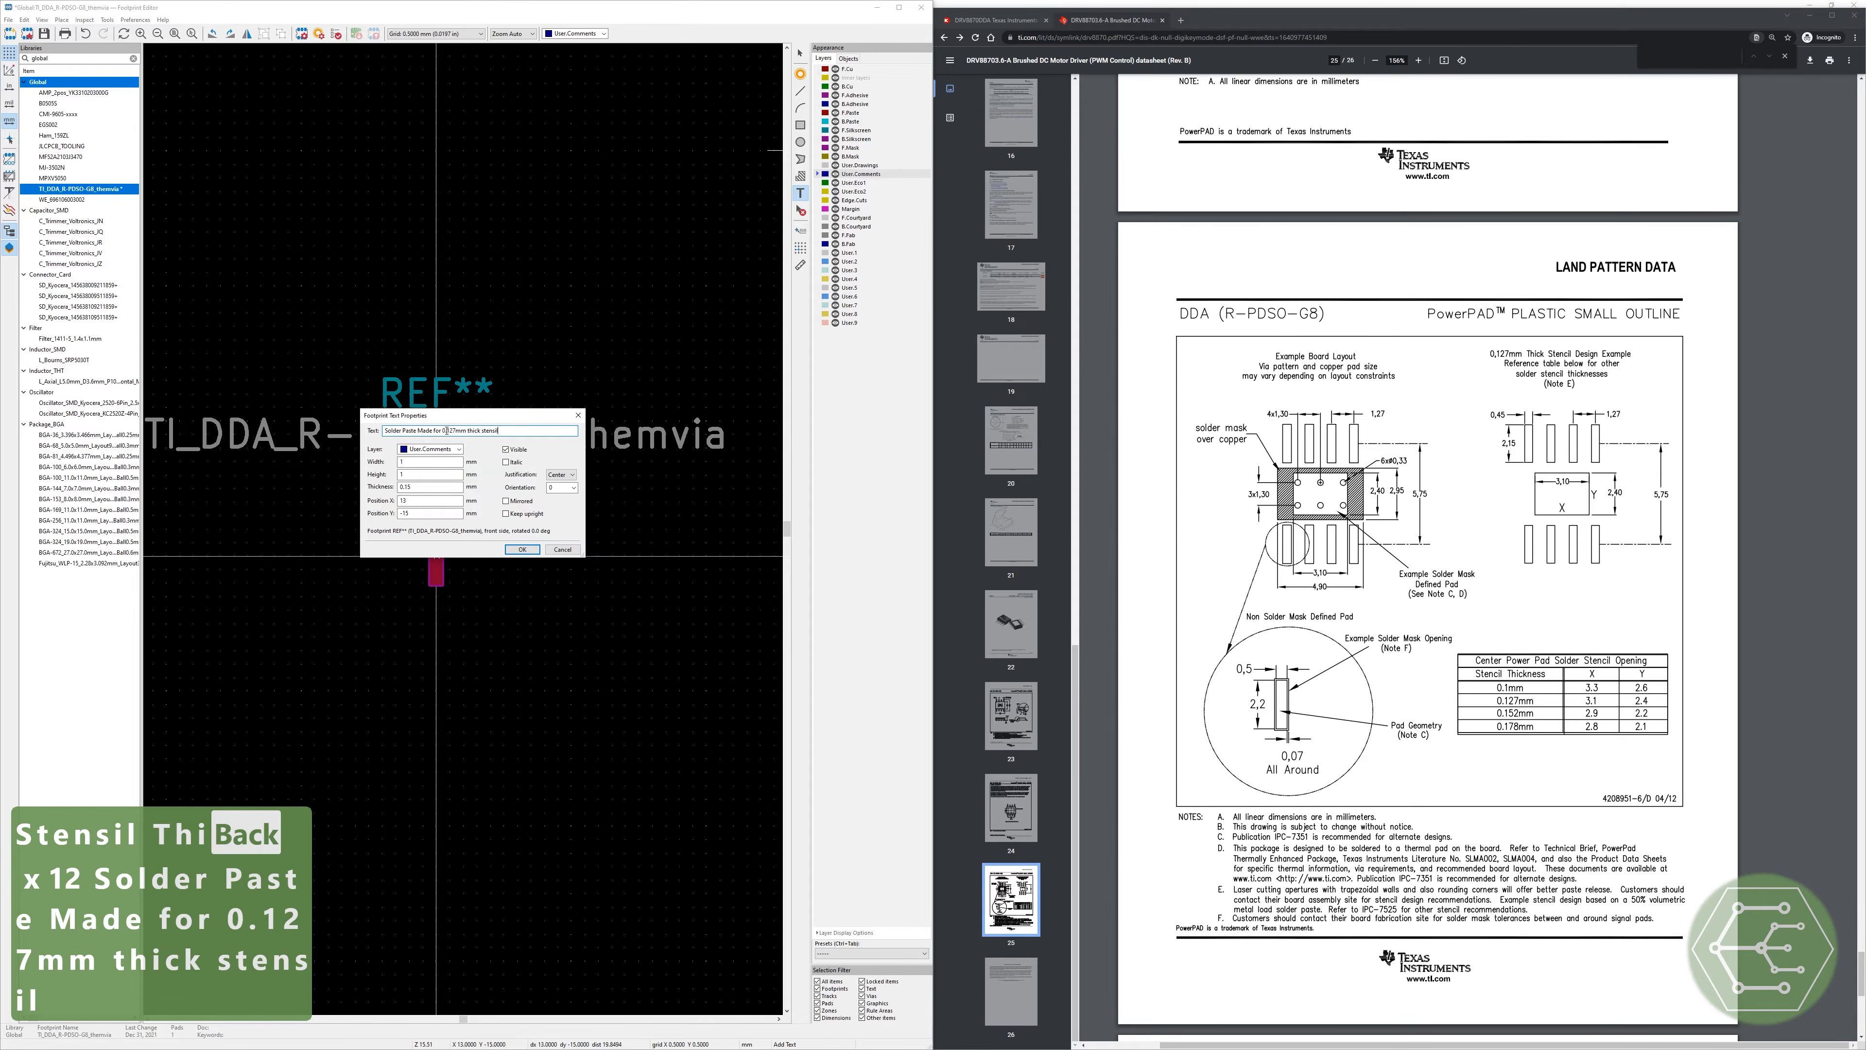
Step: Reword the comment to "Solder Paste for 0.127mm Thick Stencil" and accept the text properties
{"action": "left_click_drag", "start_coordinate": [443, 430], "coordinate": [420, 431]}
{"action": "key", "text": "BackSpace"}
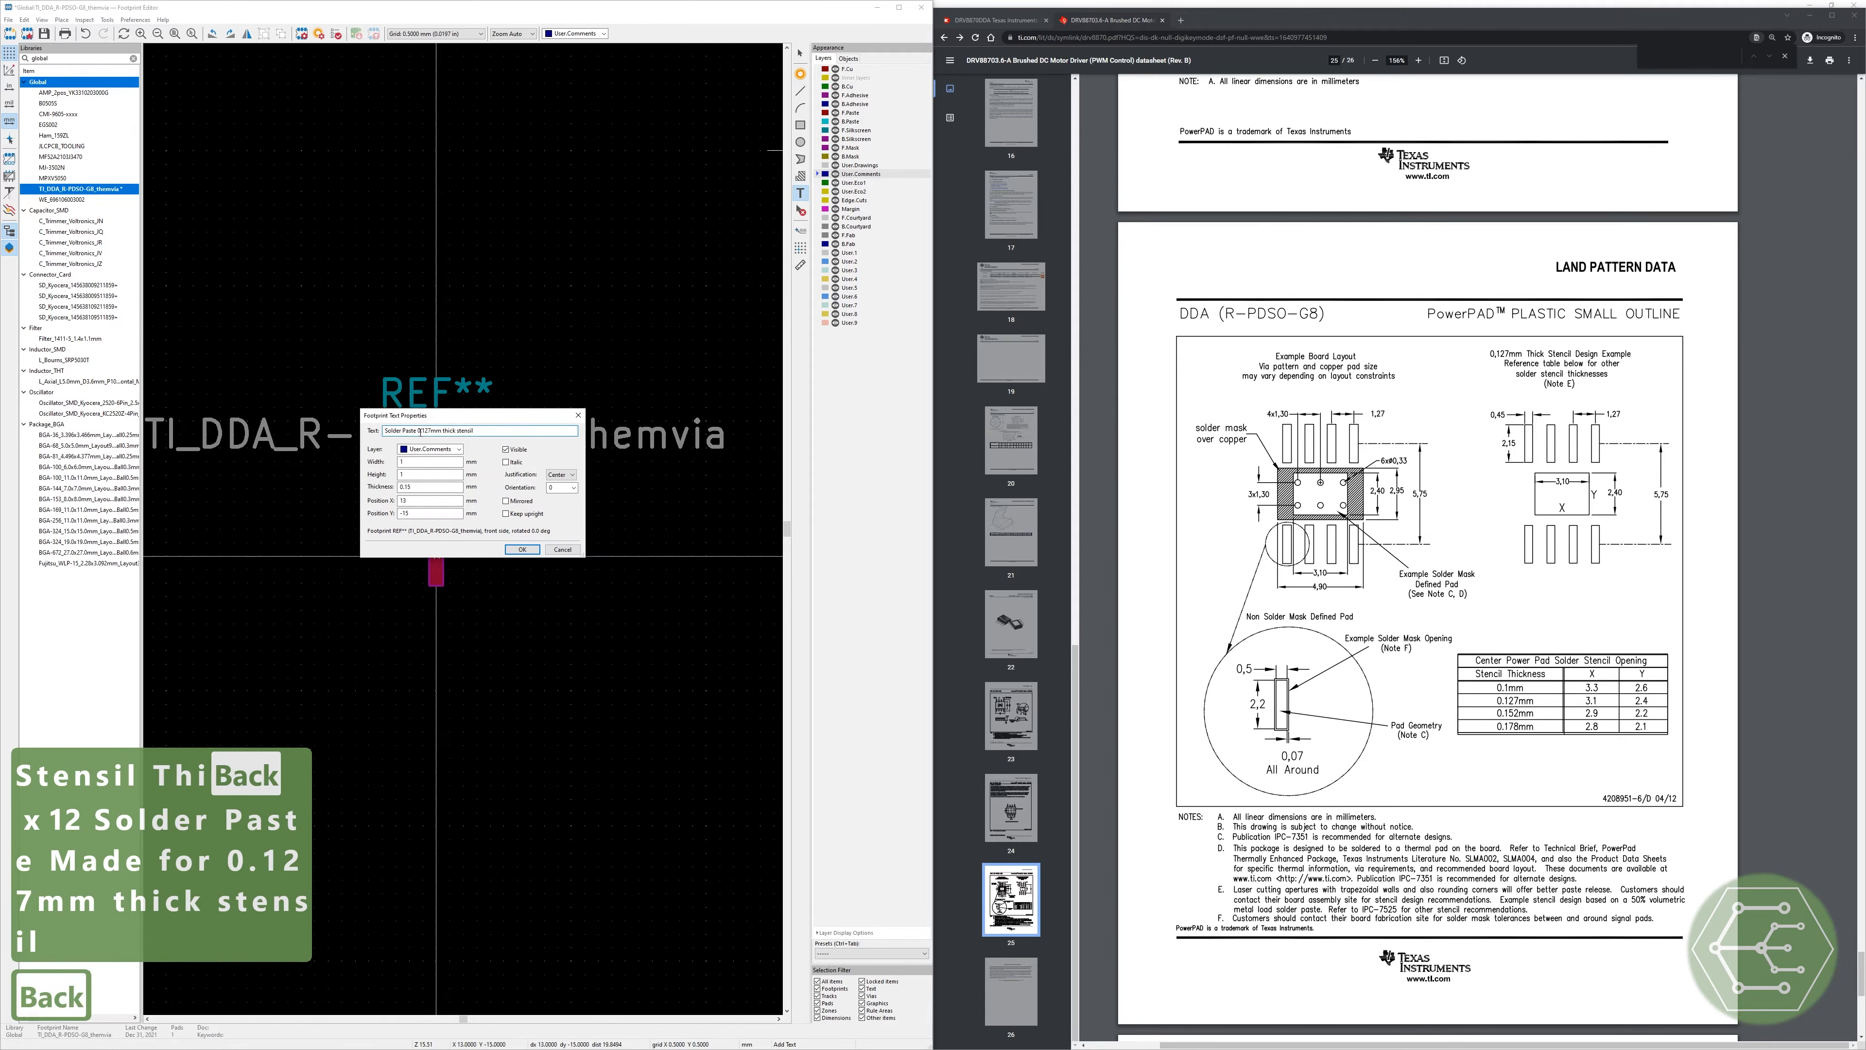
{"action": "type", "text": "for"}
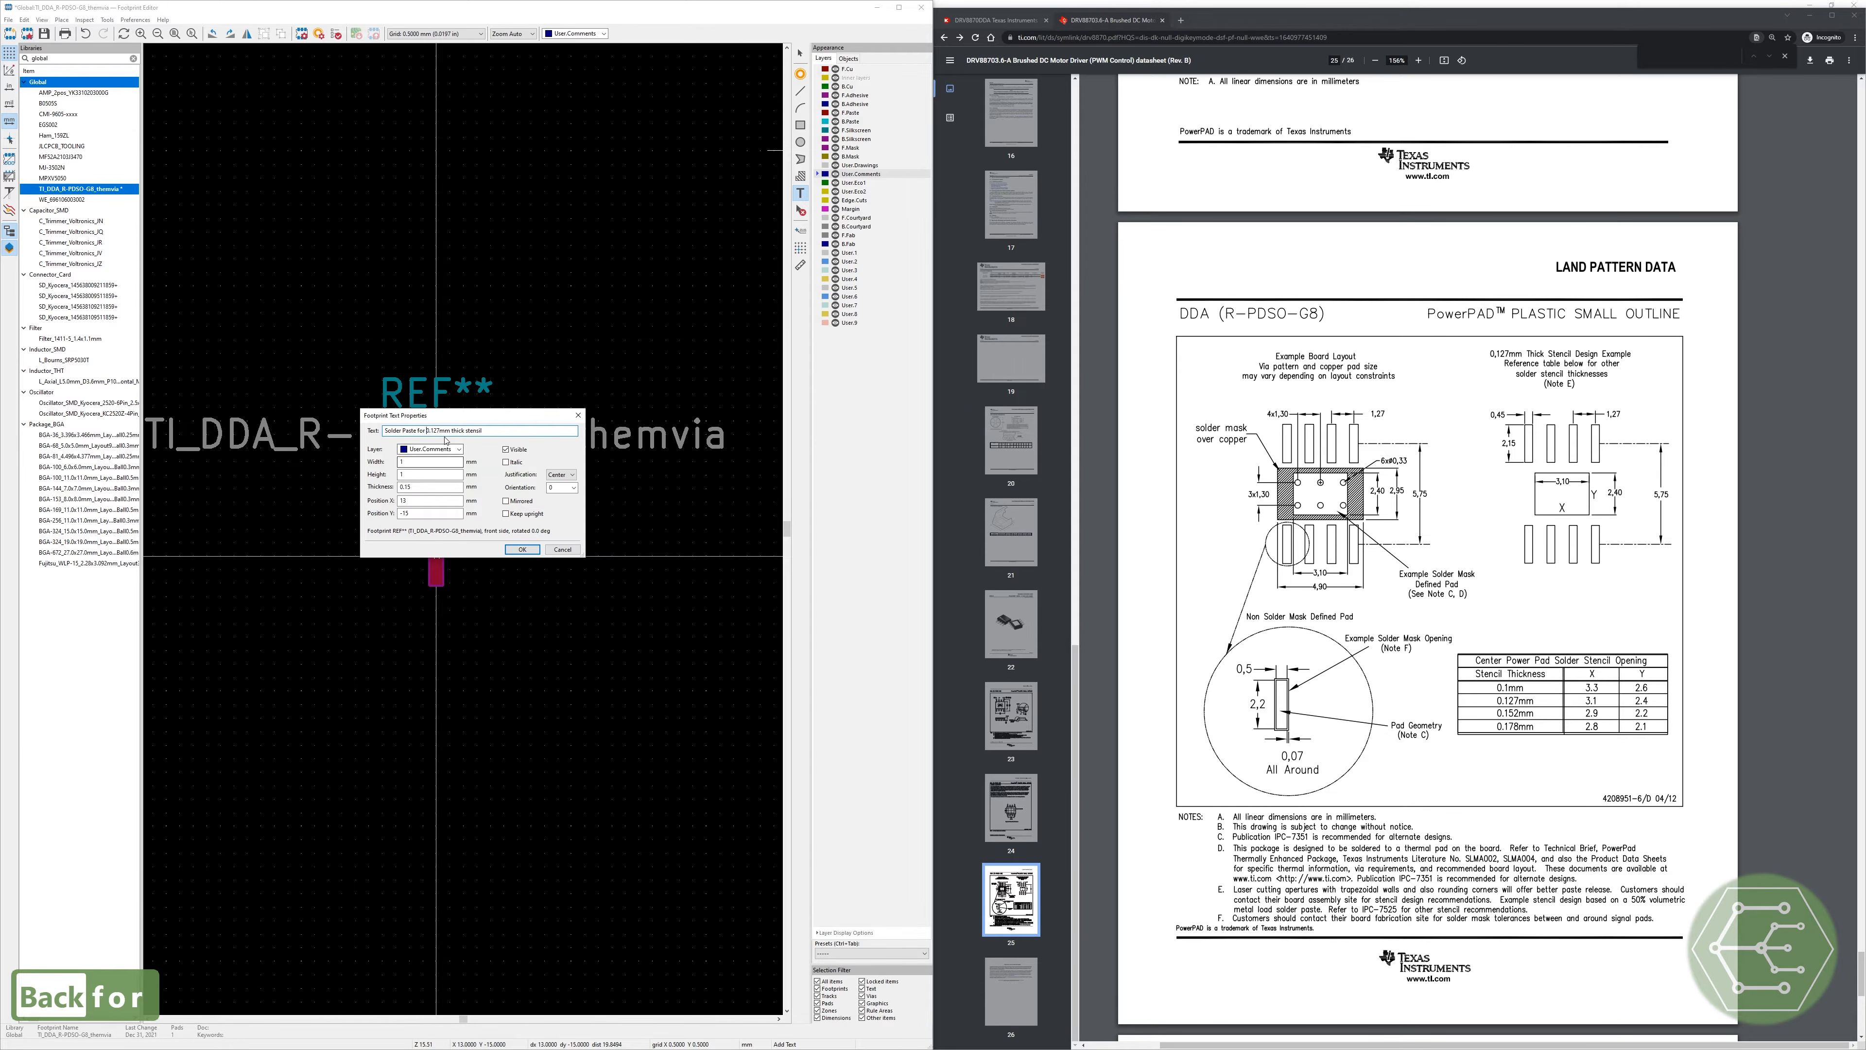
{"action": "double_click", "coordinate": [455, 431]}
{"action": "type", "text": "Thick"}
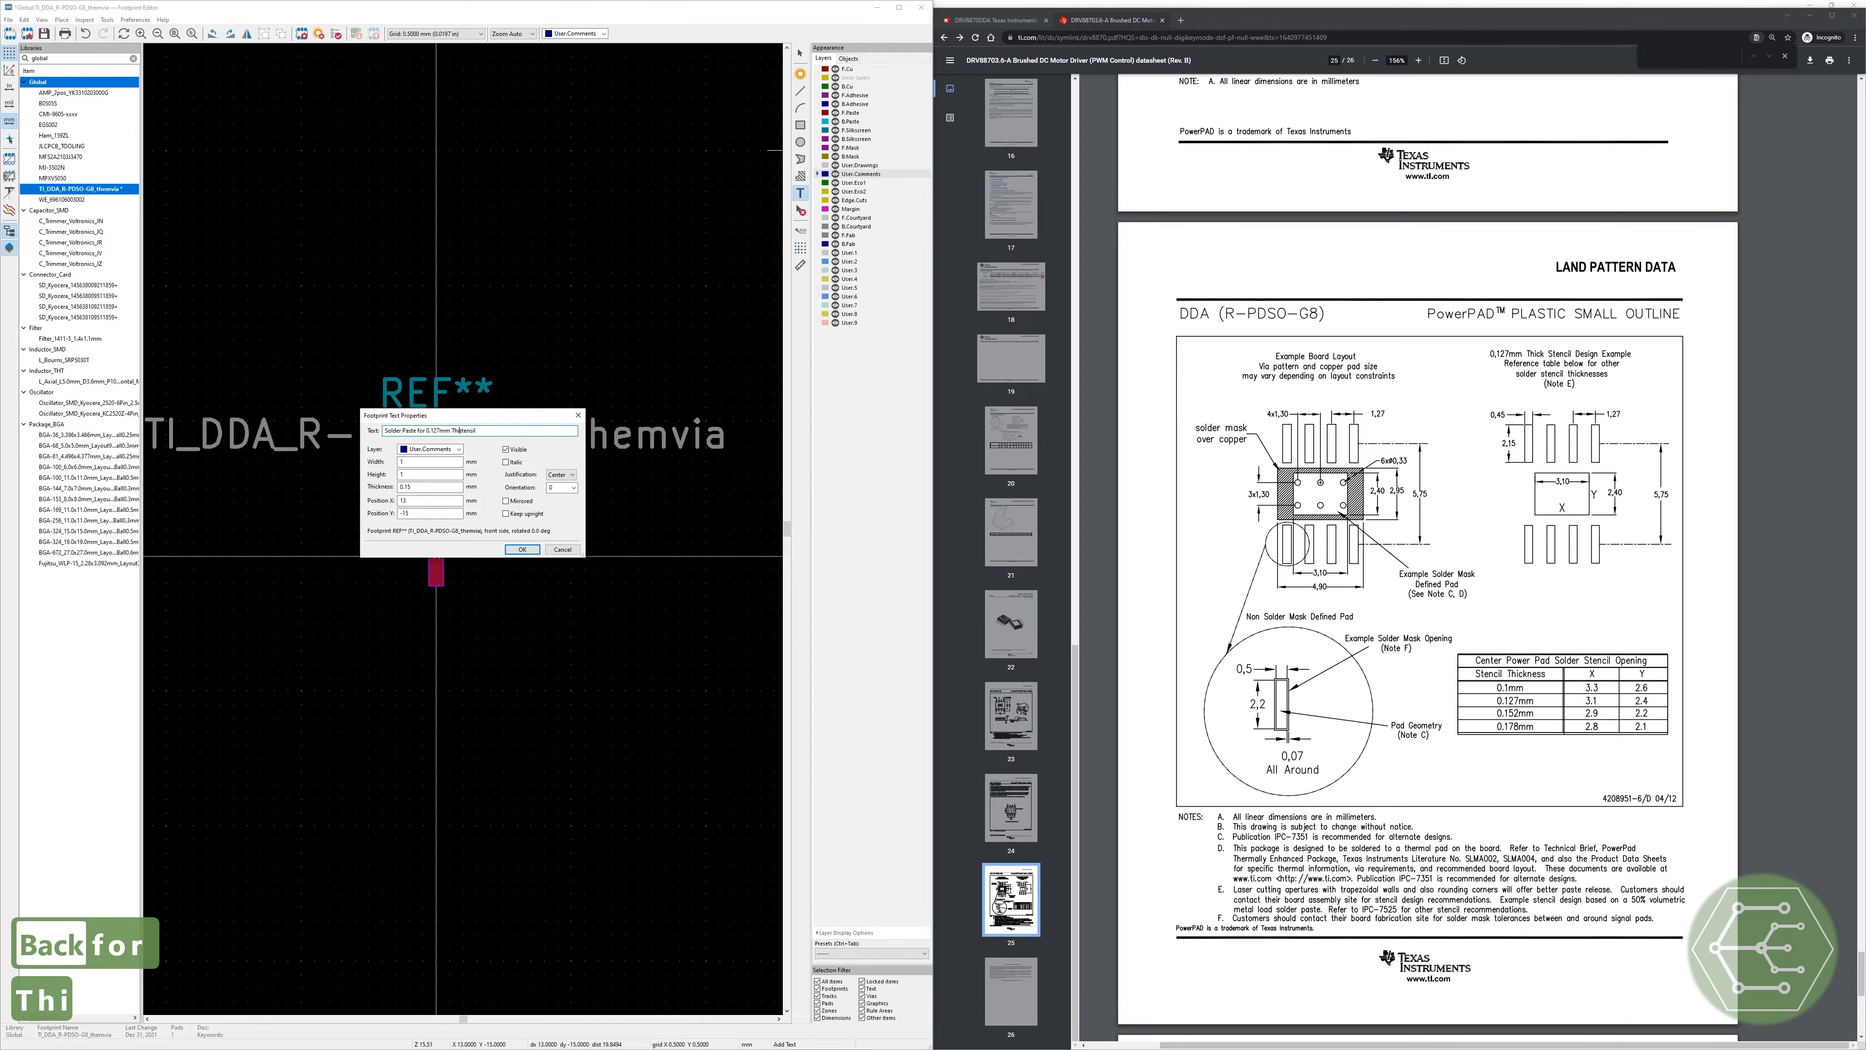
{"action": "key", "text": "Right"}
{"action": "key", "text": "BackSpace"}
{"action": "type", "text": "S"}
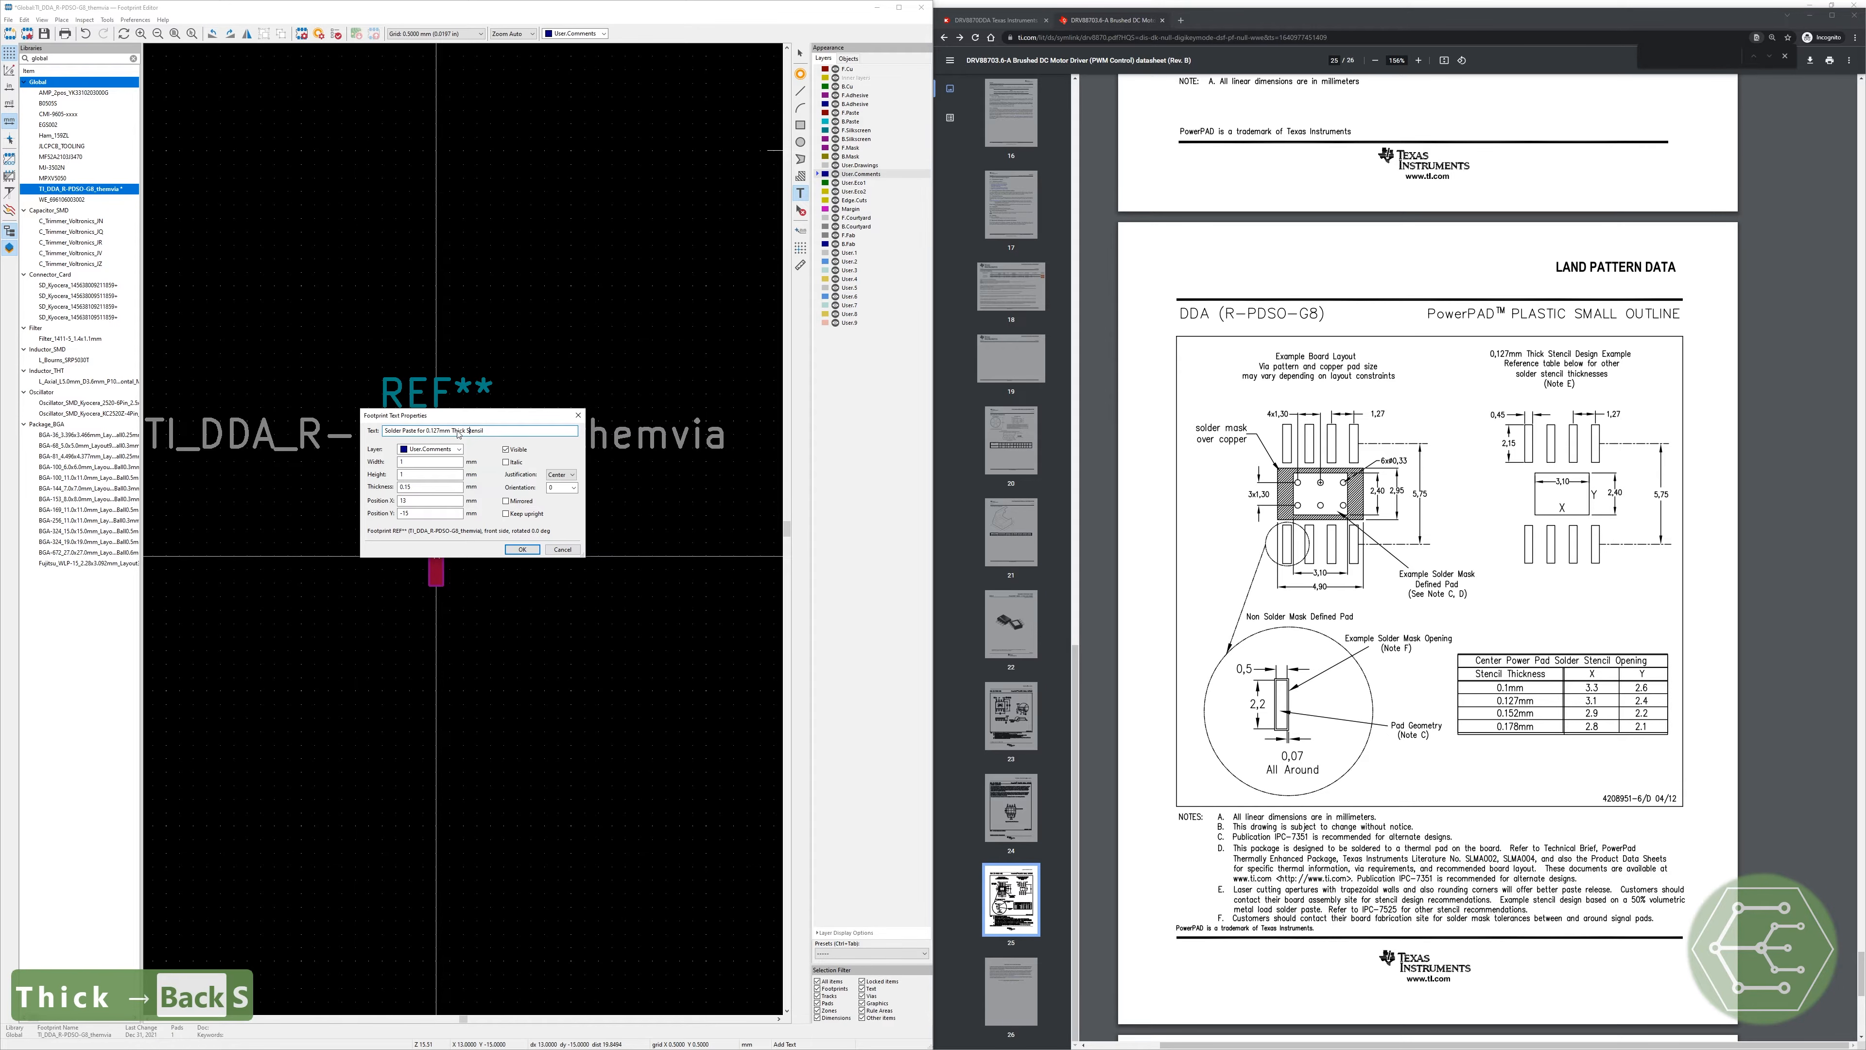
{"action": "key", "text": "BackSpace"}
{"action": "type", "text": "c"}
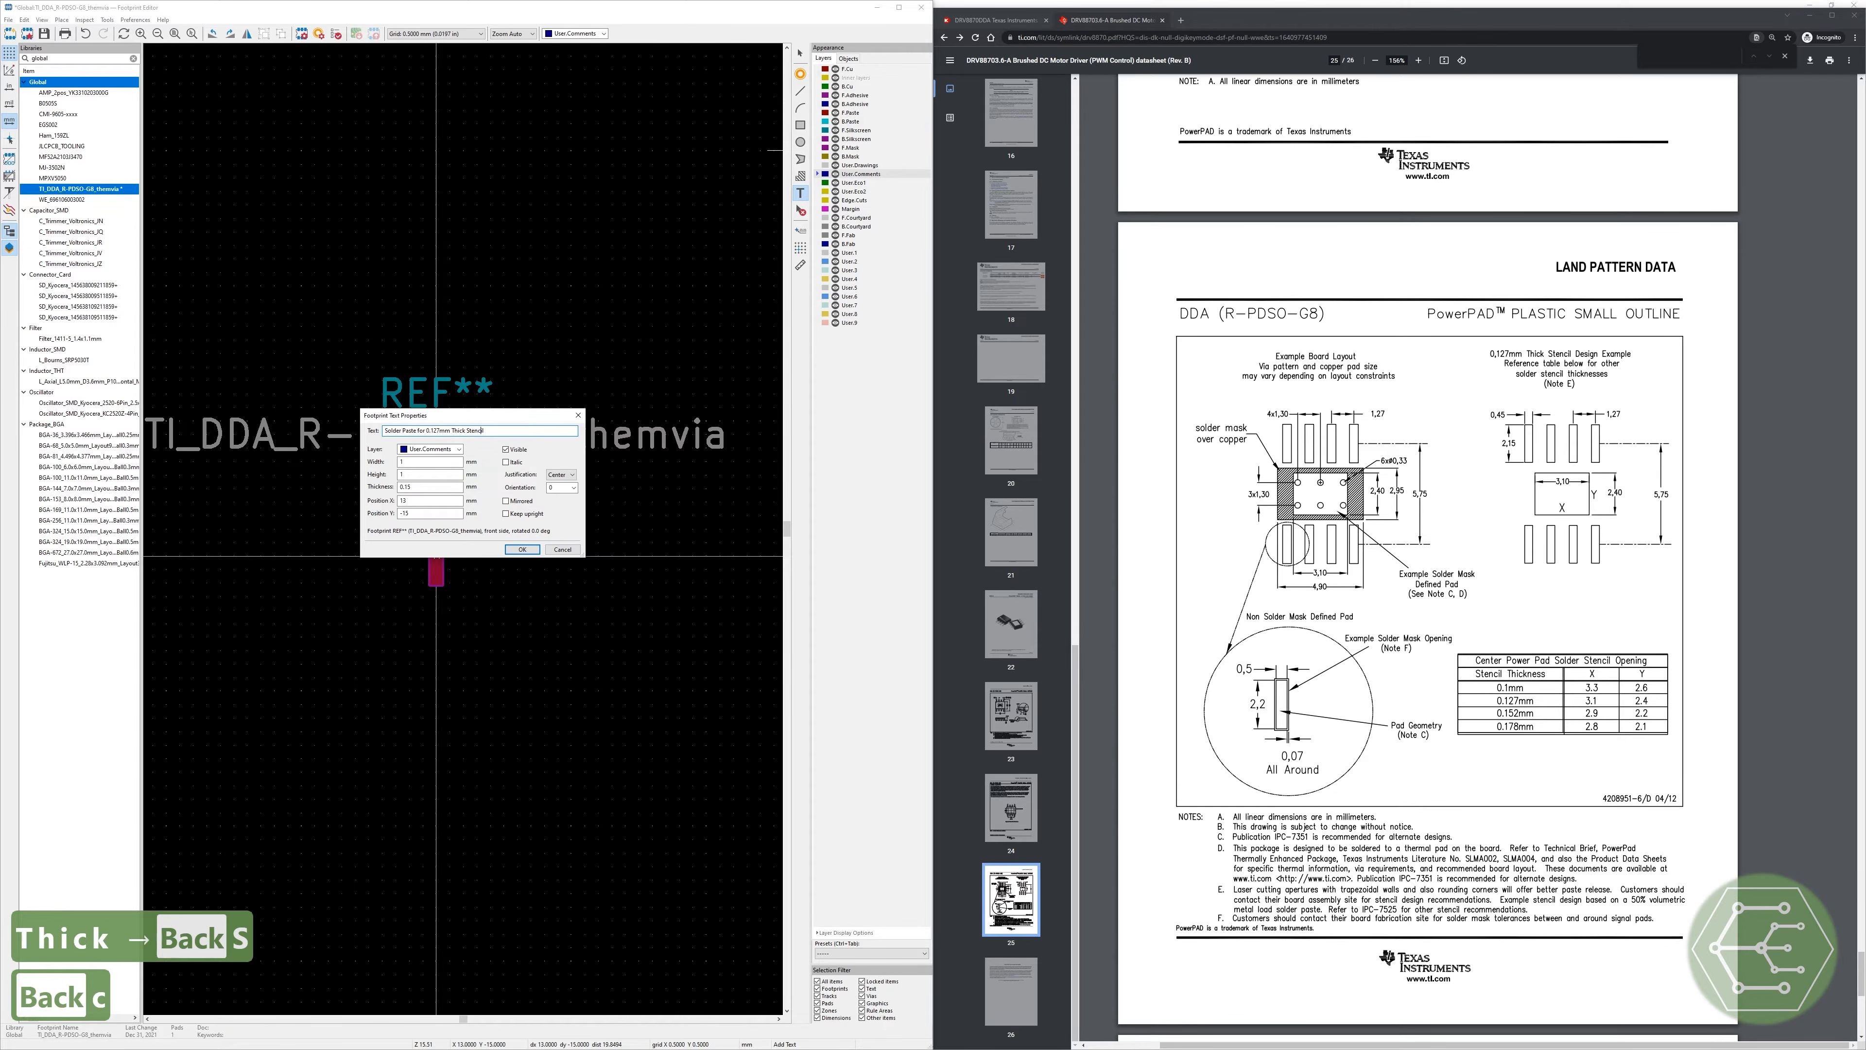
{"action": "left_click", "coordinate": [522, 548]}
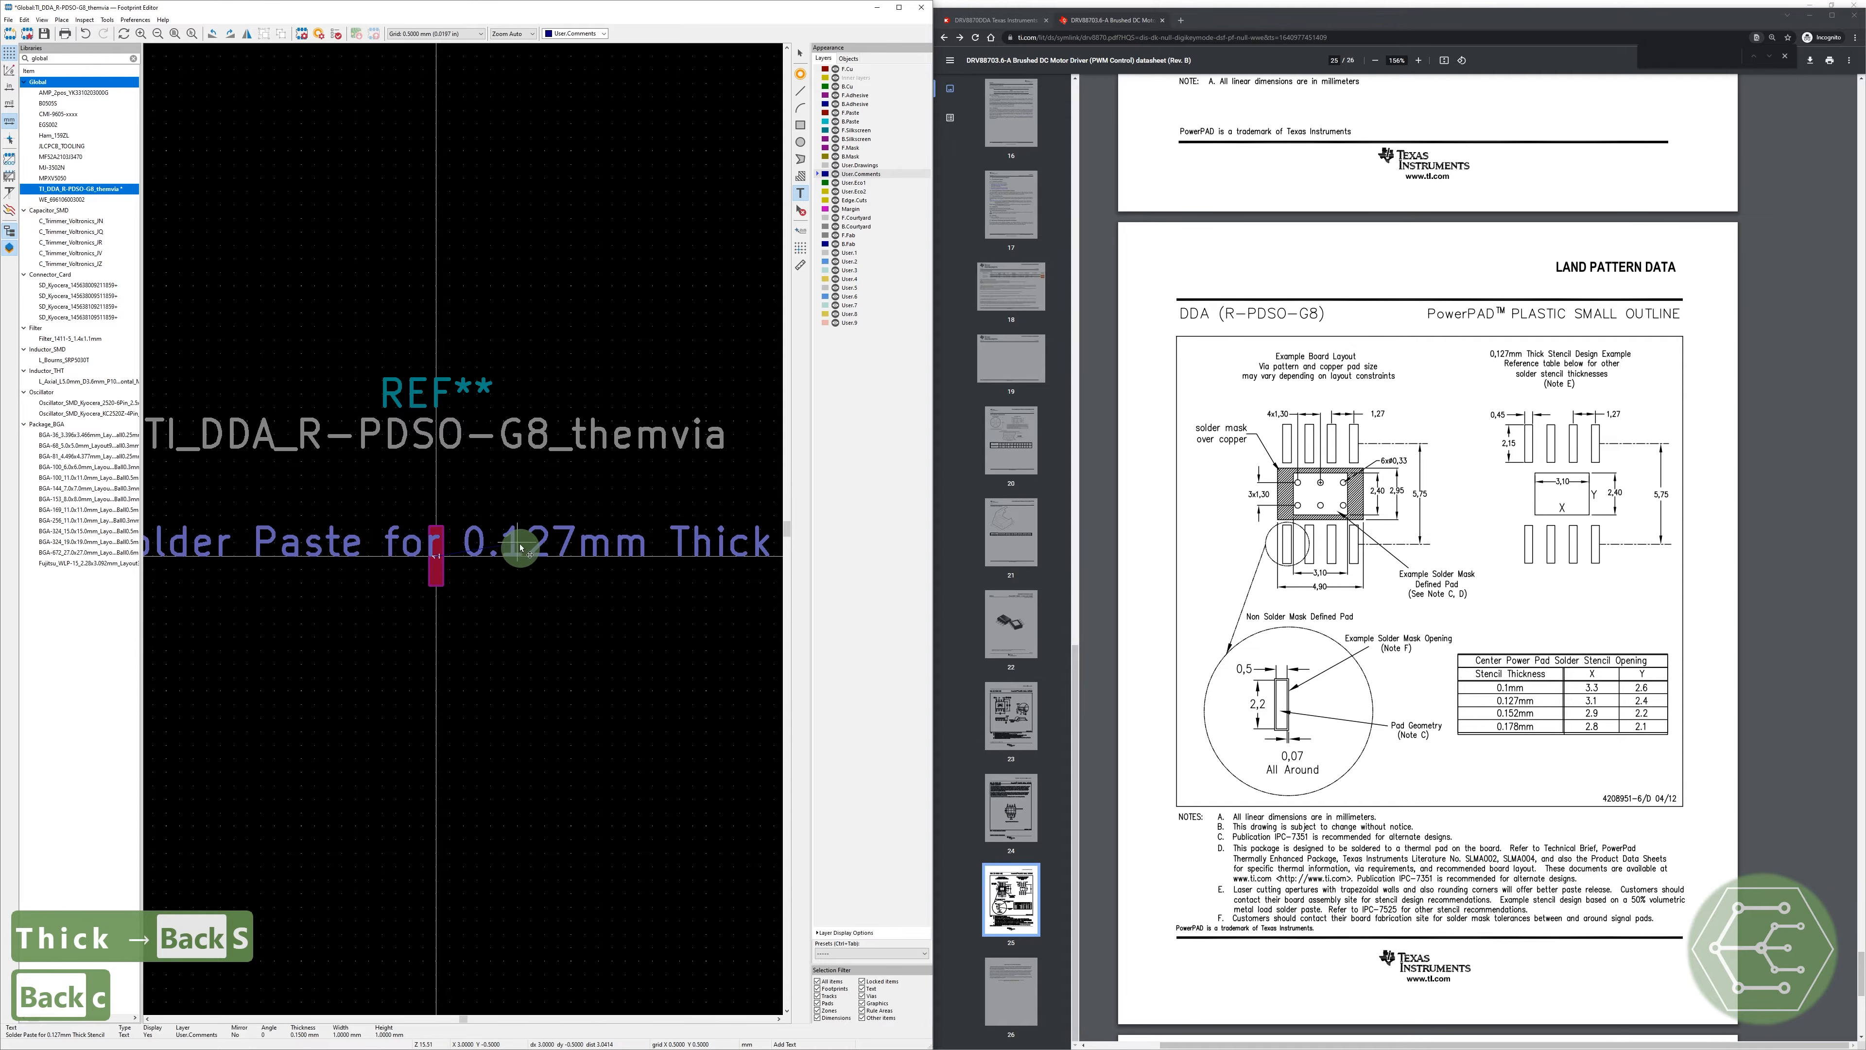
Step: Place the stencil comment centred just below pad 1 and save the footprint
{"action": "left_click", "coordinate": [462, 531]}
{"action": "scroll", "coordinate": [463, 530], "scroll_direction": "up", "scroll_amount": 3}
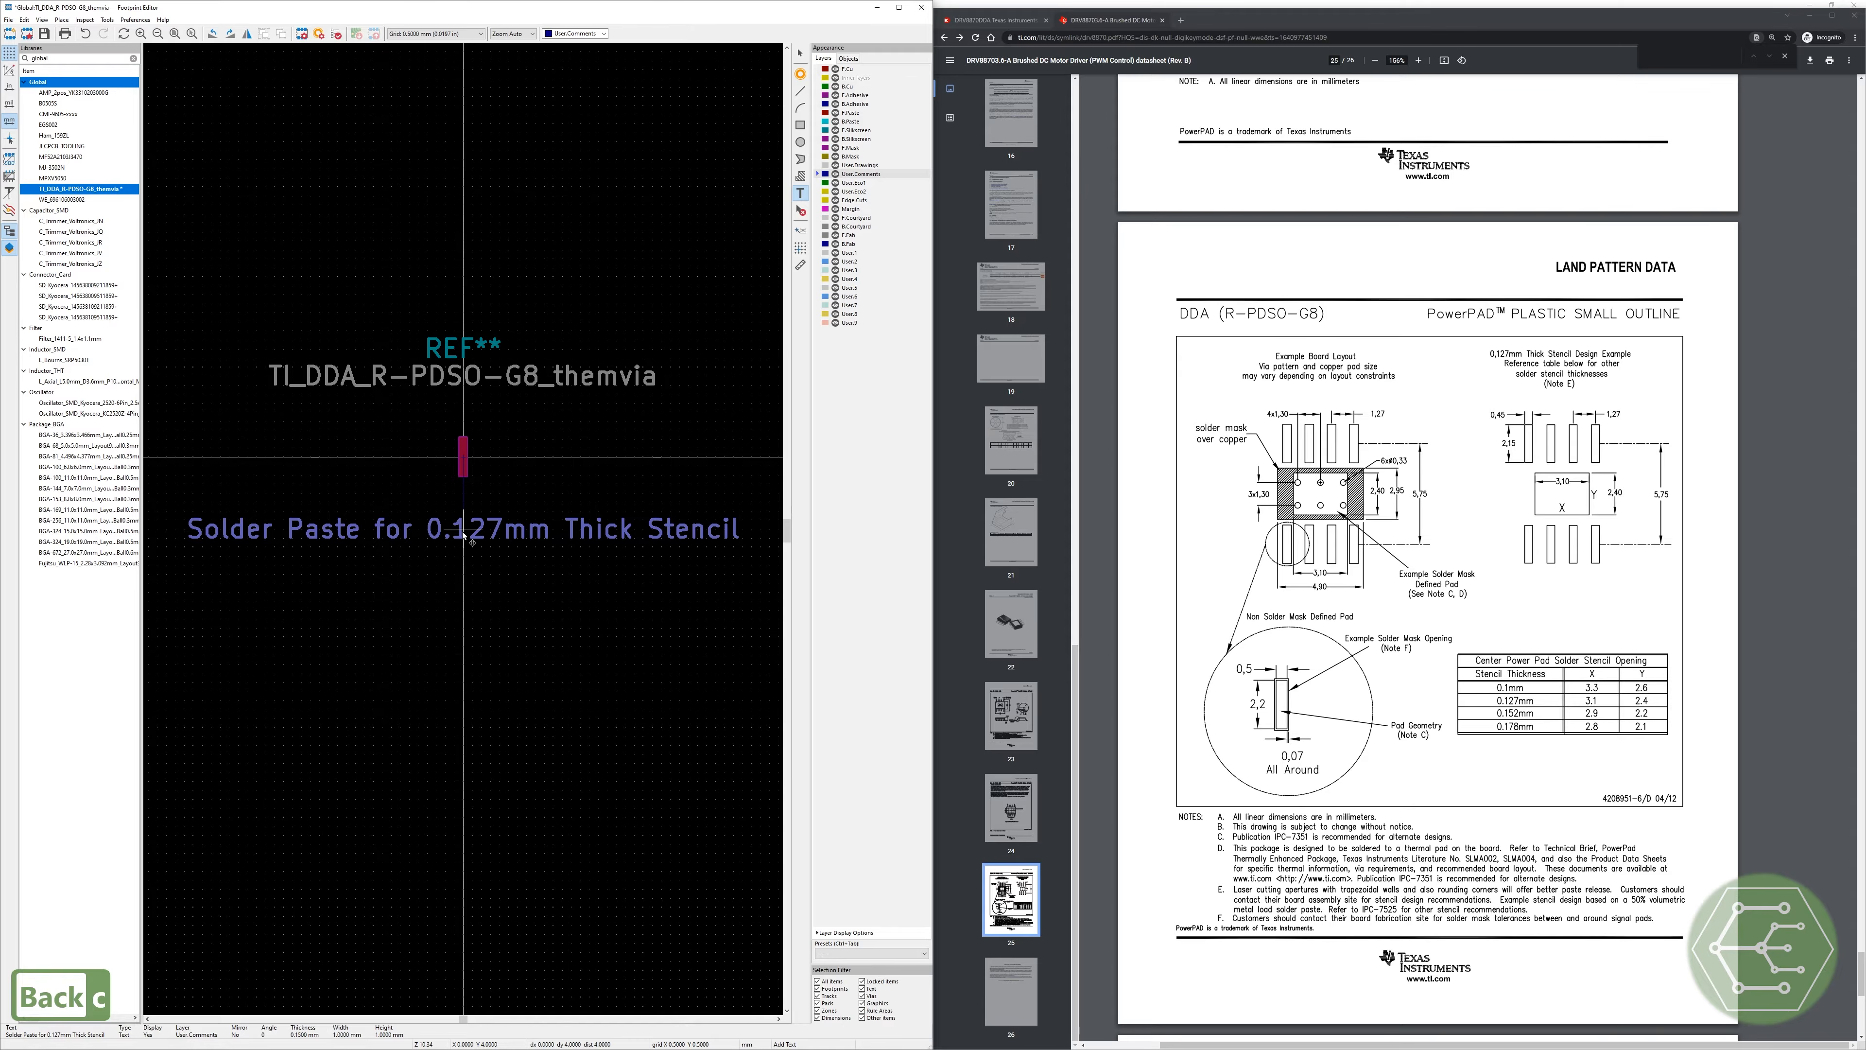
{"action": "key", "text": "ctrl+s"}
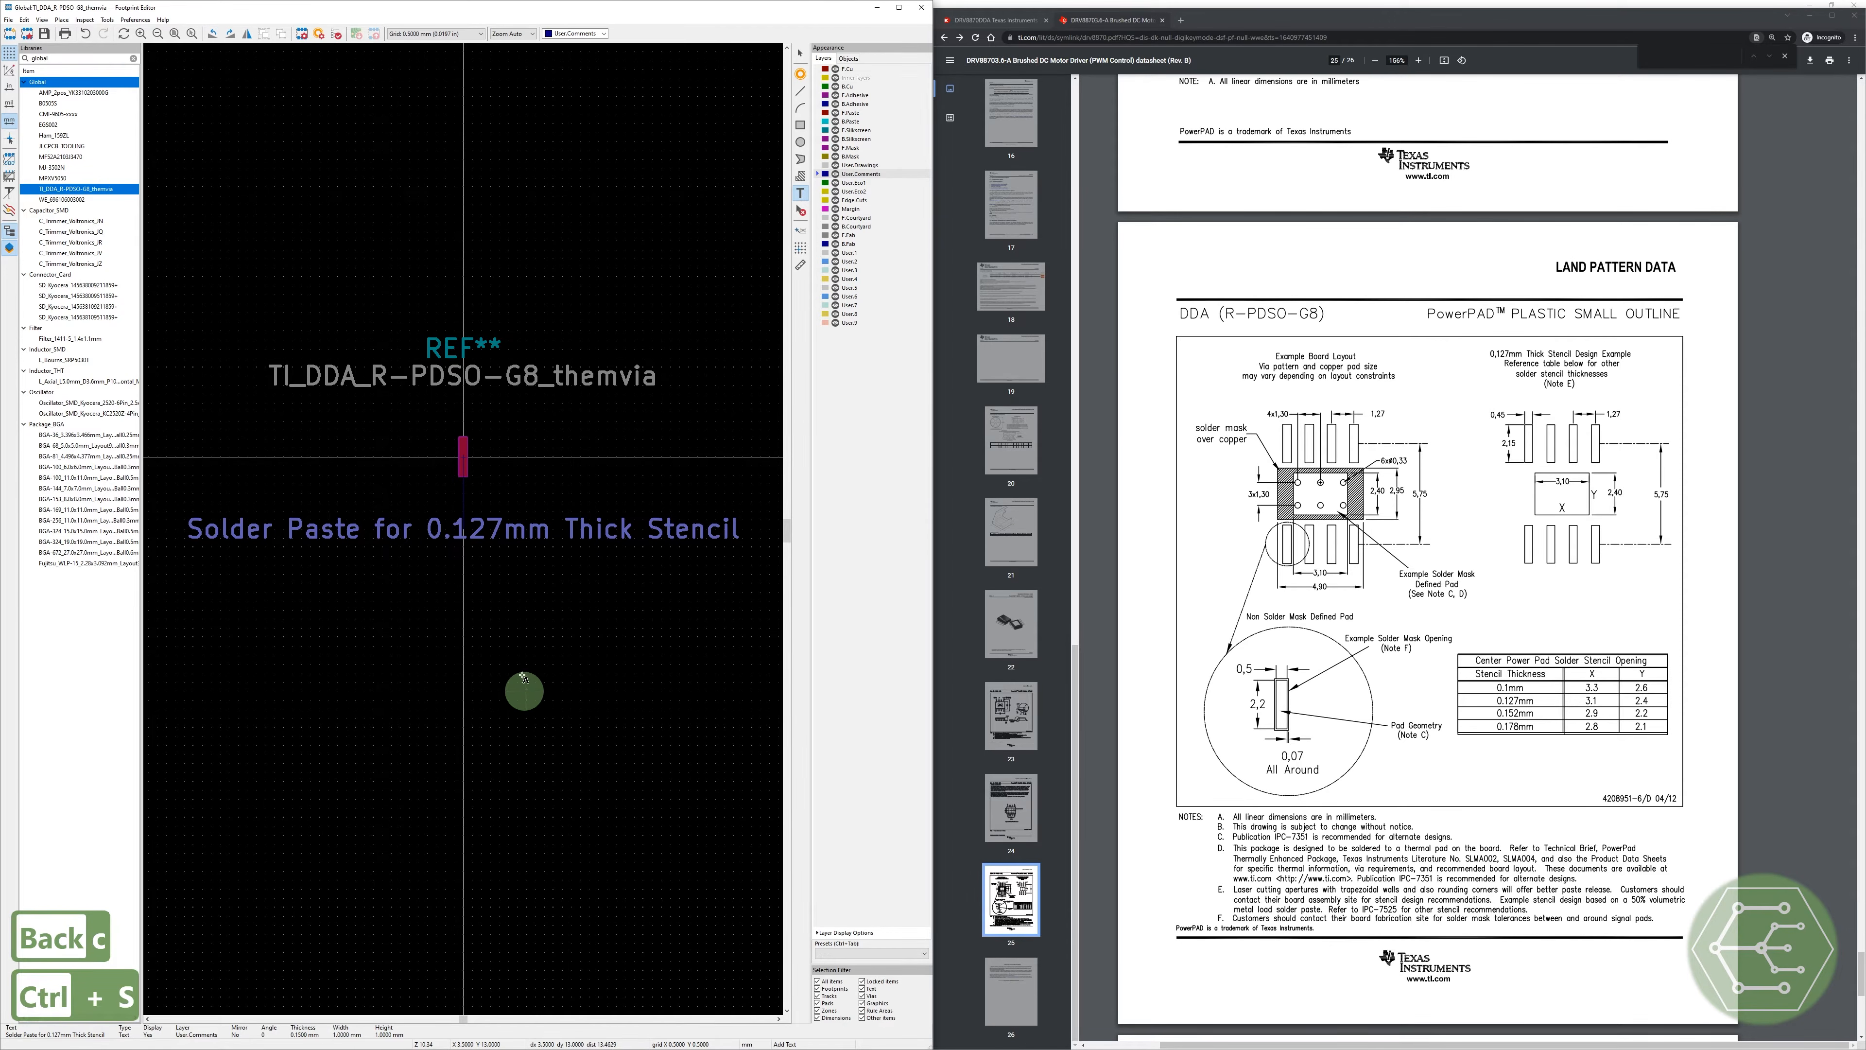
{"action": "left_click", "coordinate": [525, 691]}
{"action": "key", "text": "ctrl+s"}
{"action": "key", "text": "Escape"}
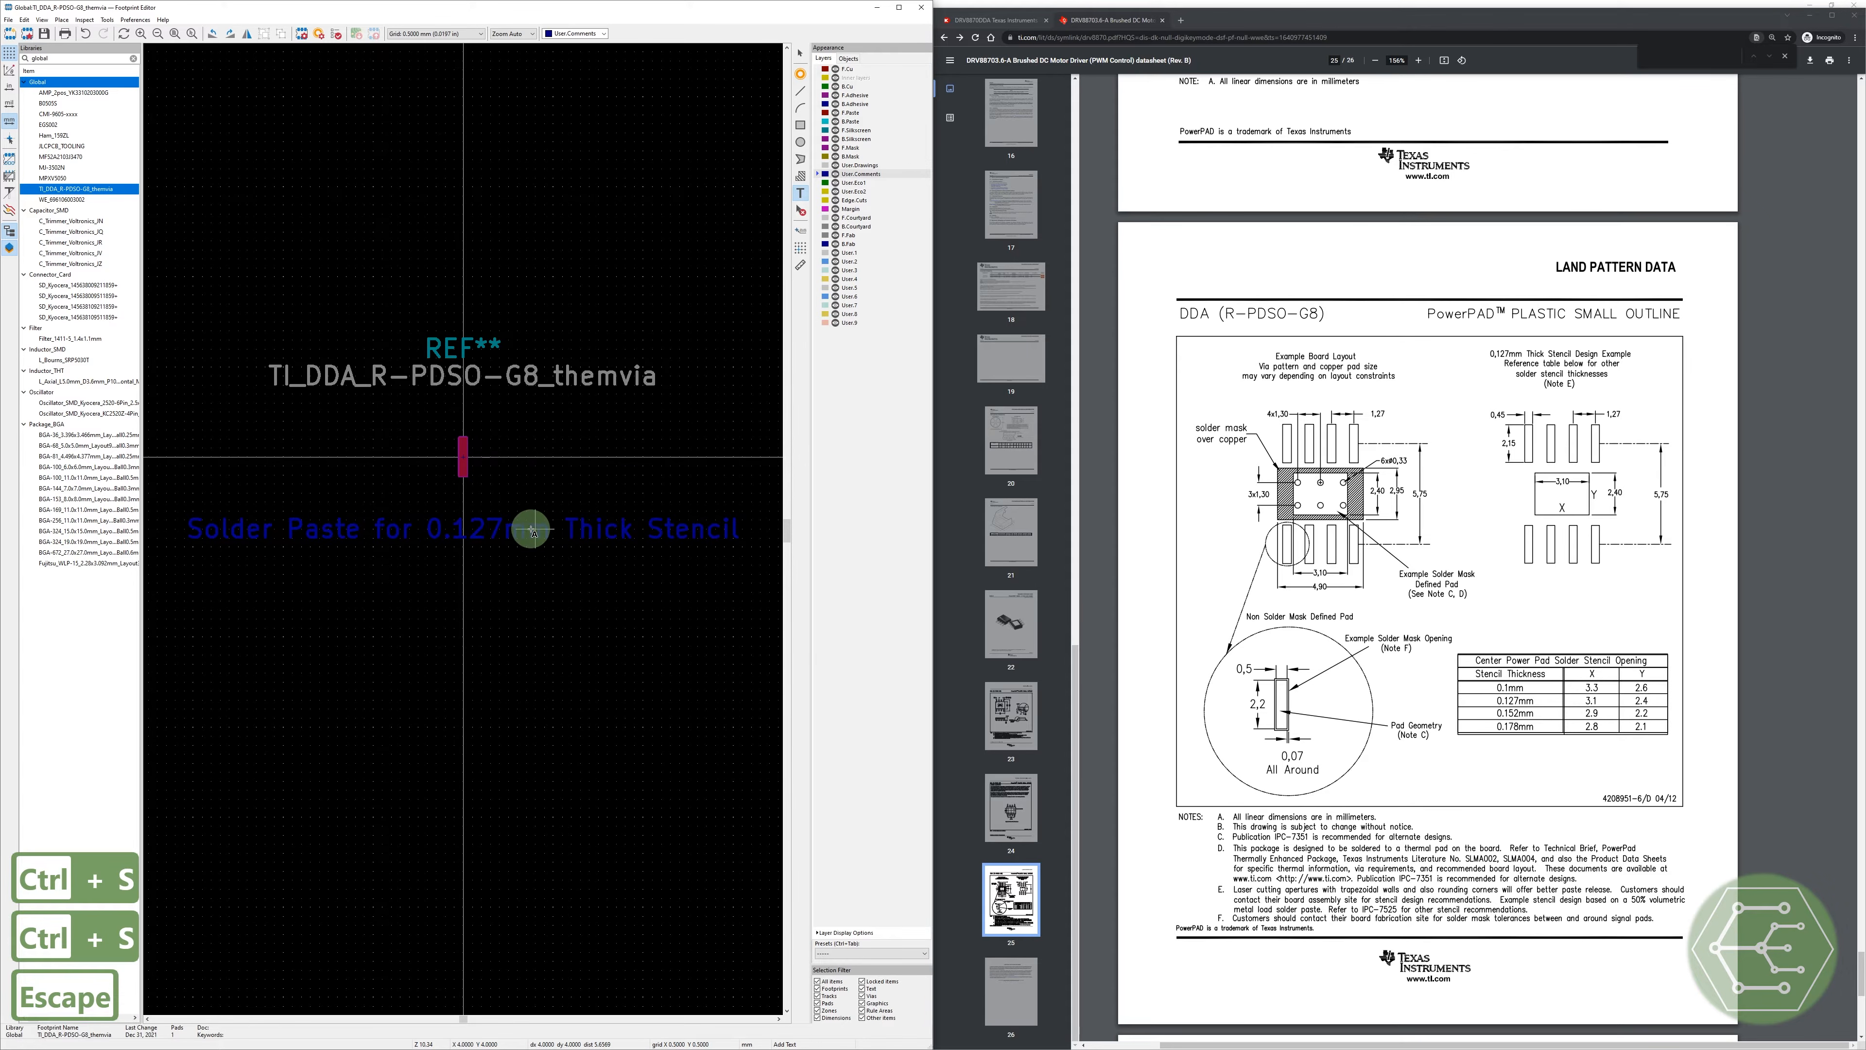
Step: Move the stencil comment farther down below pad 1, keeping it centred on the vertical axis, and save the footprint
{"action": "left_click", "coordinate": [512, 530]}
{"action": "key", "text": "m"}
{"action": "key", "text": "Escape"}
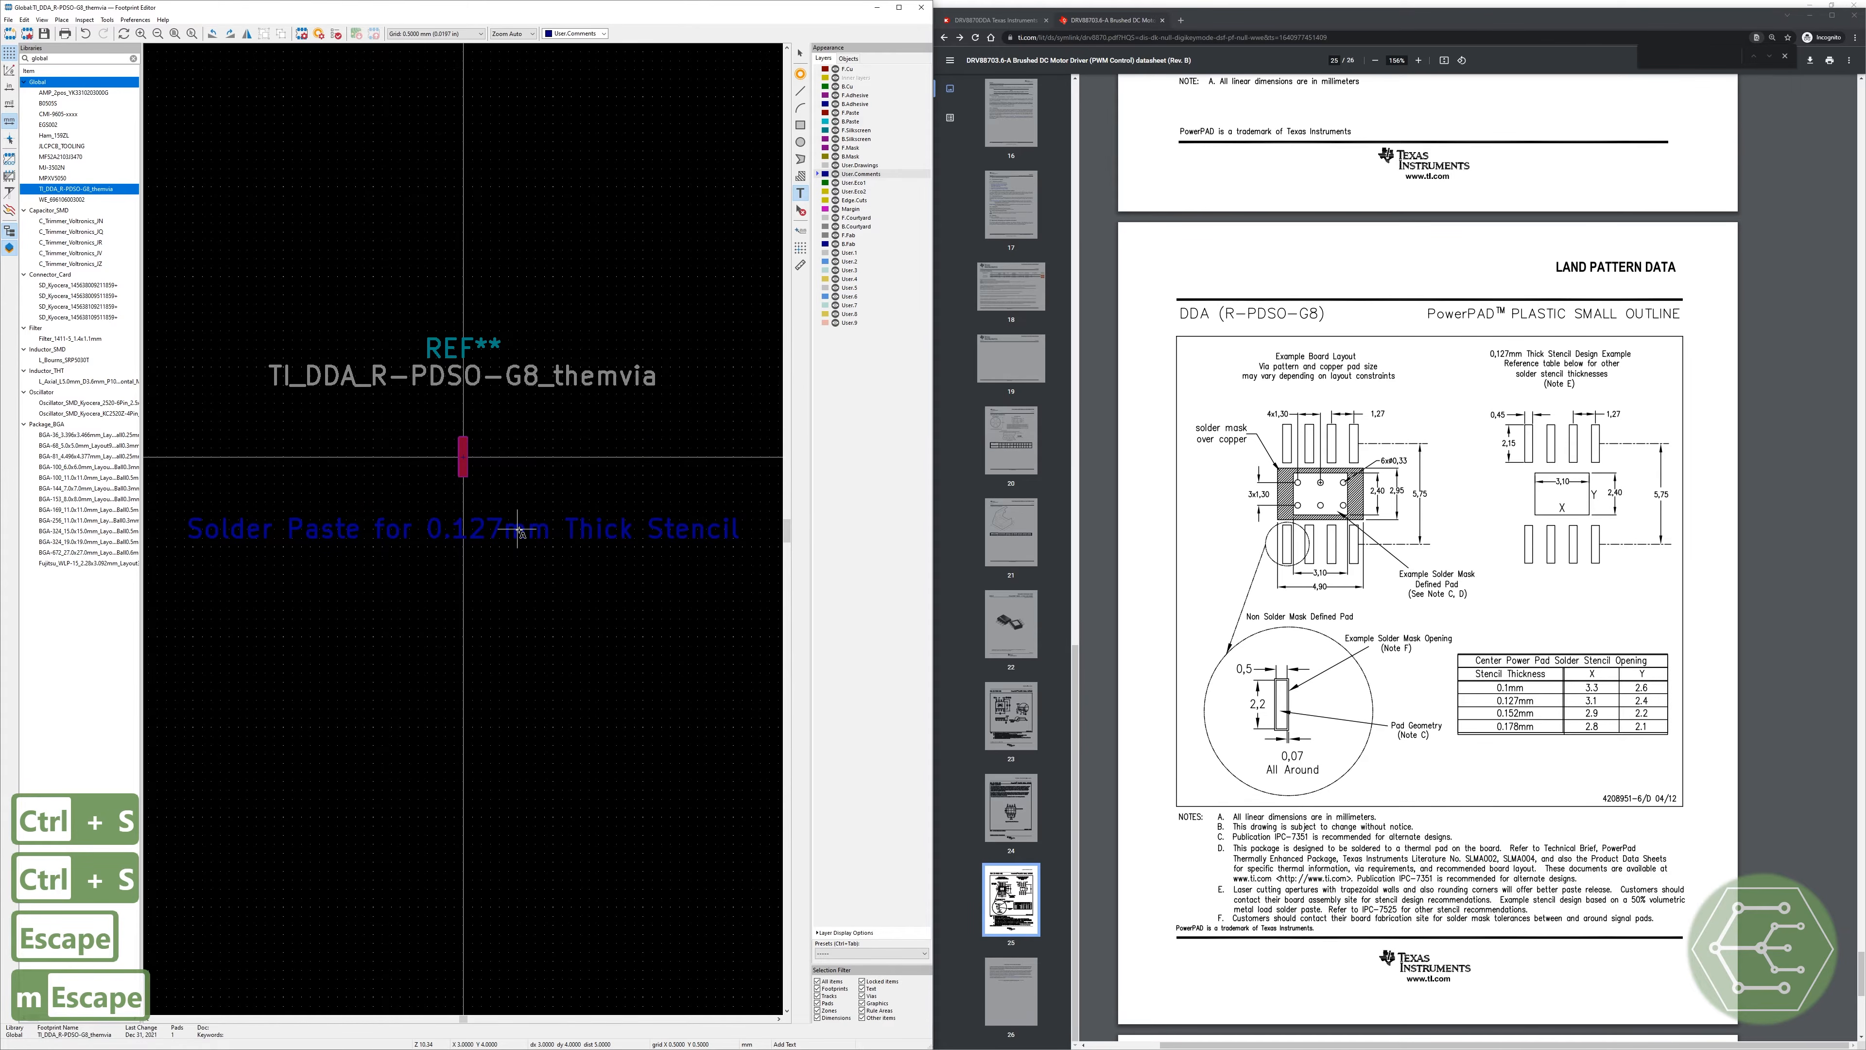
{"action": "key", "text": "m"}
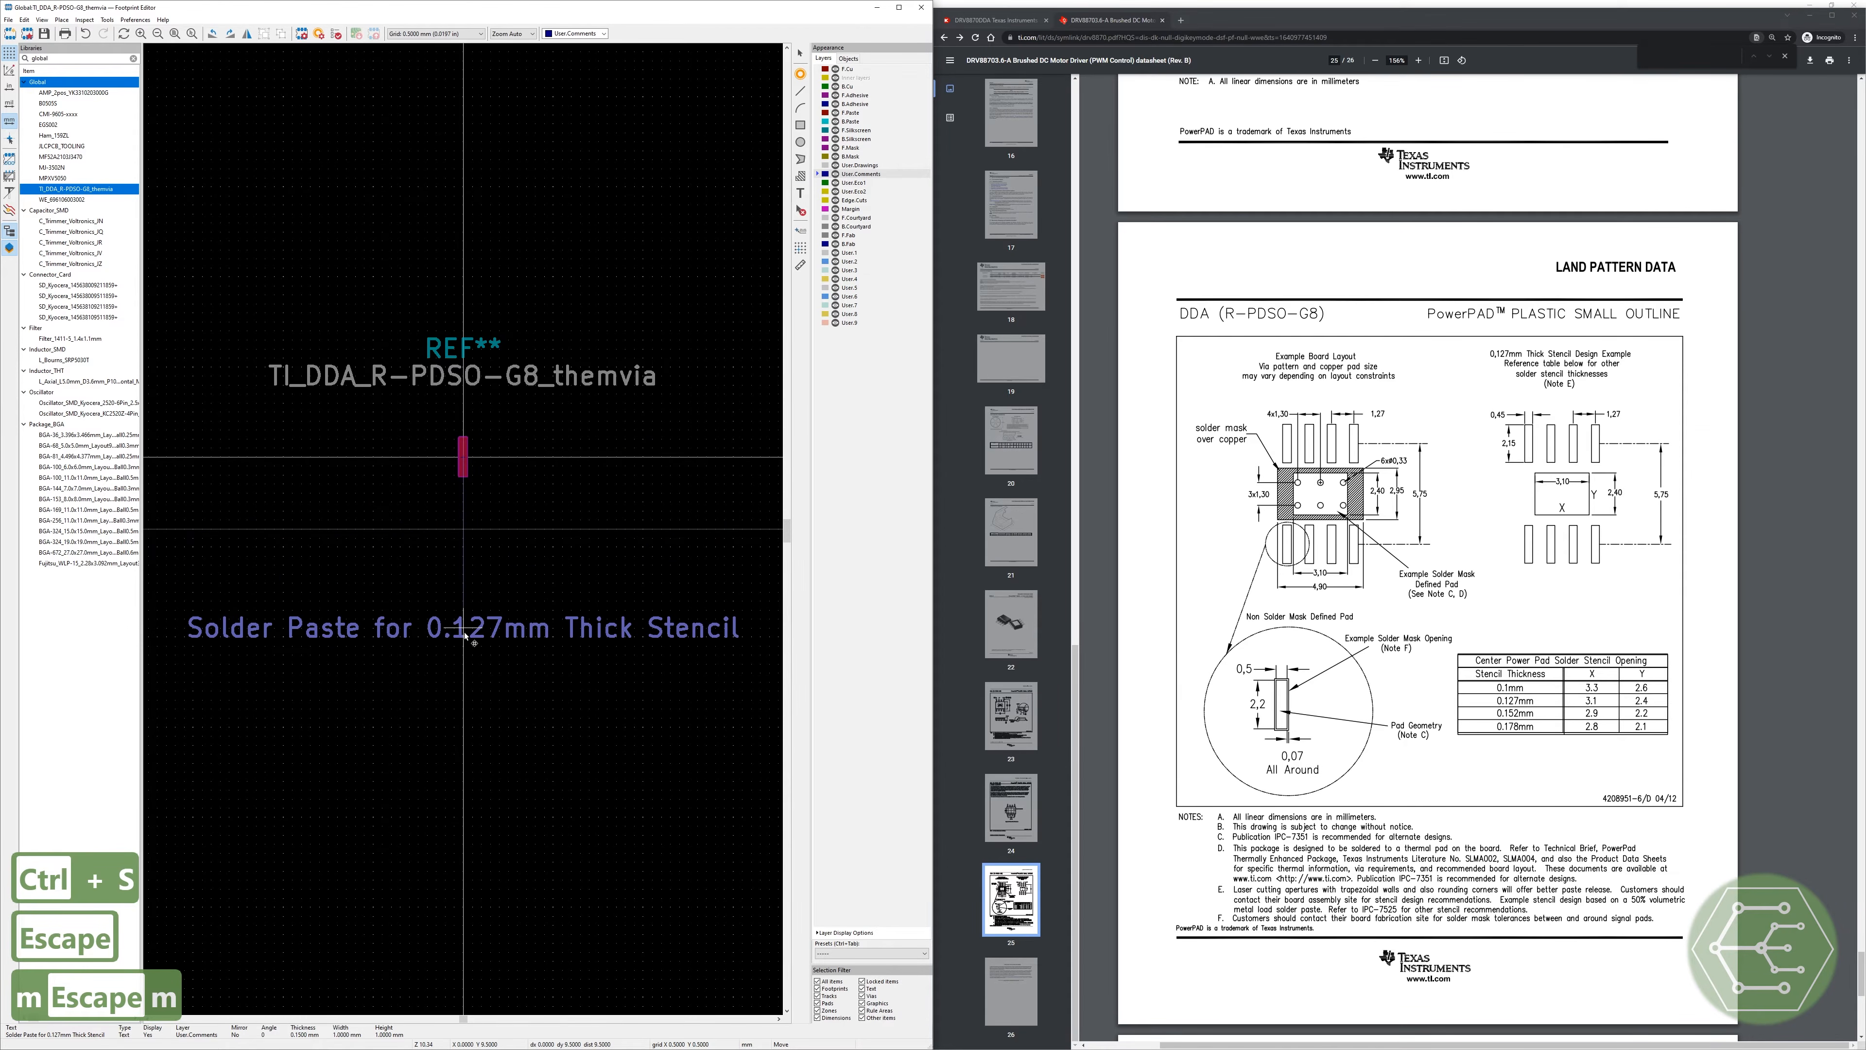
{"action": "left_click", "coordinate": [464, 636]}
{"action": "key", "text": "ctrl+s"}
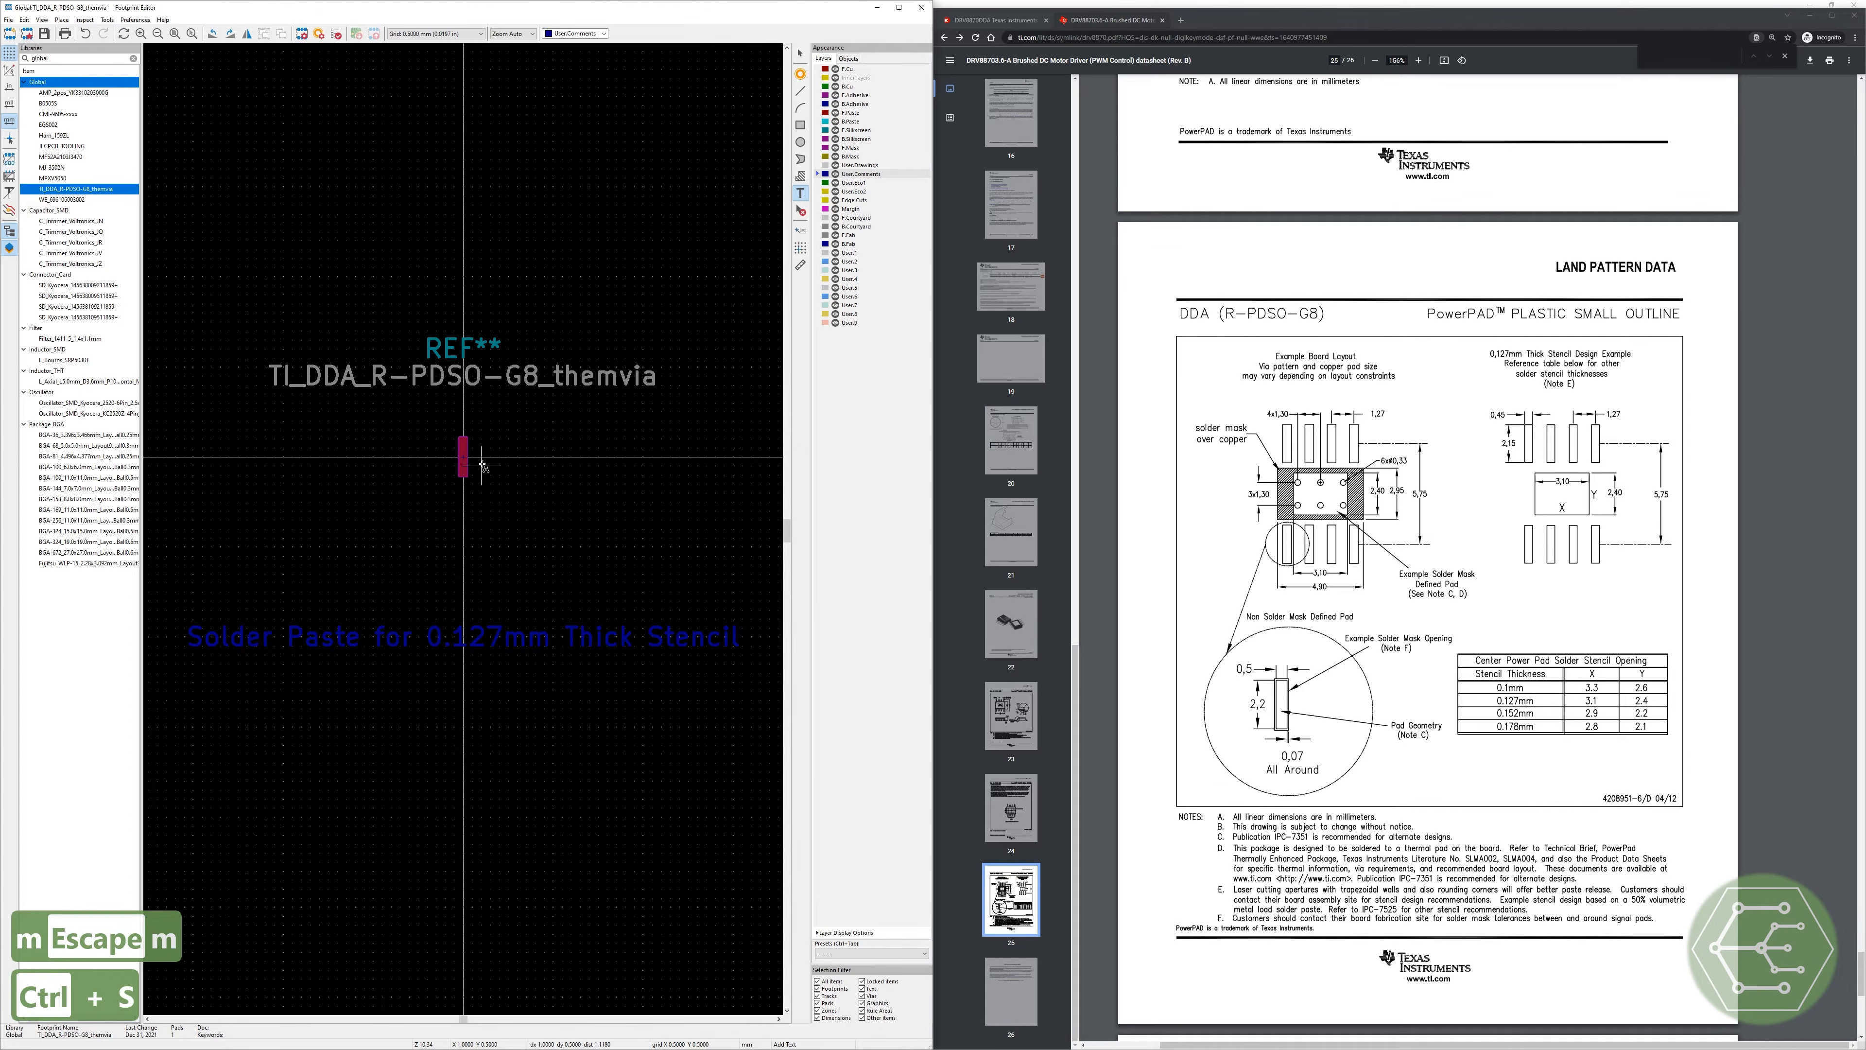
{"action": "scroll", "coordinate": [480, 471], "scroll_direction": "up", "scroll_amount": 6}
{"action": "scroll", "coordinate": [463, 528], "scroll_direction": "down", "scroll_amount": 5}
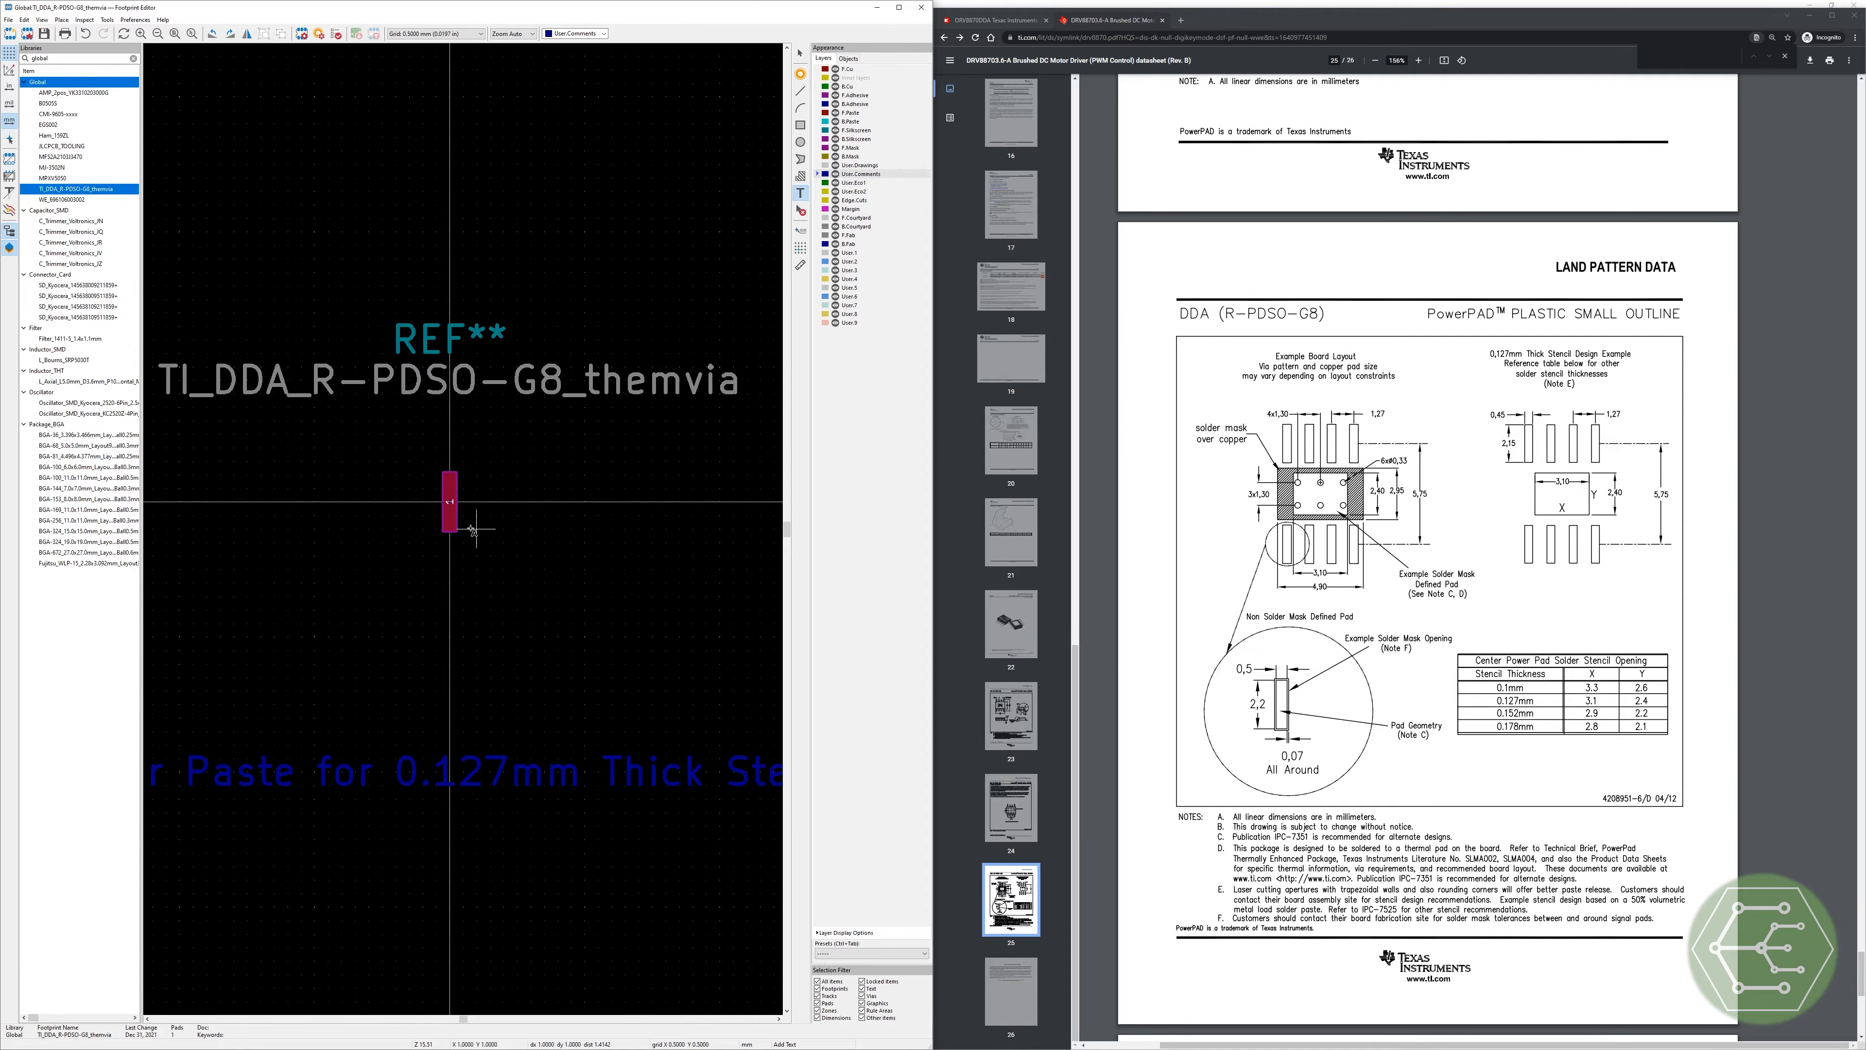
Step: Save the footprint and set pad 1's X size to 0.5 mm
{"action": "scroll", "coordinate": [456, 518], "scroll_direction": "up", "scroll_amount": 4}
{"action": "key", "text": "ctrl+s"}
{"action": "key", "text": "Escape"}
{"action": "key", "text": "e"}
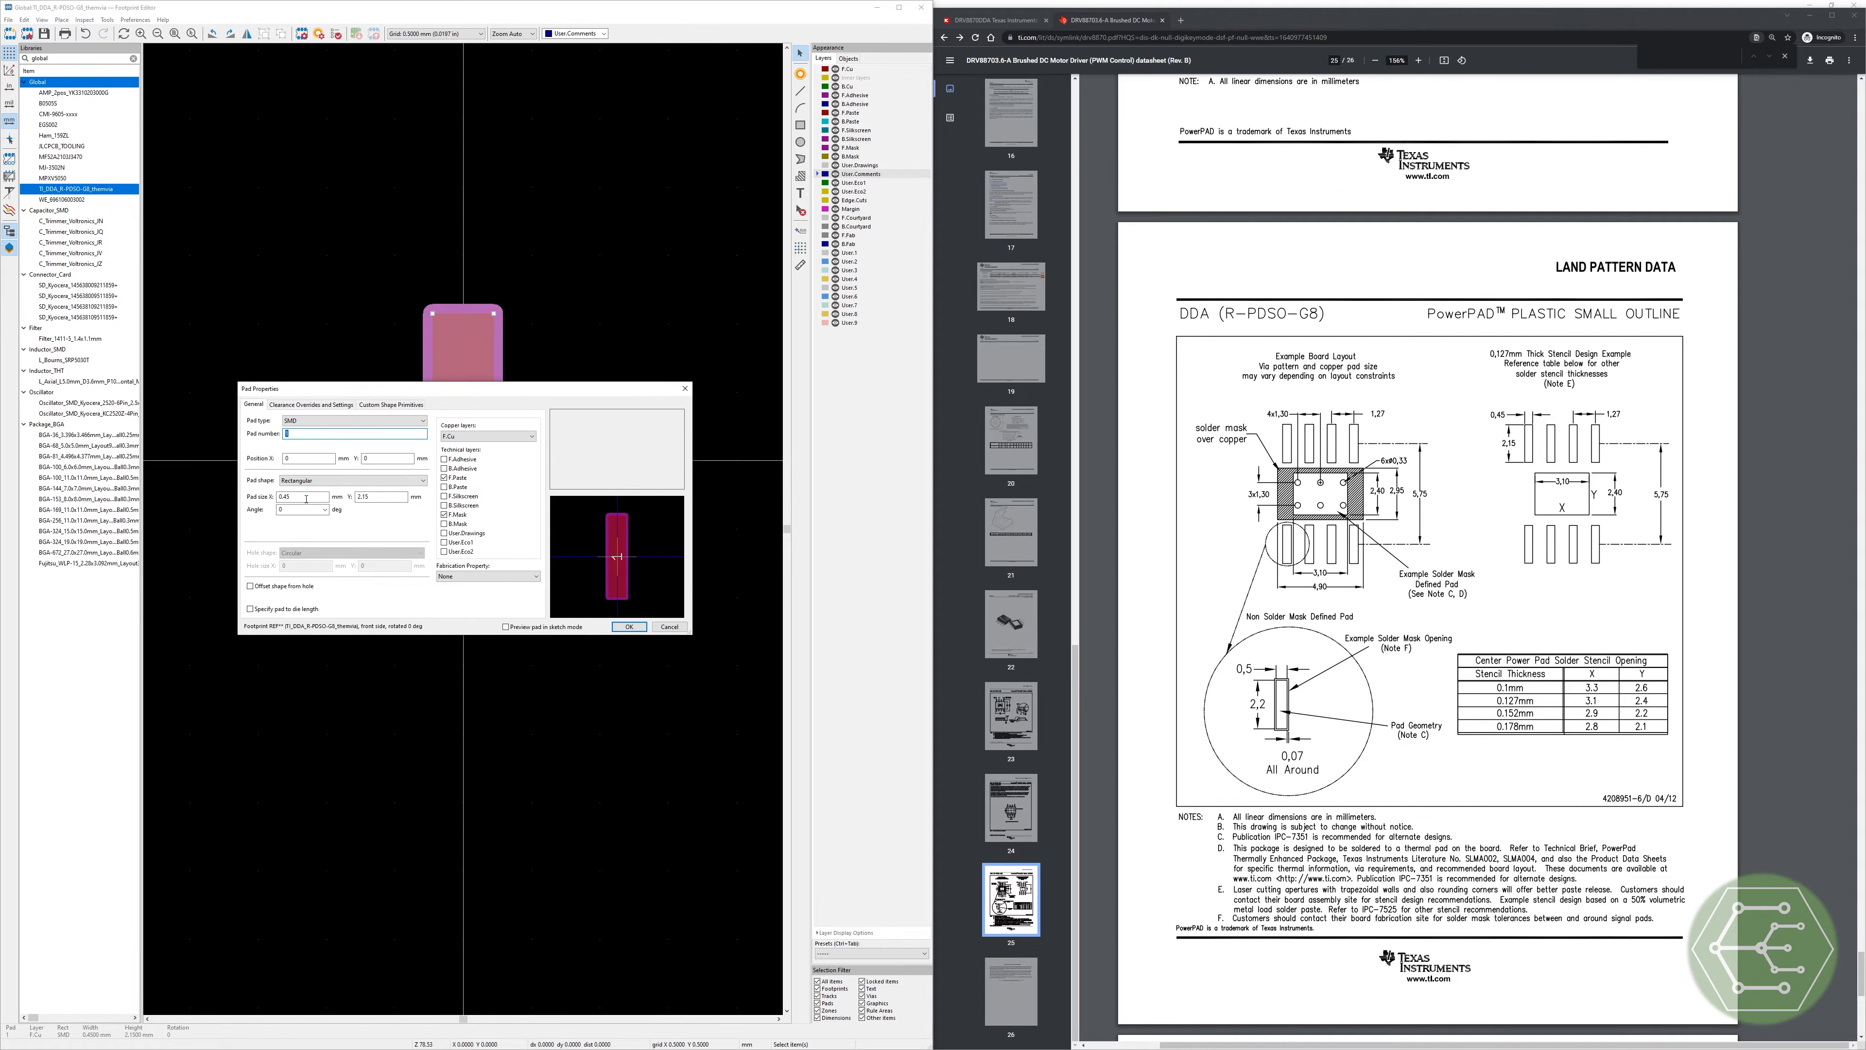
{"action": "left_click", "coordinate": [301, 497]}
{"action": "type", "text": "0.25"}
{"action": "key", "text": "BackSpace"}
{"action": "key", "text": "BackSpace"}
{"action": "type", "text": "5"}
{"action": "left_click_drag", "start_coordinate": [510, 388], "coordinate": [546, 408]}
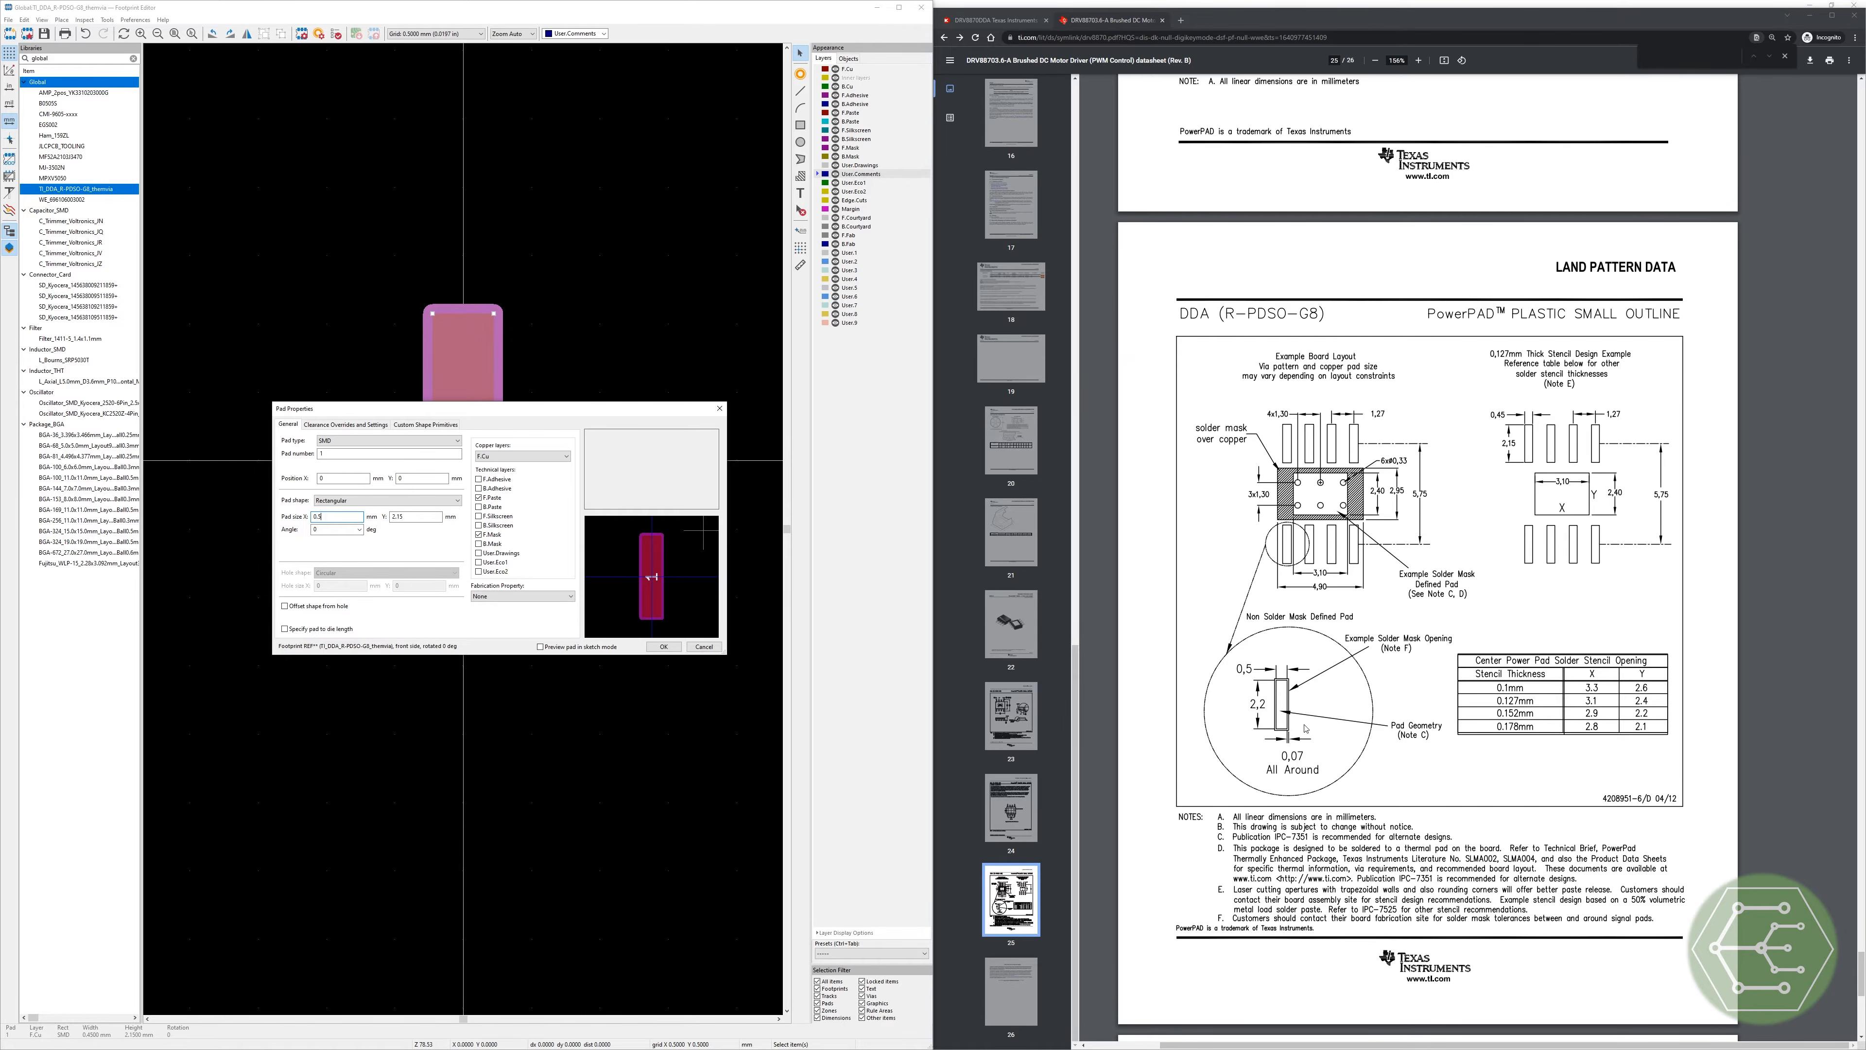
{"action": "key", "text": "Return"}
Step: Set pad 1's Y size to 2.2 mm and accept the pad properties
{"action": "key", "text": "e"}
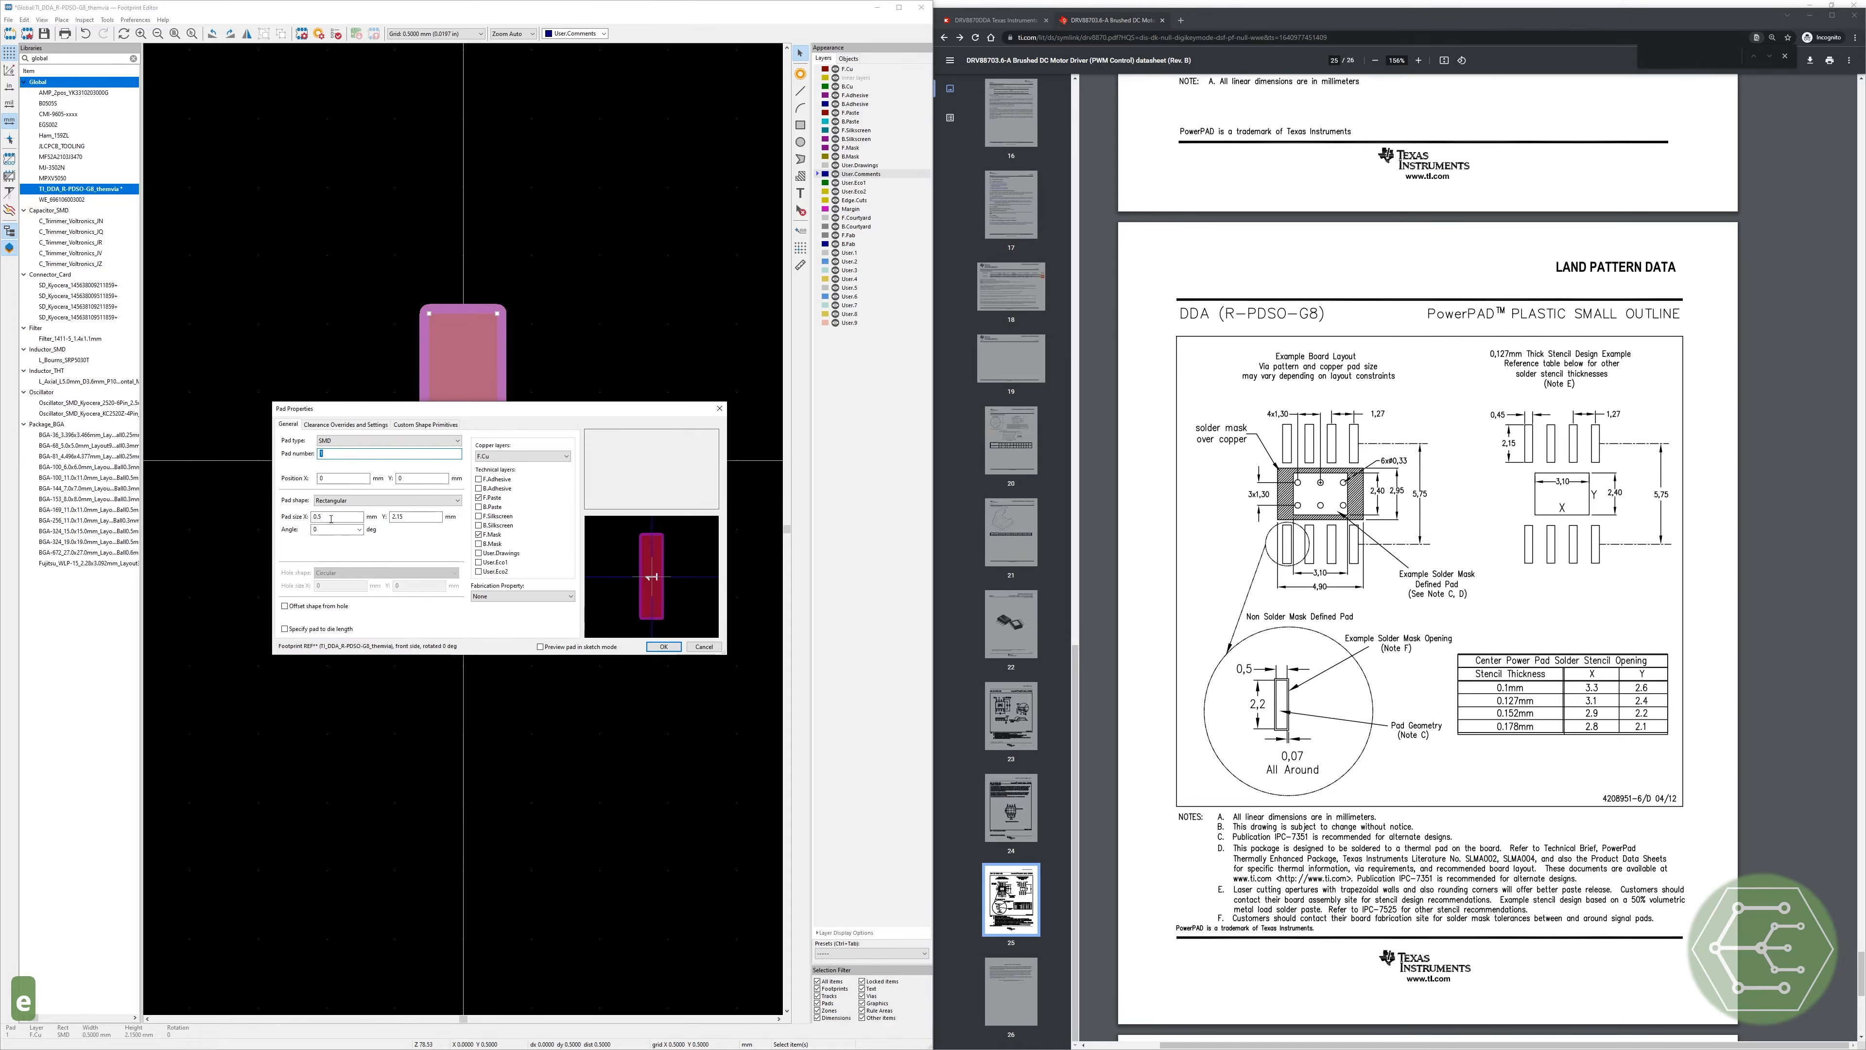
{"action": "left_click", "coordinate": [416, 517]}
{"action": "key", "text": "BackSpace"}
{"action": "key", "text": "BackSpace"}
{"action": "type", "text": "2"}
{"action": "left_click", "coordinate": [397, 544]}
{"action": "left_click", "coordinate": [421, 519]}
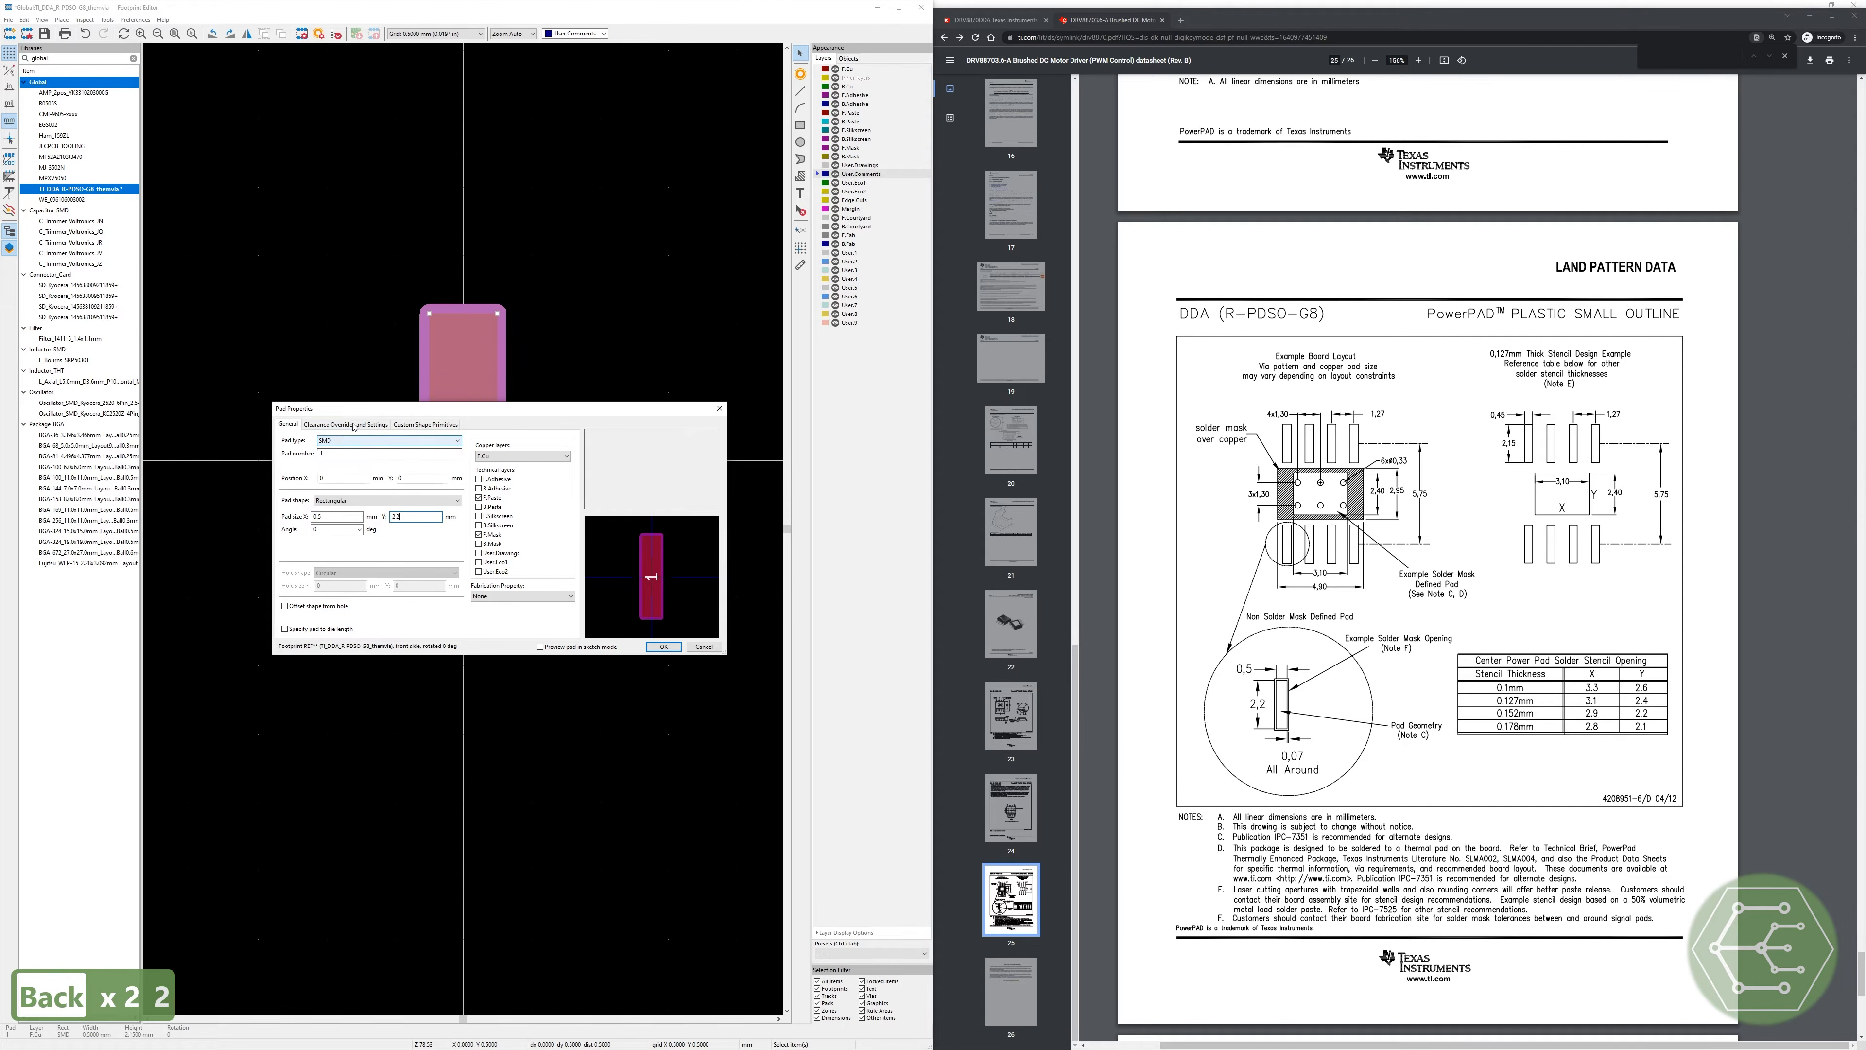
{"action": "left_click", "coordinate": [663, 647]}
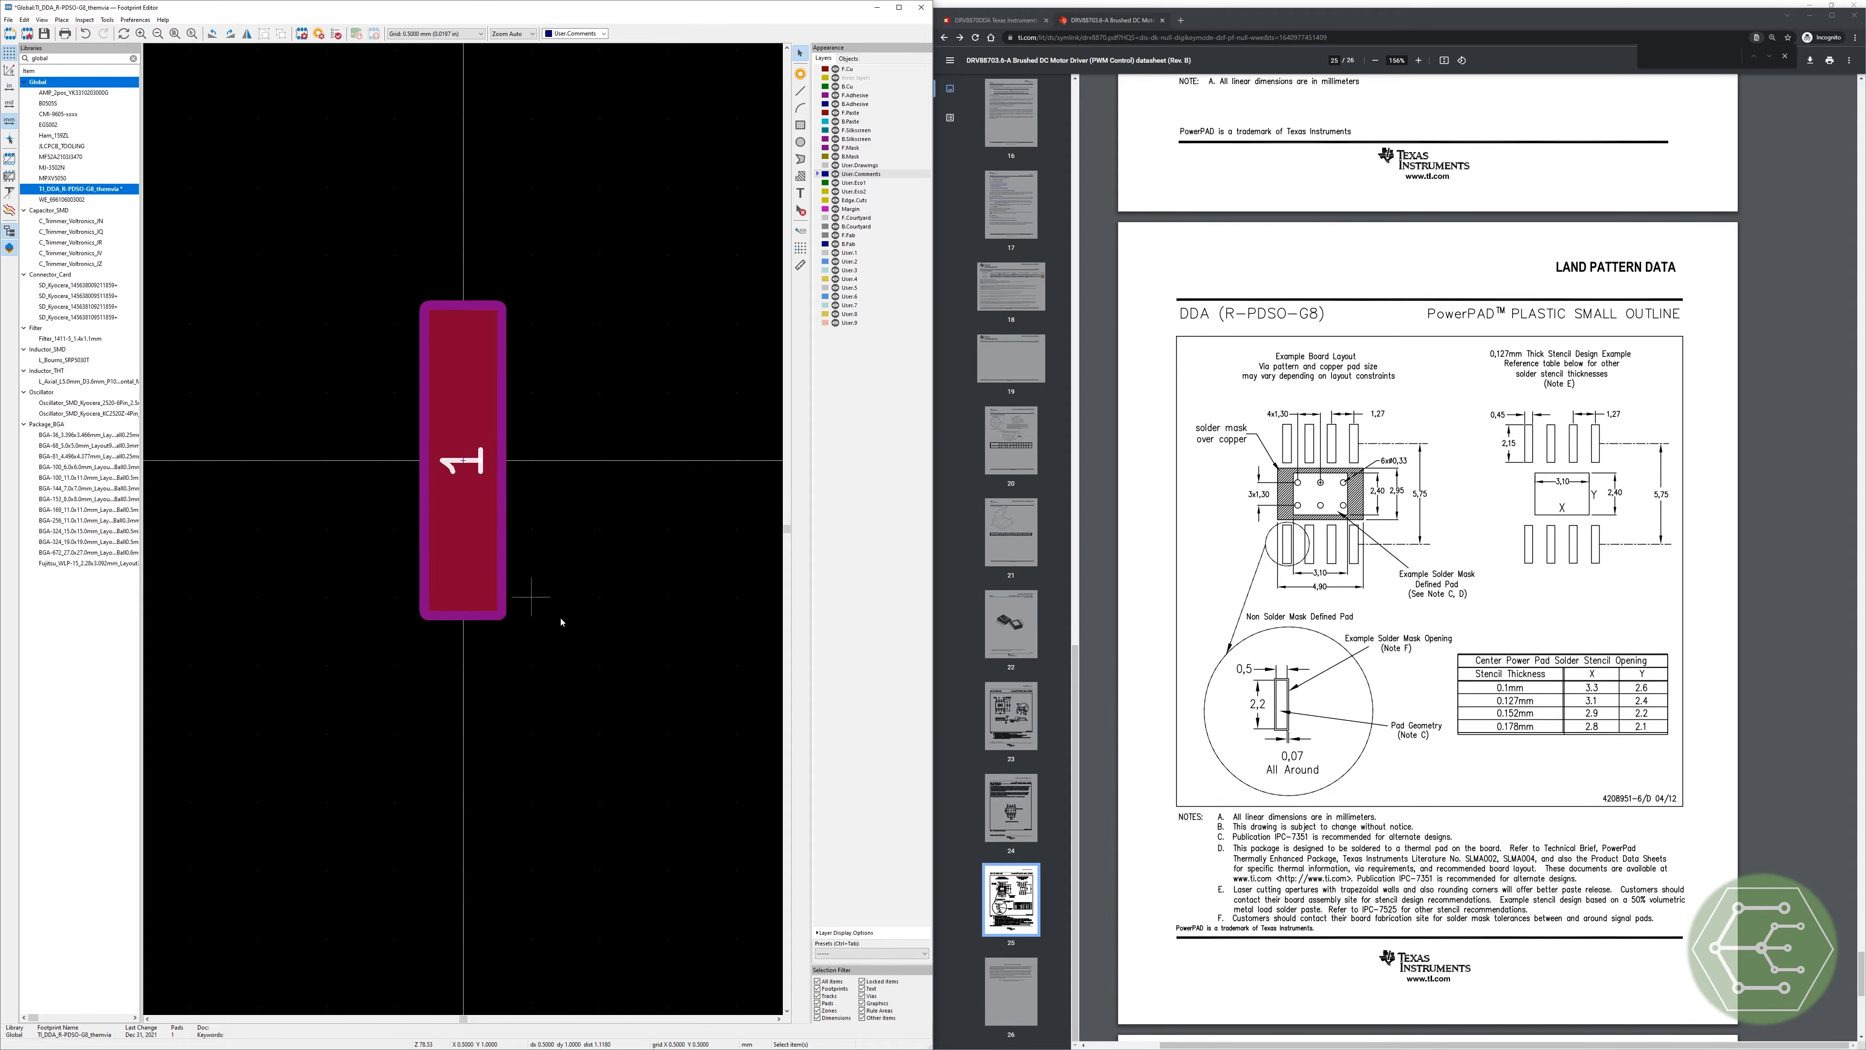
Step: Start a grid array from pad 1 with a horizontal count of 4 and a vertical count of 2
{"action": "scroll", "coordinate": [1341, 506], "scroll_direction": "up", "scroll_amount": 6}
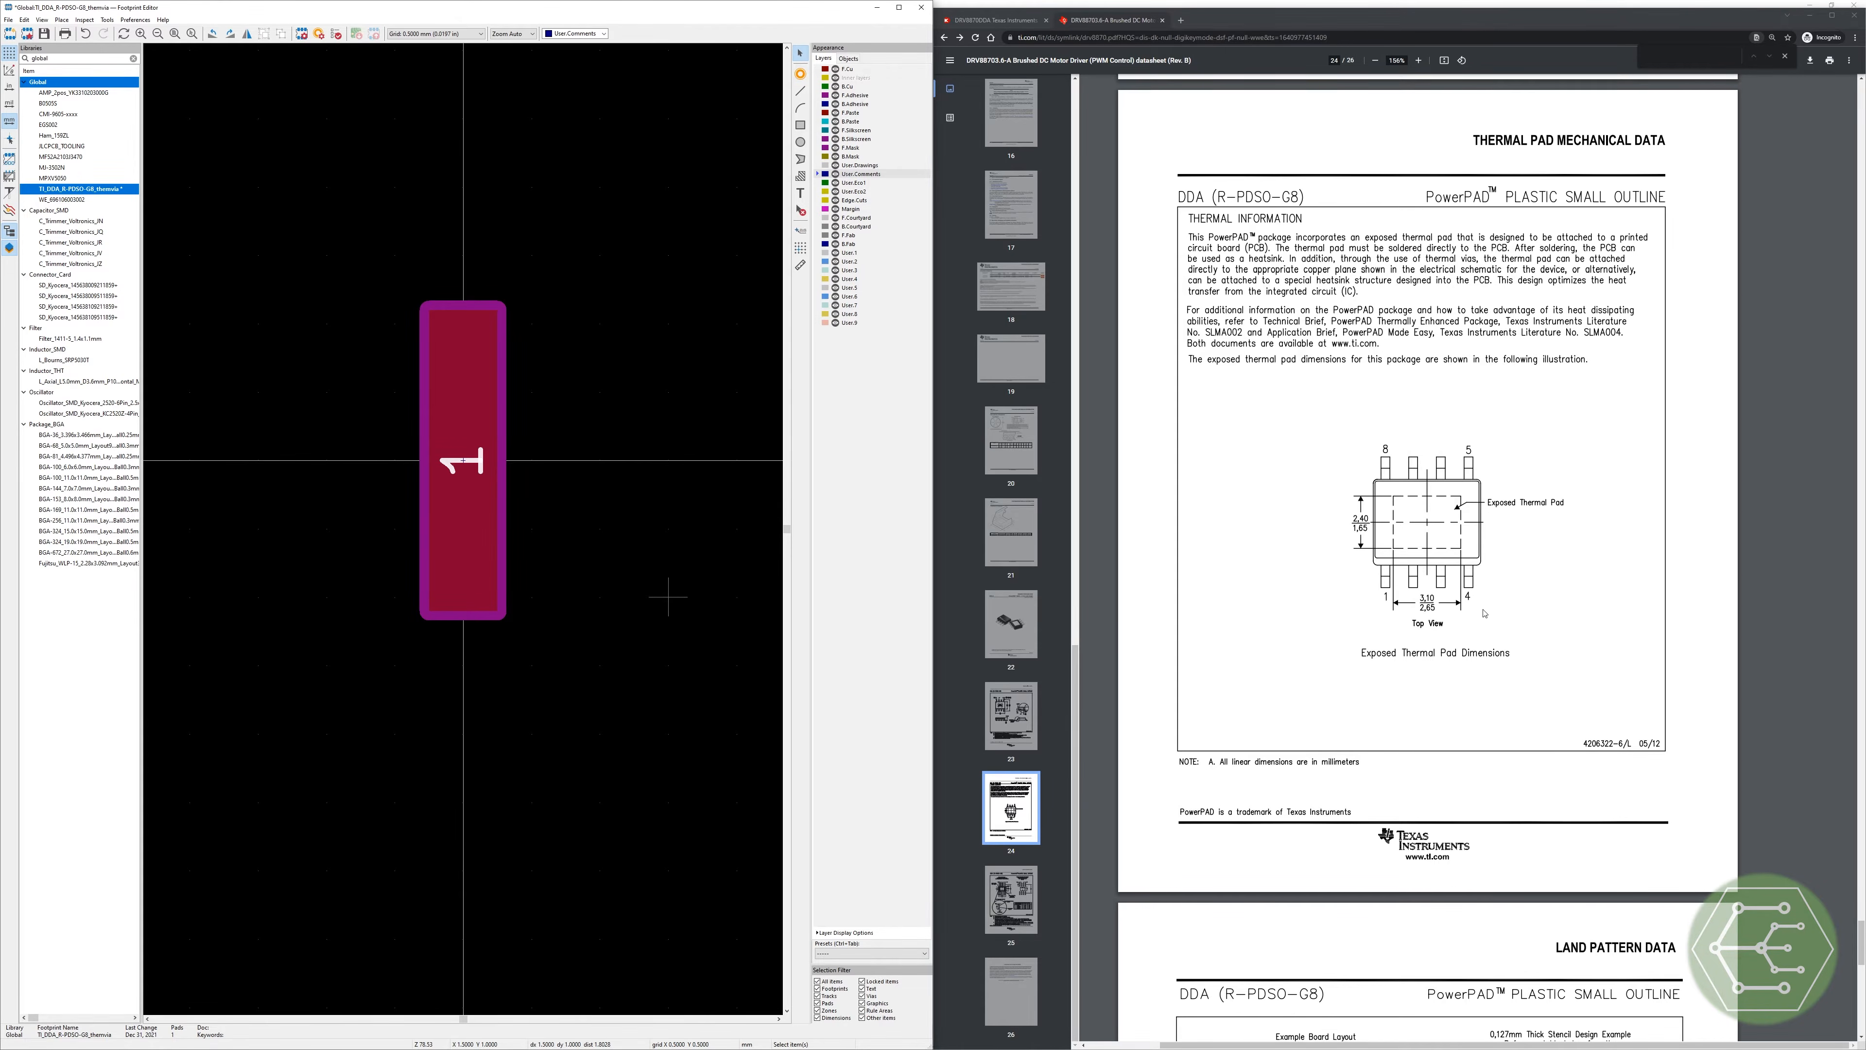
{"action": "scroll", "coordinate": [1485, 614], "scroll_direction": "down", "scroll_amount": 6}
{"action": "scroll", "coordinate": [464, 528], "scroll_direction": "down", "scroll_amount": 3}
{"action": "scroll", "coordinate": [464, 528], "scroll_direction": "down", "scroll_amount": 3}
{"action": "scroll", "coordinate": [458, 529], "scroll_direction": "up", "scroll_amount": 7}
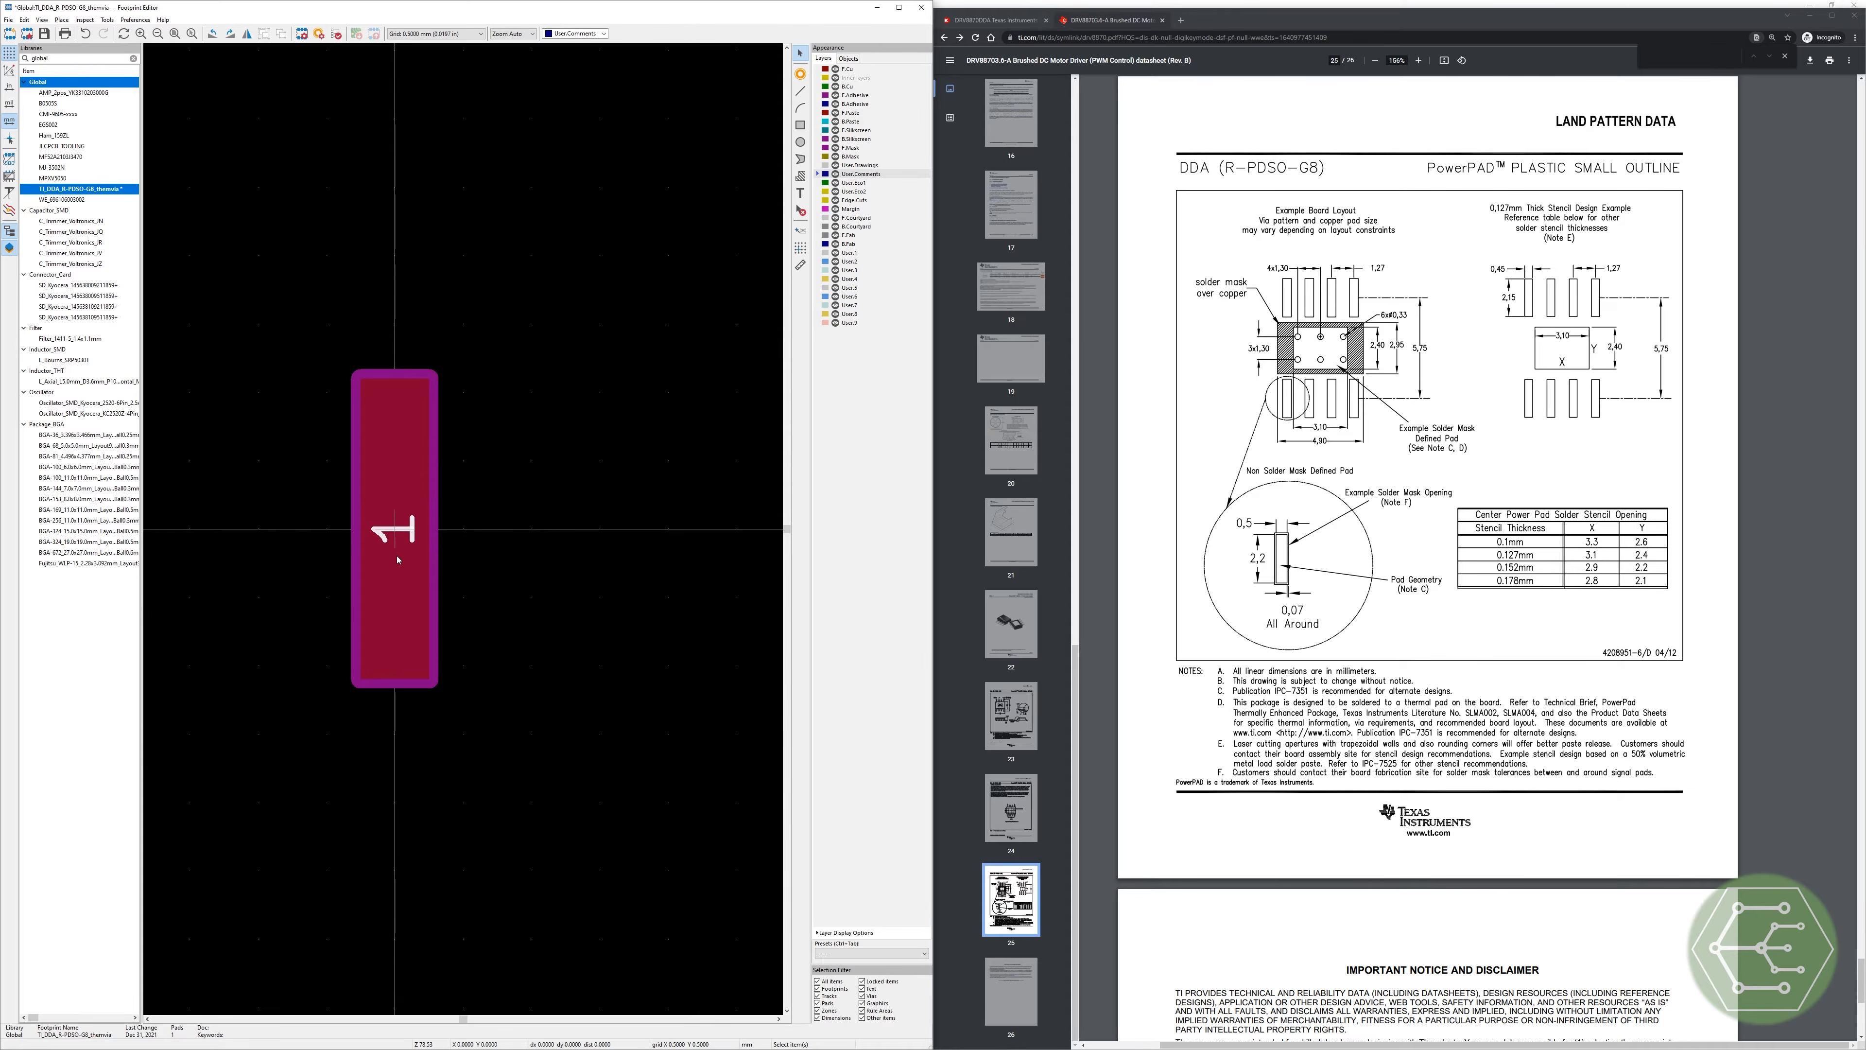
{"action": "left_click", "coordinate": [398, 556]}
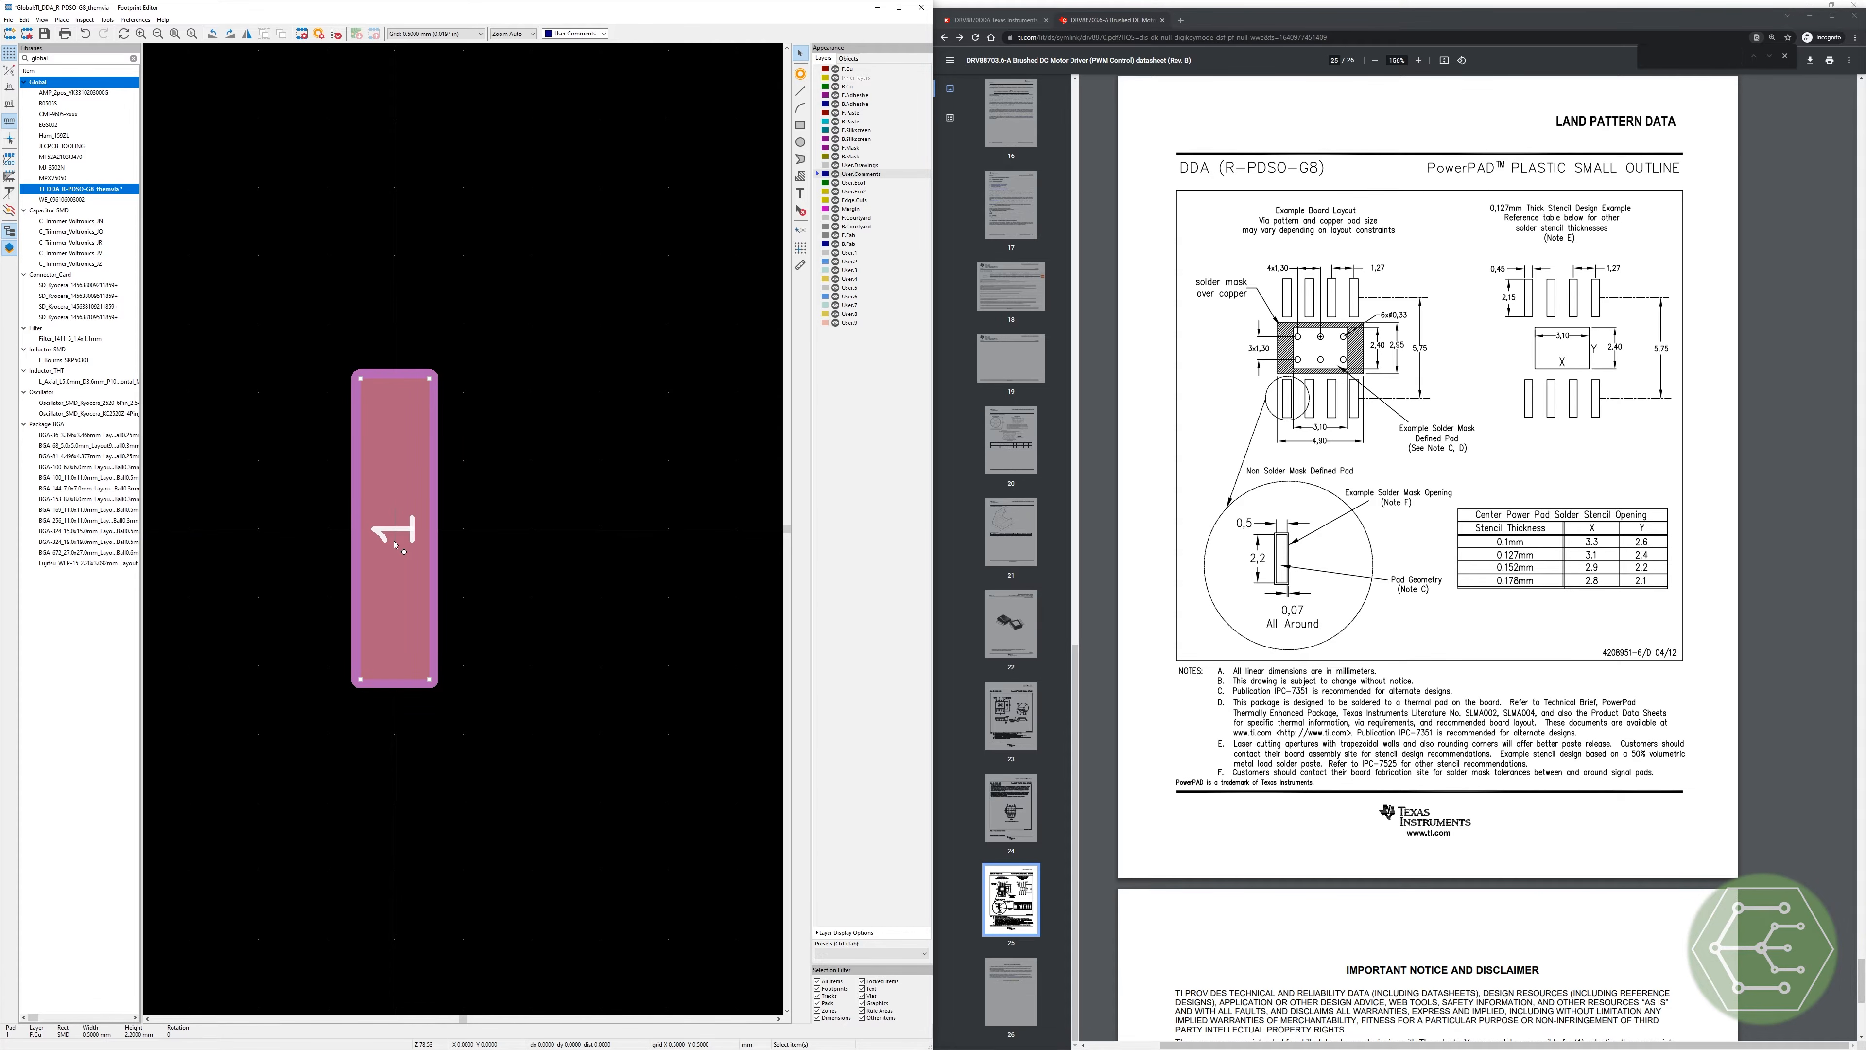
{"action": "key", "text": "ctrl+t"}
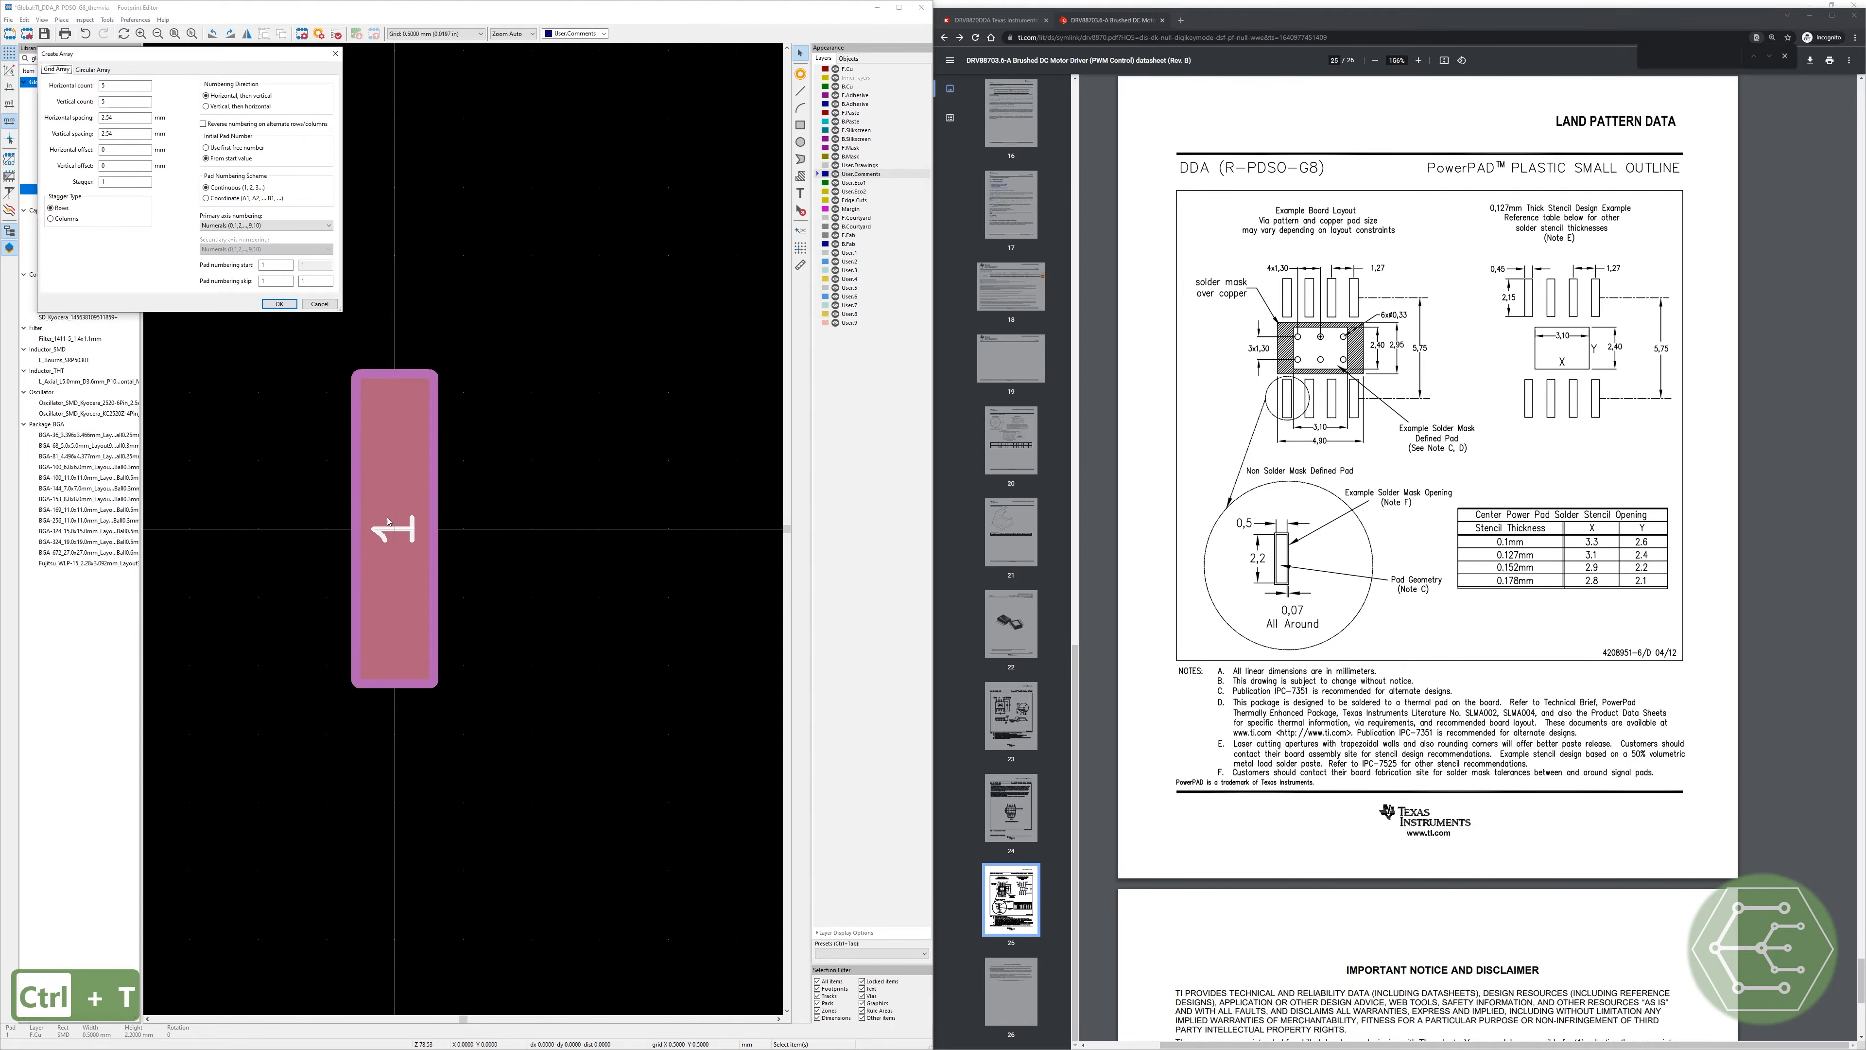
{"action": "left_click_drag", "start_coordinate": [177, 63], "coordinate": [596, 426]}
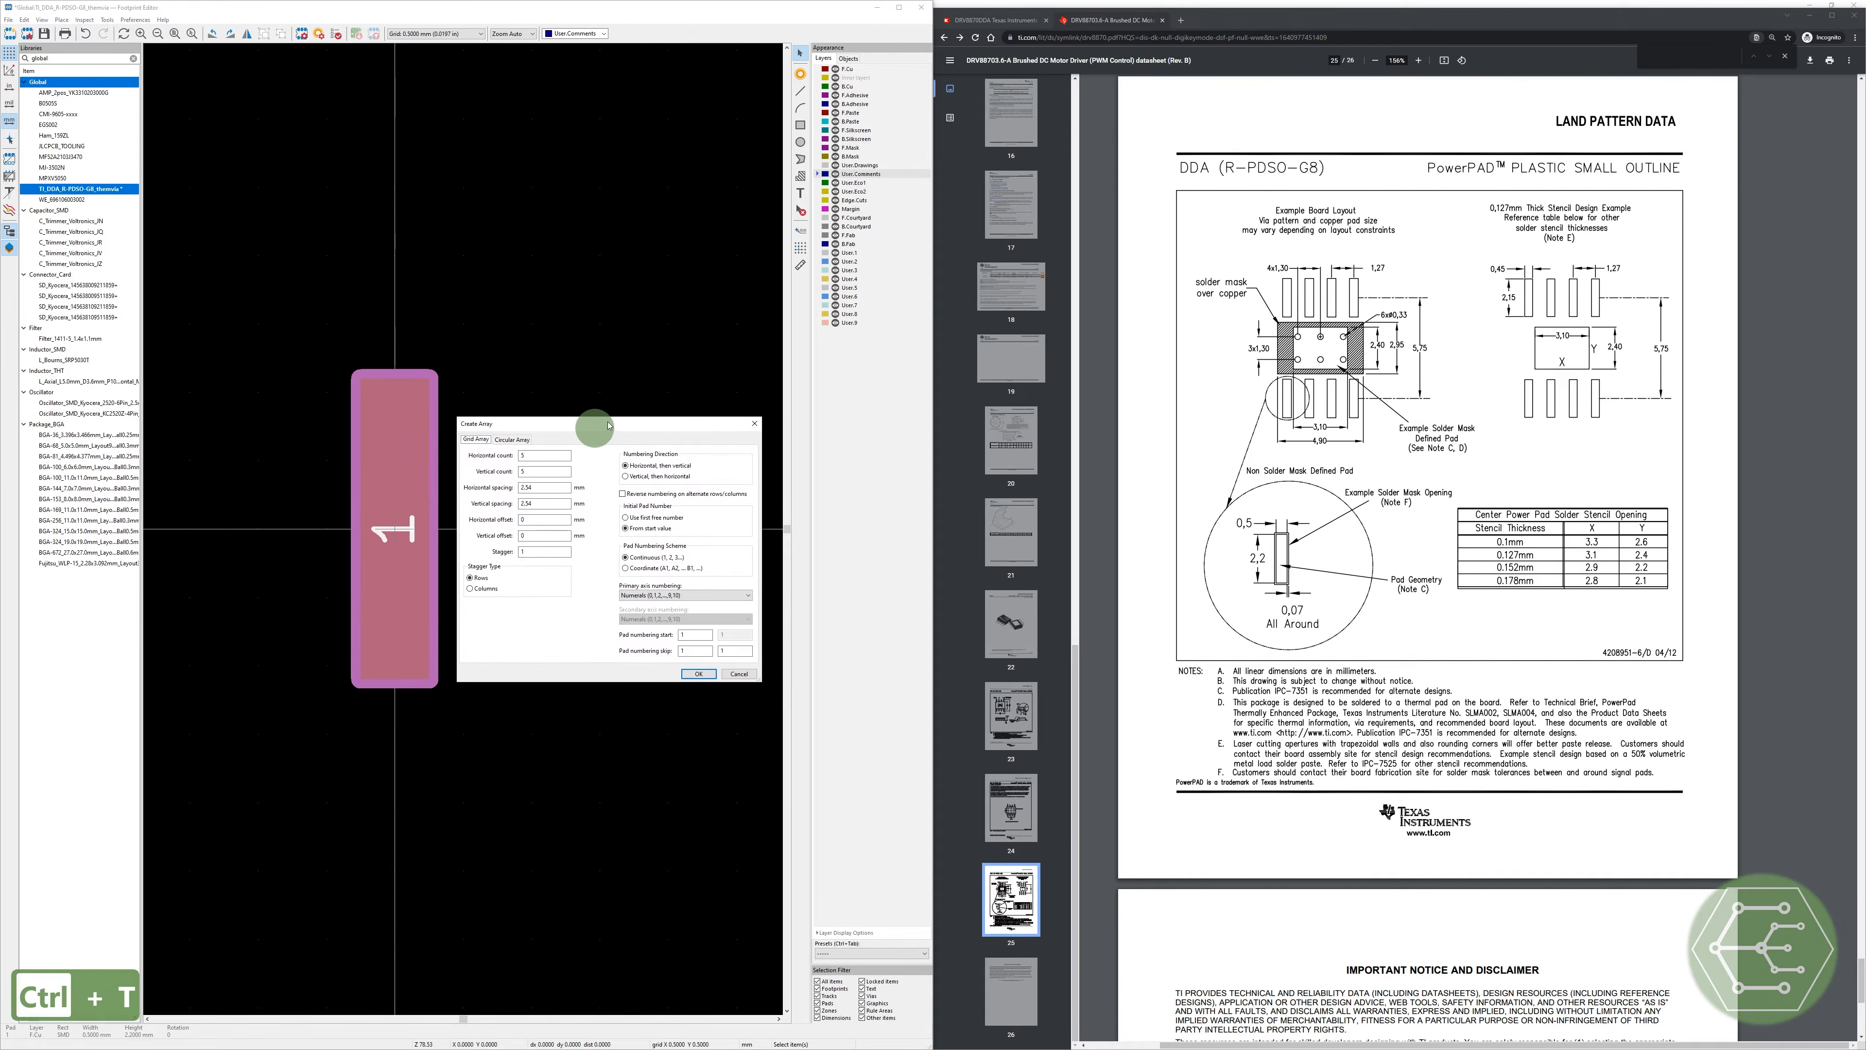
{"action": "double_click", "coordinate": [541, 457]}
{"action": "type", "text": "4"}
{"action": "double_click", "coordinate": [537, 472]}
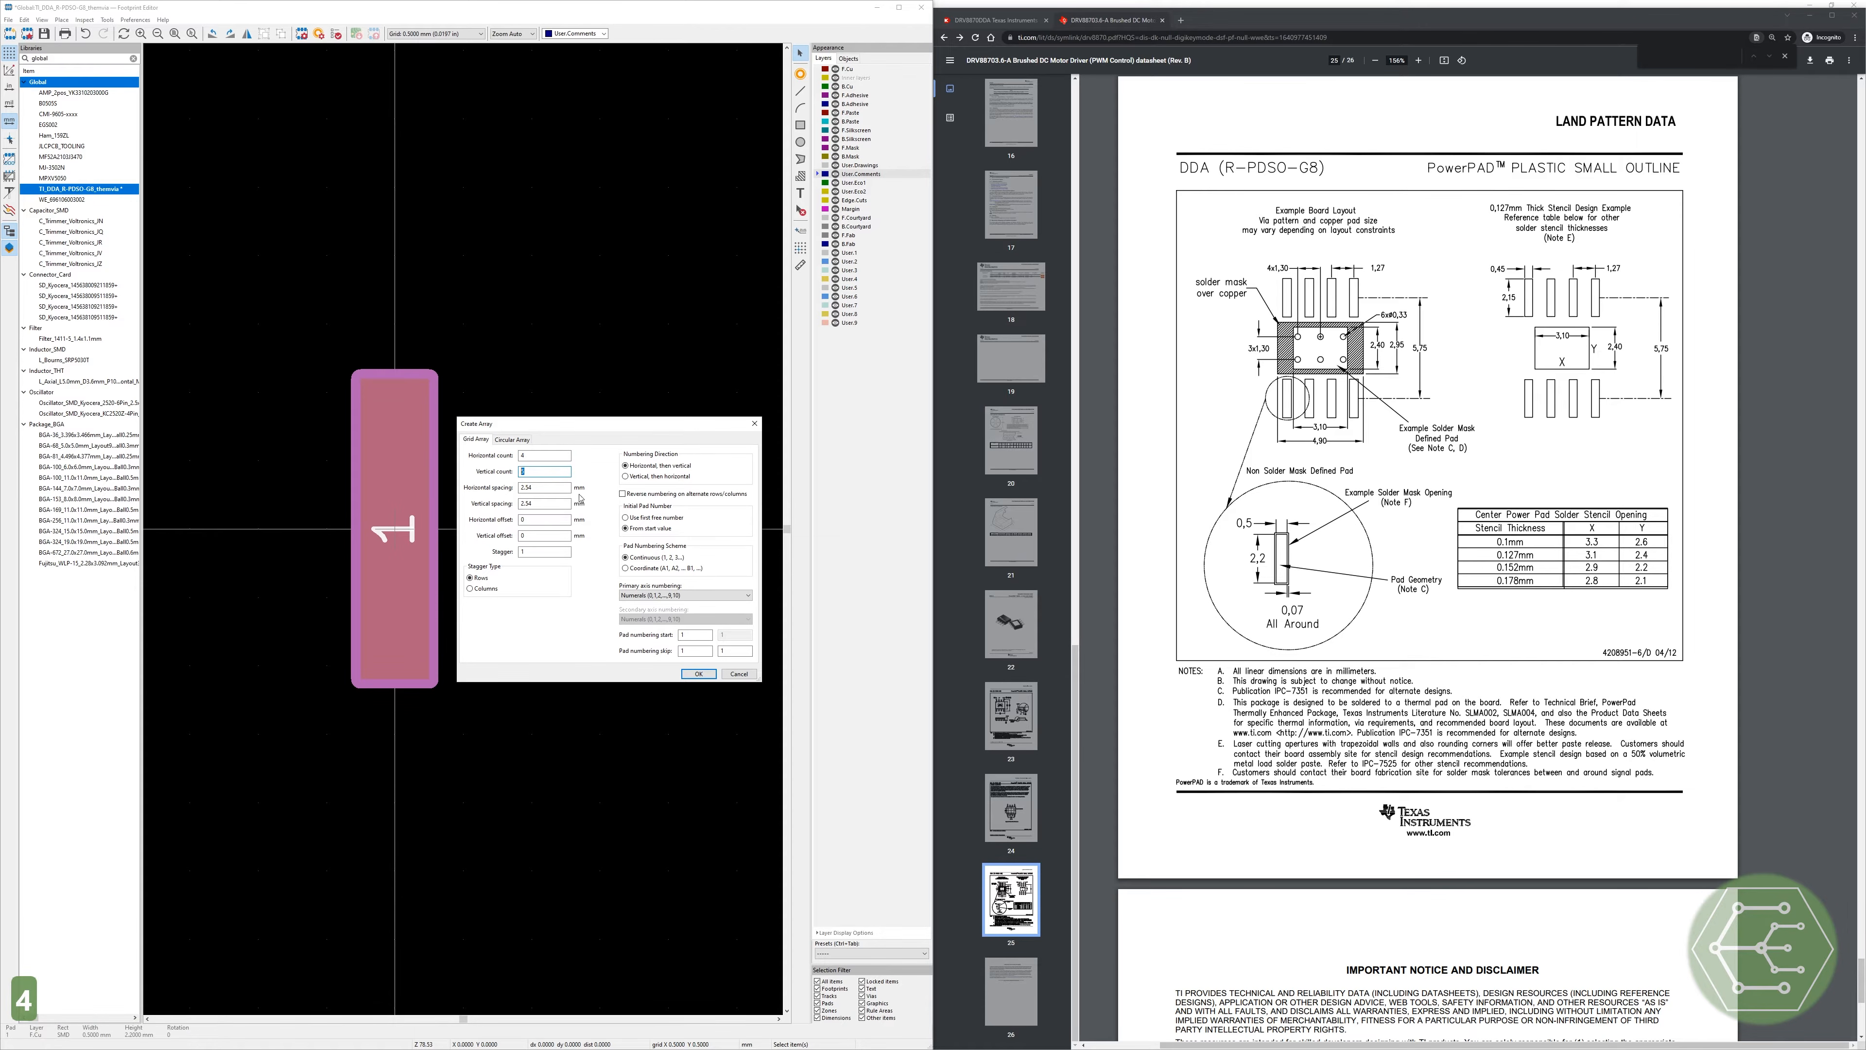
{"action": "type", "text": "2"}
Step: Set the pad array's horizontal spacing to 1.27 mm and its vertical spacing to -5.75 mm
{"action": "double_click", "coordinate": [523, 488]}
{"action": "type", "text": "1.27"}
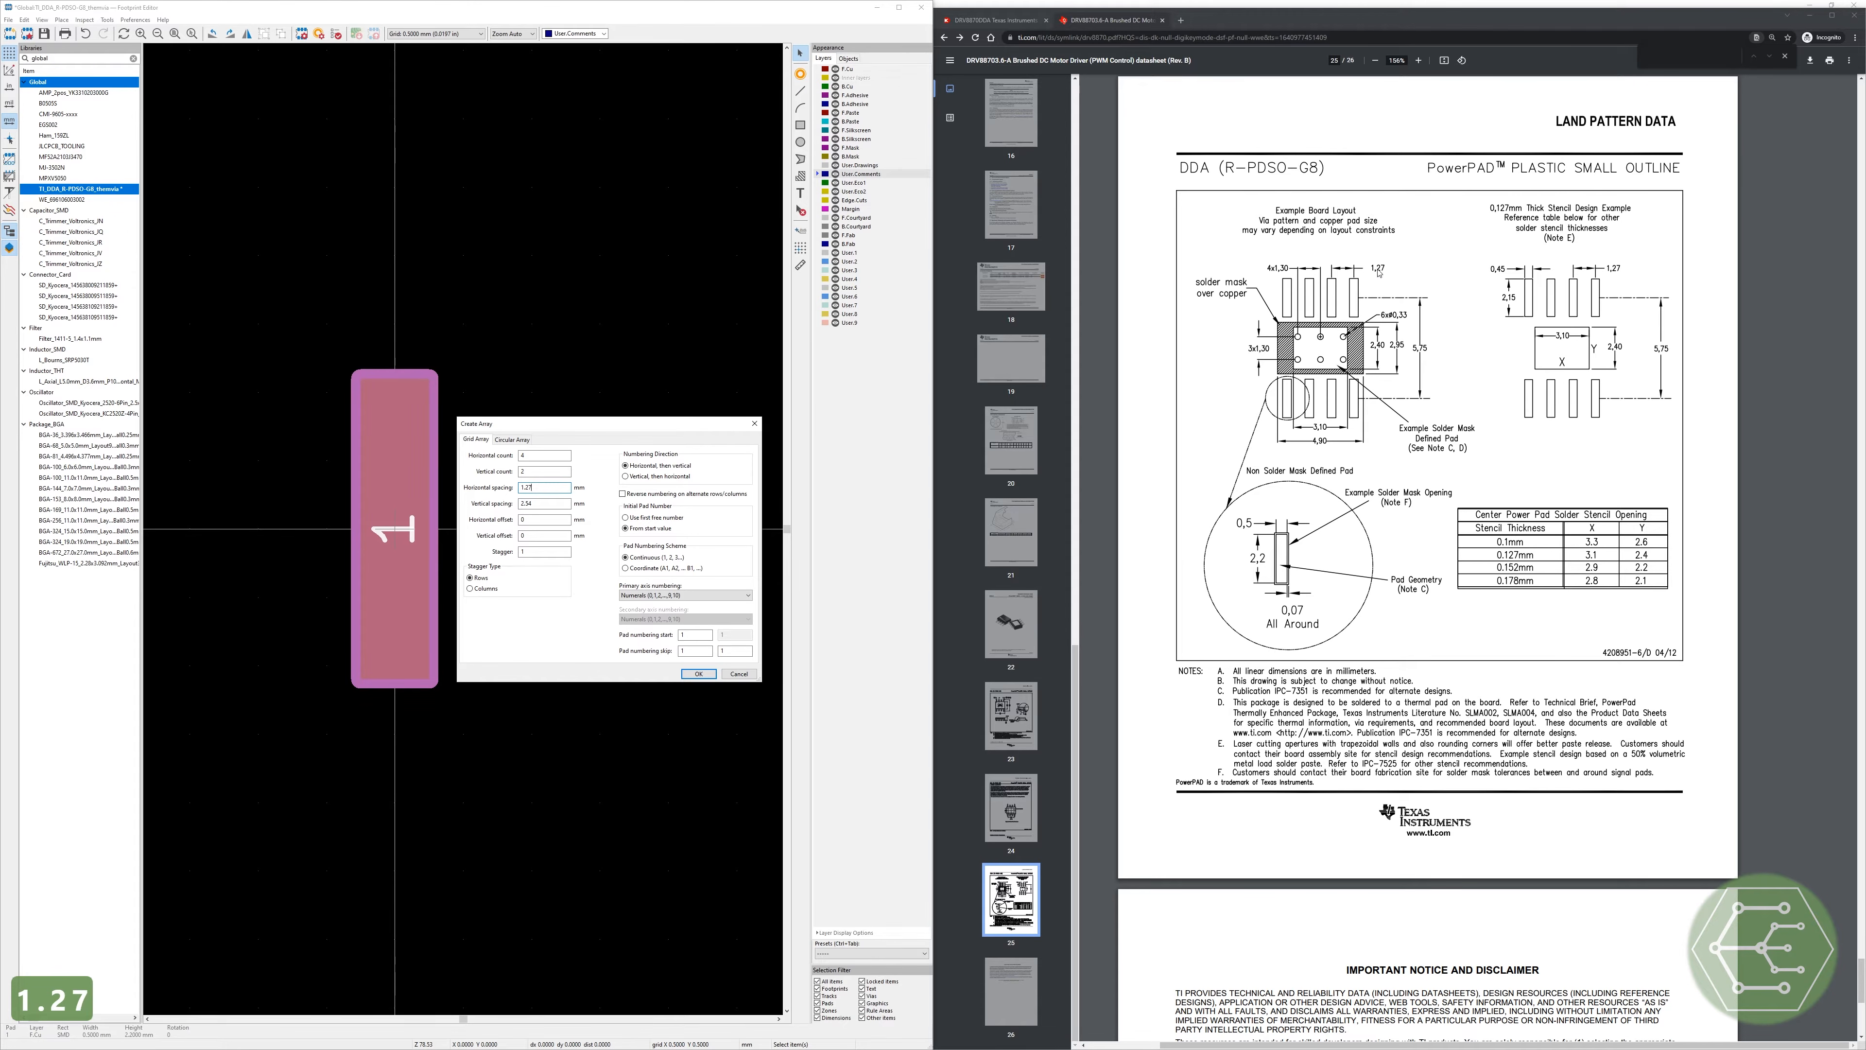
{"action": "double_click", "coordinate": [539, 503]}
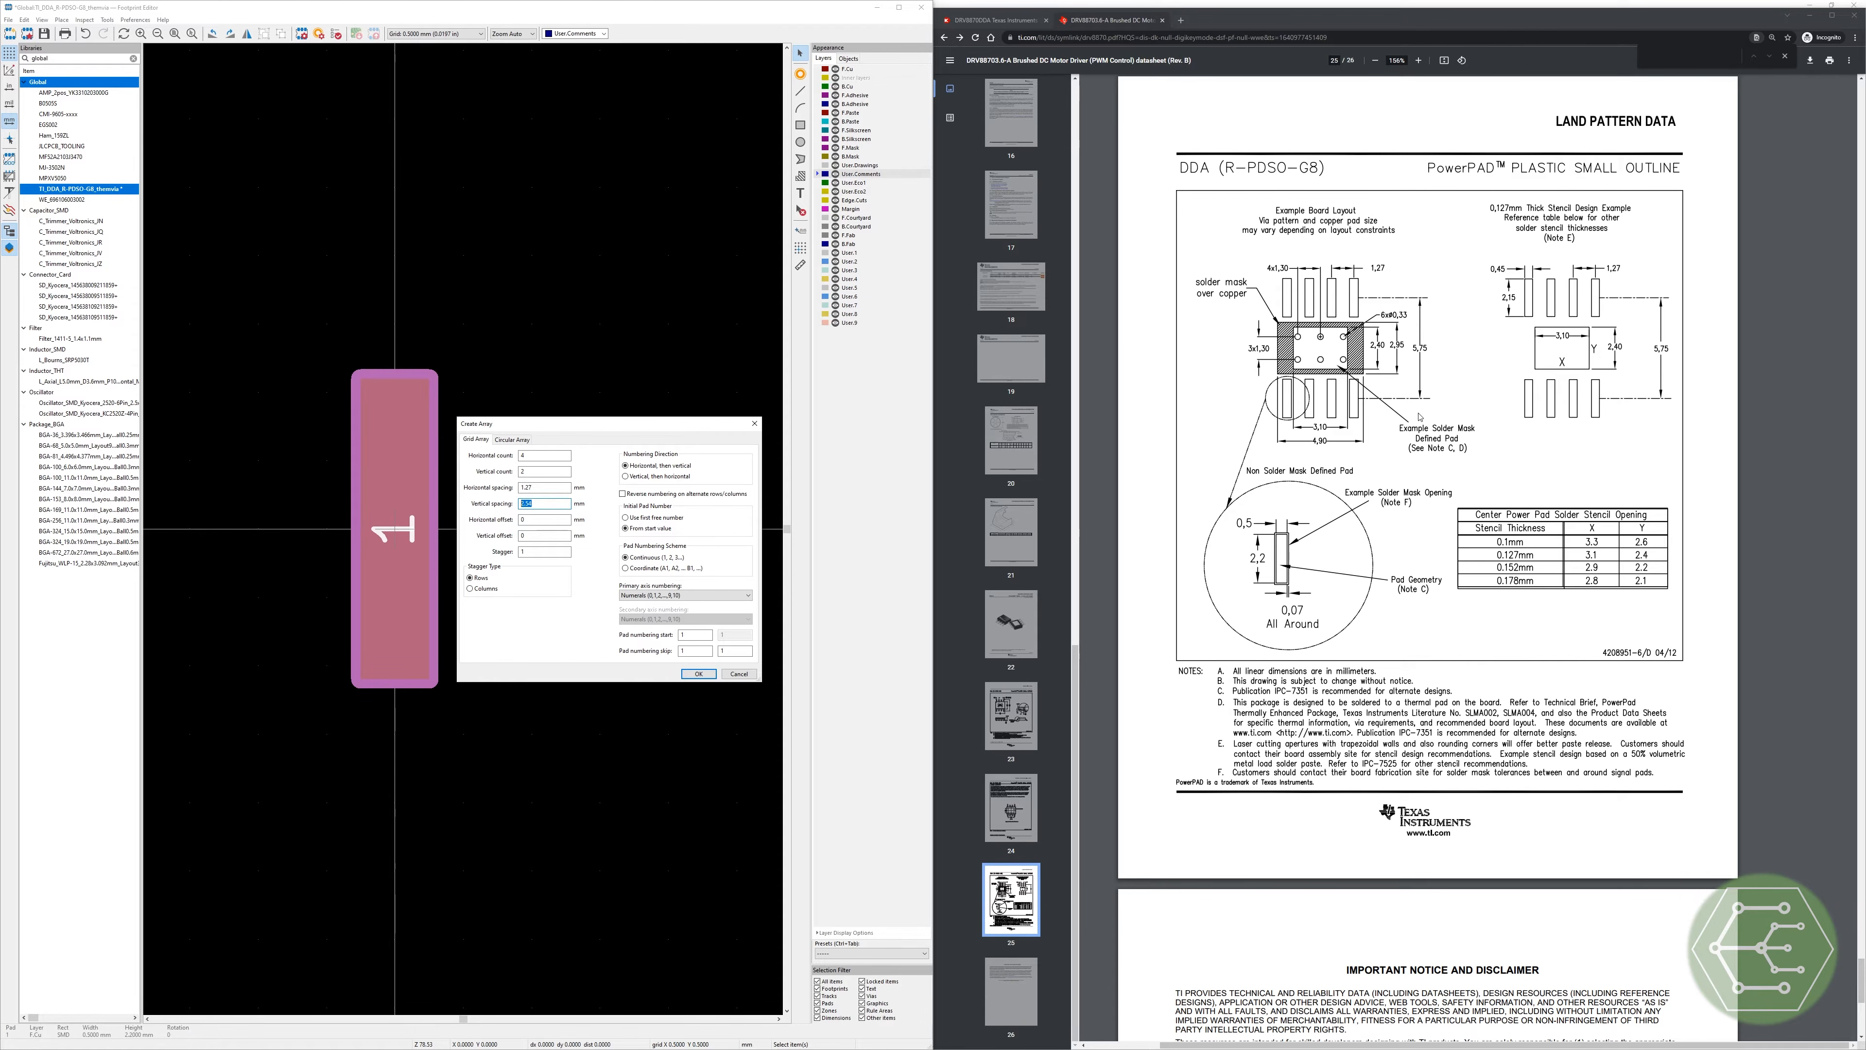
{"action": "type", "text": "5.75"}
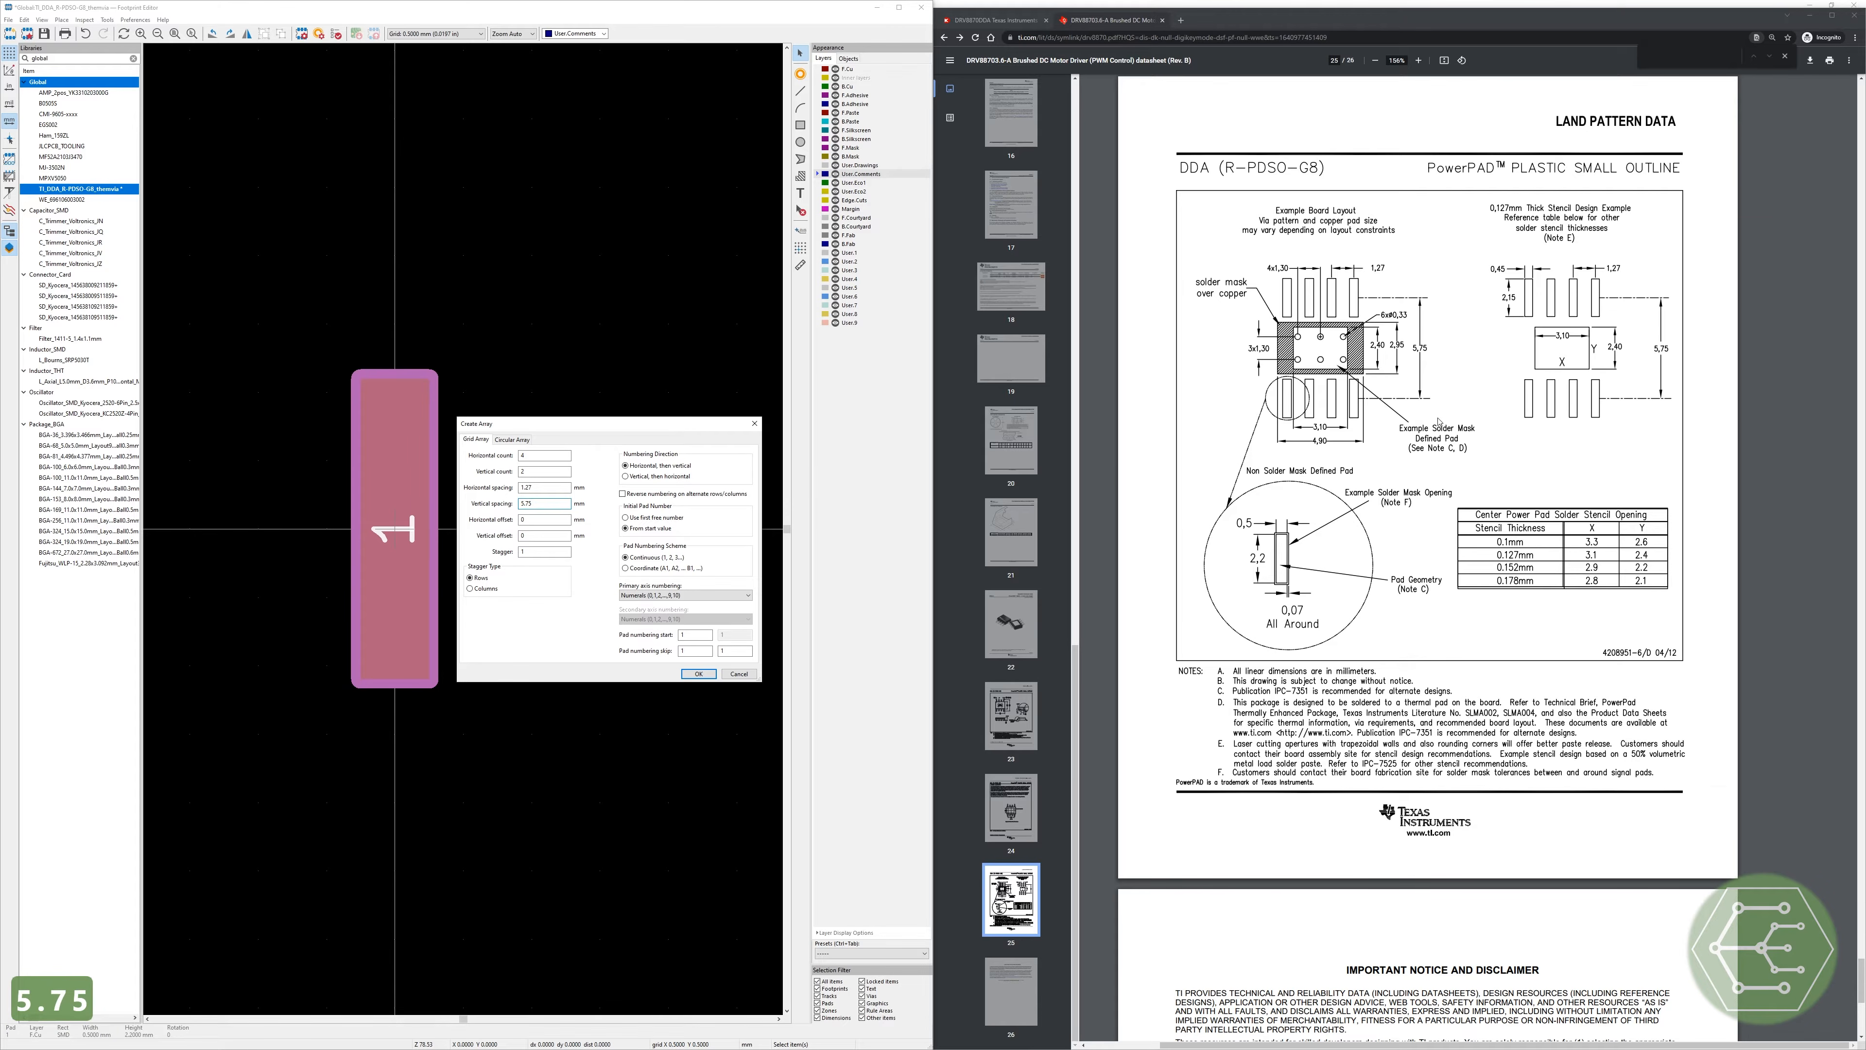
{"action": "left_click", "coordinate": [520, 503]}
{"action": "type", "text": "-"}
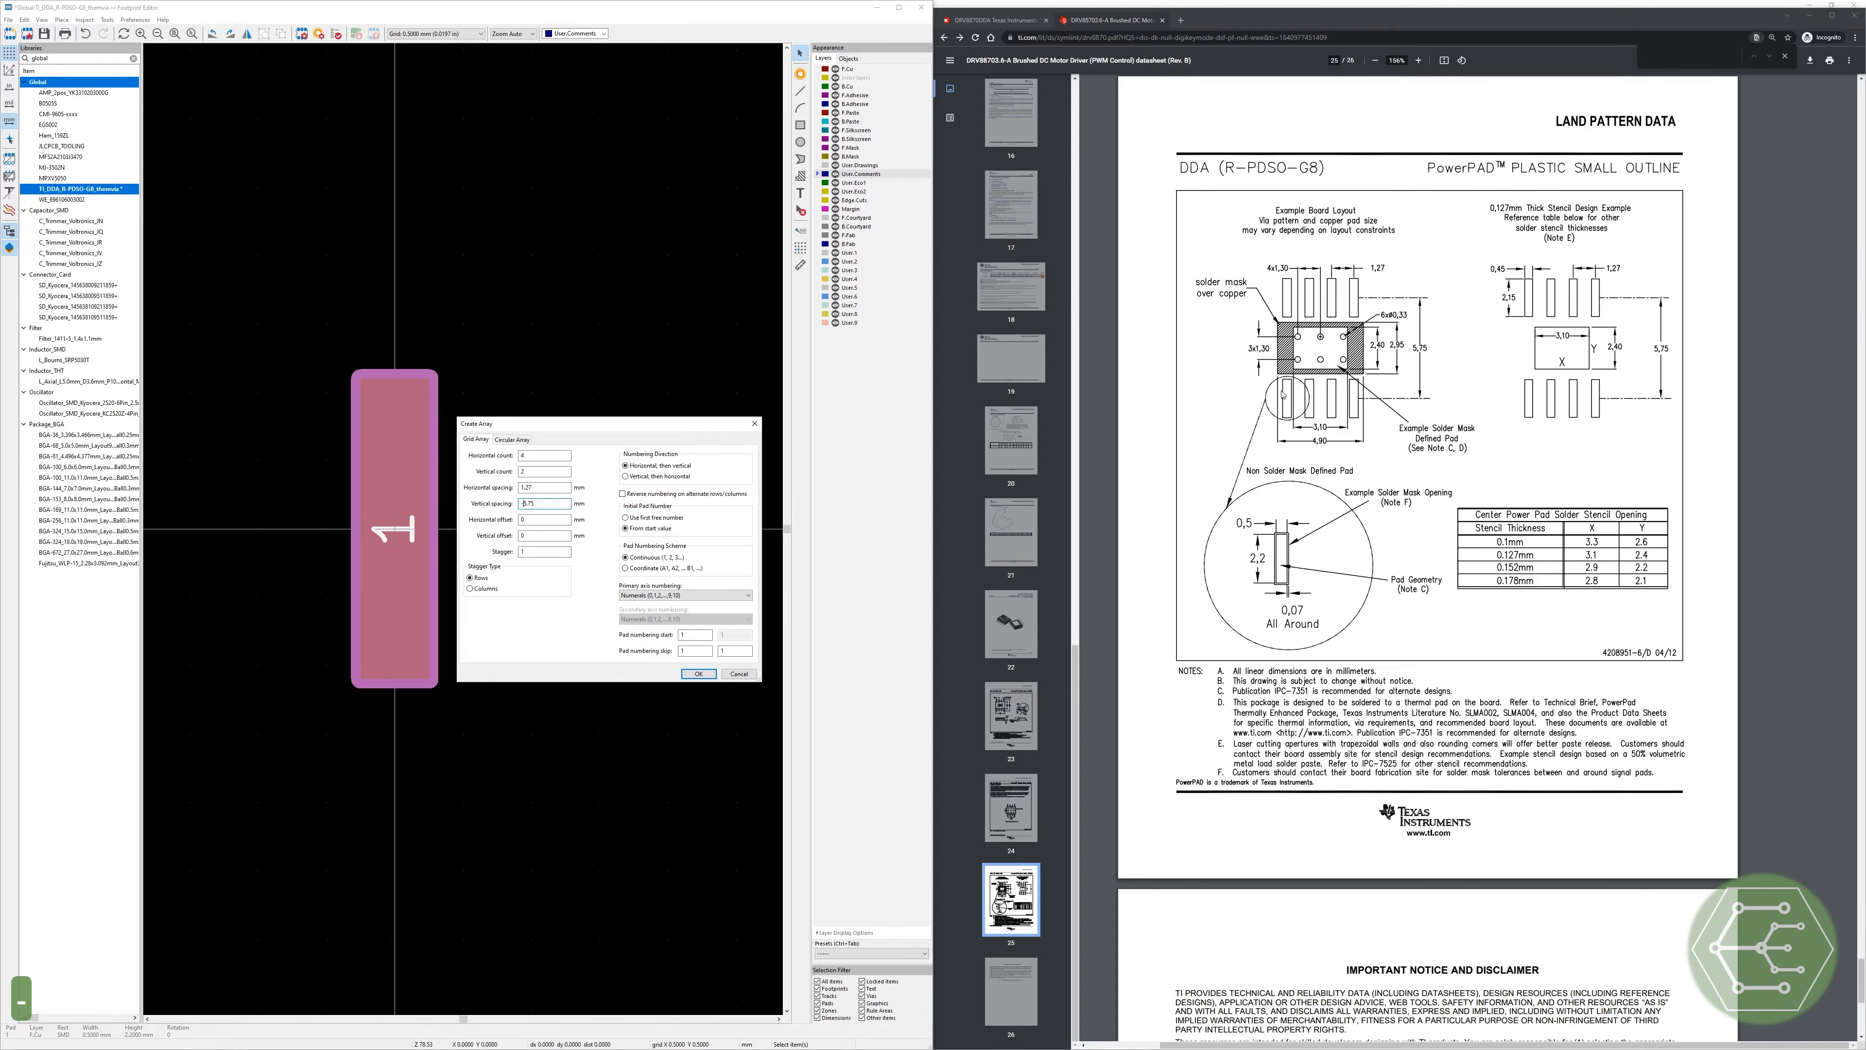
Step: Enable reverse numbering on alternate rows/columns, matching the datasheet's pin order, and create the pad array
{"action": "scroll", "coordinate": [1295, 414], "scroll_direction": "up", "scroll_amount": 10}
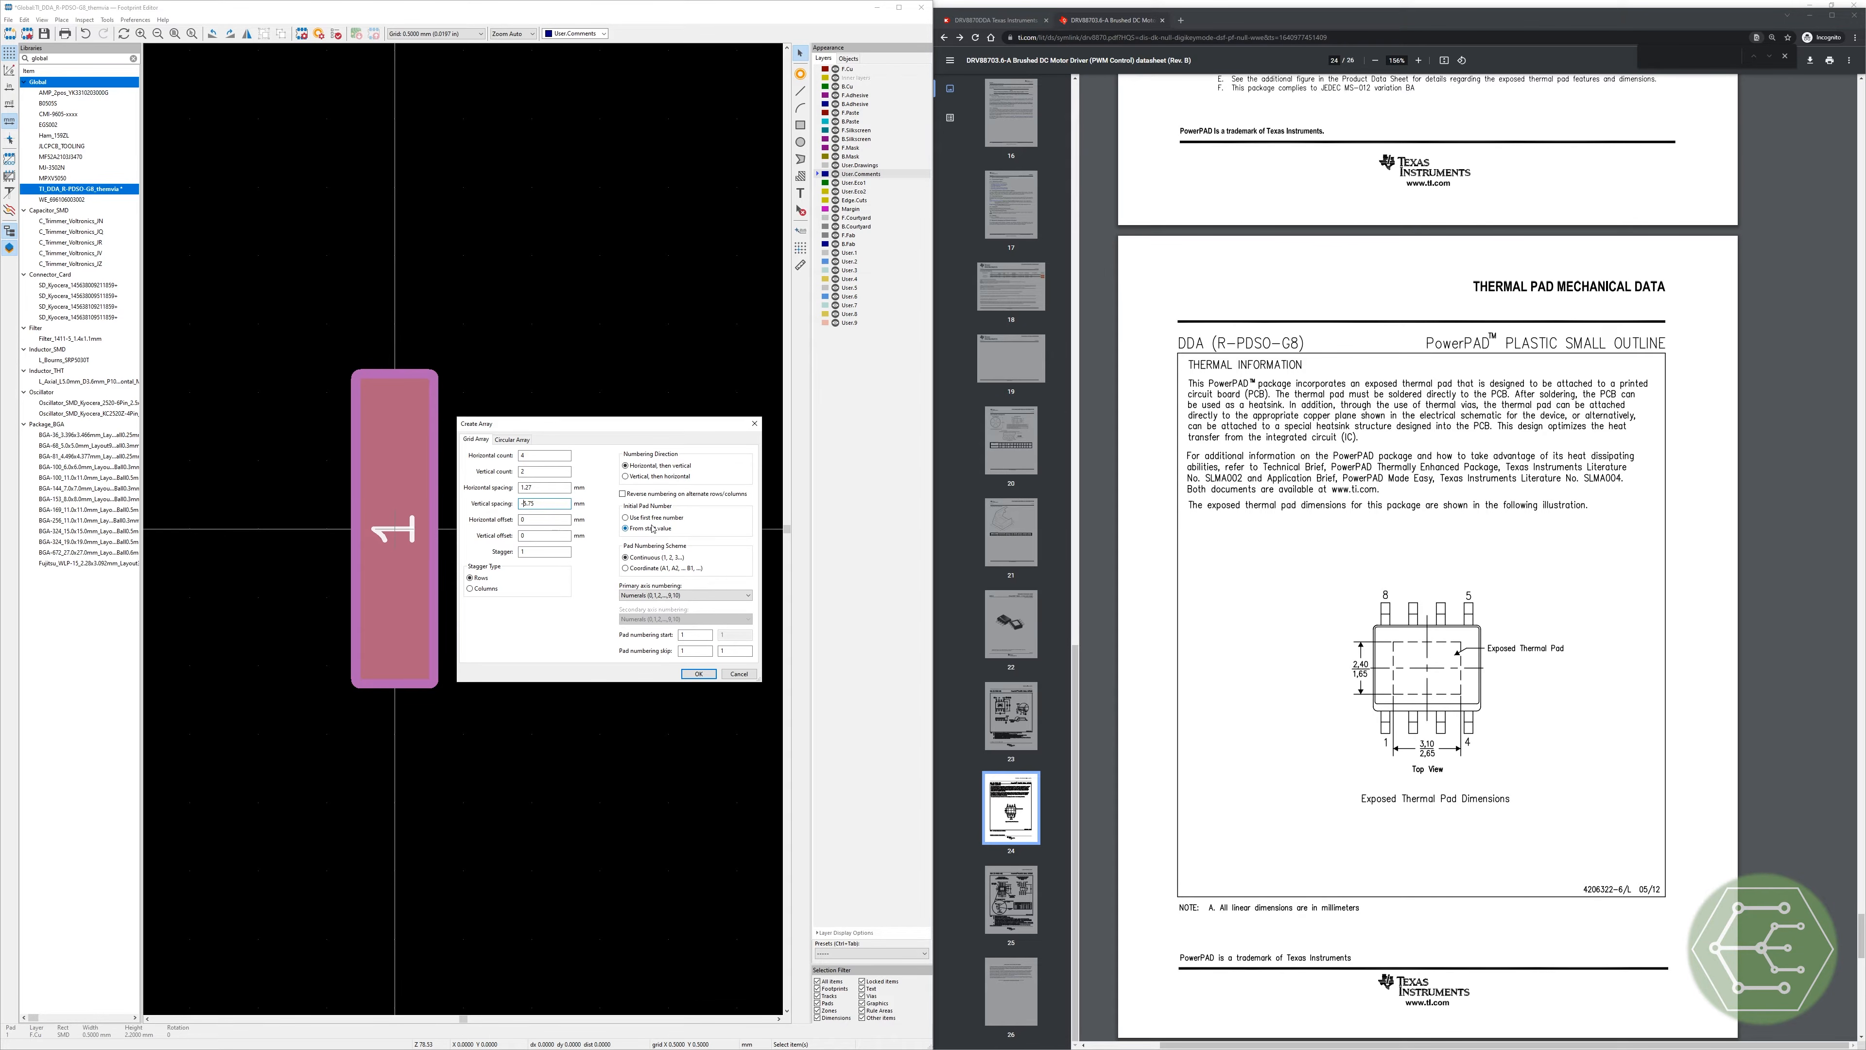
{"action": "left_click", "coordinate": [667, 494]}
{"action": "left_click", "coordinate": [698, 673]}
{"action": "scroll", "coordinate": [400, 529], "scroll_direction": "down", "scroll_amount": 3}
{"action": "scroll", "coordinate": [464, 530], "scroll_direction": "down", "scroll_amount": 4}
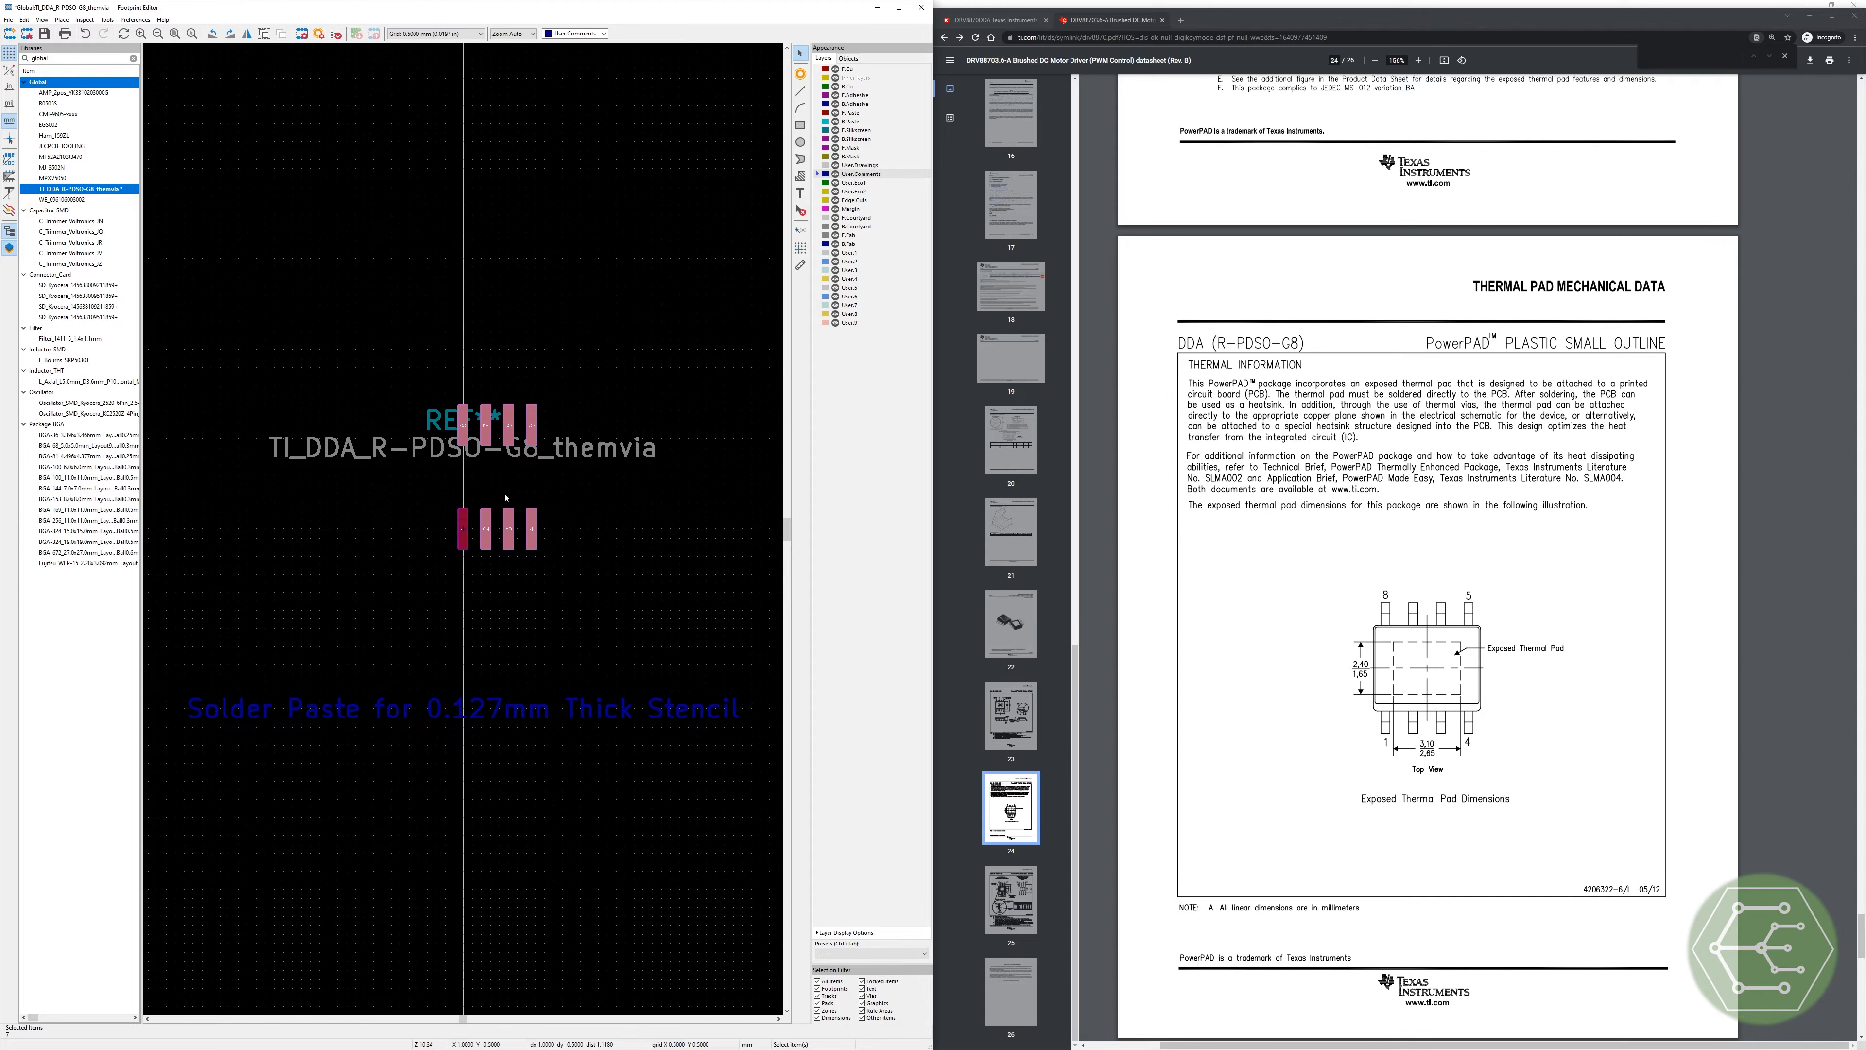
{"action": "scroll", "coordinate": [311, 704], "scroll_direction": "up", "scroll_amount": 4}
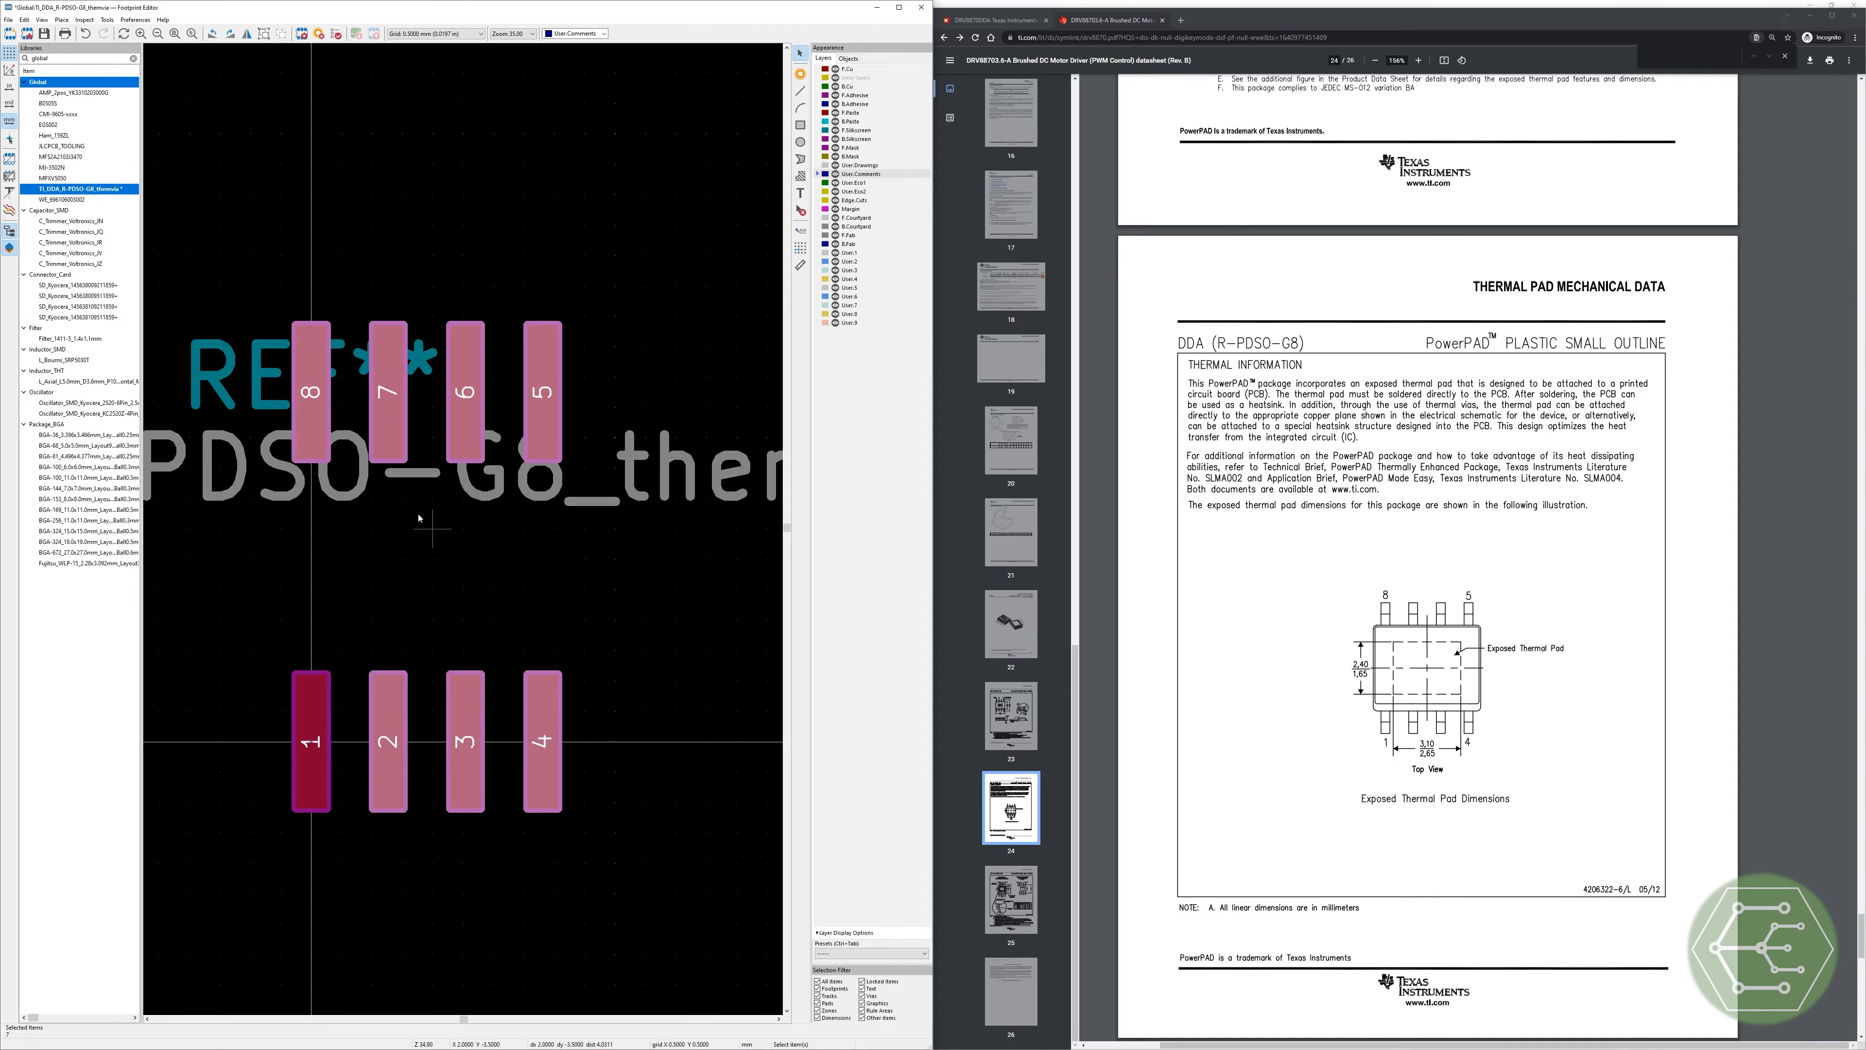
Step: Undo the pad array and recreate it without reverse numbering on alternate rows
{"action": "key", "text": "ctrl+z"}
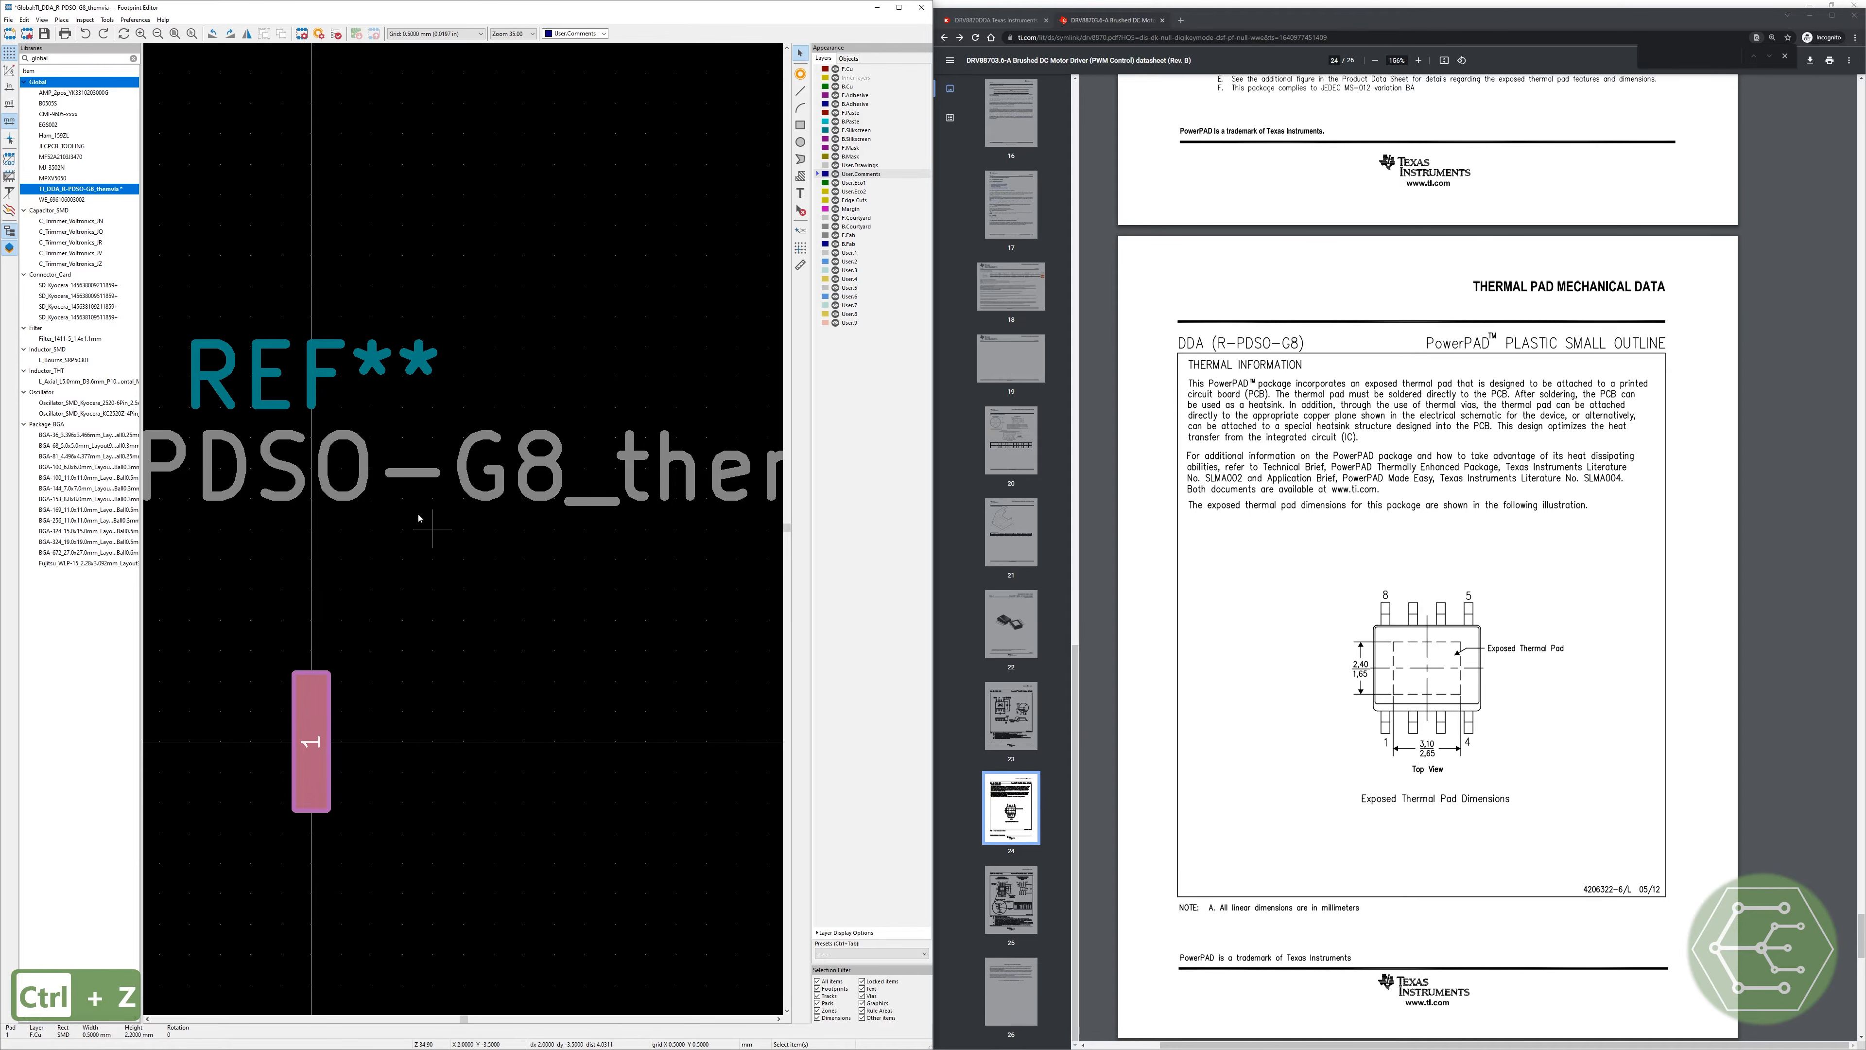
{"action": "key", "text": "ctrl+t"}
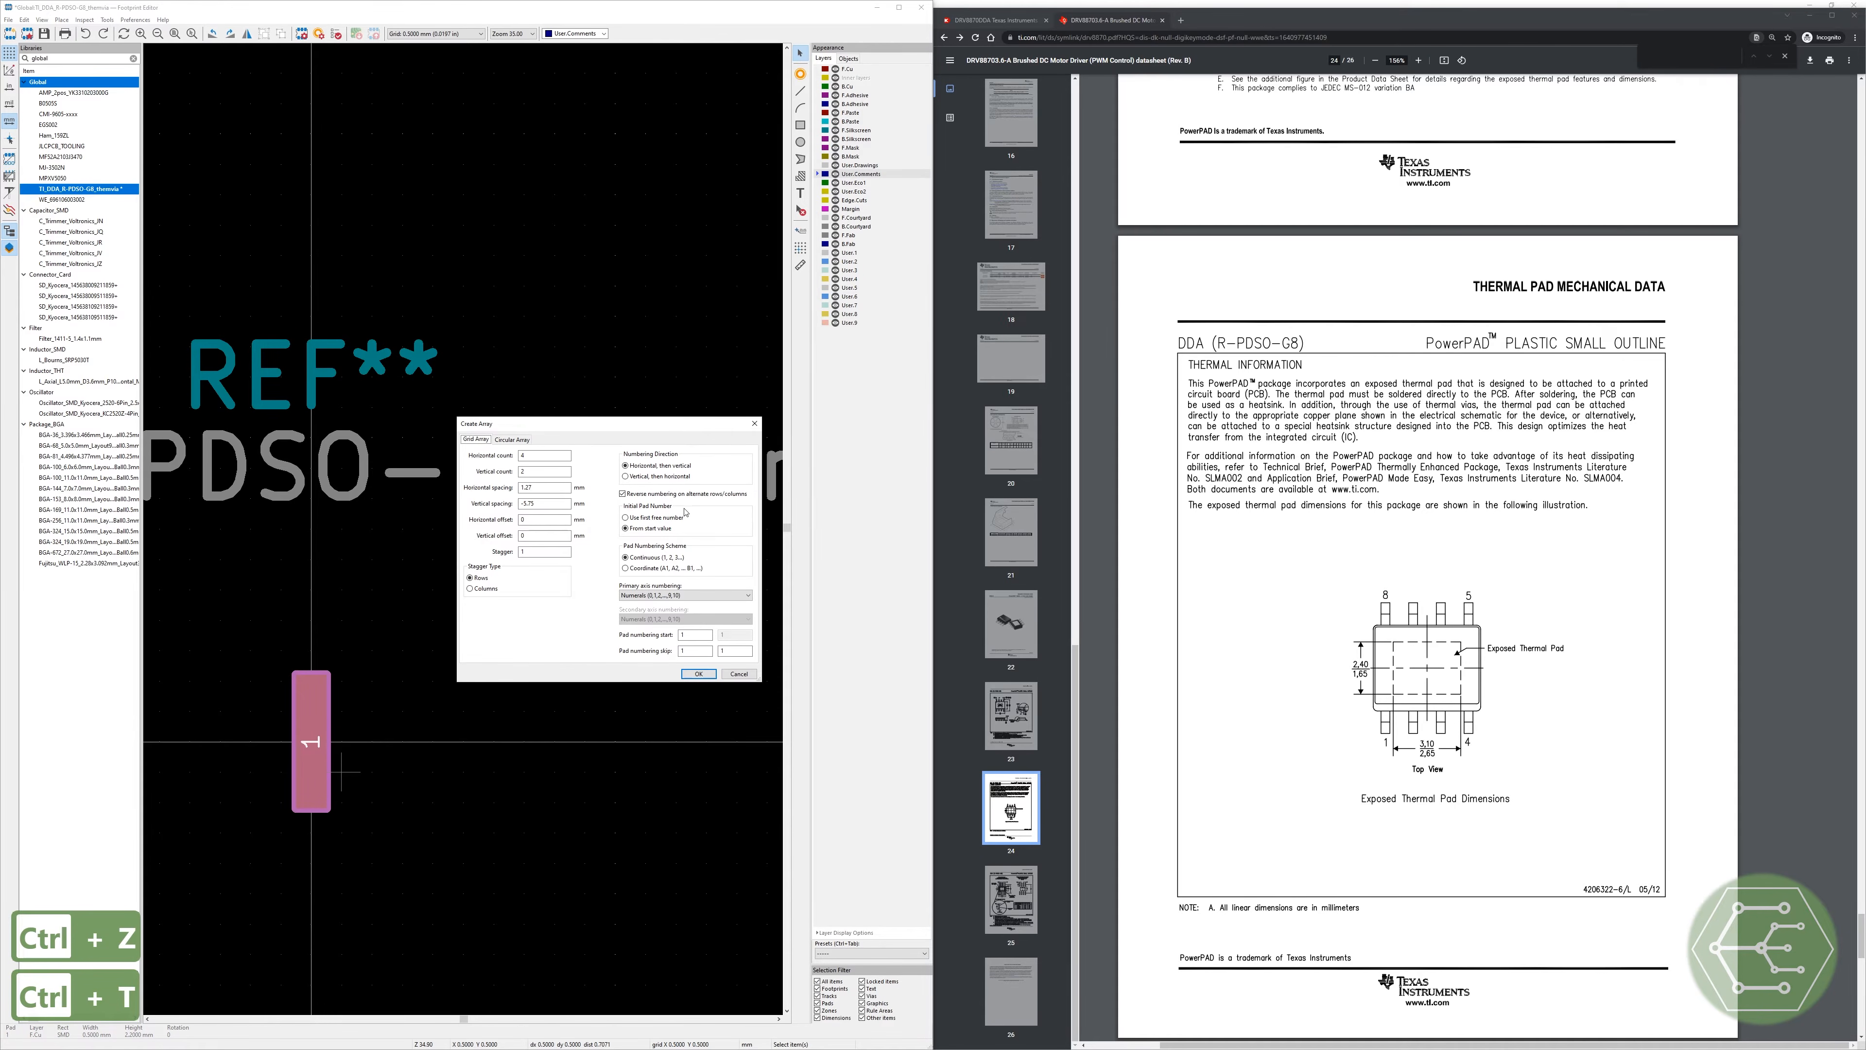
{"action": "left_click", "coordinate": [634, 494]}
{"action": "left_click", "coordinate": [698, 674]}
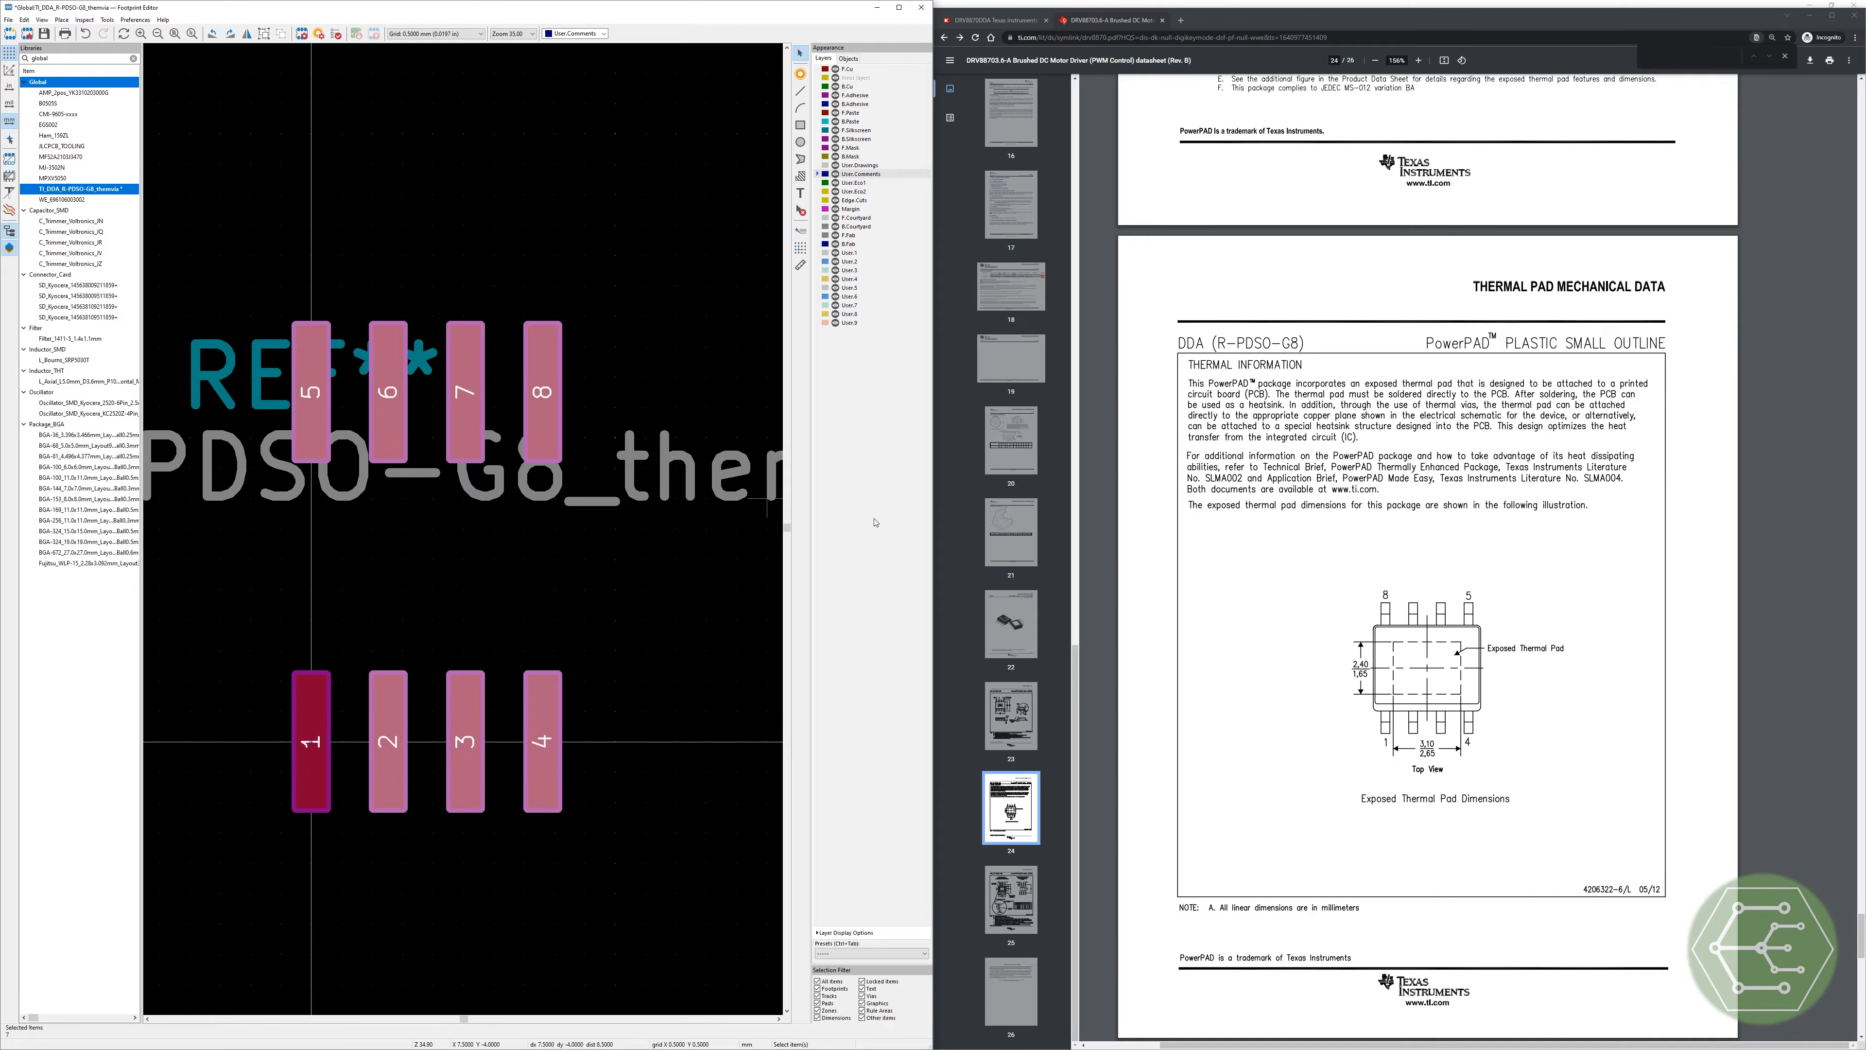
Step: Undo the array and recreate it from pad 1 with reverse numbering on alternate rows and a vertical spacing of 5.75 mm
{"action": "key", "text": "ctrl+z"}
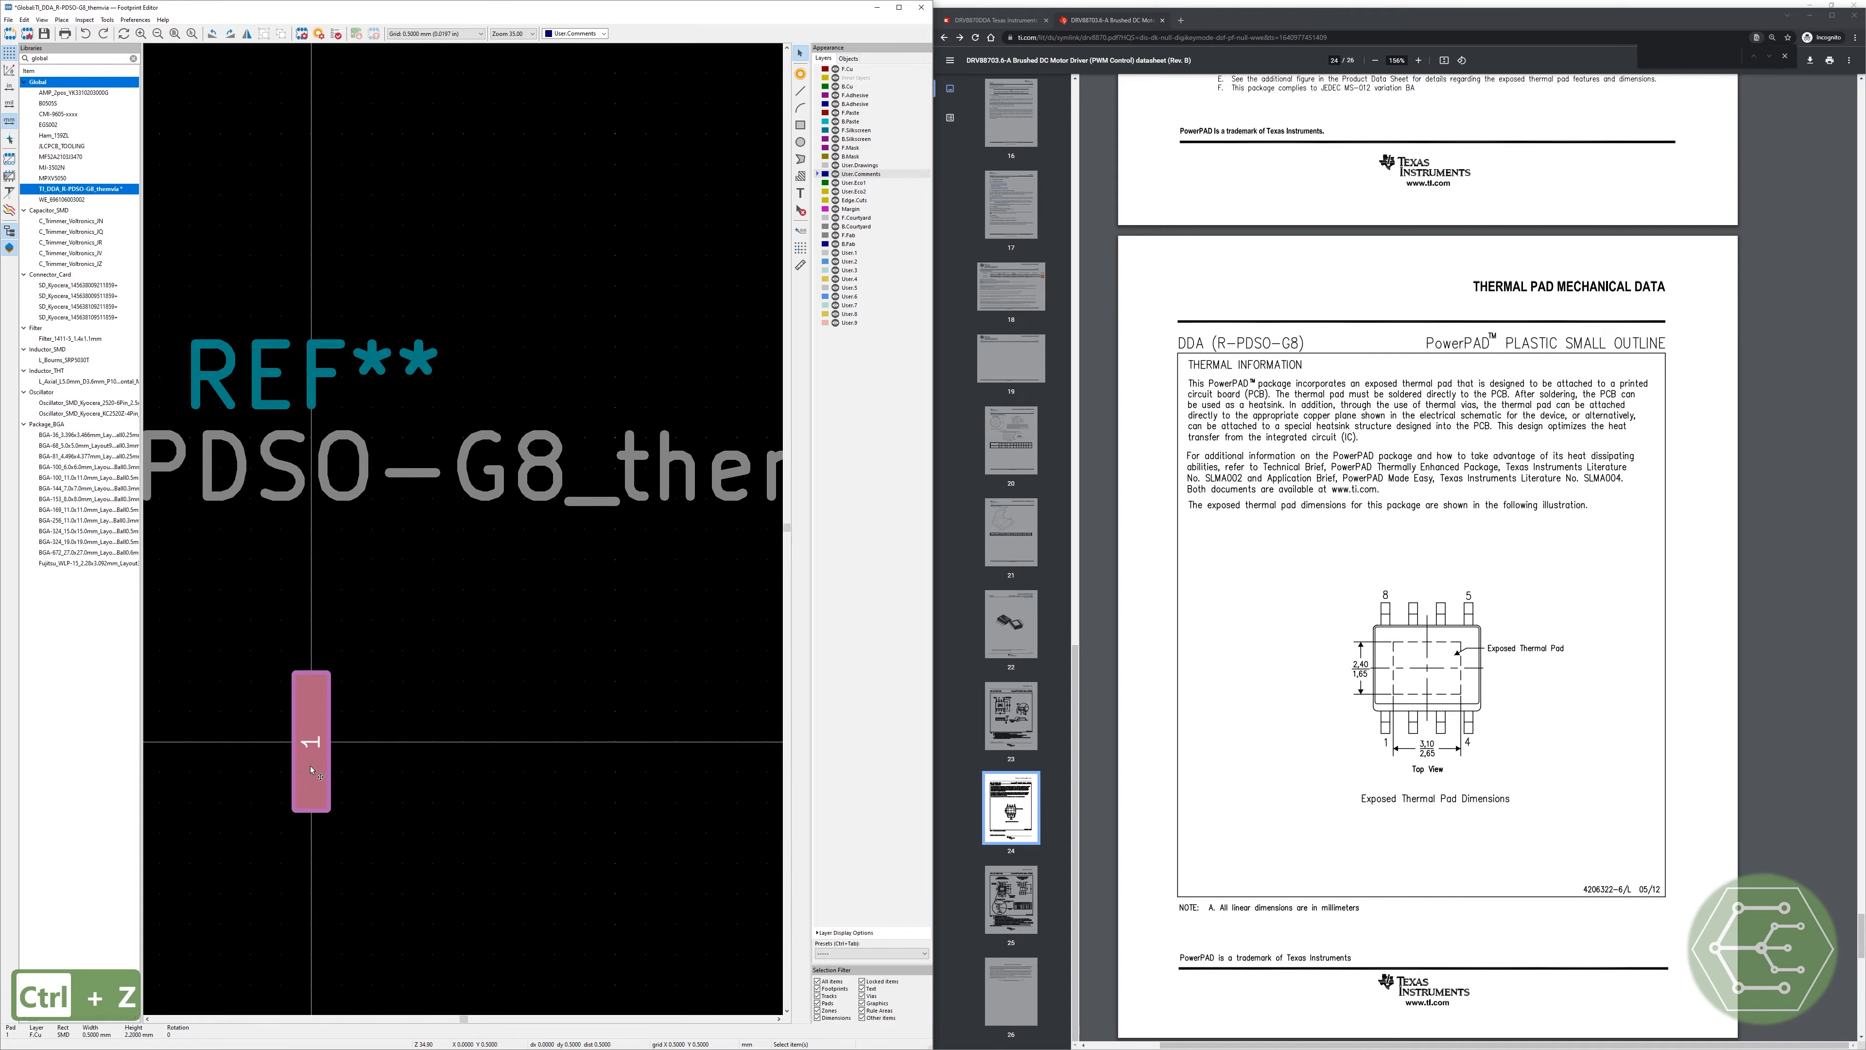
{"action": "key", "text": "e"}
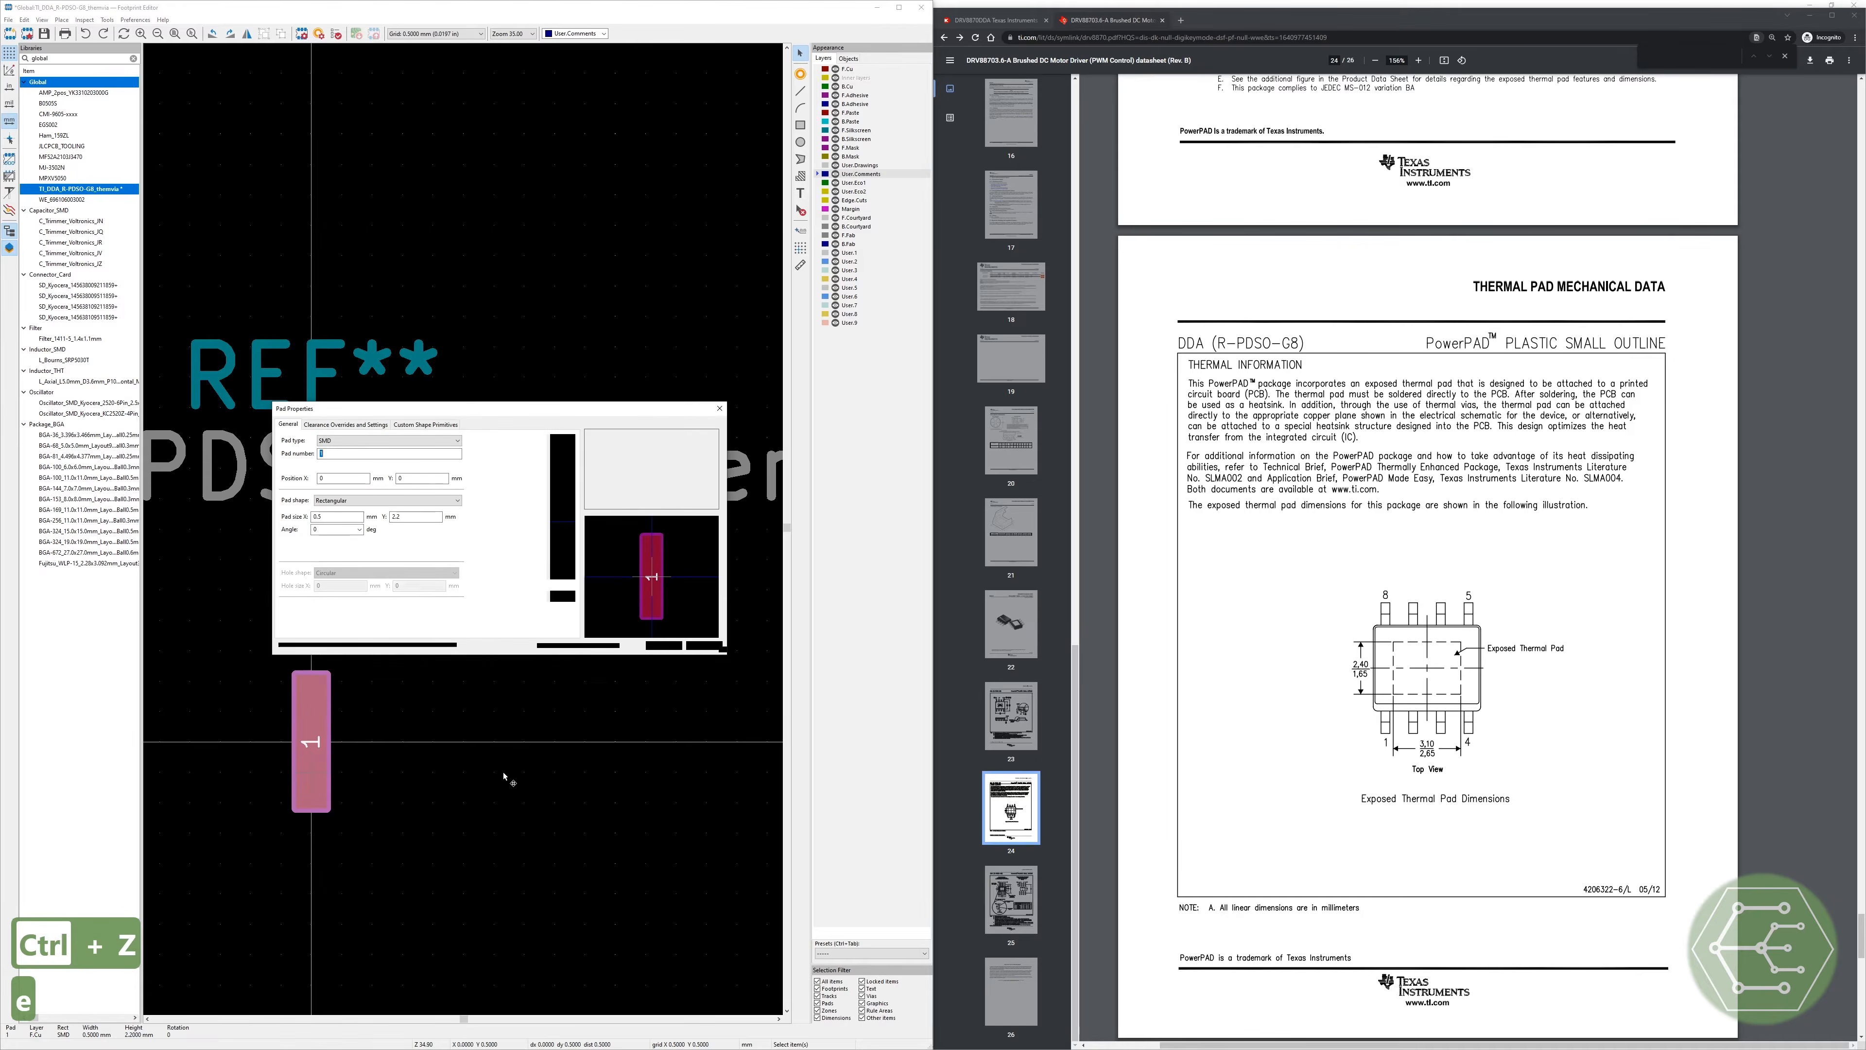
{"action": "key", "text": "Escape"}
{"action": "key", "text": "ctrl+t"}
{"action": "left_click", "coordinate": [633, 493]}
{"action": "left_click", "coordinate": [523, 504]}
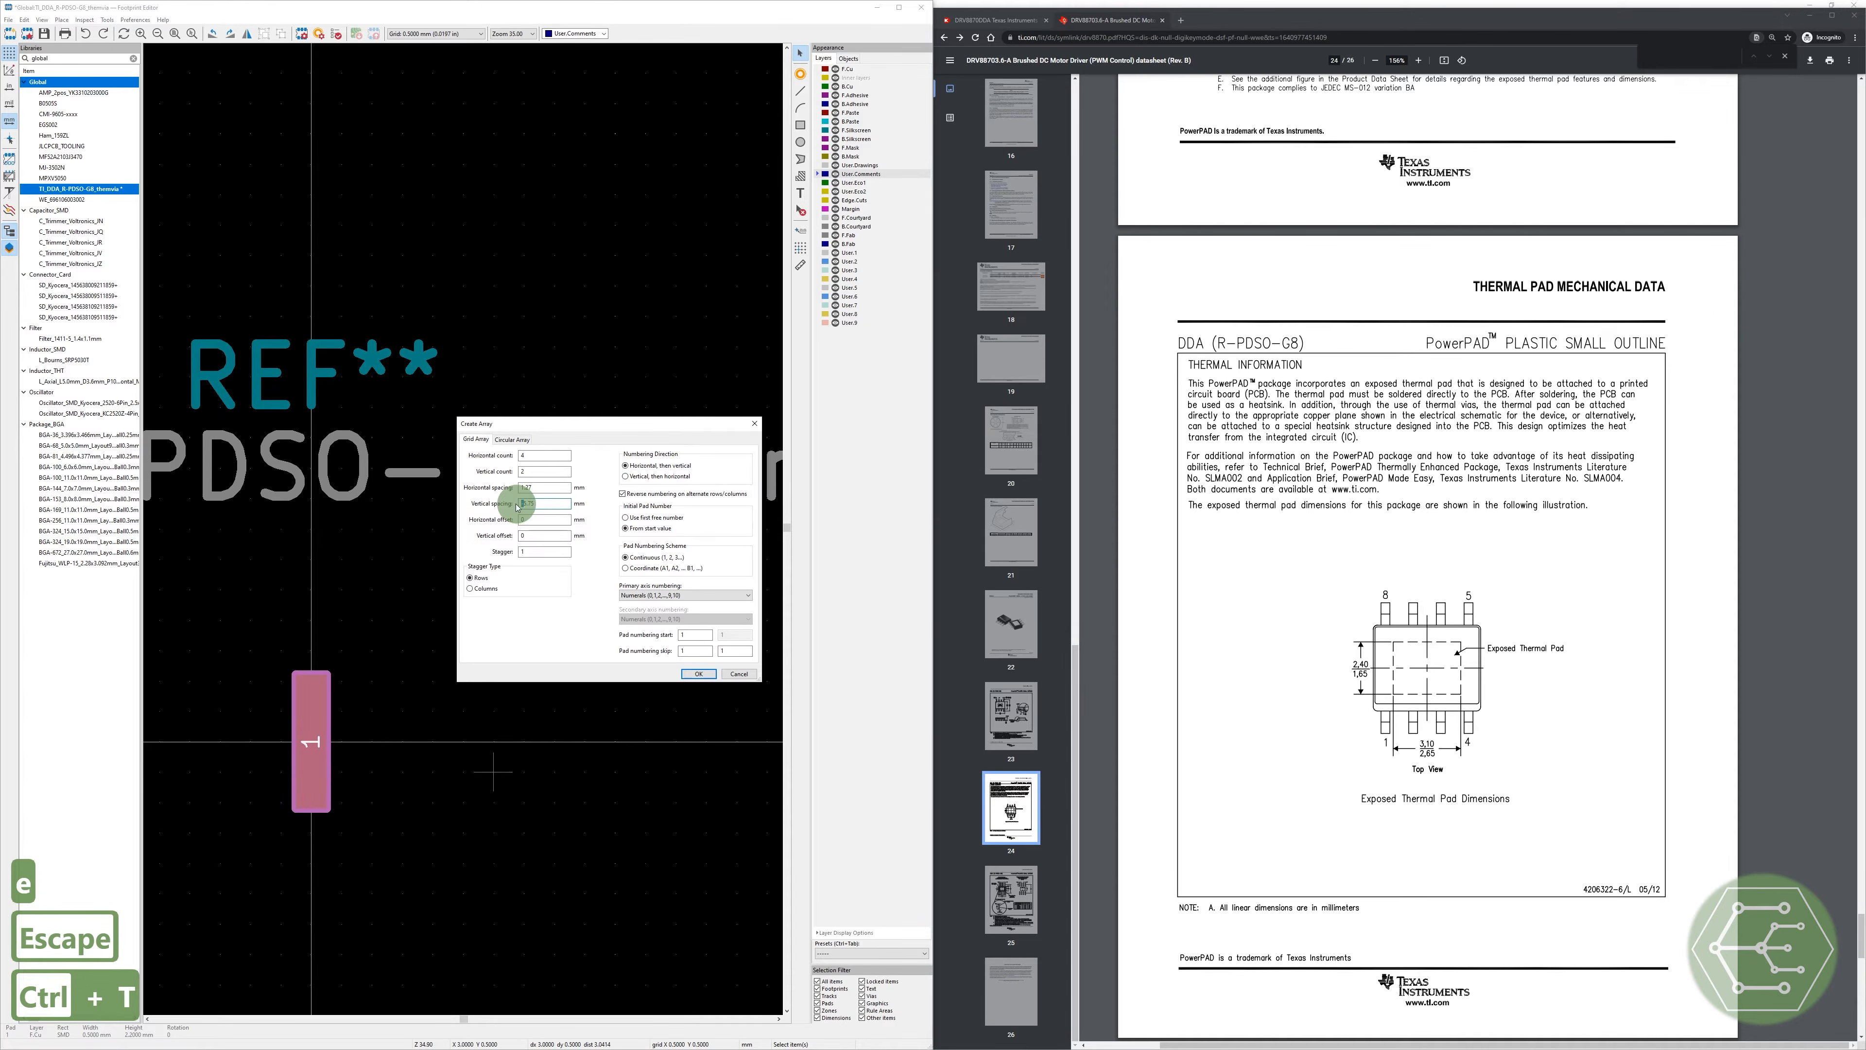
{"action": "key", "text": "BackSpace"}
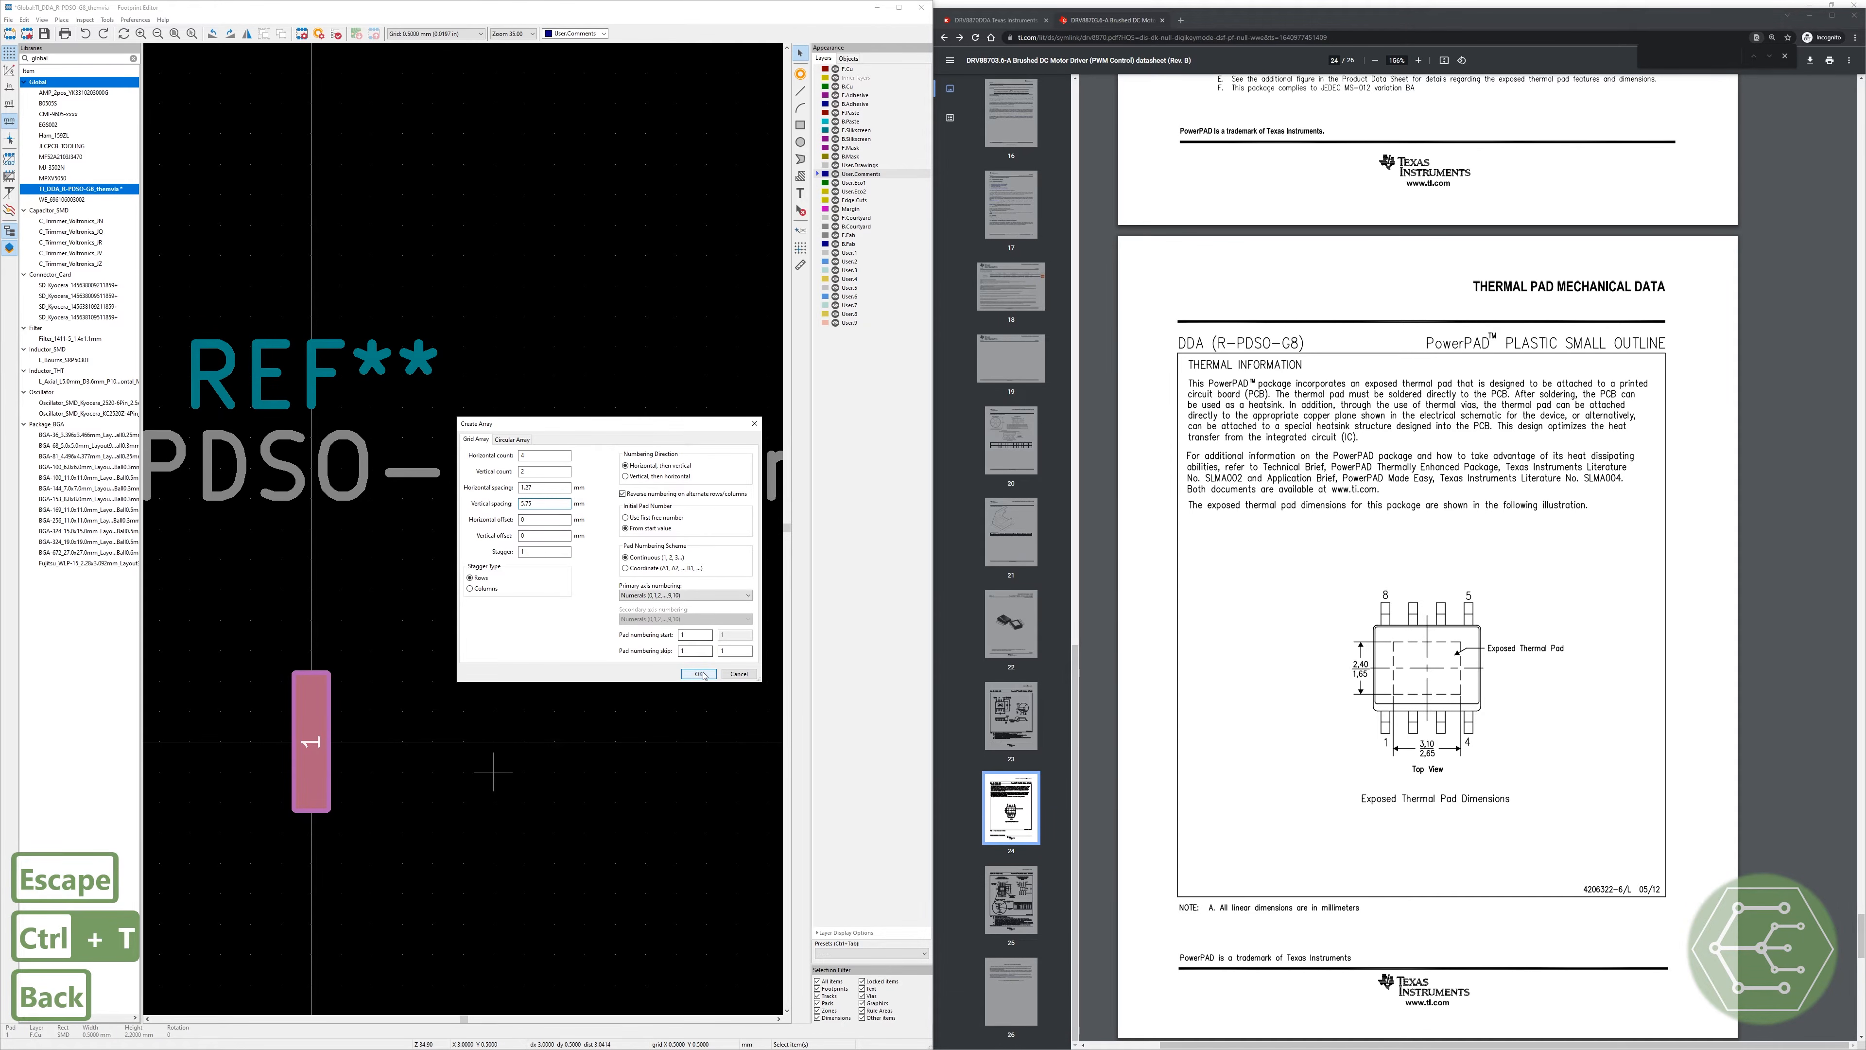
{"action": "left_click", "coordinate": [698, 673]}
{"action": "scroll", "coordinate": [487, 533], "scroll_direction": "down", "scroll_amount": 3}
{"action": "scroll", "coordinate": [437, 623], "scroll_direction": "up", "scroll_amount": 3}
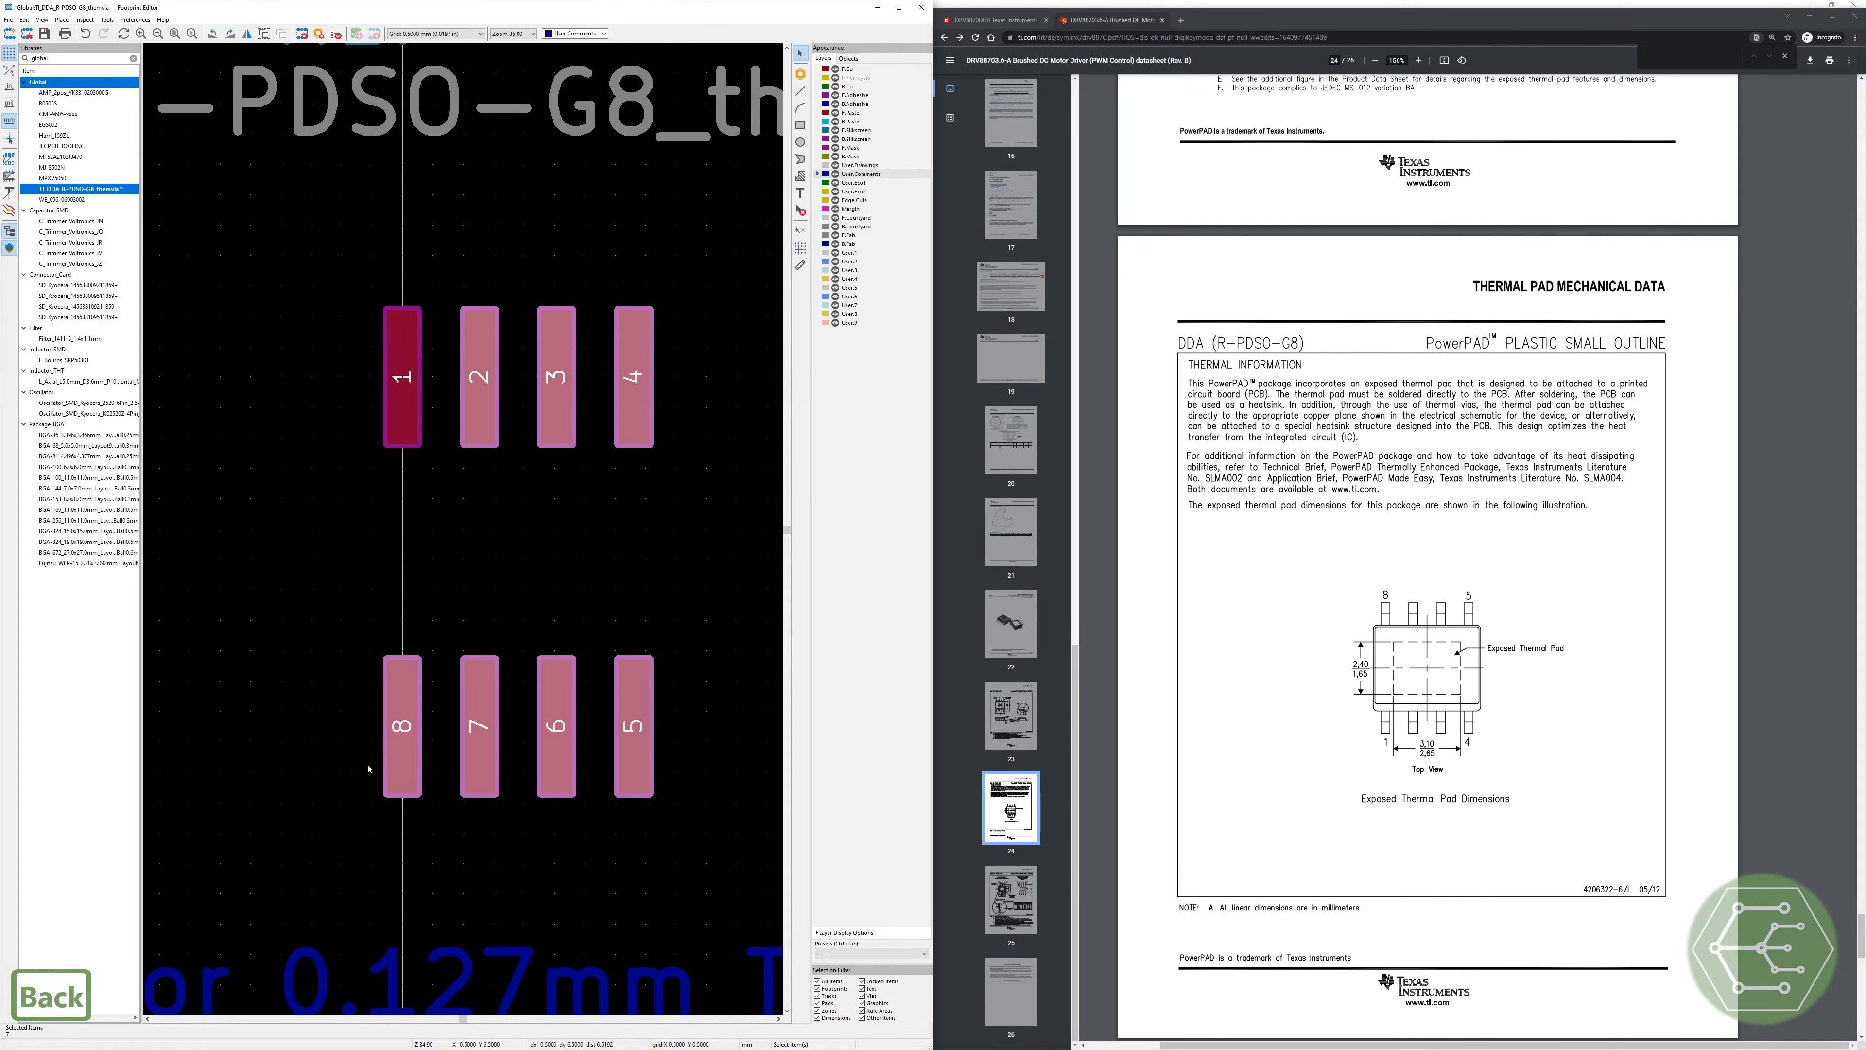
{"action": "scroll", "coordinate": [463, 837], "scroll_direction": "down", "scroll_amount": 2}
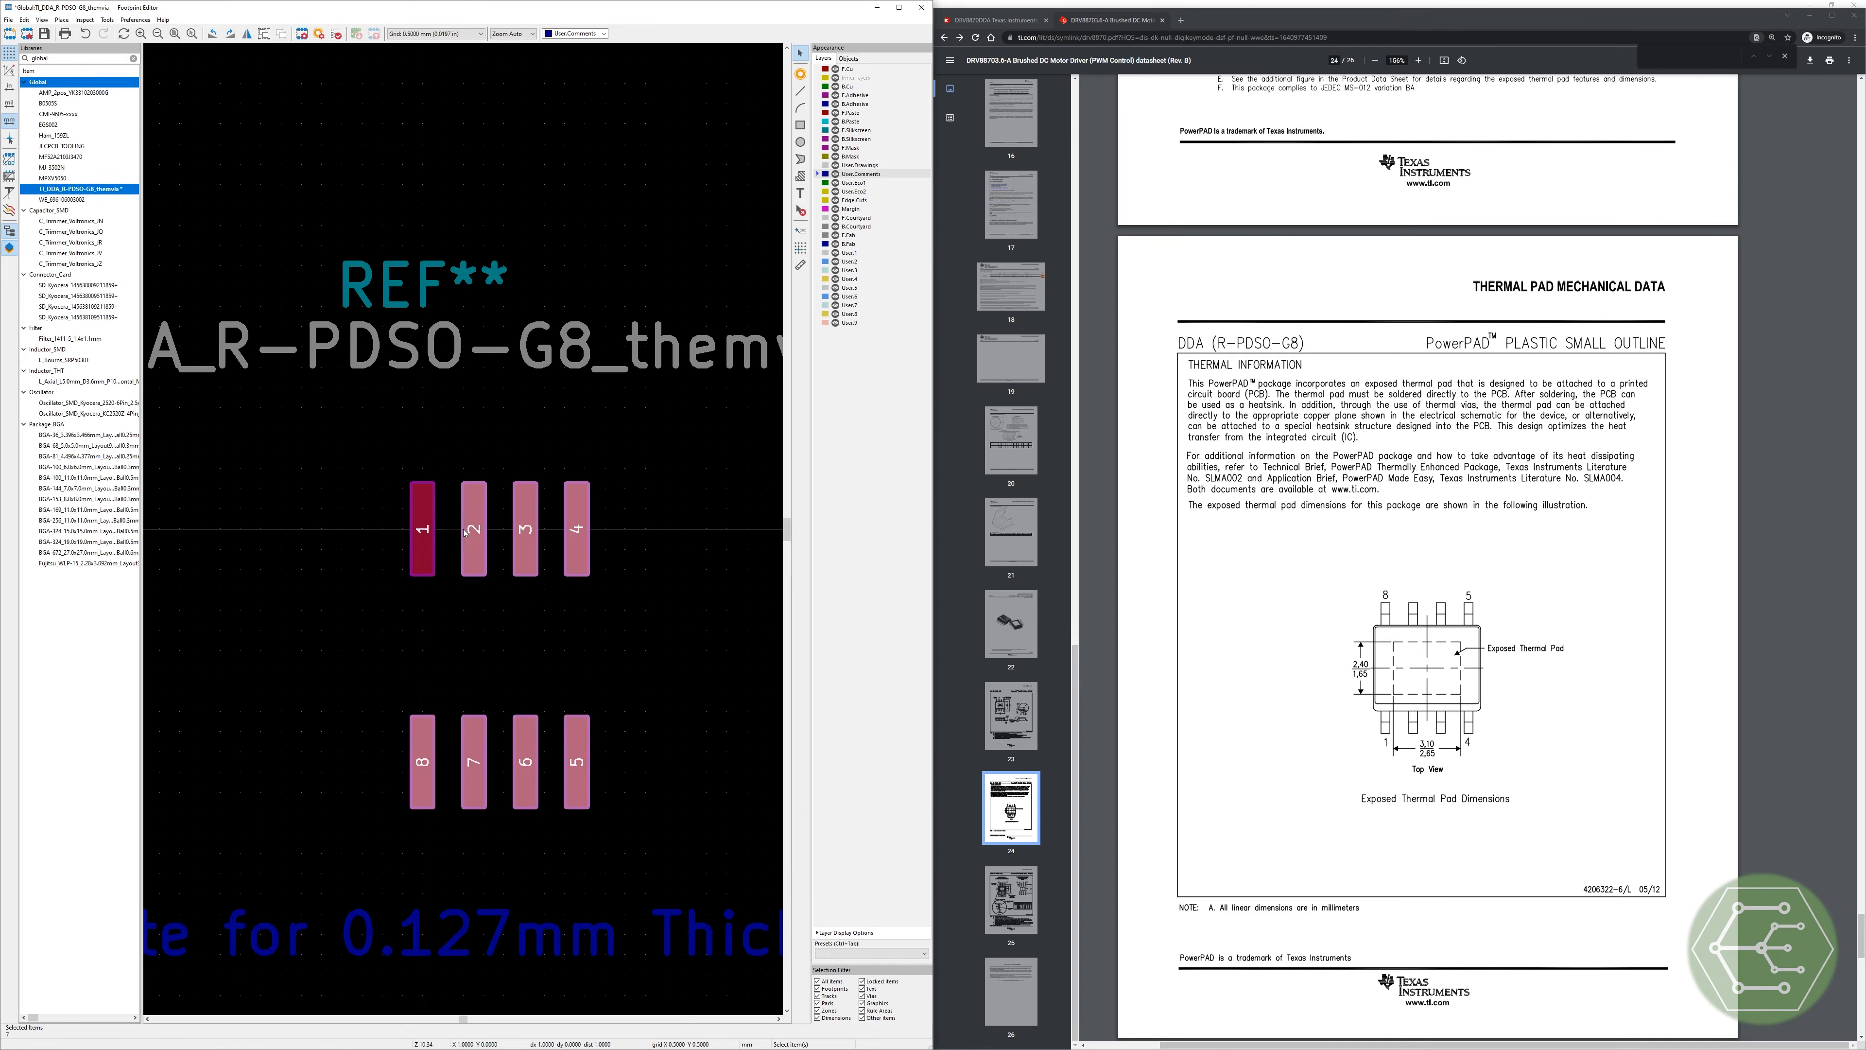
Step: Undo the last array and recreate it with a vertical spacing of -5.75 mm, keeping reverse numbering enabled
{"action": "key", "text": "ctrl+z"}
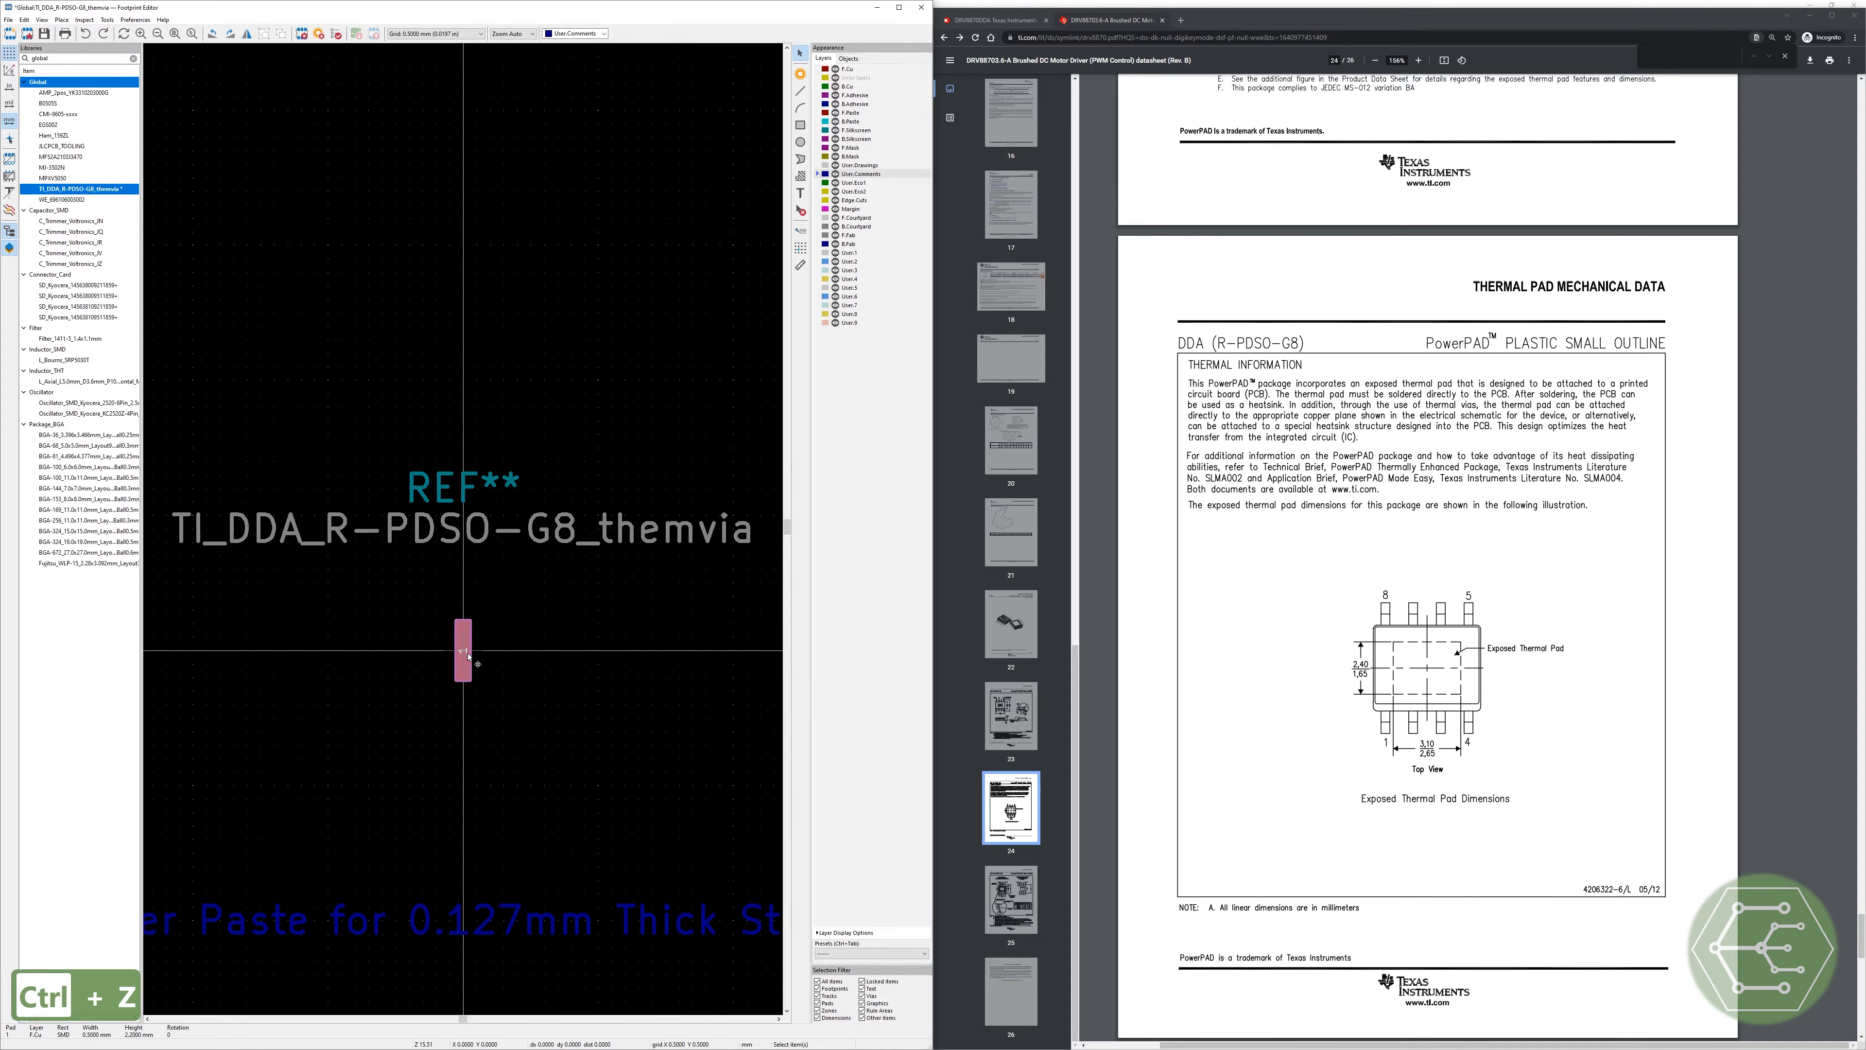
{"action": "key", "text": "ctrl+t"}
{"action": "left_click", "coordinate": [522, 504]}
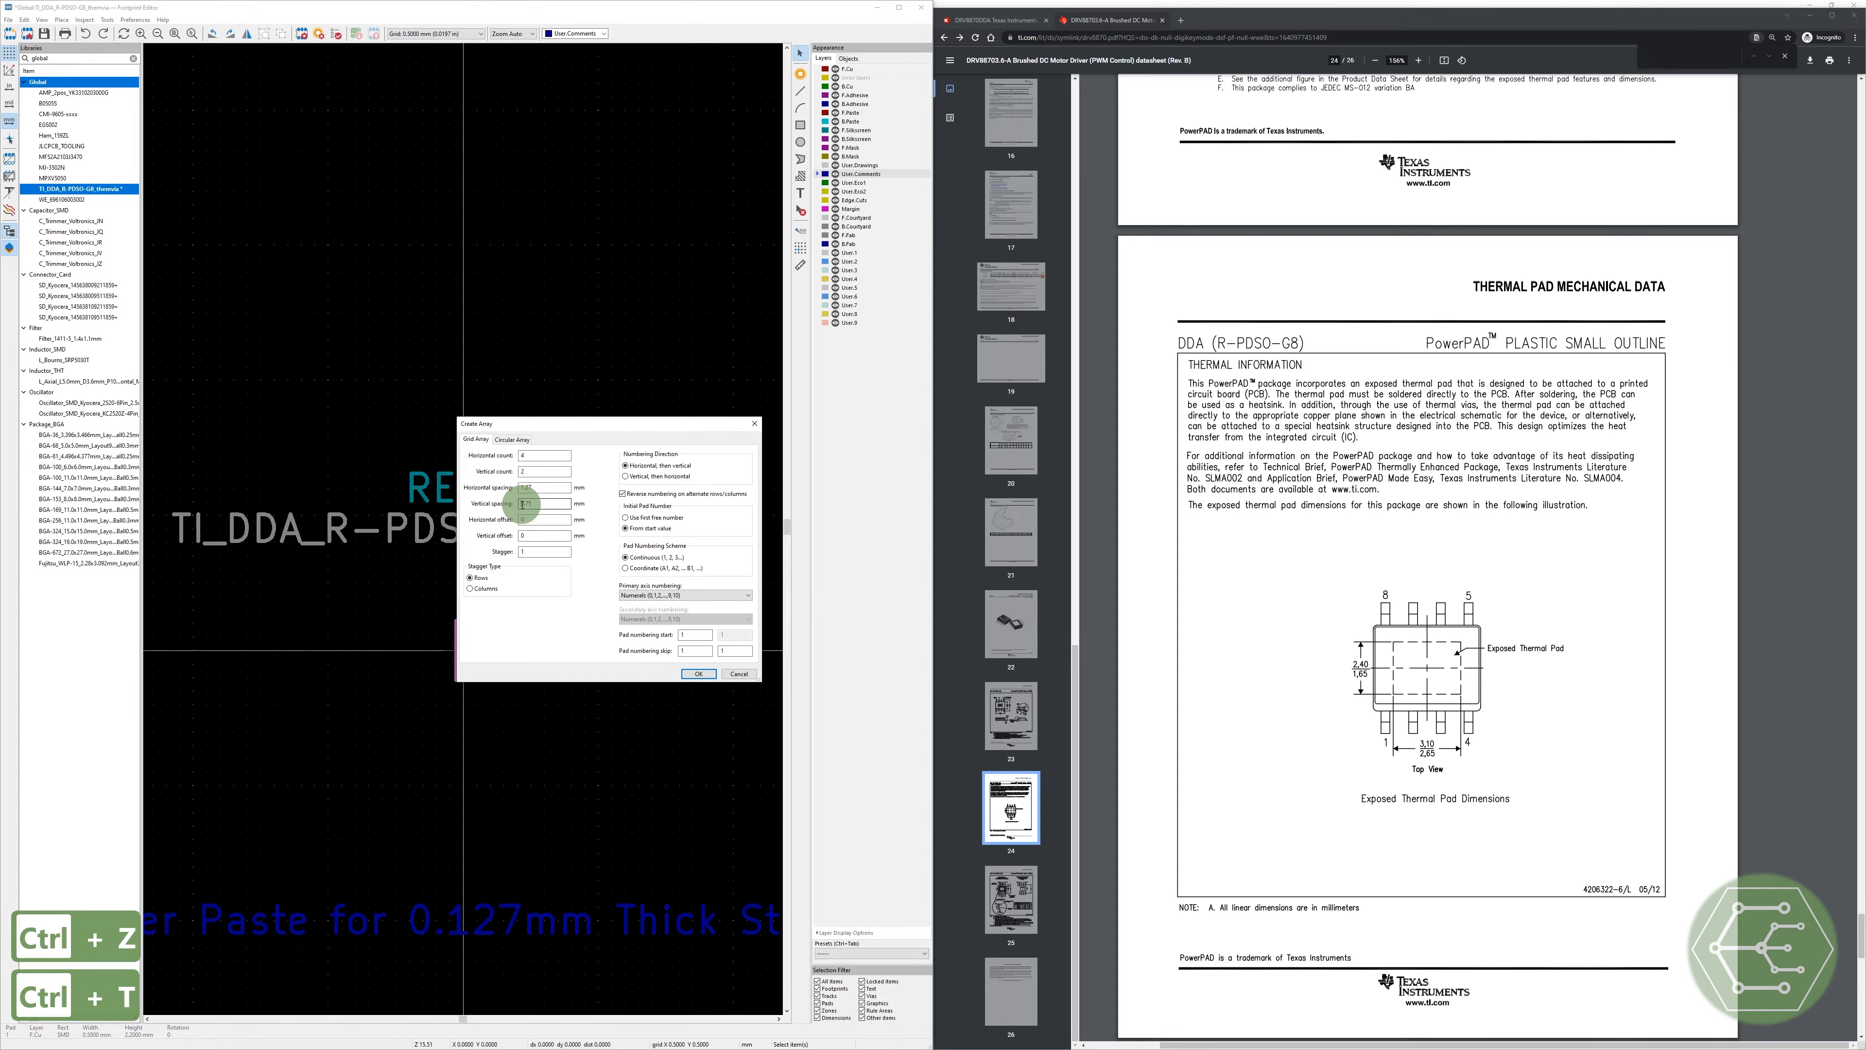
{"action": "type", "text": "-"}
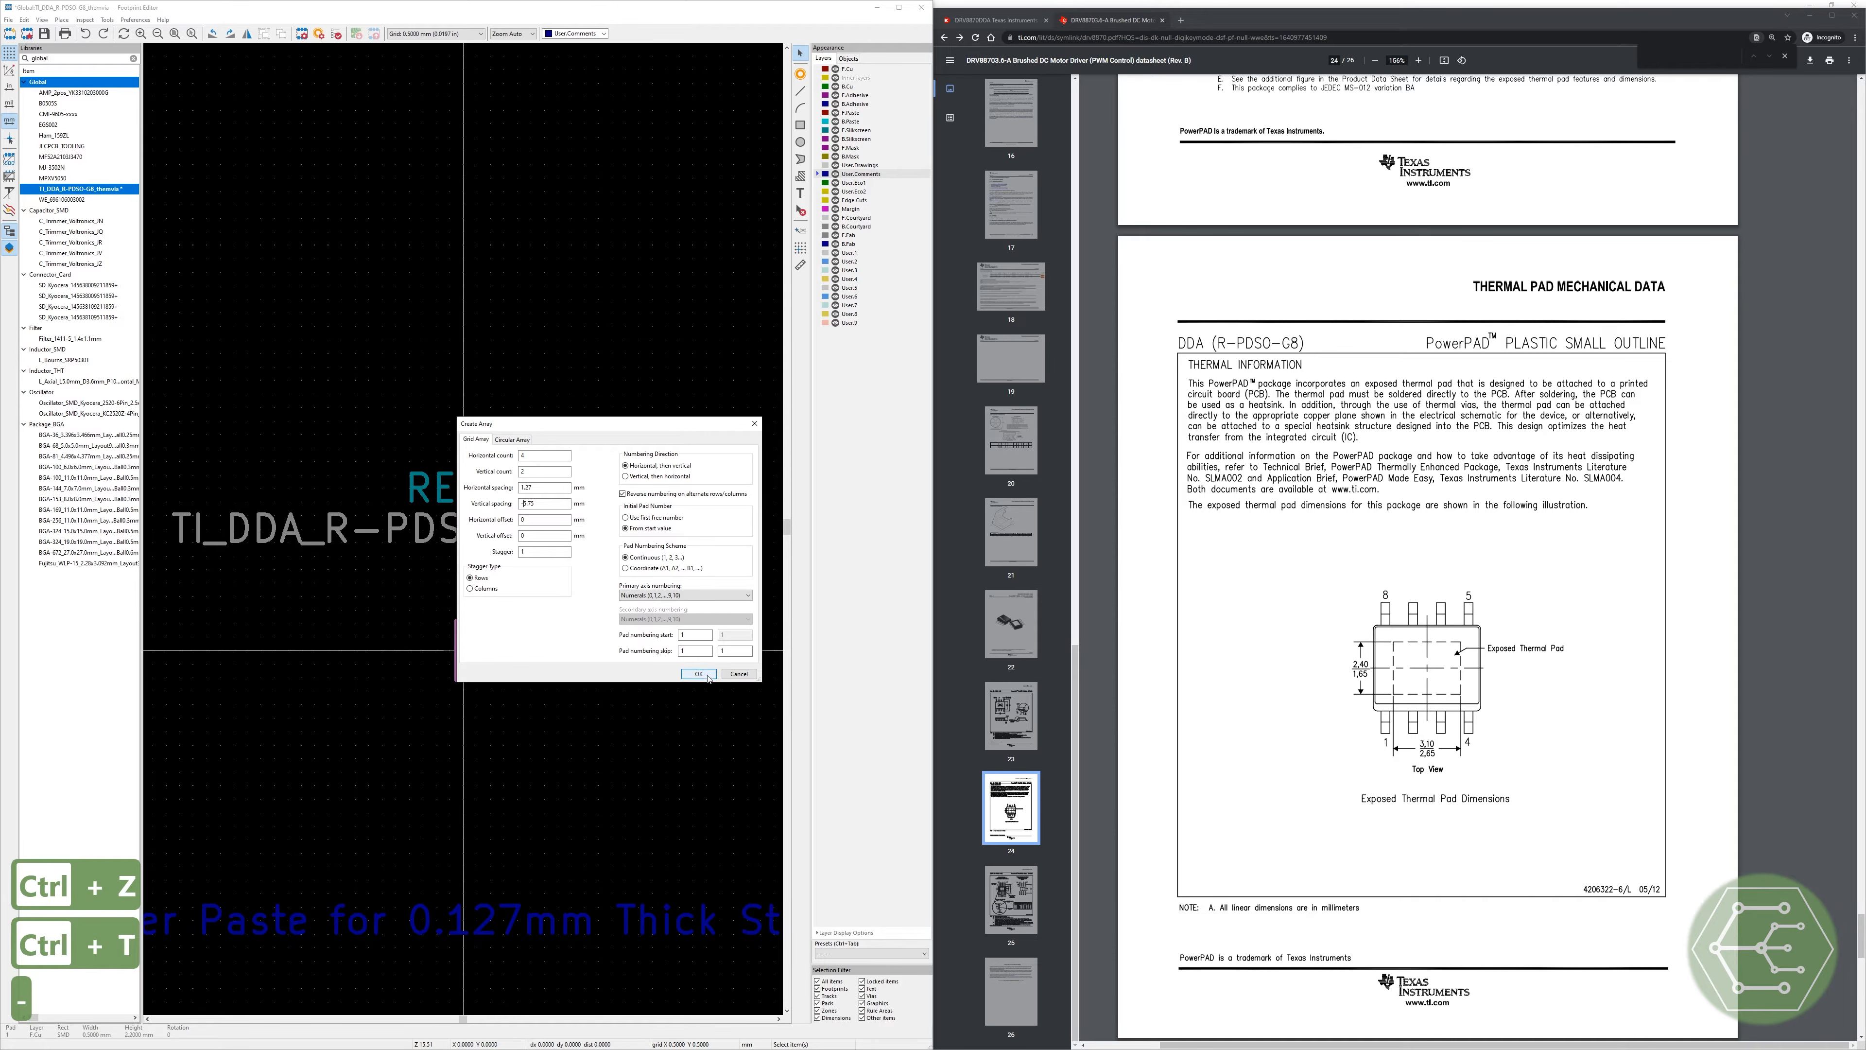
{"action": "left_click", "coordinate": [699, 674]}
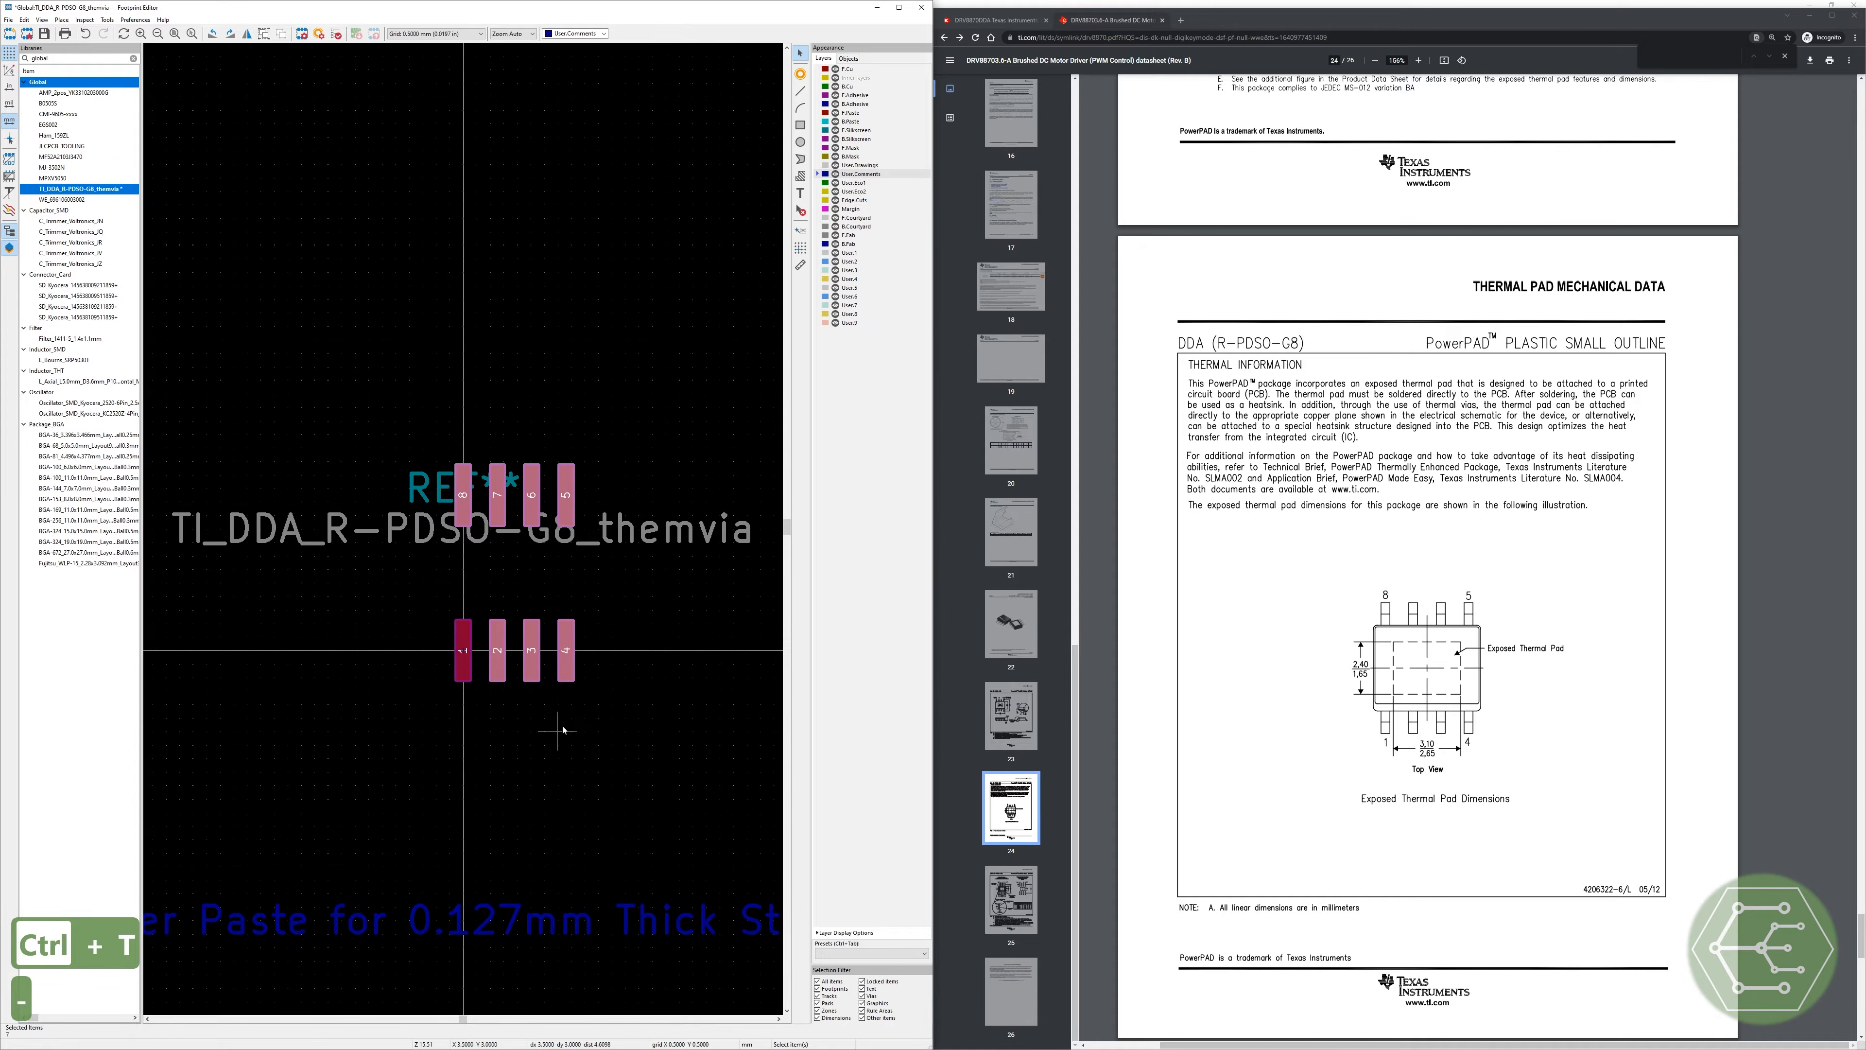
Step: Move the footprint name text and the REF** reference above the row of pads 5 to 8, with the name uppermost, and save the footprint
{"action": "left_click", "coordinate": [374, 582]}
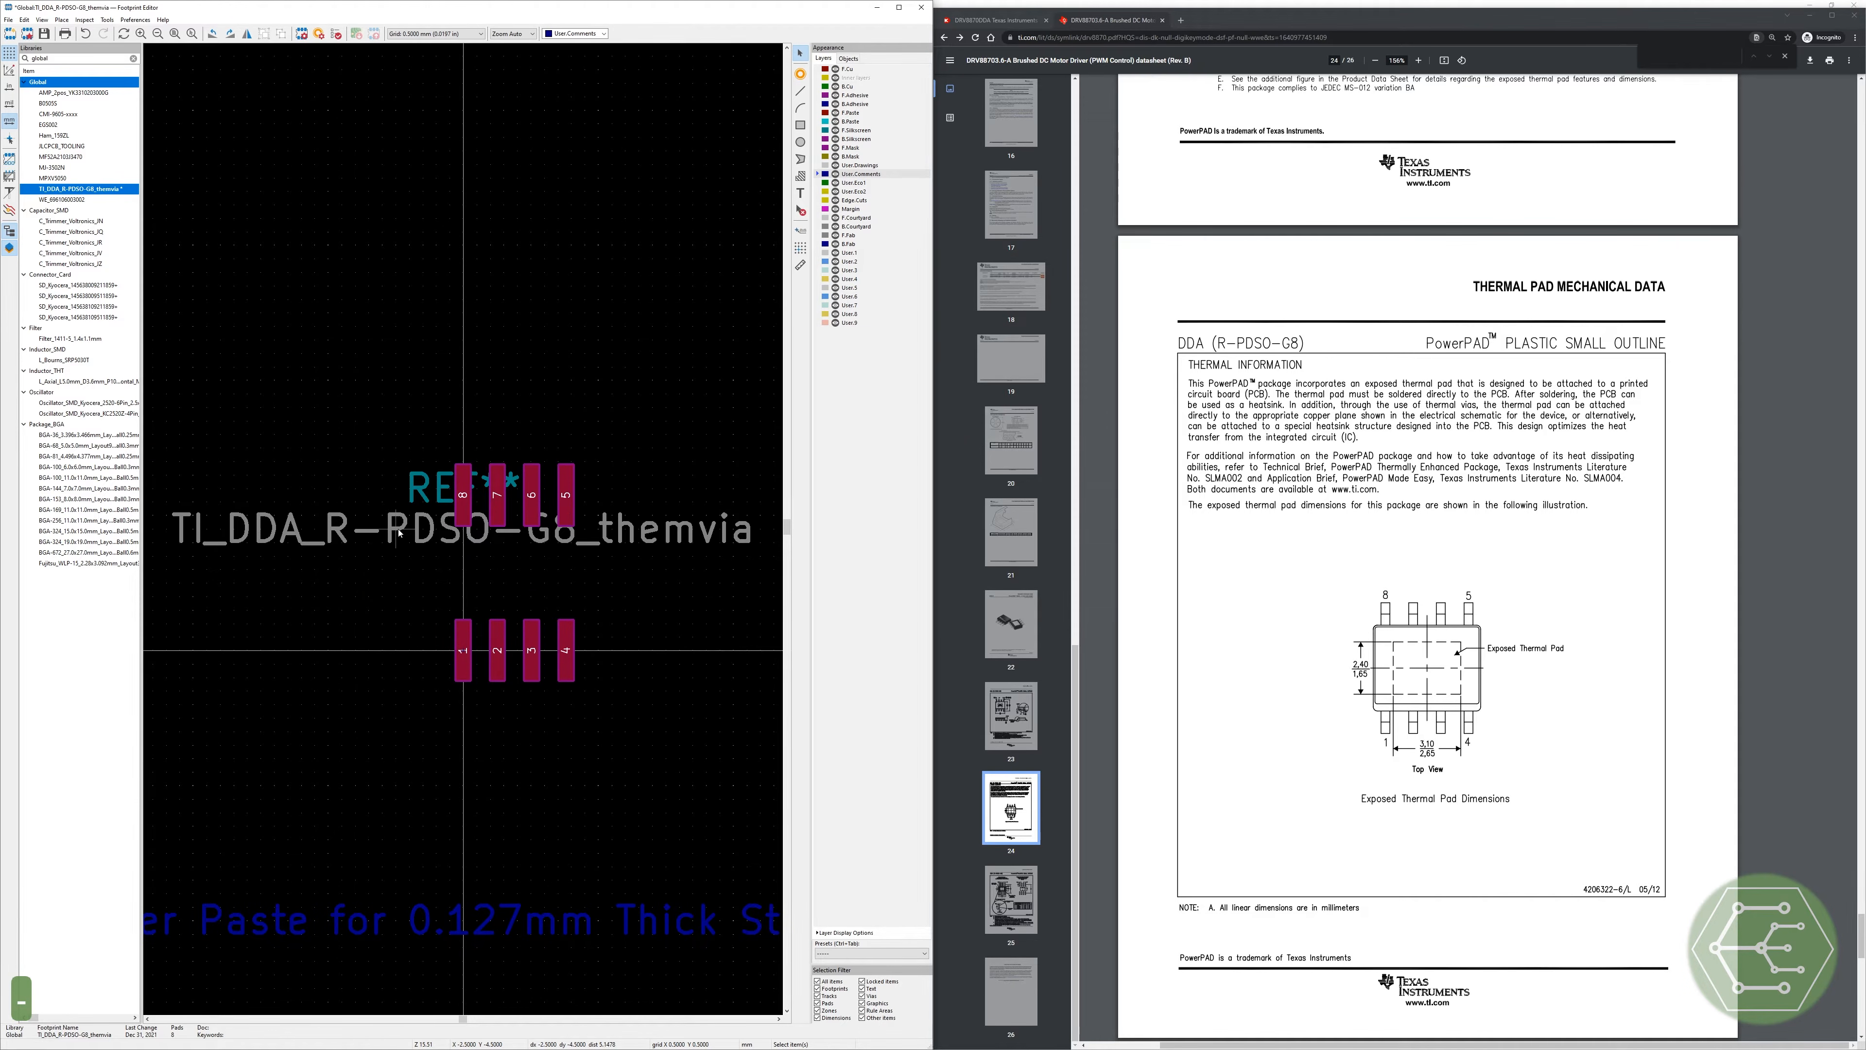
{"action": "key", "text": "m"}
{"action": "left_click", "coordinate": [459, 367]}
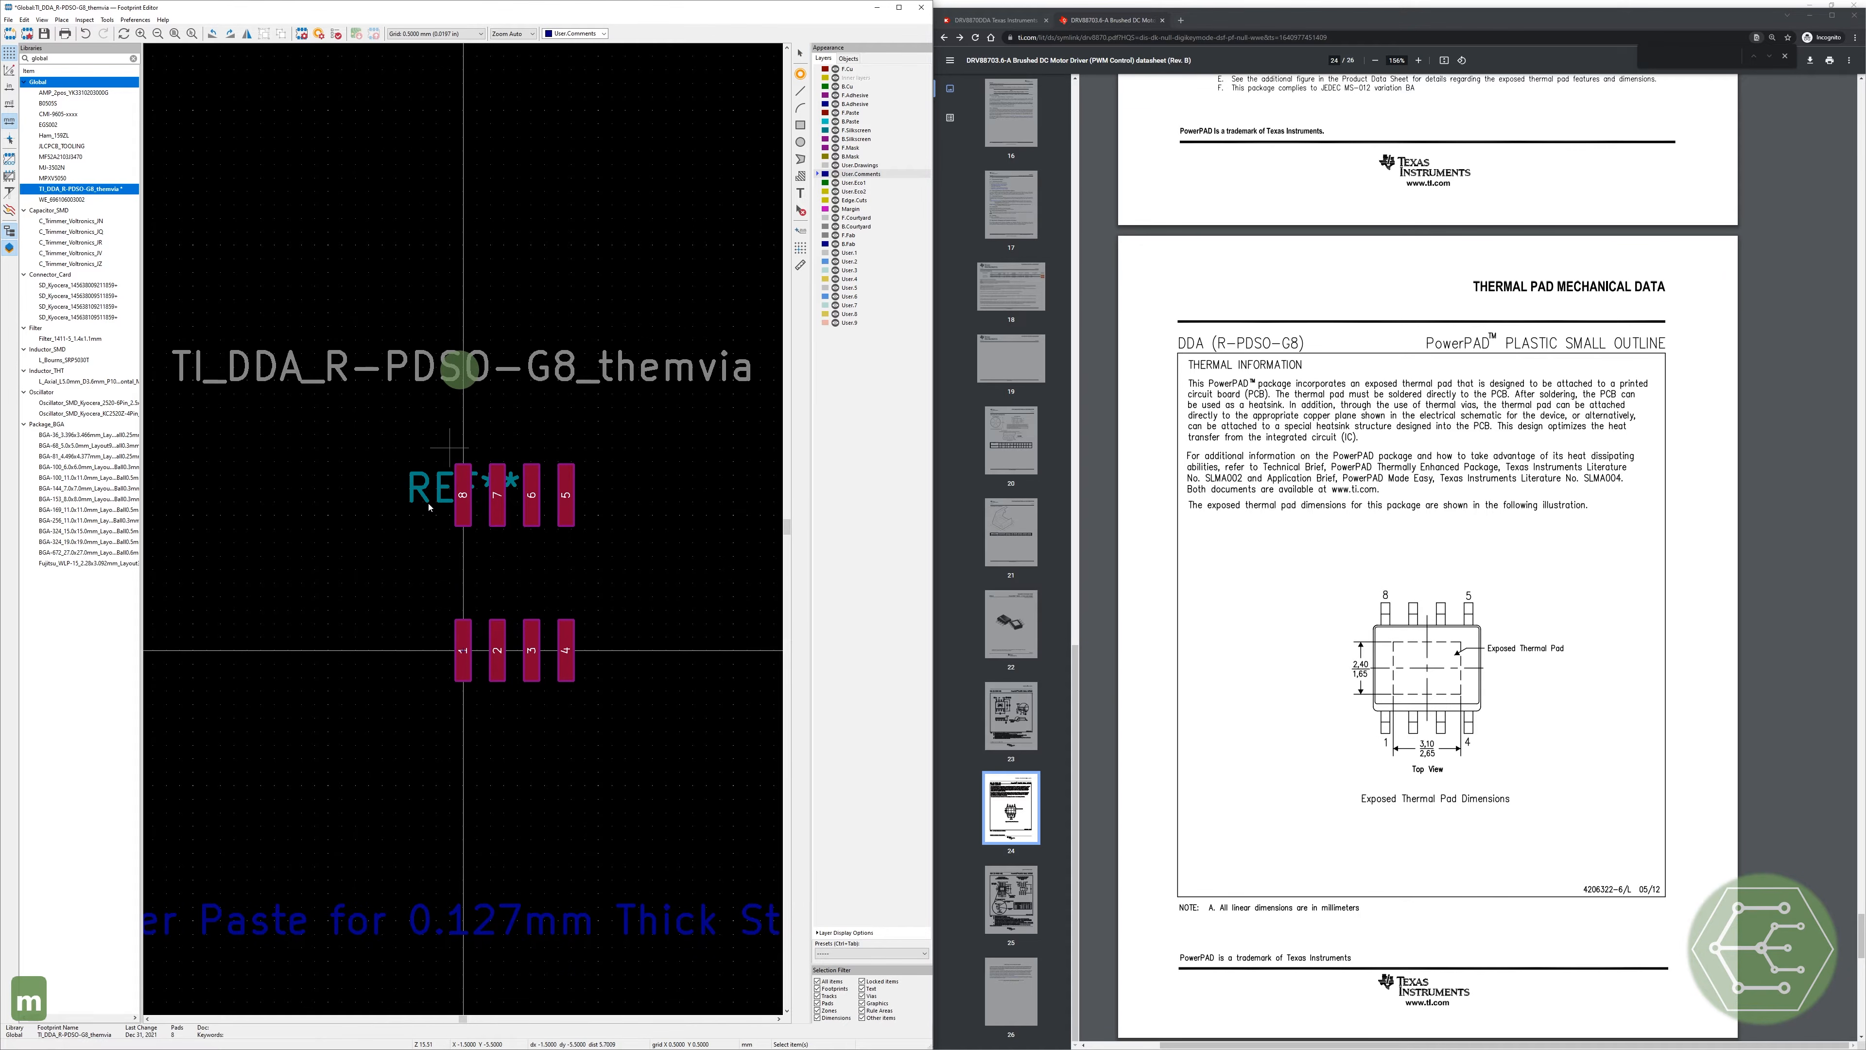
{"action": "key", "text": "m"}
{"action": "left_click", "coordinate": [461, 419]}
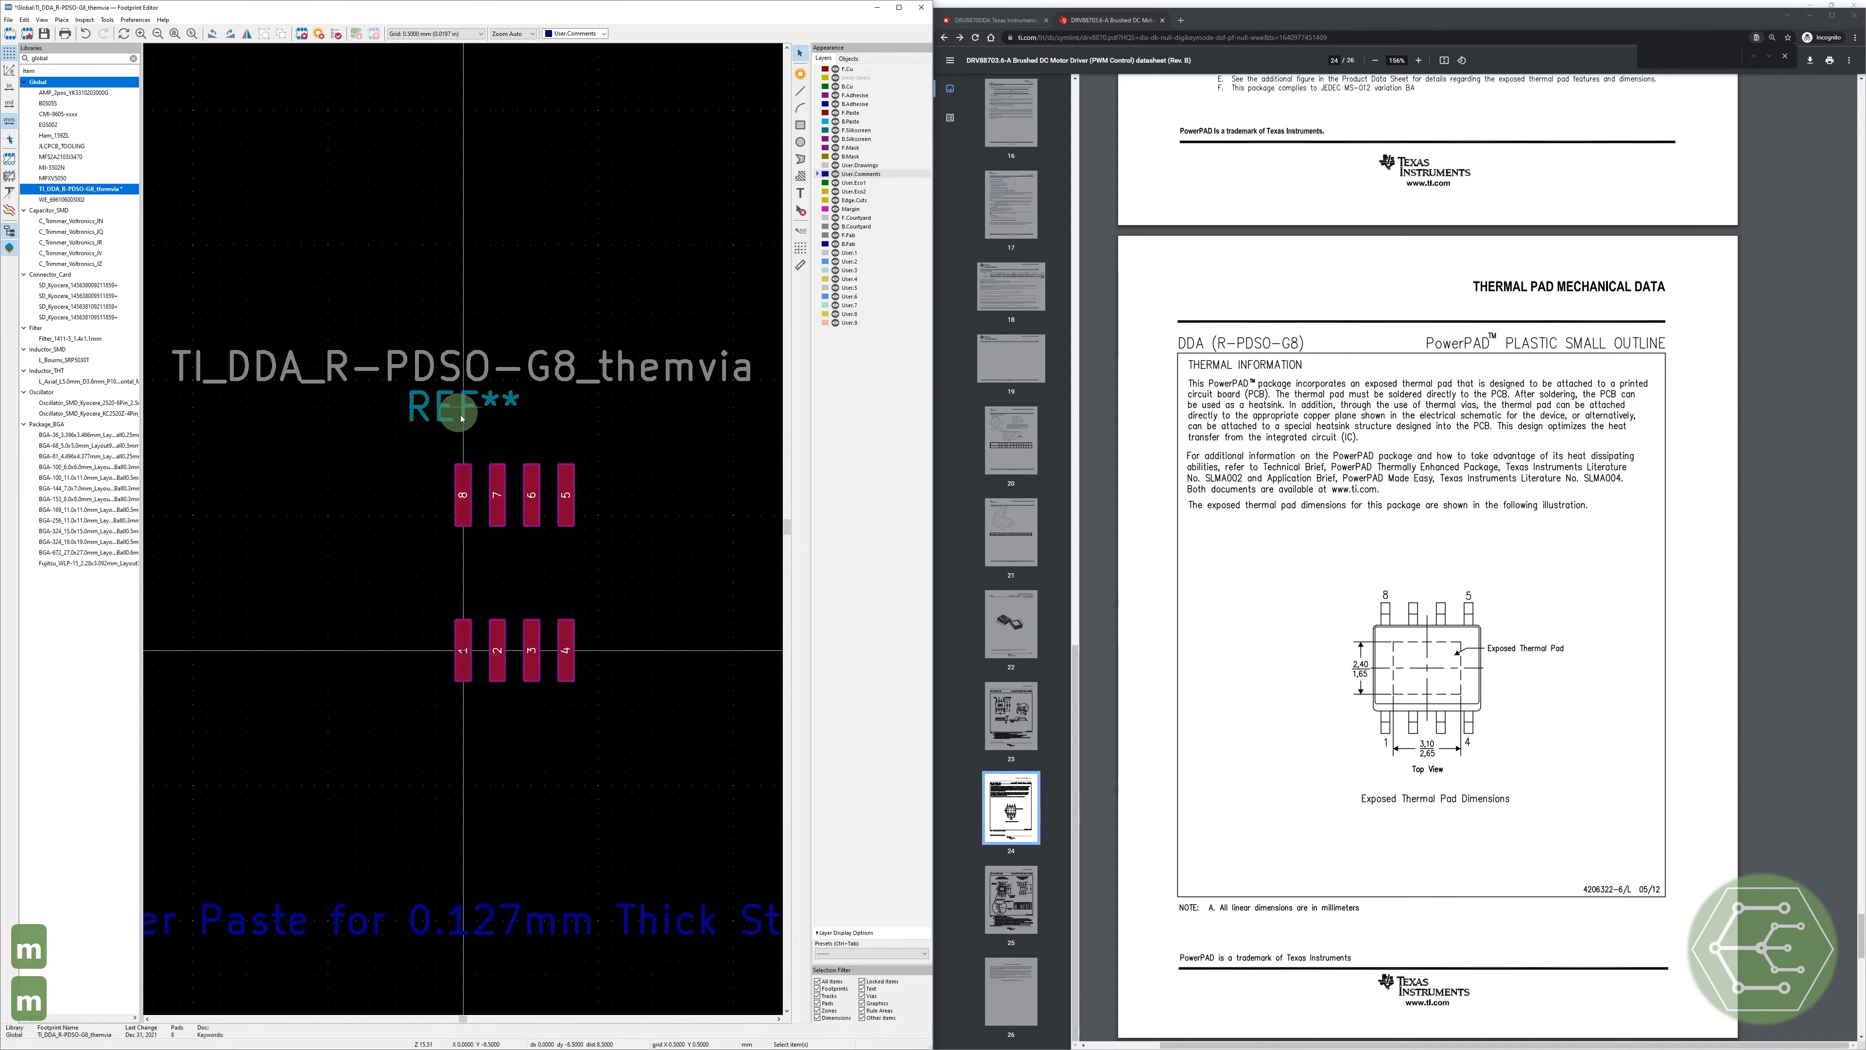
{"action": "key", "text": "m"}
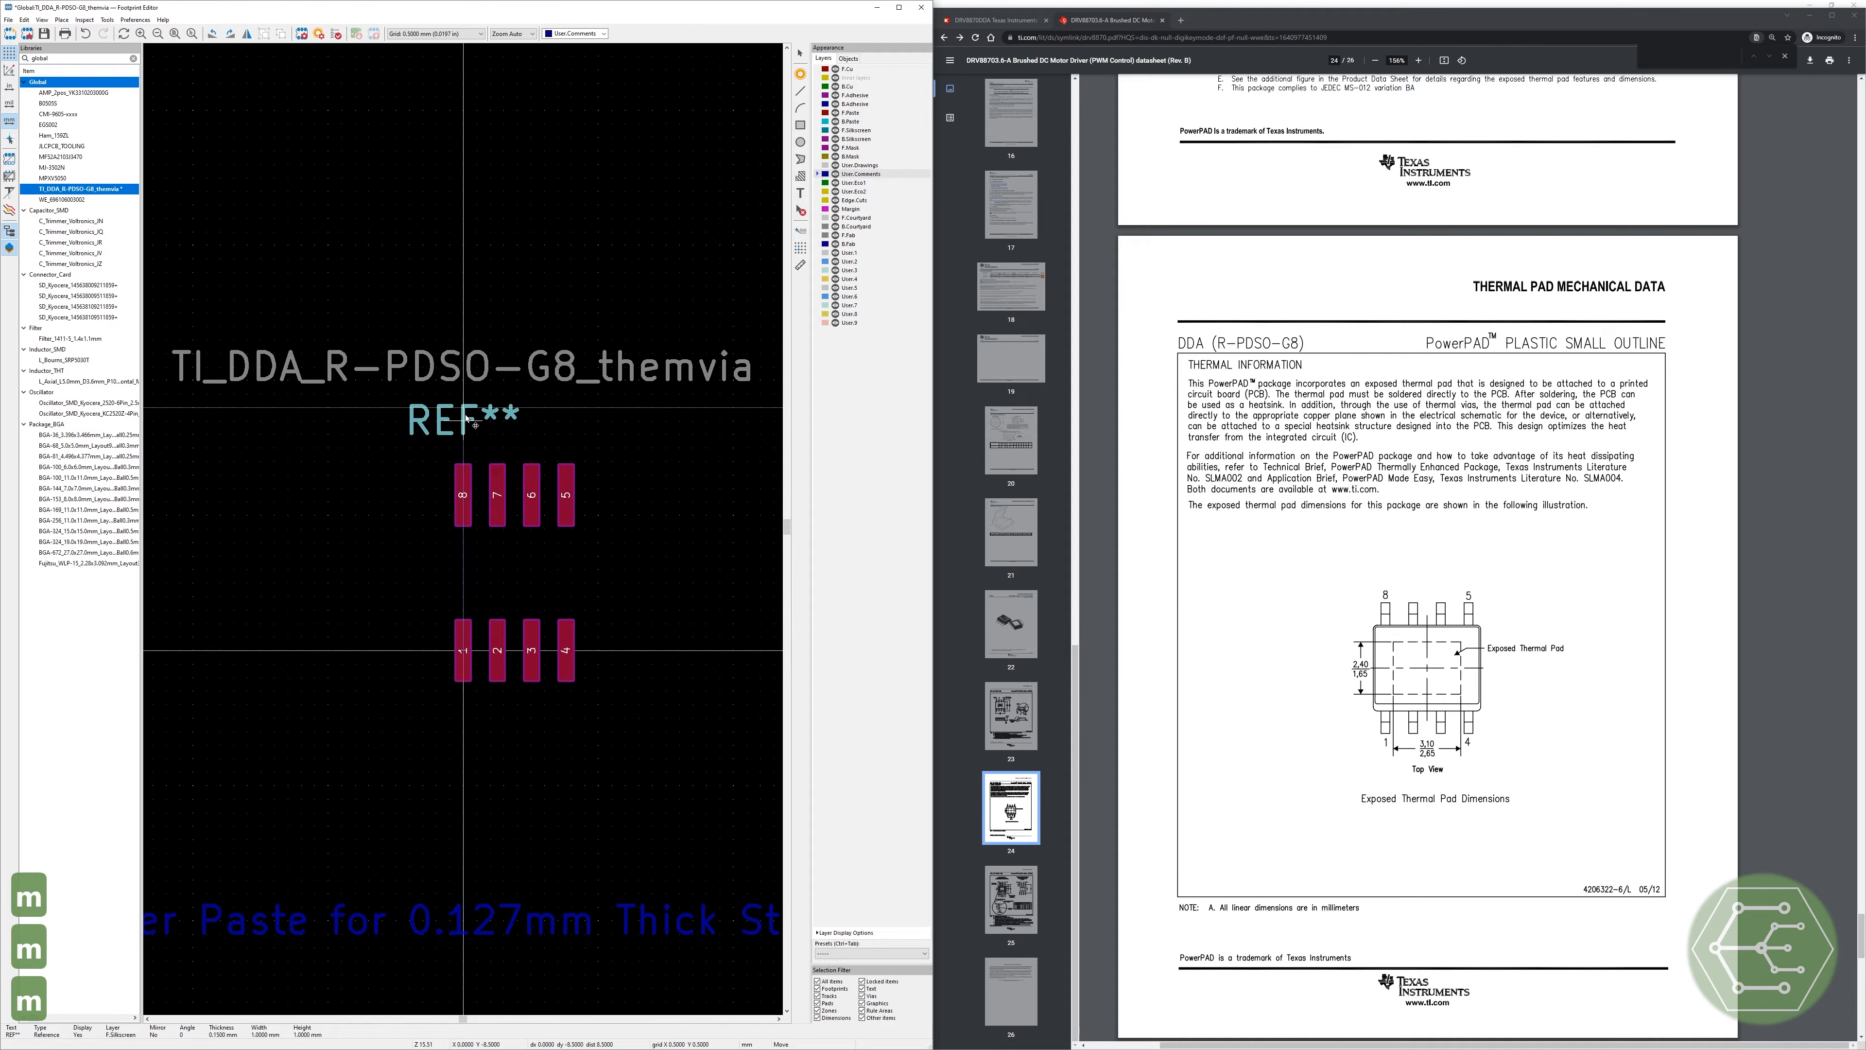
{"action": "left_click", "coordinate": [480, 419]}
{"action": "left_click", "coordinate": [666, 577]}
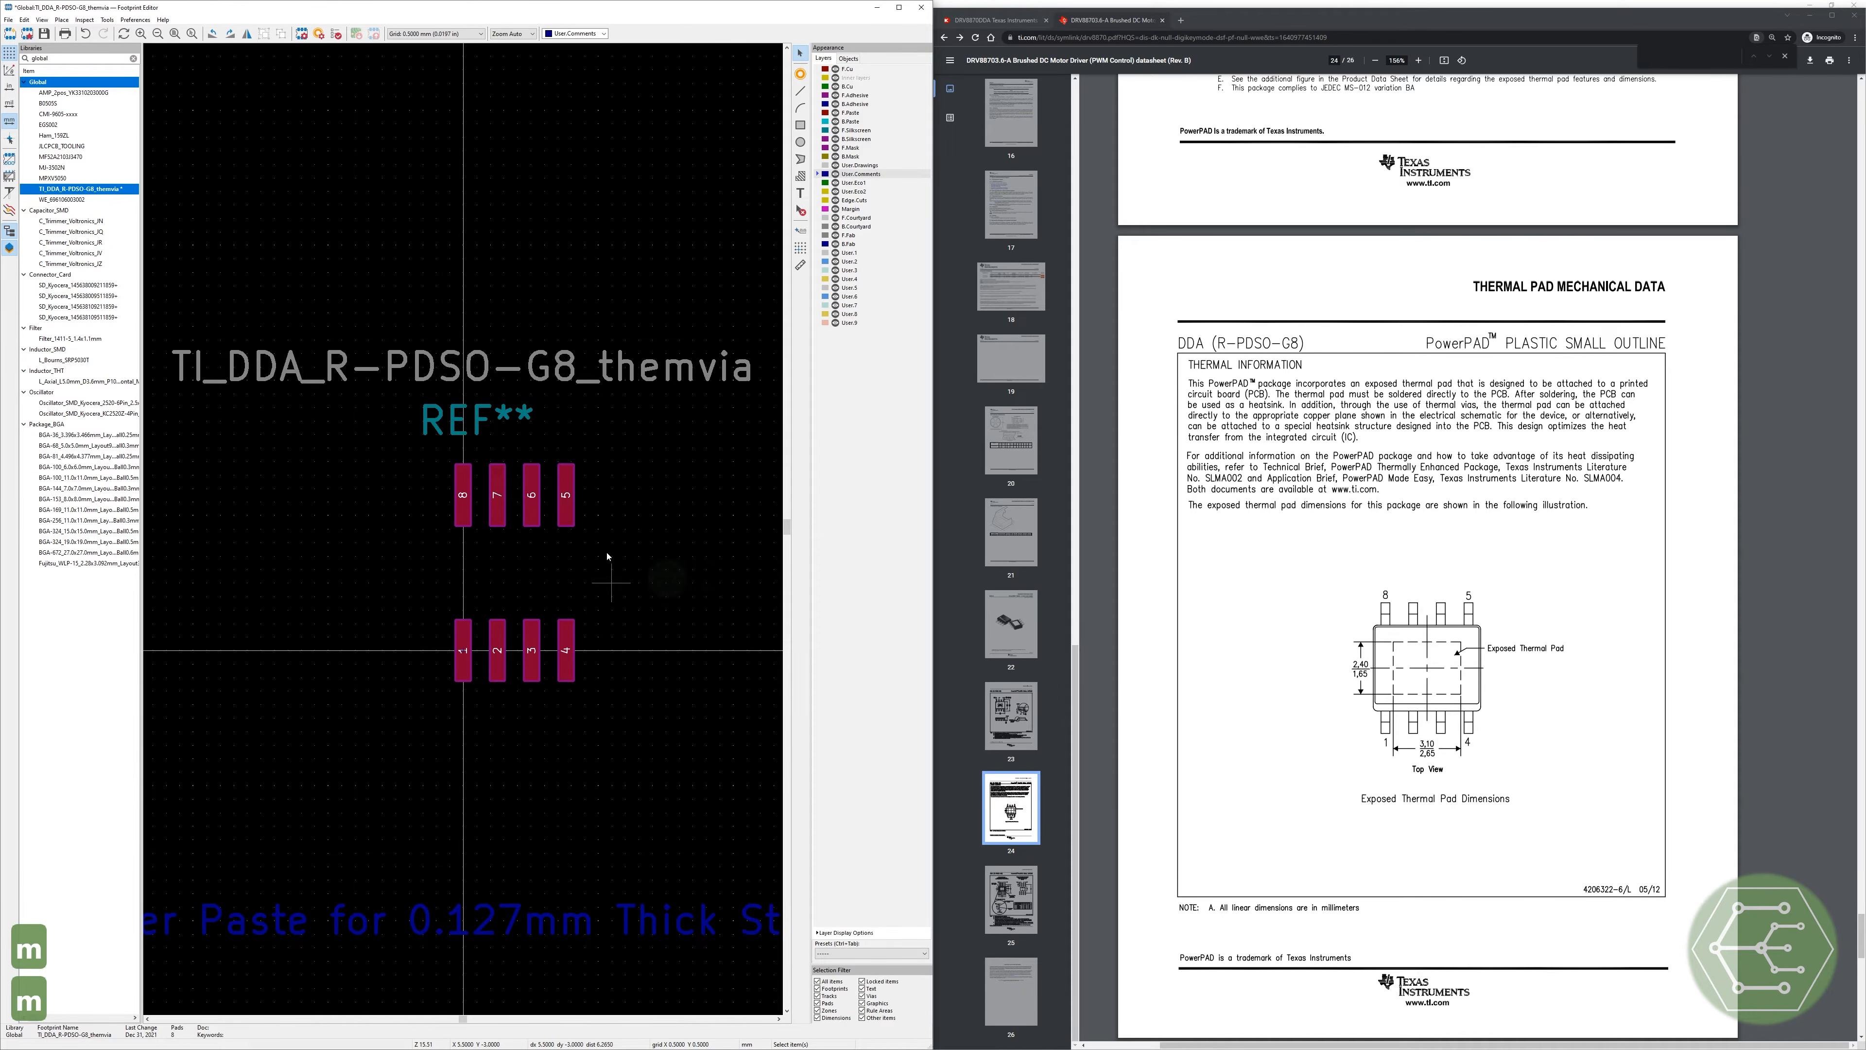
{"action": "key", "text": "ctrl+s"}
{"action": "scroll", "coordinate": [607, 557], "scroll_direction": "up", "scroll_amount": 3}
{"action": "scroll", "coordinate": [451, 529], "scroll_direction": "down", "scroll_amount": 3}
{"action": "scroll", "coordinate": [465, 533], "scroll_direction": "up", "scroll_amount": 3}
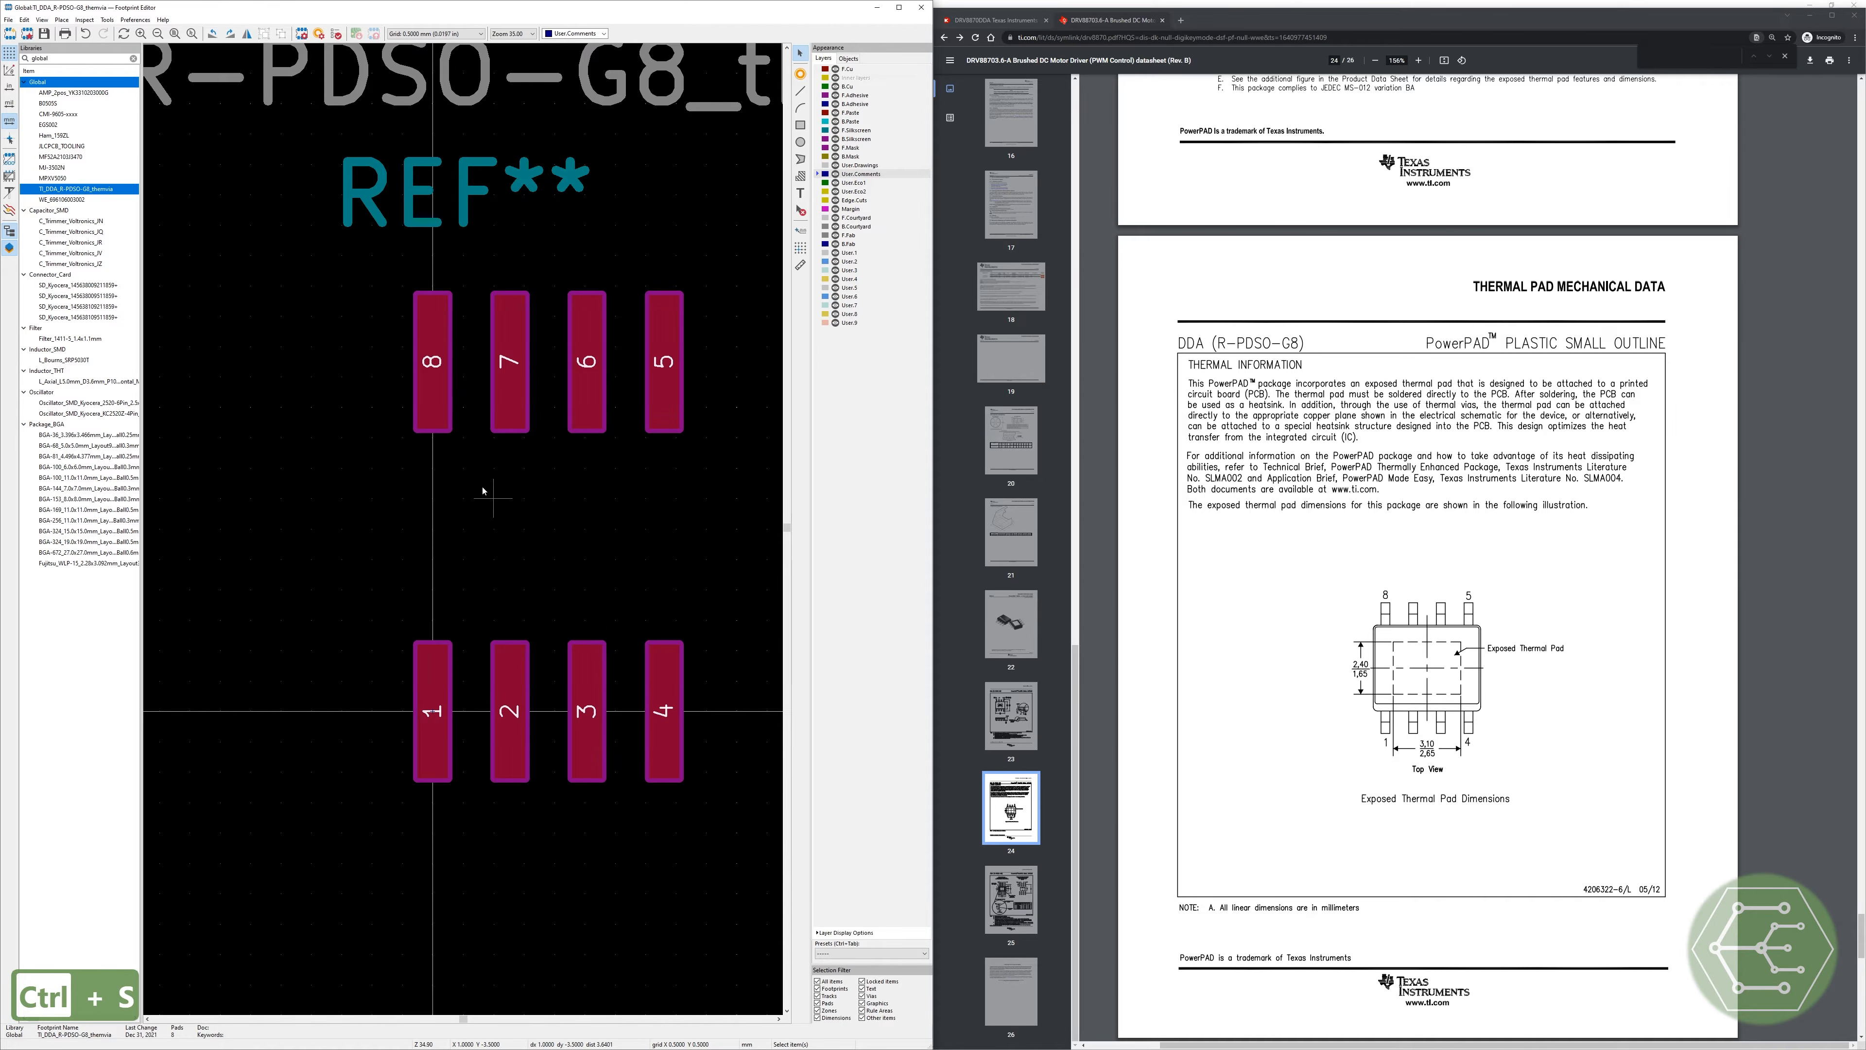
{"action": "scroll", "coordinate": [585, 500], "scroll_direction": "down", "scroll_amount": 3}
{"action": "scroll", "coordinate": [463, 529], "scroll_direction": "up", "scroll_amount": 3}
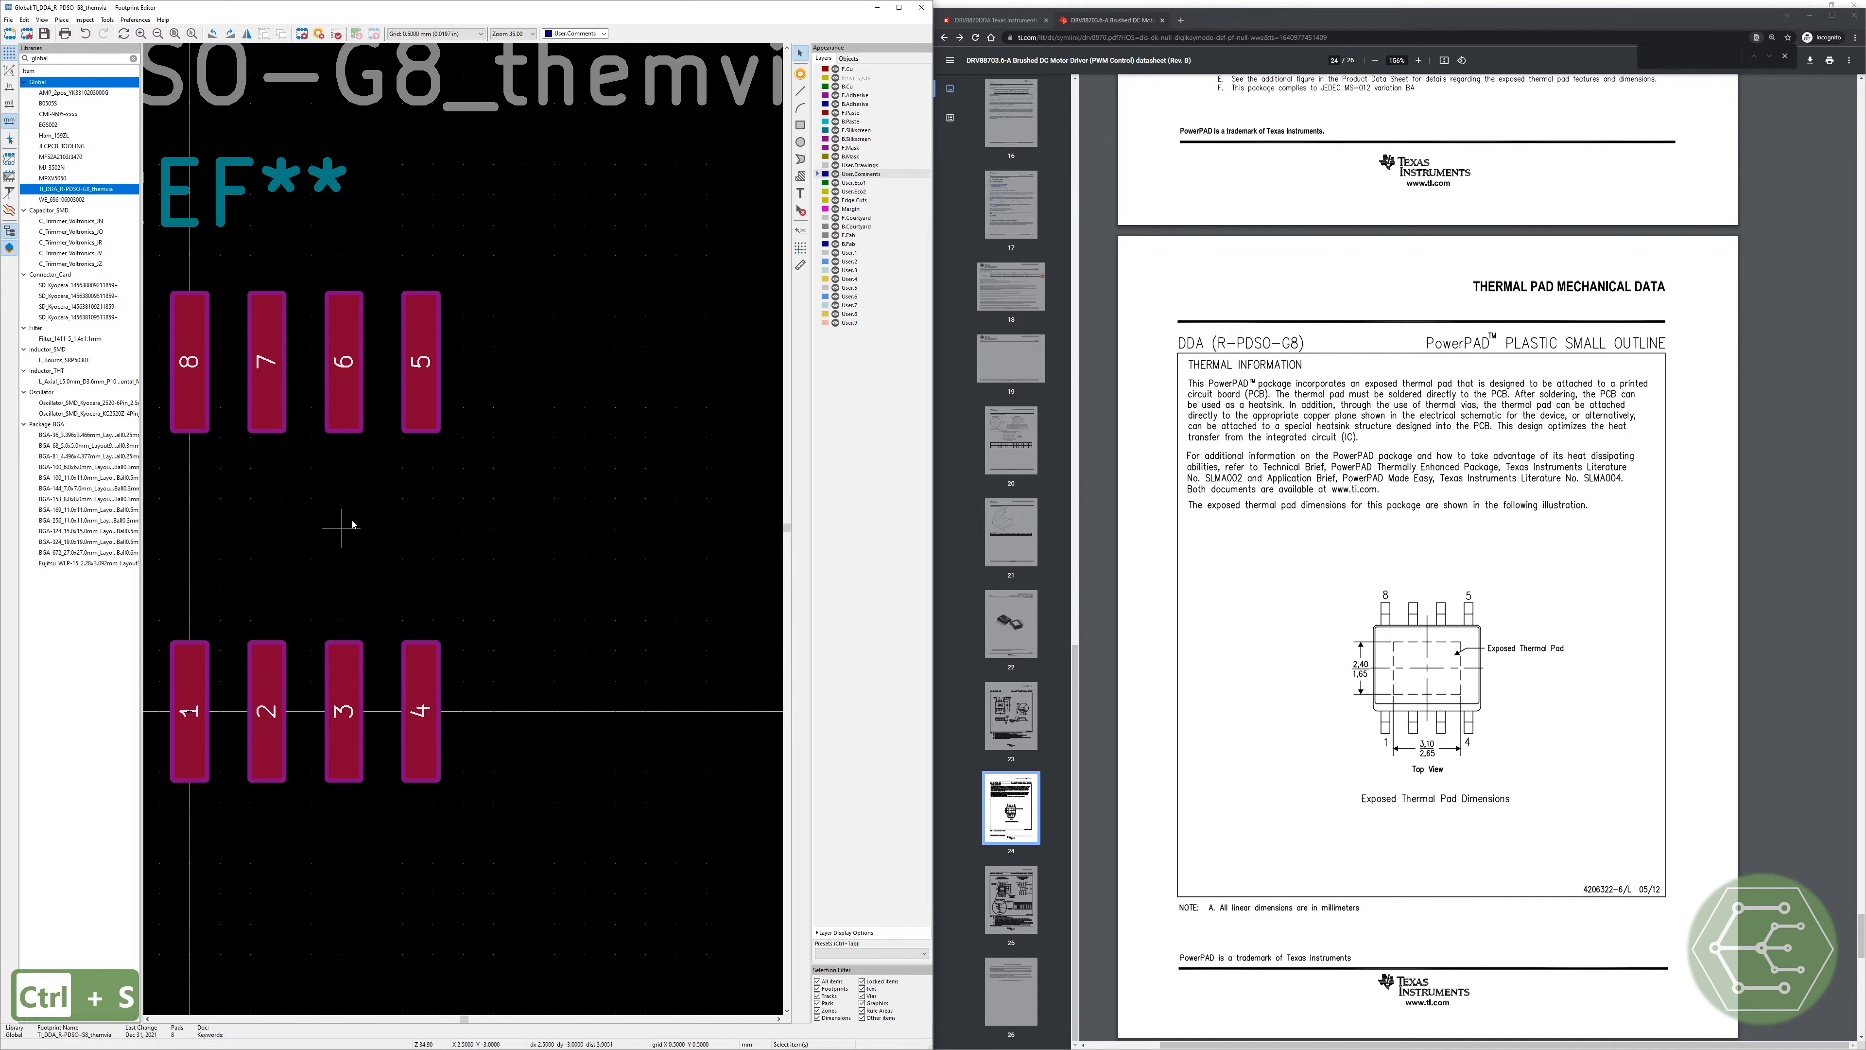
Step: Duplicate pad 1 and place the copy midway between the upper and lower pad rows
{"action": "scroll", "coordinate": [375, 528], "scroll_direction": "down", "scroll_amount": 3}
{"action": "scroll", "coordinate": [452, 531], "scroll_direction": "up", "scroll_amount": 3}
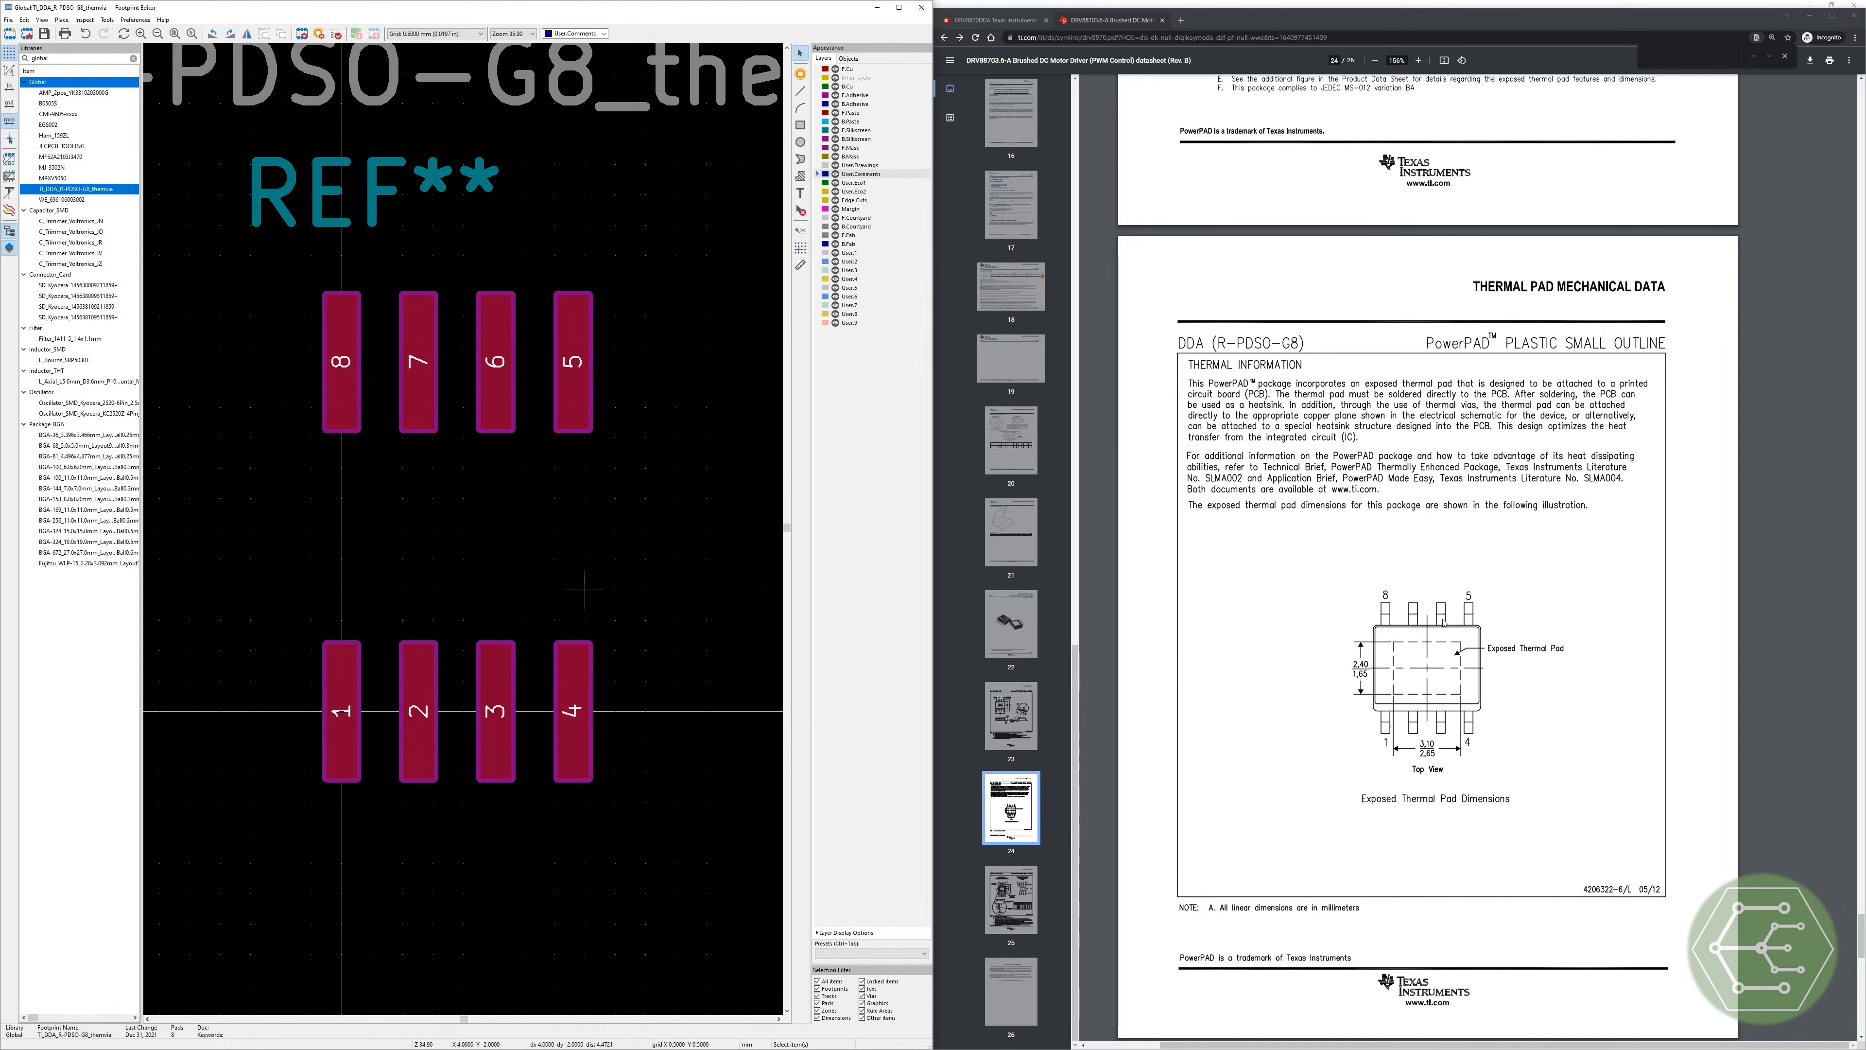
{"action": "scroll", "coordinate": [1429, 596], "scroll_direction": "down", "scroll_amount": 4}
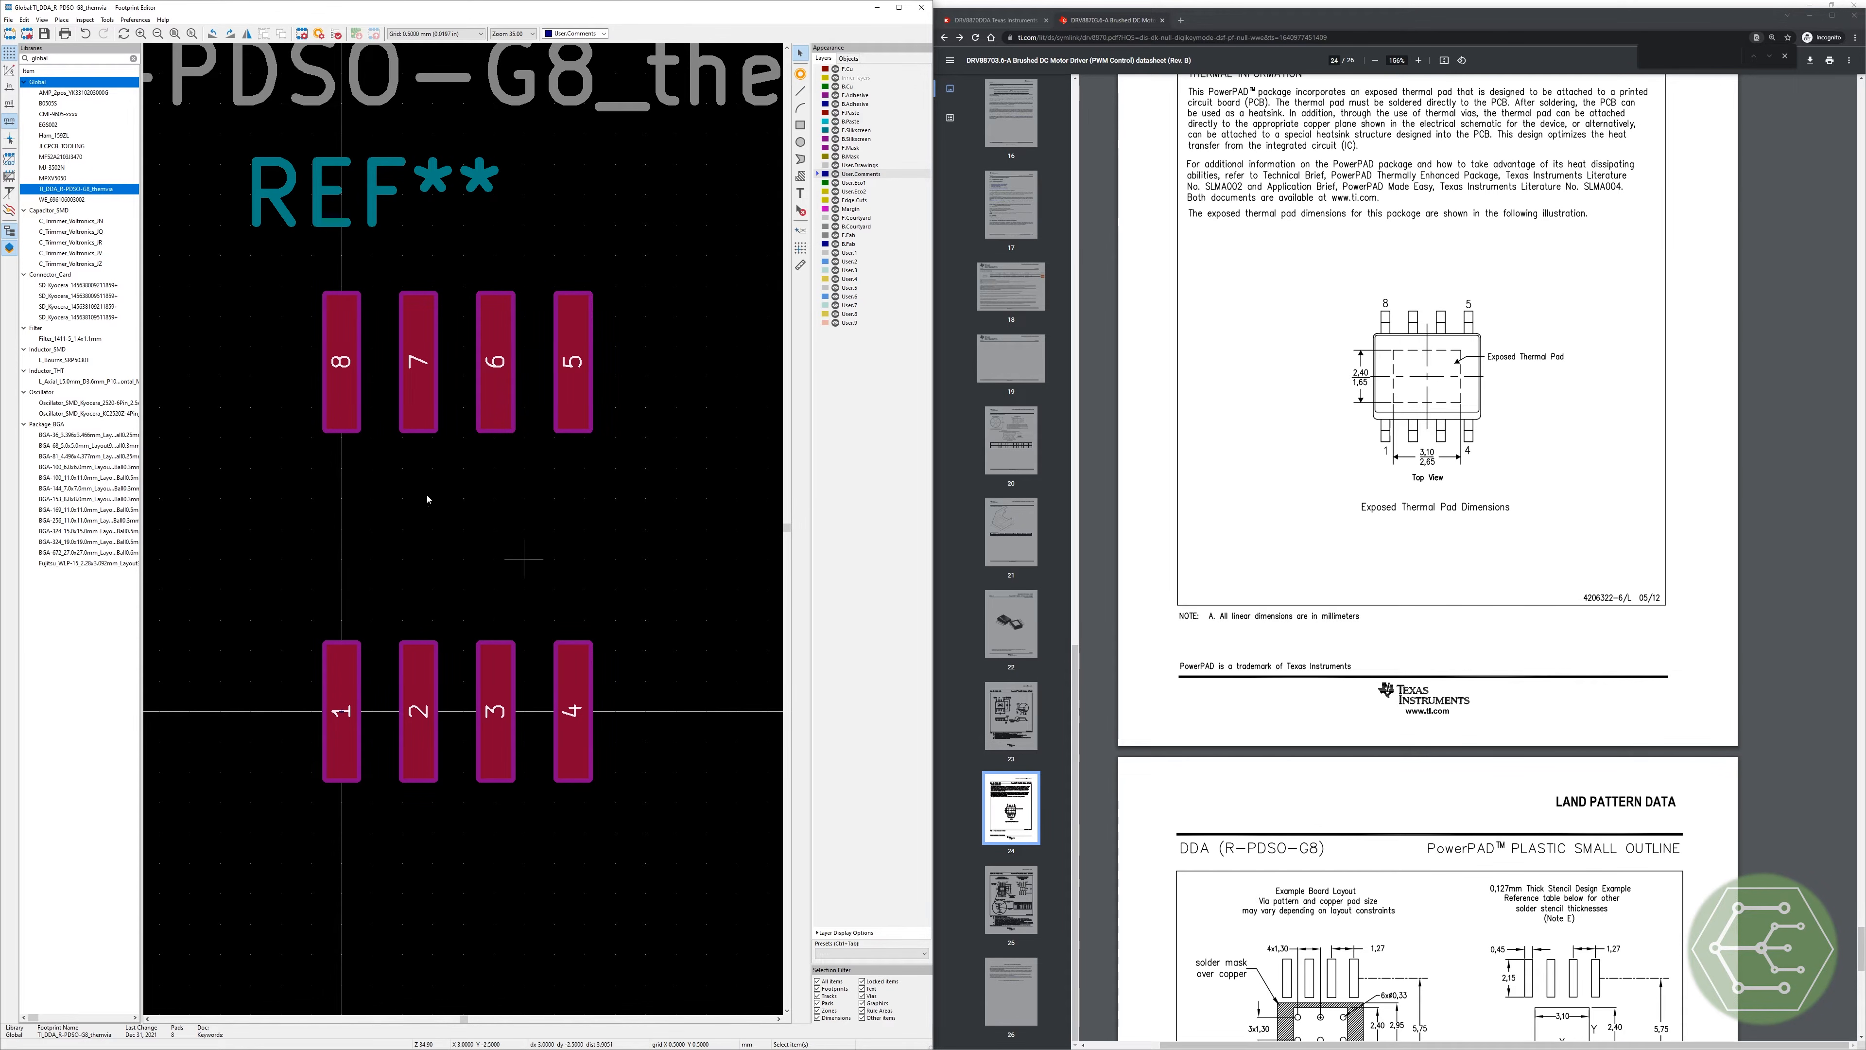
{"action": "left_click", "coordinate": [342, 727]}
{"action": "key", "text": "ctrl+d"}
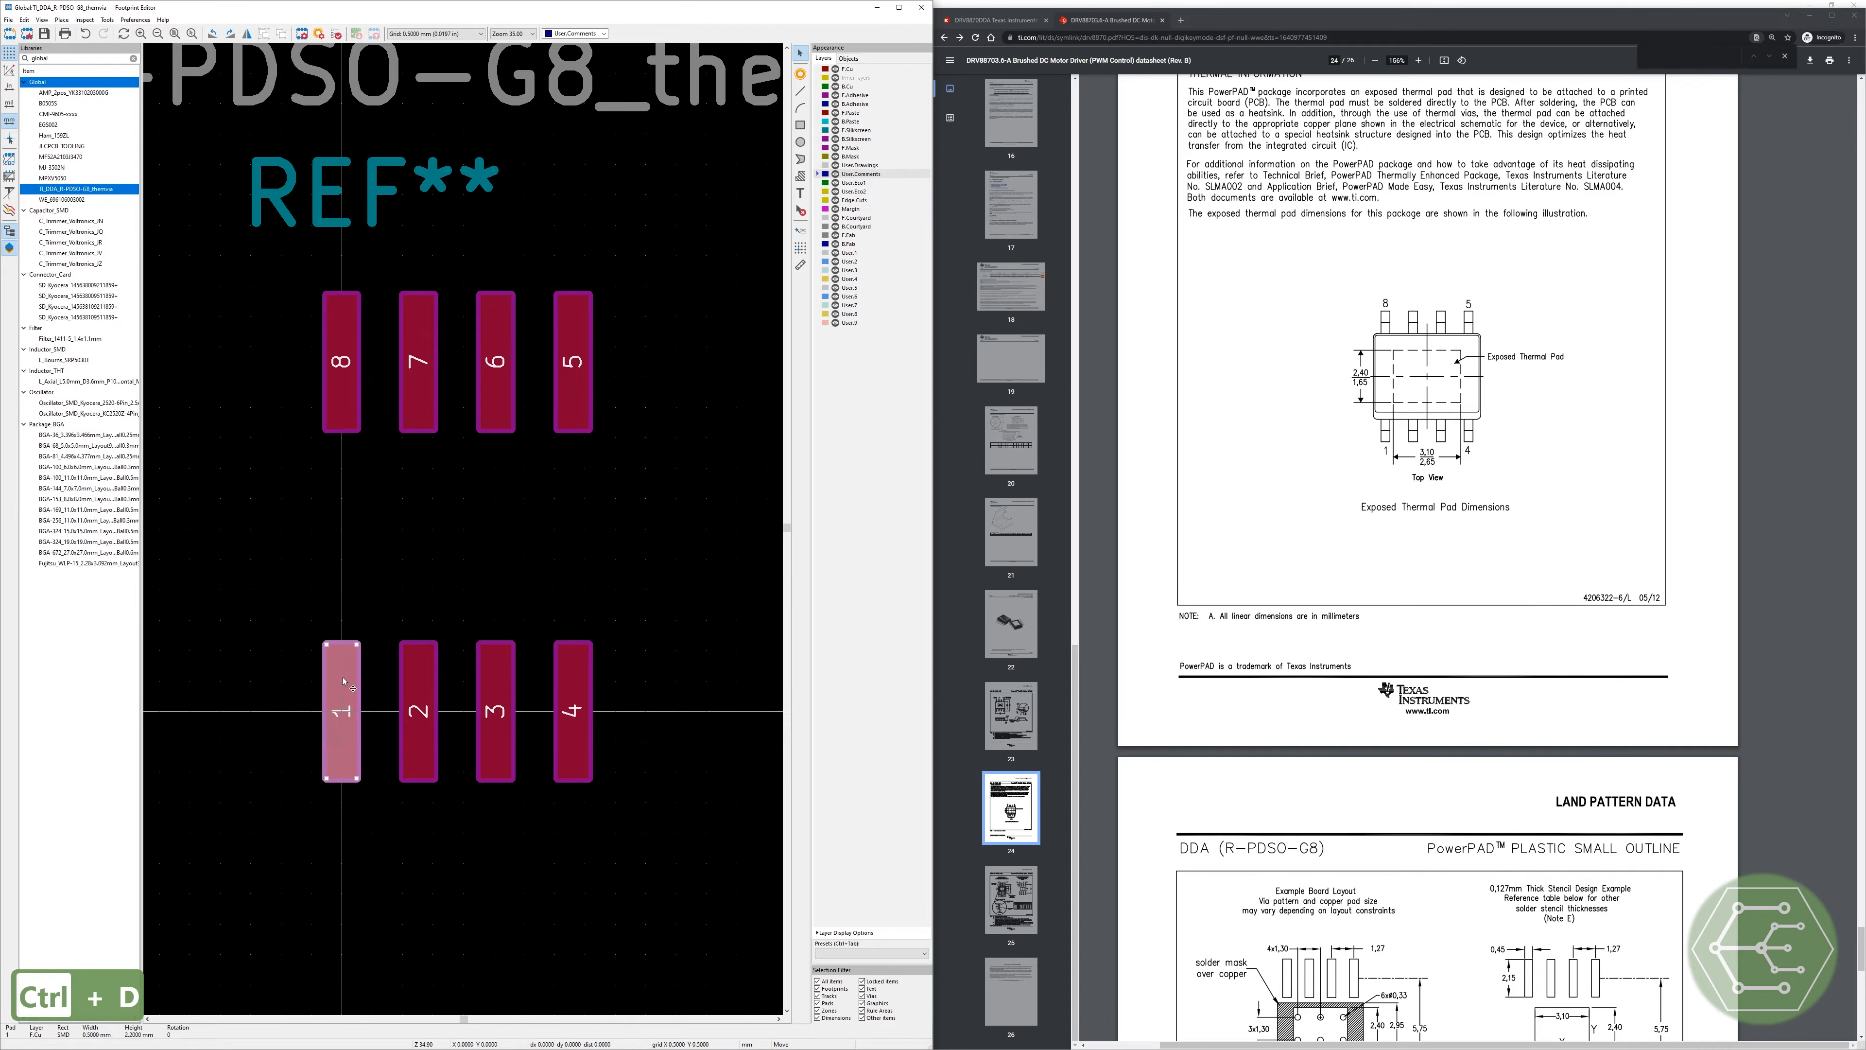
{"action": "left_click", "coordinate": [462, 546]}
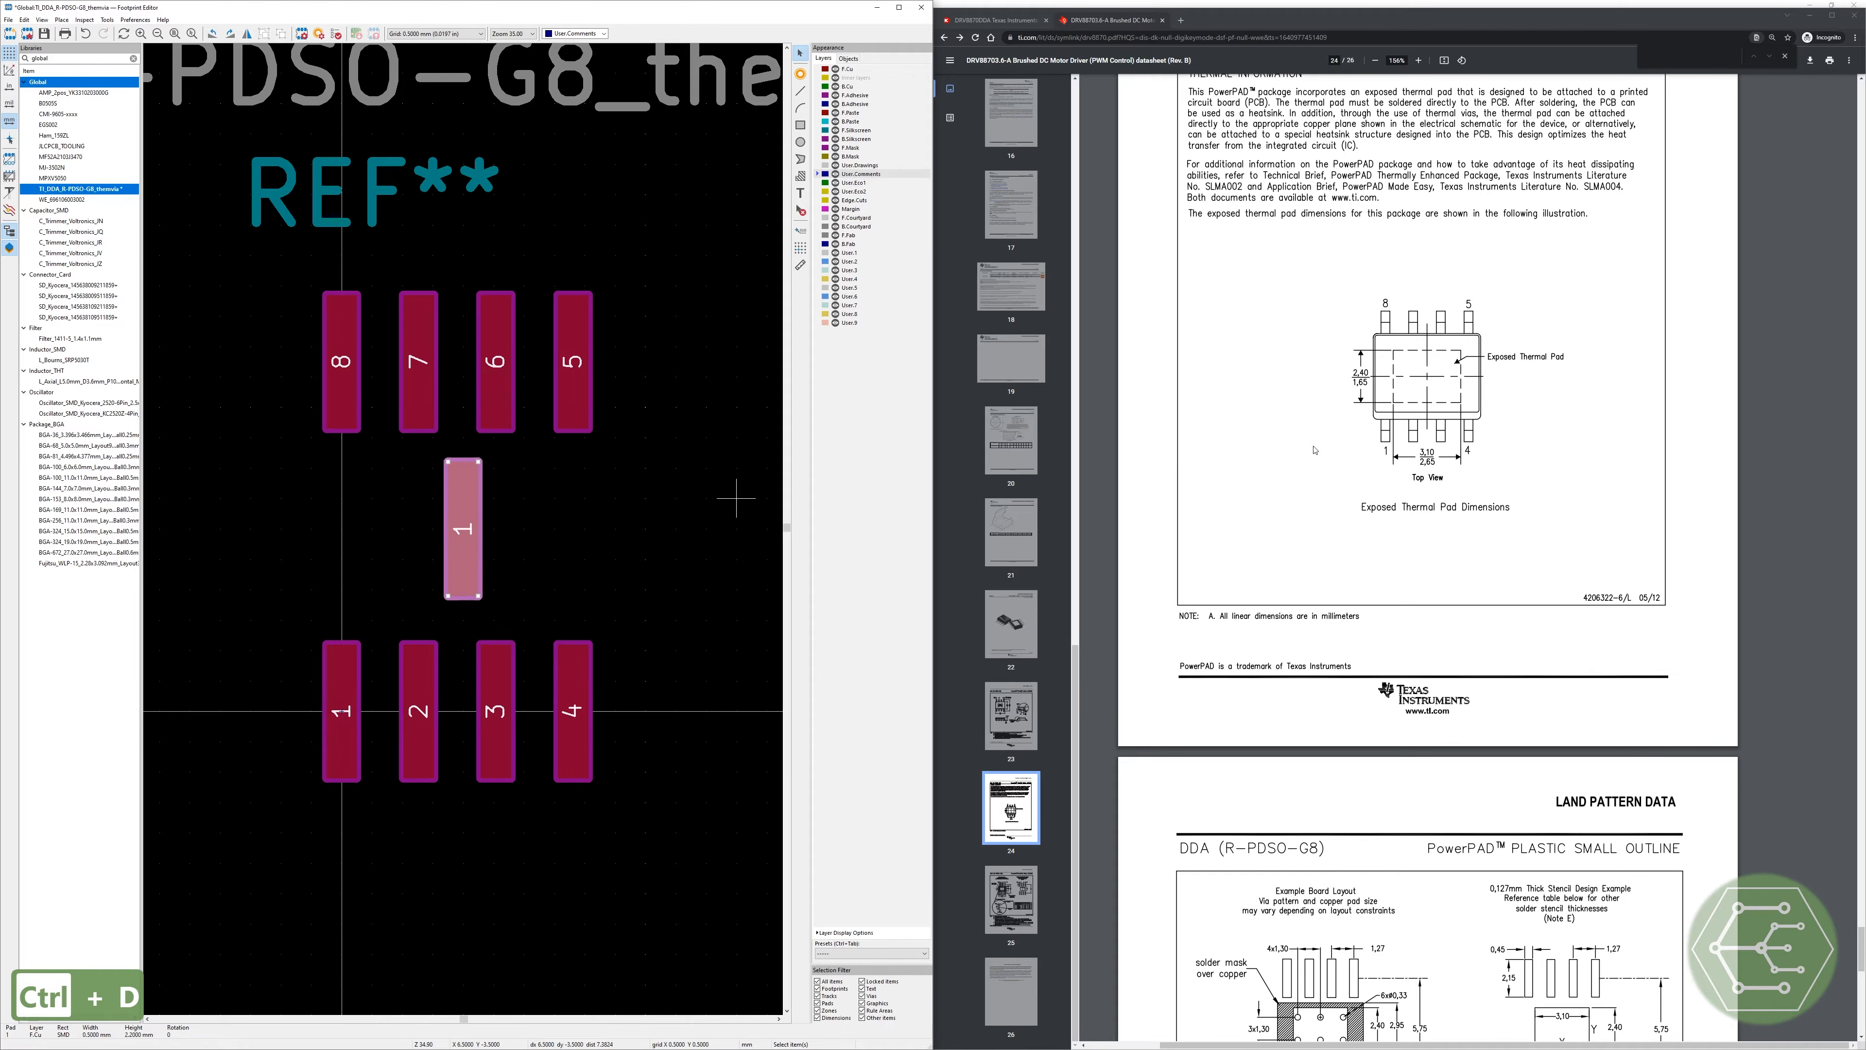
Step: Number the copied pad 9 and set its size to 3.1 mm in X by 2.4 mm in Y
{"action": "scroll", "coordinate": [1635, 889], "scroll_direction": "down", "scroll_amount": 3}
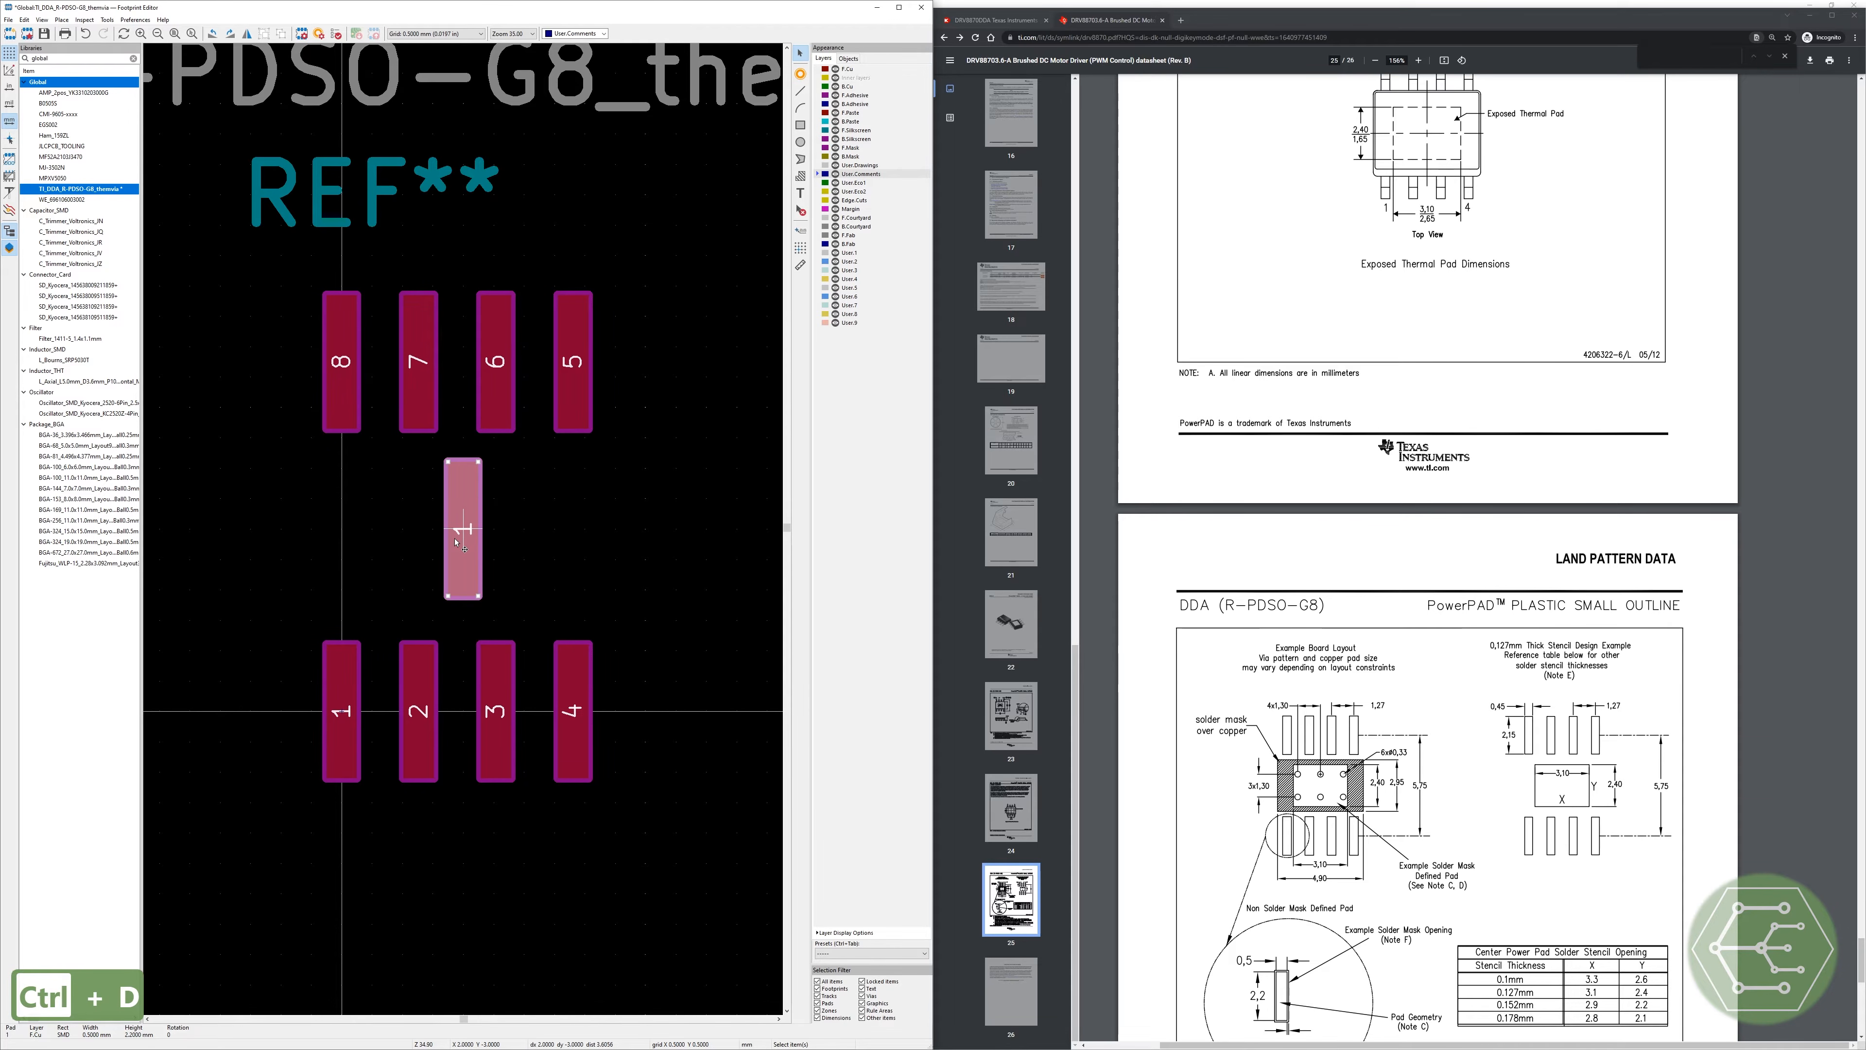
{"action": "key", "text": "e"}
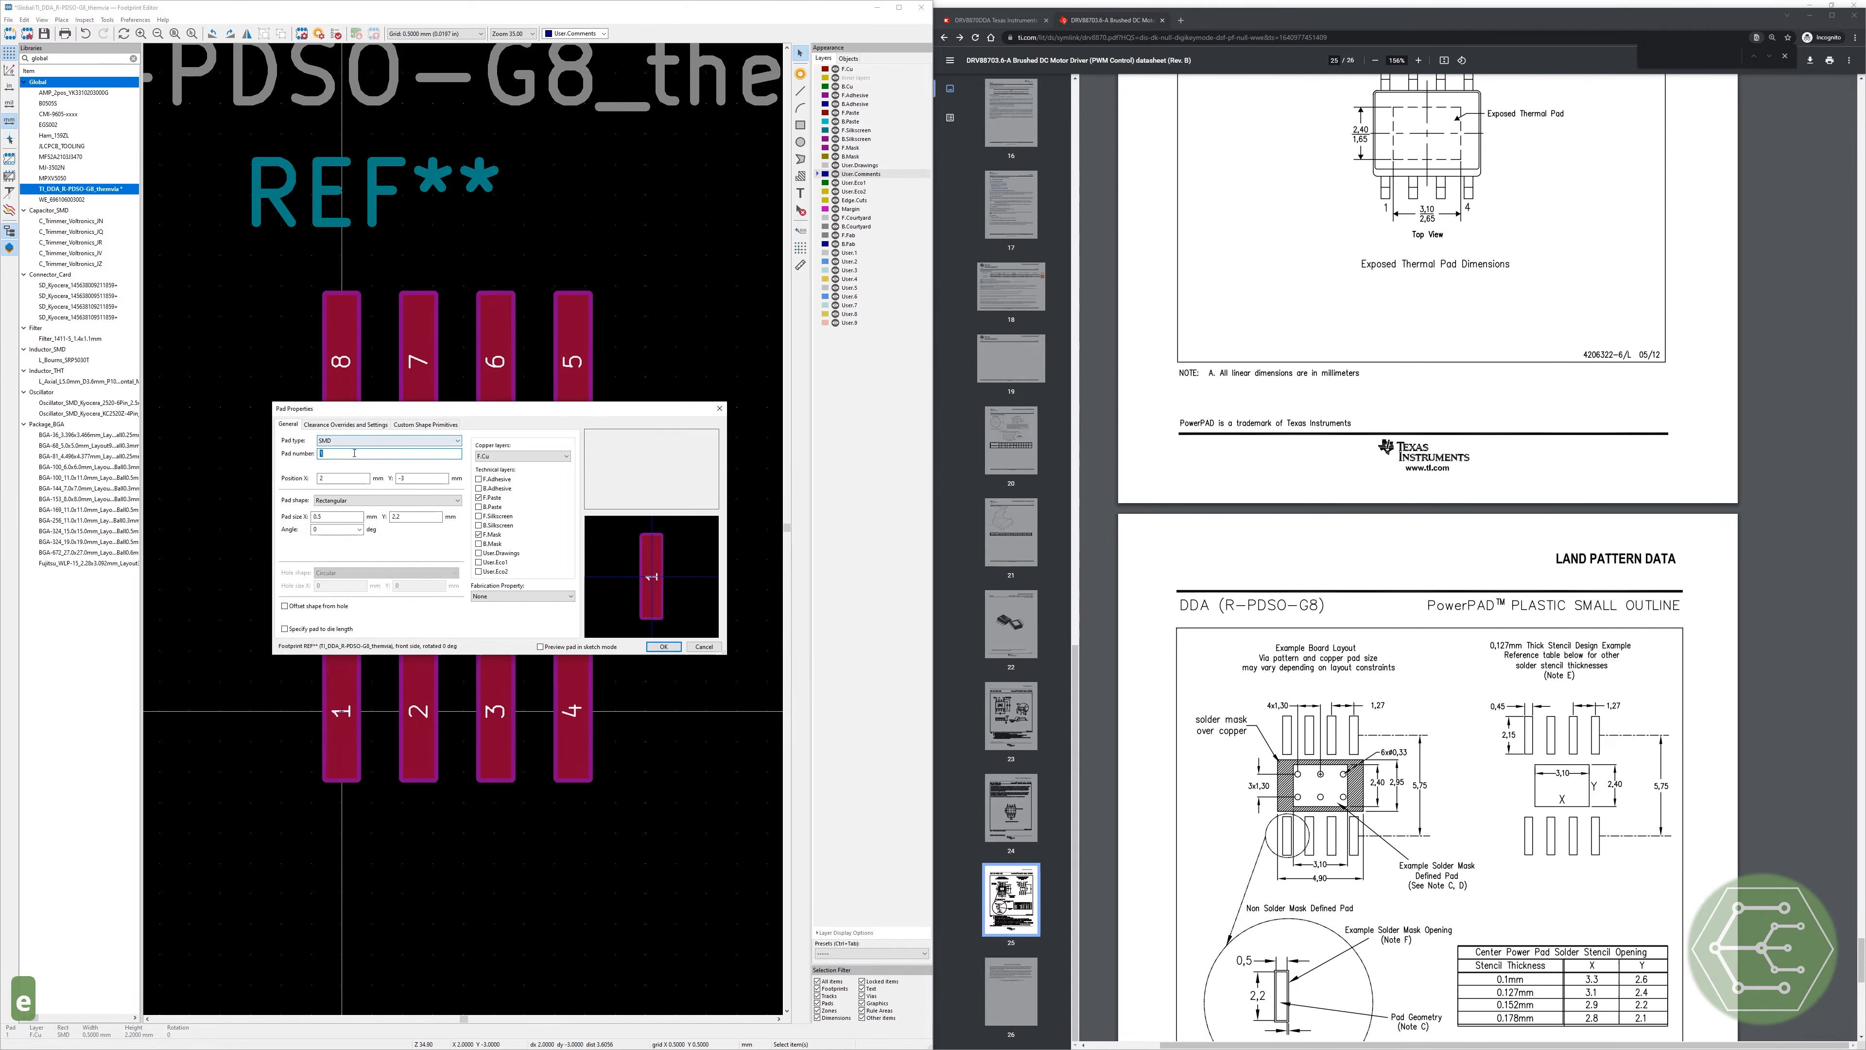
{"action": "type", "text": "9"}
{"action": "left_click", "coordinate": [334, 470]}
{"action": "left_click", "coordinate": [331, 515]}
{"action": "left_click", "coordinate": [417, 516]}
{"action": "key", "text": "BackSpace"}
{"action": "type", "text": "4"}
{"action": "left_click", "coordinate": [328, 516]}
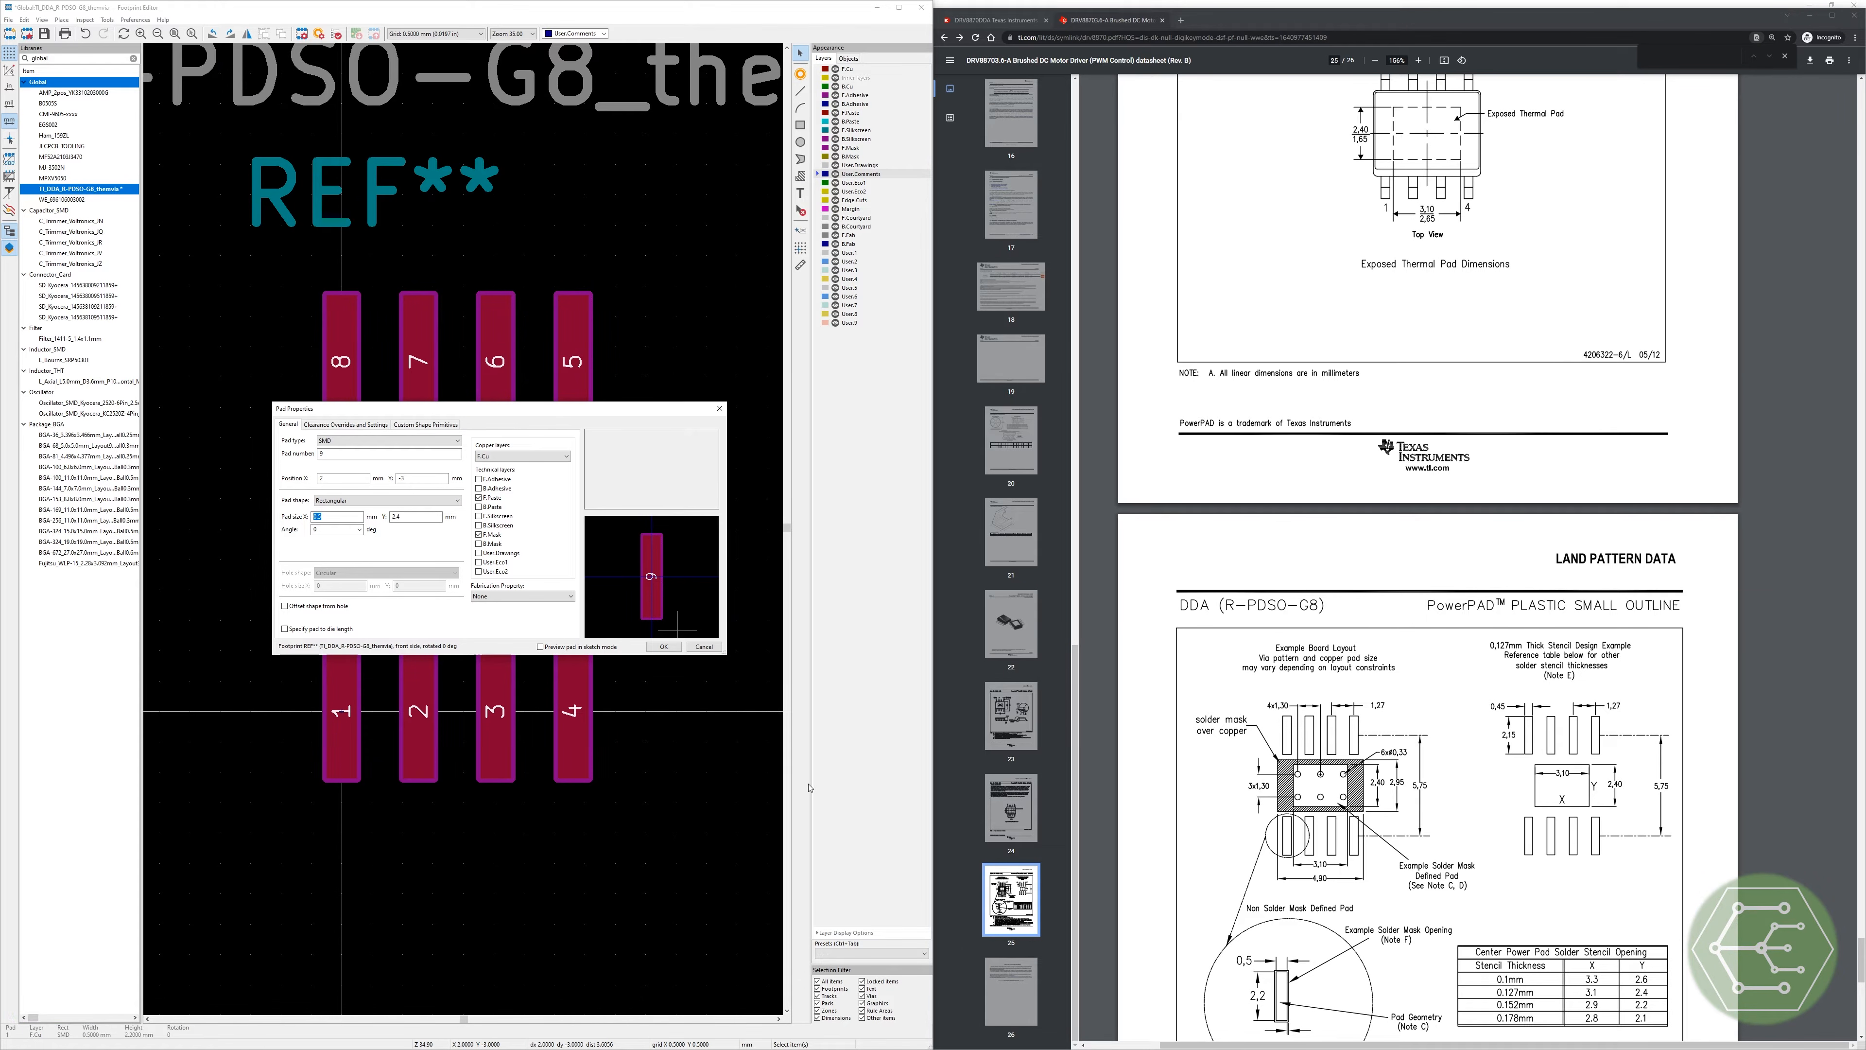
{"action": "type", "text": "3.1"}
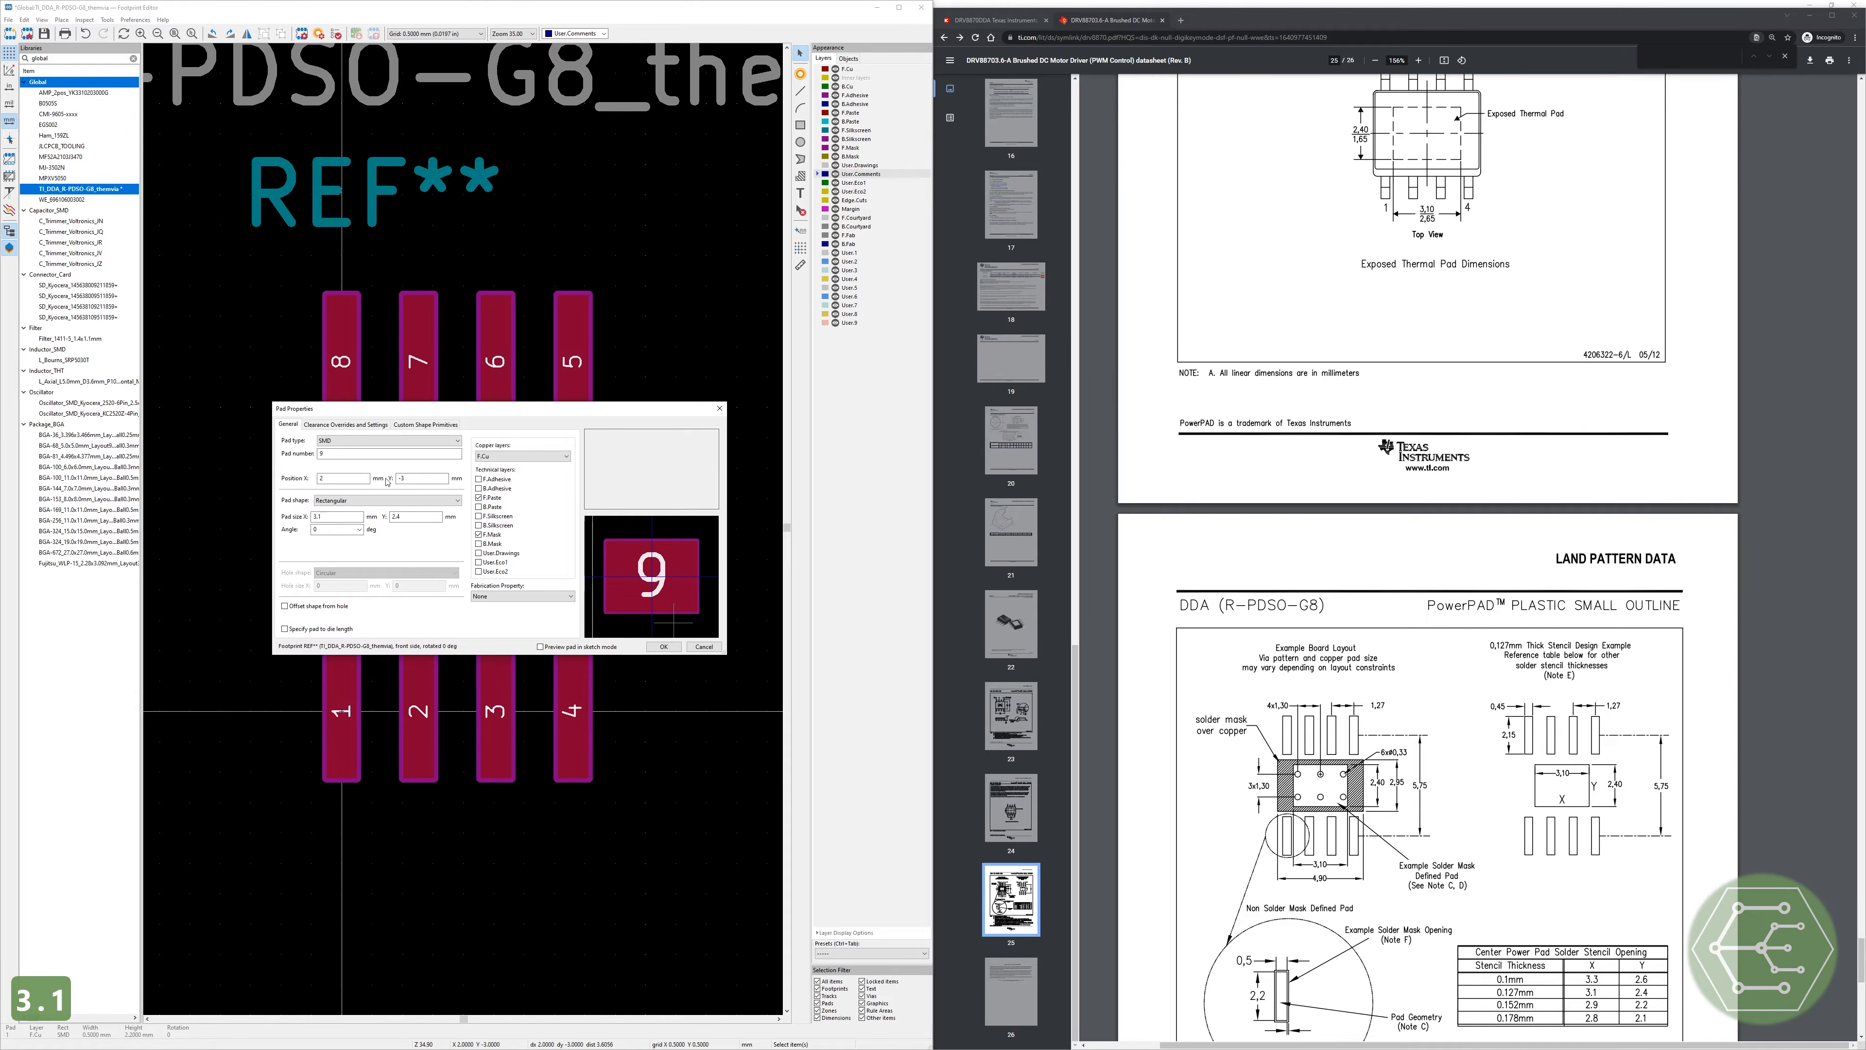
{"action": "left_click", "coordinate": [338, 521]}
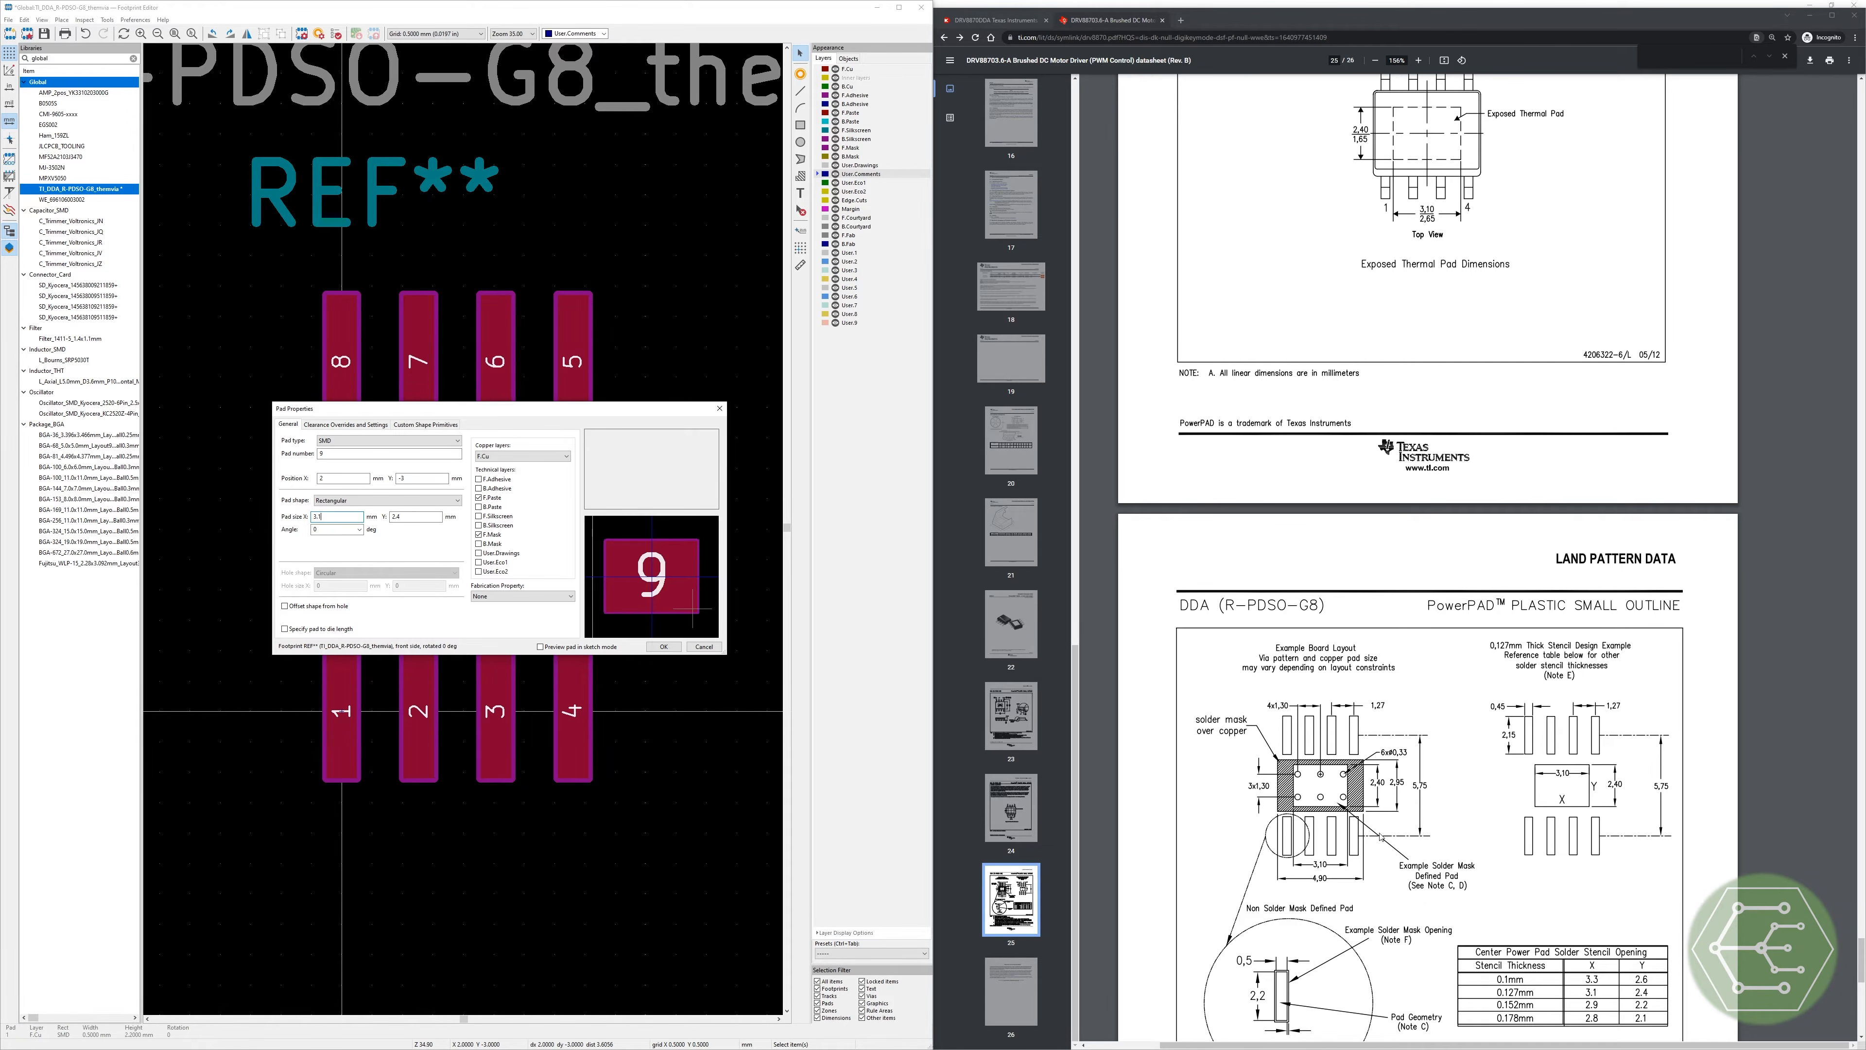
Step: Set pad 9's solder paste absolute clearance to 0
{"action": "scroll", "coordinate": [1345, 949], "scroll_direction": "down", "scroll_amount": 1}
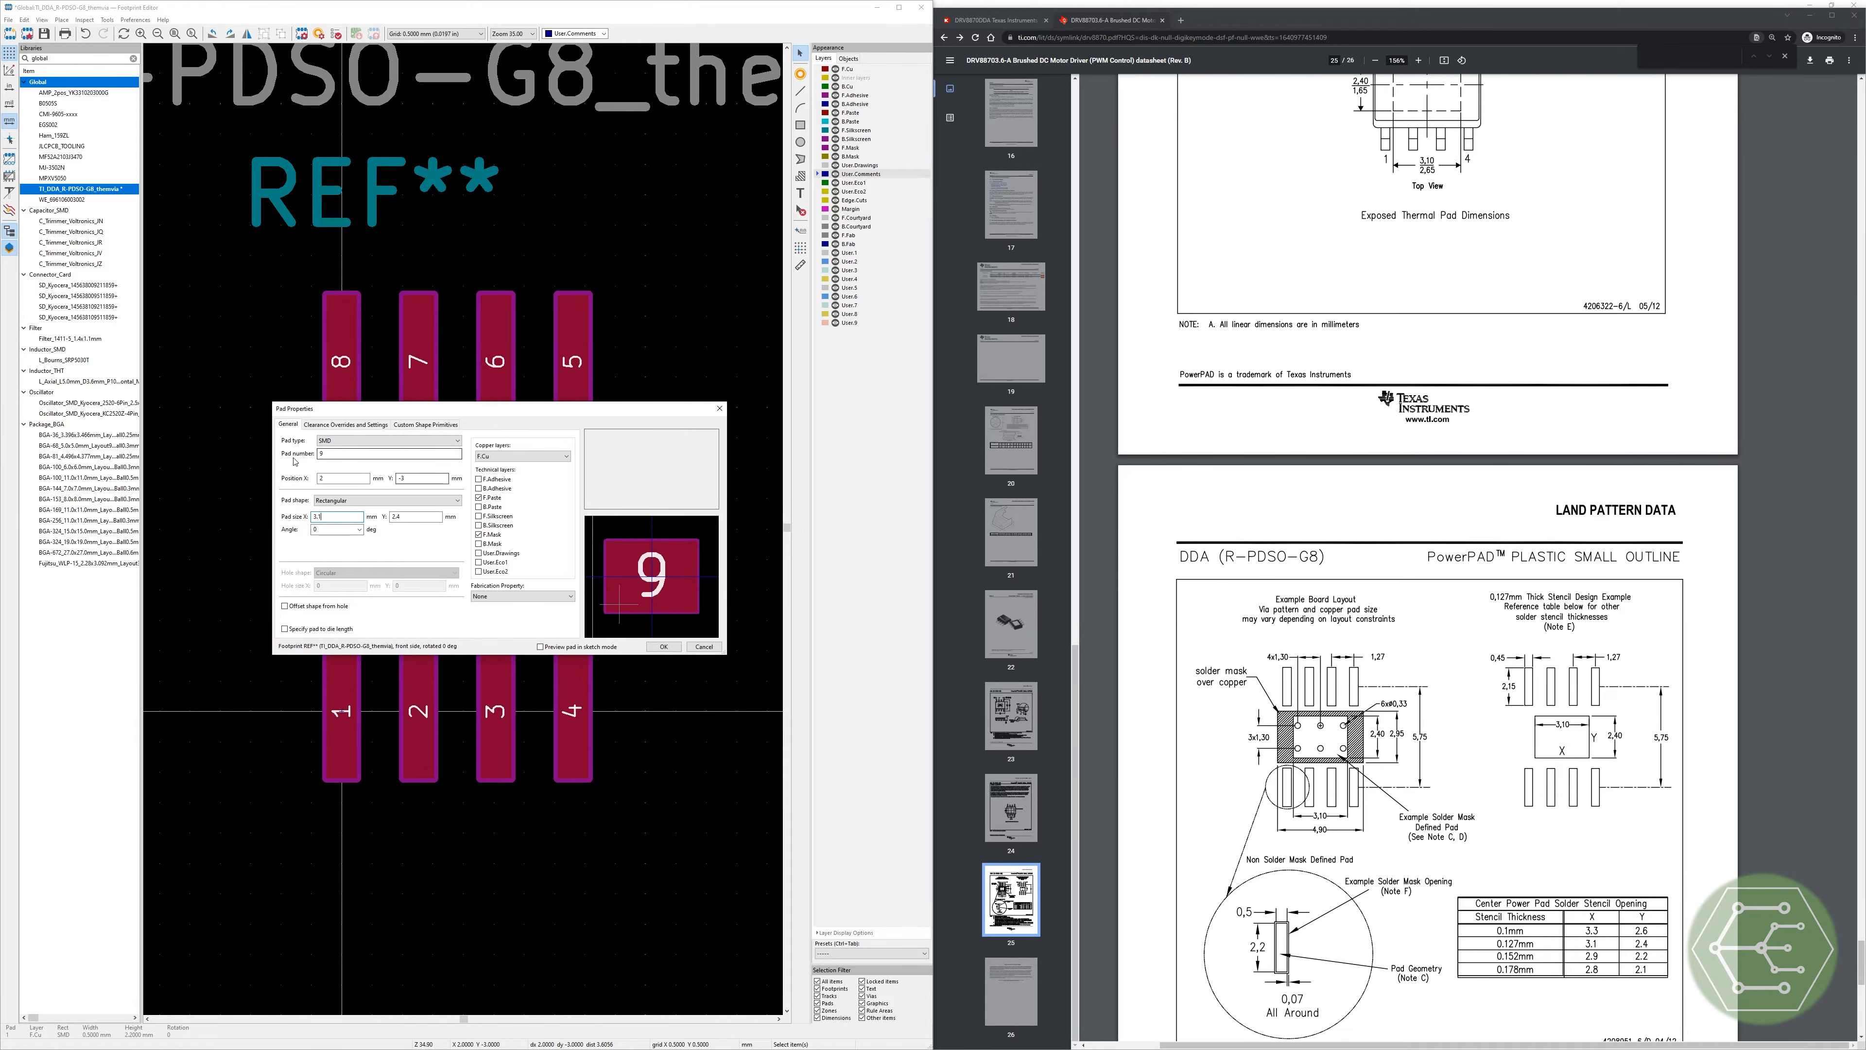
{"action": "left_click", "coordinate": [349, 426]}
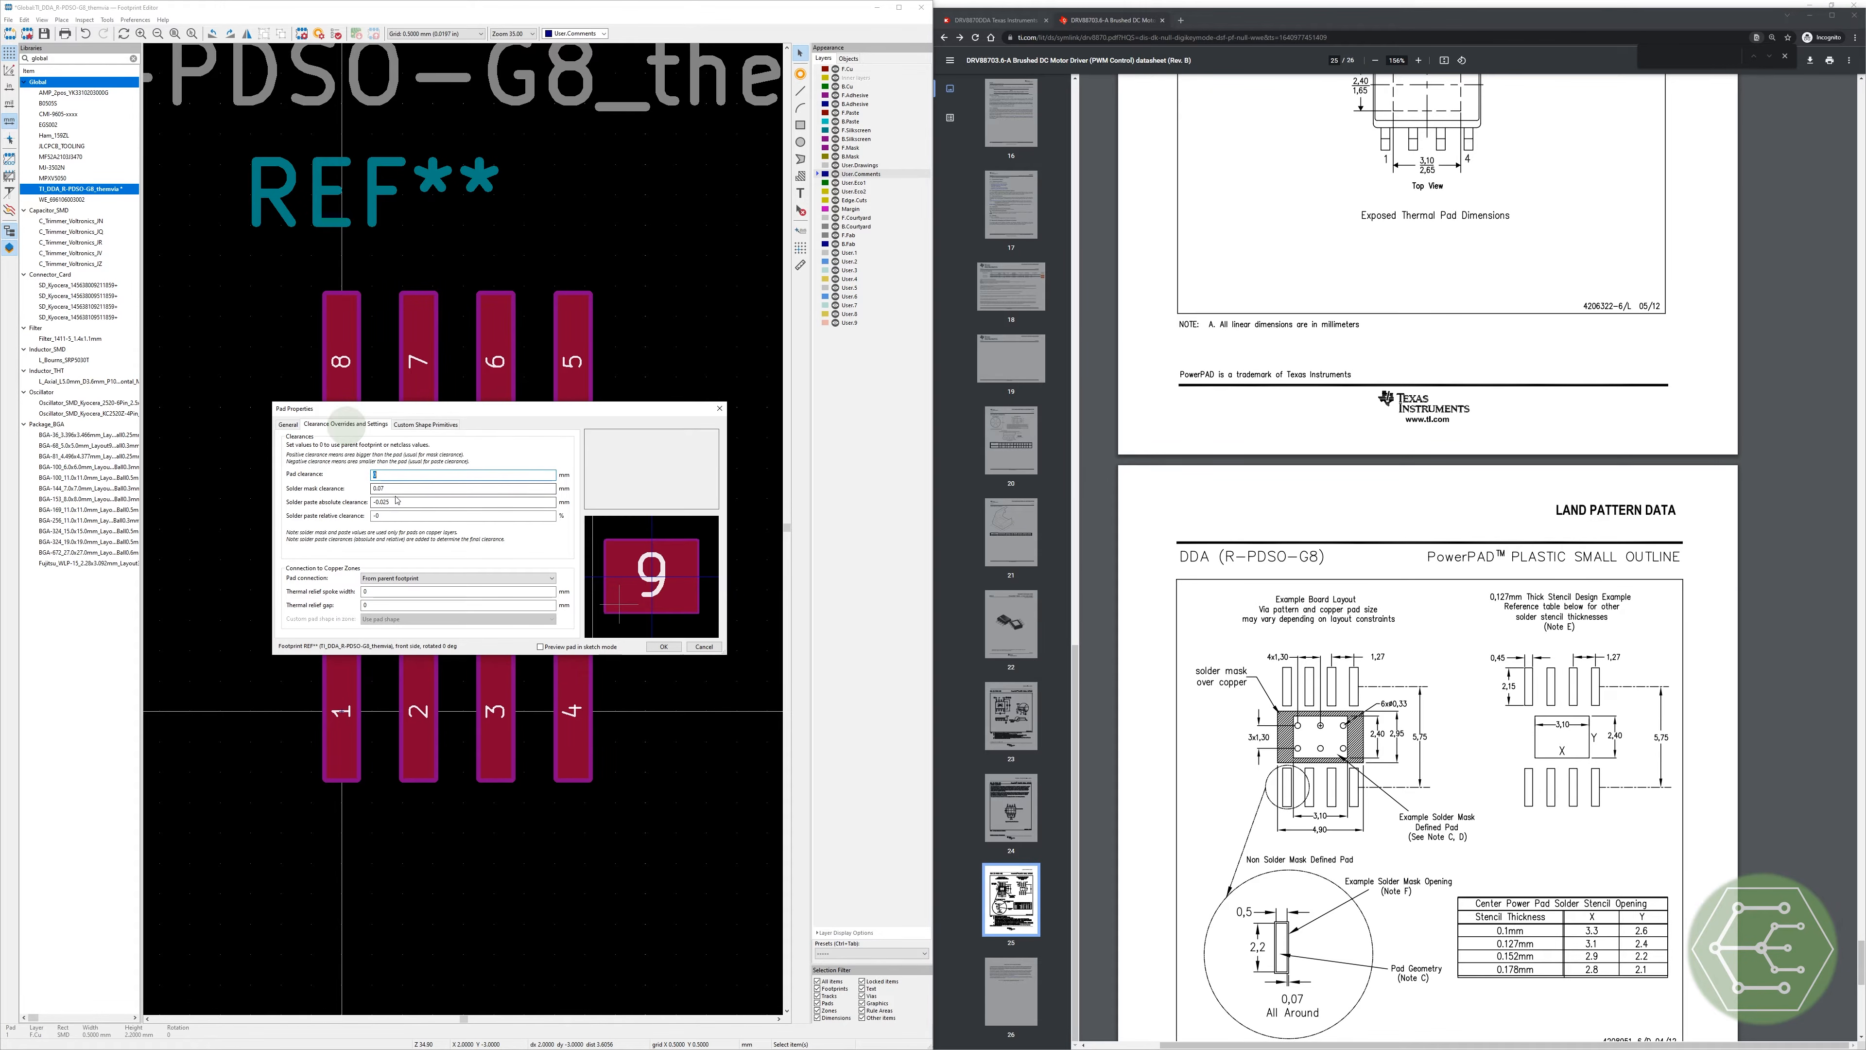
{"action": "left_click", "coordinate": [374, 501]}
{"action": "type", "text": "-"}
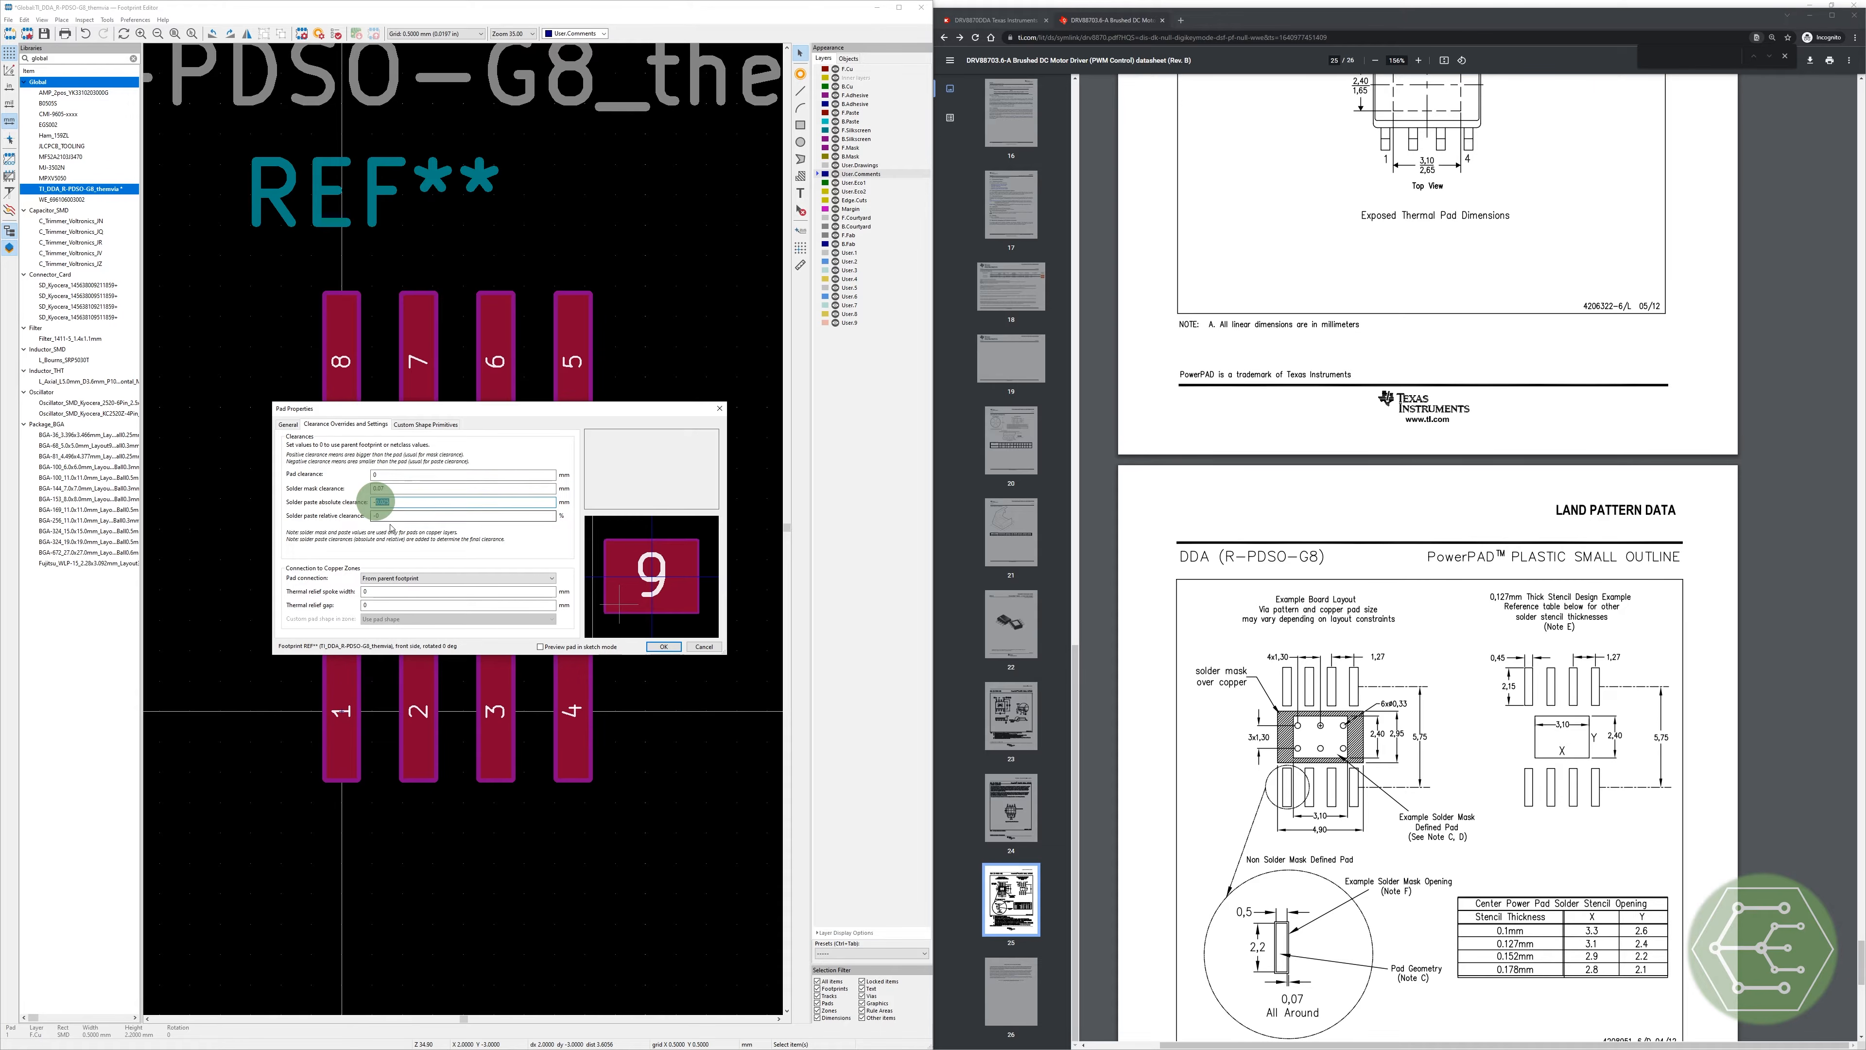
{"action": "type", "text": "0"}
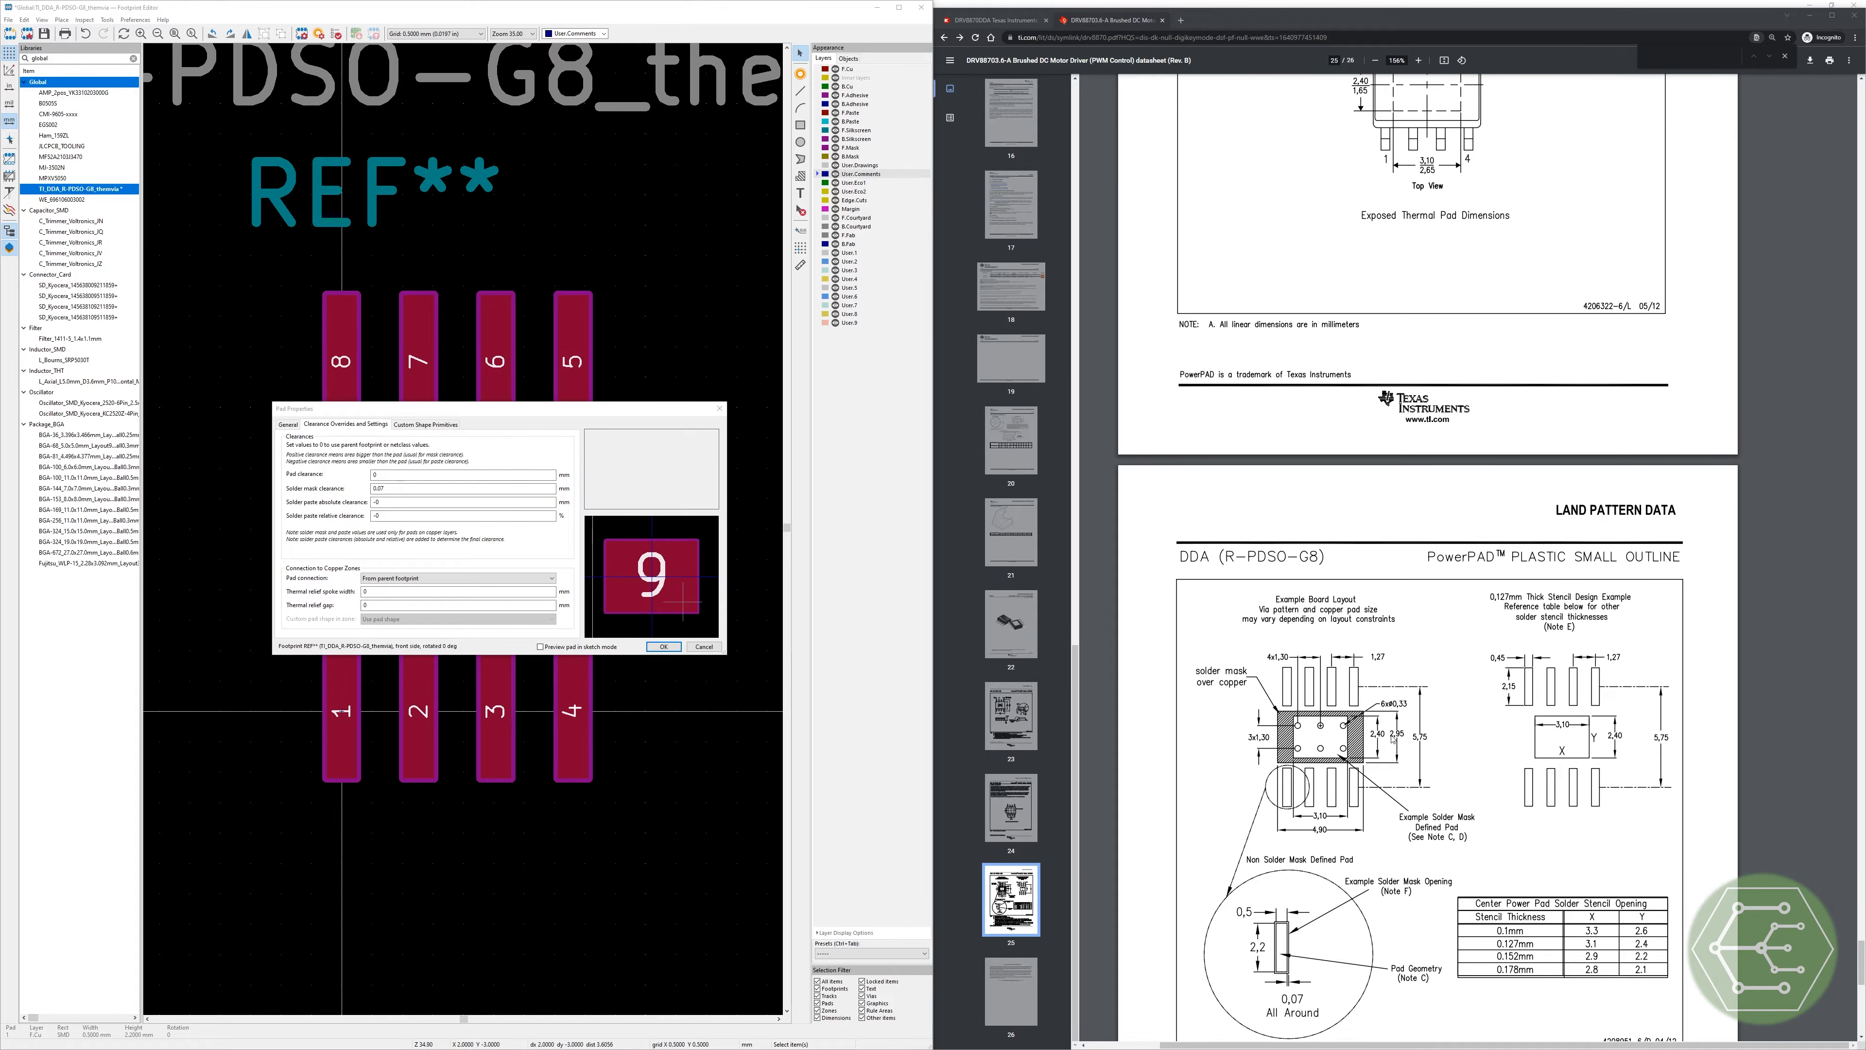
Step: Resize pad 9 to 4.9 mm by 2.95 mm and set its solder mask clearance to 0.275 mm
{"action": "left_click_drag", "start_coordinate": [331, 516], "coordinate": [276, 513]}
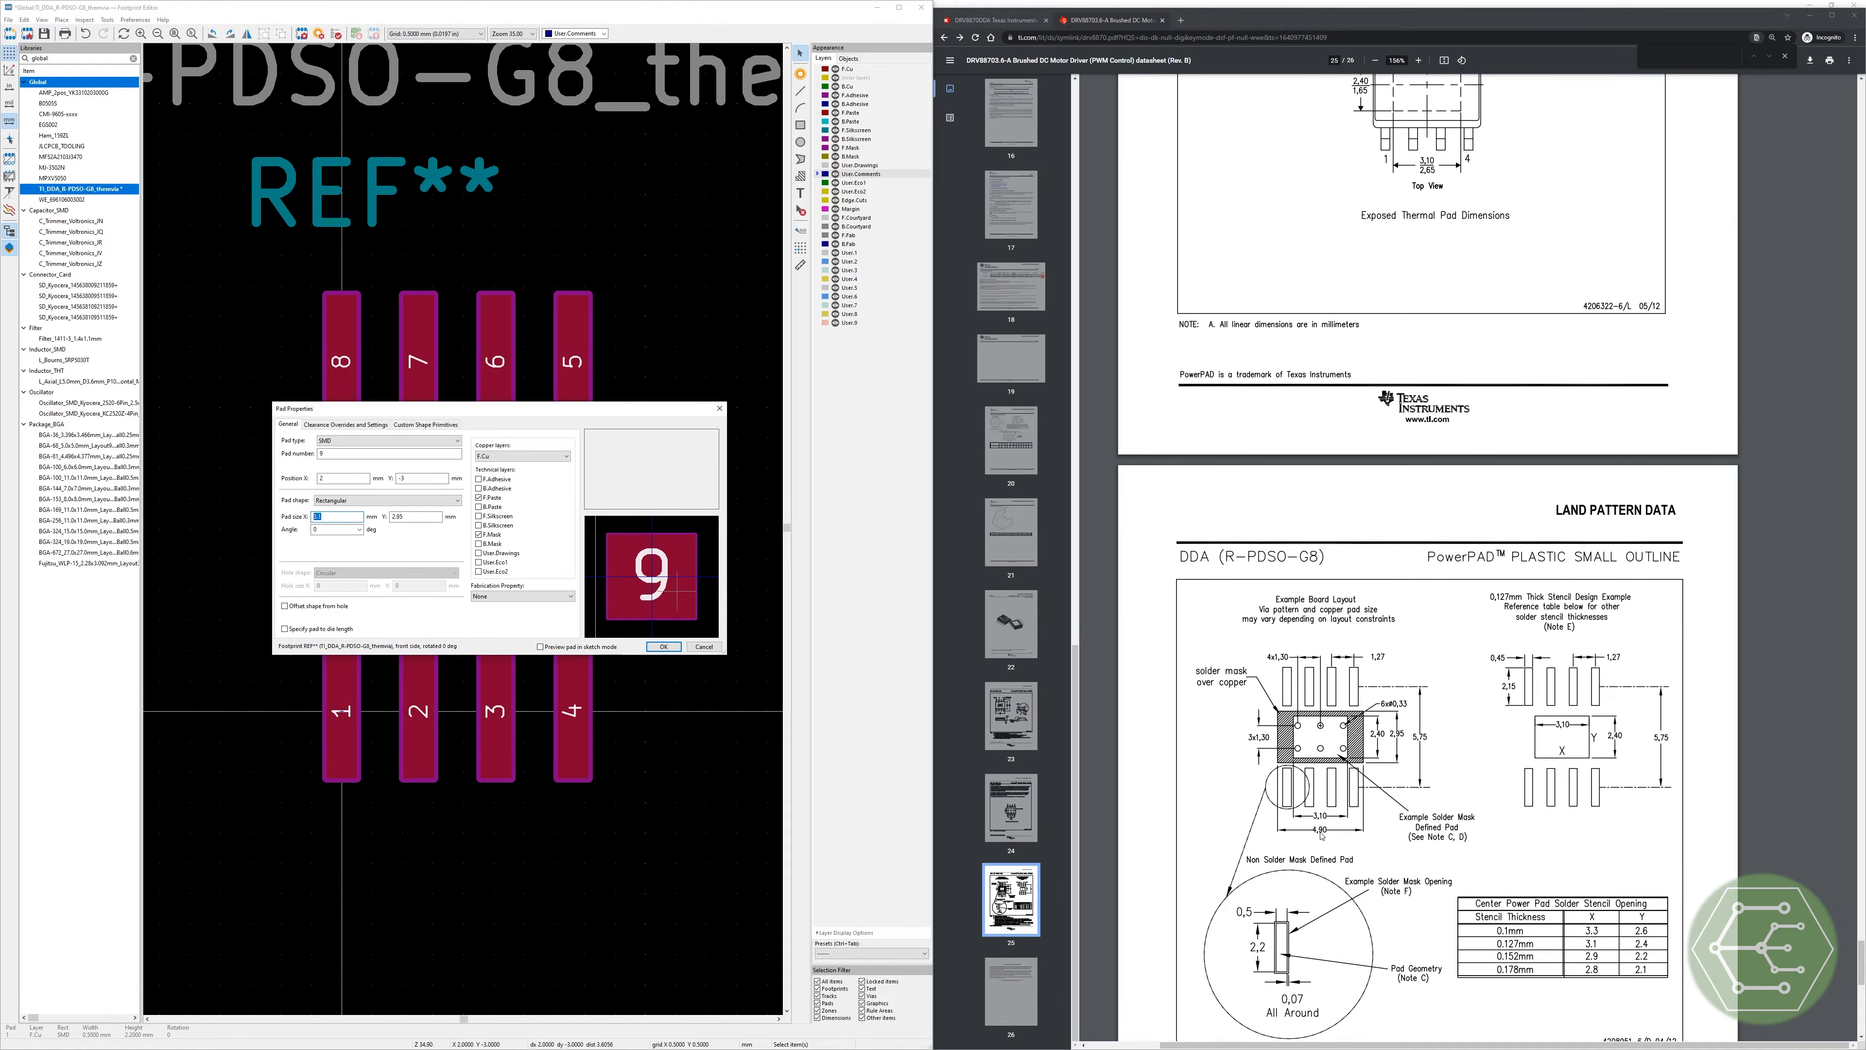
{"action": "type", "text": "4.9"}
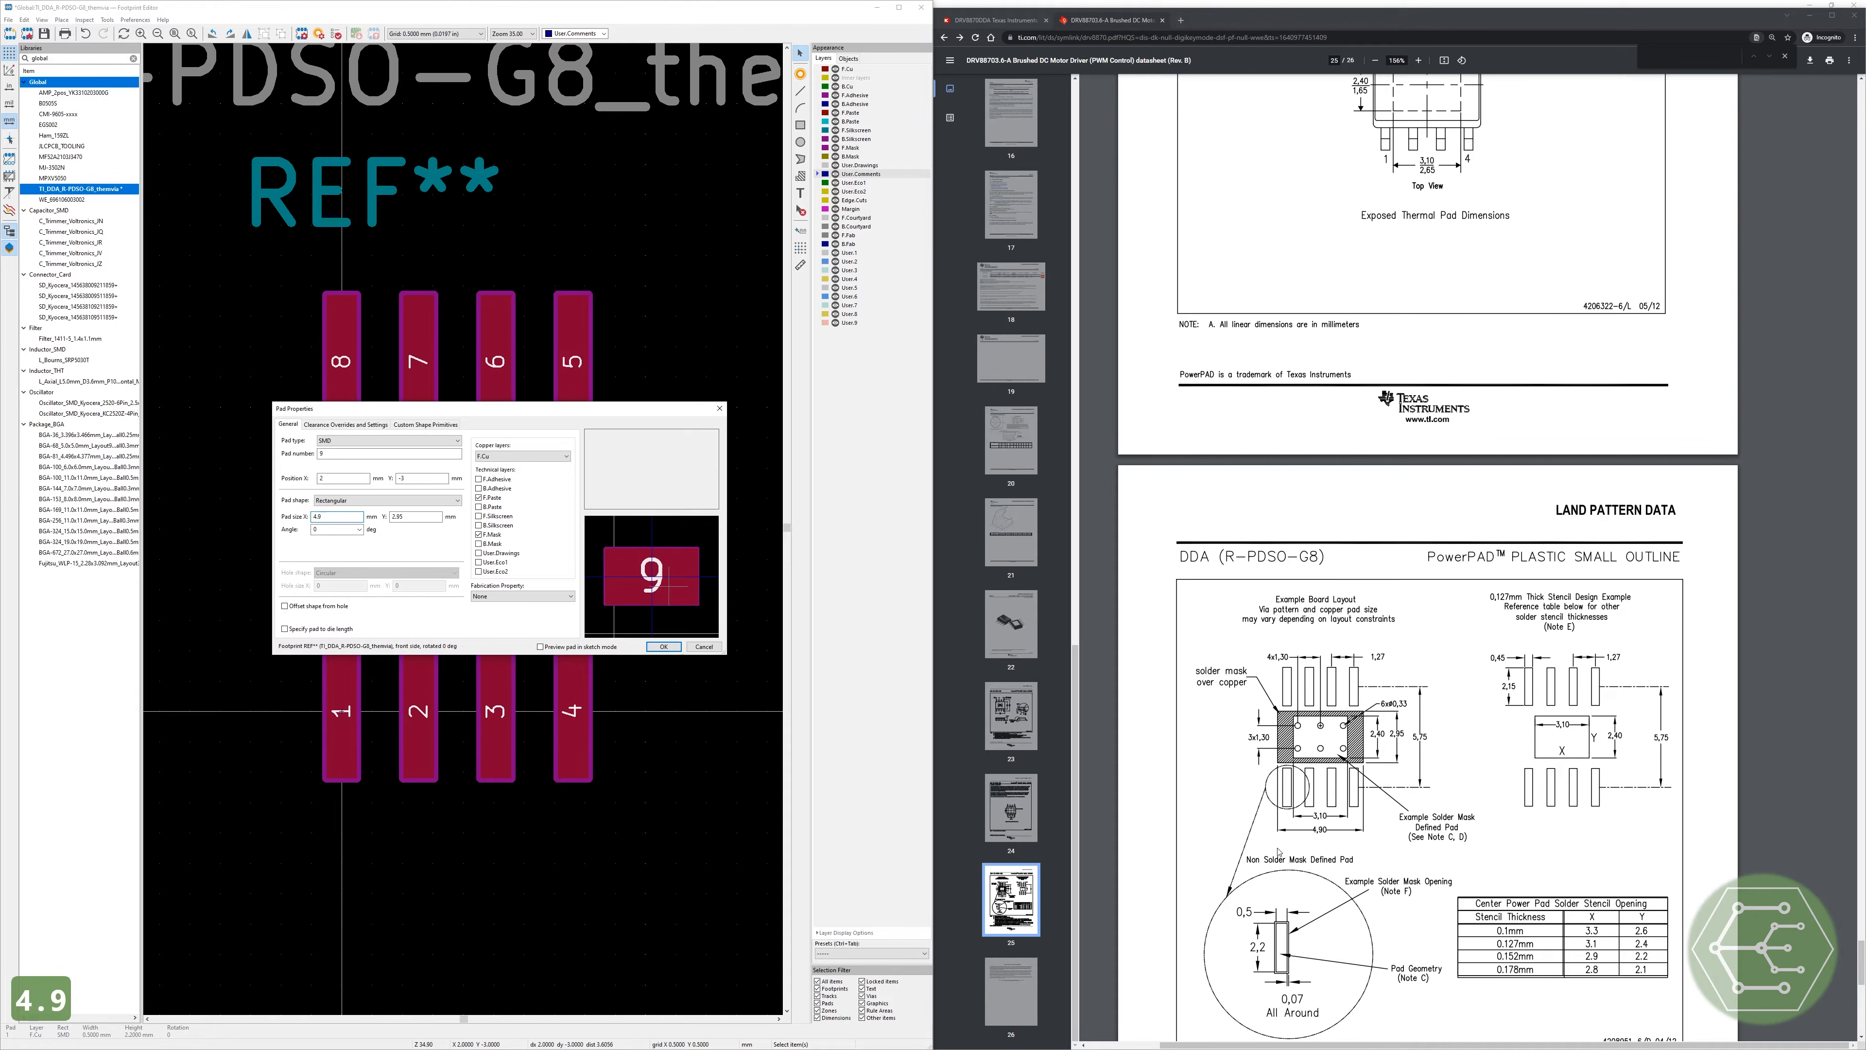
{"action": "left_click", "coordinate": [359, 426]}
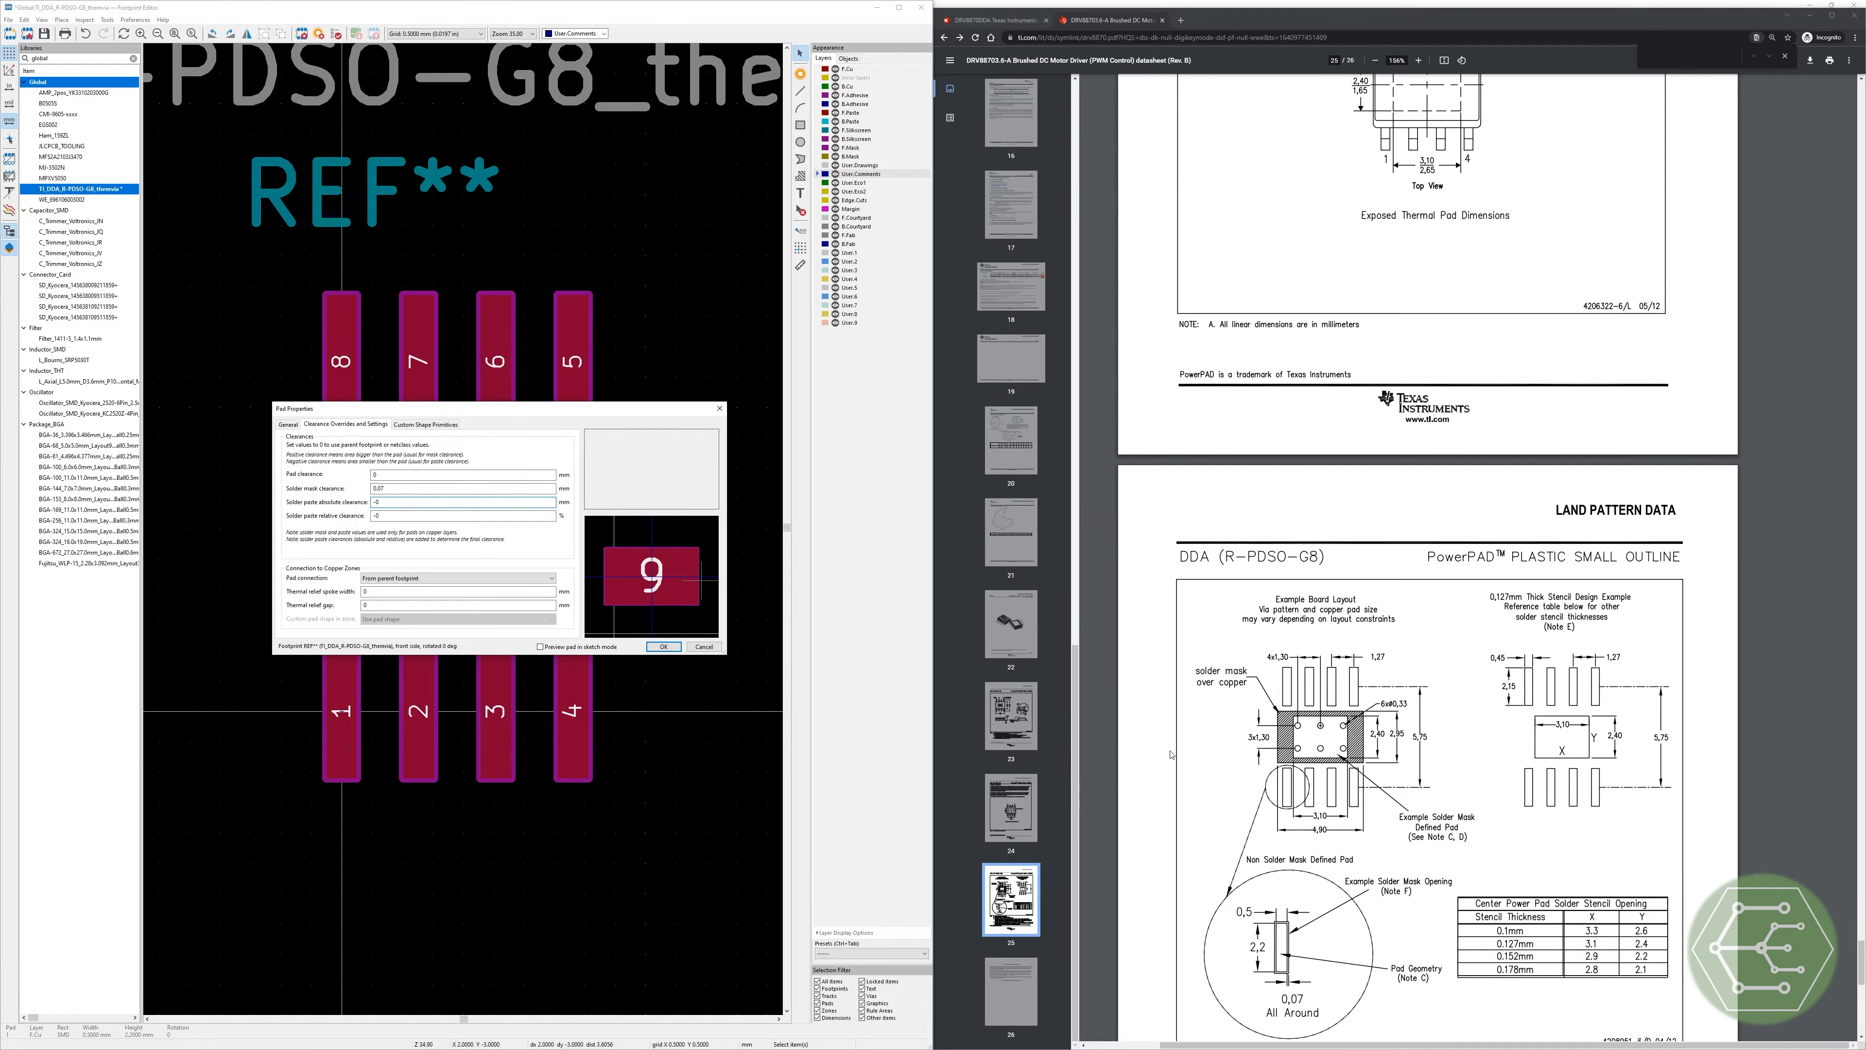
{"action": "left_click", "coordinate": [411, 488]}
{"action": "key", "text": "BackSpace"}
{"action": "key", "text": "BackSpace"}
{"action": "type", "text": "275"}
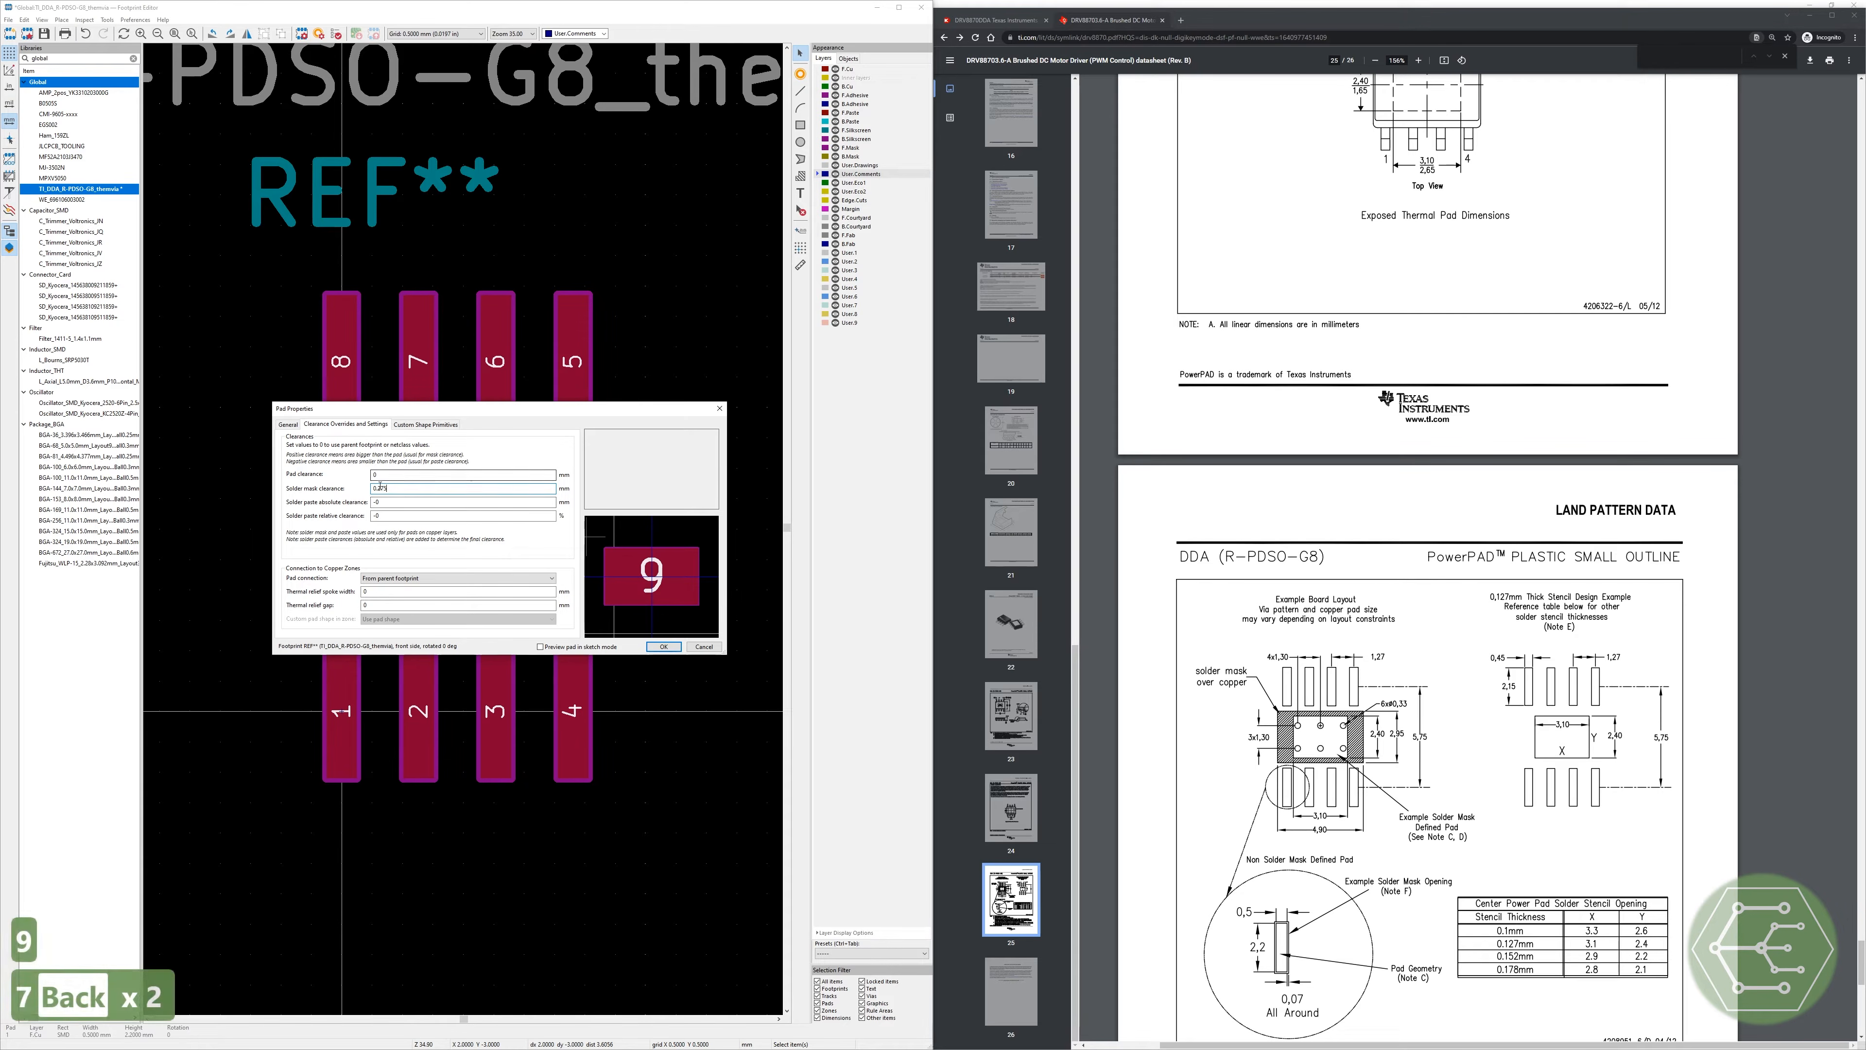
{"action": "left_click", "coordinate": [663, 647]}
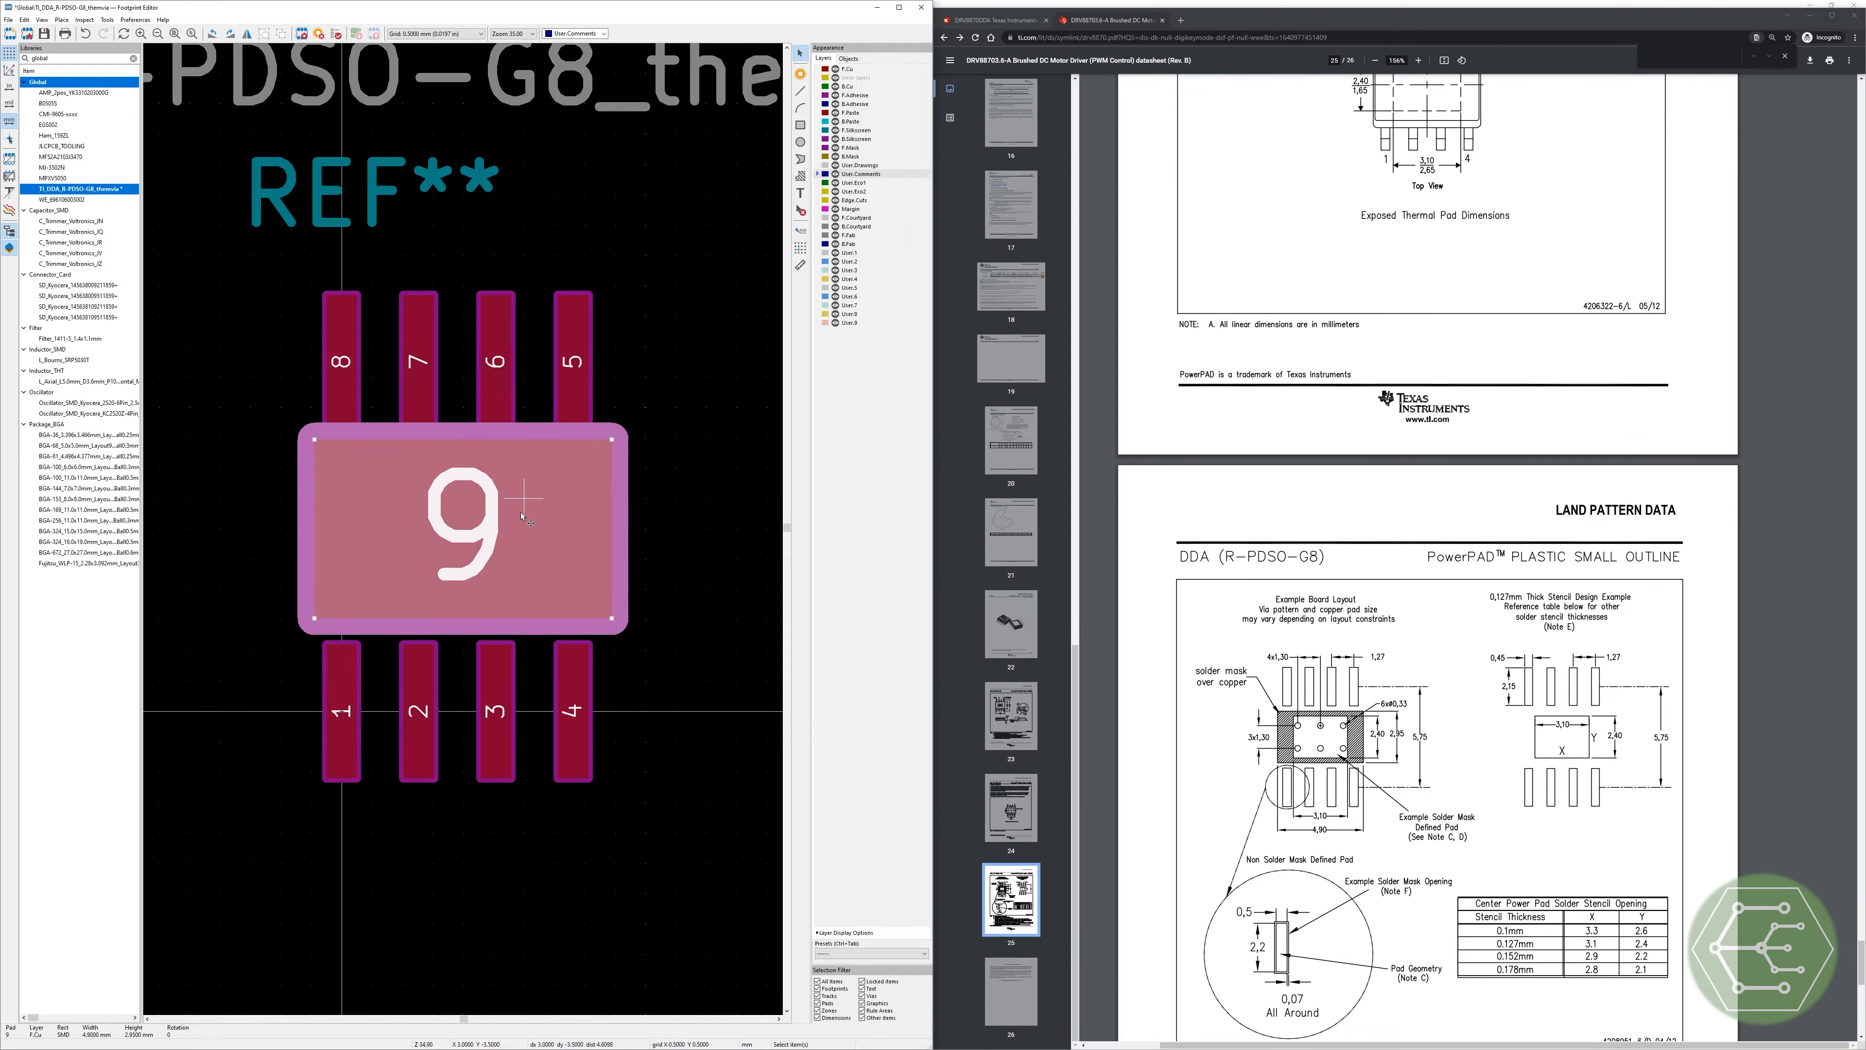
Step: Change pad 9's solder mask clearance to -0.275 mm
{"action": "key", "text": "e"}
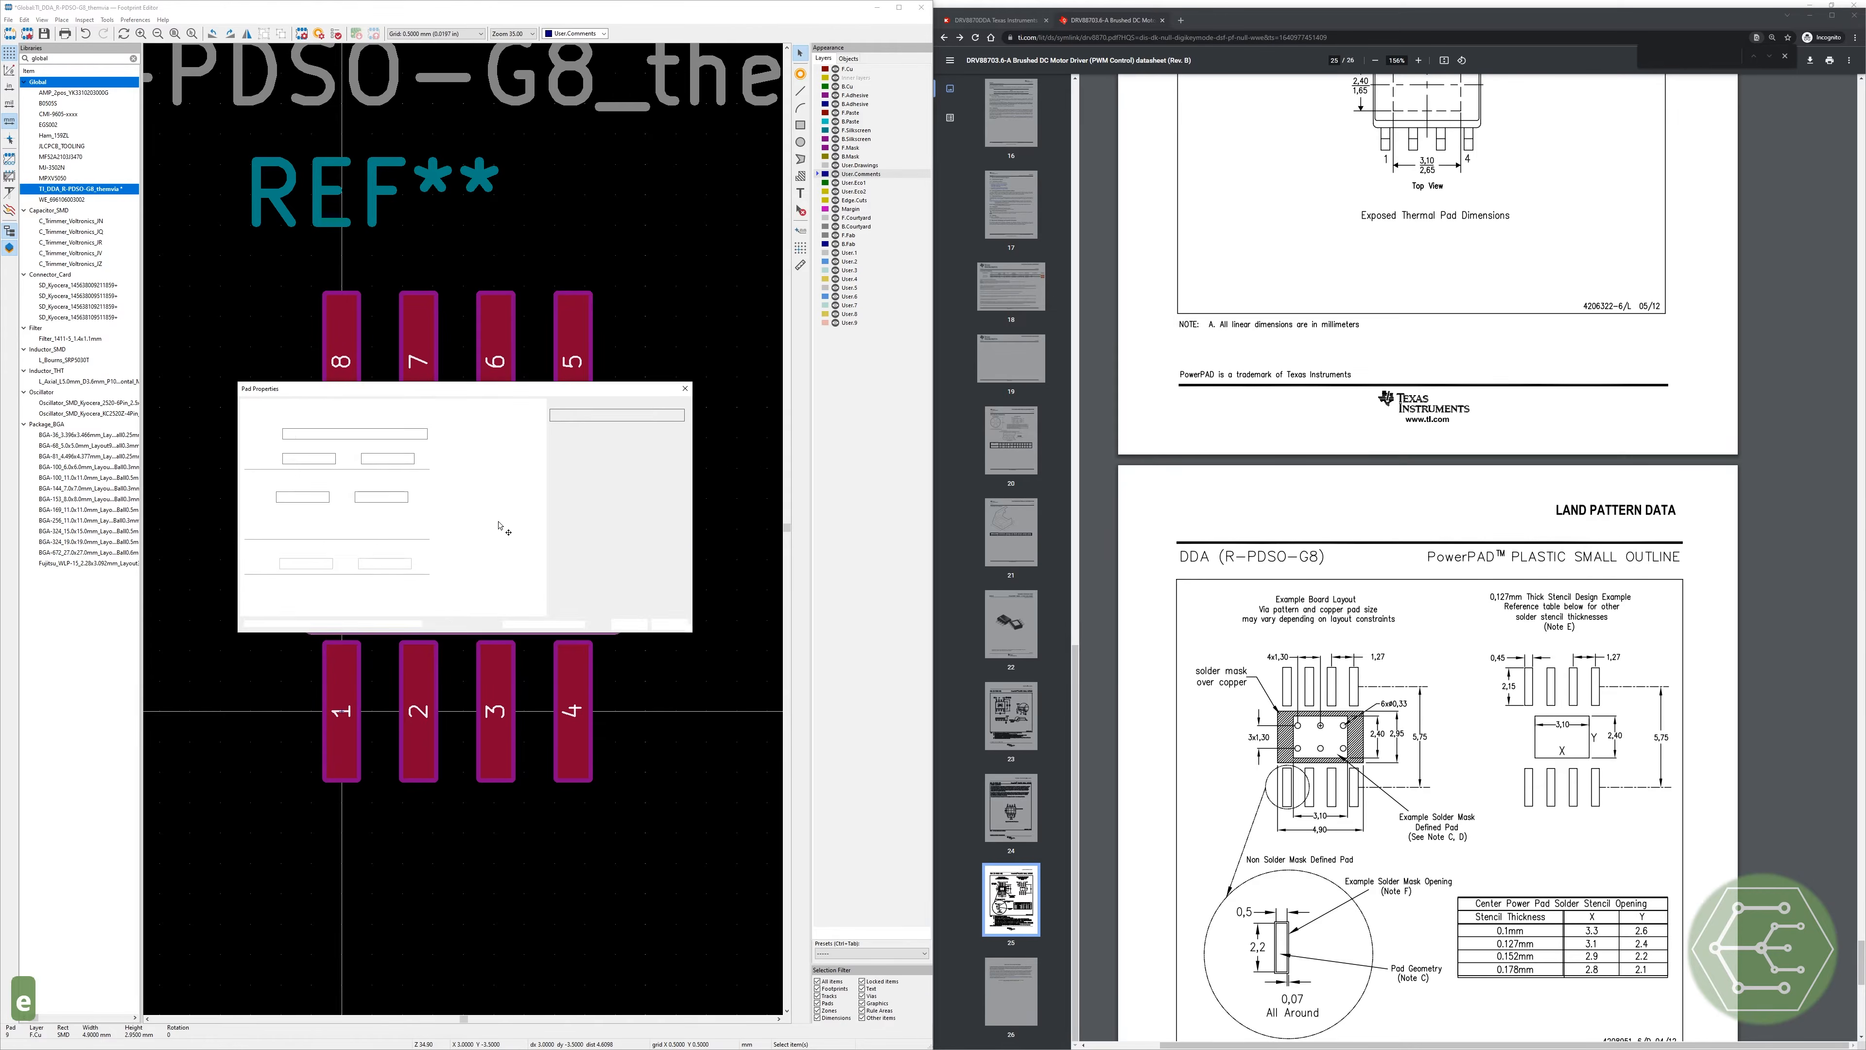
{"action": "left_click", "coordinate": [366, 430]}
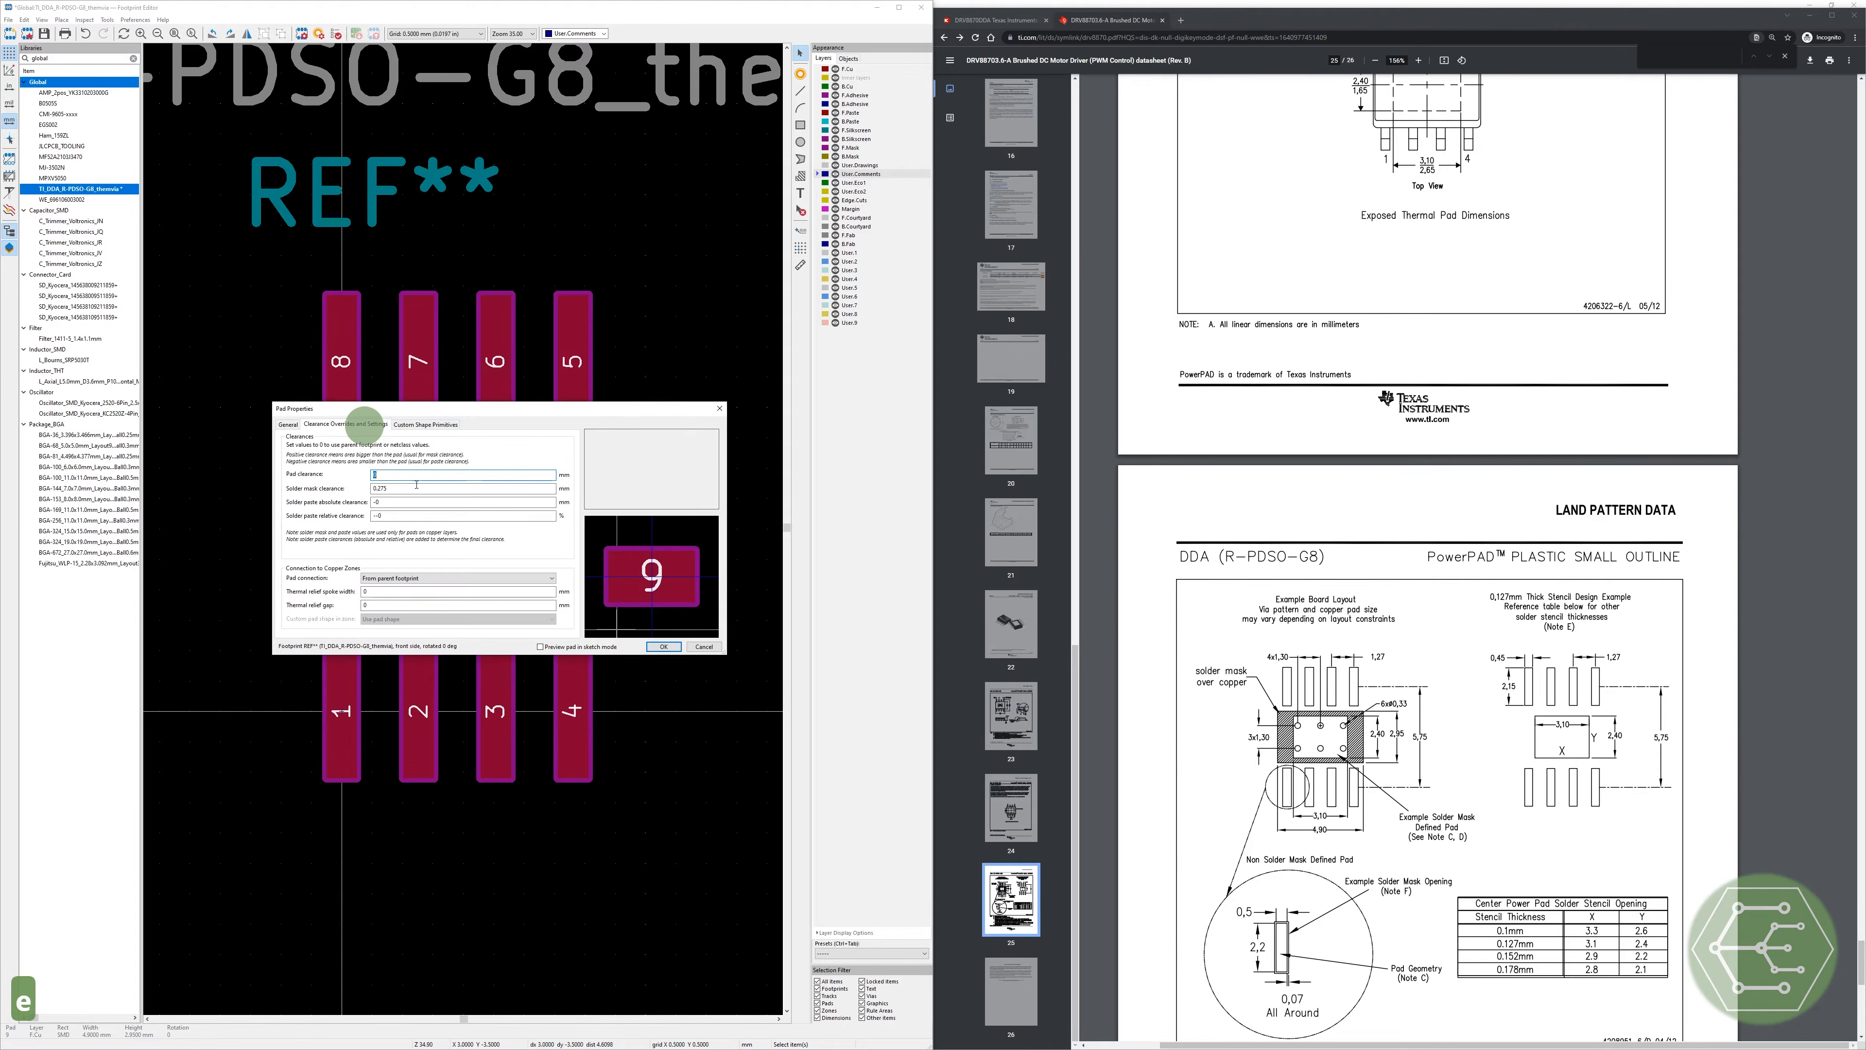
{"action": "left_click", "coordinate": [374, 489]}
{"action": "type", "text": "-"}
{"action": "left_click", "coordinate": [288, 424]}
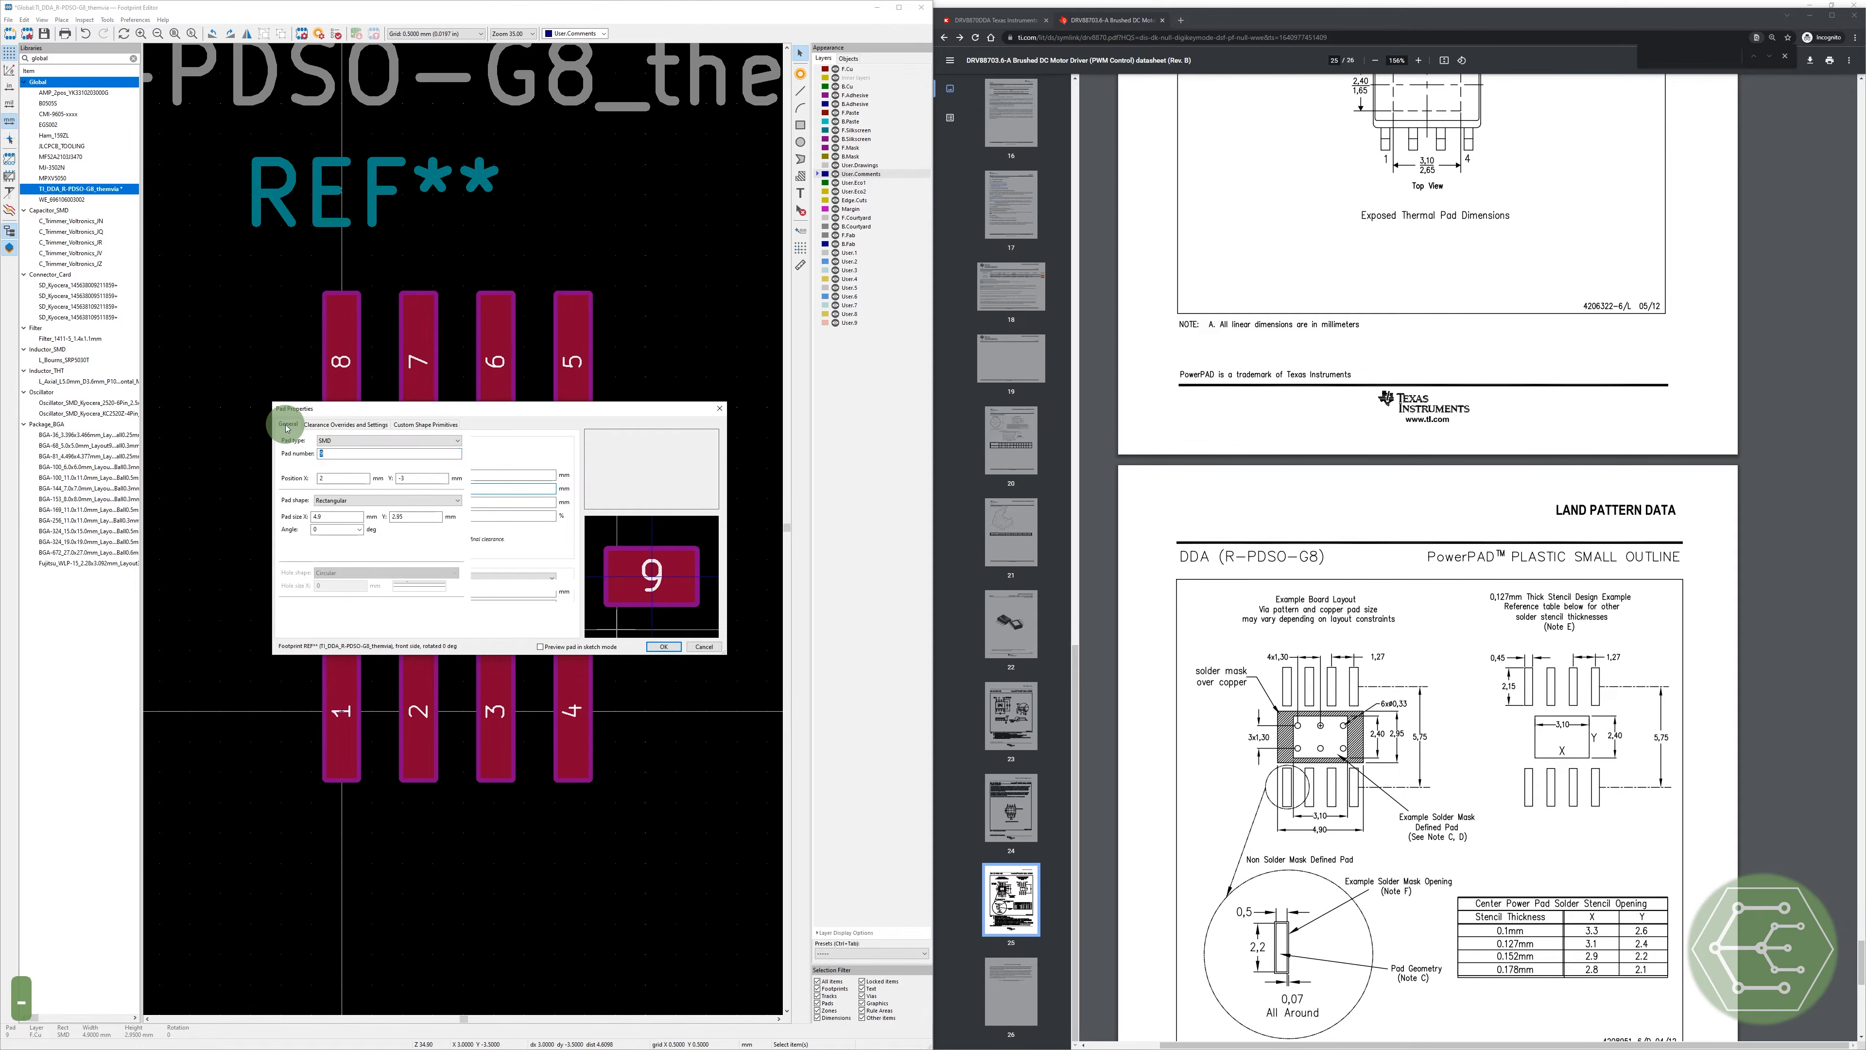
Step: Set pad 9's X size to 3.65 mm and apply the pad changes
{"action": "left_click_drag", "start_coordinate": [432, 410], "coordinate": [409, 687]}
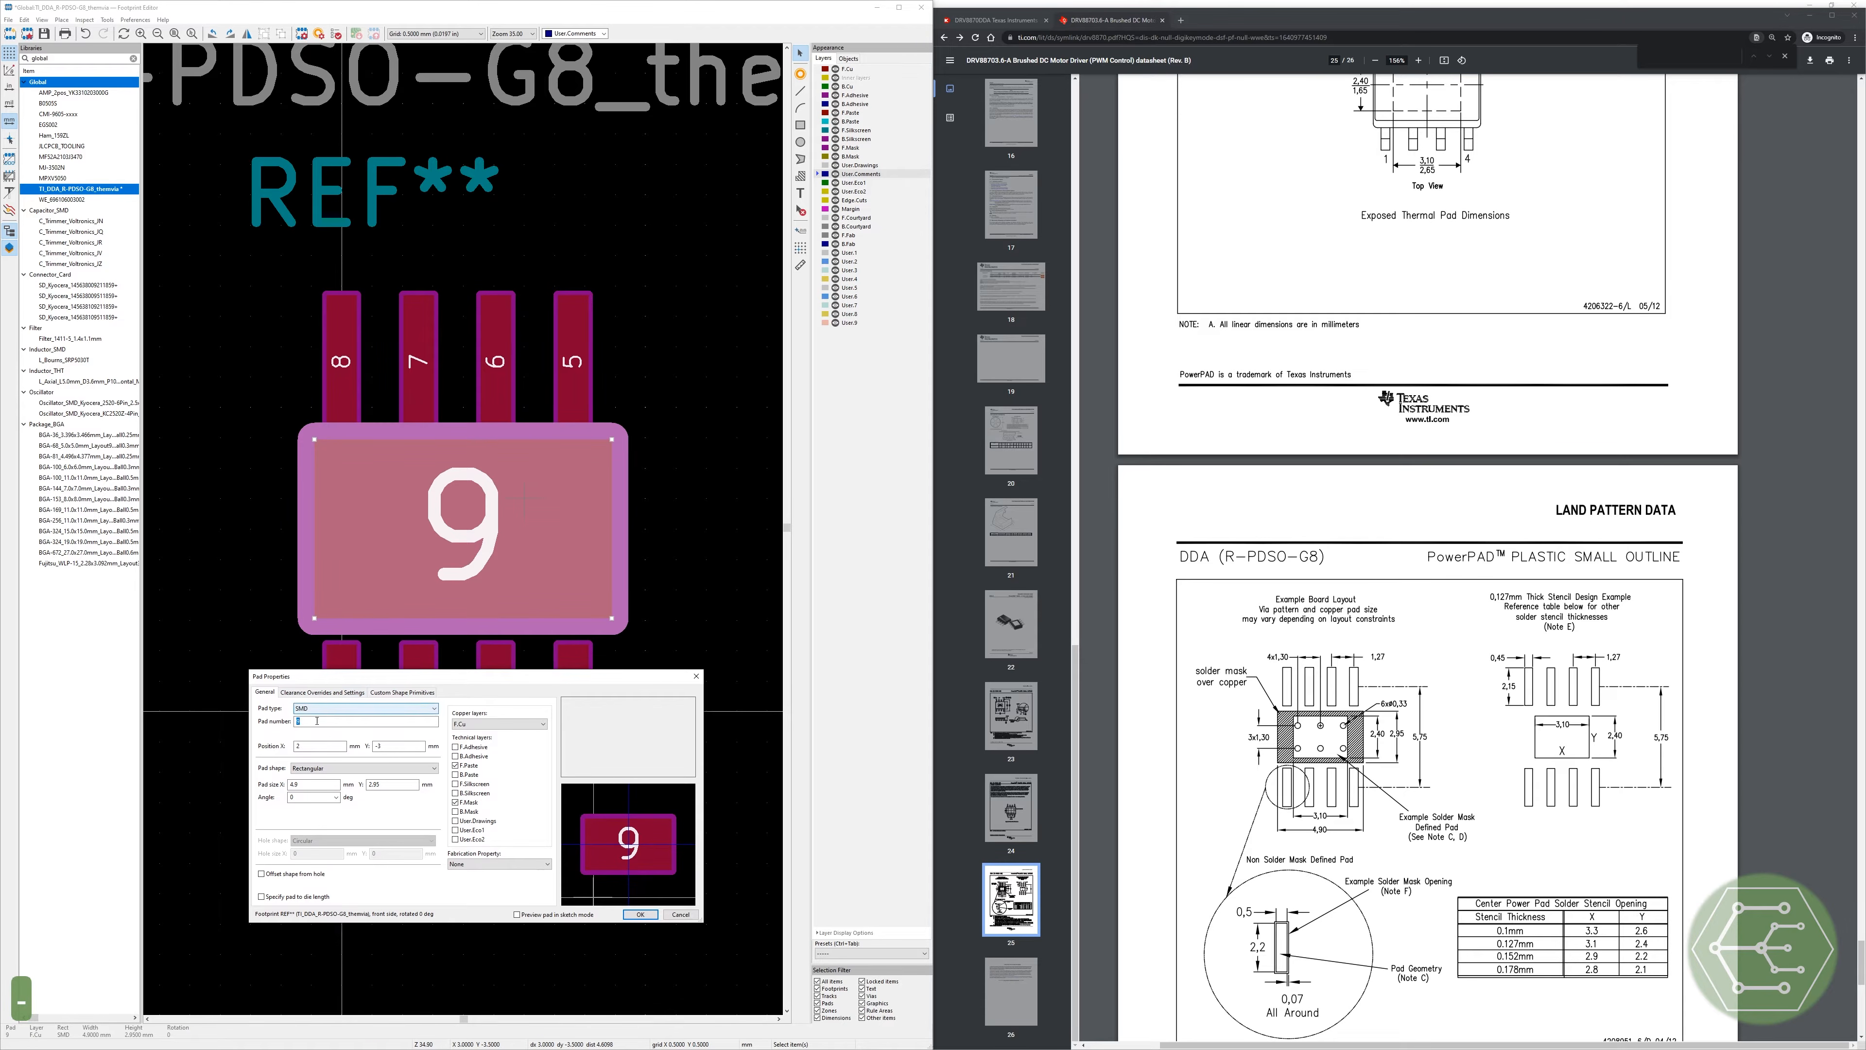
{"action": "left_click", "coordinate": [399, 785]}
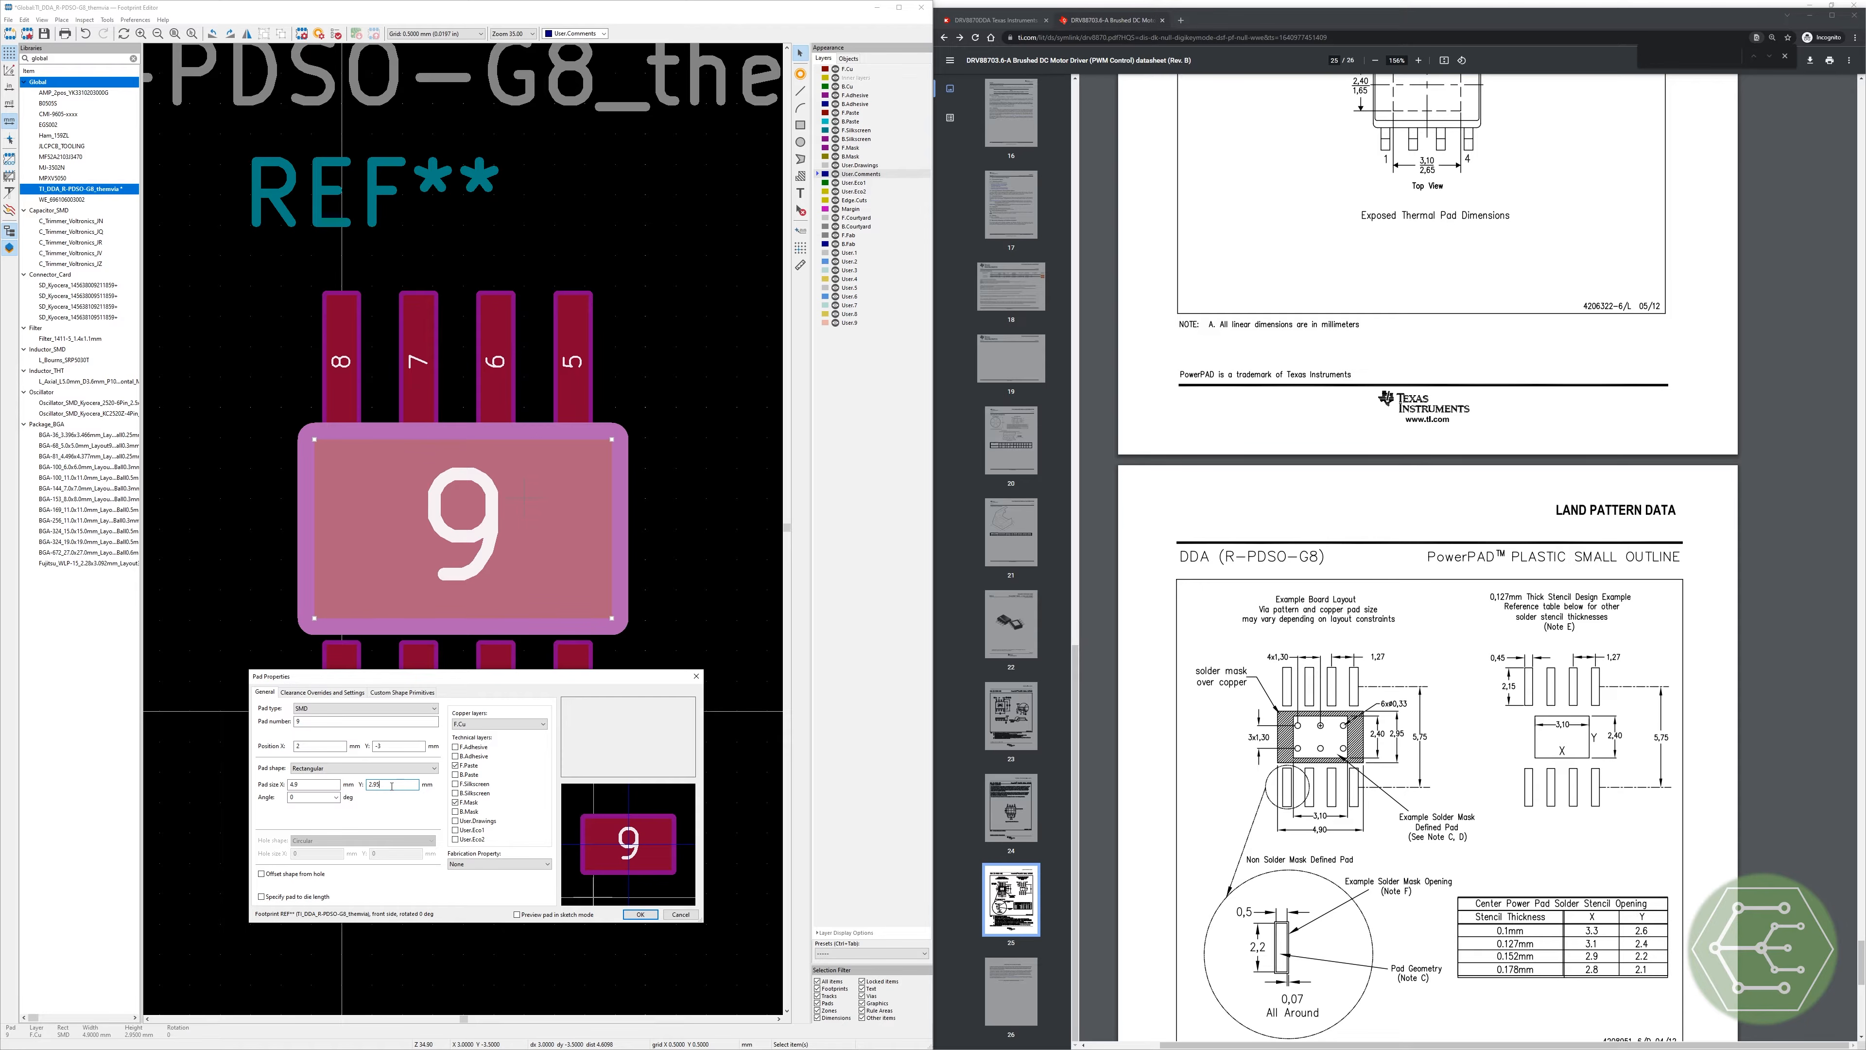
{"action": "left_click_drag", "start_coordinate": [305, 785], "coordinate": [245, 776]}
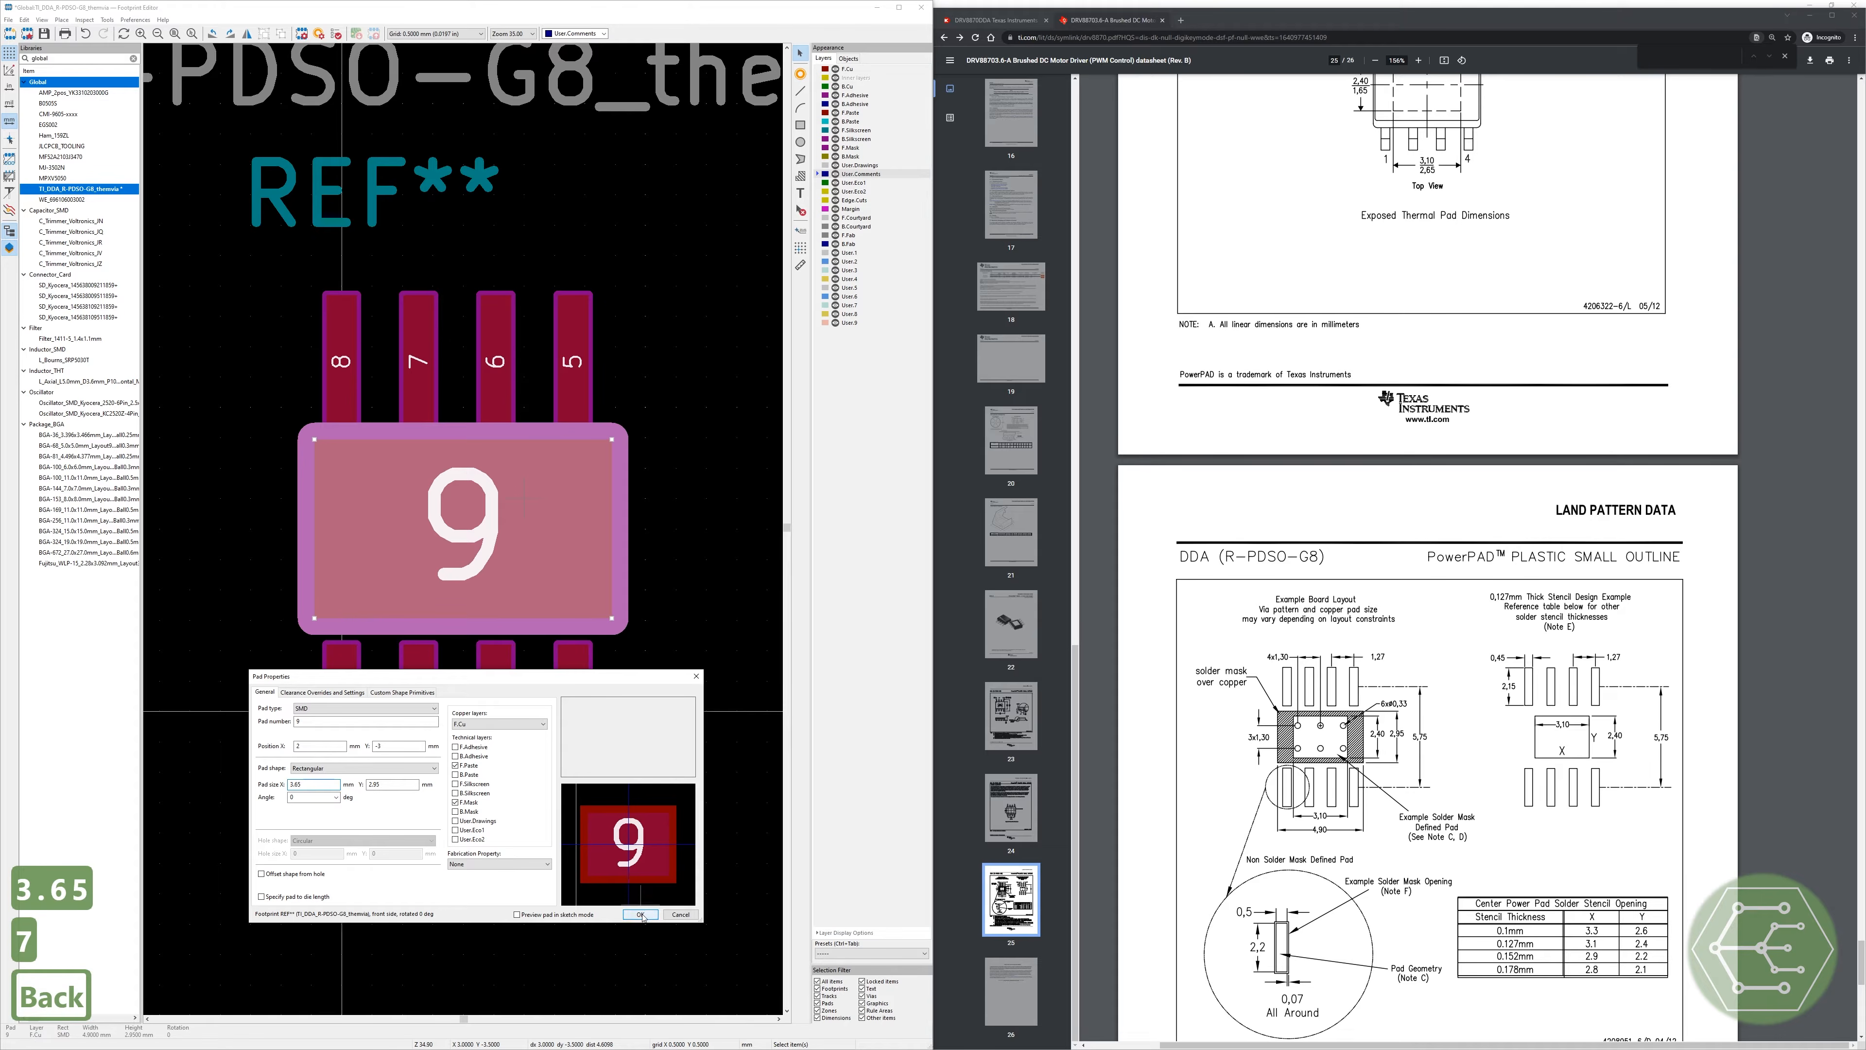
{"action": "left_click", "coordinate": [641, 914]}
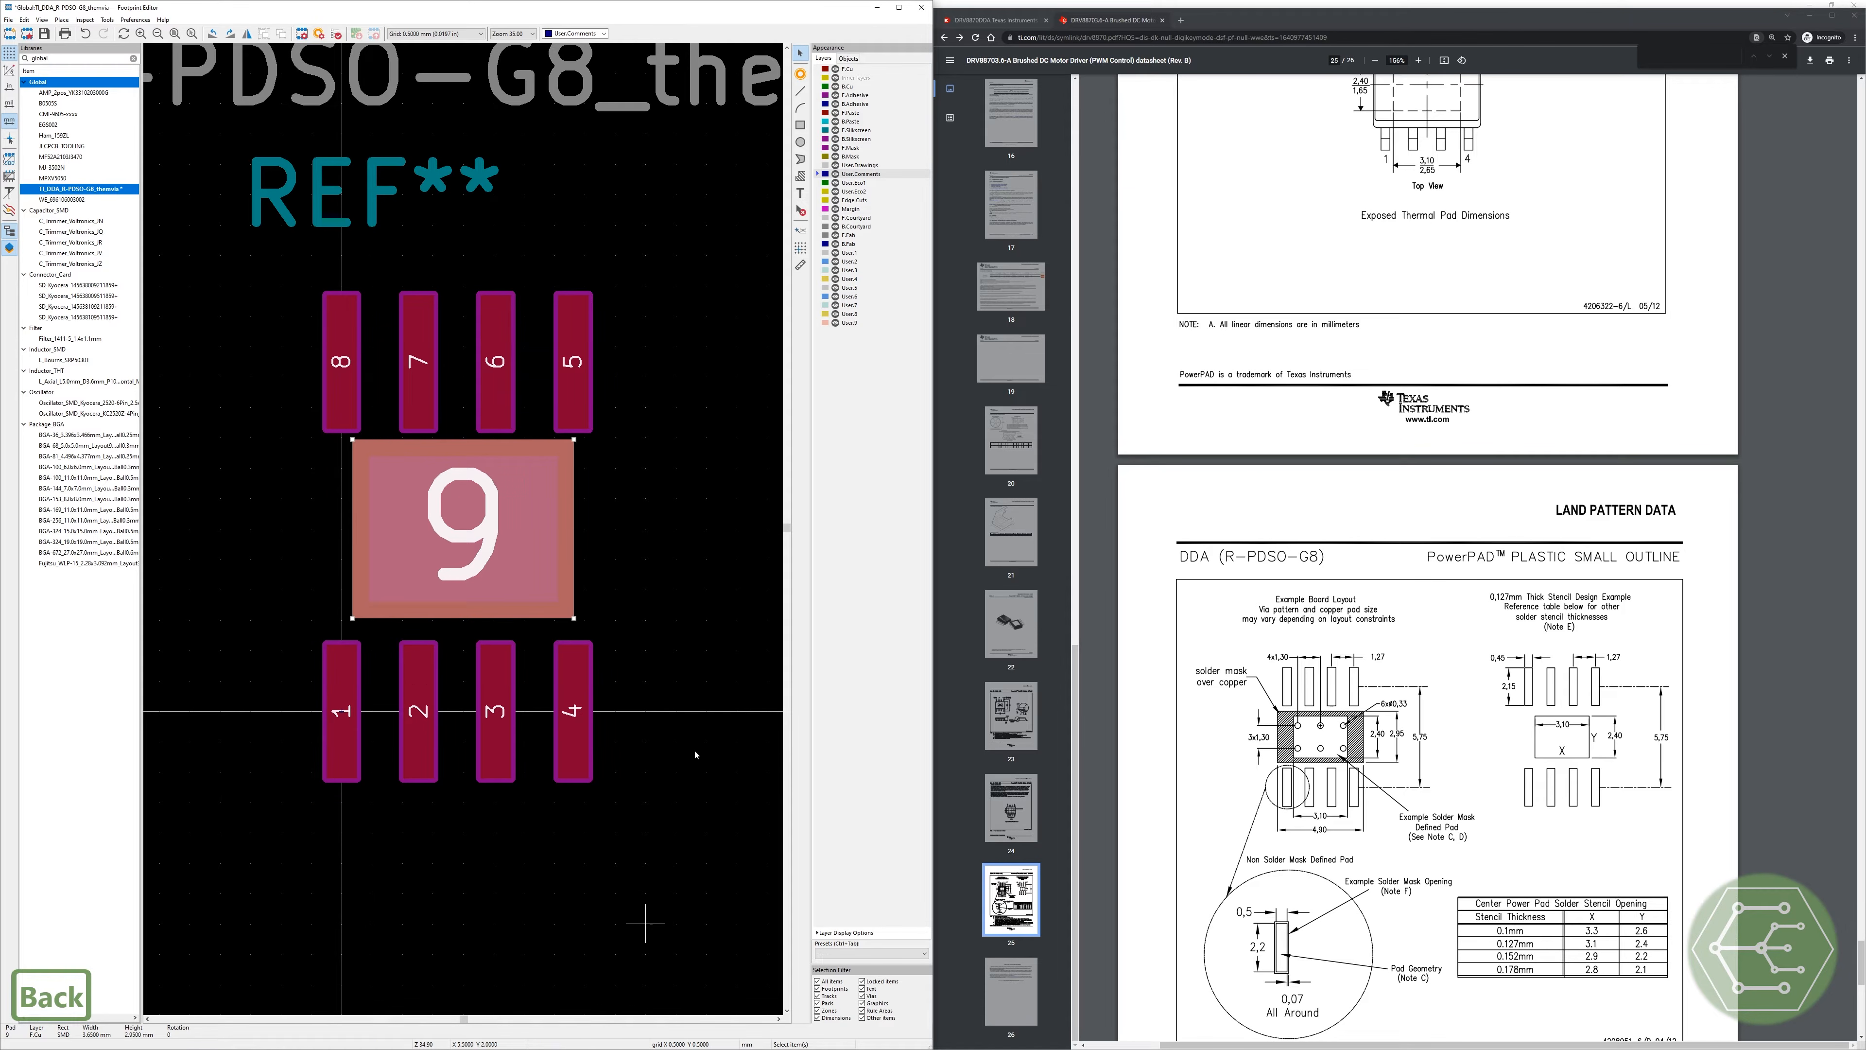
{"action": "left_click", "coordinate": [658, 580]}
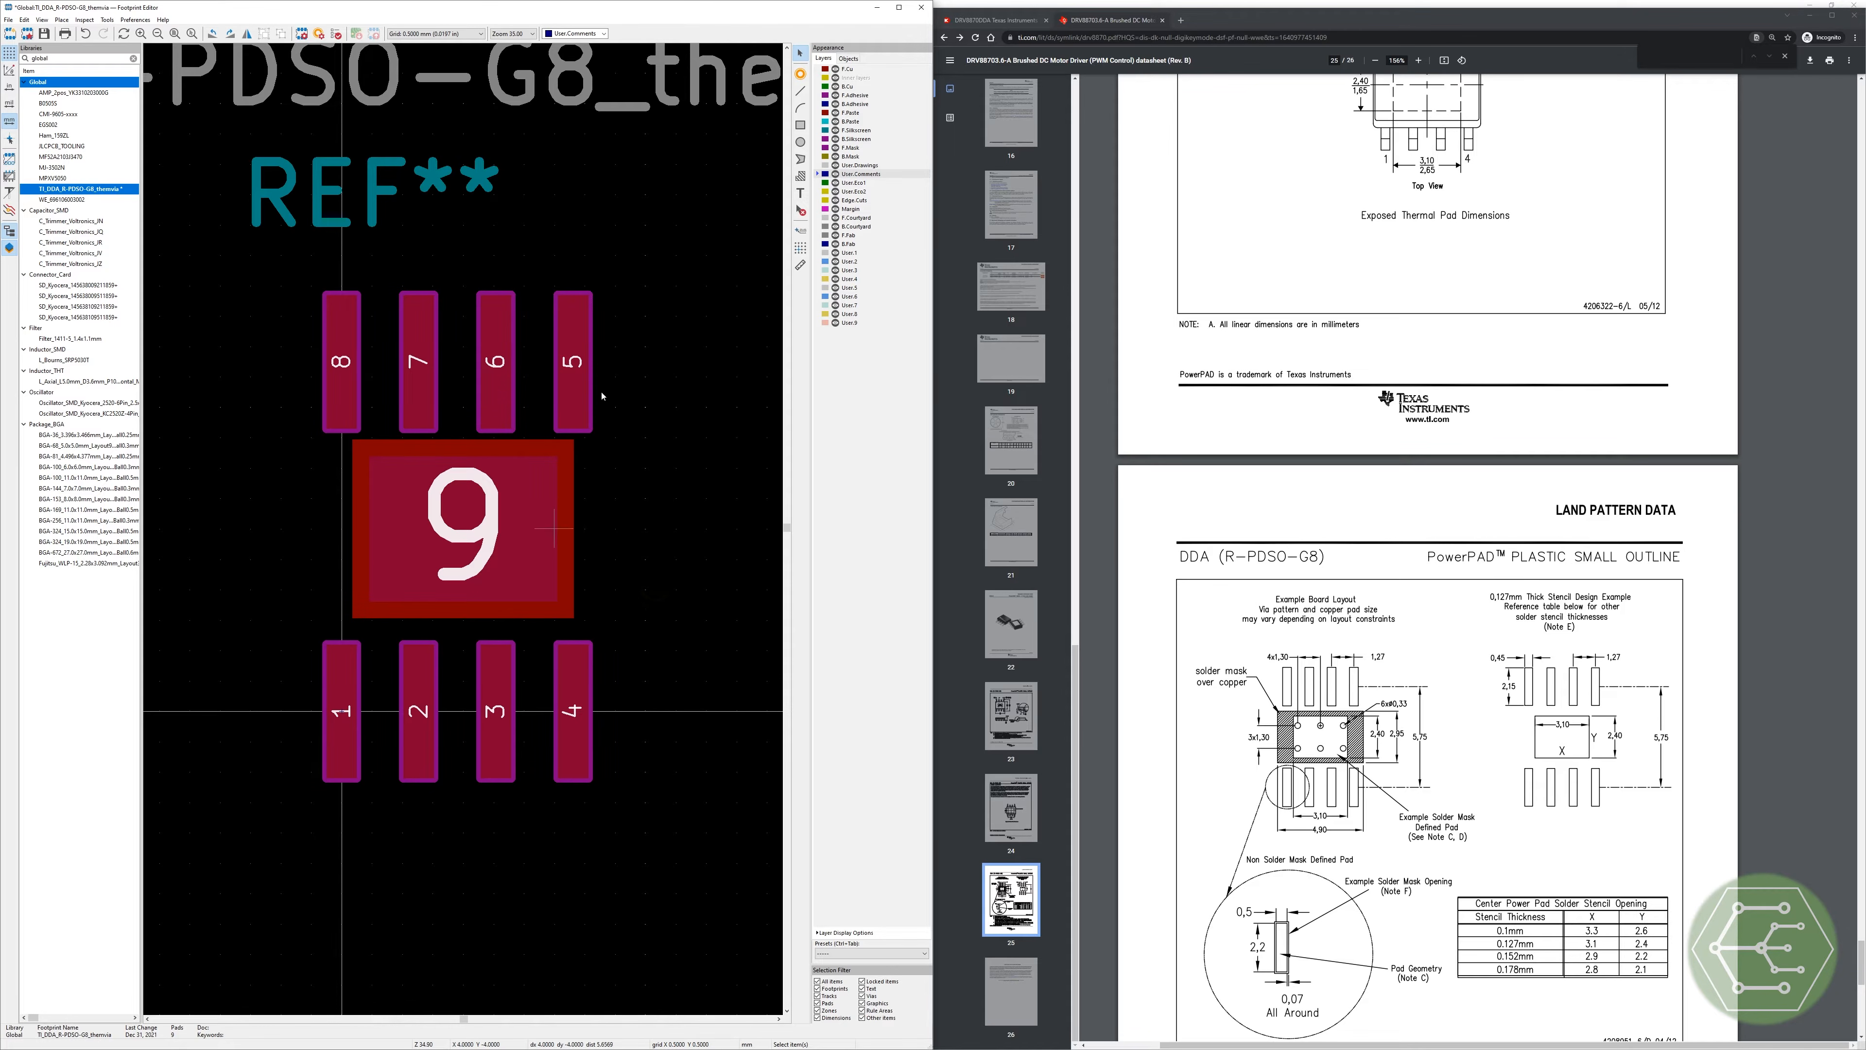
Step: Bring the F.Mask layer to the front and measure the width and height of pad 9's solder mask opening
{"action": "scroll", "coordinate": [464, 532], "scroll_direction": "up", "scroll_amount": 3}
{"action": "scroll", "coordinate": [464, 533], "scroll_direction": "down", "scroll_amount": 4}
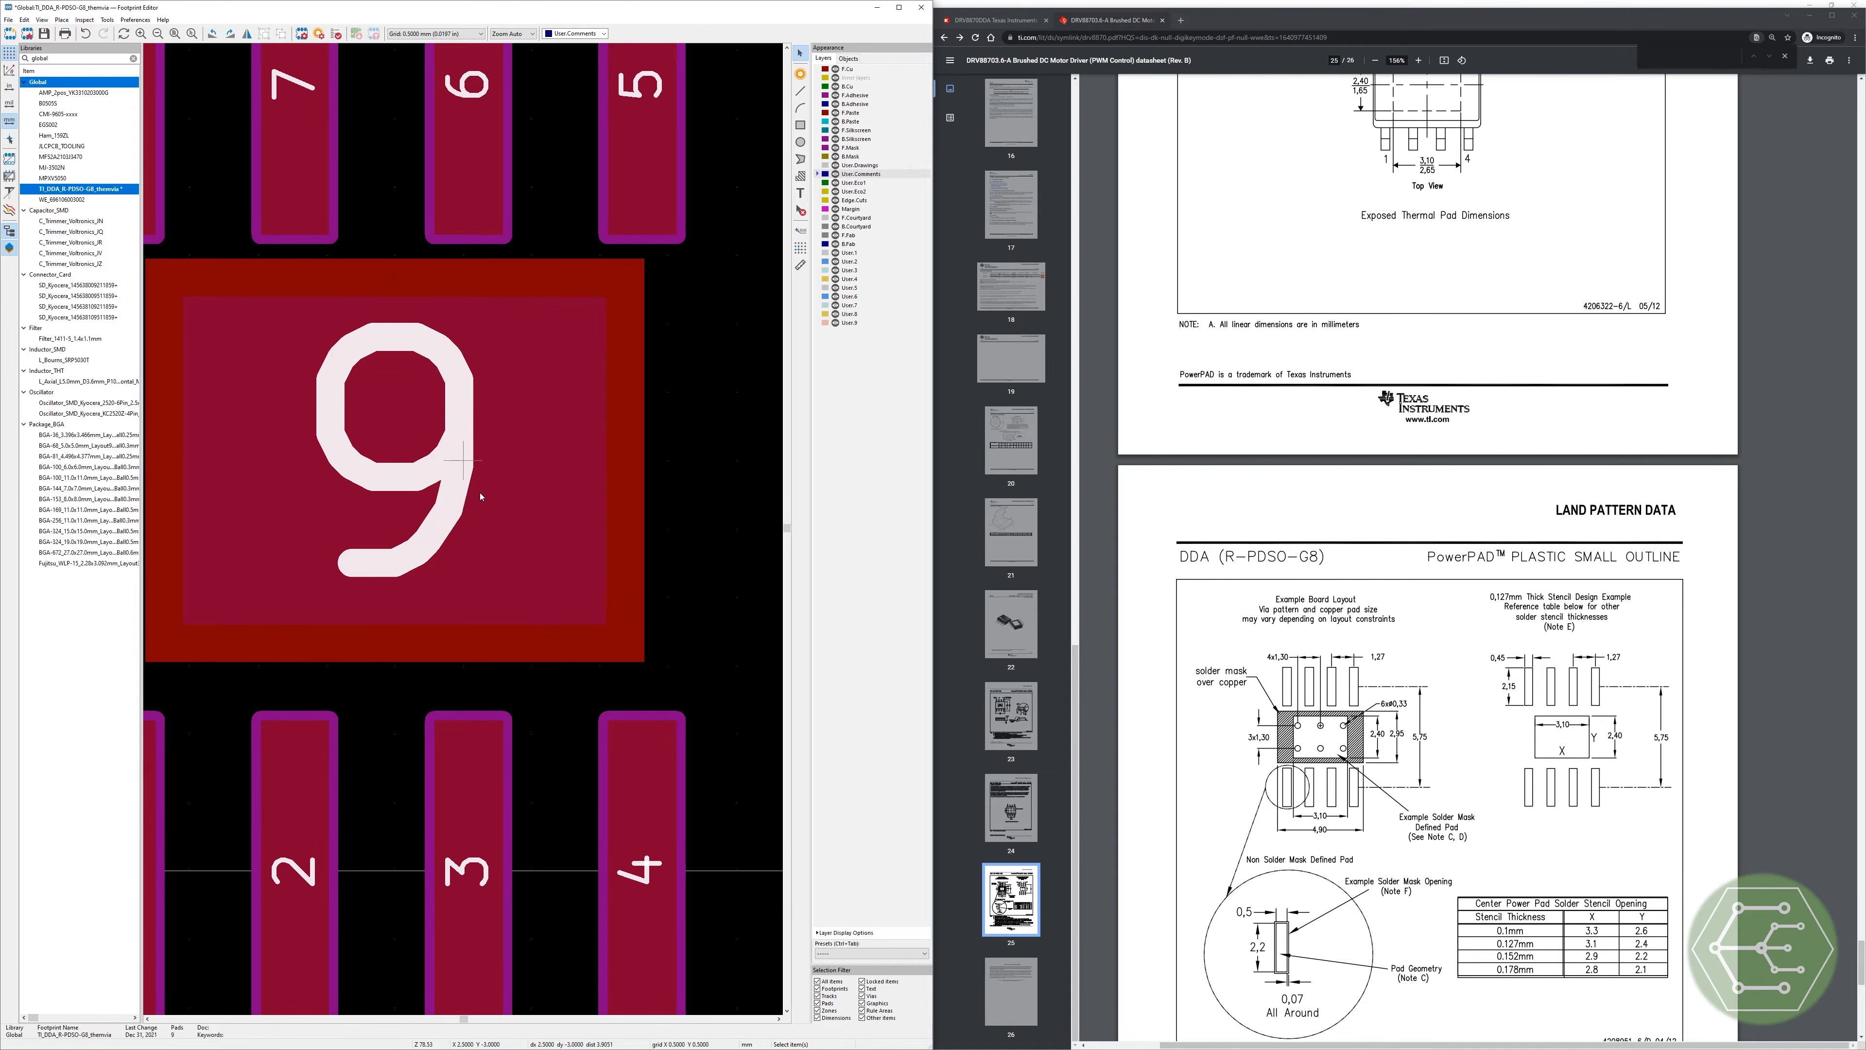
{"action": "scroll", "coordinate": [464, 532], "scroll_direction": "up", "scroll_amount": 2}
{"action": "scroll", "coordinate": [464, 532], "scroll_direction": "up", "scroll_amount": 3}
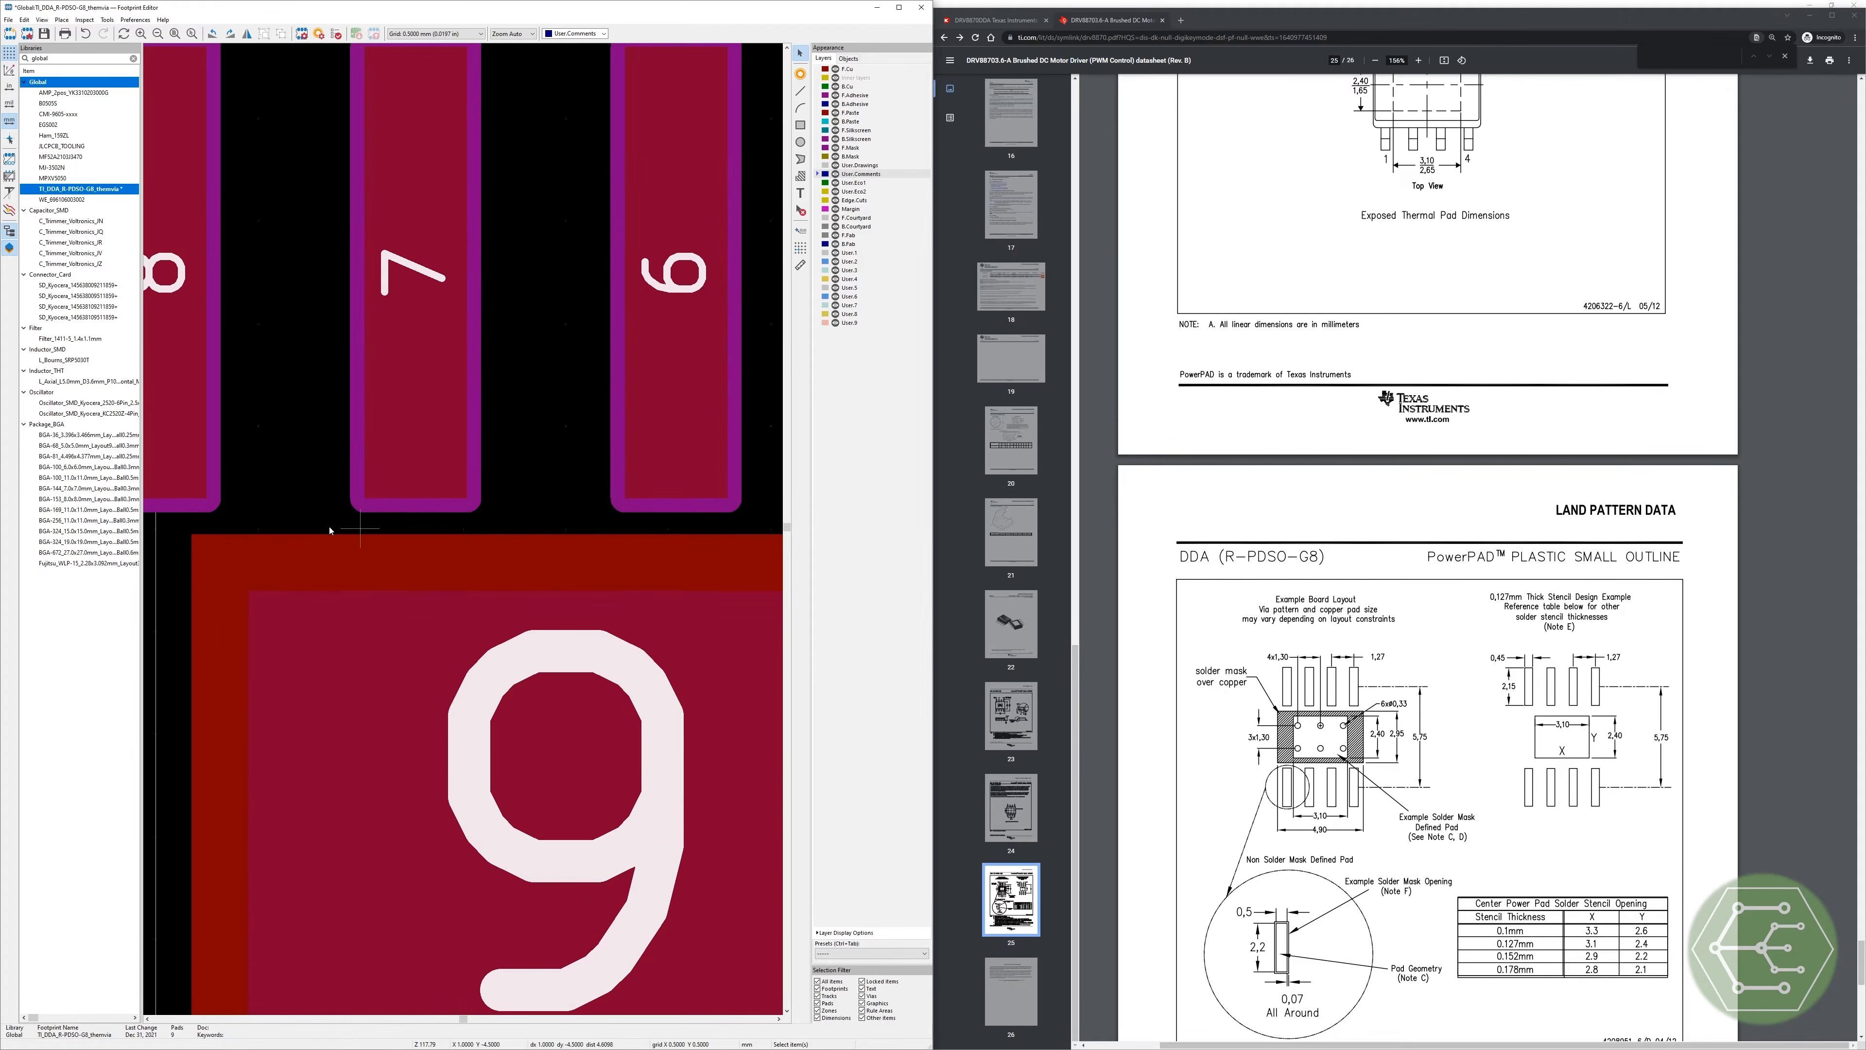
{"action": "scroll", "coordinate": [569, 561], "scroll_direction": "down", "scroll_amount": 2}
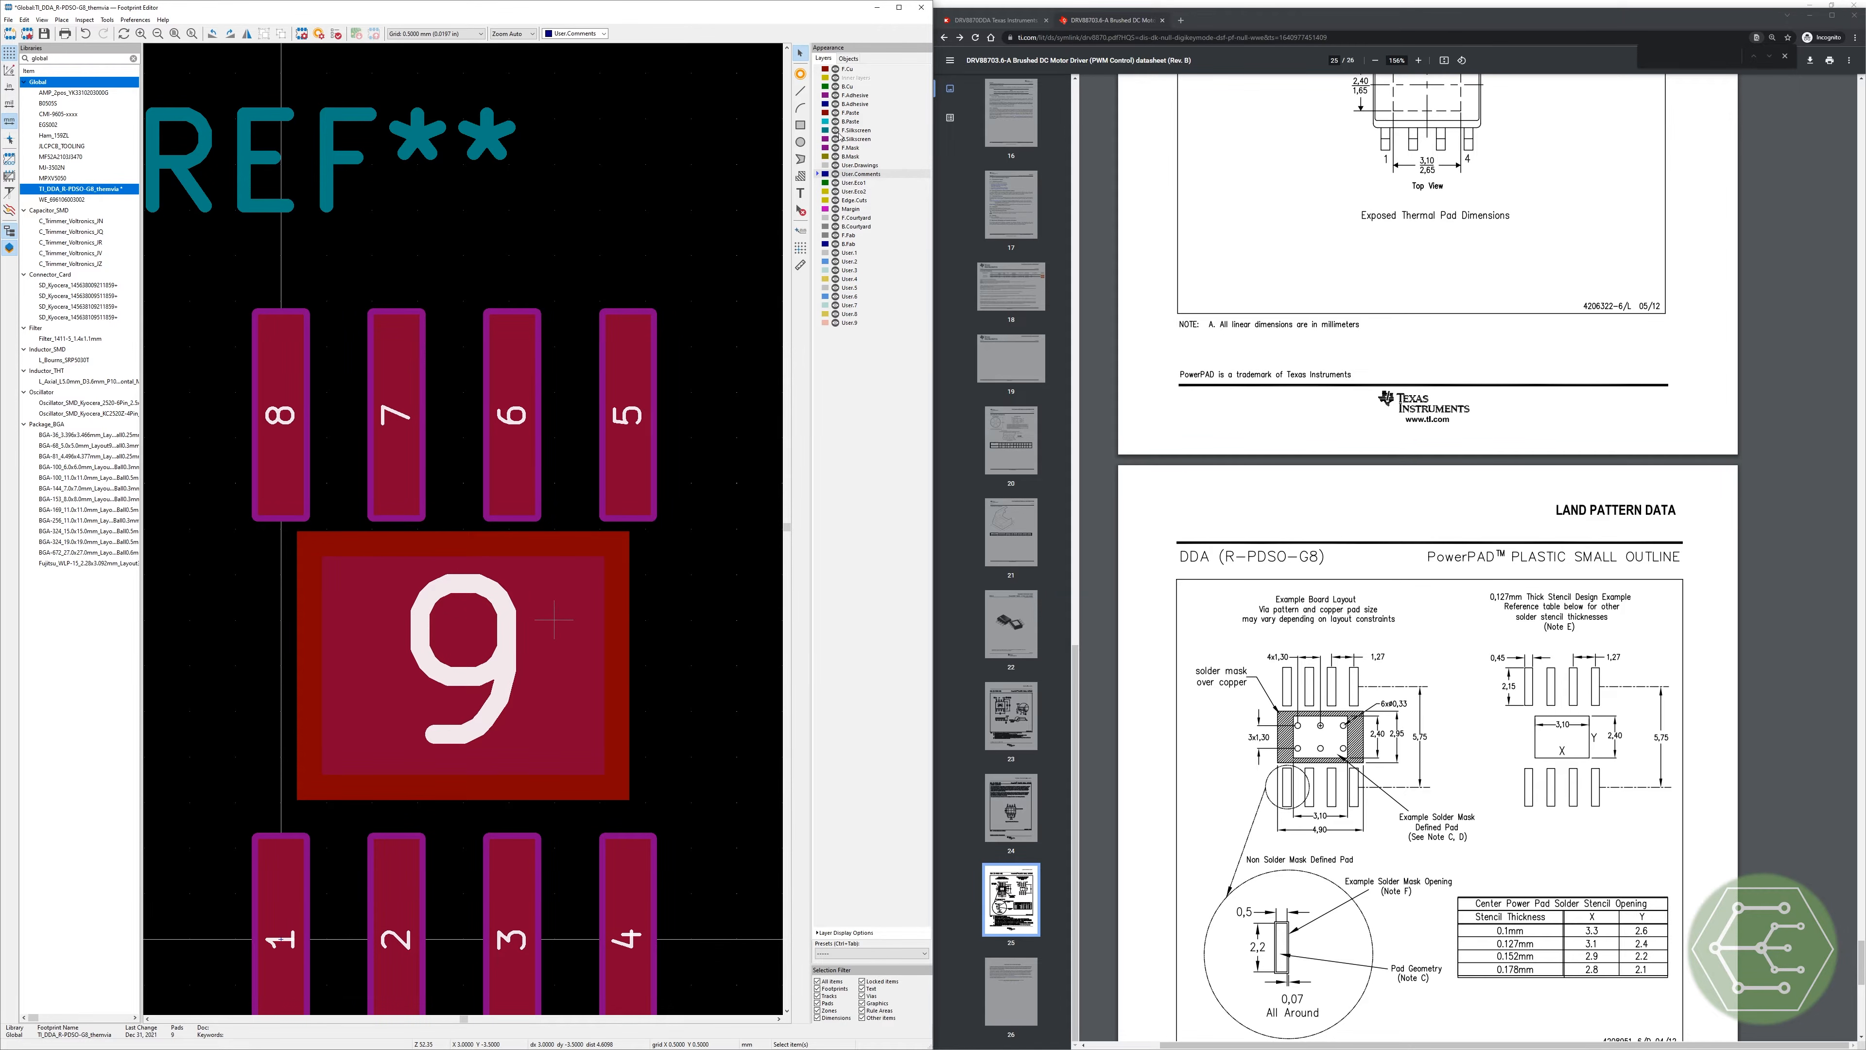
{"action": "left_click", "coordinate": [817, 149]}
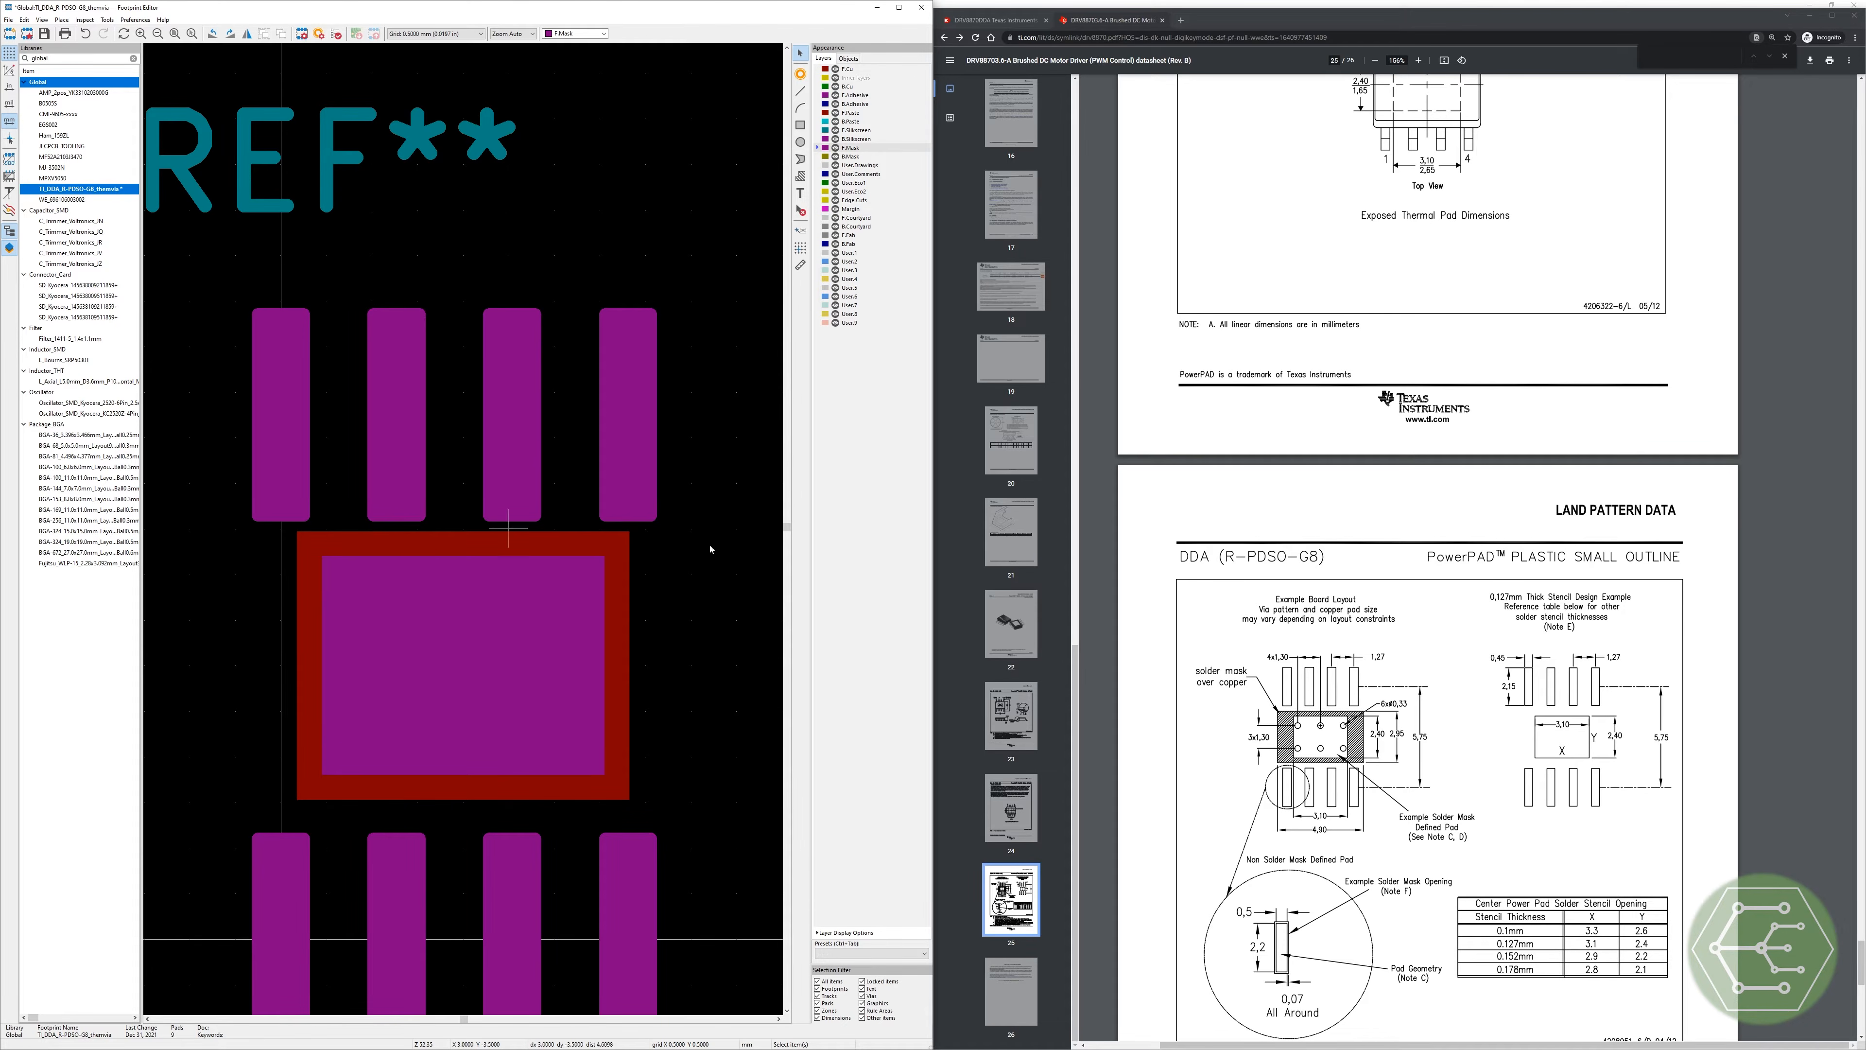
{"action": "left_click", "coordinate": [800, 265]}
{"action": "left_click", "coordinate": [326, 712]}
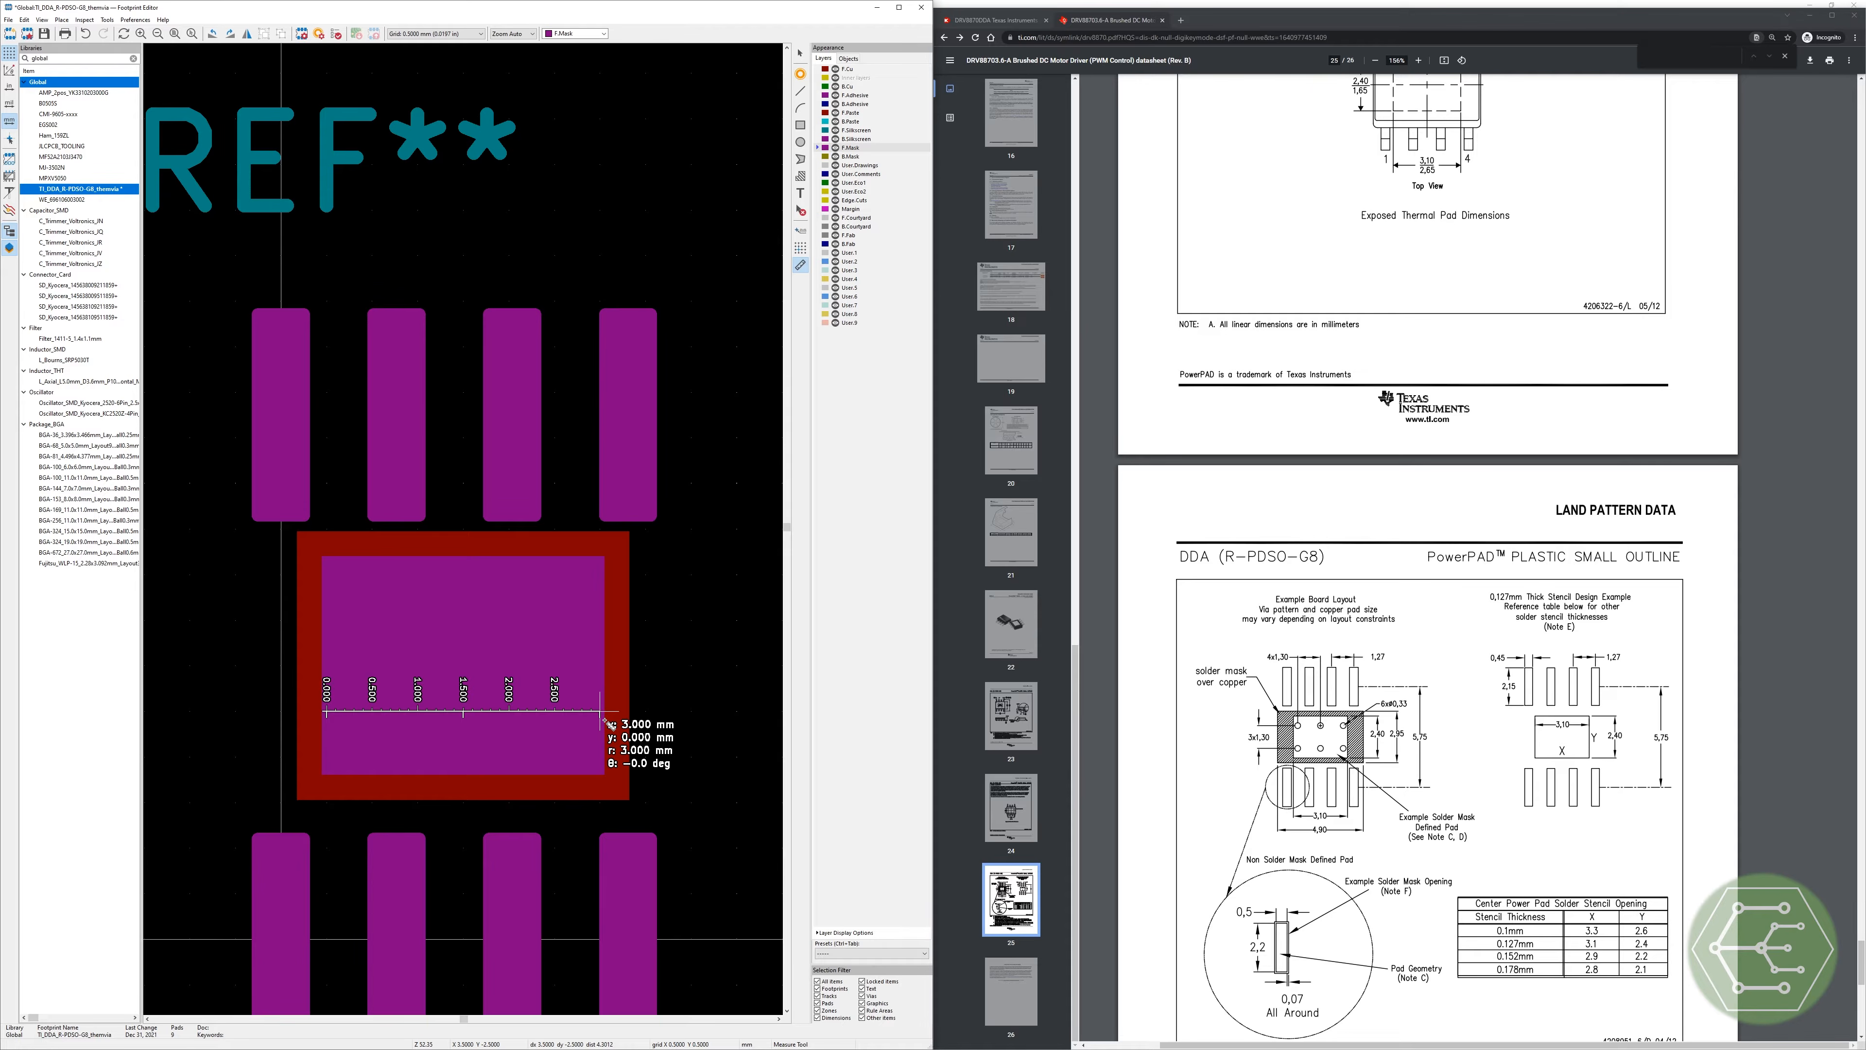
{"action": "key", "text": "Escape"}
{"action": "left_click", "coordinate": [472, 567]}
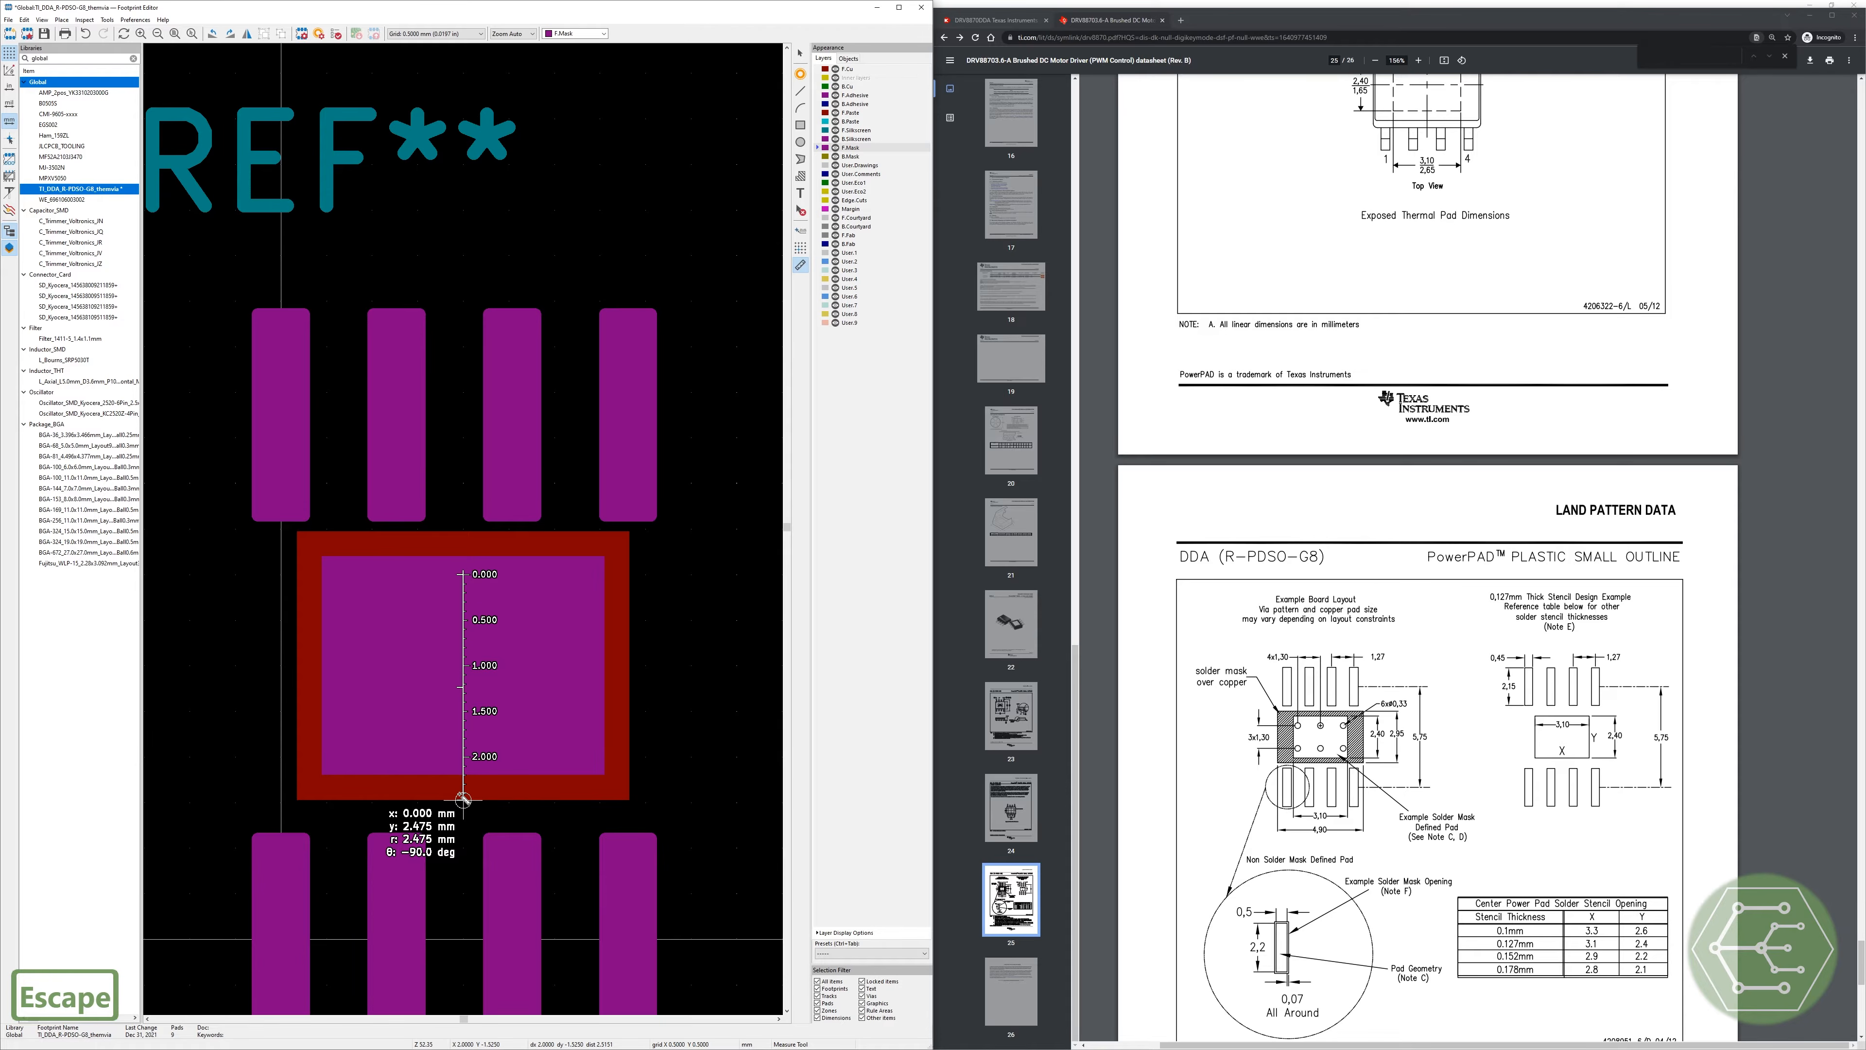
{"action": "key", "text": "Escape"}
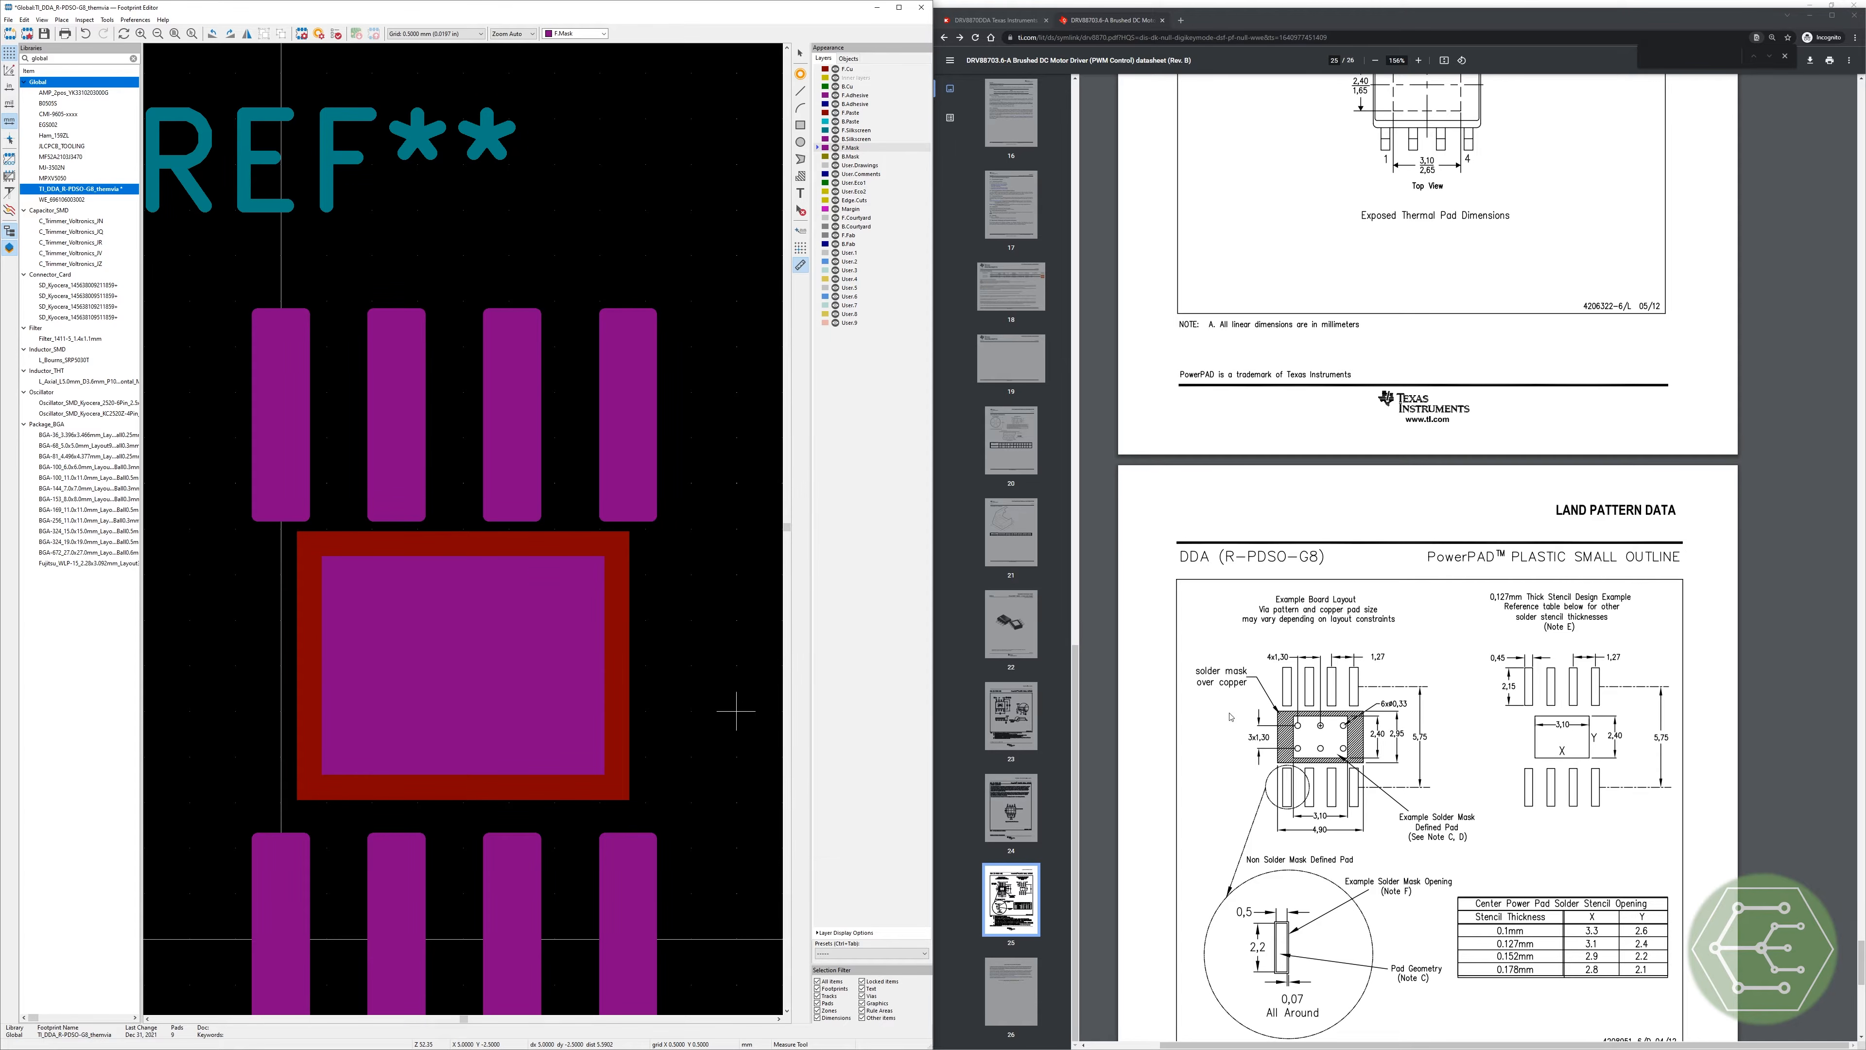
Step: Make F.Cu the active layer again and leave the Measure tool
{"action": "scroll", "coordinate": [371, 665], "scroll_direction": "down", "scroll_amount": 4}
{"action": "scroll", "coordinate": [476, 531], "scroll_direction": "up", "scroll_amount": 2}
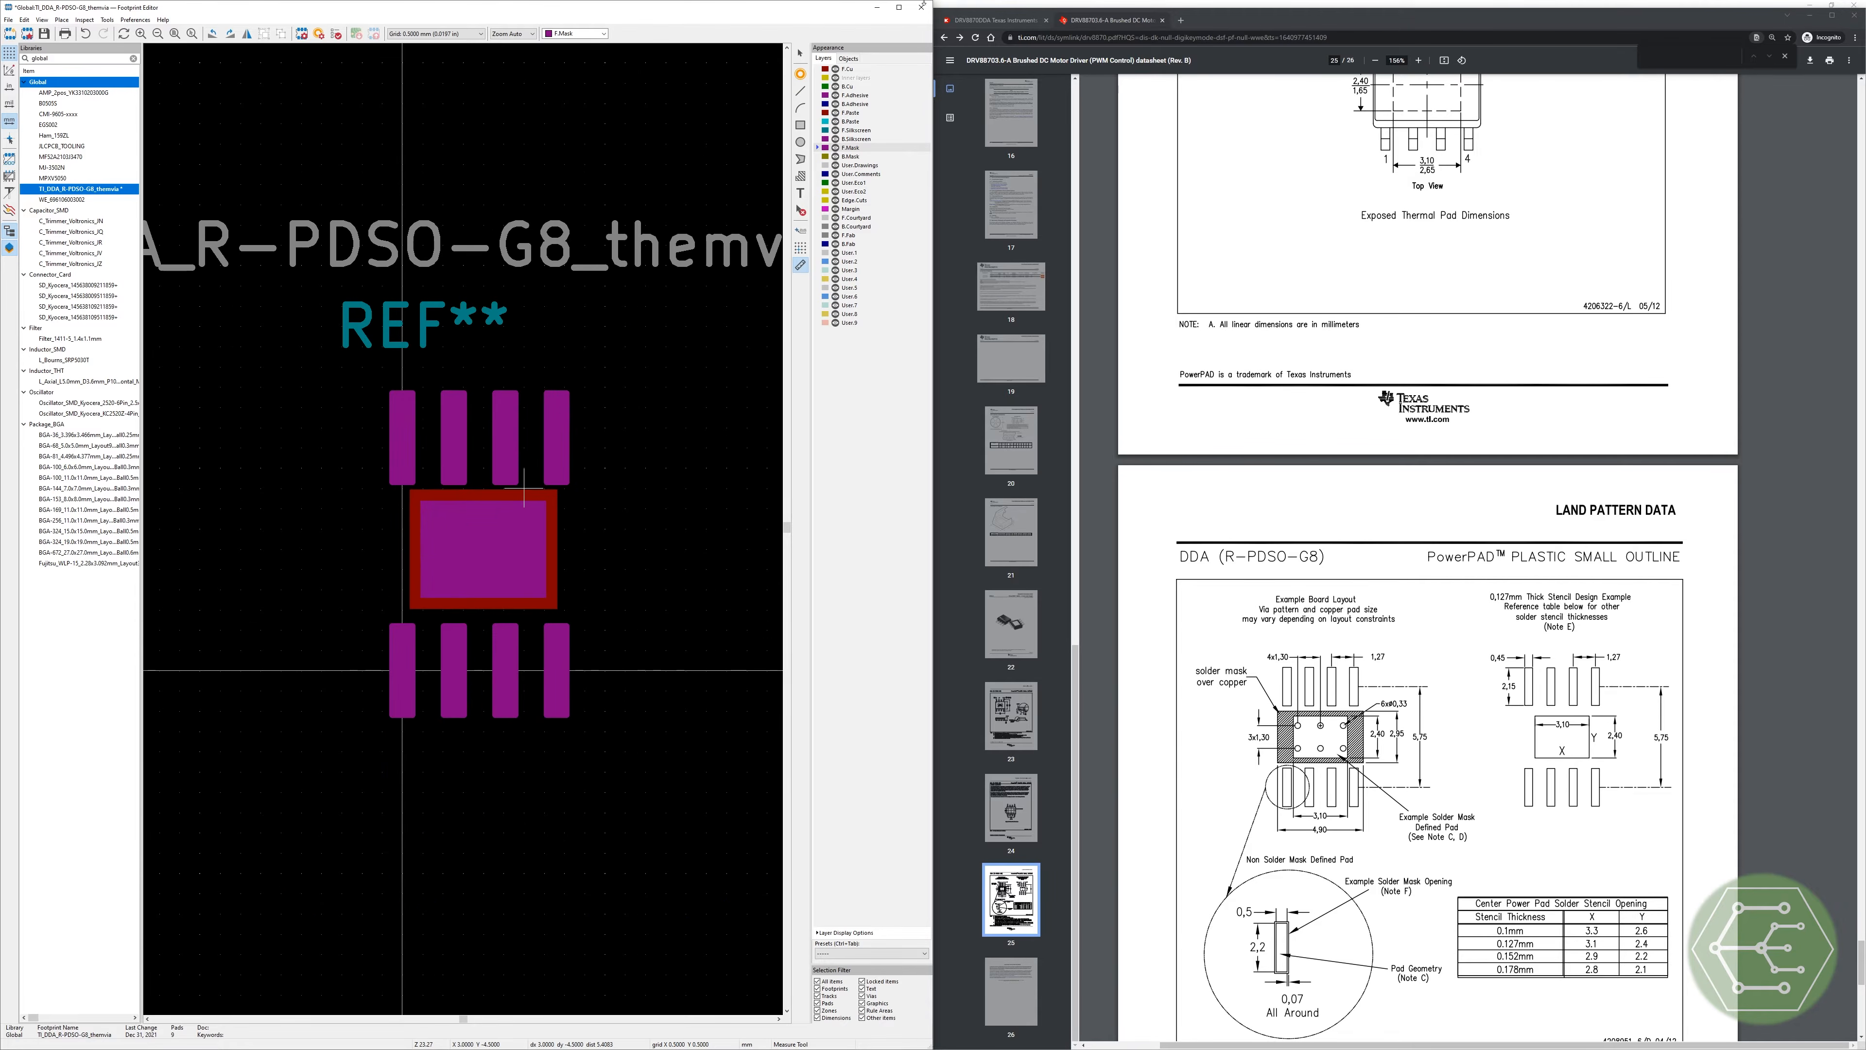
{"action": "key", "text": "Page_Up"}
{"action": "key", "text": "Escape"}
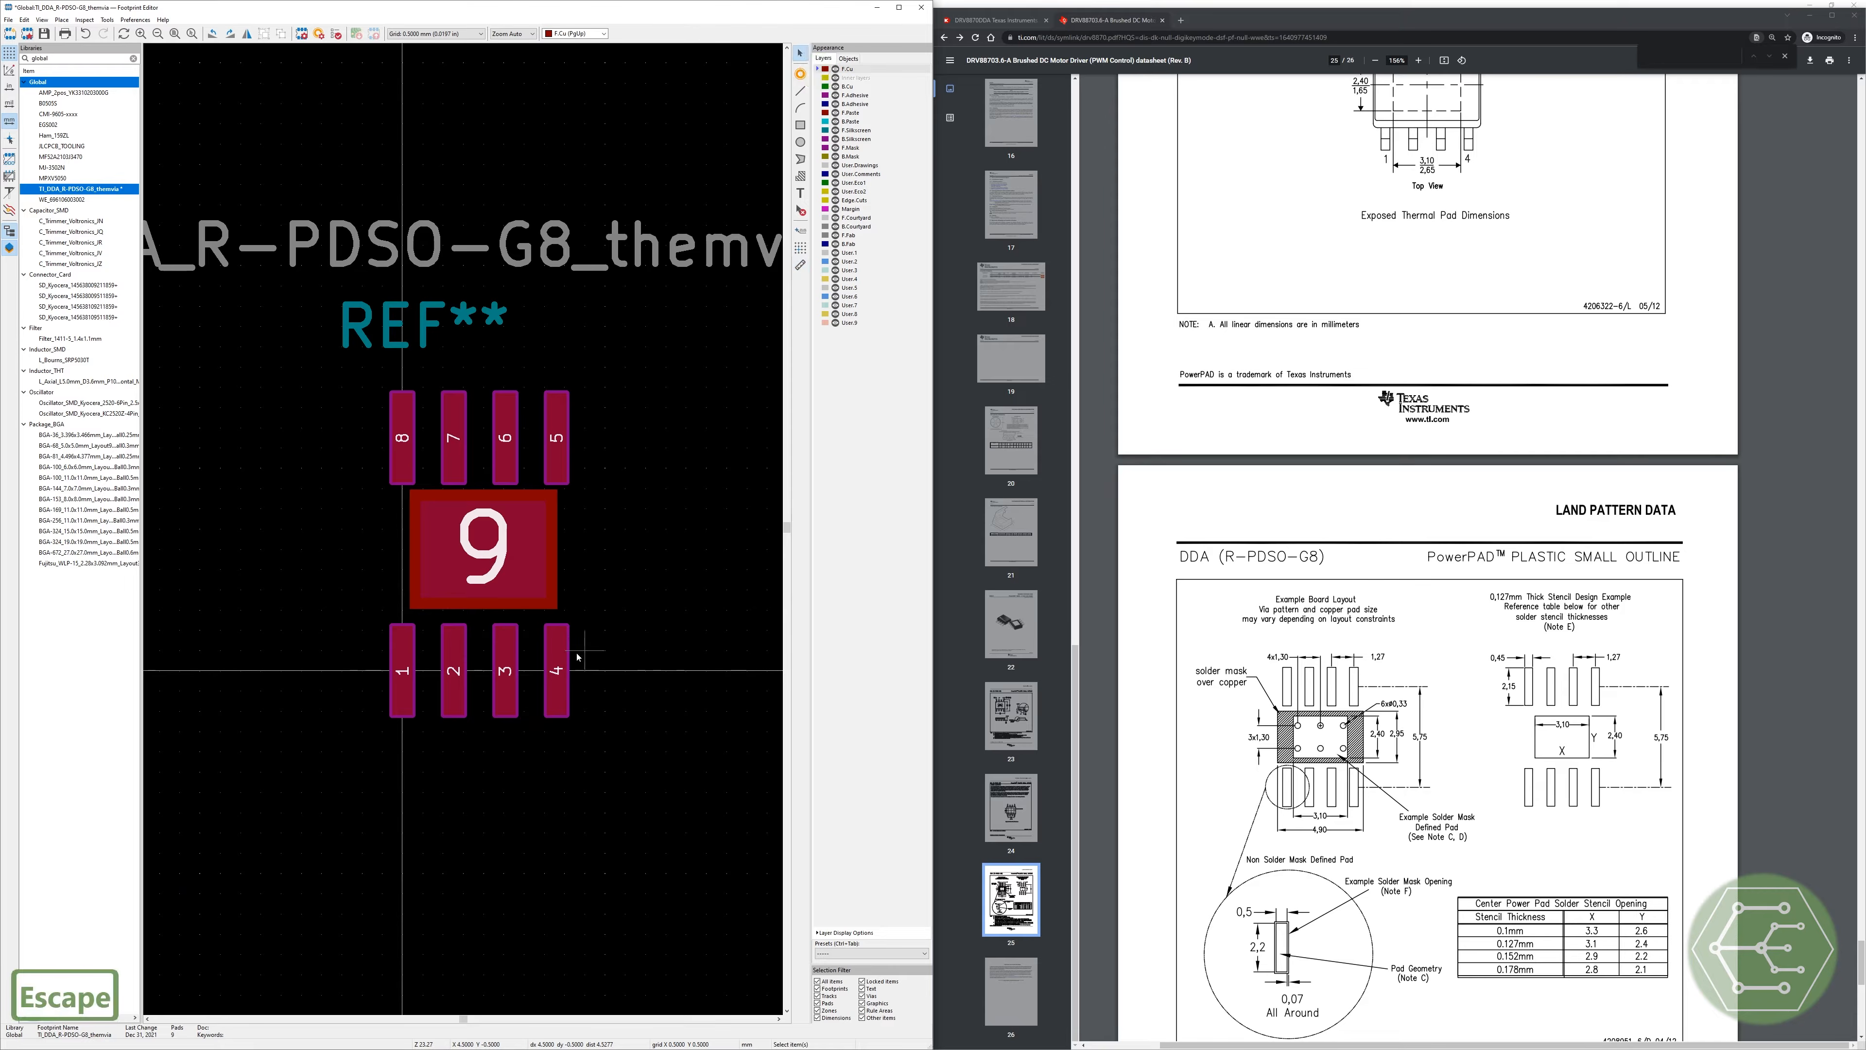
Step: Save the footprint and place a new pad immediately to the right of thermal pad 9
{"action": "key", "text": "ctrl+s"}
{"action": "scroll", "coordinate": [481, 531], "scroll_direction": "up", "scroll_amount": 2}
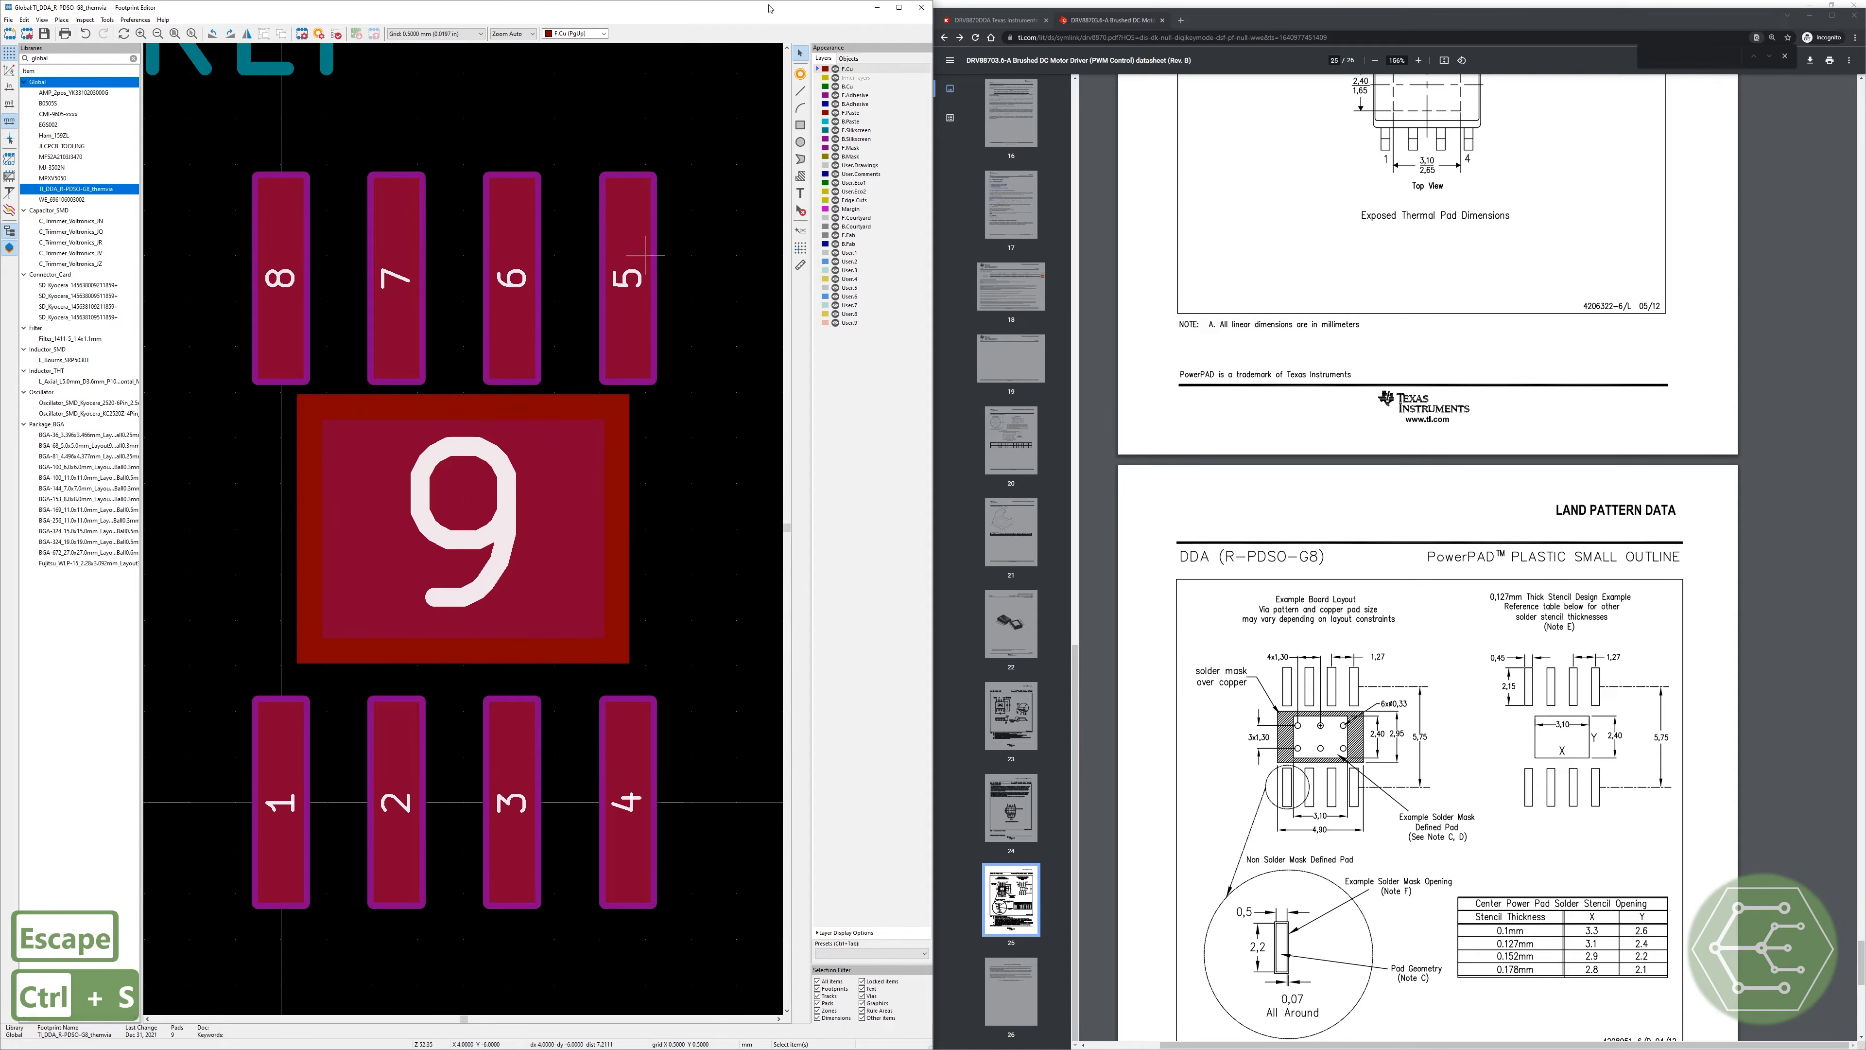
{"action": "left_click", "coordinate": [800, 73]}
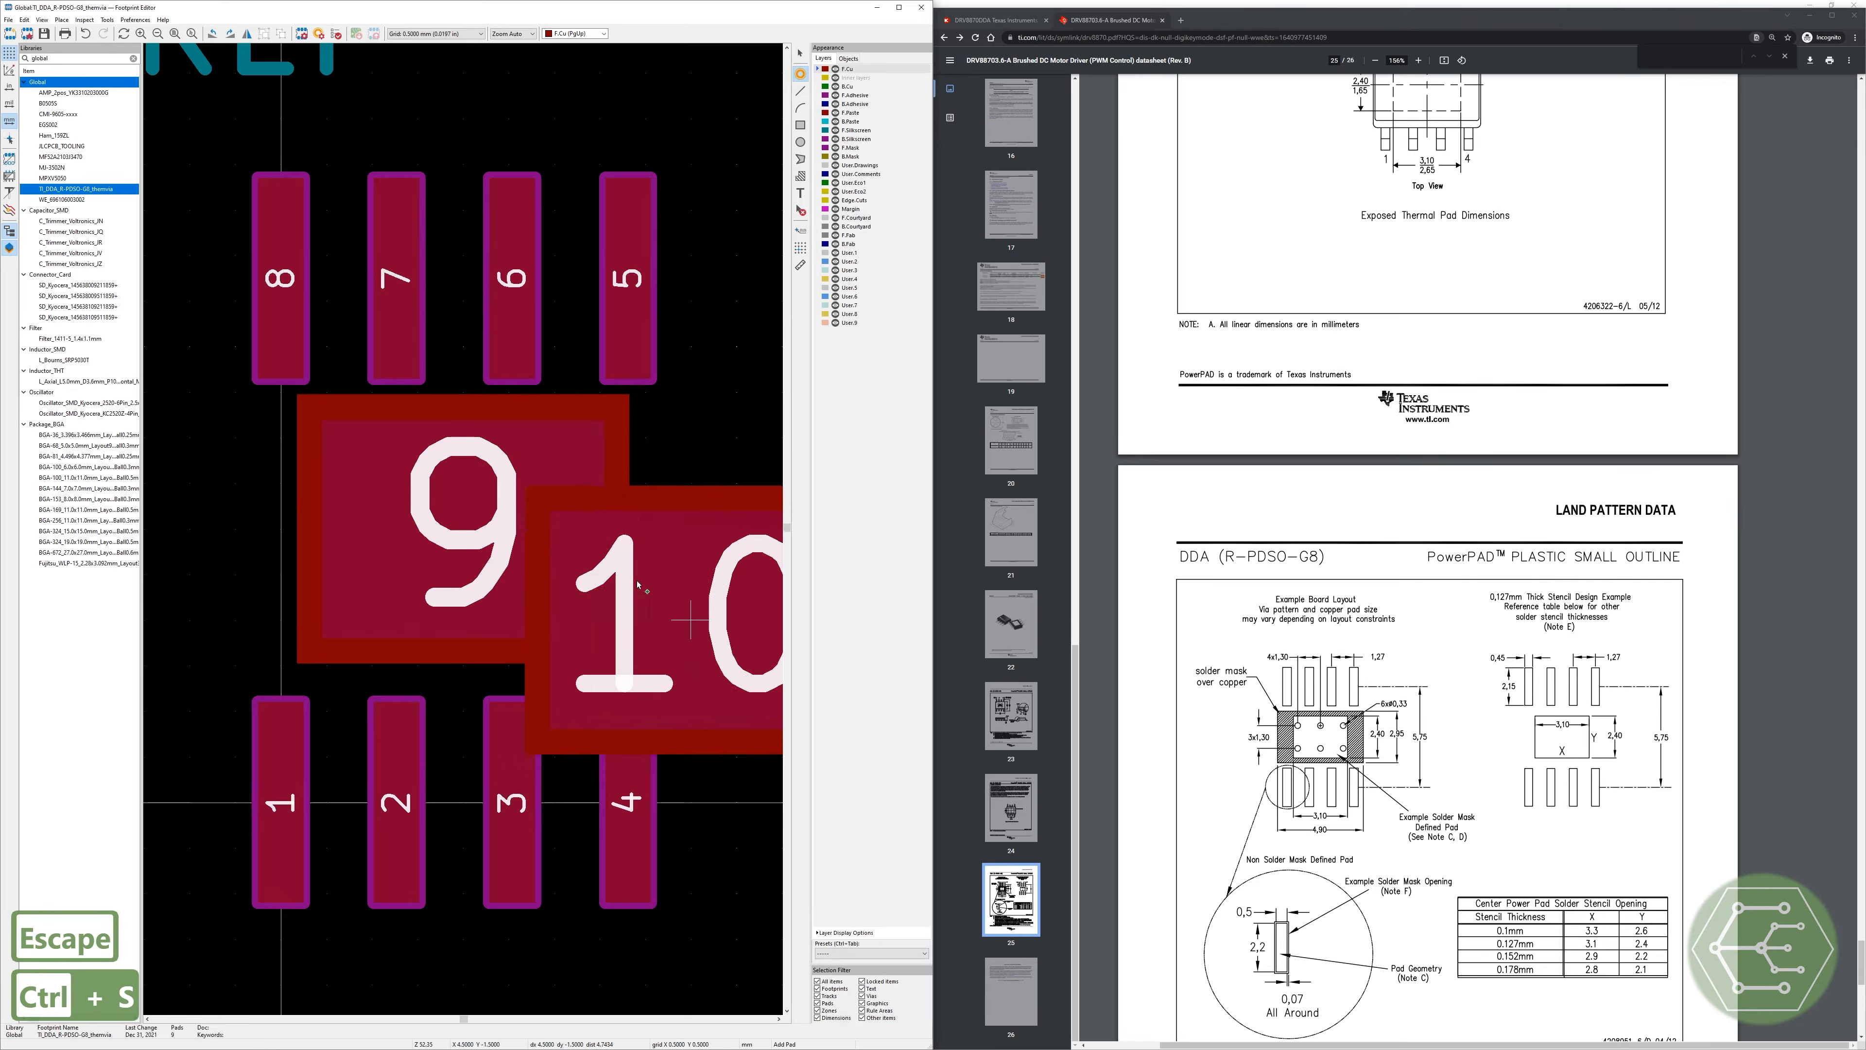
{"action": "scroll", "coordinate": [508, 530], "scroll_direction": "down", "scroll_amount": 1}
{"action": "left_click", "coordinate": [566, 533]}
{"action": "key", "text": "Escape"}
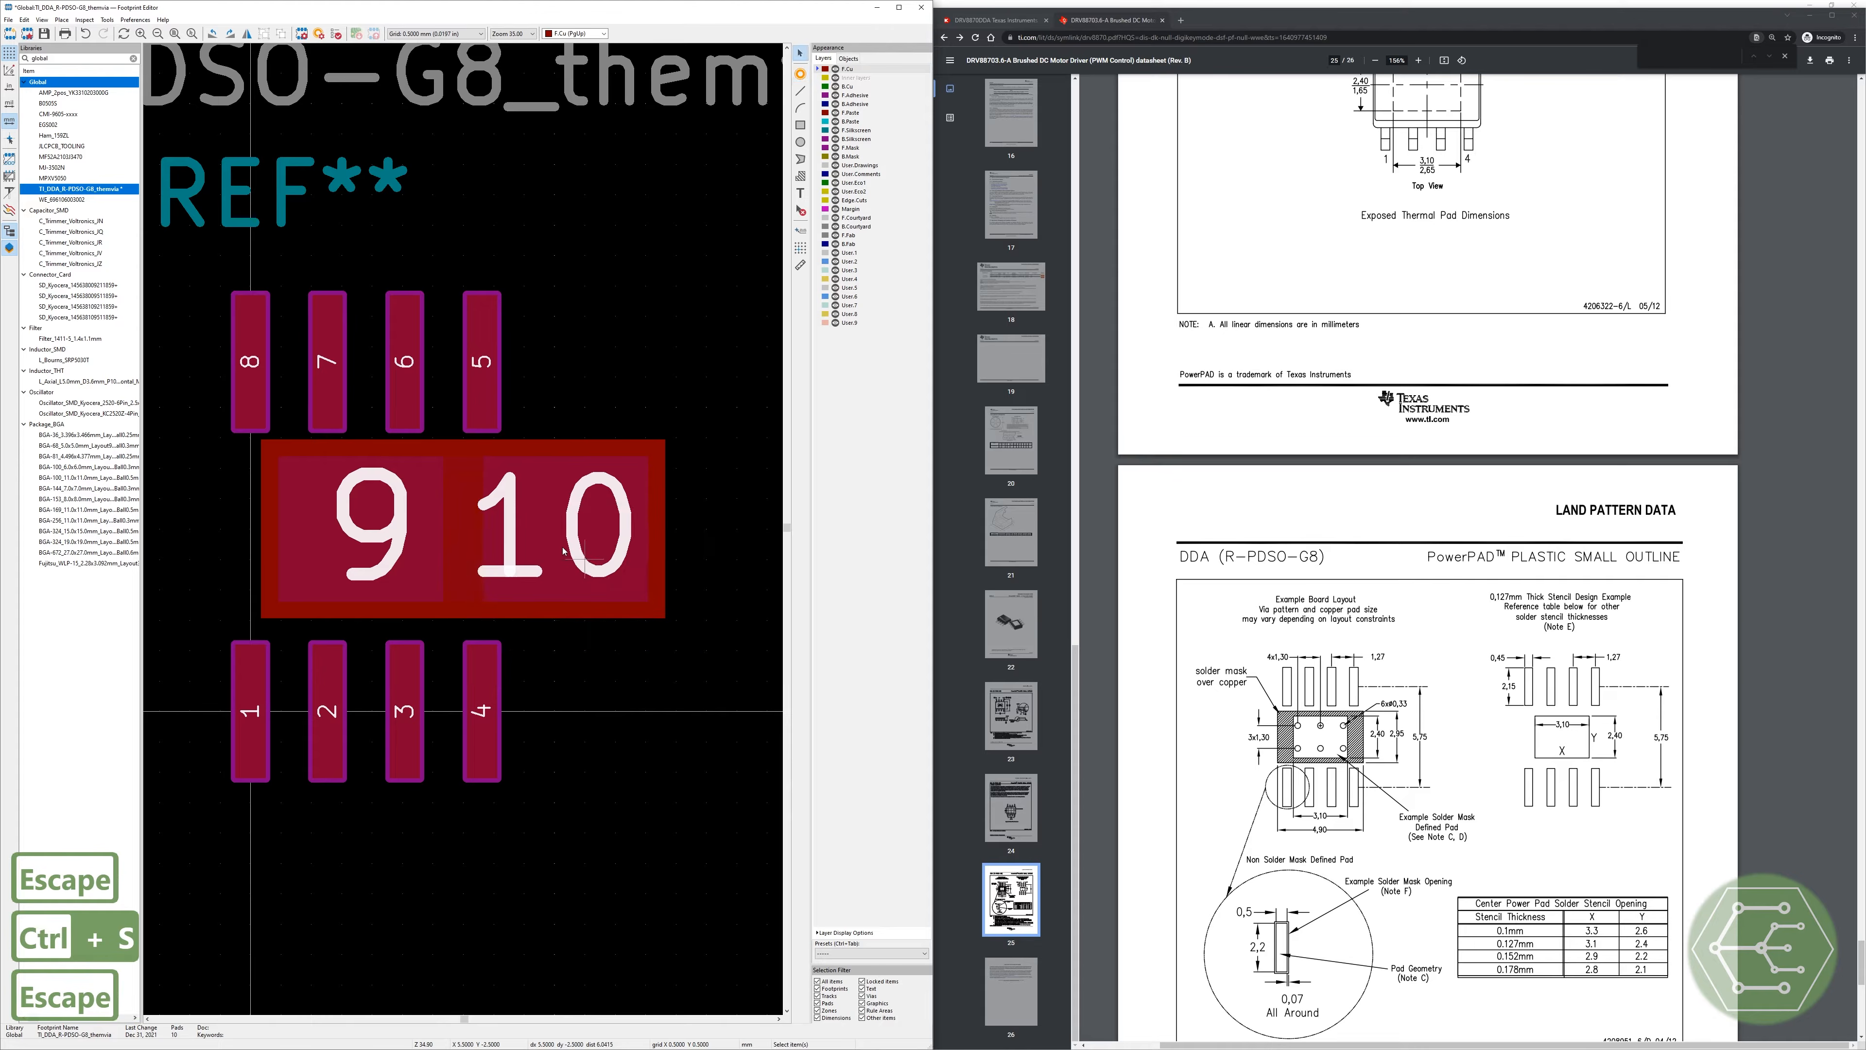
Step: Renumber the new pad as 9, change its type to Through-hole, and make its shape Circular
{"action": "left_click", "coordinate": [568, 543]}
{"action": "key", "text": "e"}
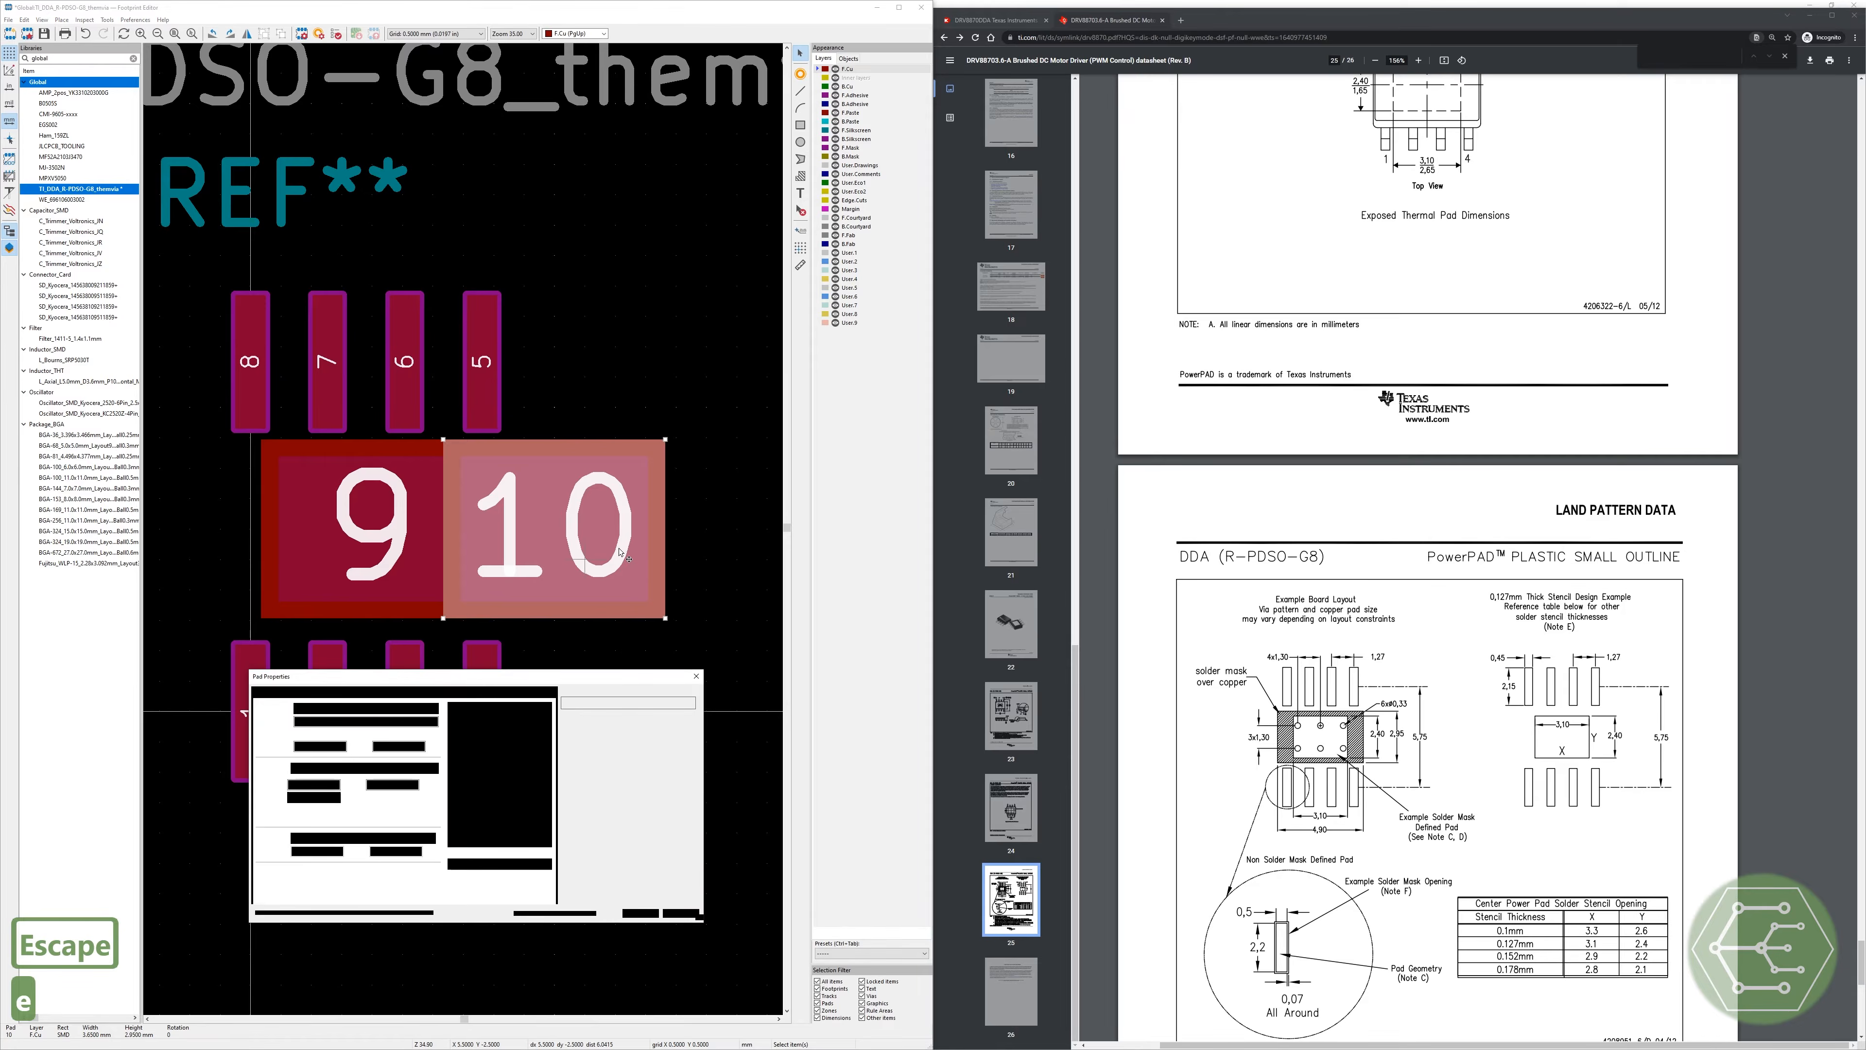
{"action": "key", "text": "BackSpace"}
{"action": "type", "text": "9"}
{"action": "left_click", "coordinate": [345, 708]}
{"action": "left_click", "coordinate": [330, 724]}
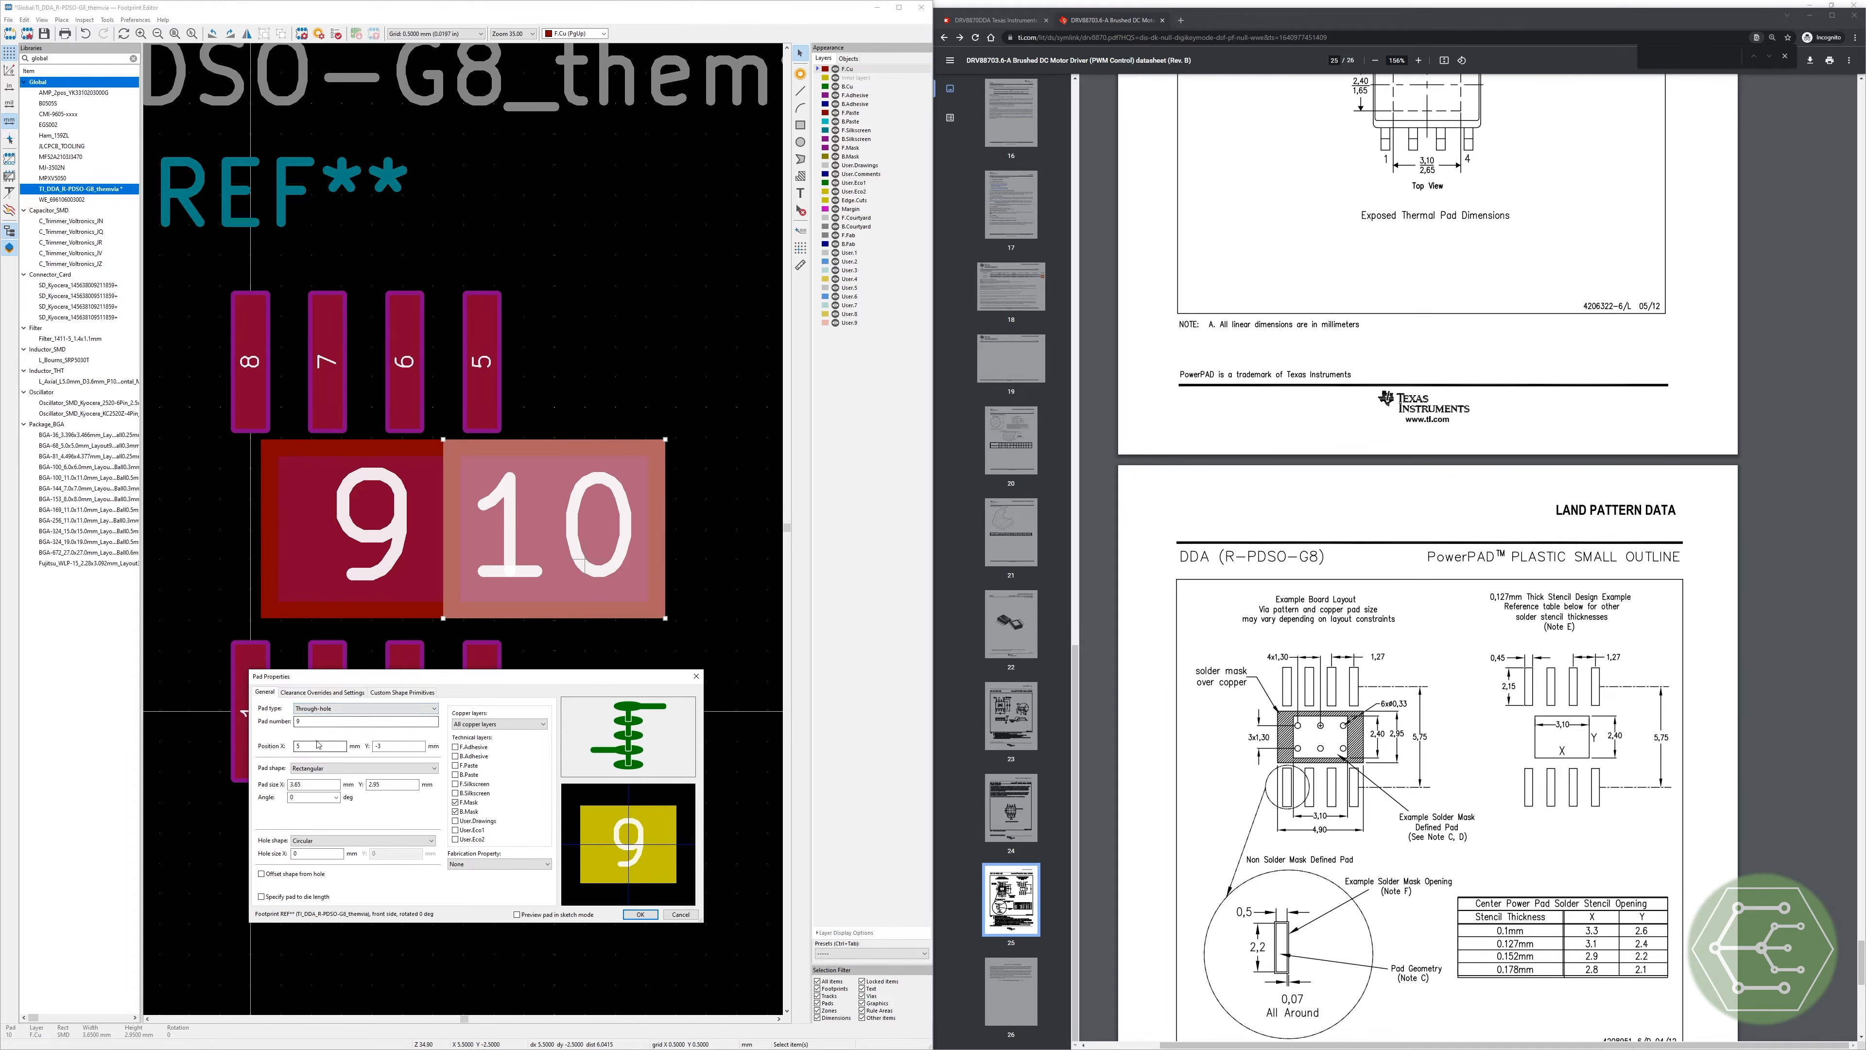
{"action": "left_click", "coordinate": [316, 767]}
{"action": "left_click", "coordinate": [316, 783]}
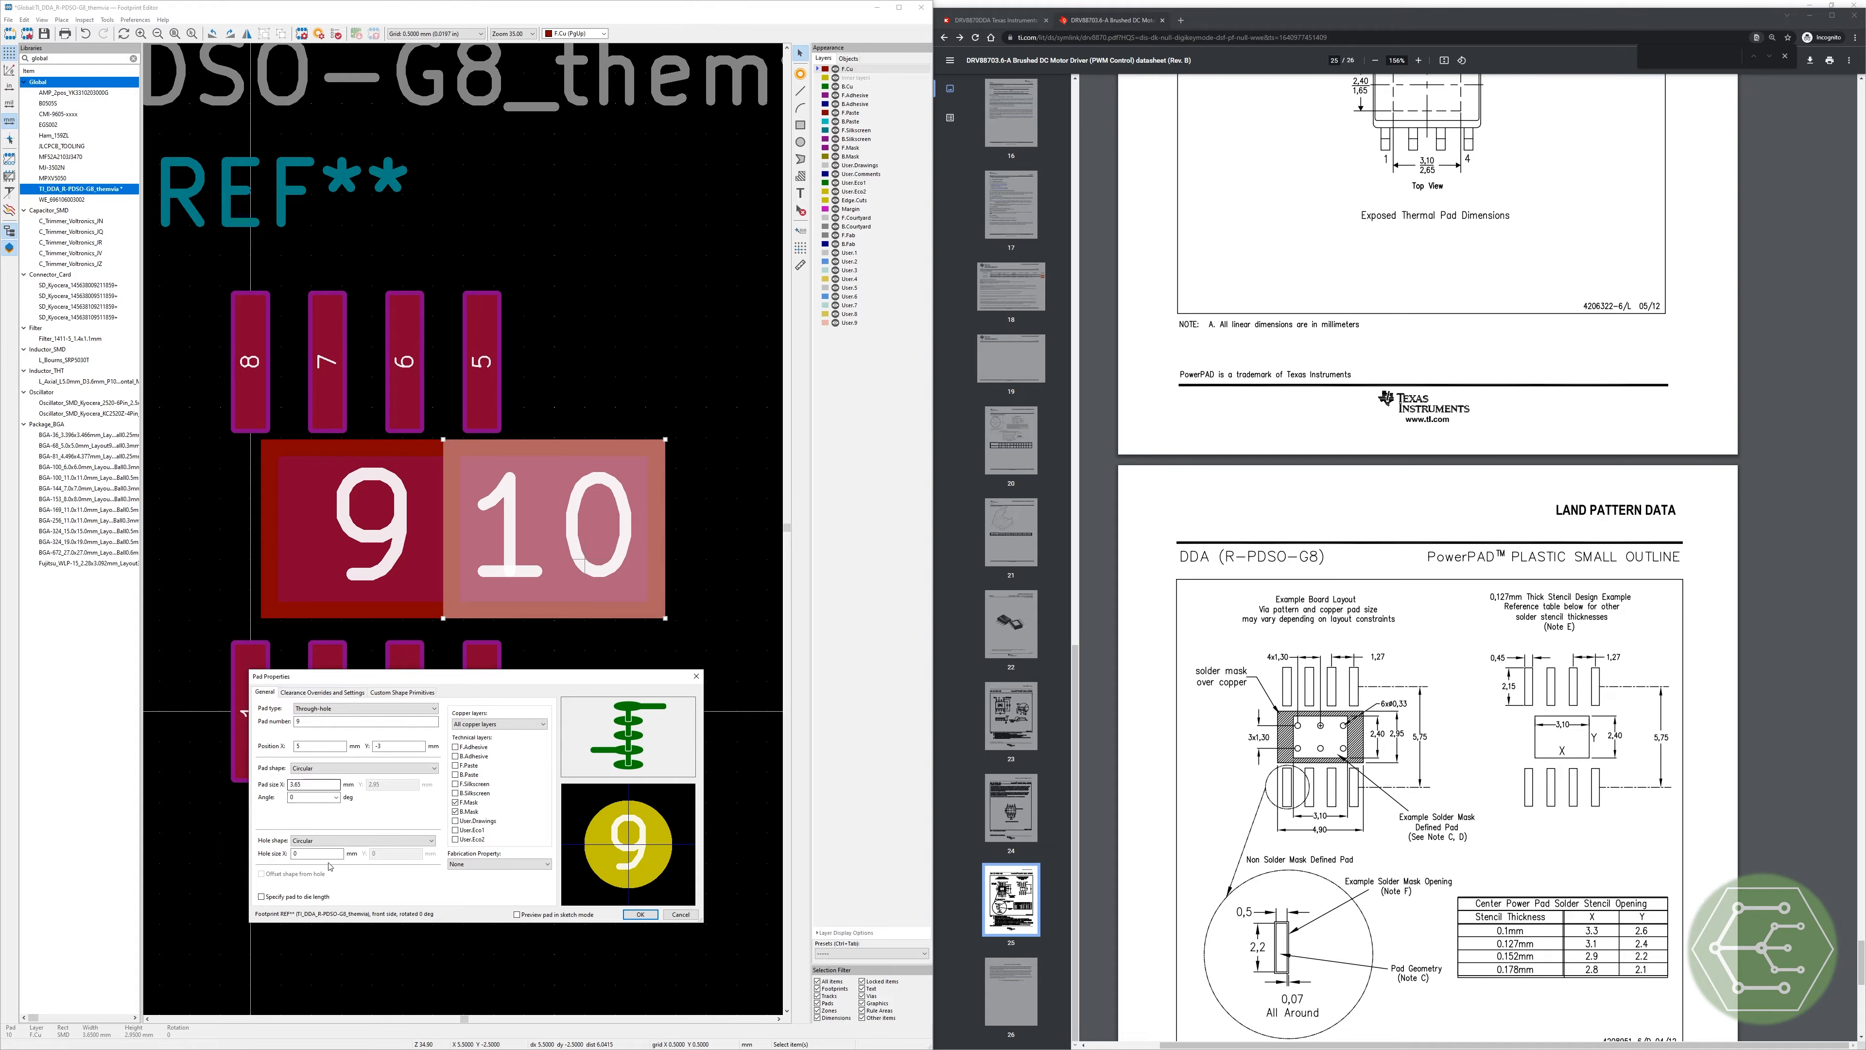
Step: Give the new through-hole pad a 0.33 mm hole and a 0.6 mm diameter, and apply the pad changes
{"action": "left_click", "coordinate": [272, 853]}
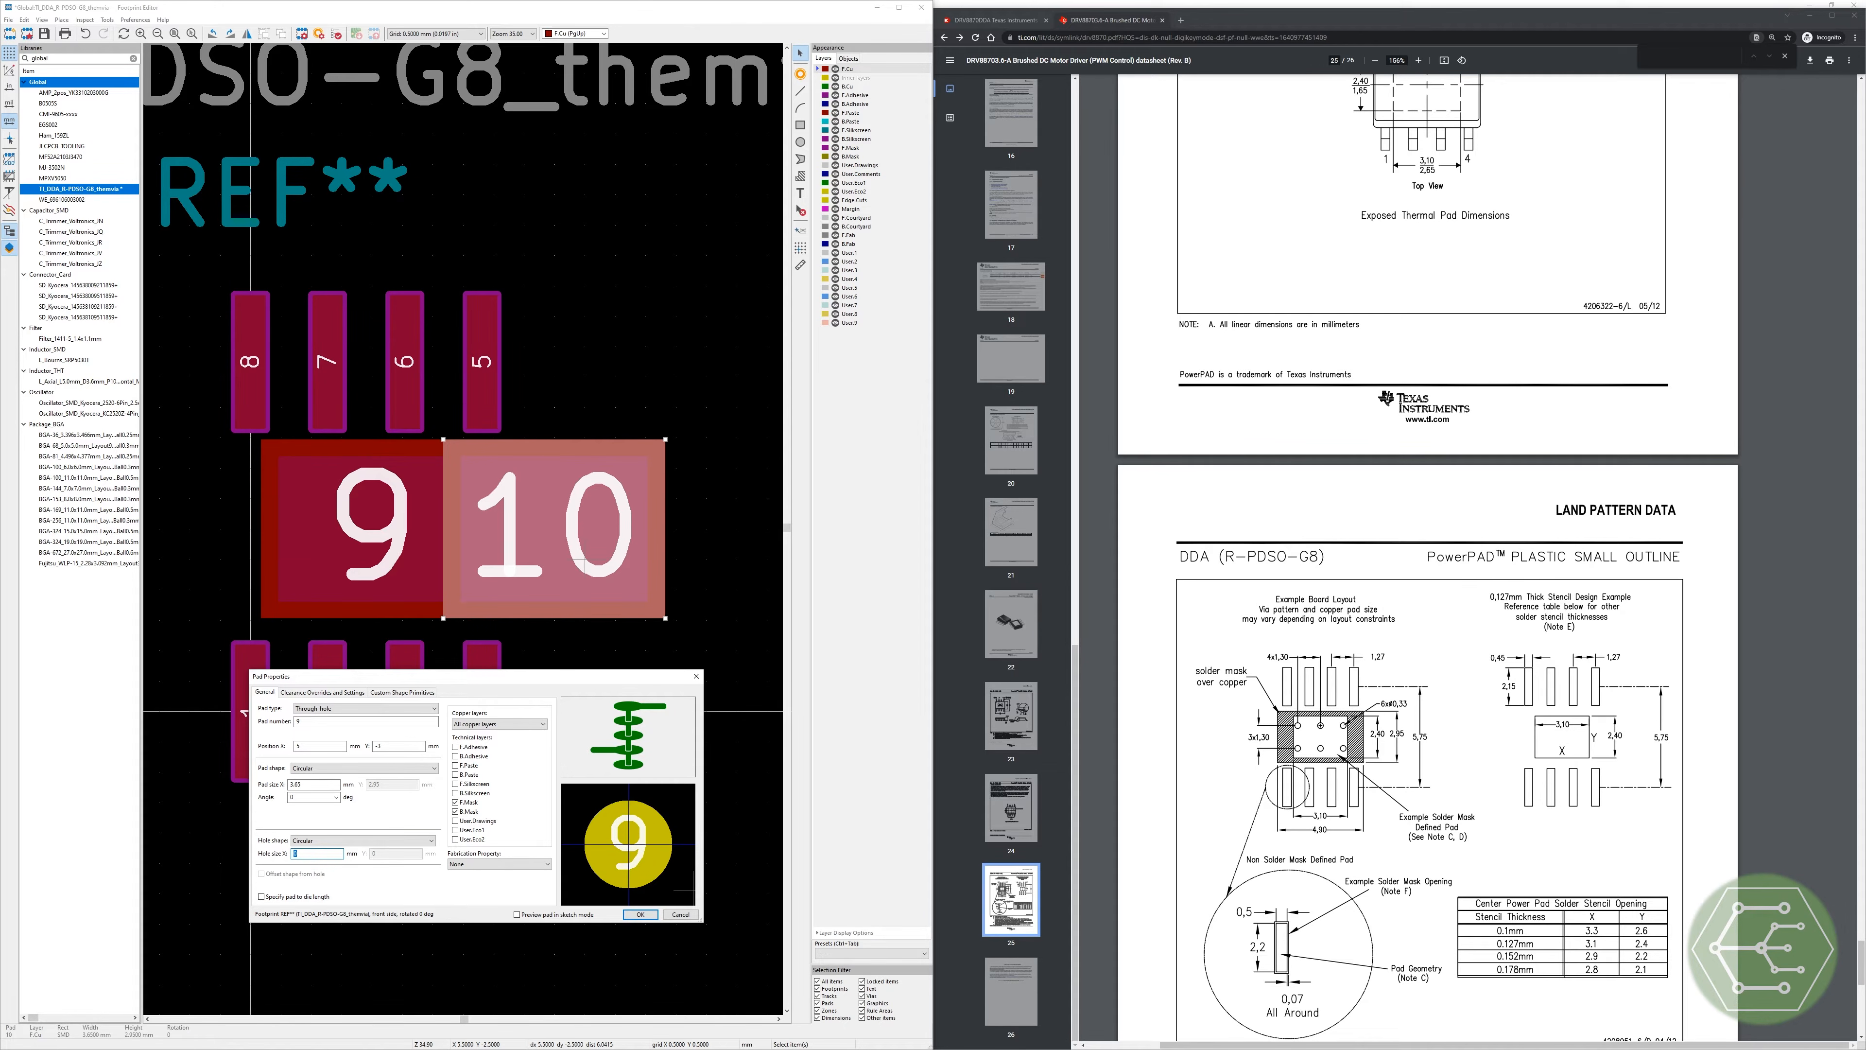
{"action": "type", "text": "0.33"}
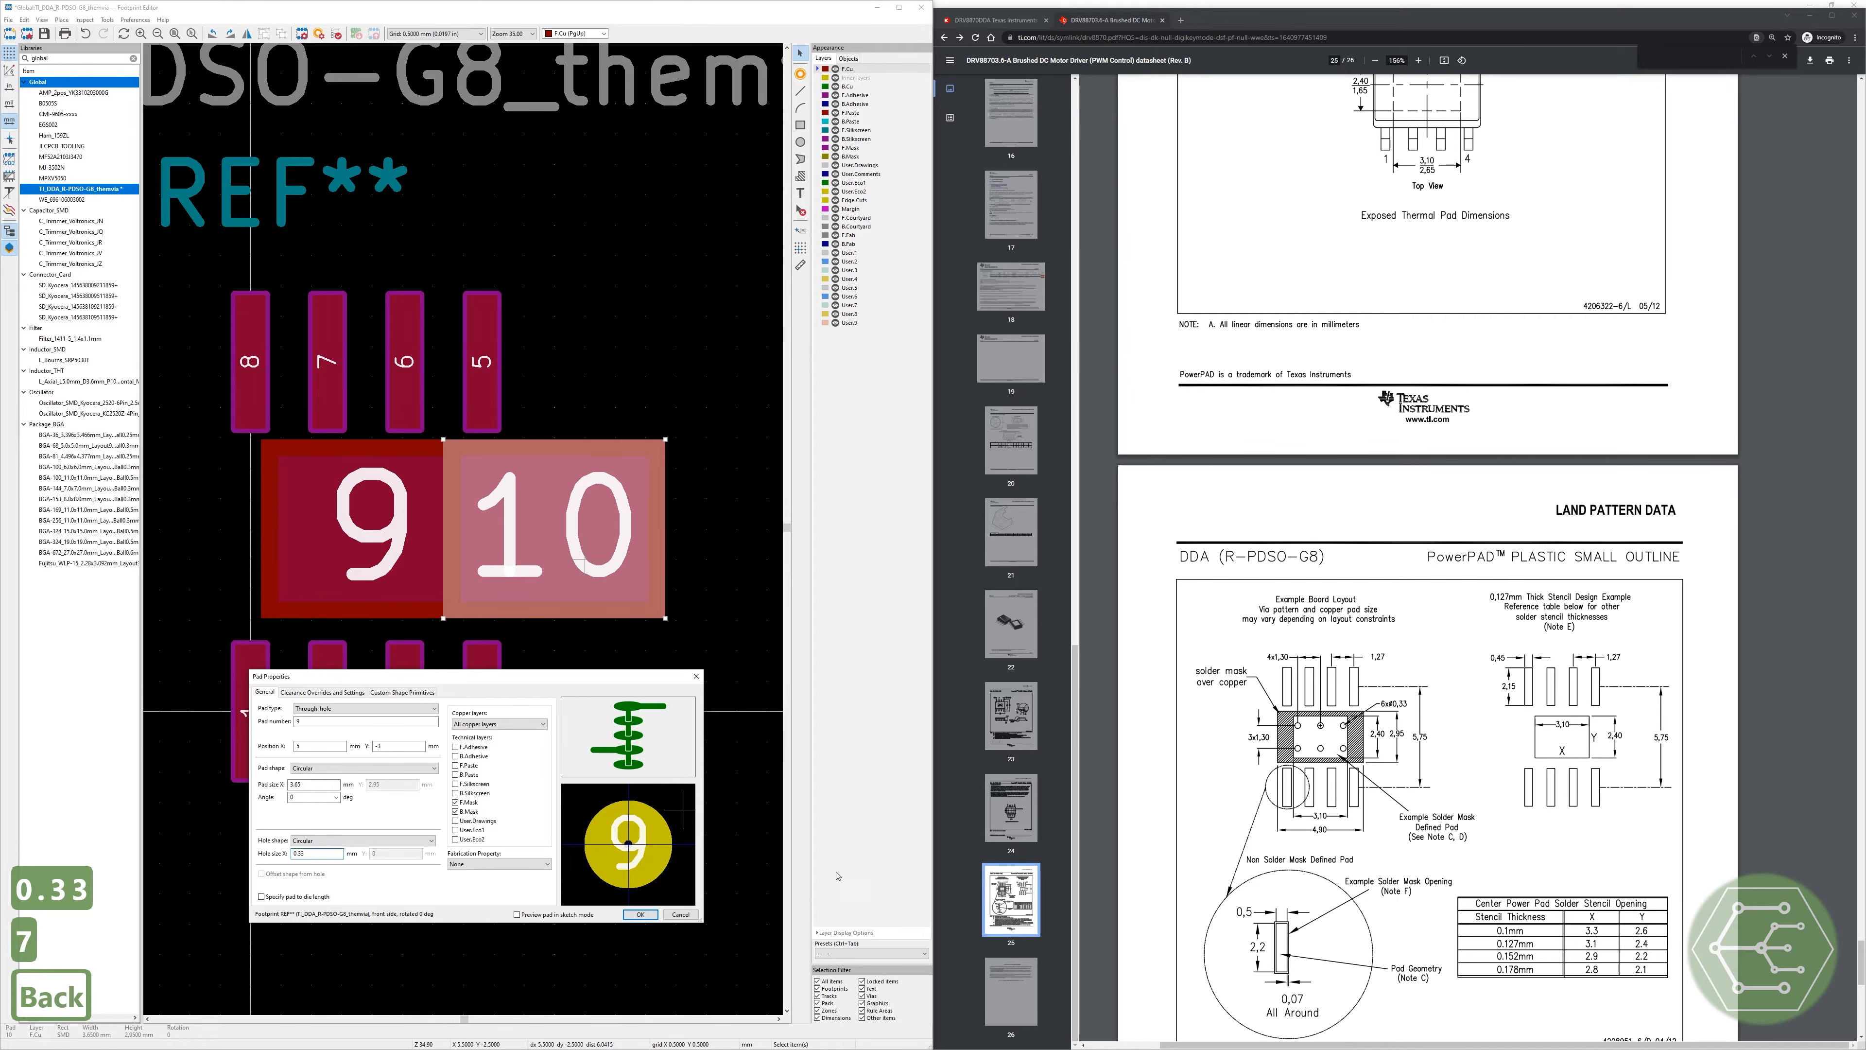
{"action": "left_click", "coordinate": [315, 784]}
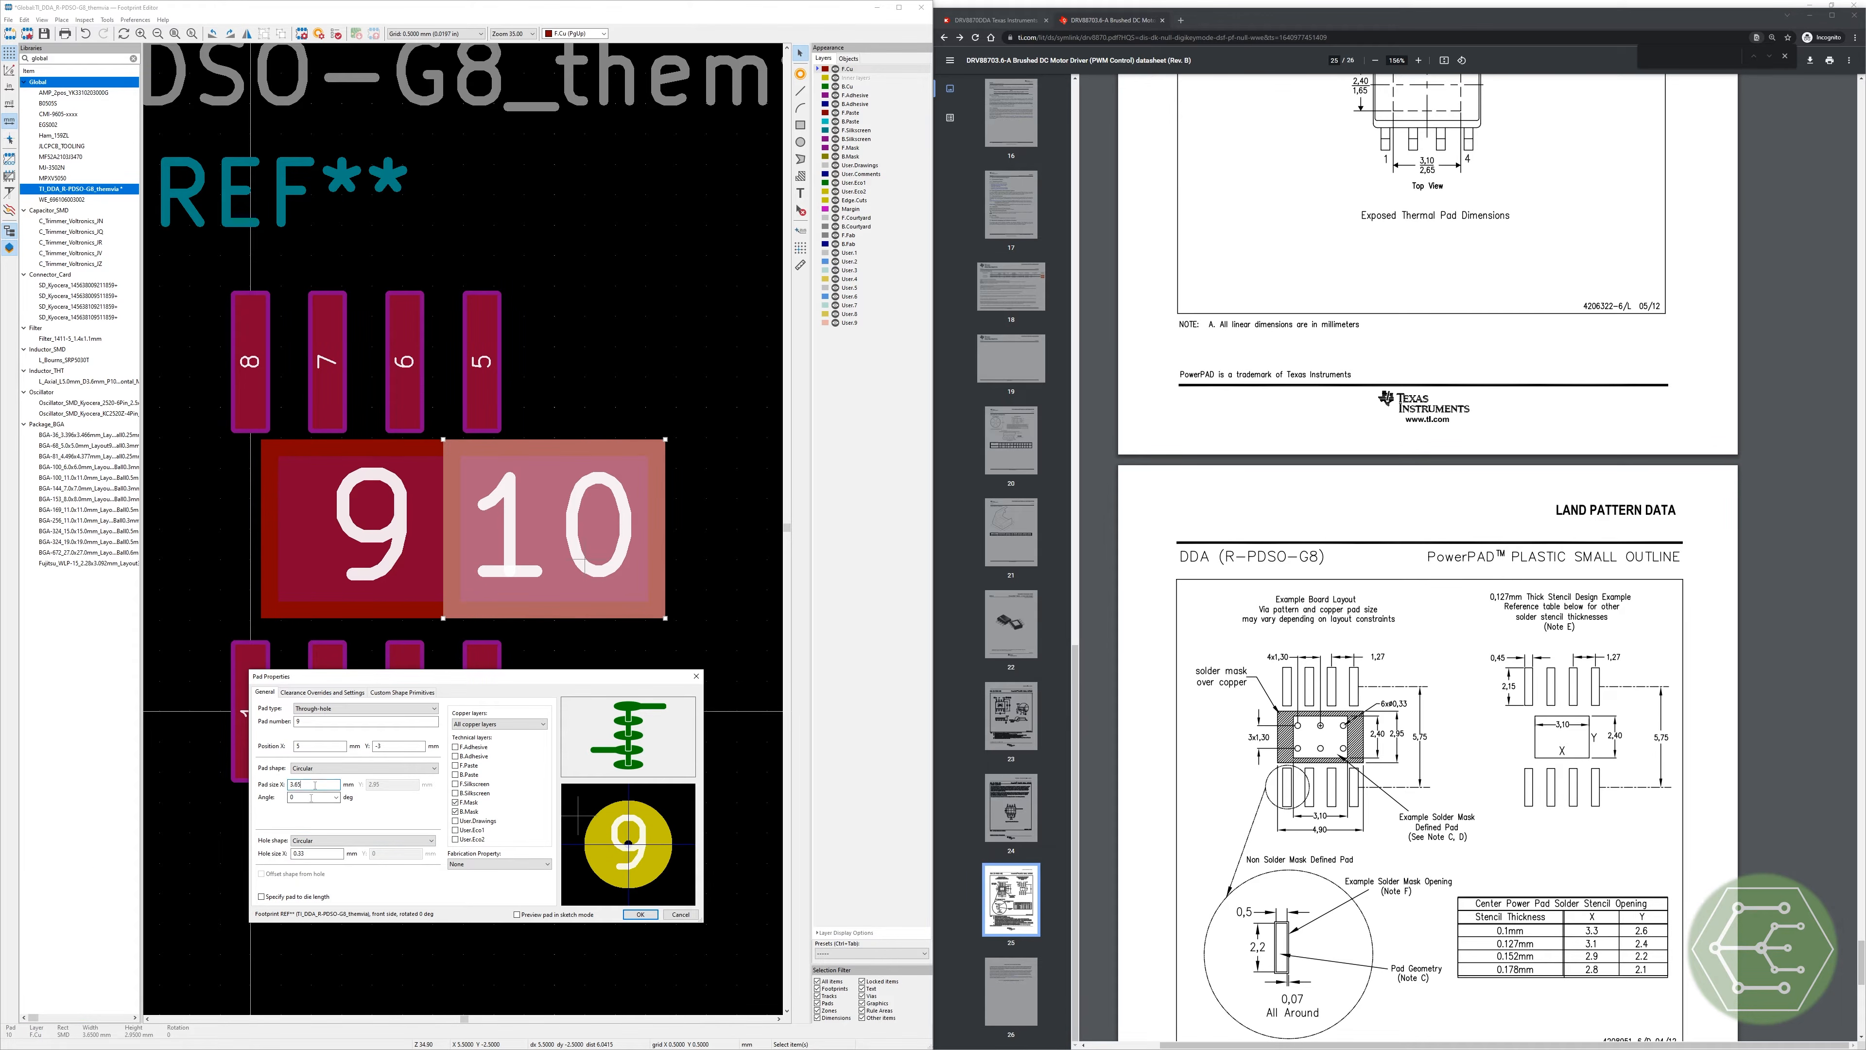
{"action": "key", "text": "shift+Tab"}
{"action": "left_click_drag", "start_coordinate": [312, 785], "coordinate": [264, 786]}
{"action": "type", "text": "0.6"}
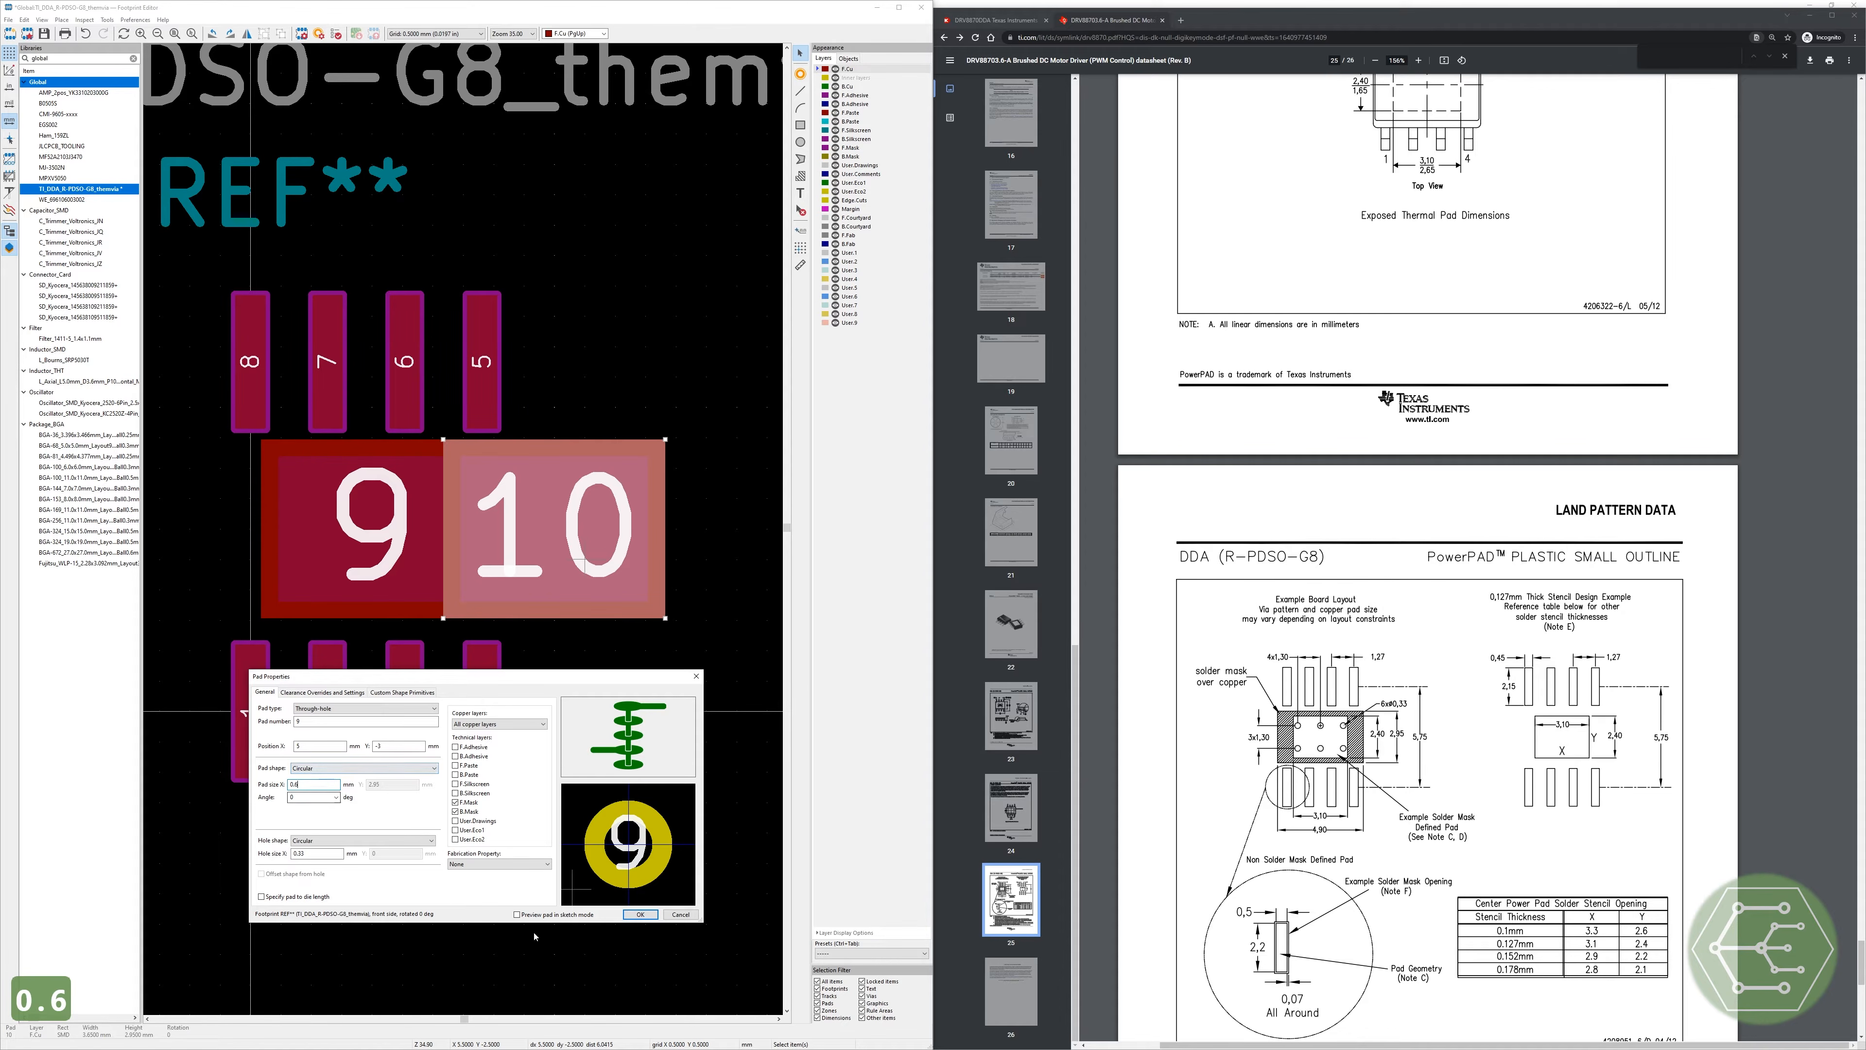
{"action": "left_click", "coordinate": [640, 913]}
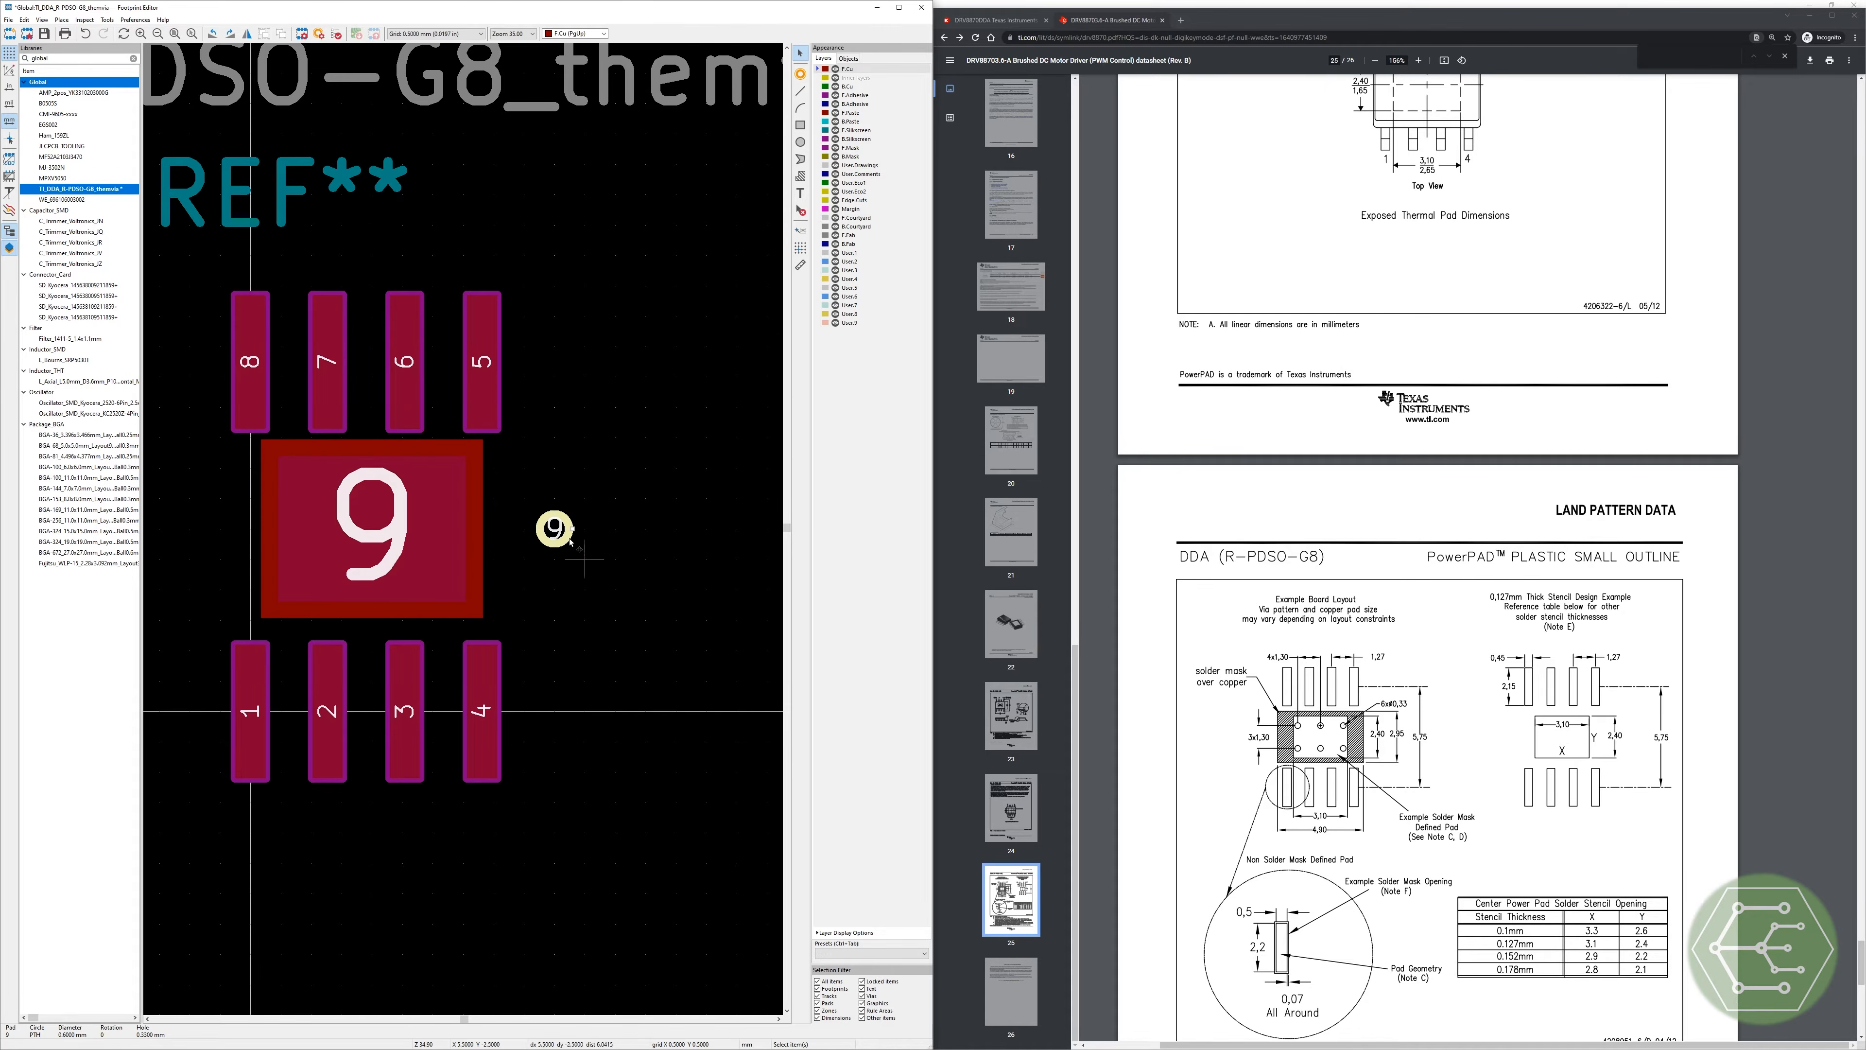
Step: Move the through-hole pad onto the lower-left corner of thermal pad 9
{"action": "key", "text": "m"}
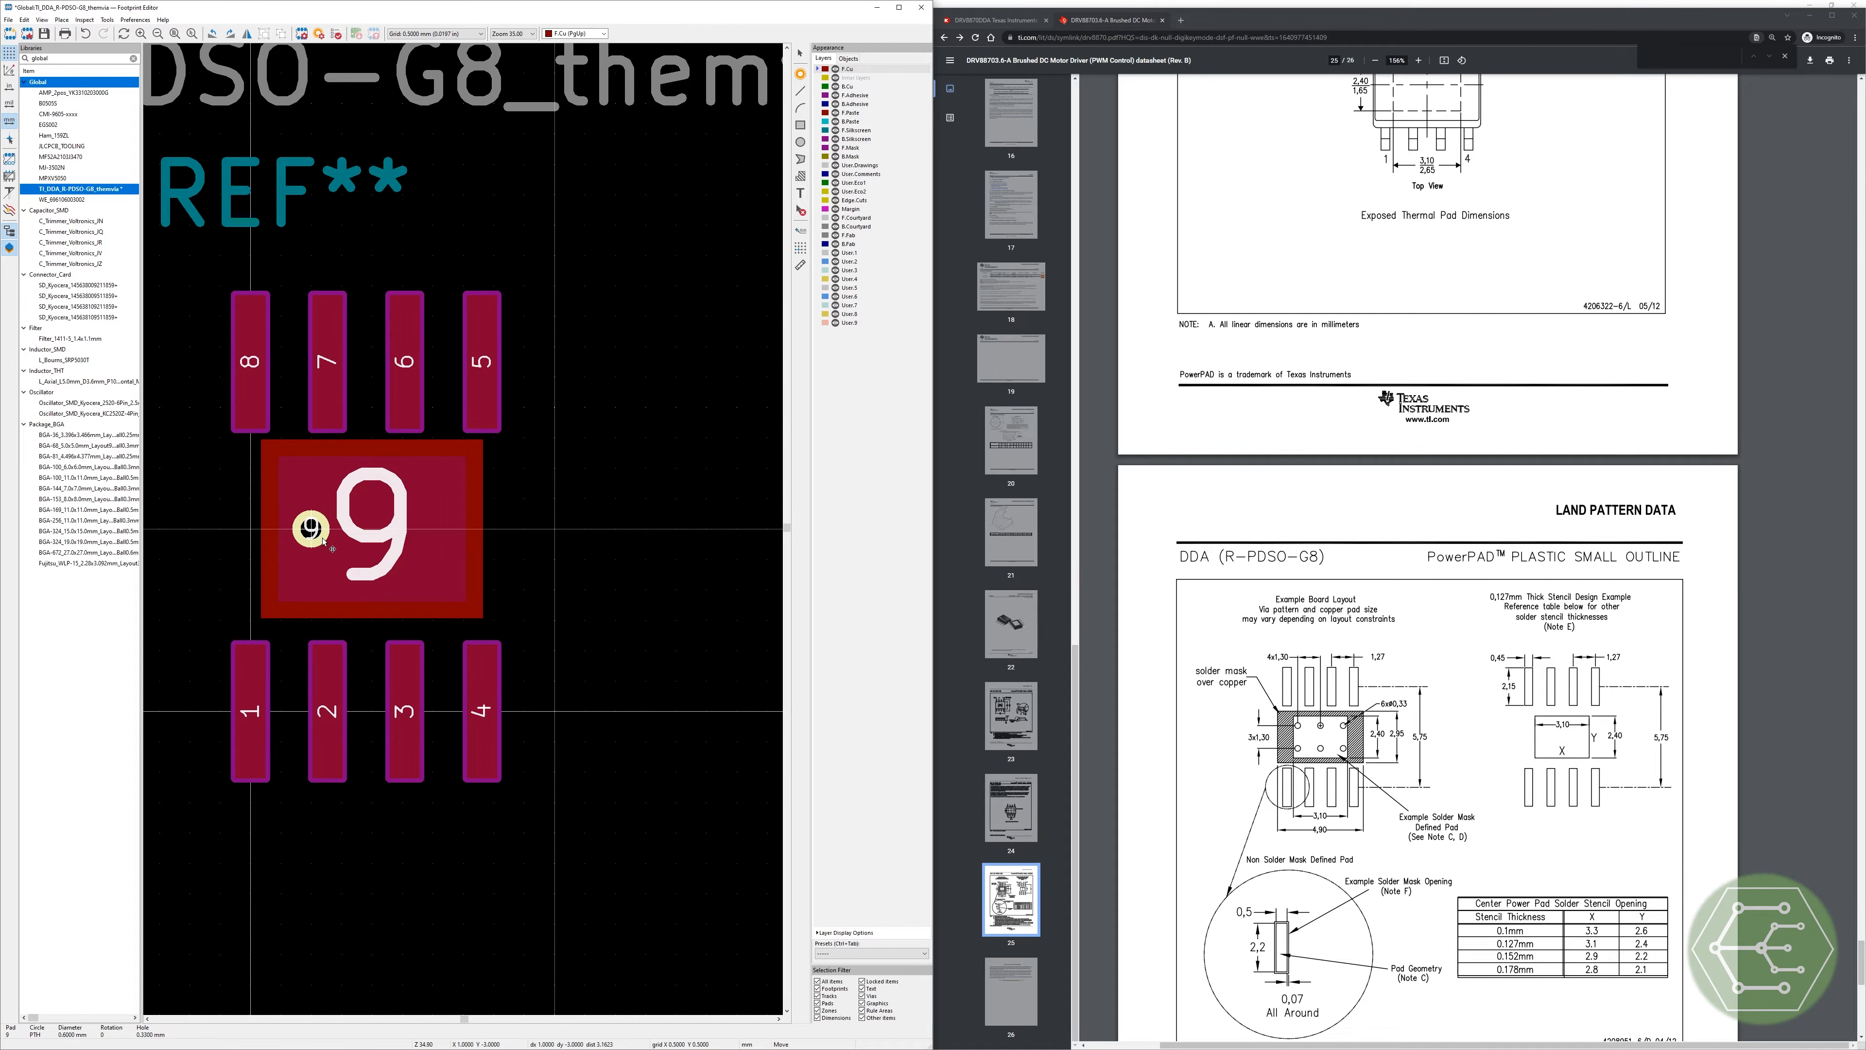
{"action": "left_click", "coordinate": [230, 592]}
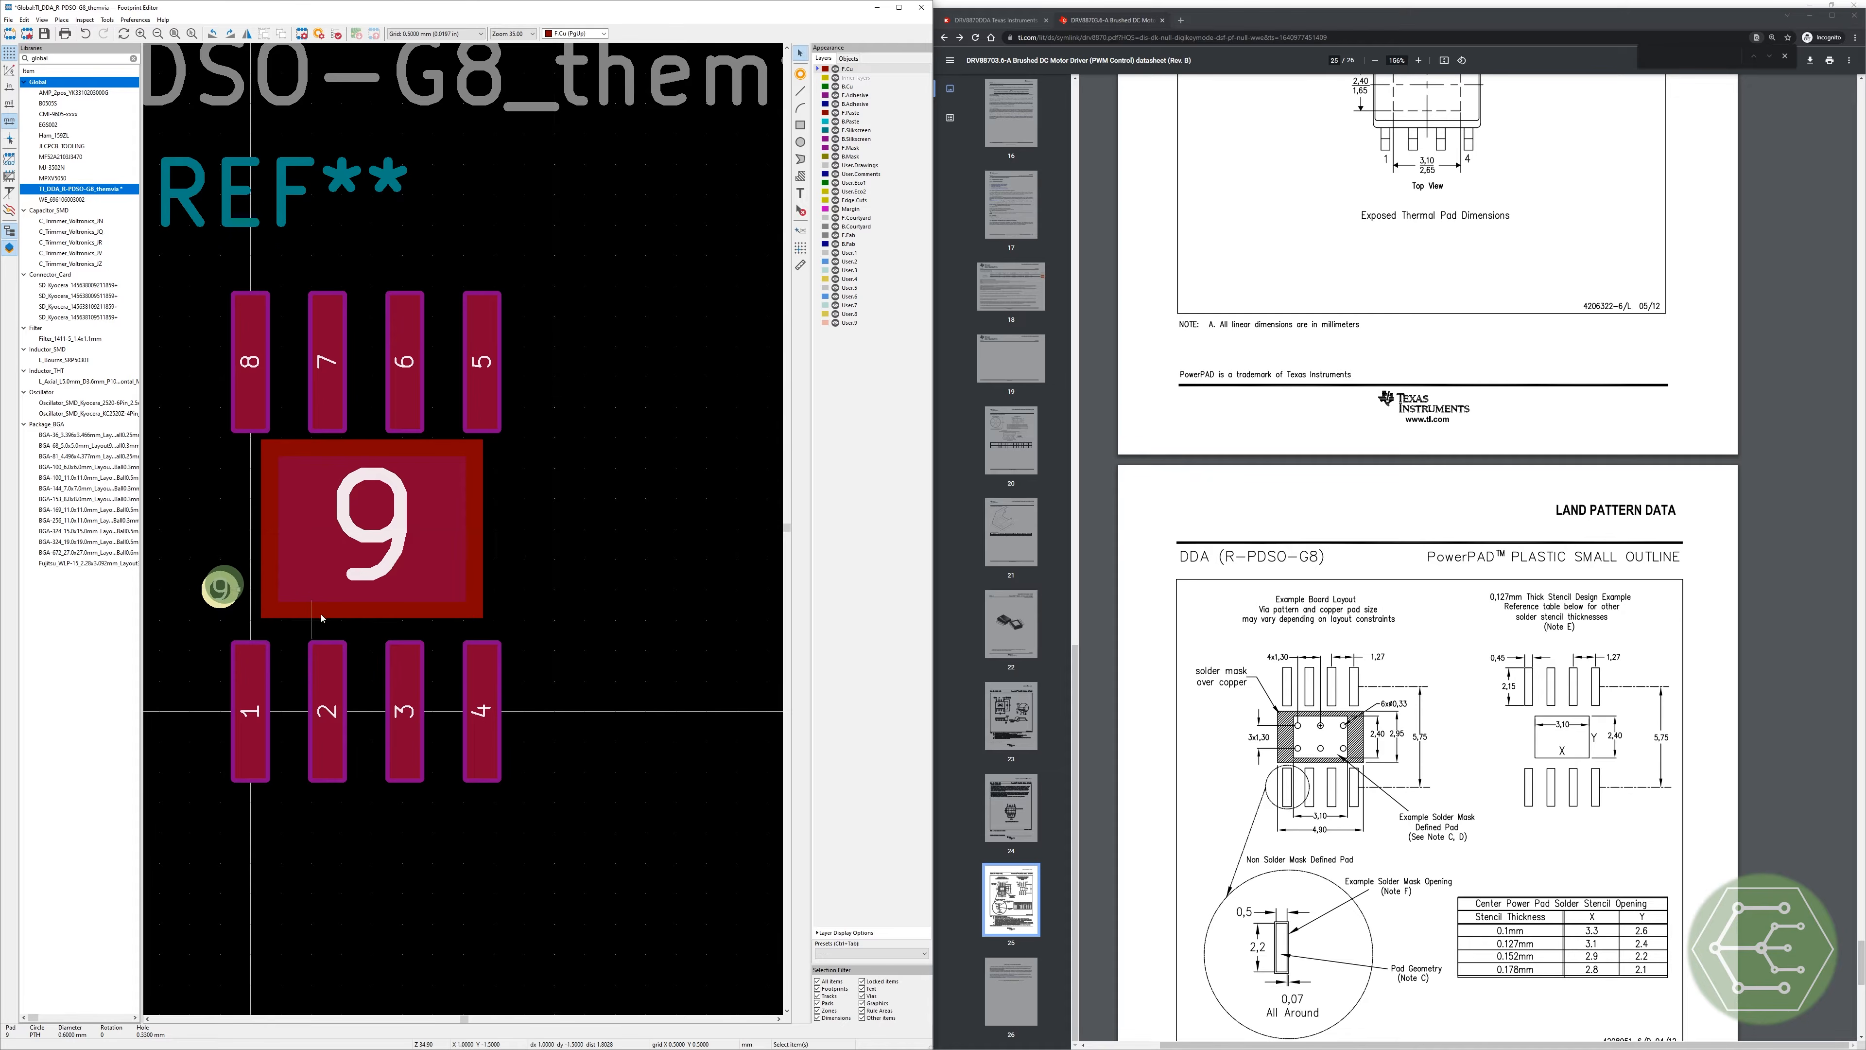
{"action": "left_click_drag", "start_coordinate": [225, 596], "coordinate": [286, 597]}
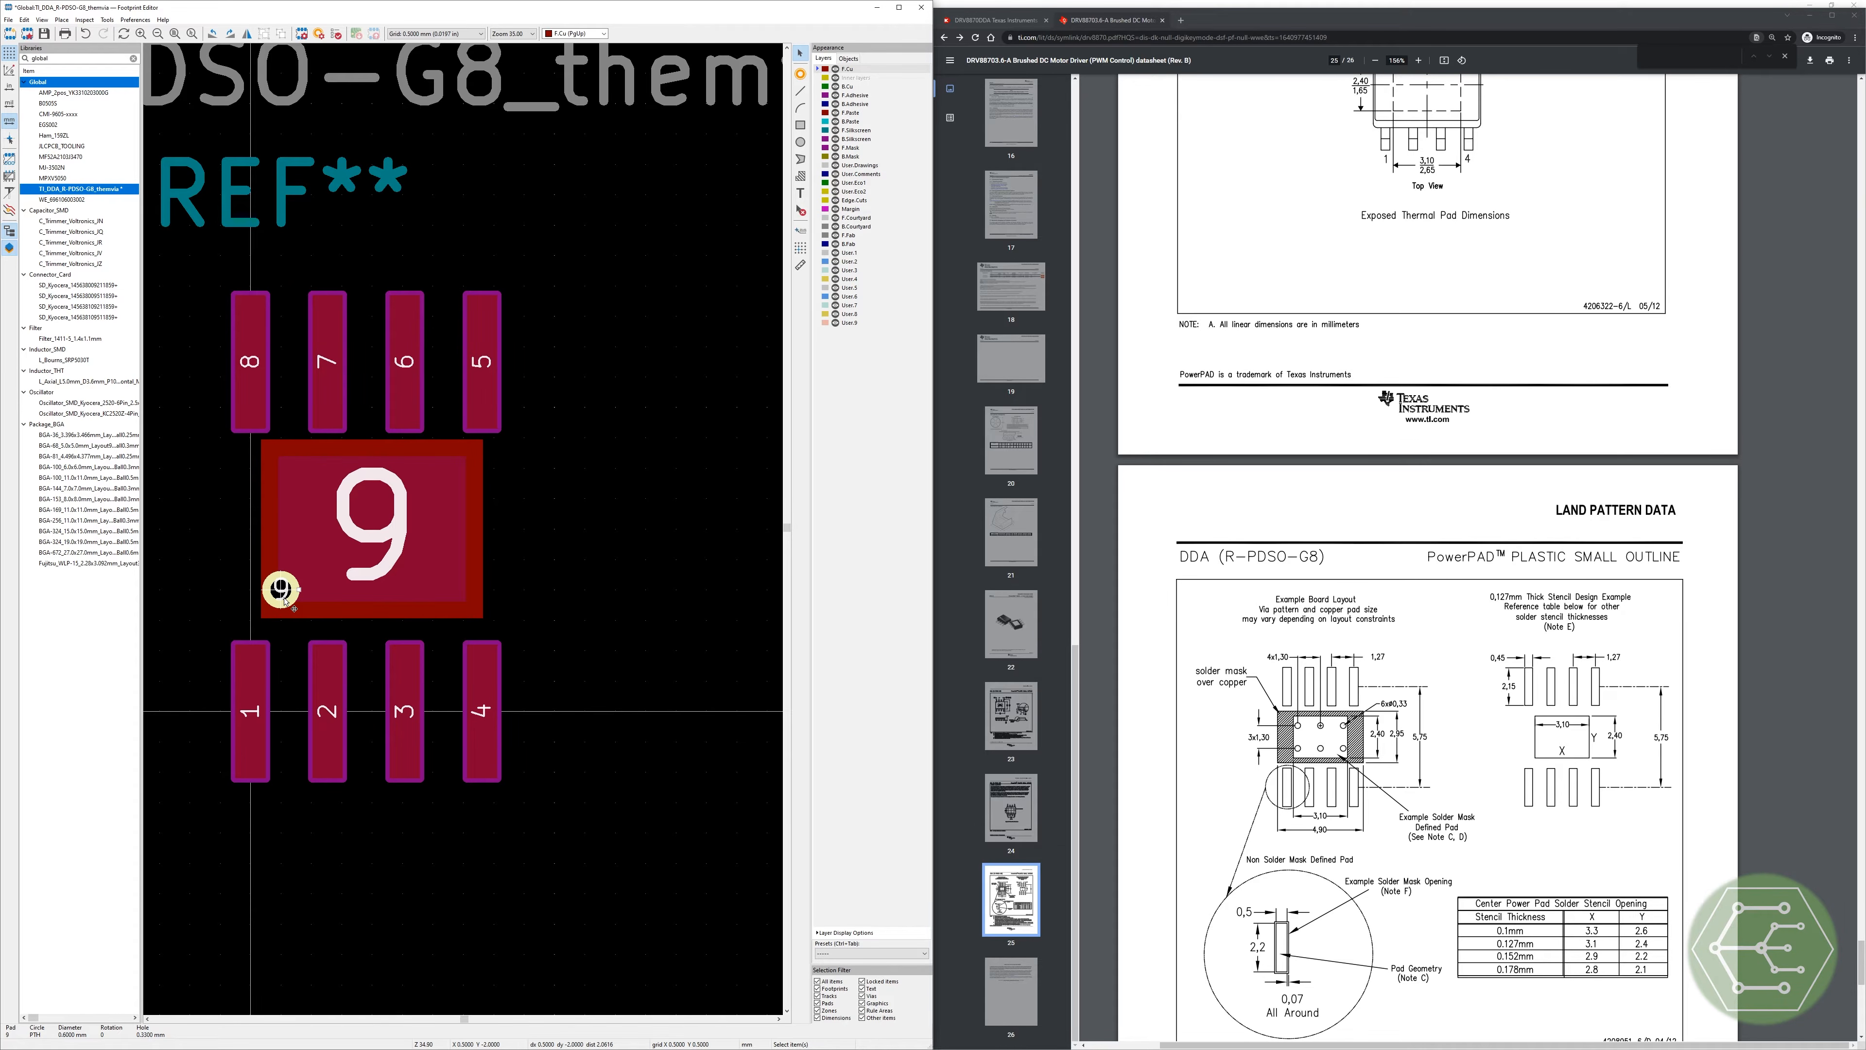
Step: Set the through-hole pad's position to X 0.605 mm and Y -2.22 mm, checking the via pattern in the datasheet
{"action": "key", "text": "e"}
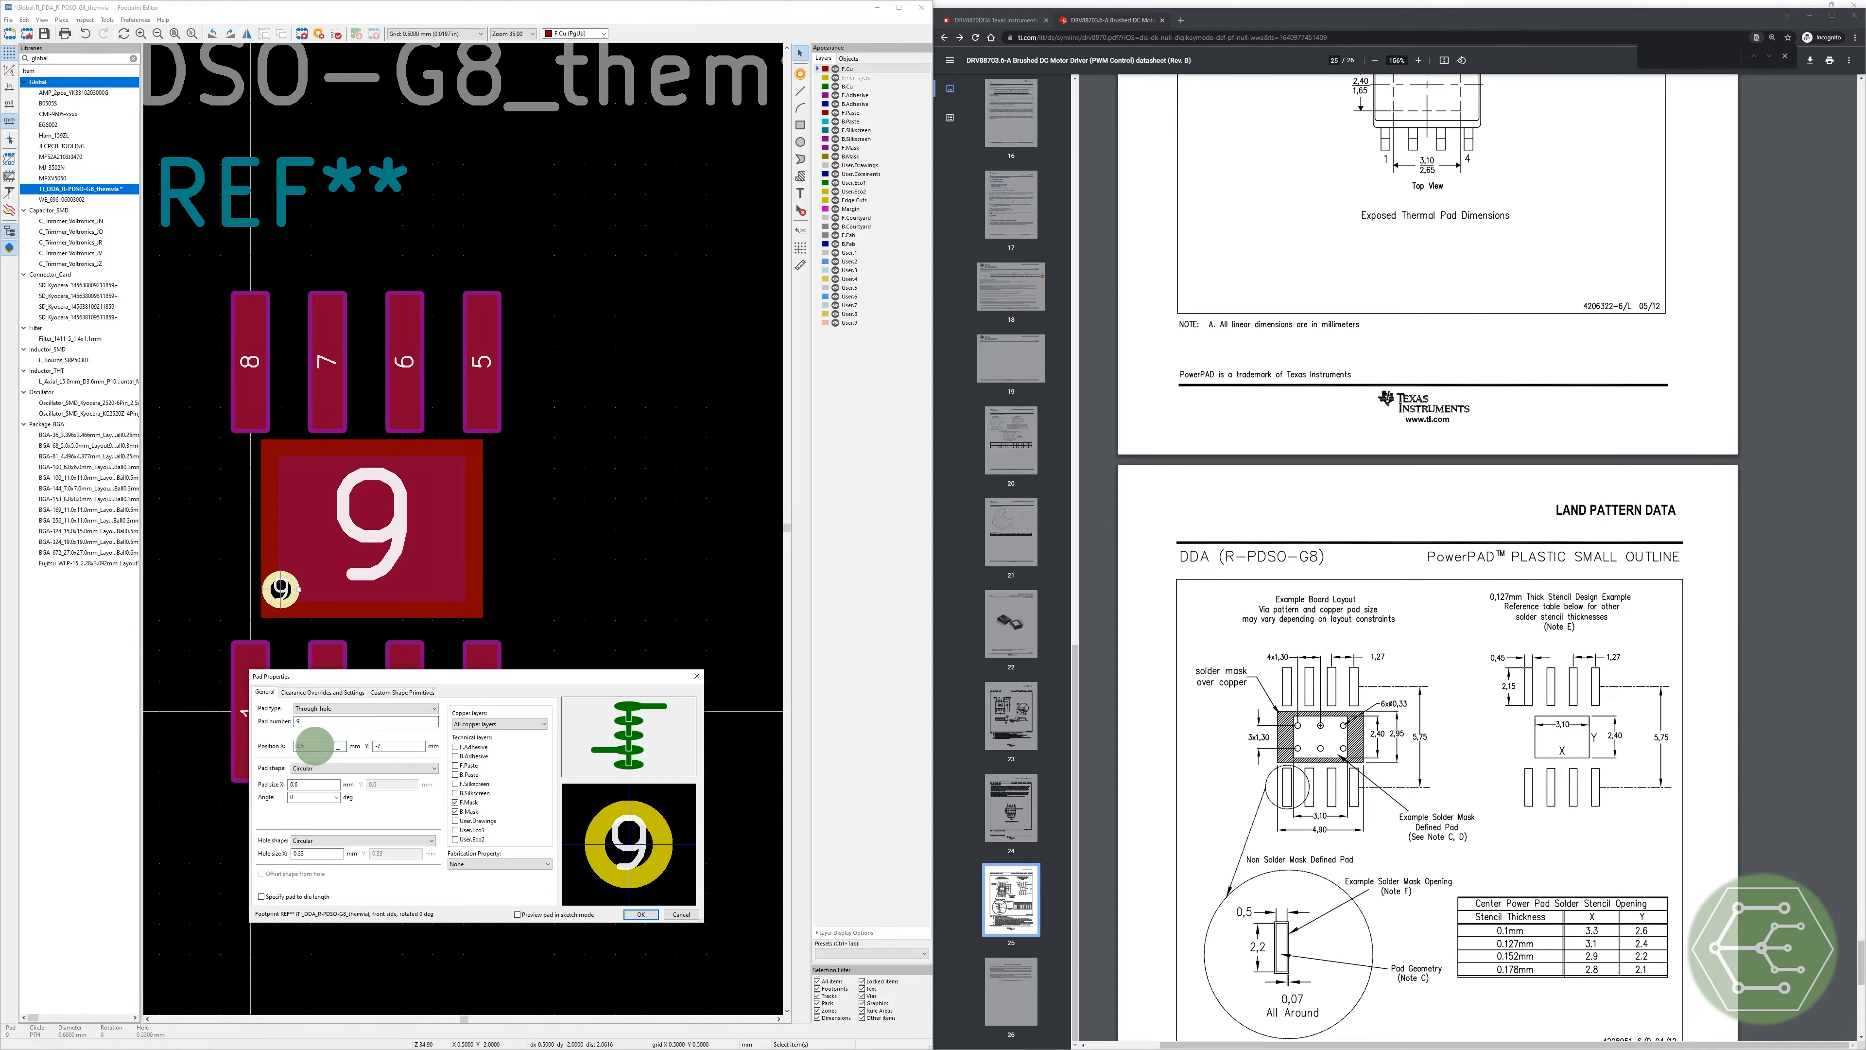
{"action": "double_click", "coordinate": [315, 745]}
{"action": "type", "text": "0.605"}
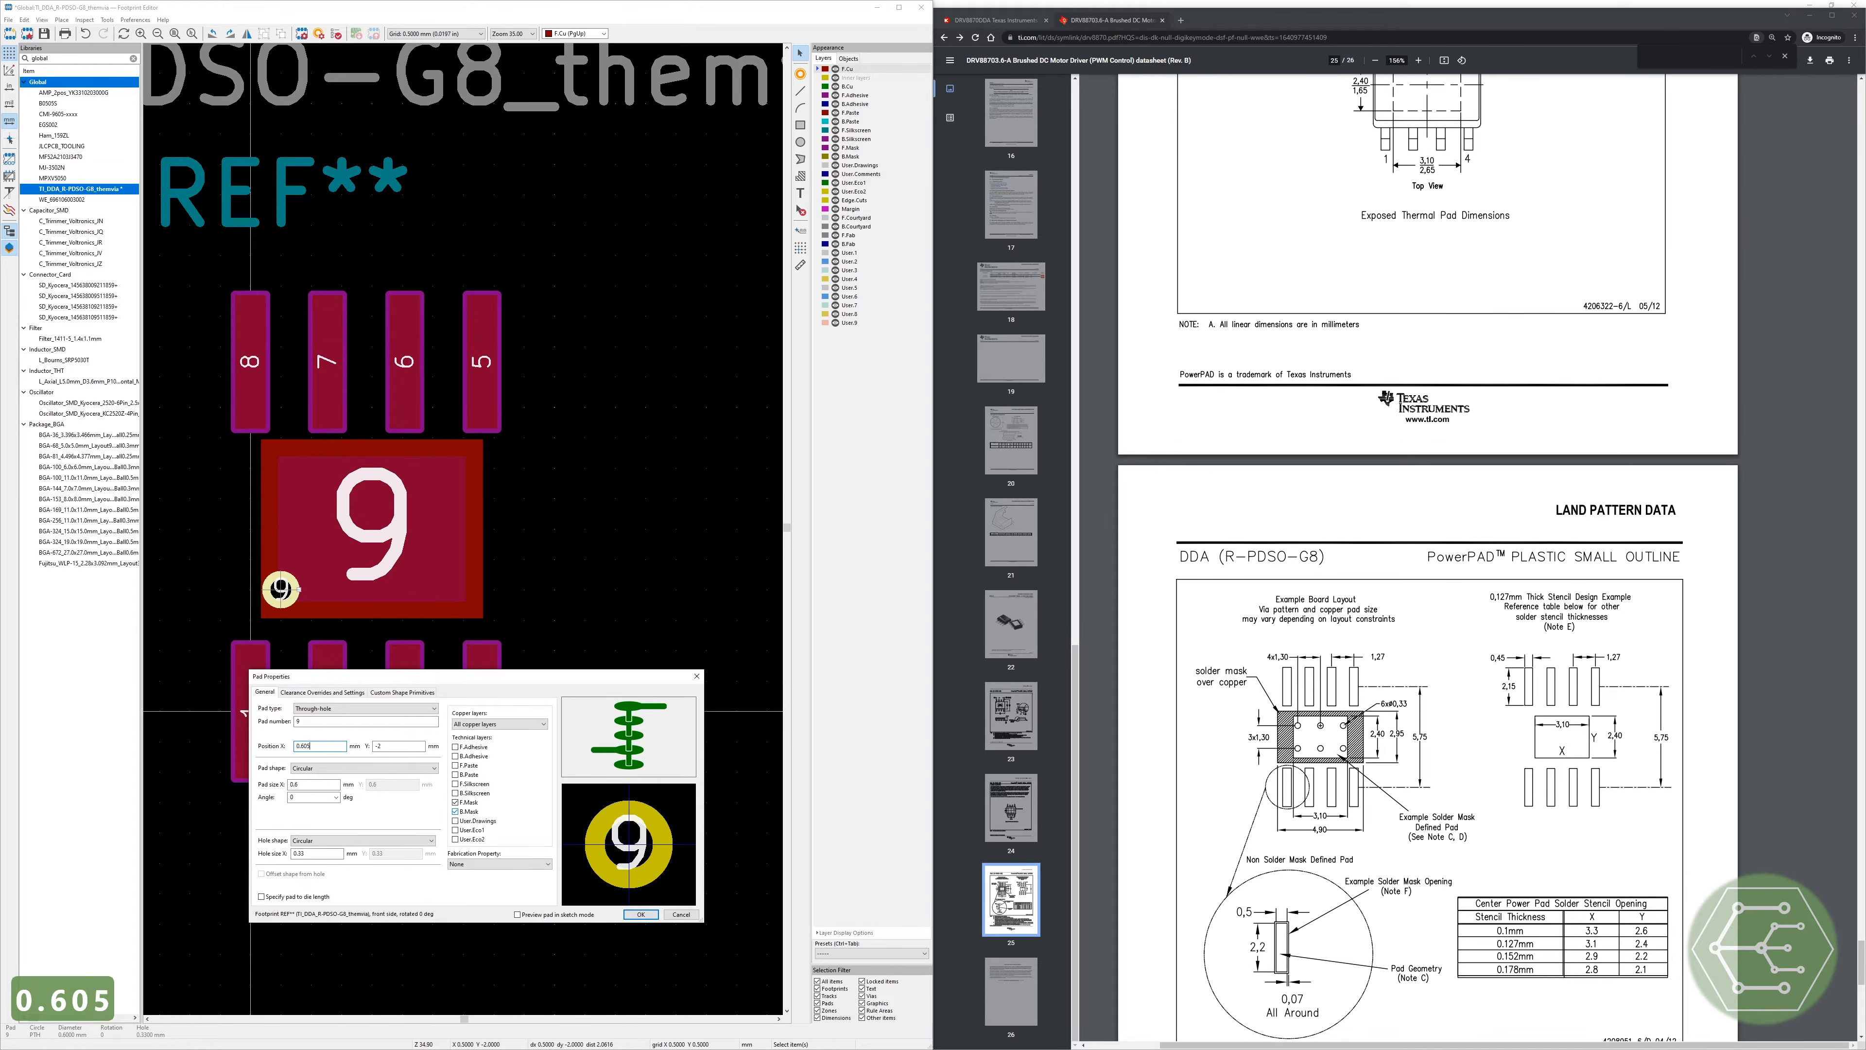
{"action": "key", "text": "Tab"}
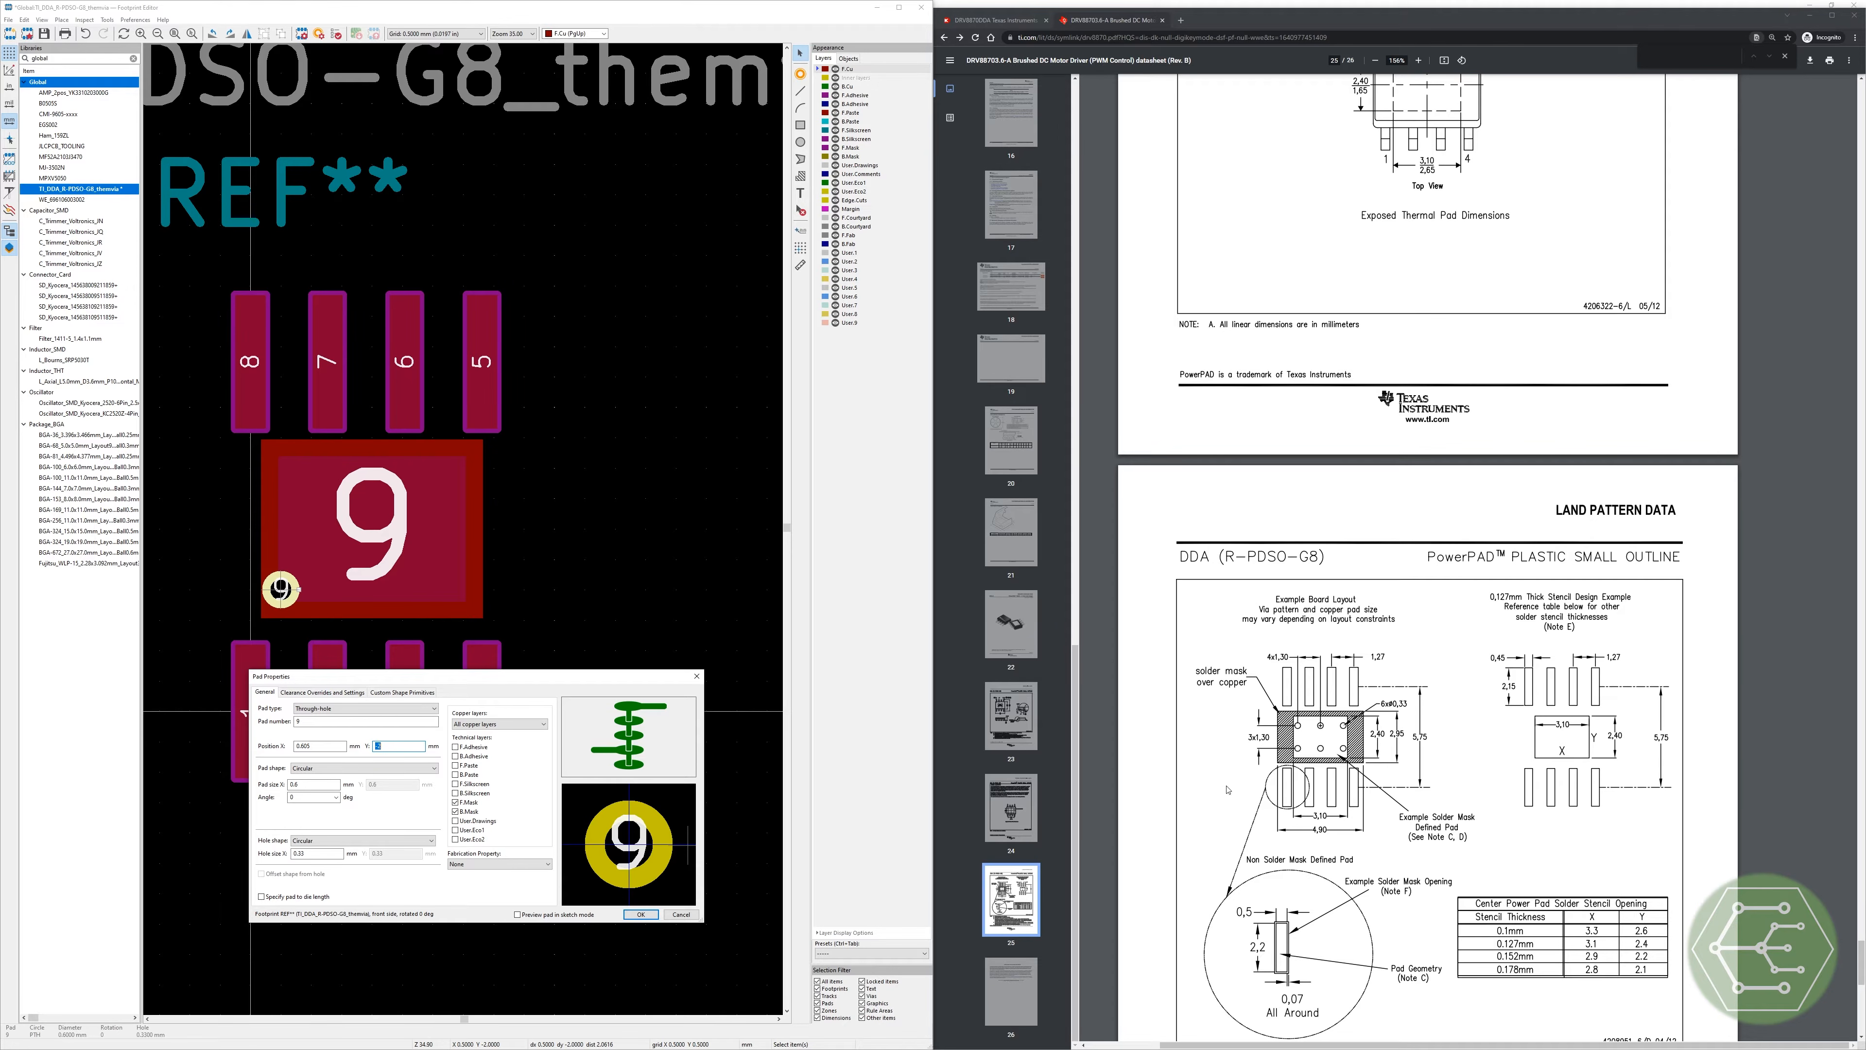
{"action": "left_click", "coordinate": [1289, 792]}
{"action": "left_click", "coordinate": [1297, 744]}
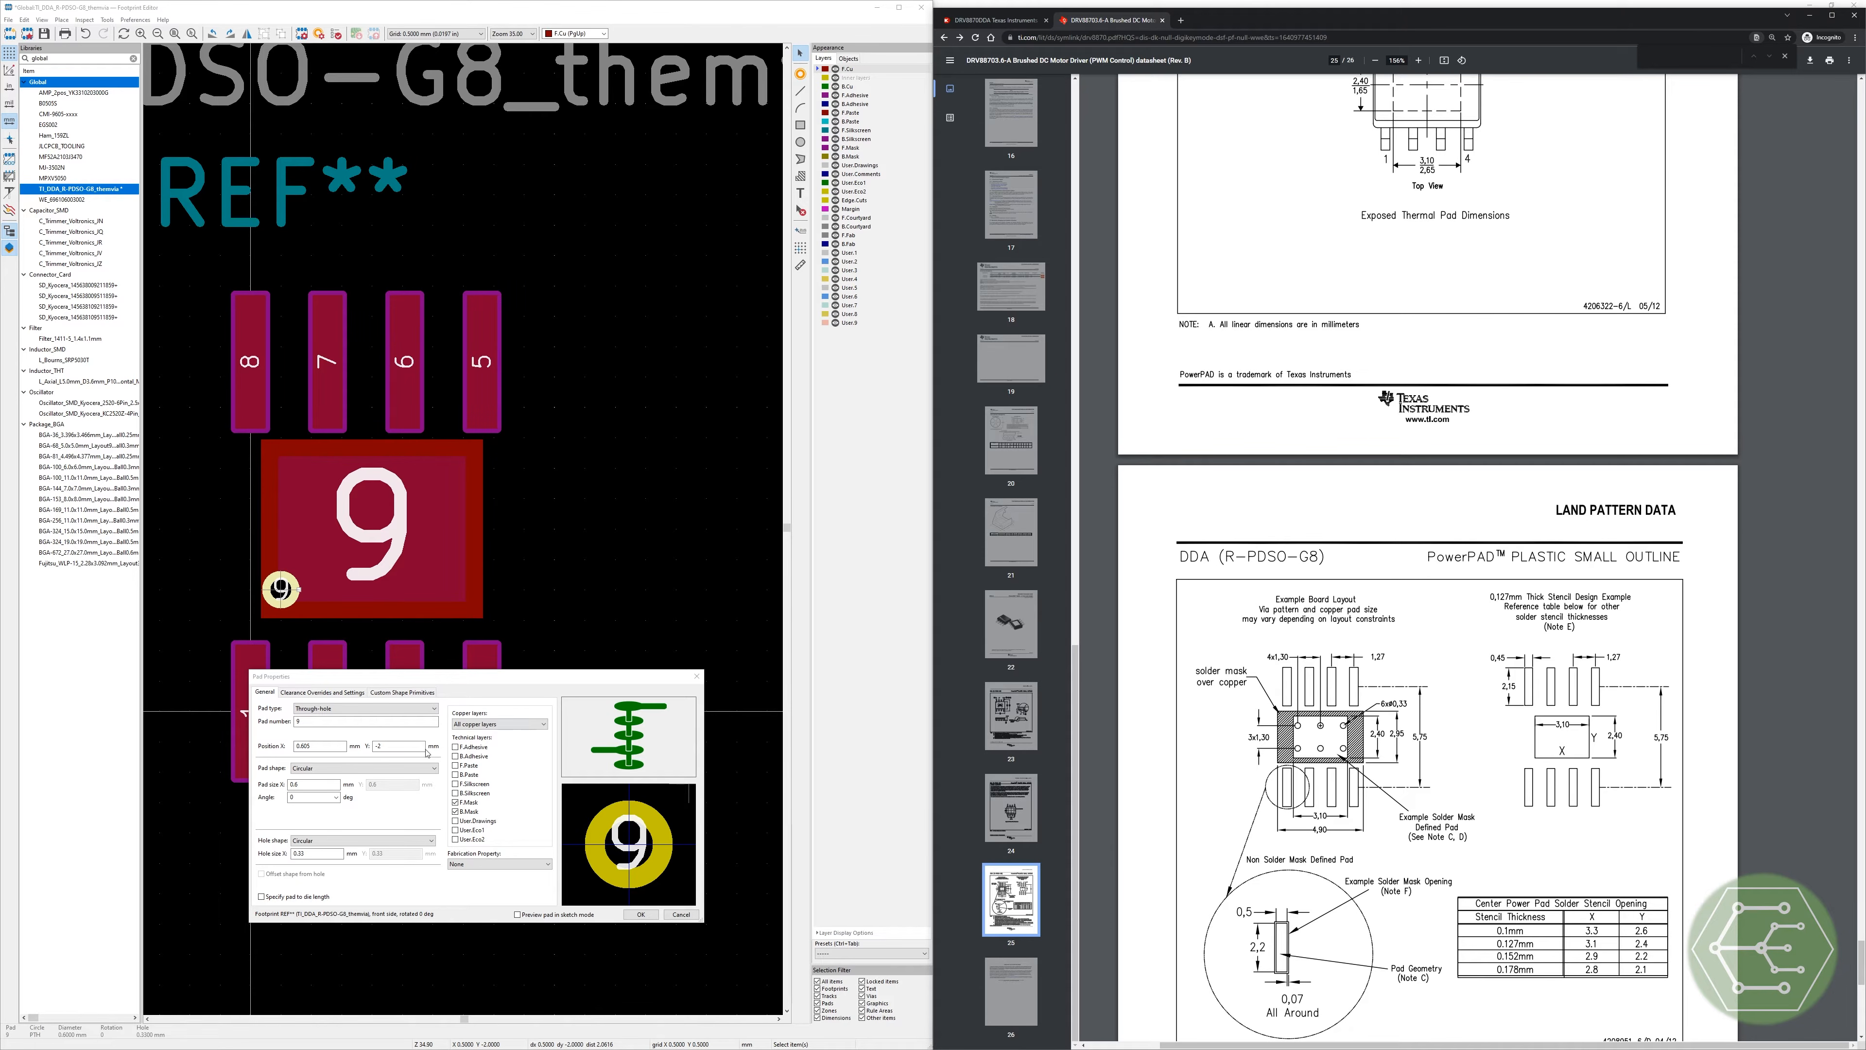
{"action": "left_click", "coordinate": [396, 749]}
{"action": "type", "text": "22"}
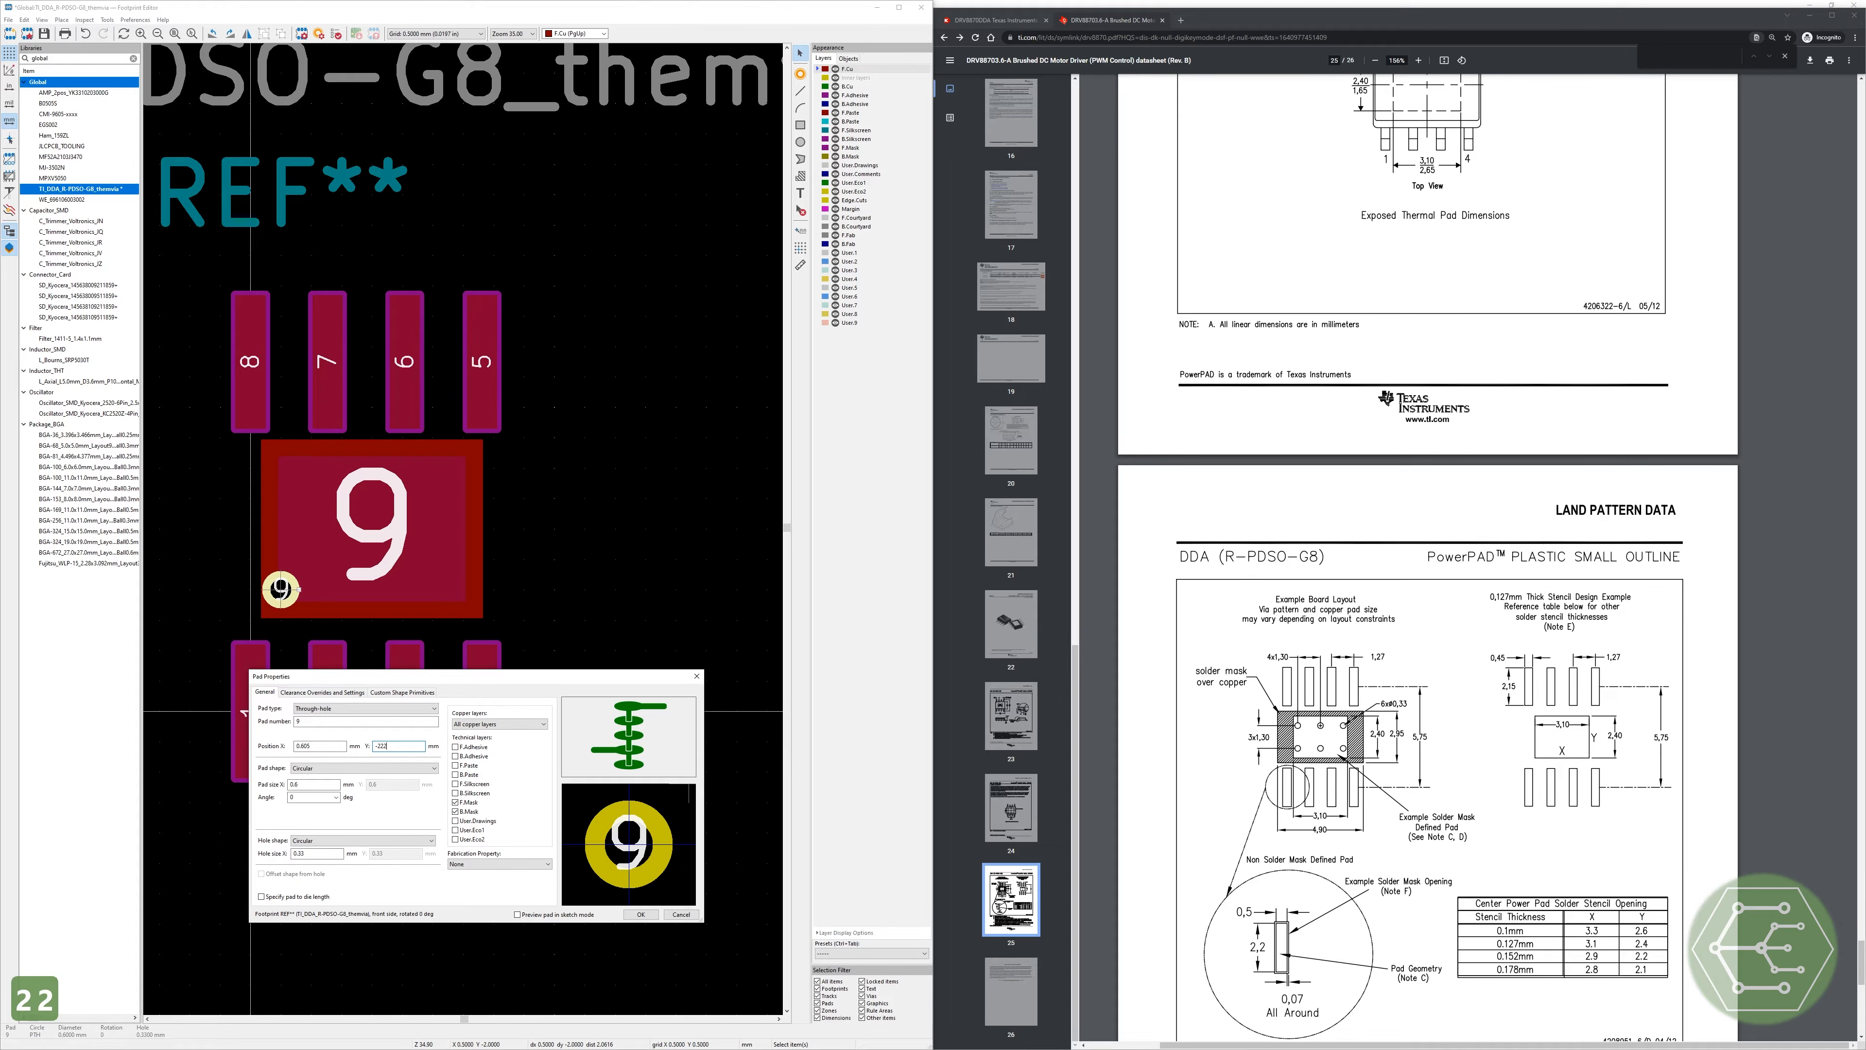
{"action": "key", "text": "Left"}
{"action": "key", "text": "Left"}
{"action": "type", "text": "."}
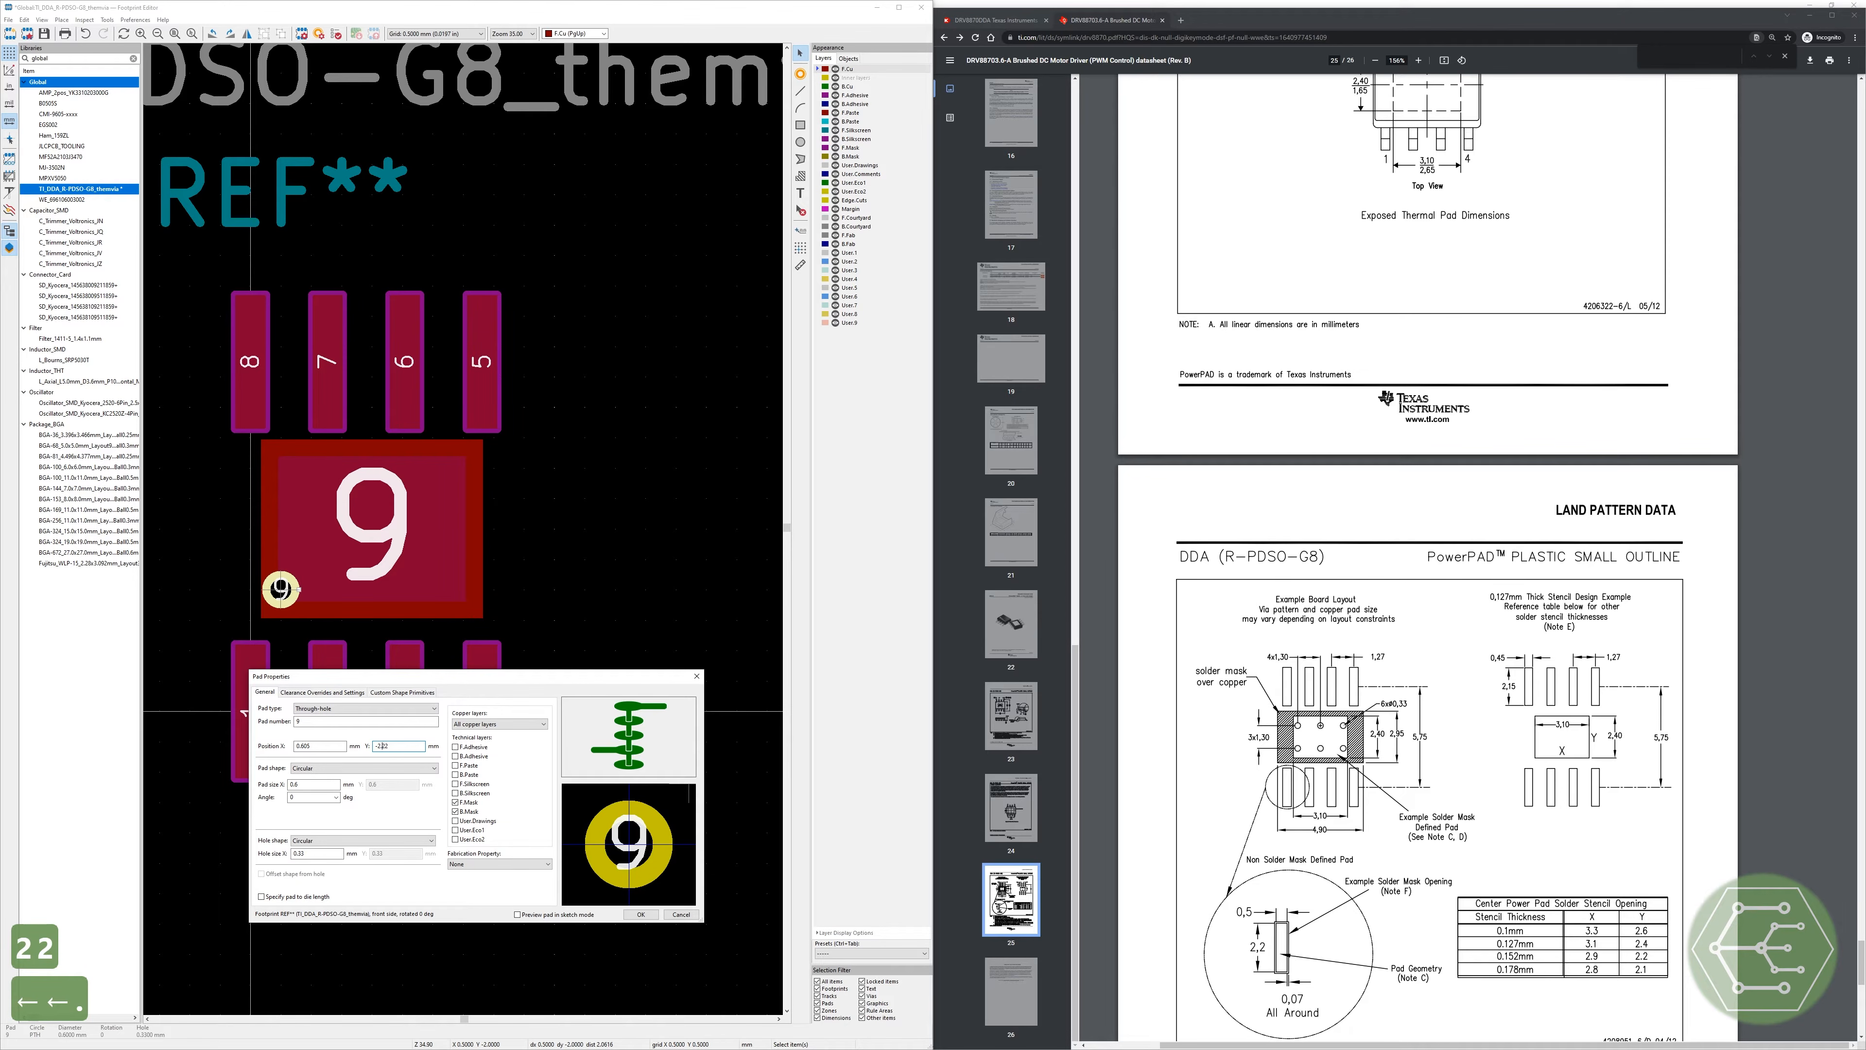
{"action": "left_click", "coordinate": [411, 743]}
{"action": "left_click", "coordinate": [642, 915]}
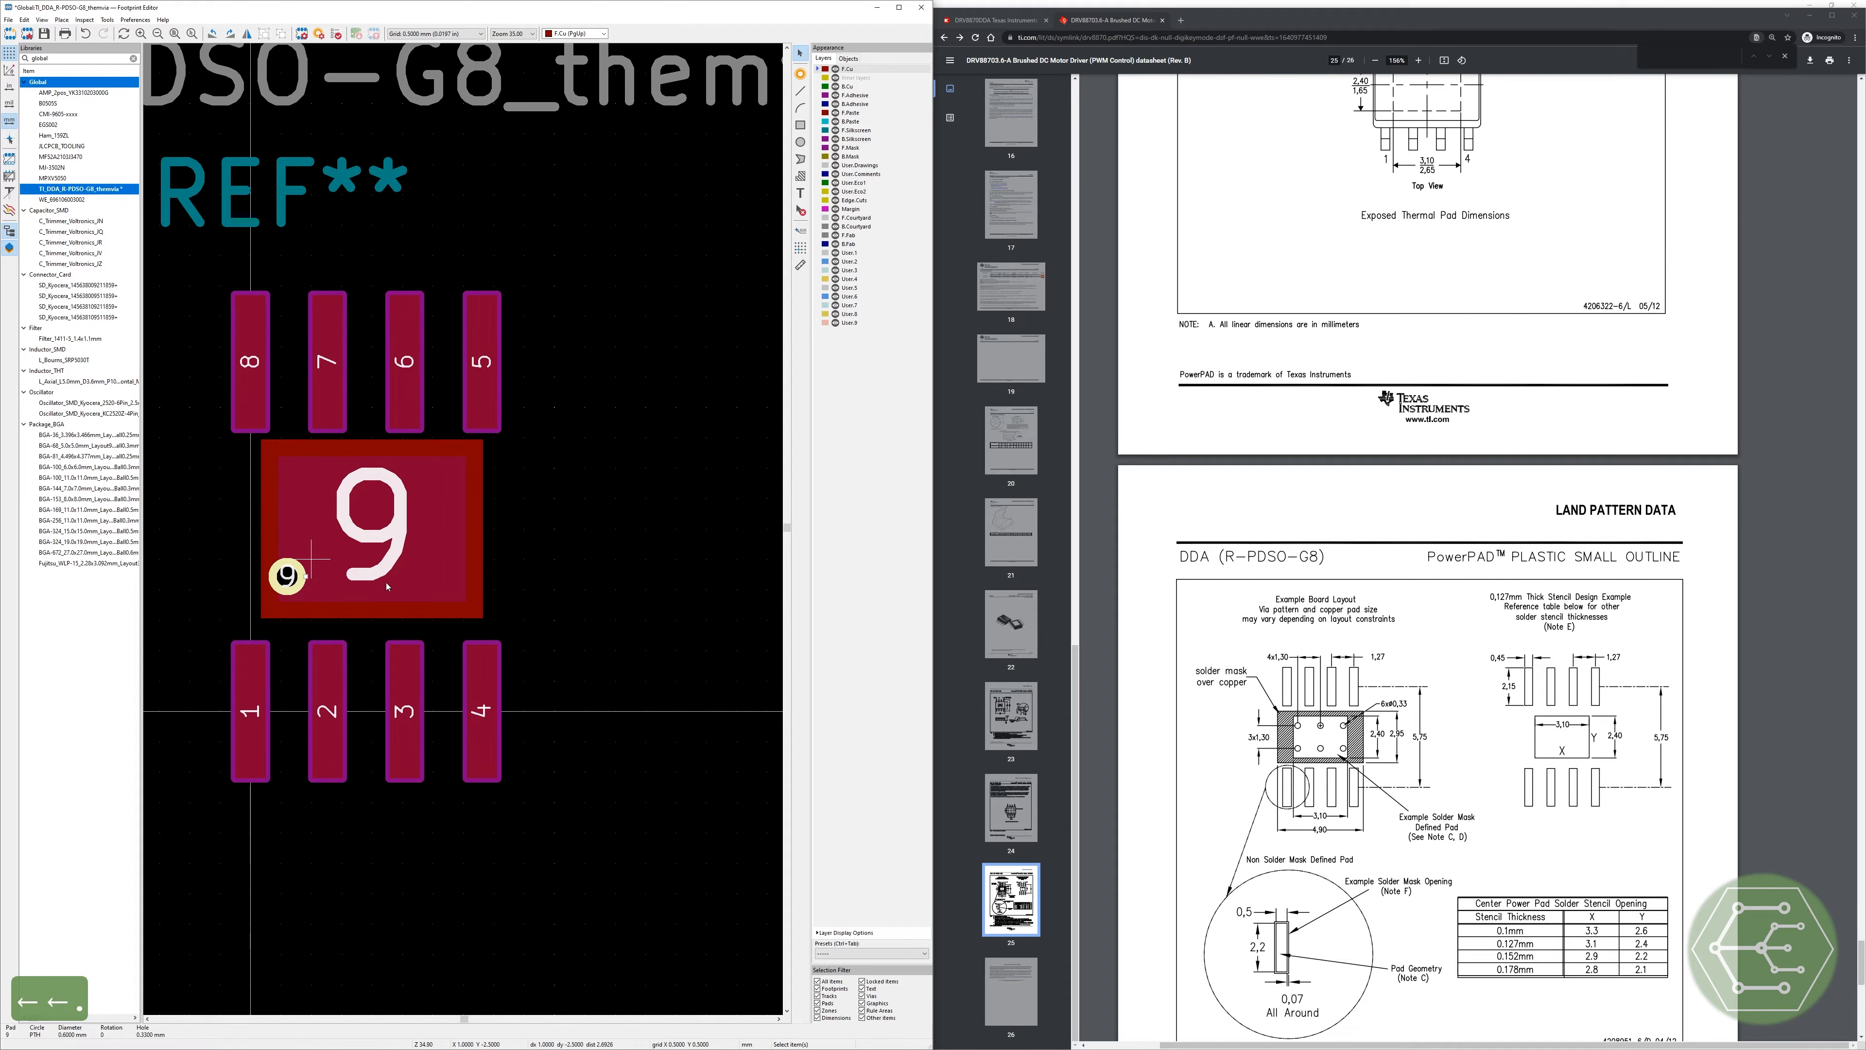
Step: Bring F.Mask to the front to examine the via pad's overlap with the solder mask opening, and make F.Cu active again
{"action": "scroll", "coordinate": [220, 557], "scroll_direction": "up", "scroll_amount": 1}
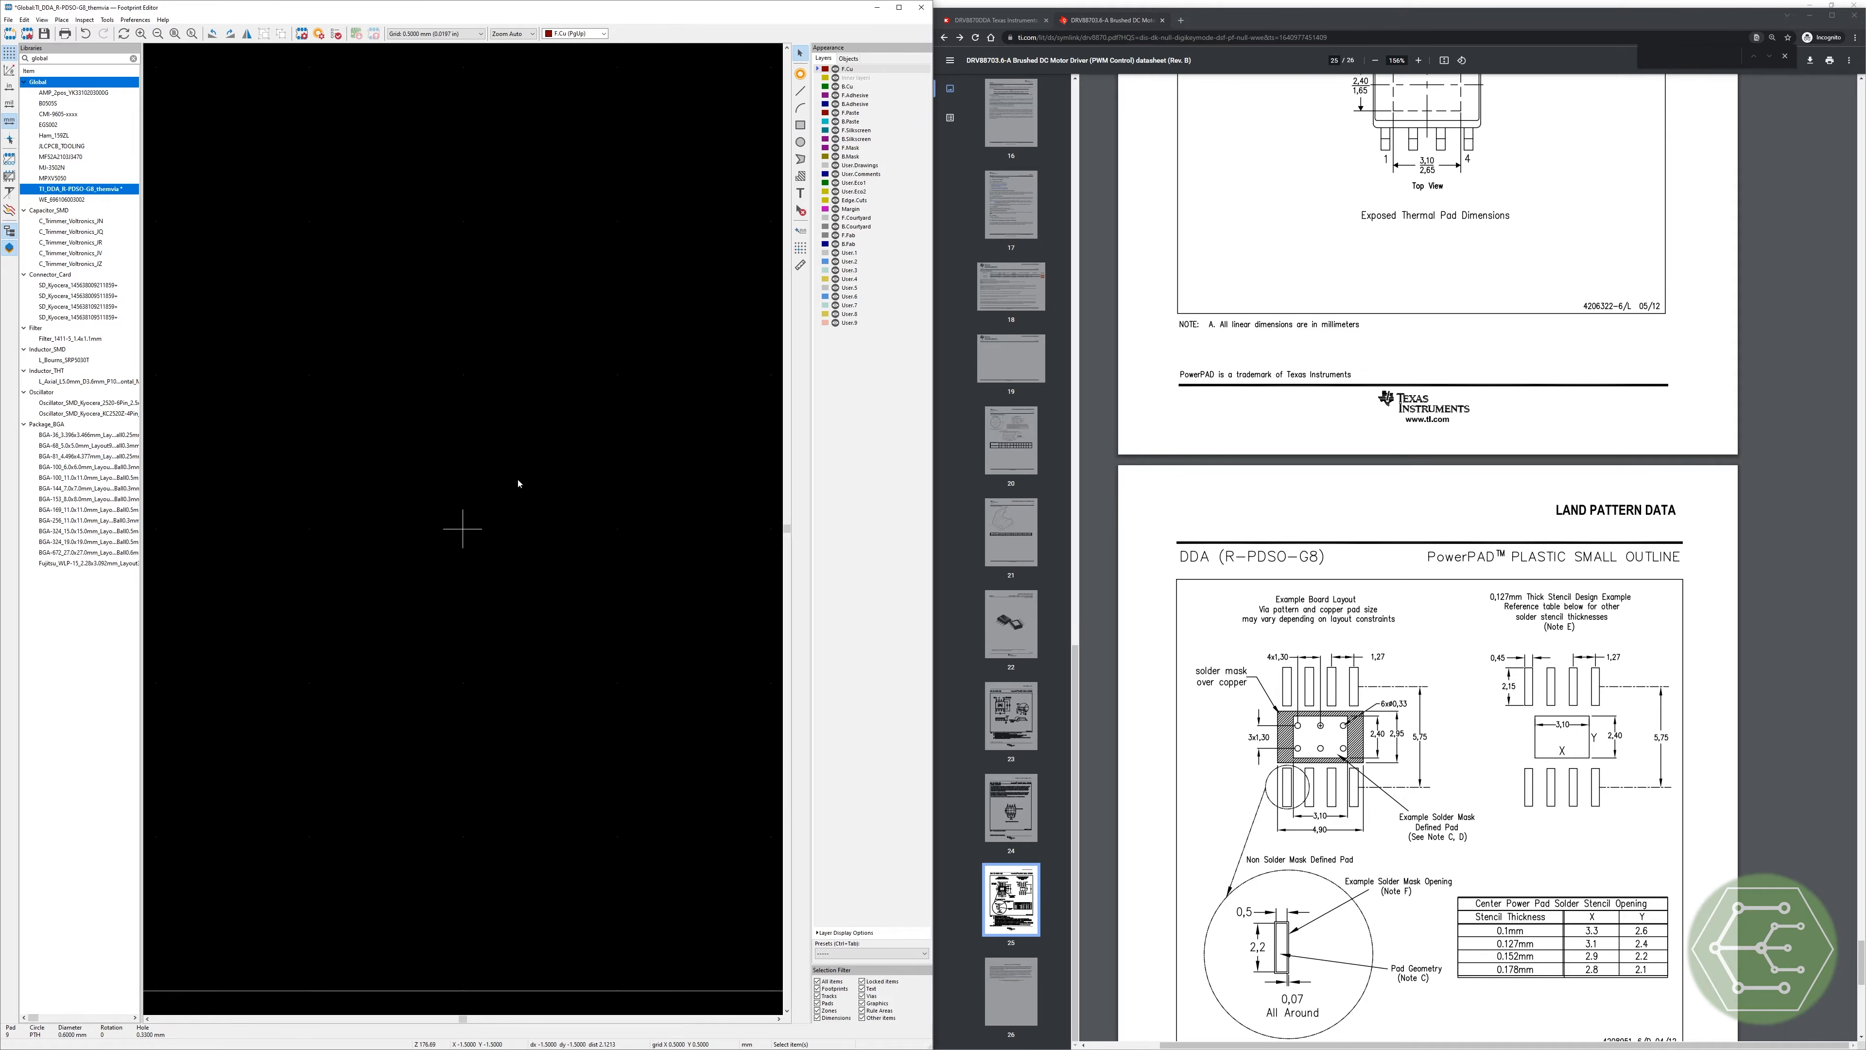
{"action": "left_click", "coordinate": [417, 540]}
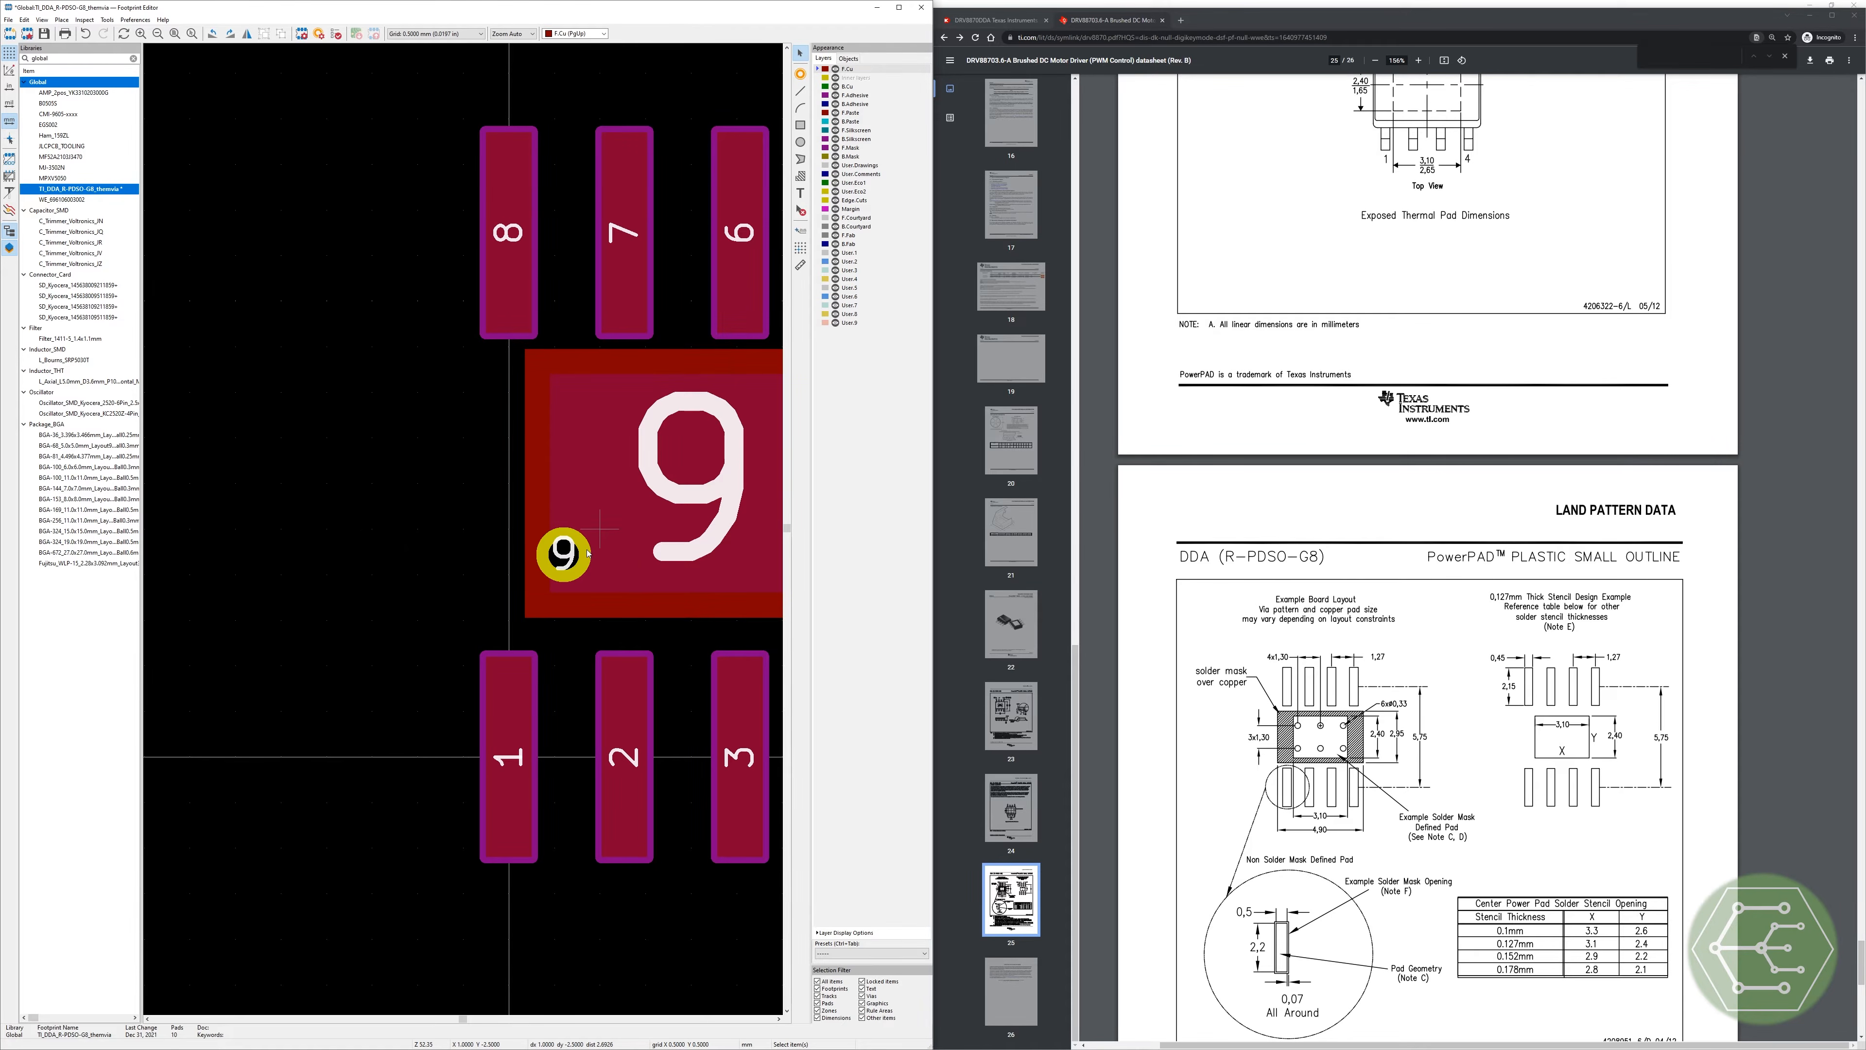
{"action": "scroll", "coordinate": [417, 540], "scroll_direction": "up", "scroll_amount": 3}
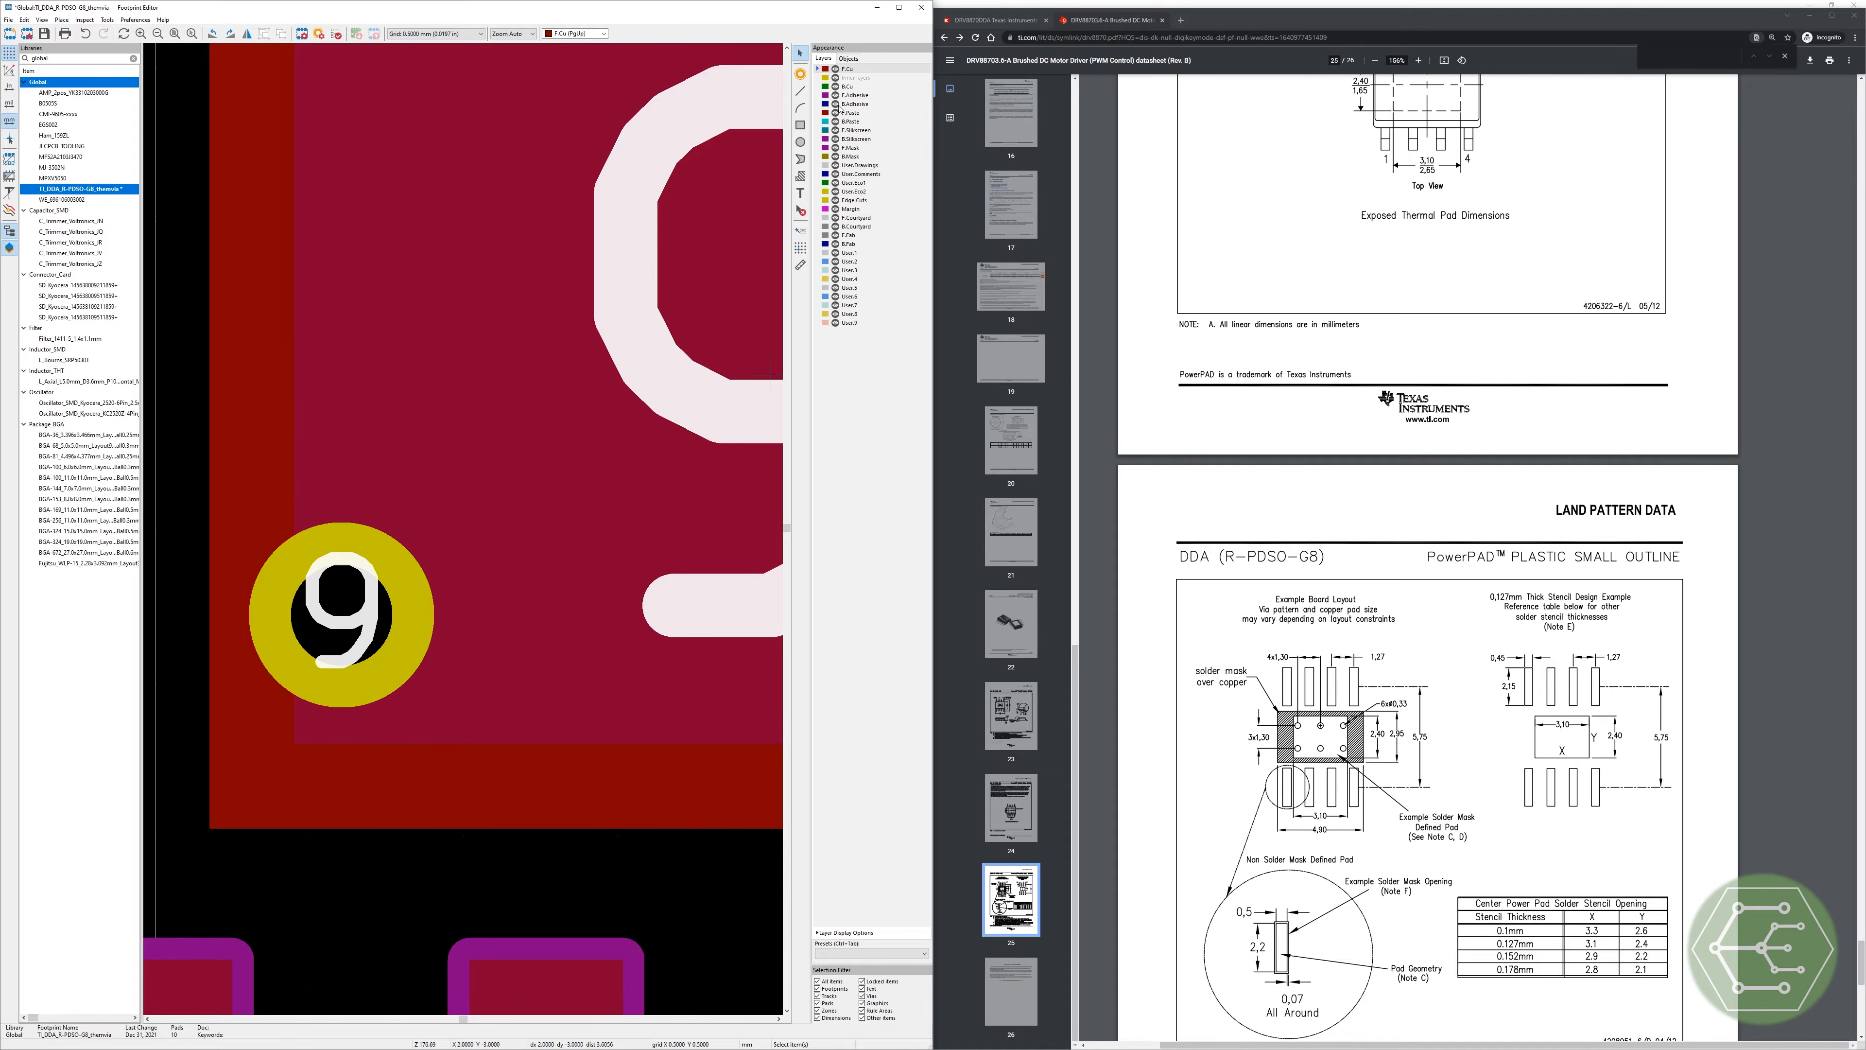
{"action": "left_click", "coordinate": [821, 150]}
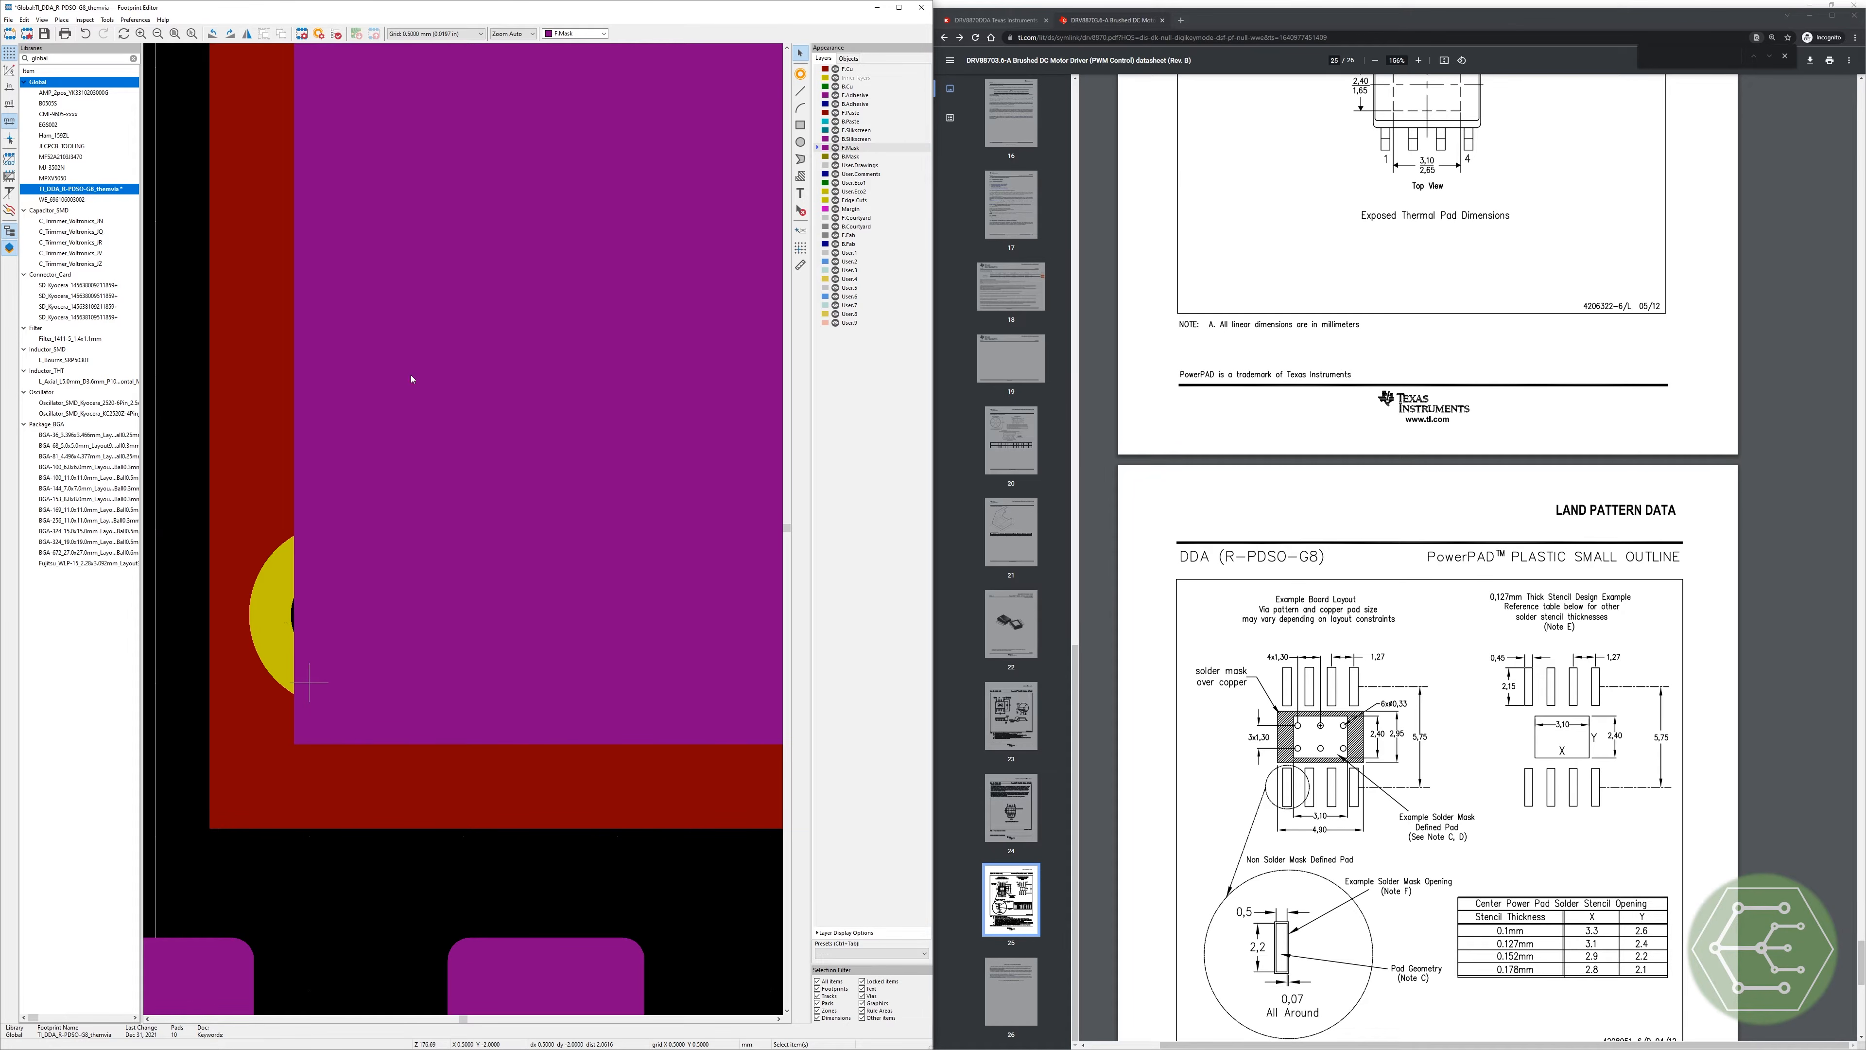
{"action": "left_click", "coordinate": [819, 70]}
{"action": "scroll", "coordinate": [470, 537], "scroll_direction": "down", "scroll_amount": 4}
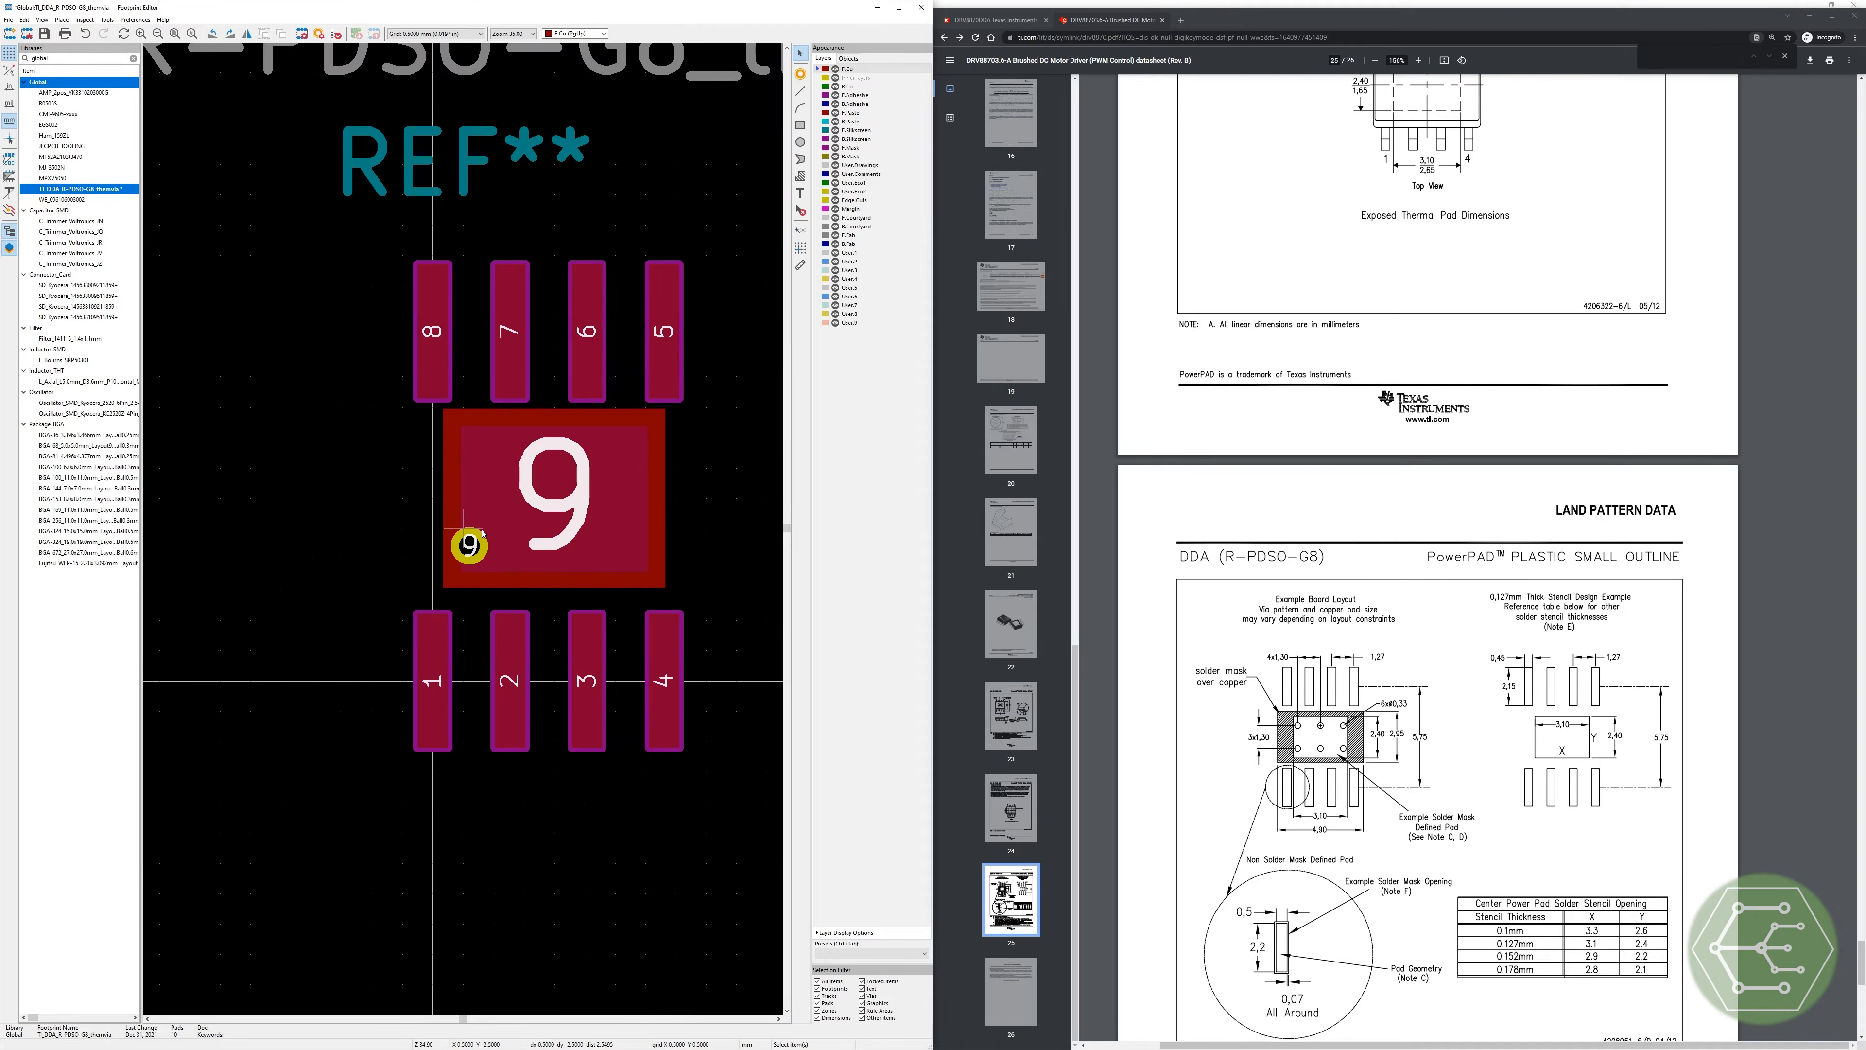
Step: Start a grid array of the through-hole pad with a horizontal count of 3
{"action": "scroll", "coordinate": [463, 533], "scroll_direction": "up", "scroll_amount": 3}
{"action": "left_click", "coordinate": [330, 569]}
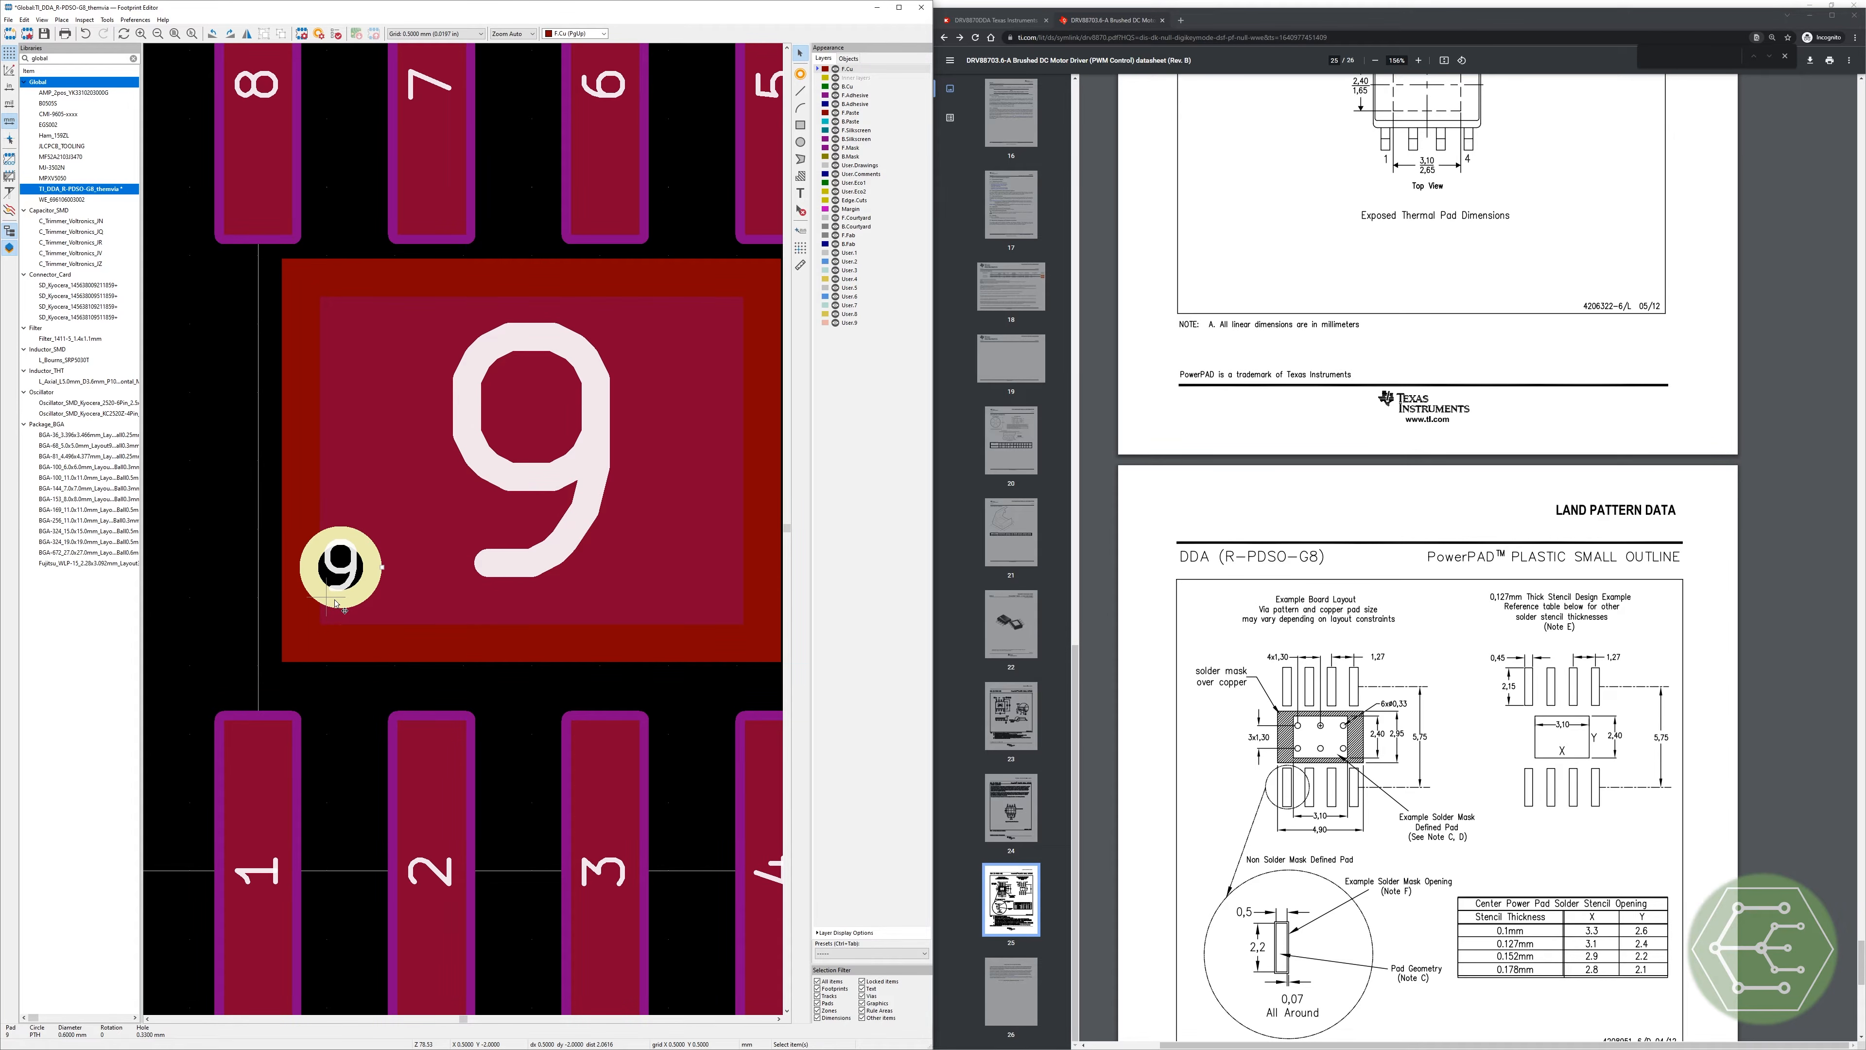
{"action": "key", "text": "ctrl+t"}
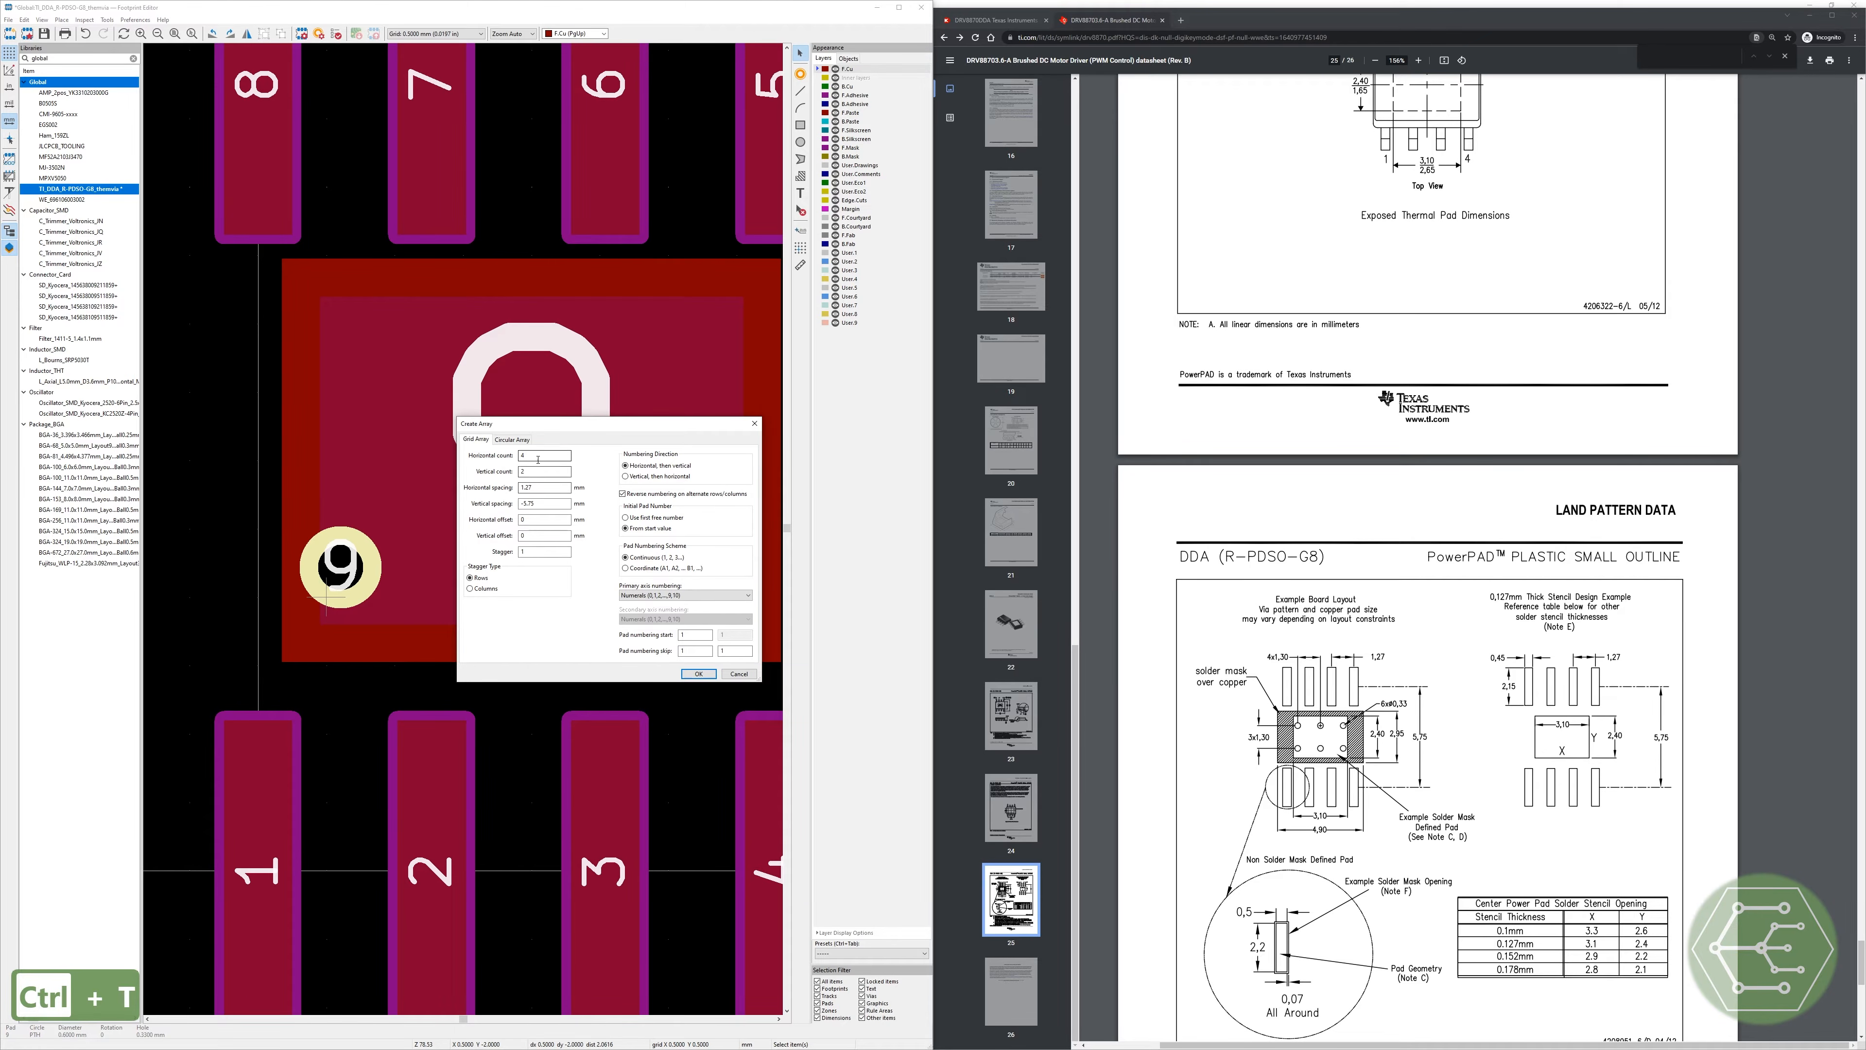
{"action": "key", "text": "BackSpace"}
{"action": "key", "text": "BackSpace"}
{"action": "key", "text": "BackSpace"}
{"action": "key", "text": "BackSpace"}
{"action": "key", "text": "BackSpace"}
{"action": "key", "text": "BackSpace"}
{"action": "key", "text": "BackSpace"}
{"action": "type", "text": "3"}
{"action": "double_click", "coordinate": [541, 472]}
Step: Create the array with 1.3 mm horizontal and -1.3 mm vertical spacing, without reversed numbering on alternate rows
{"action": "left_click", "coordinate": [544, 486]}
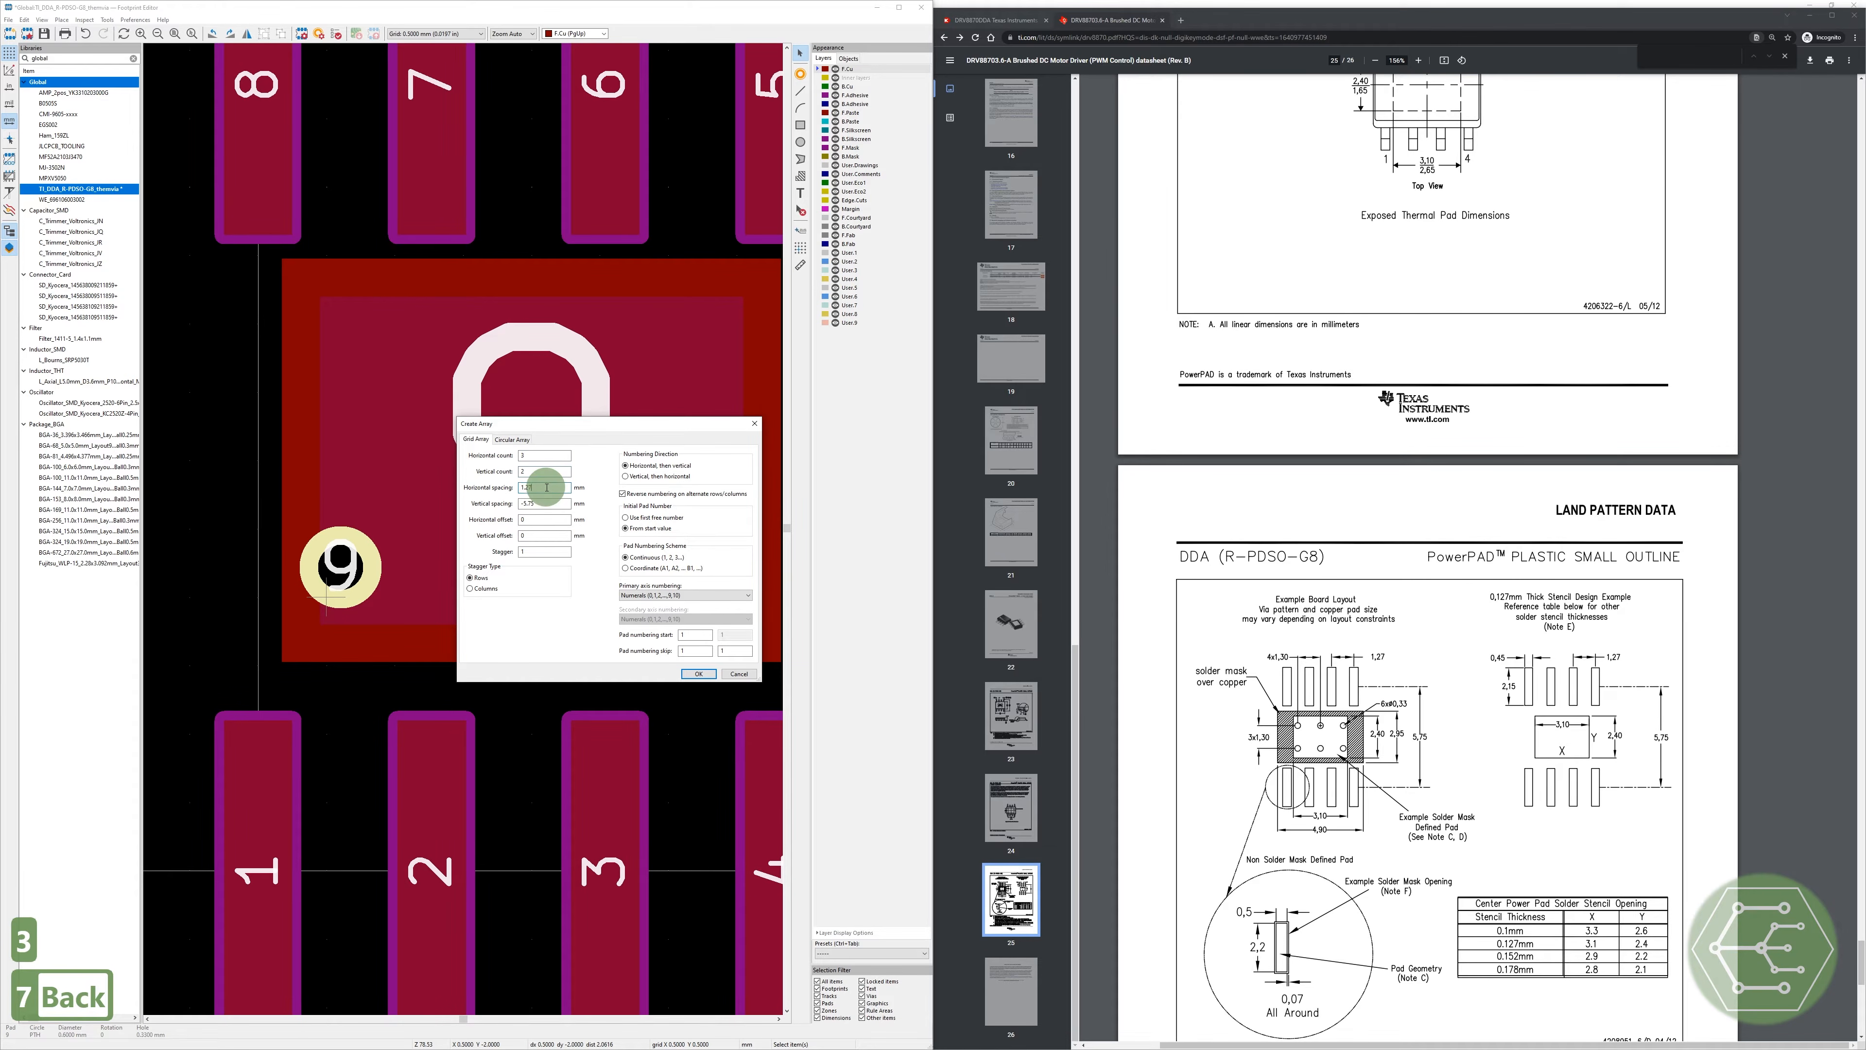
{"action": "left_click", "coordinate": [542, 486]}
{"action": "left_click_drag", "start_coordinate": [524, 488], "coordinate": [480, 488]}
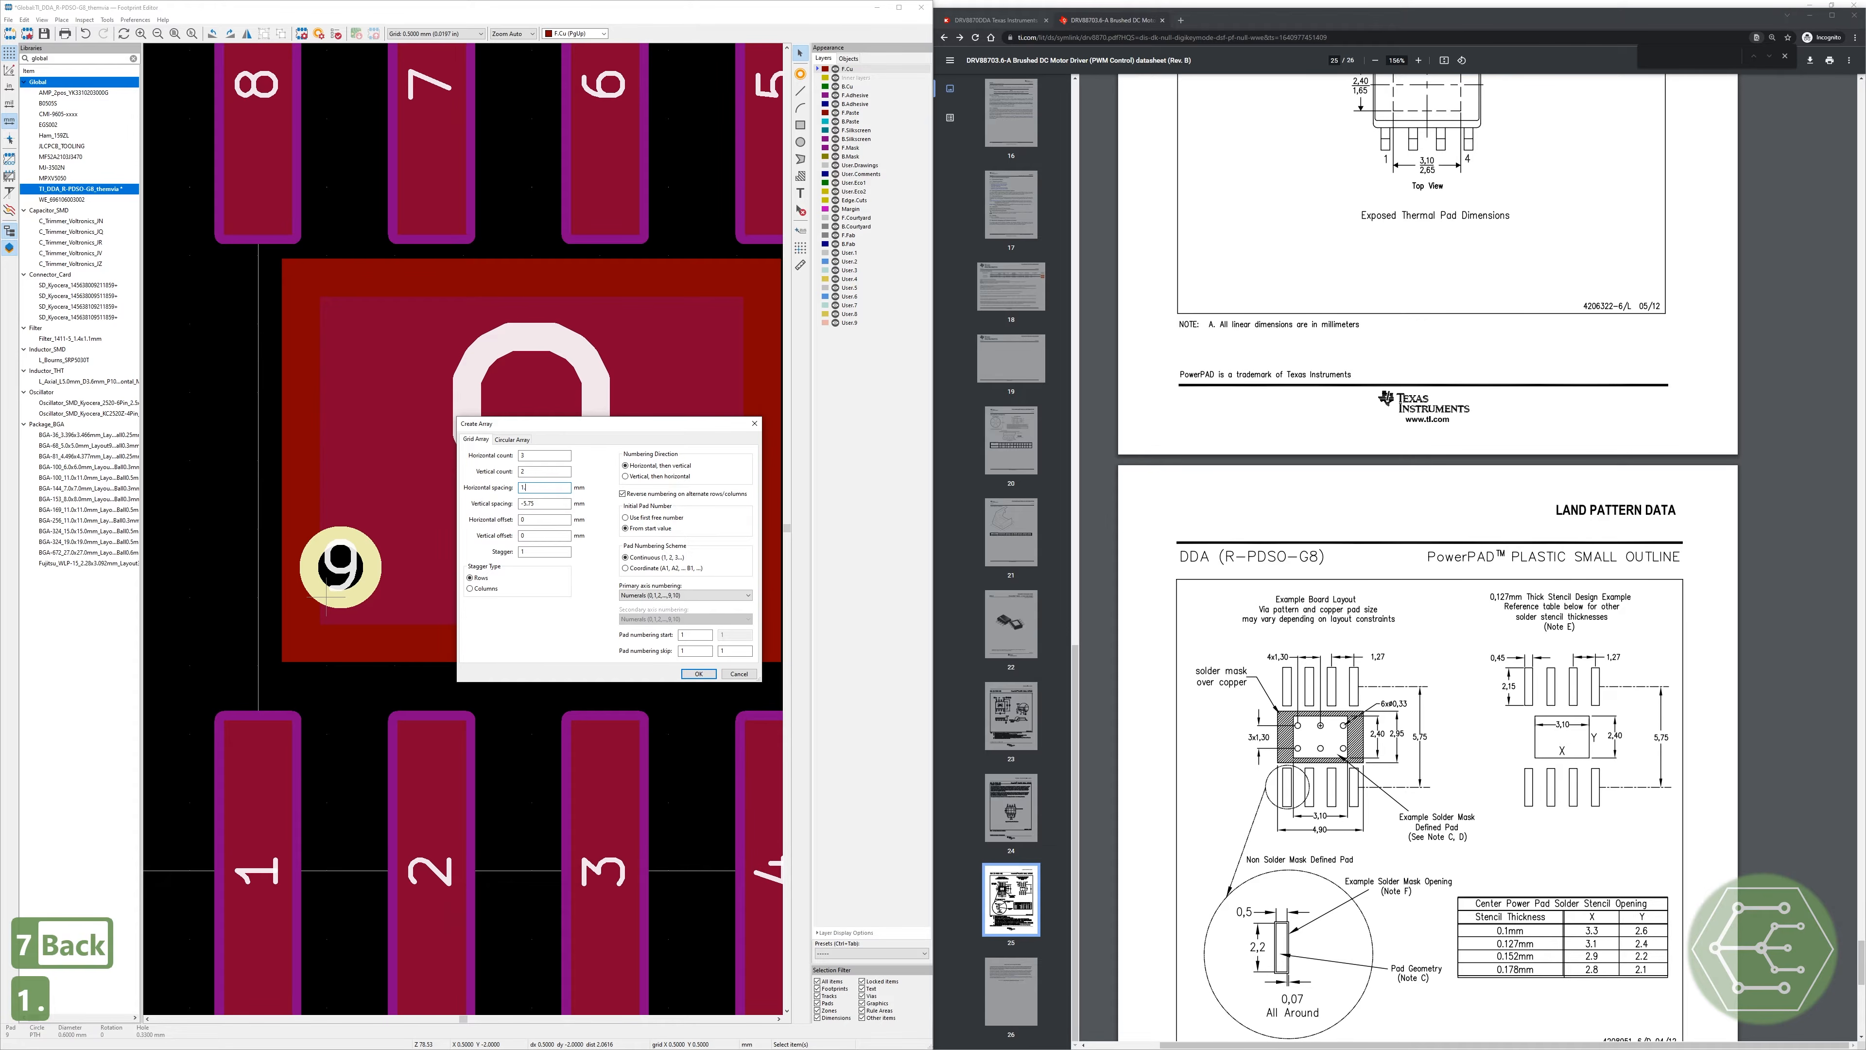
{"action": "type", "text": "1.3"}
{"action": "left_click_drag", "start_coordinate": [547, 504], "coordinate": [518, 505]}
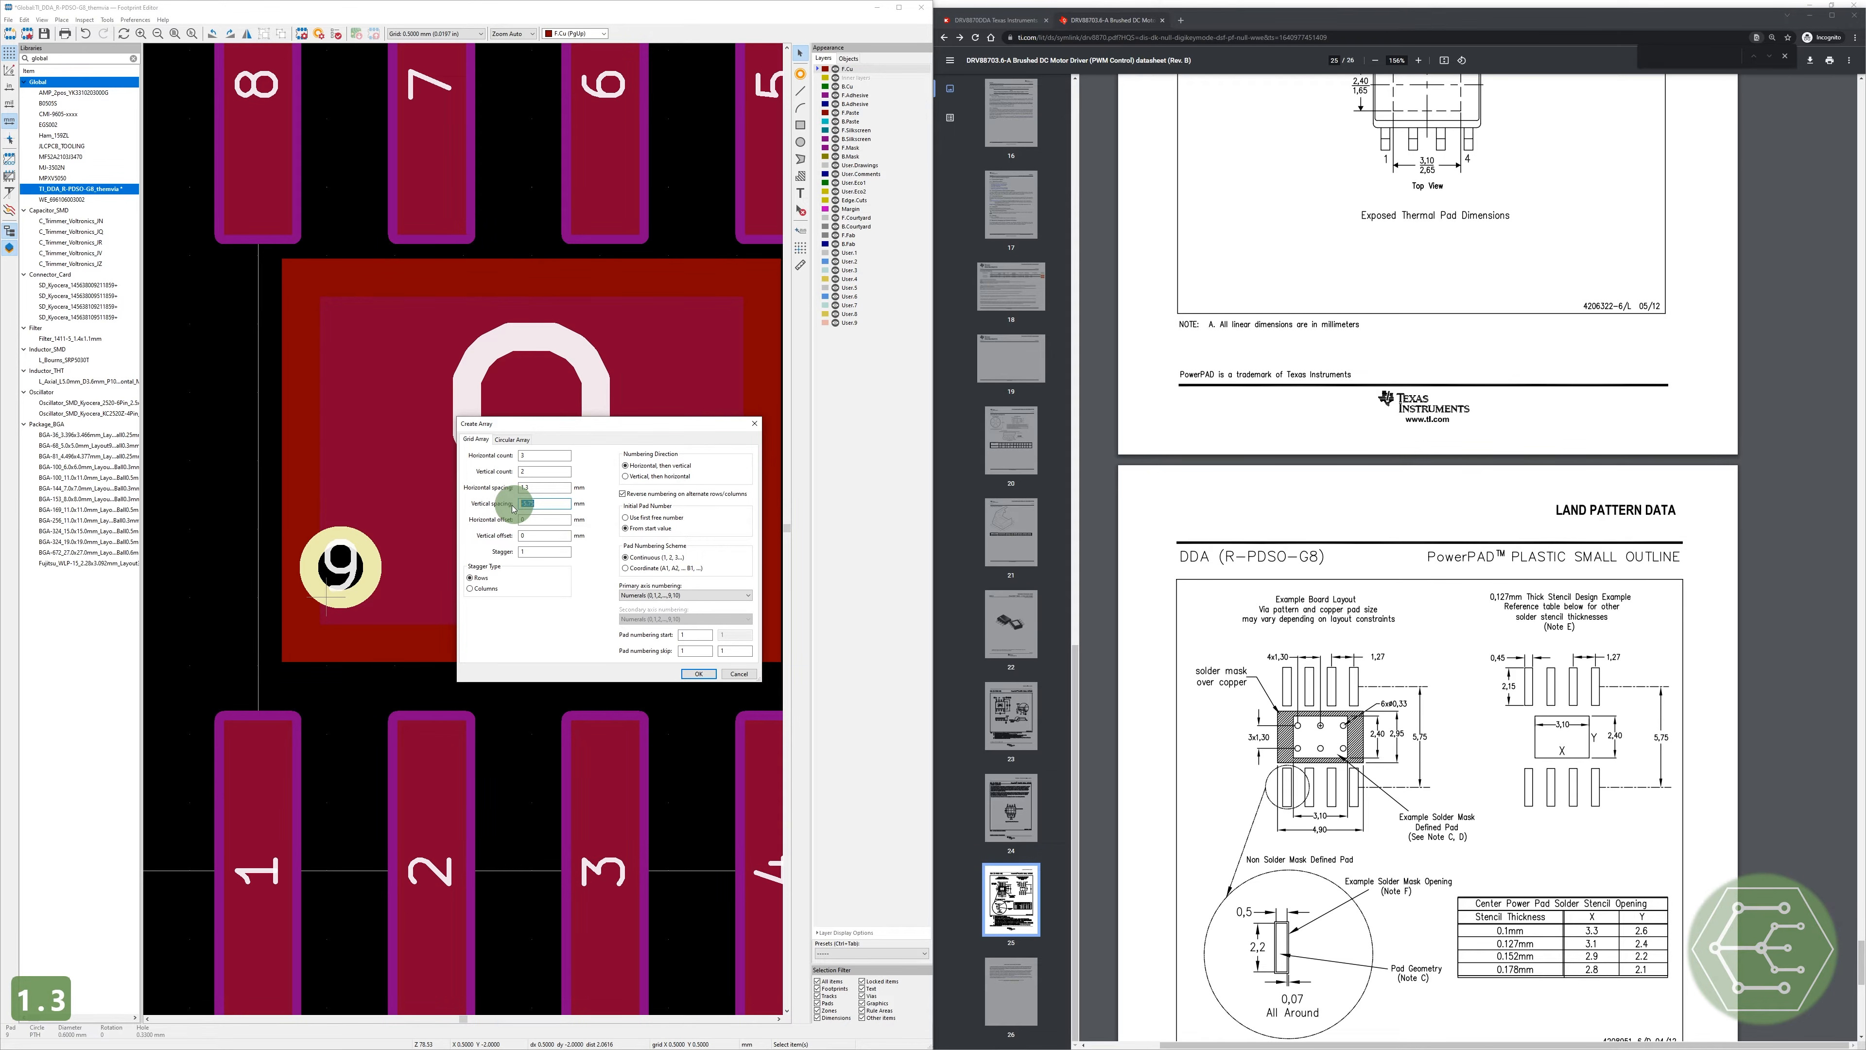
{"action": "type", "text": "-1.3"}
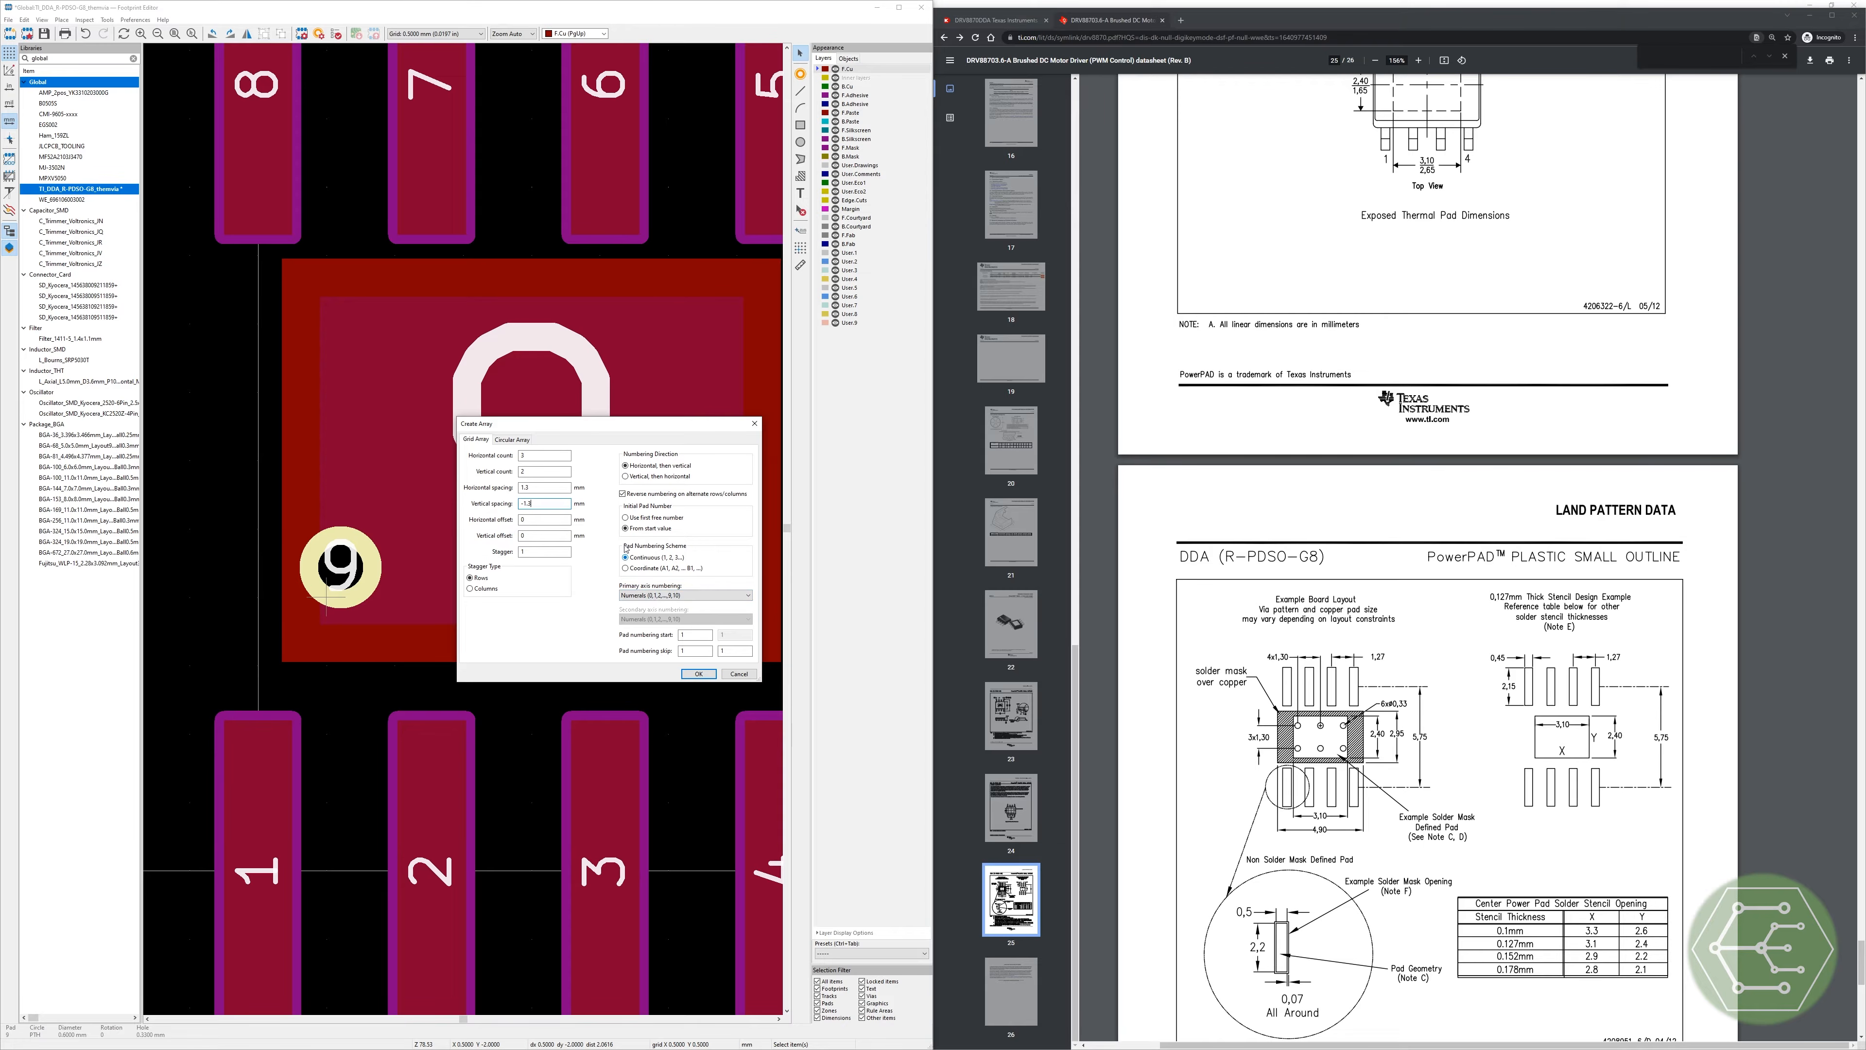
{"action": "left_click", "coordinate": [662, 497]}
{"action": "key", "text": "Return"}
{"action": "scroll", "coordinate": [497, 577], "scroll_direction": "down", "scroll_amount": 3}
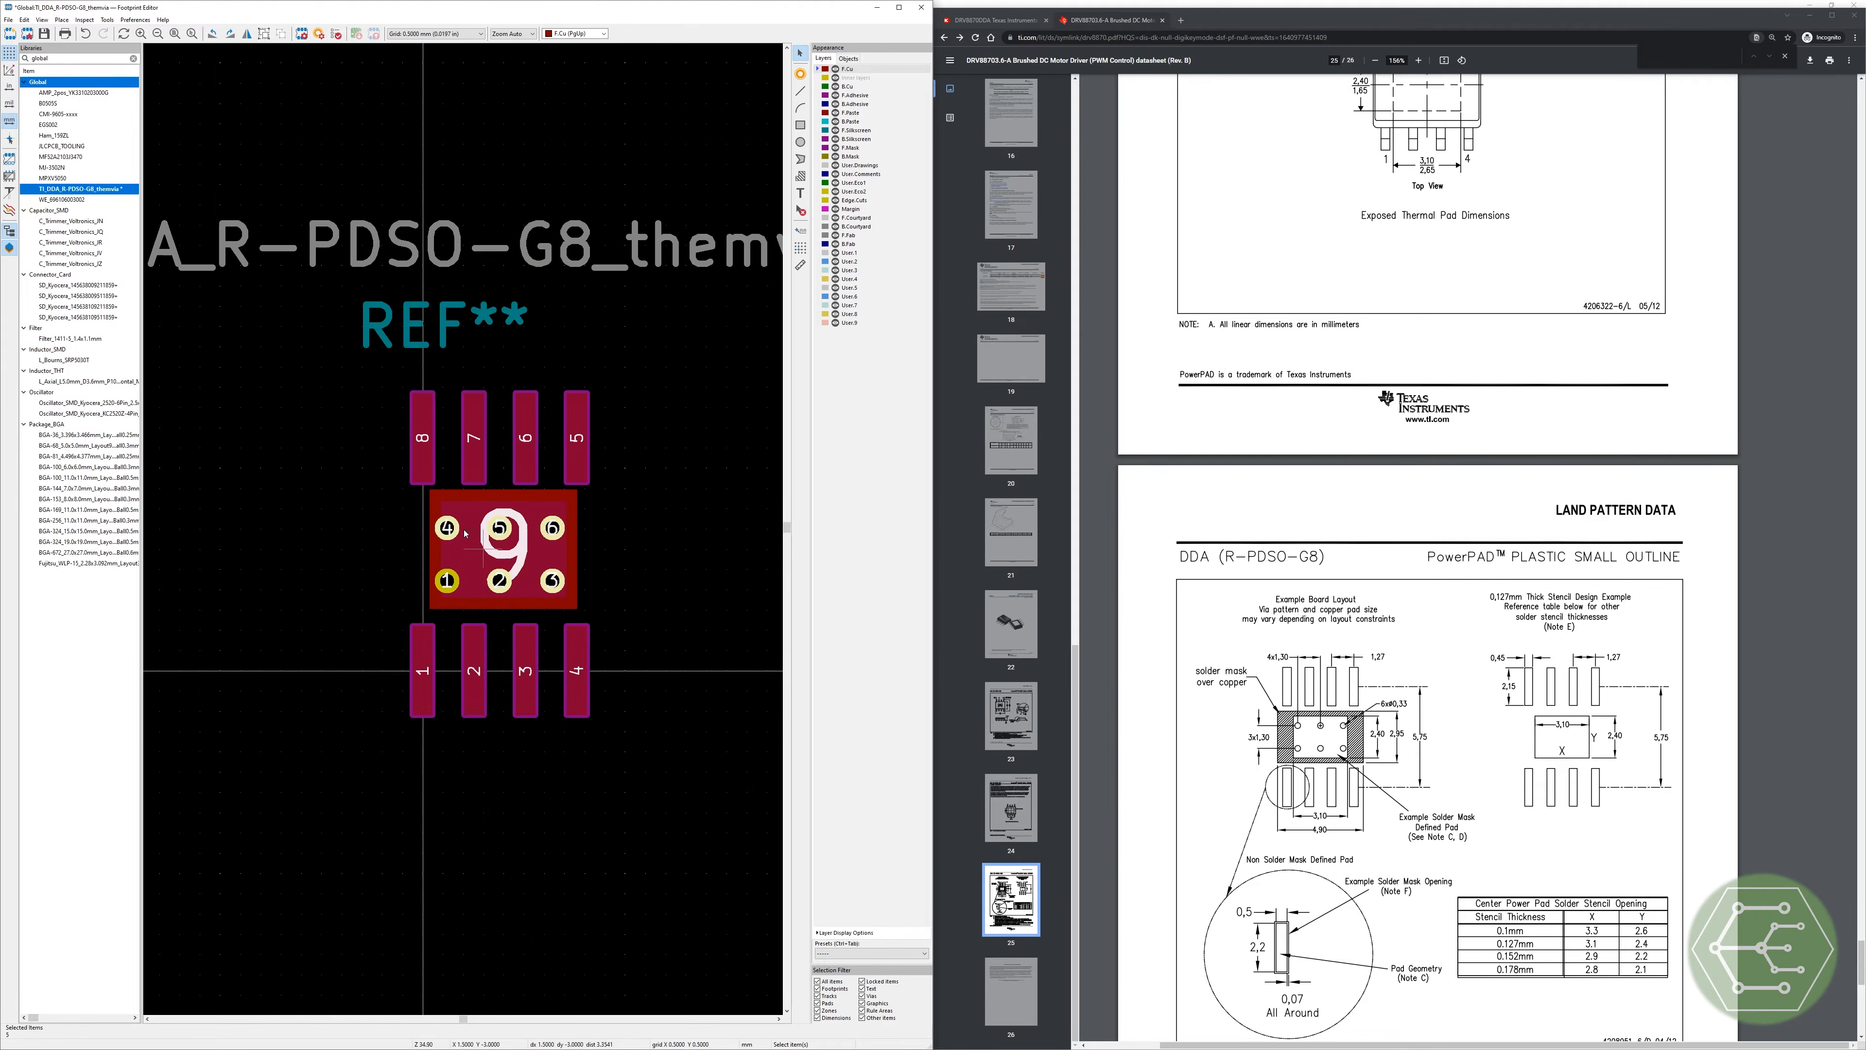
{"action": "scroll", "coordinate": [507, 560], "scroll_direction": "up", "scroll_amount": 2}
{"action": "scroll", "coordinate": [530, 558], "scroll_direction": "up", "scroll_amount": 3}
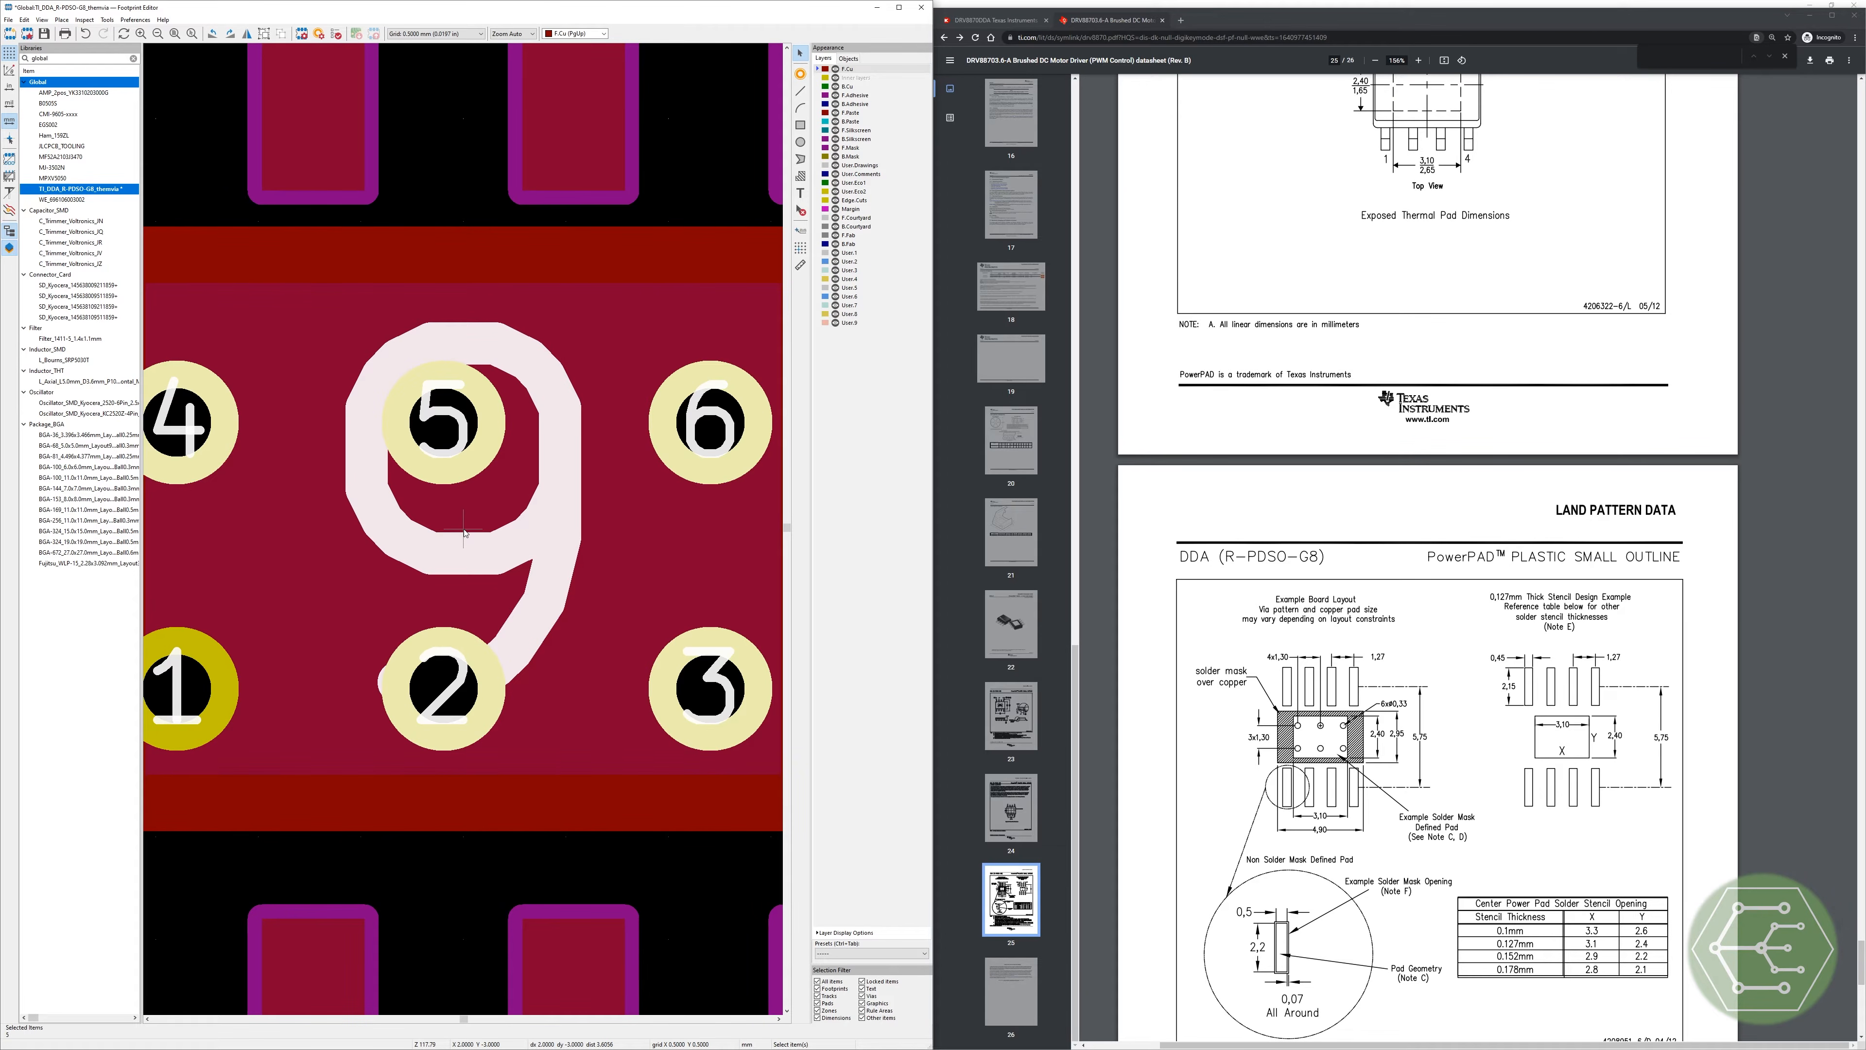
{"action": "scroll", "coordinate": [464, 531], "scroll_direction": "down", "scroll_amount": 6}
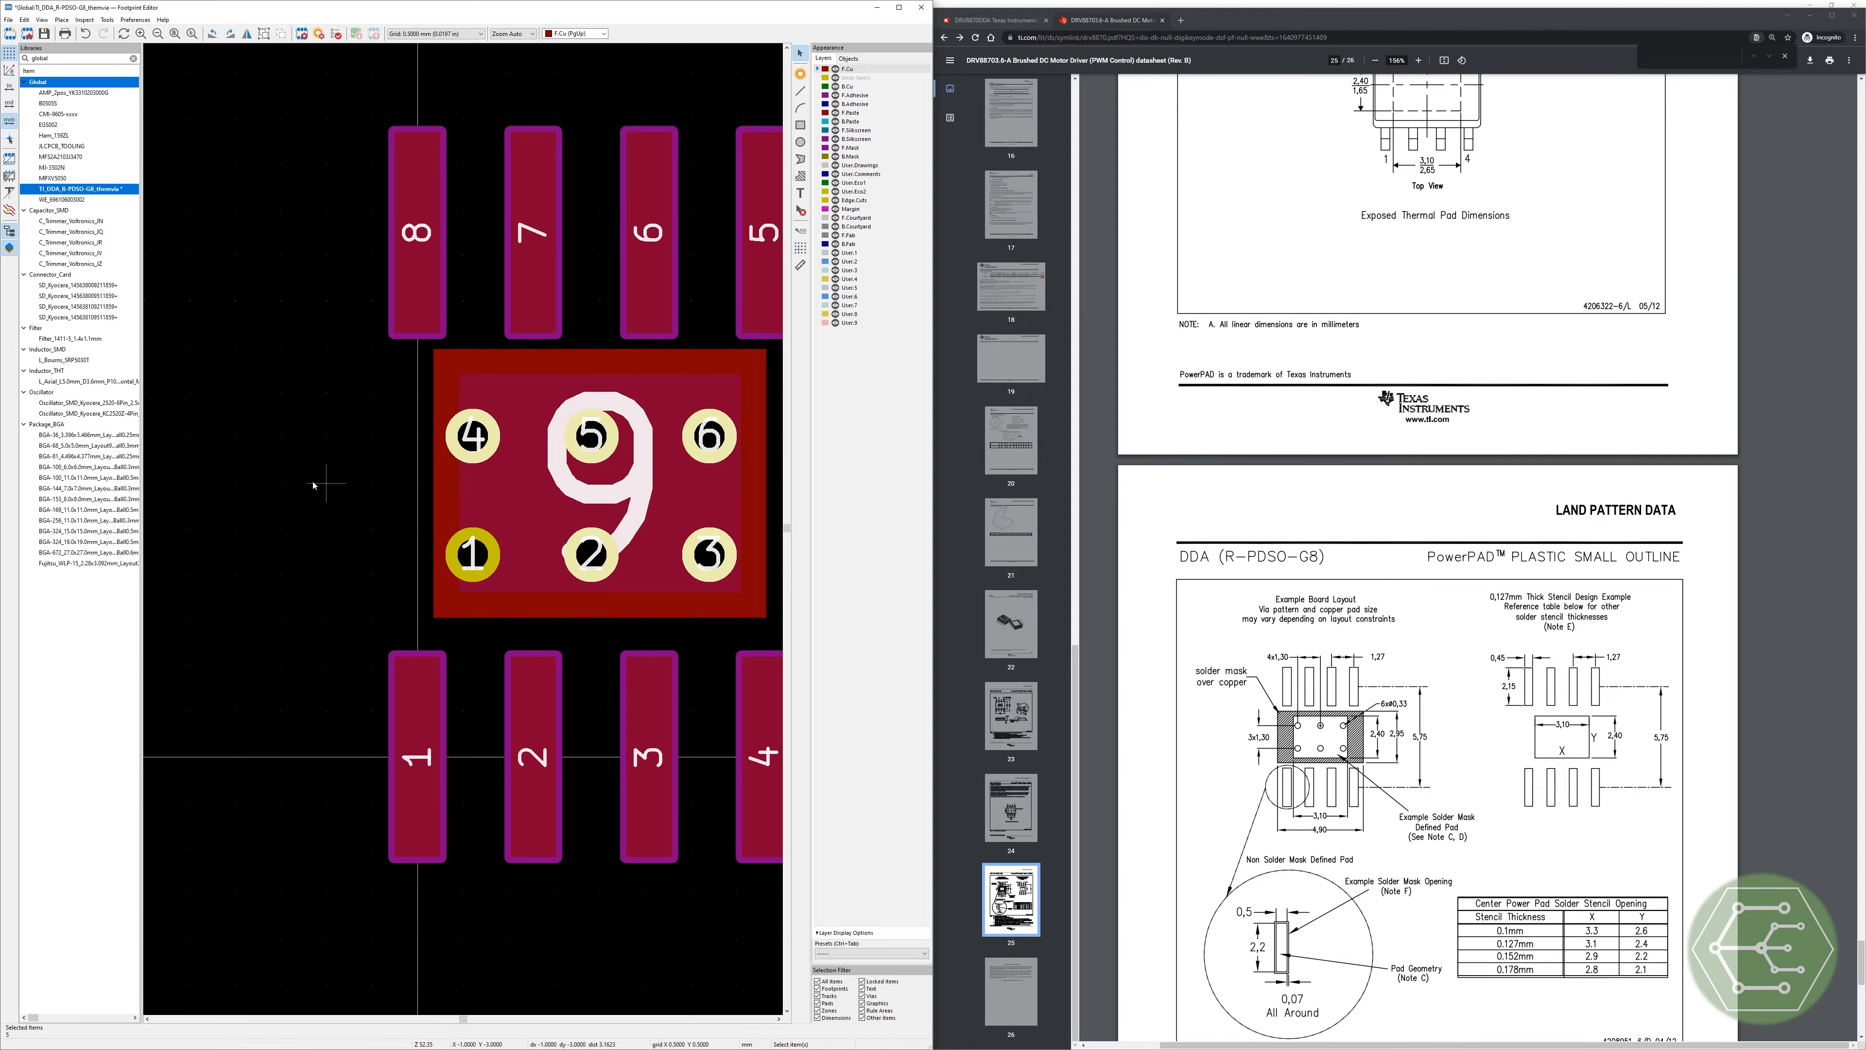
Step: Set thermal pad 9's position to X 1.905 mm and Y -2.87 mm
{"action": "scroll", "coordinate": [636, 530], "scroll_direction": "up", "scroll_amount": 4}
{"action": "left_click", "coordinate": [571, 539]}
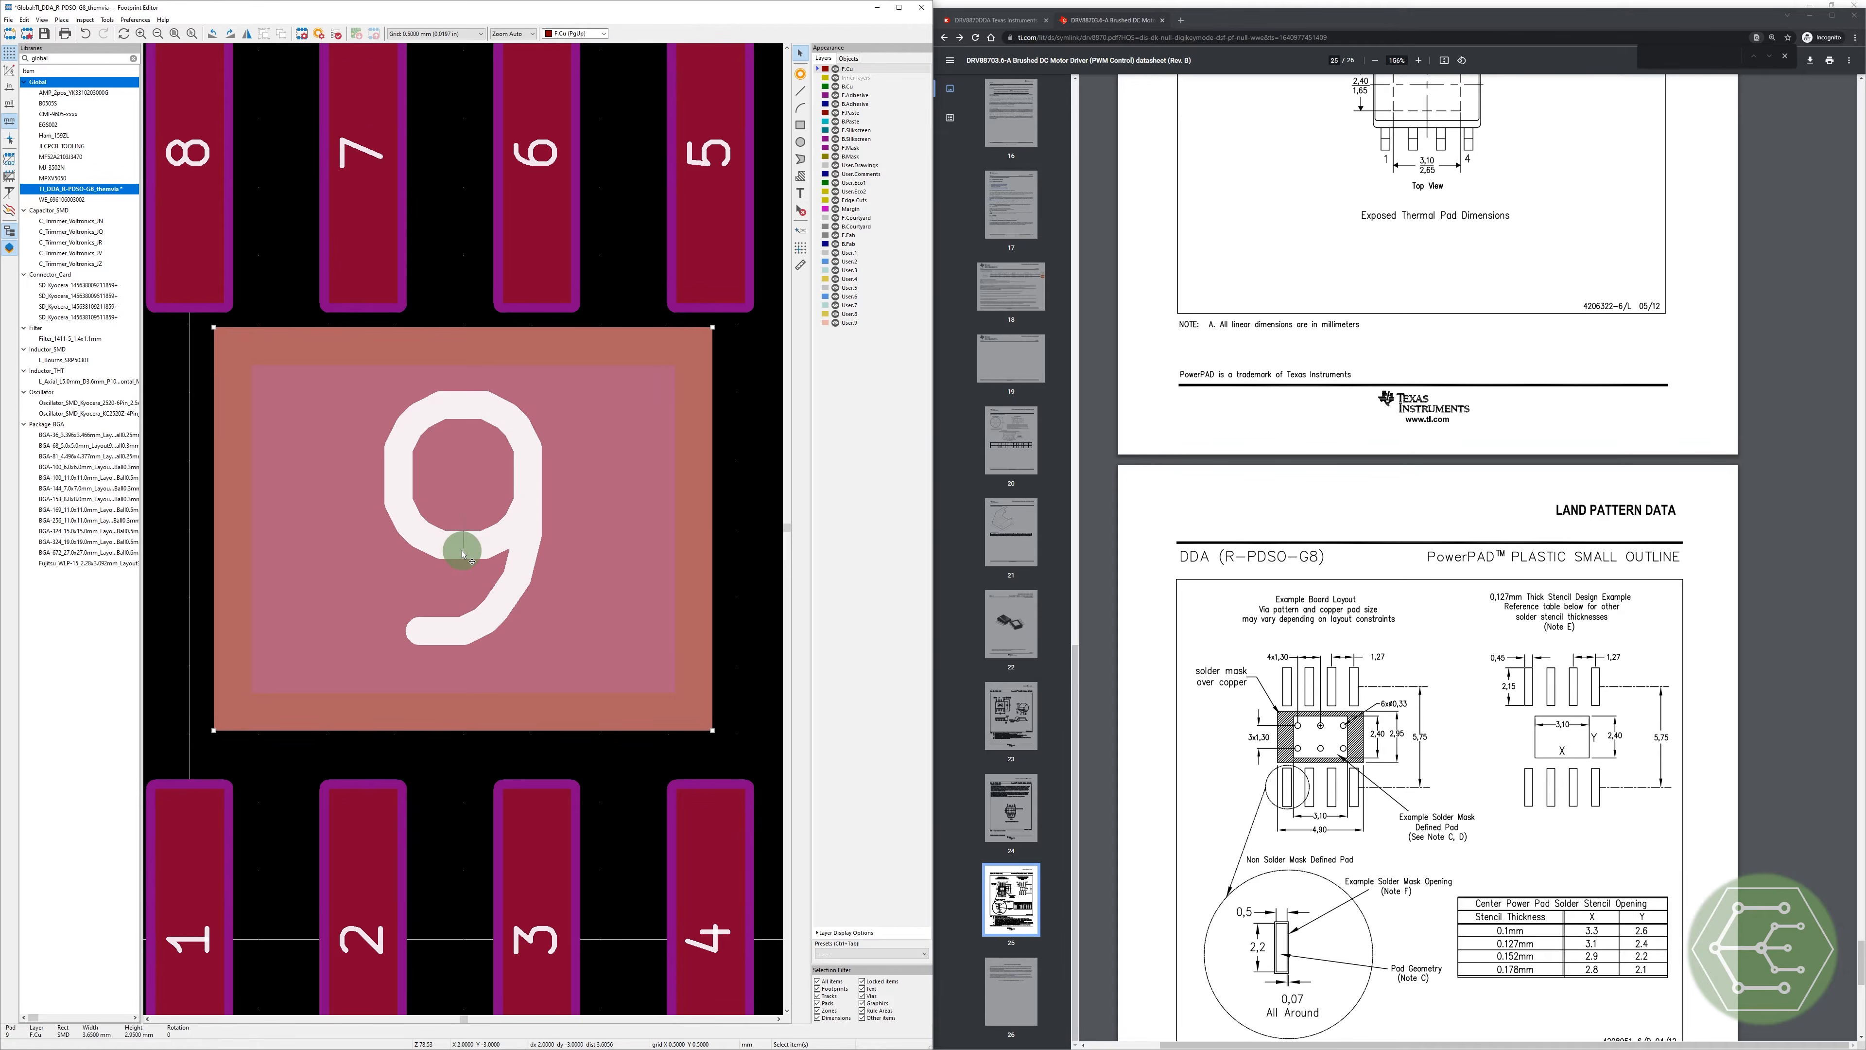
{"action": "key", "text": "e"}
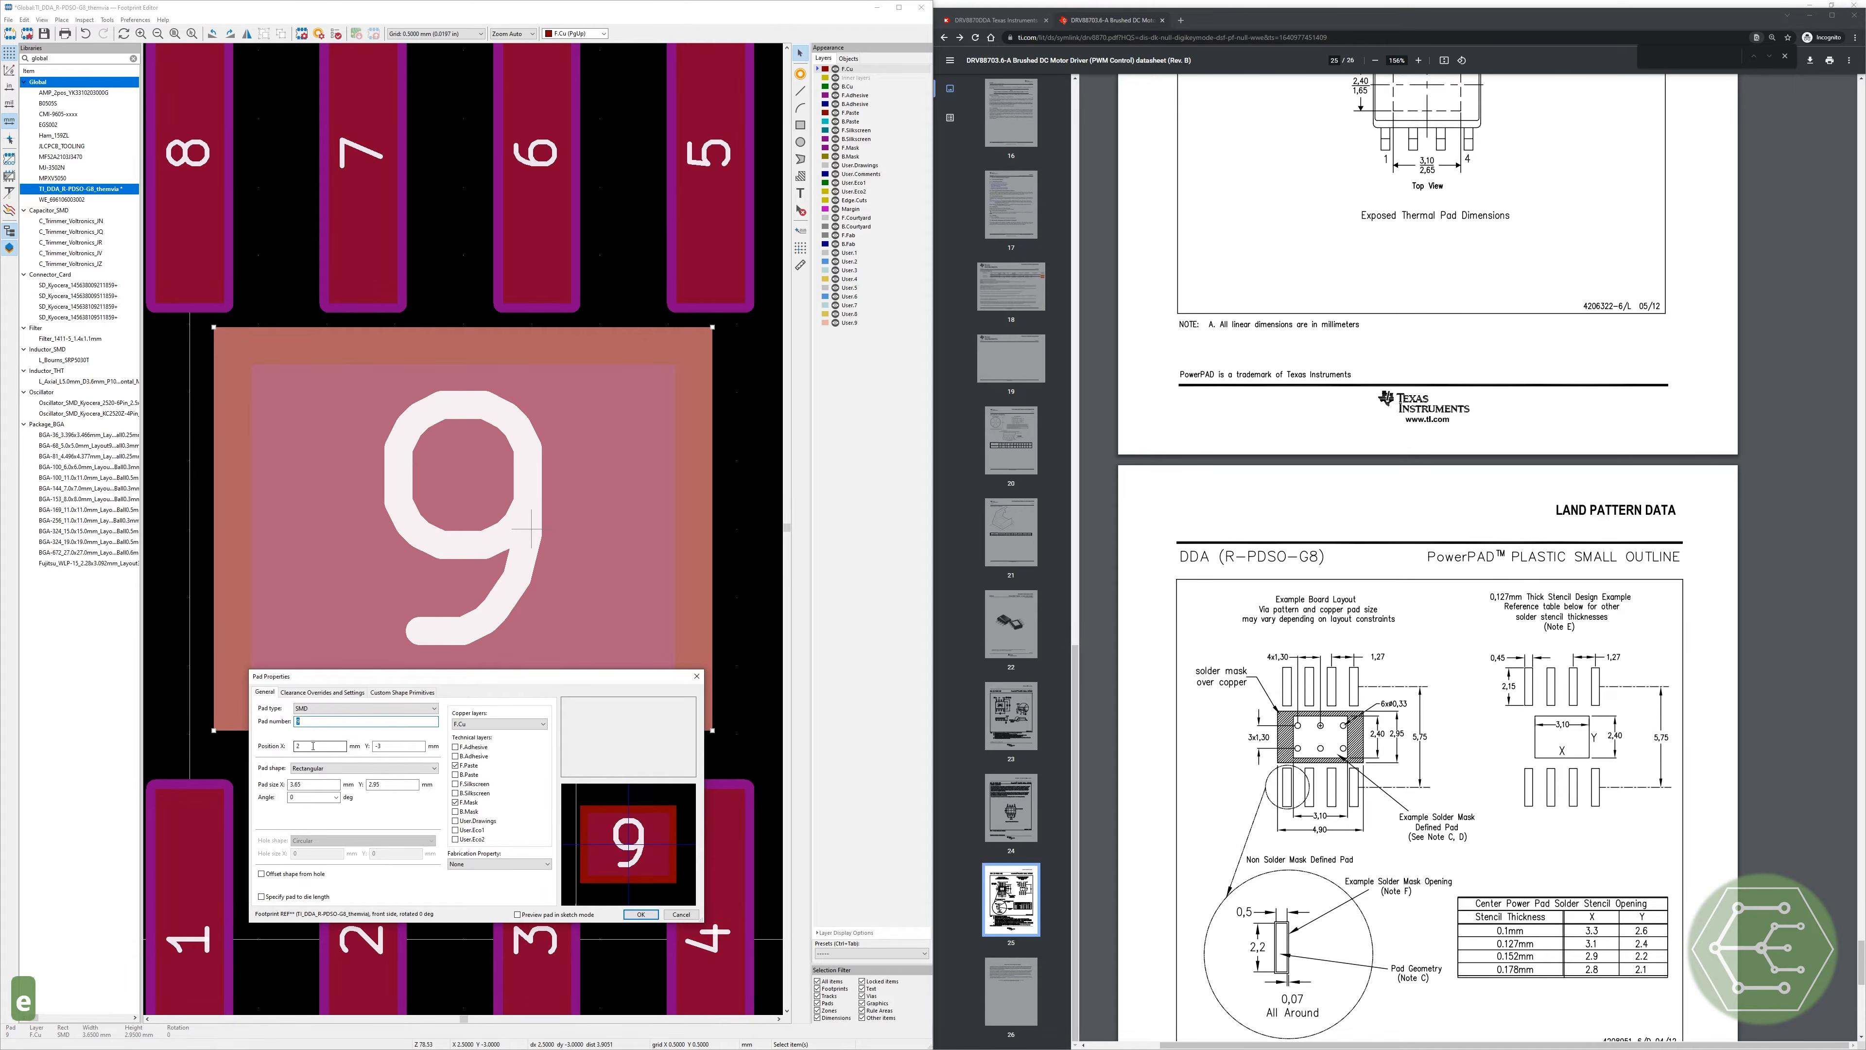
{"action": "left_click", "coordinate": [403, 745]}
{"action": "left_click", "coordinate": [322, 750]}
{"action": "left_click", "coordinate": [395, 747]}
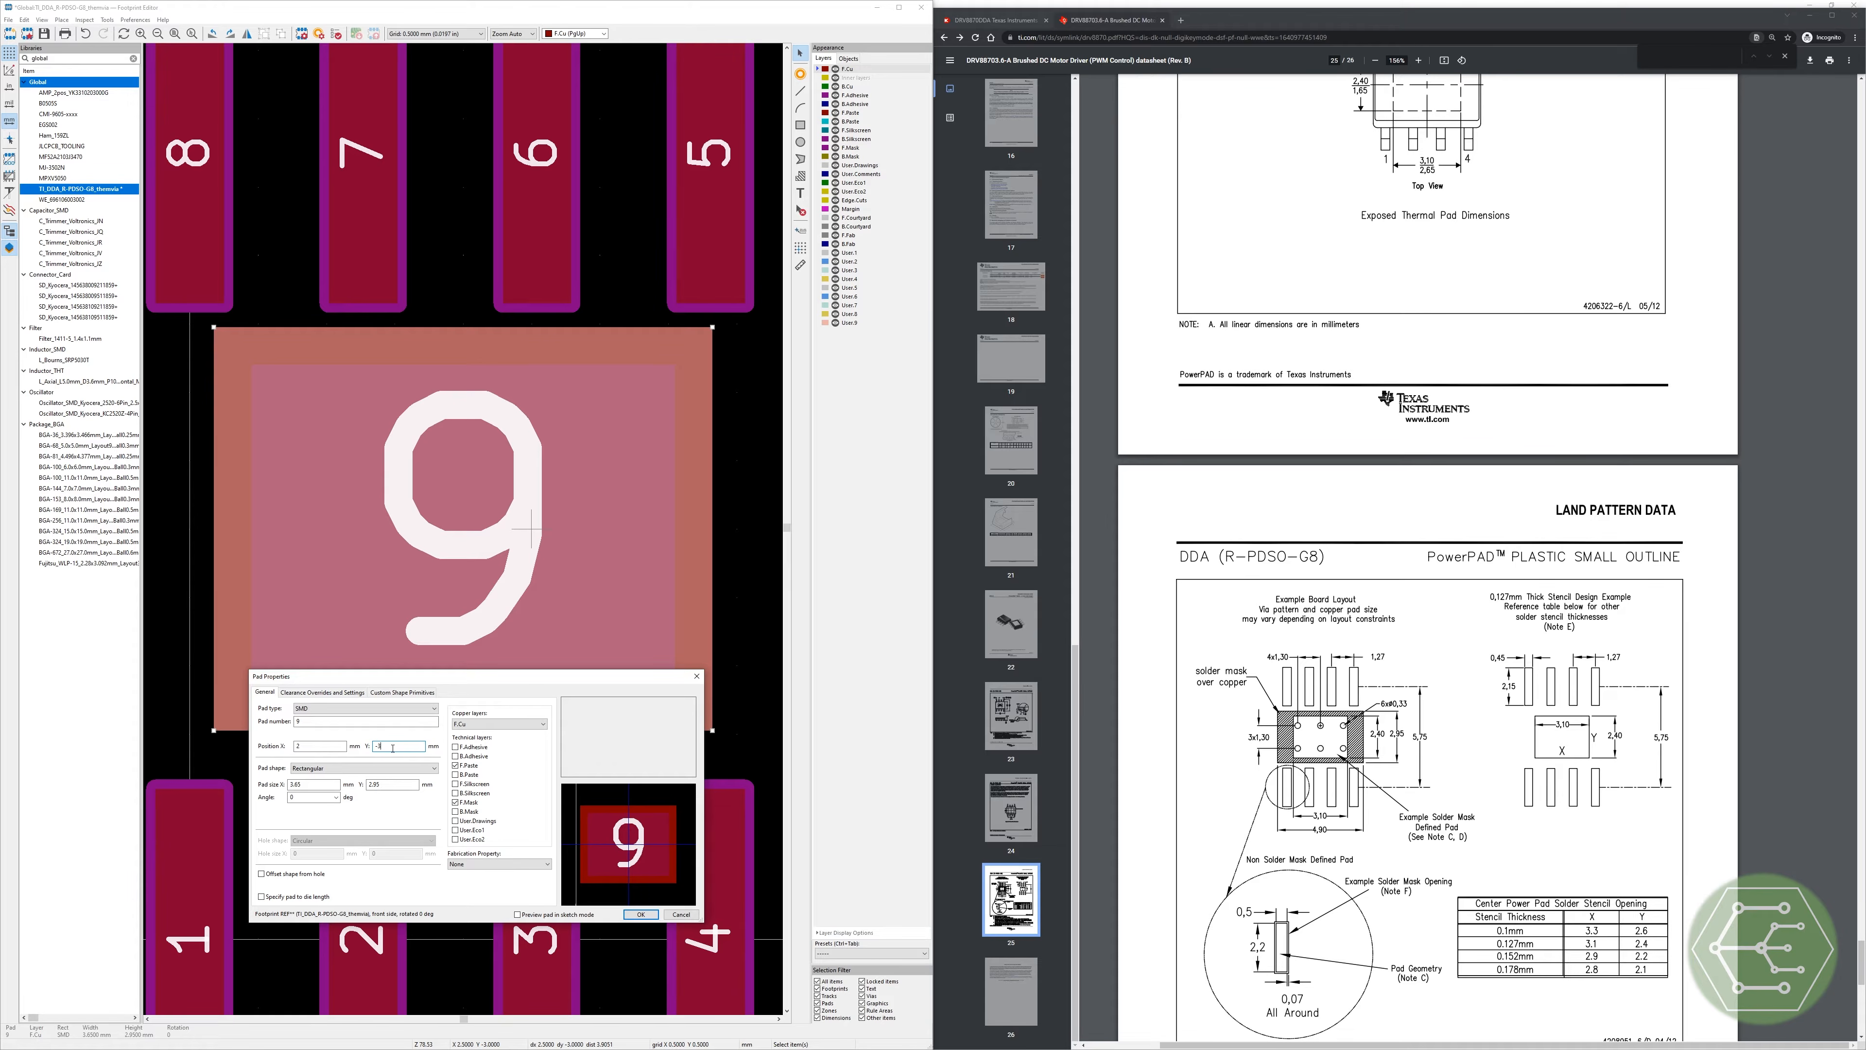
{"action": "key", "text": "BackSpace"}
{"action": "type", "text": "2"}
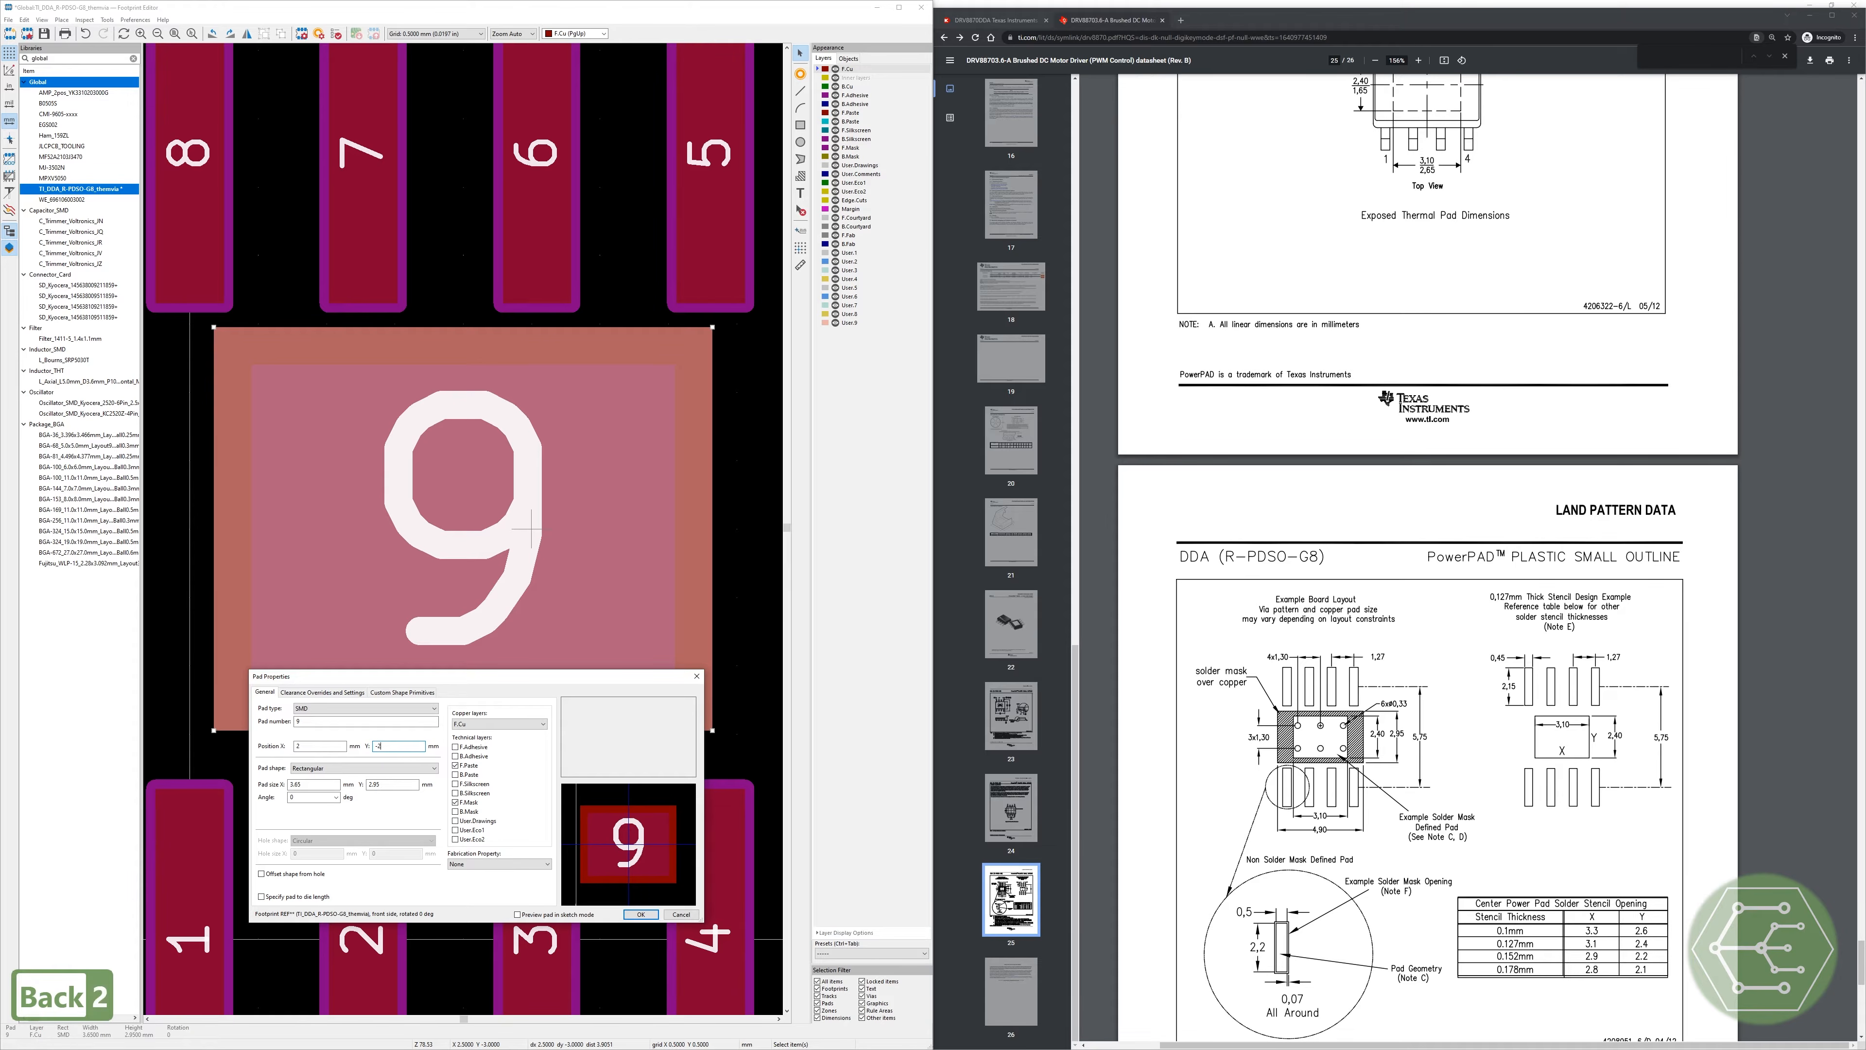
{"action": "type", "text": ".87"}
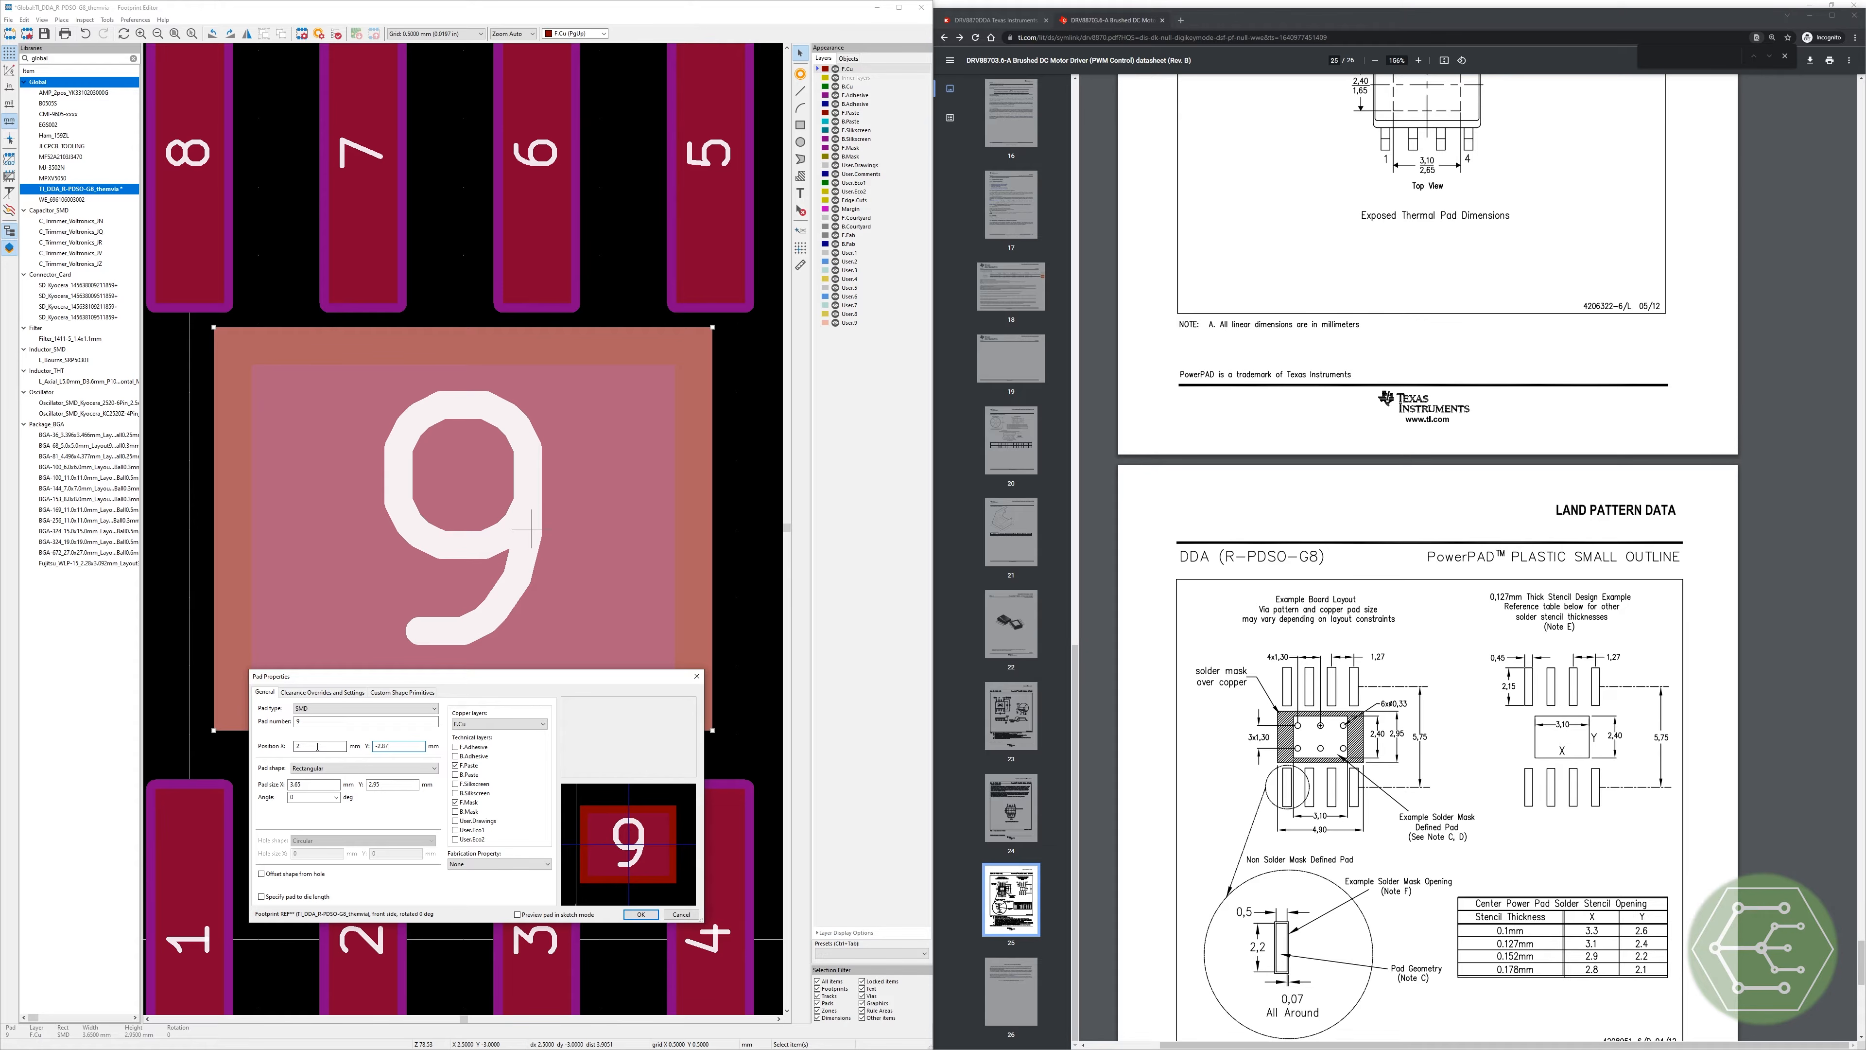
{"action": "left_click", "coordinate": [314, 745]}
{"action": "key", "text": "BackSpace"}
{"action": "type", "text": "1.905"}
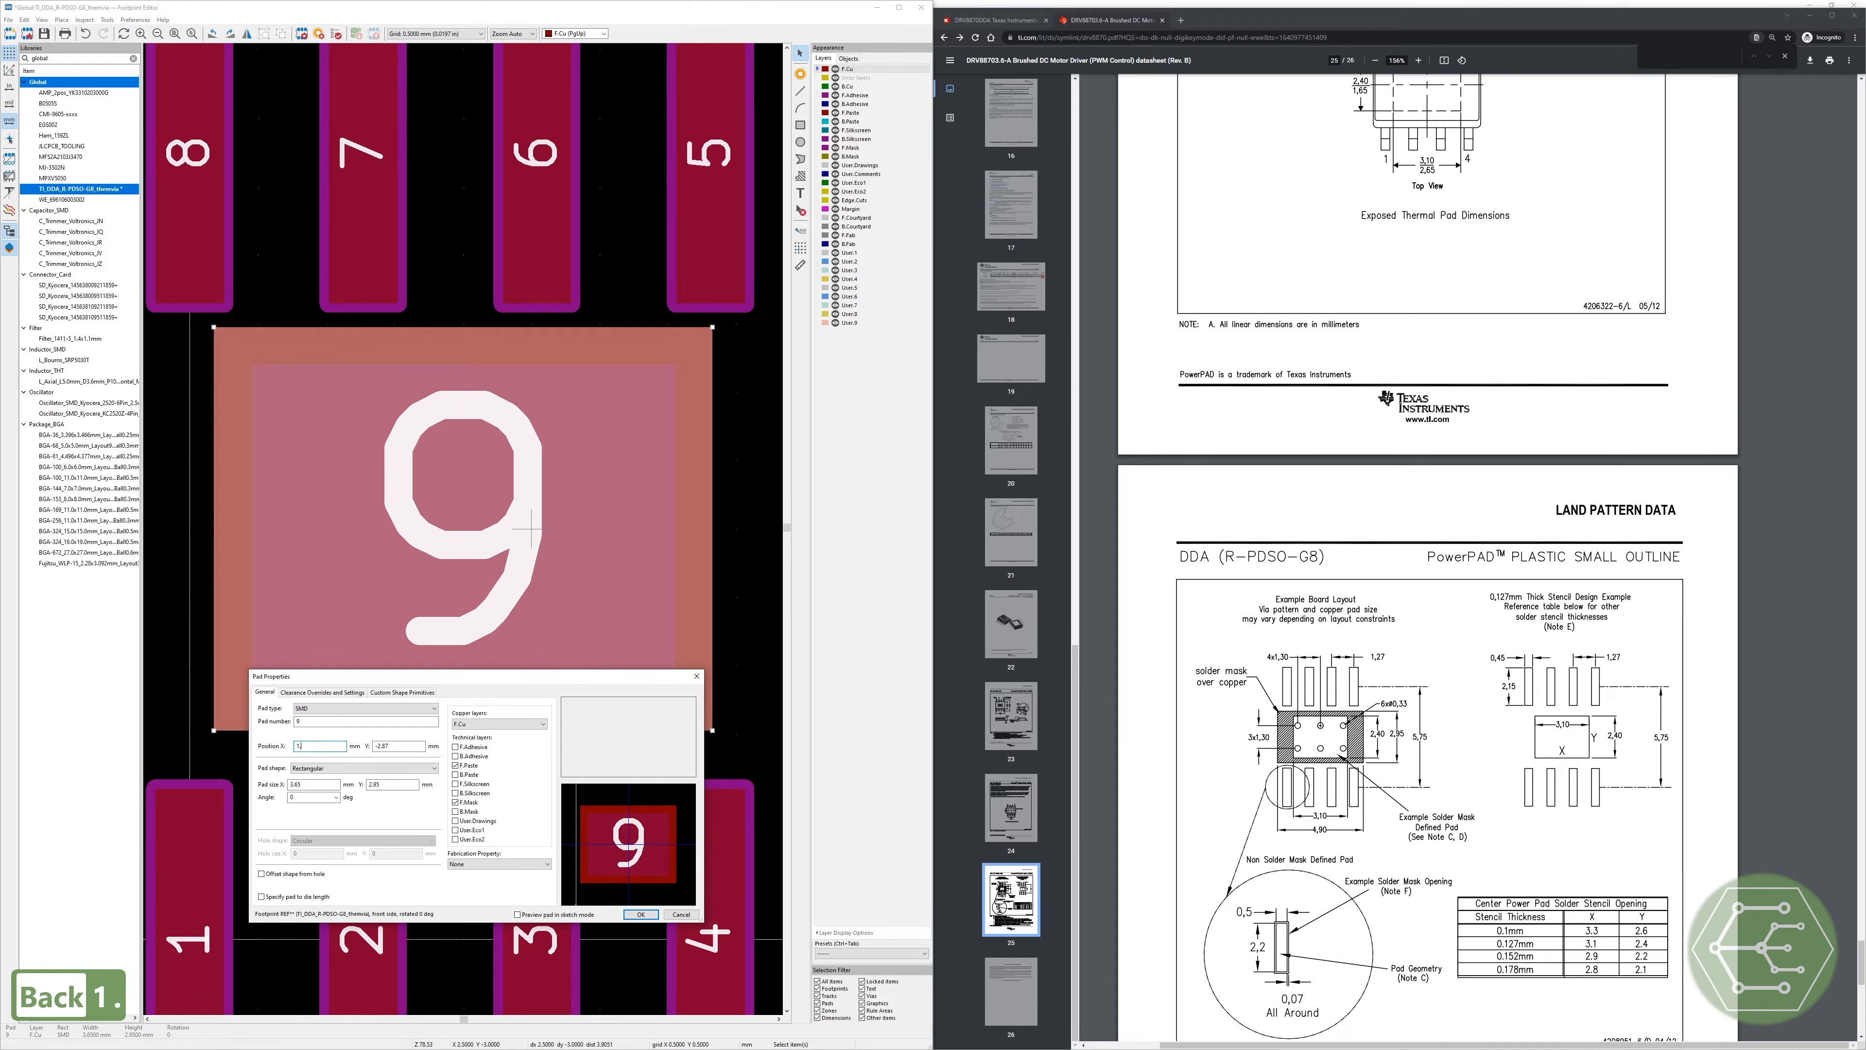
{"action": "left_click", "coordinate": [640, 914]}
{"action": "scroll", "coordinate": [623, 609], "scroll_direction": "down", "scroll_amount": 3}
{"action": "left_click", "coordinate": [623, 609]}
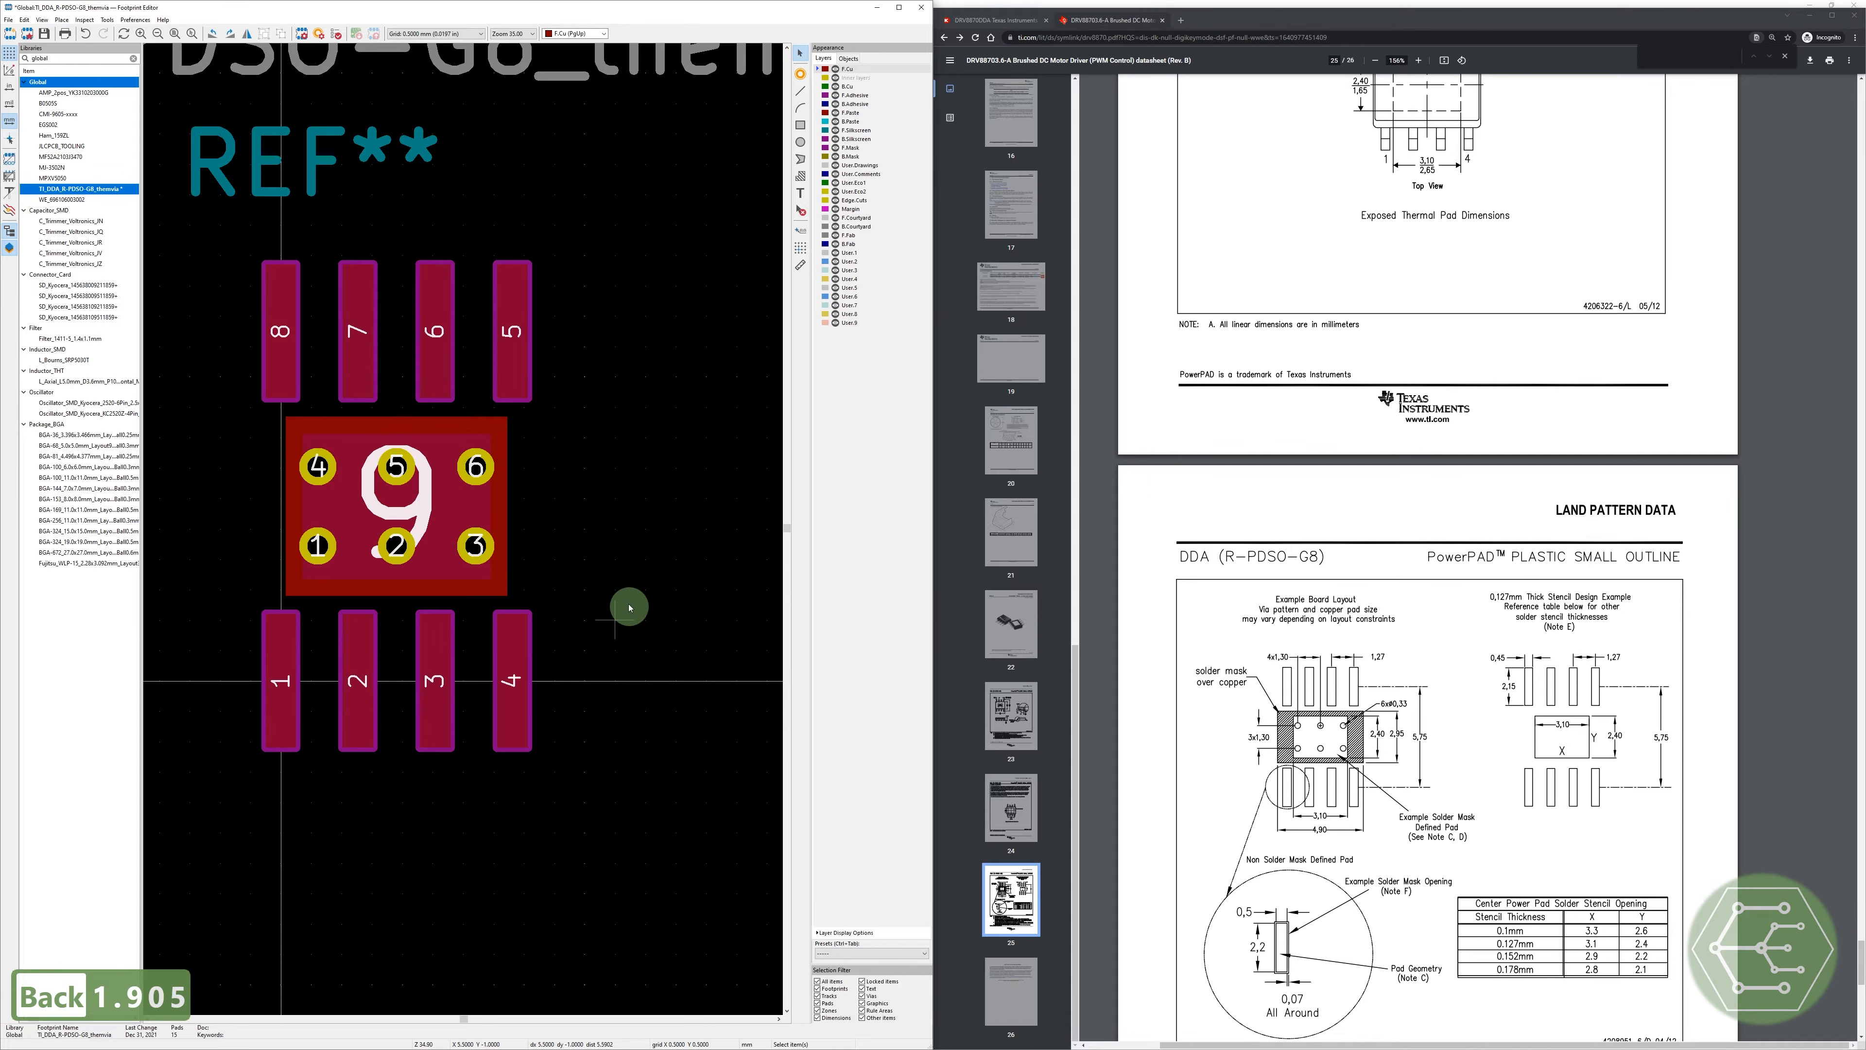
Step: Examine the via pads' overlap with the mask opening on F.Mask, make F.Cu active again, and save the footprint
{"action": "scroll", "coordinate": [464, 531], "scroll_direction": "up", "scroll_amount": 5}
{"action": "scroll", "coordinate": [465, 530], "scroll_direction": "down", "scroll_amount": 3}
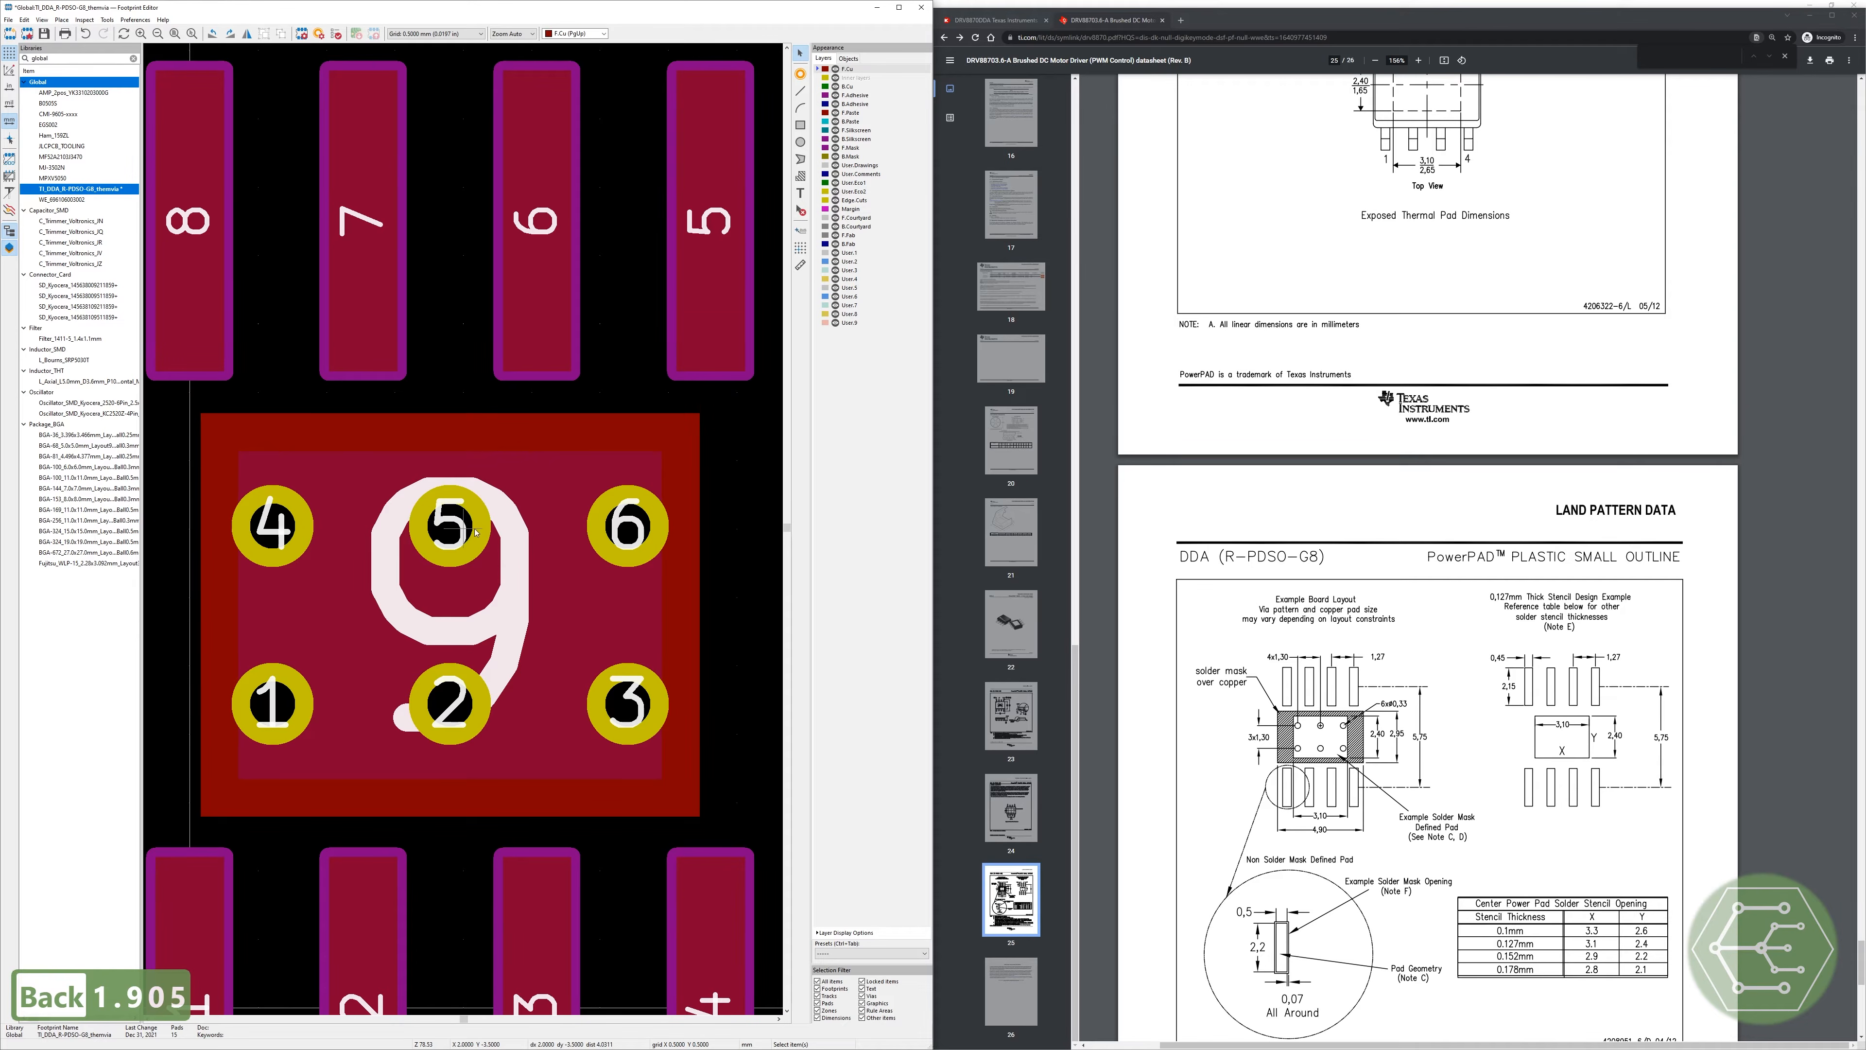
{"action": "left_click", "coordinate": [823, 148]}
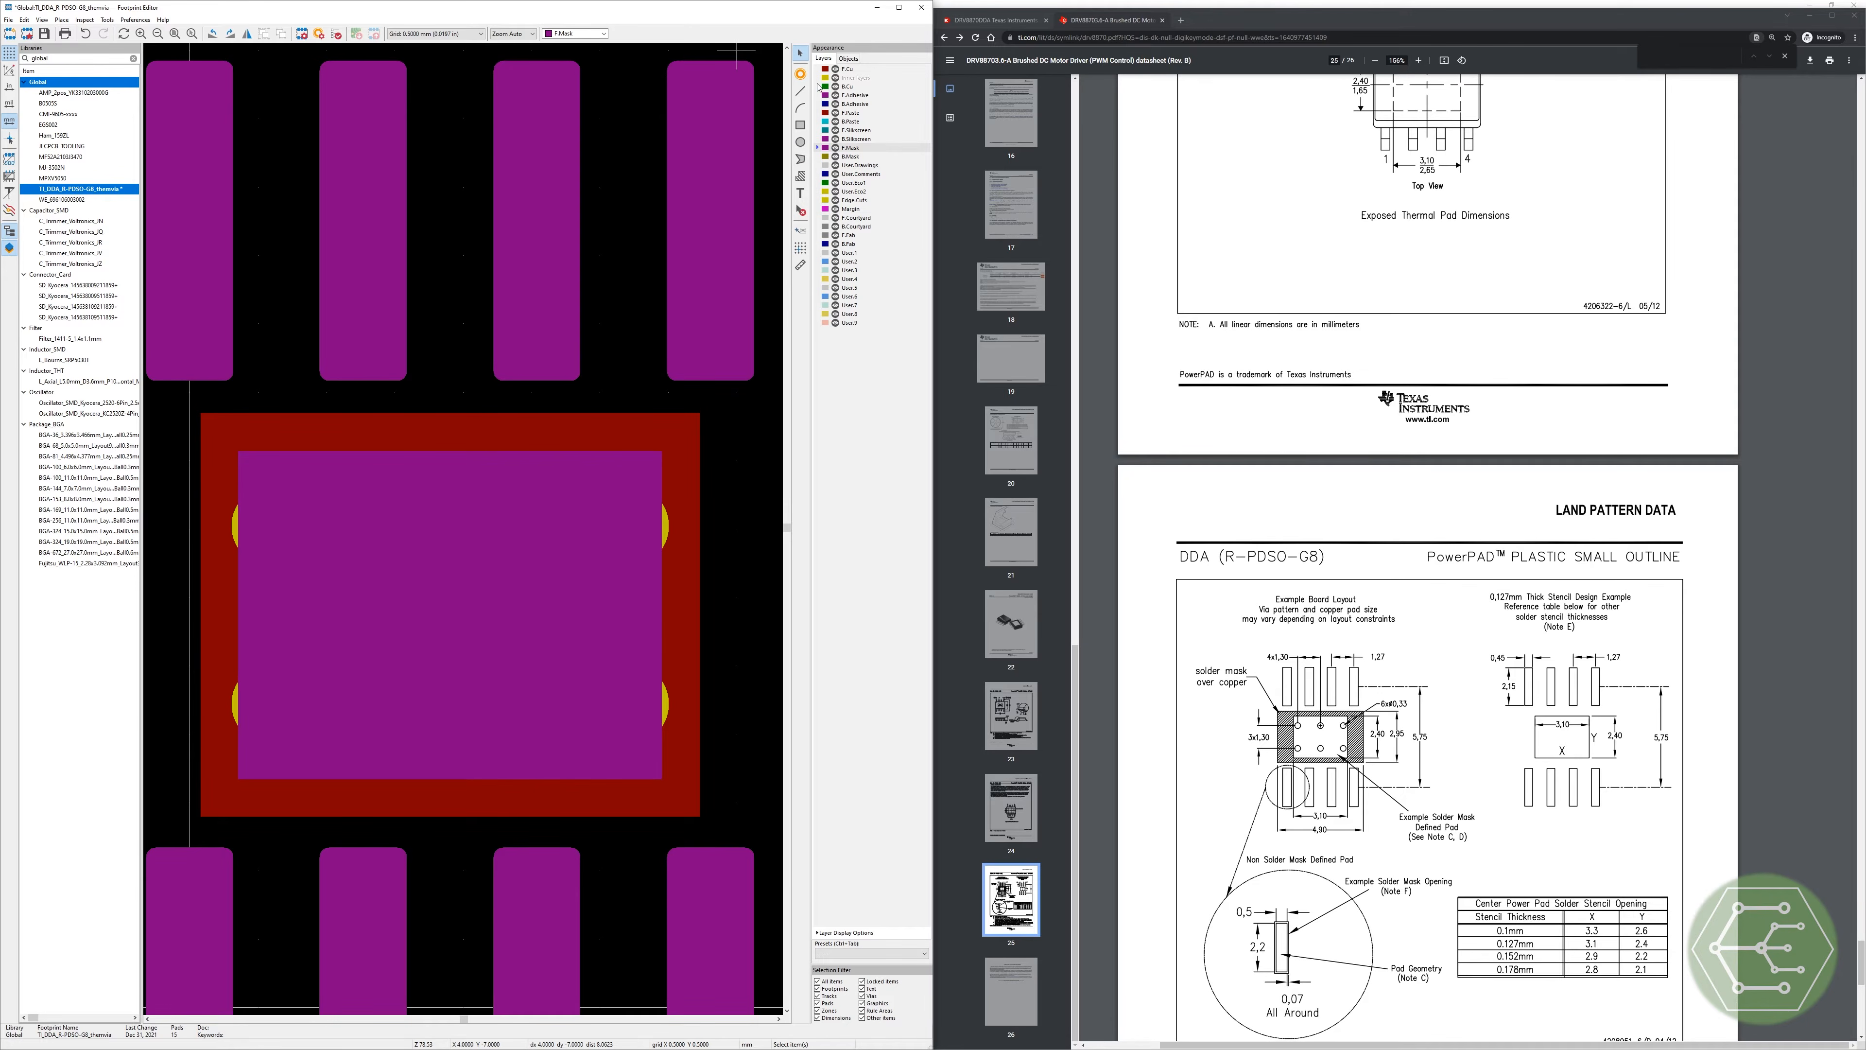
{"action": "left_click", "coordinate": [823, 69]}
{"action": "scroll", "coordinate": [433, 557], "scroll_direction": "down", "scroll_amount": 5}
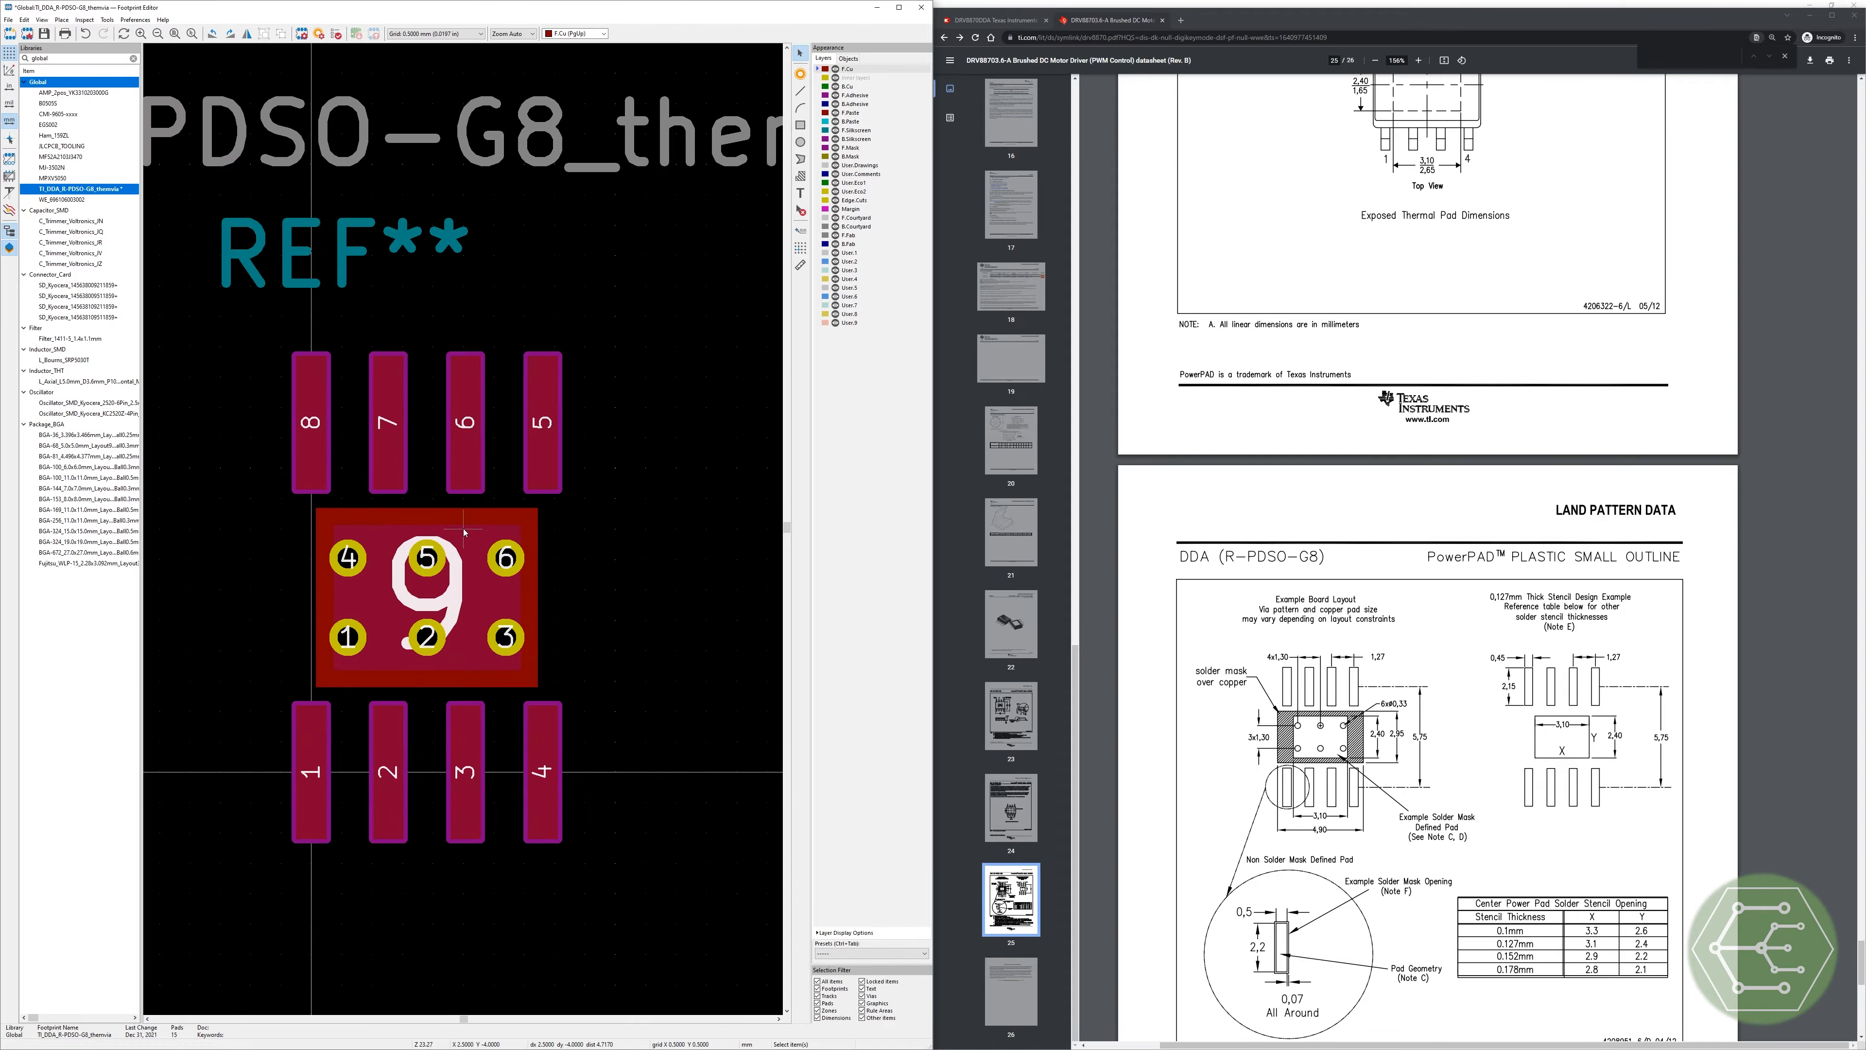
{"action": "key", "text": "ctrl+s"}
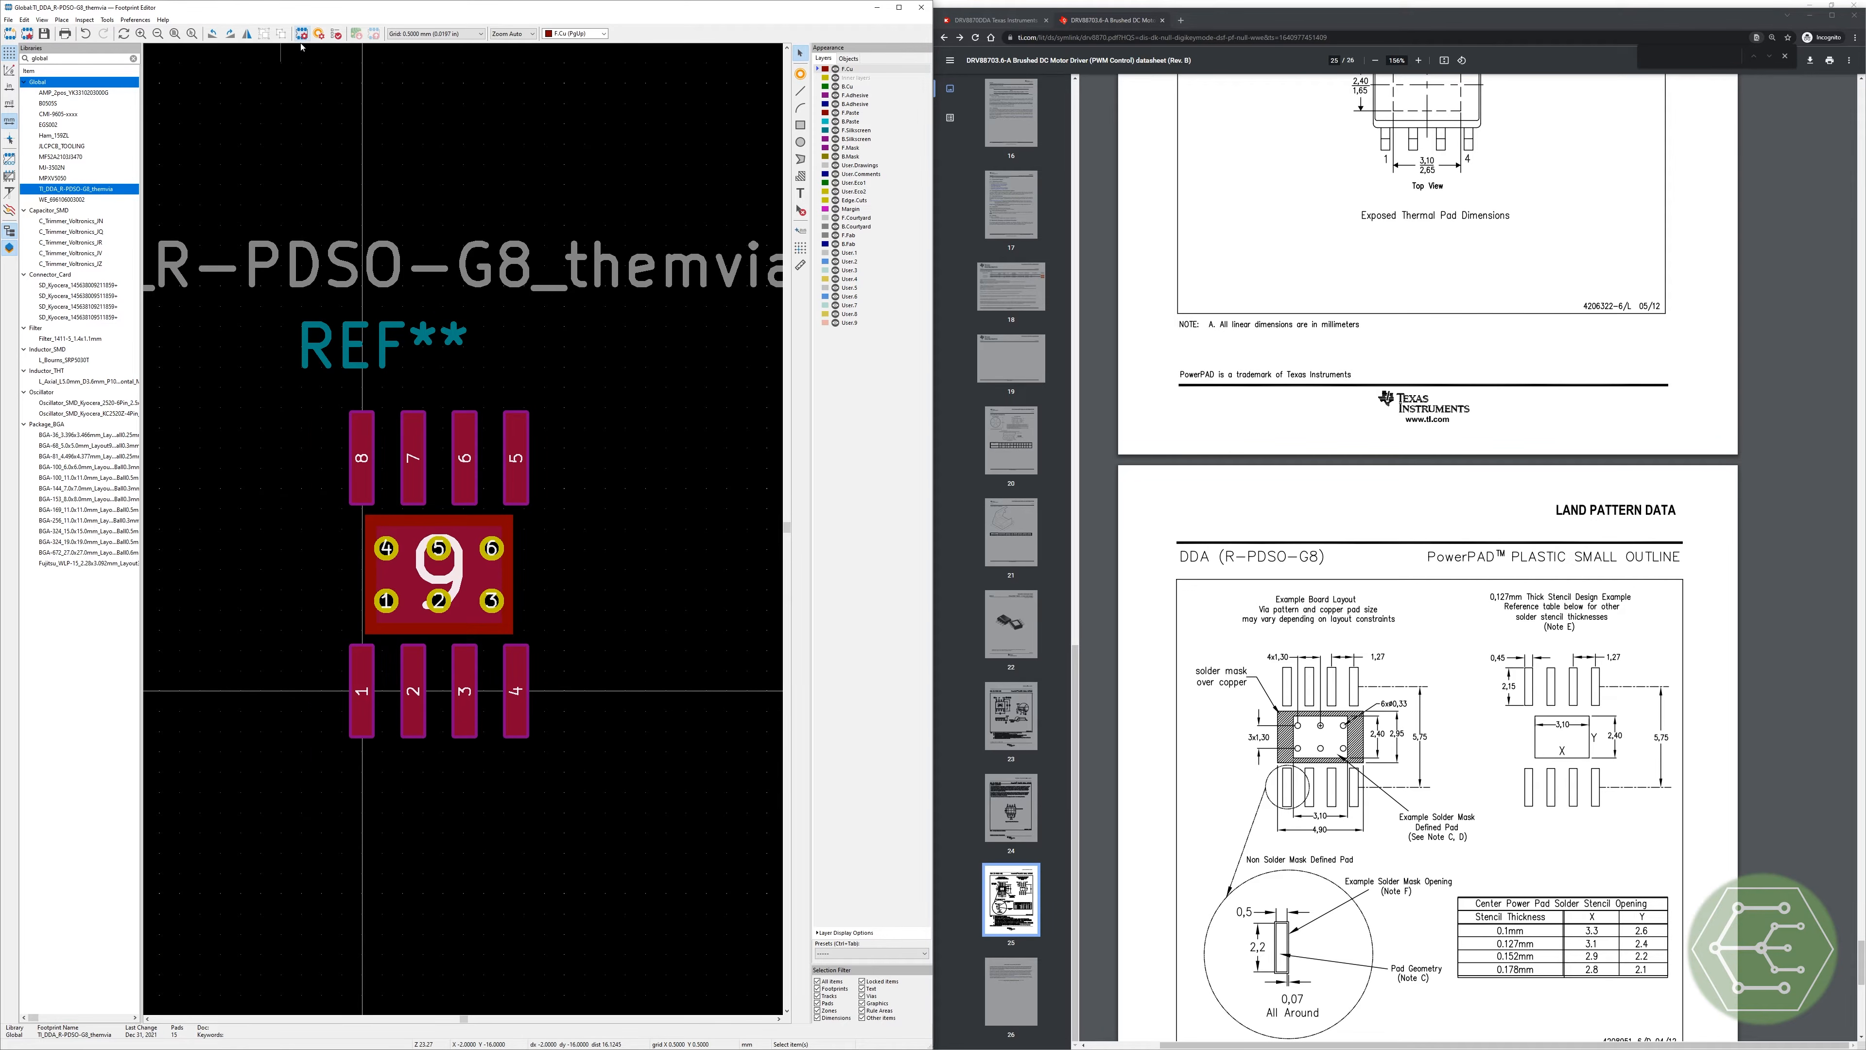
Step: Assign the 3D model SOIC-8_3.9x4.9mm_P1.27mm.step from Package_SO.3dshapes to the footprint
{"action": "left_click", "coordinate": [302, 34]}
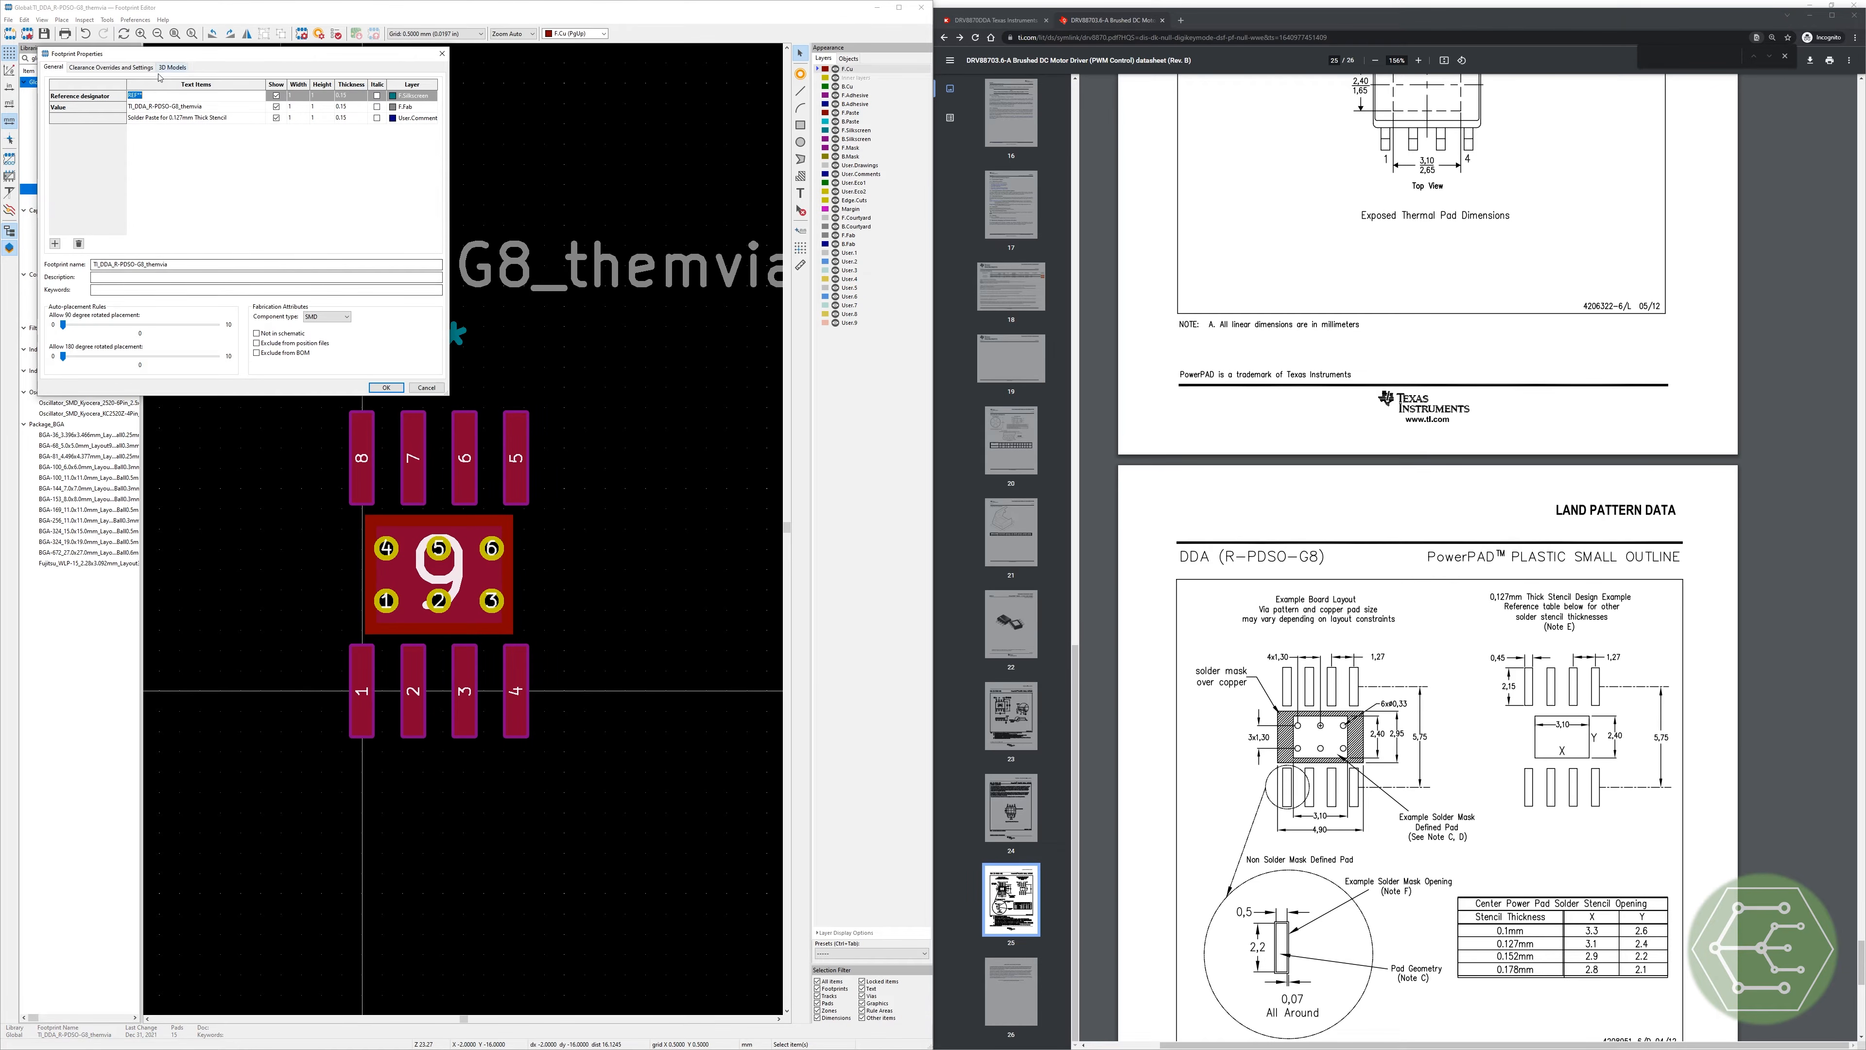
{"action": "left_click_drag", "start_coordinate": [163, 58], "coordinate": [296, 135]}
{"action": "left_click", "coordinate": [307, 145]}
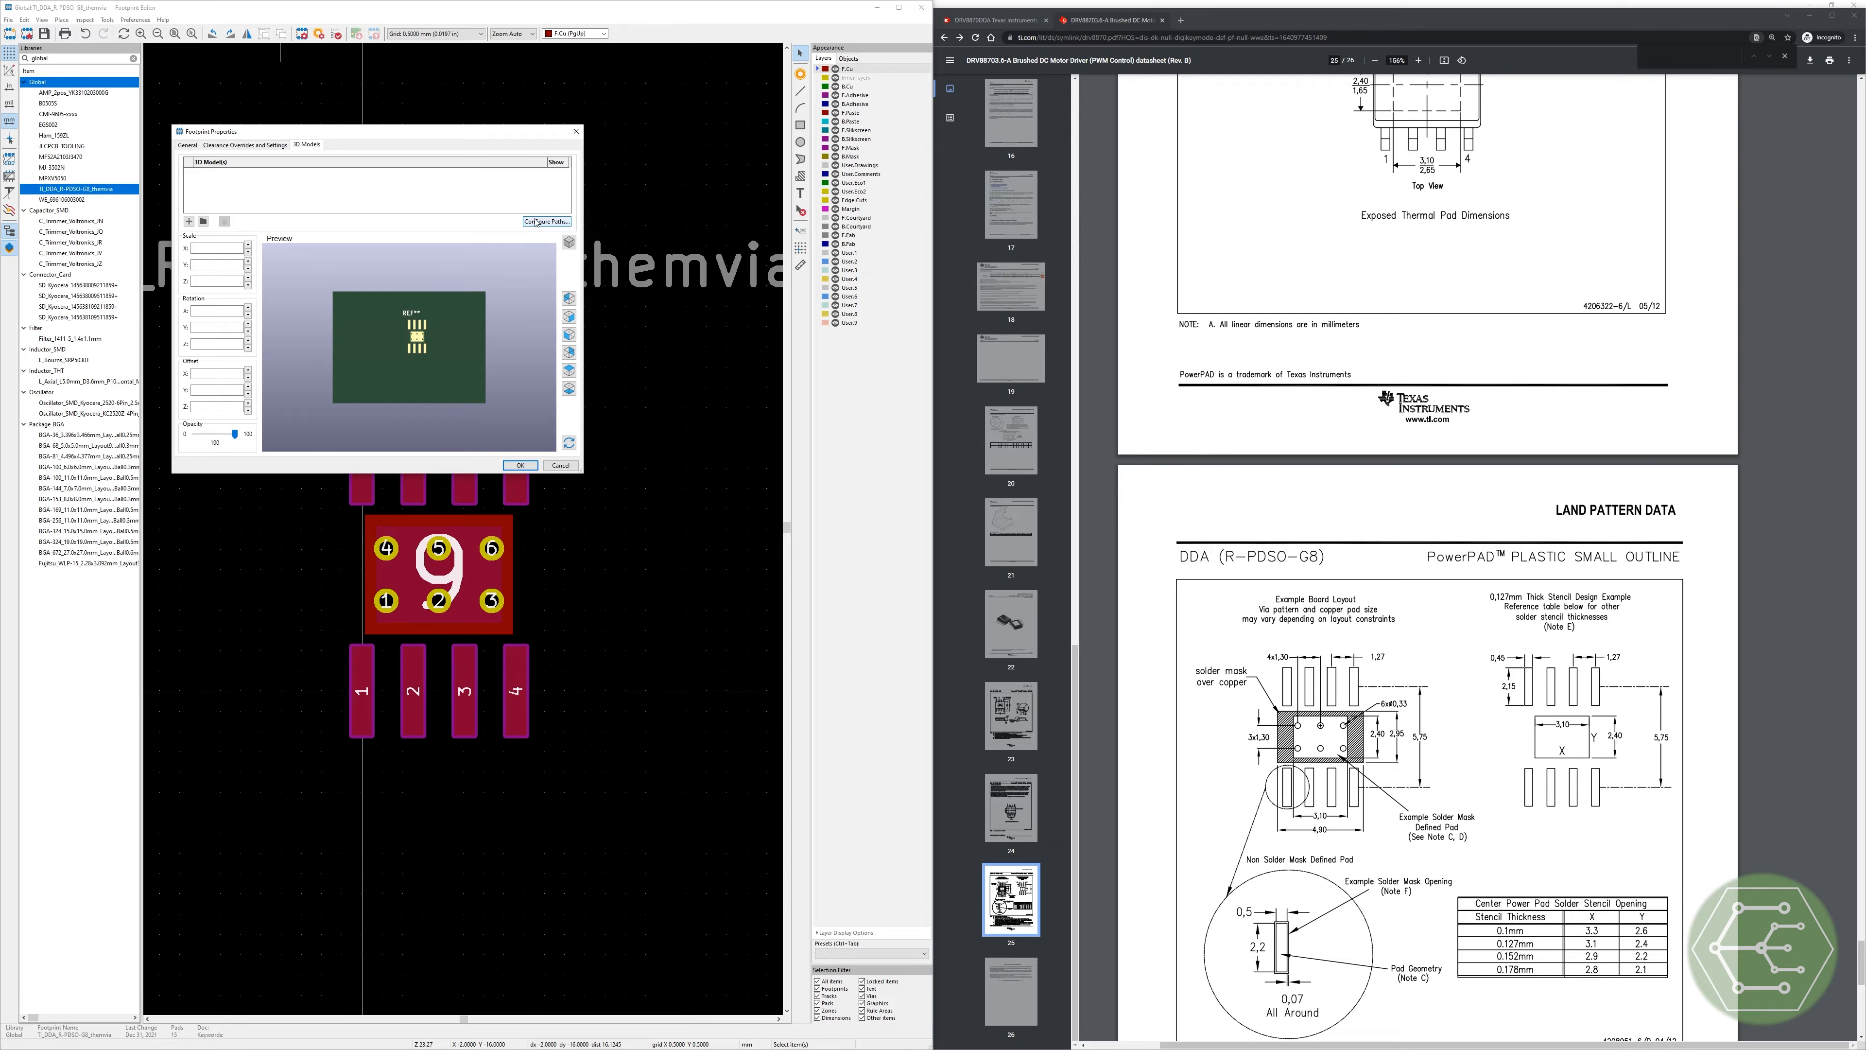
{"action": "left_click", "coordinate": [189, 221]}
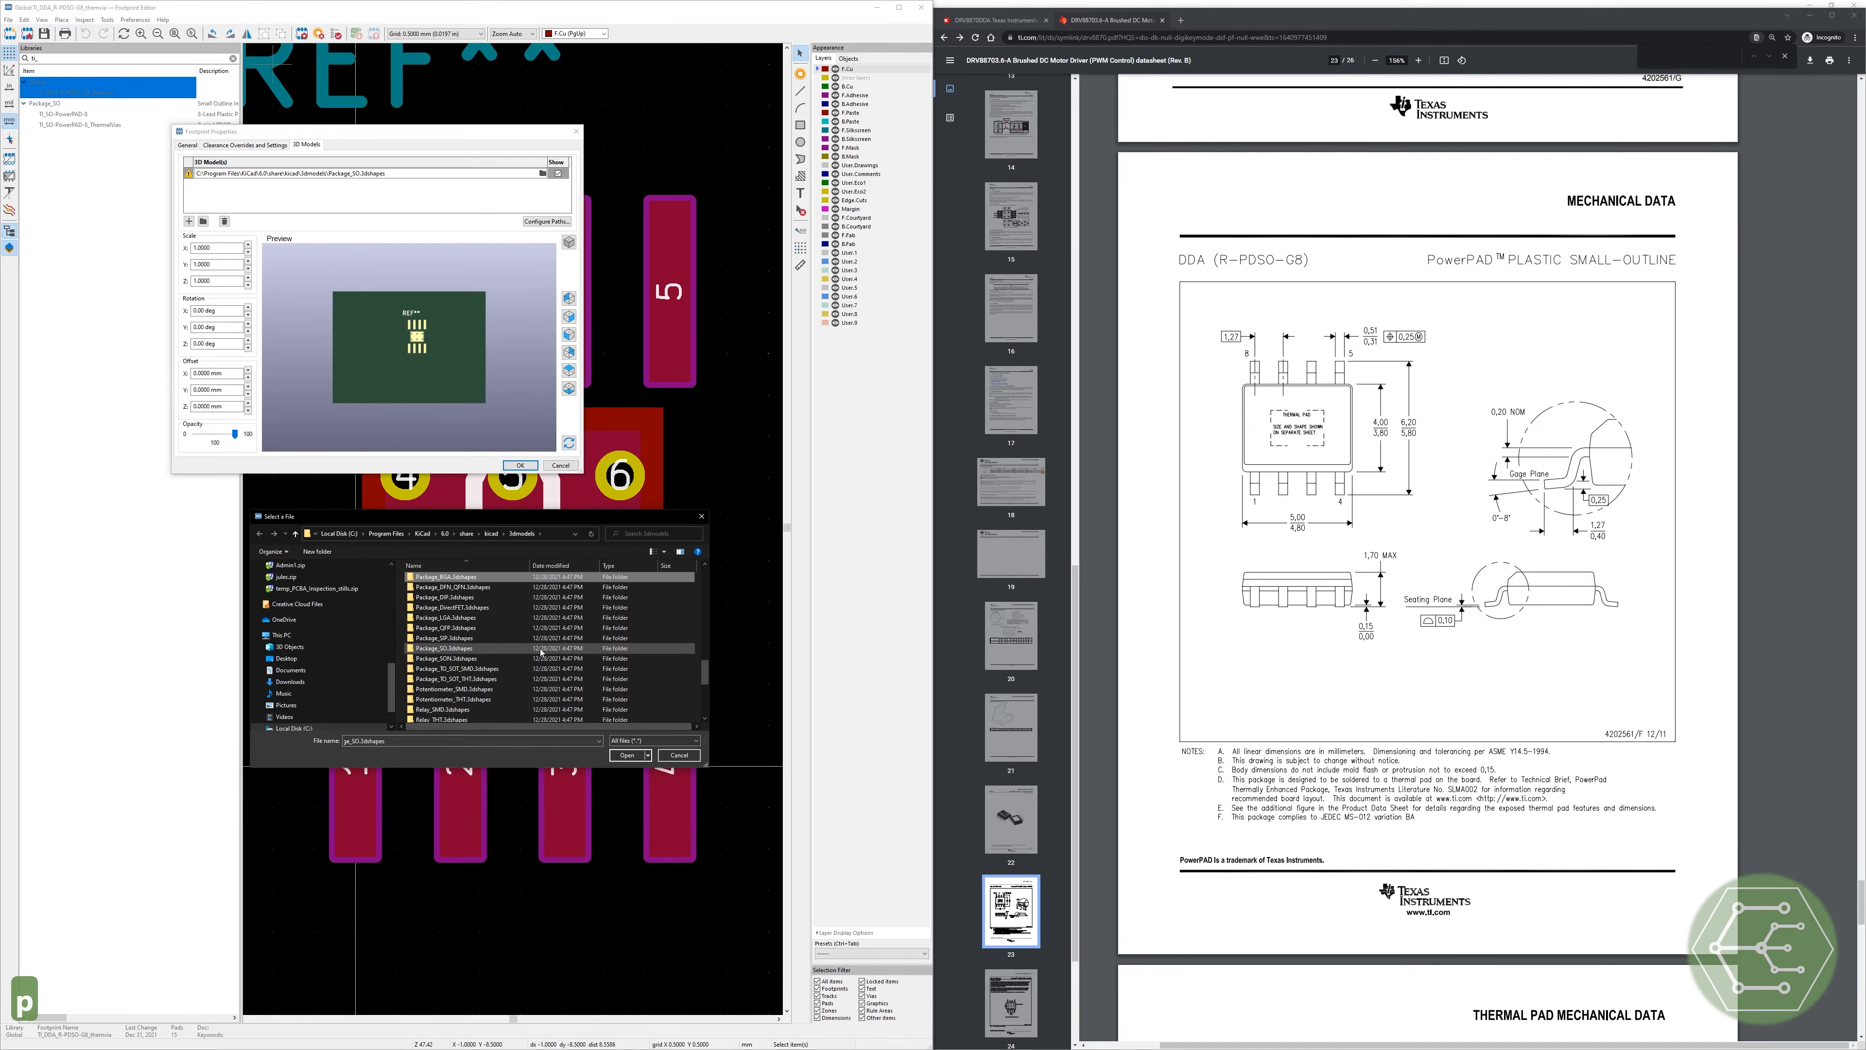
{"action": "double_click", "coordinate": [541, 649]}
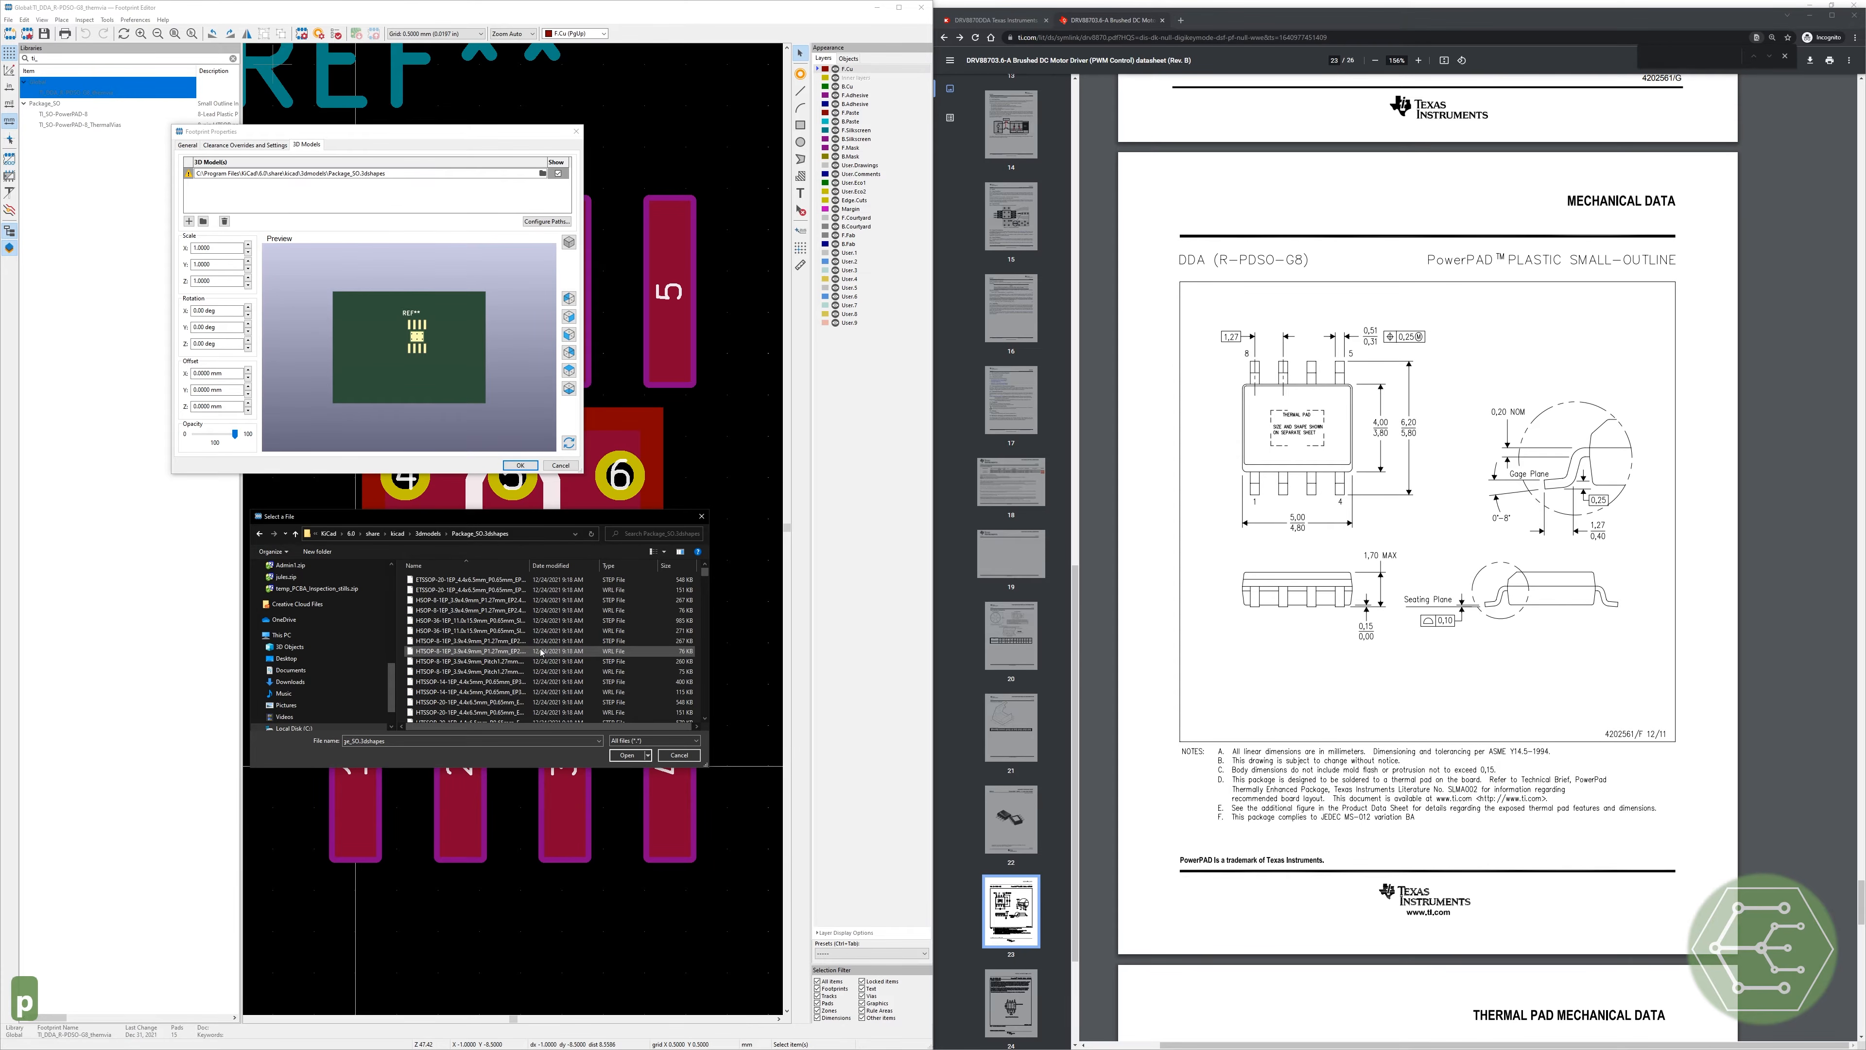
{"action": "scroll", "coordinate": [541, 651], "scroll_direction": "down", "scroll_amount": 10}
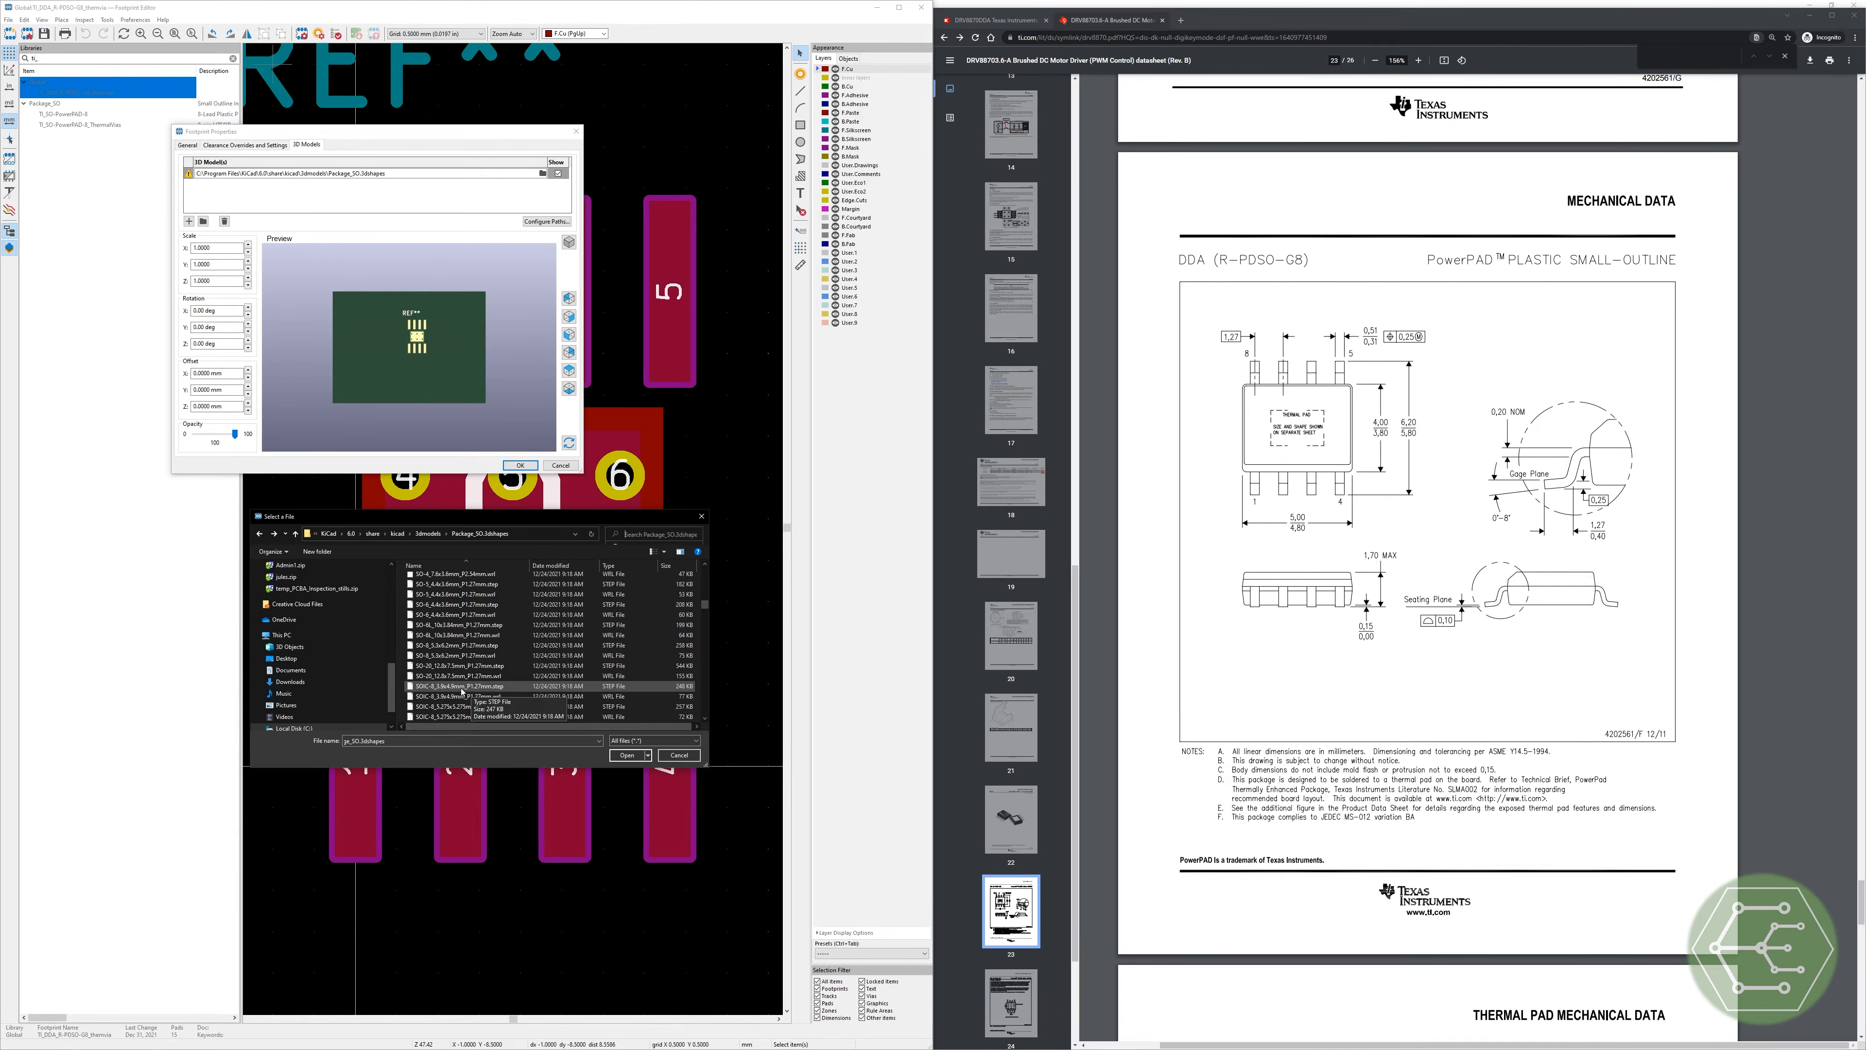
{"action": "double_click", "coordinate": [496, 687]}
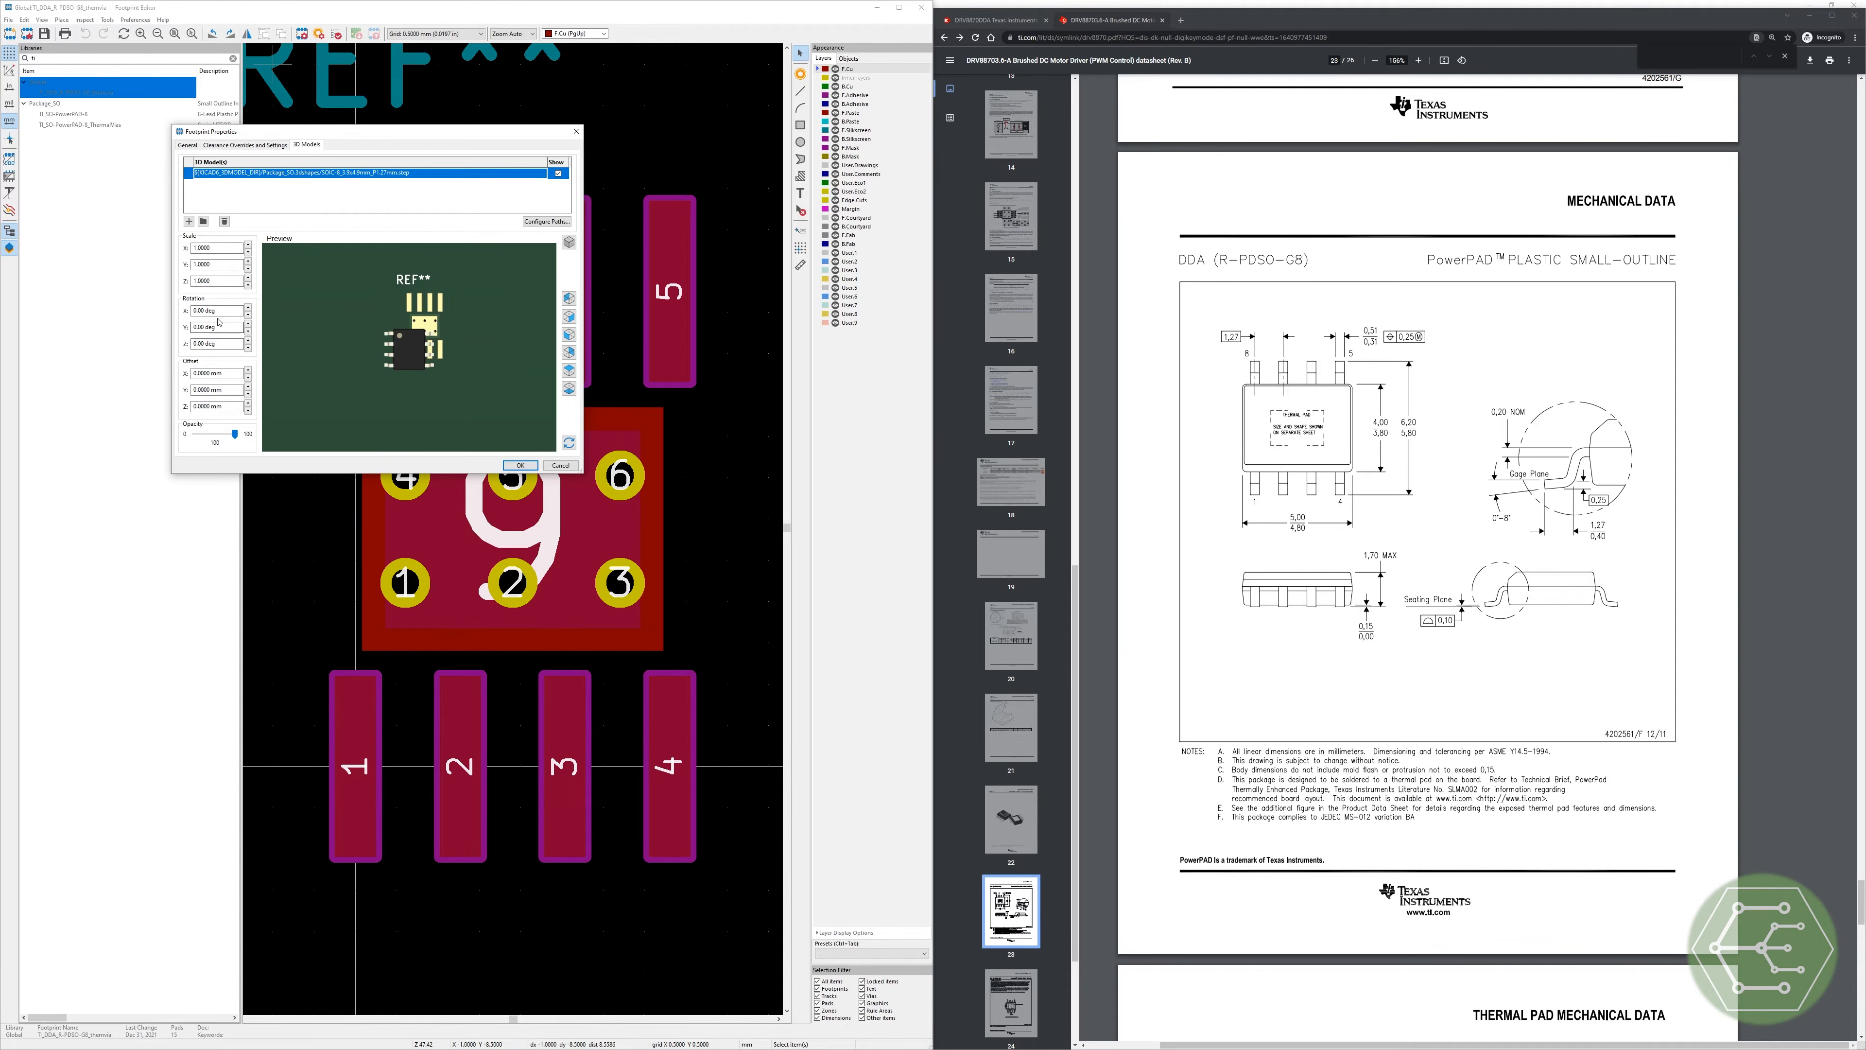
Step: Set the 3D model's rotation to X 0, Y 0 and Z -90 degrees
{"action": "type", "text": "90"}
{"action": "key", "text": "Tab"}
{"action": "key", "text": "ctrl+z"}
{"action": "type", "text": "0"}
{"action": "key", "text": "Tab"}
{"action": "type", "text": "90"}
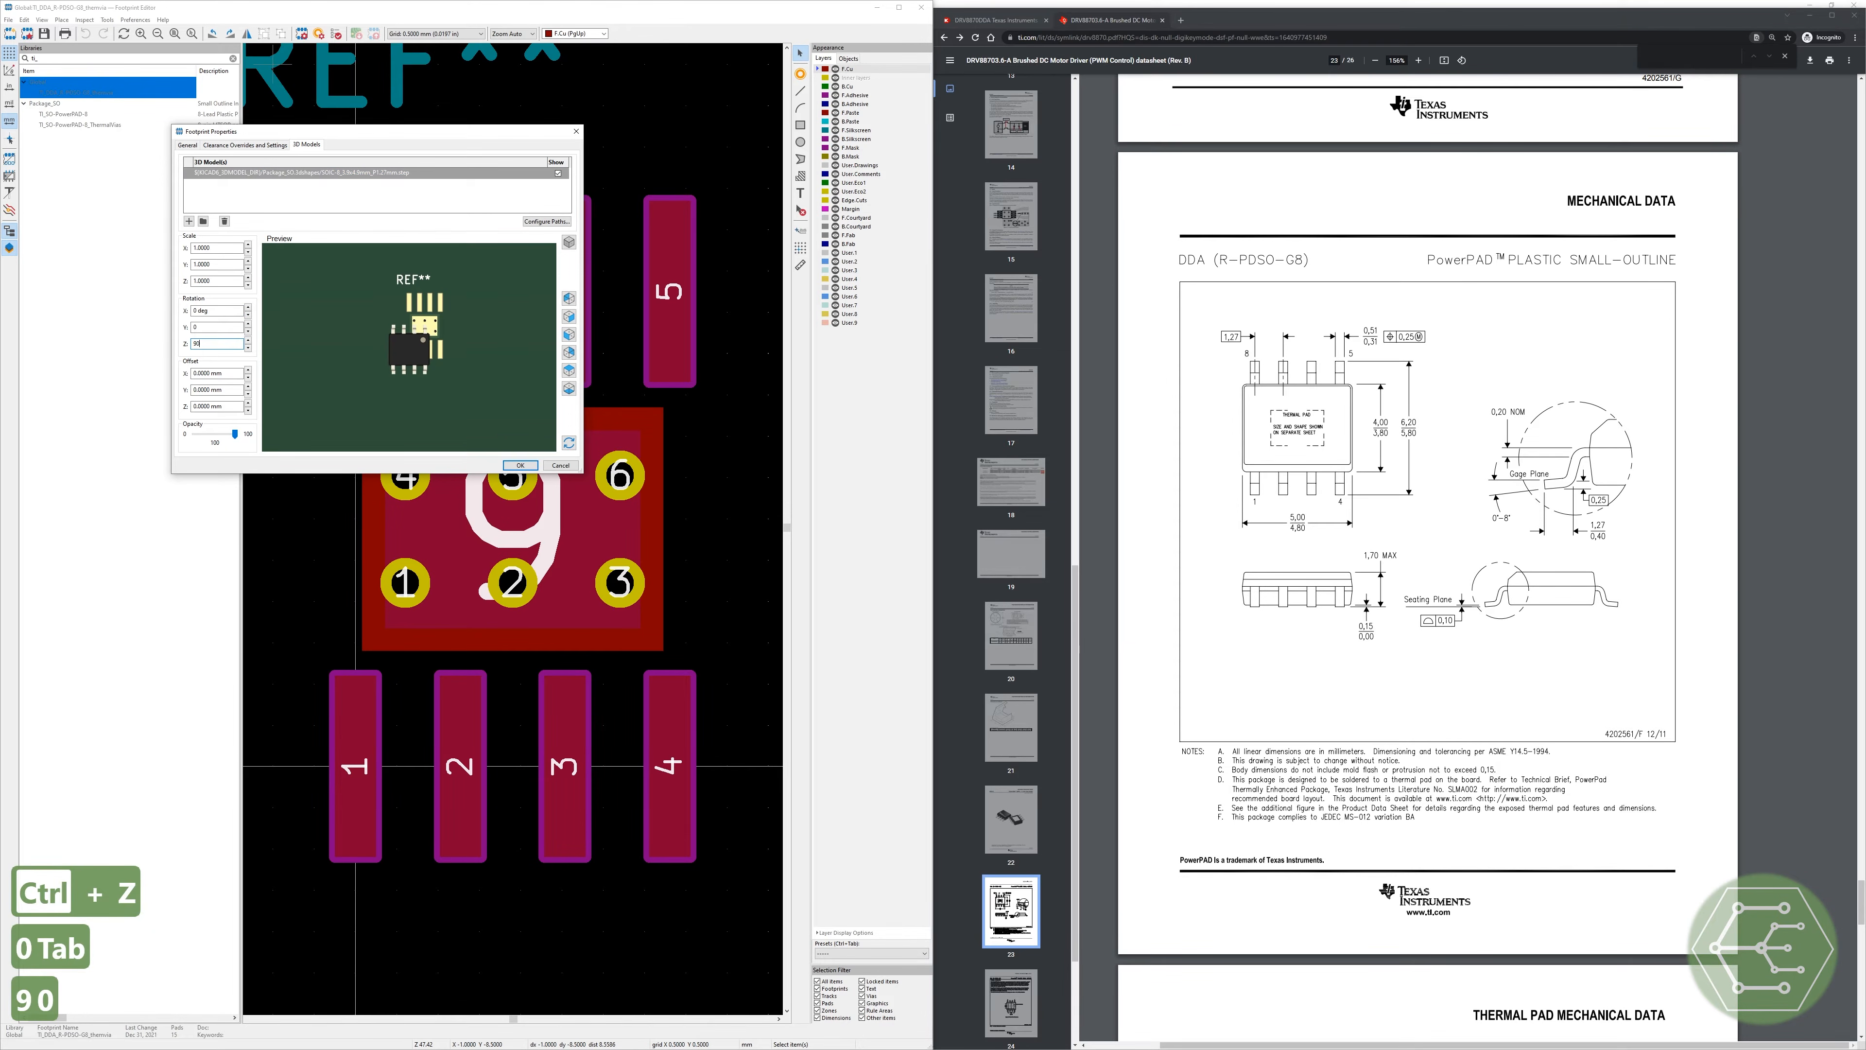
{"action": "key", "text": "BackSpace"}
{"action": "key", "text": "BackSpace"}
{"action": "type", "text": "-90"}
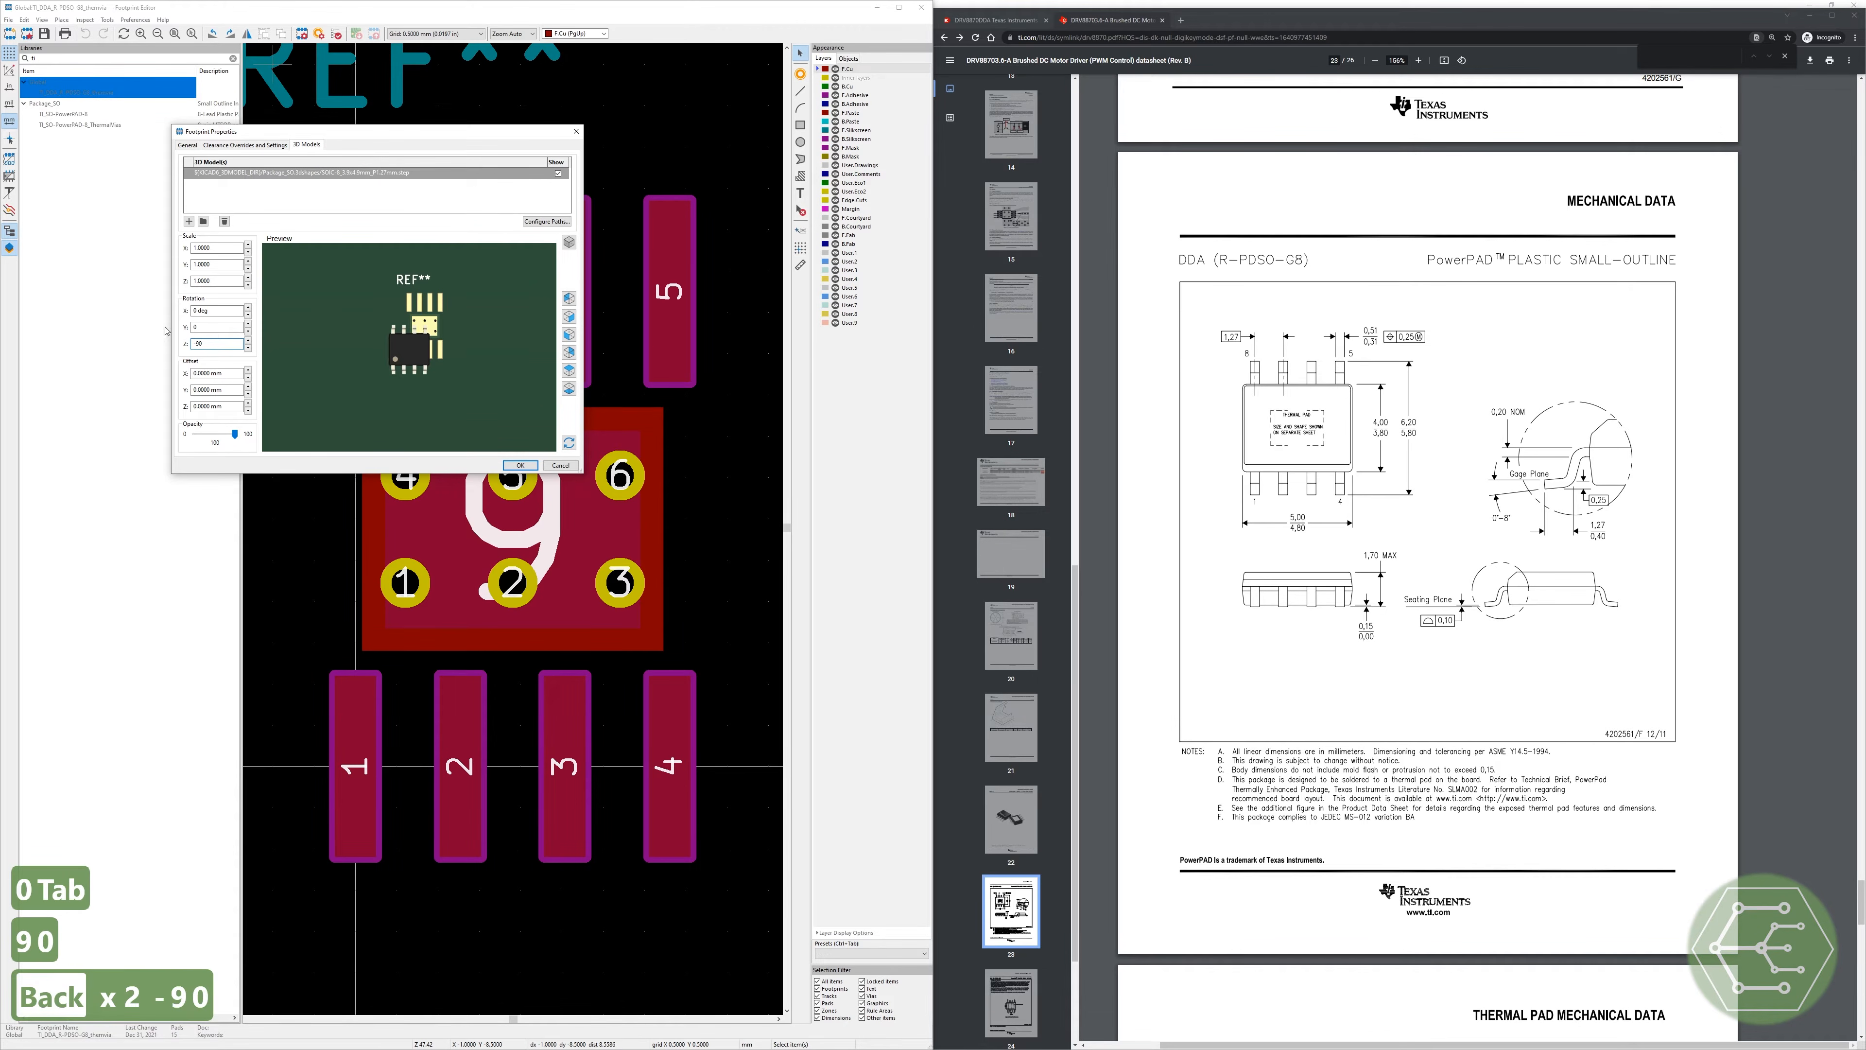
Step: Offset the 3D model by X 1.905 mm and Y 2.875 mm, and inspect its alignment over the pads
{"action": "left_click", "coordinate": [211, 373]}
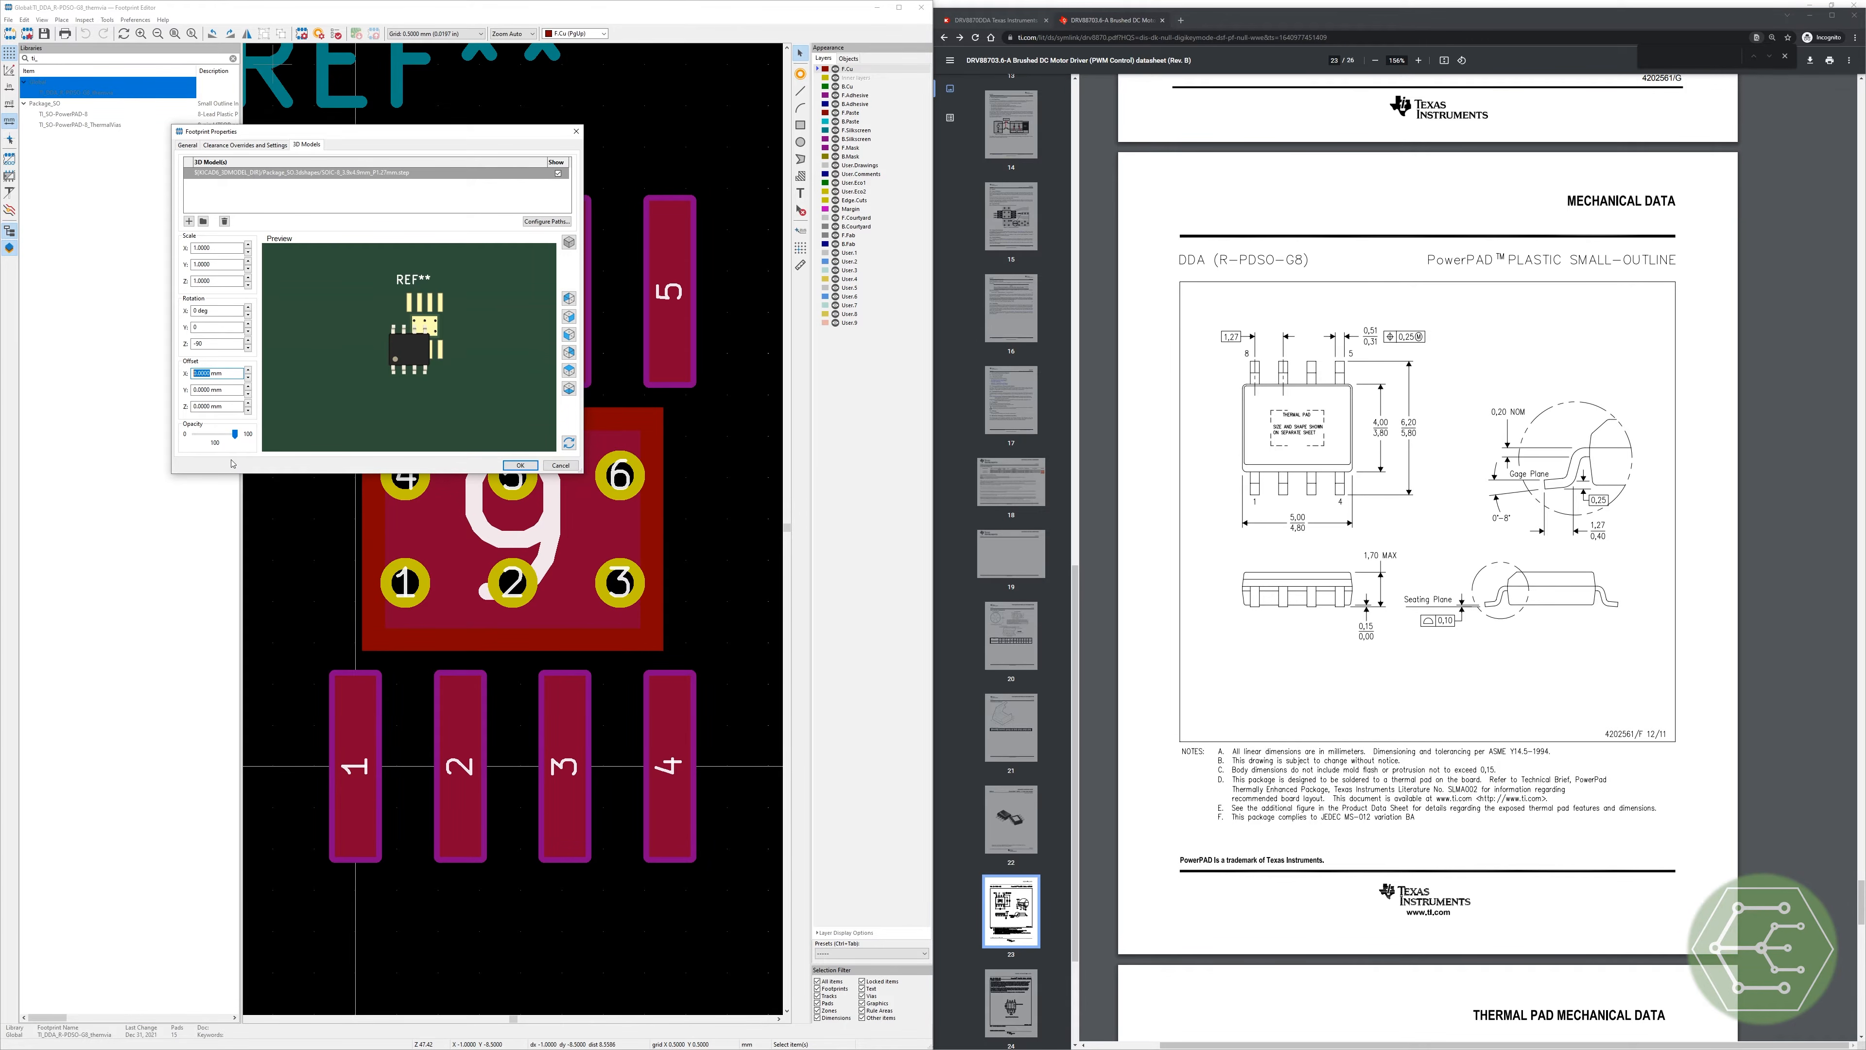
{"action": "type", "text": "1."}
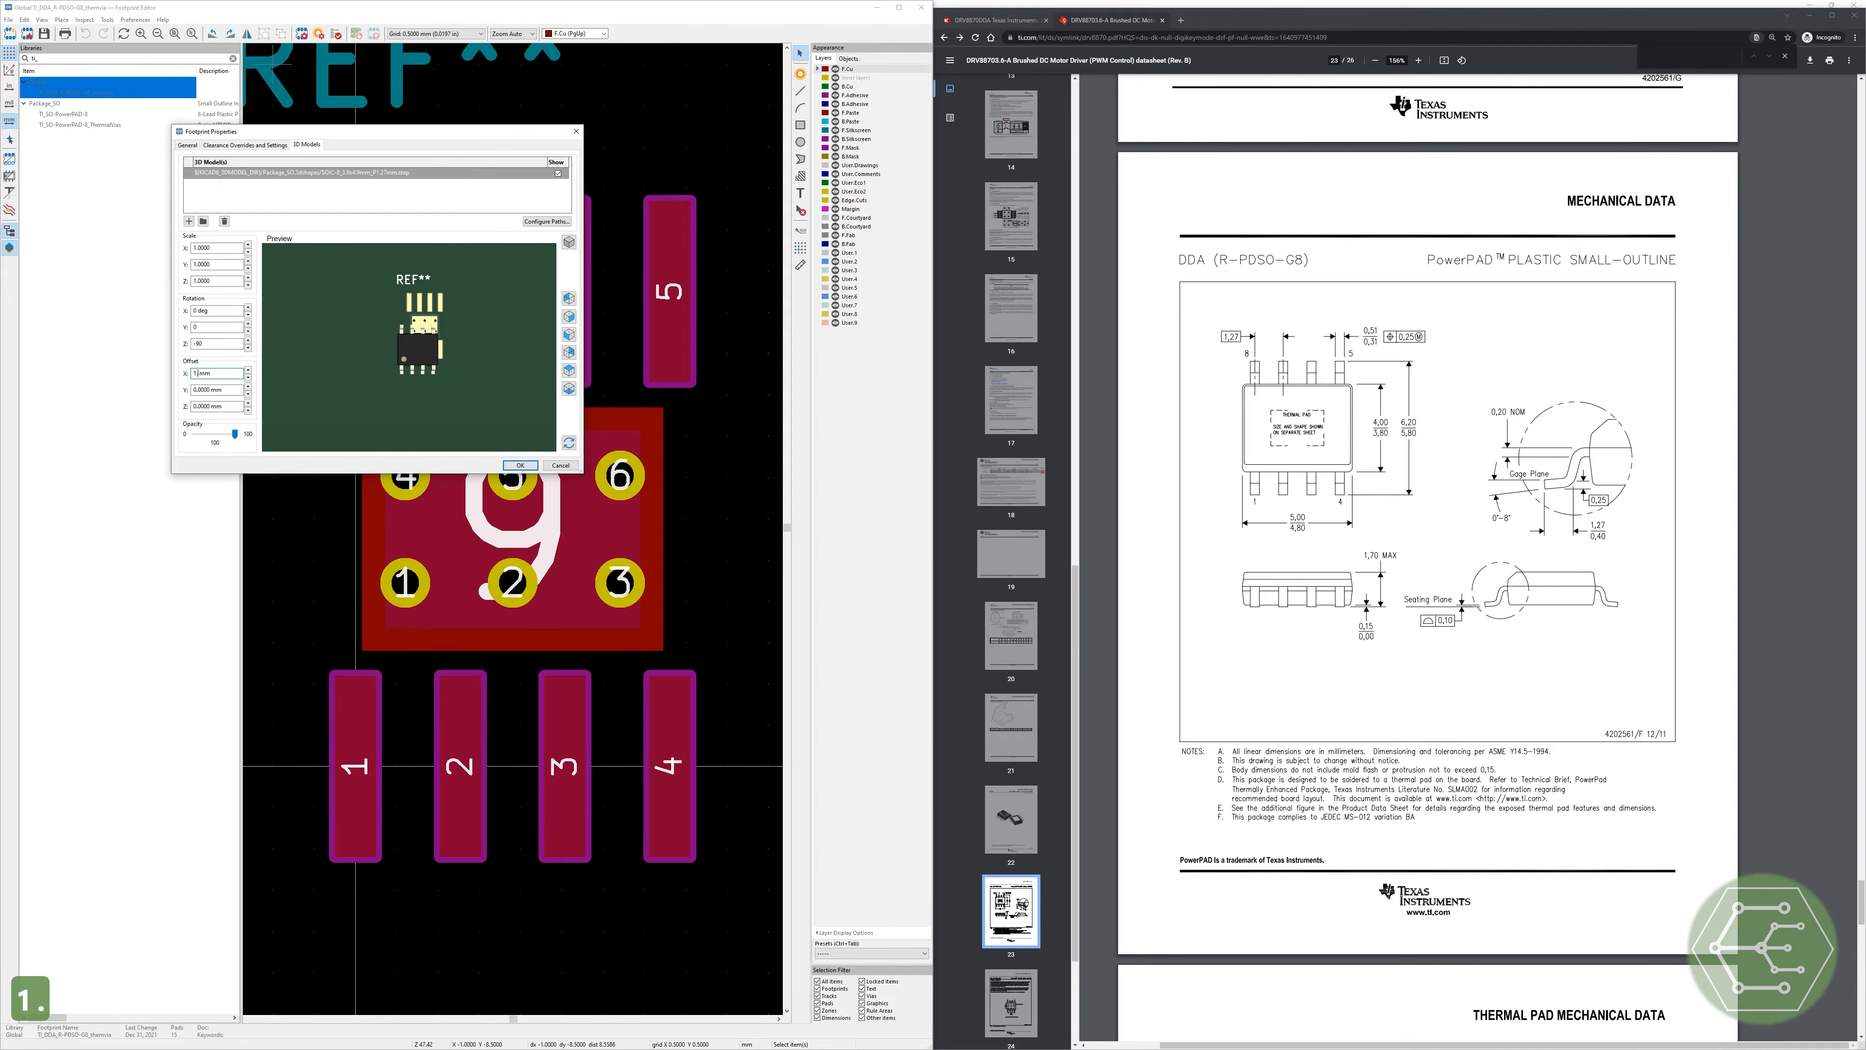
{"action": "type", "text": "905"}
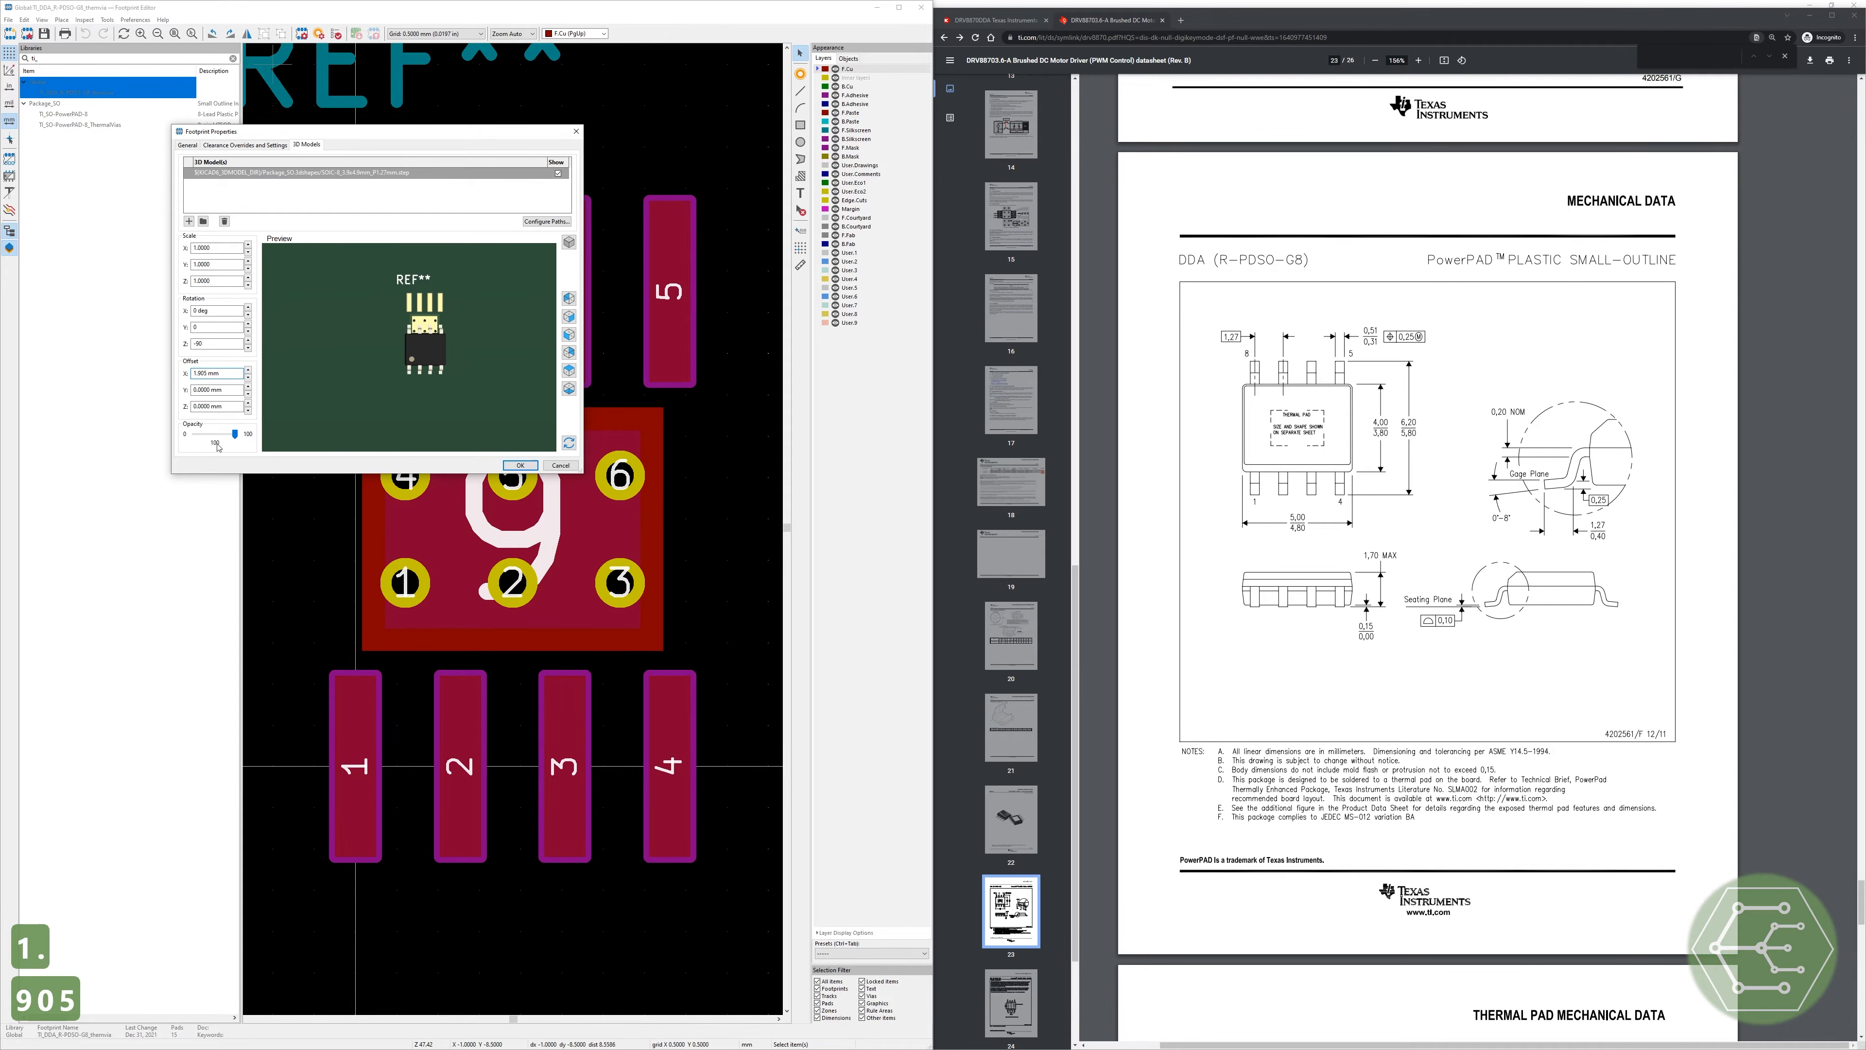
{"action": "left_click", "coordinate": [210, 389]}
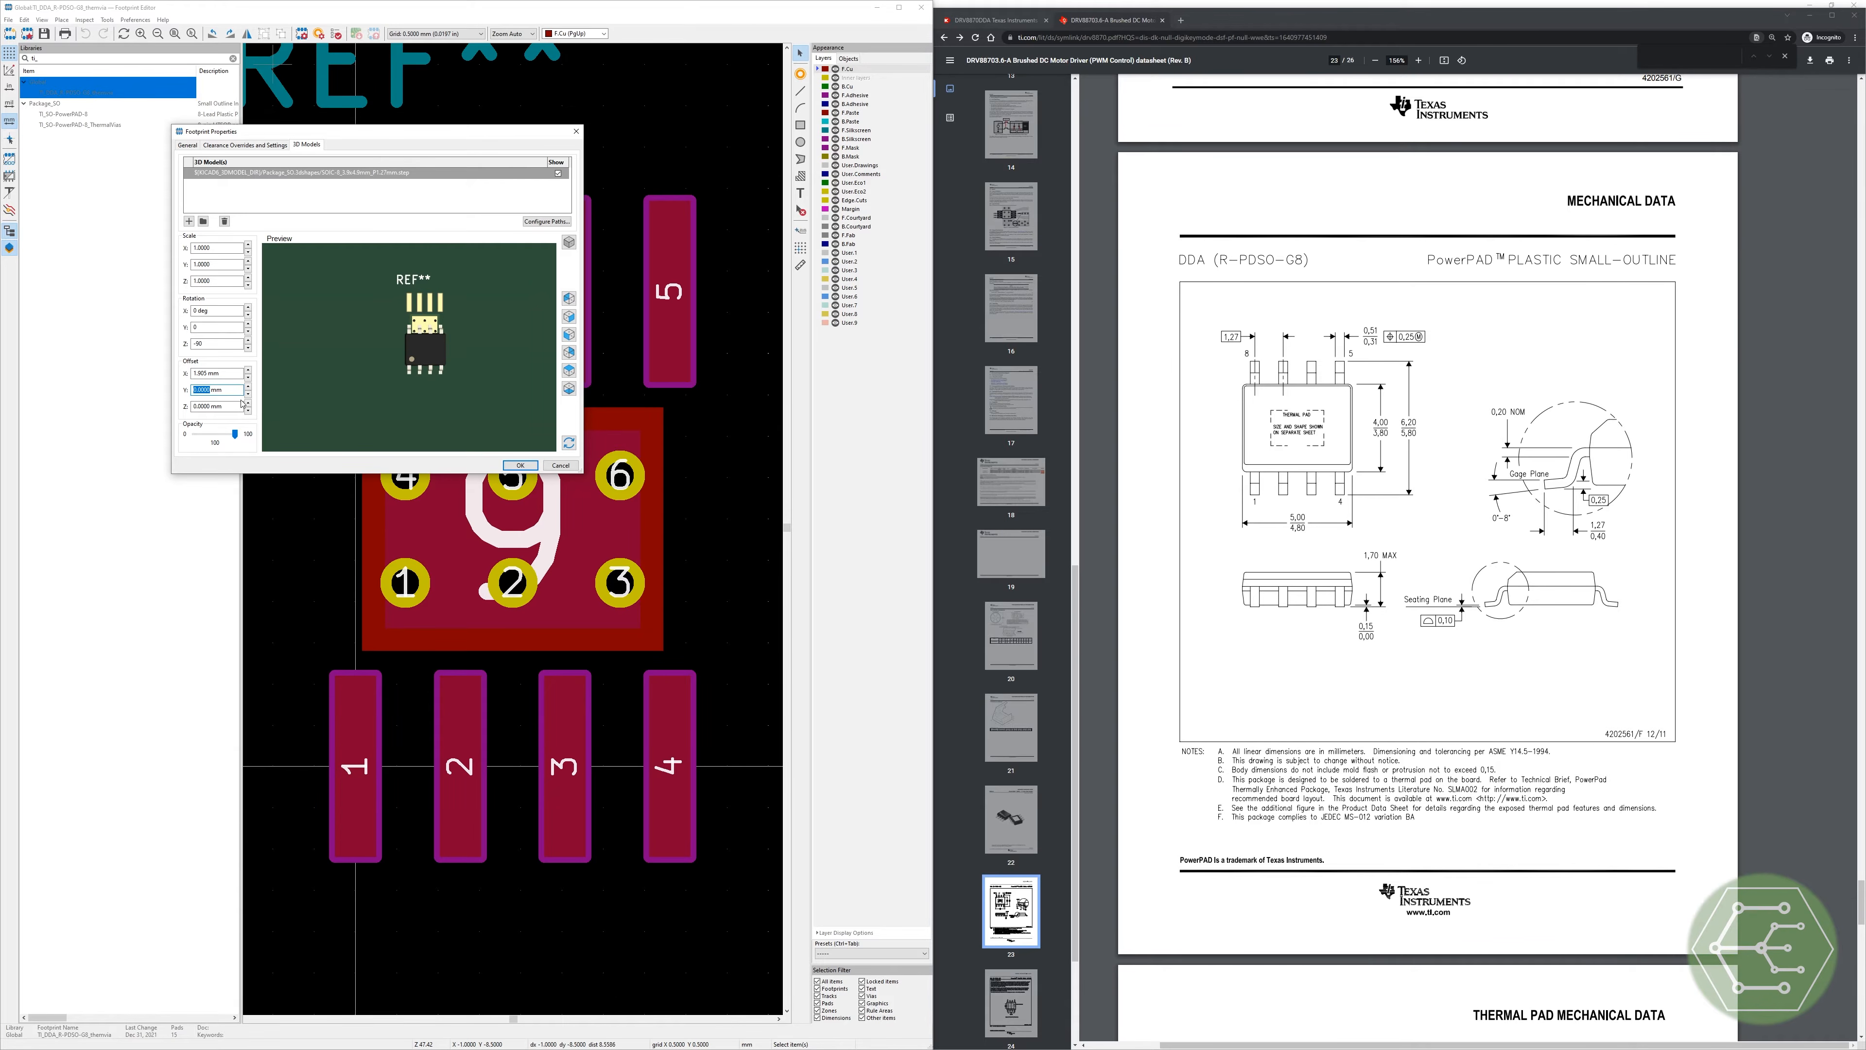
{"action": "type", "text": "2.875"}
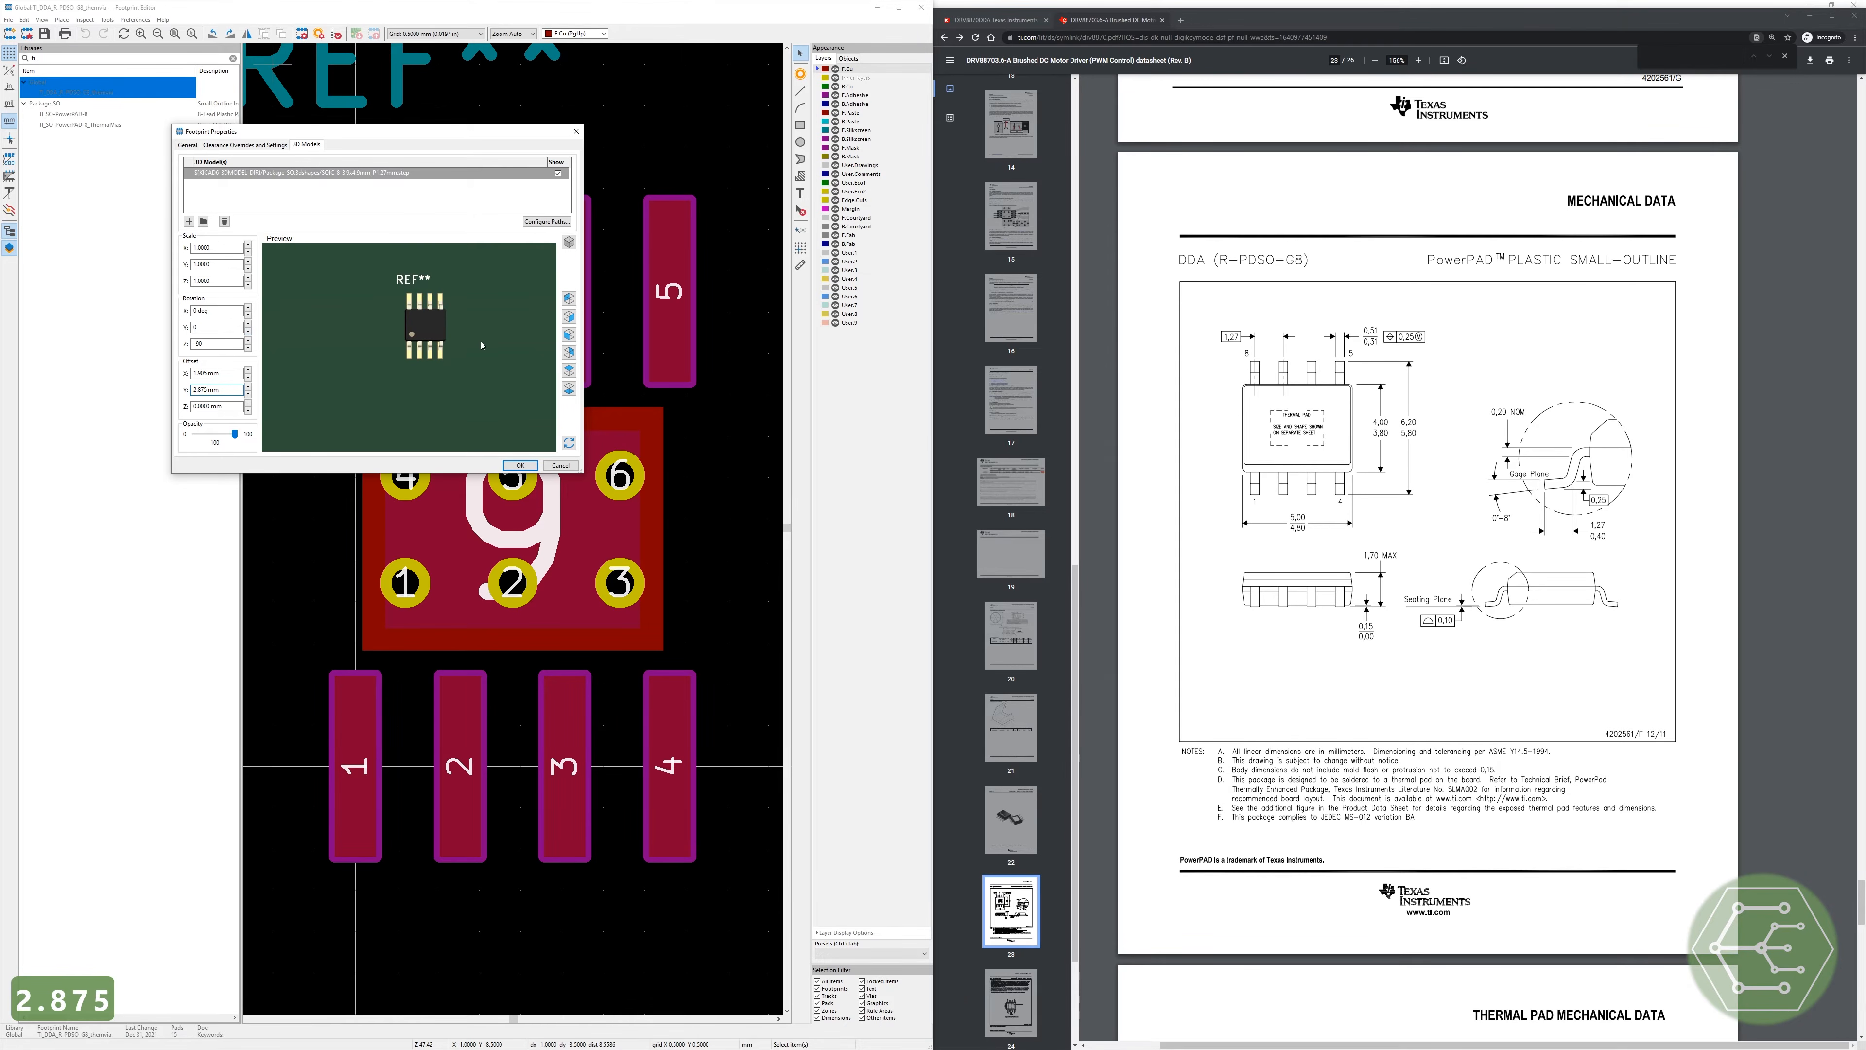
{"action": "scroll", "coordinate": [482, 345], "scroll_direction": "up", "scroll_amount": 5}
{"action": "mouse_move", "coordinate": [482, 372]}
{"action": "left_mouse_down"}
{"action": "mouse_move", "coordinate": [416, 372]}
{"action": "mouse_move", "coordinate": [523, 355]}
{"action": "mouse_move", "coordinate": [489, 389]}
{"action": "mouse_move", "coordinate": [338, 342]}
{"action": "left_mouse_up"}
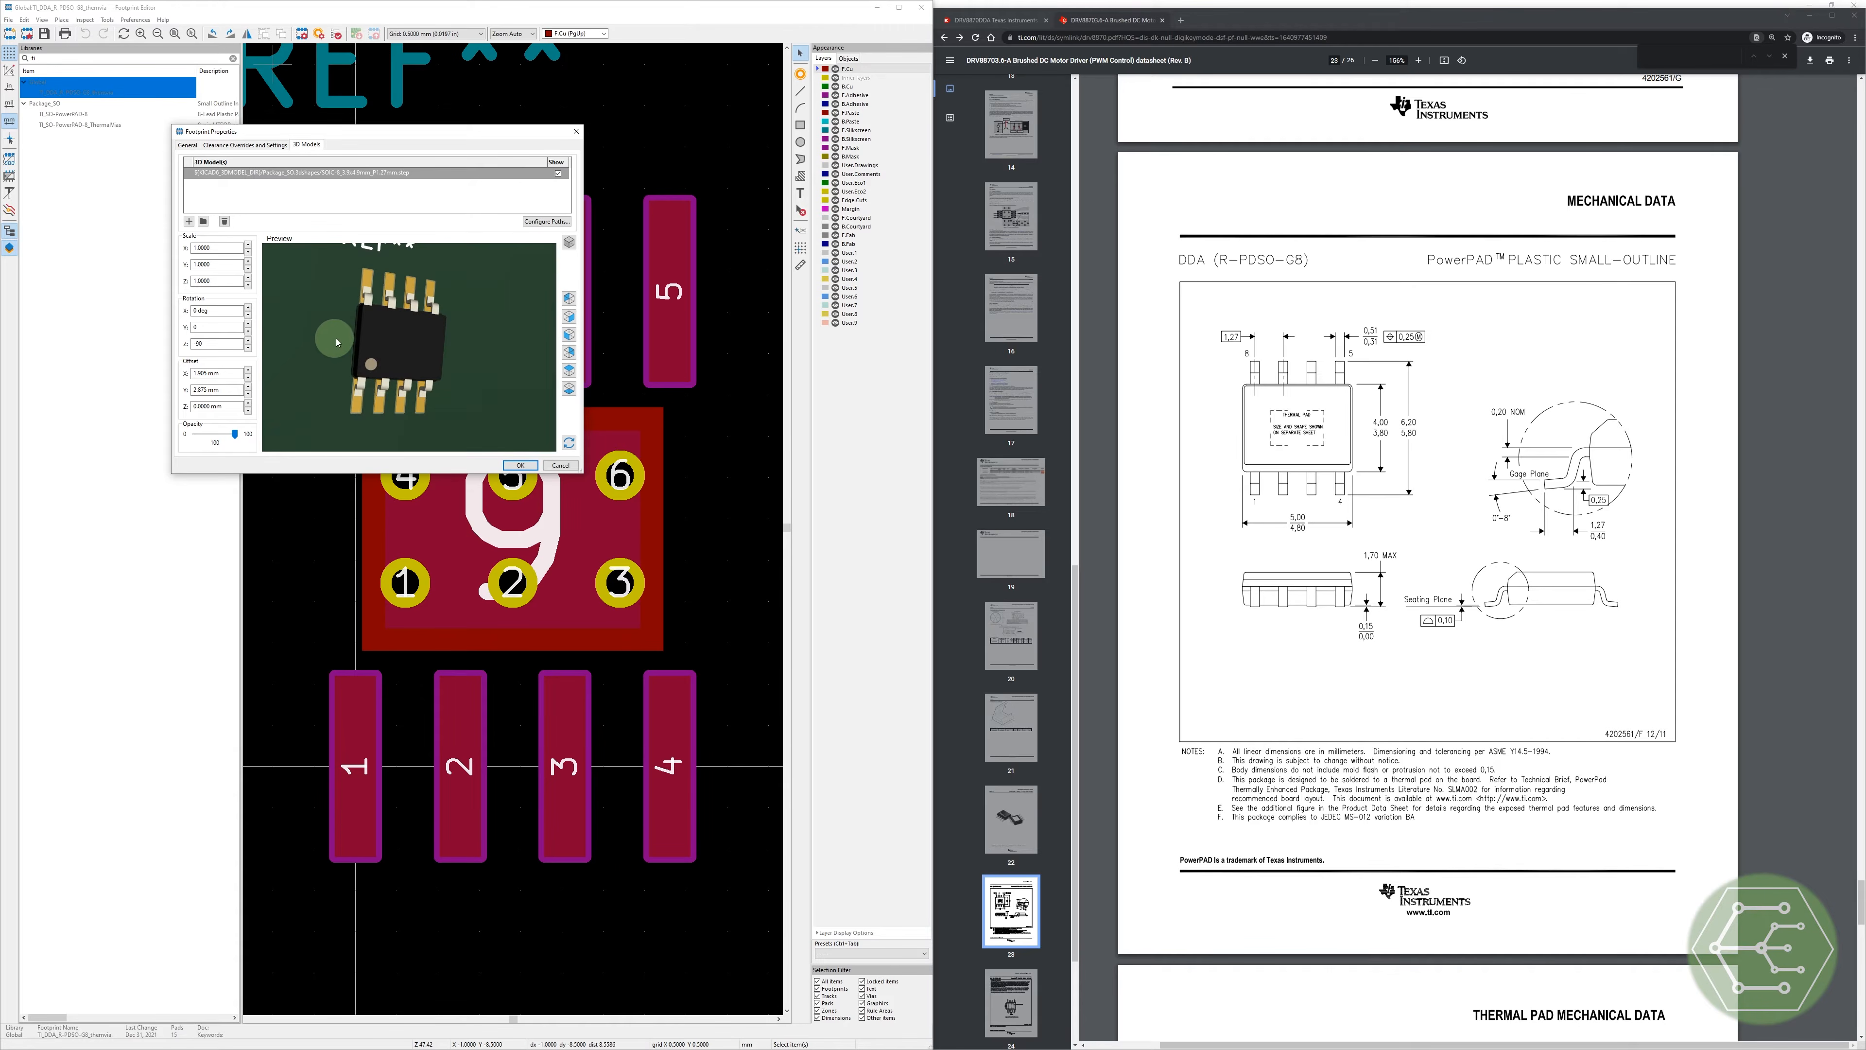
Step: Apply the 3D model settings and save the footprint
{"action": "left_click", "coordinate": [521, 465]}
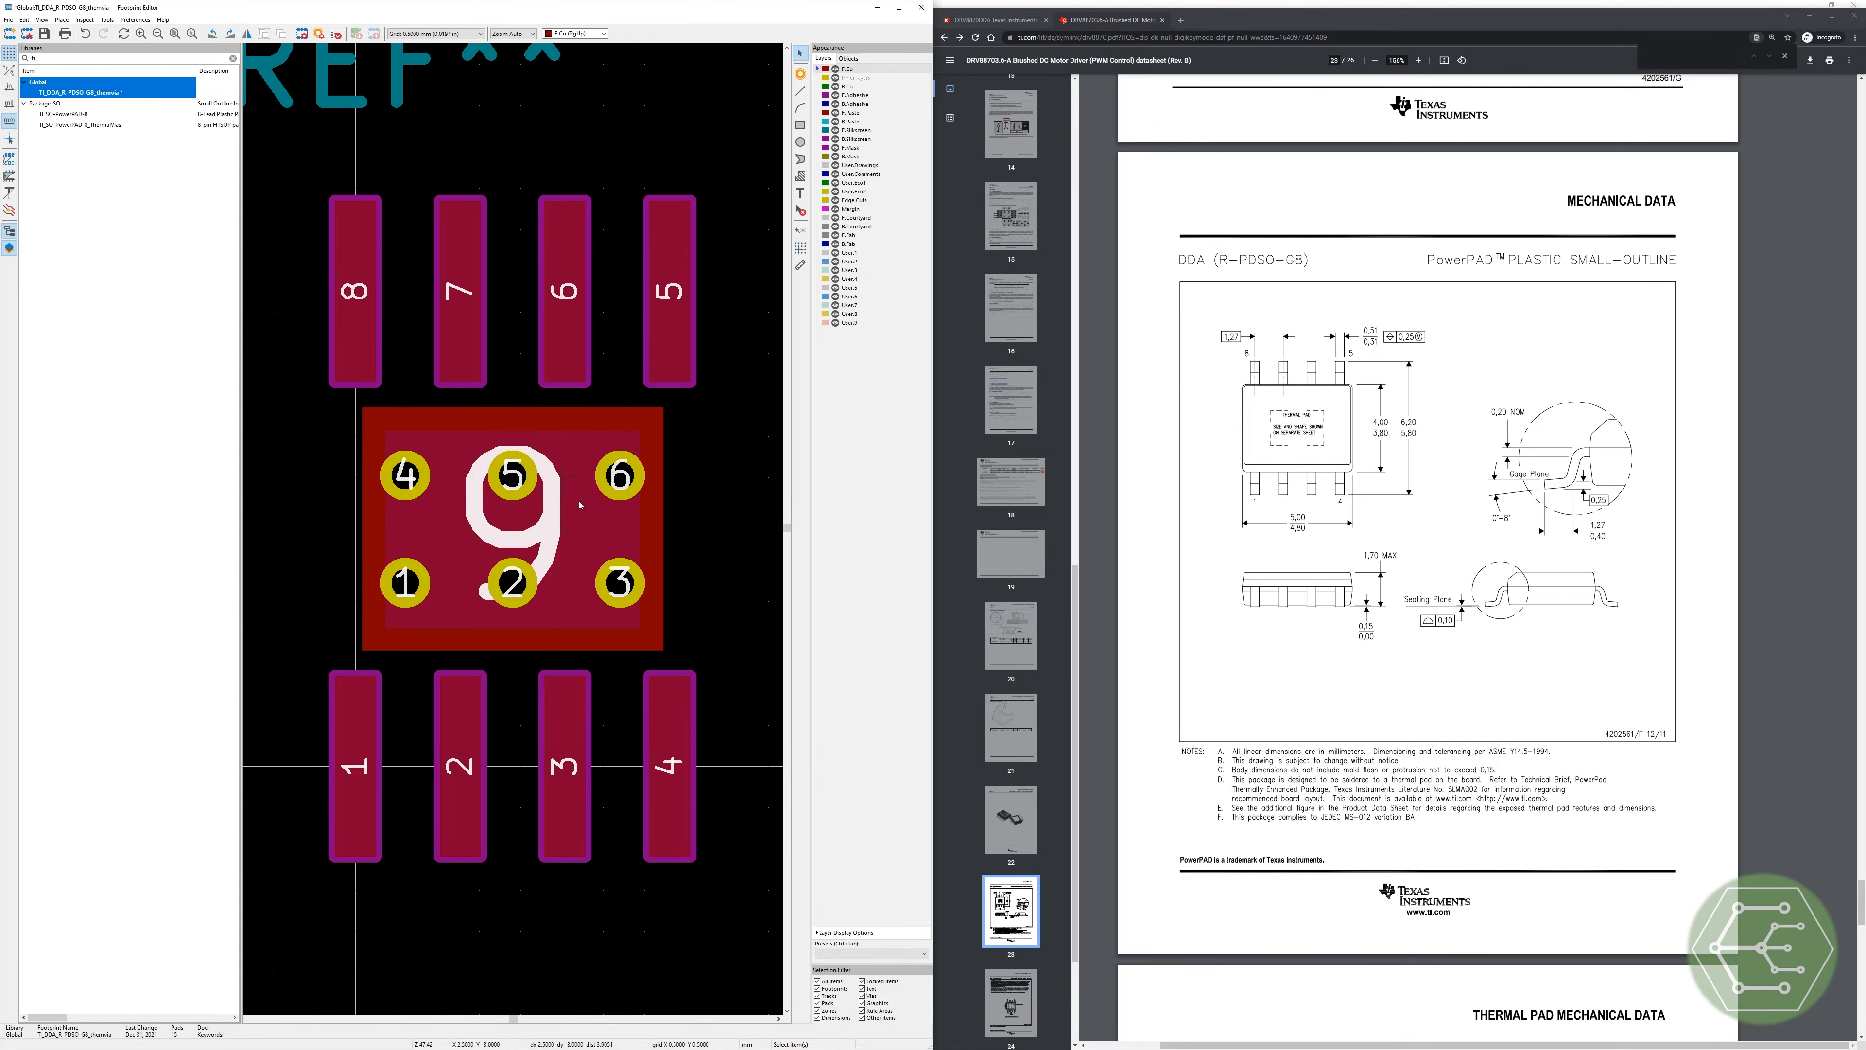
{"action": "key", "text": "ctrl+s"}
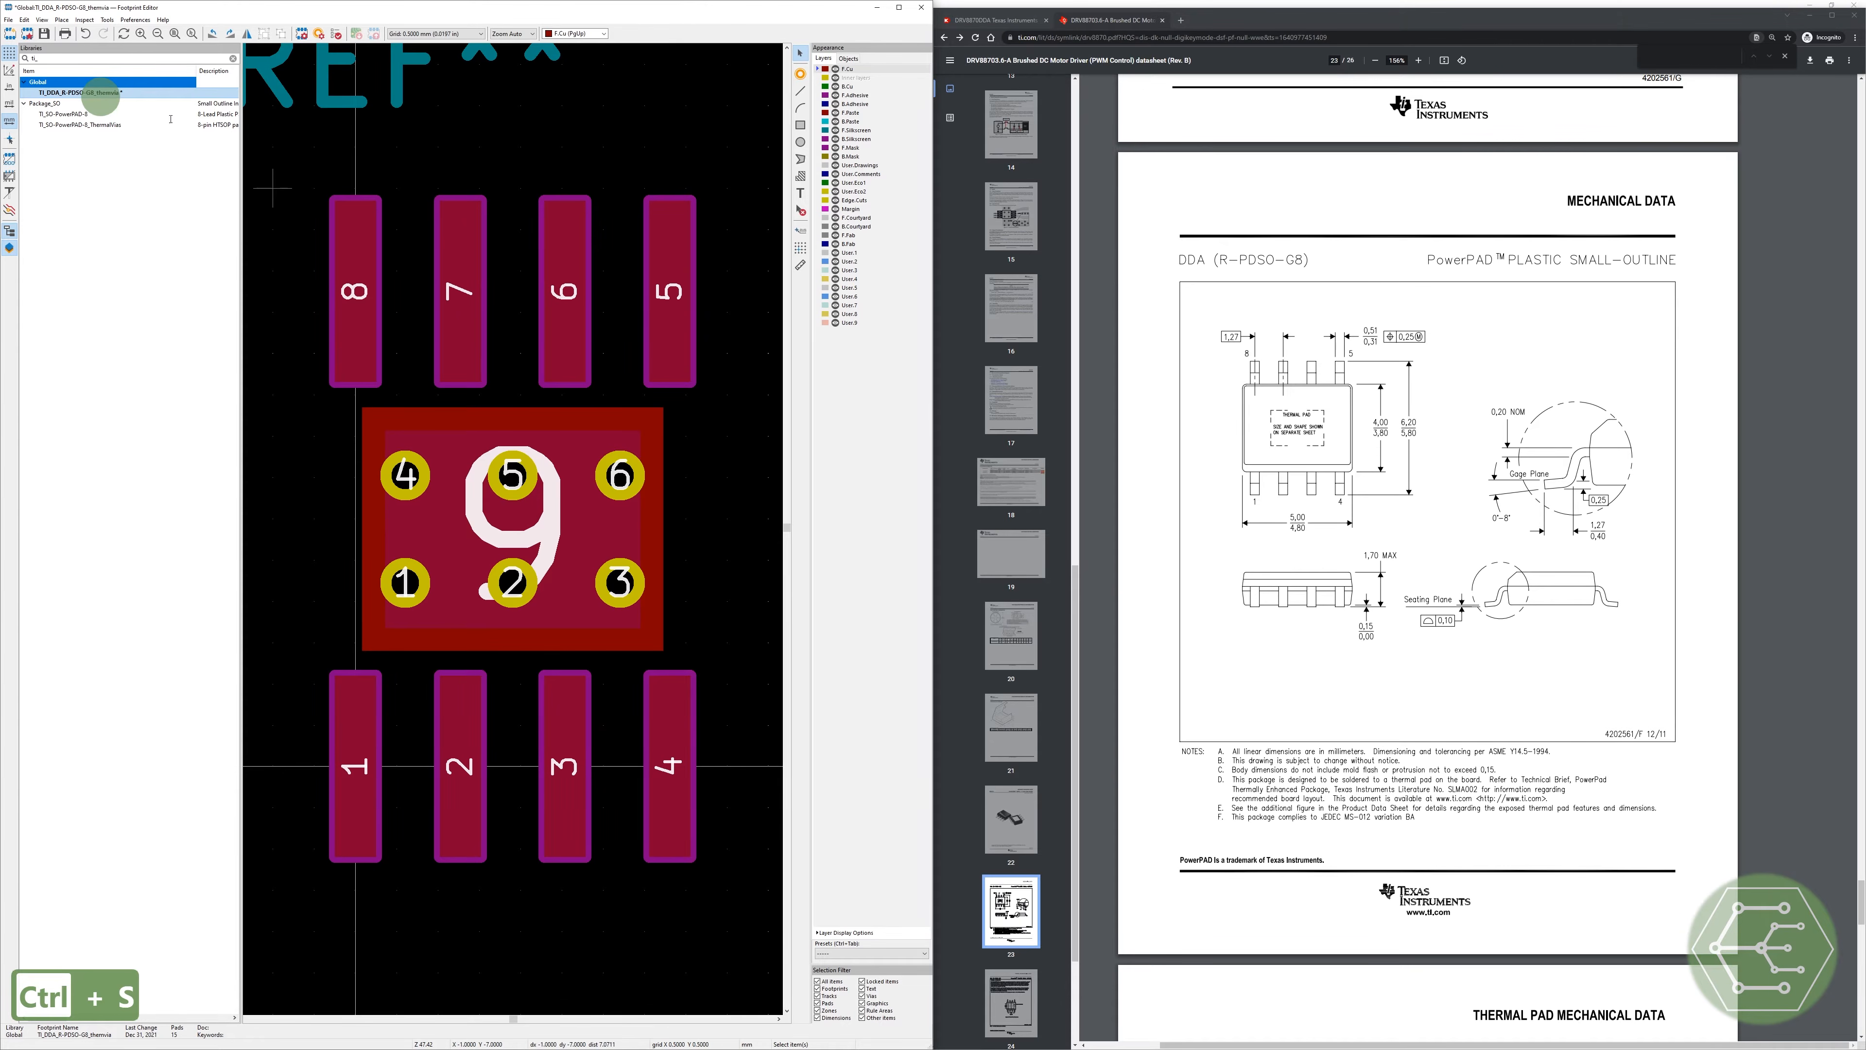
{"action": "key", "text": "ctrl+s"}
{"action": "left_click", "coordinate": [359, 138]}
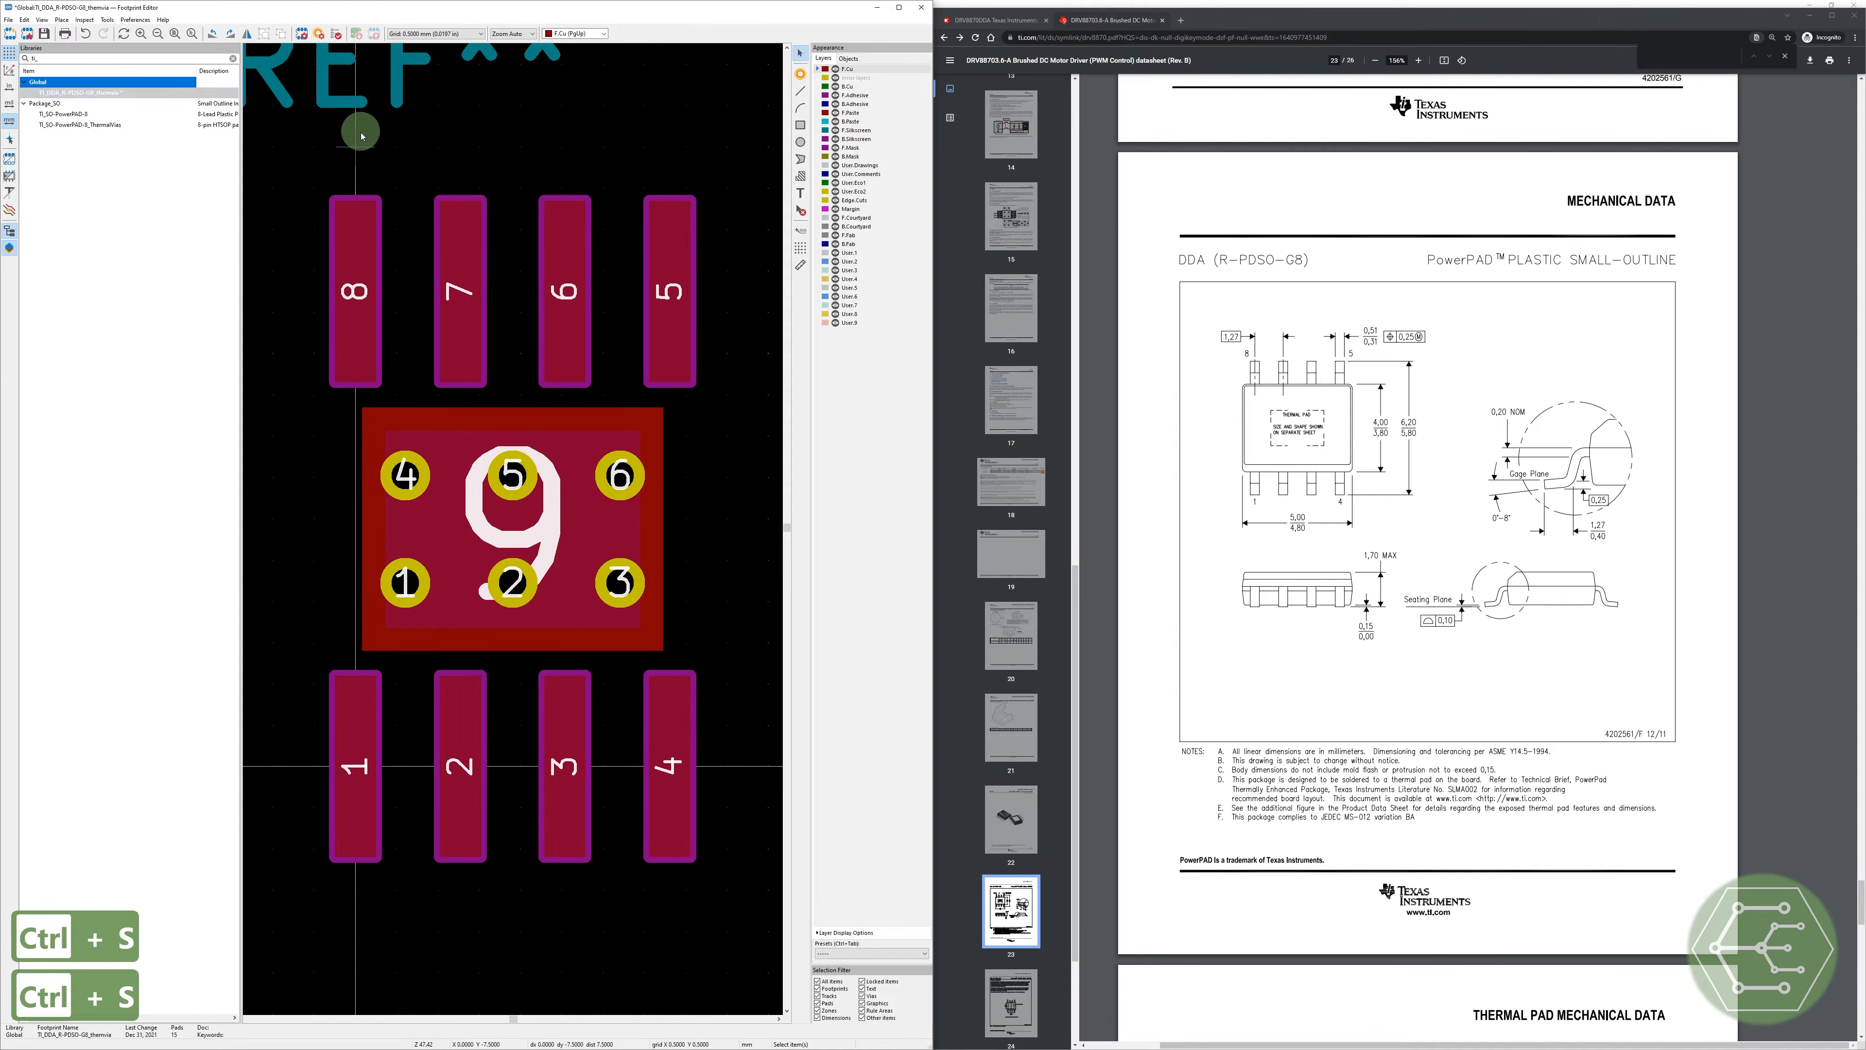
{"action": "key", "text": "ctrl+s"}
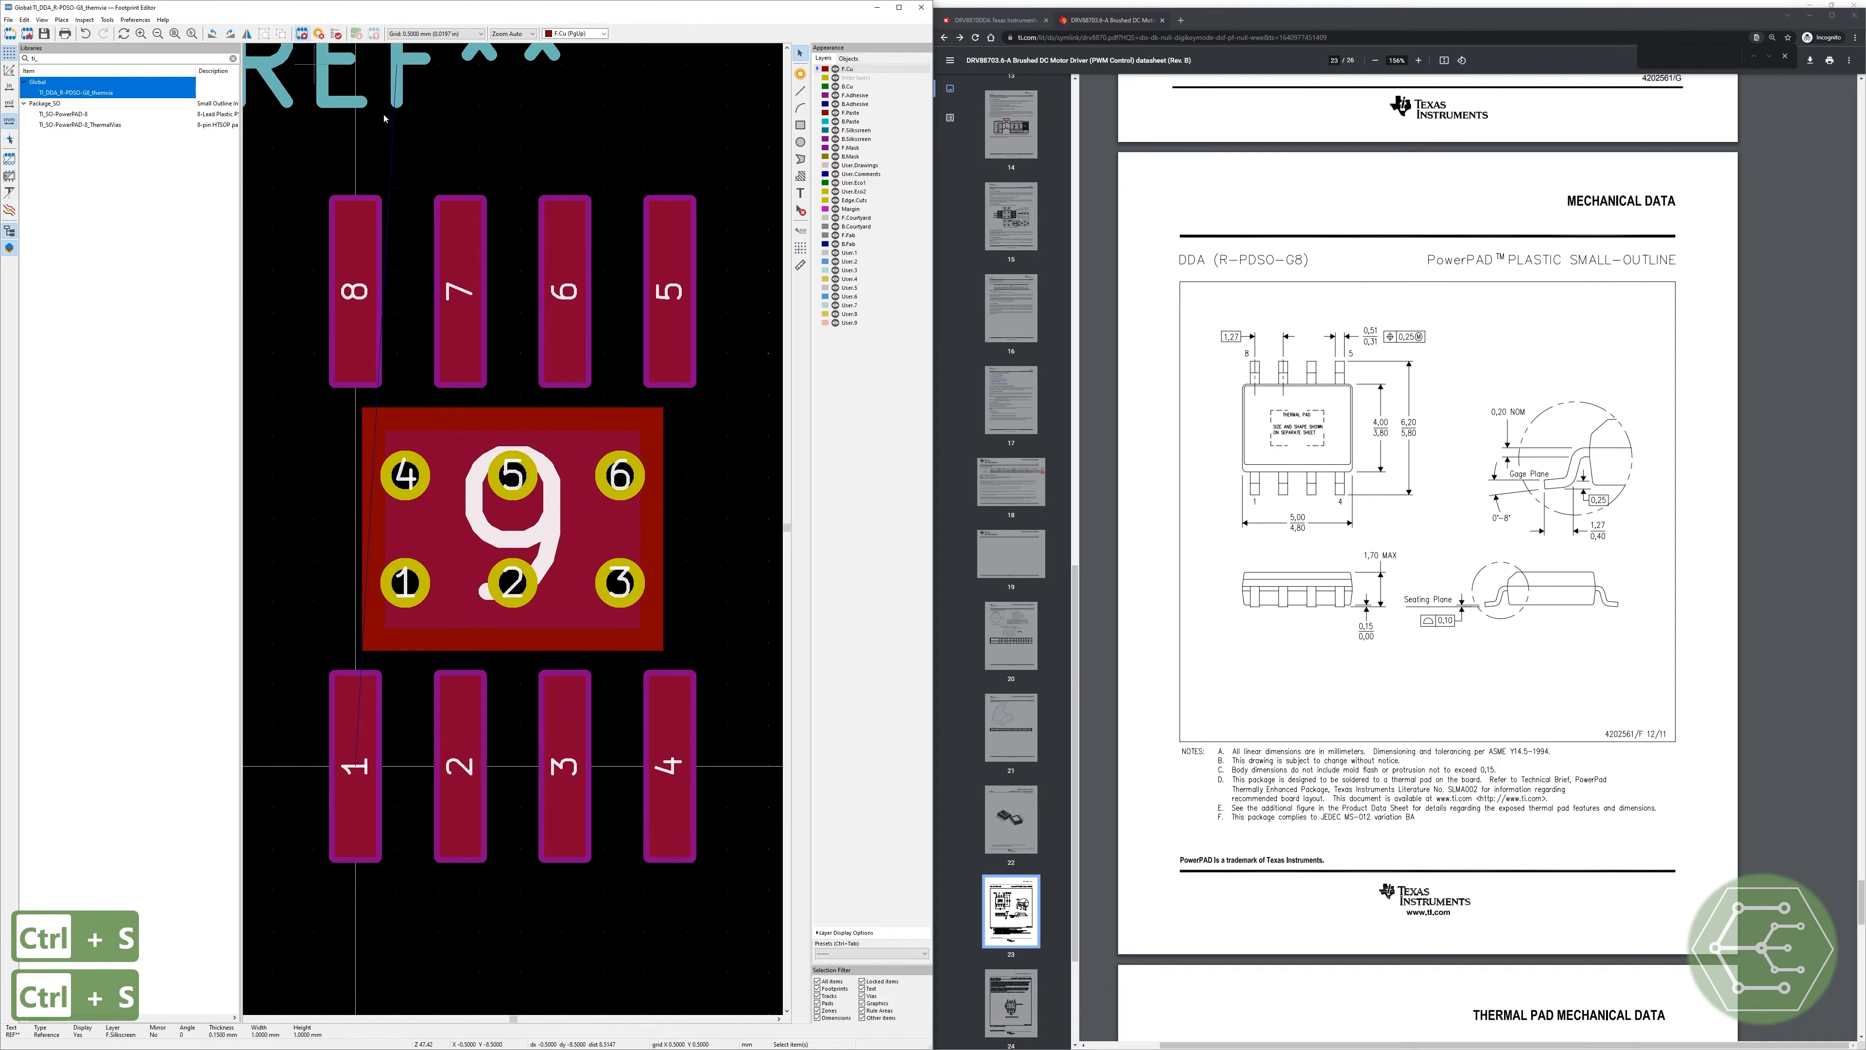
Step: Check the saved 3D model's placement in the footprint properties preview, and look over the finished pad layout
{"action": "double_click", "coordinate": [538, 309]}
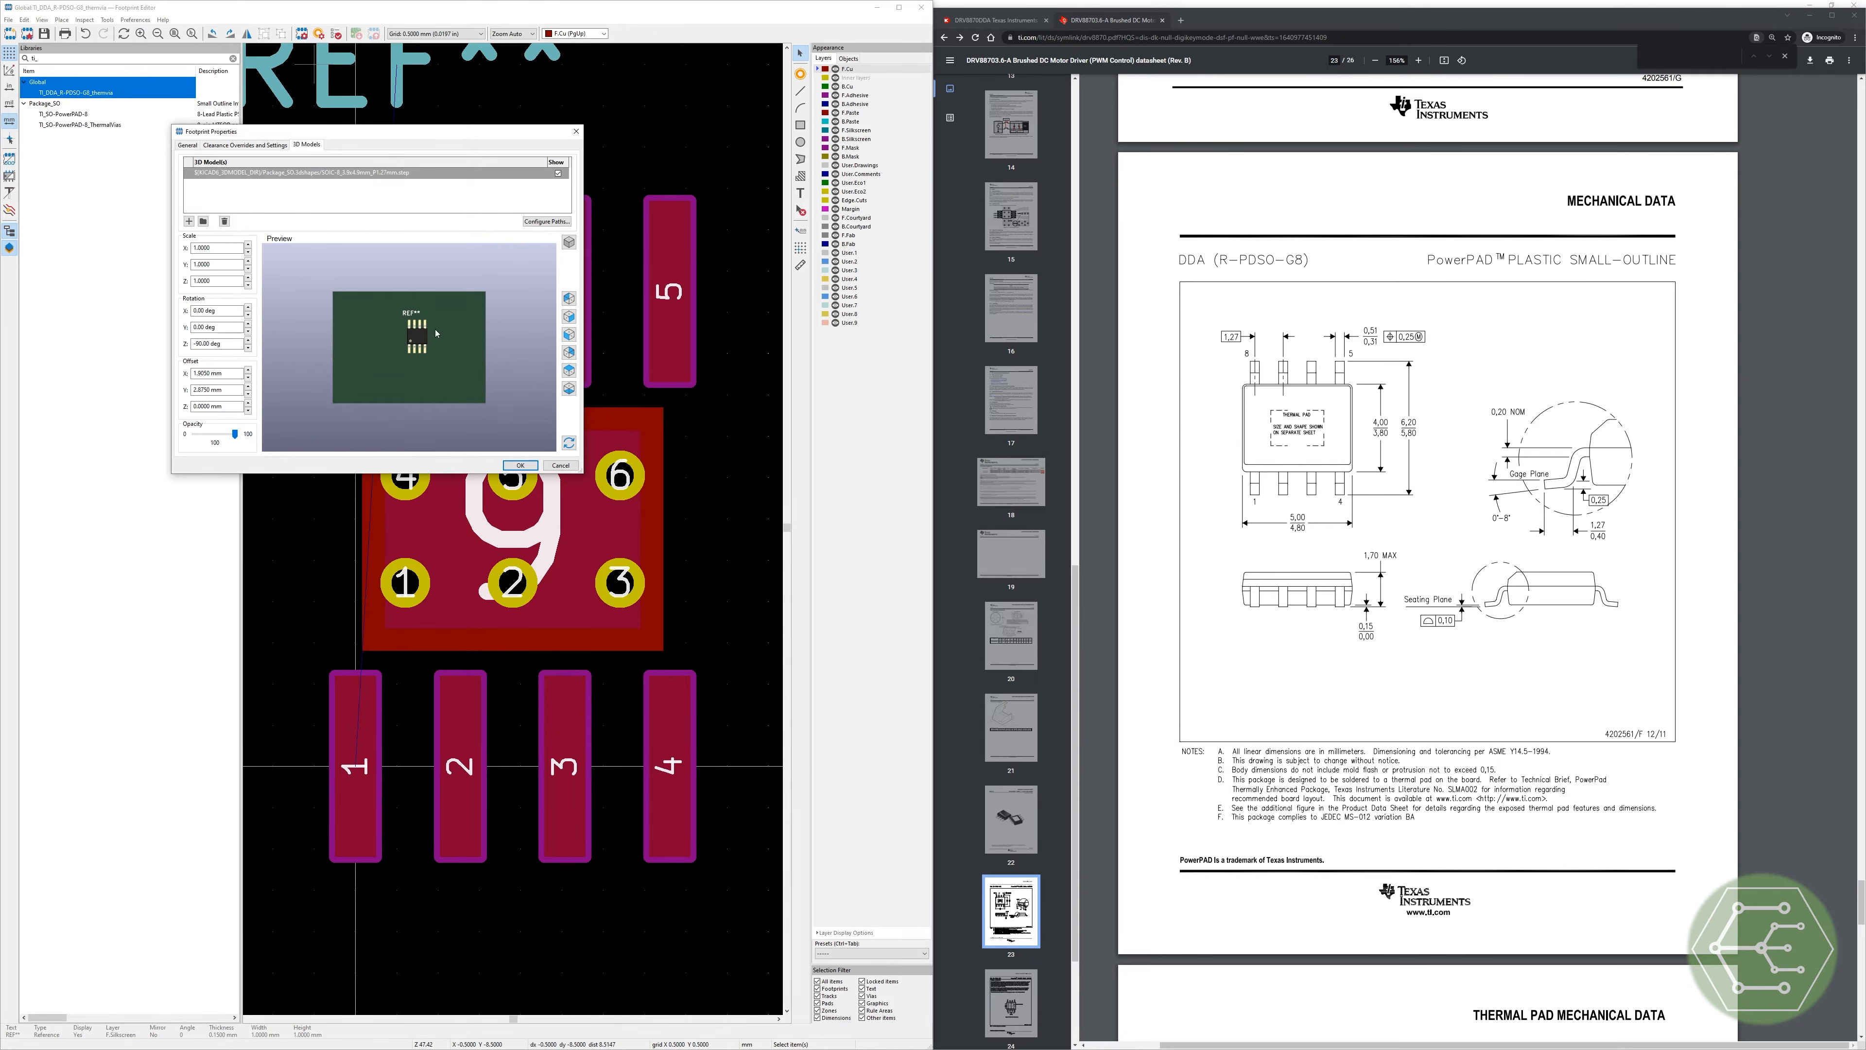
{"action": "scroll", "coordinate": [406, 312], "scroll_direction": "up", "scroll_amount": 5}
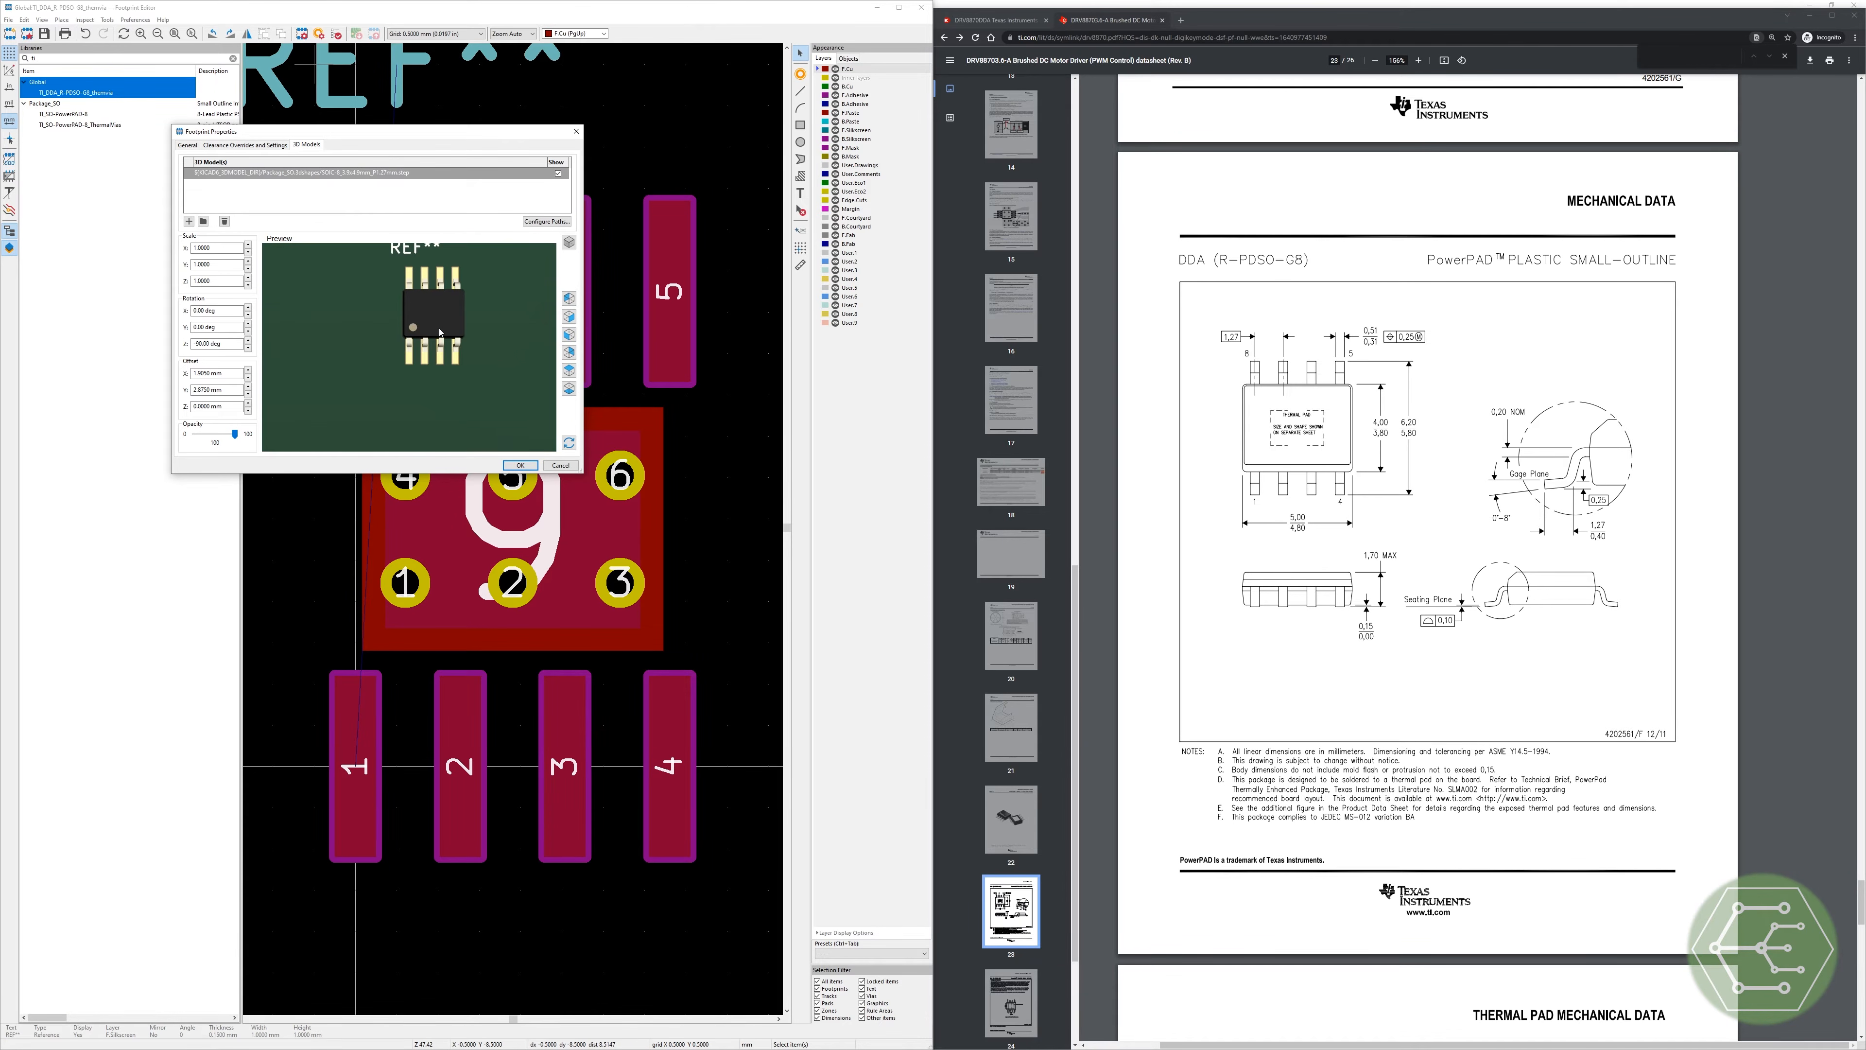
{"action": "left_click", "coordinate": [576, 131]}
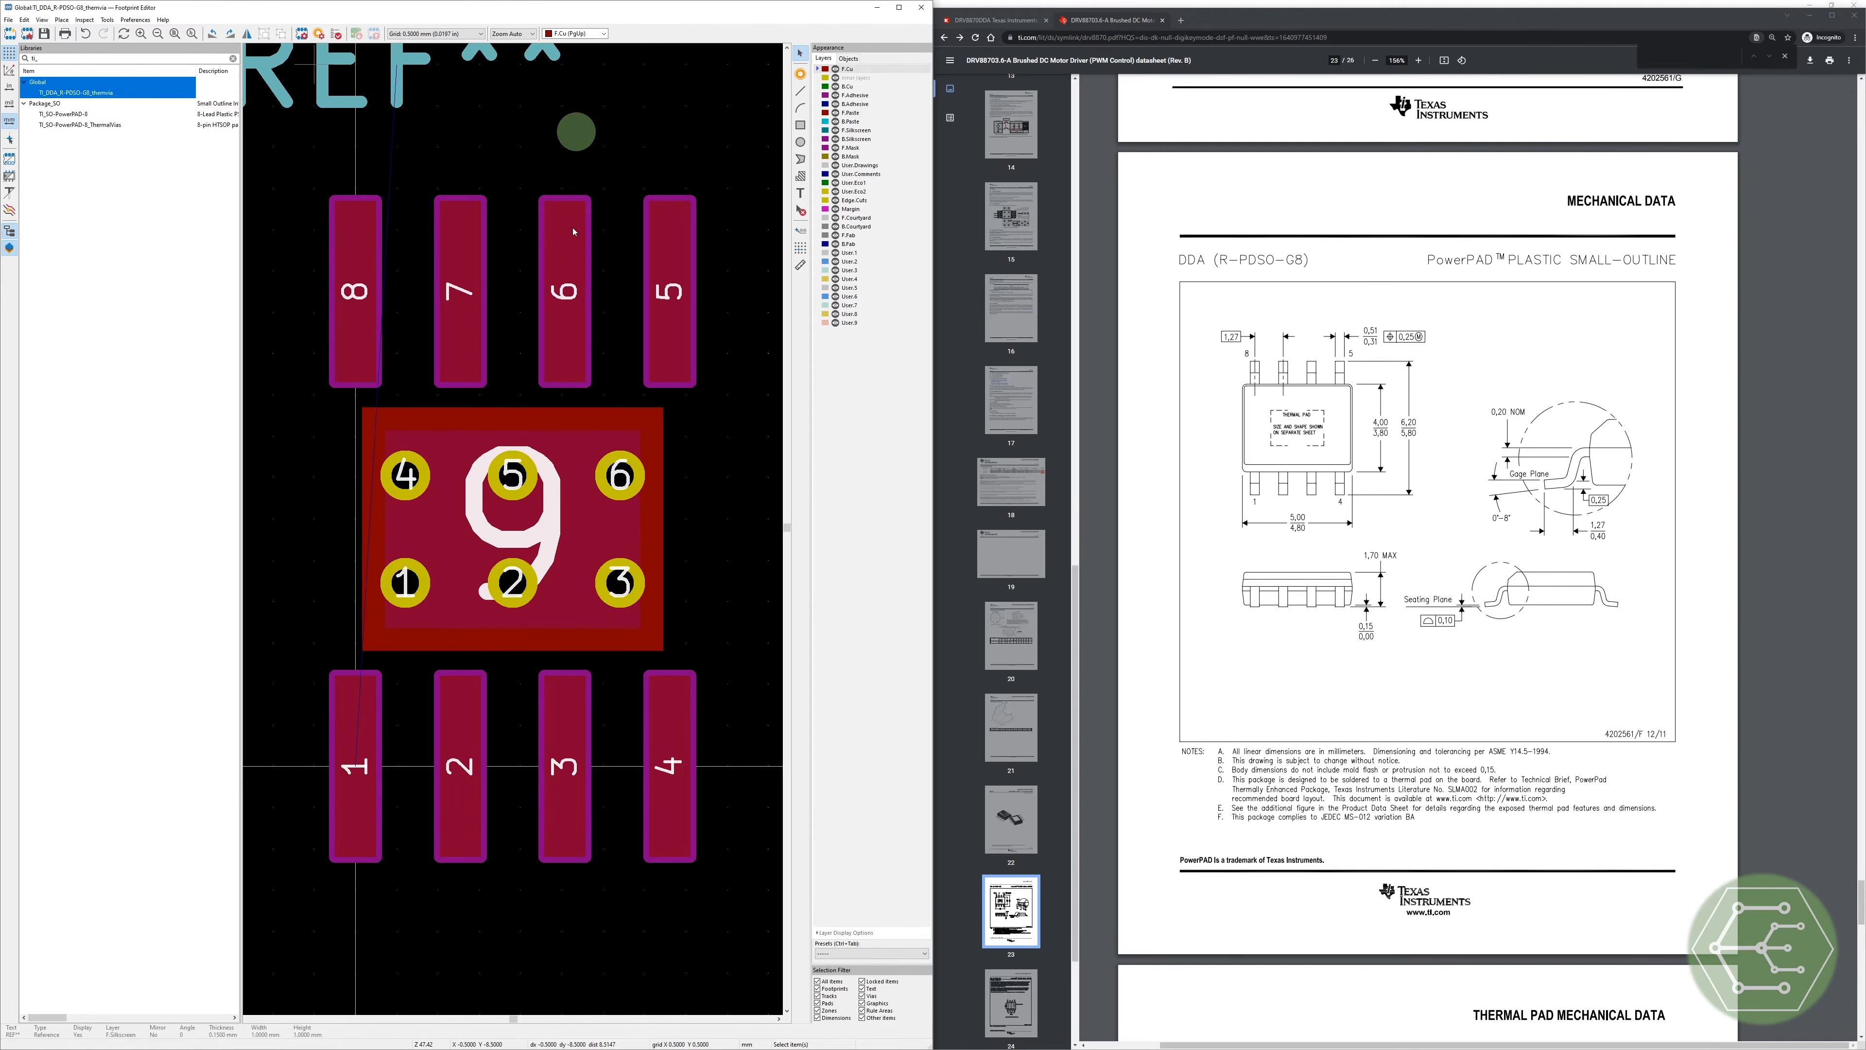
{"action": "scroll", "coordinate": [511, 535], "scroll_direction": "down", "scroll_amount": 6}
{"action": "scroll", "coordinate": [510, 533], "scroll_direction": "up", "scroll_amount": 5}
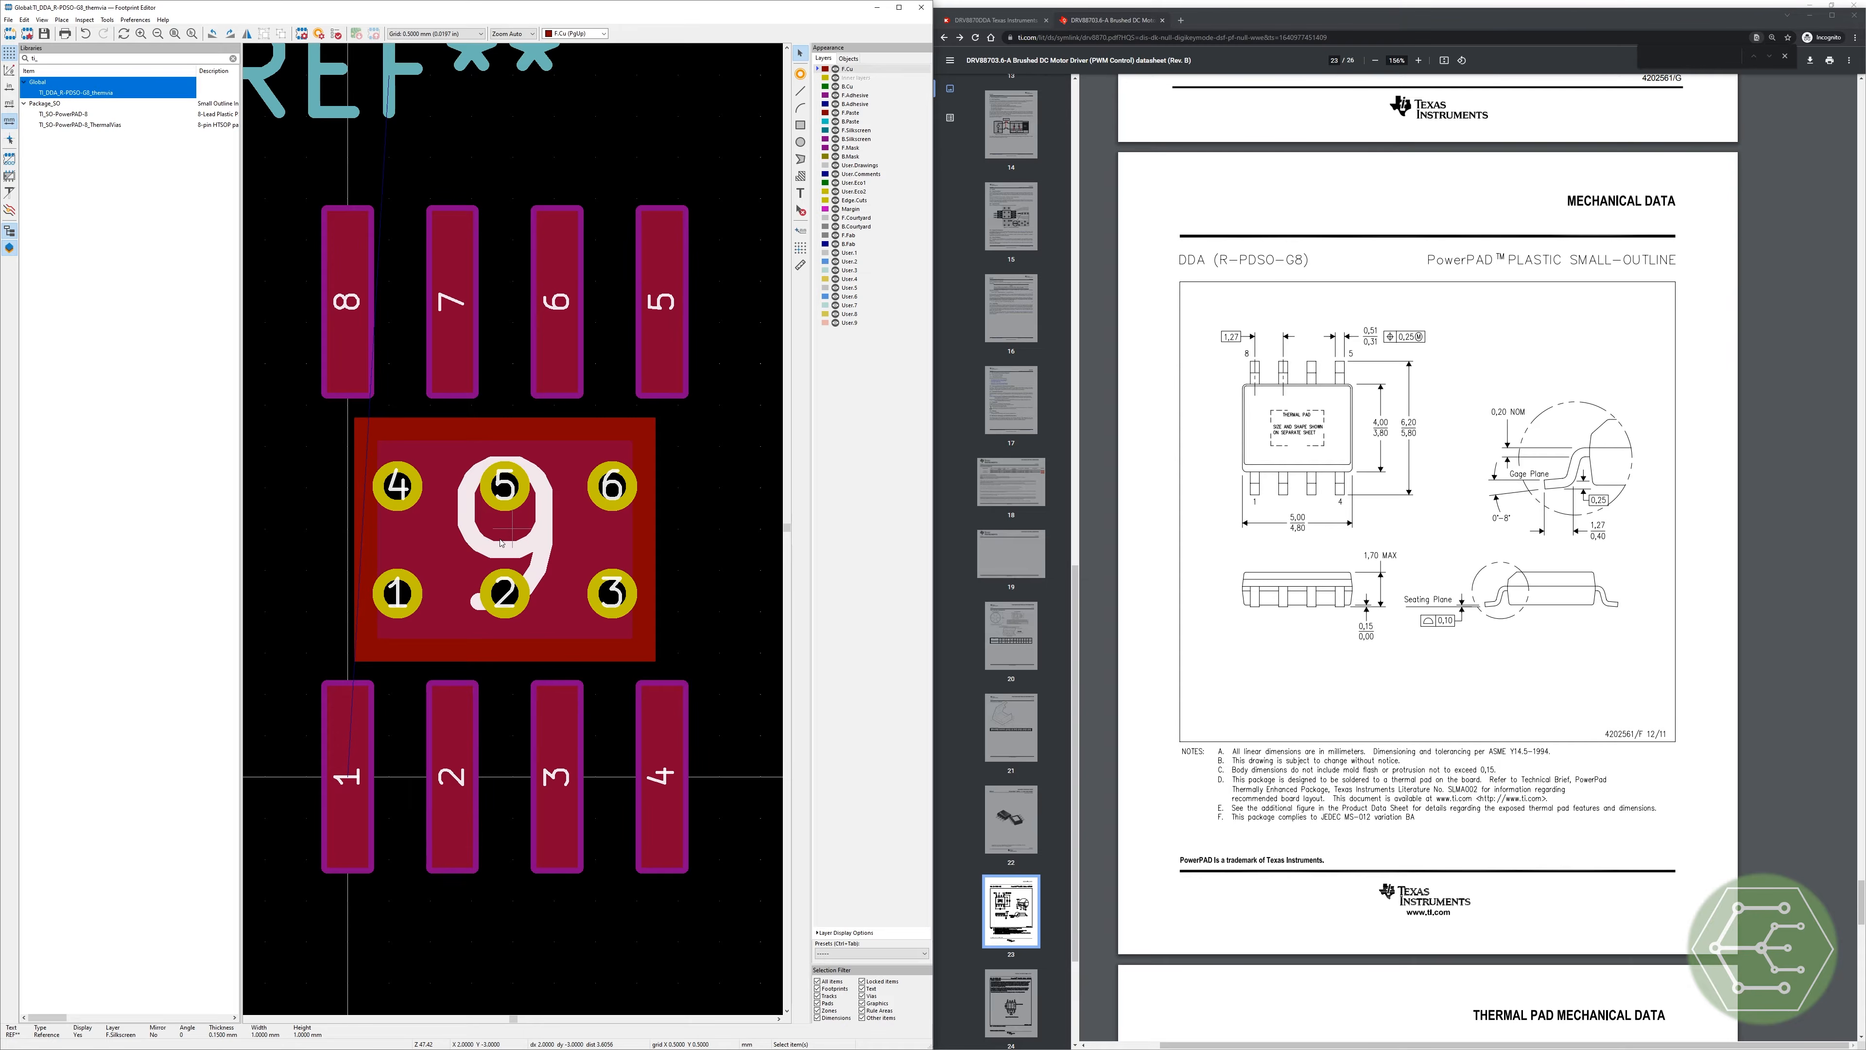
{"action": "scroll", "coordinate": [537, 540], "scroll_direction": "down", "scroll_amount": 4}
{"action": "scroll", "coordinate": [594, 456], "scroll_direction": "up", "scroll_amount": 3}
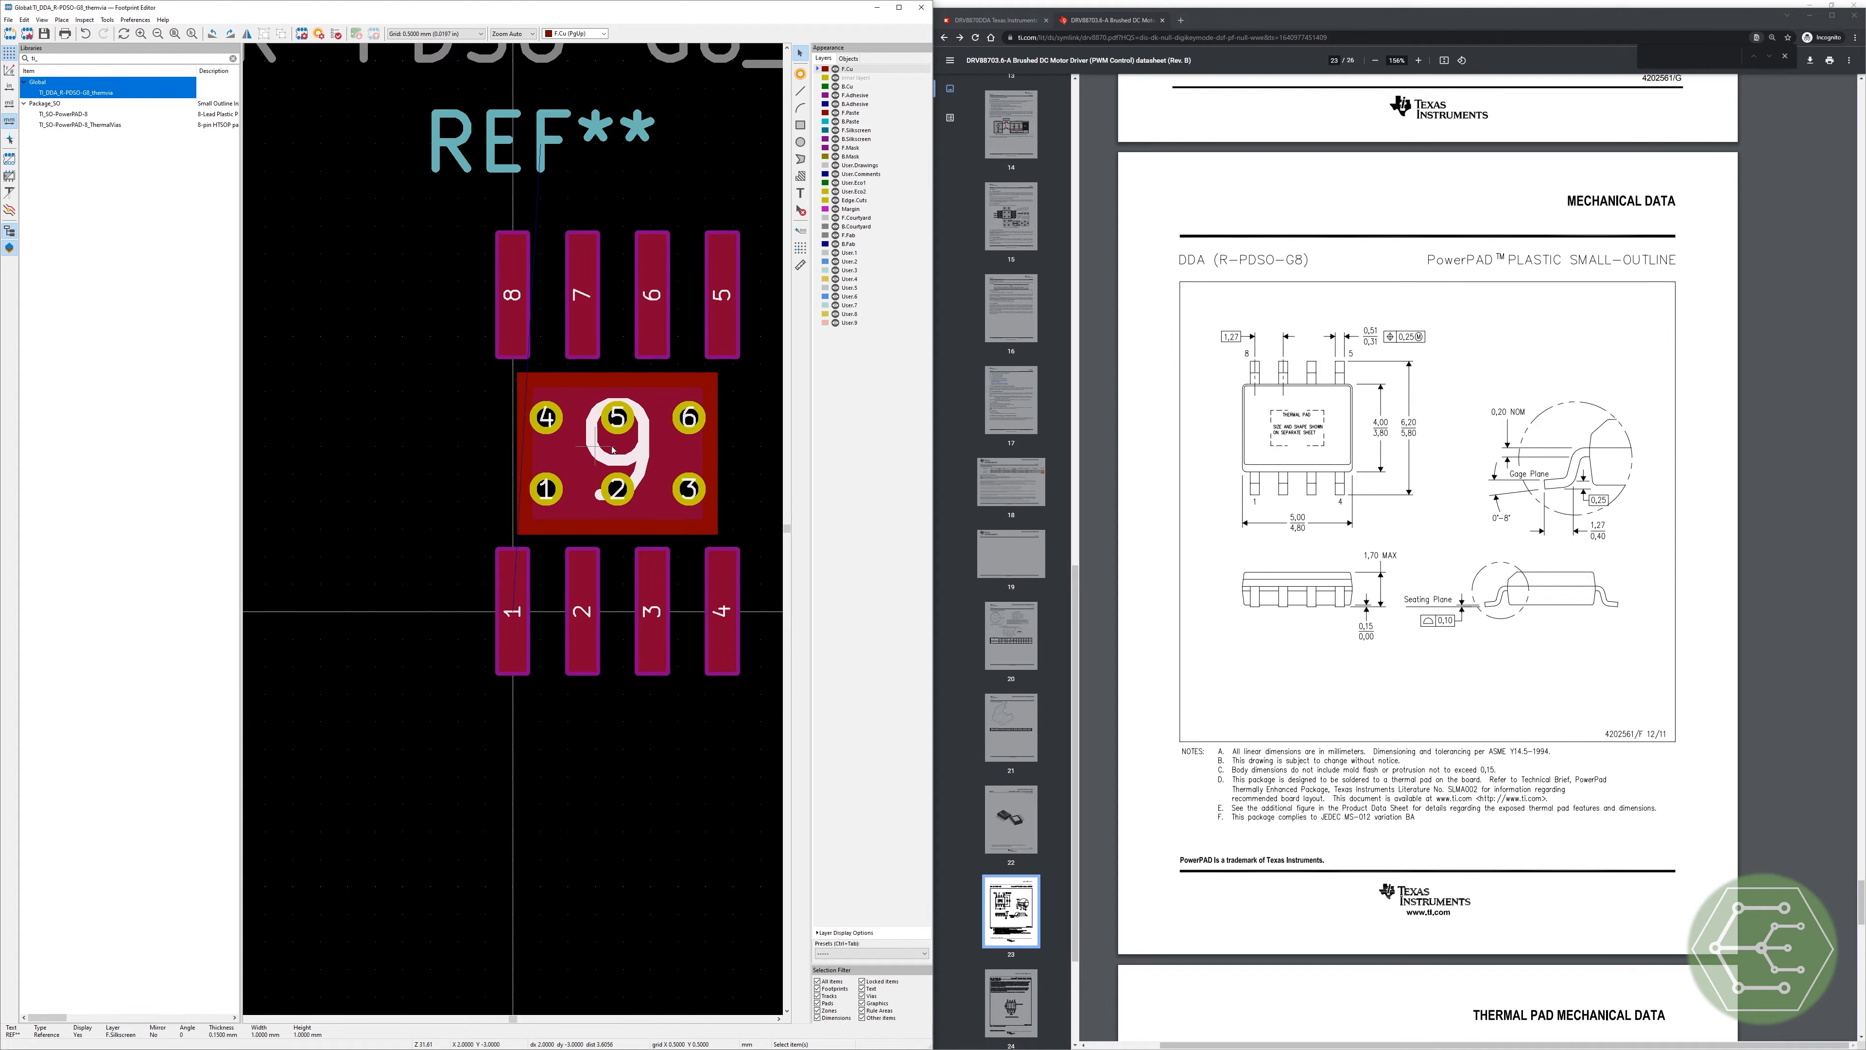
Step: Review the datasheet's mechanical and thermal pad pages, ending at the DDA land pattern drawing
{"action": "left_click", "coordinate": [1164, 793]}
{"action": "scroll", "coordinate": [1262, 597], "scroll_direction": "down", "scroll_amount": 7}
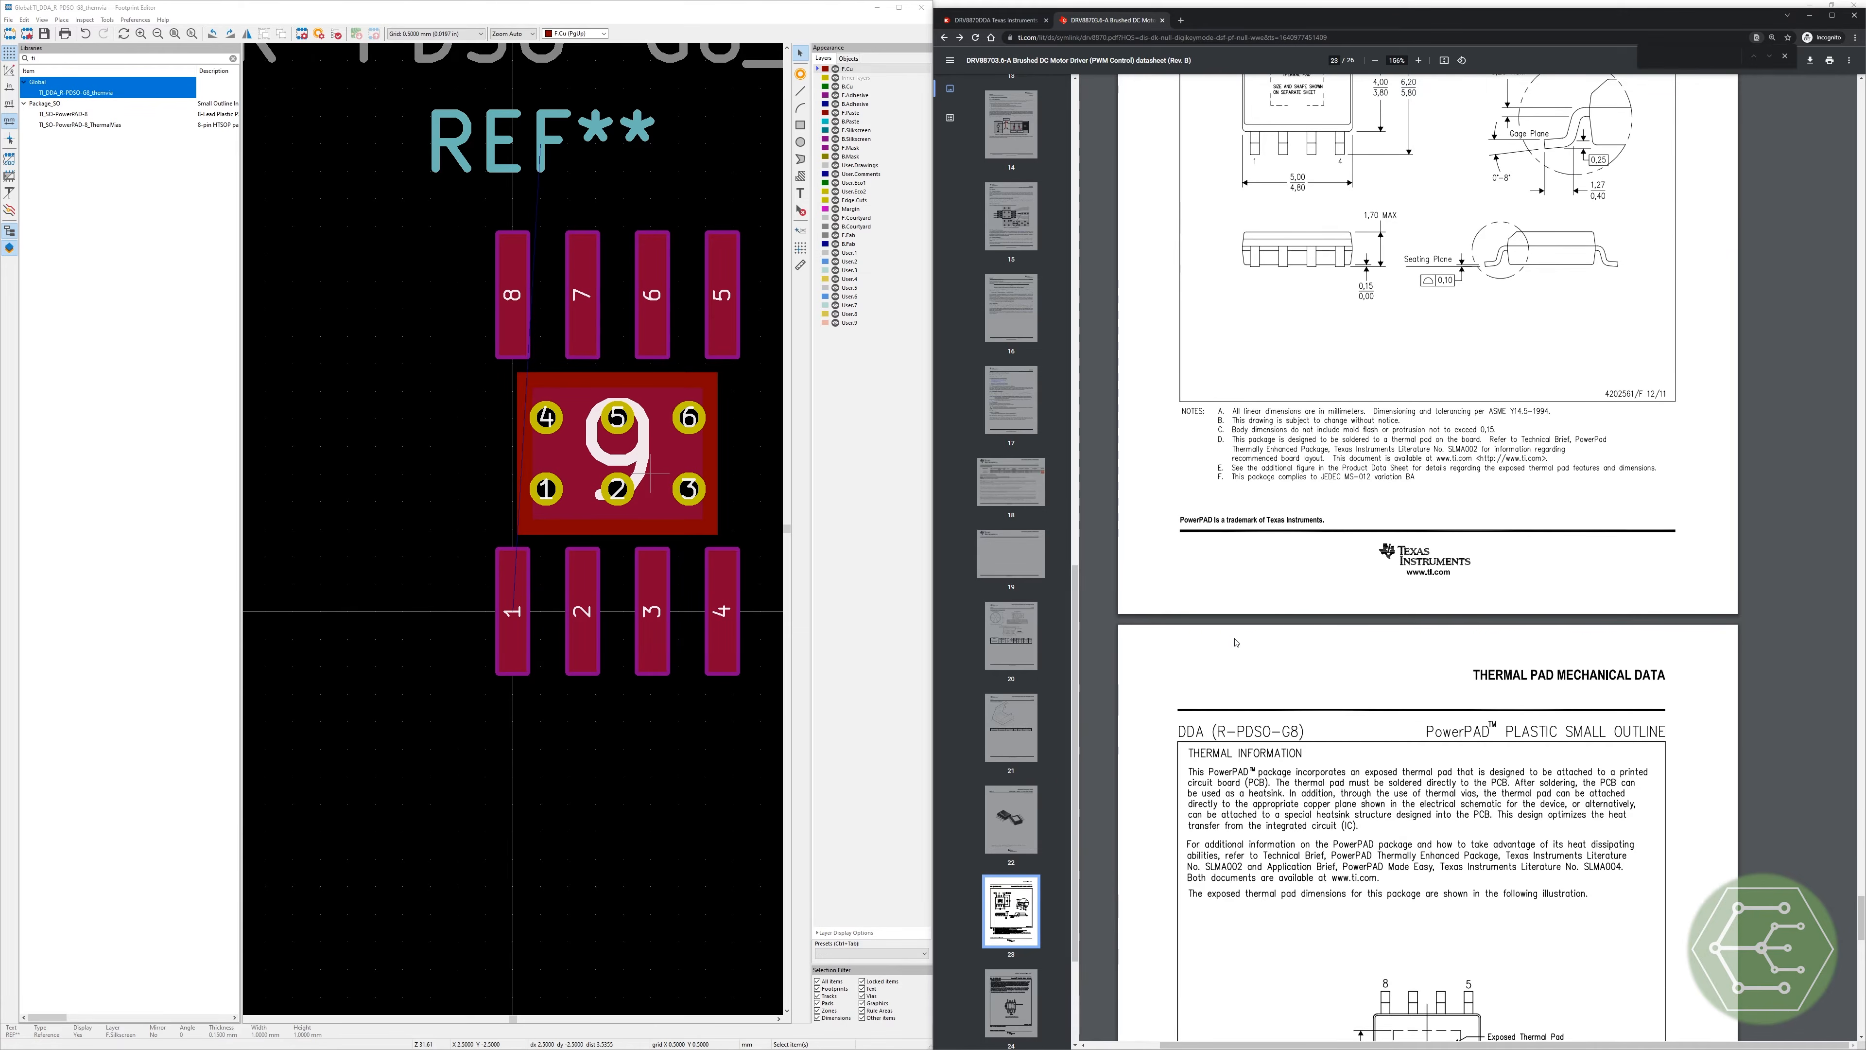
{"action": "scroll", "coordinate": [1262, 597], "scroll_direction": "down", "scroll_amount": 7}
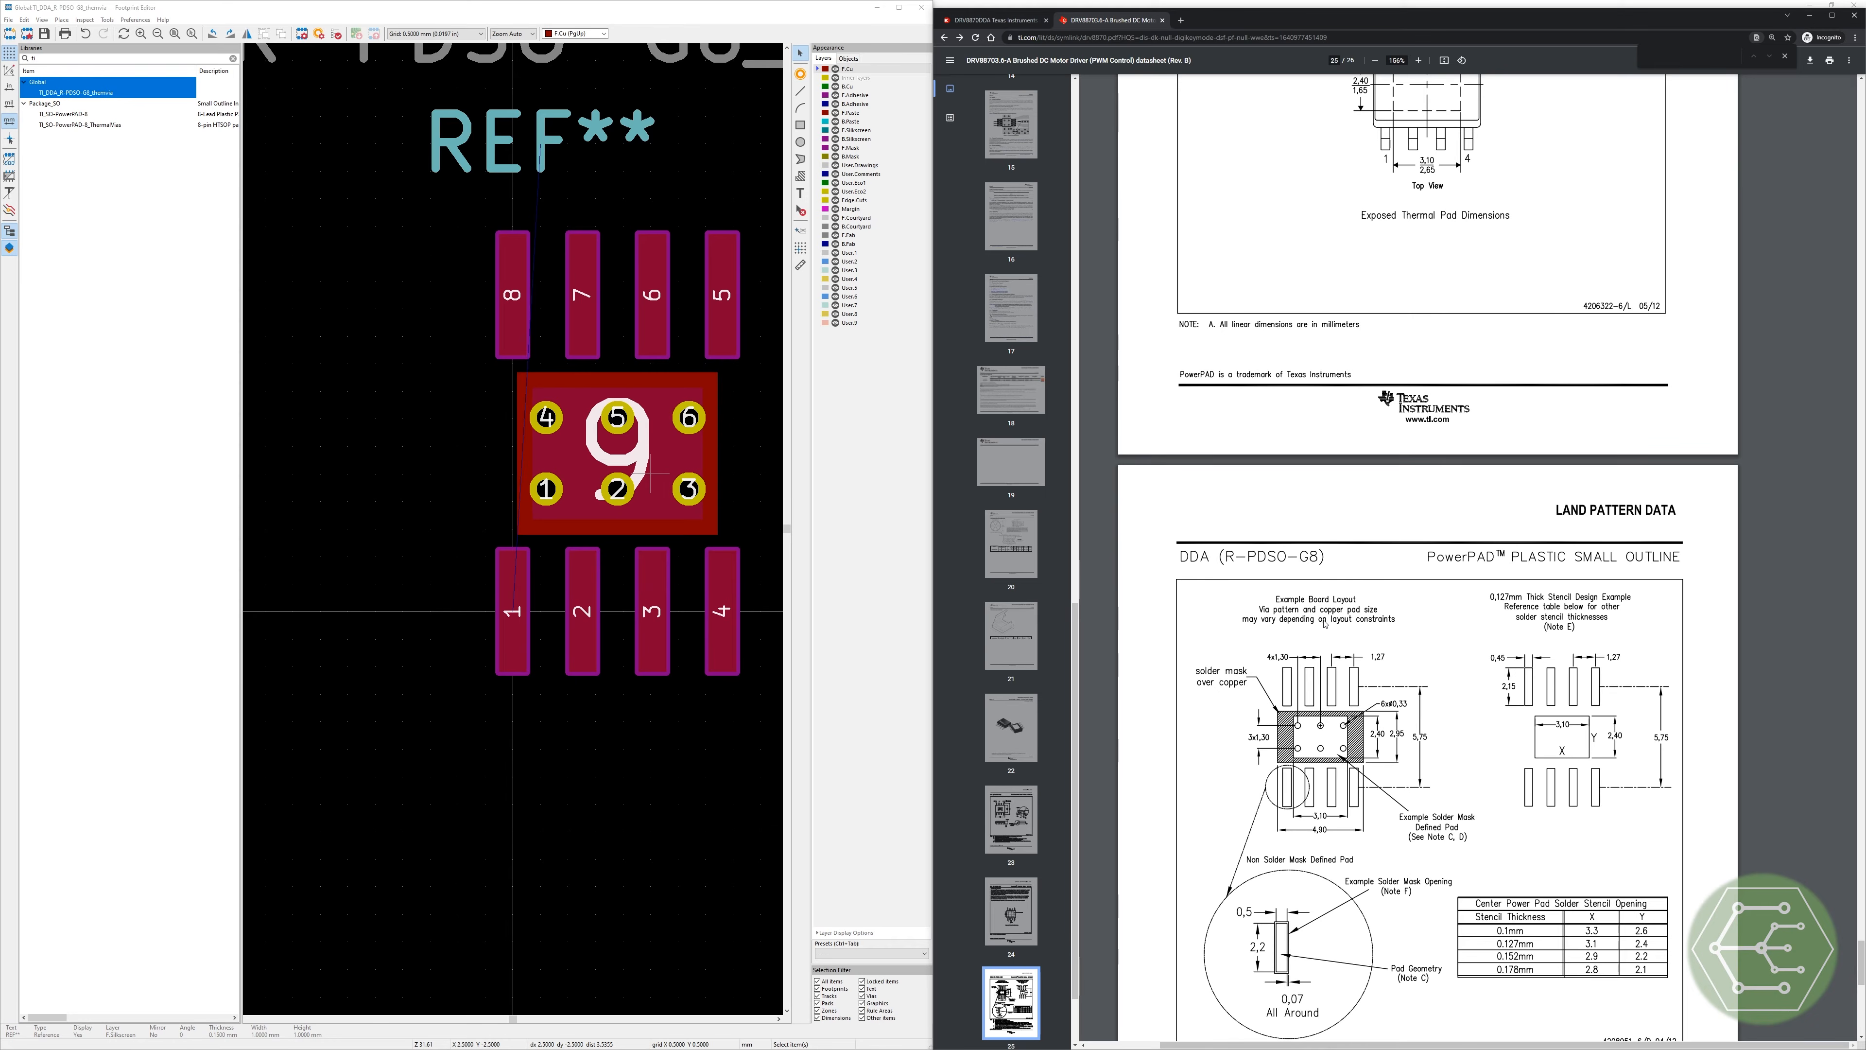
{"action": "scroll", "coordinate": [1328, 634], "scroll_direction": "down", "scroll_amount": 3}
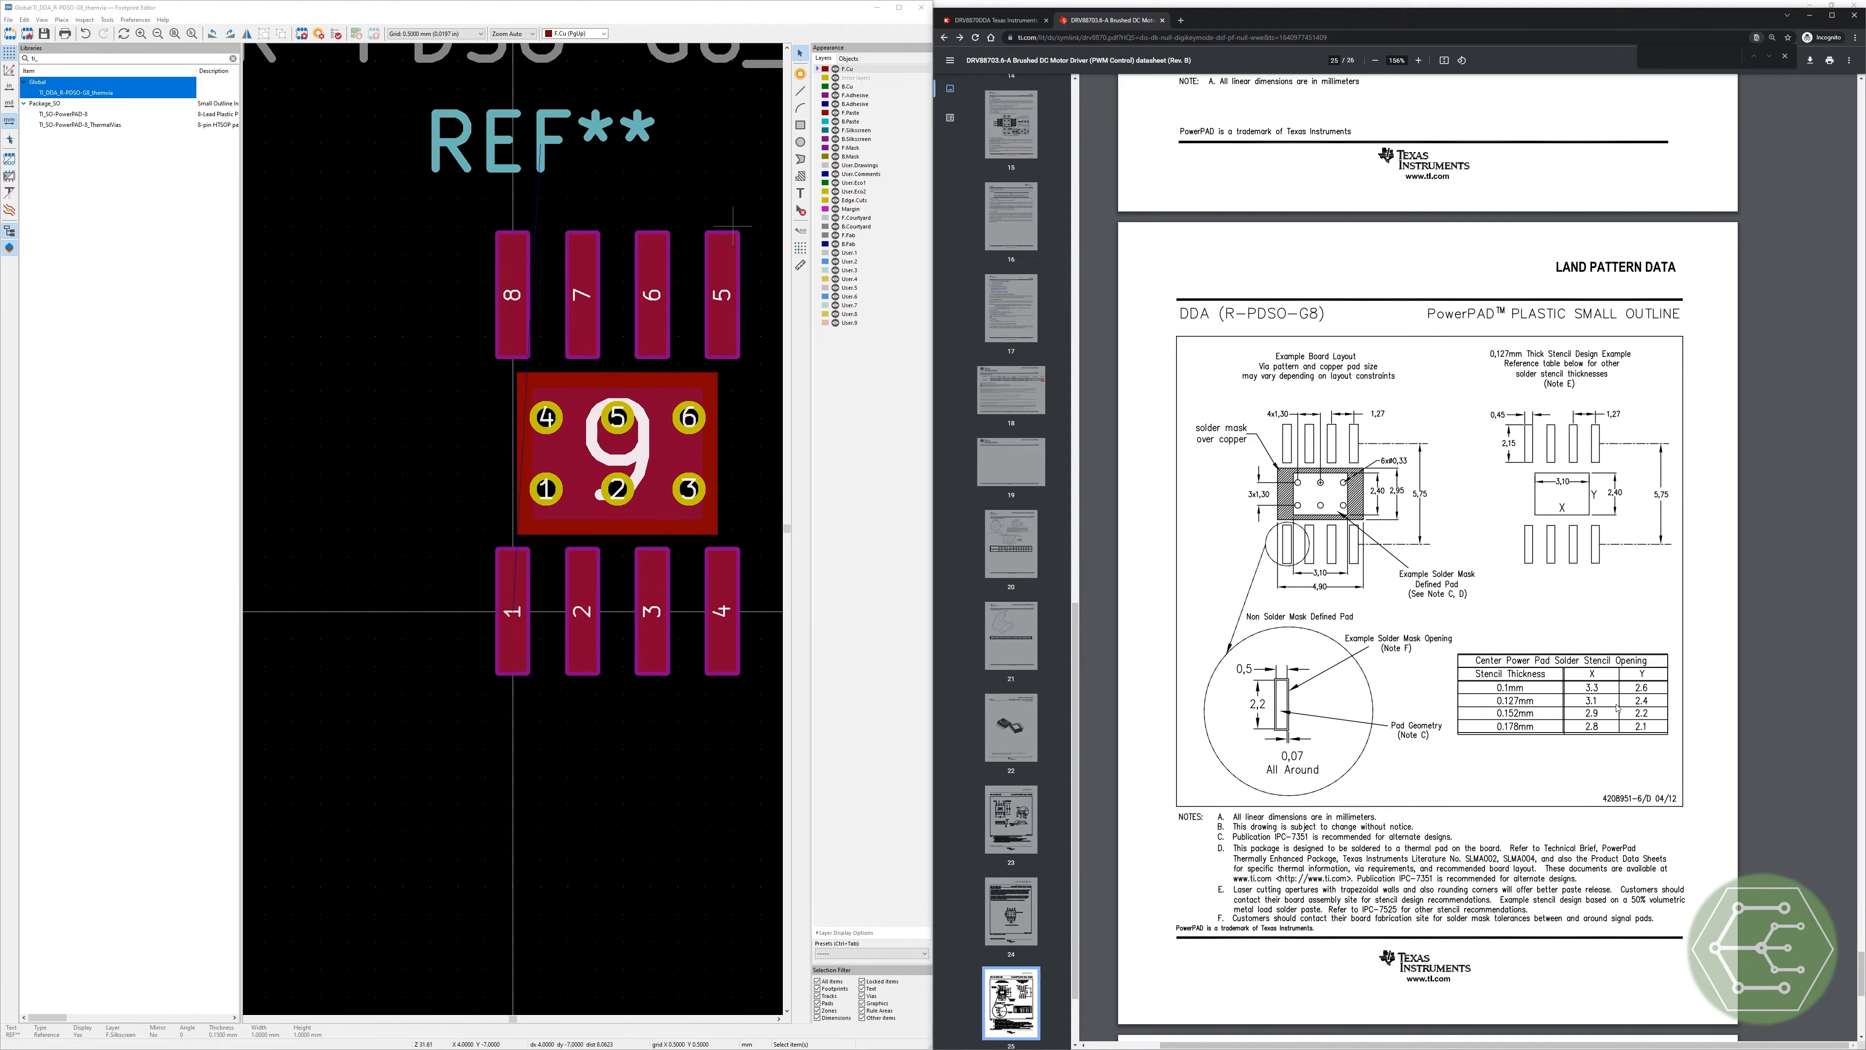
Step: Try a straight F.Courtyard line below the row of pads 1 to 4, and undo it
{"action": "left_click", "coordinate": [826, 218]}
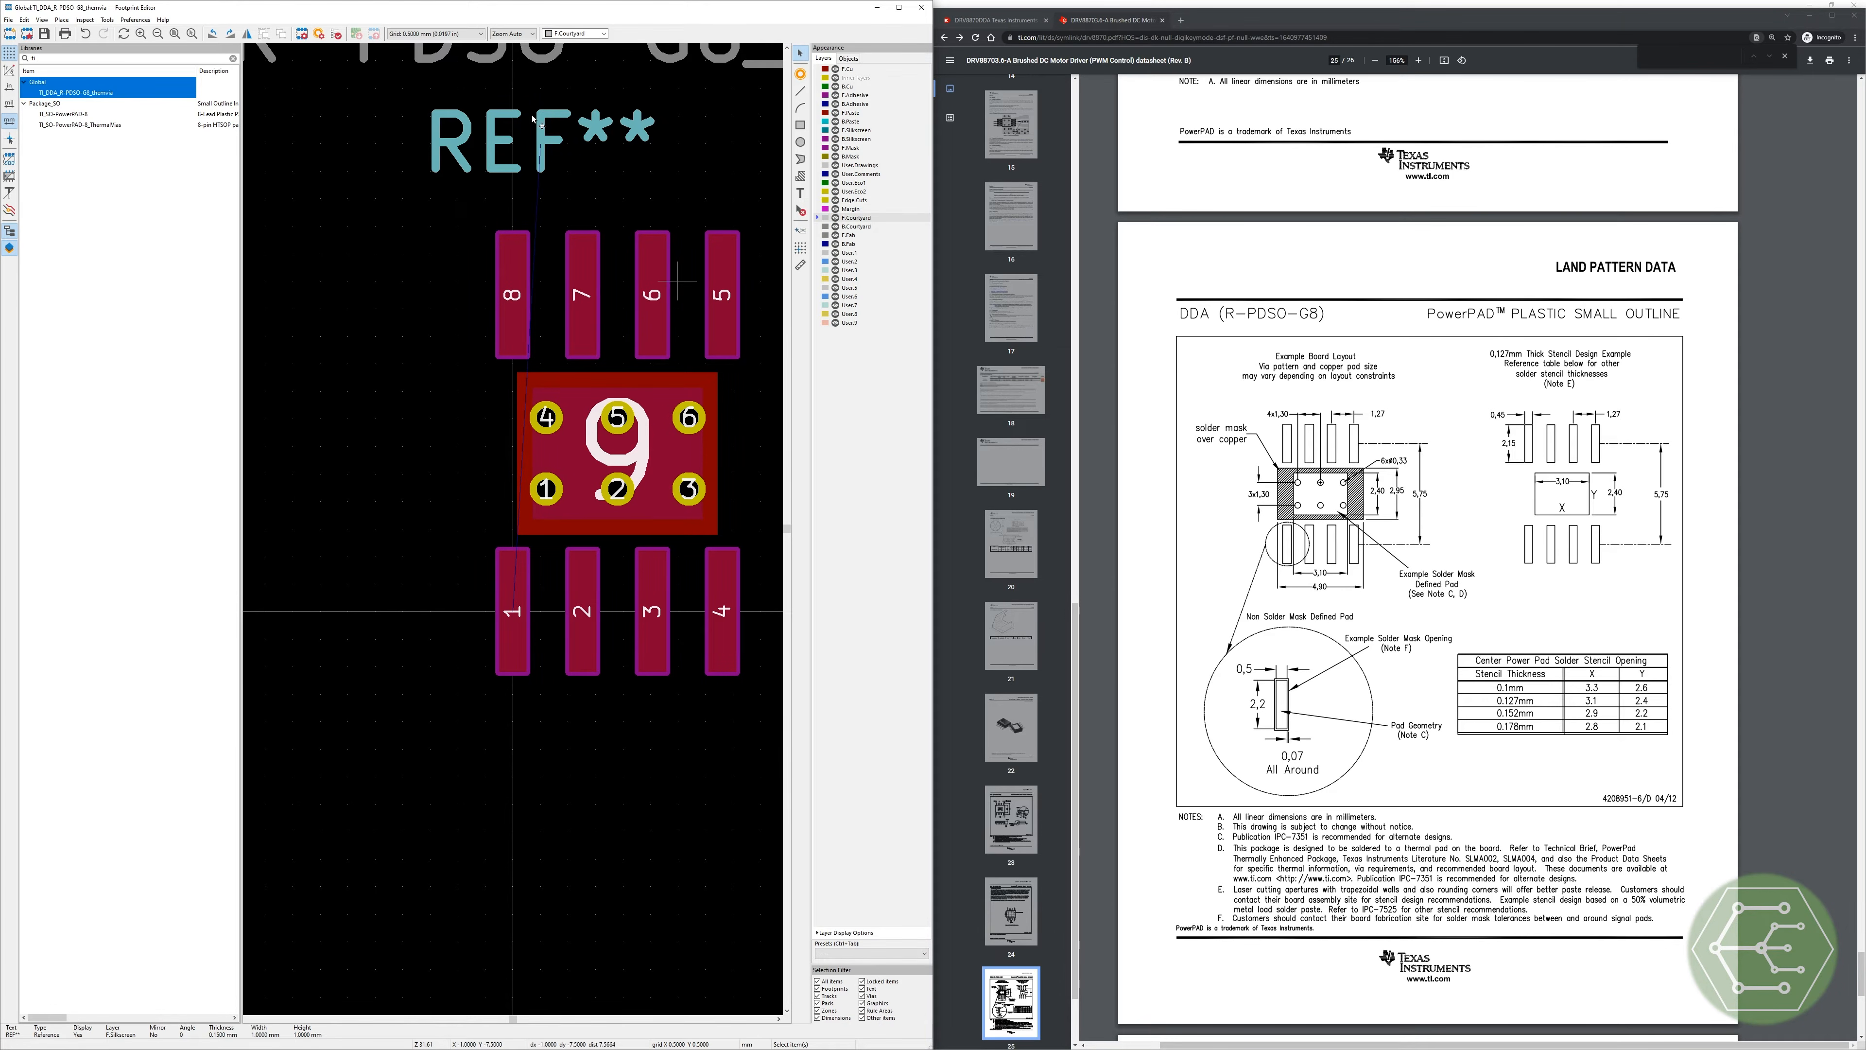
{"action": "left_click", "coordinate": [801, 90]}
{"action": "left_click", "coordinate": [485, 692]}
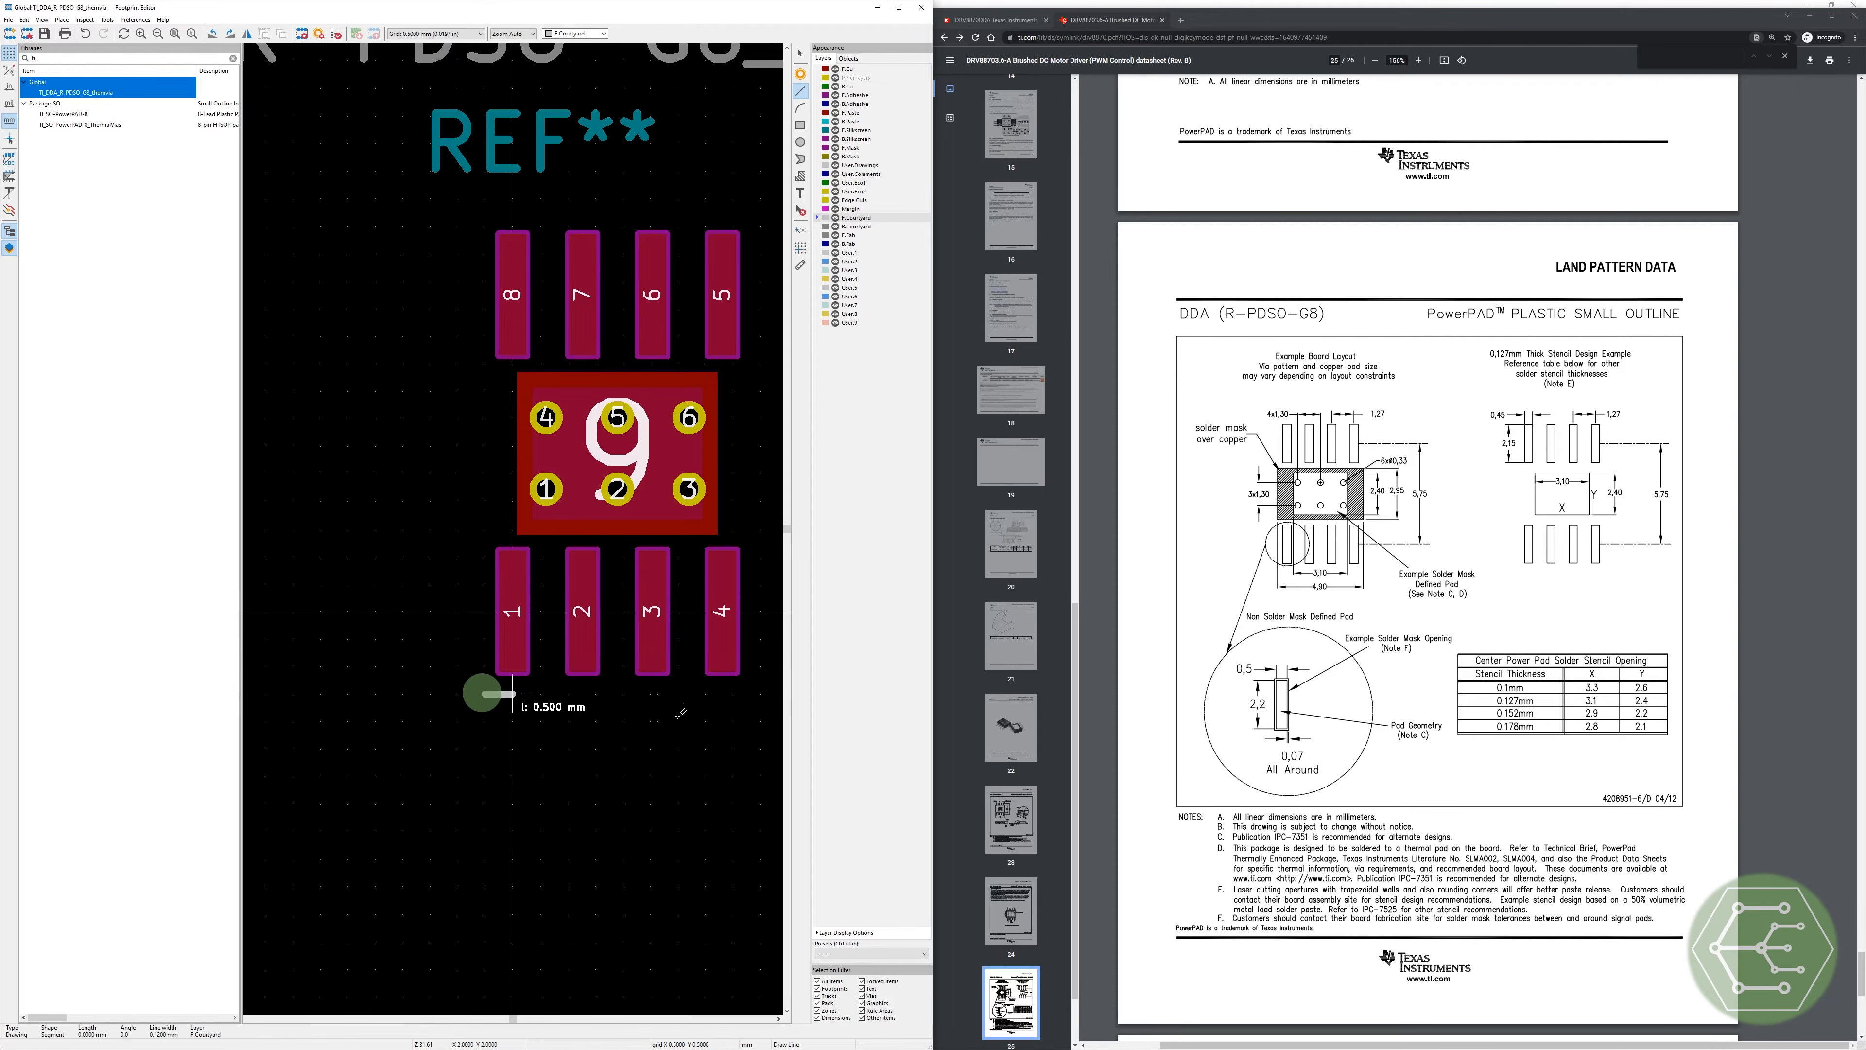
{"action": "left_click", "coordinate": [761, 693]}
{"action": "key", "text": "ctrl+z"}
Step: Set the grid to 0.2540 mm and draw a closed F.Courtyard rectangle just outside all the pads
{"action": "left_click", "coordinate": [436, 33]}
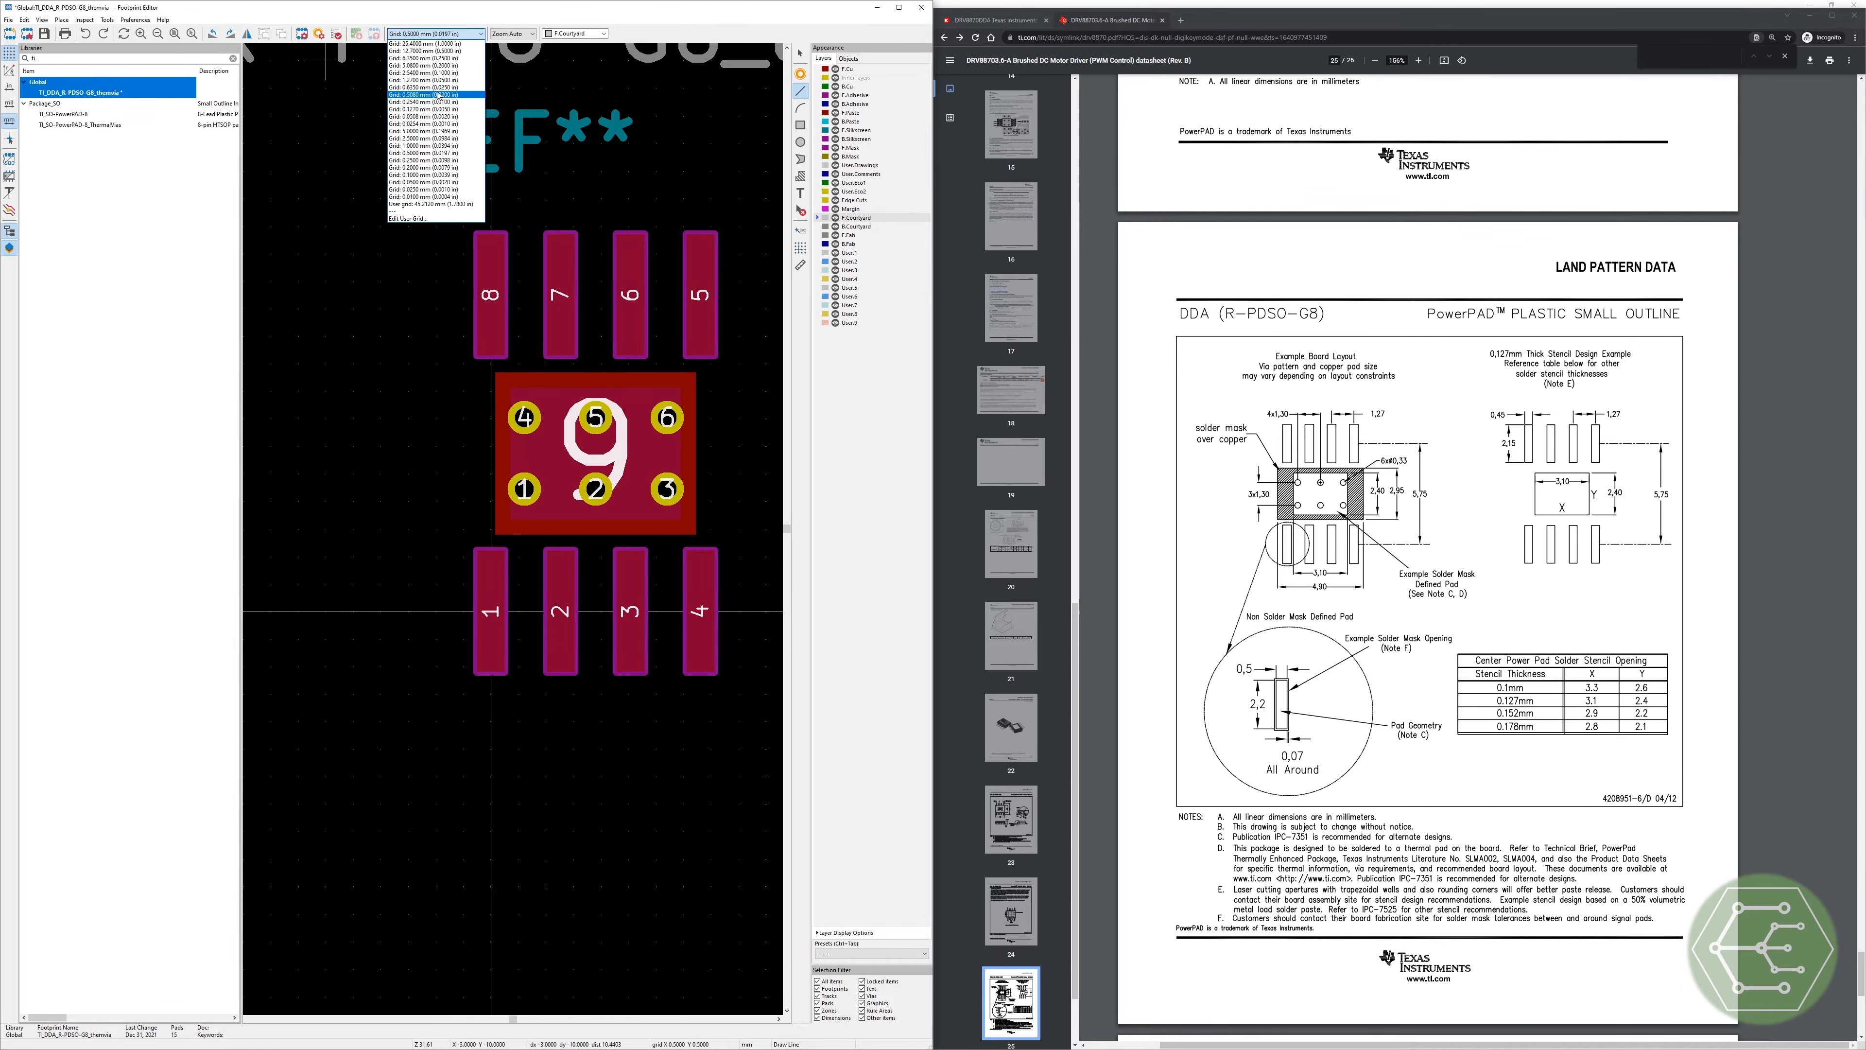
{"action": "left_click", "coordinate": [424, 108]}
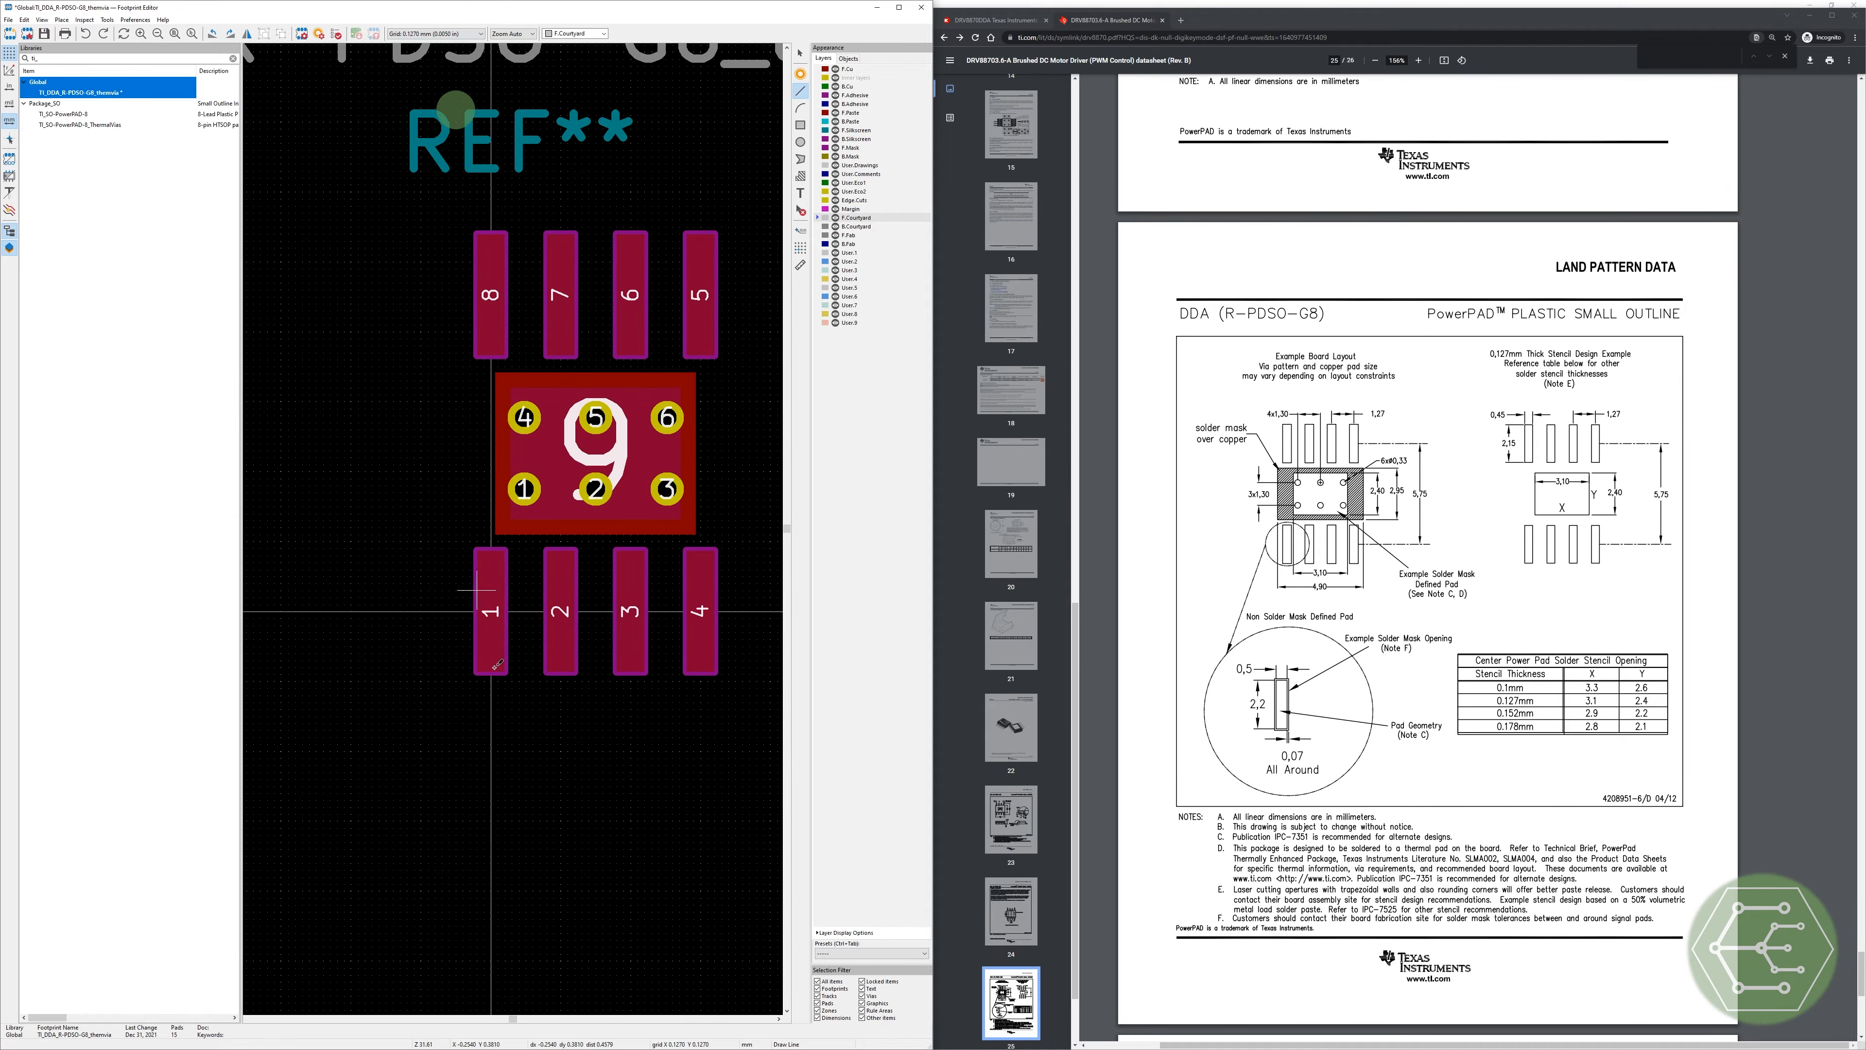
{"action": "left_click", "coordinate": [441, 35]}
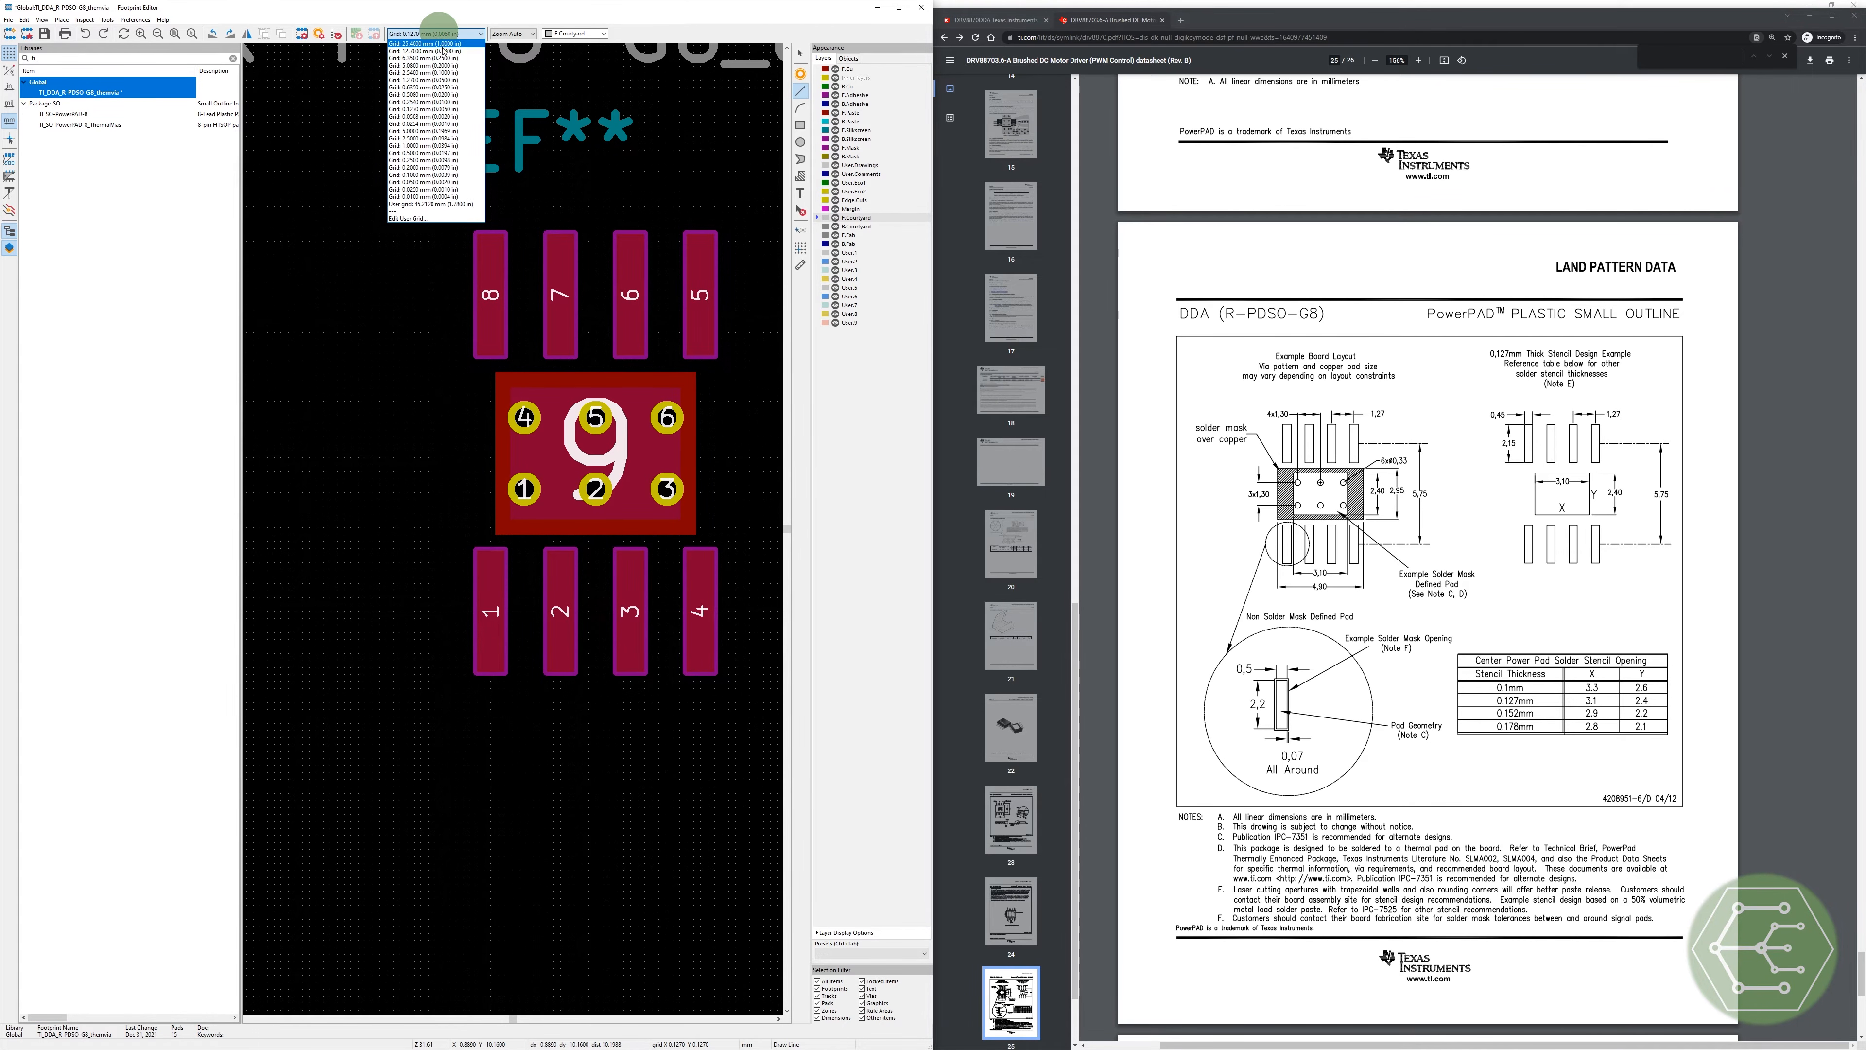
{"action": "left_click", "coordinate": [432, 80]}
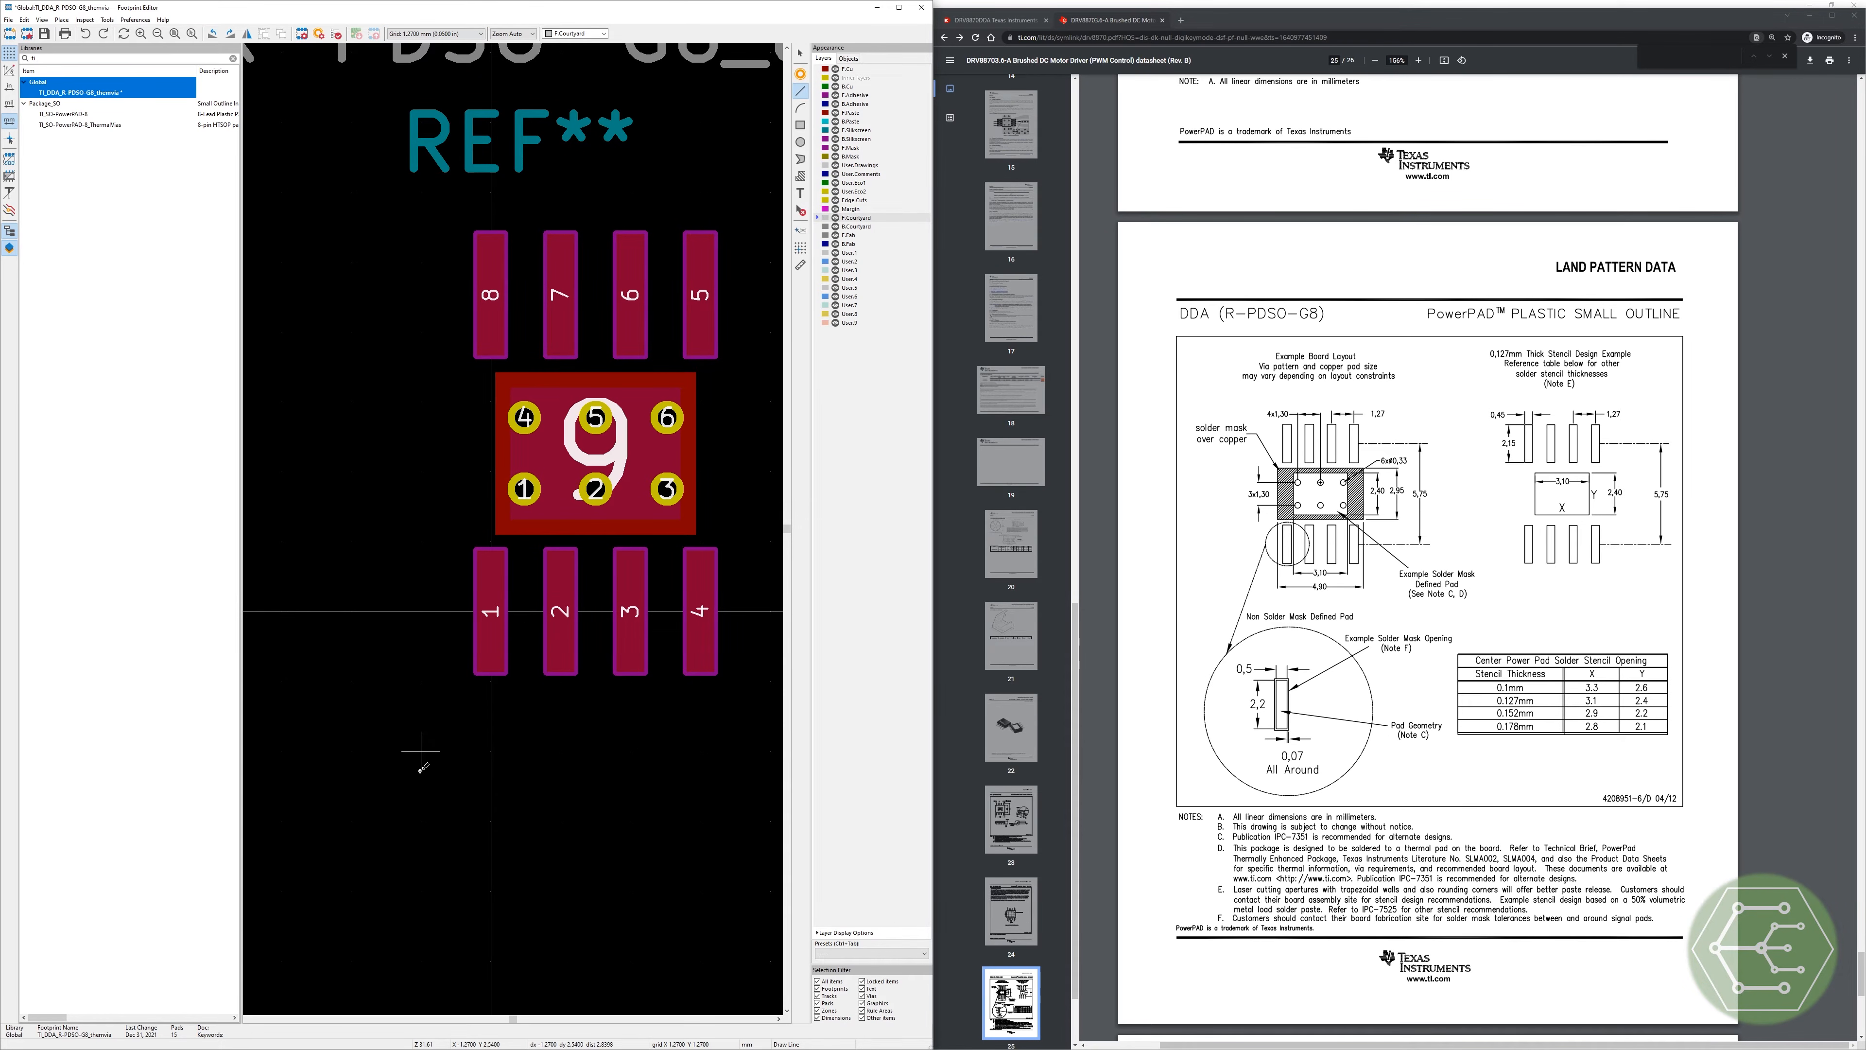
{"action": "key", "text": "Escape"}
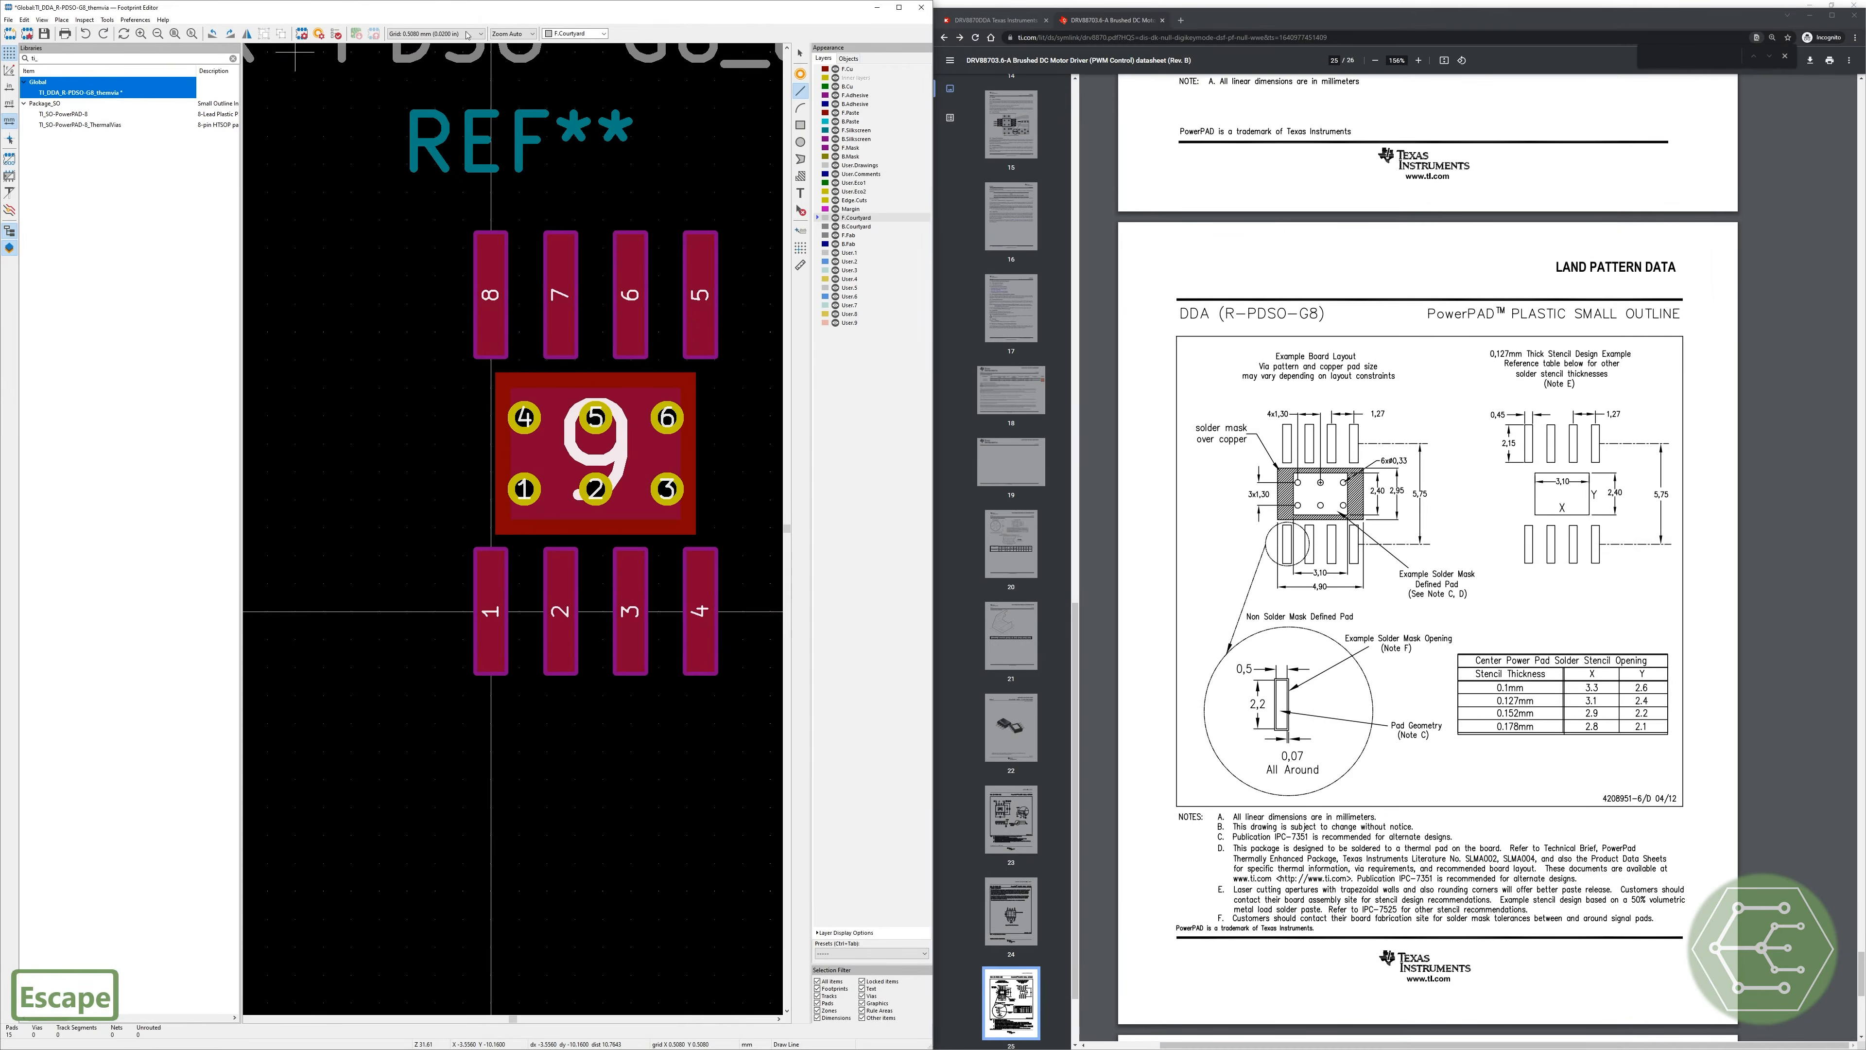
{"action": "left_click", "coordinate": [468, 35]}
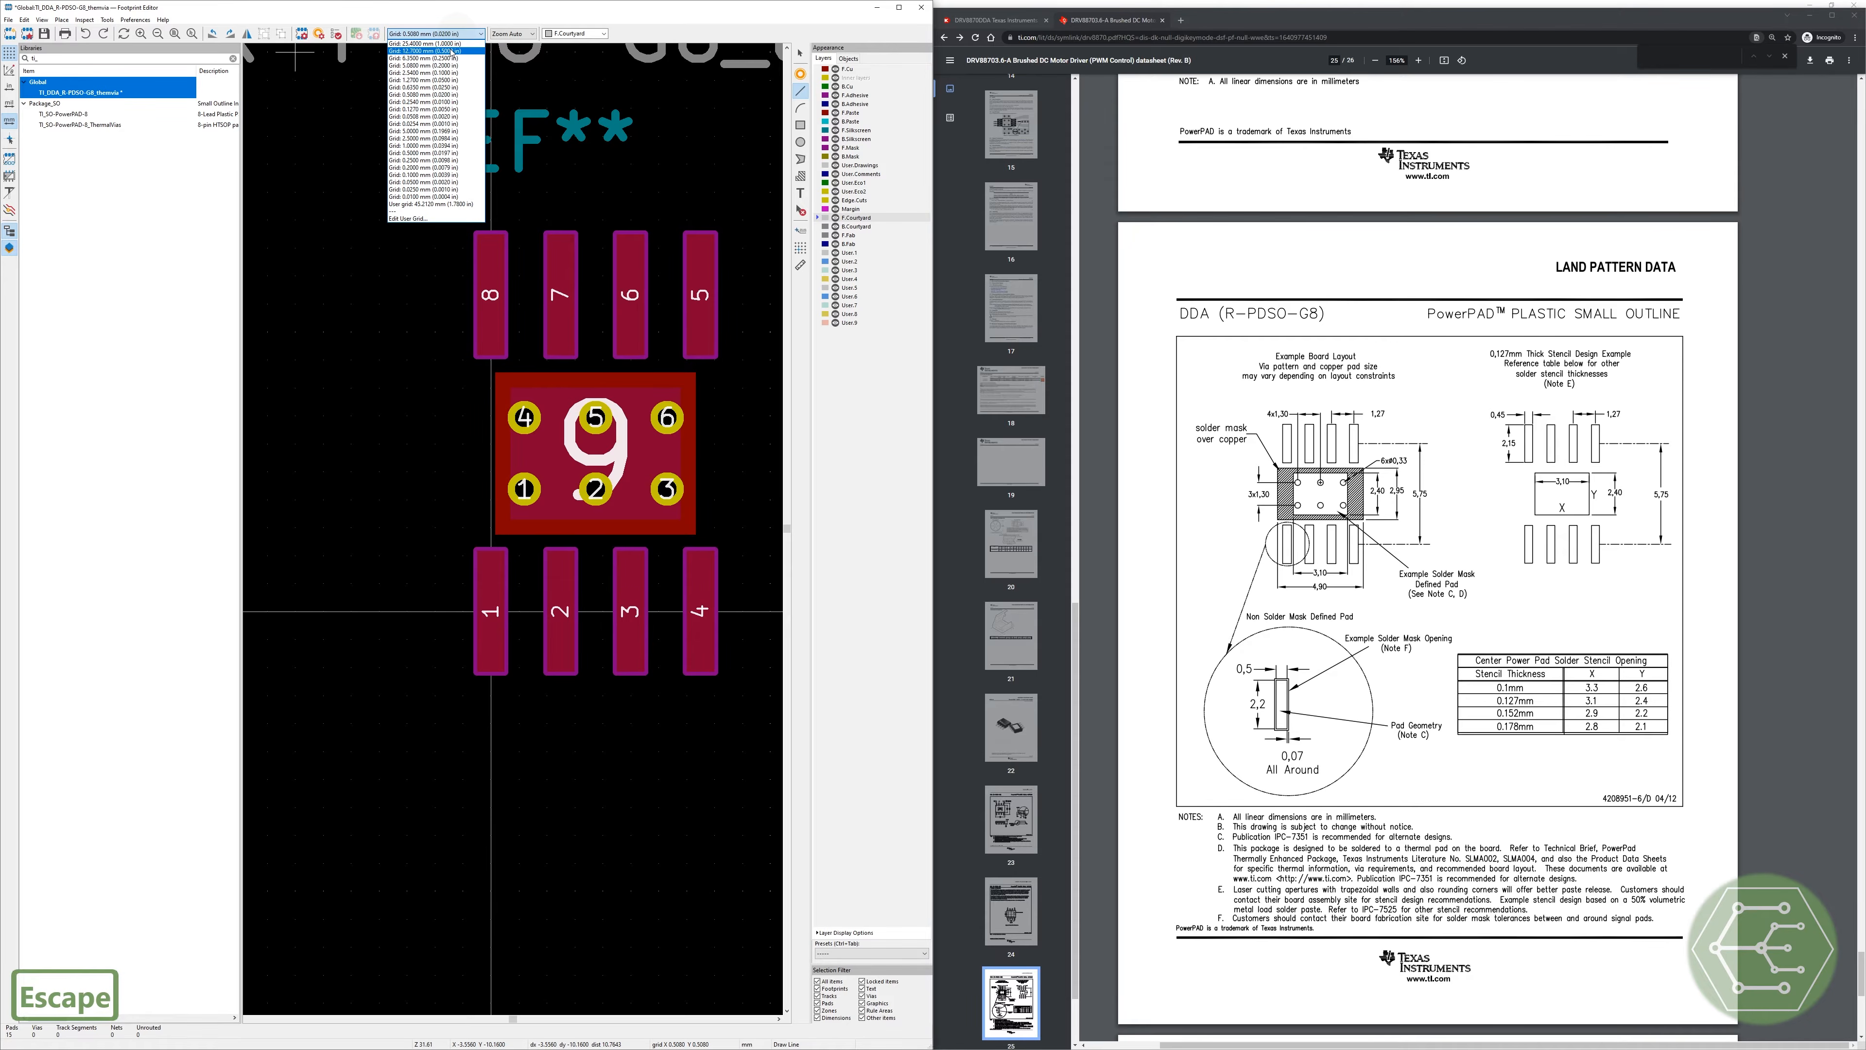
{"action": "left_click", "coordinate": [431, 103]}
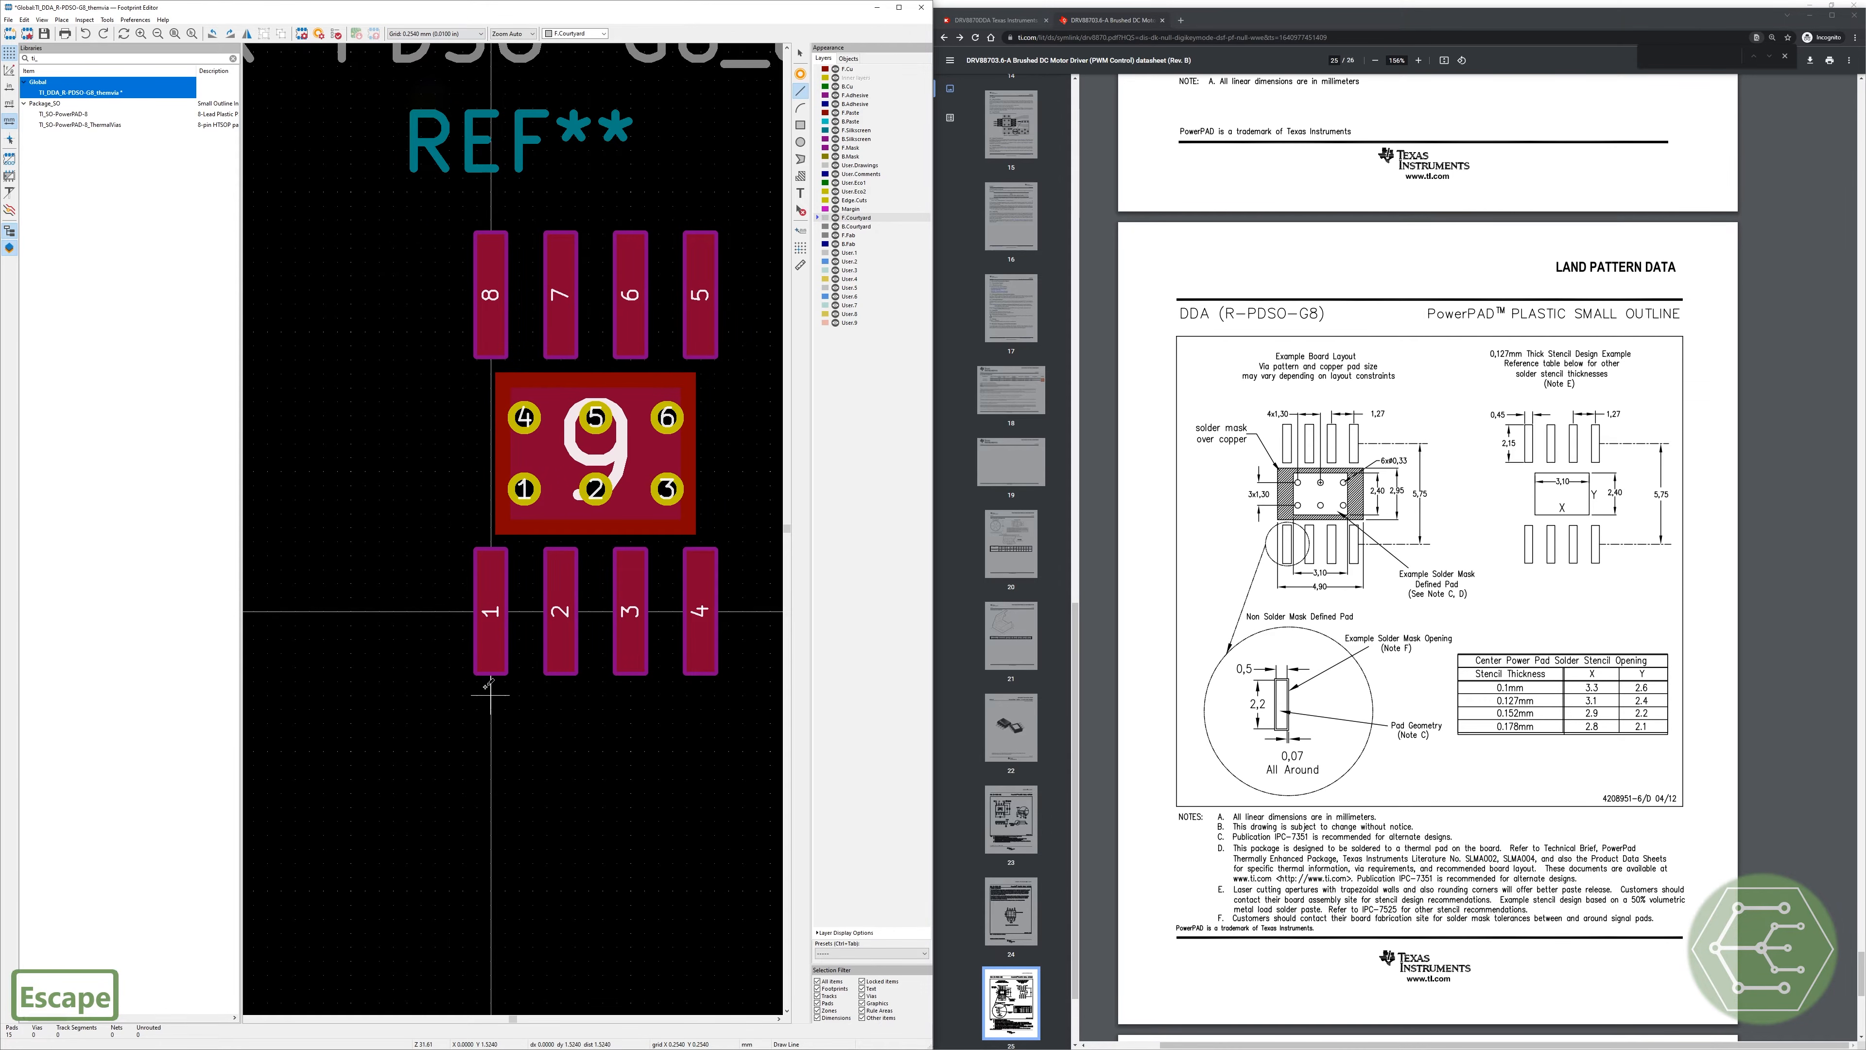
{"action": "left_click", "coordinate": [449, 692]}
{"action": "left_click", "coordinate": [741, 695]}
{"action": "left_click", "coordinate": [742, 206]}
{"action": "left_click", "coordinate": [449, 206]}
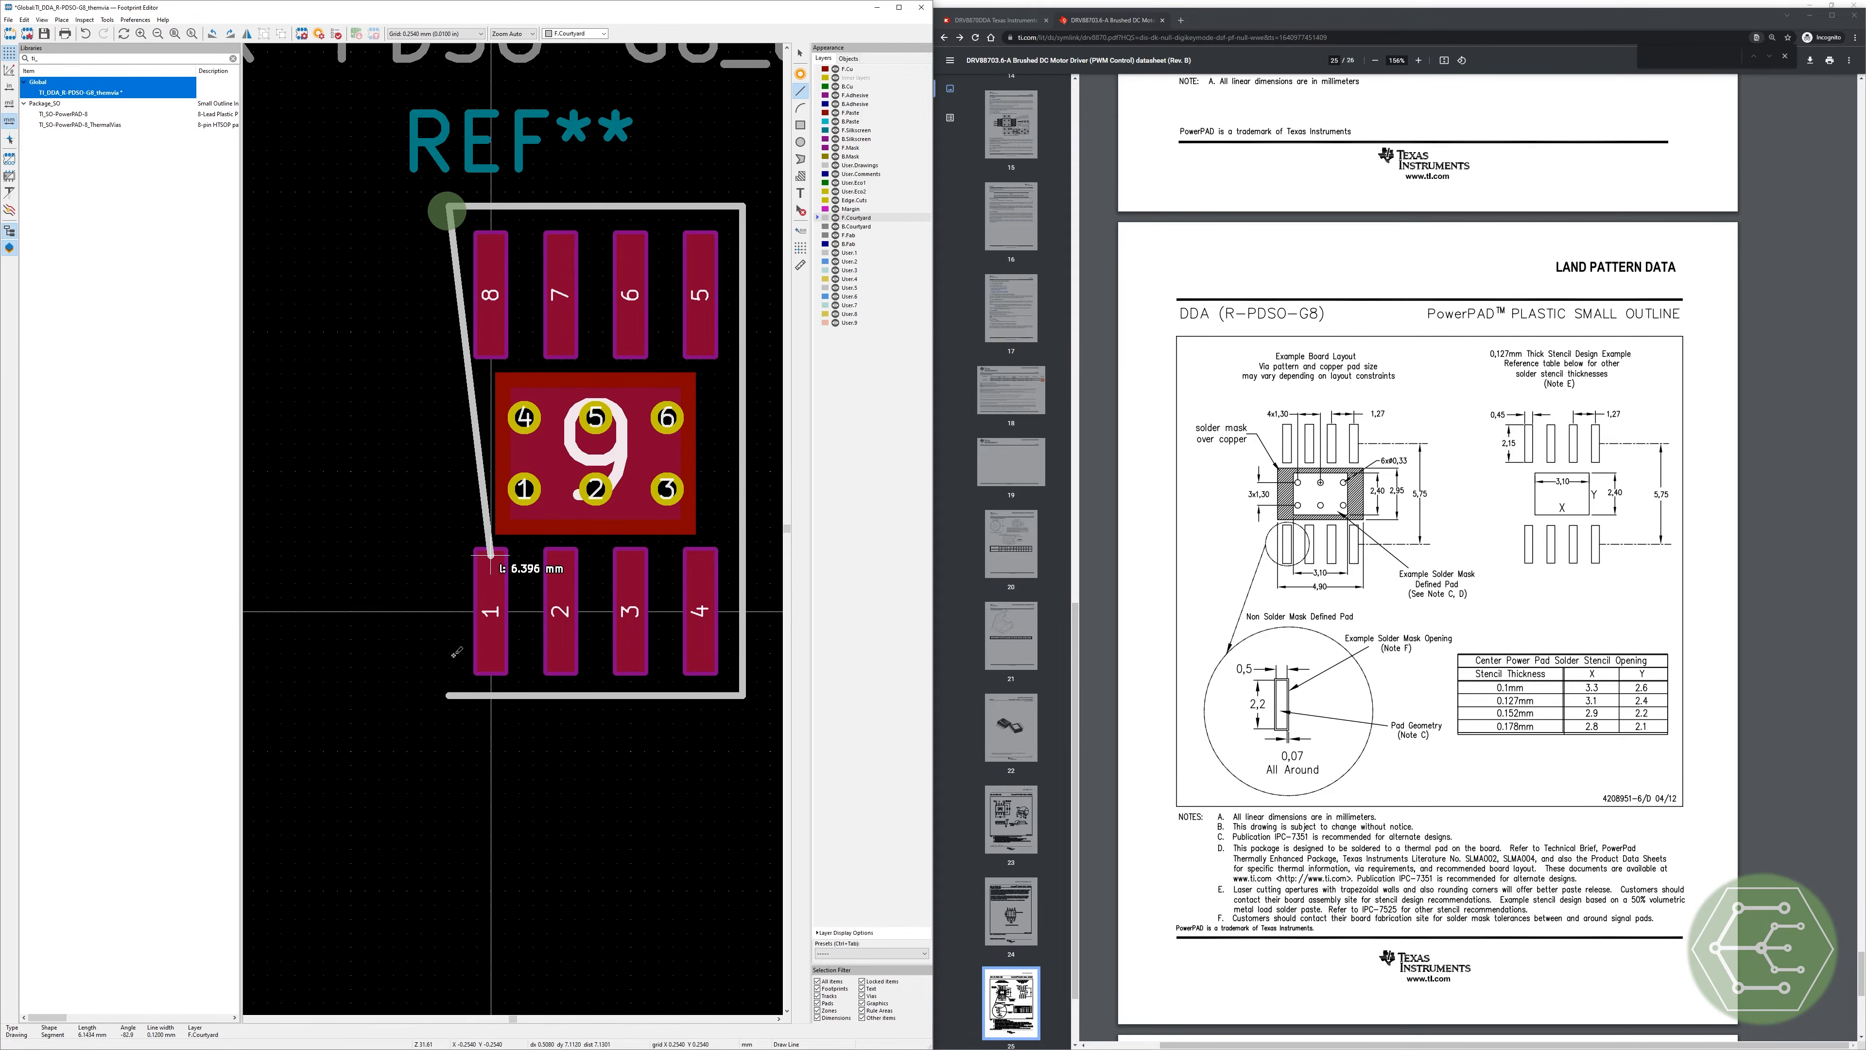
{"action": "left_click", "coordinate": [448, 693]}
{"action": "scroll", "coordinate": [463, 450], "scroll_direction": "down", "scroll_amount": 3}
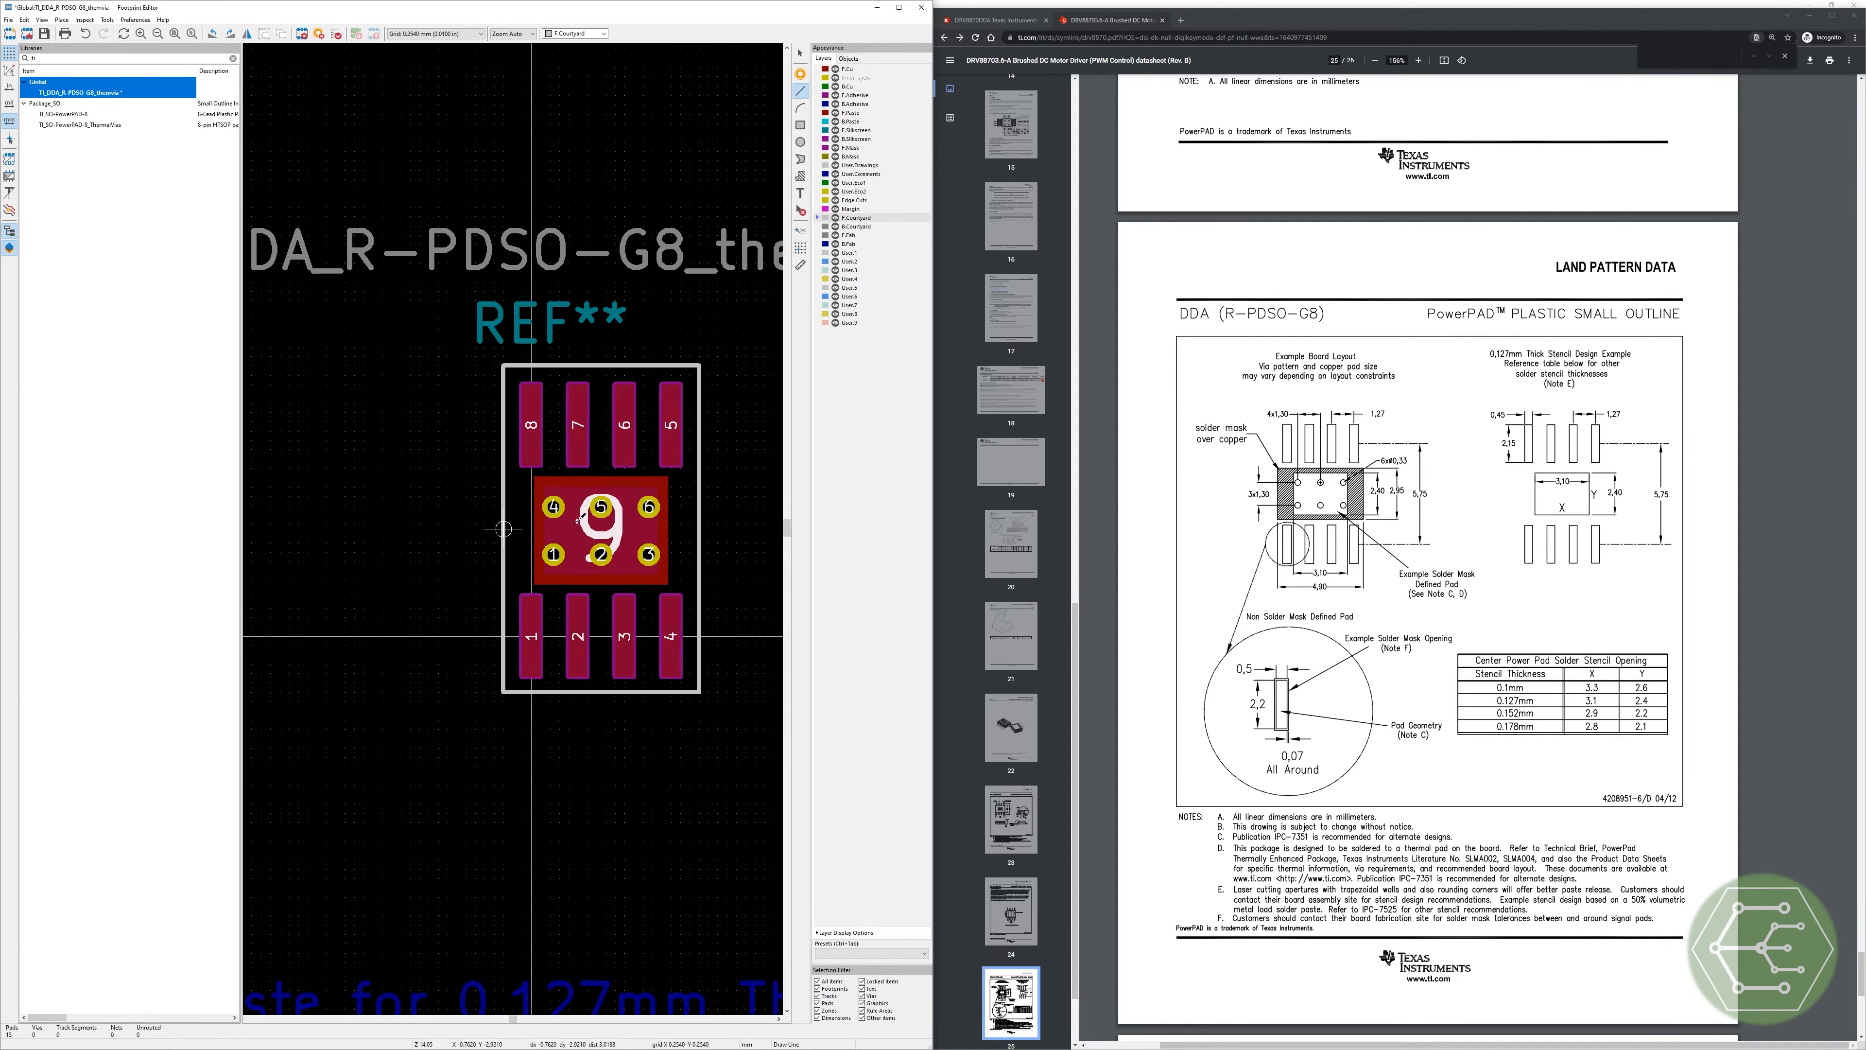
{"action": "scroll", "coordinate": [502, 509], "scroll_direction": "up", "scroll_amount": 2}
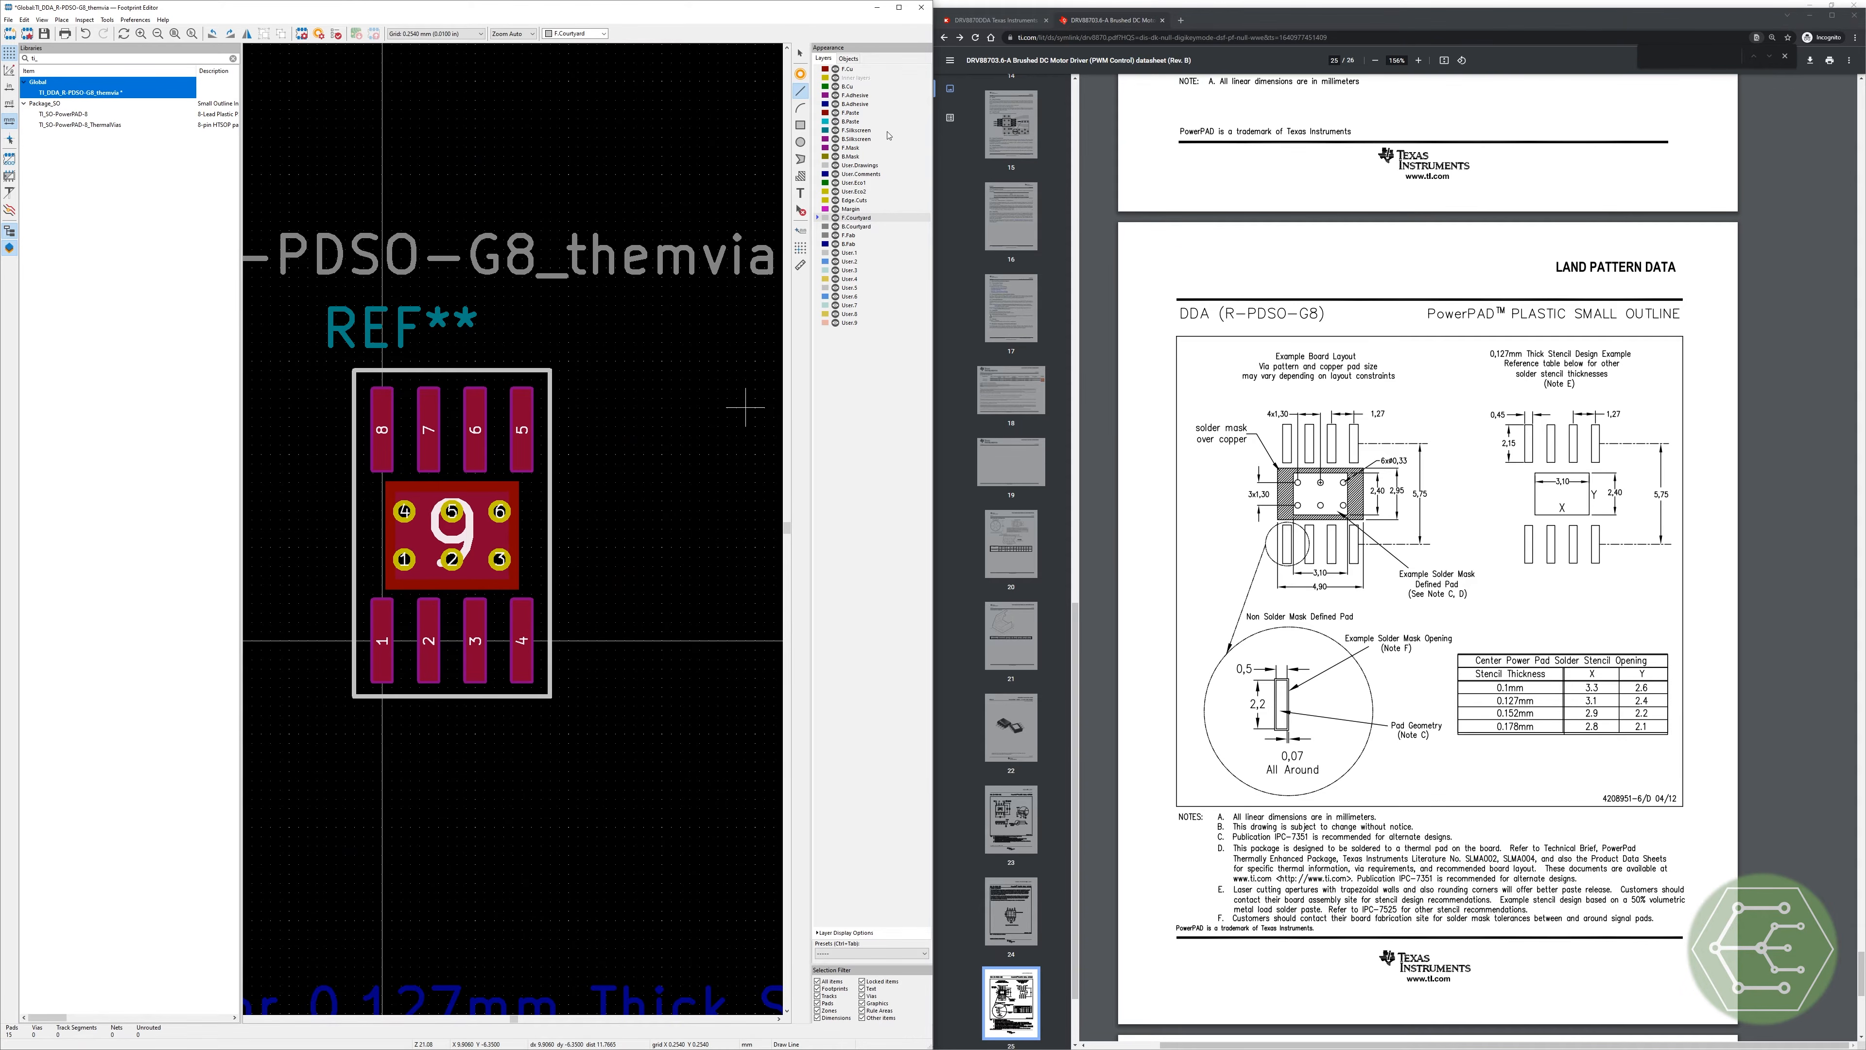
Step: Make F.Silkscreen the active layer, bring up the package's mechanical drawing in the datasheet, and set the grid to 0.1270 mm
{"action": "left_click", "coordinate": [827, 130]}
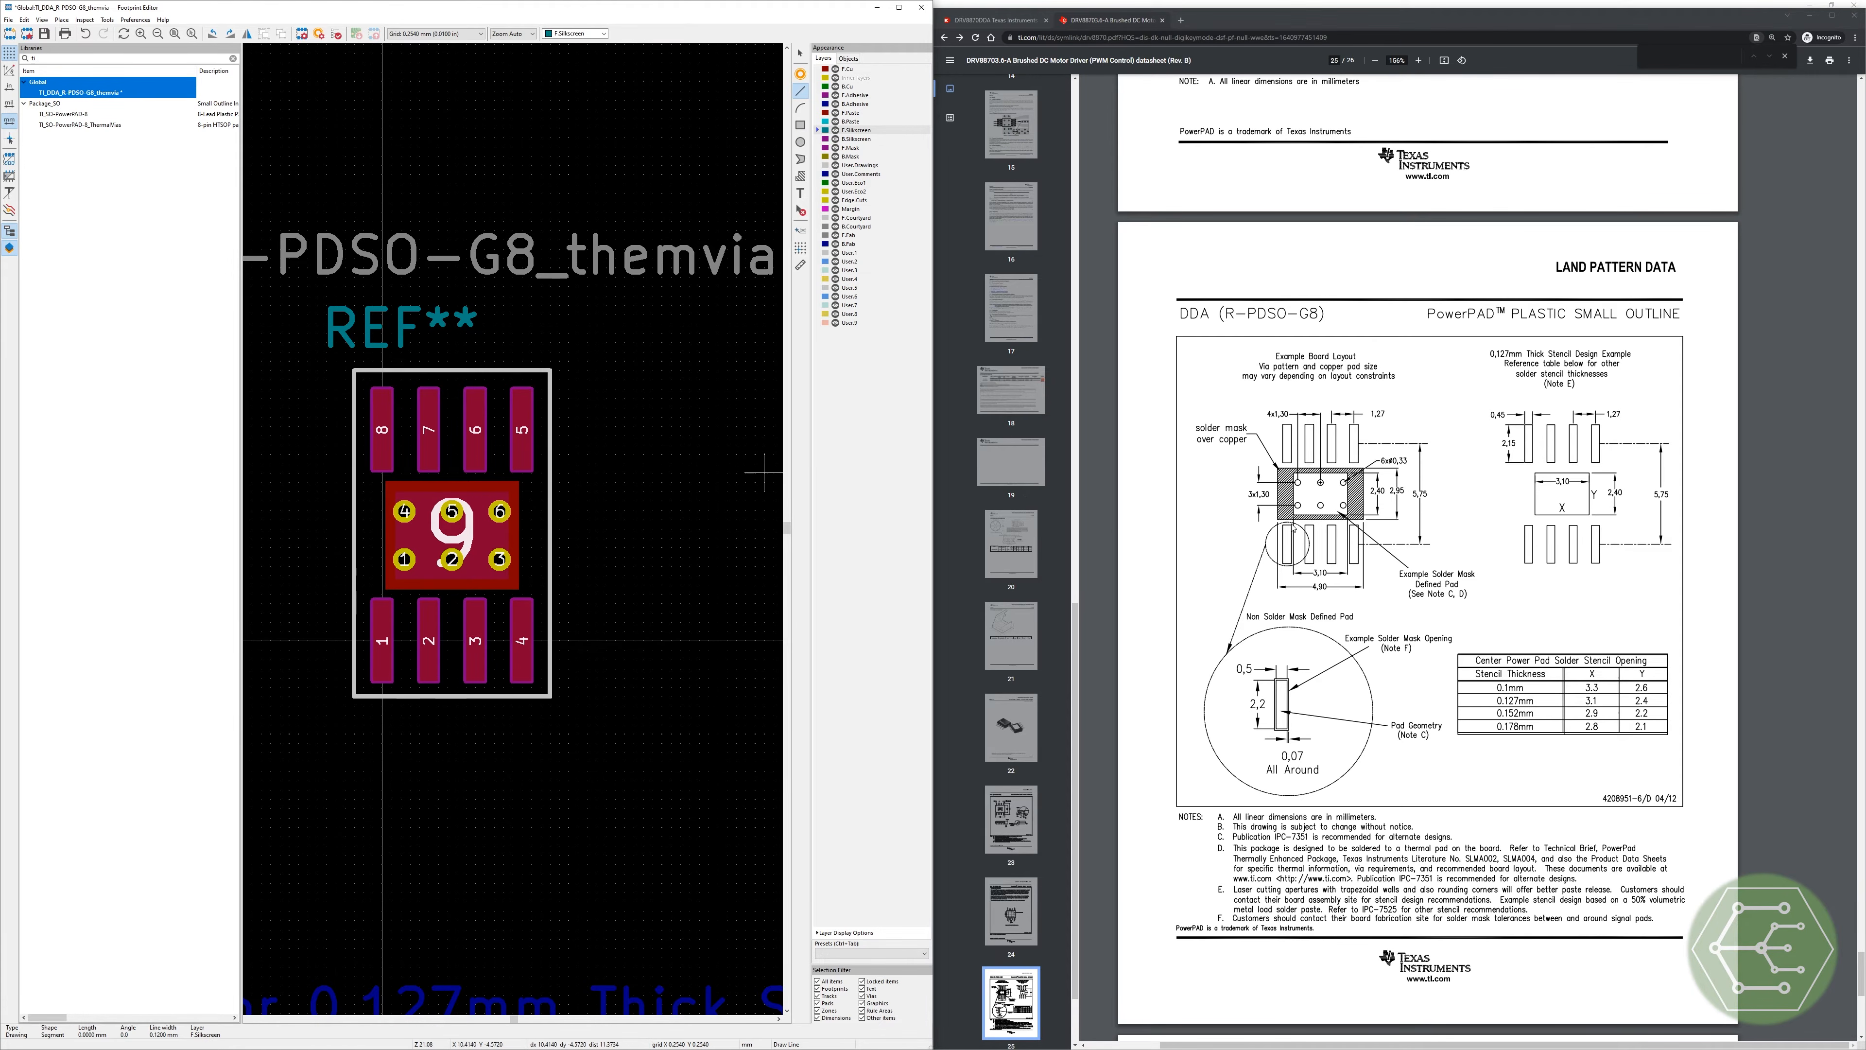
{"action": "scroll", "coordinate": [1484, 519], "scroll_direction": "up", "scroll_amount": 5}
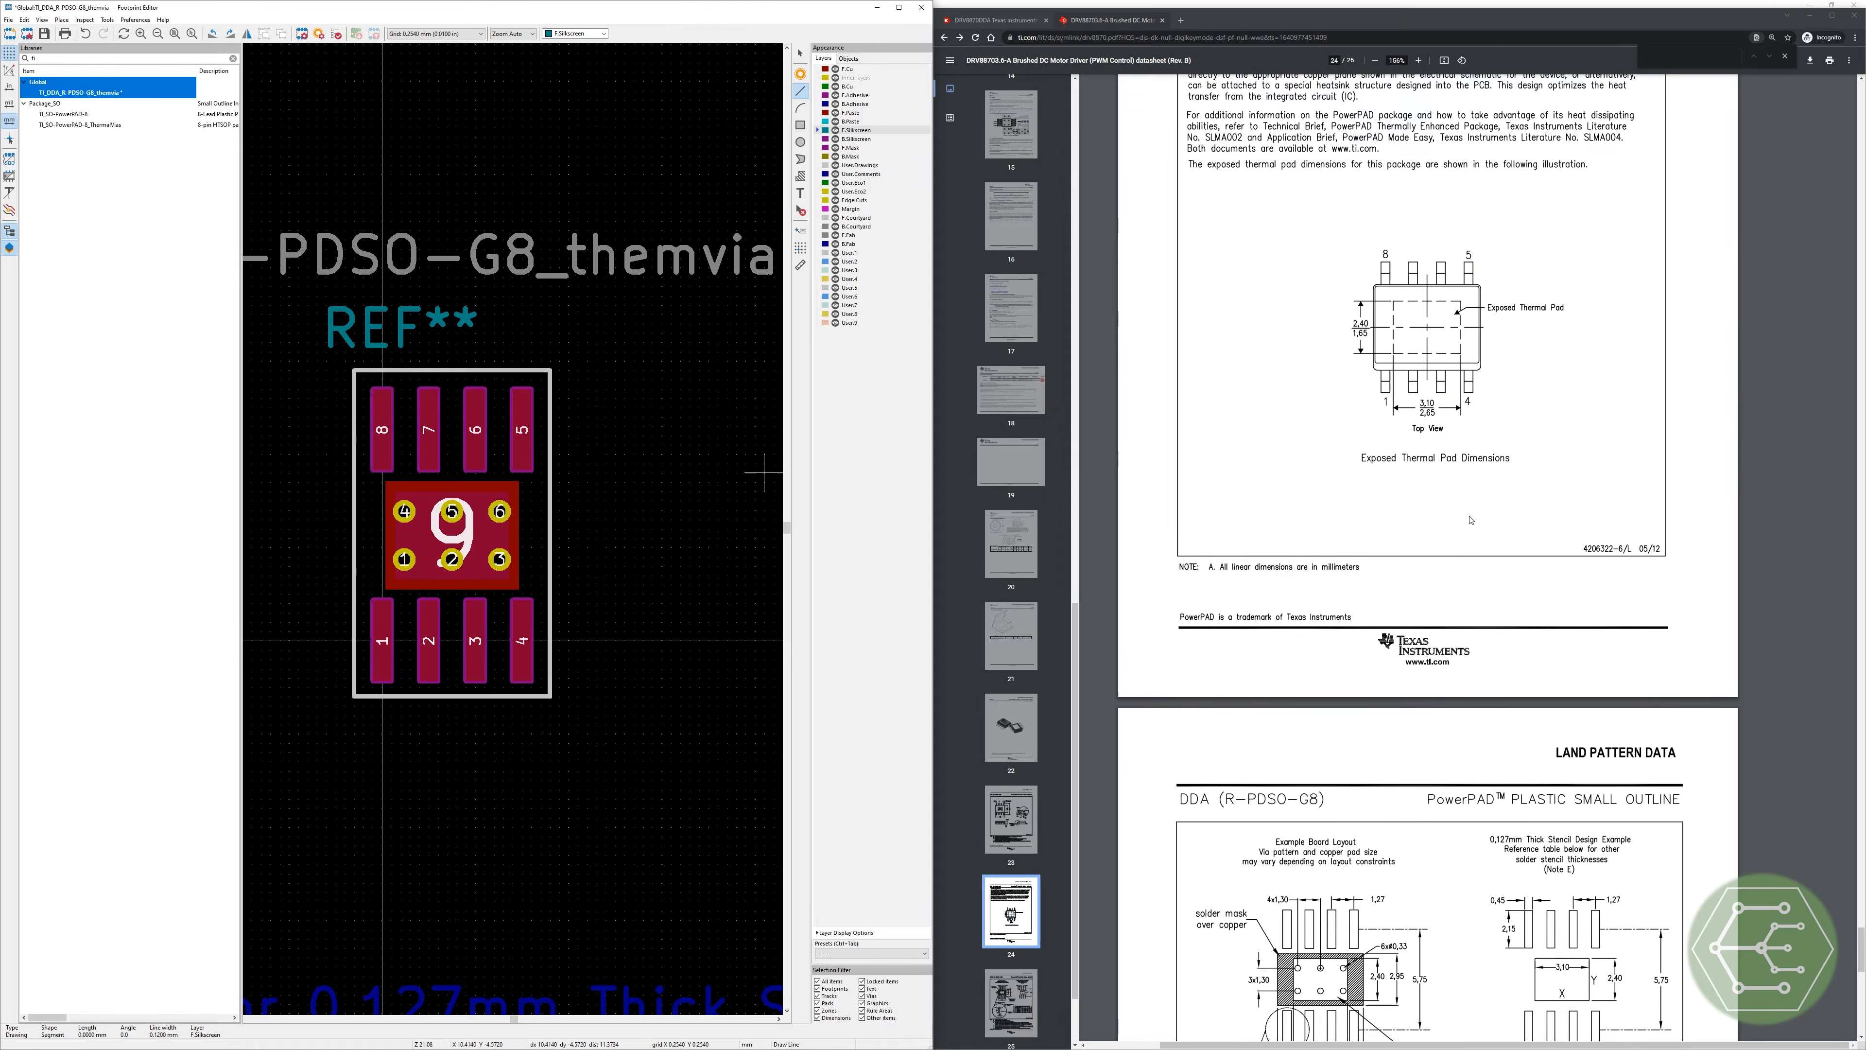
{"action": "scroll", "coordinate": [1470, 523], "scroll_direction": "up", "scroll_amount": 5}
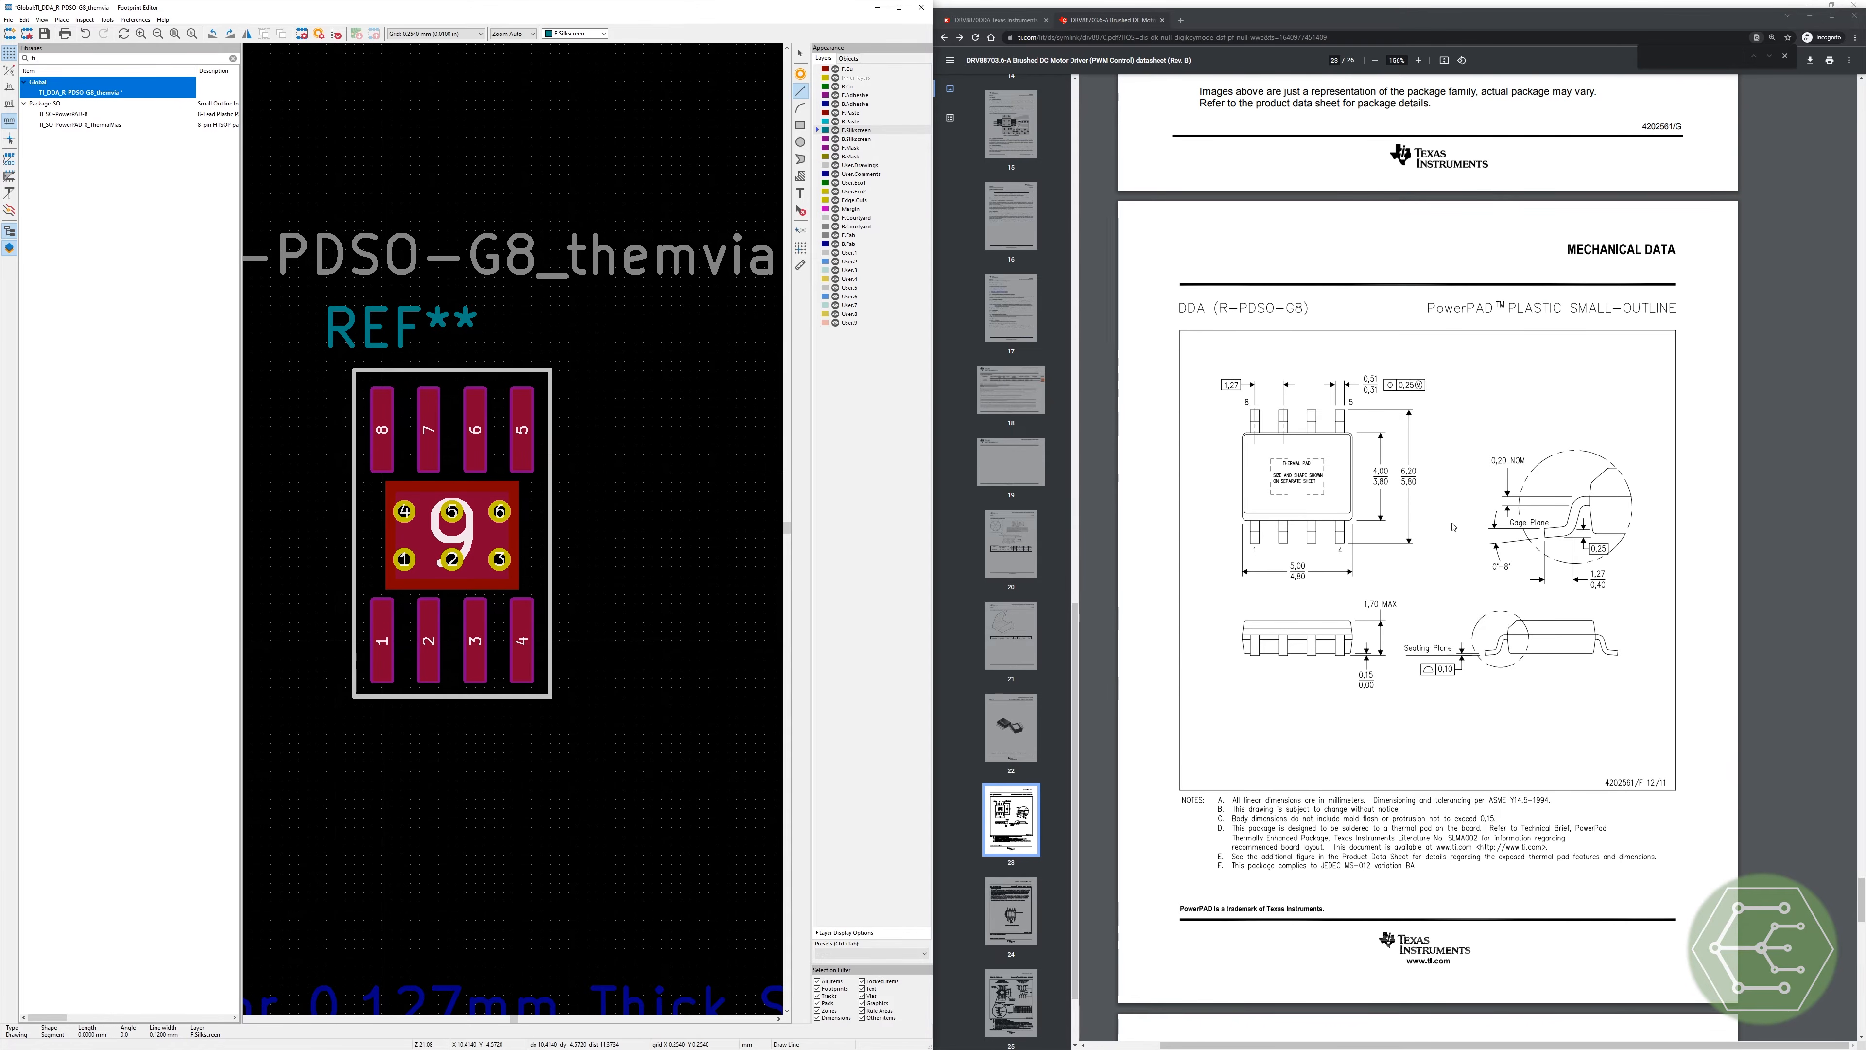
{"action": "scroll", "coordinate": [395, 579], "scroll_direction": "up", "scroll_amount": 3}
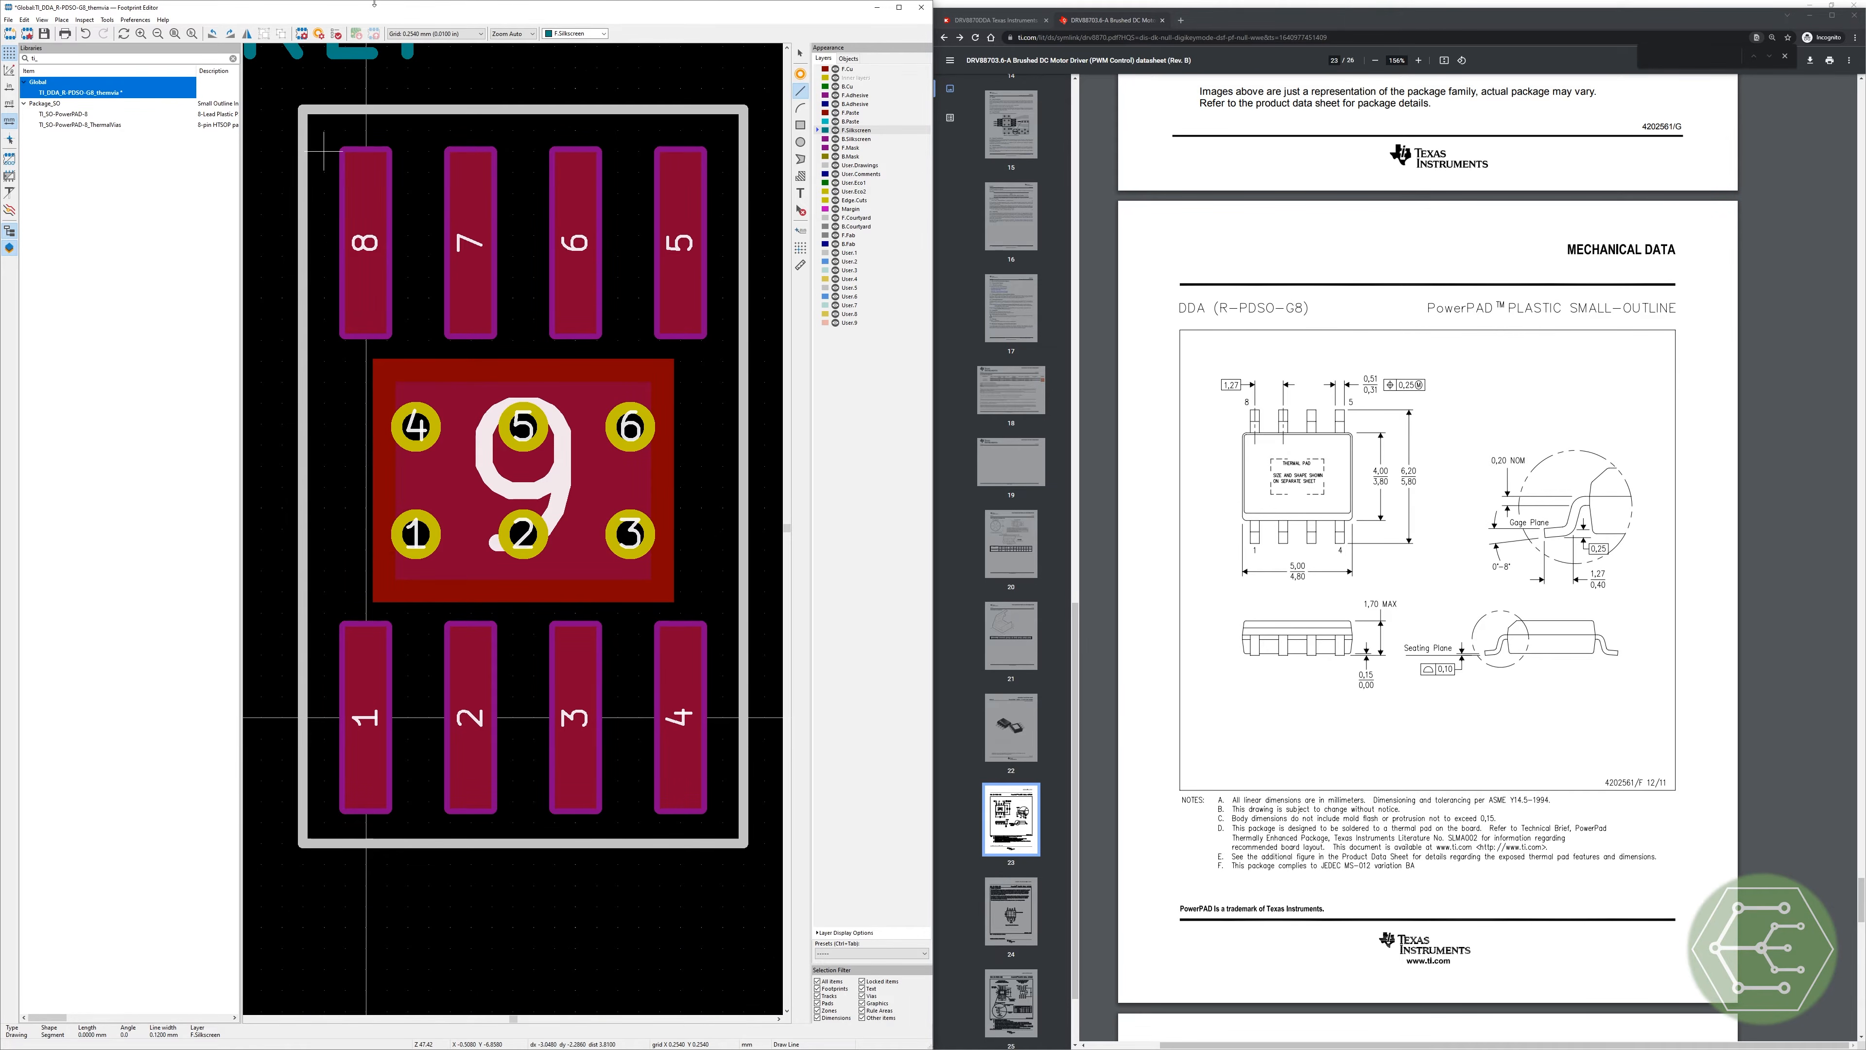
{"action": "left_click", "coordinate": [411, 34]}
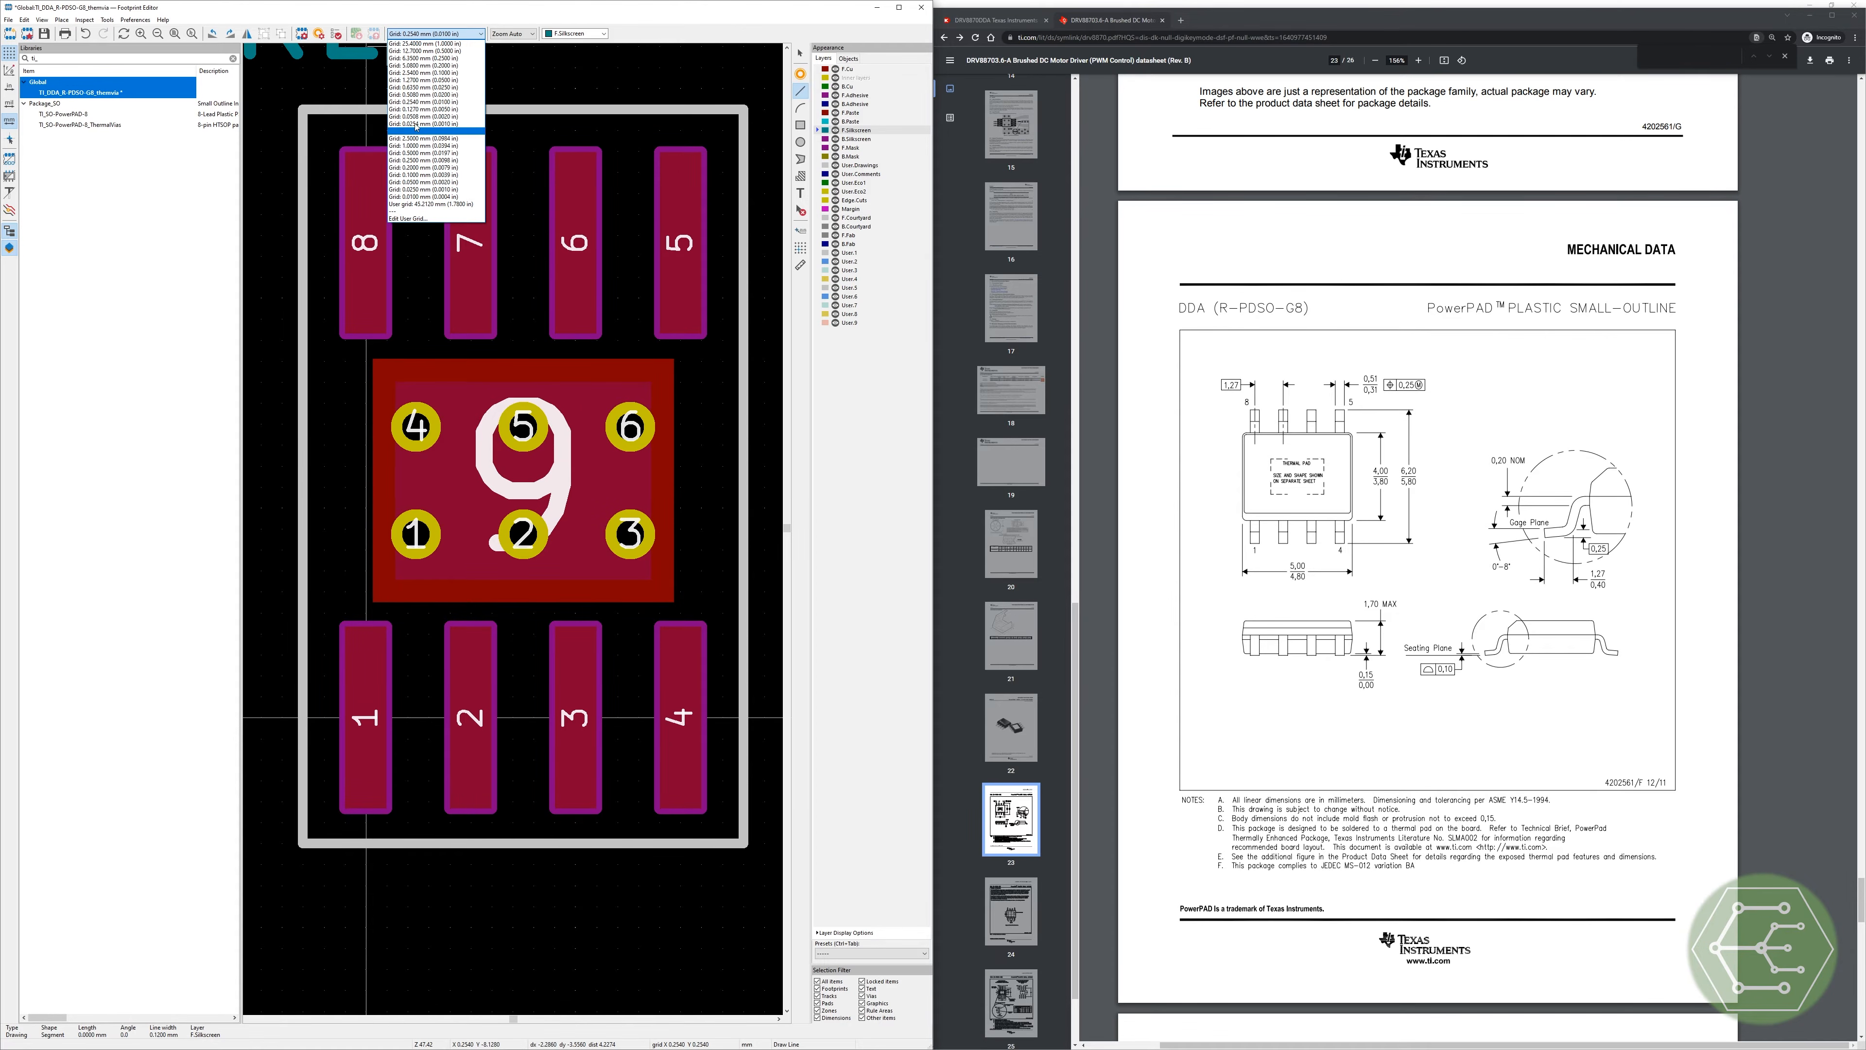
{"action": "left_click", "coordinate": [418, 109]}
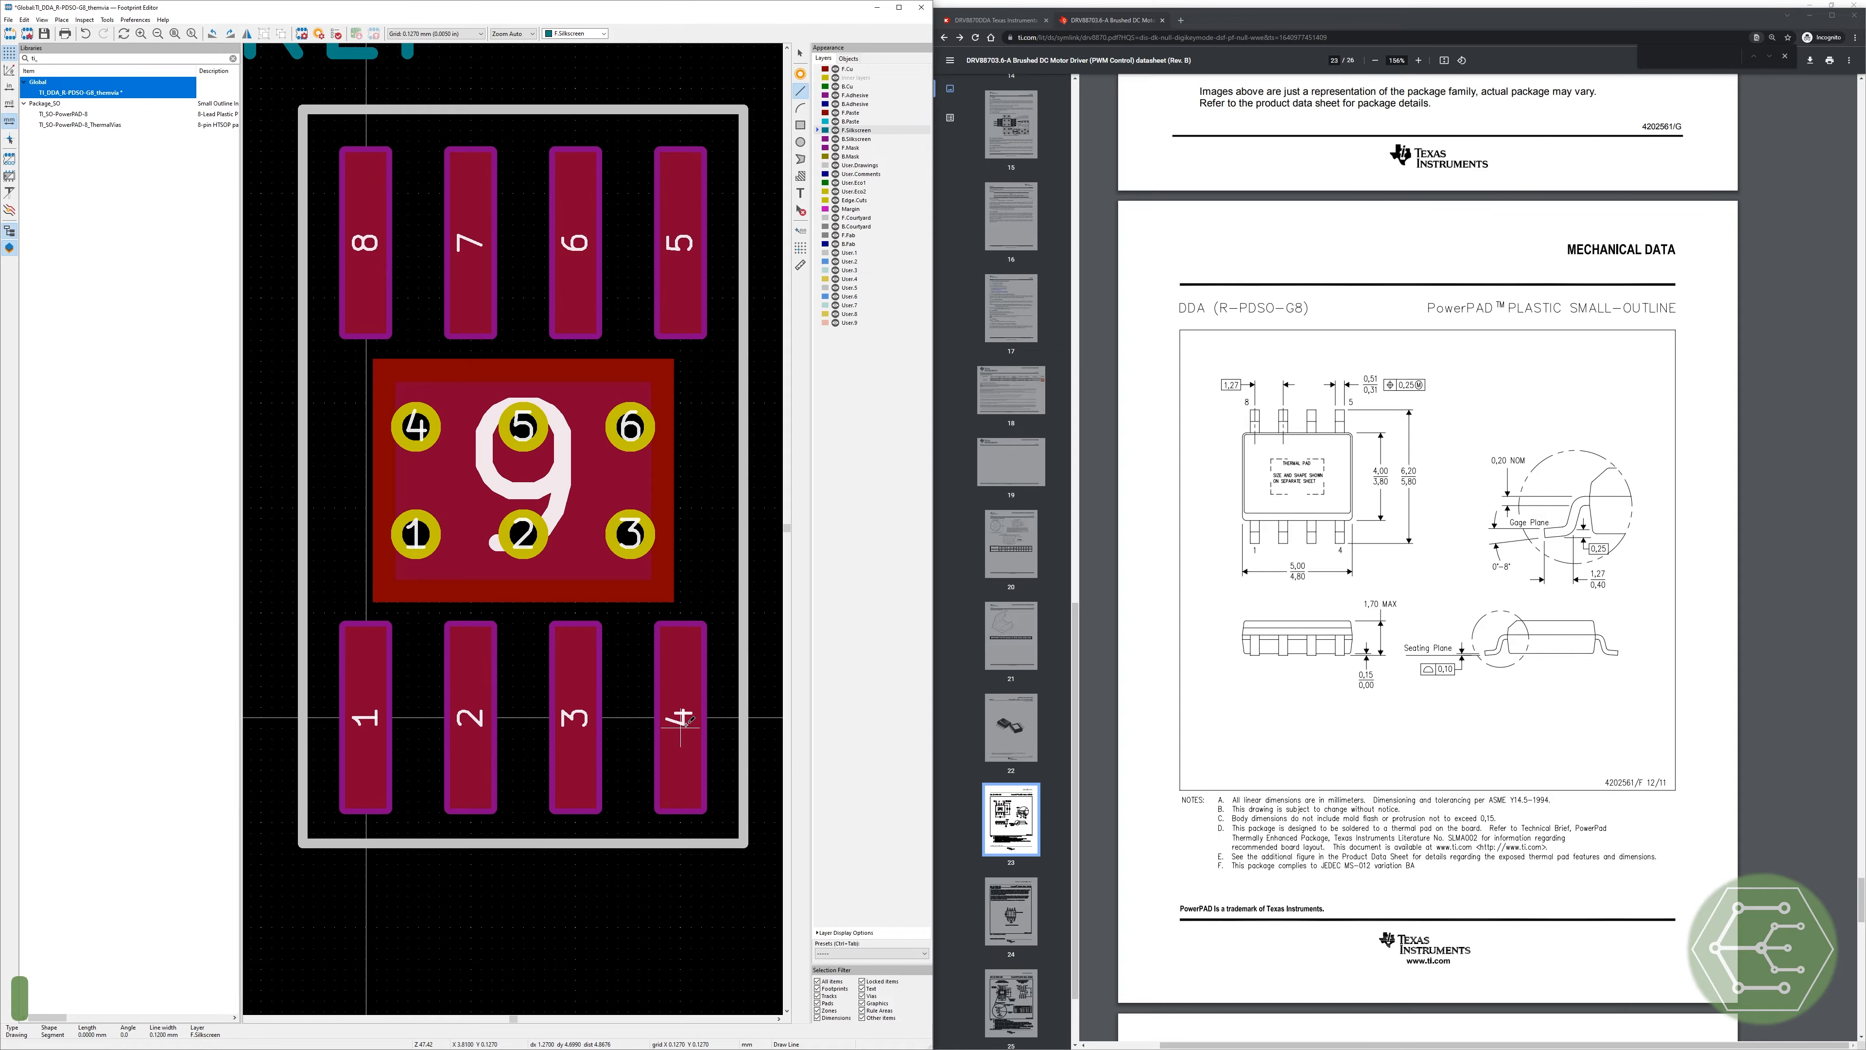
Step: Measure from pad 4 to pad 1 and on to the thermal pad's centre, resetting the relative origin at each point
{"action": "left_click", "coordinate": [631, 917]}
{"action": "key", "text": "Escape"}
{"action": "key", "text": "Escape"}
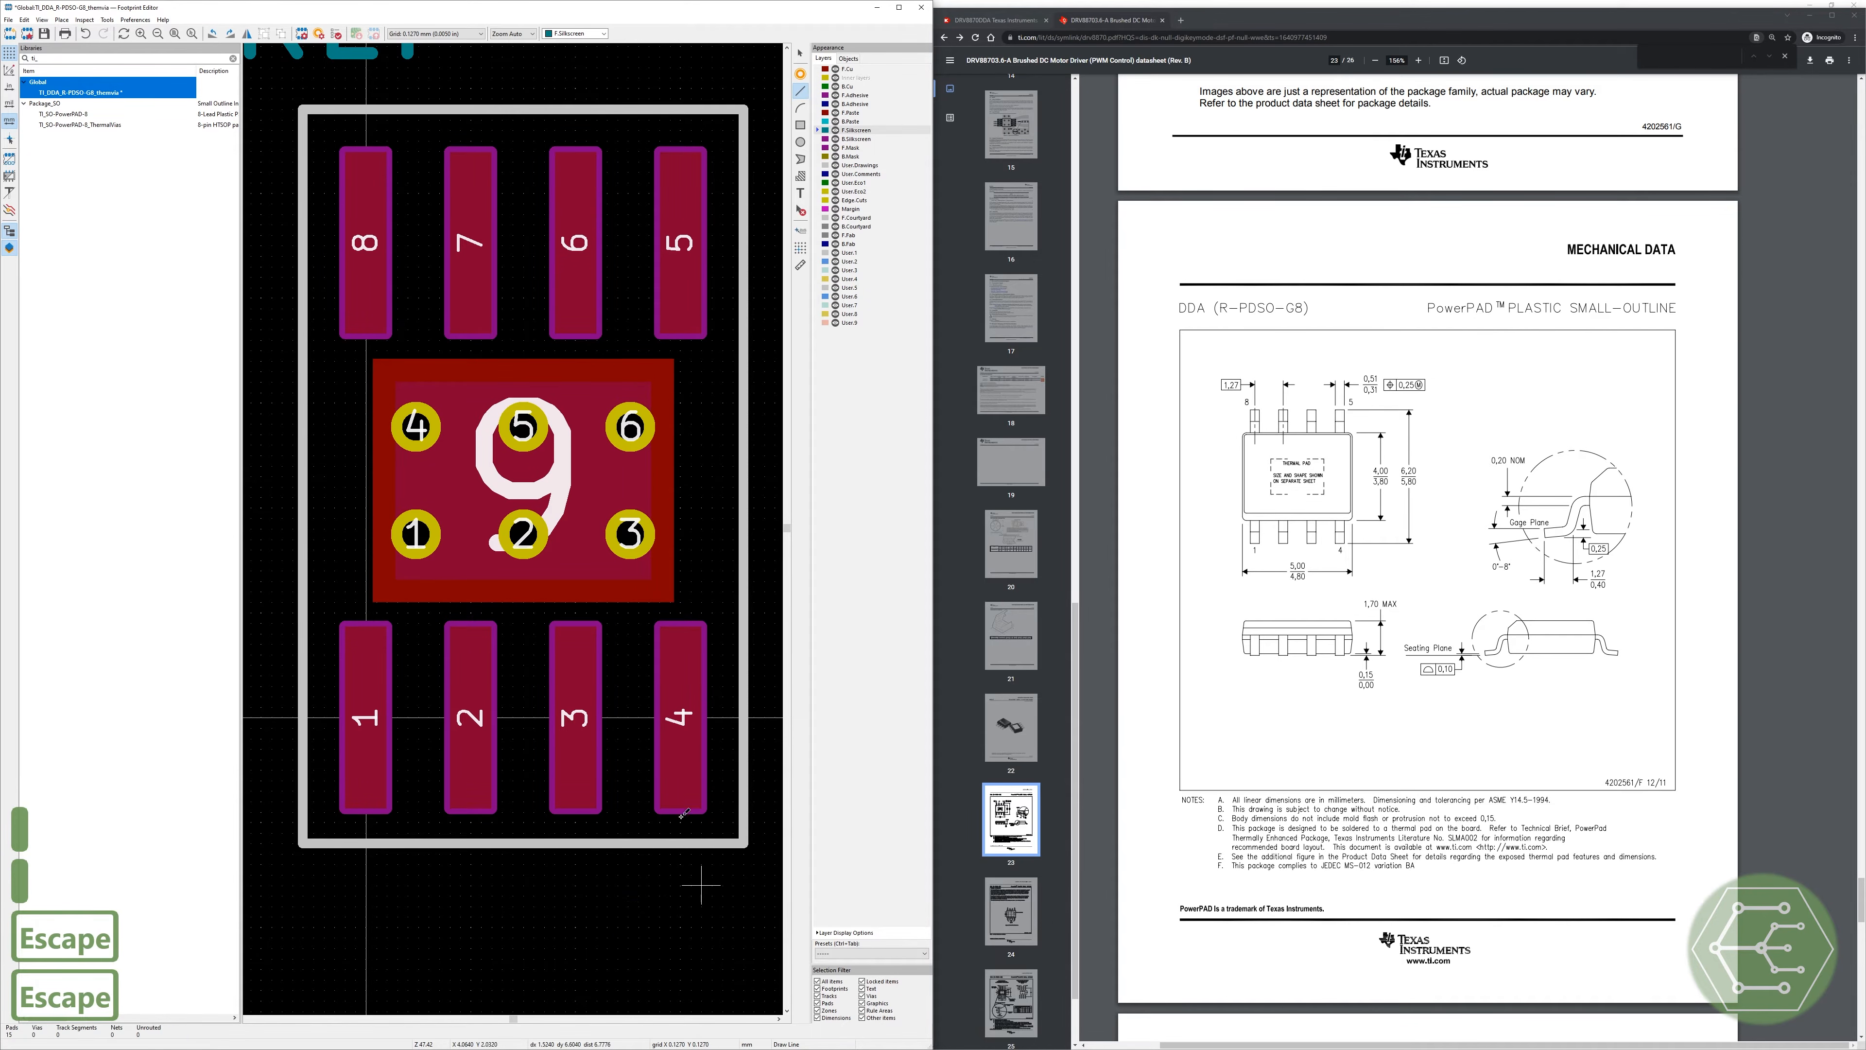
{"action": "key", "text": "space"}
{"action": "key", "text": "space"}
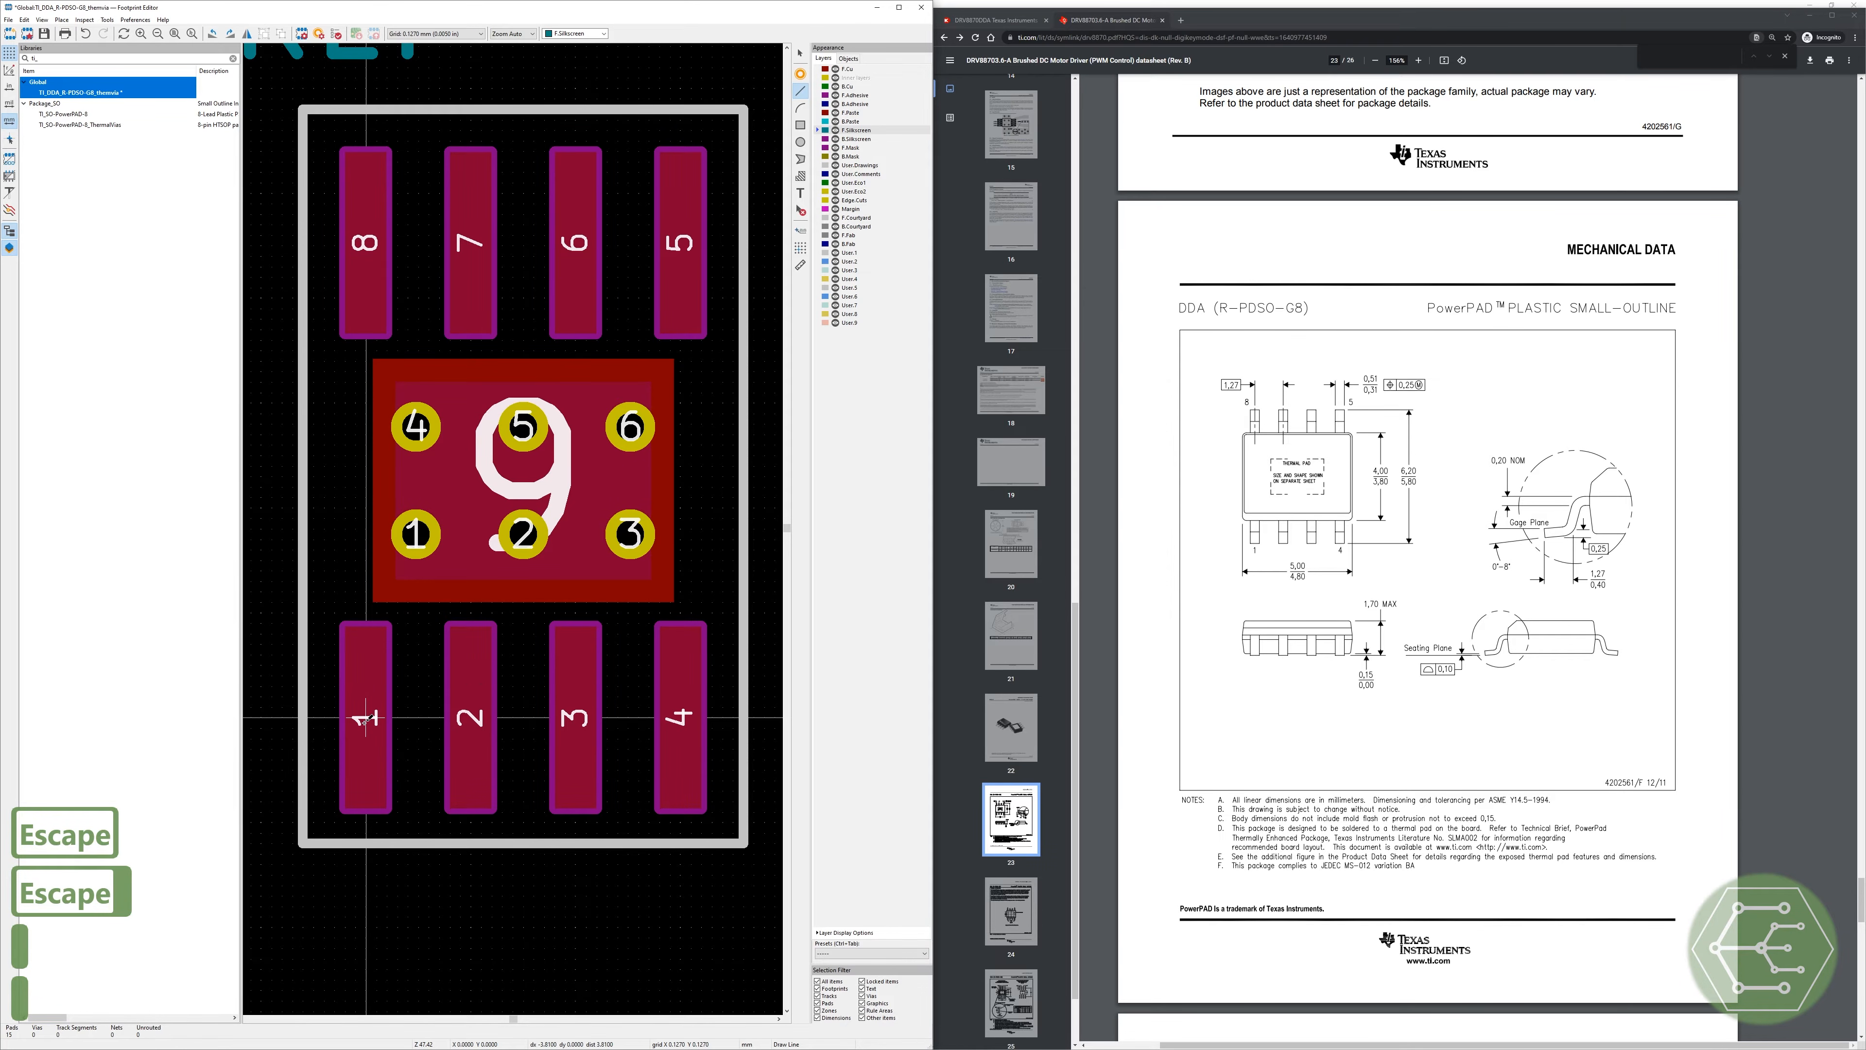
{"action": "key", "text": "space"}
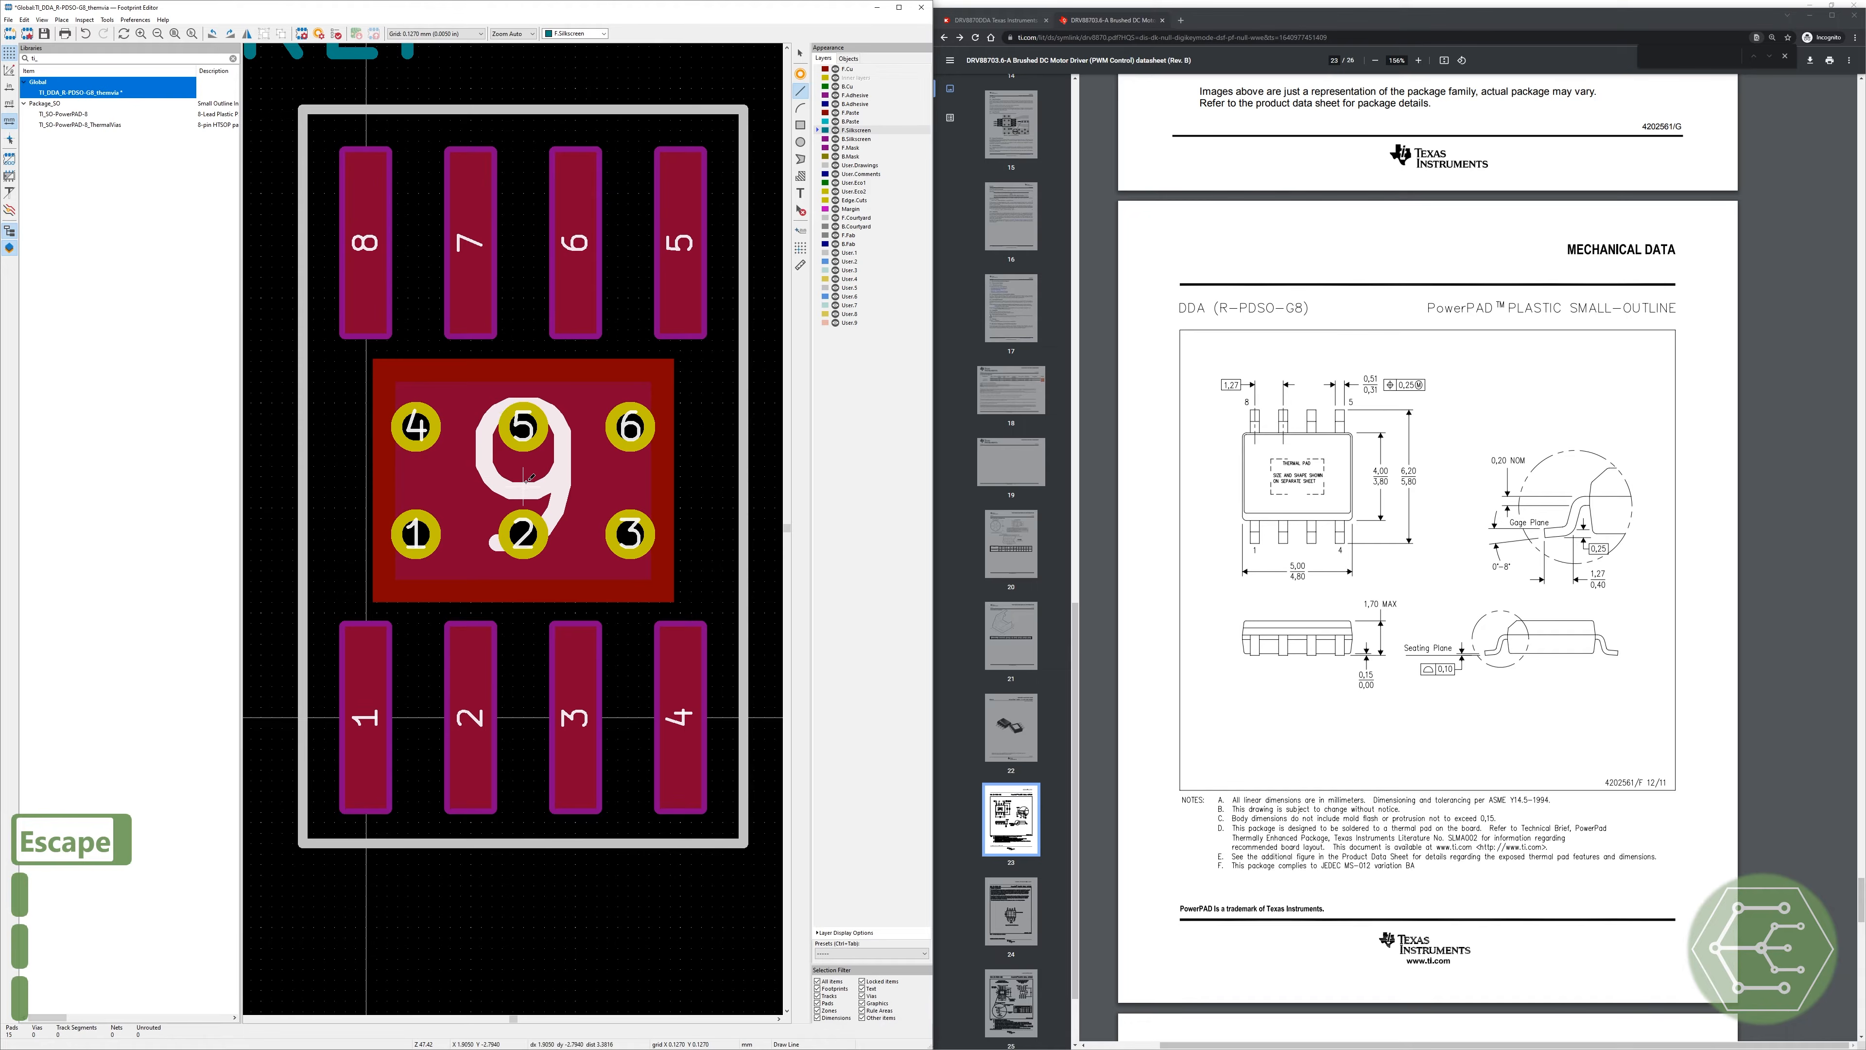
{"action": "key", "text": "space"}
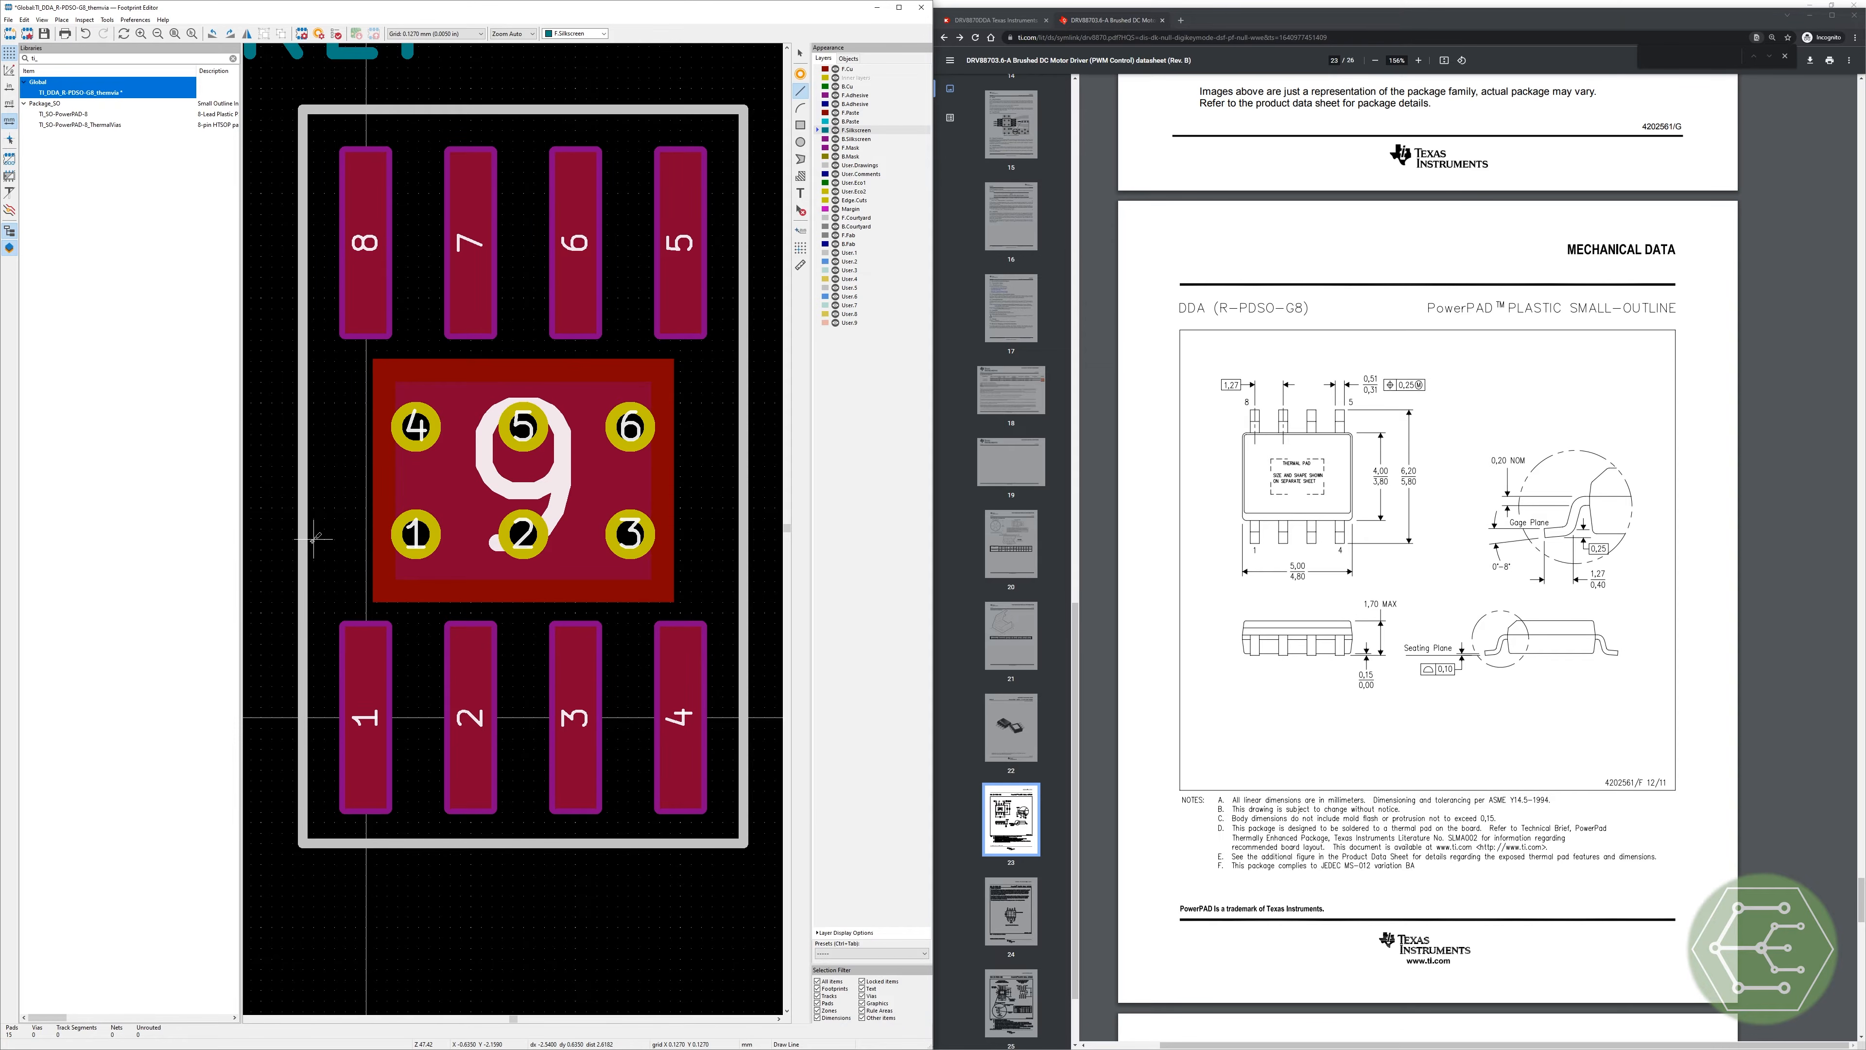
Step: Draw a vertical F.Silkscreen line about 3.175 mm long at X -0.635 mm, between pads 1 and 8 and just inside the courtyard
{"action": "left_click", "coordinate": [314, 613]}
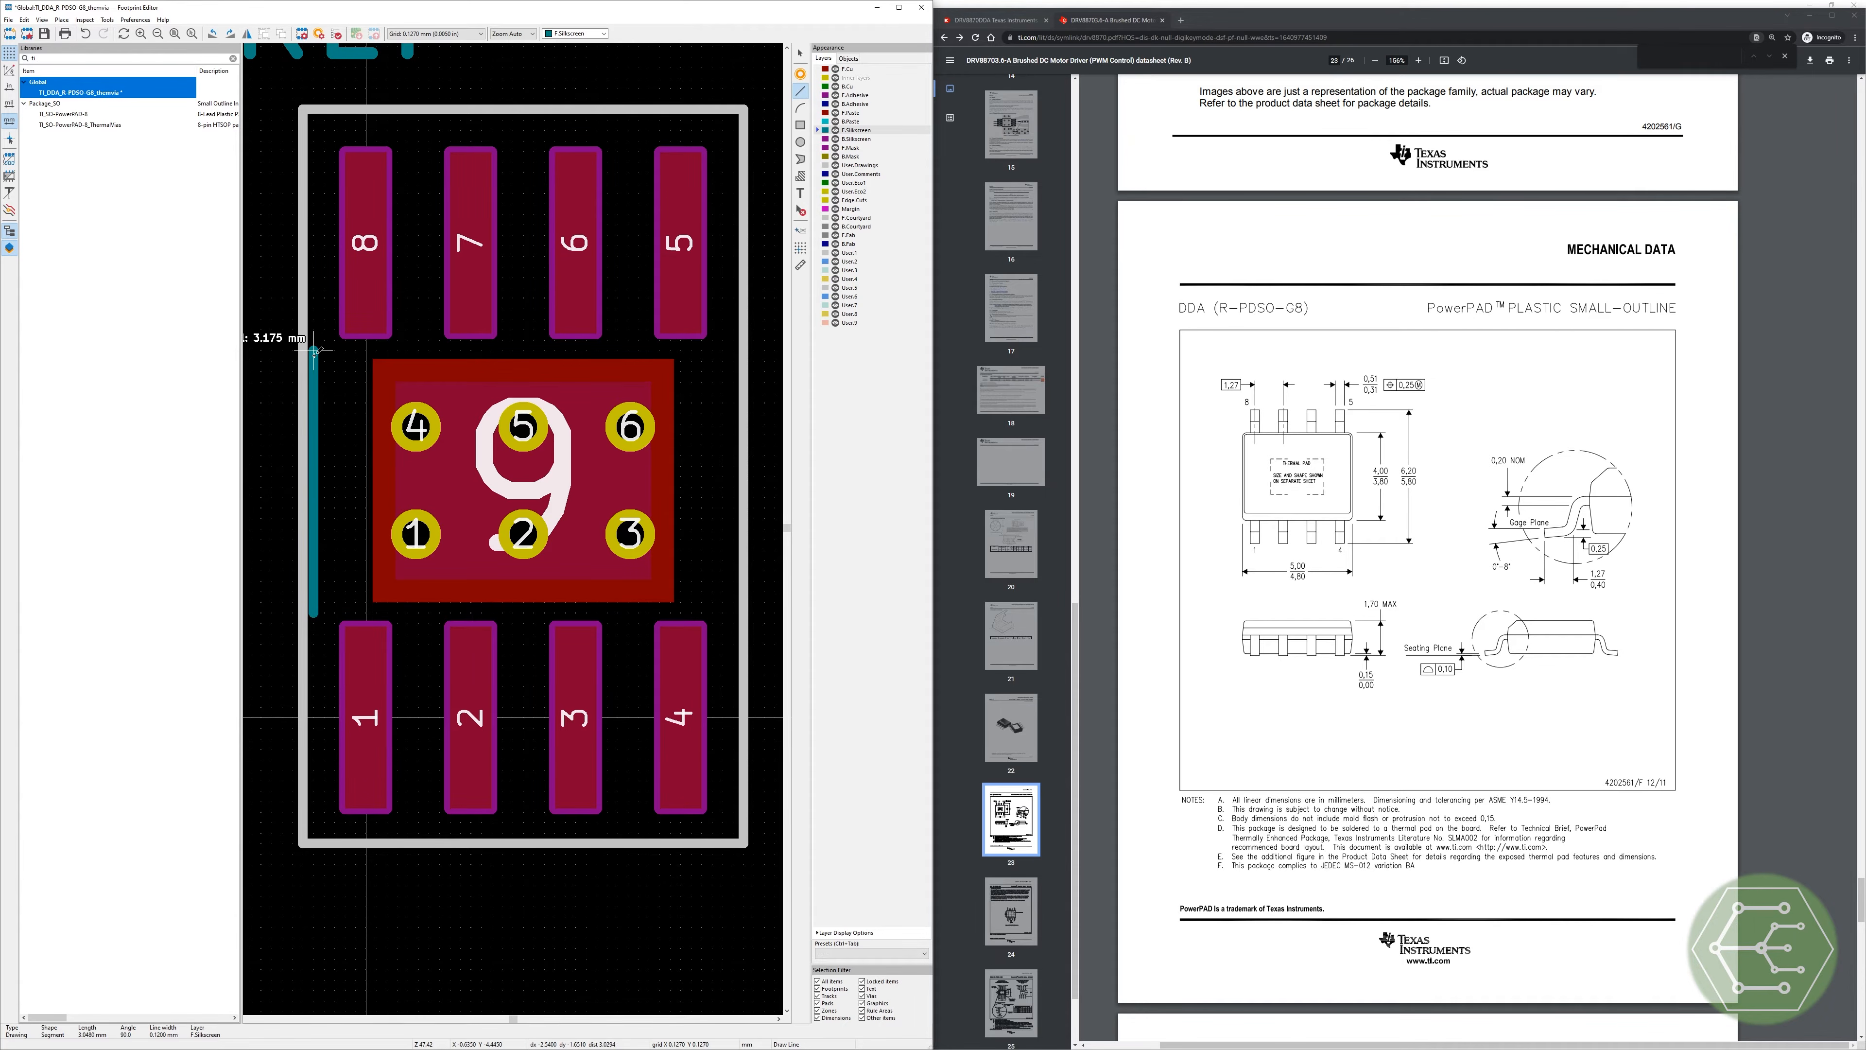
{"action": "left_click", "coordinate": [314, 351]}
{"action": "key", "text": "Escape"}
Step: Check the package body dimensions in the datasheet, and set the silkscreen line's start Y to -4.875 mm and end Y to -0.875 mm
{"action": "left_click", "coordinate": [314, 529]}
{"action": "key", "text": "e"}
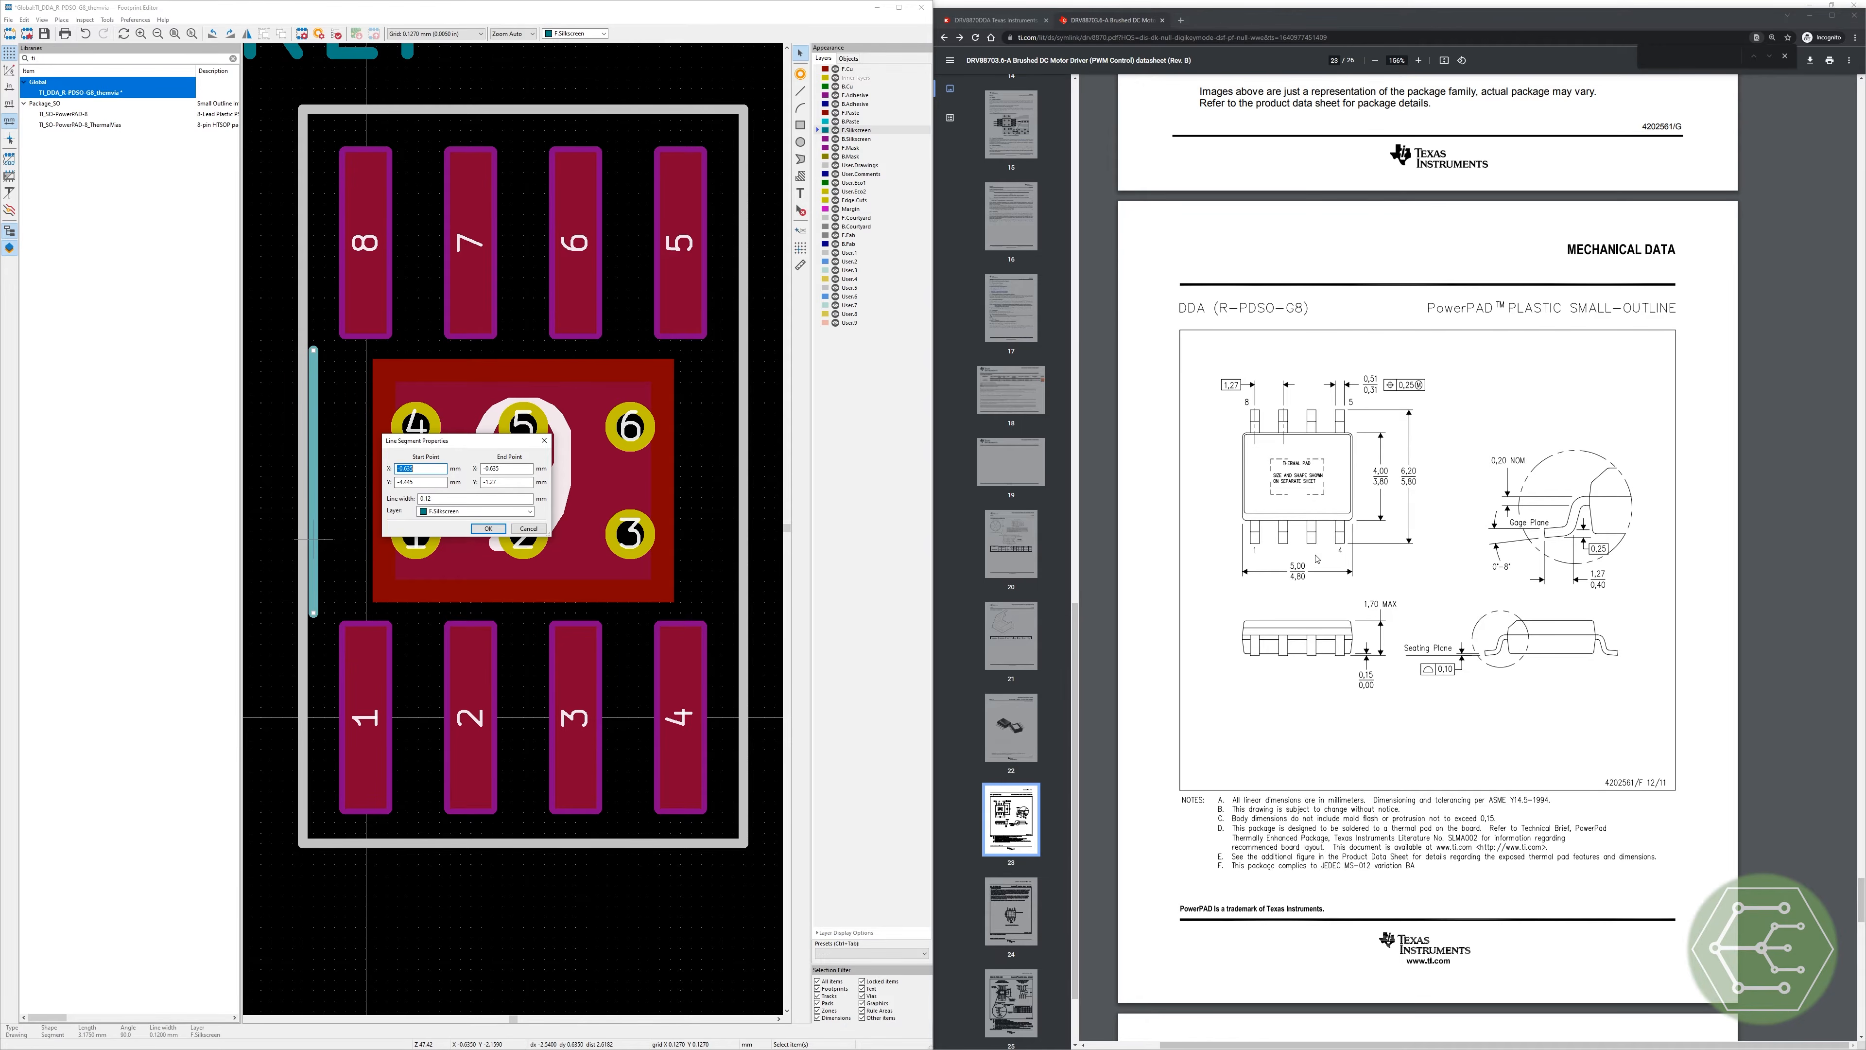
{"action": "scroll", "coordinate": [1319, 560], "scroll_direction": "down", "scroll_amount": 20}
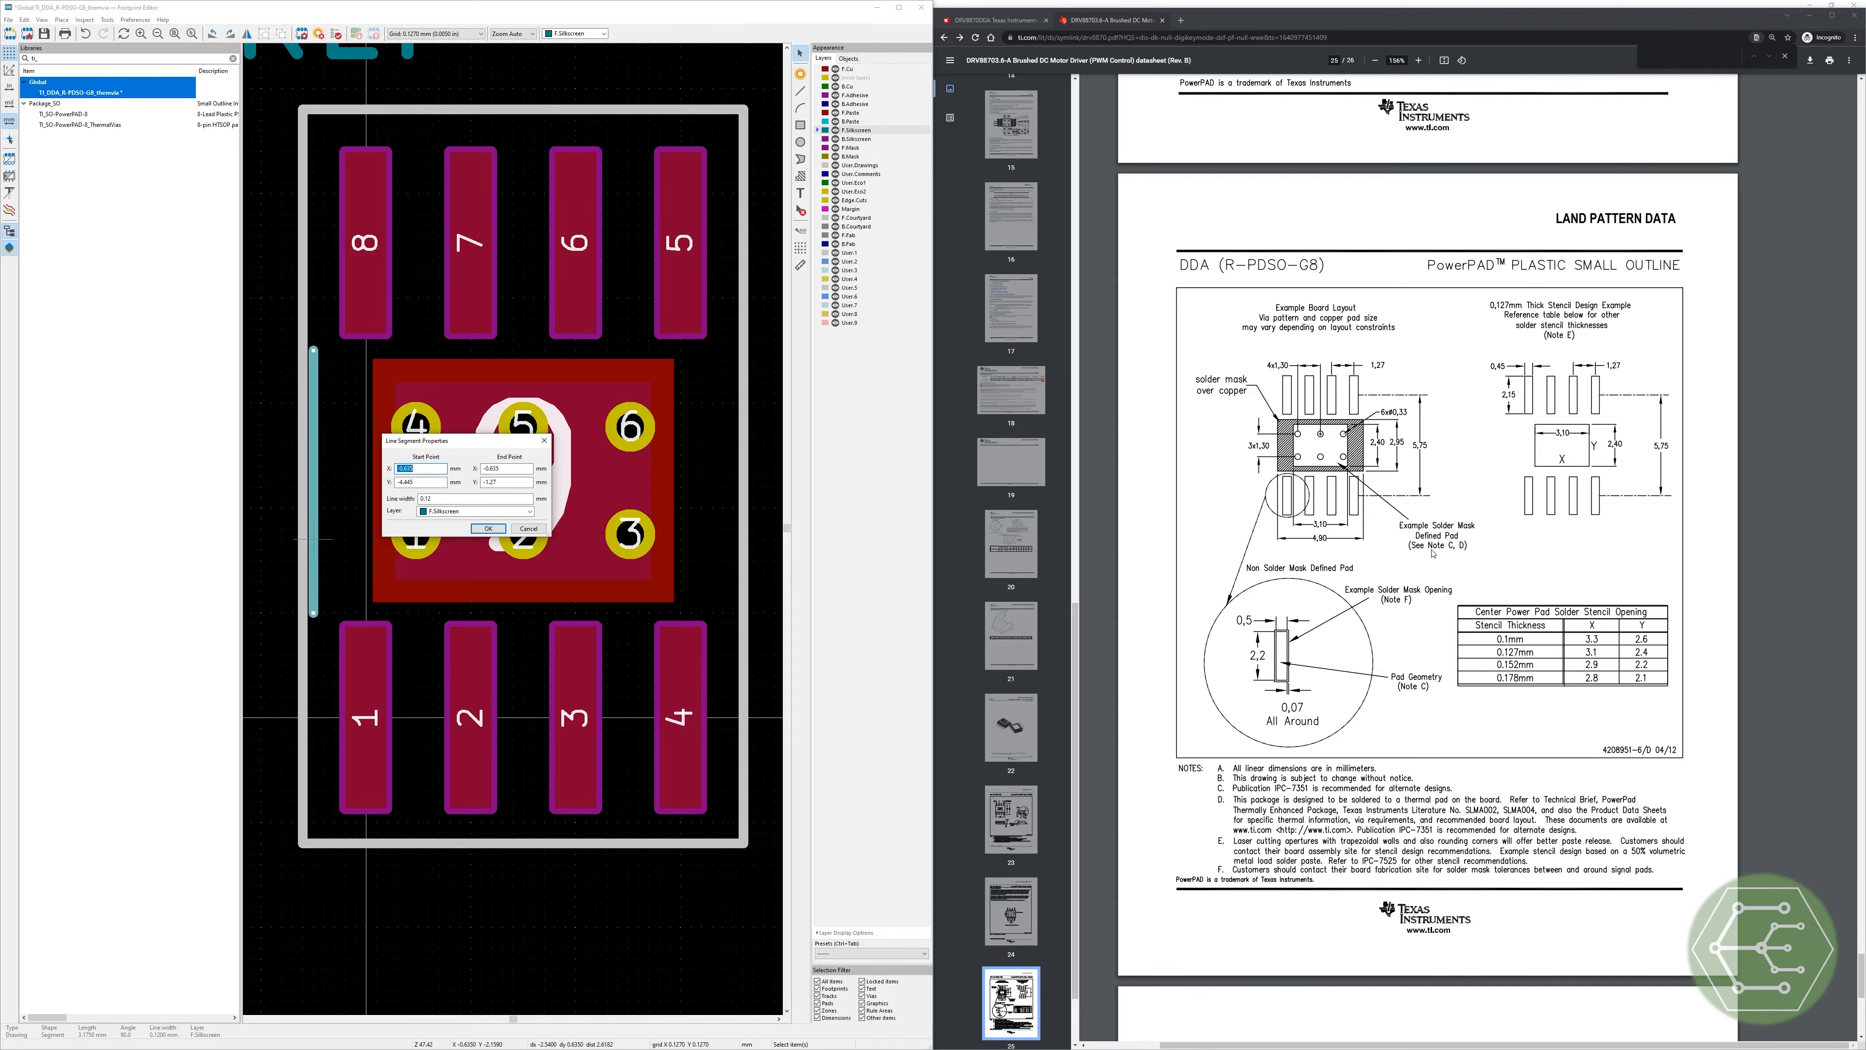
{"action": "scroll", "coordinate": [1433, 553], "scroll_direction": "up", "scroll_amount": 15}
{"action": "scroll", "coordinate": [1451, 700], "scroll_direction": "up", "scroll_amount": 8}
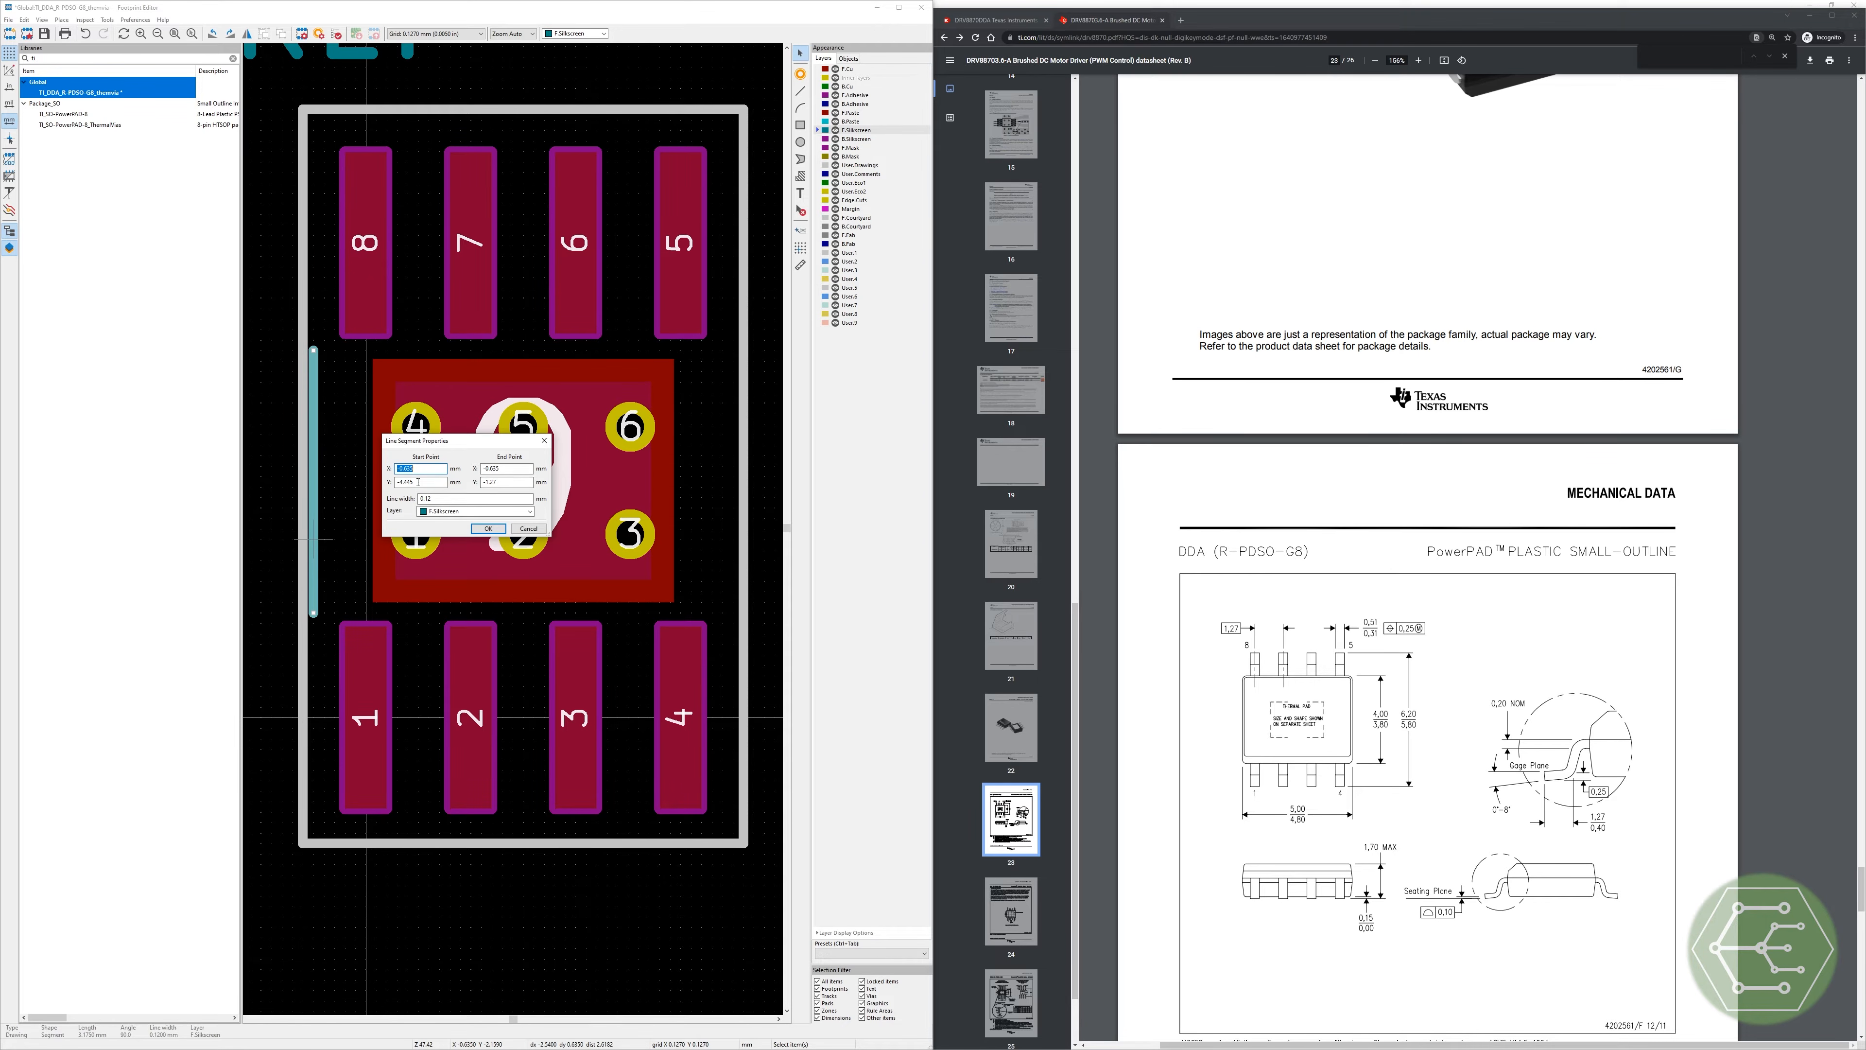
{"action": "left_click", "coordinate": [508, 483]}
{"action": "type", "text": "-0."}
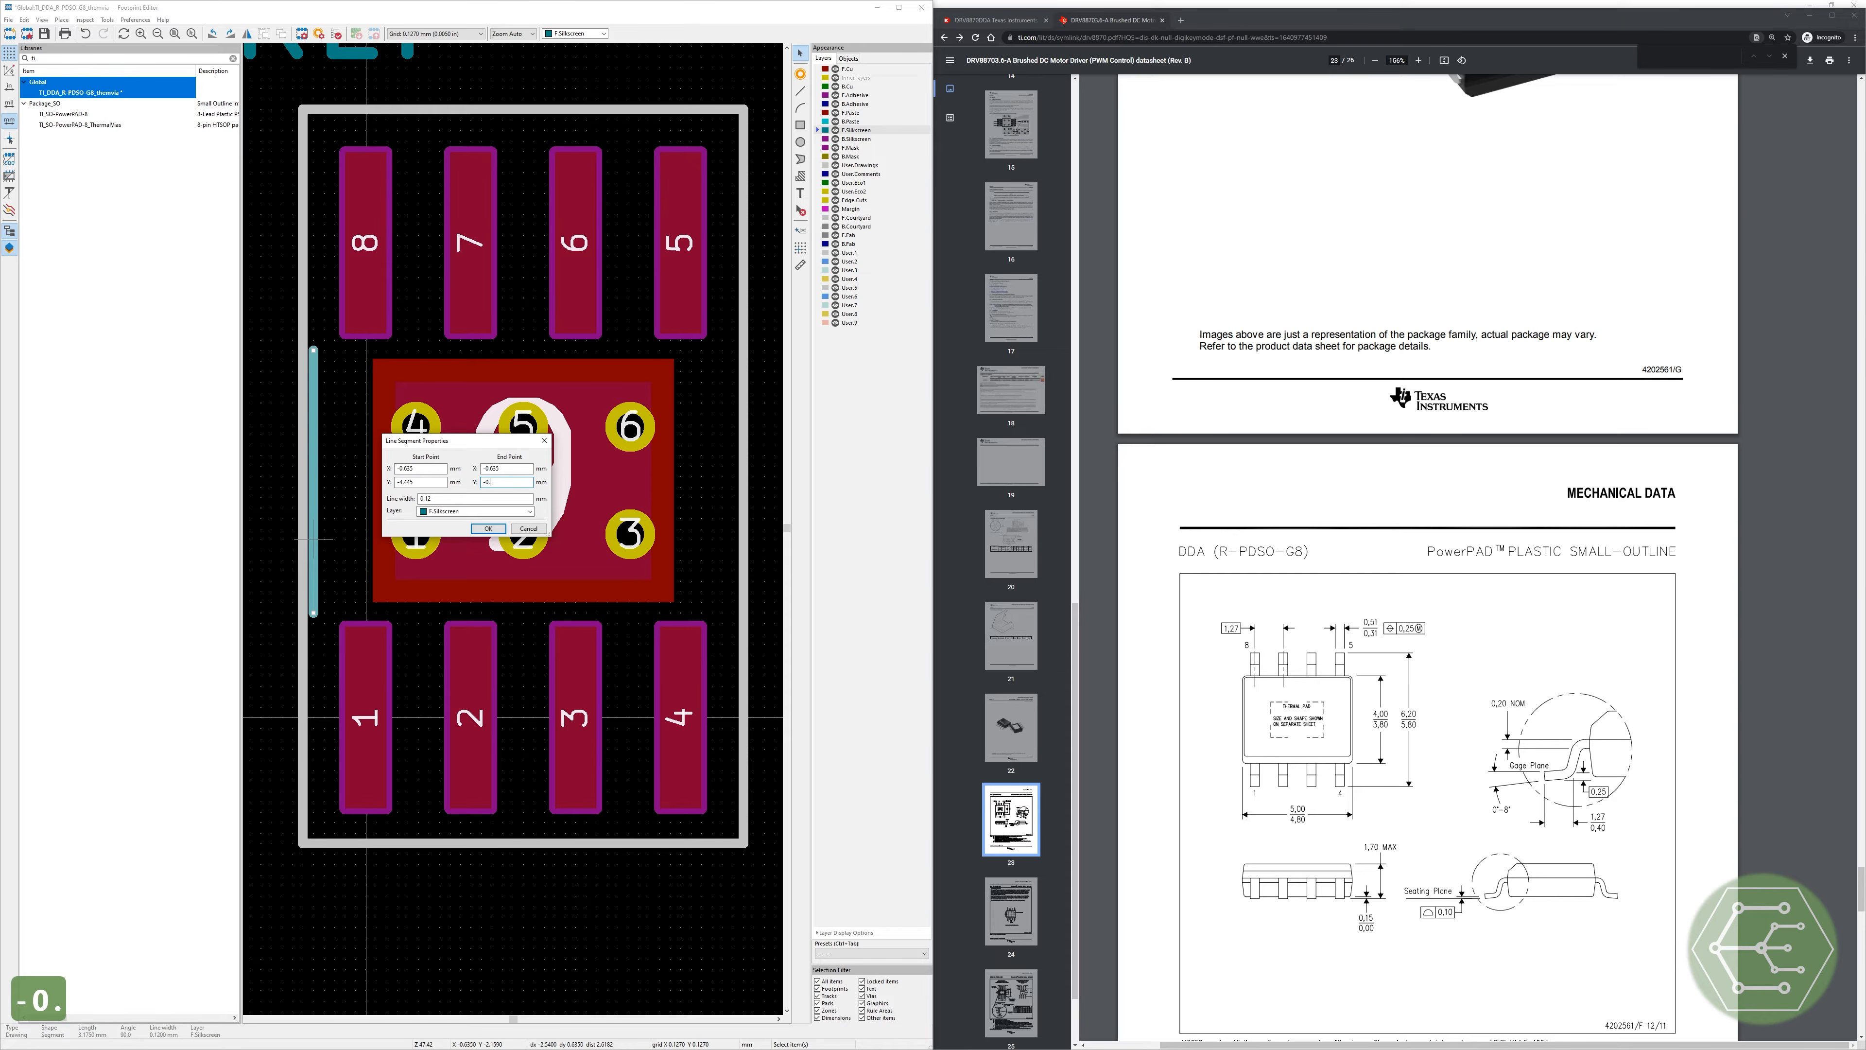
{"action": "type", "text": "875"}
{"action": "left_click", "coordinate": [421, 482]}
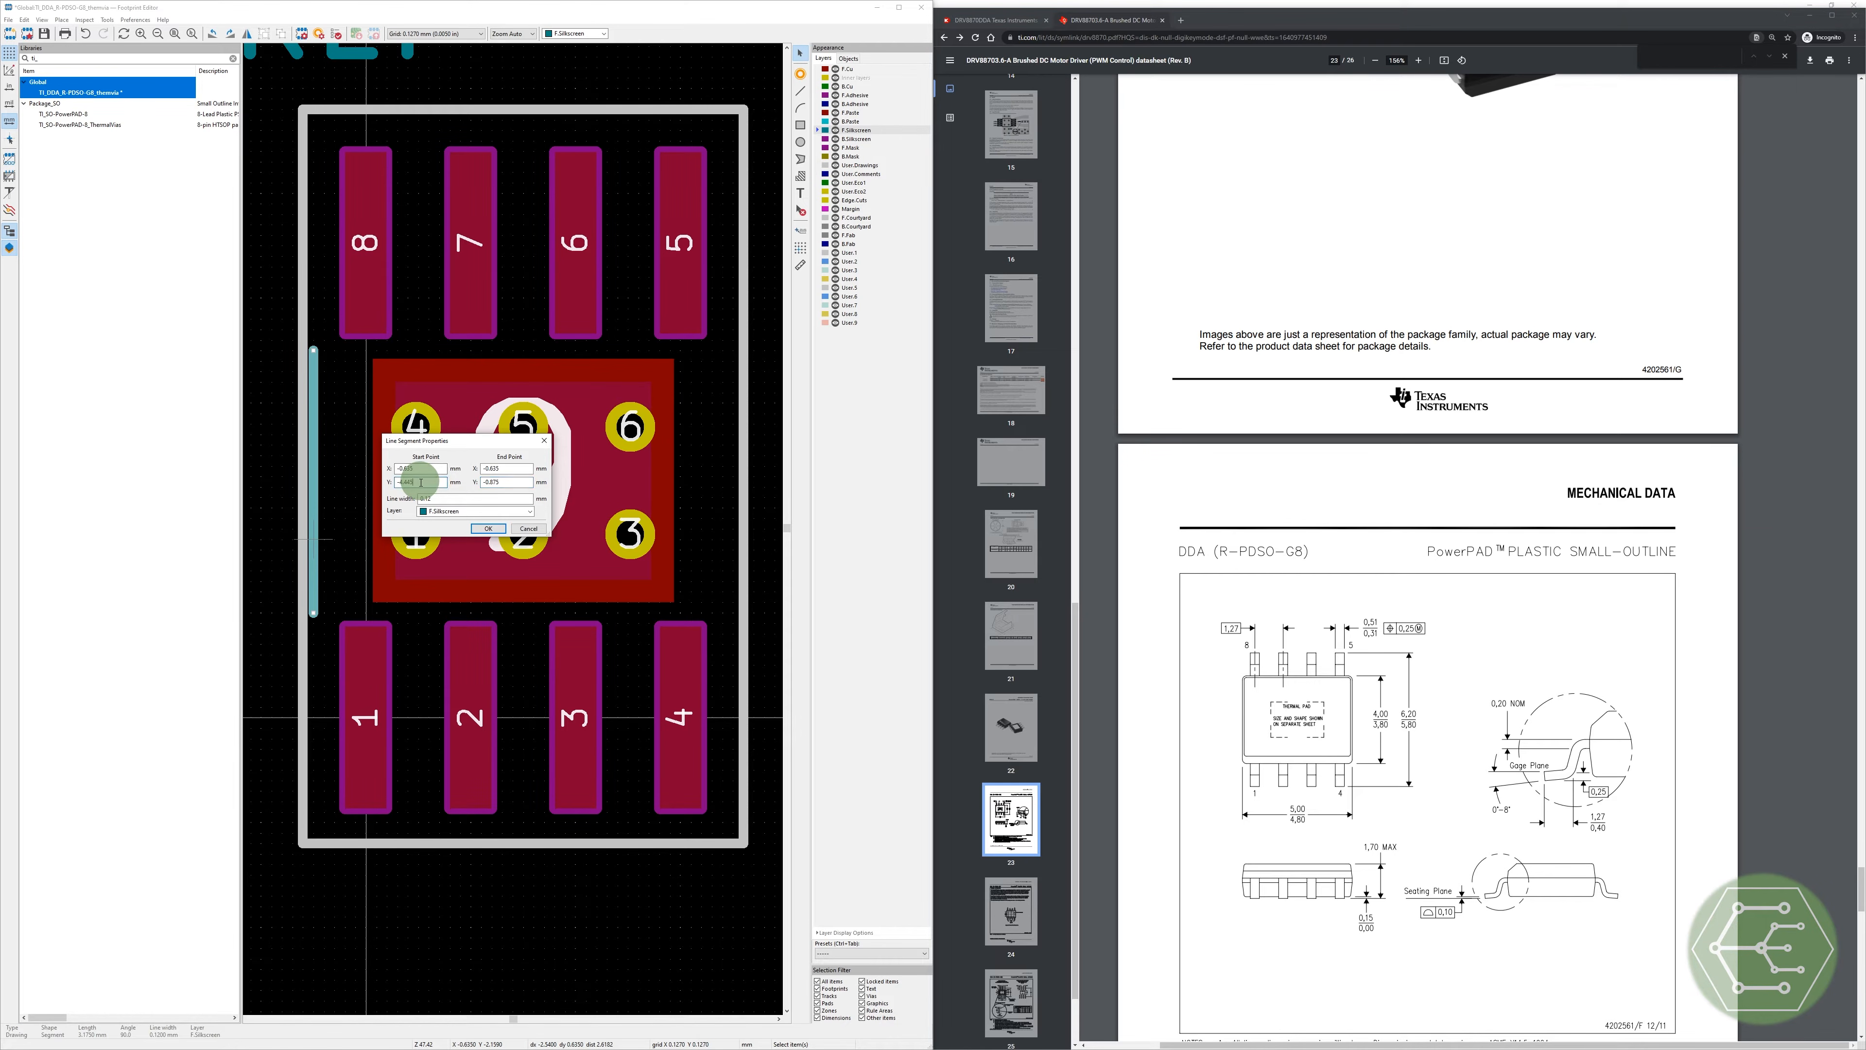
{"action": "key", "text": "BackSpace"}
{"action": "key", "text": "BackSpace"}
{"action": "key", "text": "BackSpace"}
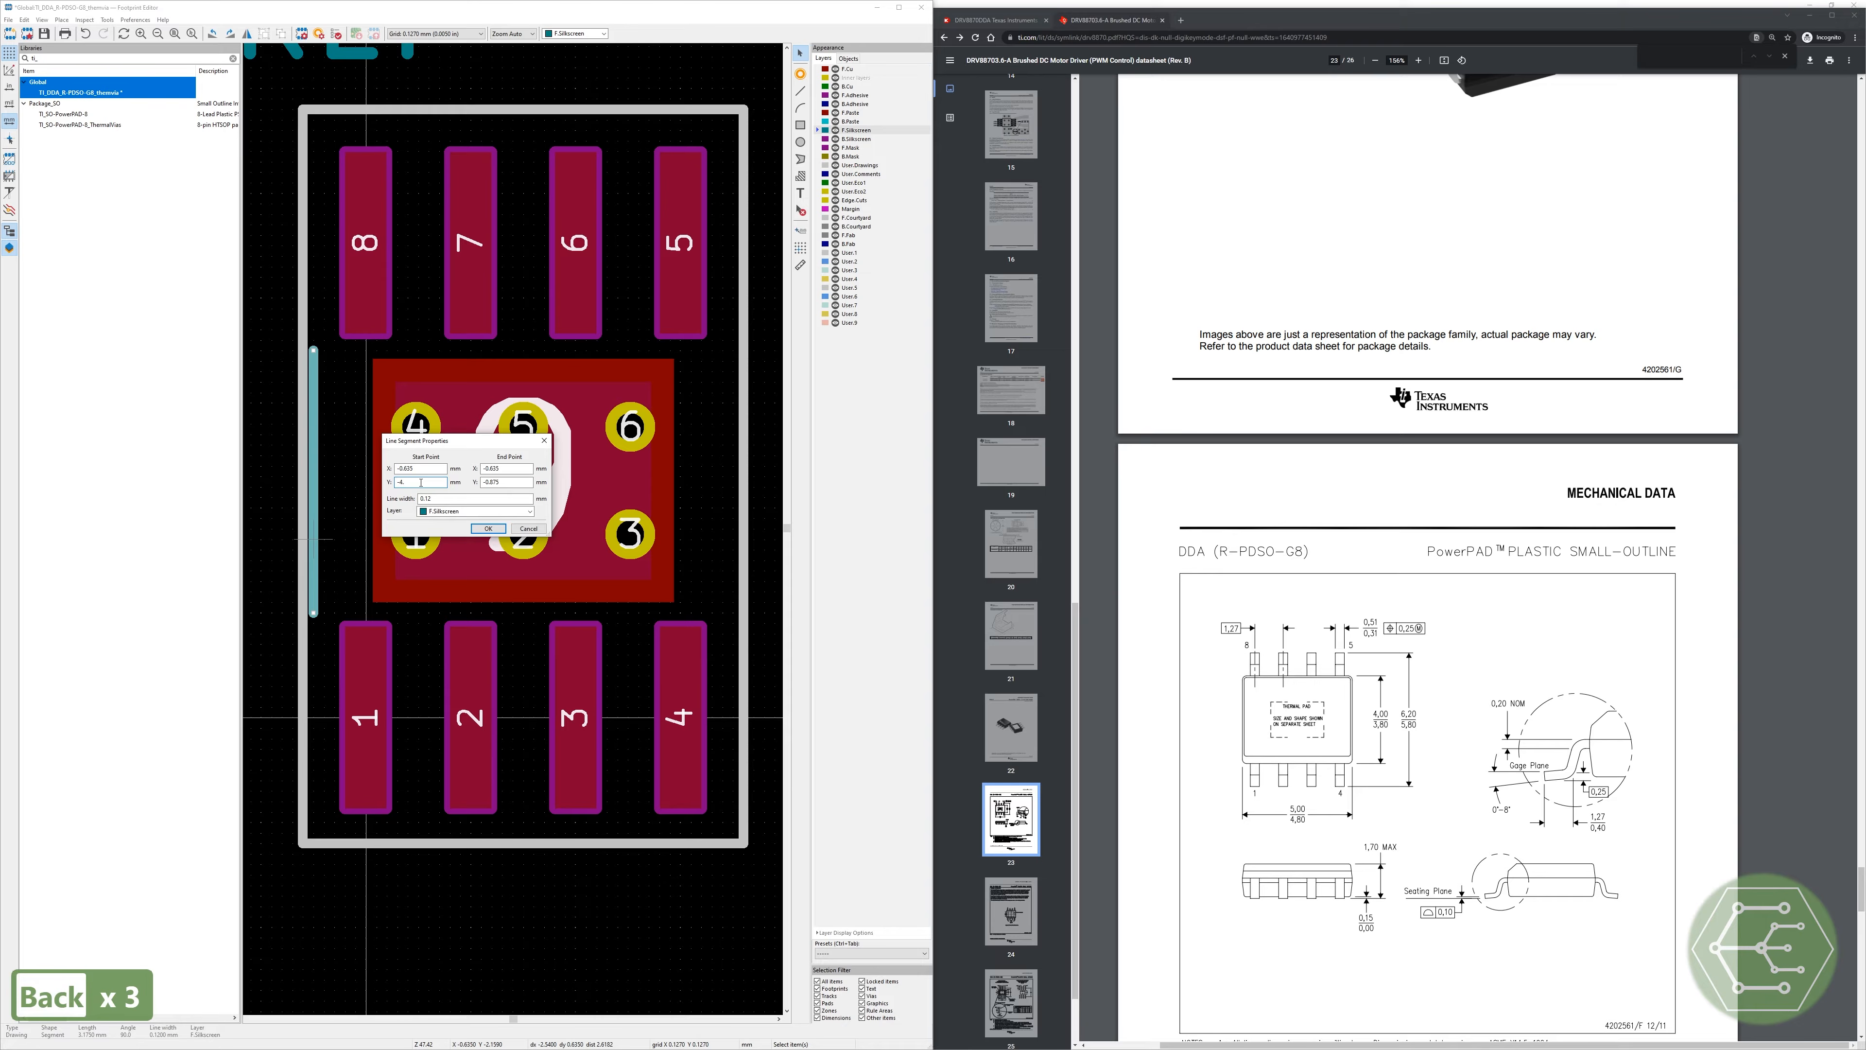
{"action": "type", "text": "875"}
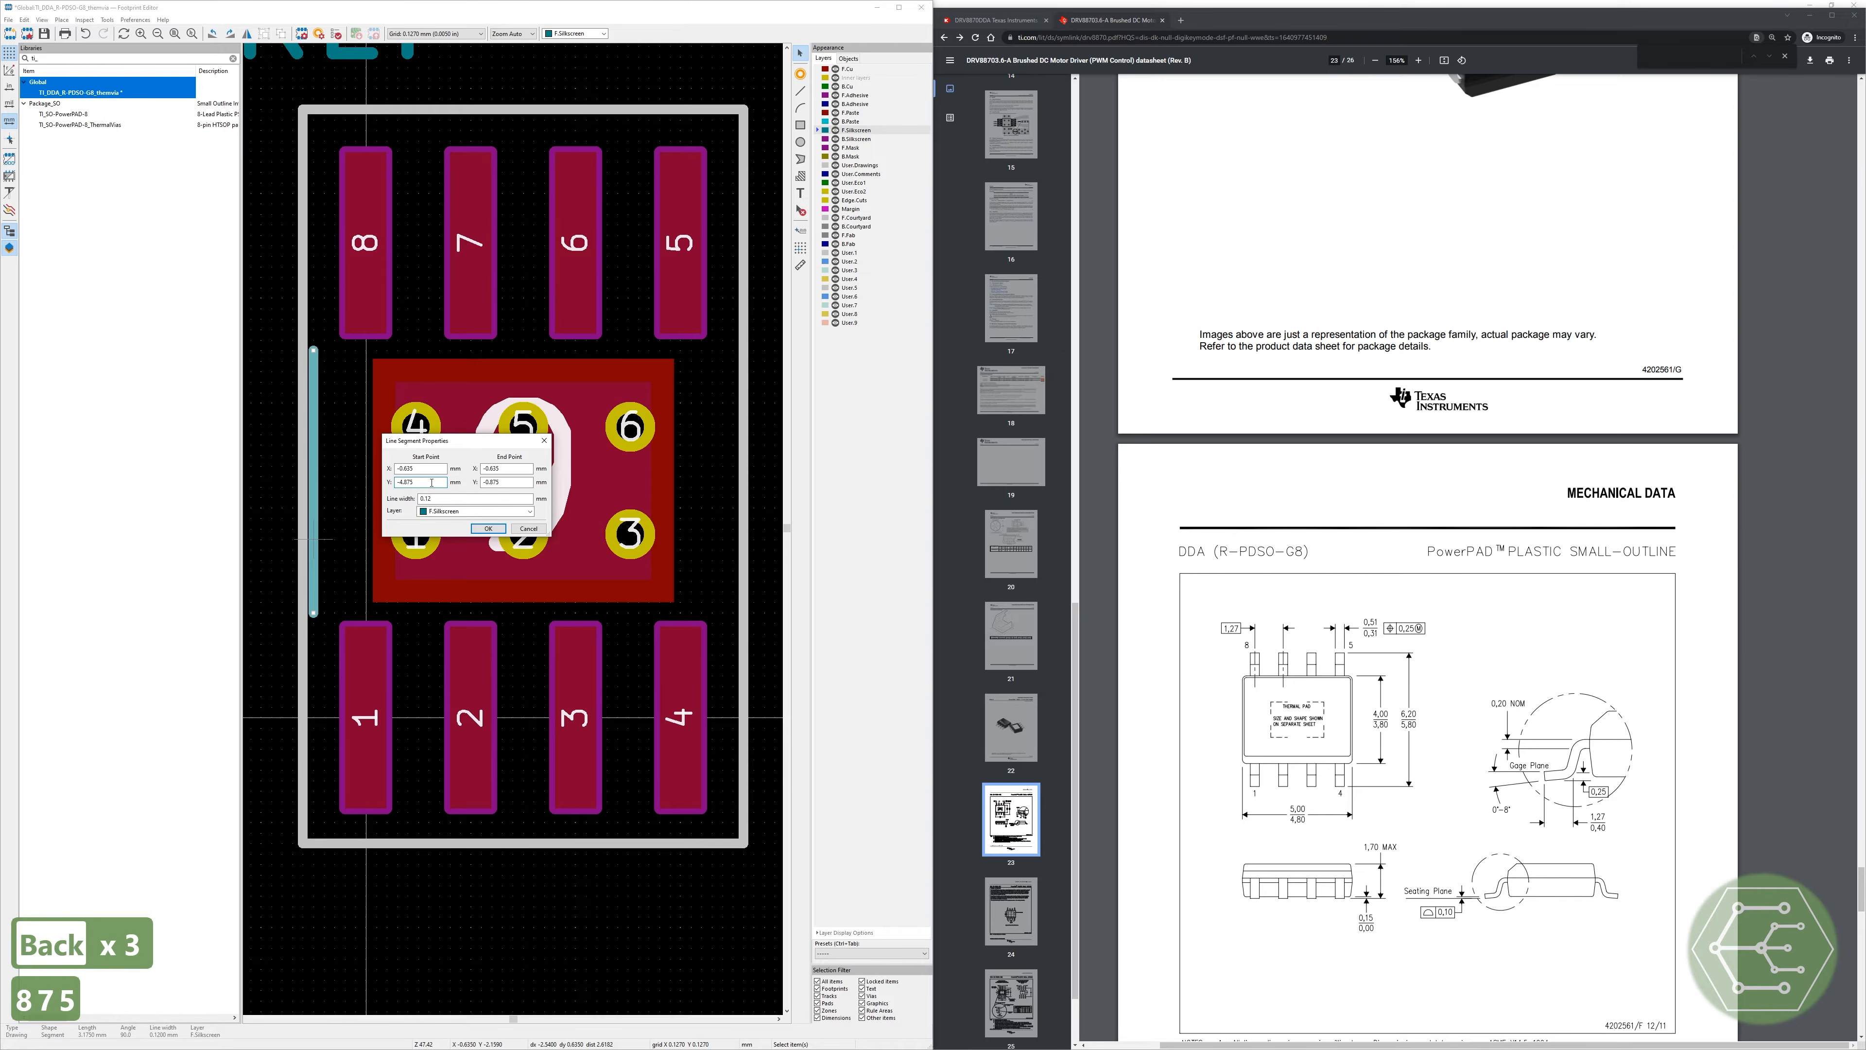
{"action": "left_click", "coordinate": [489, 529]}
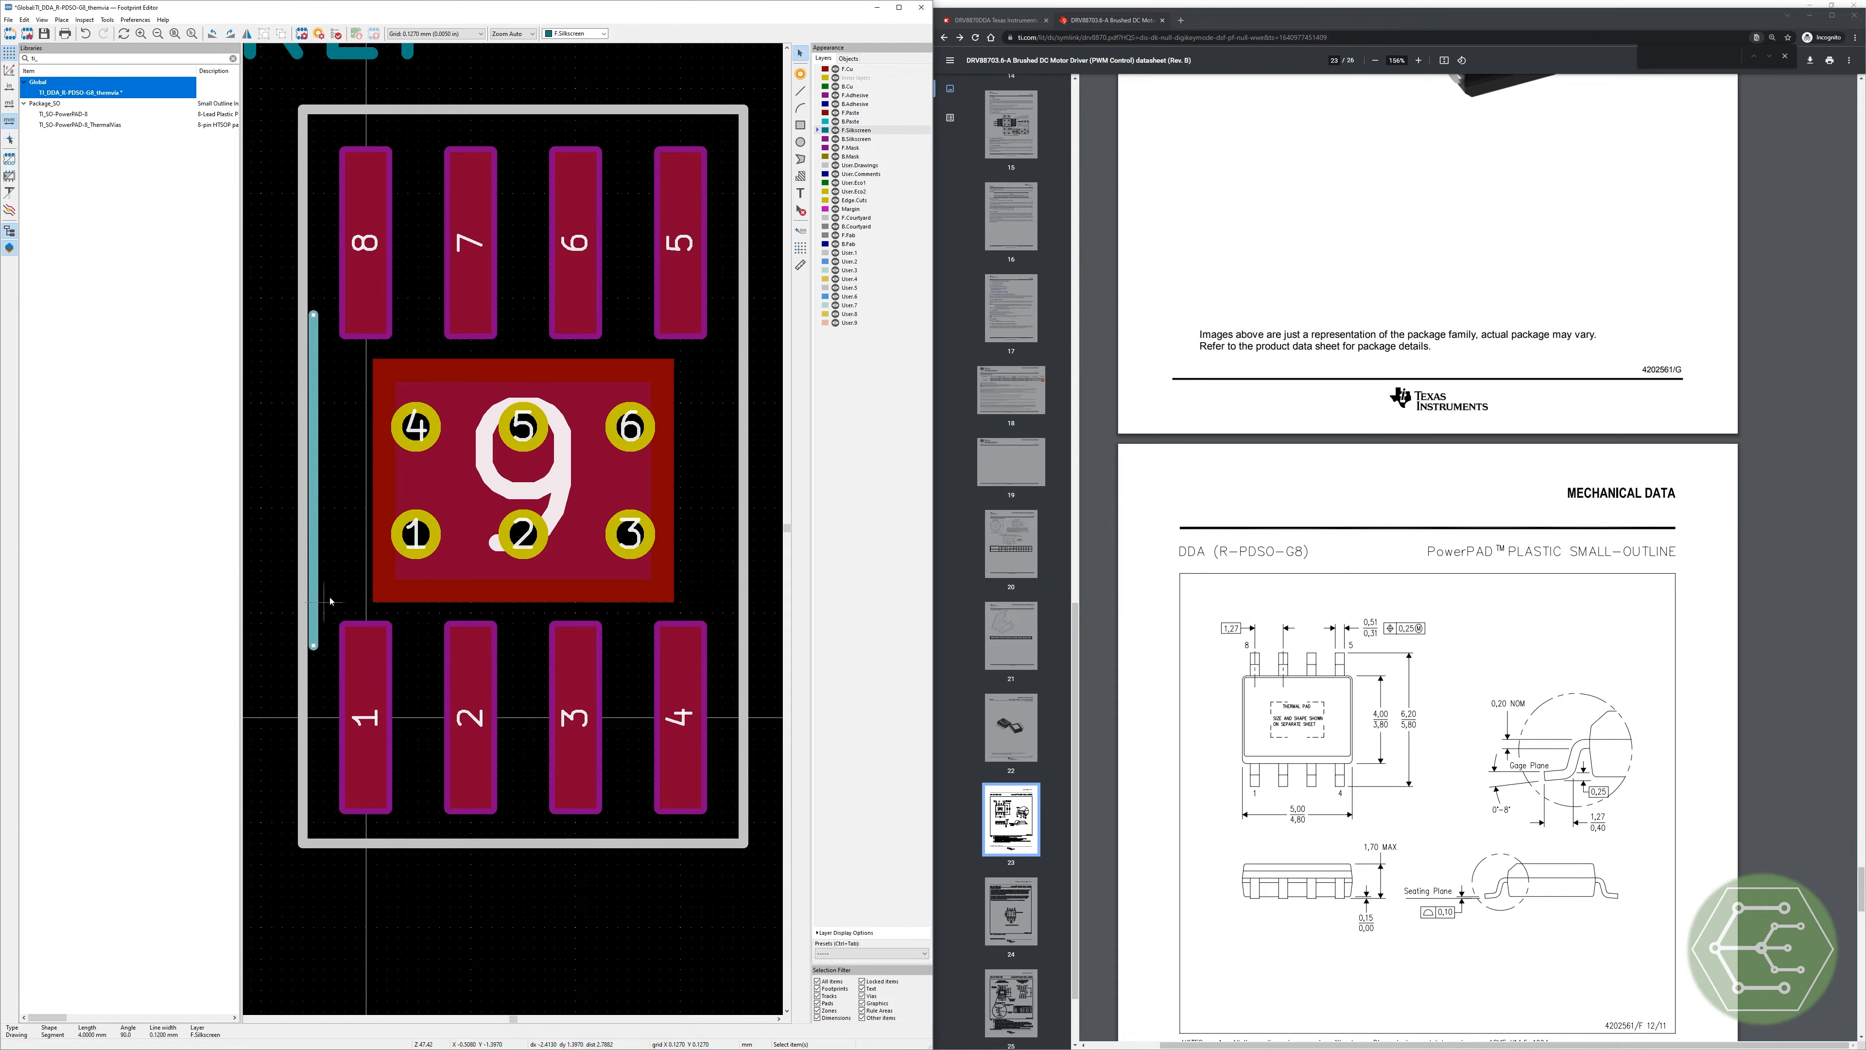
Step: Set both the start X and end X of the silkscreen body line to -0.595 mm
{"action": "key", "text": "e"}
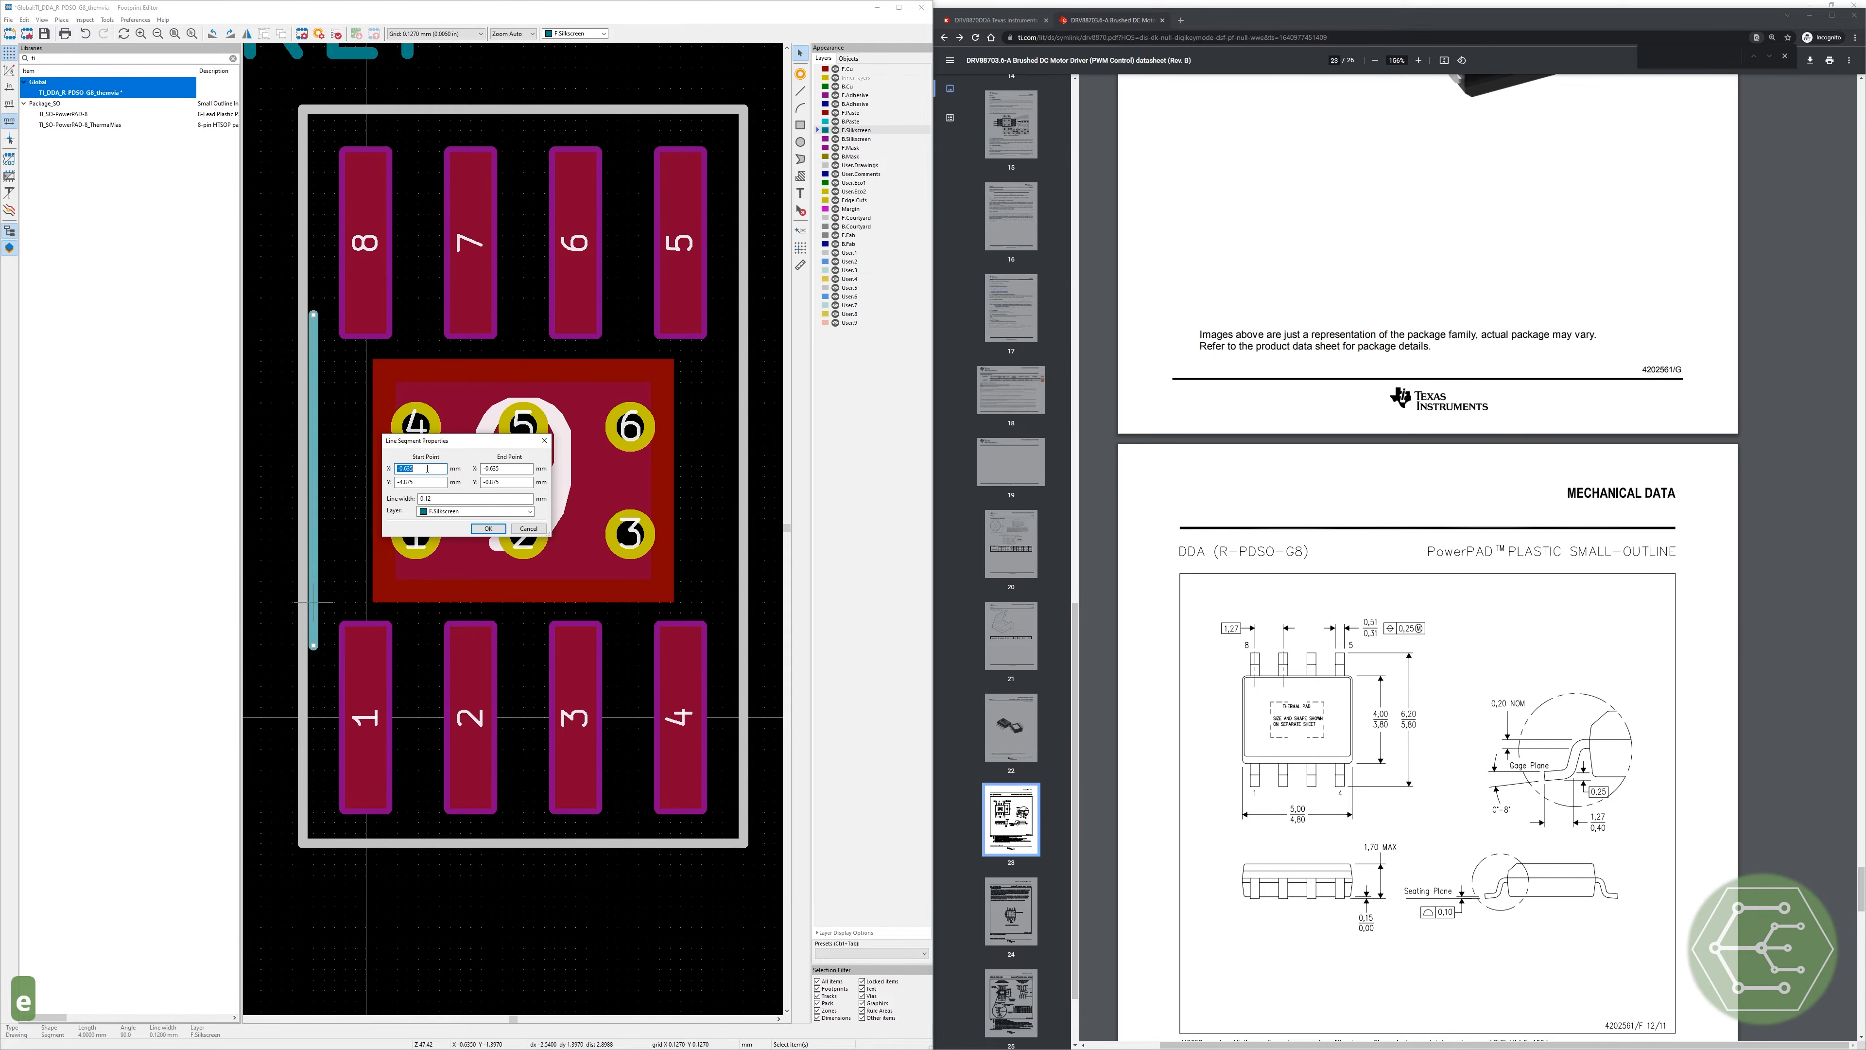
{"action": "type", "text": "-."}
{"action": "type", "text": "595"}
{"action": "key", "text": "Tab"}
{"action": "key", "text": "Tab"}
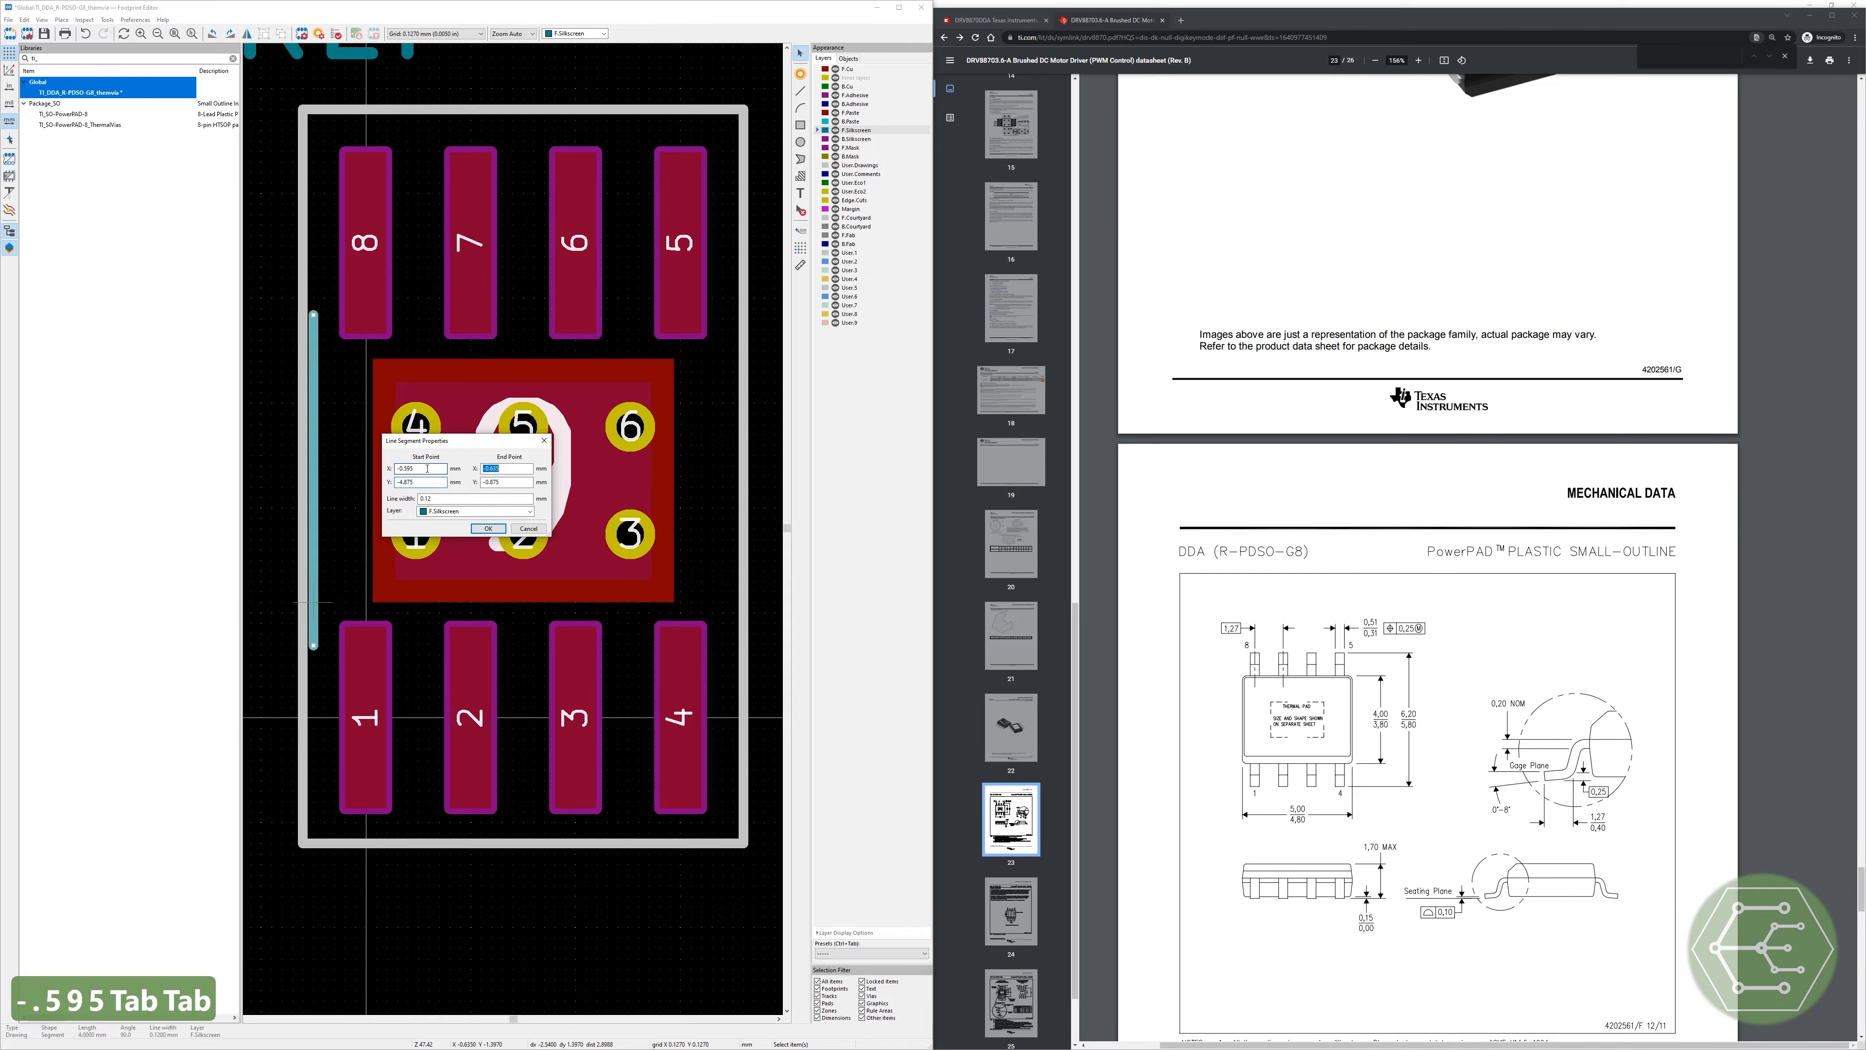
{"action": "type", "text": "-.595"}
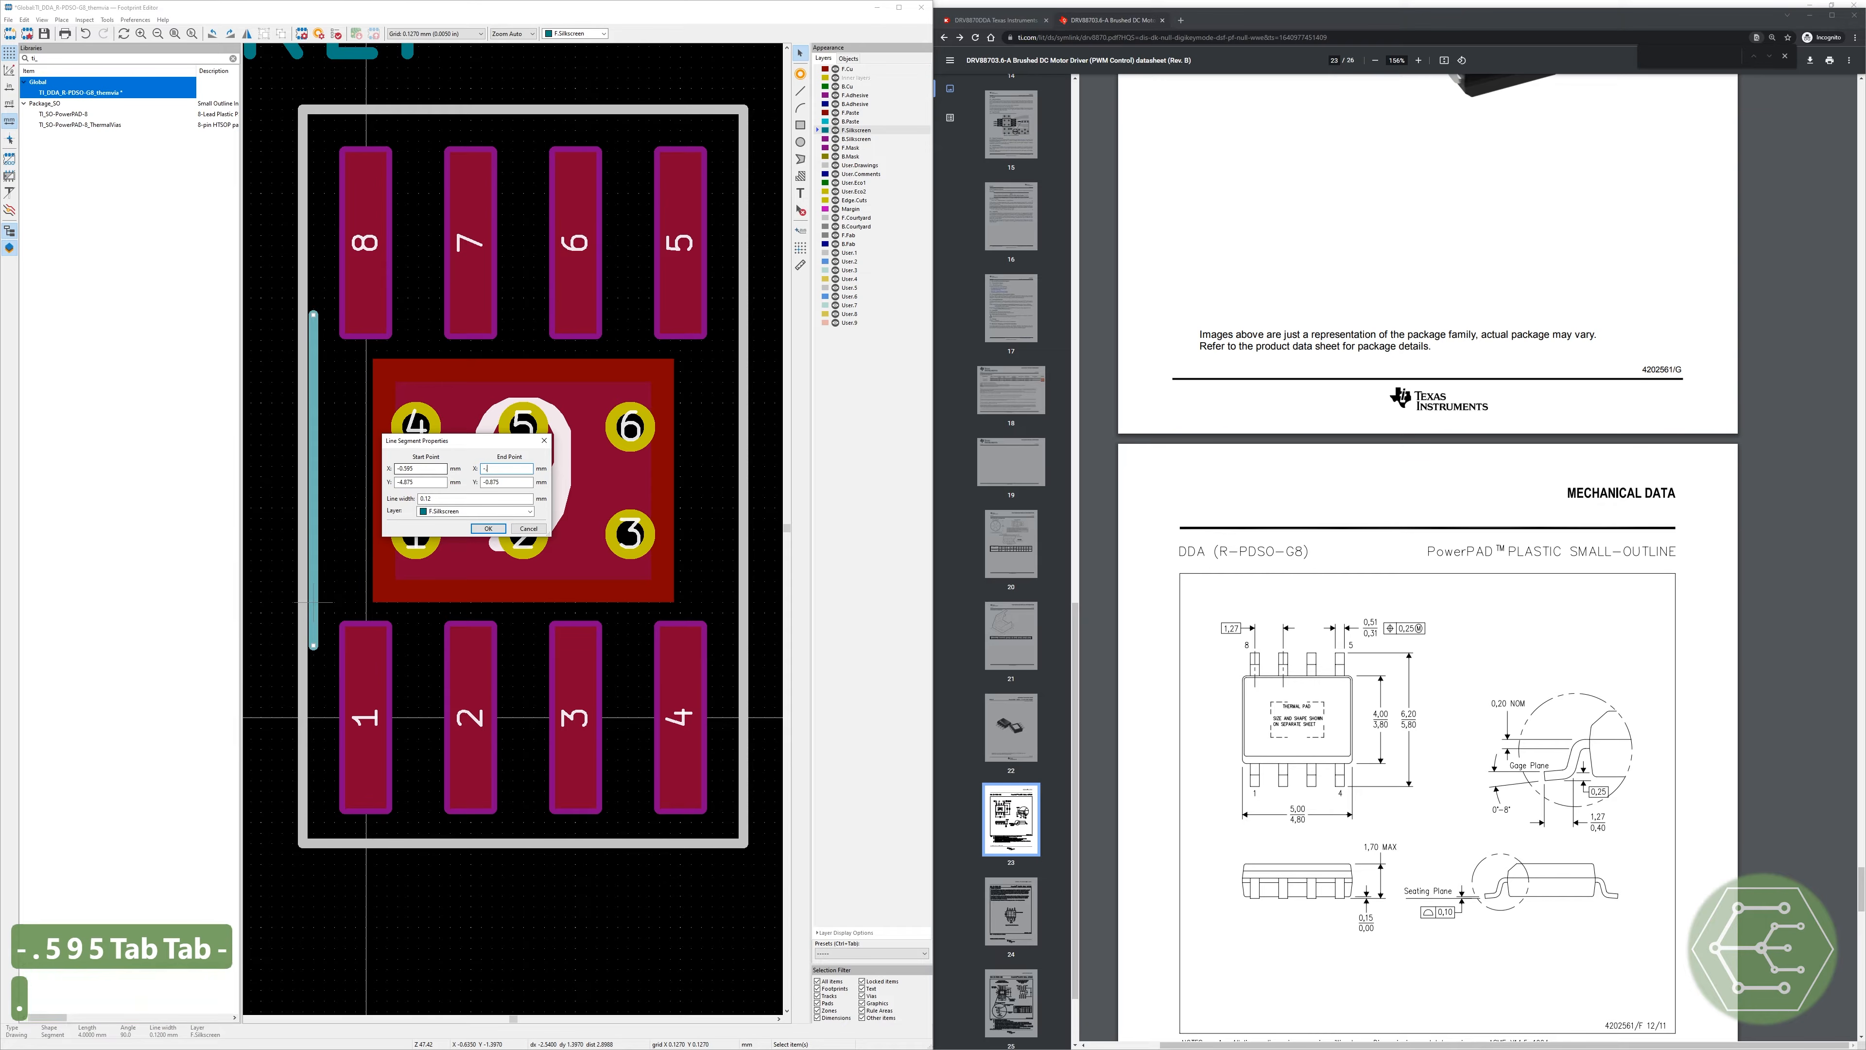
{"action": "key", "text": "Return"}
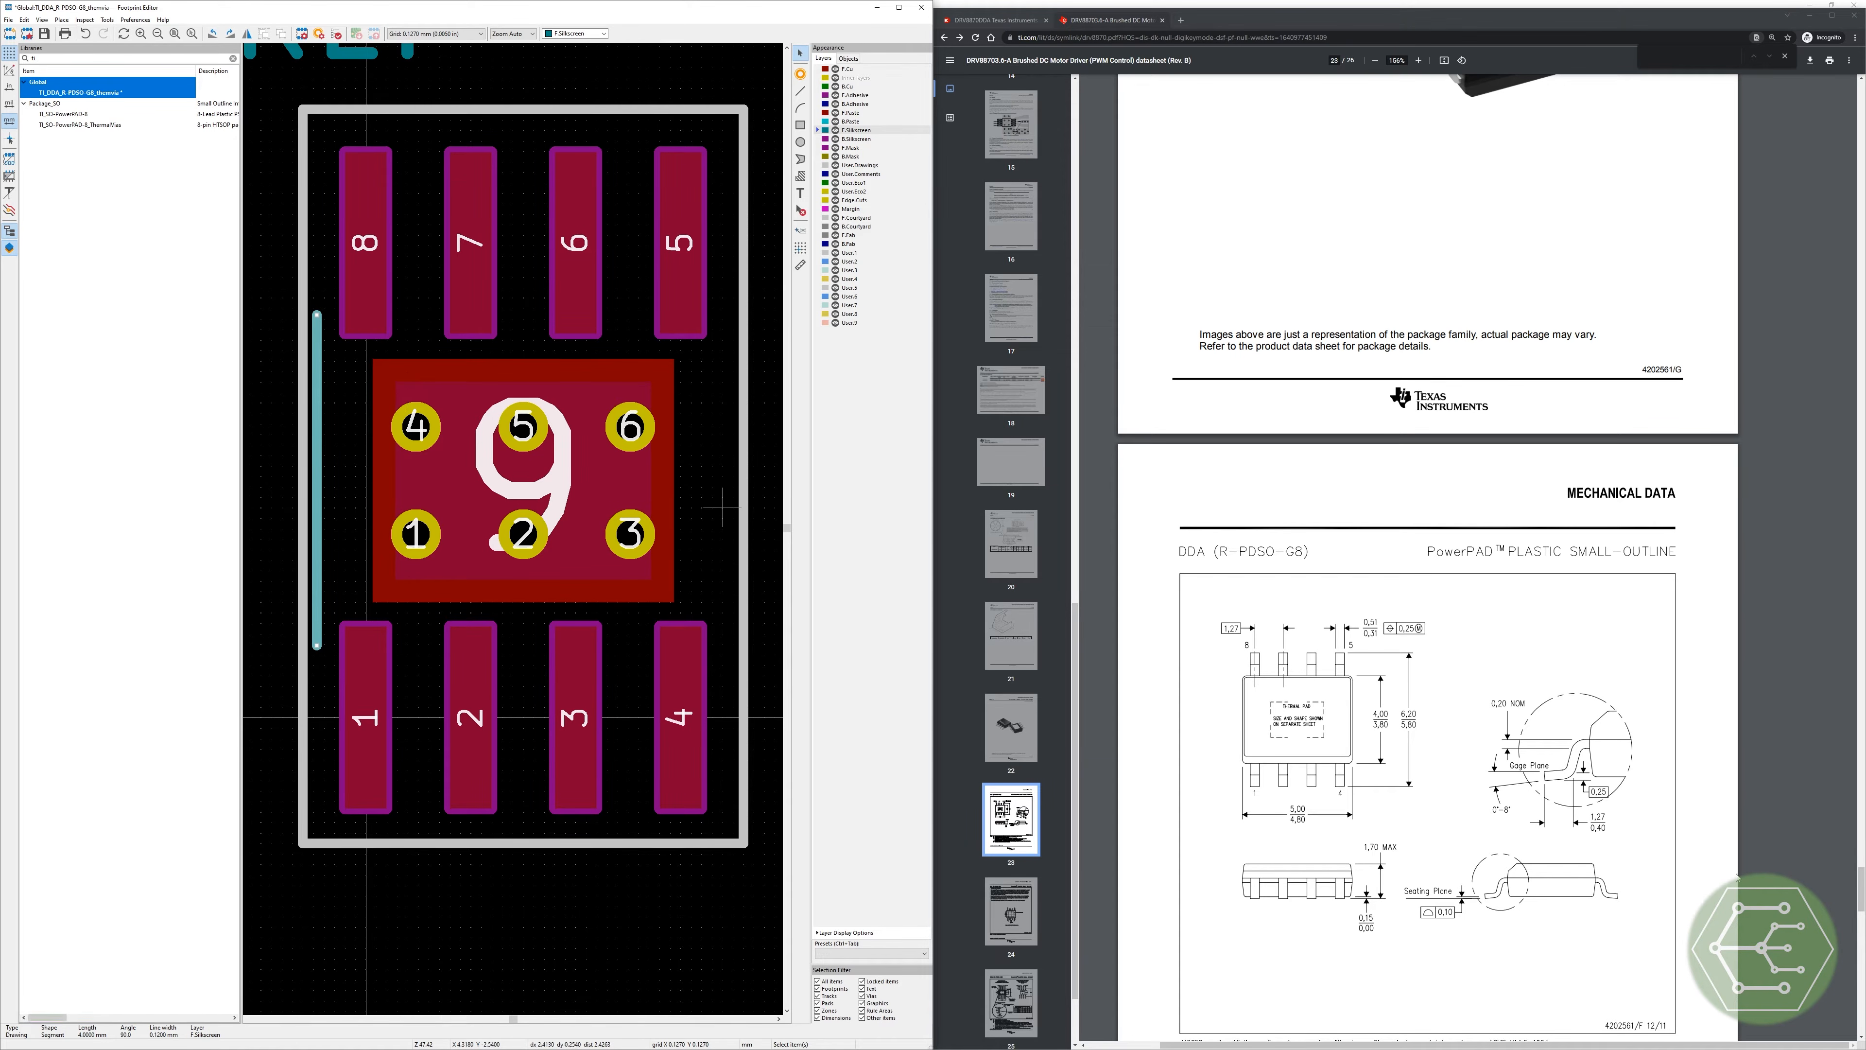
Step: Look up the example land pattern and stencil opening drawing for the DDA package in the datasheet
{"action": "scroll", "coordinate": [1389, 718], "scroll_direction": "down", "scroll_amount": 13}
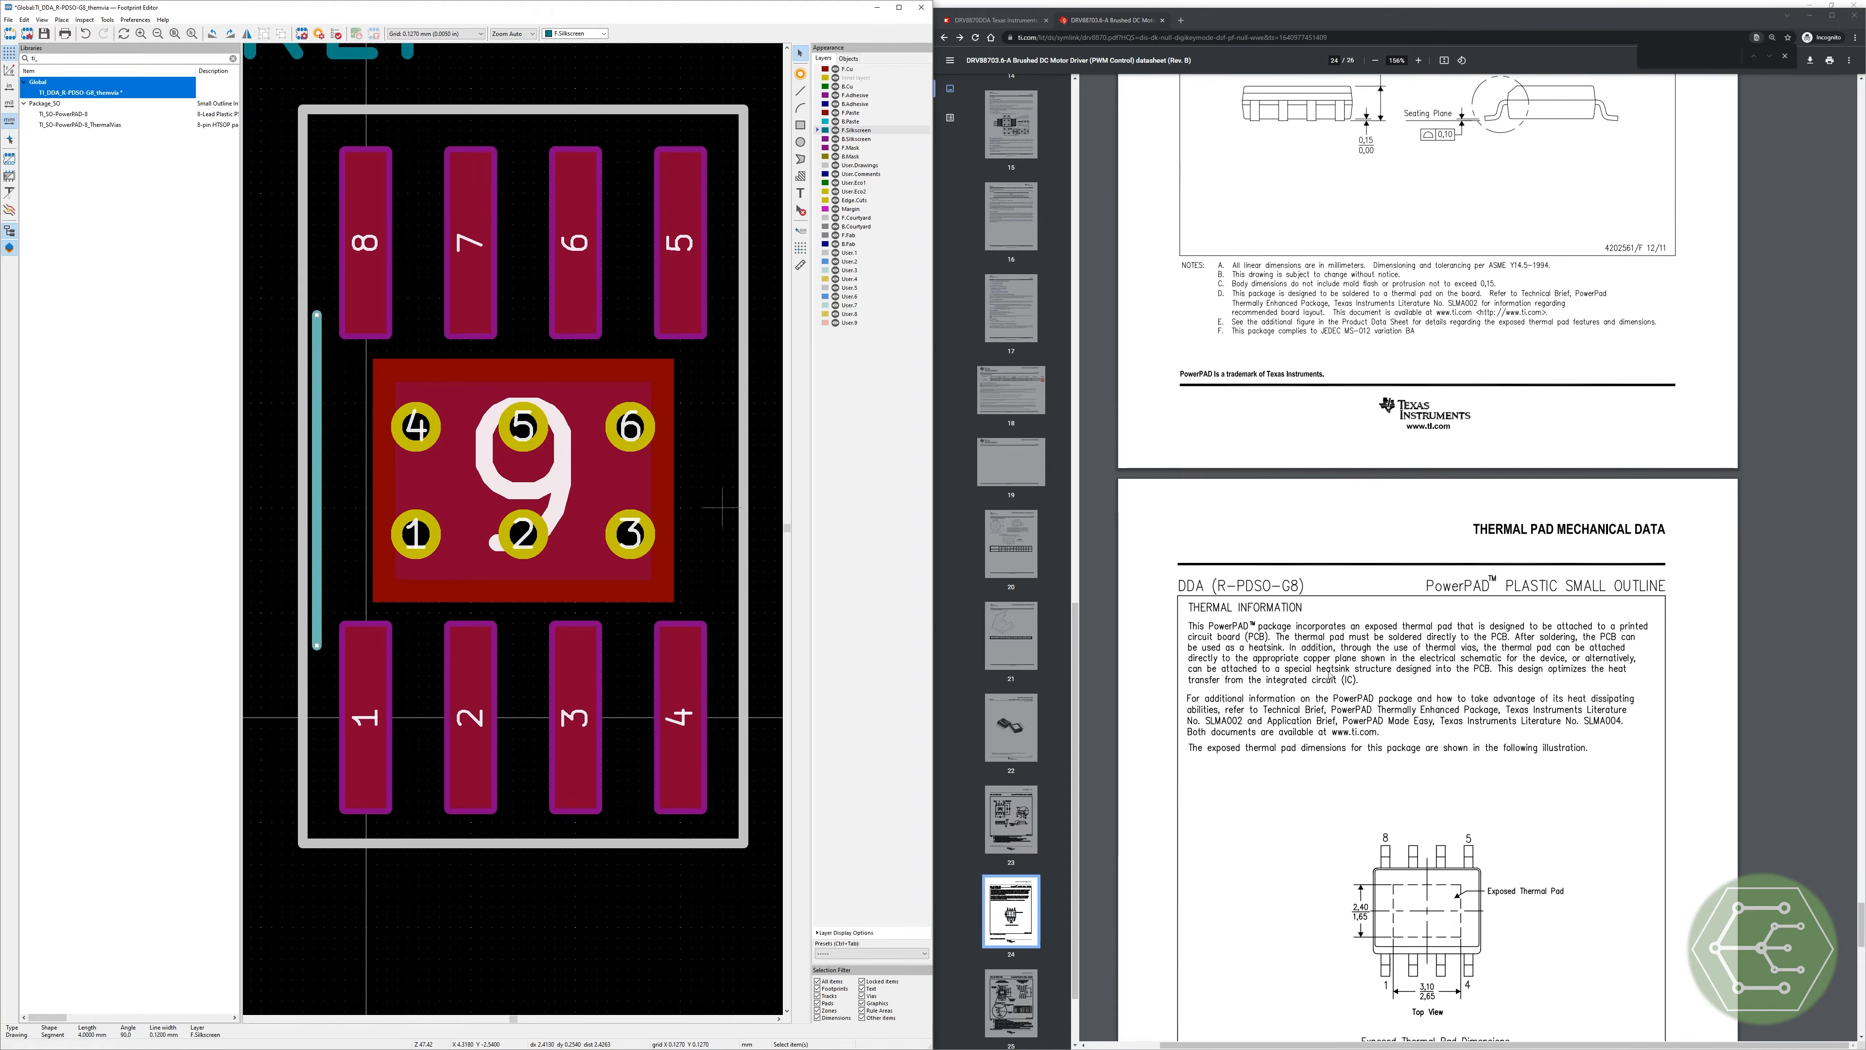
{"action": "scroll", "coordinate": [1368, 660], "scroll_direction": "down", "scroll_amount": 5}
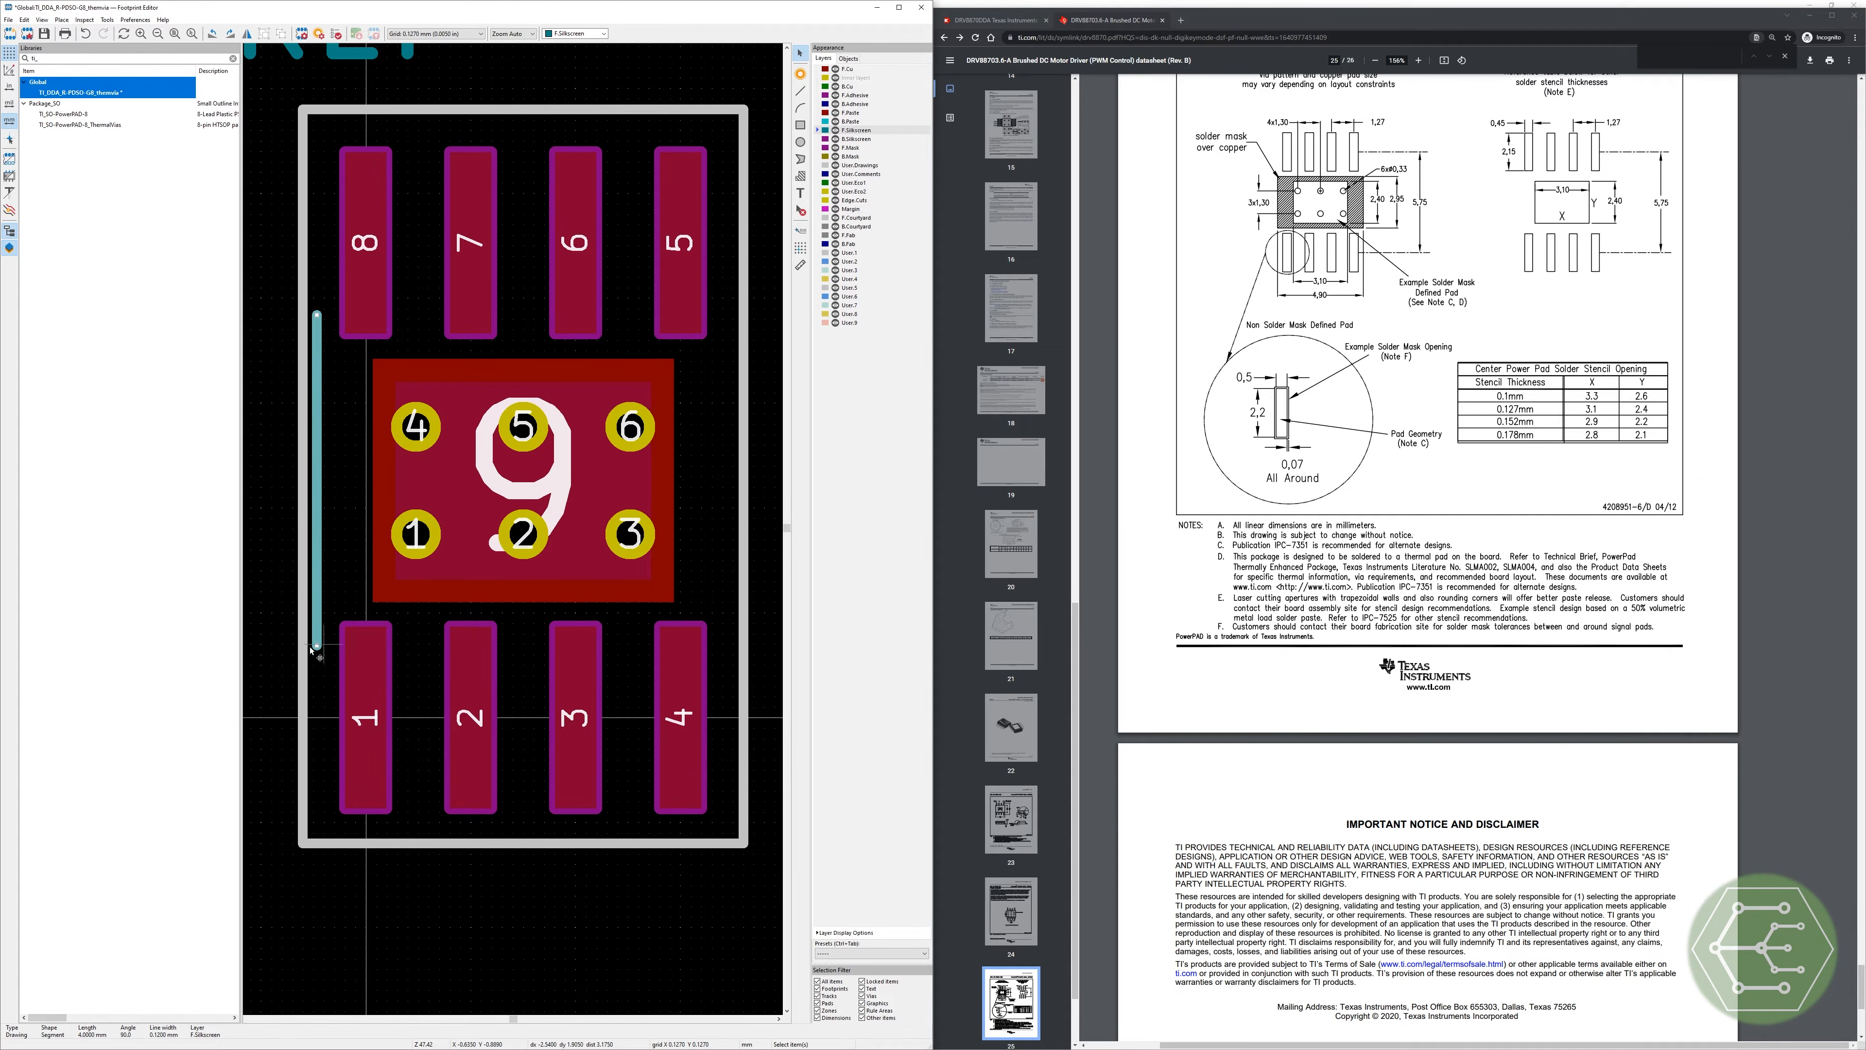
{"action": "scroll", "coordinate": [310, 649], "scroll_direction": "up", "scroll_amount": 5}
{"action": "scroll", "coordinate": [539, 541], "scroll_direction": "down", "scroll_amount": 5}
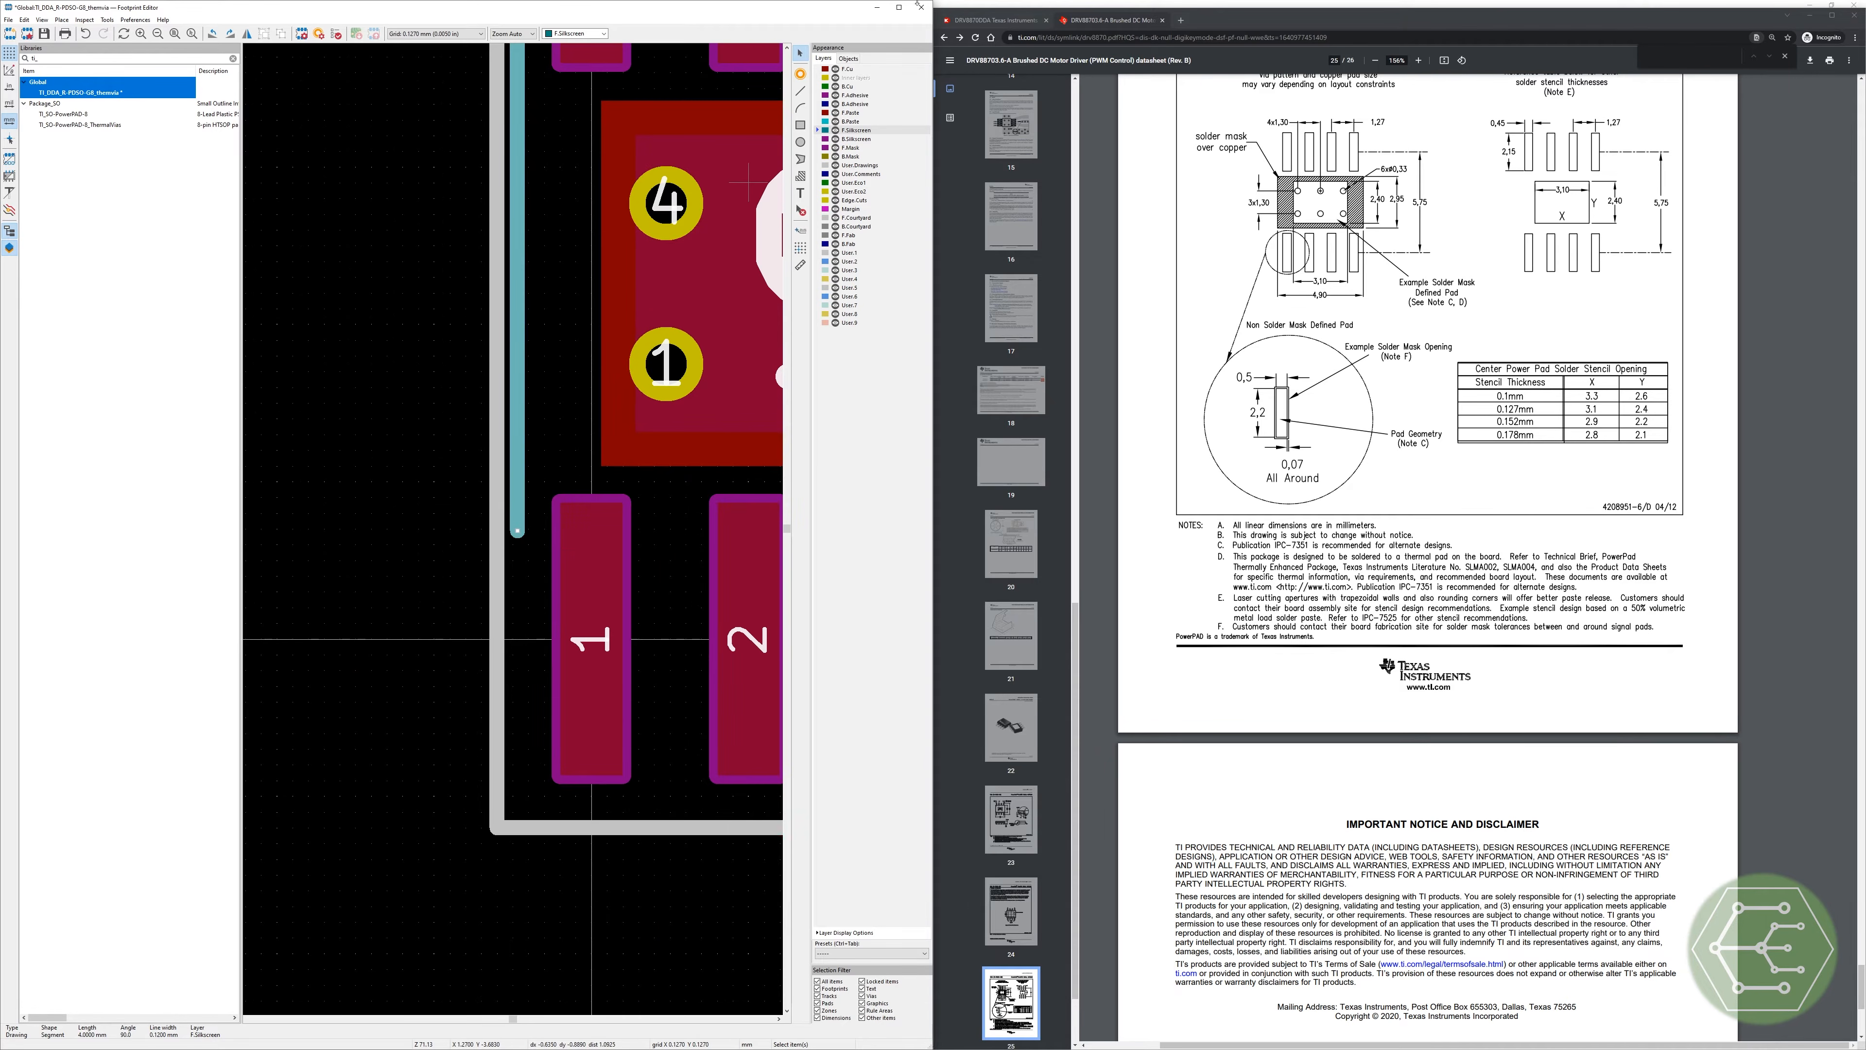
Step: Try drawing a silkscreen jog from the body line's lower end toward pad 1 and down along the pad's outer side
{"action": "left_click", "coordinate": [799, 91]}
{"action": "left_click", "coordinate": [518, 527]}
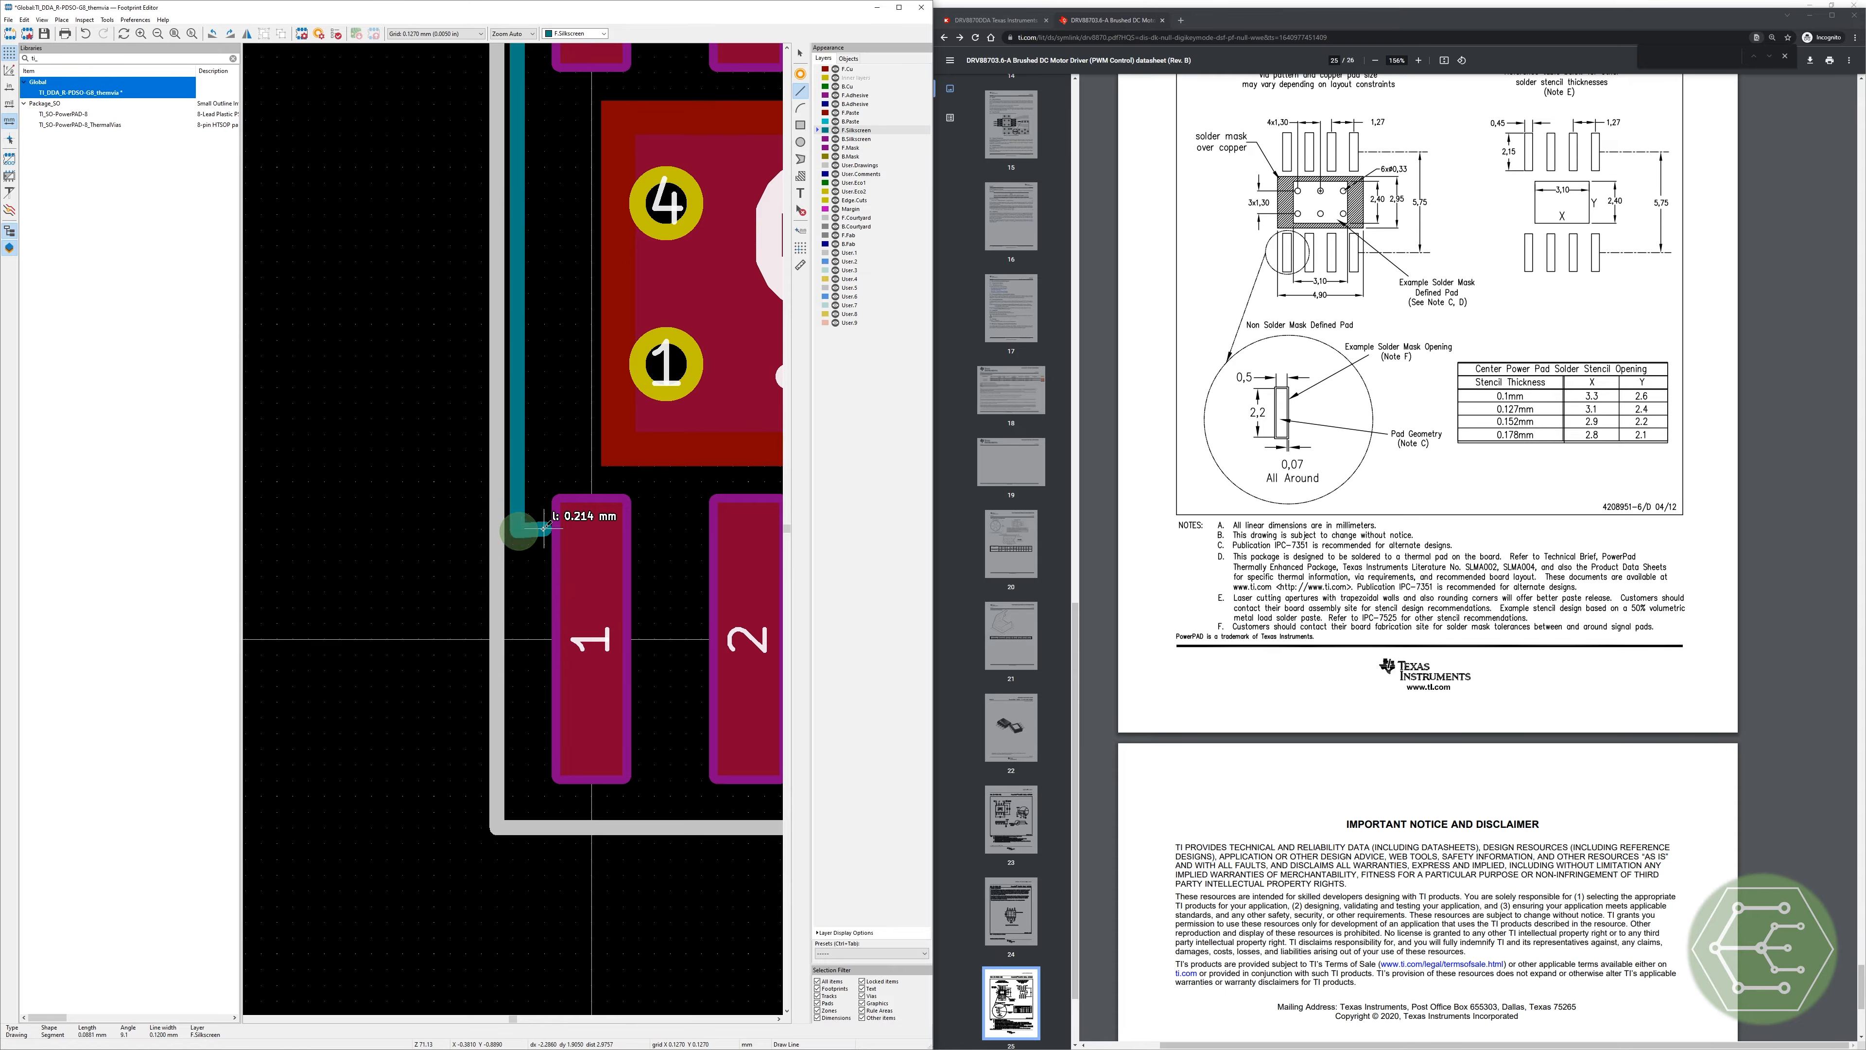
{"action": "scroll", "coordinate": [514, 527], "scroll_direction": "up", "scroll_amount": 3}
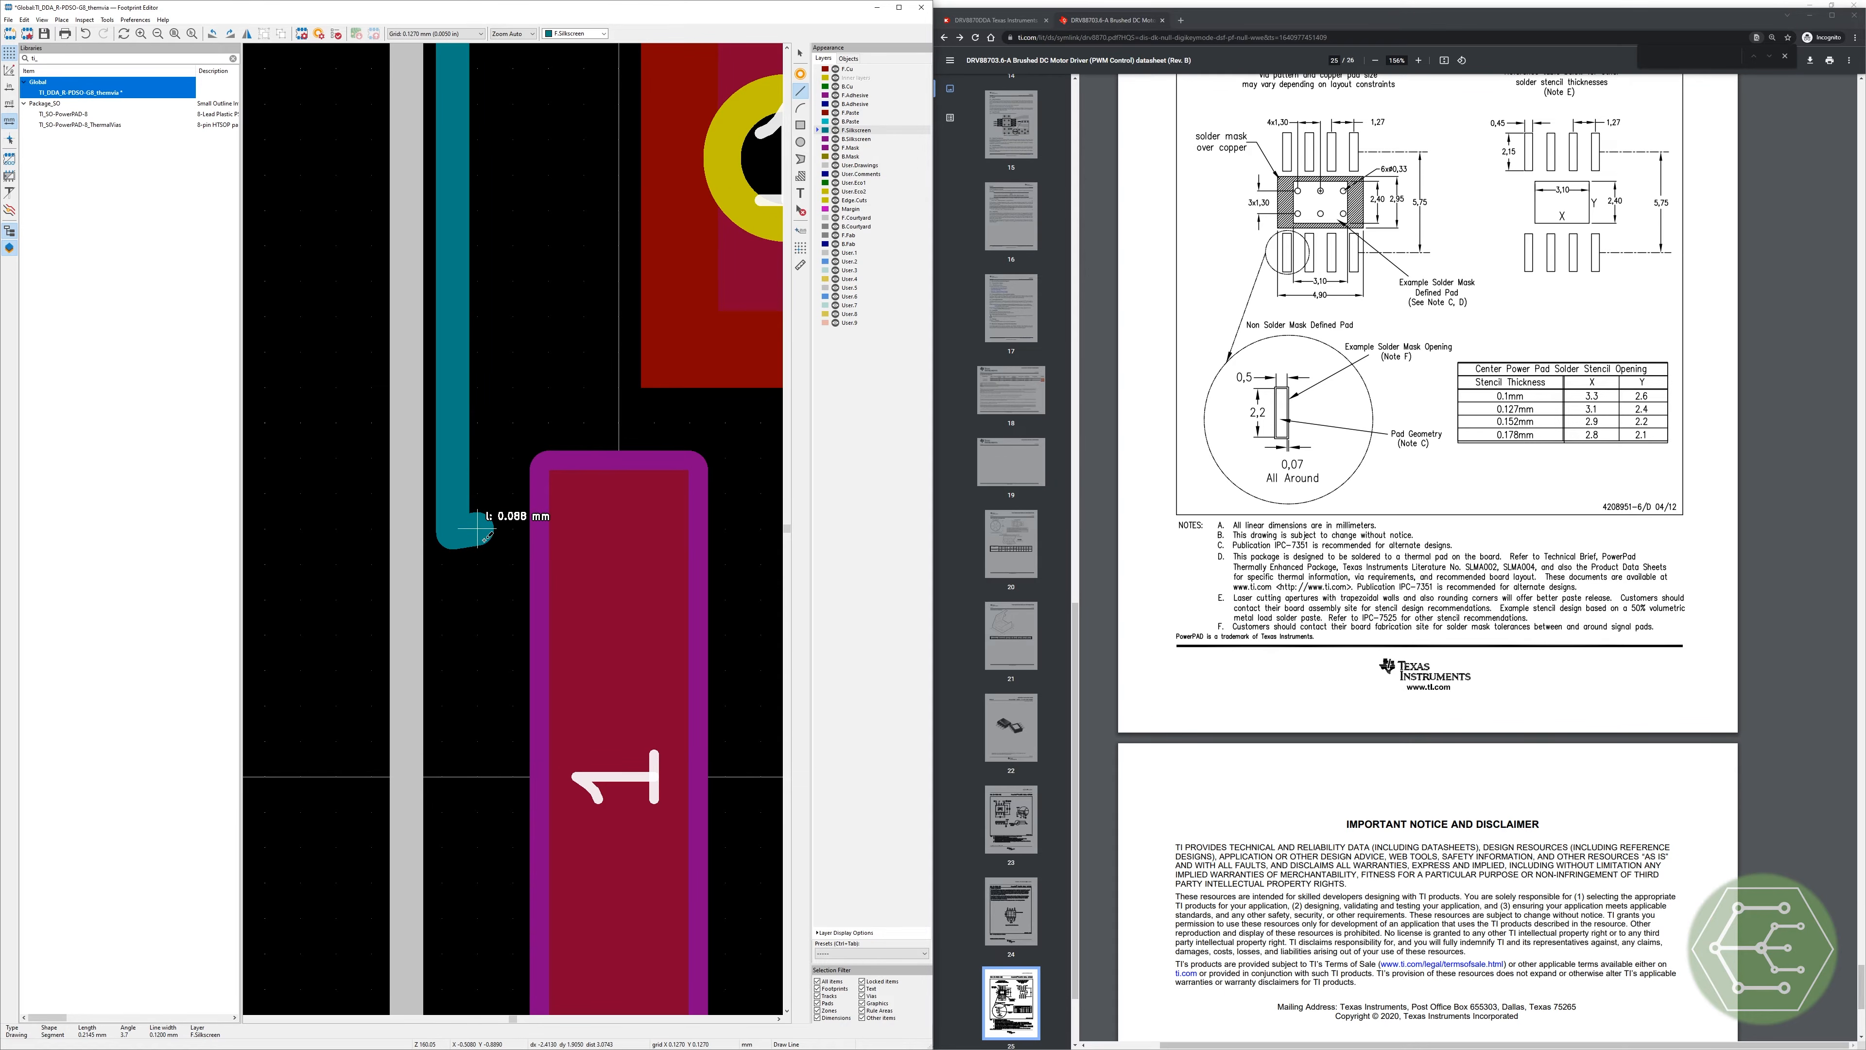
{"action": "left_click", "coordinate": [513, 529]}
{"action": "scroll", "coordinate": [513, 544], "scroll_direction": "down", "scroll_amount": 4}
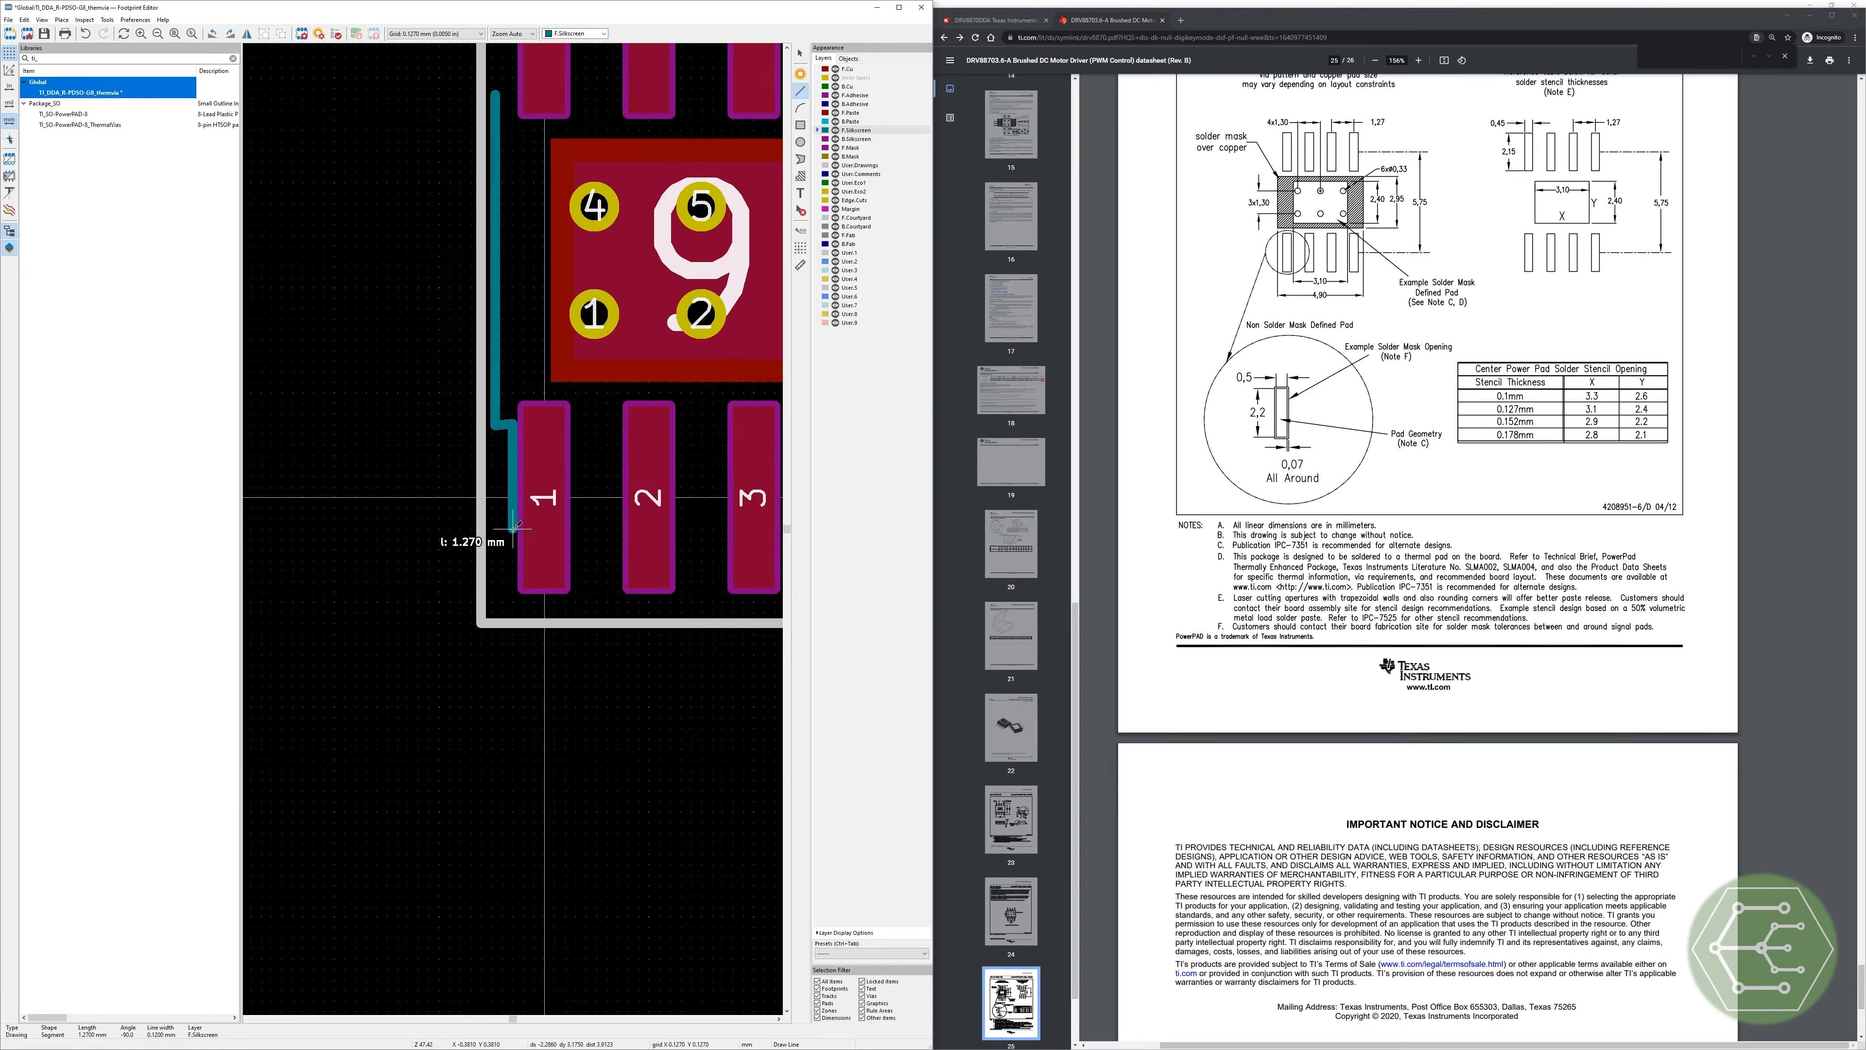
{"action": "scroll", "coordinate": [512, 566], "scroll_direction": "up", "scroll_amount": 4}
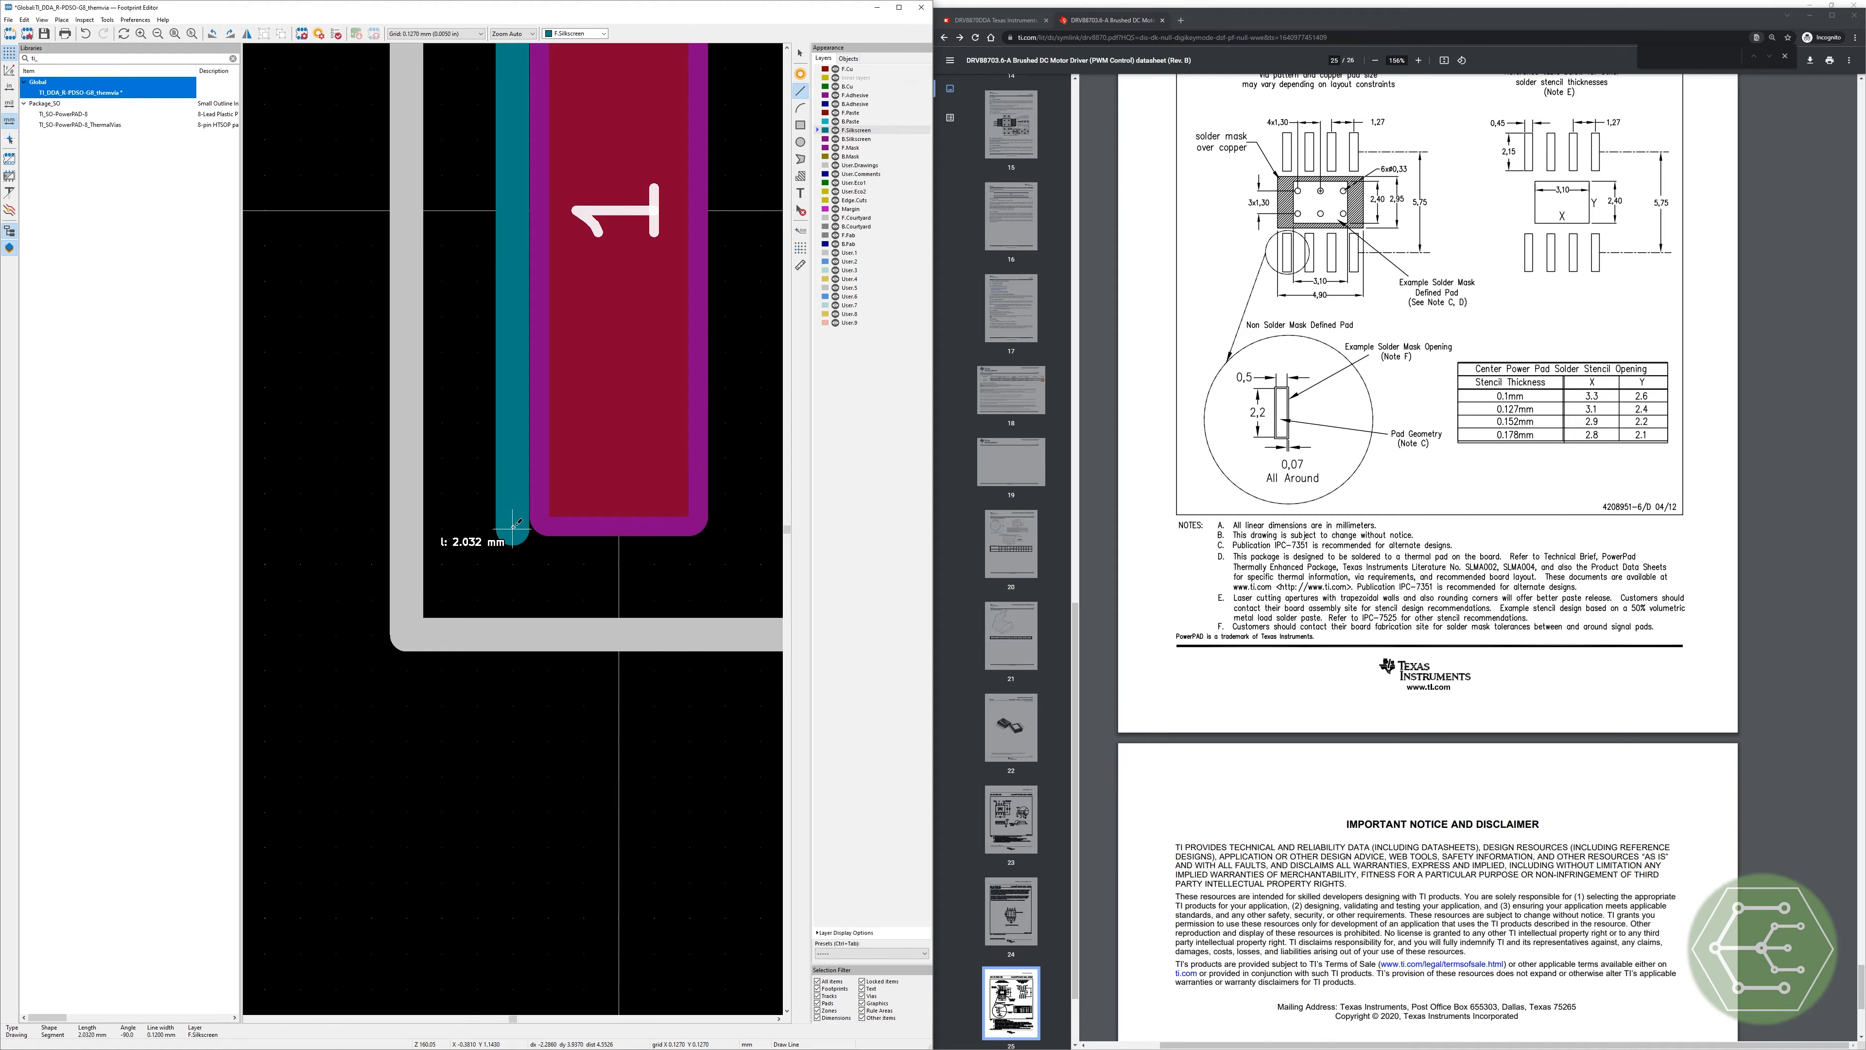
{"action": "double_click", "coordinate": [512, 493]}
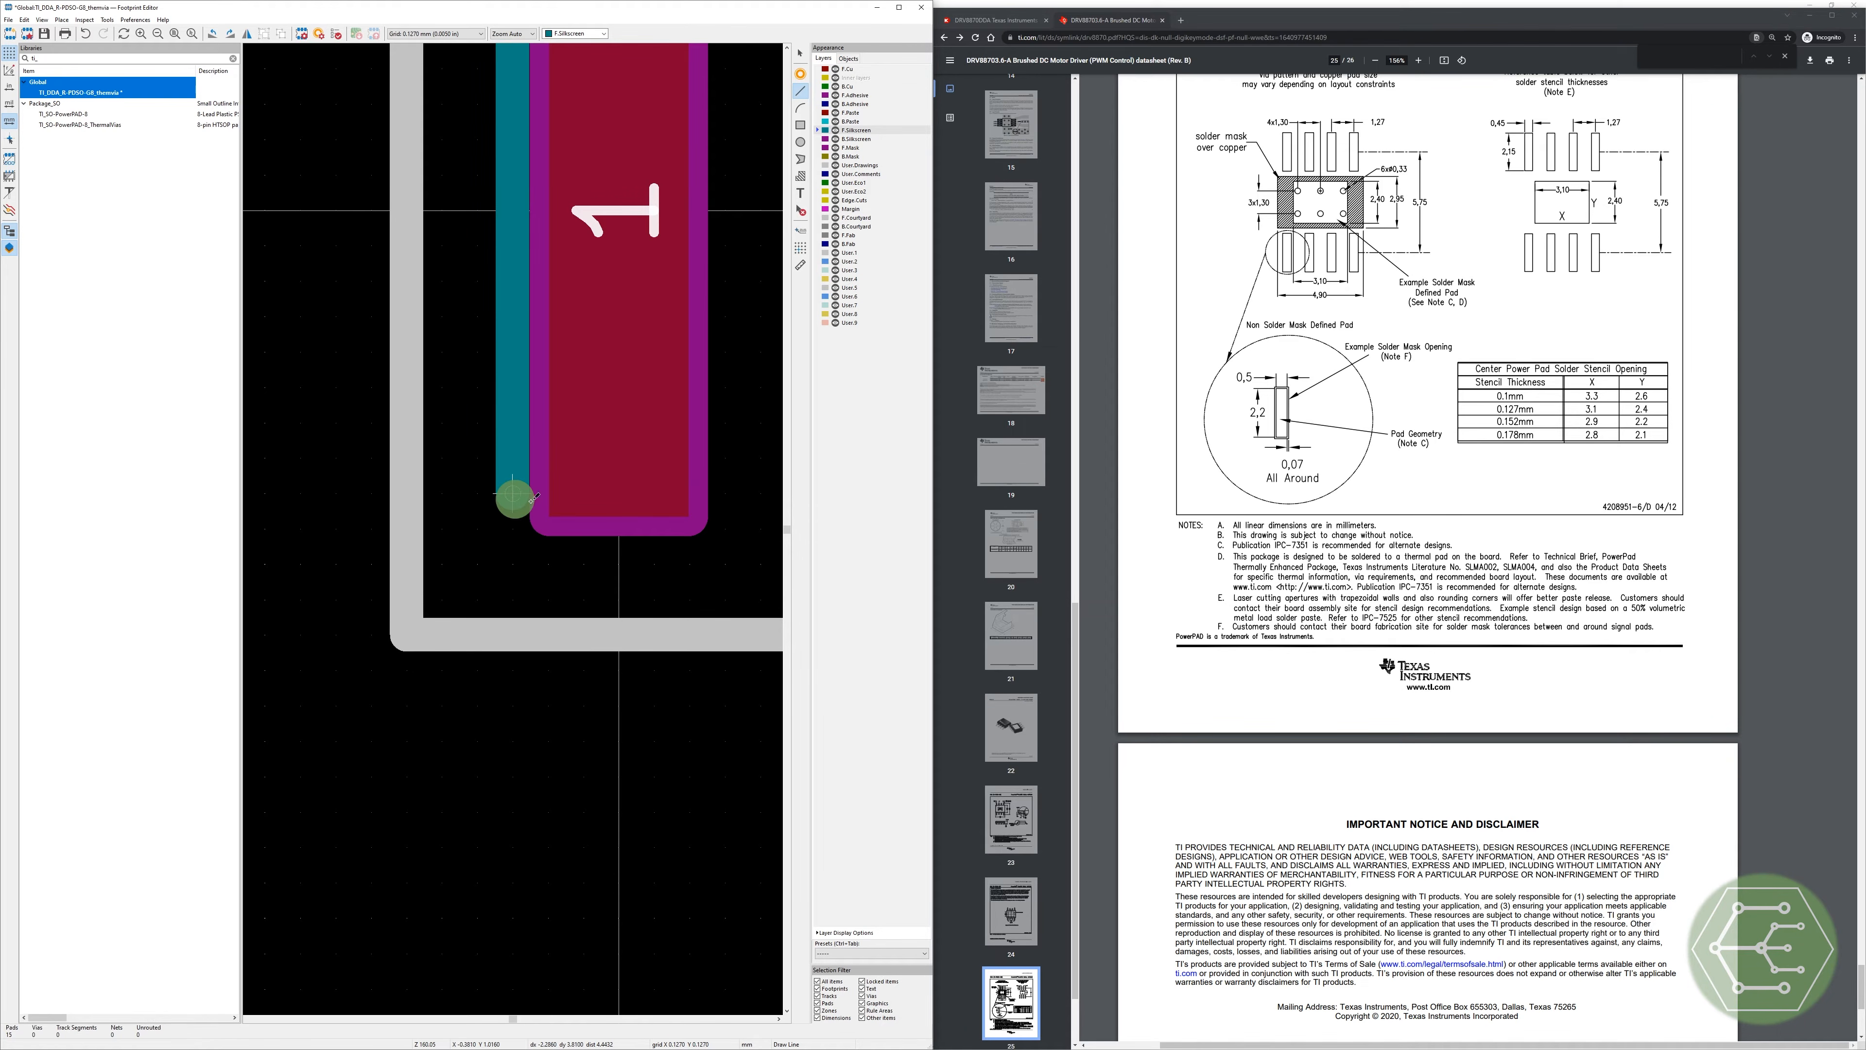
Step: Undo the vertical silkscreen segment beside pad 1 and delete the short horizontal jog
{"action": "scroll", "coordinate": [513, 507], "scroll_direction": "down", "scroll_amount": 4}
{"action": "scroll", "coordinate": [513, 530], "scroll_direction": "up", "scroll_amount": 2}
{"action": "scroll", "coordinate": [513, 528], "scroll_direction": "up", "scroll_amount": 2}
{"action": "key", "text": "ctrl+z"}
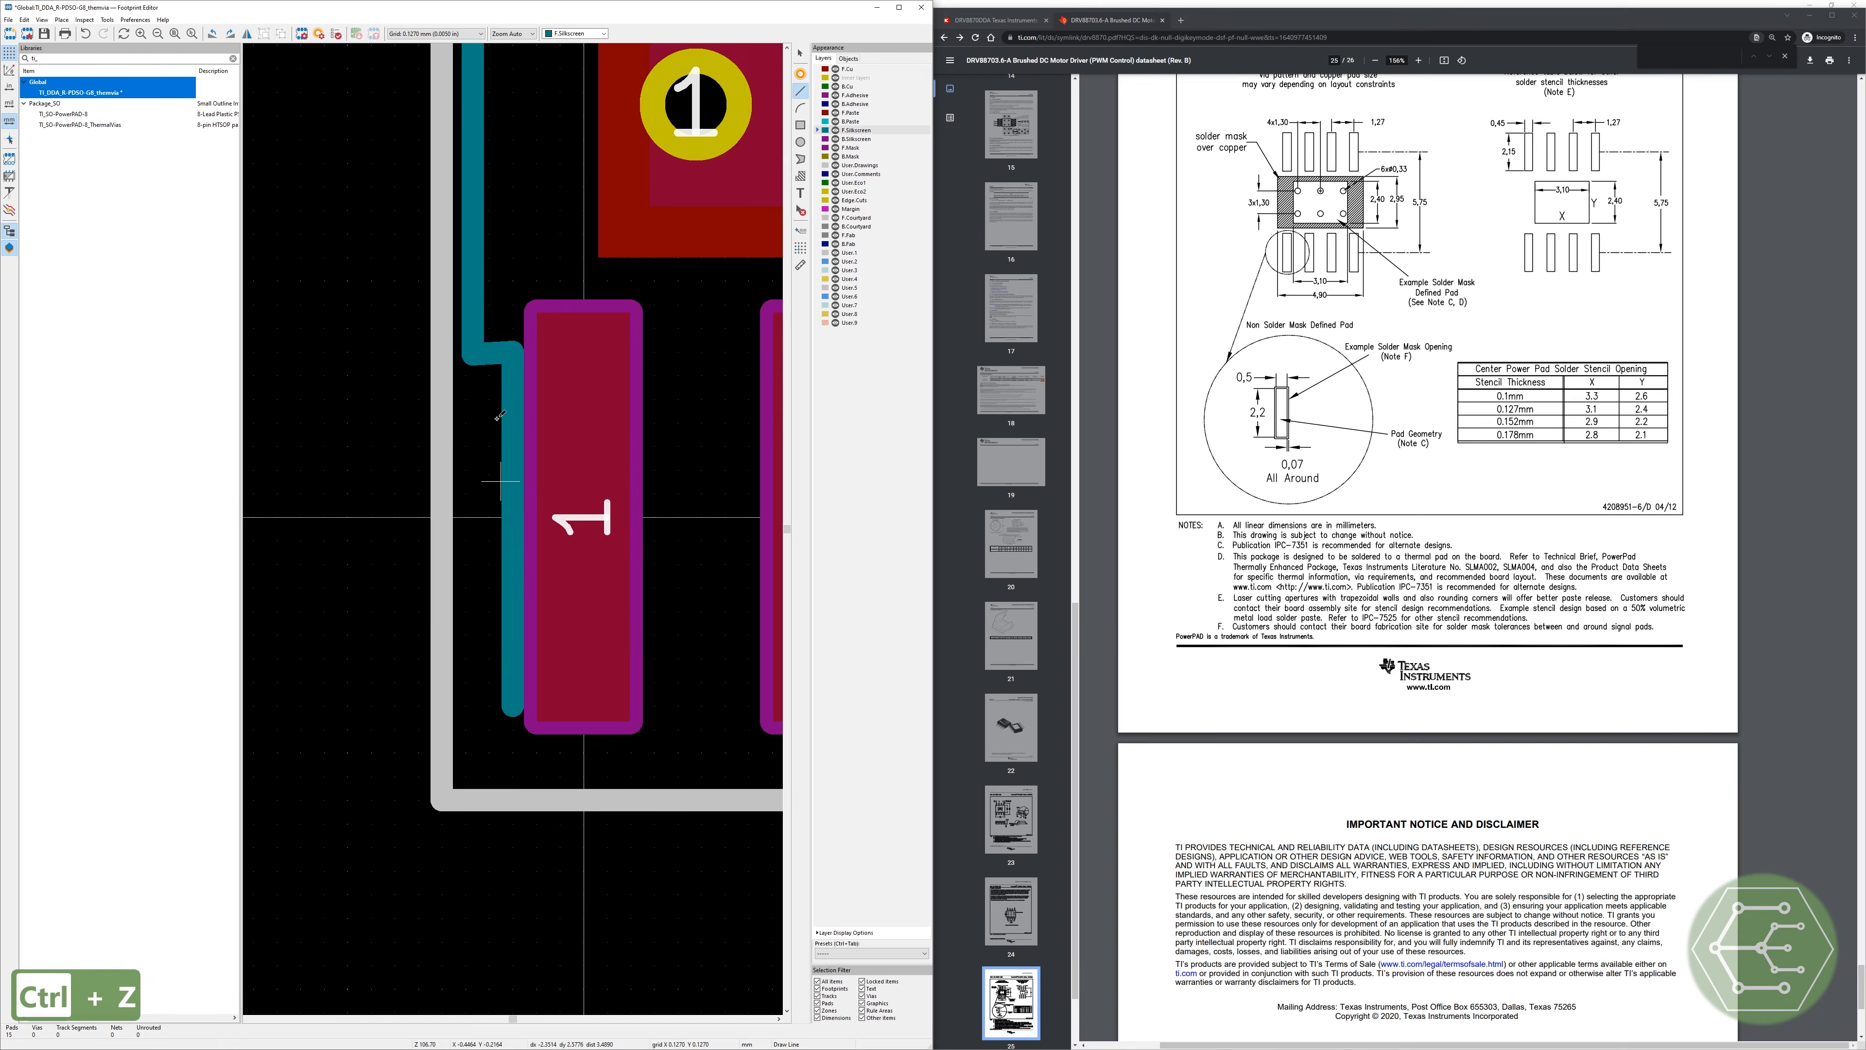
{"action": "key", "text": "Escape"}
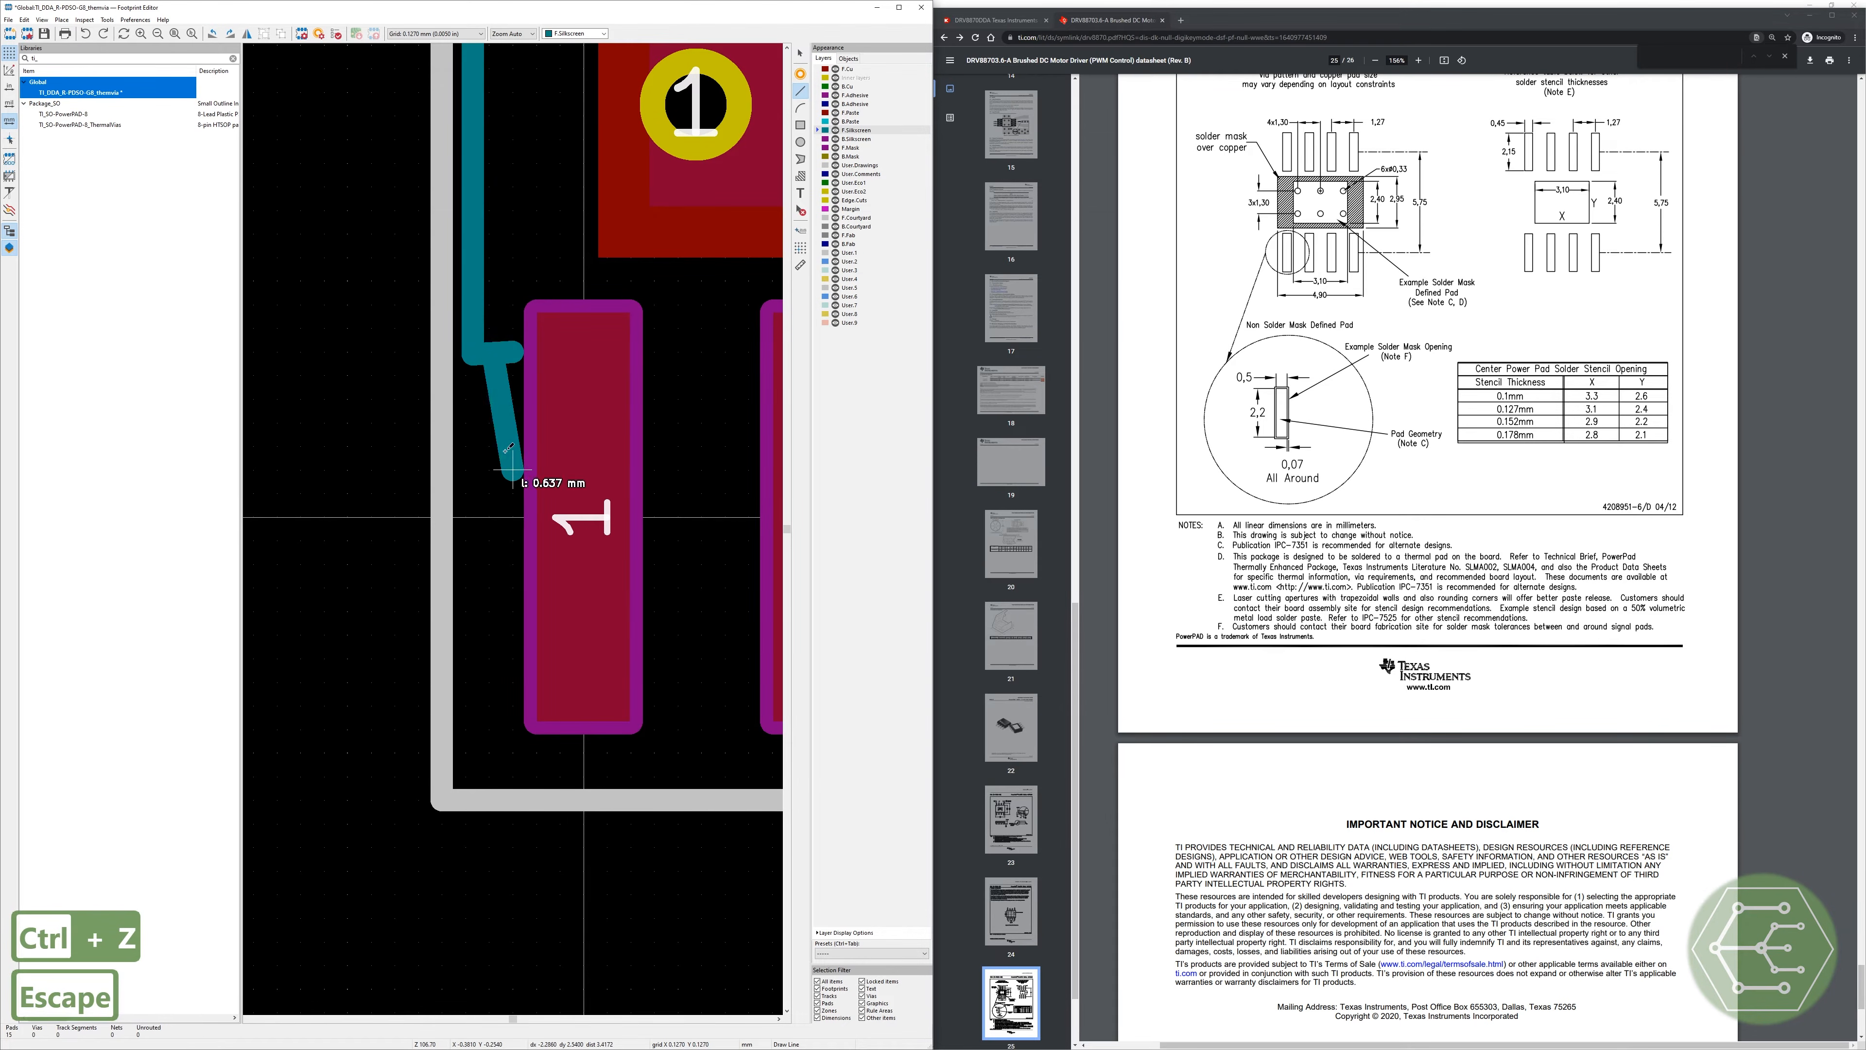
{"action": "key", "text": "Delete"}
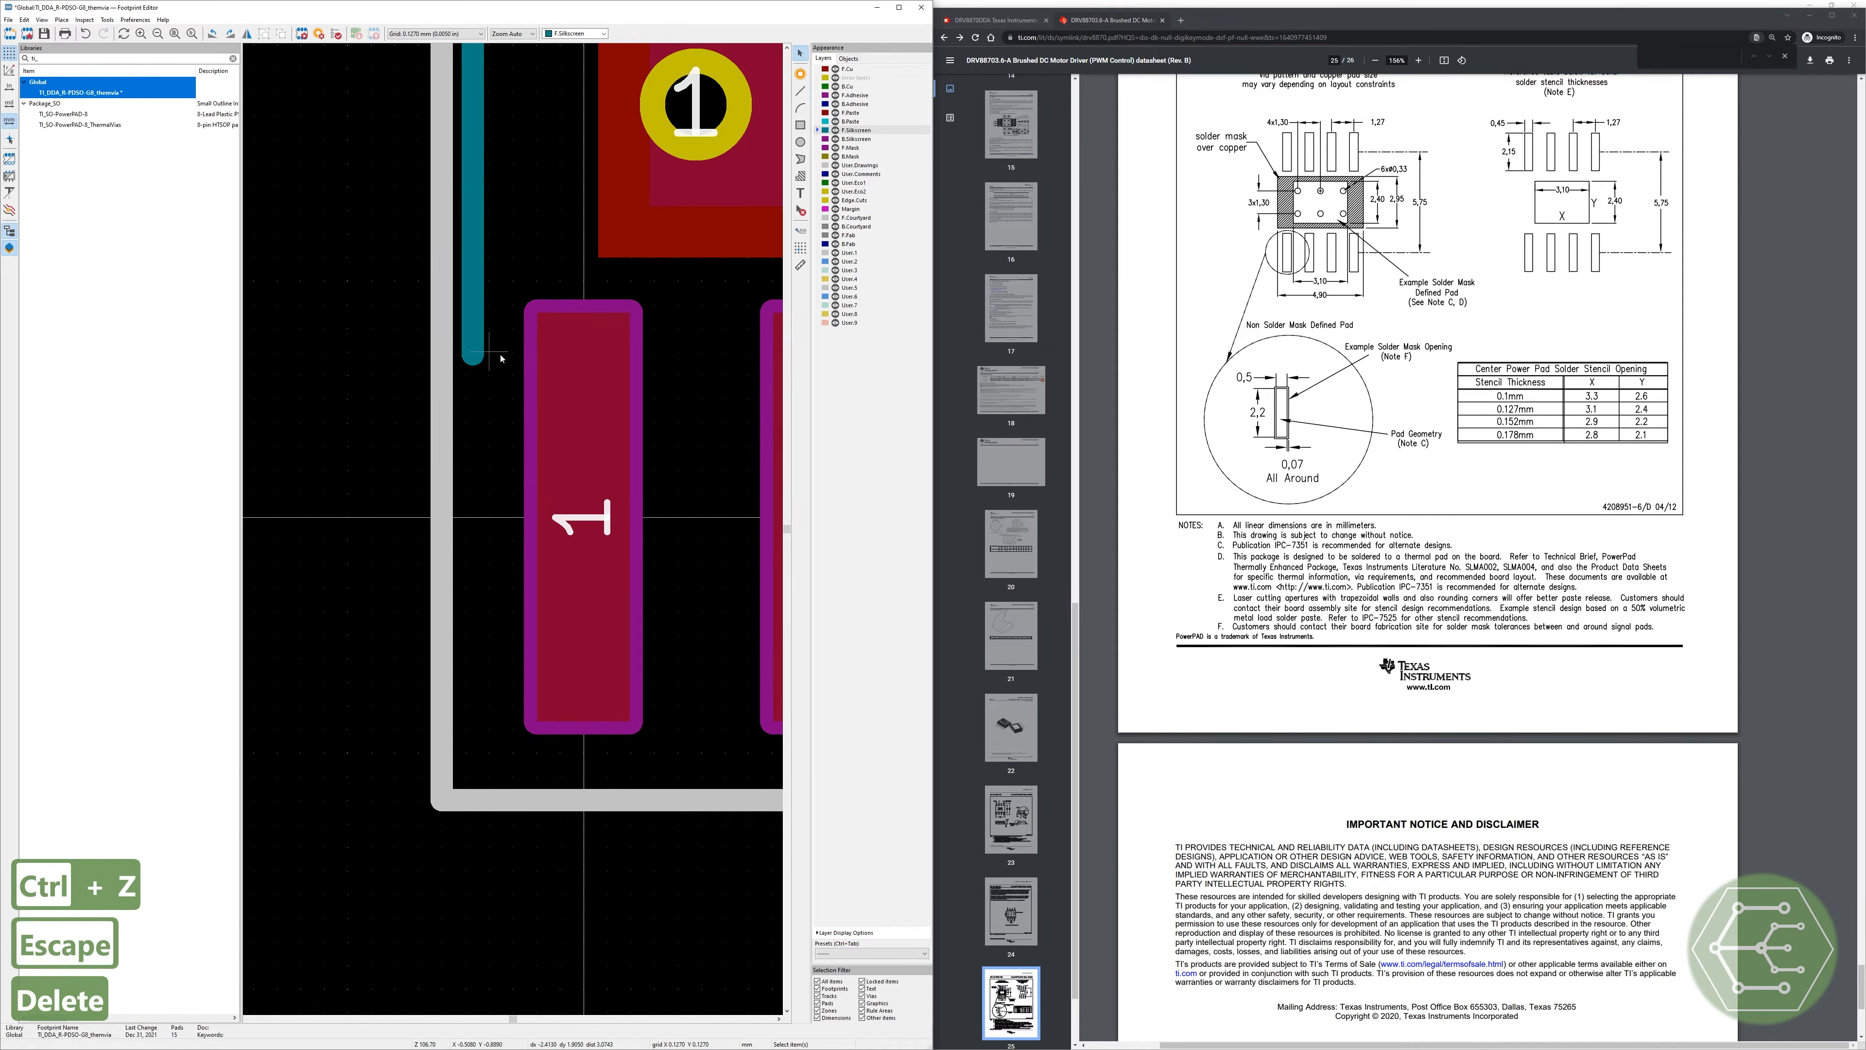
Step: Draw a vertical F.Silkscreen line about 2.032 mm long beside pad 1, ending level with the body line's lower end
{"action": "left_click", "coordinate": [800, 91]}
{"action": "left_click", "coordinate": [488, 732]}
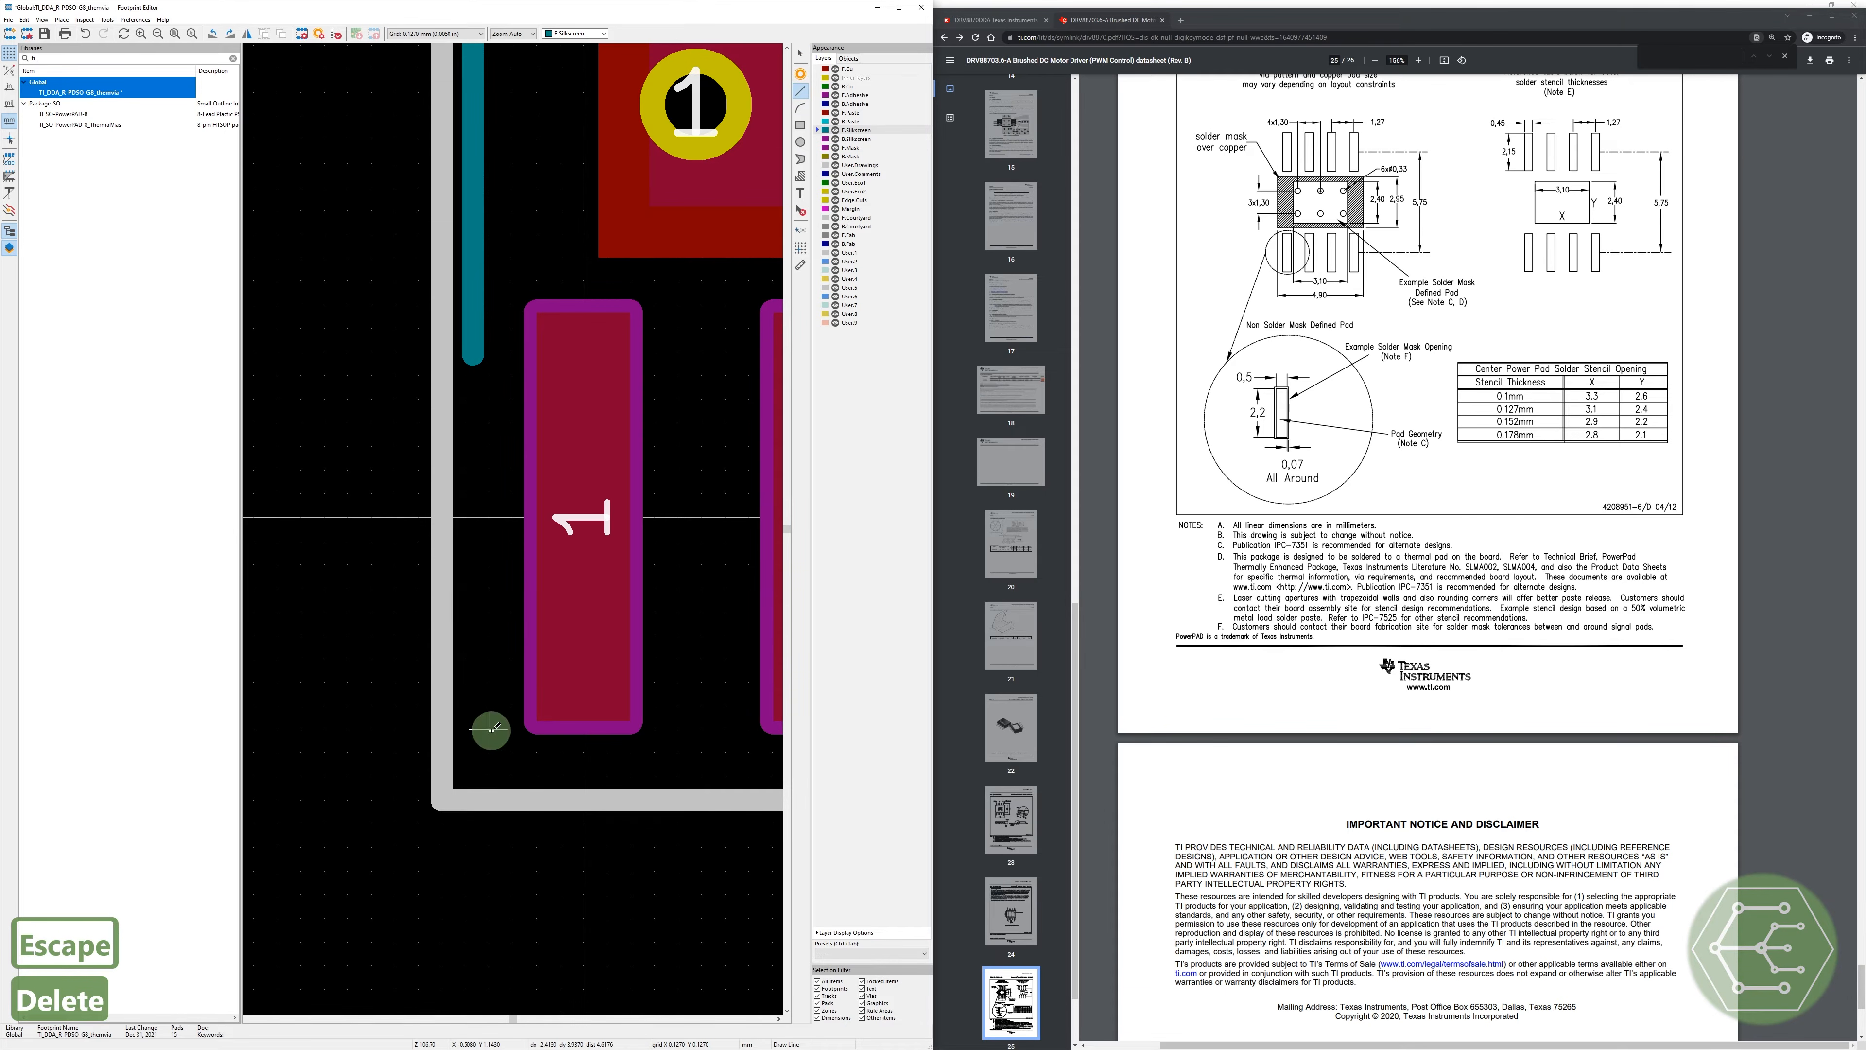
{"action": "left_click", "coordinate": [488, 357]}
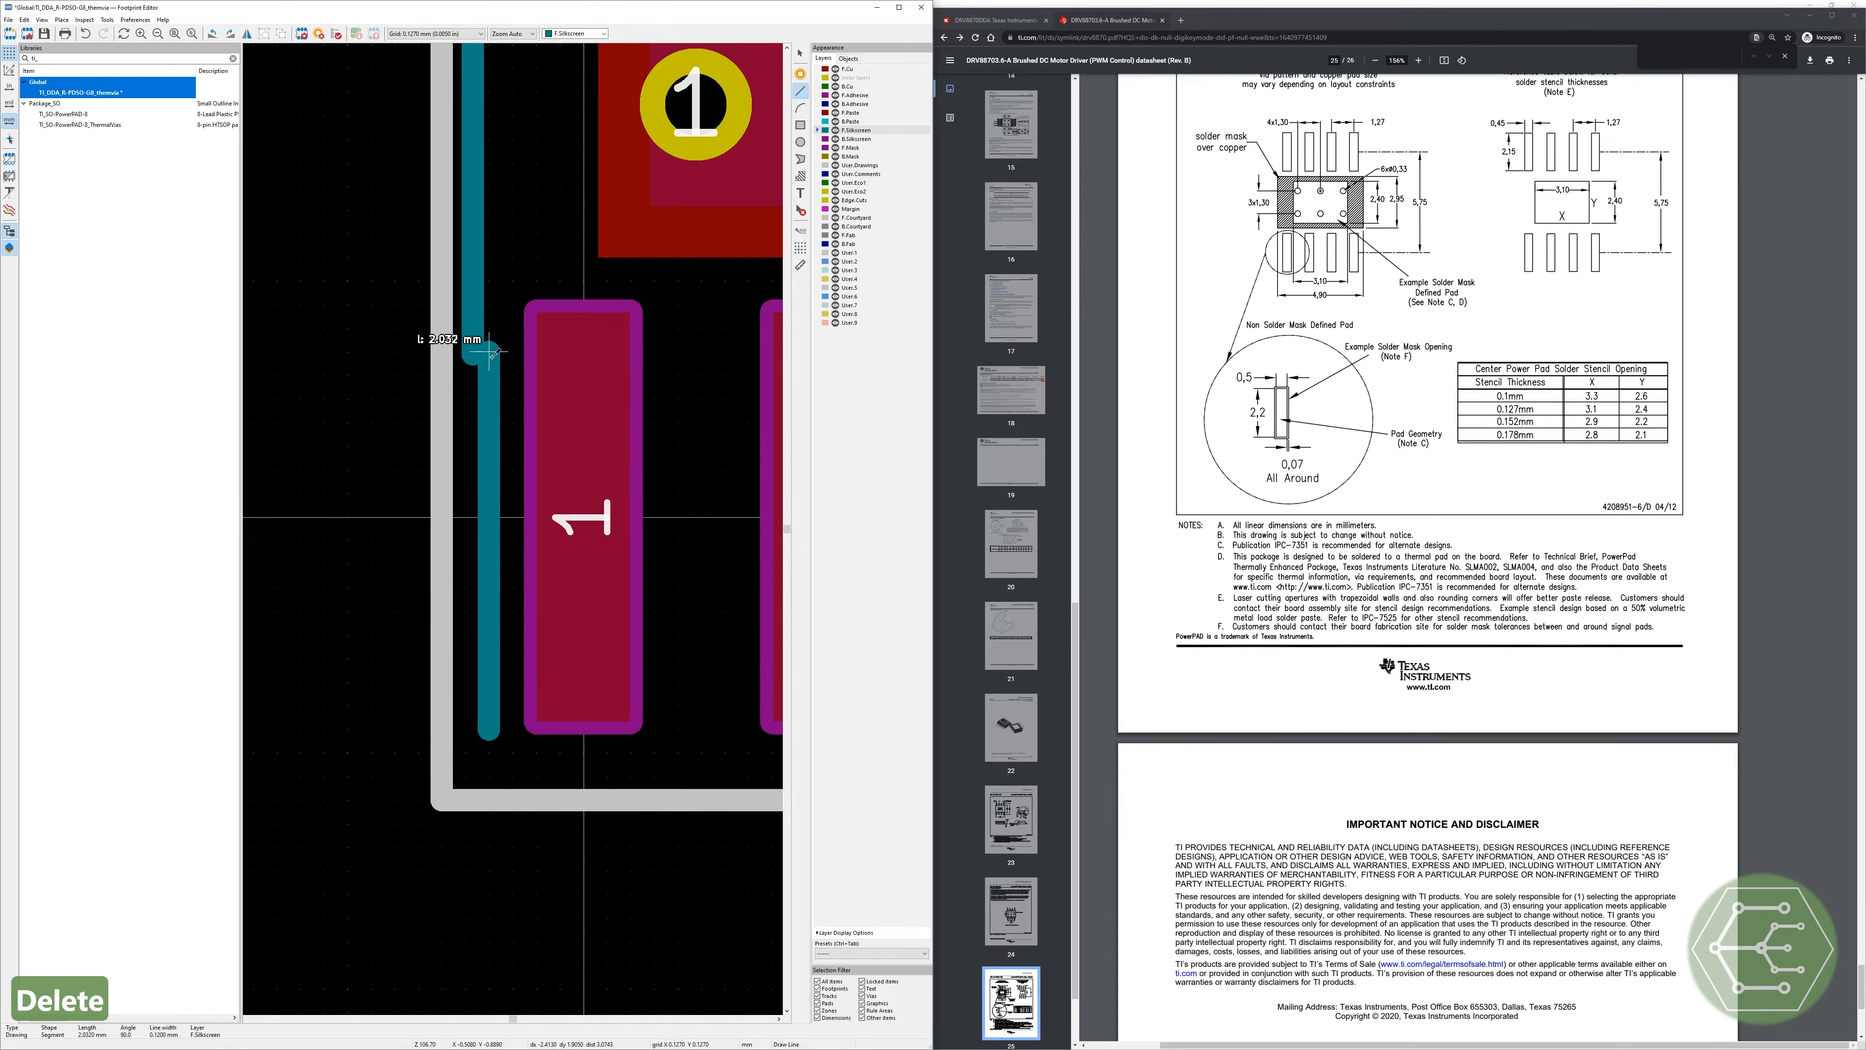
{"action": "key", "text": "Escape"}
{"action": "key", "text": "Escape"}
{"action": "key", "text": "Escape"}
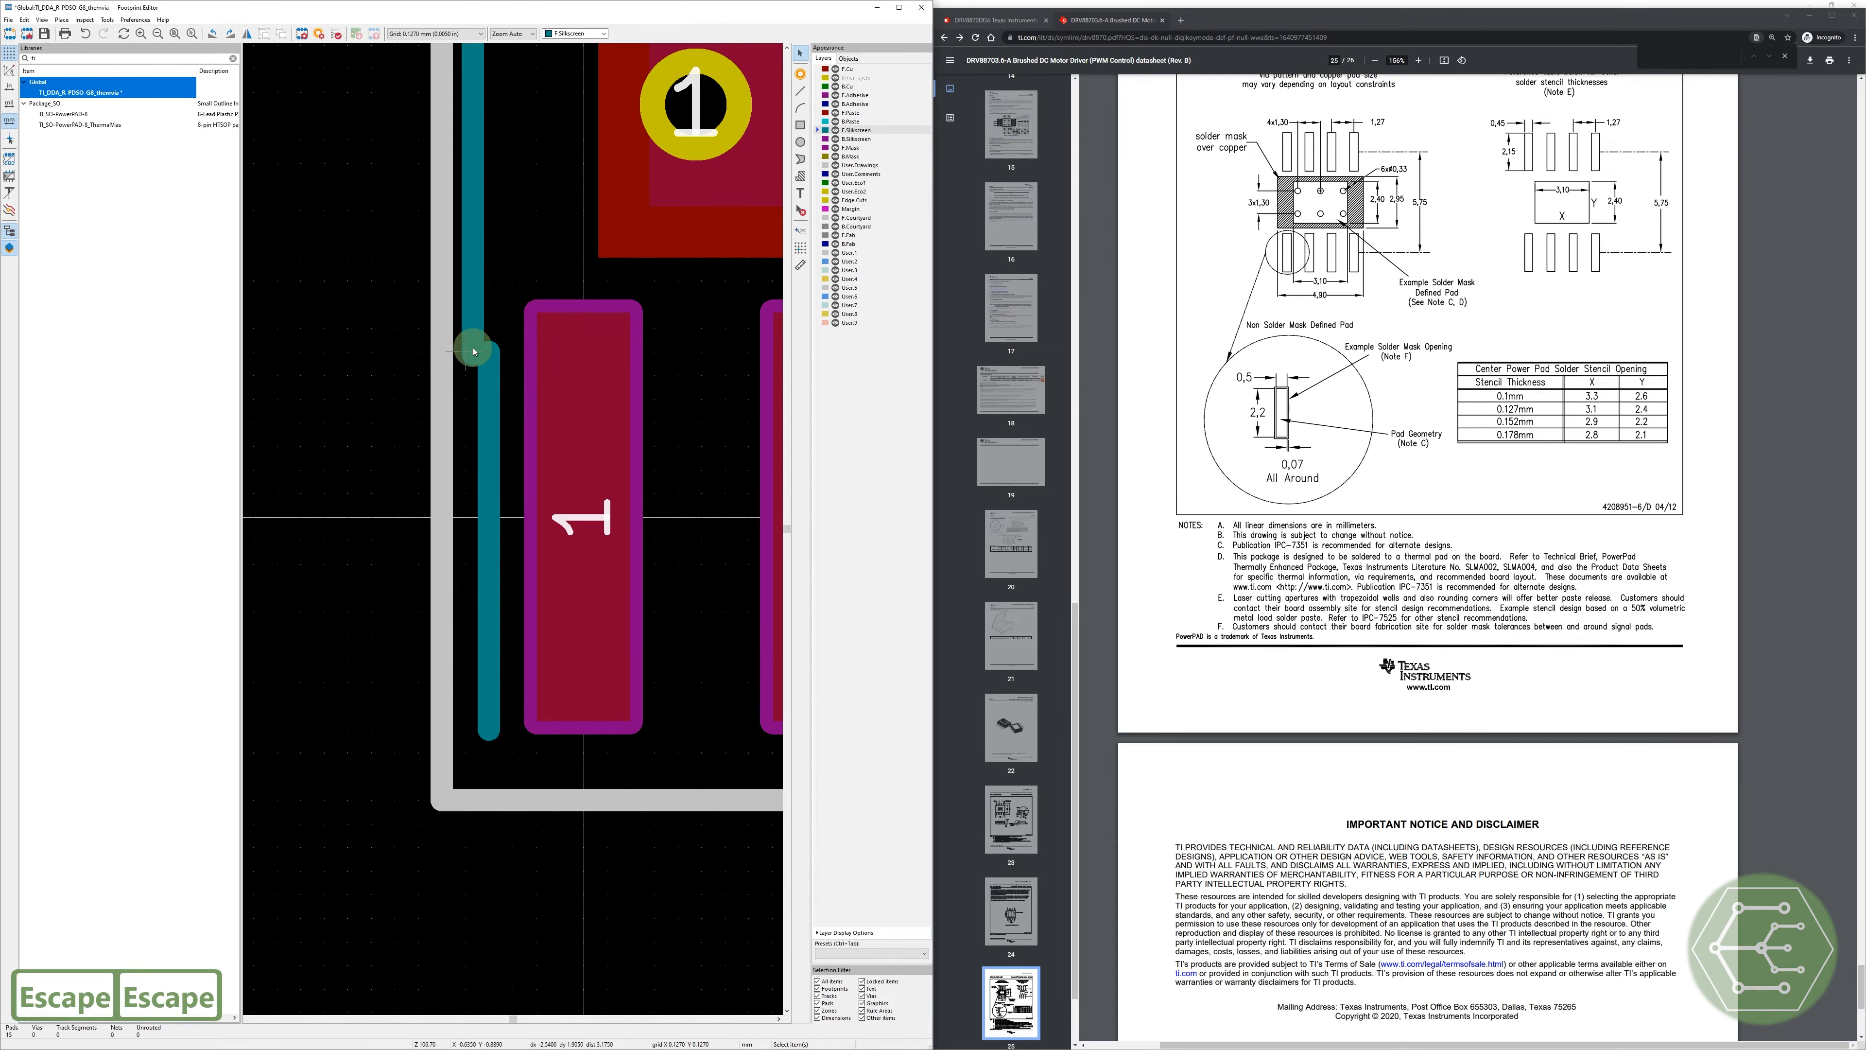
Step: Copy the body line's end Y of -0.875 mm into the start Y of the silkscreen line beside pad 1
{"action": "double_click", "coordinate": [474, 352]}
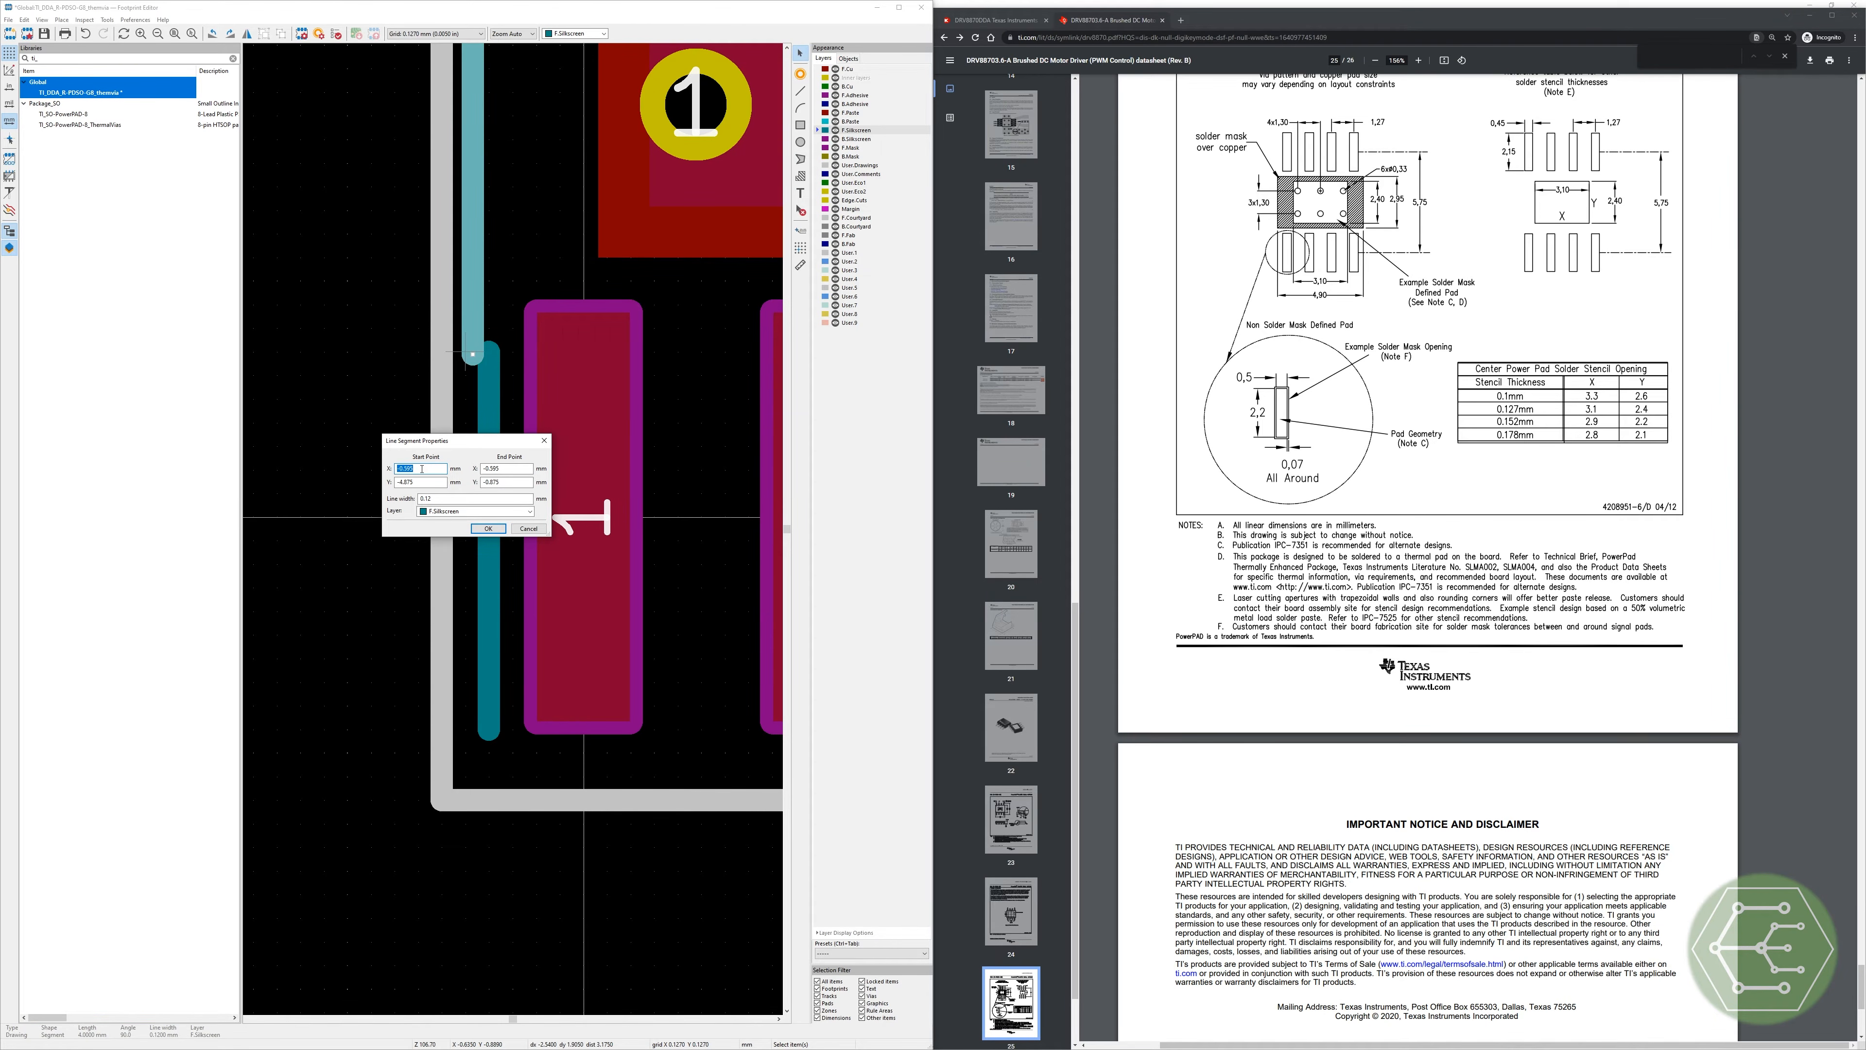
{"action": "left_click_drag", "start_coordinate": [523, 483], "coordinate": [482, 485]}
{"action": "key", "text": "ctrl+c"}
{"action": "key", "text": "Escape"}
{"action": "left_click", "coordinate": [494, 402]}
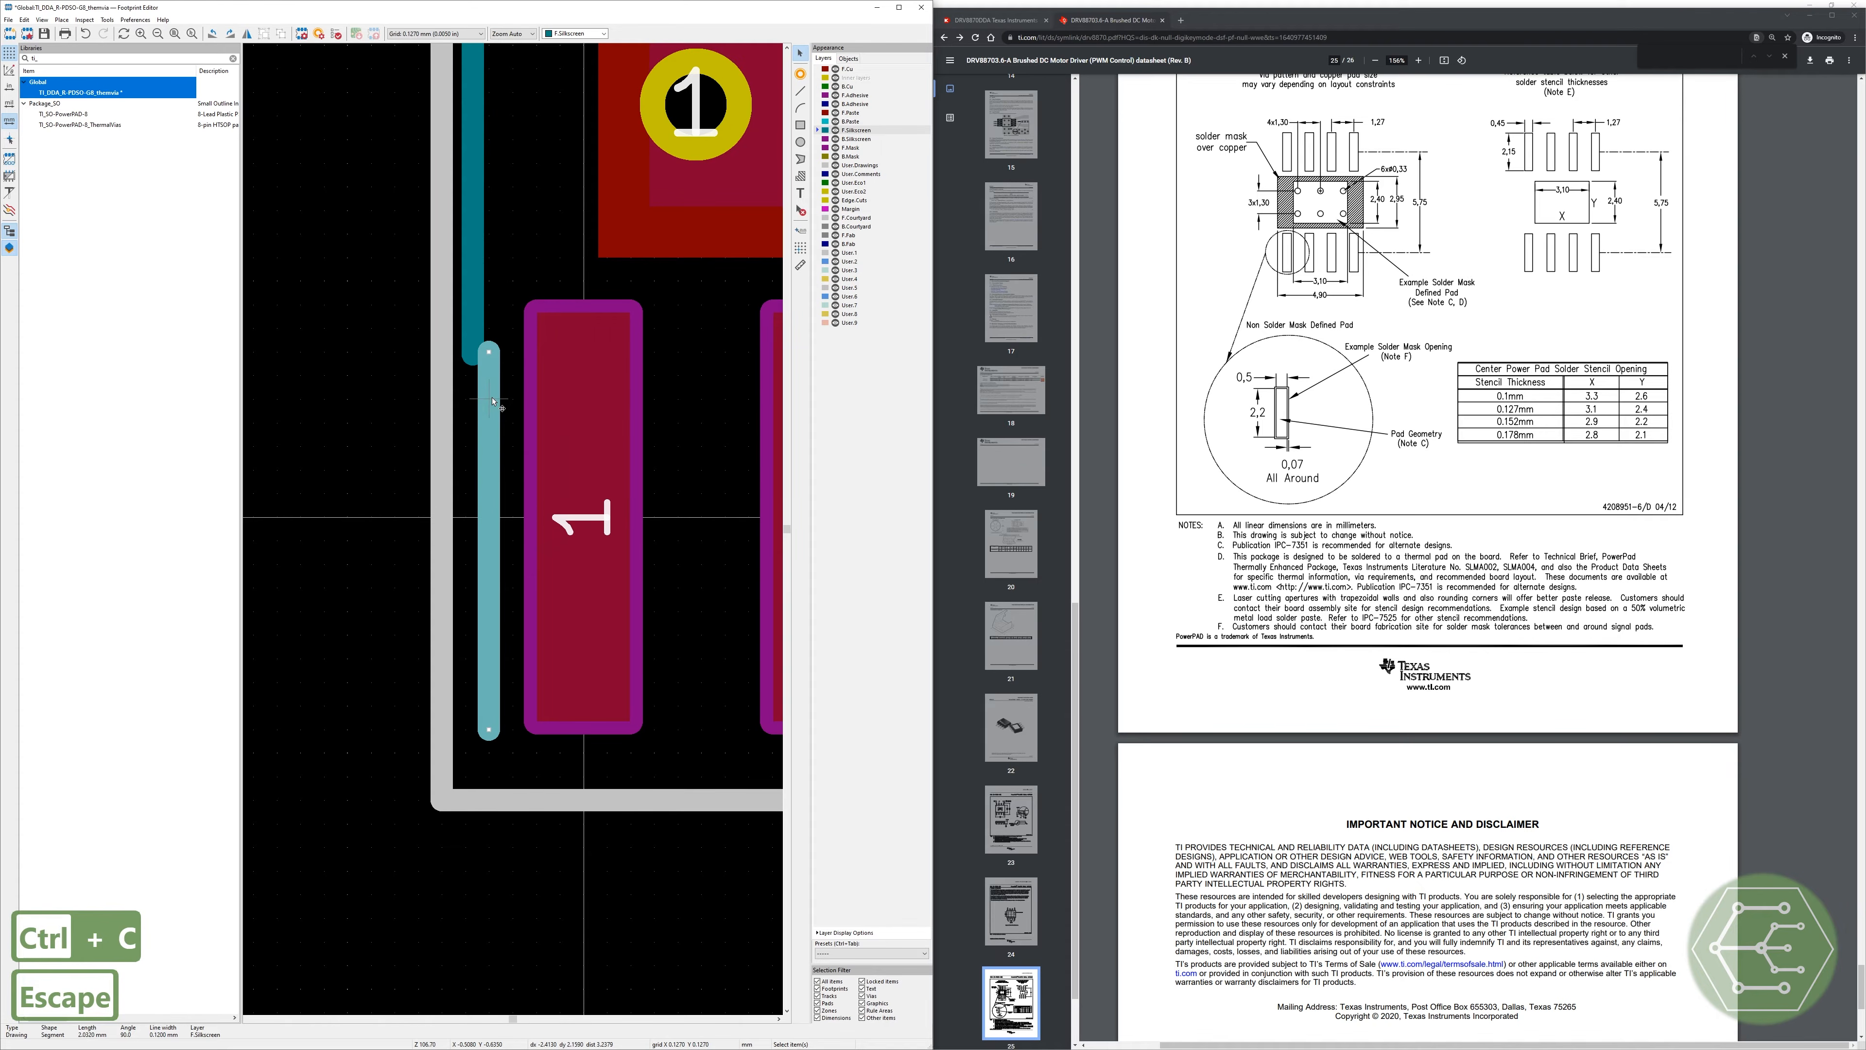
{"action": "key", "text": "e"}
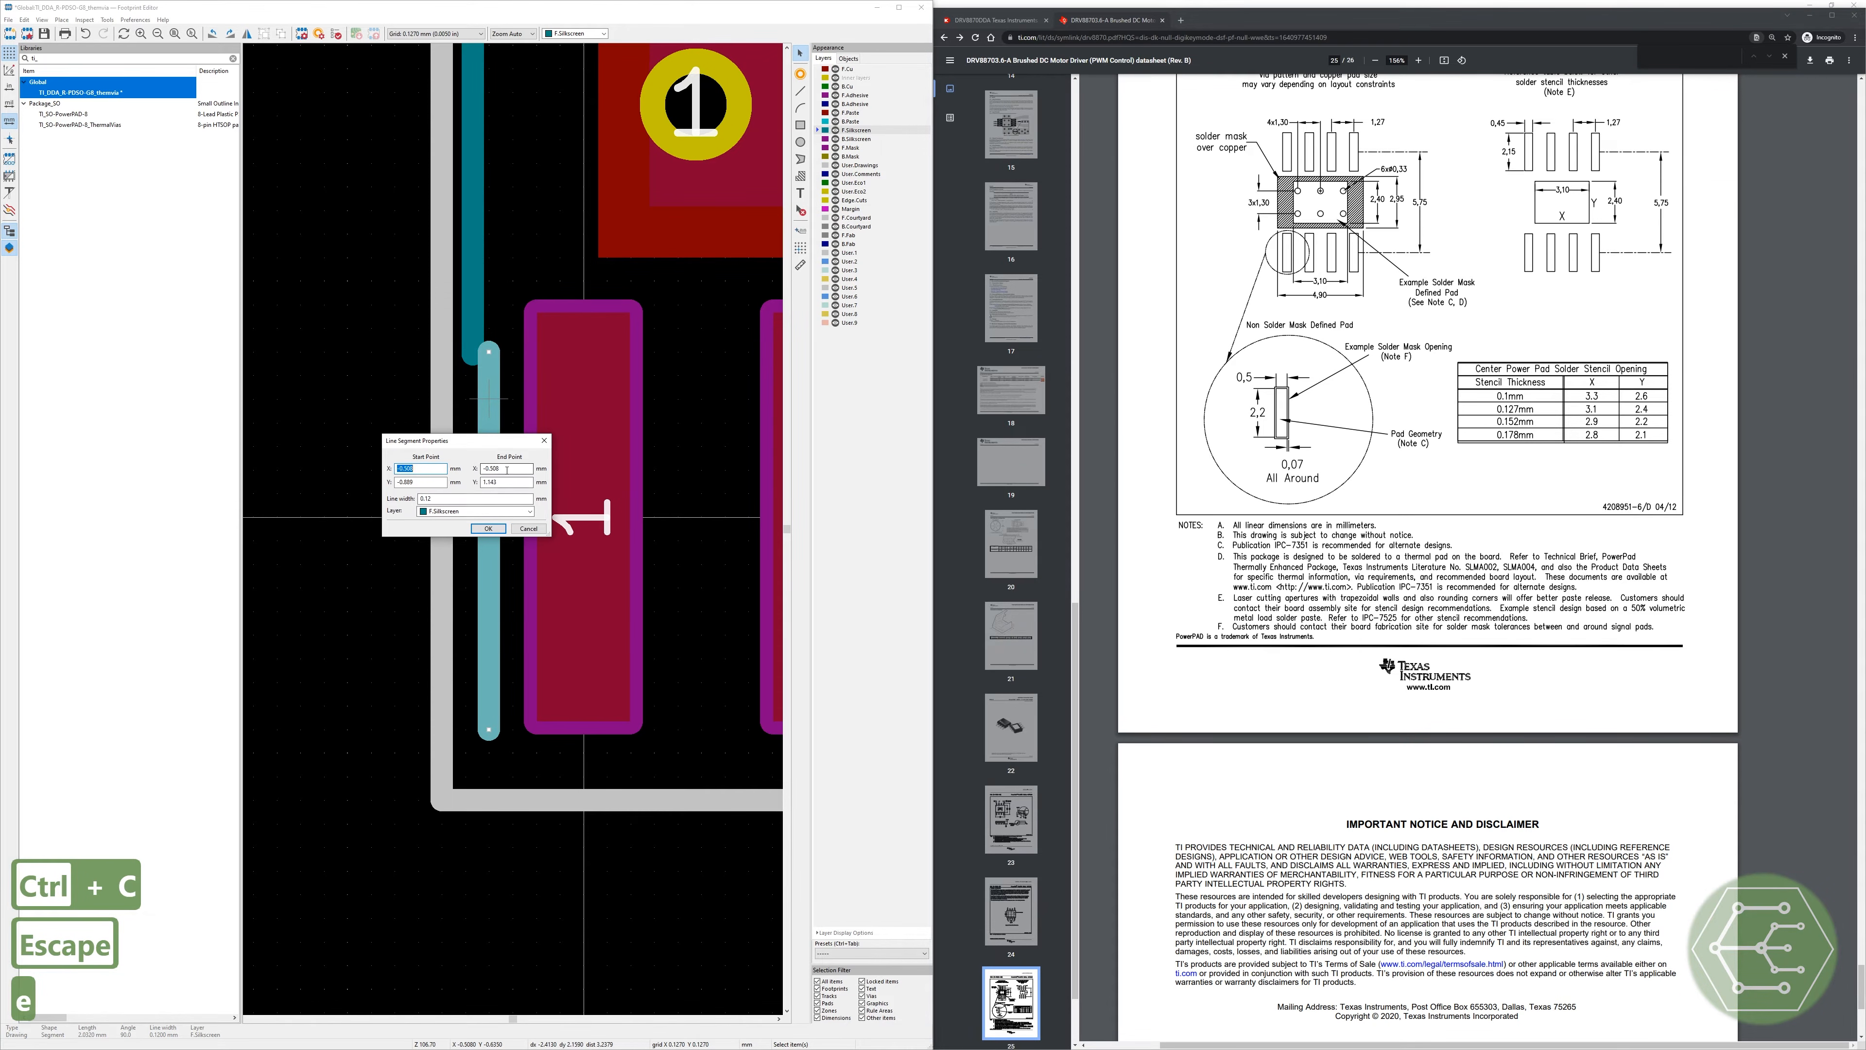
{"action": "double_click", "coordinate": [425, 482]}
{"action": "key", "text": "ctrl+v"}
{"action": "left_click", "coordinate": [491, 529]}
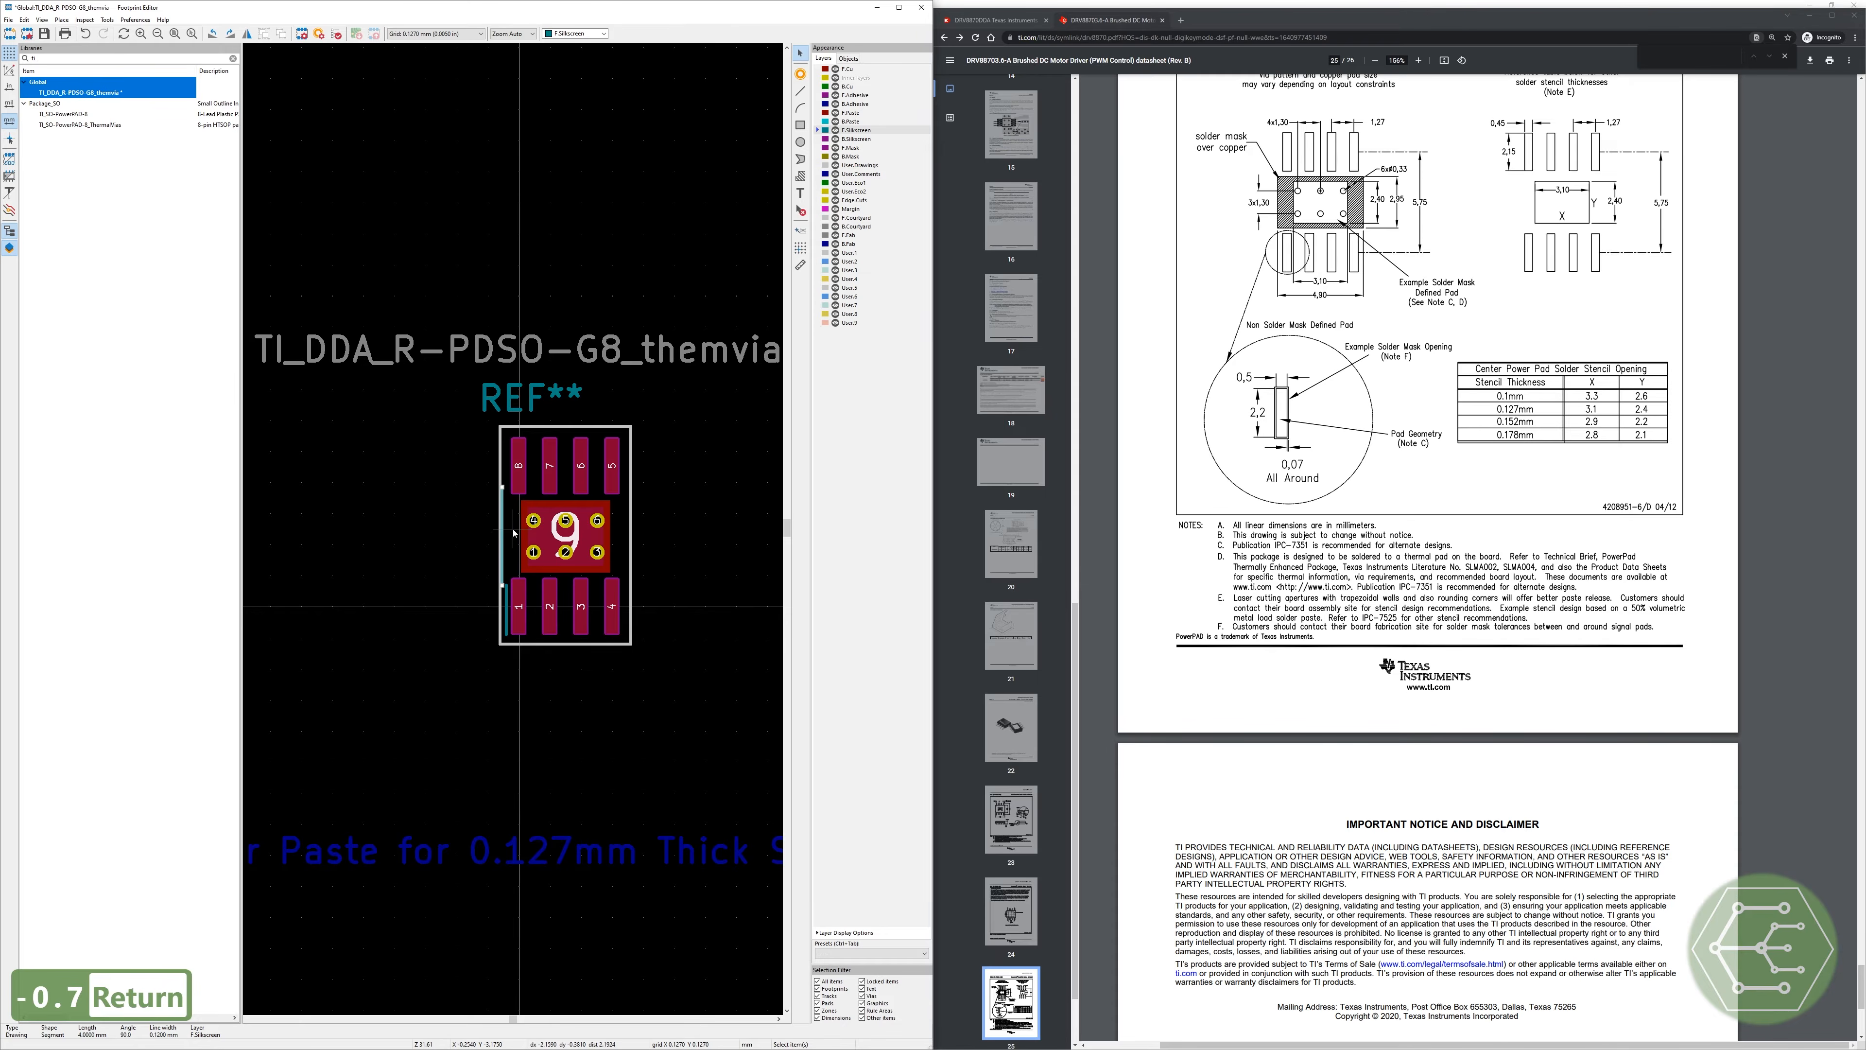
Step: Complete the silkscreen brackets with short jogs toward pads 1 and 8 and a matching outline beside pads 4 and 5, and save the footprint
{"action": "scroll", "coordinate": [518, 532], "scroll_direction": "up", "scroll_amount": 8}
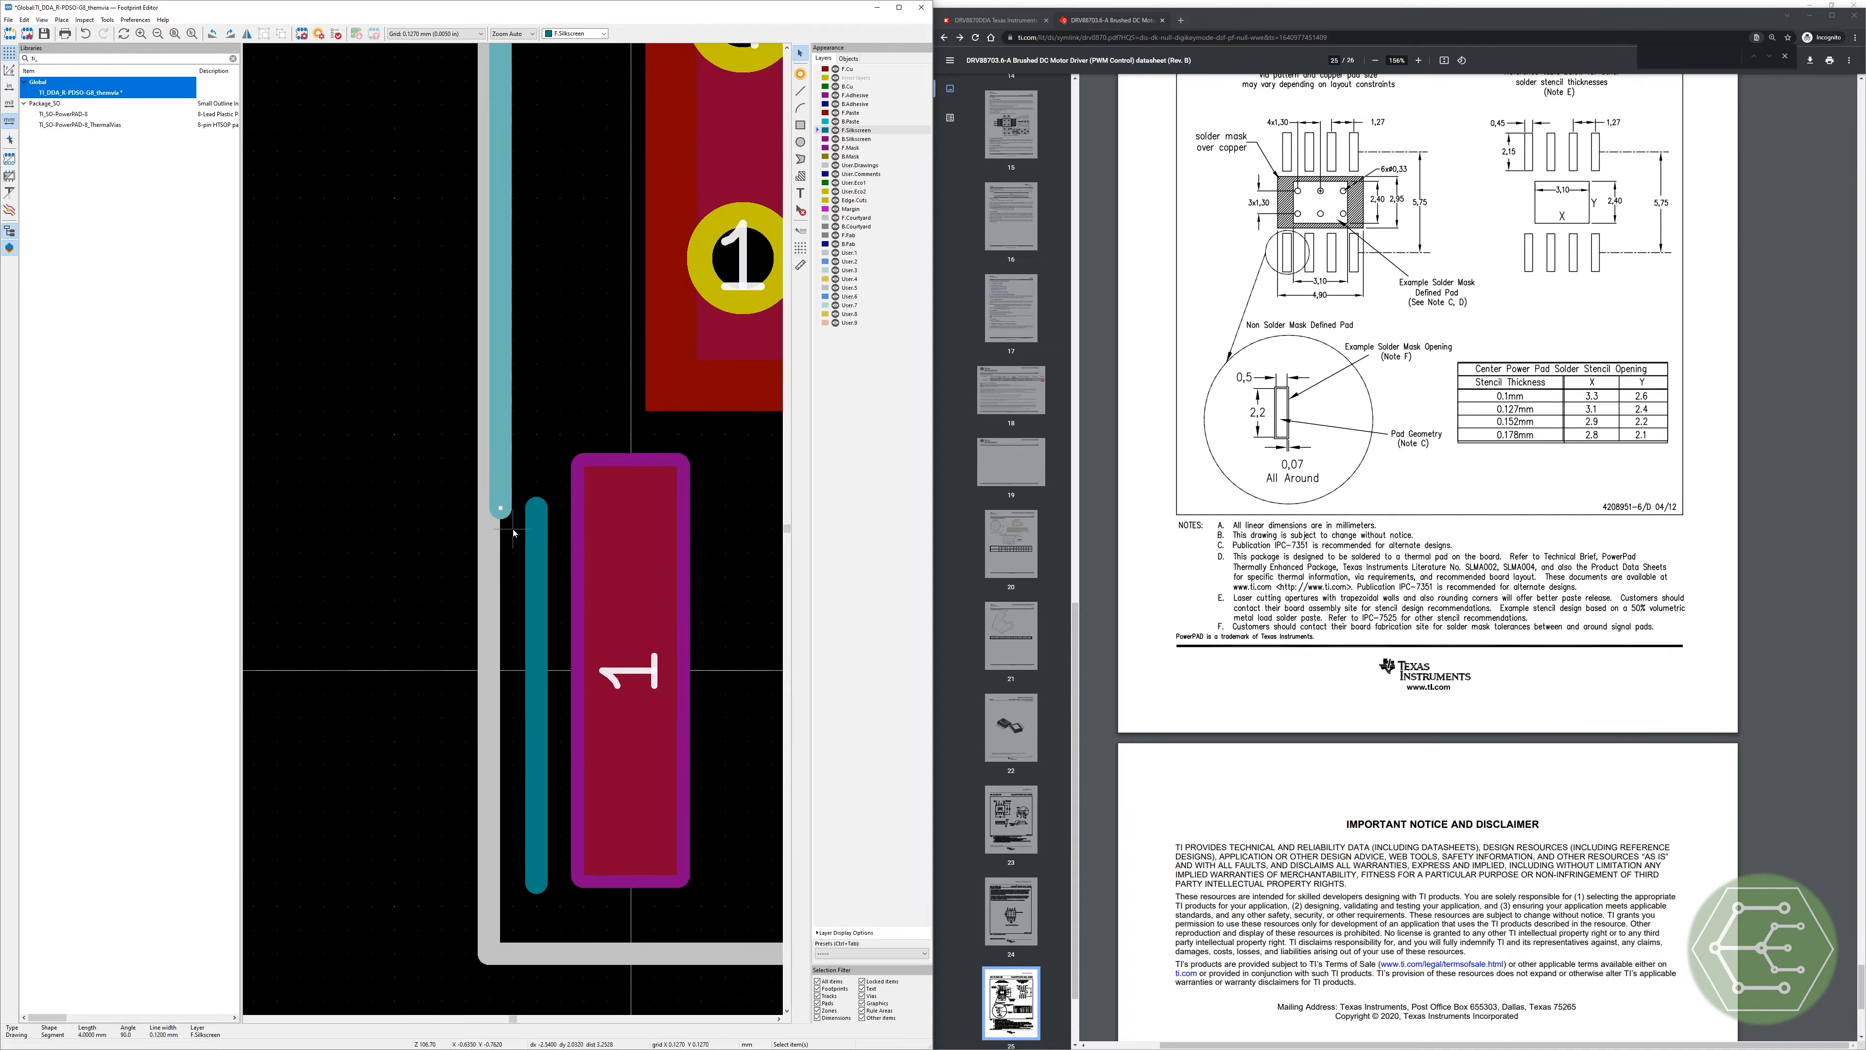
{"action": "scroll", "coordinate": [513, 531], "scroll_direction": "down", "scroll_amount": 9}
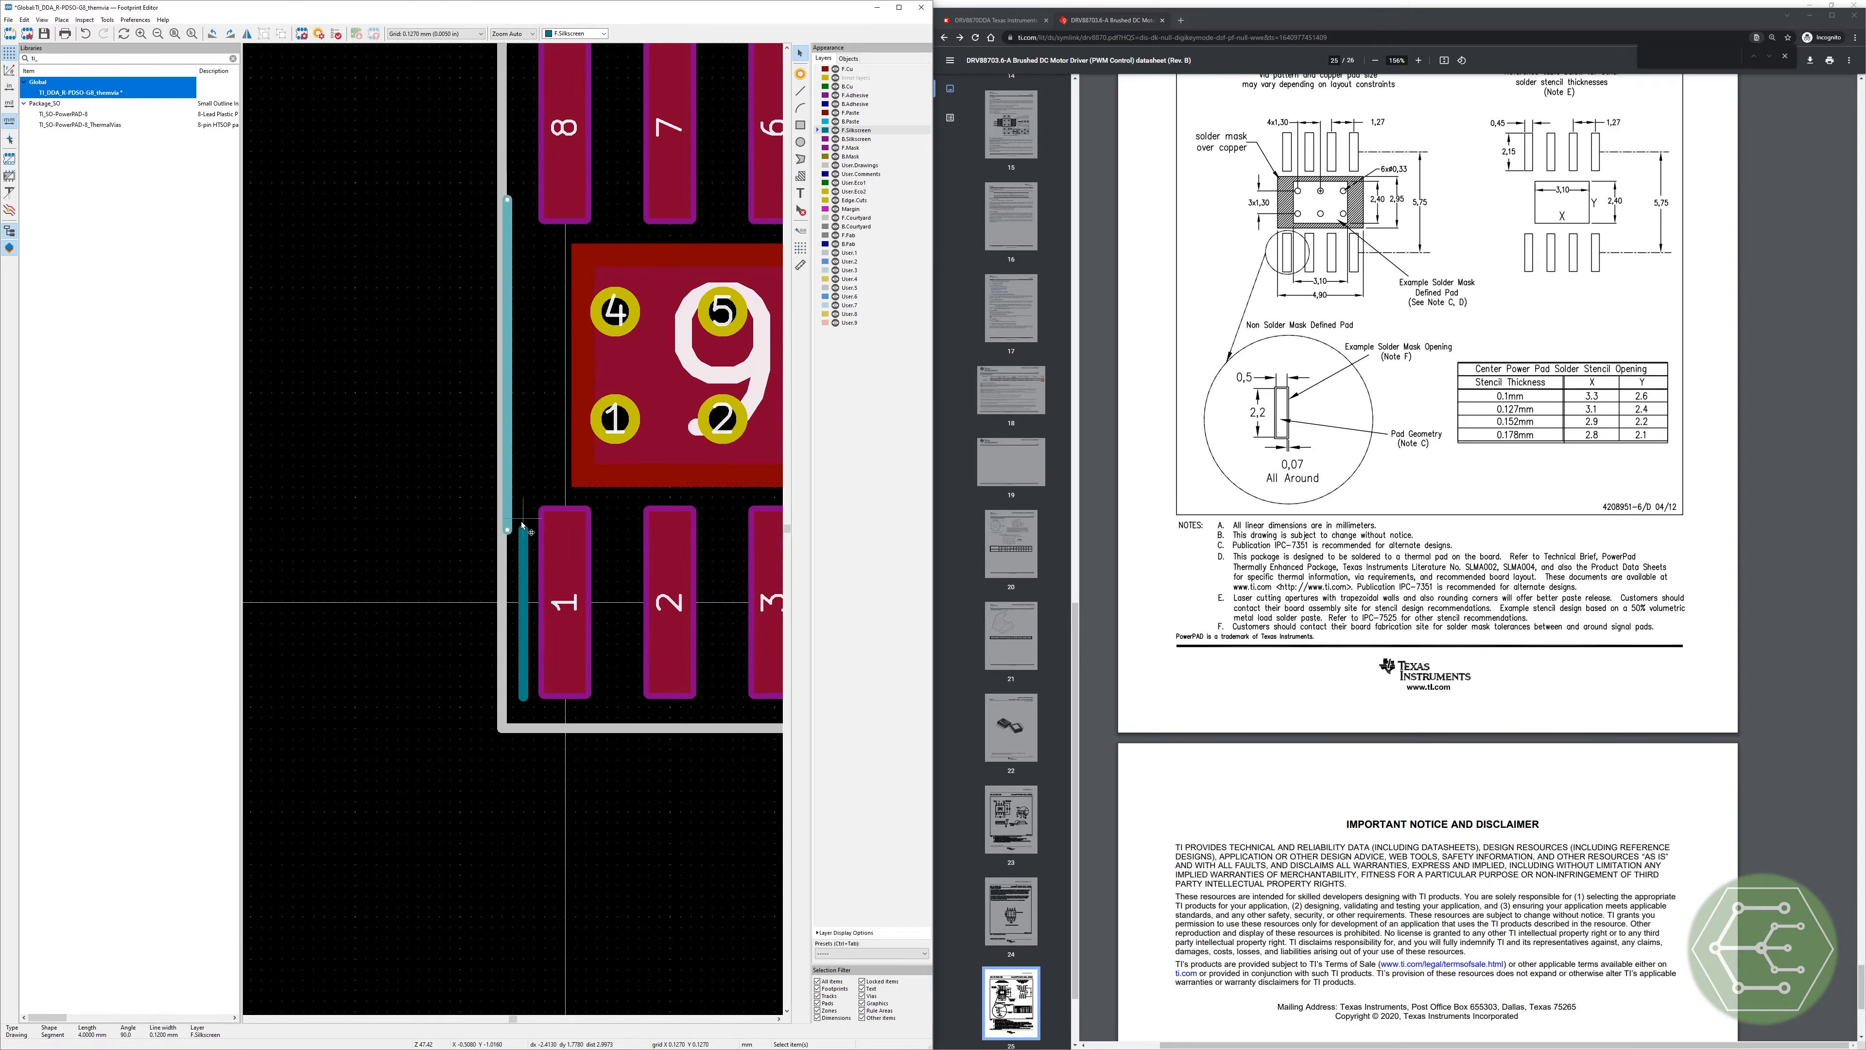
{"action": "scroll", "coordinate": [515, 535], "scroll_direction": "up", "scroll_amount": 5}
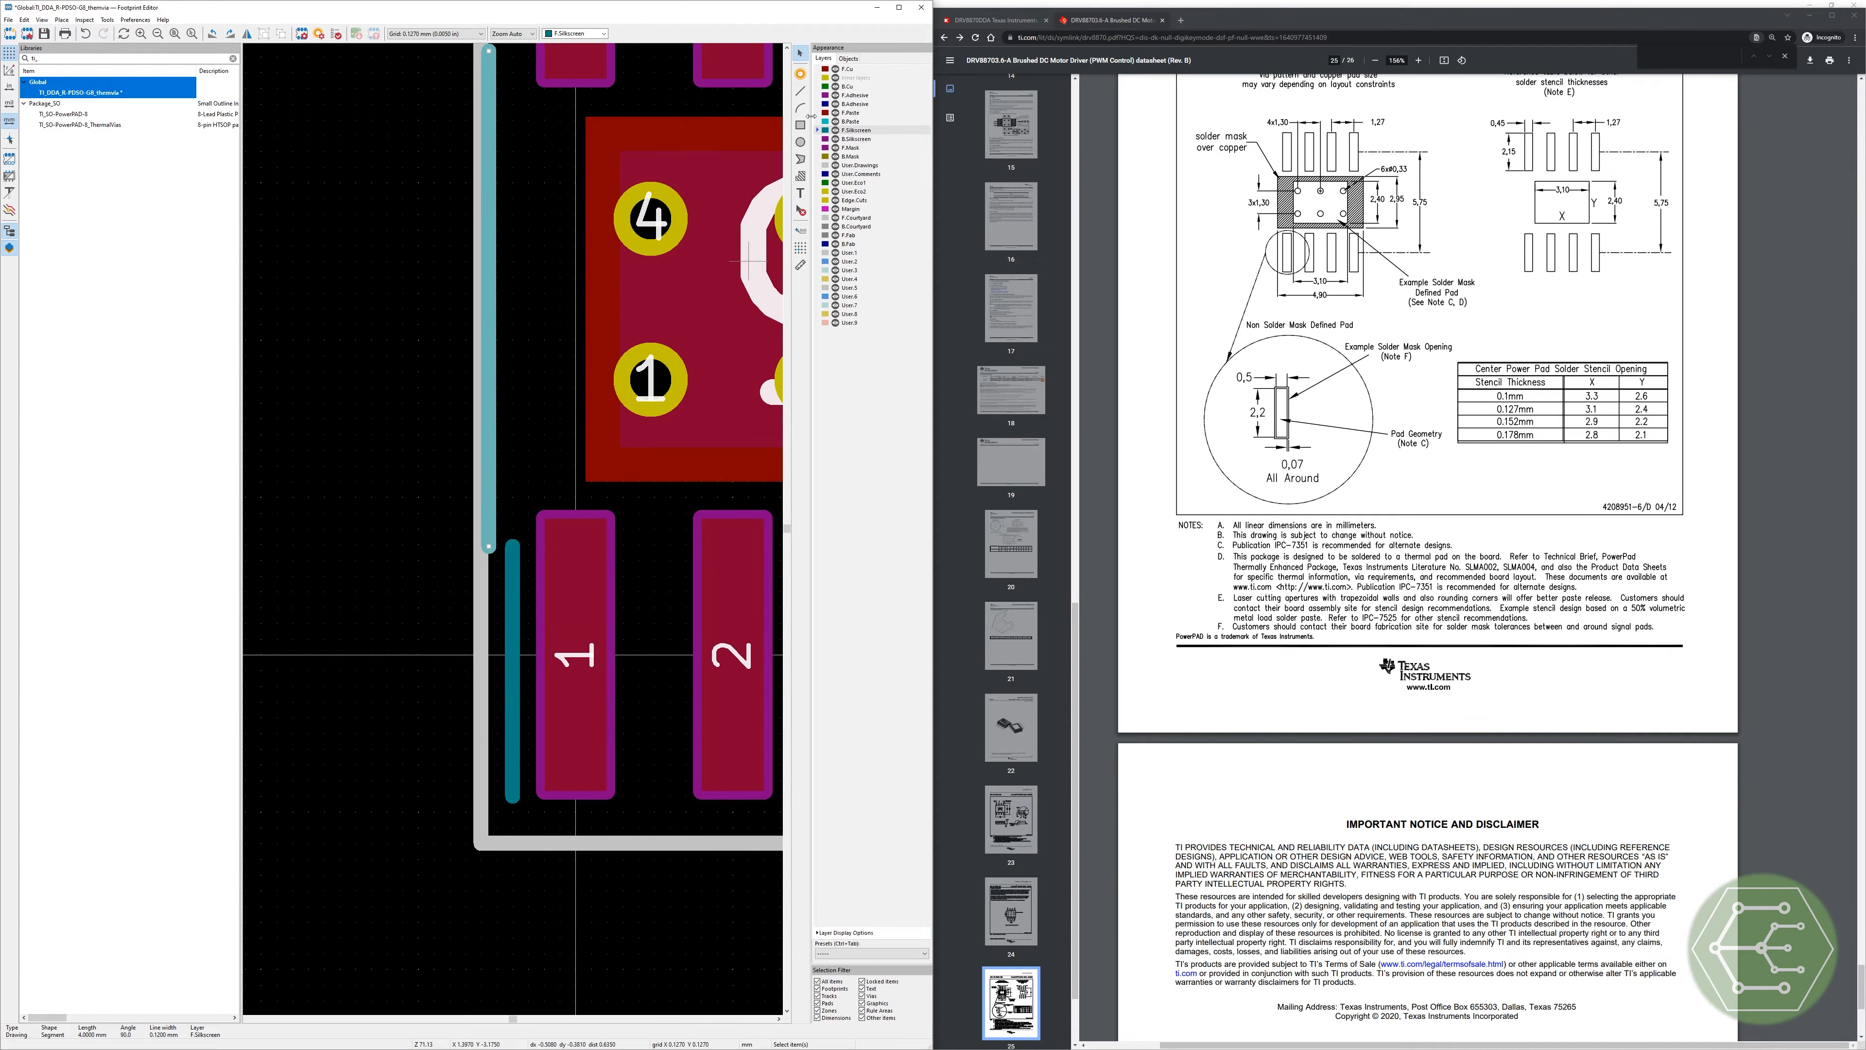
{"action": "left_click", "coordinate": [801, 90]}
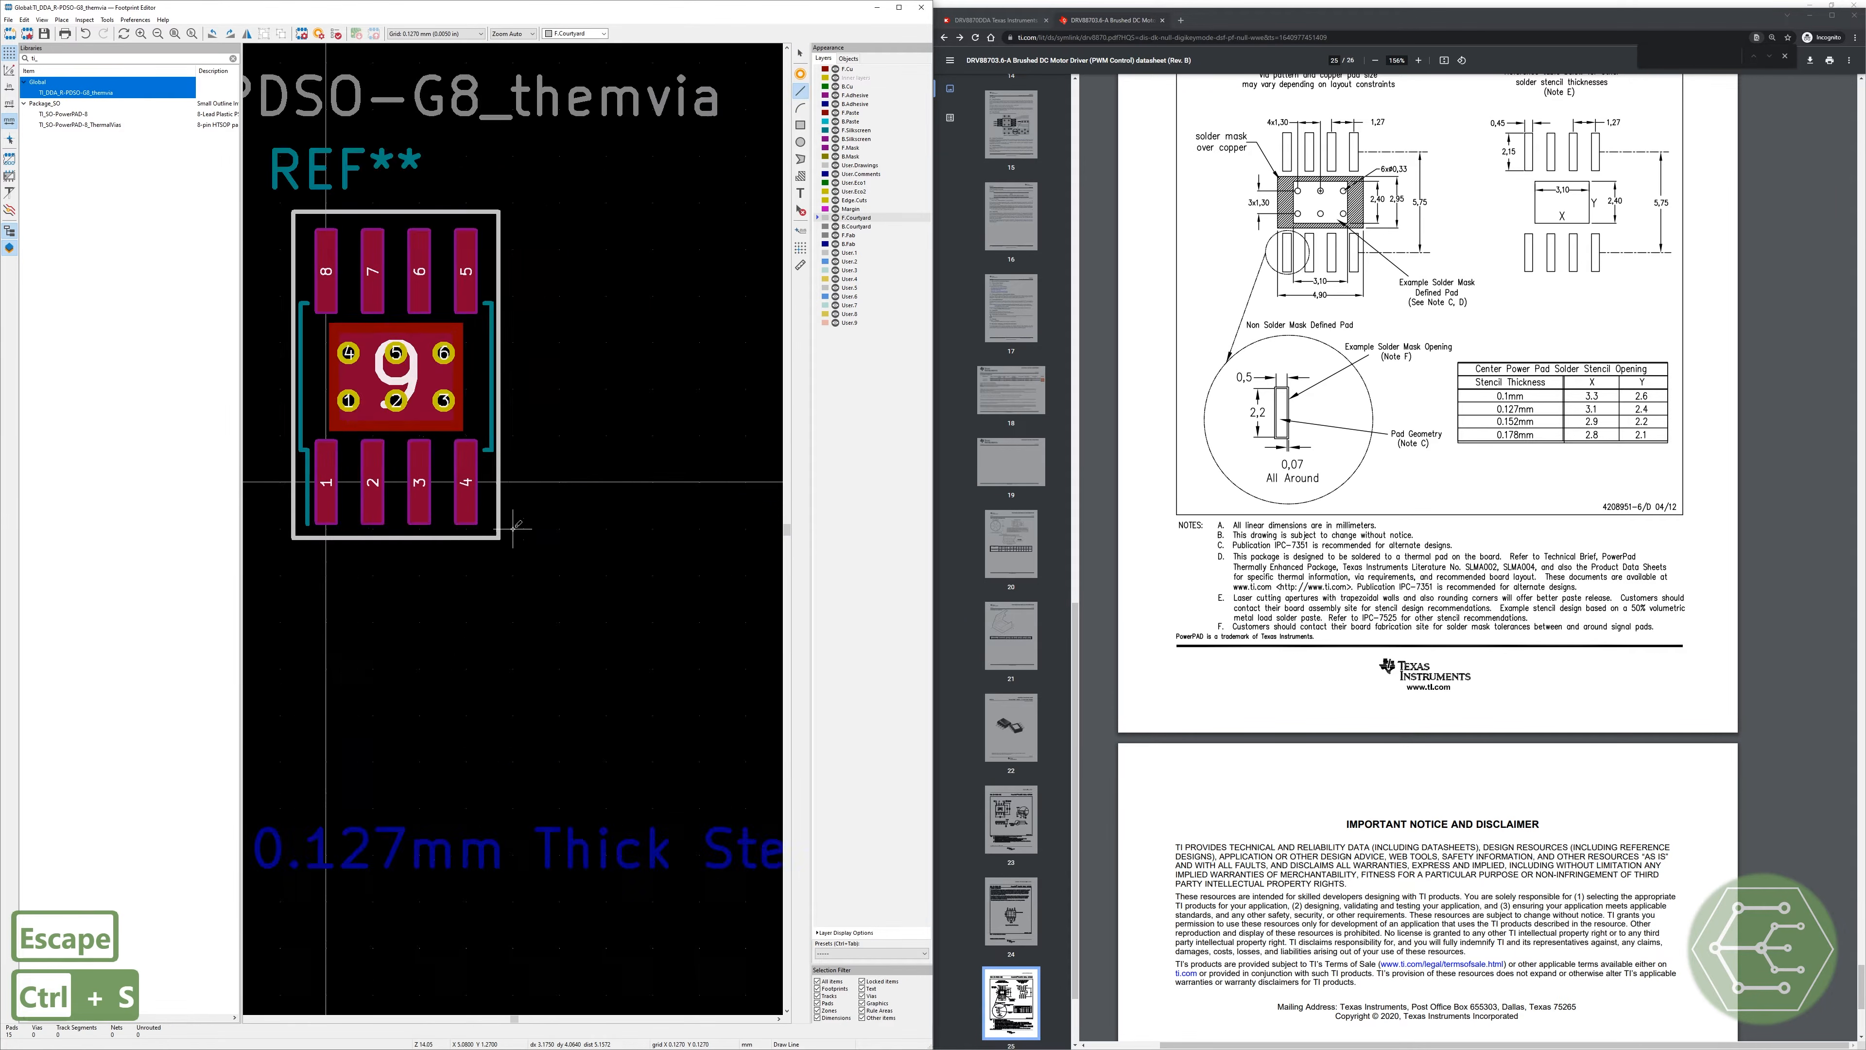
{"action": "scroll", "coordinate": [512, 527], "scroll_direction": "down", "scroll_amount": 2}
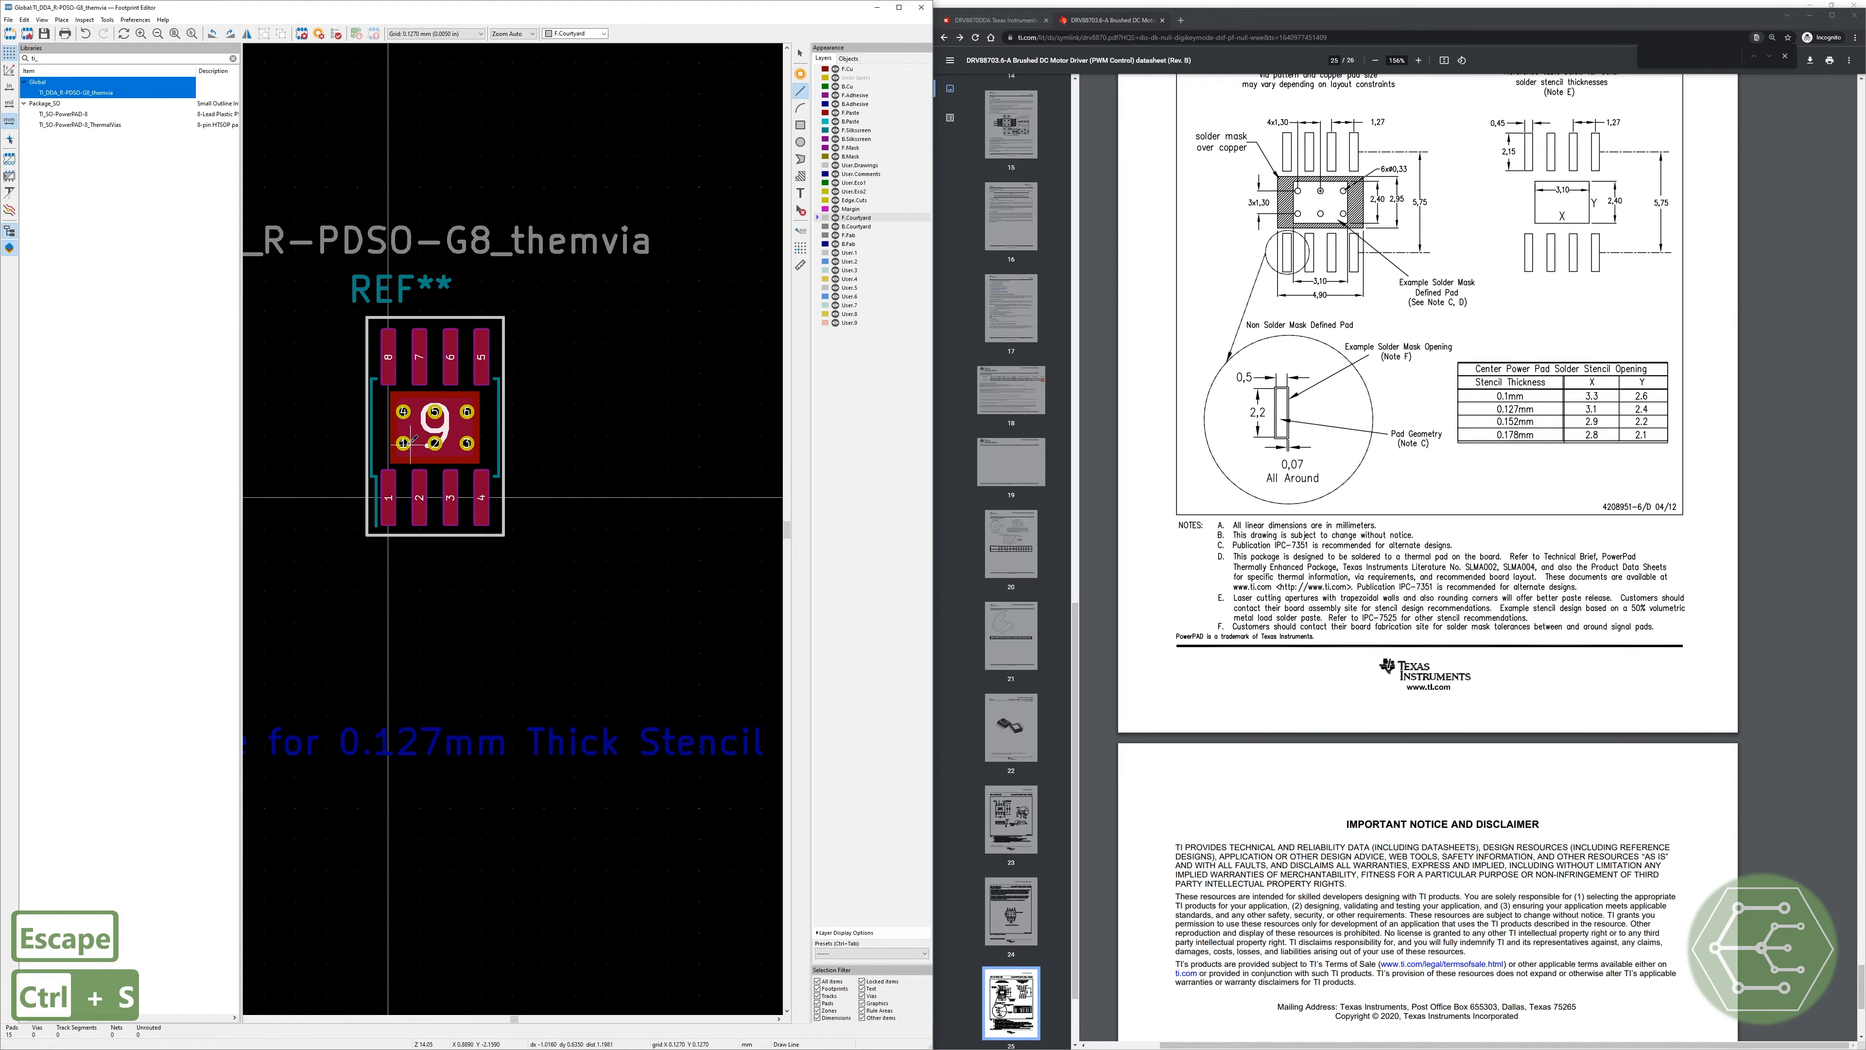
Step: Examine the 3D model's alignment with the pads in the footprint properties preview
{"action": "key", "text": "Escape"}
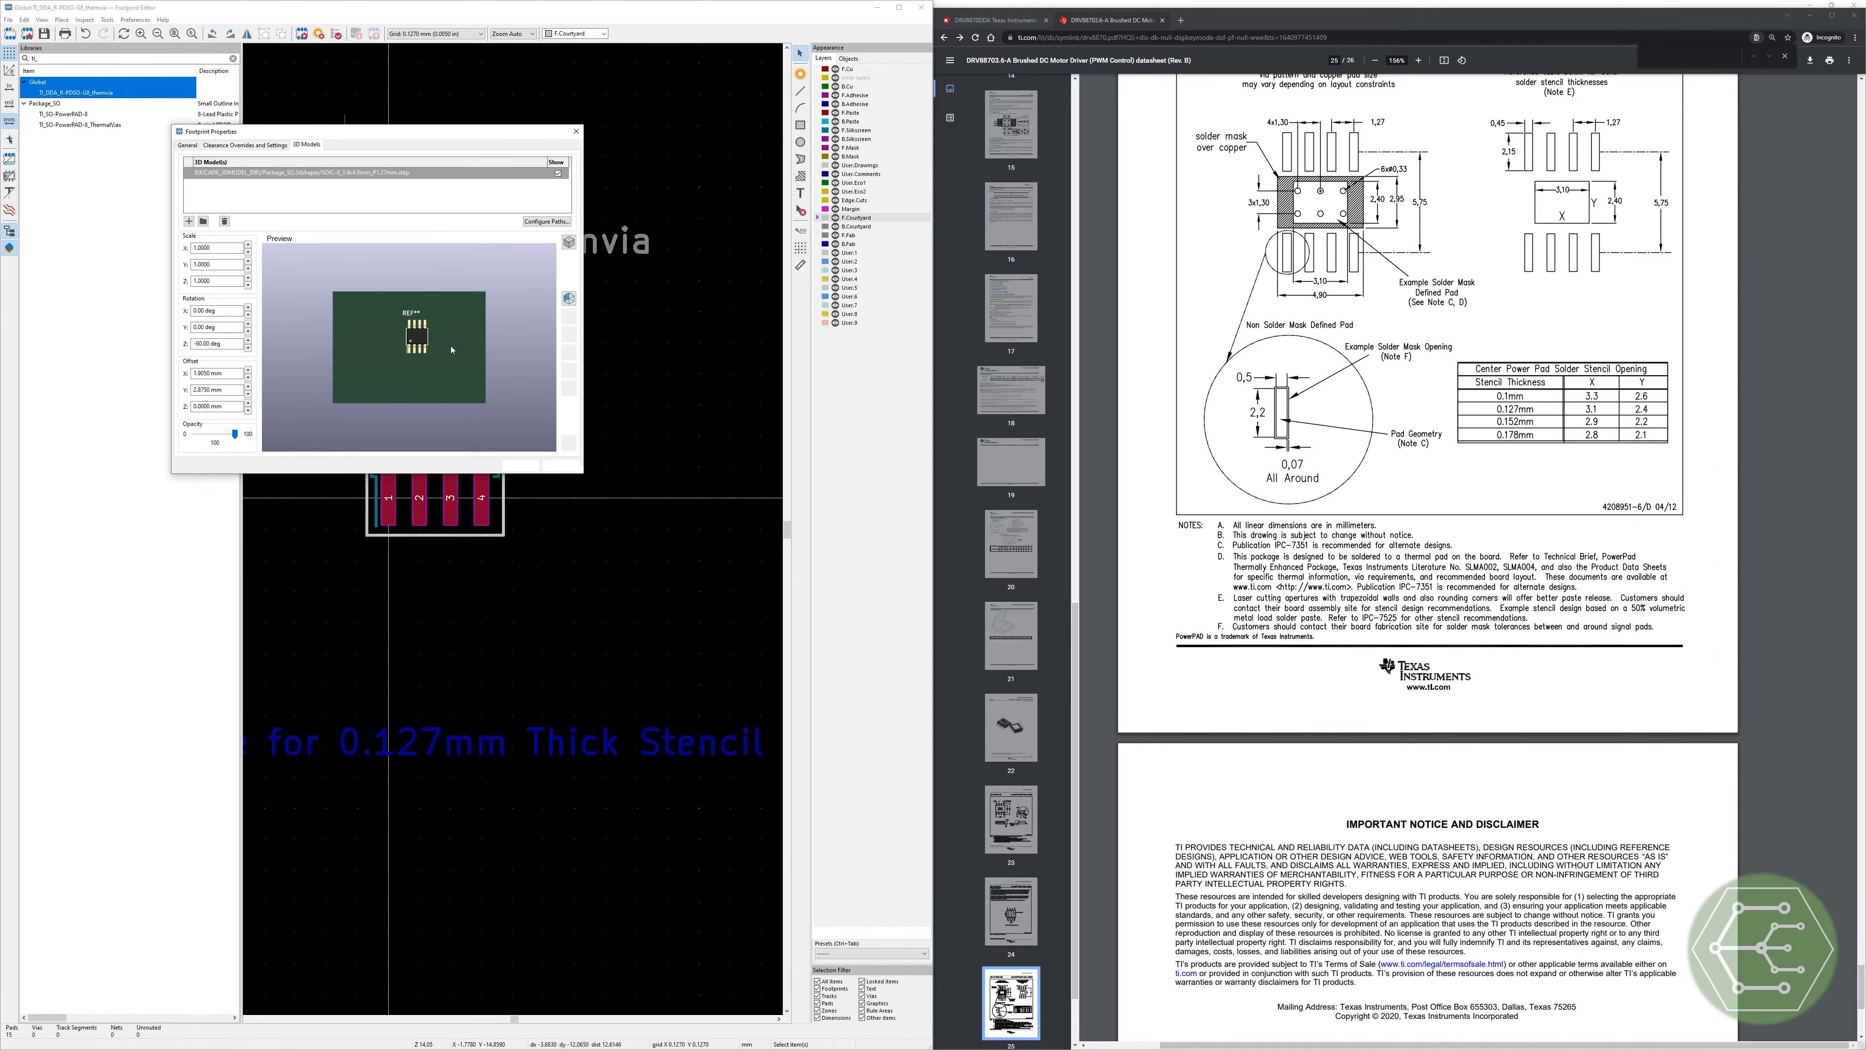
{"action": "scroll", "coordinate": [409, 348], "scroll_direction": "up", "scroll_amount": 2}
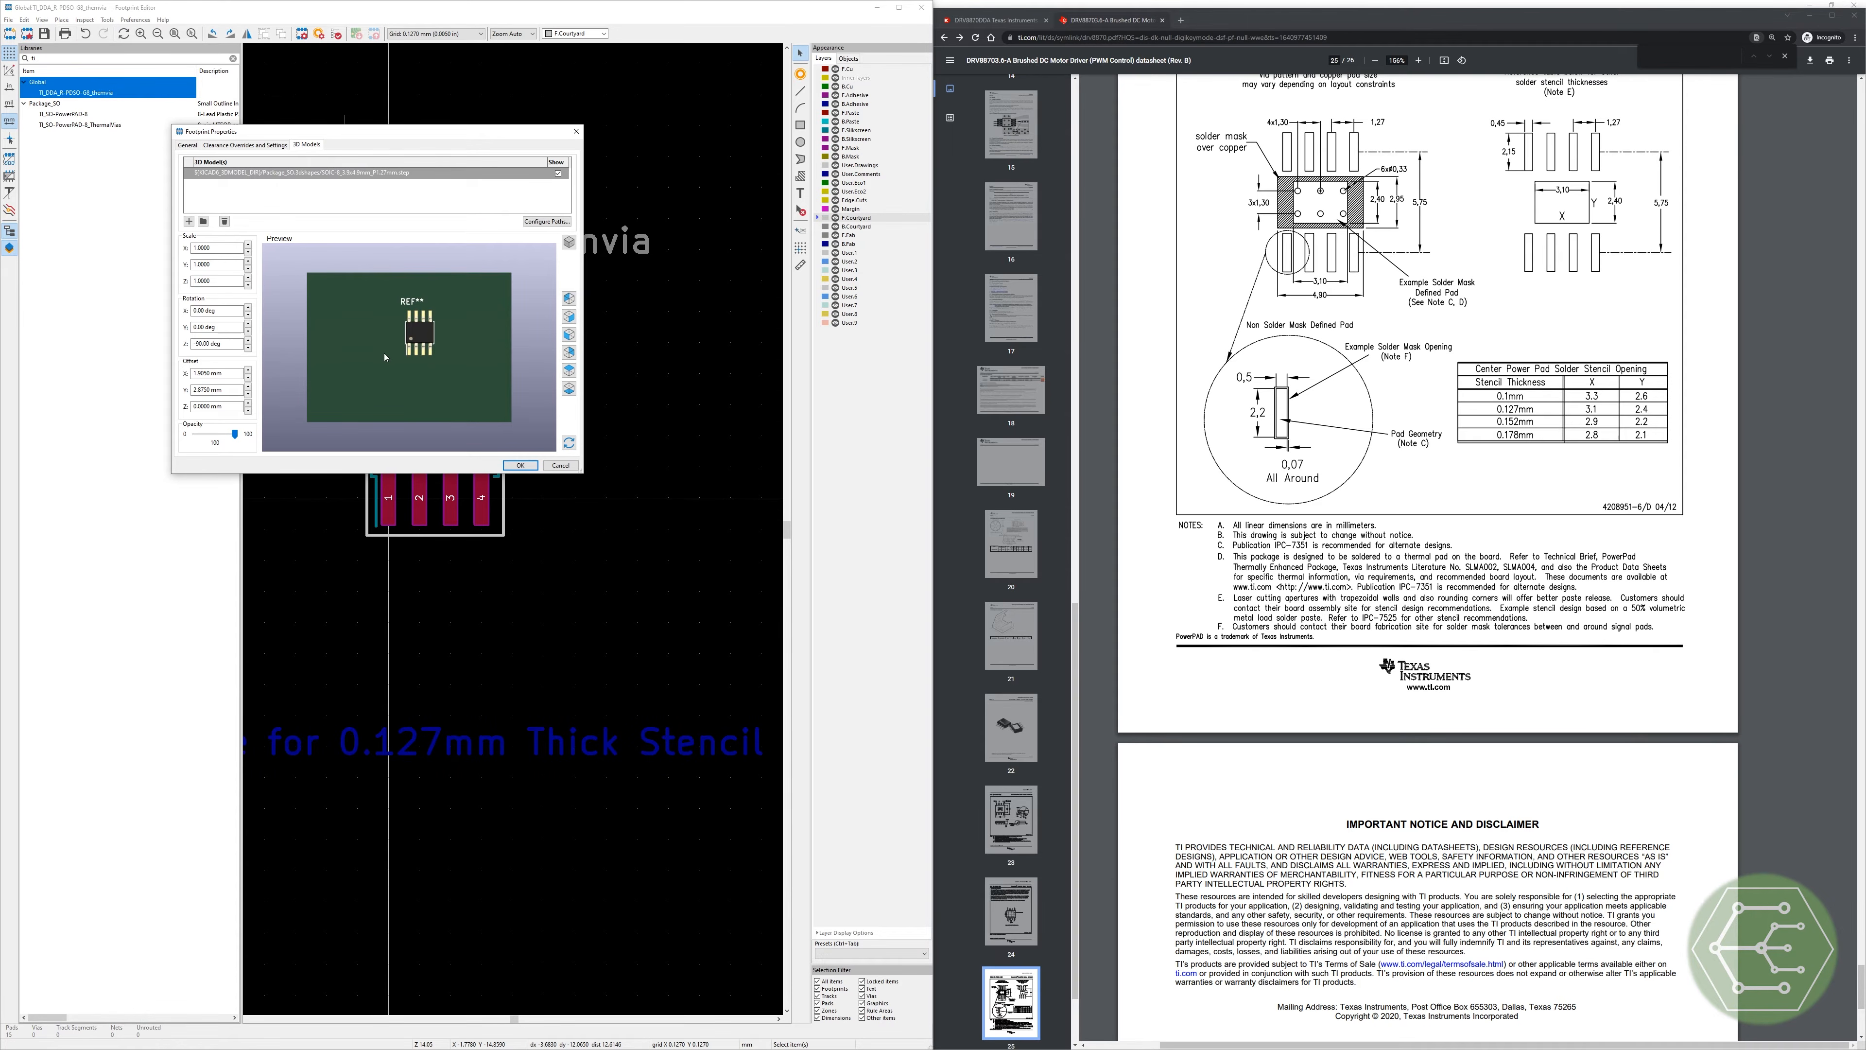
{"action": "scroll", "coordinate": [385, 358], "scroll_direction": "up", "scroll_amount": 5}
{"action": "scroll", "coordinate": [409, 339], "scroll_direction": "down", "scroll_amount": 3}
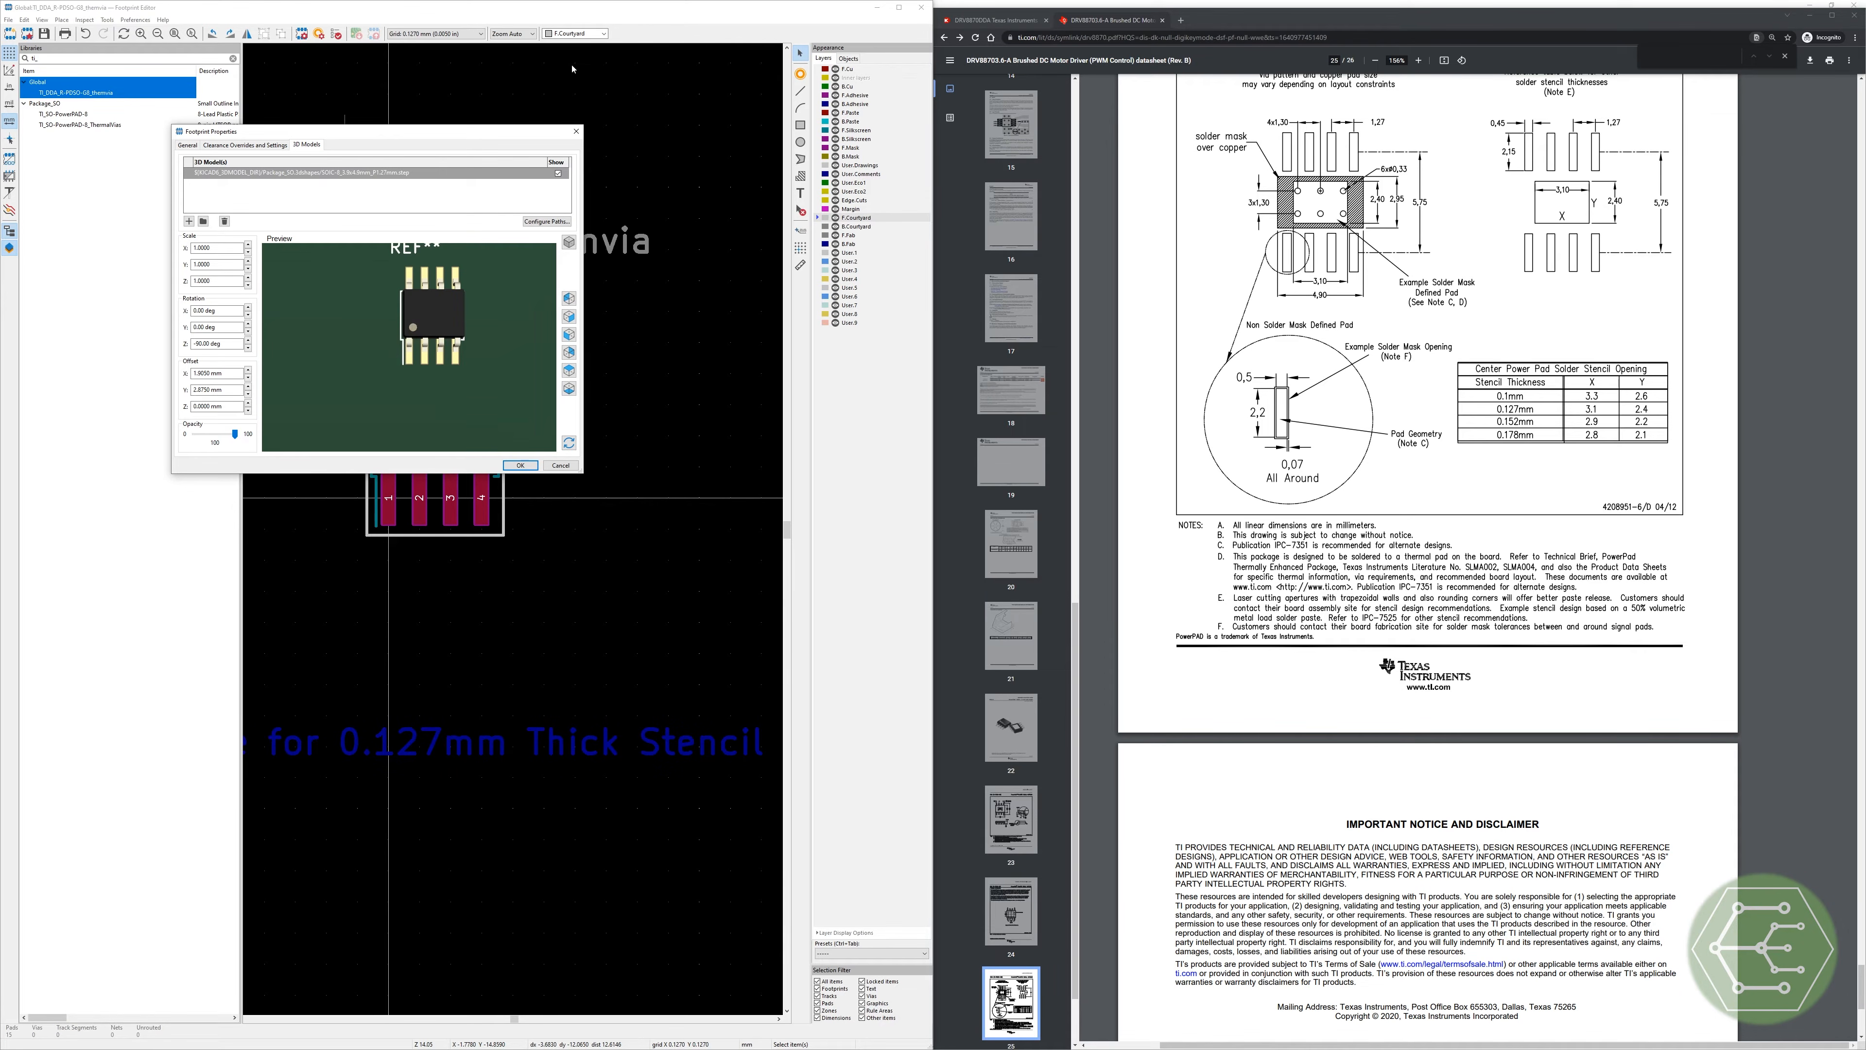
{"action": "left_click", "coordinate": [576, 131]}
Step: Rotate the REF** text to vertical, place it outside the courtyard beside pads 1 and 8, and save the footprint
{"action": "key", "text": "m"}
{"action": "key", "text": "r"}
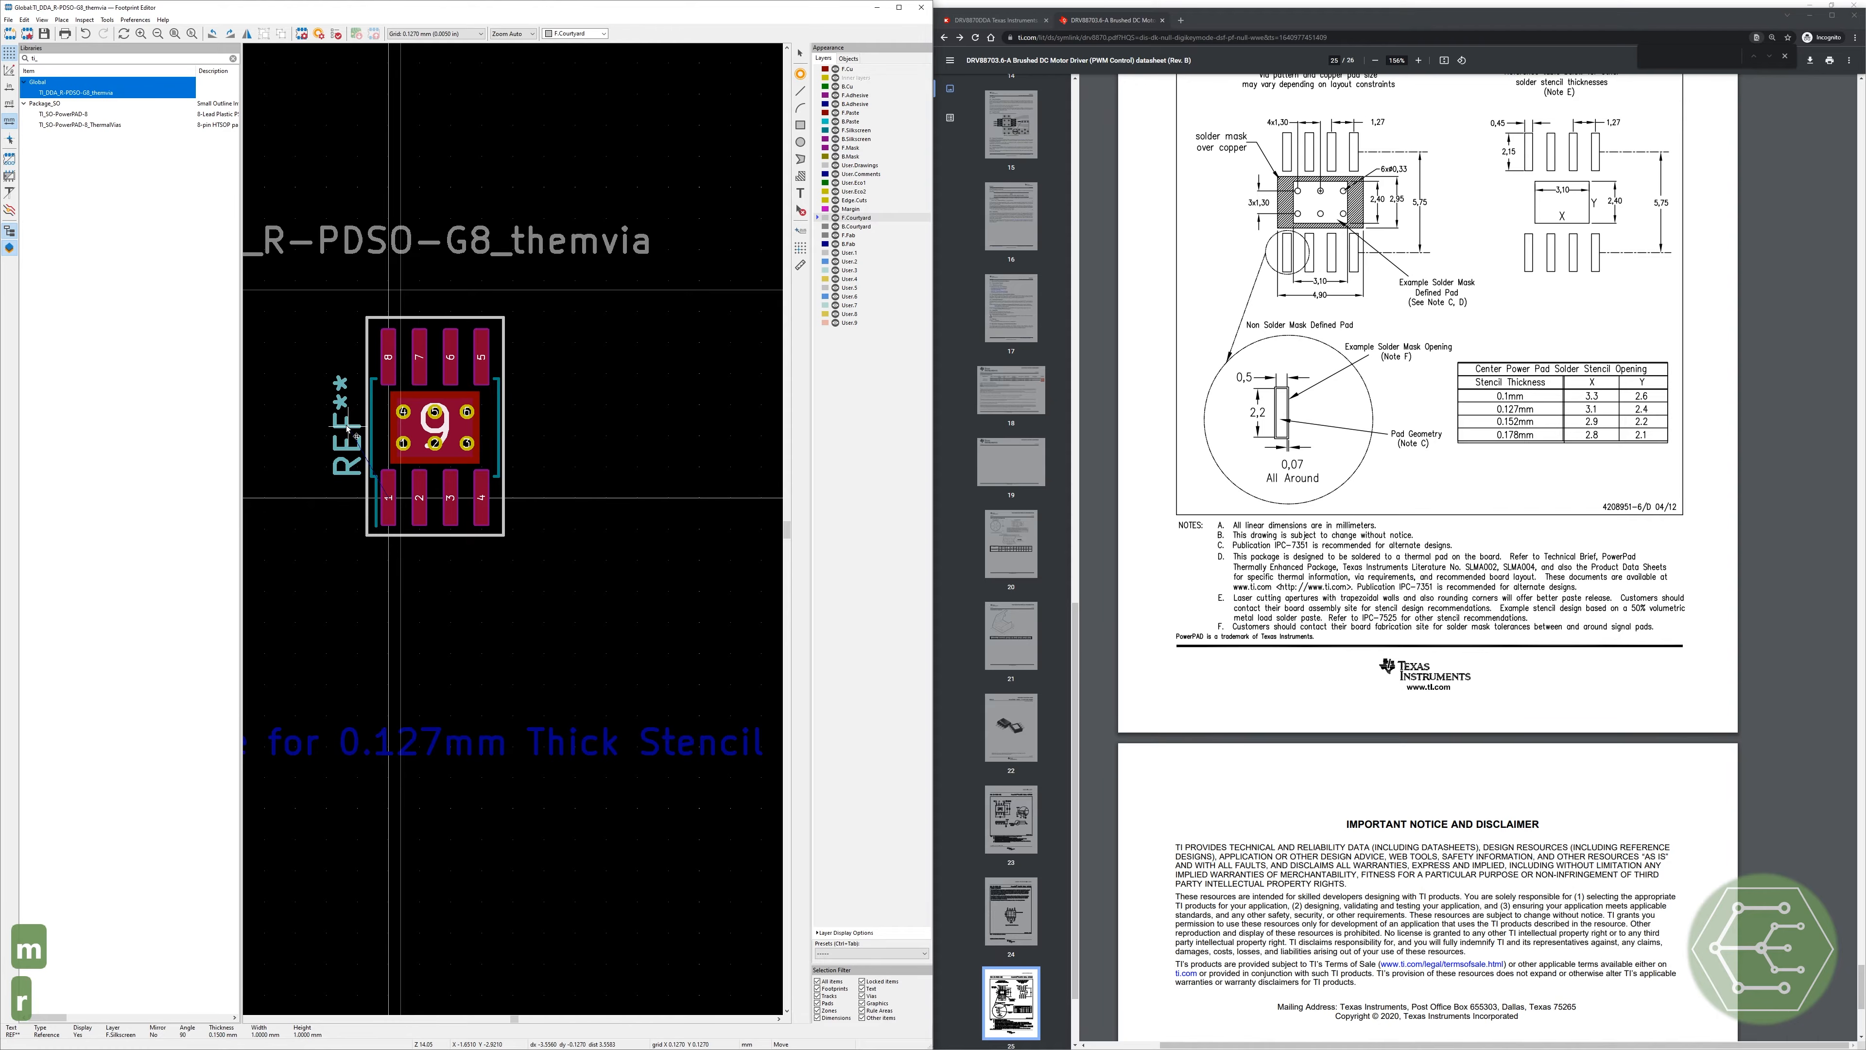
{"action": "left_click", "coordinate": [349, 430]}
{"action": "key", "text": "ctrl+s"}
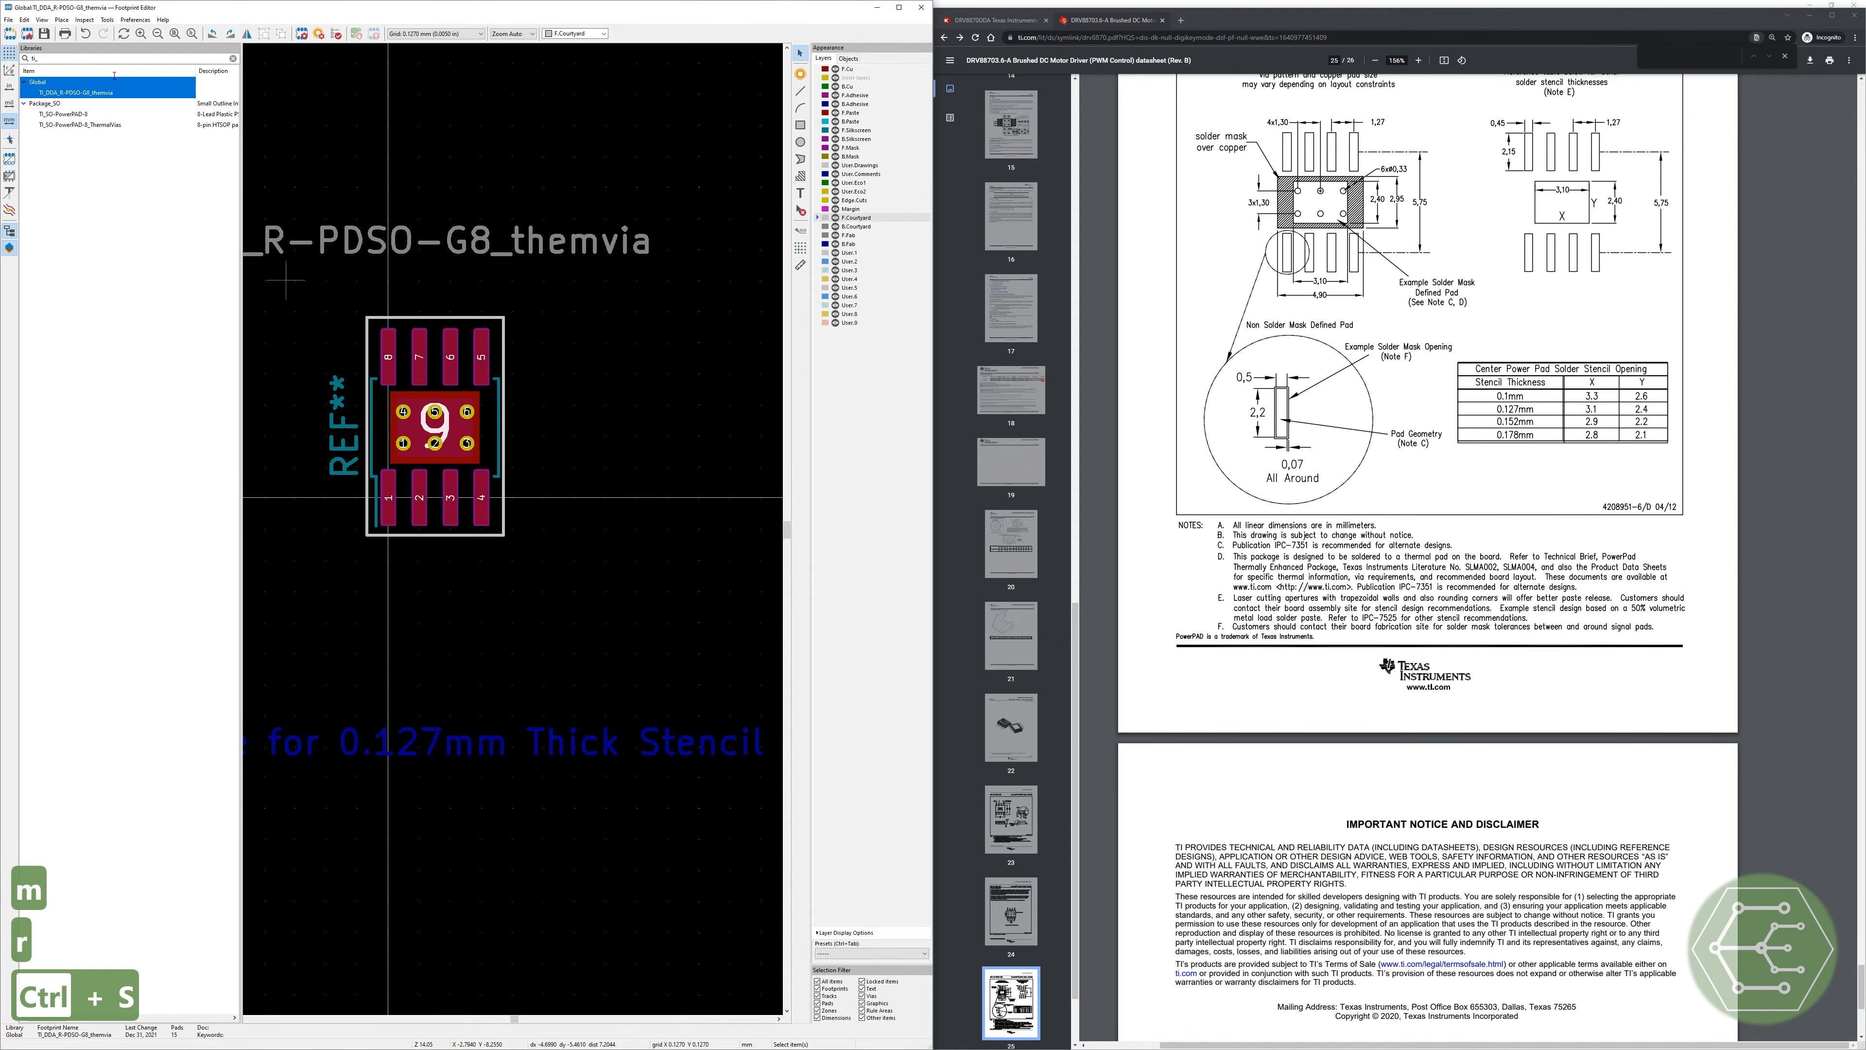
Step: Open the TI_SO-PowerPAD-8 footprint's 3D model settings and copy the directory variable at the start of its model path
{"action": "double_click", "coordinate": [66, 114]}
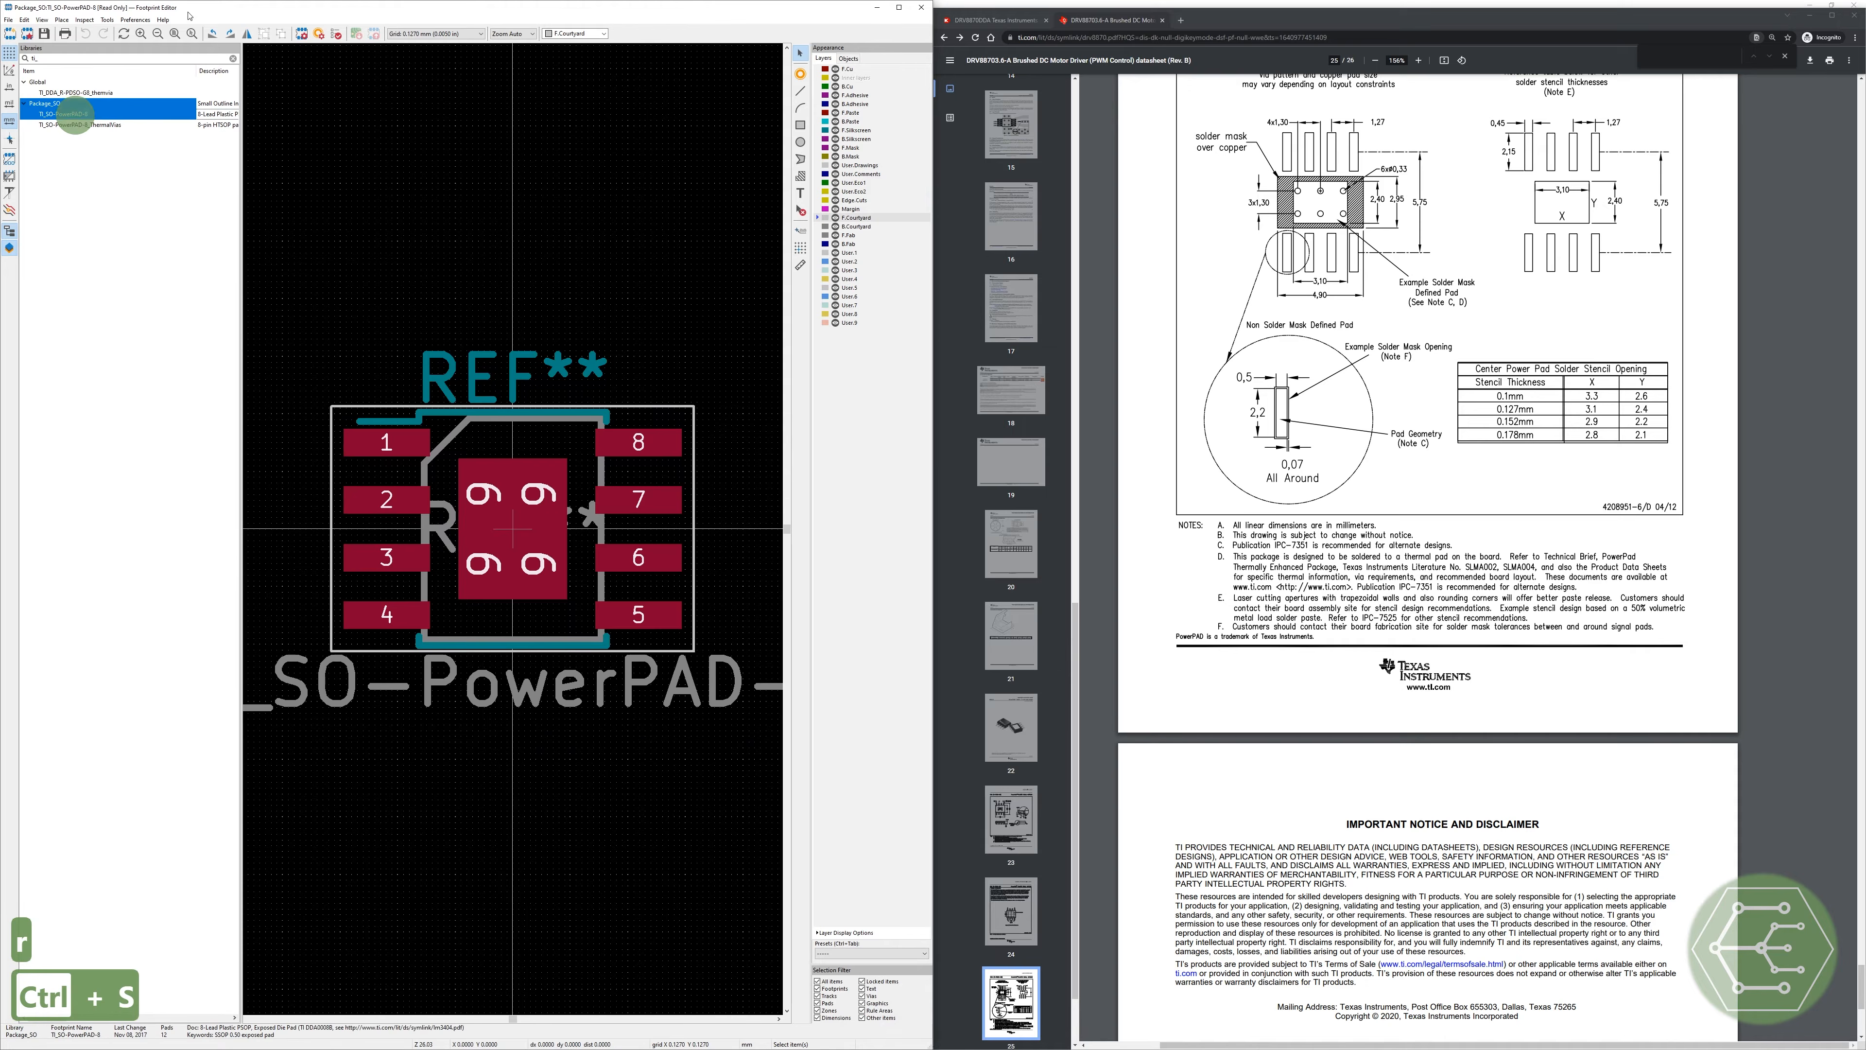
{"action": "left_click", "coordinate": [304, 37]}
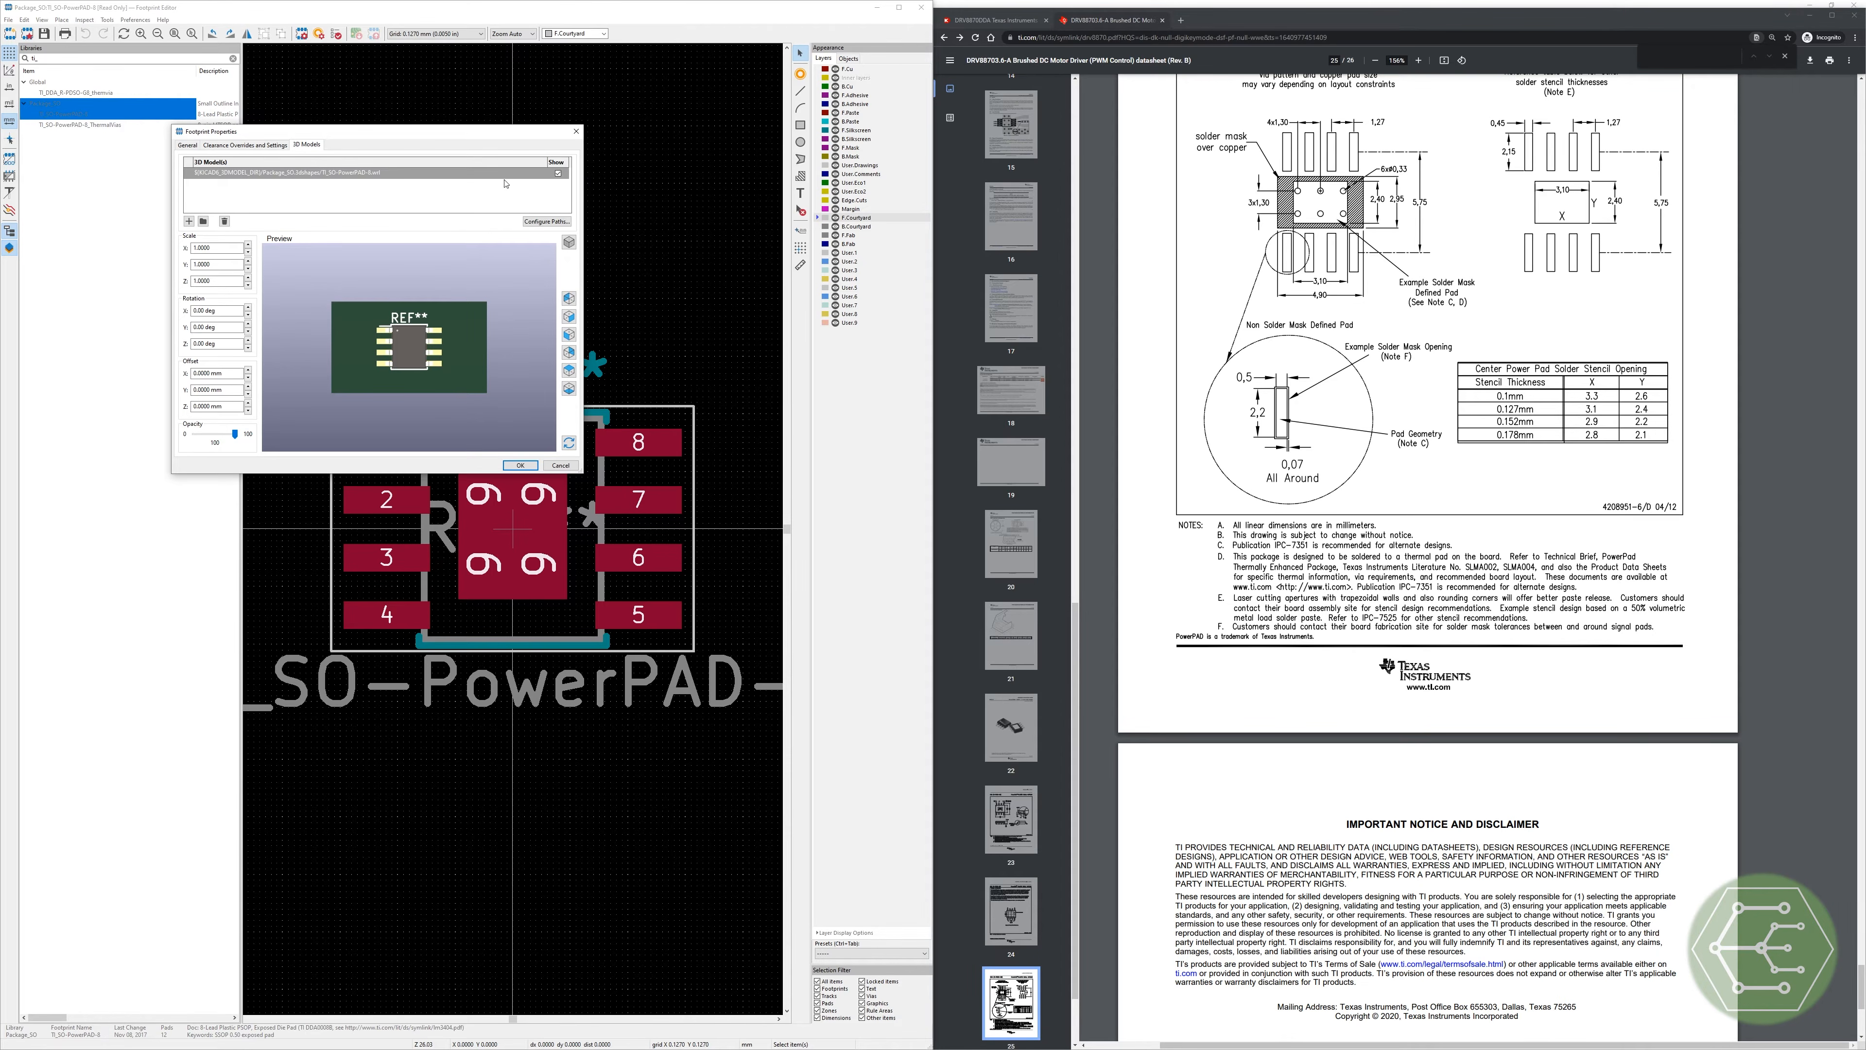
{"action": "left_click", "coordinate": [214, 173]}
{"action": "left_click", "coordinate": [260, 174]}
{"action": "left_click", "coordinate": [263, 174]}
{"action": "left_click_drag", "start_coordinate": [263, 174], "coordinate": [194, 174]}
{"action": "key", "text": "ctrl+c"}
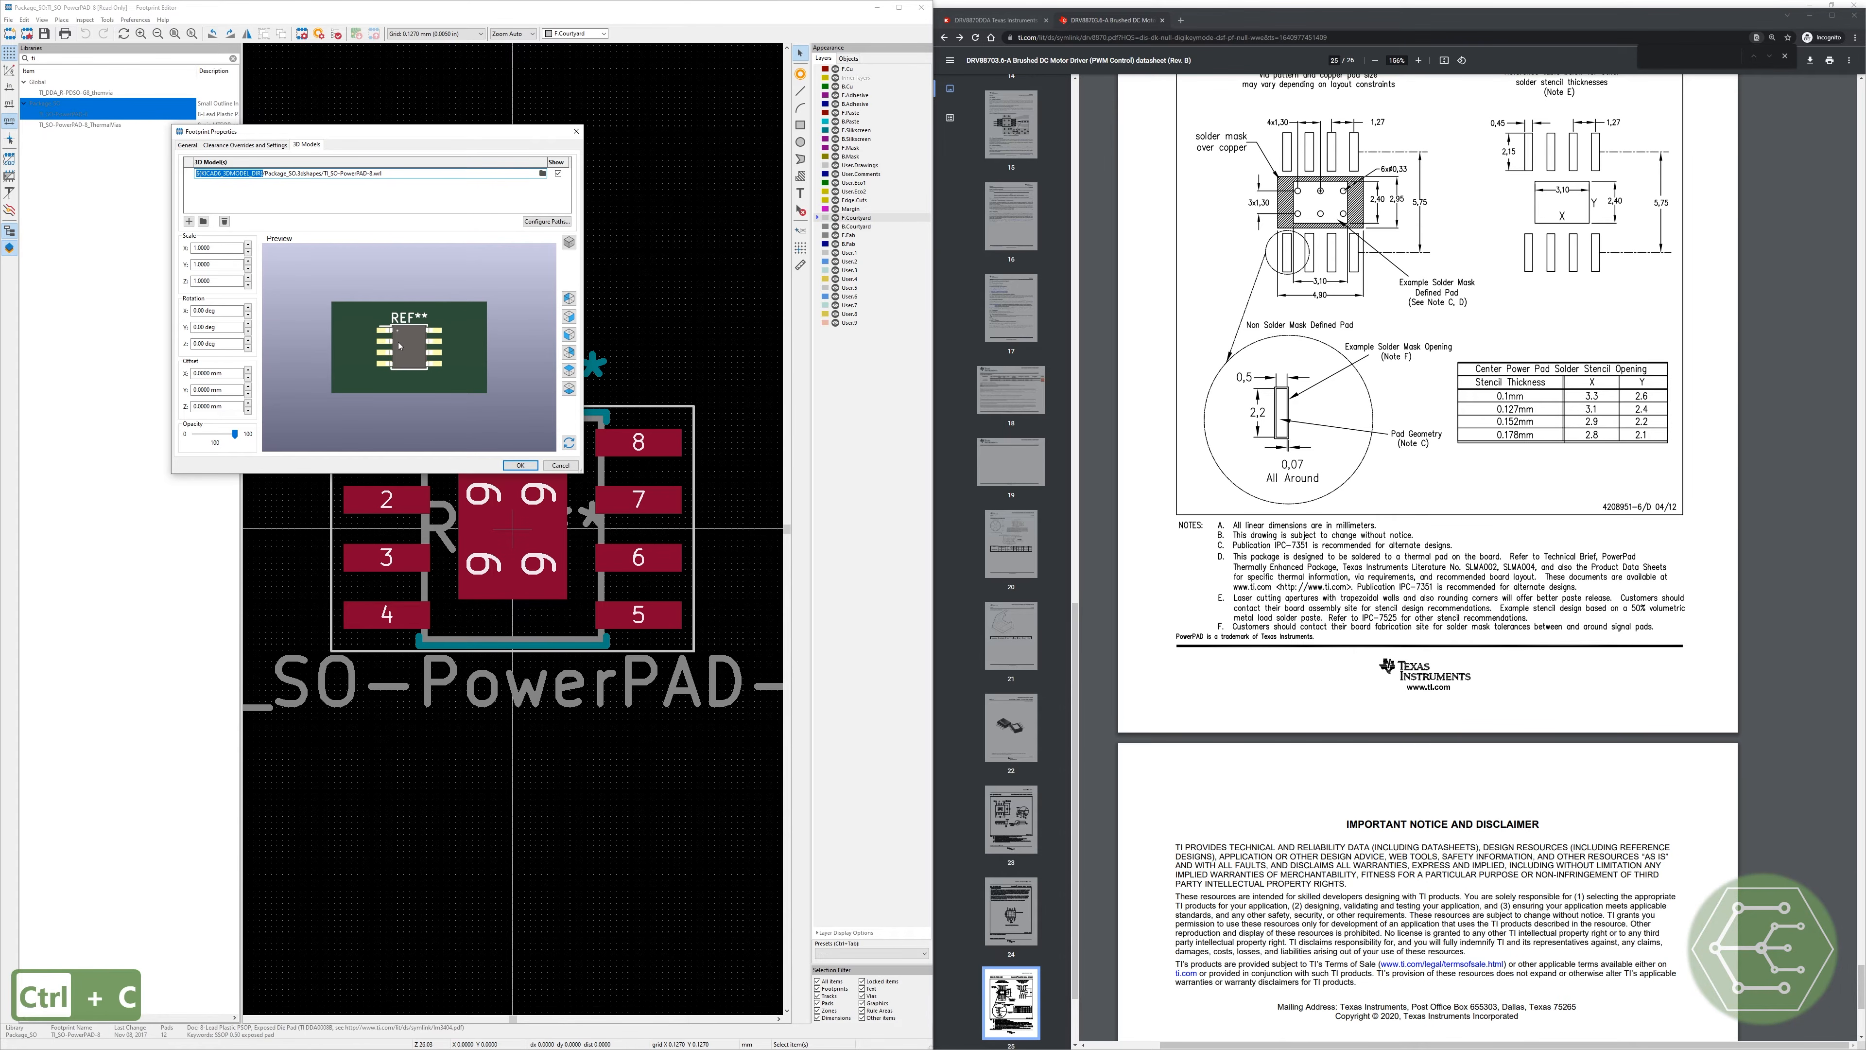
Step: Examine how the stock model sits on the pads in the TI_SO-PowerPAD-8 3D preview, and close the footprint properties
{"action": "scroll", "coordinate": [384, 367], "scroll_direction": "up", "scroll_amount": 3}
{"action": "middle_click_drag", "start_coordinate": [469, 414], "coordinate": [435, 345]}
{"action": "middle_click_drag", "start_coordinate": [441, 377], "coordinate": [441, 436]}
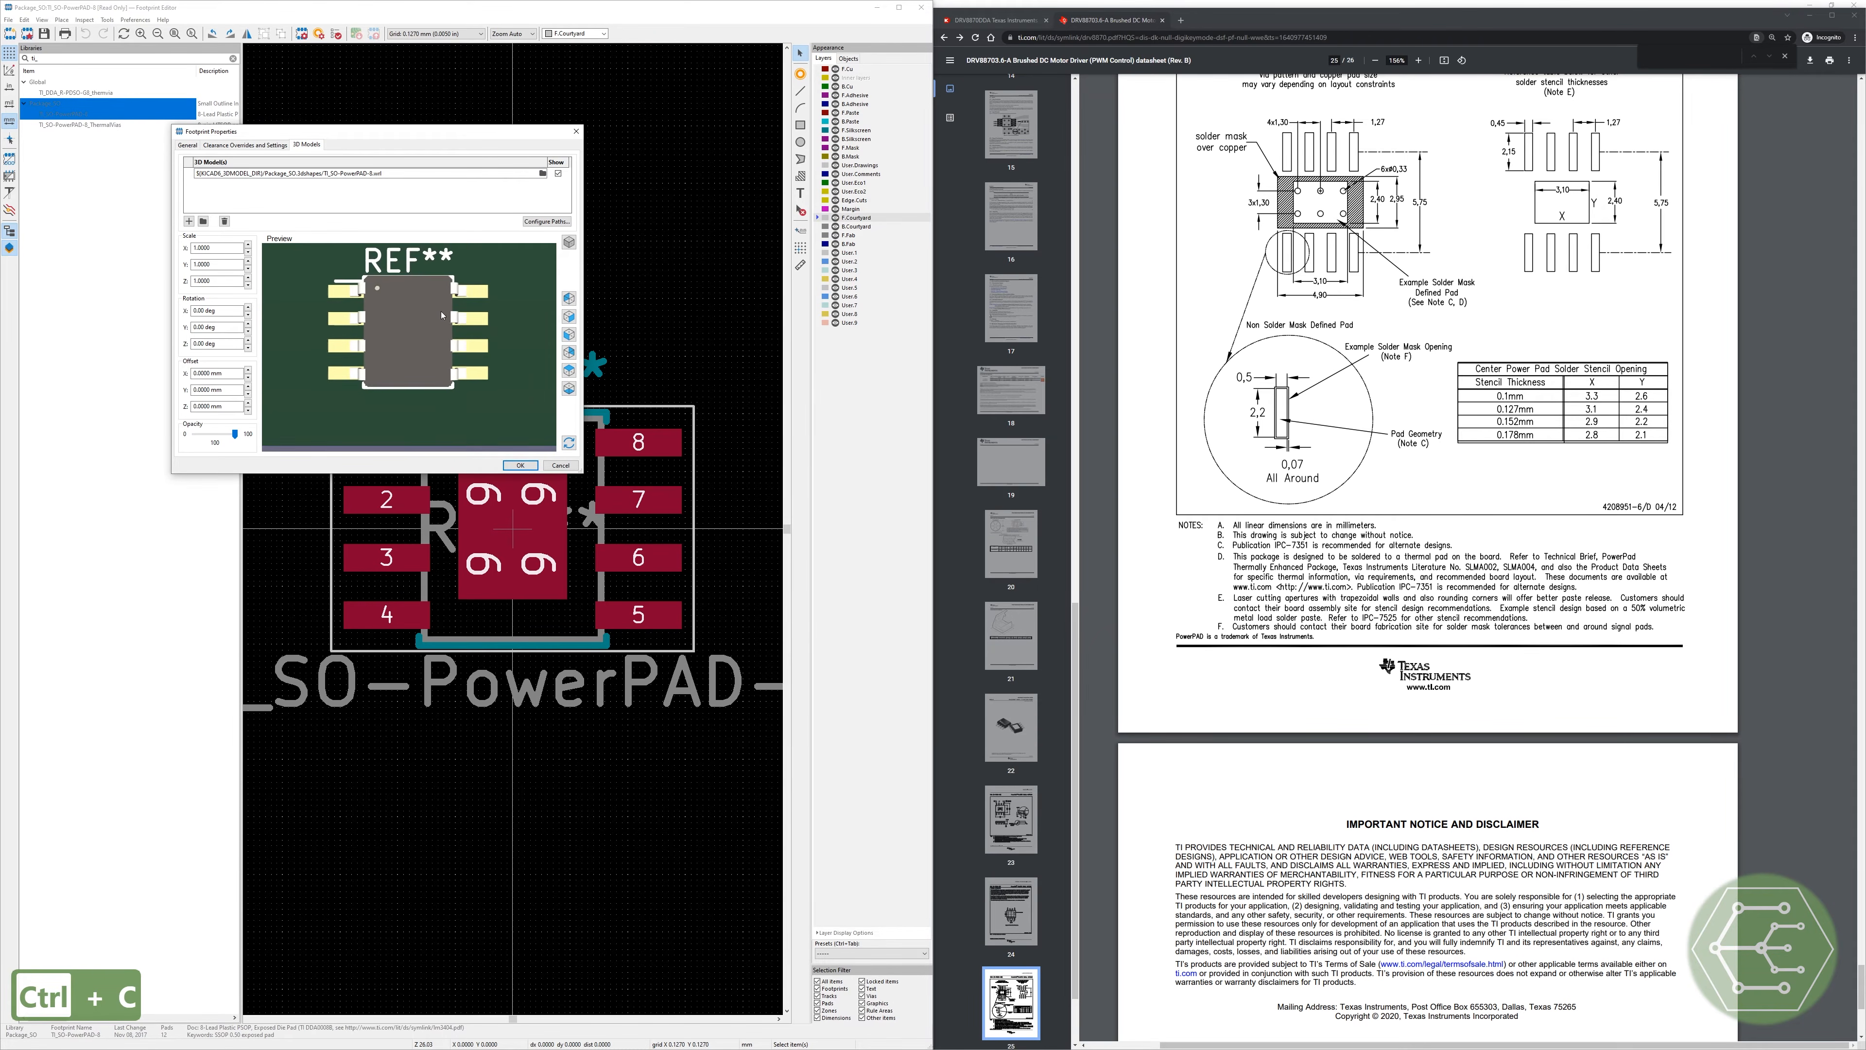
{"action": "middle_click_drag", "start_coordinate": [419, 307], "coordinate": [424, 335]}
{"action": "left_click", "coordinate": [576, 131]}
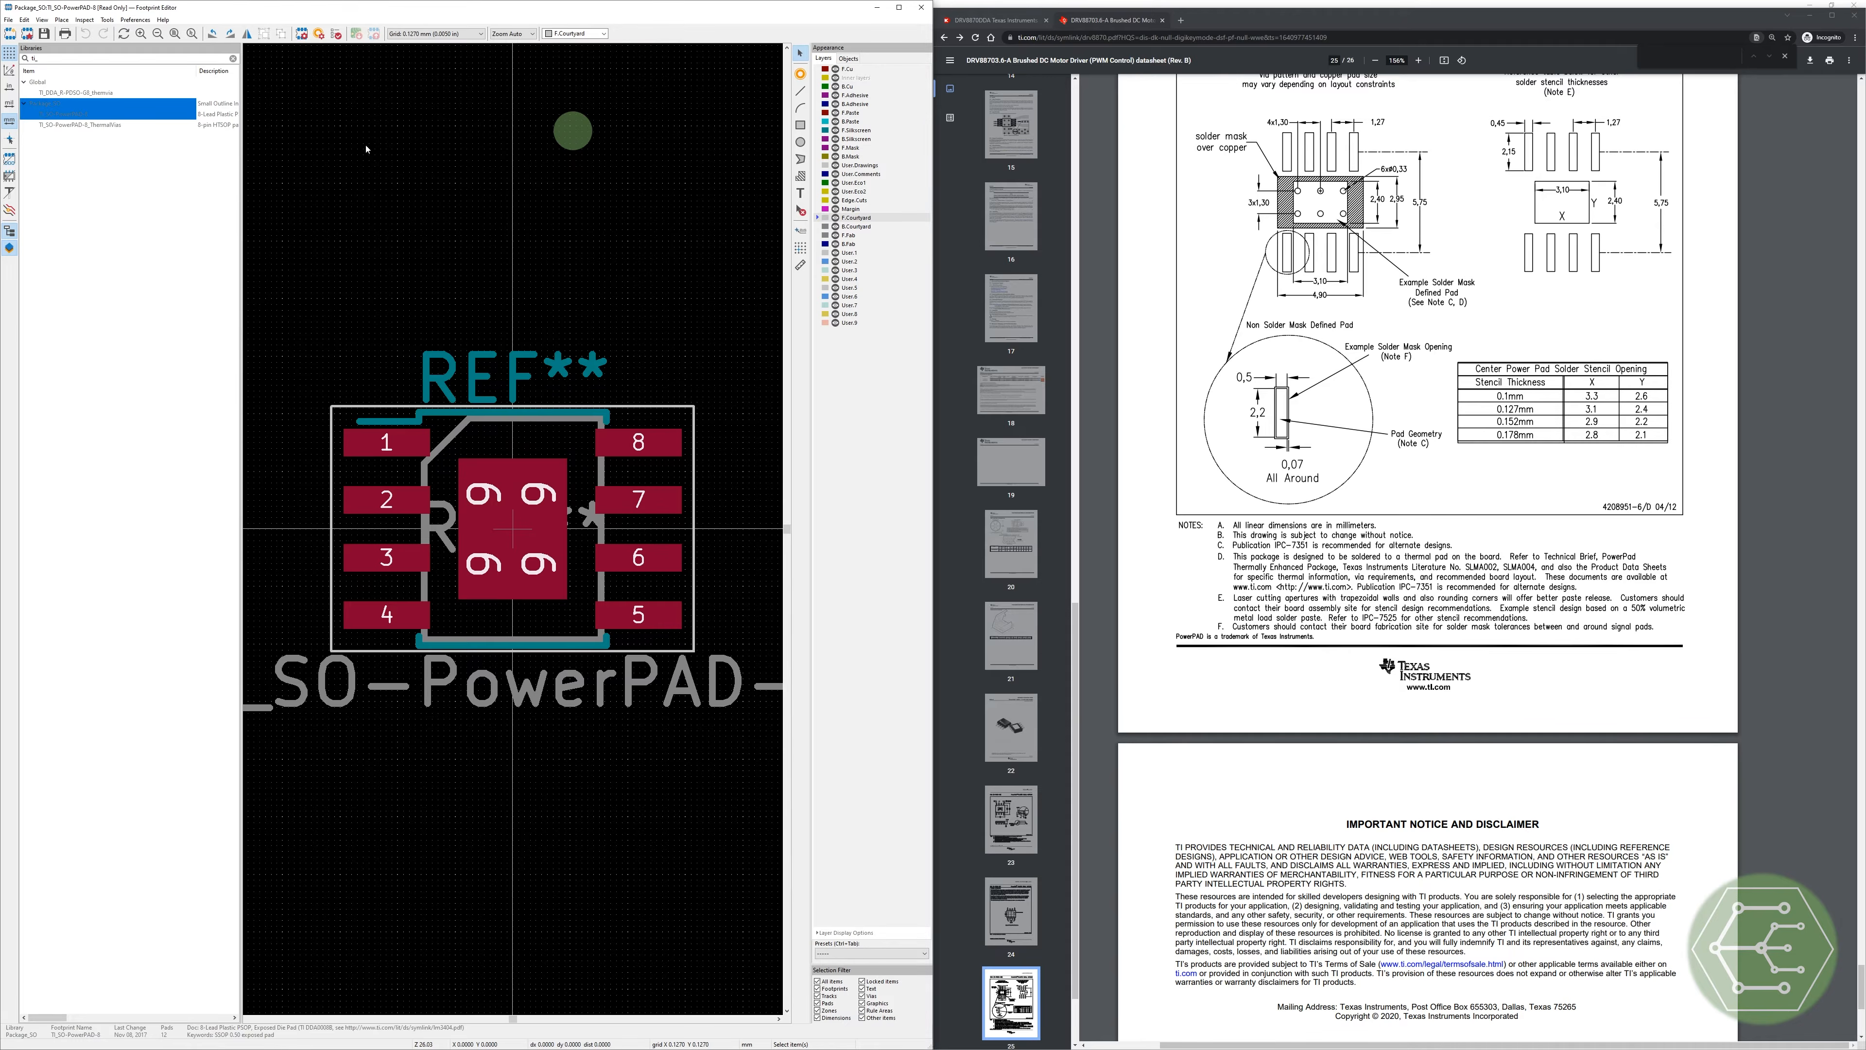
Step: Reopen the TI_DDA_R-PDSO-G8 thermal footprint, start its 3D model path with the copied directory variable, save it and close the footprint editor
{"action": "double_click", "coordinate": [71, 91]}
{"action": "left_click", "coordinate": [302, 33]}
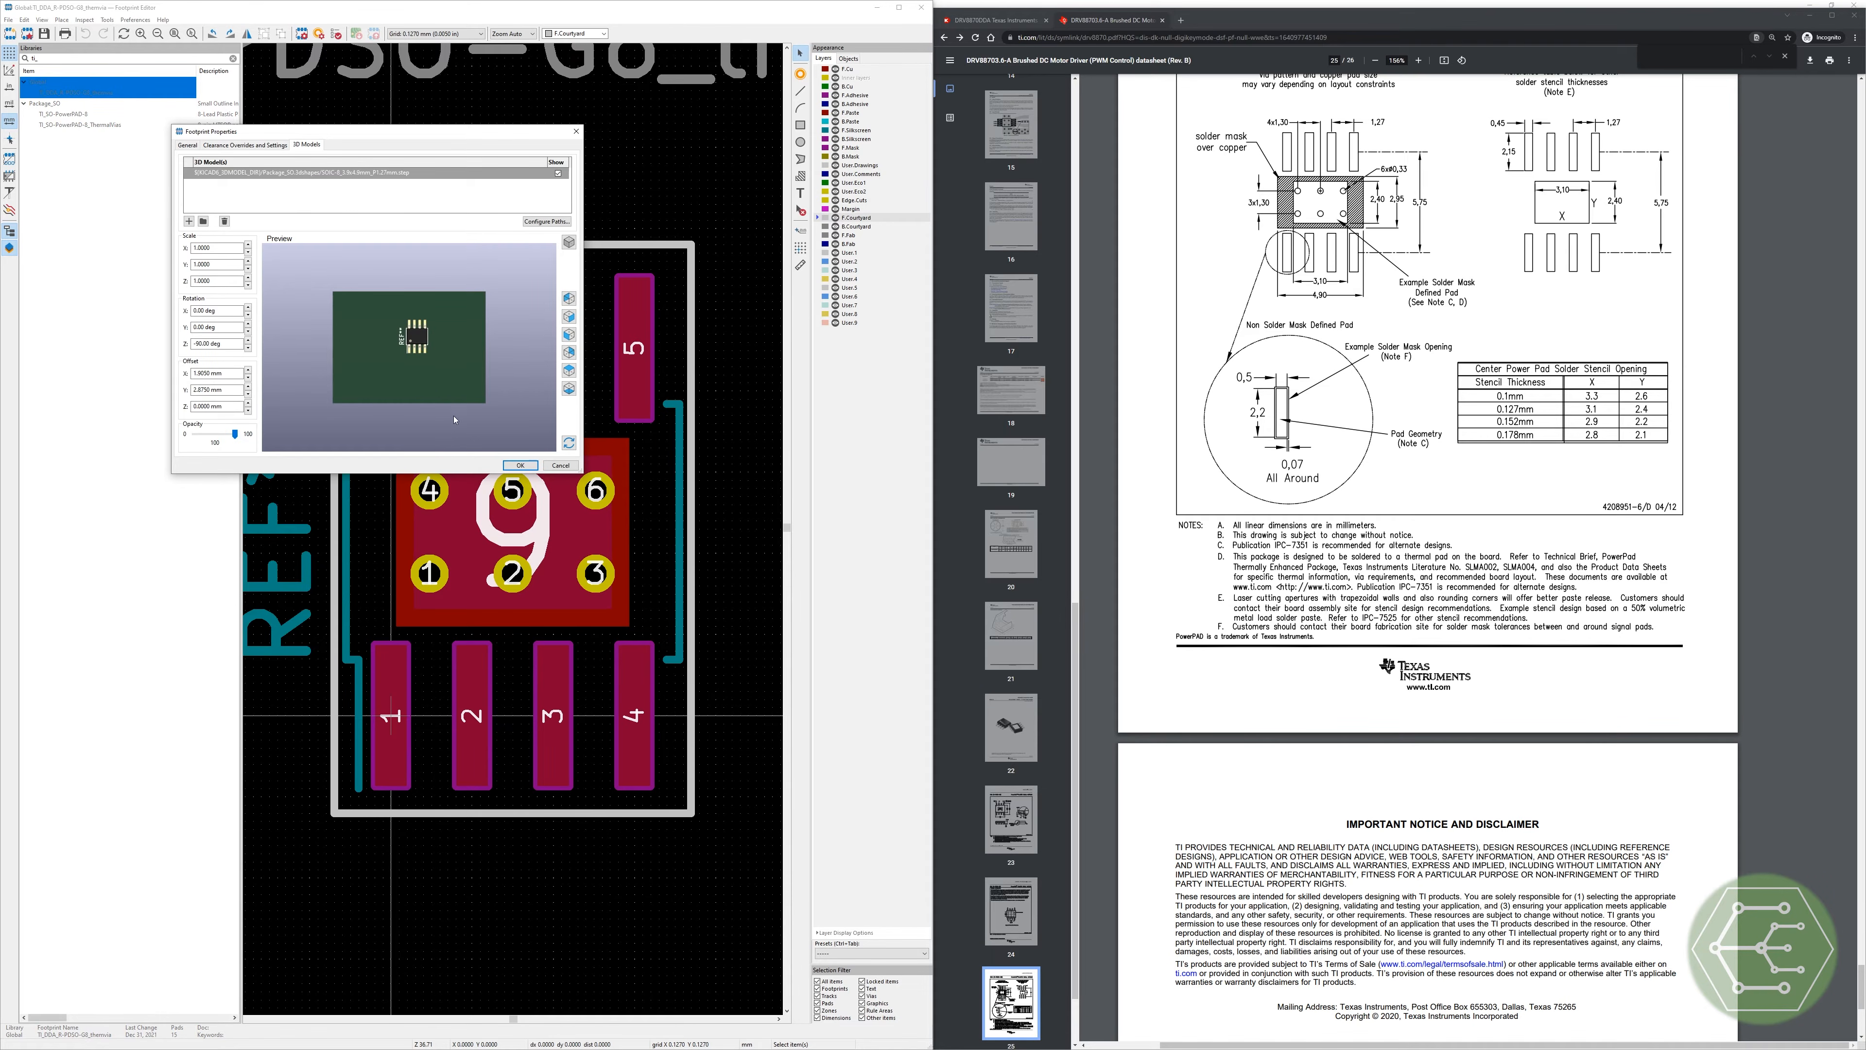
{"action": "scroll", "coordinate": [416, 363], "scroll_direction": "up", "scroll_amount": 5}
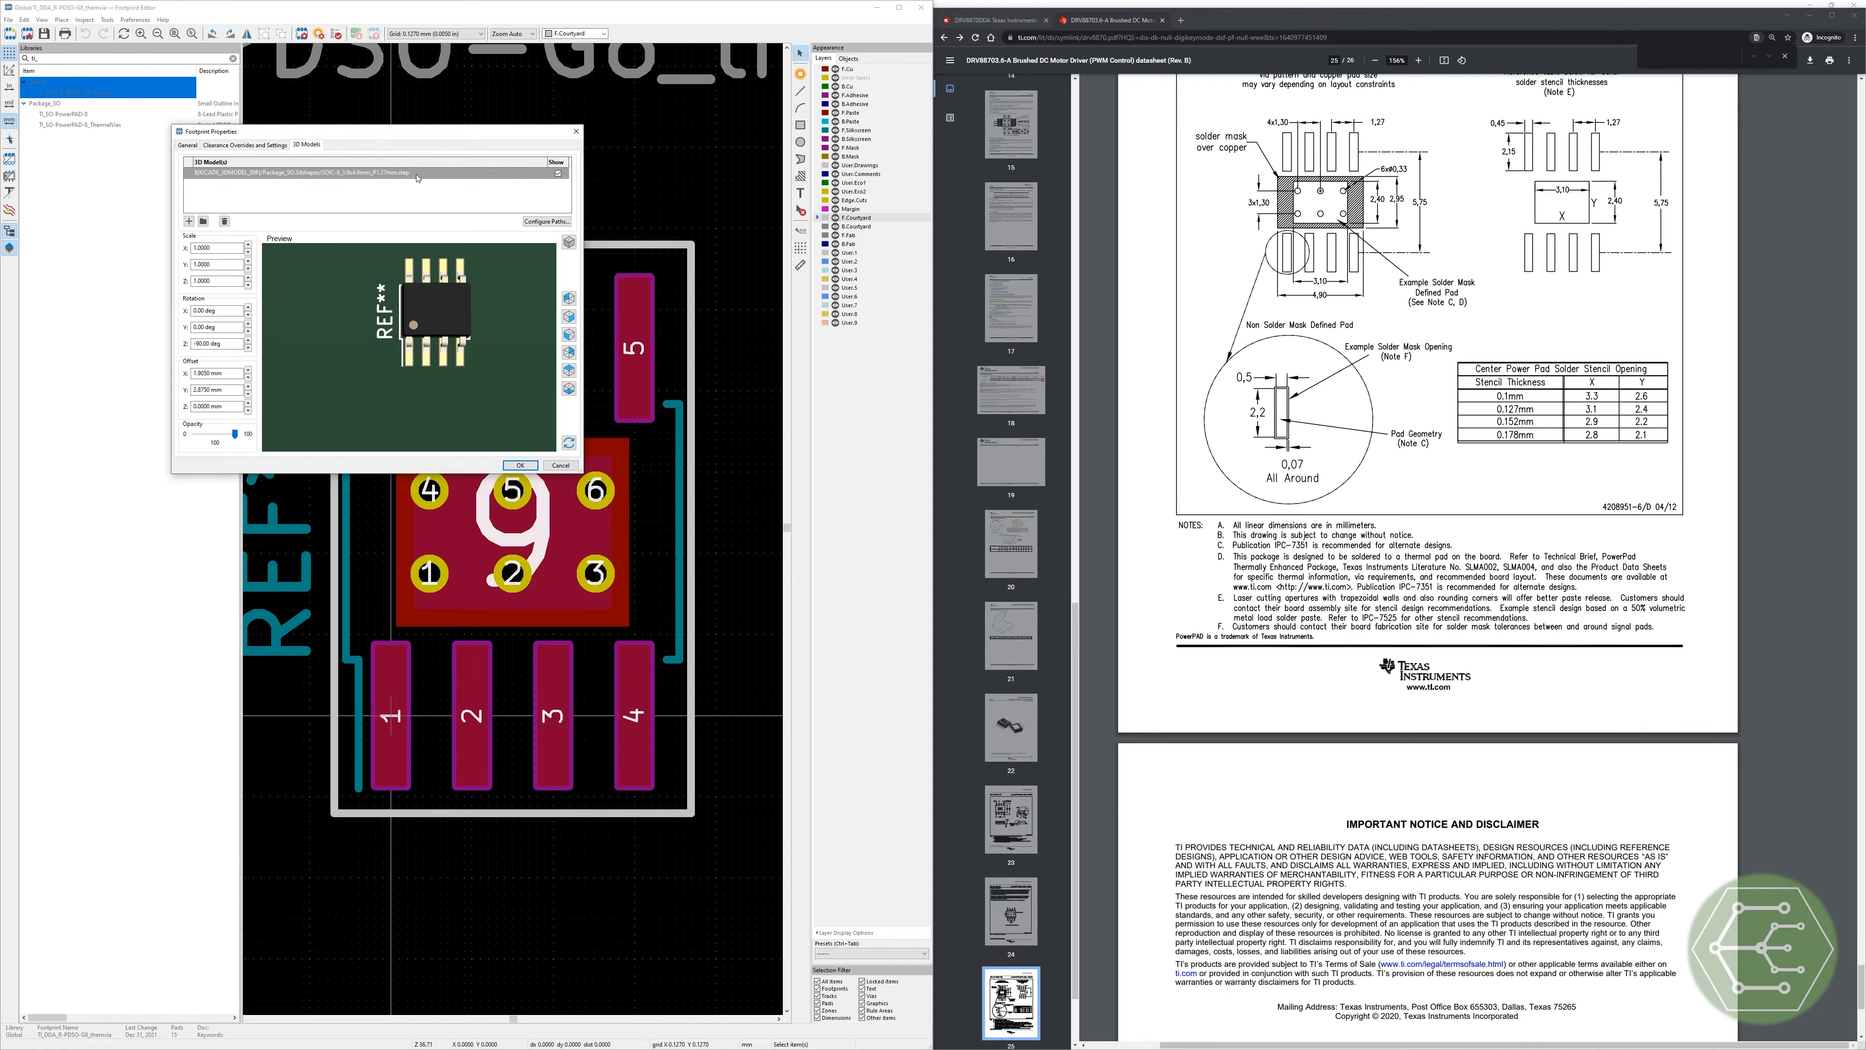
{"action": "left_click", "coordinate": [518, 464]}
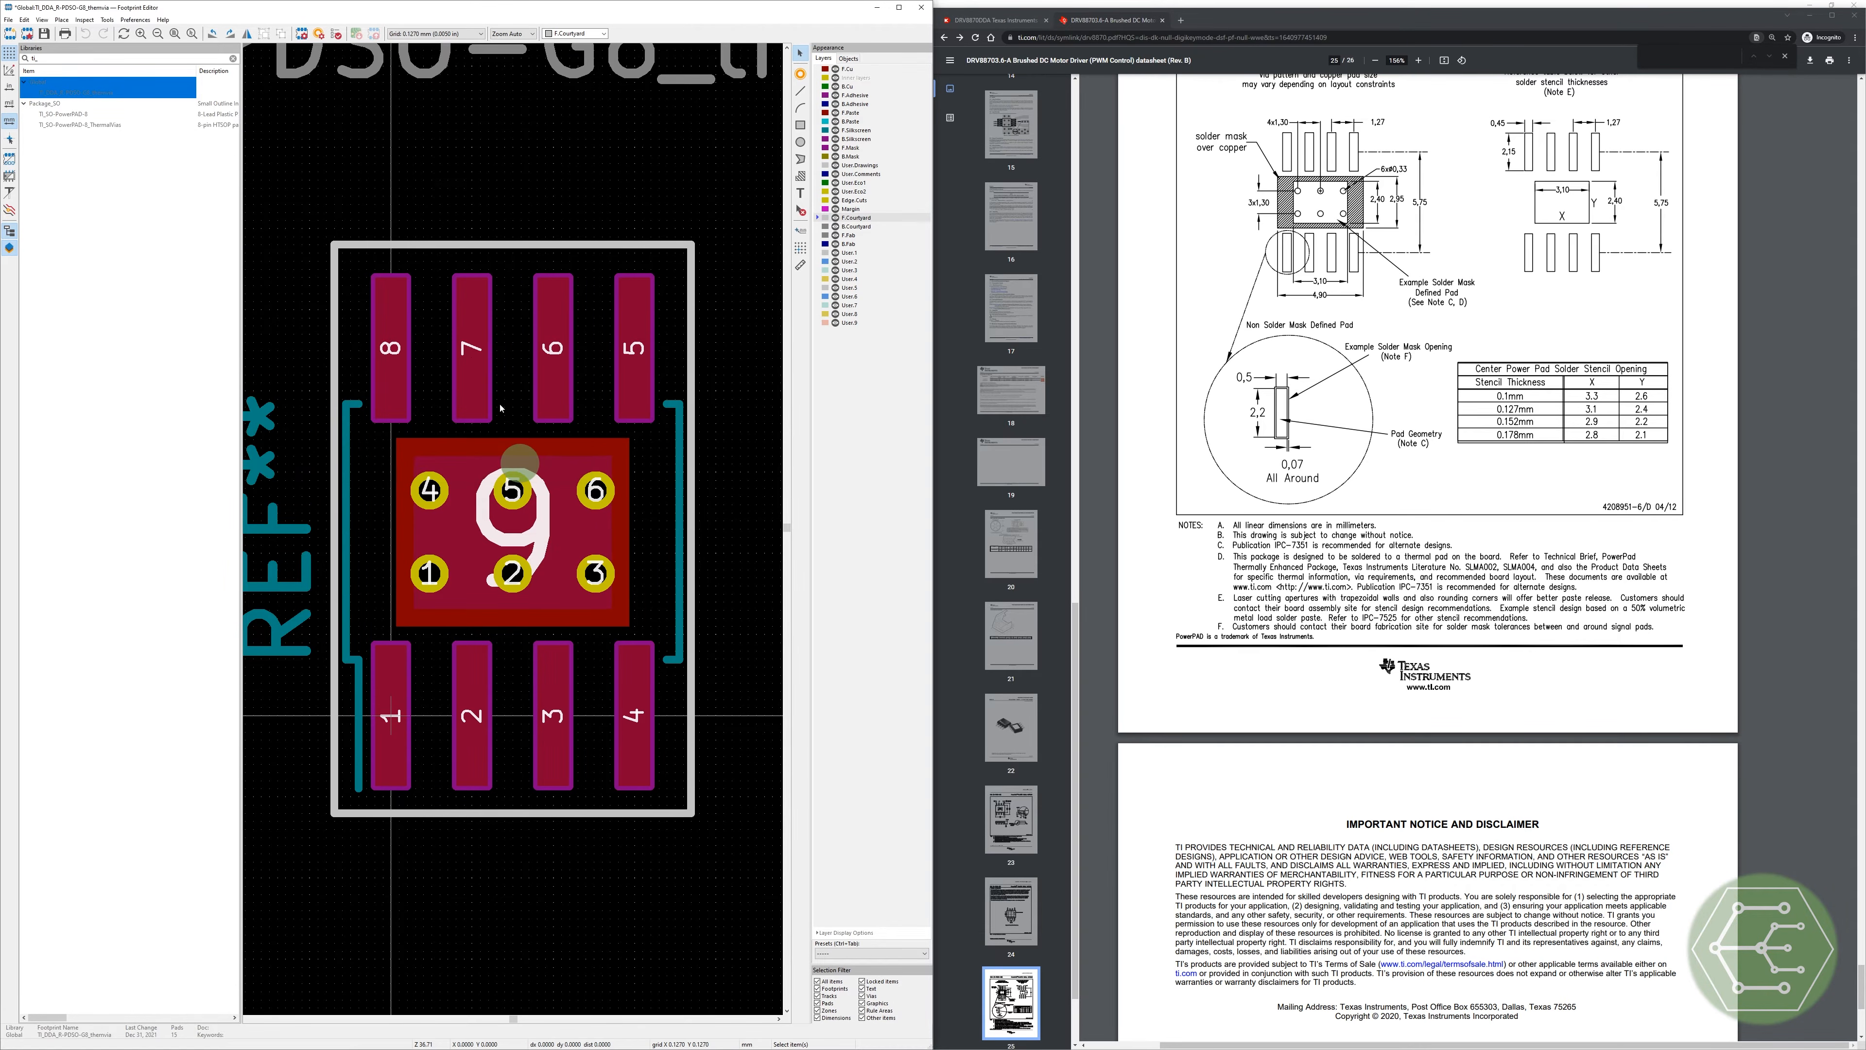
{"action": "key", "text": "ctrl+s"}
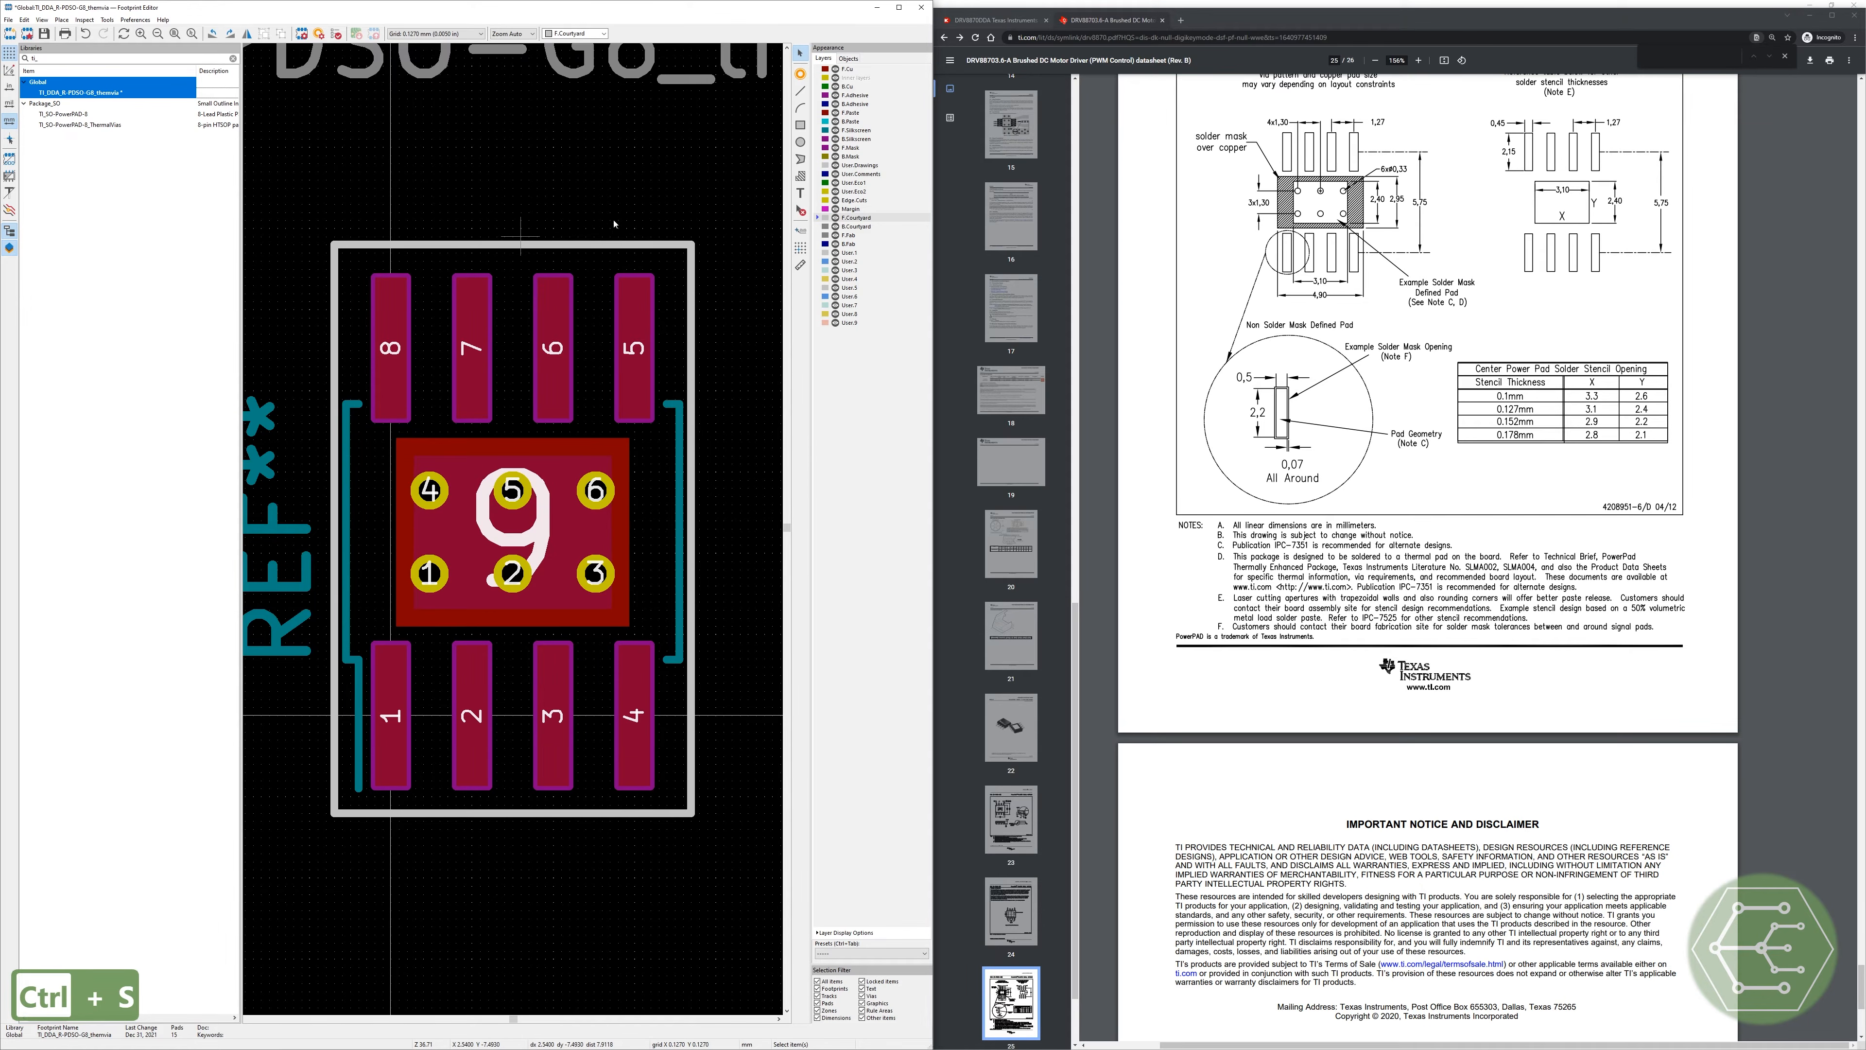
{"action": "left_click", "coordinate": [930, 7]}
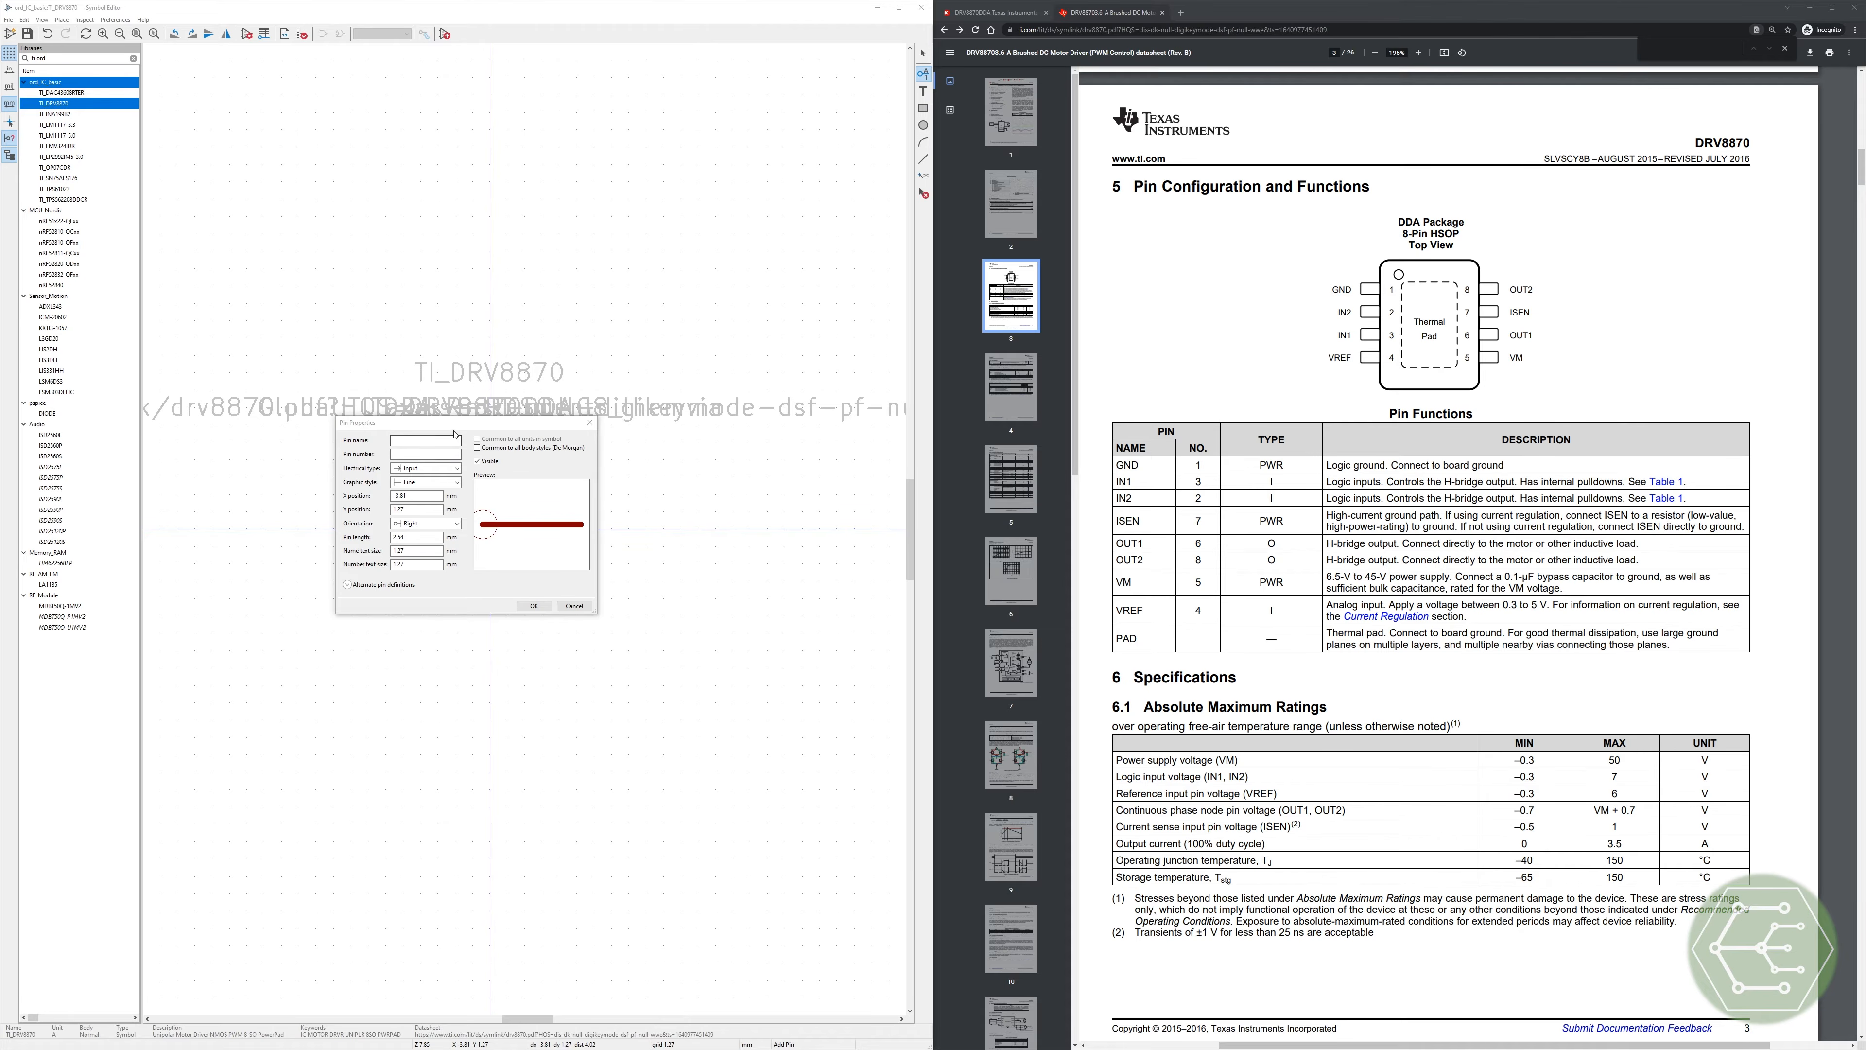
Step: Name the first pin of the TI_DRV8870 symbol GND and give it pin number 1
{"action": "left_click", "coordinate": [455, 426]}
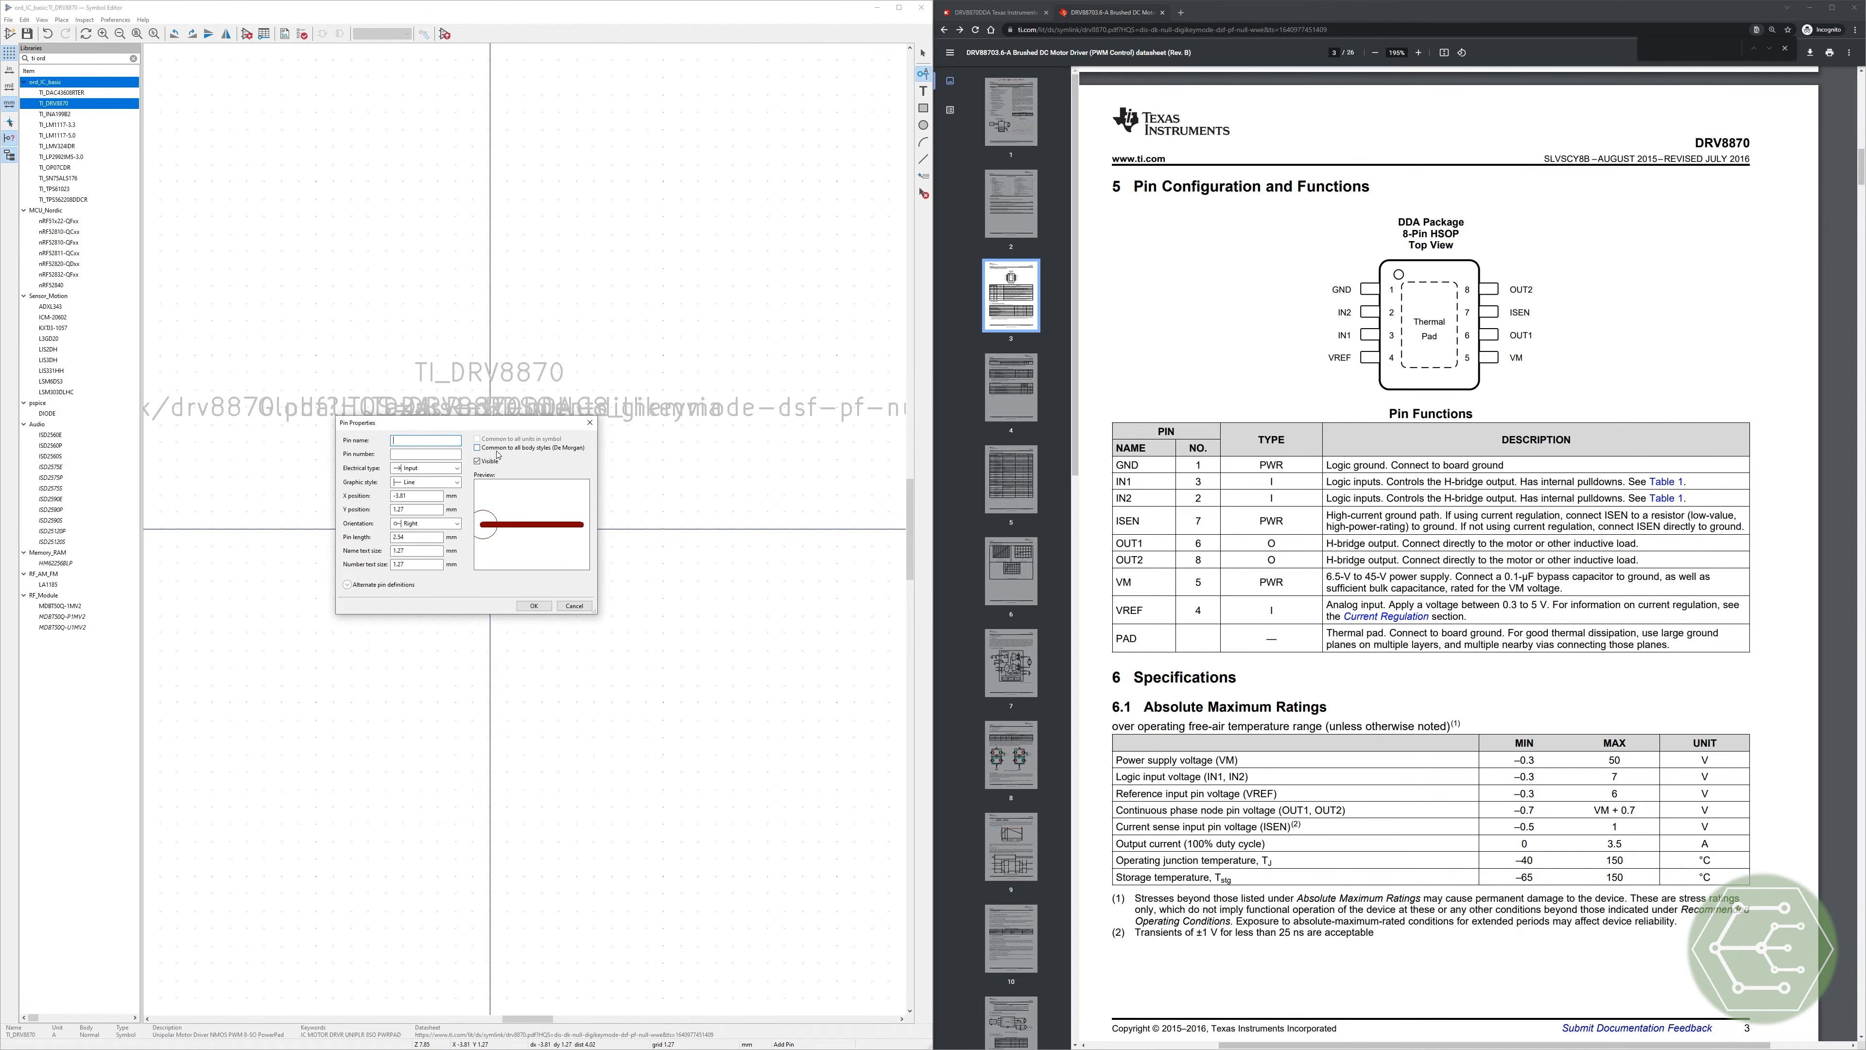
{"action": "left_click", "coordinate": [431, 444]}
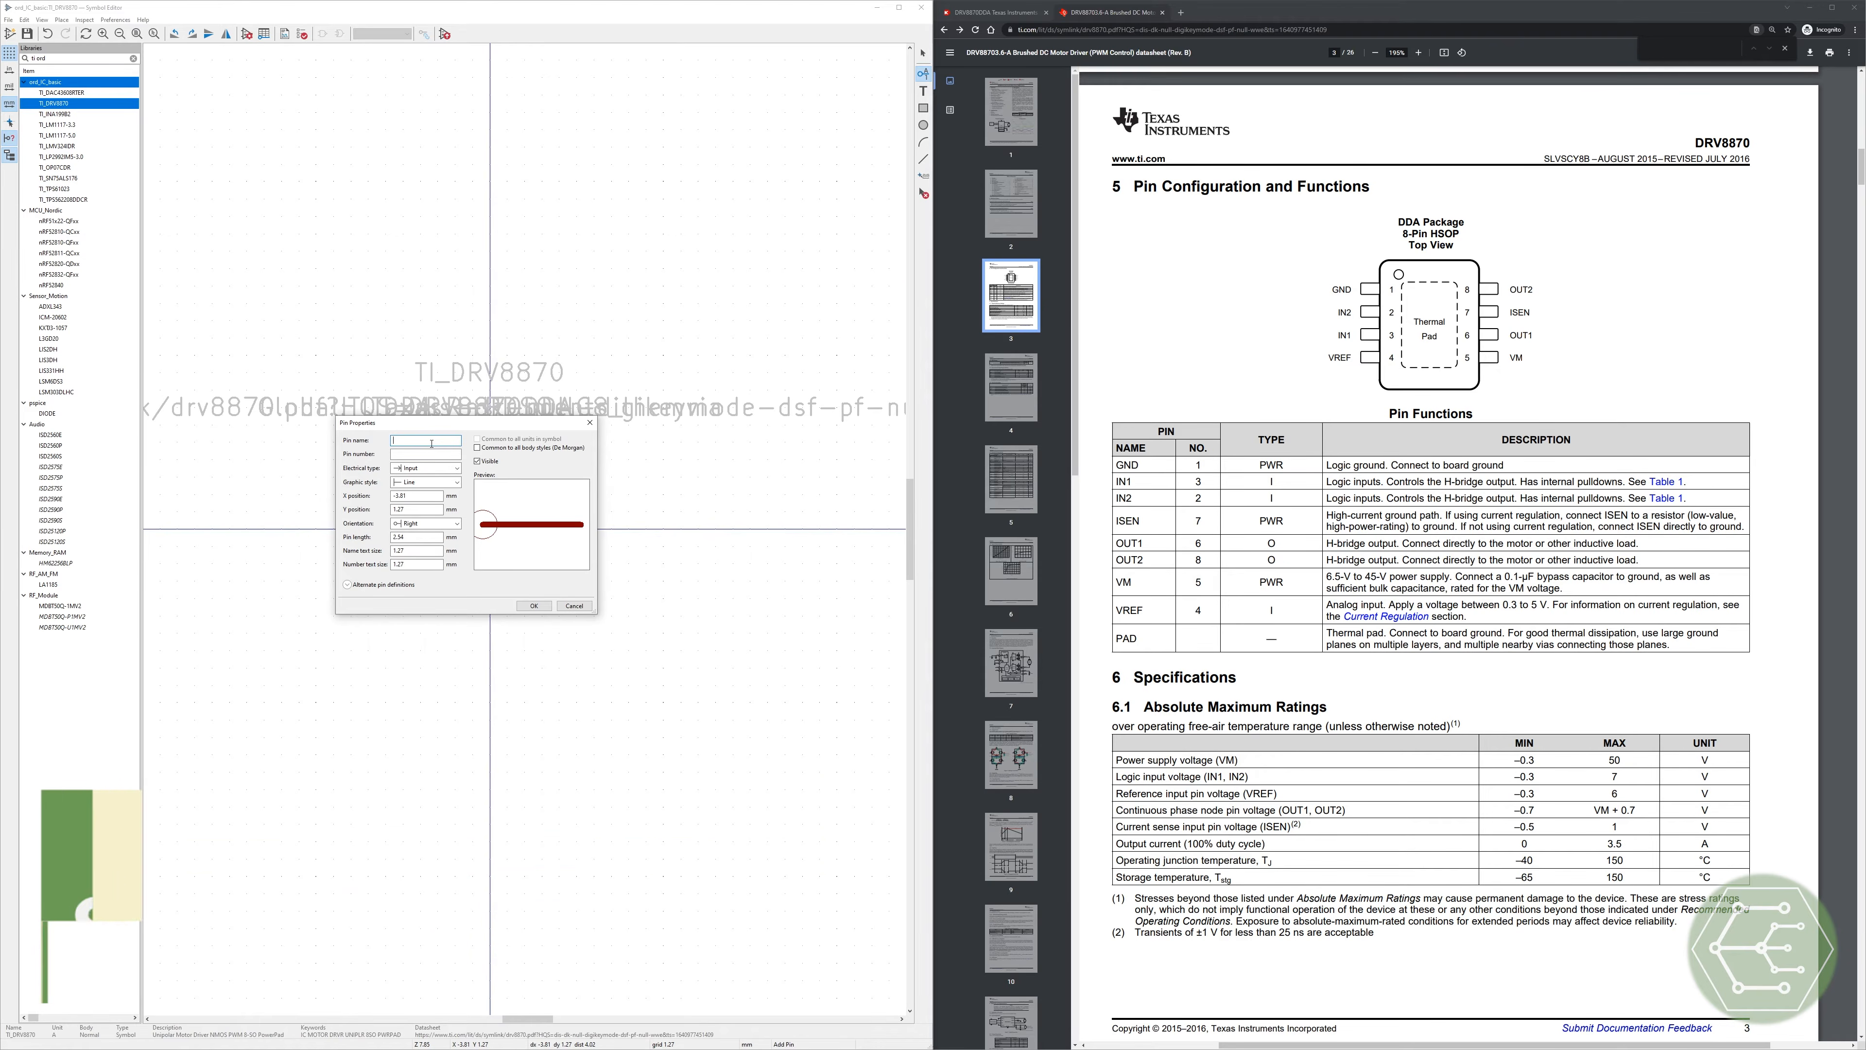
{"action": "type", "text": "2"}
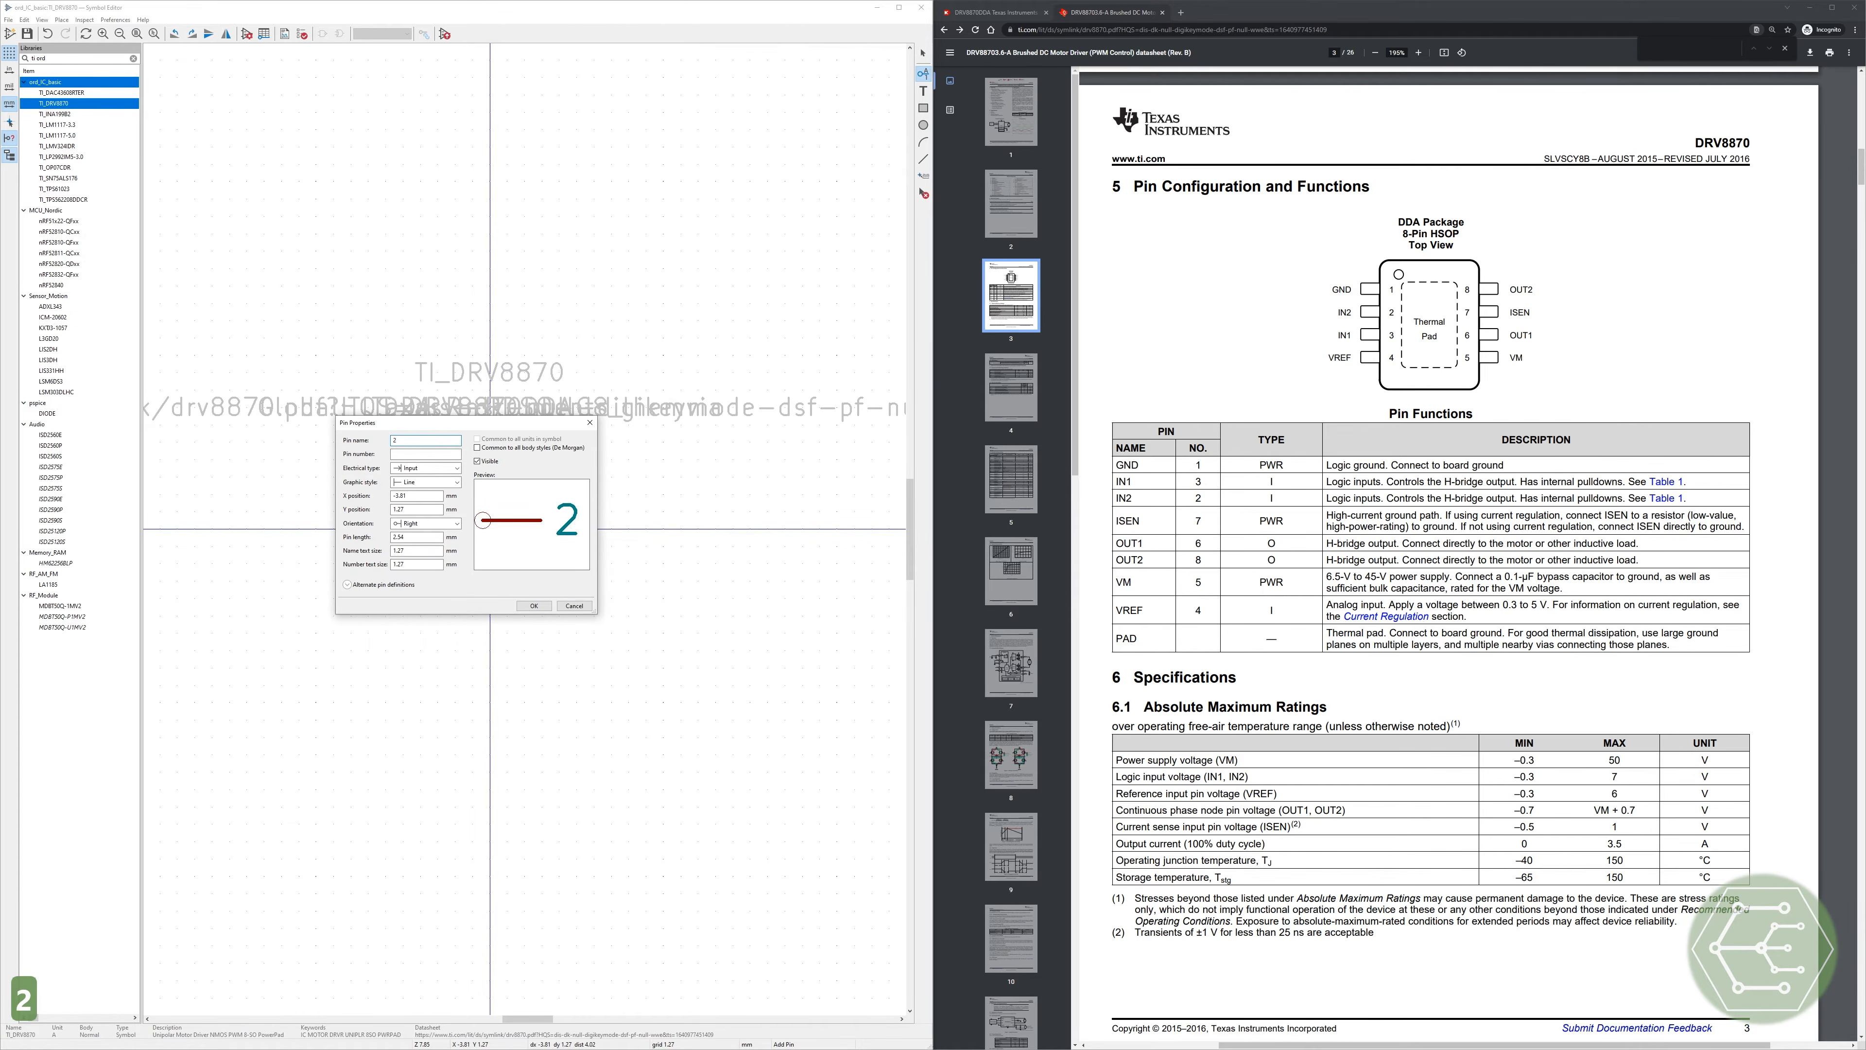
{"action": "key", "text": "BackSpace"}
{"action": "key", "text": "Caps_Lock"}
{"action": "type", "text": "GND"}
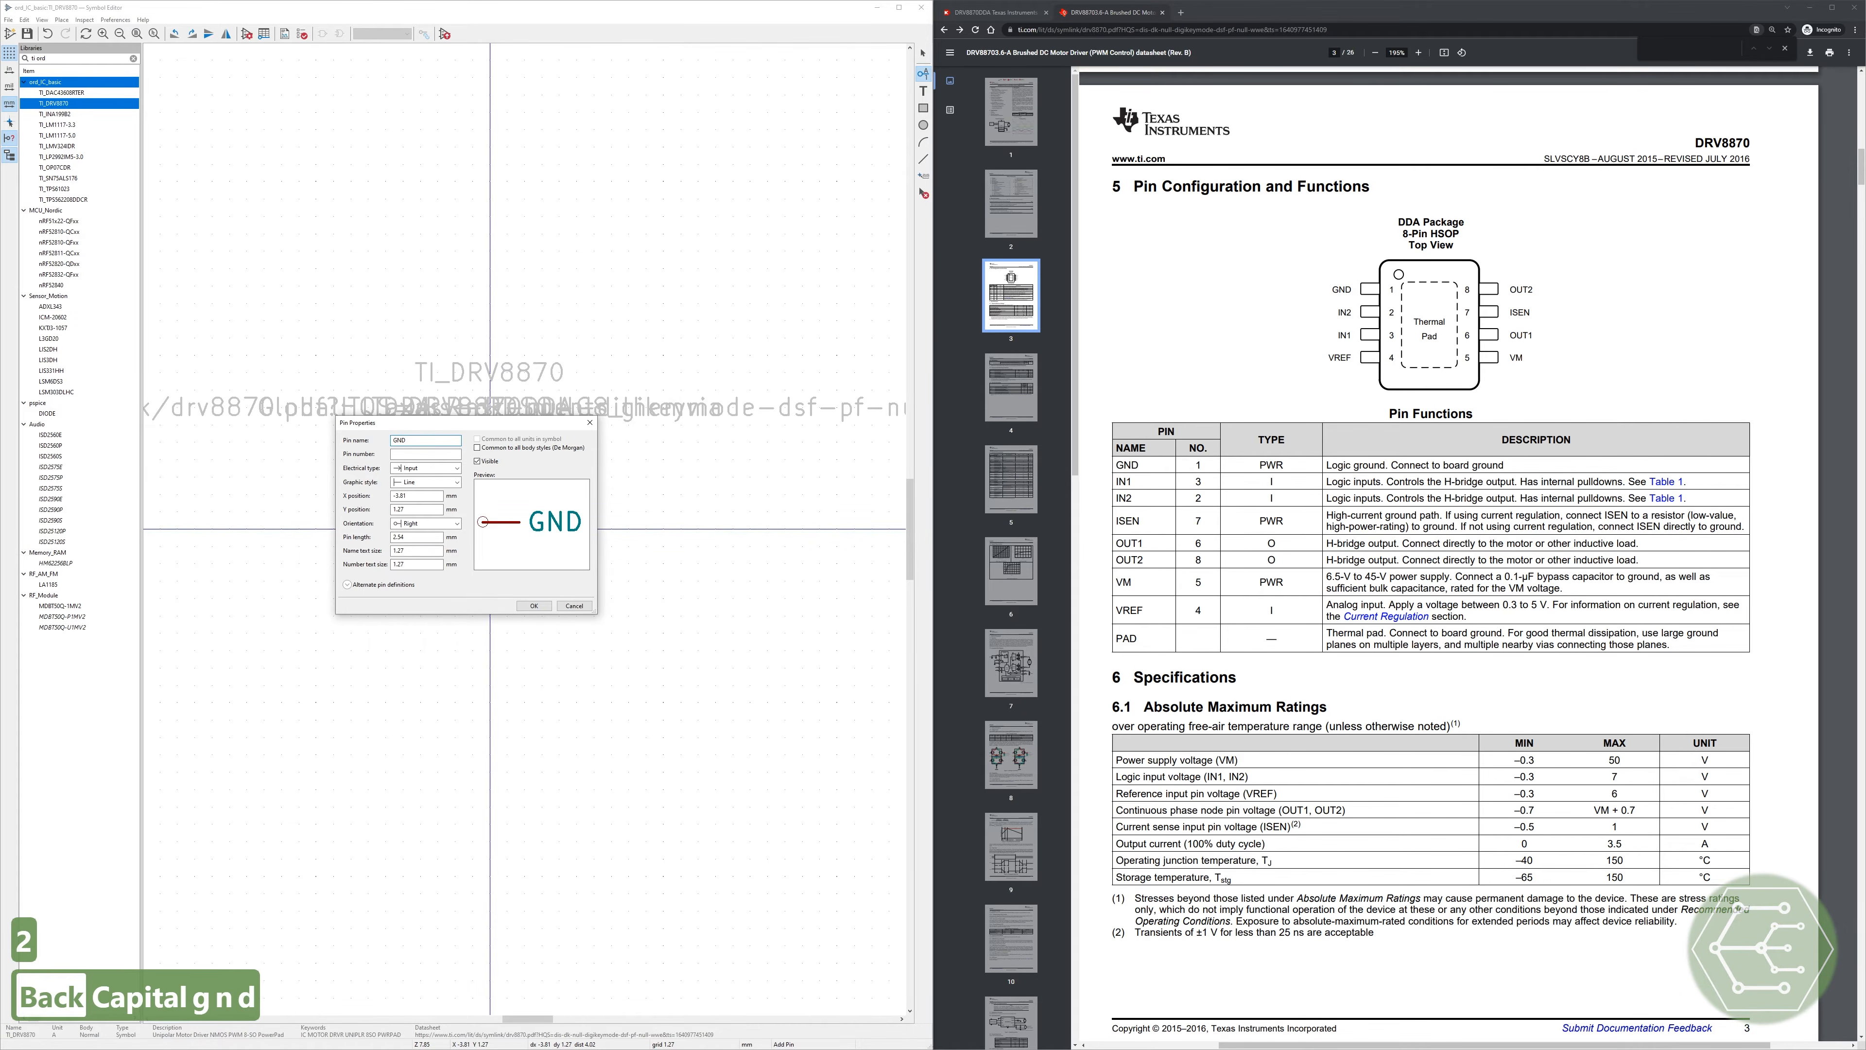
{"action": "key", "text": "Tab"}
{"action": "type", "text": "1"}
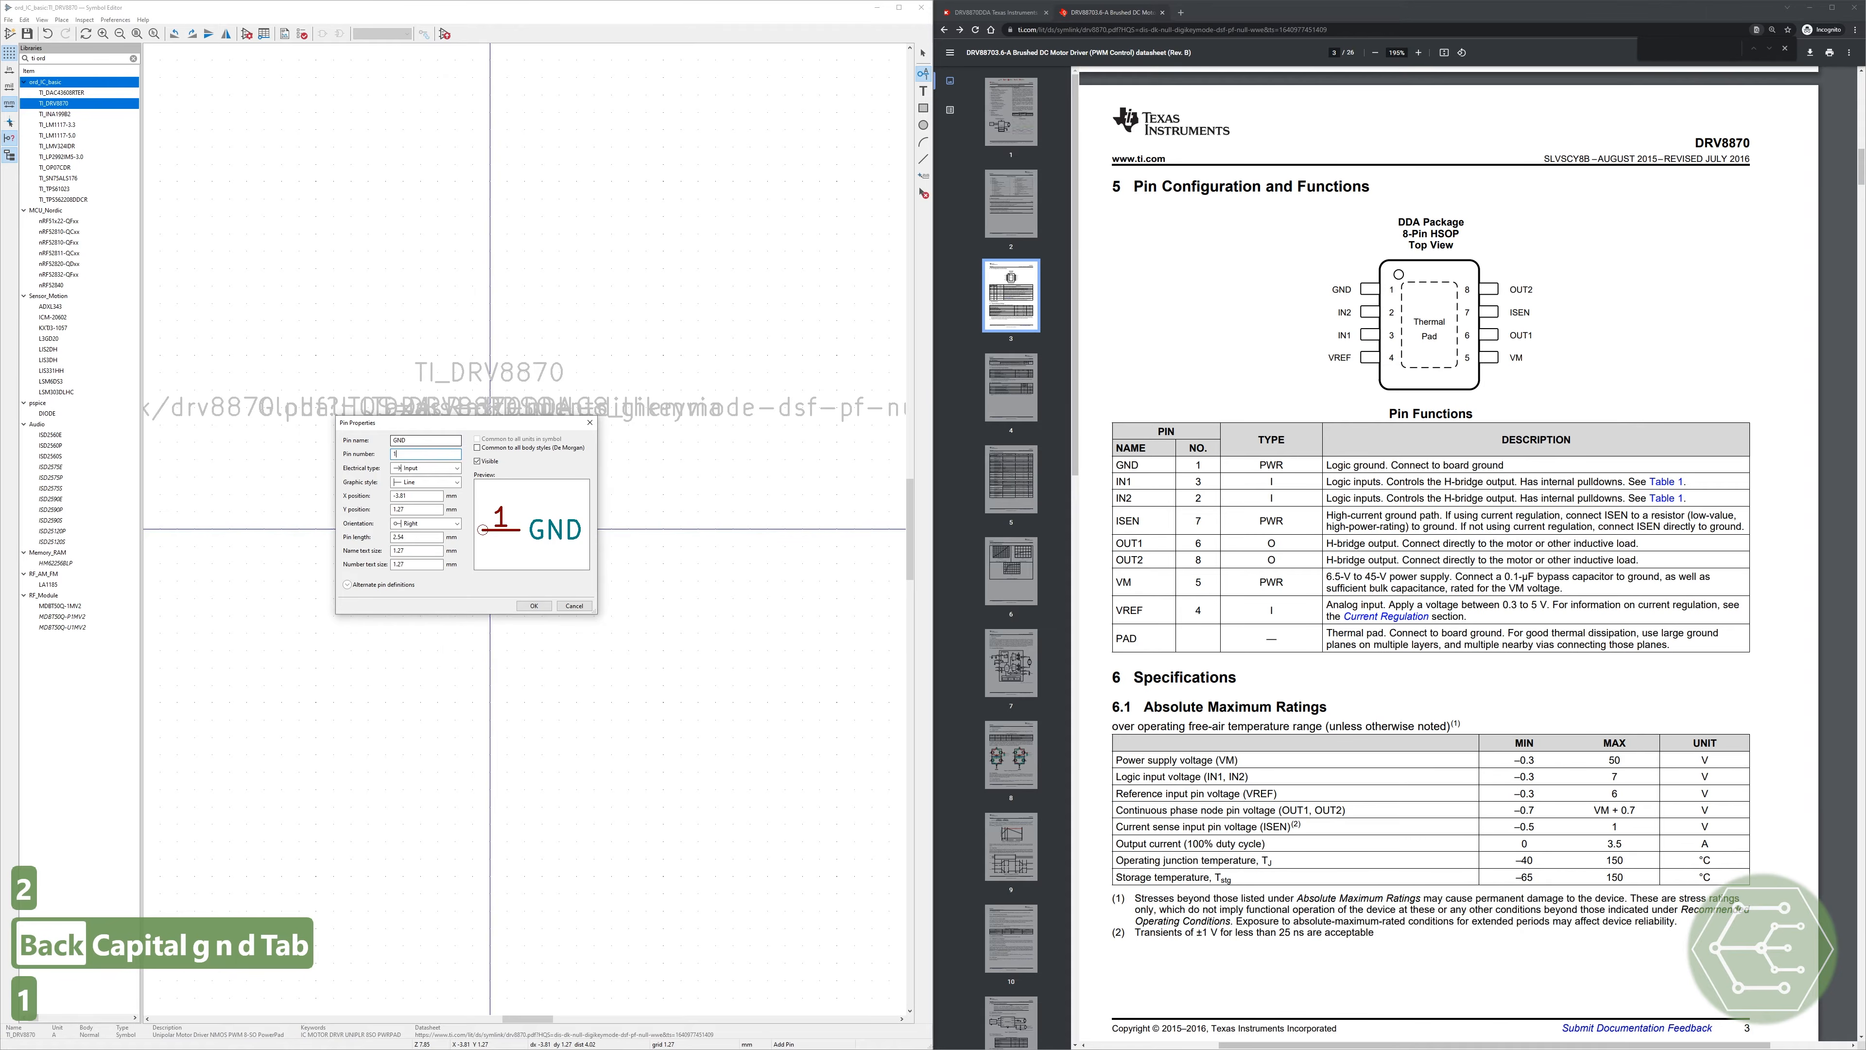
Step: Set the GND pin's electrical type to Passive and place the pin at X -7.62 mm, Y -1.27 mm
{"action": "key", "text": "Tab"}
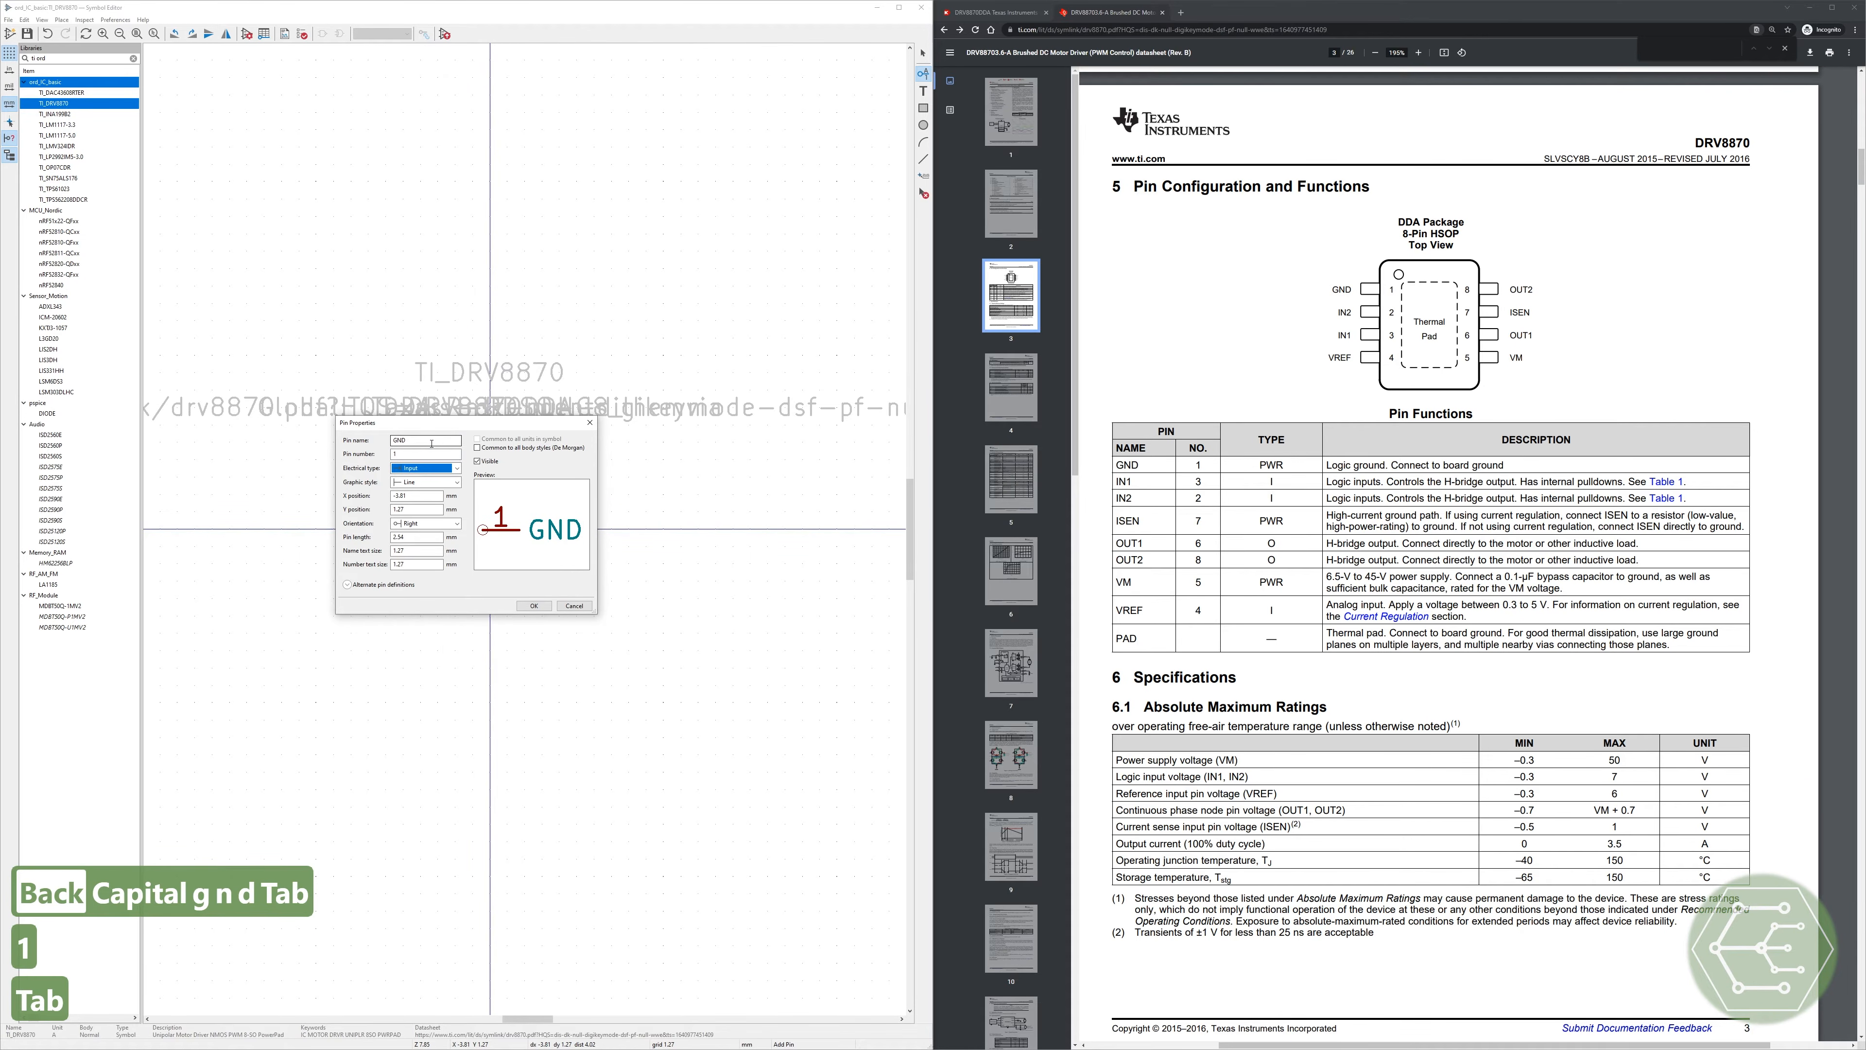
{"action": "key", "text": "p"}
{"action": "key", "text": "p"}
{"action": "key", "text": "p"}
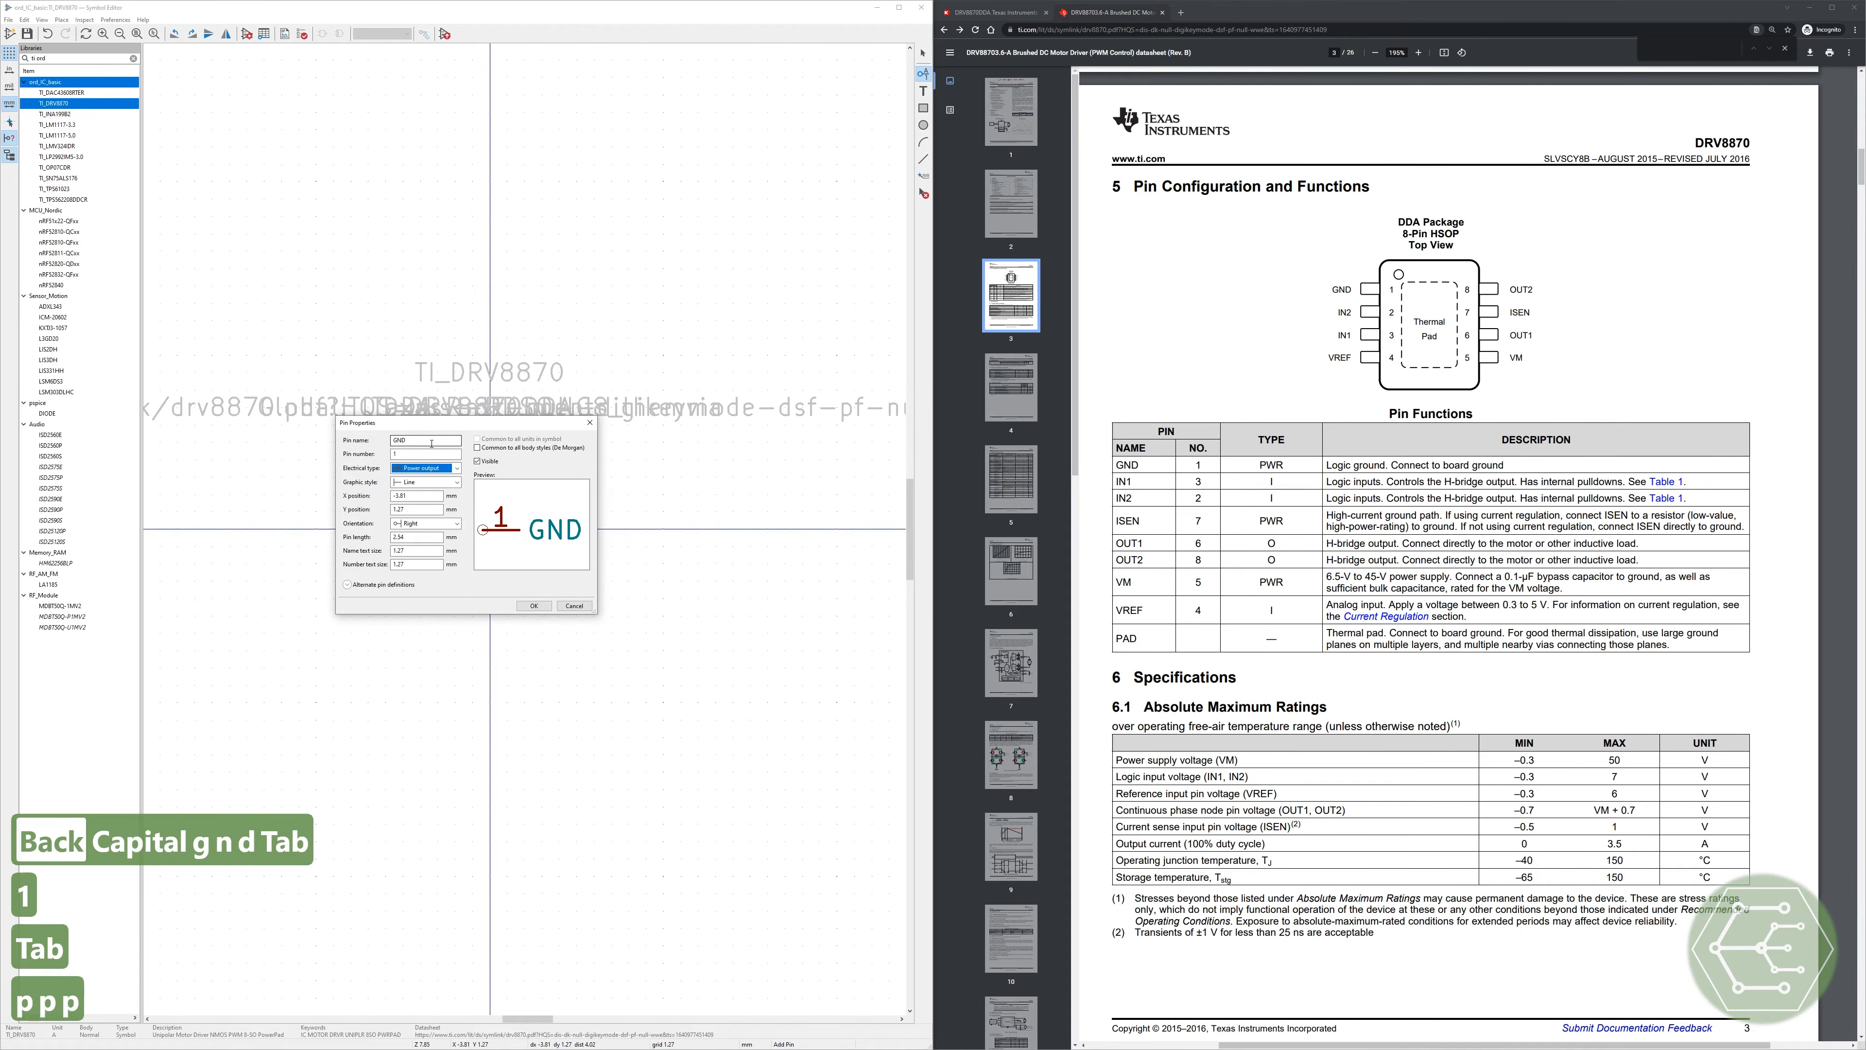
{"action": "left_click", "coordinate": [456, 469]}
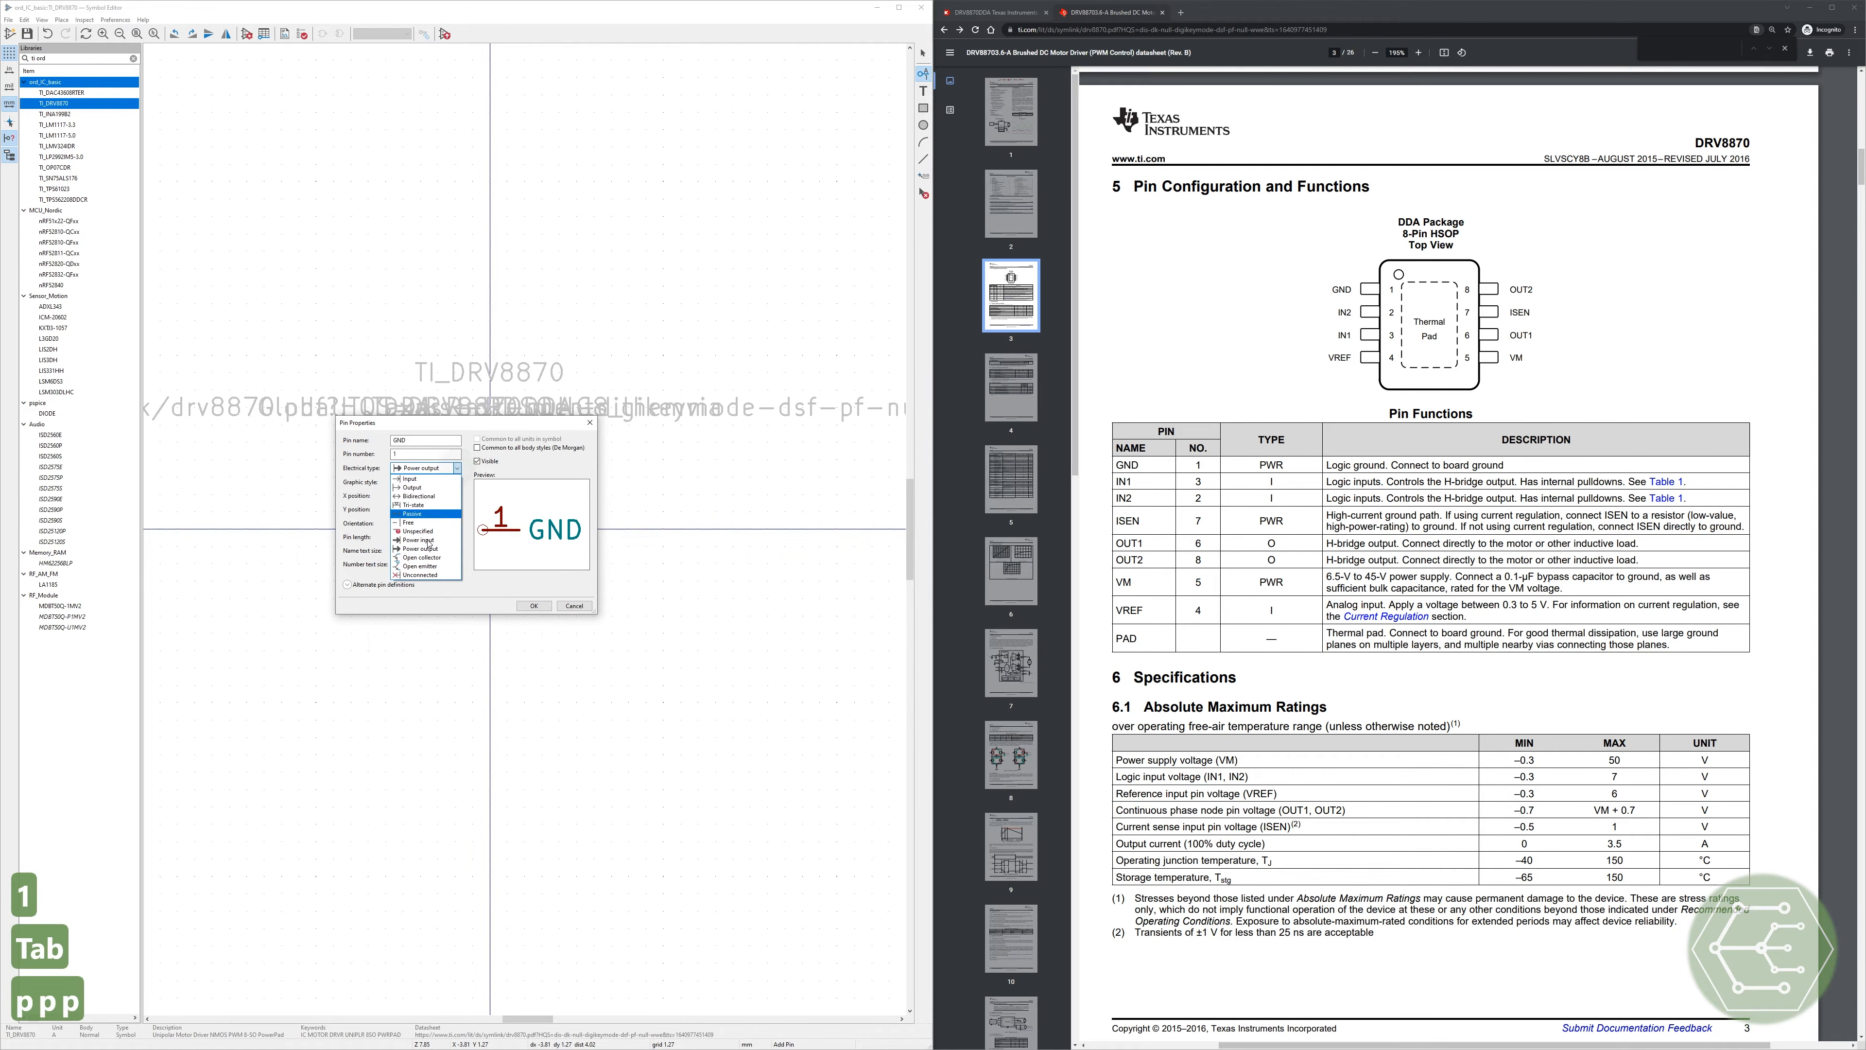
{"action": "left_click", "coordinate": [428, 514]}
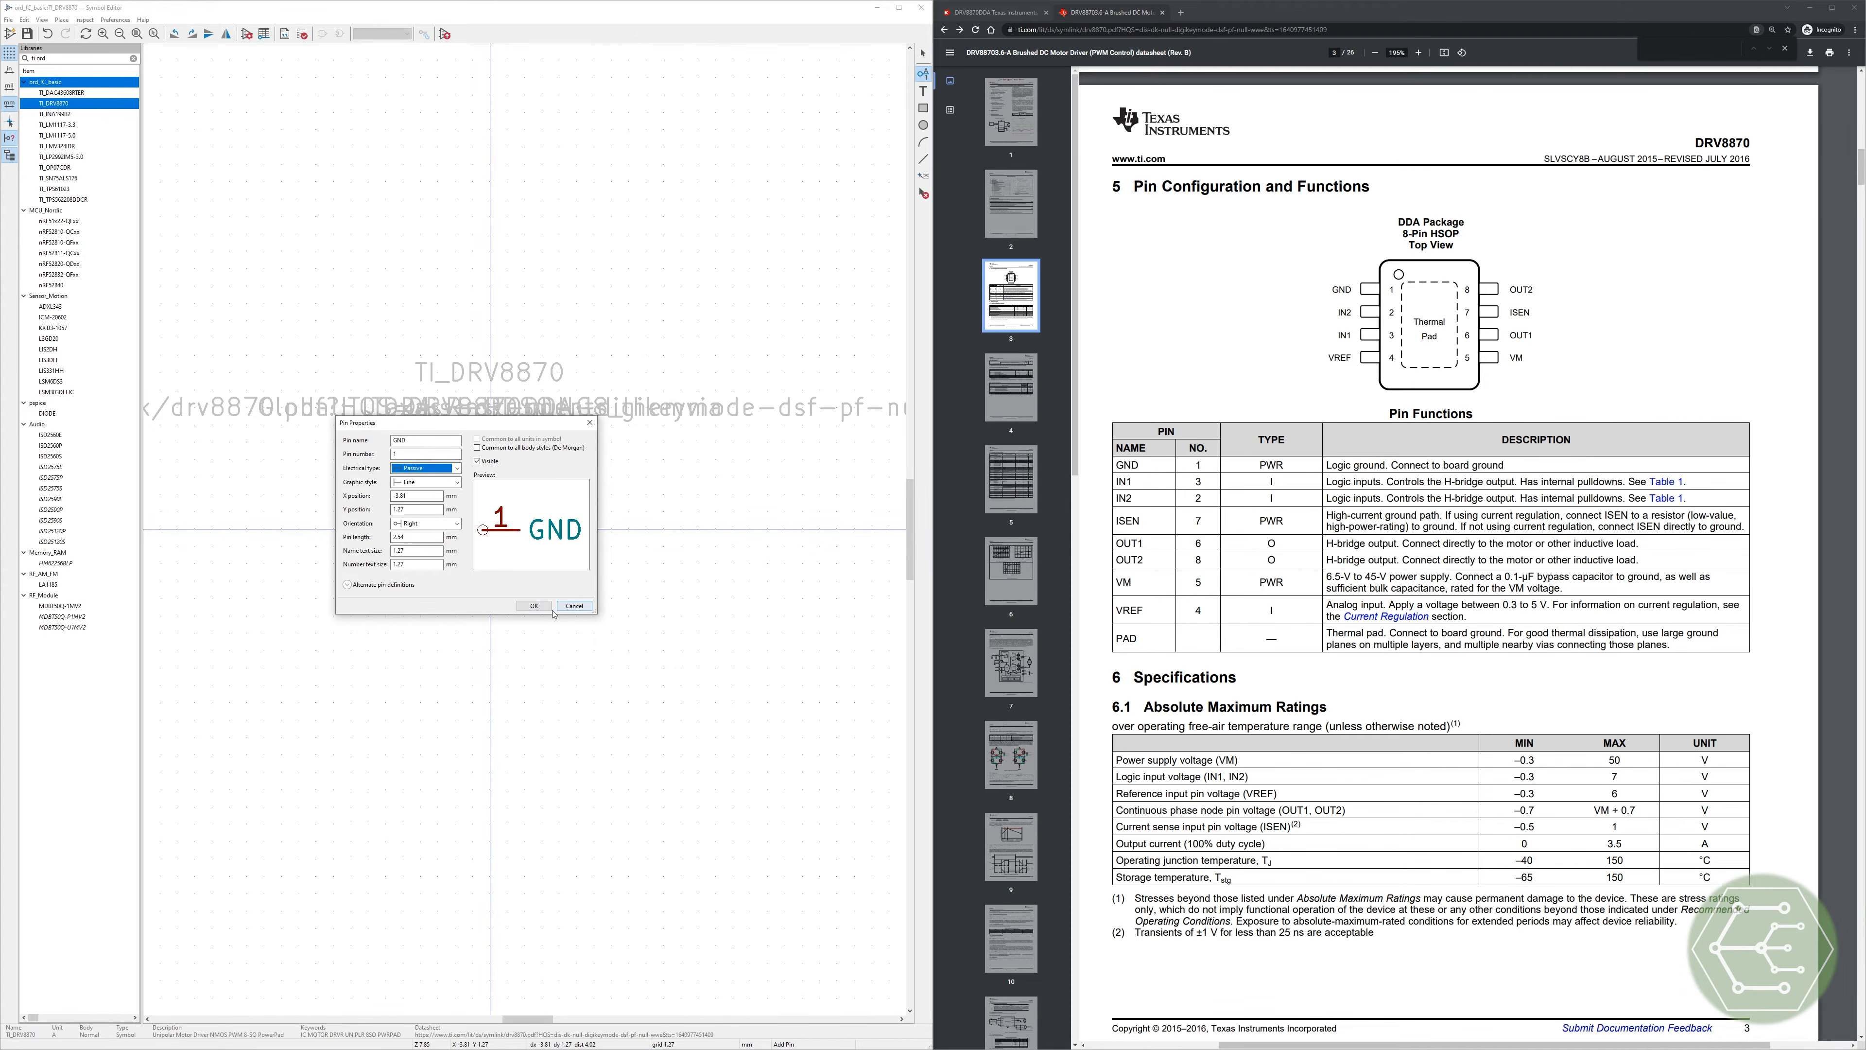
{"action": "left_click", "coordinate": [534, 605]}
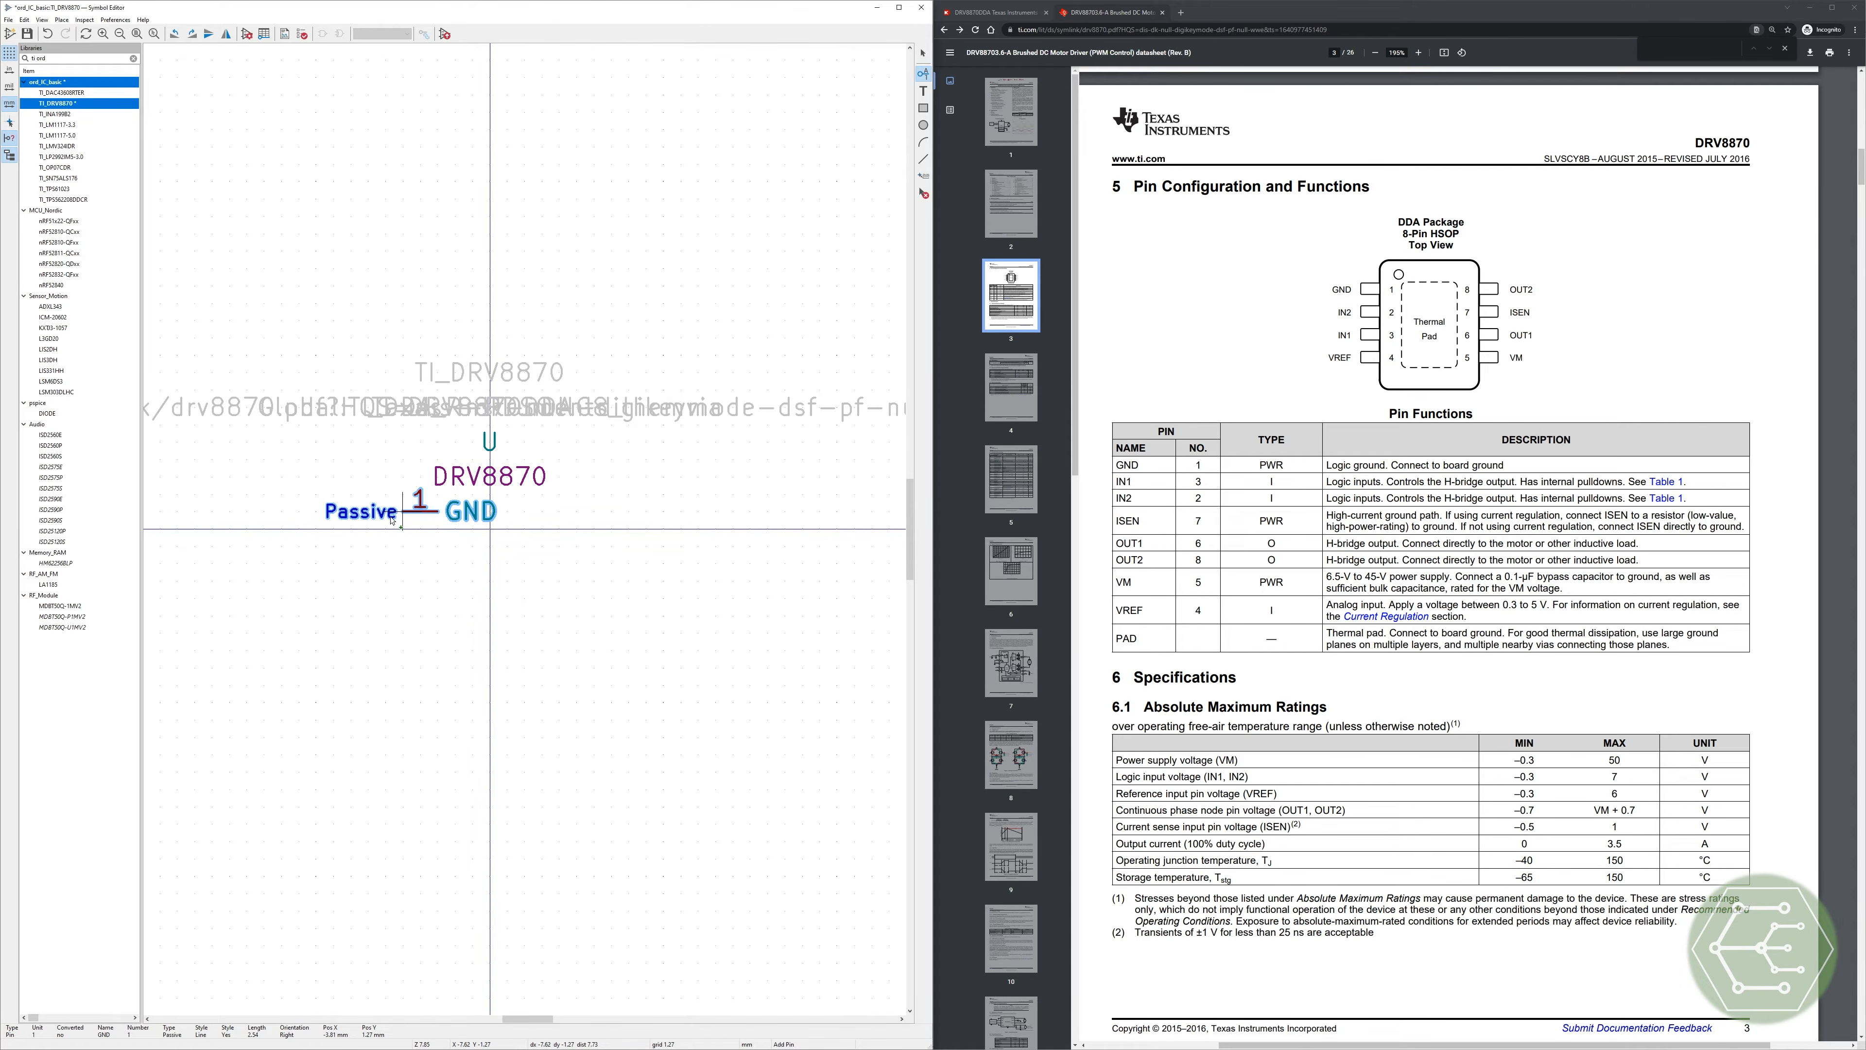
{"action": "left_click", "coordinate": [390, 518]}
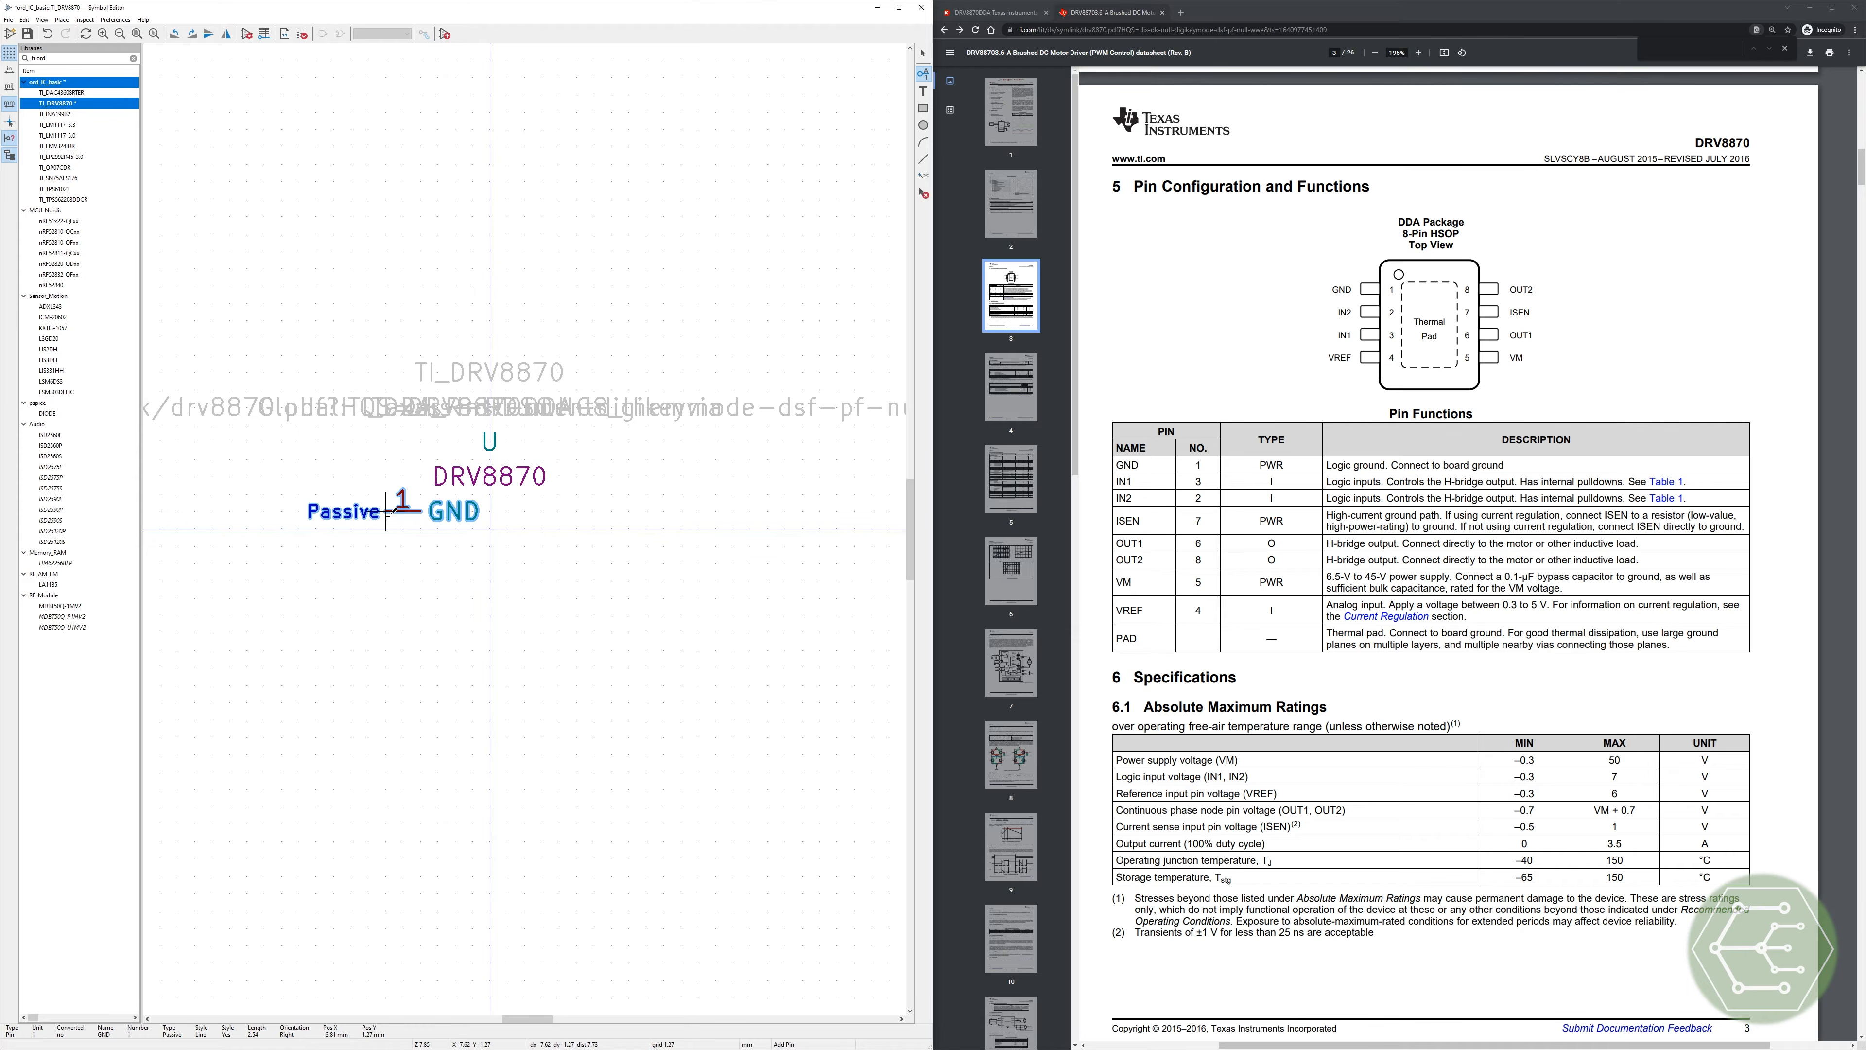
Step: Repeat the GND pin directly below as pin 2 and name it IN2
{"action": "key", "text": "Insert"}
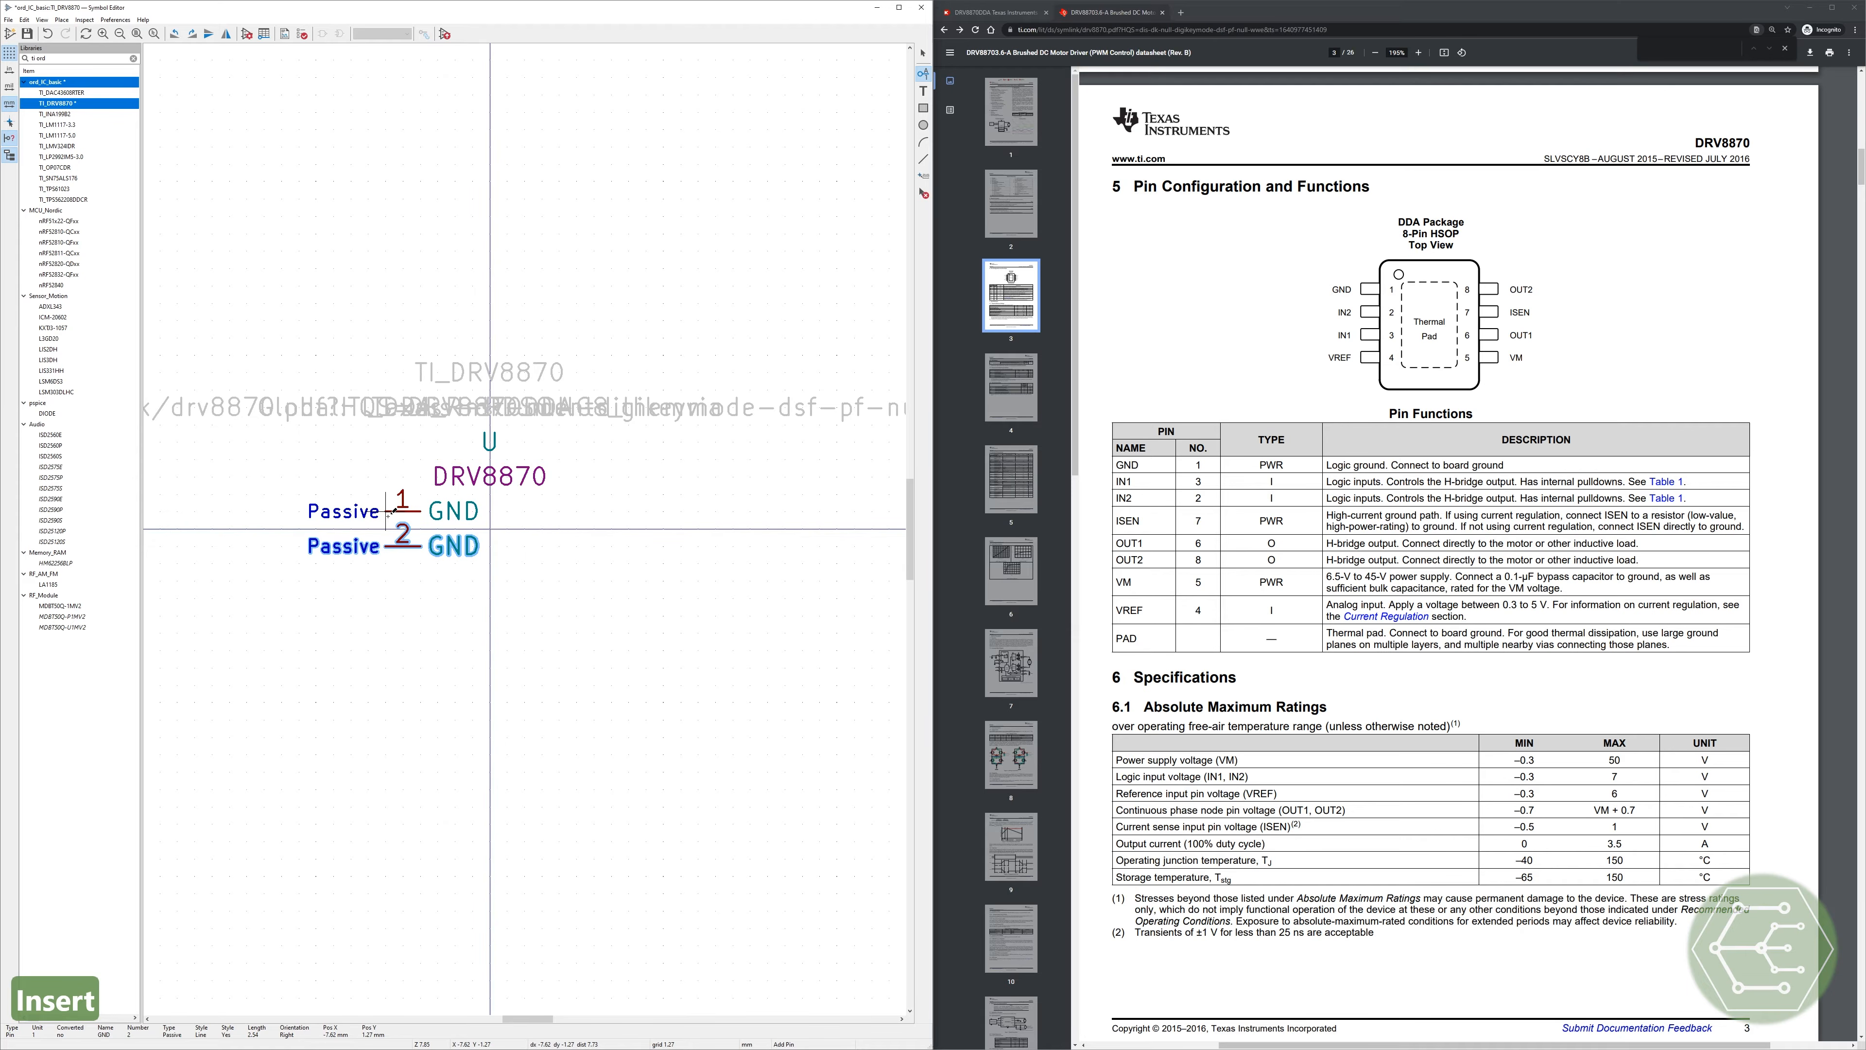
{"action": "key", "text": "e"}
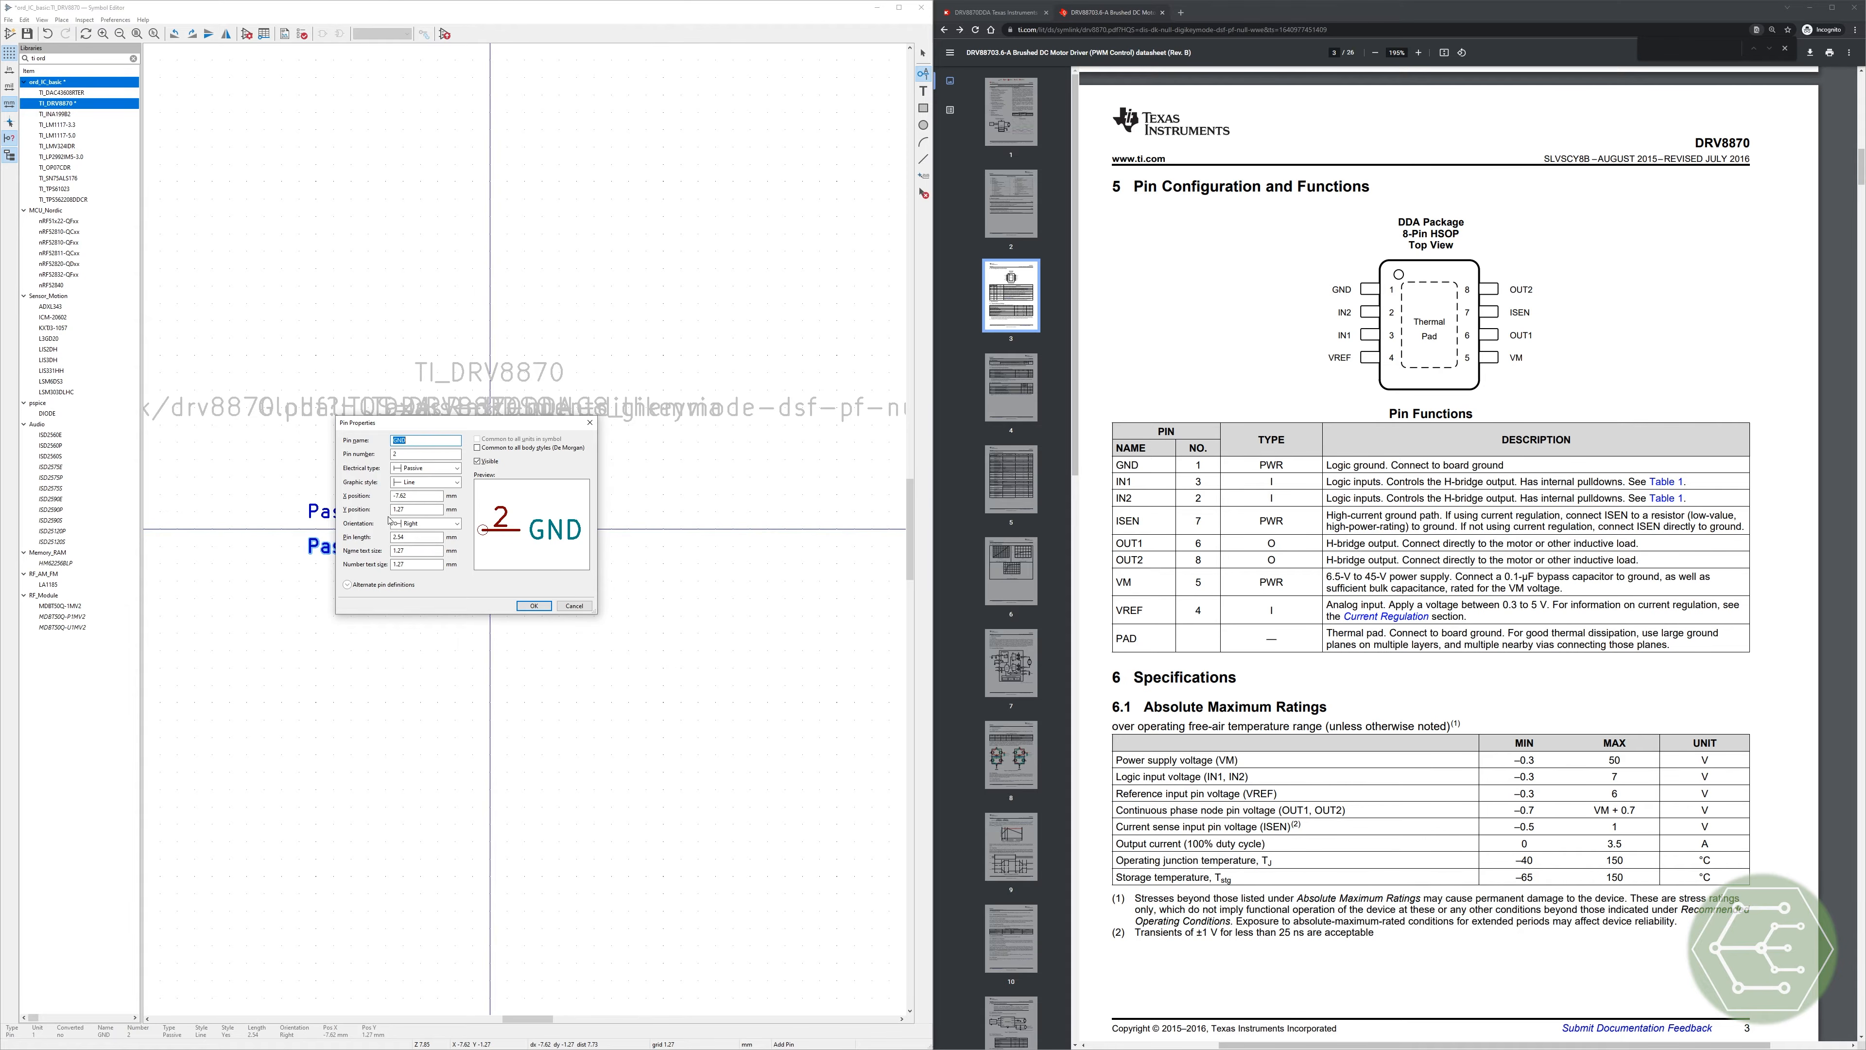
{"action": "type", "text": "IN2"}
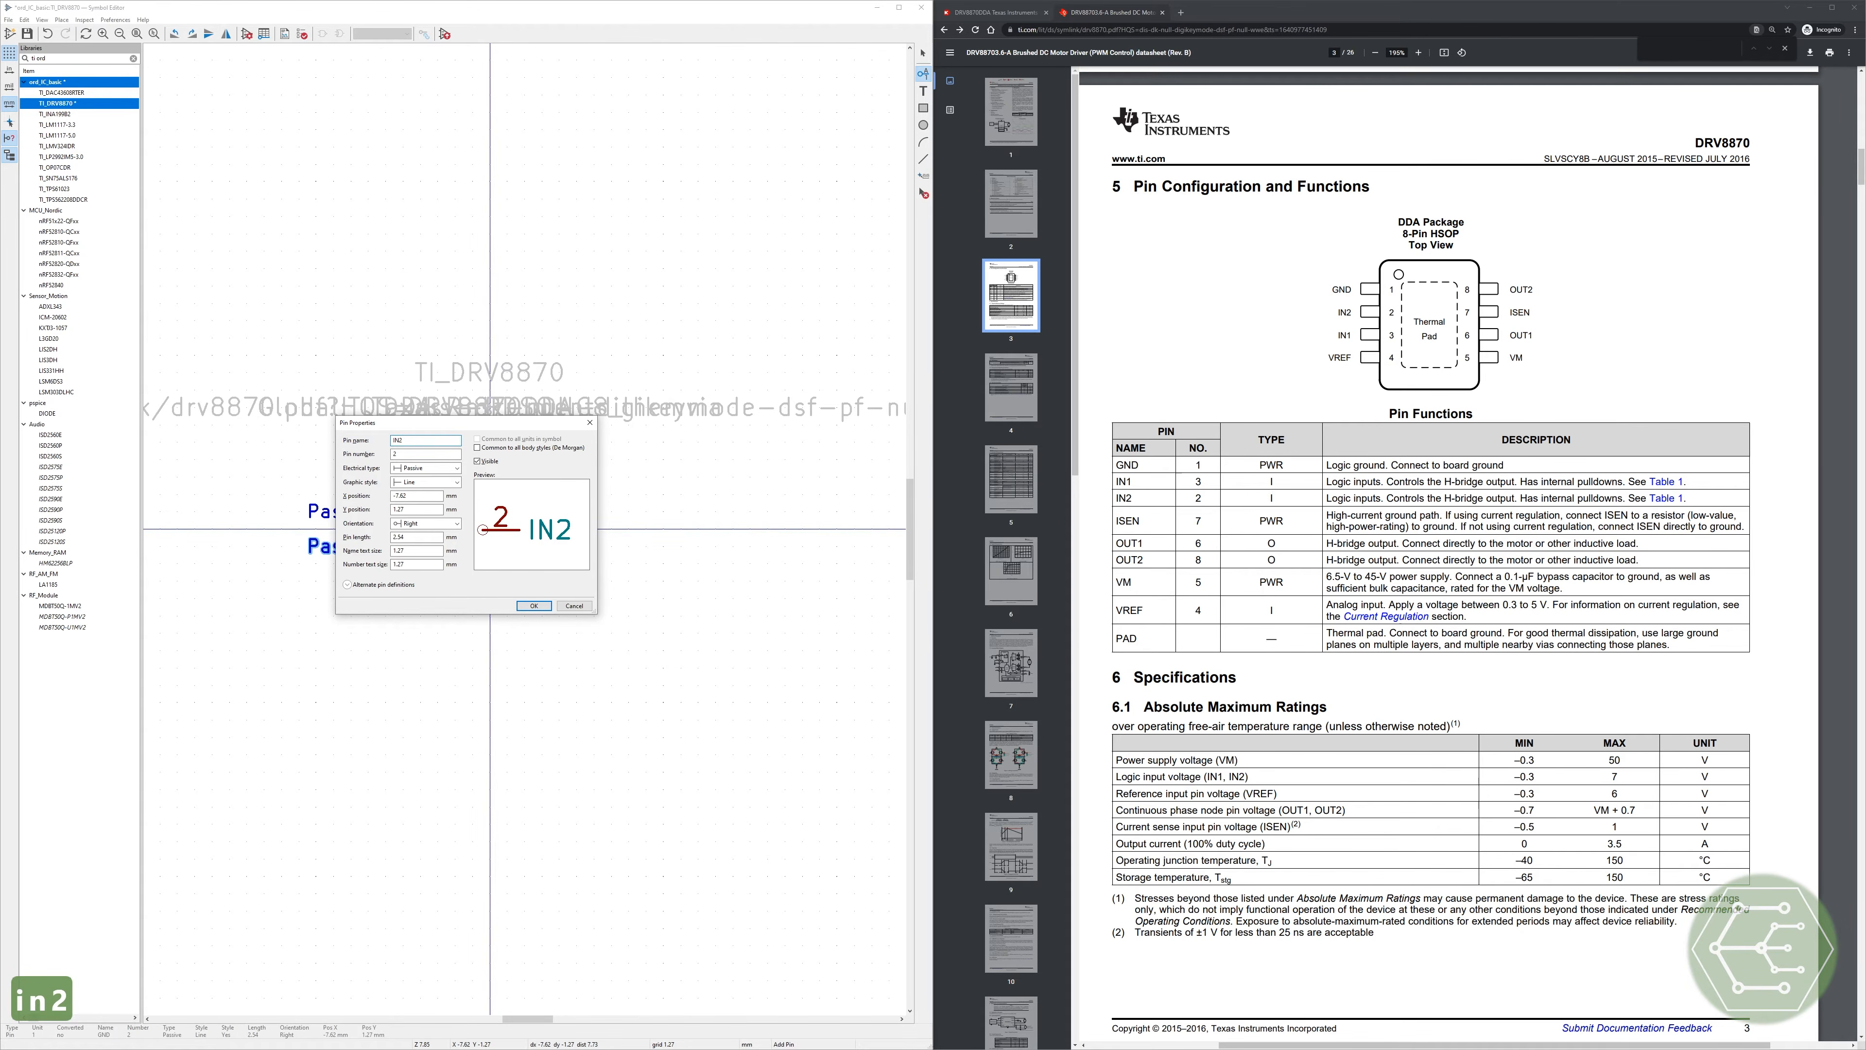
{"action": "key", "text": "Return"}
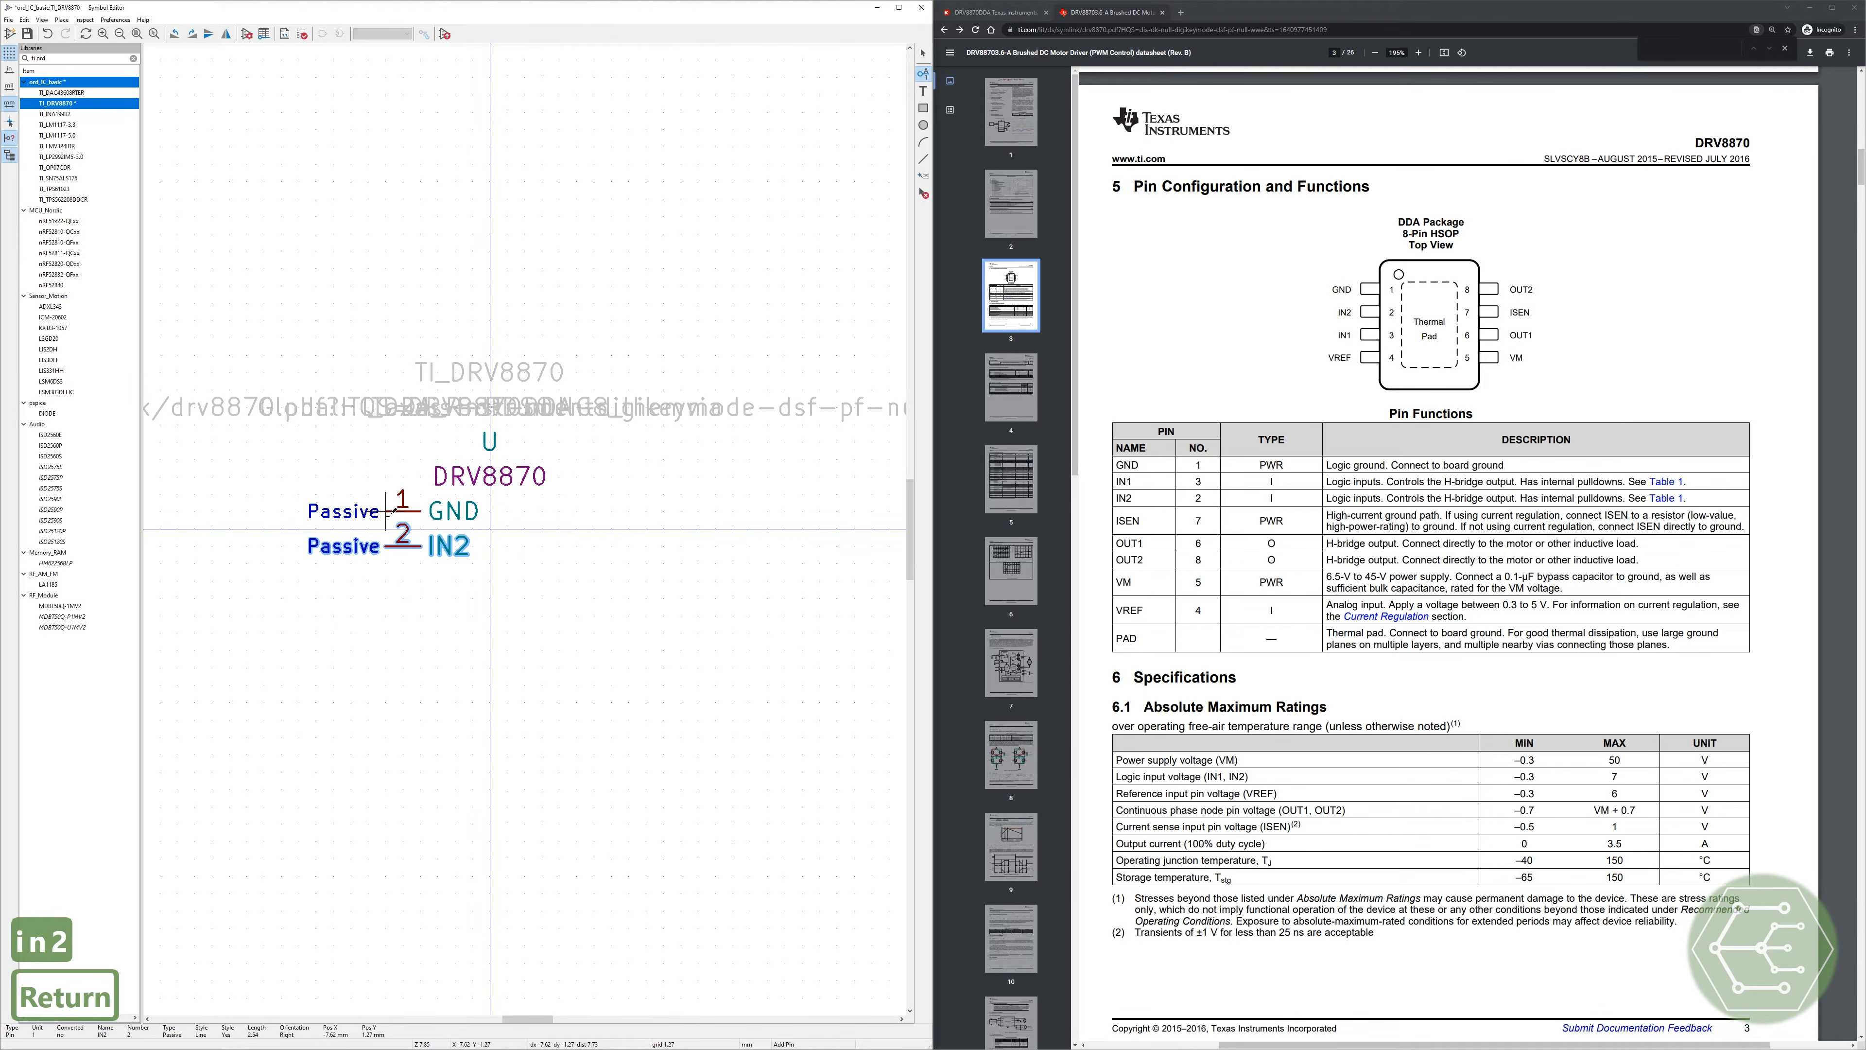
Step: Repeat the IN2 pin directly below as pin 3 and name it IN1
{"action": "key", "text": "Insert"}
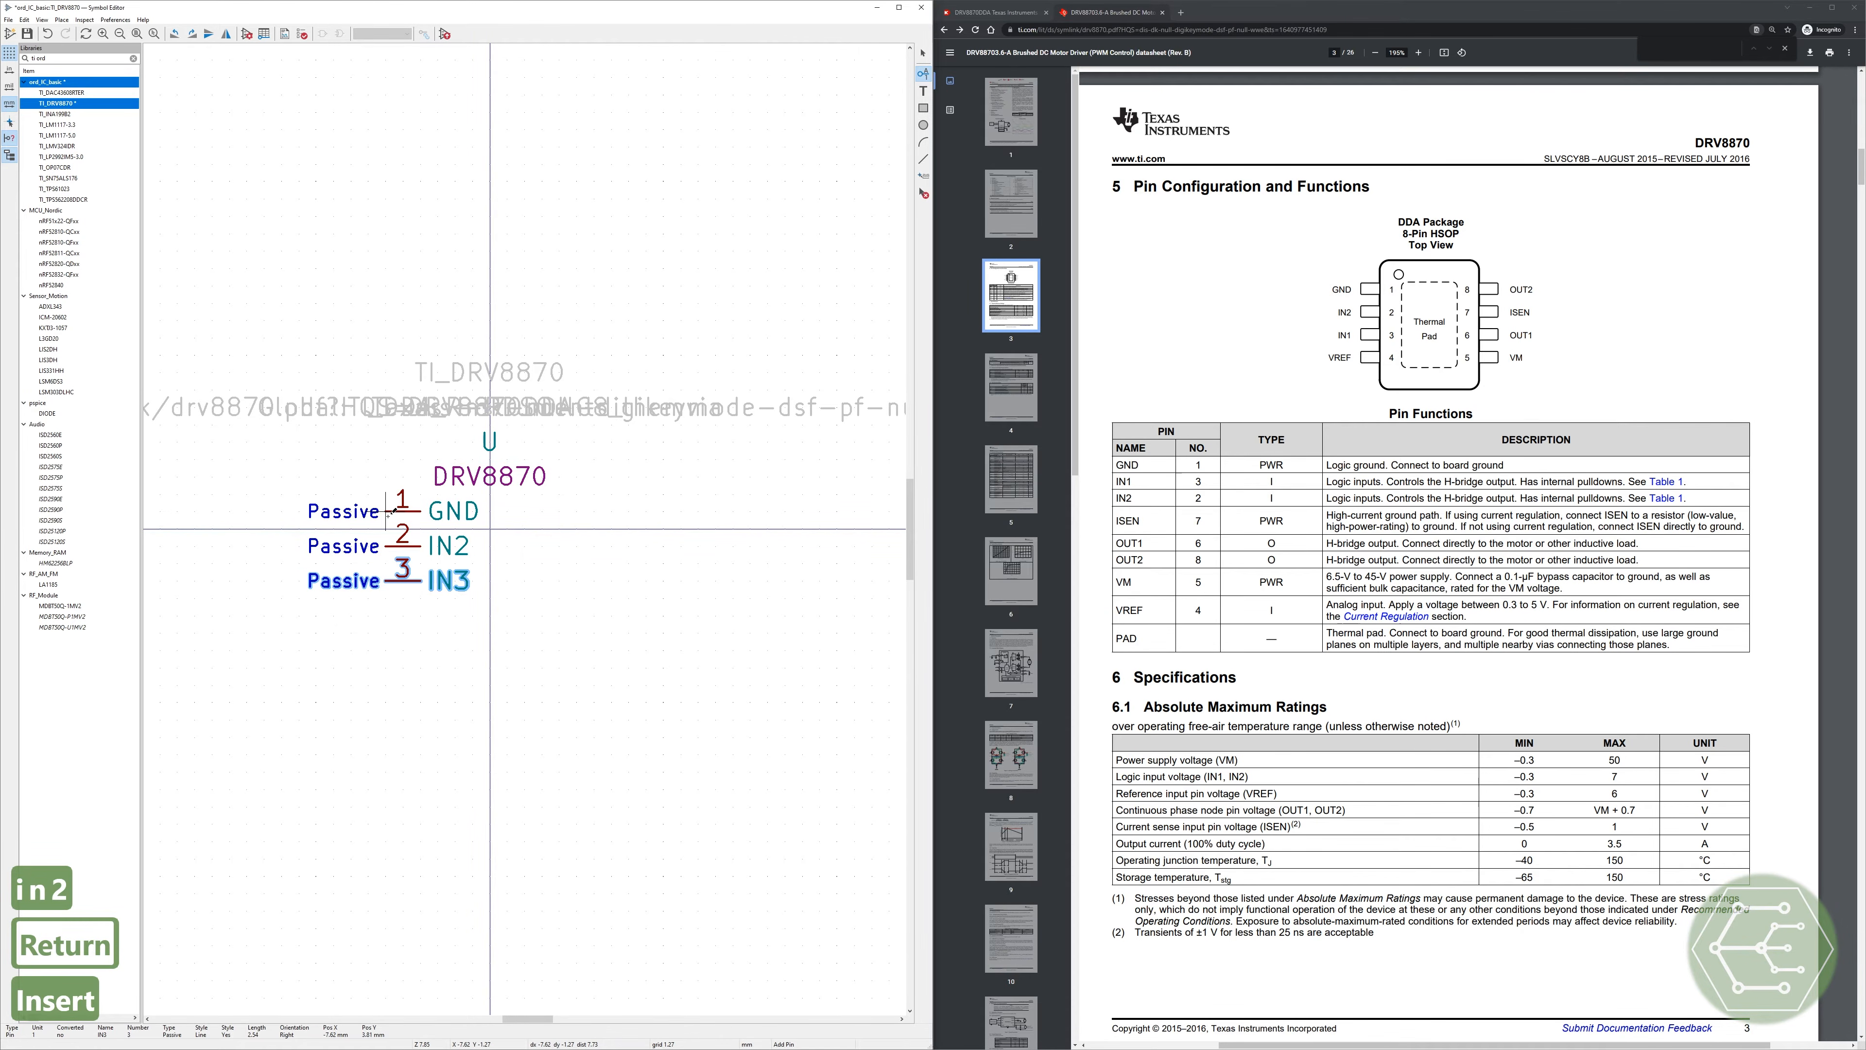
{"action": "key", "text": "e"}
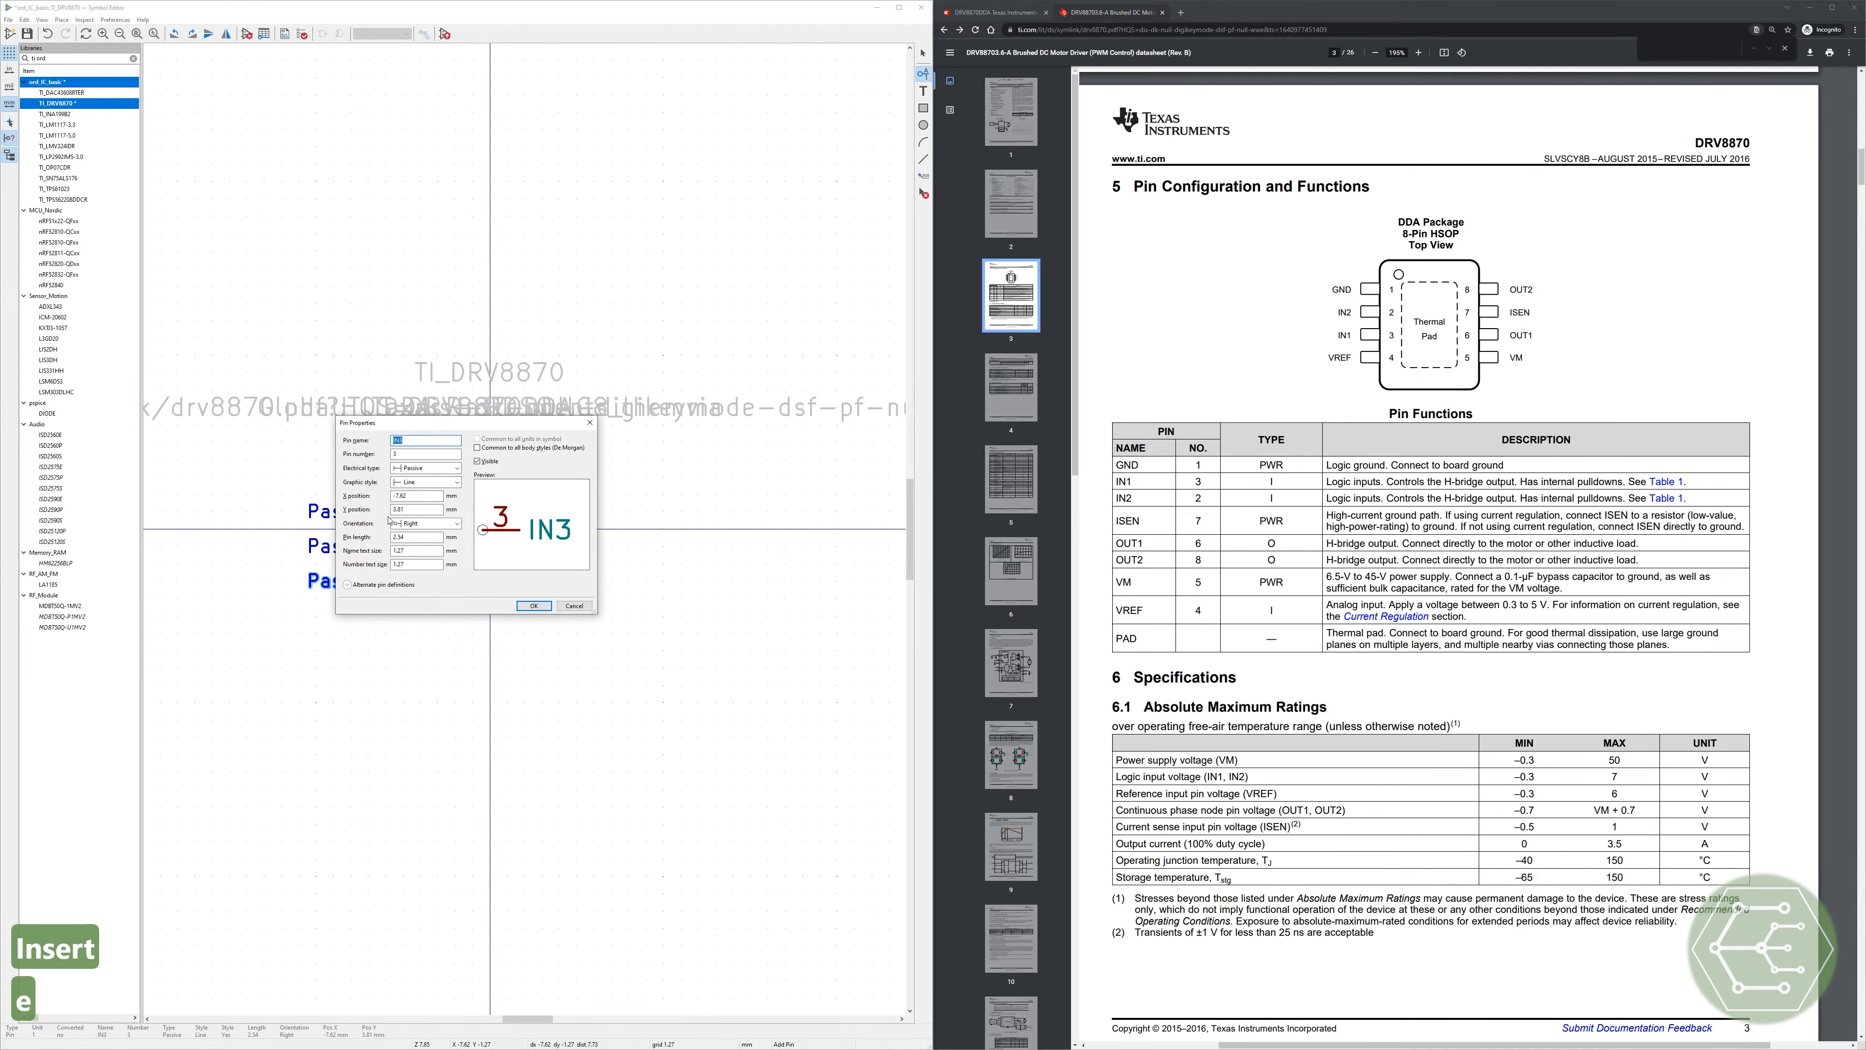
{"action": "key", "text": "Right"}
{"action": "key", "text": "BackSpace"}
{"action": "type", "text": "1"}
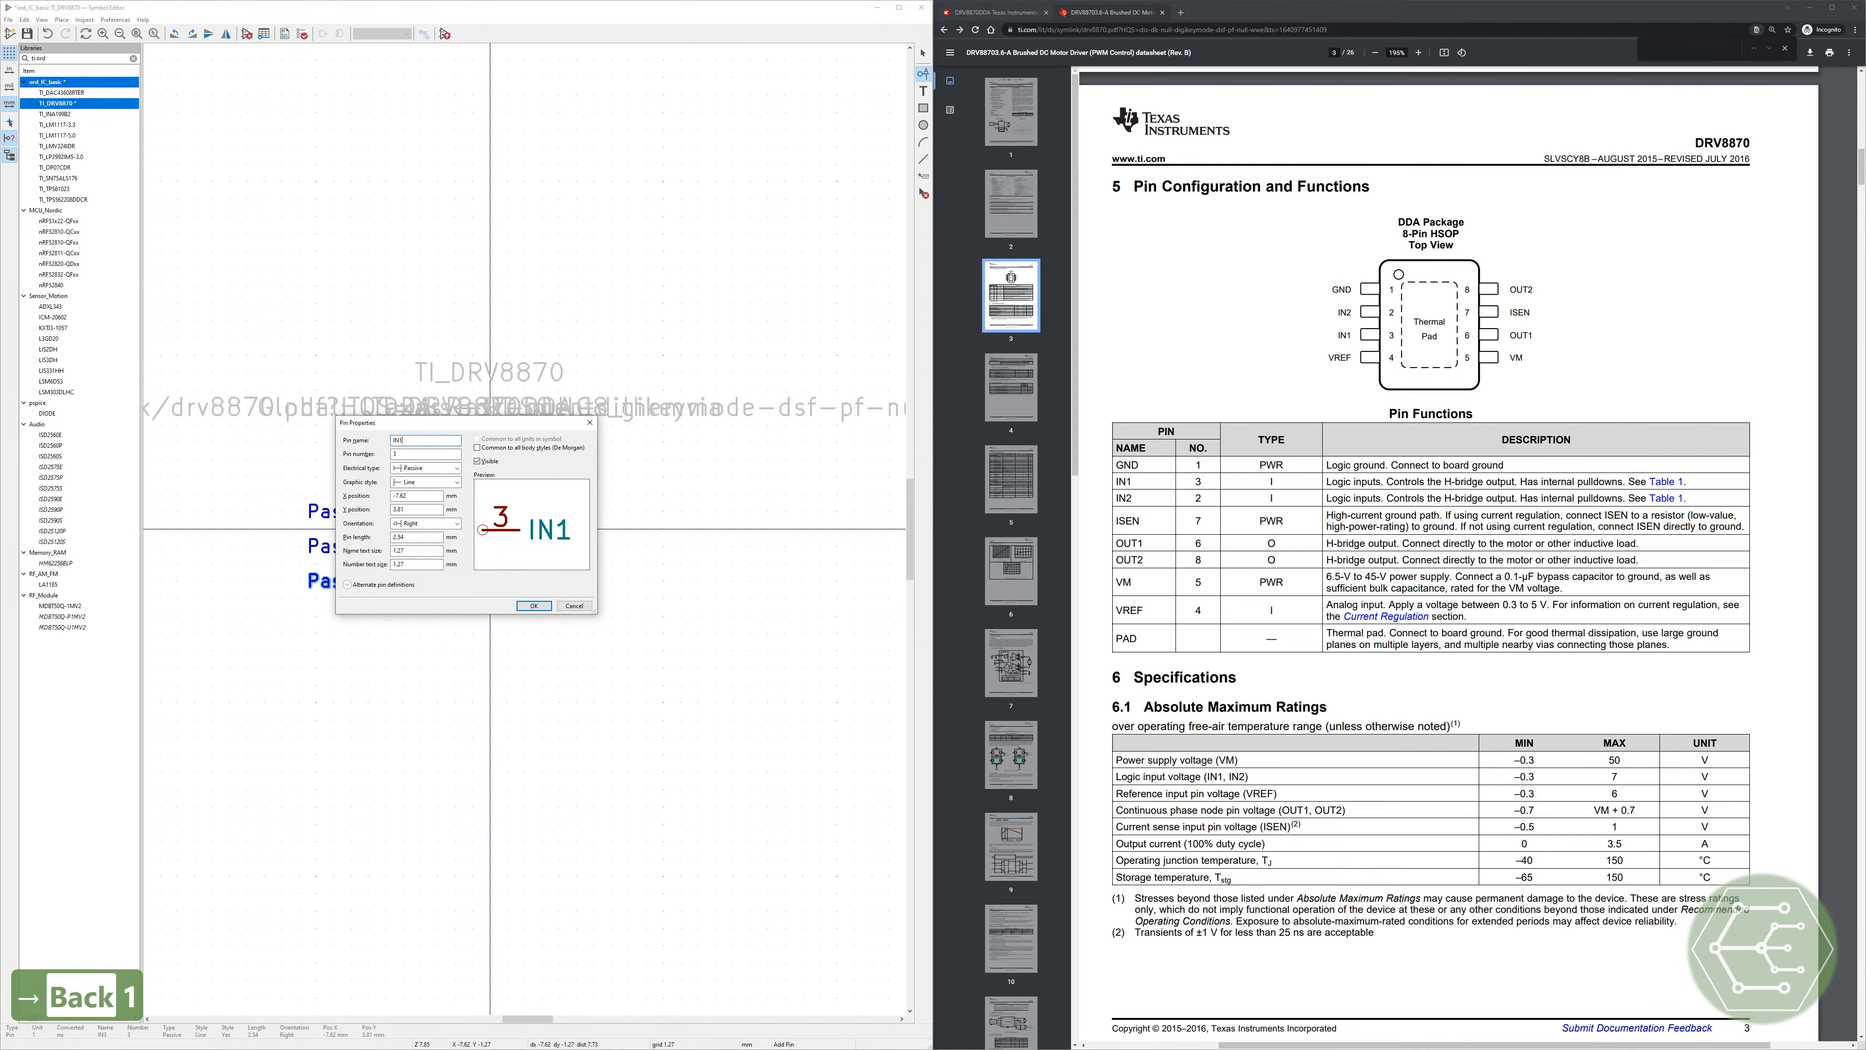
{"action": "key", "text": "Return"}
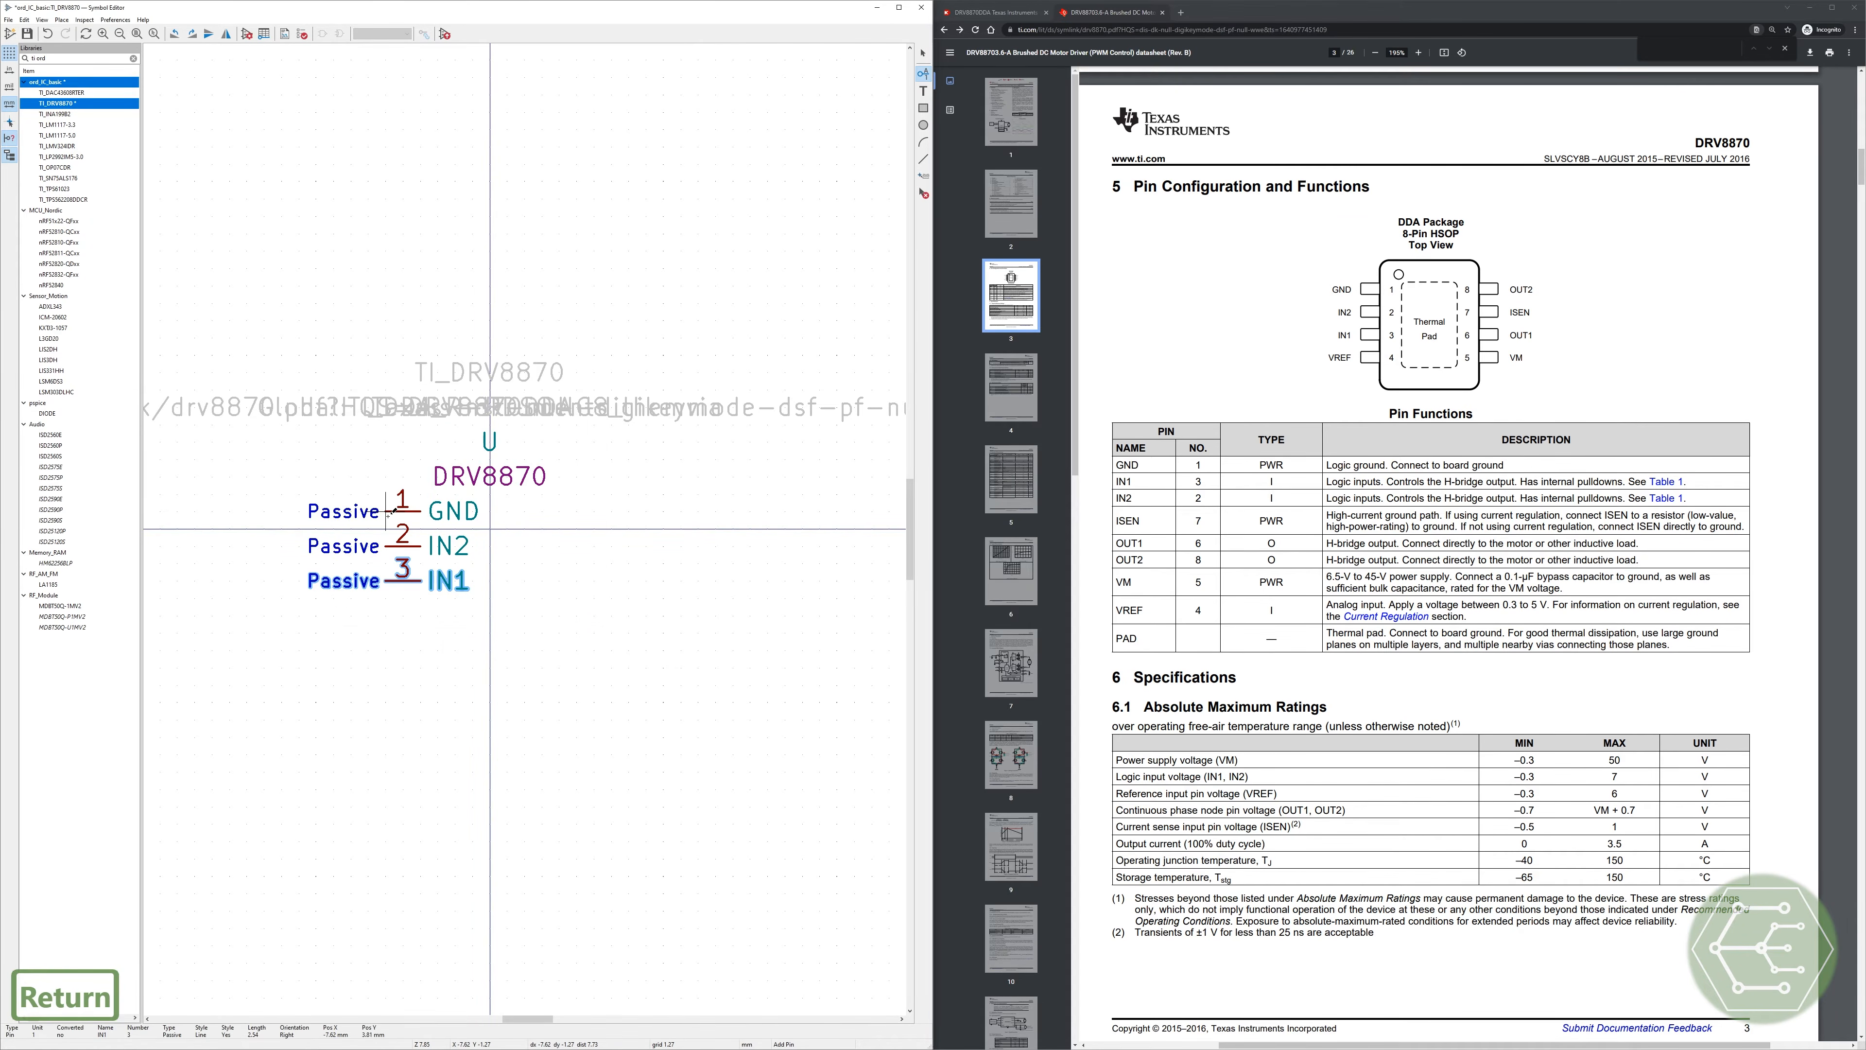
Step: Repeat the IN1 pin directly below as pin 4 and name it VREF
{"action": "key", "text": "Insert"}
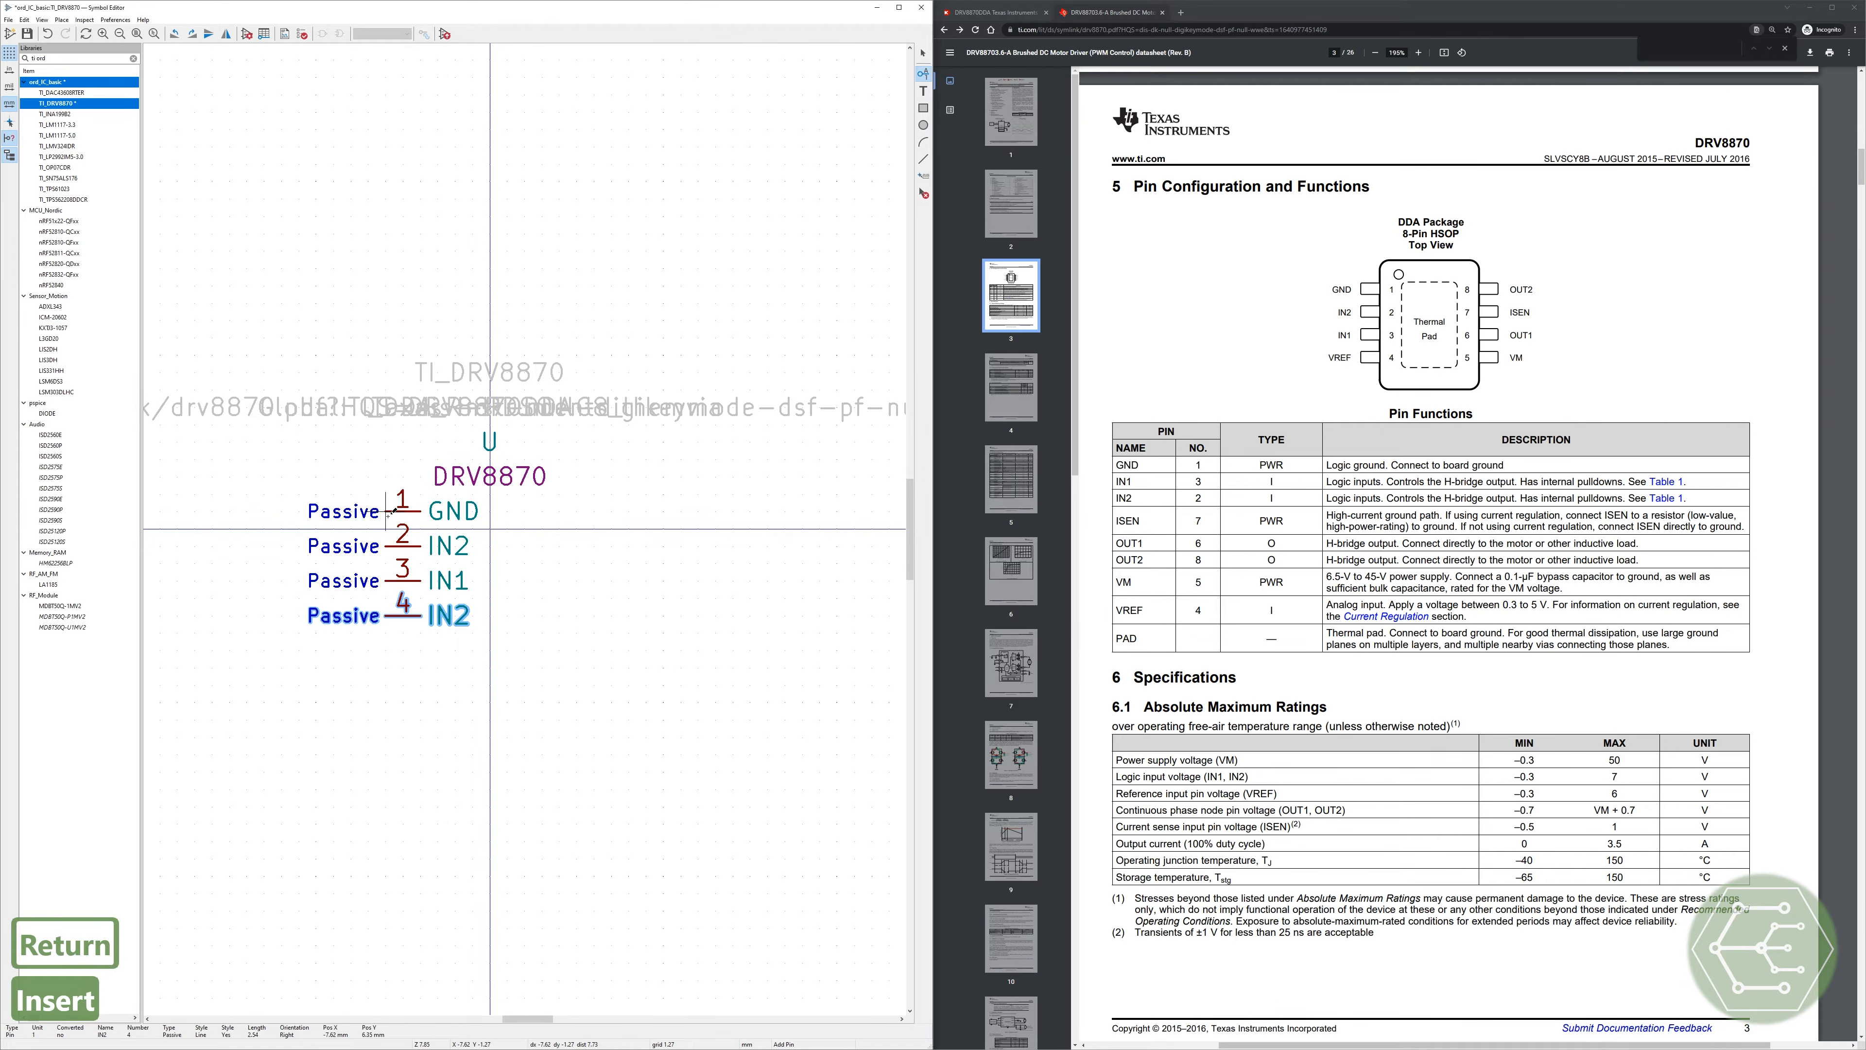
{"action": "key", "text": "e"}
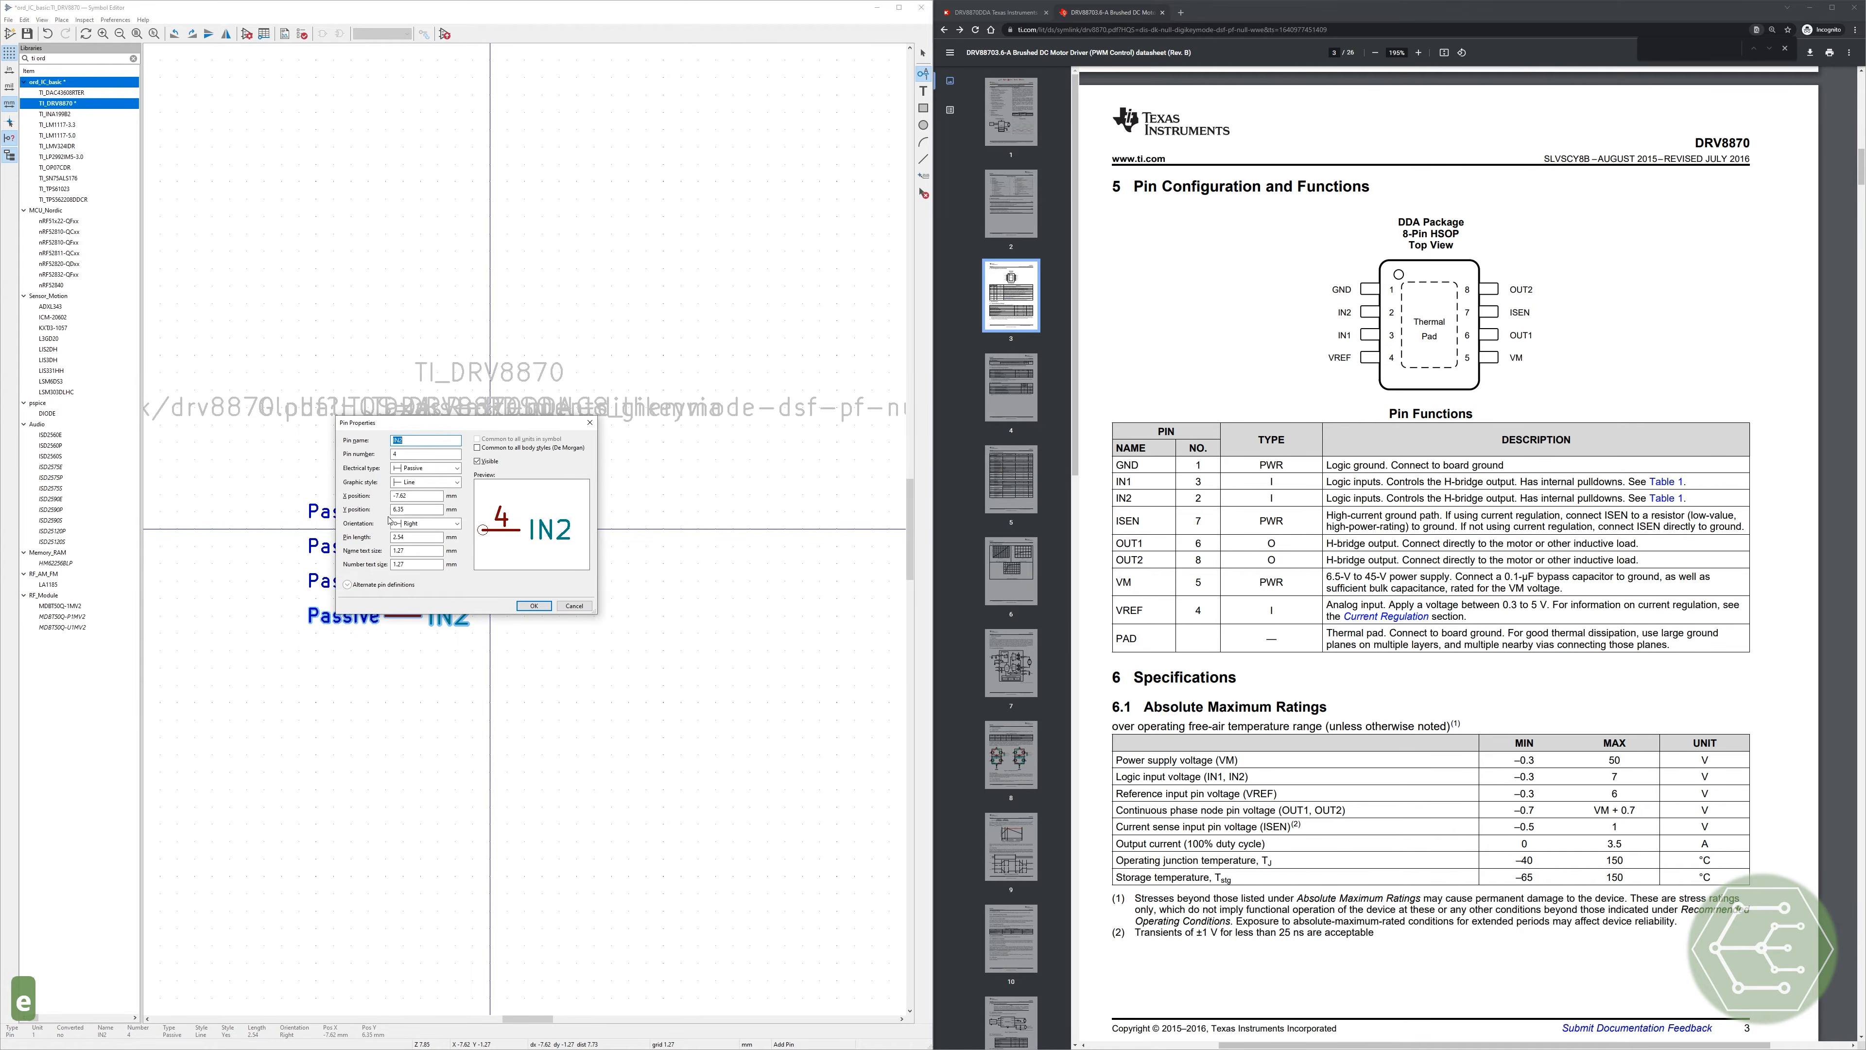
{"action": "type", "text": "VREF"}
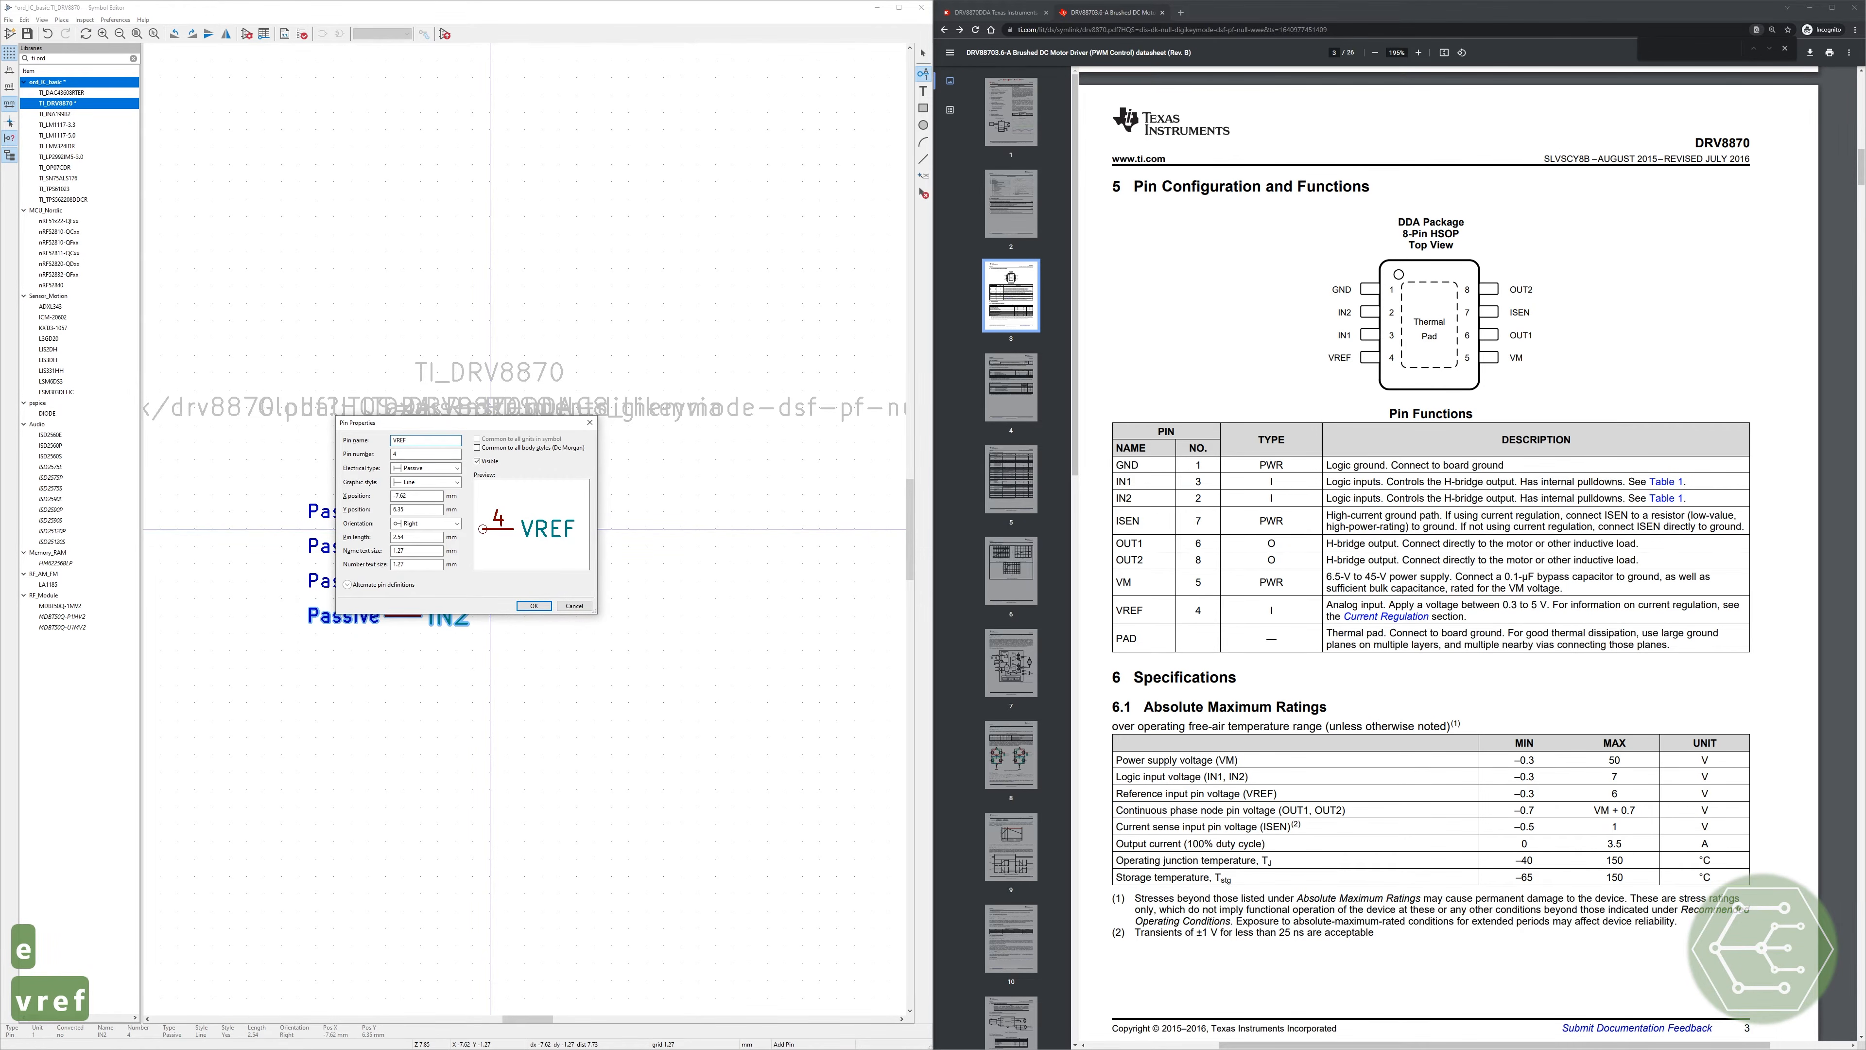
{"action": "key", "text": "Return"}
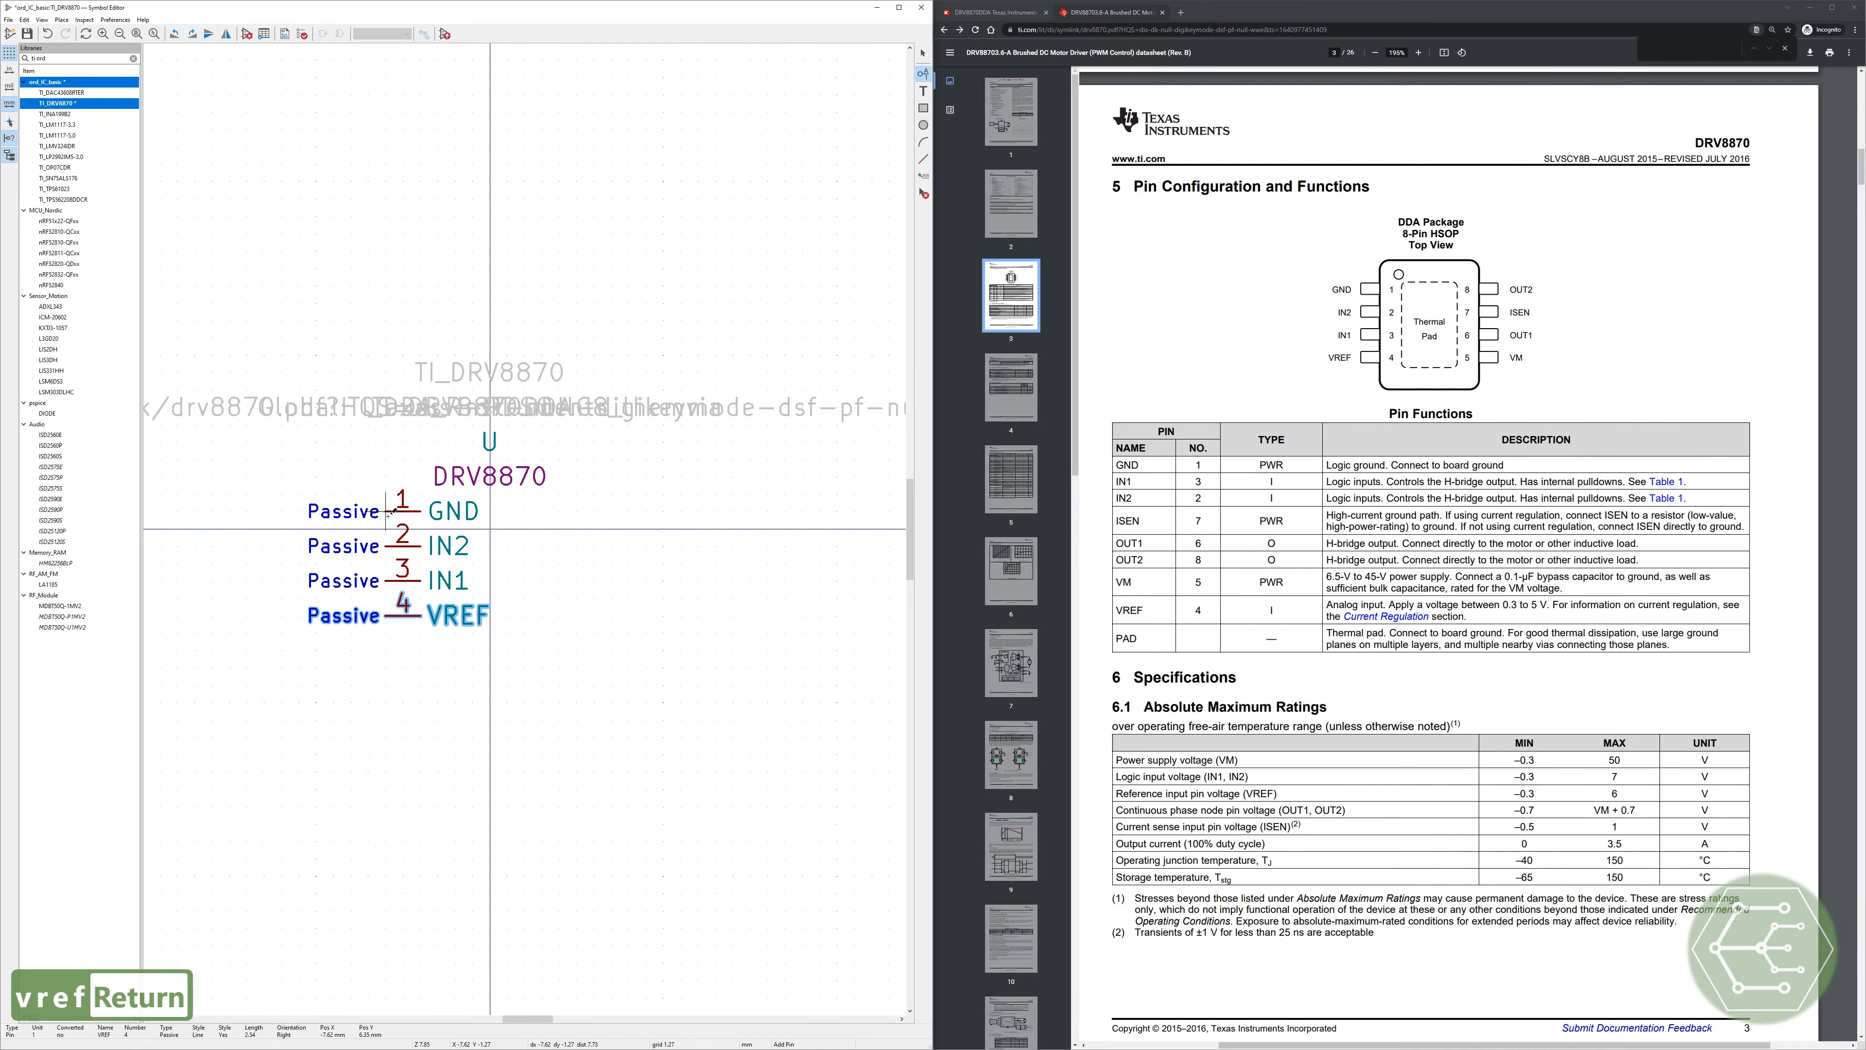
Step: Repeat the VREF pin directly below as pin 5 and name it VM
{"action": "key", "text": "Insert"}
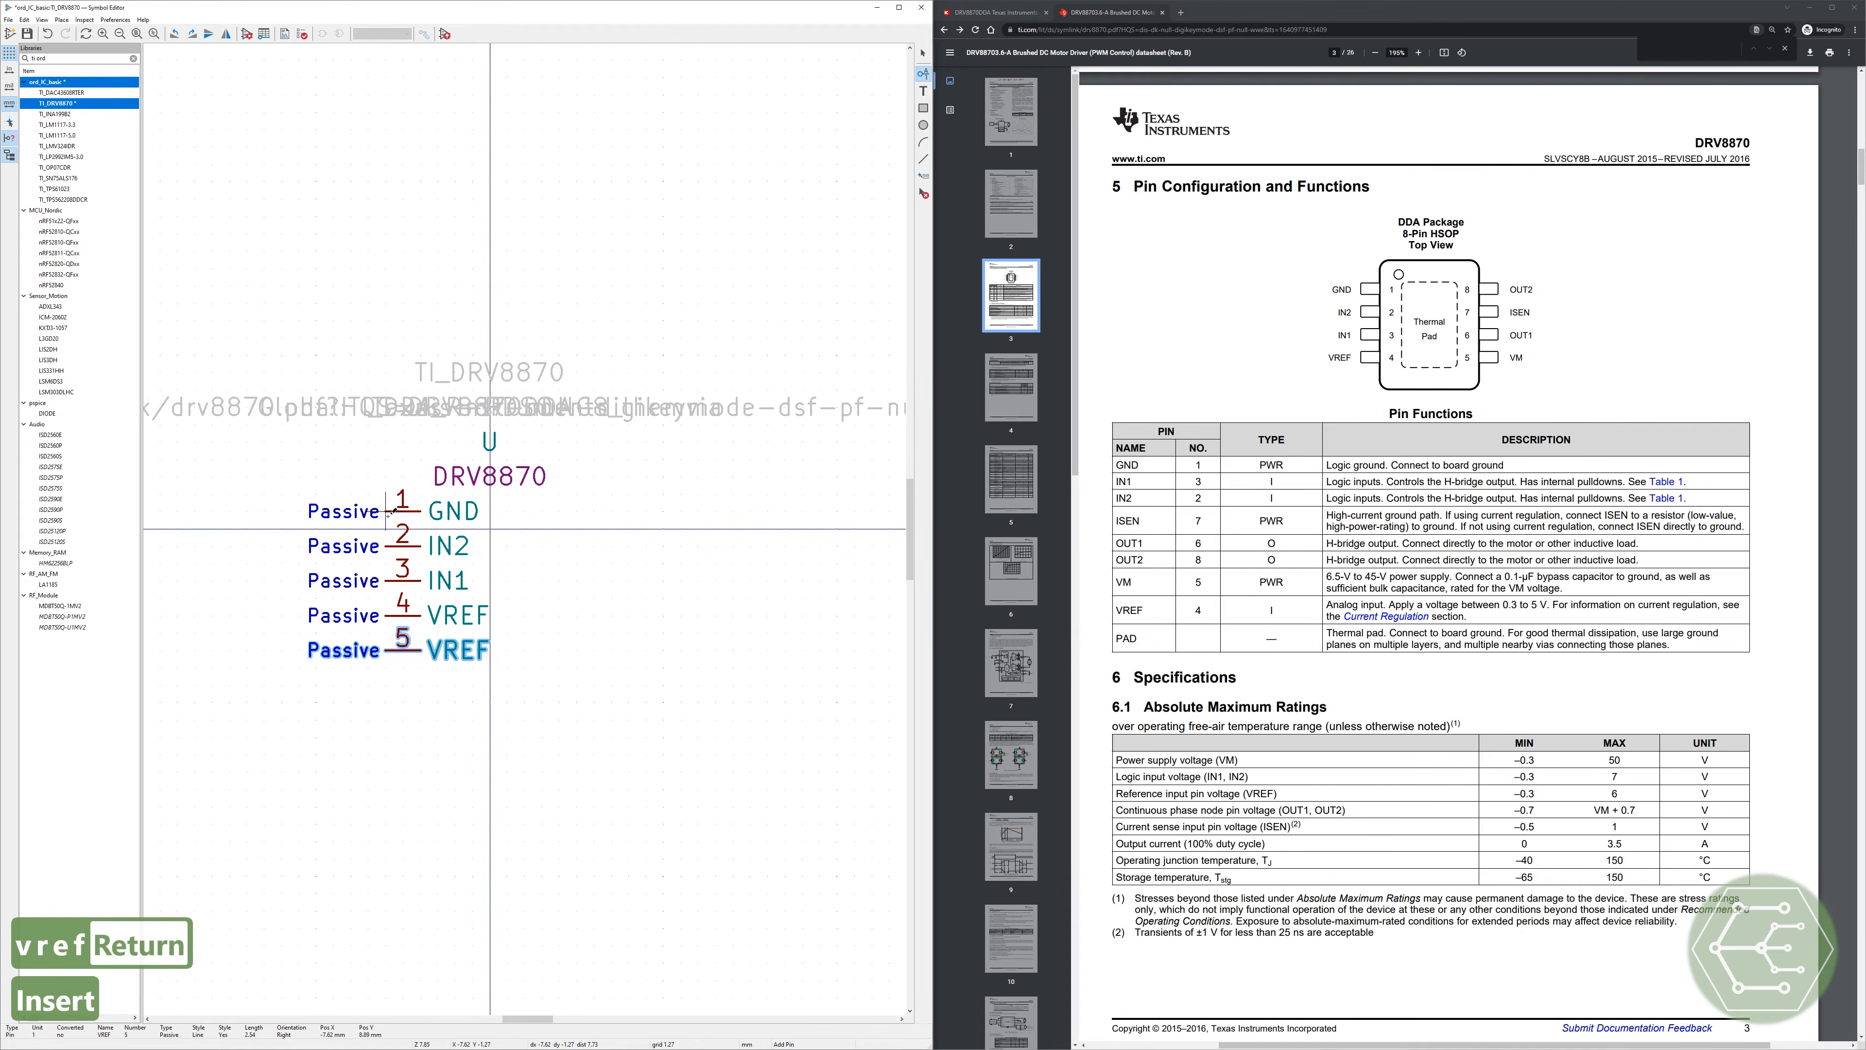
{"action": "key", "text": "e"}
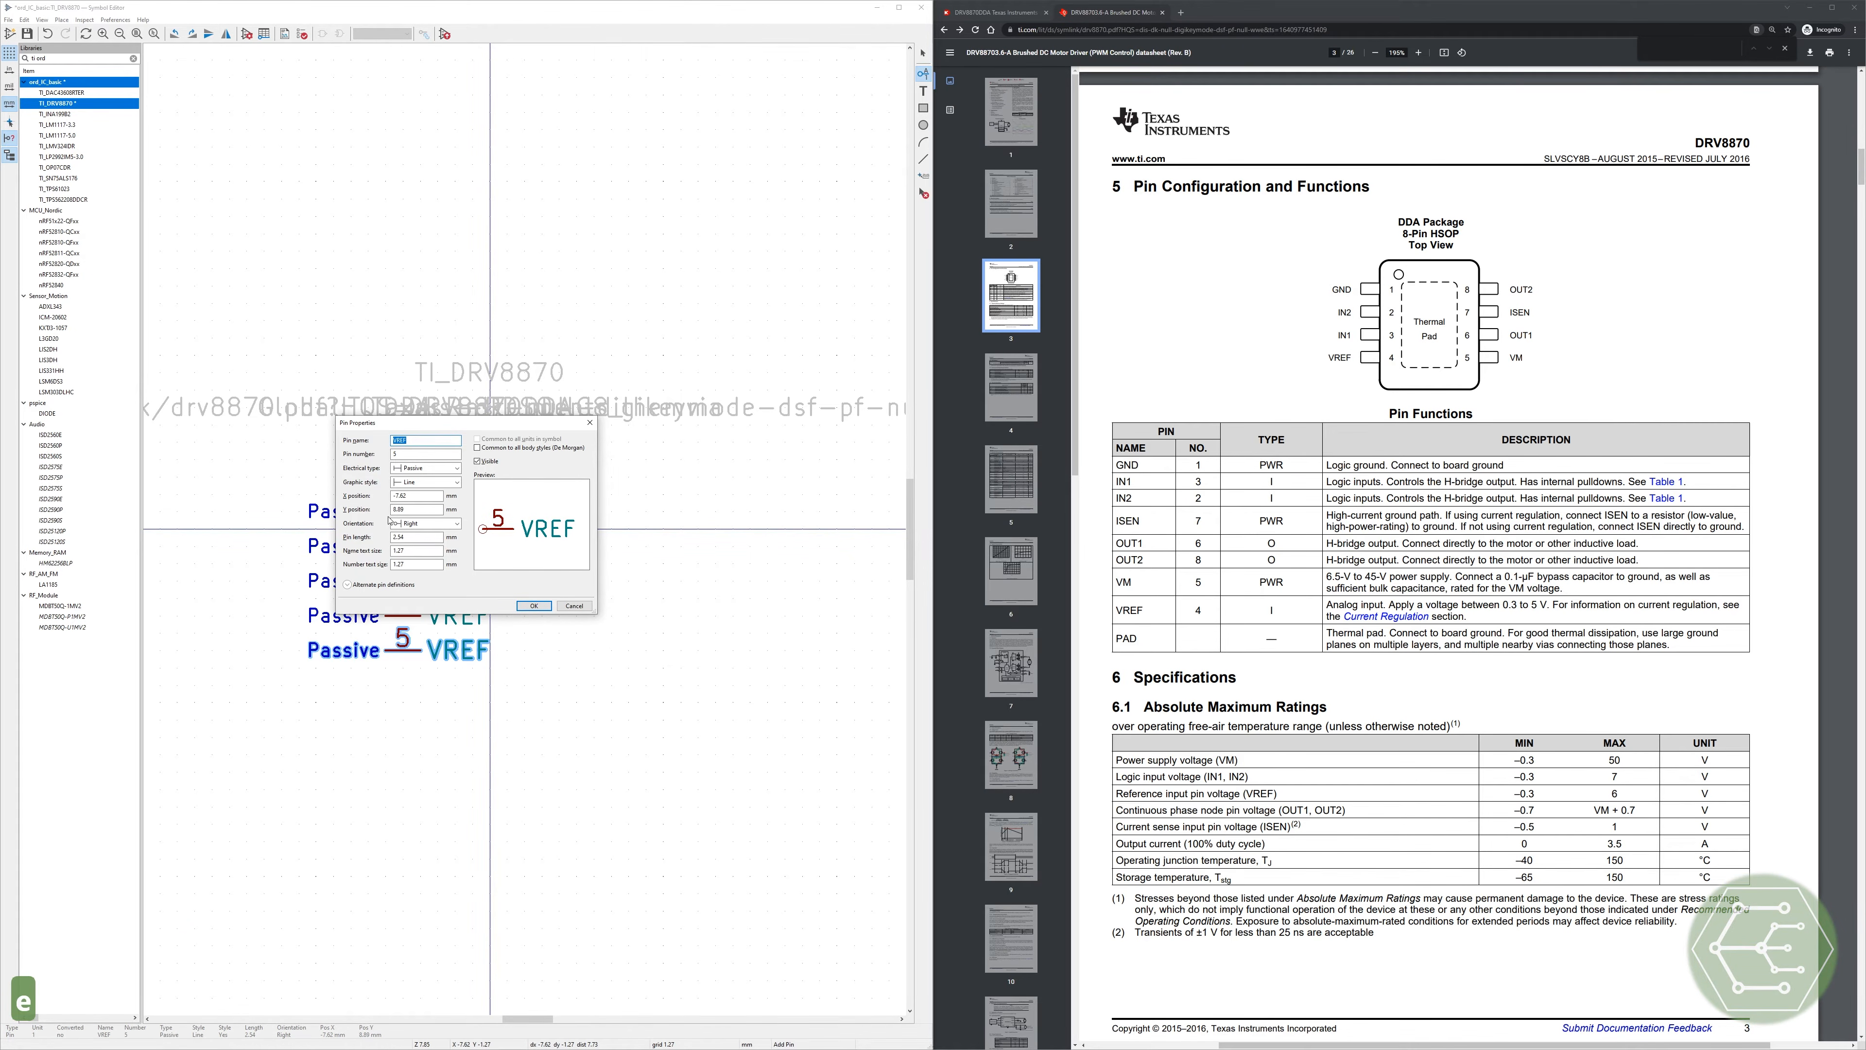
{"action": "type", "text": "VN"}
{"action": "key", "text": "BackSpace"}
{"action": "type", "text": "M"}
{"action": "key", "text": "Return"}
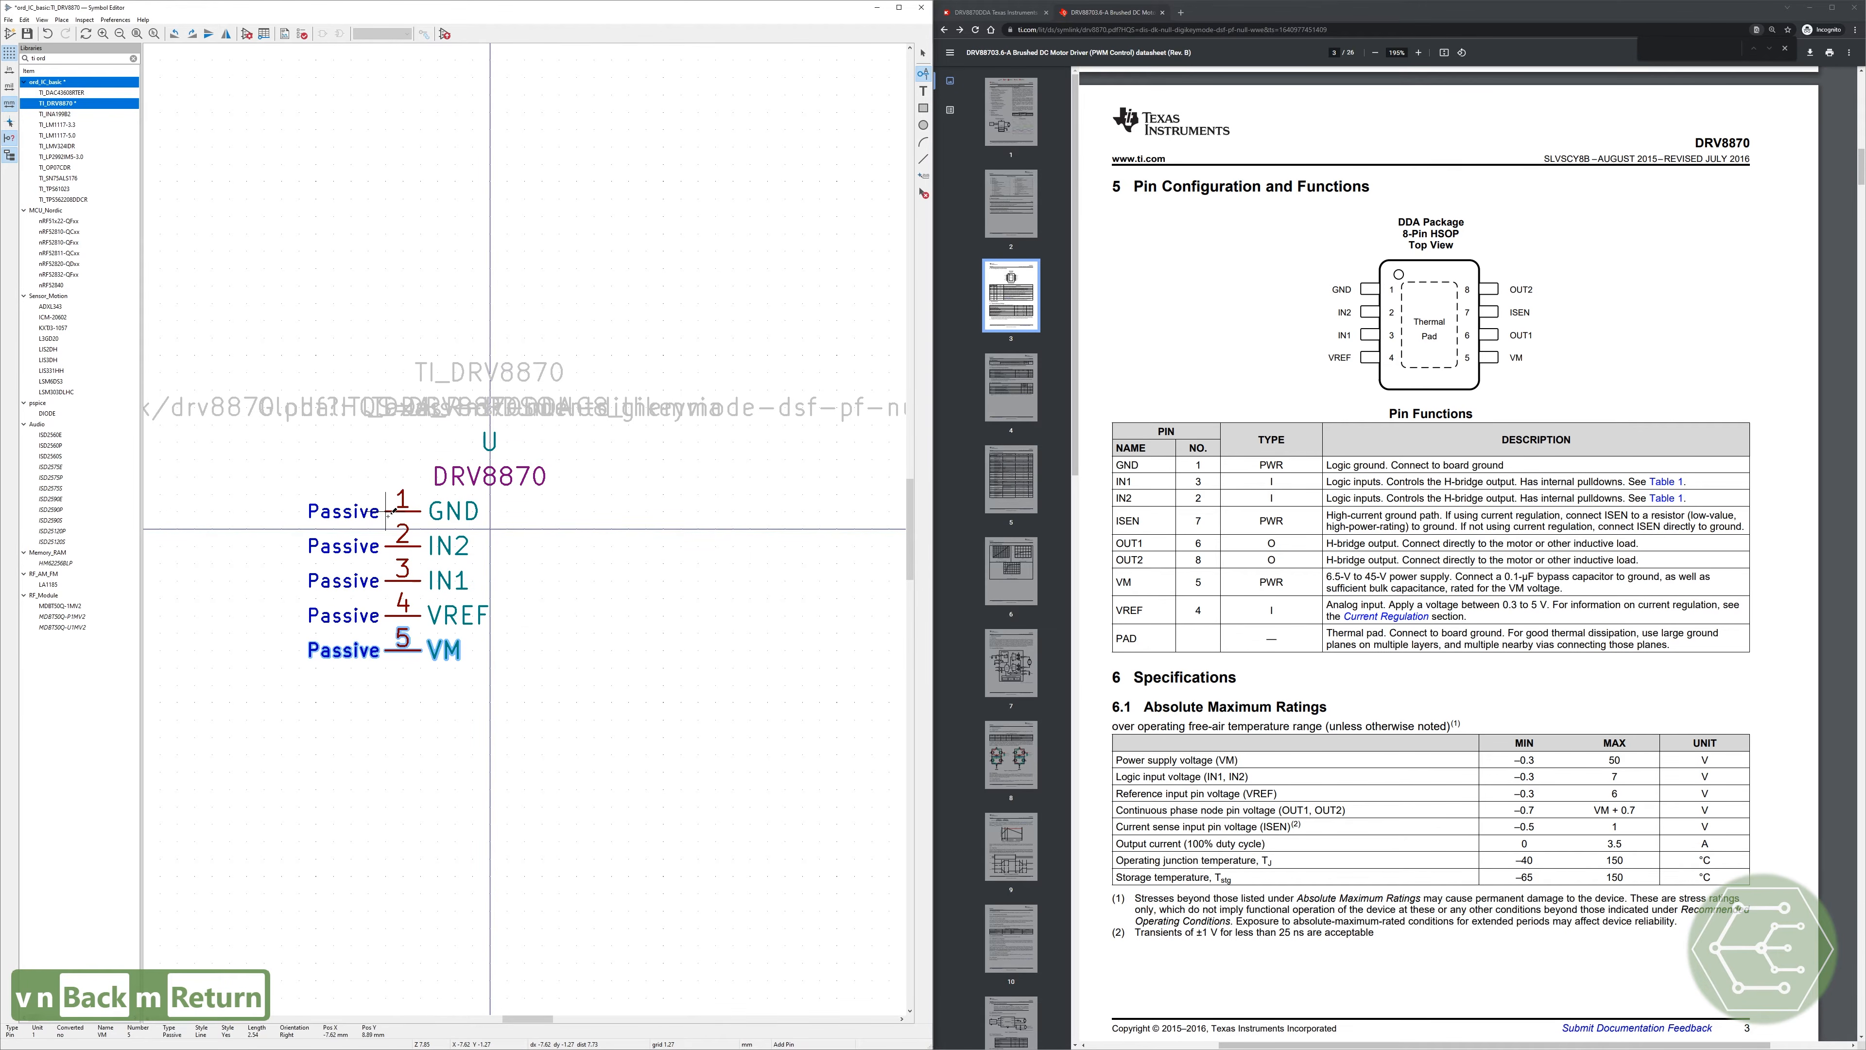
Step: Repeat the VM pin directly below as pin 6 and name it OUT1
{"action": "key", "text": "Insert"}
{"action": "key", "text": "e"}
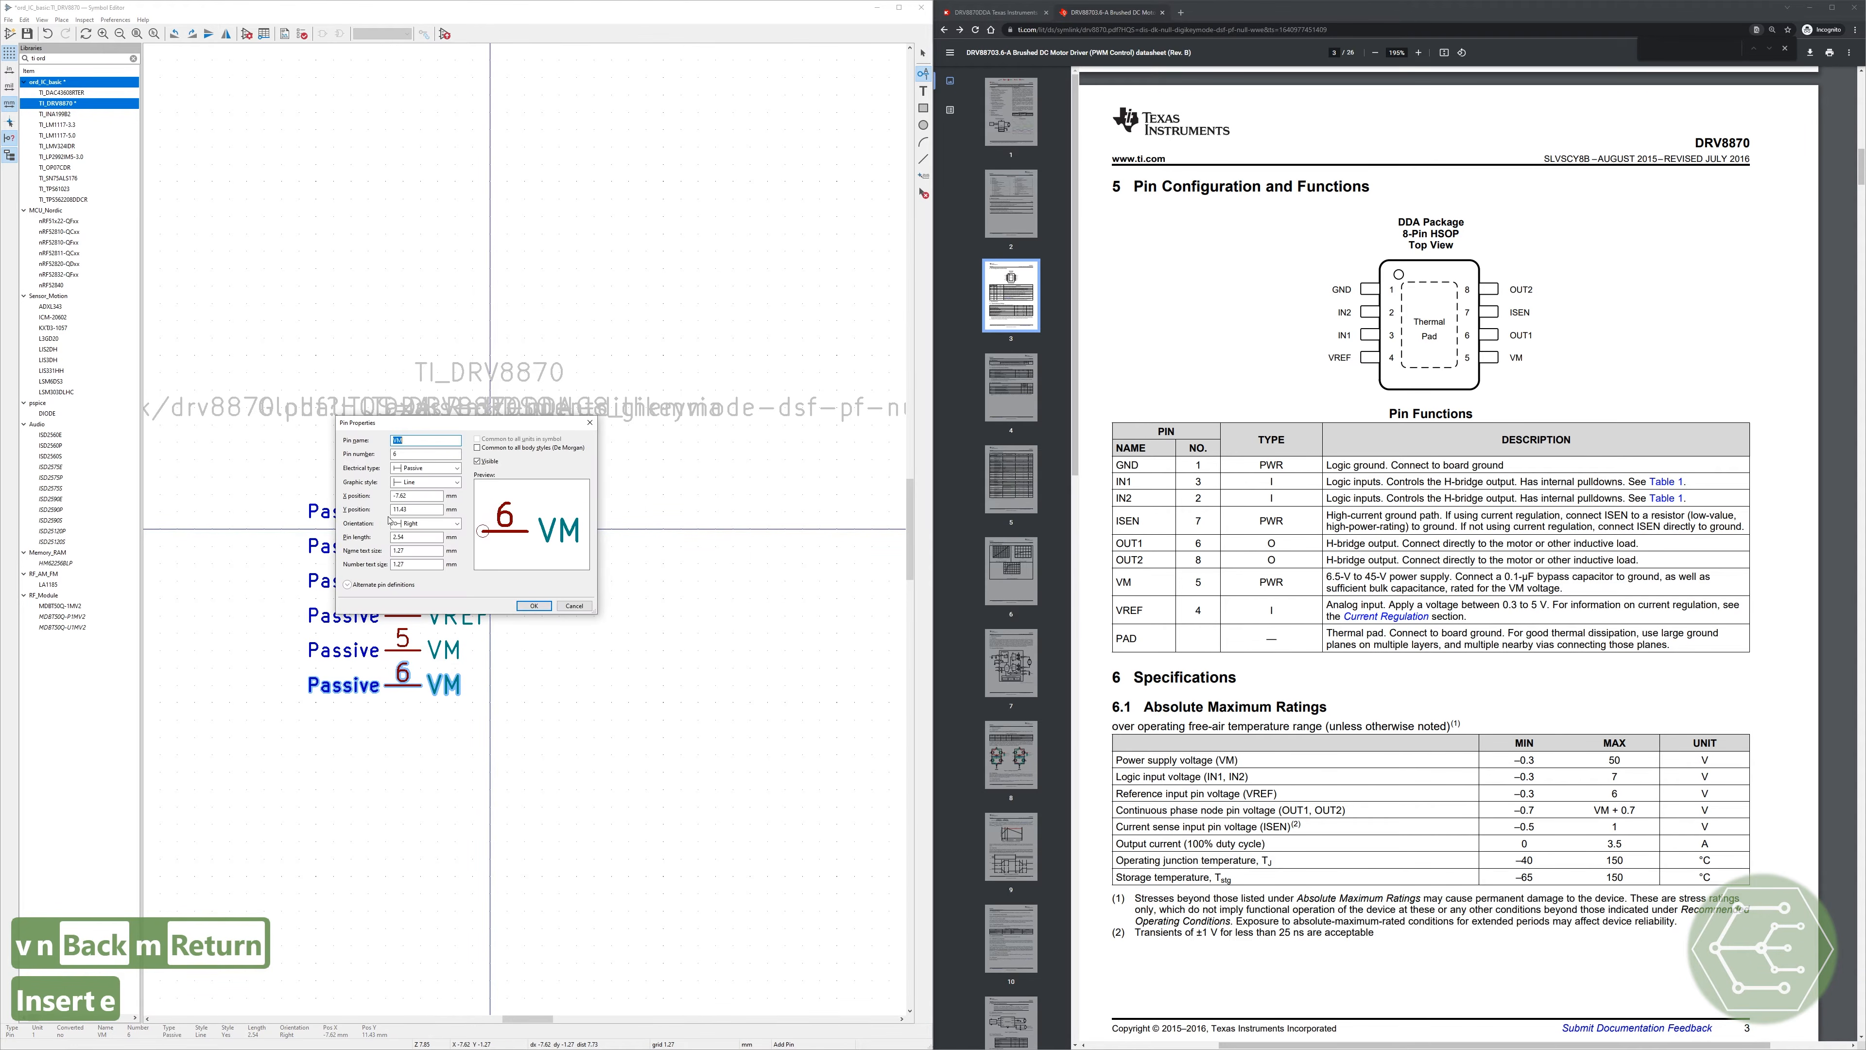
{"action": "type", "text": "OUT1"}
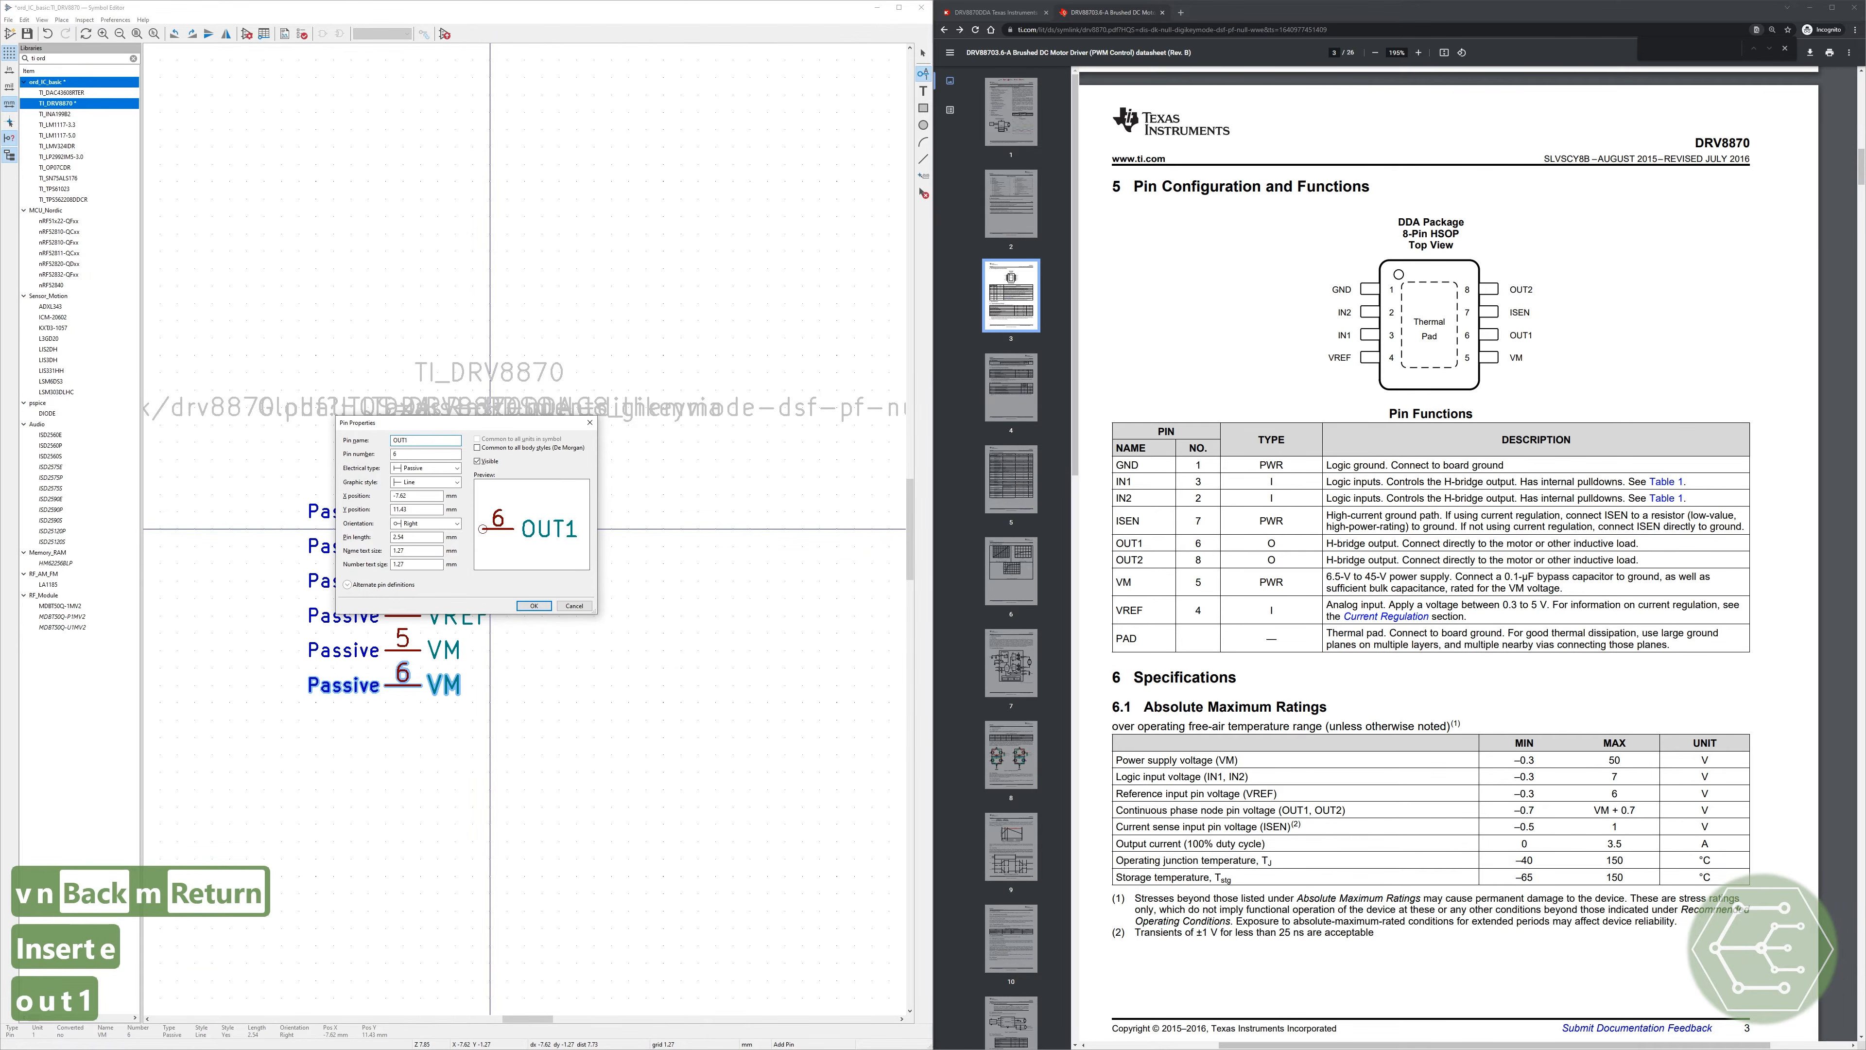
{"action": "key", "text": "Return"}
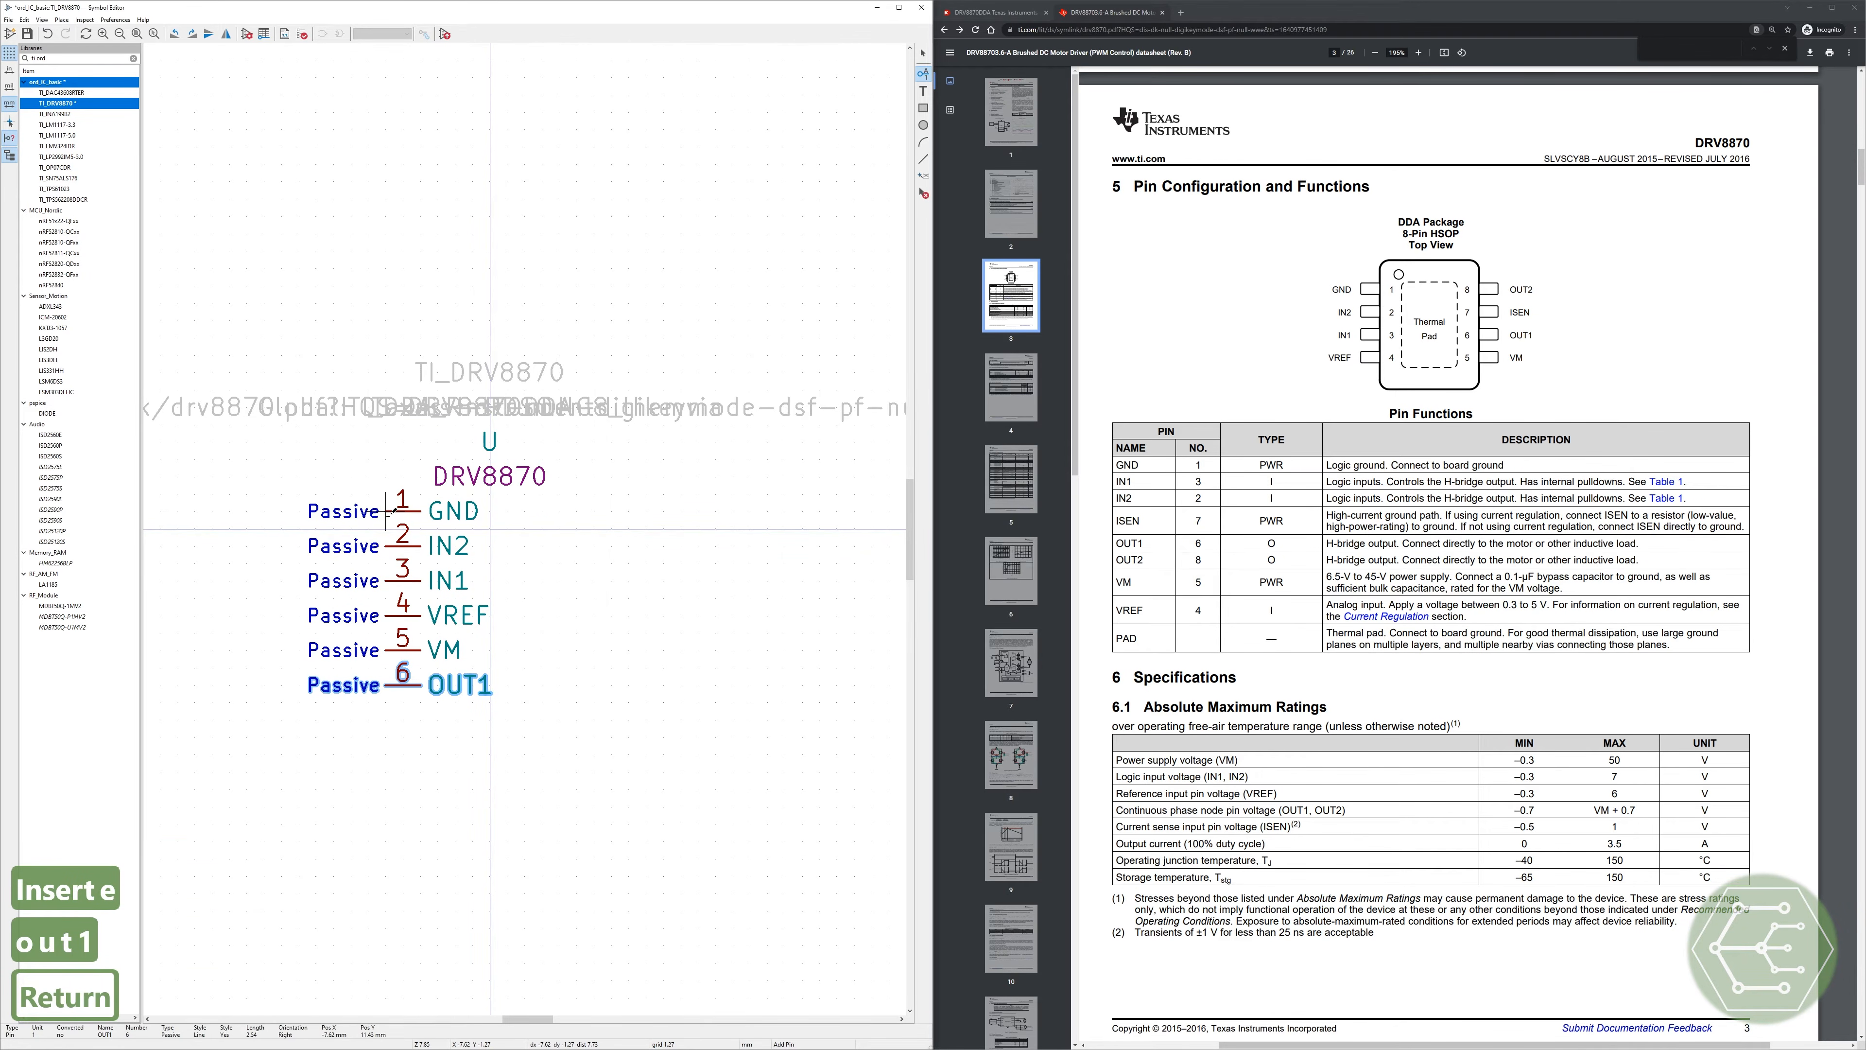
Step: Repeat the OUT1 pin directly below as pin 7 and name it ISEN
{"action": "key", "text": "Insert"}
{"action": "key", "text": "e"}
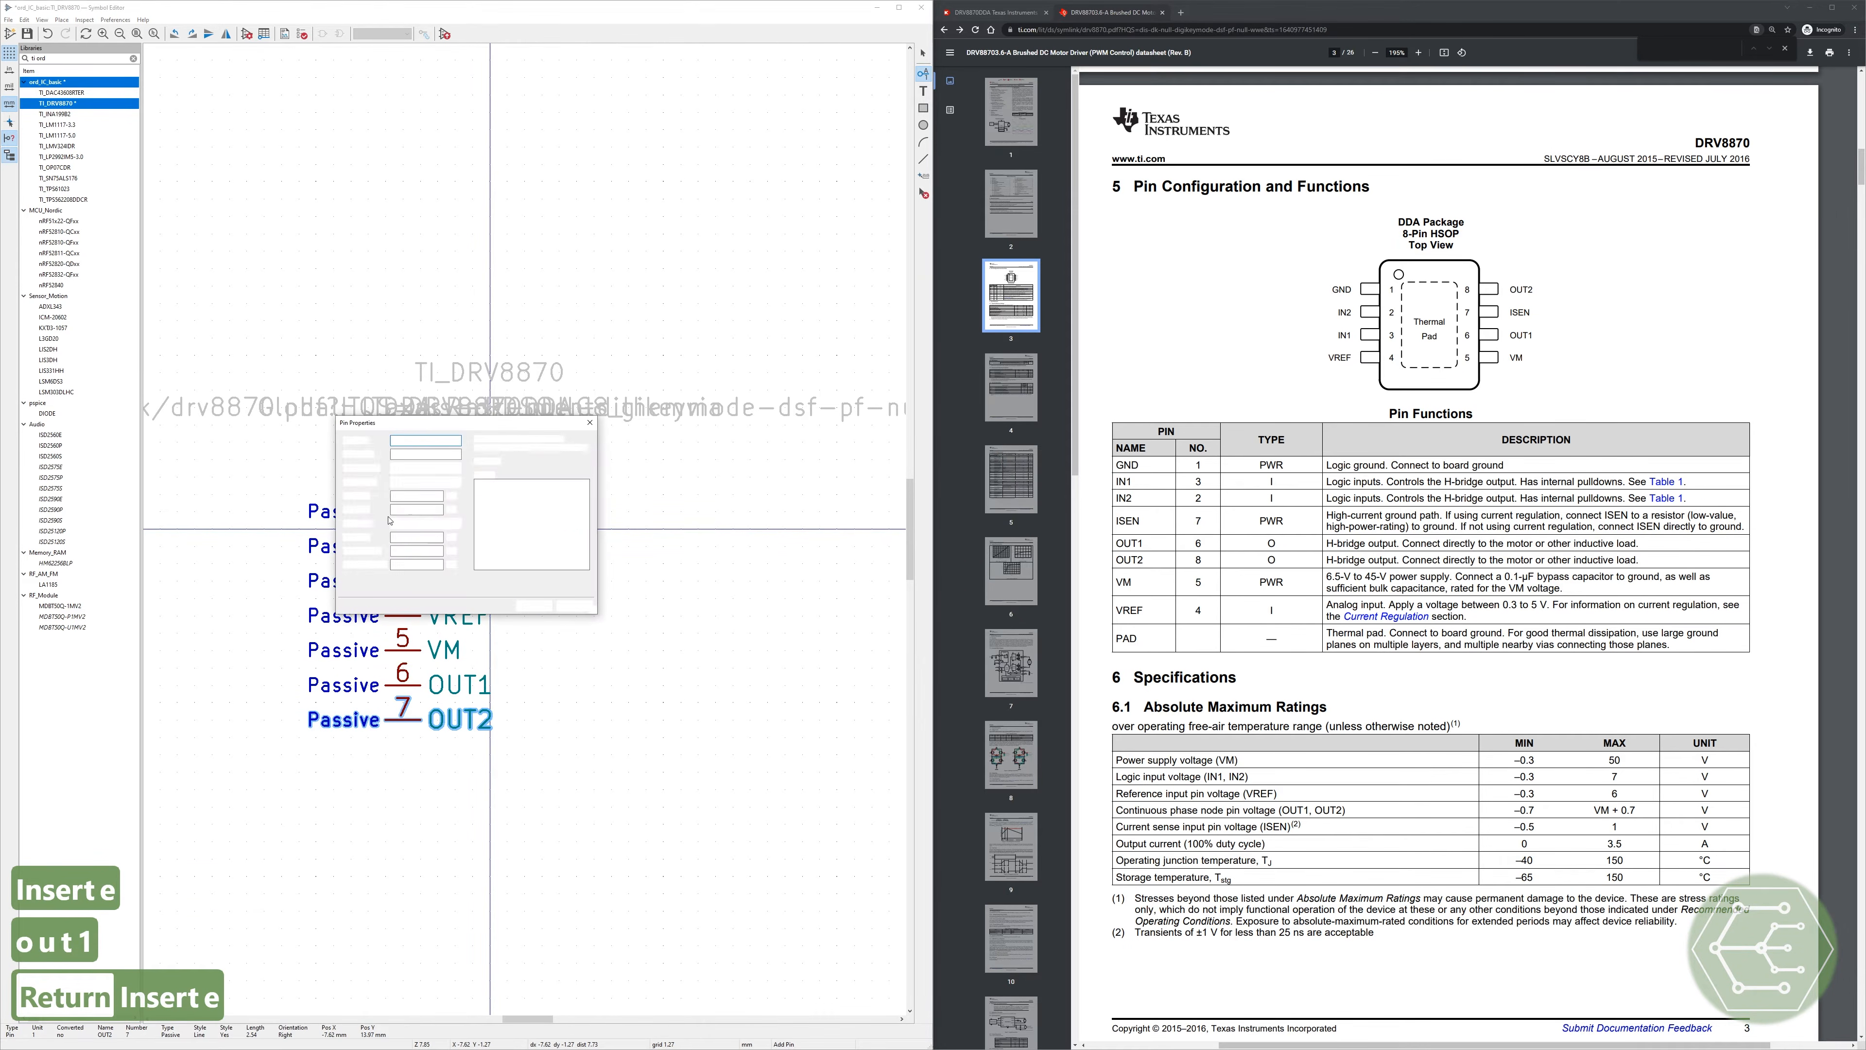
{"action": "type", "text": "ISEN"}
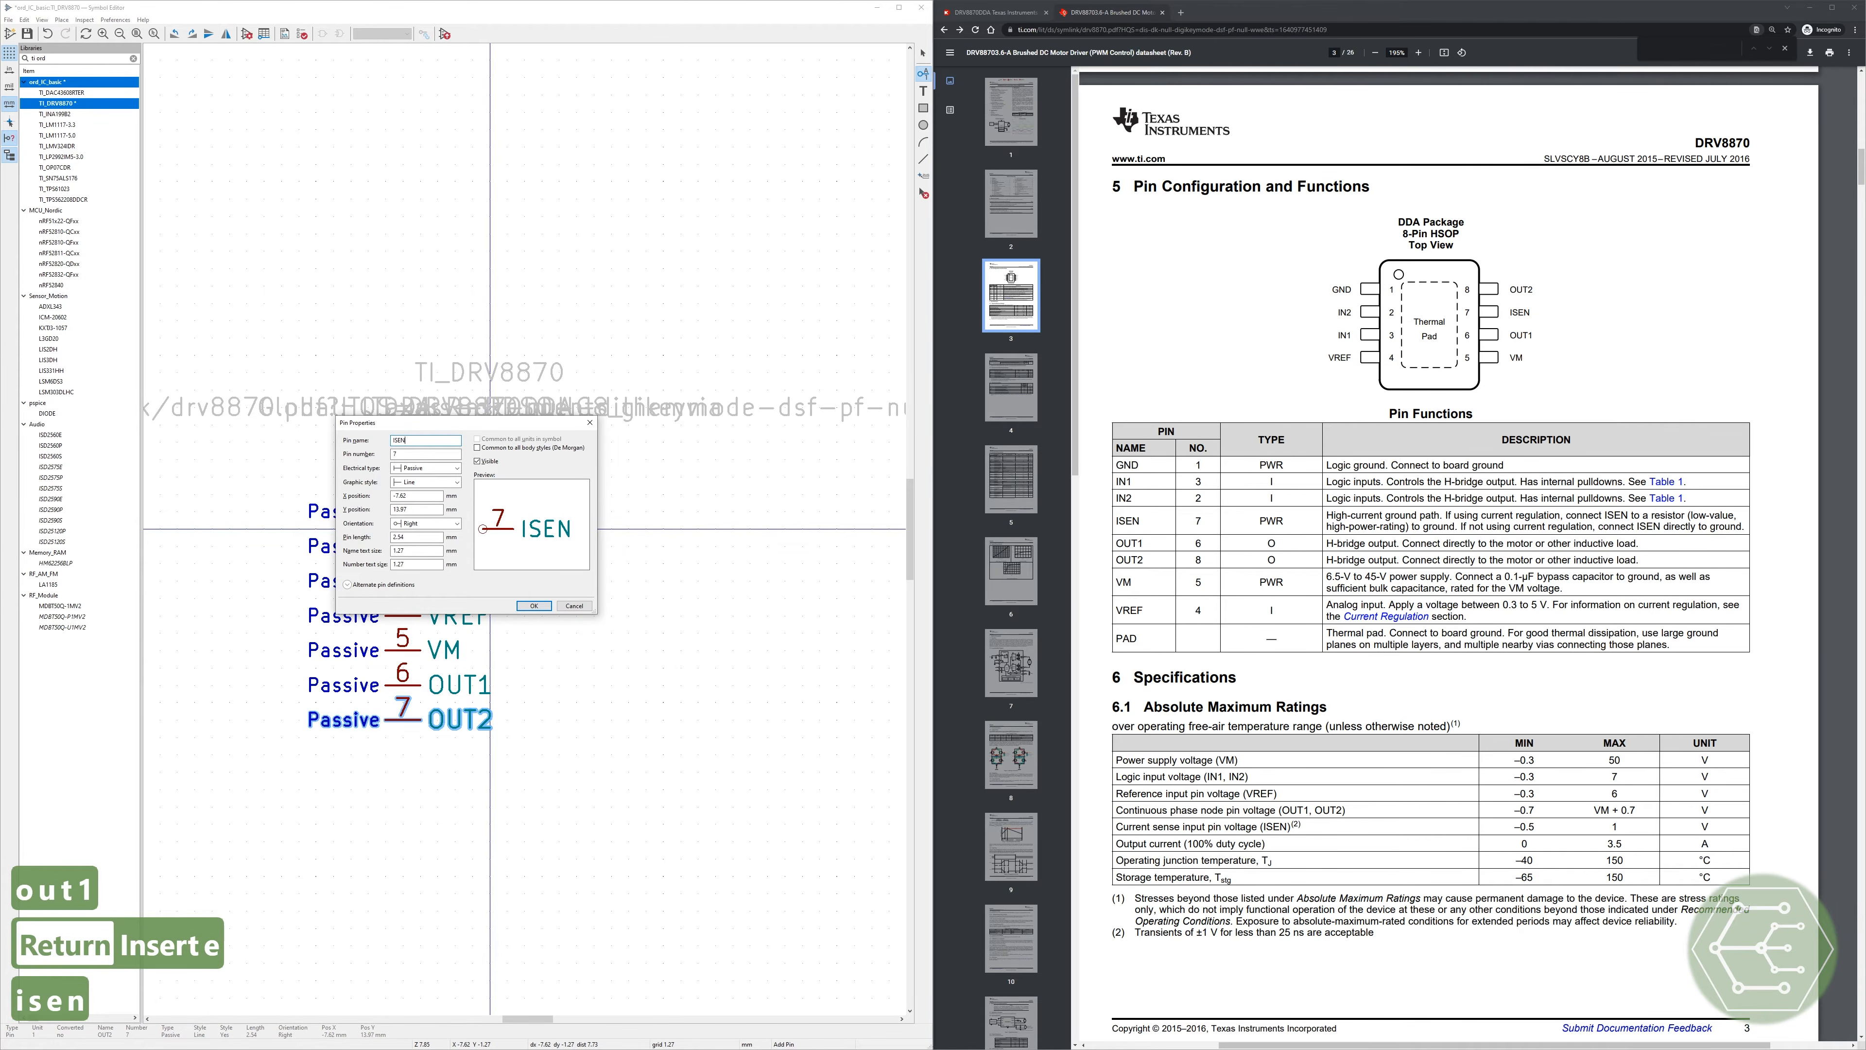
{"action": "key", "text": "Return"}
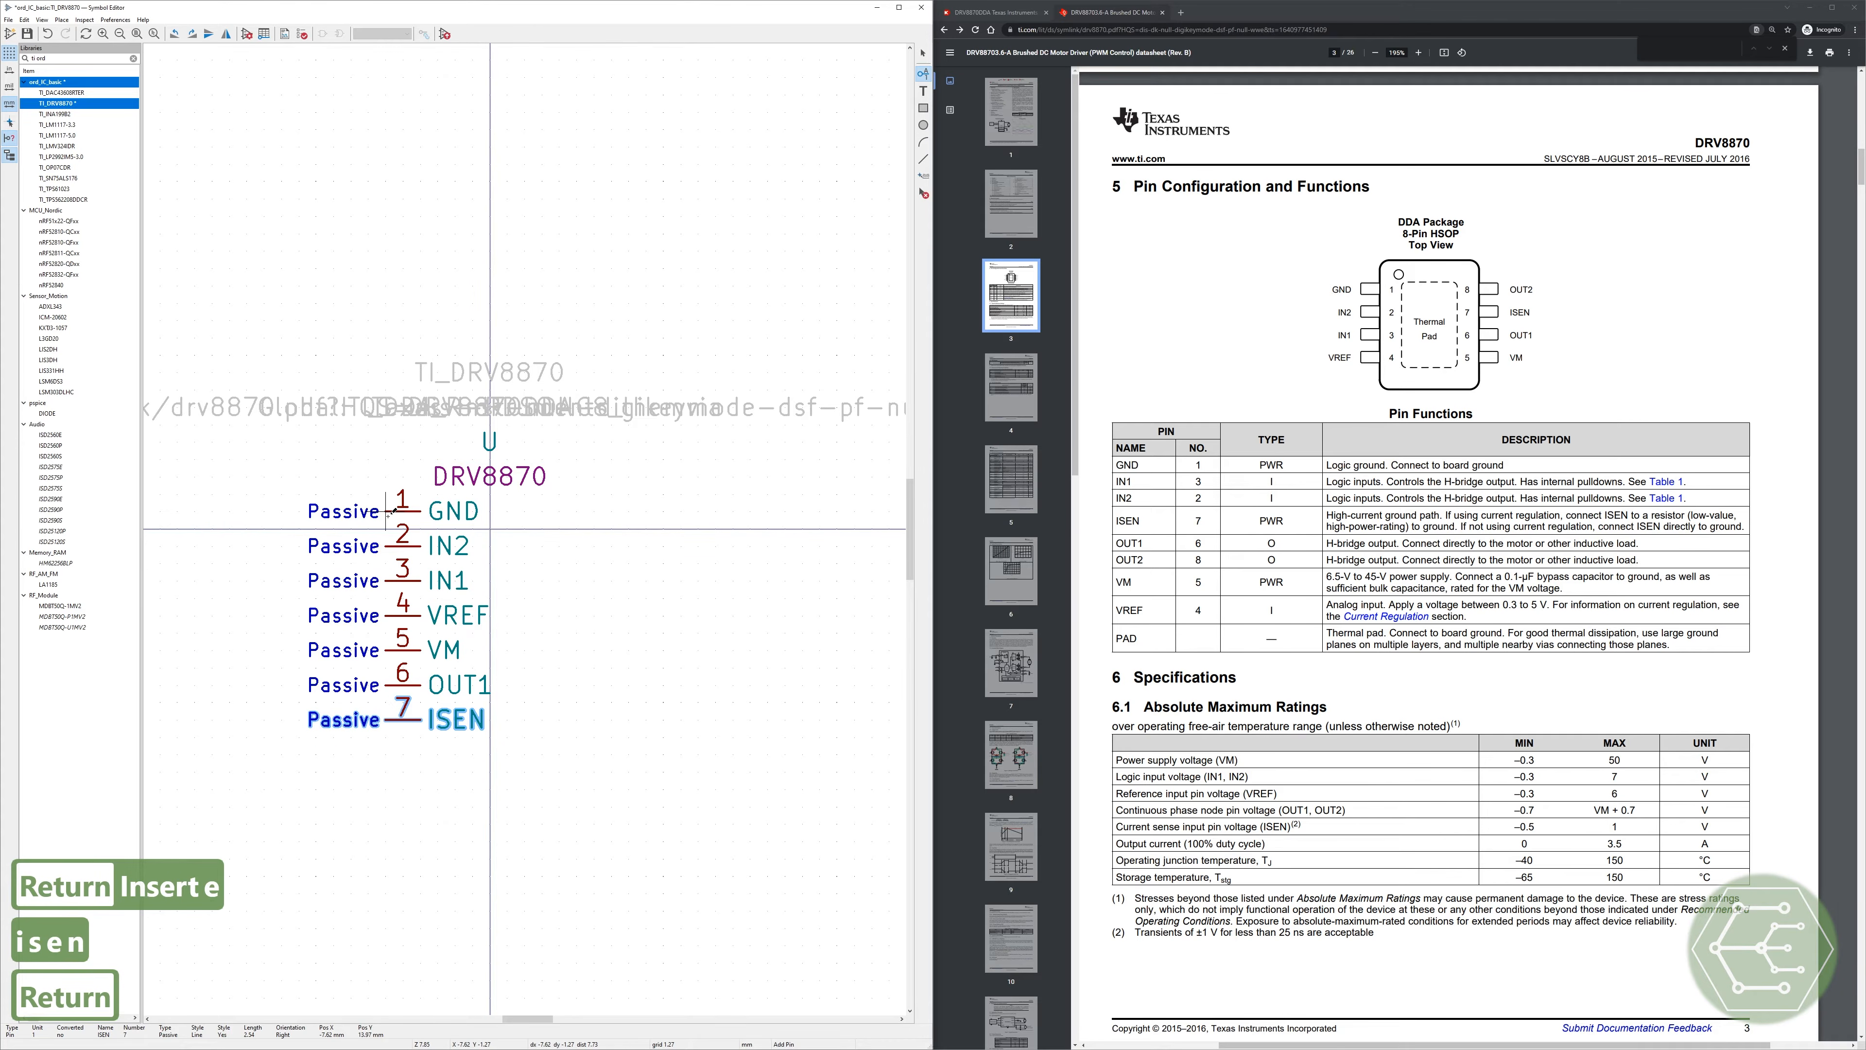
Step: Repeat the ISEN pin directly below as pin 8 and name it OUT2
{"action": "key", "text": "Insert"}
{"action": "key", "text": "e"}
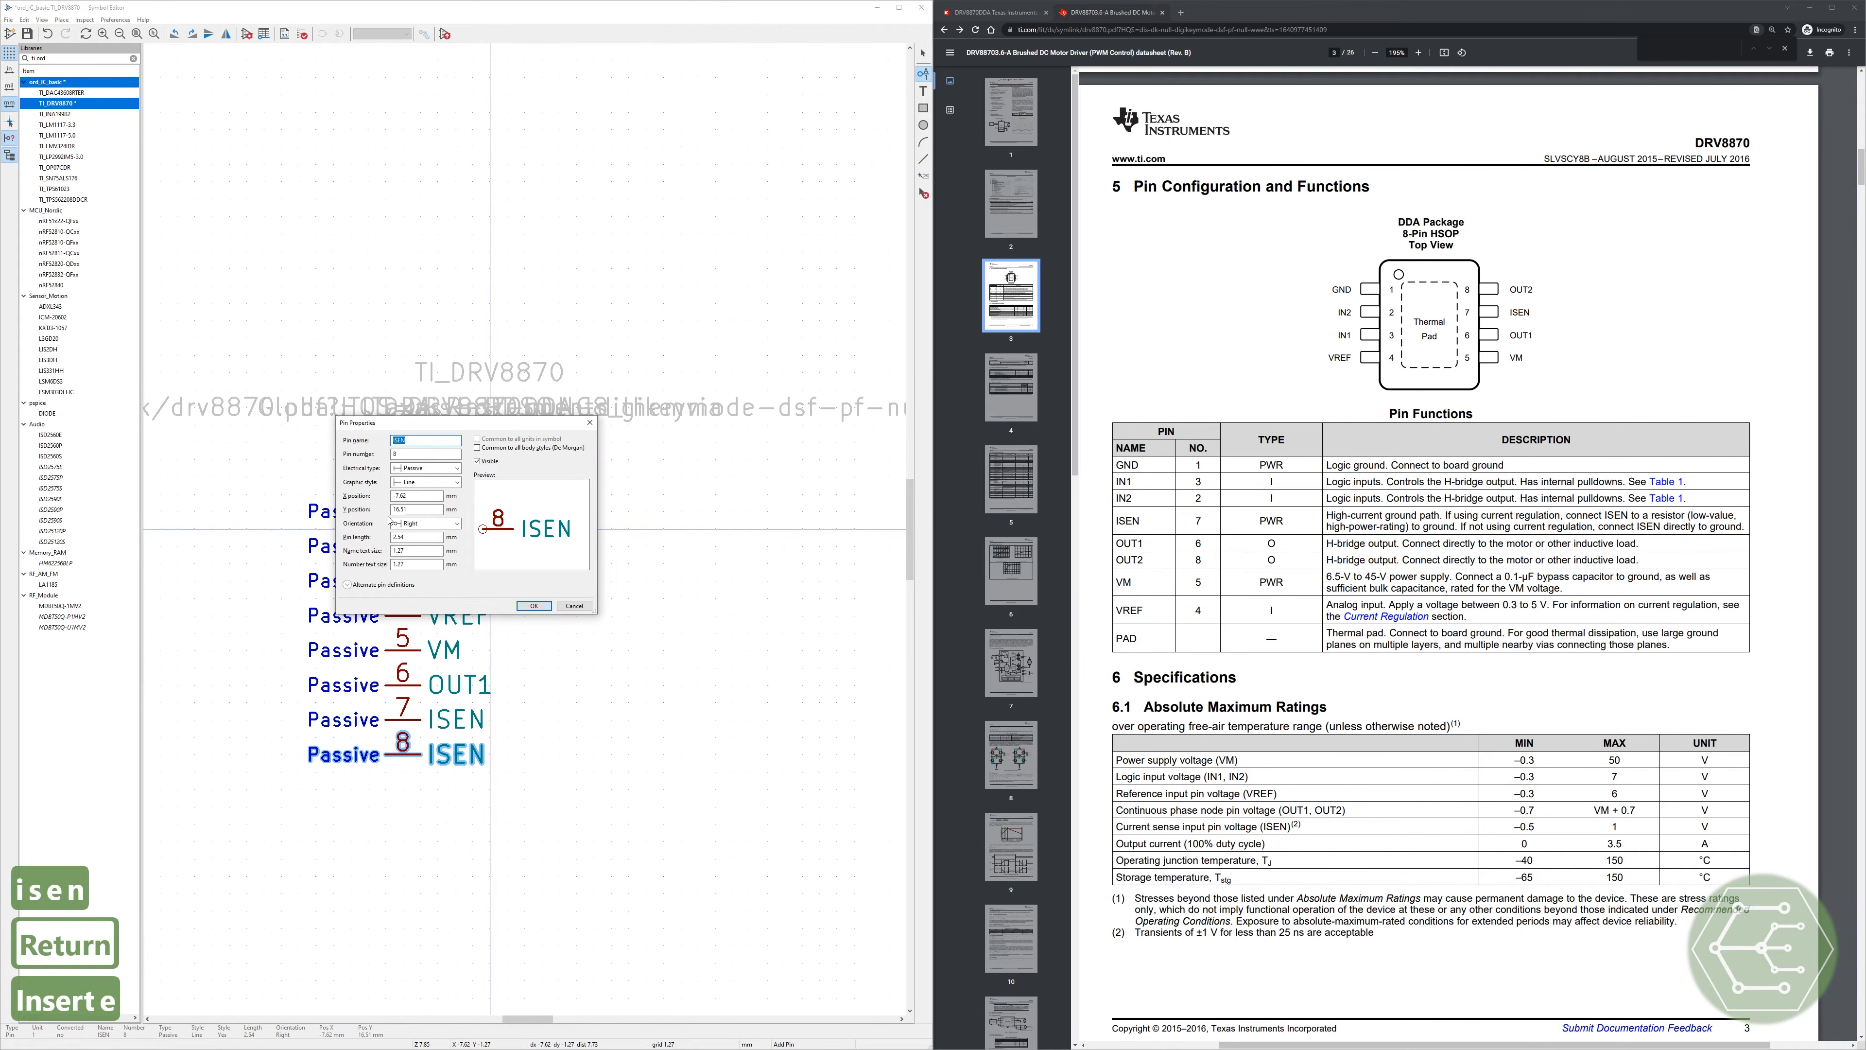
{"action": "type", "text": "OUT2"}
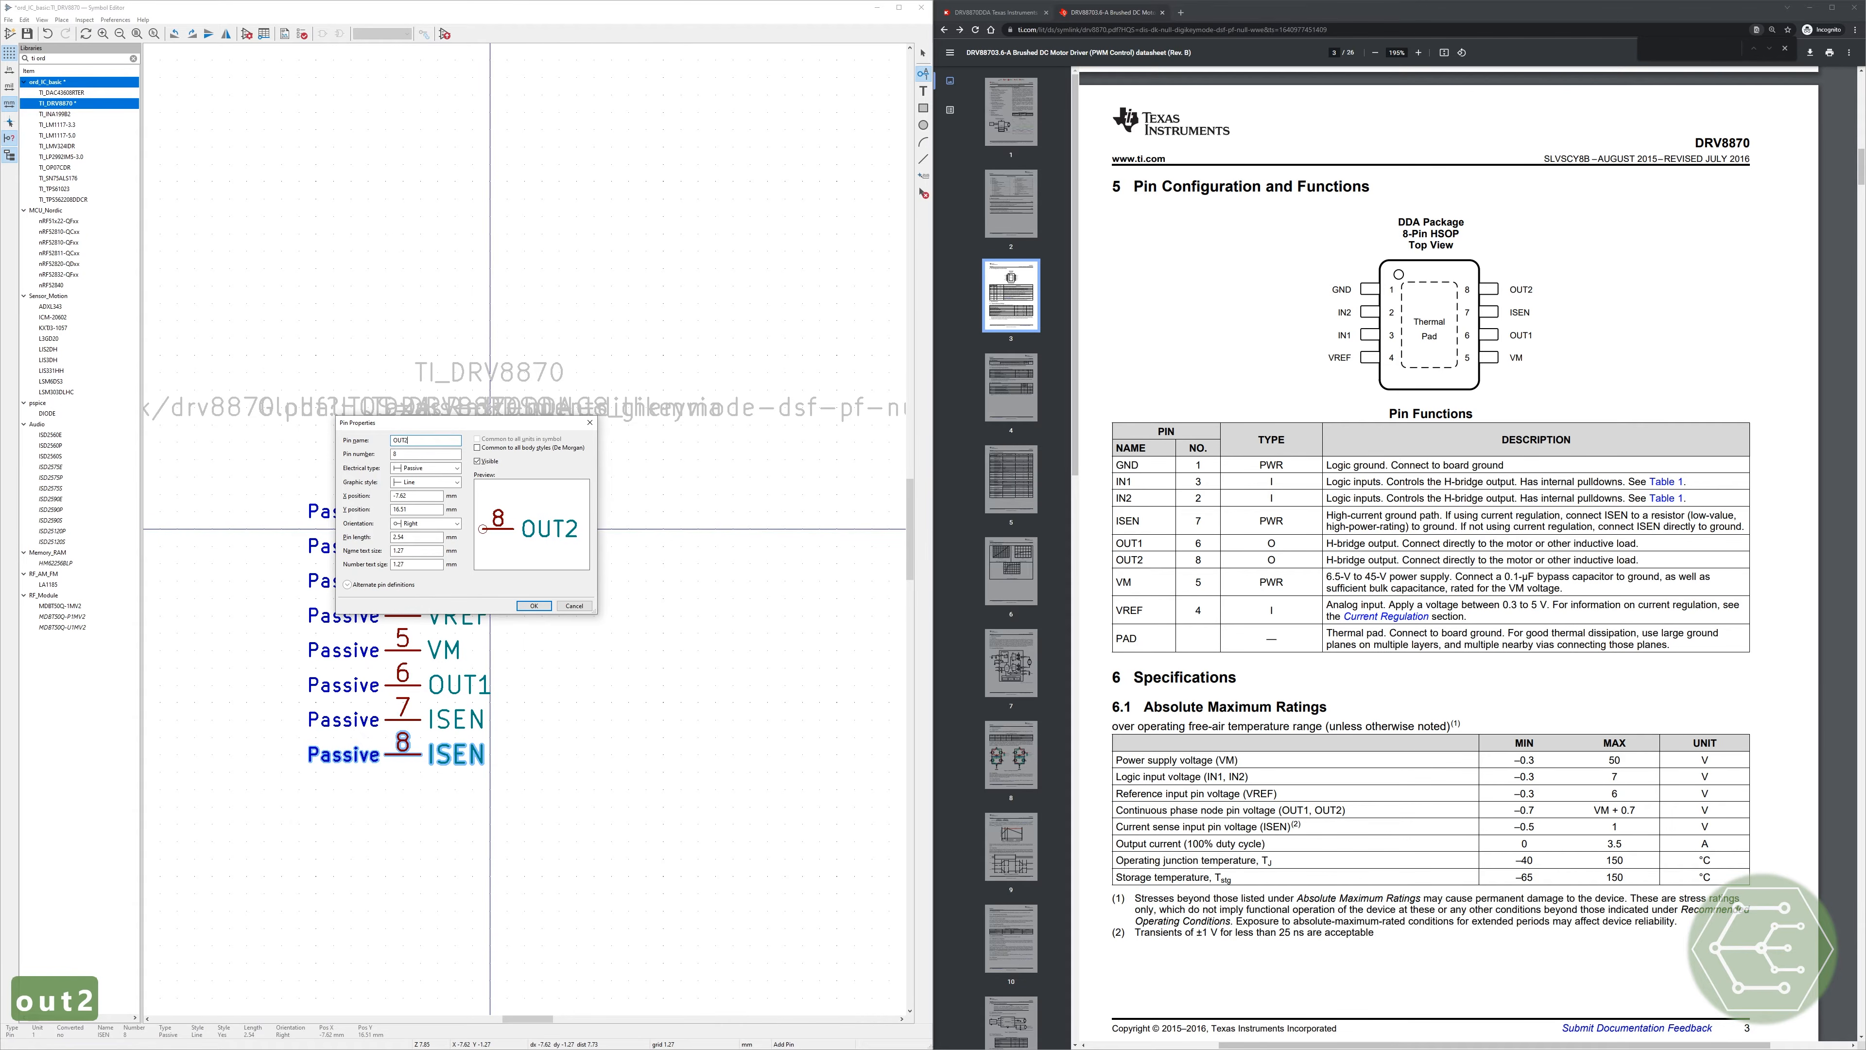
{"action": "key", "text": "Tab"}
{"action": "key", "text": "Tab"}
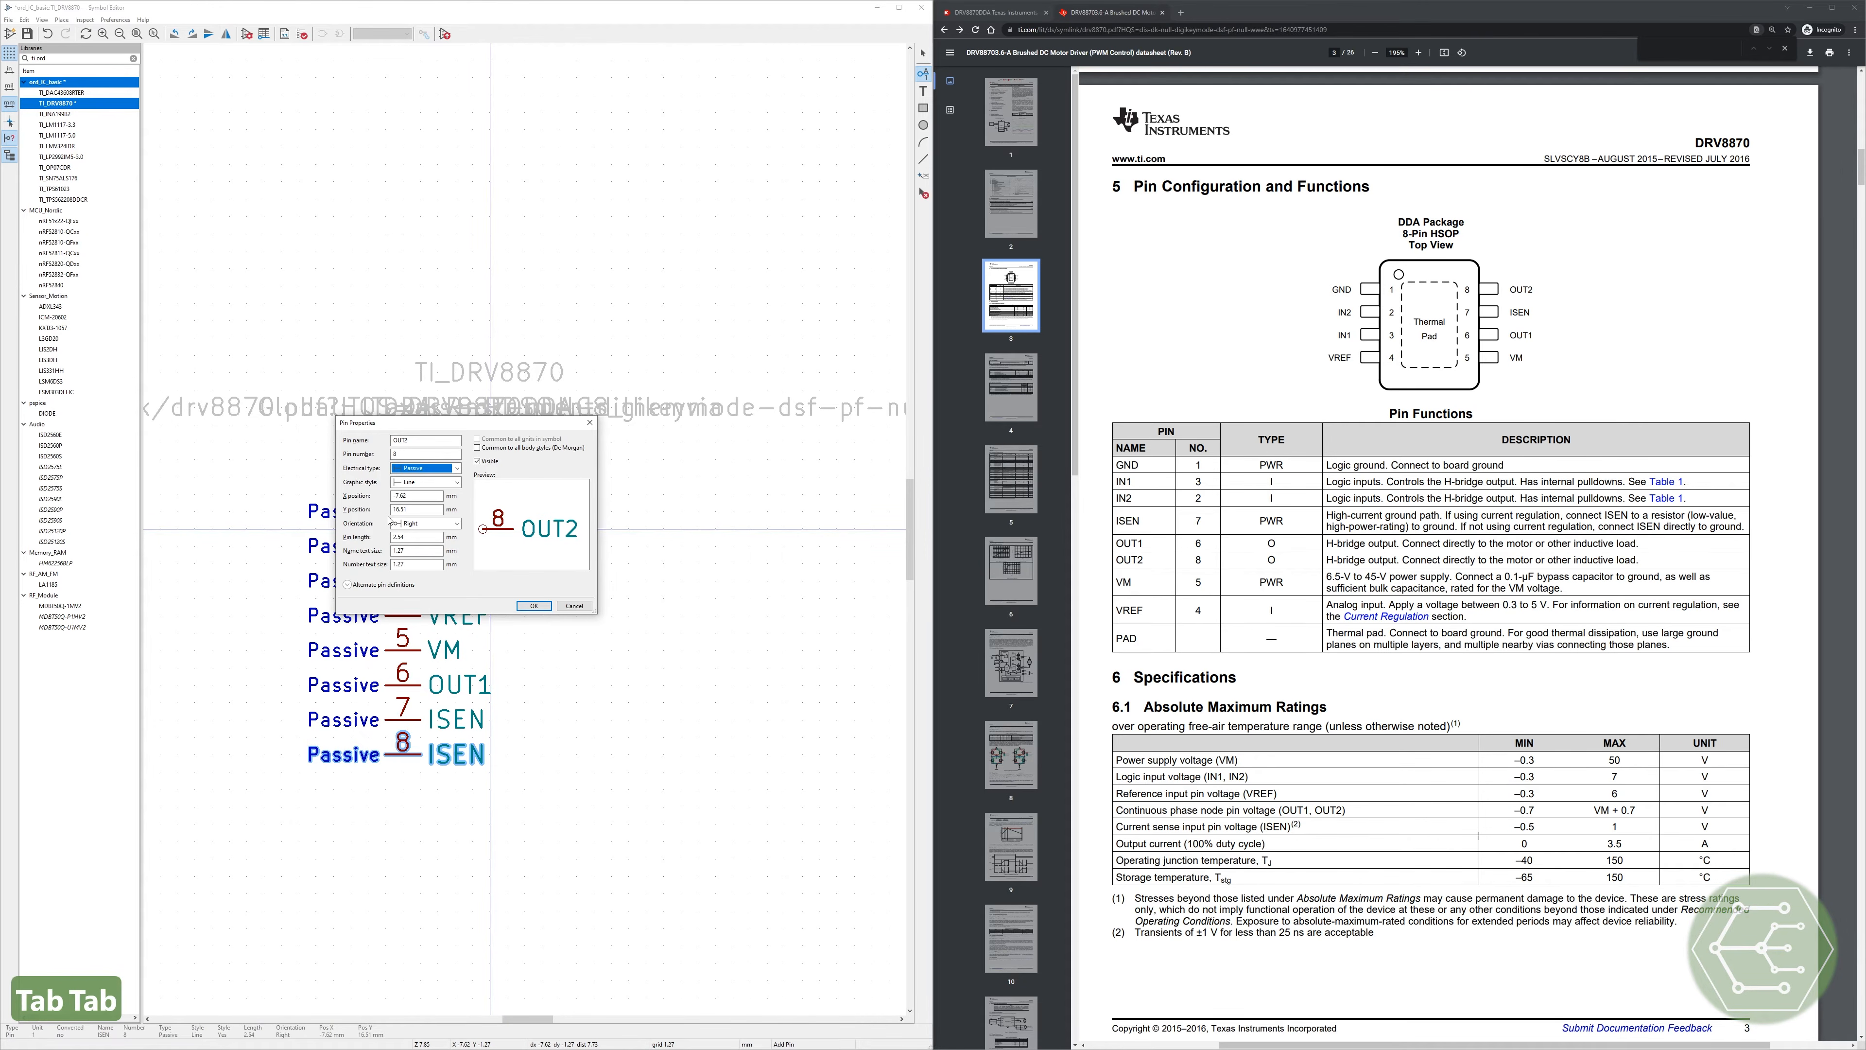
{"action": "key", "text": "Return"}
Step: Set the electrical type of pin 8, OUT2, to Power output
{"action": "key", "text": "e"}
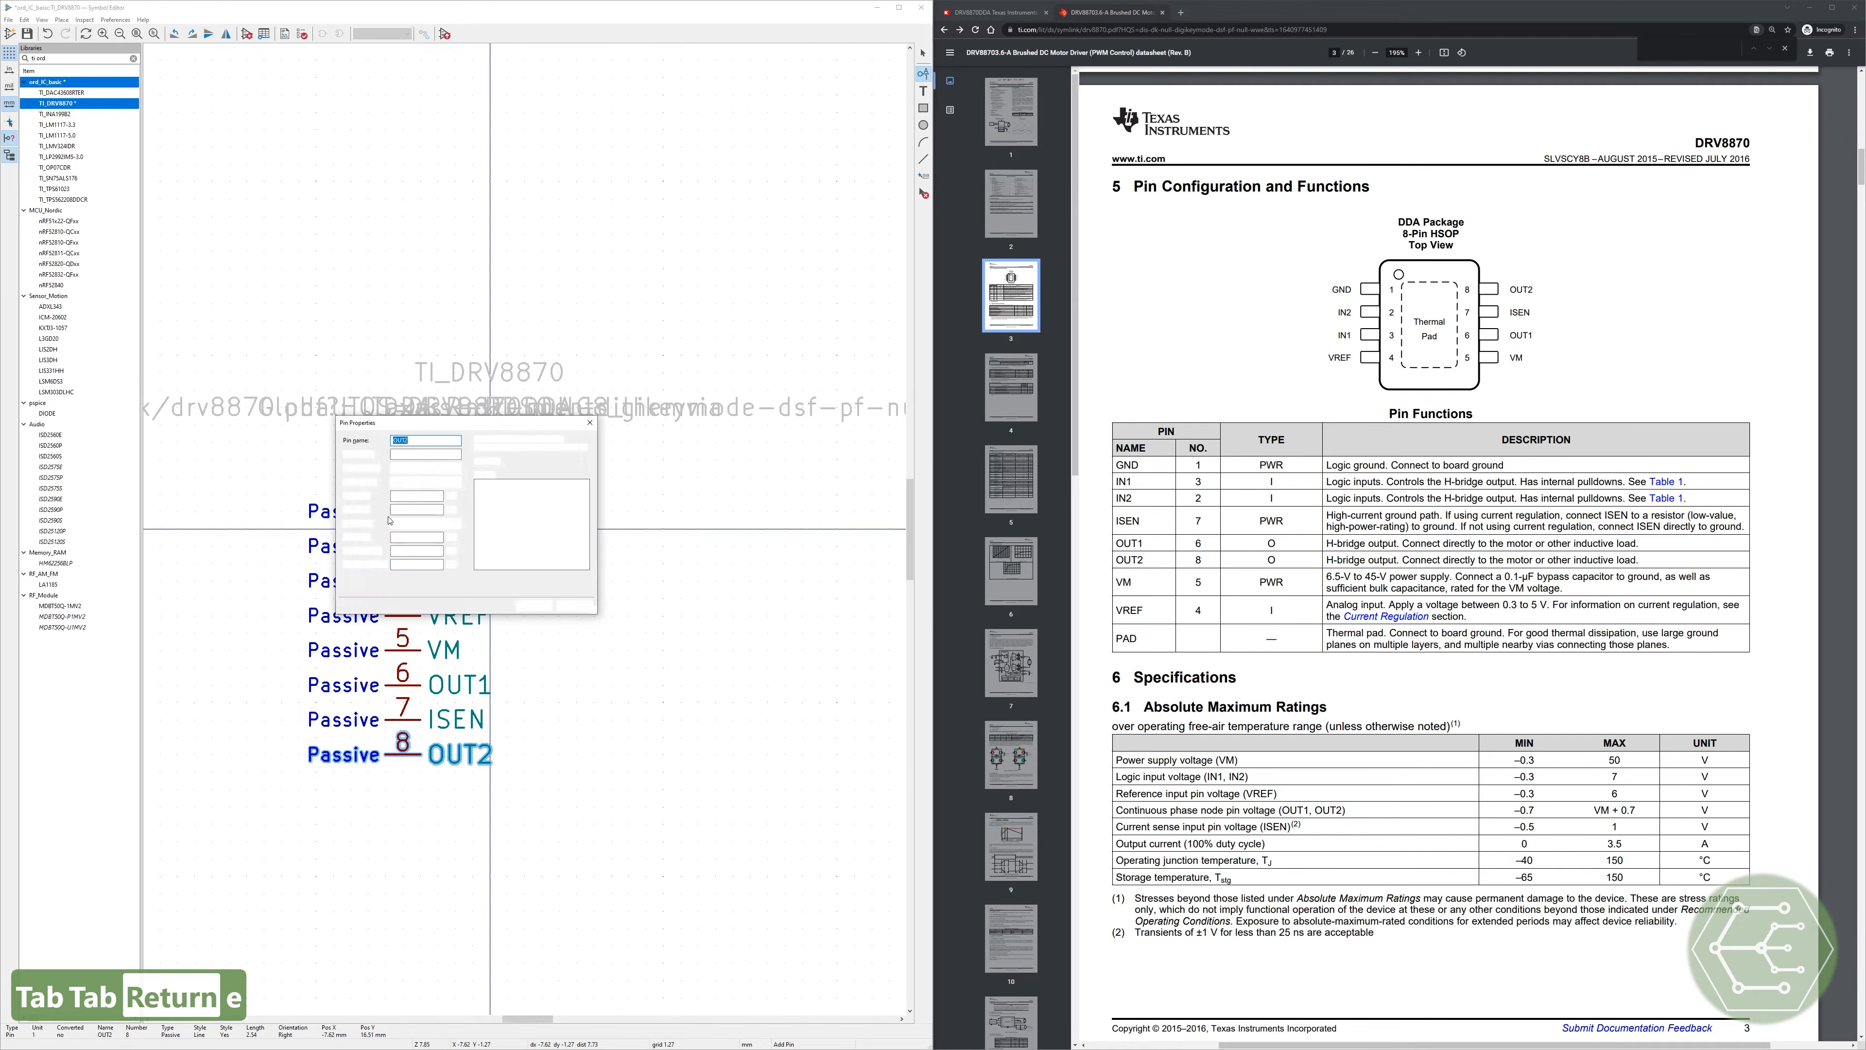
{"action": "left_click", "coordinate": [415, 469]}
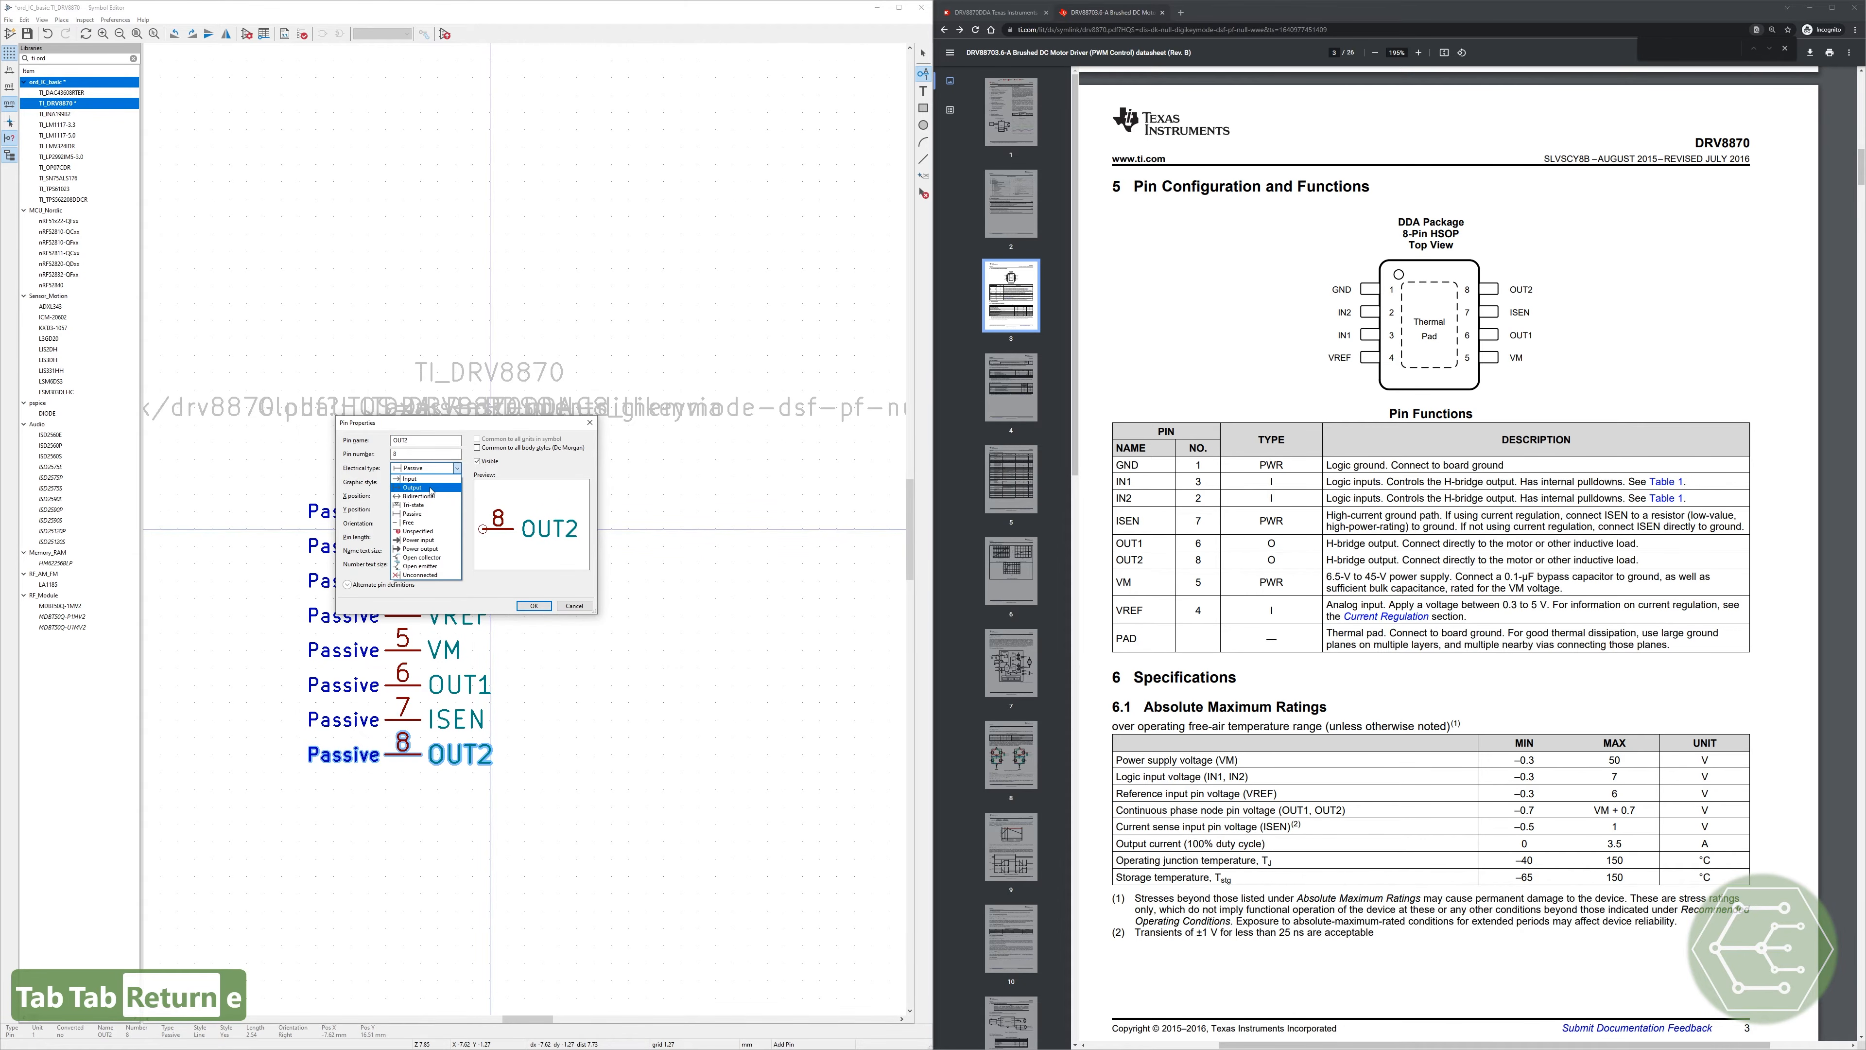
{"action": "left_click", "coordinate": [428, 551]}
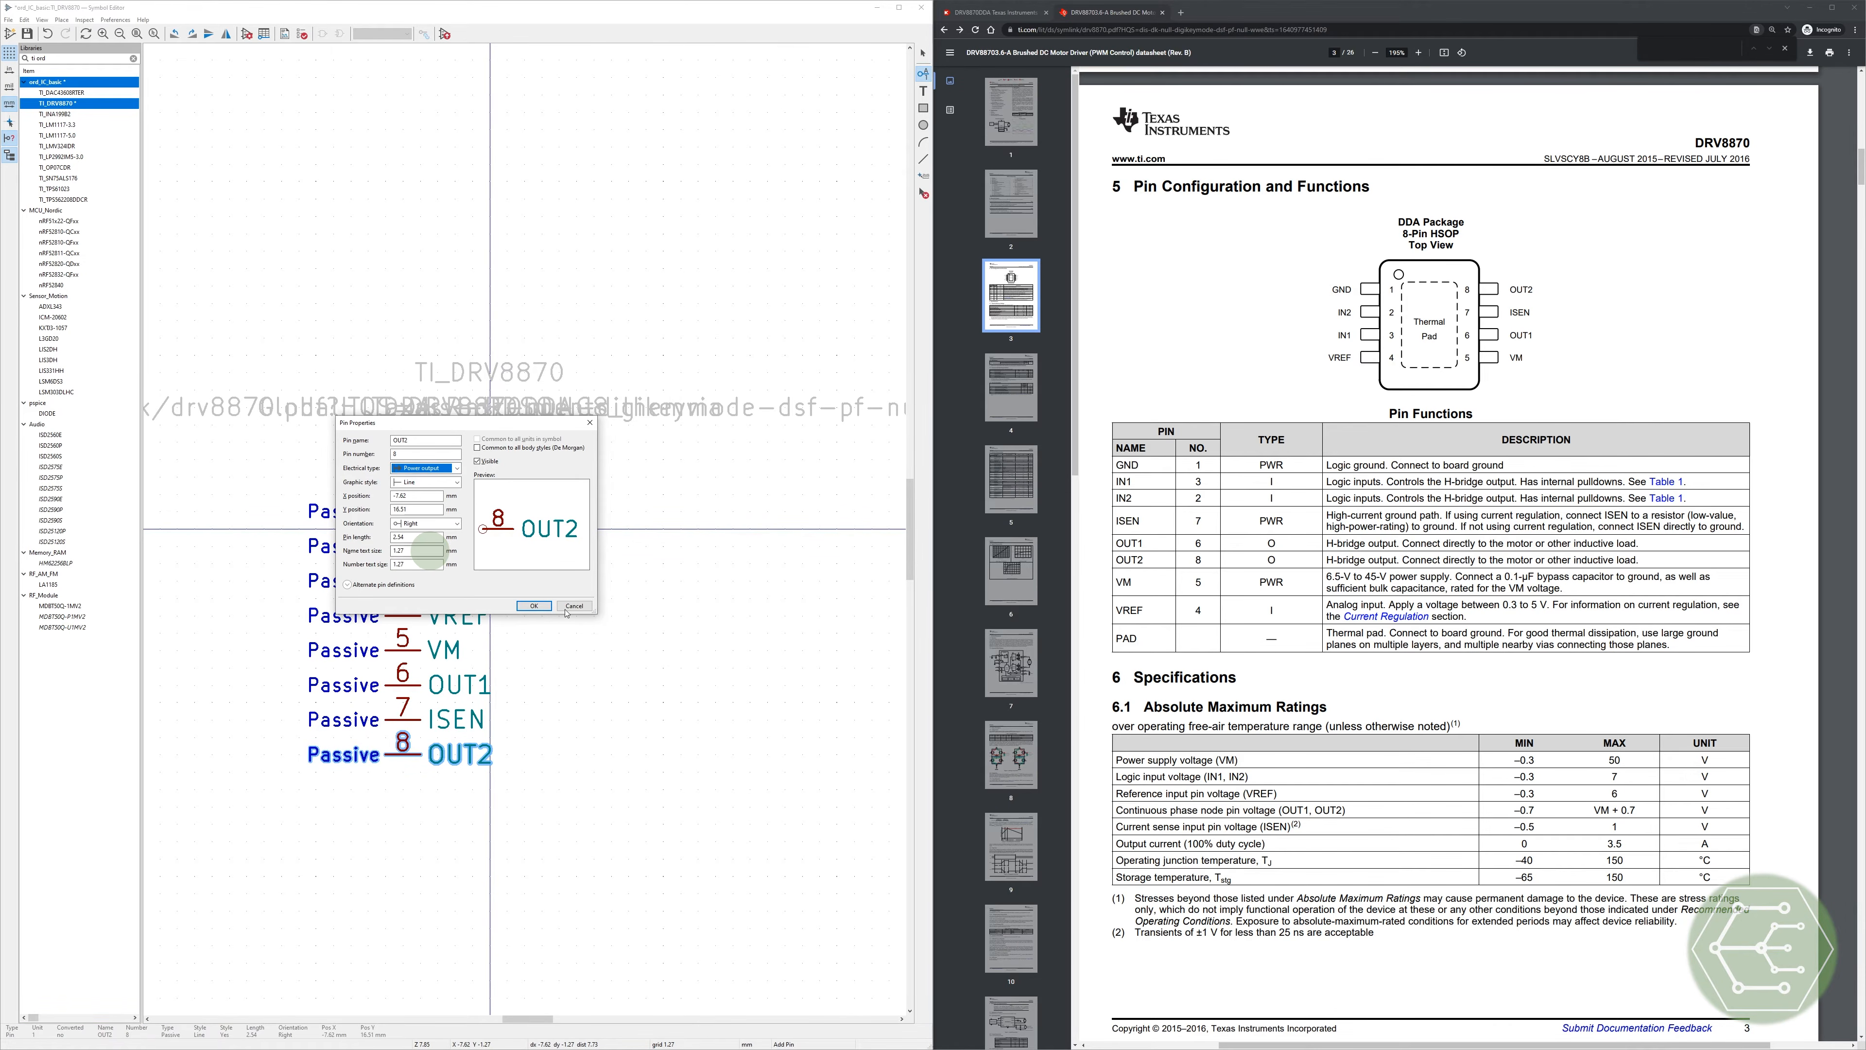
{"action": "left_click", "coordinate": [540, 606]}
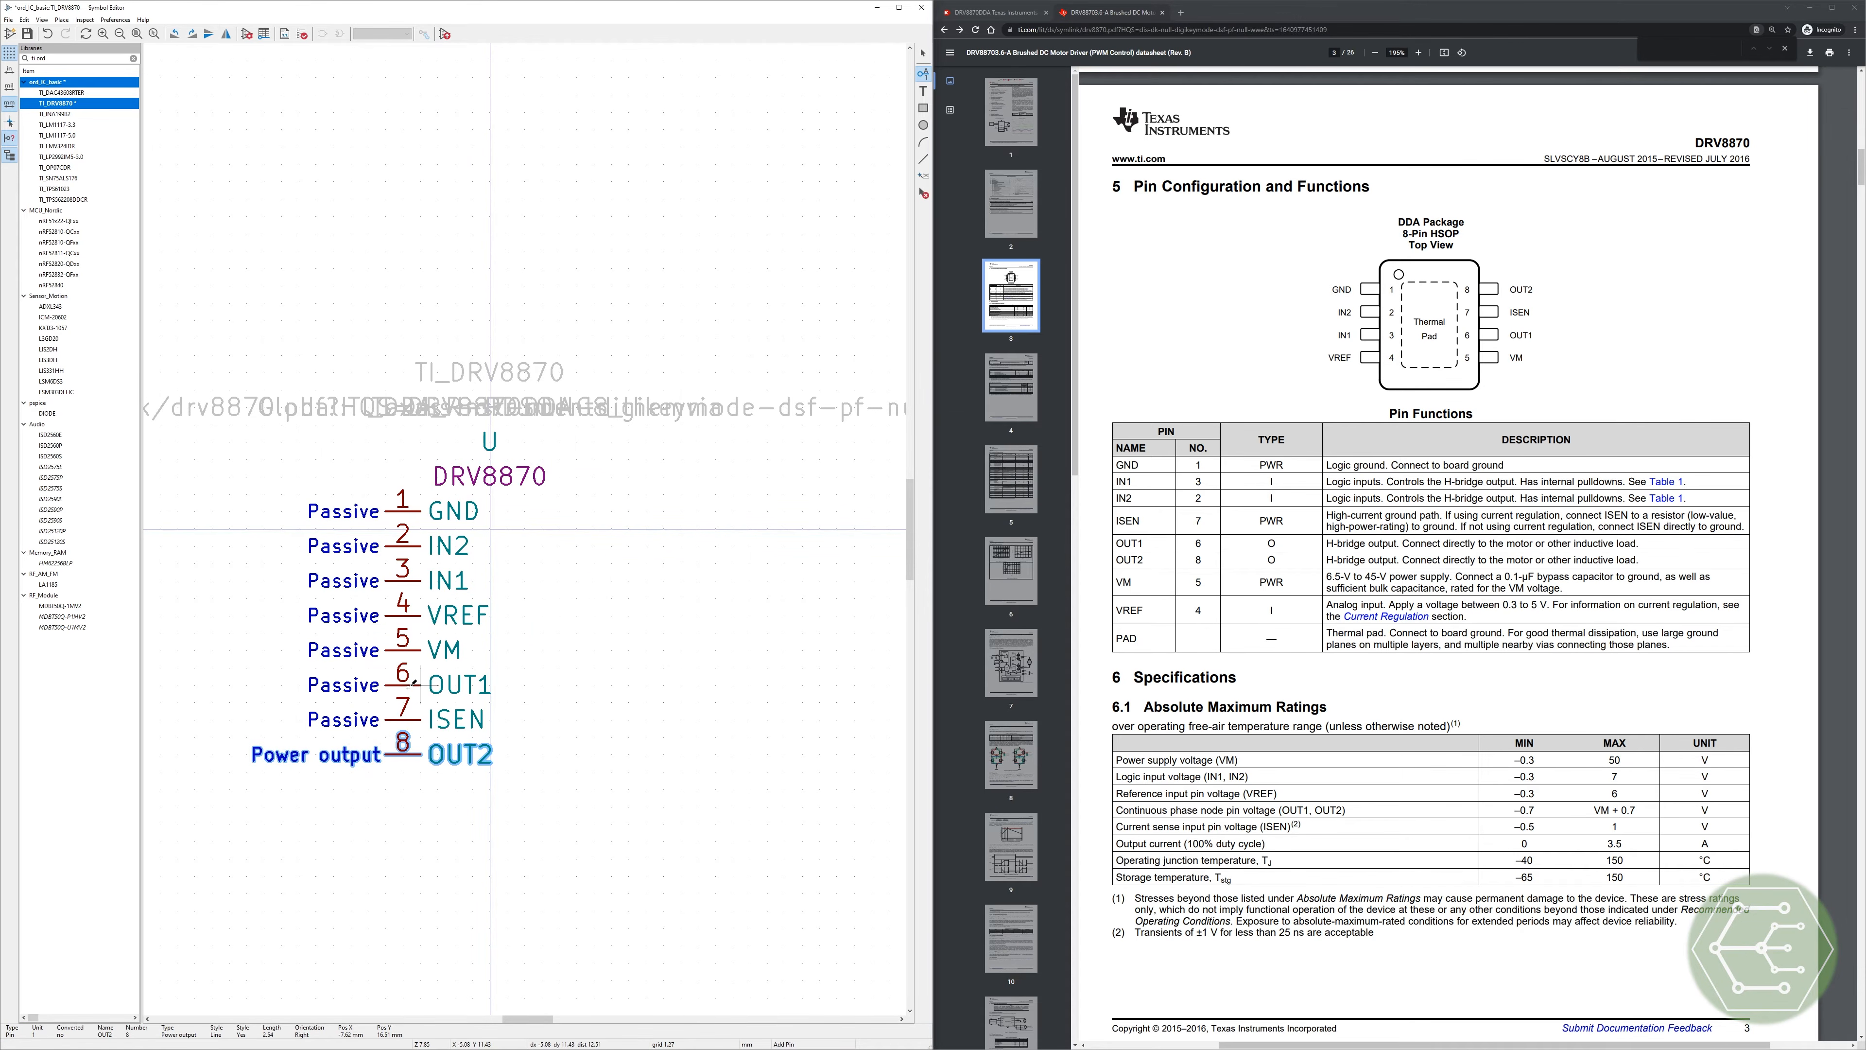
Step: Set the electrical type of pin 6, OUT1, to Power output
{"action": "key", "text": "Escape"}
{"action": "key", "text": "e"}
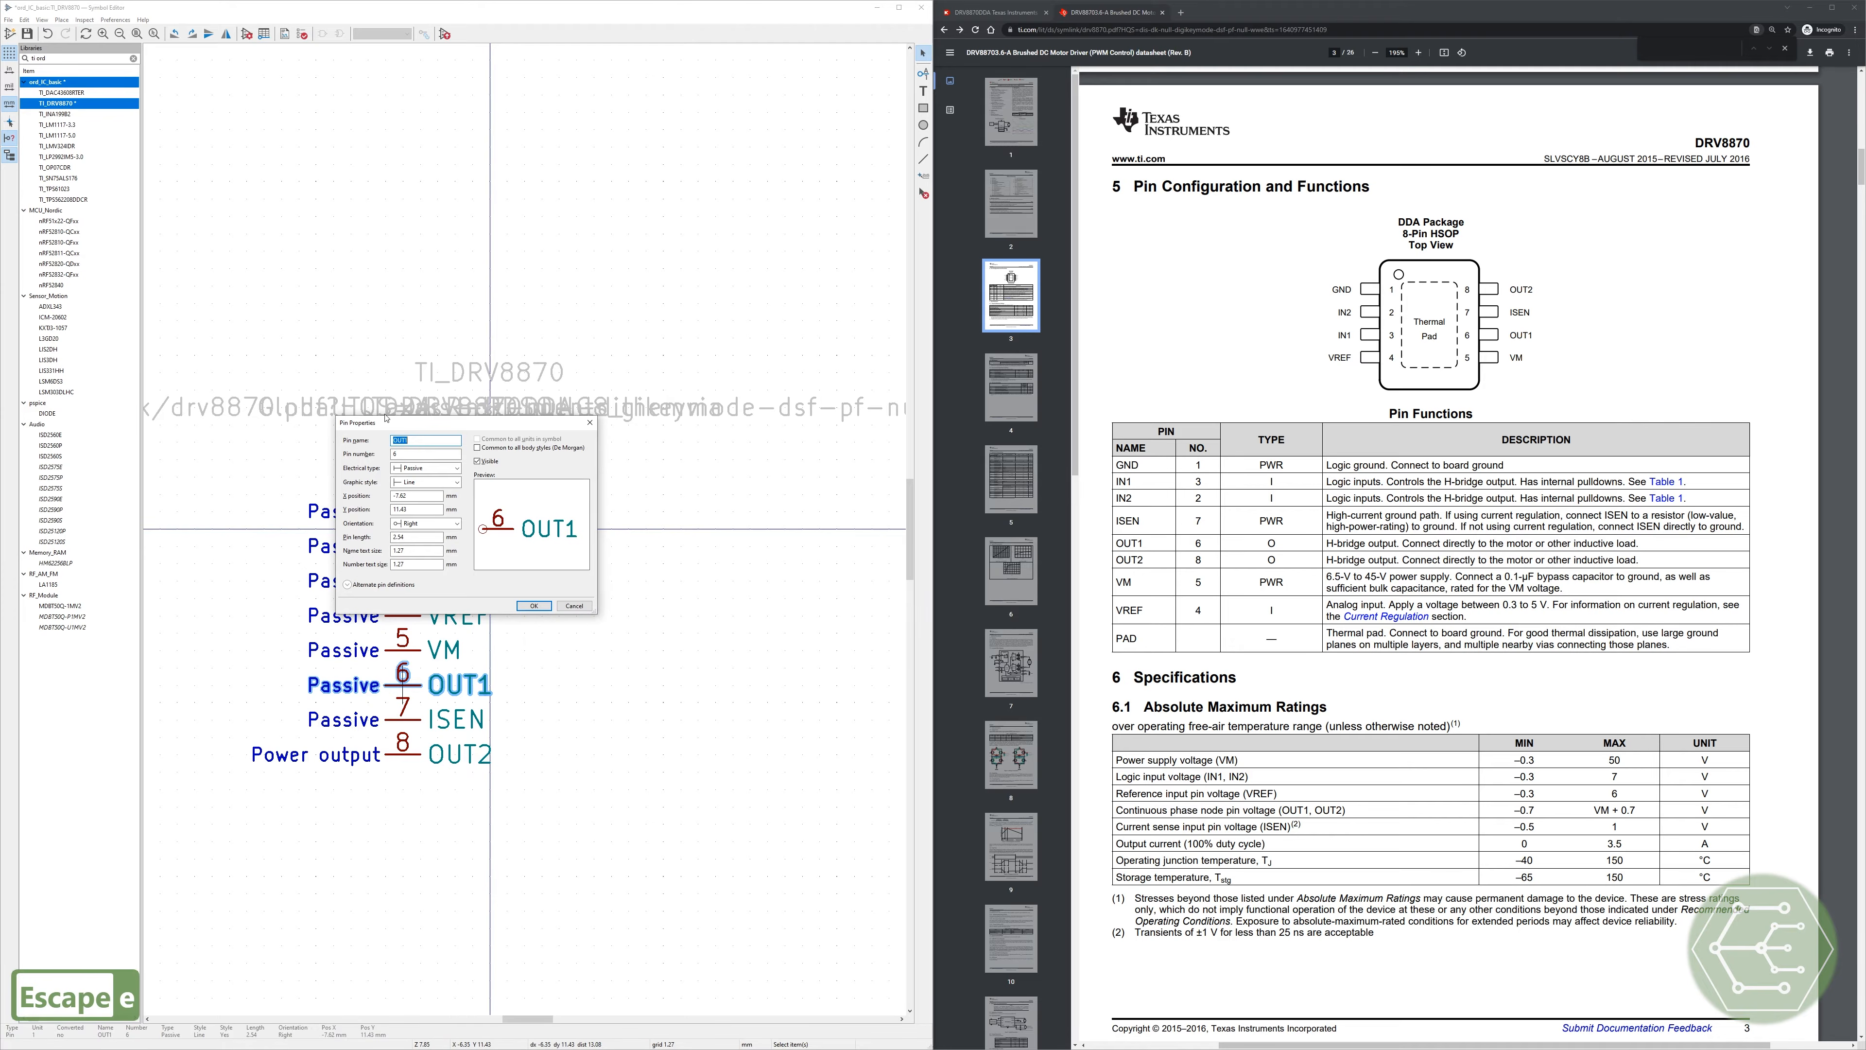
{"action": "left_click", "coordinate": [453, 472]}
{"action": "left_click", "coordinate": [439, 547]}
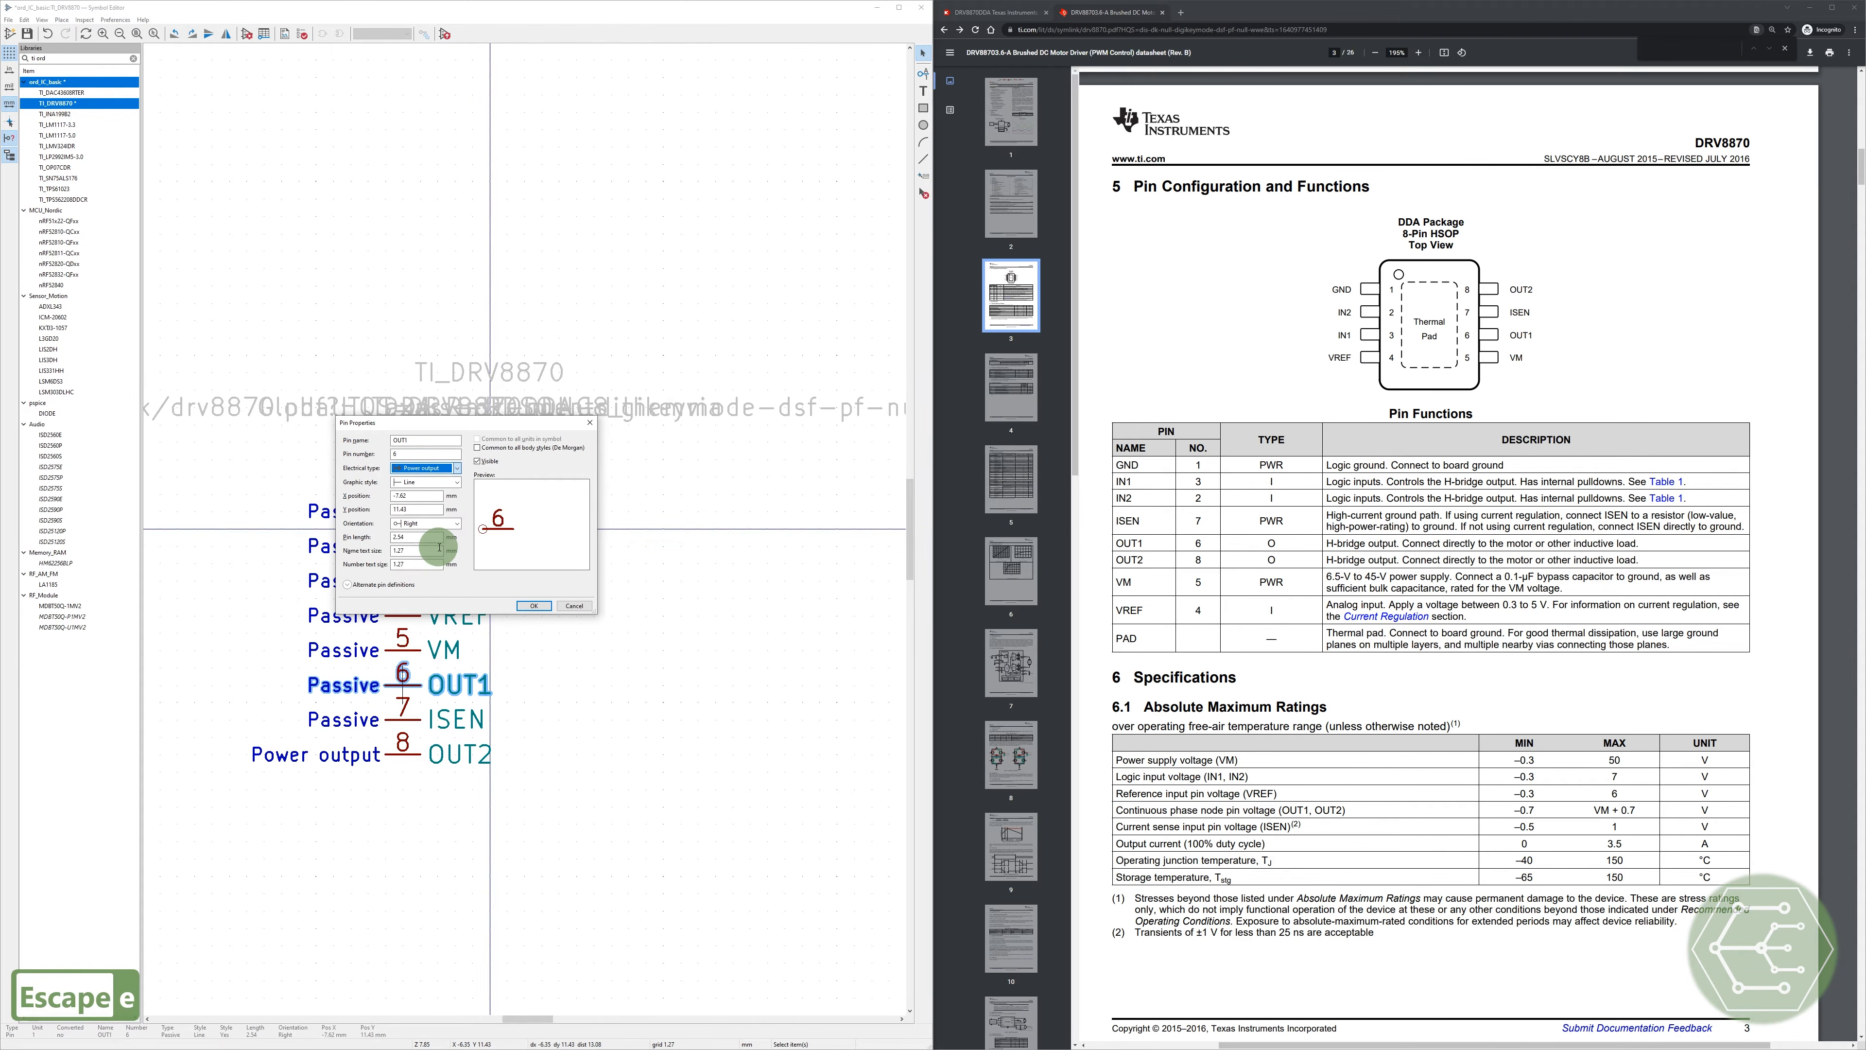
{"action": "left_click", "coordinate": [532, 605]}
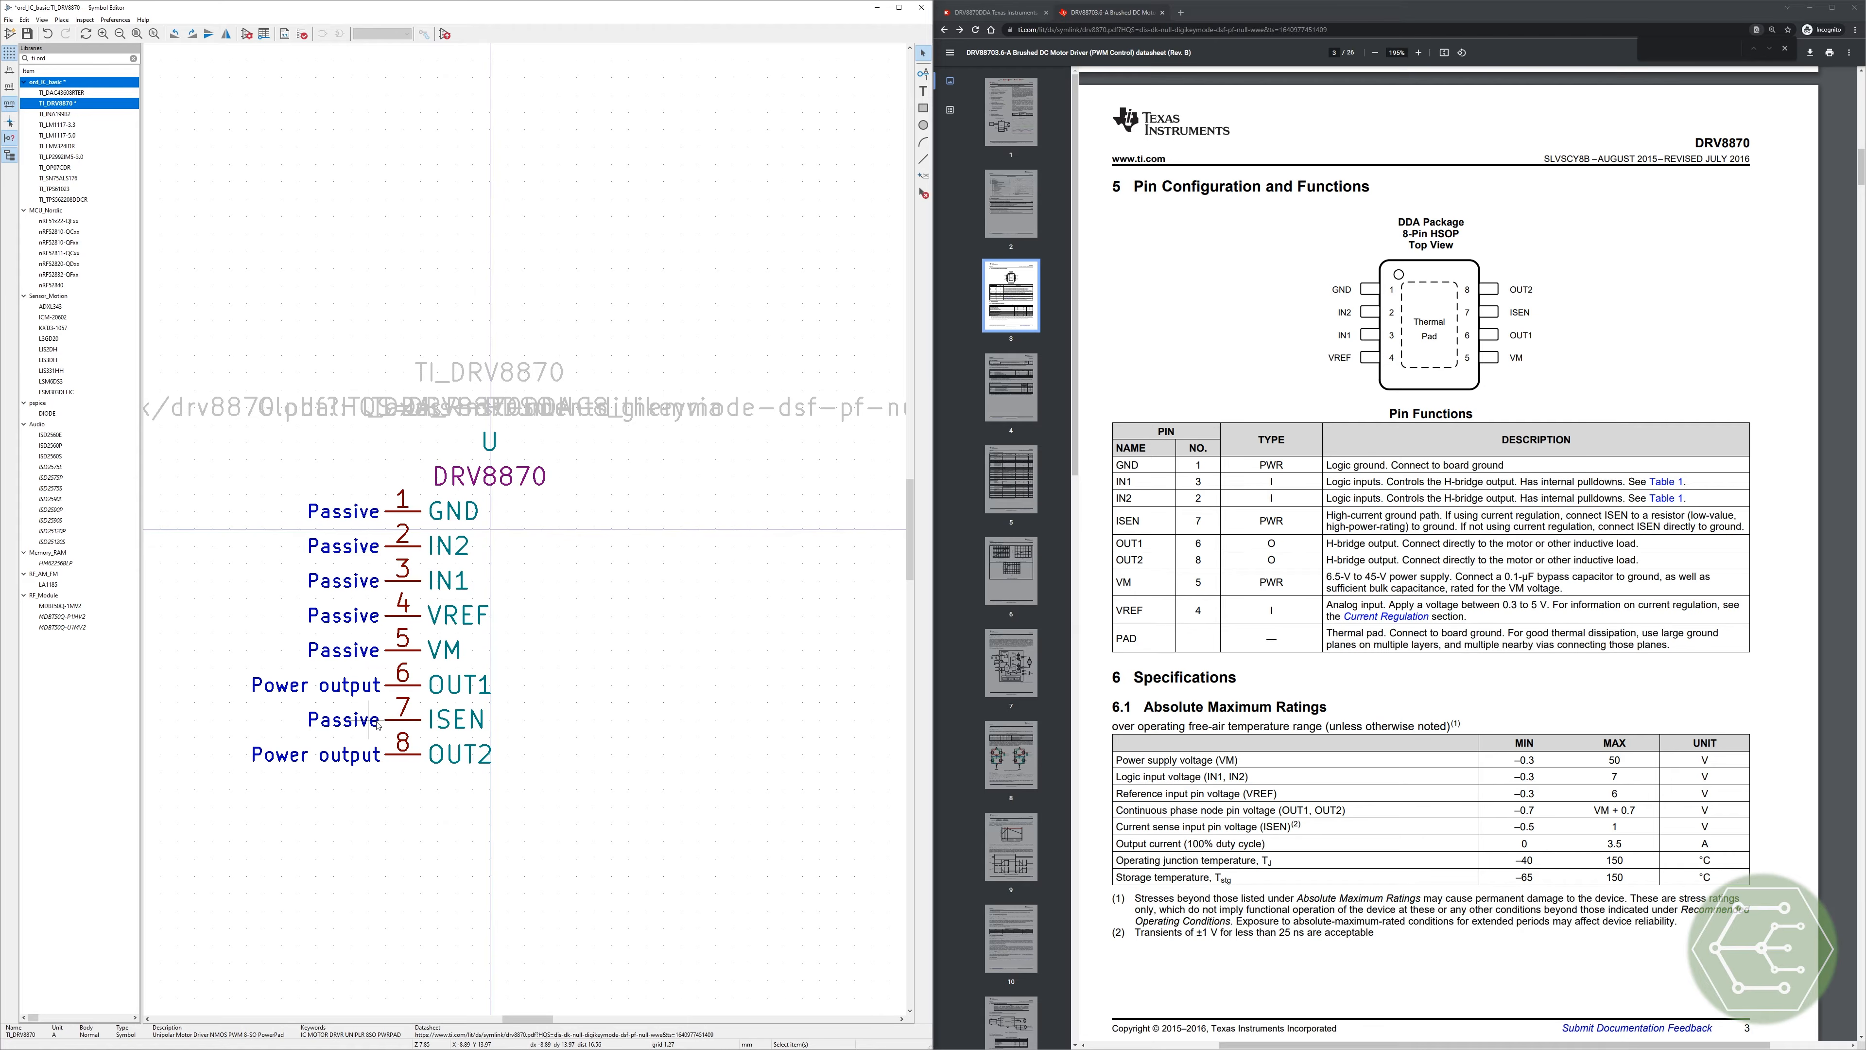
Step: Set the electrical type of pin 7, ISEN, to Input
{"action": "key", "text": "e"}
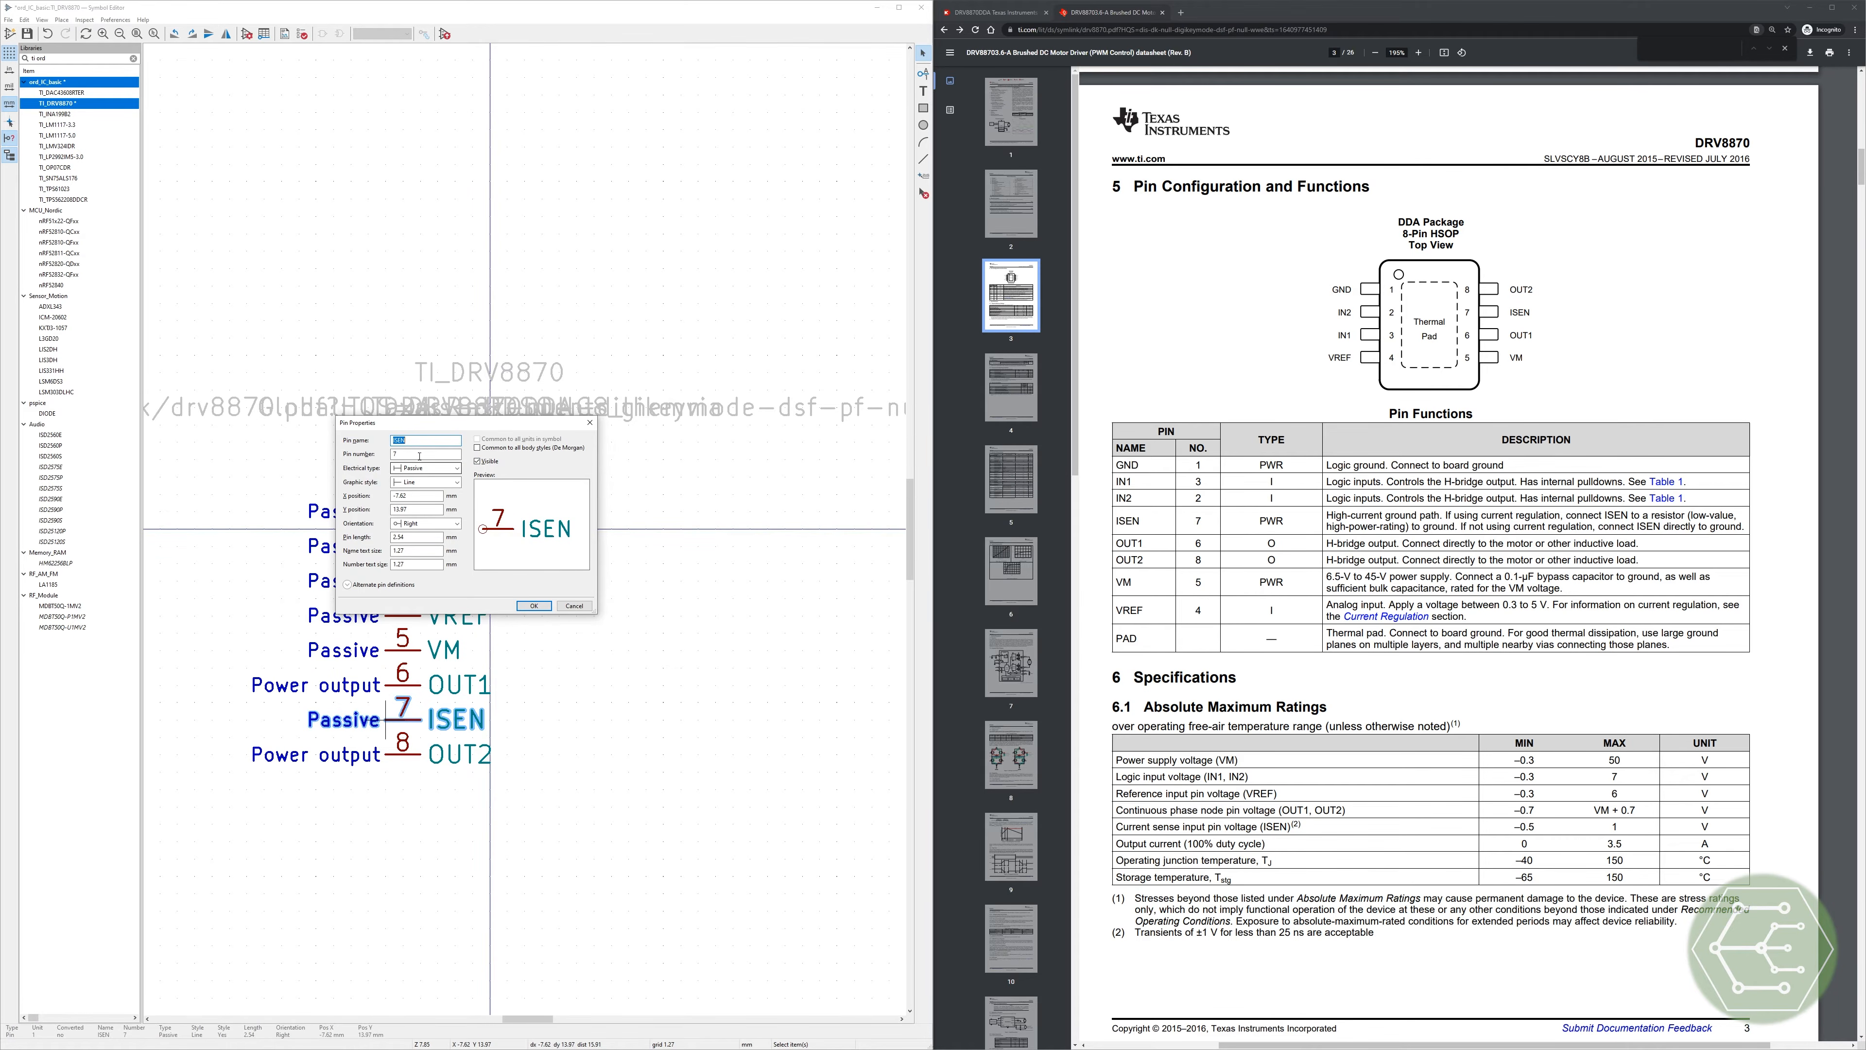
{"action": "left_click", "coordinate": [429, 468]}
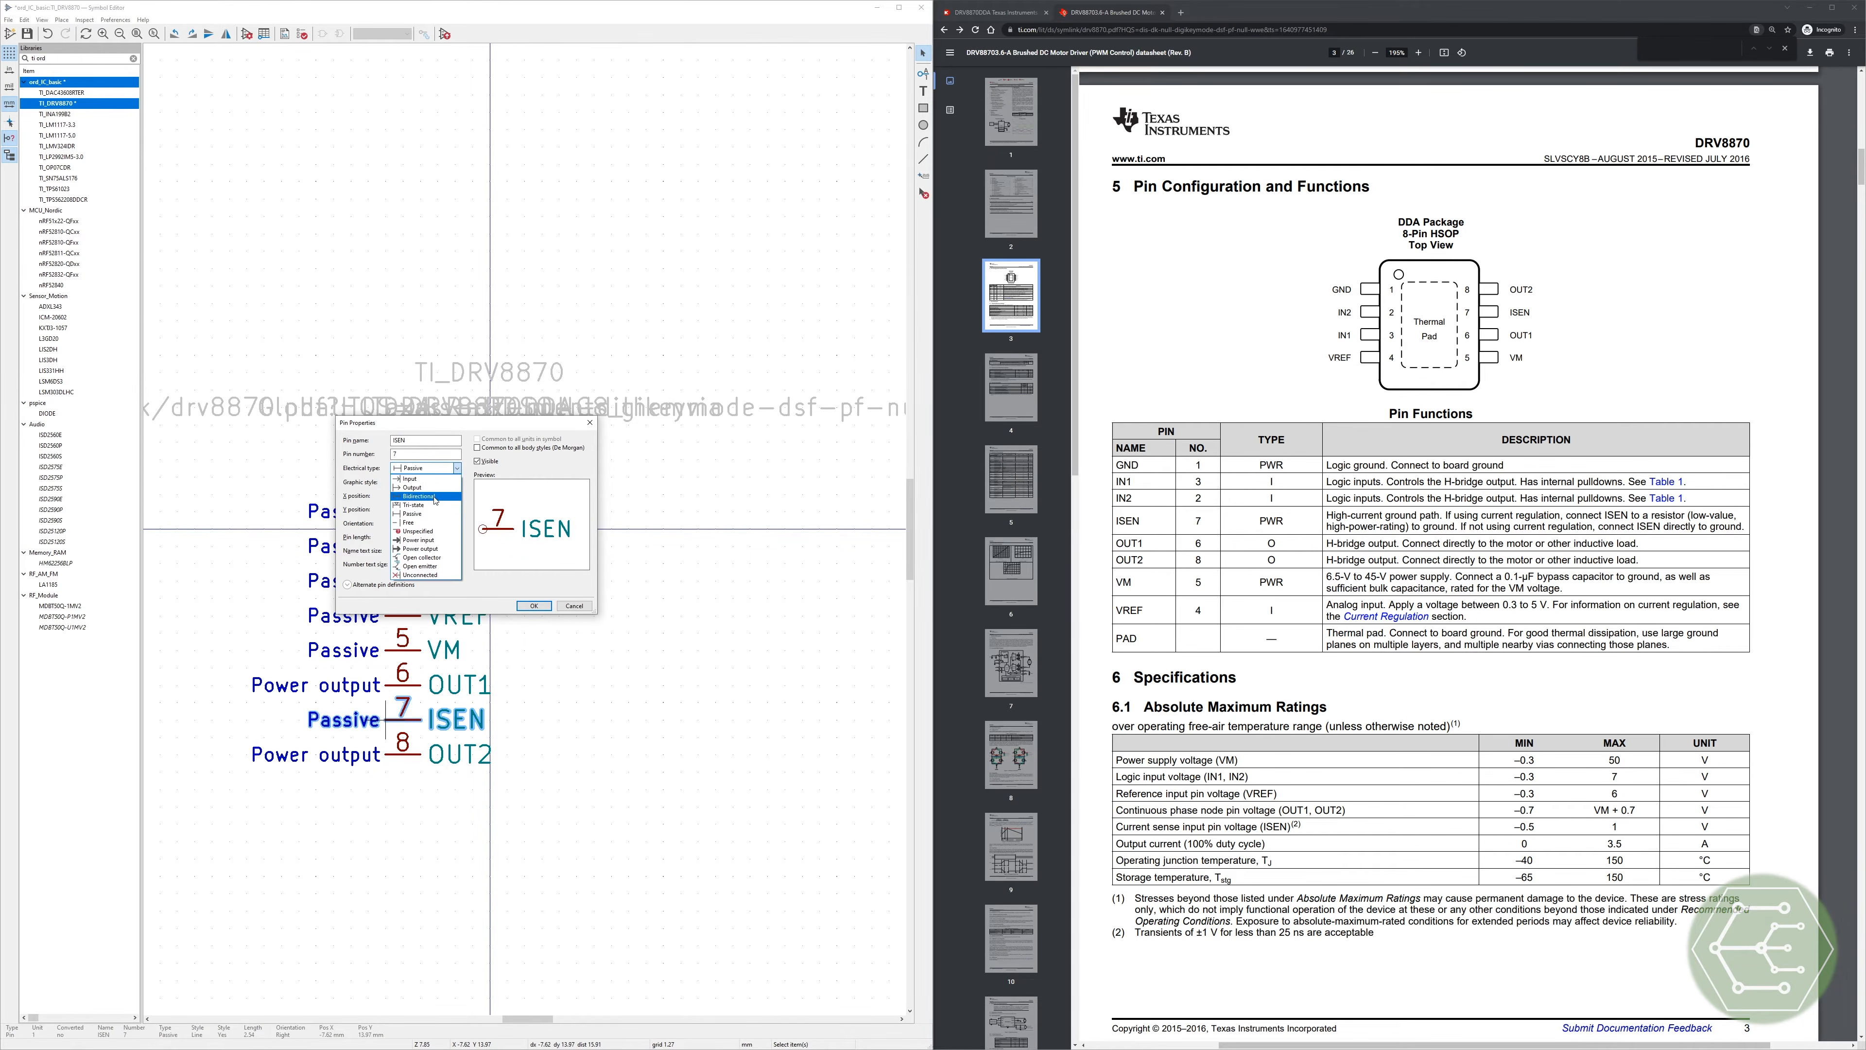
{"action": "left_click", "coordinate": [409, 479]}
{"action": "key", "text": "Return"}
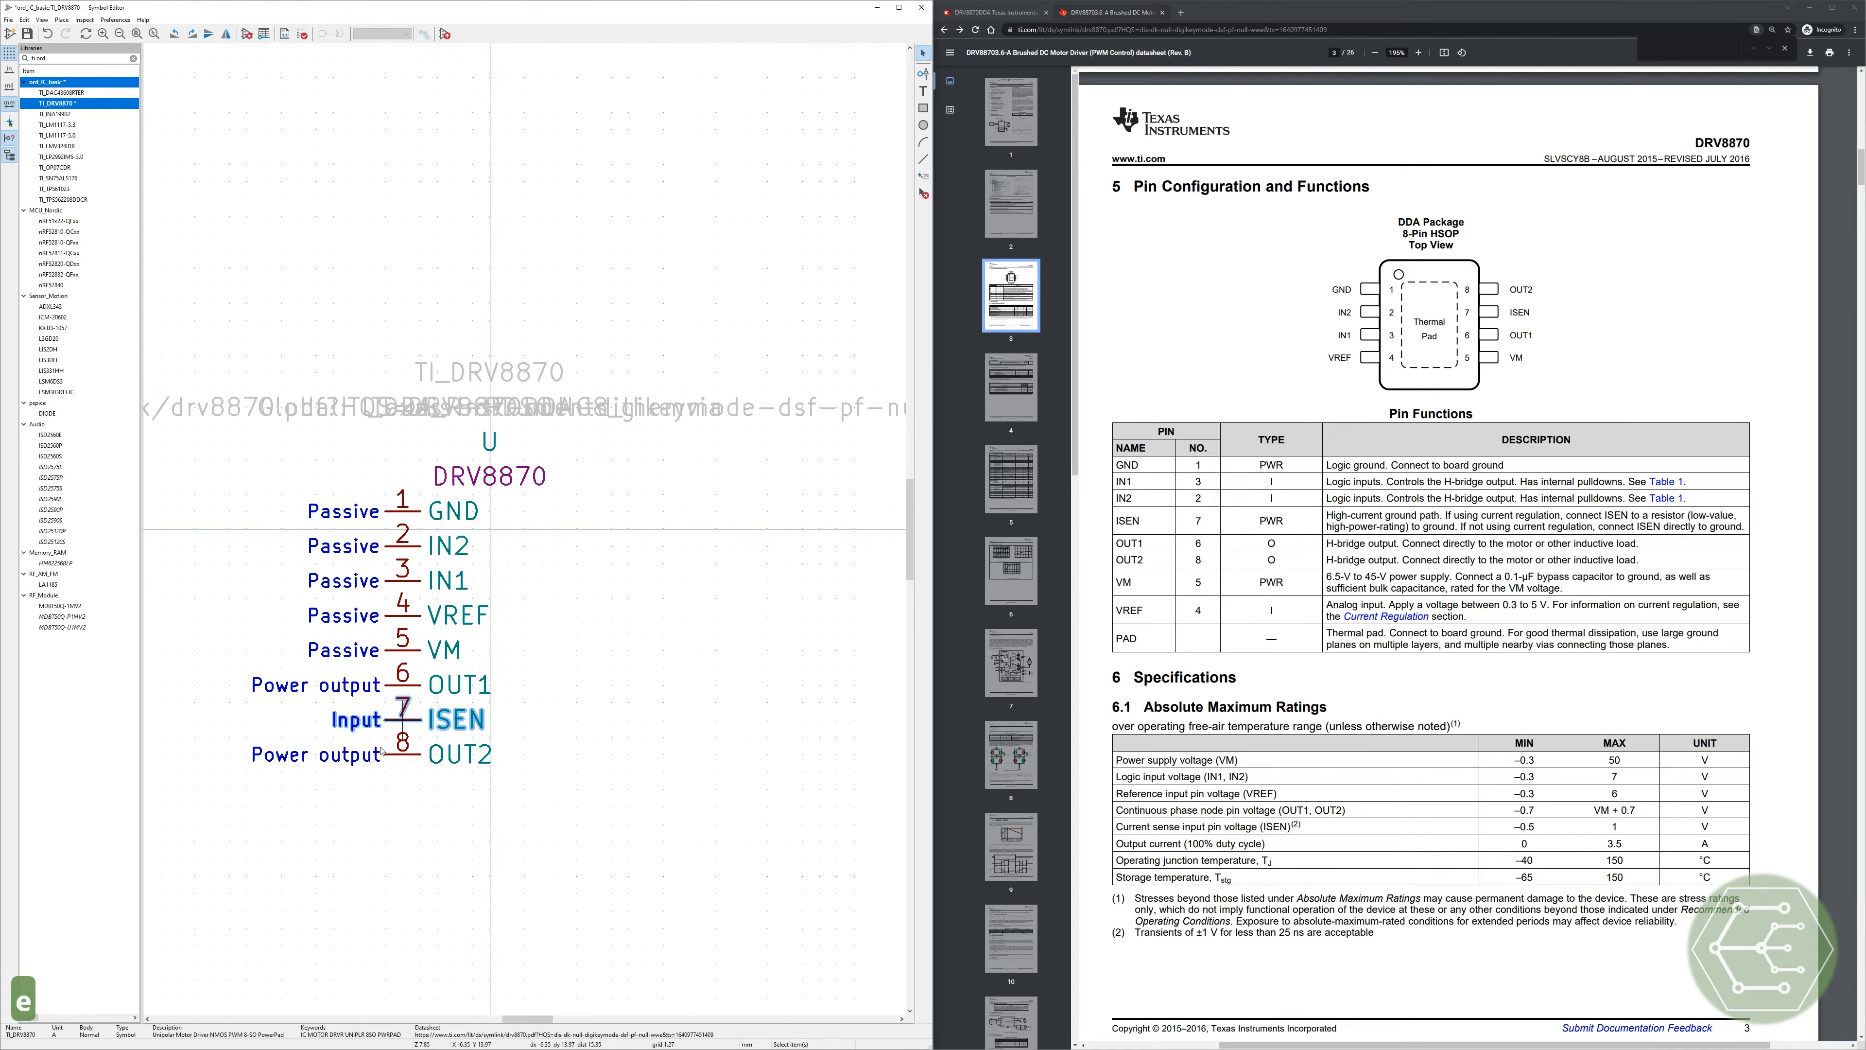
Step: Change the electrical type of pin 7, ISEN, back to Passive
{"action": "key", "text": "e"}
{"action": "left_click", "coordinate": [433, 467]}
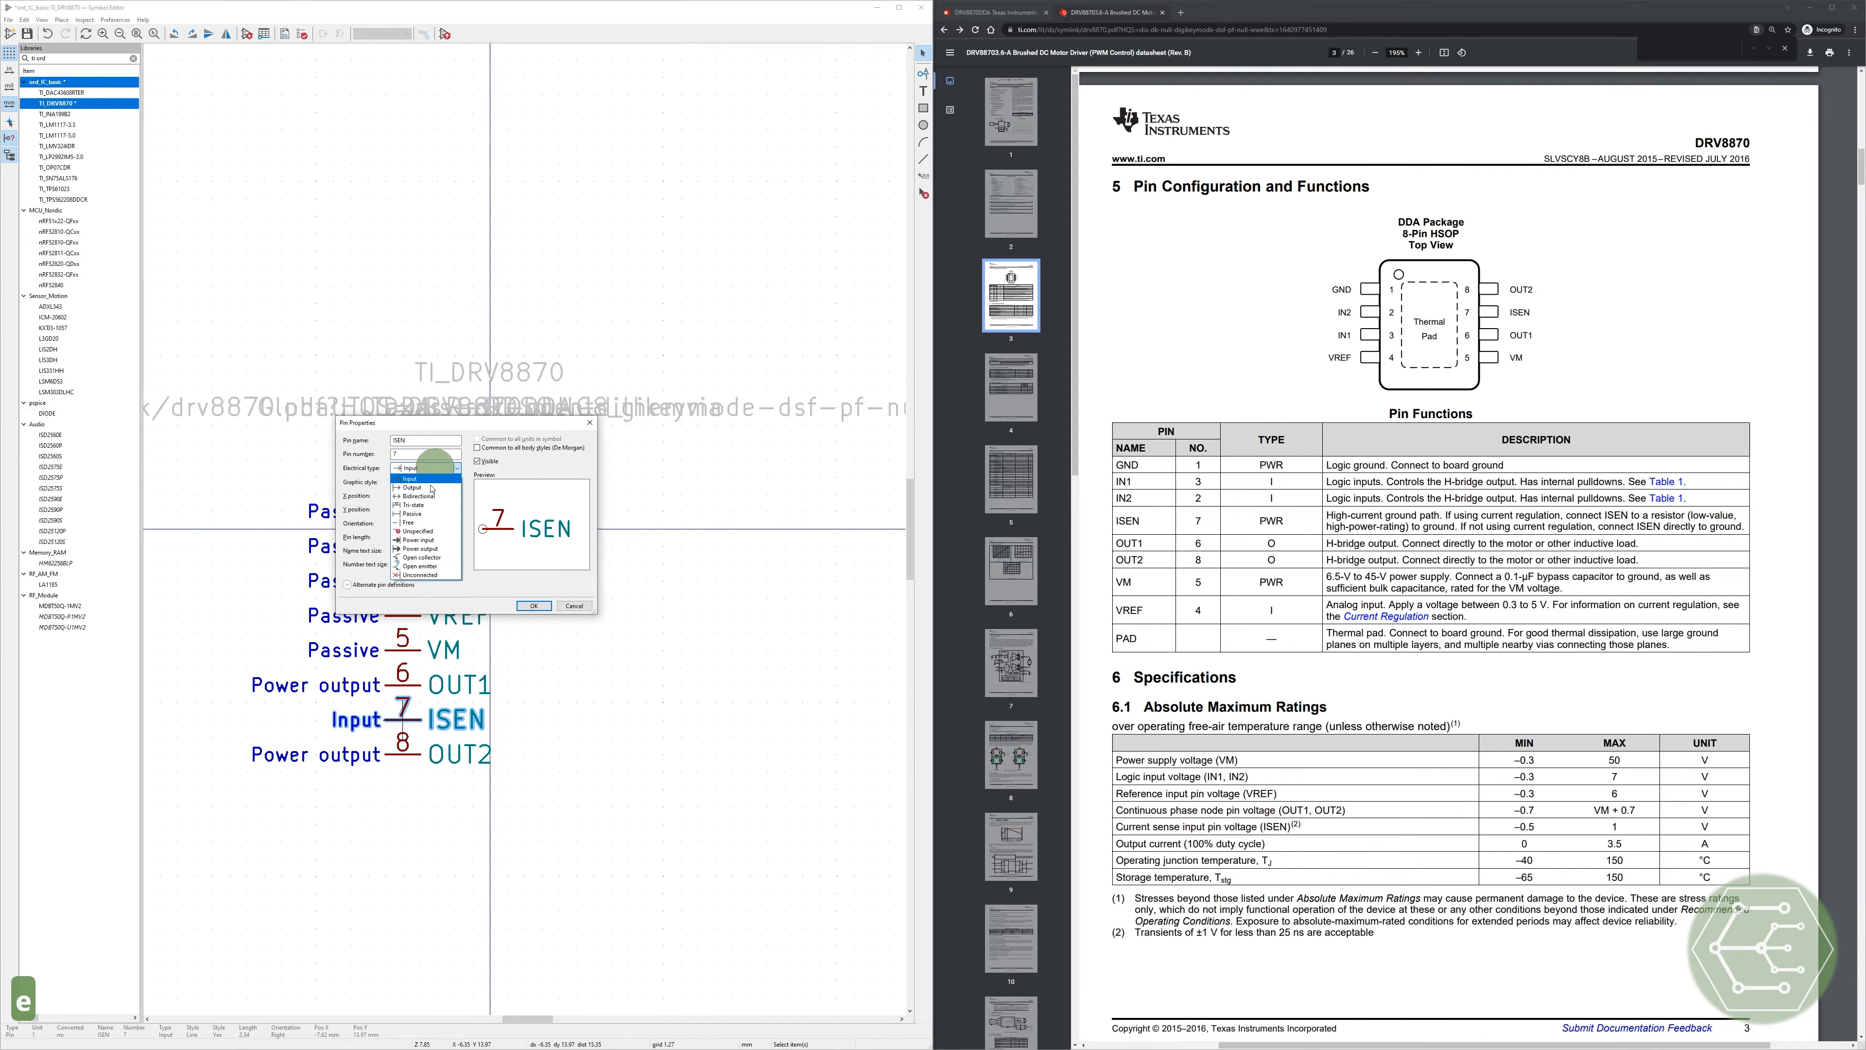
{"action": "left_click", "coordinate": [431, 513]}
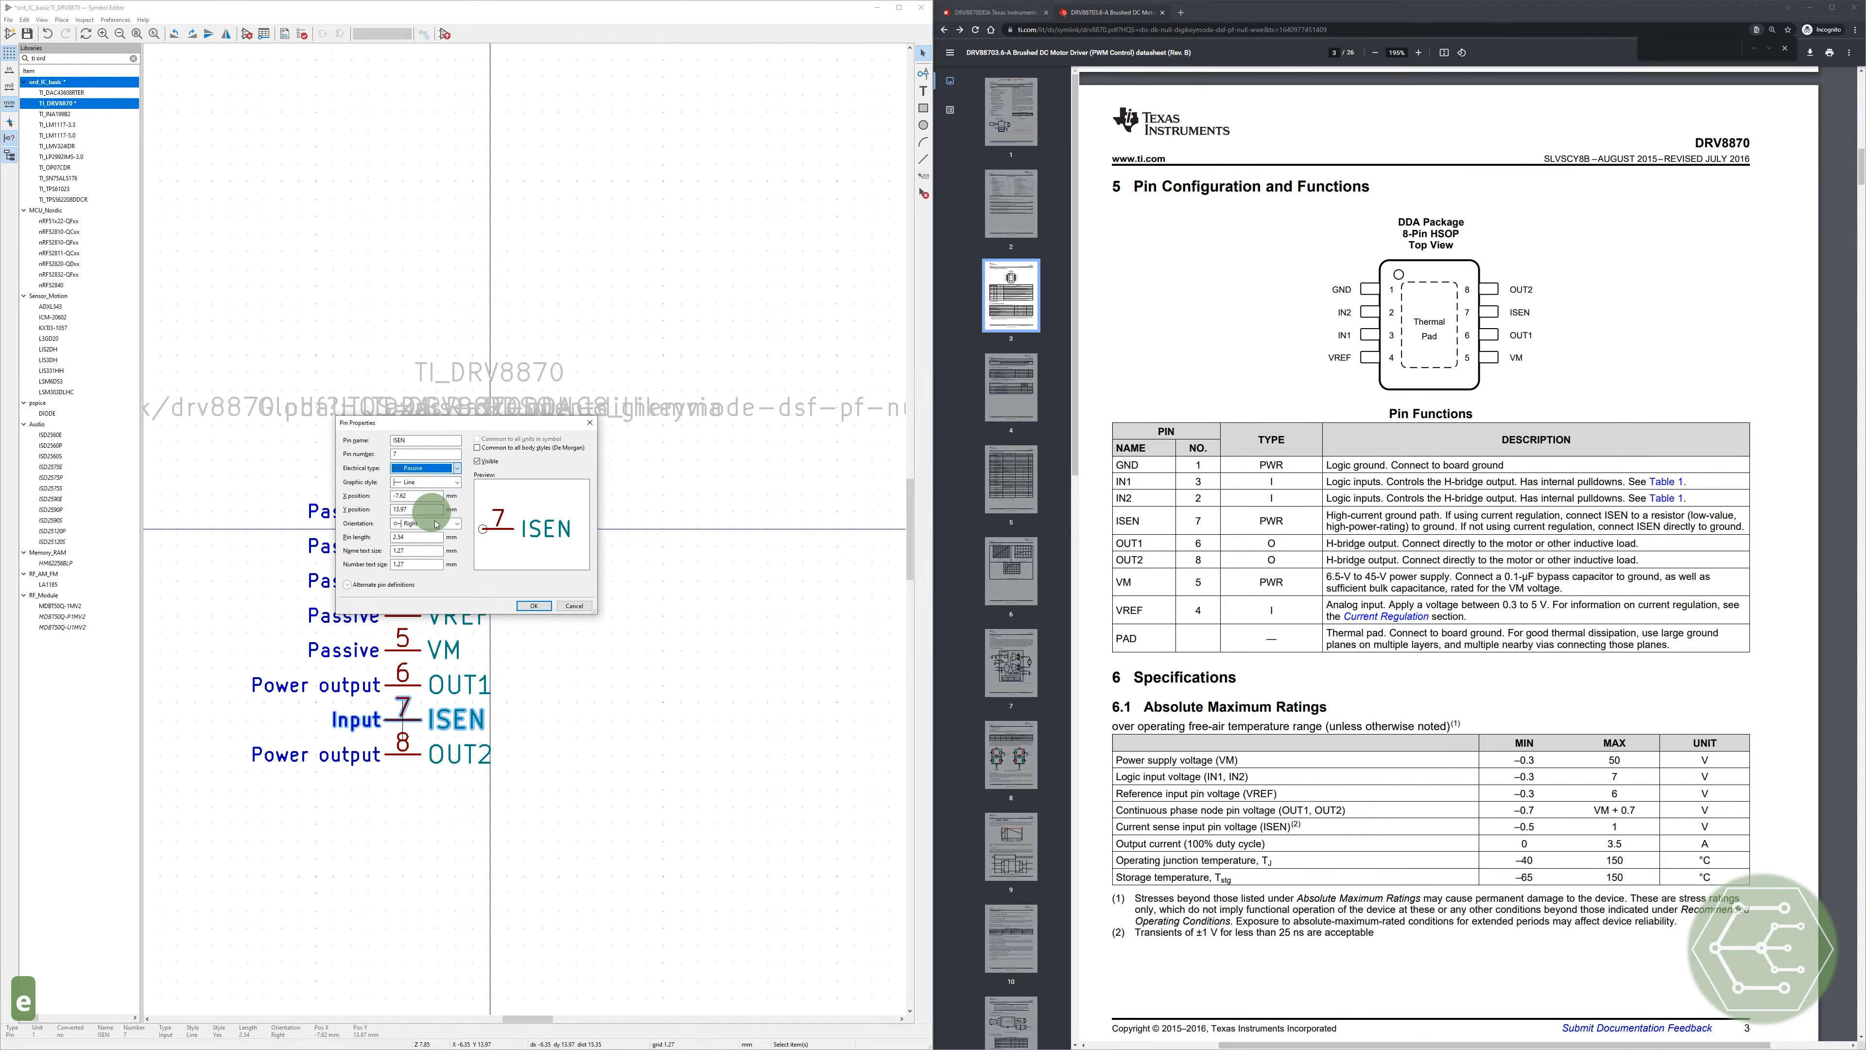
{"action": "left_click", "coordinate": [548, 607]}
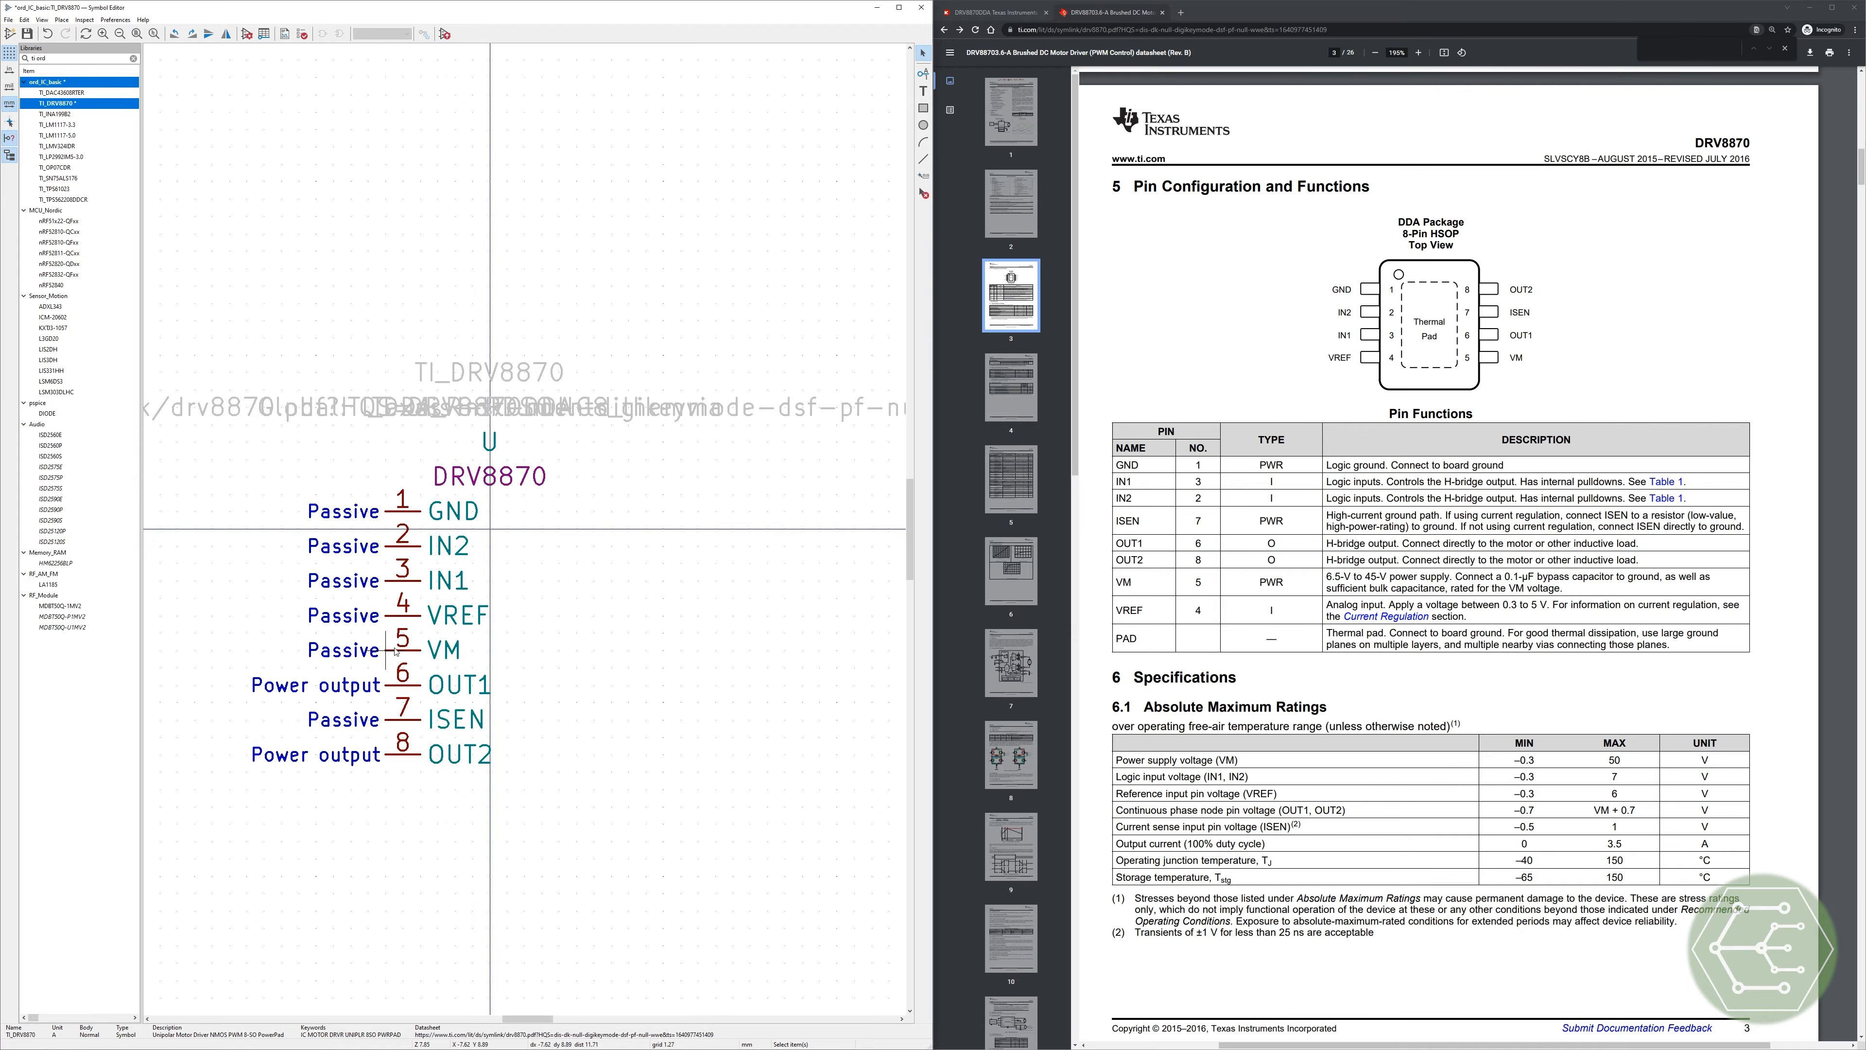
Step: Set the electrical type of pin 5, VM, to Power input
{"action": "key", "text": "e"}
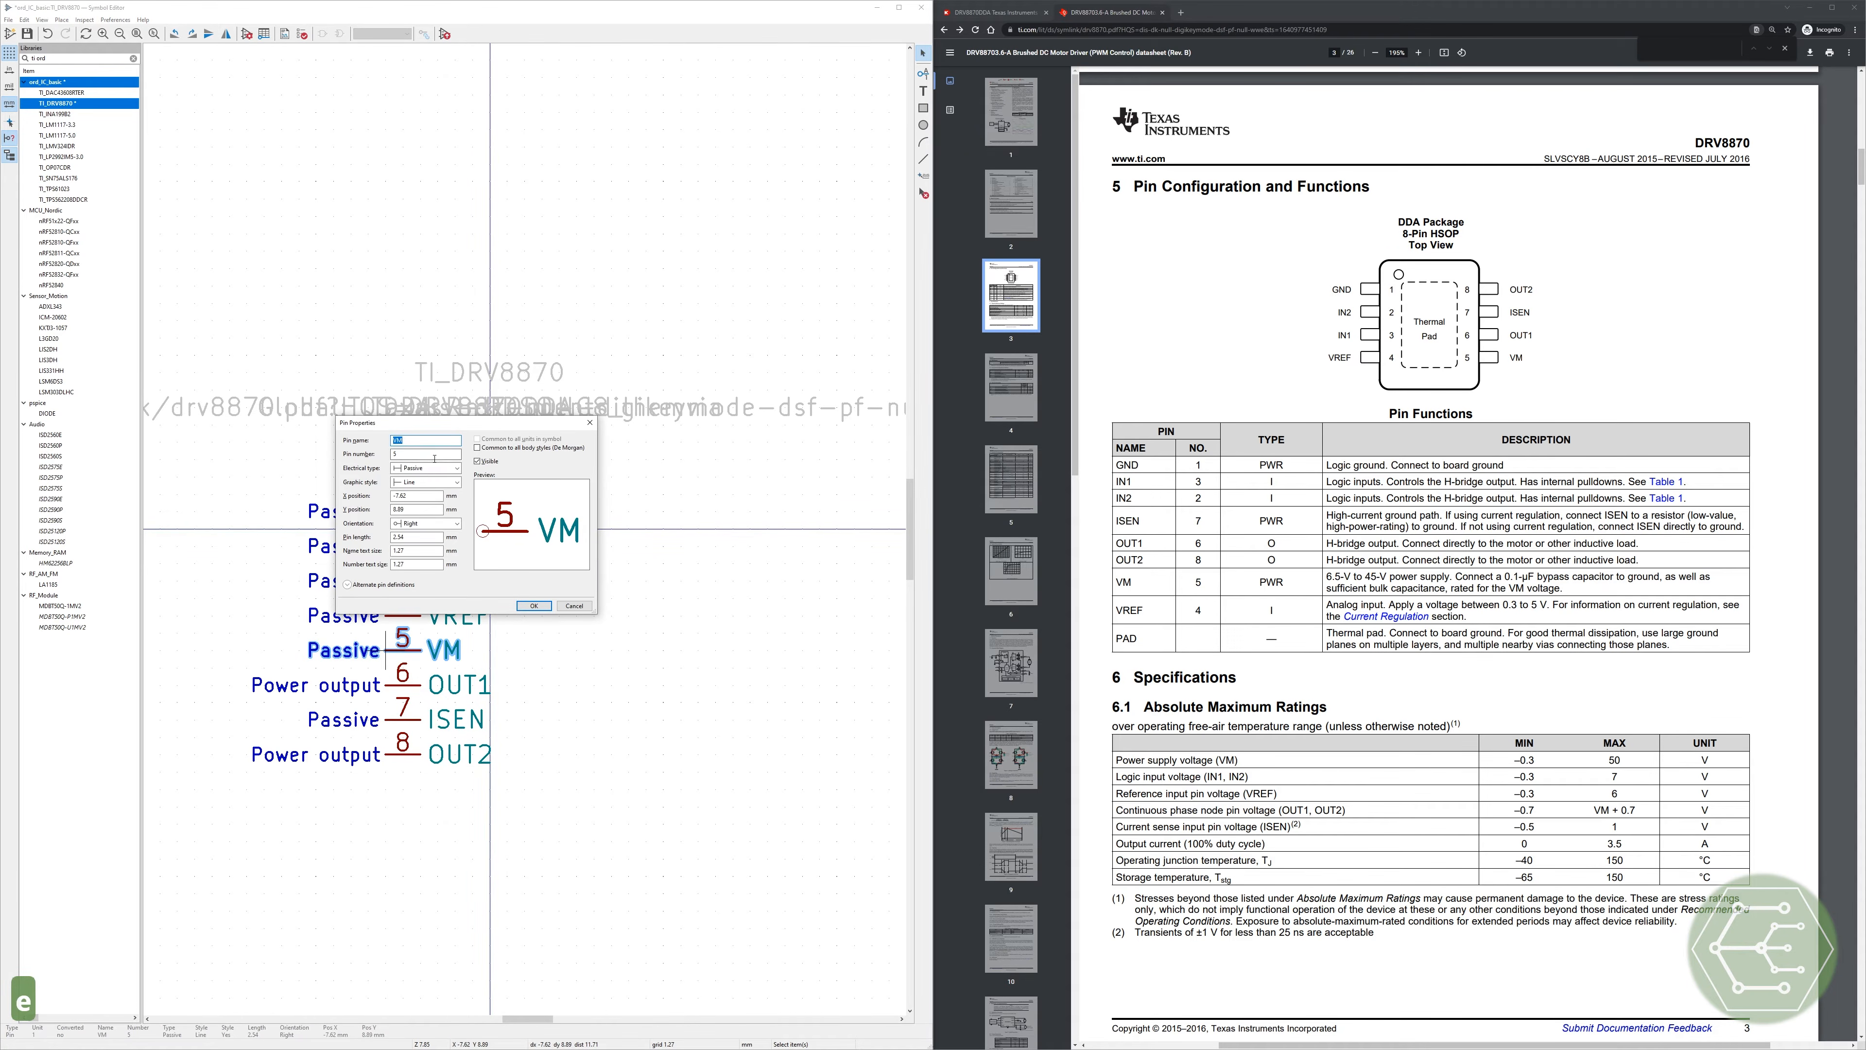
{"action": "left_click", "coordinate": [434, 467]}
{"action": "left_click", "coordinate": [438, 539]}
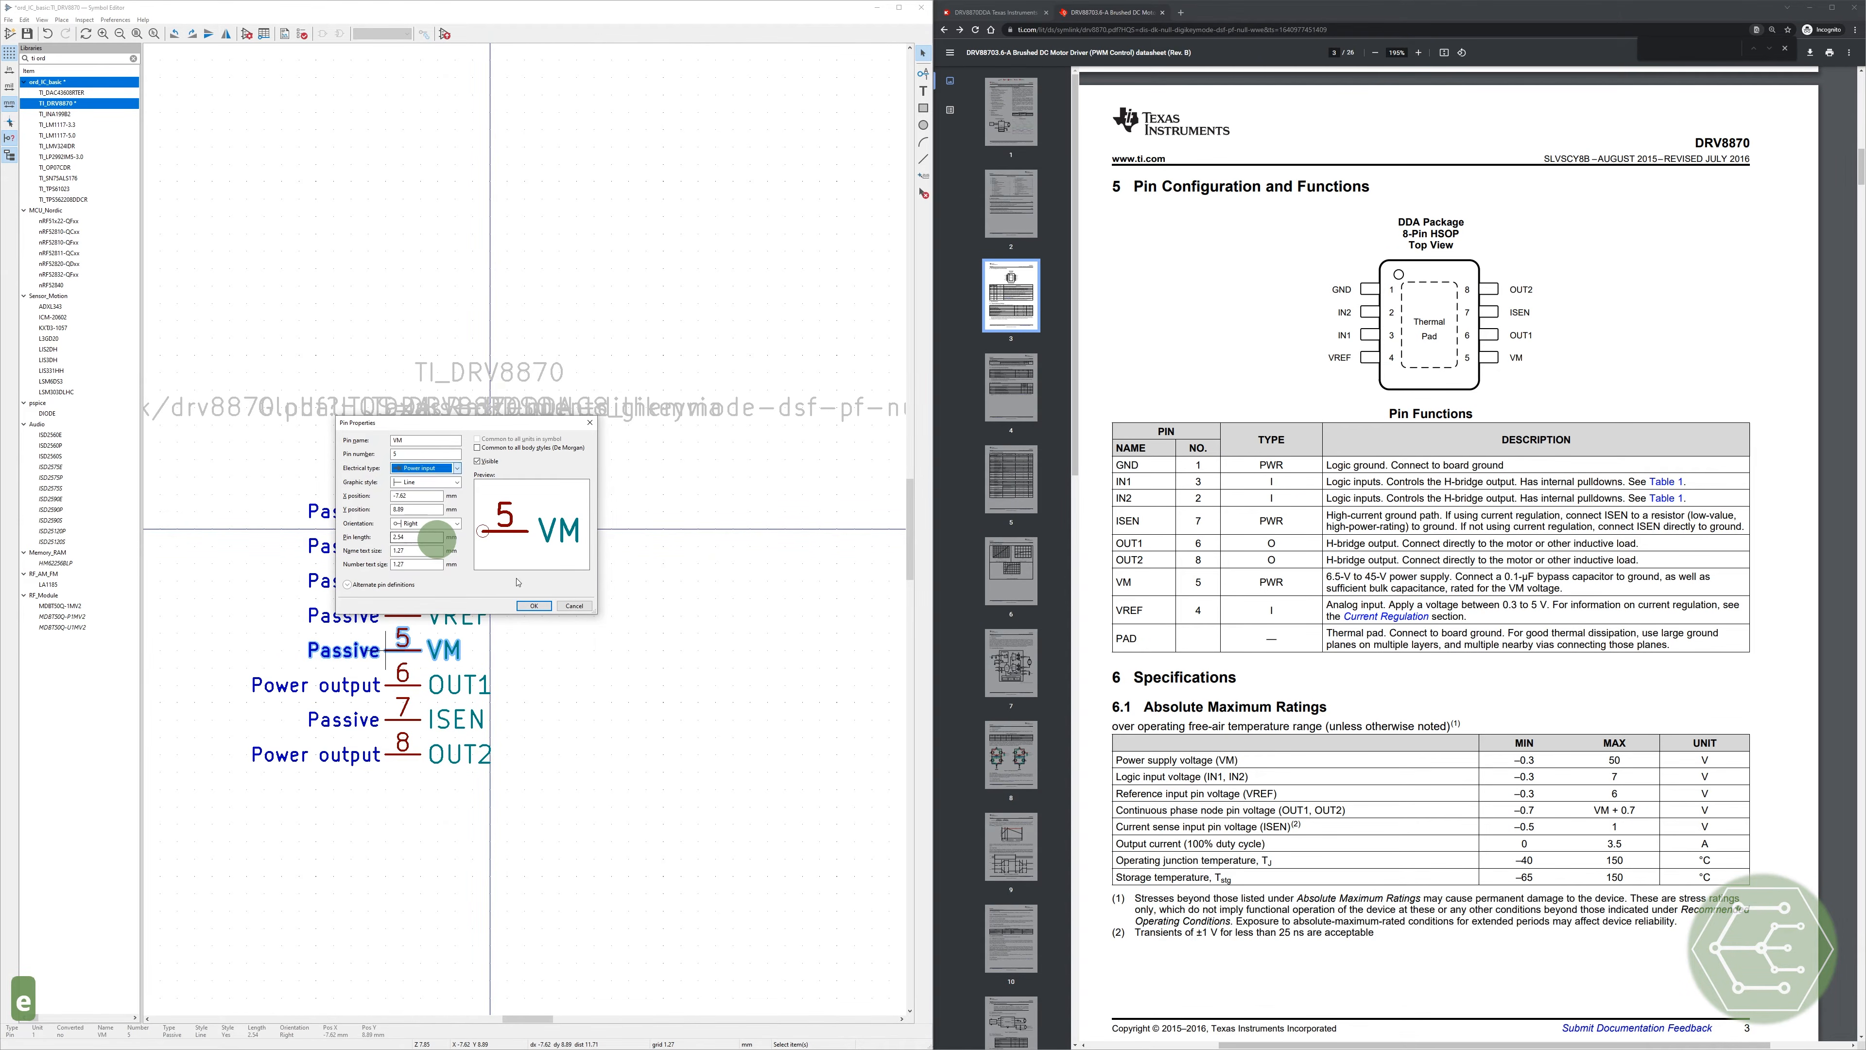
{"action": "left_click", "coordinate": [534, 606]}
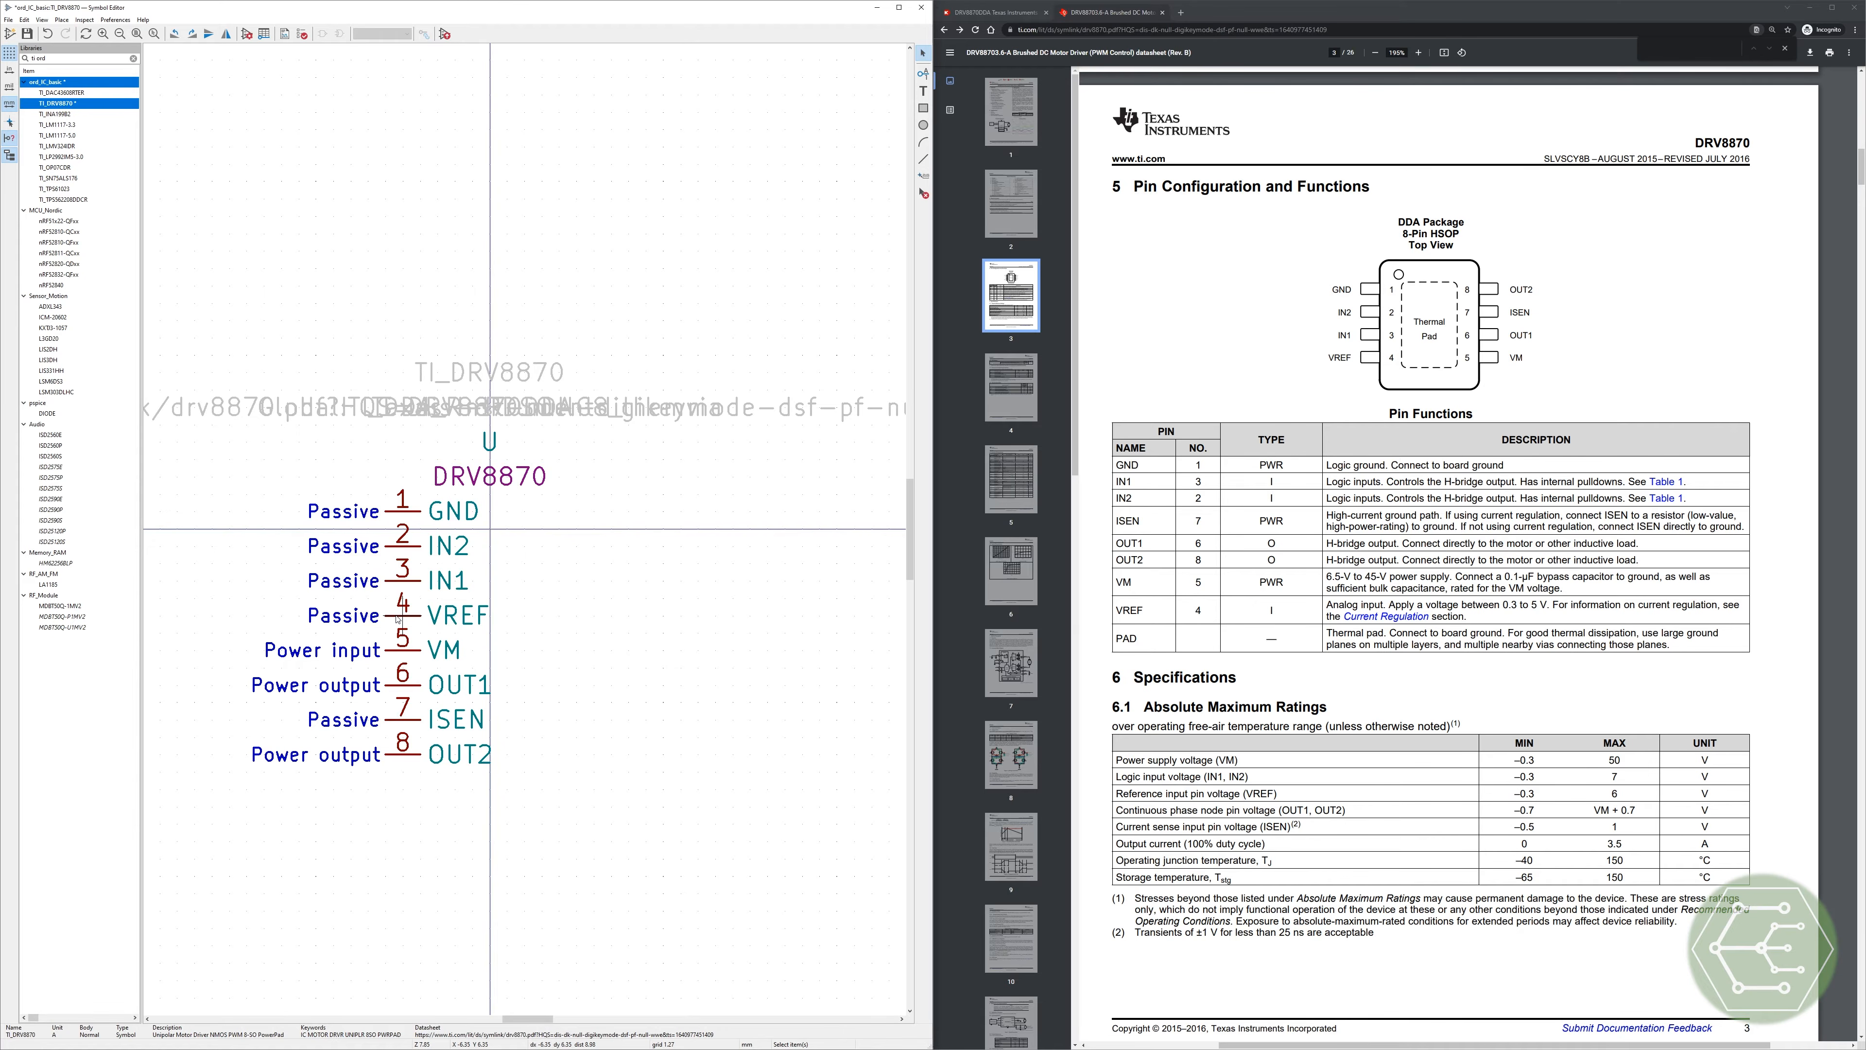
Step: Set the electrical type of pin 4, VREF, to Input
{"action": "key", "text": "e"}
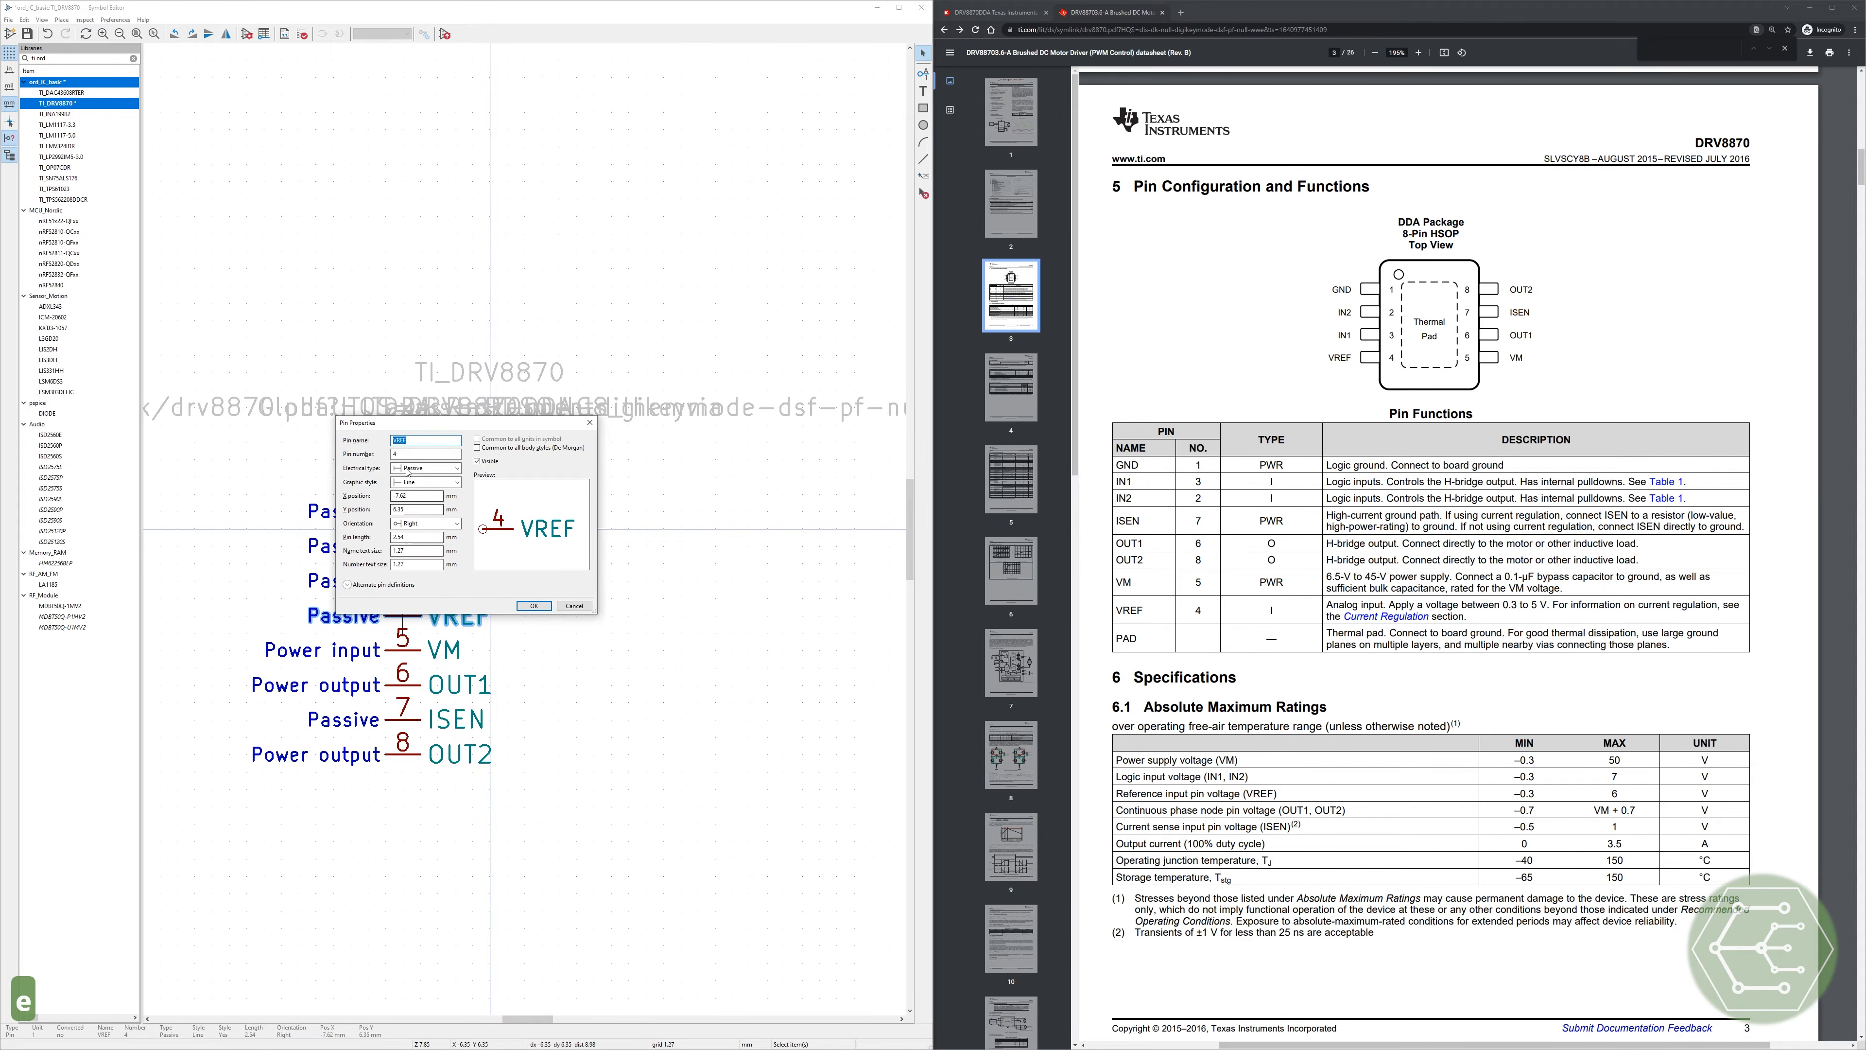
{"action": "scroll", "coordinate": [455, 460], "scroll_direction": "up", "scroll_amount": 4}
{"action": "key", "text": "Return"}
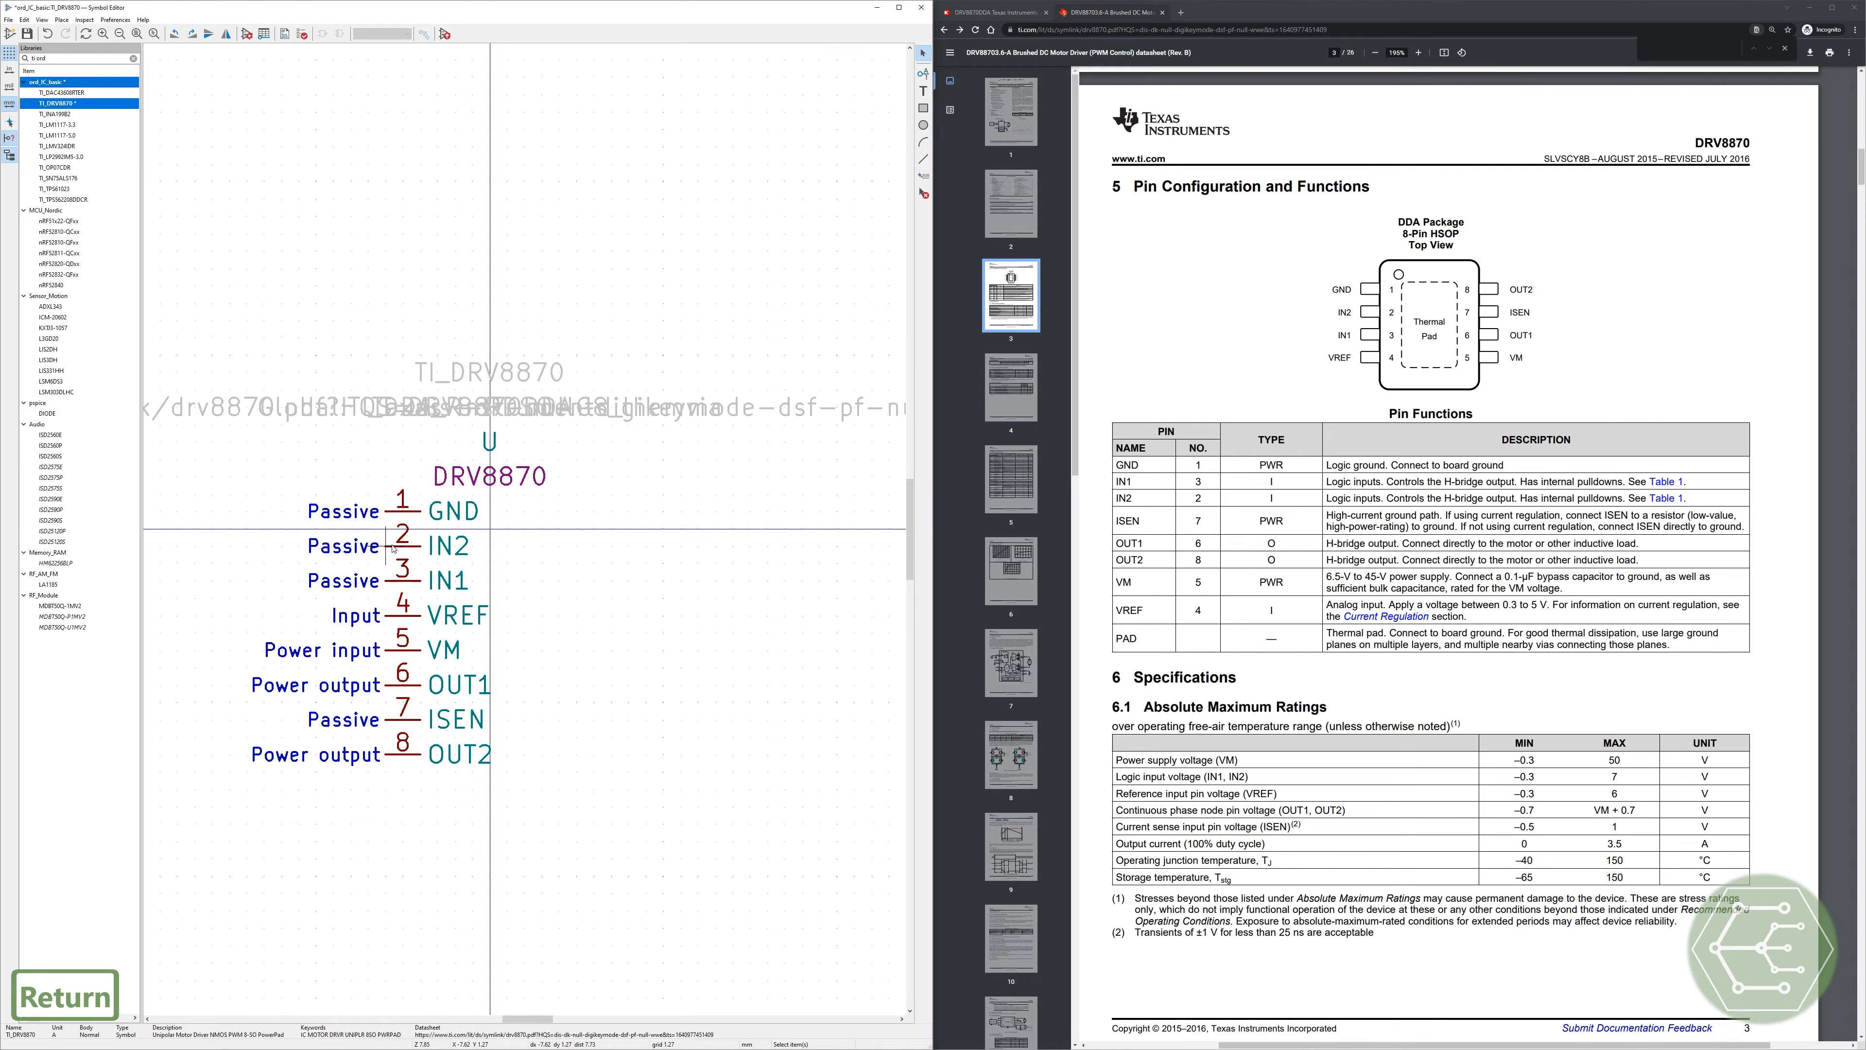
Step: Set the electrical type of pin 2, IN2, to Input
{"action": "key", "text": "e"}
{"action": "left_click", "coordinate": [445, 467]}
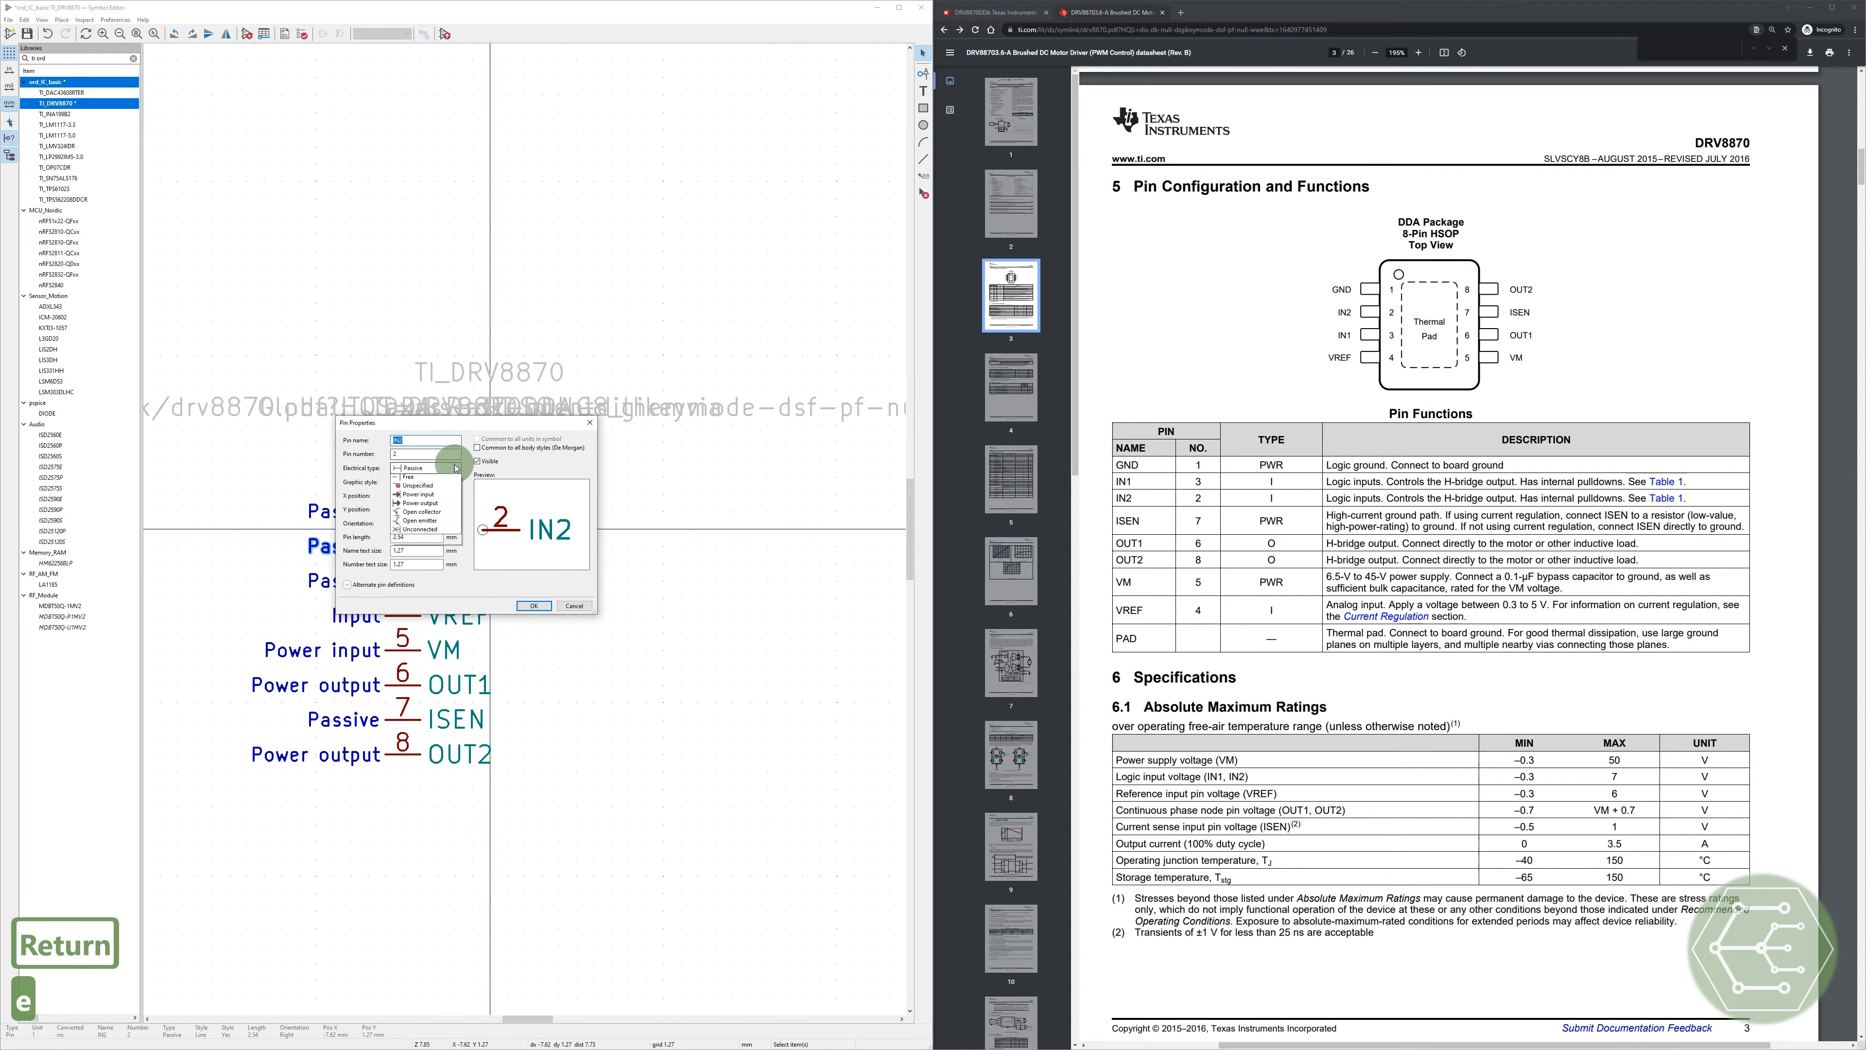
{"action": "left_click", "coordinate": [428, 477]}
{"action": "left_click", "coordinate": [534, 605]}
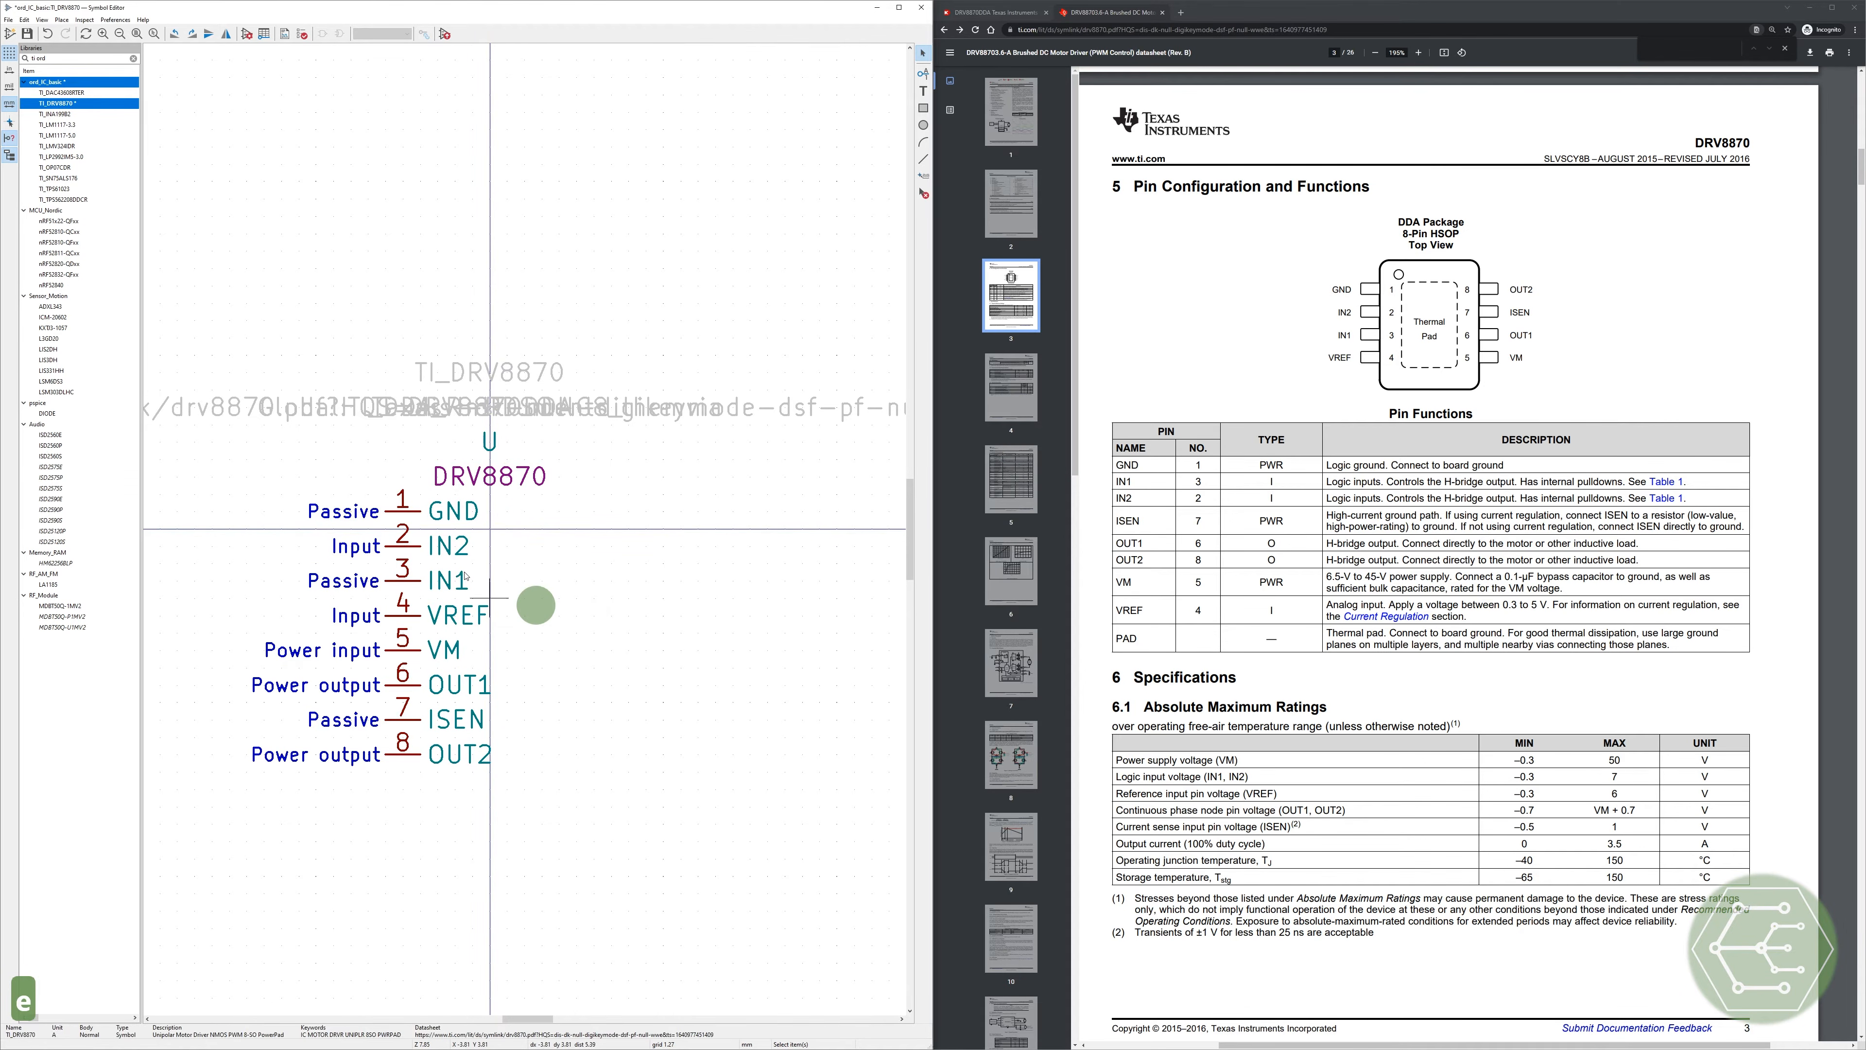
Step: Set the electrical type of pin 3, IN1, to Input and save the symbol
{"action": "key", "text": "e"}
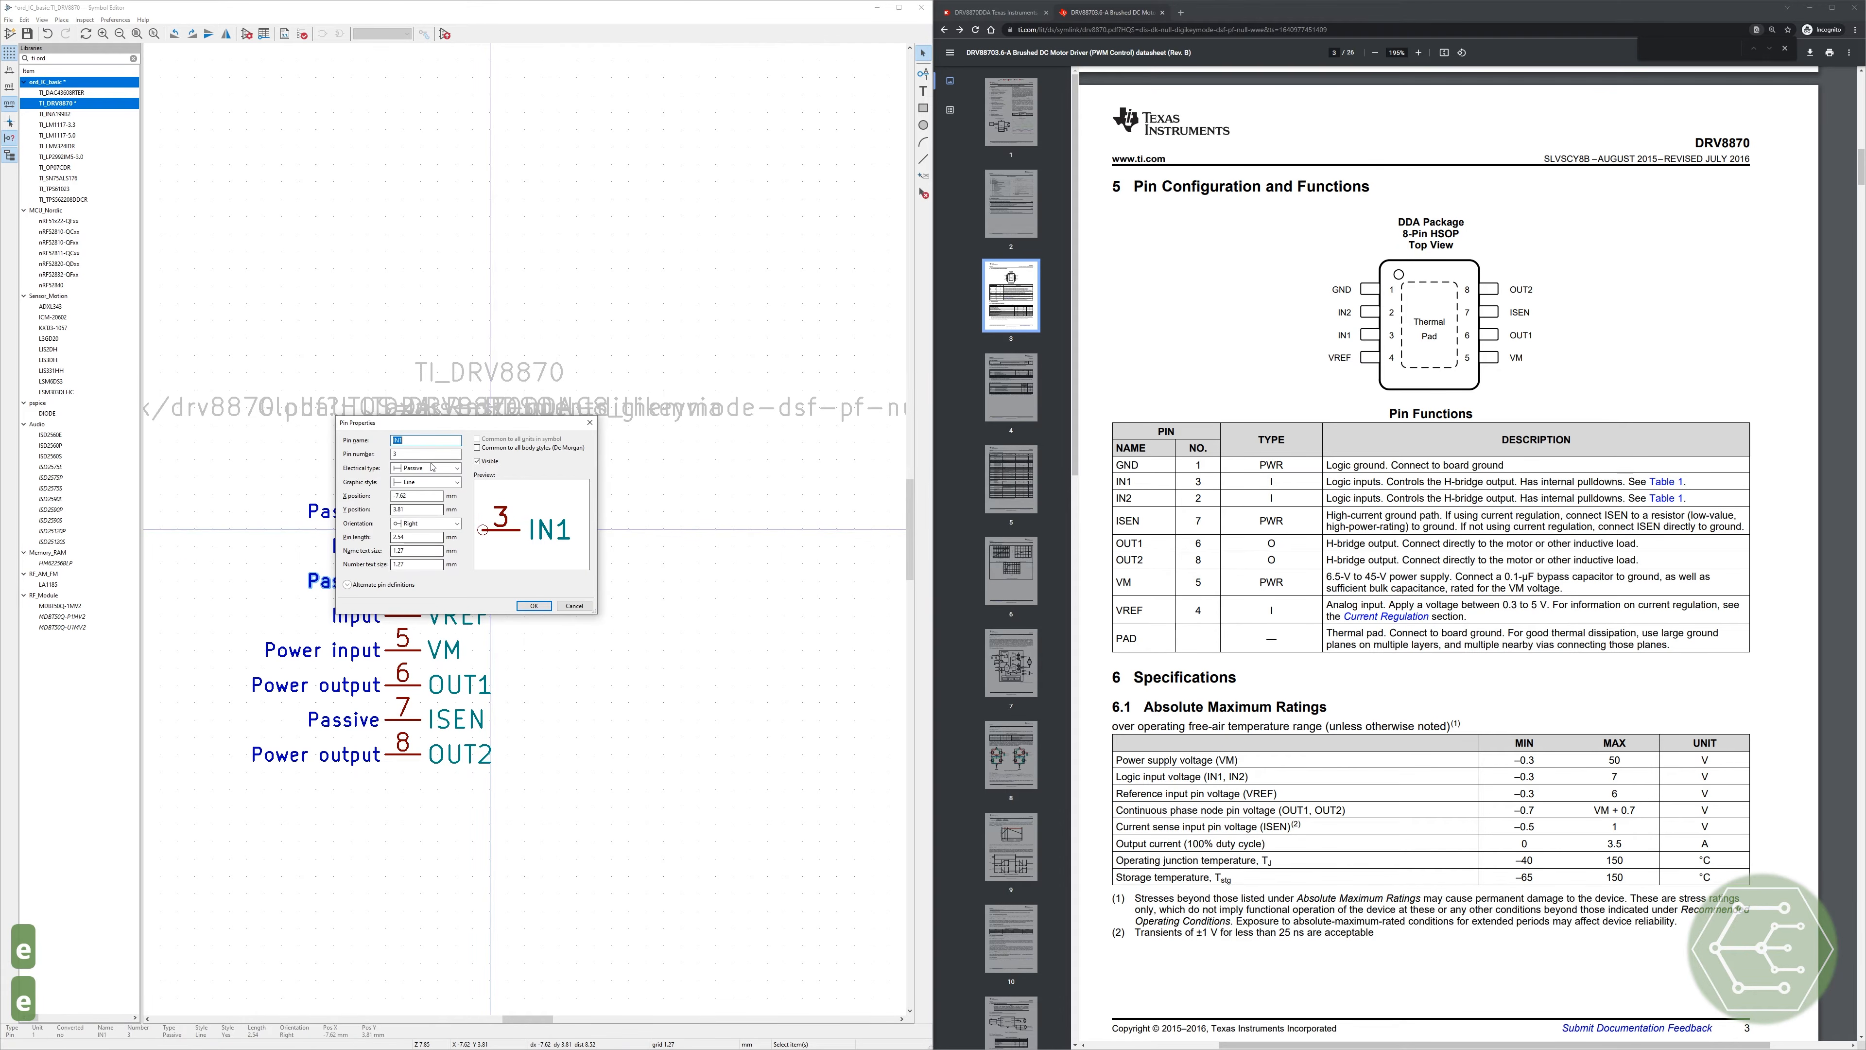
{"action": "left_click", "coordinate": [445, 468]}
{"action": "left_click", "coordinate": [433, 482]}
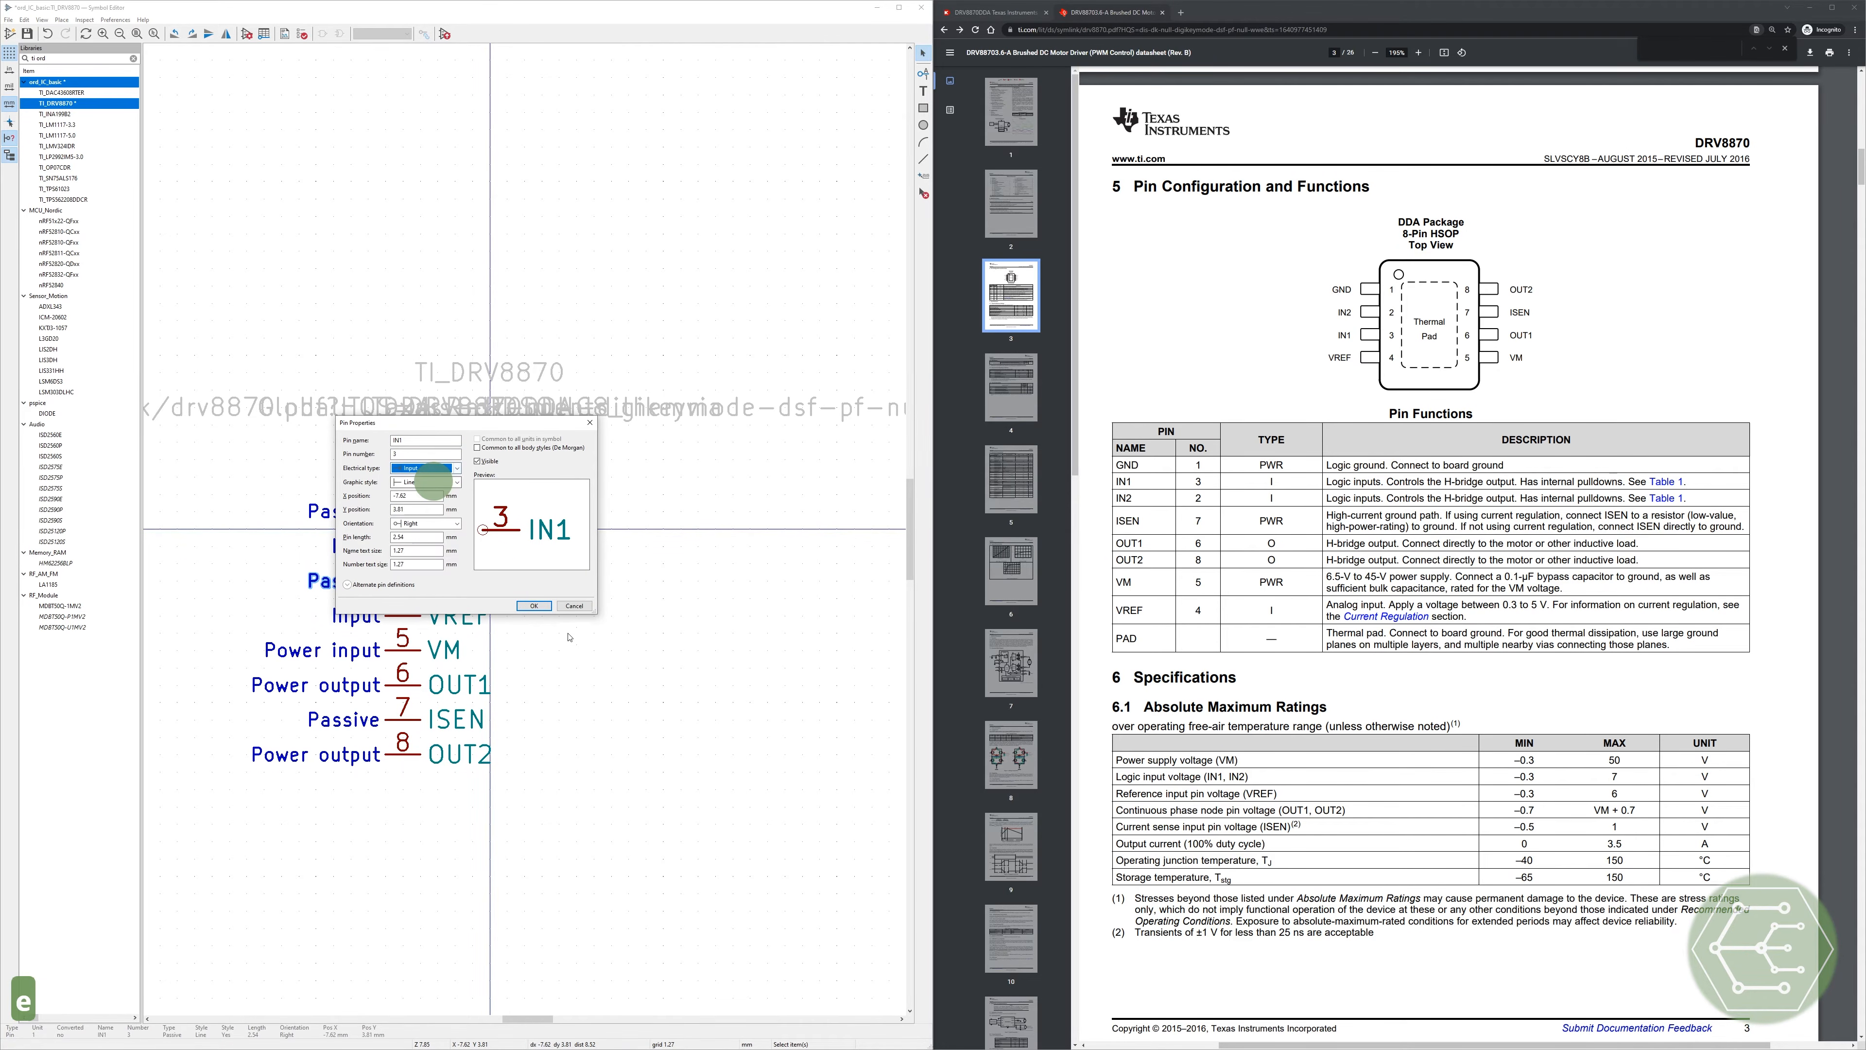
{"action": "left_click", "coordinate": [534, 605]}
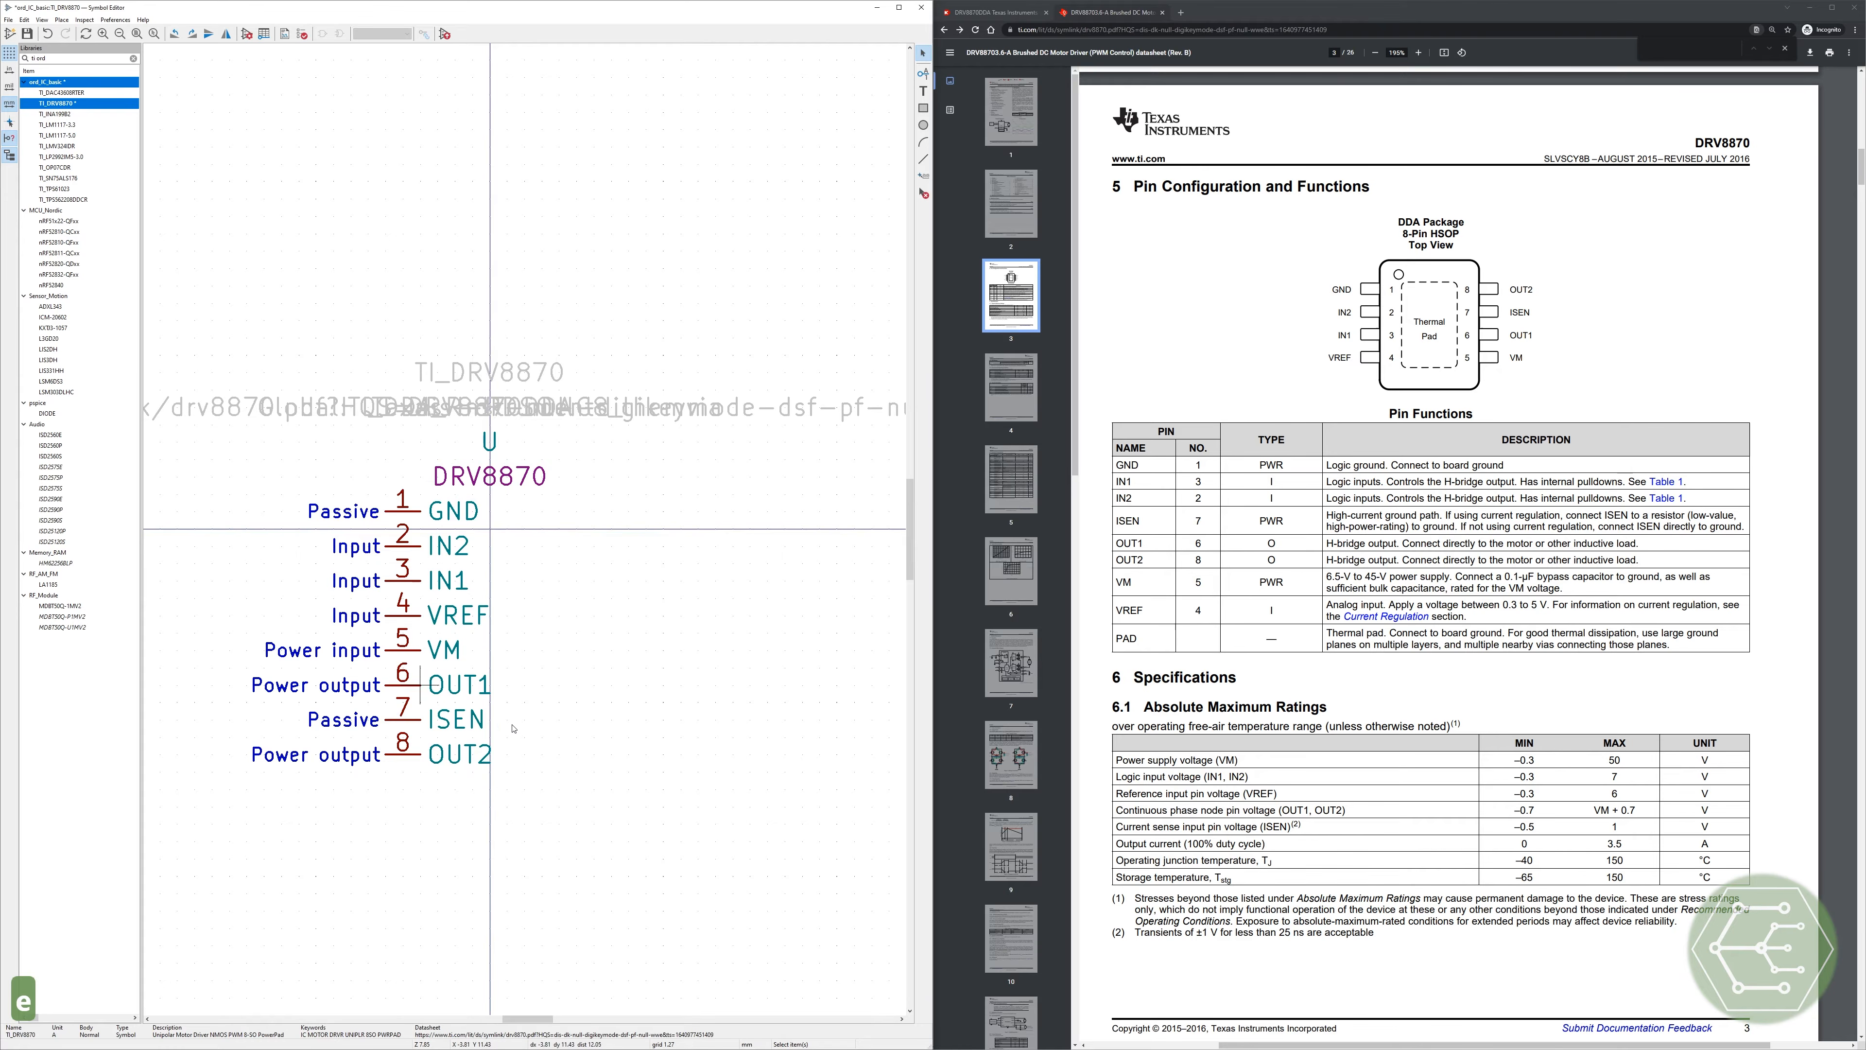
{"action": "key", "text": "ctrl+s"}
Step: Move pins 5 to 8 opposite pins 1 to 4, mirrored horizontally and vertically so pin 8 lines up with pin 1
{"action": "left_click_drag", "start_coordinate": [548, 796], "coordinate": [312, 623]}
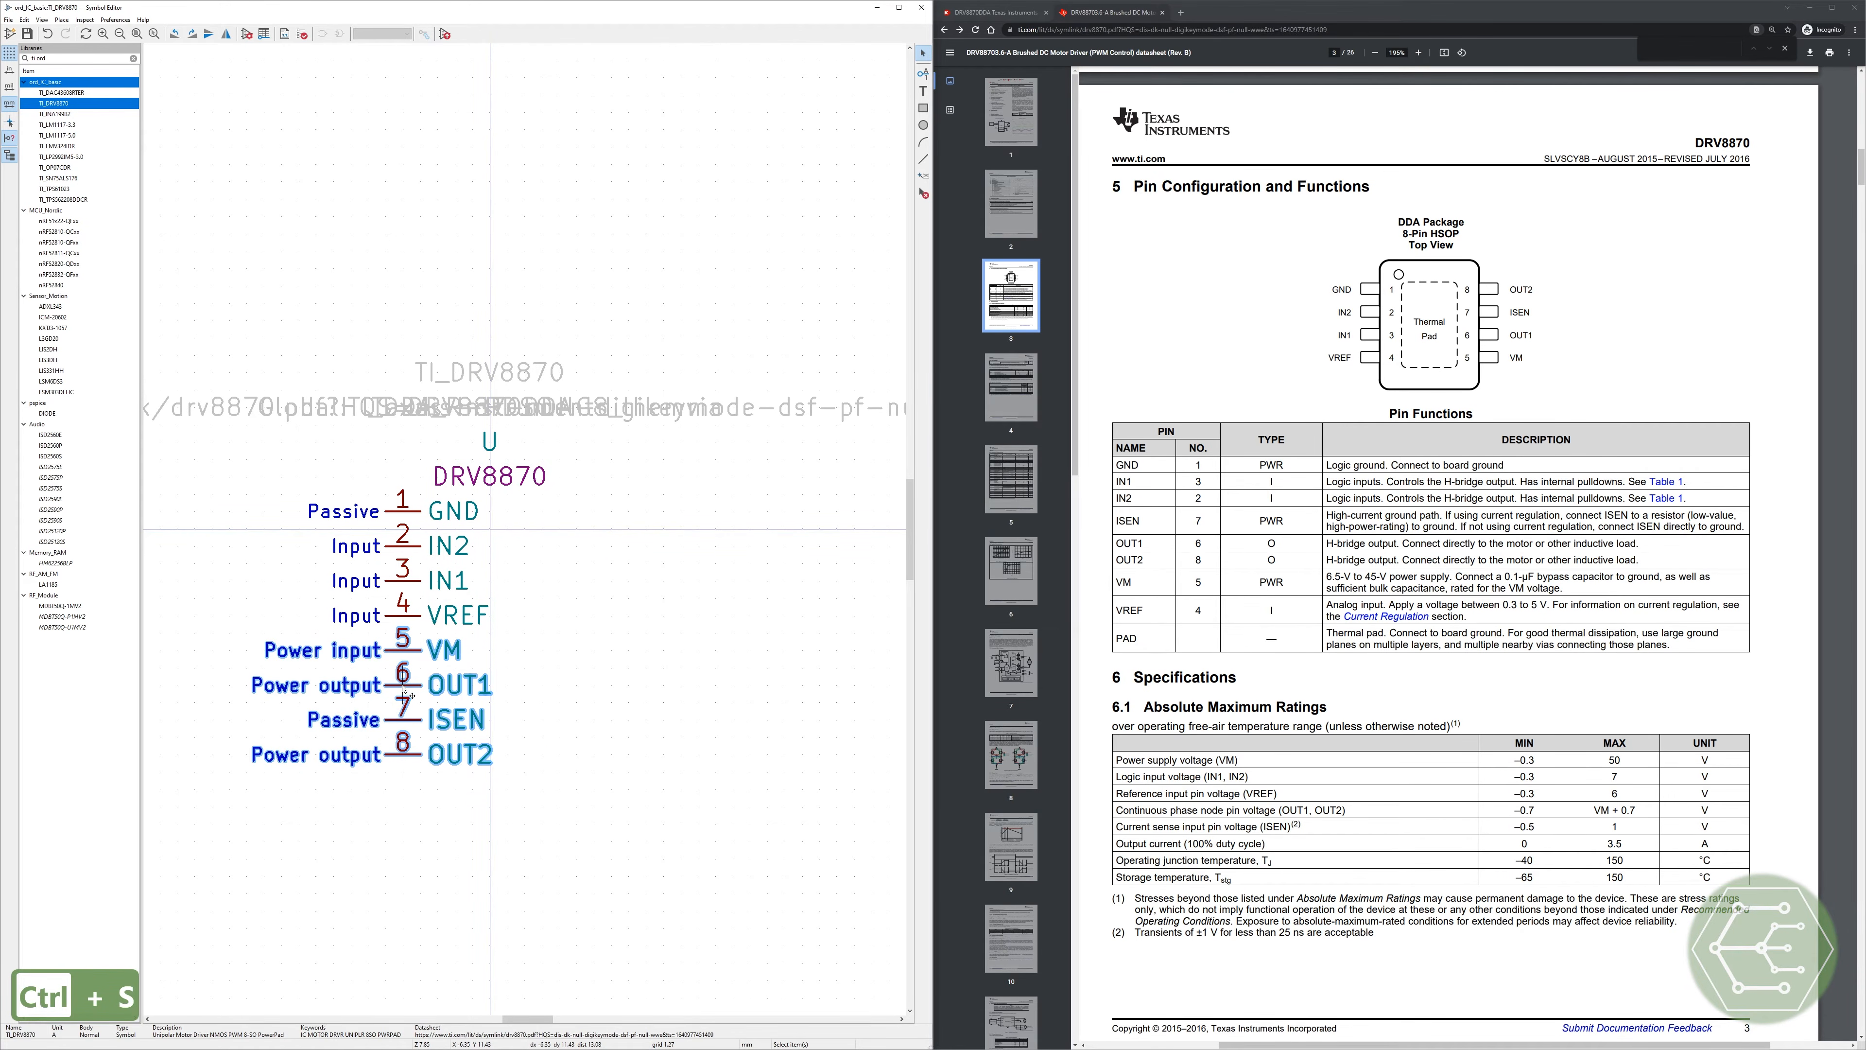
{"action": "key", "text": "m"}
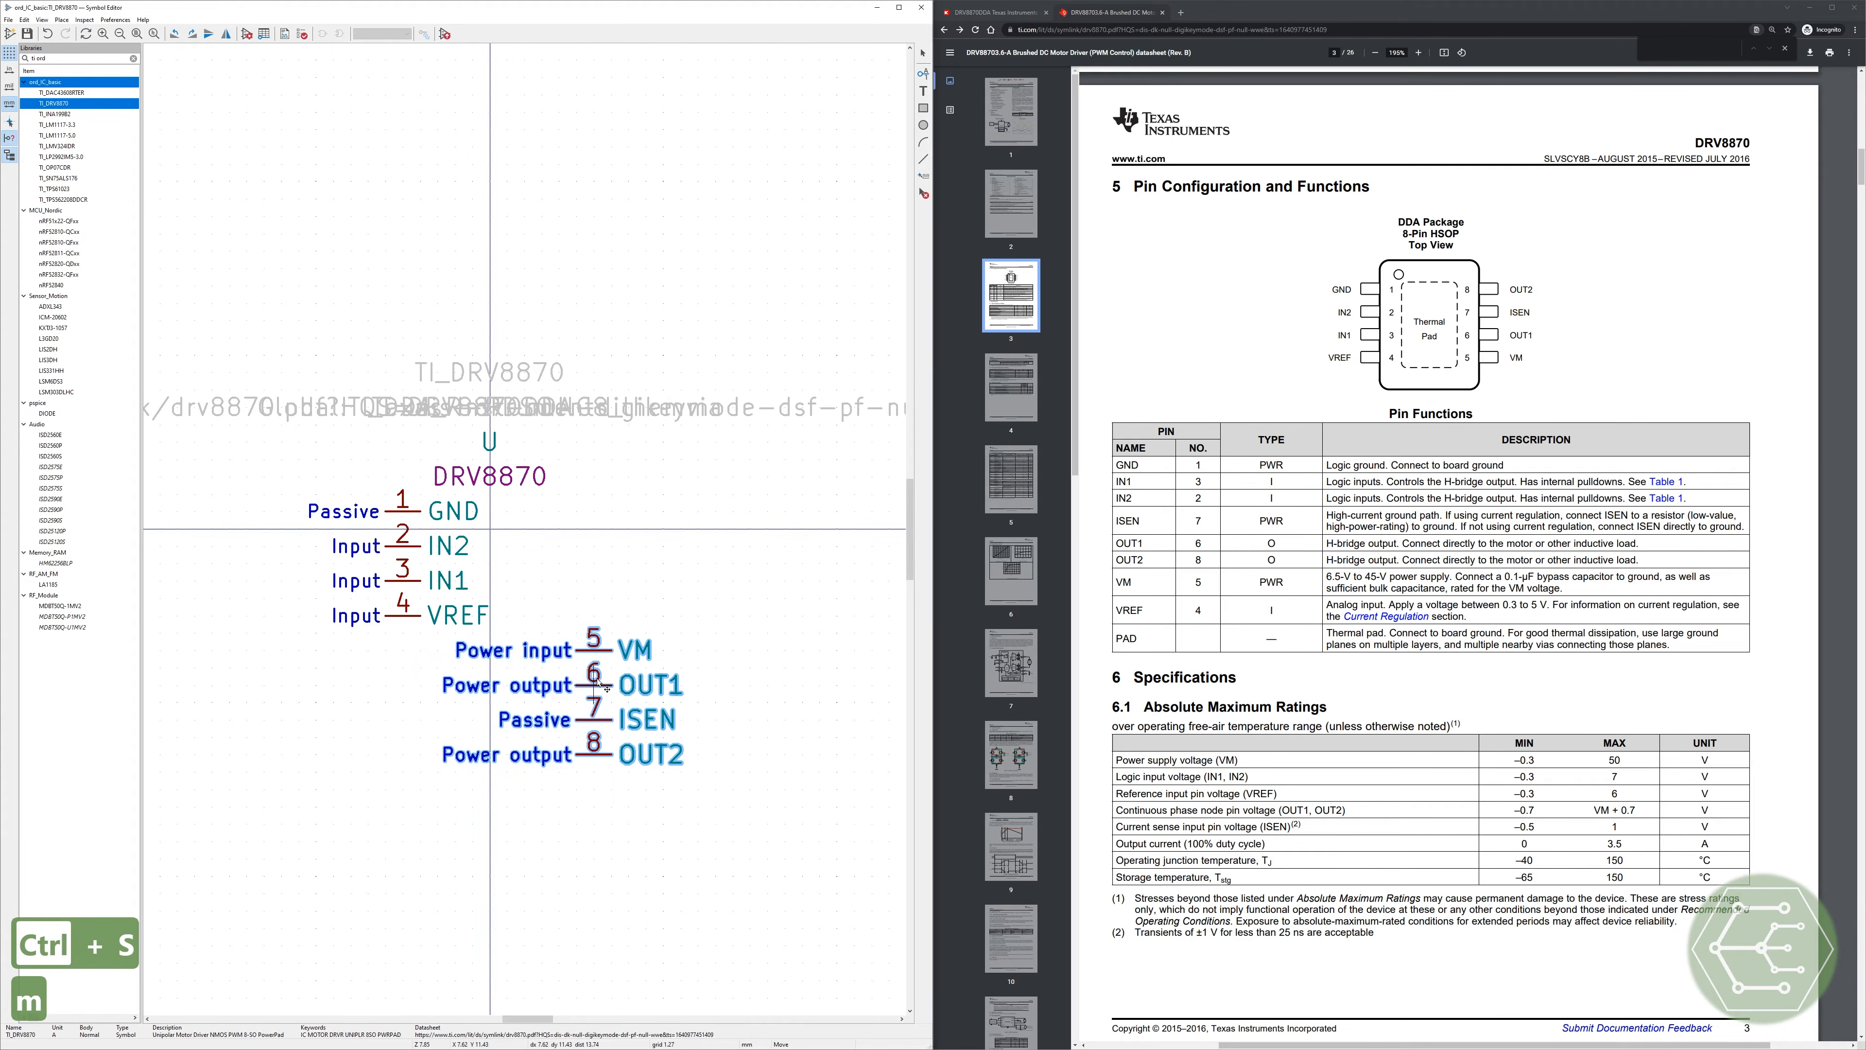
{"action": "key", "text": "x"}
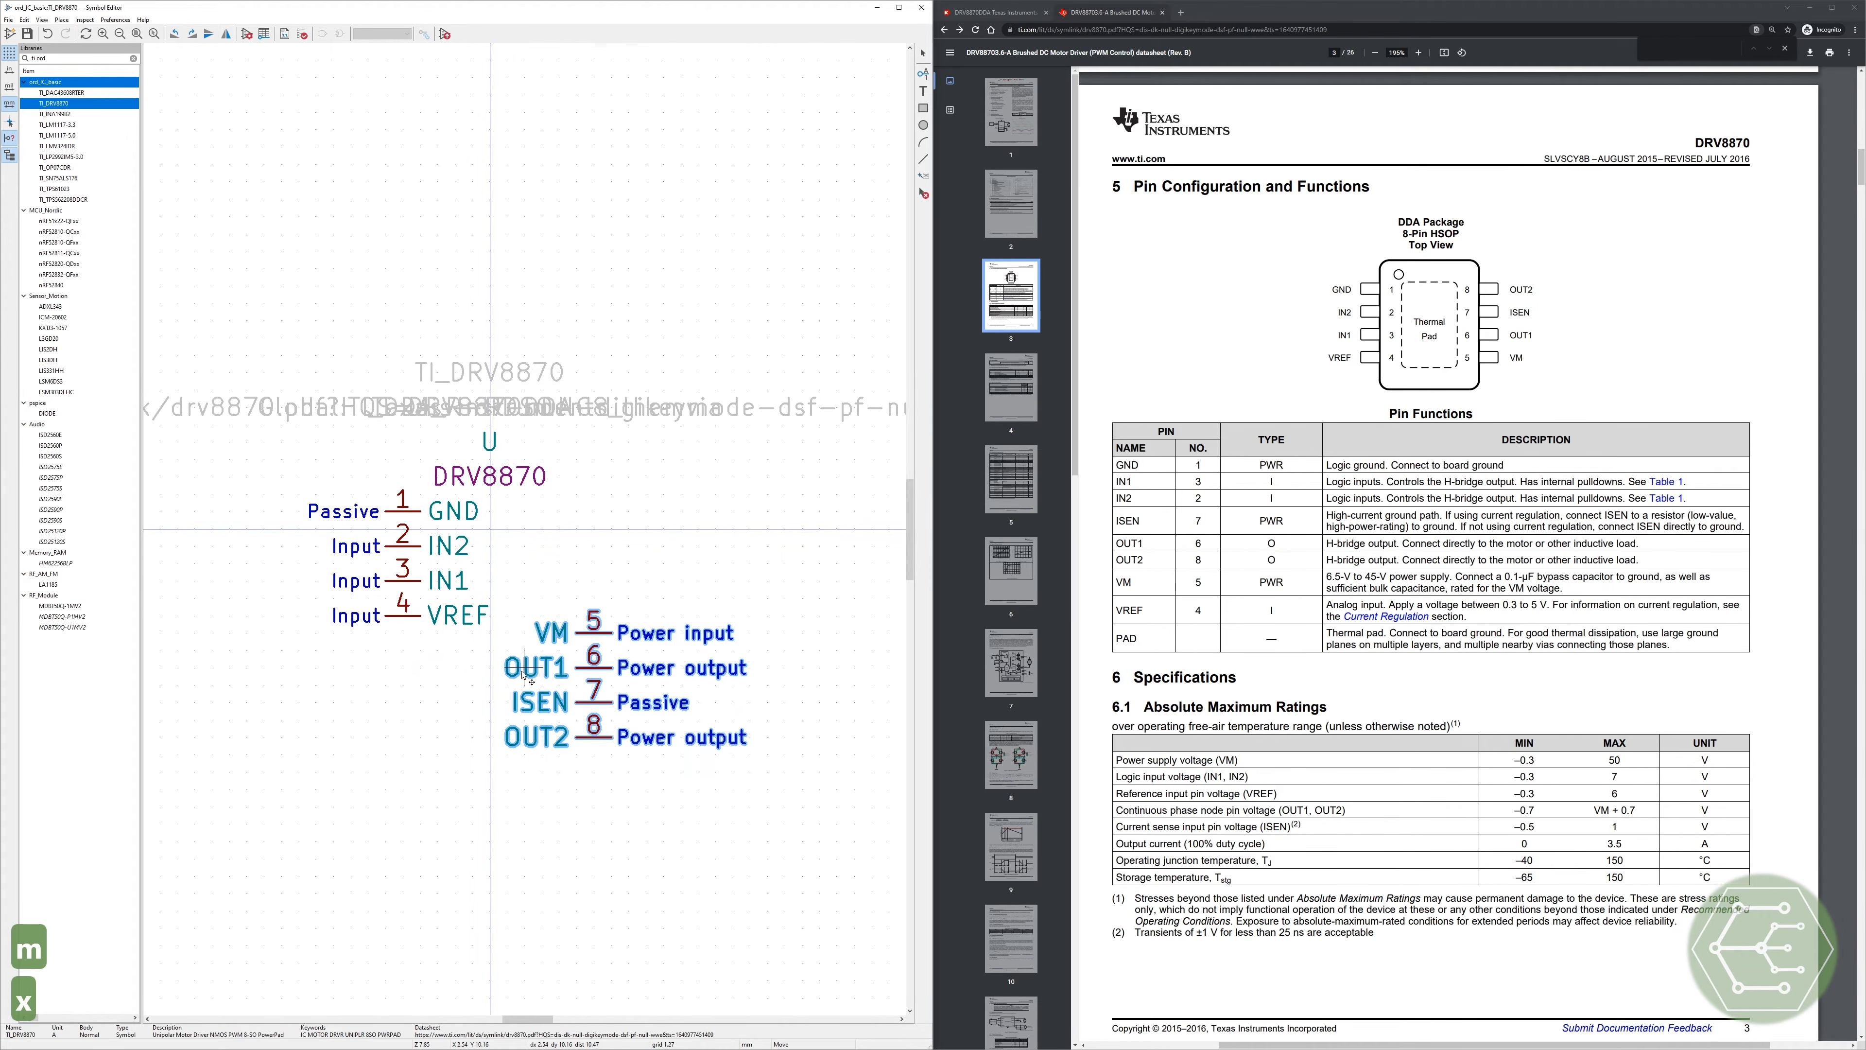
{"action": "key", "text": "y"}
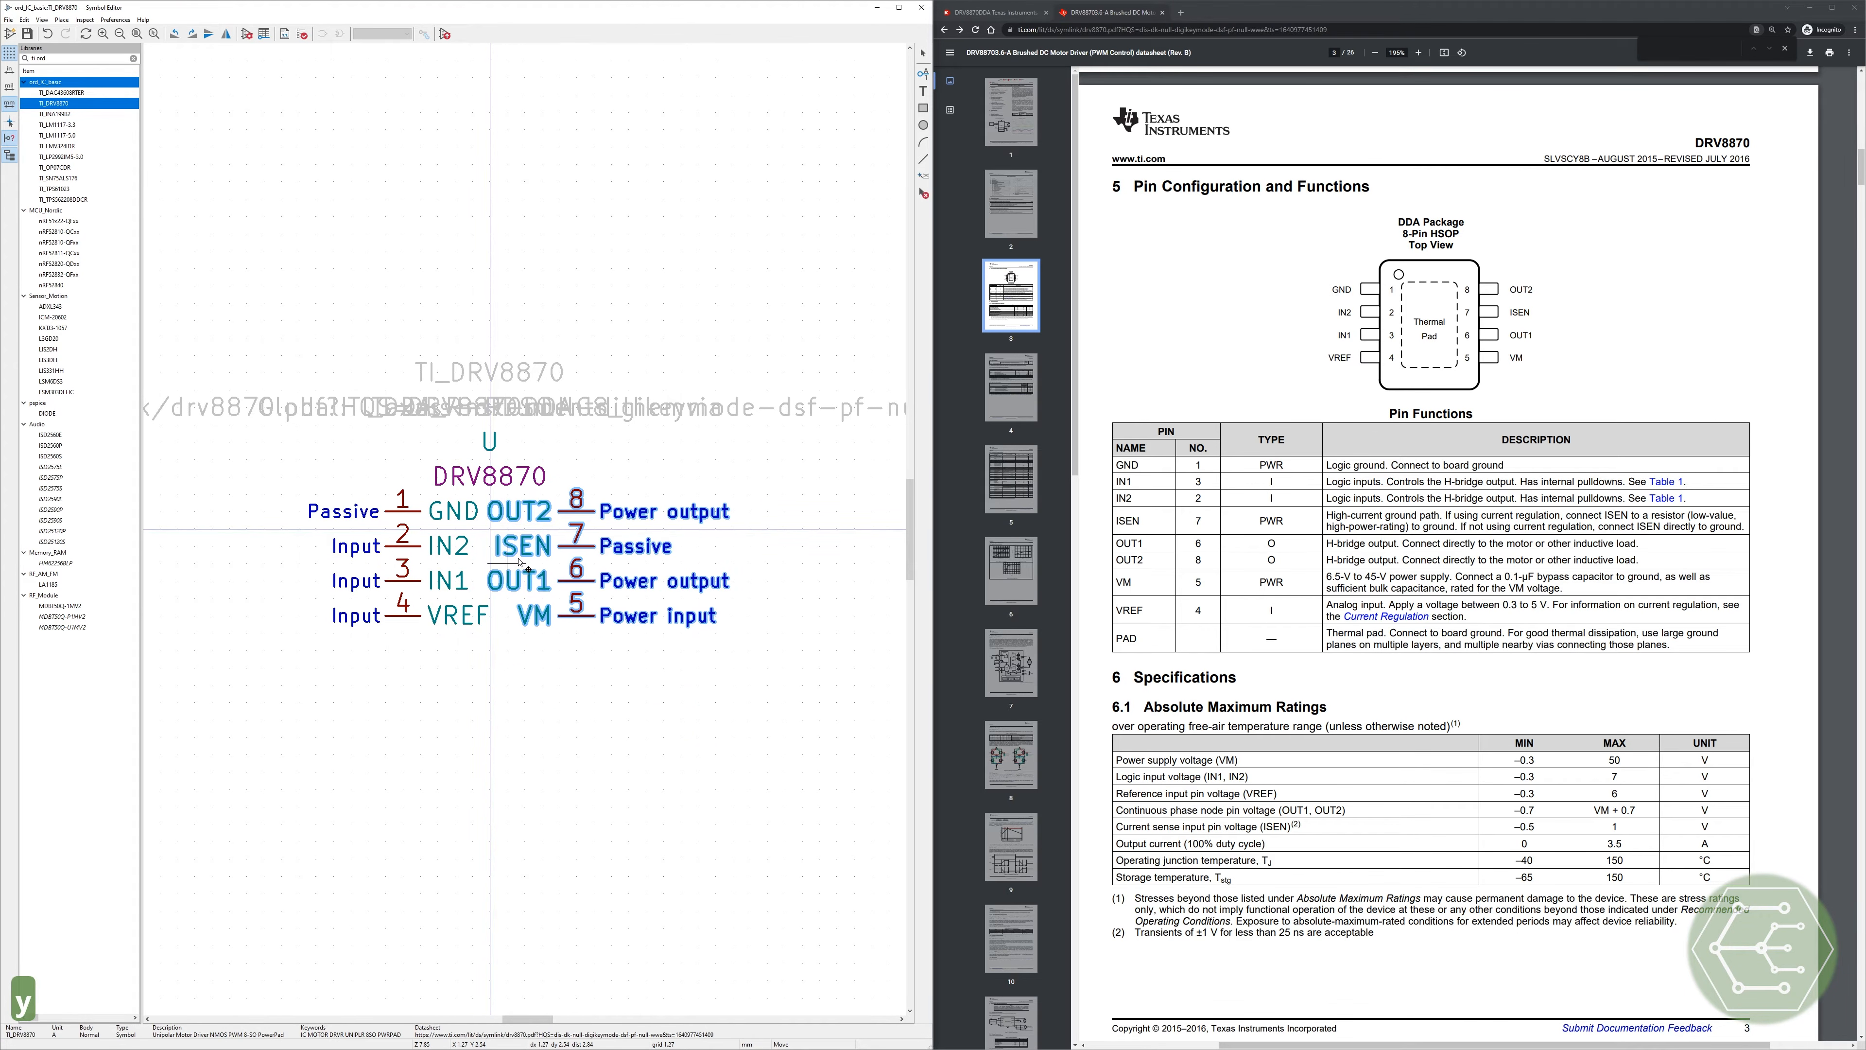
{"action": "left_click", "coordinate": [521, 559]}
{"action": "left_click", "coordinate": [560, 710]}
Step: Shift pins 1 to 4 one grid step outward, away from the opposite pins
{"action": "left_click_drag", "start_coordinate": [486, 656], "coordinate": [332, 507]}
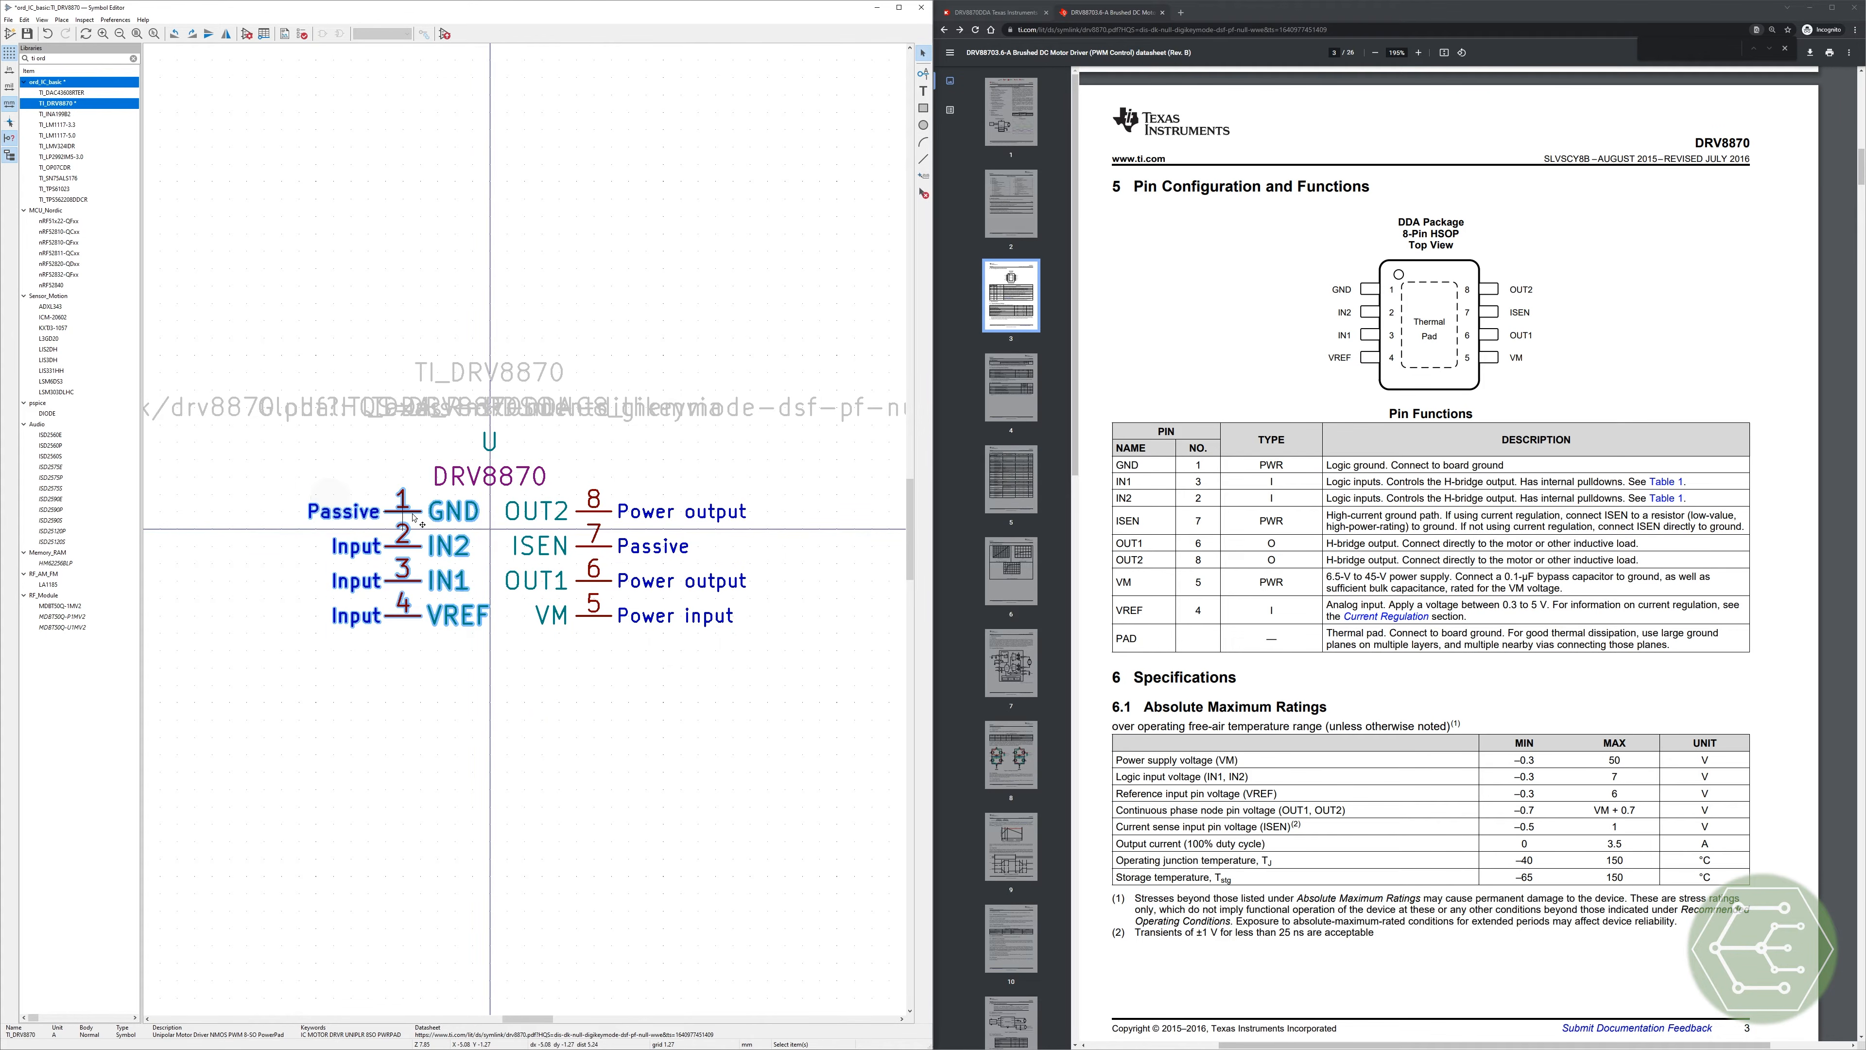
{"action": "key", "text": "m"}
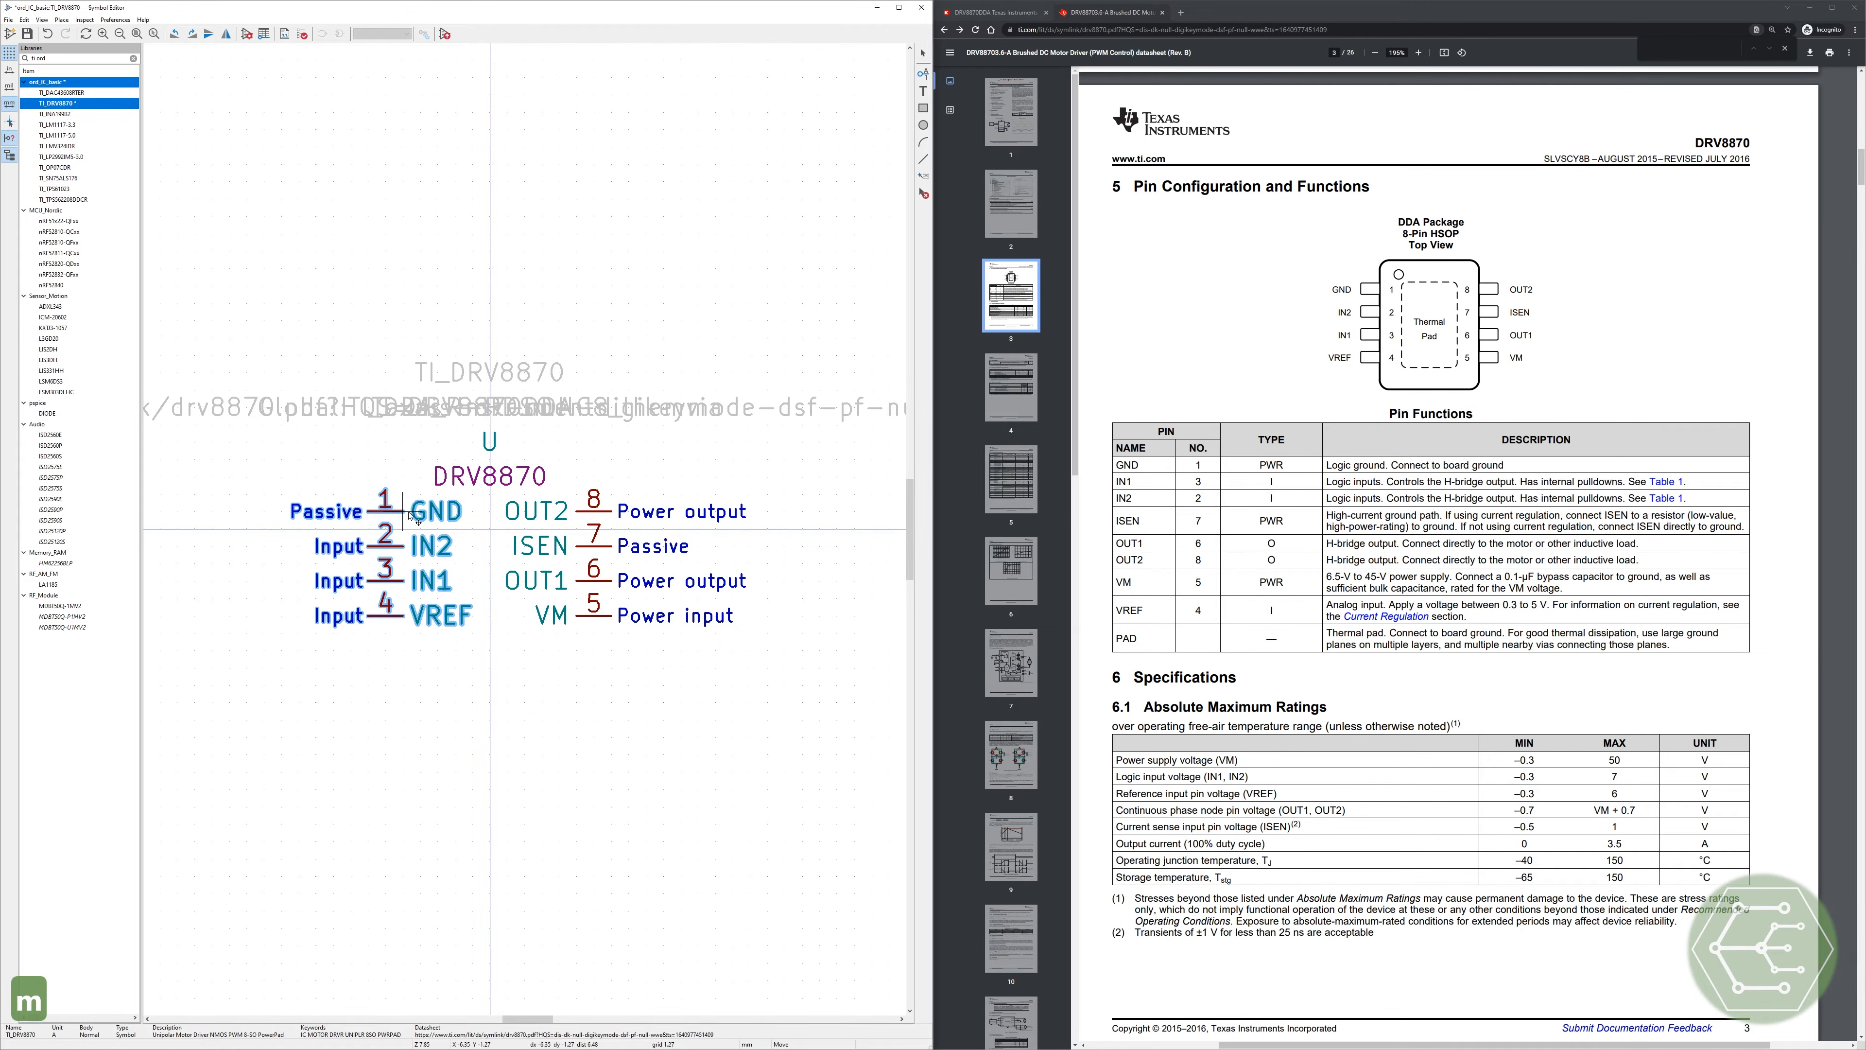
{"action": "left_click", "coordinate": [409, 513]}
{"action": "left_click_drag", "start_coordinate": [668, 538], "coordinate": [557, 690]}
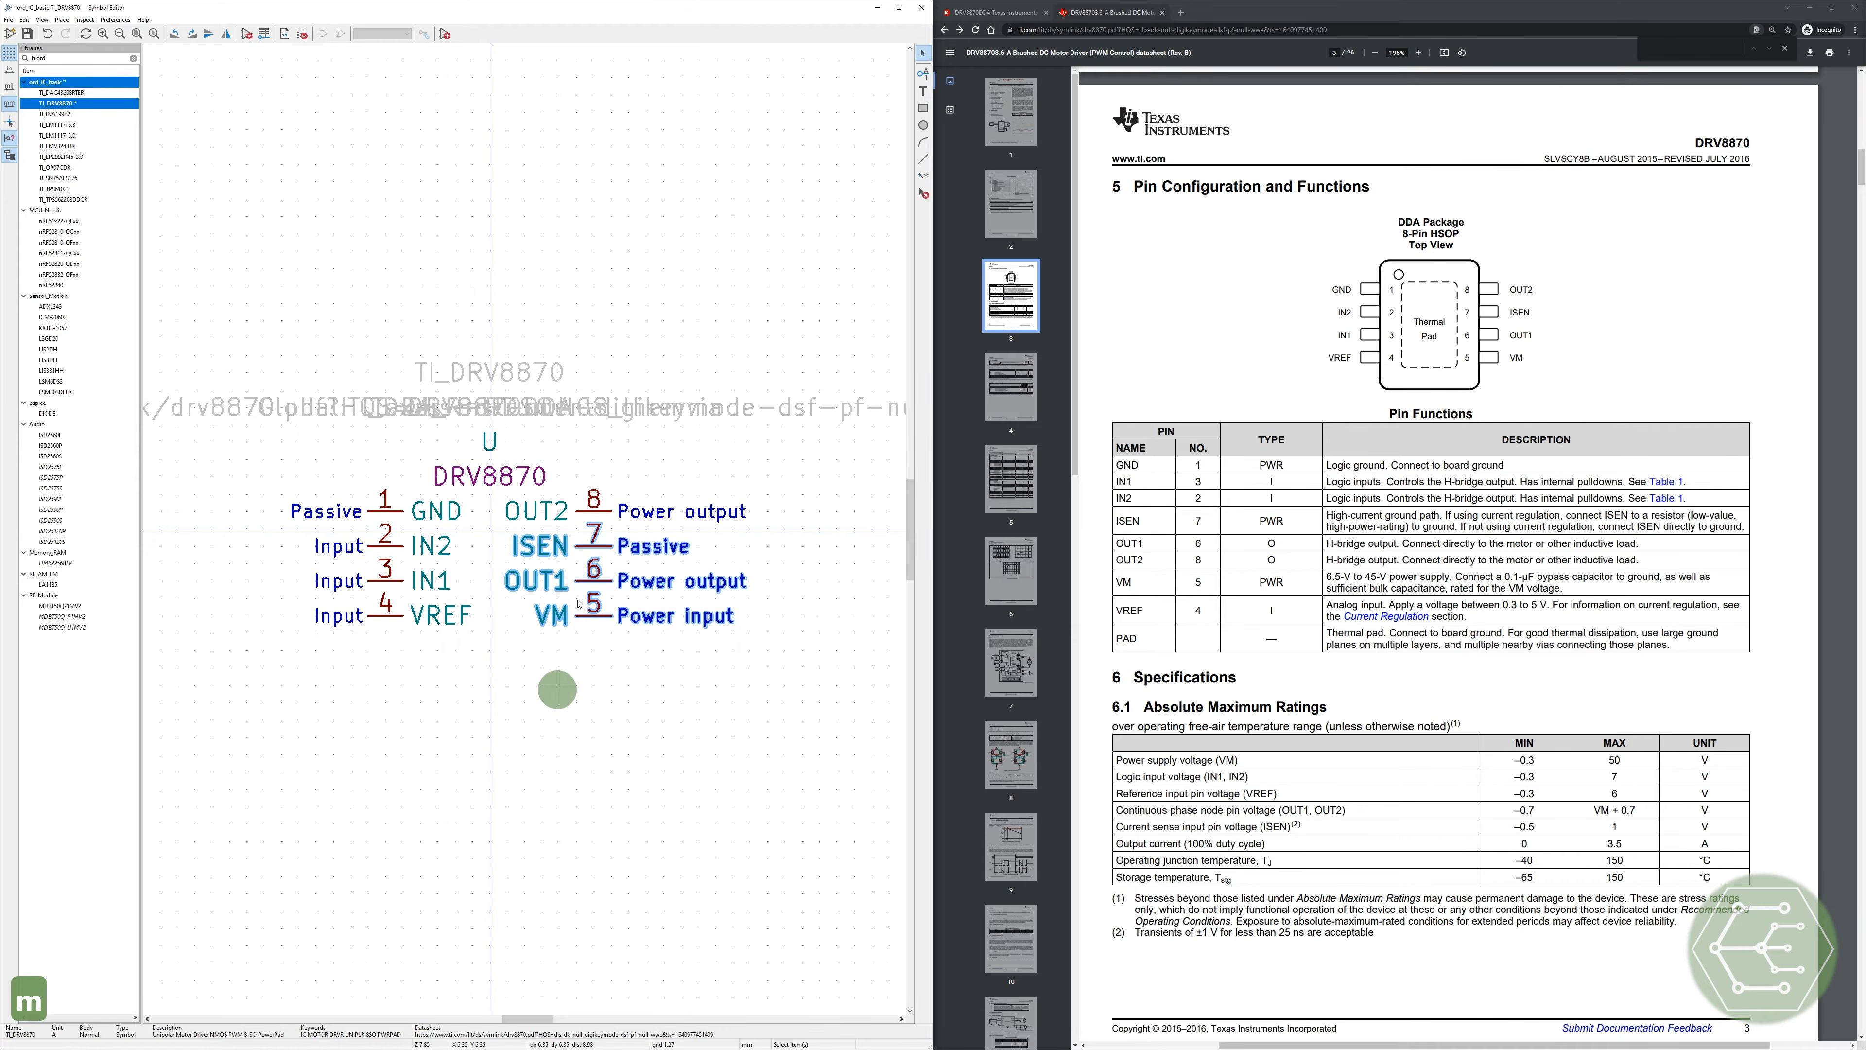
{"action": "left_click_drag", "start_coordinate": [797, 673], "coordinate": [560, 494]}
{"action": "key", "text": "m"}
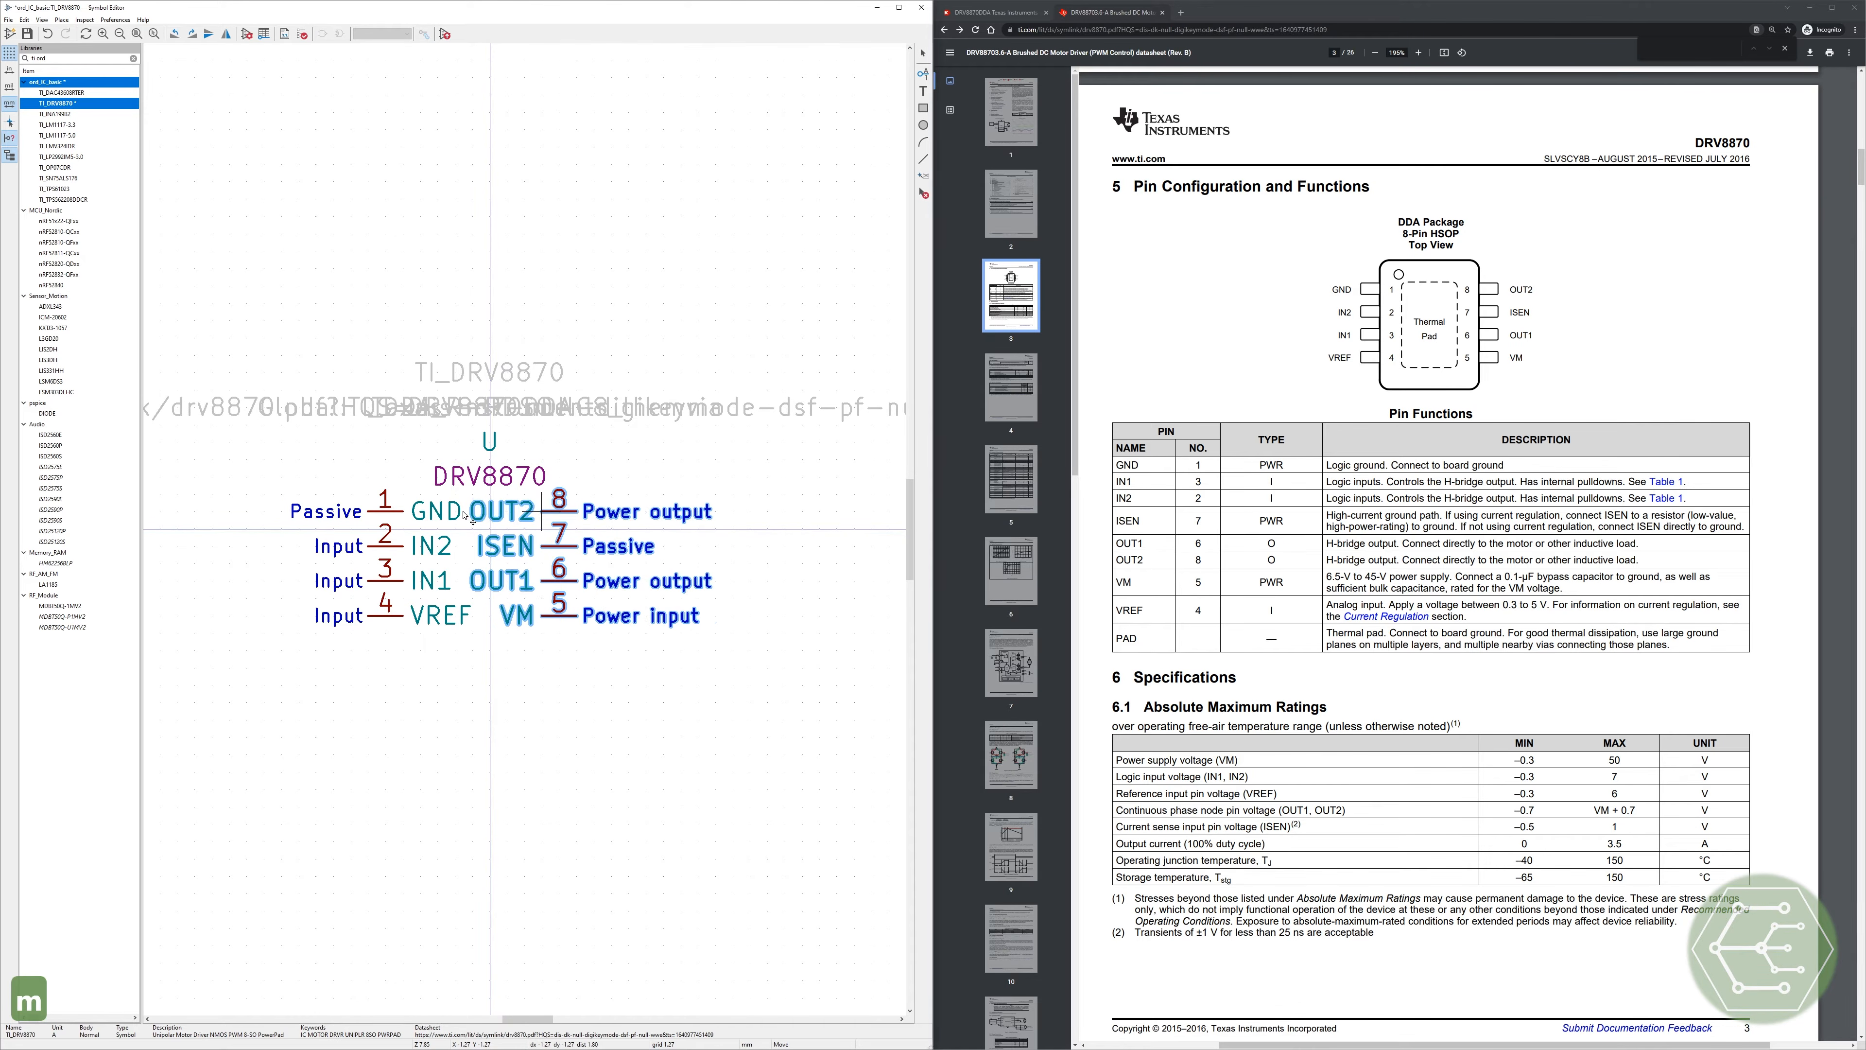
{"action": "key", "text": "space"}
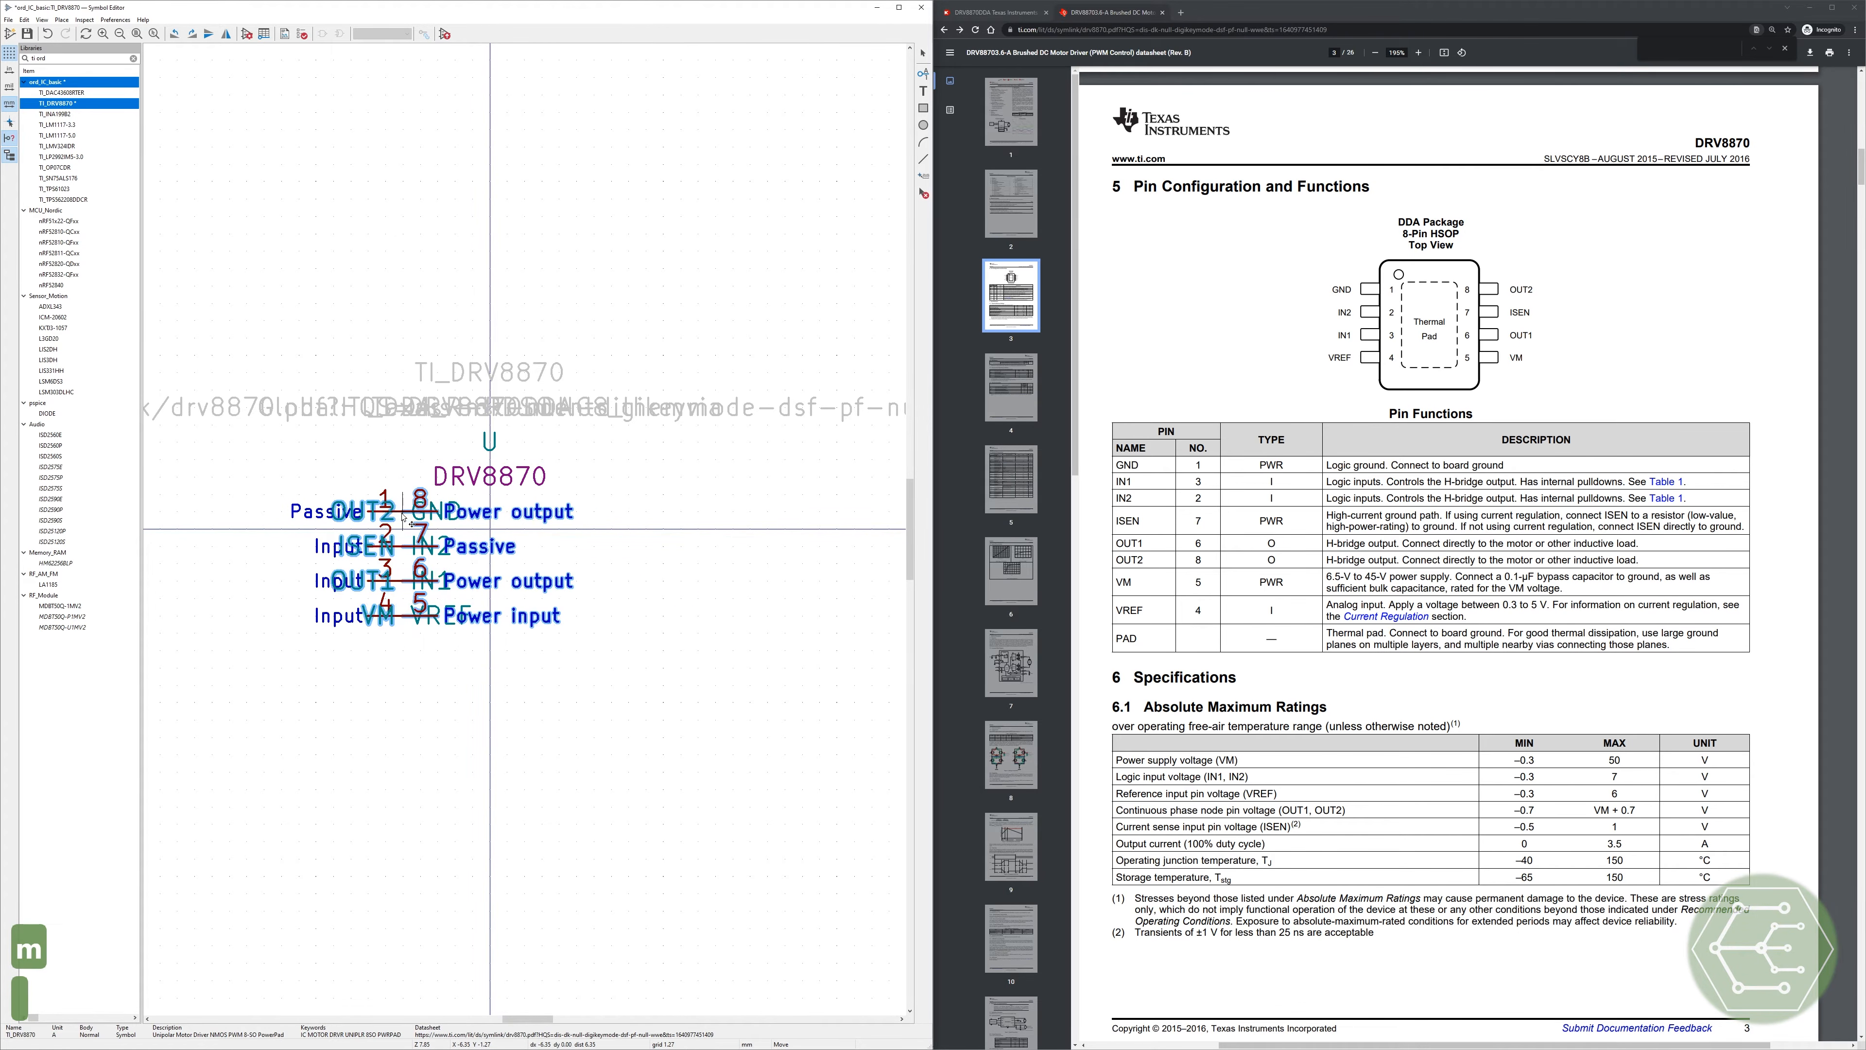
{"action": "key", "text": "space"}
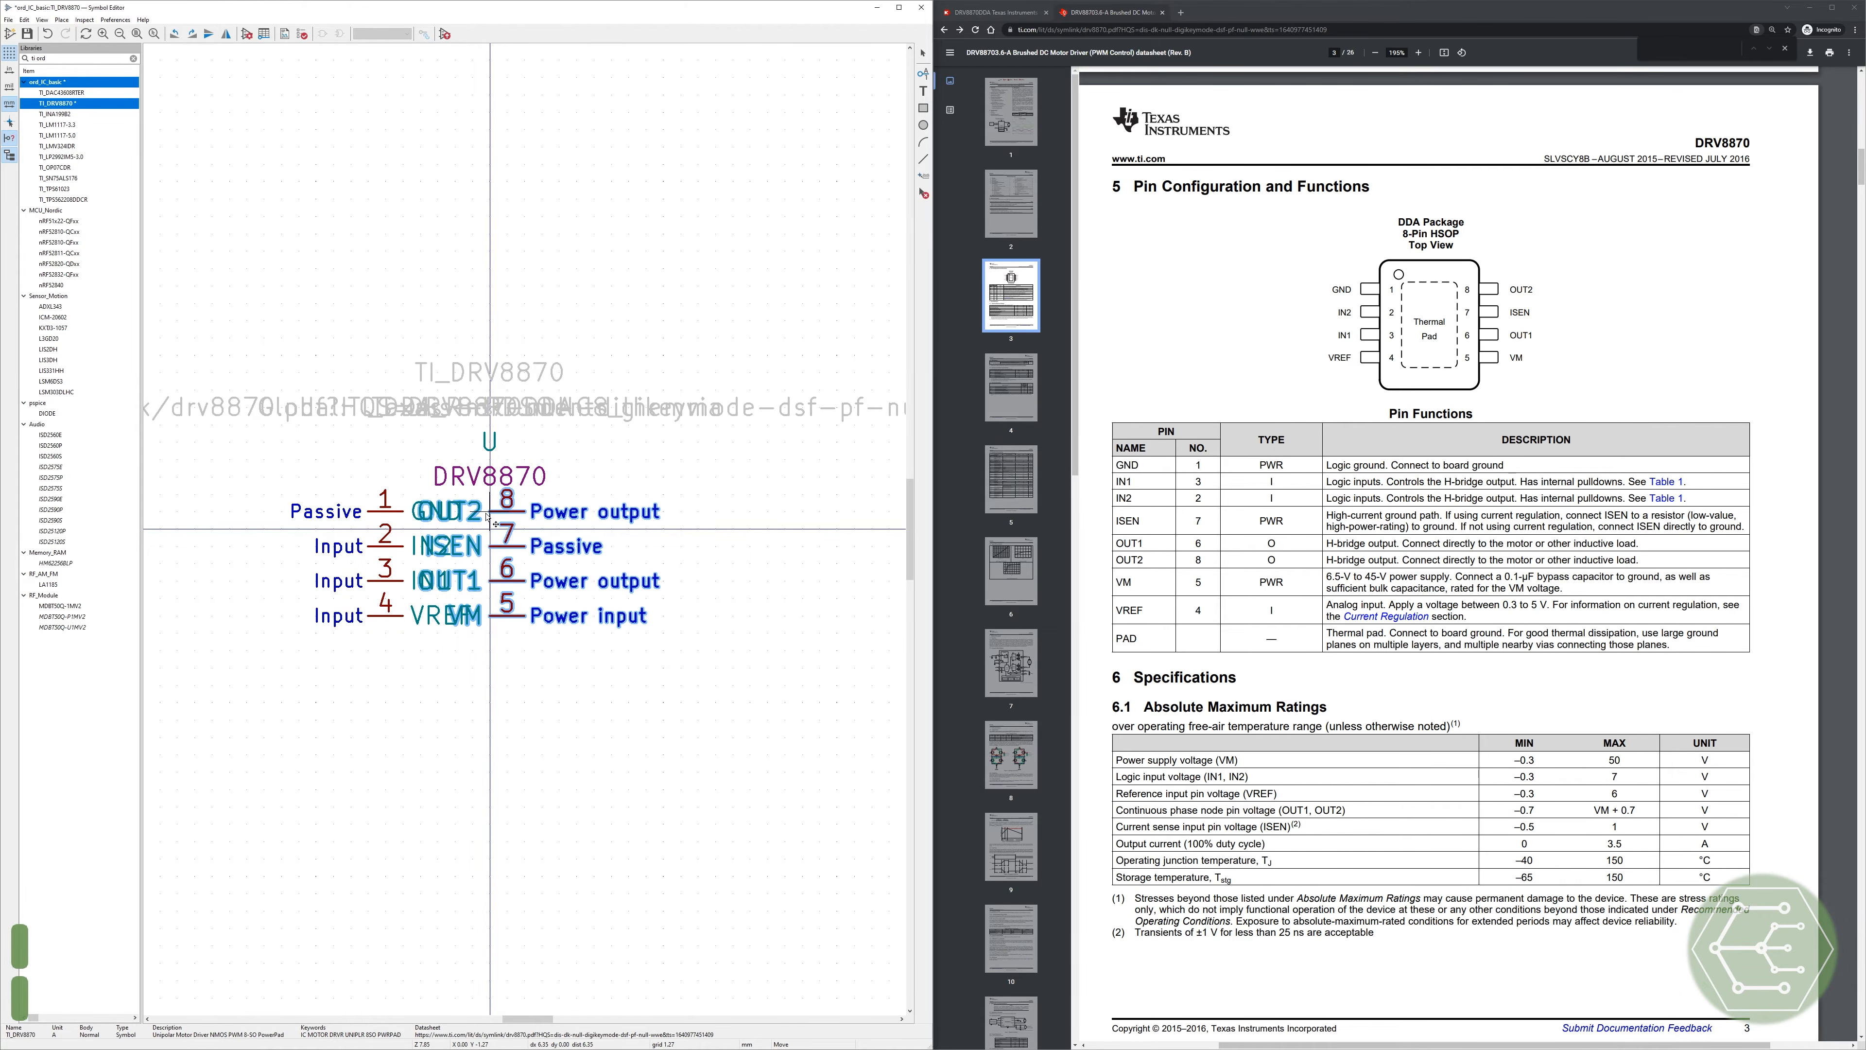
{"action": "left_click", "coordinate": [570, 509]}
{"action": "left_click", "coordinate": [752, 721]}
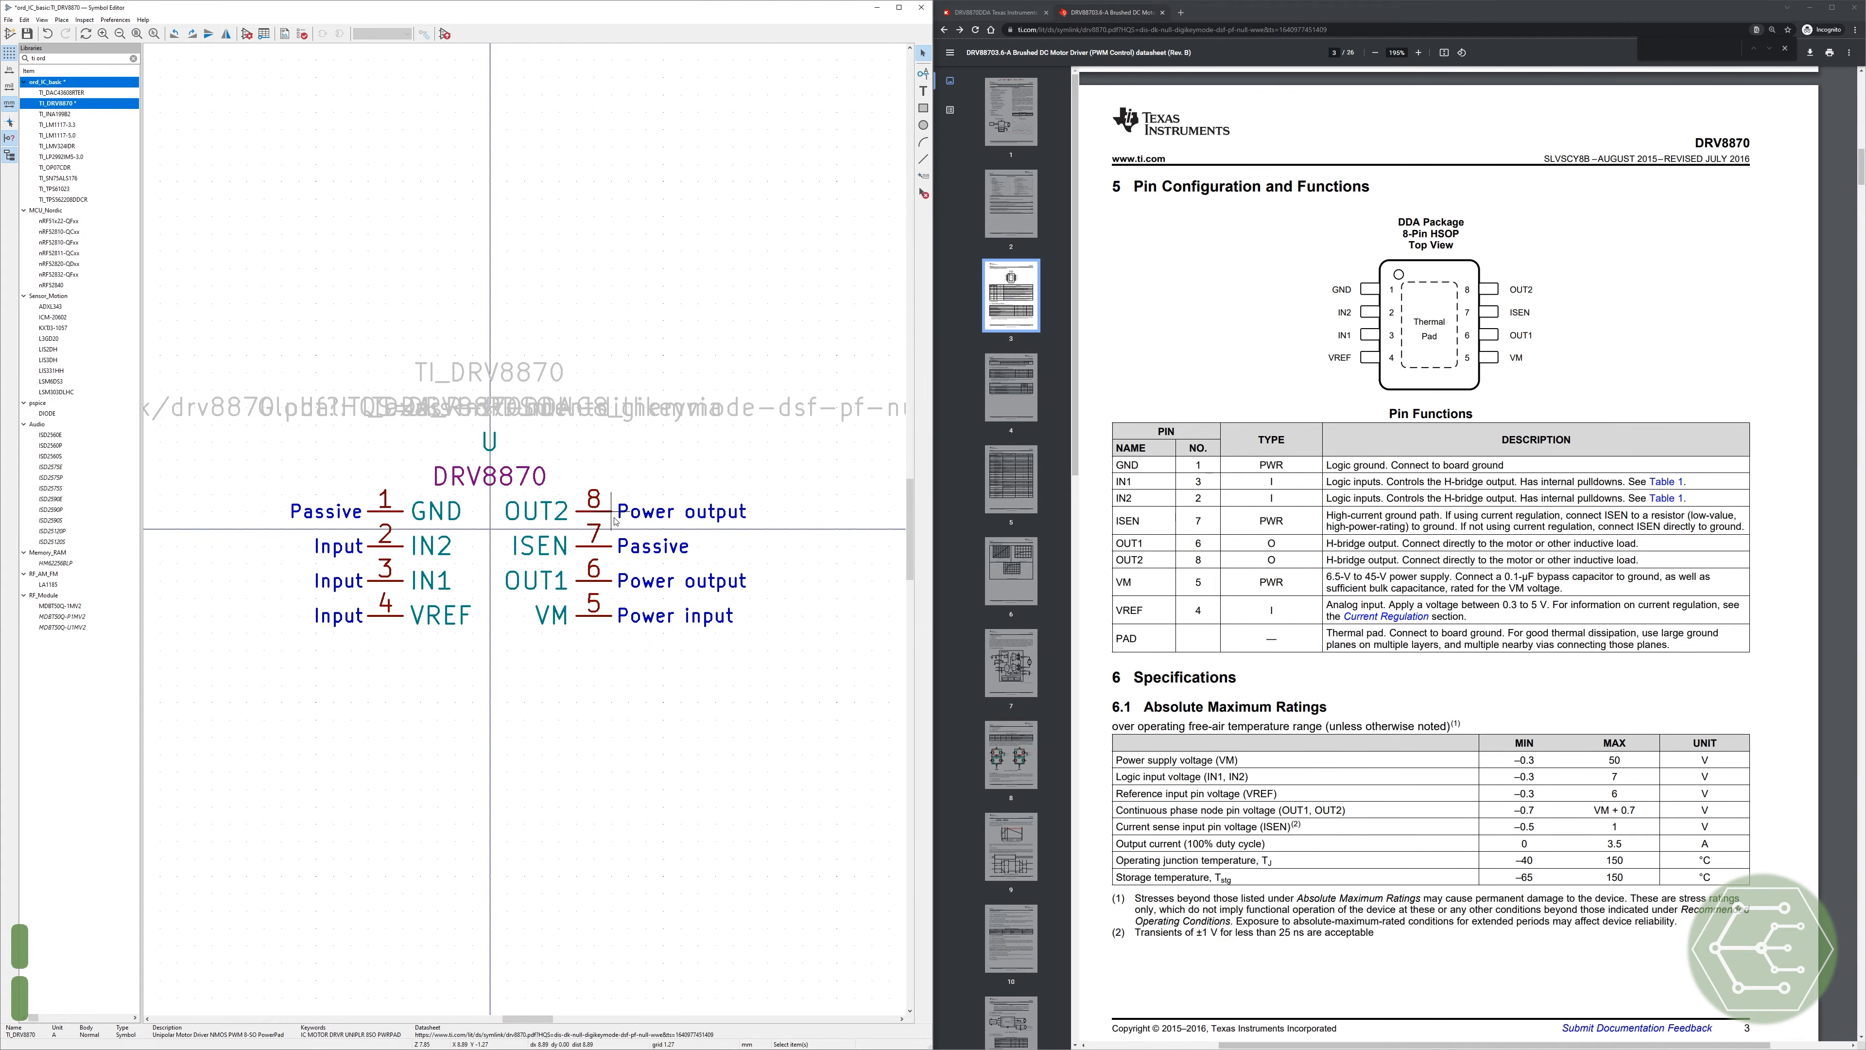
Step: Move the DRV8870 value text below the pins and draw a rectangular body about 12.7 mm square around the pin names
{"action": "key", "text": "m"}
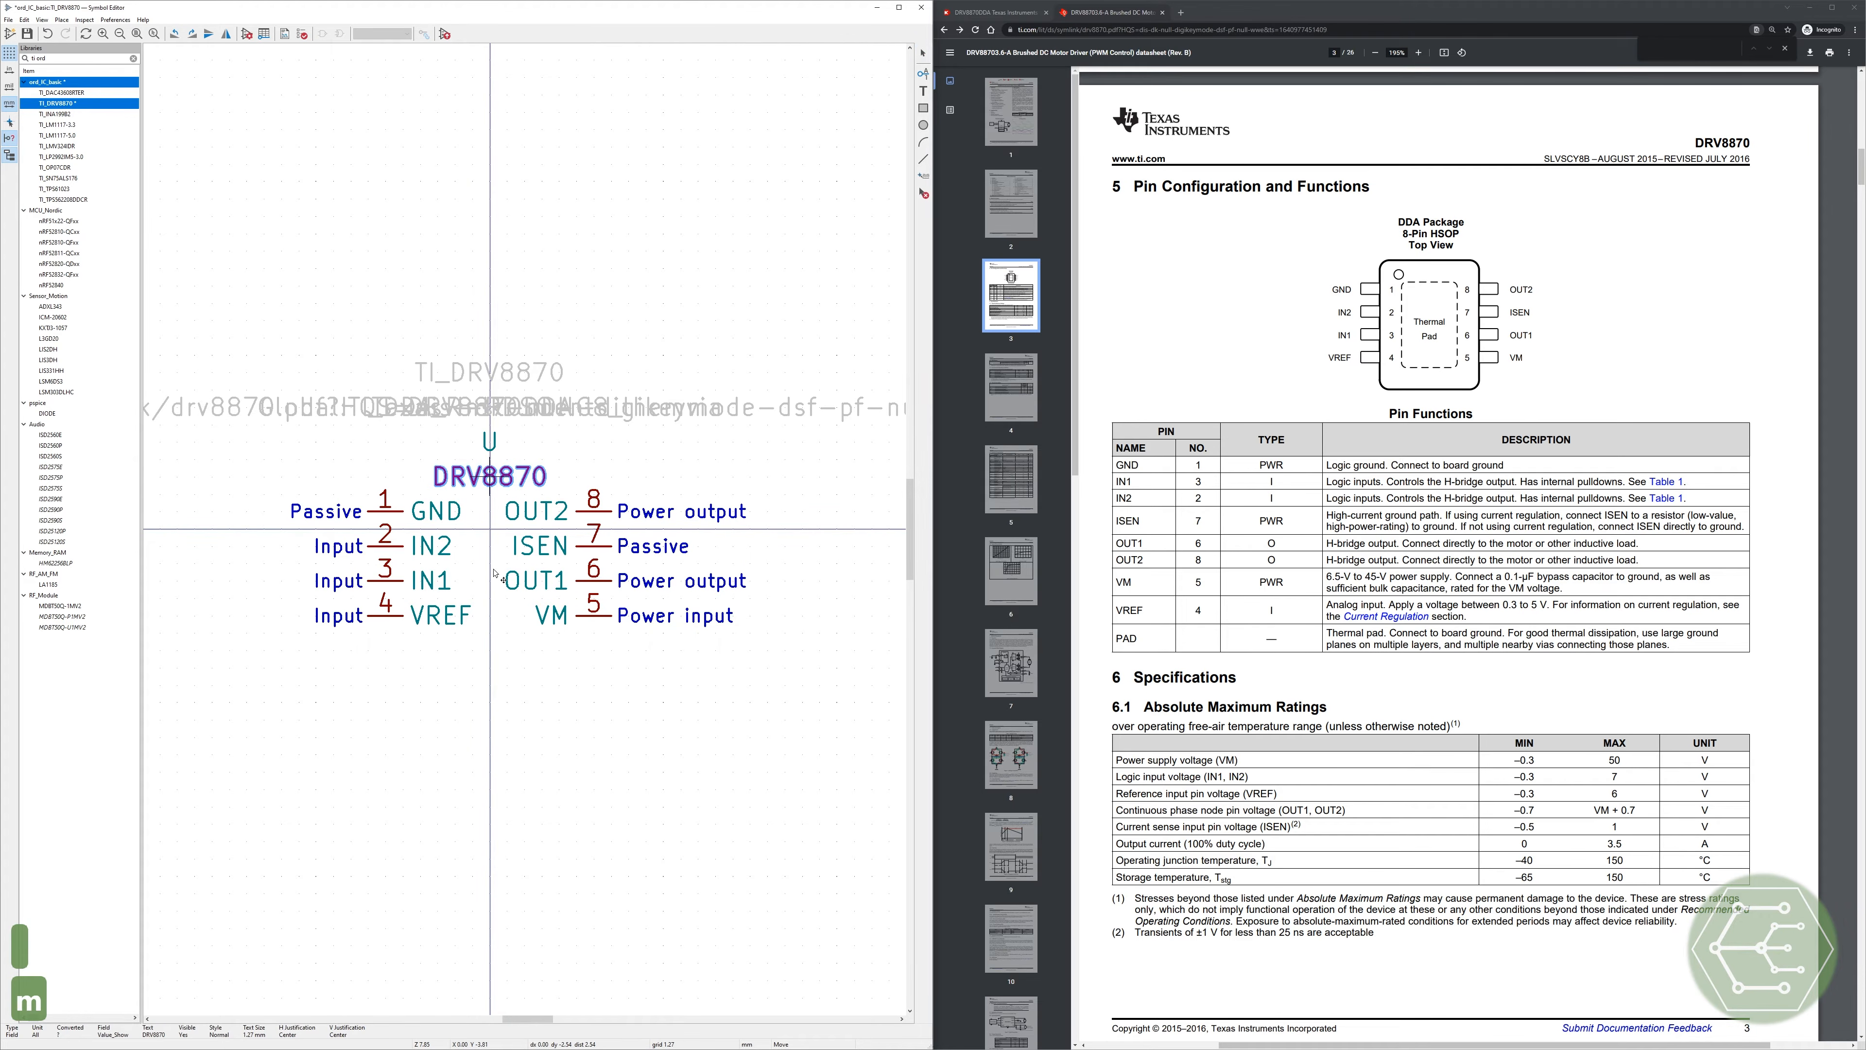
{"action": "left_click", "coordinate": [486, 667]}
{"action": "left_click", "coordinate": [923, 108]}
{"action": "left_click", "coordinate": [402, 485]}
{"action": "key", "text": "Escape"}
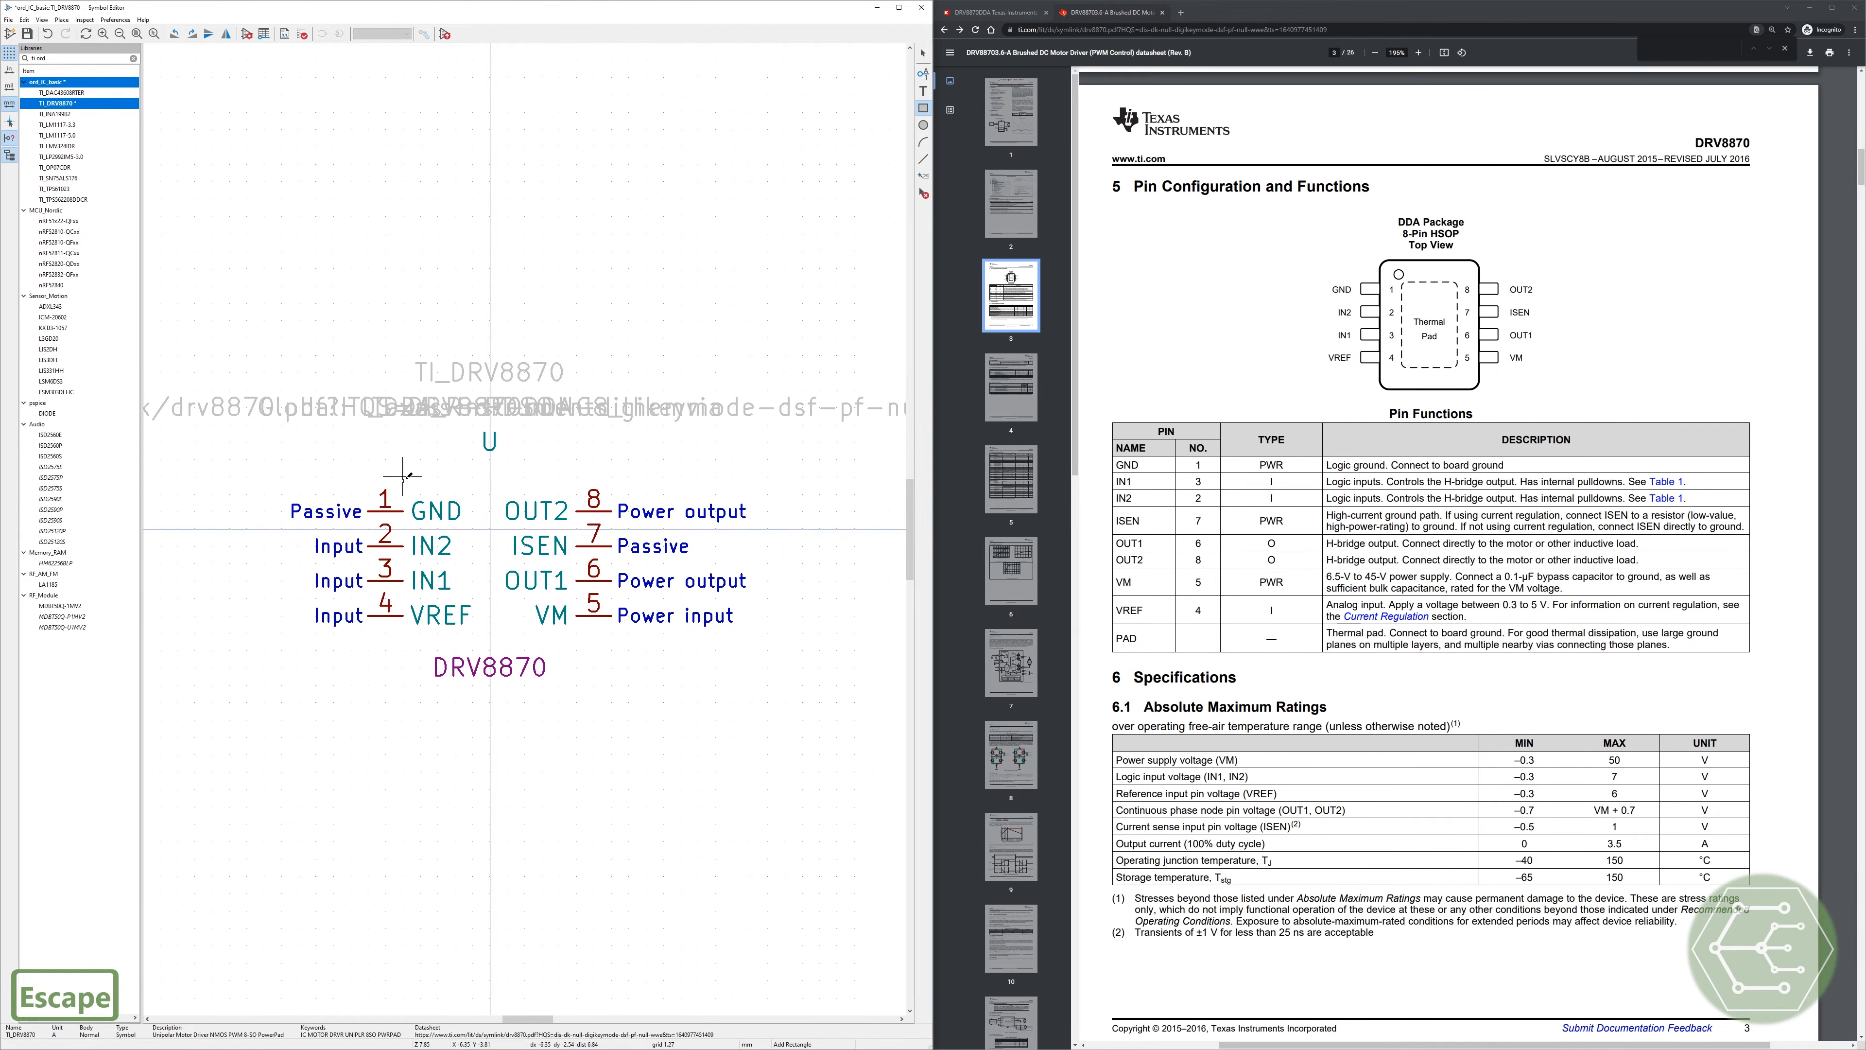
{"action": "left_click", "coordinate": [403, 477]}
{"action": "left_click", "coordinate": [577, 649]}
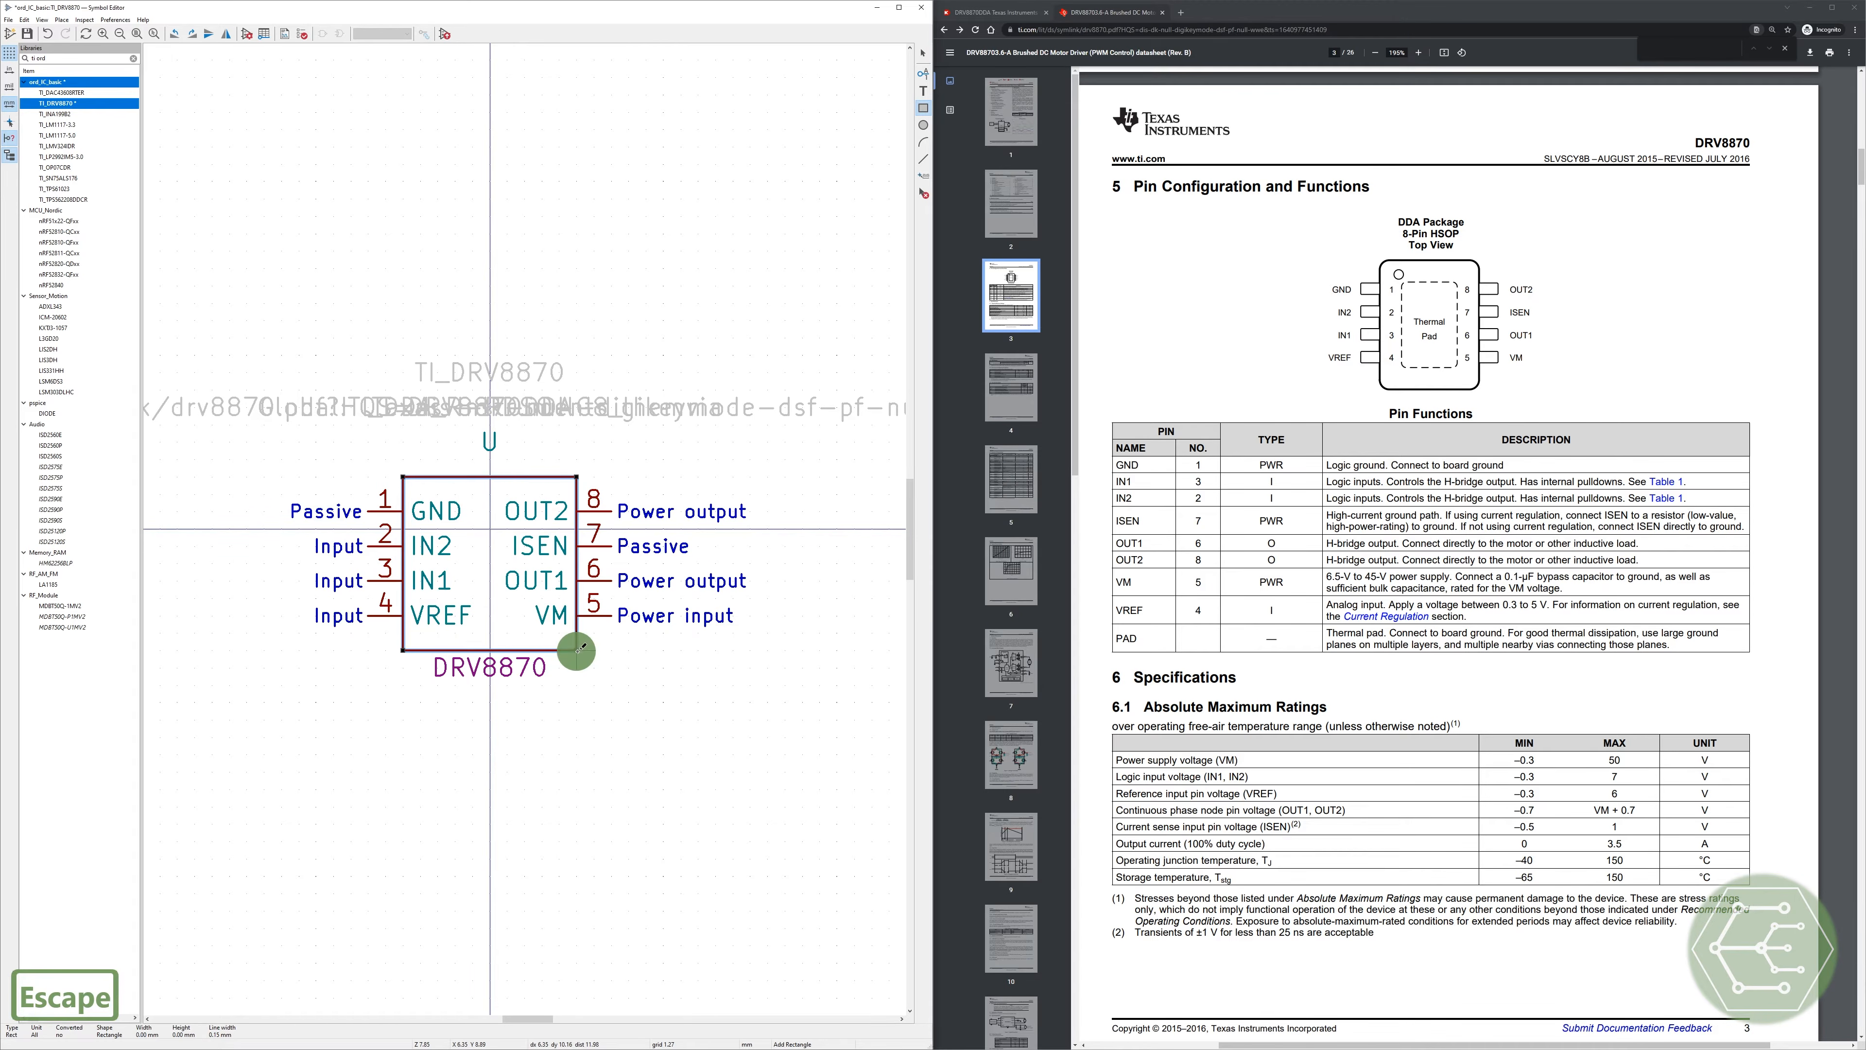
{"action": "key", "text": "Escape"}
Step: Fill the symbol's rectangle with the body outline color
{"action": "key", "text": "e"}
{"action": "left_click", "coordinate": [478, 529]}
{"action": "left_click", "coordinate": [474, 588]}
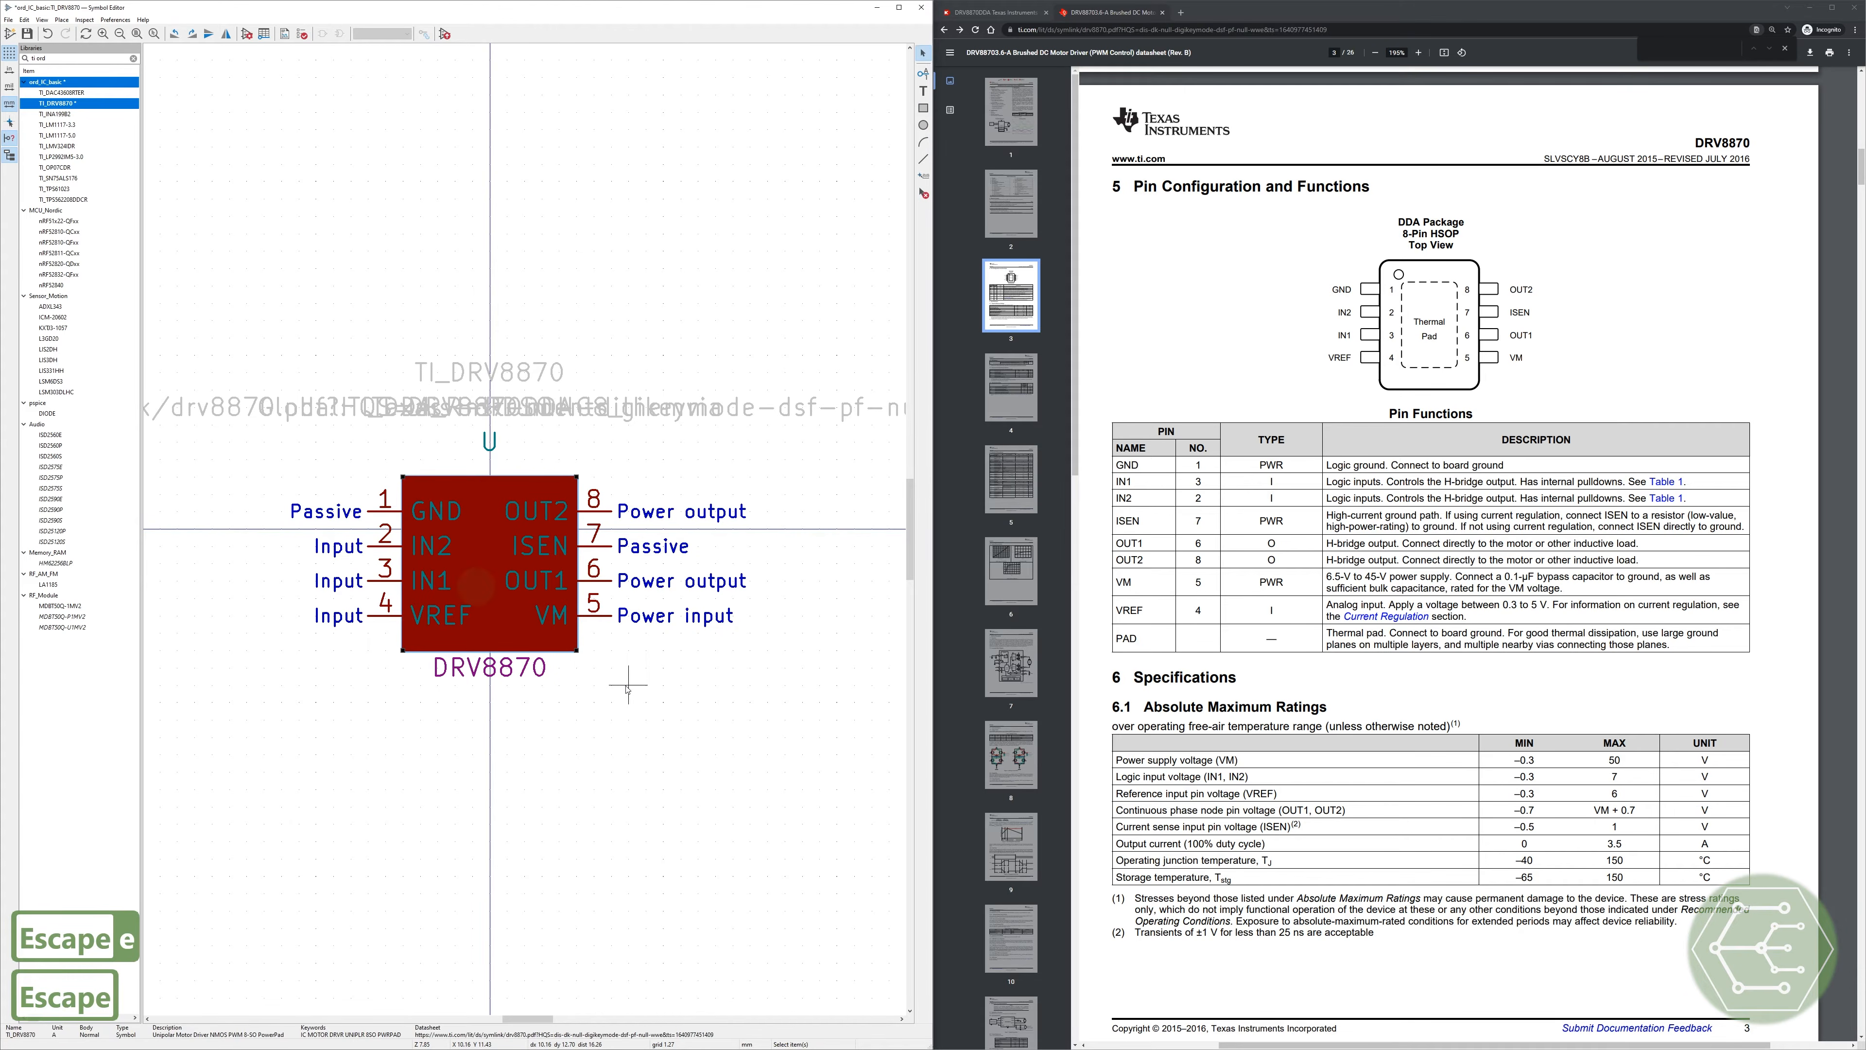
Step: Fill the symbol's rectangle with the body background color and save the symbol
{"action": "left_click", "coordinate": [505, 630]}
{"action": "key", "text": "e"}
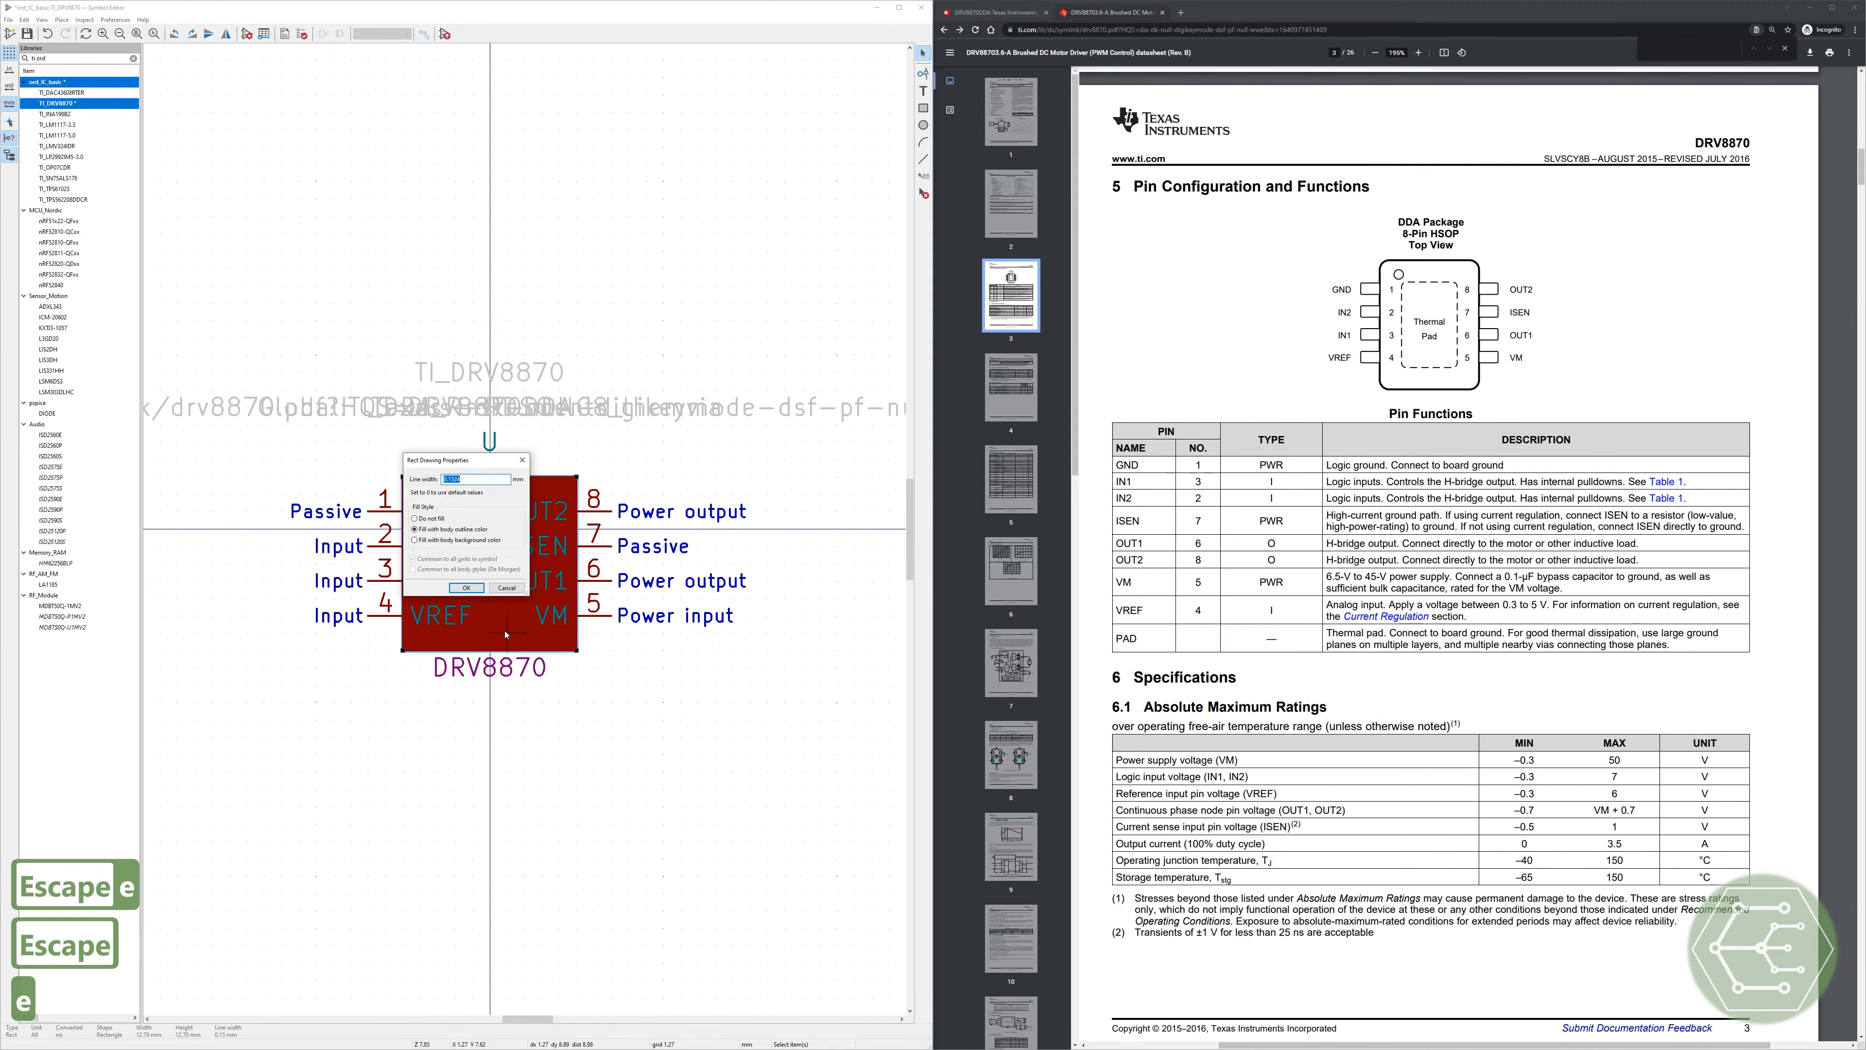
{"action": "left_click", "coordinate": [463, 539]}
{"action": "left_click", "coordinate": [466, 588]}
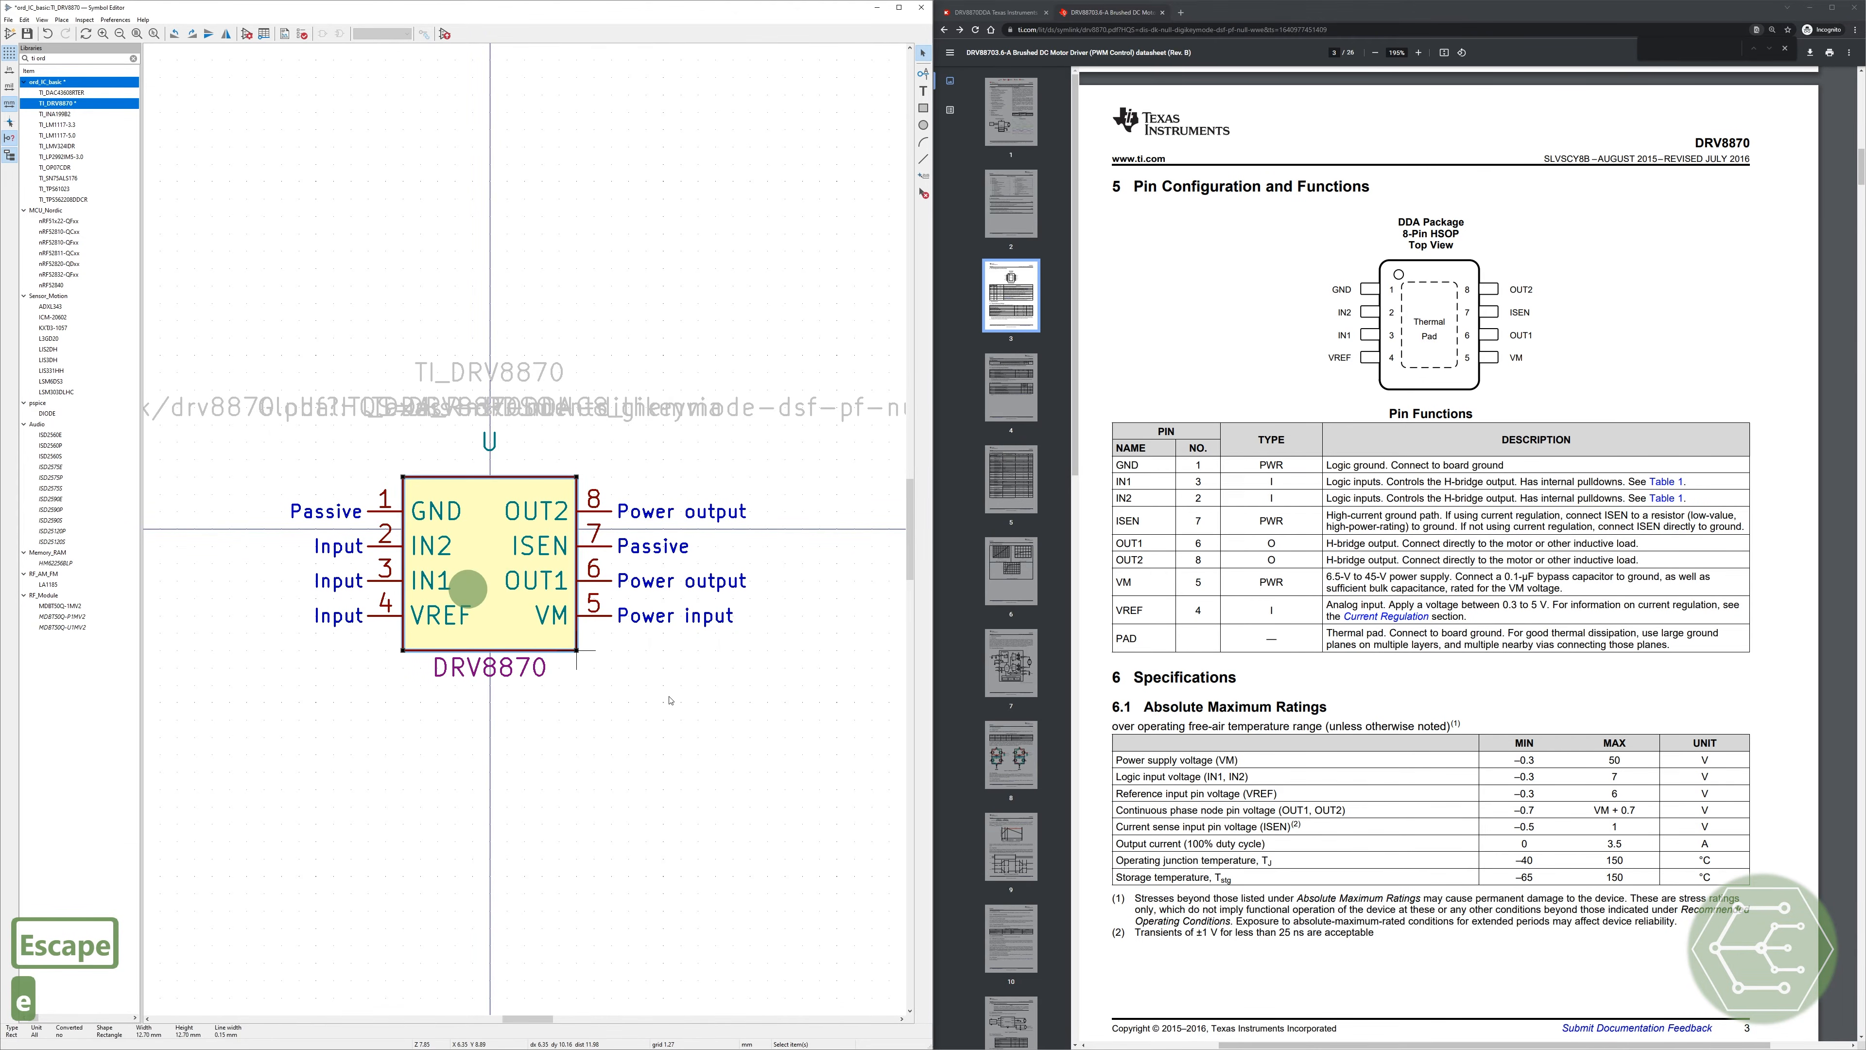
{"action": "key", "text": "Escape"}
{"action": "key", "text": "ctrl+s"}
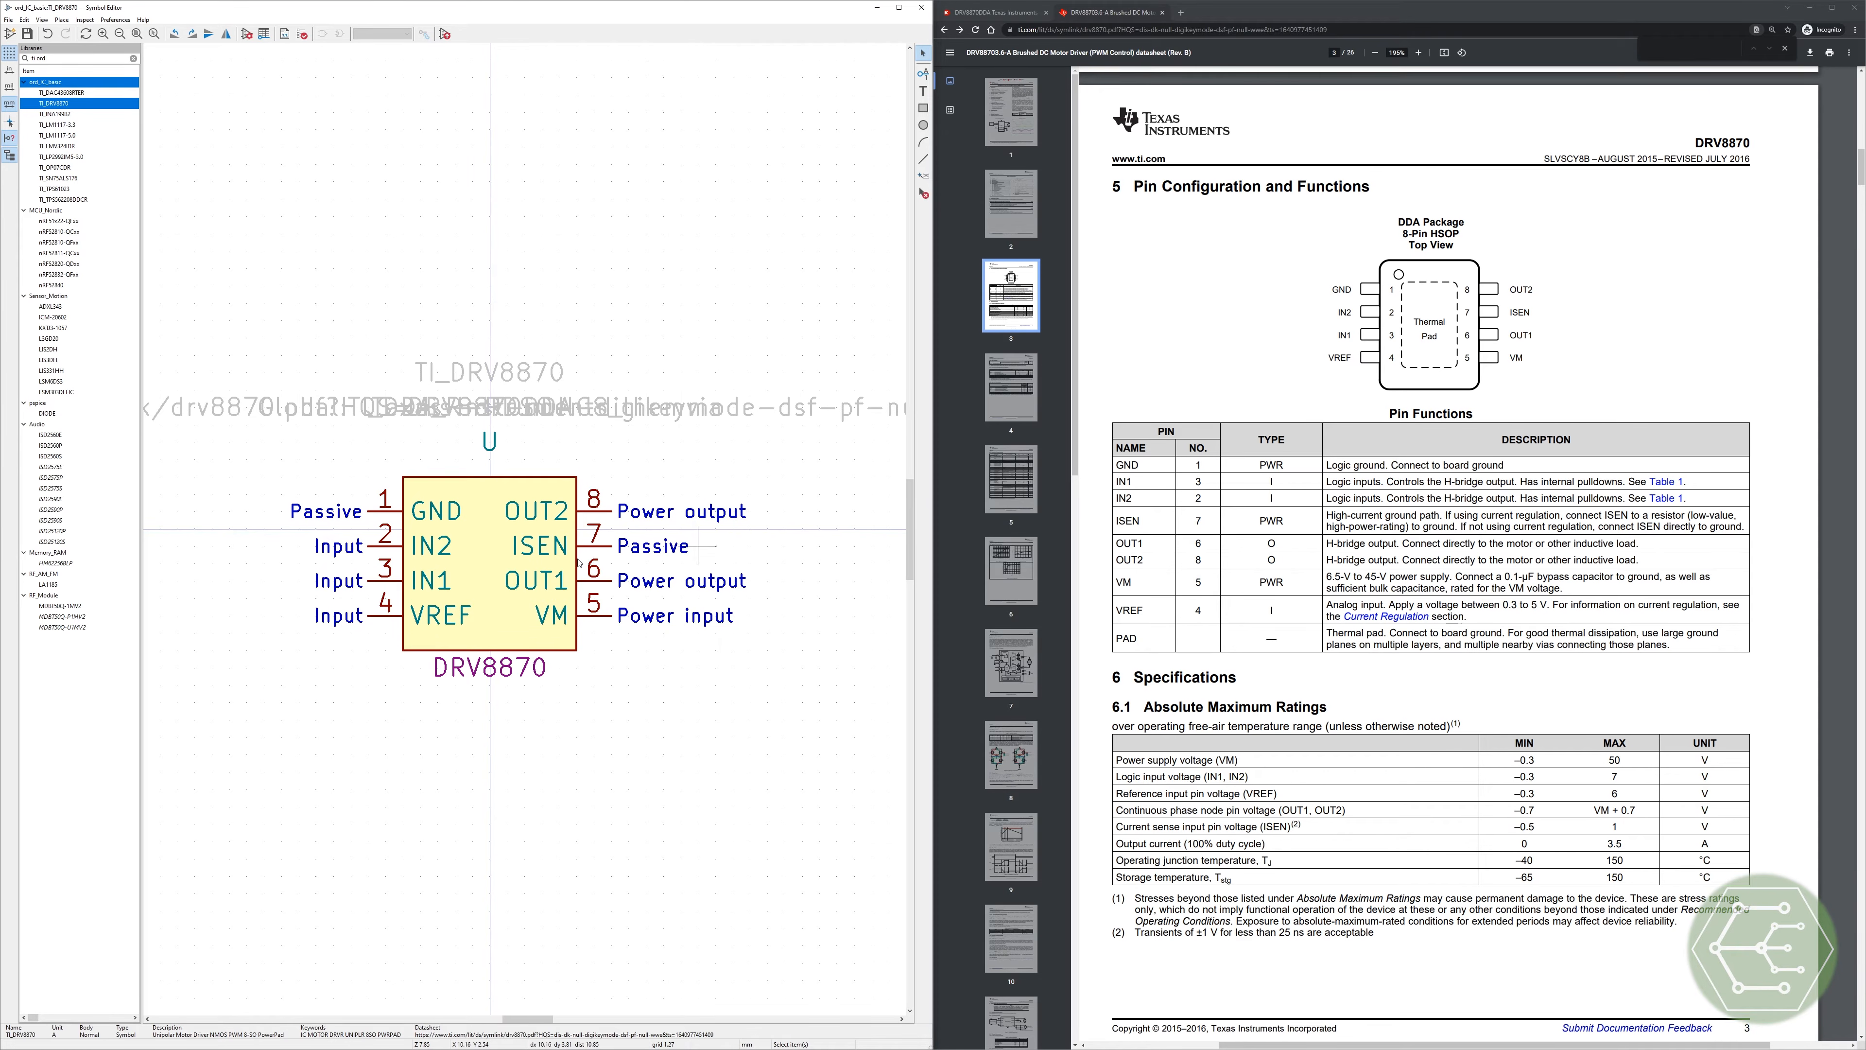
Step: Consult the datasheet's first page and set the electrical type of pin 7, ISEN, to Power output
{"action": "scroll", "coordinate": [1461, 596], "scroll_direction": "up", "scroll_amount": 8}
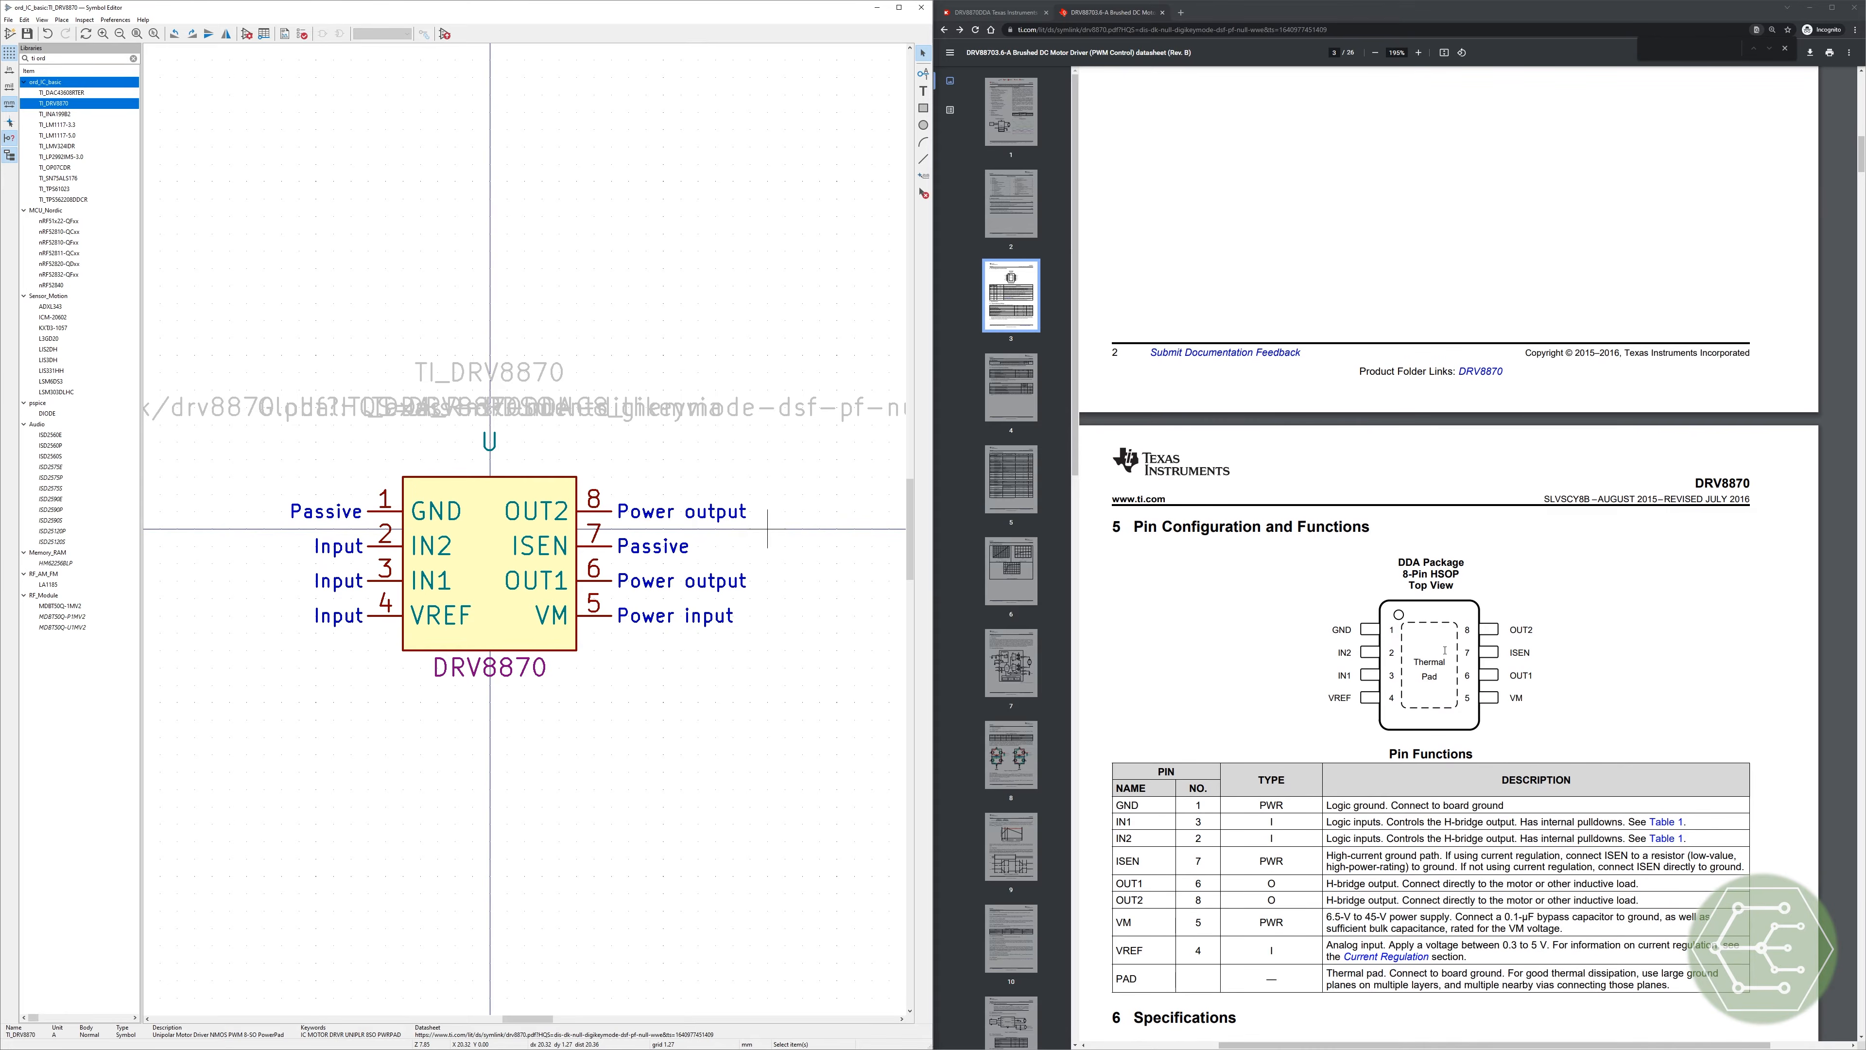
{"action": "scroll", "coordinate": [1442, 662], "scroll_direction": "up", "scroll_amount": 10}
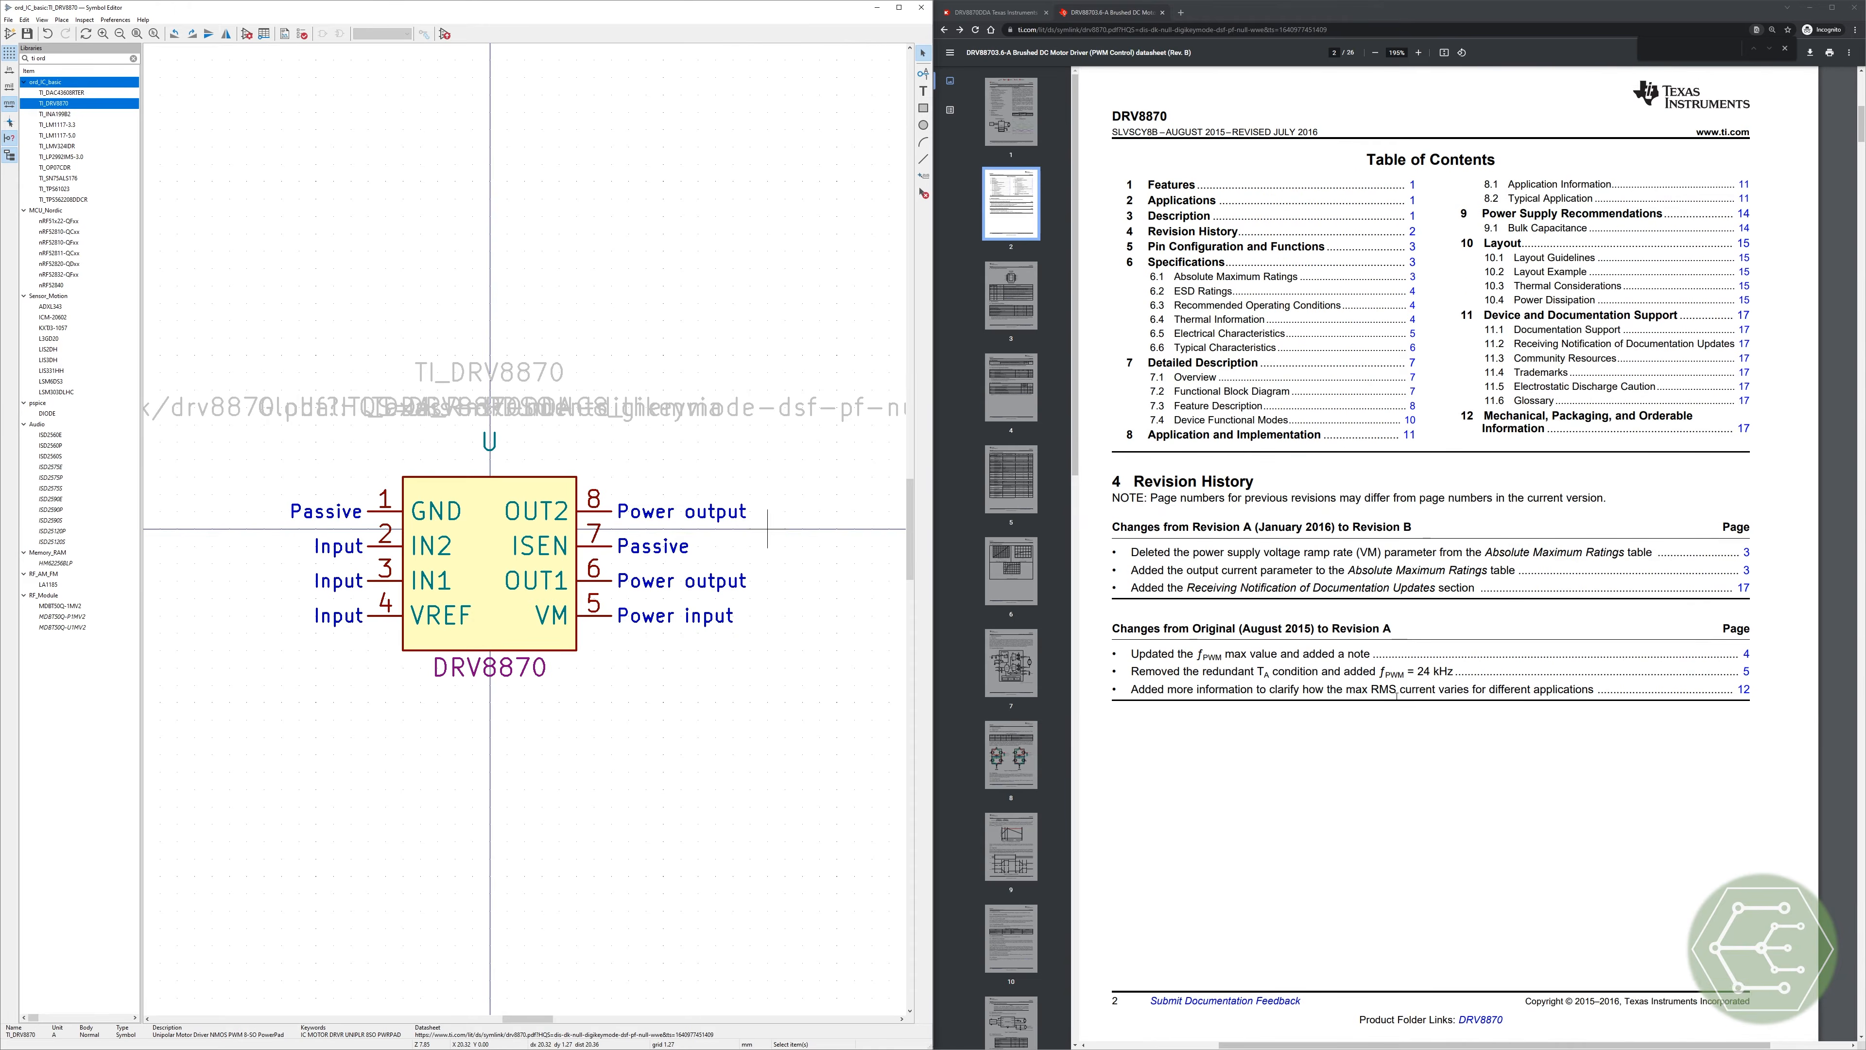
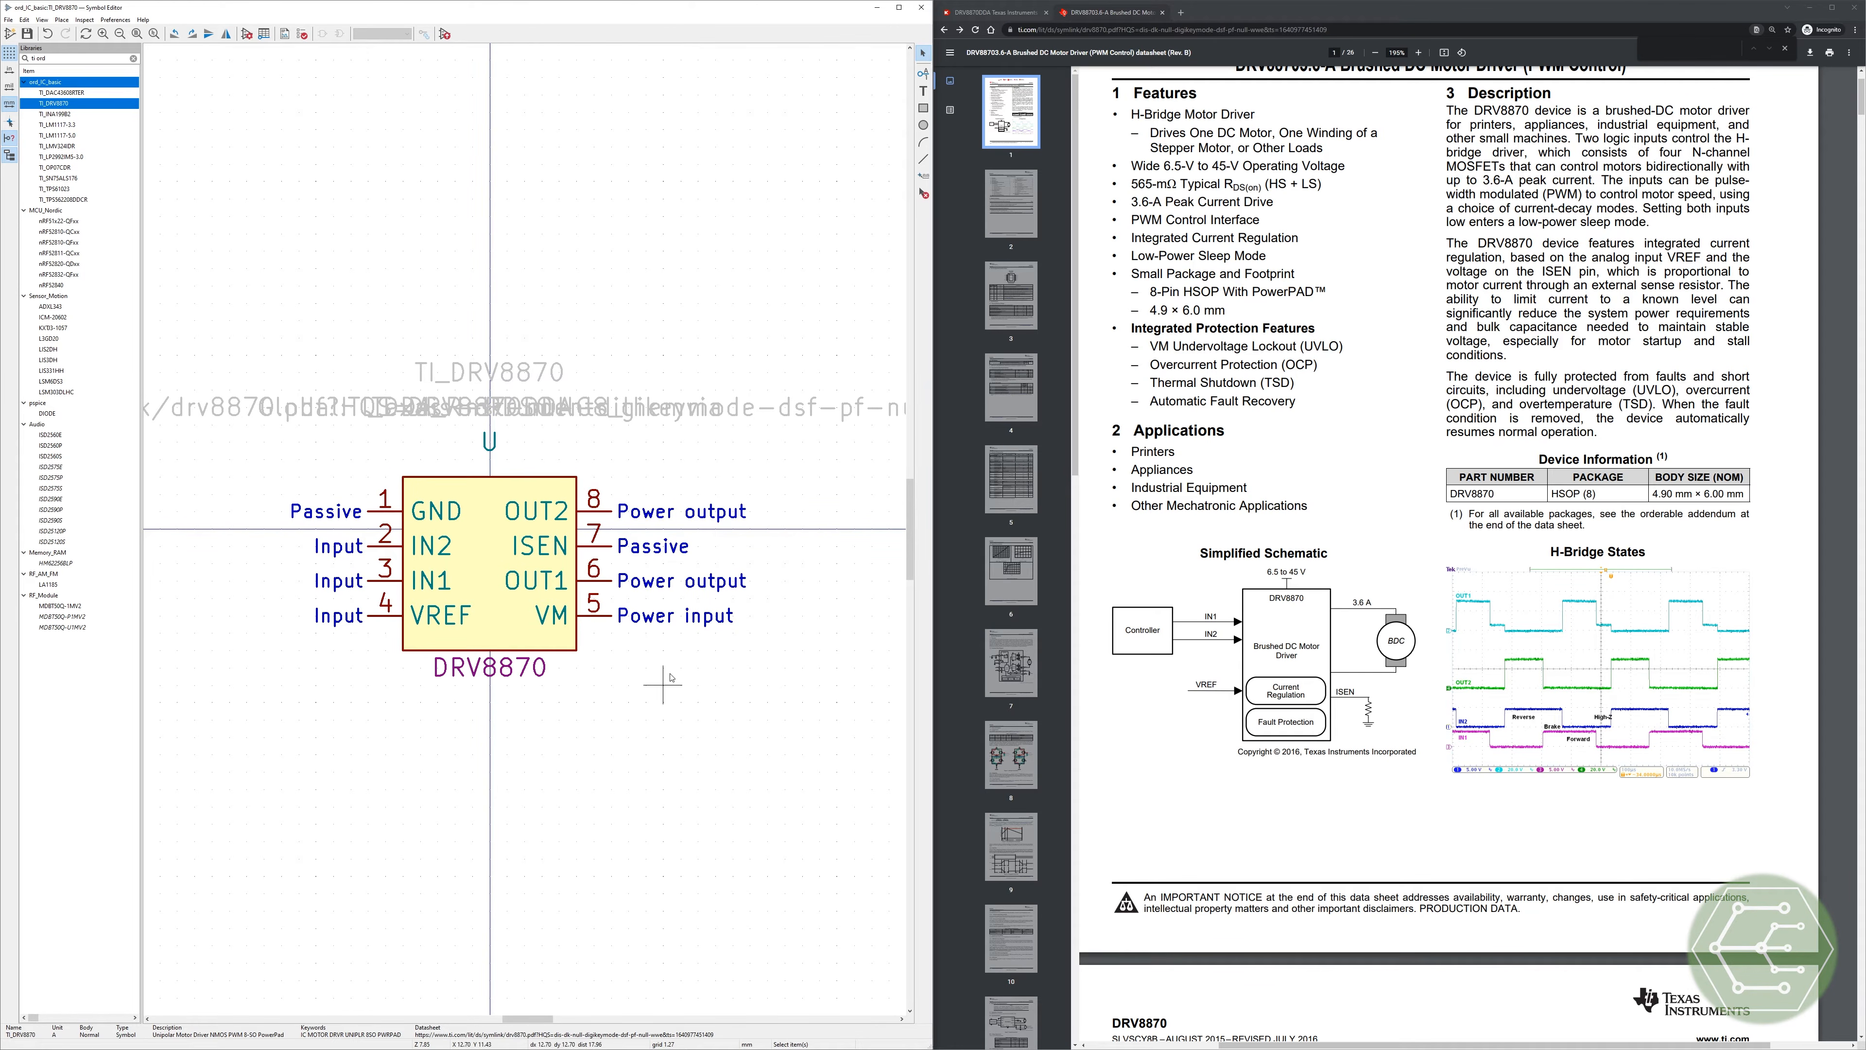
{"action": "left_click", "coordinate": [554, 545]}
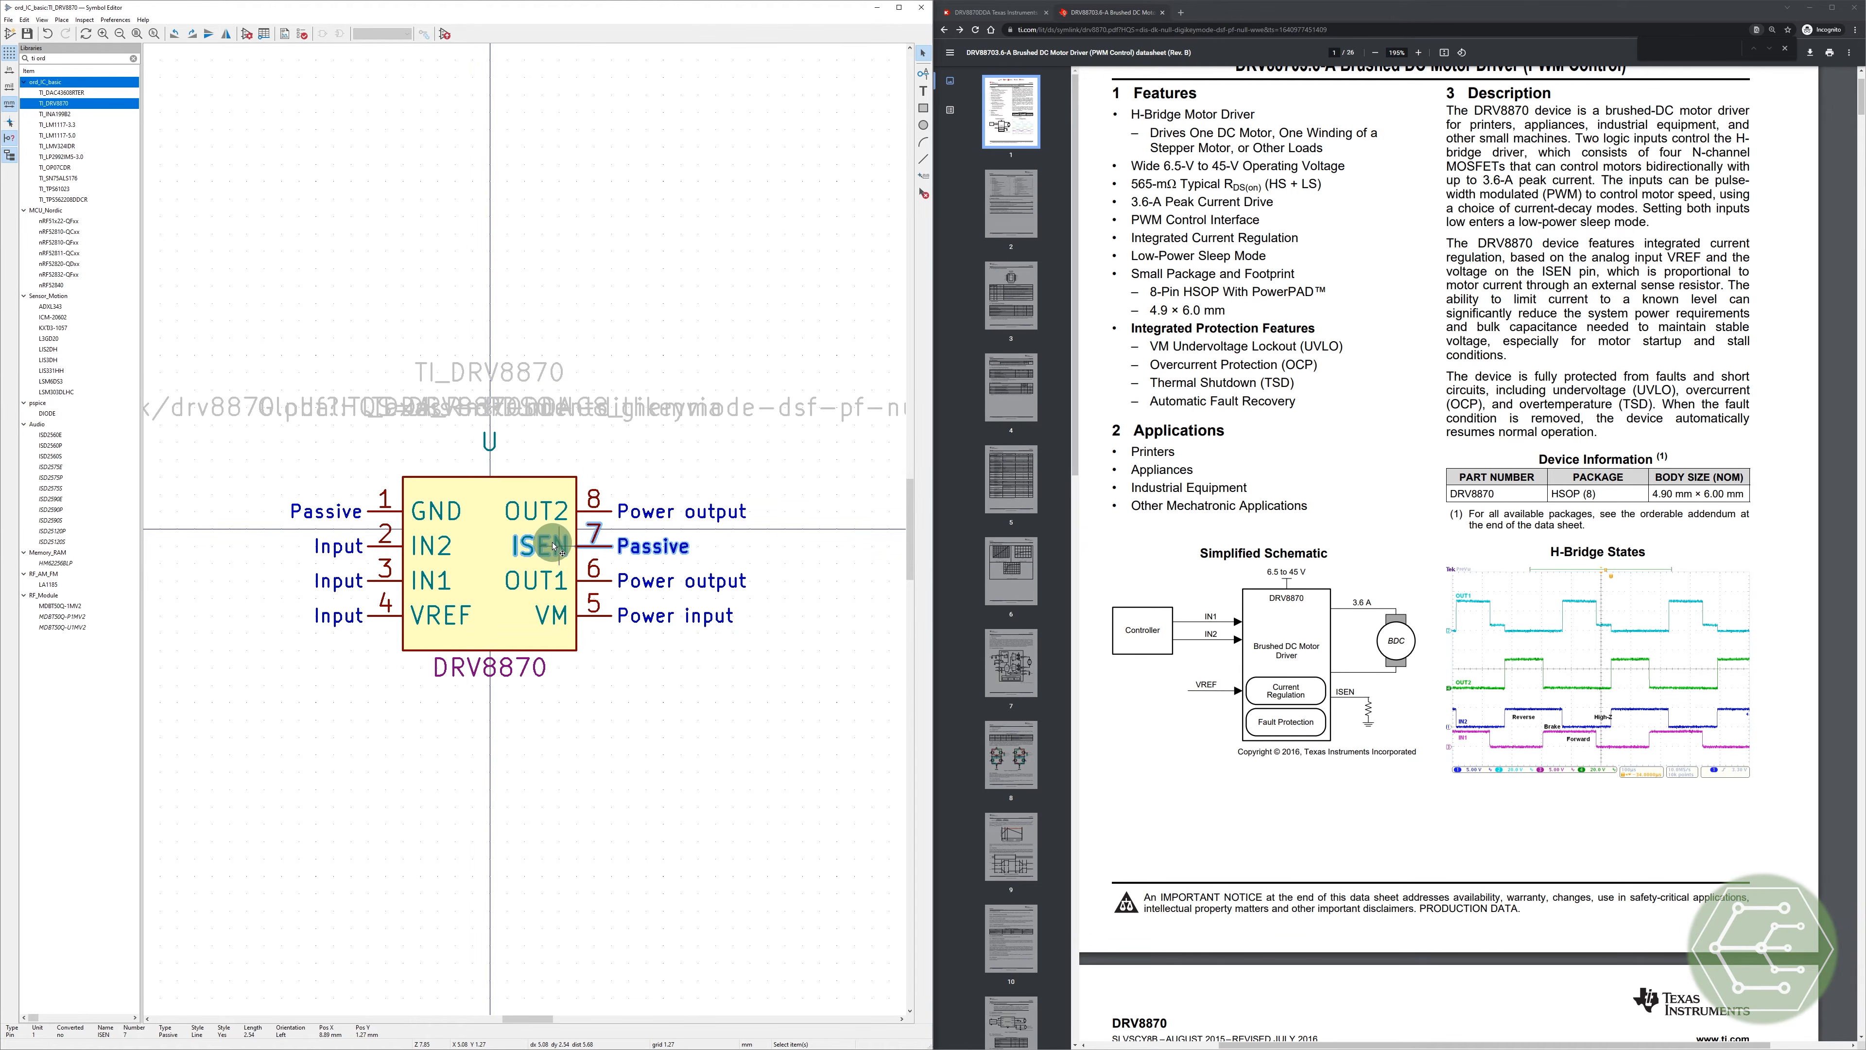
{"action": "key", "text": "e"}
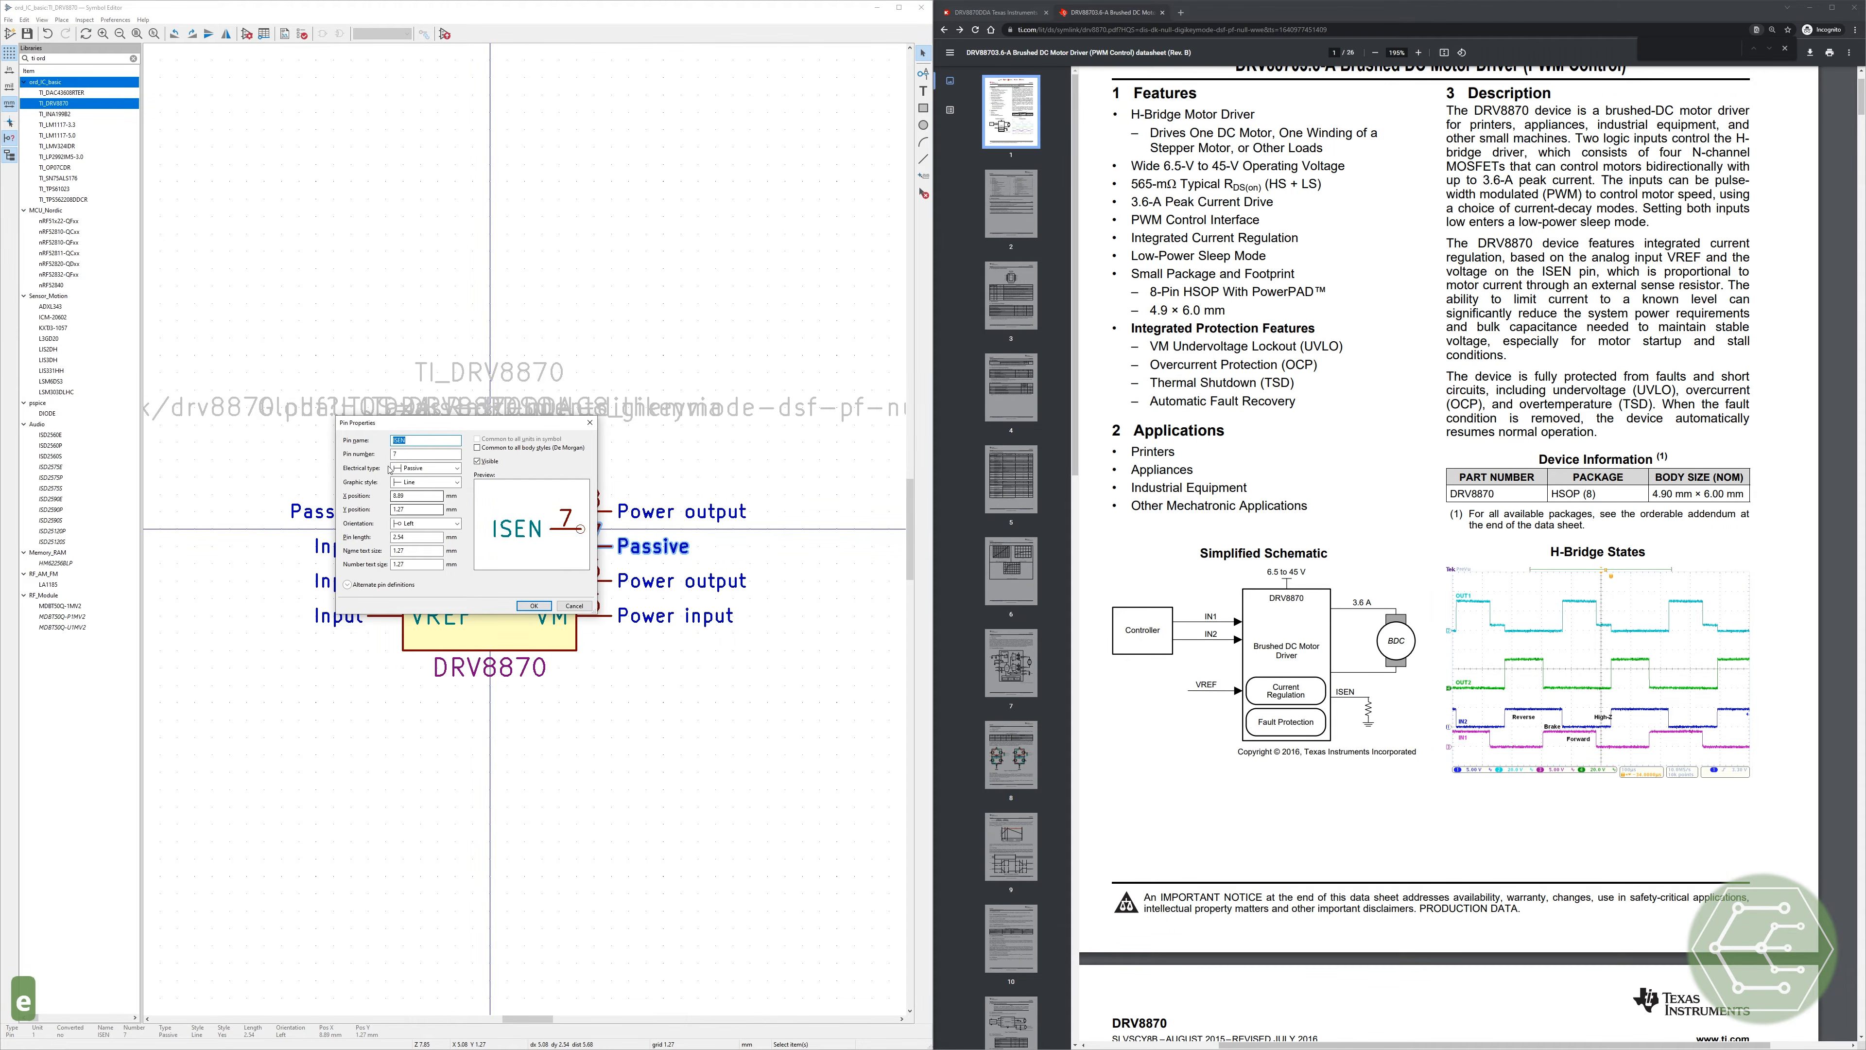
{"action": "left_click", "coordinate": [424, 471]}
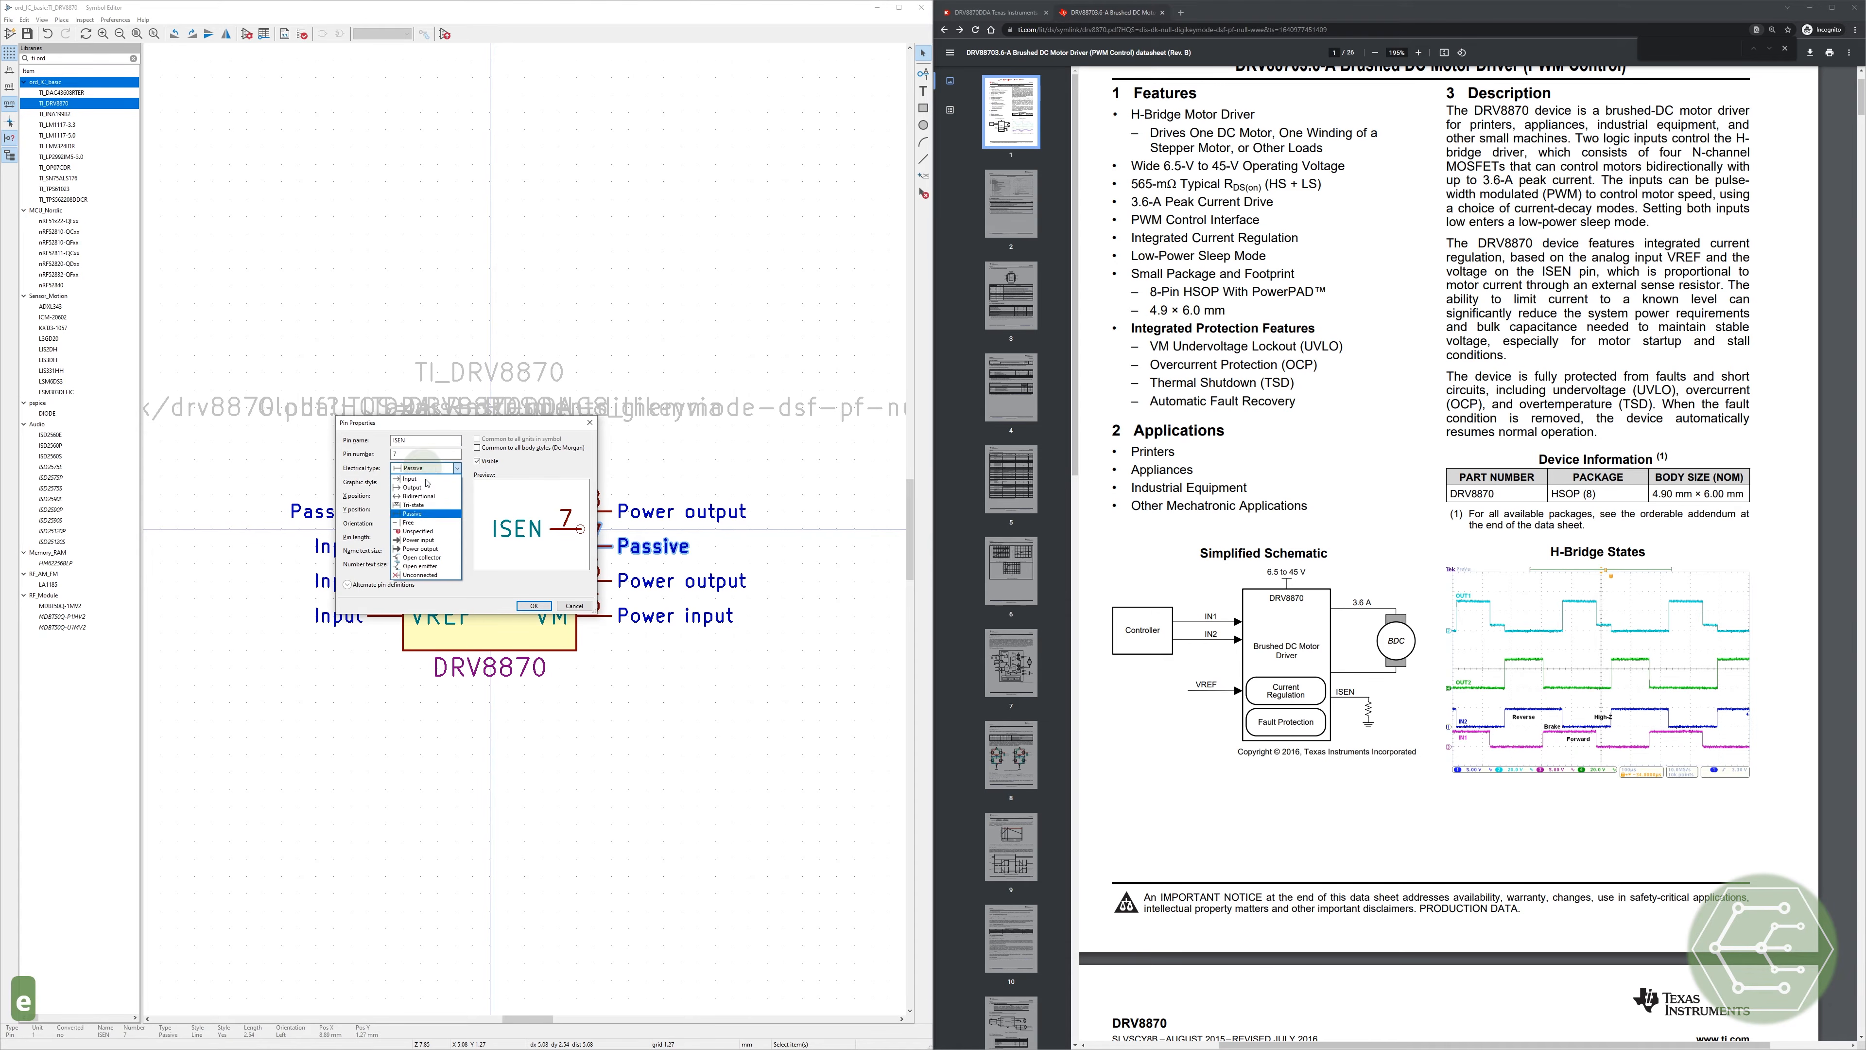
{"action": "left_click", "coordinate": [432, 549]}
{"action": "left_click", "coordinate": [534, 605]}
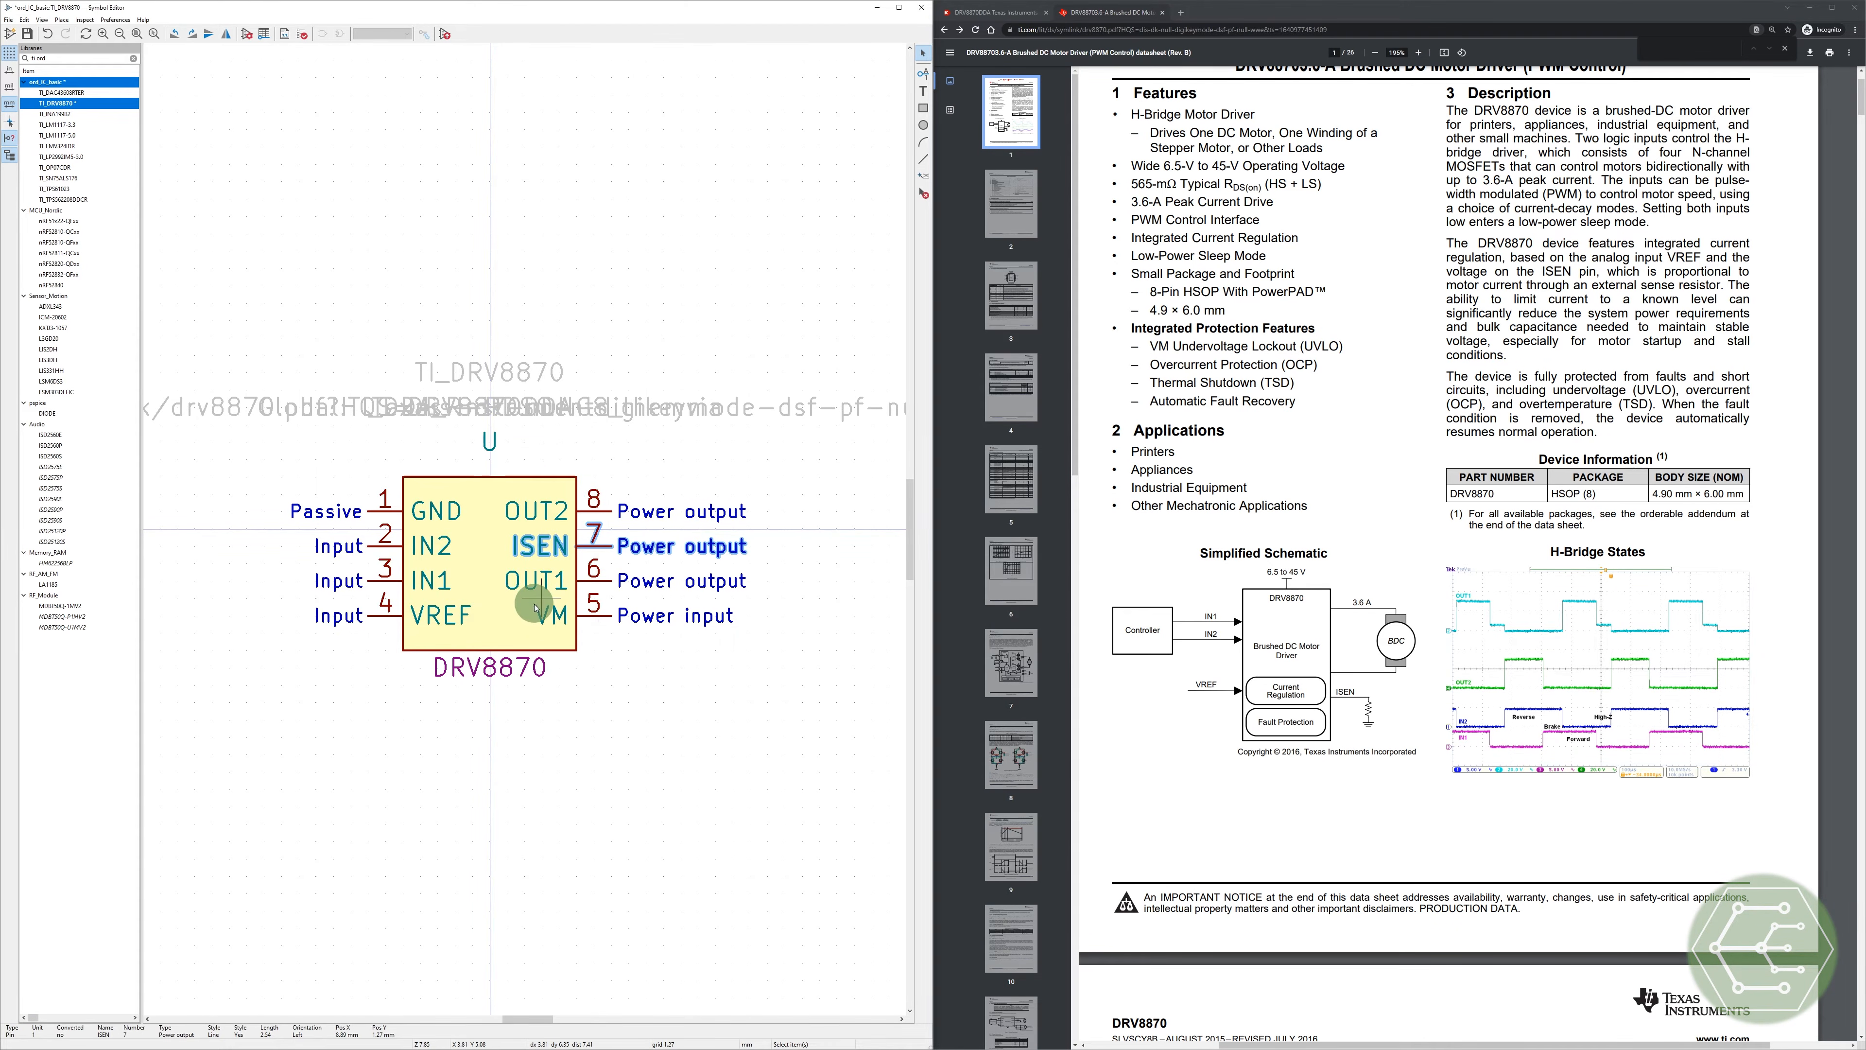
{"action": "left_click", "coordinate": [628, 737]}
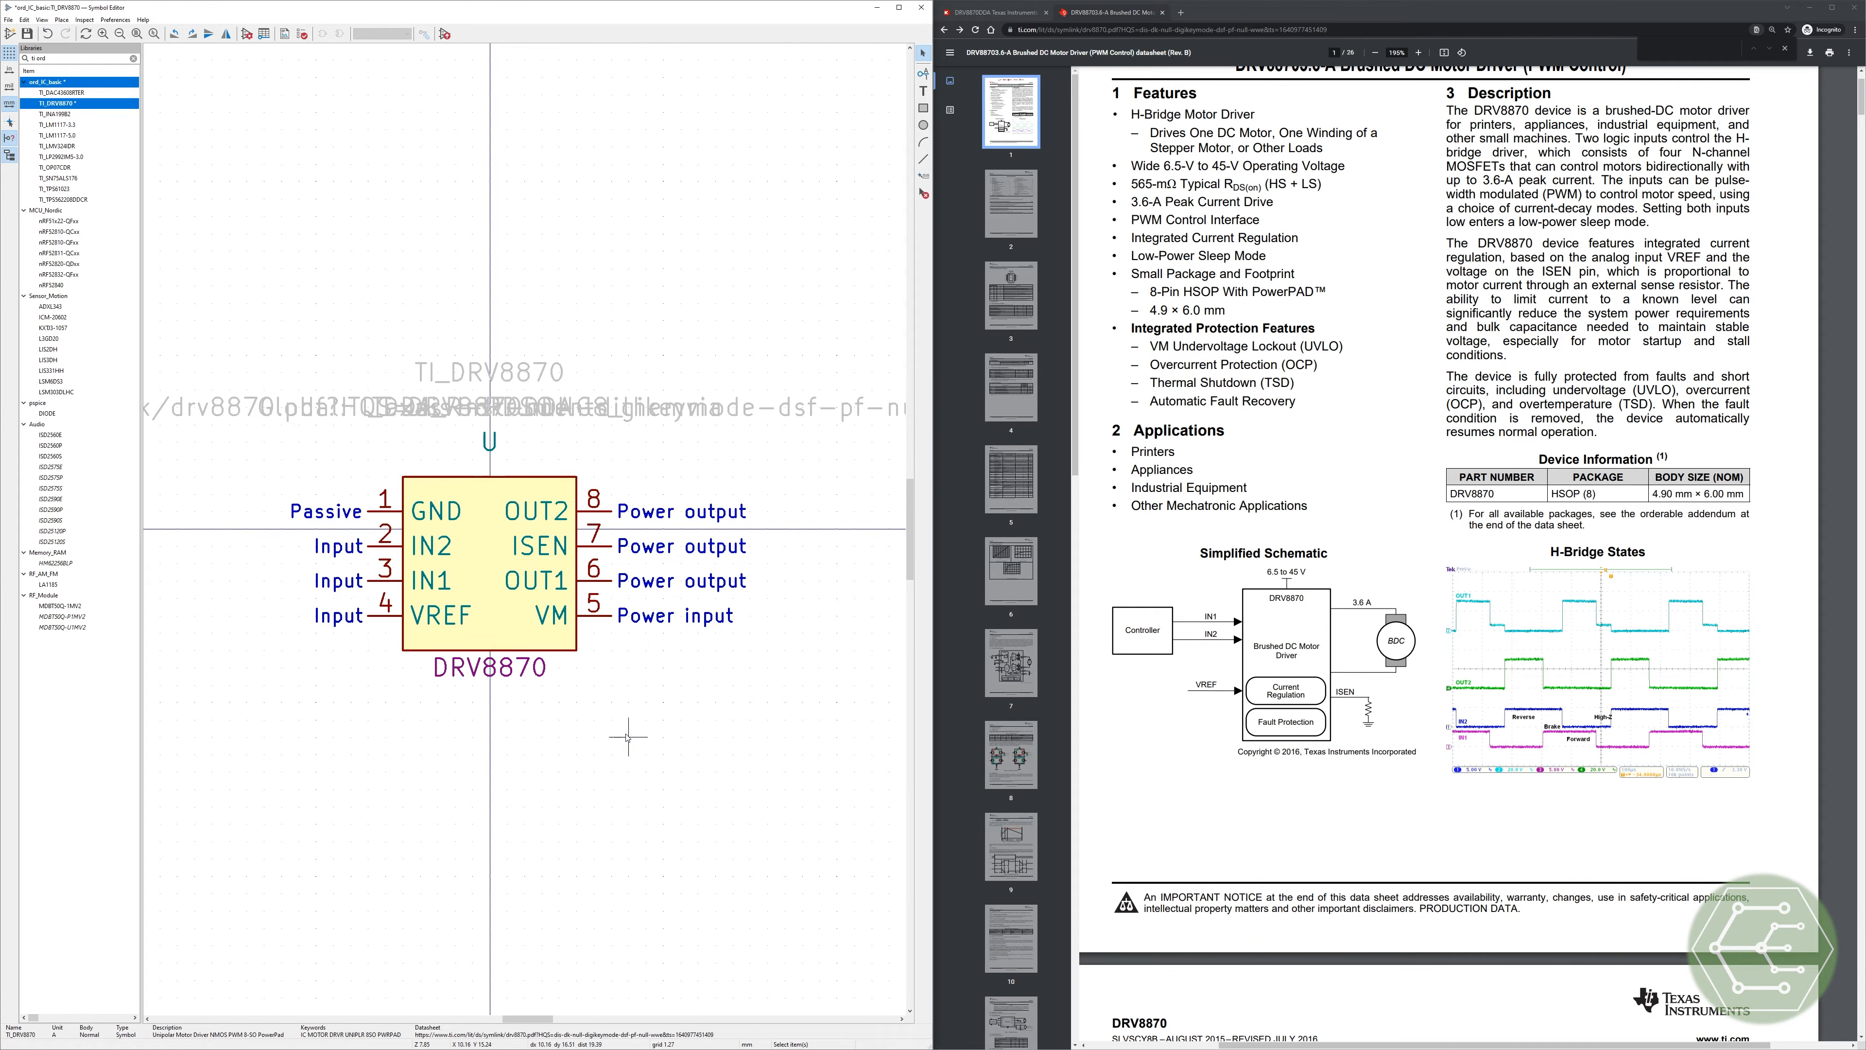
Step: Set the electrical type of pin 7, ISEN, back to Passive and save the symbol
{"action": "key", "text": "e"}
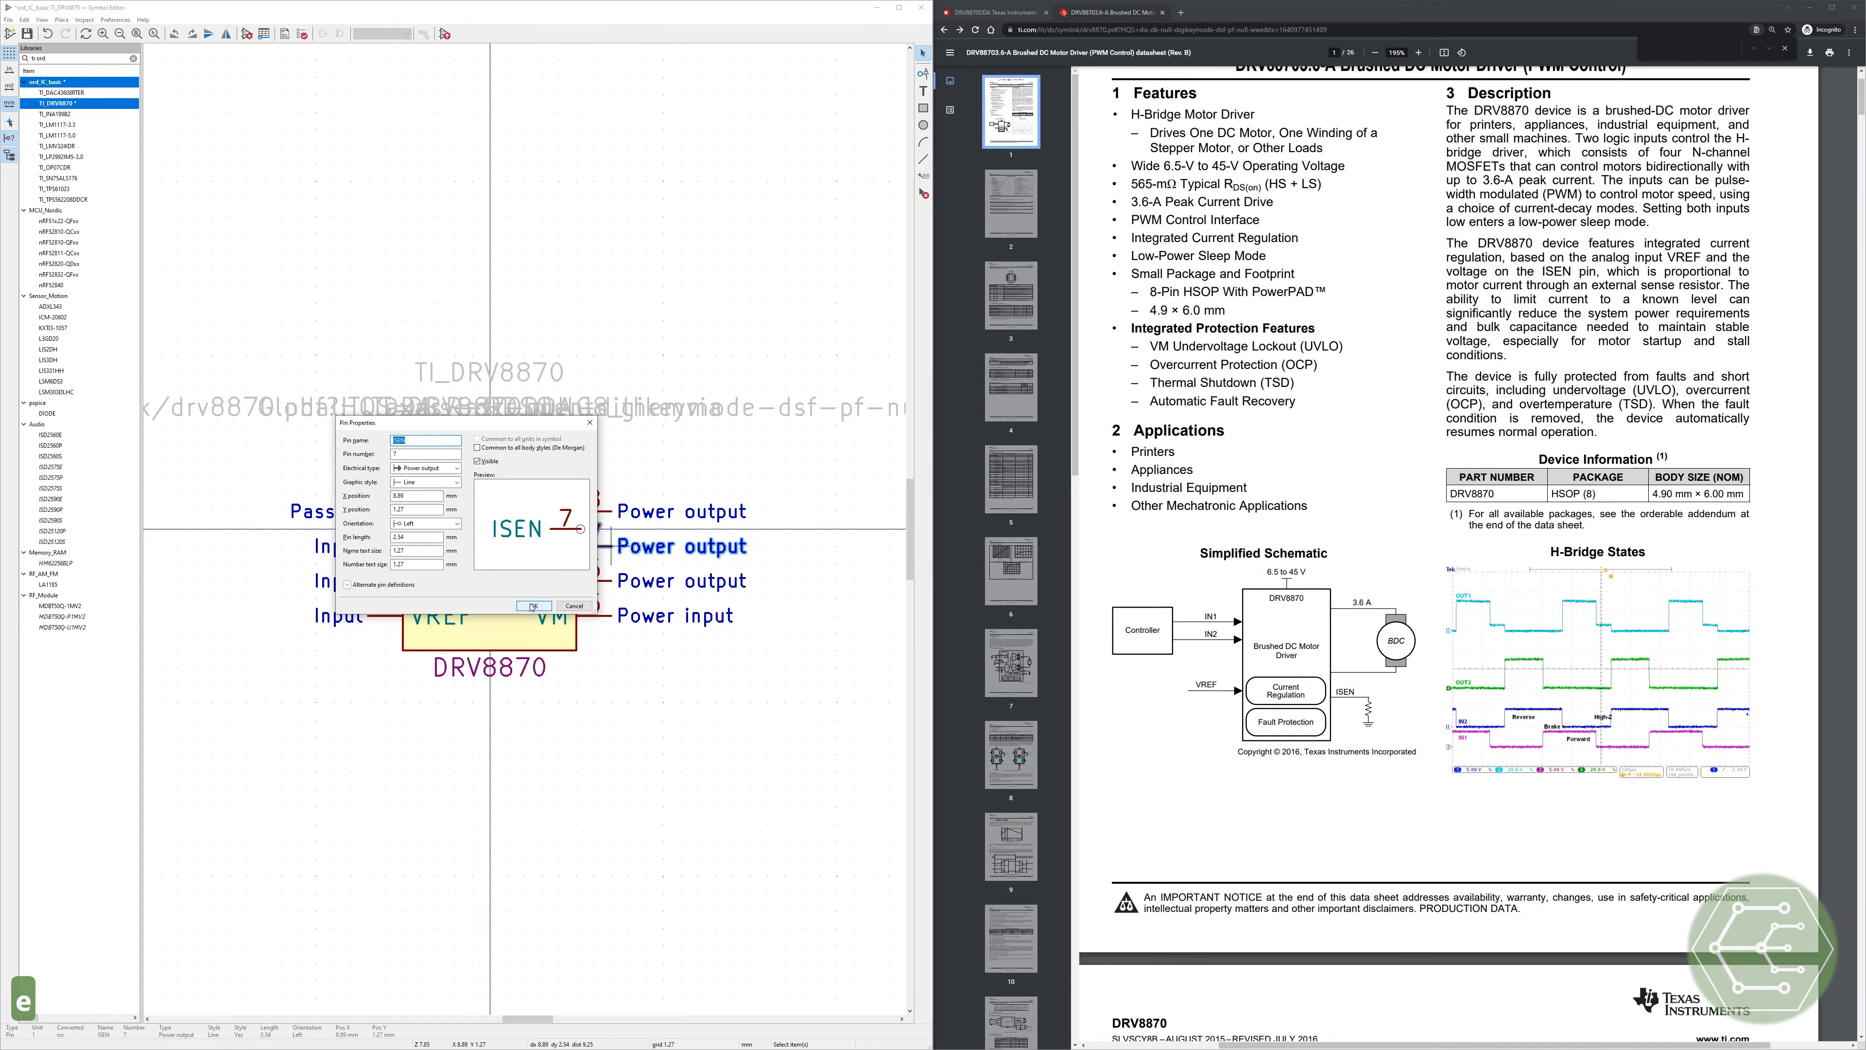
{"action": "left_click", "coordinate": [460, 469]}
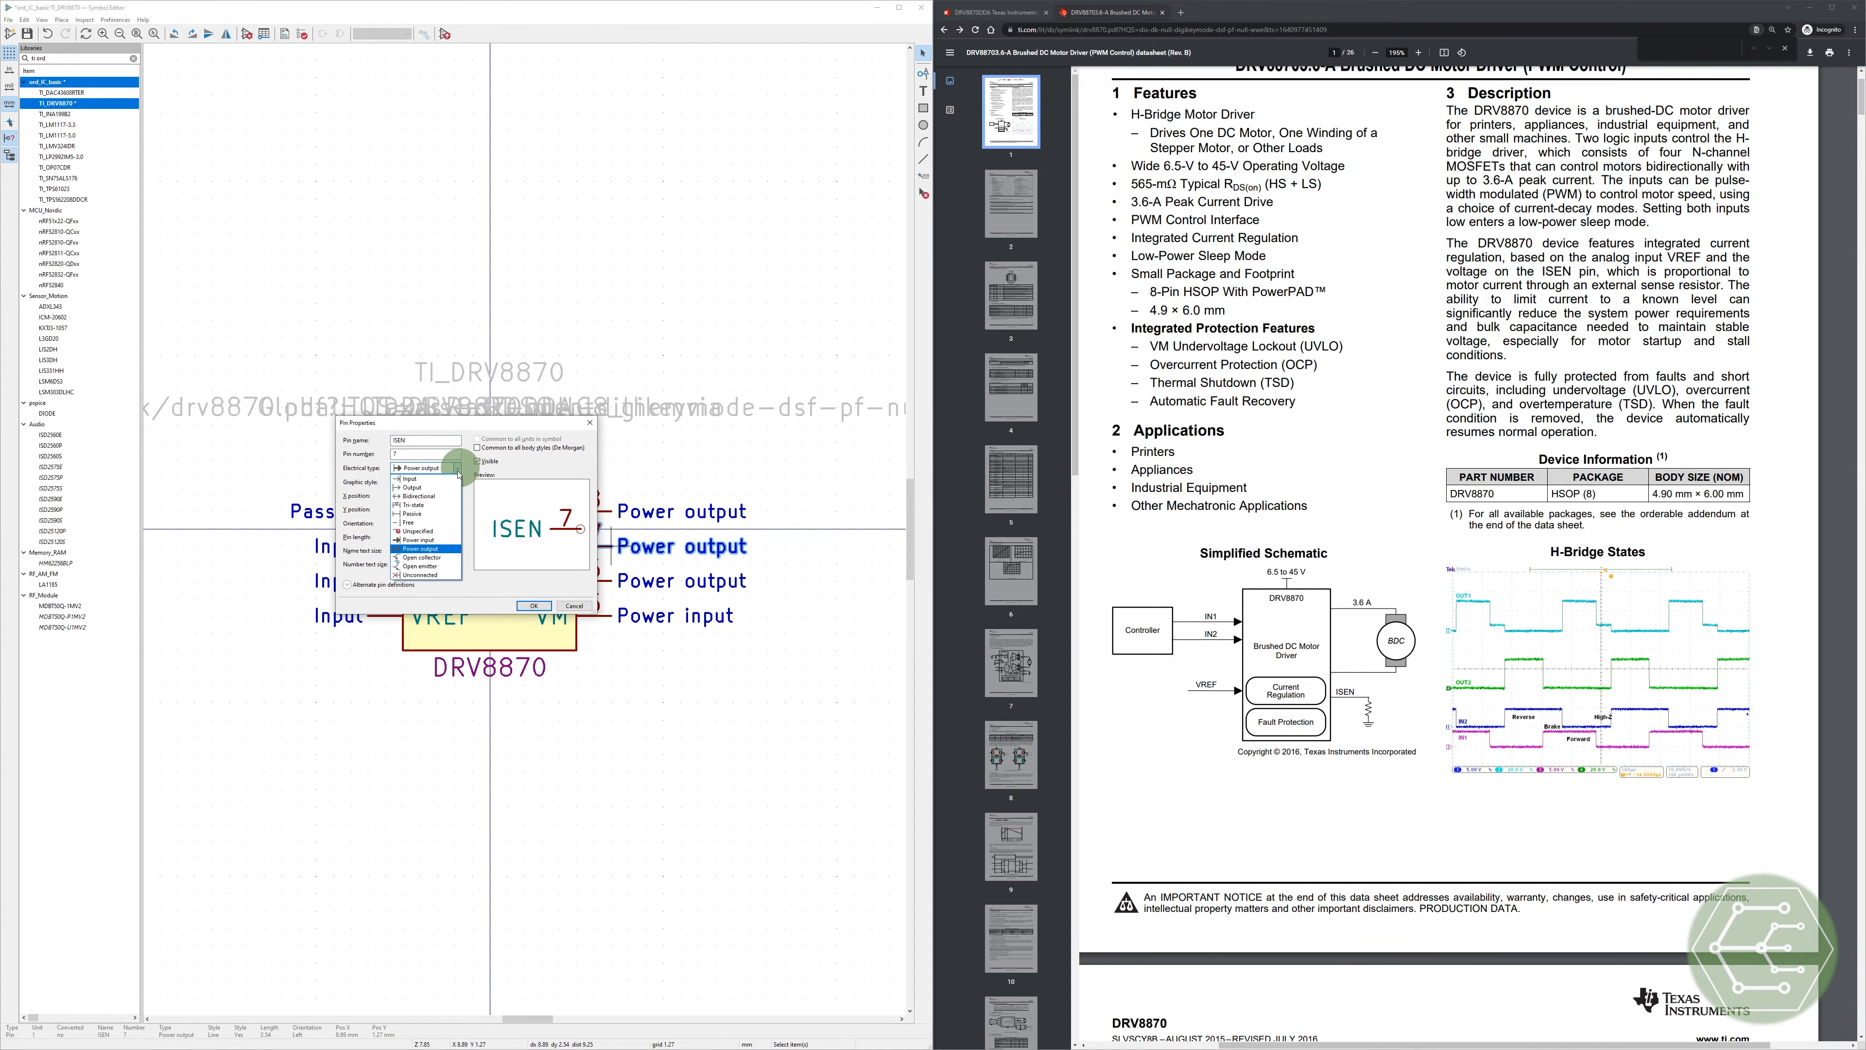
{"action": "left_click", "coordinate": [429, 509]}
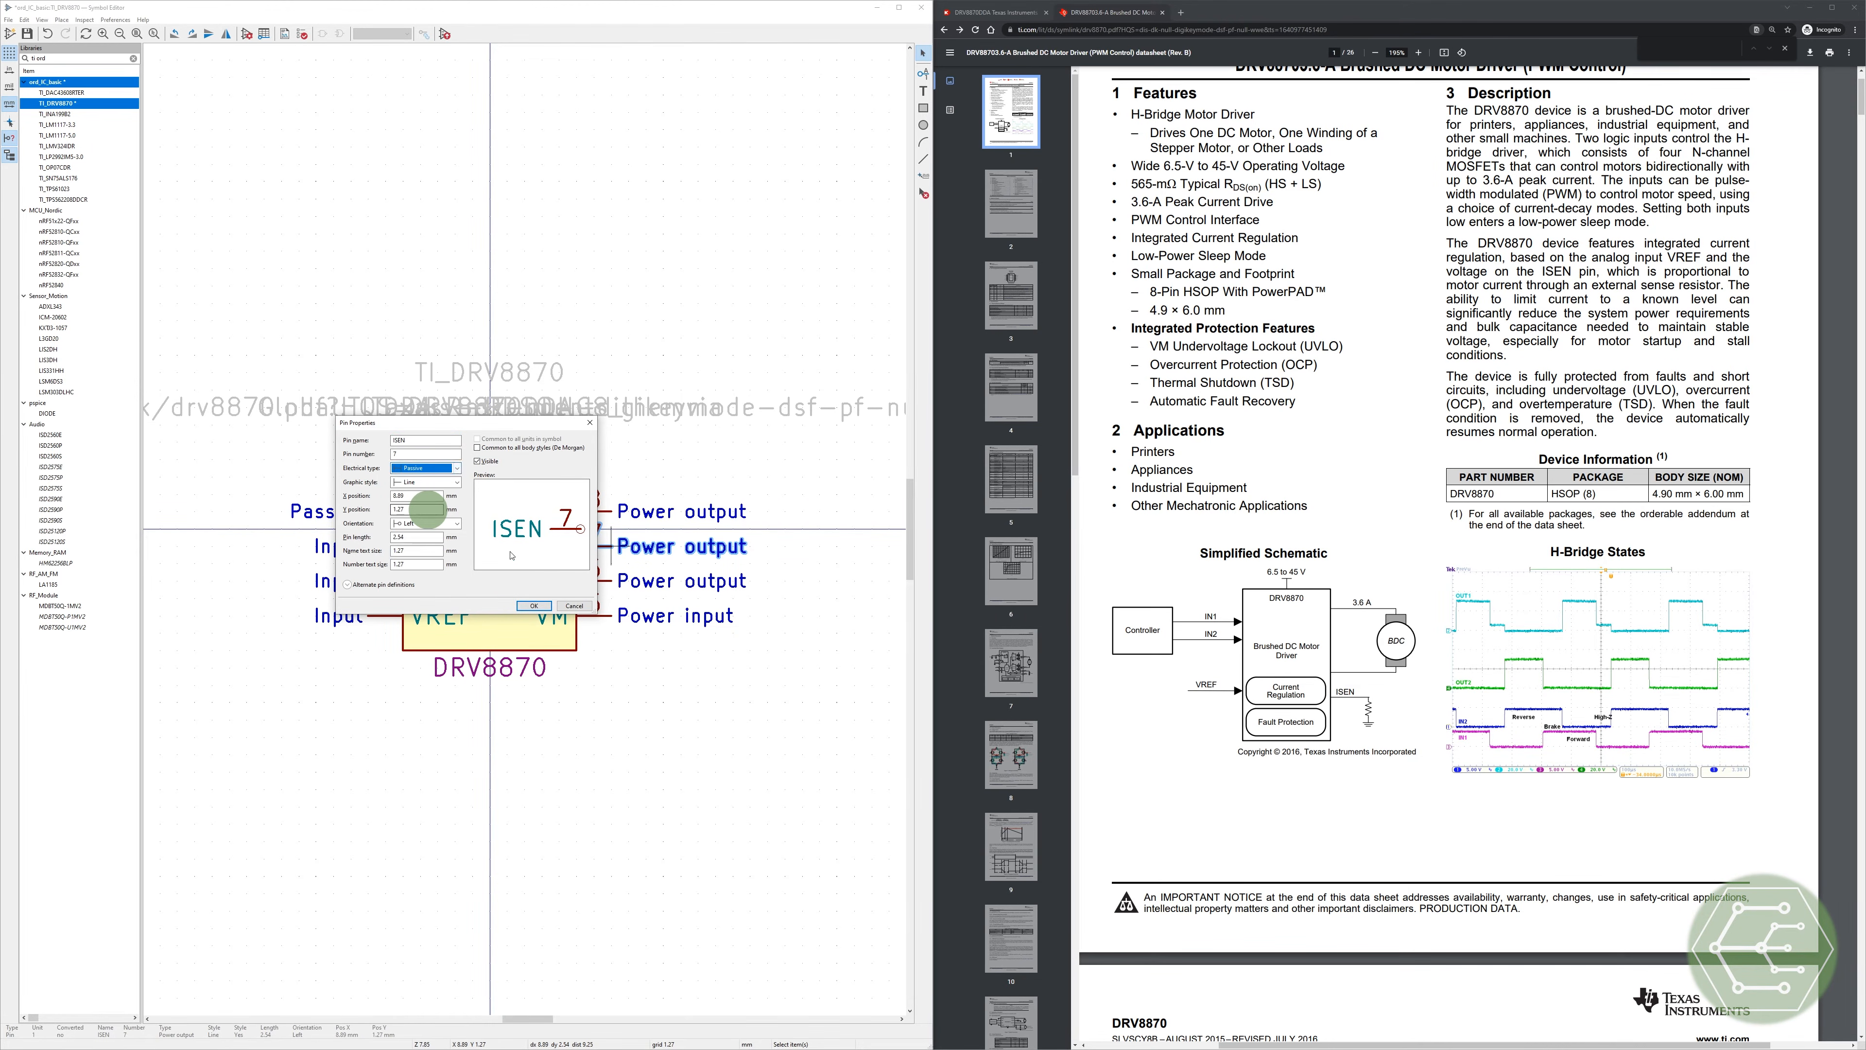
{"action": "left_click", "coordinate": [534, 605]}
{"action": "left_click", "coordinate": [681, 750]}
{"action": "key", "text": "ctrl+s"}
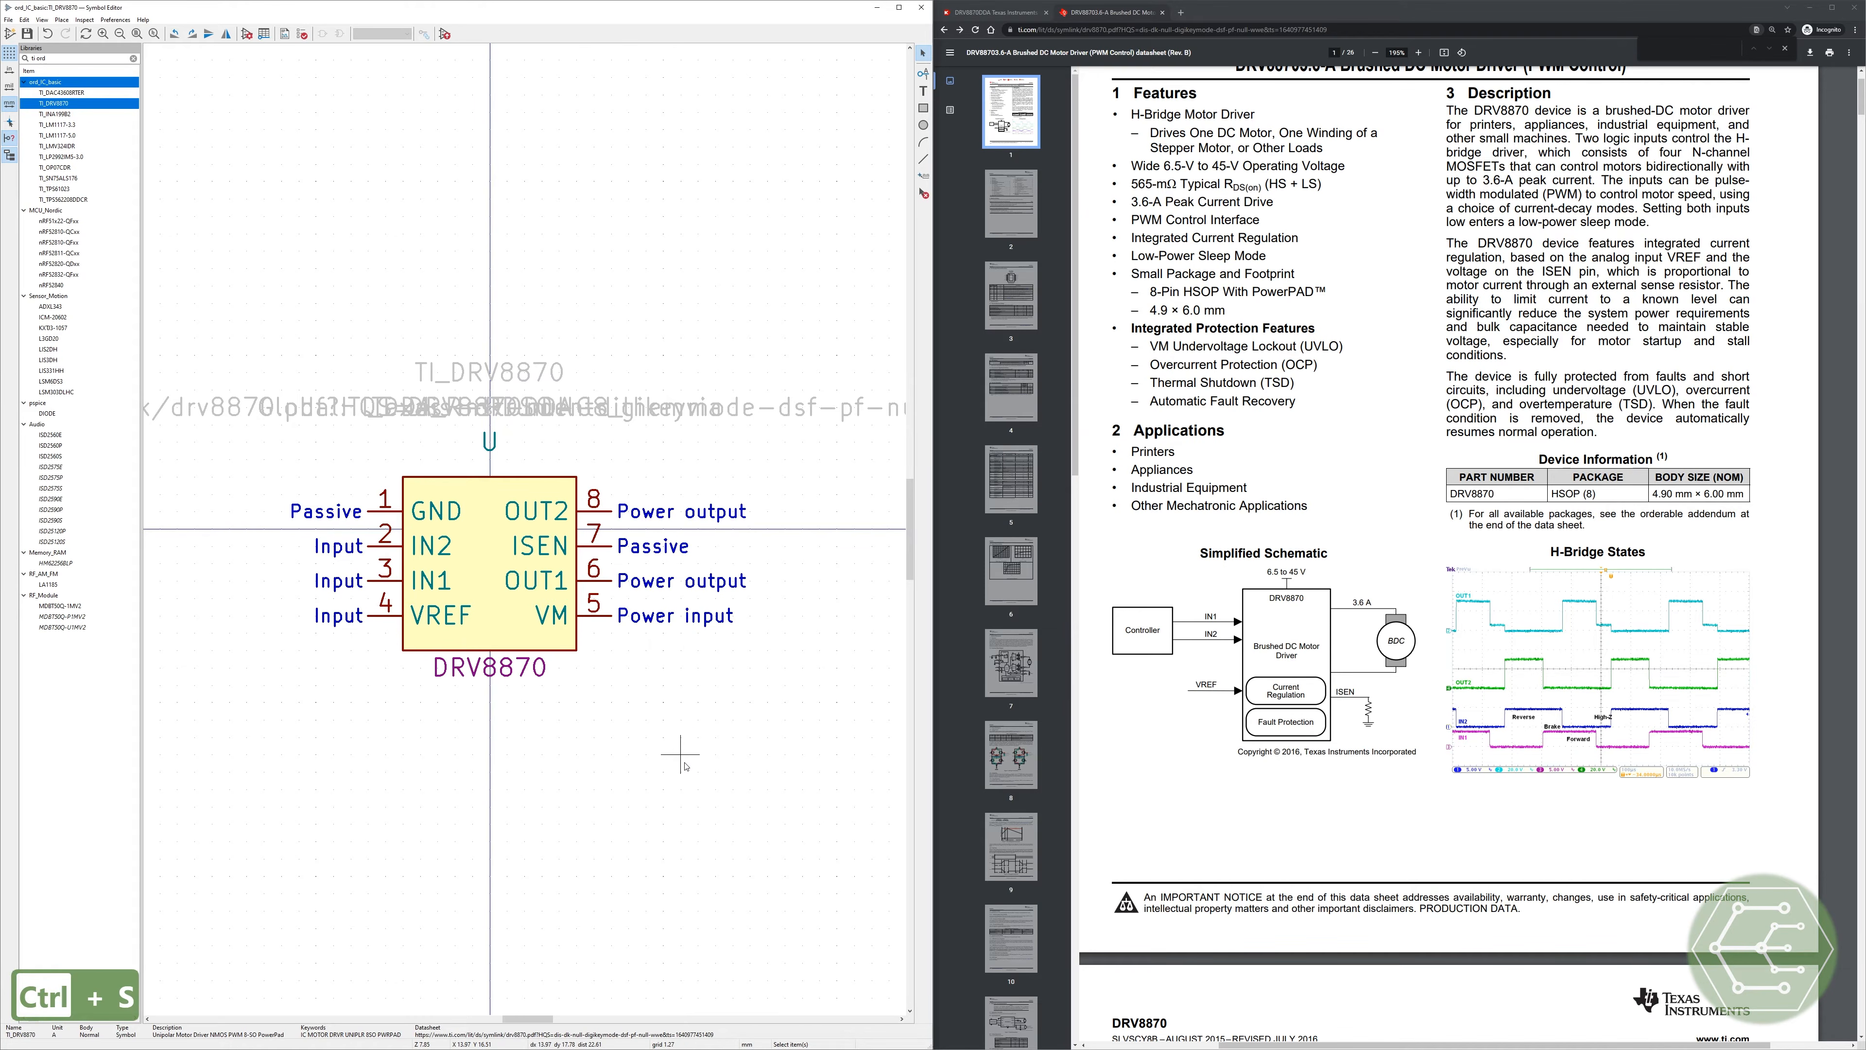
Step: Move pin 1, GND, from beside the IN2 pin to below the symbol body
{"action": "left_click", "coordinate": [656, 770]}
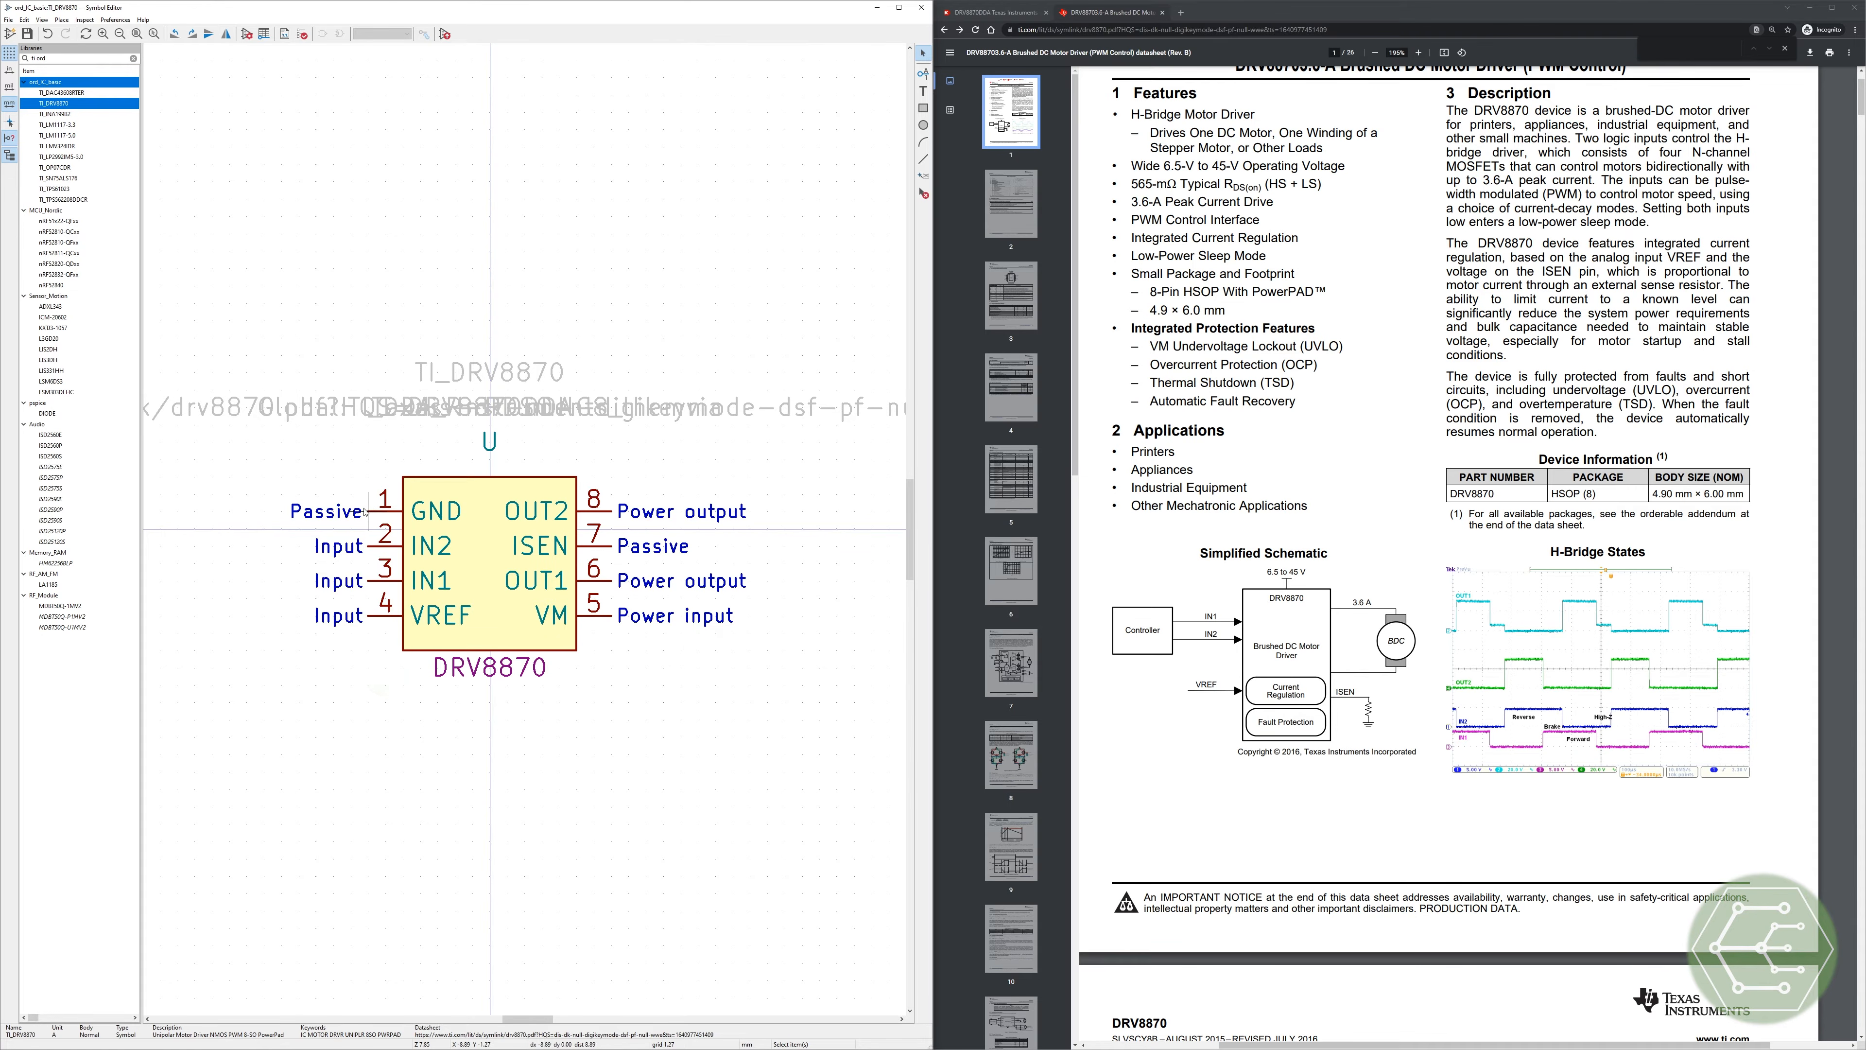
{"action": "key", "text": "m"}
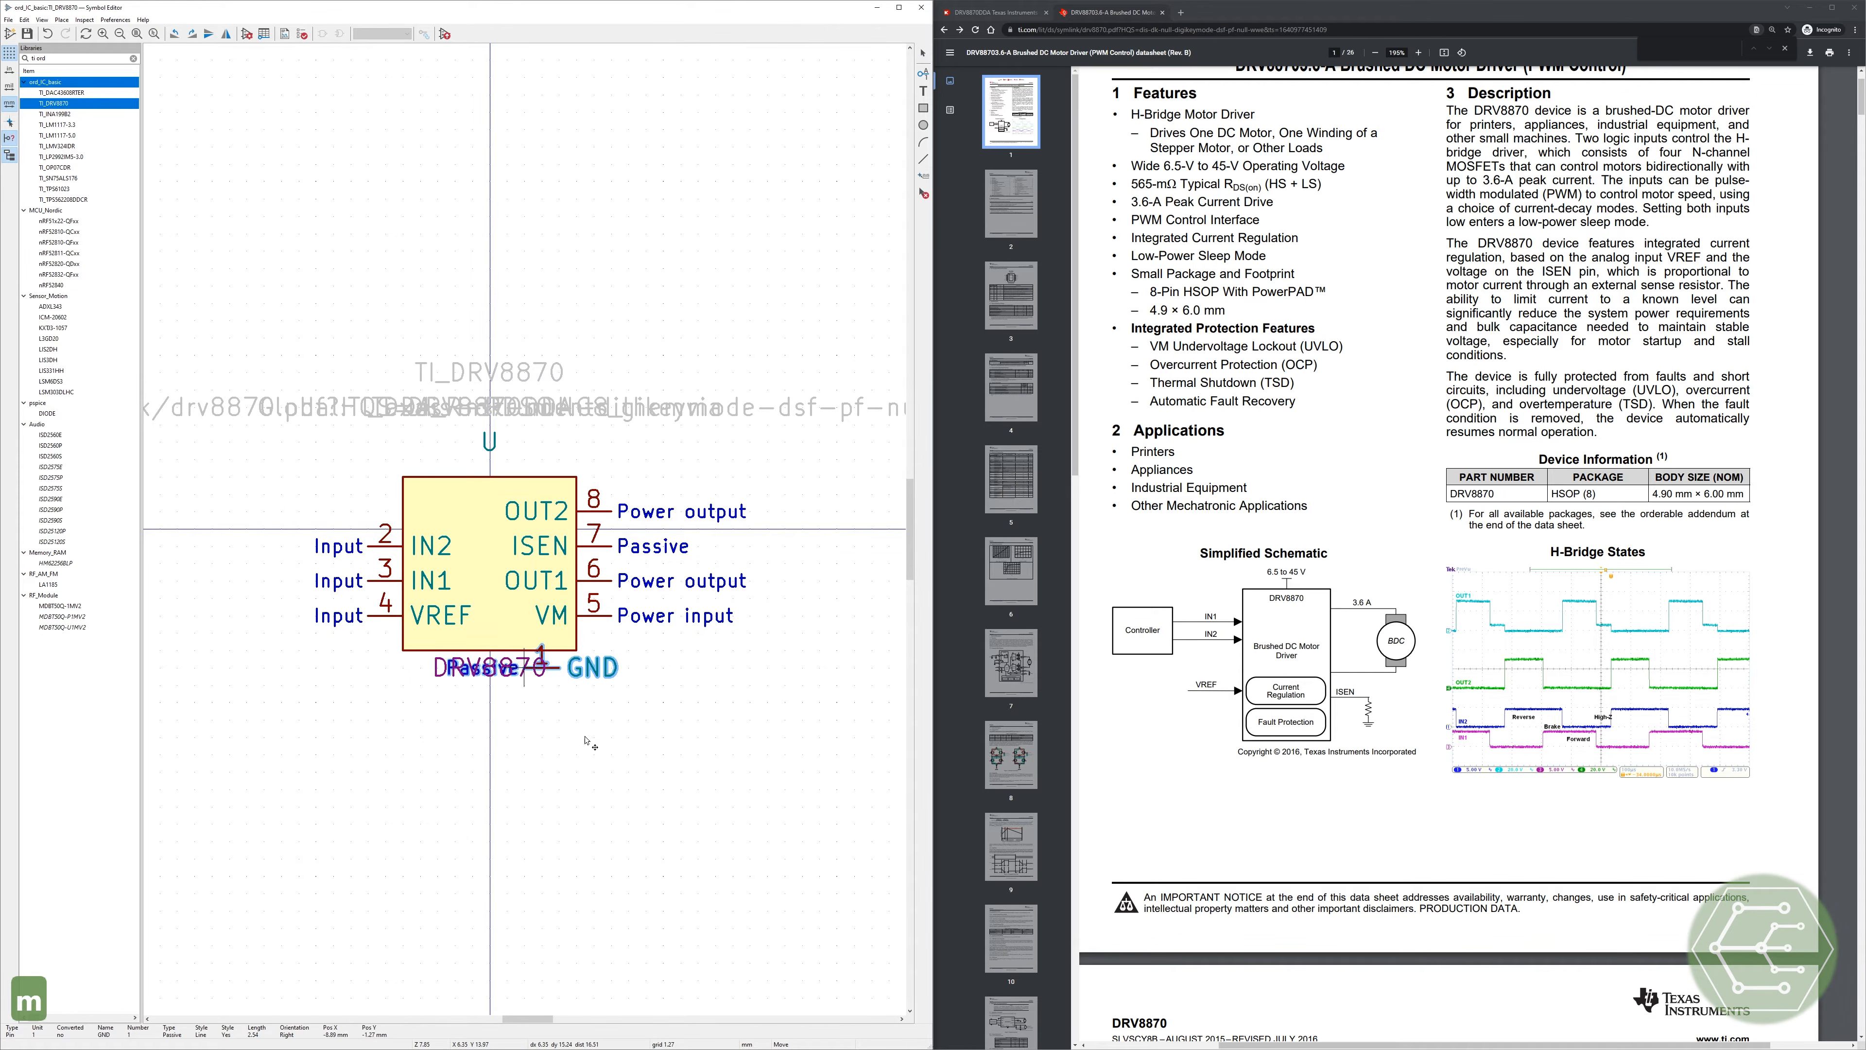
Step: Rotate the GND pin 180 degrees and set it down below the symbol body
{"action": "key", "text": "r"}
{"action": "key", "text": "r"}
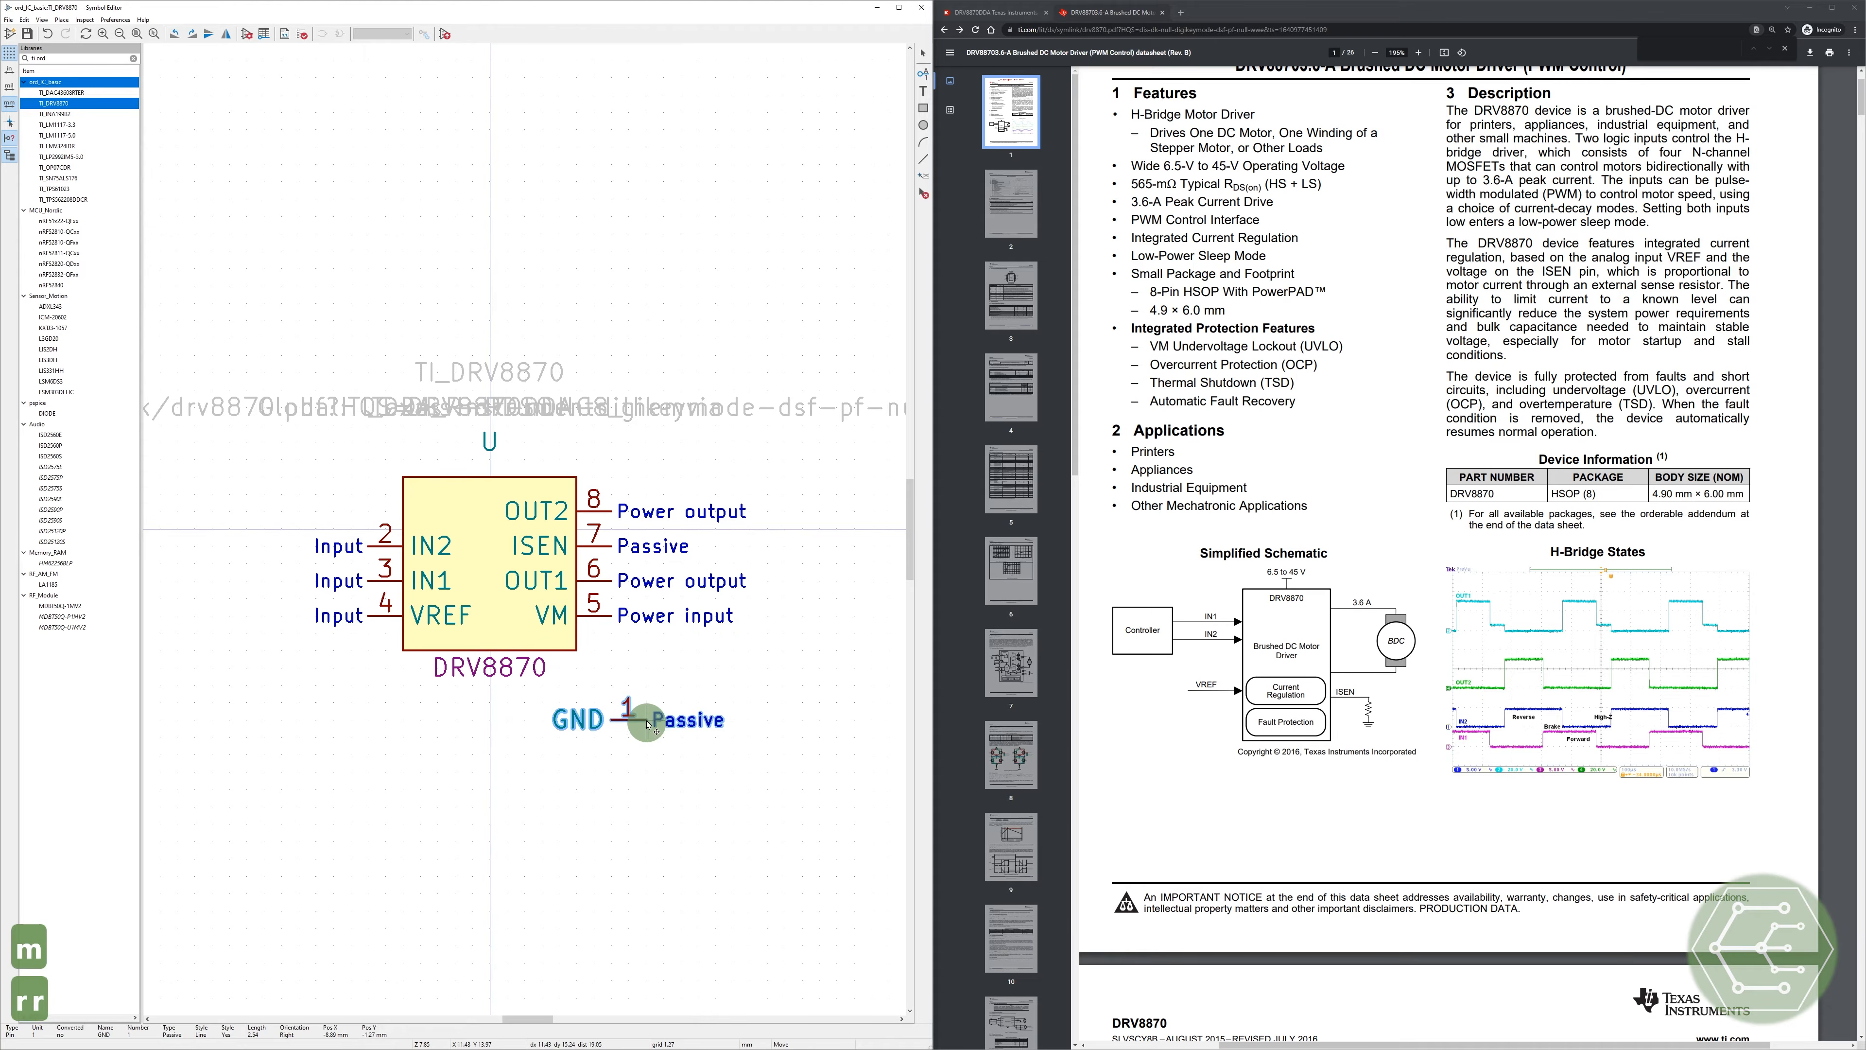
{"action": "left_click", "coordinate": [647, 723]}
Step: Flip the VM pin 180 degrees and attach it to the body's left side, directly above IN2
{"action": "key", "text": "m"}
{"action": "key", "text": "r"}
{"action": "key", "text": "r"}
{"action": "left_click", "coordinate": [368, 508]}
Step: Attach the GND pin to the body's right side, directly below OUT1 and opposite VREF
{"action": "key", "text": "m"}
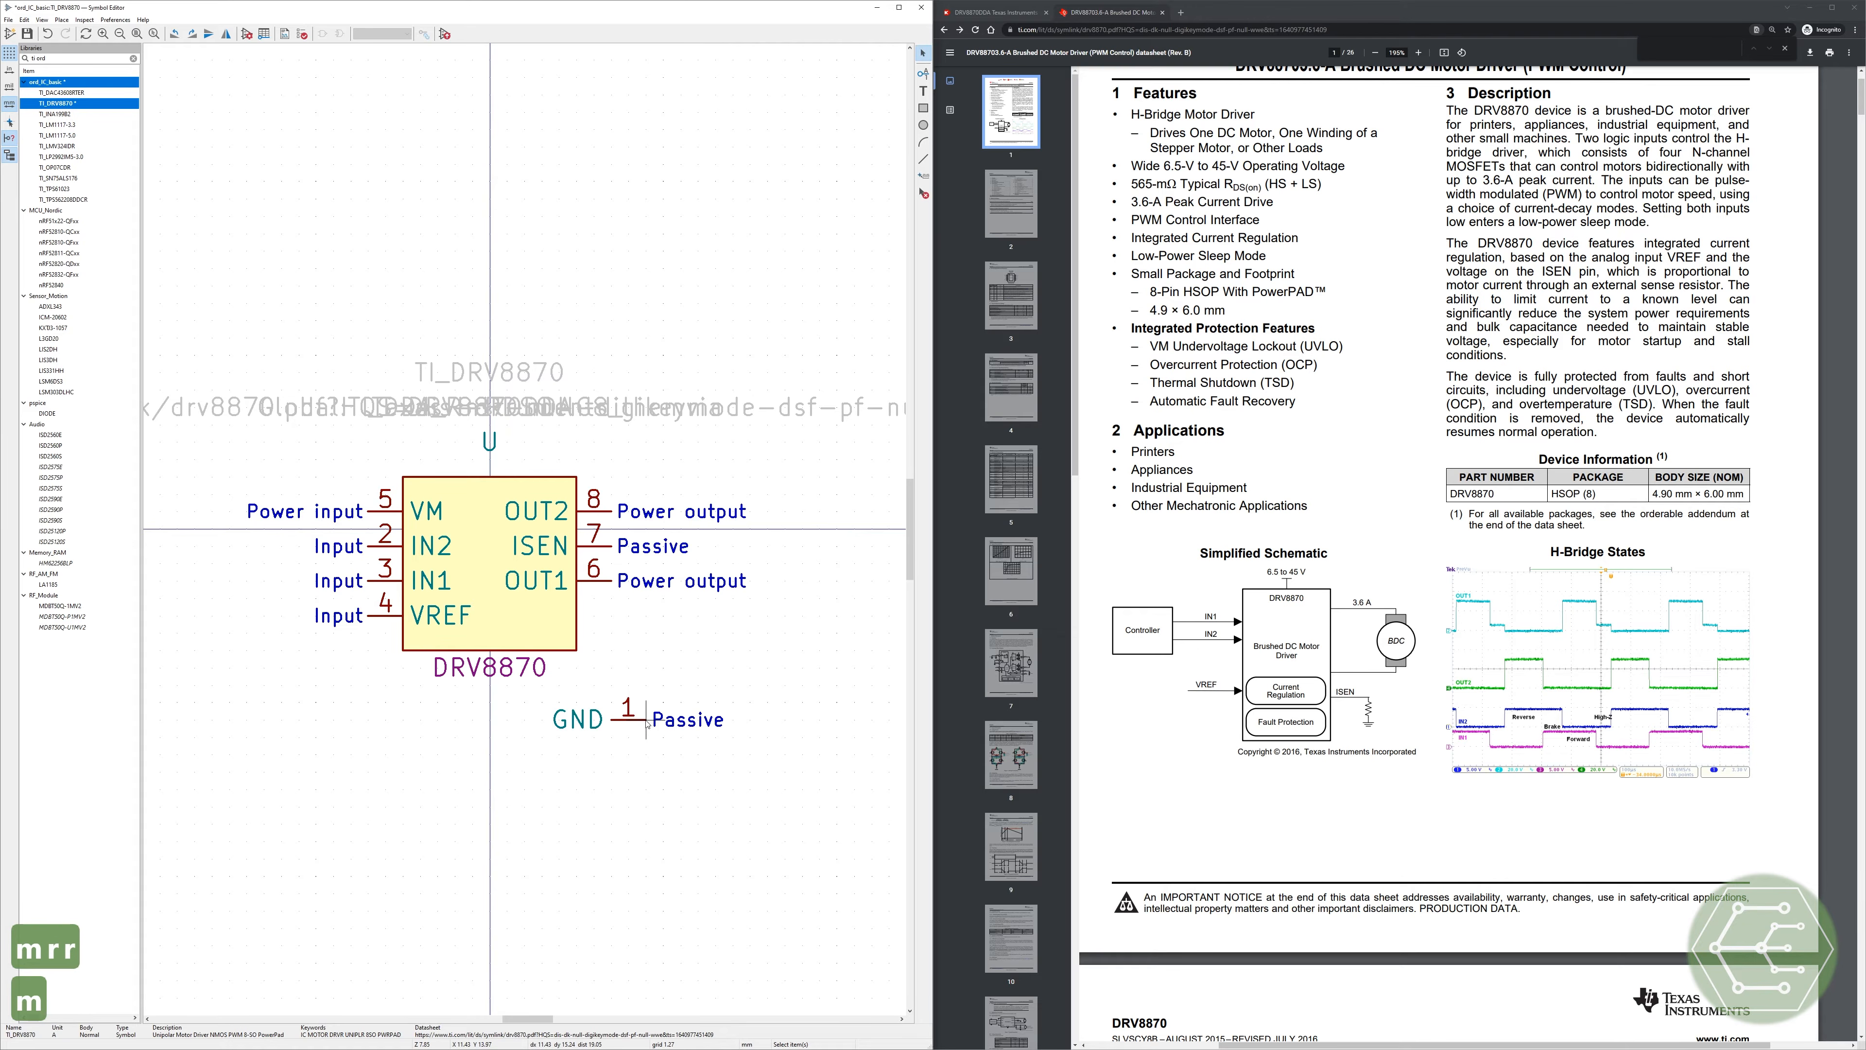
{"action": "left_click", "coordinate": [609, 616]}
{"action": "left_click", "coordinate": [634, 707]}
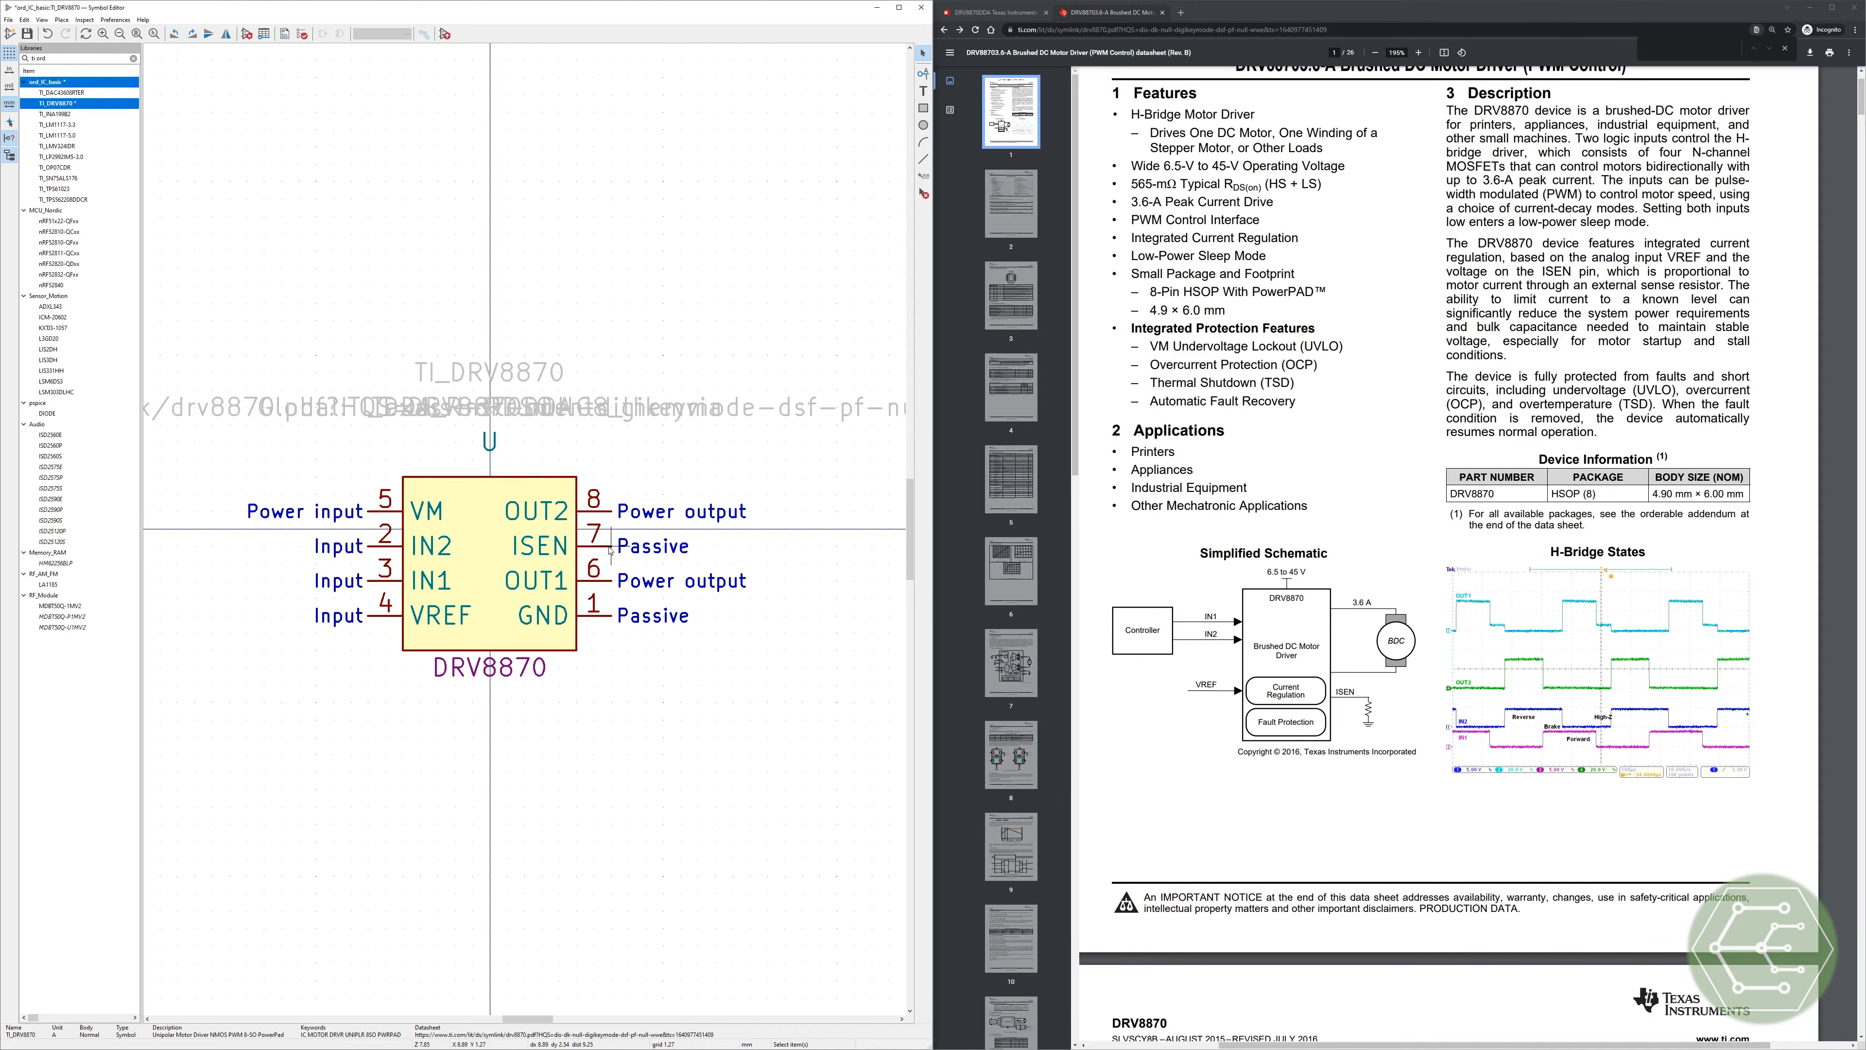
Step: Temporarily move the ISEN pin below the symbol and the OUT1 pin above the body, clearing their places
{"action": "key", "text": "m"}
{"action": "left_click", "coordinate": [628, 719]}
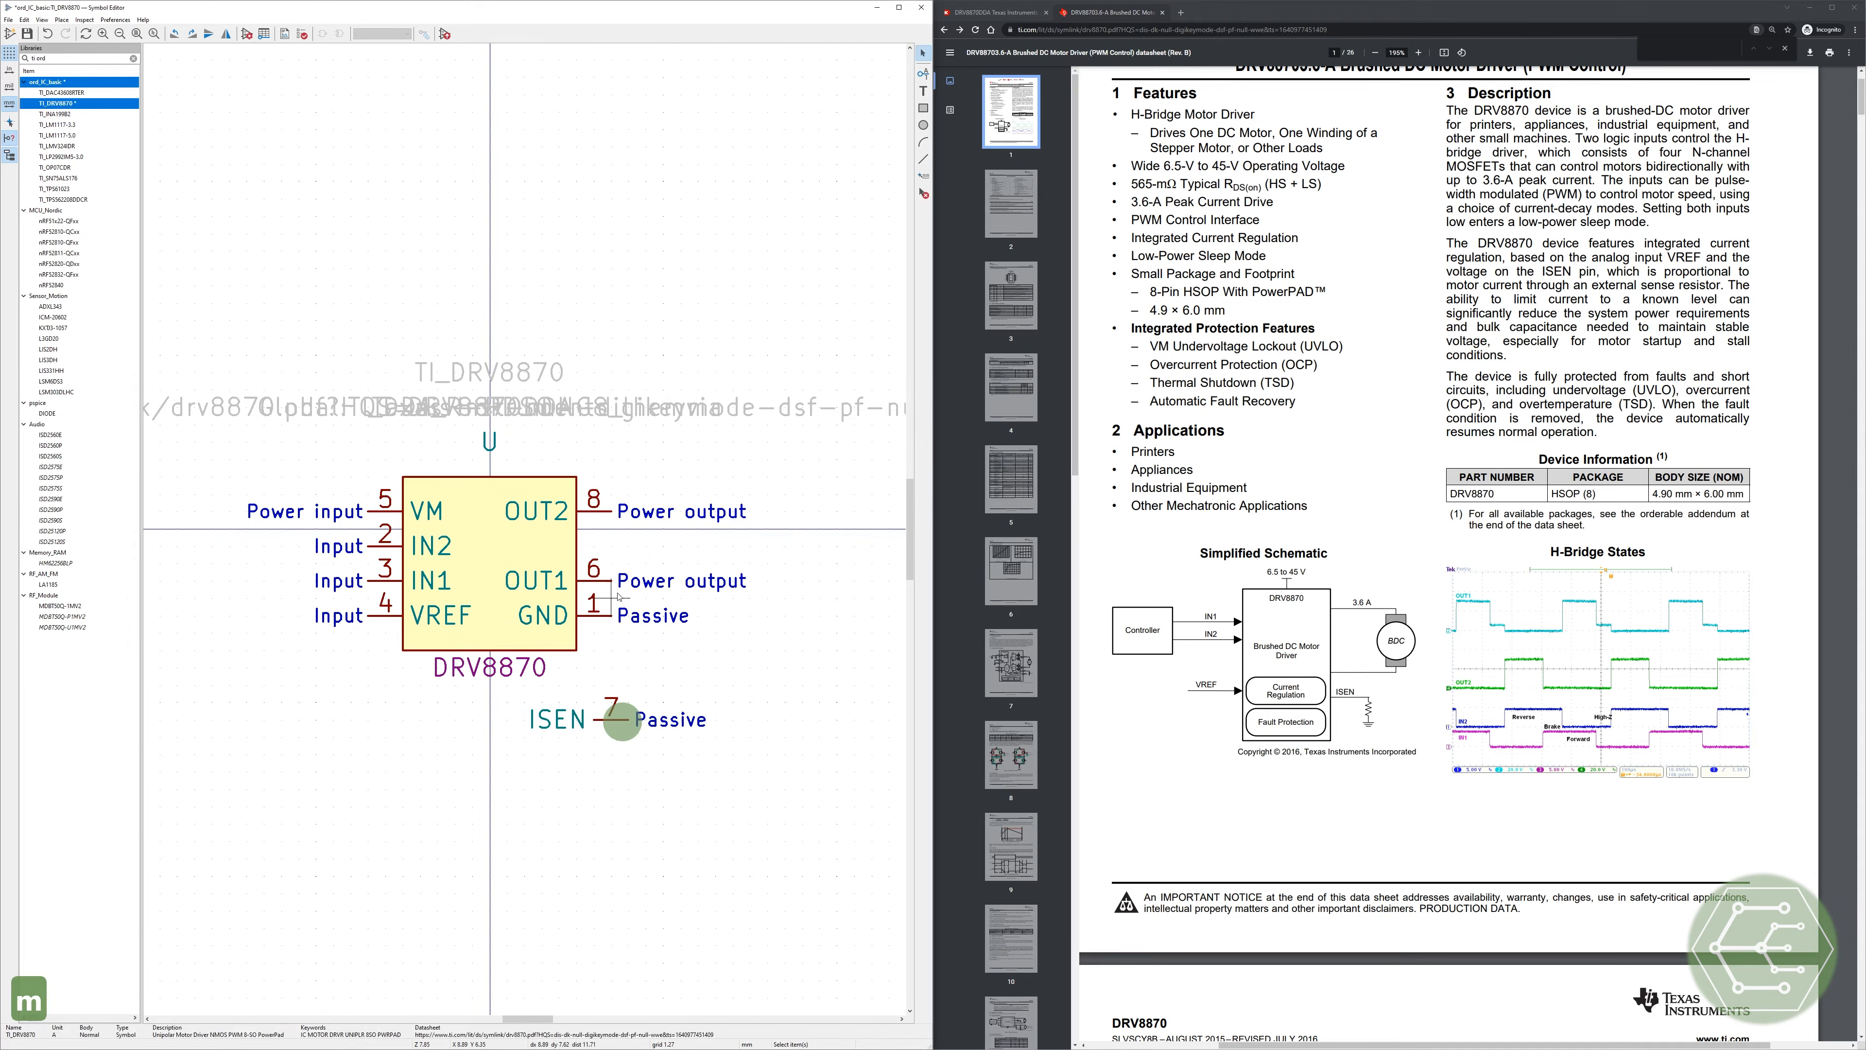
{"action": "key", "text": "m"}
{"action": "left_click", "coordinate": [612, 459]}
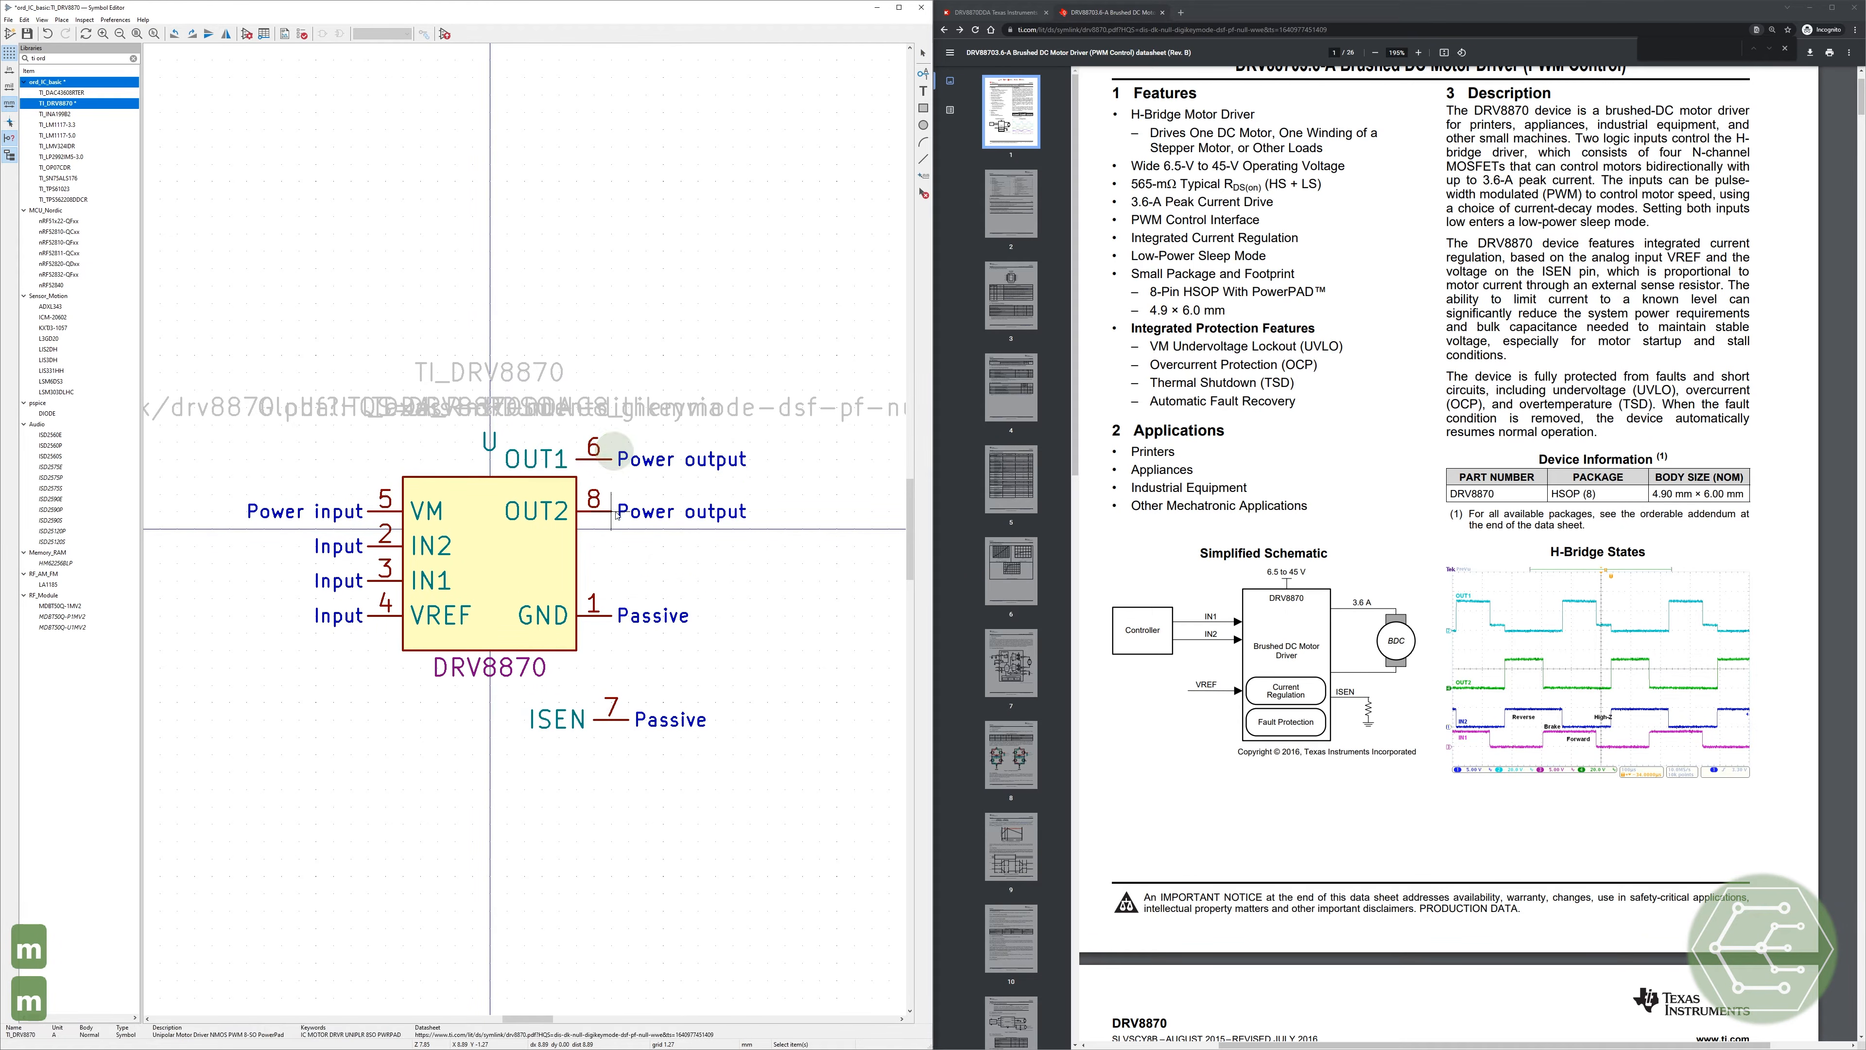
Step: Stack the OUT1, OUT2 and ISEN pins in that order on the body's right side, above GND
{"action": "key", "text": "m"}
{"action": "left_click", "coordinate": [612, 545]}
{"action": "key", "text": "m"}
{"action": "left_click", "coordinate": [628, 521]}
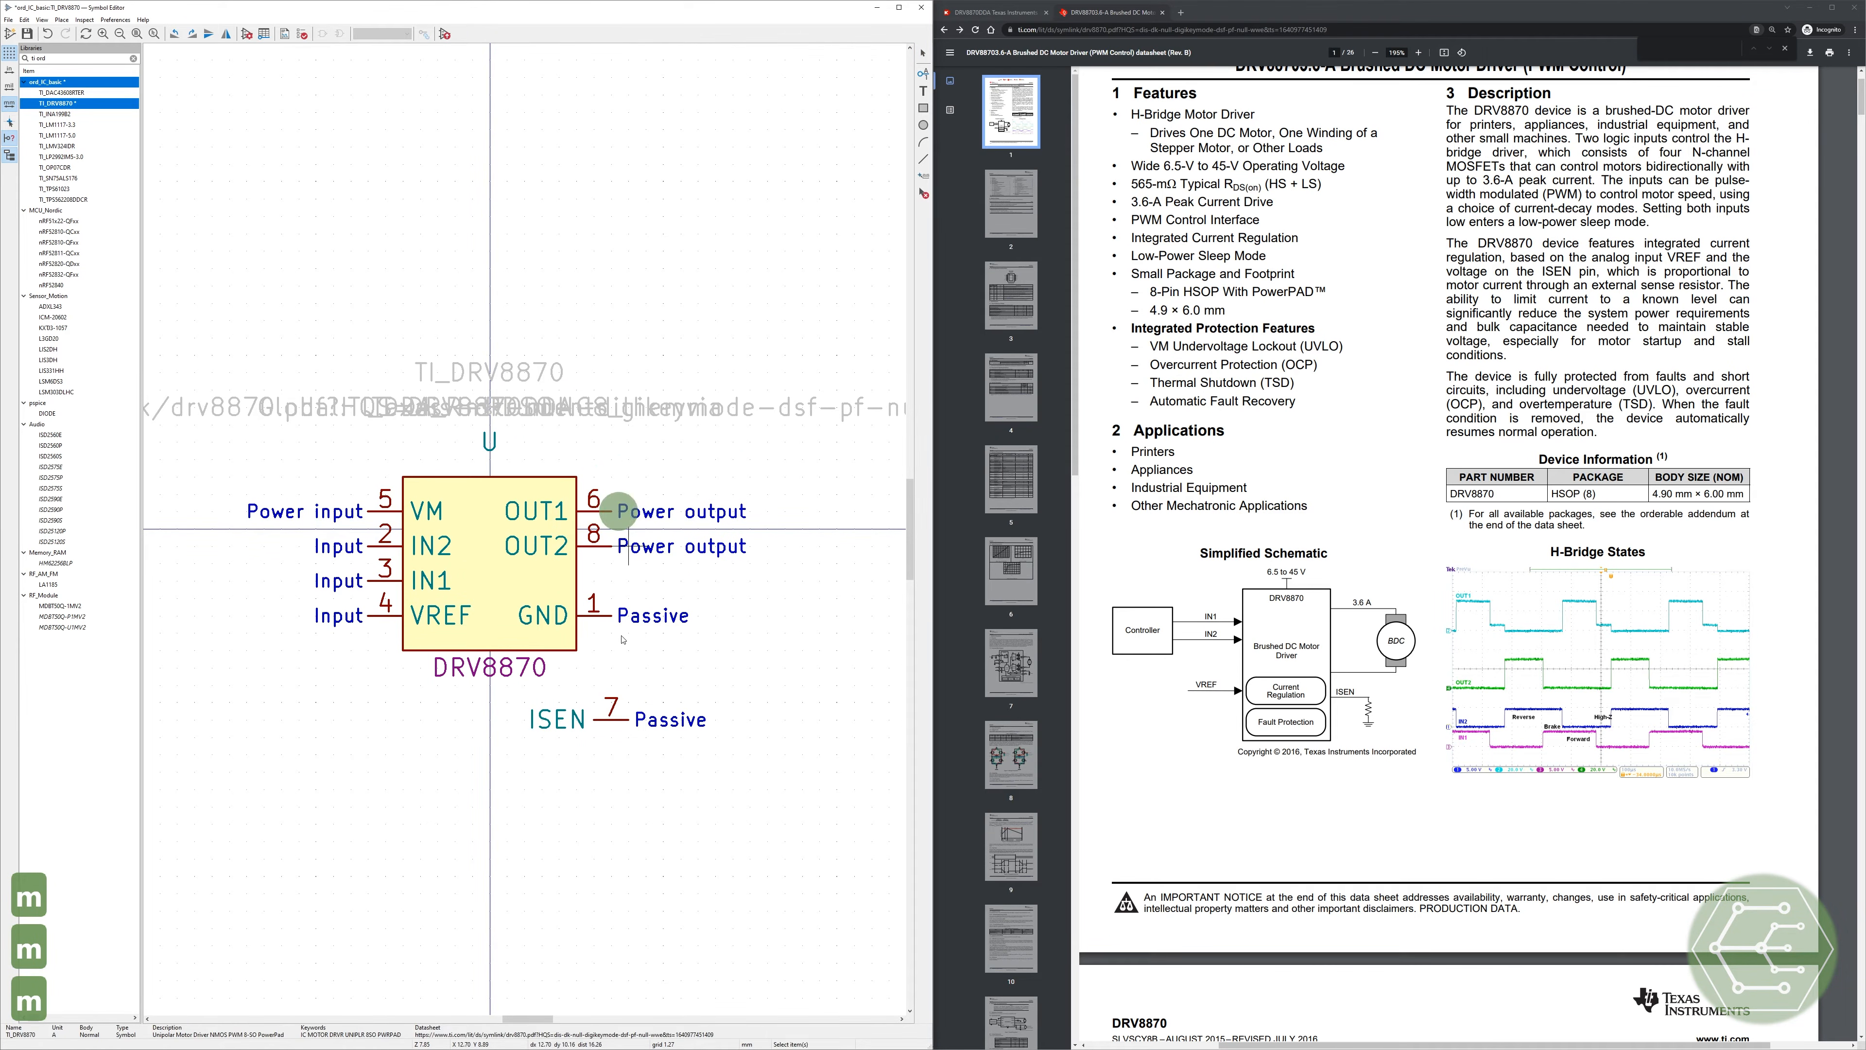
{"action": "key", "text": "m"}
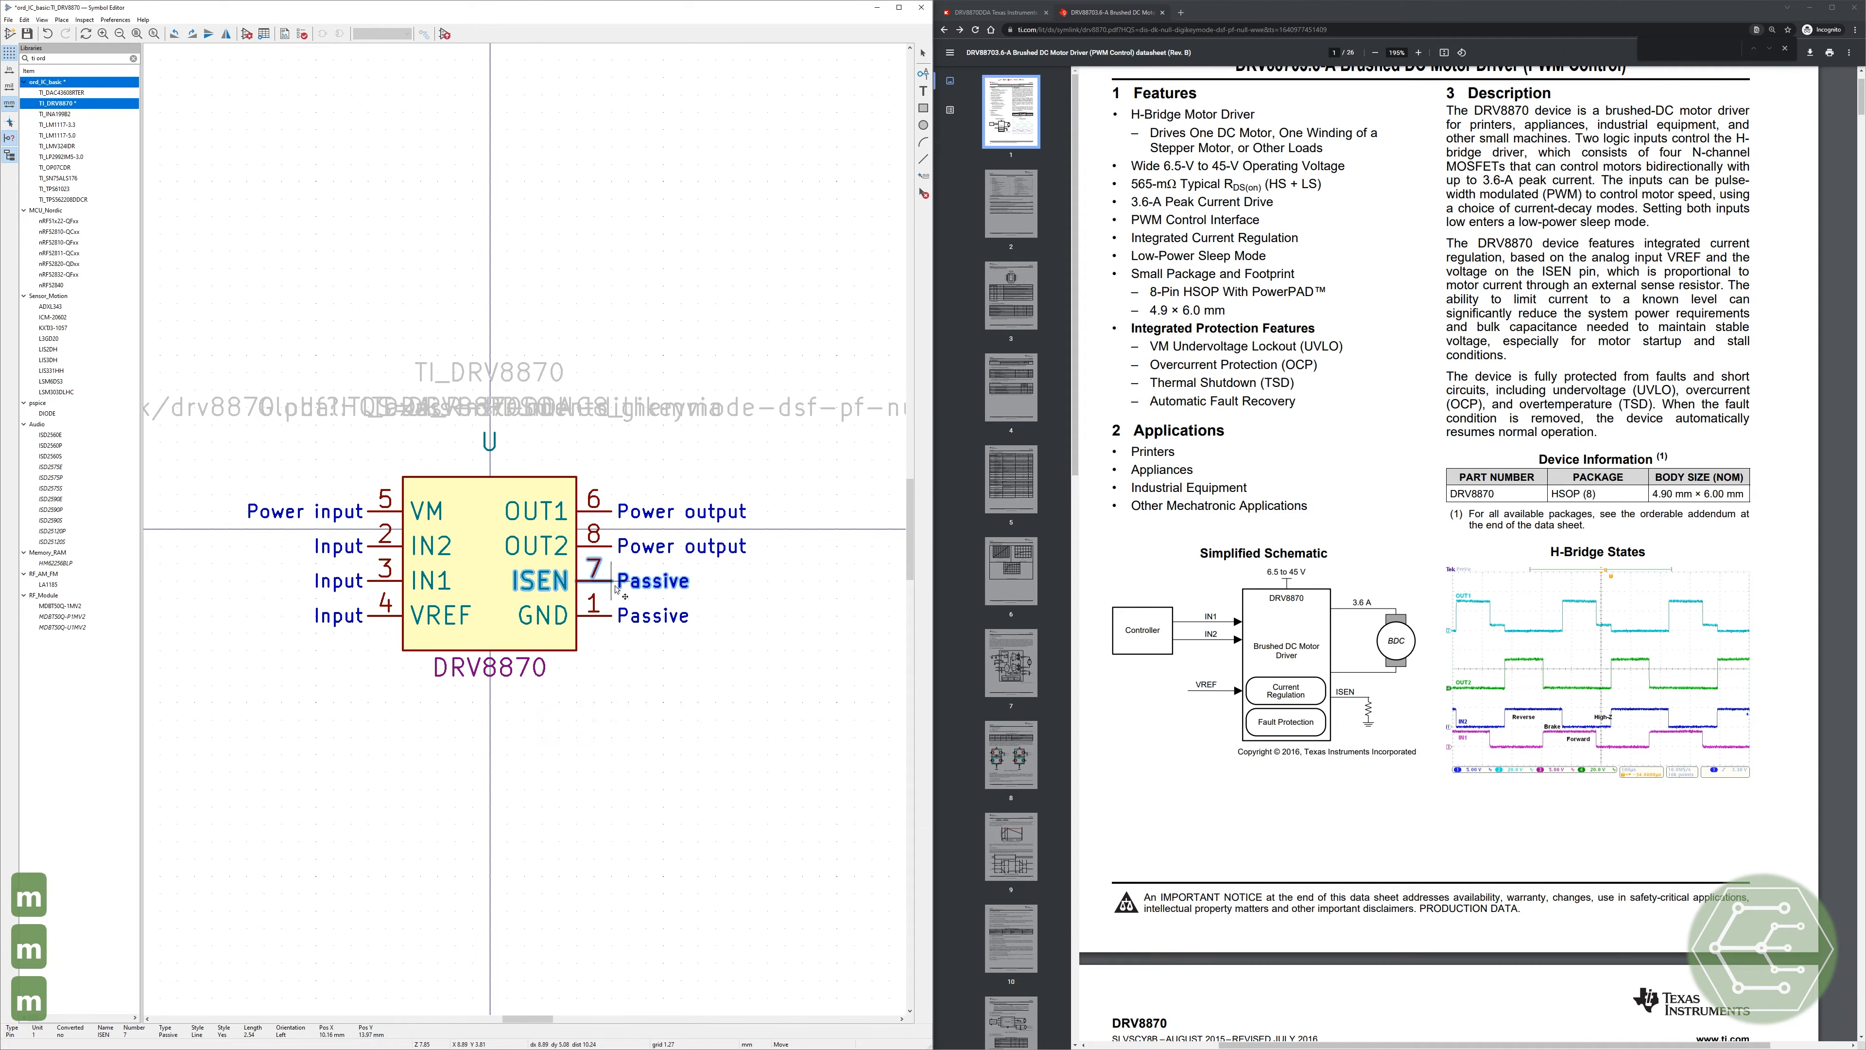
{"action": "left_click", "coordinate": [616, 585]}
{"action": "left_click", "coordinate": [650, 711]}
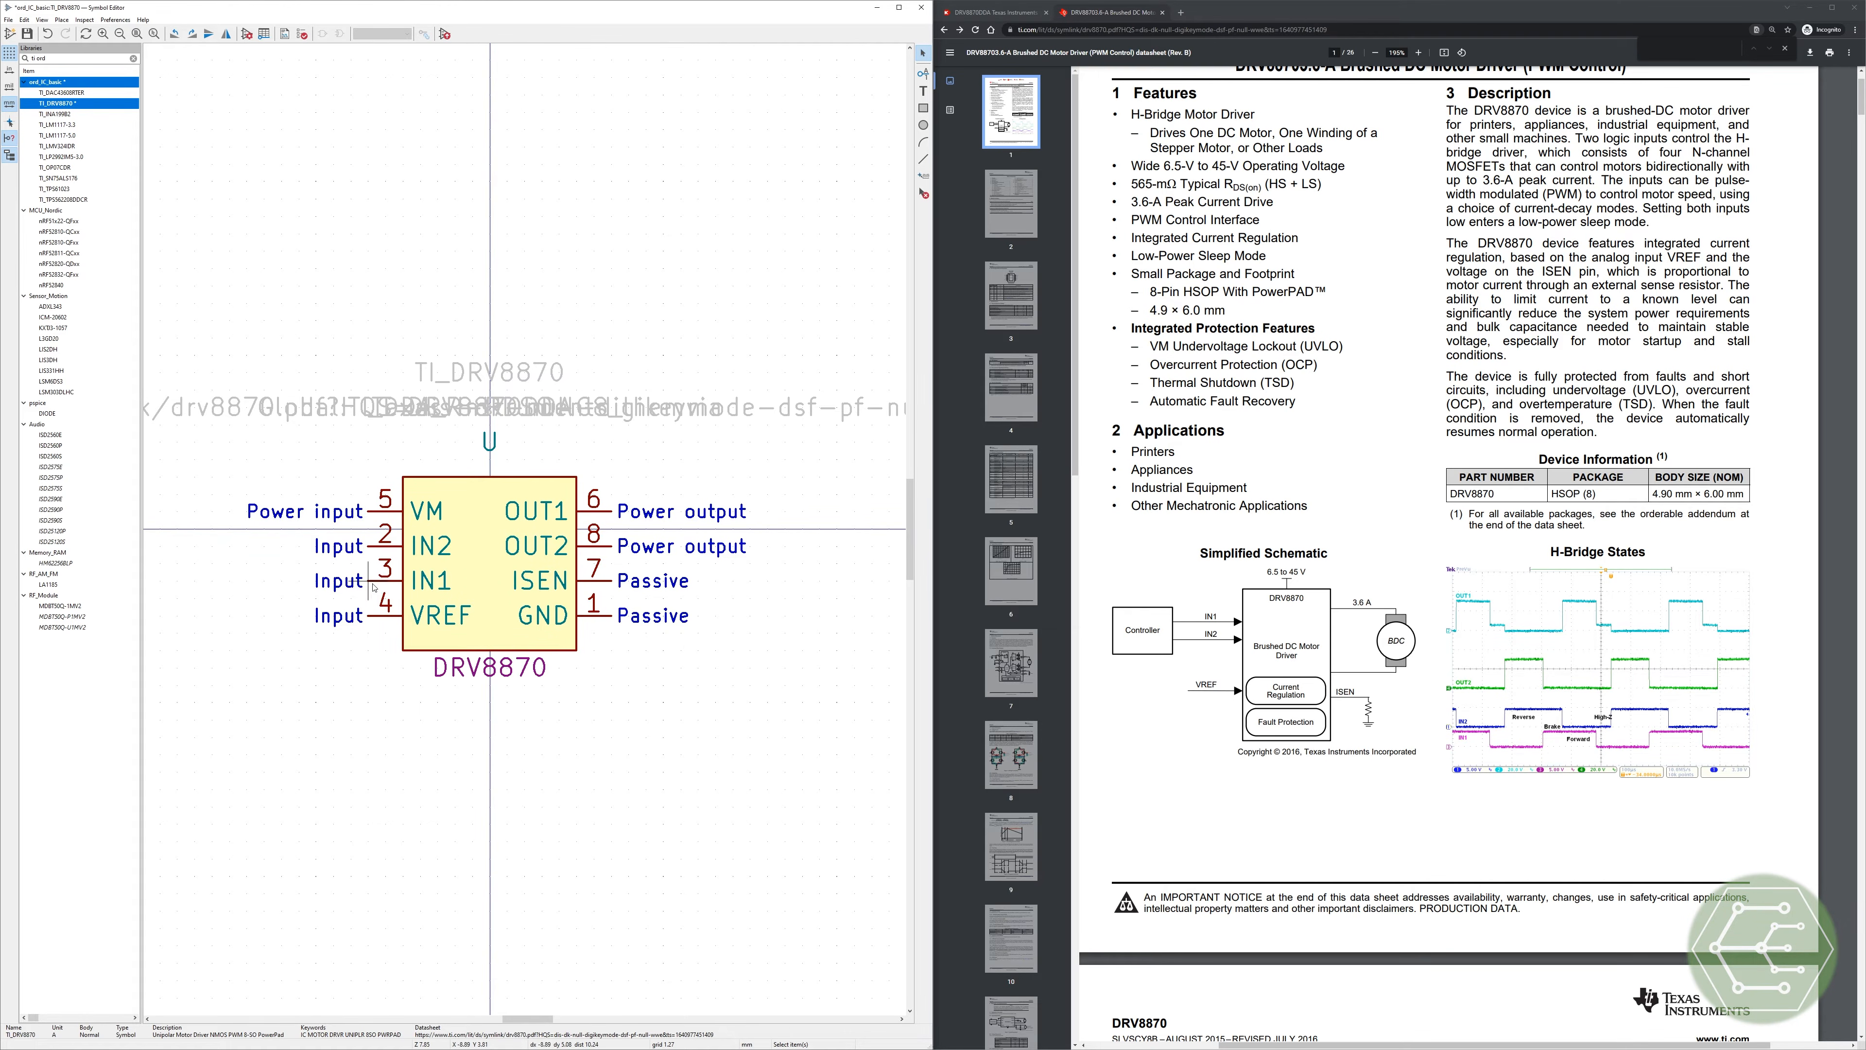
Step: Swap the IN1 and IN2 pins so that IN1 sits above IN2 on the body's left side
{"action": "key", "text": "m"}
{"action": "left_click", "coordinate": [334, 735]}
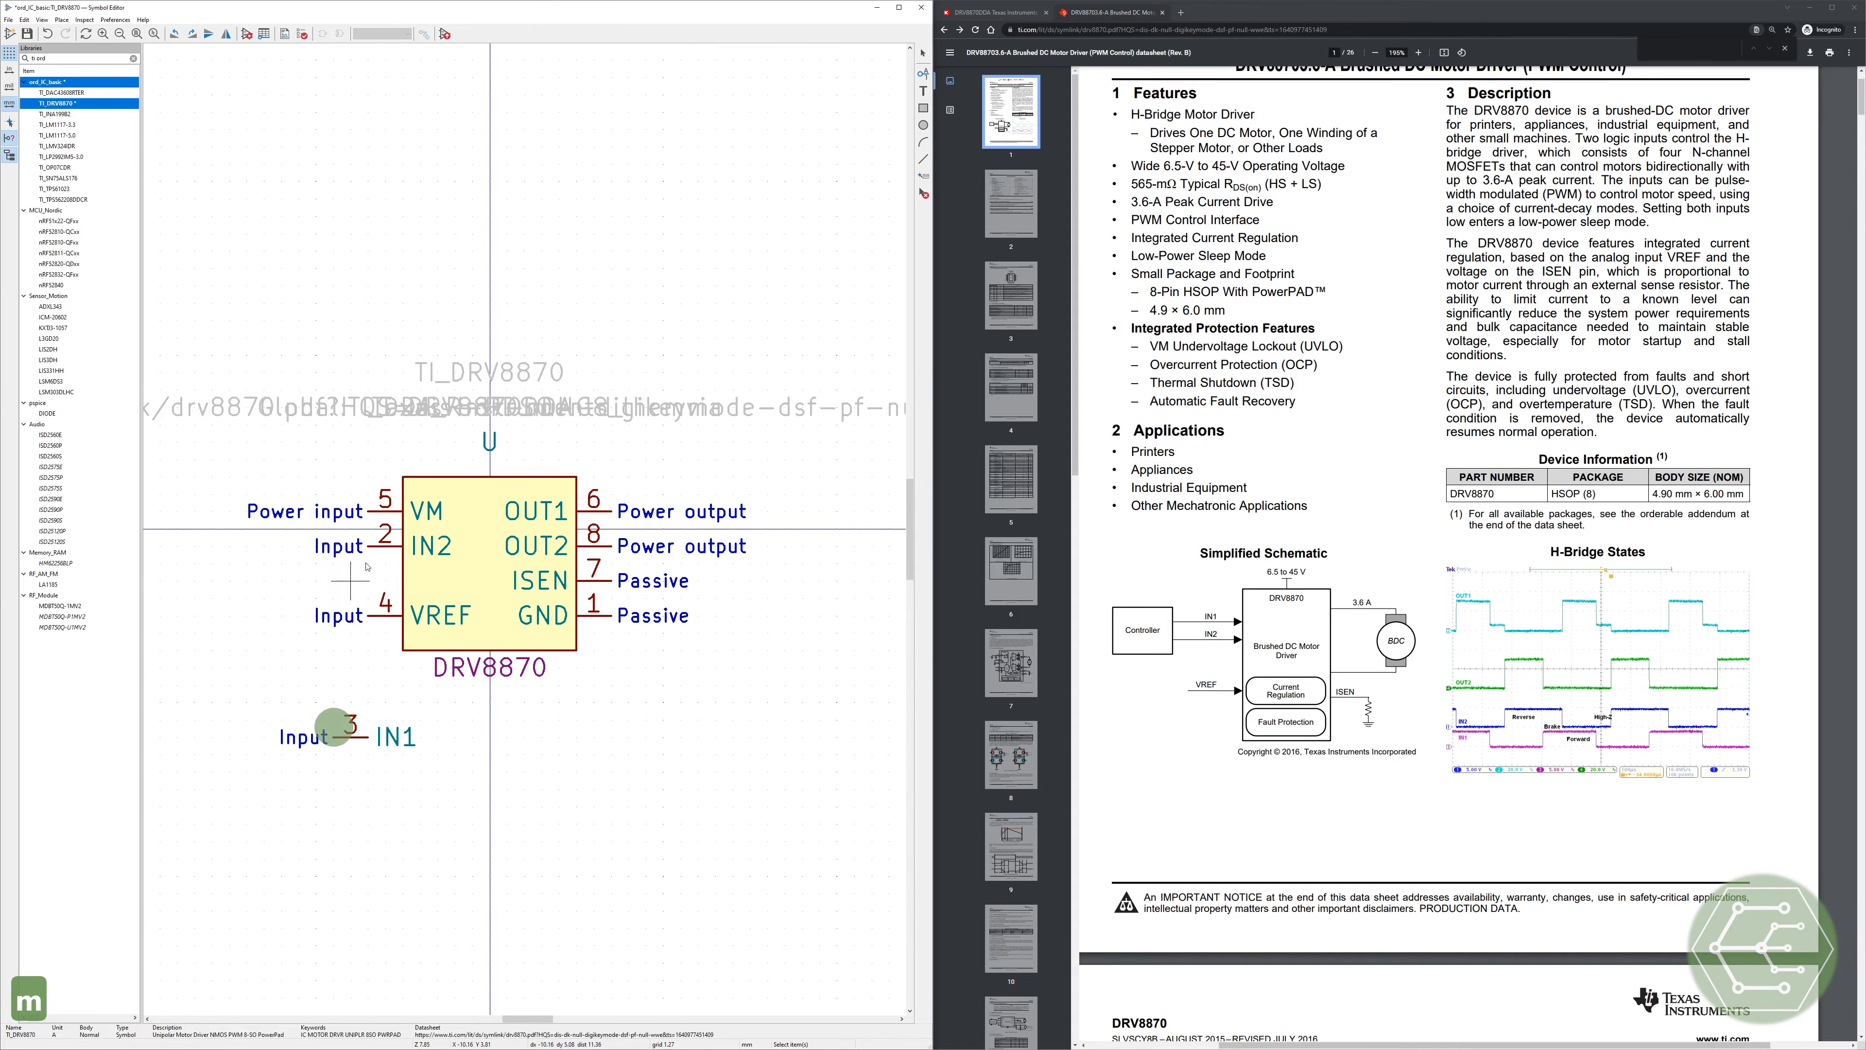
{"action": "key", "text": "m"}
{"action": "left_click", "coordinate": [367, 577]}
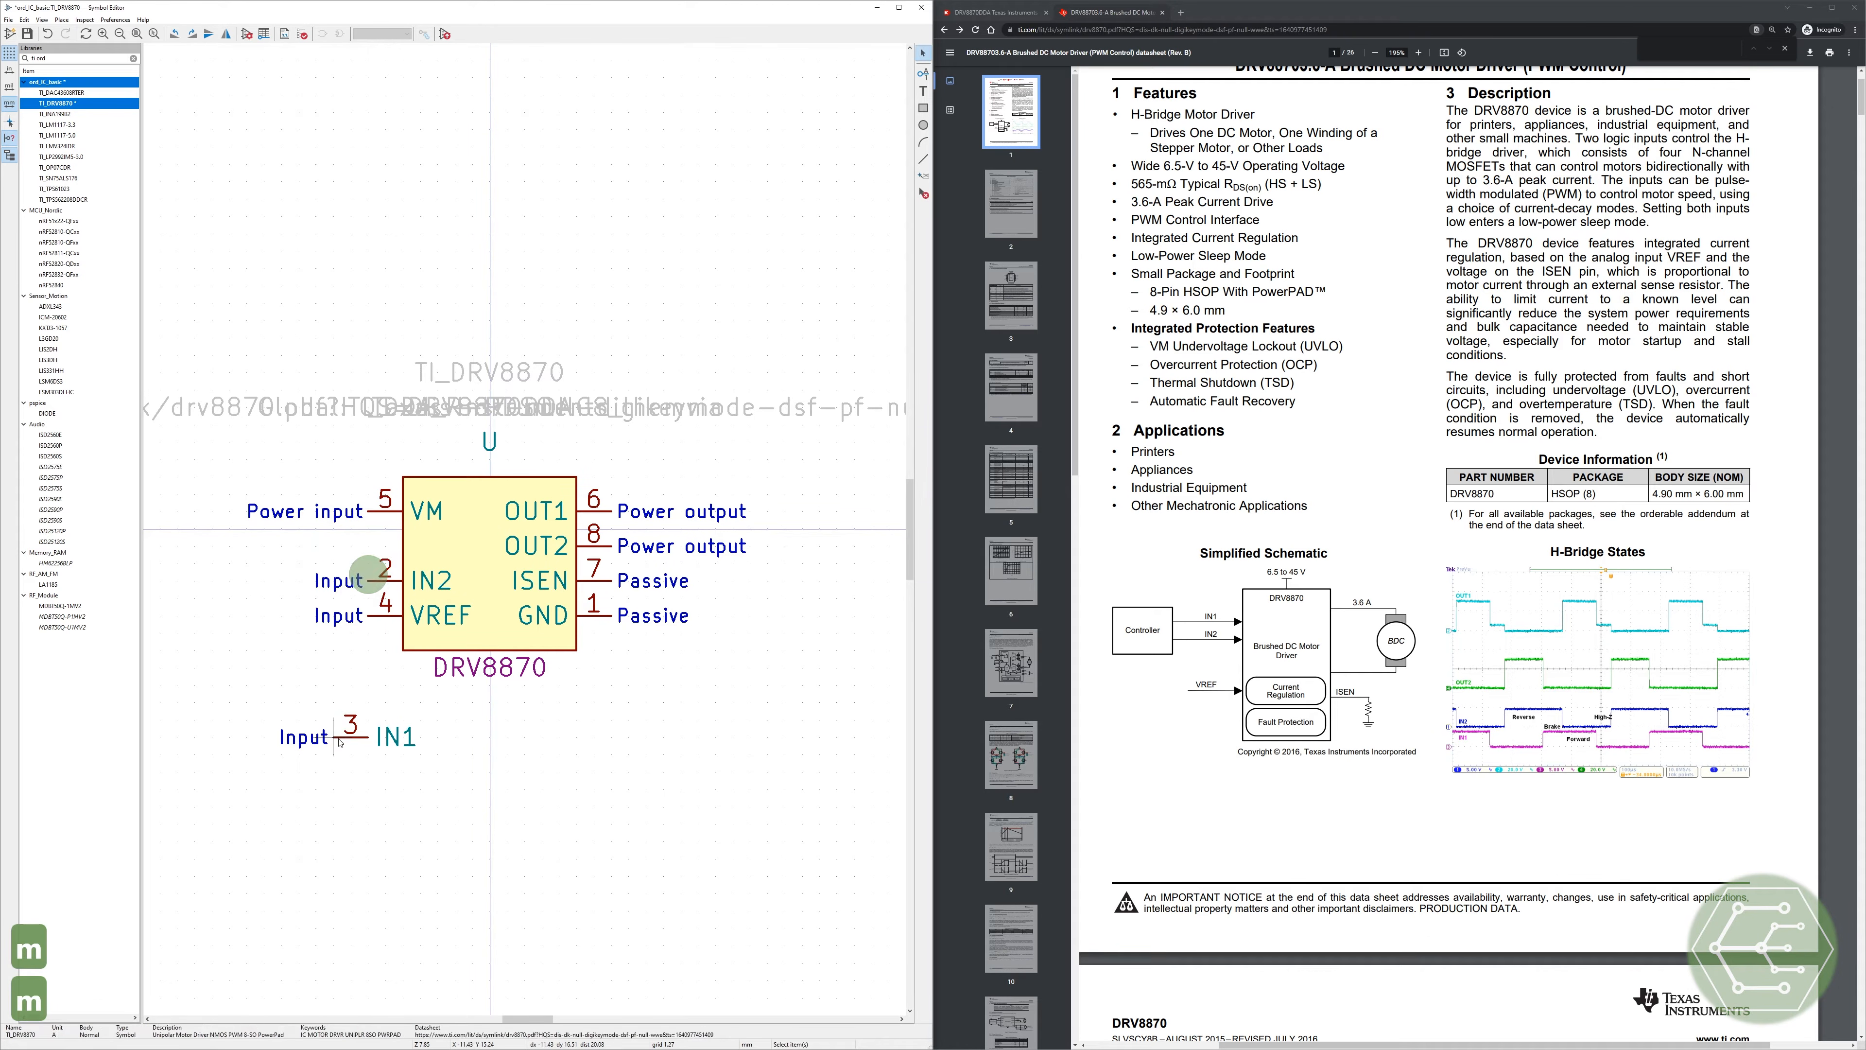
{"action": "key", "text": "m"}
{"action": "left_click", "coordinate": [374, 546]}
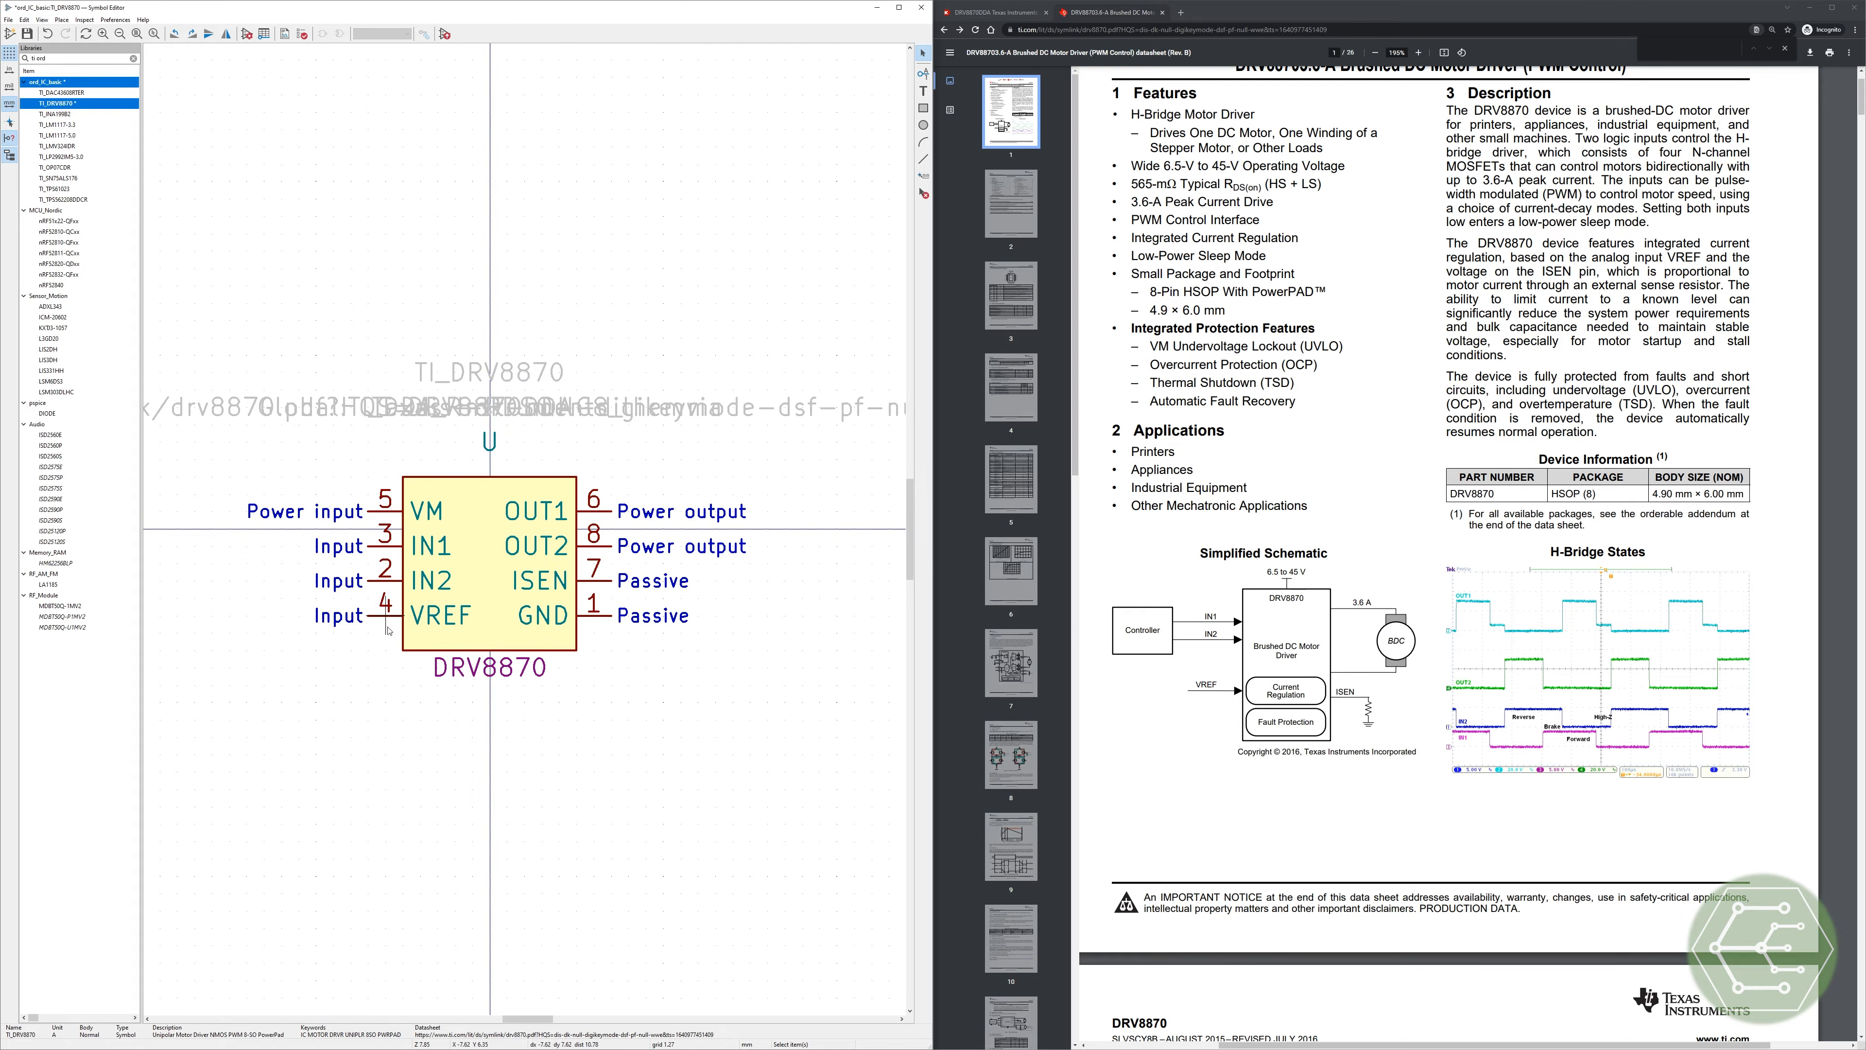
{"action": "left_click", "coordinate": [368, 710]}
Step: Set the VREF pin aside below the symbol and shift IN1 and IN2 together down one pin position
{"action": "key", "text": "m"}
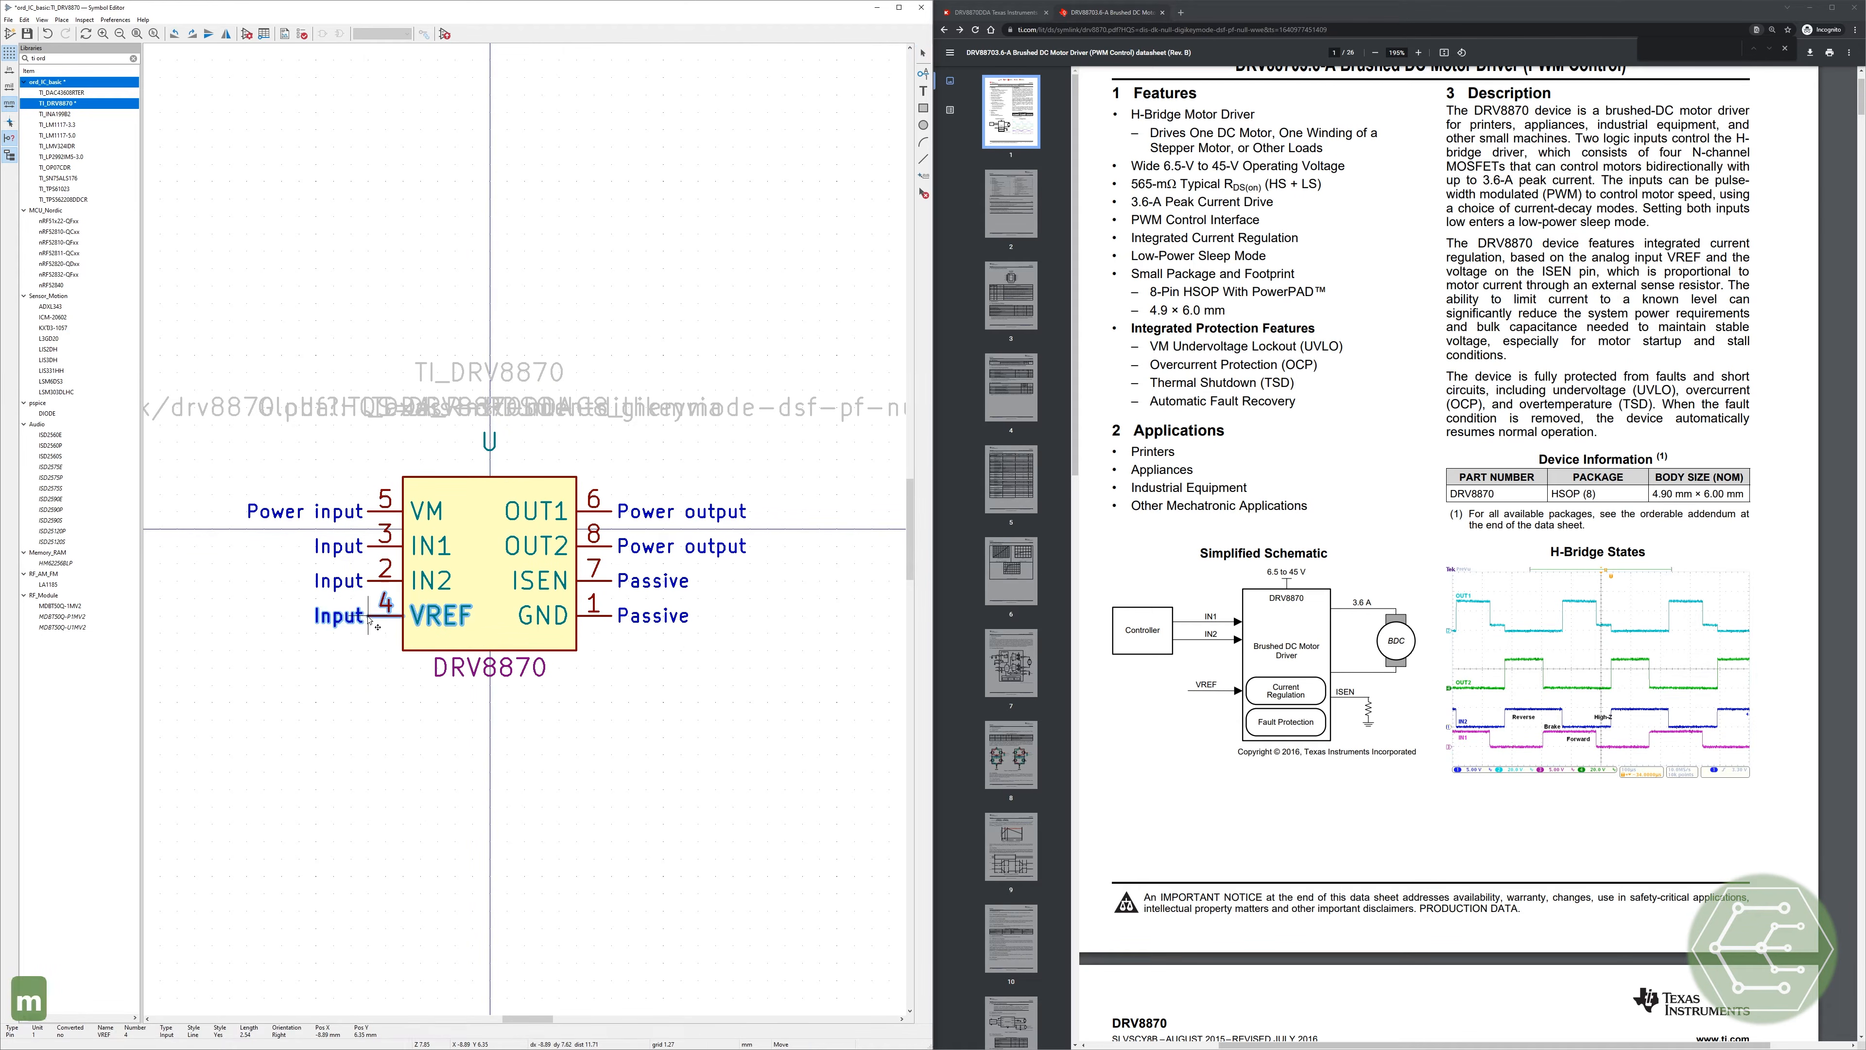
{"action": "left_click", "coordinate": [352, 757]}
{"action": "left_click_drag", "start_coordinate": [329, 621], "coordinate": [404, 598]}
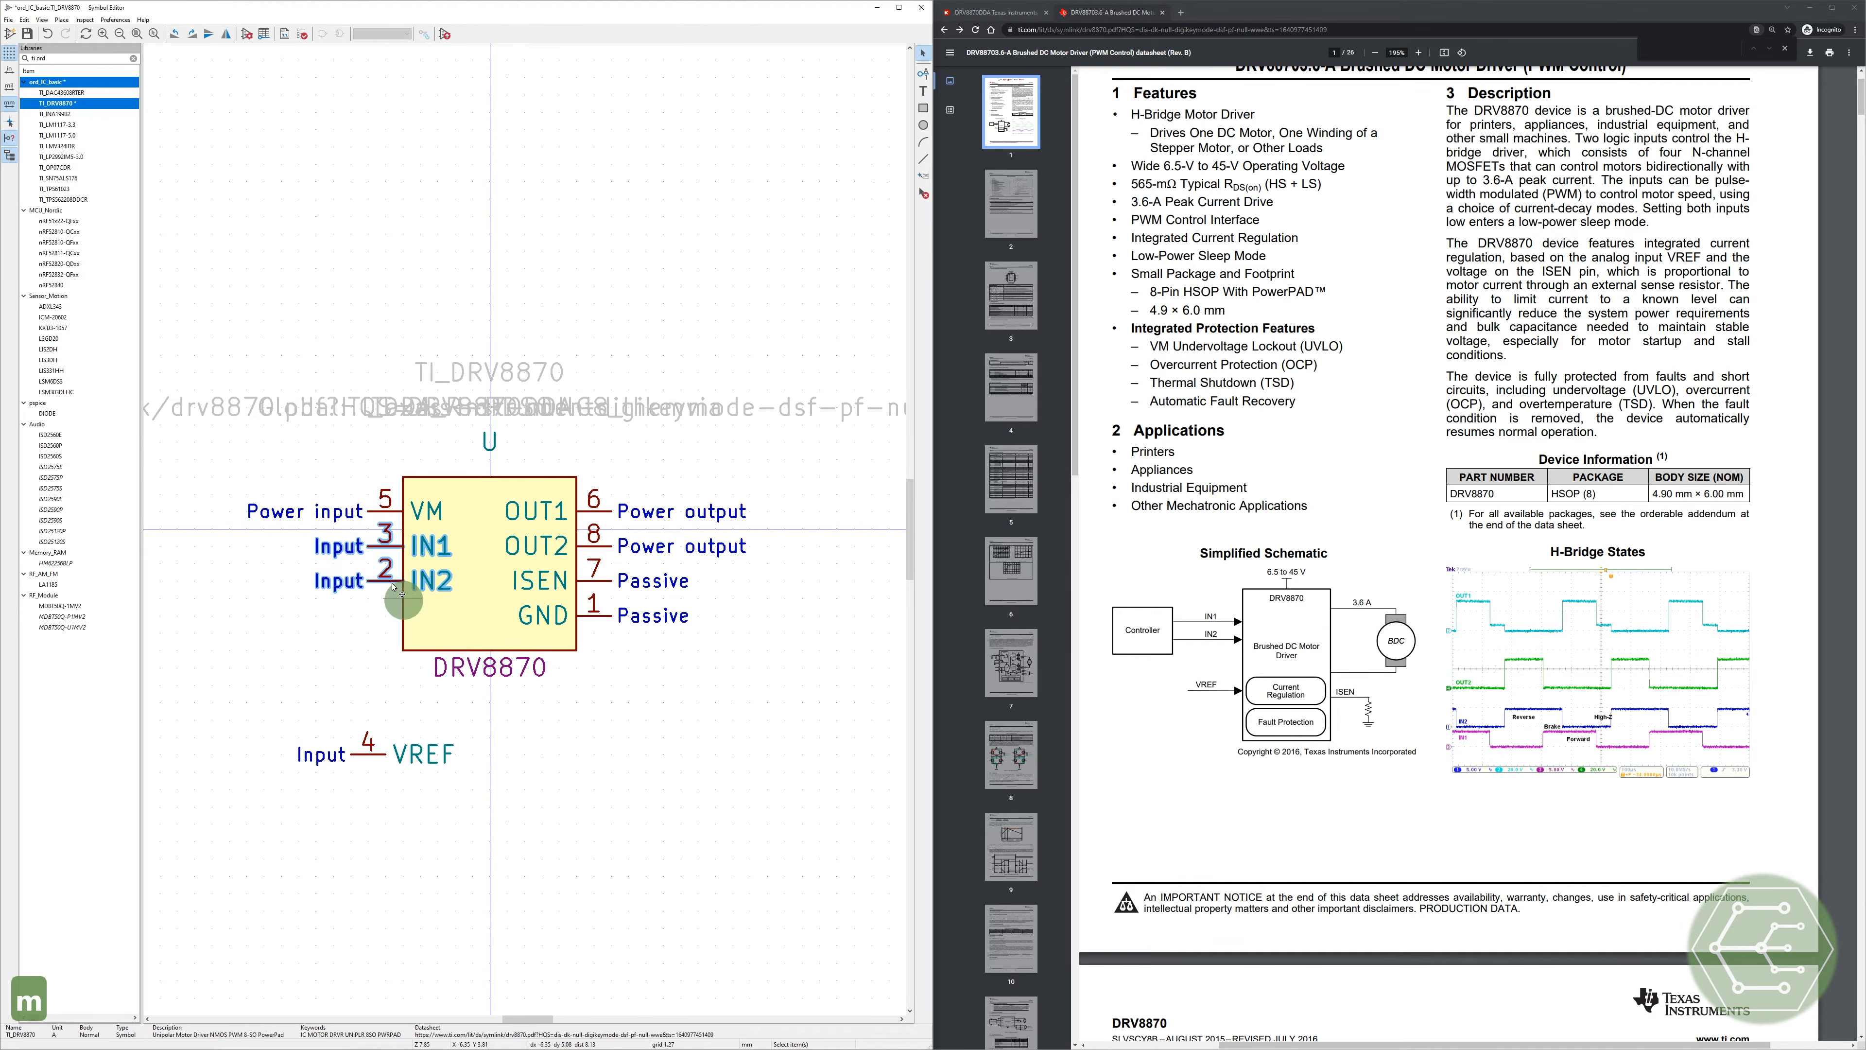
{"action": "key", "text": "m"}
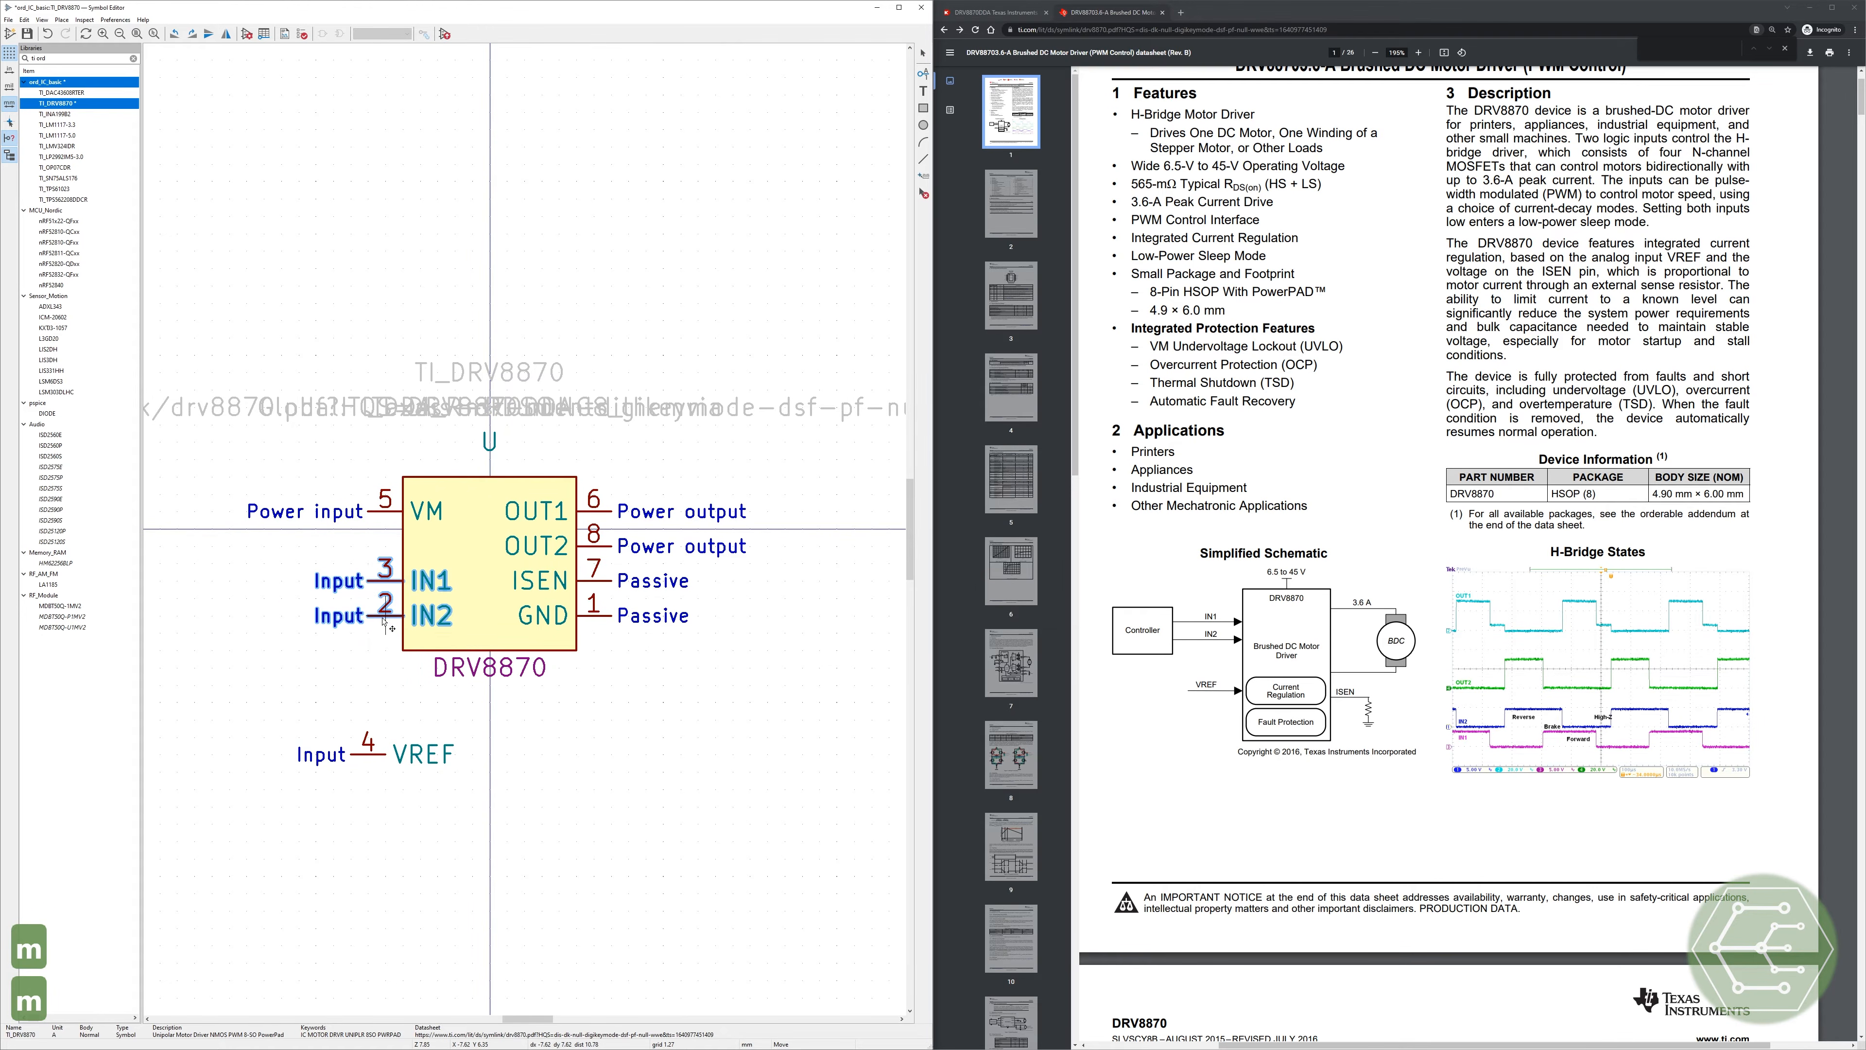
{"action": "left_click", "coordinate": [383, 615]}
Step: Place the VREF pin directly below VM on the body's left side and save the symbol
{"action": "left_click", "coordinate": [369, 759]}
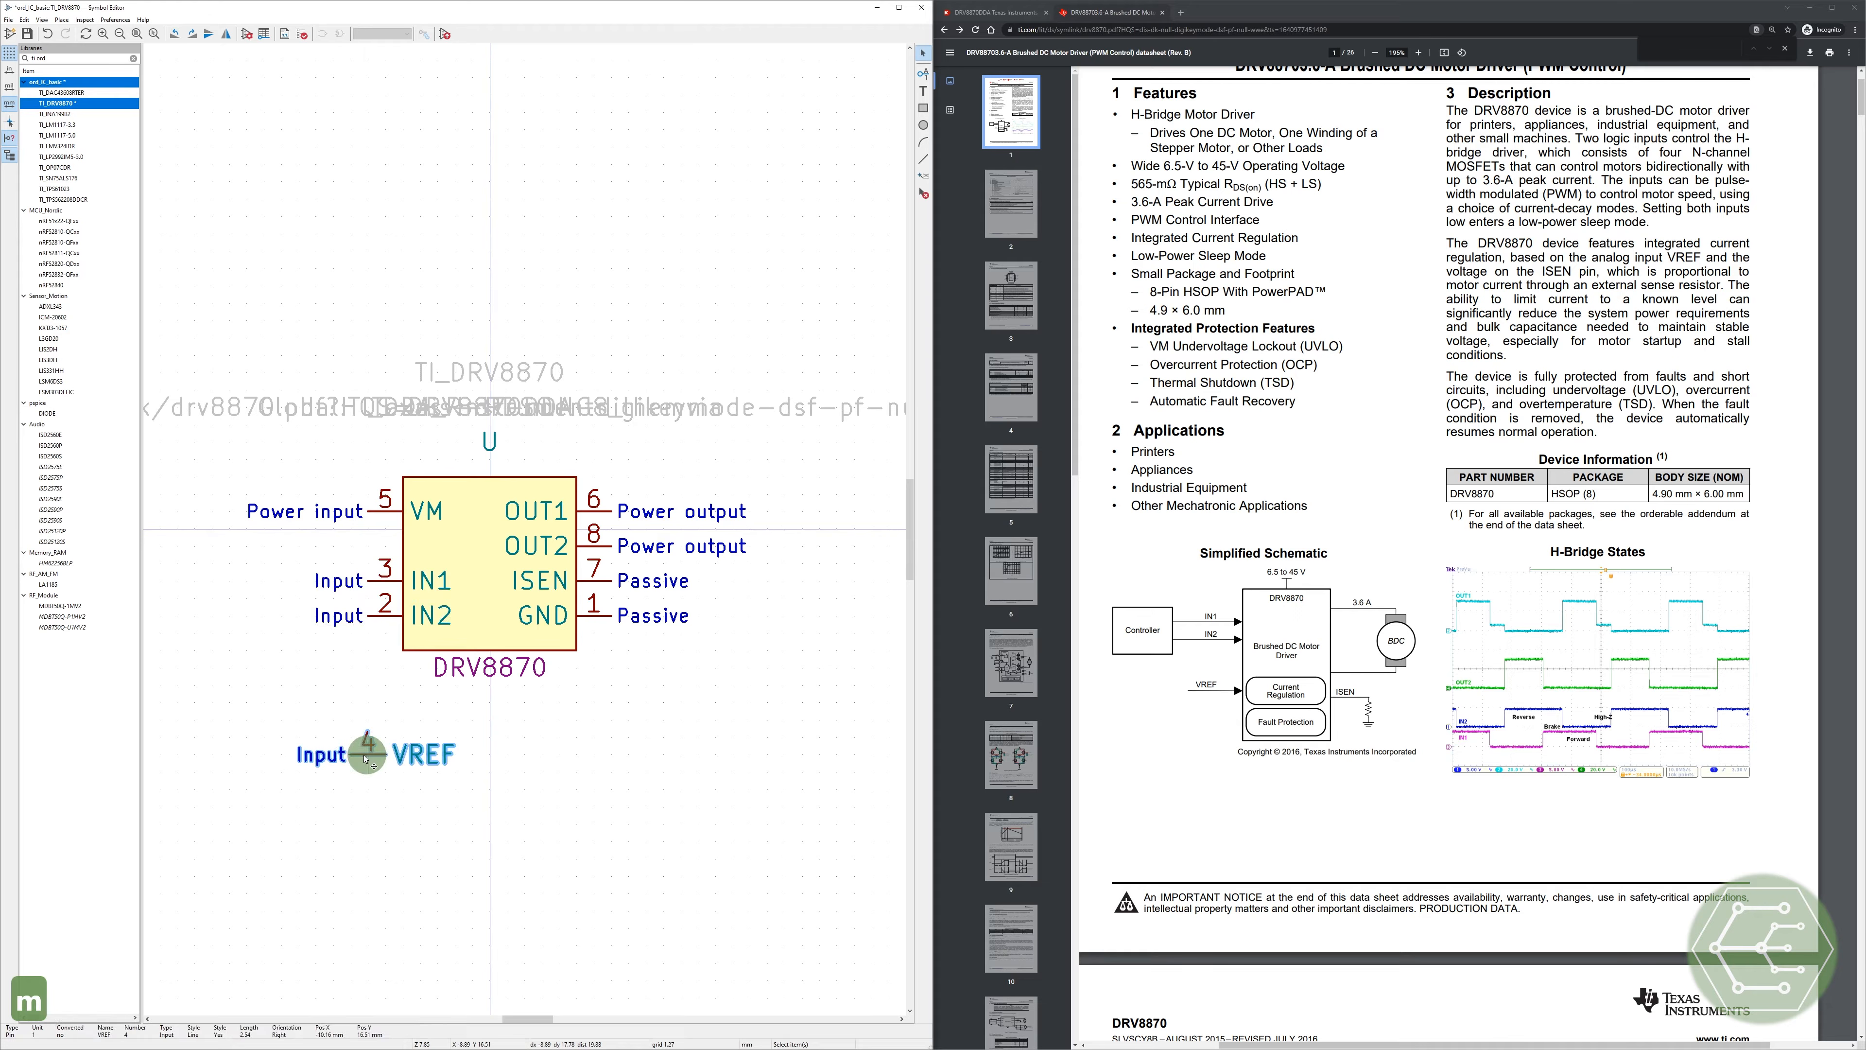
{"action": "key", "text": "m"}
{"action": "left_click", "coordinate": [370, 545]}
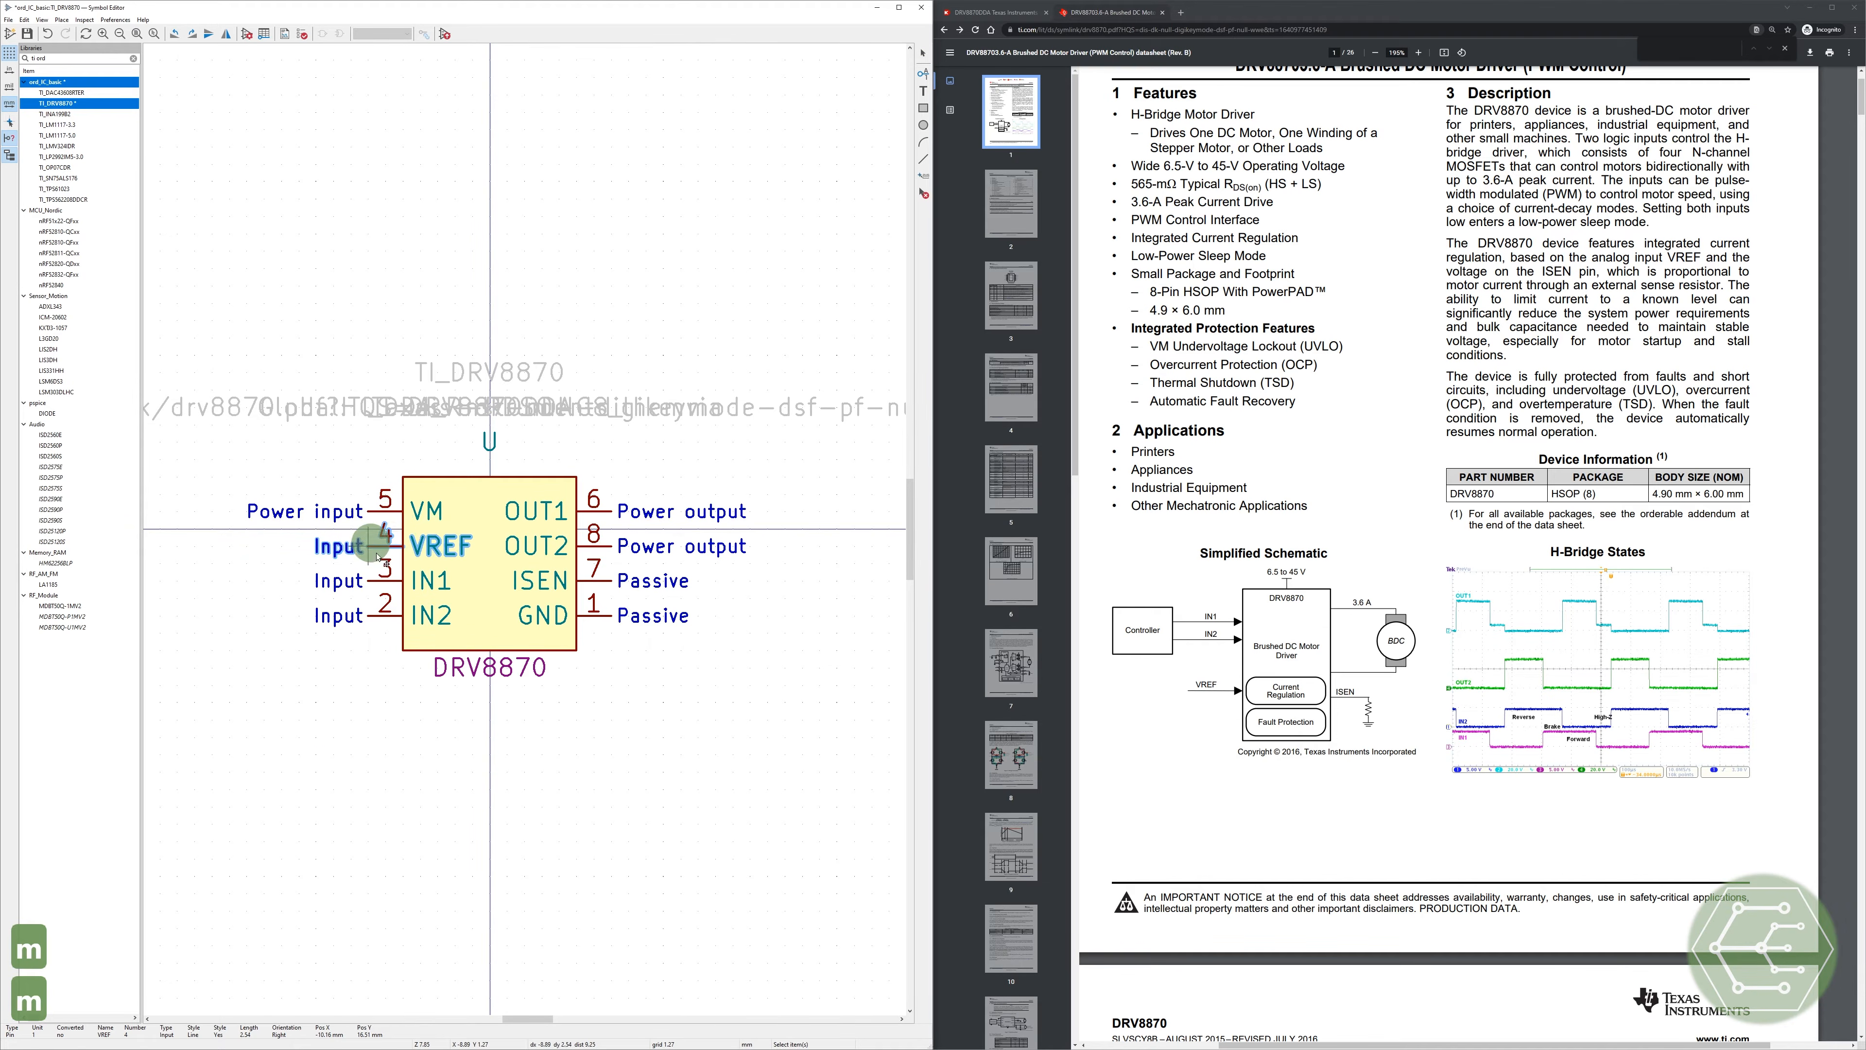
{"action": "left_click", "coordinate": [392, 688]}
{"action": "key", "text": "ctrl+s"}
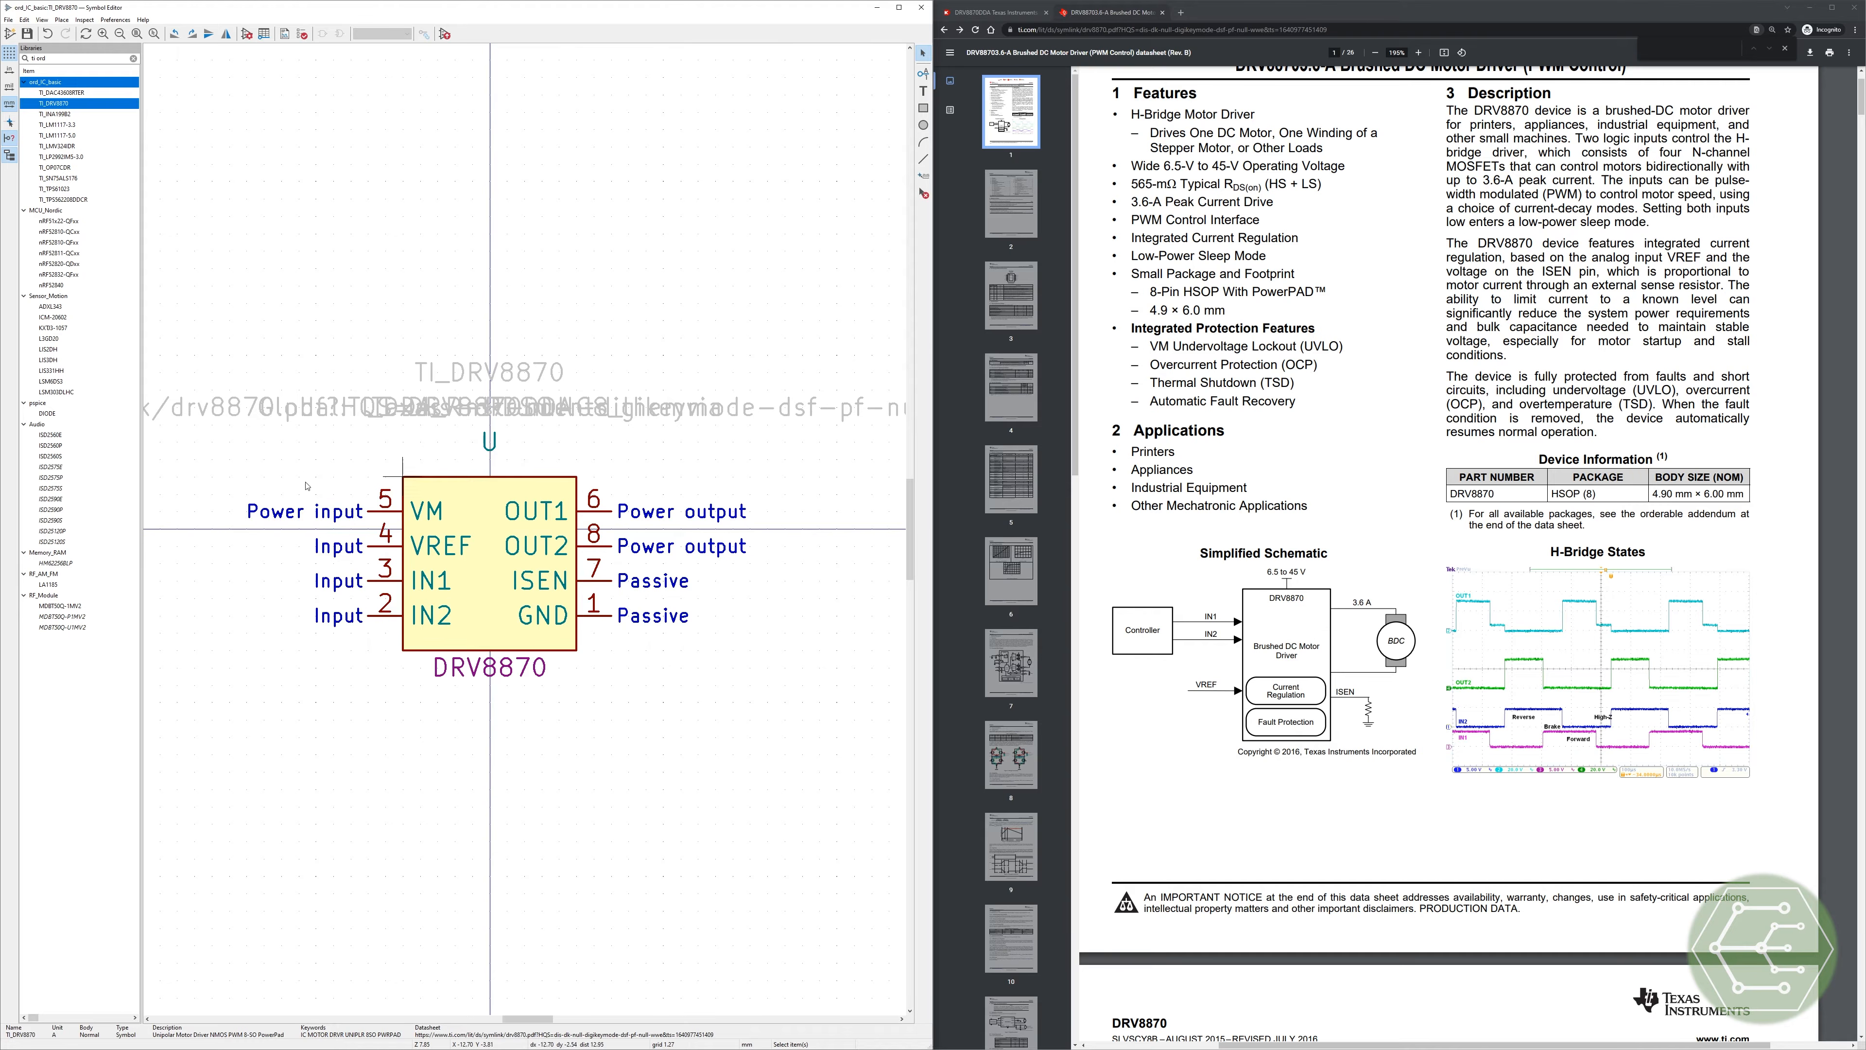
Step: Move the body, pins and surrounding texts together up one pin spacing to centre the symbol on the origin
{"action": "scroll", "coordinate": [263, 488], "scroll_direction": "down", "scroll_amount": 3}
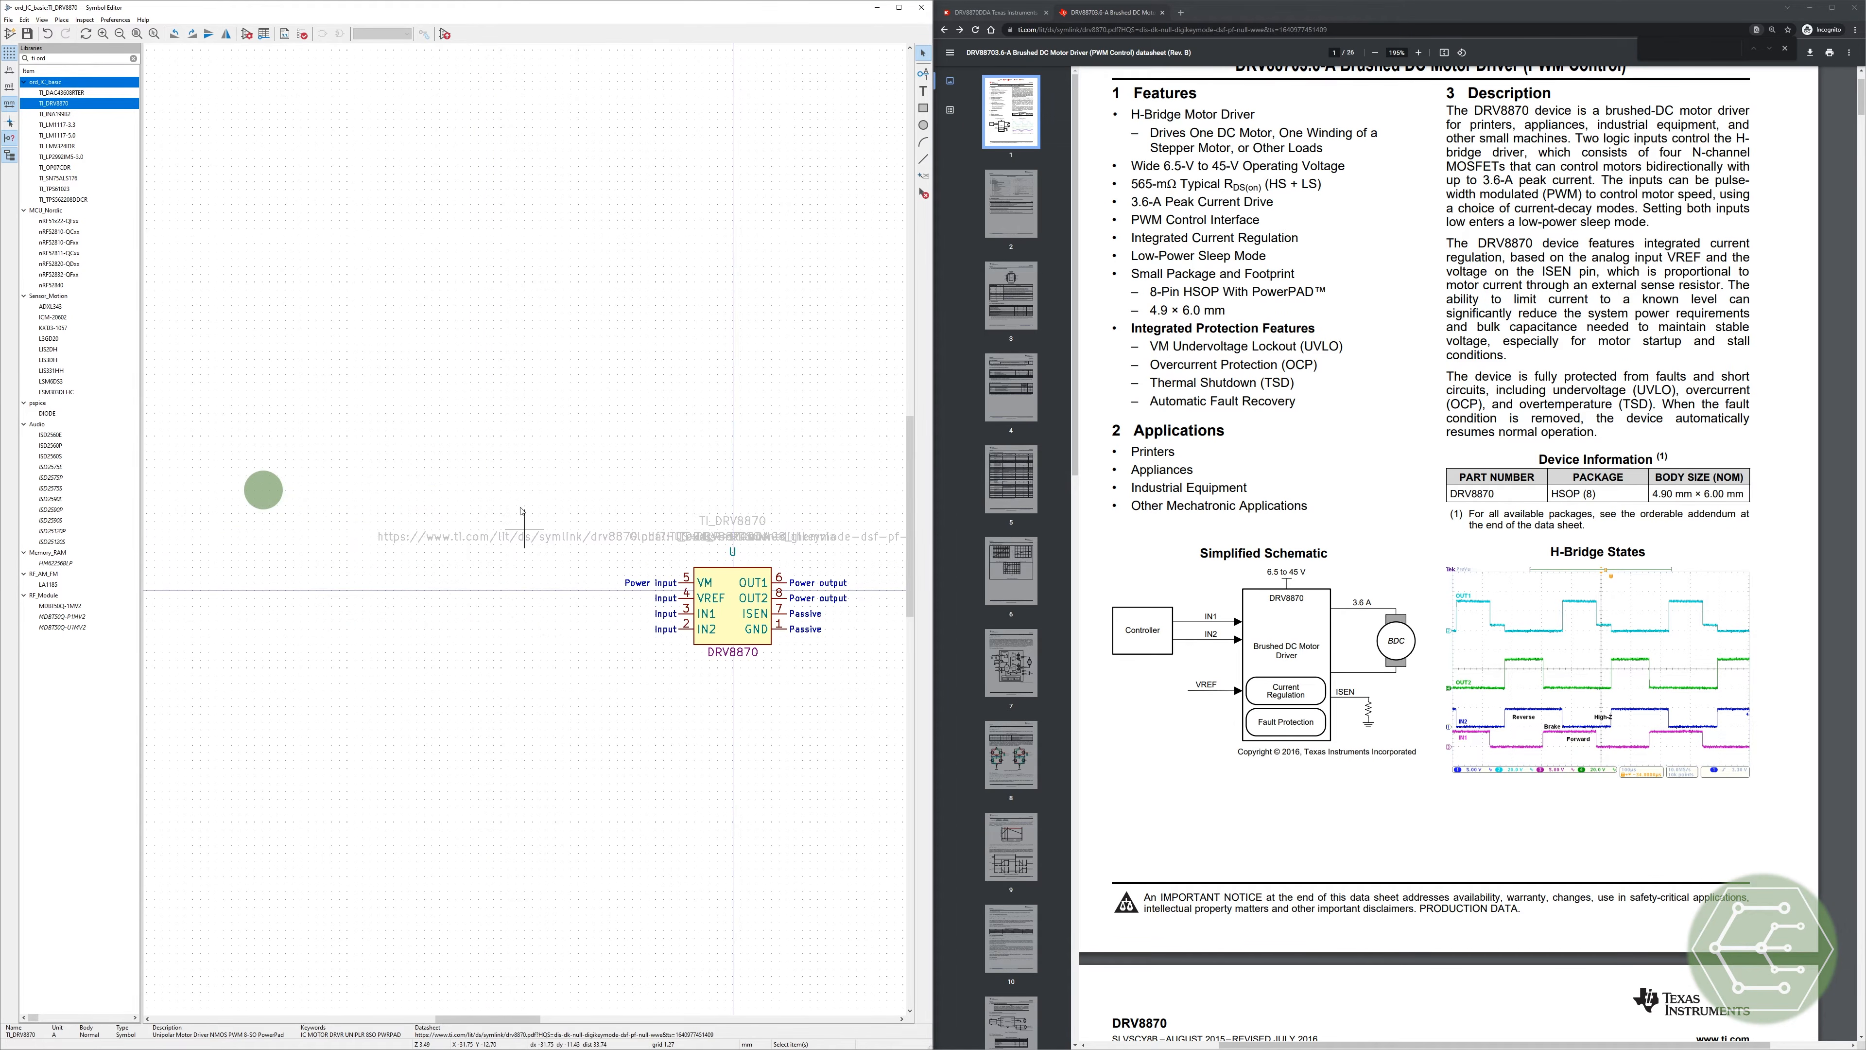
{"action": "left_click_drag", "start_coordinate": [379, 463], "coordinate": [869, 689]}
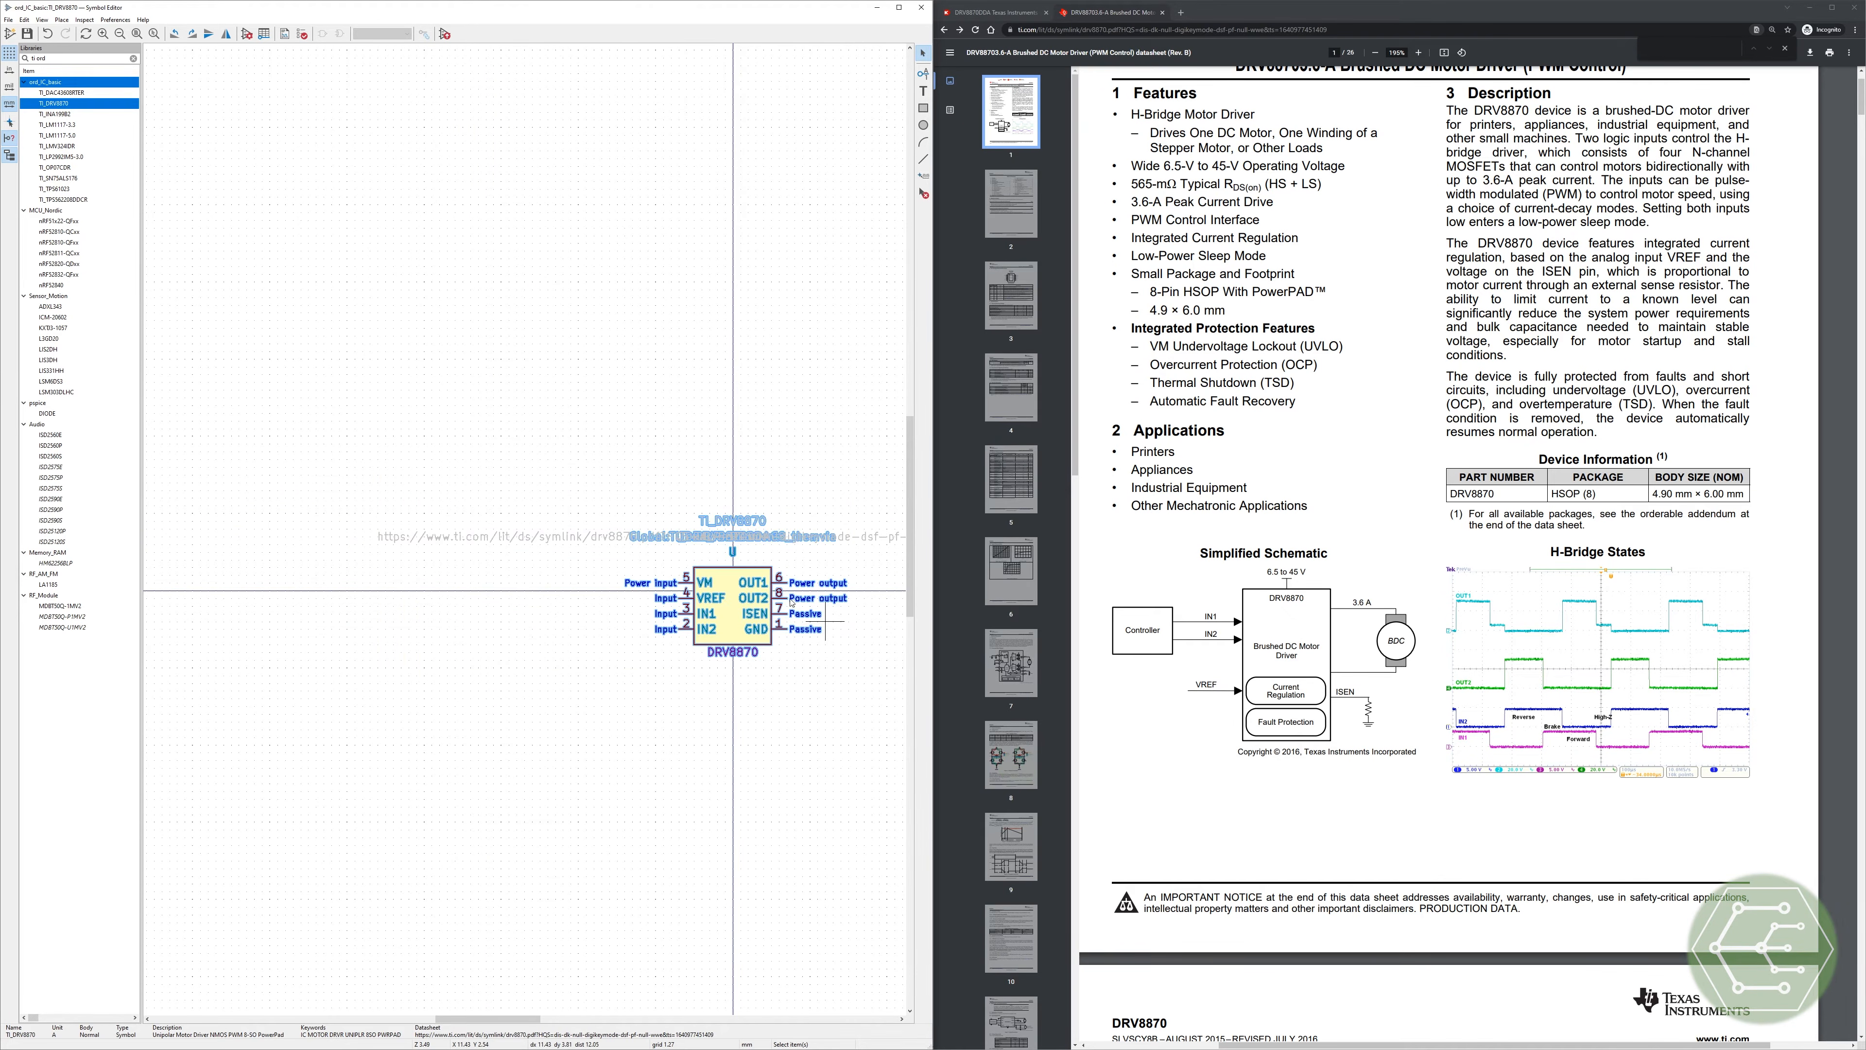
{"action": "scroll", "coordinate": [828, 621], "scroll_direction": "up", "scroll_amount": 3}
{"action": "key", "text": "m"}
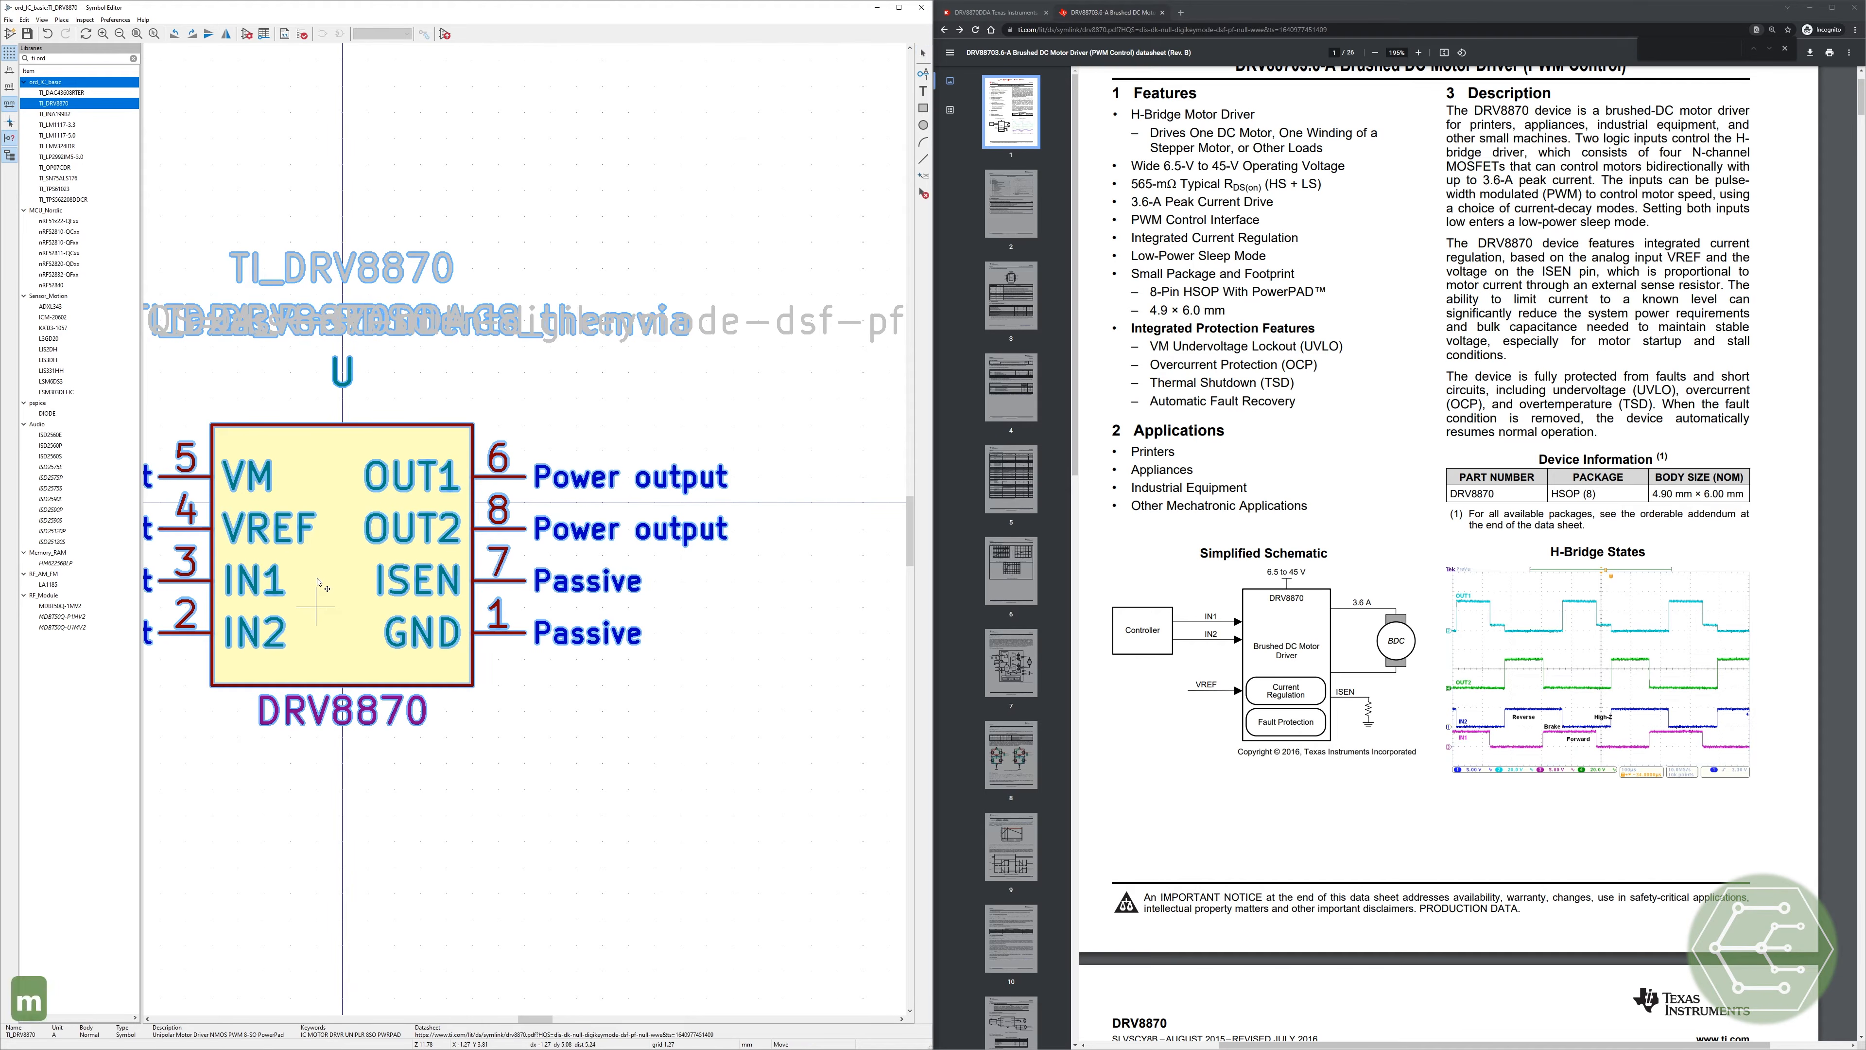
{"action": "left_click", "coordinate": [324, 556]}
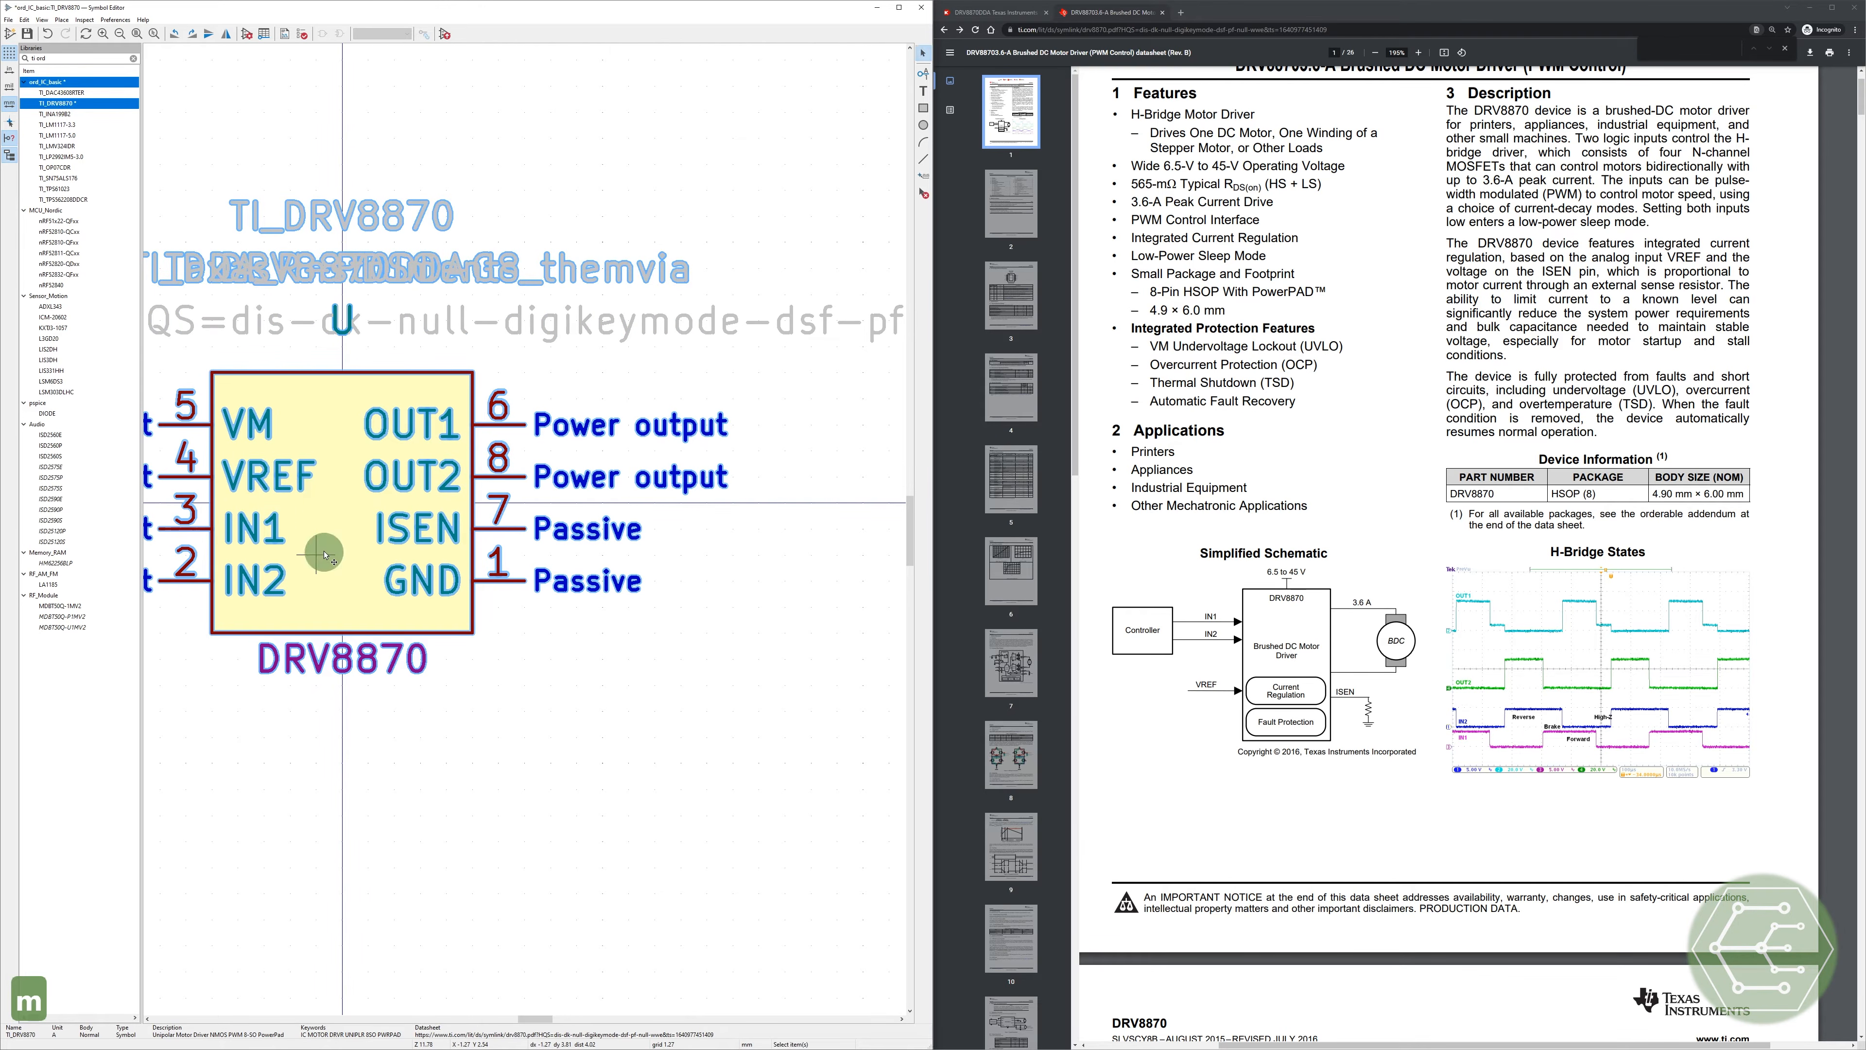
{"action": "left_click", "coordinate": [629, 800]}
Step: Move the datasheet link text above the TI_DRV8870 value text and save the symbol
{"action": "scroll", "coordinate": [446, 503], "scroll_direction": "down", "scroll_amount": 2}
{"action": "scroll", "coordinate": [525, 540], "scroll_direction": "down", "scroll_amount": 2}
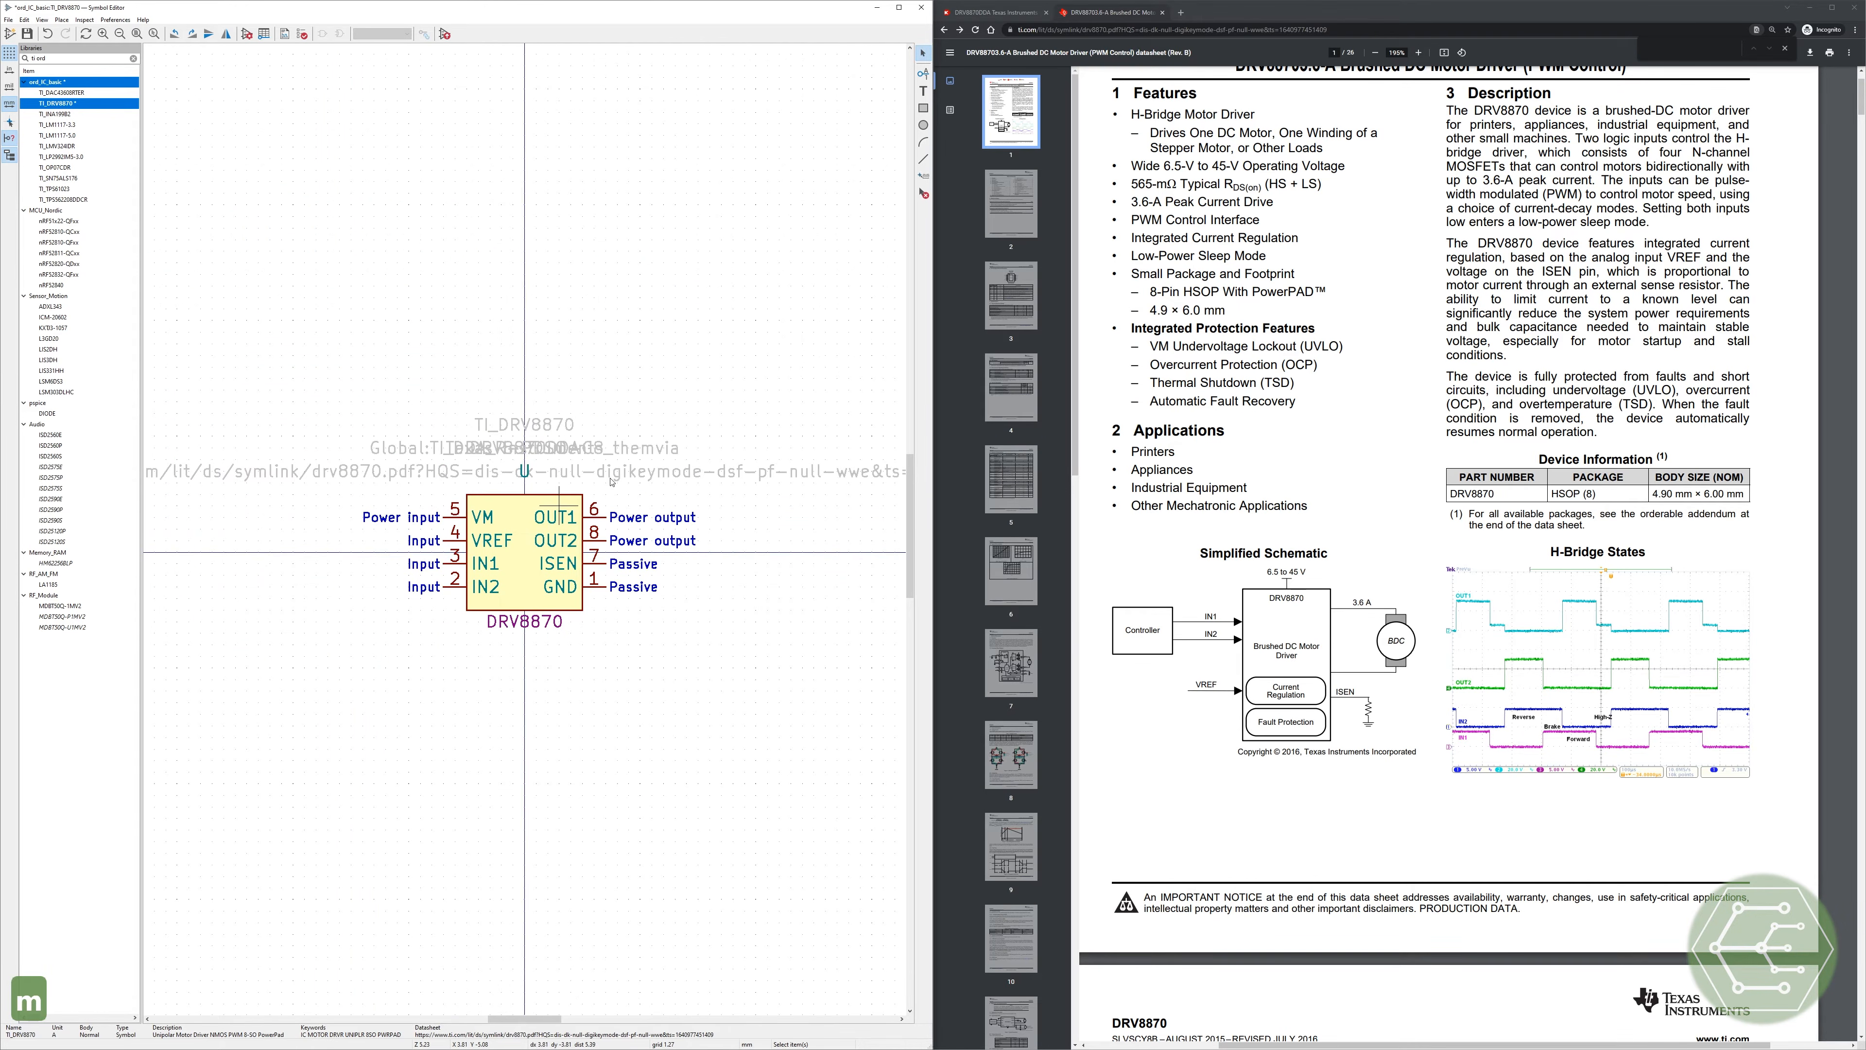
{"action": "key", "text": "m"}
{"action": "left_click", "coordinate": [507, 353]}
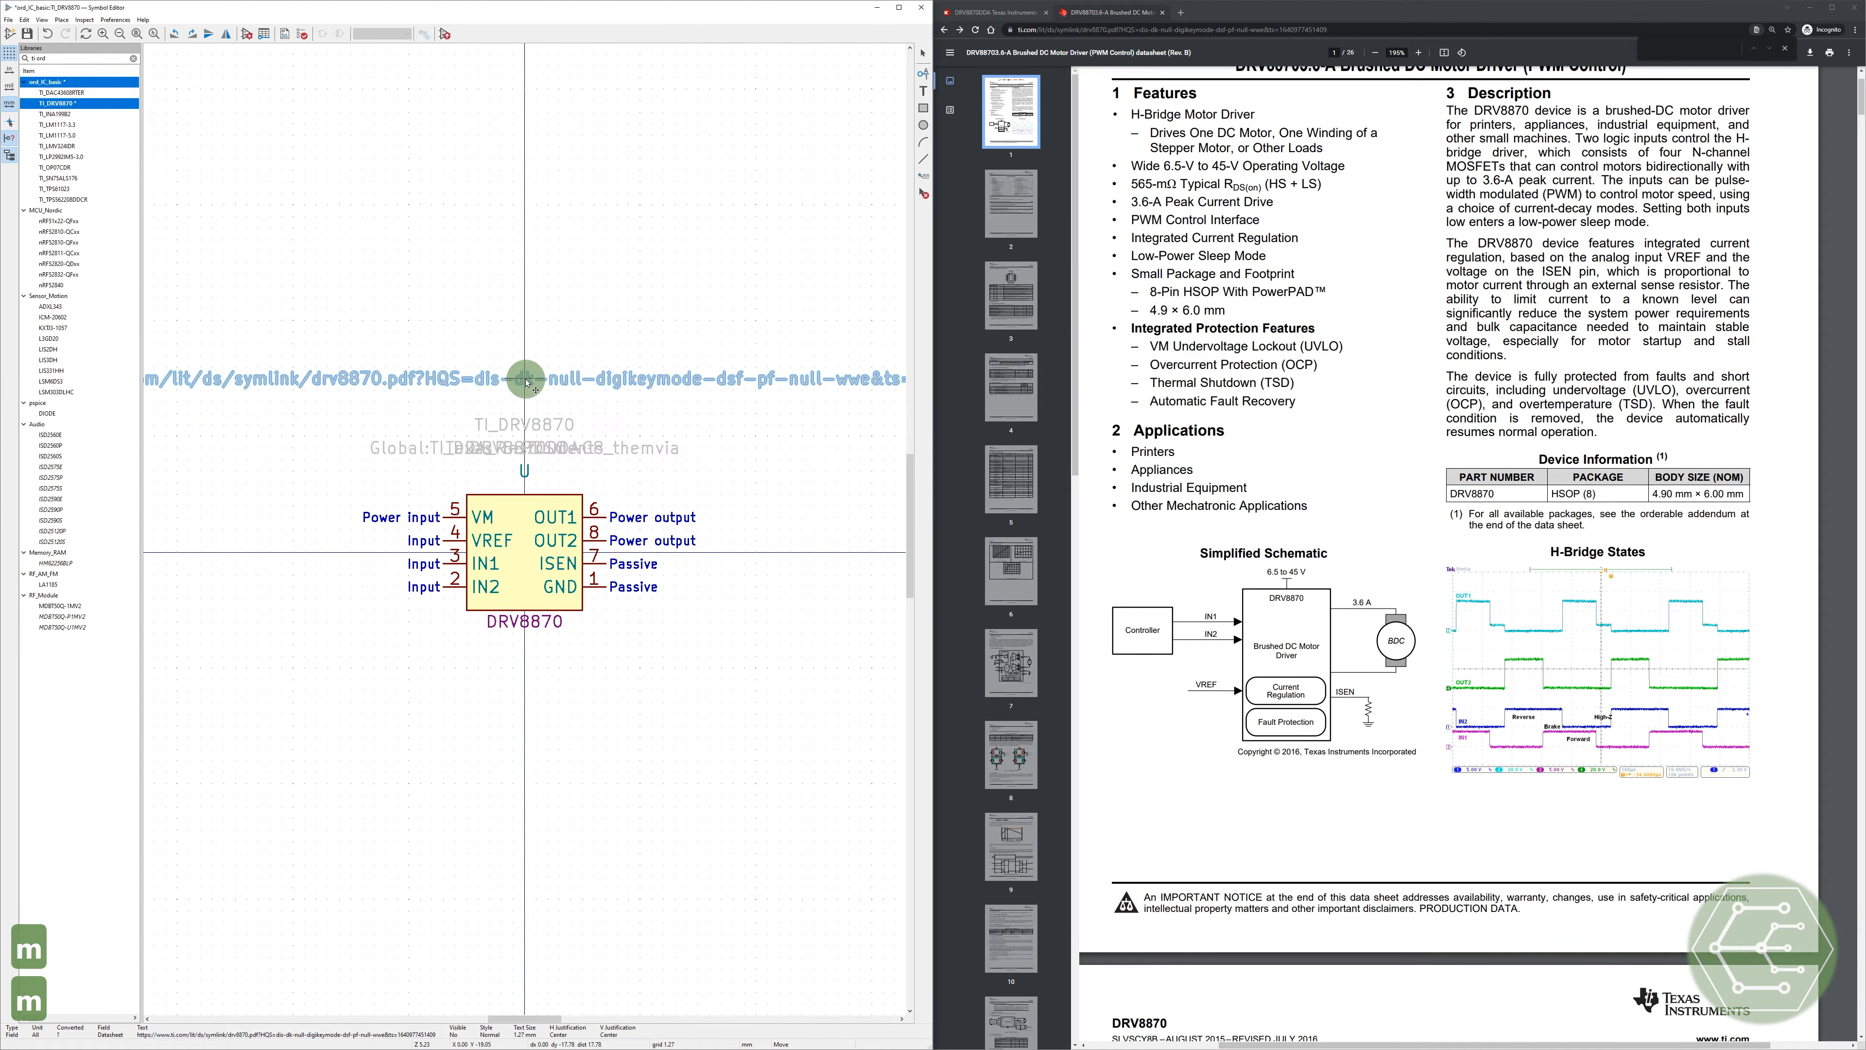
{"action": "left_click", "coordinate": [616, 774]}
{"action": "key", "text": "ctrl+s"}
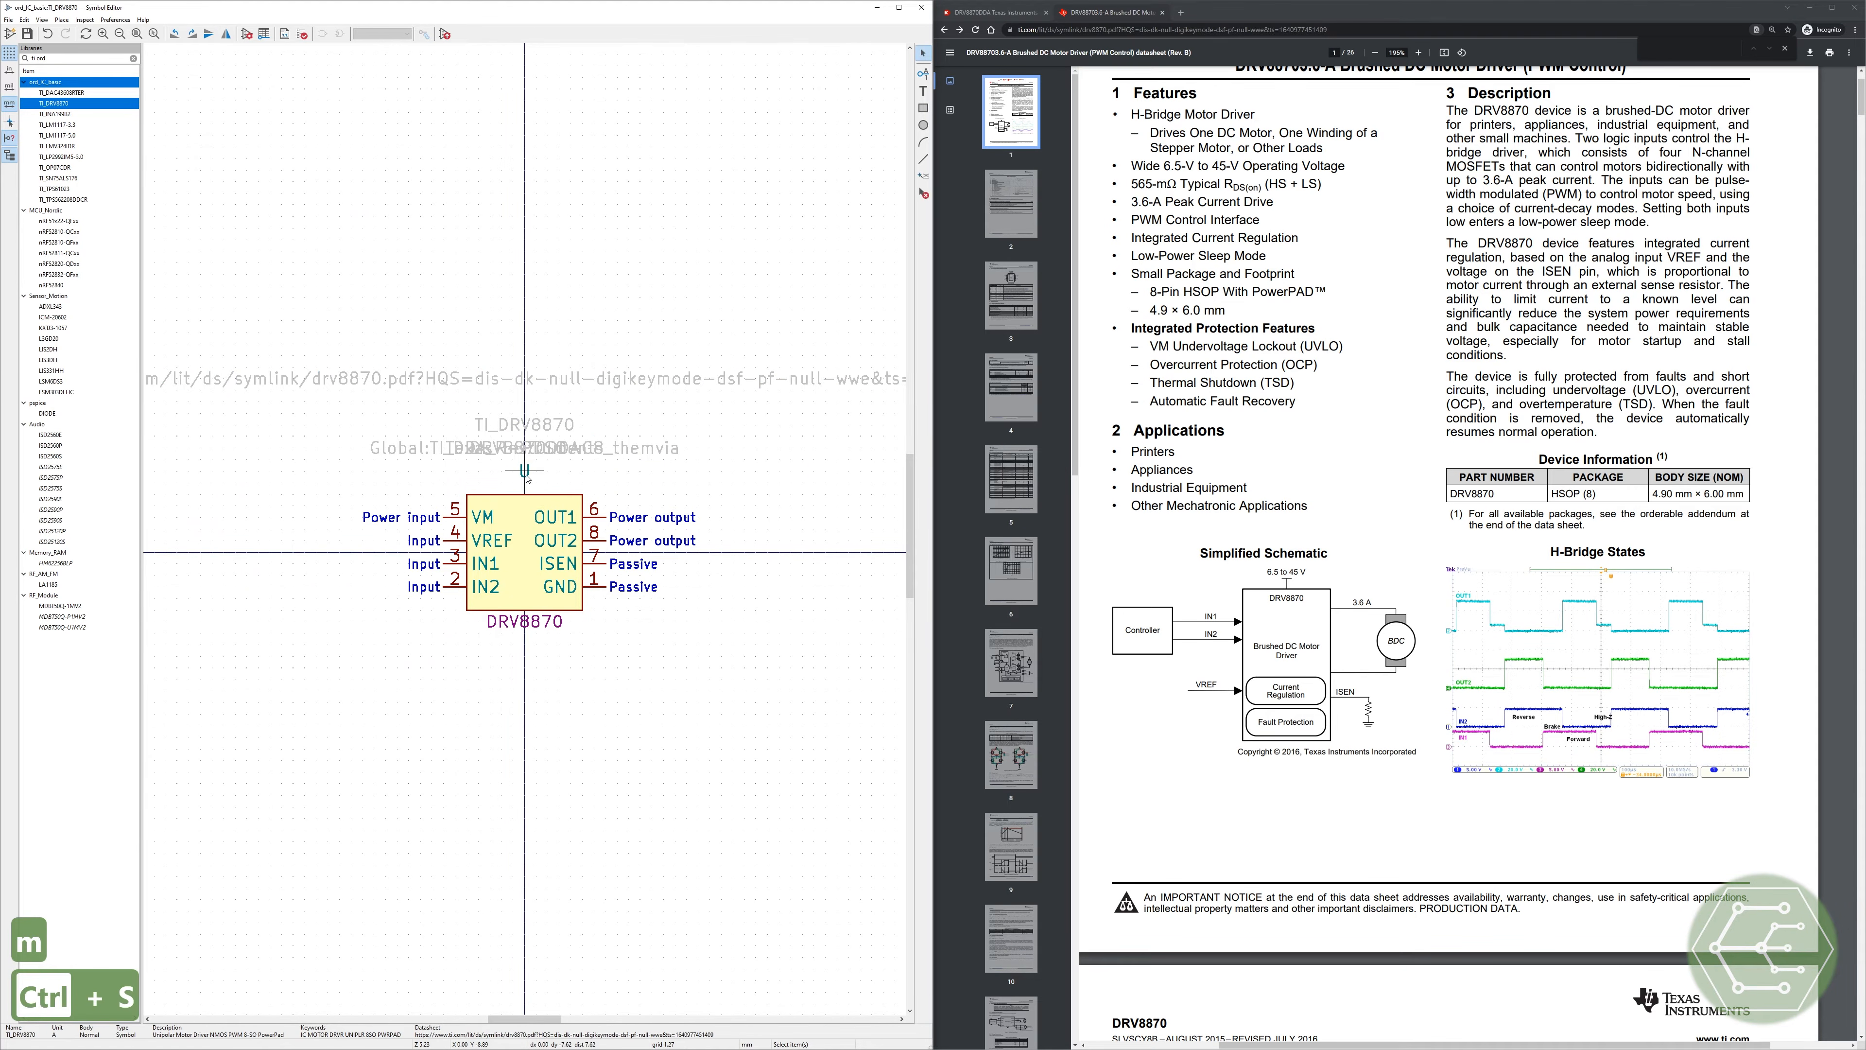
Step: Move the U reference text down close to the body's upper edge and save the symbol
{"action": "key", "text": "m"}
{"action": "left_click", "coordinate": [524, 481]}
{"action": "left_click", "coordinate": [655, 658]}
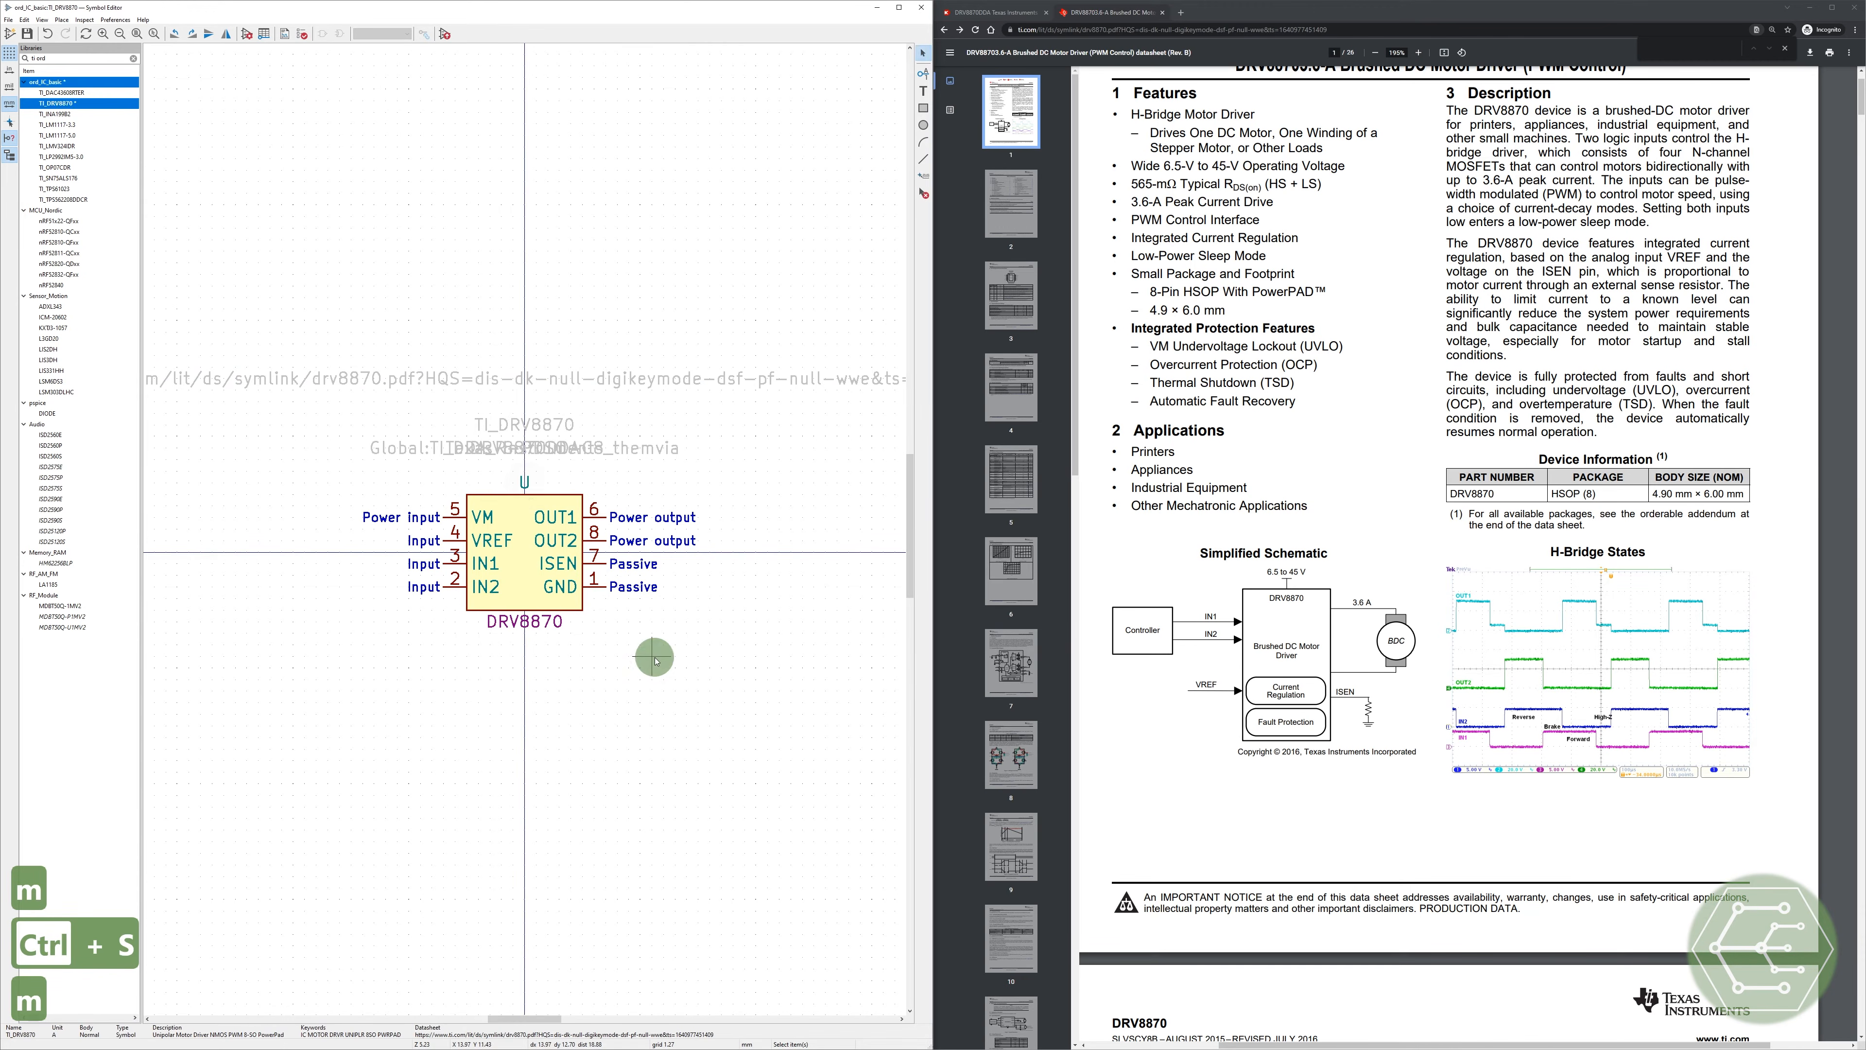
{"action": "key", "text": "ctrl+s"}
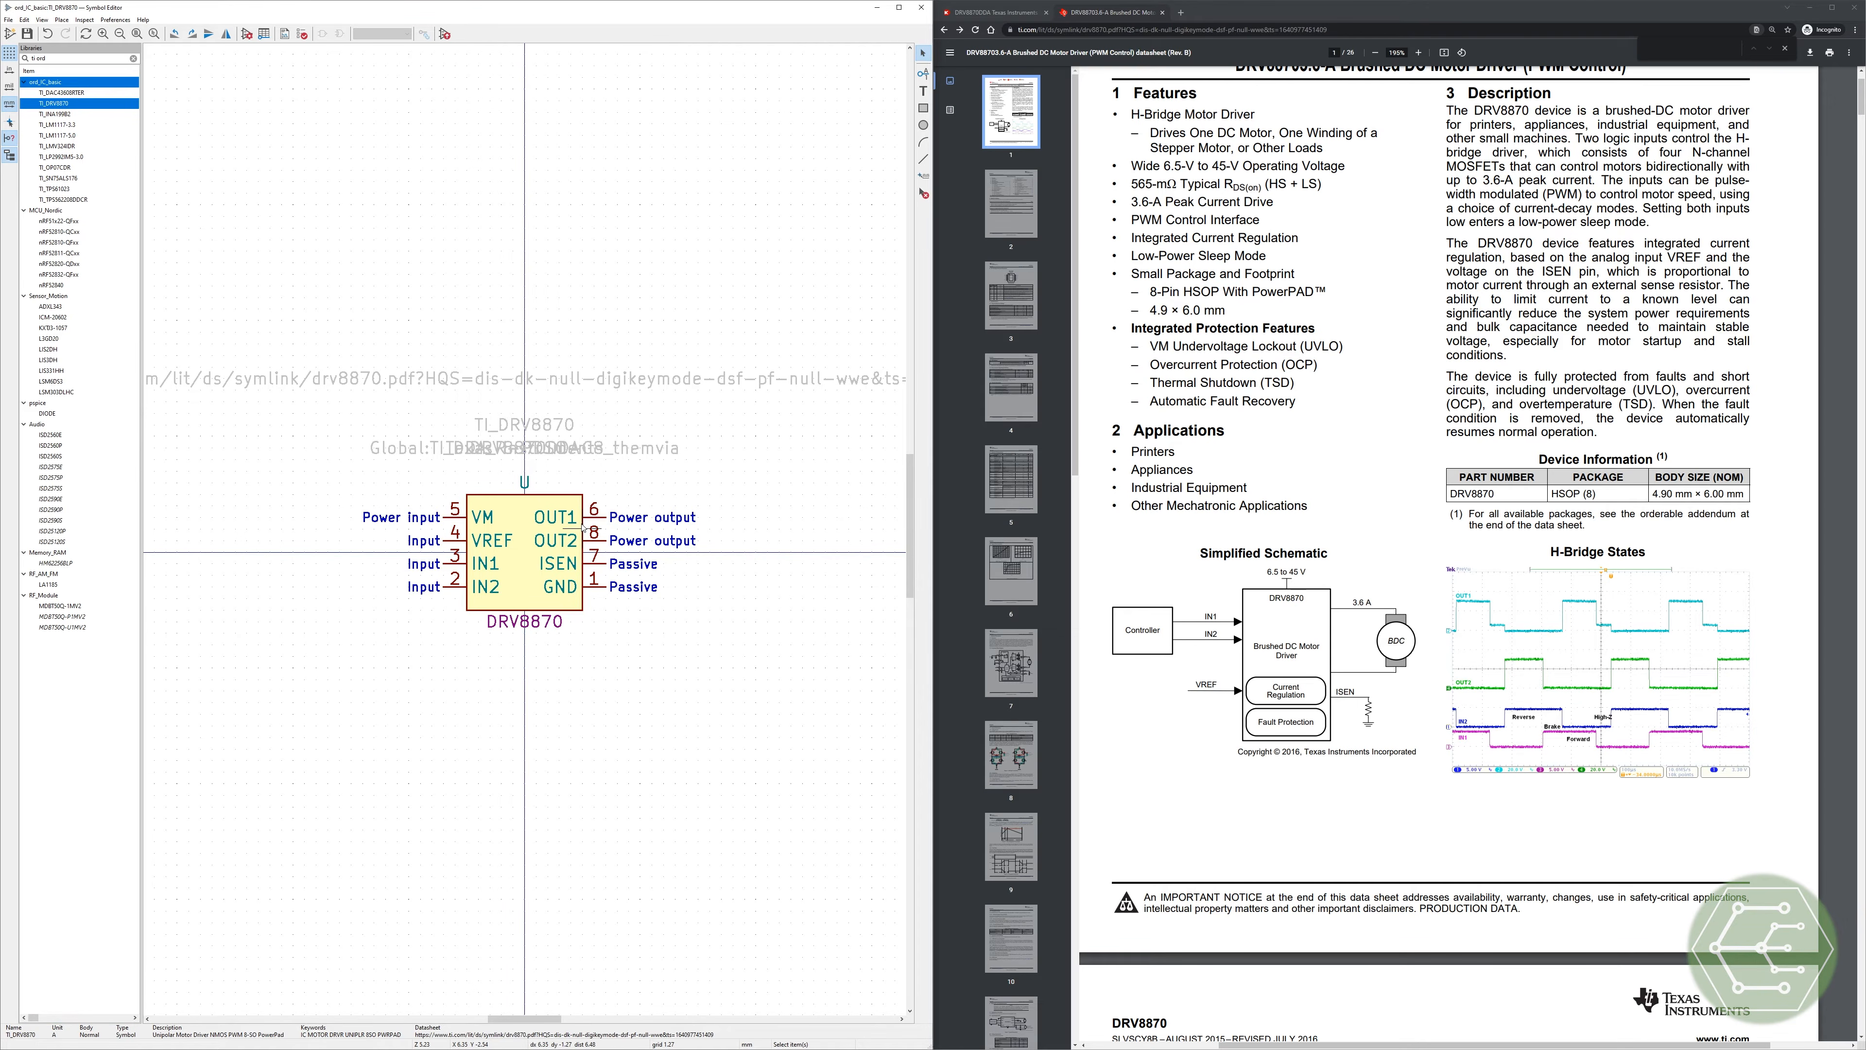
{"action": "left_click", "coordinate": [616, 773]}
{"action": "left_click", "coordinate": [582, 681]}
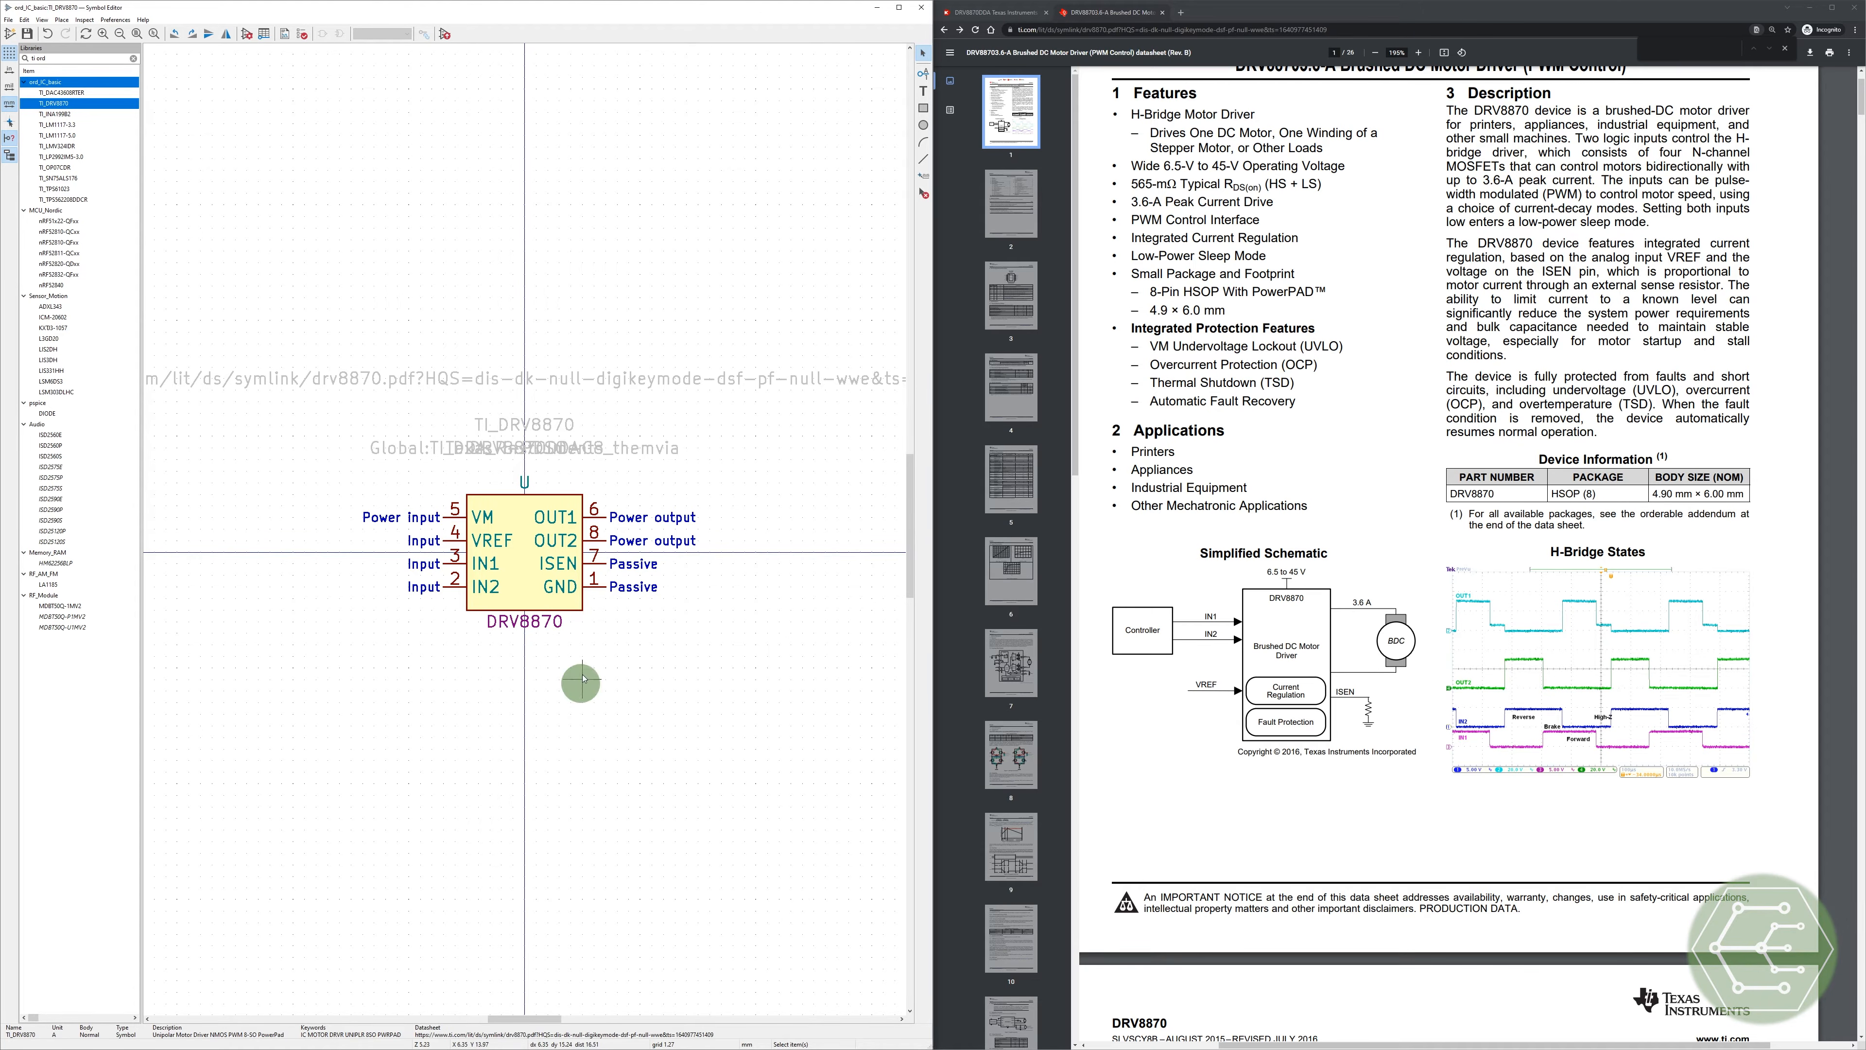
Step: Review the symbol's library properties and footprint filters without changing them
{"action": "left_click", "coordinate": [246, 34]}
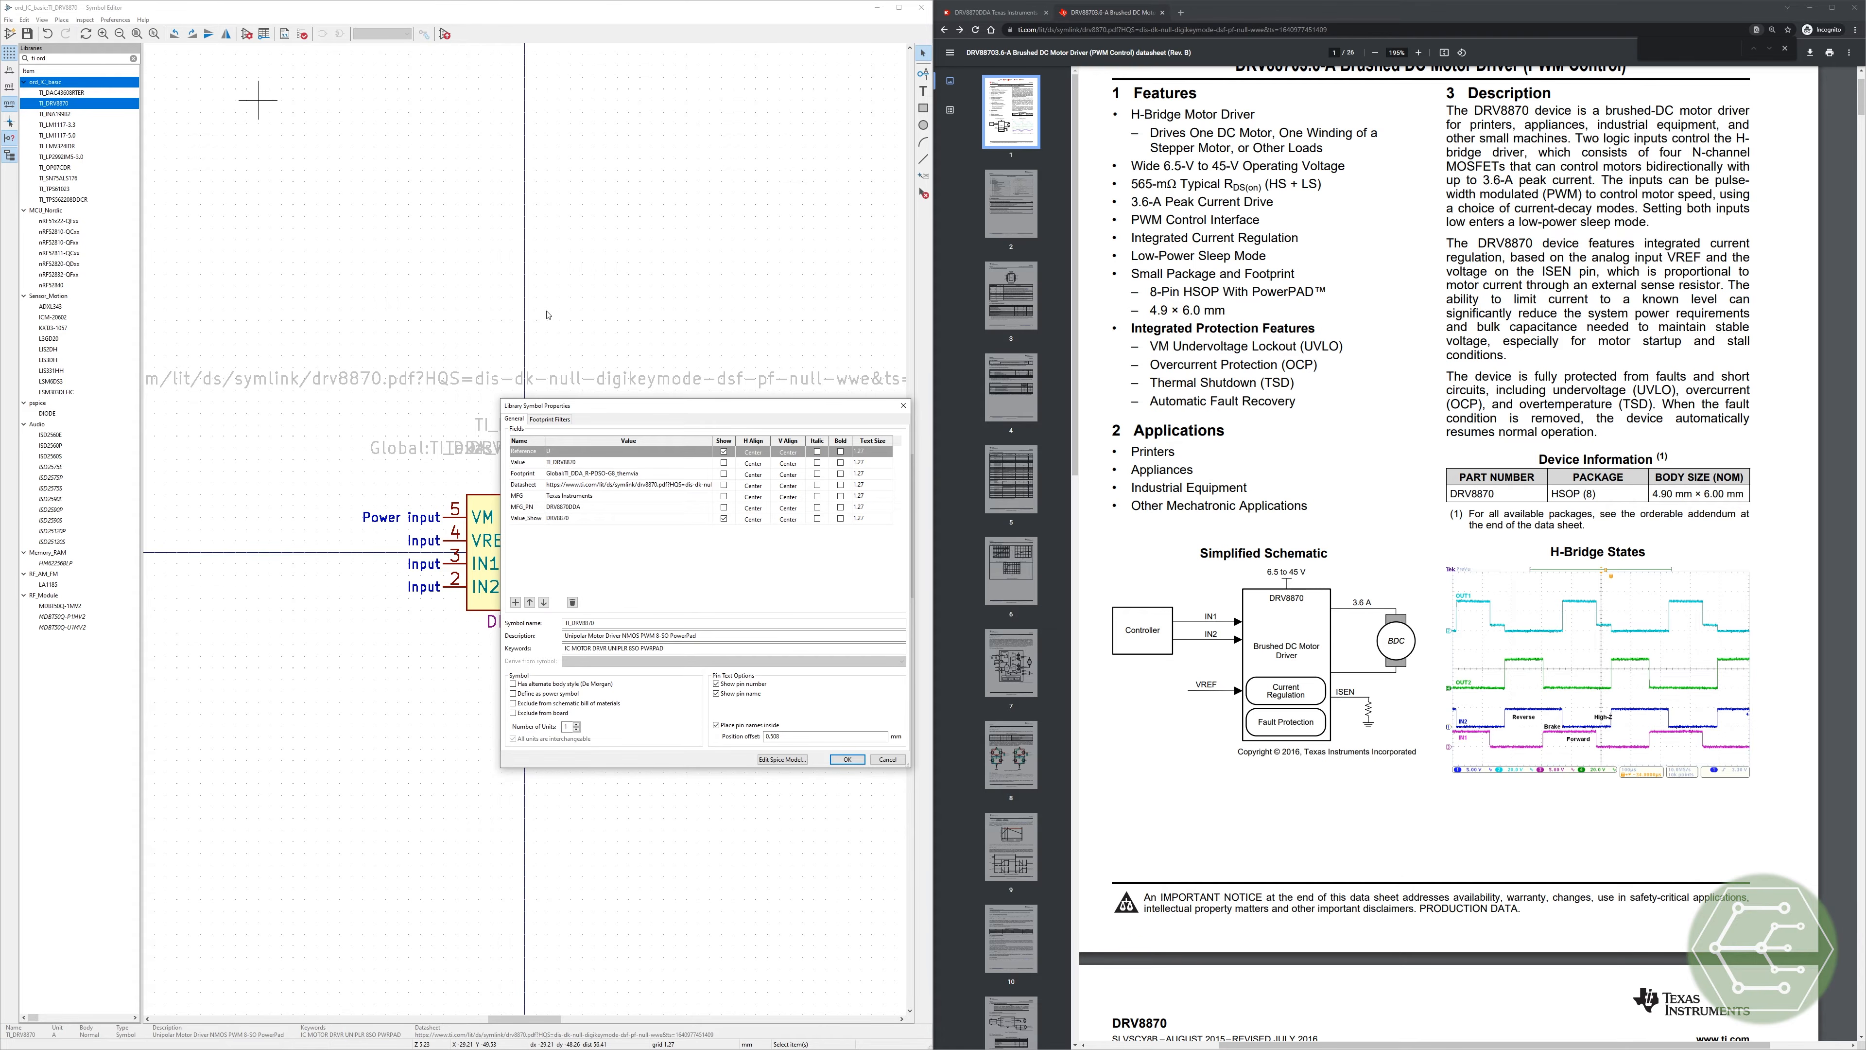
{"action": "left_click", "coordinate": [535, 417]}
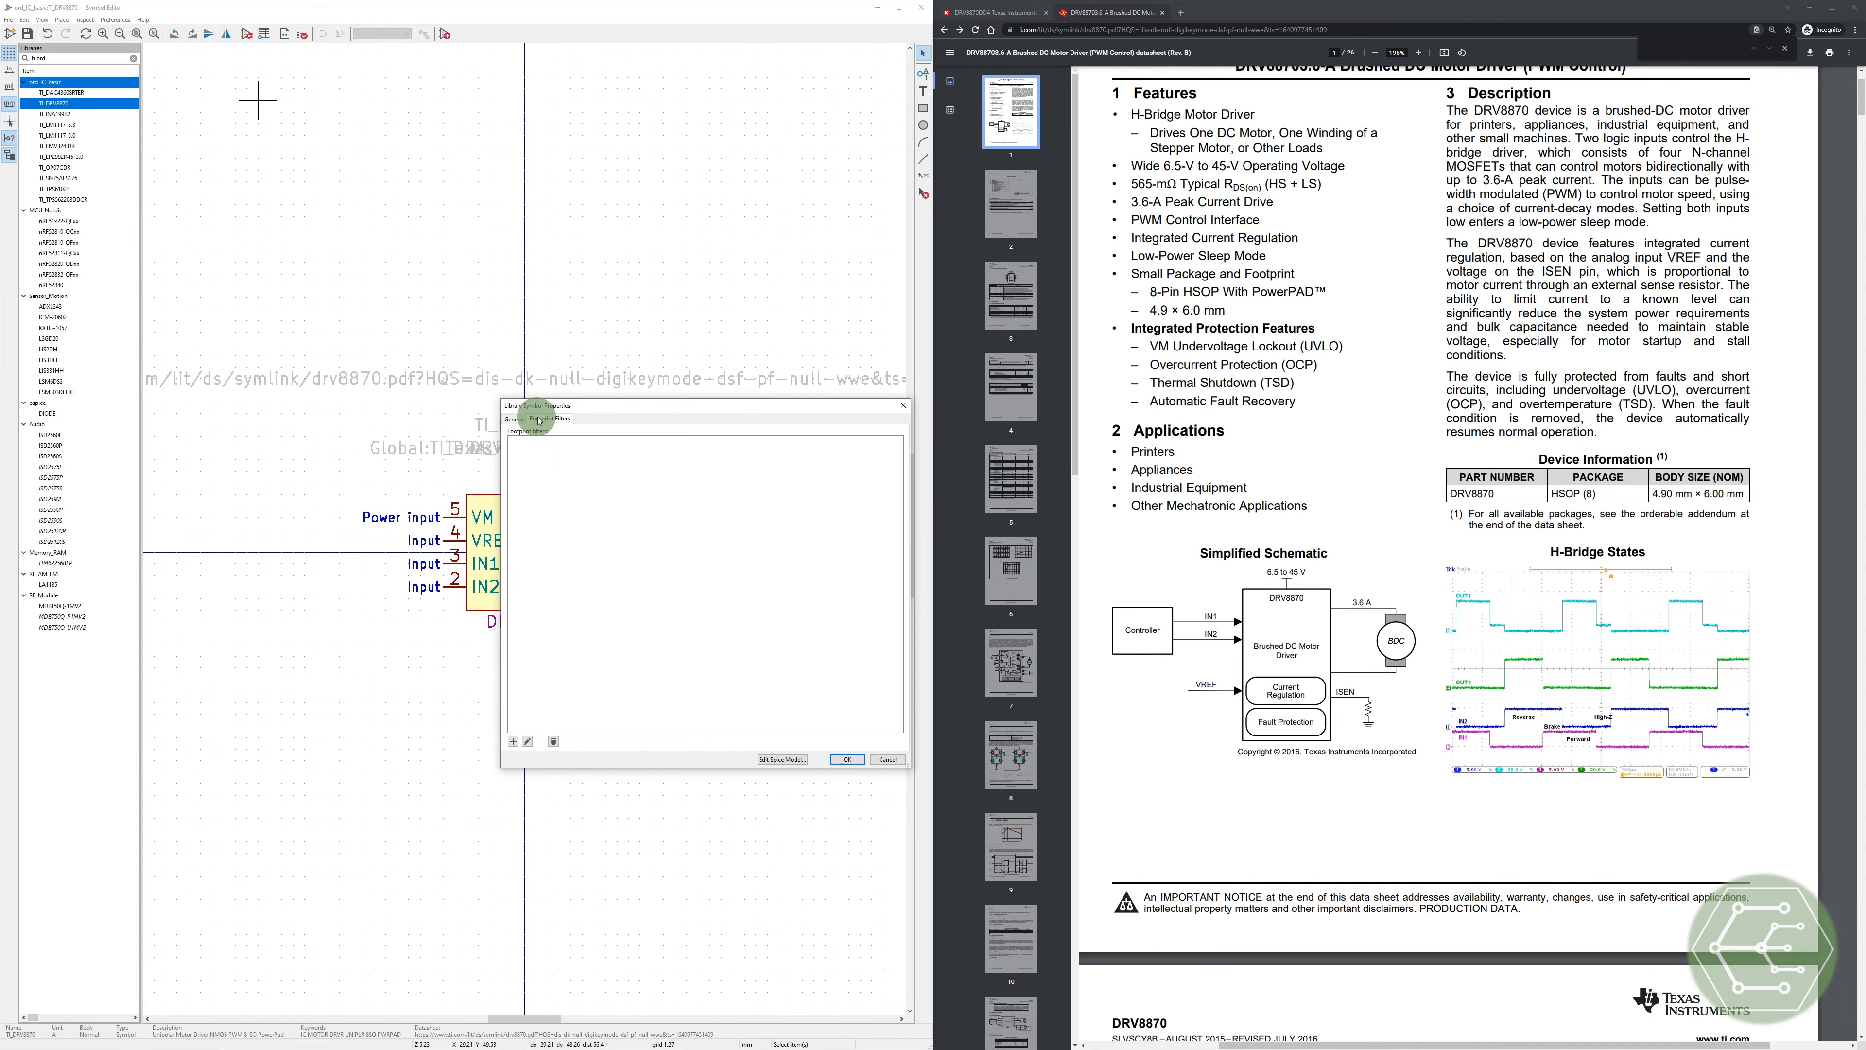
{"action": "left_click", "coordinate": [513, 418]}
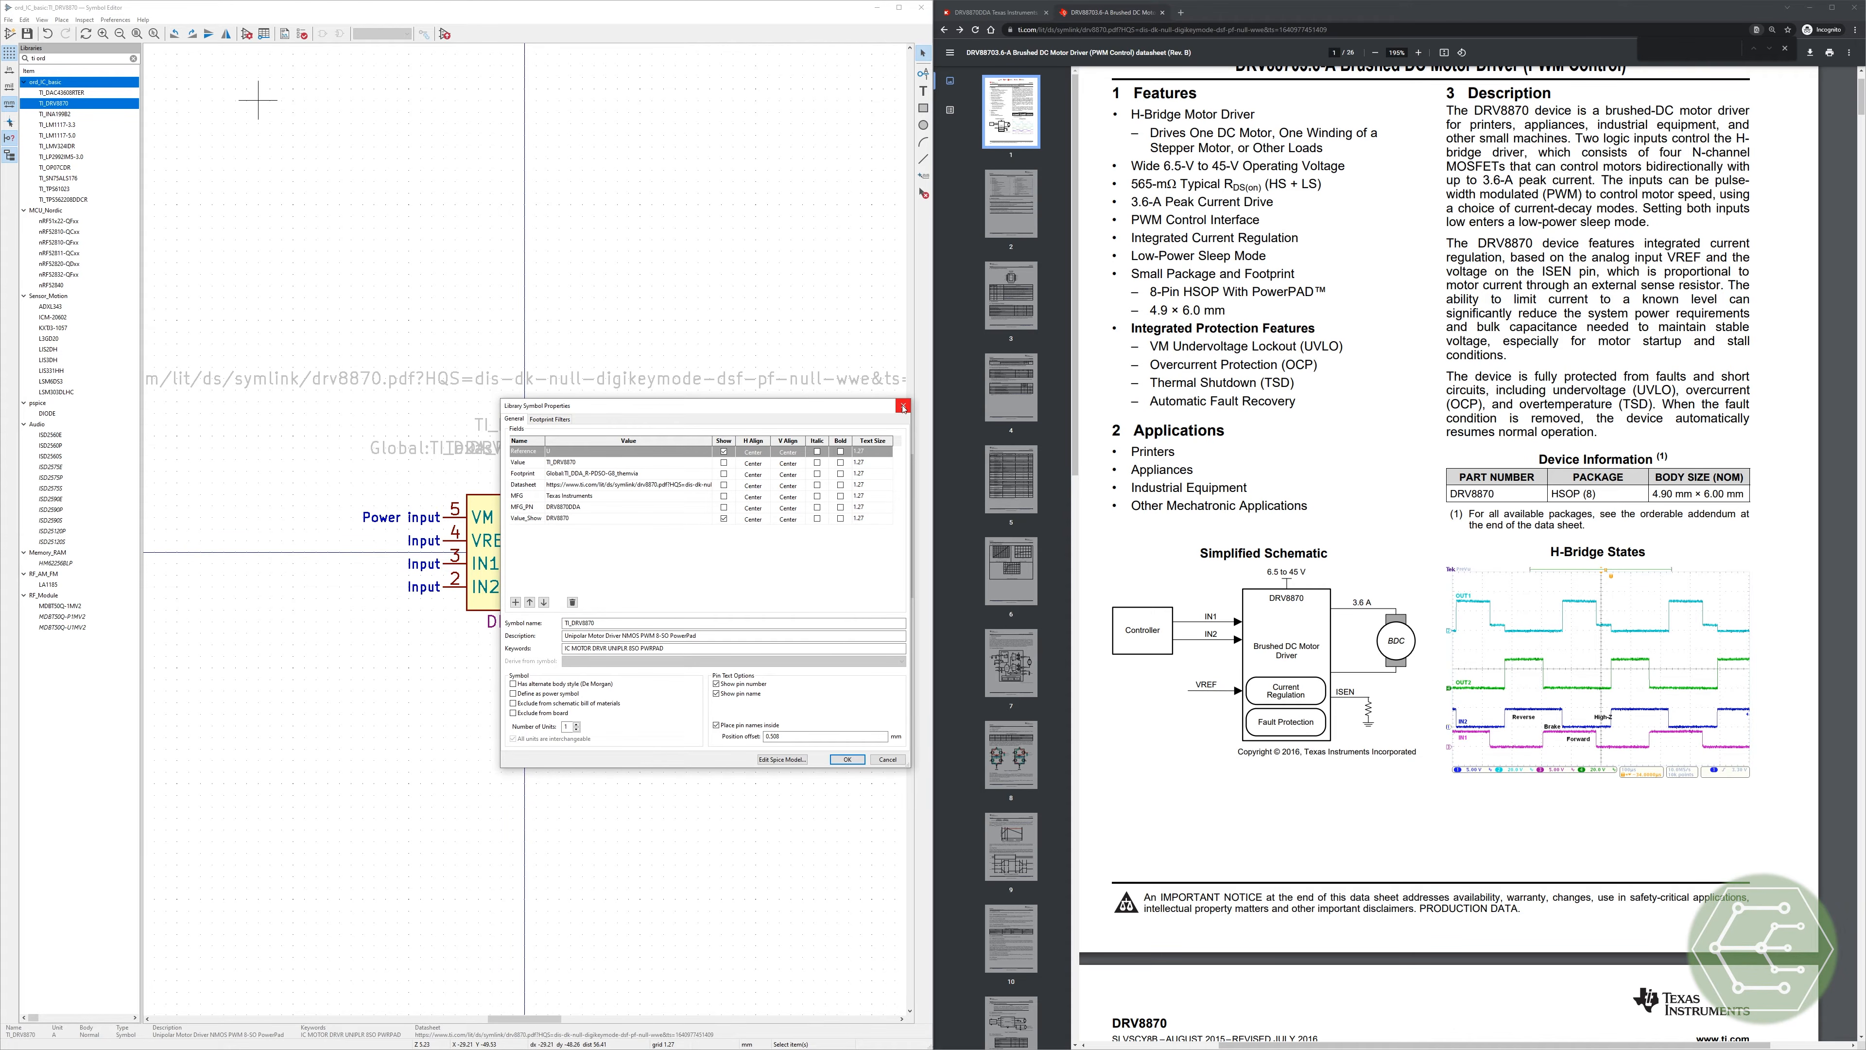
{"action": "left_click", "coordinate": [903, 406]}
{"action": "left_click", "coordinate": [686, 760]}
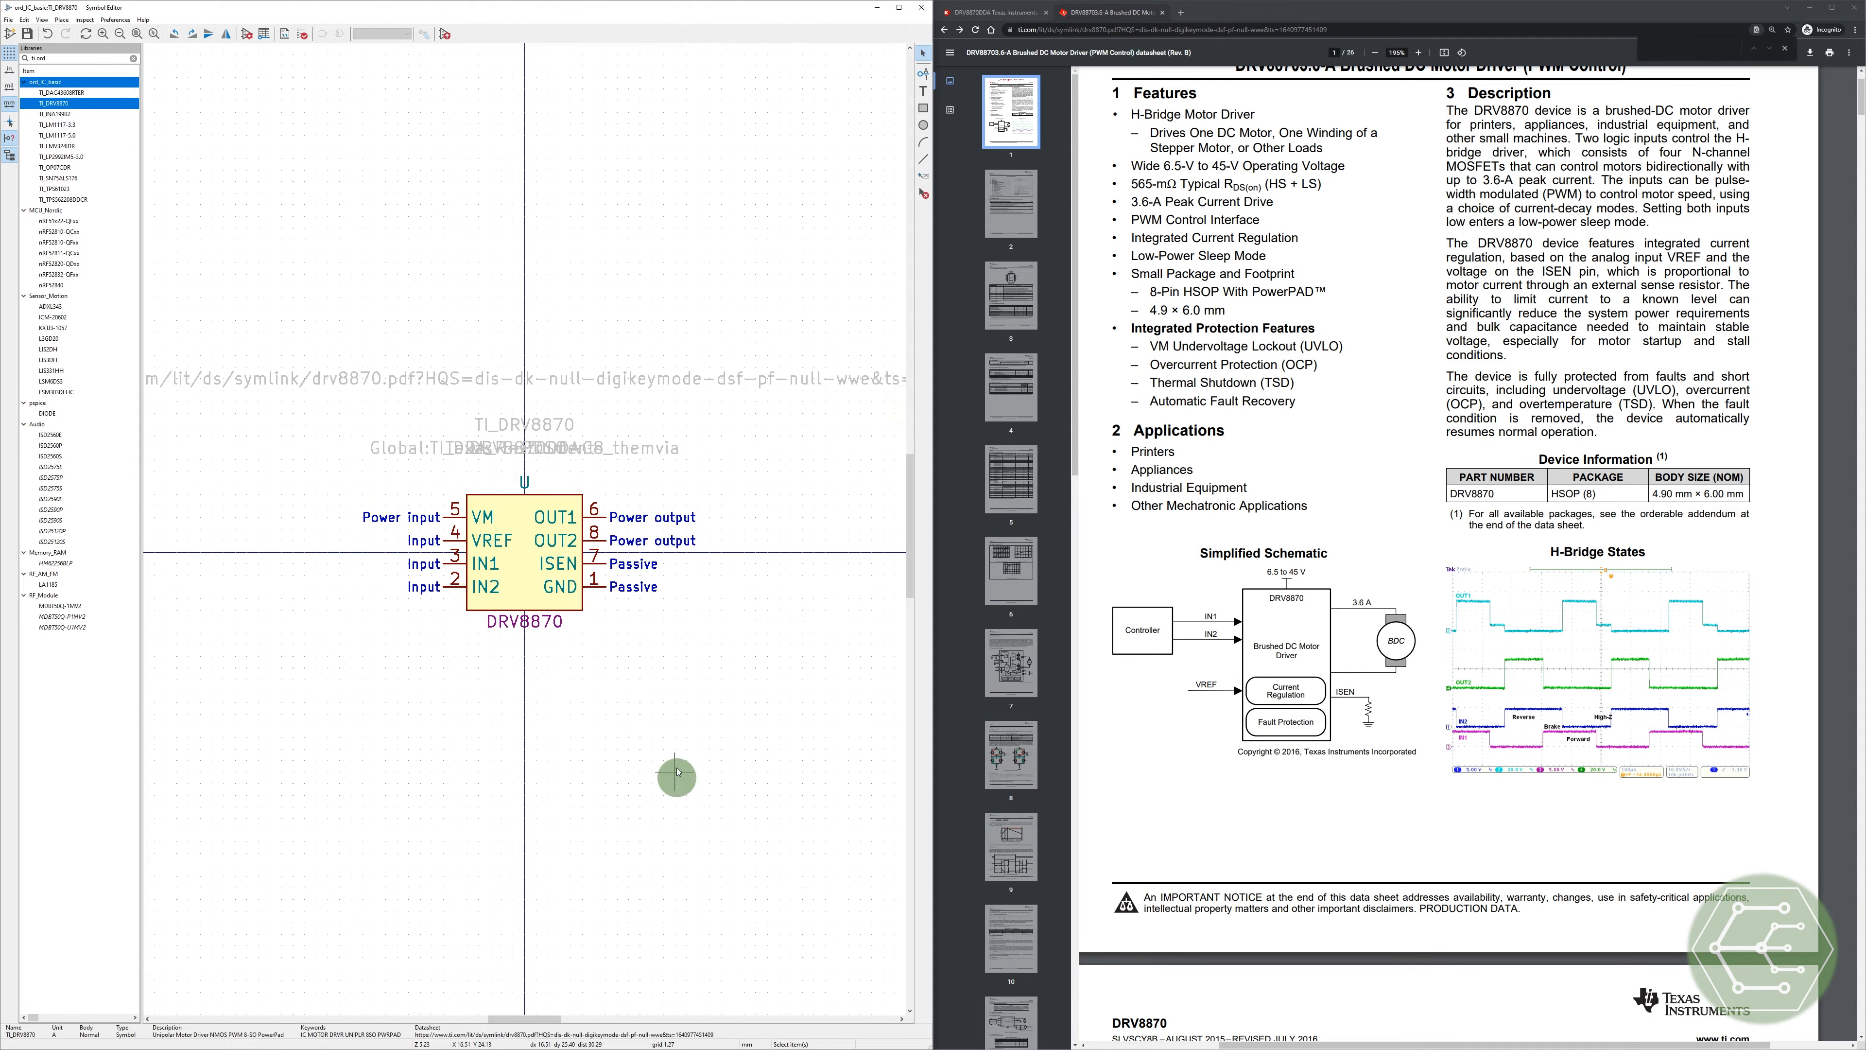
Step: Save the symbol and close the Symbol Editor and the datasheet browser window
{"action": "key", "text": "ctrl+s"}
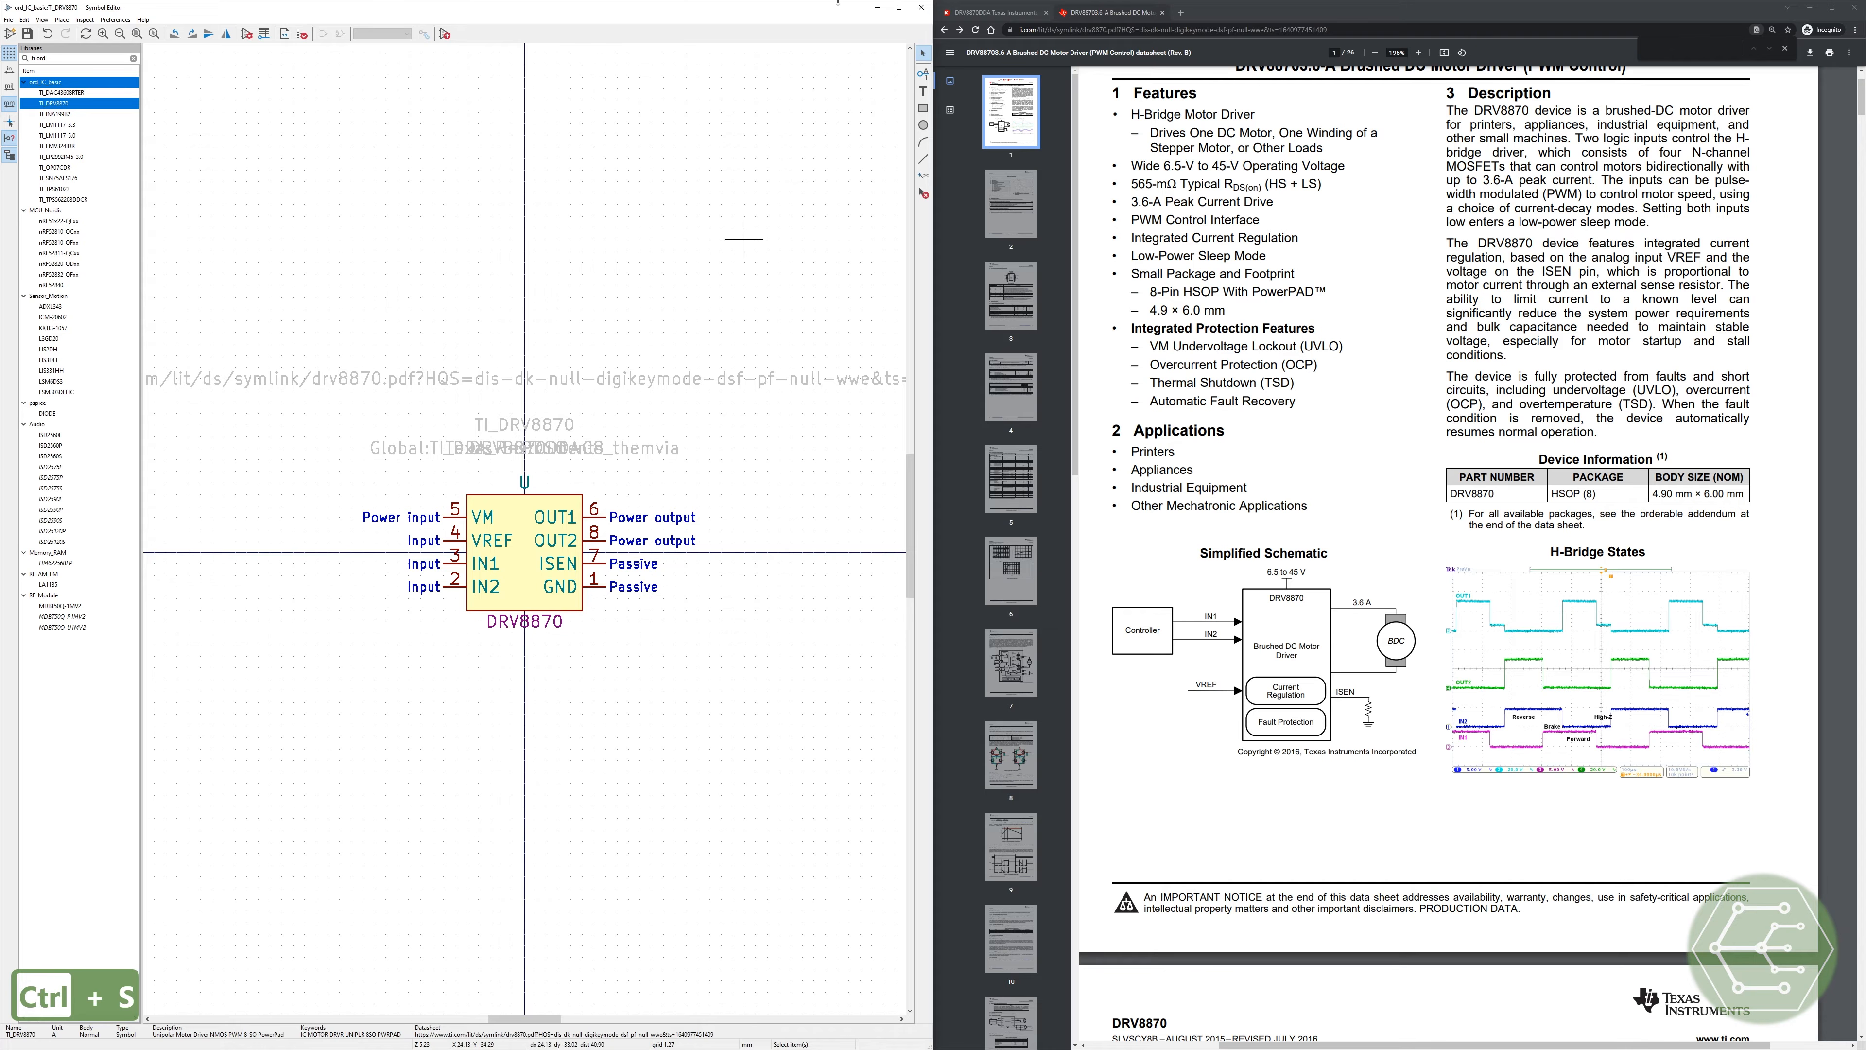
{"action": "left_click", "coordinate": [921, 7]}
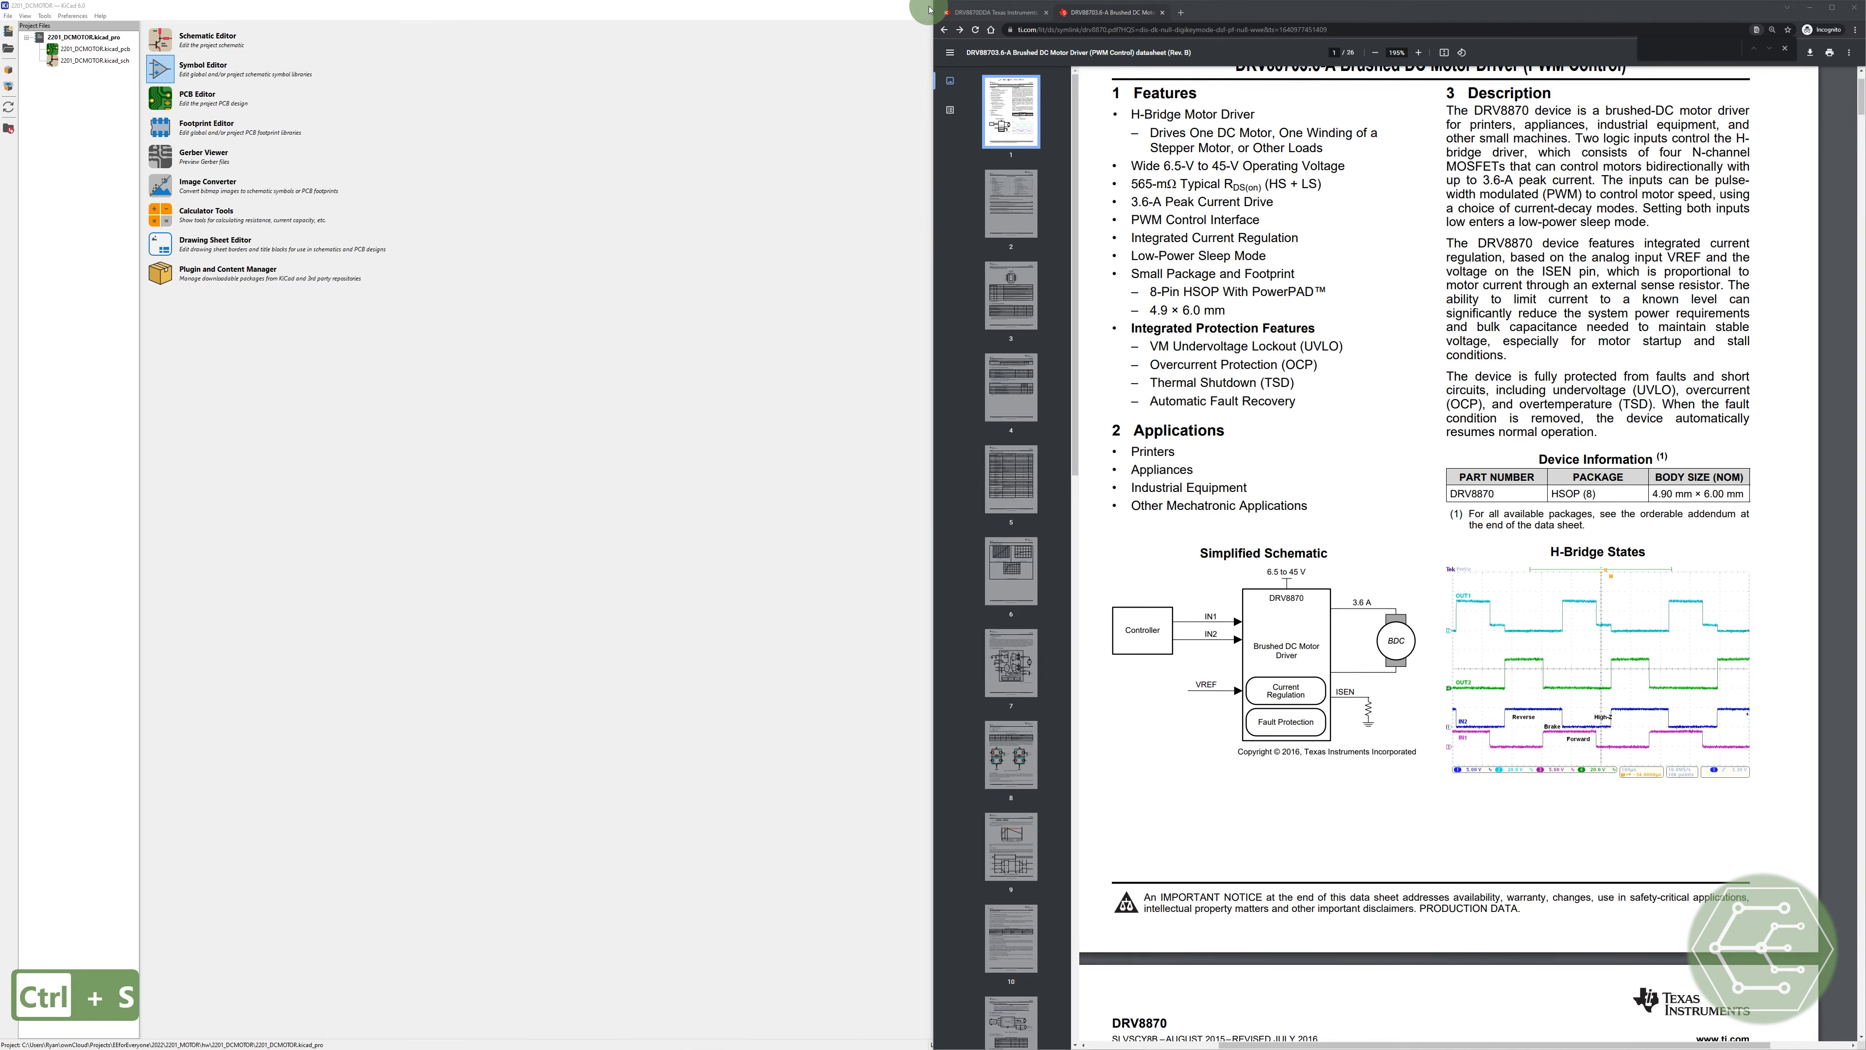
{"action": "left_click", "coordinate": [1854, 7]}
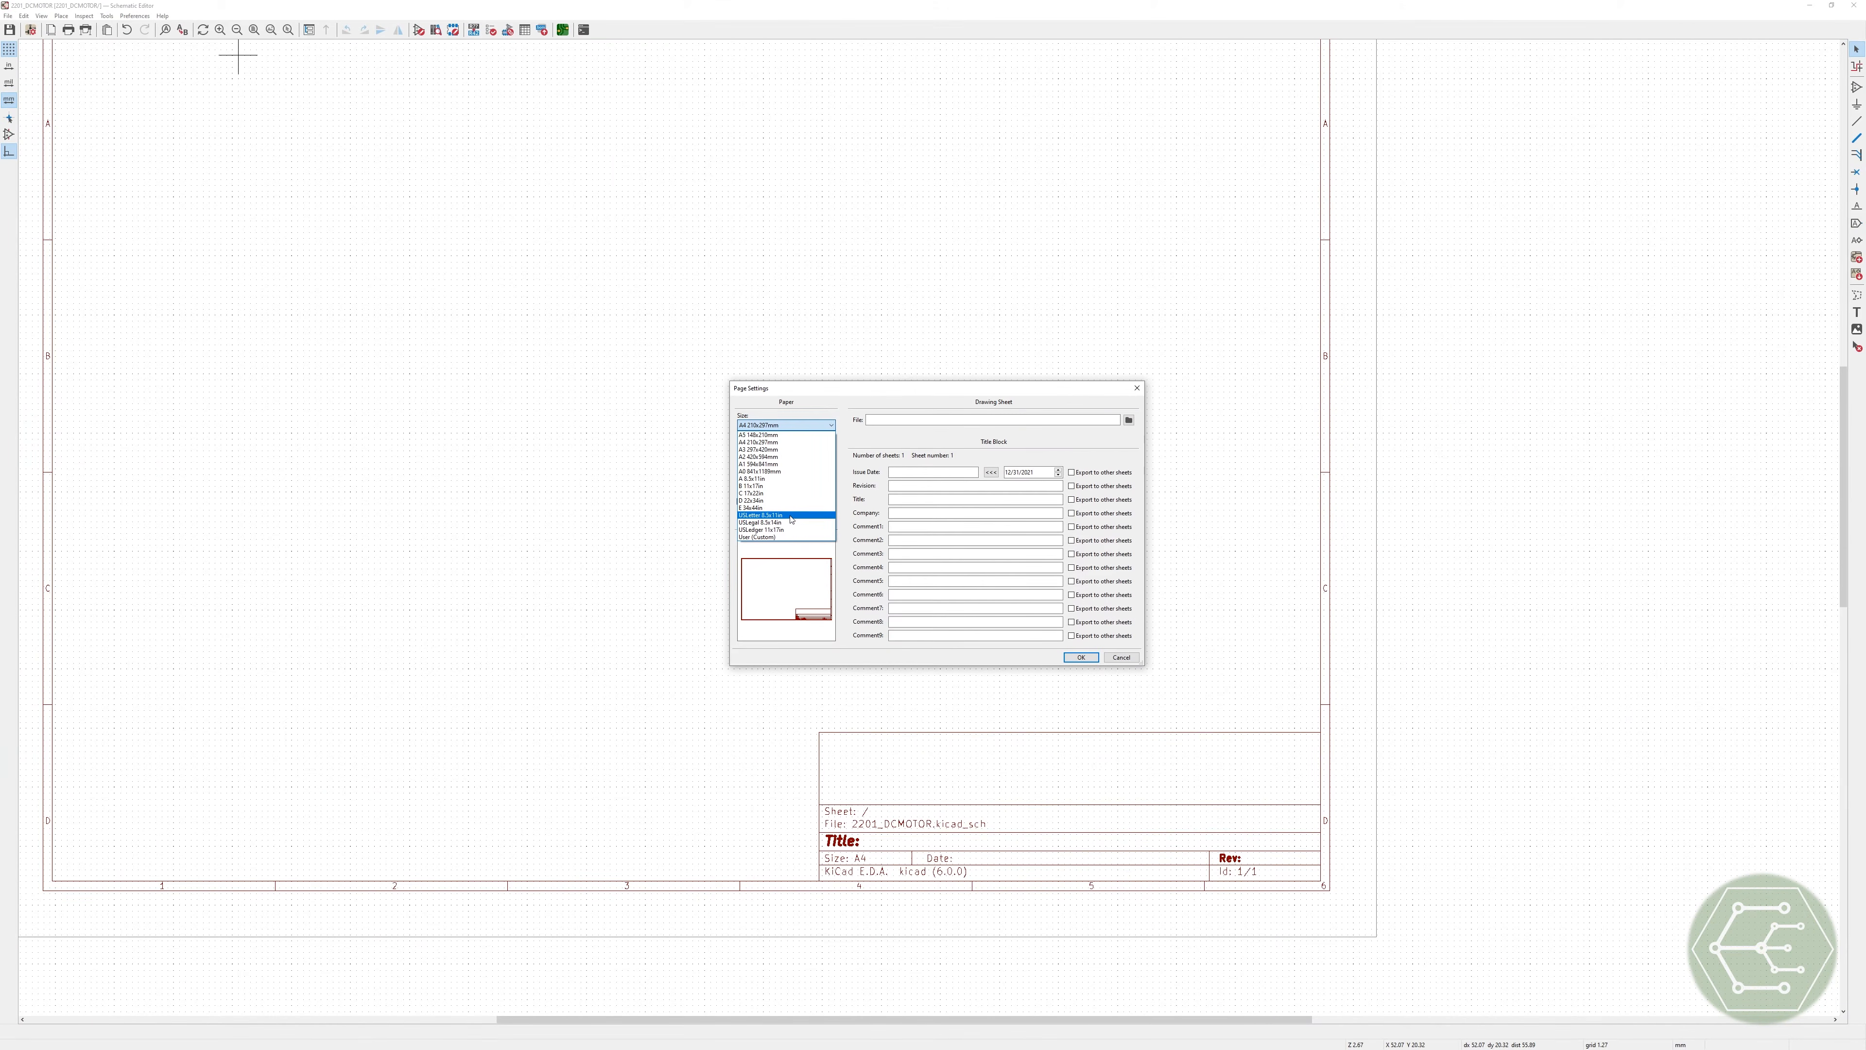
Step: Set the schematic page's paper size to USLetter 8.5x11in
{"action": "left_click", "coordinate": [788, 513]}
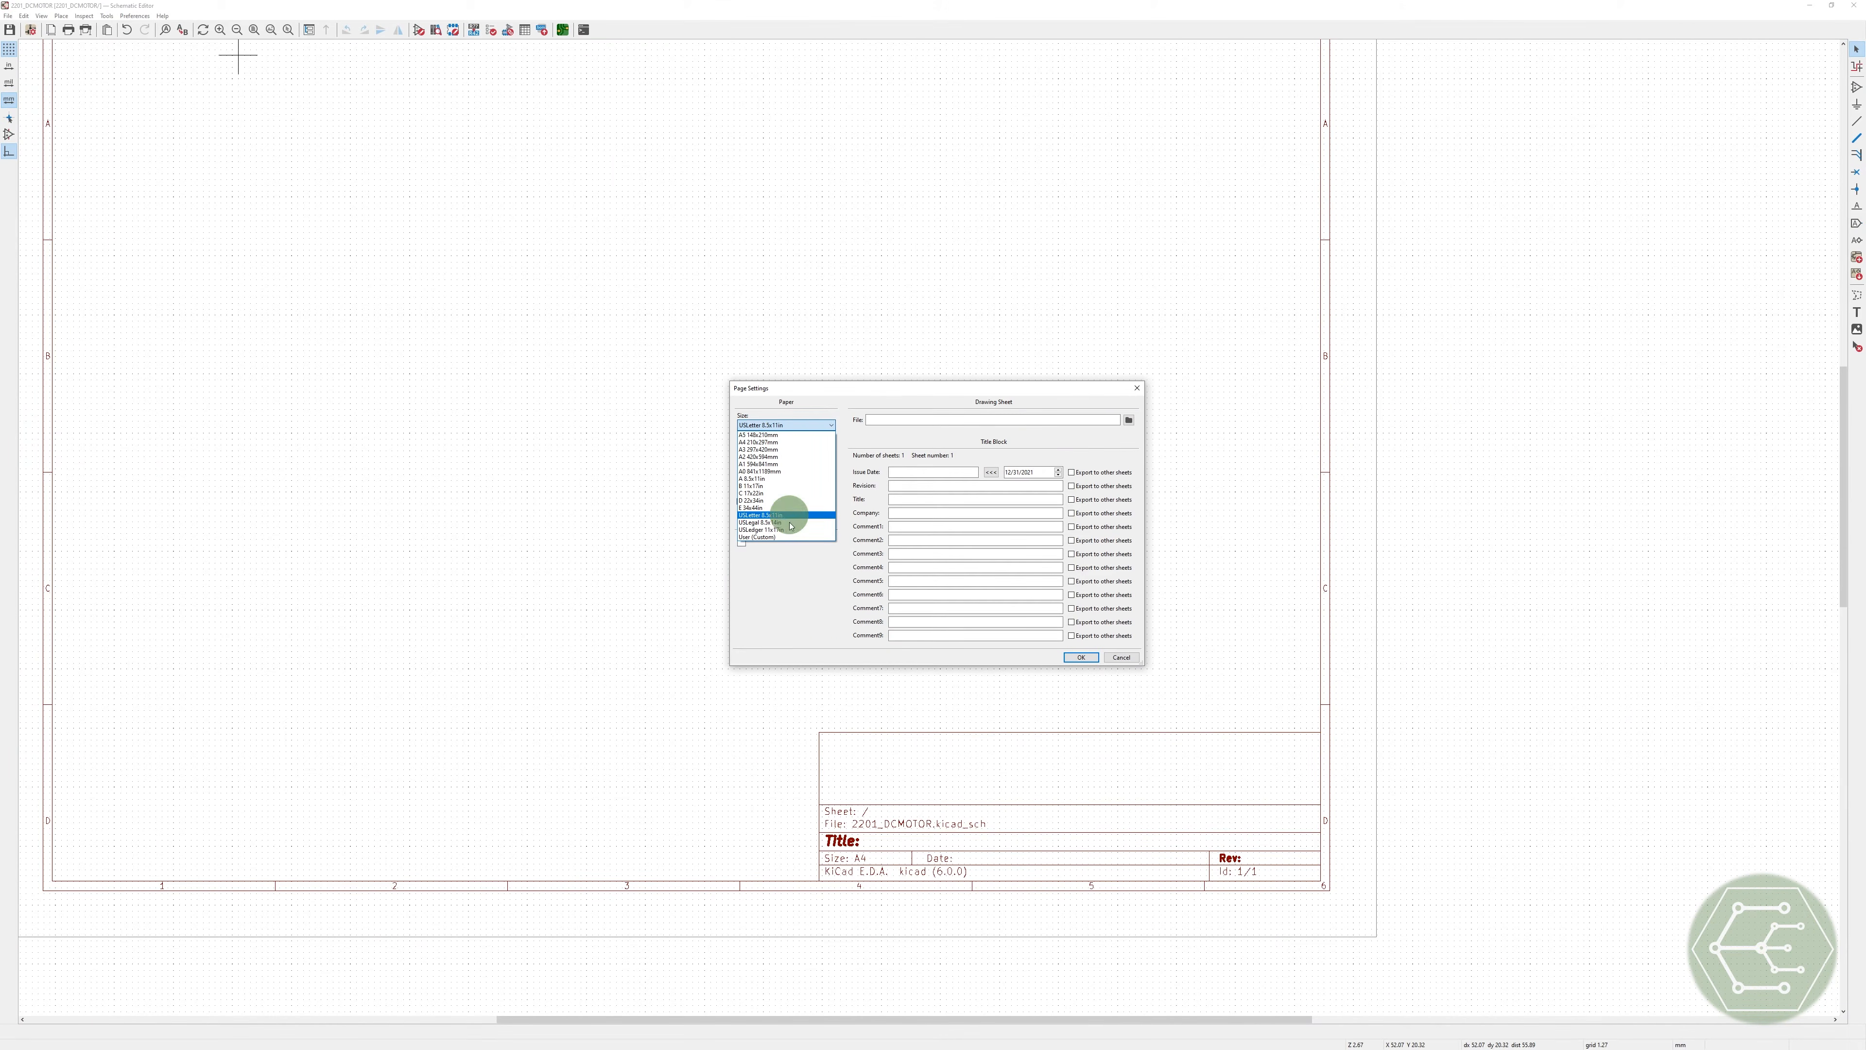
{"action": "left_click", "coordinate": [812, 425]}
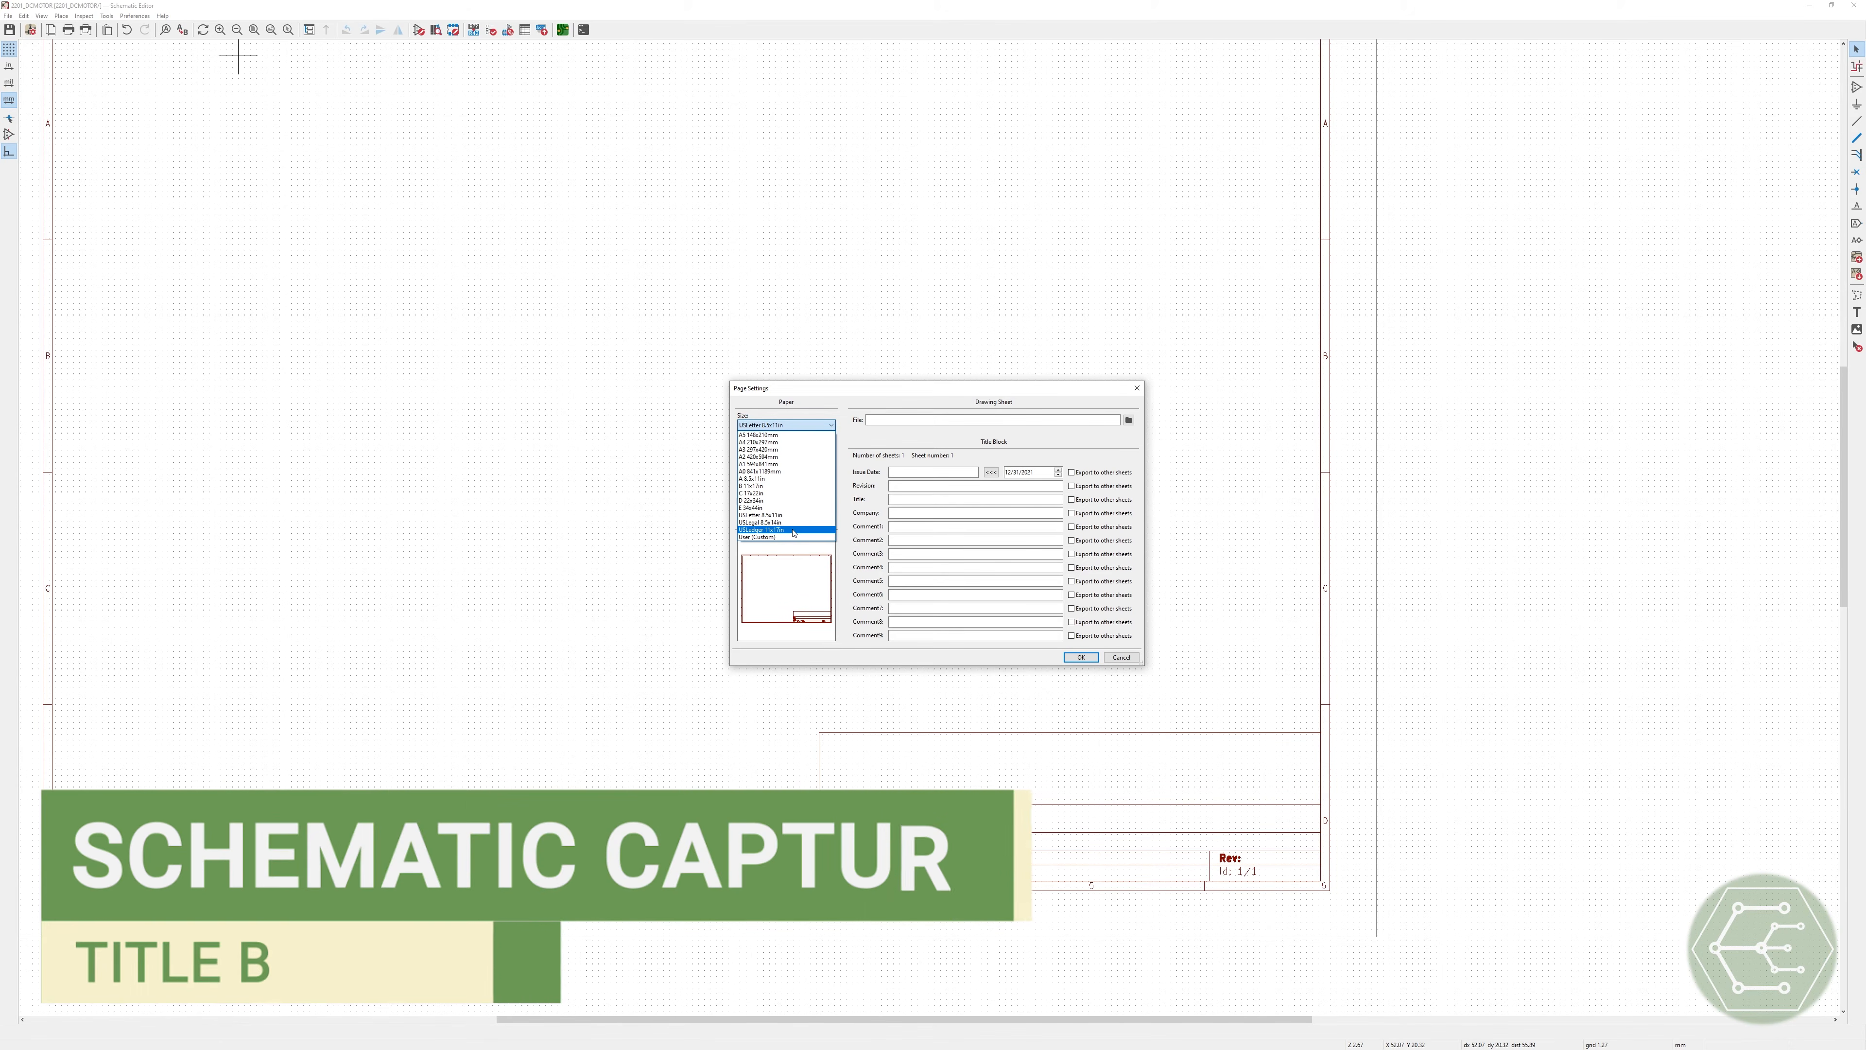
{"action": "left_click", "coordinate": [792, 515]}
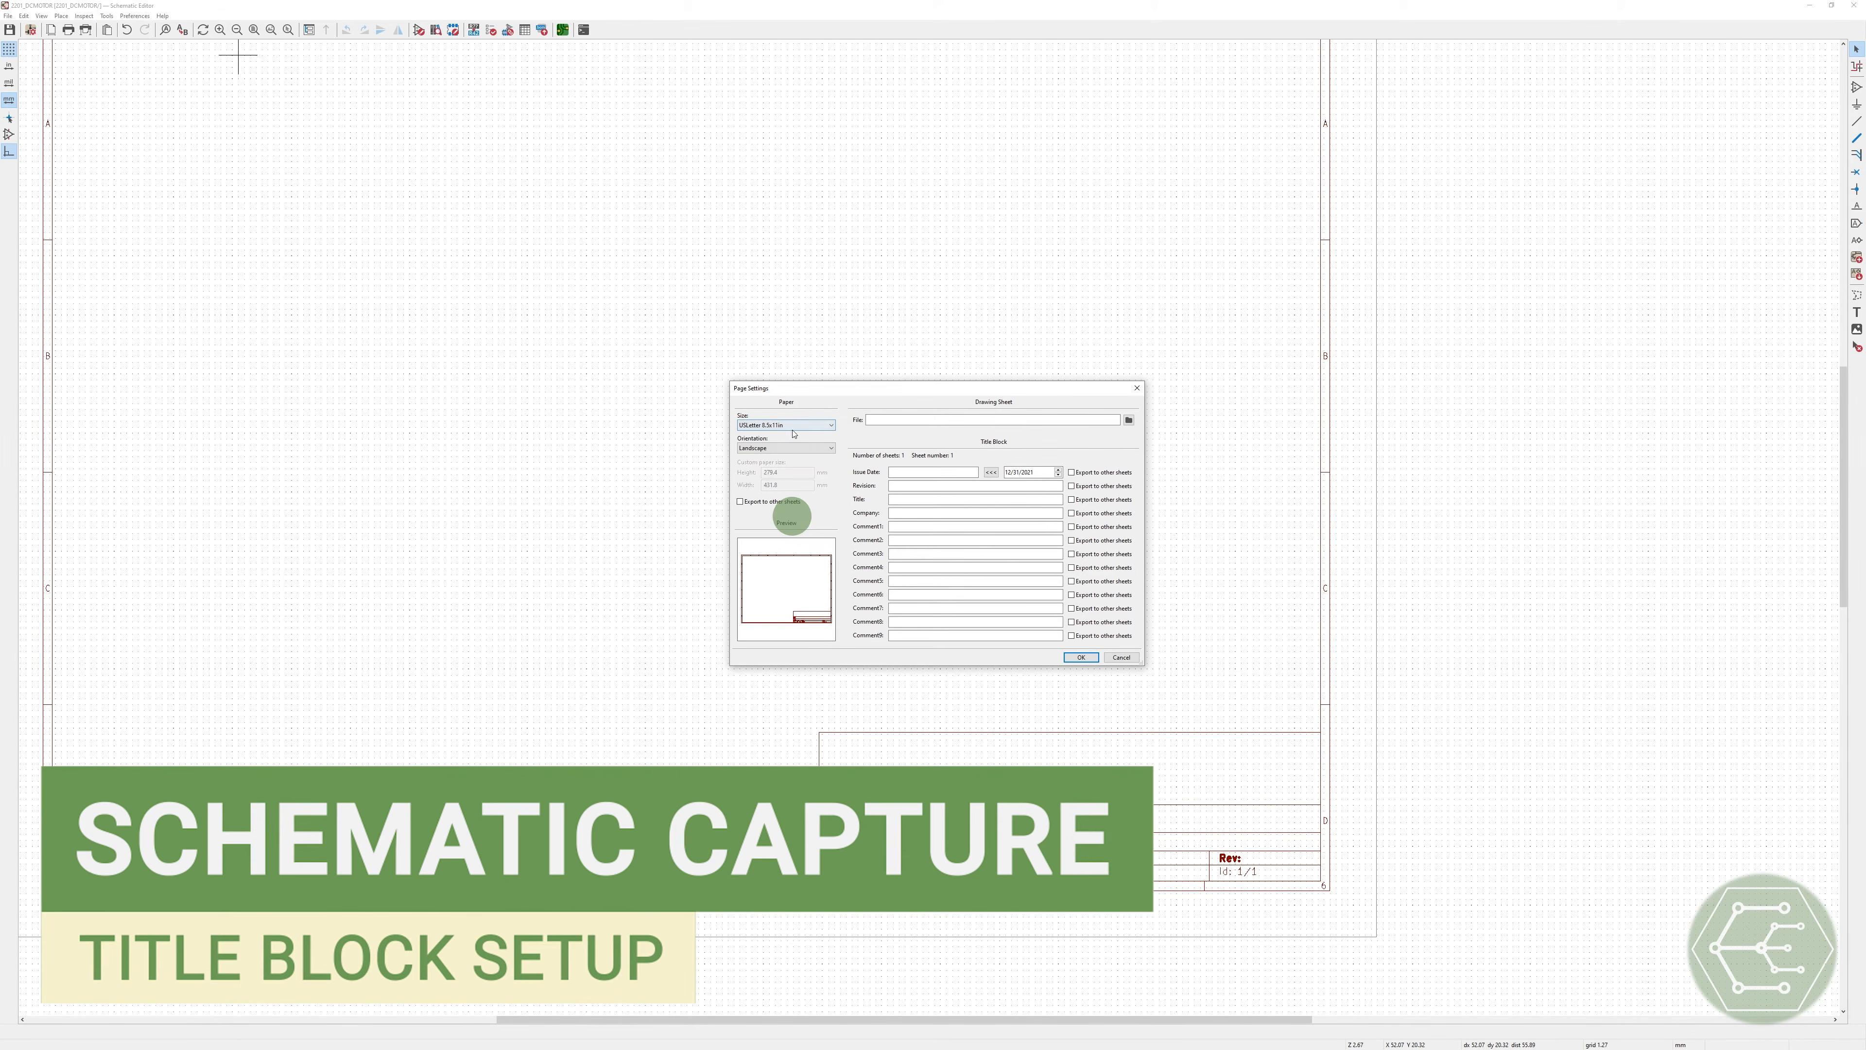
Step: Fill in the title block with company EE For Everyone and title DC Brushed Motor
{"action": "left_click", "coordinate": [910, 514]}
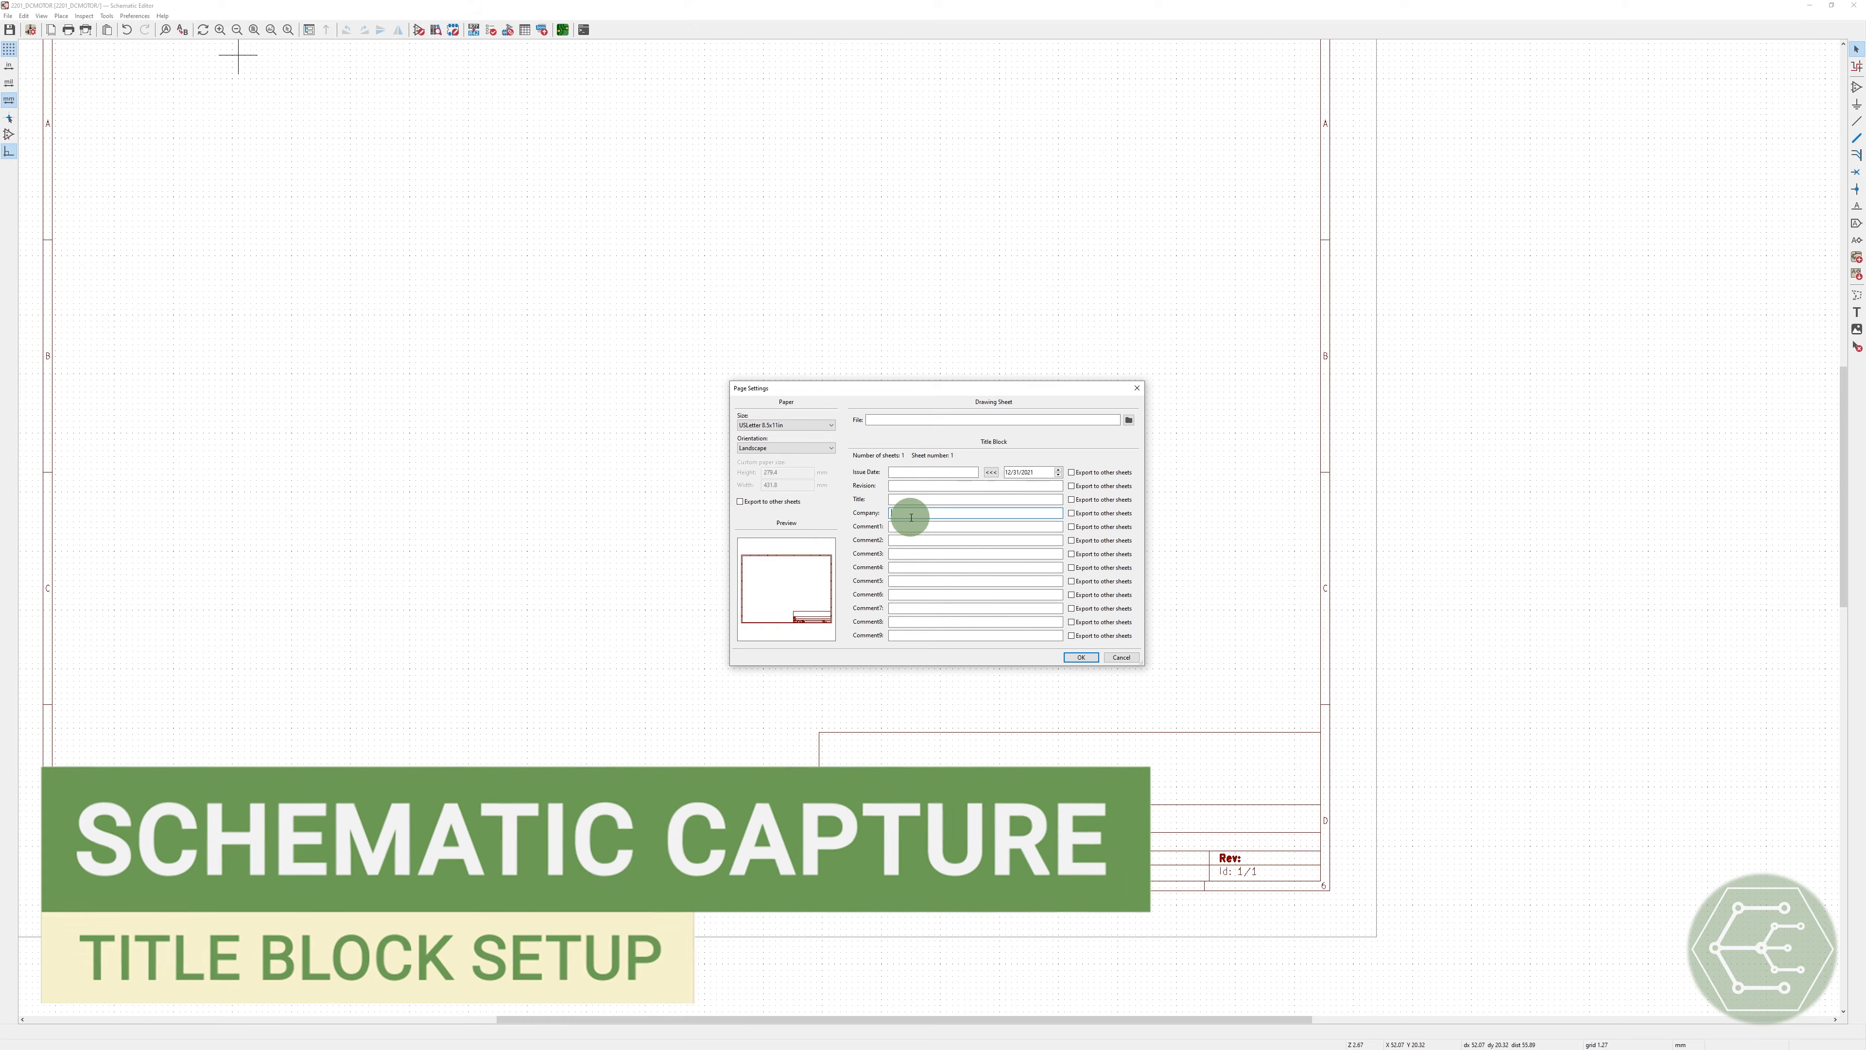
{"action": "type", "text": "ee"}
{"action": "key", "text": "BackSpace"}
{"action": "key", "text": "BackSpace"}
{"action": "key", "text": "Caps_Lock"}
{"action": "type", "text": "EE"}
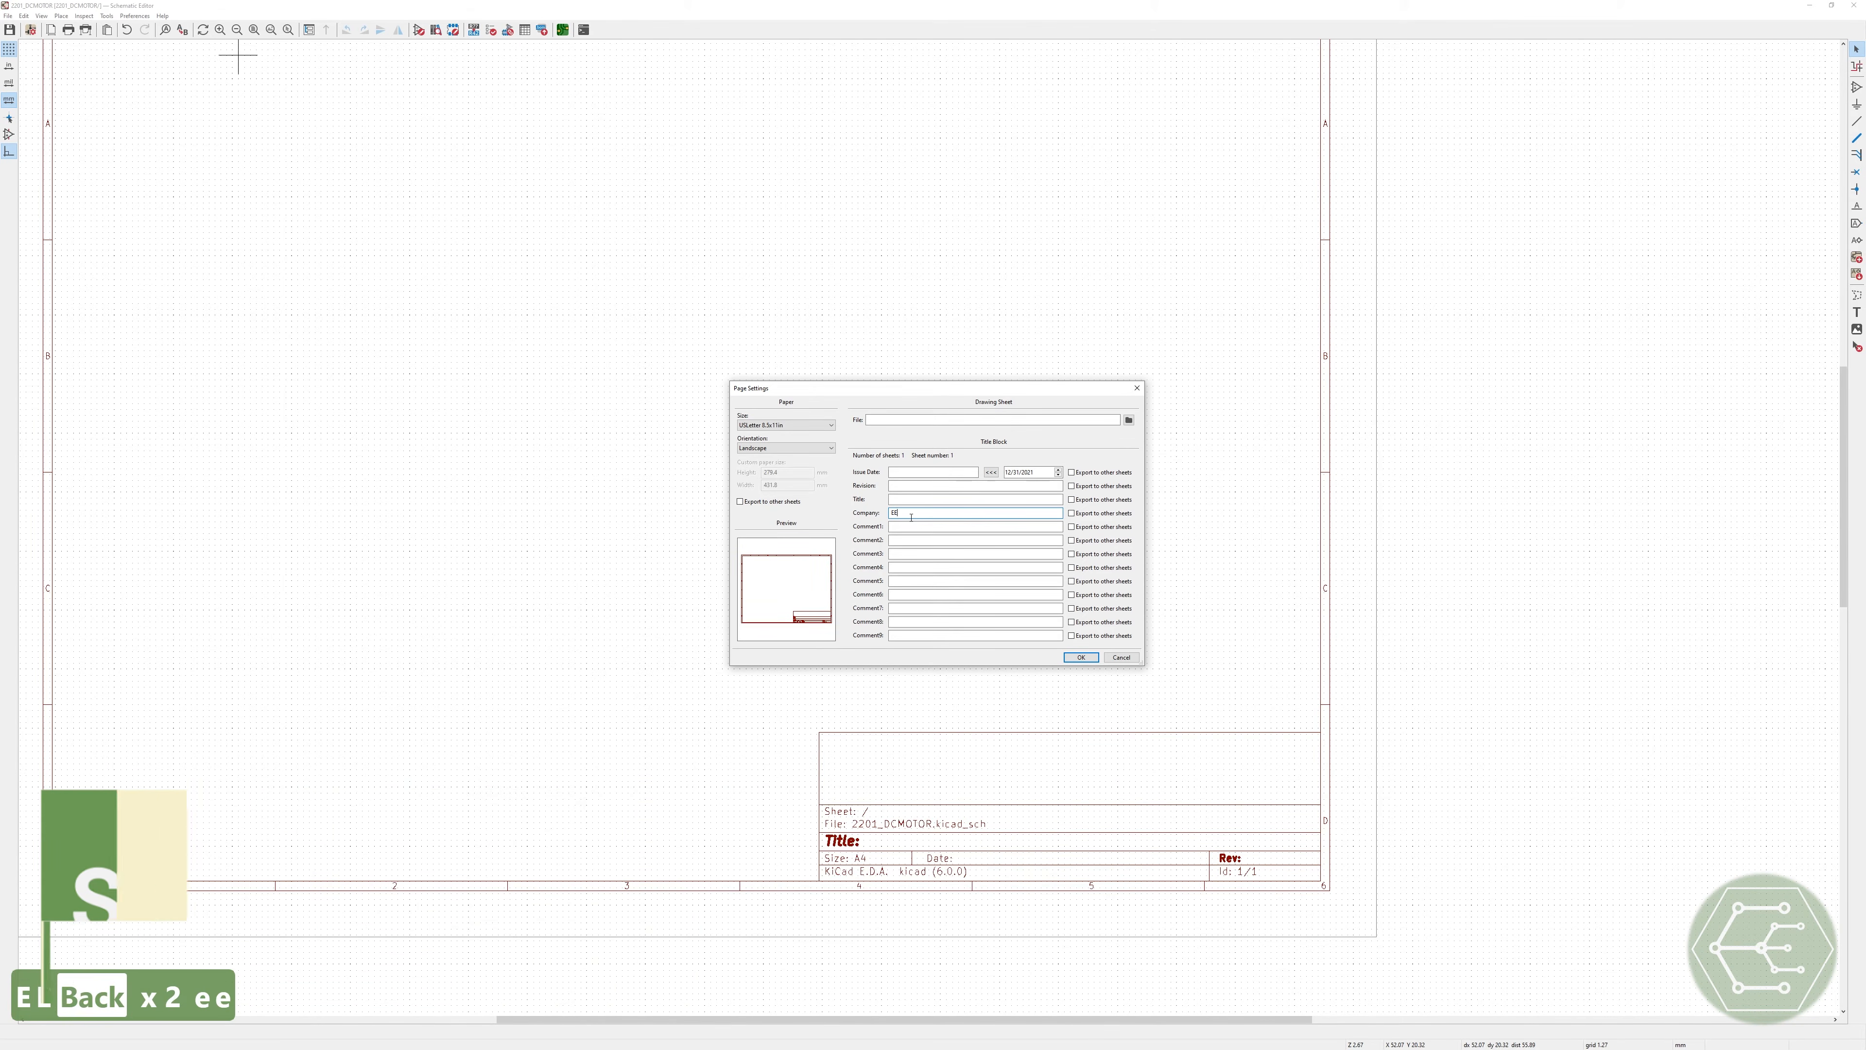
{"action": "type", "text": " For Everyone"}
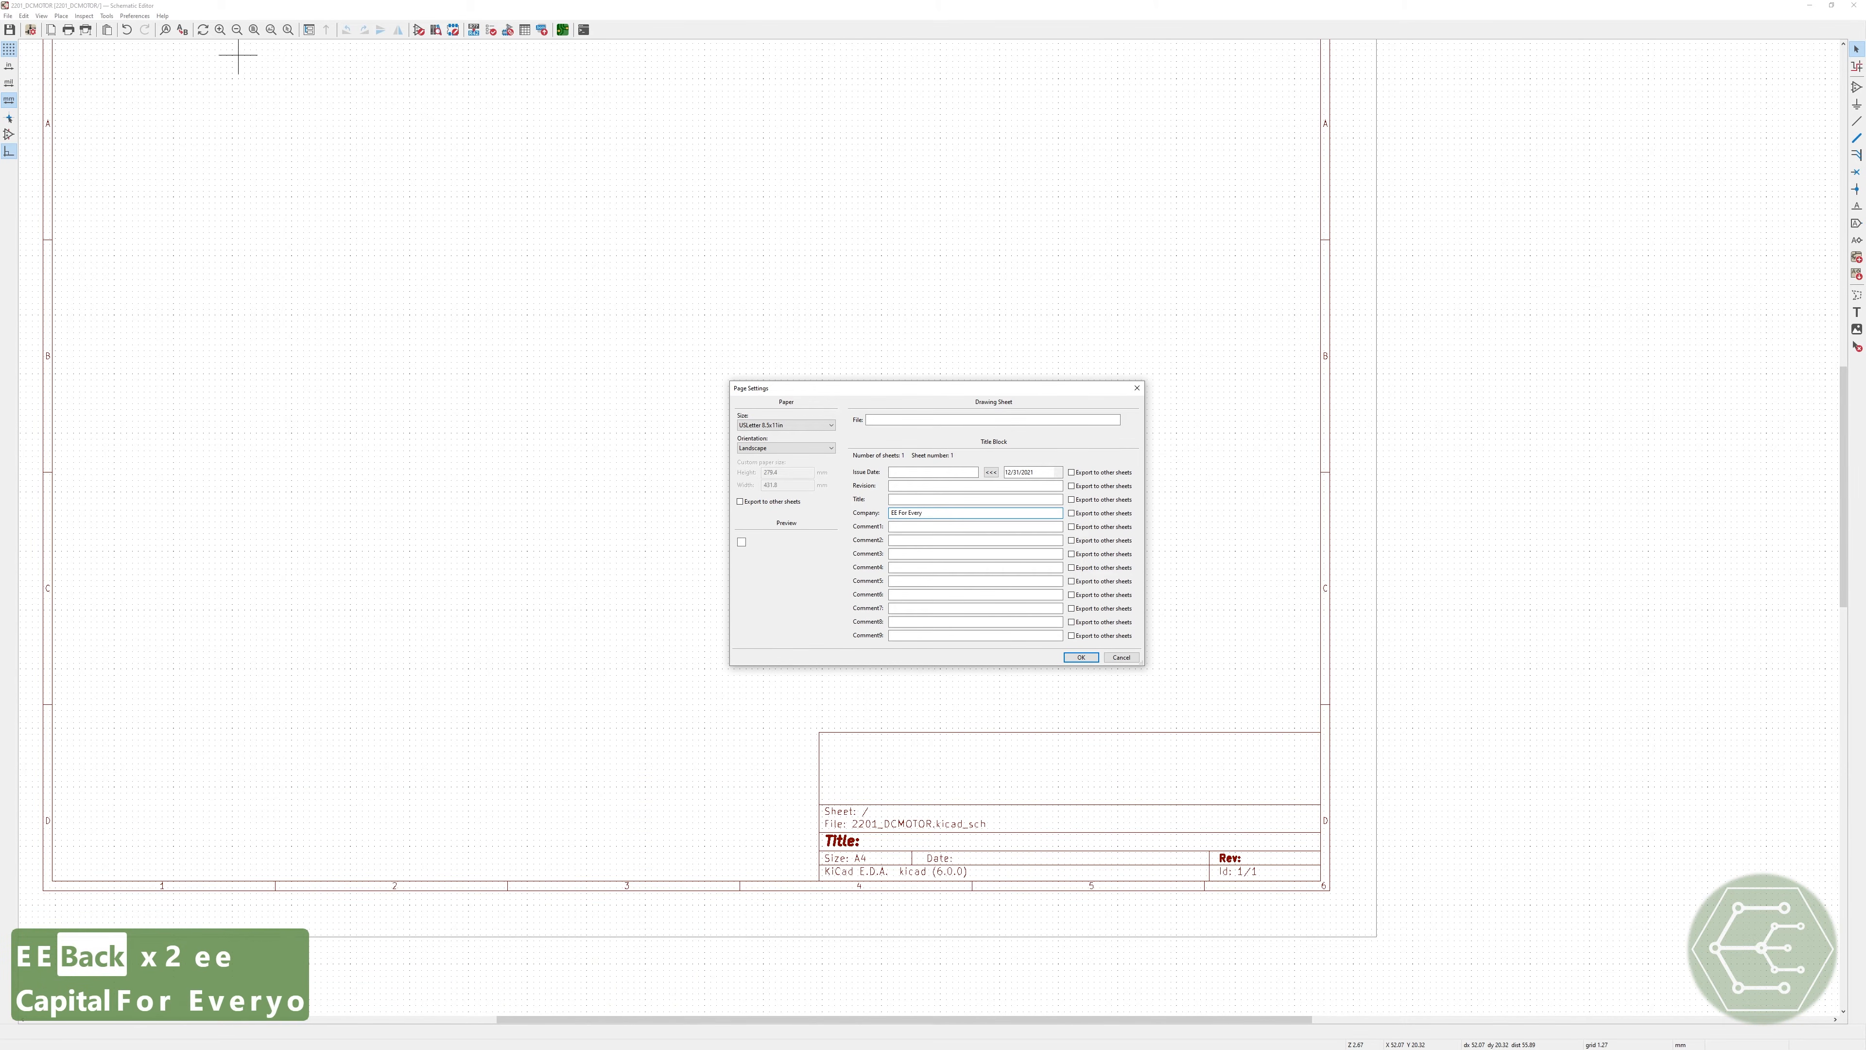
{"action": "left_click", "coordinate": [898, 499]}
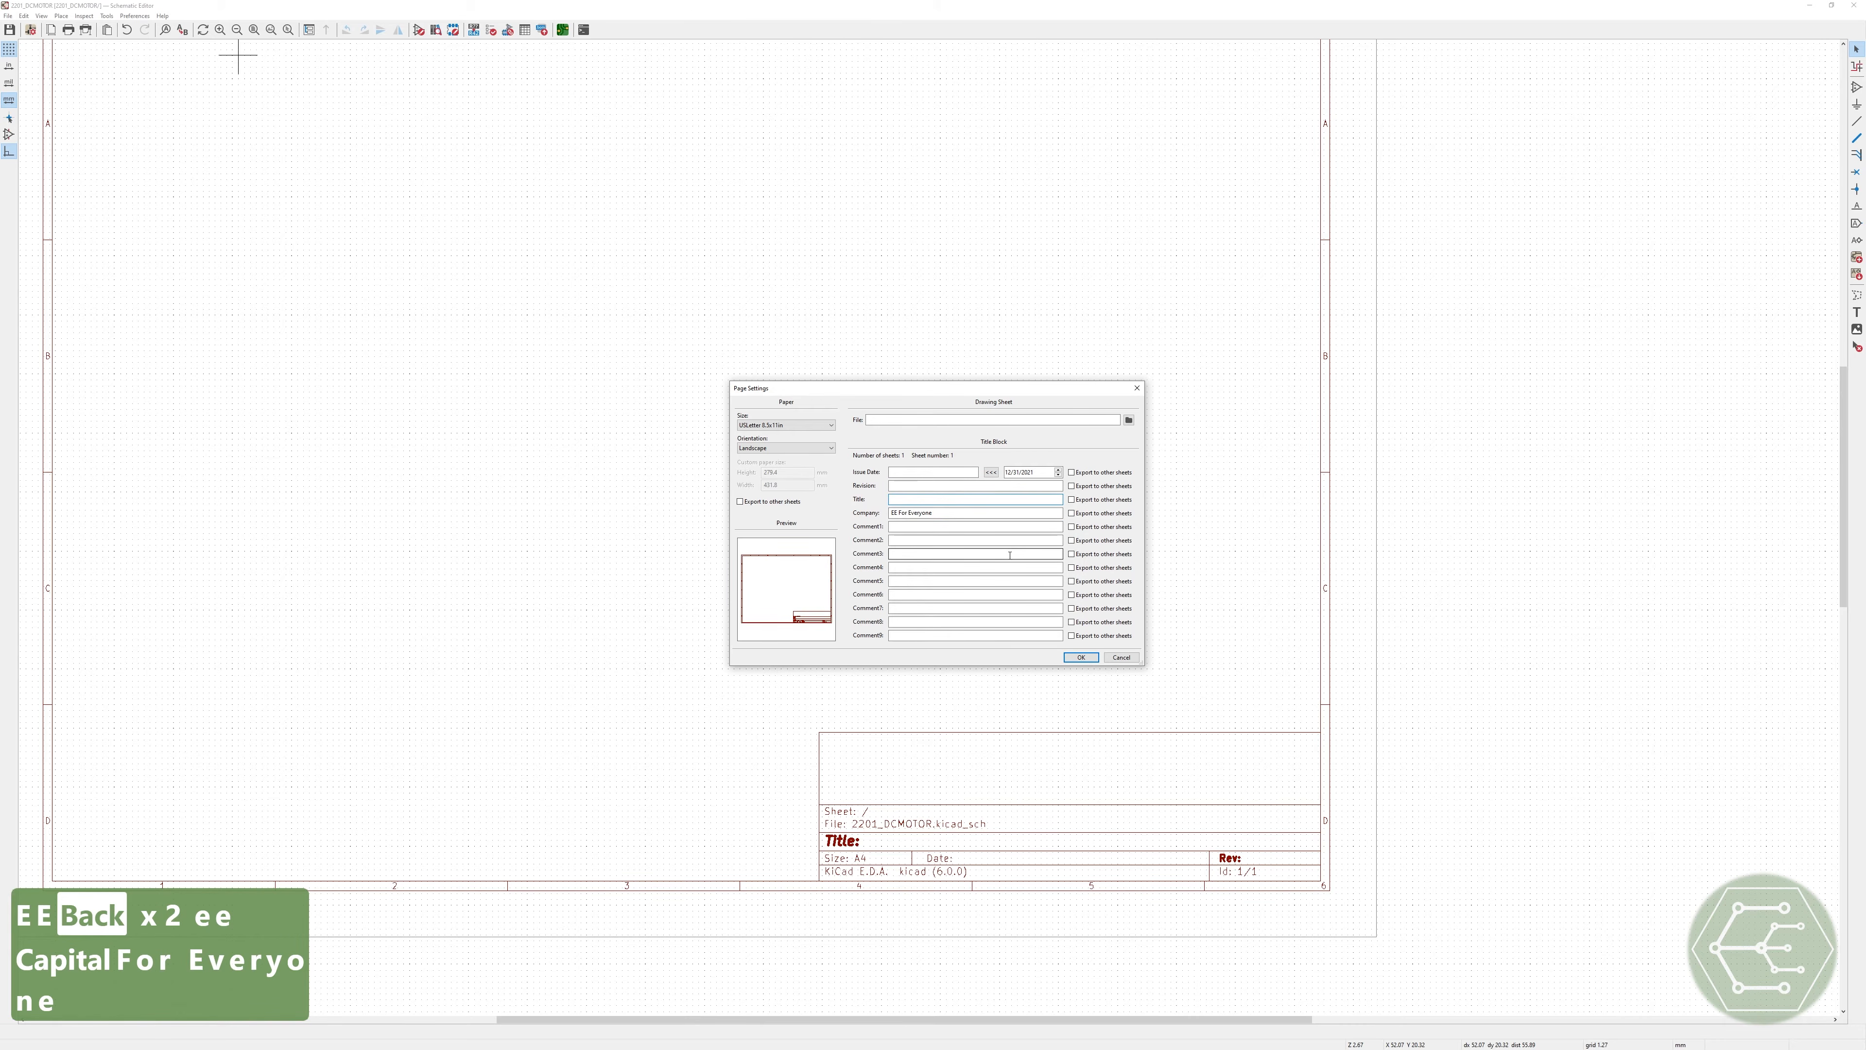
{"action": "type", "text": "DC Brushed Motor"}
{"action": "left_click", "coordinate": [891, 499]}
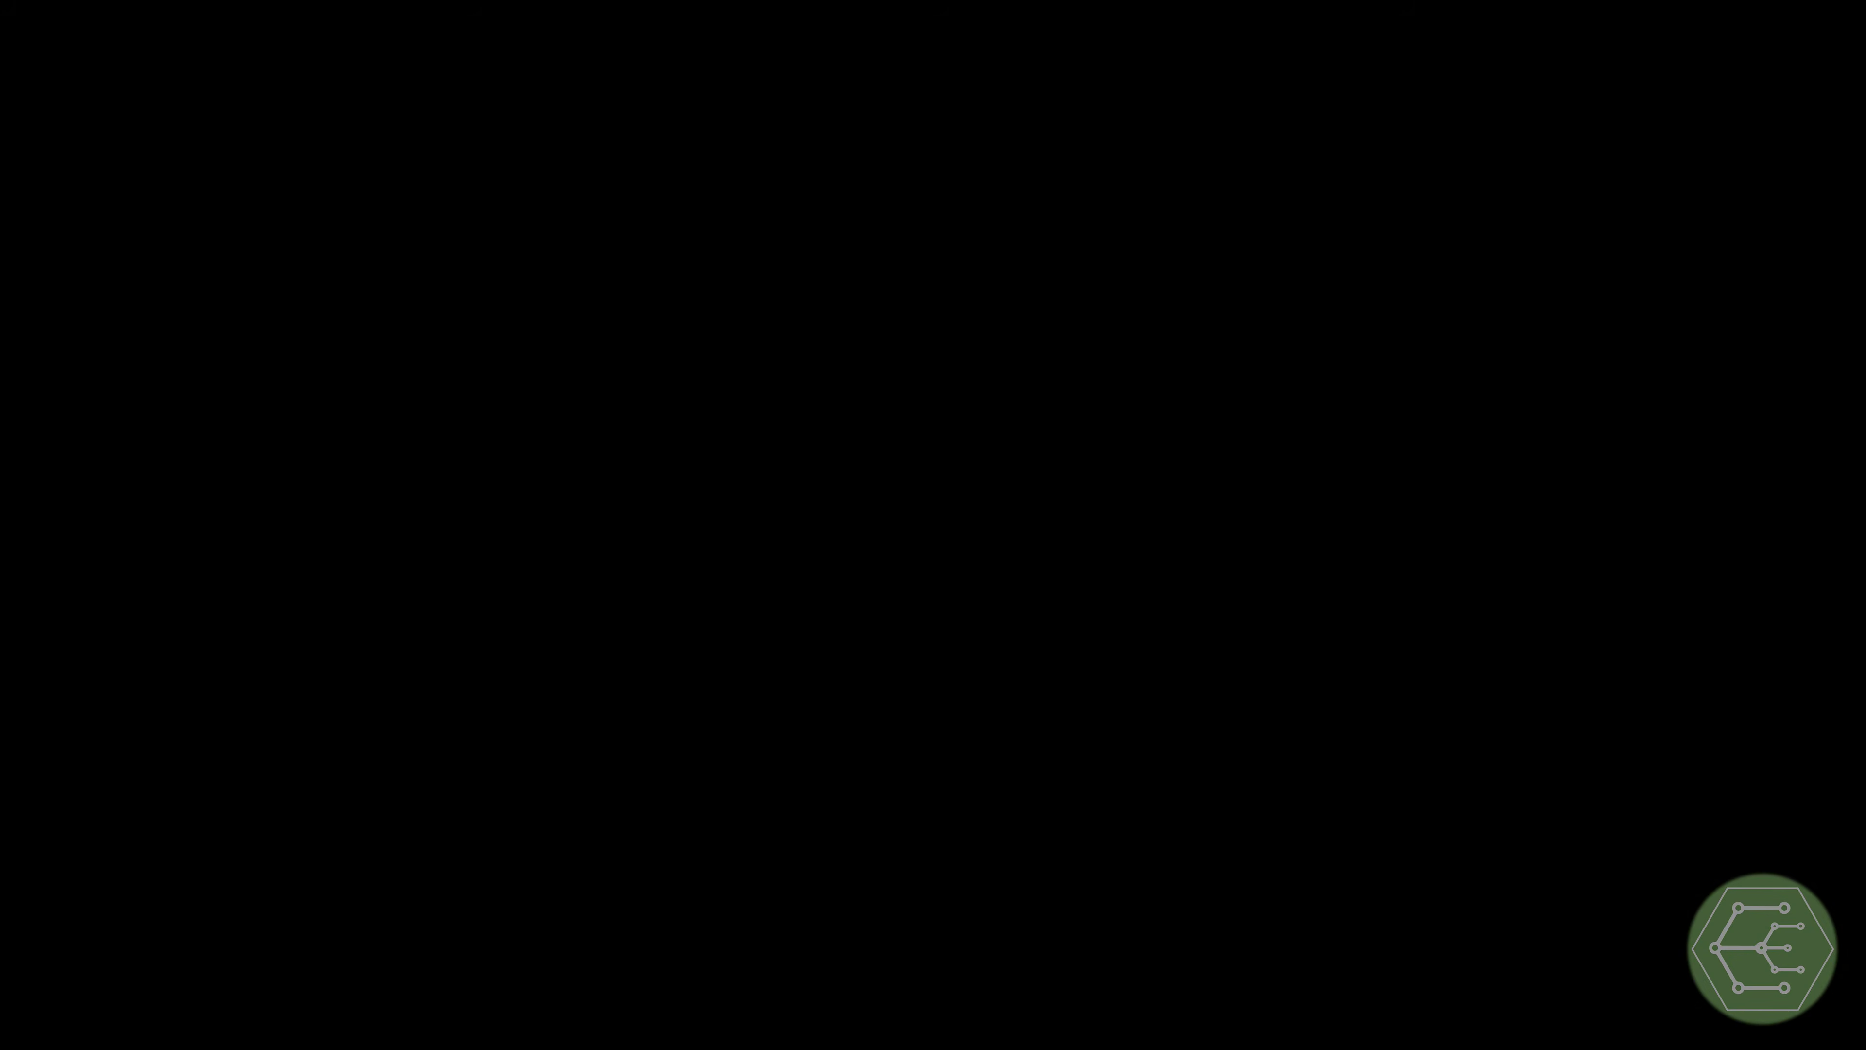
Step: Place the TI_DRV8870 symbol in the open area of the sheet and save the schematic
{"action": "key", "text": "a"}
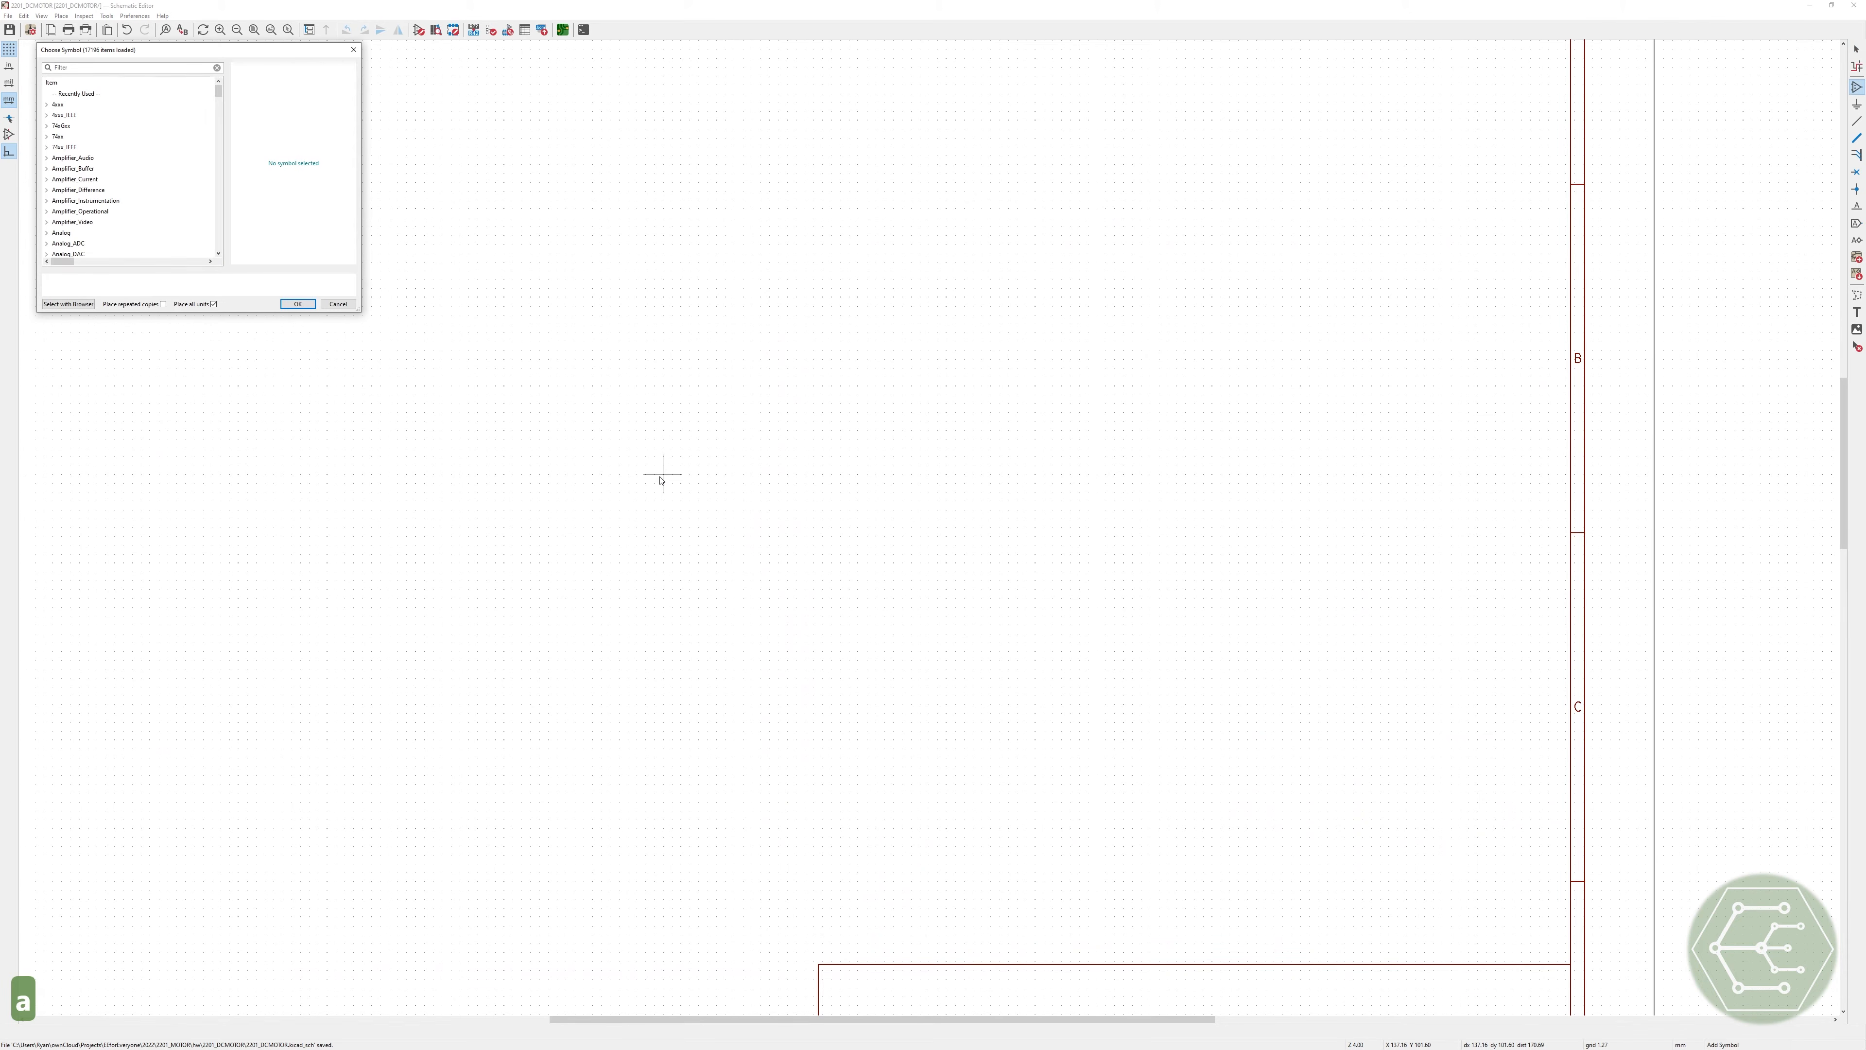
{"action": "left_click", "coordinate": [151, 67]}
{"action": "type", "text": "ti_"}
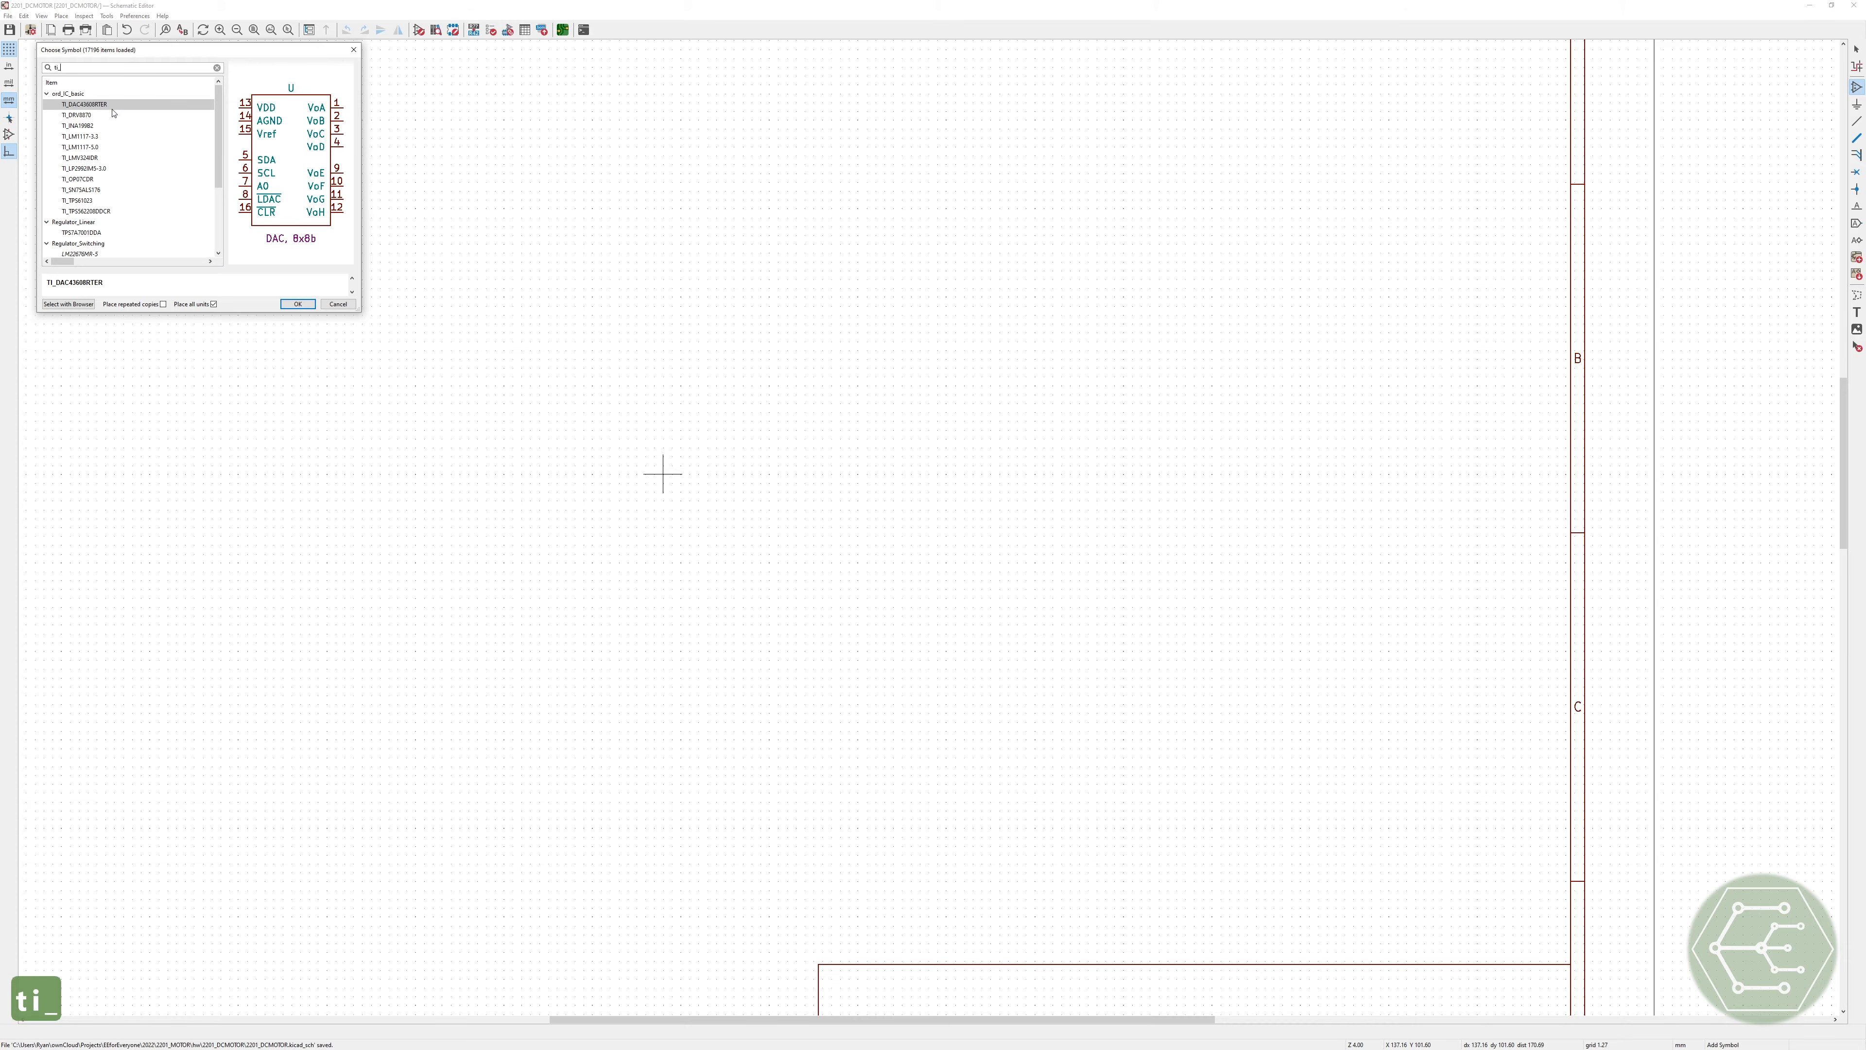
{"action": "left_click", "coordinate": [71, 116]}
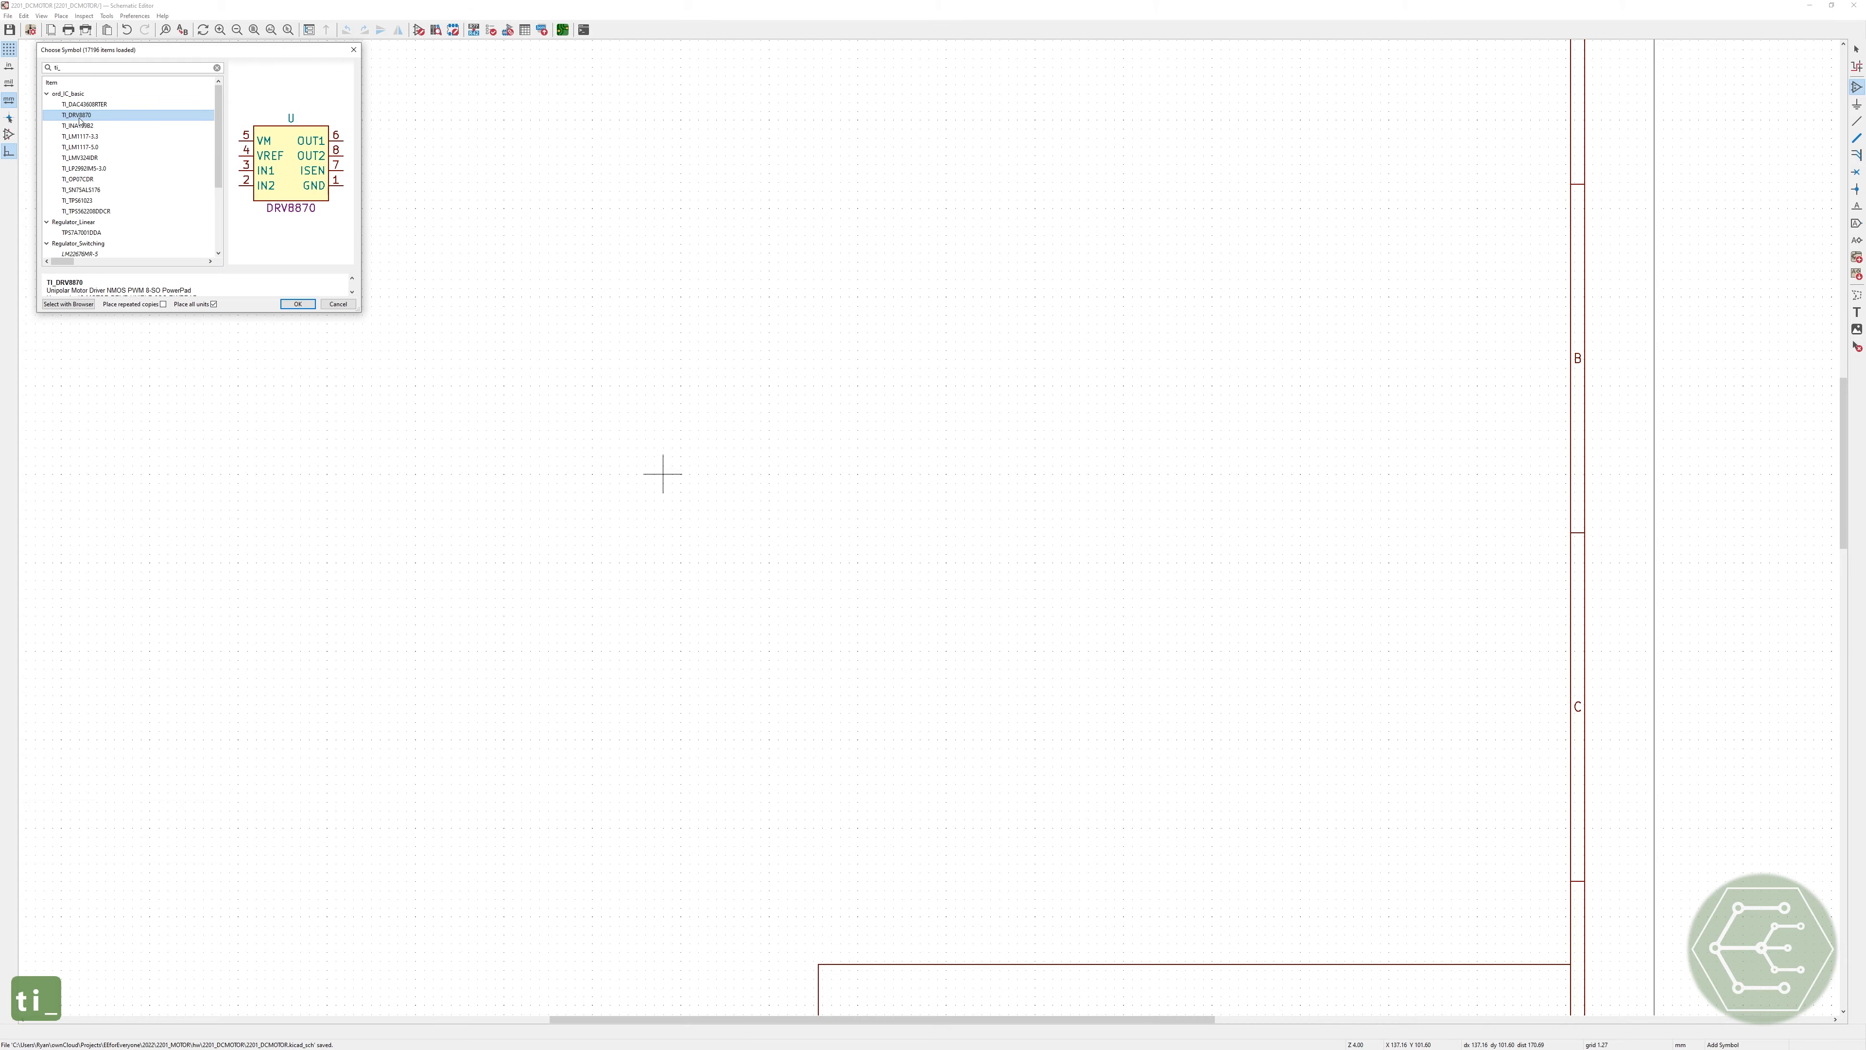
{"action": "double_click", "coordinate": [92, 115]}
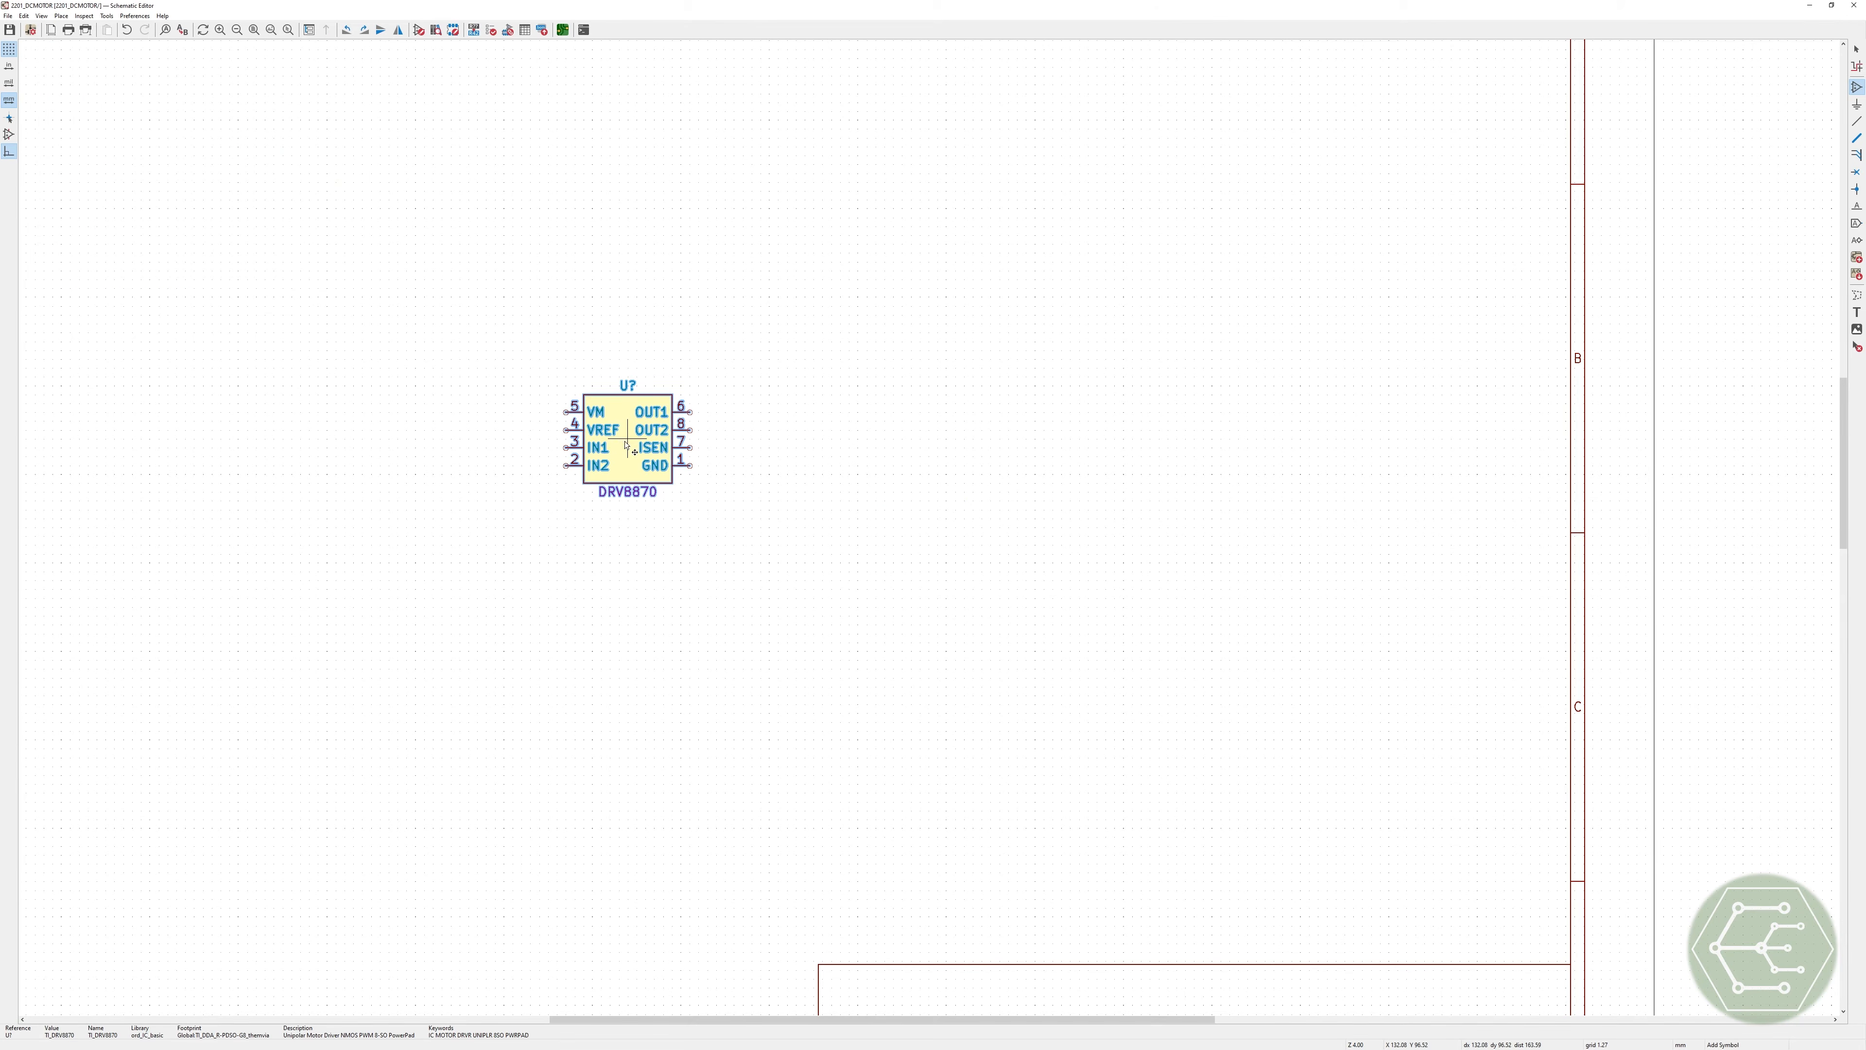
{"action": "left_click", "coordinate": [619, 440]}
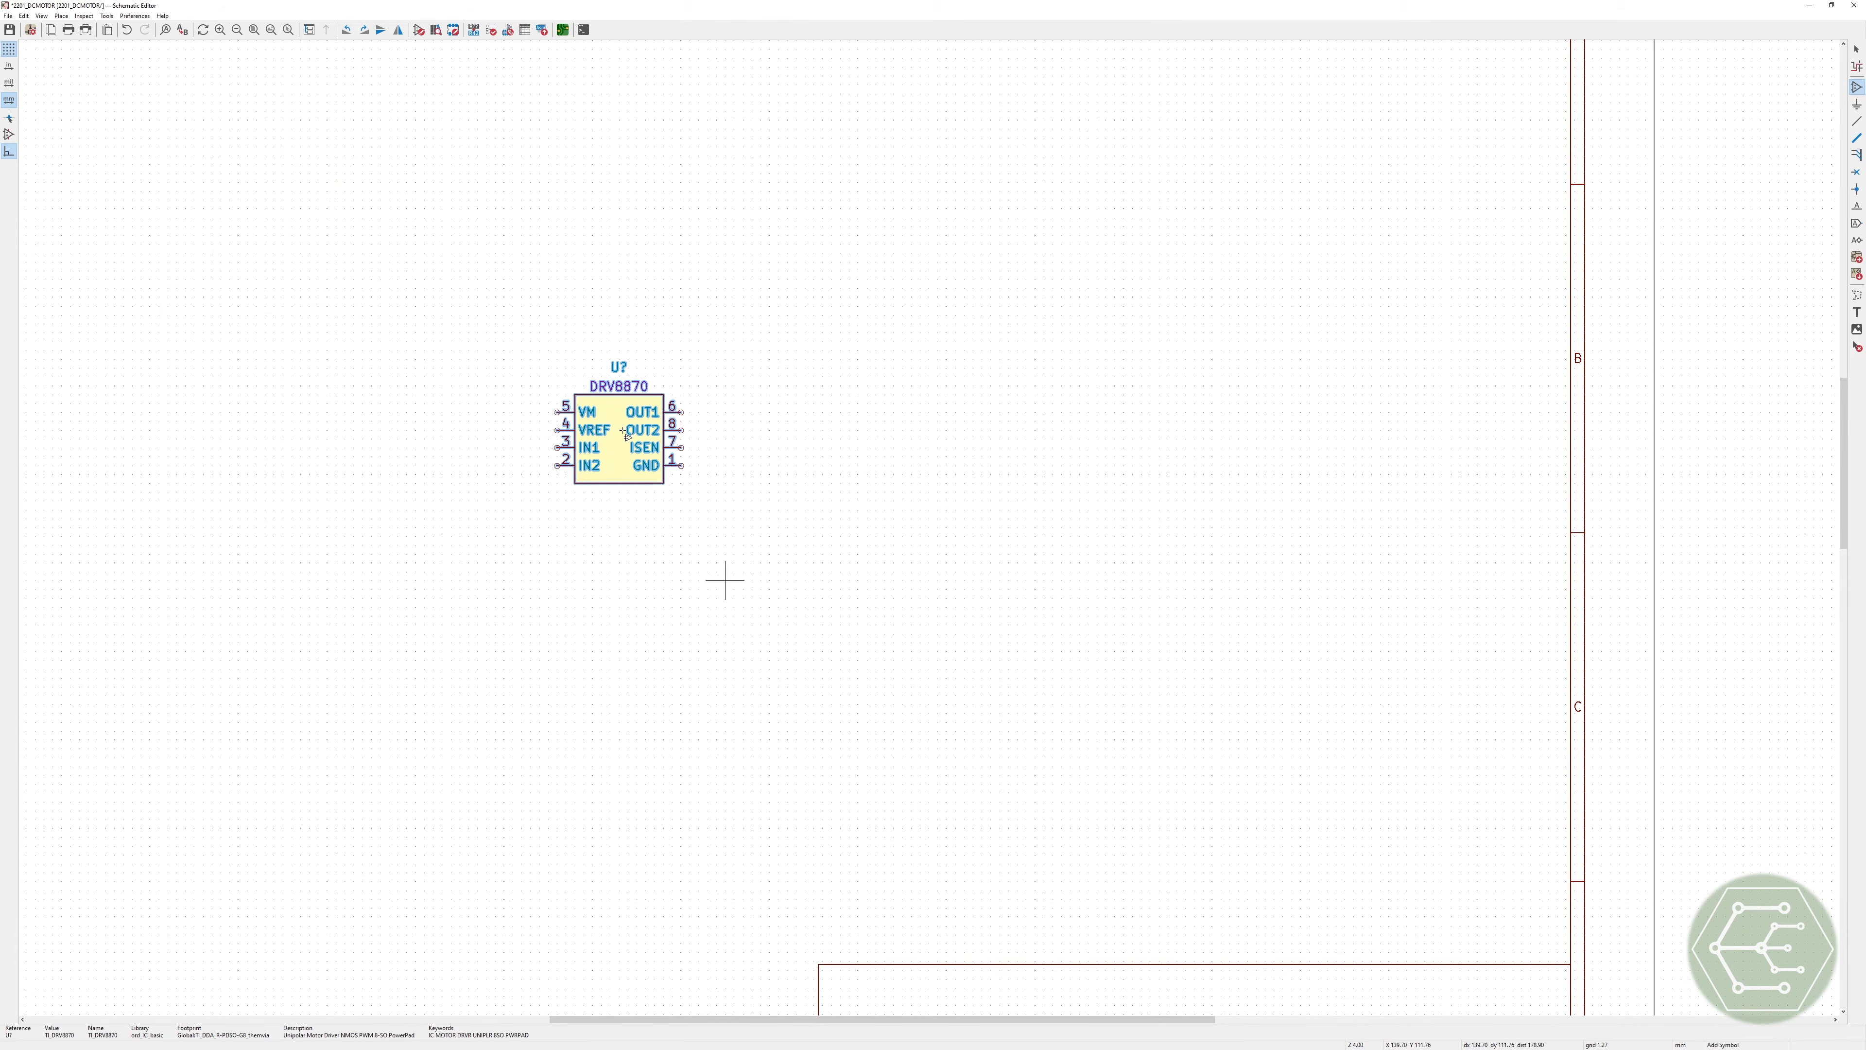
{"action": "key", "text": "Escape"}
{"action": "key", "text": "ctrl+s"}
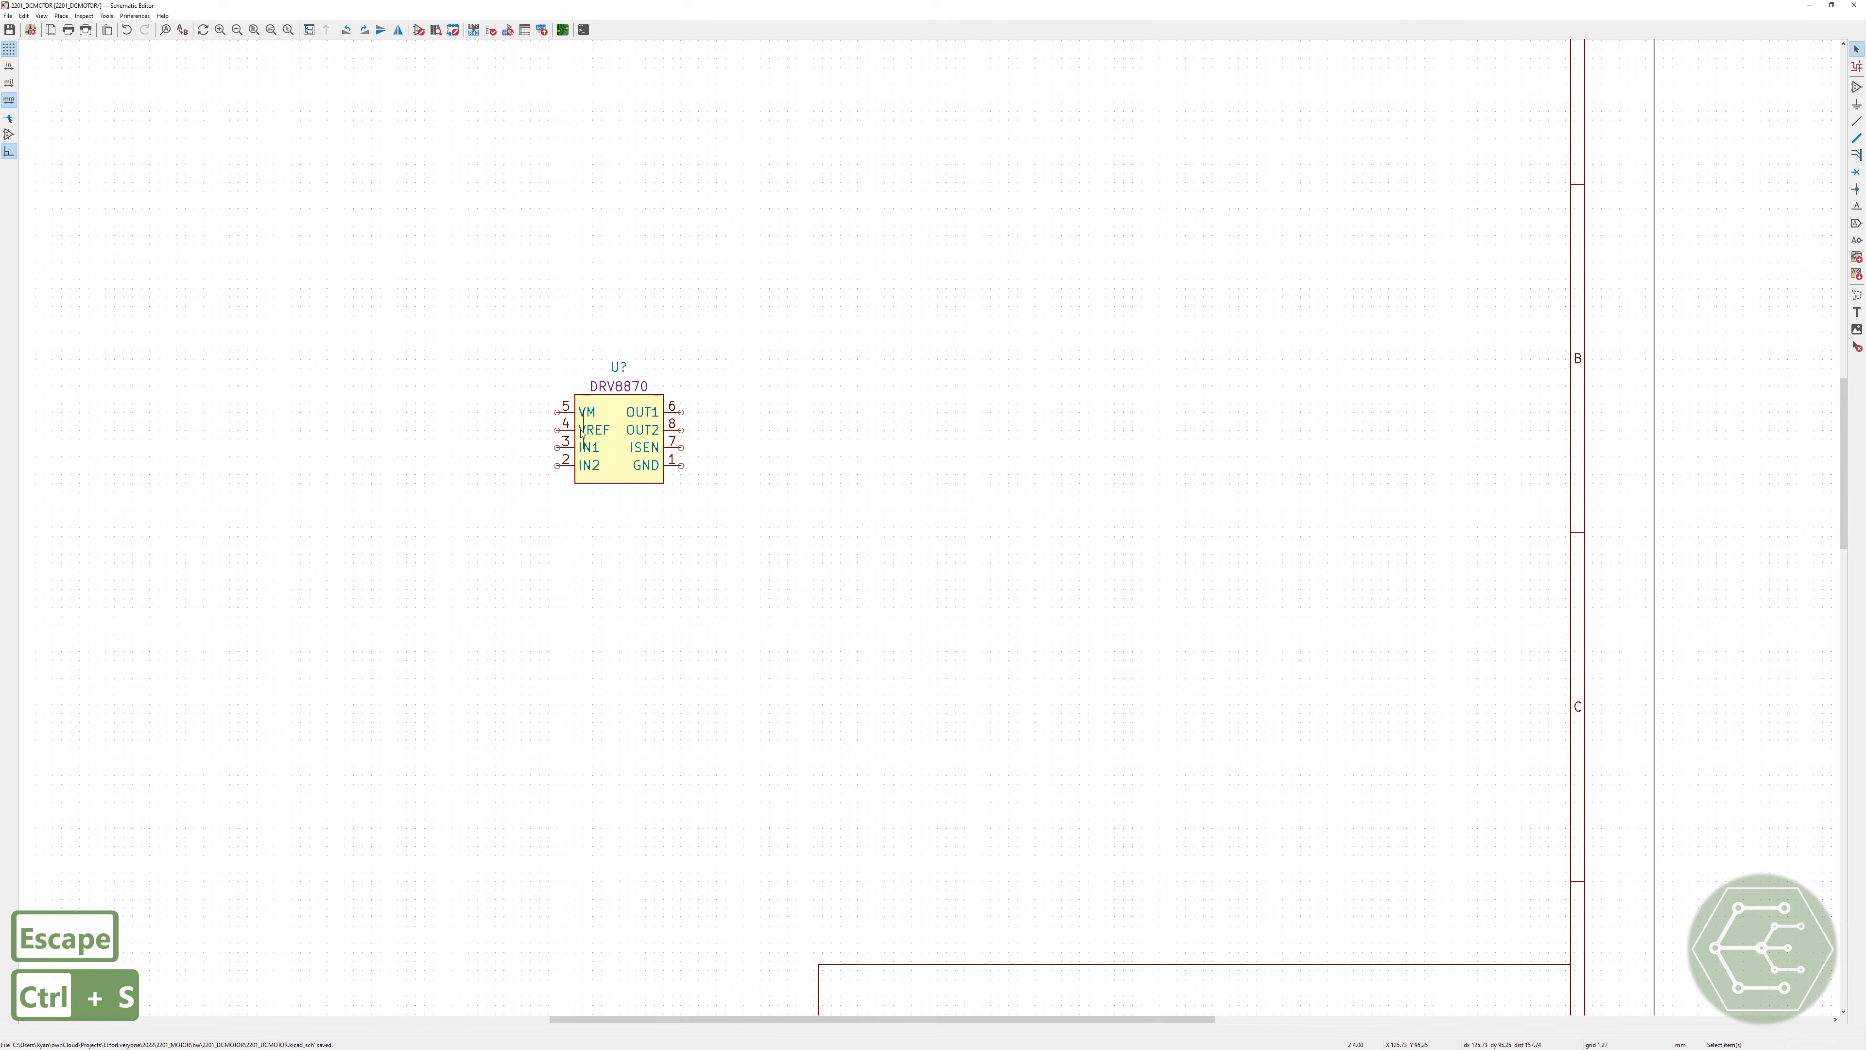
Step: Search the symbol libraries for ord_cap and consult the VM capacitors in the DRV8870 datasheet's functional block diagram
{"action": "scroll", "coordinate": [581, 434], "scroll_direction": "up", "scroll_amount": 3}
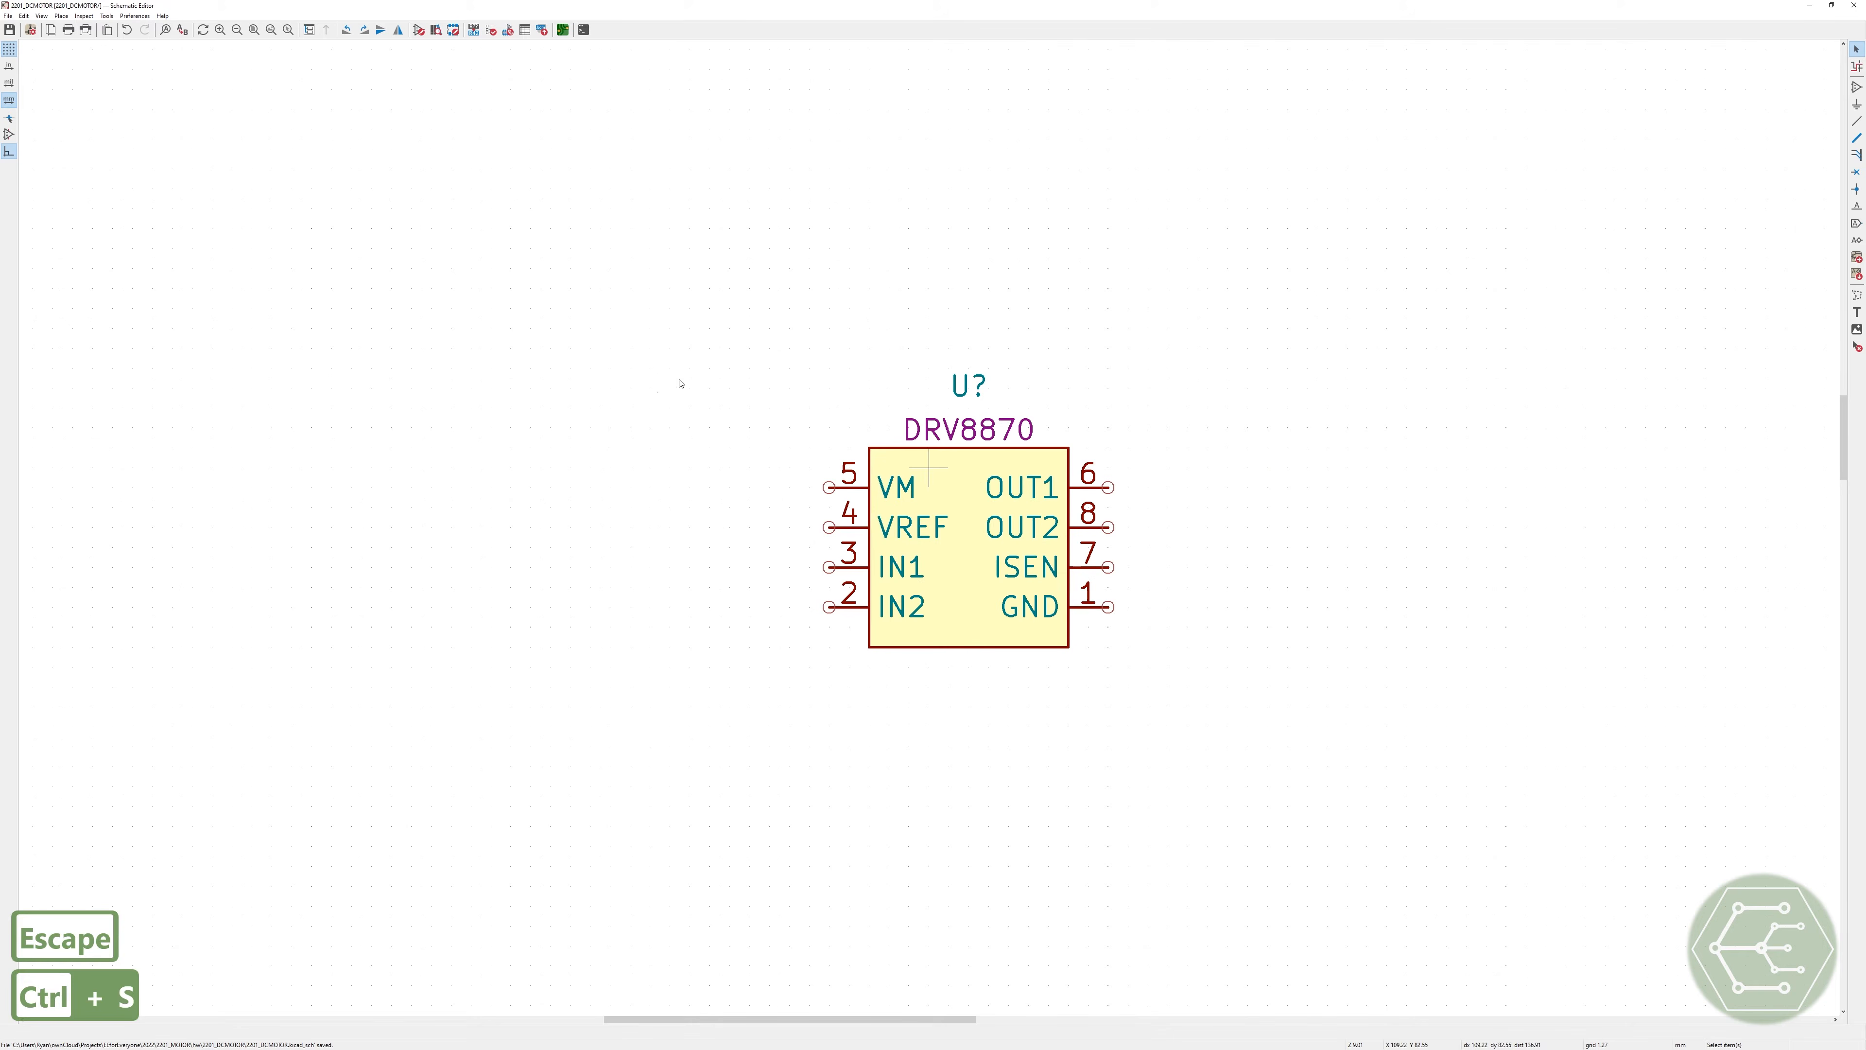
{"action": "key", "text": "a"}
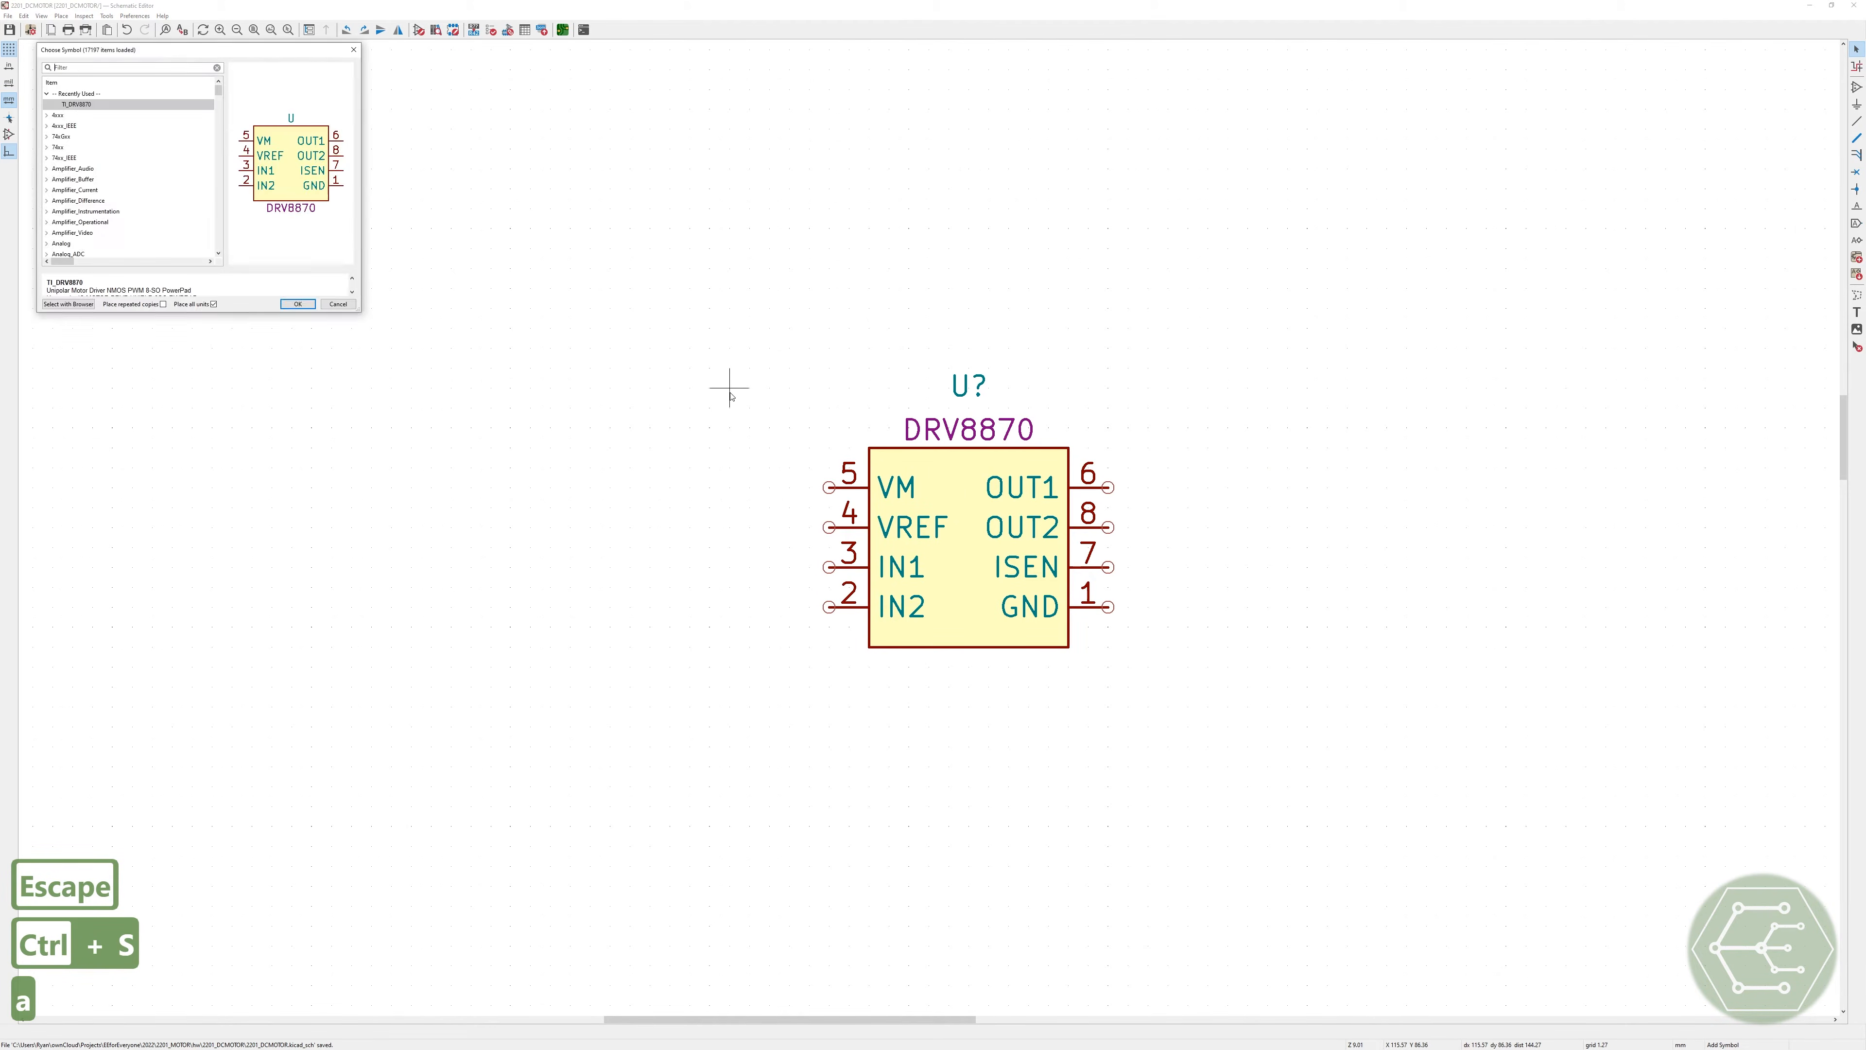
{"action": "type", "text": "cap"}
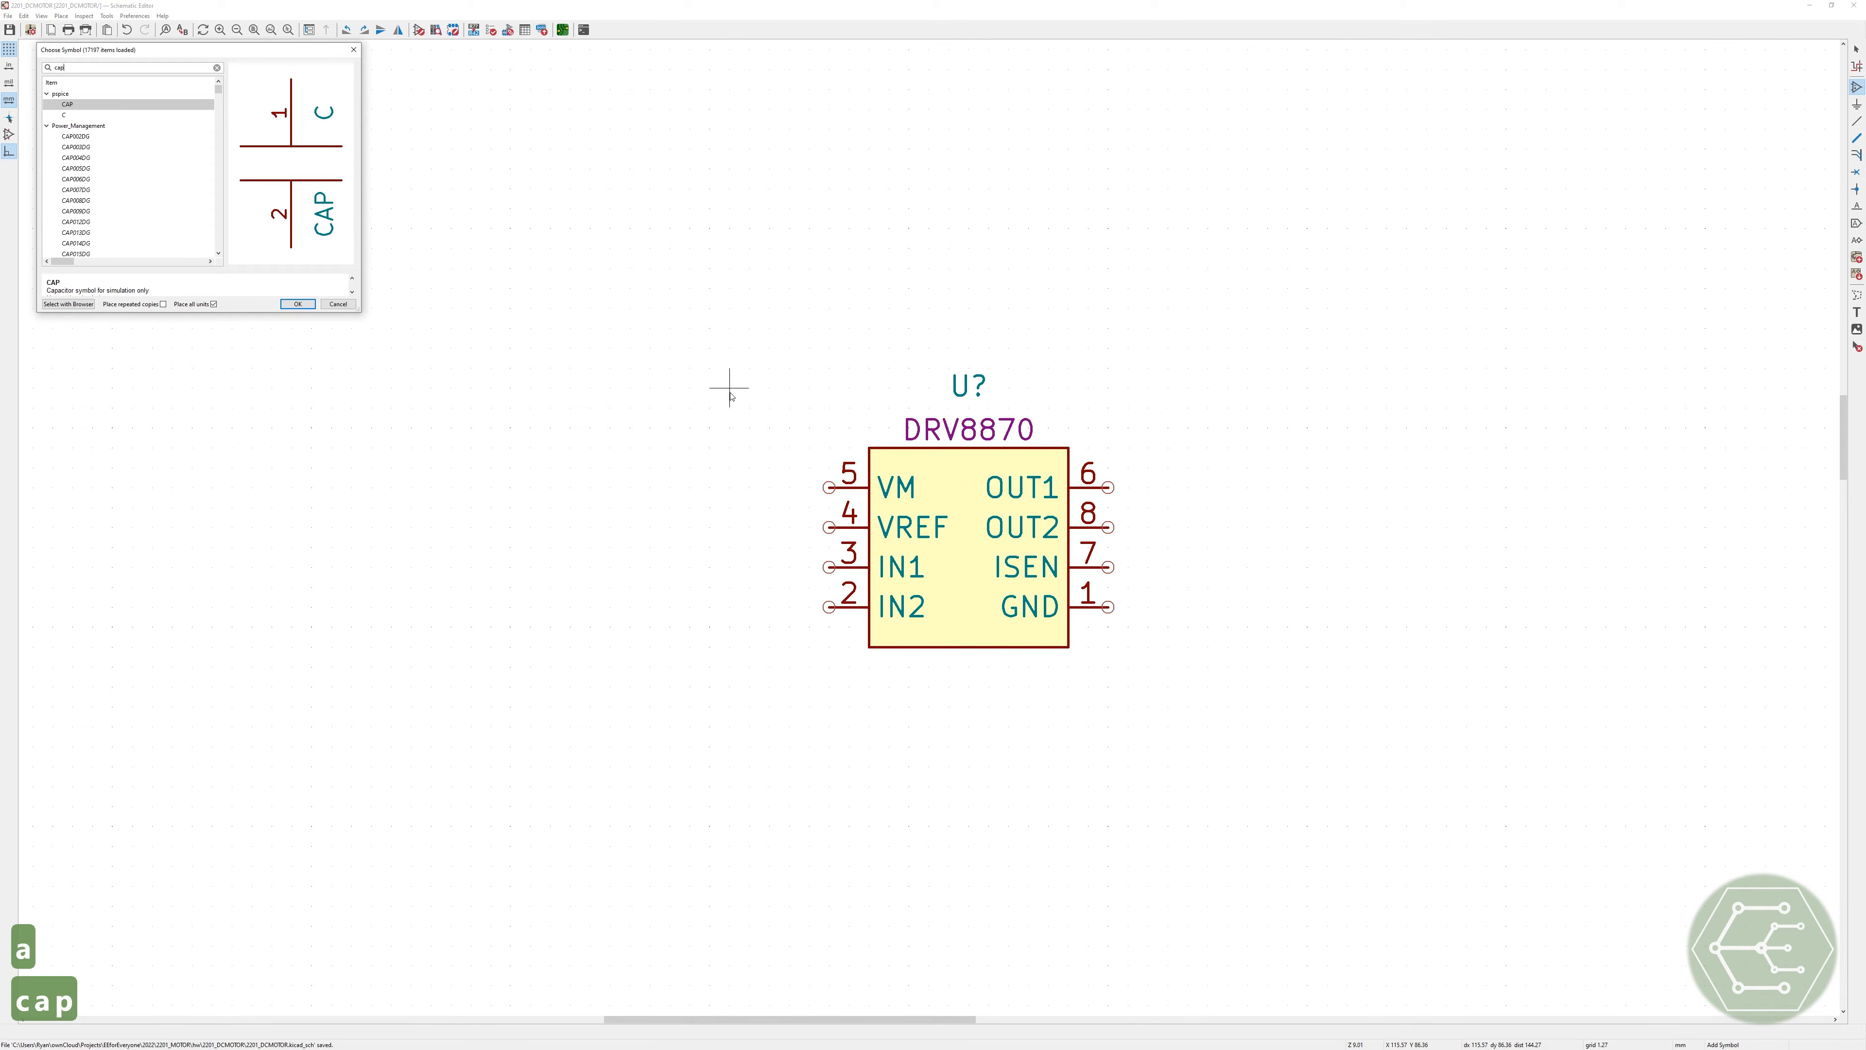
{"action": "key", "text": "BackSpace"}
{"action": "key", "text": "BackSpace"}
{"action": "key", "text": "BackSpace"}
{"action": "type", "text": "ord_ca"}
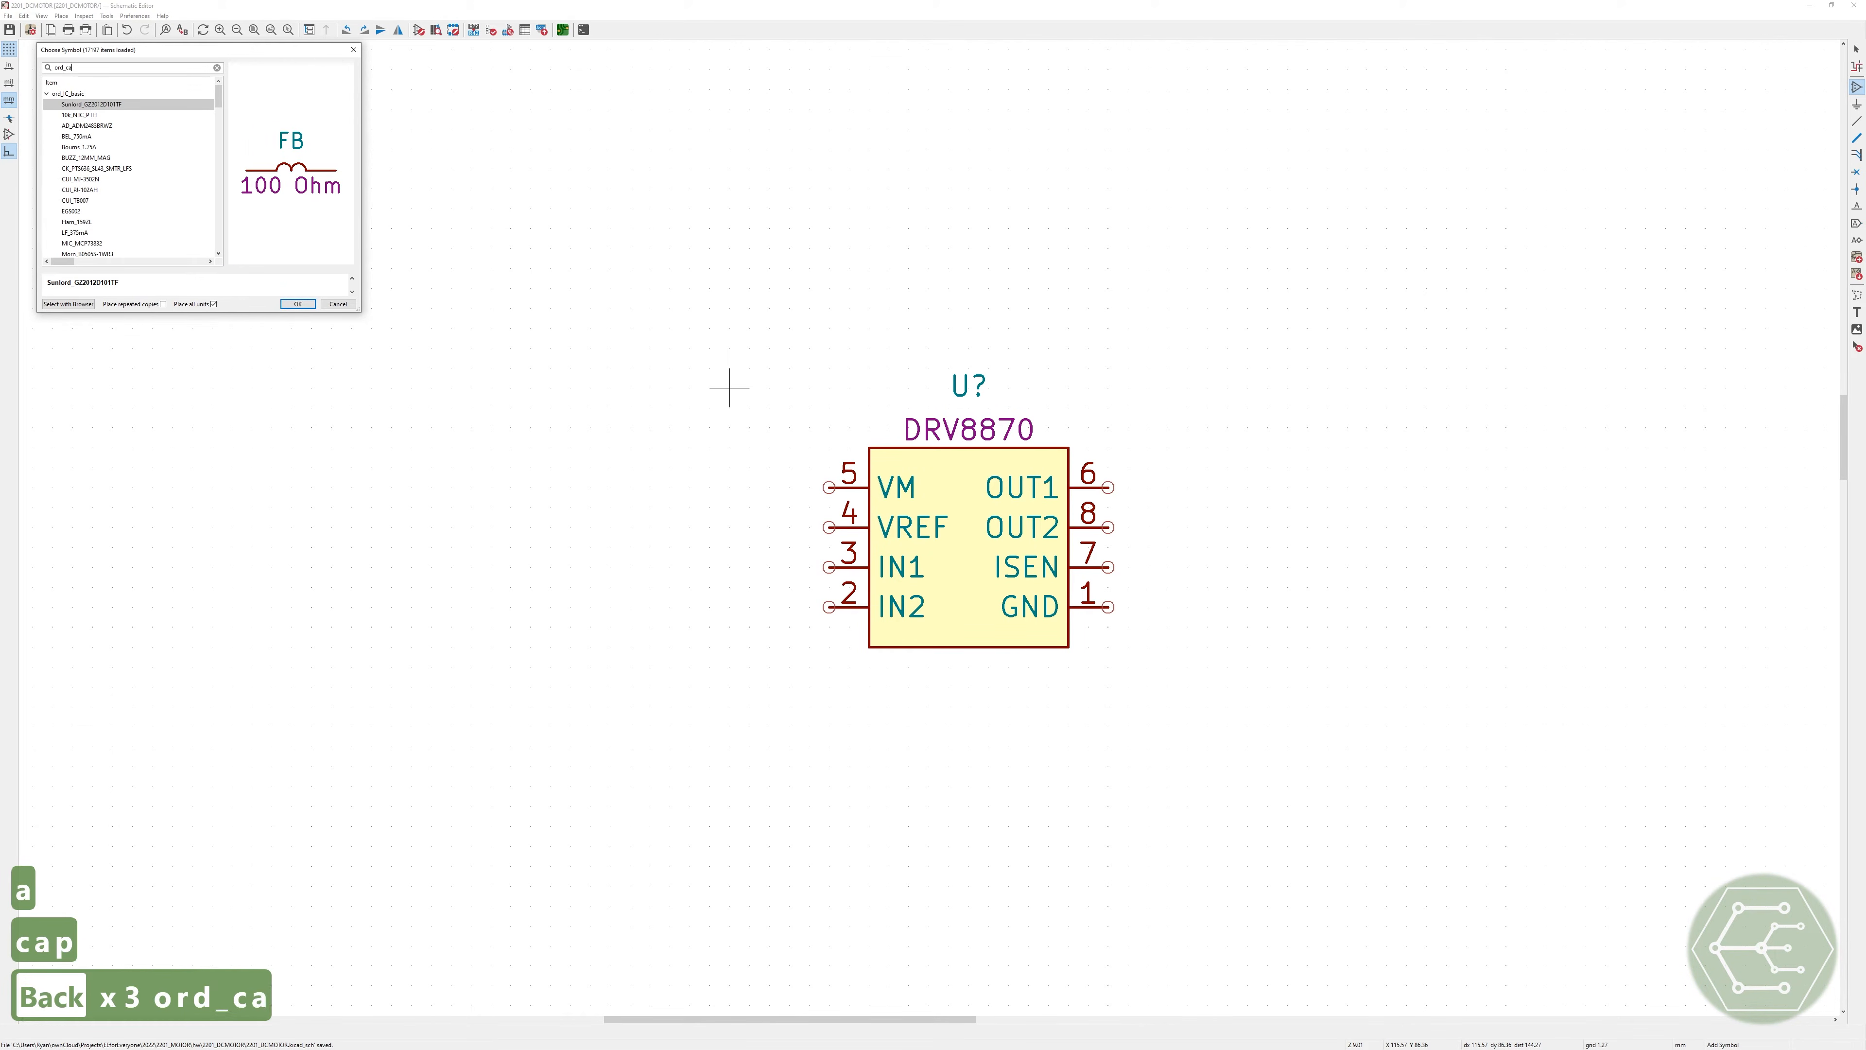
{"action": "type", "text": "p"}
{"action": "key", "text": "Escape"}
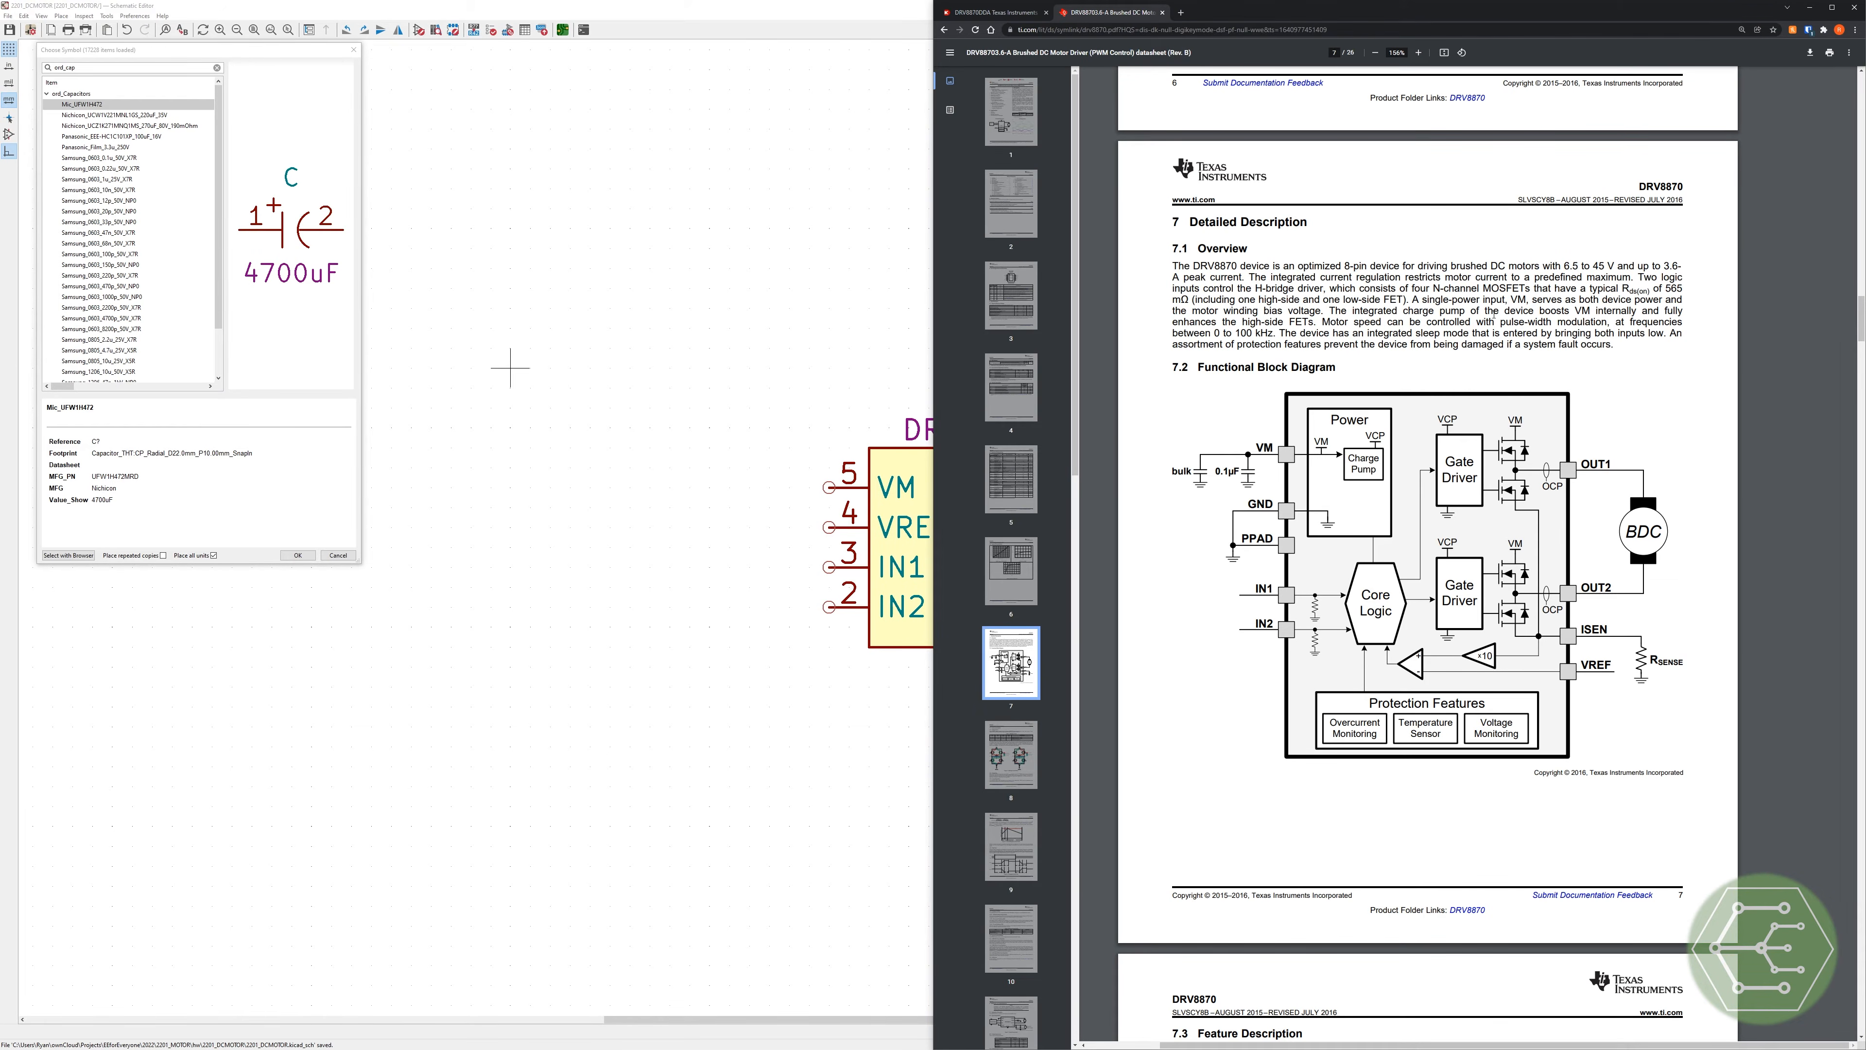
{"action": "left_click", "coordinate": [692, 650]}
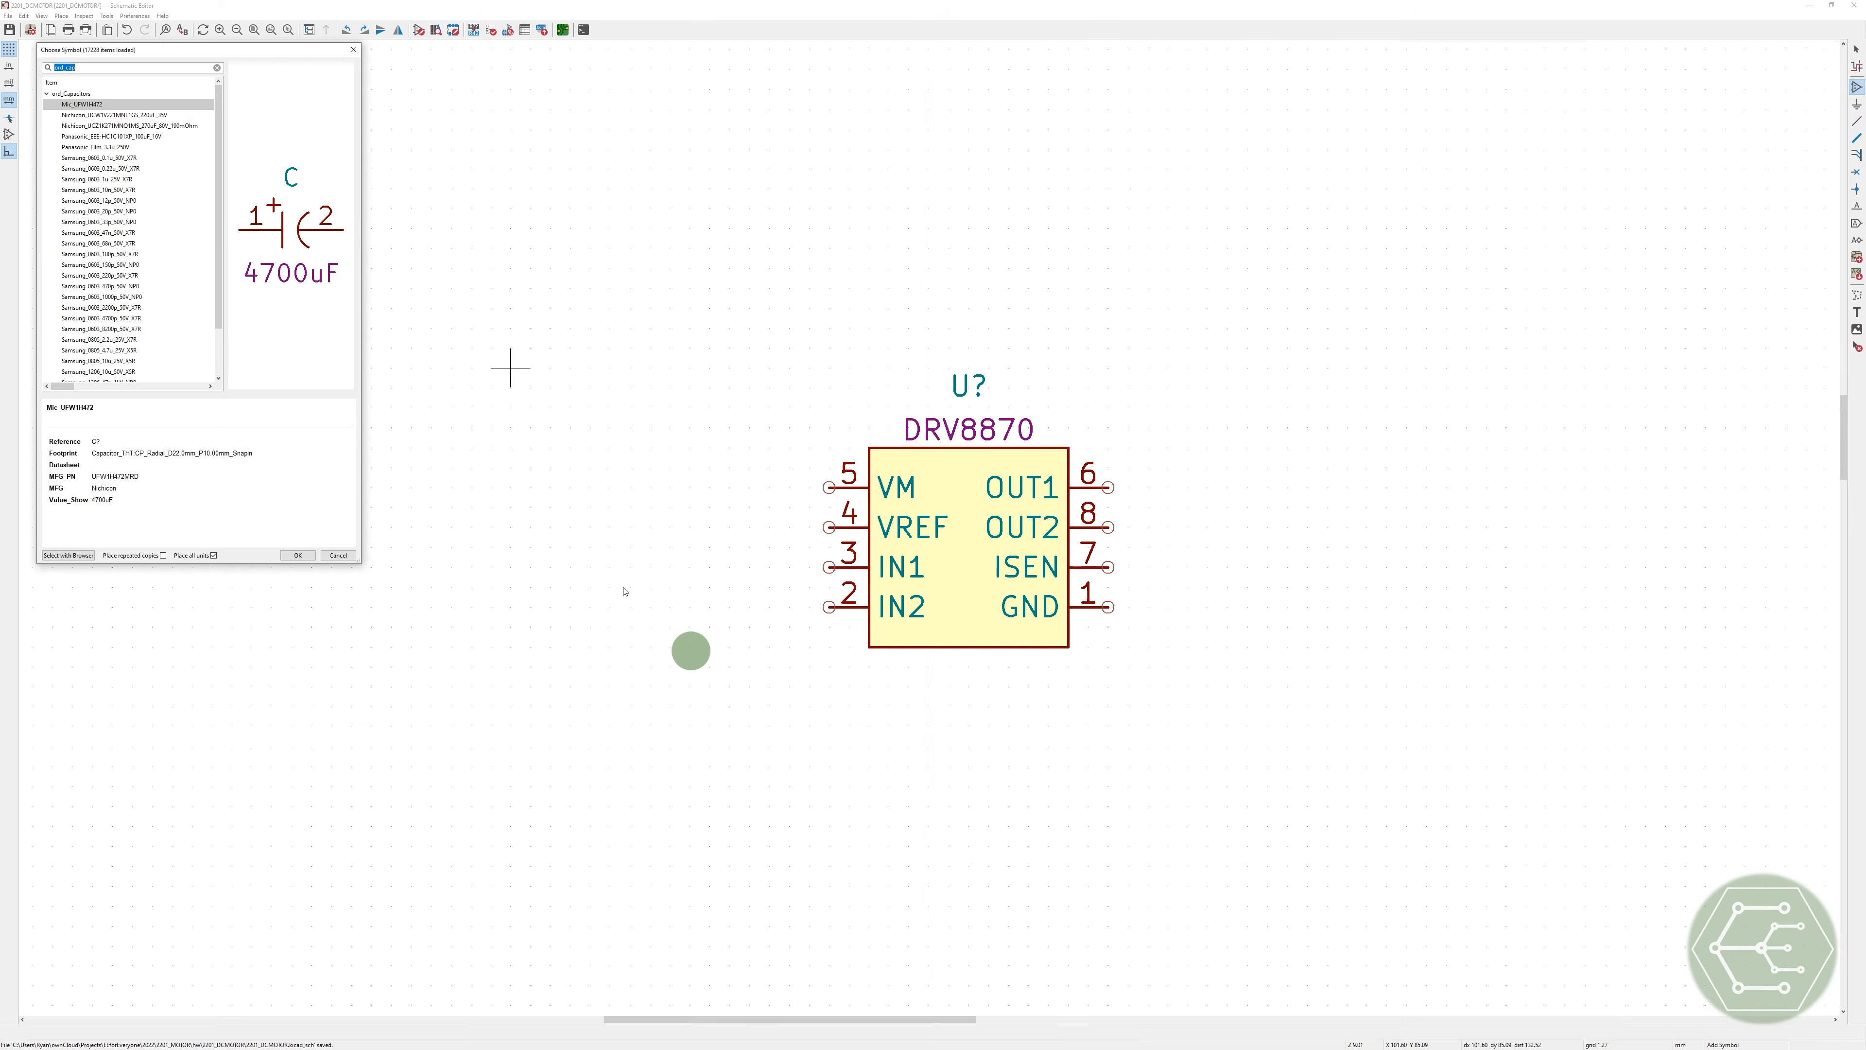
Step: Place the Samsung_1210_2.2u_100V_X7R capacitor to the left of the DRV8870, near its VM pin level
{"action": "left_click", "coordinate": [76, 67]}
{"action": "scroll", "coordinate": [138, 256], "scroll_direction": "down", "scroll_amount": 1}
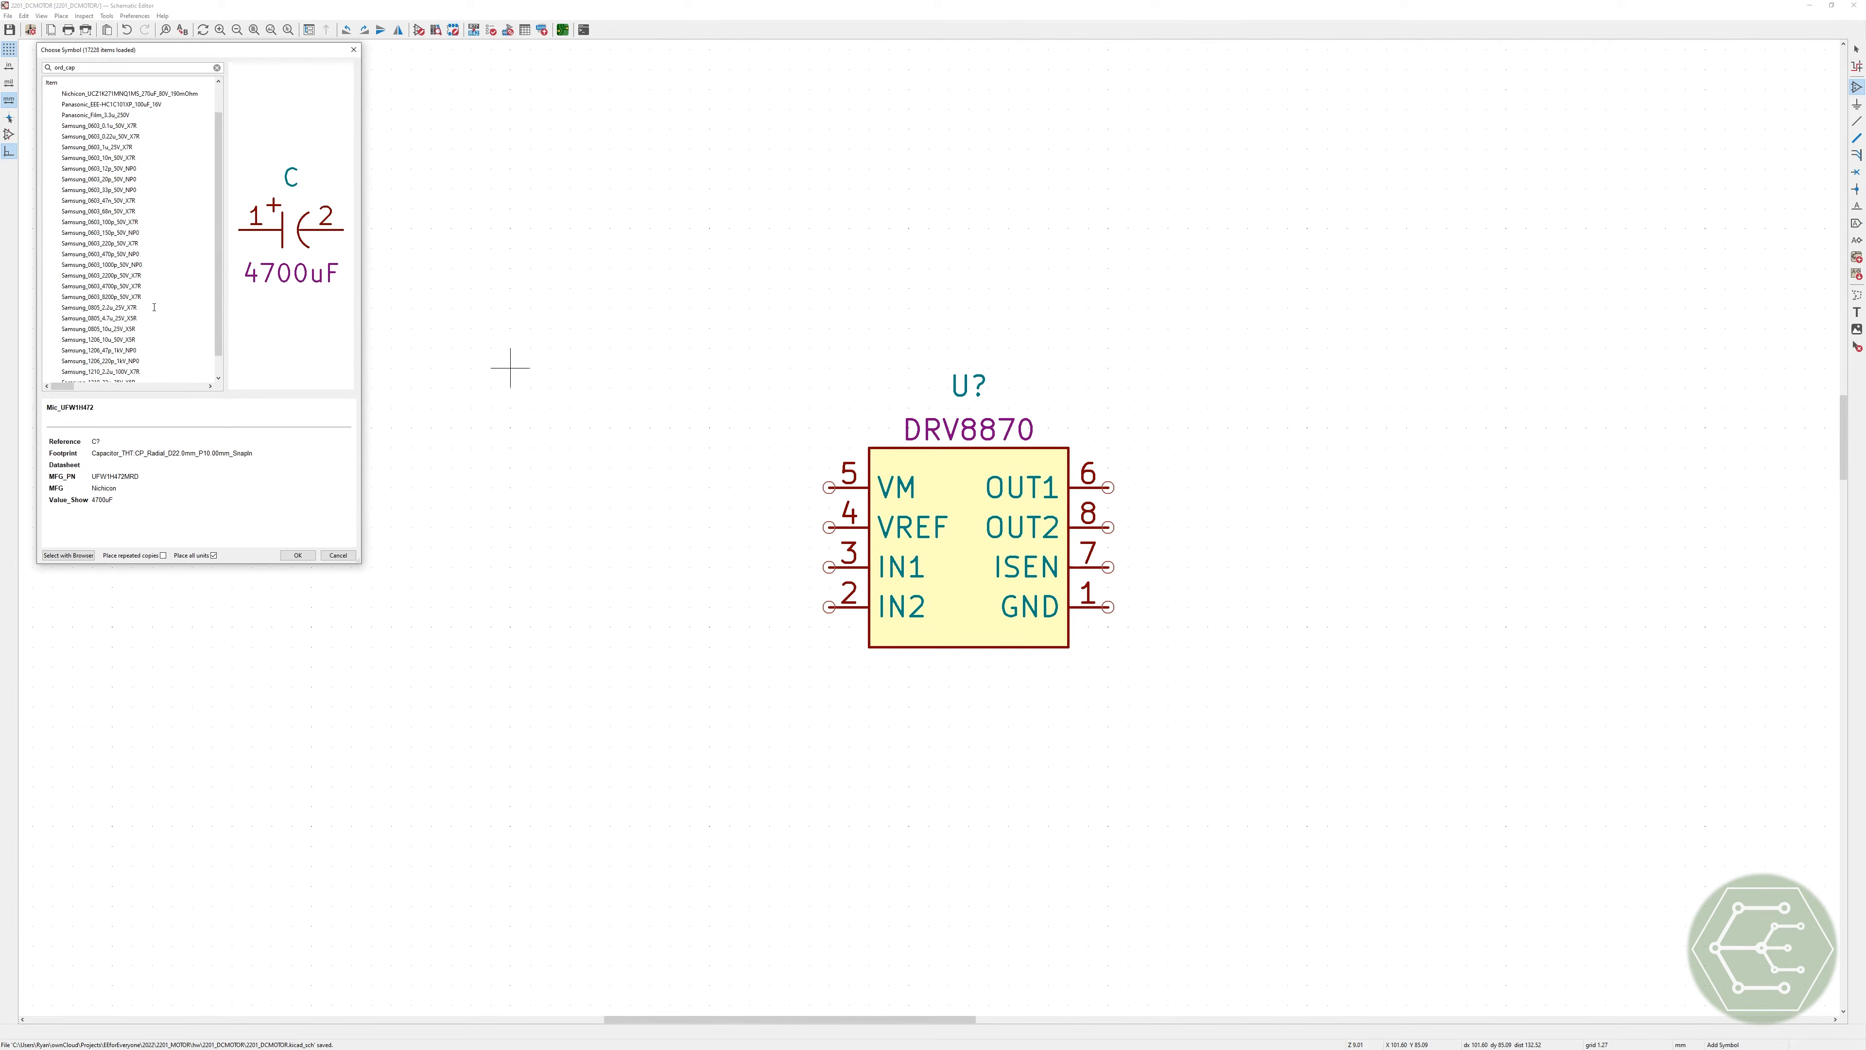
{"action": "scroll", "coordinate": [142, 333], "scroll_direction": "down", "scroll_amount": 1}
{"action": "left_click", "coordinate": [114, 350]}
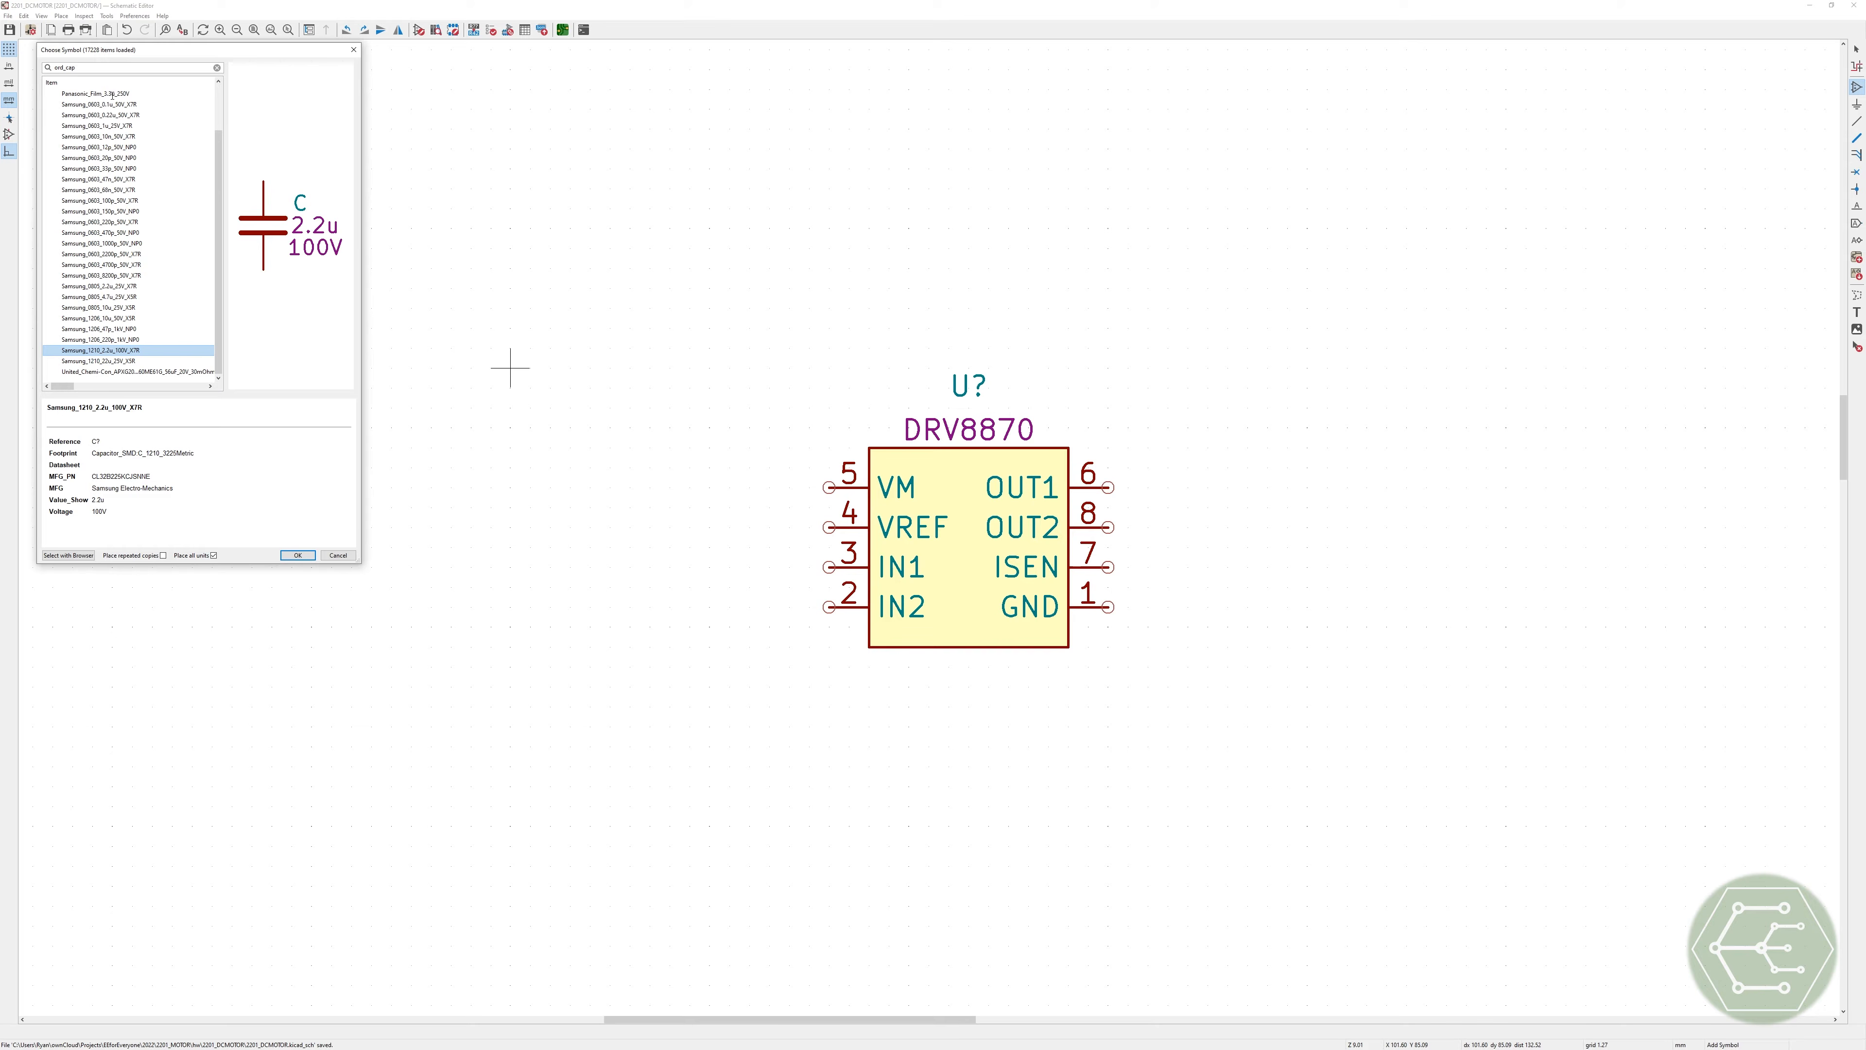
{"action": "double_click", "coordinate": [110, 351]}
{"action": "left_click", "coordinate": [453, 469]}
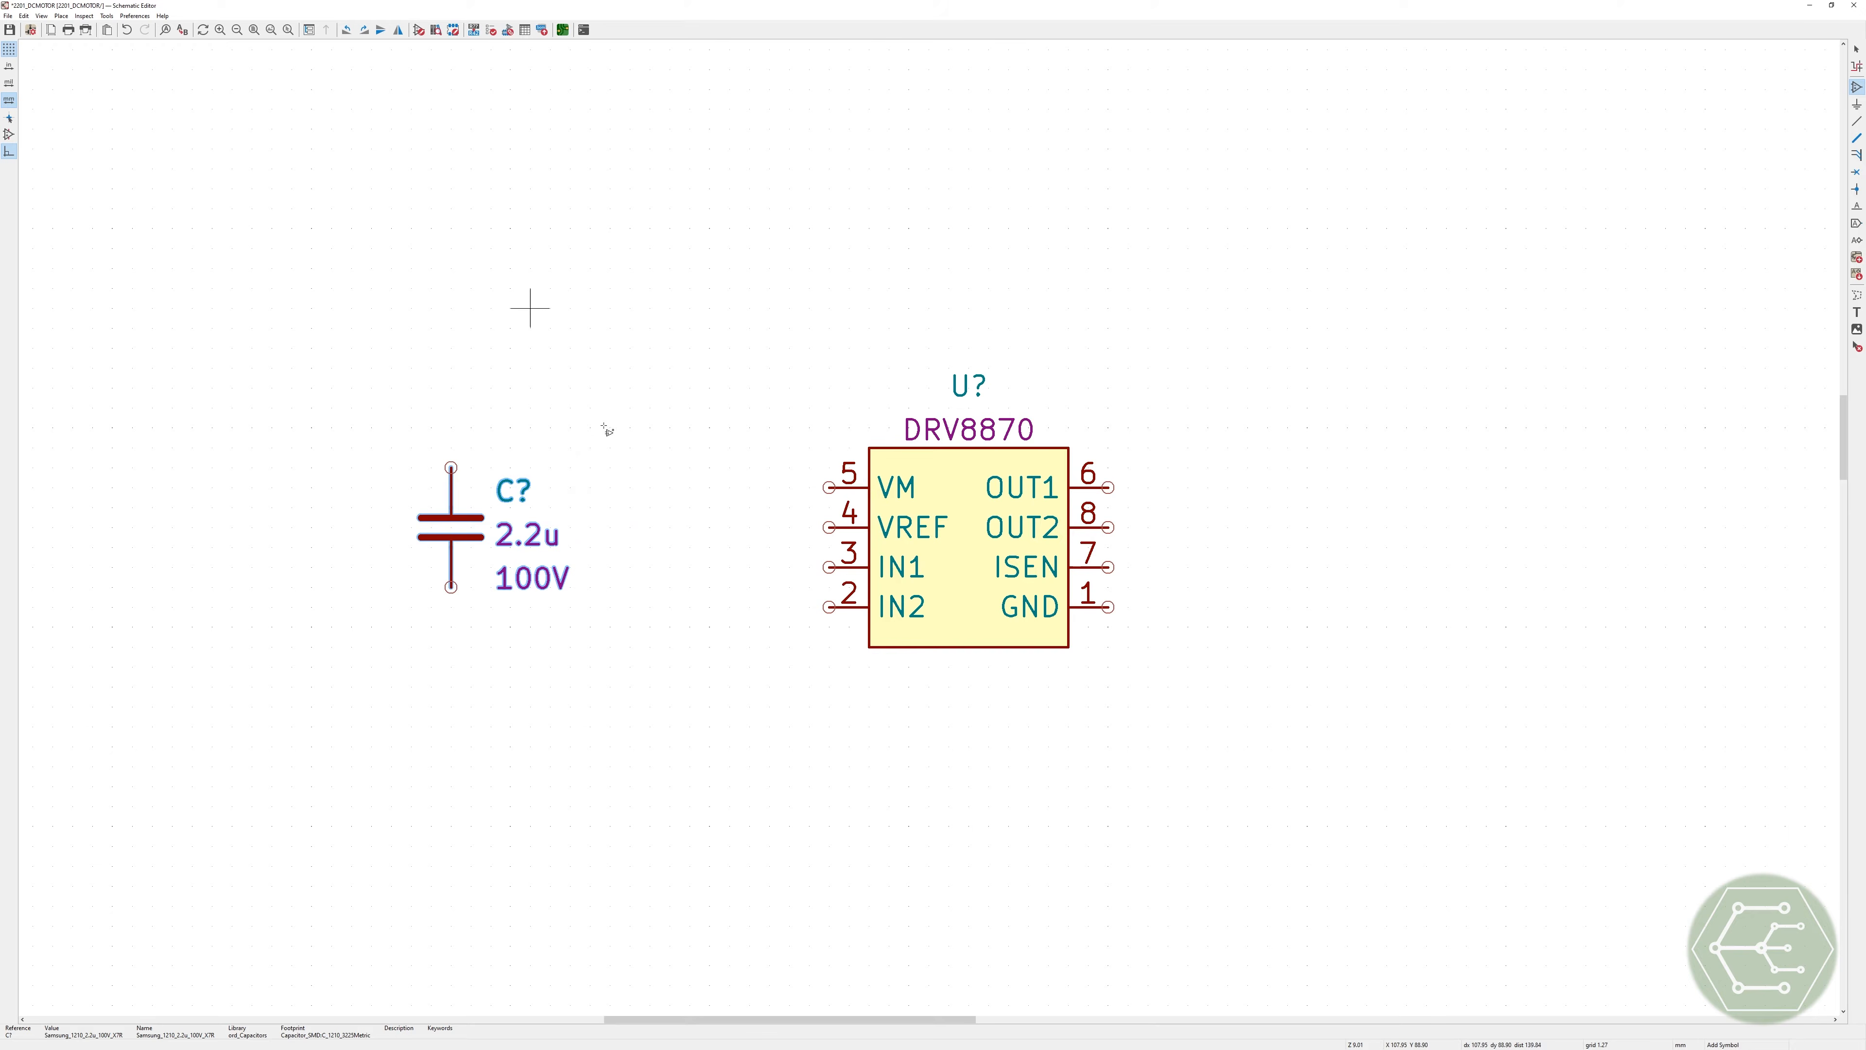
Step: Place the Samsung_0603_0.1u_50V_X7R capacitor between the 2.2u capacitor and the DRV8870, level with the first capacitor
{"action": "key", "text": "a"}
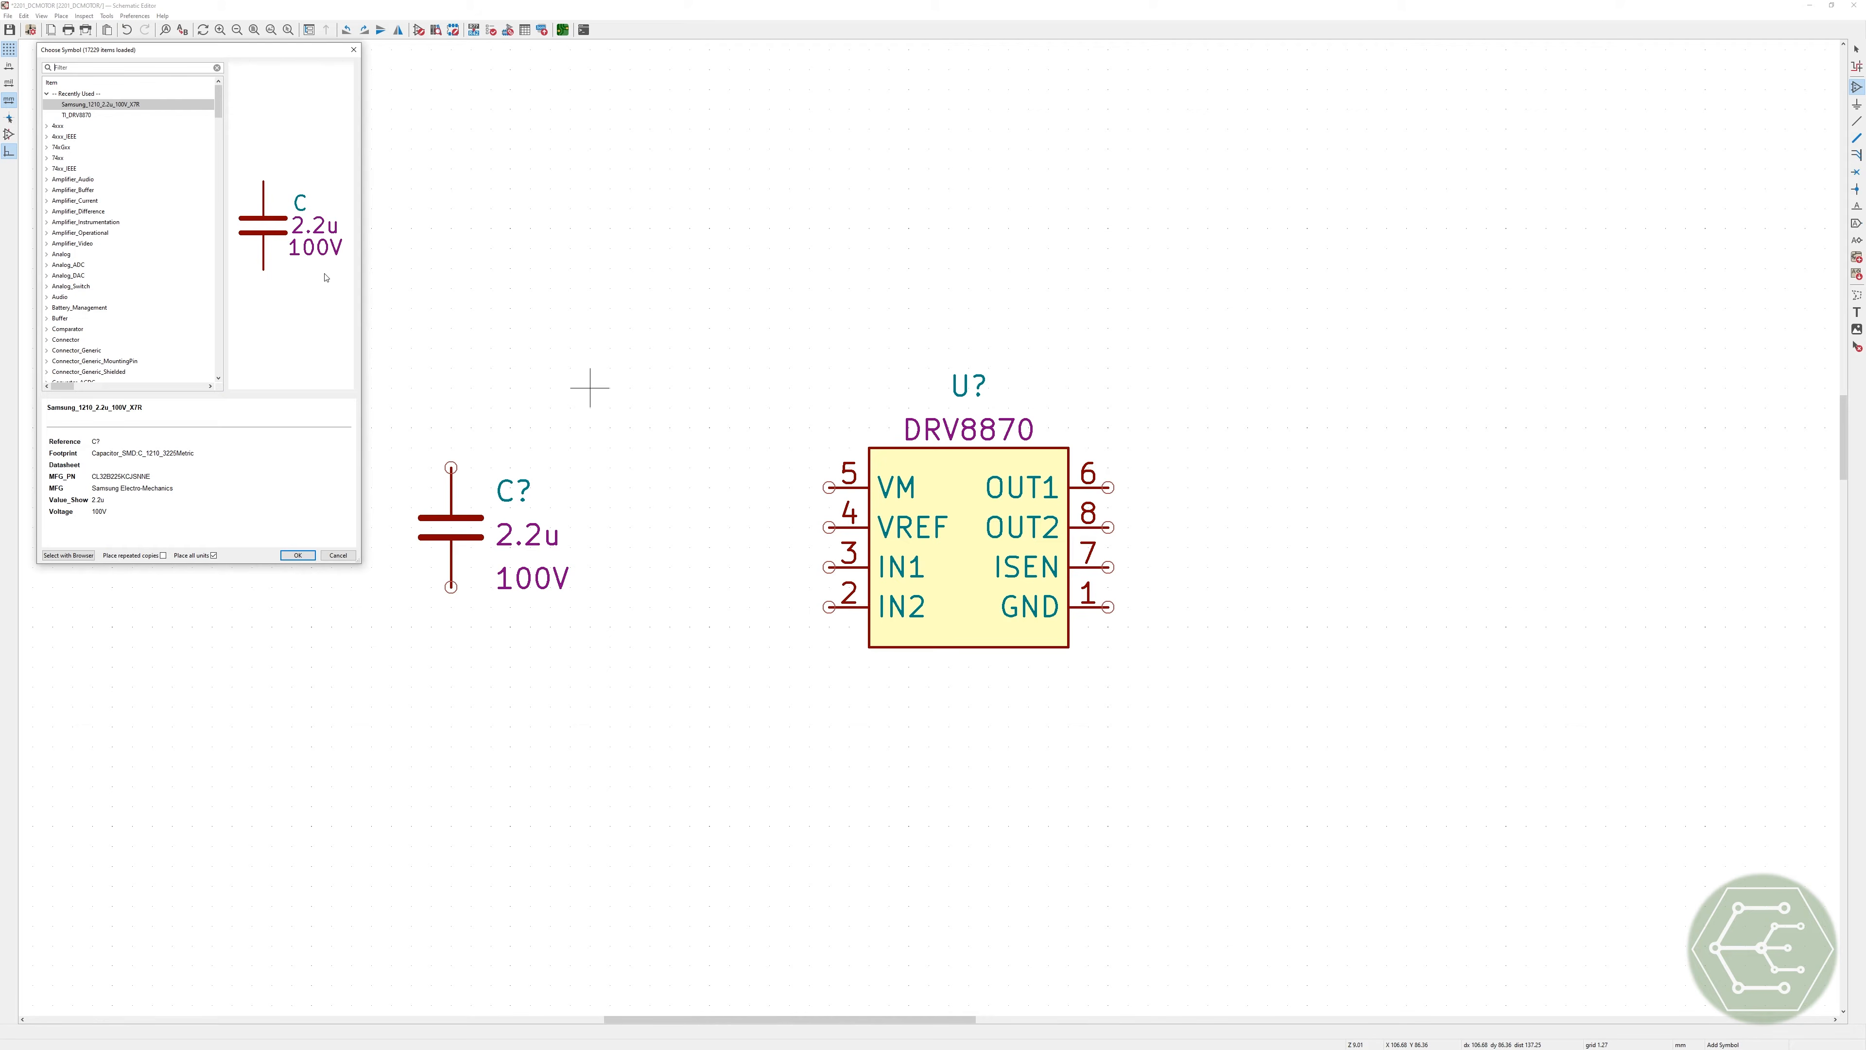
{"action": "left_click", "coordinate": [88, 69]}
{"action": "type", "text": "ord_cap"}
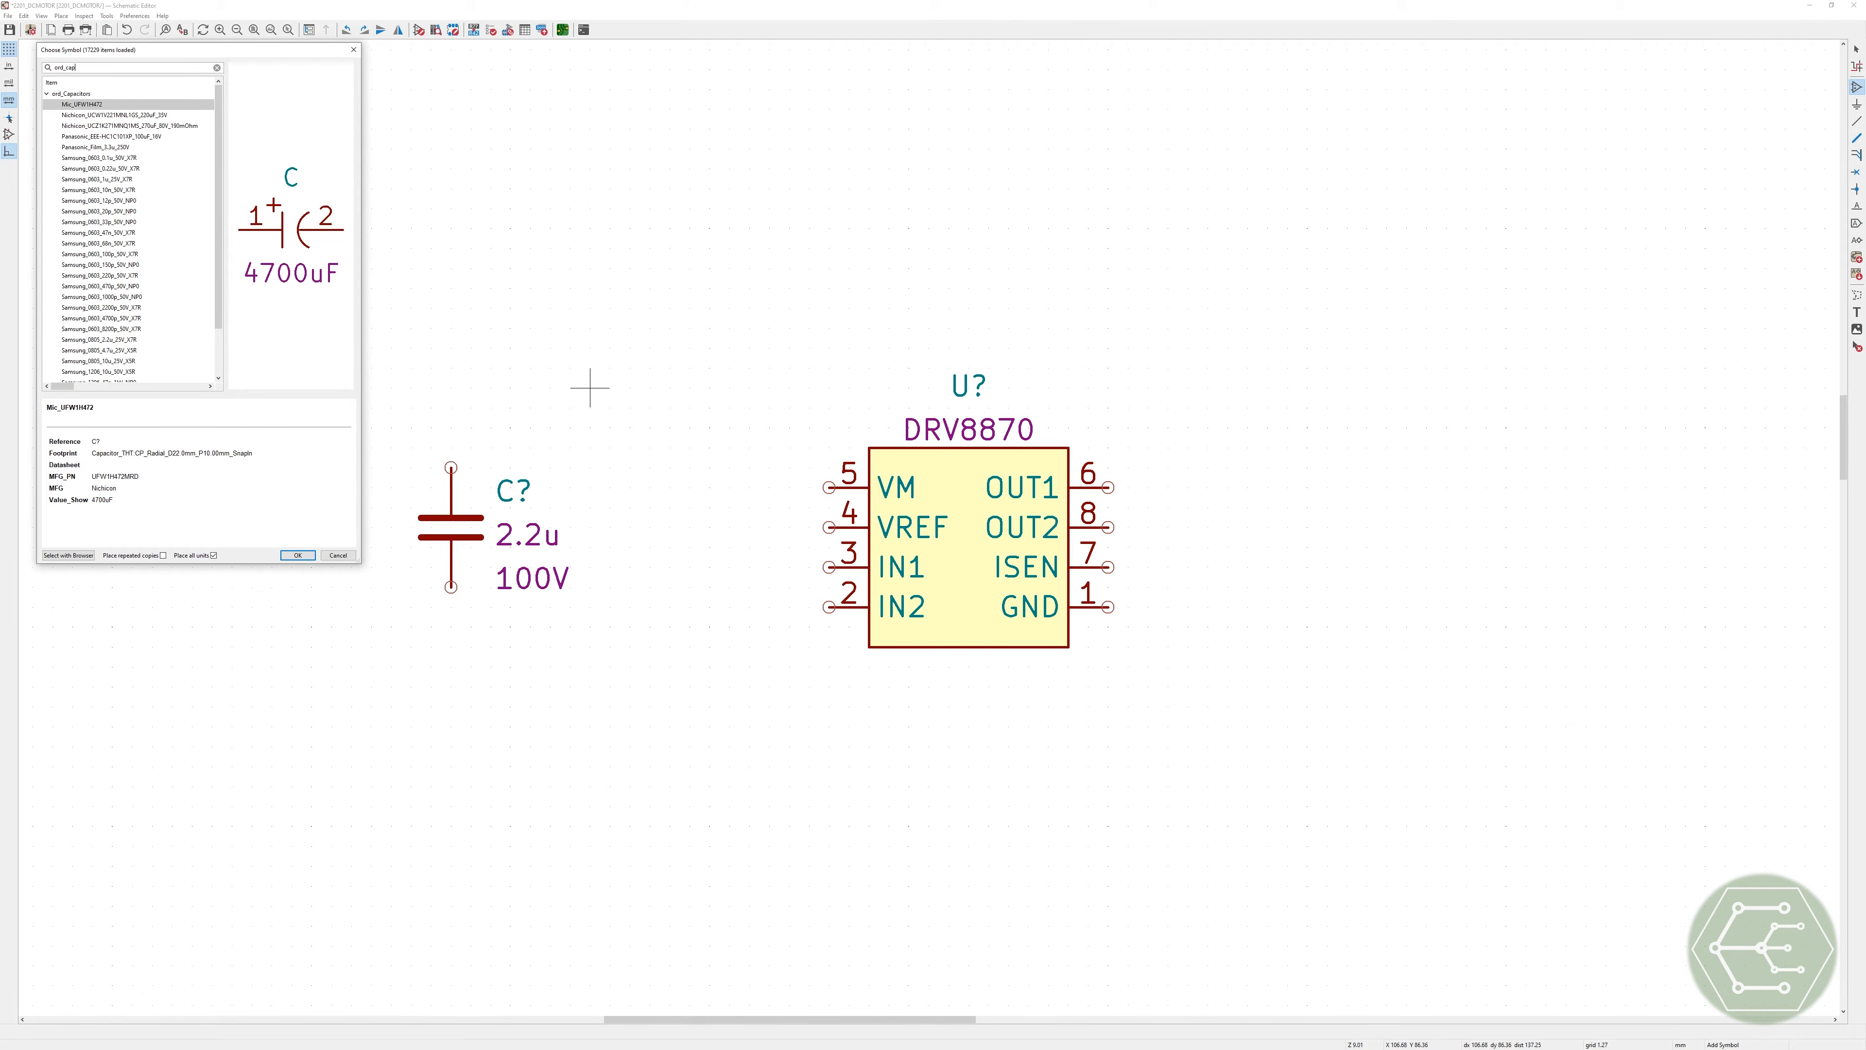
{"action": "key", "text": "alt+Tab"}
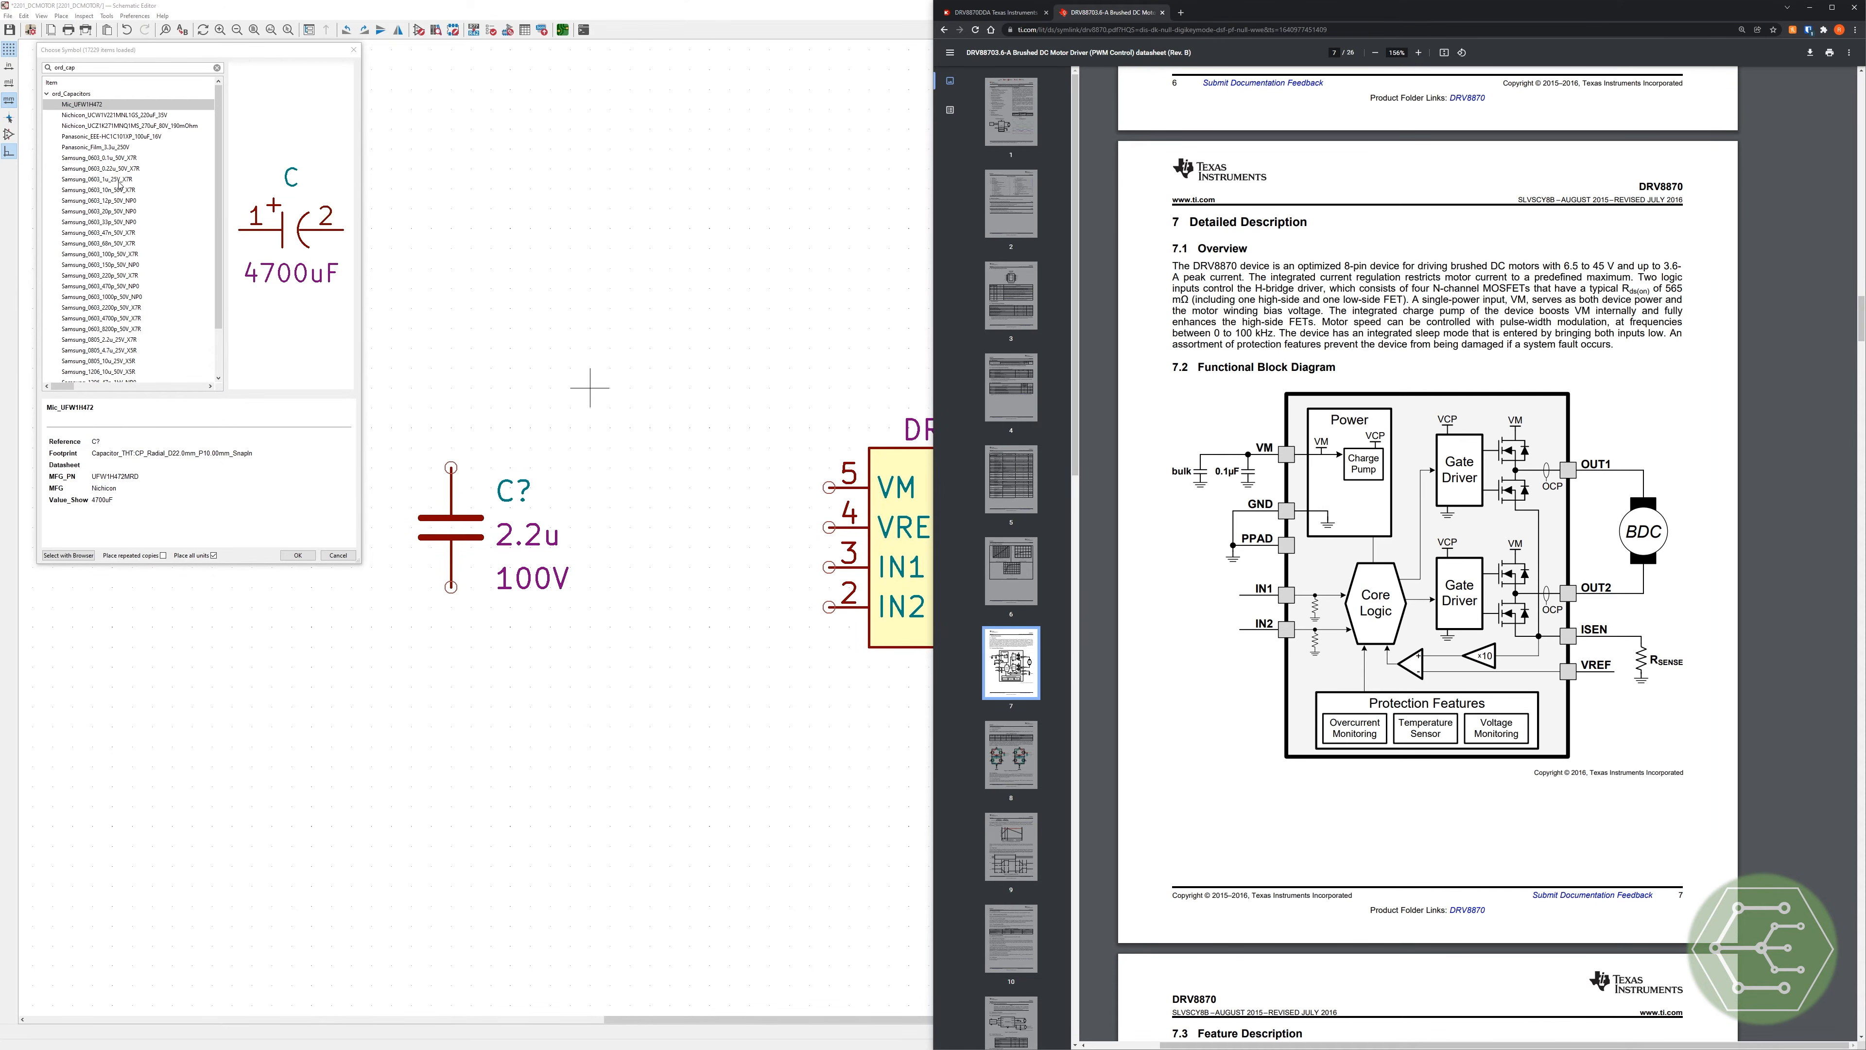
{"action": "left_click", "coordinate": [118, 159]}
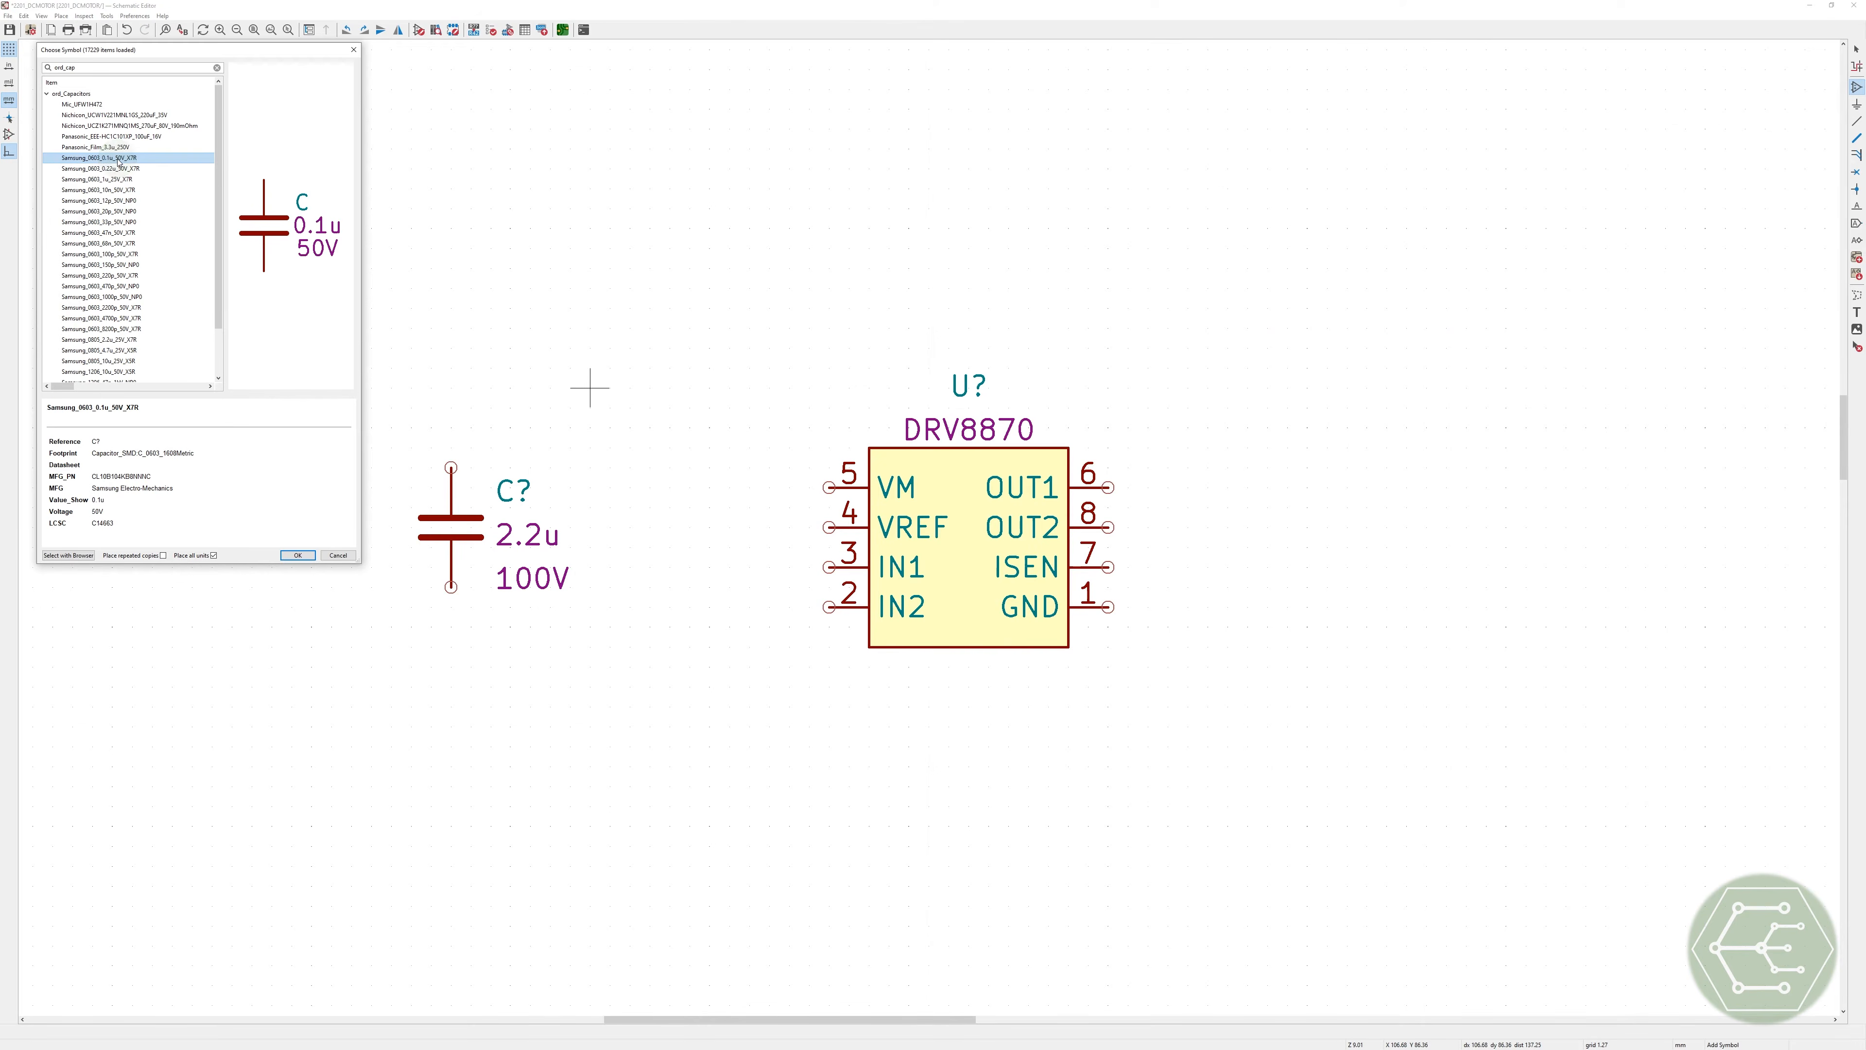
{"action": "double_click", "coordinate": [118, 159]}
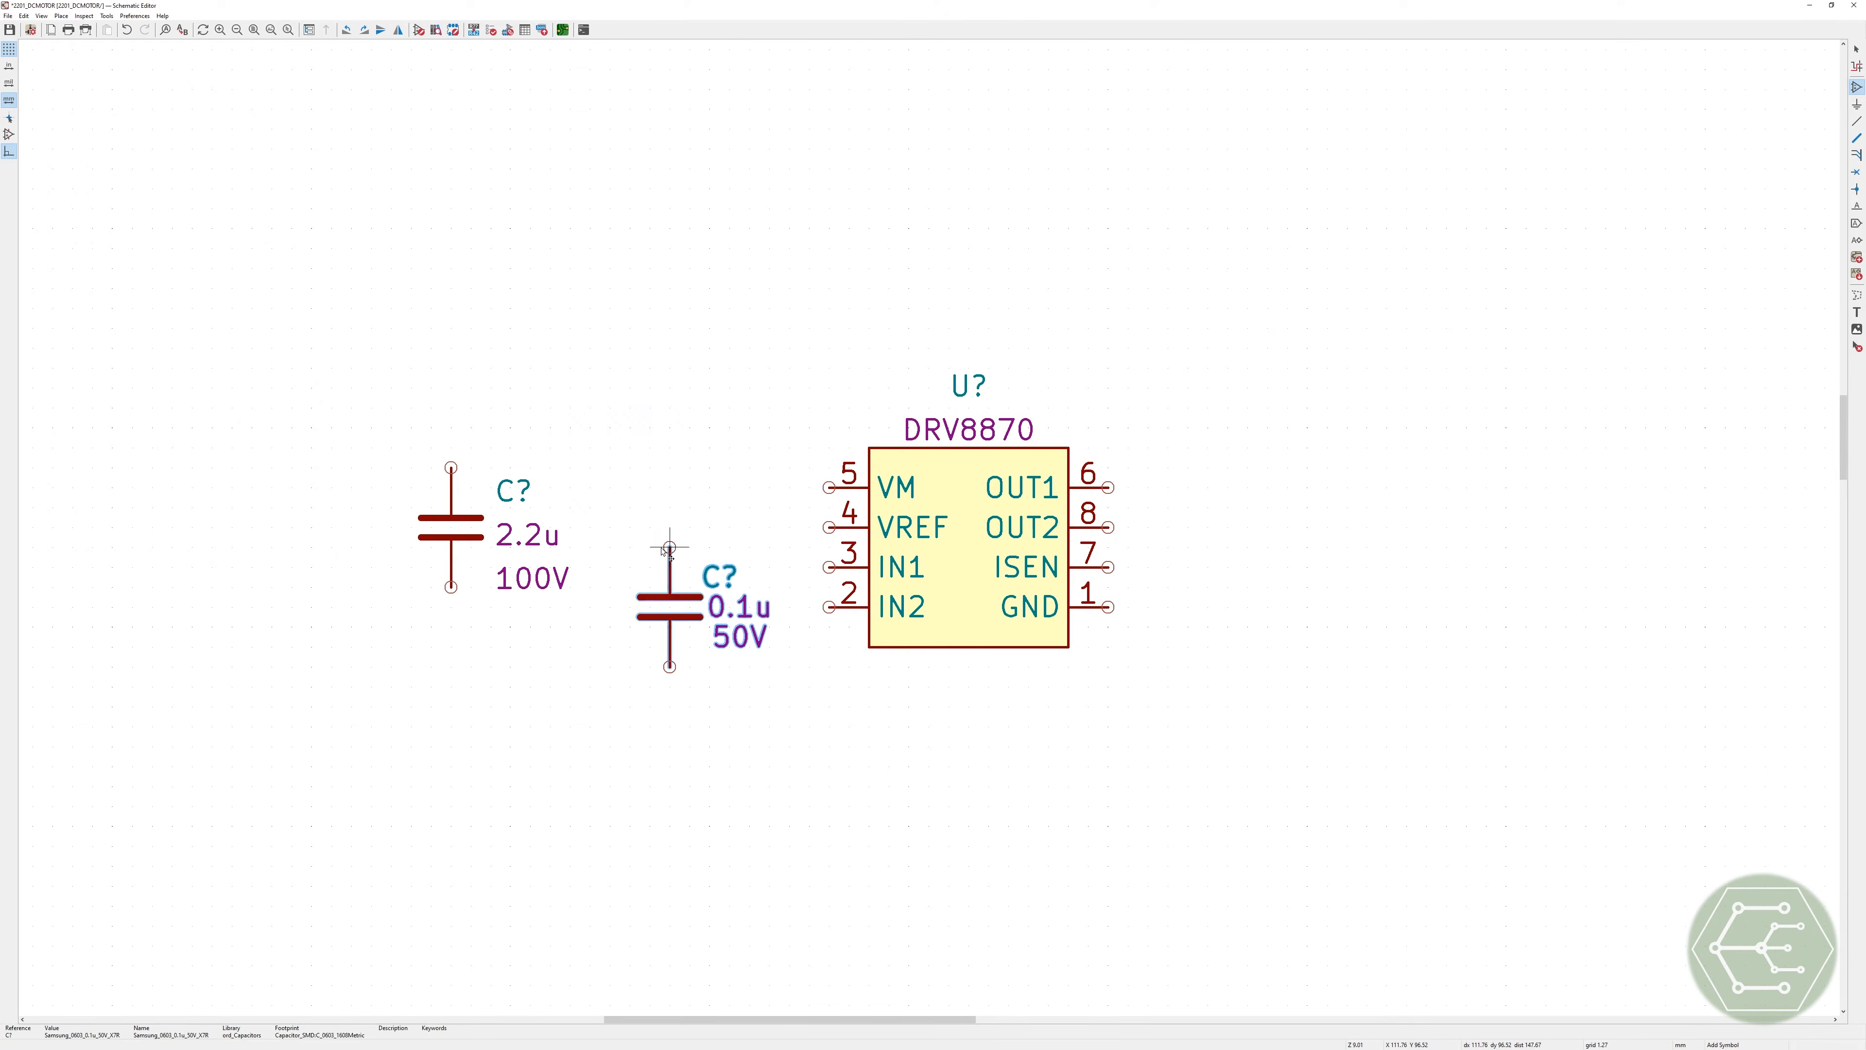
{"action": "left_click", "coordinate": [624, 474]}
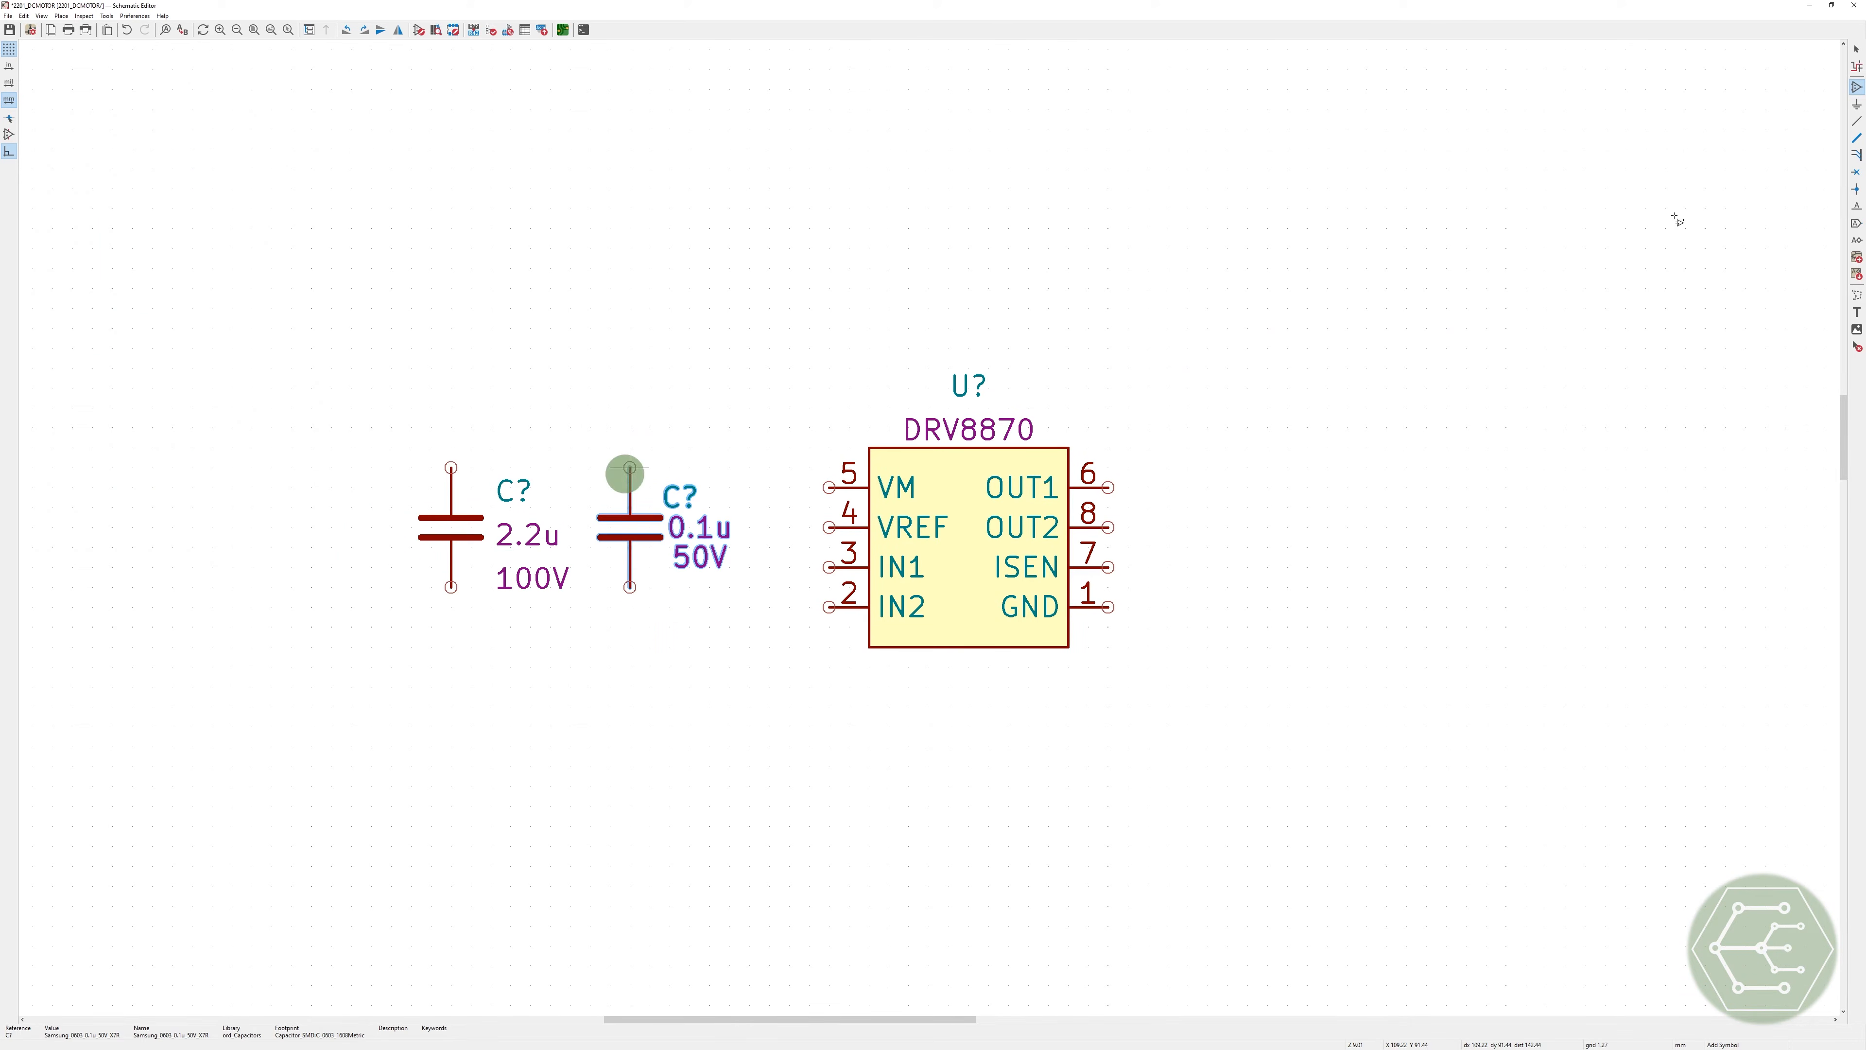
Step: Add the text note "35V VM Max - Cap Voltage Limit!" above the DRV8870 and save the schematic
{"action": "left_click", "coordinate": [1857, 312]}
{"action": "left_click", "coordinate": [509, 208]}
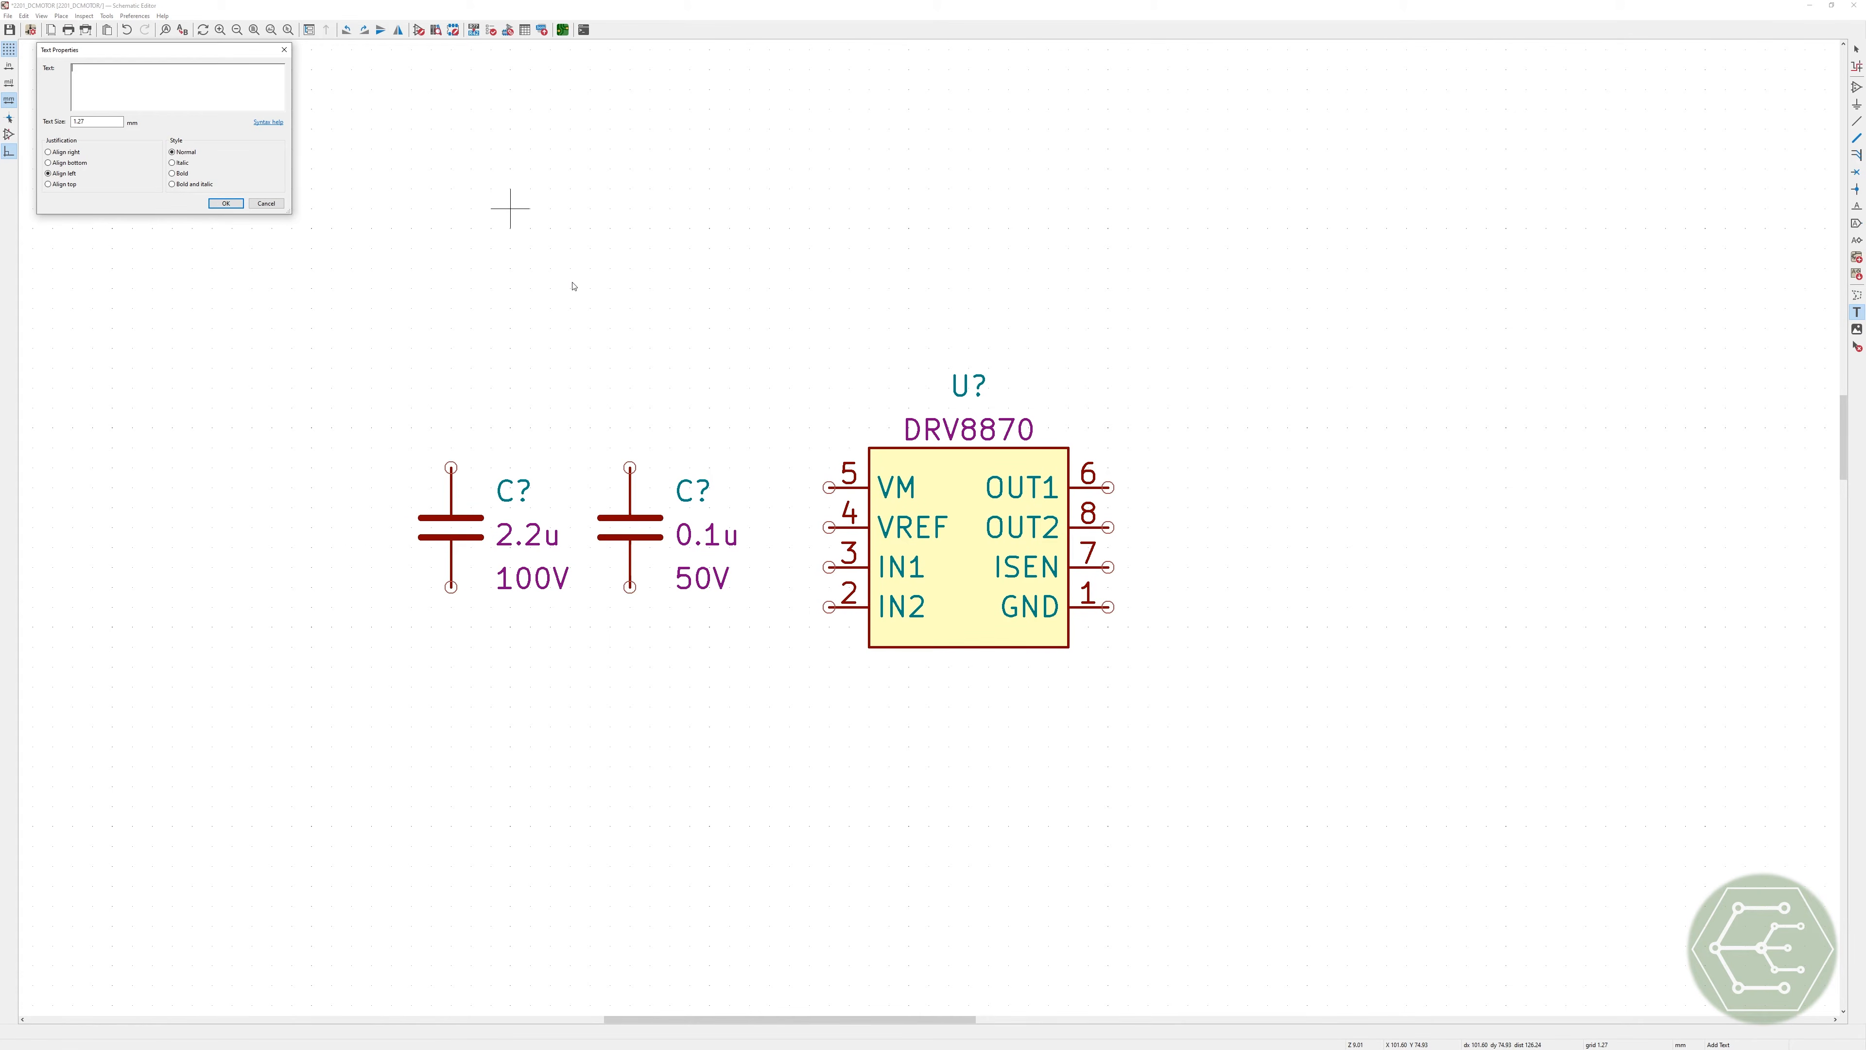
{"action": "type", "text": "35V VM"}
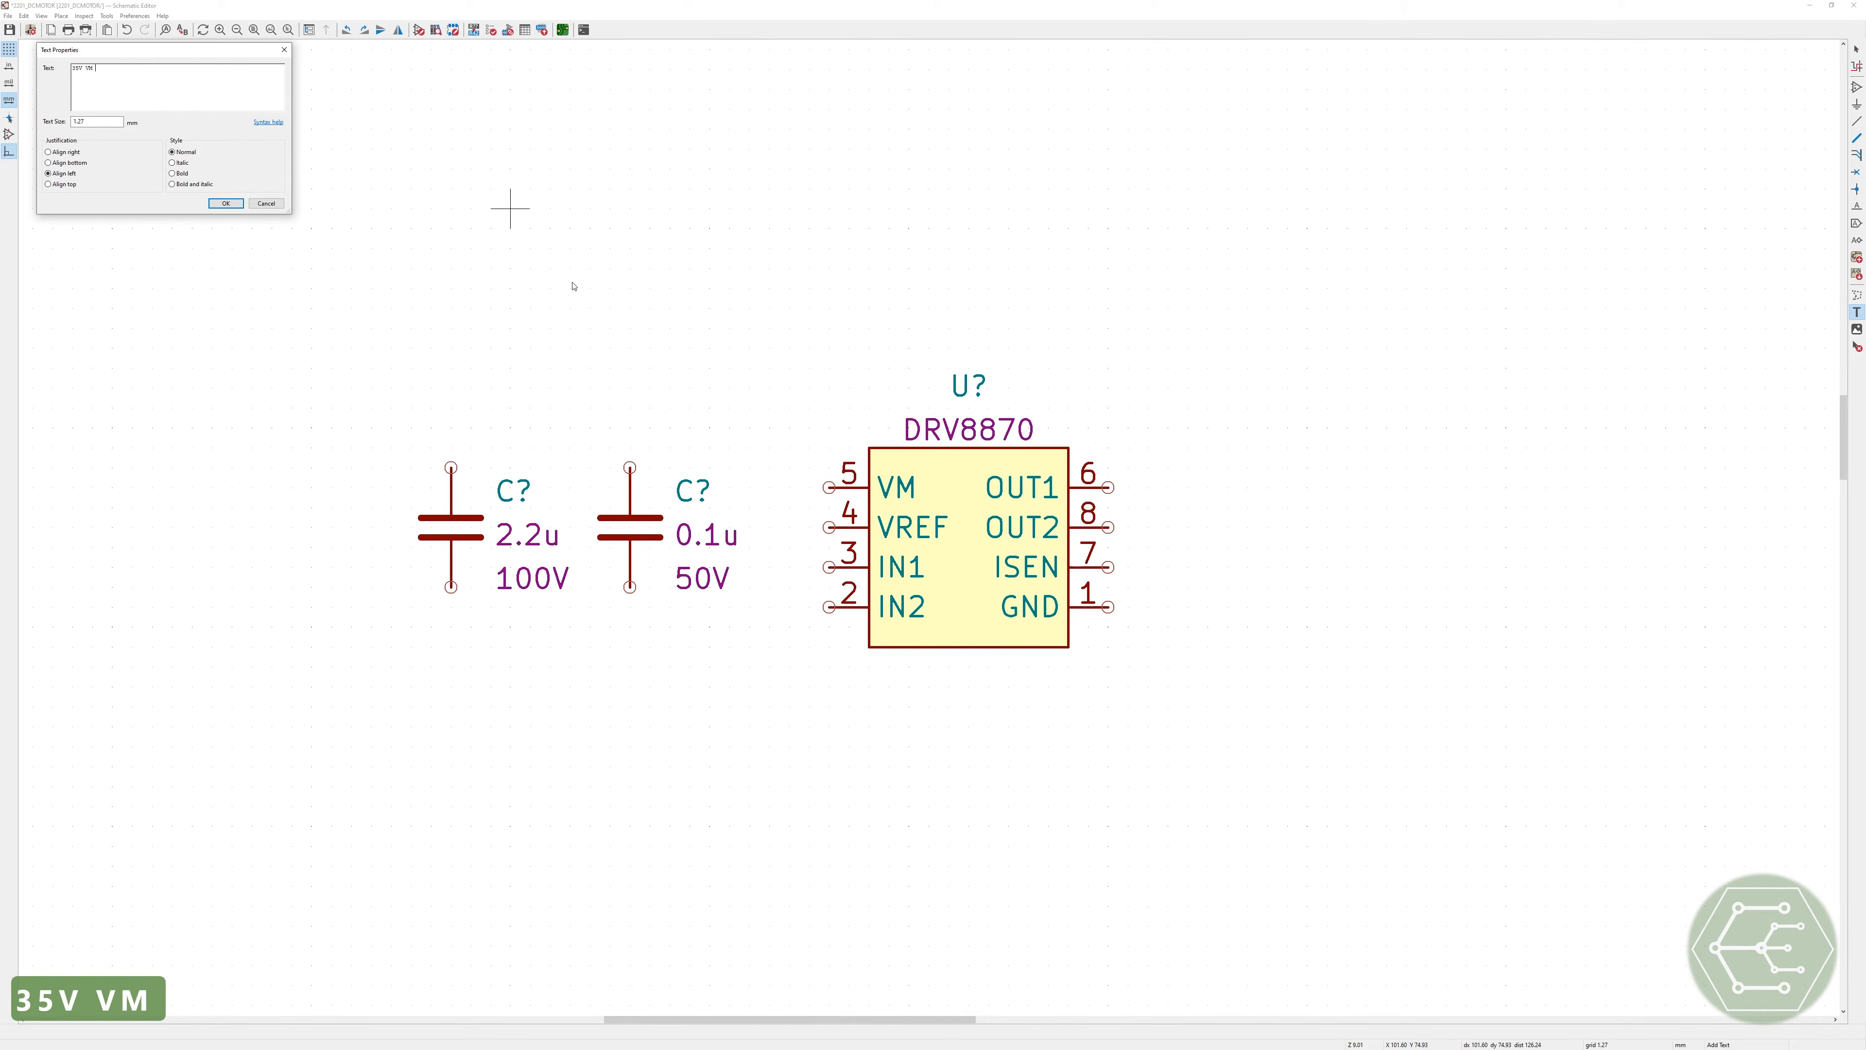
{"action": "type", "text": " Max -"}
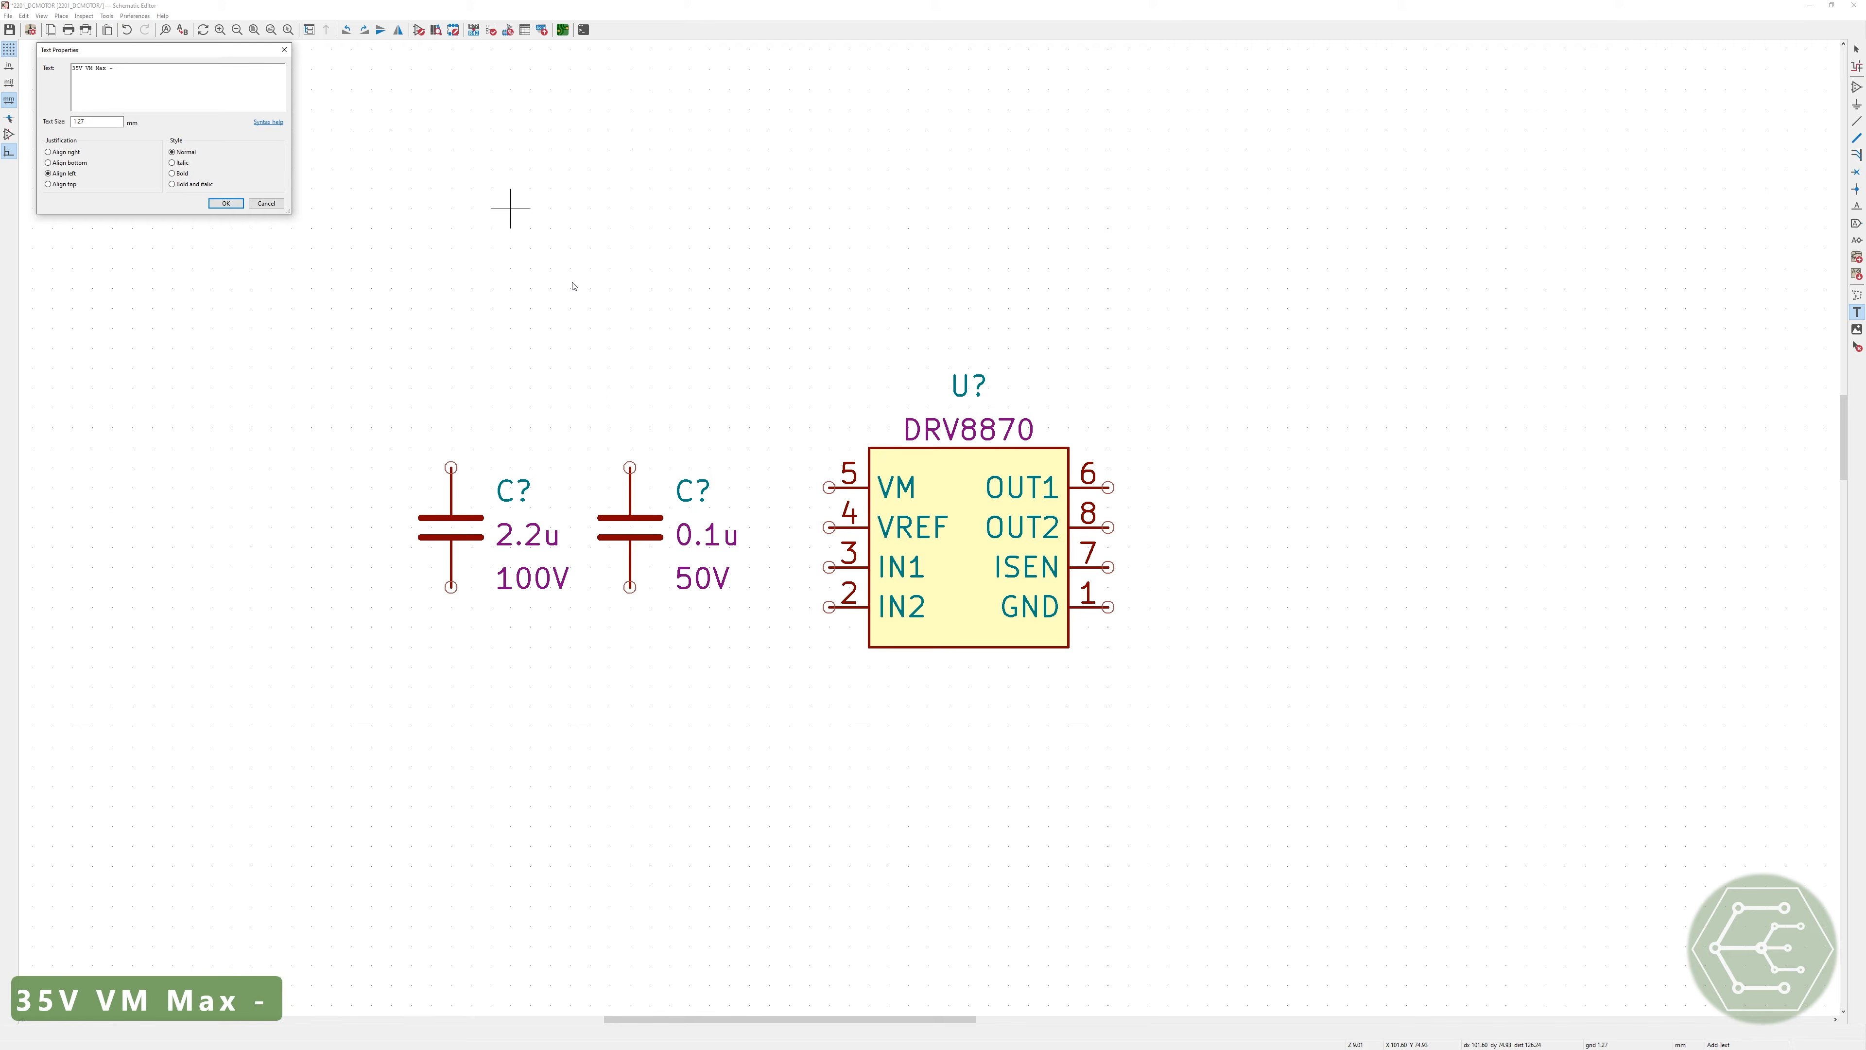
{"action": "type", "text": " Cap Voltage Limit!"}
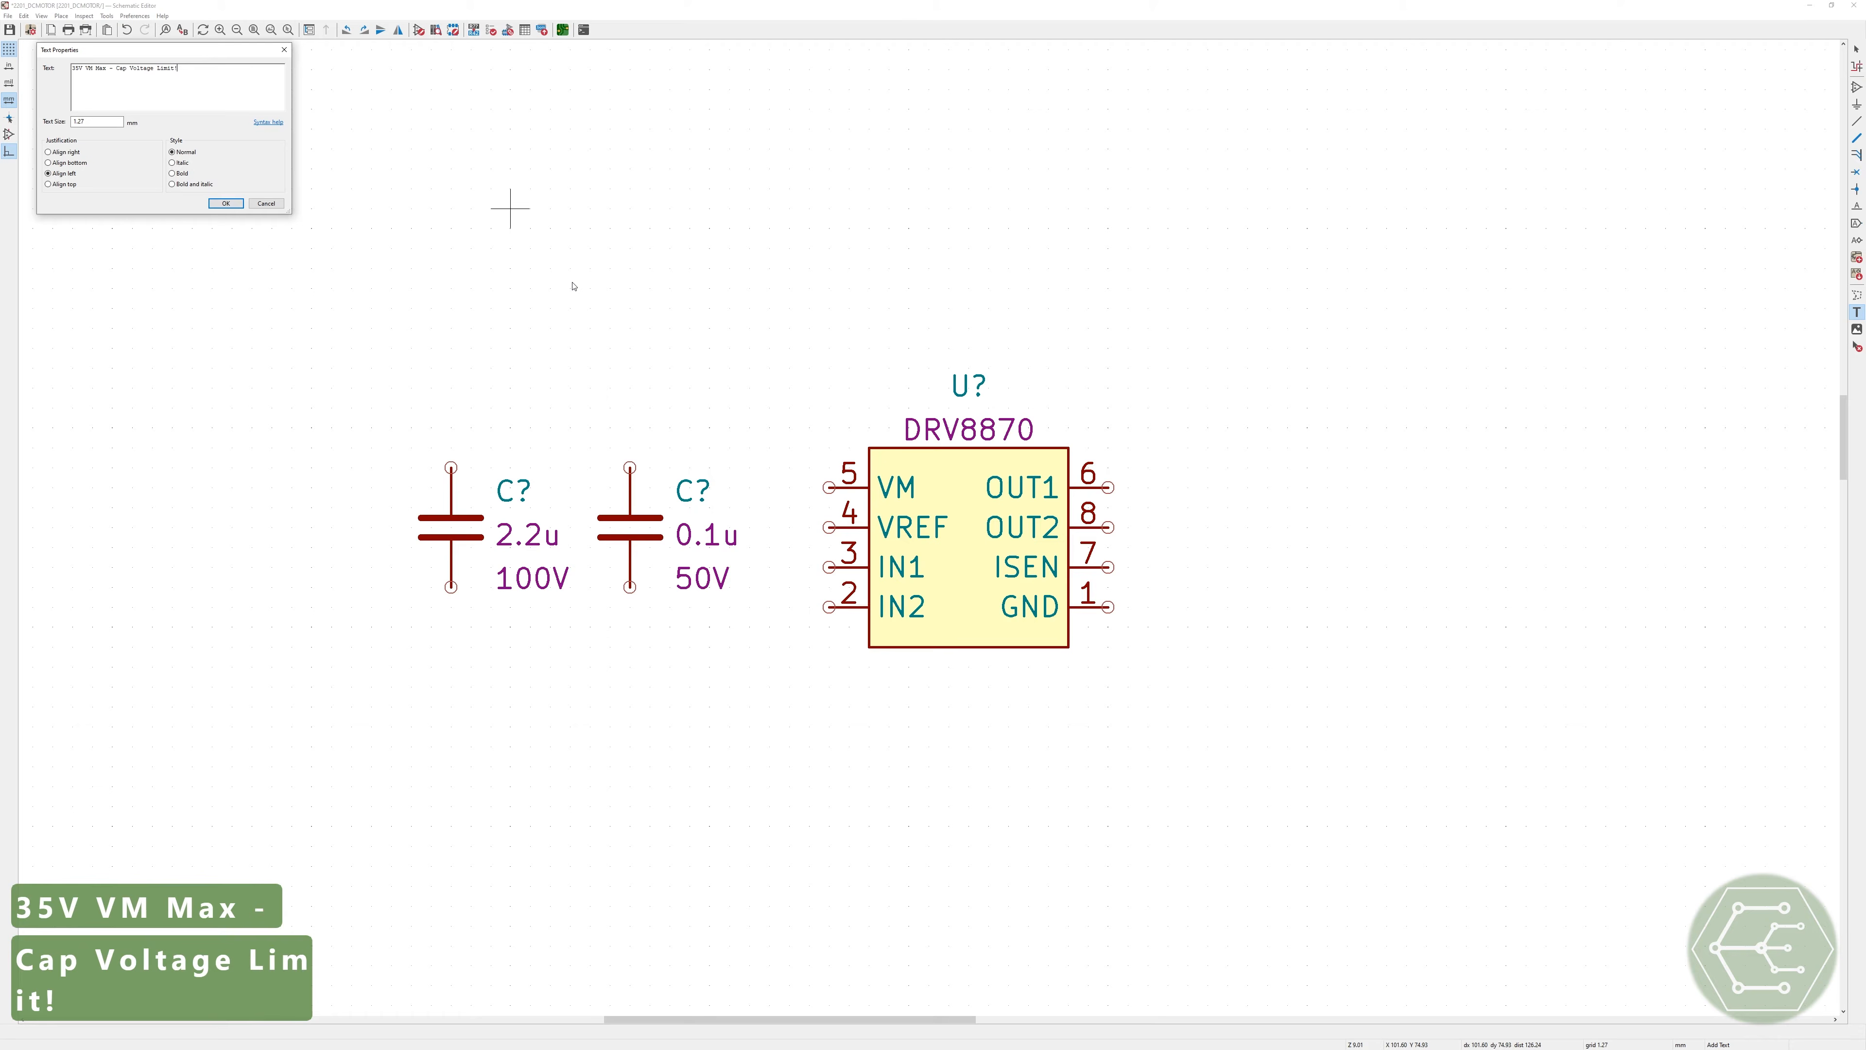
{"action": "left_click", "coordinate": [225, 202]}
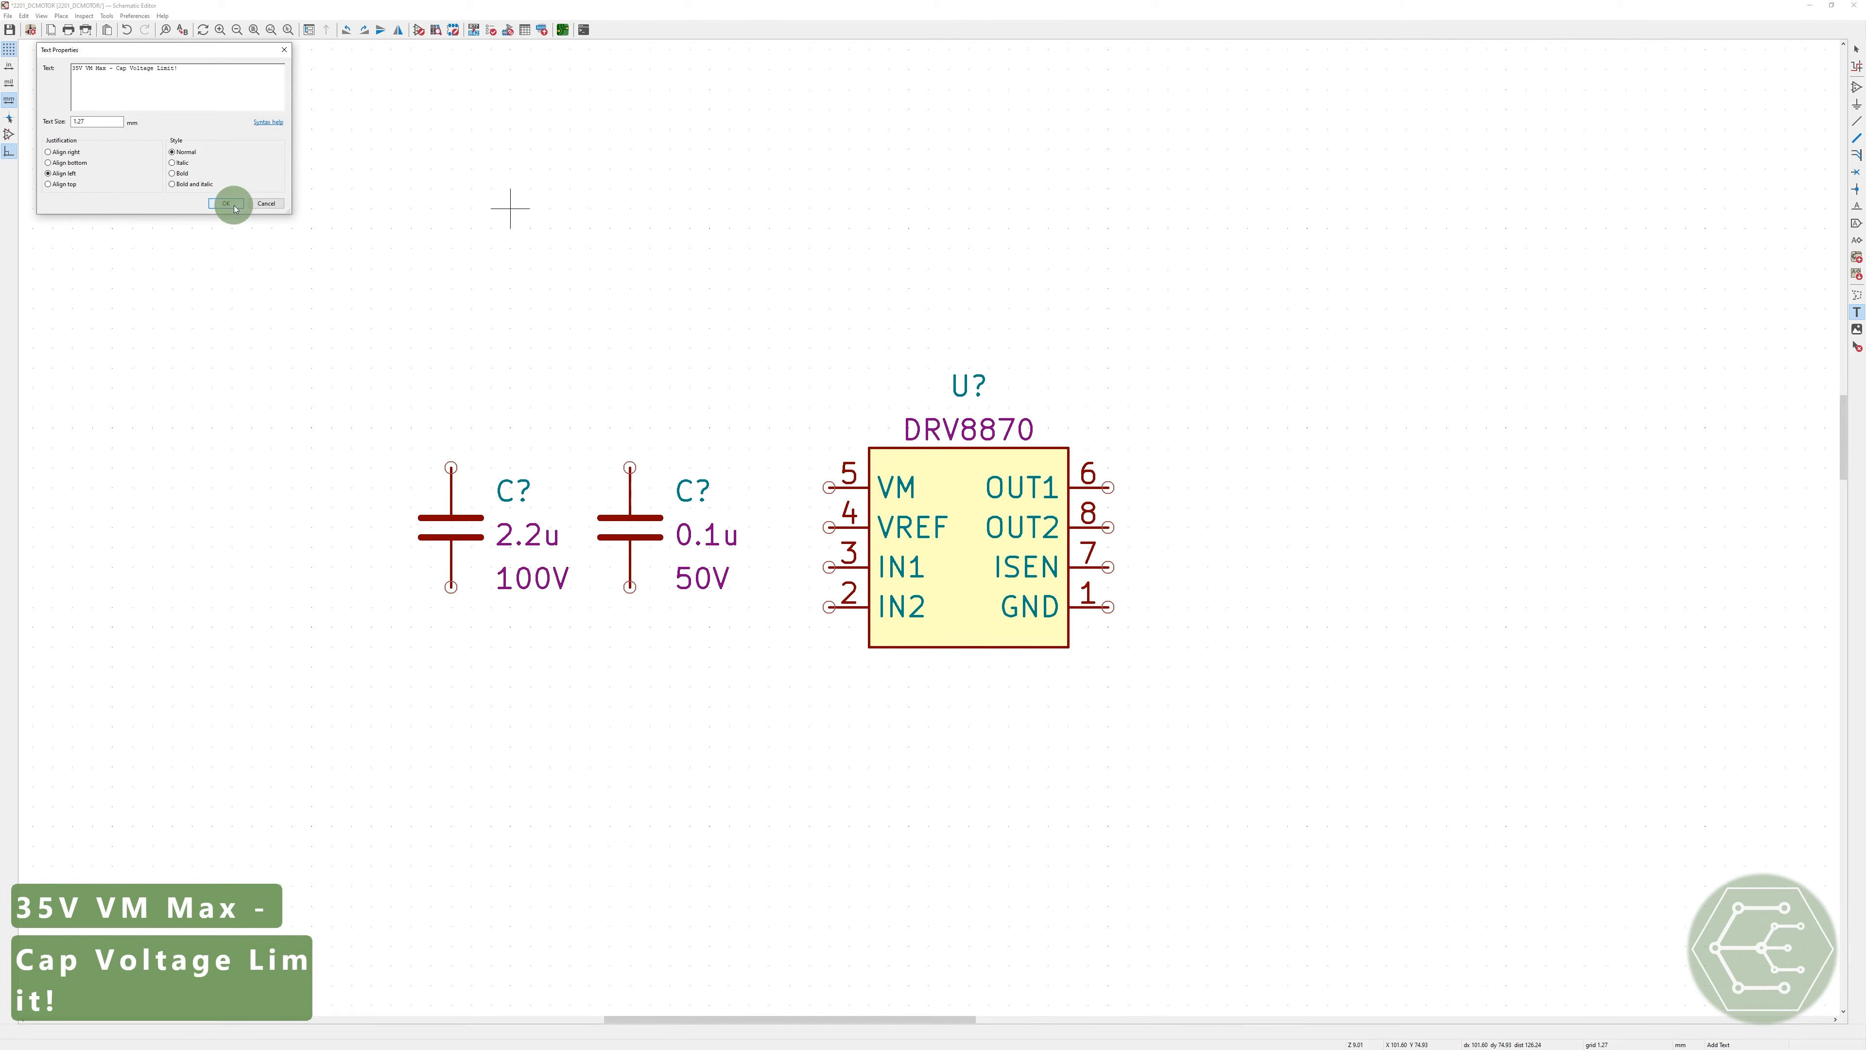
{"action": "left_click", "coordinate": [726, 271]}
{"action": "key", "text": "Escape"}
{"action": "key", "text": "ctrl+s"}
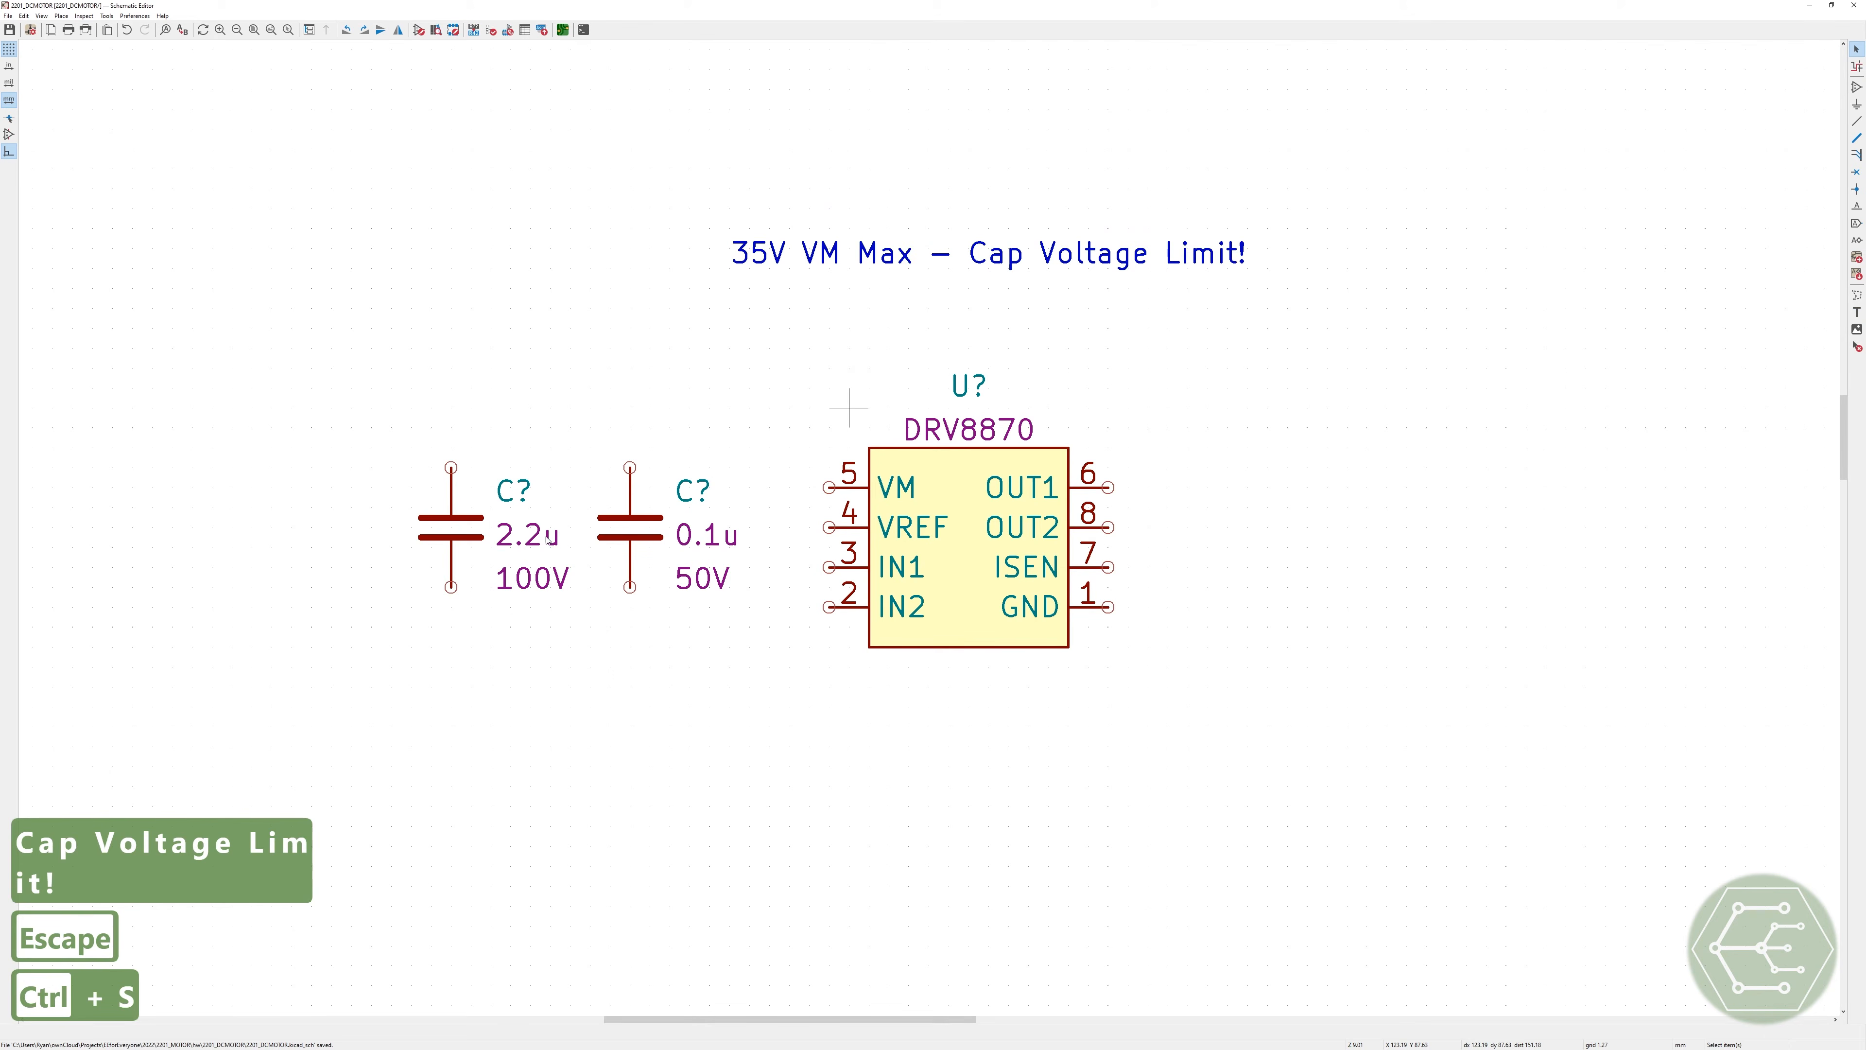
{"action": "left_click", "coordinate": [479, 539]}
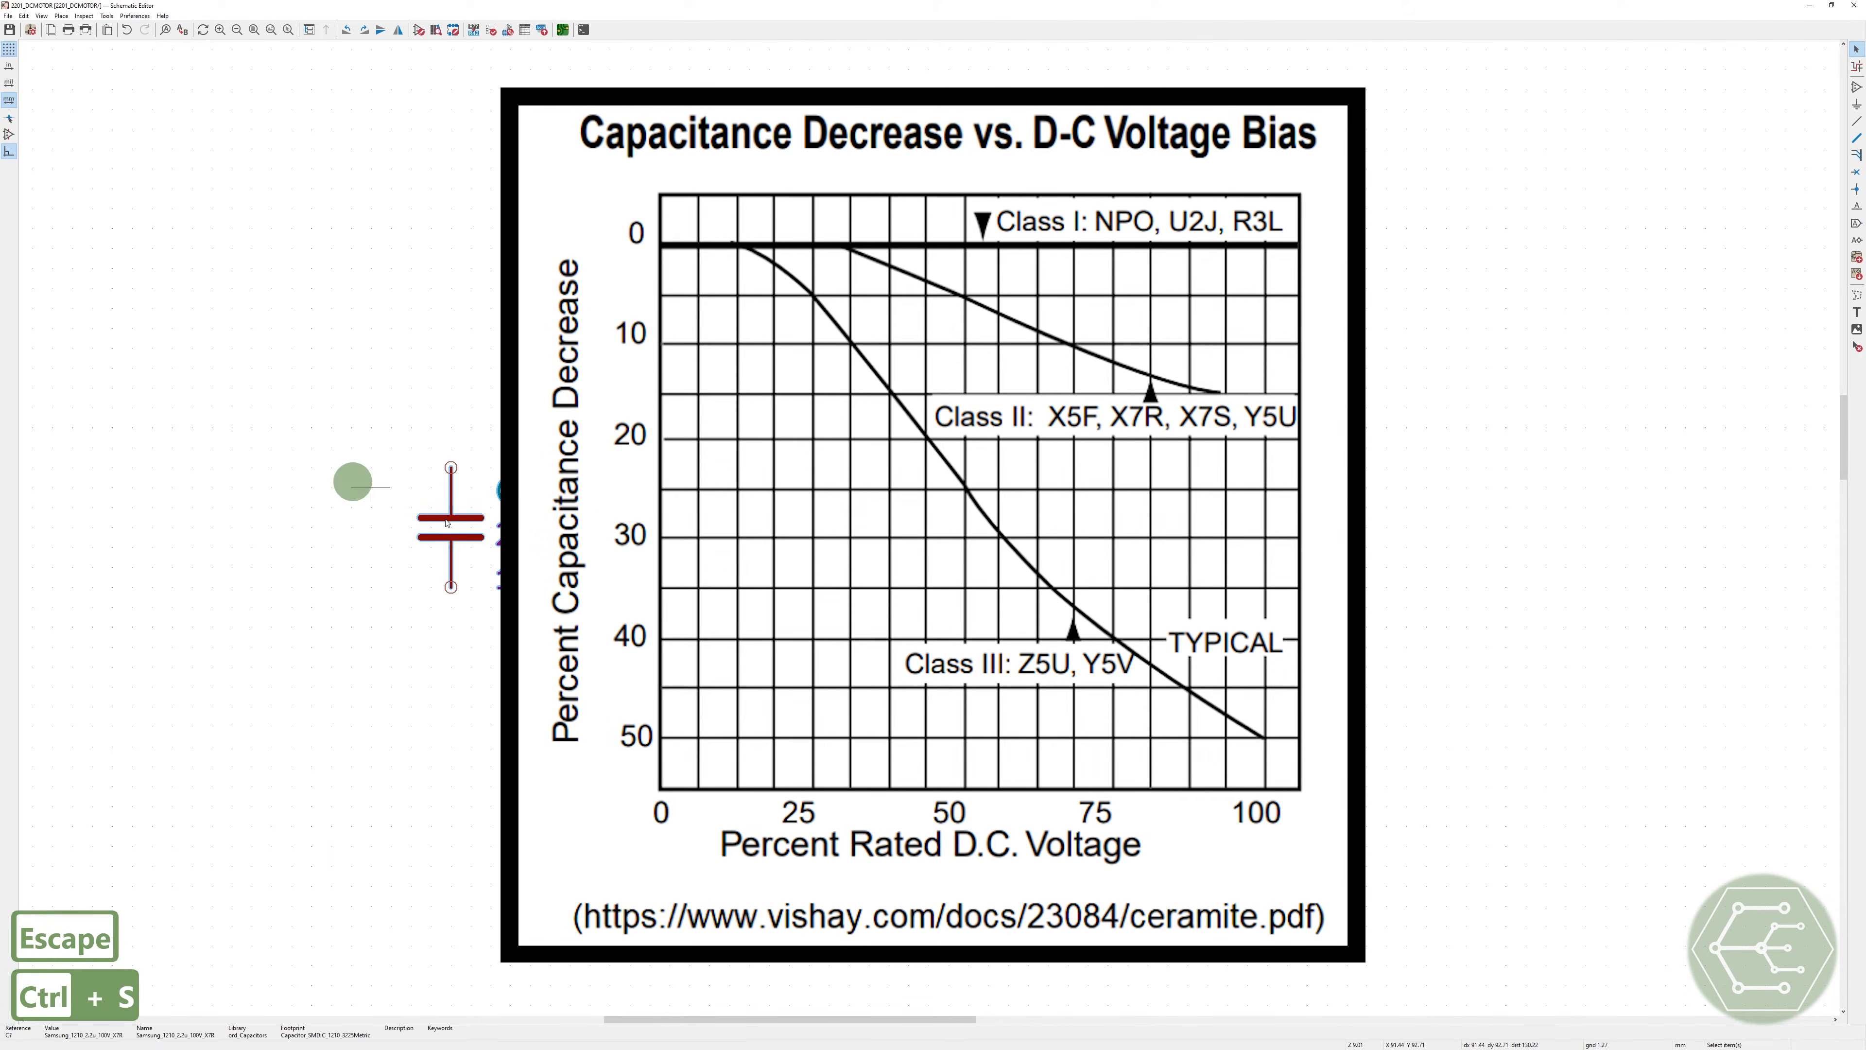
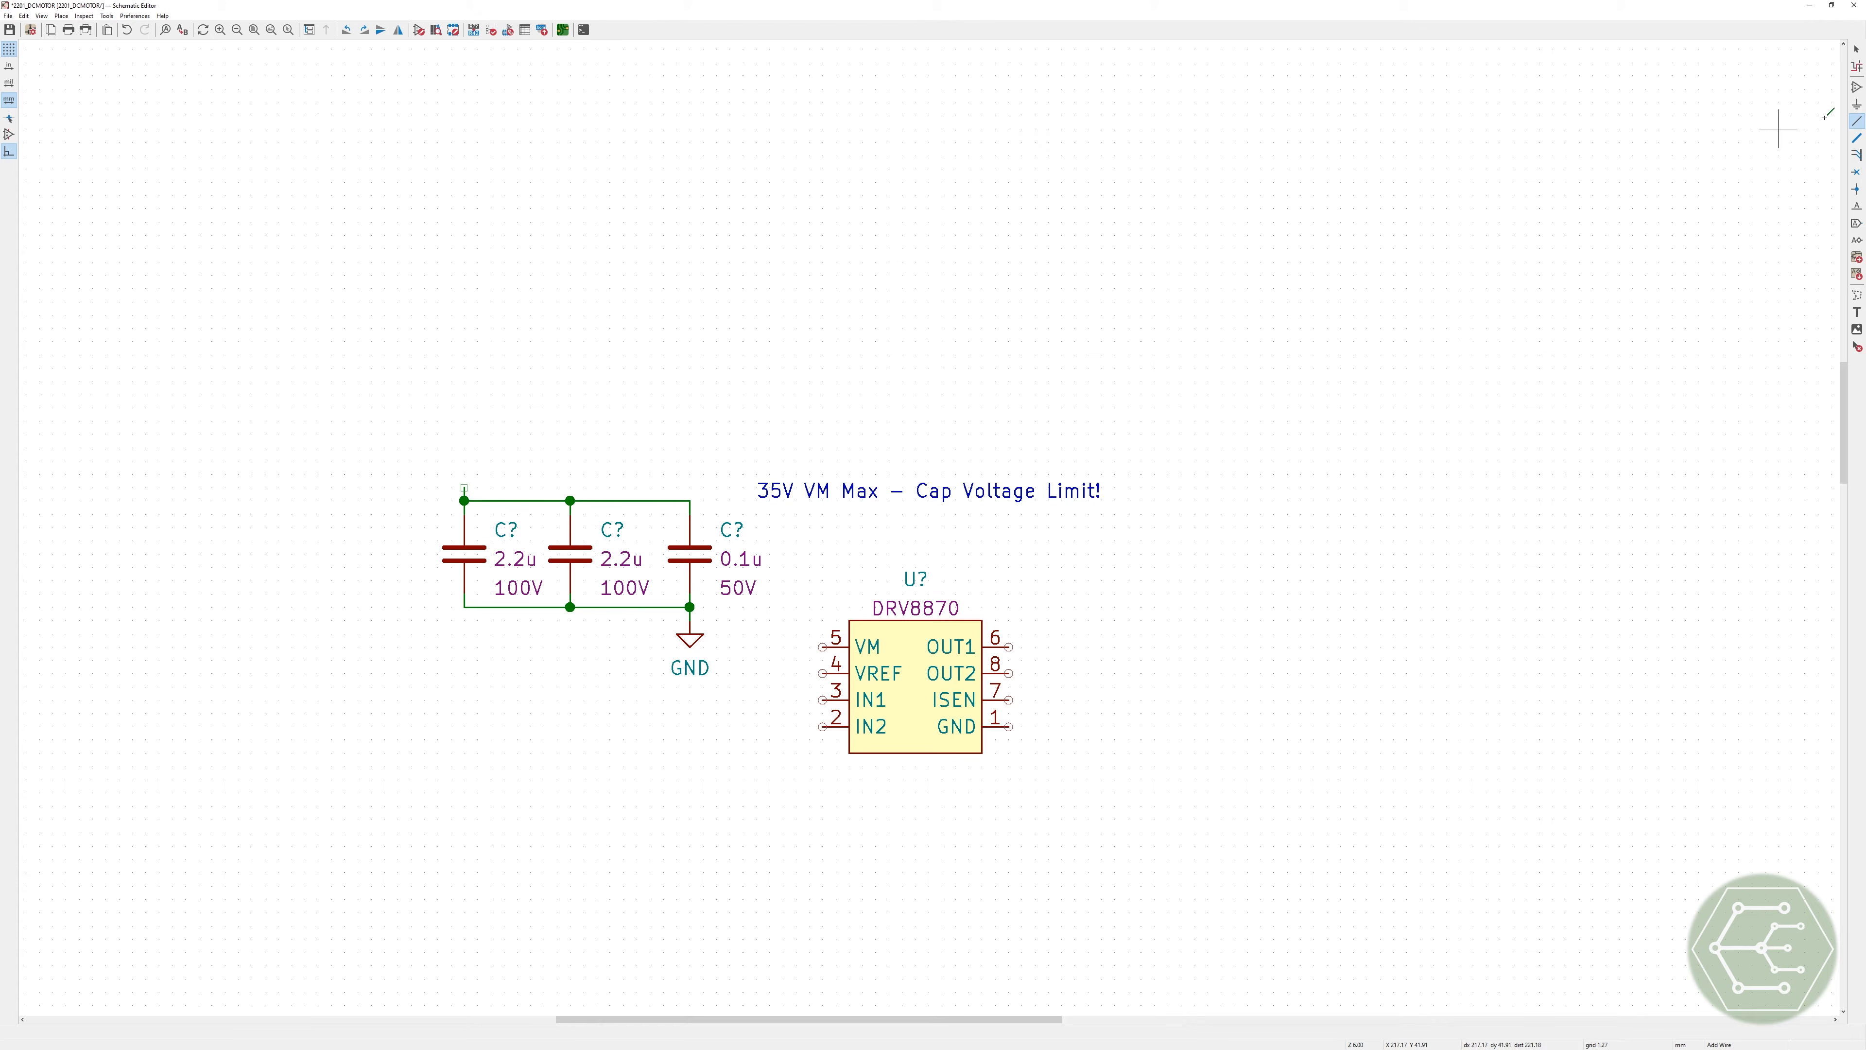
Step: Place a VBUS power symbol on the wire stub above the leftmost 2.2u capacitor and save the schematic
{"action": "left_click", "coordinate": [1856, 103]}
{"action": "left_click", "coordinate": [560, 409]}
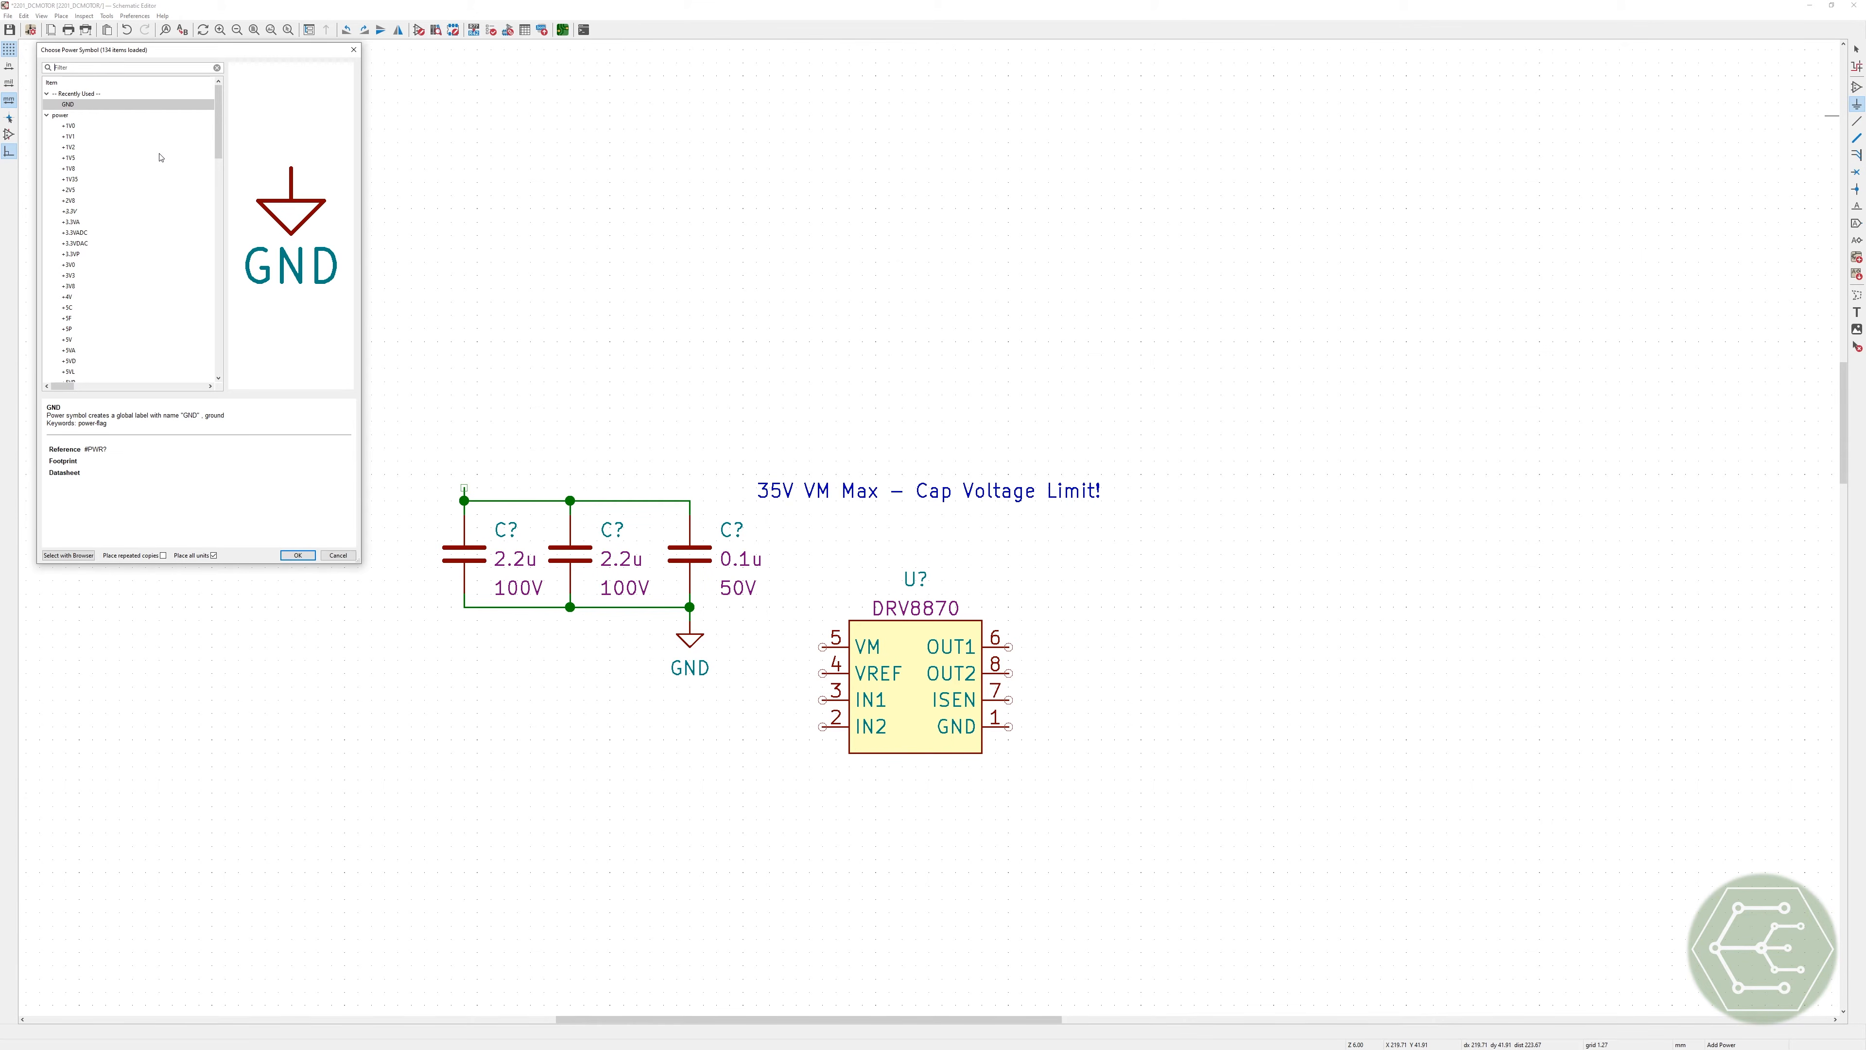
{"action": "scroll", "coordinate": [151, 162], "scroll_direction": "down", "scroll_amount": 15}
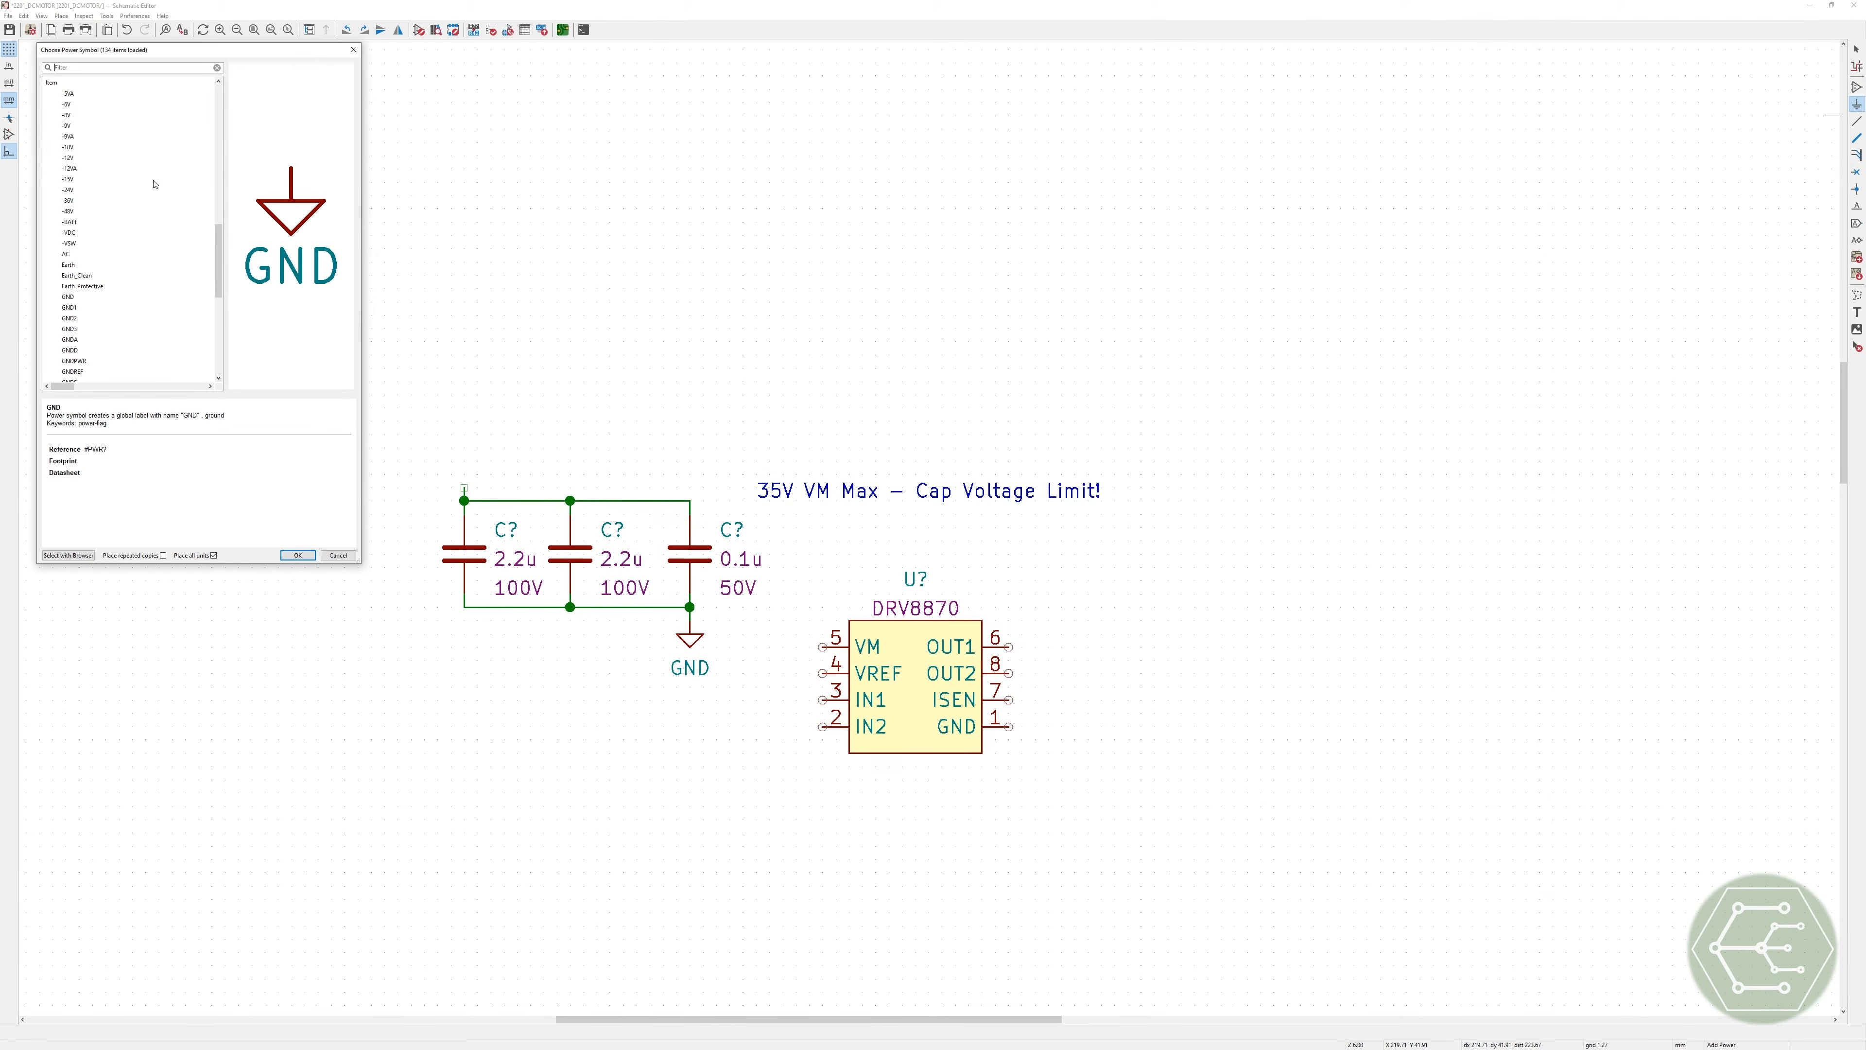
{"action": "scroll", "coordinate": [112, 239], "scroll_direction": "down", "scroll_amount": 5}
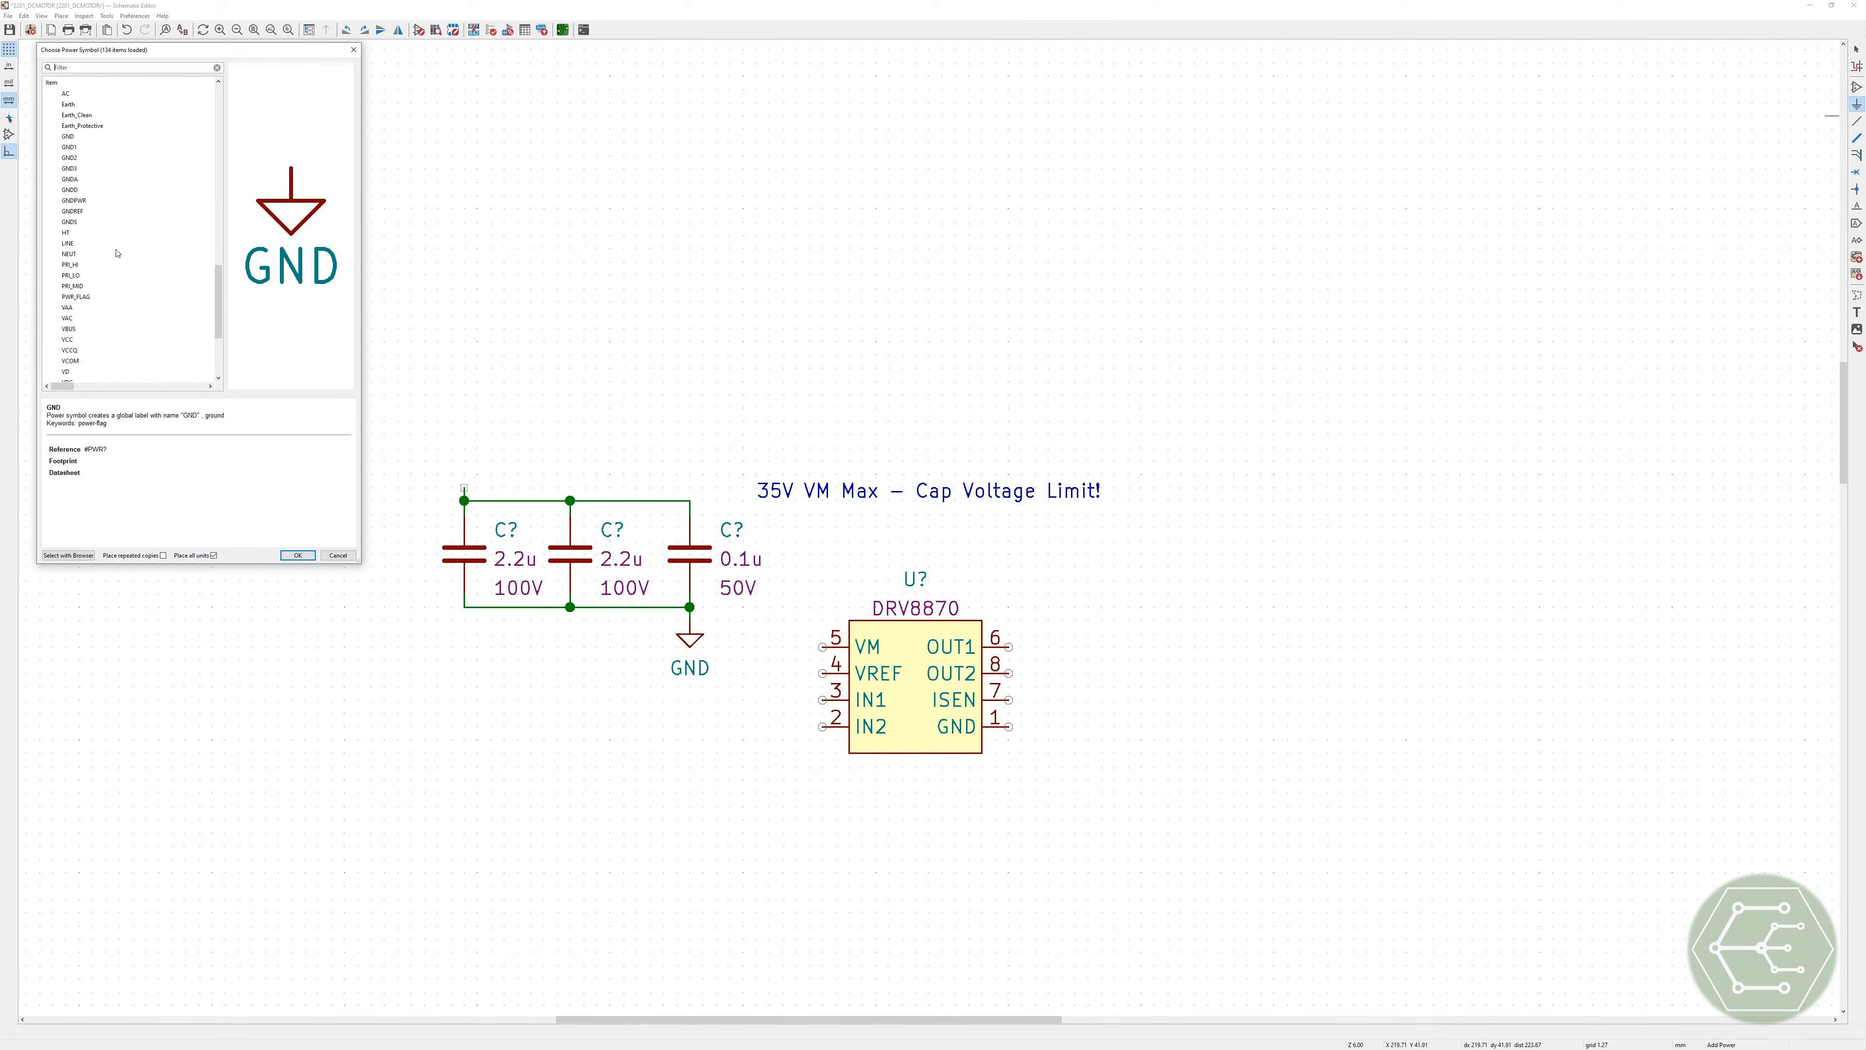
{"action": "scroll", "coordinate": [95, 292], "scroll_direction": "down", "scroll_amount": 4}
{"action": "scroll", "coordinate": [79, 307], "scroll_direction": "down", "scroll_amount": 1}
{"action": "scroll", "coordinate": [78, 363], "scroll_direction": "up", "scroll_amount": 2}
{"action": "left_click", "coordinate": [71, 254]}
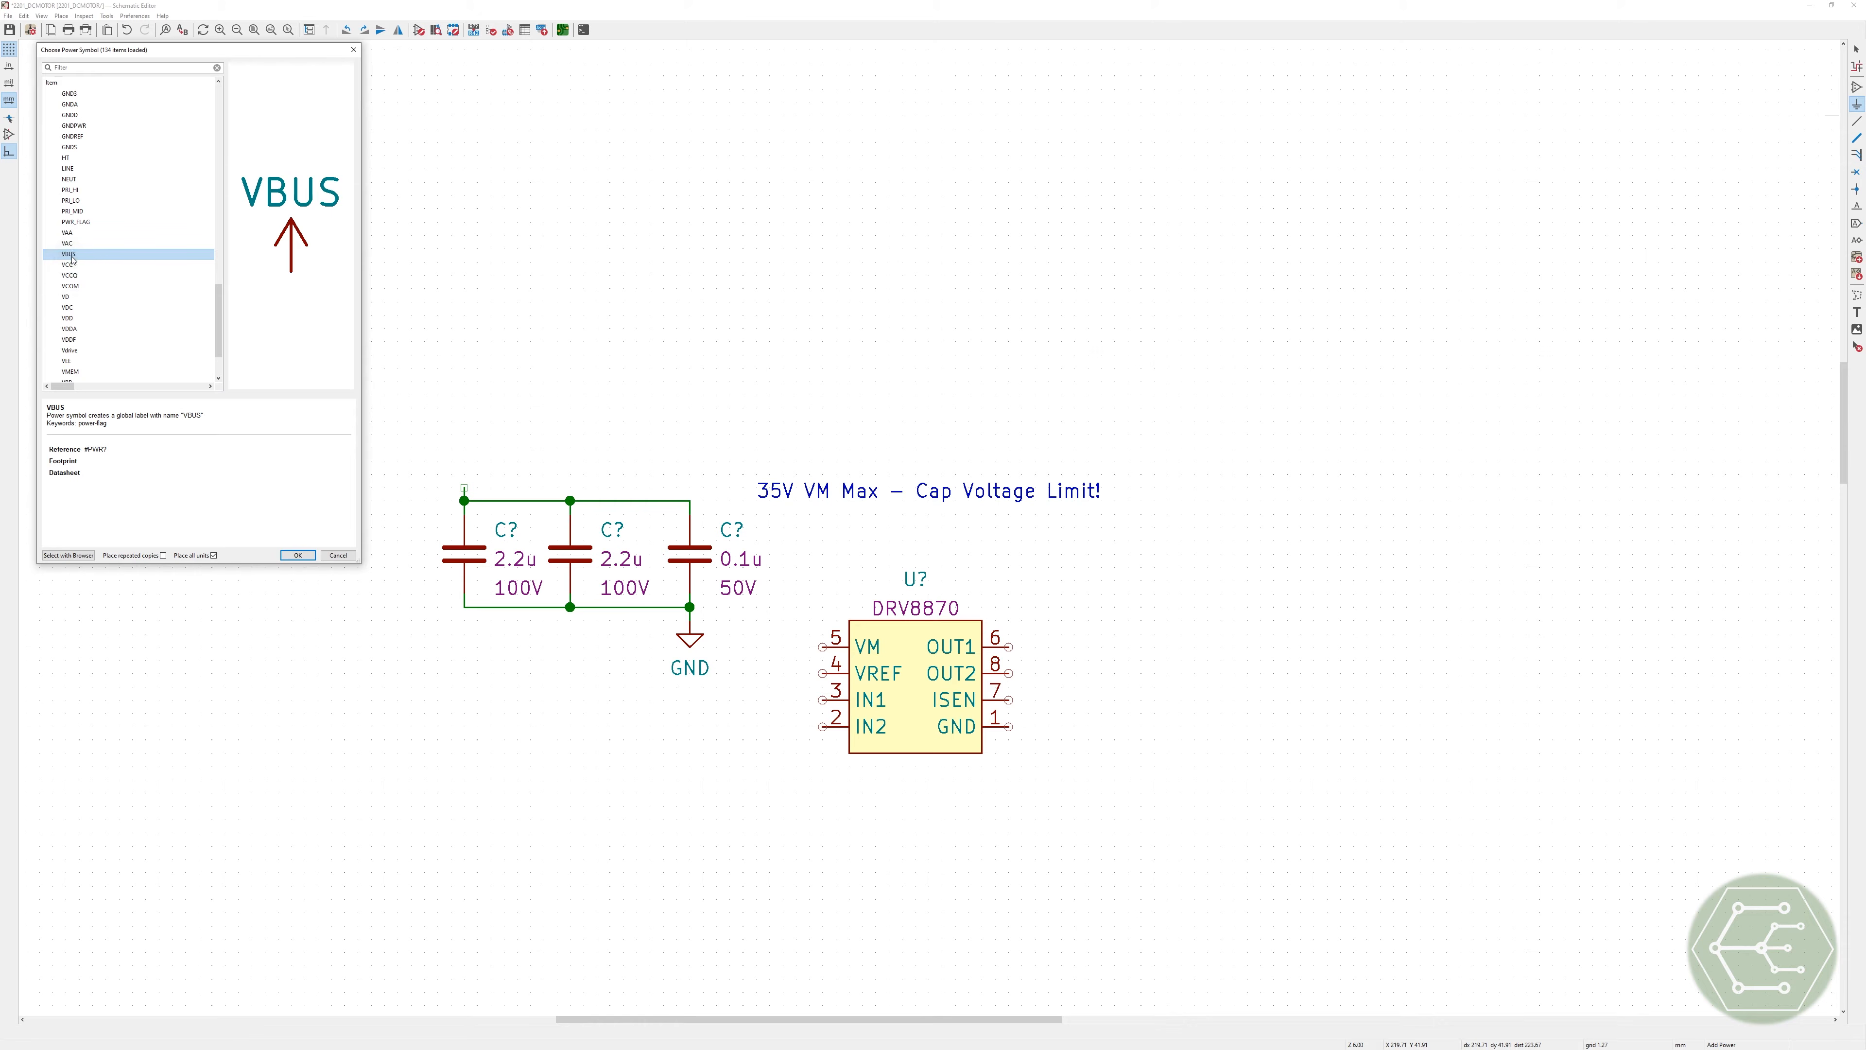
{"action": "double_click", "coordinate": [70, 255]}
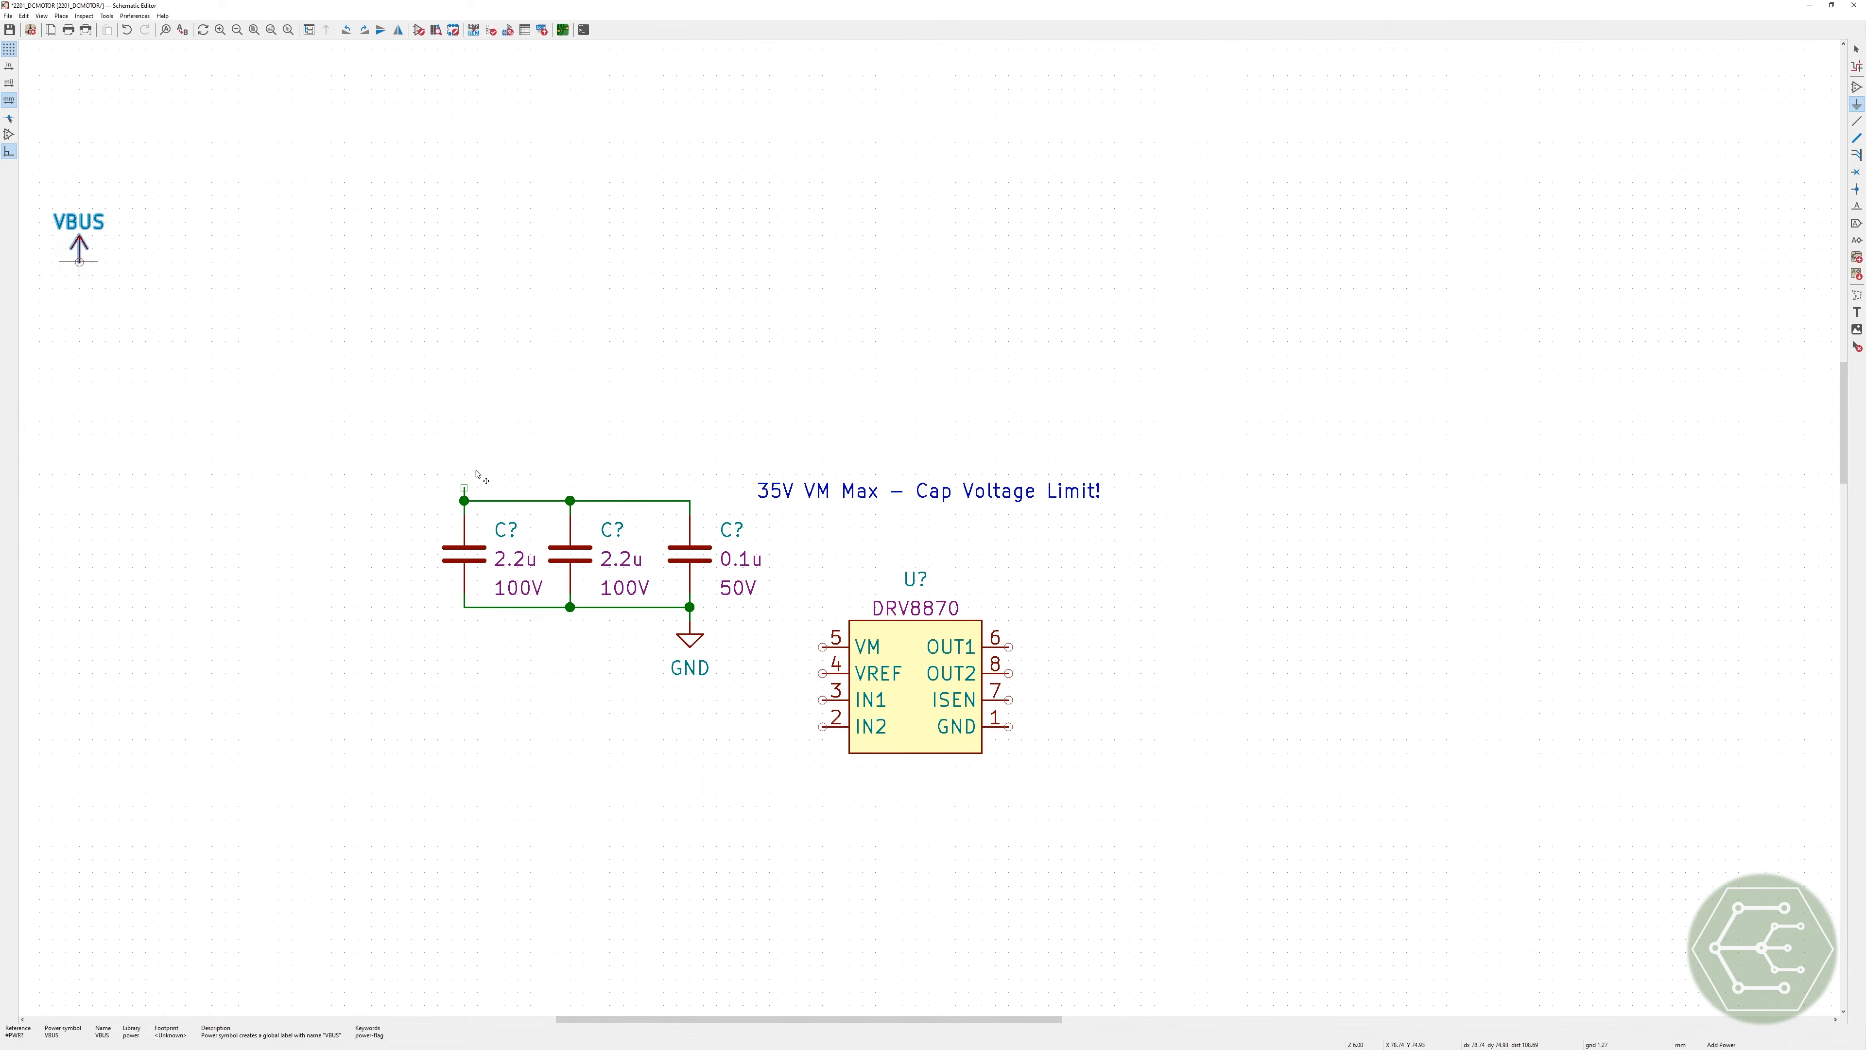
{"action": "left_click", "coordinate": [464, 500]}
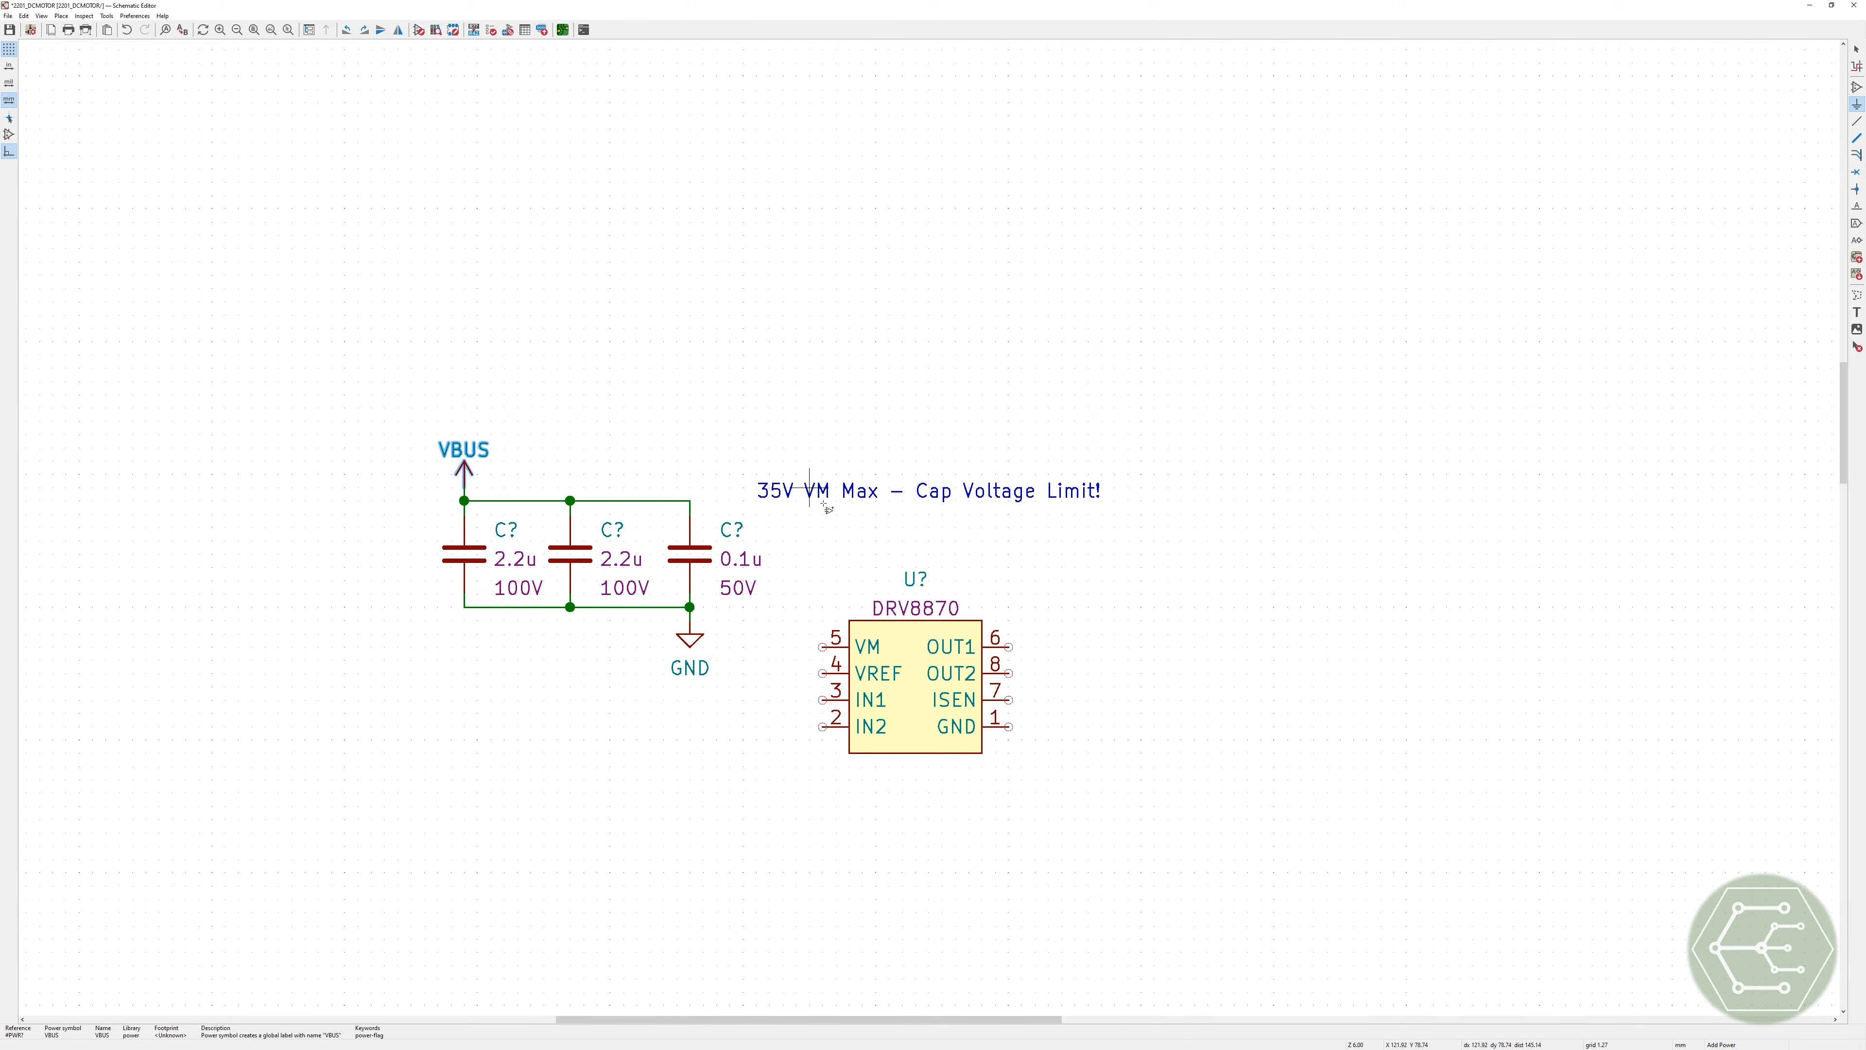
{"action": "key", "text": "Escape"}
{"action": "key", "text": "ctrl+s"}
Step: Move the wired capacitor bank with its VBUS and GND symbols upward so it sits higher than the DRV8870
{"action": "left_click_drag", "start_coordinate": [458, 446], "coordinate": [755, 680]}
{"action": "key", "text": "Escape"}
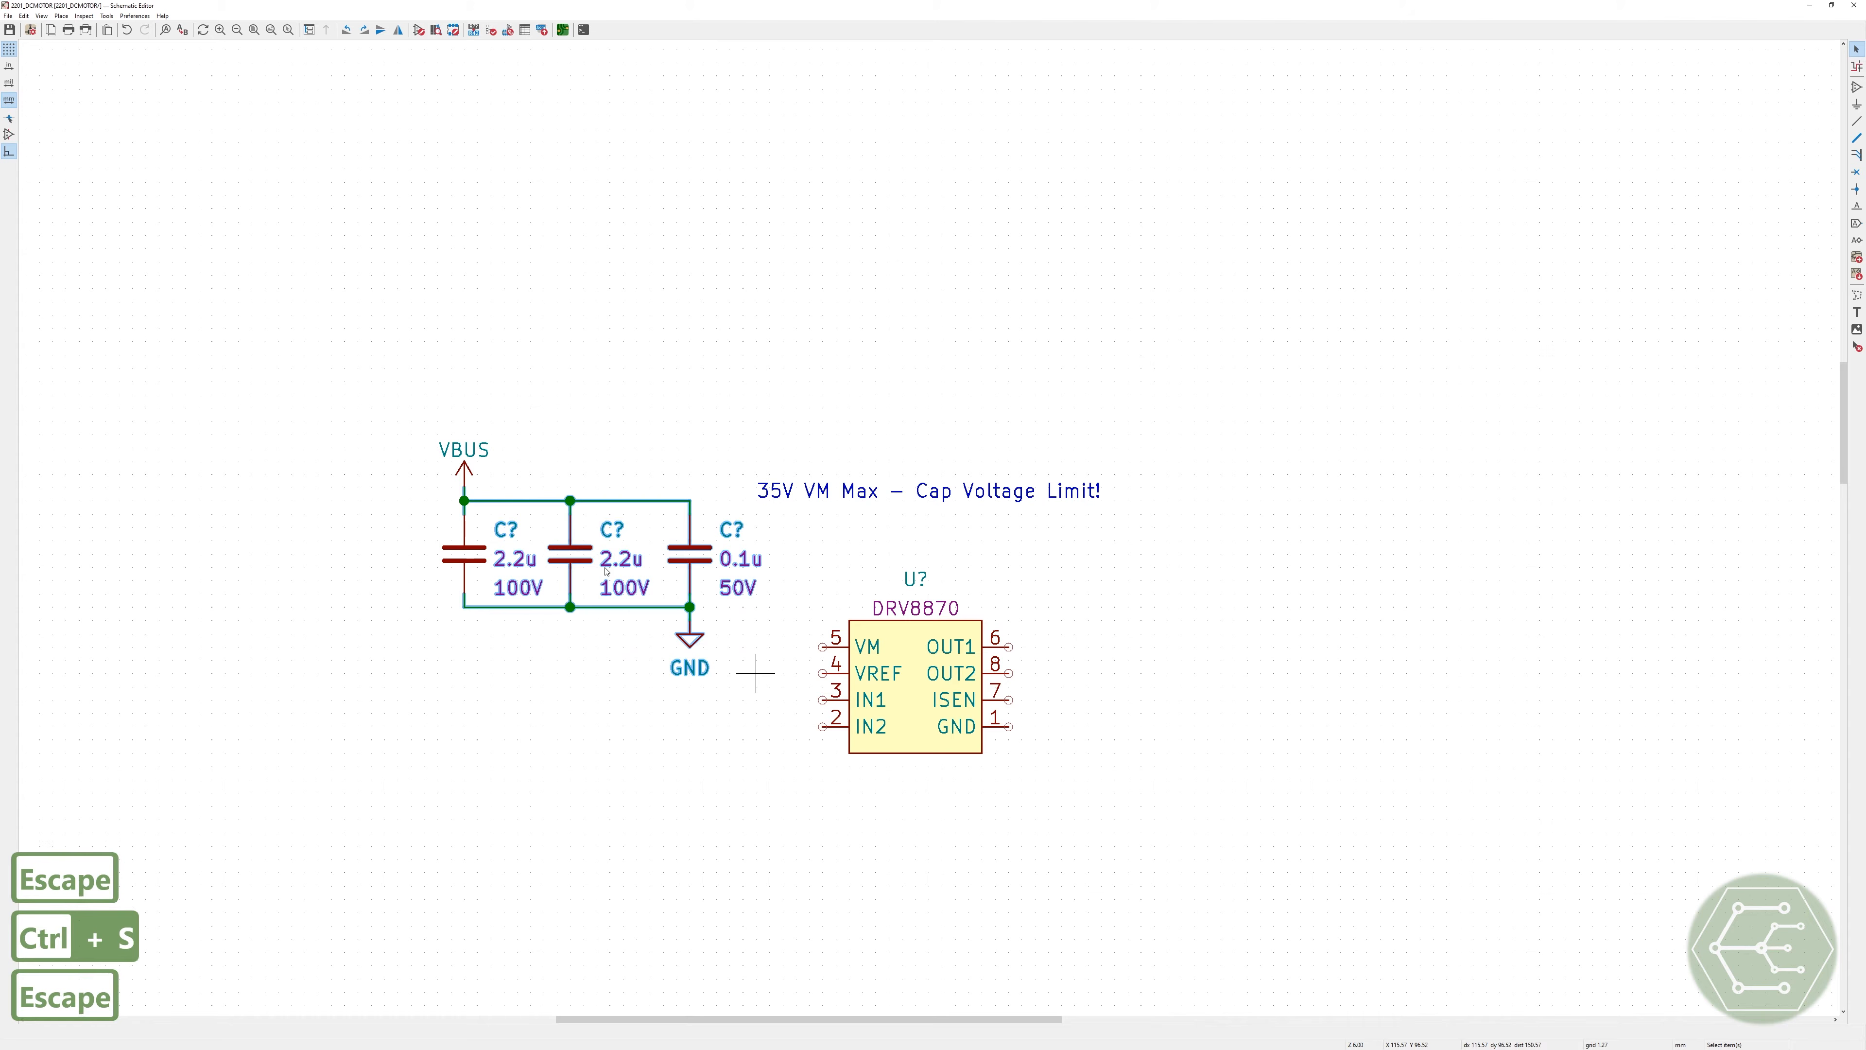
{"action": "left_click_drag", "start_coordinate": [506, 498], "coordinate": [284, 515]}
{"action": "key", "text": "Escape"}
{"action": "left_click_drag", "start_coordinate": [384, 410], "coordinate": [728, 691]}
{"action": "key", "text": "m"}
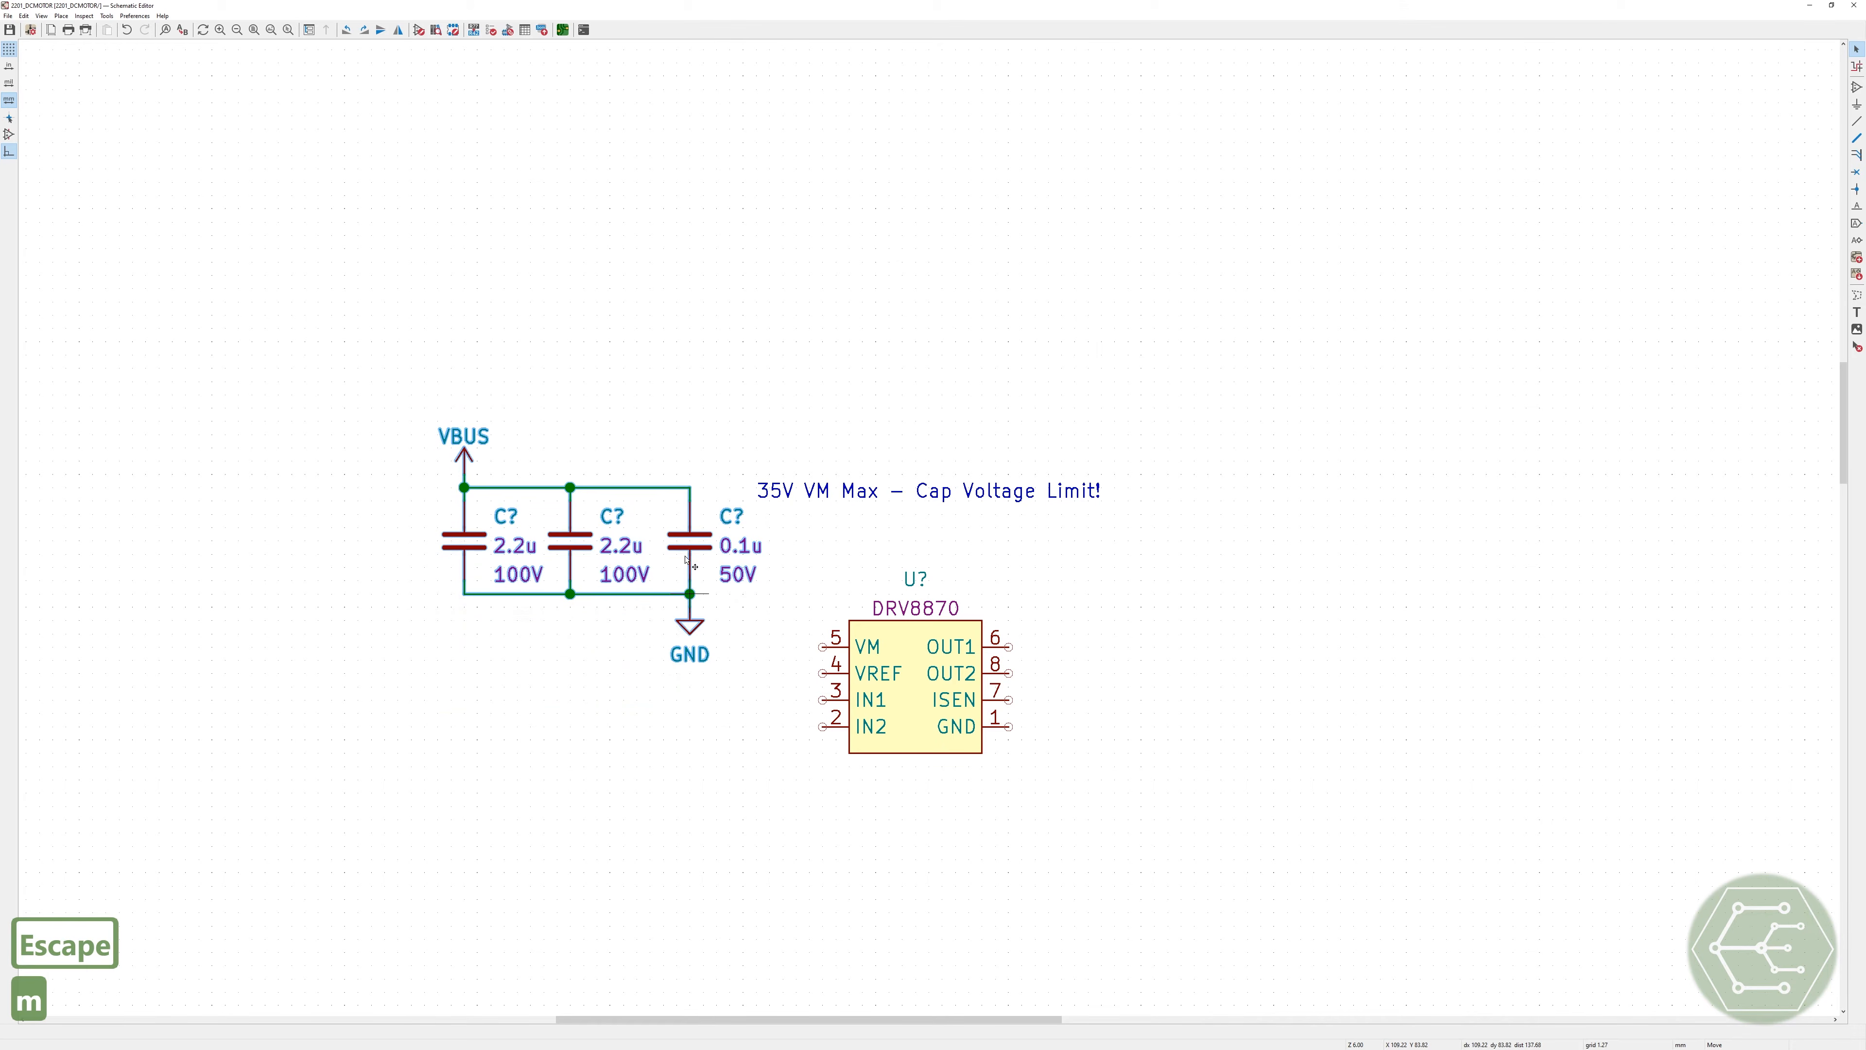
{"action": "left_click", "coordinate": [687, 558]}
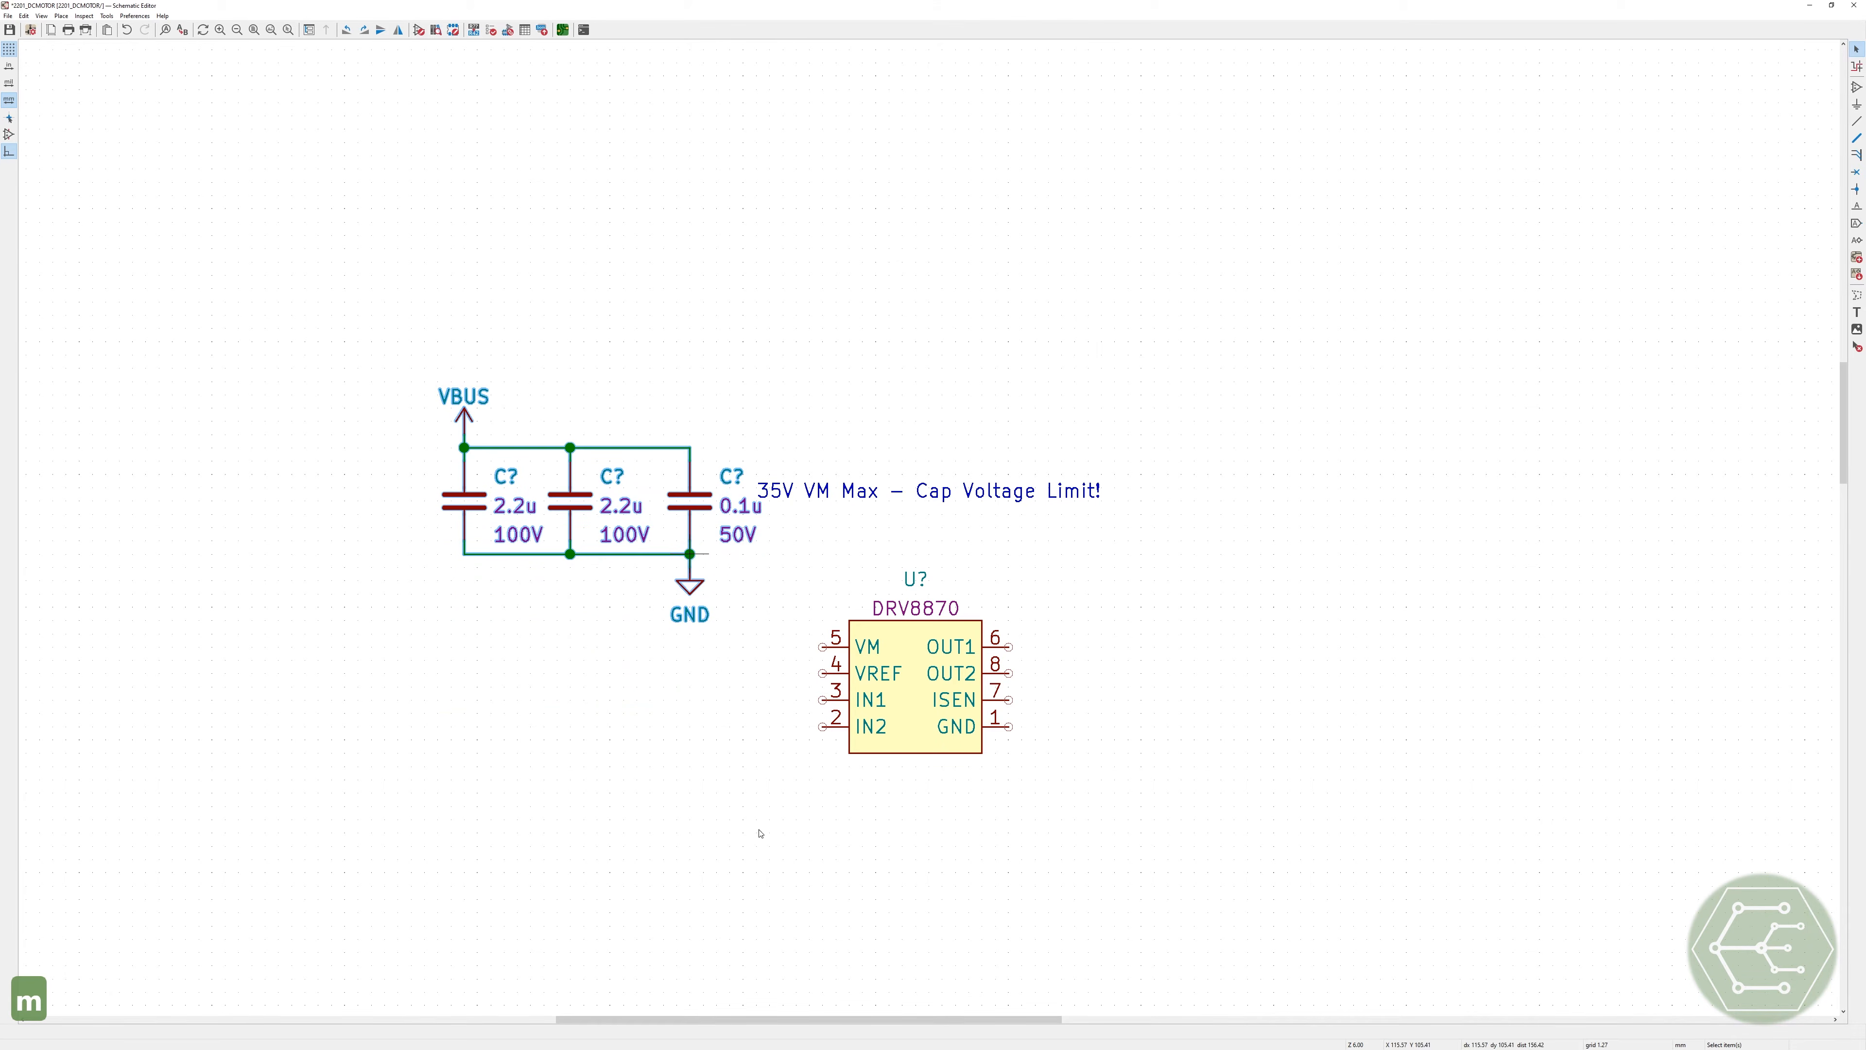
Step: Move the "35V VM Max - Cap Voltage Limit!" note to just above the capacitor bank, beside the VBUS symbol
{"action": "left_click", "coordinate": [851, 363]}
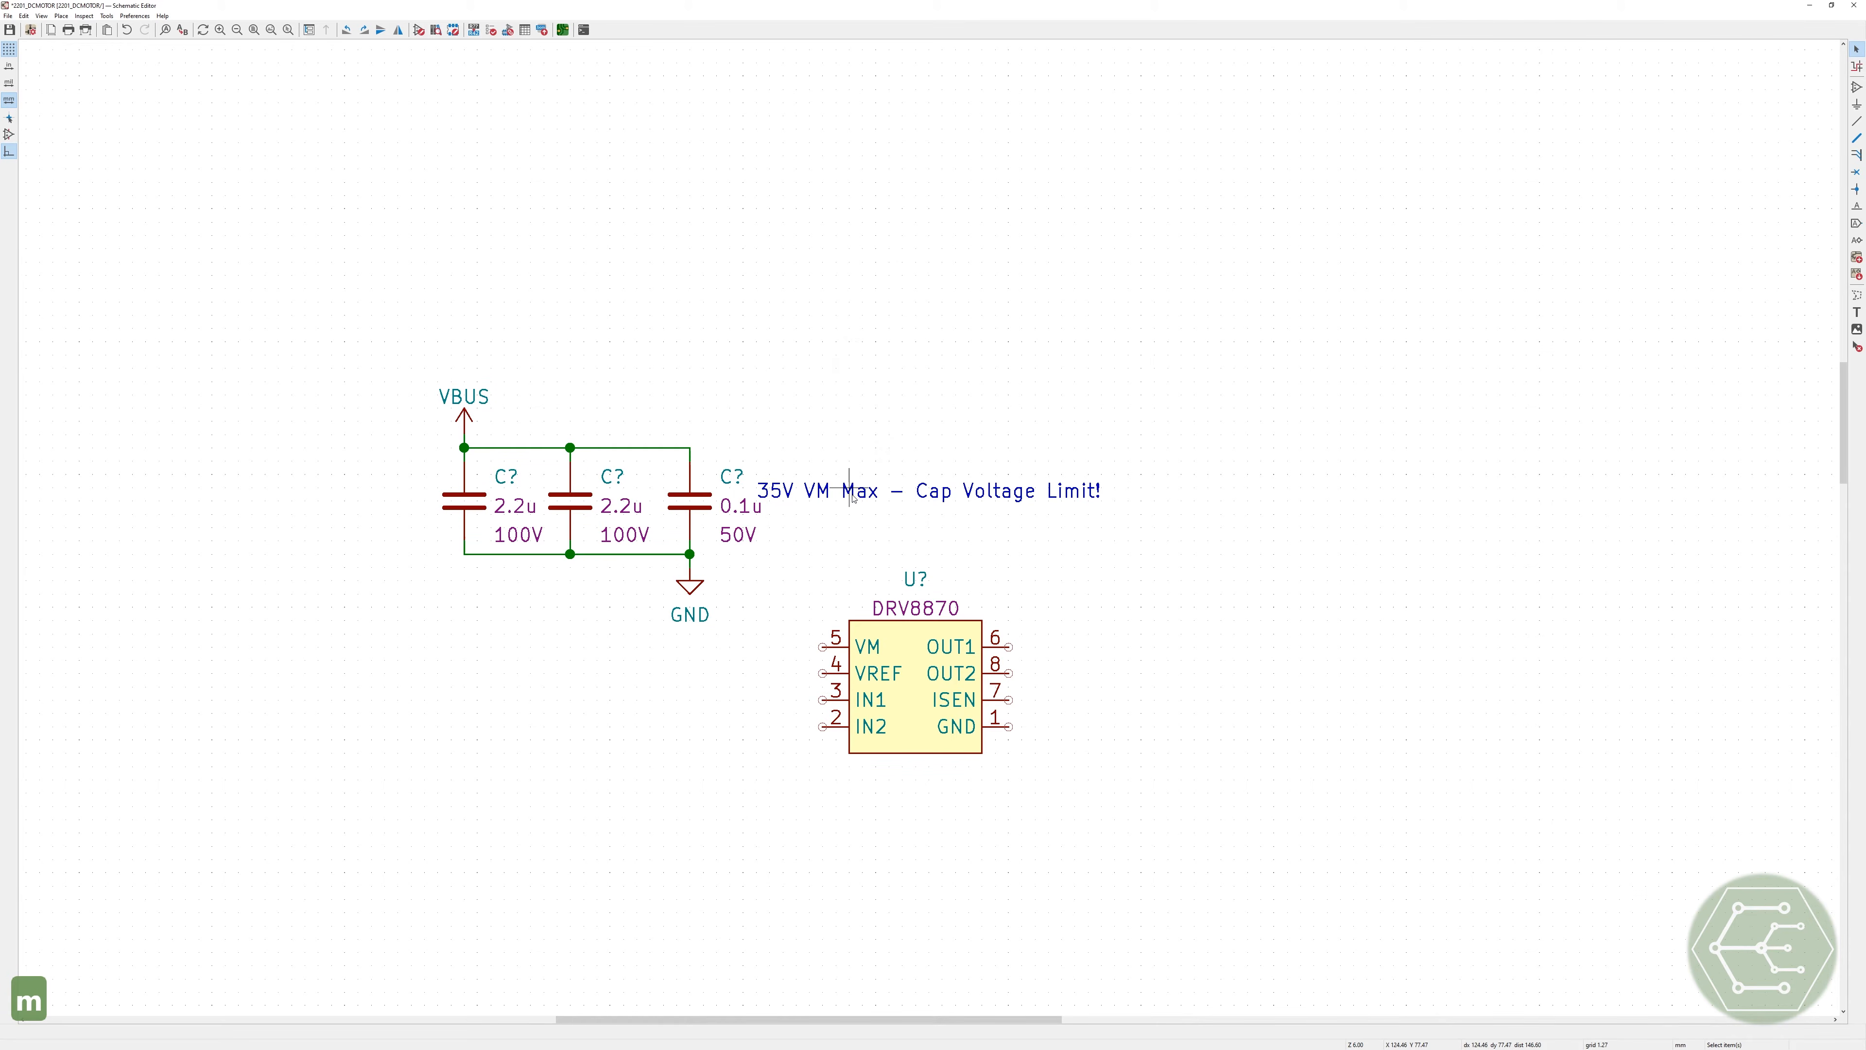
{"action": "key", "text": "m"}
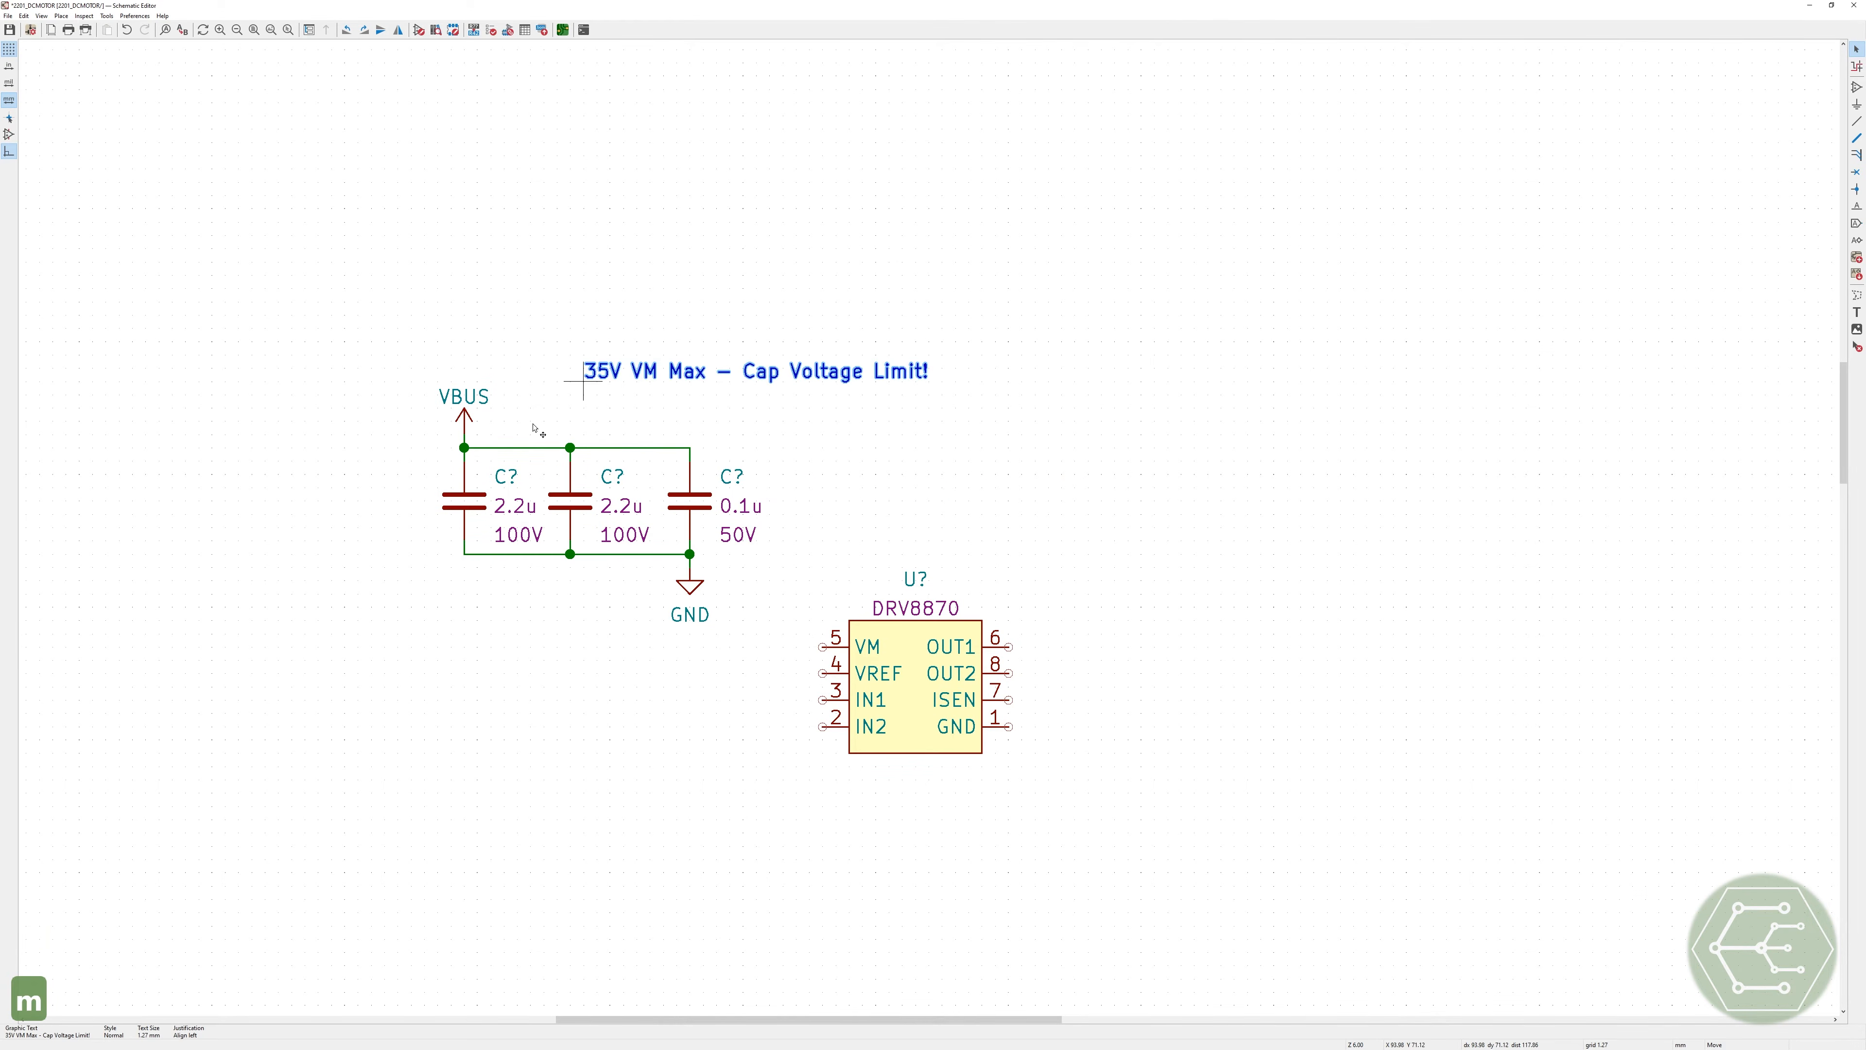
{"action": "left_click", "coordinate": [530, 423]}
{"action": "left_click", "coordinate": [624, 688]}
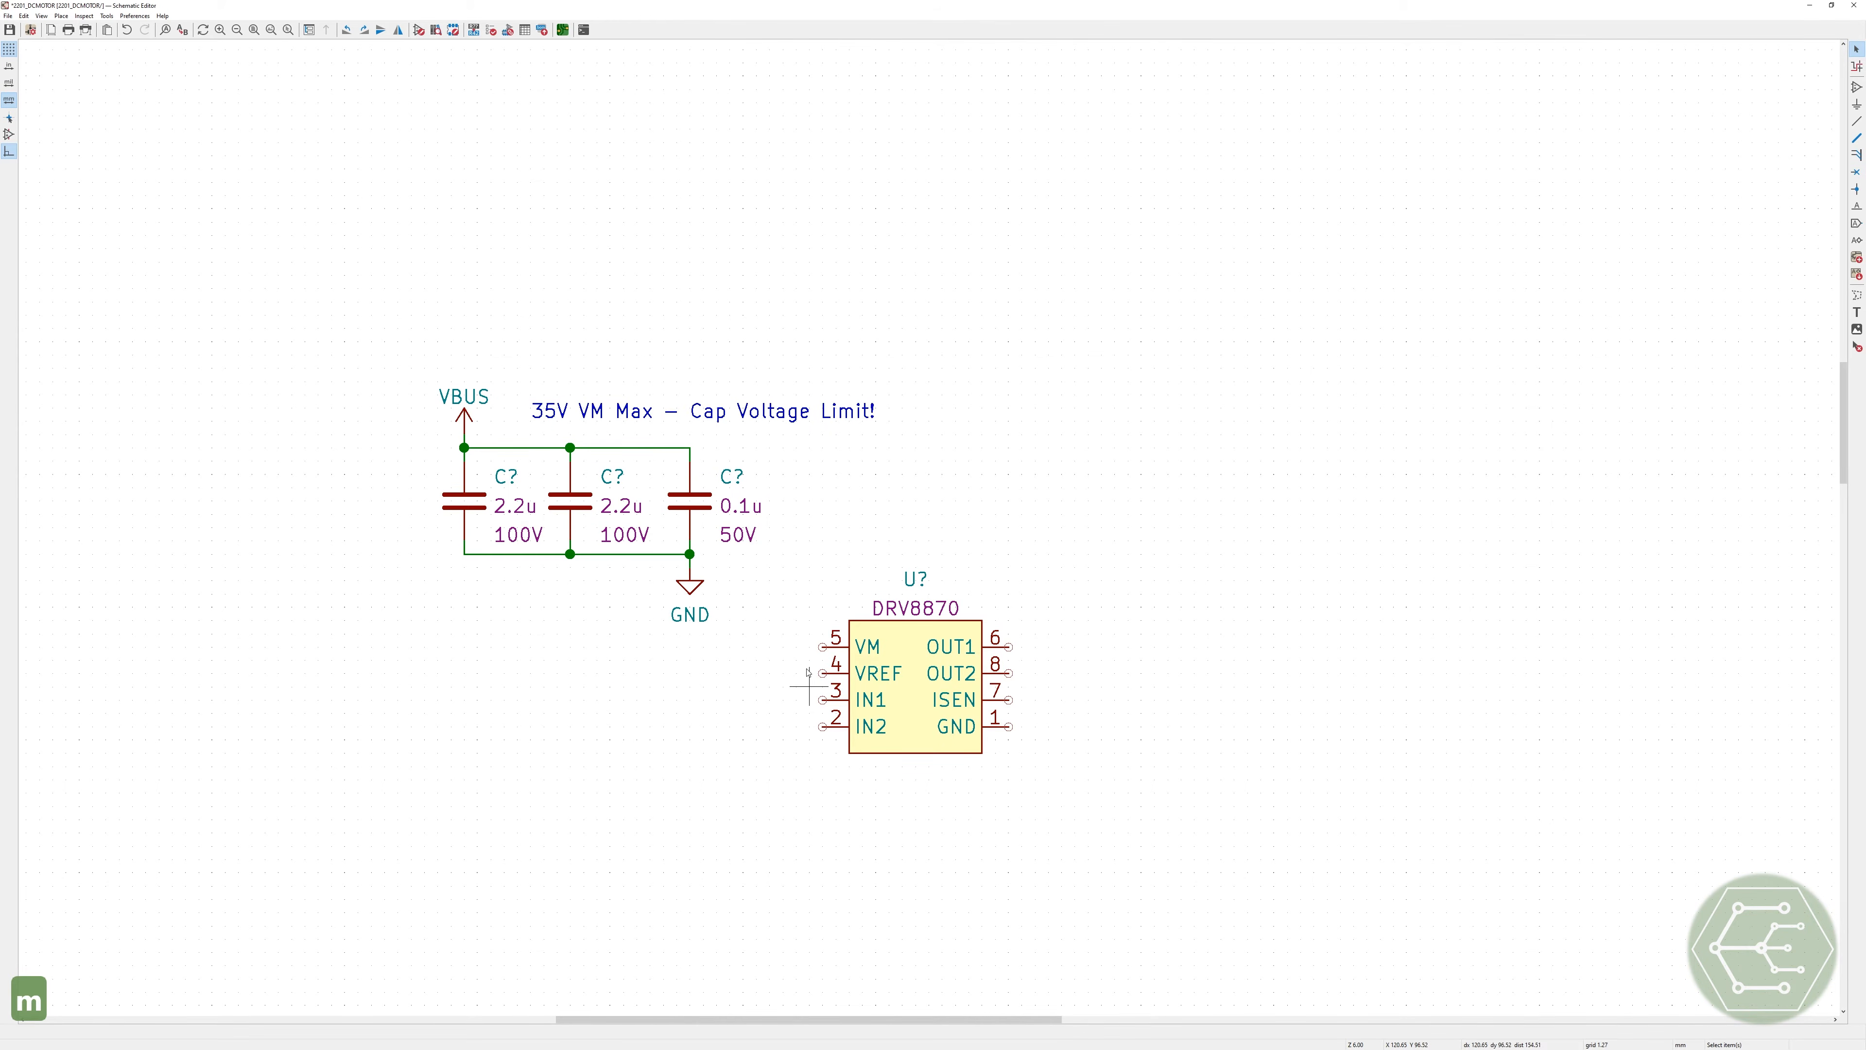
Step: Wire the DRV8870's VM pin to the VBUS rail at the top of the 0.1u capacitor and save the schematic
{"action": "key", "text": "w"}
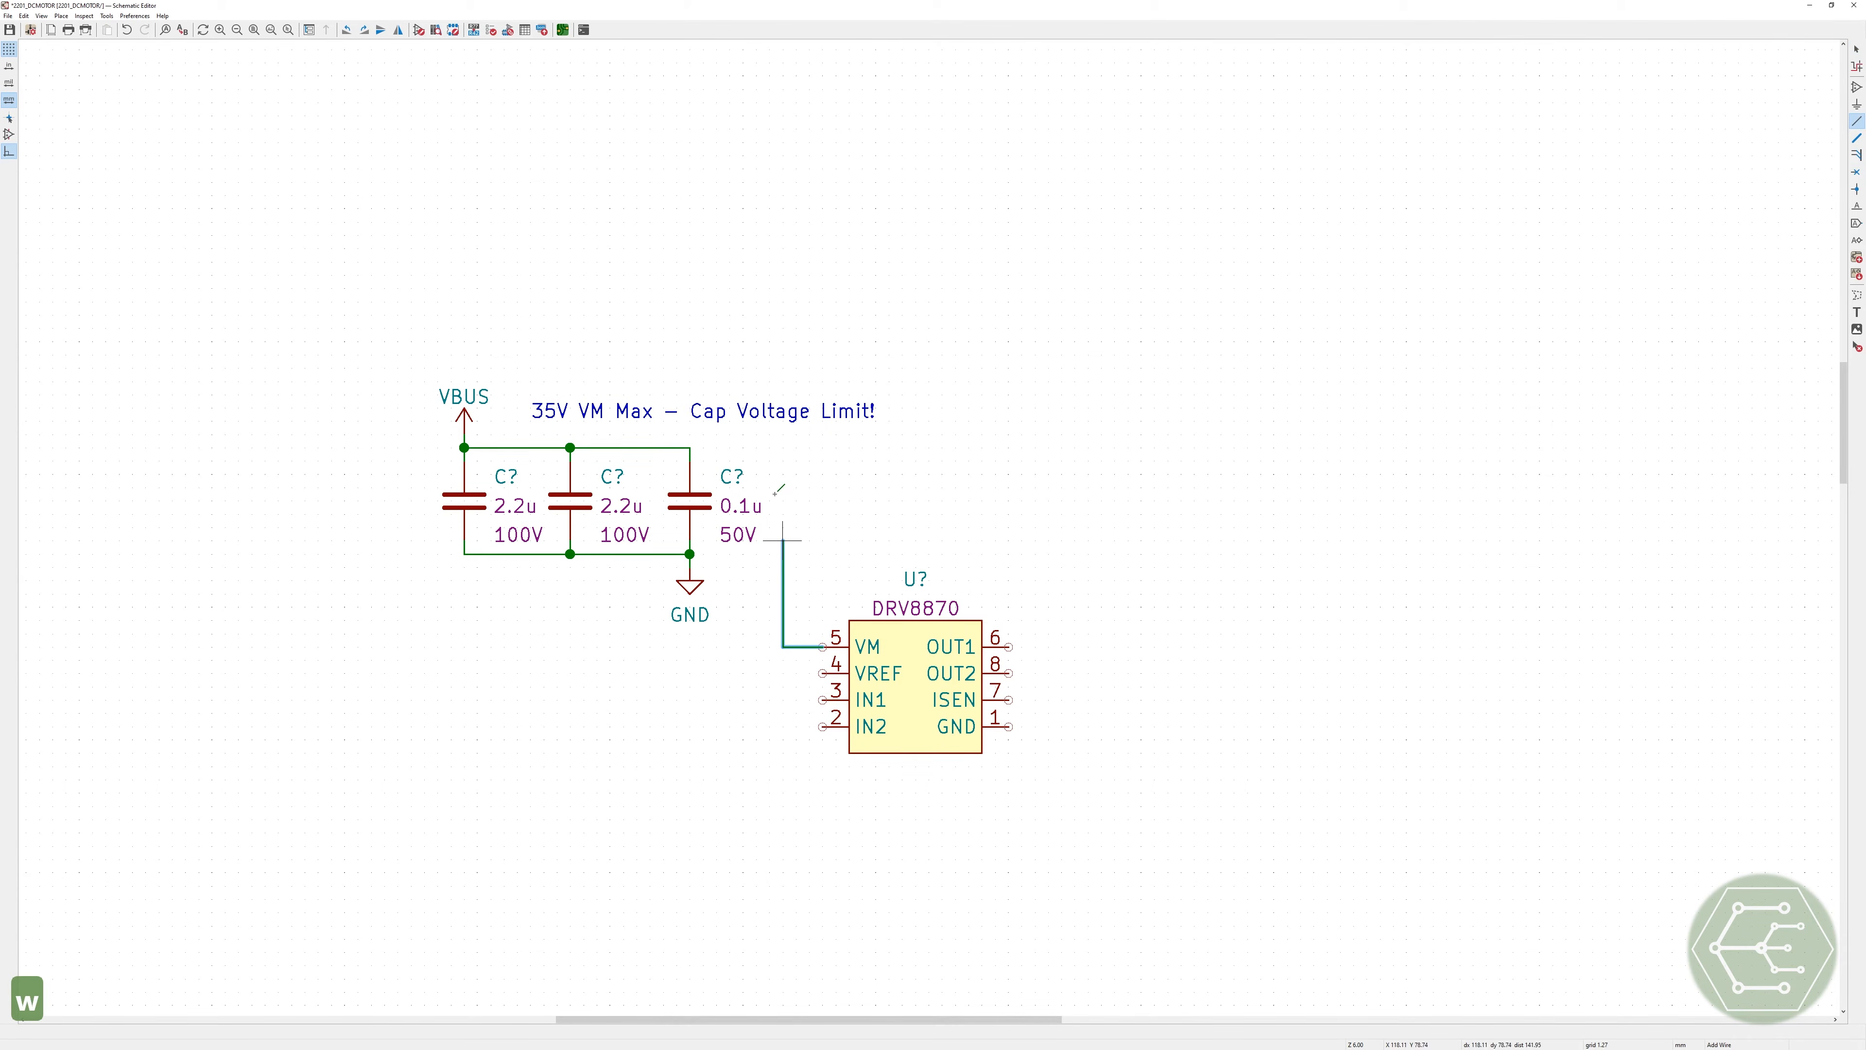
{"action": "left_click", "coordinate": [769, 447]}
{"action": "left_click", "coordinate": [689, 447]}
{"action": "key", "text": "Escape"}
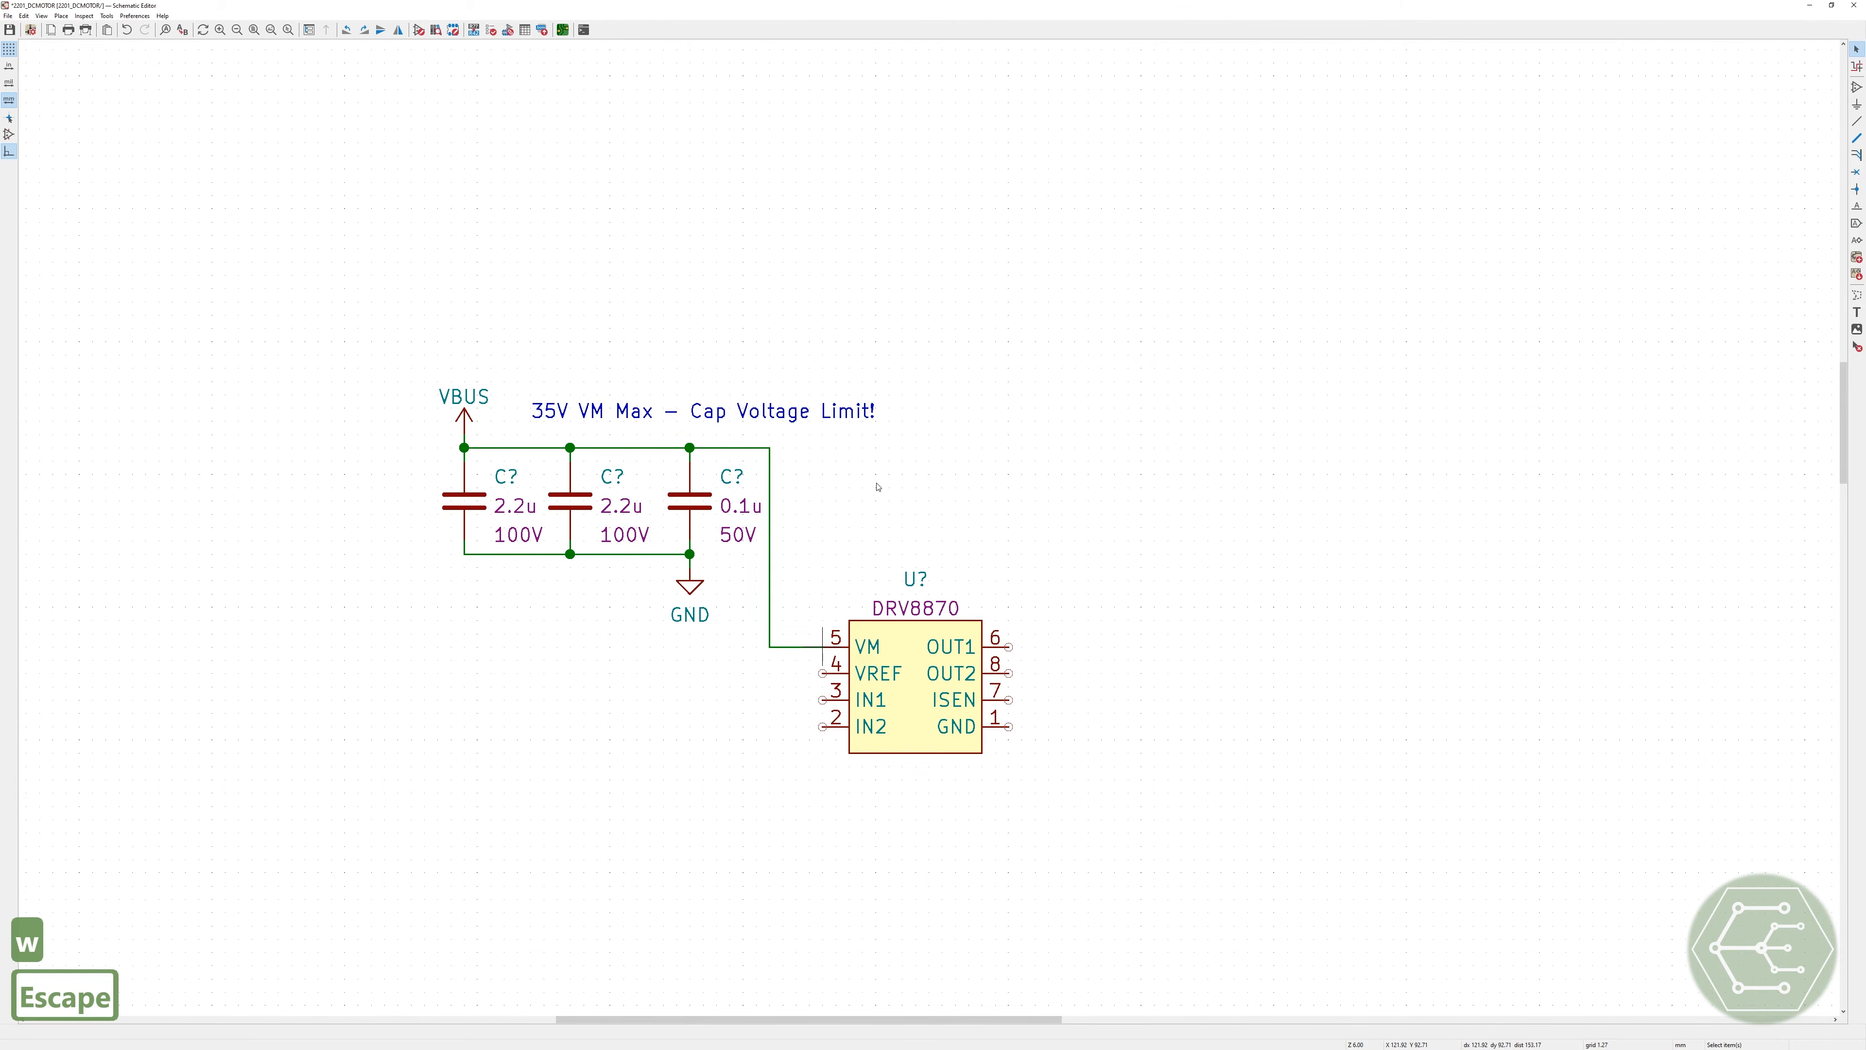
{"action": "key", "text": "ctrl+s"}
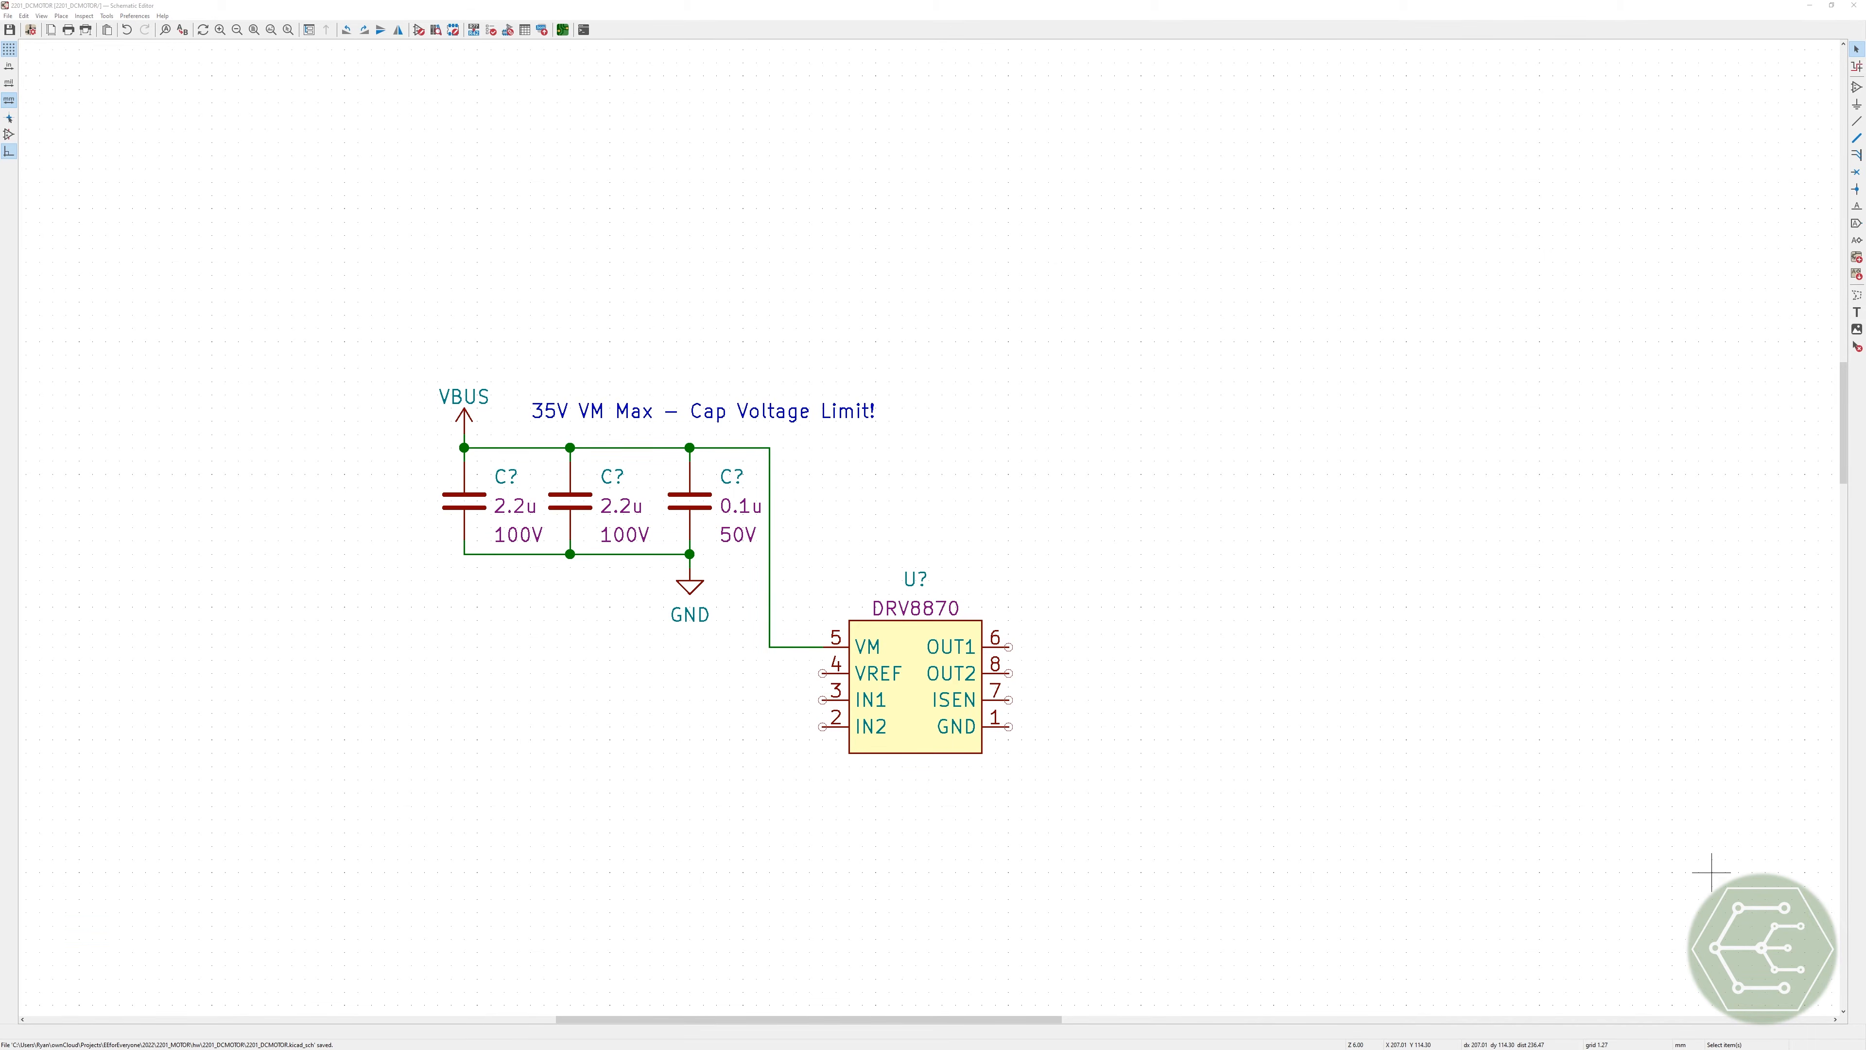
Step: Consult the DRV8870 datasheet's functional block diagram and place a +3.3V power symbol to the left of VBUS, saving the schematic
{"action": "key", "text": "alt+Tab"}
{"action": "scroll", "coordinate": [1199, 373], "scroll_direction": "down", "scroll_amount": 6}
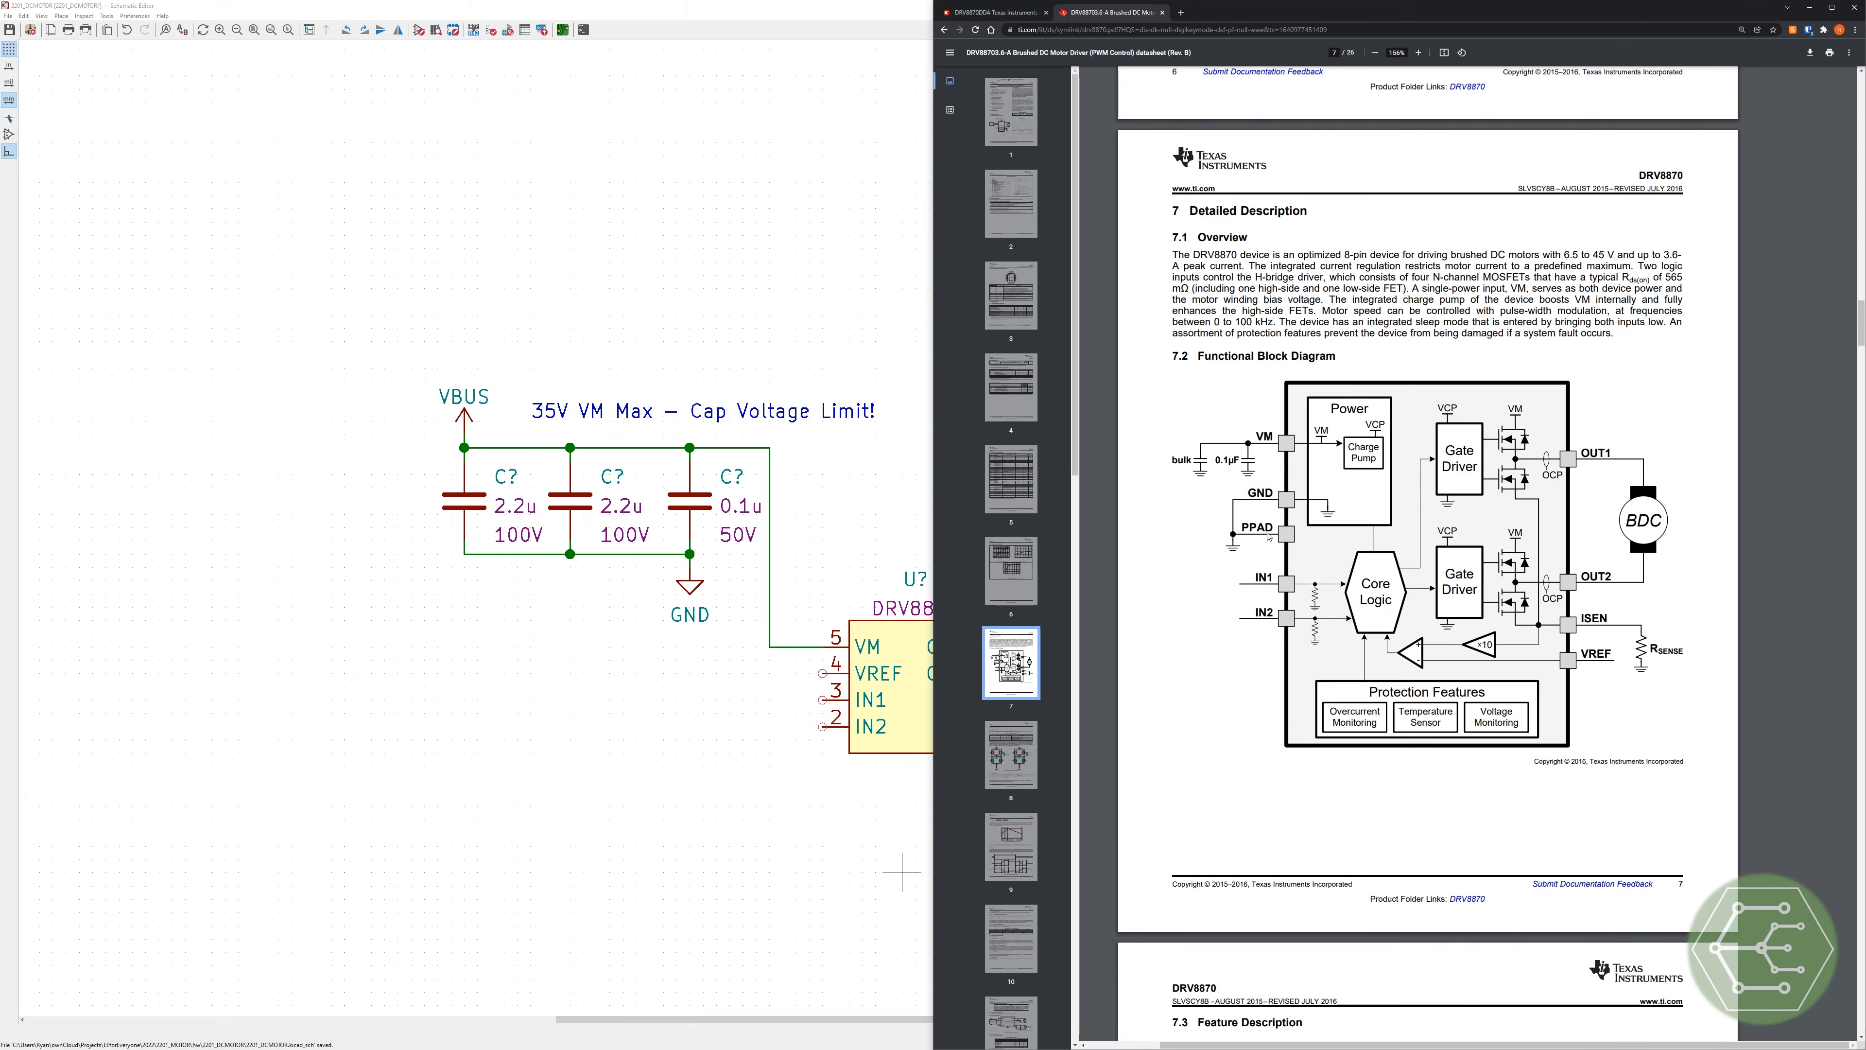
{"action": "scroll", "coordinate": [1273, 606], "scroll_direction": "up", "scroll_amount": 6}
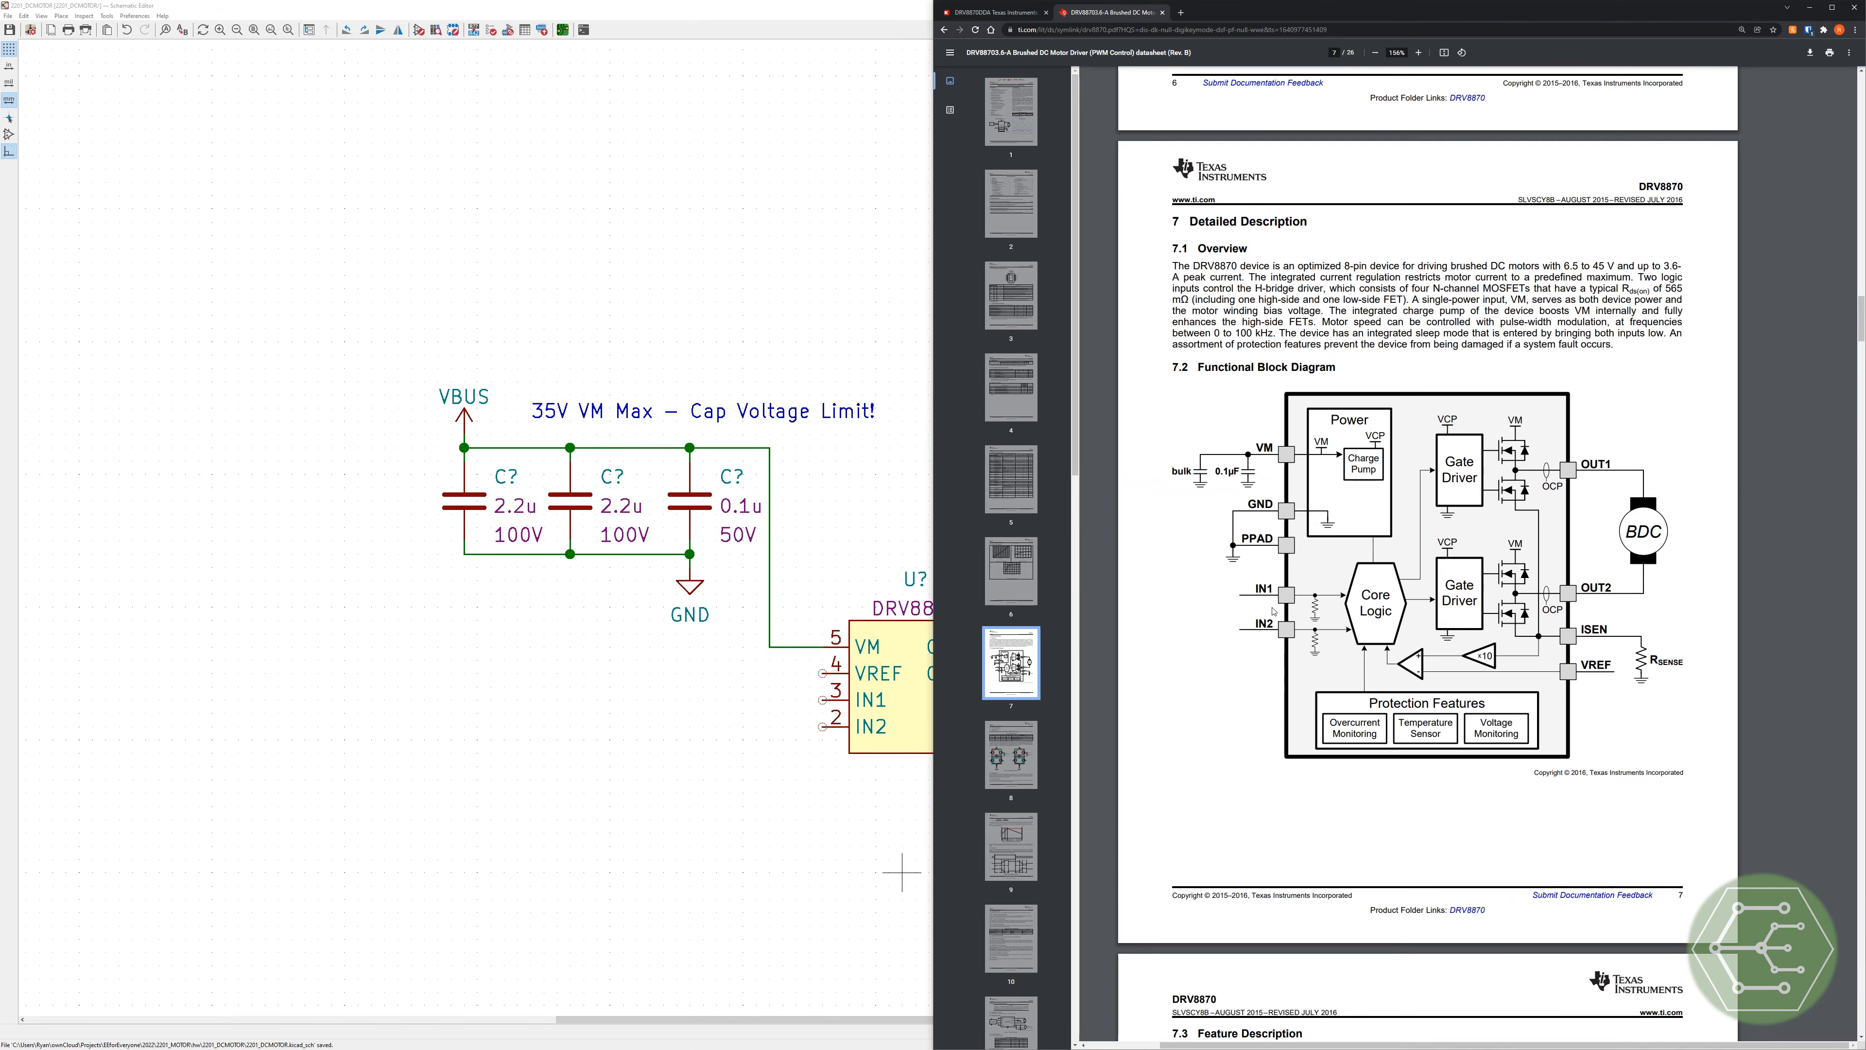
{"action": "left_click", "coordinate": [1854, 104]}
{"action": "left_click", "coordinate": [1056, 432]}
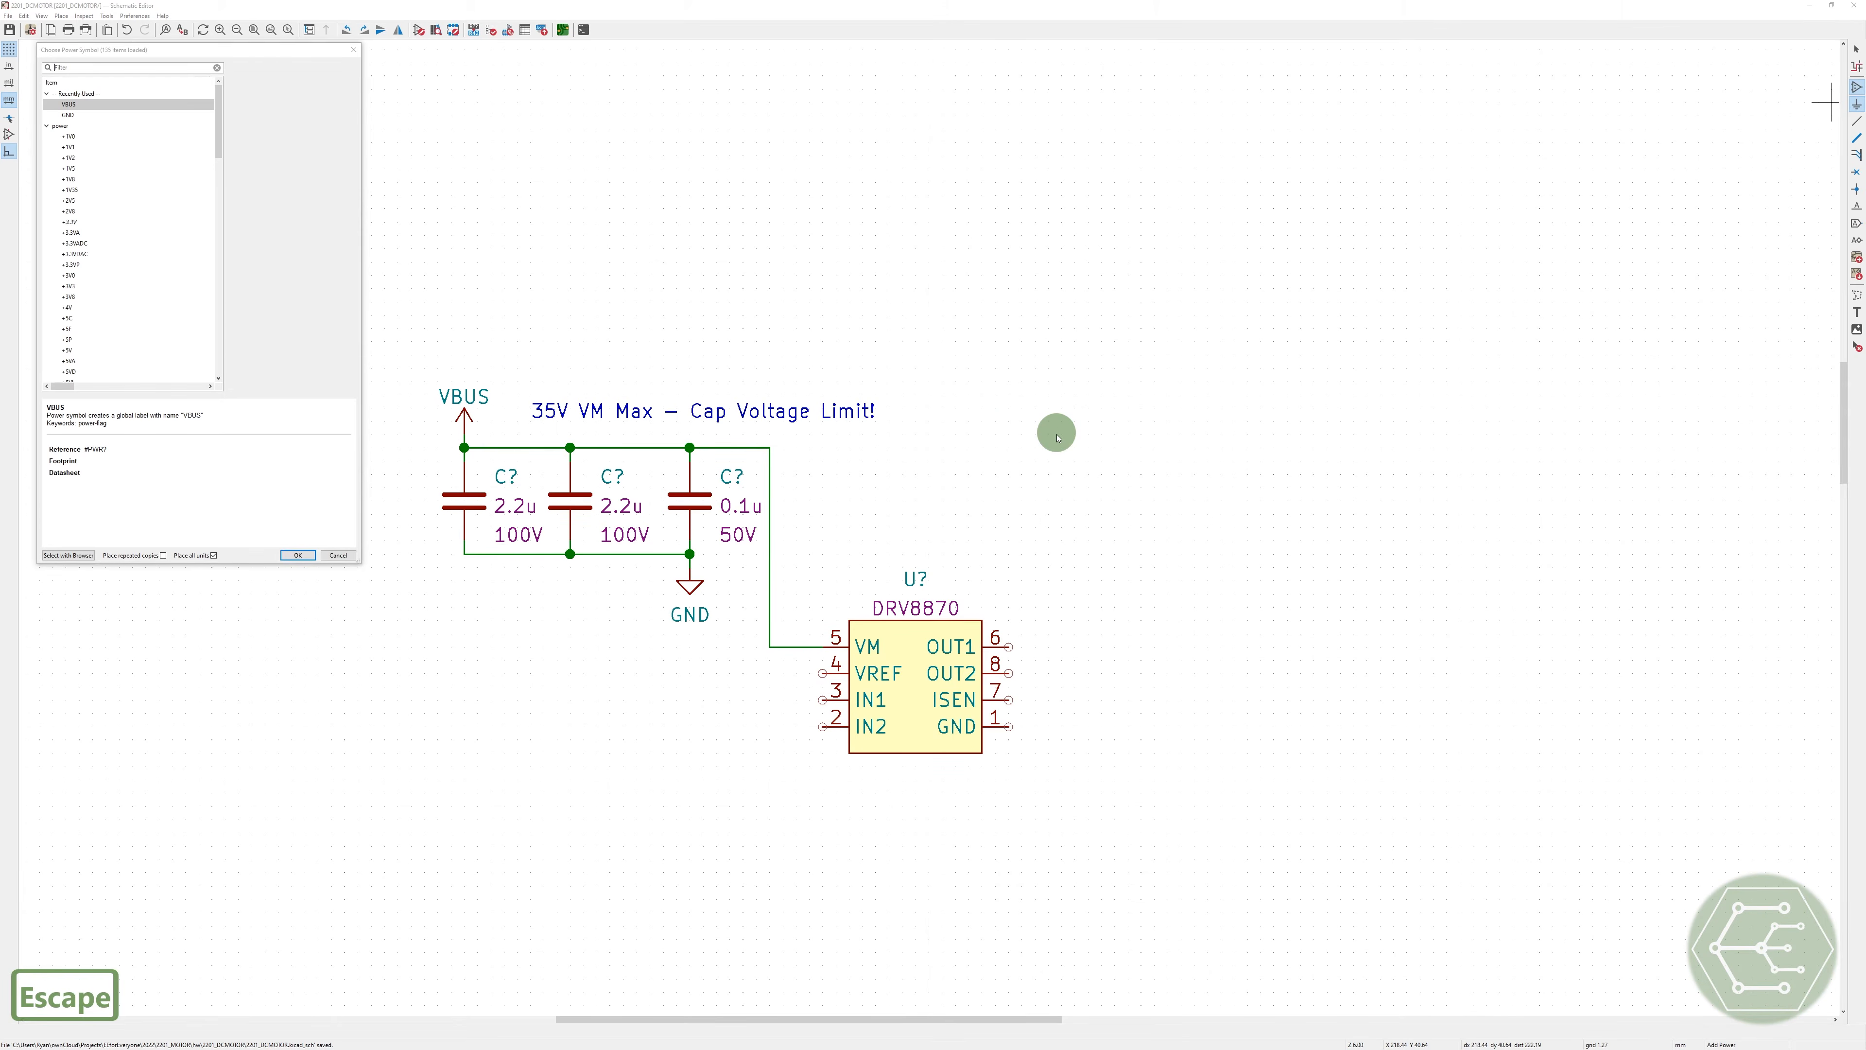
{"action": "type", "text": "3.3"}
{"action": "key", "text": "Return"}
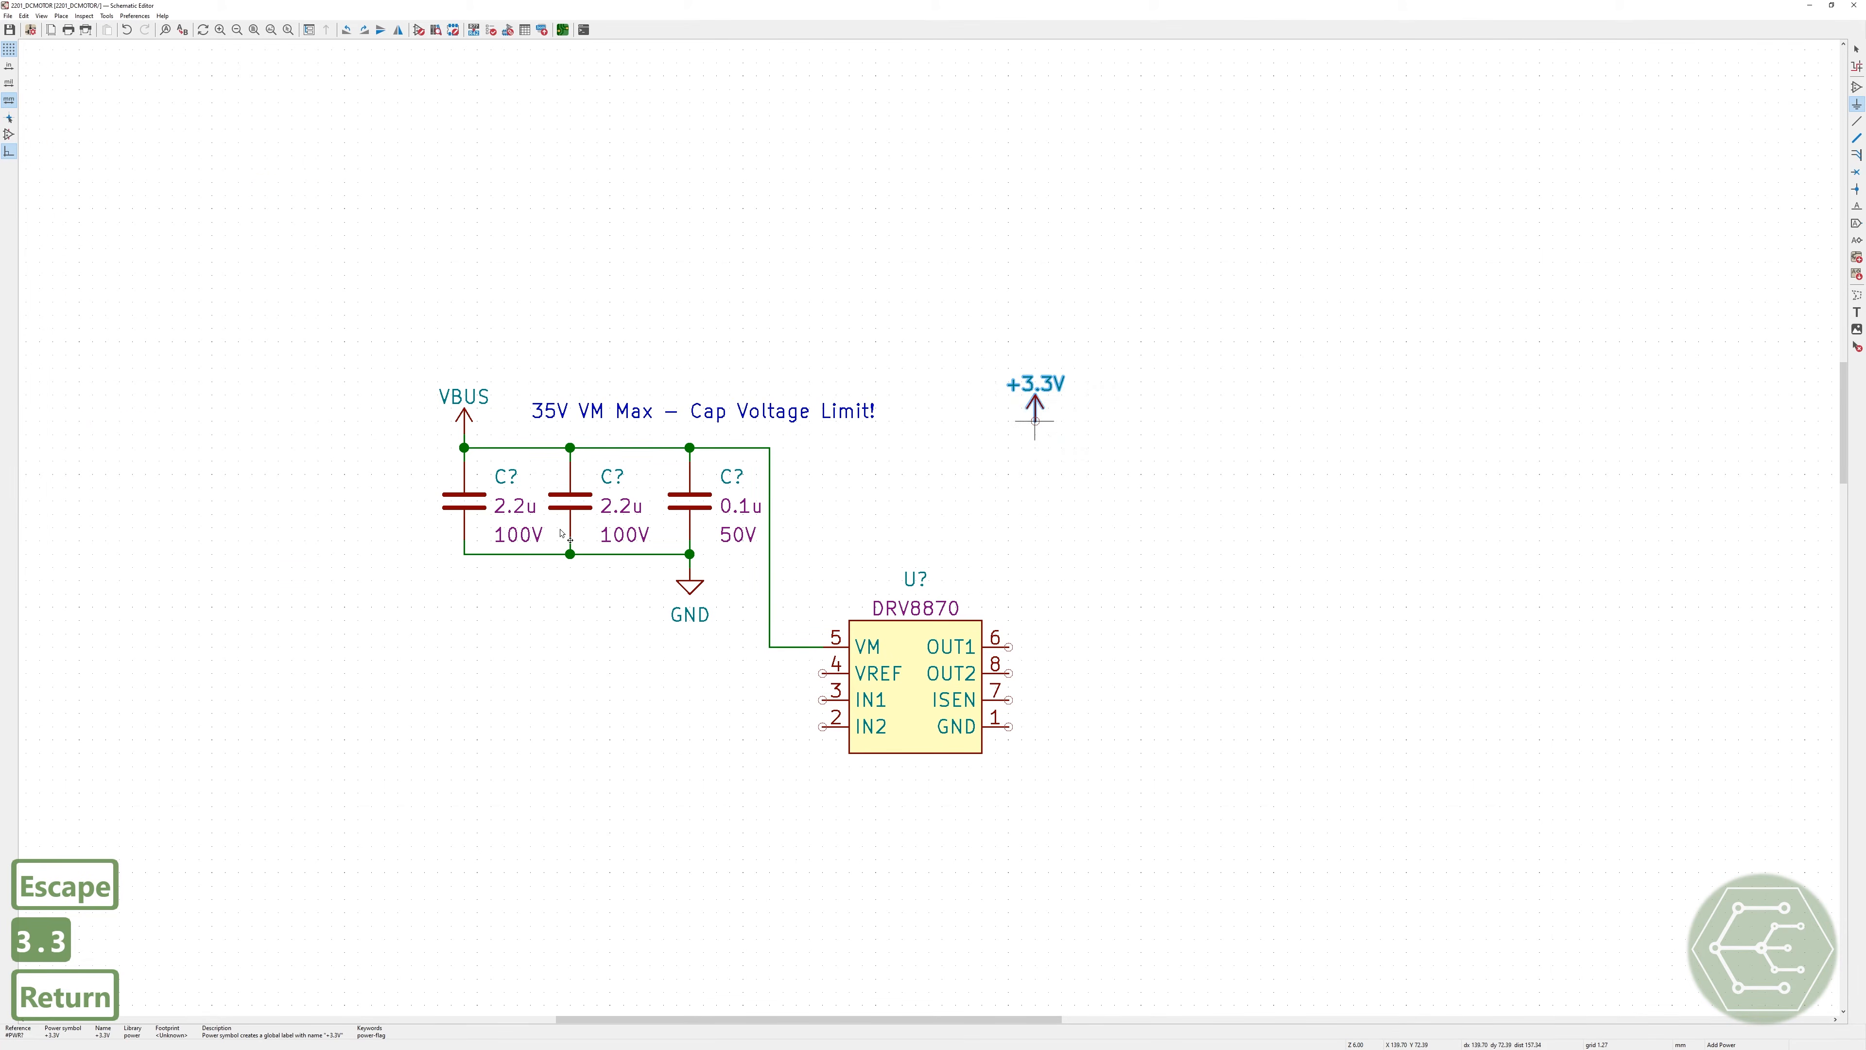
{"action": "left_click", "coordinate": [376, 433]}
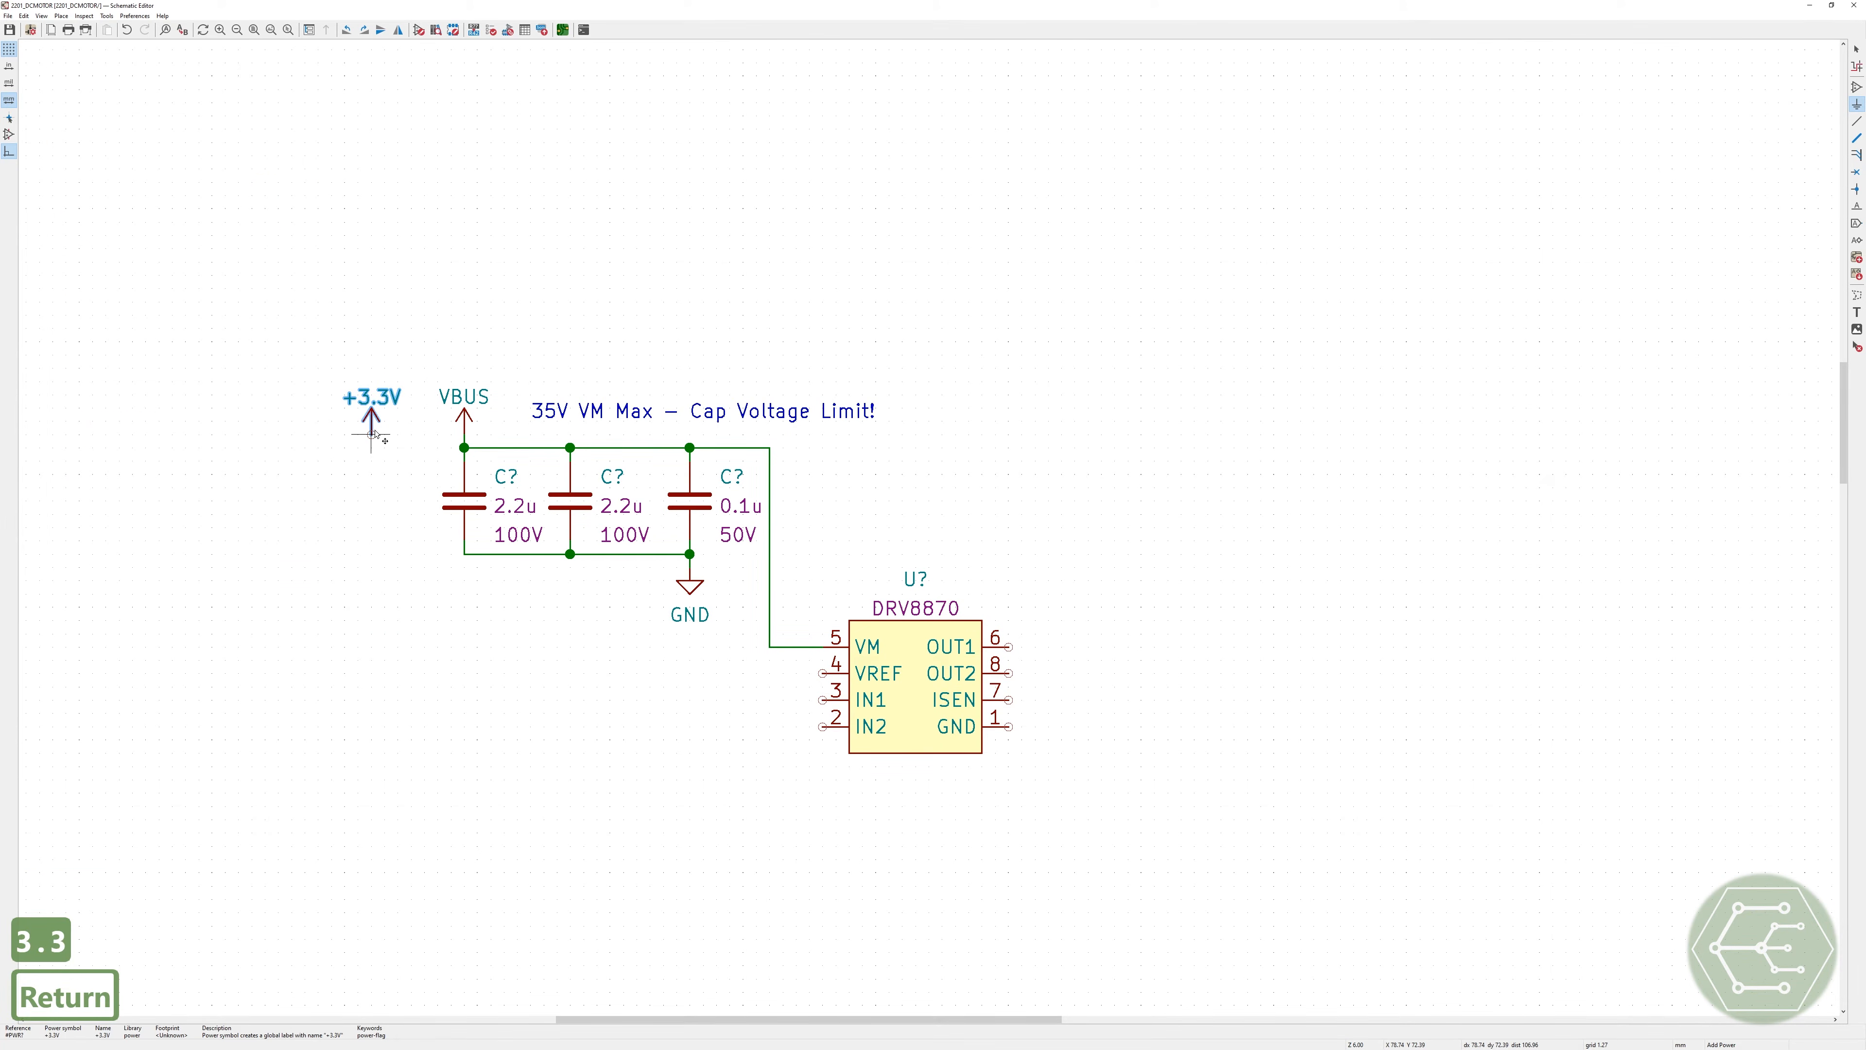
{"action": "key", "text": "Escape"}
{"action": "key", "text": "ctrl+s"}
Step: Duplicate the 0.1u 50V capacitor and place the copy below and to the left of the capacitor bank
{"action": "left_click", "coordinate": [695, 502]}
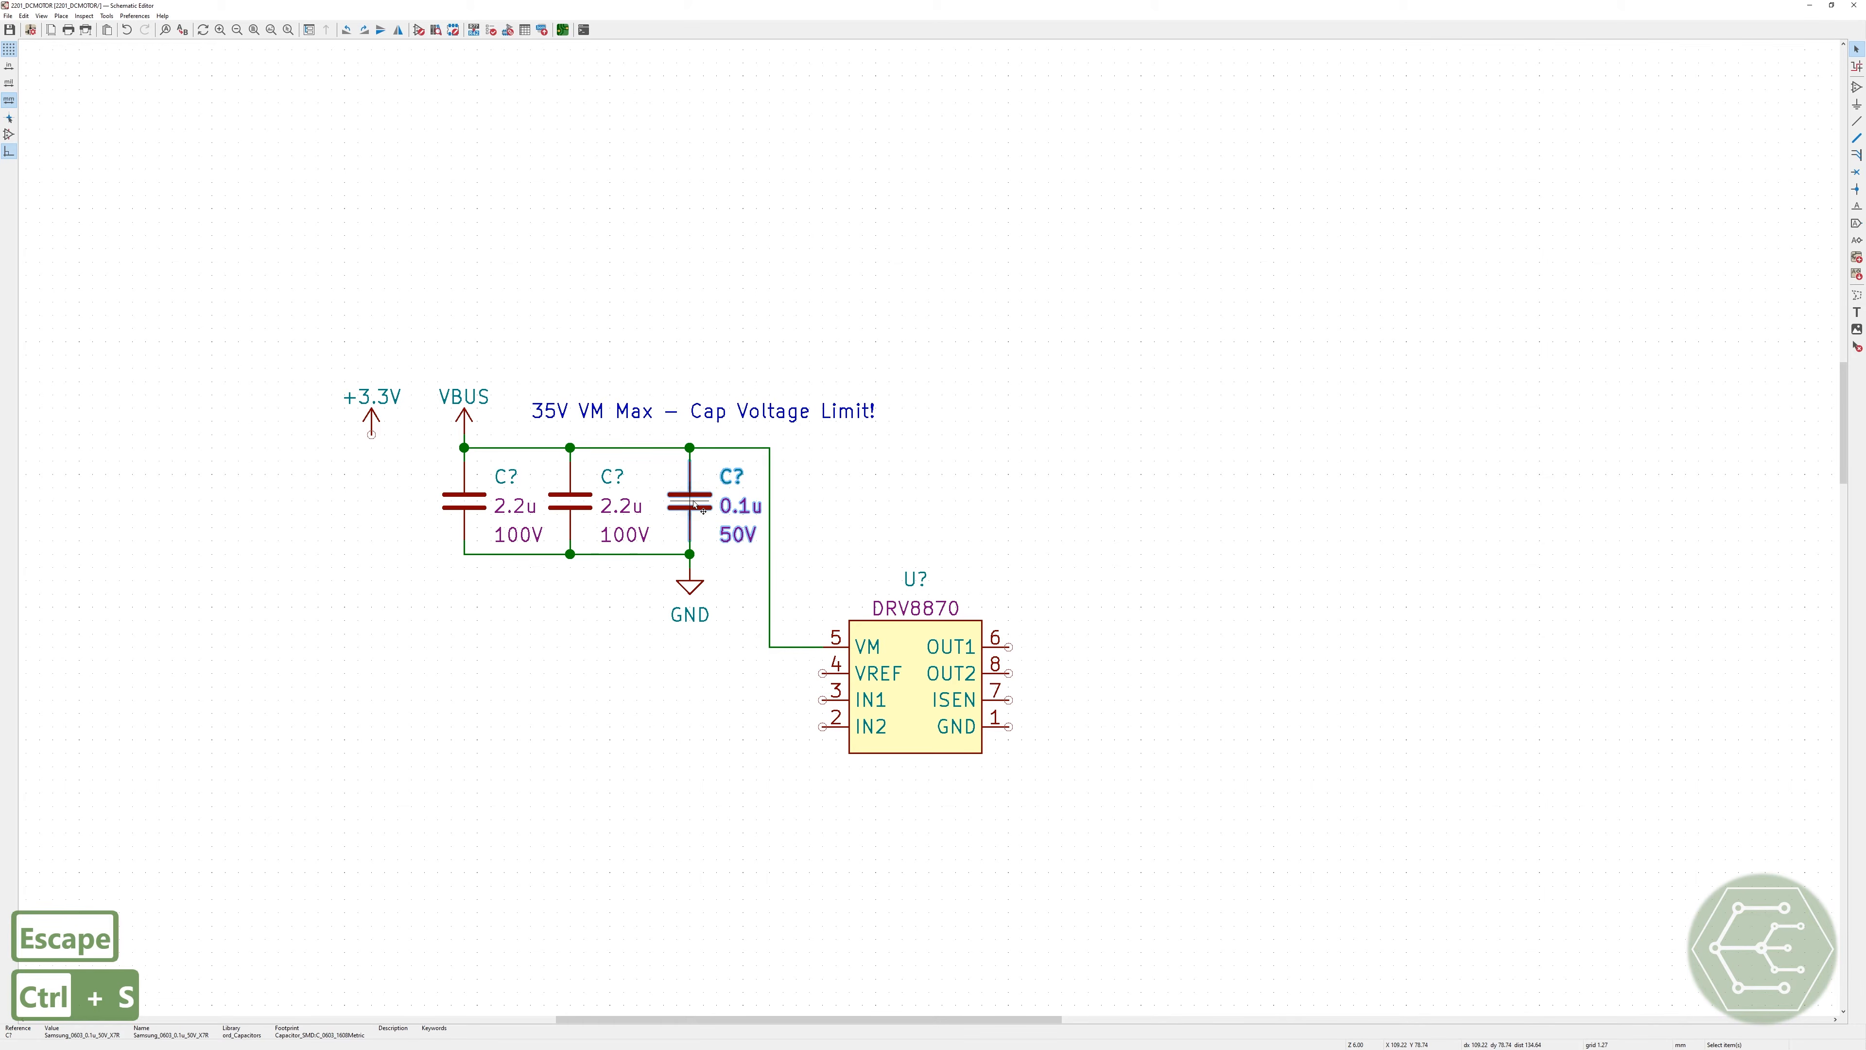
{"action": "key", "text": "ctrl+d"}
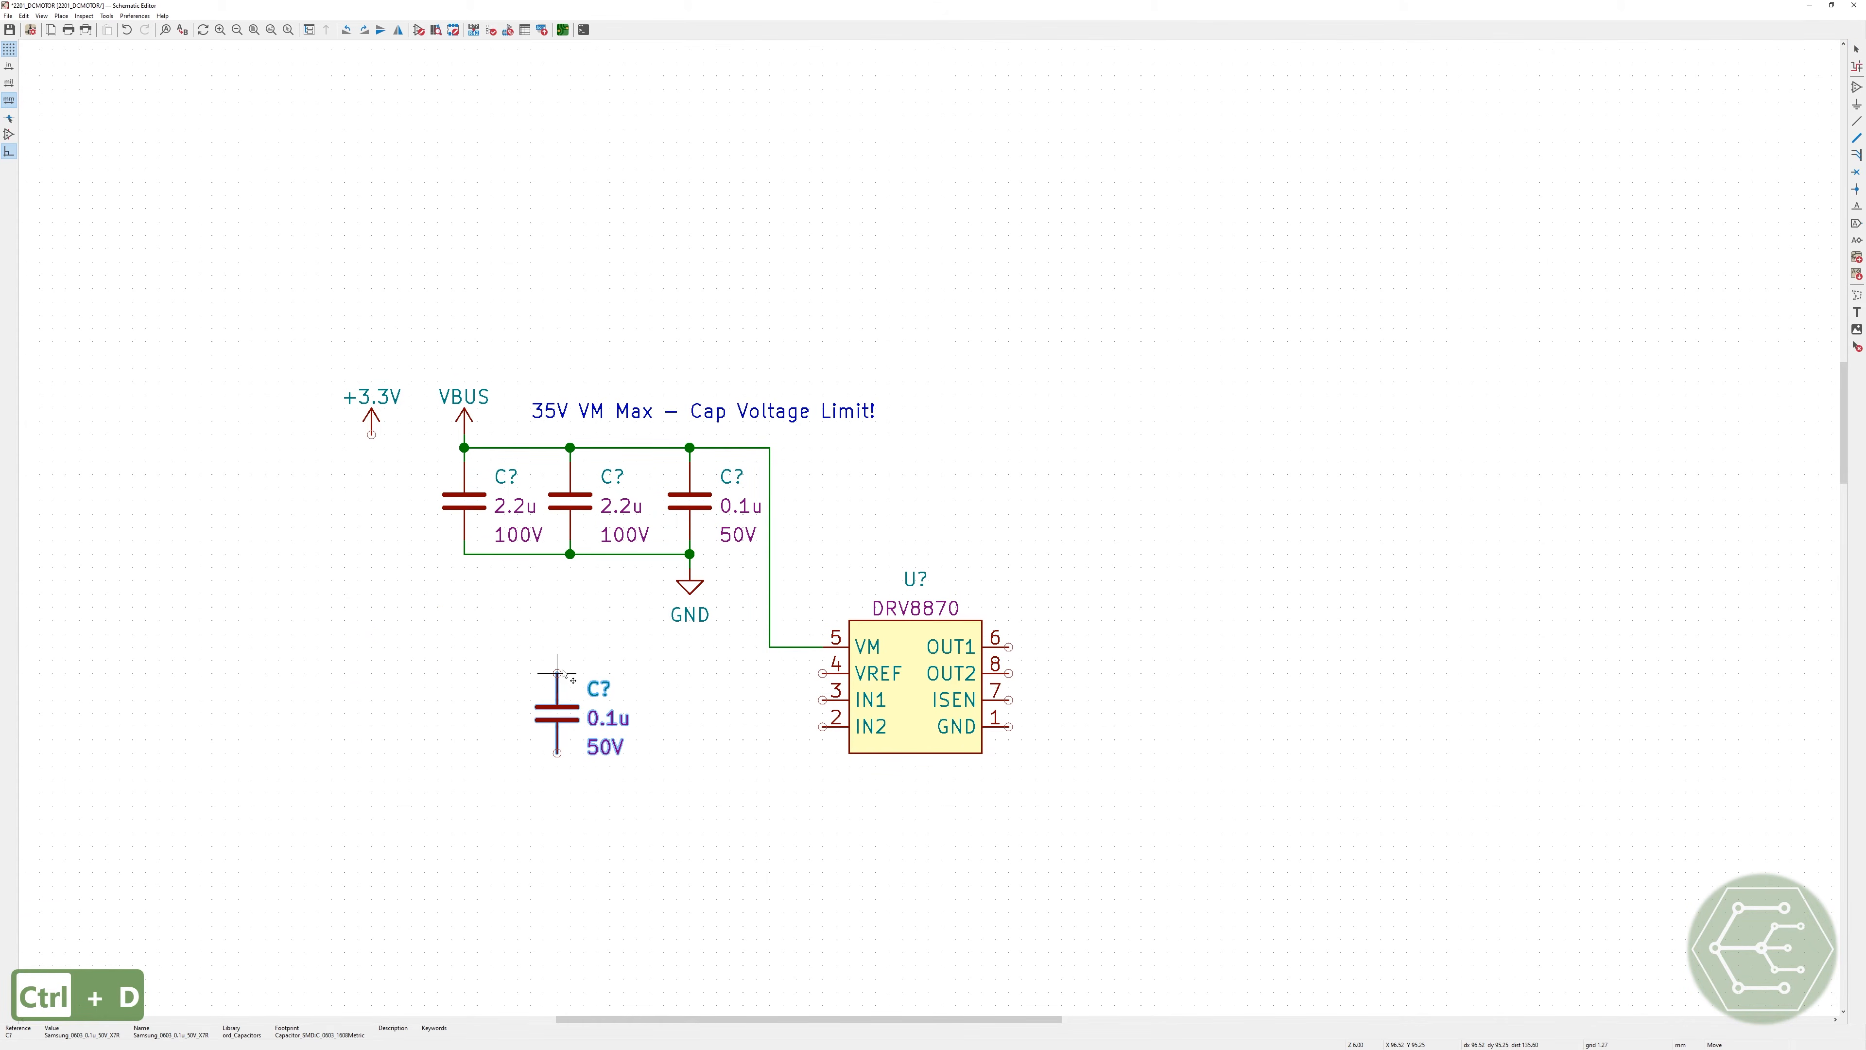
{"action": "key", "text": "m"}
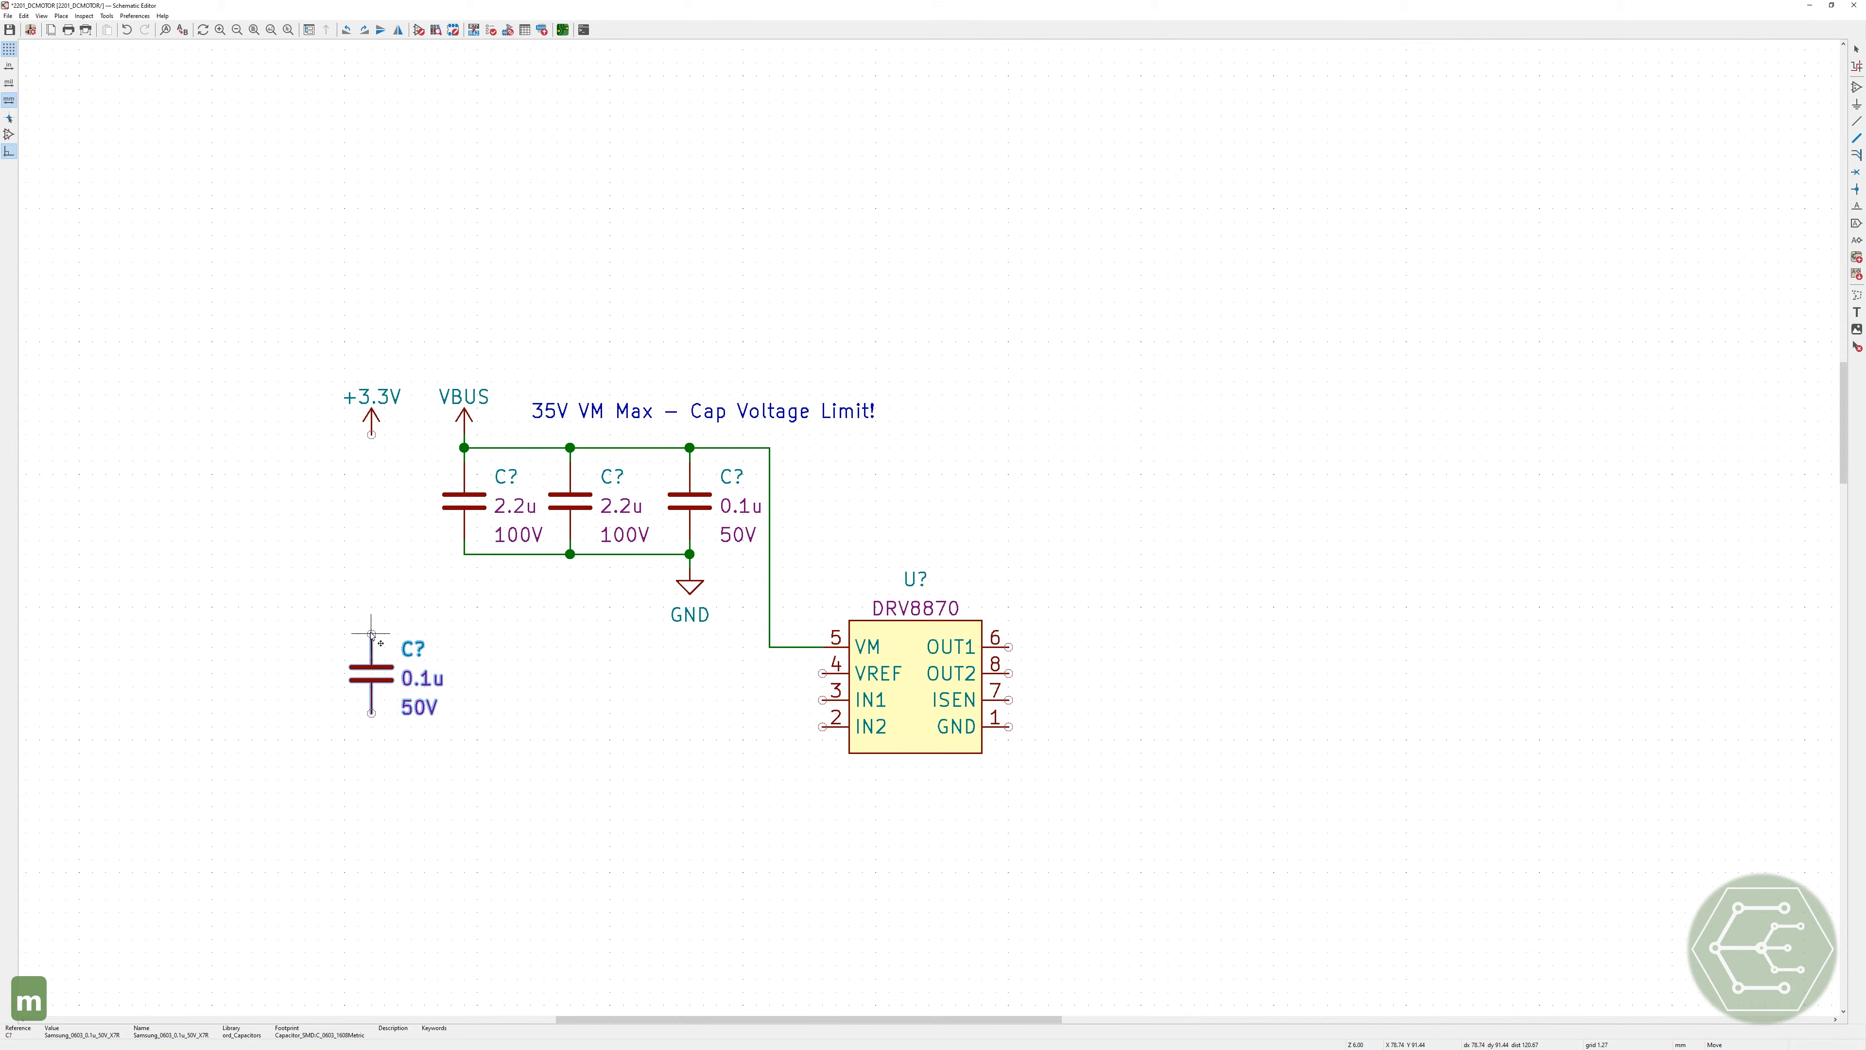
{"action": "left_click", "coordinate": [291, 621]}
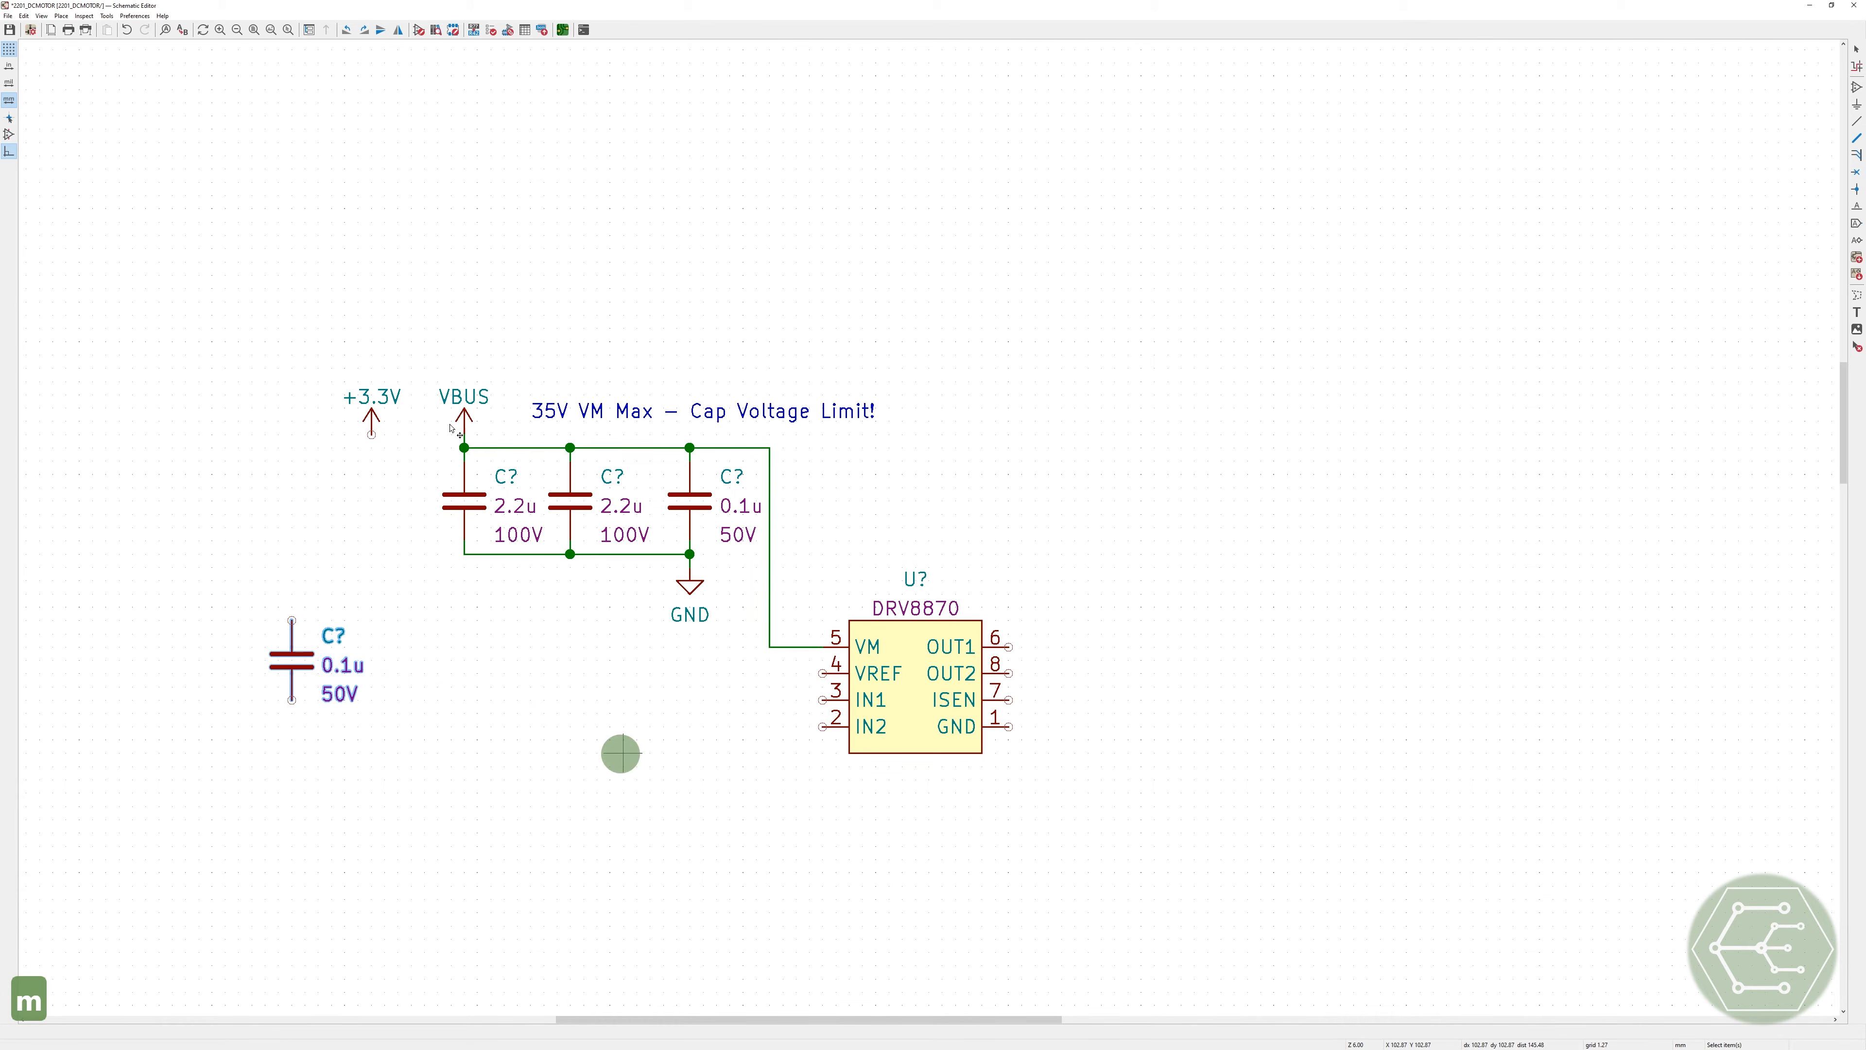
Step: Move the VBUS capacitor bank and its note farther up, and duplicate its 2.2u and 0.1u capacitors with wires and GND below it
{"action": "left_click_drag", "start_coordinate": [431, 361], "coordinate": [757, 631]}
{"action": "left_click_drag", "start_coordinate": [542, 447], "coordinate": [542, 368]}
{"action": "key", "text": "ctrl+d"}
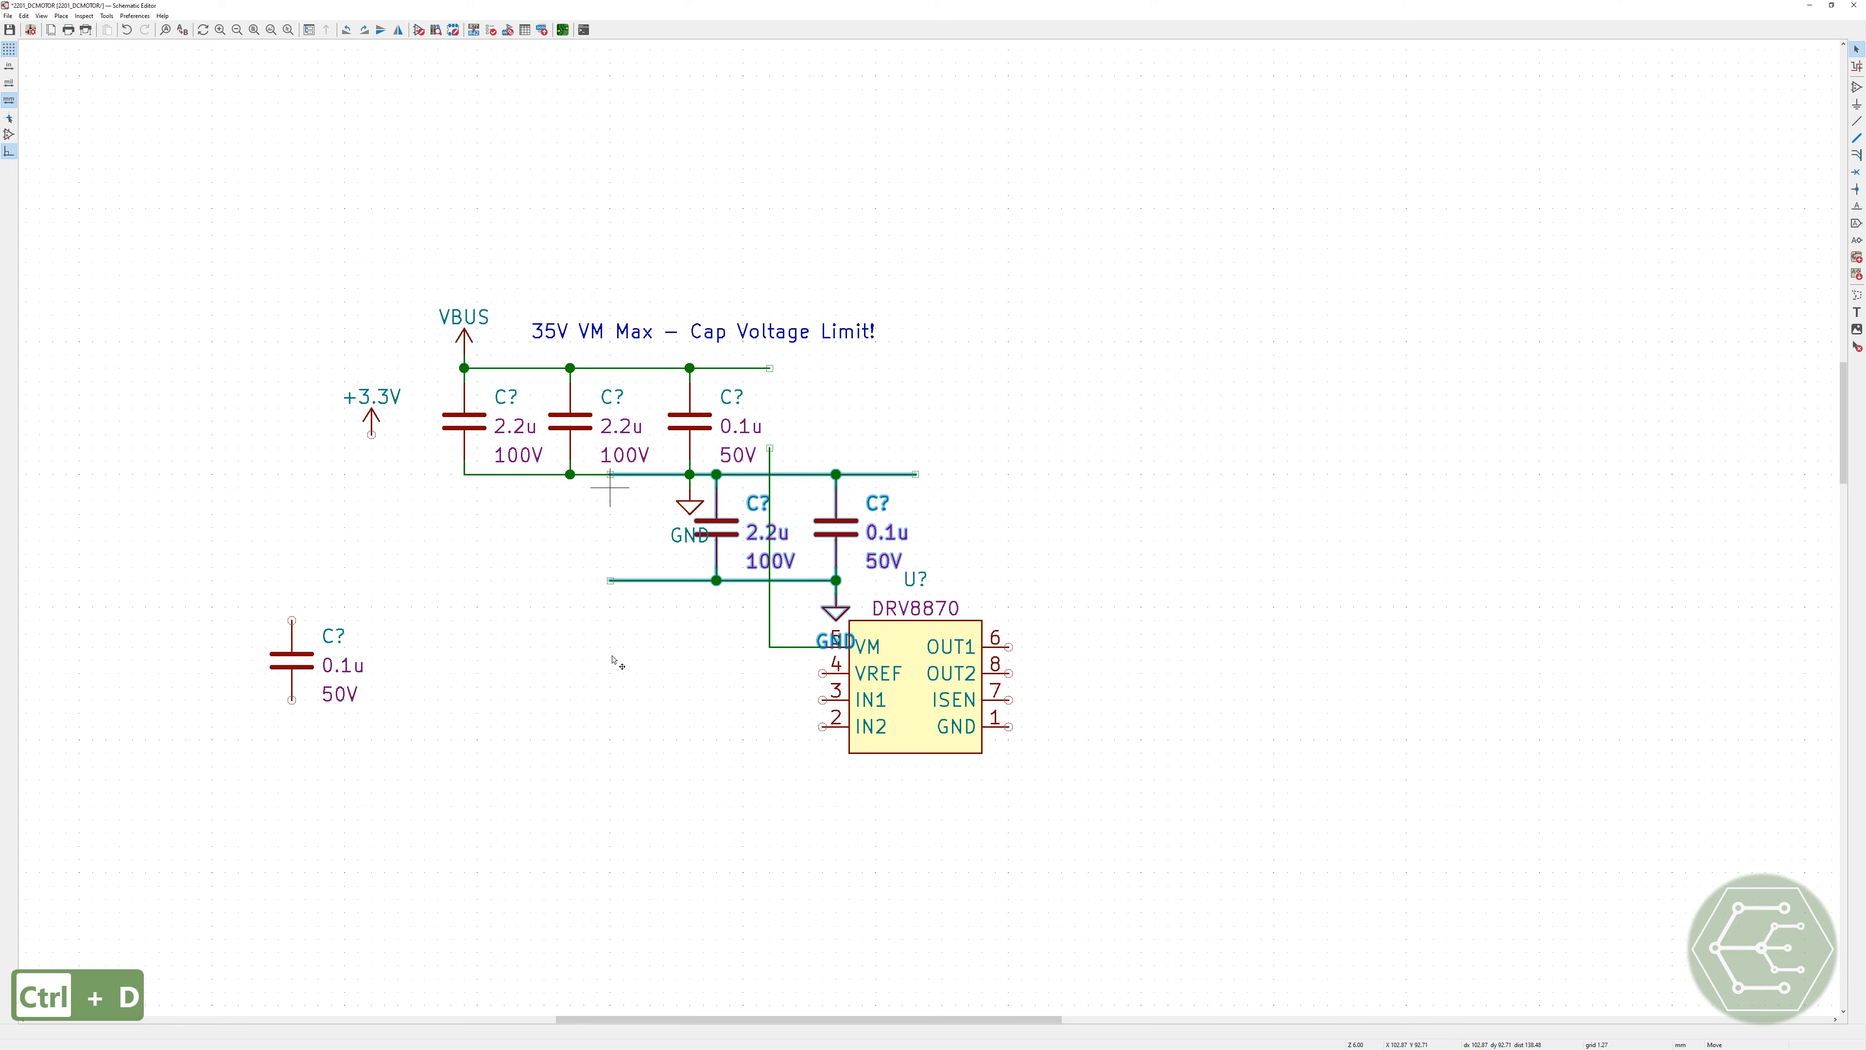
{"action": "left_click", "coordinate": [438, 606]}
Step: Delete the vertical VM wire and align the duplicated capacitor pair directly beneath the original 2.2u and 0.1u capacitors, near the DRV8870
{"action": "key", "text": "Escape"}
{"action": "key", "text": "Delete"}
{"action": "key", "text": "Delete"}
{"action": "key", "text": "m"}
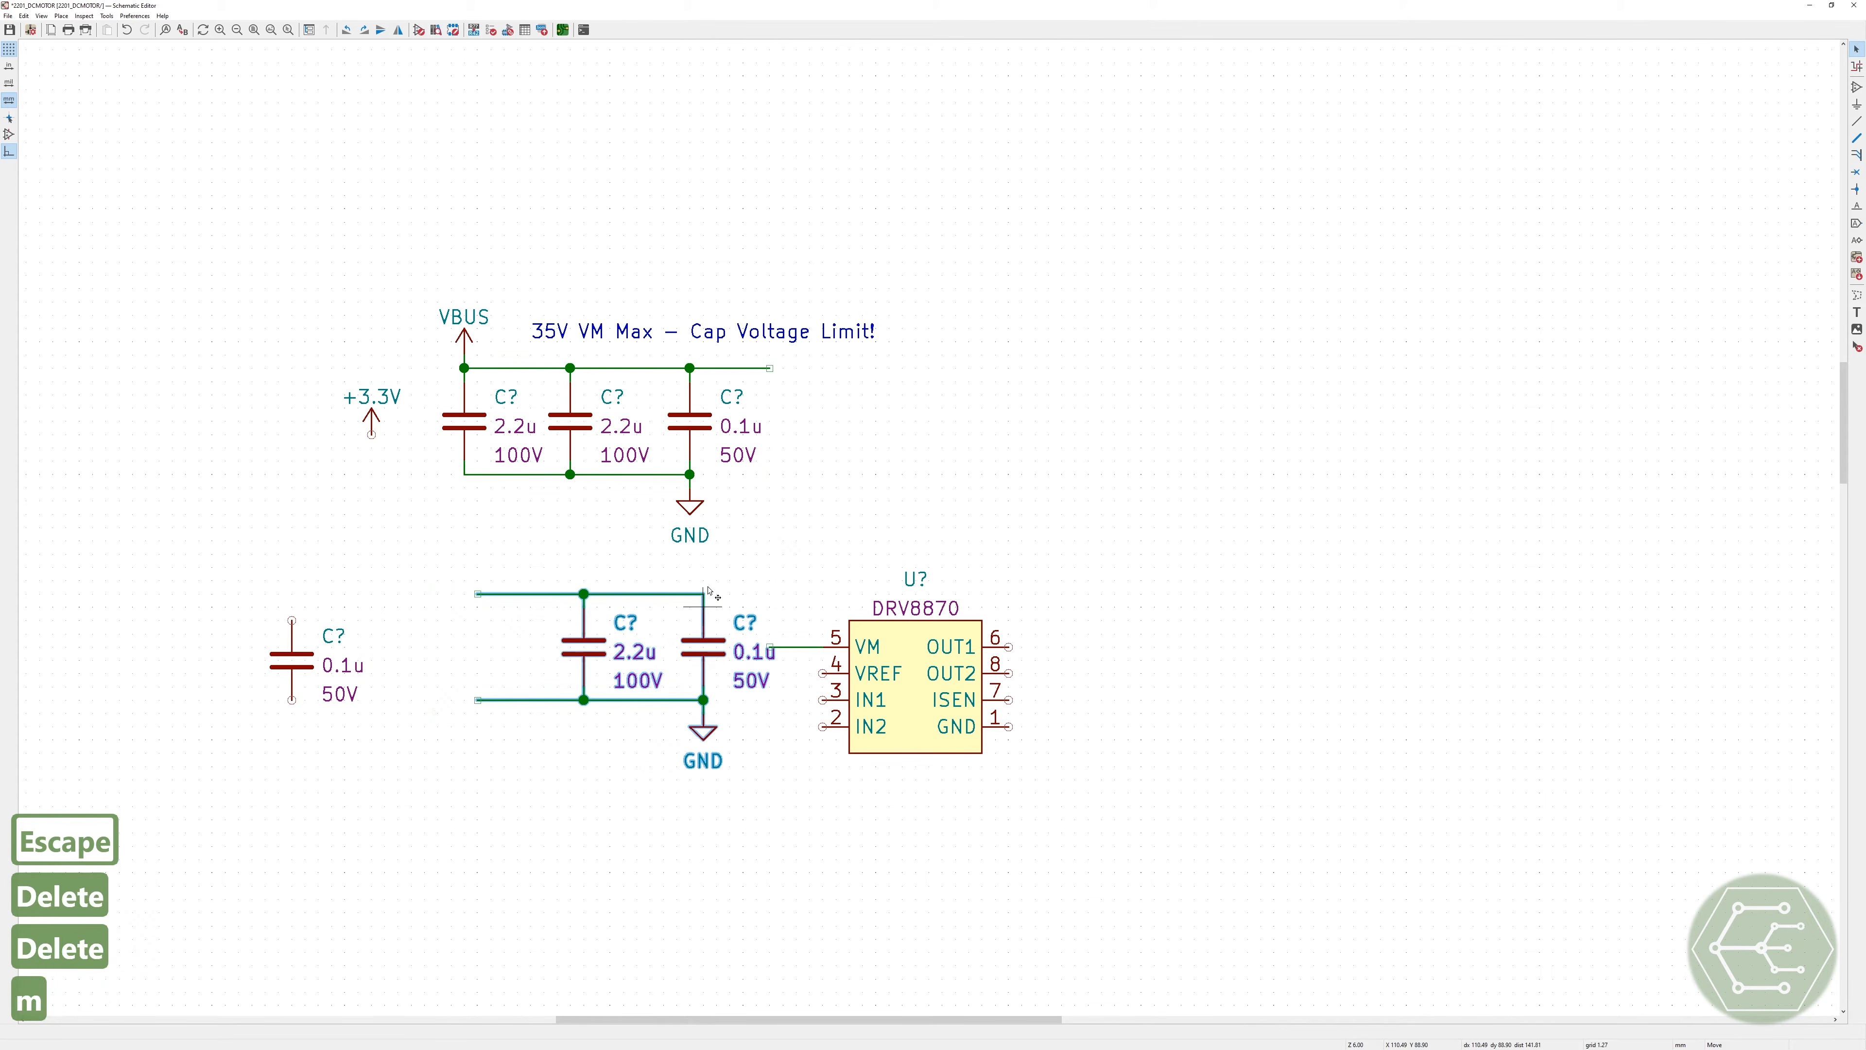
{"action": "left_click", "coordinate": [691, 585]}
{"action": "left_click", "coordinate": [531, 752]}
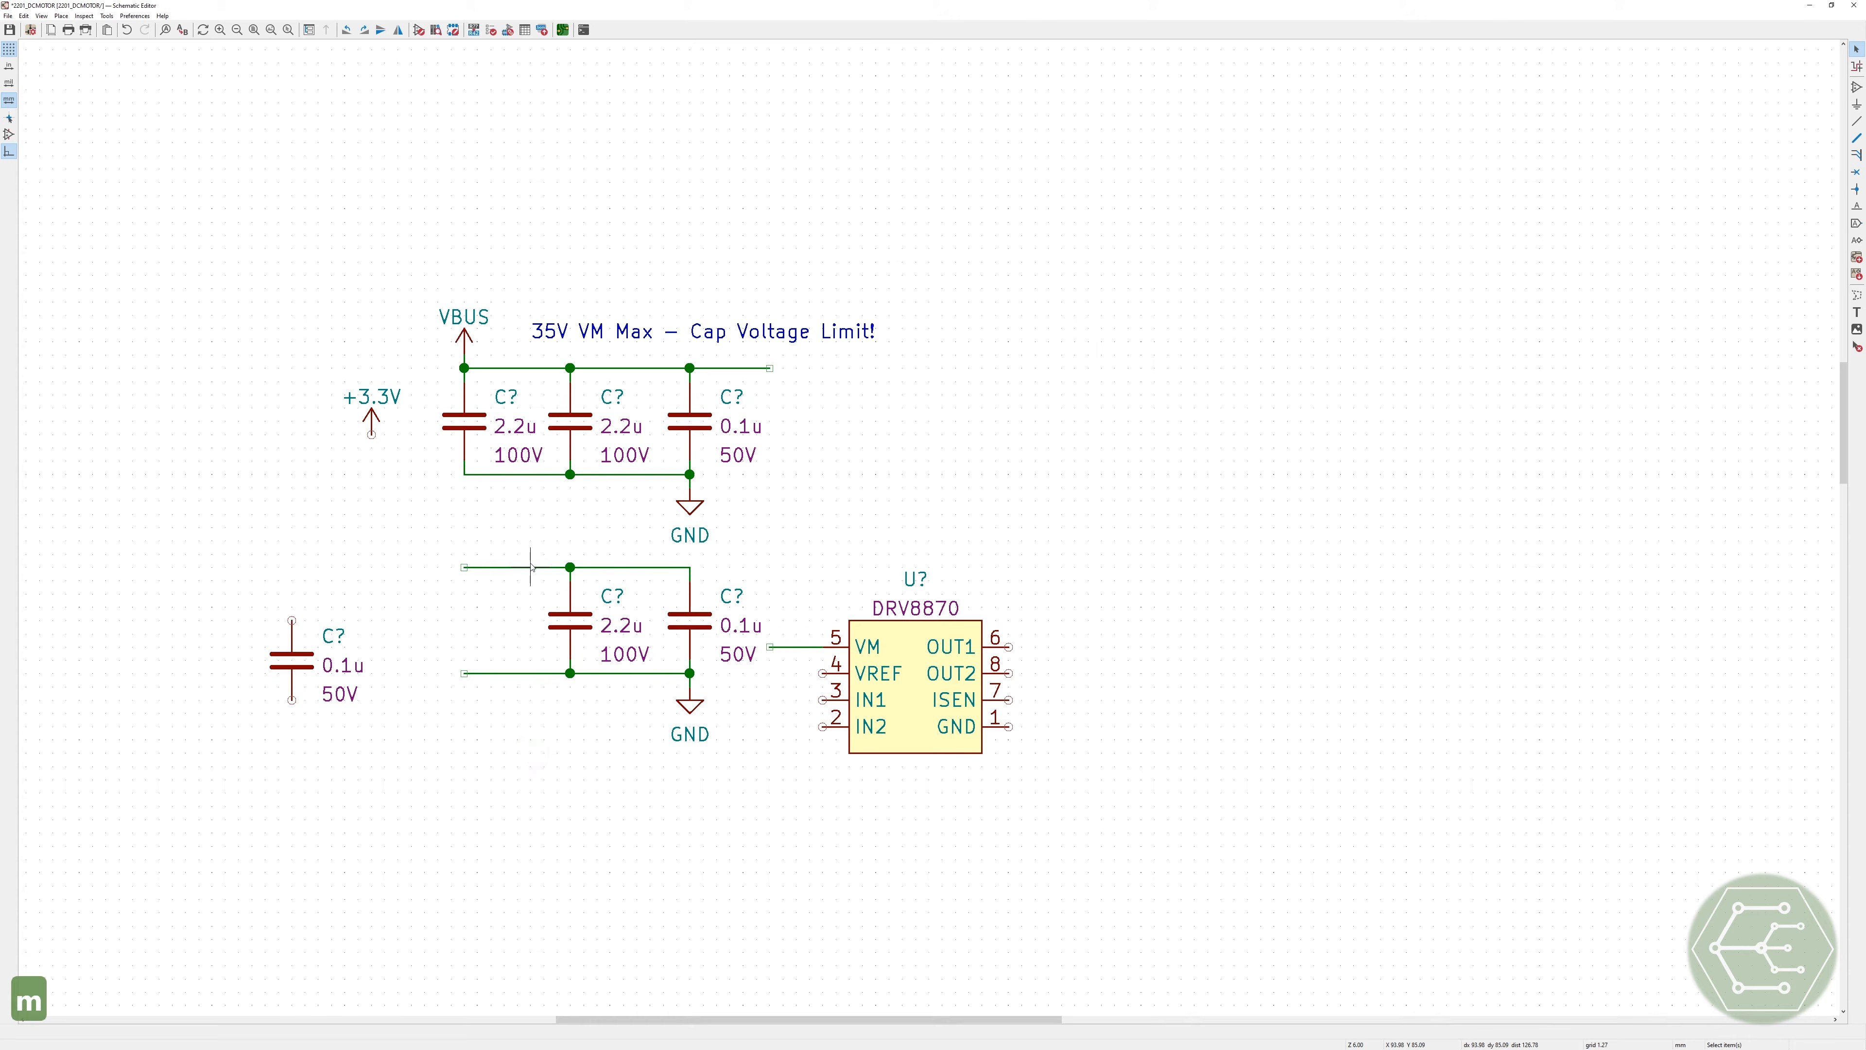
Step: Delete the duplicated pair's loose wire ends, the stray 0.1u capacitor and the leftover wire stub at the VM pin
{"action": "key", "text": "Delete"}
{"action": "key", "text": "Delete"}
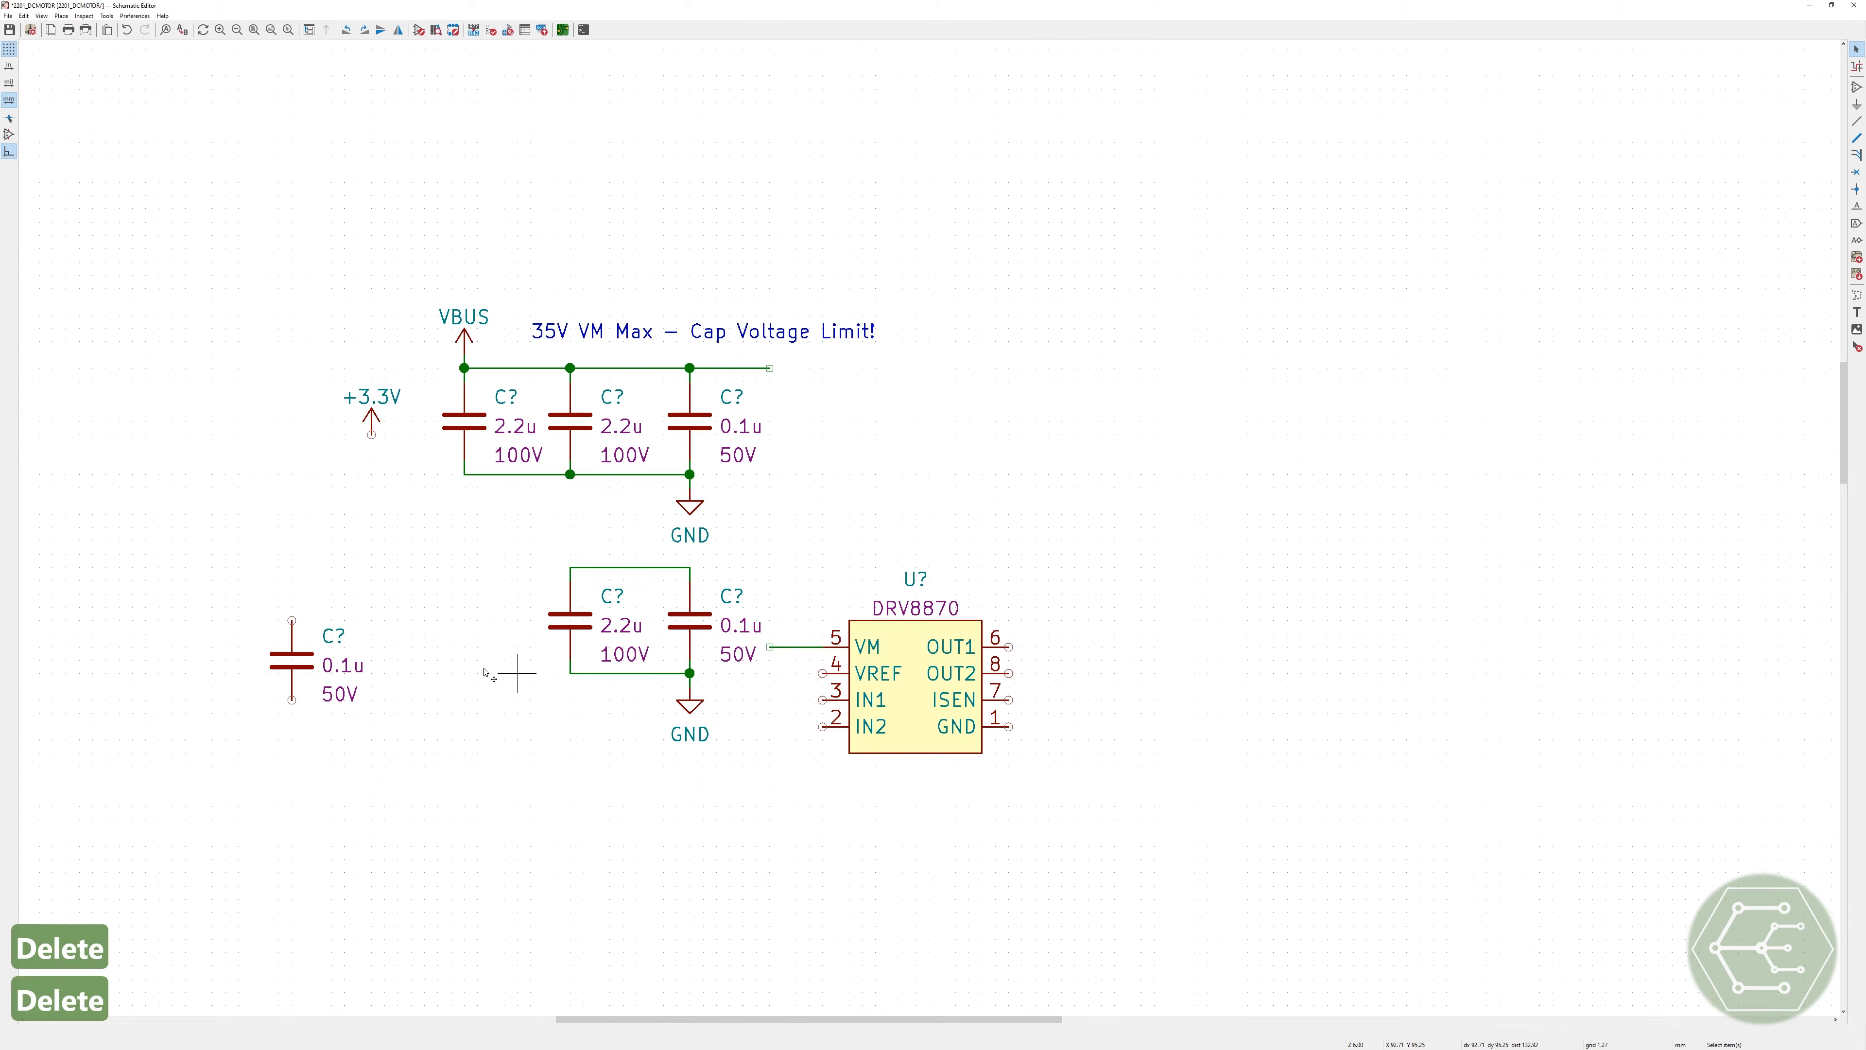
{"action": "key", "text": "Delete"}
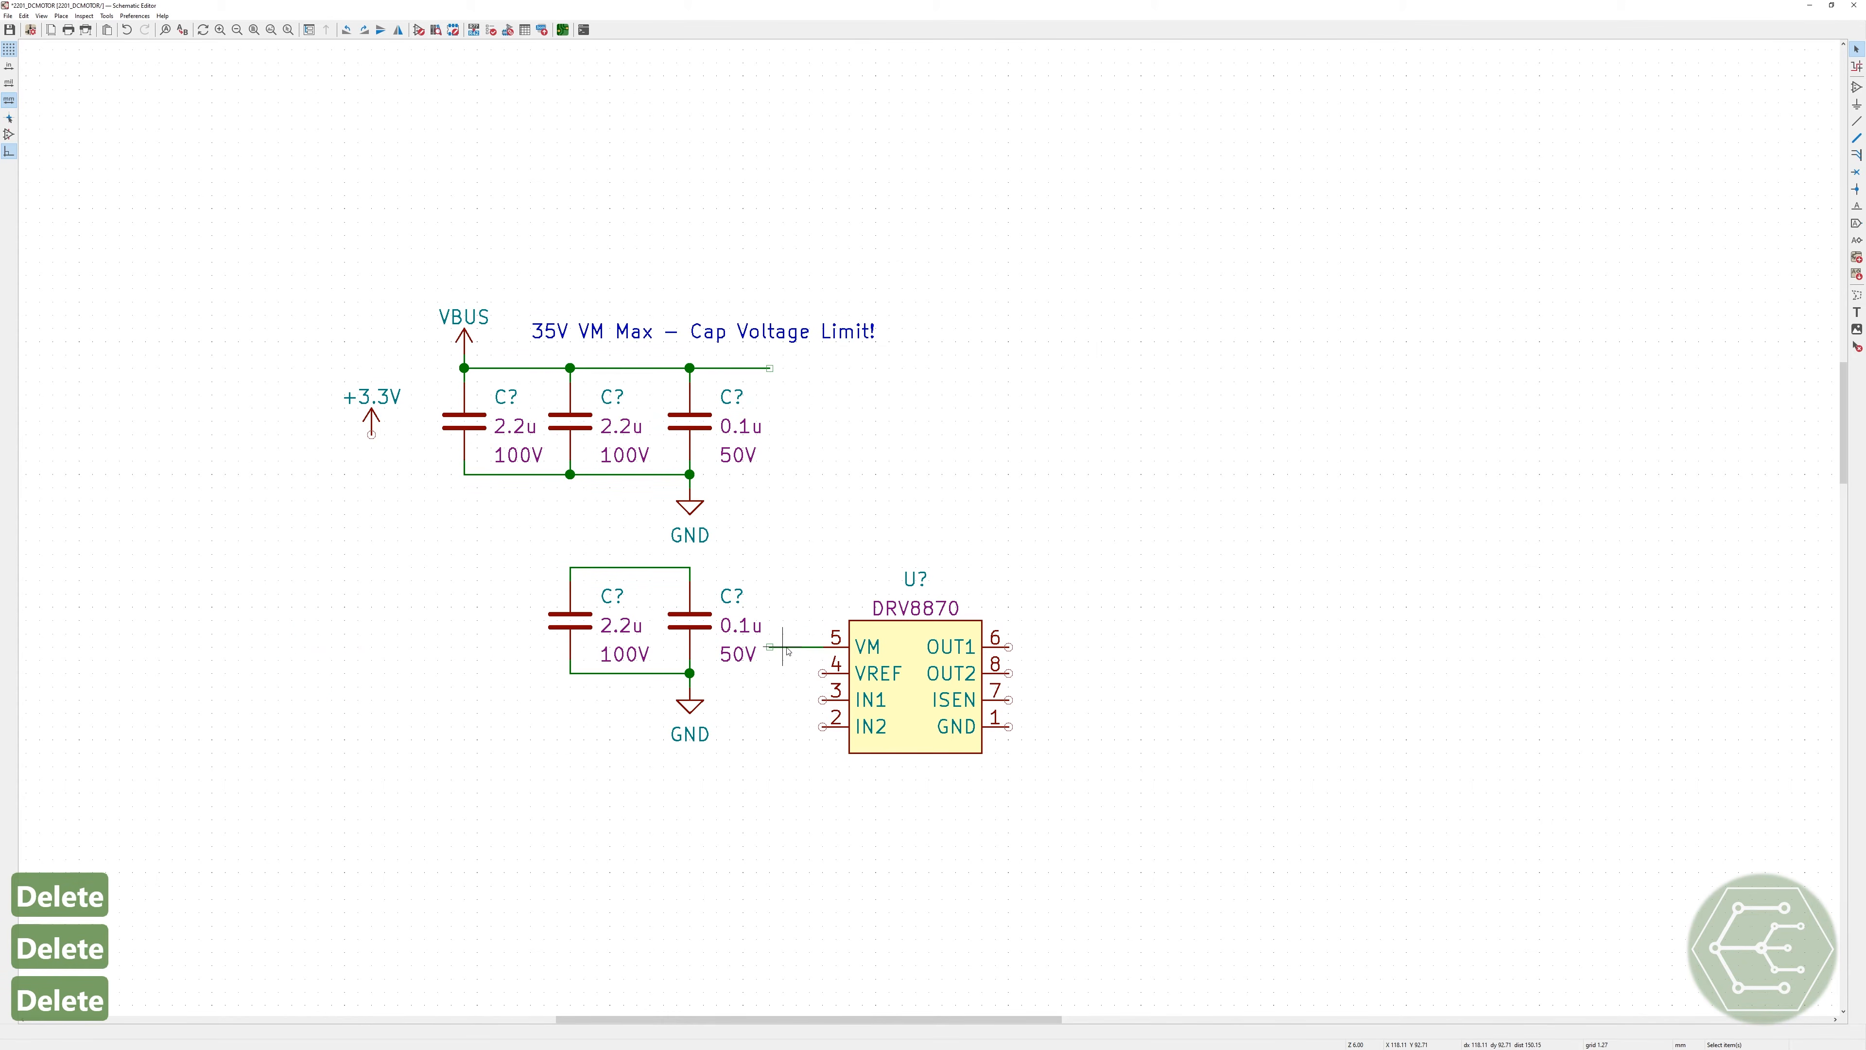
{"action": "key", "text": "Delete"}
Step: Wire the DRV8870's VREF pin to the upper rail of the lower capacitor pair, at the 0.1u capacitor
{"action": "key", "text": "w"}
{"action": "left_click", "coordinate": [822, 673]}
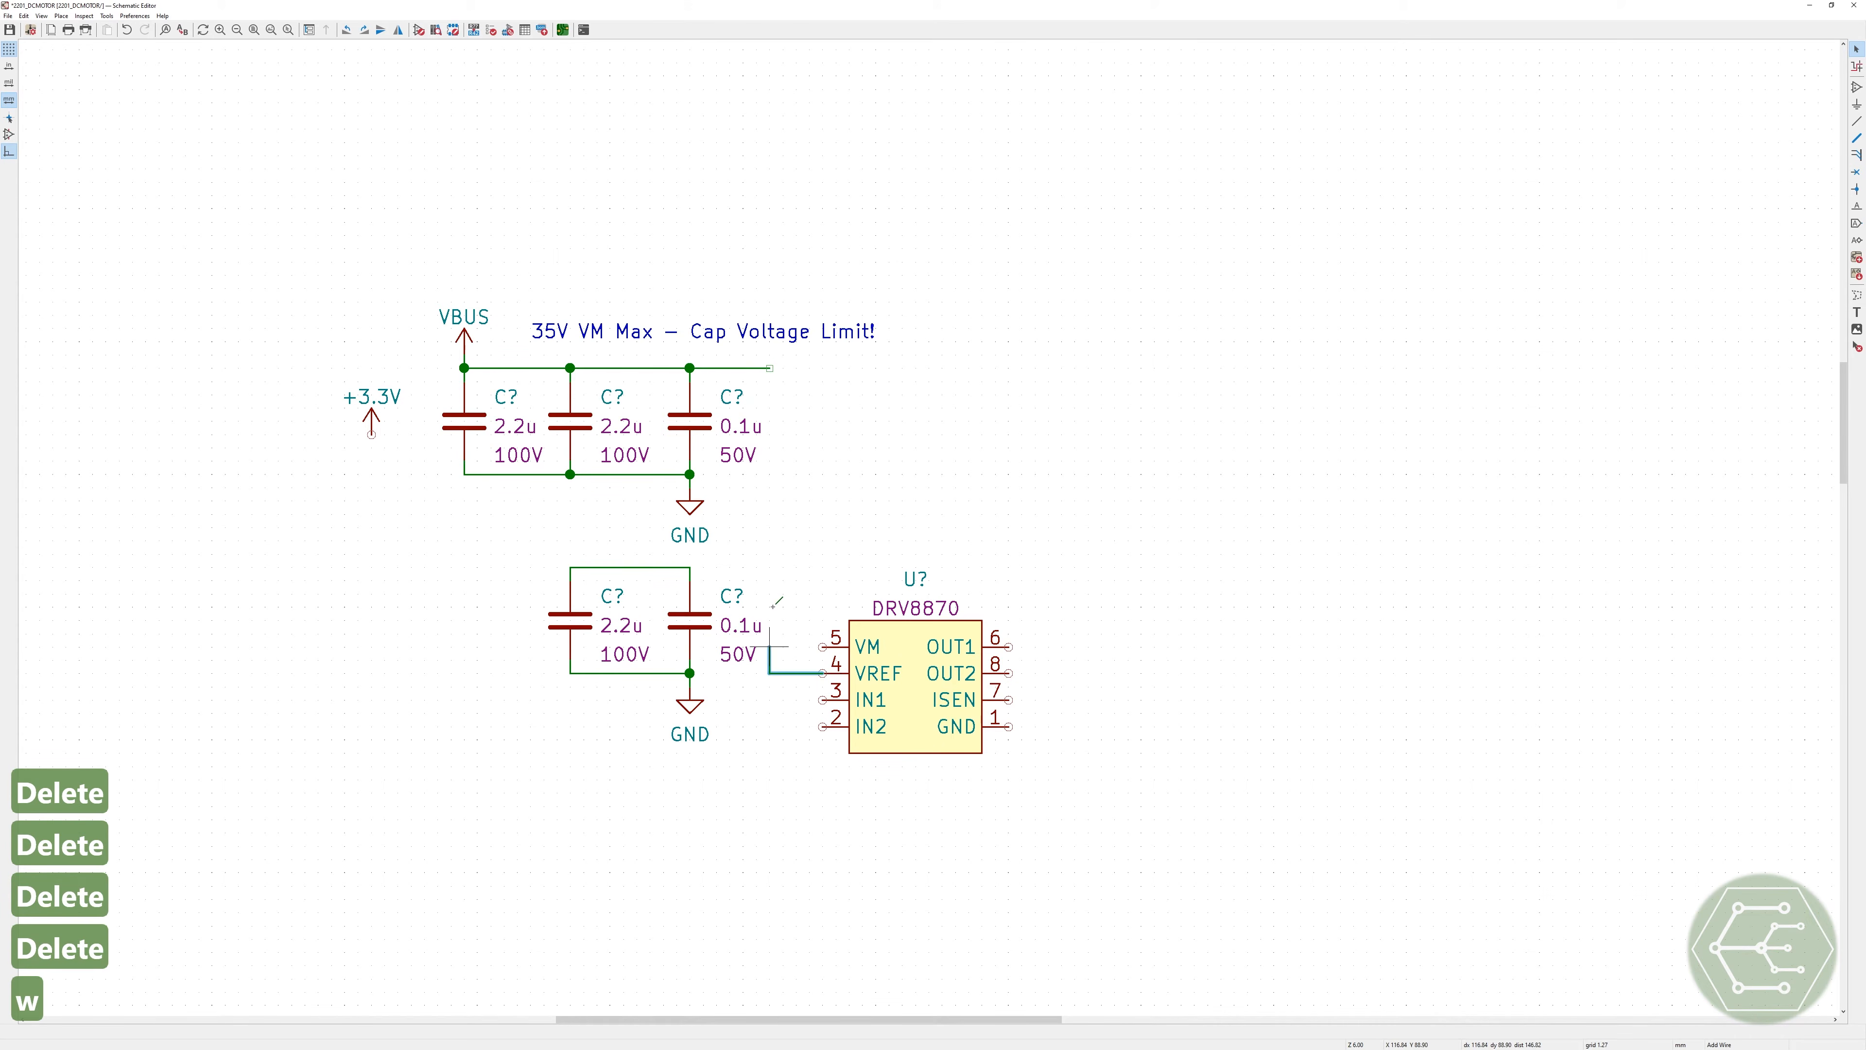
{"action": "left_click", "coordinate": [779, 607]}
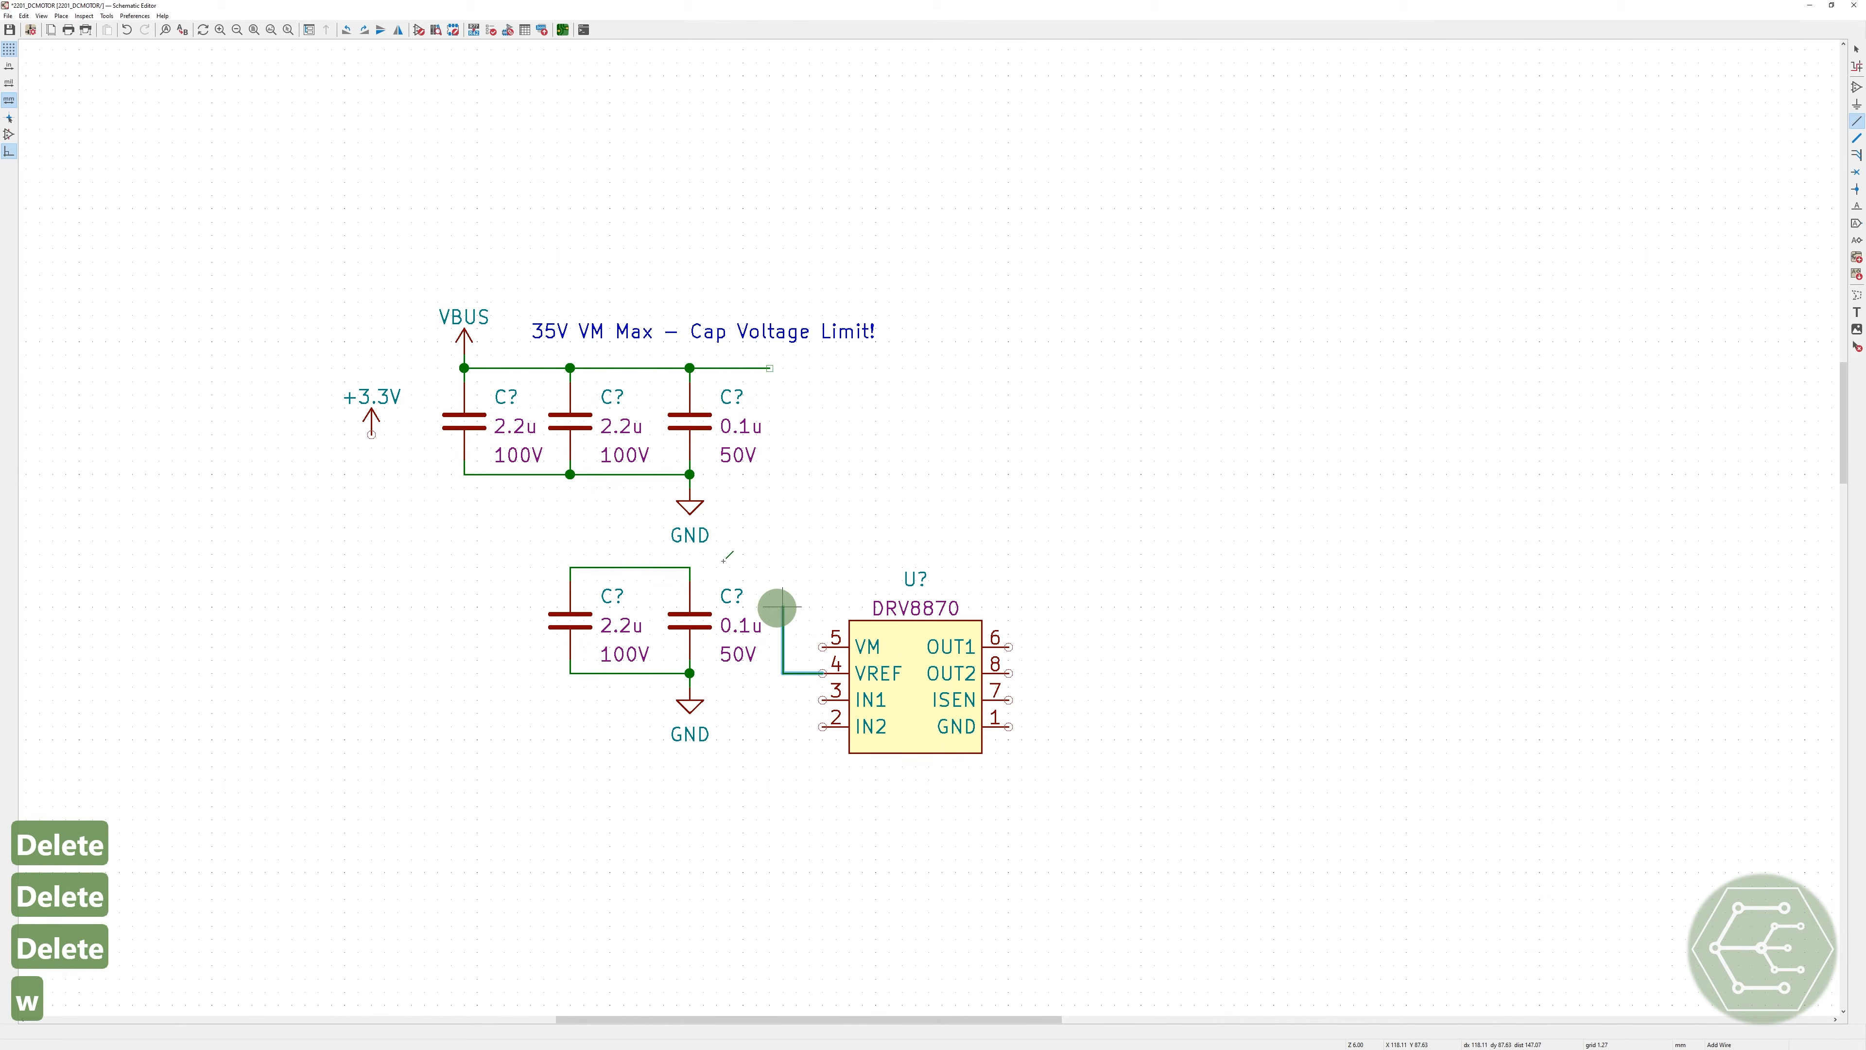
{"action": "left_click", "coordinate": [689, 566]}
Step: Wire the DRV8870's VM pin up to the open end of the VBUS rail and save the schematic
{"action": "left_click", "coordinate": [821, 645]}
{"action": "left_click", "coordinate": [808, 646]}
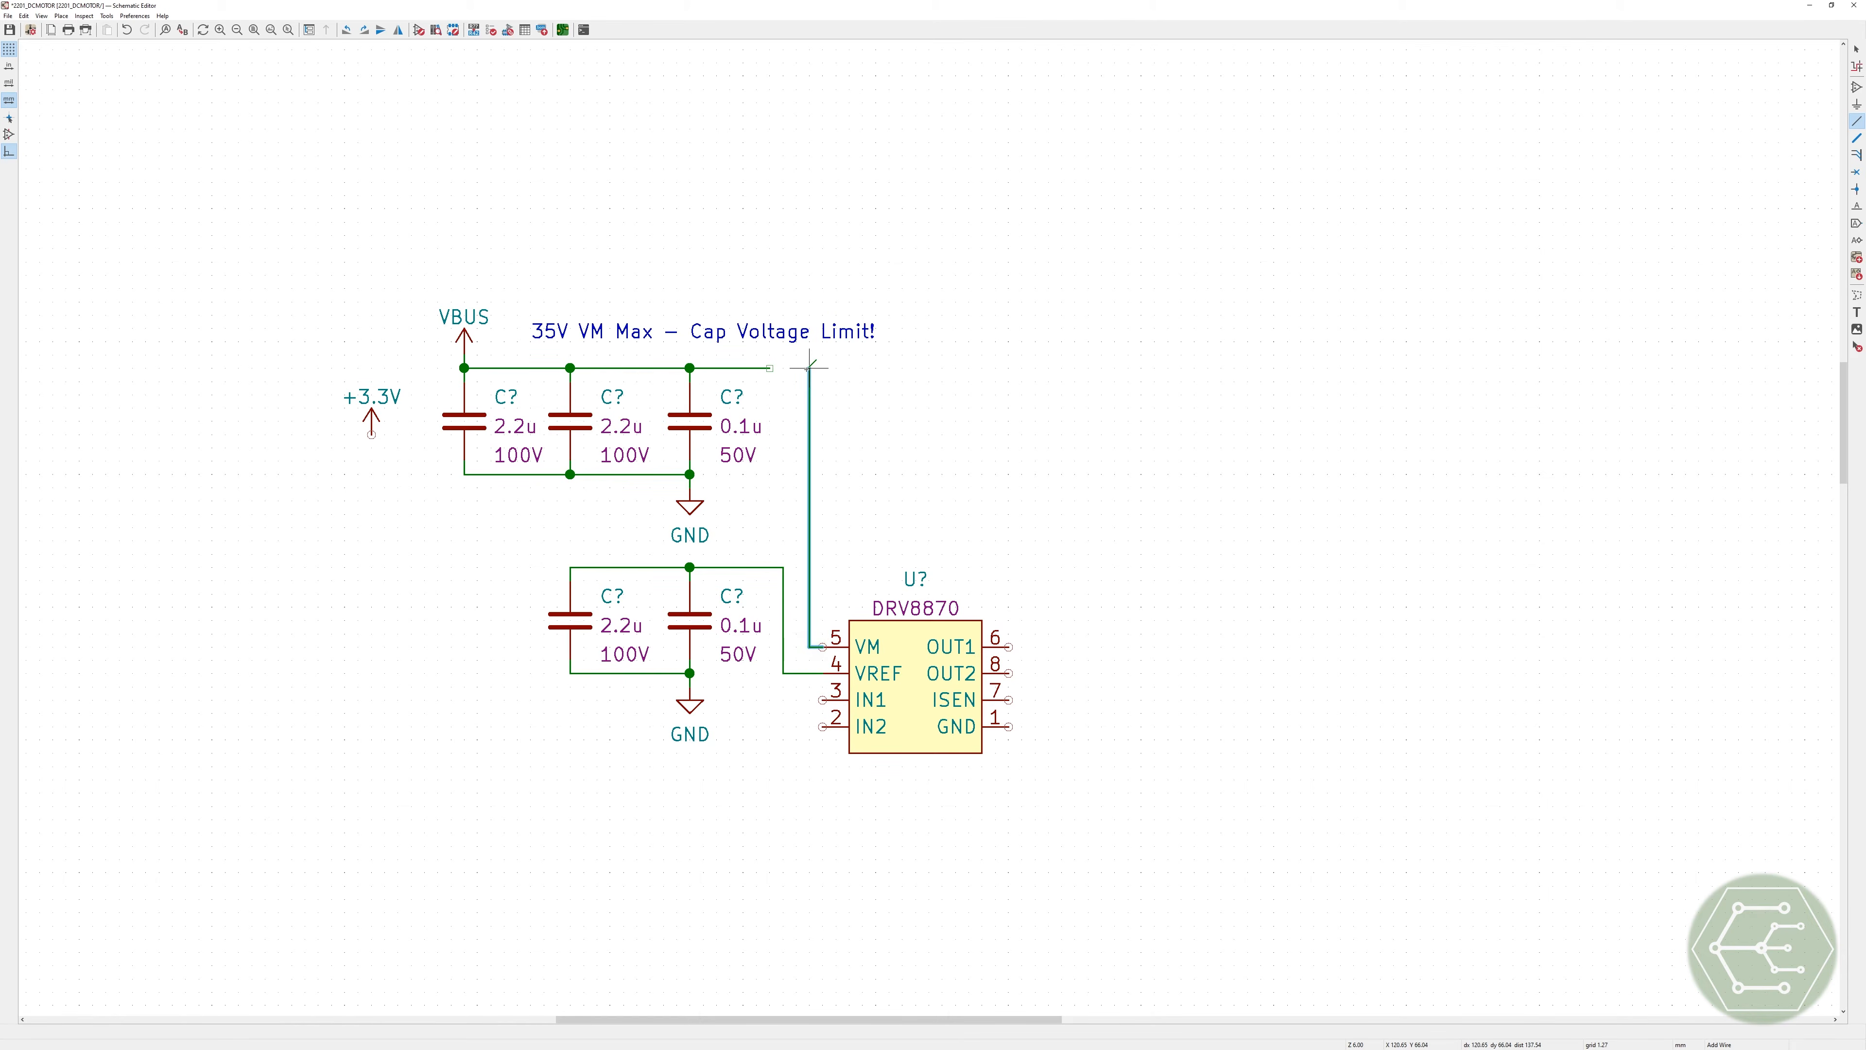
{"action": "left_click", "coordinate": [808, 368]}
{"action": "left_click", "coordinate": [770, 368]}
{"action": "key", "text": "Escape"}
{"action": "key", "text": "ctrl+s"}
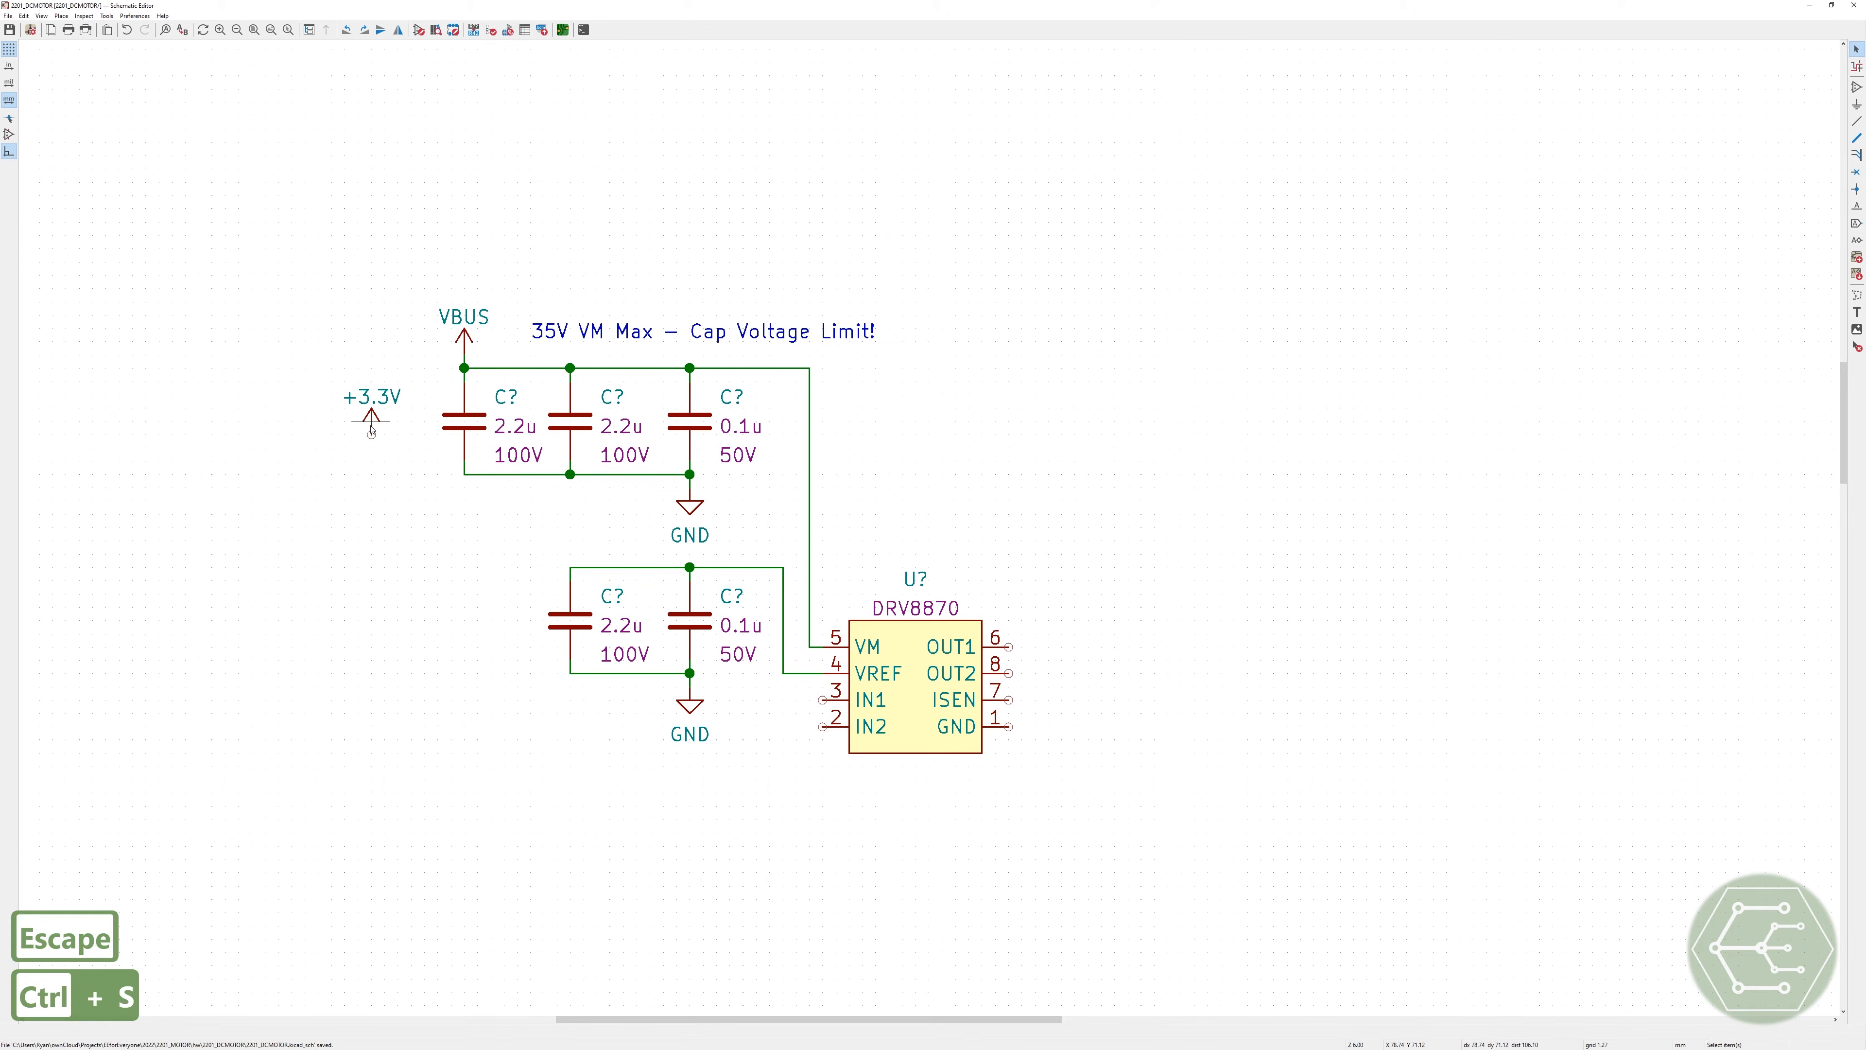
Step: Move the +3.3V symbol above the lower 2.2u capacitor, wire it to that capacitor's upper rail and save the schematic
{"action": "key", "text": "m"}
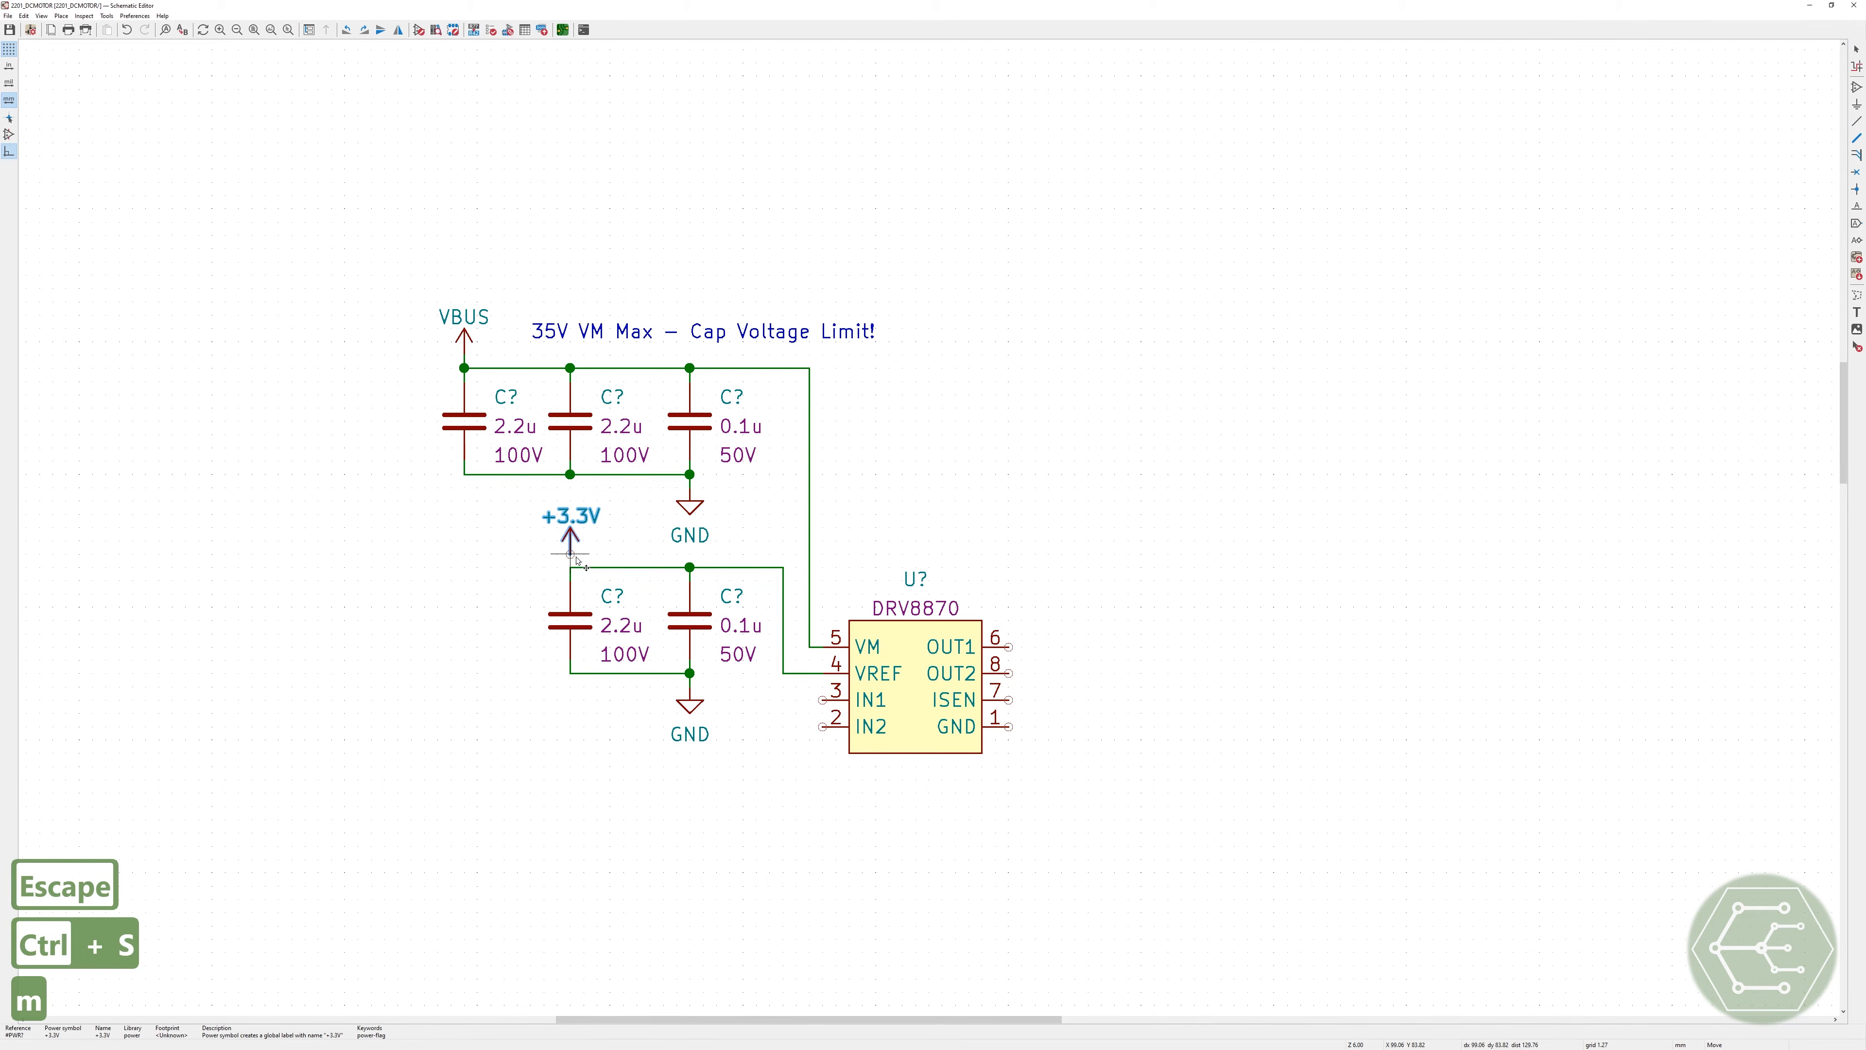
{"action": "left_click", "coordinate": [573, 558]}
{"action": "key", "text": "w"}
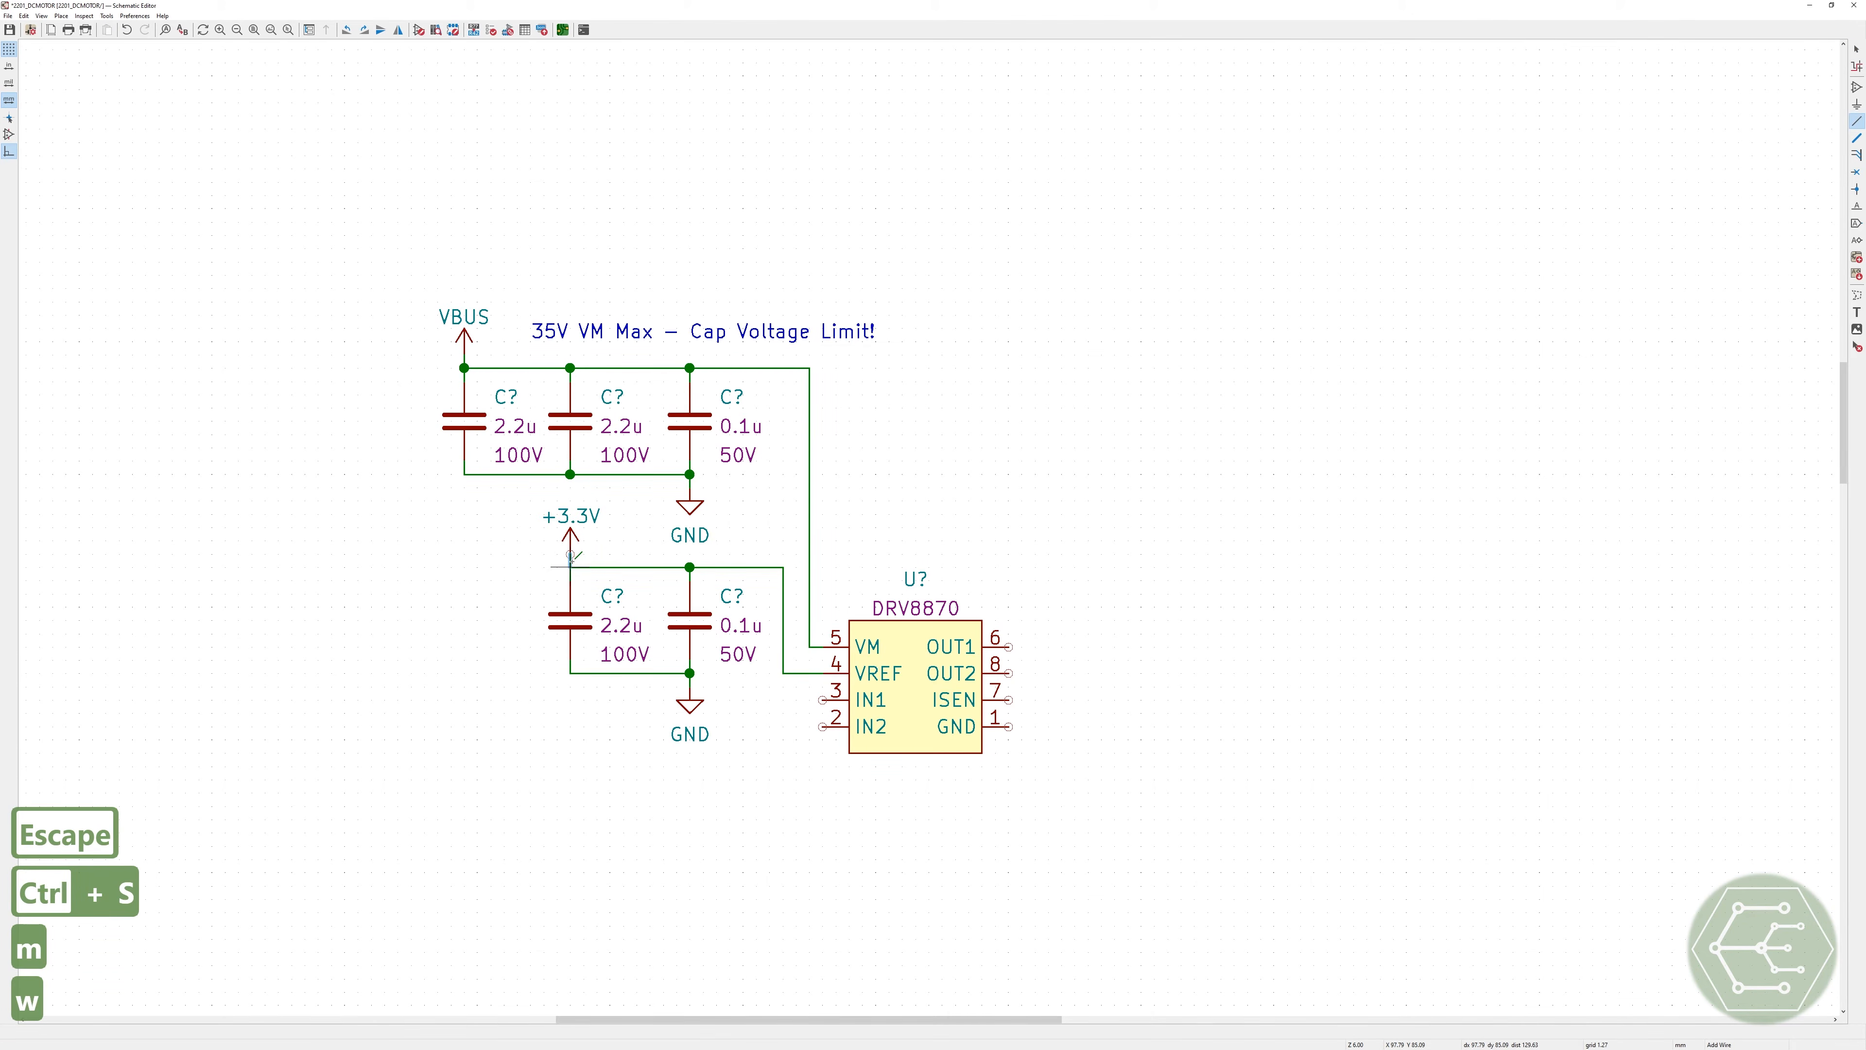
{"action": "left_click", "coordinate": [572, 563]}
{"action": "key", "text": "Escape"}
{"action": "key", "text": "ctrl+s"}
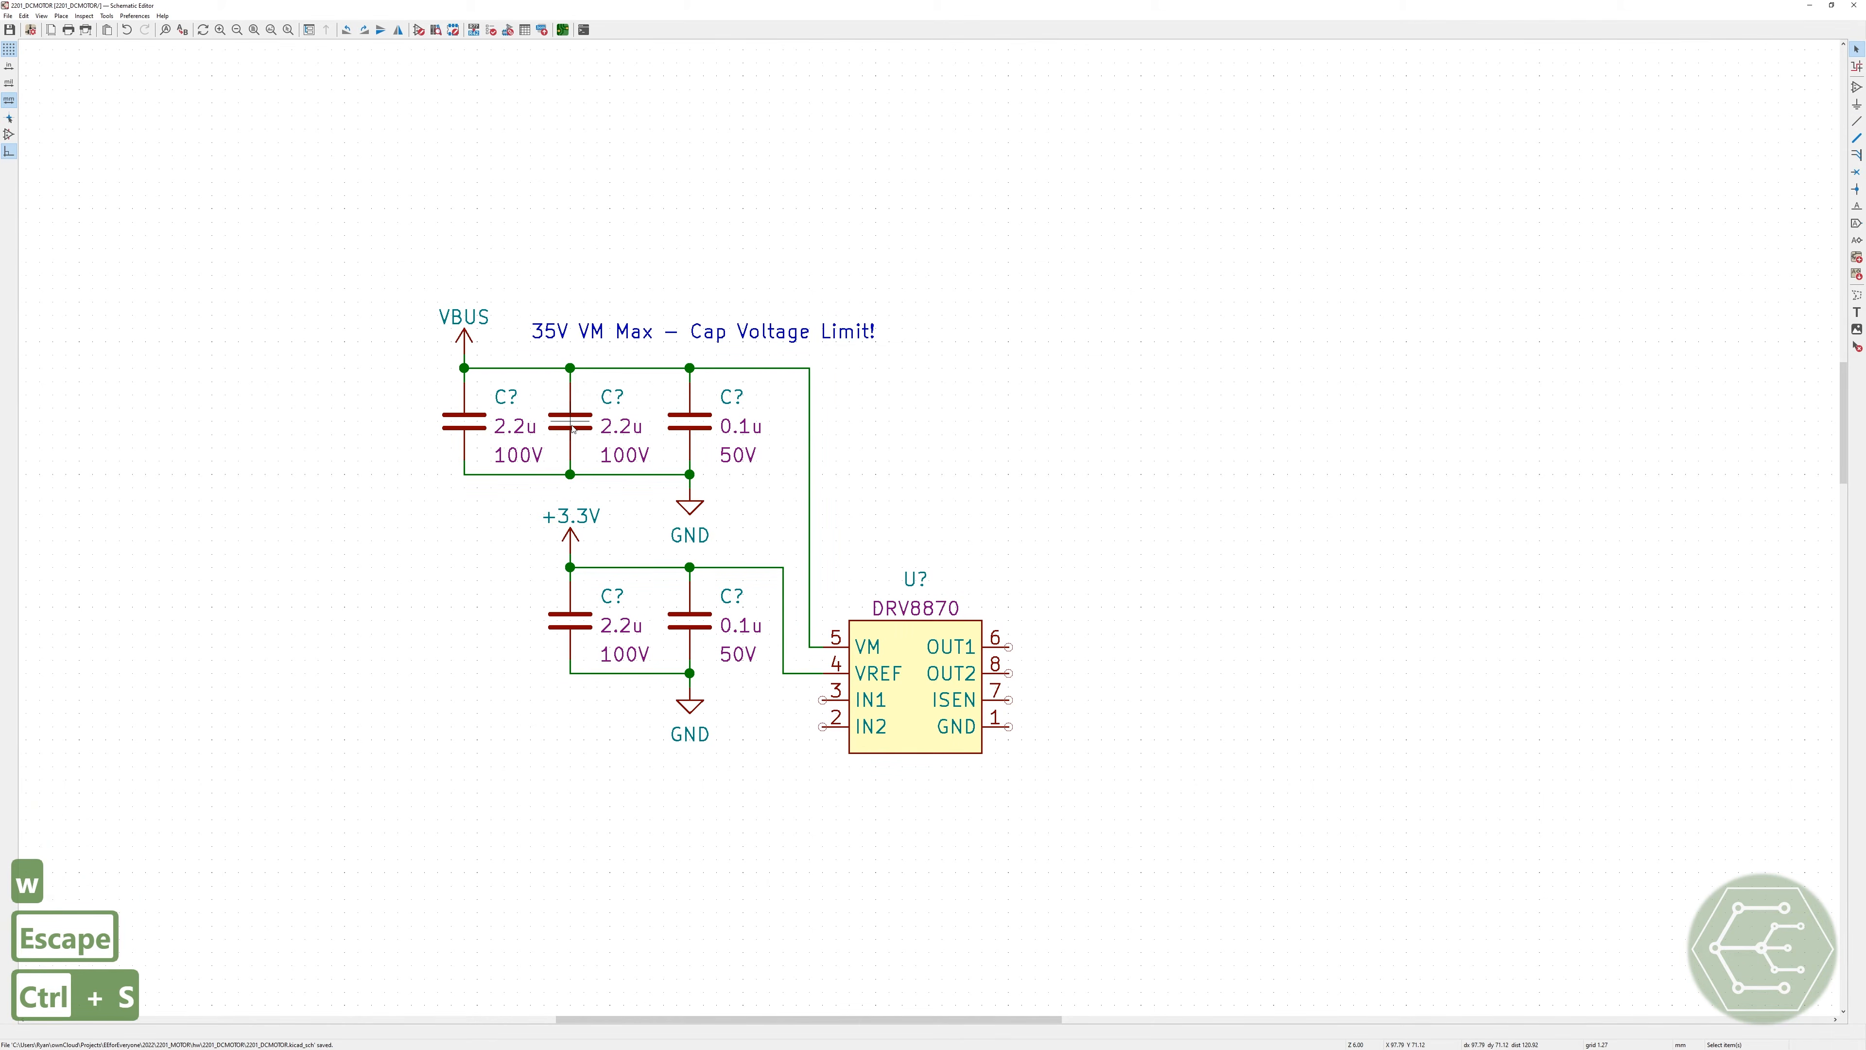
Step: Examine the footprint, datasheet and manufacturer fields in the properties of the middle 2.2u capacitor on the VBUS rail
{"action": "key", "text": "e"}
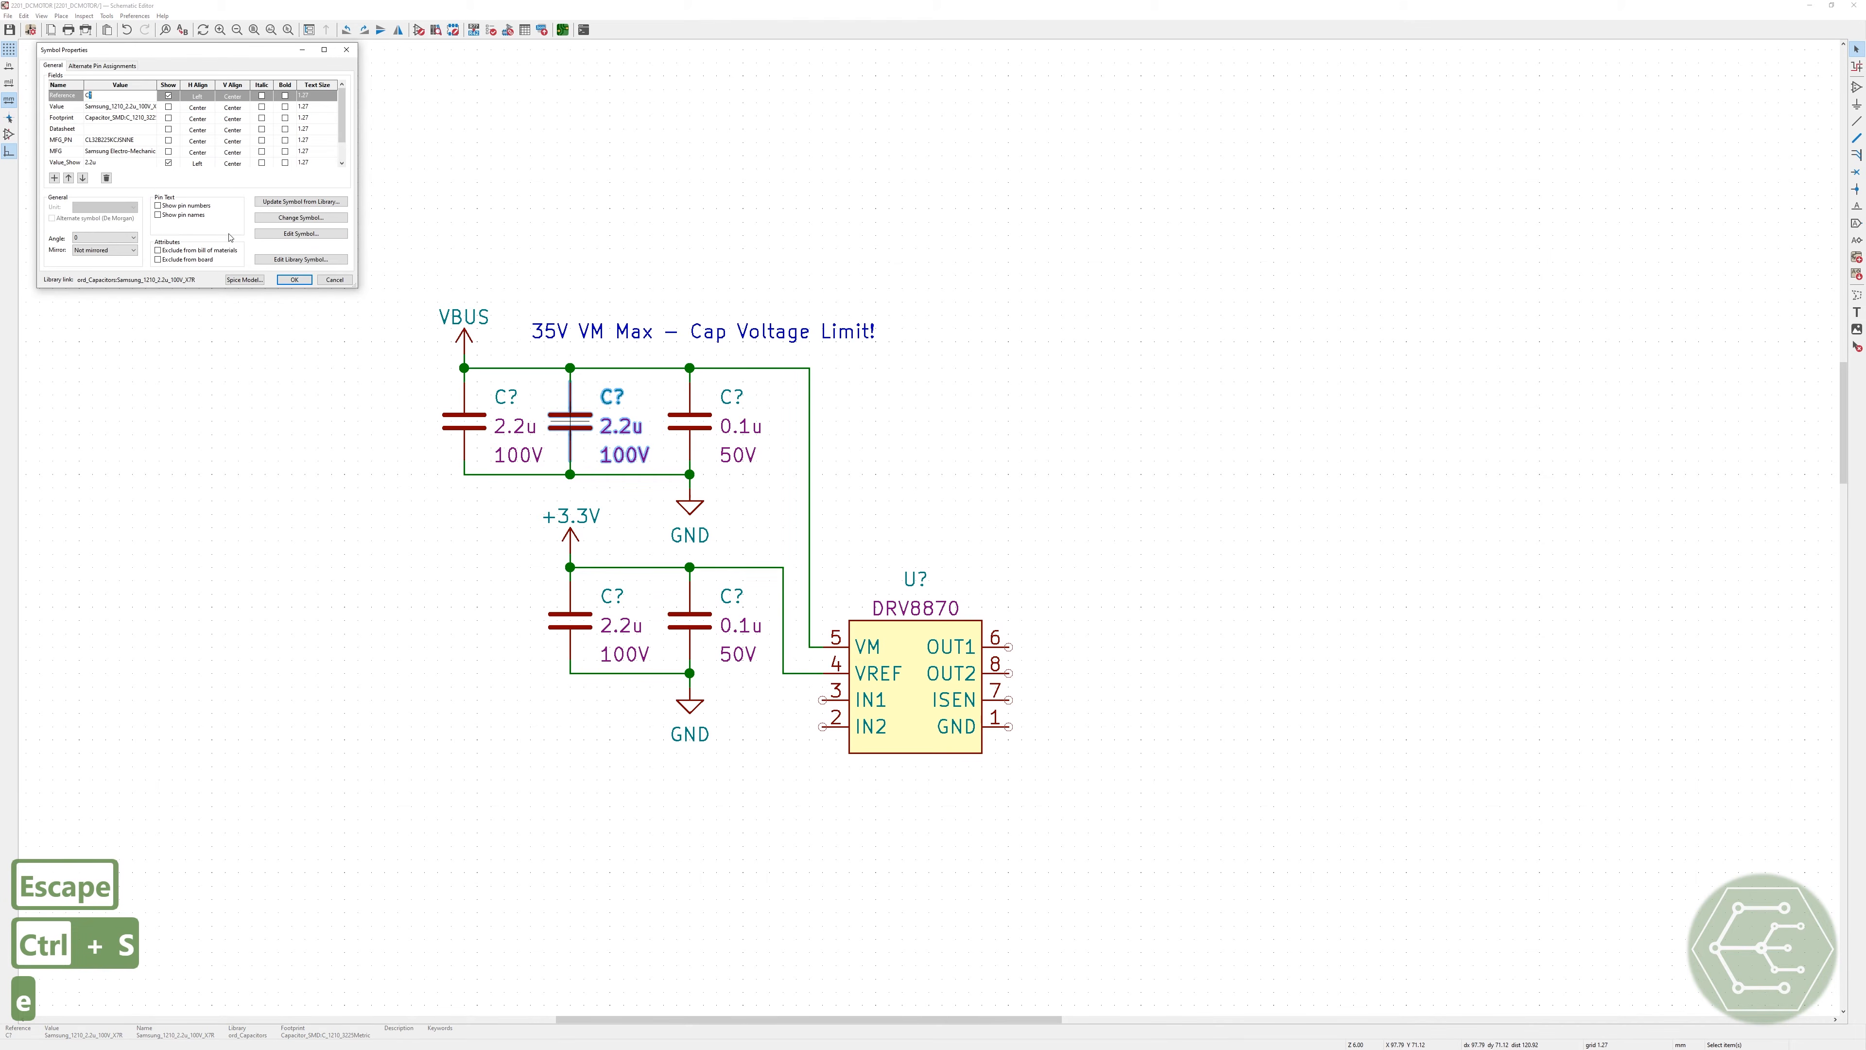
{"action": "left_click", "coordinate": [107, 129]}
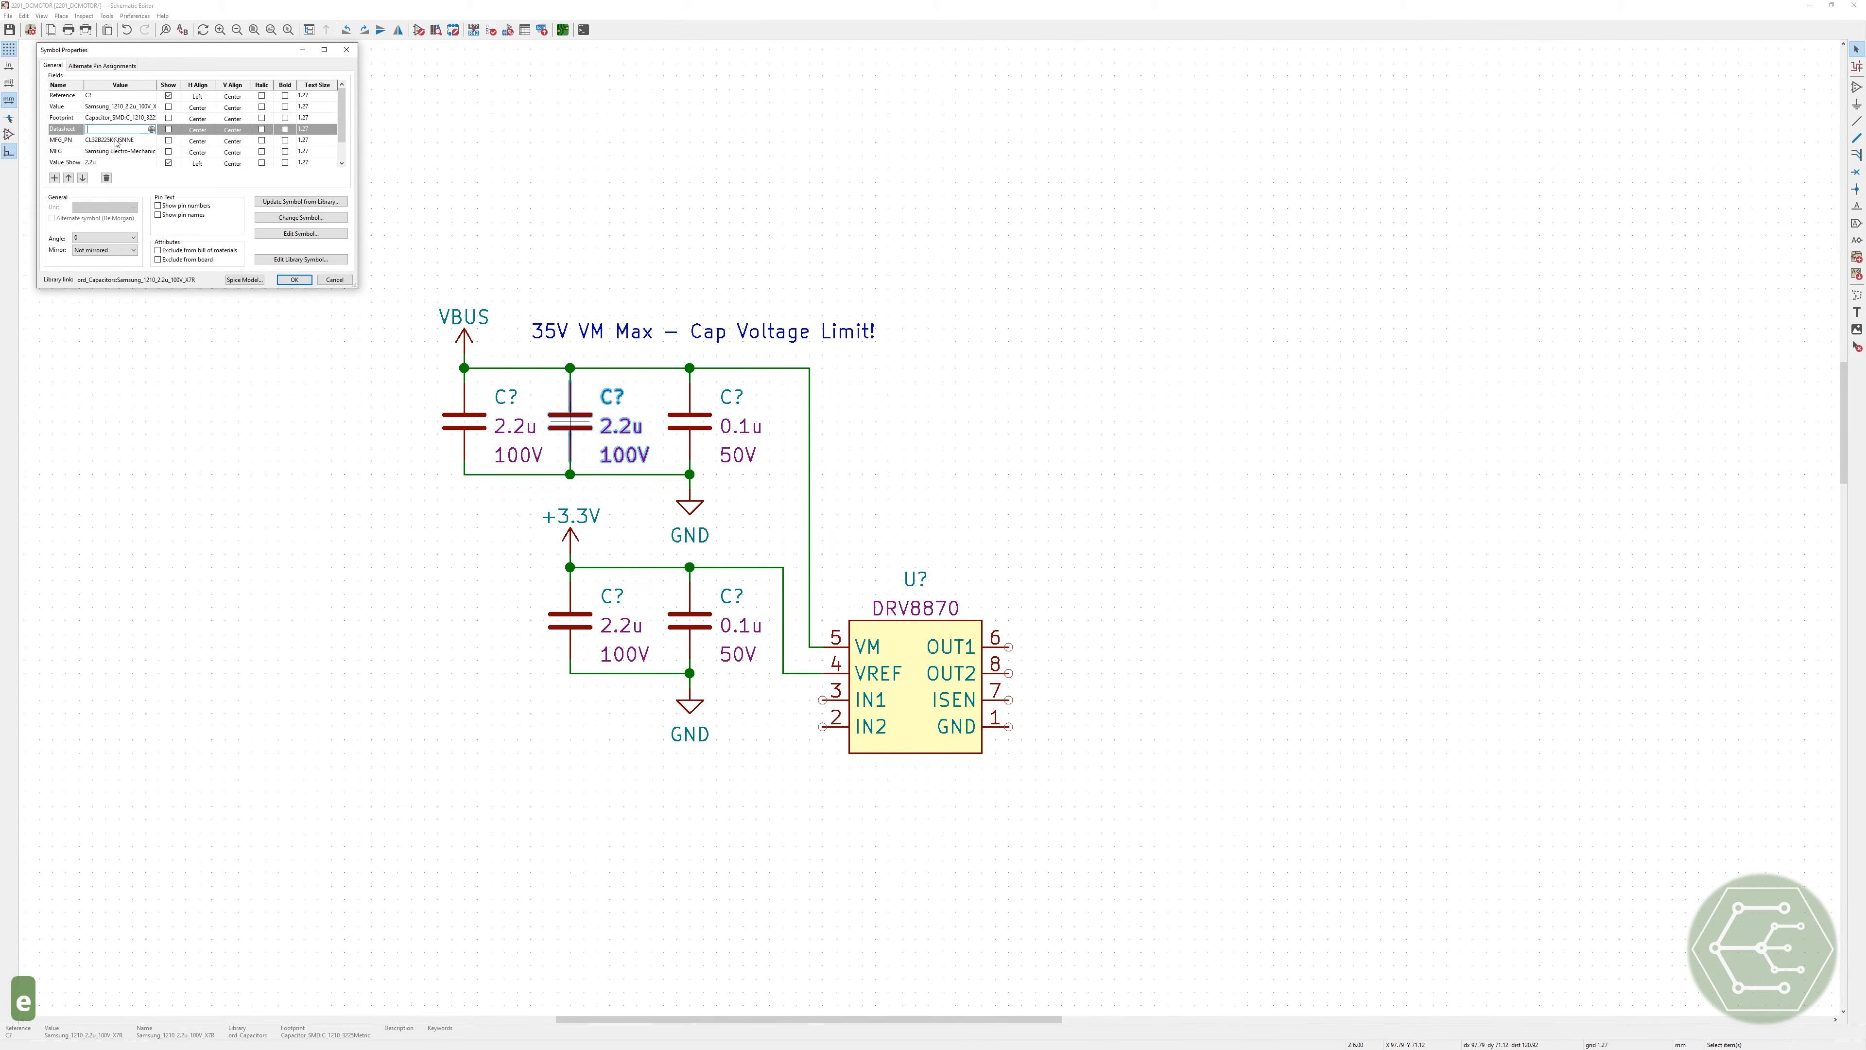
{"action": "left_click", "coordinate": [117, 151]}
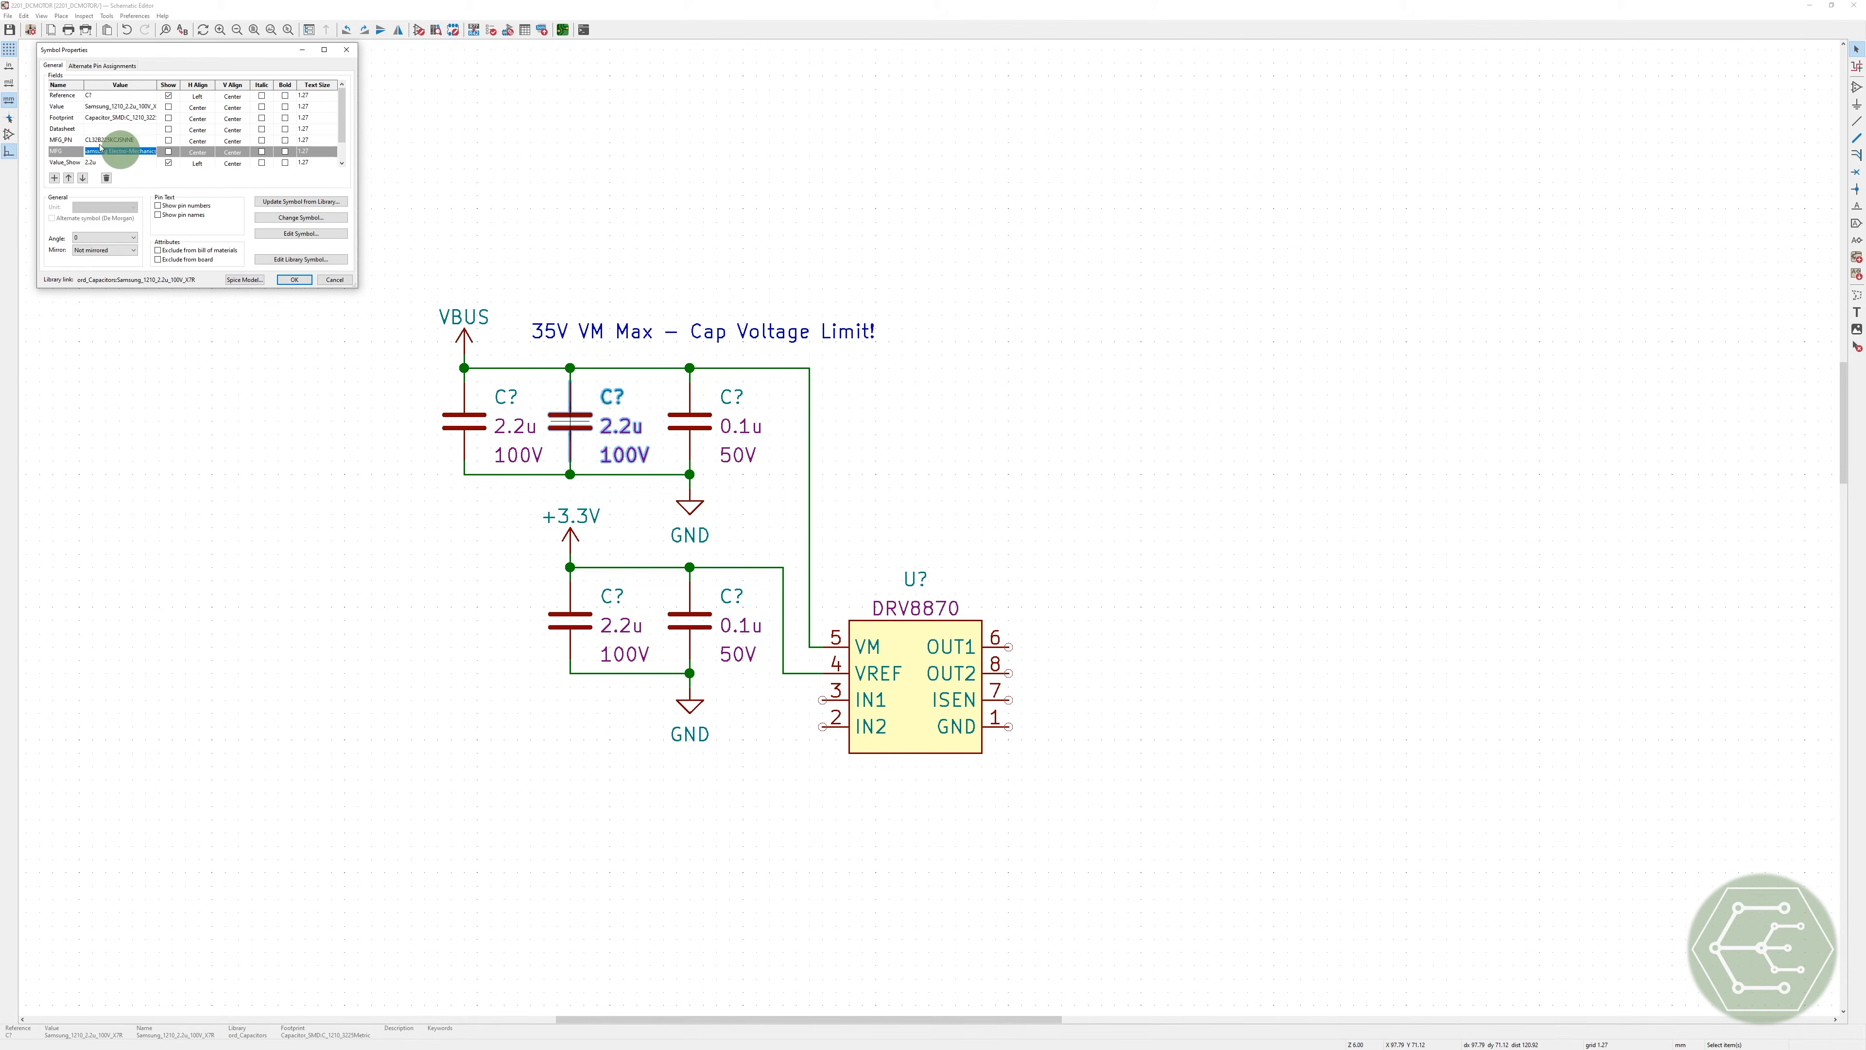
{"action": "left_click", "coordinate": [346, 50]}
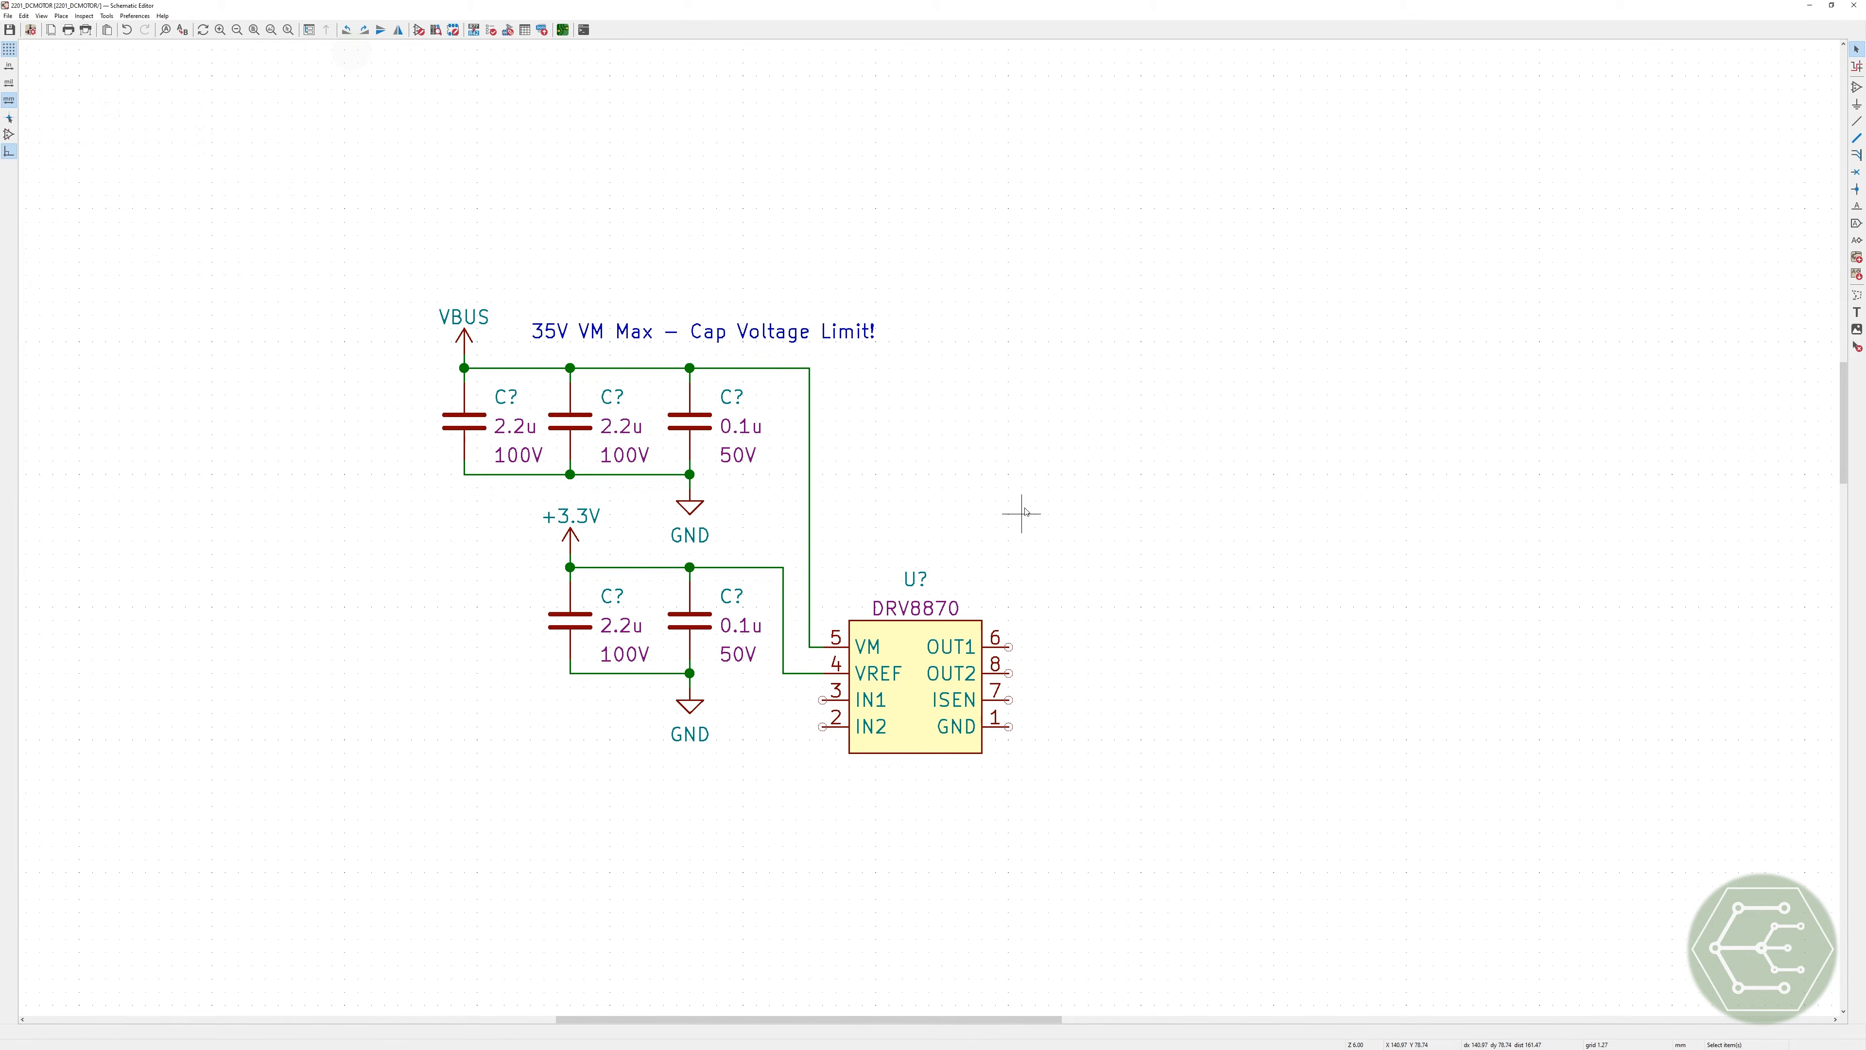
{"action": "left_click", "coordinate": [1027, 460]}
{"action": "key", "text": "ctrl+s"}
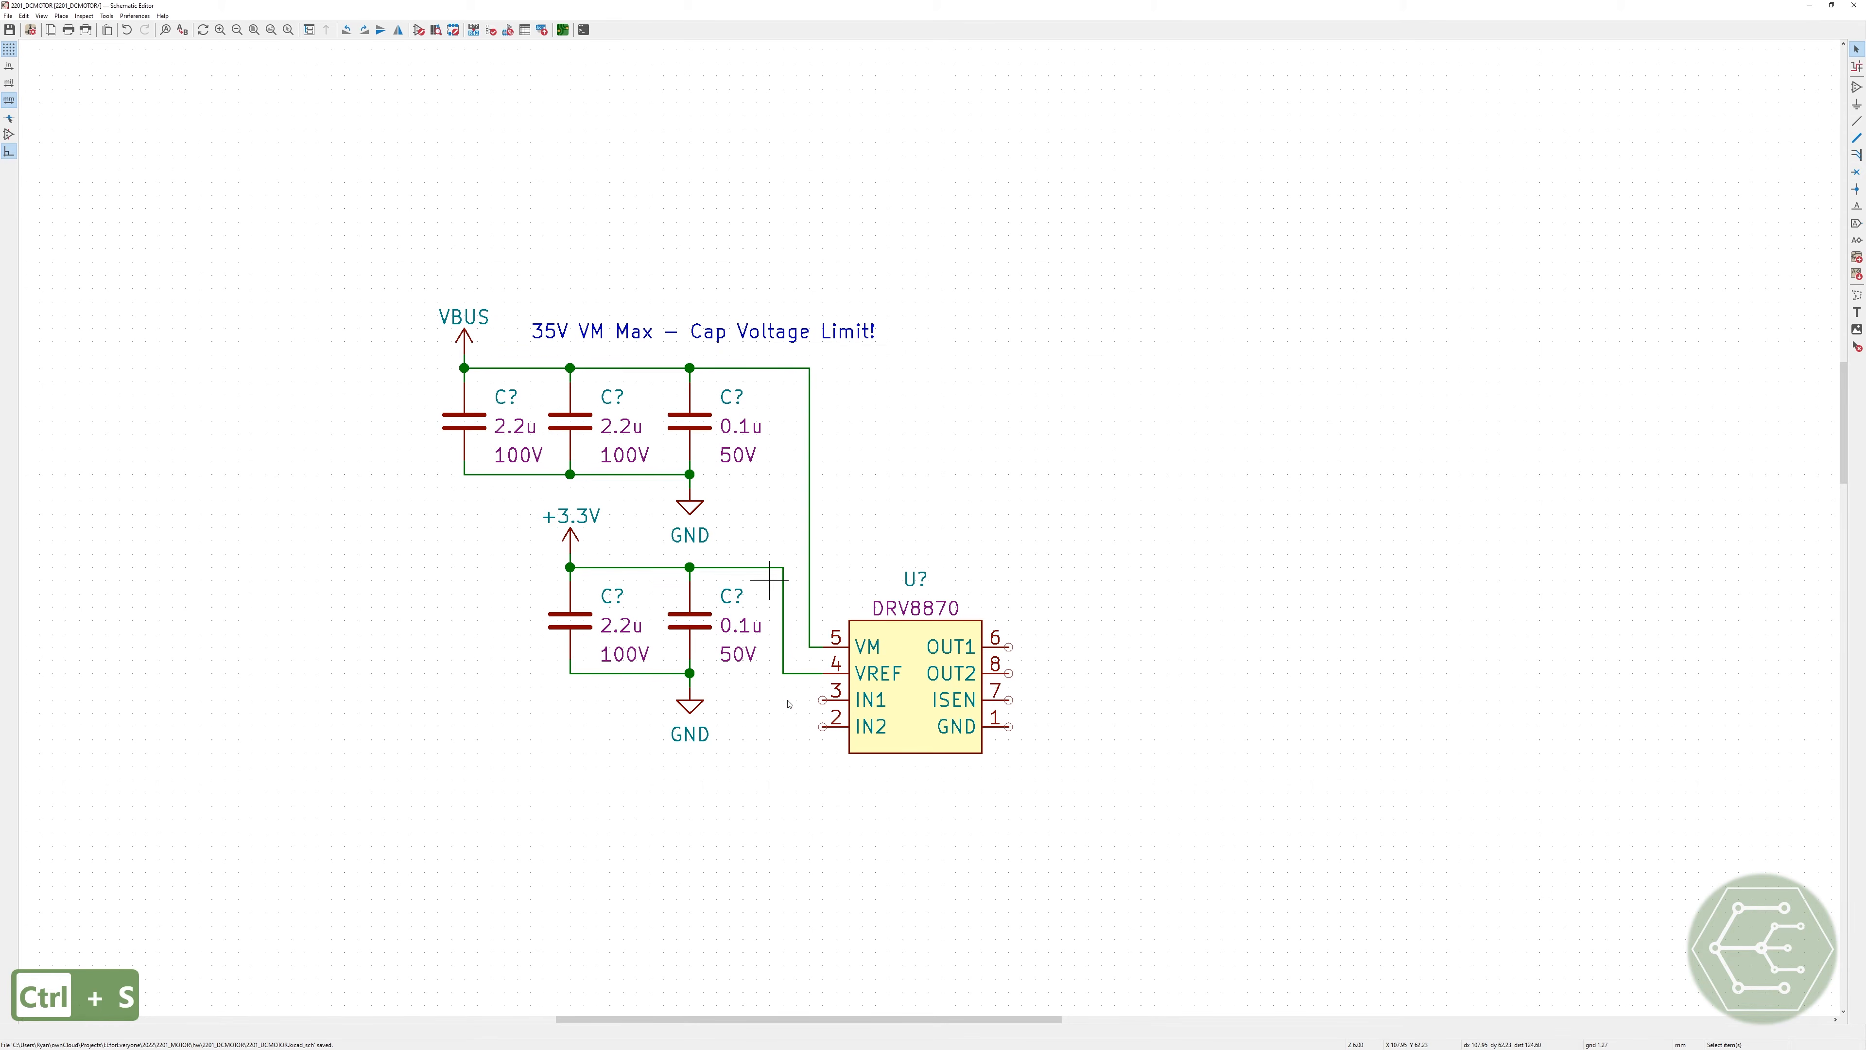
Step: Replace the lower 2.2u 100V capacitor on the VREF rail with a 4.7u 25V capacitor and save the schematic
{"action": "key", "text": "e"}
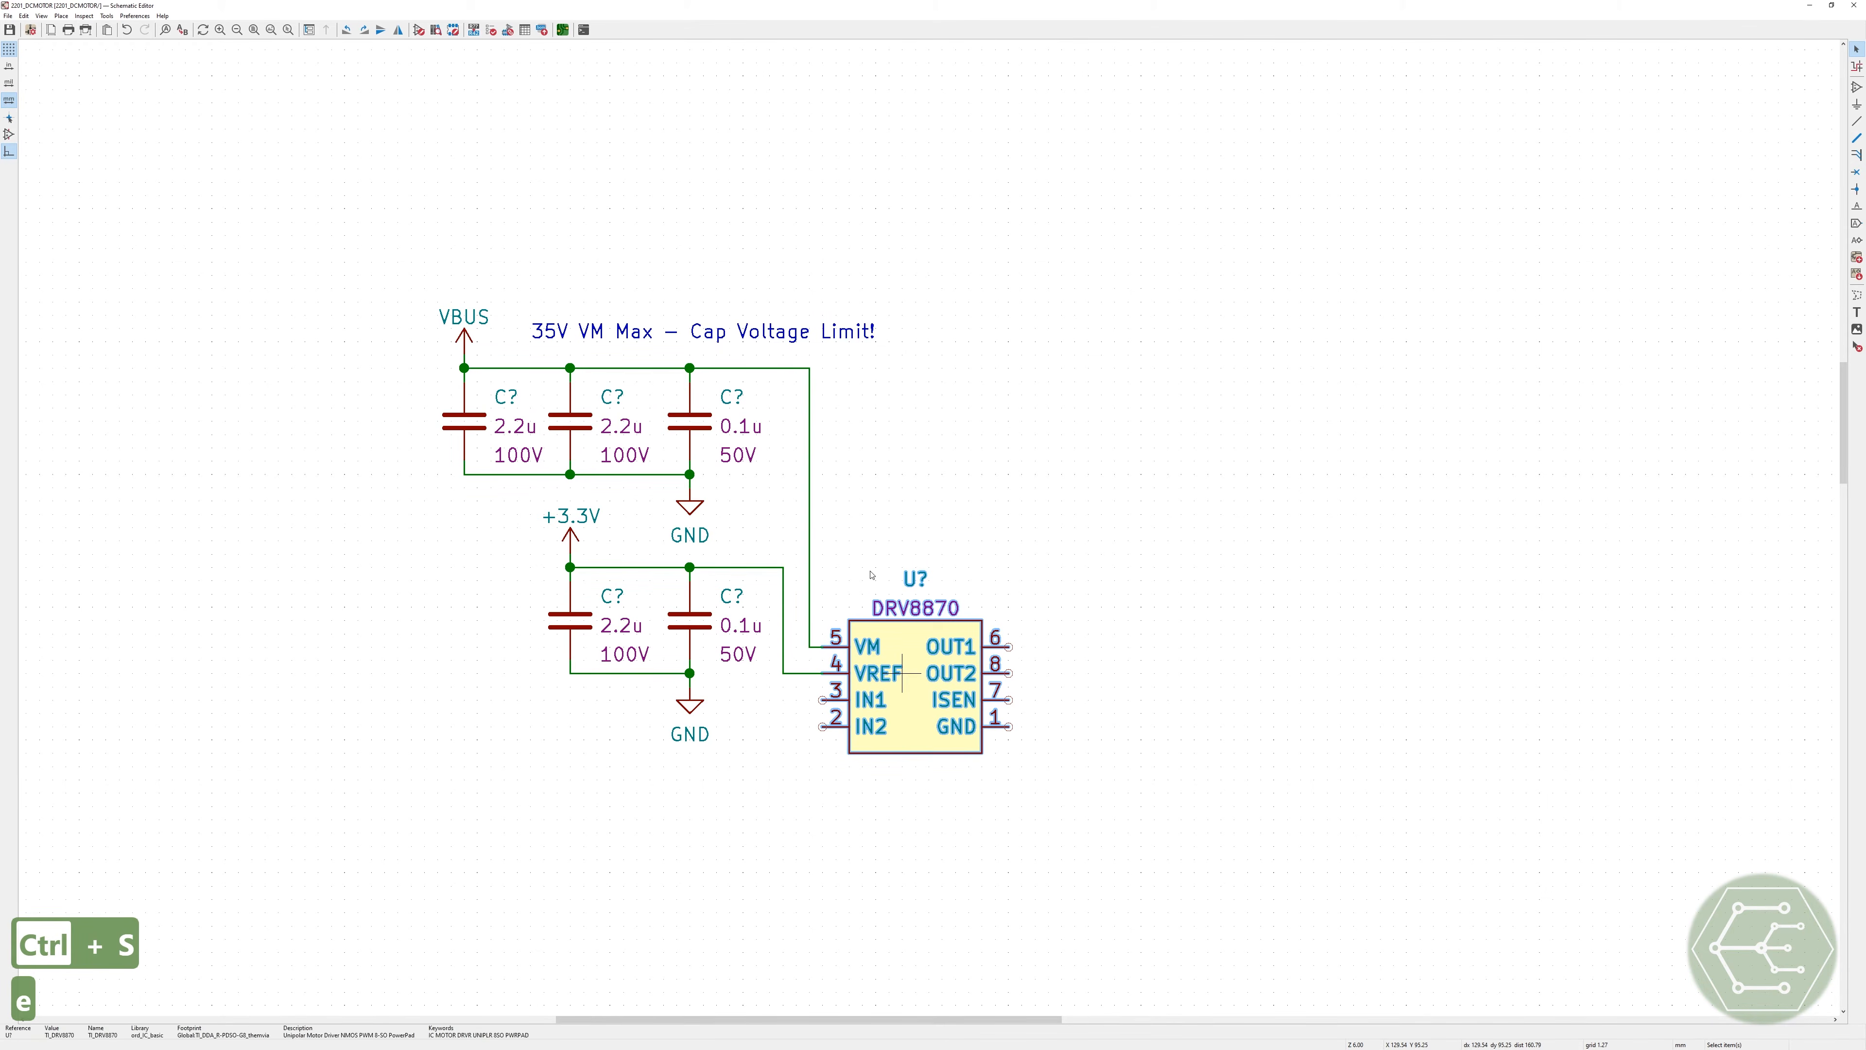
{"action": "key", "text": "Escape"}
{"action": "key", "text": "ctrl+s"}
{"action": "left_click", "coordinate": [1094, 485]}
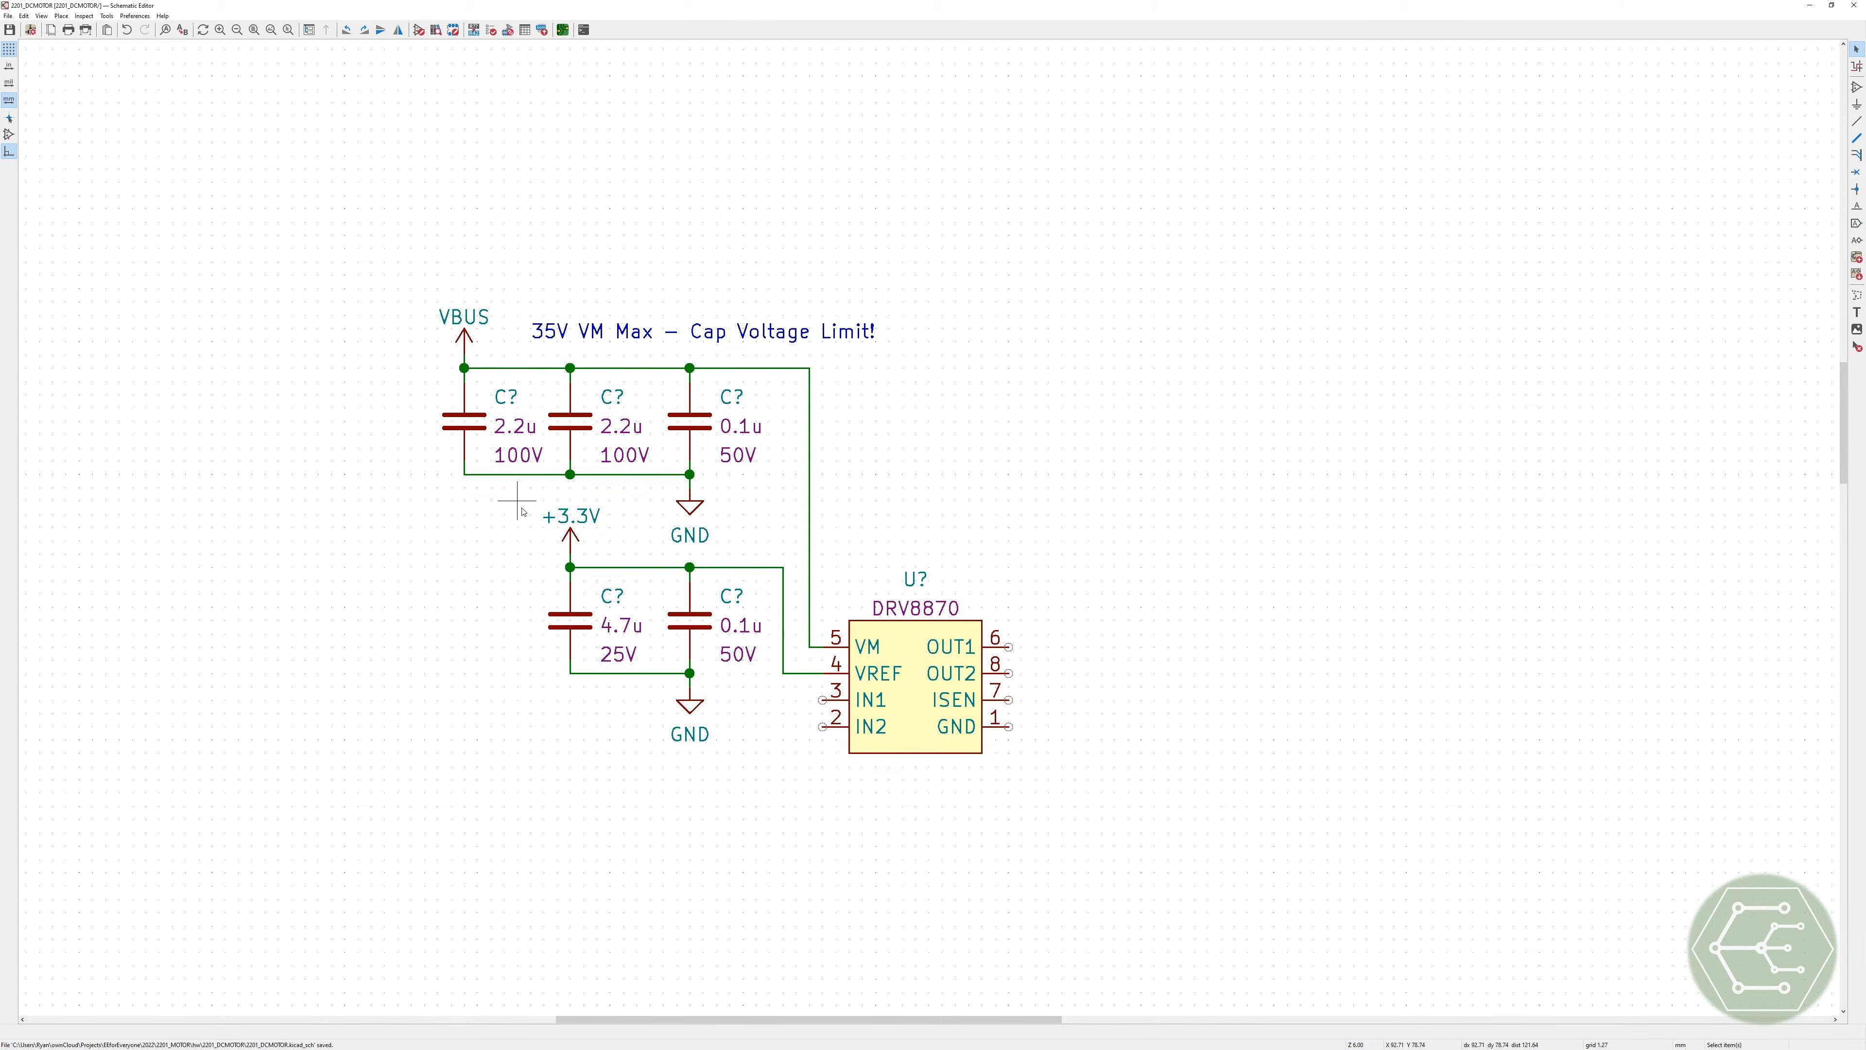
Step: Move the +3.3V symbol beneath the first 2.2u capacitor, delete the wire stub above the 4.7u capacitor and save the schematic
{"action": "left_click_drag", "start_coordinate": [518, 506], "coordinate": [602, 556]}
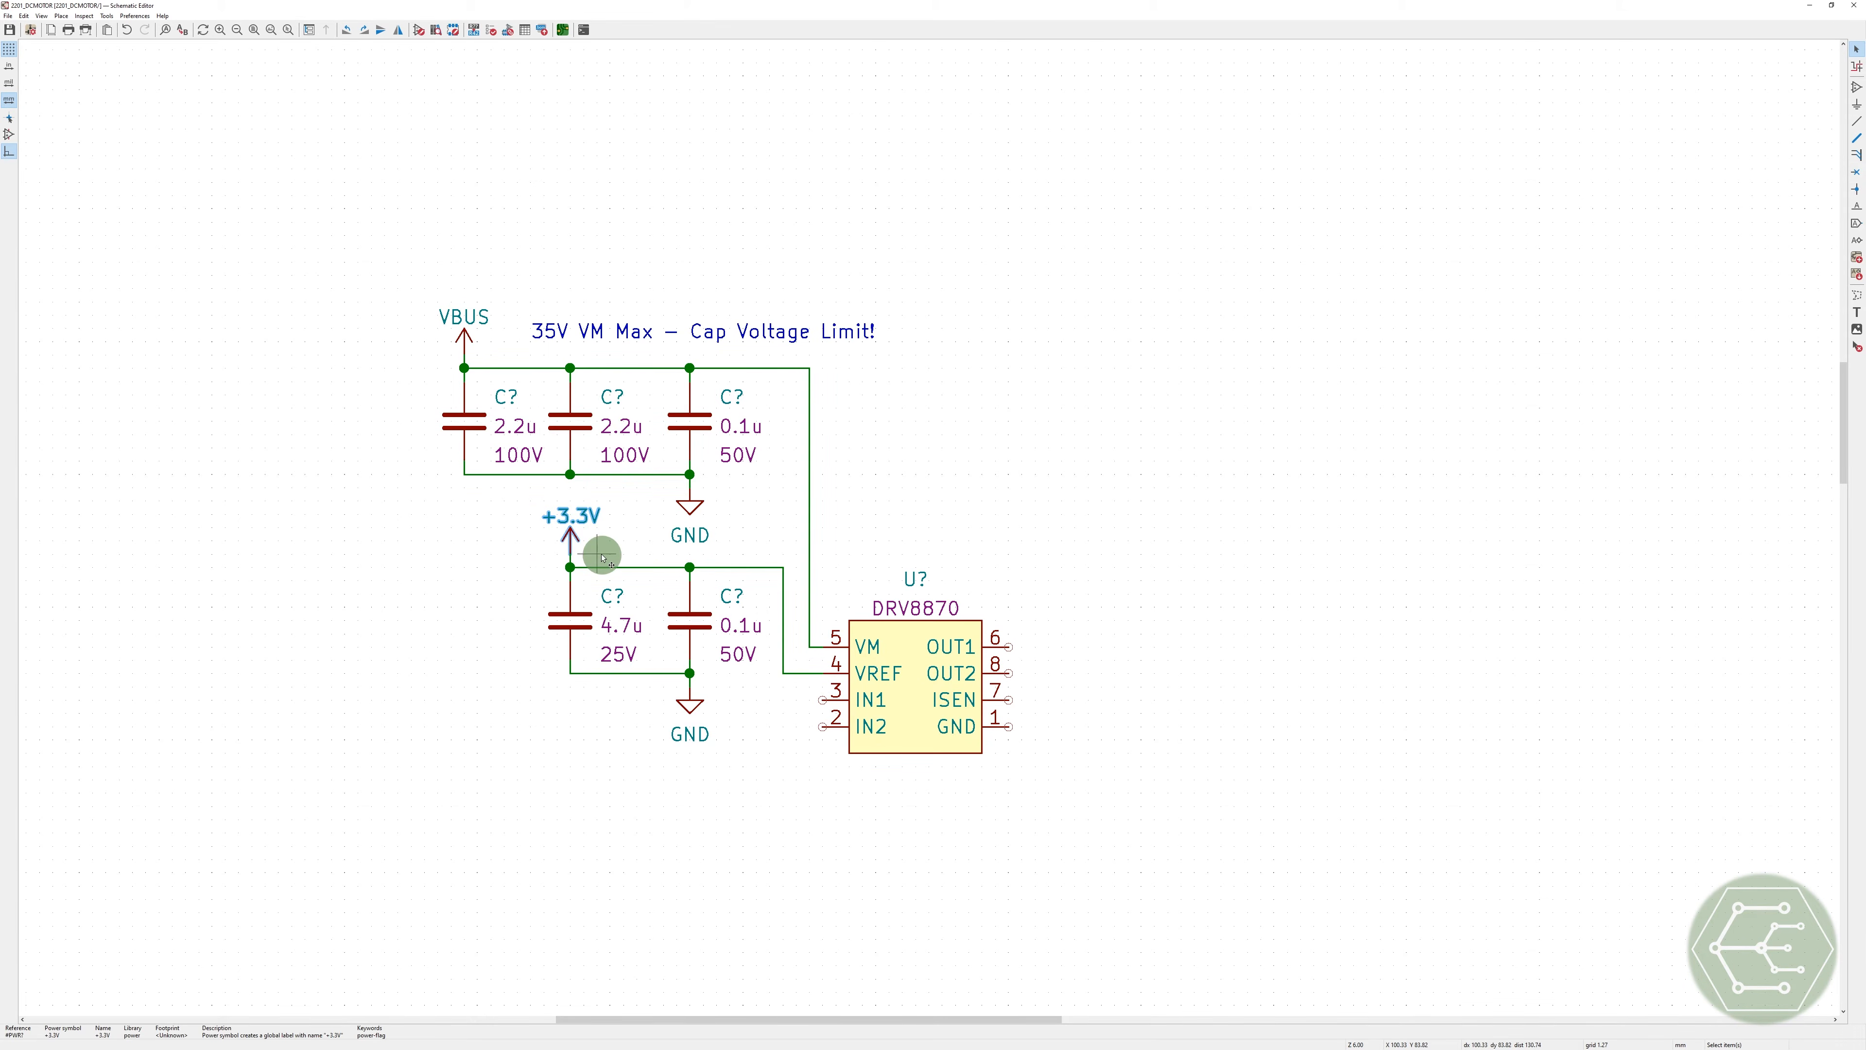
{"action": "key", "text": "m"}
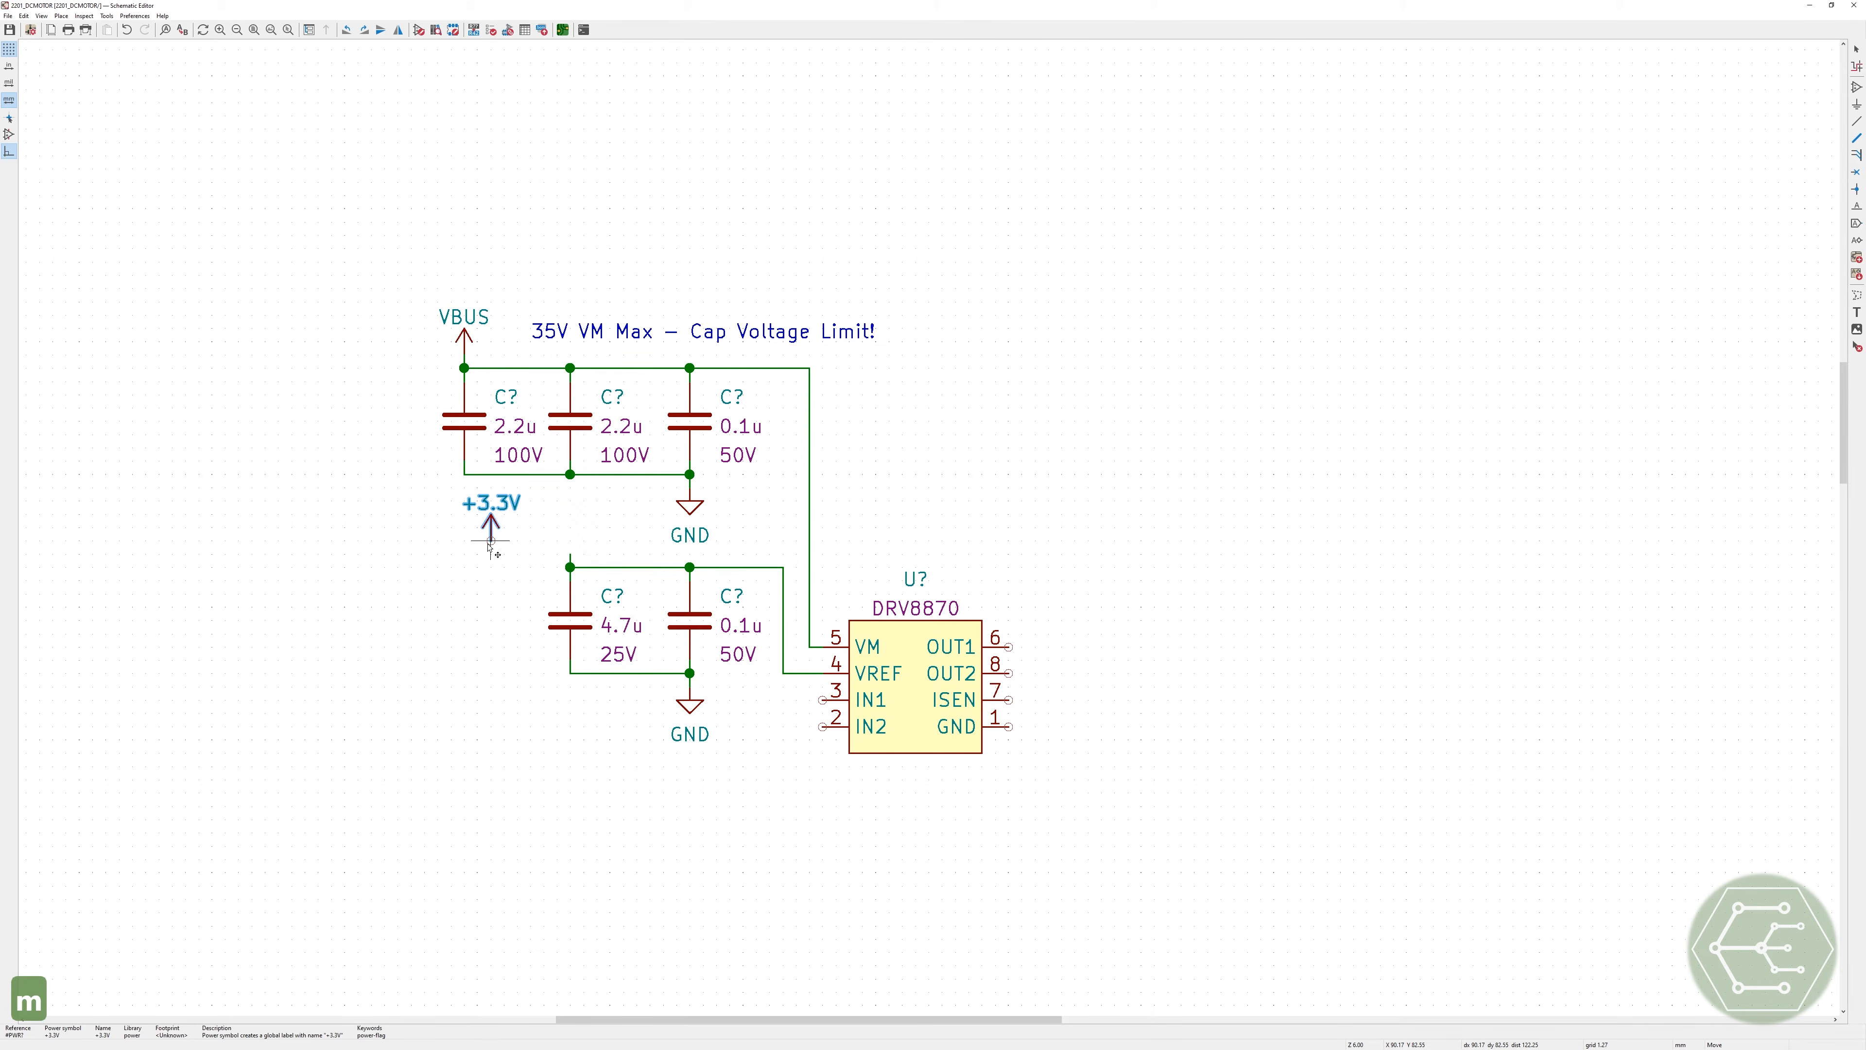
{"action": "left_click", "coordinate": [464, 540]}
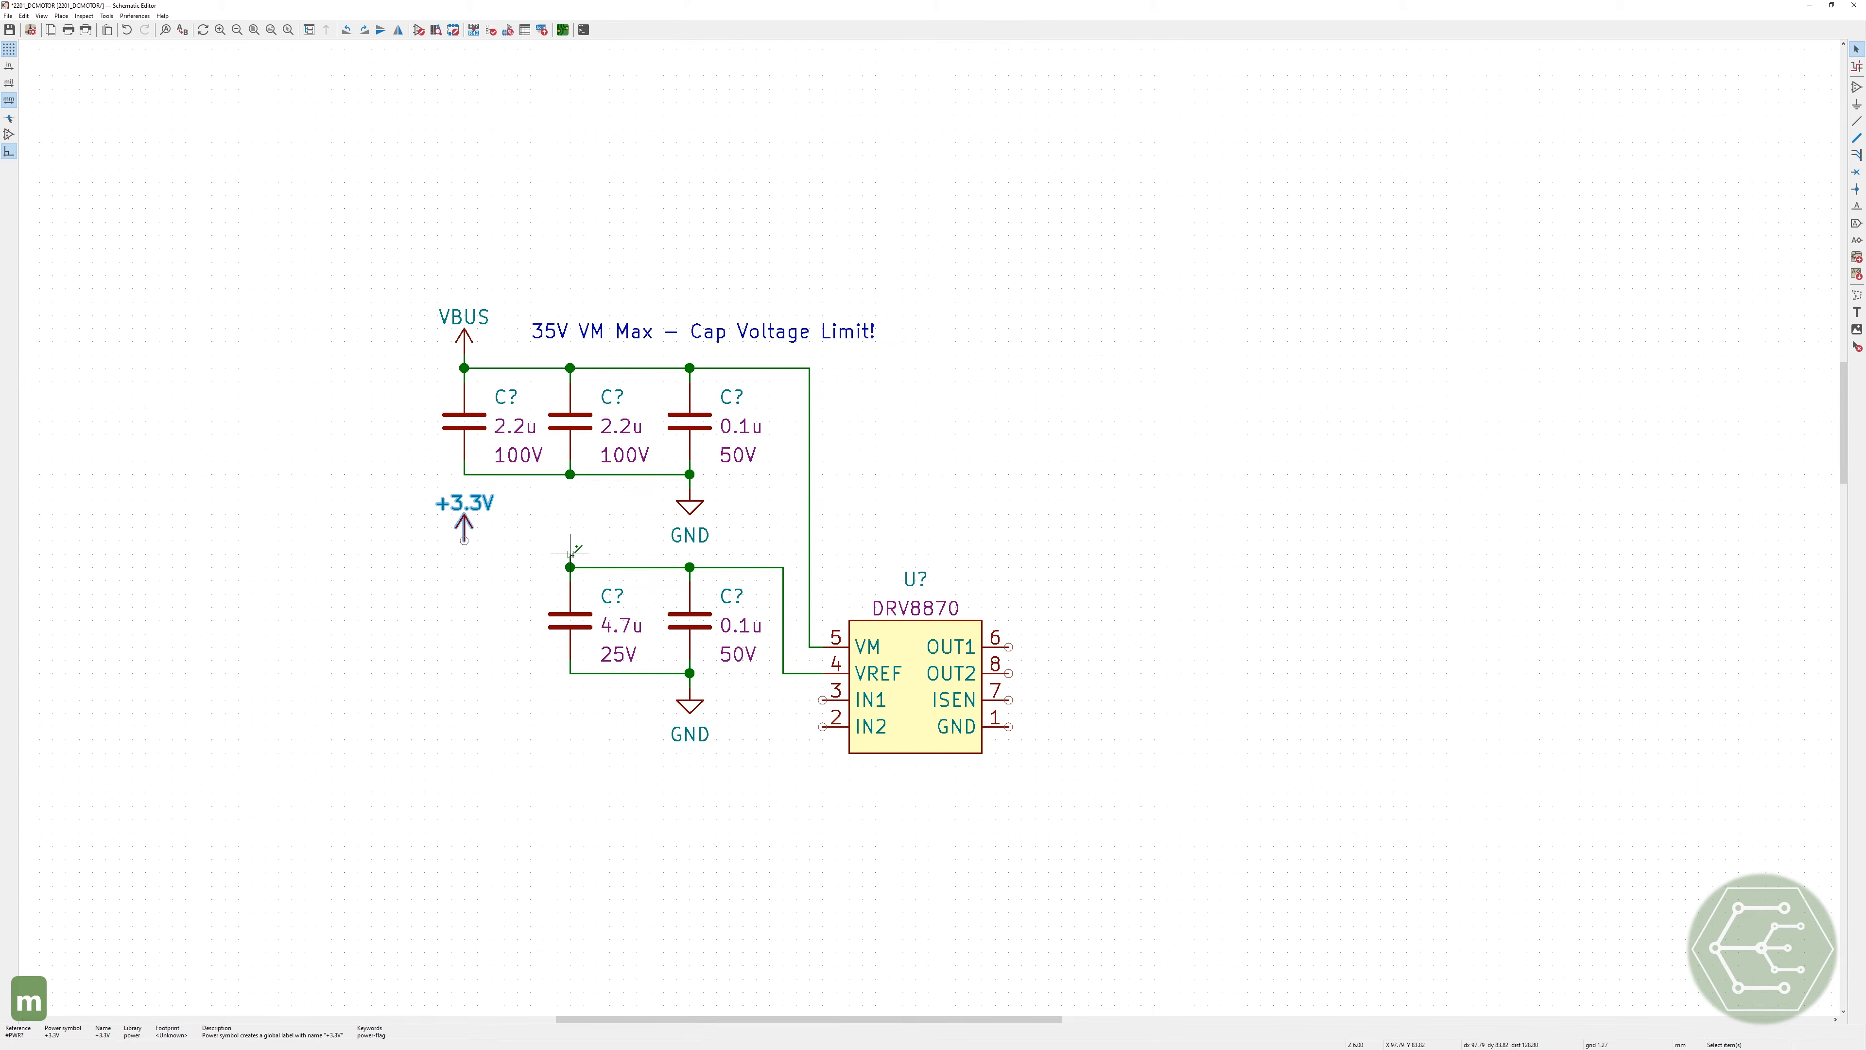
{"action": "key", "text": "Delete"}
{"action": "key", "text": "ctrl+z"}
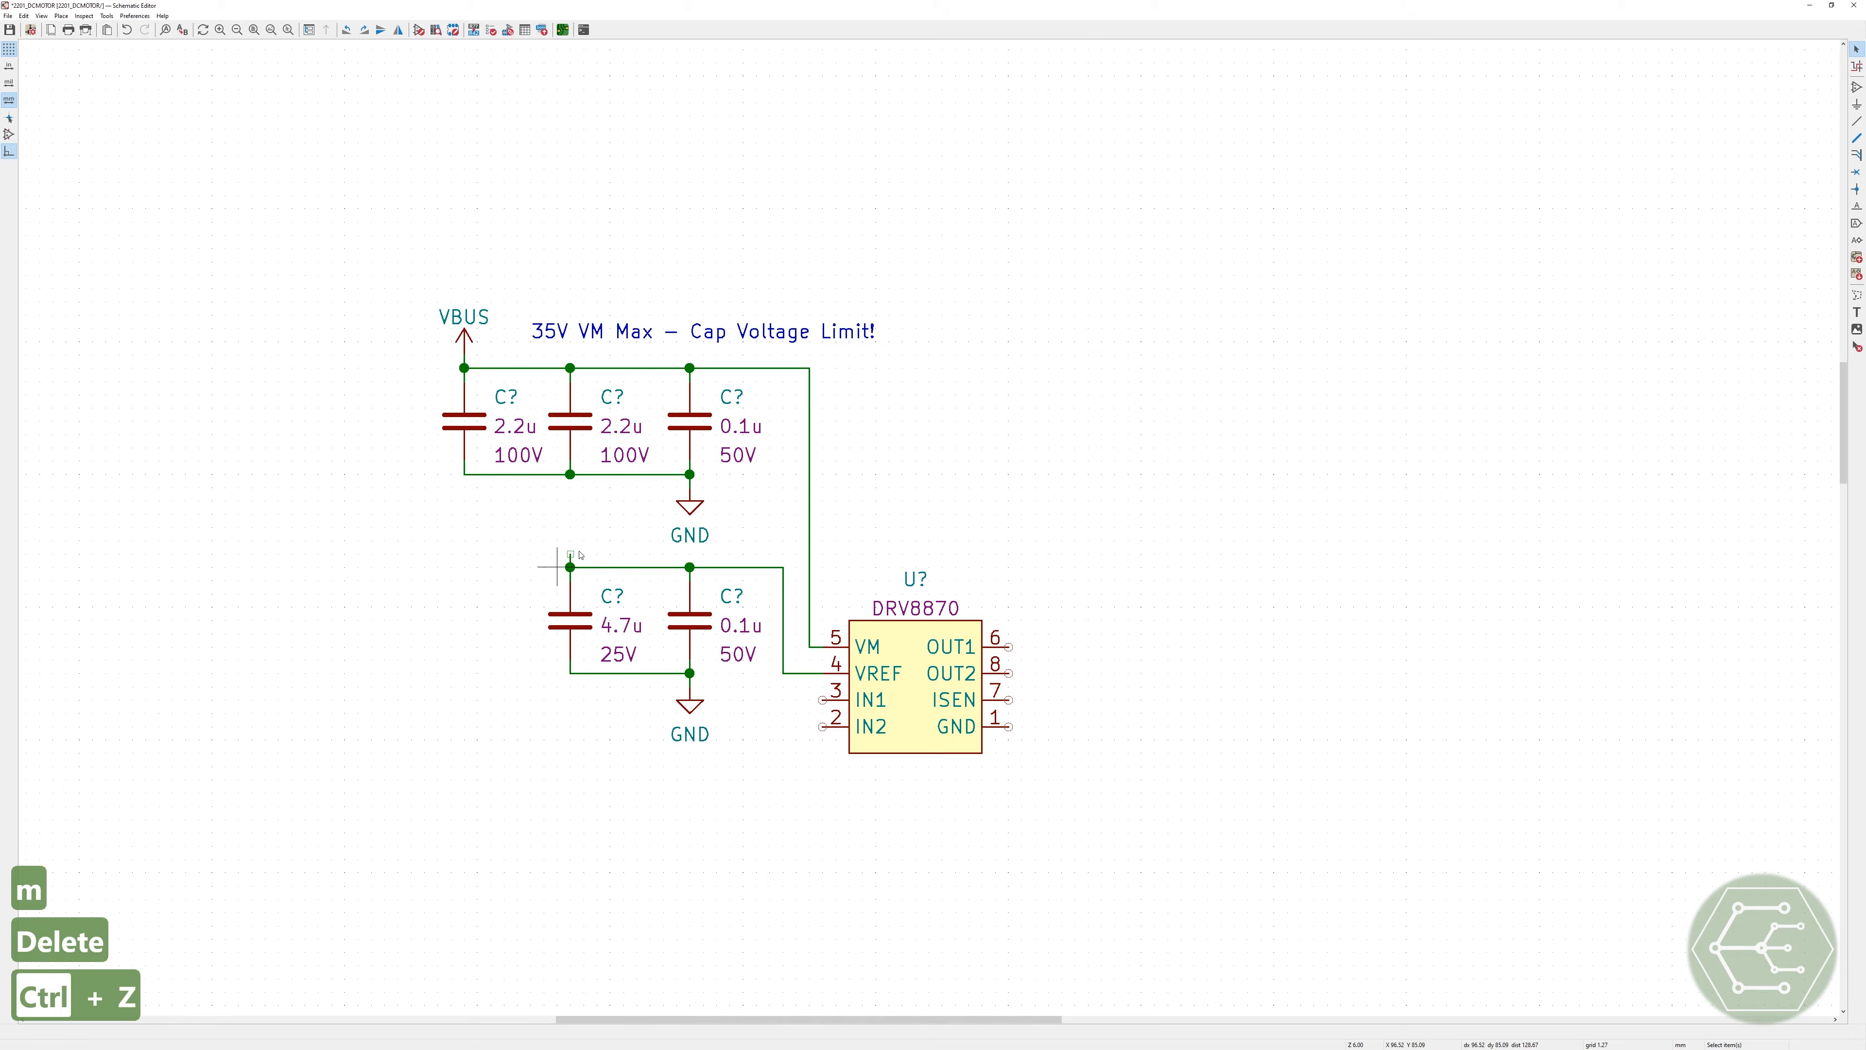
{"action": "left_click", "coordinate": [570, 555]}
{"action": "key", "text": "Delete"}
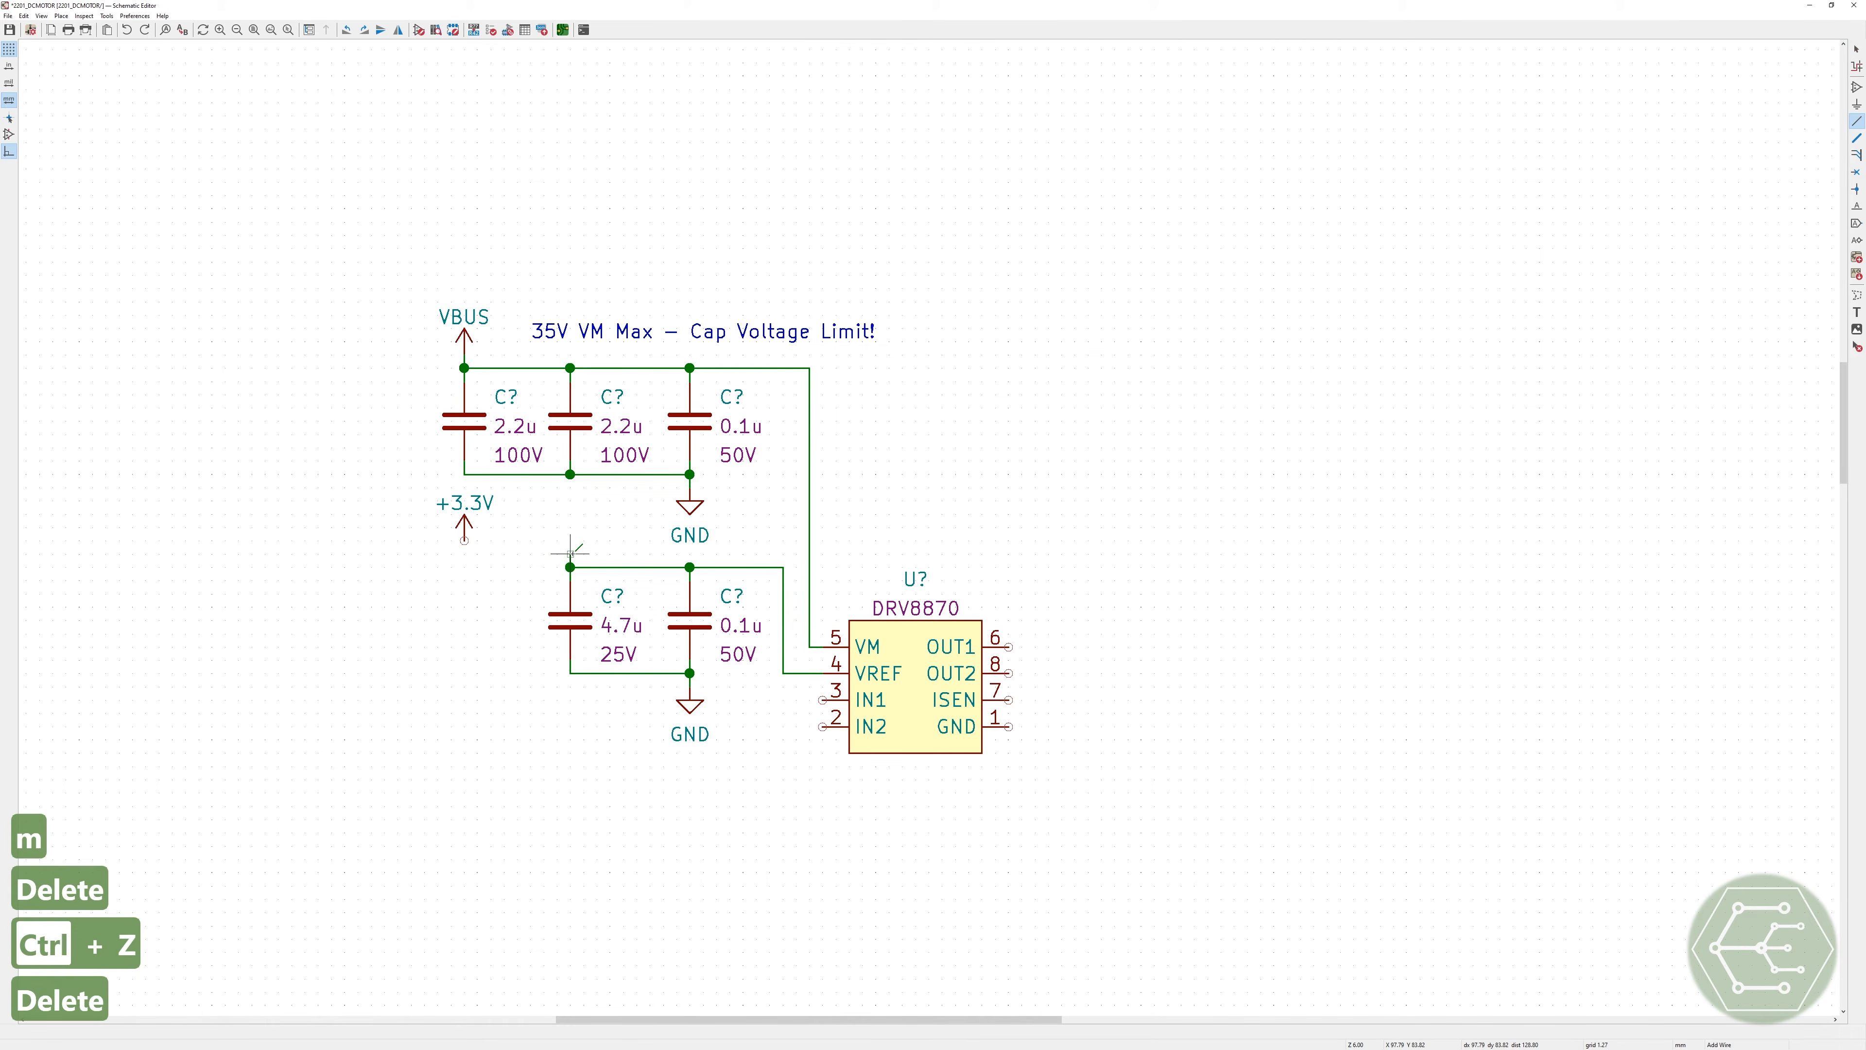
{"action": "key", "text": "Delete"}
{"action": "key", "text": "Escape"}
{"action": "key", "text": "ctrl+s"}
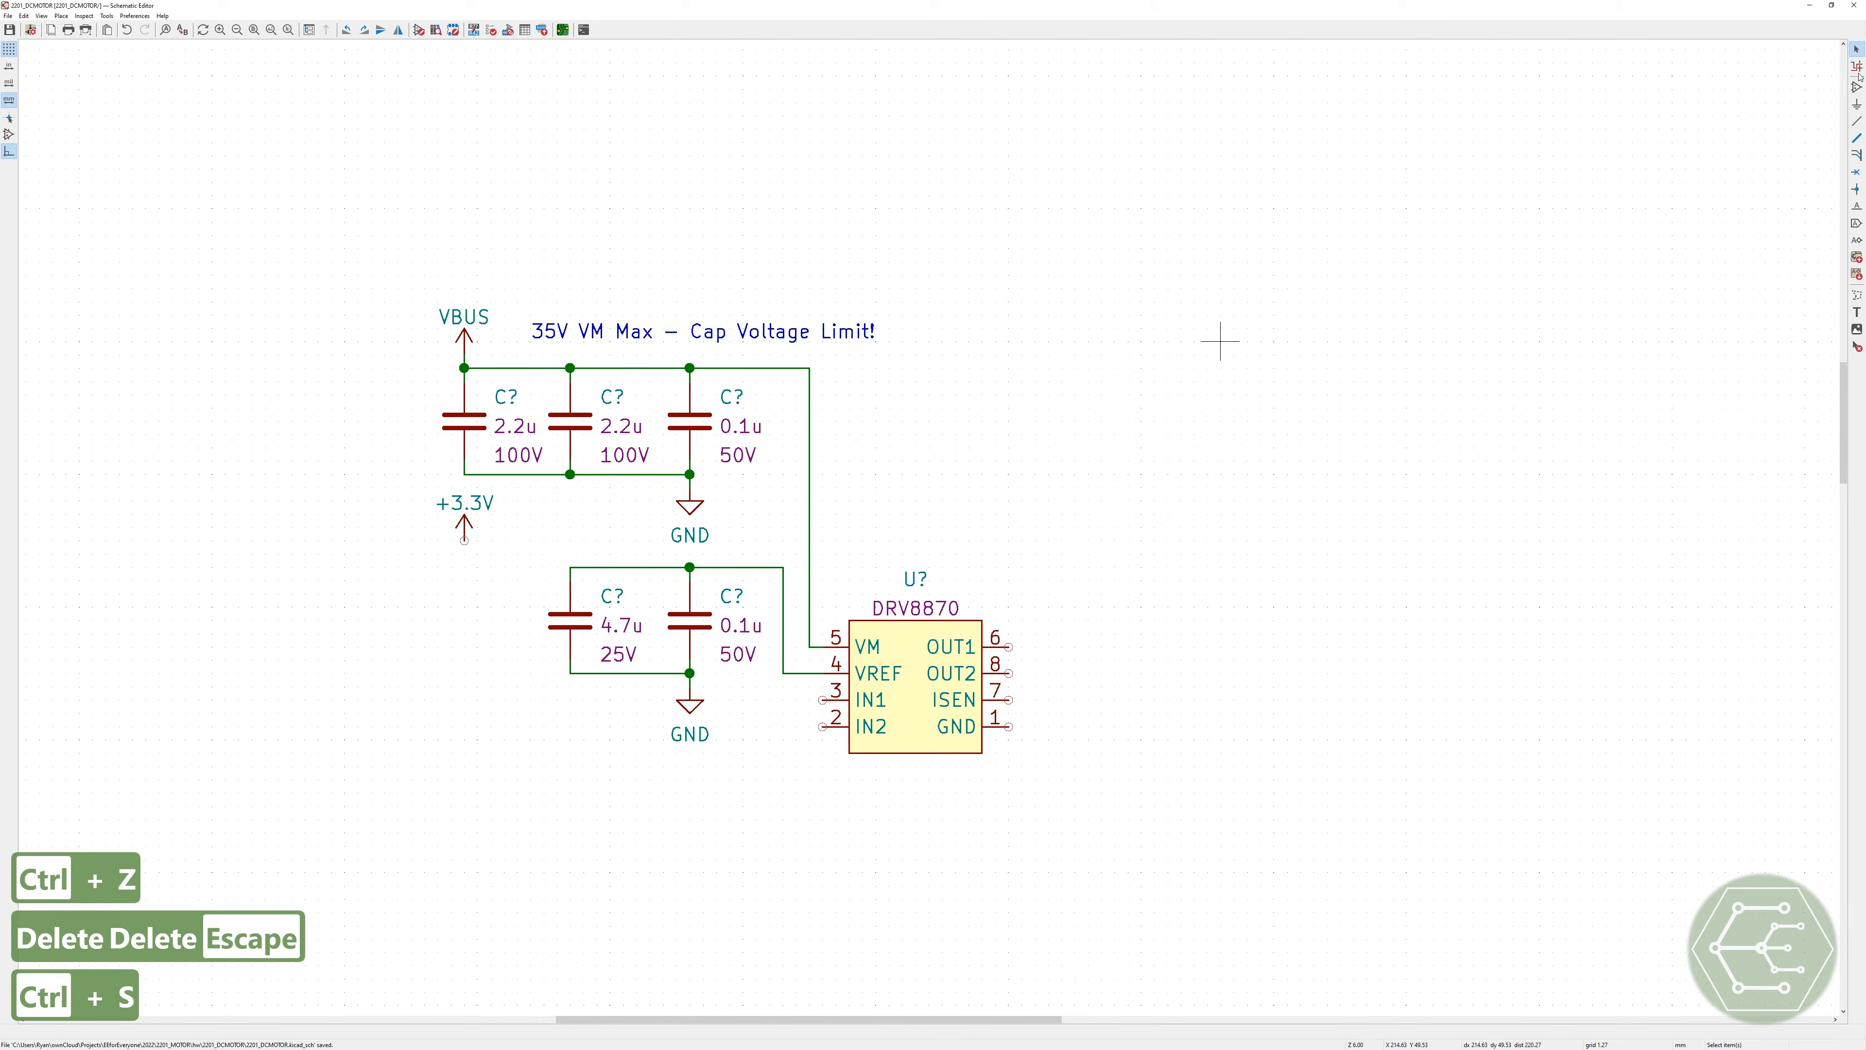
Step: Find the 10R0 0603 1% Yageo resistor with the search "ord_res" and place it between +3.3V and the 4.7u capacitor's rail
{"action": "left_click", "coordinate": [1315, 435]}
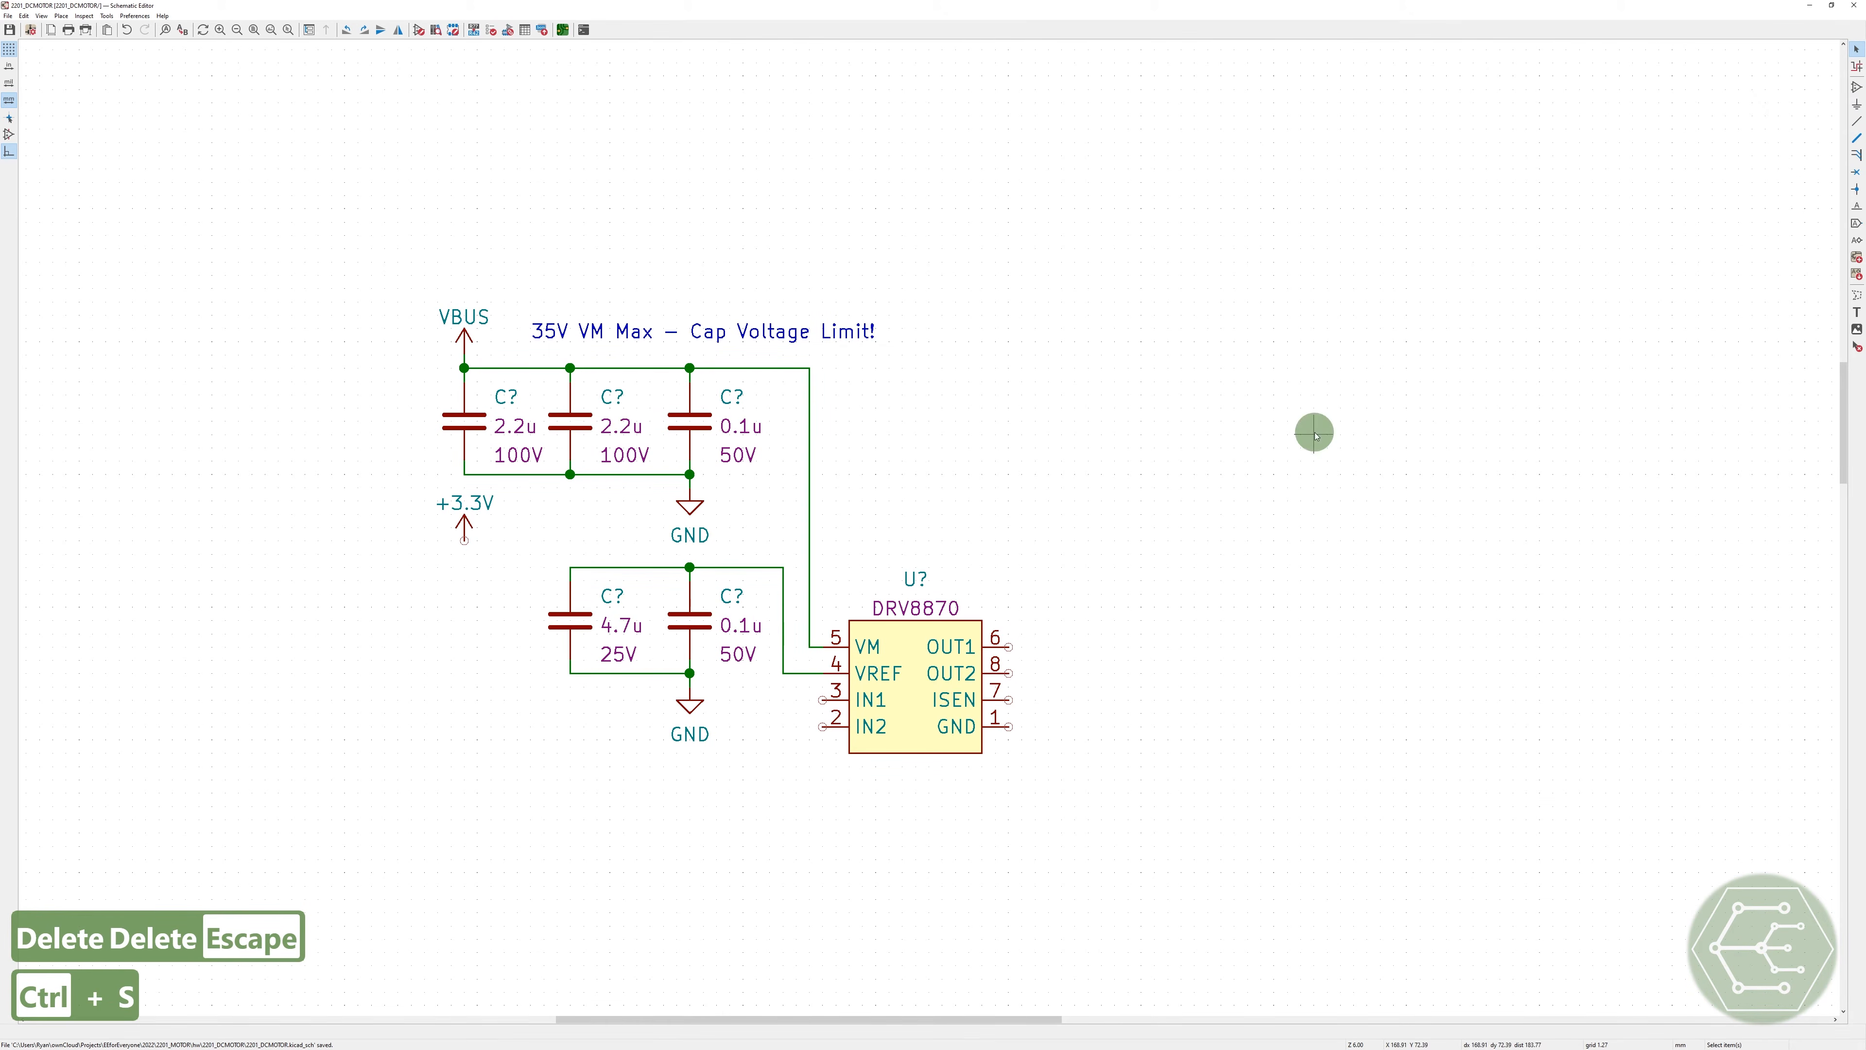
{"action": "key", "text": "a"}
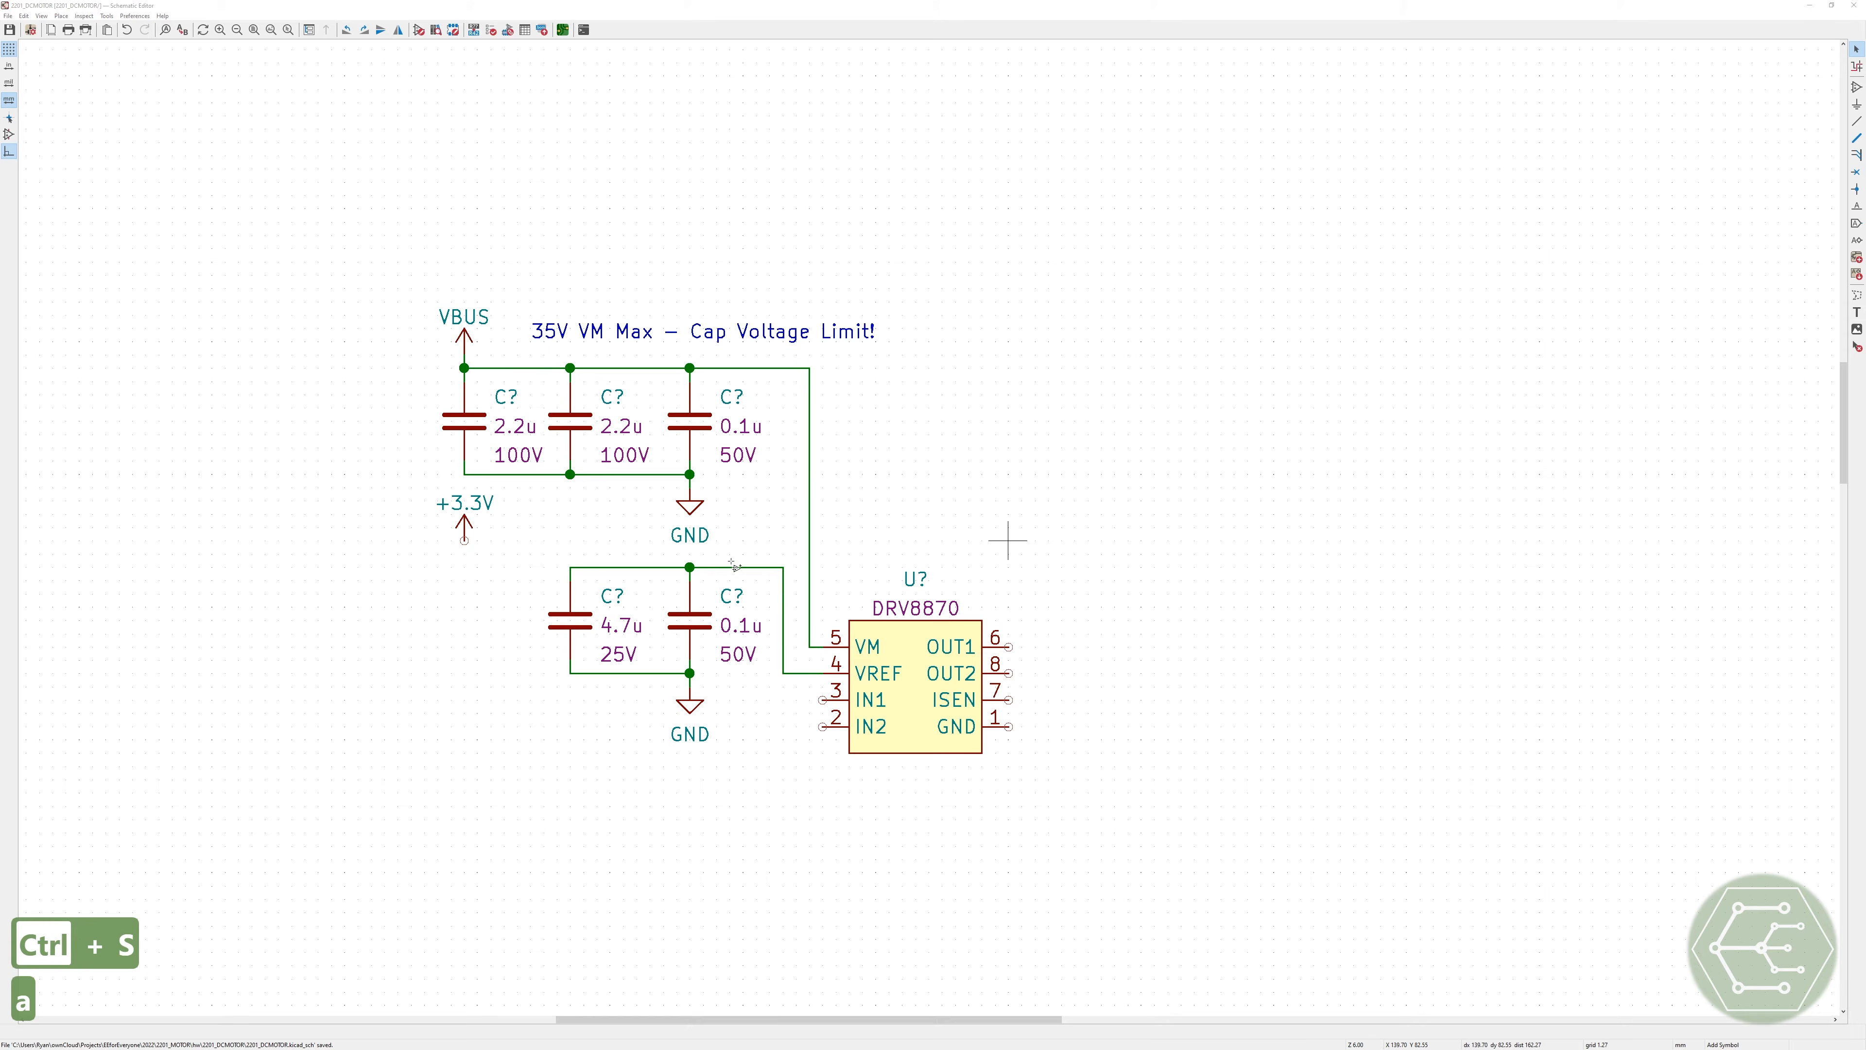
{"action": "left_click", "coordinate": [144, 68]}
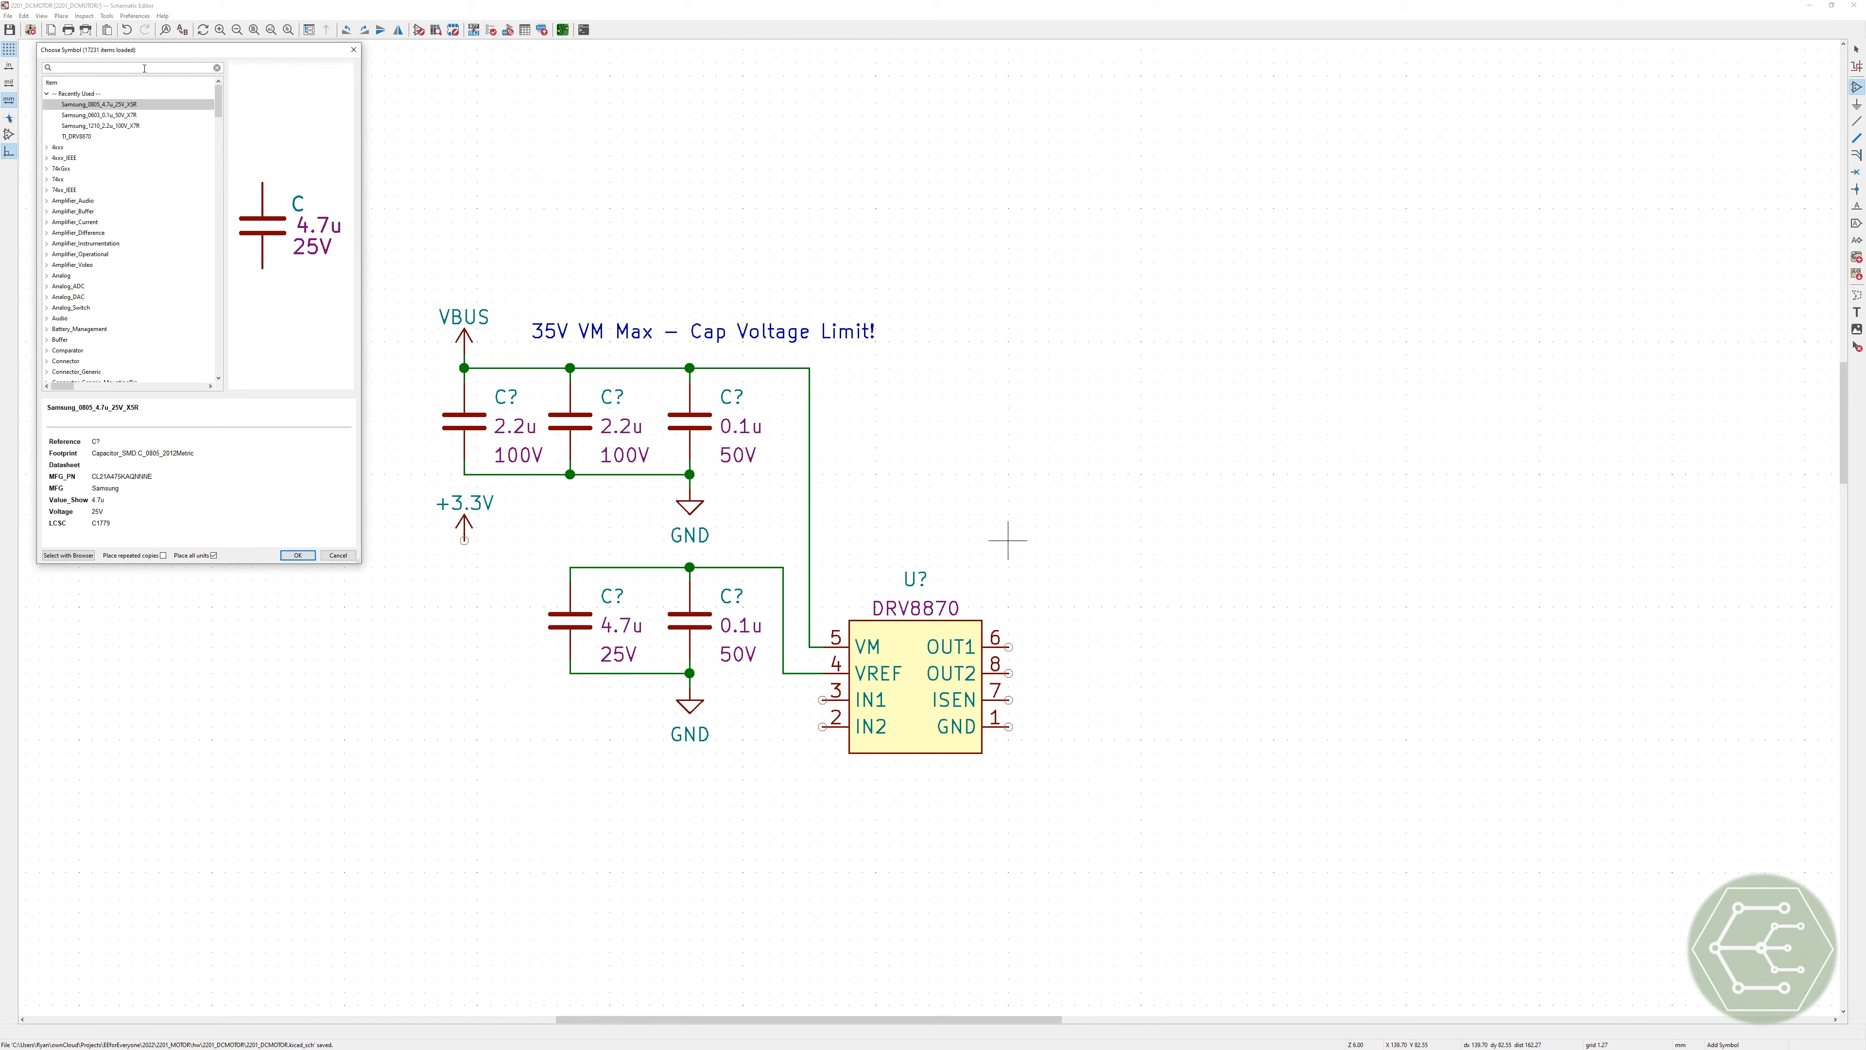
{"action": "type", "text": "ord_res"}
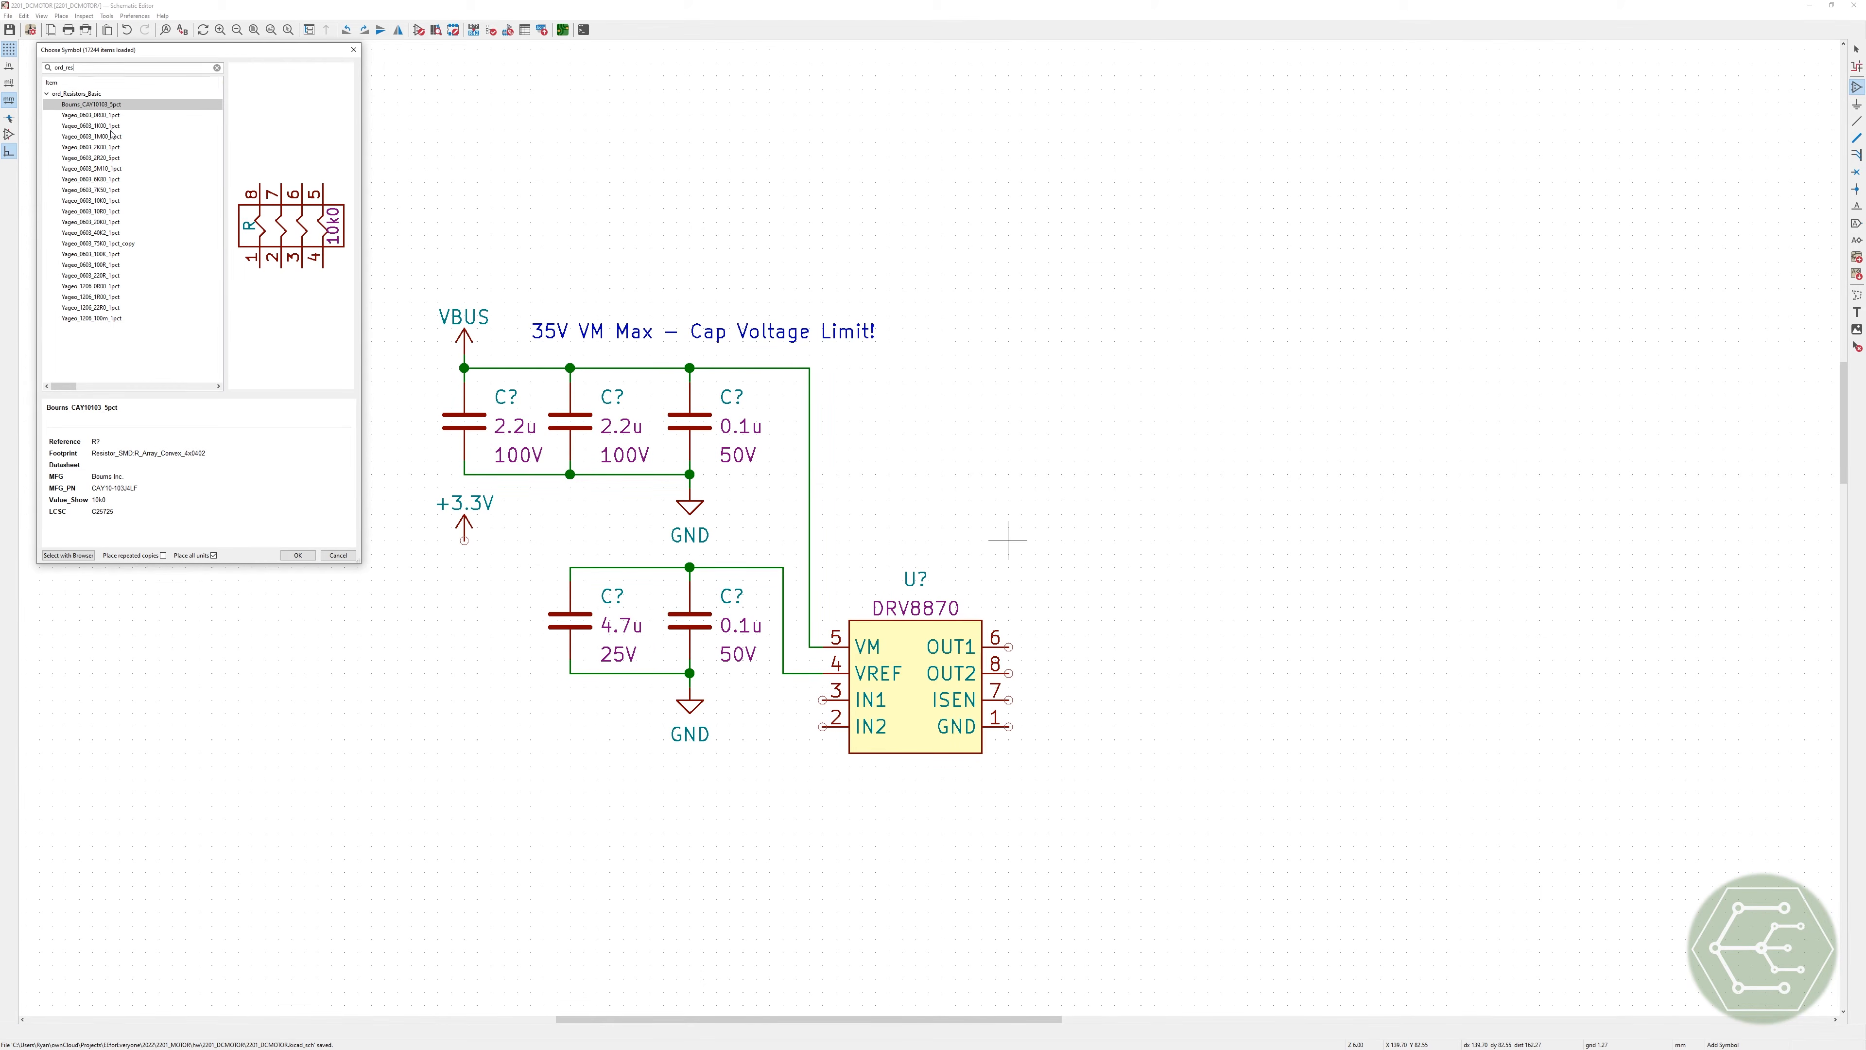
{"action": "left_click", "coordinate": [111, 212]}
{"action": "double_click", "coordinate": [112, 212]}
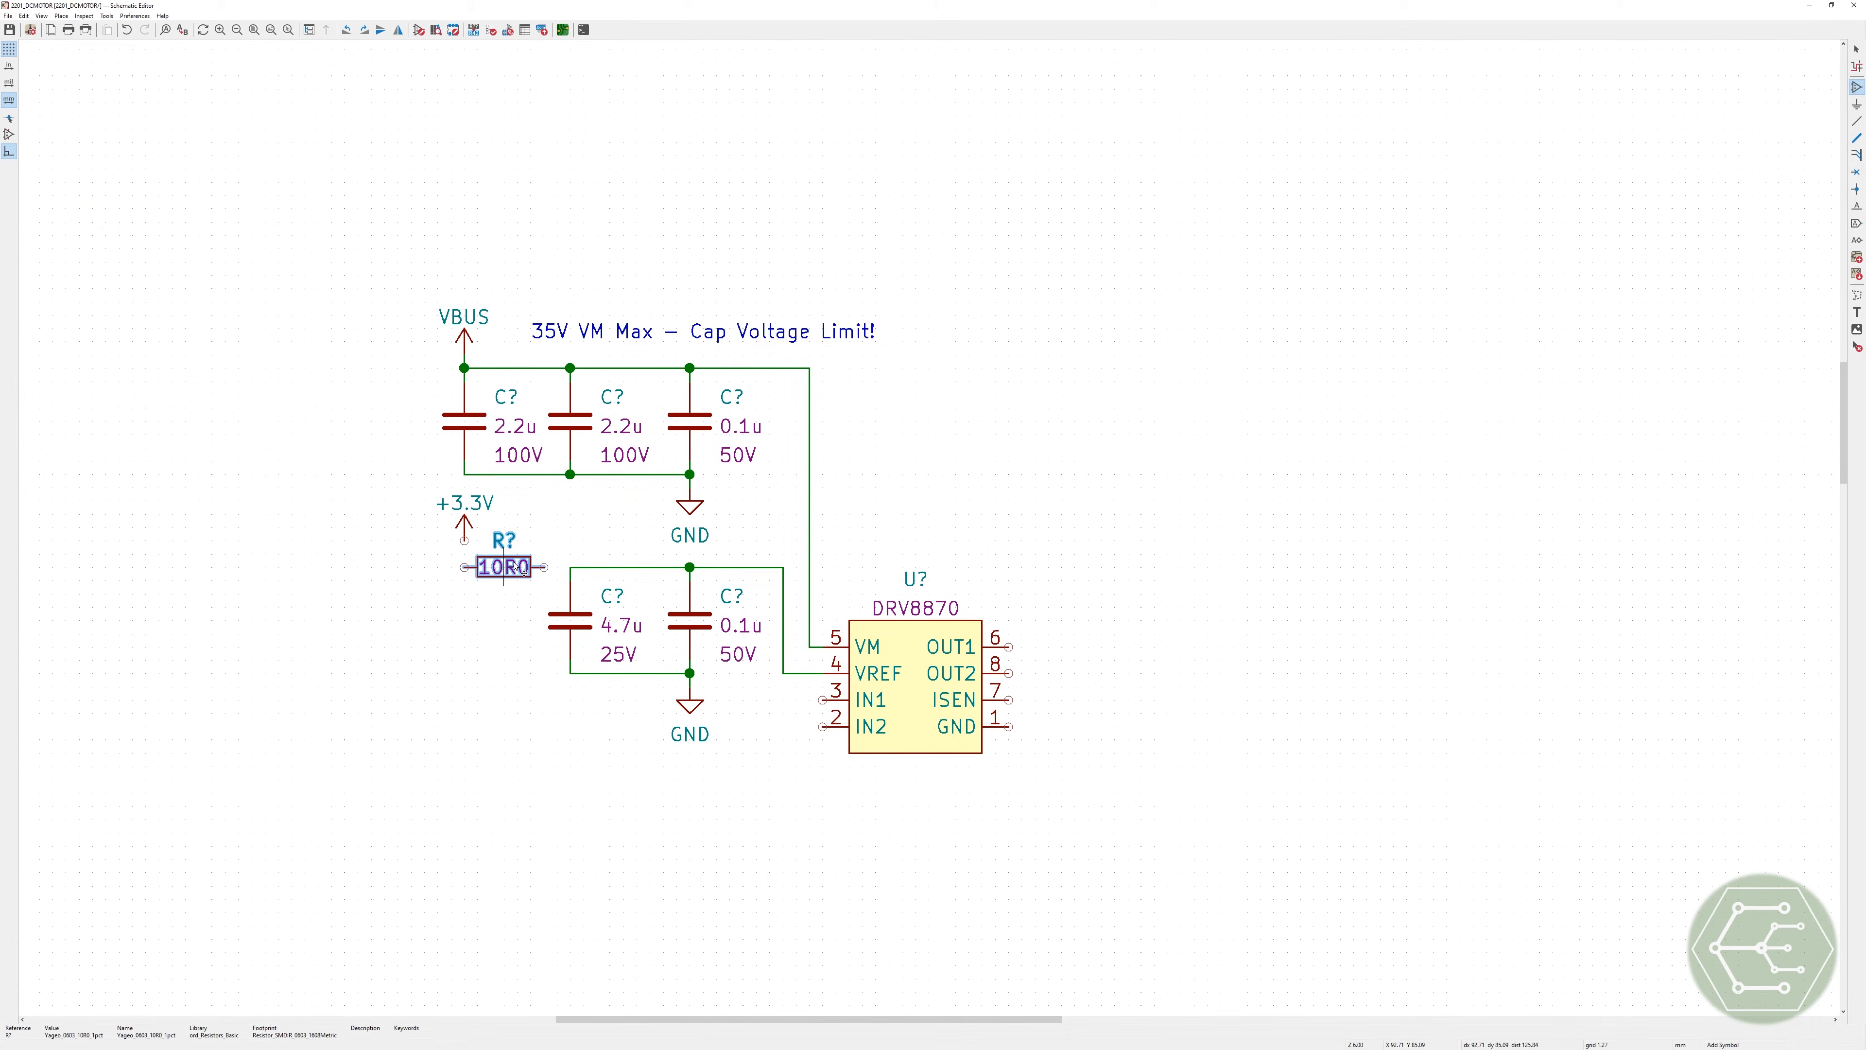
{"action": "left_click", "coordinate": [531, 568]}
{"action": "key", "text": "Escape"}
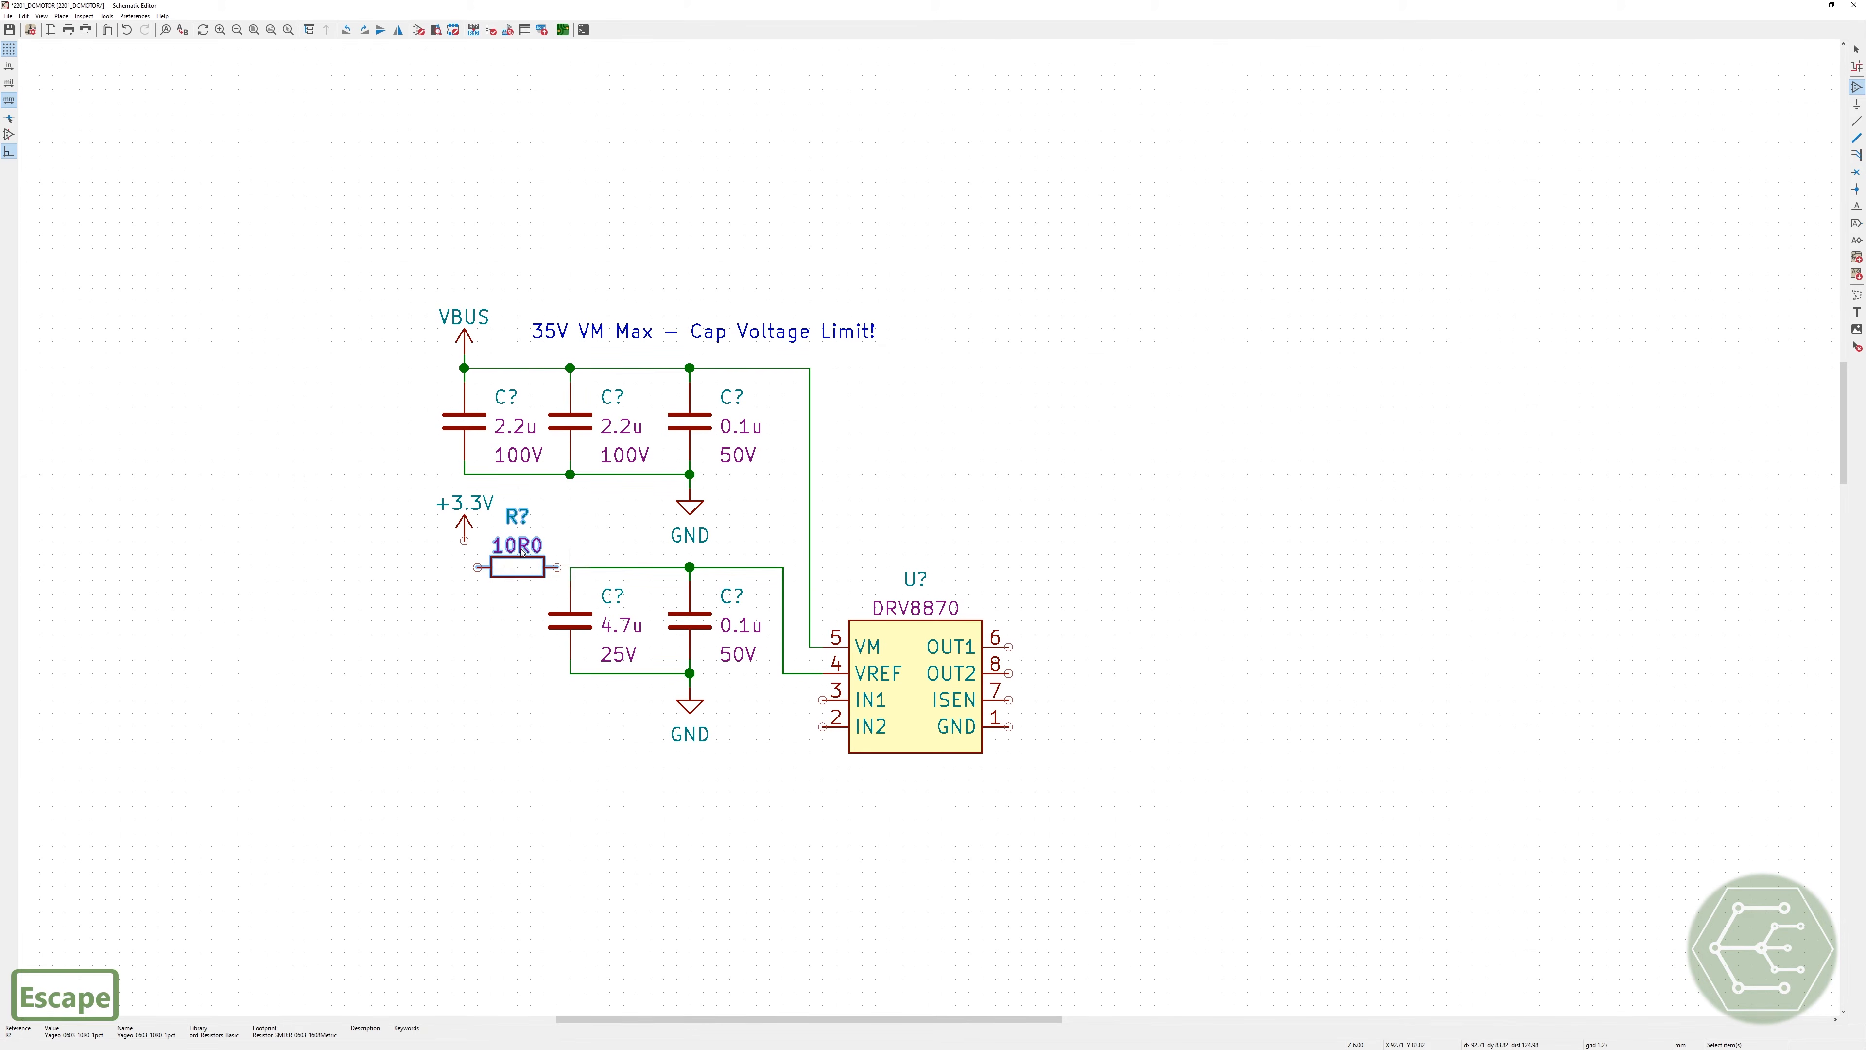
Step: Position the resistor's 10R0 value inside its body and its R? reference directly above it
{"action": "key", "text": "m"}
{"action": "left_click", "coordinate": [518, 568]}
{"action": "key", "text": "m"}
{"action": "left_click", "coordinate": [517, 541]}
Step: Wire the 10R0 resistor between the +3.3V symbol and the 4.7u capacitor's upper rail, and save the schematic
{"action": "key", "text": "w"}
{"action": "left_click", "coordinate": [557, 567]}
{"action": "left_click", "coordinate": [570, 567]}
{"action": "left_click", "coordinate": [478, 568]}
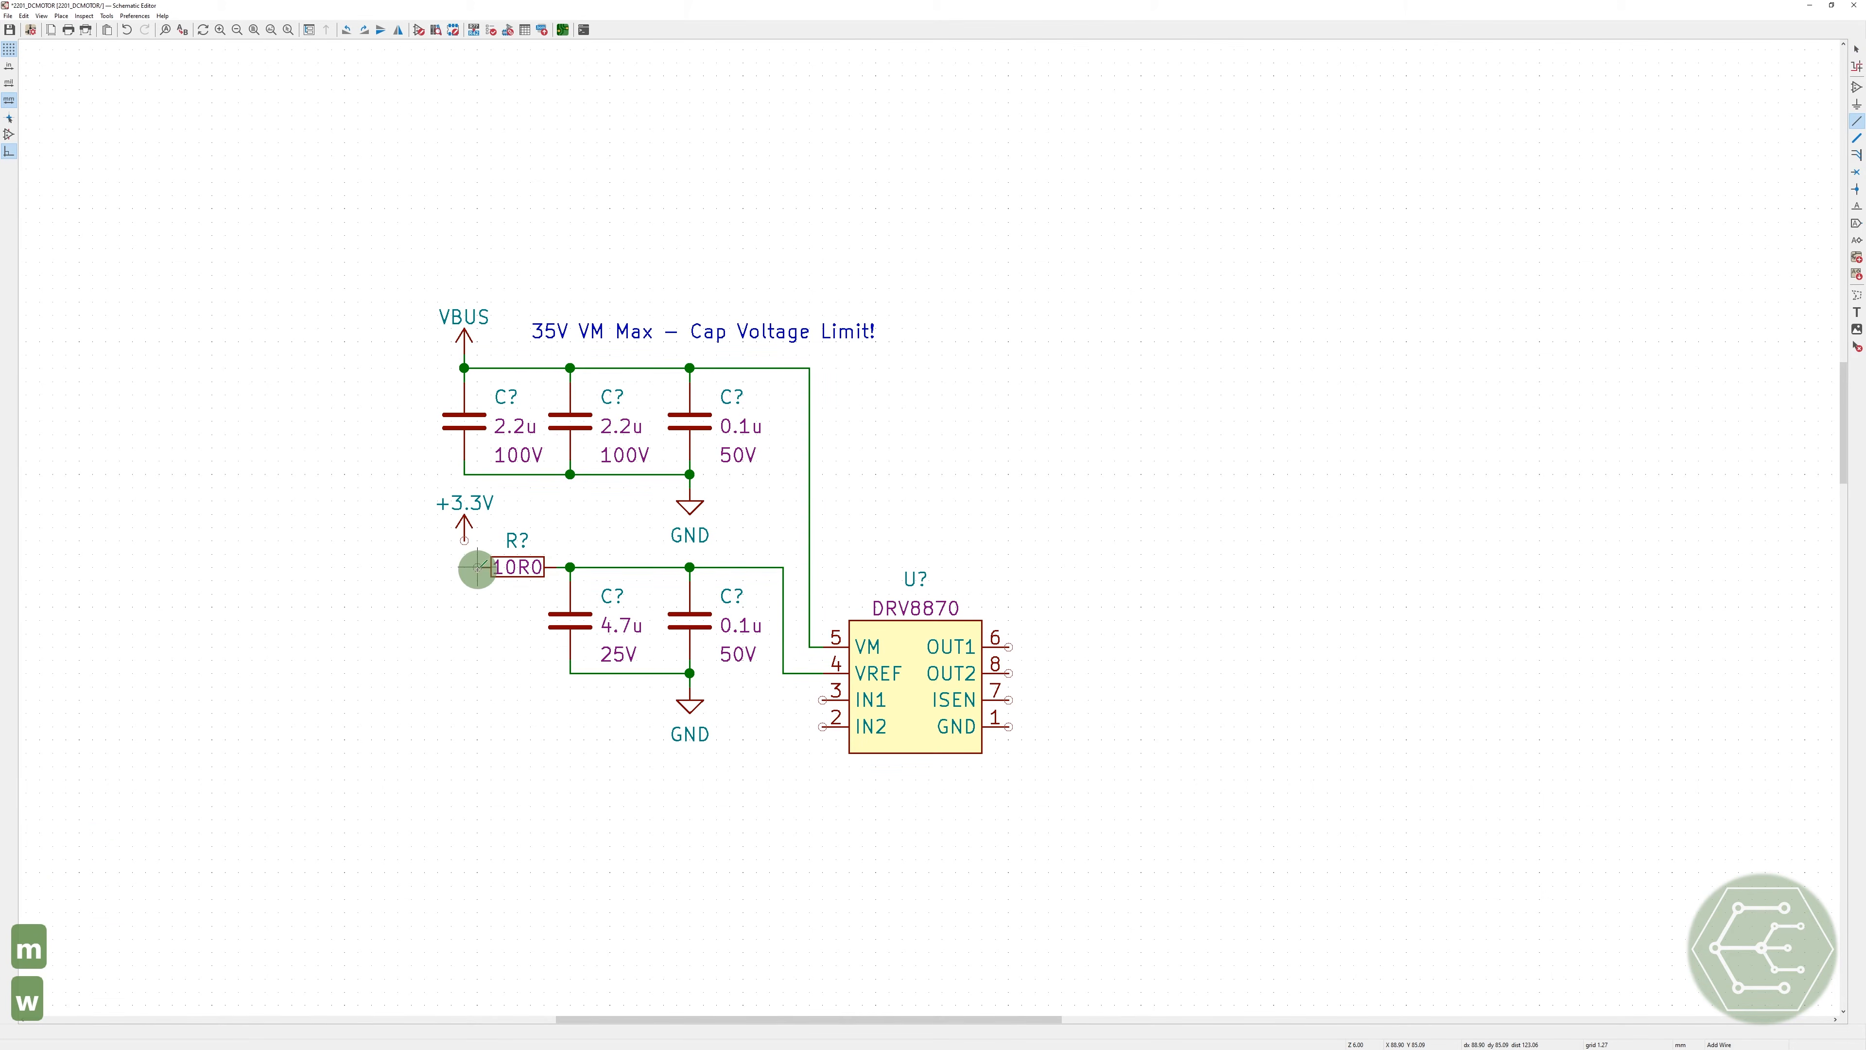
{"action": "left_click", "coordinate": [464, 539]}
{"action": "key", "text": "Escape"}
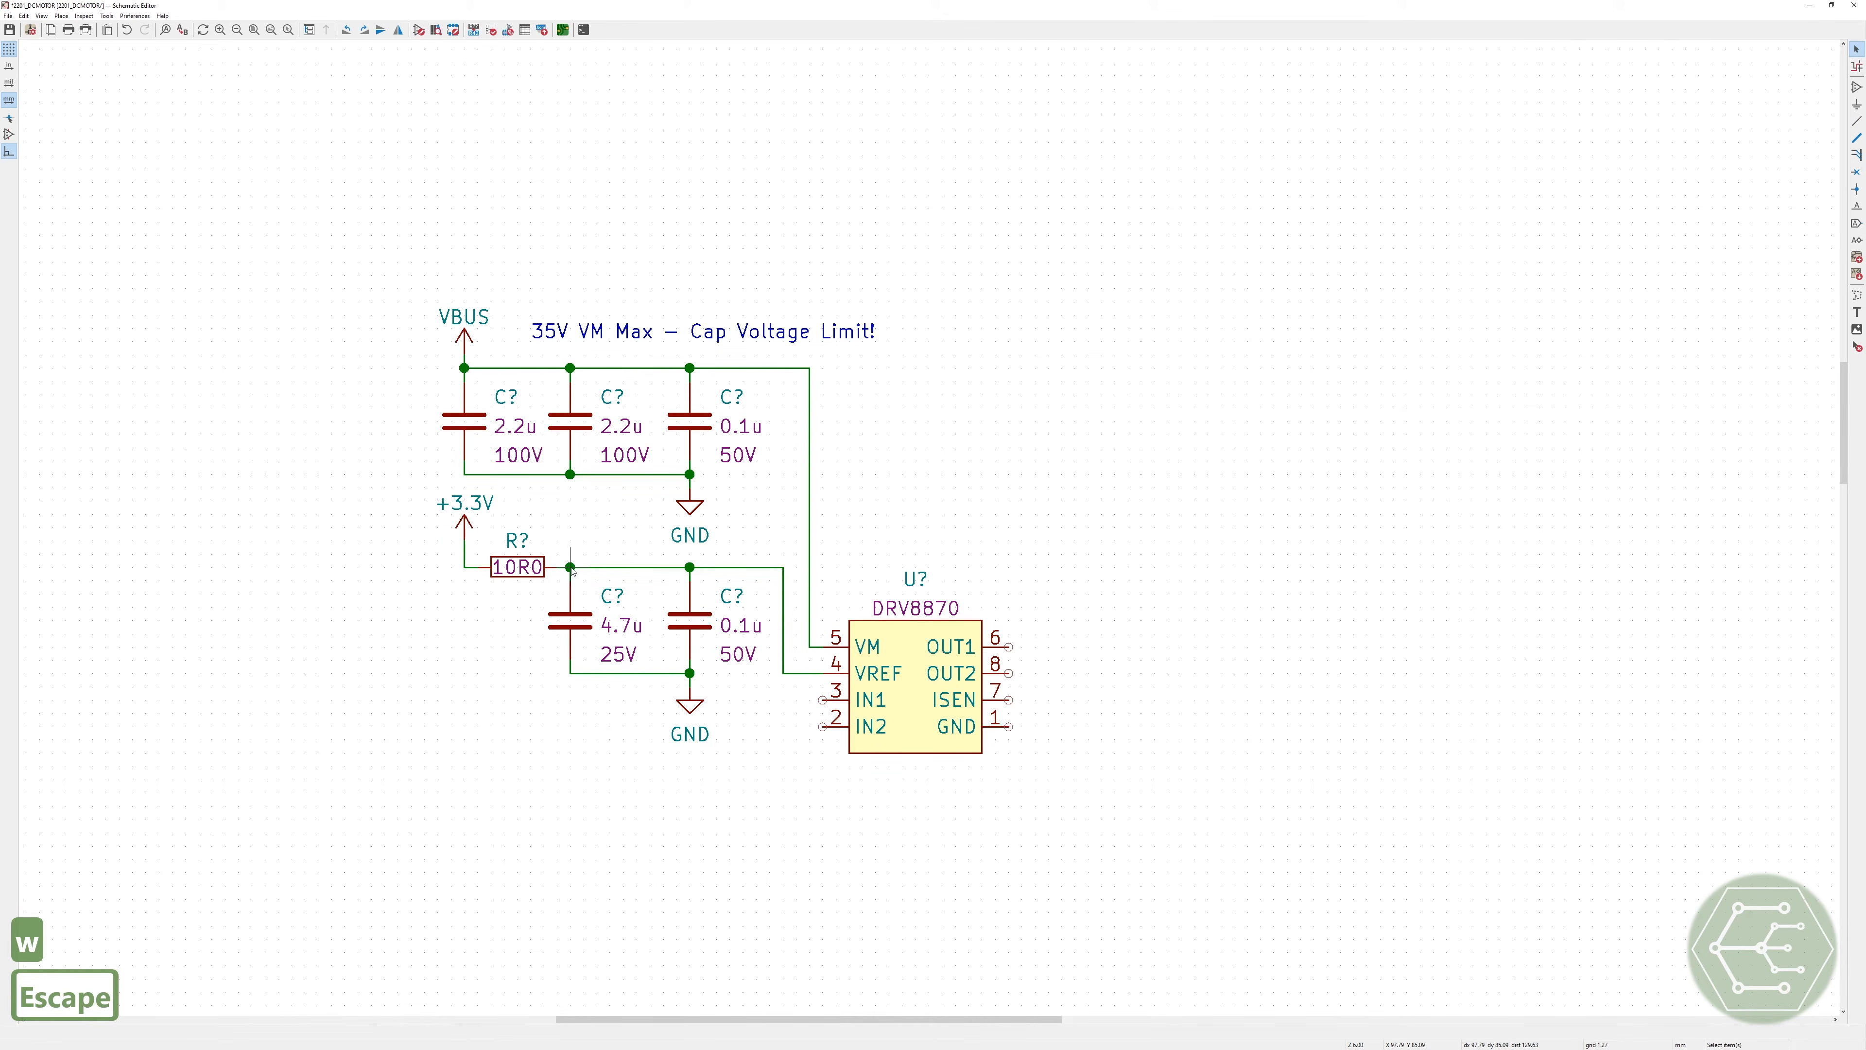
{"action": "key", "text": "ctrl+s"}
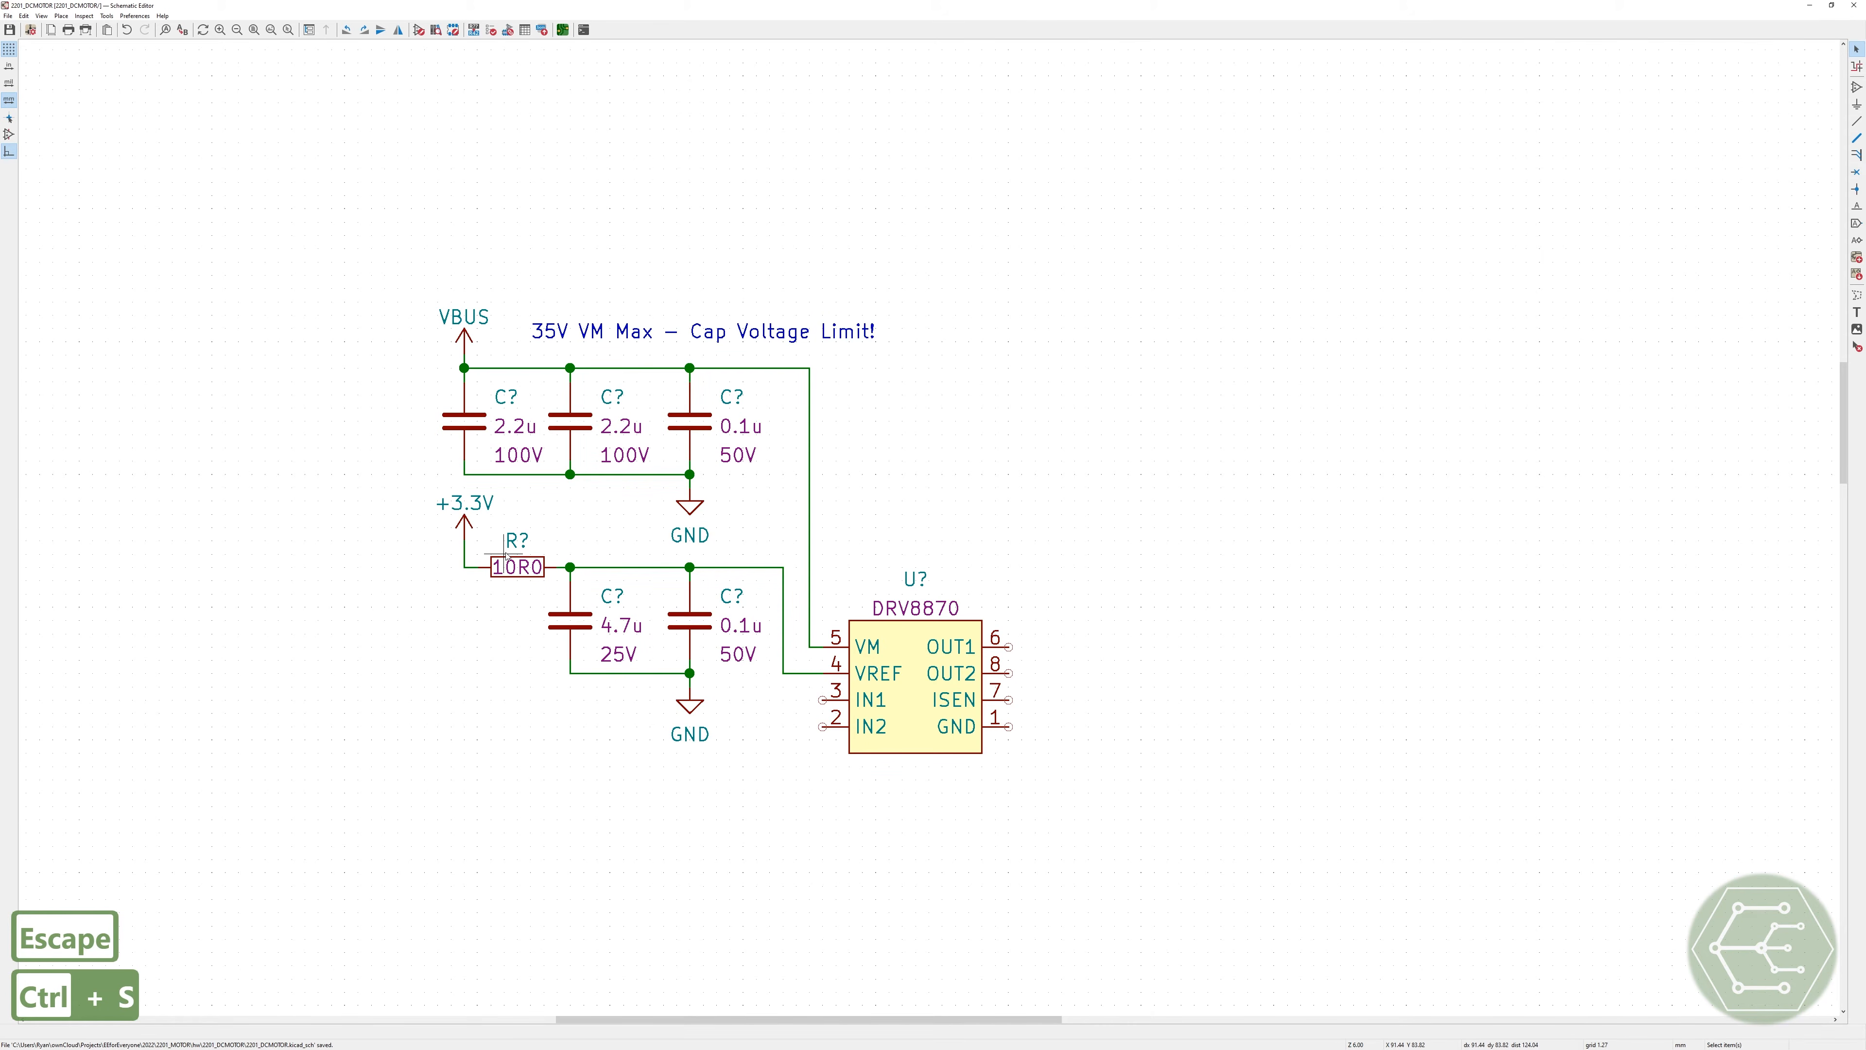
Step: Move both supply and capacitor groups with the voltage note higher above the DRV8870 and save the schematic
{"action": "key", "text": "ctrl+s"}
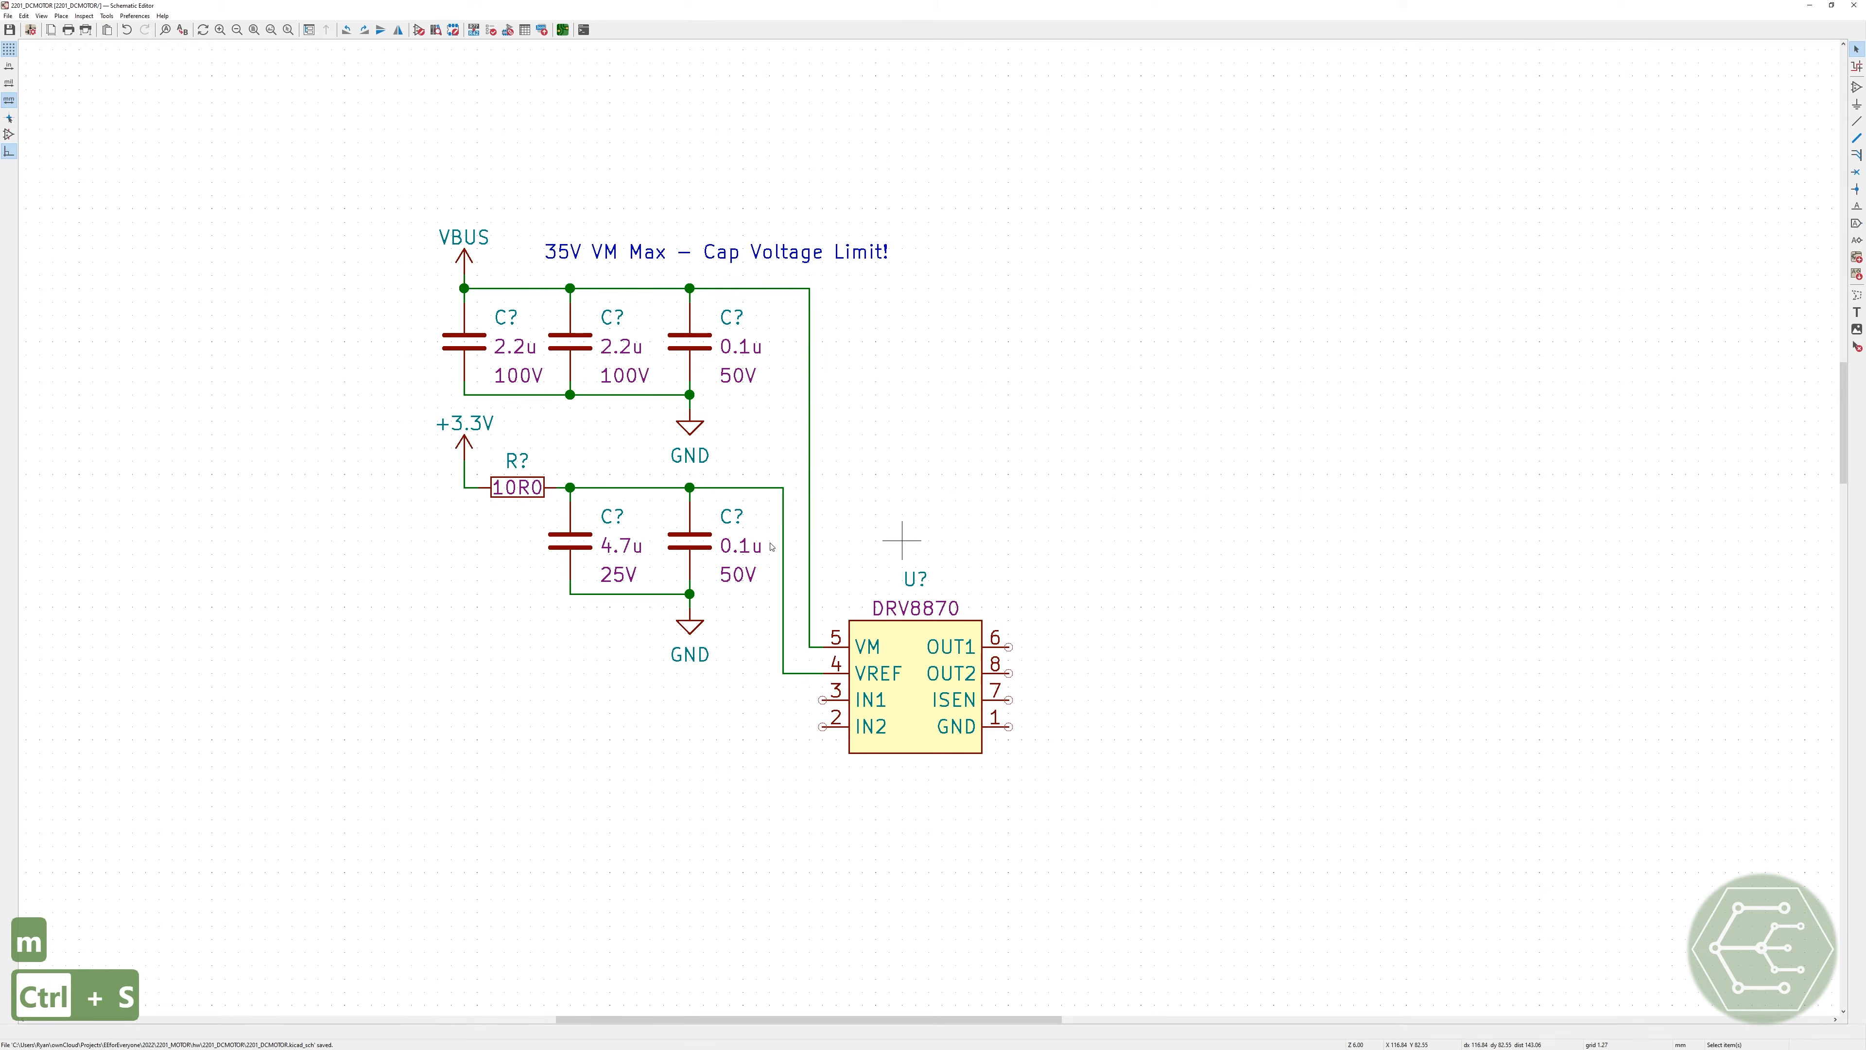
{"action": "scroll", "coordinate": [897, 548], "scroll_direction": "down", "scroll_amount": 1}
{"action": "scroll", "coordinate": [928, 529], "scroll_direction": "up", "scroll_amount": 1}
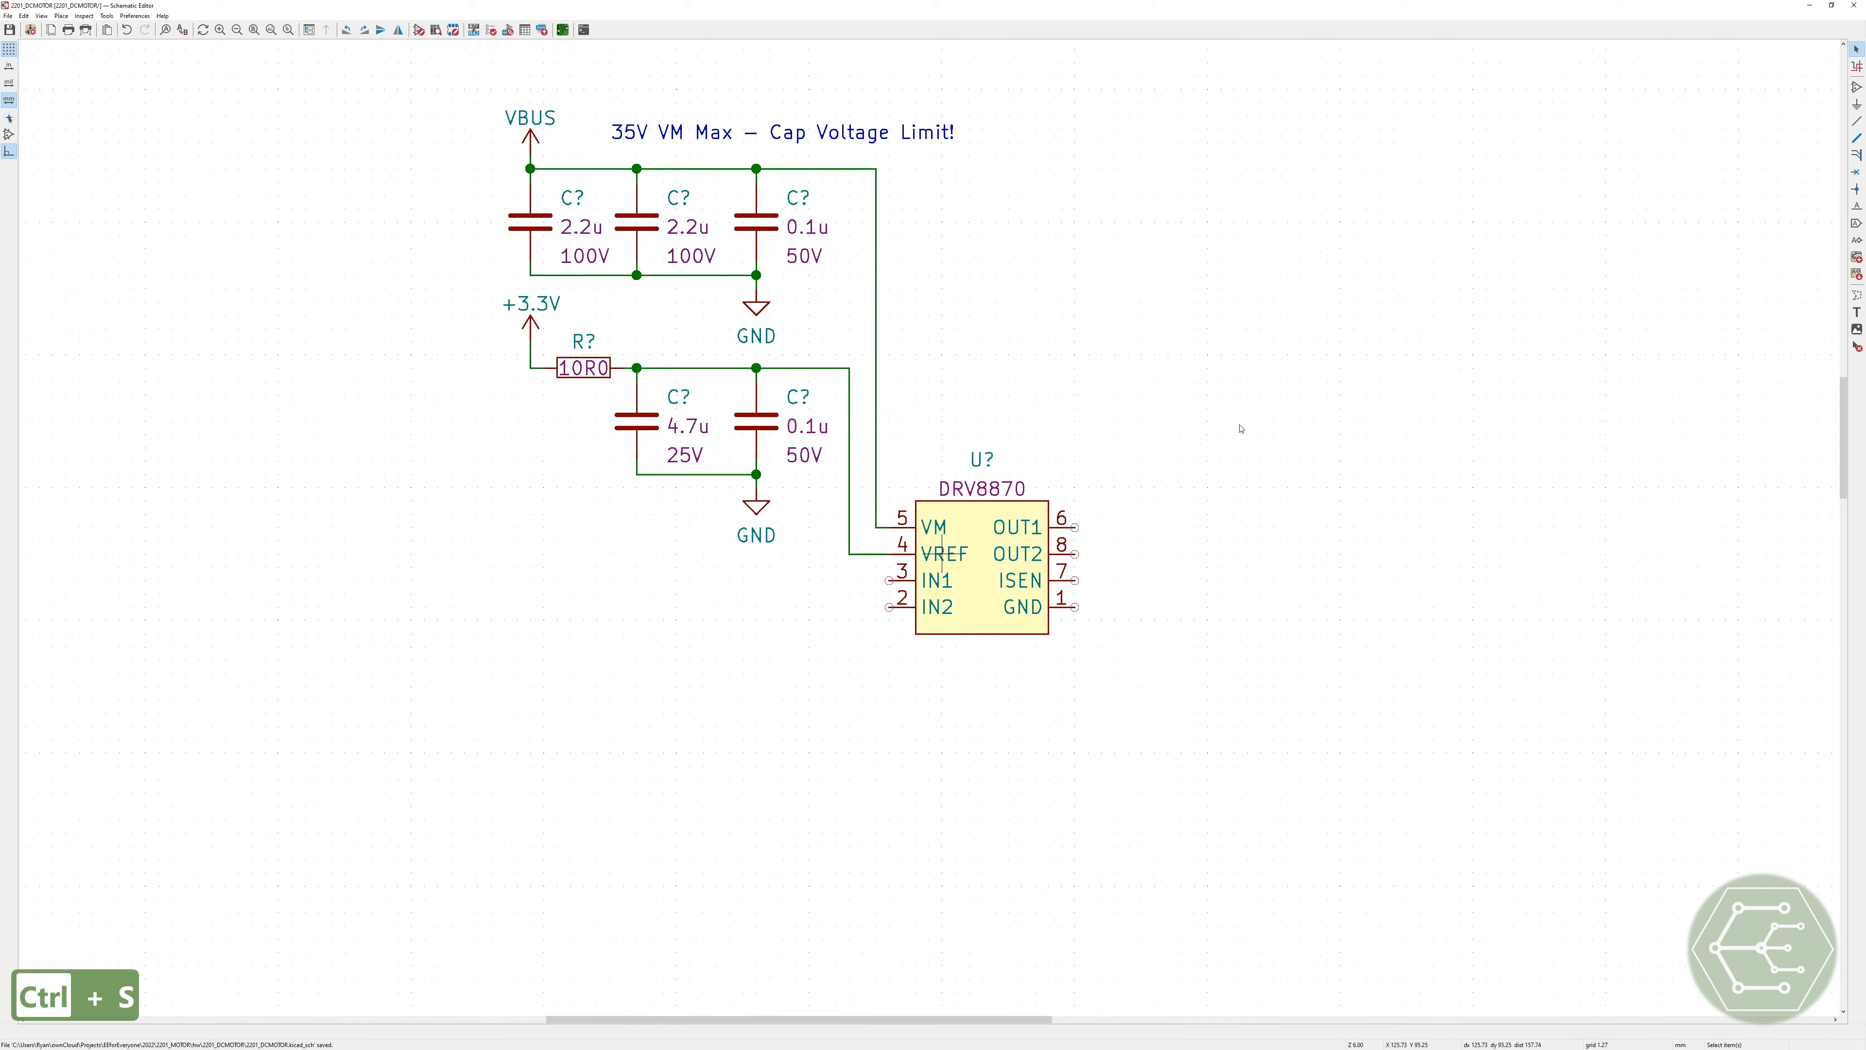
{"action": "left_click", "coordinate": [1856, 257]}
{"action": "left_click", "coordinate": [730, 700]}
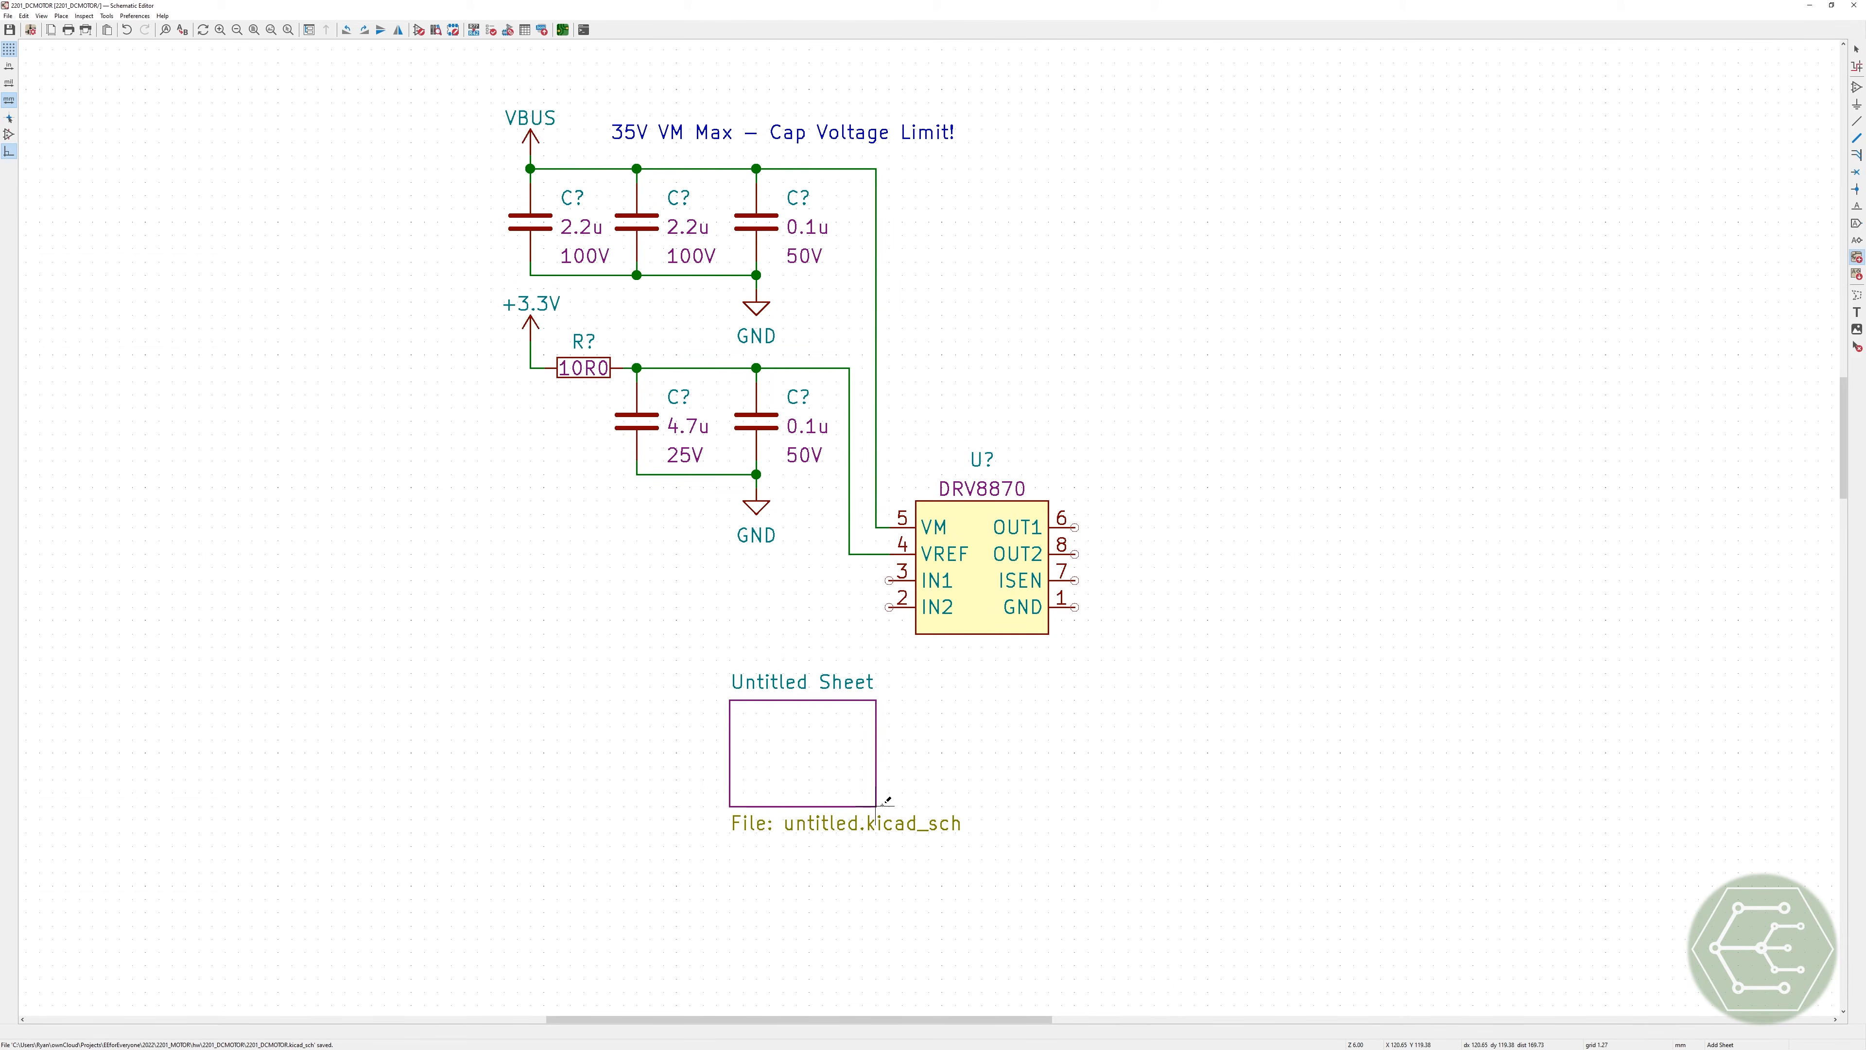
{"action": "key", "text": "Escape"}
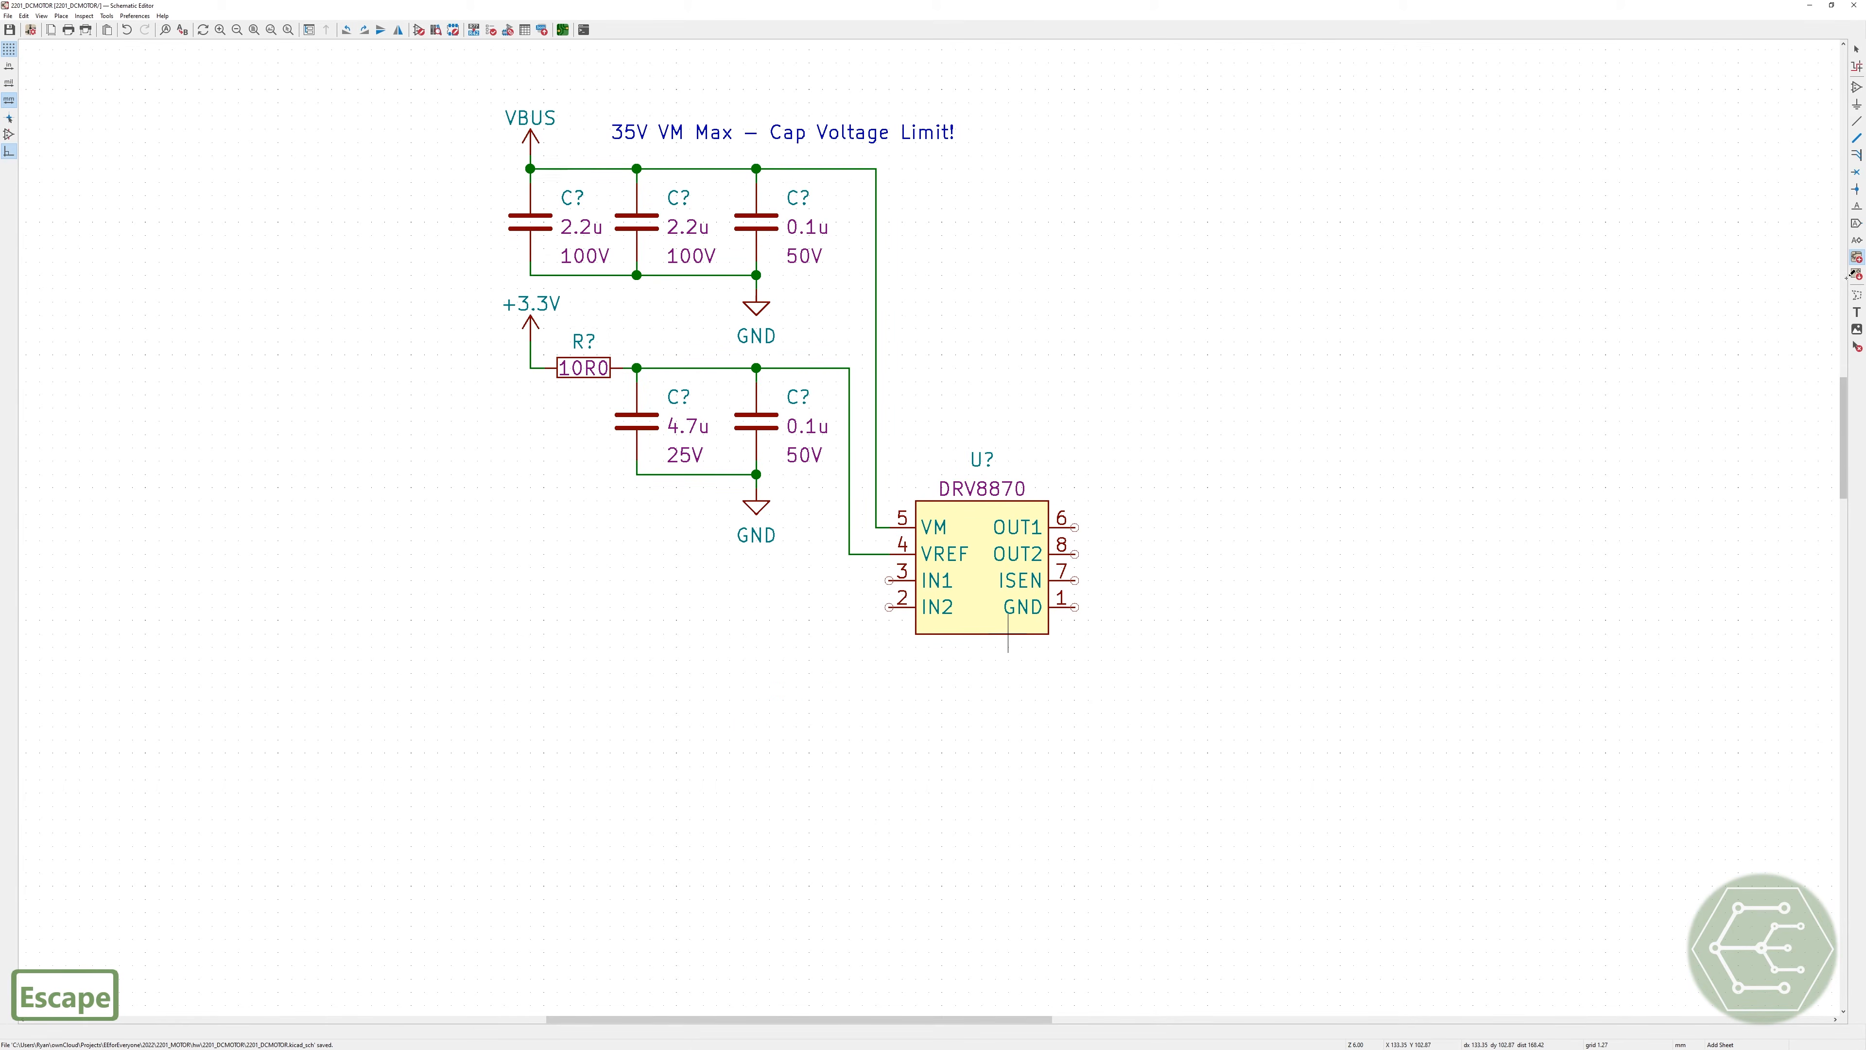
Step: Try out a hierarchical label named abc below the DRV8870, rotated to face the opposite direction
{"action": "left_click", "coordinate": [1856, 241]}
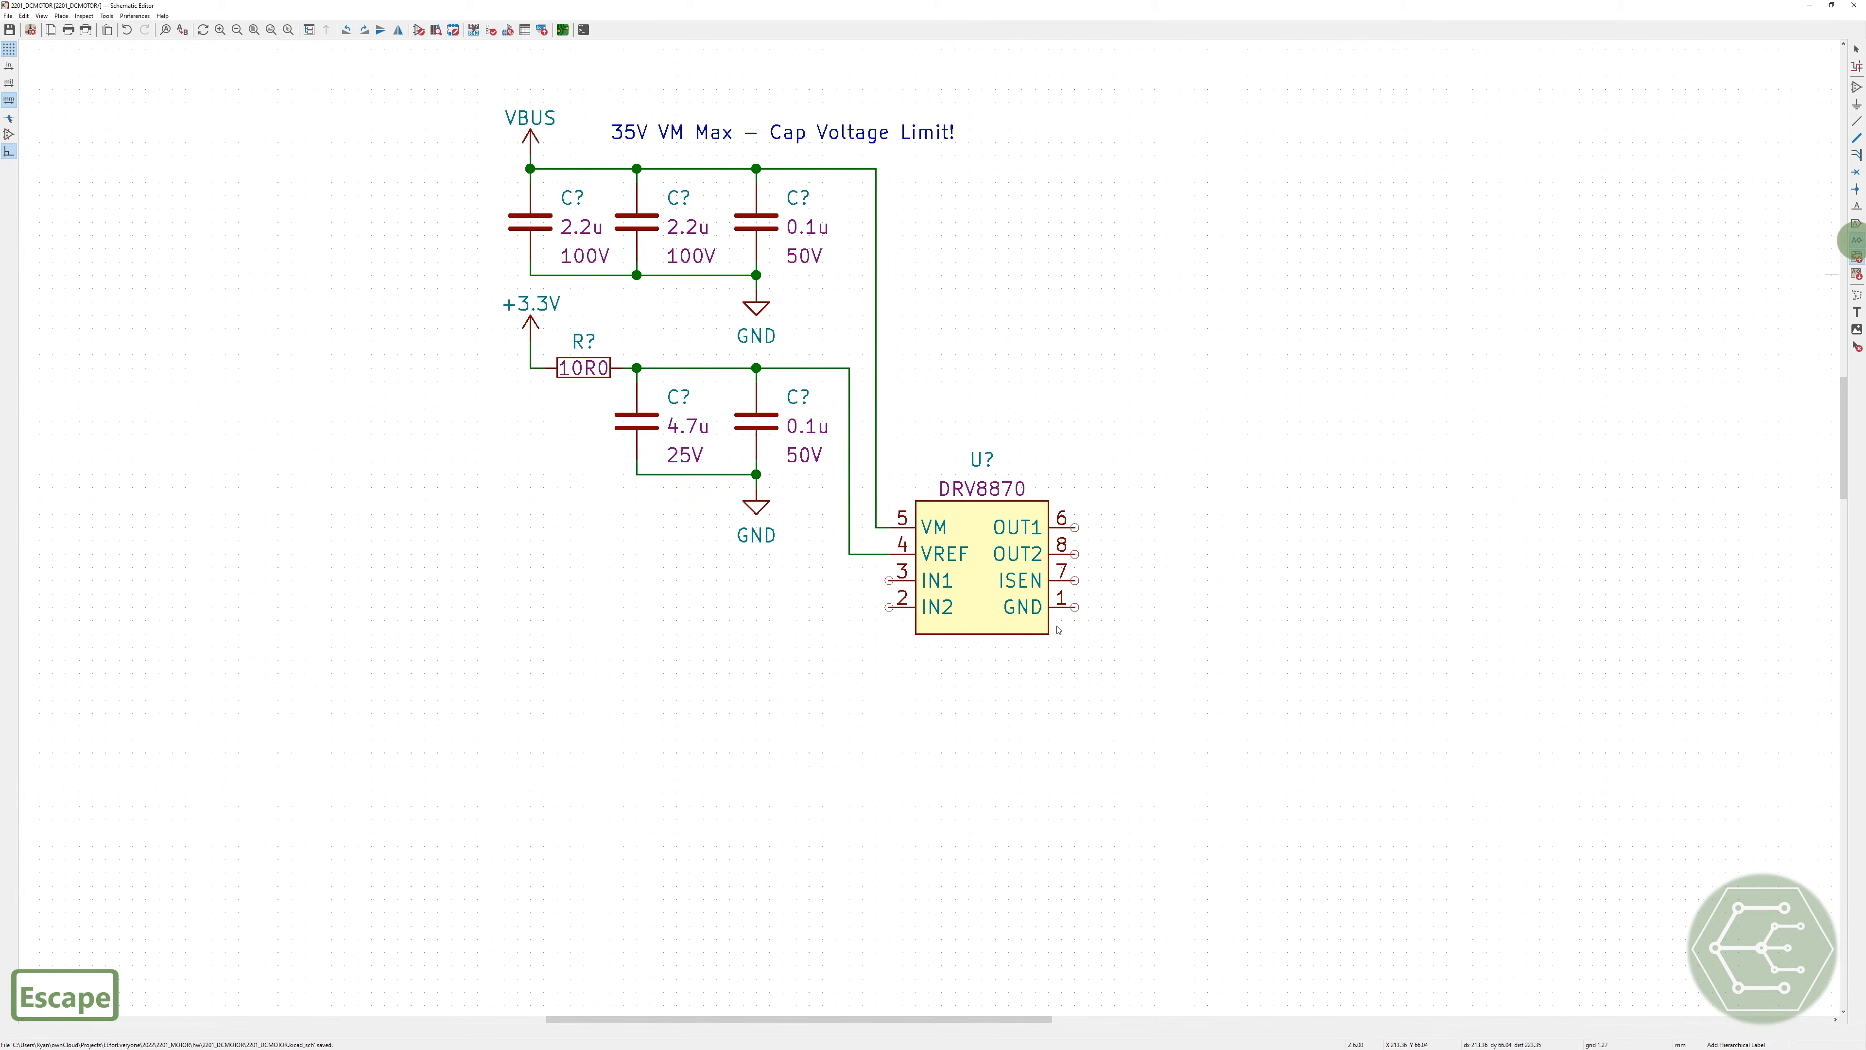
{"action": "left_click", "coordinate": [835, 647]}
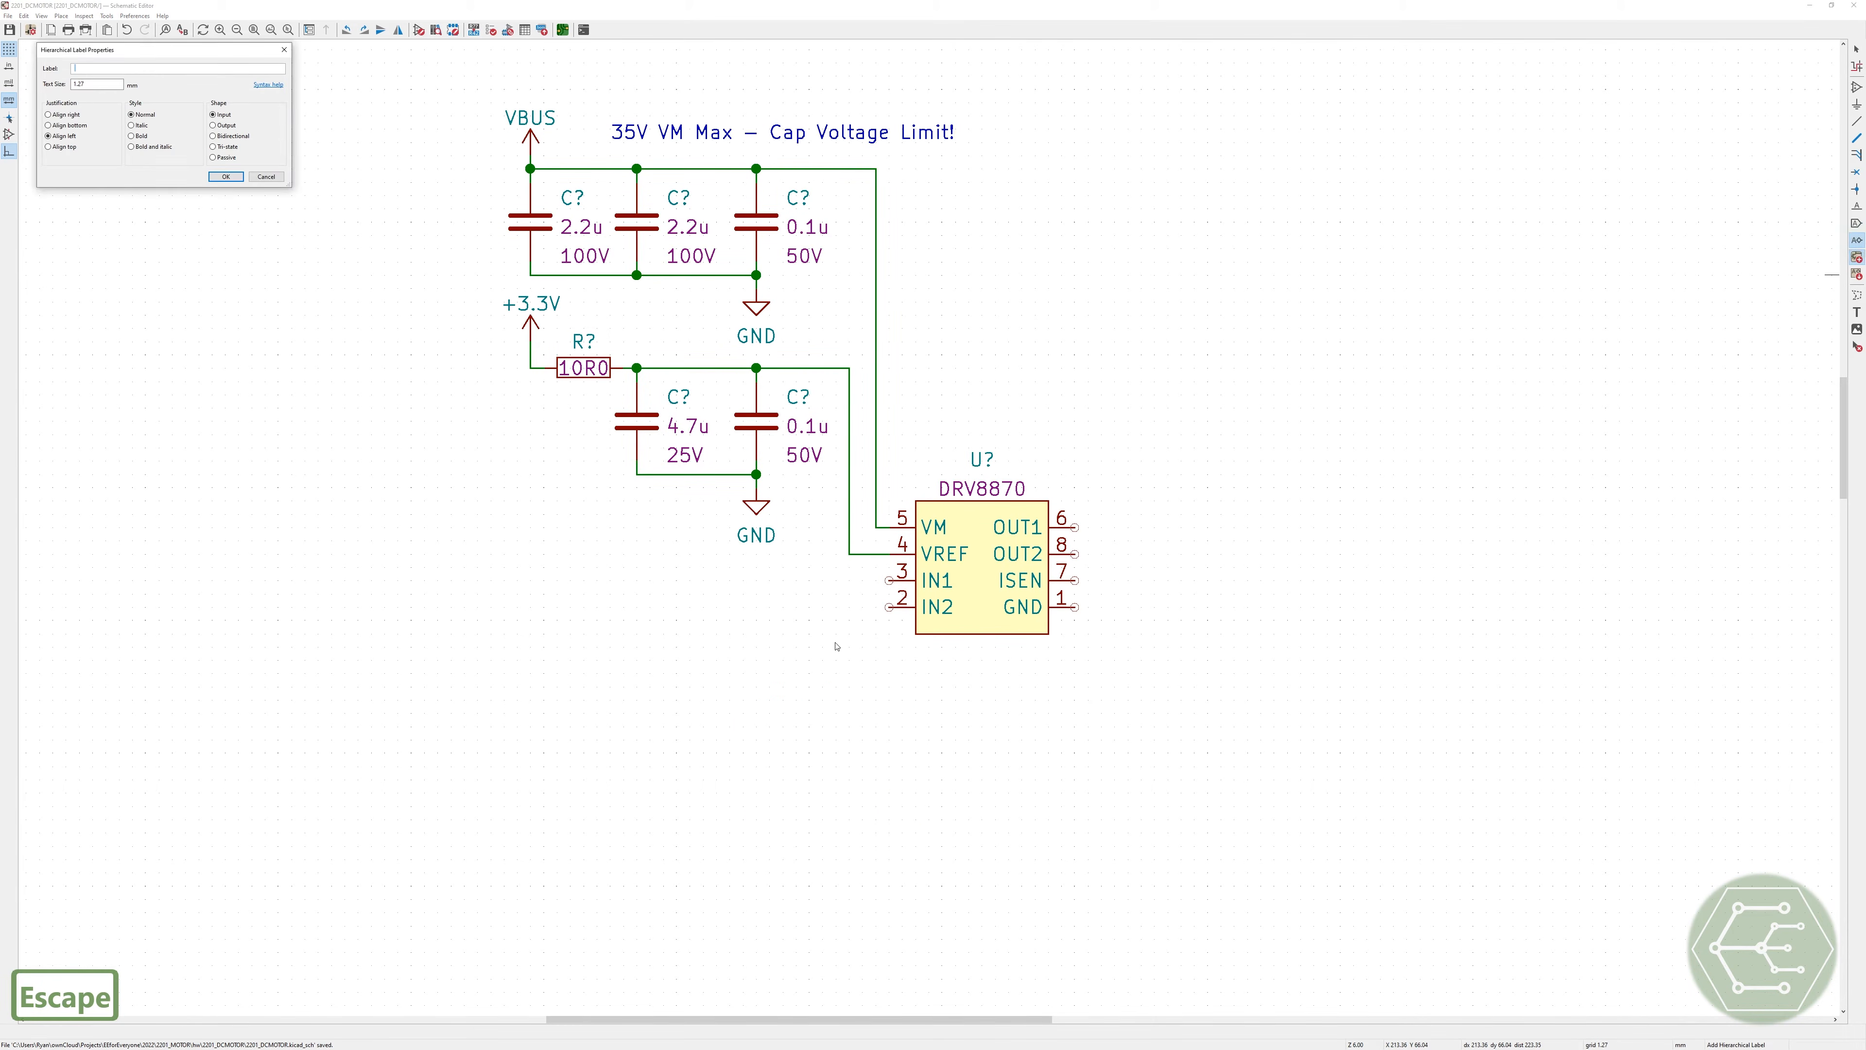
{"action": "left_click", "coordinate": [226, 176]}
{"action": "left_click", "coordinate": [821, 704]}
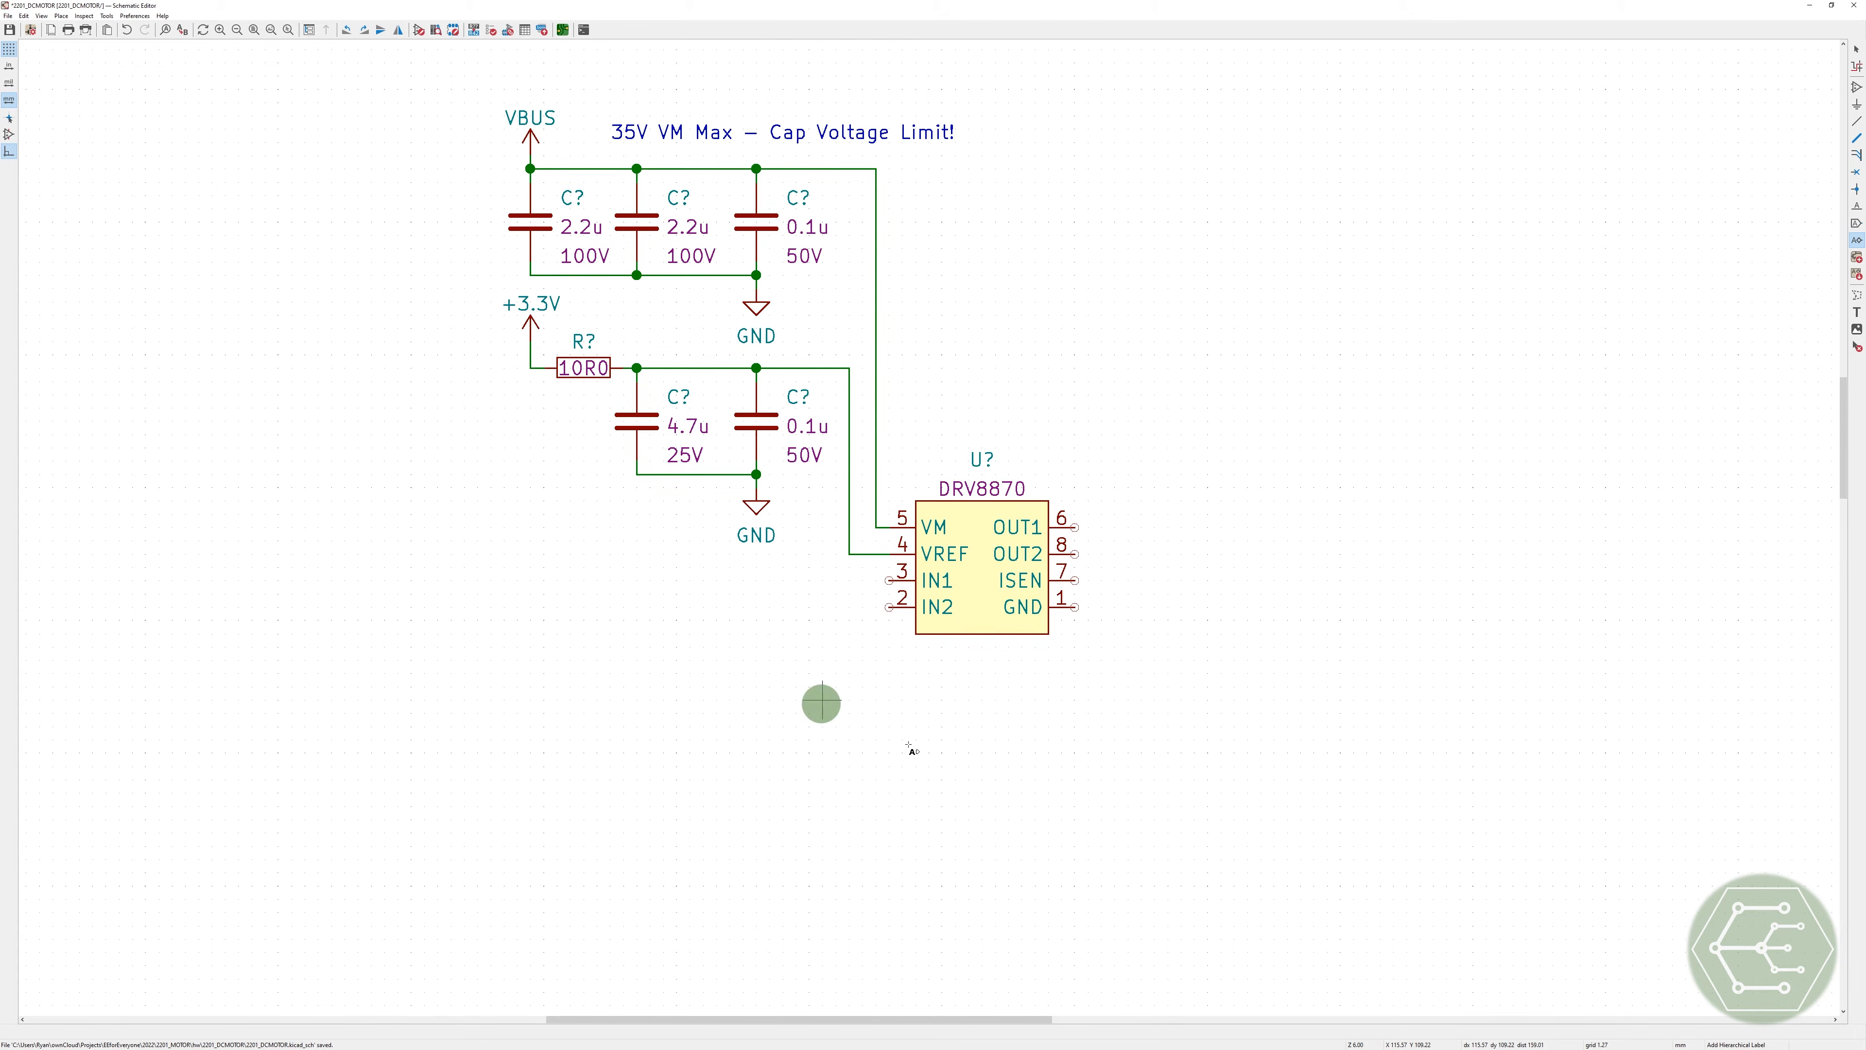
{"action": "type", "text": "abc"}
{"action": "key", "text": "Return"}
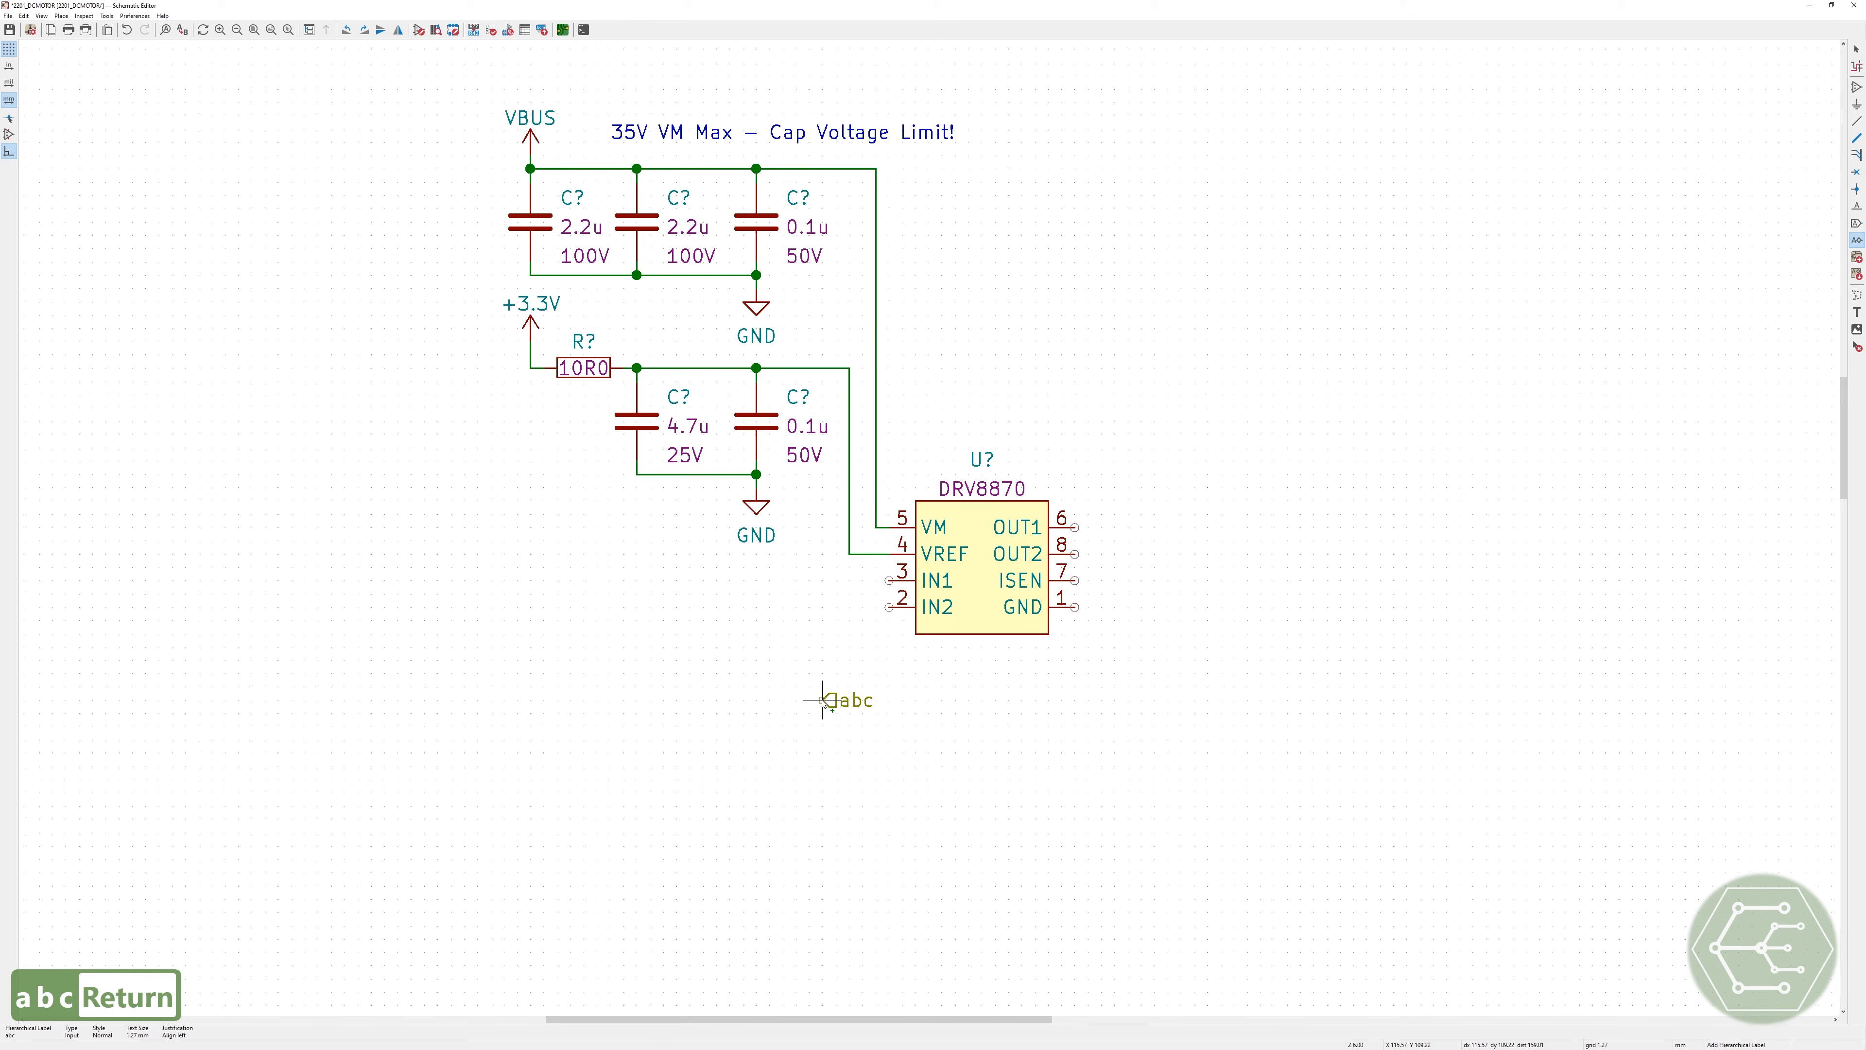
{"action": "key", "text": "r"}
{"action": "key", "text": "r"}
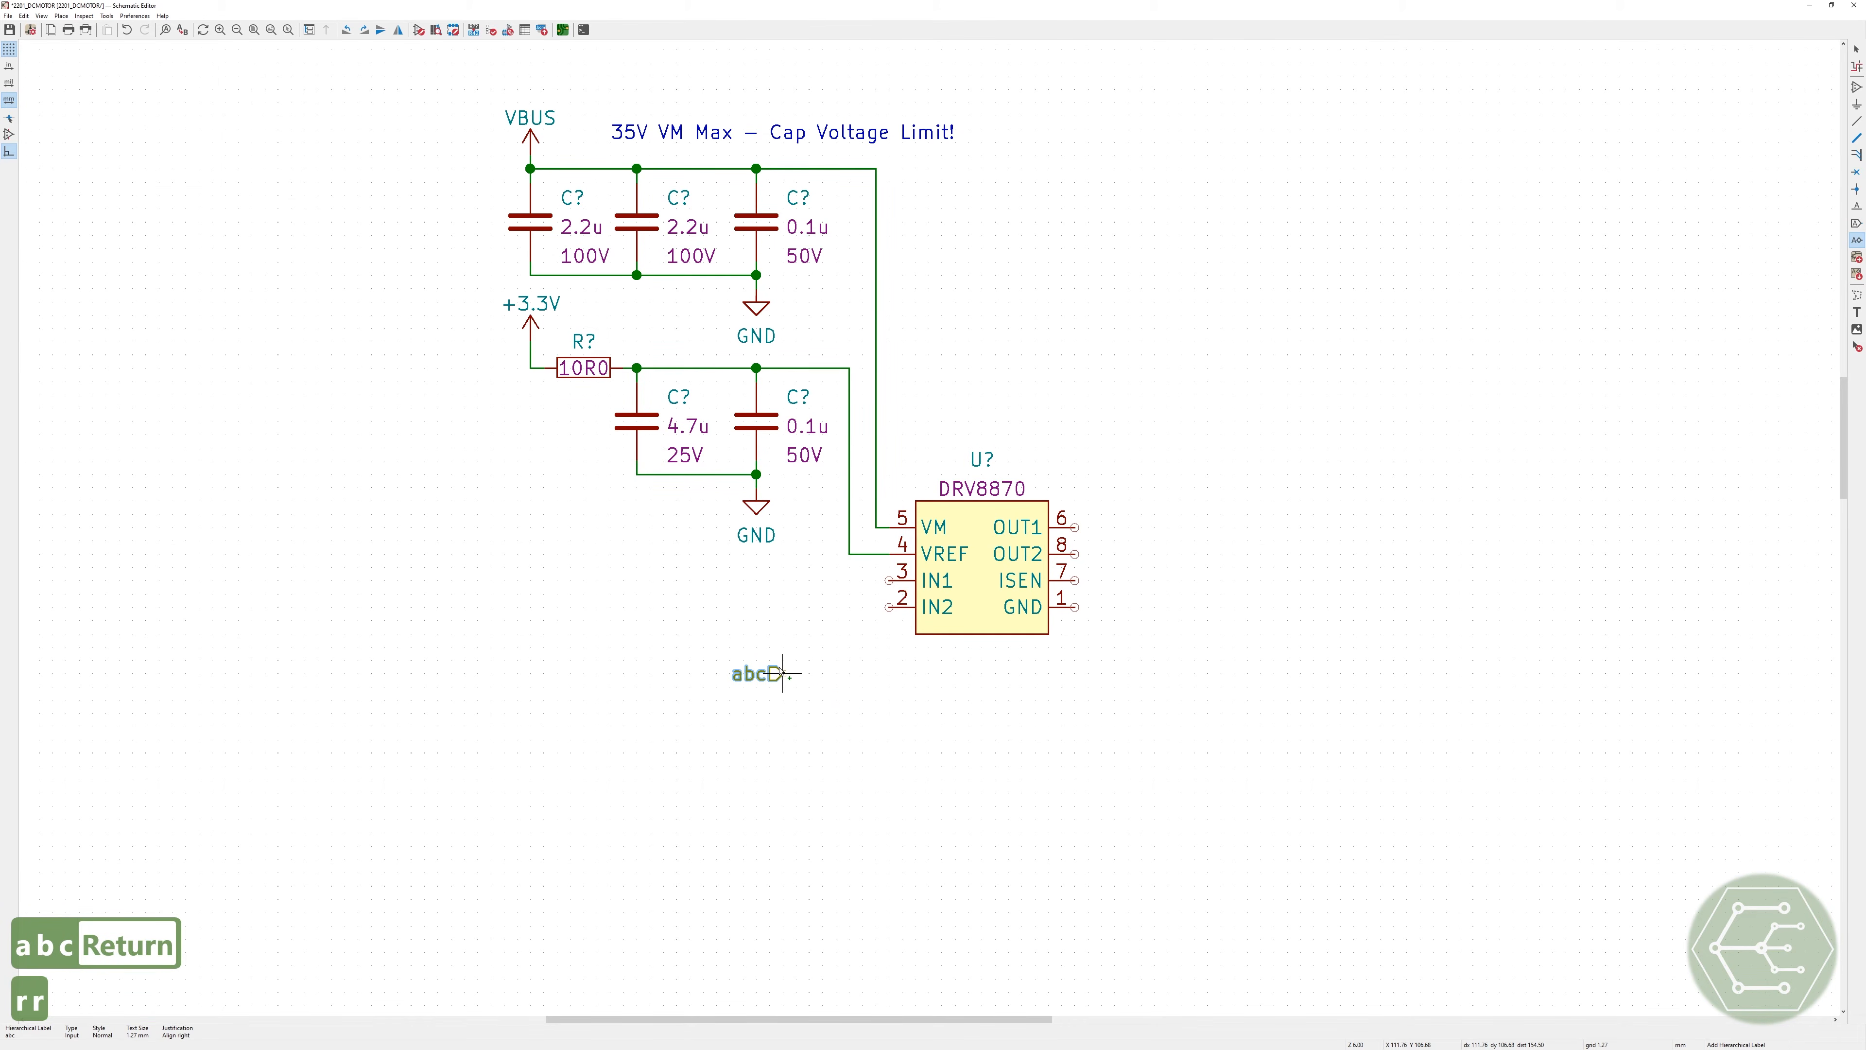
{"action": "key", "text": "Escape"}
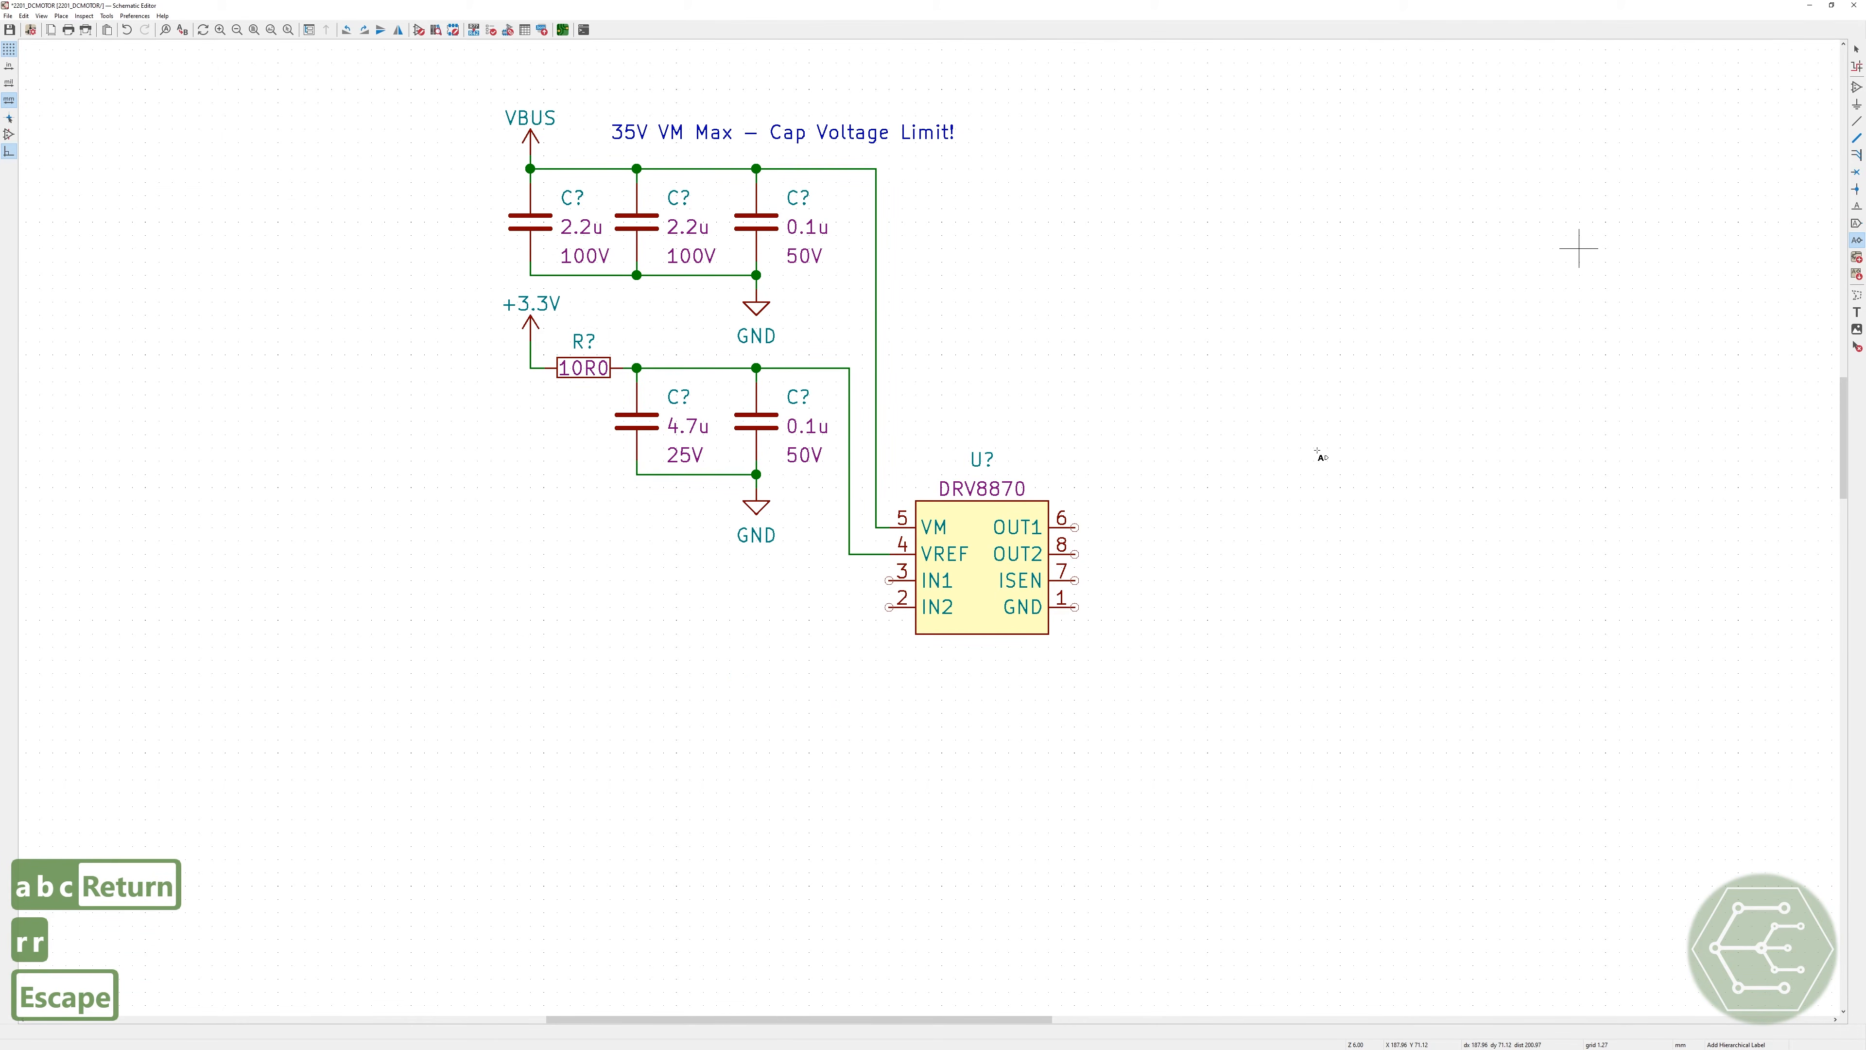
Step: Draw parallel wires from the DRV8870's IN1 and IN2 pins outward to the same end column below the capacitors, and save the schematic
{"action": "key", "text": "Escape"}
{"action": "key", "text": "ctrl+s"}
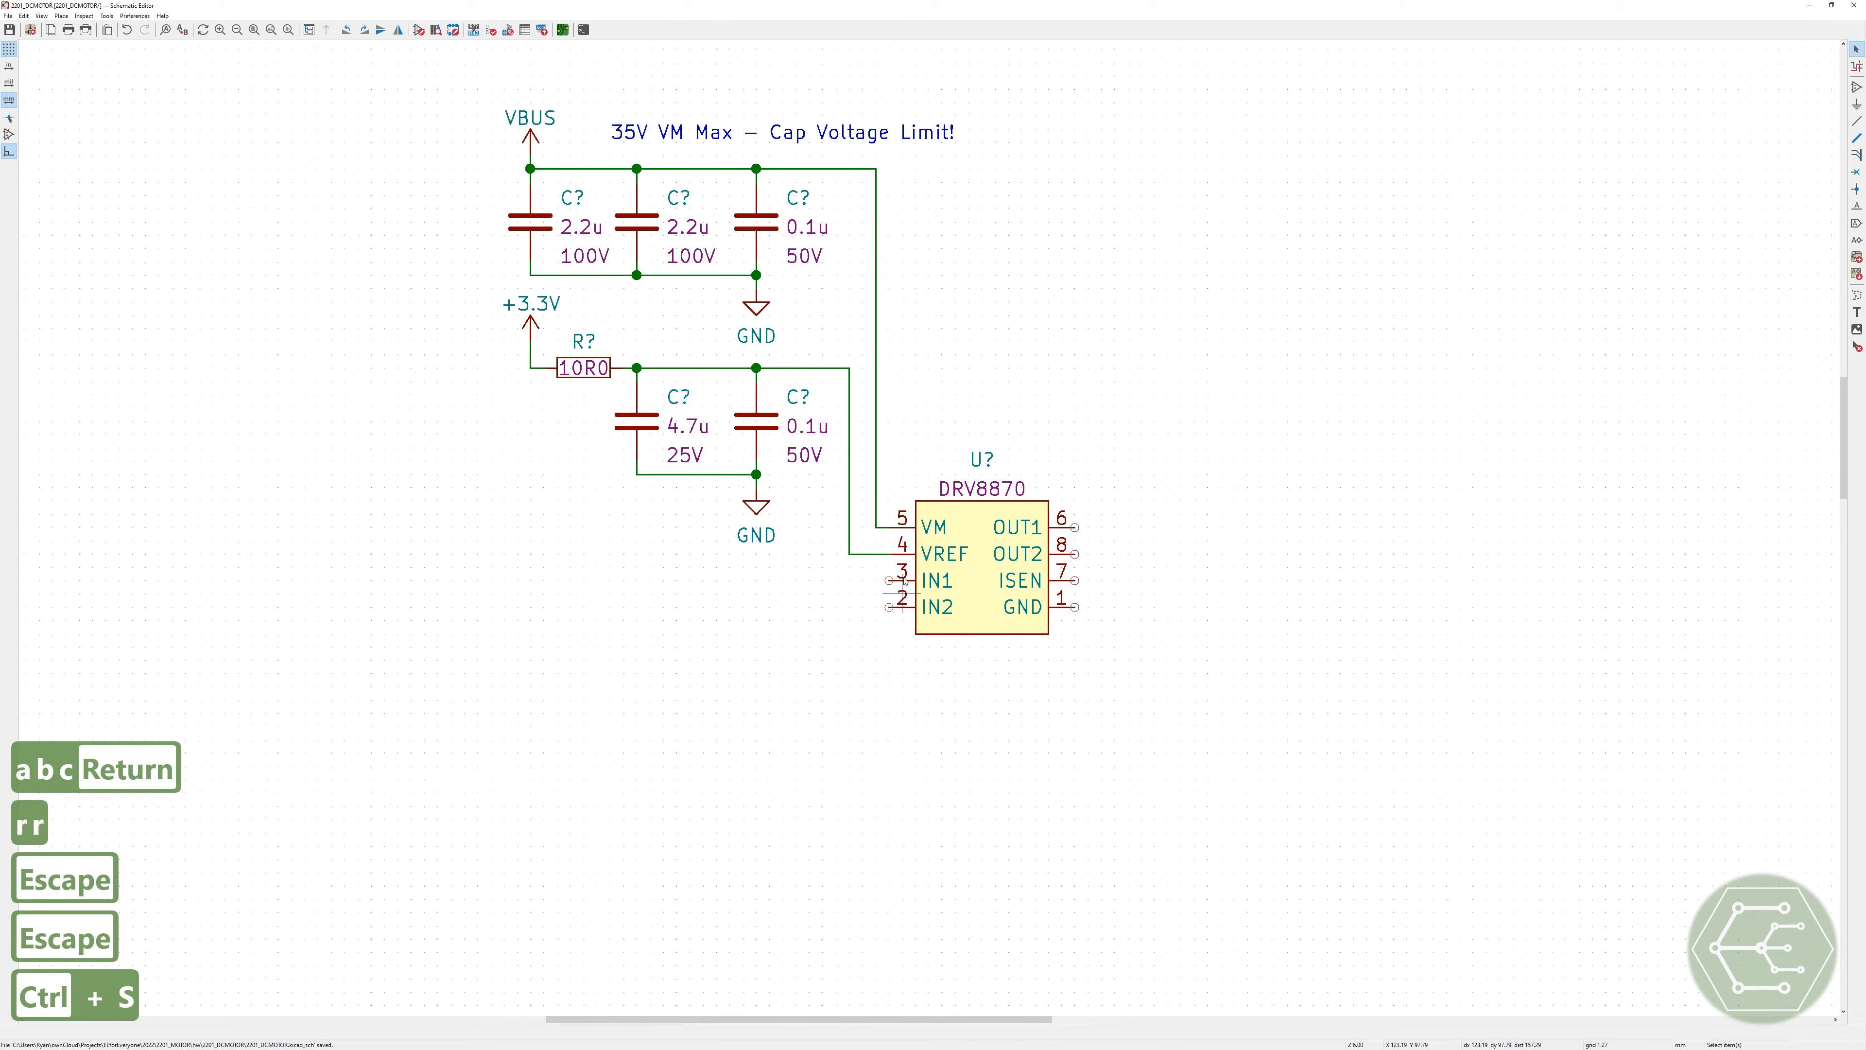
{"action": "left_click", "coordinate": [890, 580]}
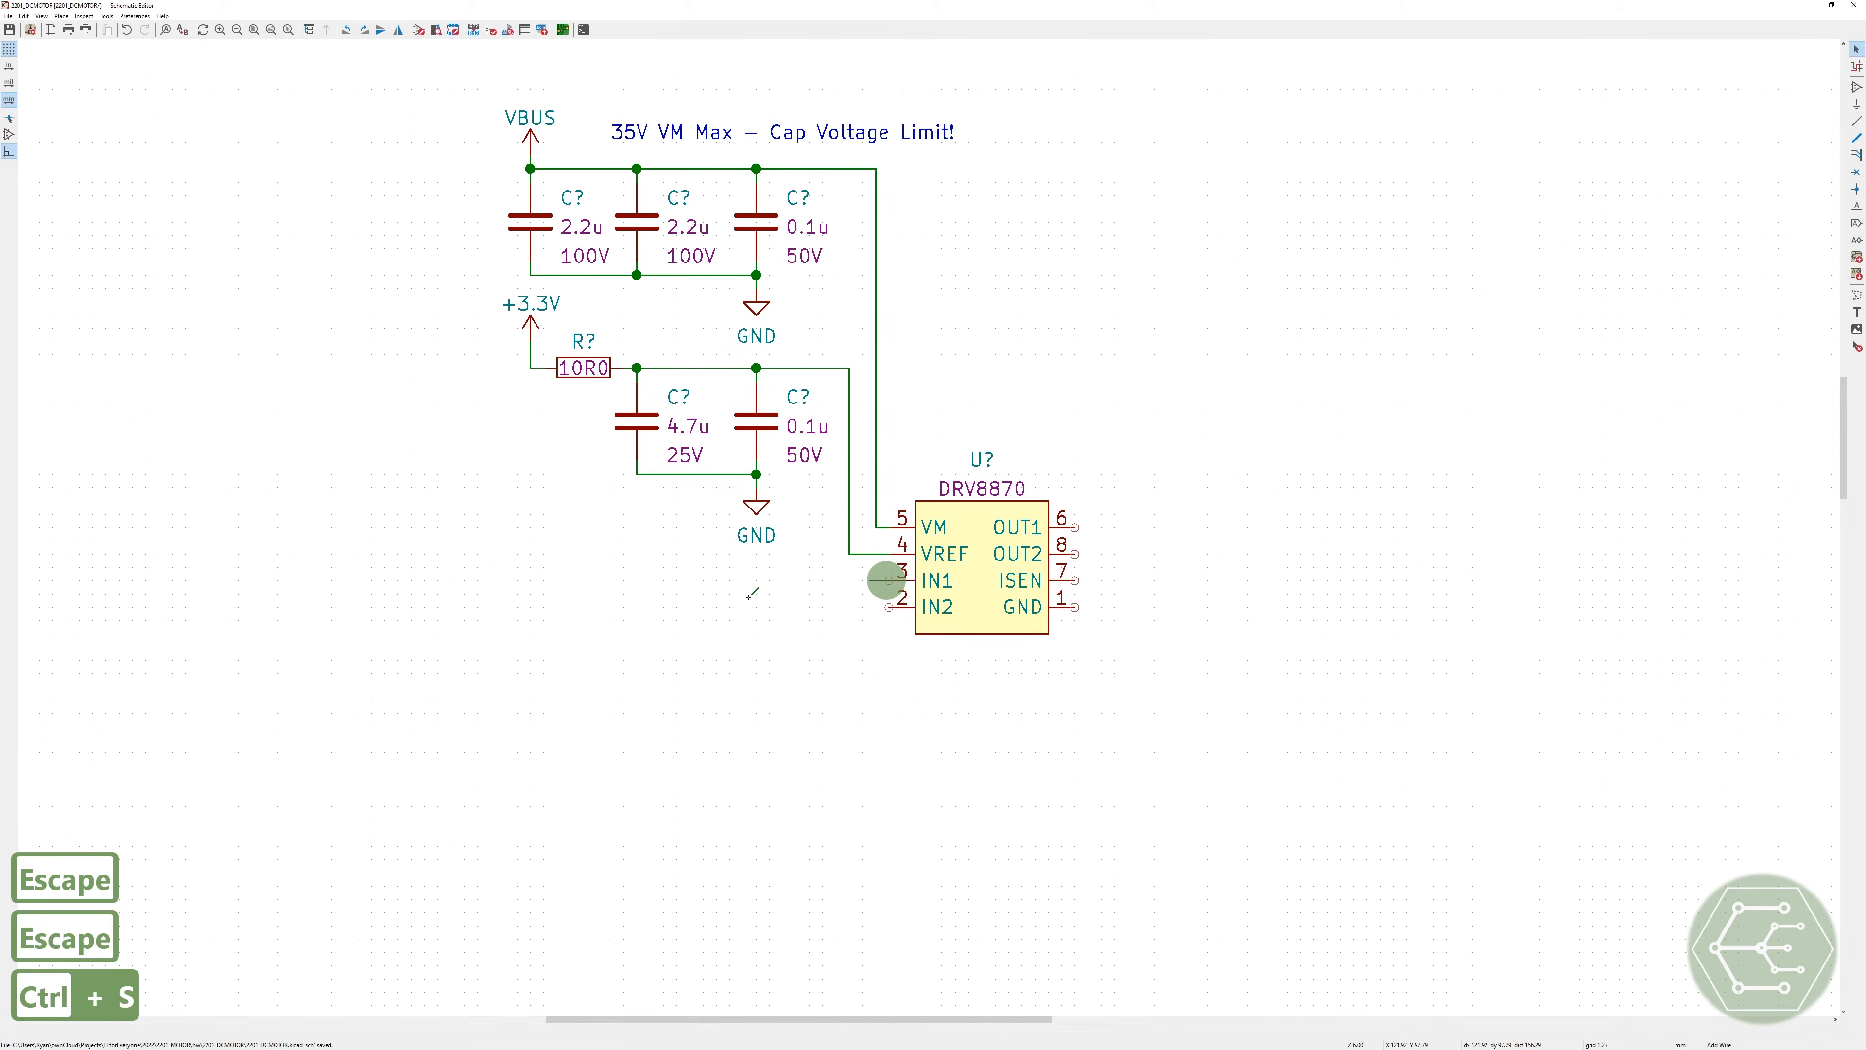
{"action": "double_click", "coordinate": [677, 579]}
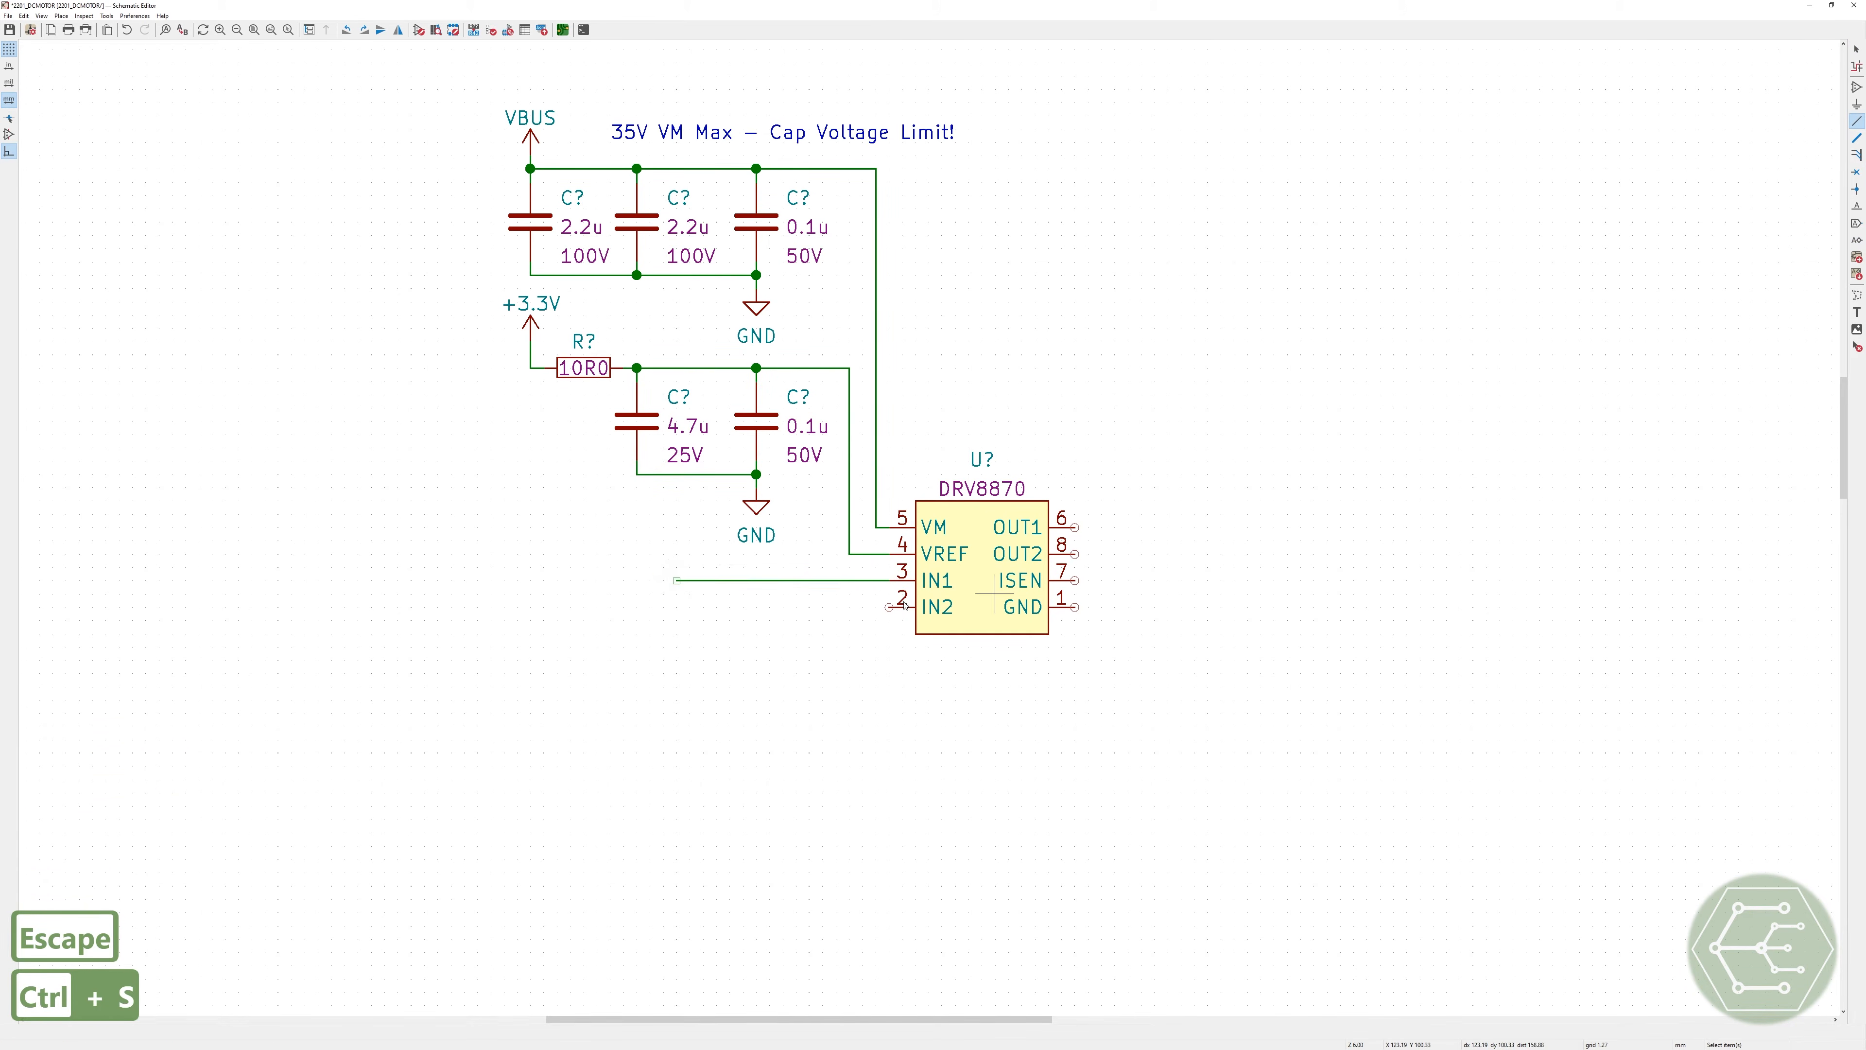
{"action": "left_click", "coordinate": [889, 606]}
{"action": "double_click", "coordinate": [677, 606]}
{"action": "key", "text": "Escape"}
{"action": "key", "text": "ctrl+s"}
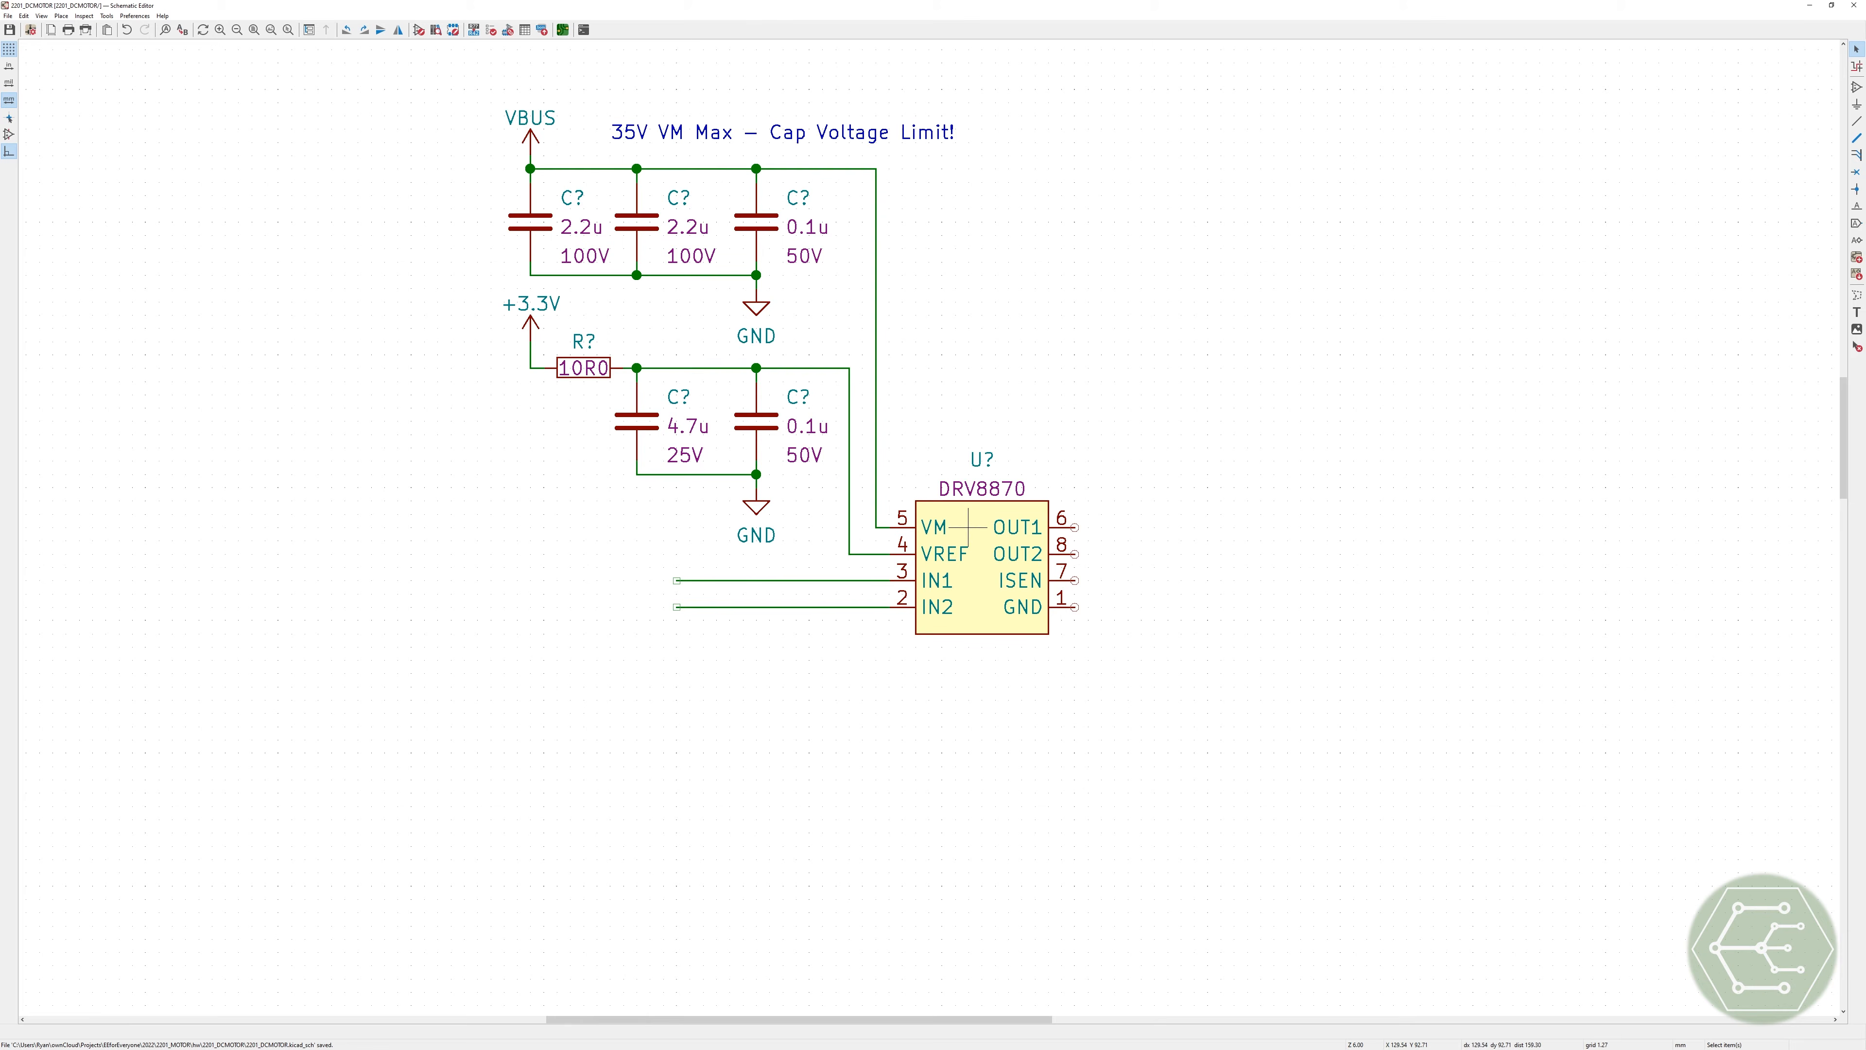
Step: Switch to the DRV8870 datasheet in the browser and arrange the schematic editor window beside it
{"action": "key", "text": "alt+Tab"}
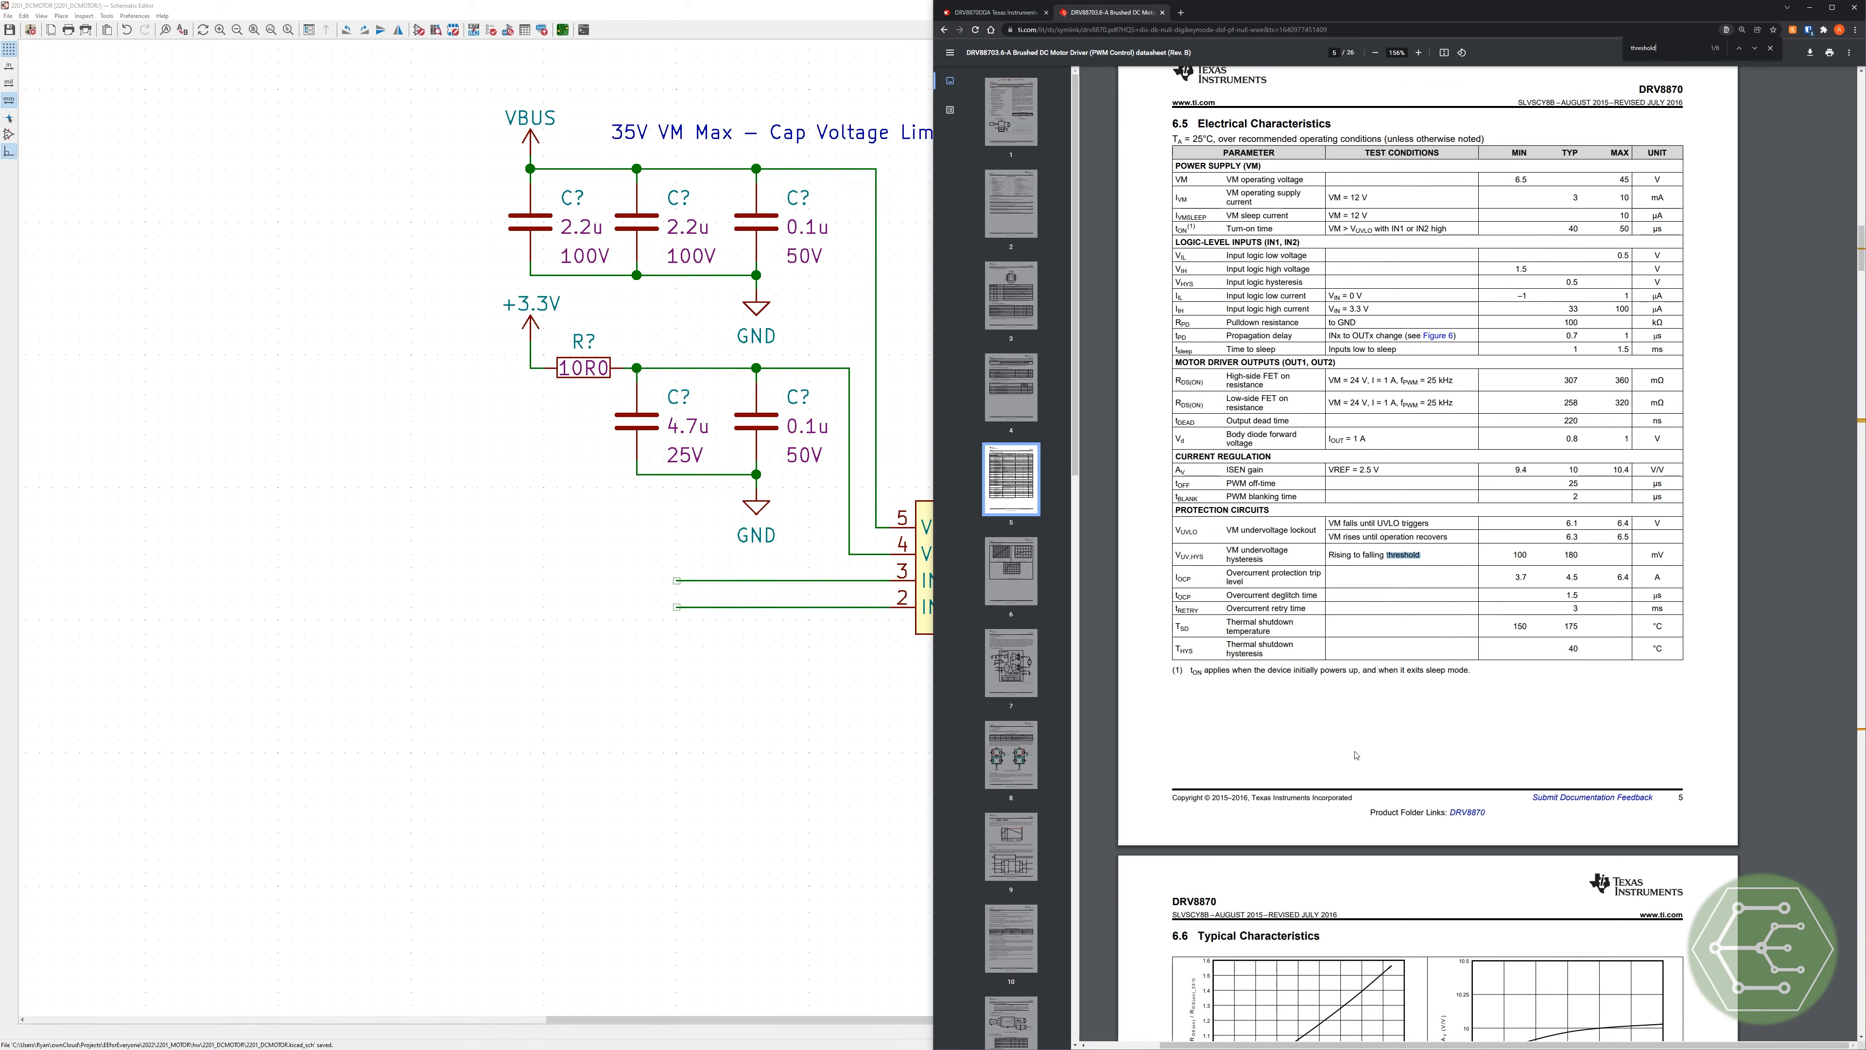
{"action": "scroll", "coordinate": [1356, 754], "scroll_direction": "up", "scroll_amount": 10}
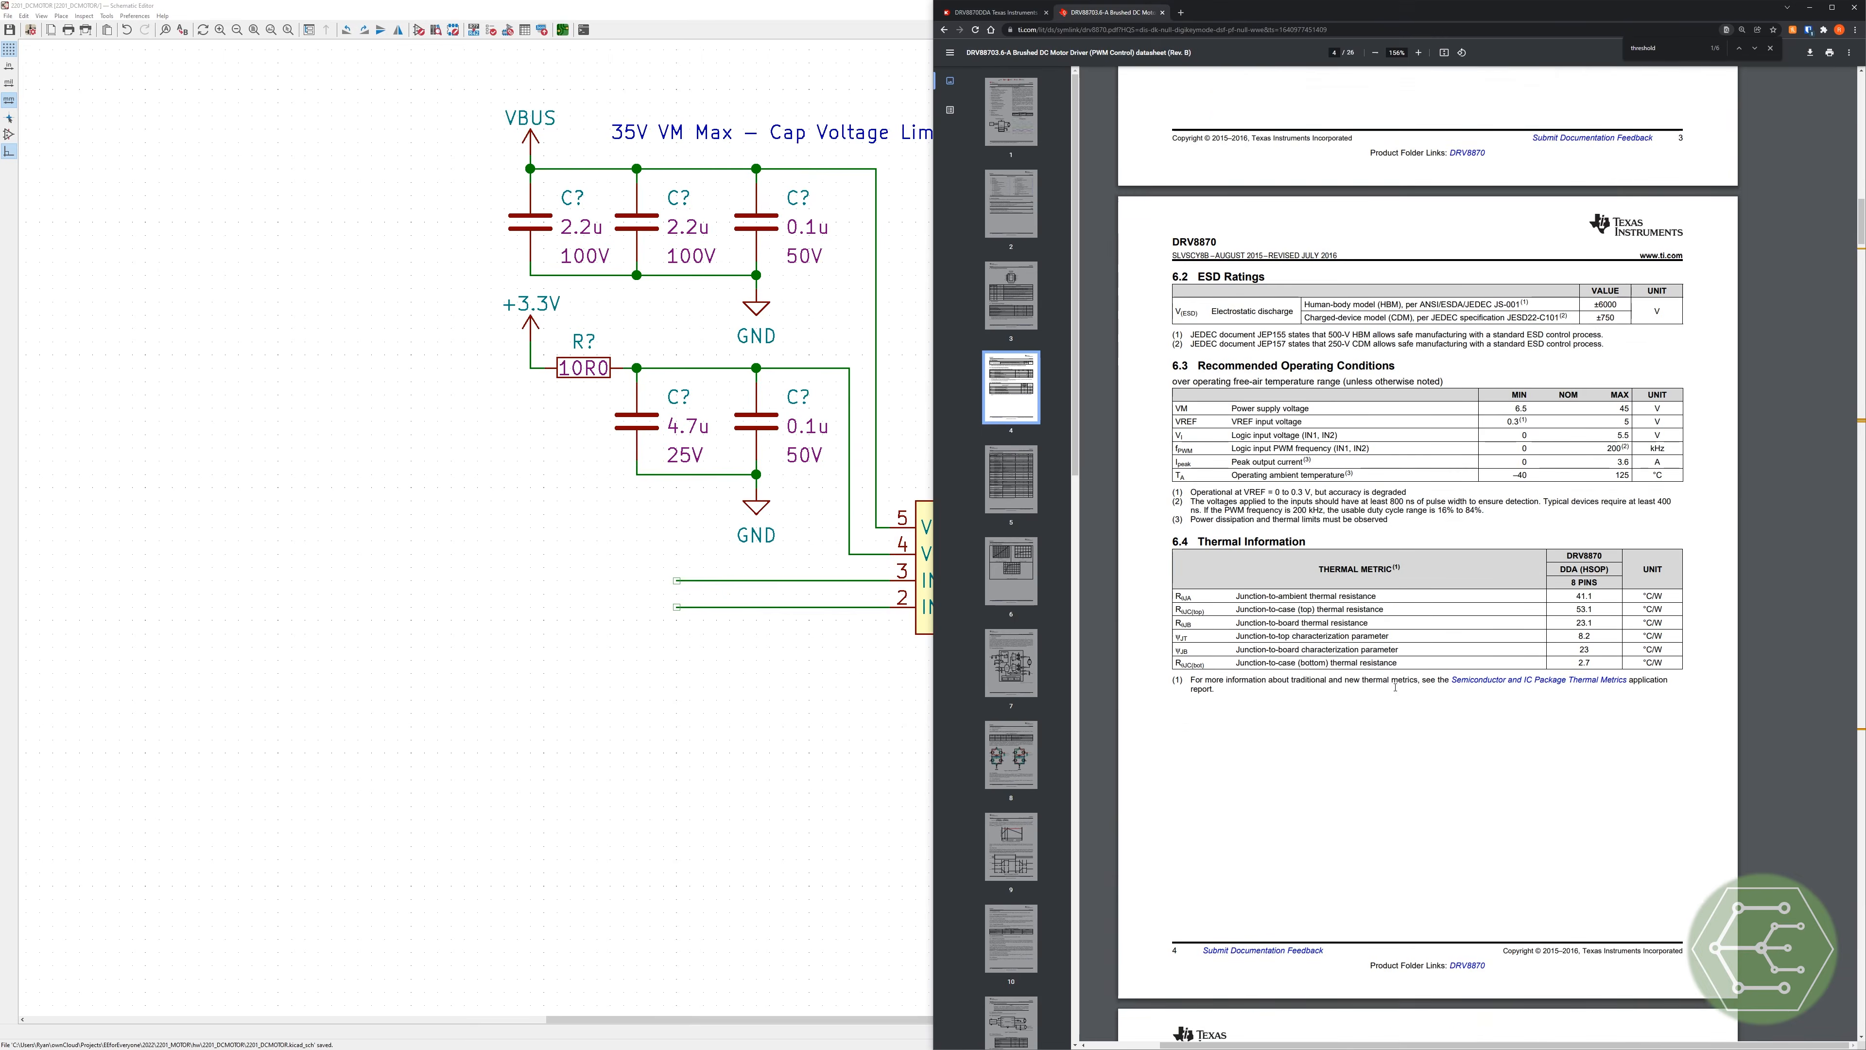
{"action": "scroll", "coordinate": [1395, 686], "scroll_direction": "down", "scroll_amount": 5}
{"action": "left_click_drag", "start_coordinate": [738, 6], "coordinate": [2, 454]}
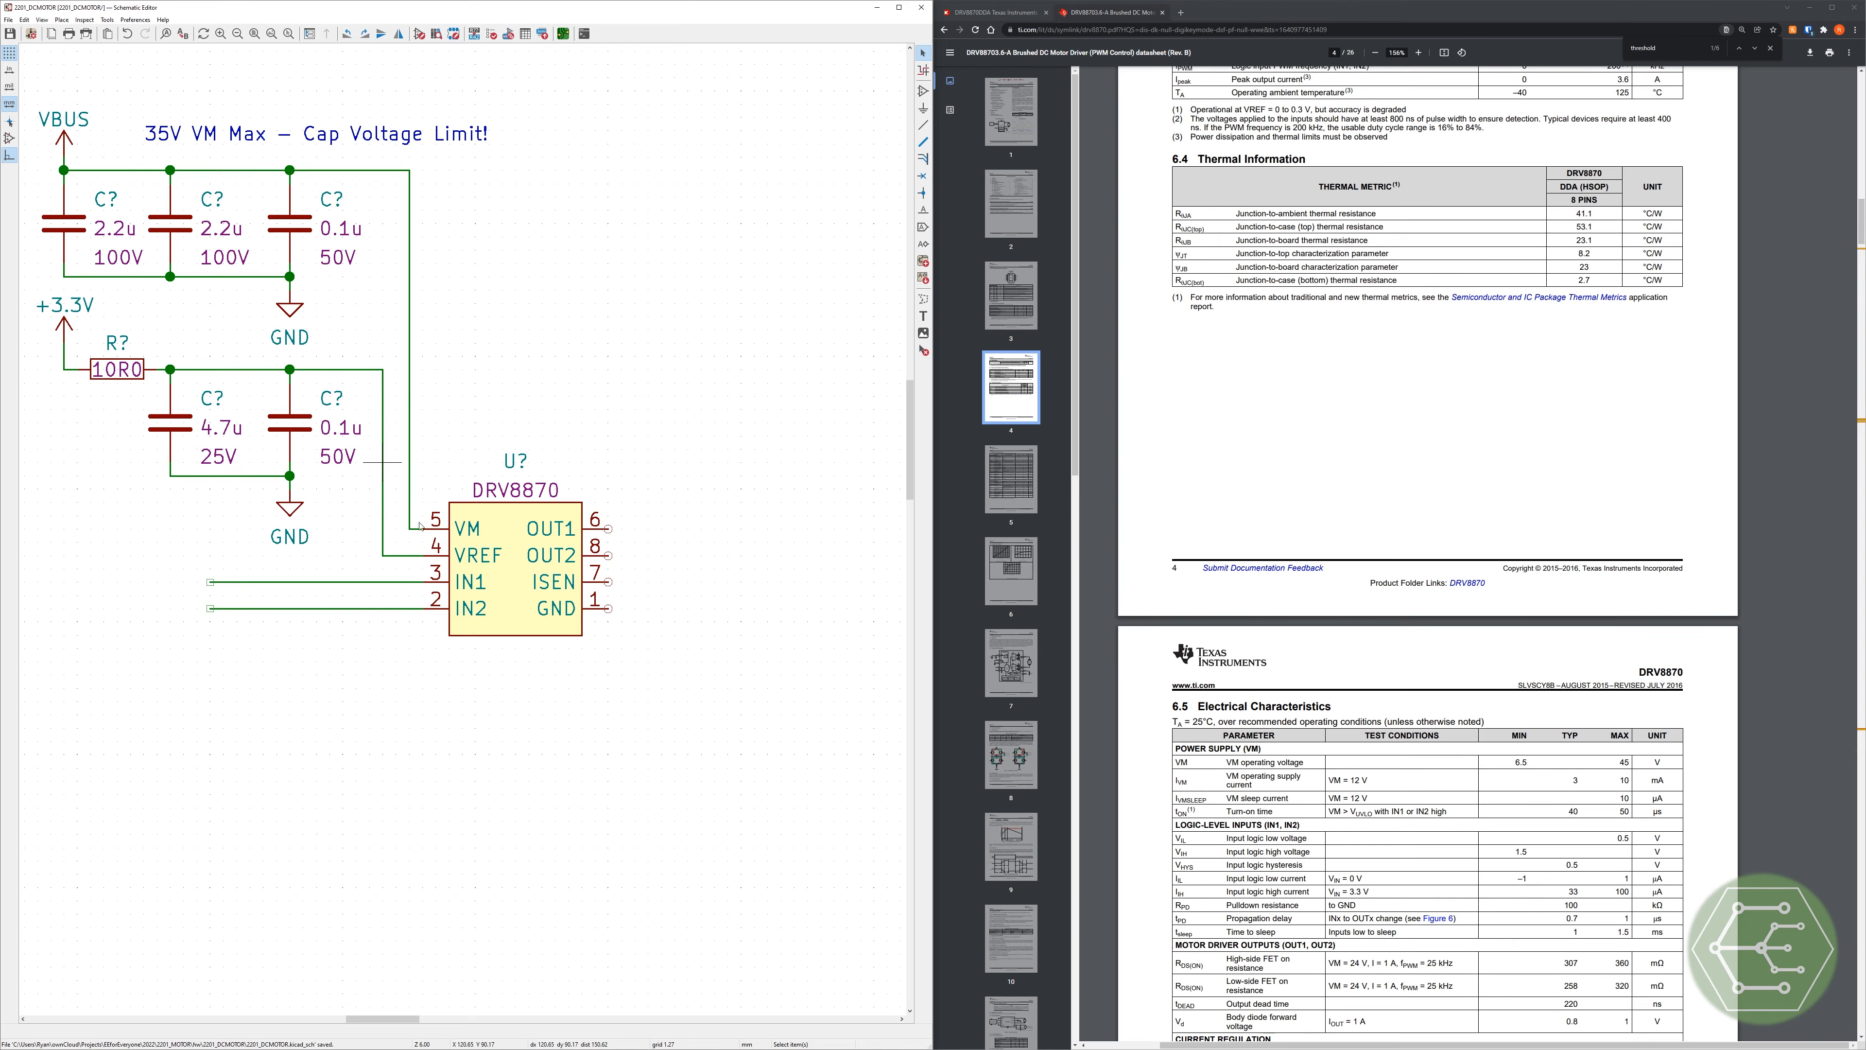
{"action": "left_click", "coordinate": [1307, 430]}
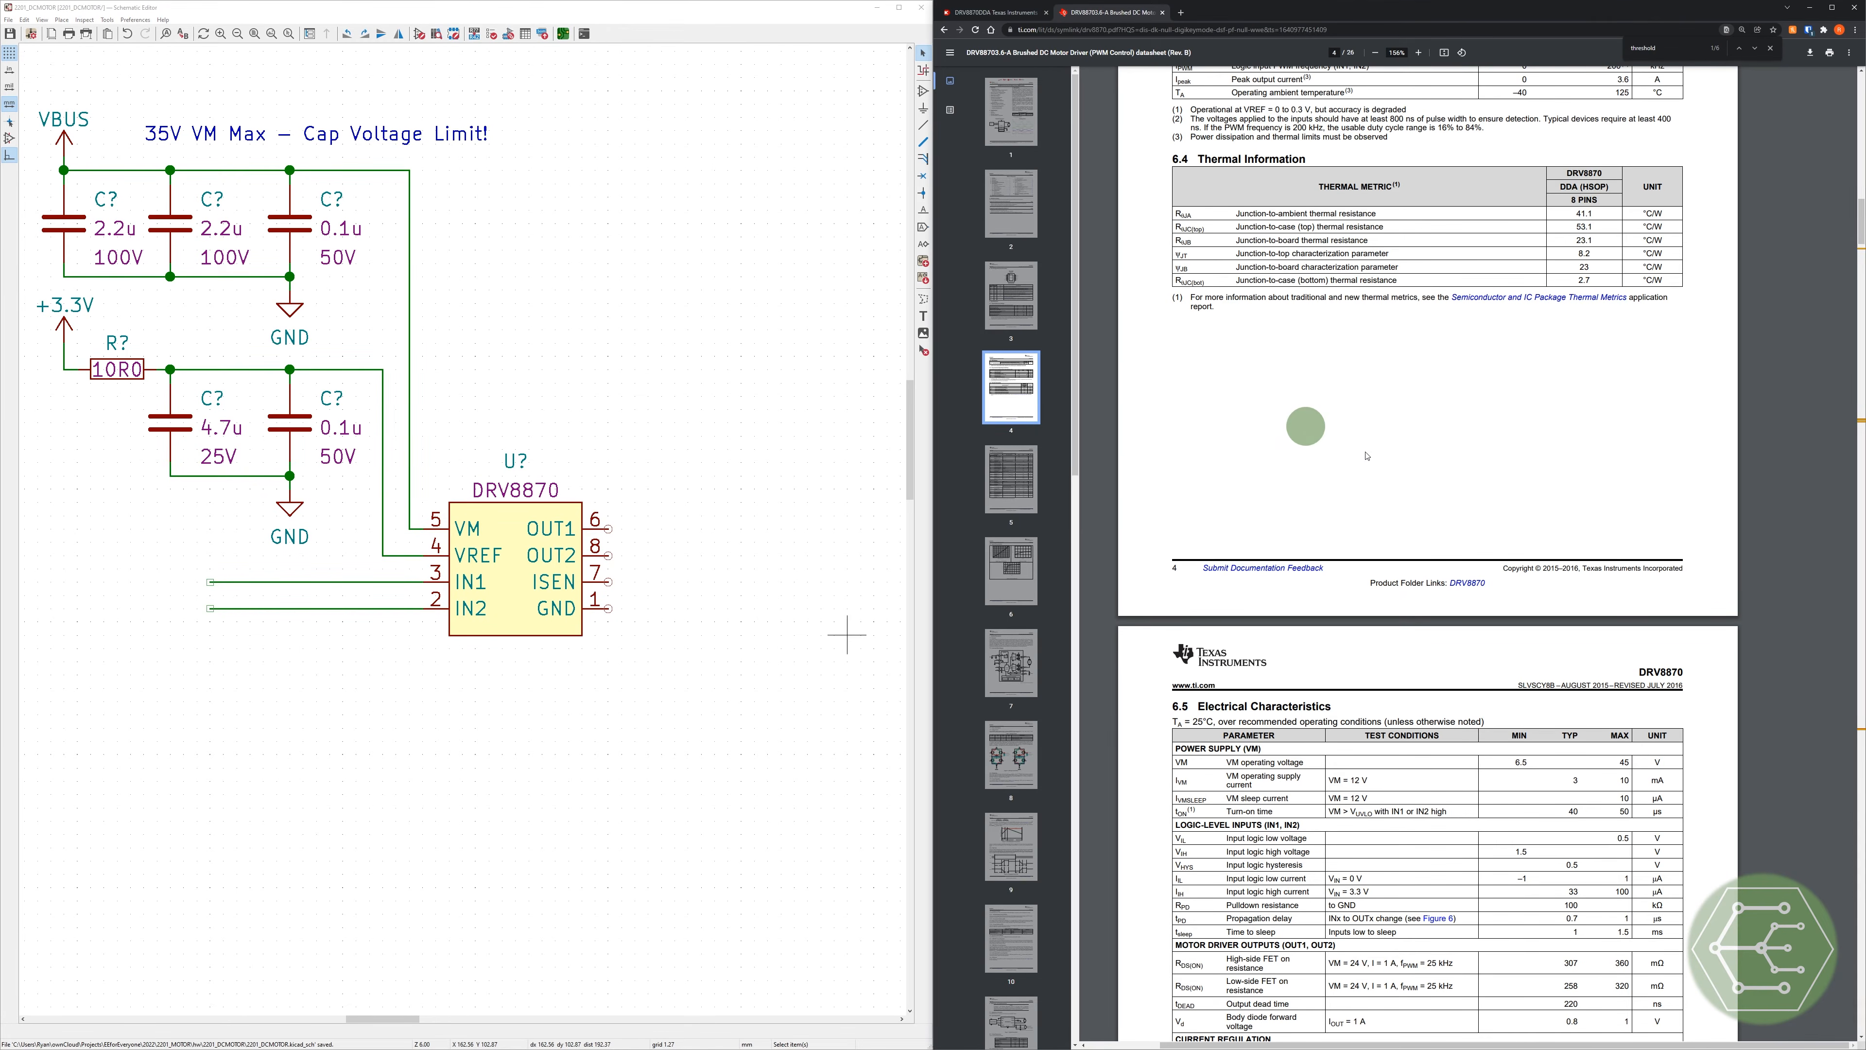
Step: Examine the datasheet's features, absolute maximum ratings, recommended operating conditions and functional block diagram, focusing on the logic inputs
{"action": "scroll", "coordinate": [1305, 426], "scroll_direction": "up", "scroll_amount": 10}
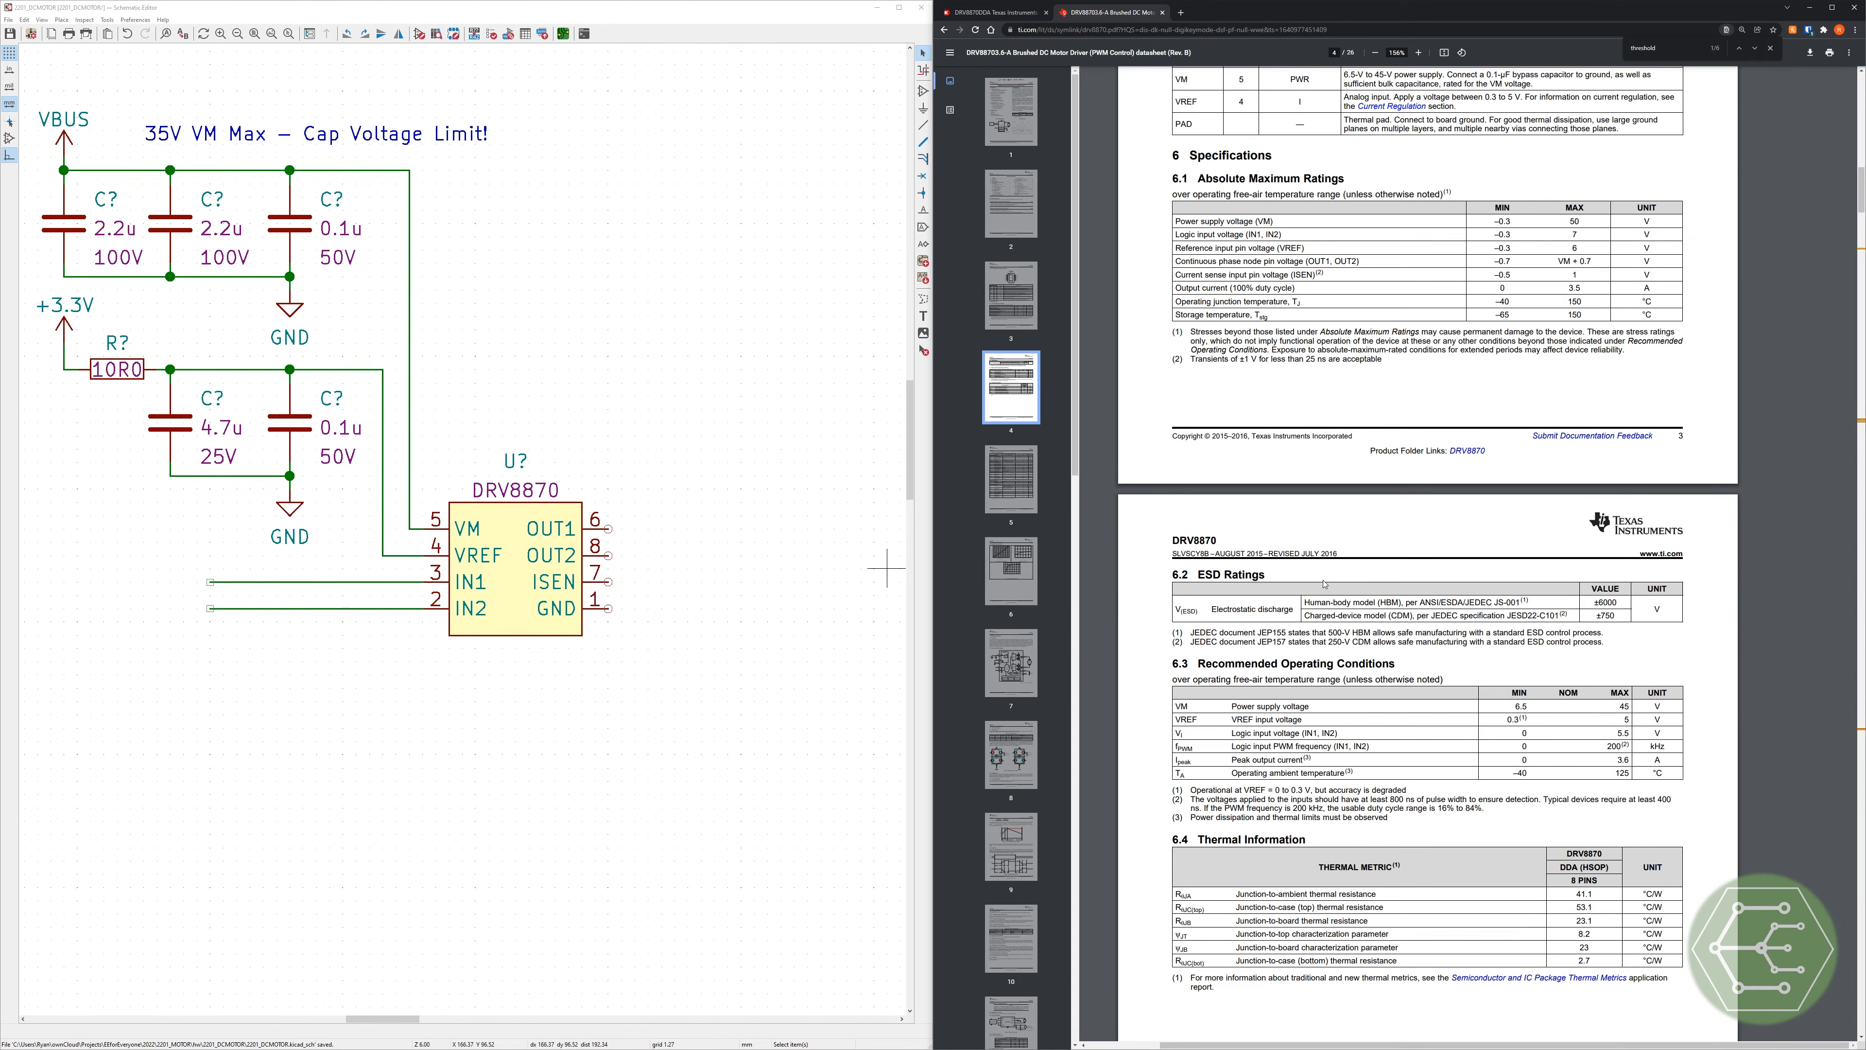
{"action": "scroll", "coordinate": [1308, 566], "scroll_direction": "up", "scroll_amount": 10}
{"action": "scroll", "coordinate": [1328, 590], "scroll_direction": "up", "scroll_amount": 10}
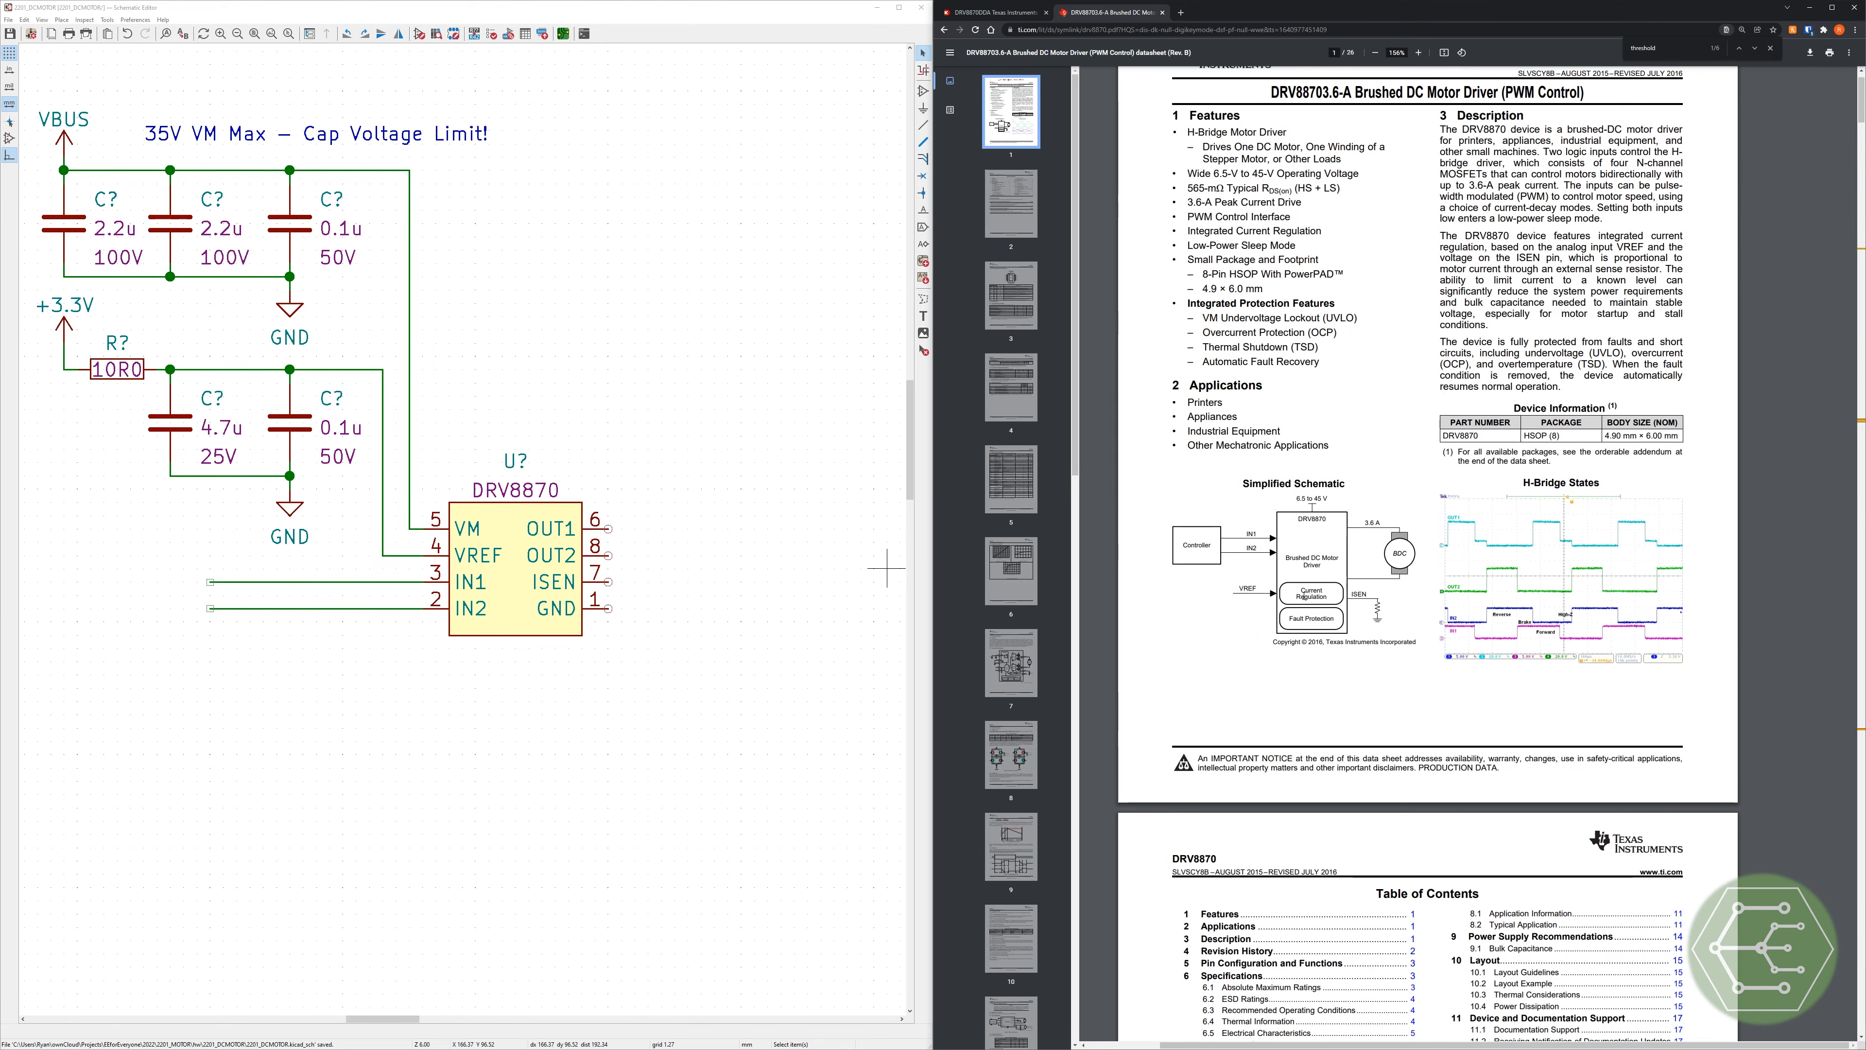
{"action": "scroll", "coordinate": [1315, 610], "scroll_direction": "down", "scroll_amount": 15}
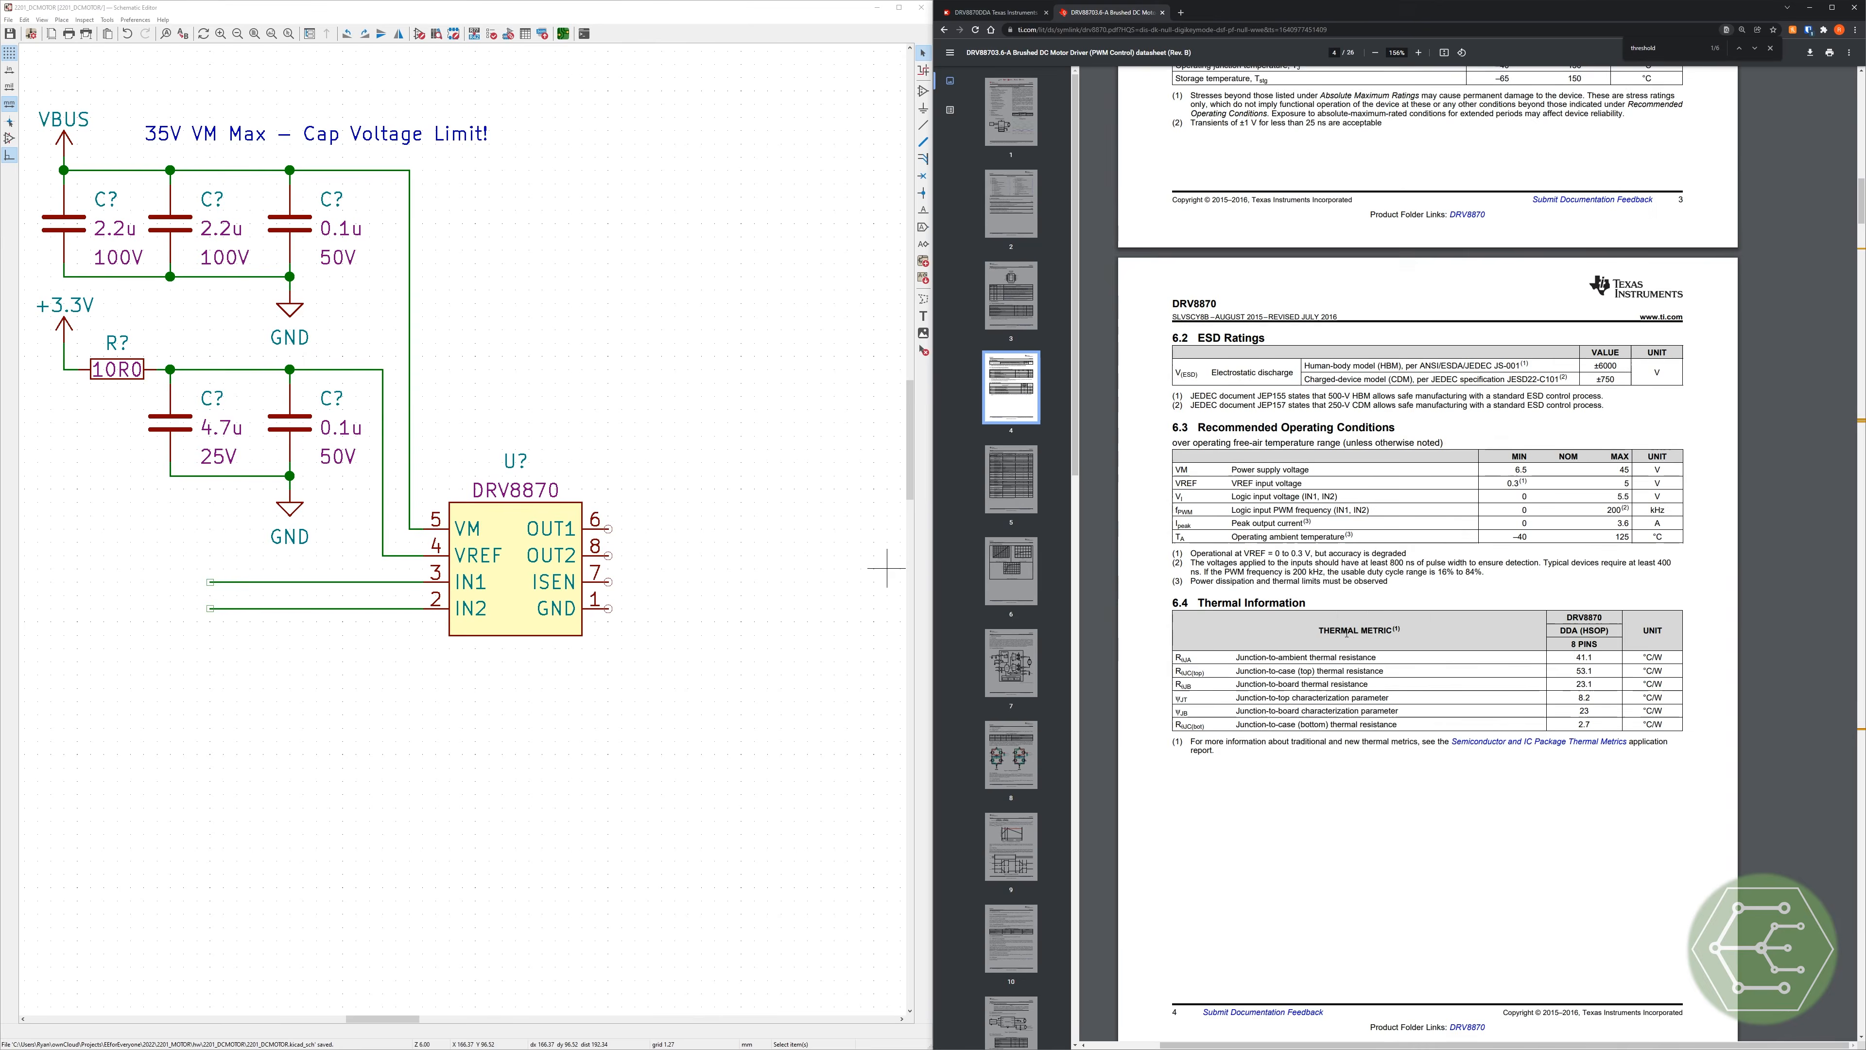
{"action": "scroll", "coordinate": [1346, 632], "scroll_direction": "down", "scroll_amount": 5}
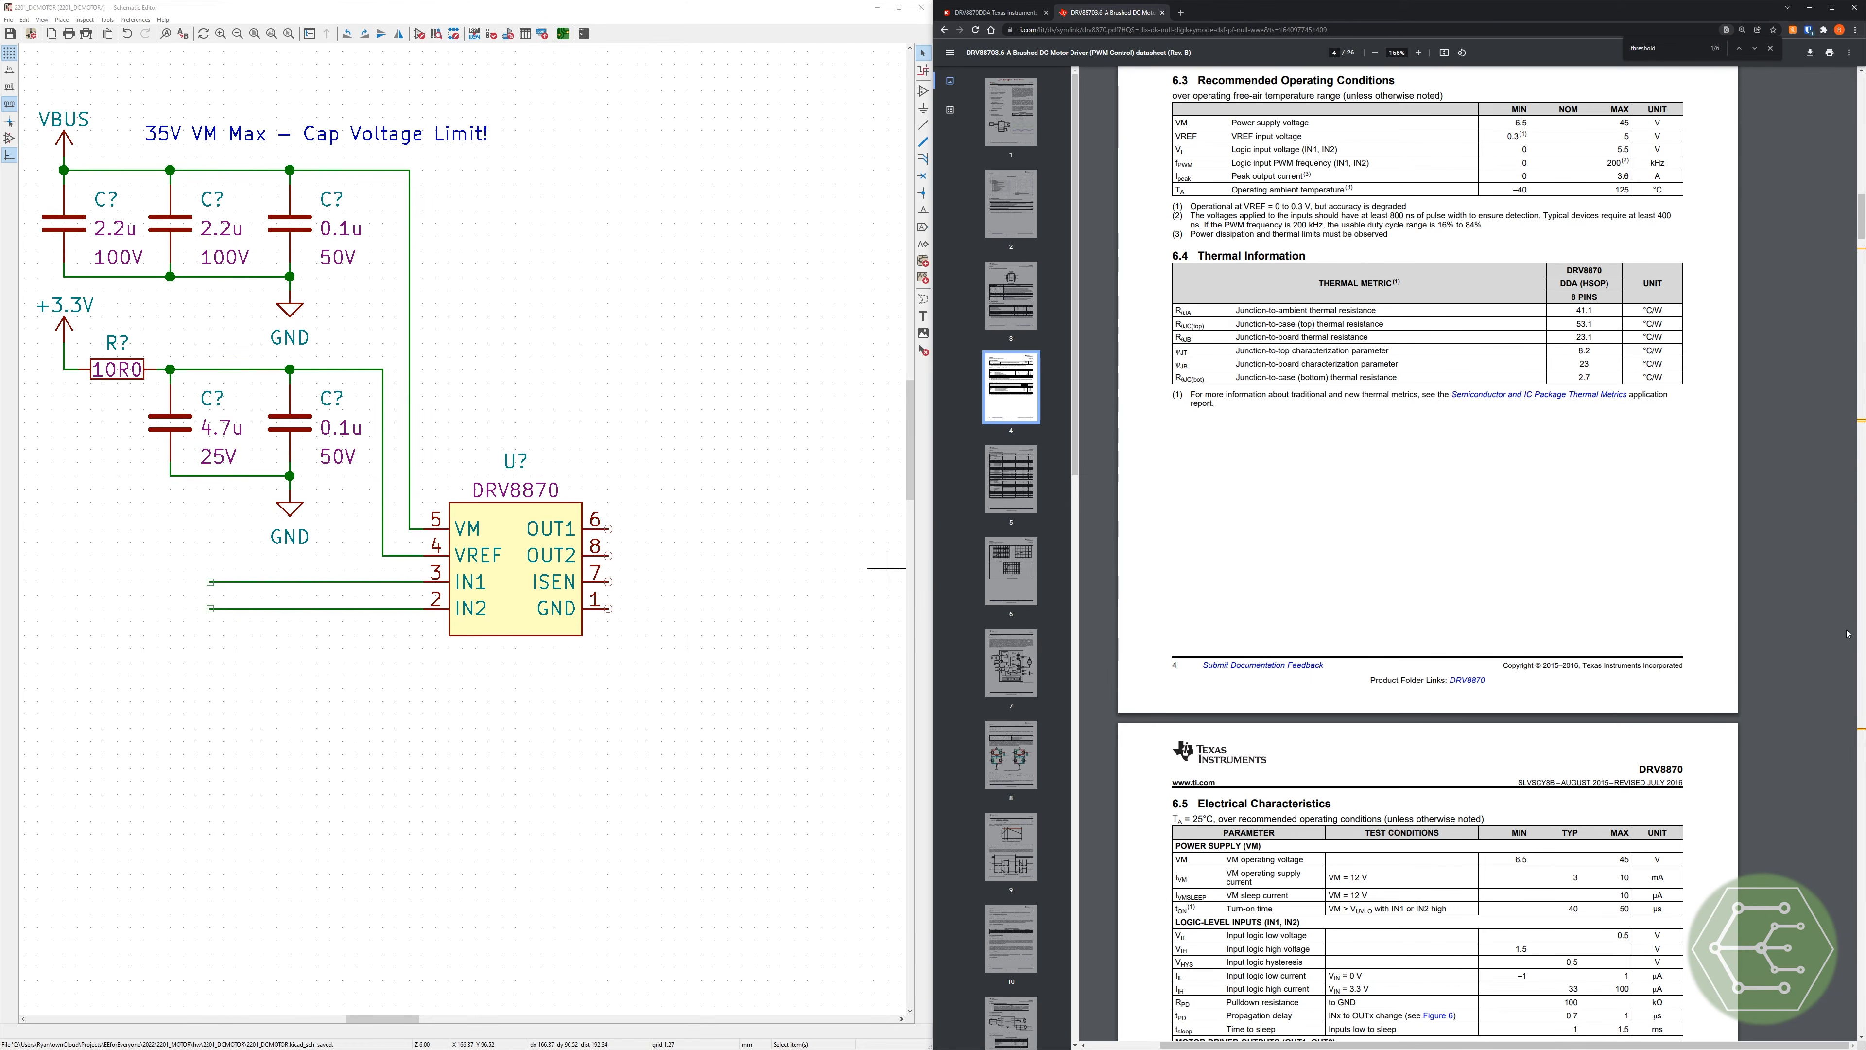
{"action": "scroll", "coordinate": [1840, 430], "scroll_direction": "up", "scroll_amount": 5}
{"action": "left_click_drag", "start_coordinate": [1862, 197], "coordinate": [1859, 321]}
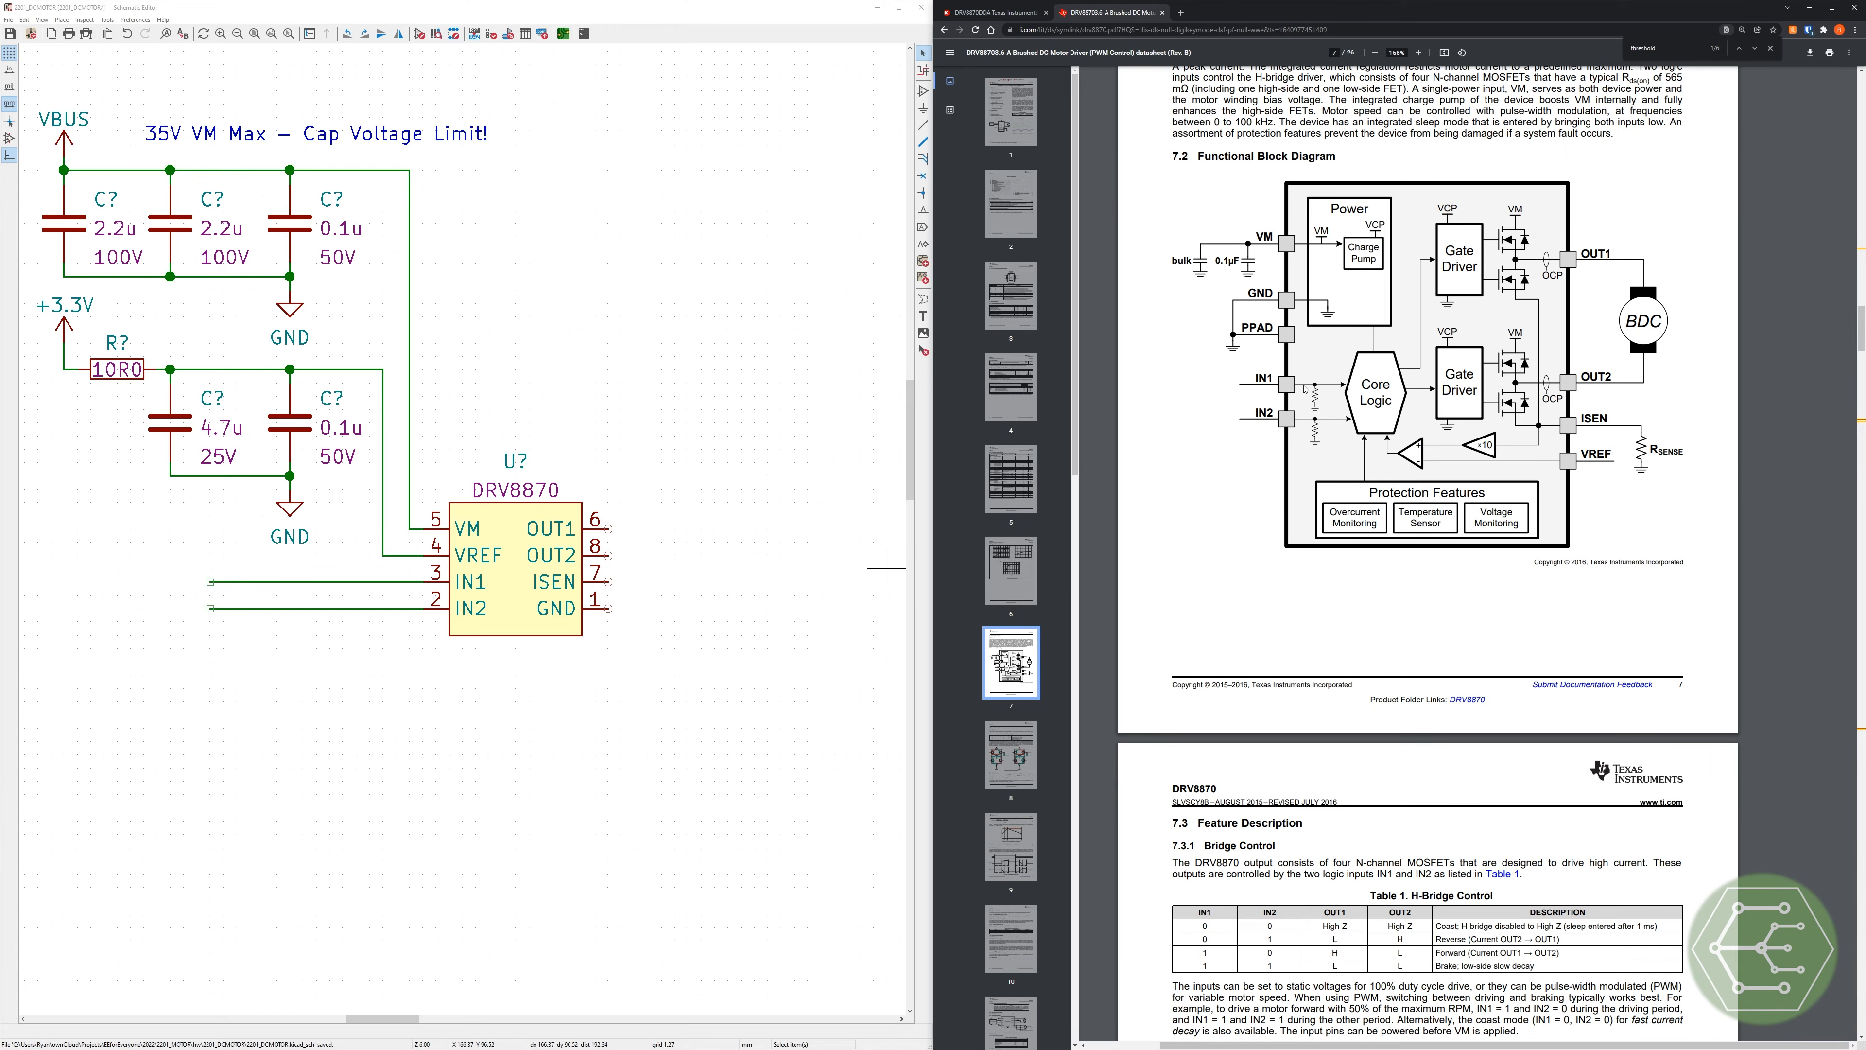
{"action": "scroll", "coordinate": [1320, 445], "scroll_direction": "down", "scroll_amount": 7}
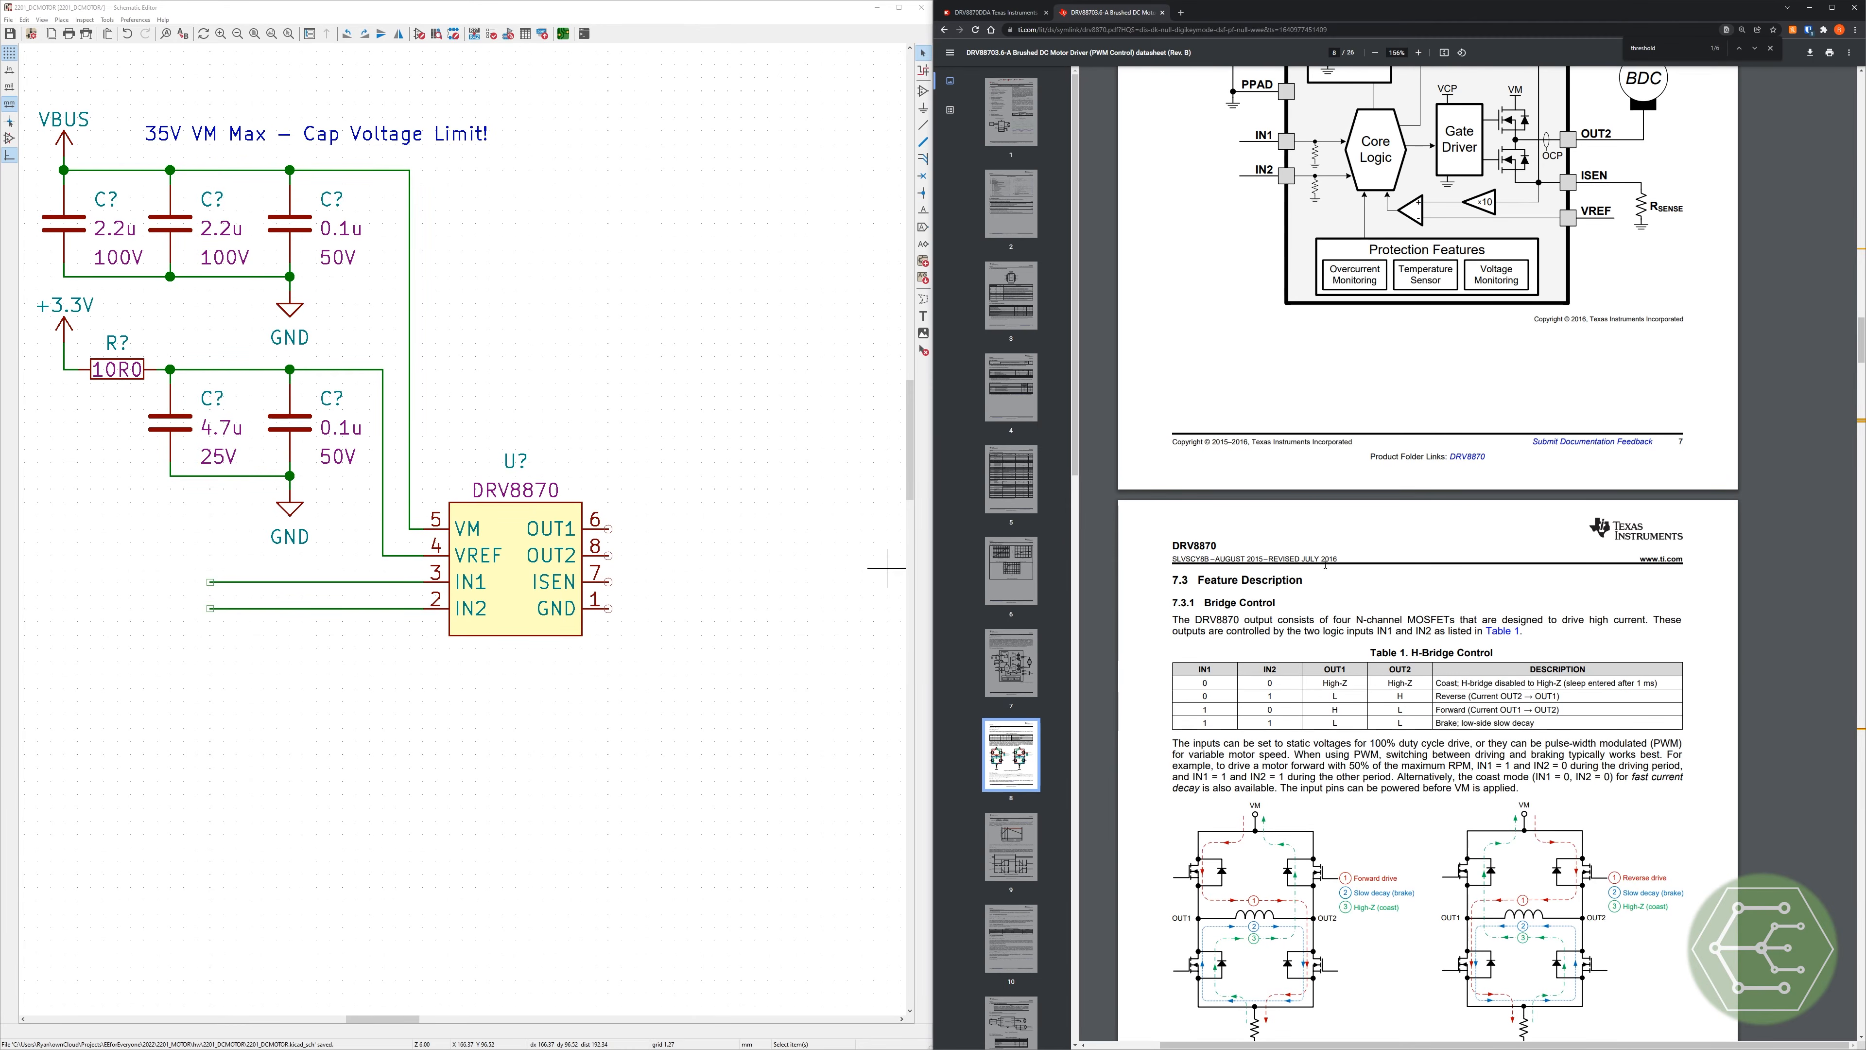
Step: Search the datasheet for "pulldown" and go through the matches for the IN1 and IN2 inputs
{"action": "key", "text": "ctrl+f"}
{"action": "type", "text": "pulldown"}
{"action": "key", "text": "Return"}
{"action": "key", "text": "Return"}
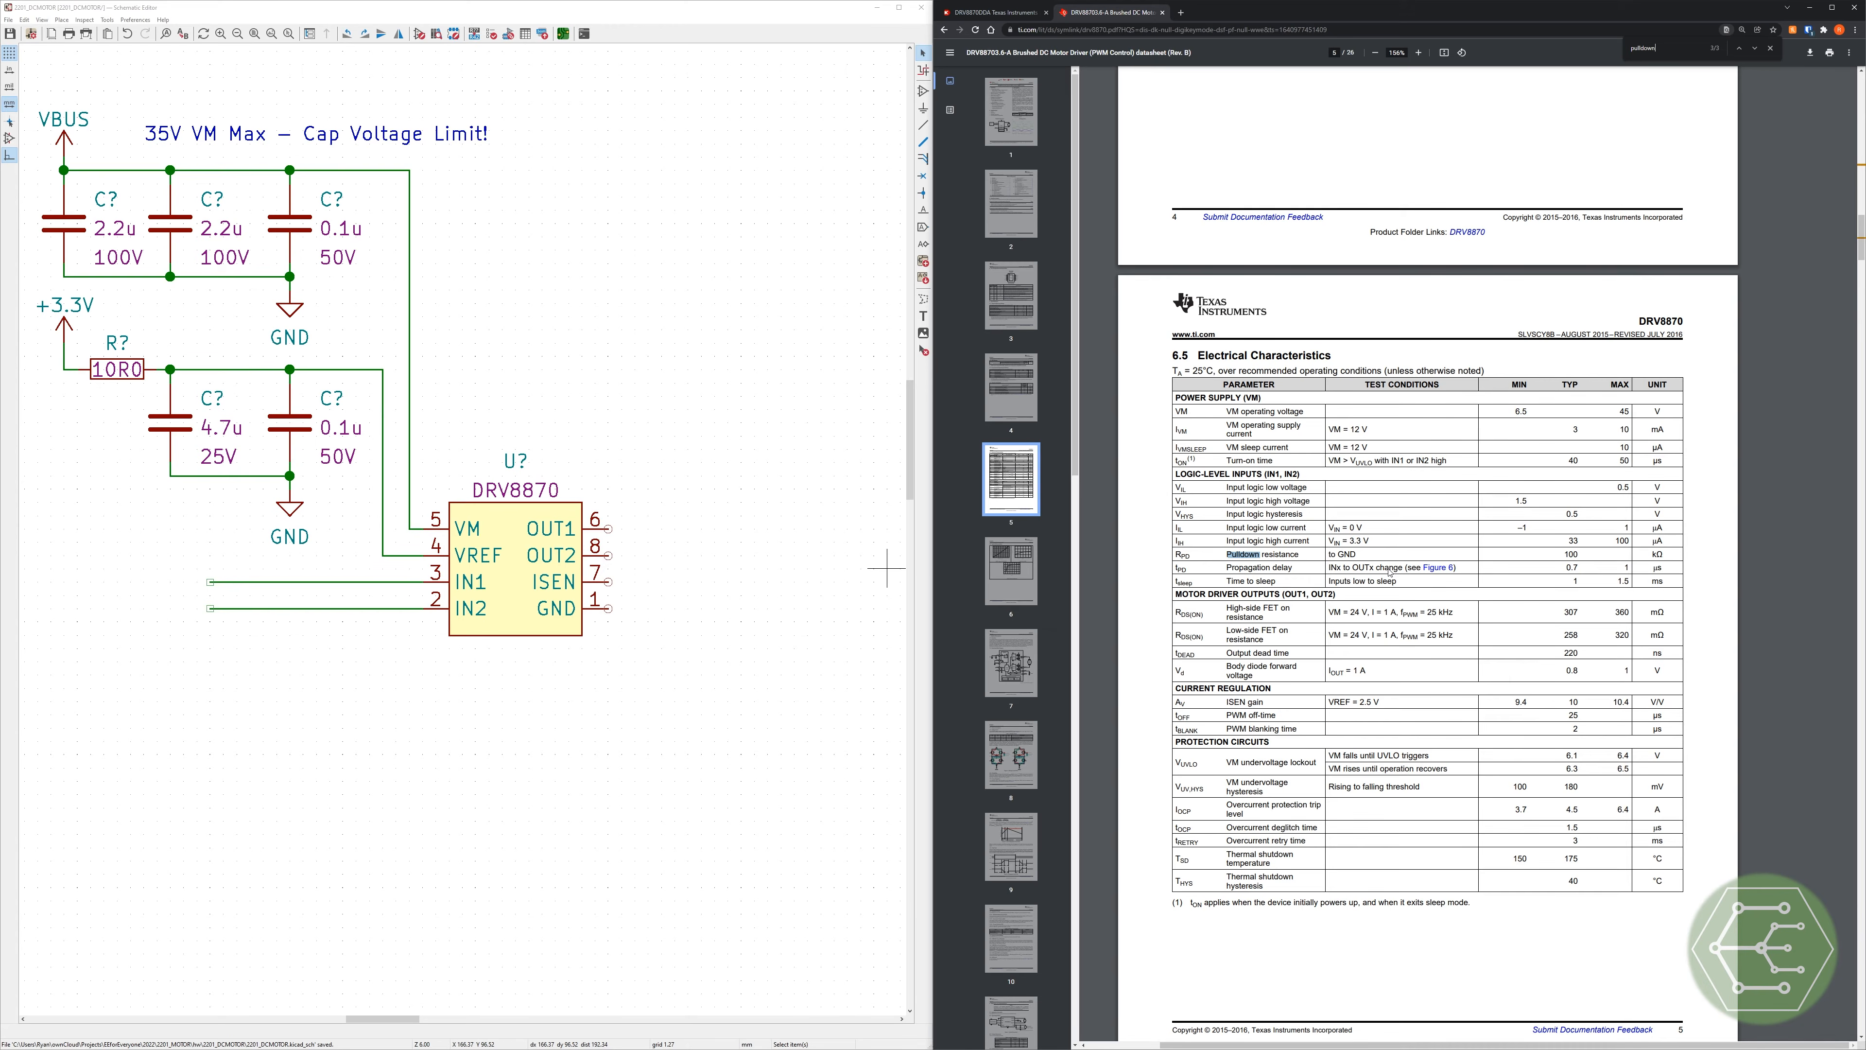
{"action": "key", "text": "Return"}
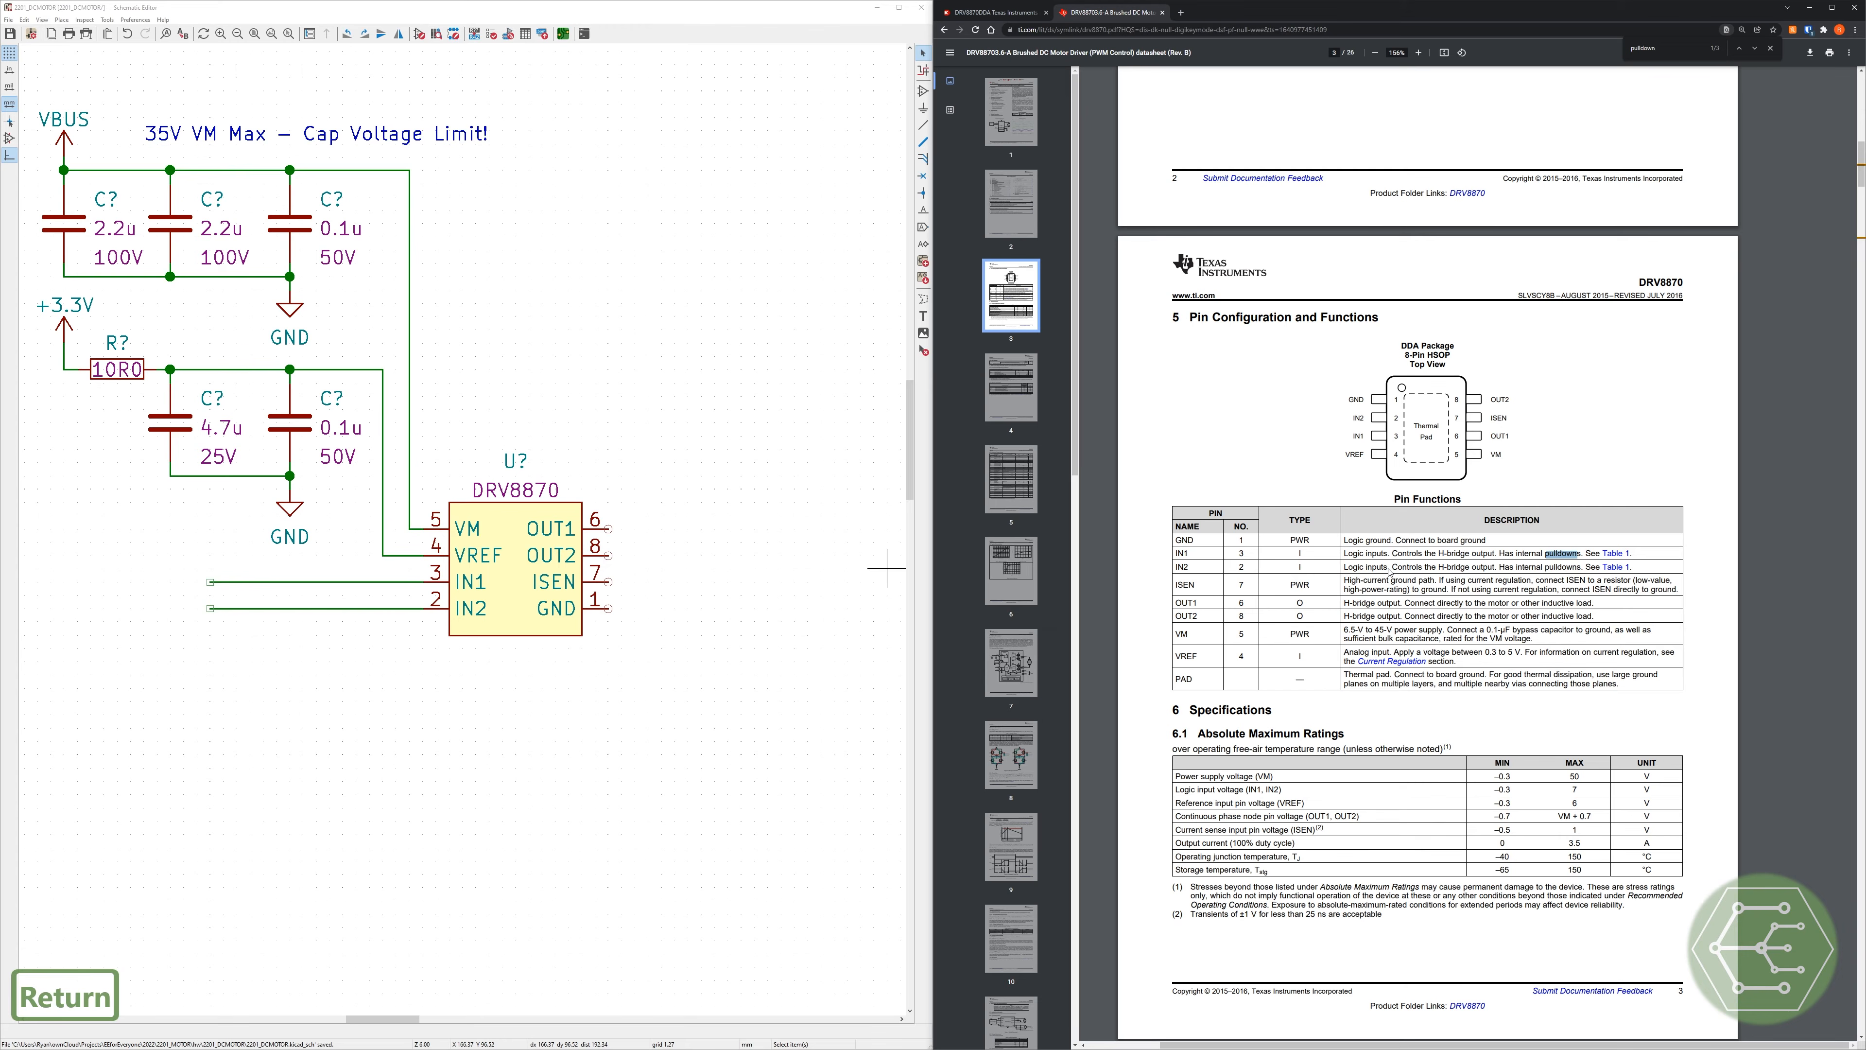
Step: Add the text note "If Internal Short, Possible to Connect VM (VBUS) Directly to IN1/IN2!" to the schematic
{"action": "left_click", "coordinate": [923, 316]}
{"action": "left_click", "coordinate": [807, 382]}
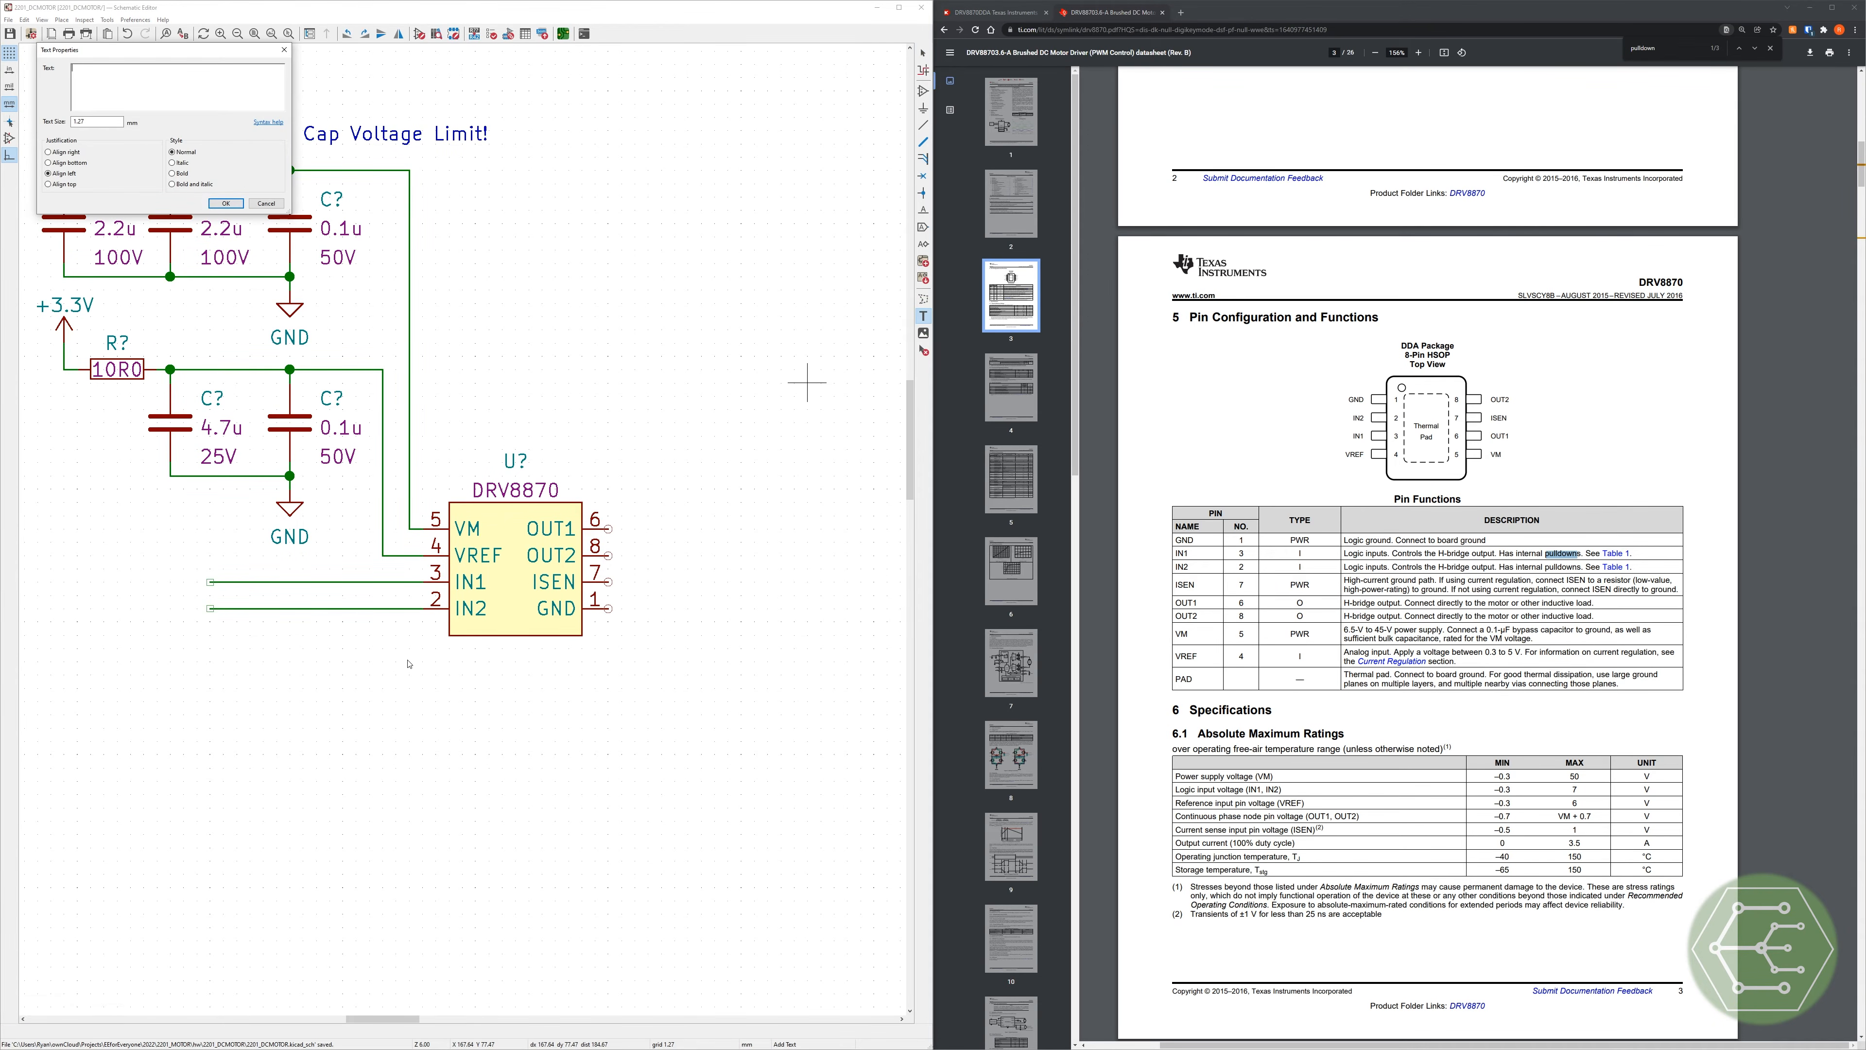
{"action": "type", "text": "If"}
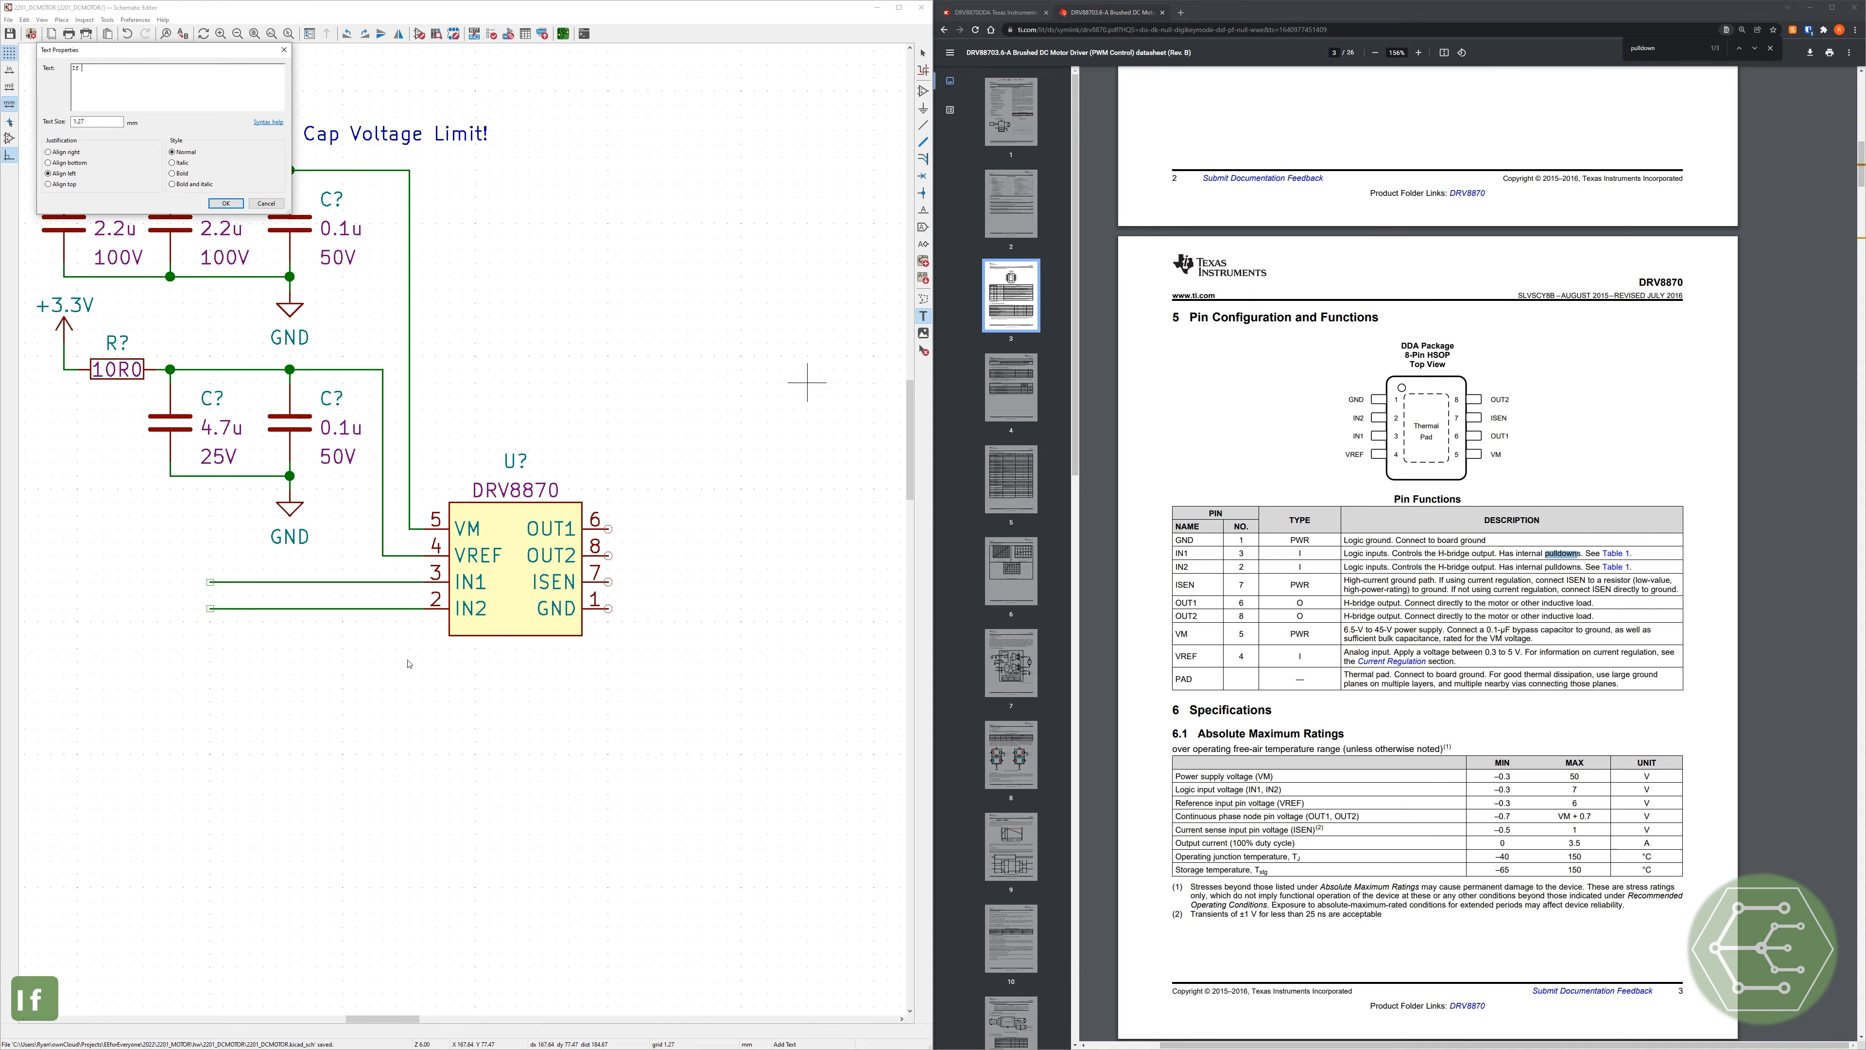
{"action": "type", "text": " Internal Shor"}
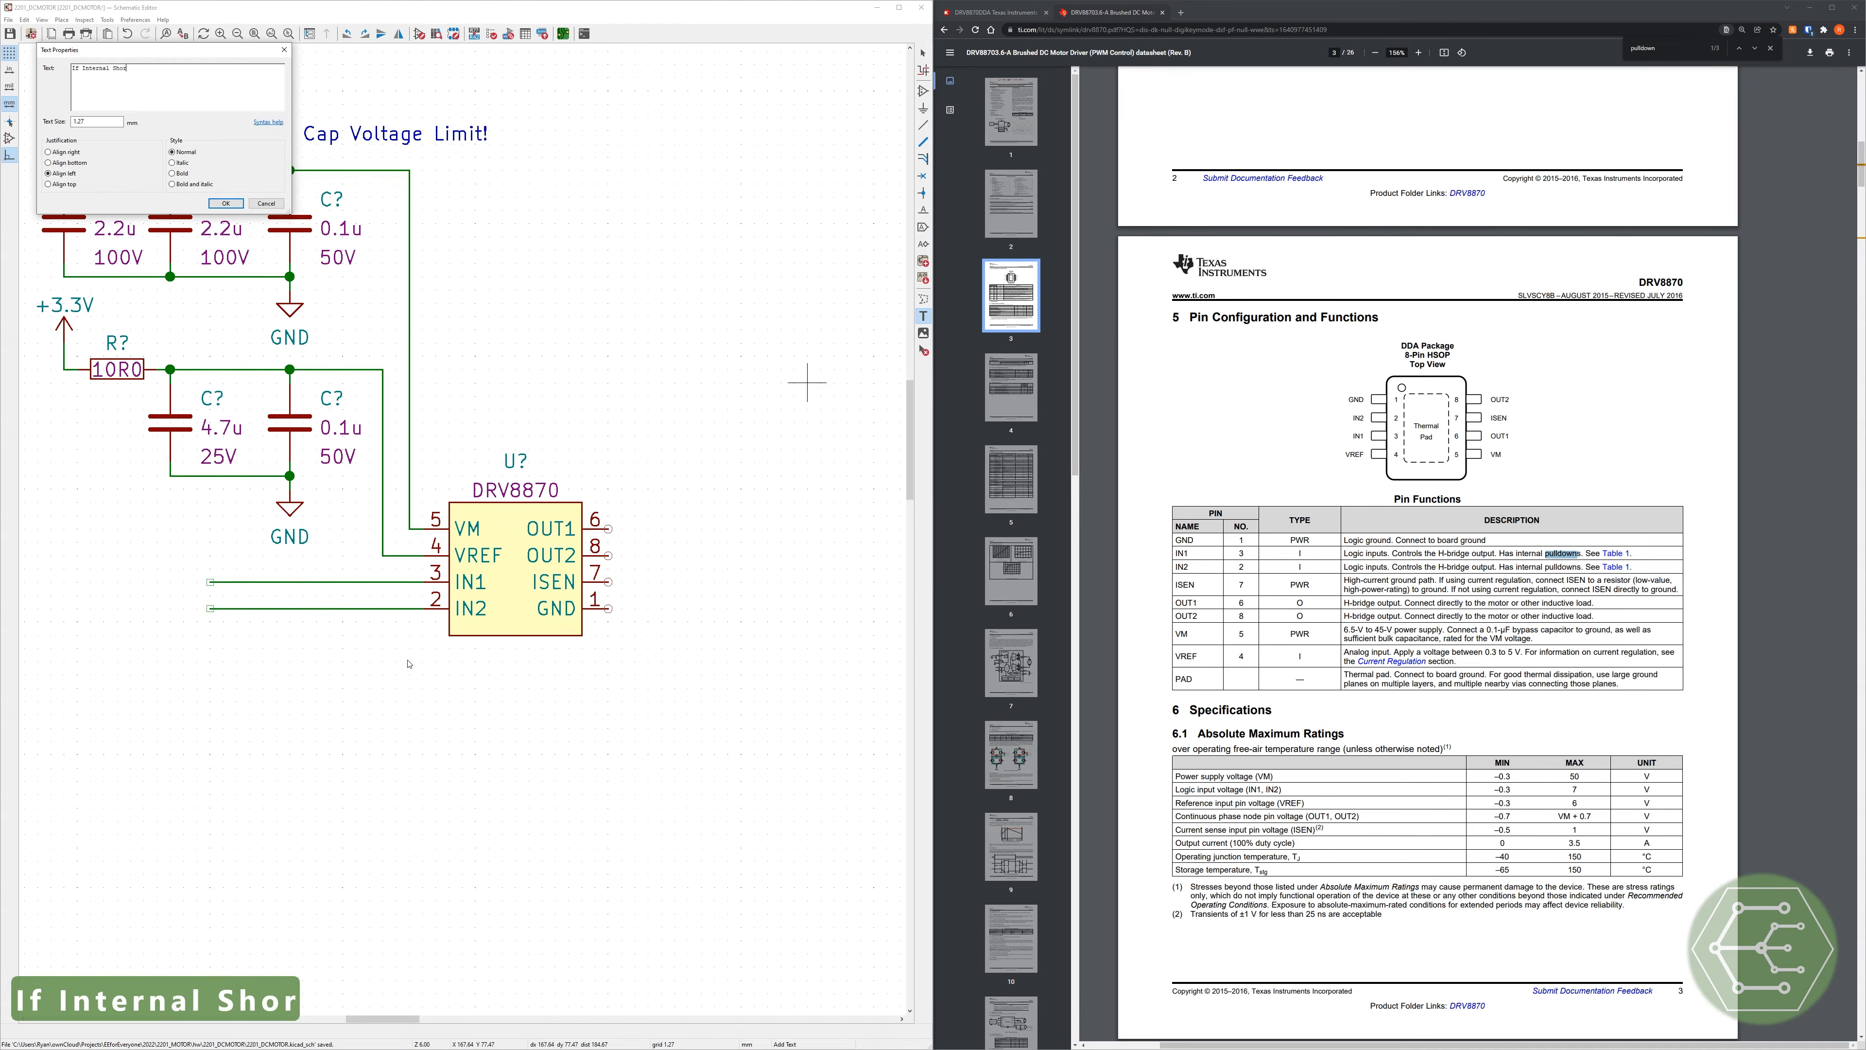
{"action": "type", "text": "t, Possible to Conn"}
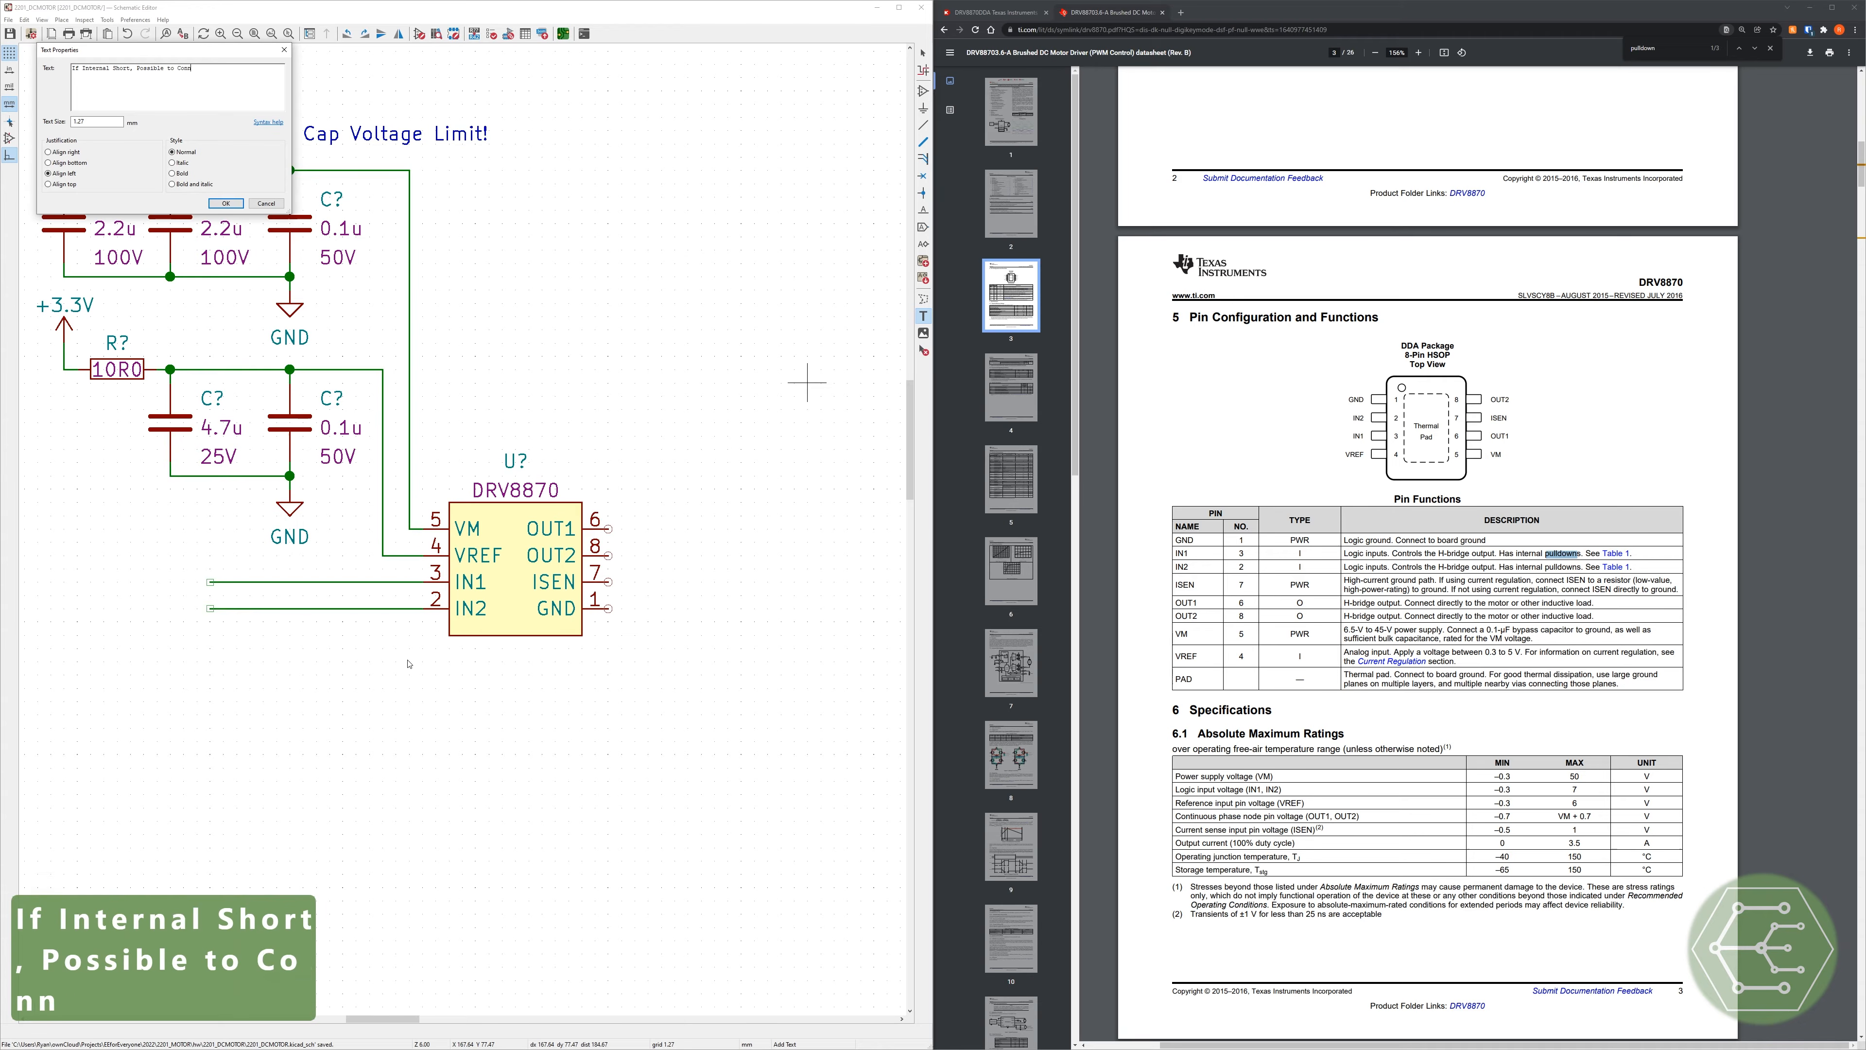
{"action": "type", "text": "ect V M"}
{"action": "key", "text": "BackSpace"}
{"action": "key", "text": "BackSpace"}
{"action": "type", "text": "M (VBUS_)"}
{"action": "key", "text": "BackSpace"}
{"action": "key", "text": "BackSpace"}
{"action": "type", "text": ") Directly "}
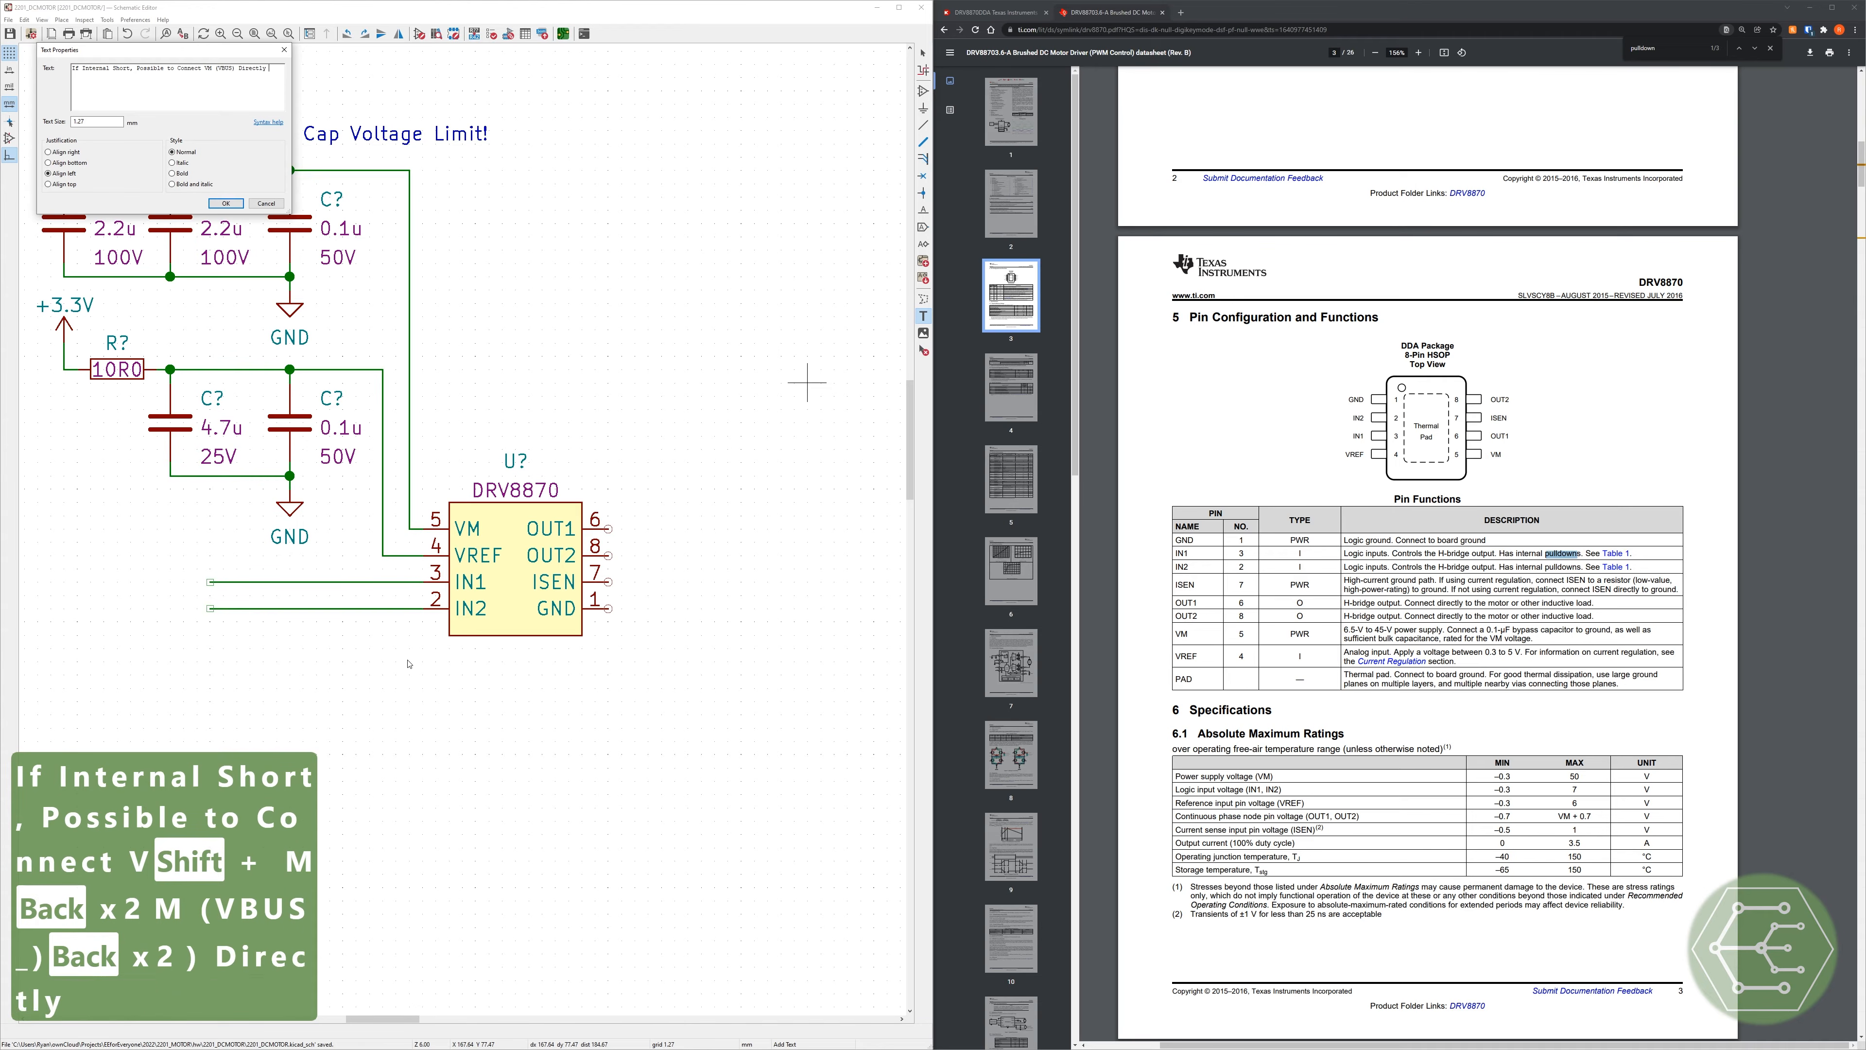
{"action": "type", "text": "to IN1/IN2"}
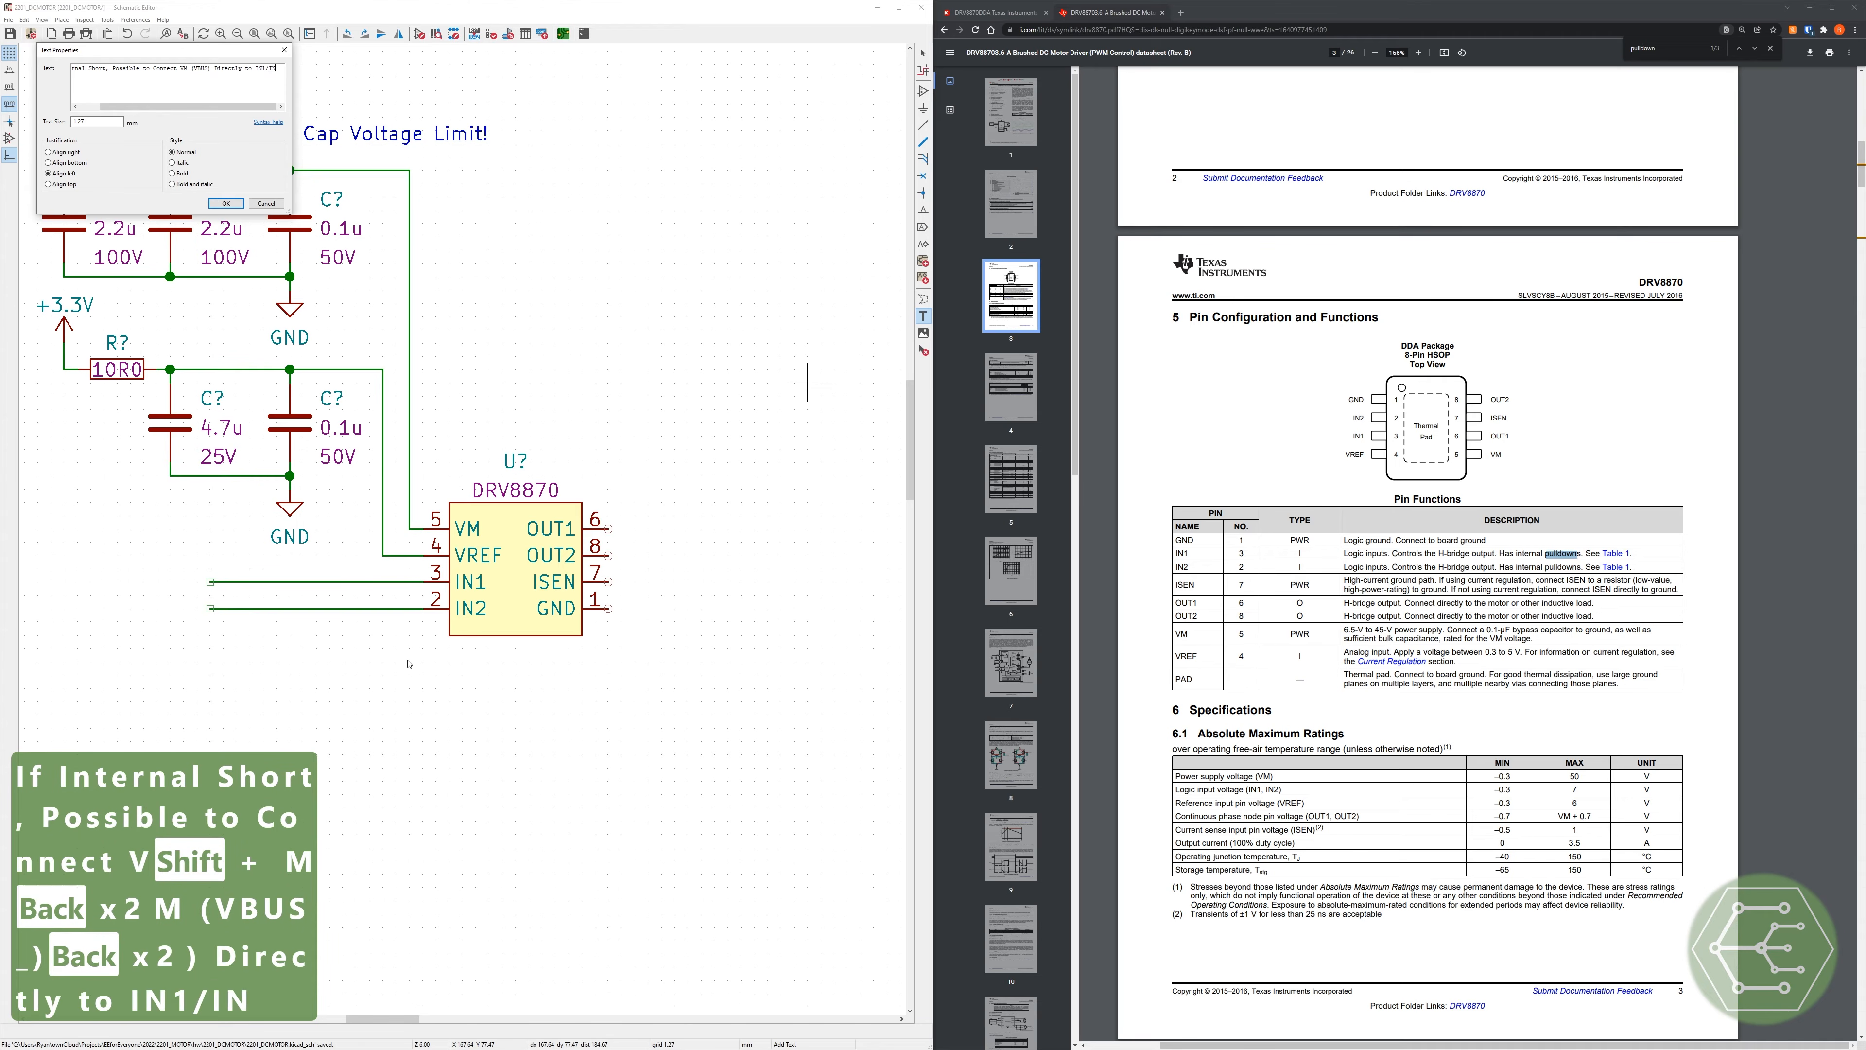
{"action": "key", "text": "Return"}
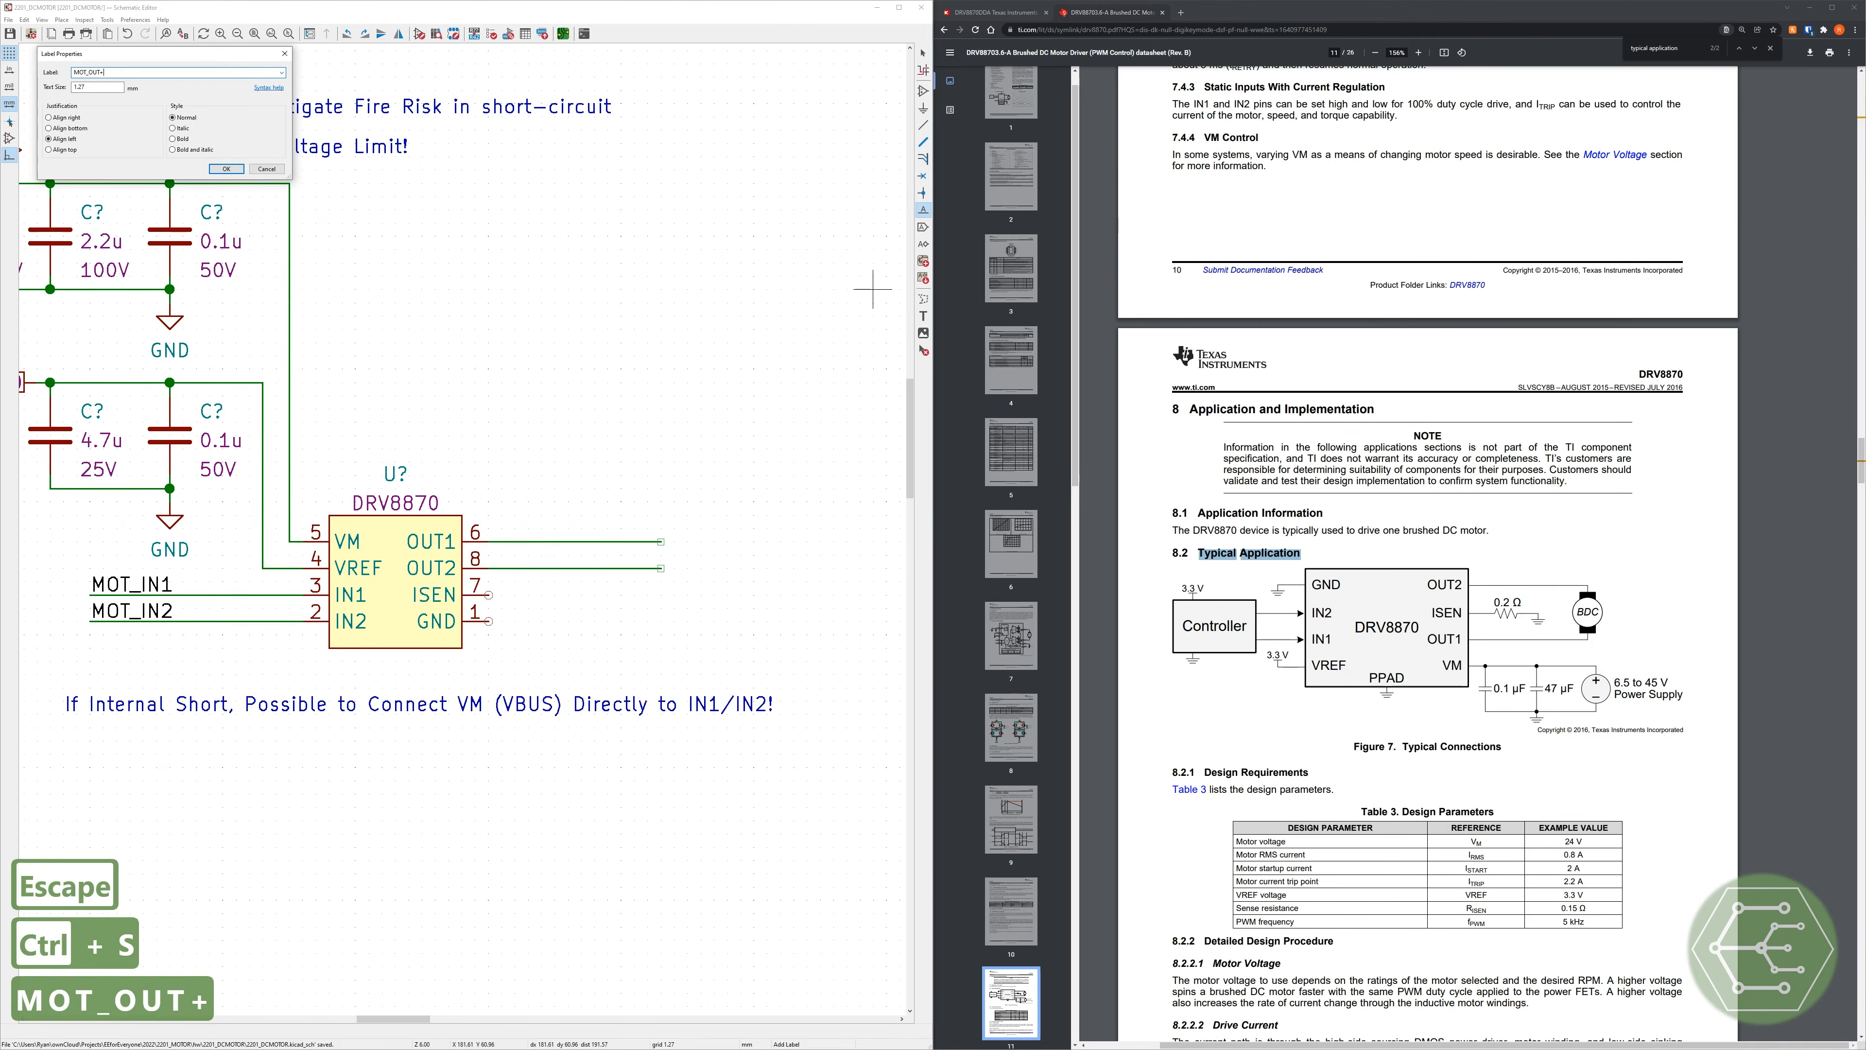
Step: Place a MOT_OUT+ net label on the end of the OUT1 wire, rotated to read back toward the DRV8870
{"action": "key", "text": "Return"}
{"action": "key", "text": "r"}
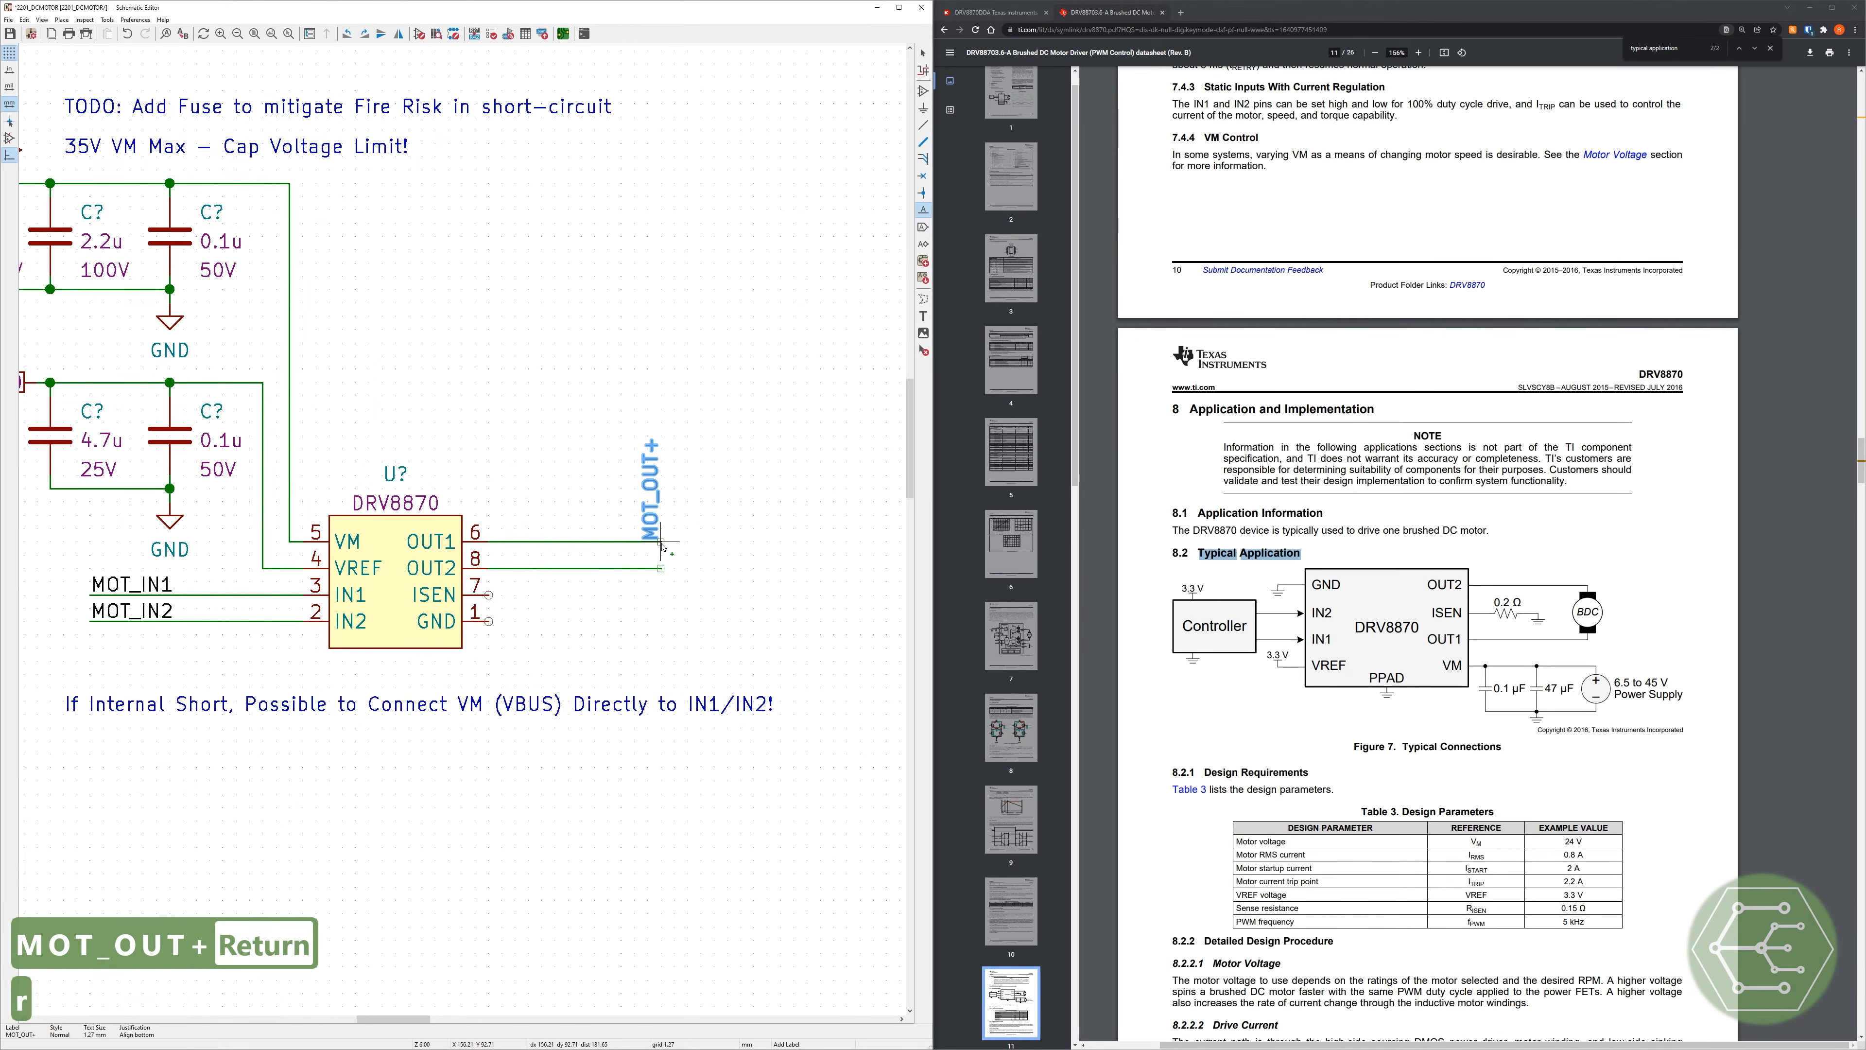
{"action": "key", "text": "r"}
{"action": "key", "text": "c"}
{"action": "left_click", "coordinate": [667, 556]}
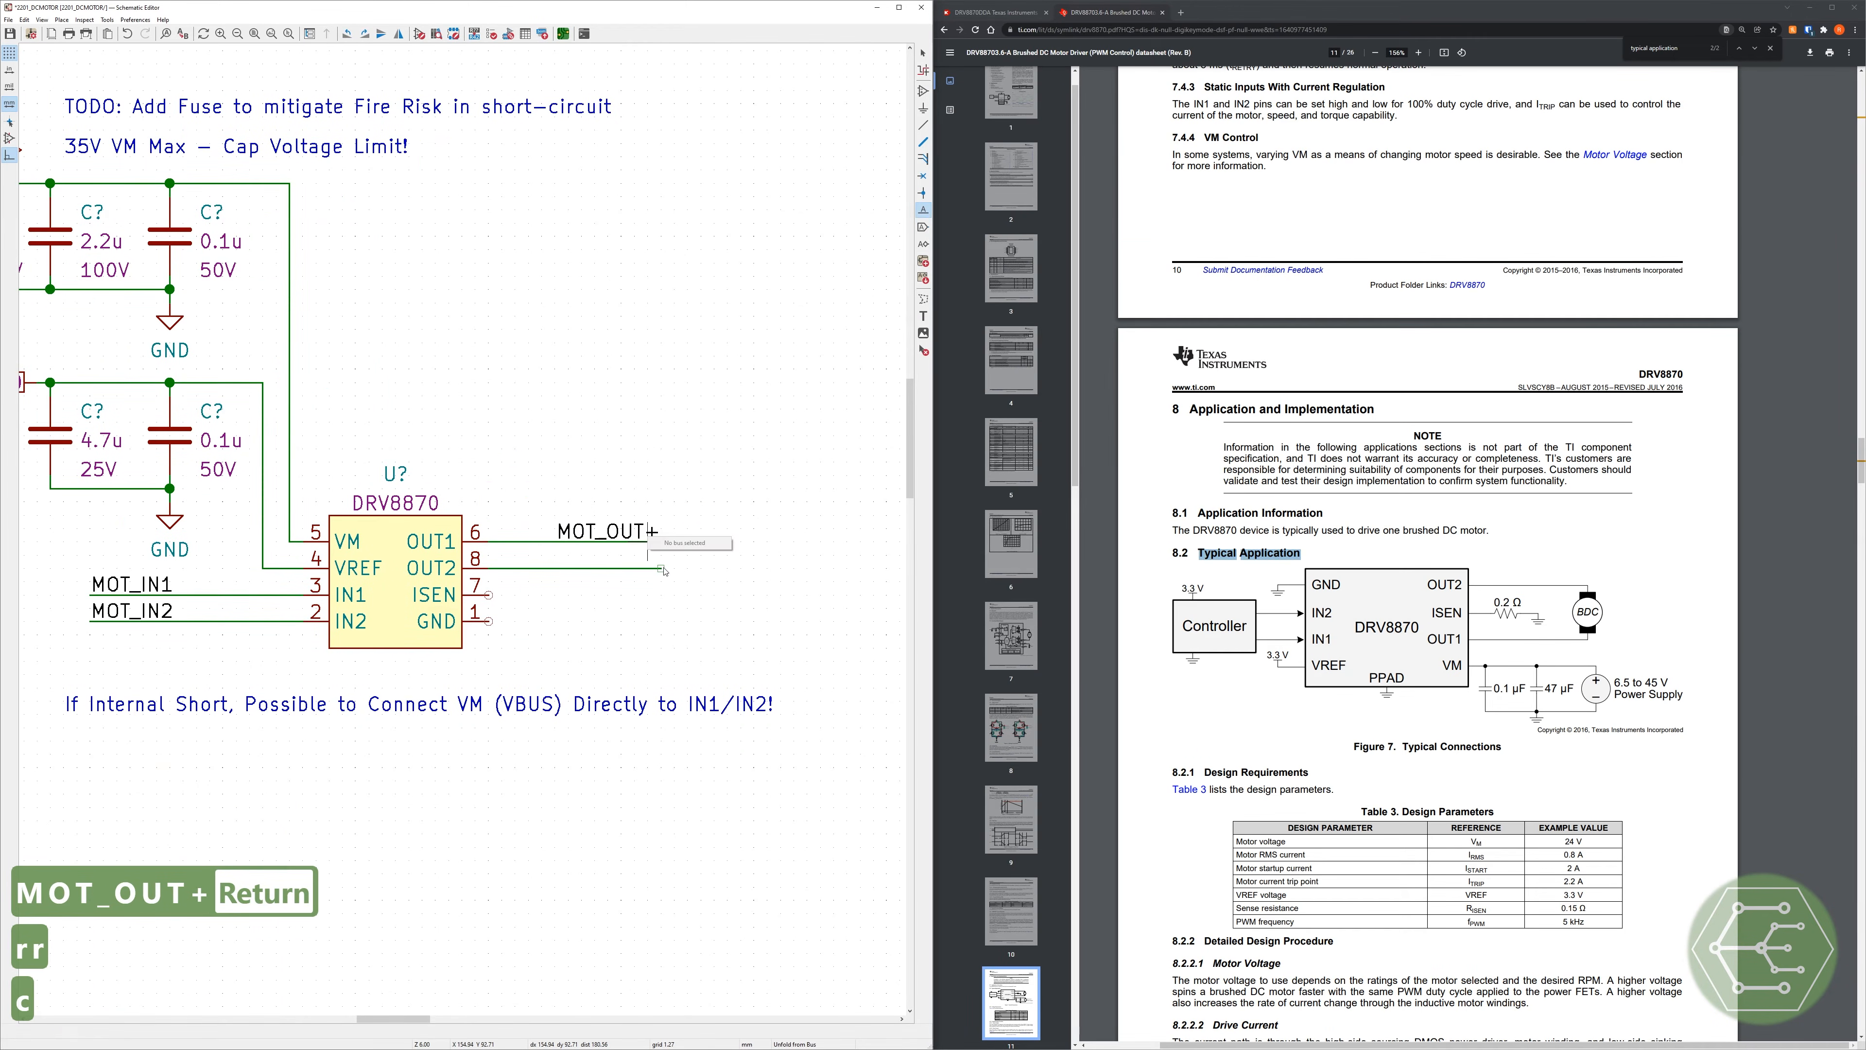
{"action": "key", "text": "Escape"}
Step: Duplicate the MOT_OUT+ label onto the OUT2 wire, rename the copy MOT_OUT-, and save the schematic
{"action": "left_click", "coordinate": [634, 531]}
{"action": "key", "text": "ctrl+d"}
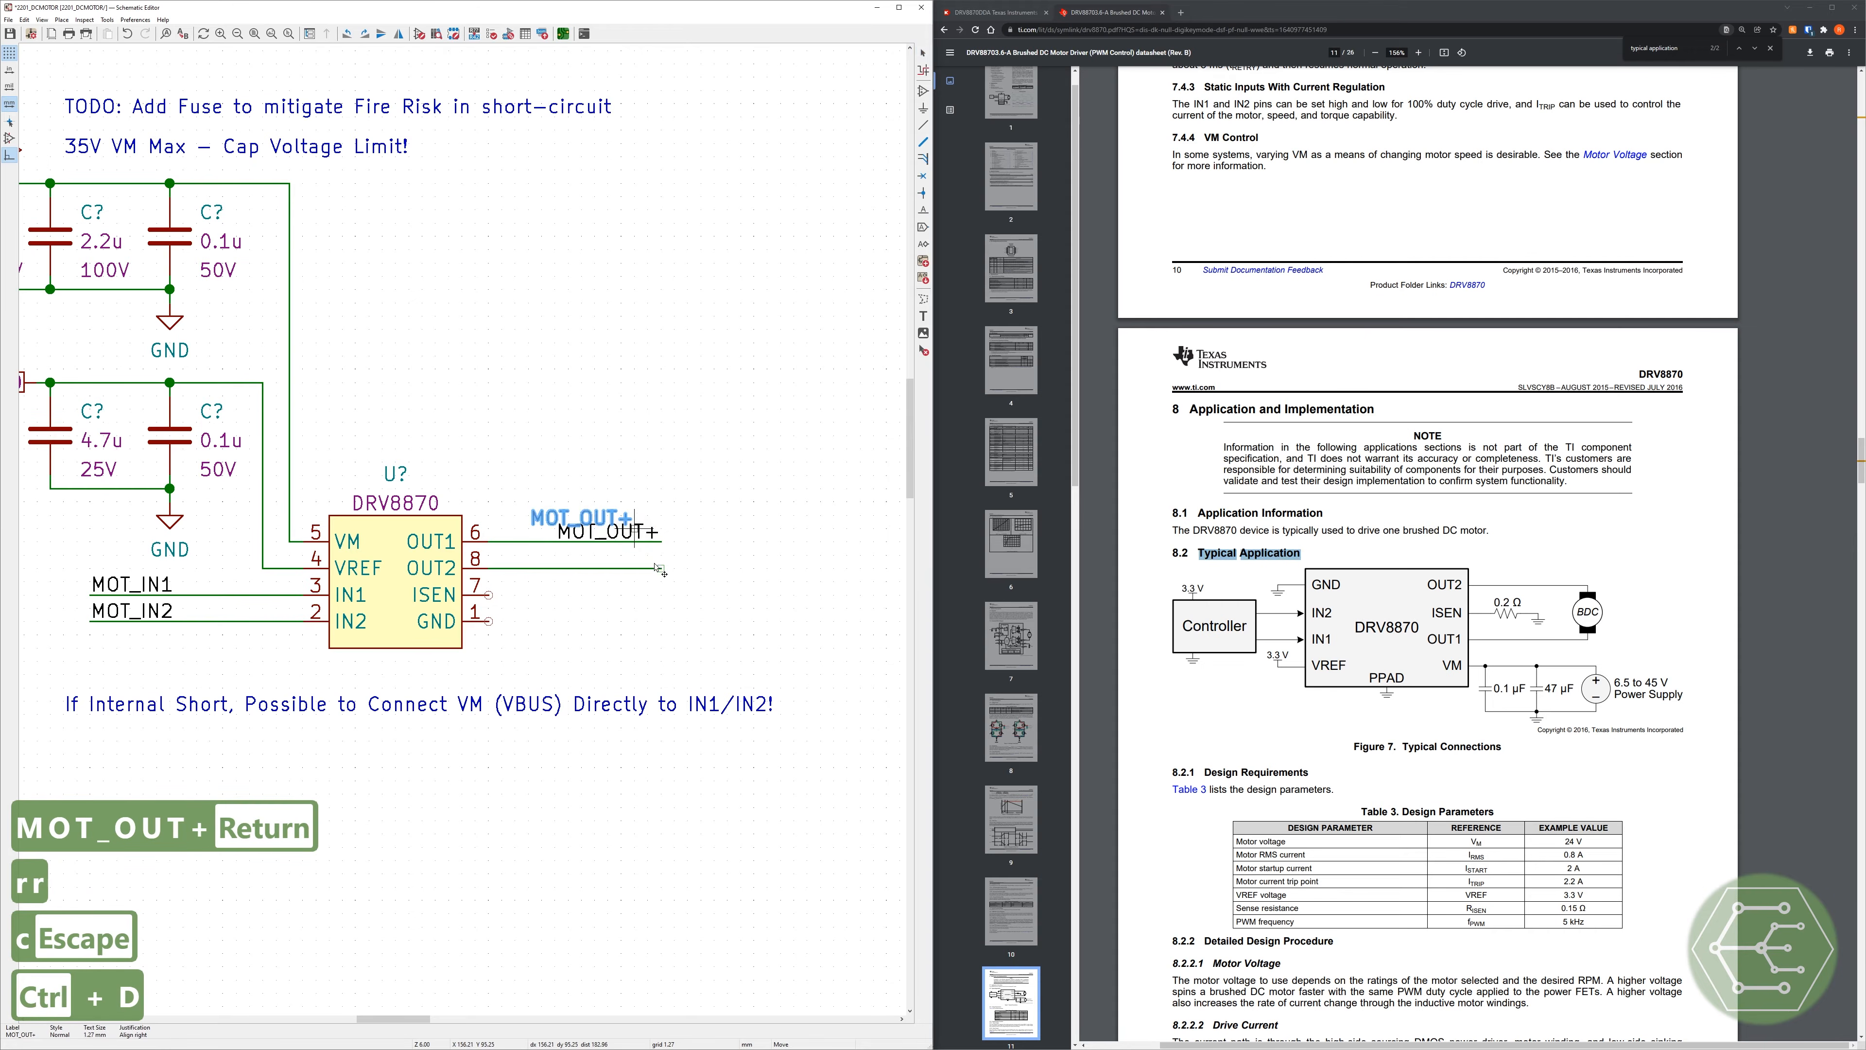
{"action": "left_click", "coordinate": [641, 563]}
{"action": "key", "text": "e"}
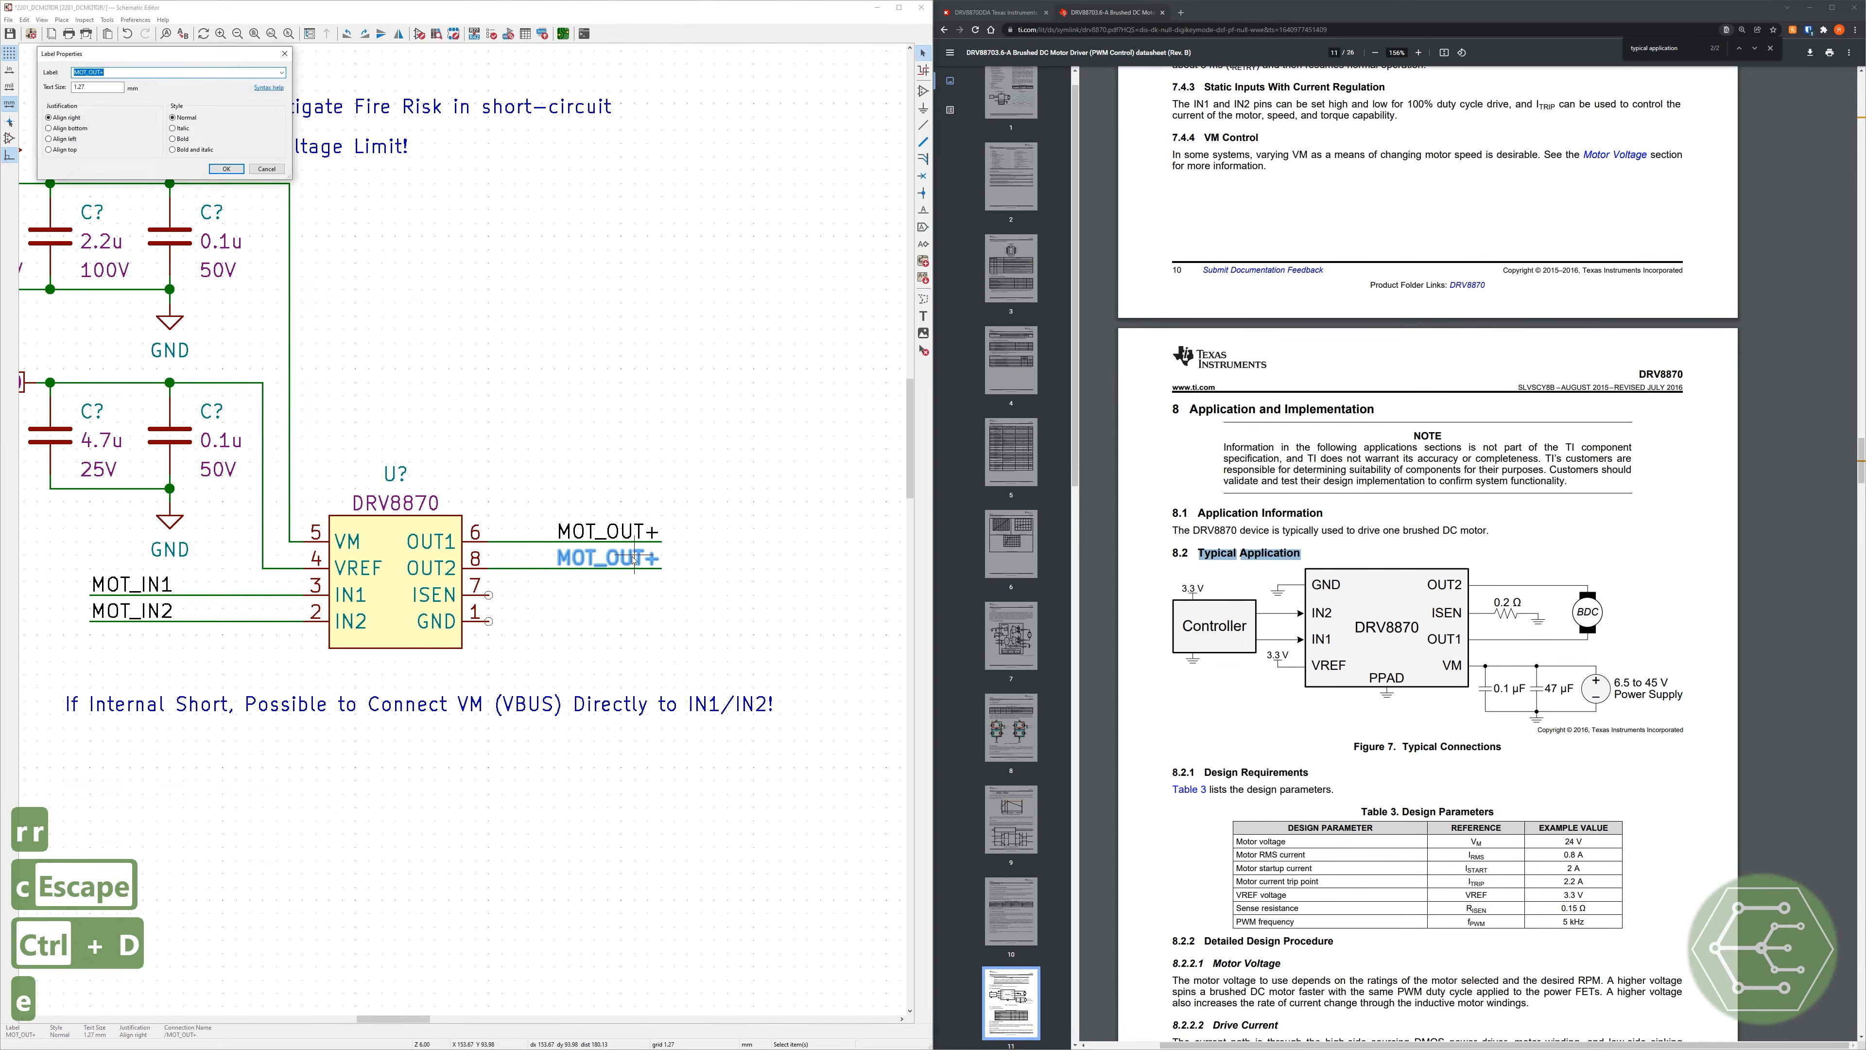
{"action": "key", "text": "Right"}
{"action": "key", "text": "BackSpace"}
{"action": "type", "text": "-"}
{"action": "key", "text": "Return"}
{"action": "key", "text": "ctrl+s"}
{"action": "key", "text": "Escape"}
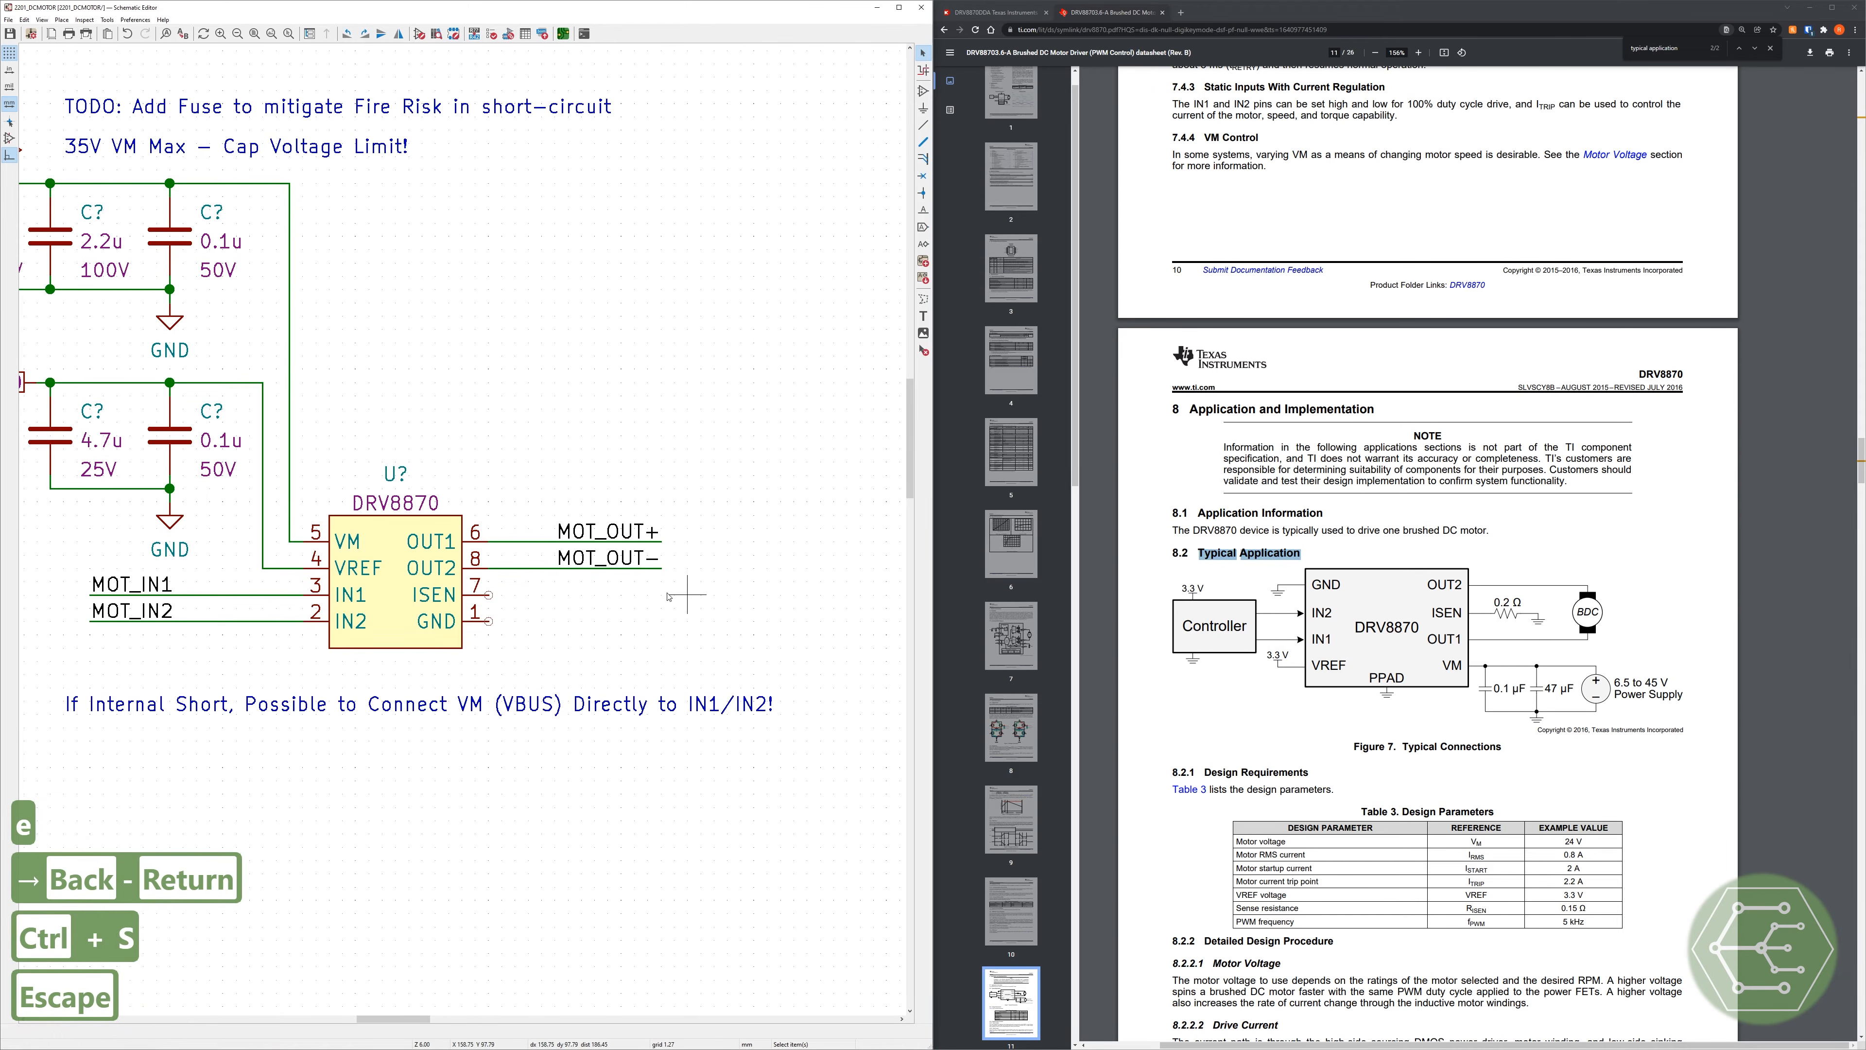
{"action": "key", "text": "ctrl+s"}
Step: Add a GND symbol below the DRV8870's motor output wires, beside the ISEN and GND pins
{"action": "scroll", "coordinate": [441, 426], "scroll_direction": "down", "scroll_amount": 3}
{"action": "scroll", "coordinate": [217, 476], "scroll_direction": "up", "scroll_amount": 2}
{"action": "key", "text": "c"}
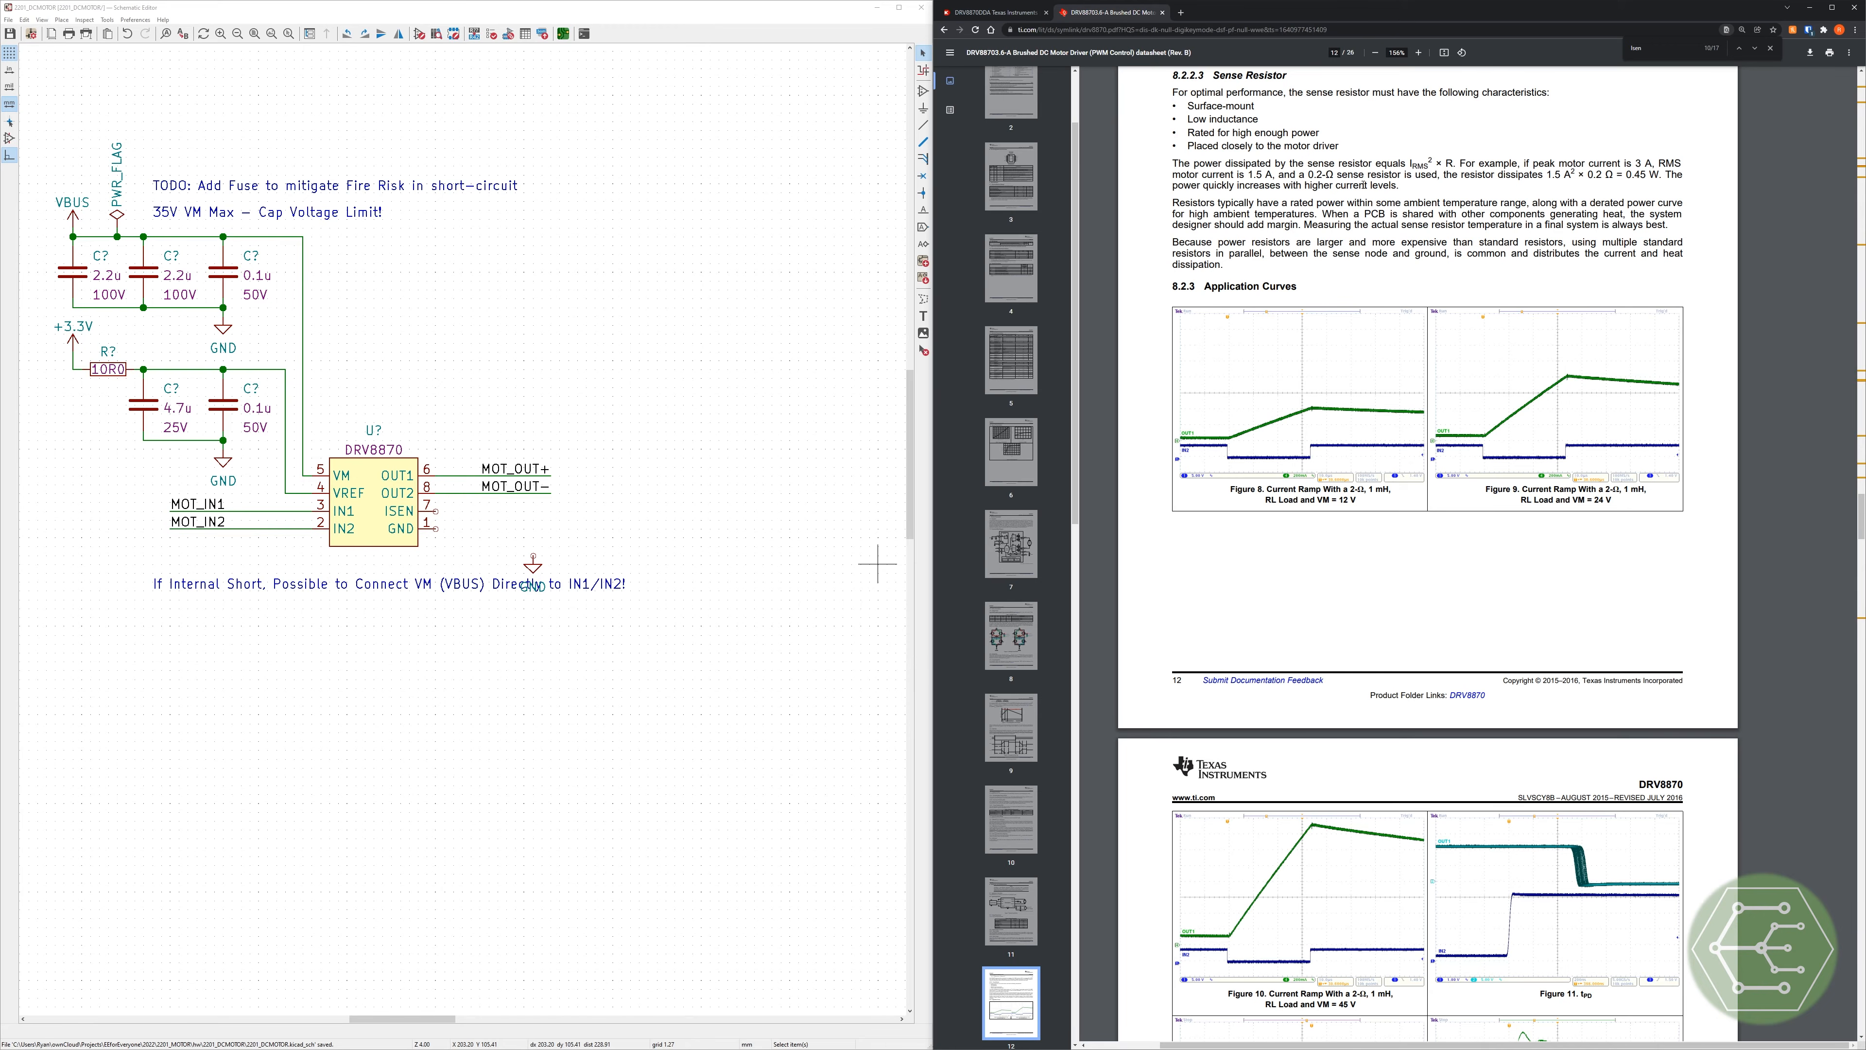
Step: Examine the datasheet from its first page through operating conditions, block diagram and protection circuits to the typical application and sense resistor sections
{"action": "scroll", "coordinate": [1579, 495], "scroll_direction": "up", "scroll_amount": 10}
{"action": "scroll", "coordinate": [1527, 450], "scroll_direction": "up", "scroll_amount": 20}
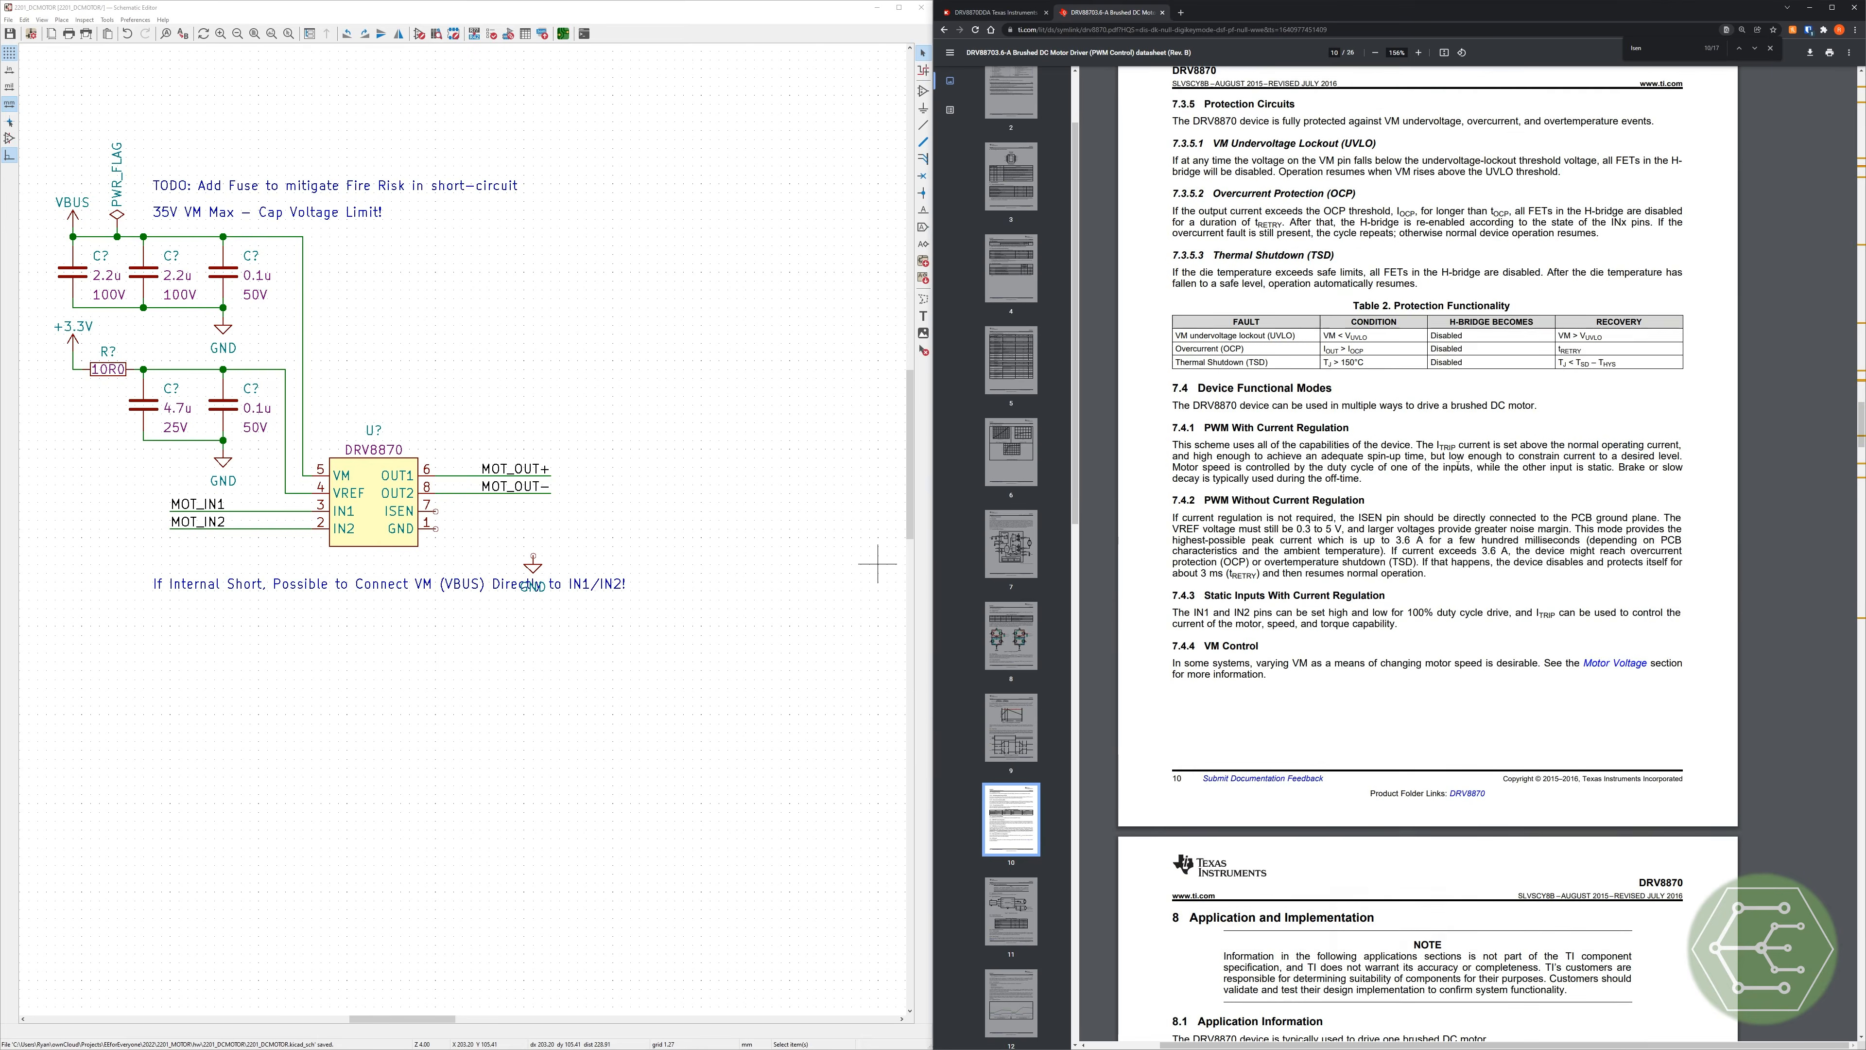
{"action": "key", "text": "Home"}
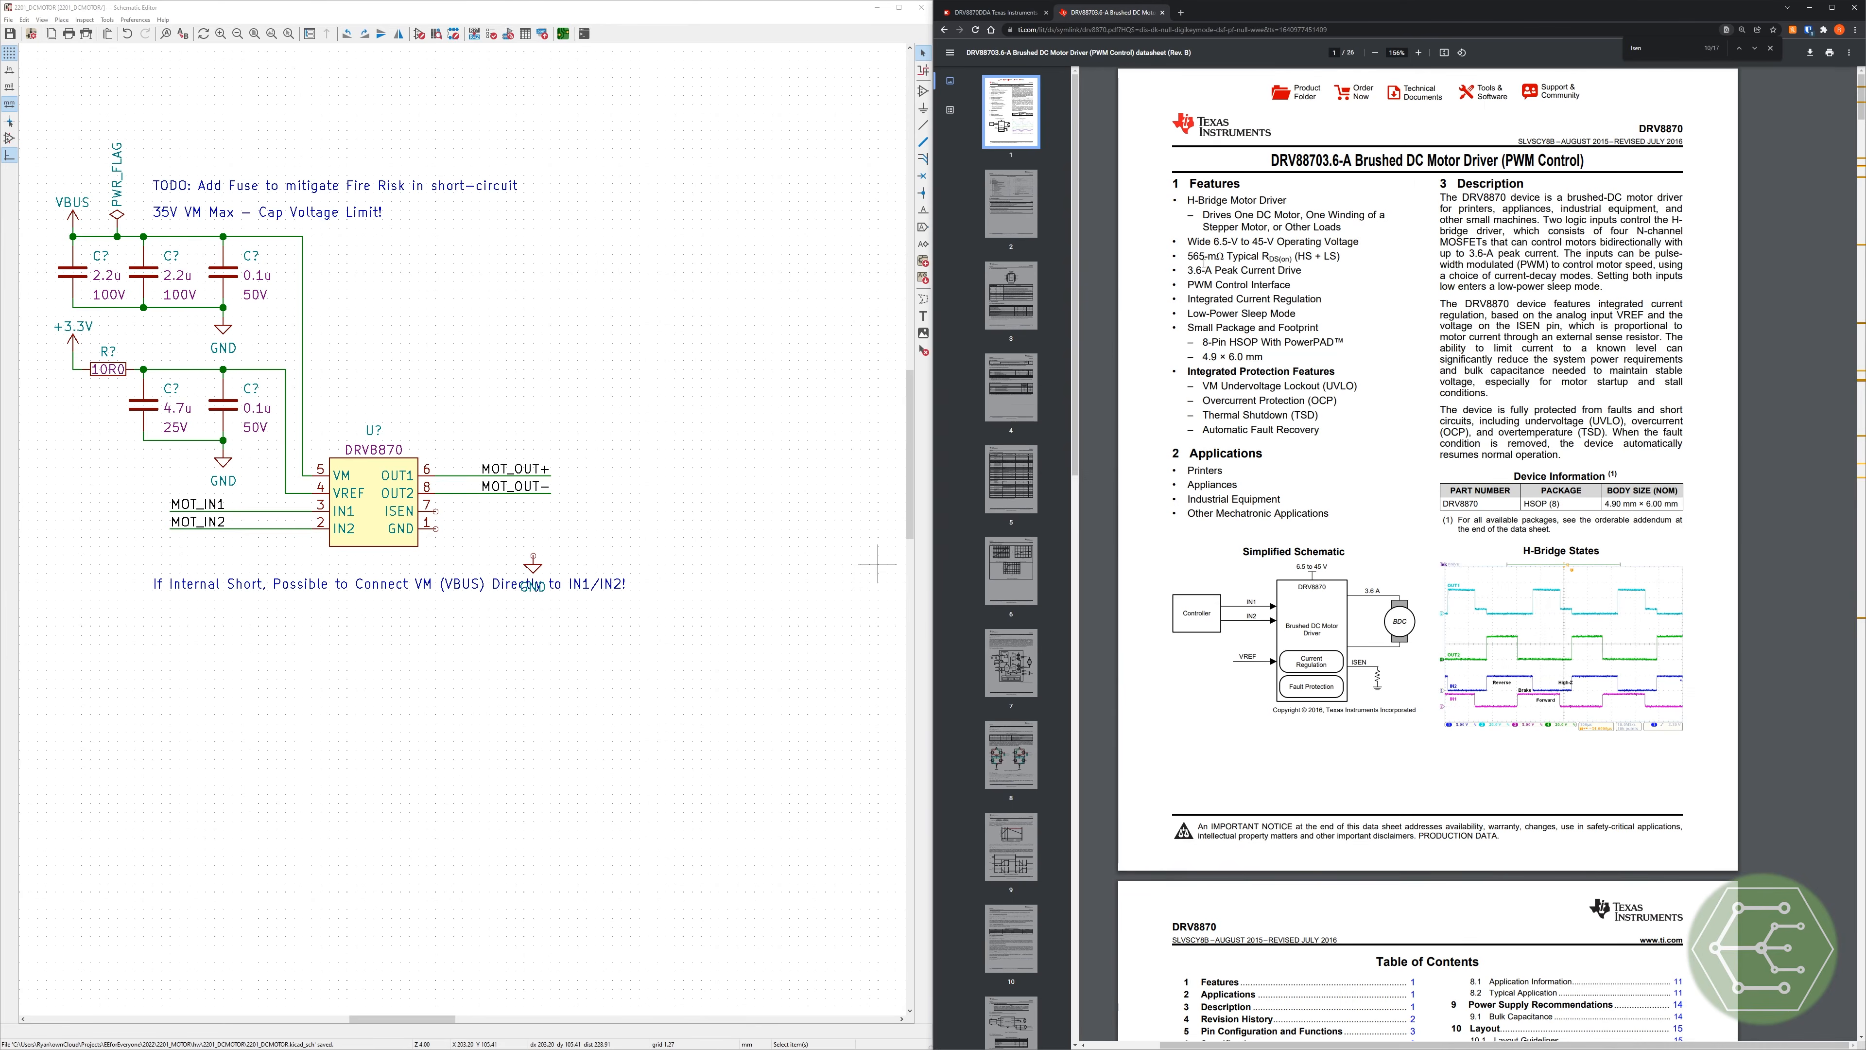
{"action": "scroll", "coordinate": [1551, 436], "scroll_direction": "down", "scroll_amount": 20}
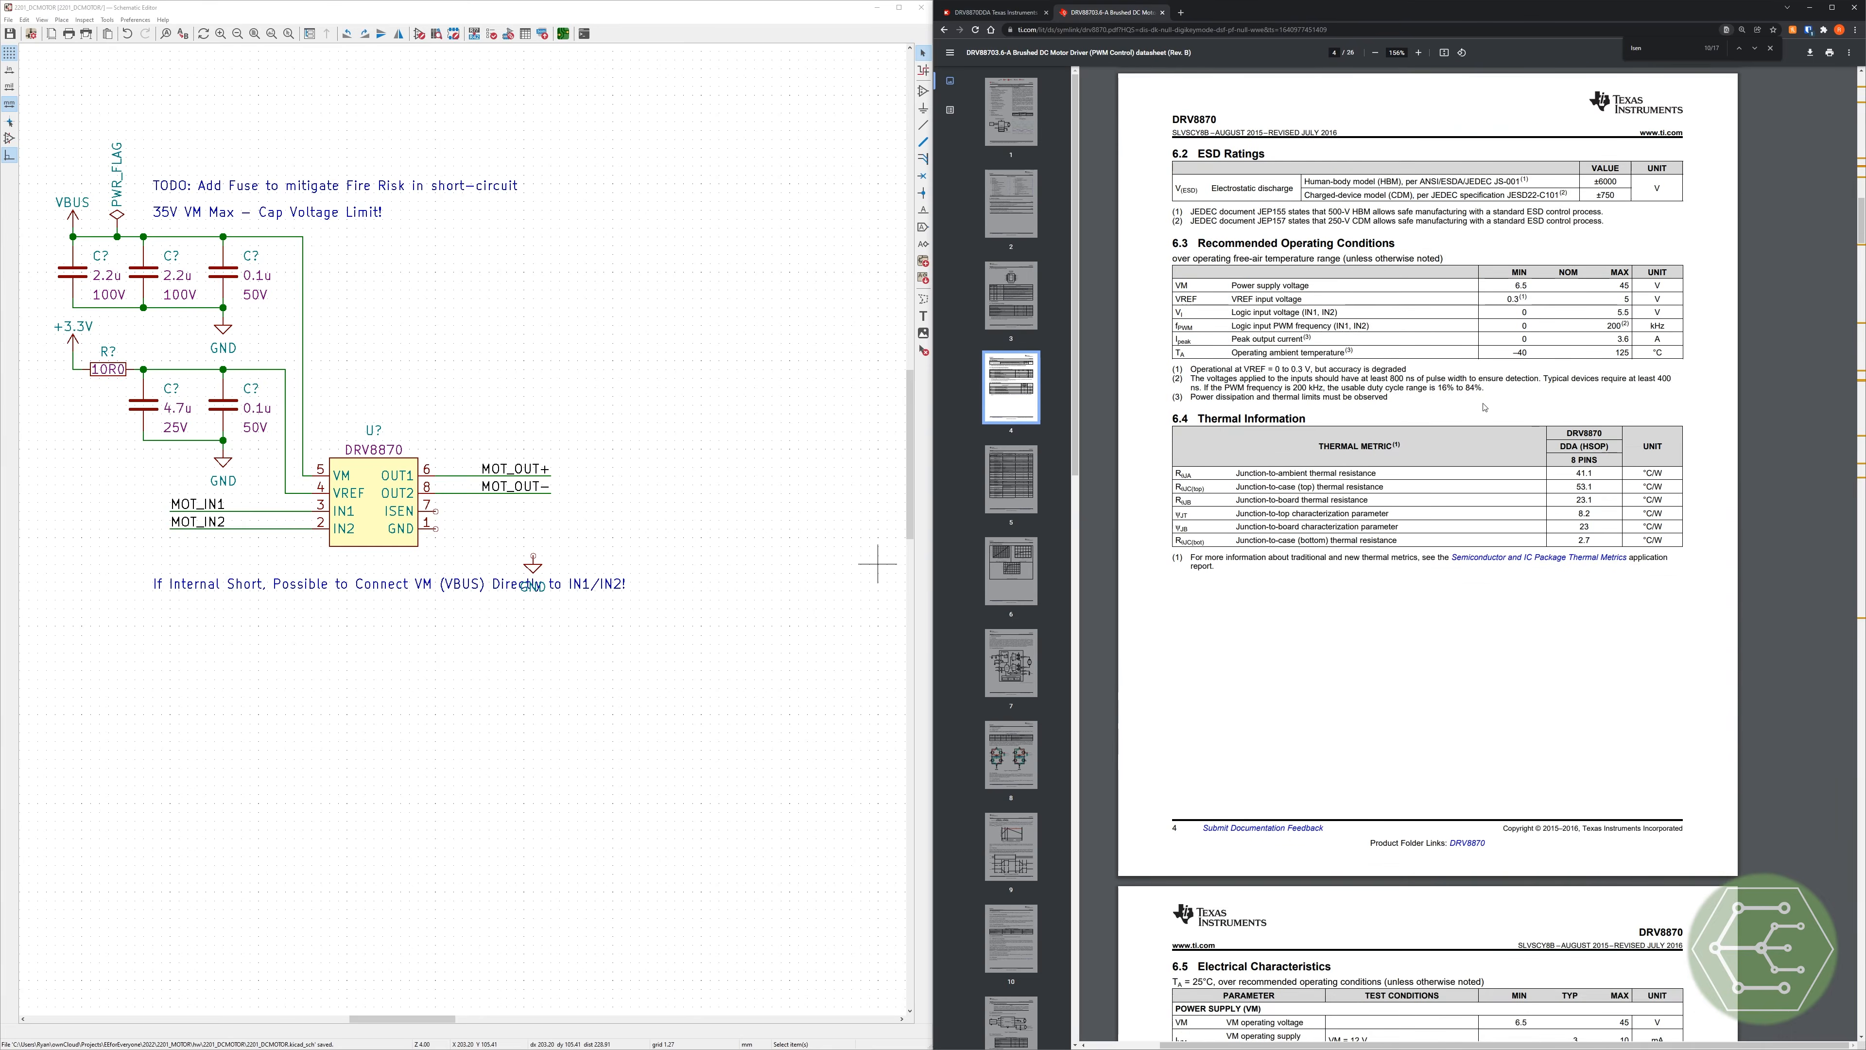
{"action": "scroll", "coordinate": [1550, 437], "scroll_direction": "down", "scroll_amount": 20}
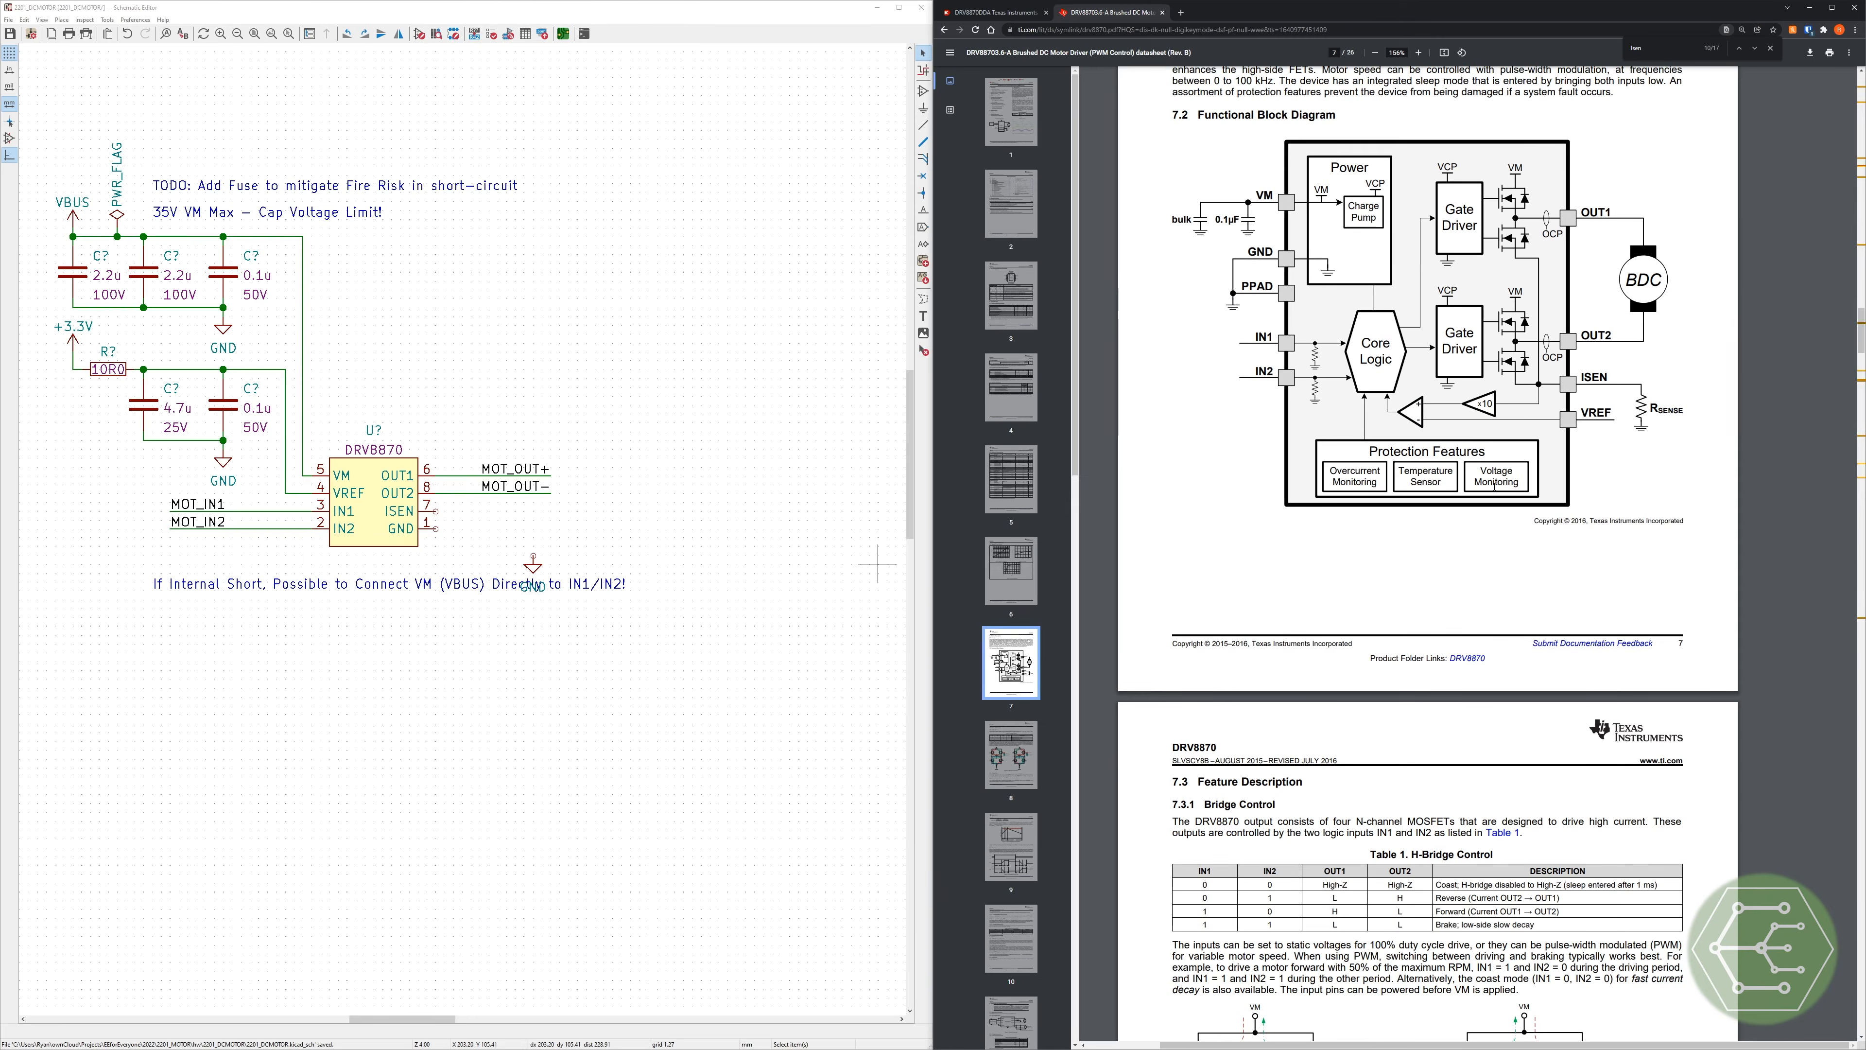
{"action": "scroll", "coordinate": [1491, 492], "scroll_direction": "down", "scroll_amount": 20}
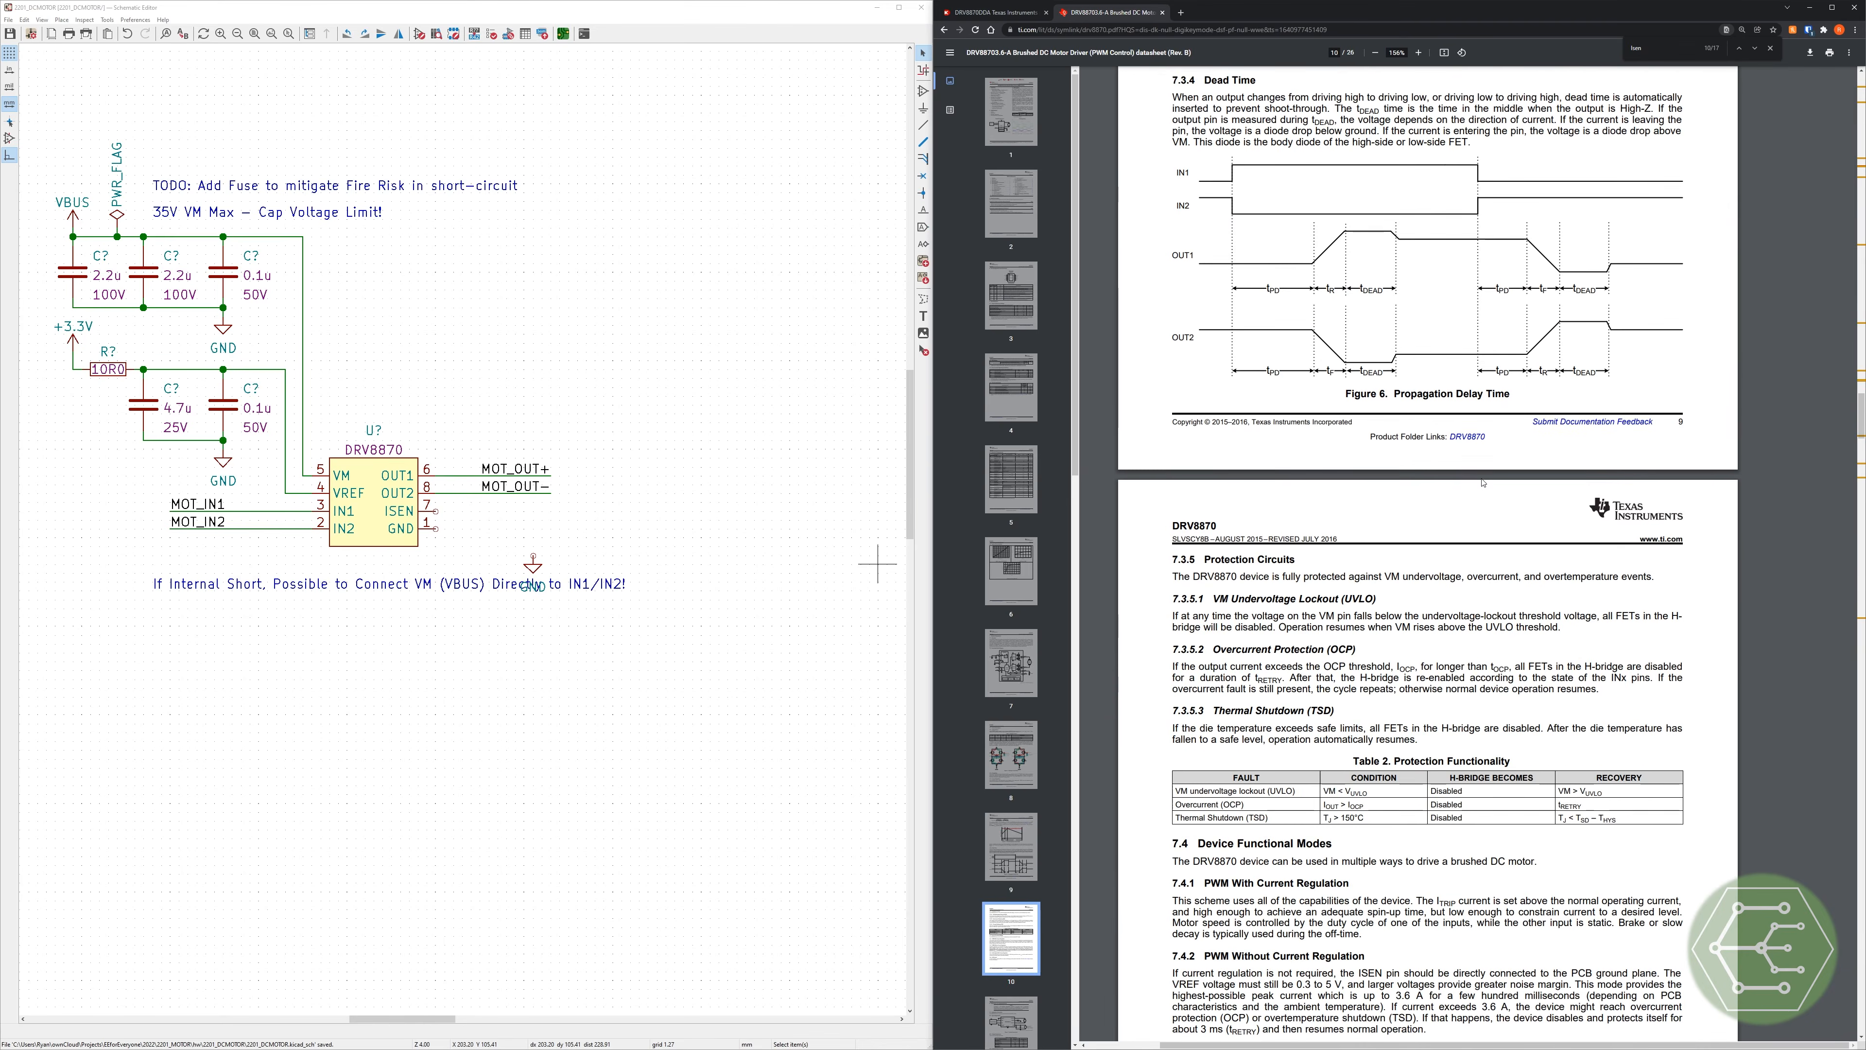
{"action": "scroll", "coordinate": [1468, 461], "scroll_direction": "down", "scroll_amount": 15}
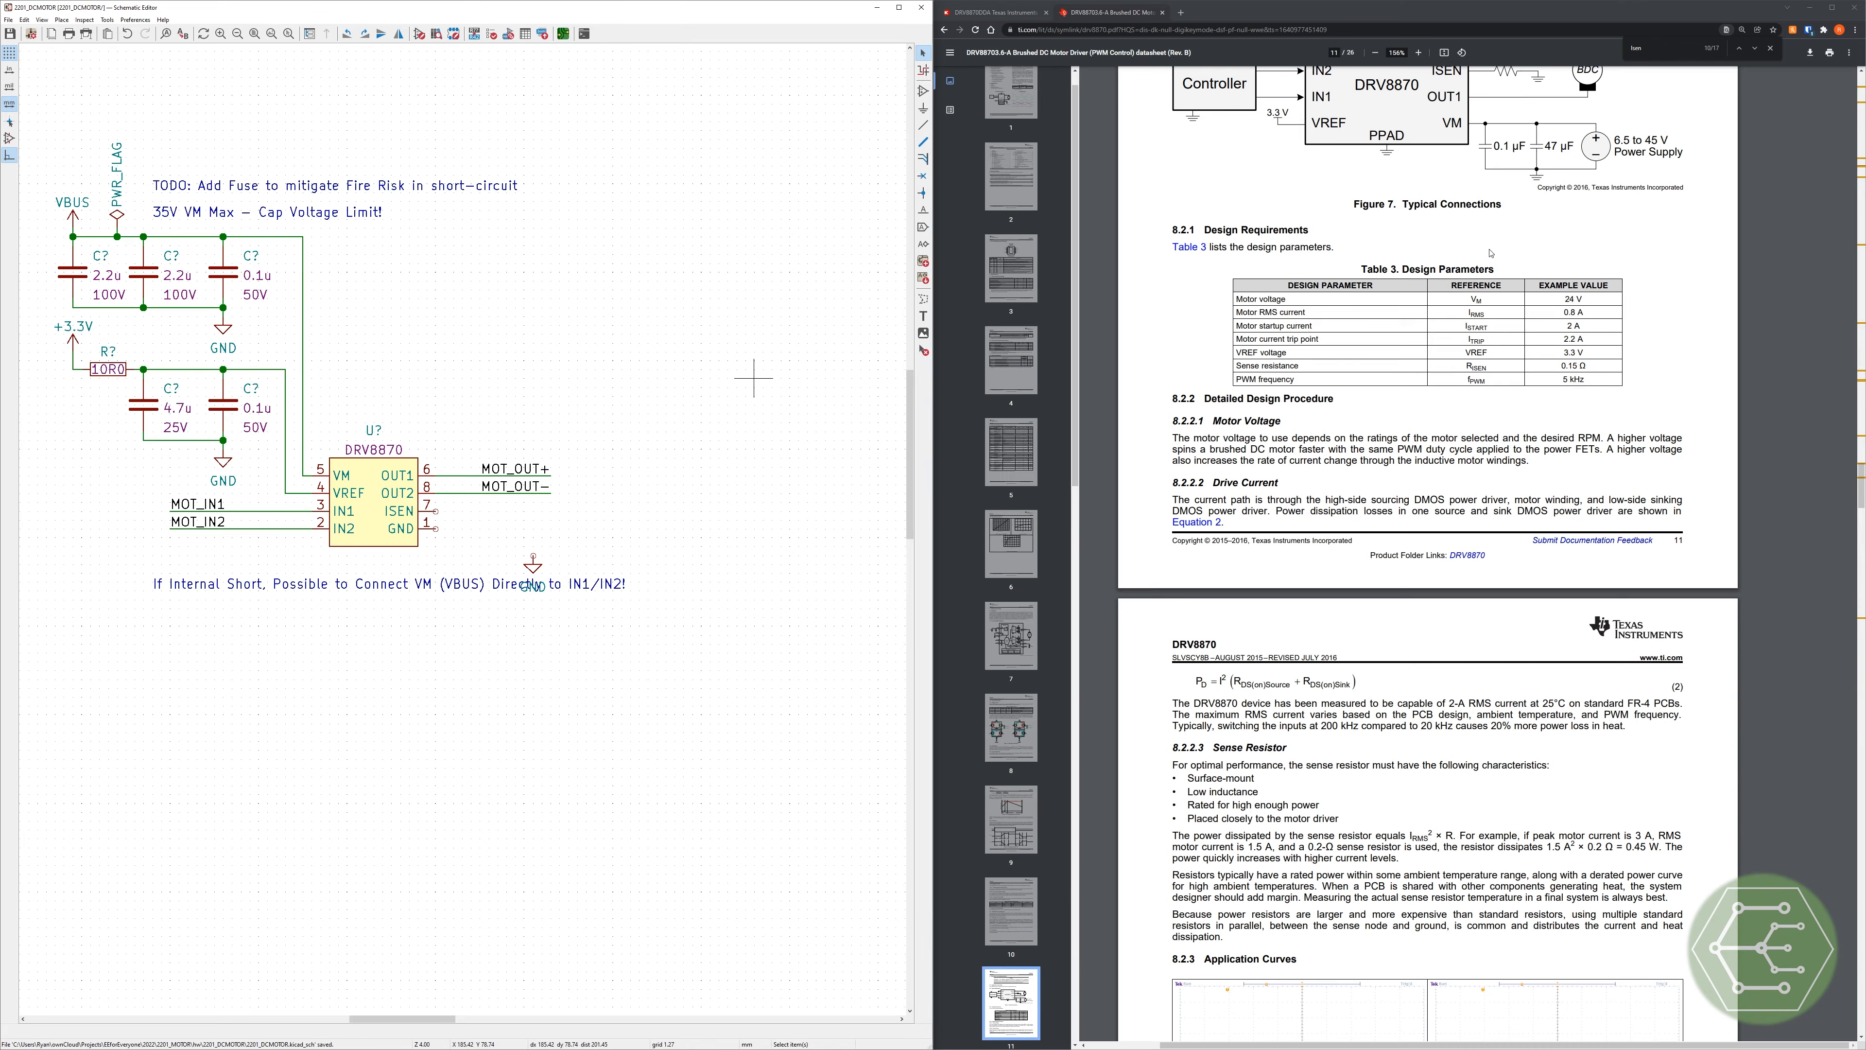
Step: Add a Yageo_1206_100m_1pct resistor symbol in the empty area beside the DRV8870's outputs
{"action": "key", "text": "a"}
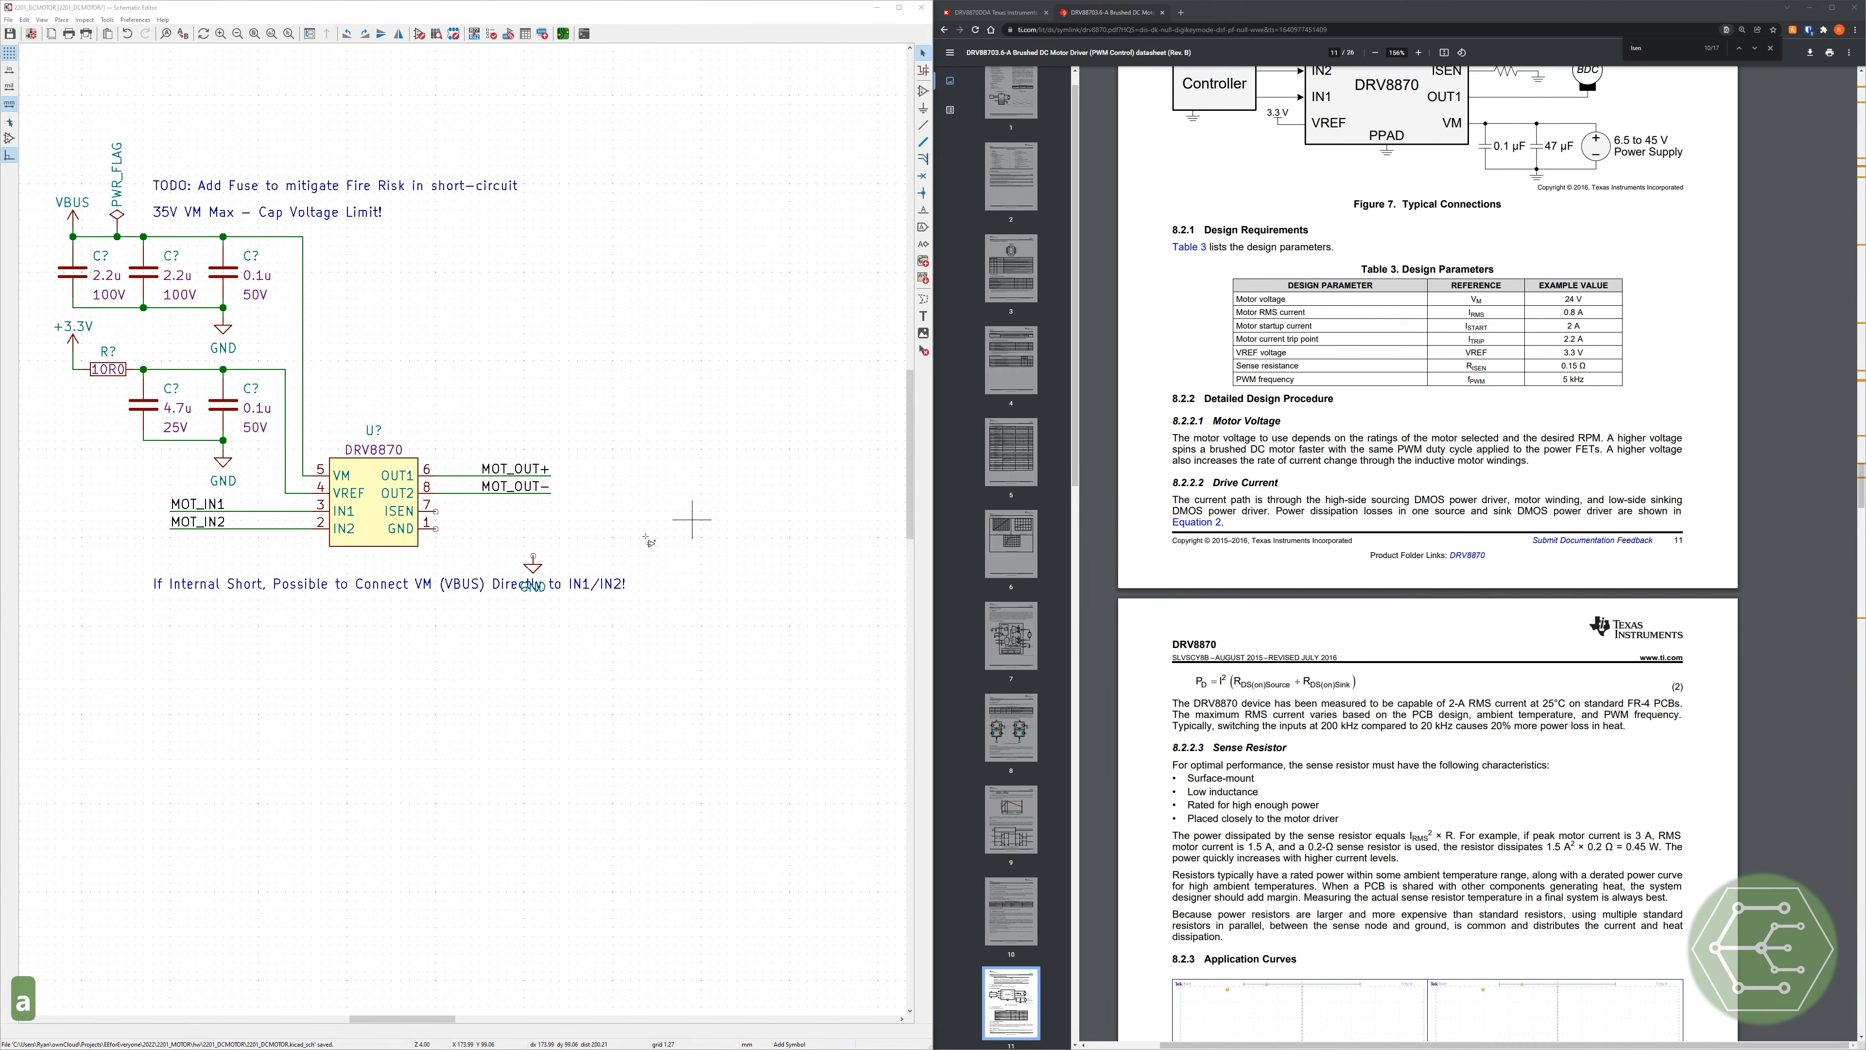
{"action": "type", "text": "re"}
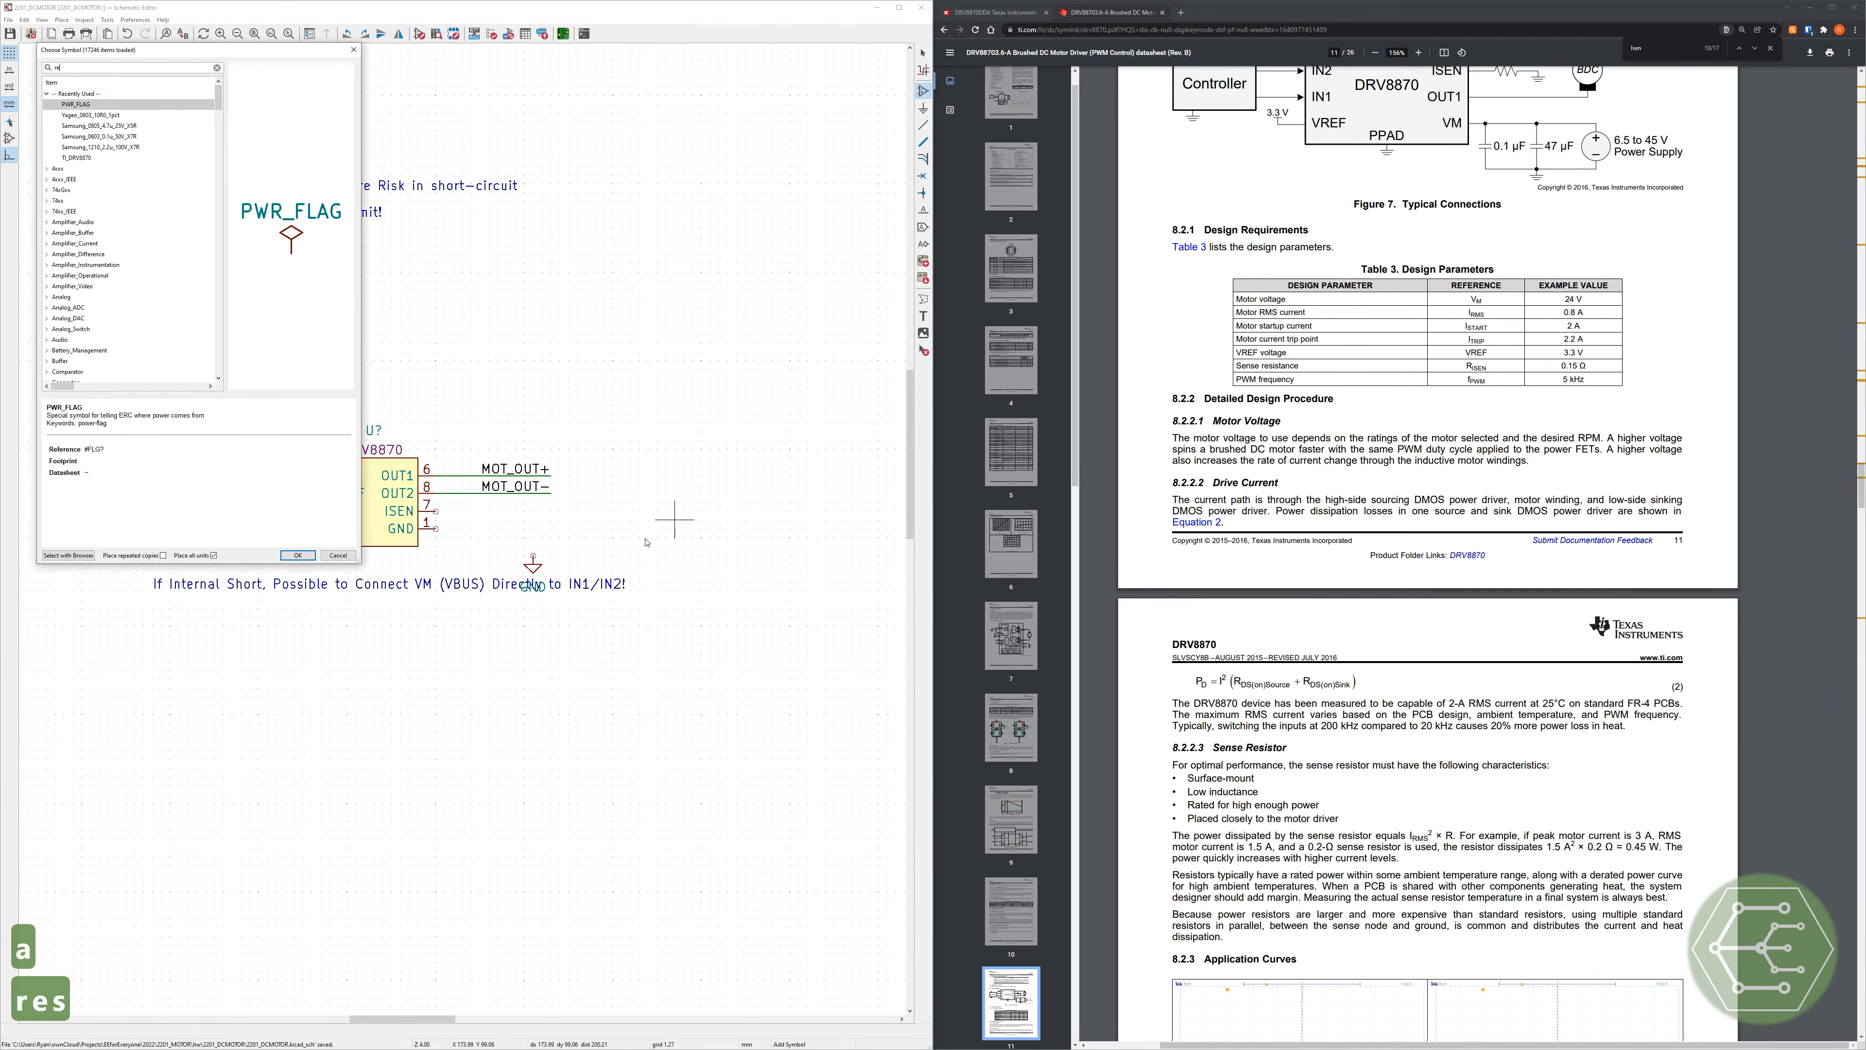
{"action": "type", "text": "s ord"}
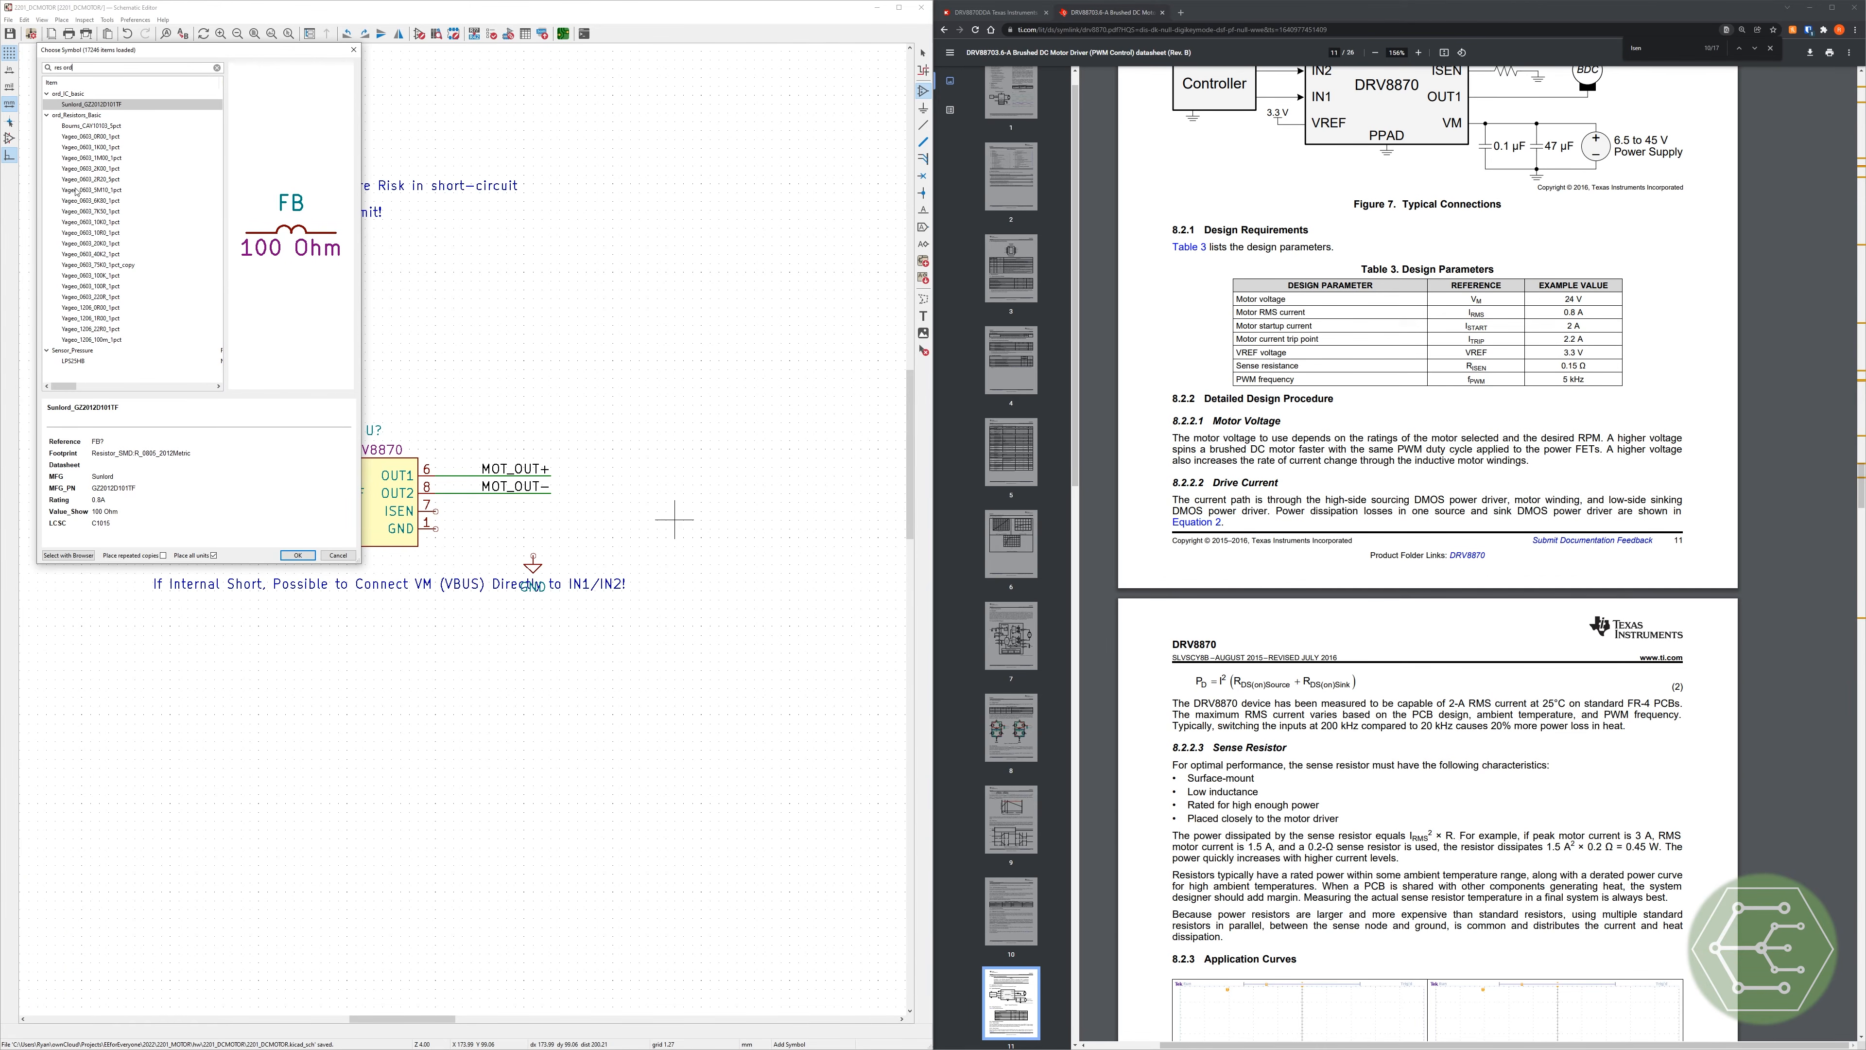
{"action": "left_click", "coordinate": [111, 340]}
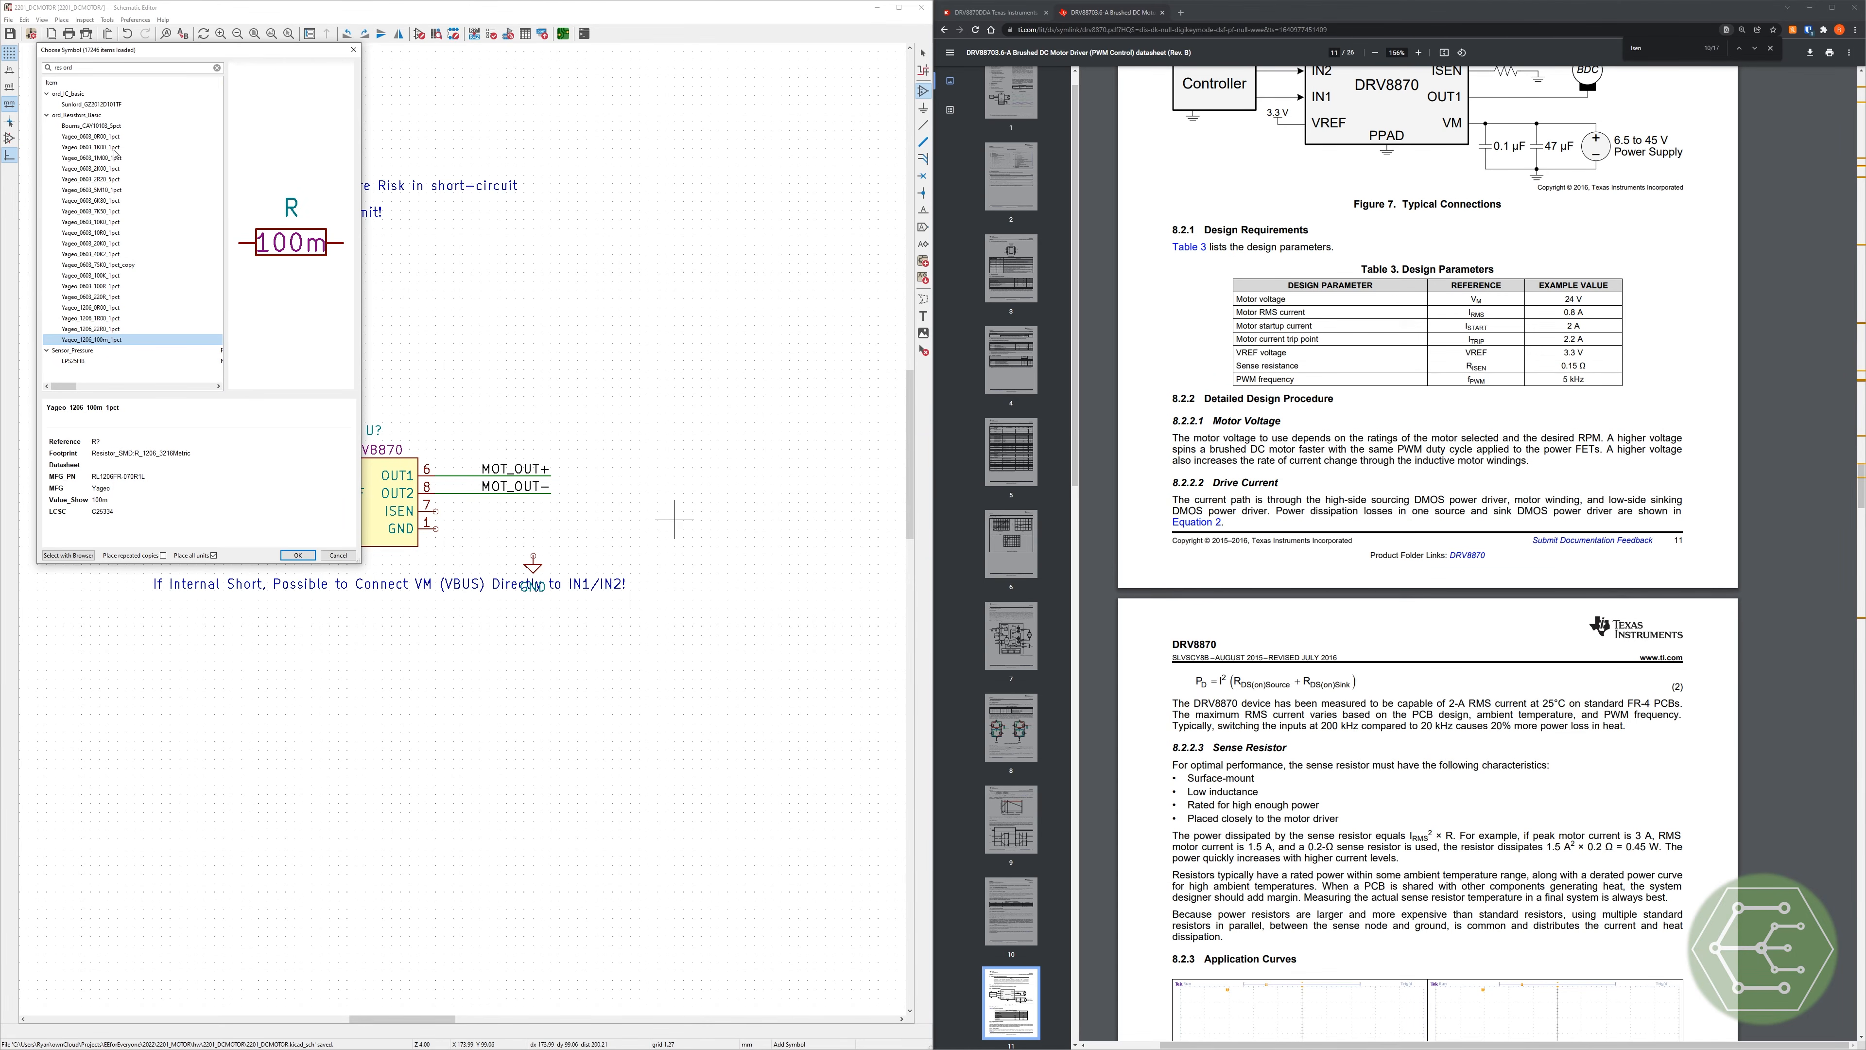
{"action": "double_click", "coordinate": [109, 339]}
{"action": "left_click", "coordinate": [686, 529]}
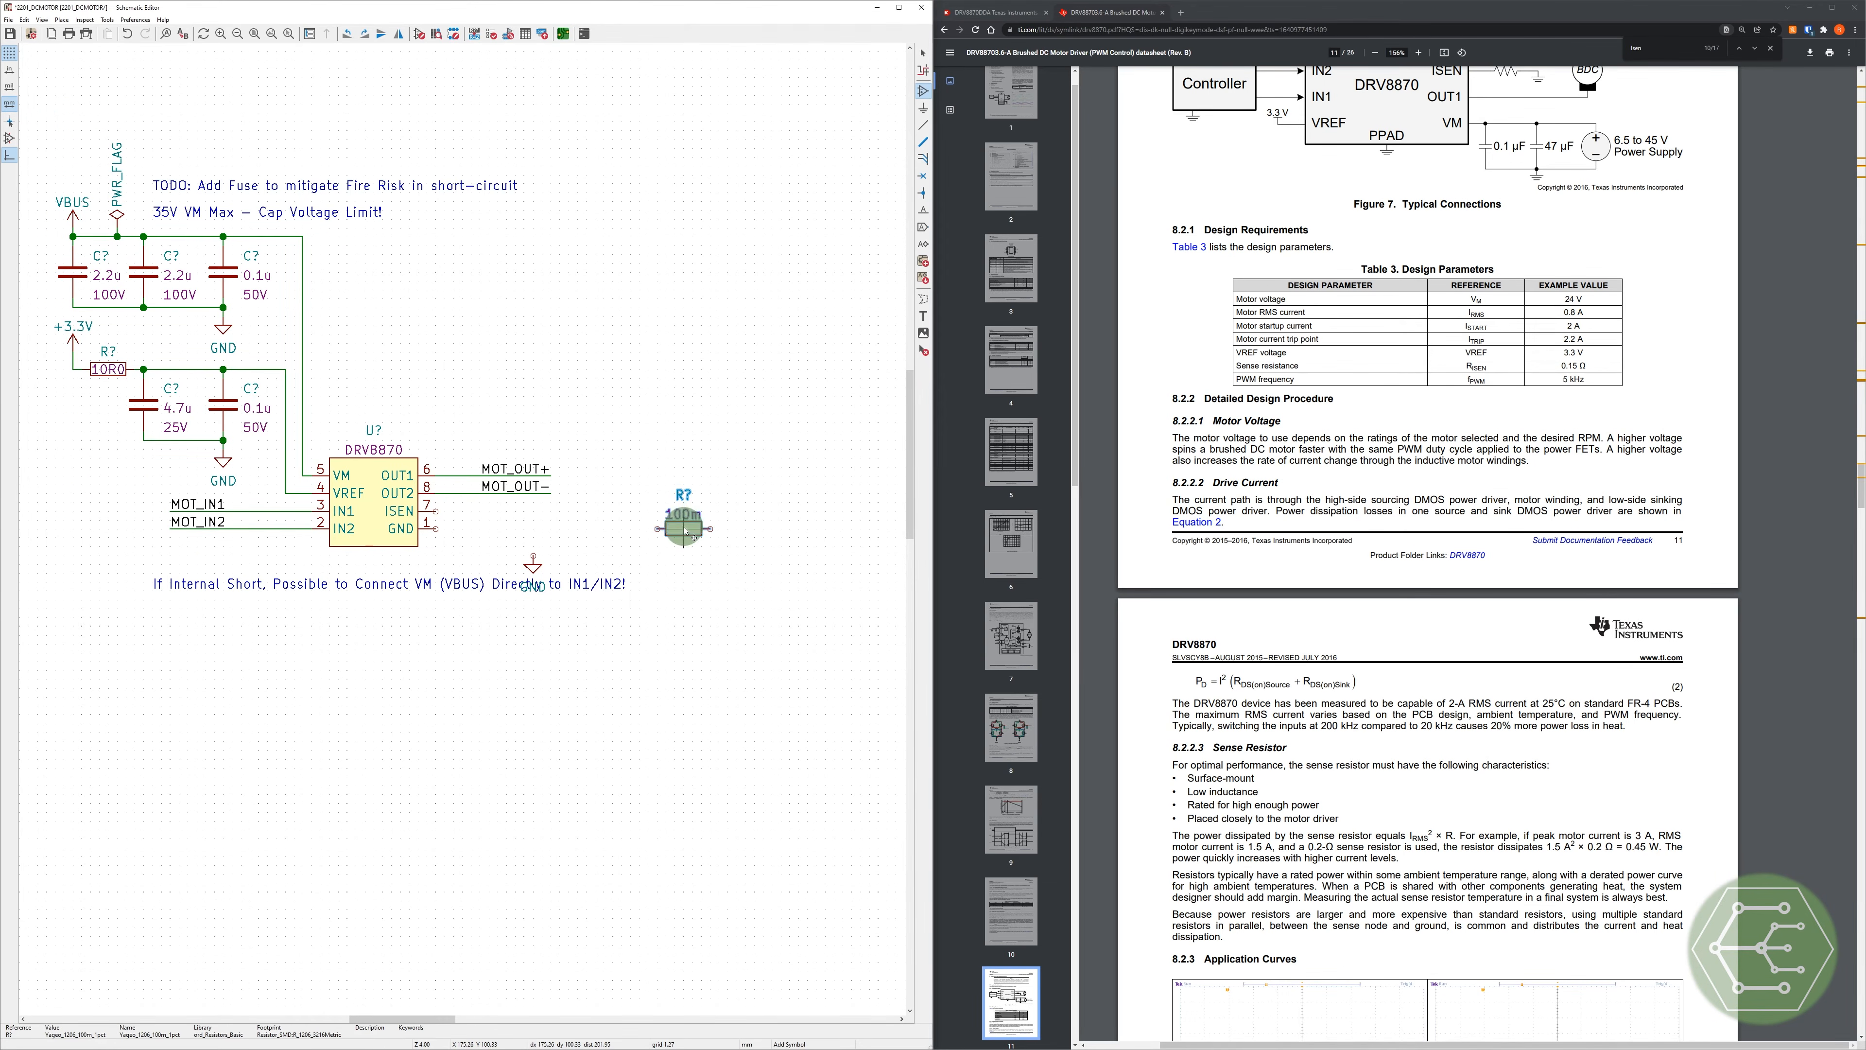
Step: Move the new resistor's 100m value onto its body and its reference just above it, and save the schematic
{"action": "key", "text": "Escape"}
{"action": "left_click", "coordinate": [709, 530]}
{"action": "key", "text": "Escape"}
{"action": "key", "text": "Escape"}
{"action": "key", "text": "Escape"}
{"action": "key", "text": "Escape"}
{"action": "key", "text": "m"}
{"action": "left_click", "coordinate": [682, 527]}
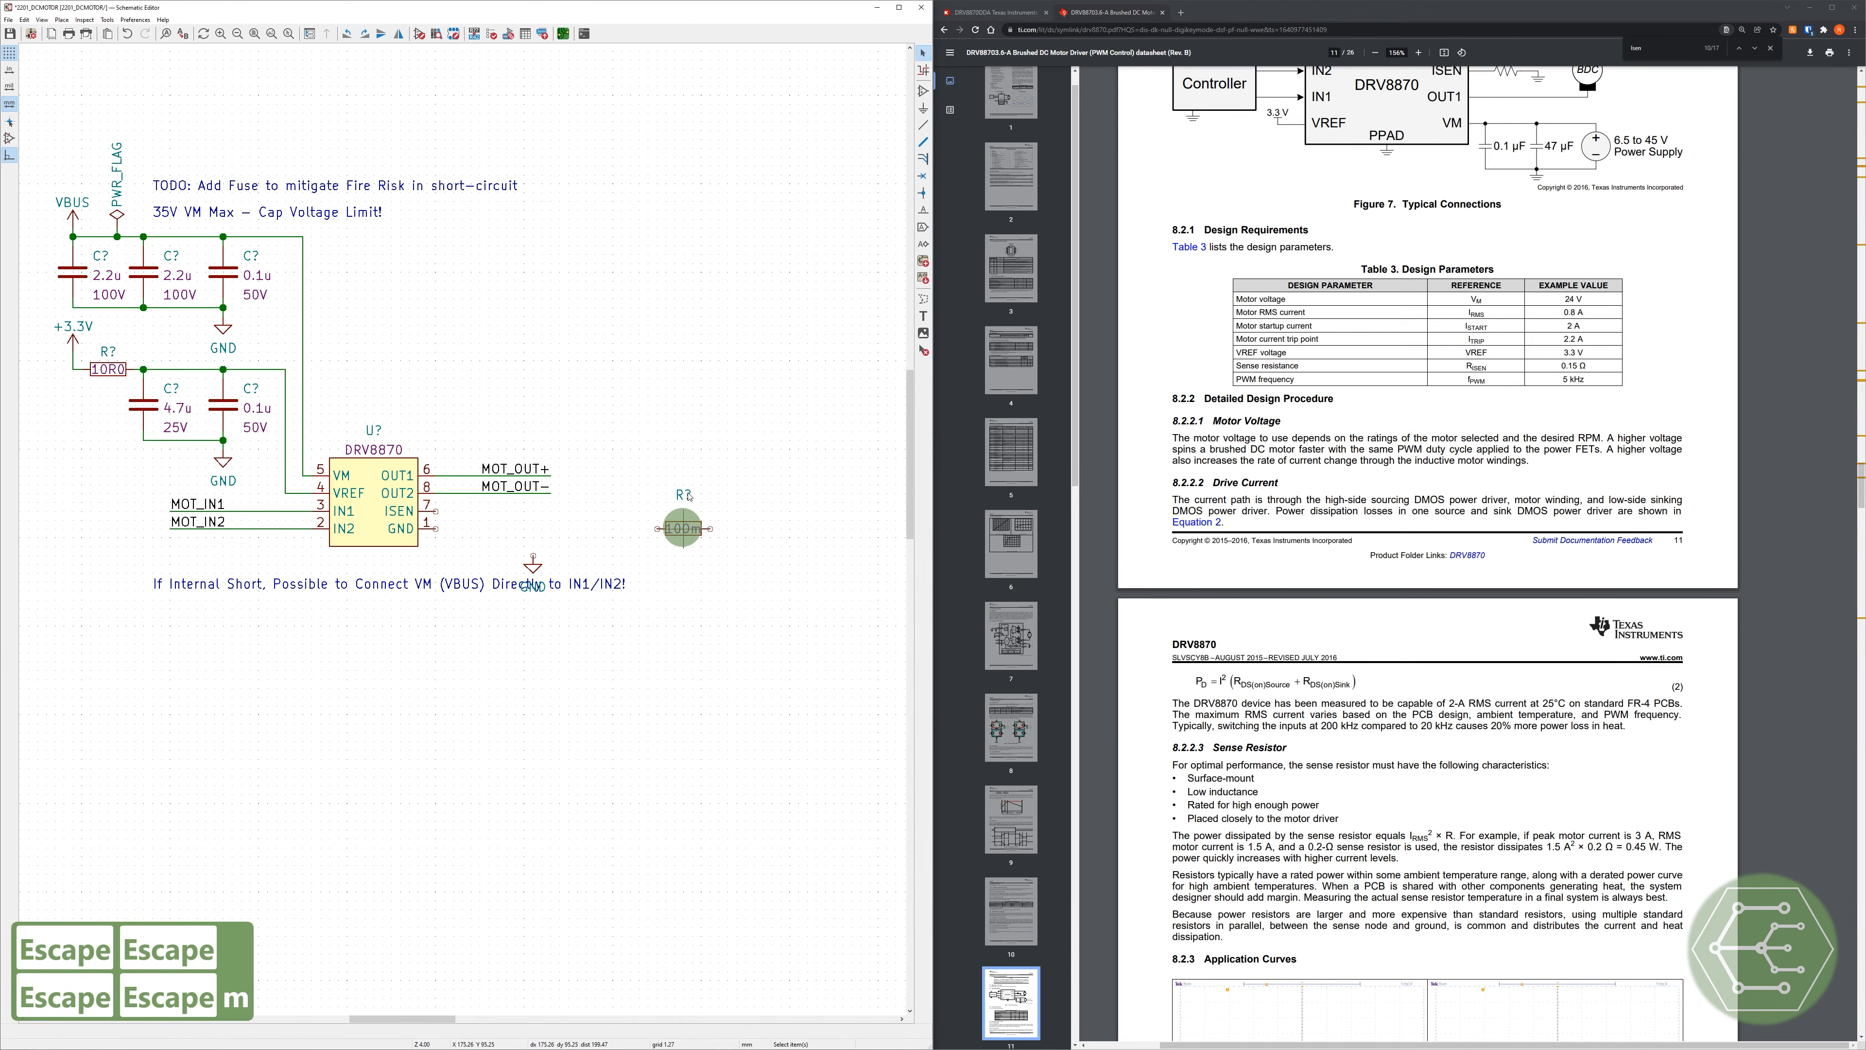
{"action": "key", "text": "m"}
{"action": "left_click", "coordinate": [690, 513]}
{"action": "key", "text": "ctrl+s"}
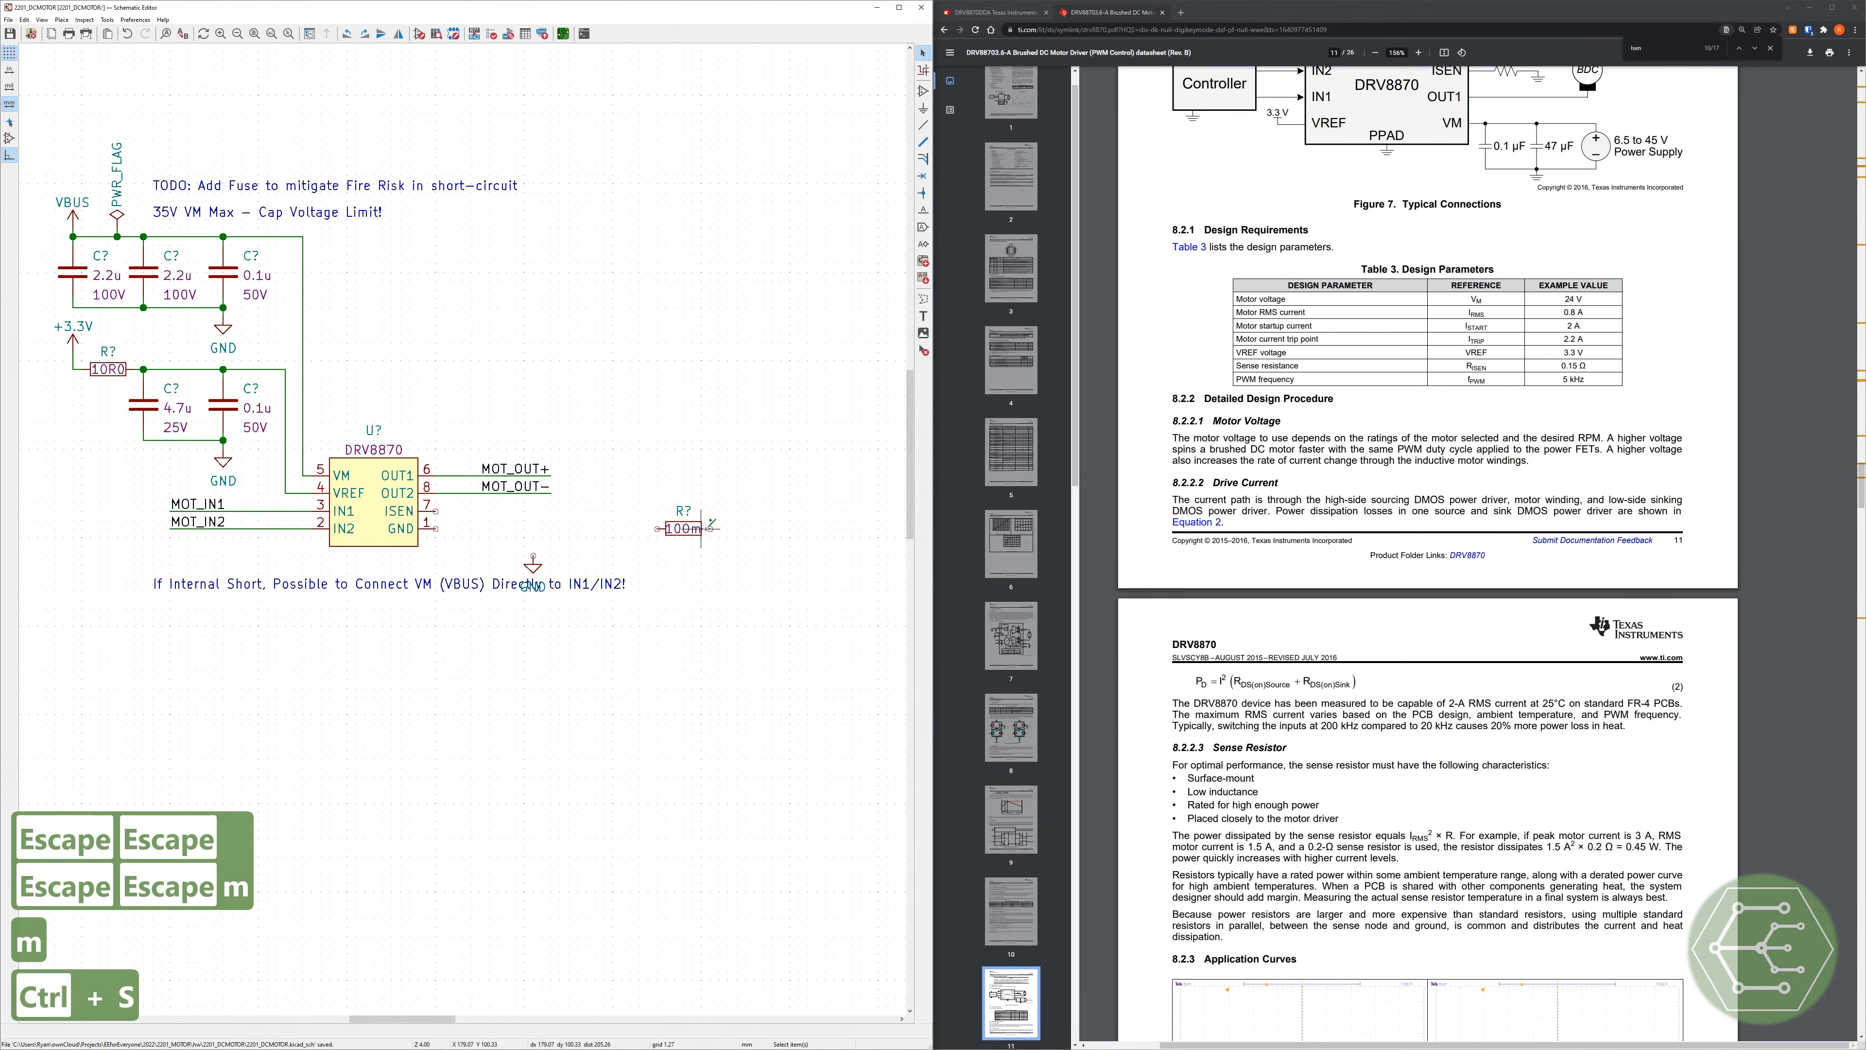
Step: Duplicate the 100m resistor and place the copy slightly above and to the right of the original
{"action": "key", "text": "Escape"}
{"action": "key", "text": "Escape"}
{"action": "key", "text": "ctrl+d"}
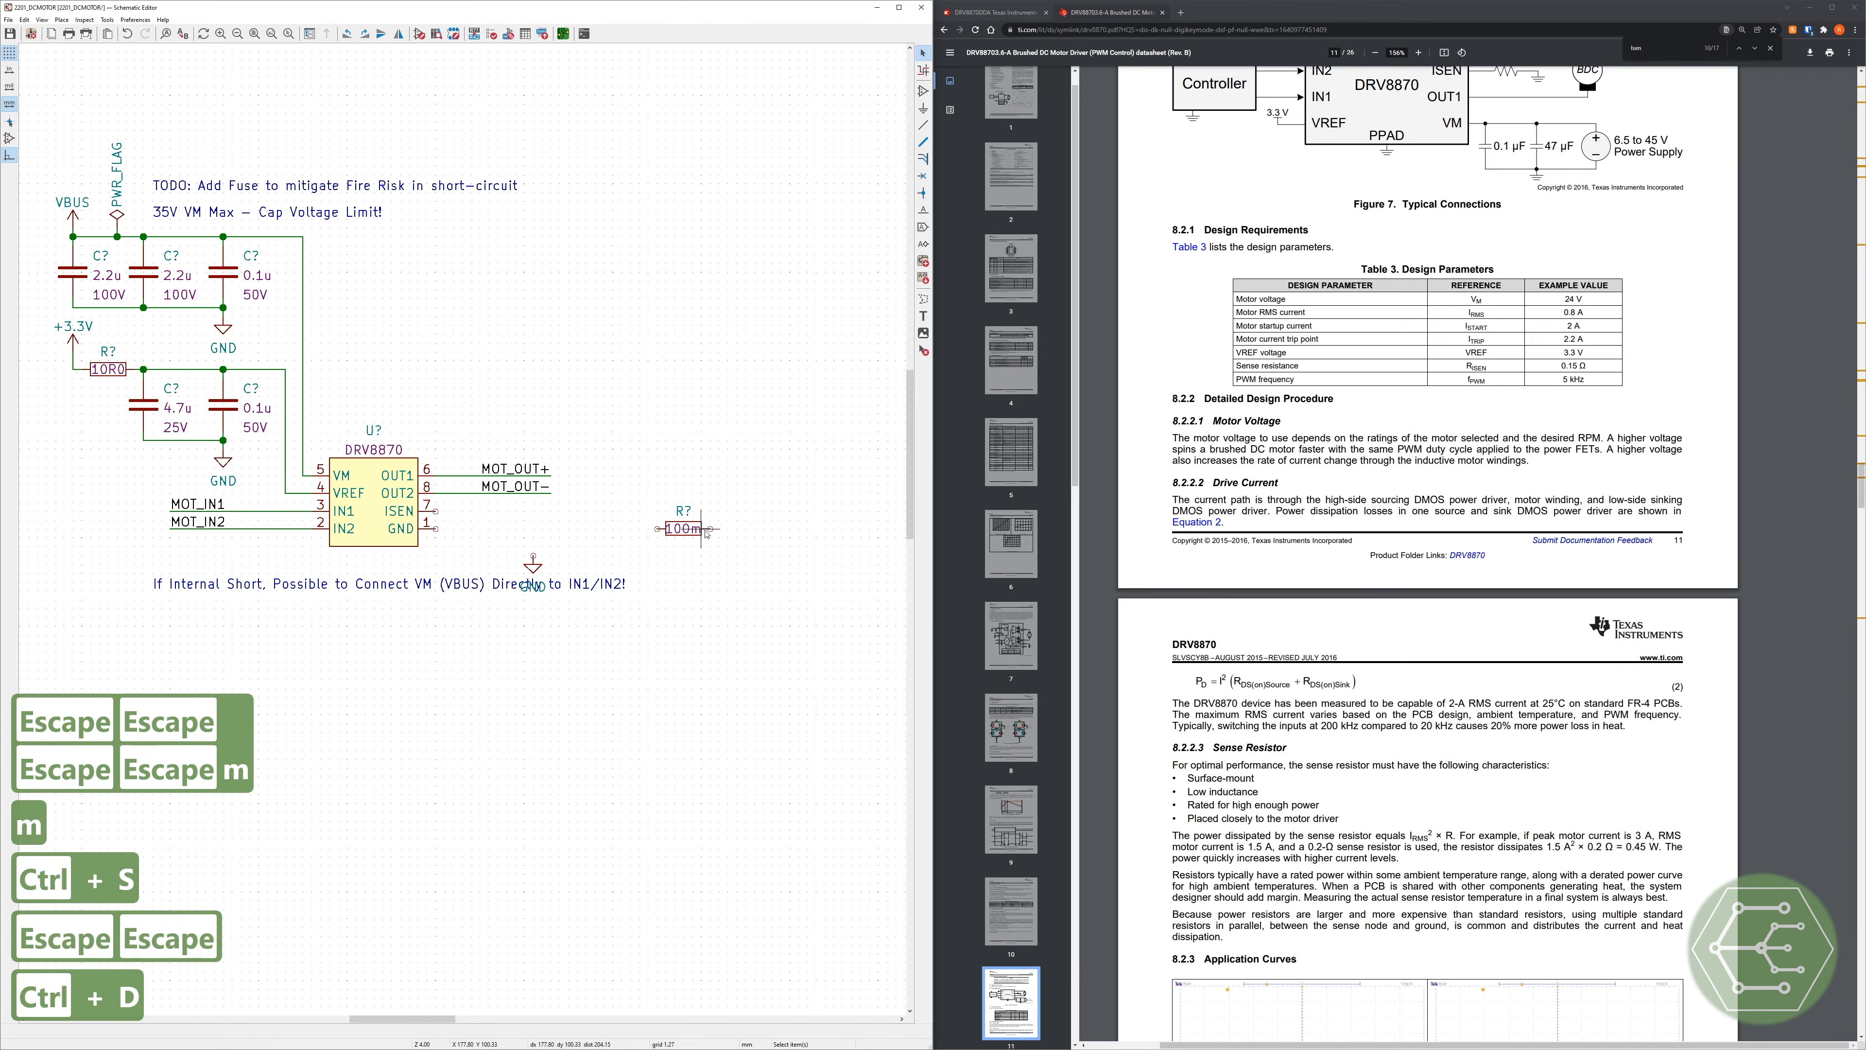
{"action": "key", "text": "Escape"}
{"action": "key", "text": "Escape"}
{"action": "key", "text": "Escape"}
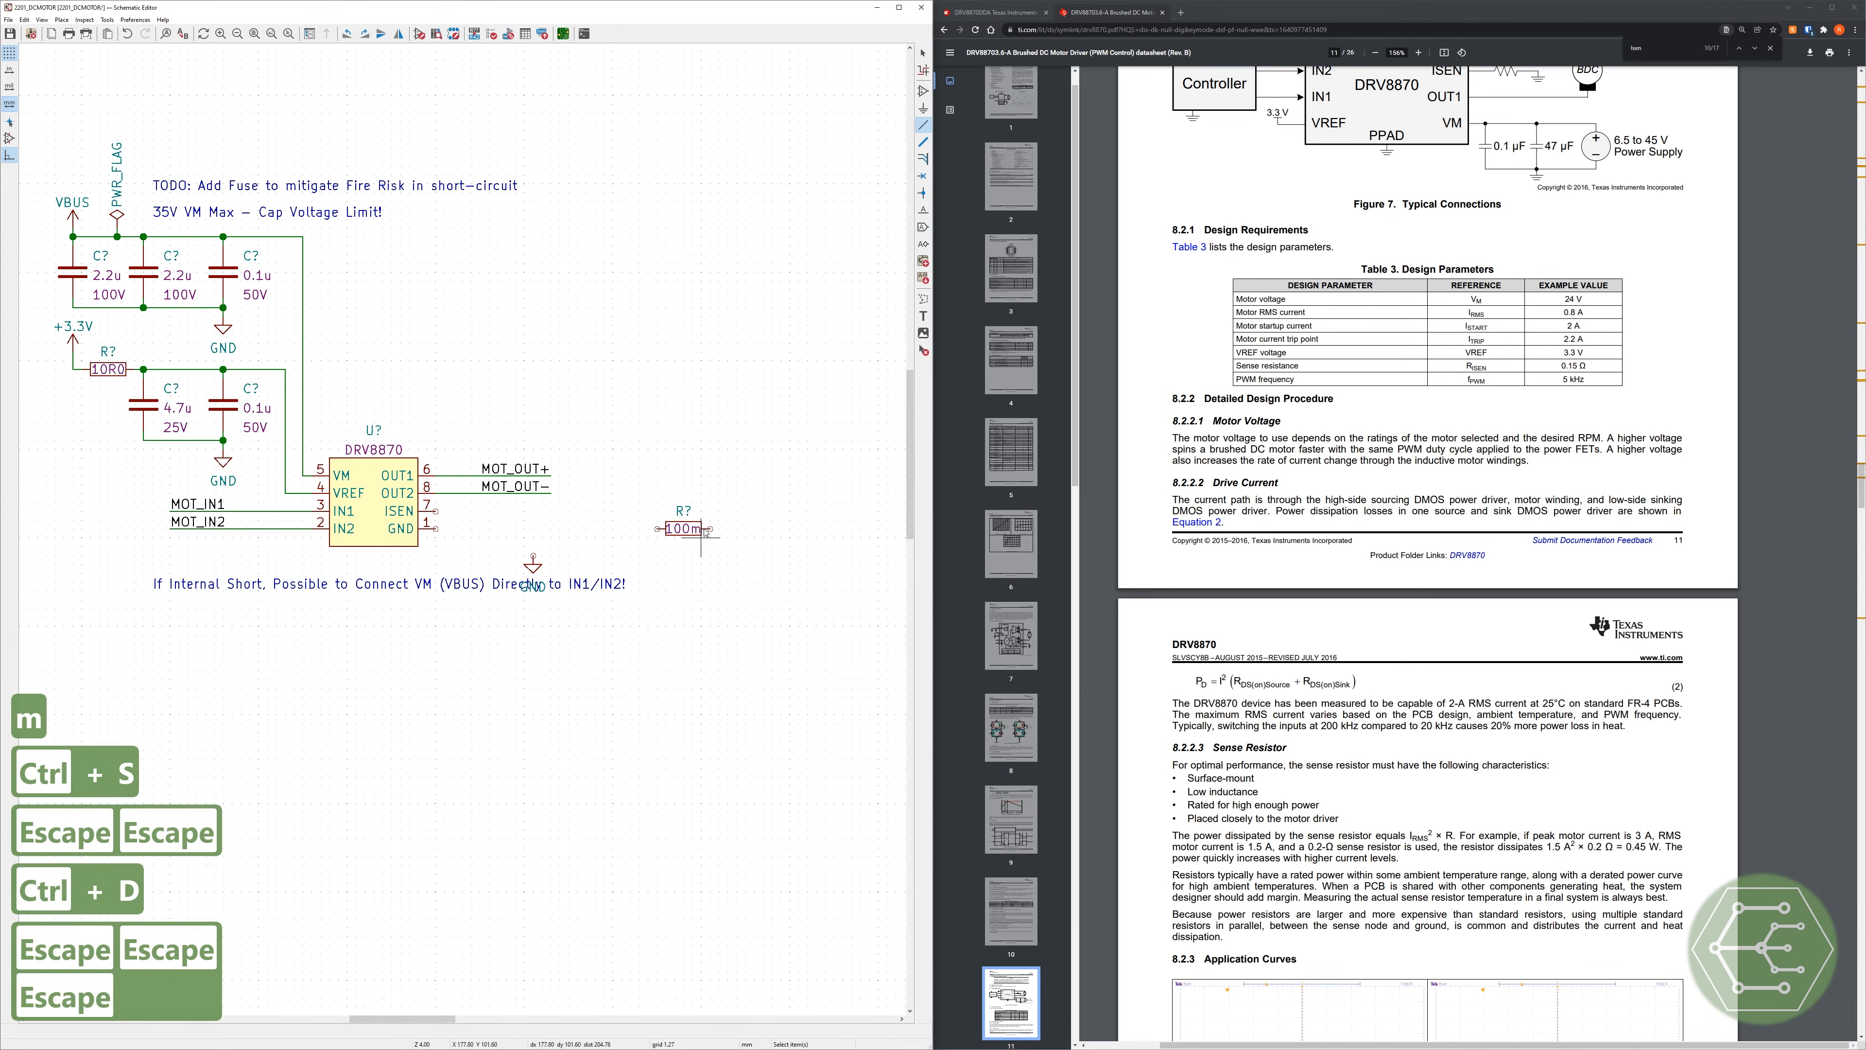
{"action": "key", "text": "ctrl+d"}
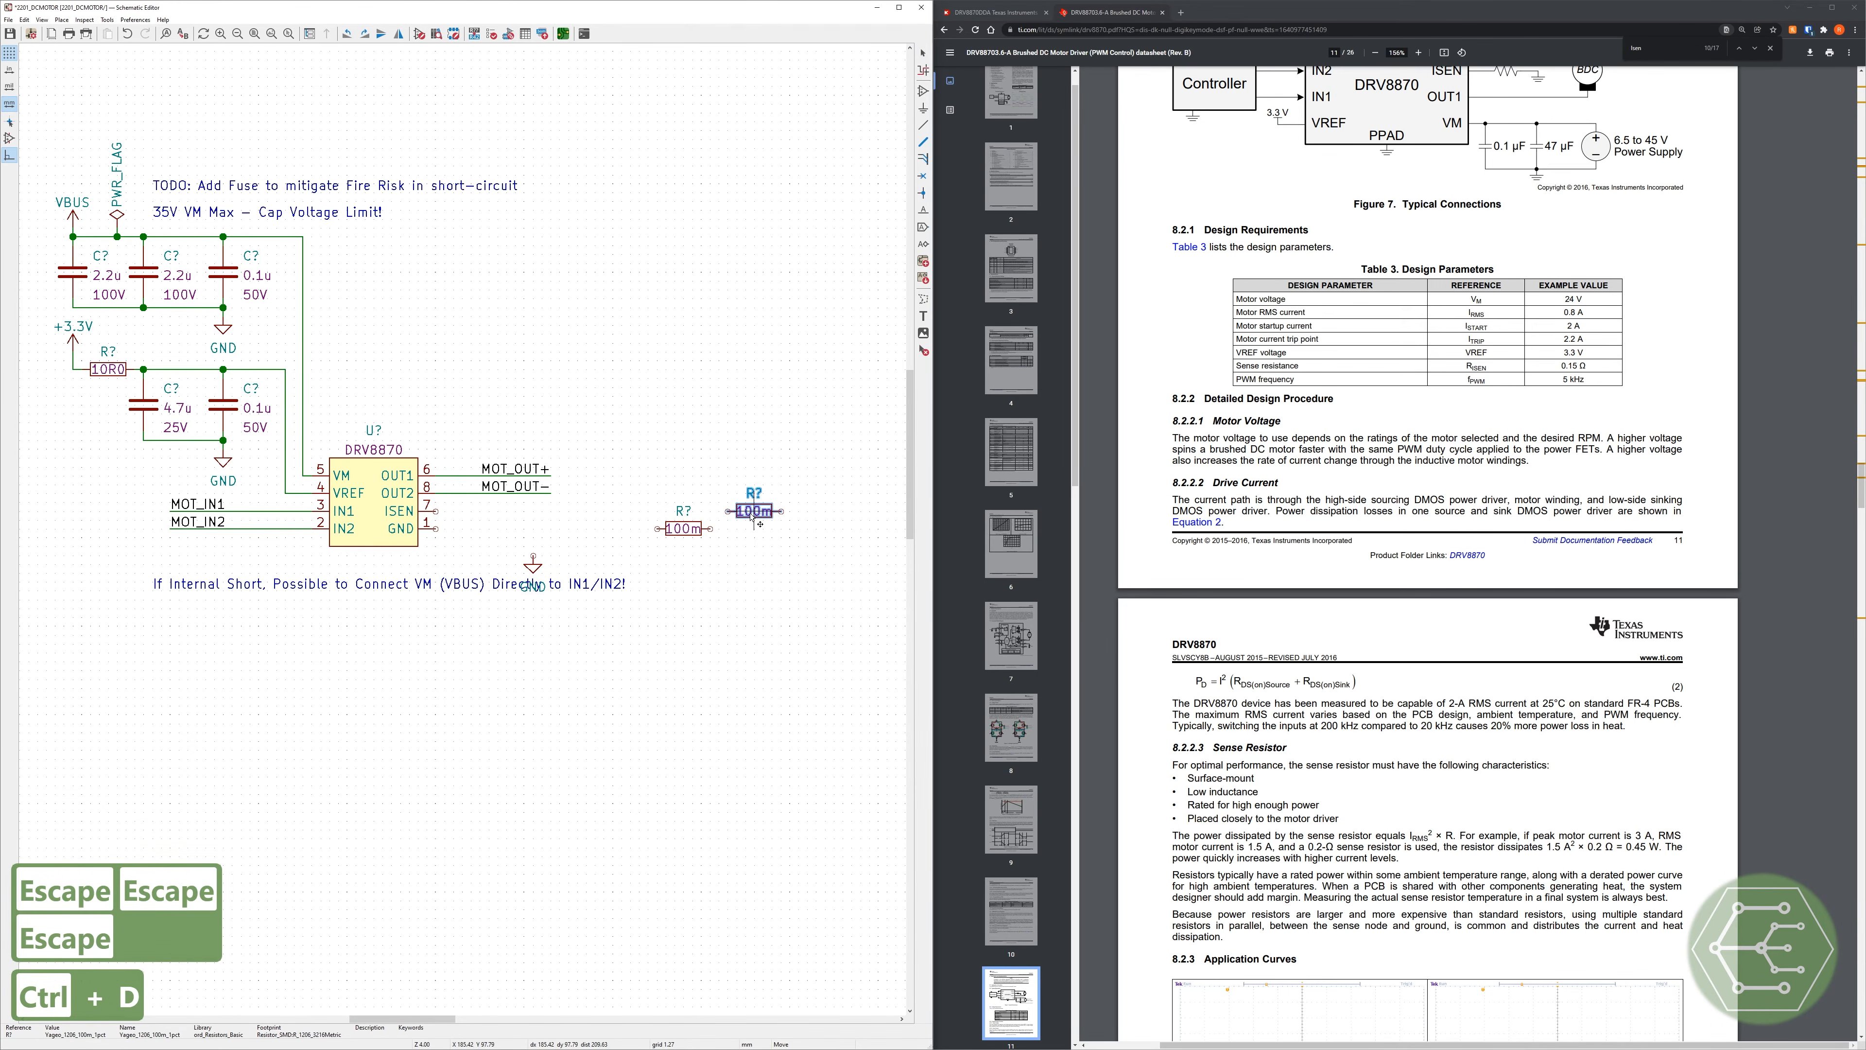
{"action": "left_click", "coordinate": [752, 518]}
{"action": "key", "text": "Escape"}
Step: Move the duplicated resistor's reference off to the right of its body
{"action": "key", "text": "m"}
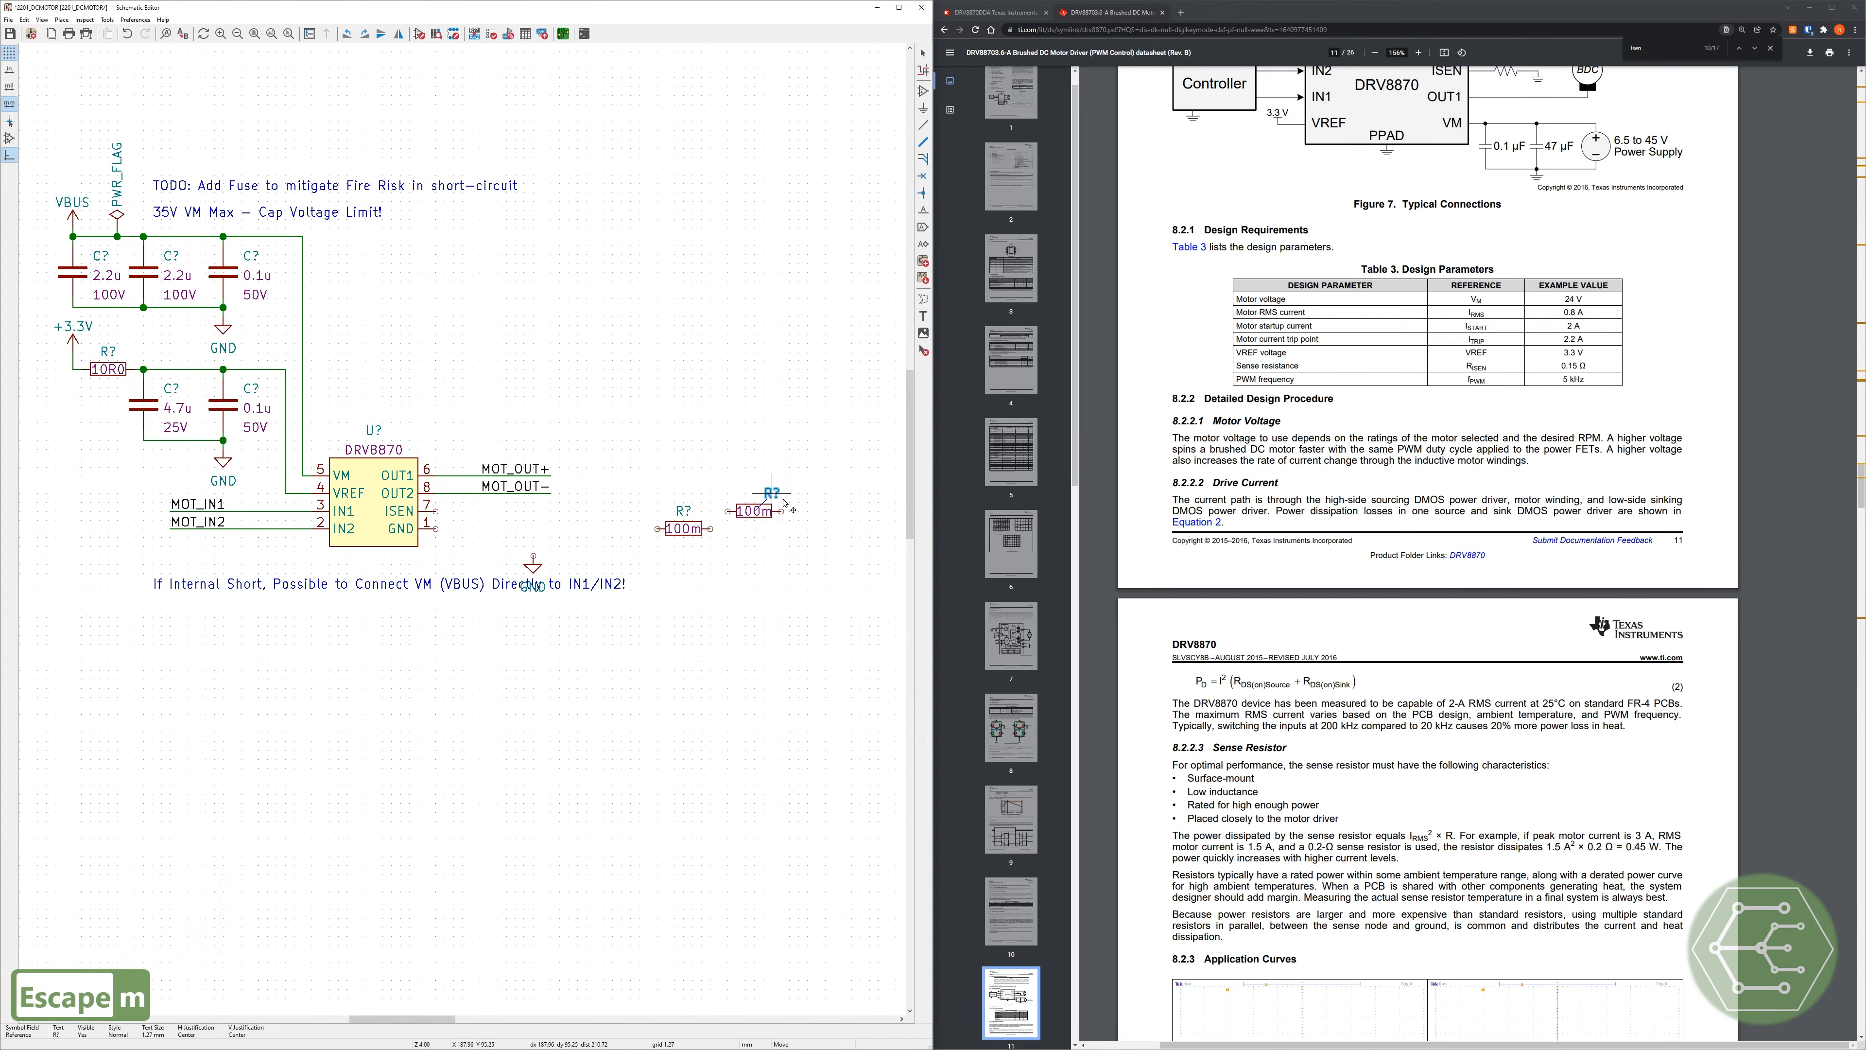
{"action": "key", "text": "Escape"}
{"action": "key", "text": "w"}
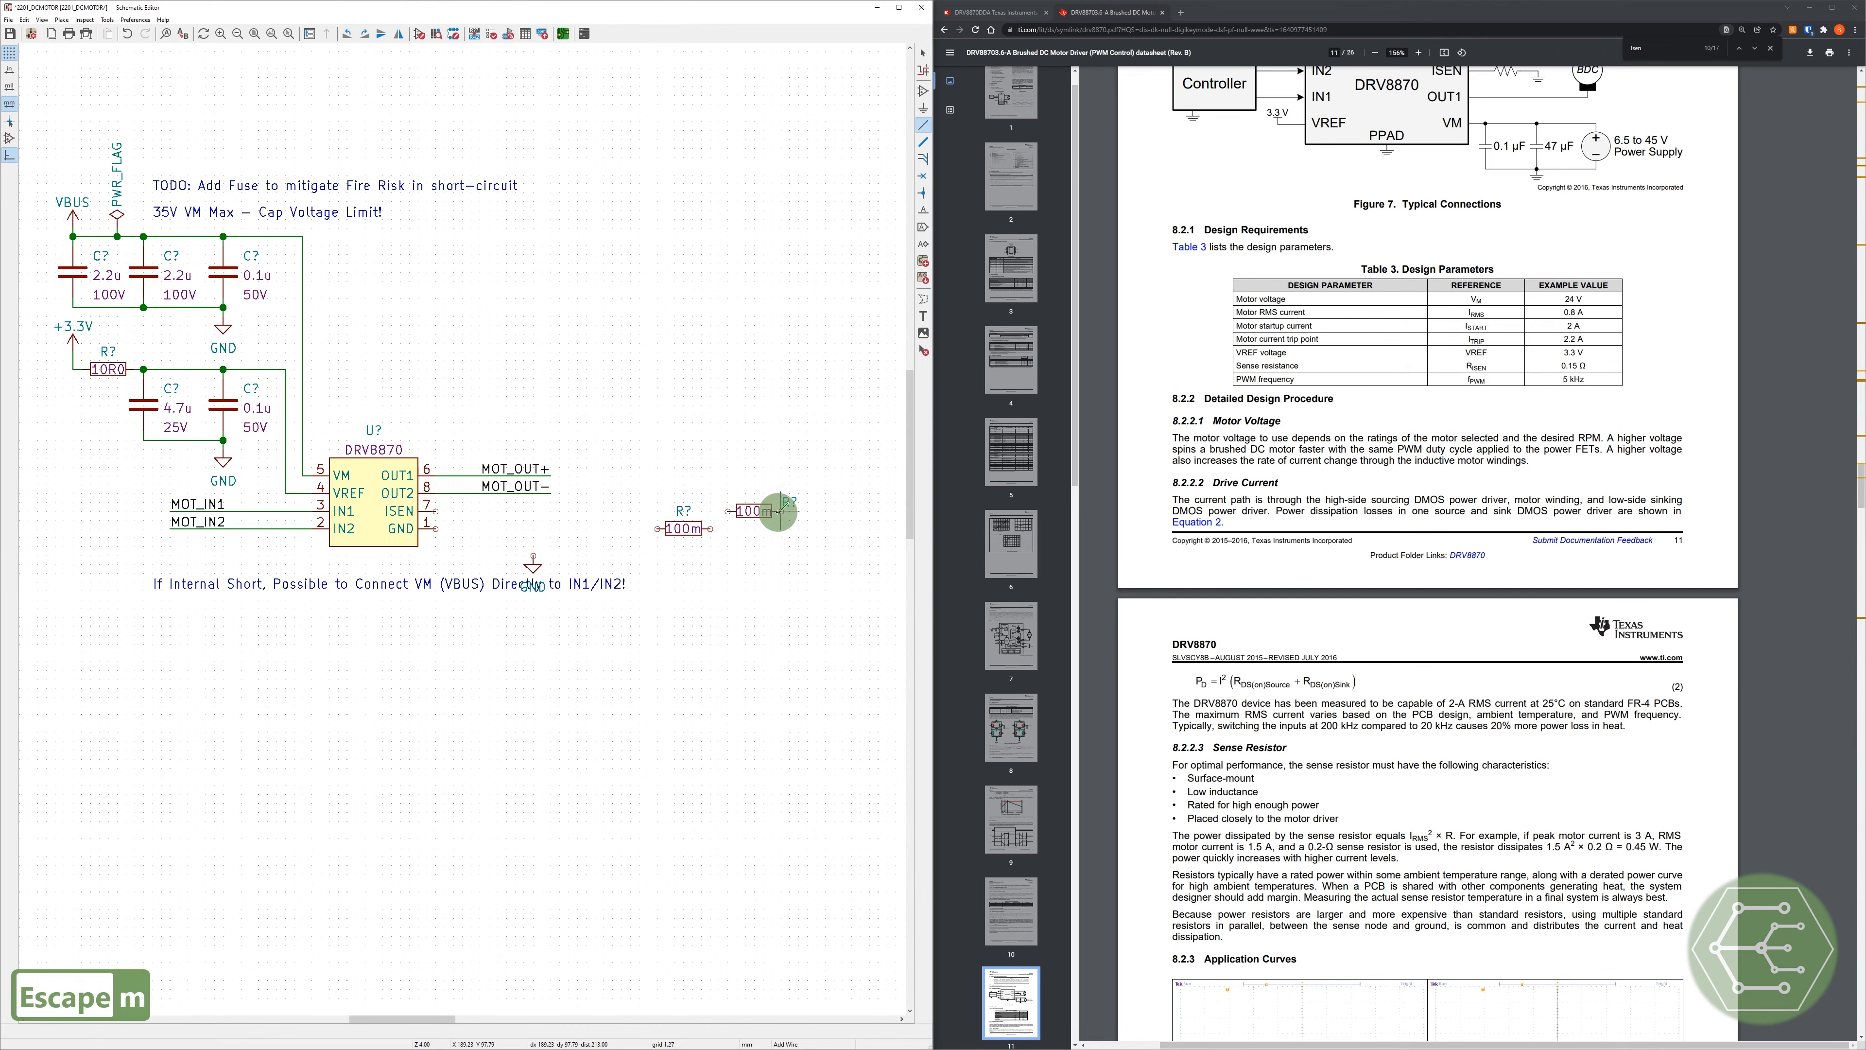
{"action": "key", "text": "Escape"}
{"action": "key", "text": "Escape"}
{"action": "key", "text": "Escape"}
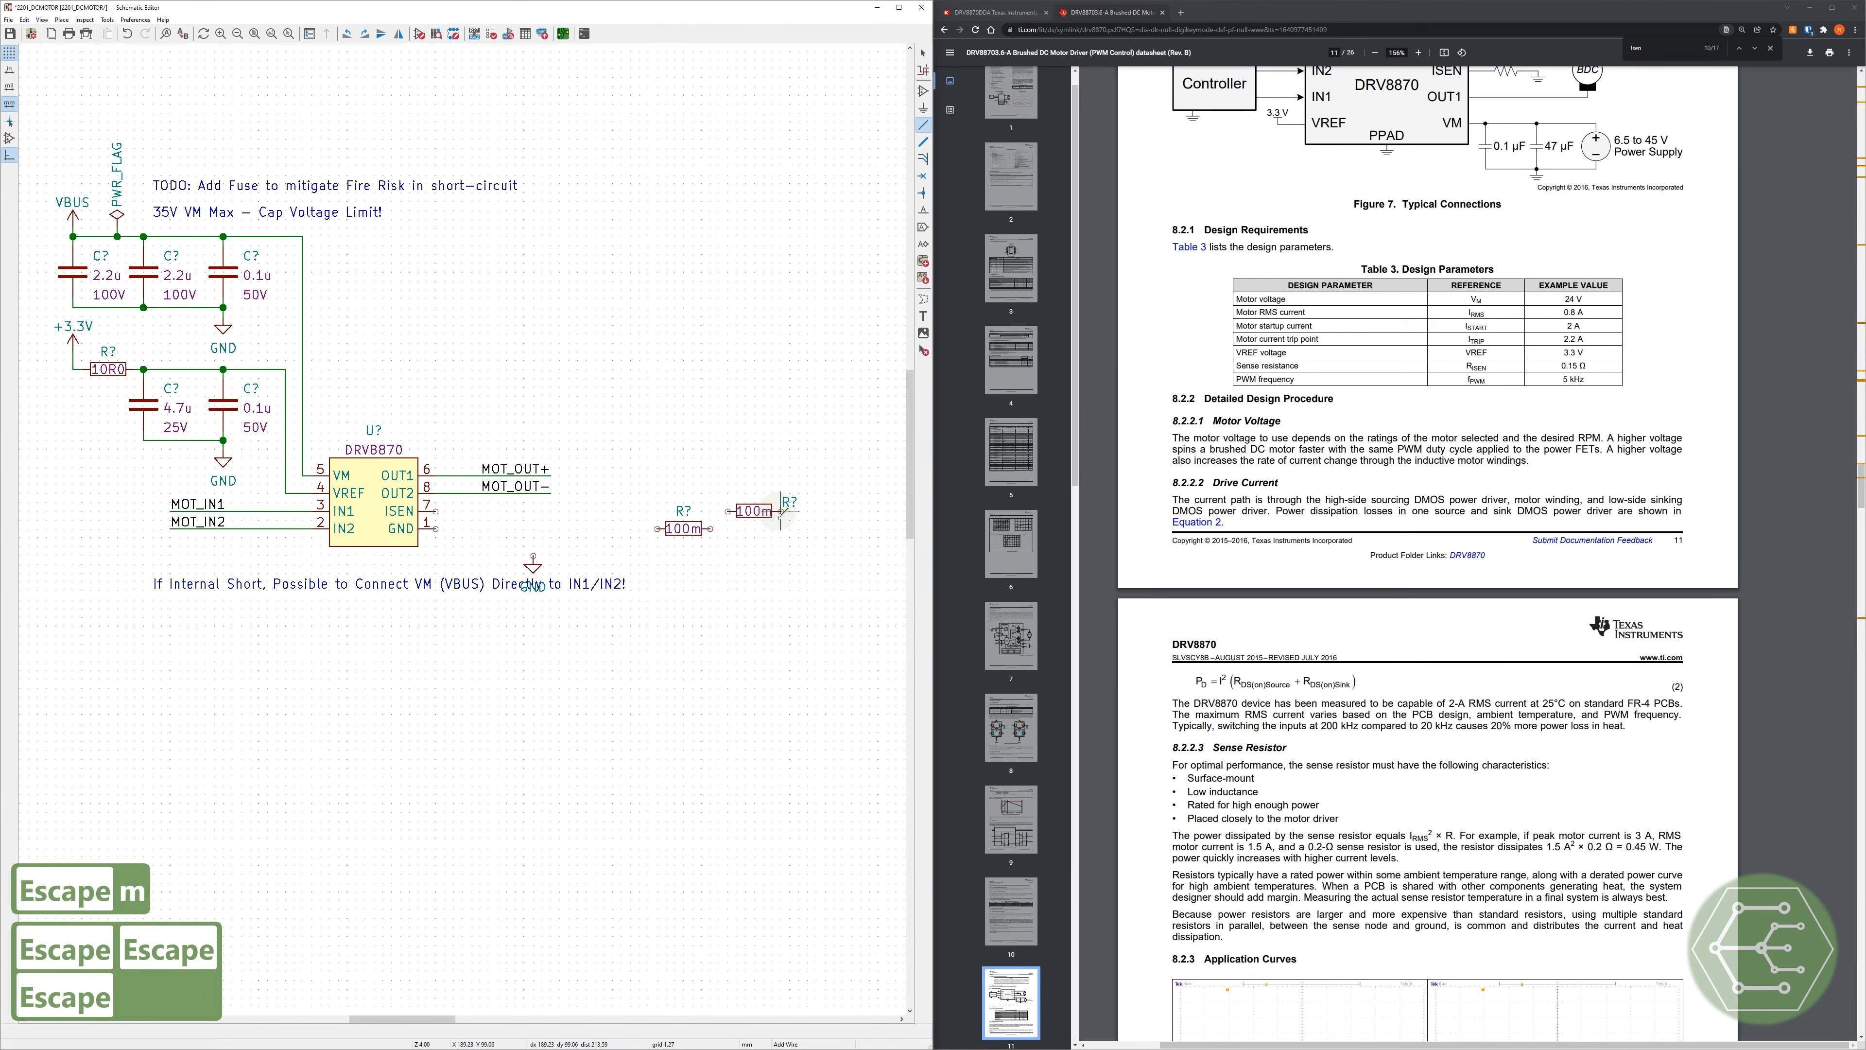
{"action": "key", "text": "Escape"}
Step: Duplicate the second 100m resistor and place the copy directly below it
{"action": "left_click", "coordinate": [753, 511]}
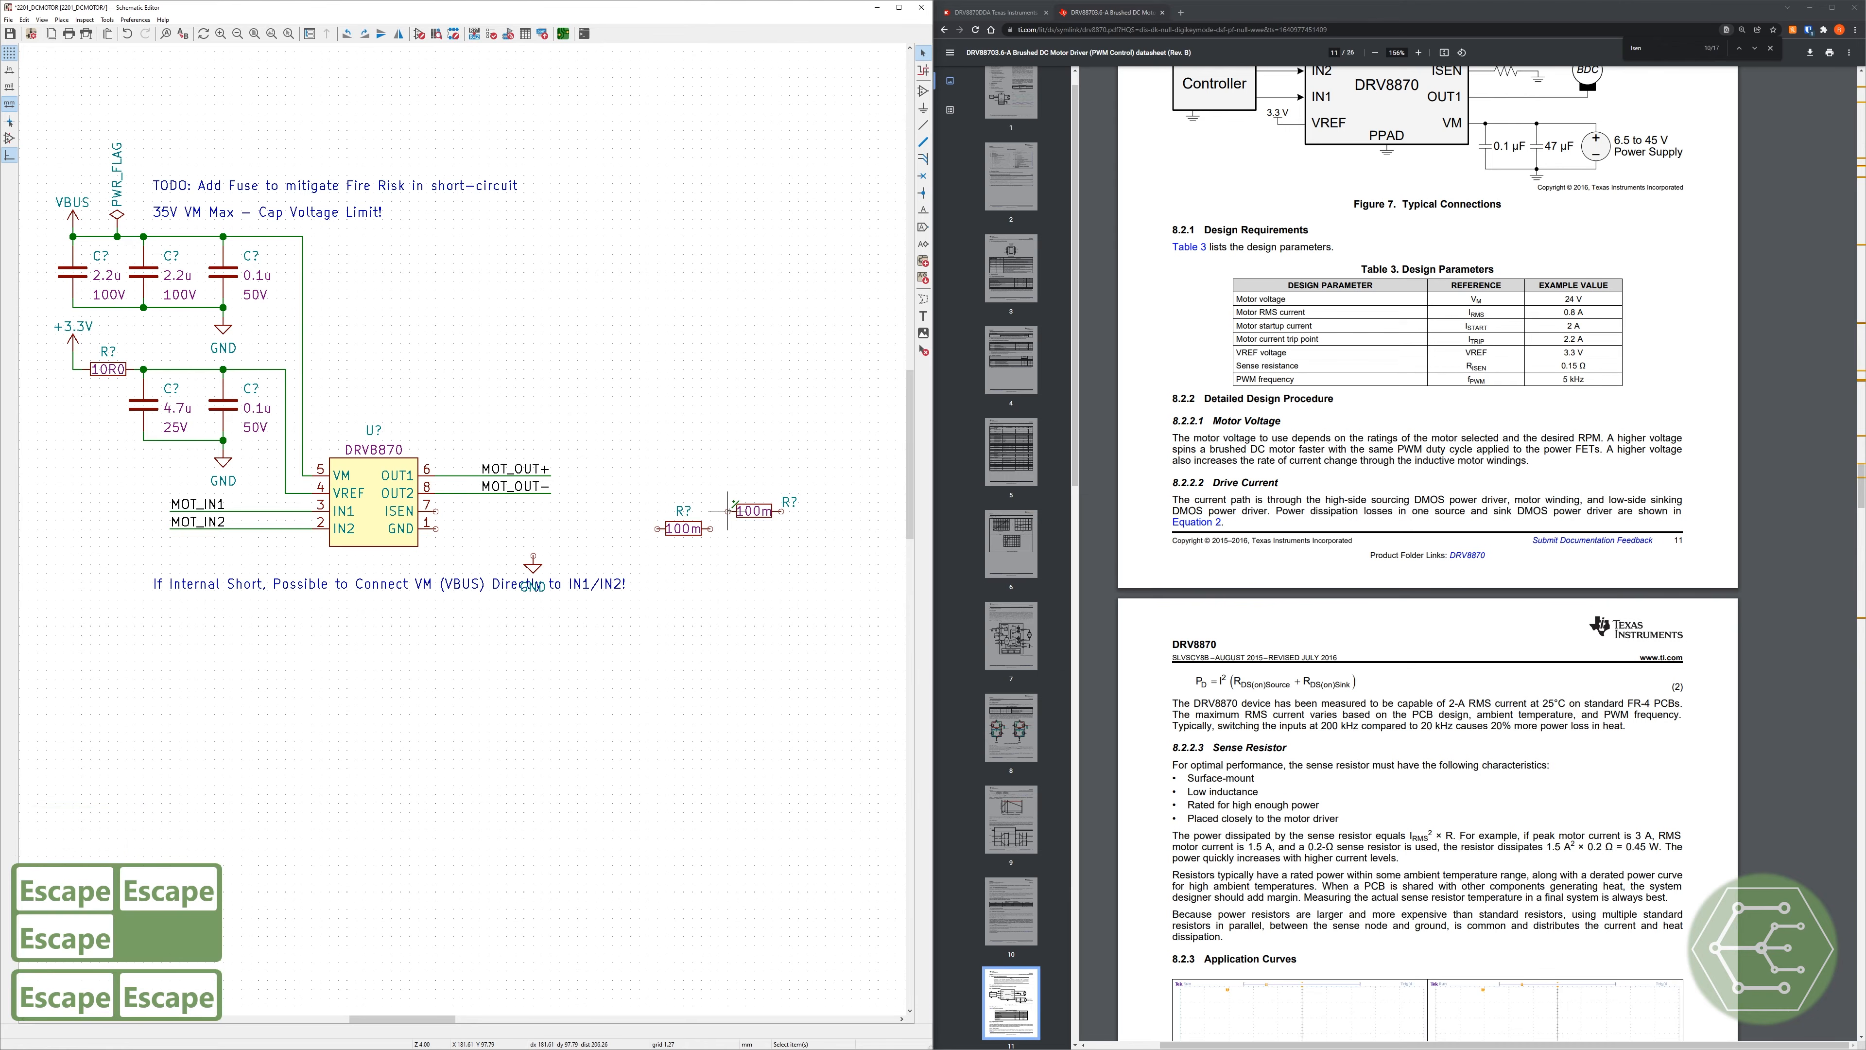
{"action": "key", "text": "ctrl+c"}
{"action": "key", "text": "ctrl+d"}
{"action": "left_click", "coordinate": [755, 549]}
{"action": "left_click", "coordinate": [783, 598]}
Step: Center the references of both stacked 100m resistors above their bodies and save the schematic
{"action": "scroll", "coordinate": [801, 545], "scroll_direction": "up", "scroll_amount": 3}
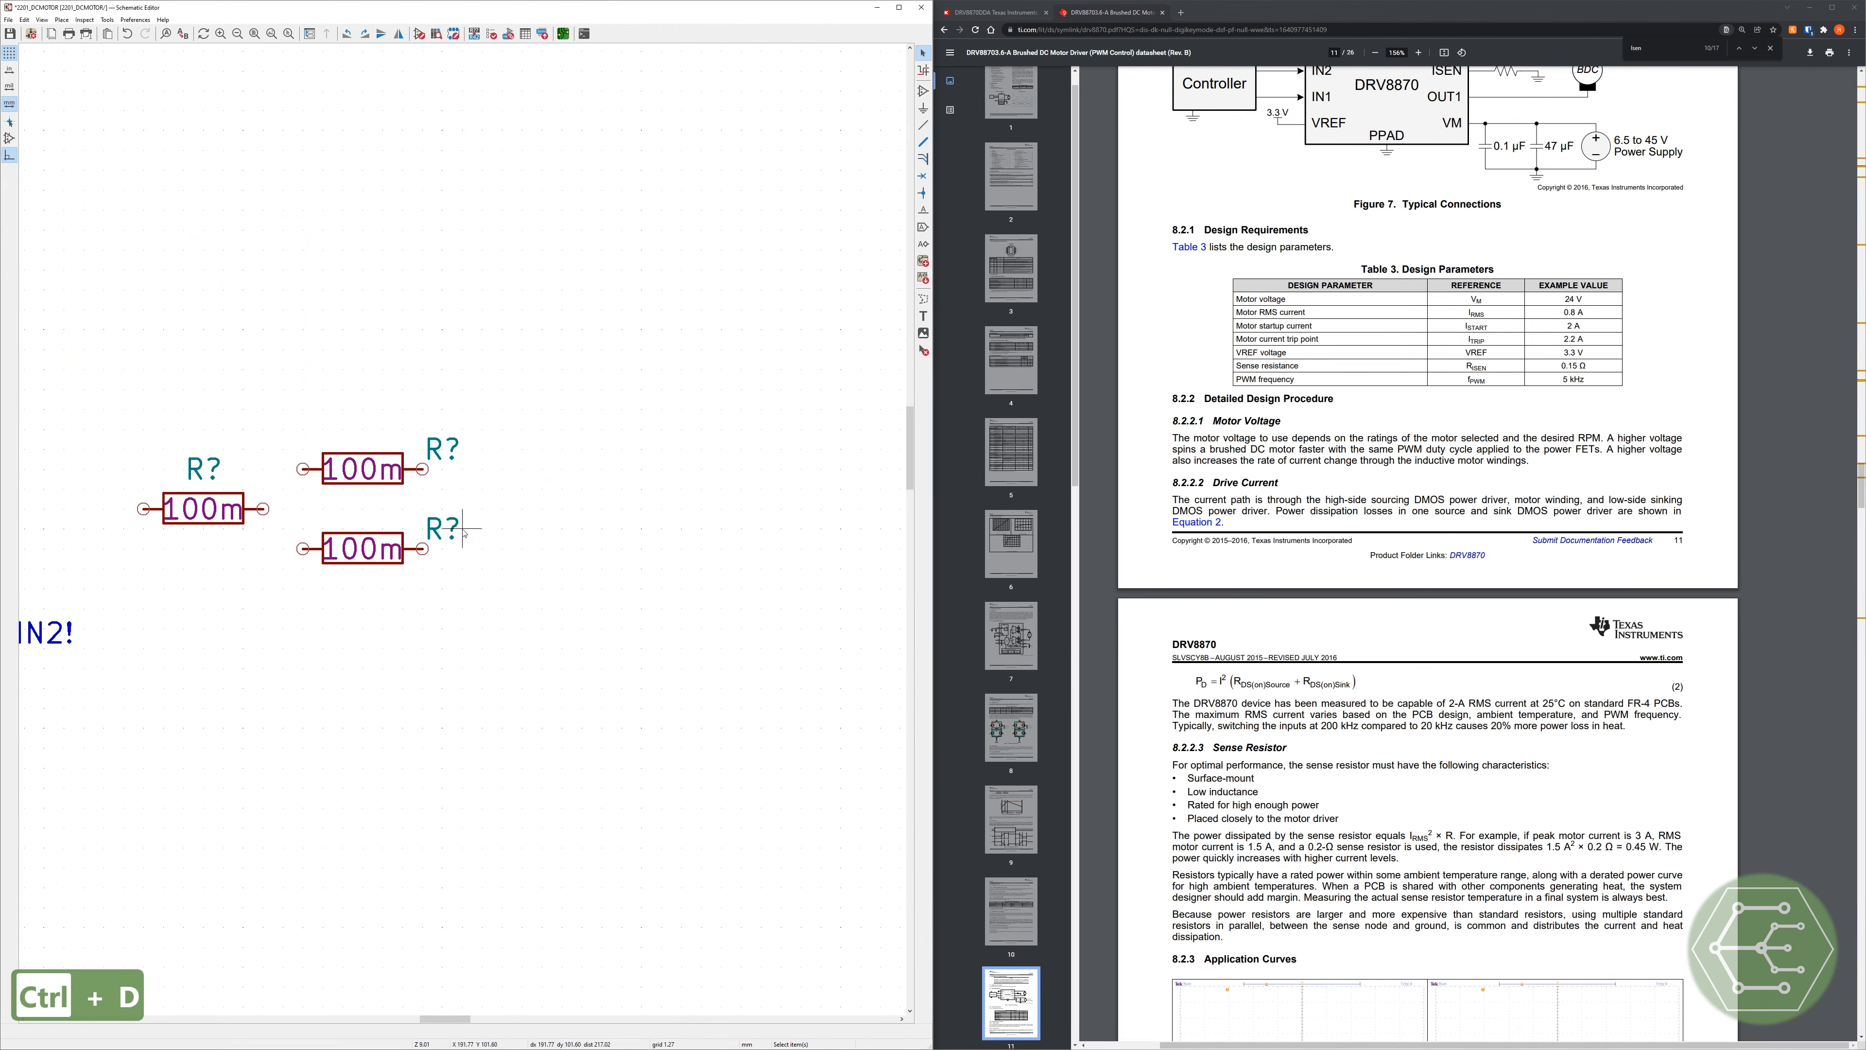
{"action": "key", "text": "m"}
{"action": "left_click", "coordinate": [371, 509]}
{"action": "key", "text": "m"}
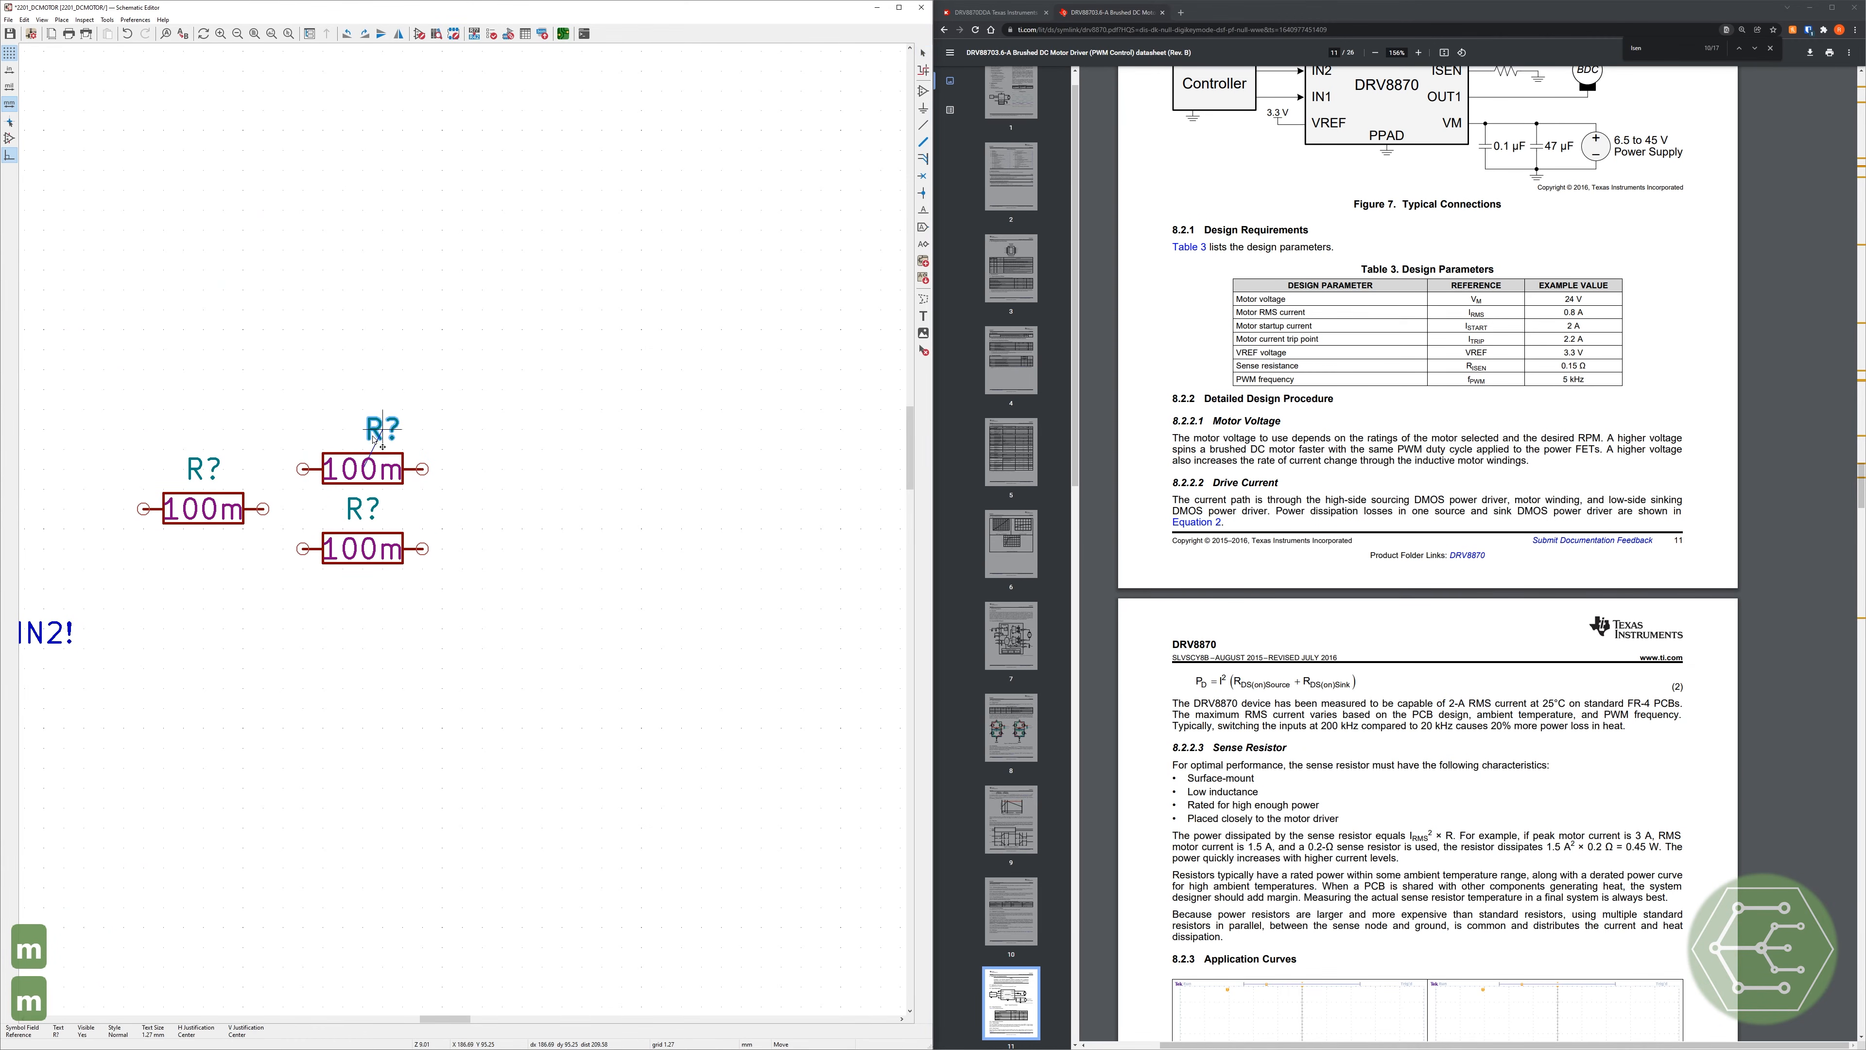
{"action": "left_click", "coordinate": [366, 424]}
{"action": "scroll", "coordinate": [462, 533], "scroll_direction": "down", "scroll_amount": 3}
{"action": "key", "text": "ctrl+s"}
Step: Move all three 100m resistors together to sit beside the DRV8870's ISEN and GND pins
{"action": "scroll", "coordinate": [88, 599], "scroll_direction": "down", "scroll_amount": 2}
{"action": "scroll", "coordinate": [450, 538], "scroll_direction": "up", "scroll_amount": 2}
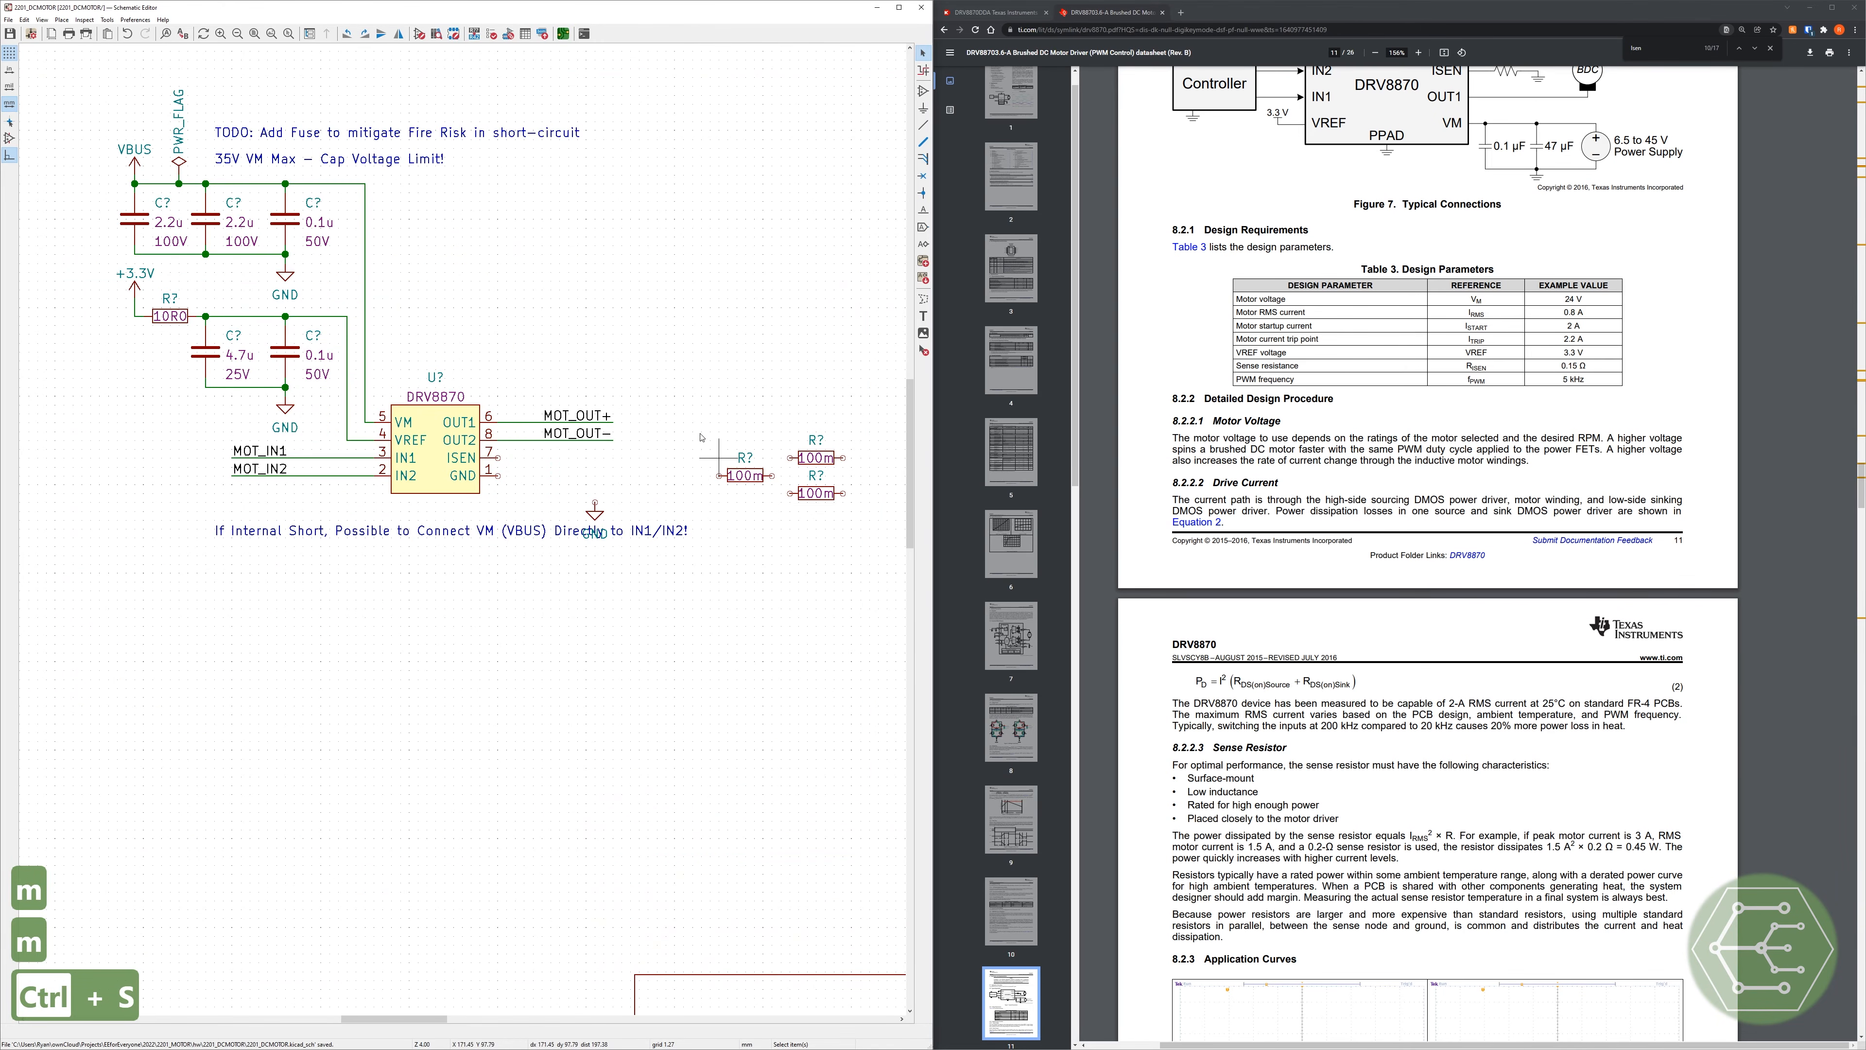
{"action": "left_click_drag", "start_coordinate": [708, 432], "coordinate": [884, 543]}
{"action": "key", "text": "m"}
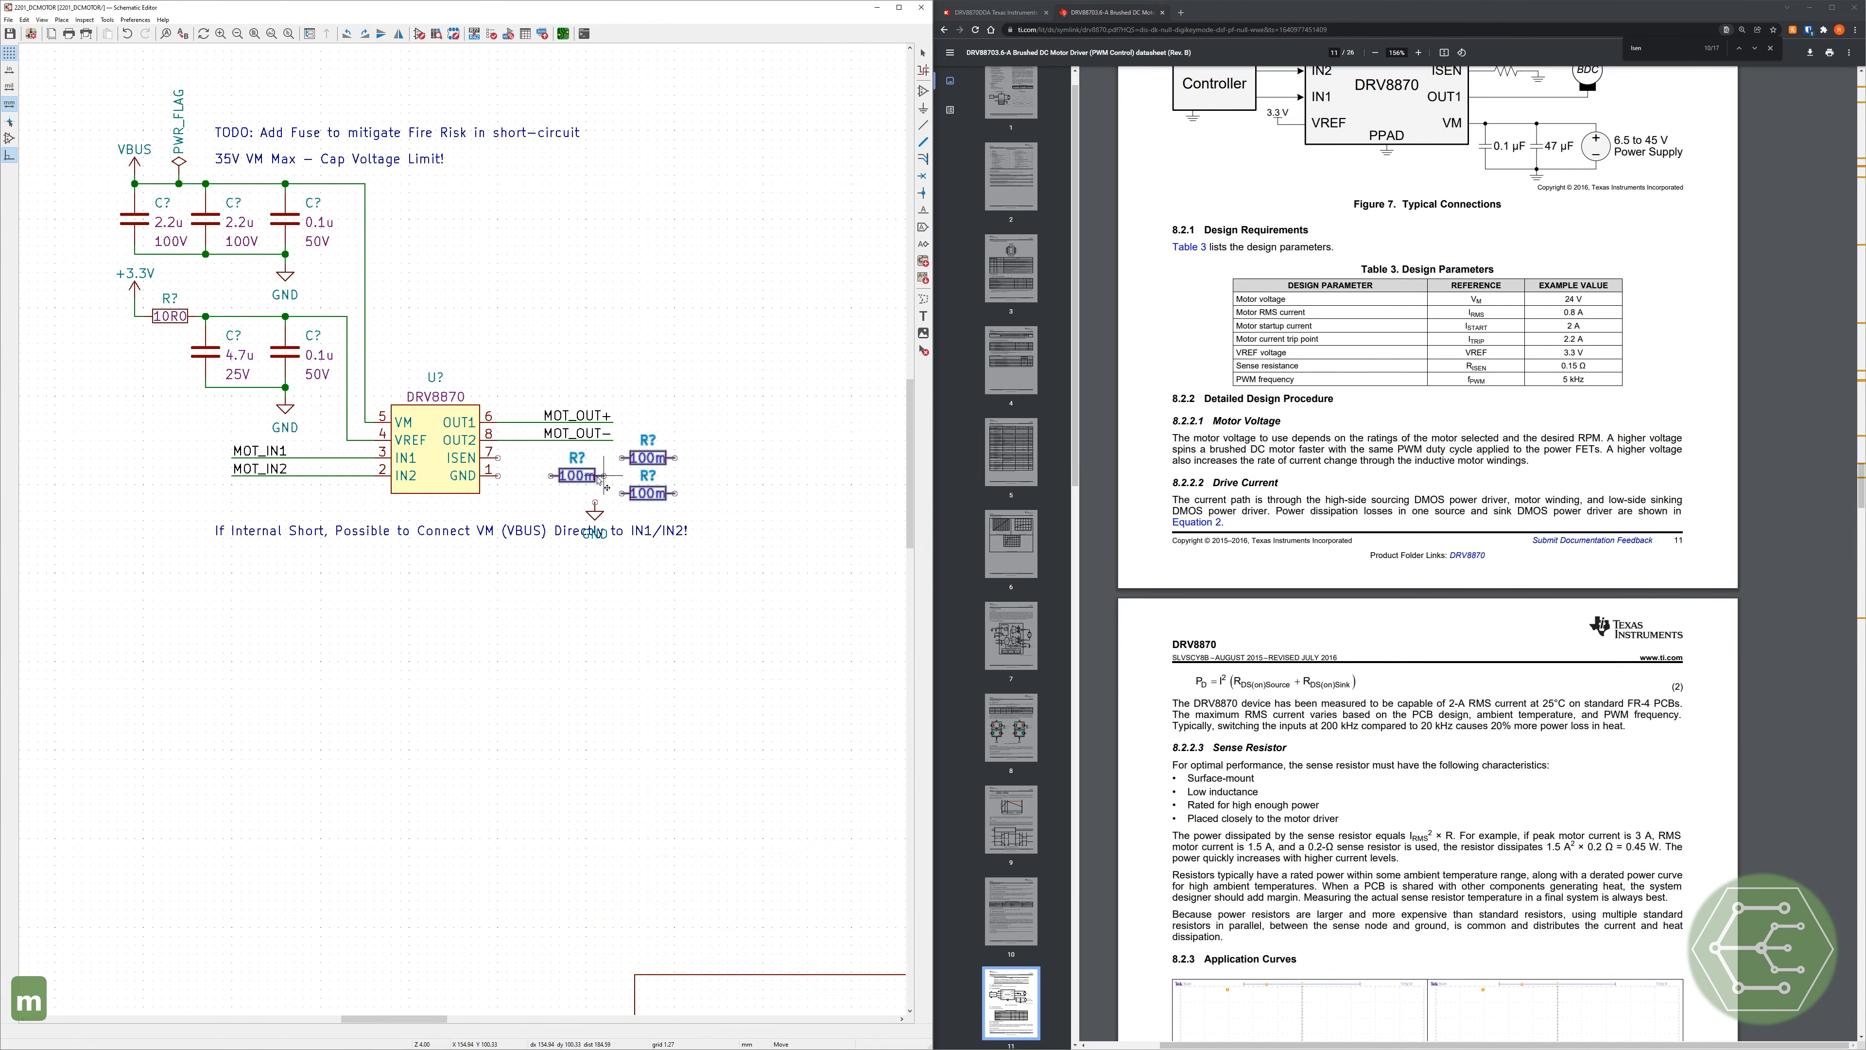
{"action": "left_click", "coordinate": [595, 484]}
{"action": "key", "text": "Escape"}
Step: Shift the internal short note lower, clear of the GND symbol, and move that symbol beneath the DRV8870's GND pin
{"action": "left_click_drag", "start_coordinate": [221, 532], "coordinate": [215, 574]}
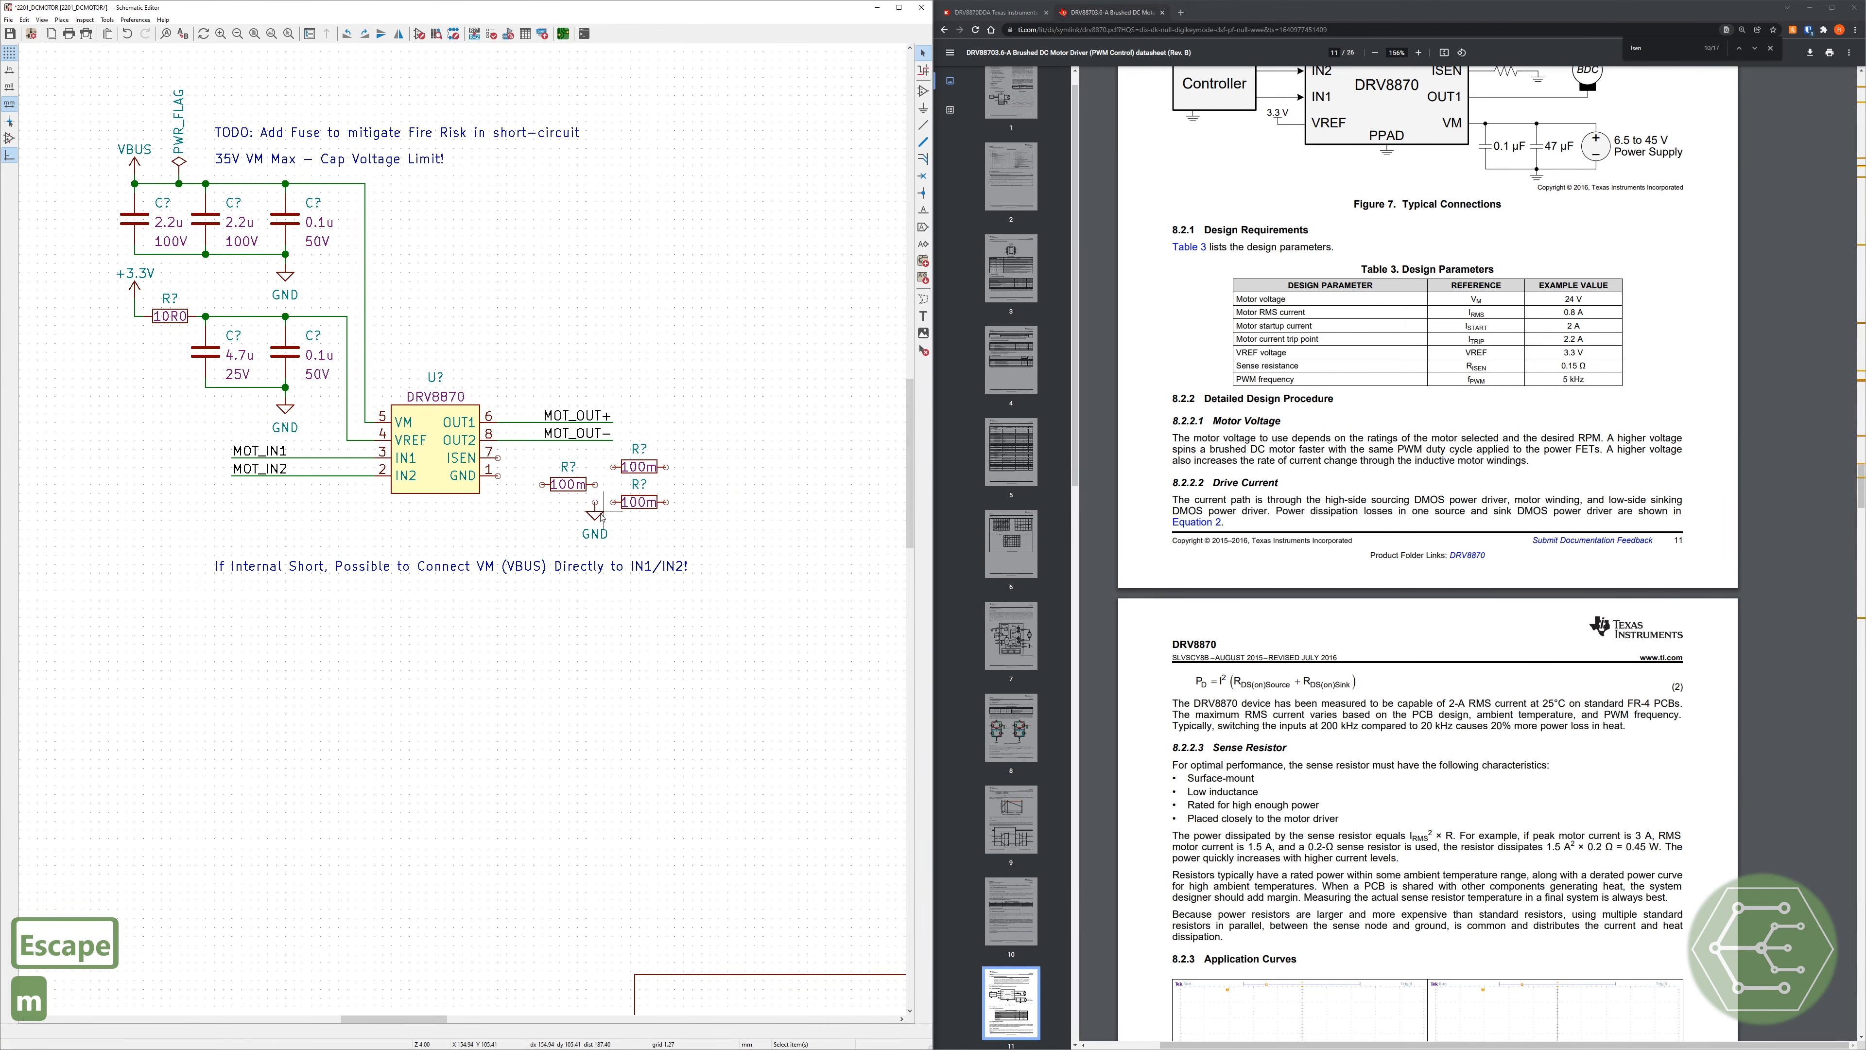
{"action": "key", "text": "m"}
{"action": "left_click", "coordinate": [507, 495]}
Step: Wire the two stacked 100m resistors in parallel, with their near ends joined to the first resistor's output
{"action": "left_click", "coordinate": [610, 502]}
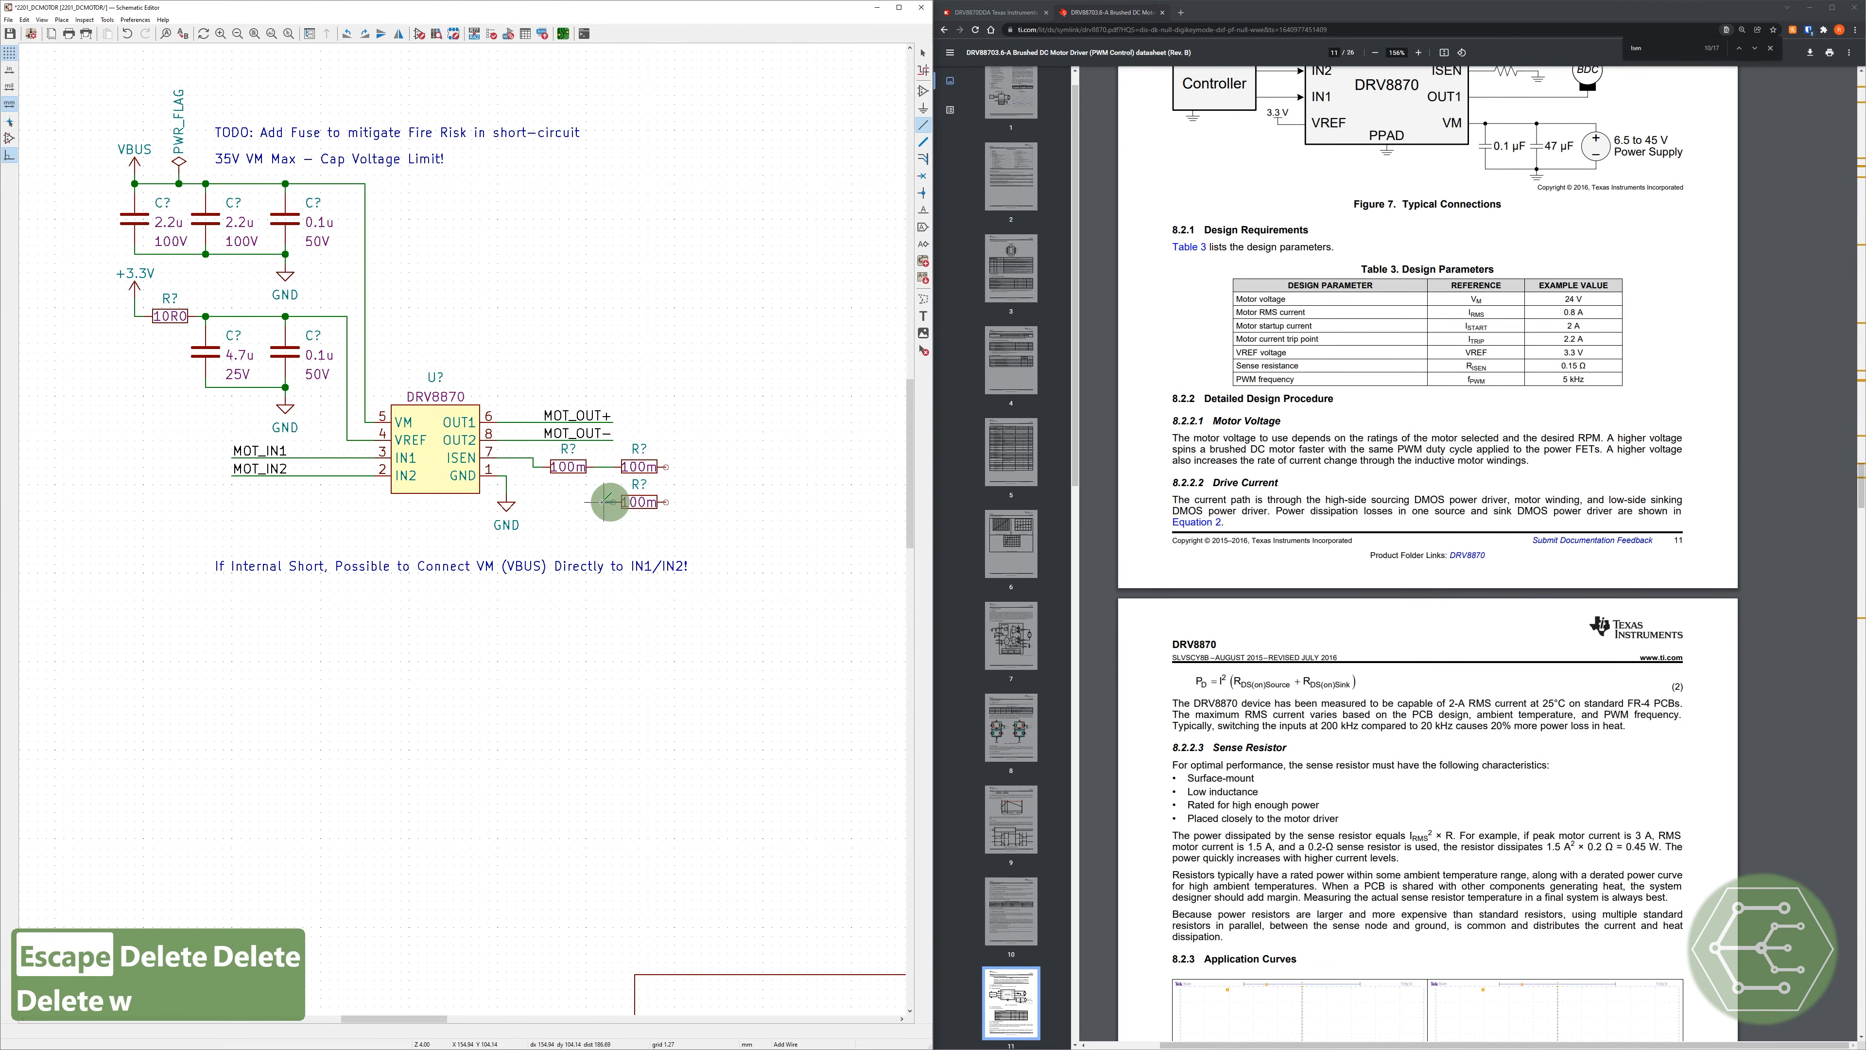
{"action": "left_click", "coordinate": [604, 467]}
{"action": "left_click", "coordinate": [665, 467]}
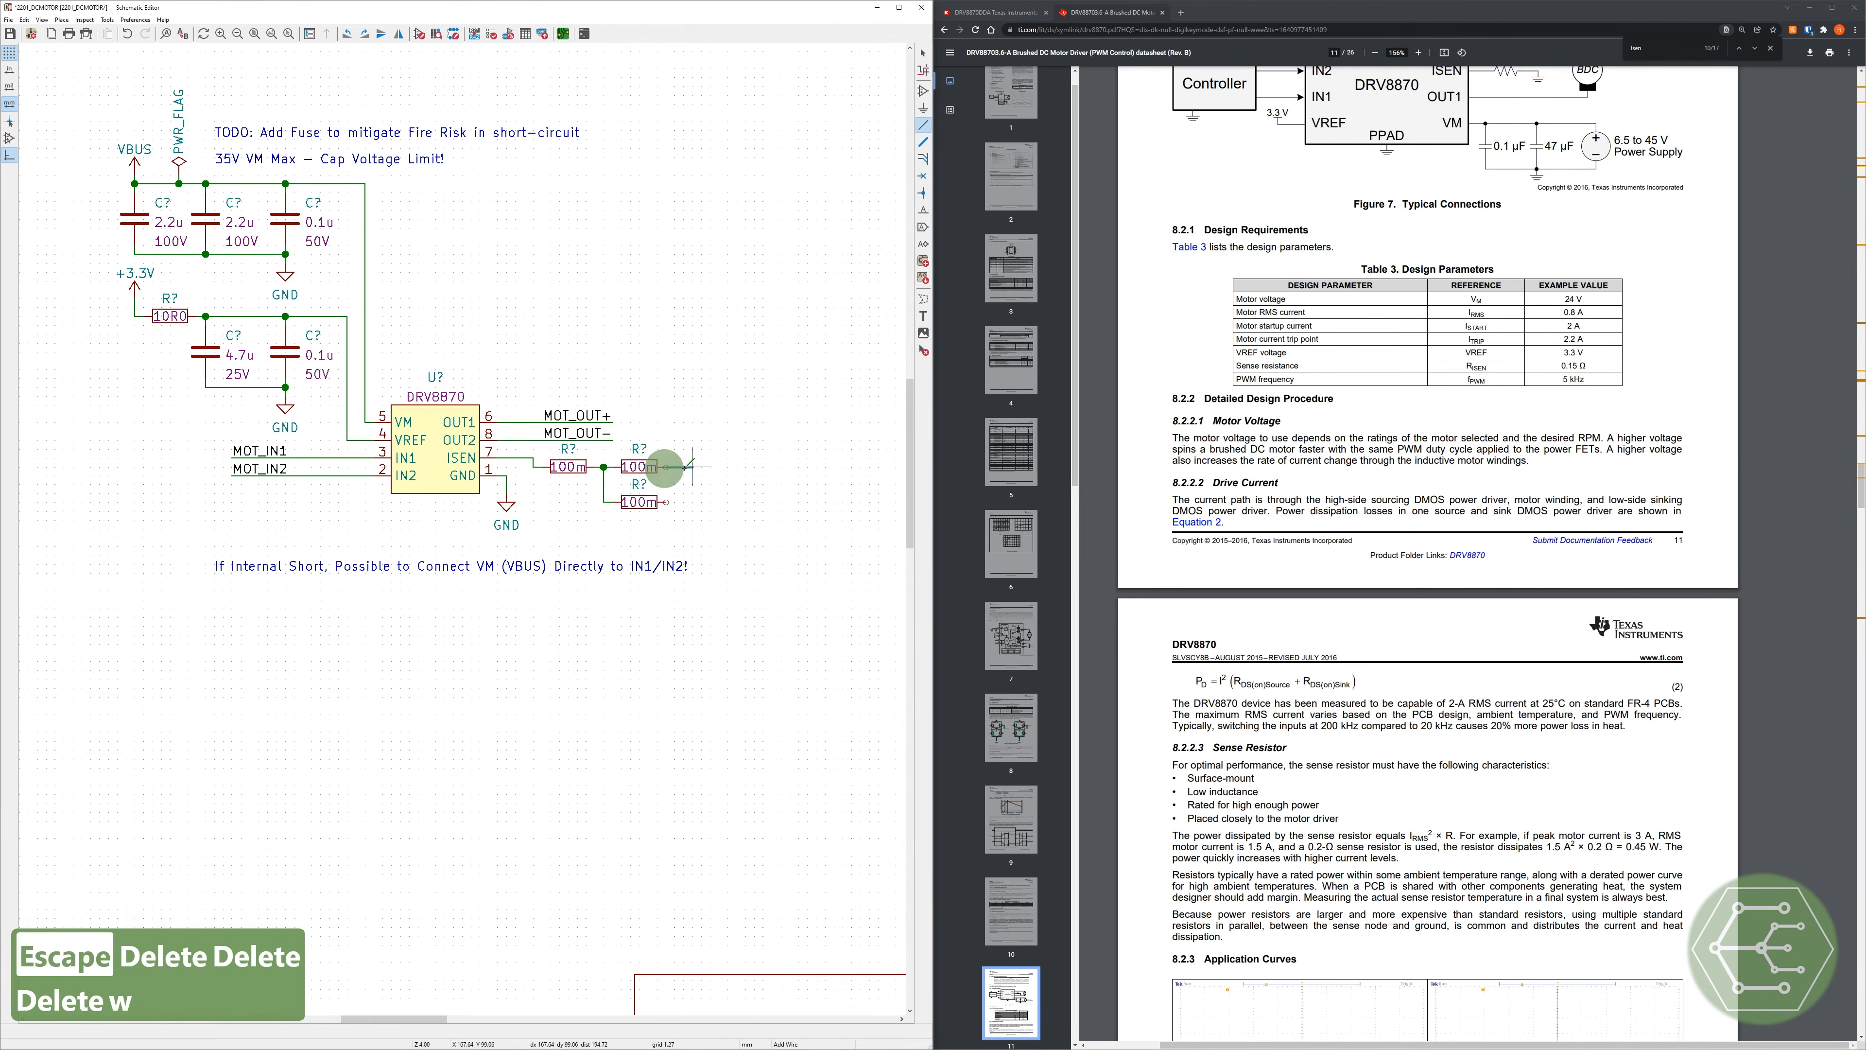
{"action": "left_click", "coordinate": [684, 502]}
{"action": "left_click", "coordinate": [683, 502]}
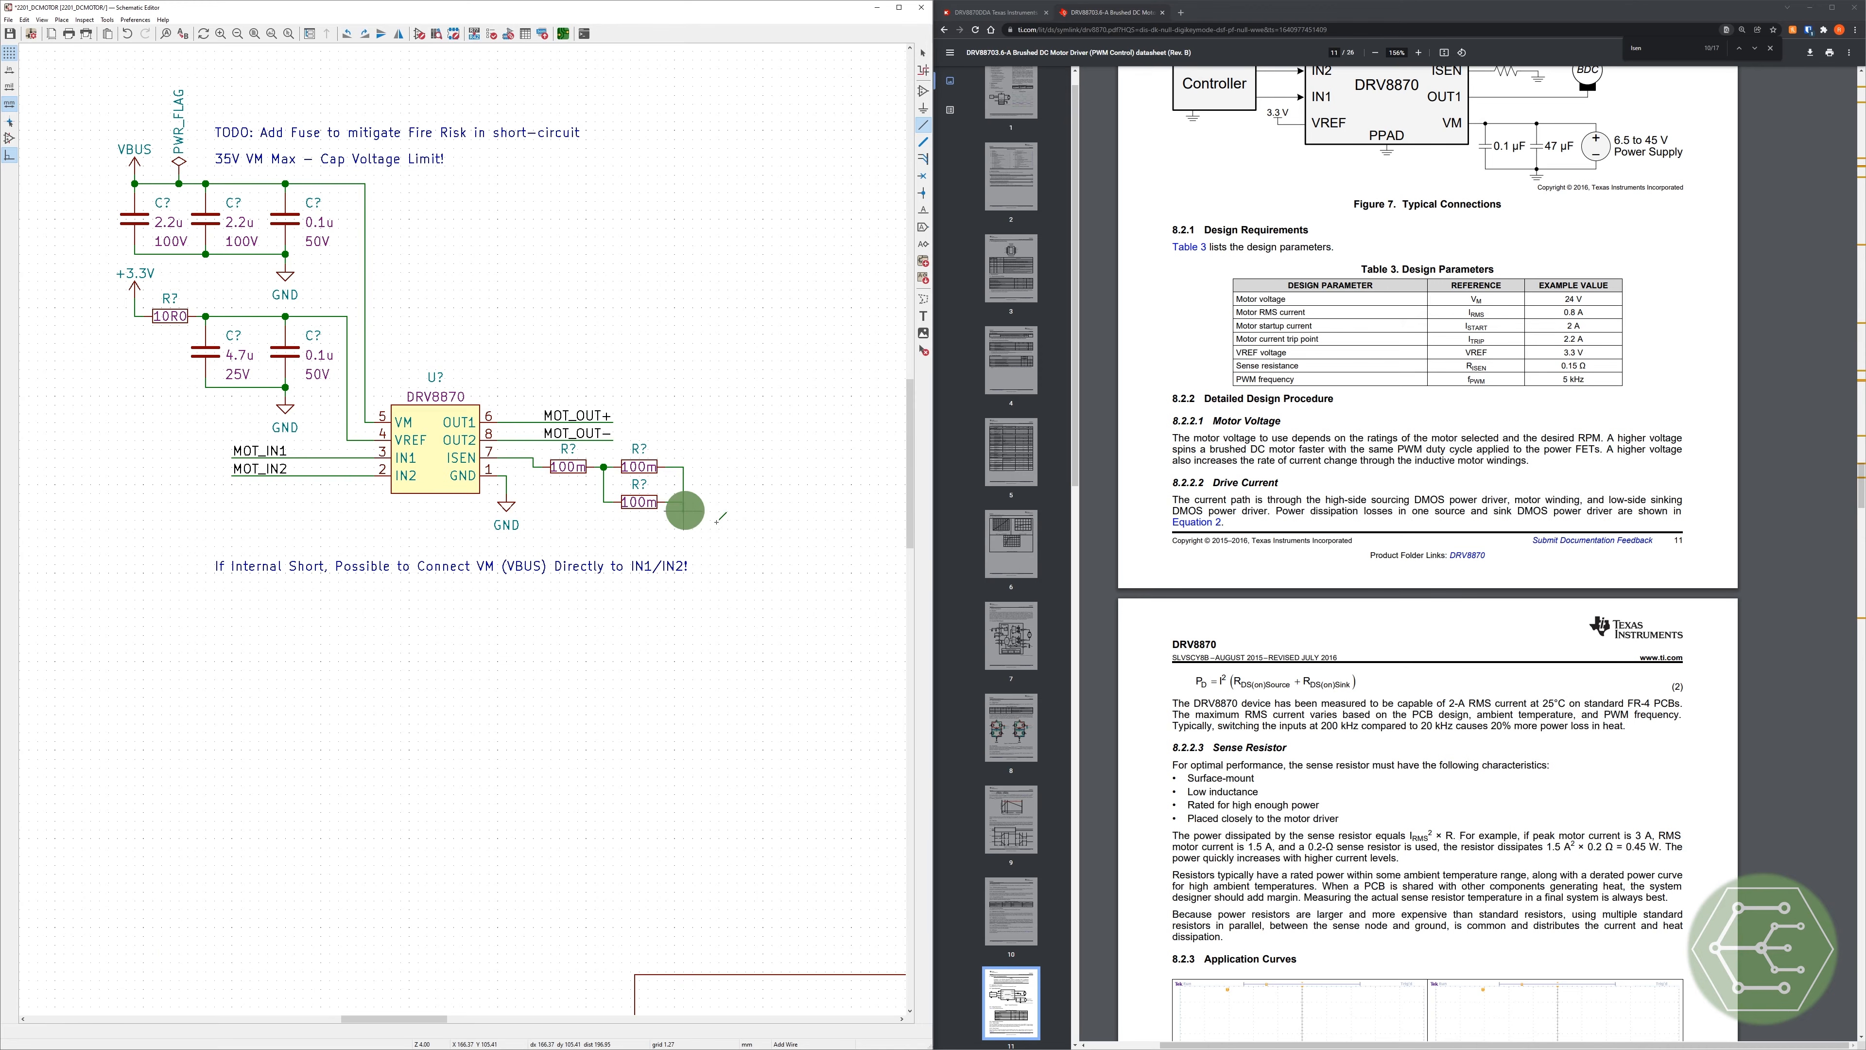
{"action": "key", "text": "Escape"}
Step: Duplicate the GND symbol onto the far end of the parallel 100m resistors and save the schematic
{"action": "left_click", "coordinate": [509, 507]}
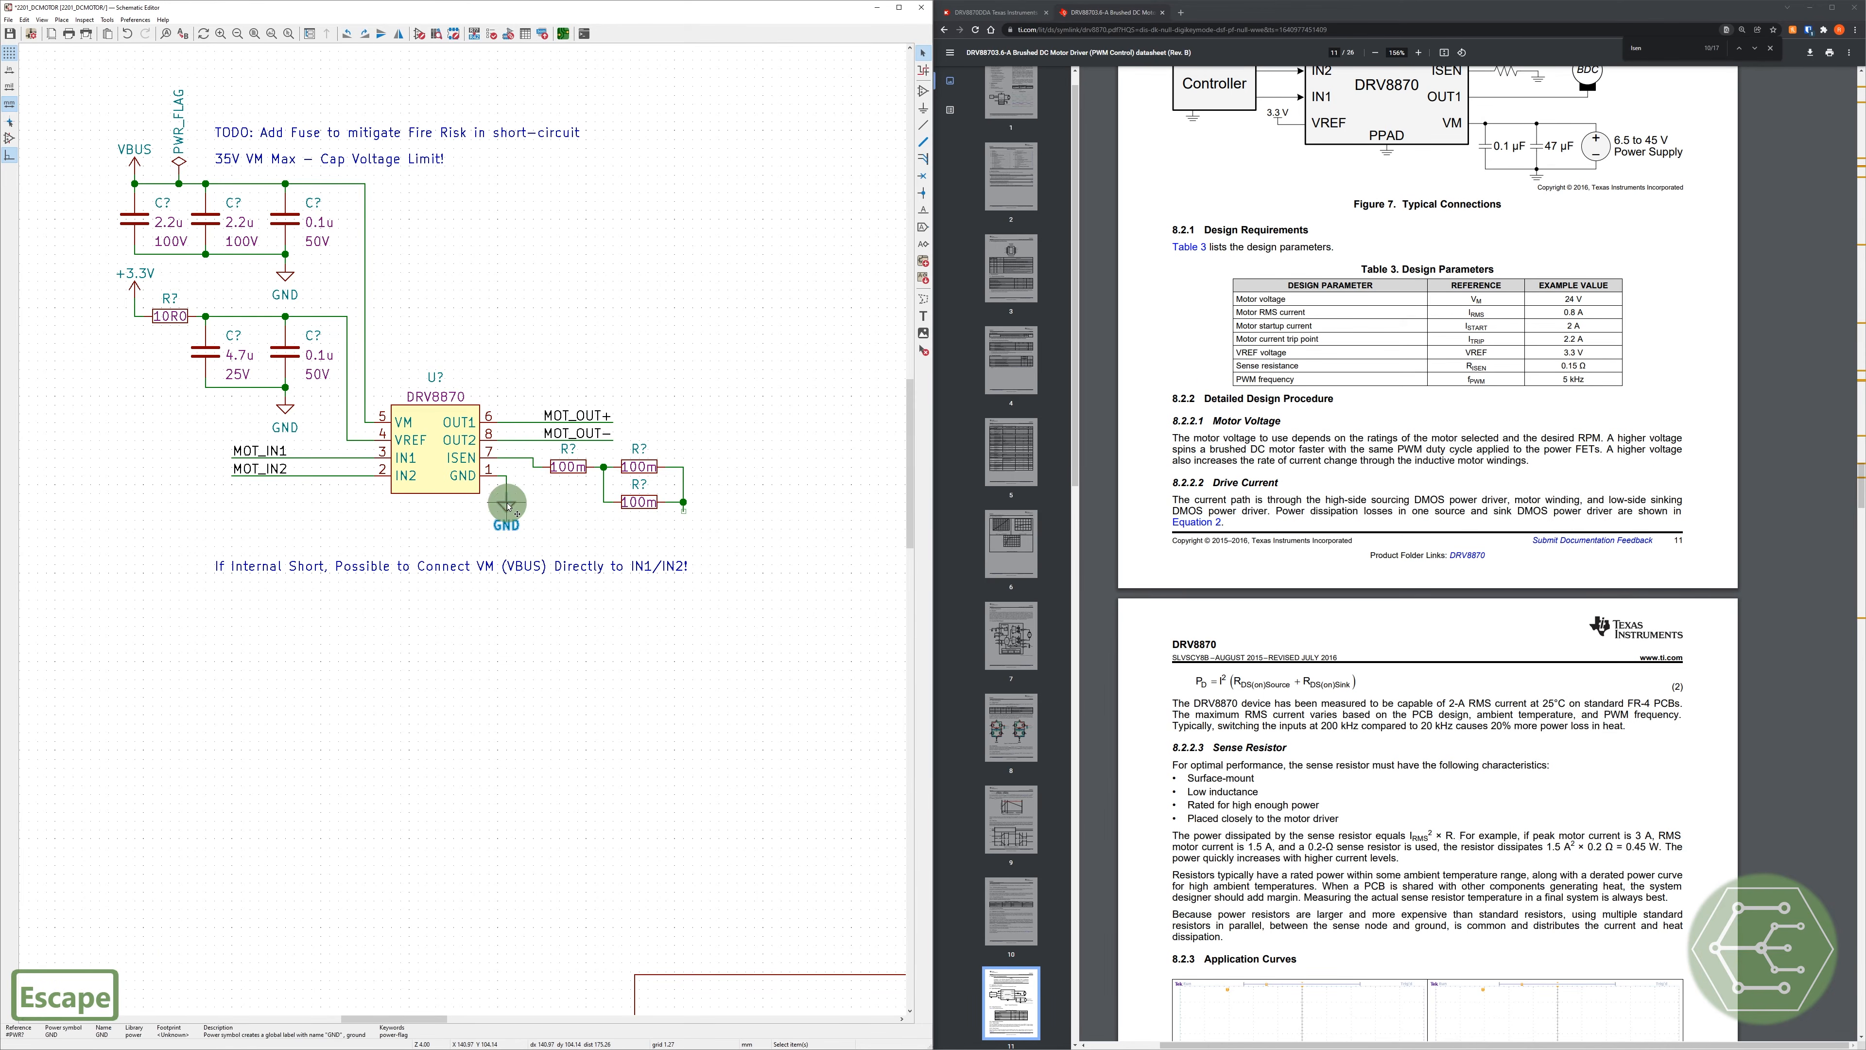
{"action": "key", "text": "ctrl+d"}
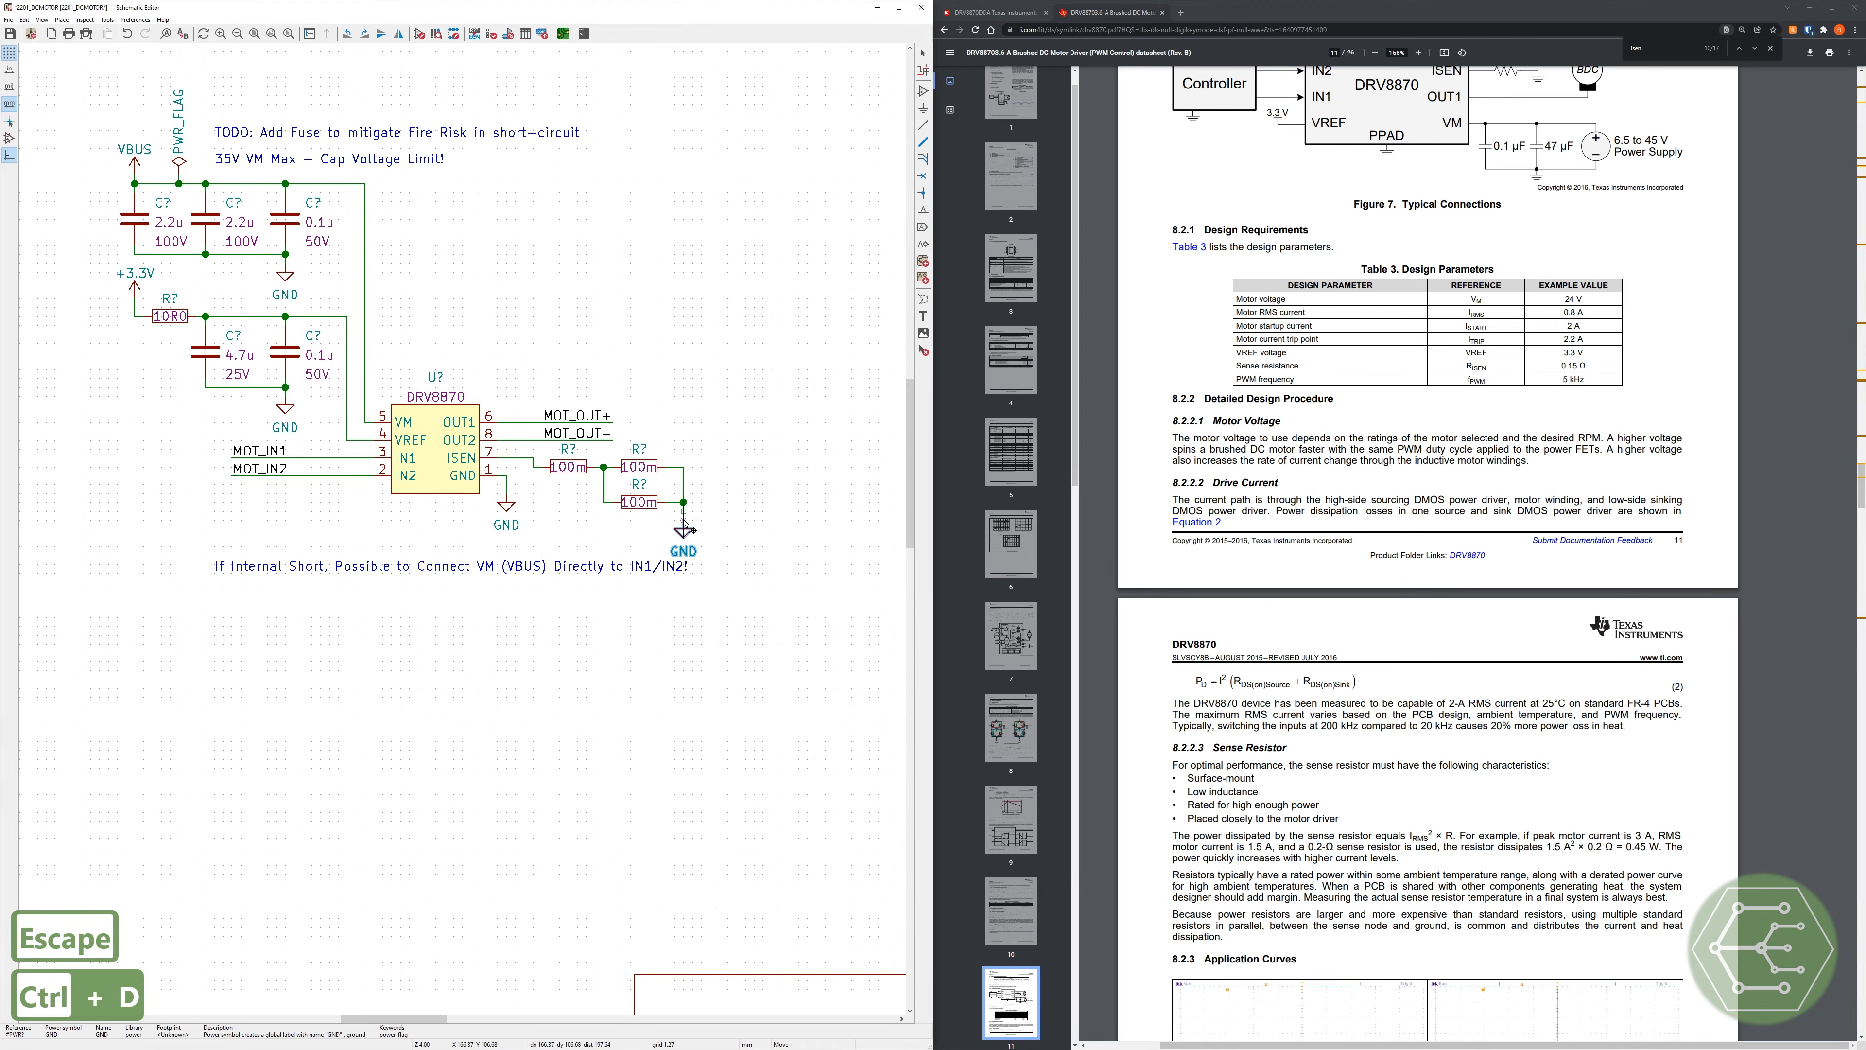
{"action": "left_click", "coordinate": [684, 507]}
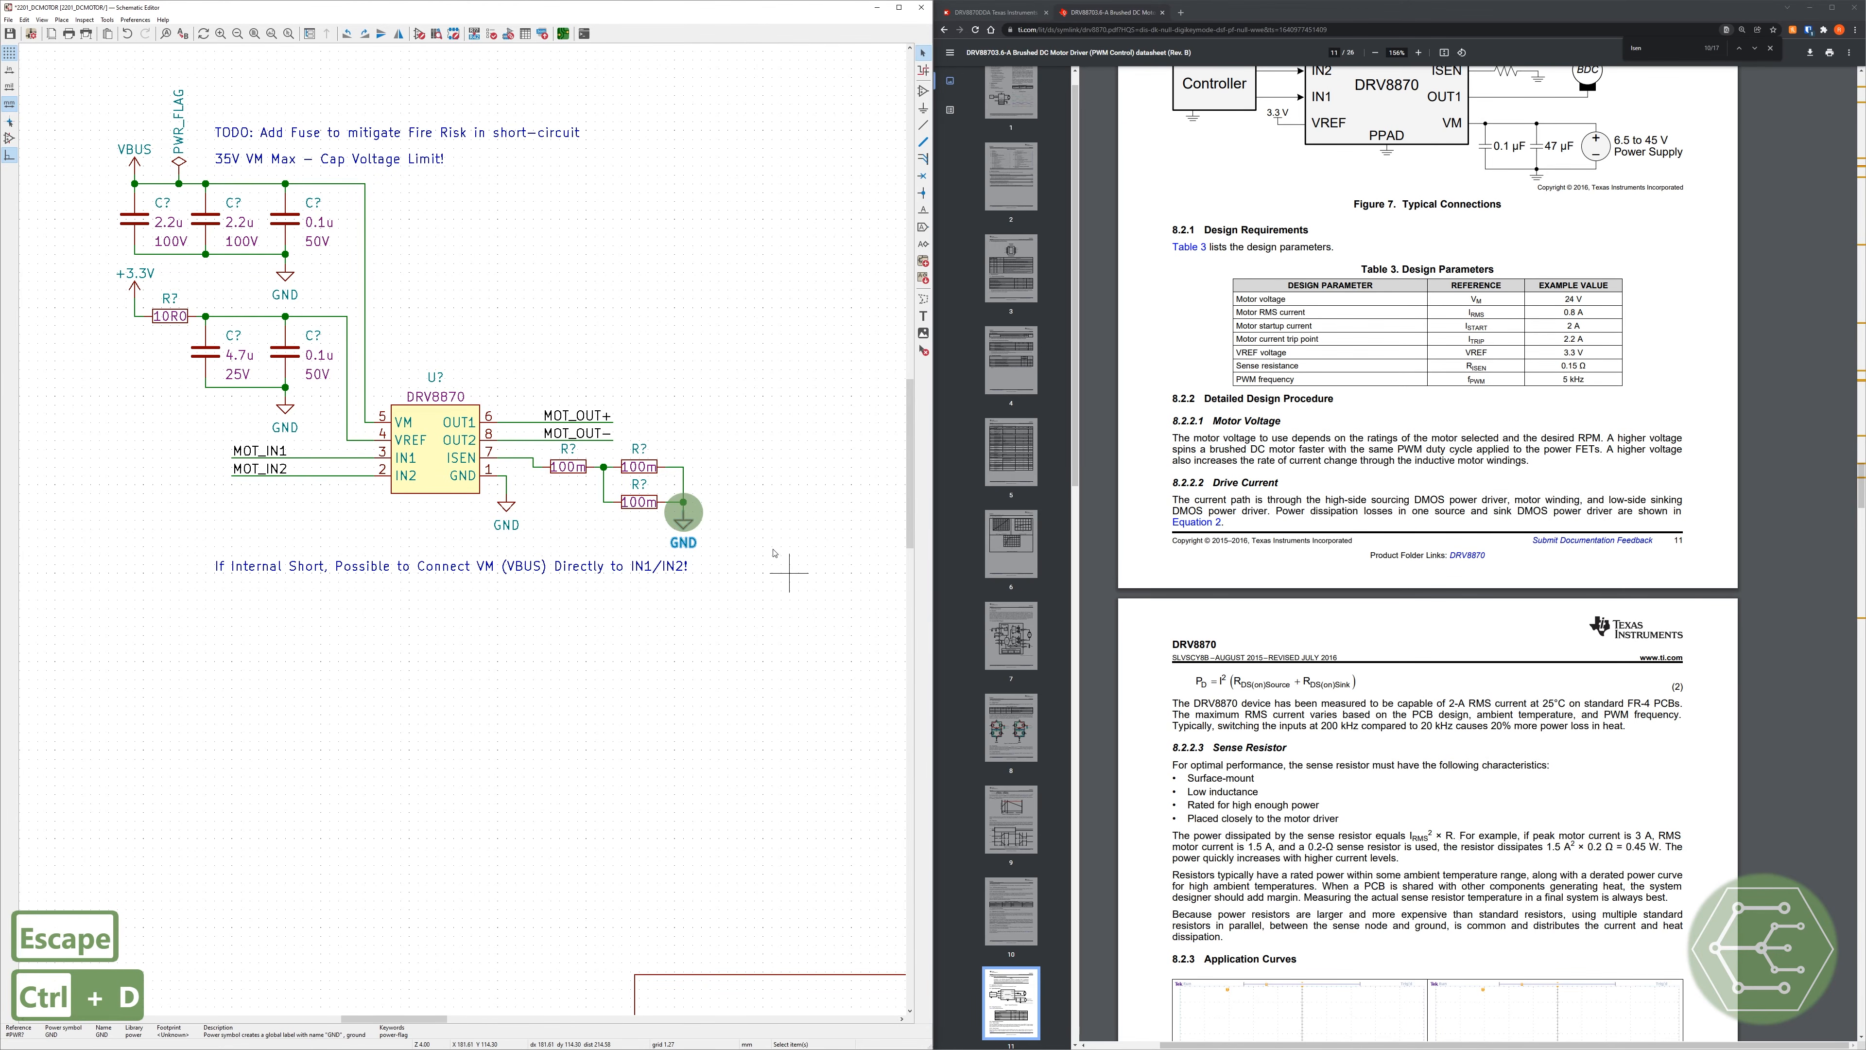
{"action": "key", "text": "Escape"}
{"action": "key", "text": "ctrl+s"}
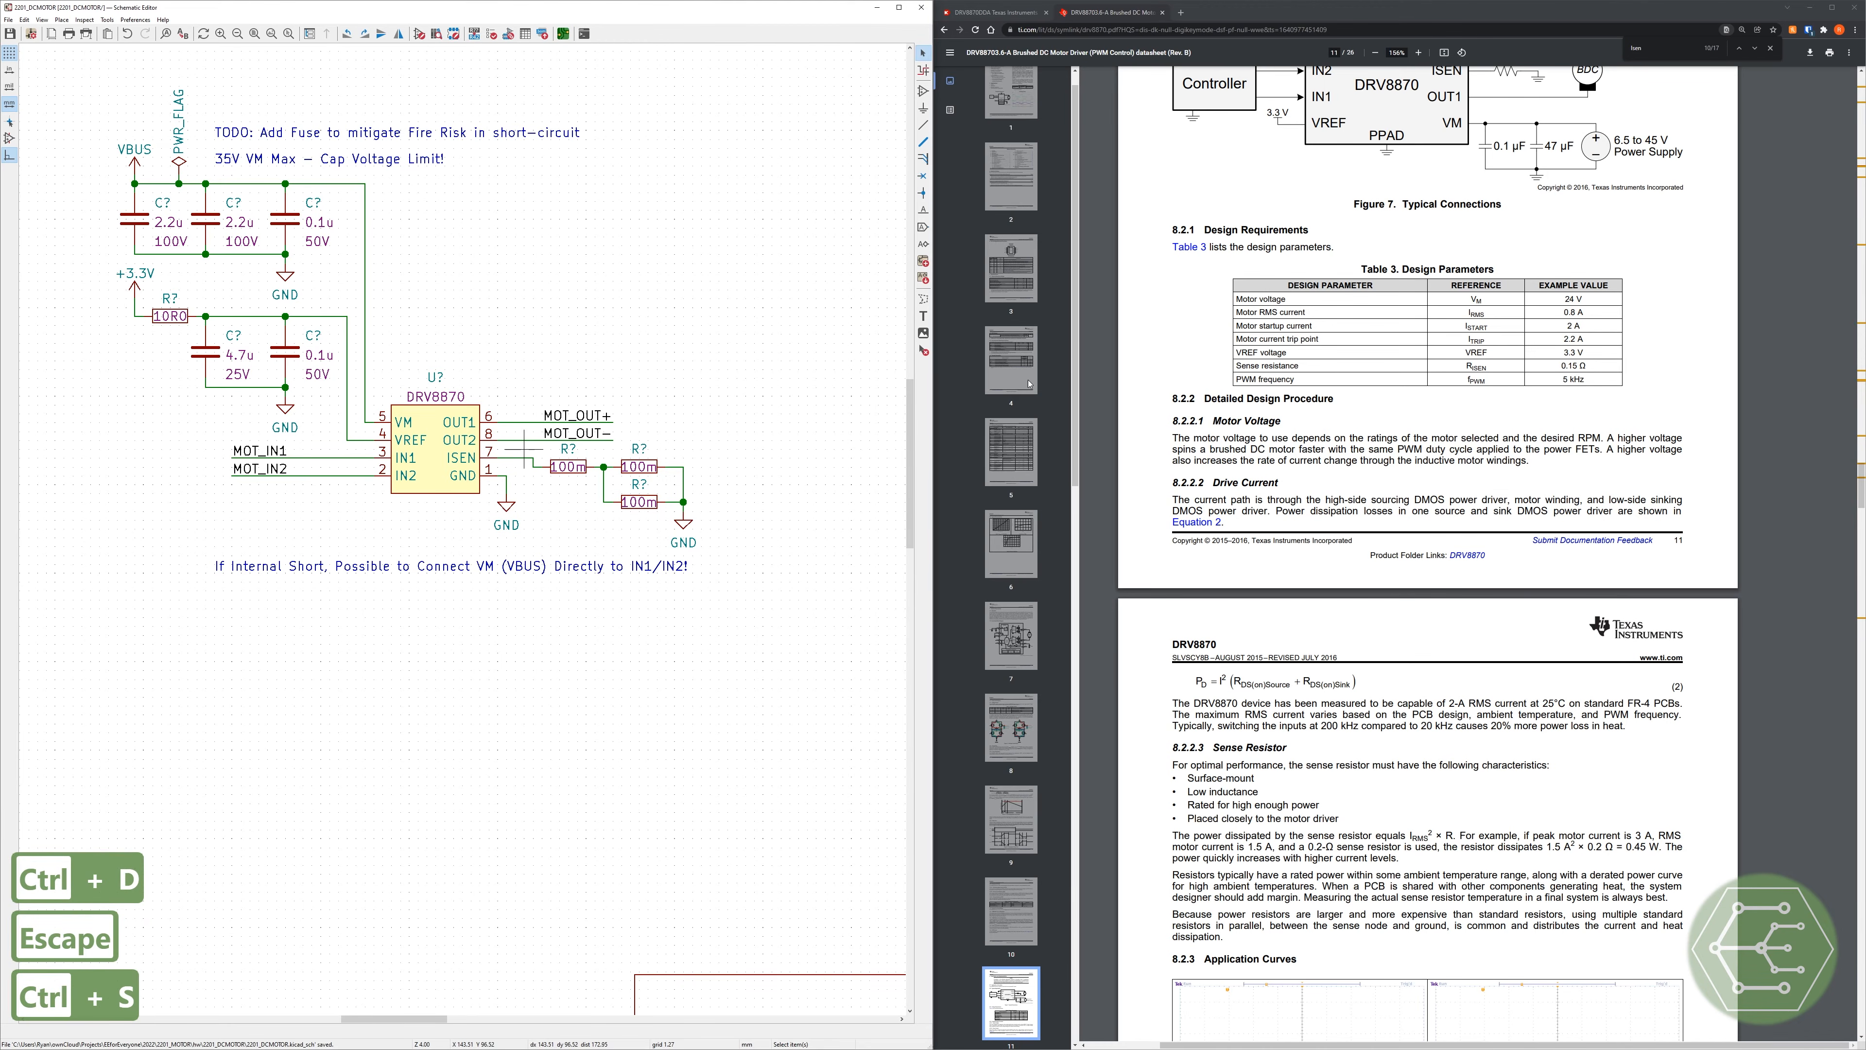
Step: Check the datasheet's sense resistor section, add the text note "2A Current Limit" beside the sense resistors, and save
{"action": "scroll", "coordinate": [1428, 278], "scroll_direction": "up", "scroll_amount": 3}
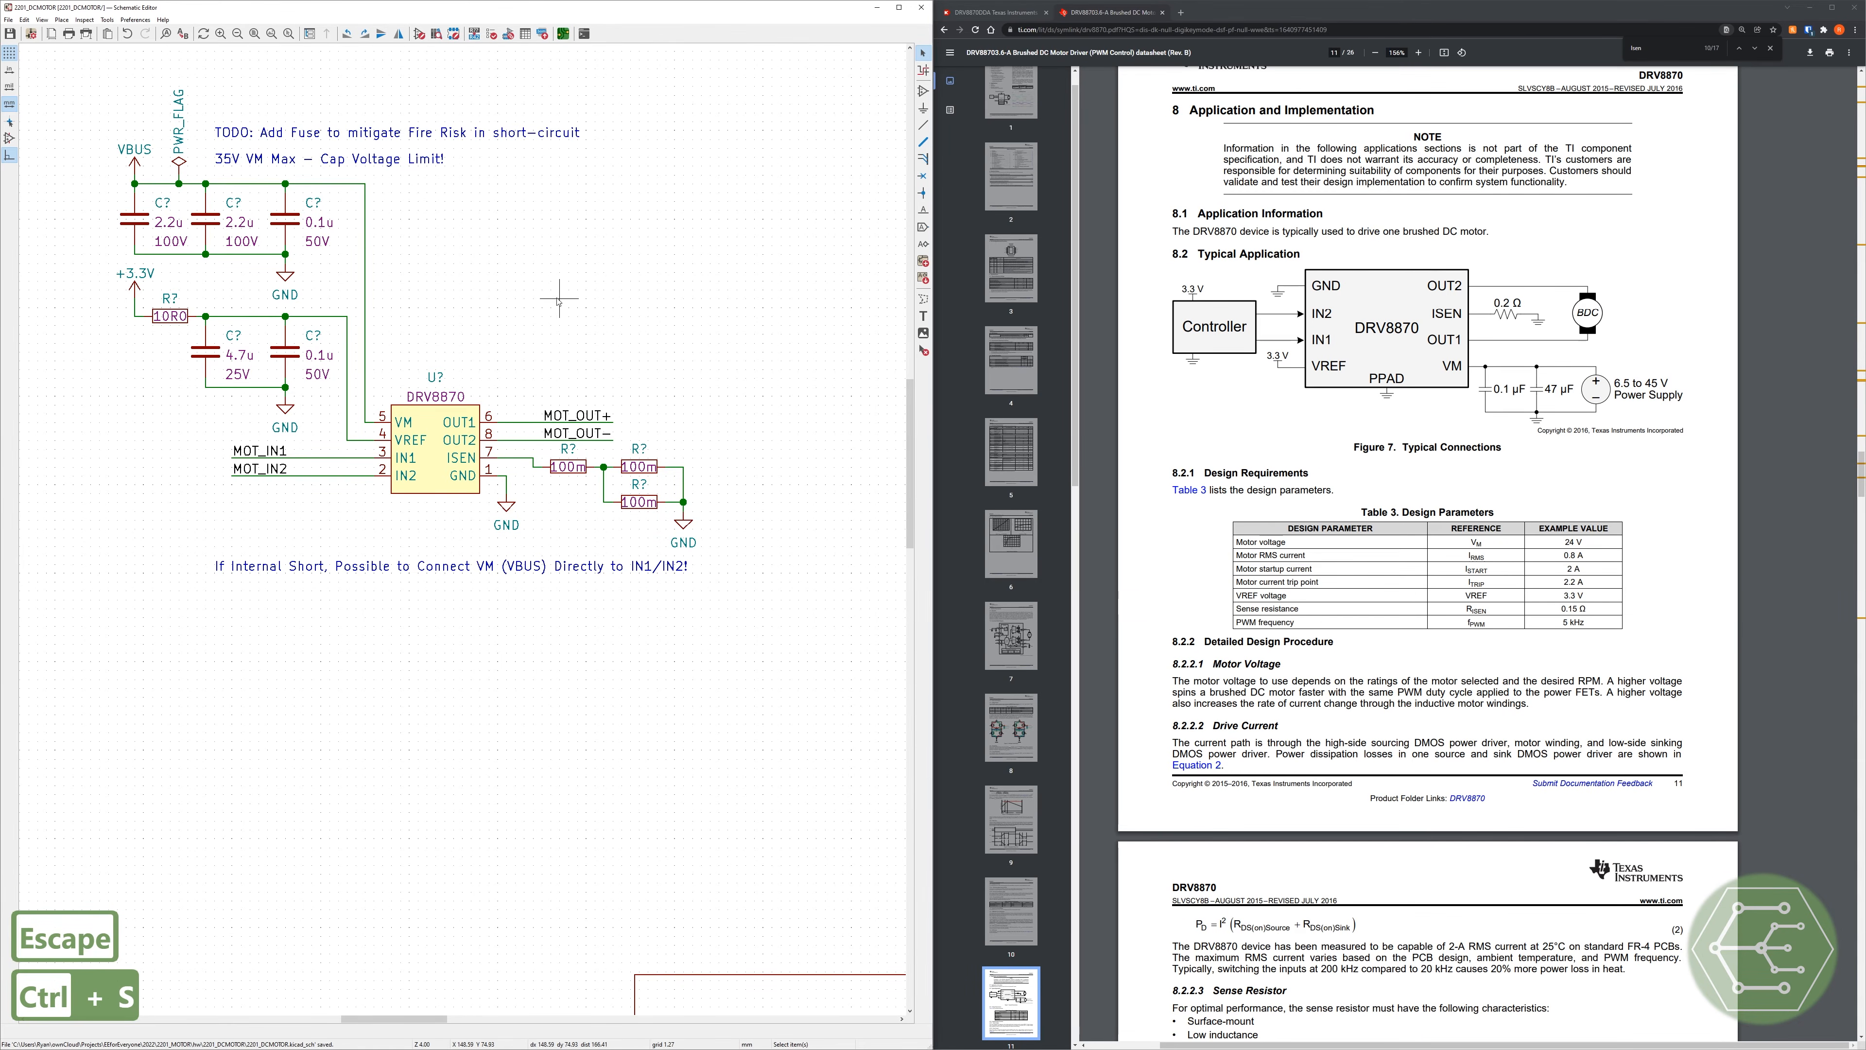
{"action": "scroll", "coordinate": [1429, 515], "scroll_direction": "down", "scroll_amount": 8}
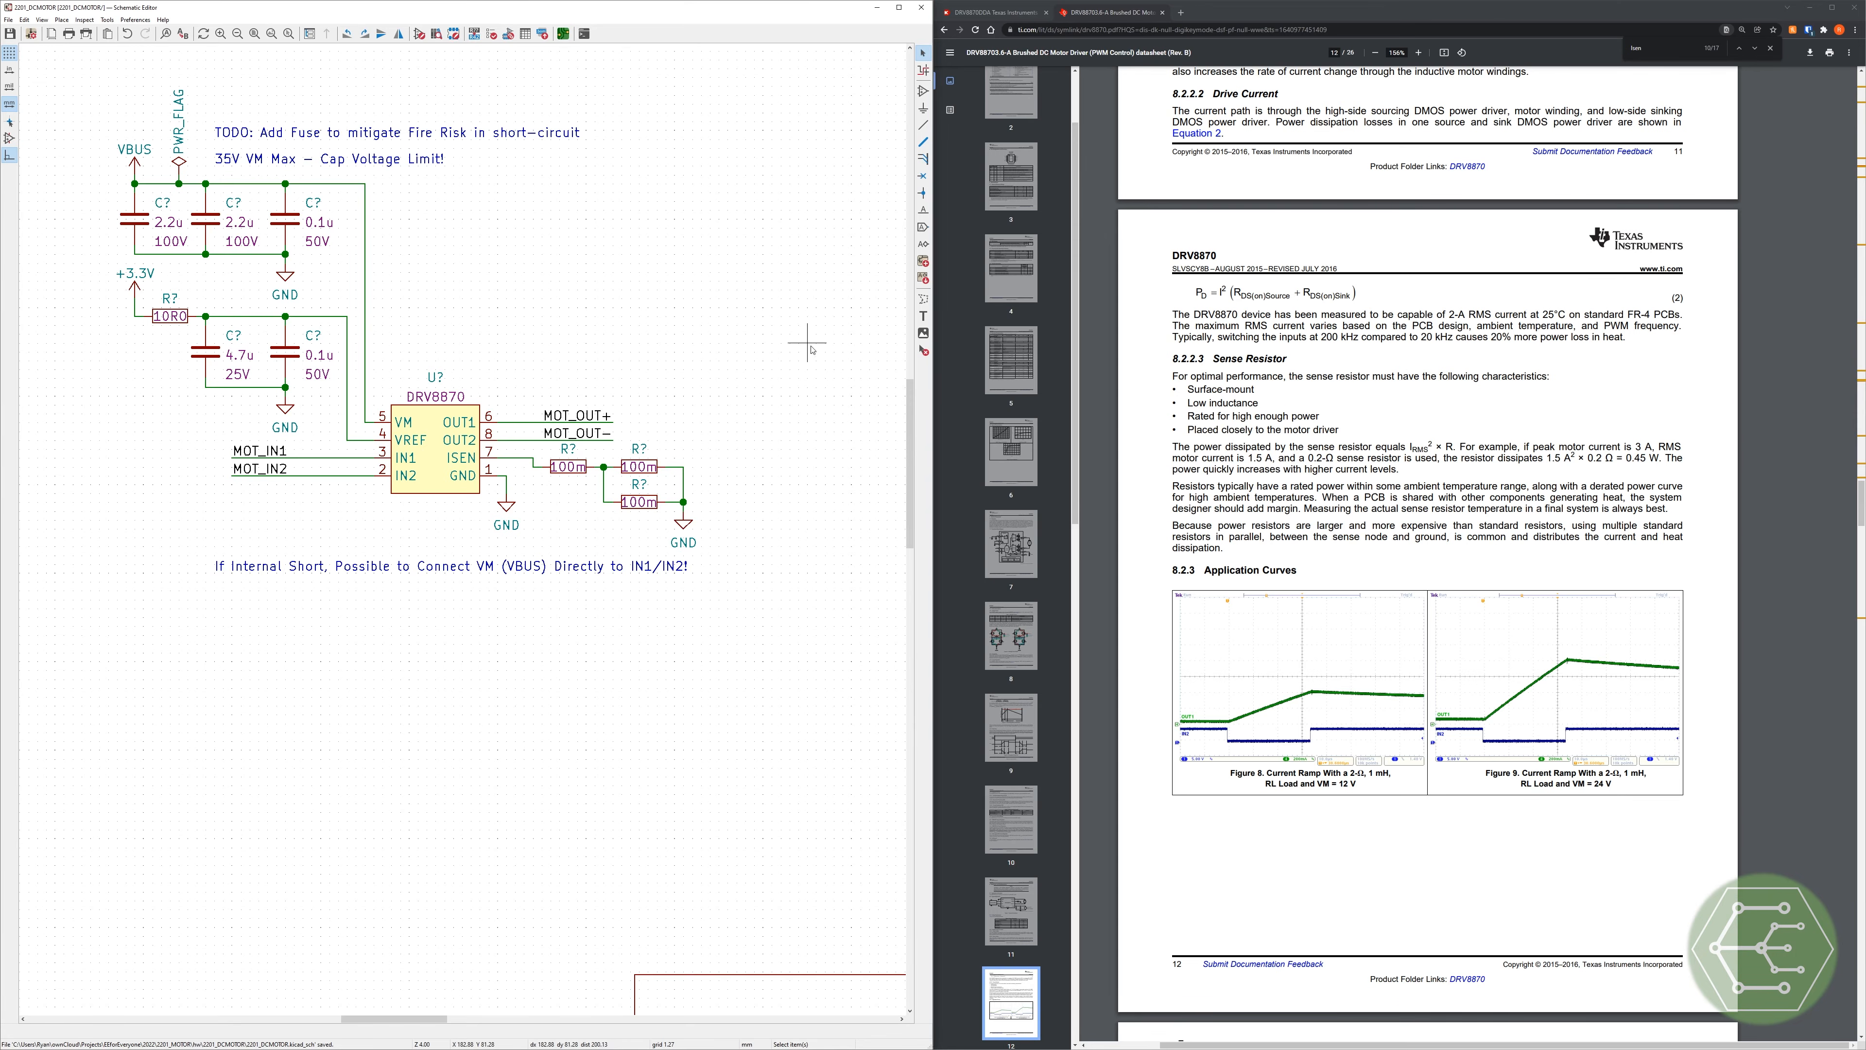
{"action": "left_click", "coordinate": [924, 315]}
{"action": "left_click", "coordinate": [706, 487]}
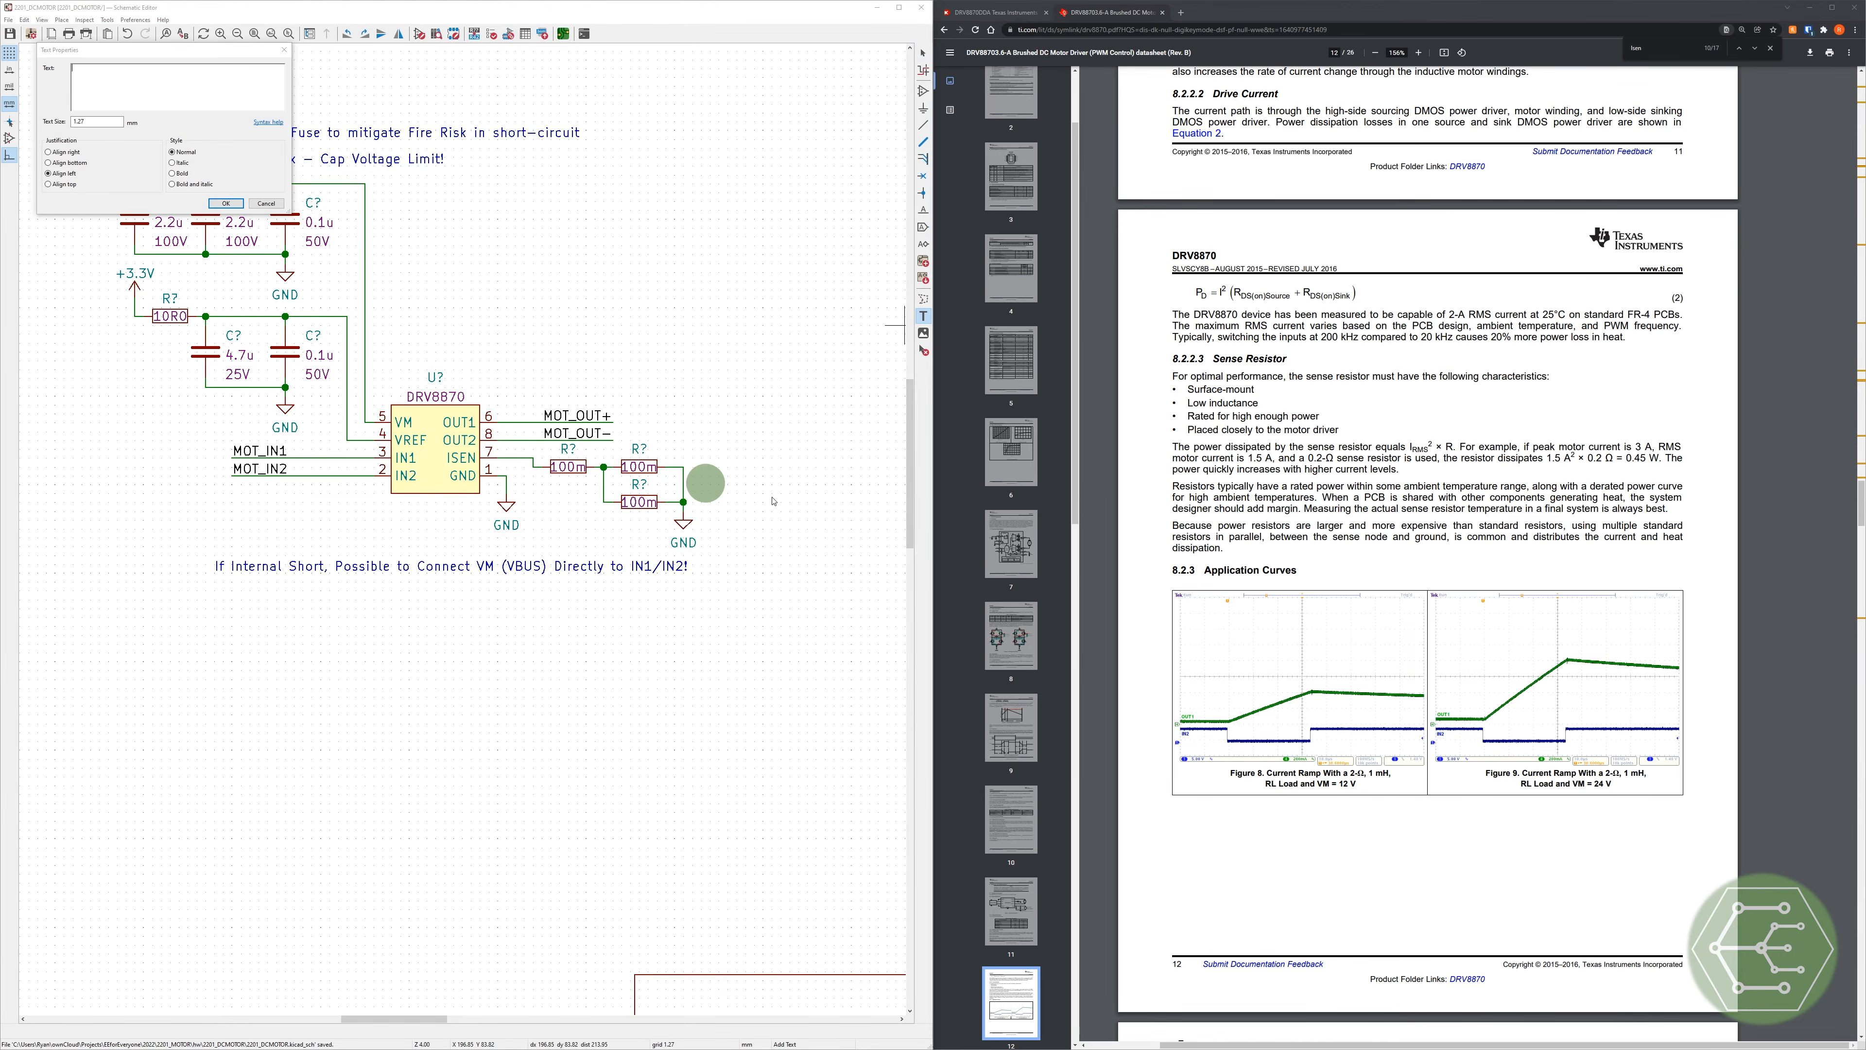
{"action": "type", "text": "2A Current Limit"}
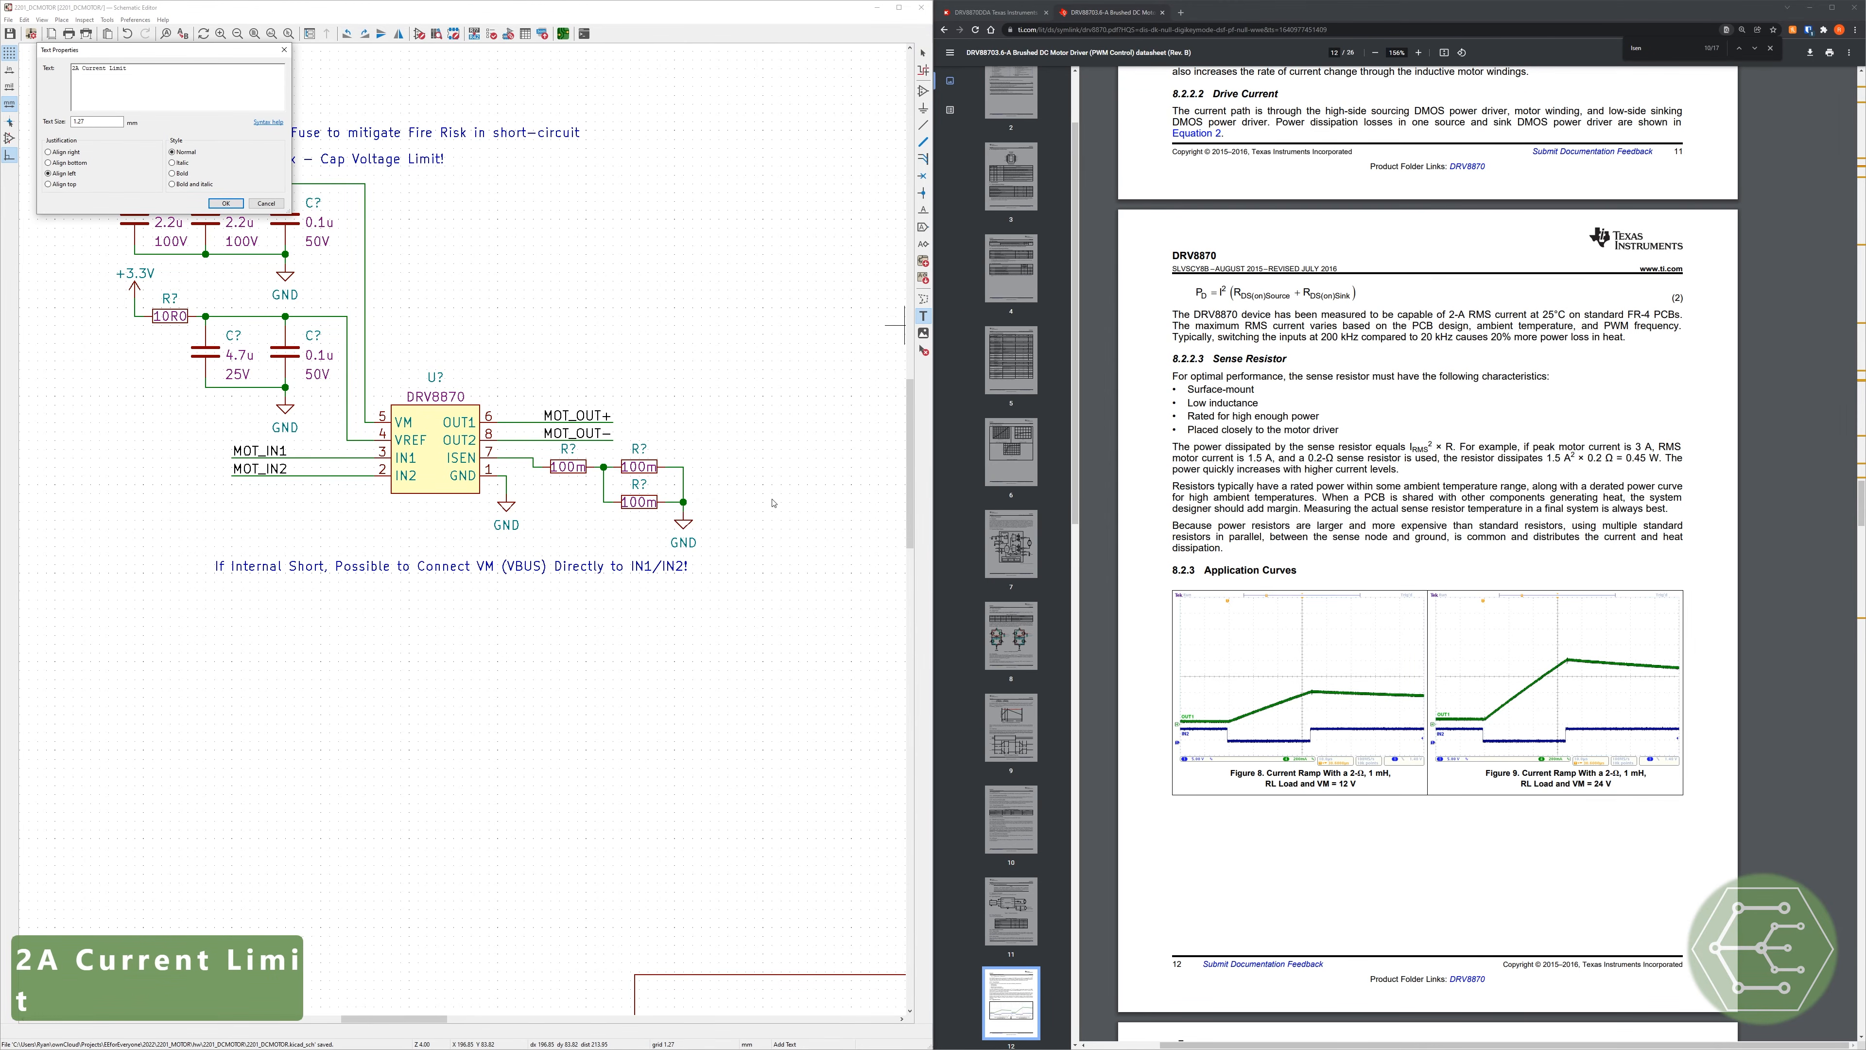
{"action": "key", "text": "Return"}
{"action": "key", "text": "BackSpace"}
{"action": "key", "text": "ctrl+Return"}
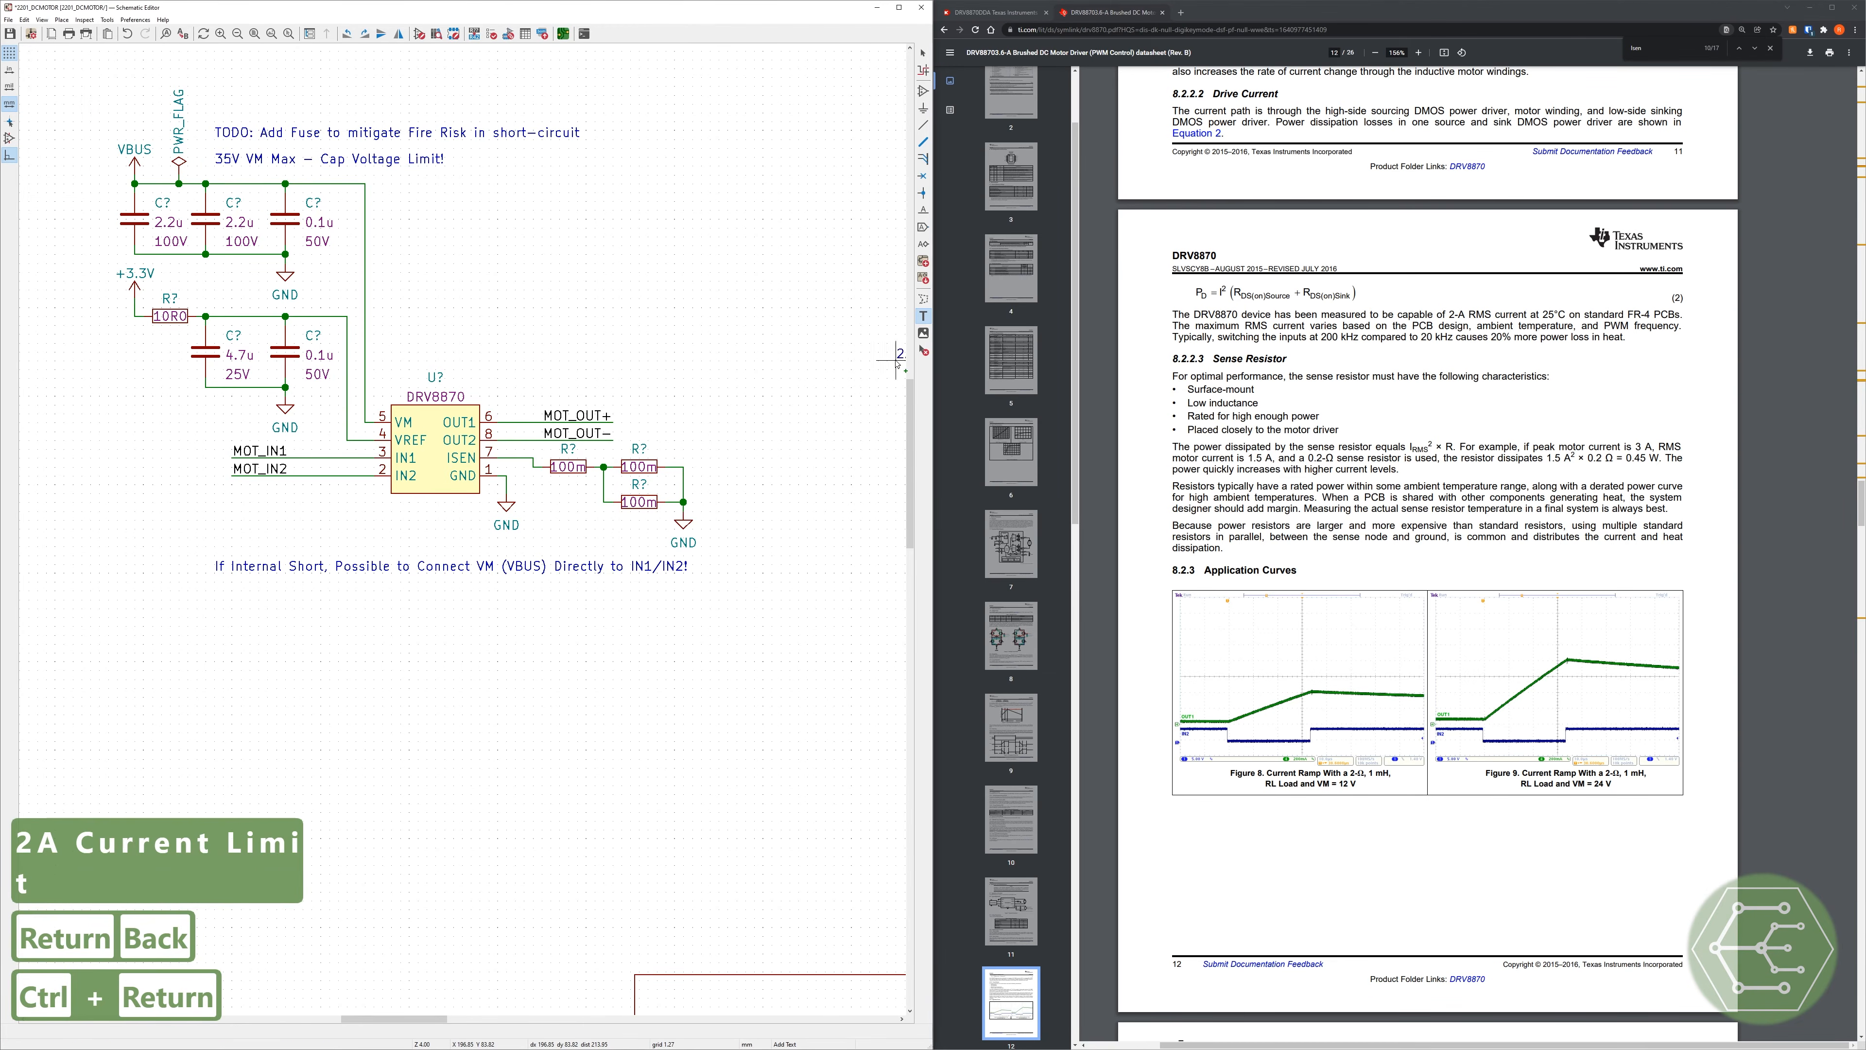
{"action": "left_click", "coordinate": [630, 456]}
{"action": "key", "text": "Escape"}
{"action": "key", "text": "ctrl+s"}
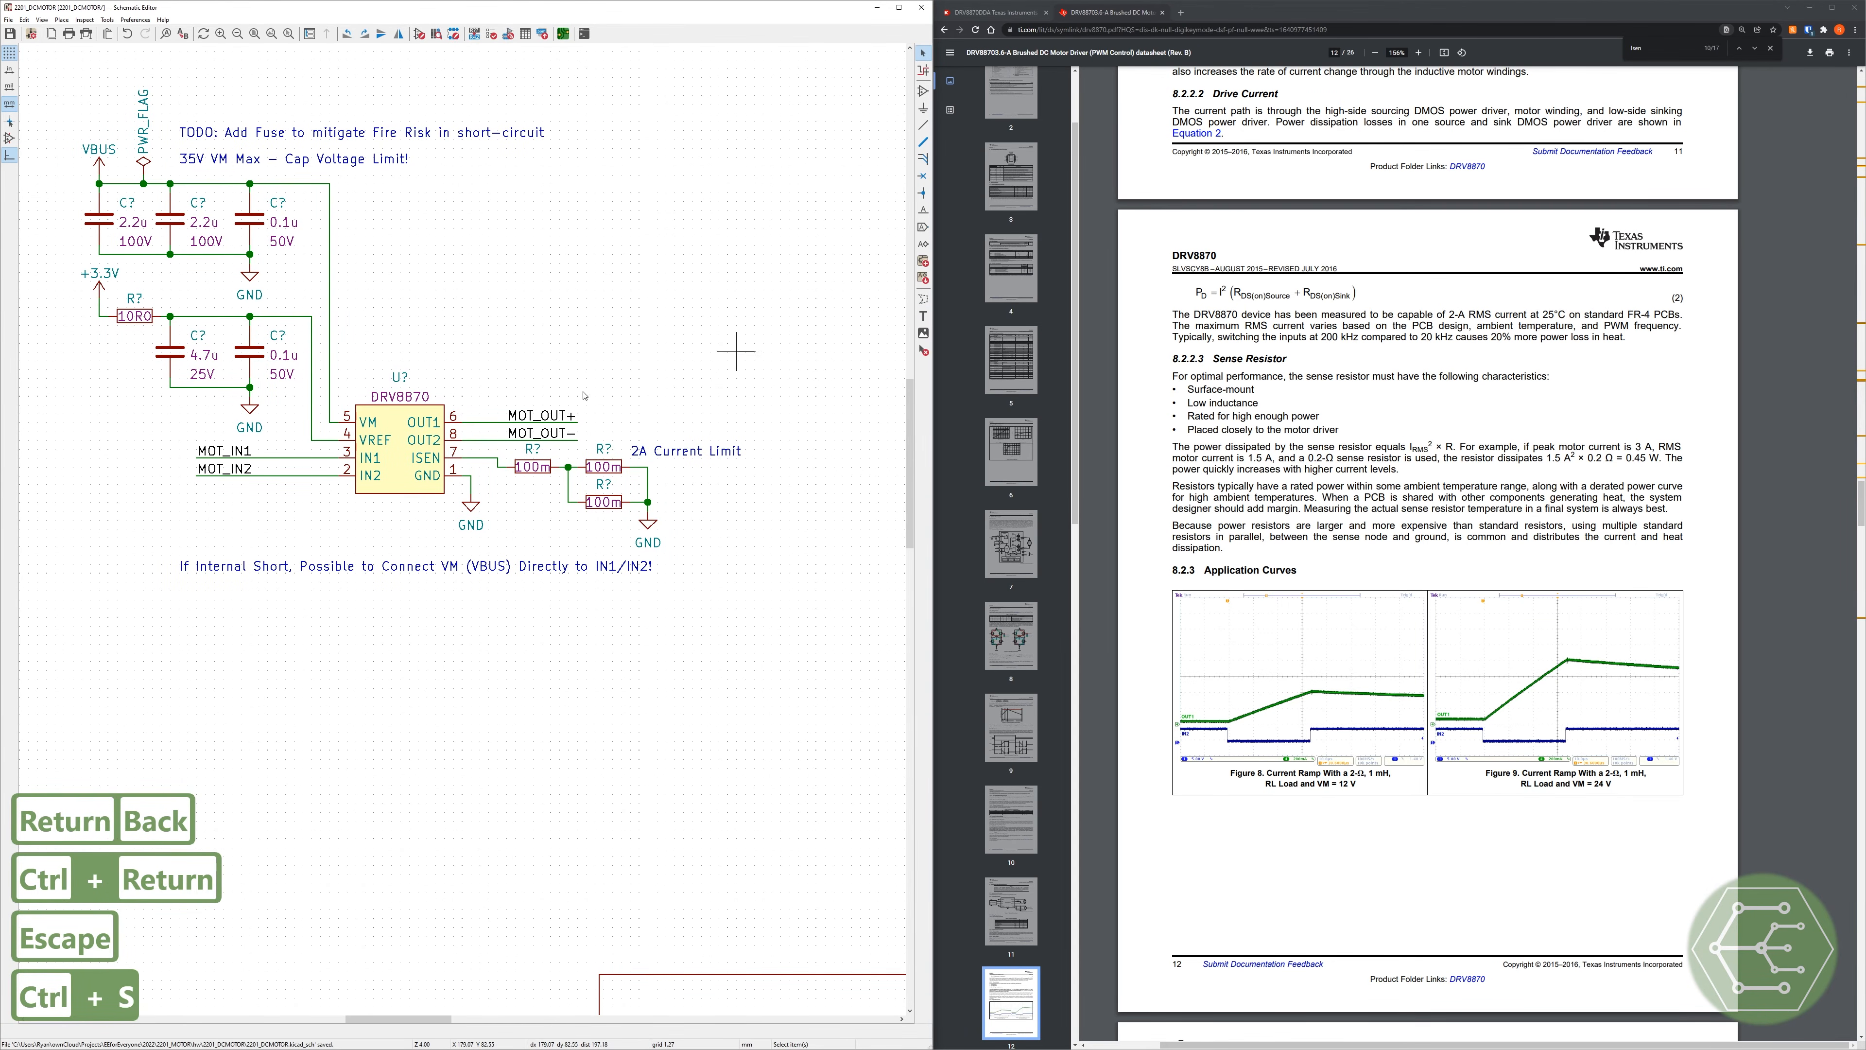
Step: Minimize the datasheet browser and open the project's PCB editor from the schematic
{"action": "scroll", "coordinate": [544, 412], "scroll_direction": "down", "scroll_amount": 3}
{"action": "scroll", "coordinate": [544, 411], "scroll_direction": "up", "scroll_amount": 2}
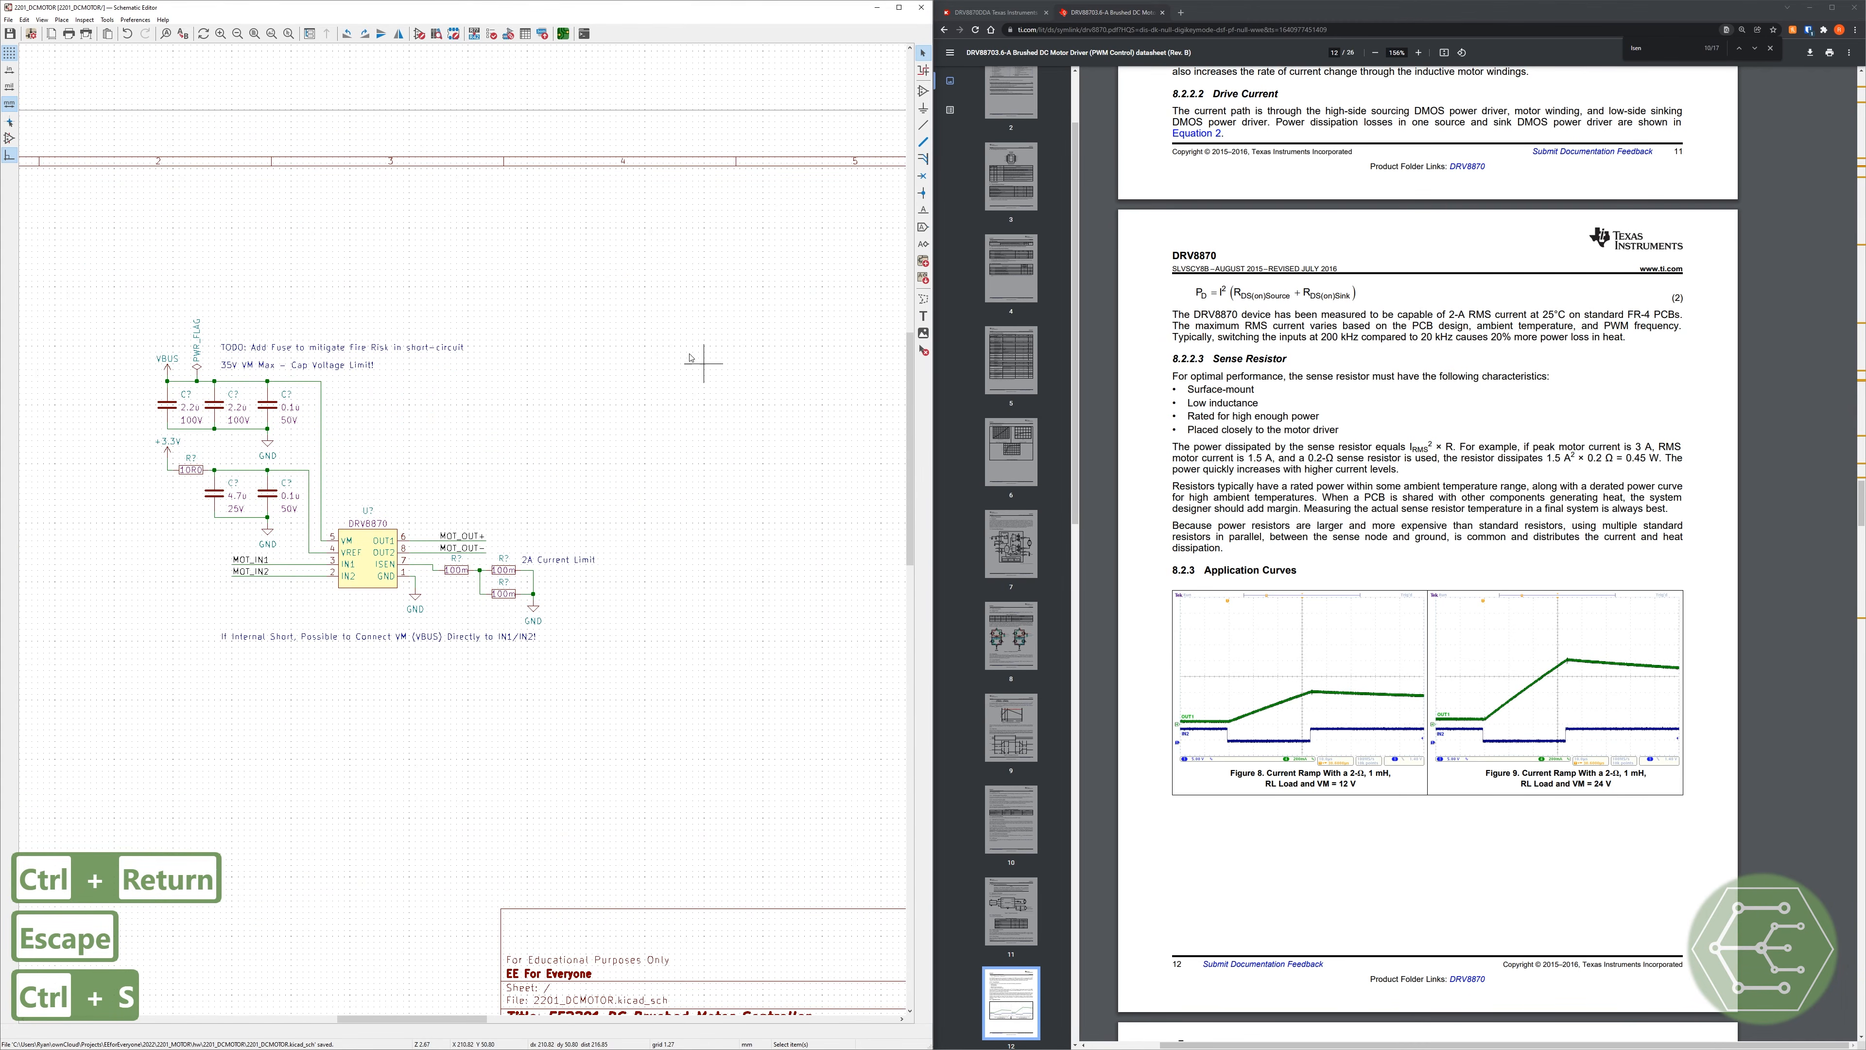
{"action": "left_click", "coordinate": [1808, 8]}
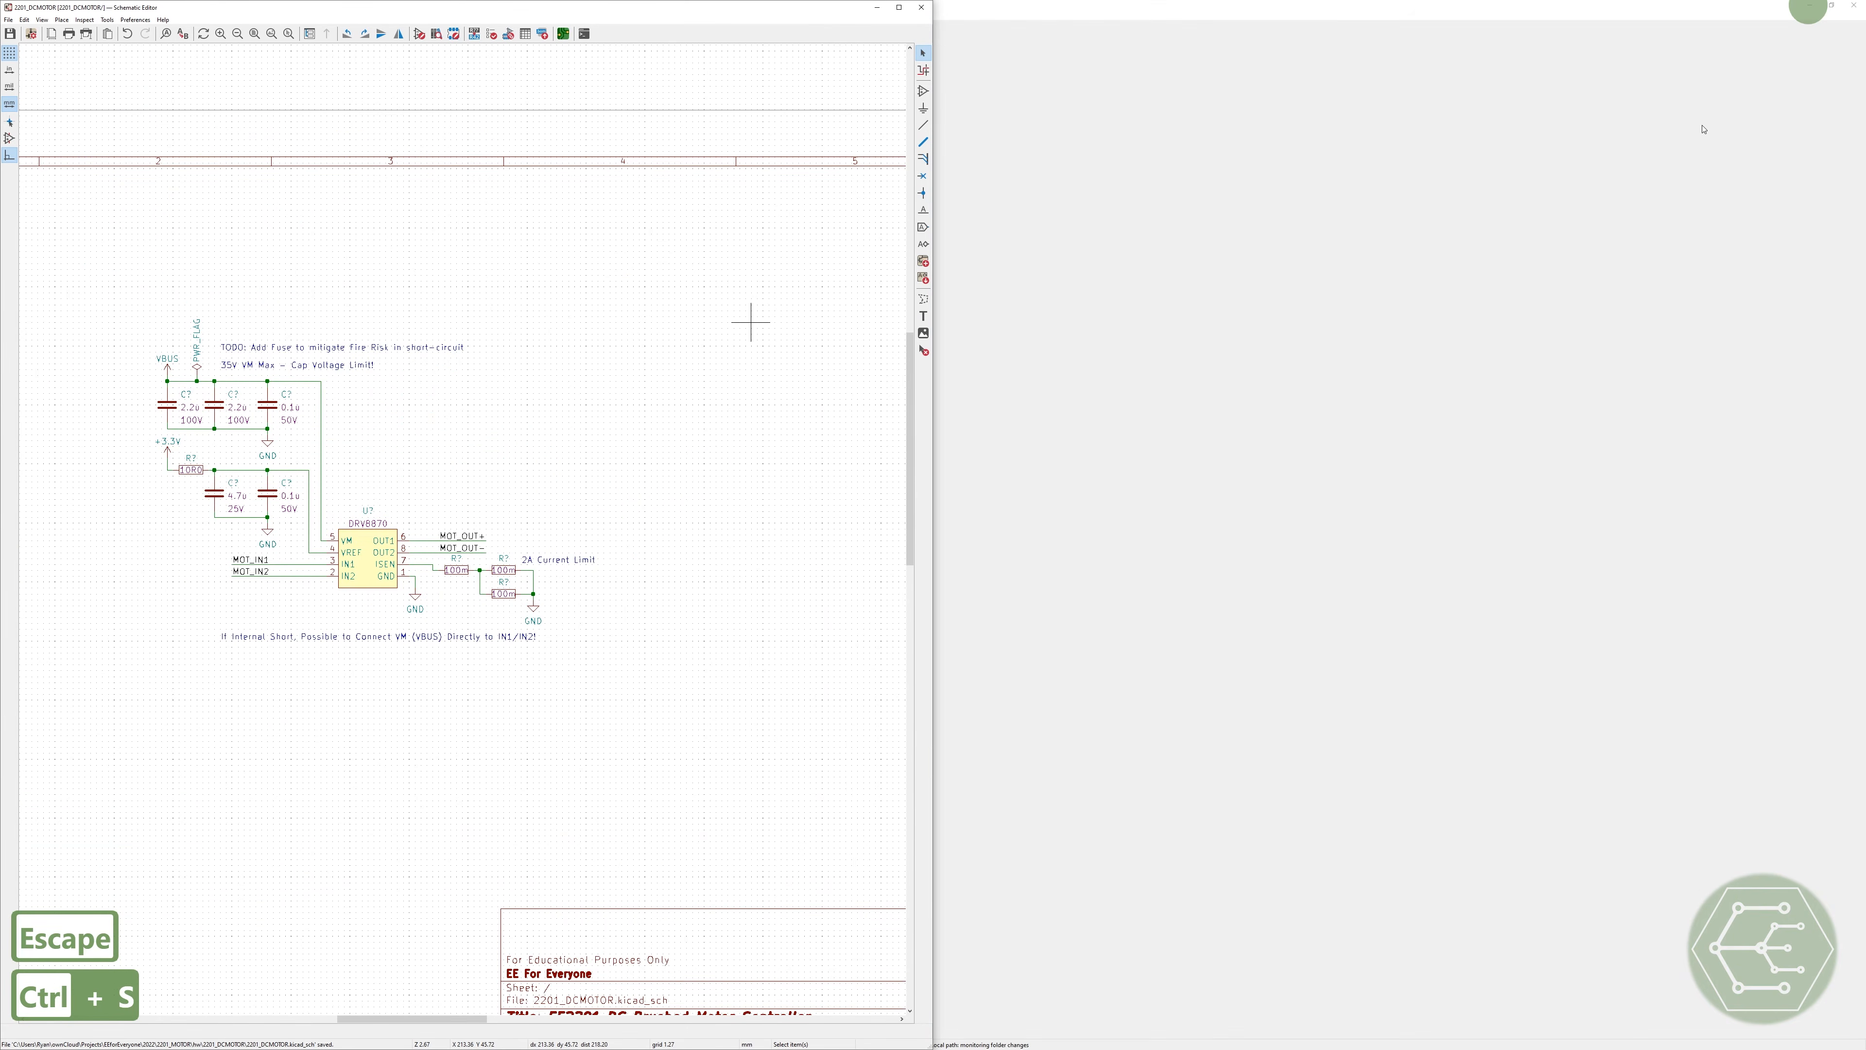
{"action": "left_click", "coordinate": [562, 35]}
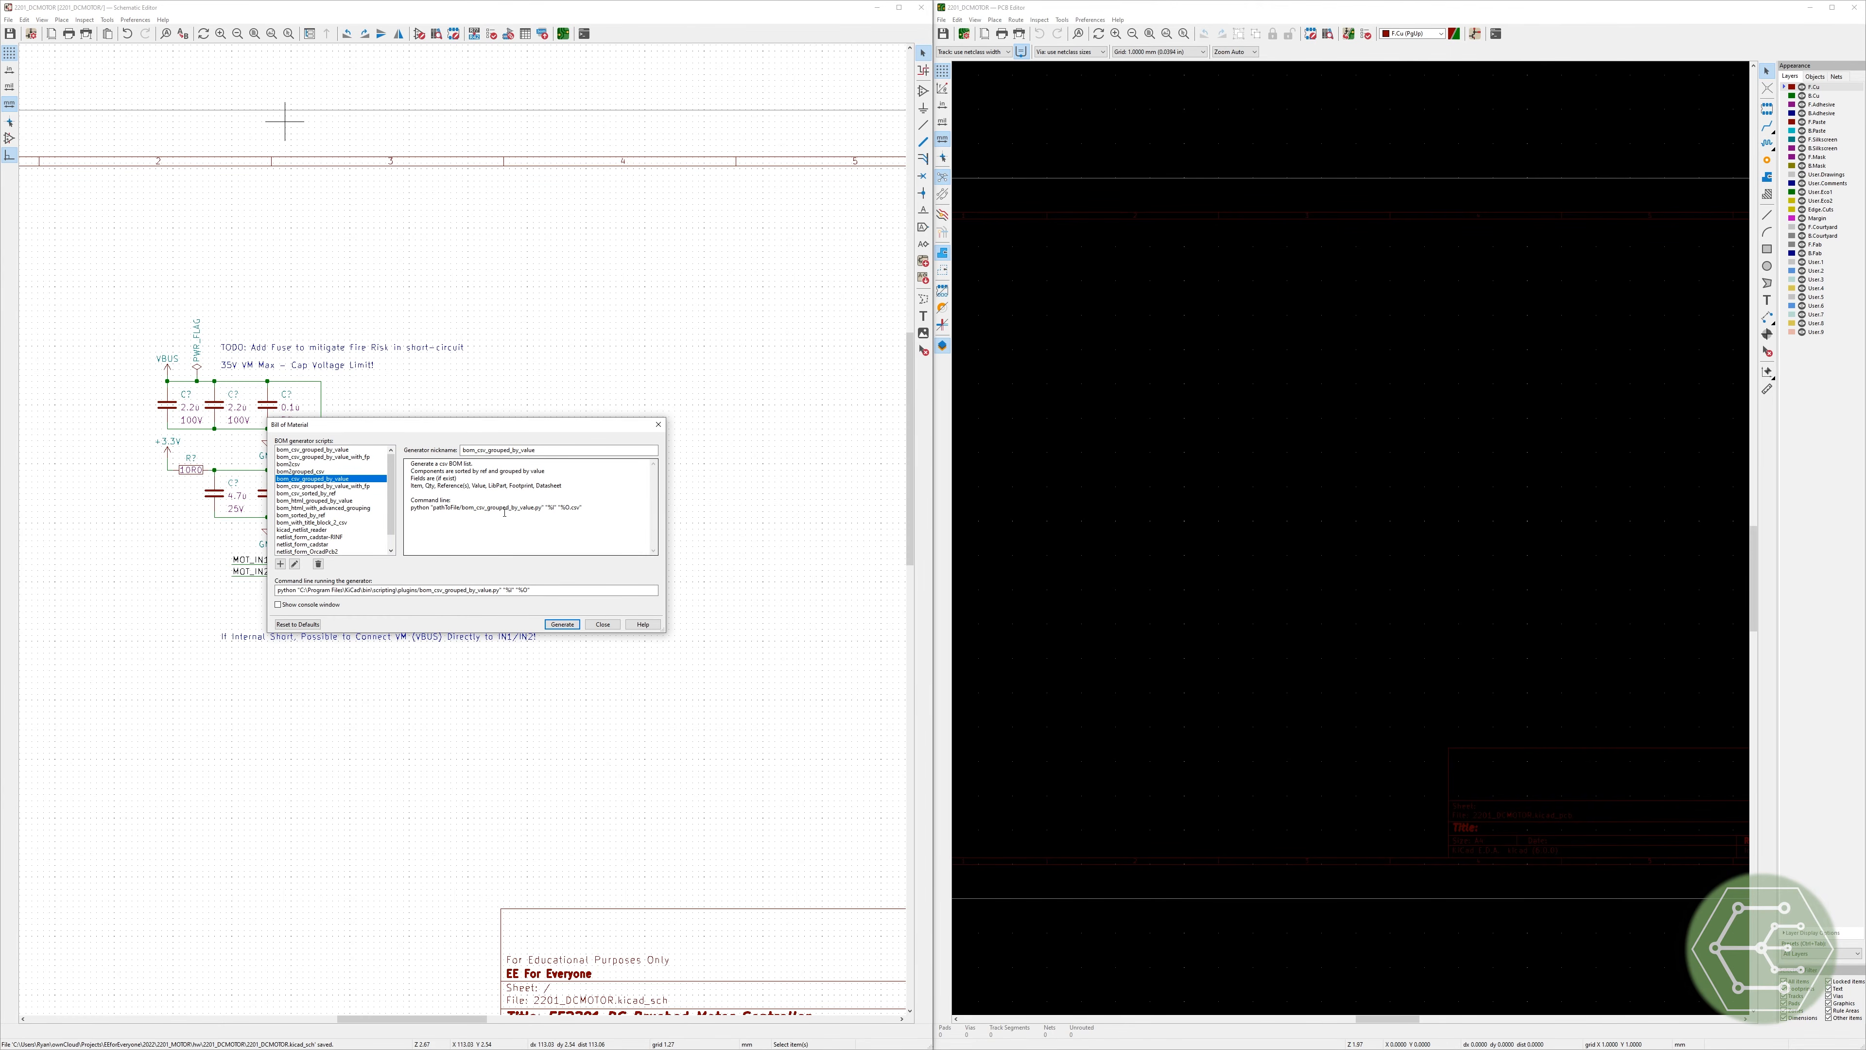
Step: Generate the bill of materials with the bom_csv_grouped_by_value script, annotating the schematic's components with the first free numbers
{"action": "left_click", "coordinate": [564, 625]}
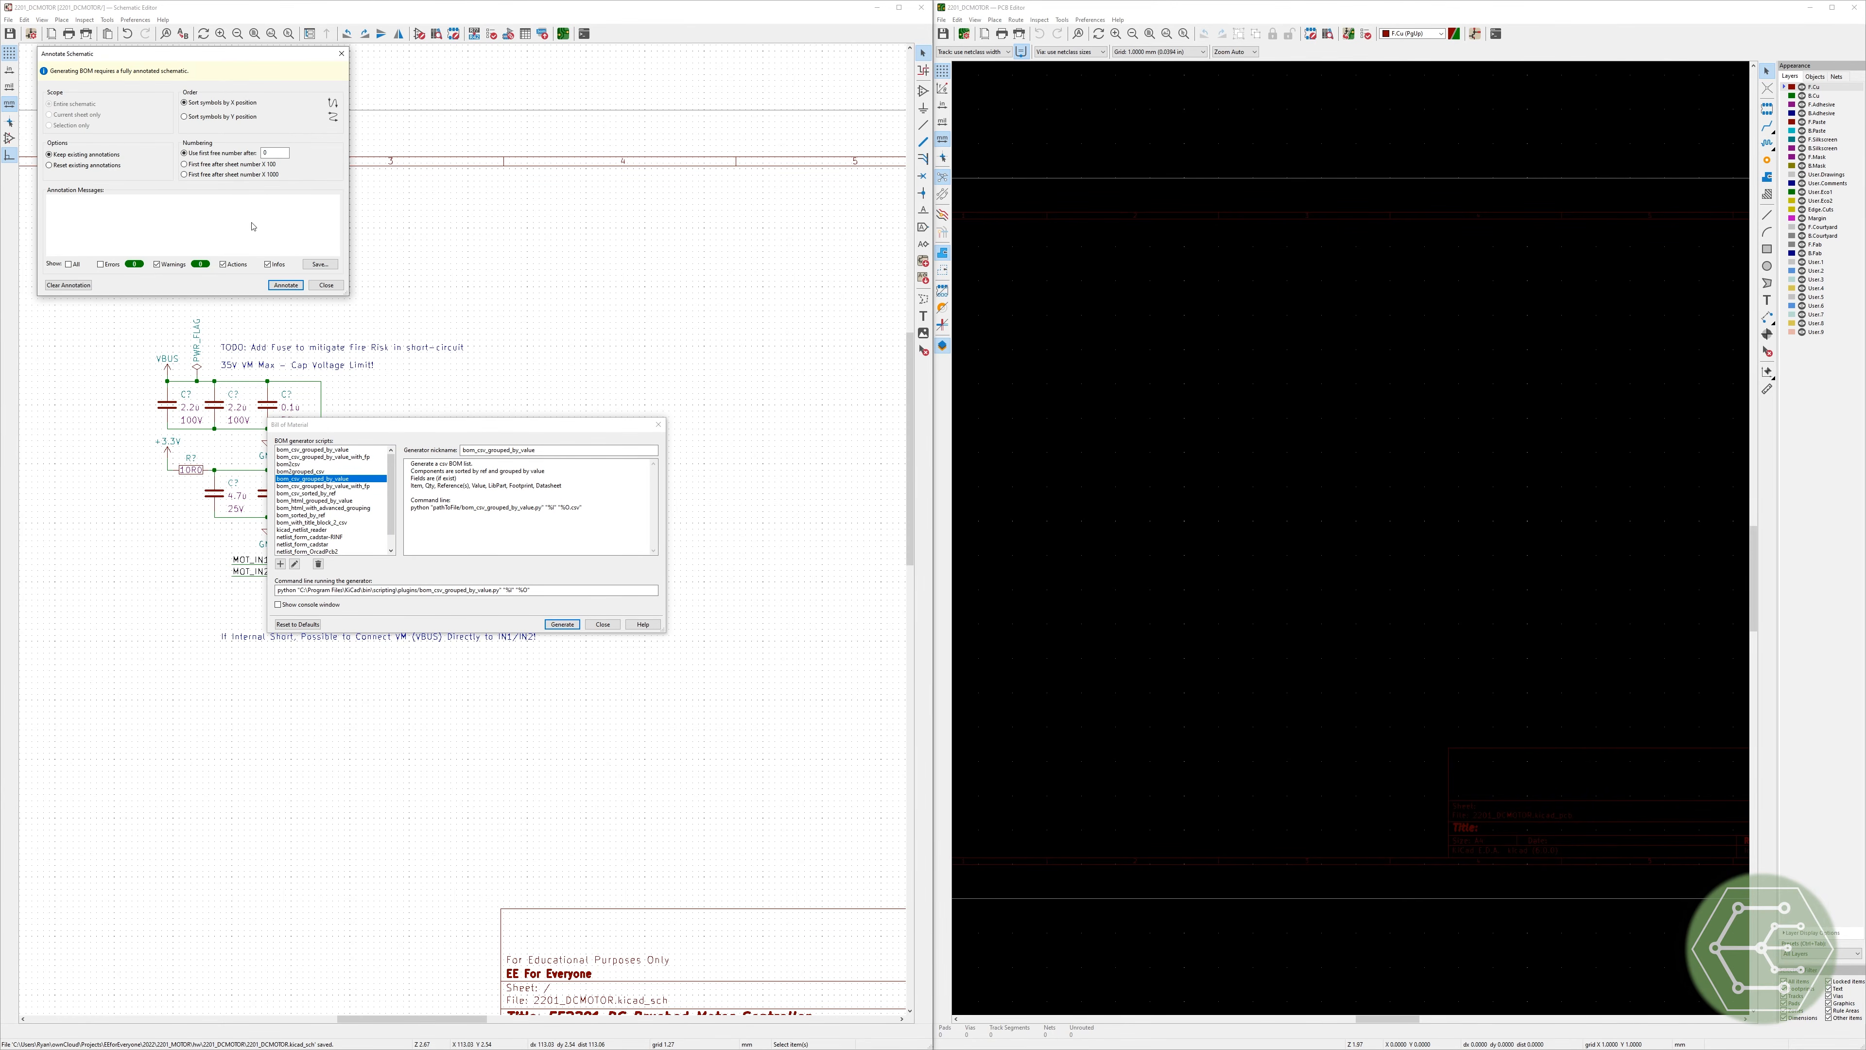
{"action": "left_click", "coordinate": [286, 288]}
{"action": "left_click", "coordinate": [604, 624]}
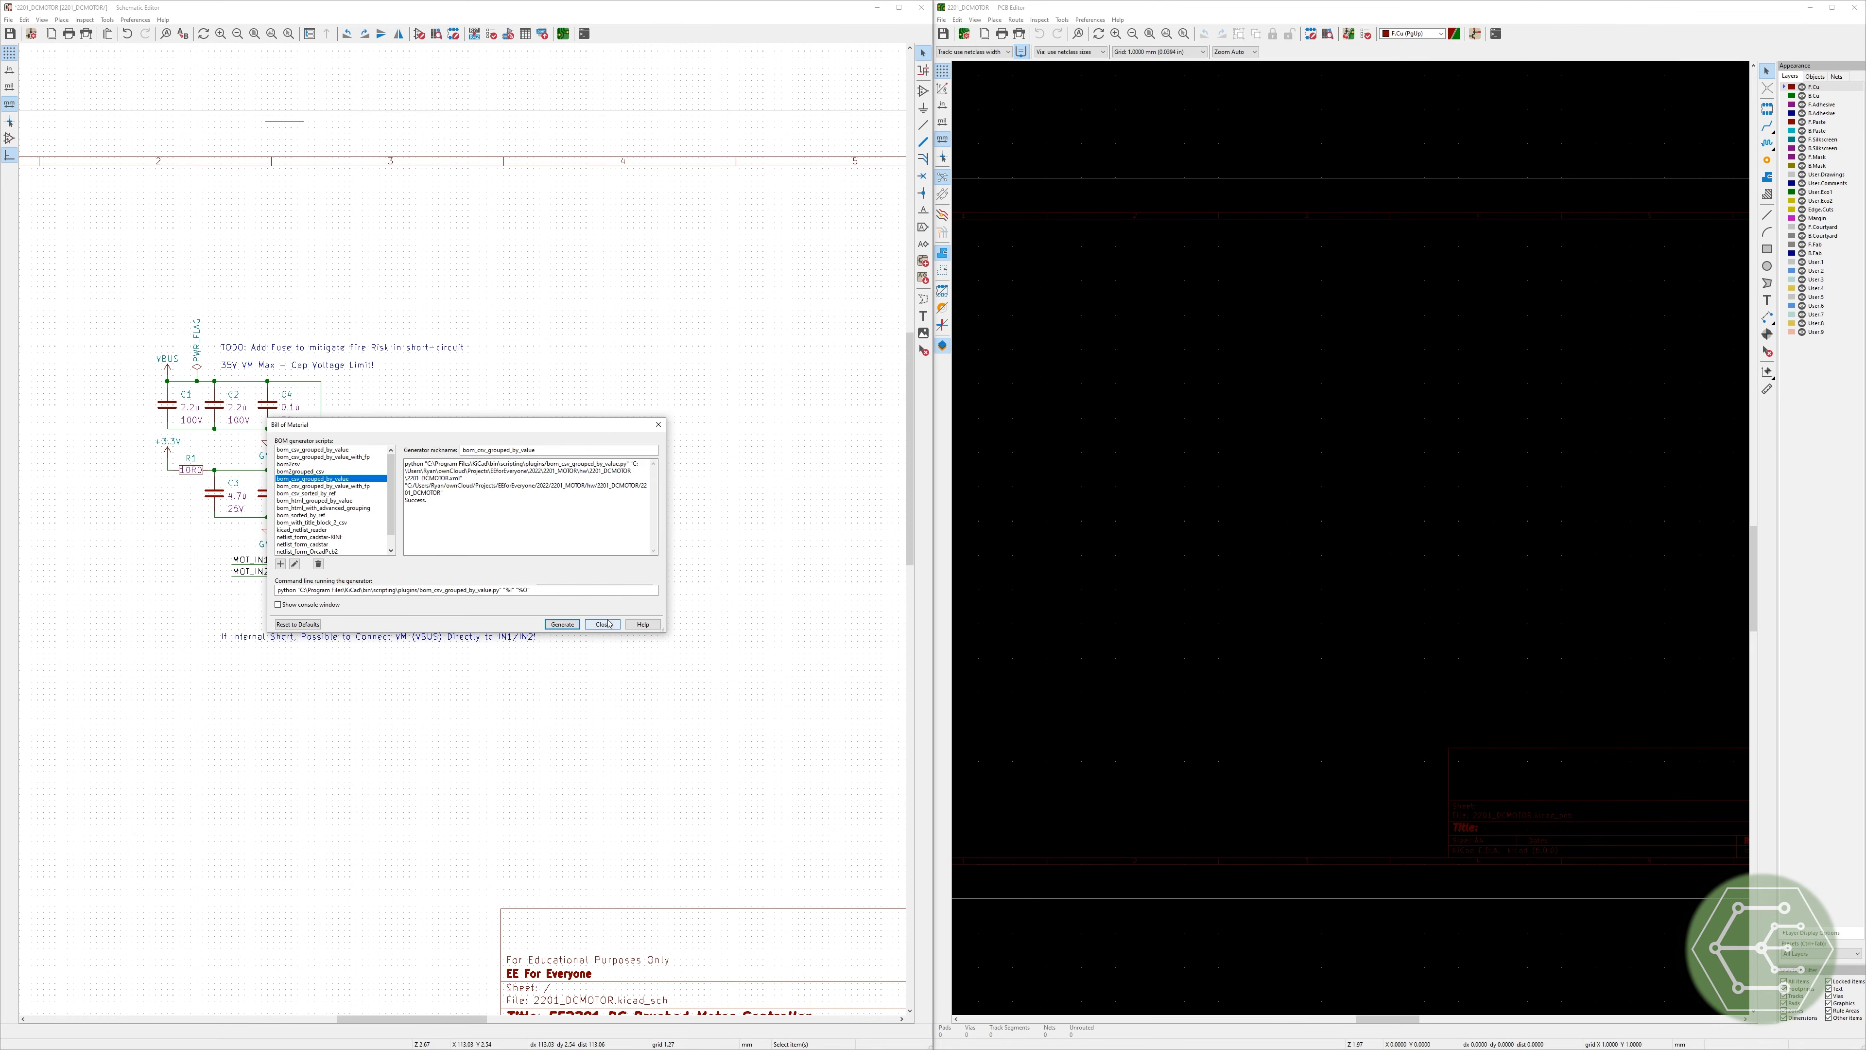
{"action": "left_click", "coordinate": [603, 624]}
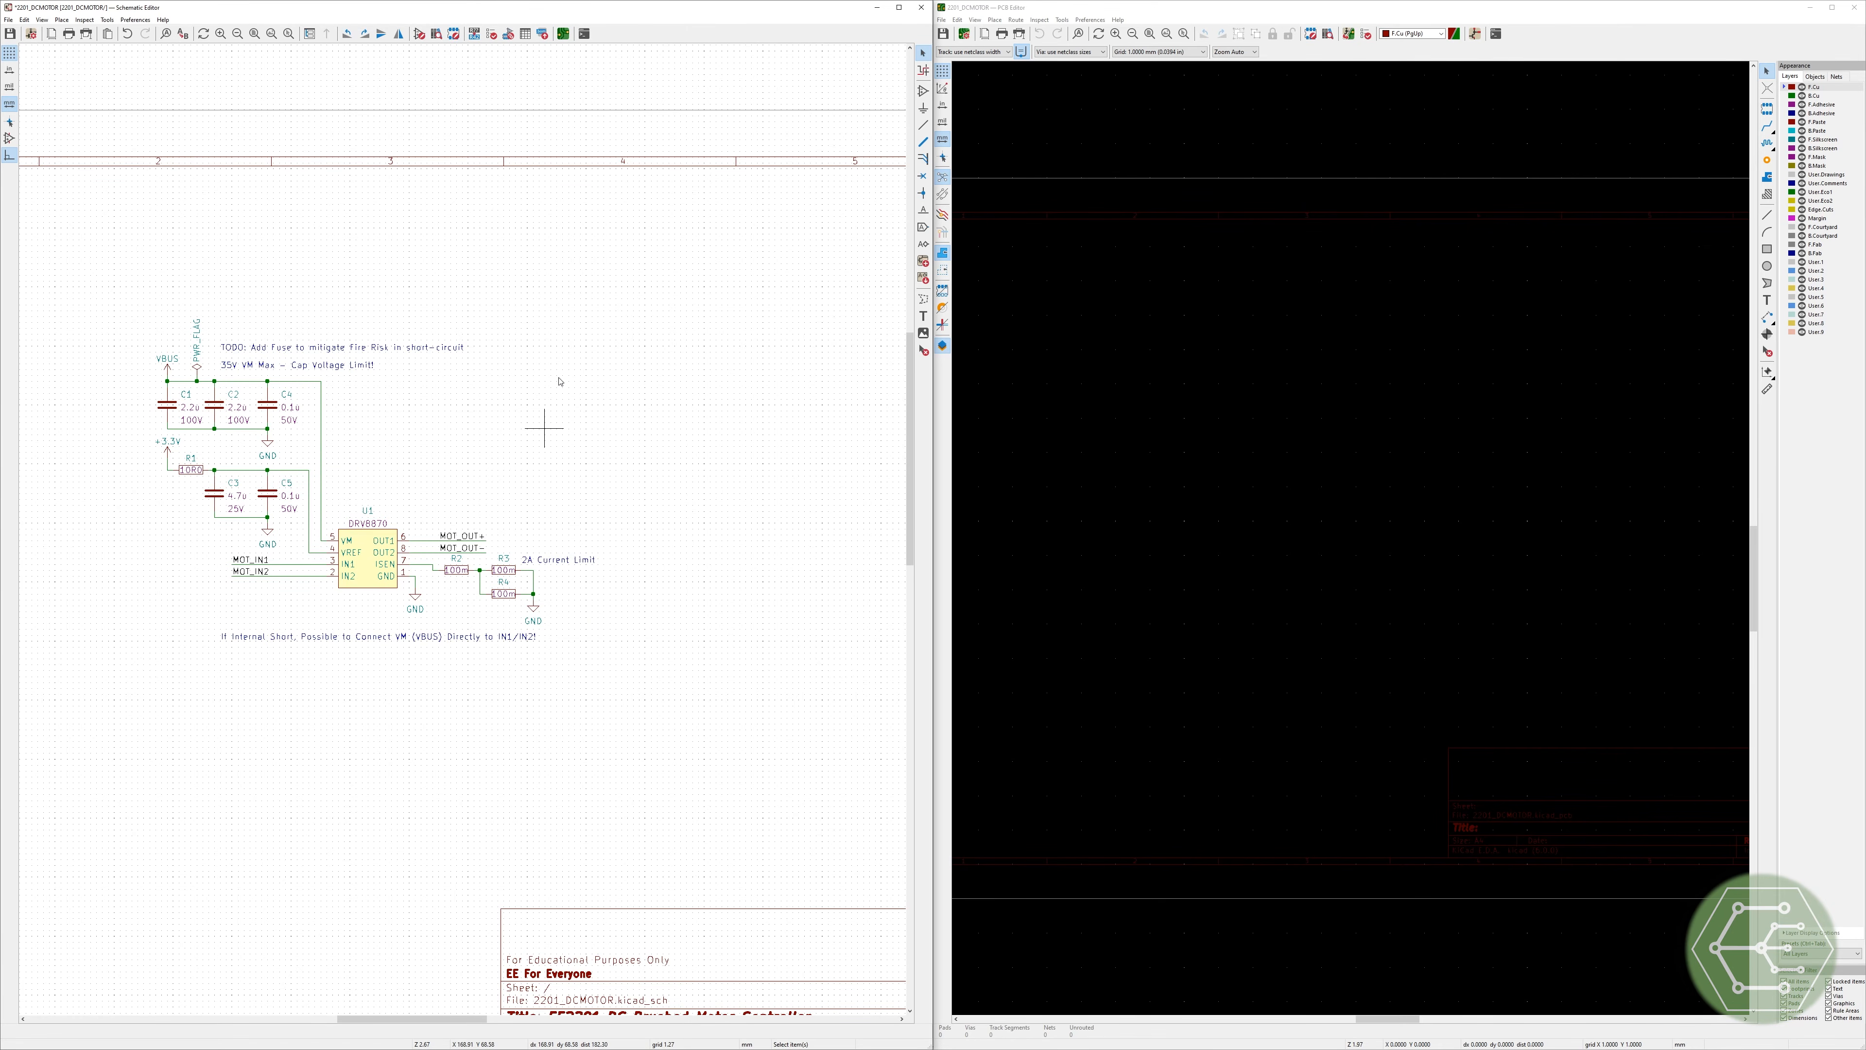
Step: Update the PCB from the schematic and place the imported group of footprints inside the drawing sheet
{"action": "left_click", "coordinate": [1350, 37]}
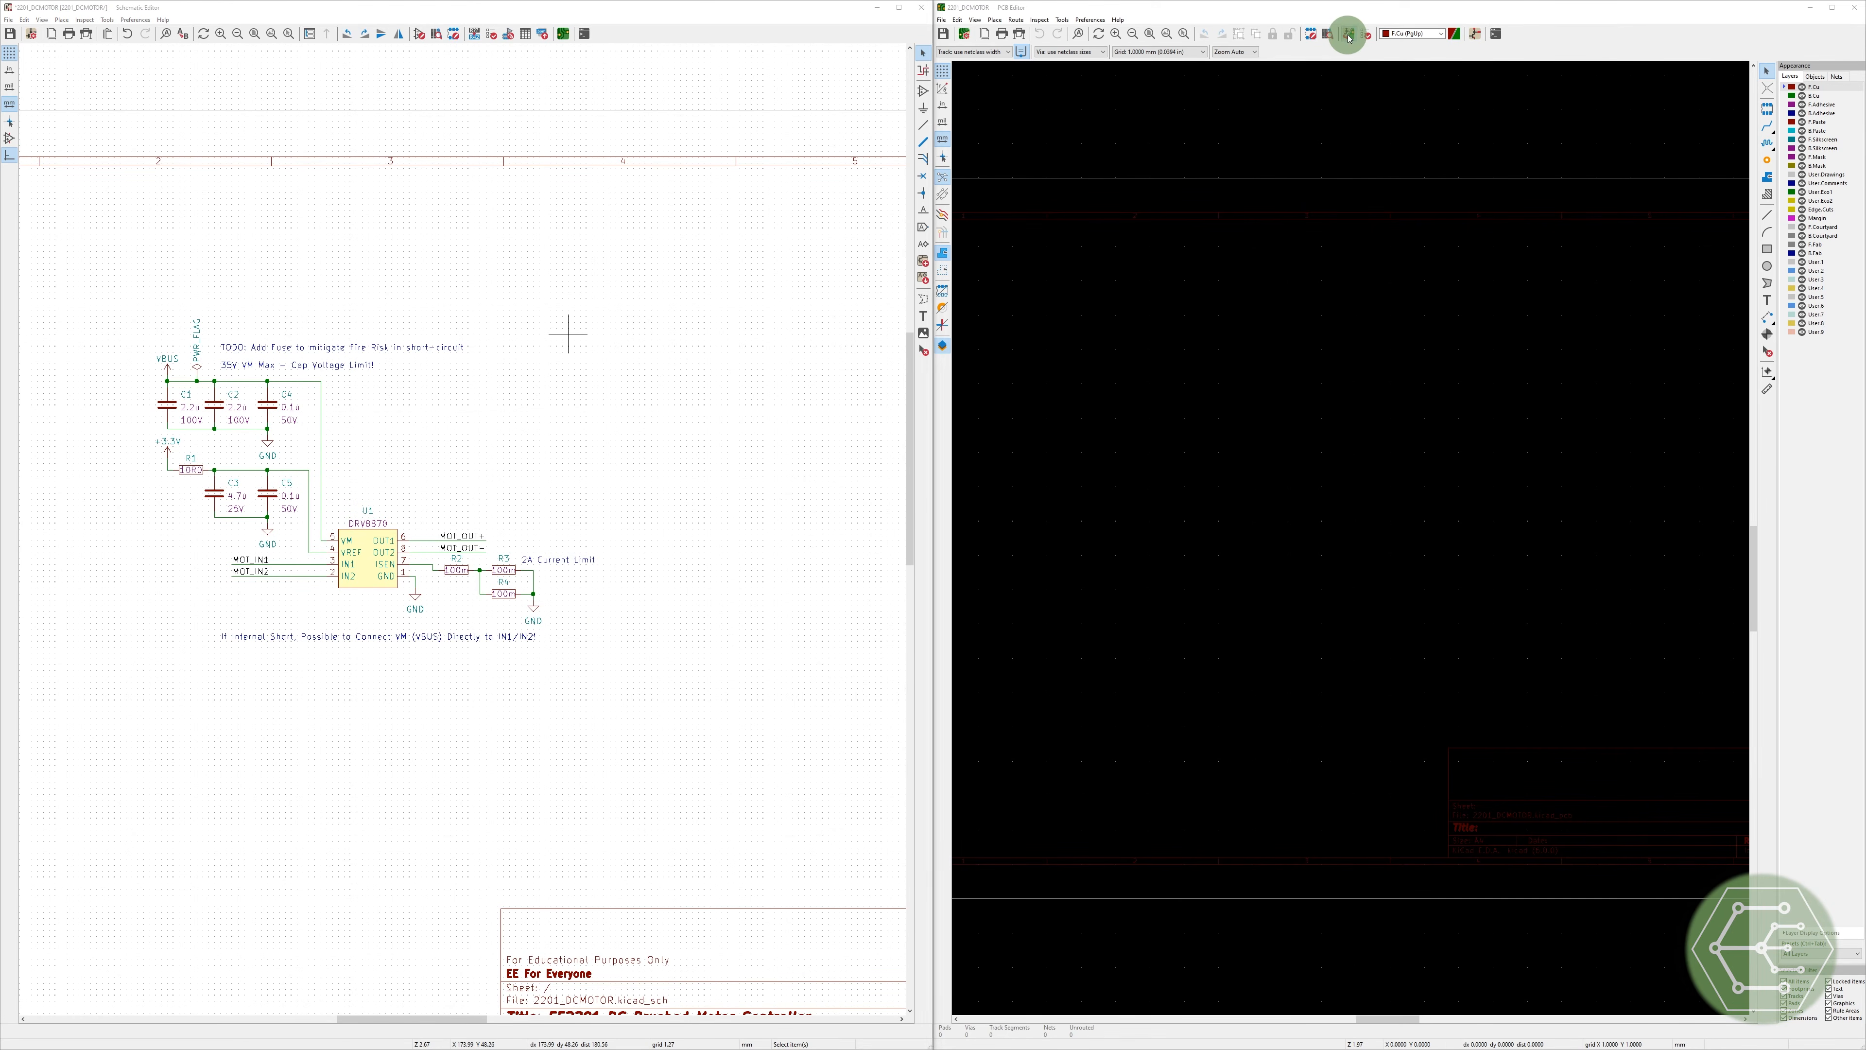
{"action": "left_click", "coordinate": [1239, 265]}
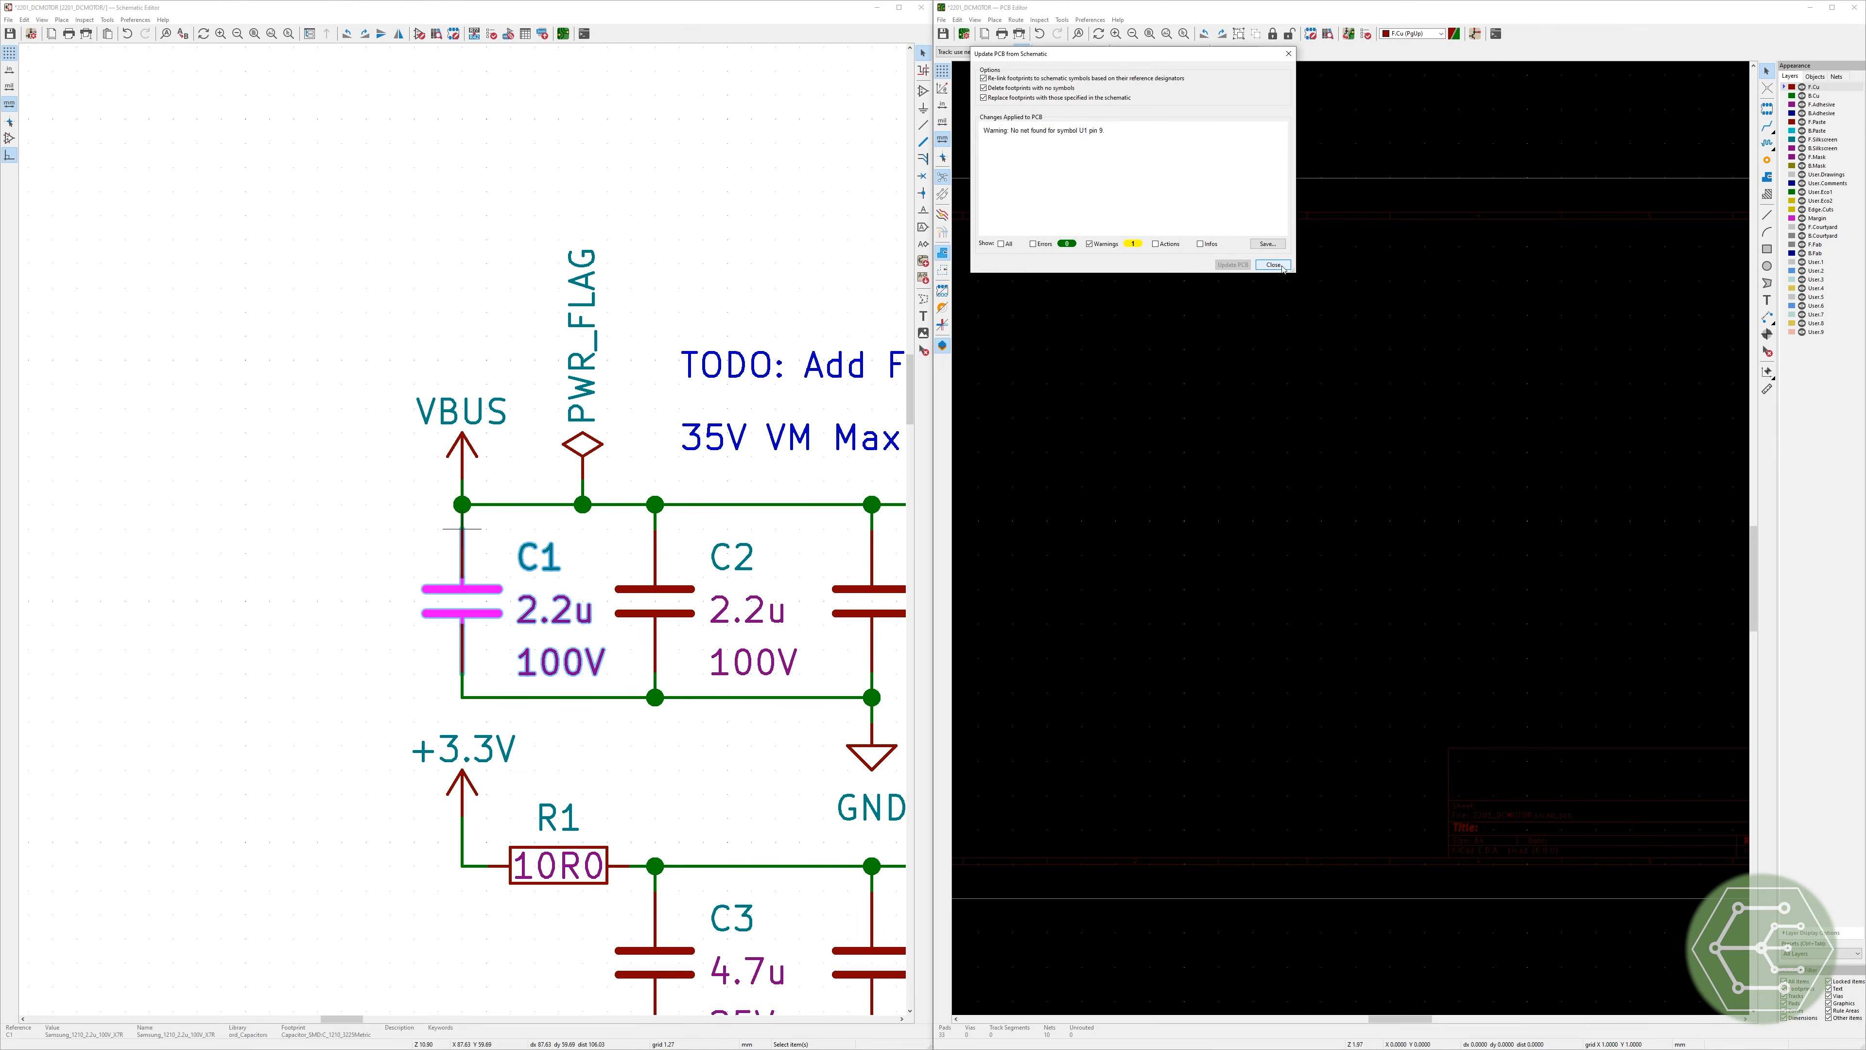
{"action": "left_click", "coordinate": [1282, 267]}
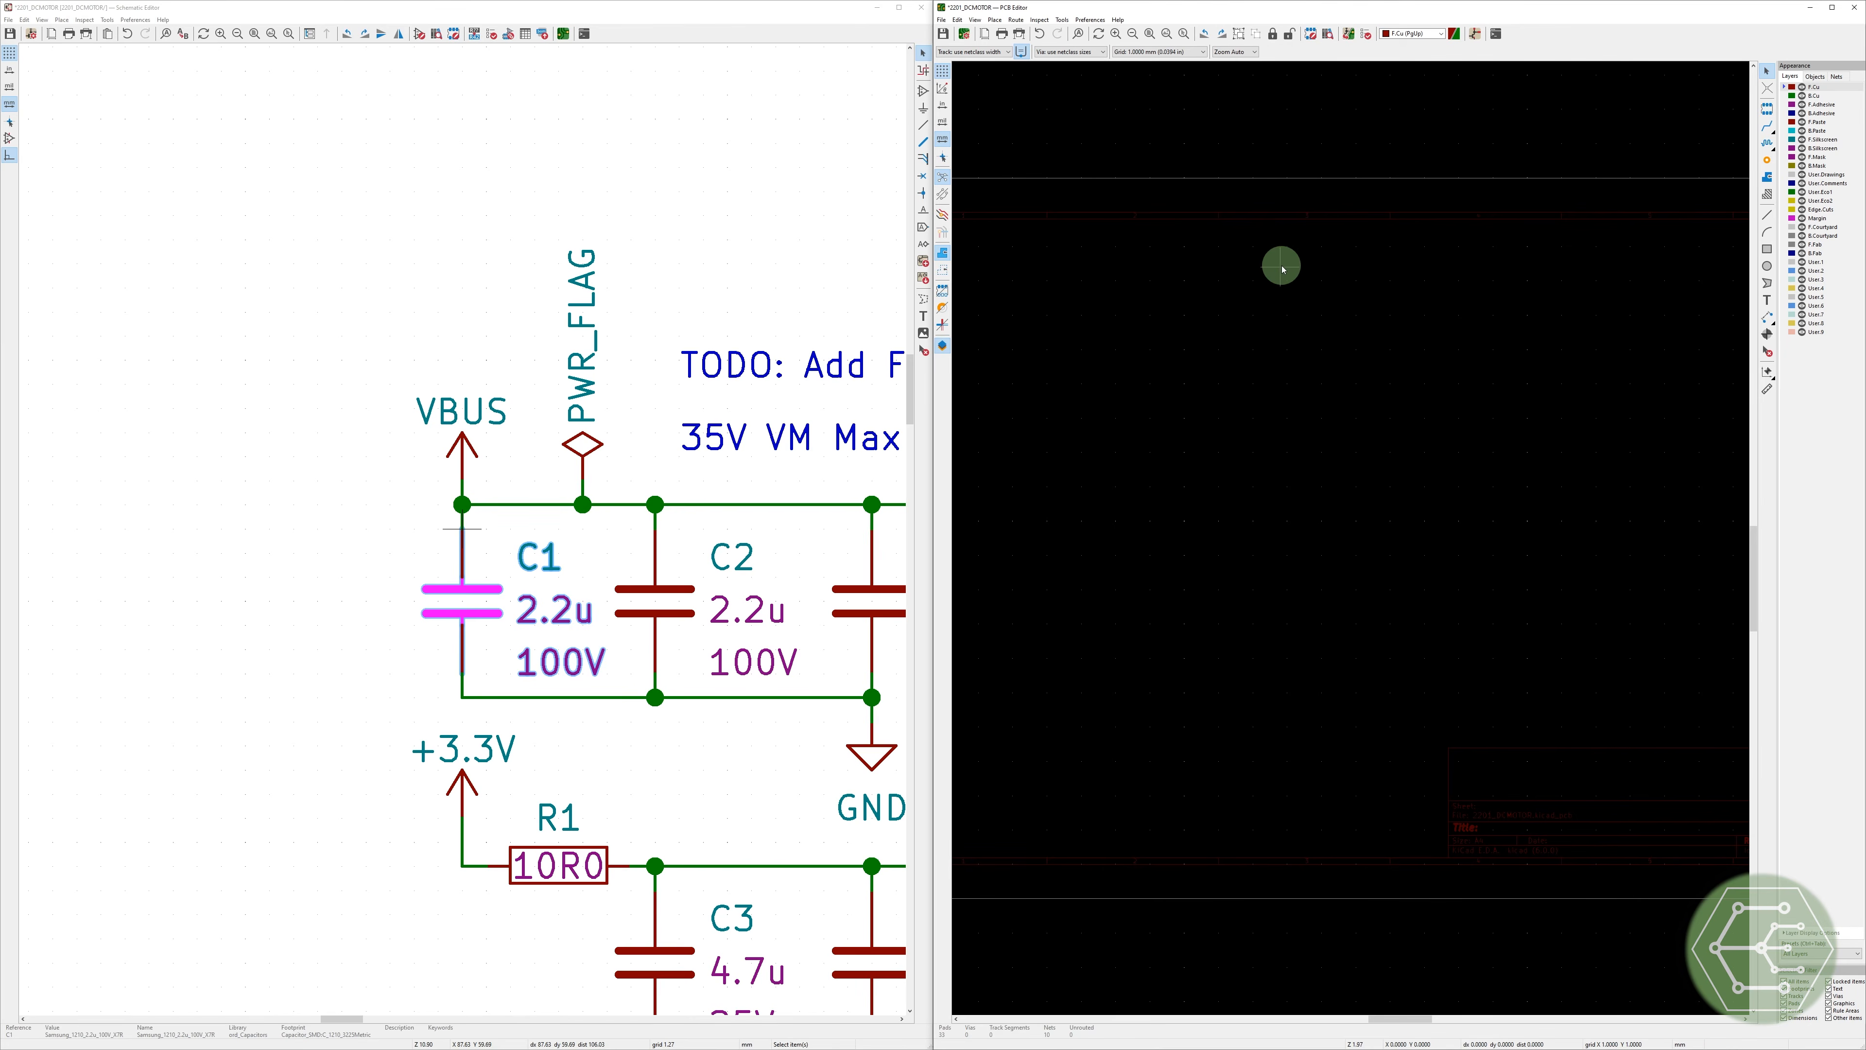
{"action": "left_click", "coordinate": [1200, 492]}
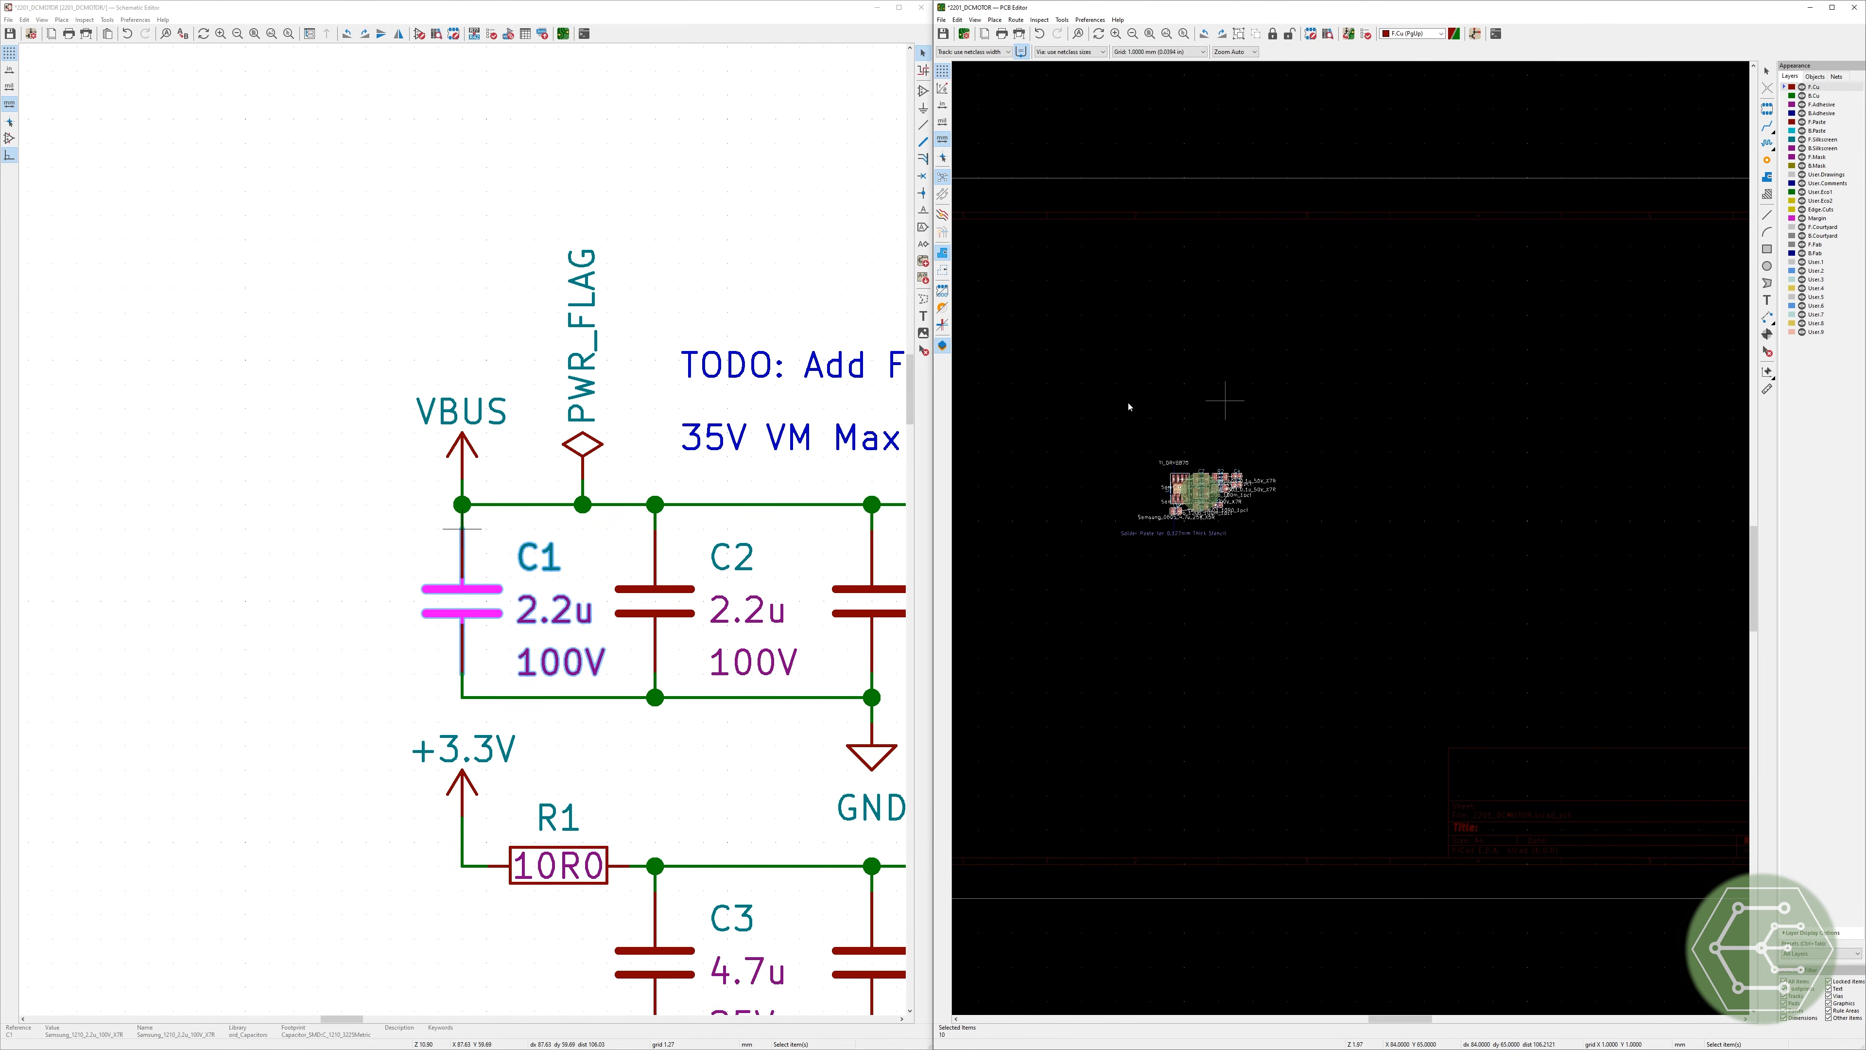
{"action": "scroll", "coordinate": [1396, 565], "scroll_direction": "down", "scroll_amount": 5}
{"action": "scroll", "coordinate": [1352, 542], "scroll_direction": "up", "scroll_amount": 8}
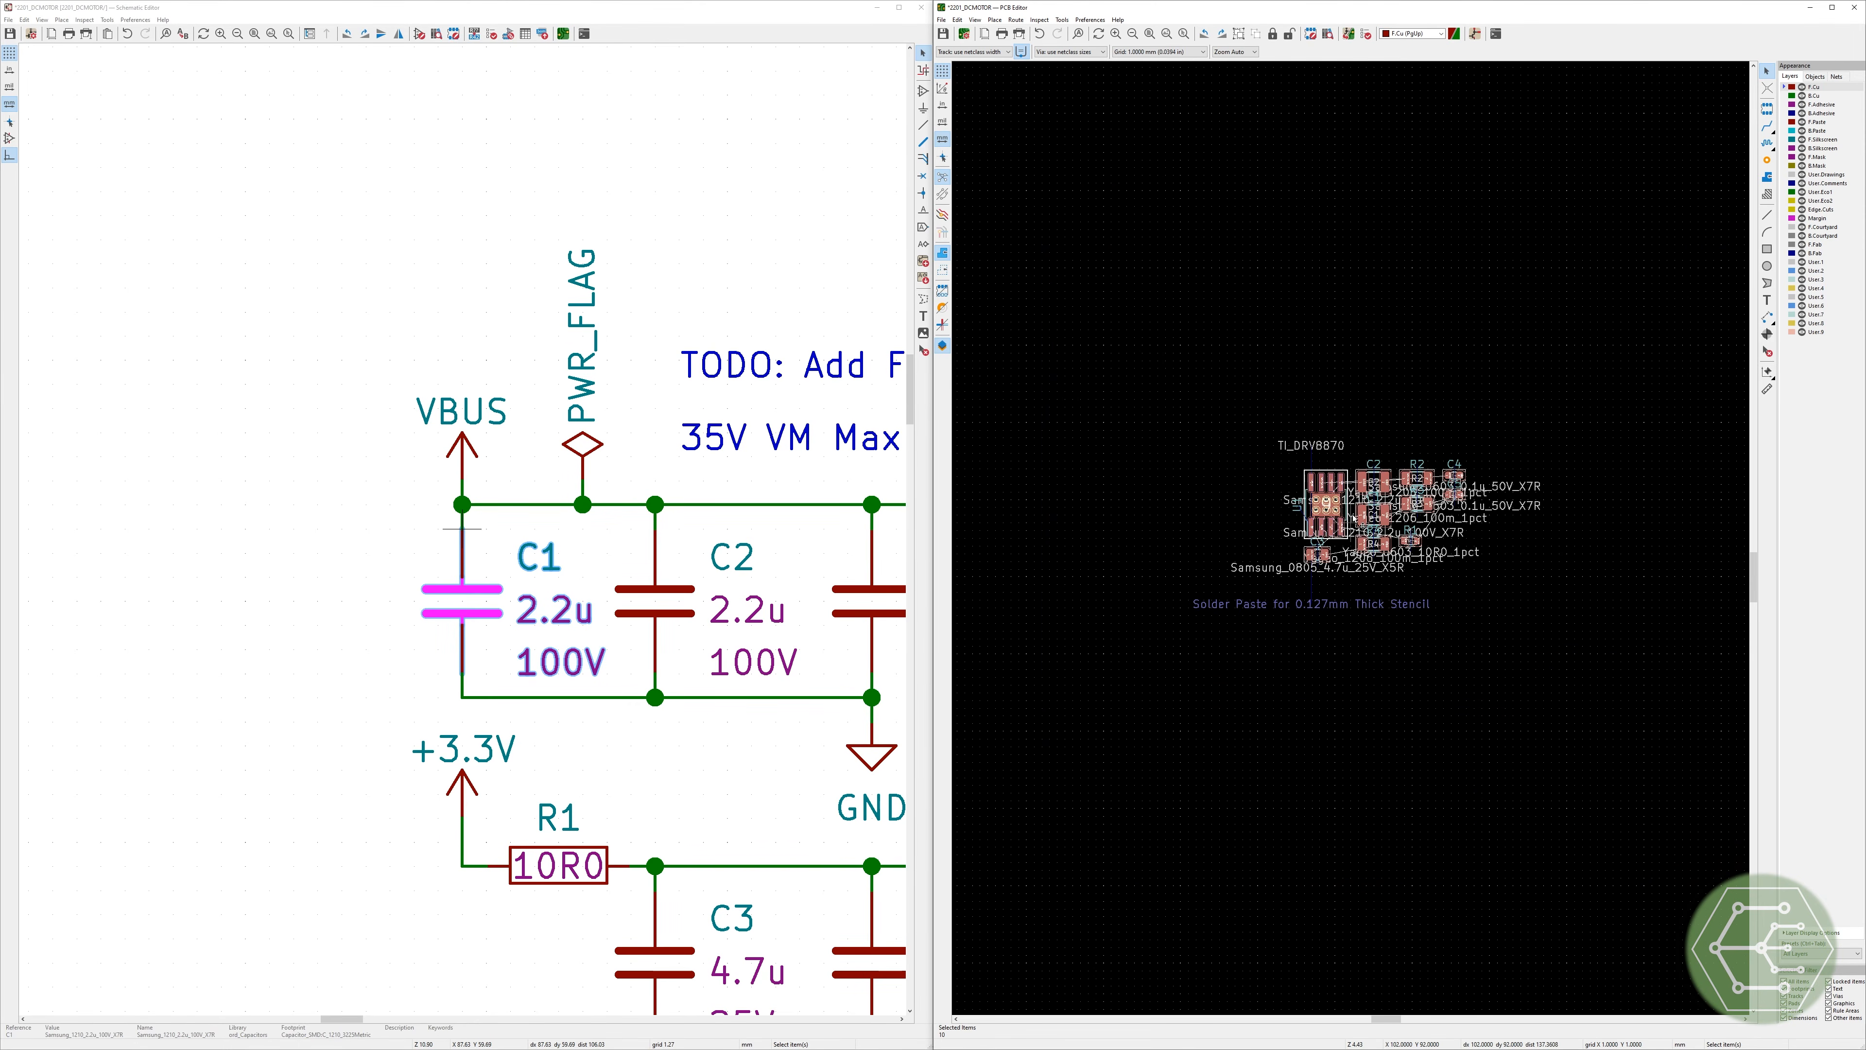
Step: Open the DRV8870 symbol for editing and create a passive pin named EP with number 9
{"action": "left_click", "coordinate": [718, 265]}
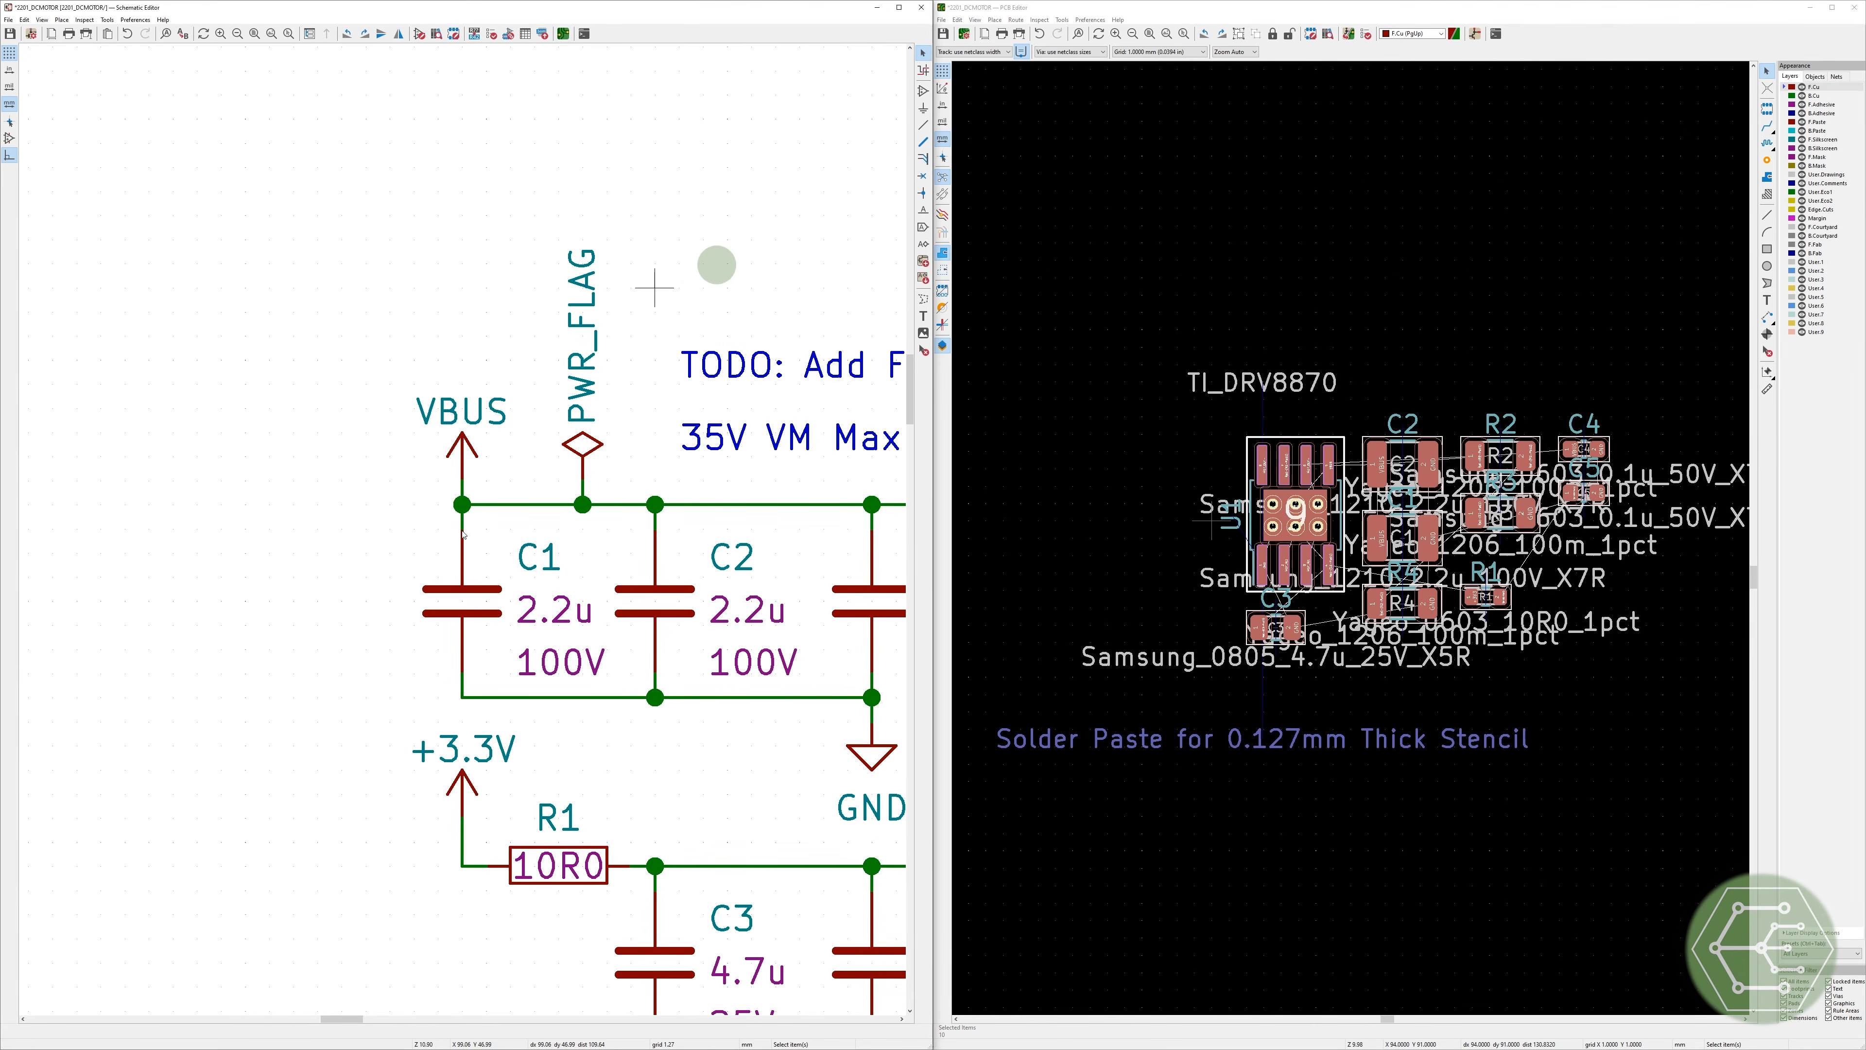
{"action": "left_click", "coordinate": [762, 847]}
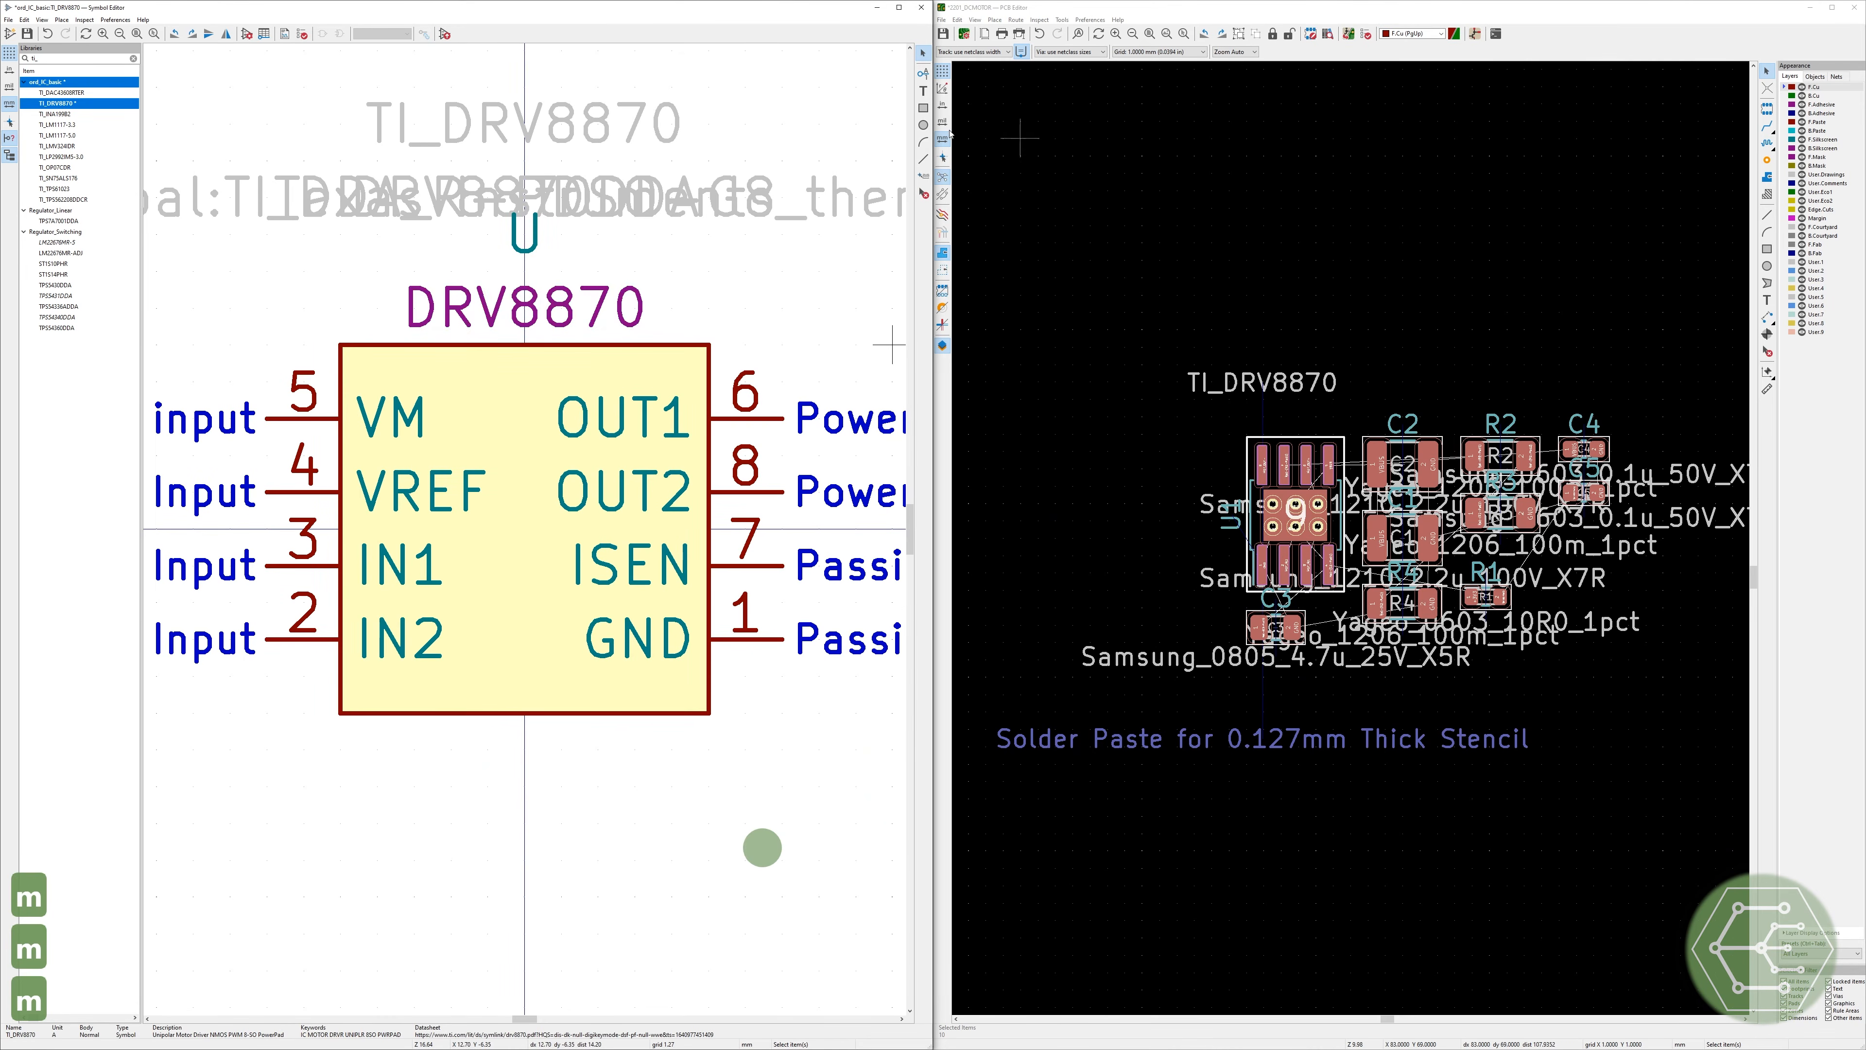
{"action": "left_click", "coordinate": [924, 73]}
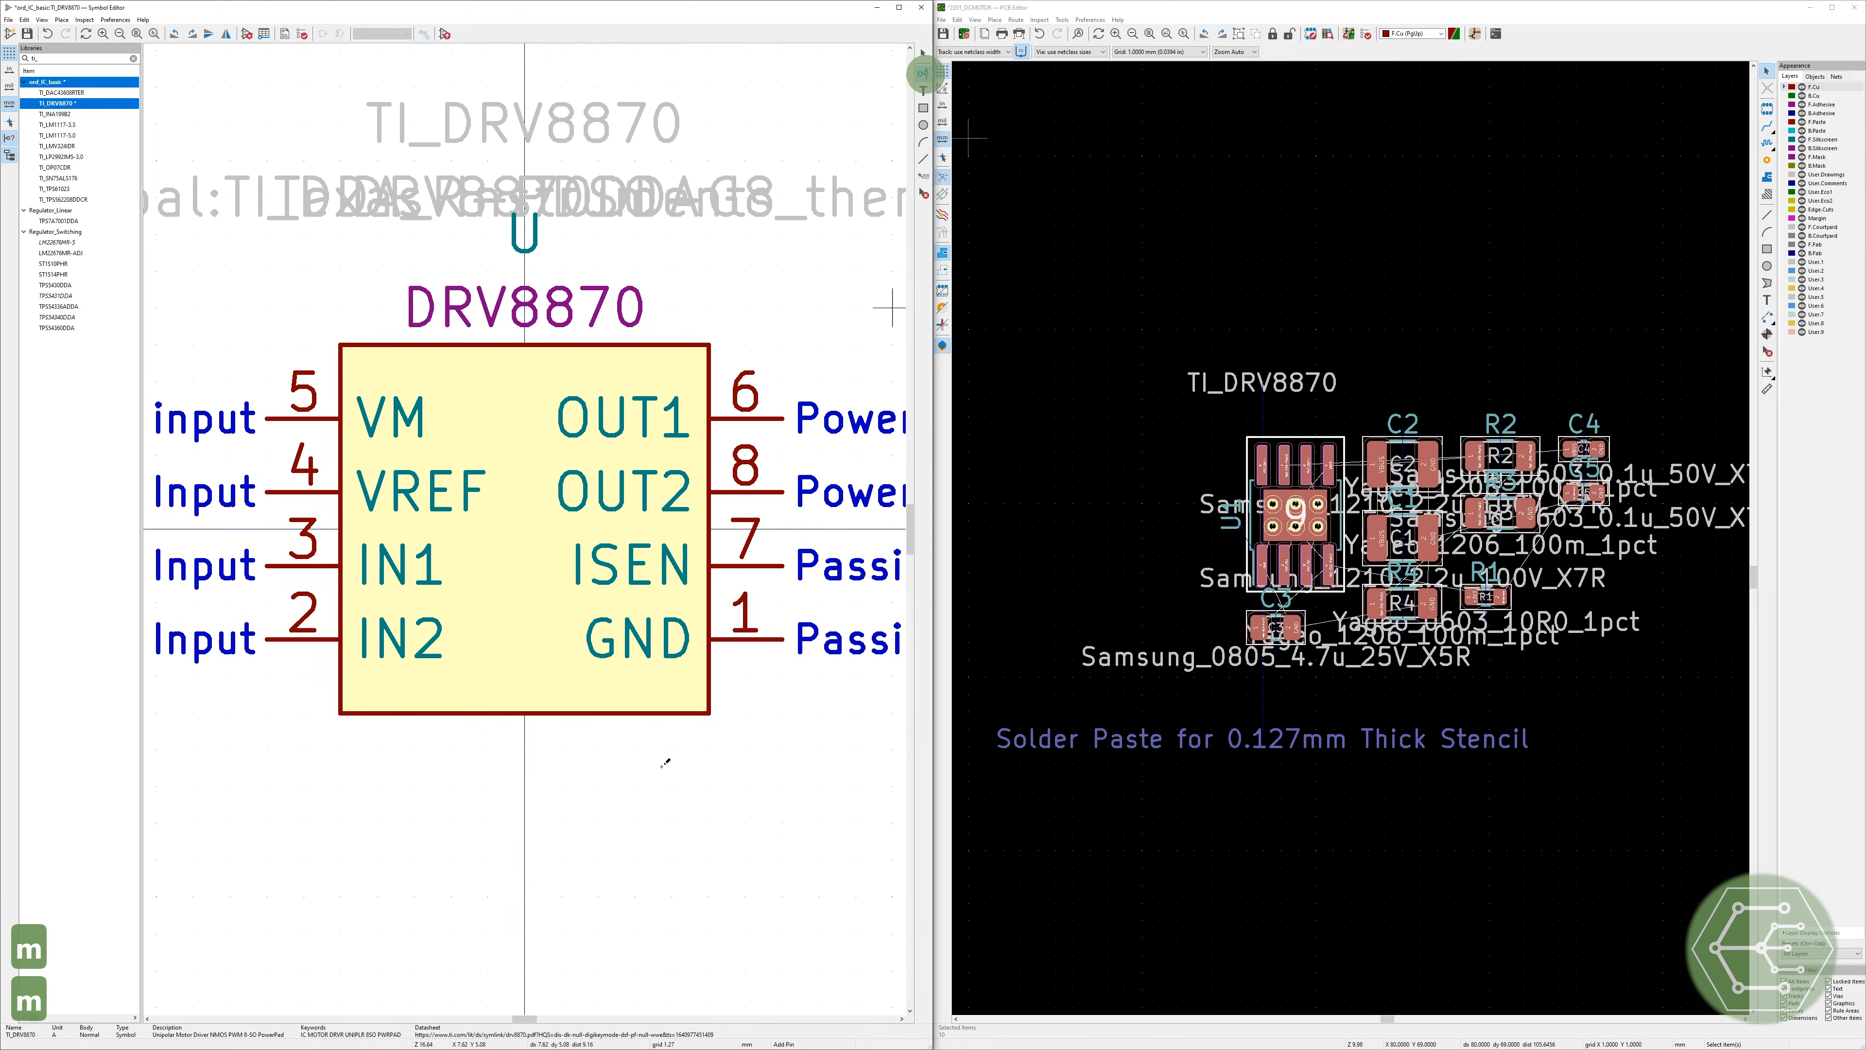
{"action": "left_click", "coordinate": [542, 798]}
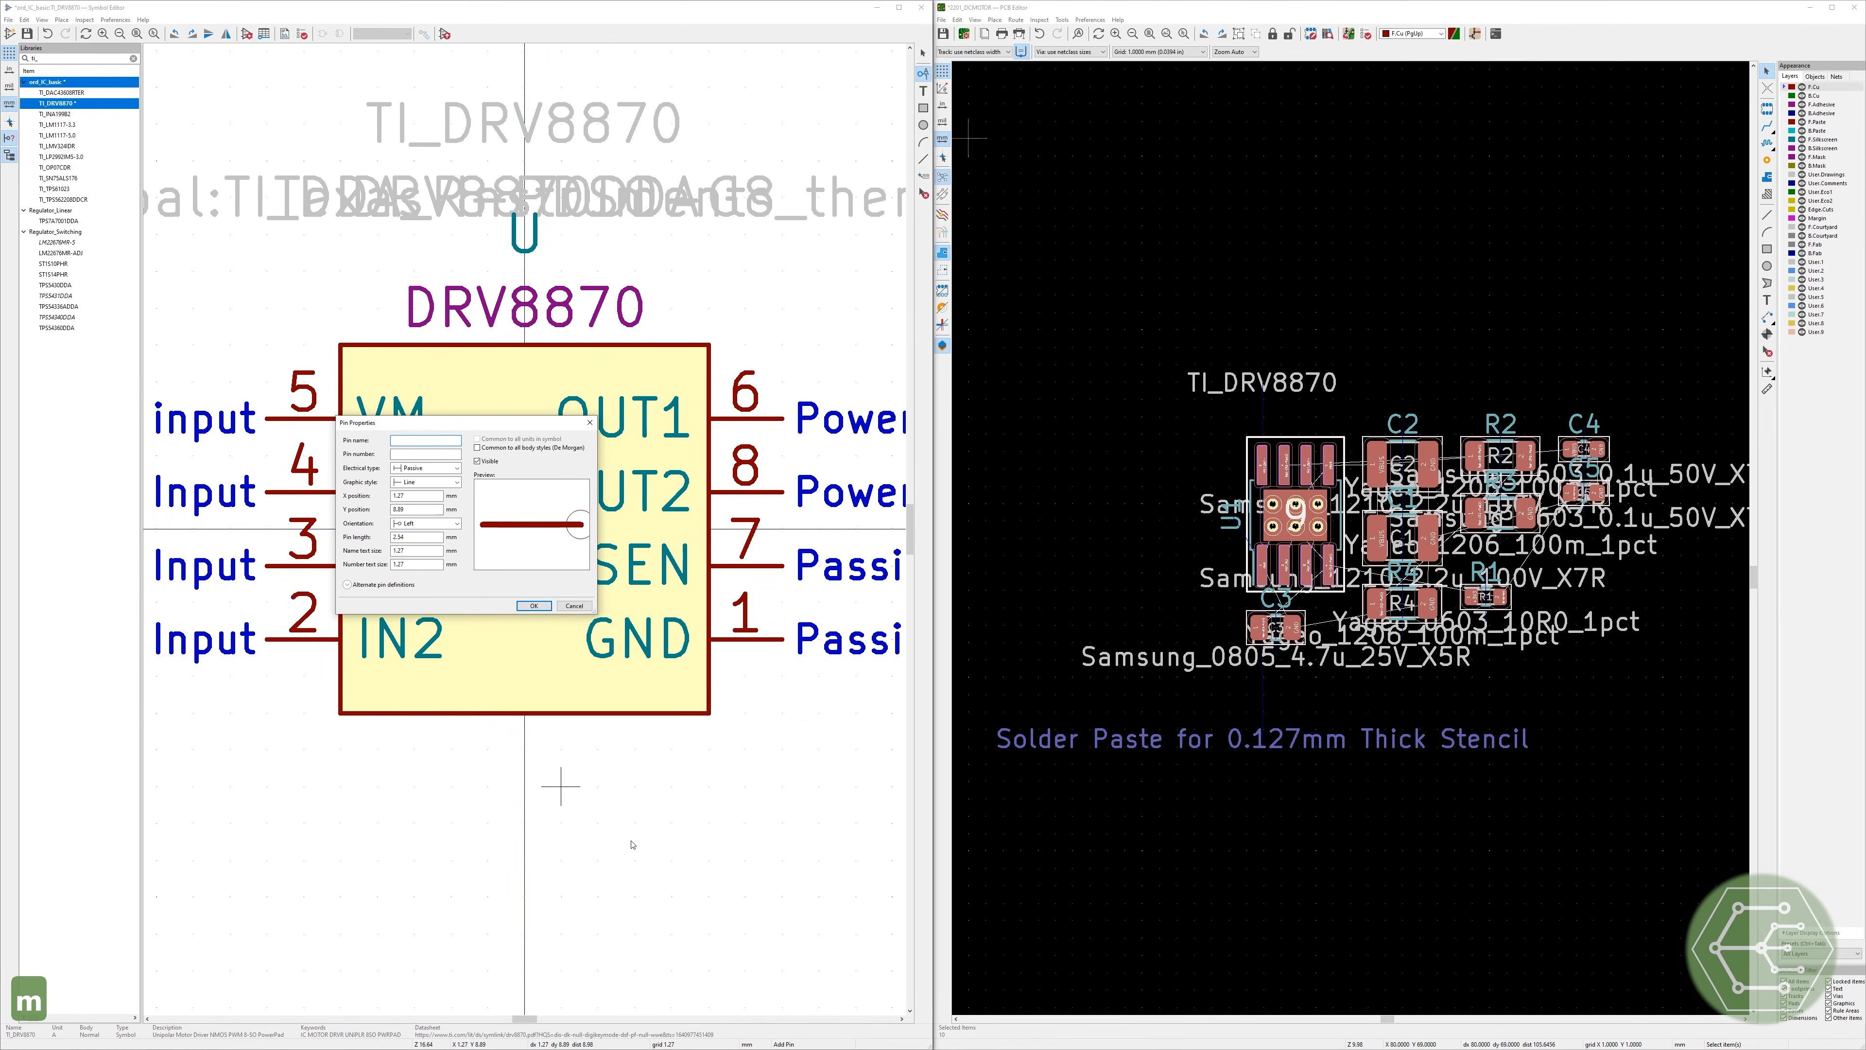
{"action": "type", "text": "EP"}
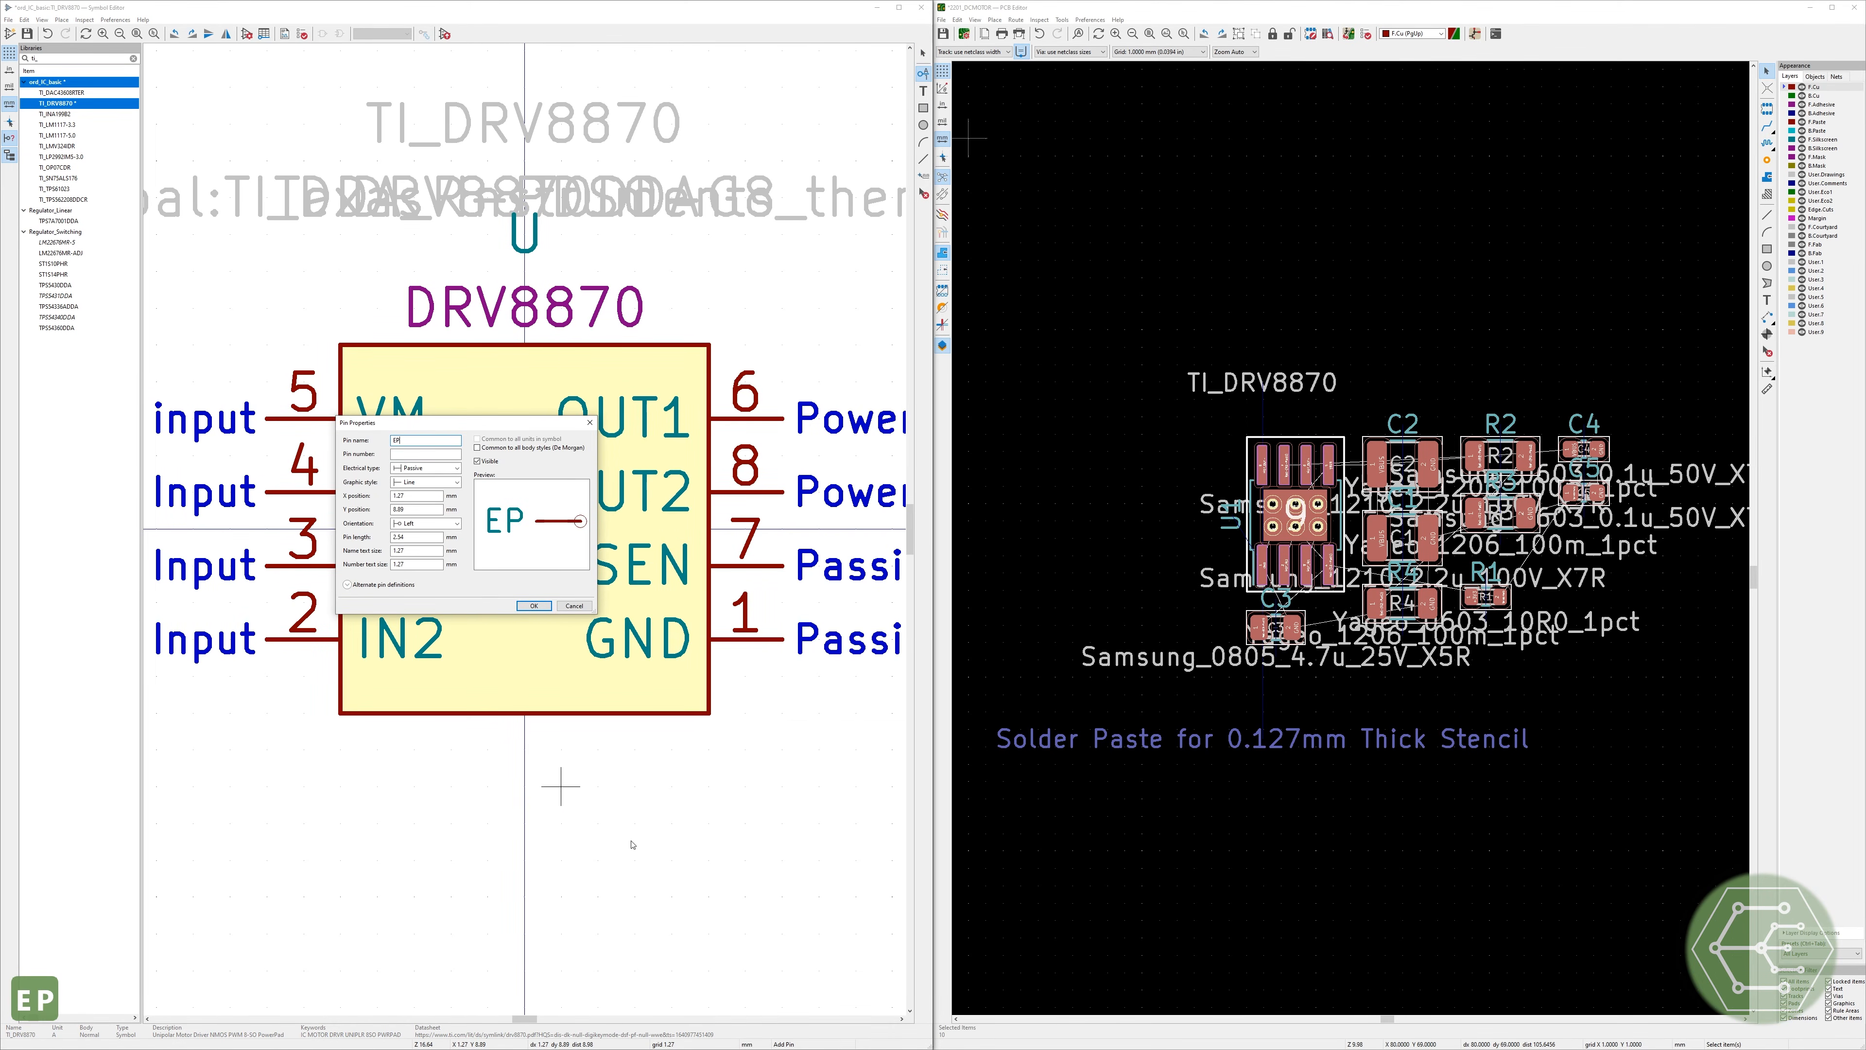
{"action": "key", "text": "Tab"}
{"action": "type", "text": "9"}
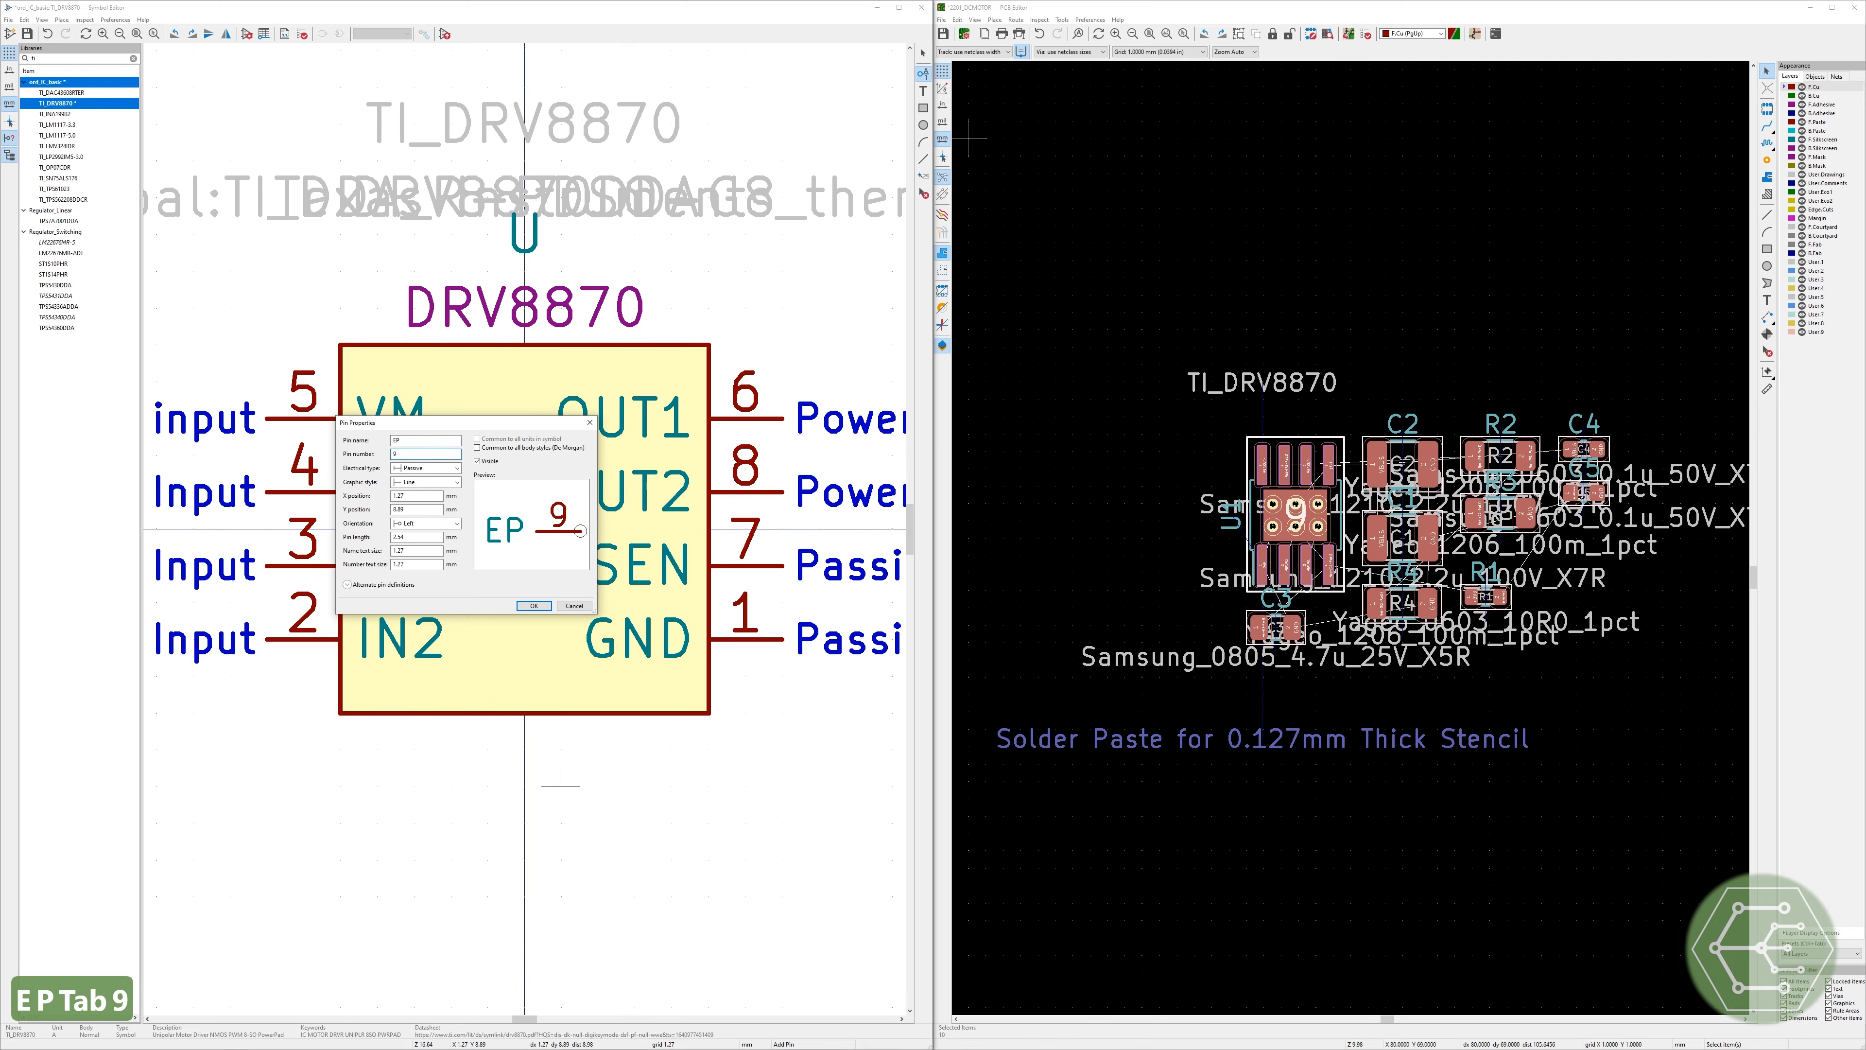
{"action": "key", "text": "Return"}
Step: Rotate the EP pin vertical, place it centered on the lower edge of the DRV8870 body, and save the symbol
{"action": "key", "text": "r"}
{"action": "key", "text": "r"}
{"action": "key", "text": "r"}
{"action": "key", "text": "r"}
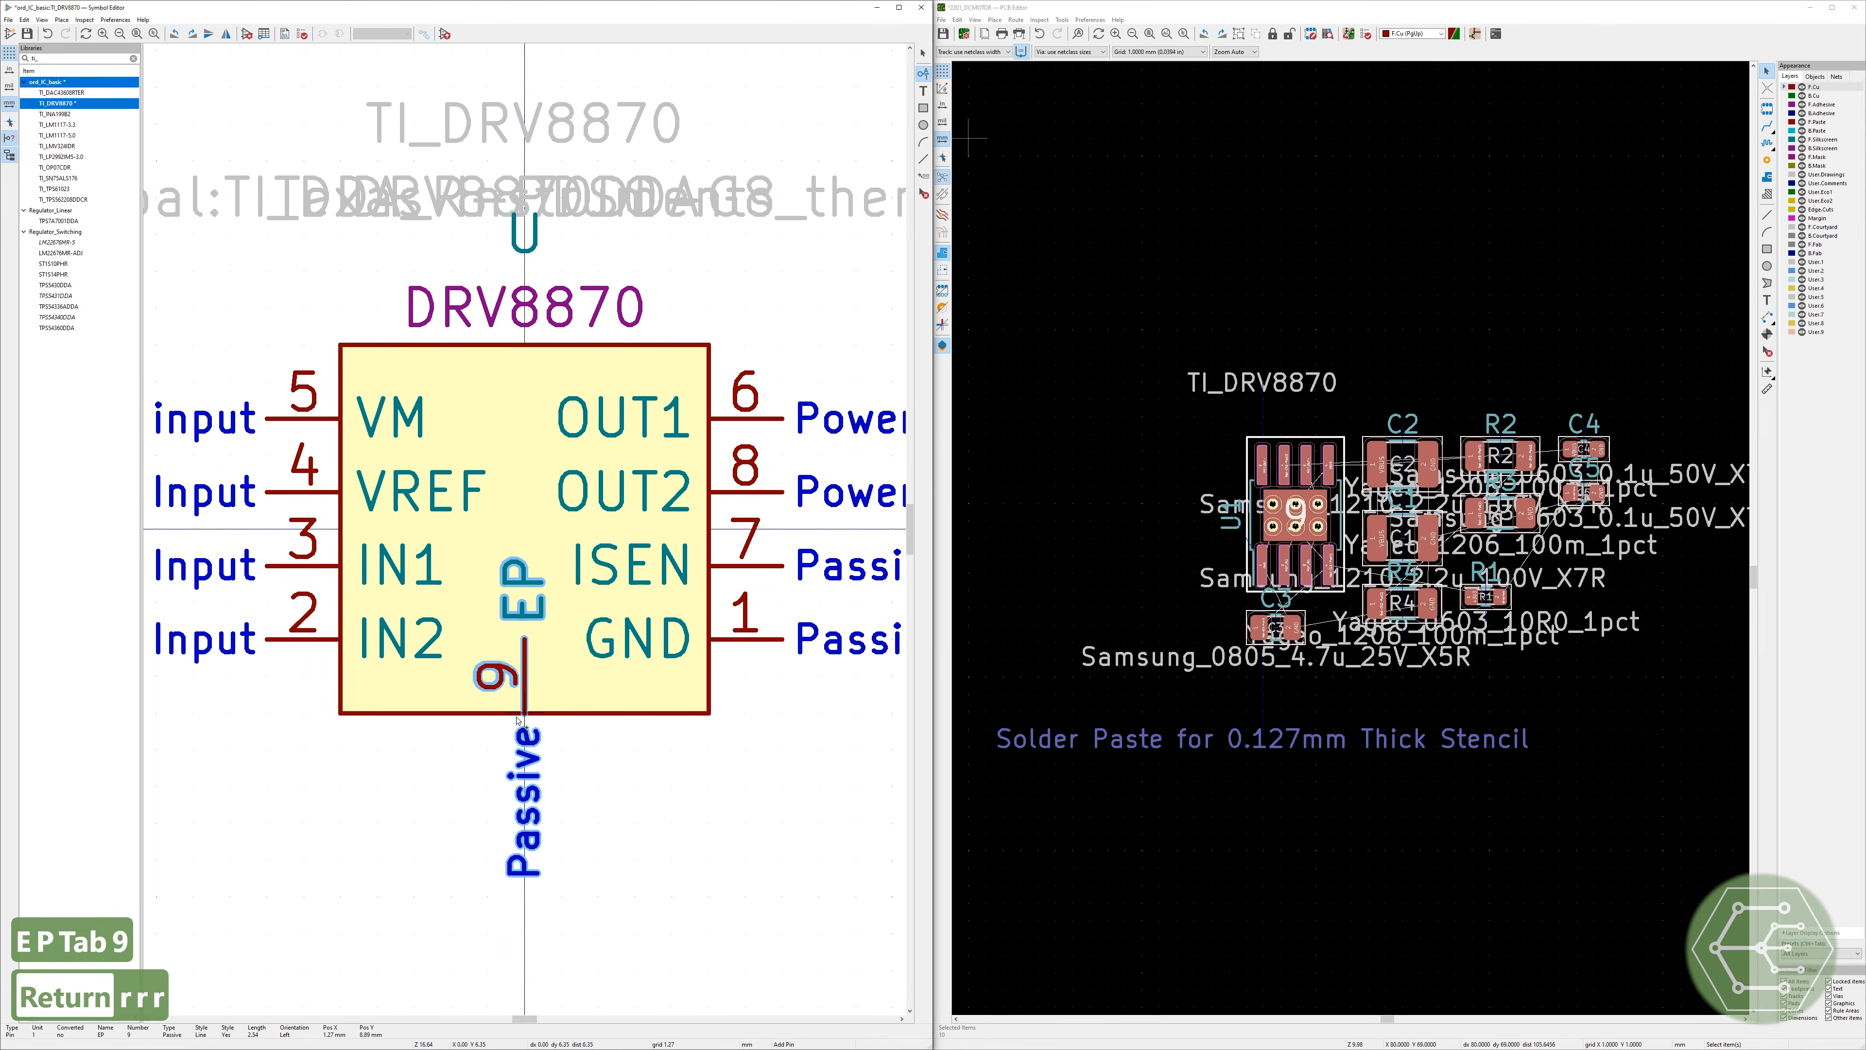
{"action": "key", "text": "r"}
{"action": "left_click", "coordinate": [517, 719]}
{"action": "left_click", "coordinate": [649, 782]}
{"action": "key", "text": "ctrl+s"}
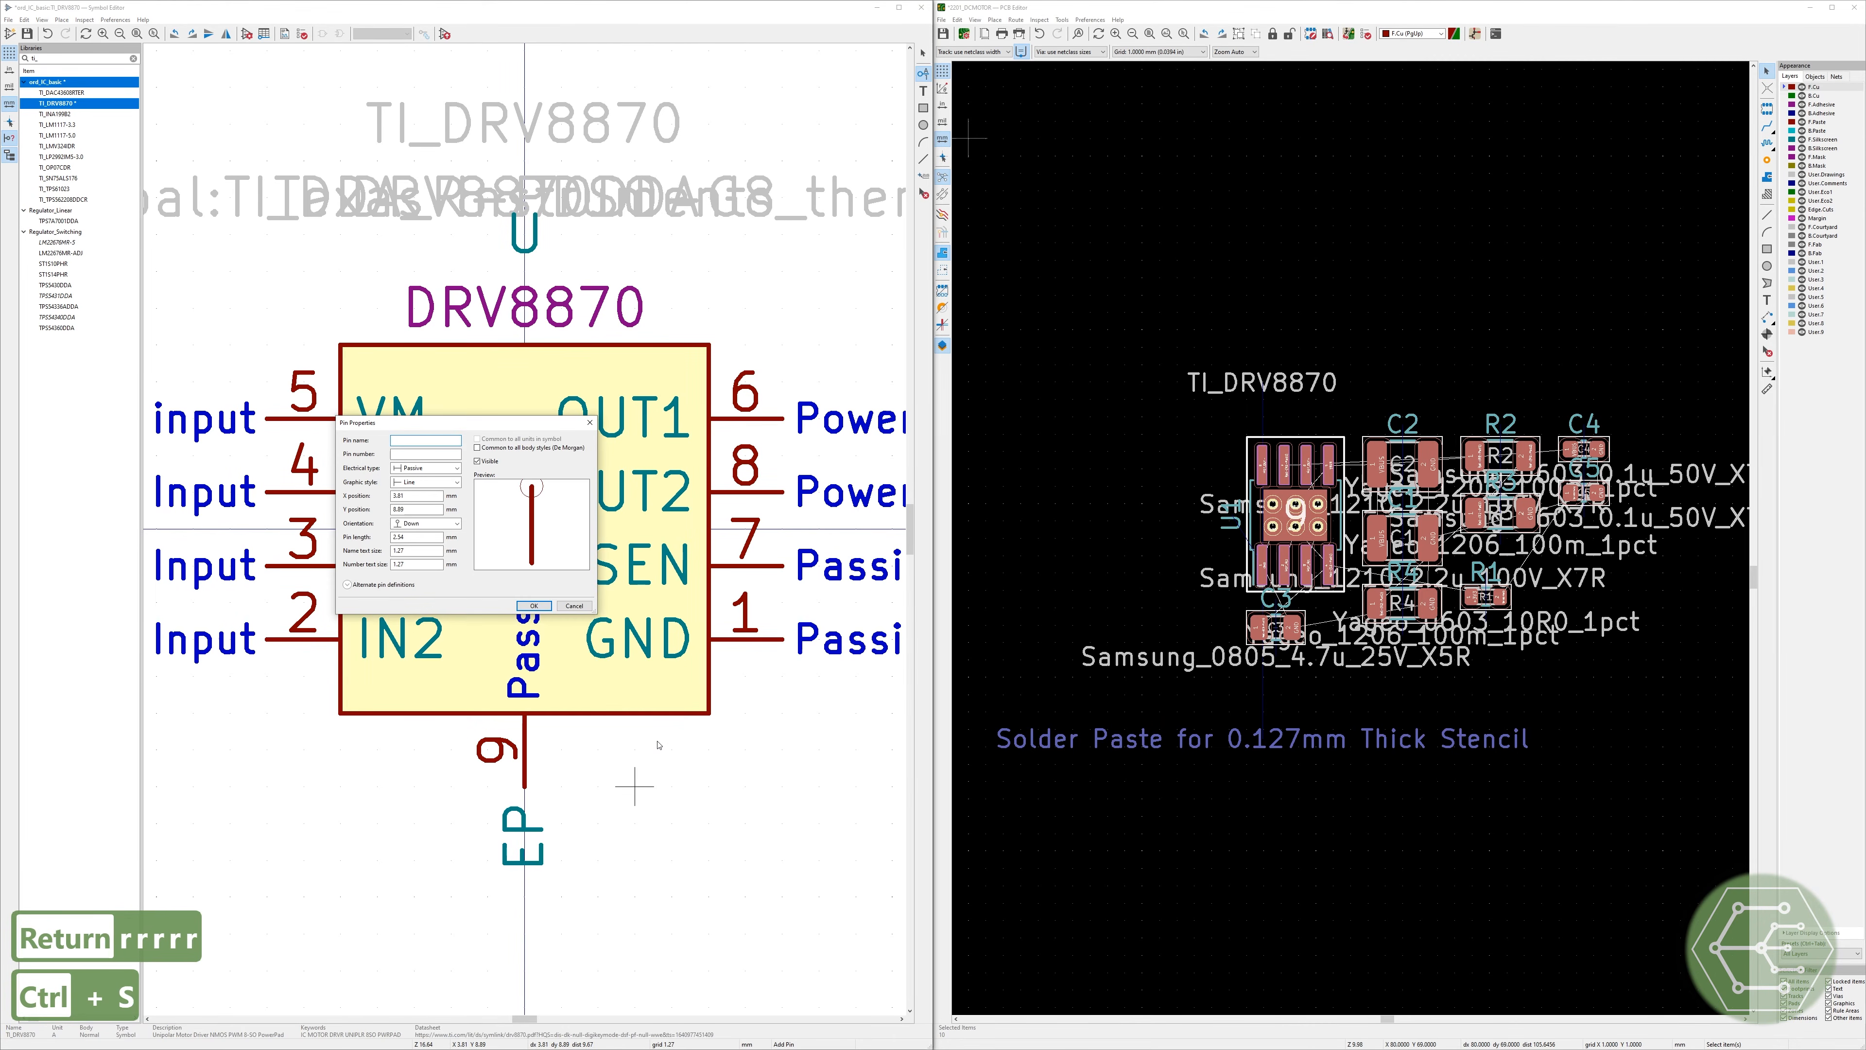
{"action": "key", "text": "Escape"}
{"action": "key", "text": "Escape"}
{"action": "key", "text": "ctrl+s"}
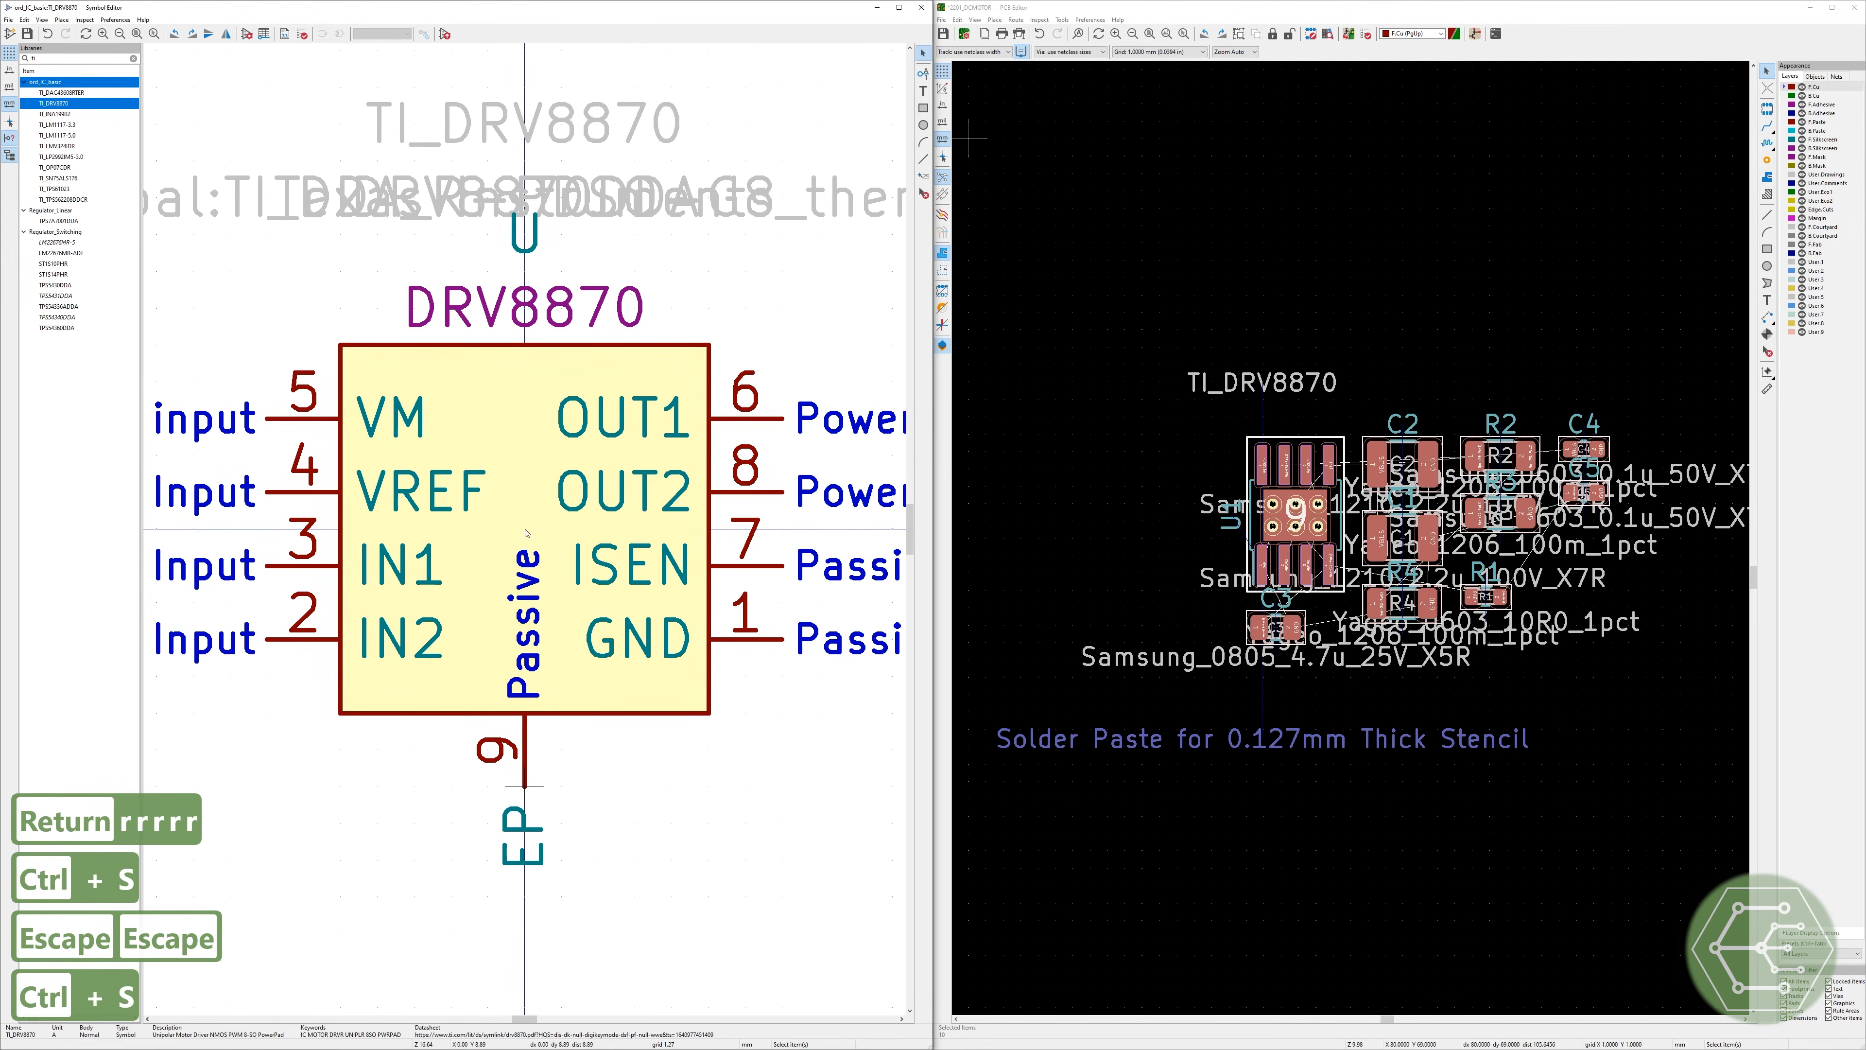
Step: Flip the EP pin so its name sits inside the body and its connection end faces down, save, and close the symbol editor
{"action": "scroll", "coordinate": [584, 756], "scroll_direction": "down", "scroll_amount": 1}
{"action": "key", "text": "m"}
{"action": "key", "text": "r"}
{"action": "key", "text": "r"}
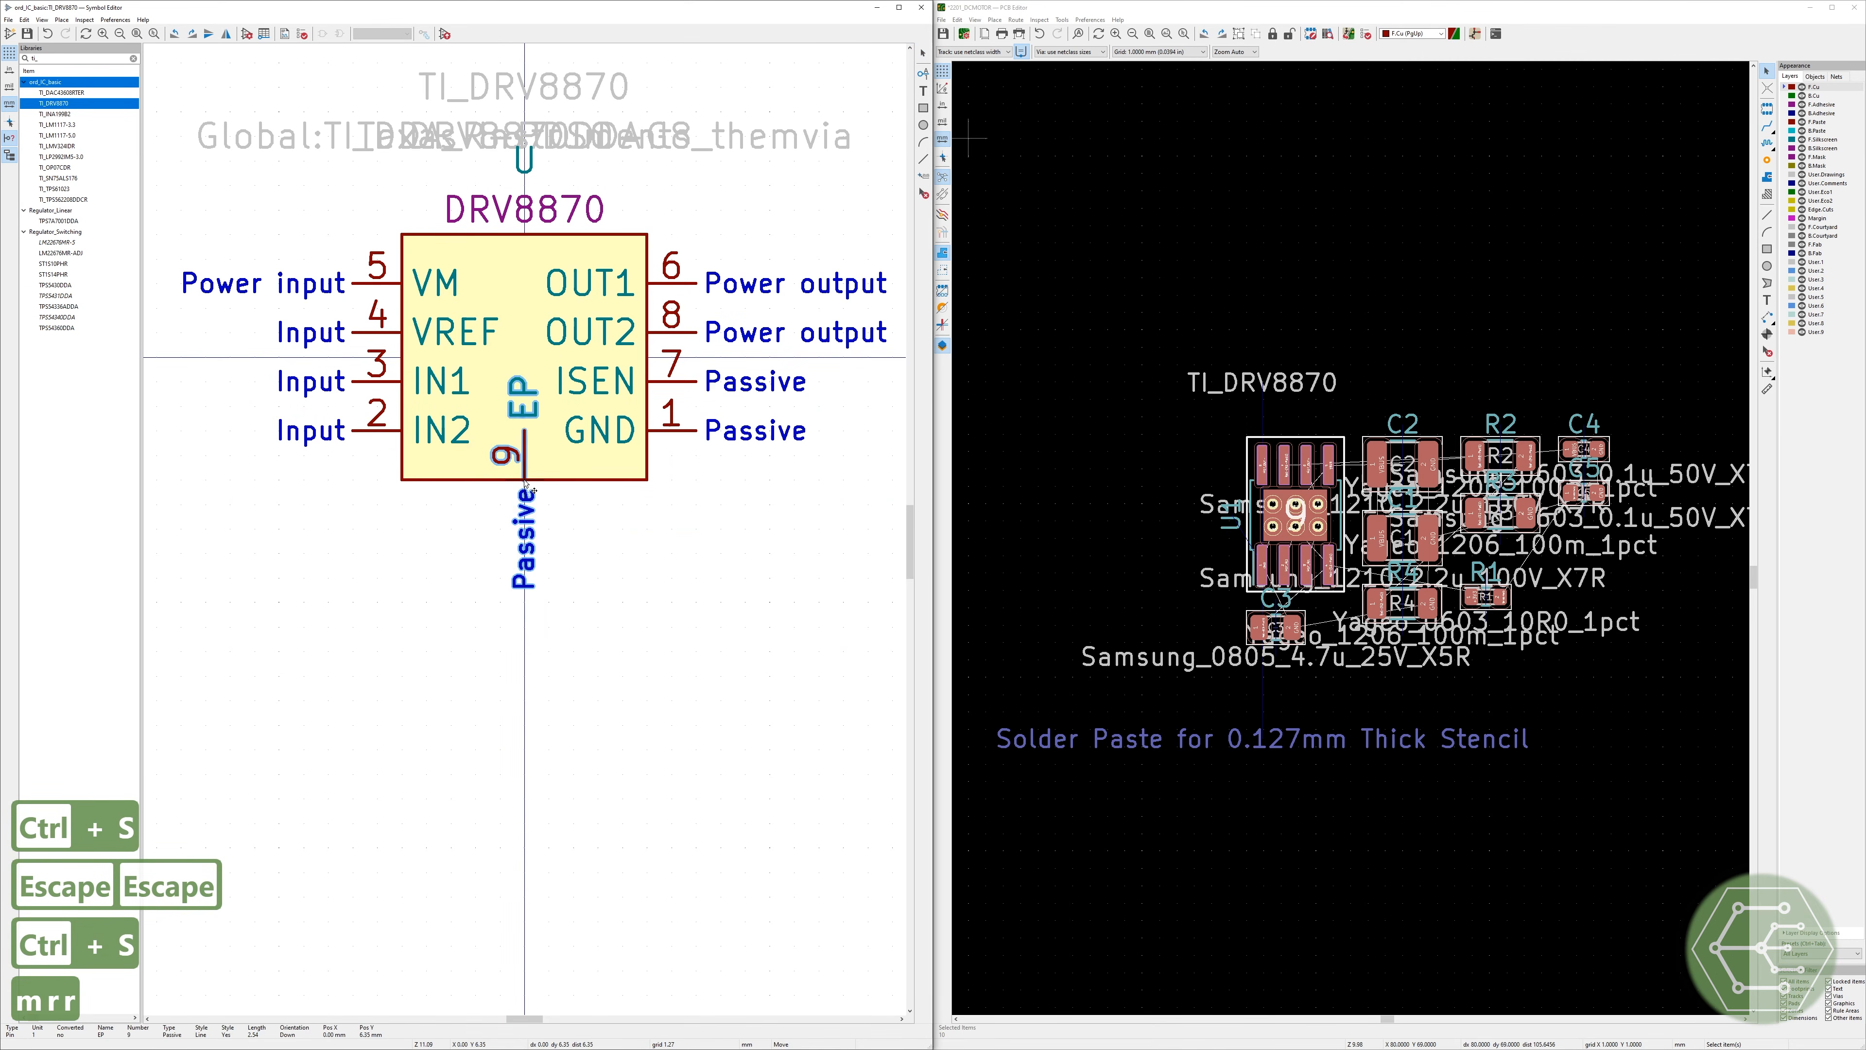
{"action": "left_click", "coordinate": [524, 519]}
{"action": "key", "text": "ctrl+s"}
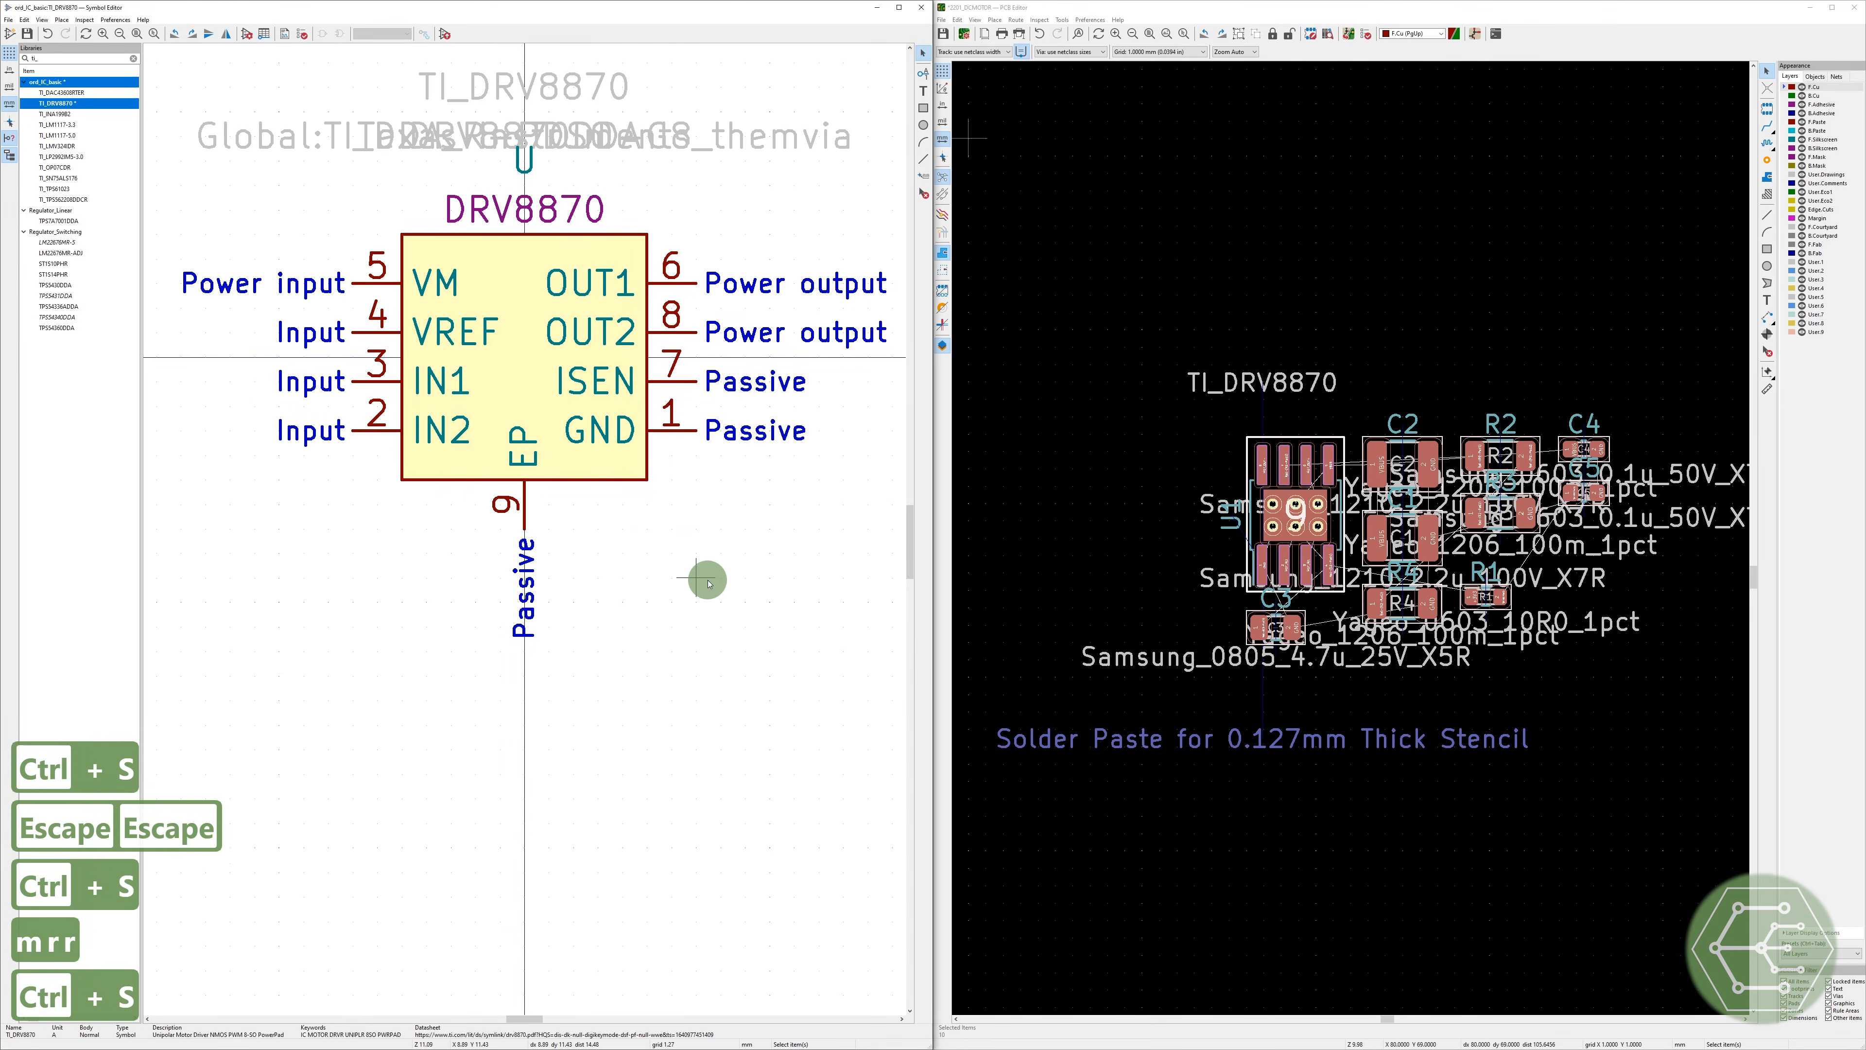
{"action": "left_click", "coordinate": [922, 8]}
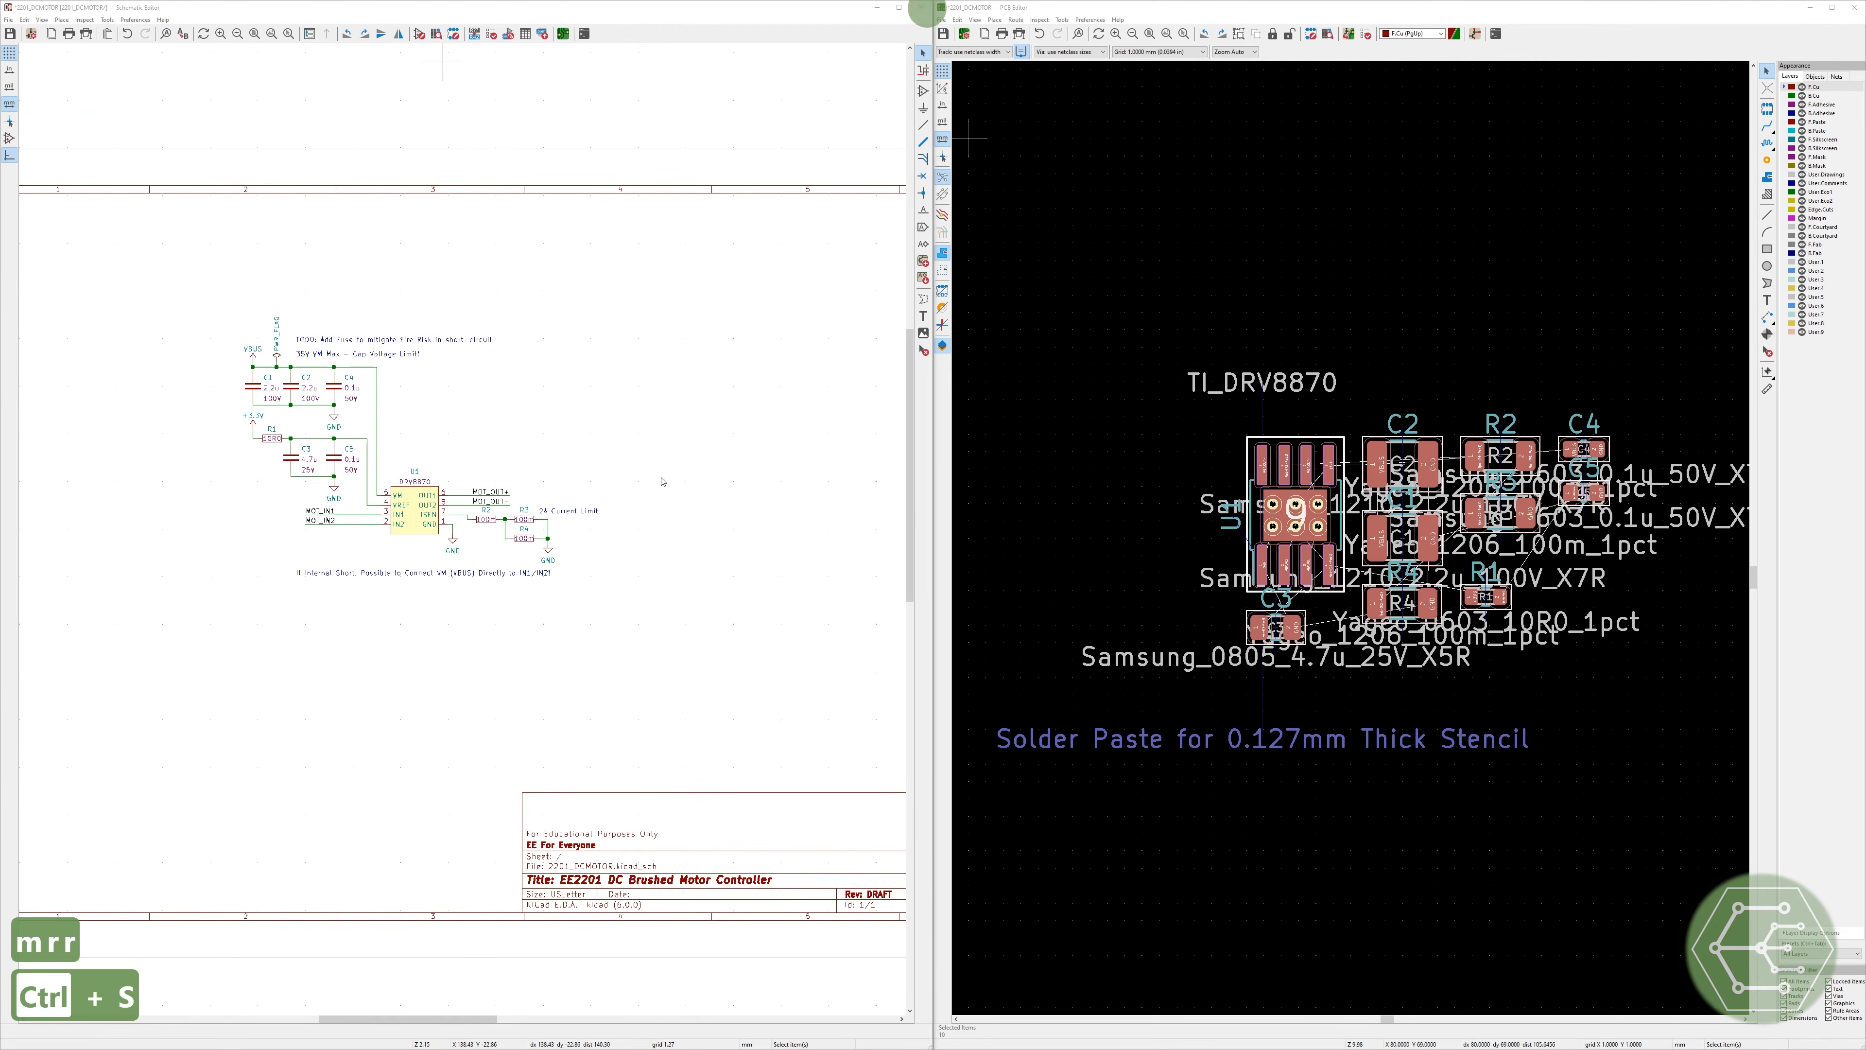
Step: Update U1 in the schematic from its revised library symbol and save the schematic
{"action": "left_click", "coordinate": [421, 516]}
{"action": "key", "text": "e"}
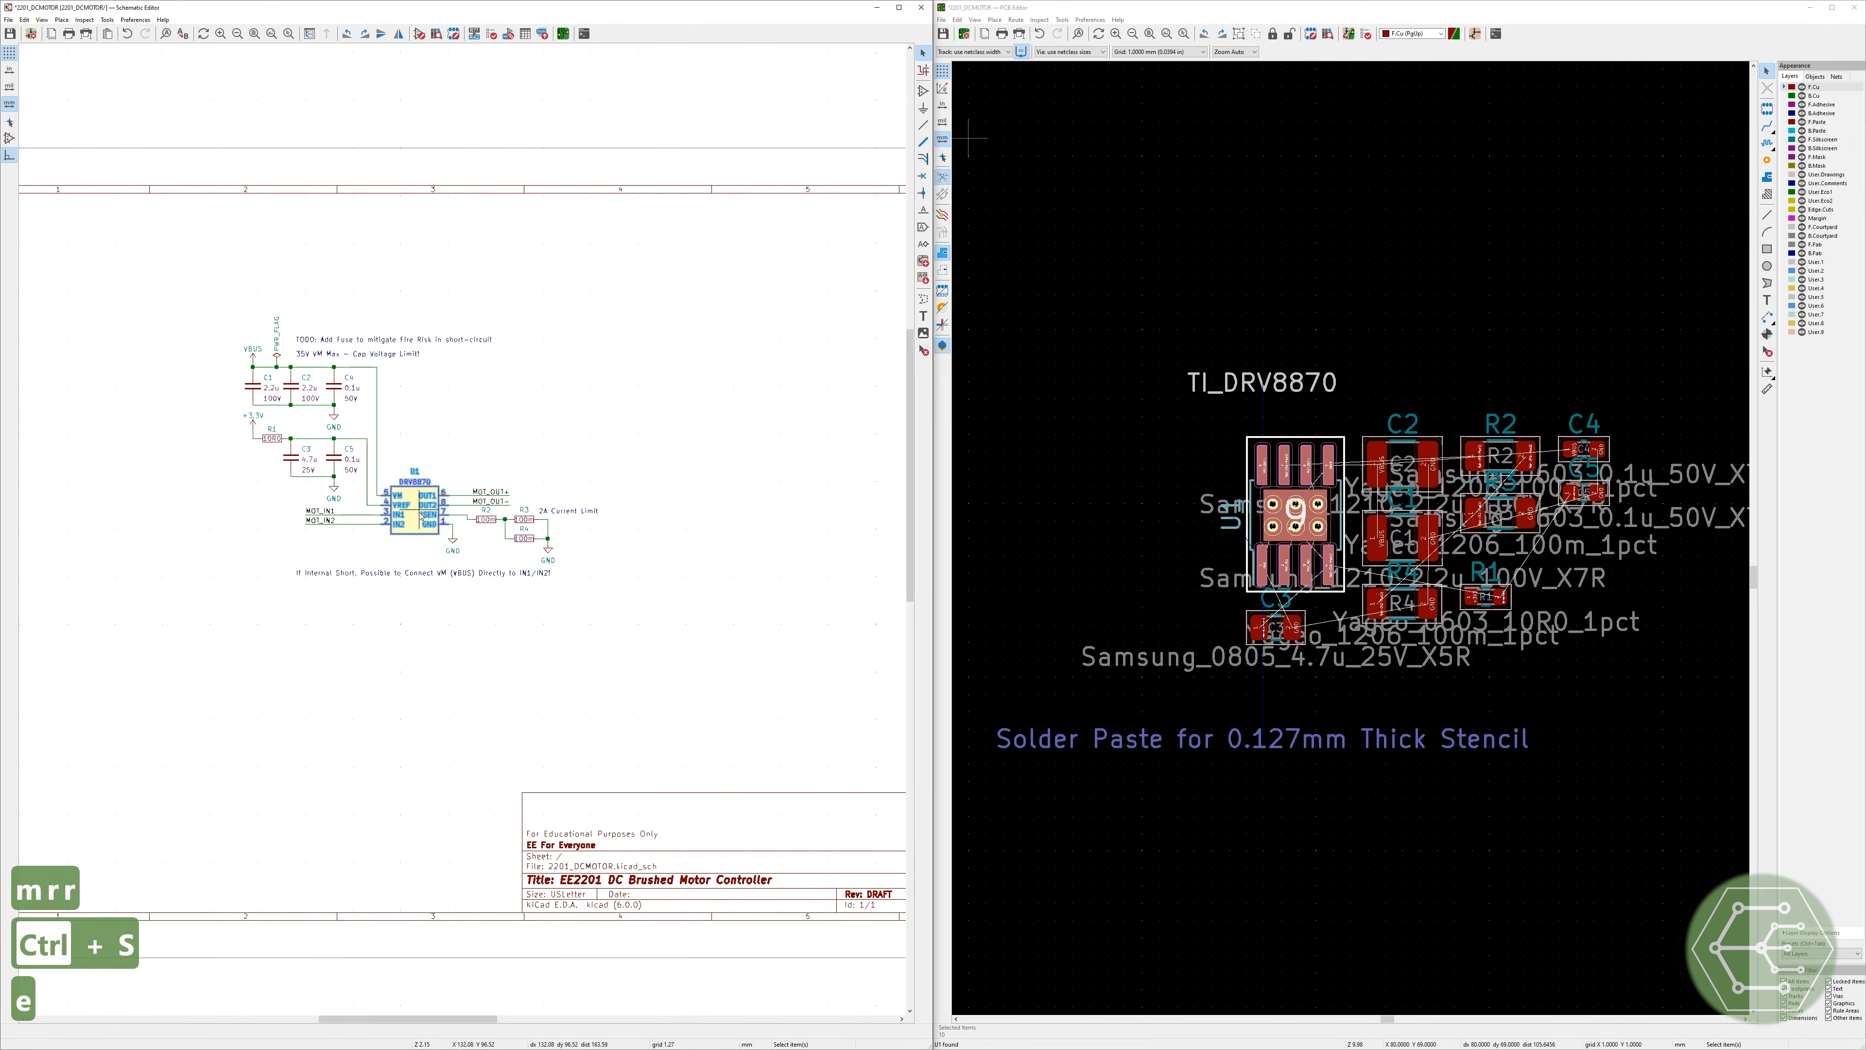
{"action": "left_click", "coordinate": [301, 201]}
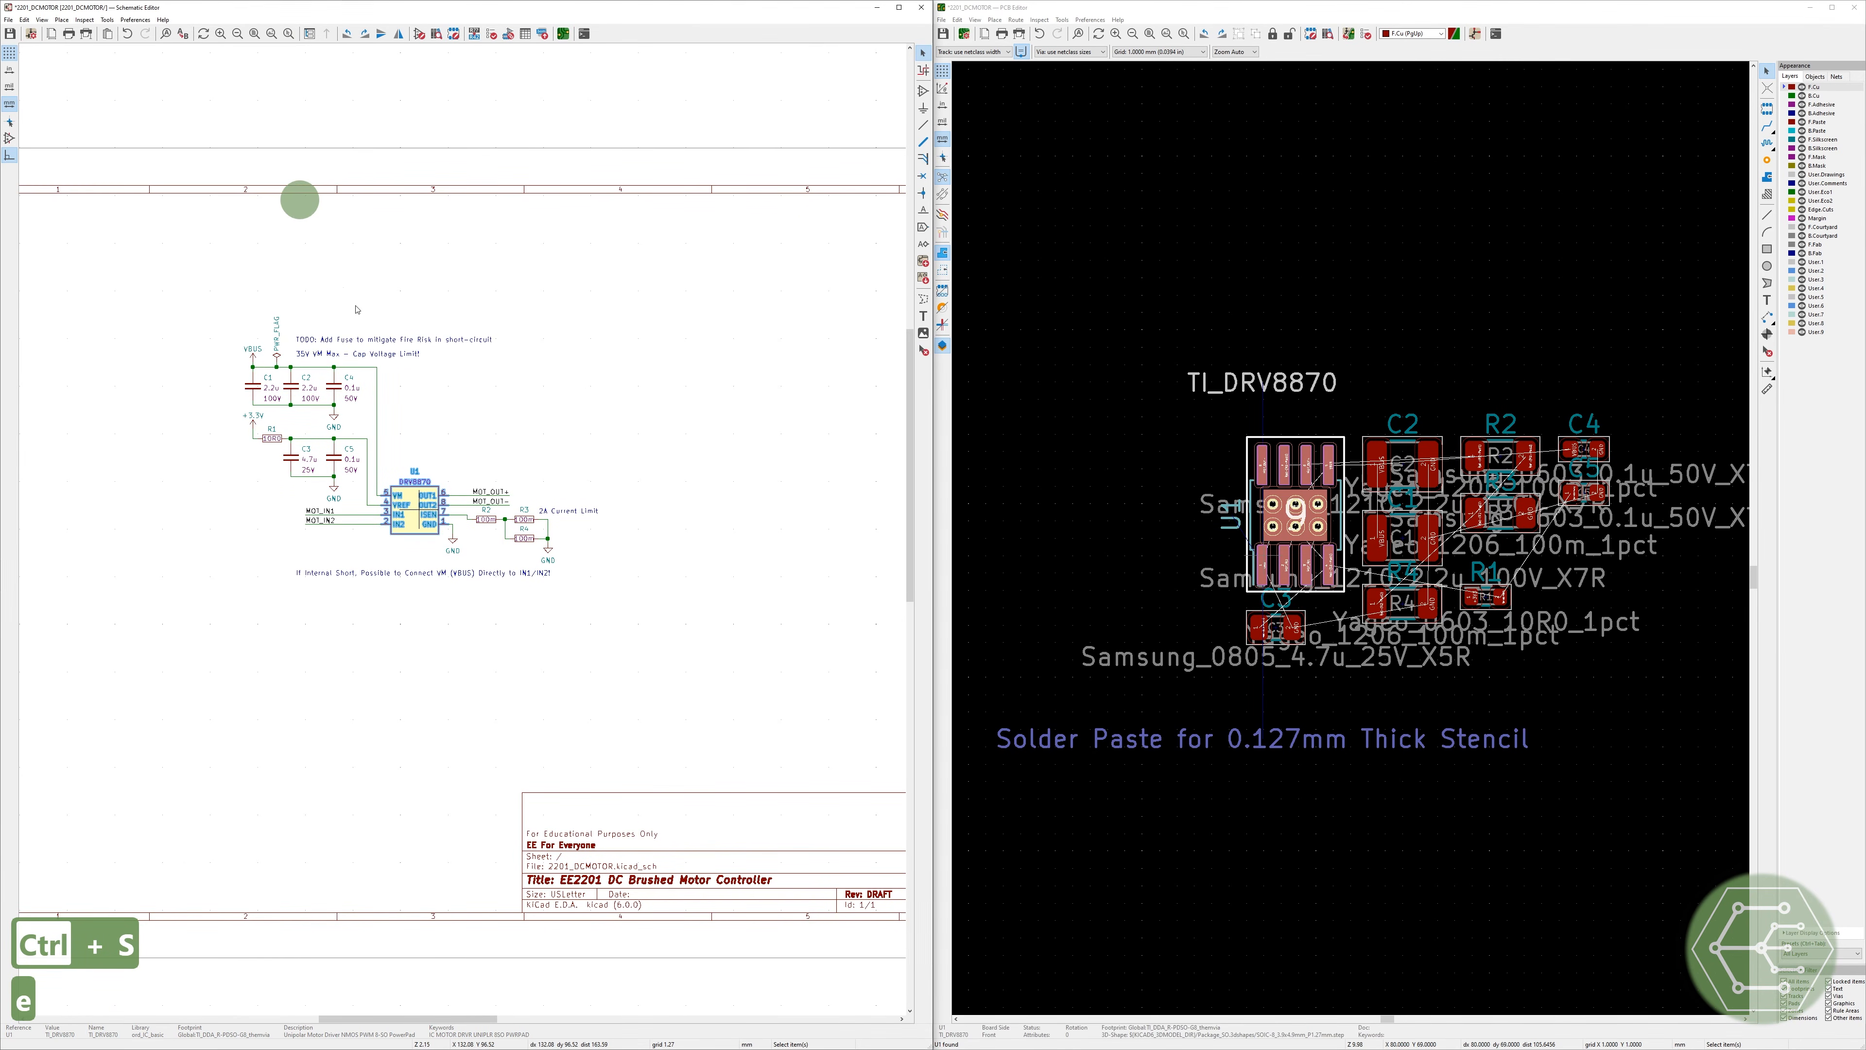
{"action": "left_click", "coordinate": [558, 658]}
{"action": "left_click", "coordinate": [604, 661]}
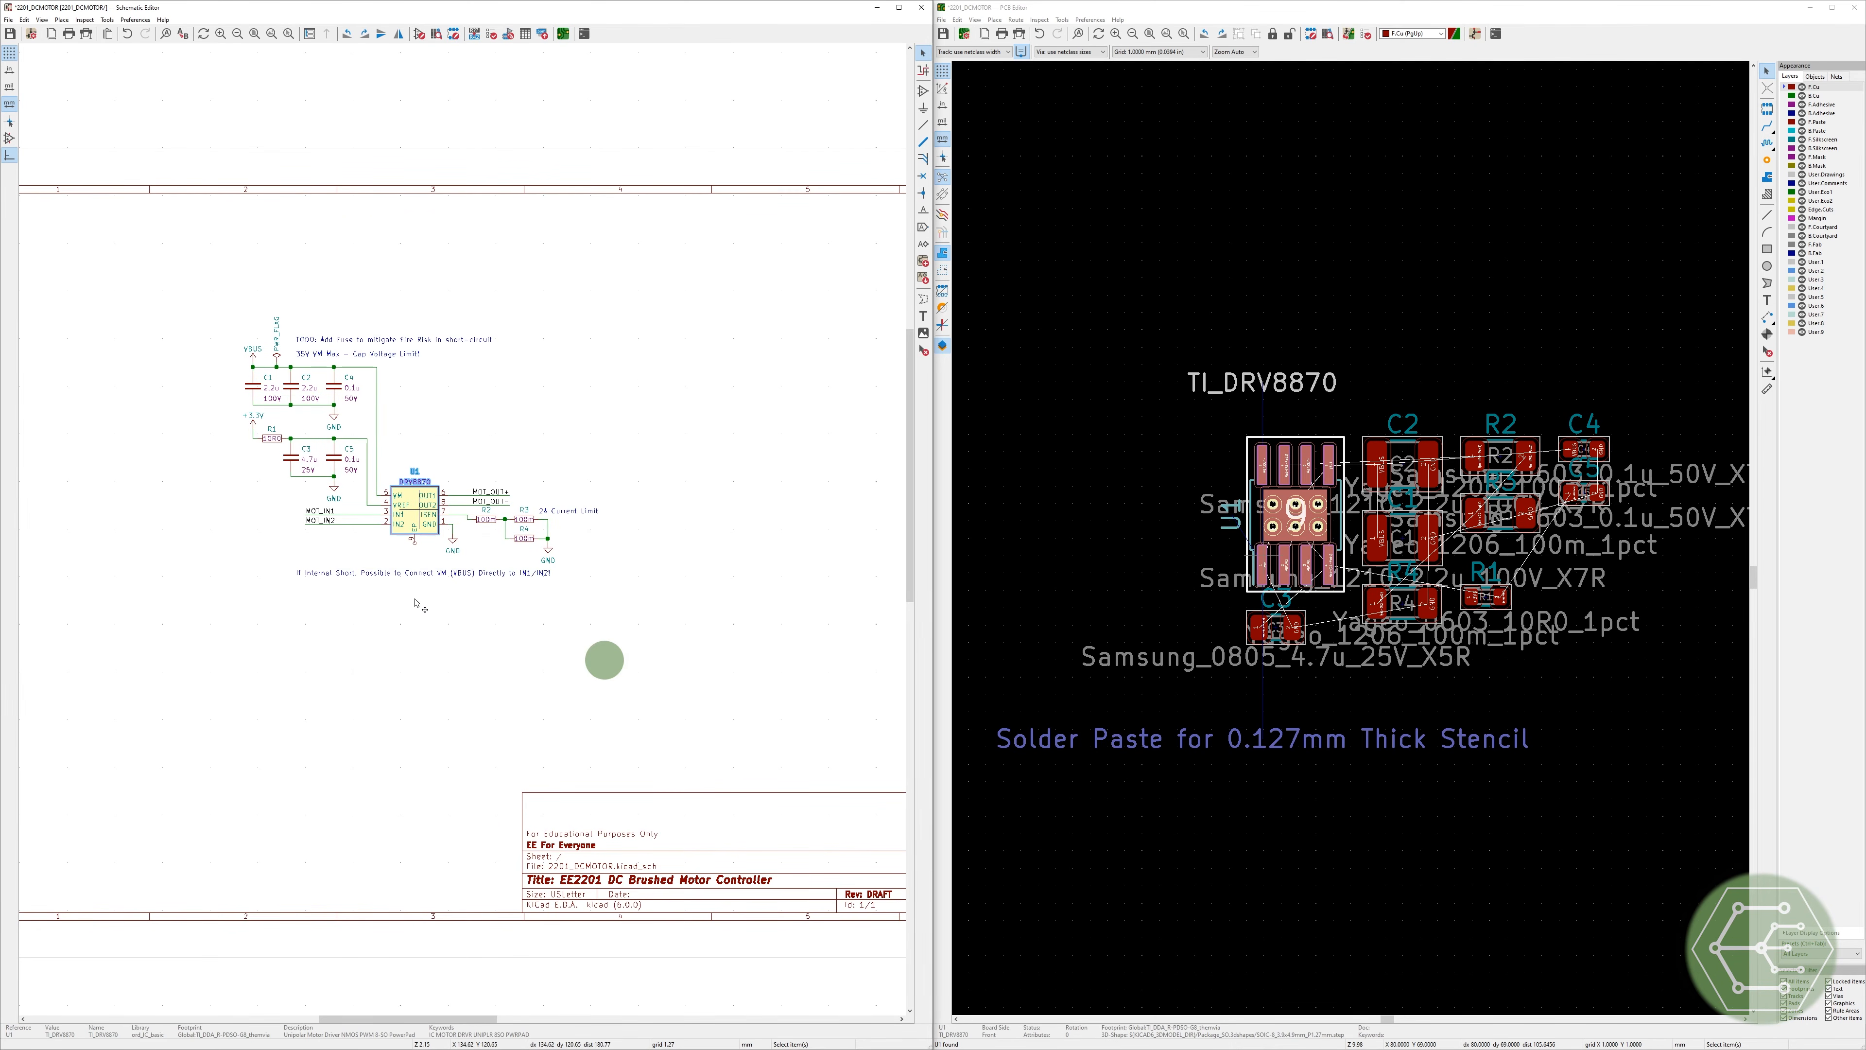
{"action": "scroll", "coordinate": [377, 538], "scroll_direction": "up", "scroll_amount": 3}
{"action": "key", "text": "ctrl+s"}
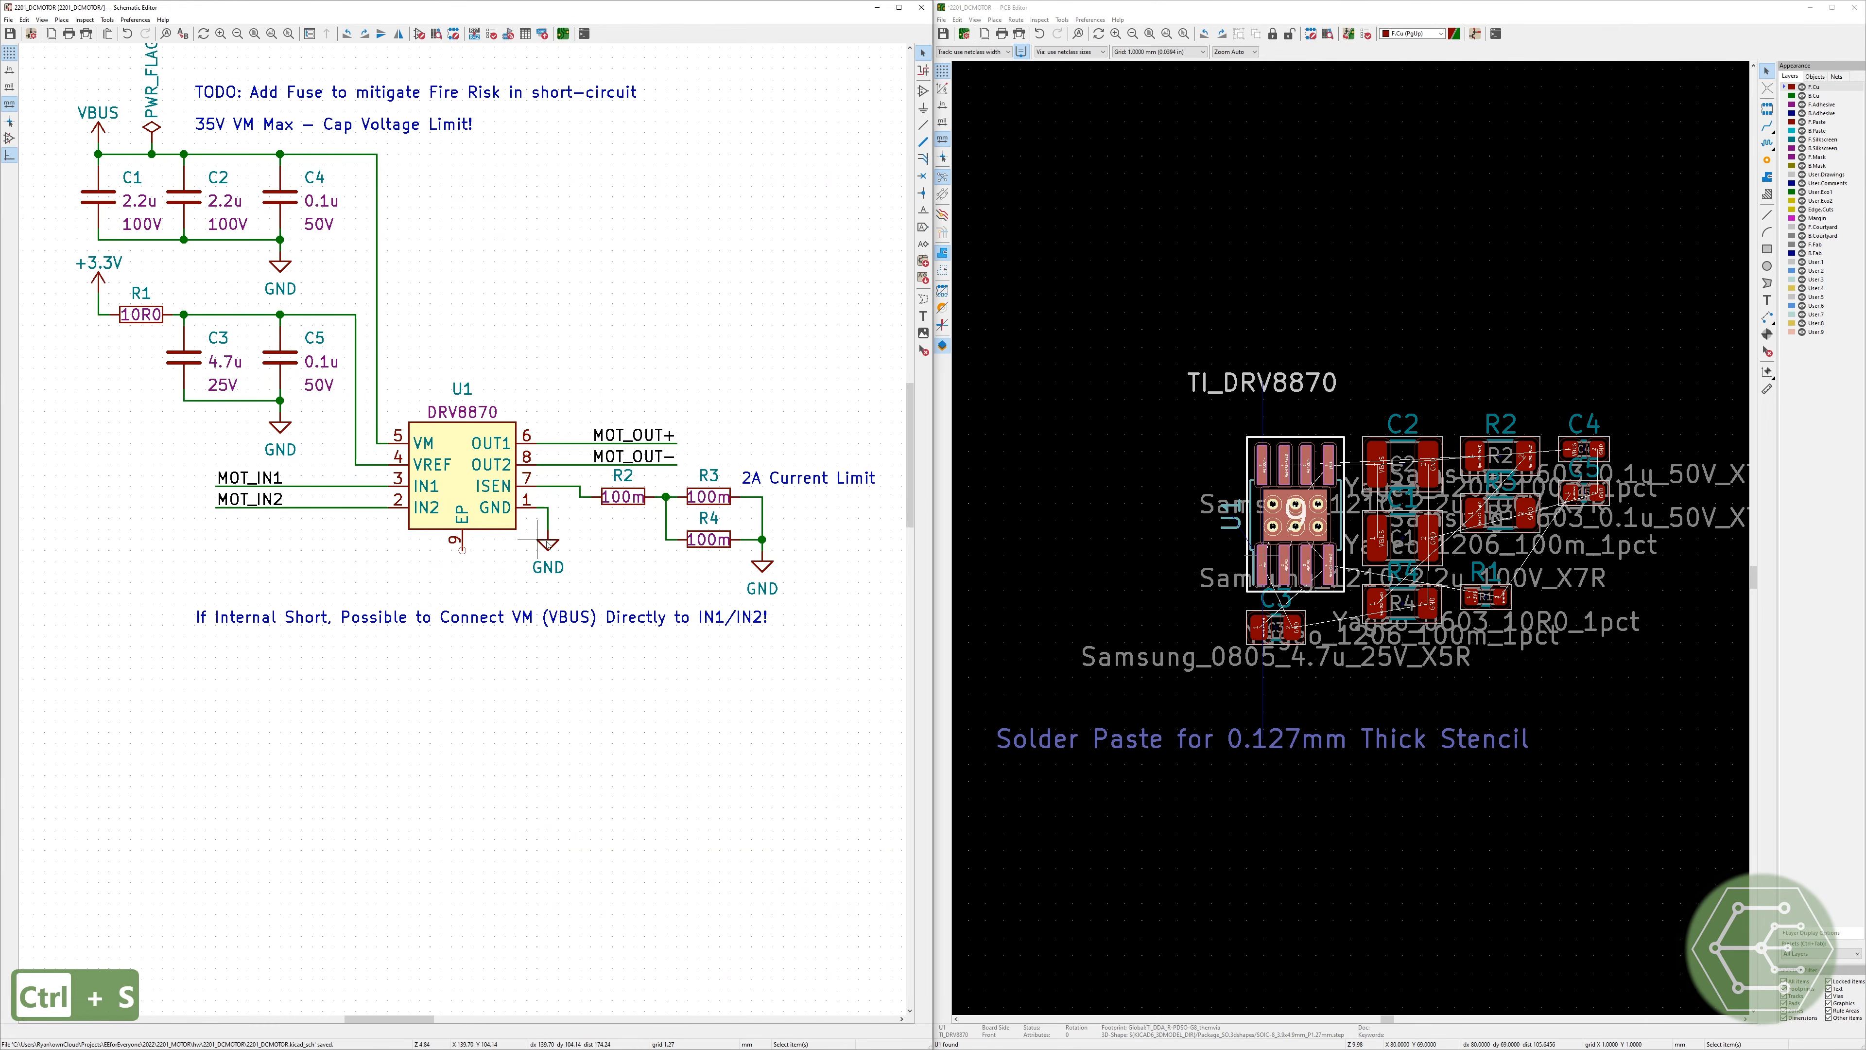
Step: Duplicate the GND symbol beside U1 onto its EP pin and save the schematic
{"action": "key", "text": "c"}
{"action": "key", "text": "Escape"}
{"action": "left_click", "coordinate": [547, 545]}
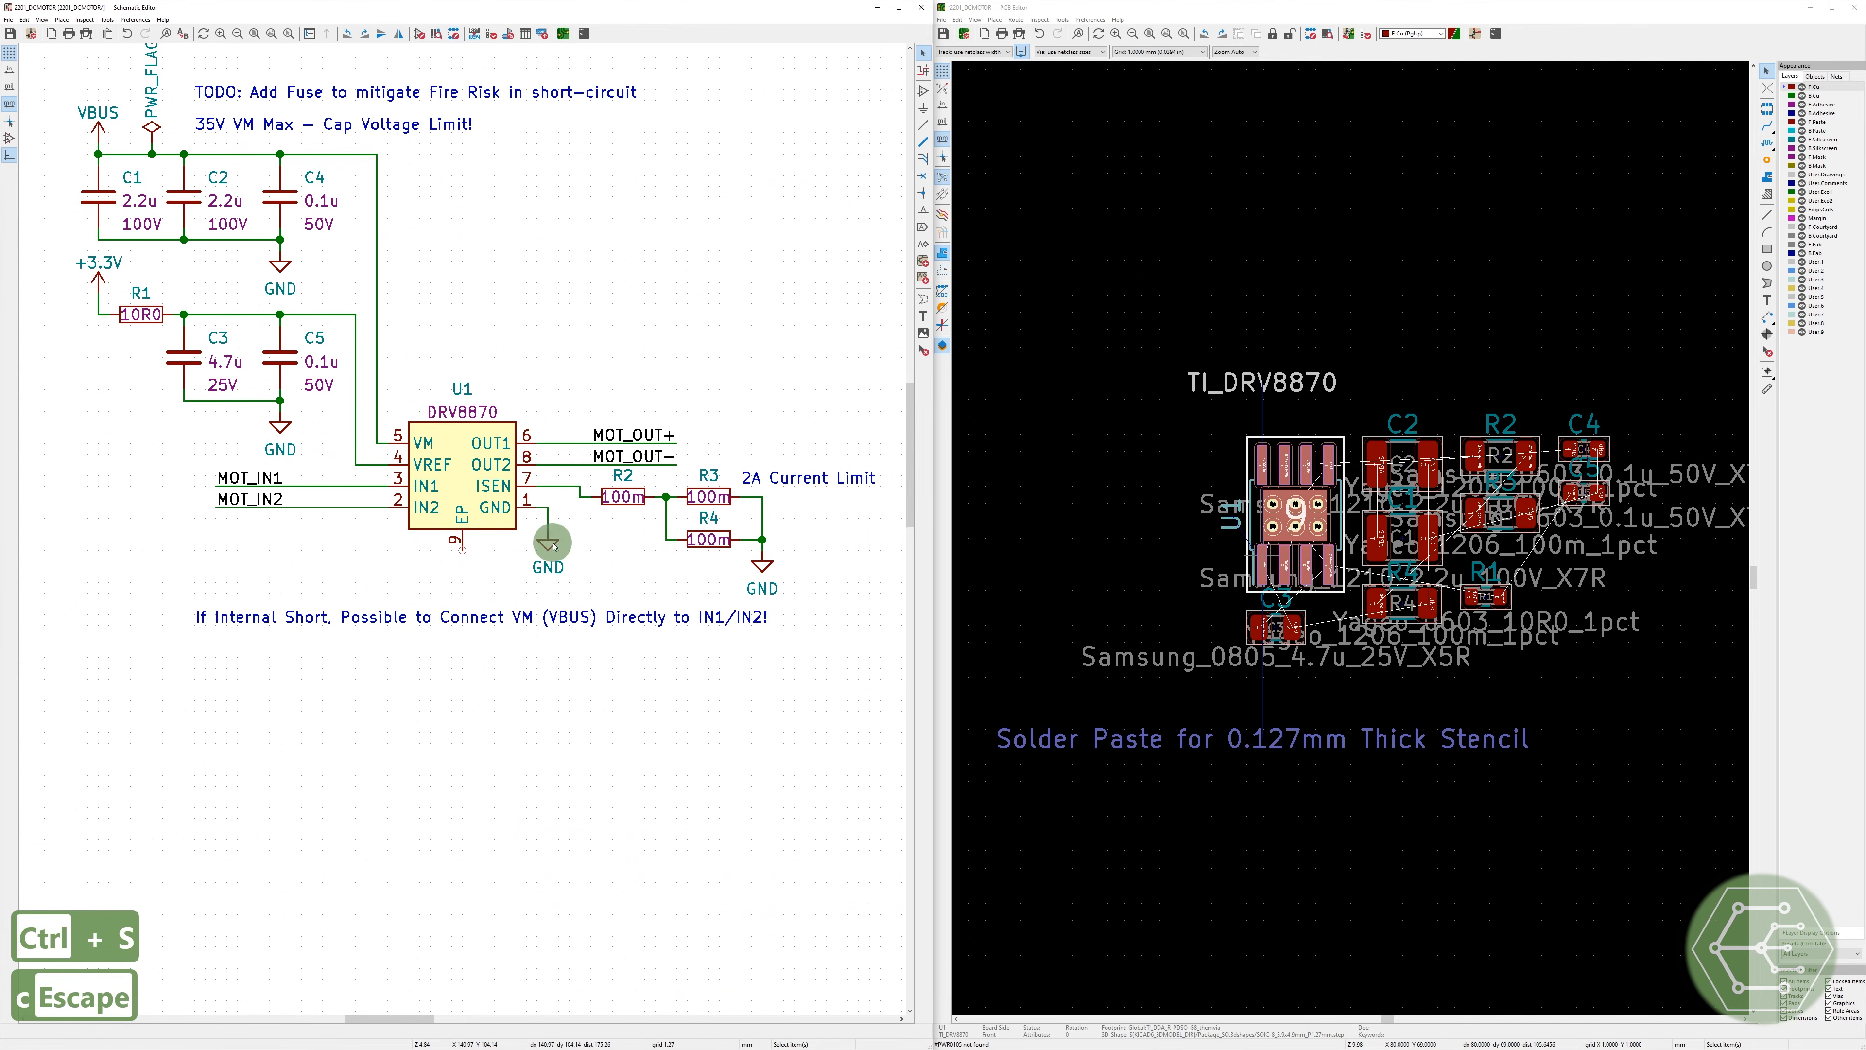
{"action": "key", "text": "ctrl+d"}
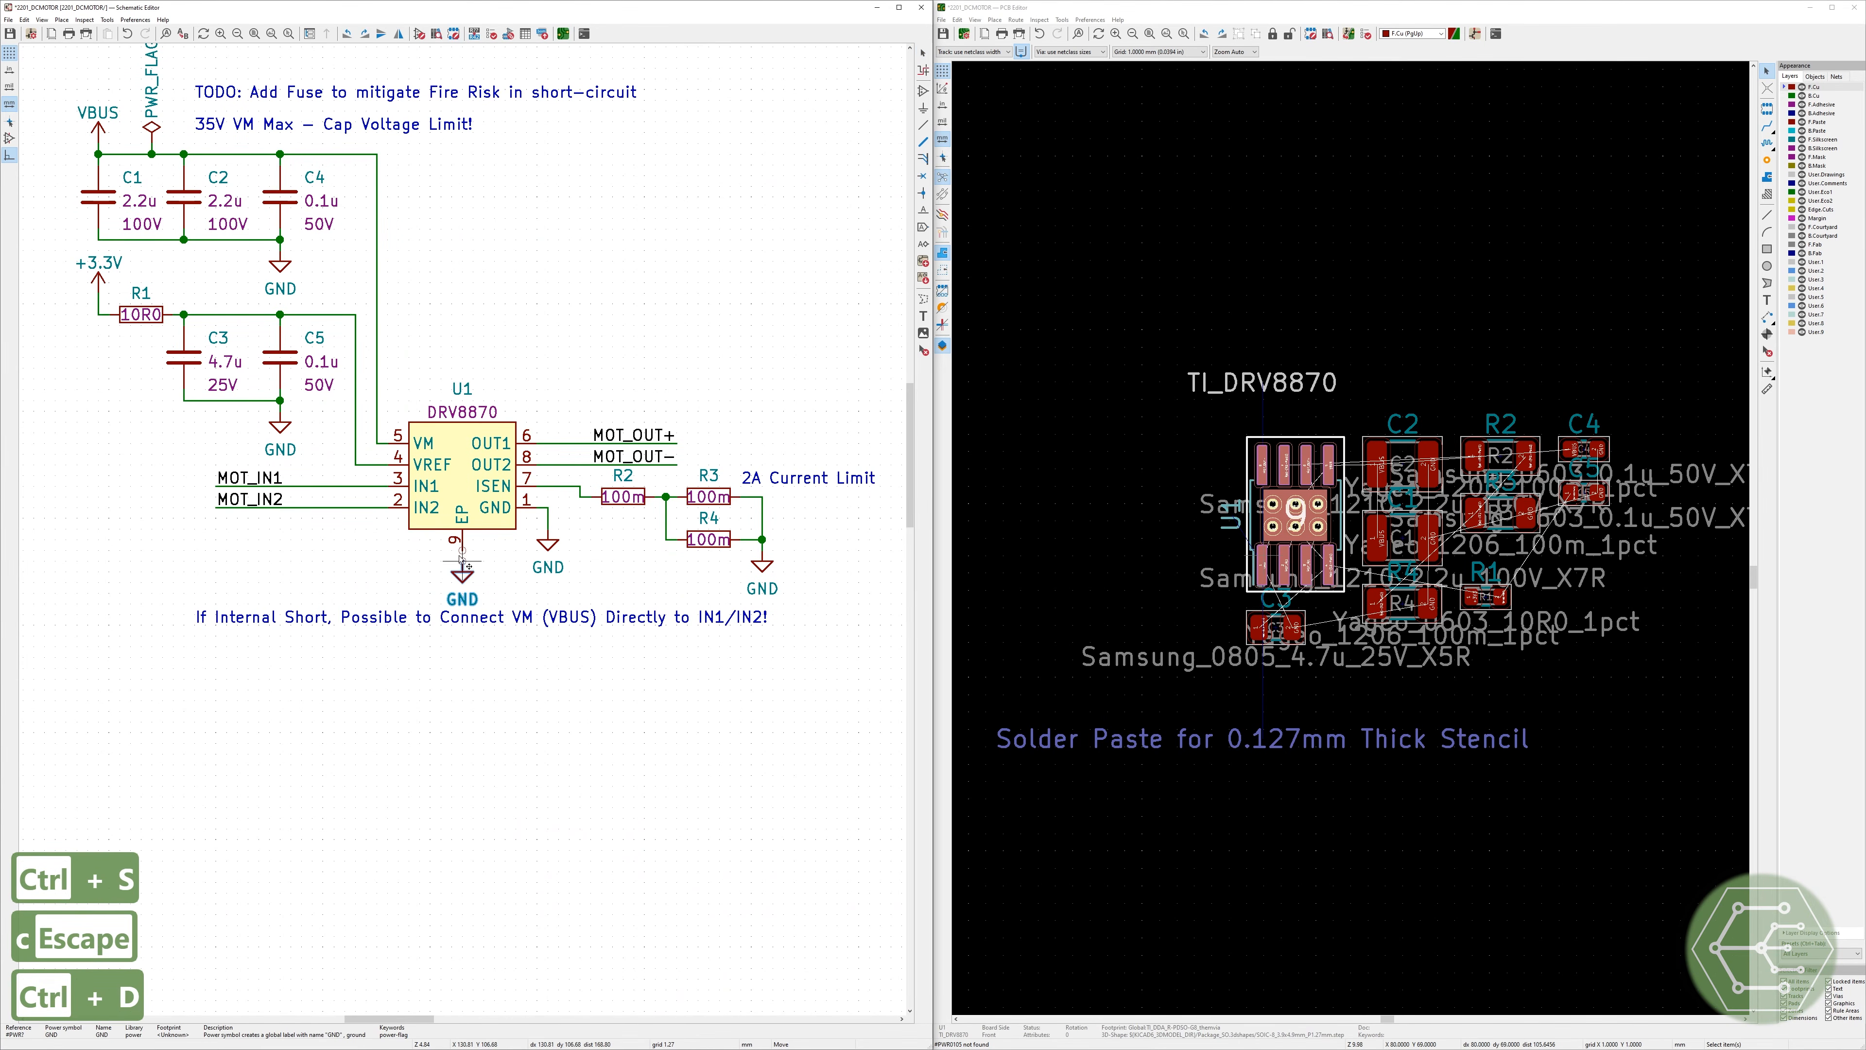
{"action": "left_click", "coordinate": [463, 559]}
{"action": "key", "text": "Escape"}
{"action": "key", "text": "ctrl+s"}
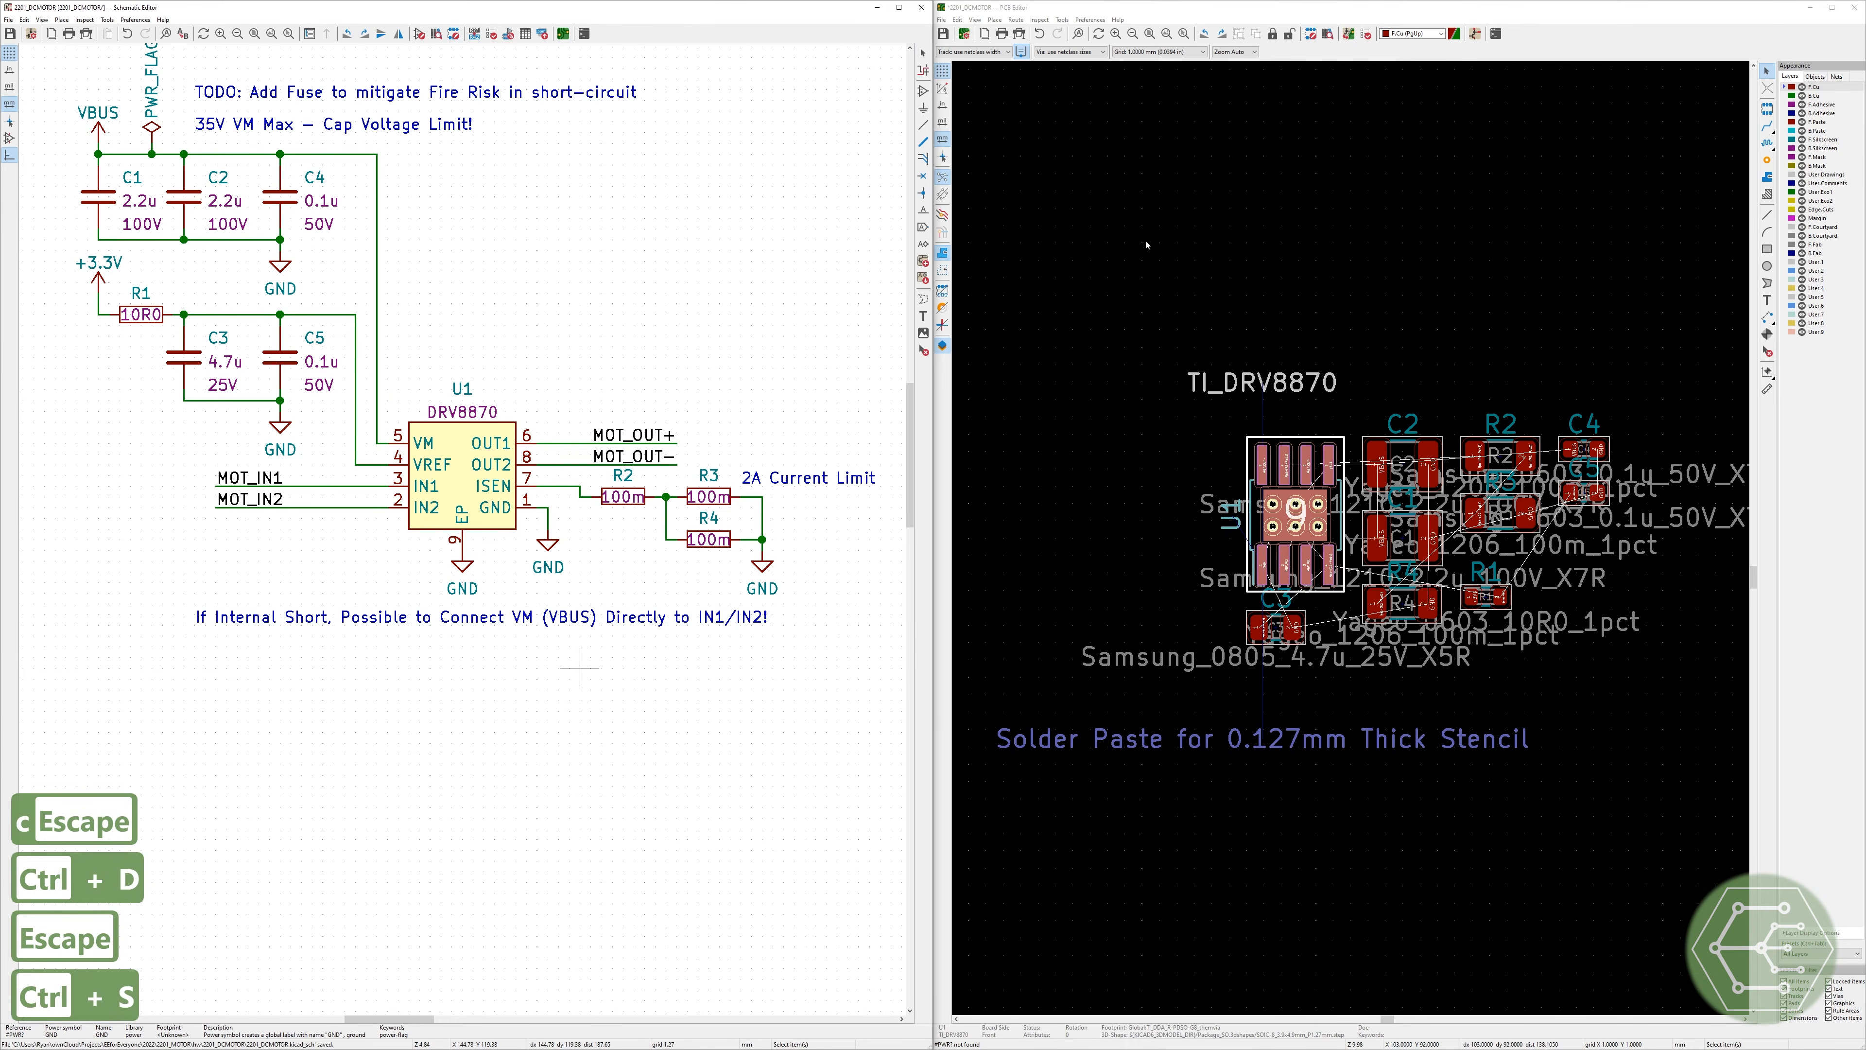
Step: Update the PCB from the schematic again, check the net on U1's exposed pad, and save the board
{"action": "left_click", "coordinate": [1146, 241]}
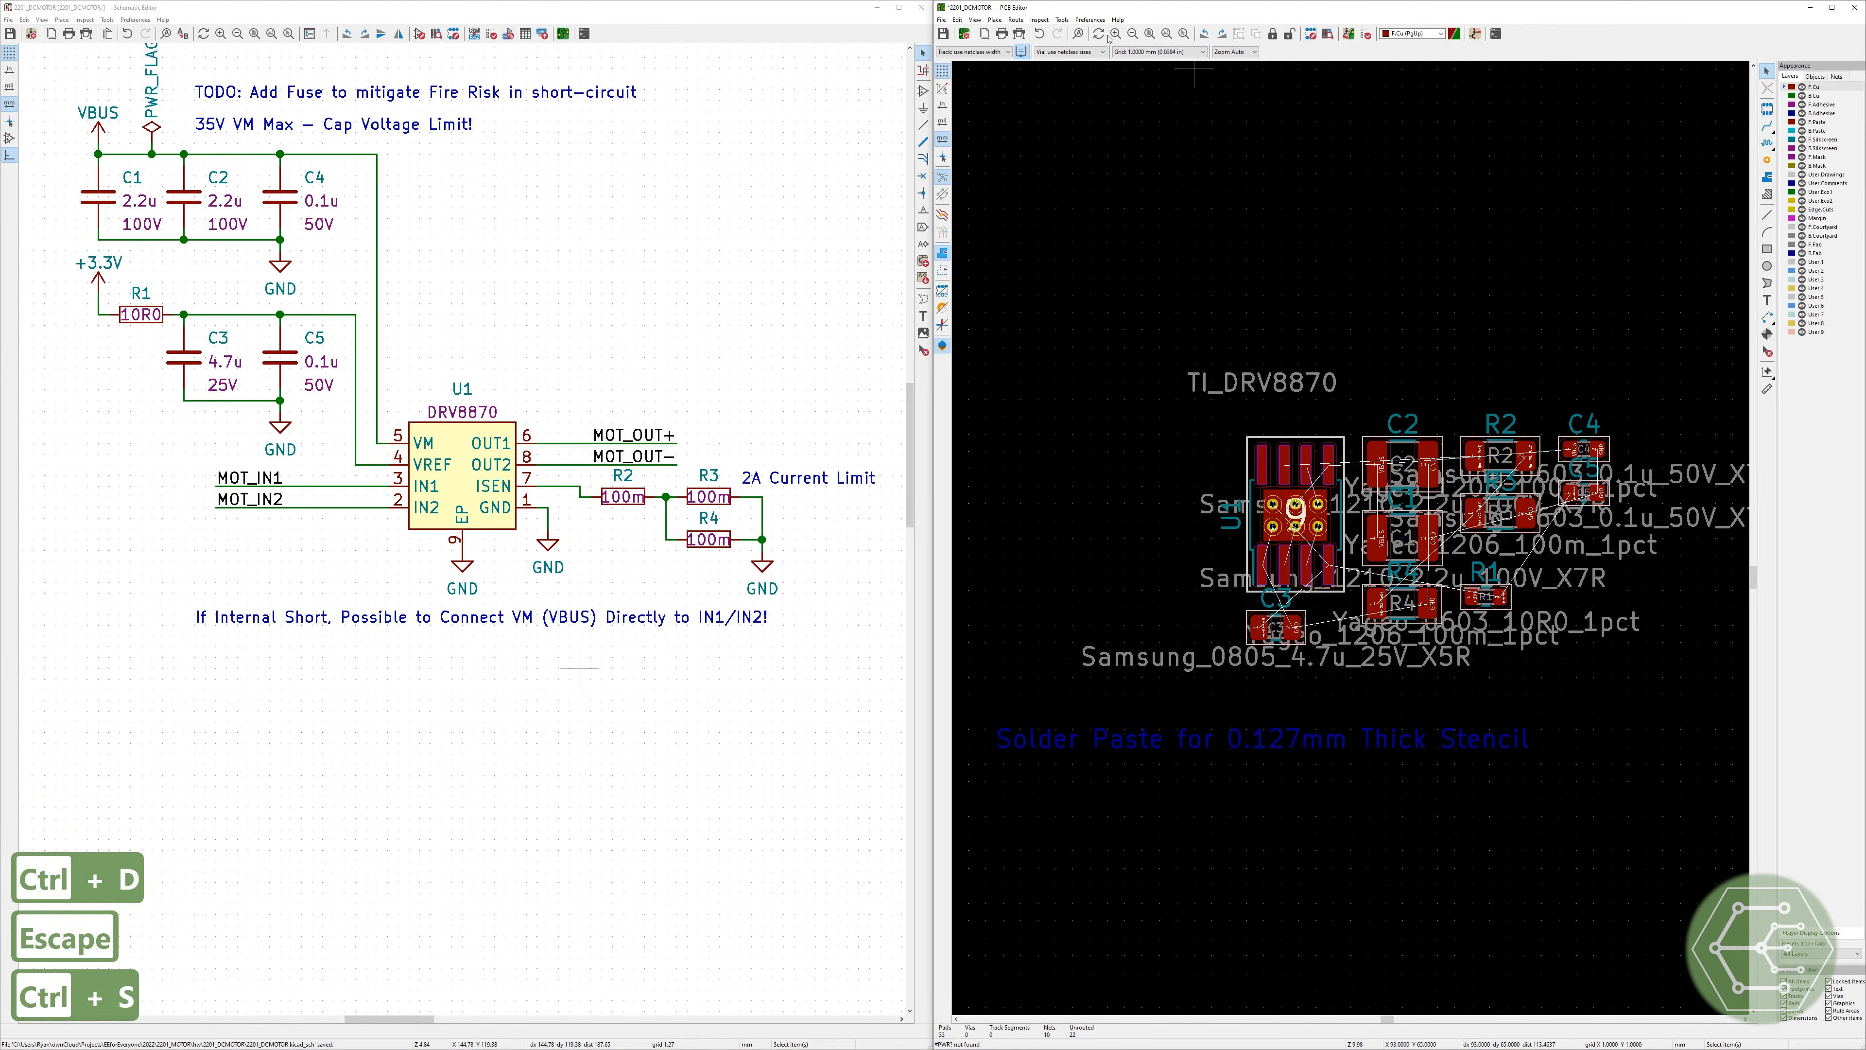
{"action": "left_click", "coordinate": [1348, 33]}
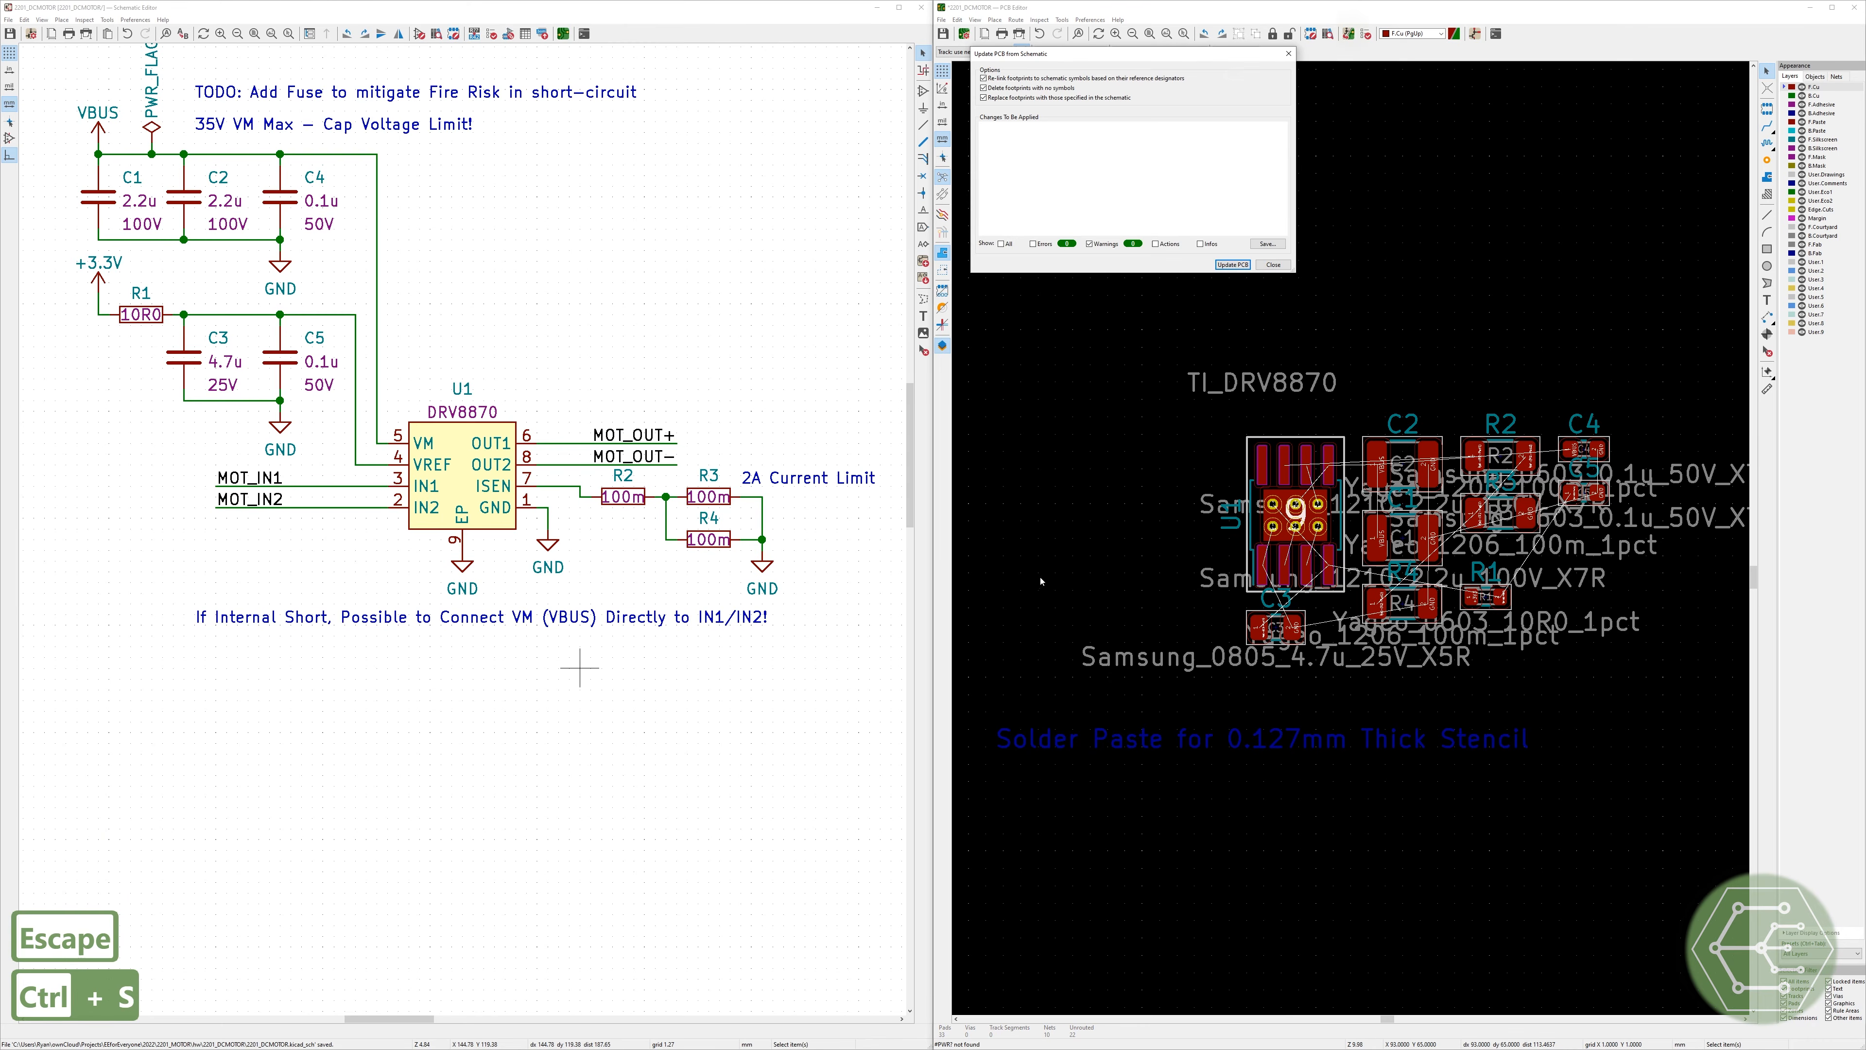
{"action": "left_click", "coordinate": [1233, 266]}
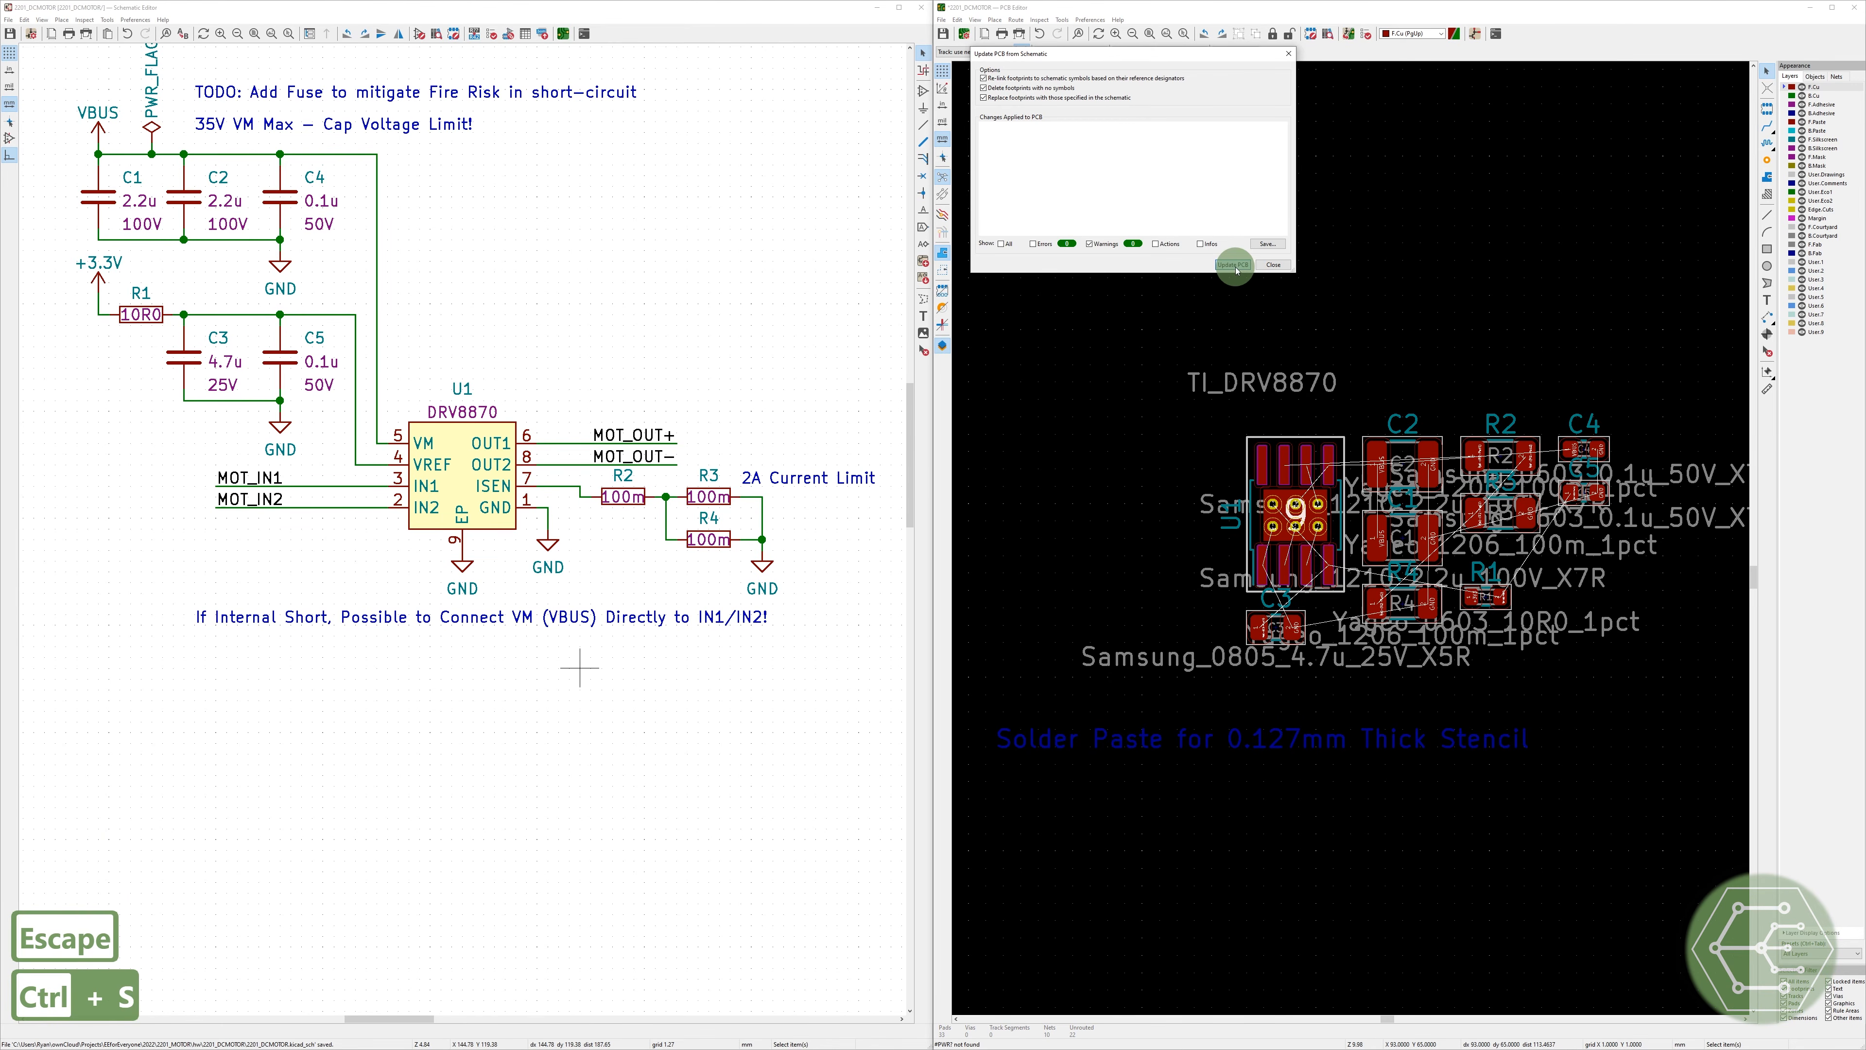
{"action": "left_click", "coordinate": [1273, 266]}
{"action": "scroll", "coordinate": [1316, 521], "scroll_direction": "up", "scroll_amount": 3}
{"action": "scroll", "coordinate": [1349, 541], "scroll_direction": "up", "scroll_amount": 5}
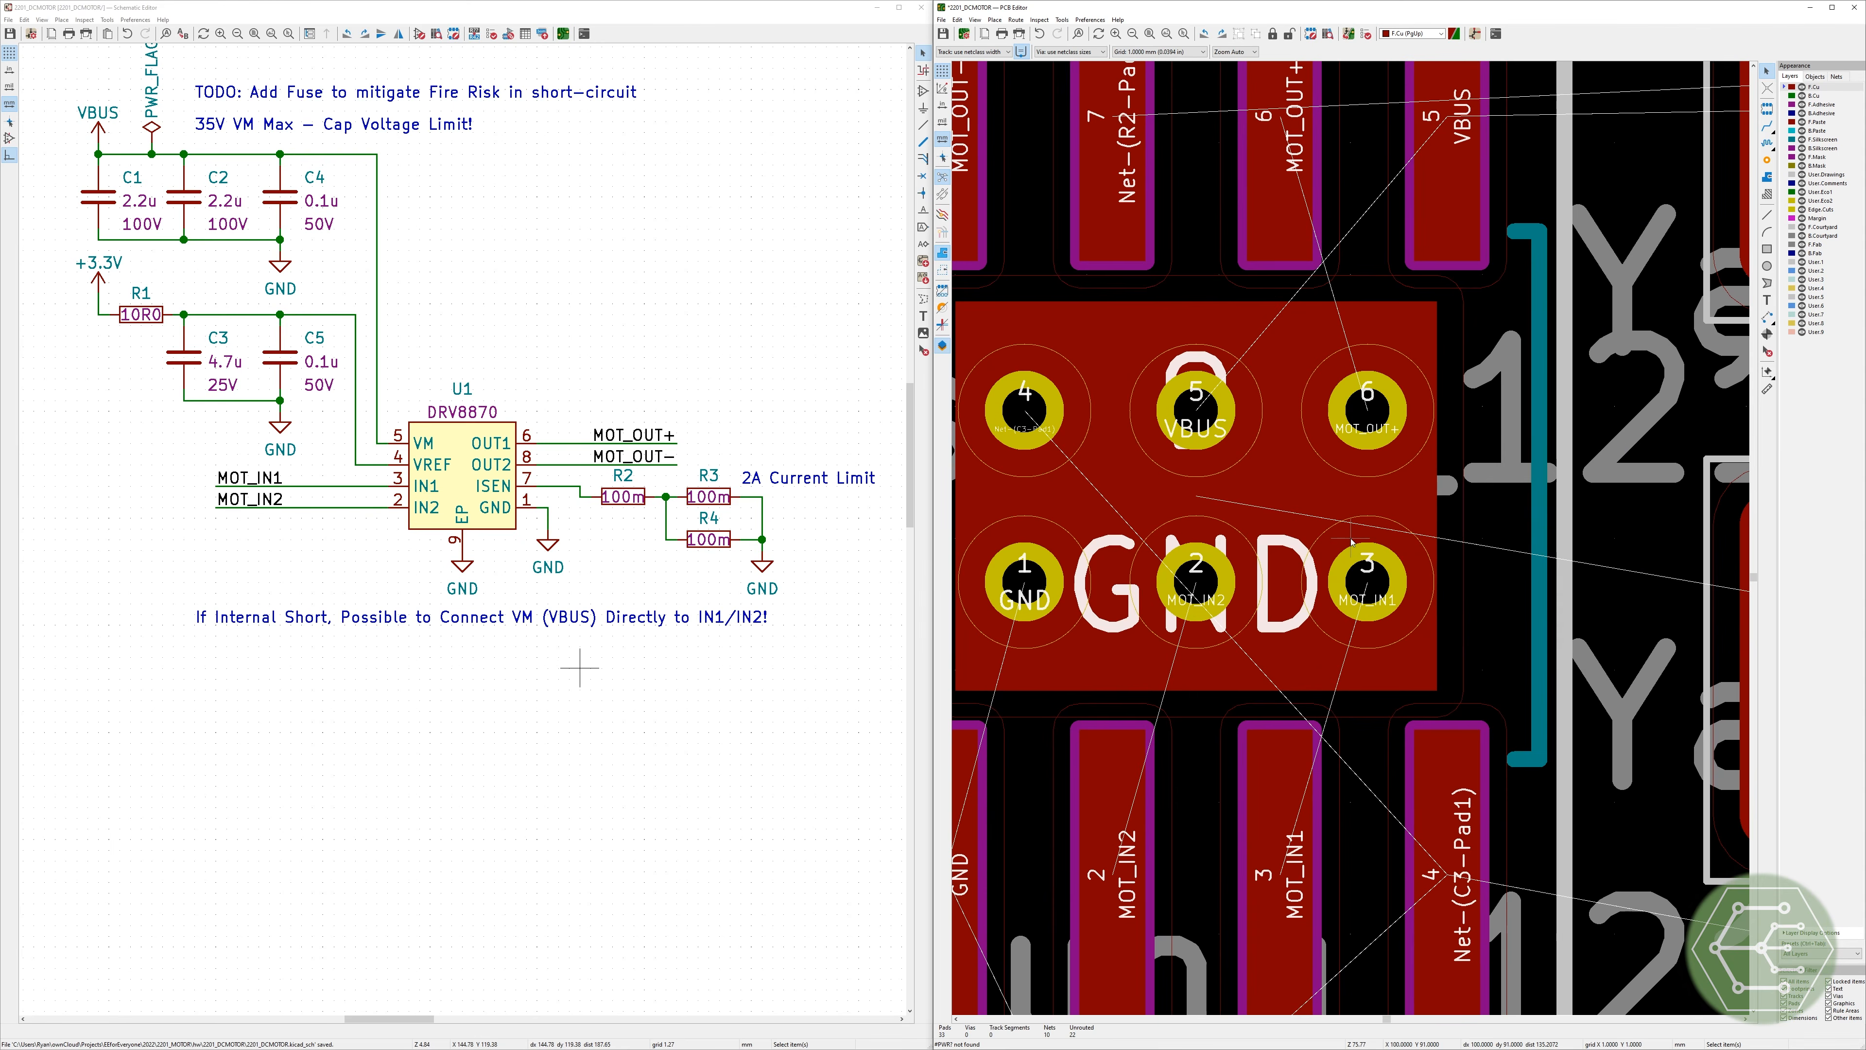
{"action": "scroll", "coordinate": [1353, 541], "scroll_direction": "down", "scroll_amount": 10}
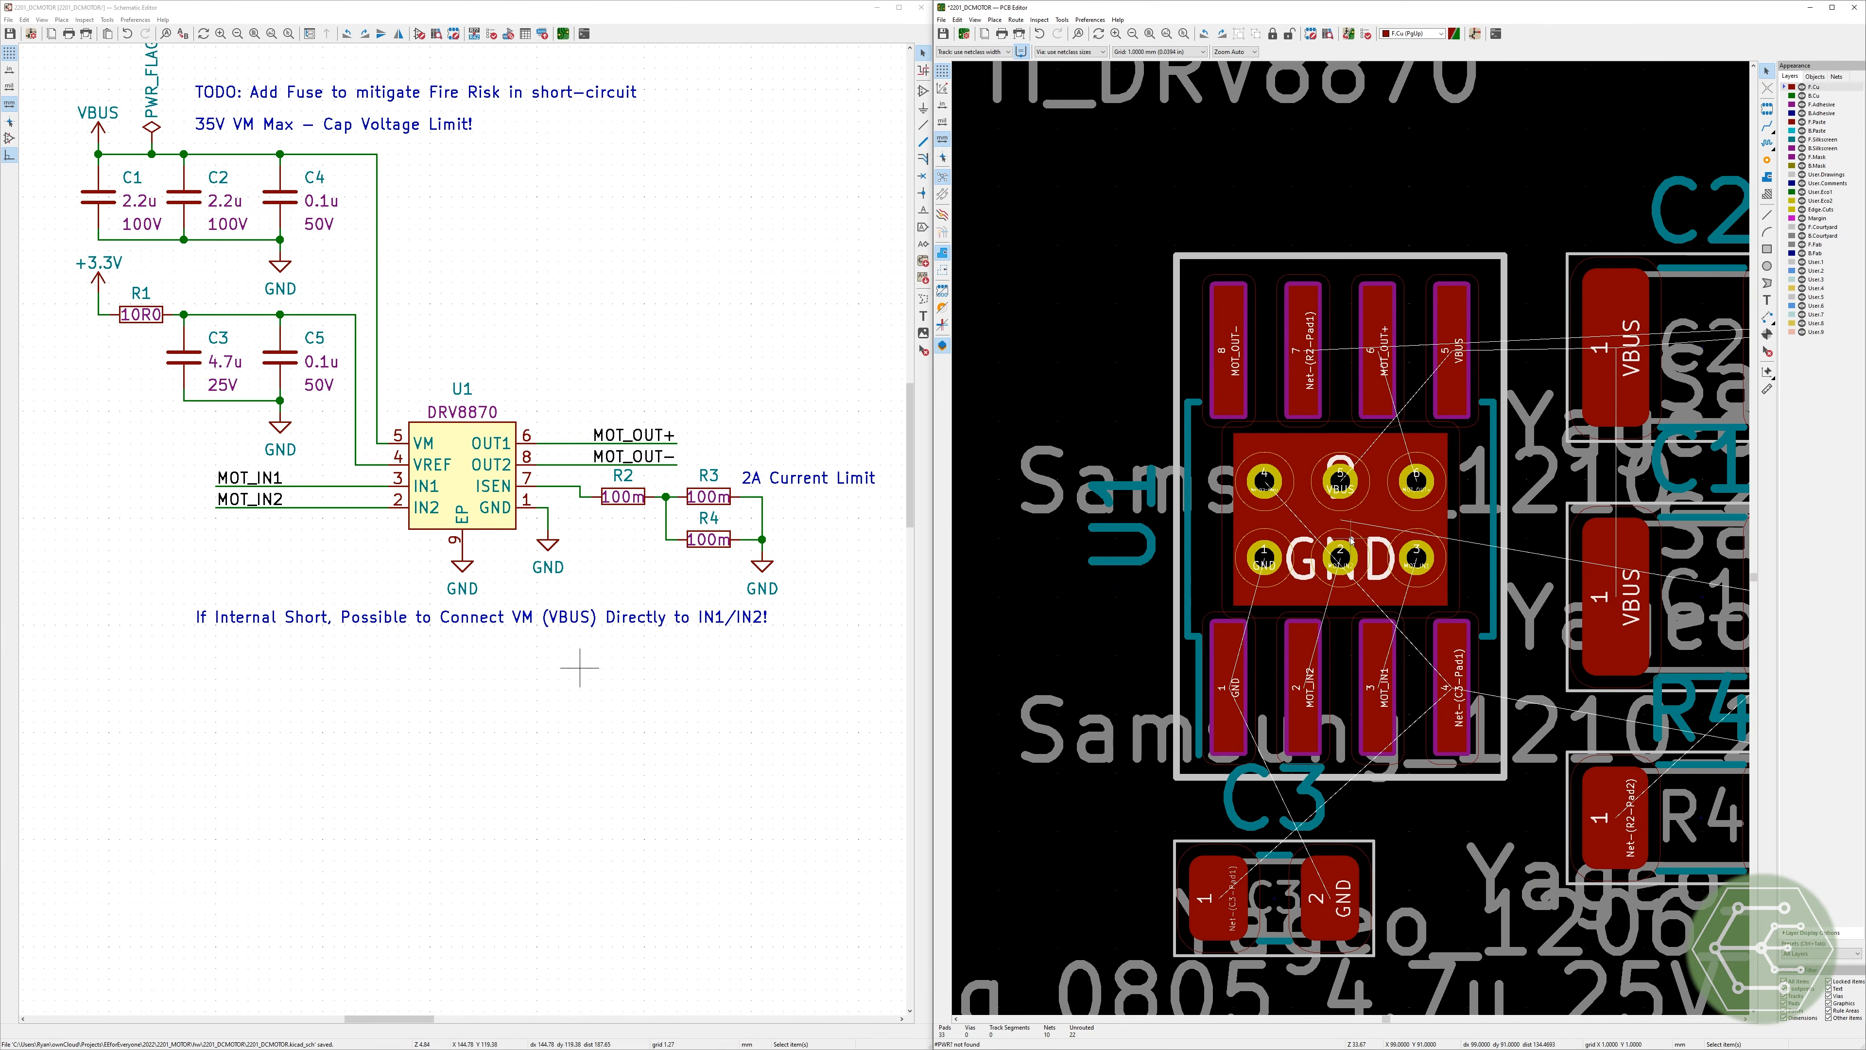
{"action": "key", "text": "ctrl+s"}
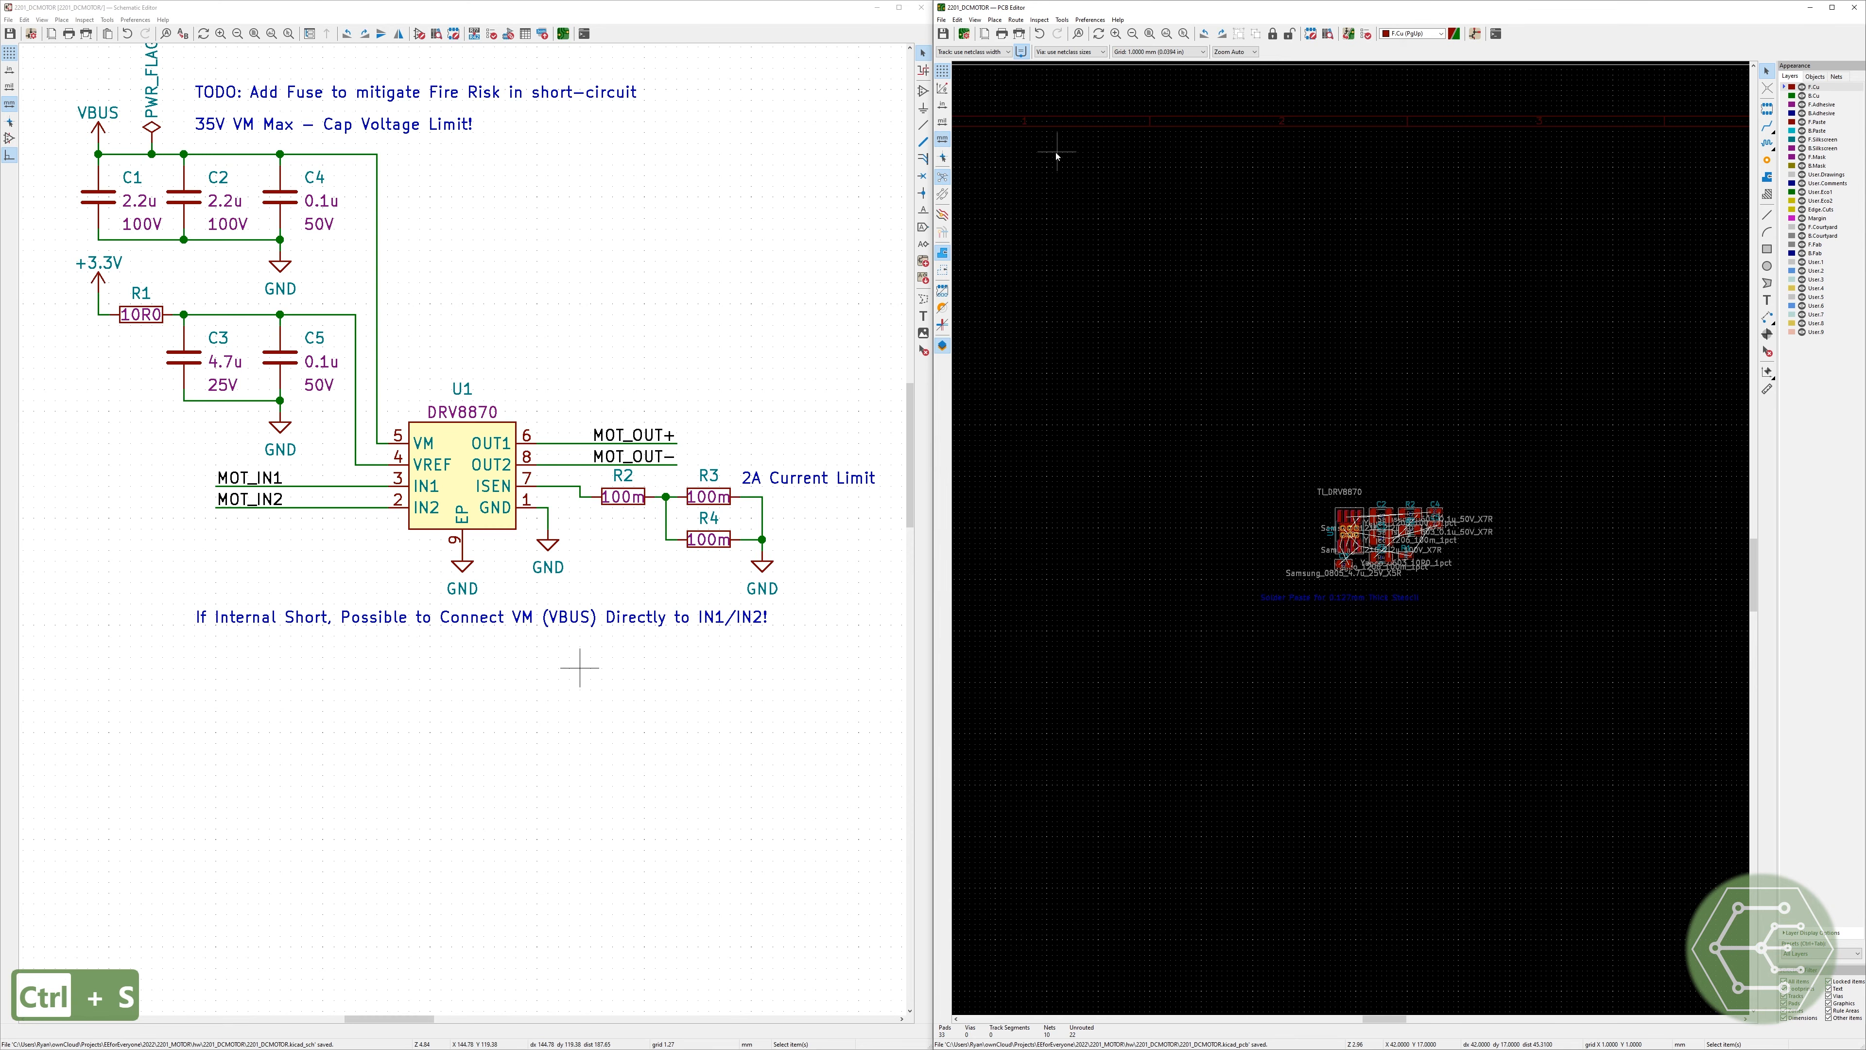
Step: Open the 3D view of the board and examine the component models from several angles
{"action": "key", "text": "alt+3"}
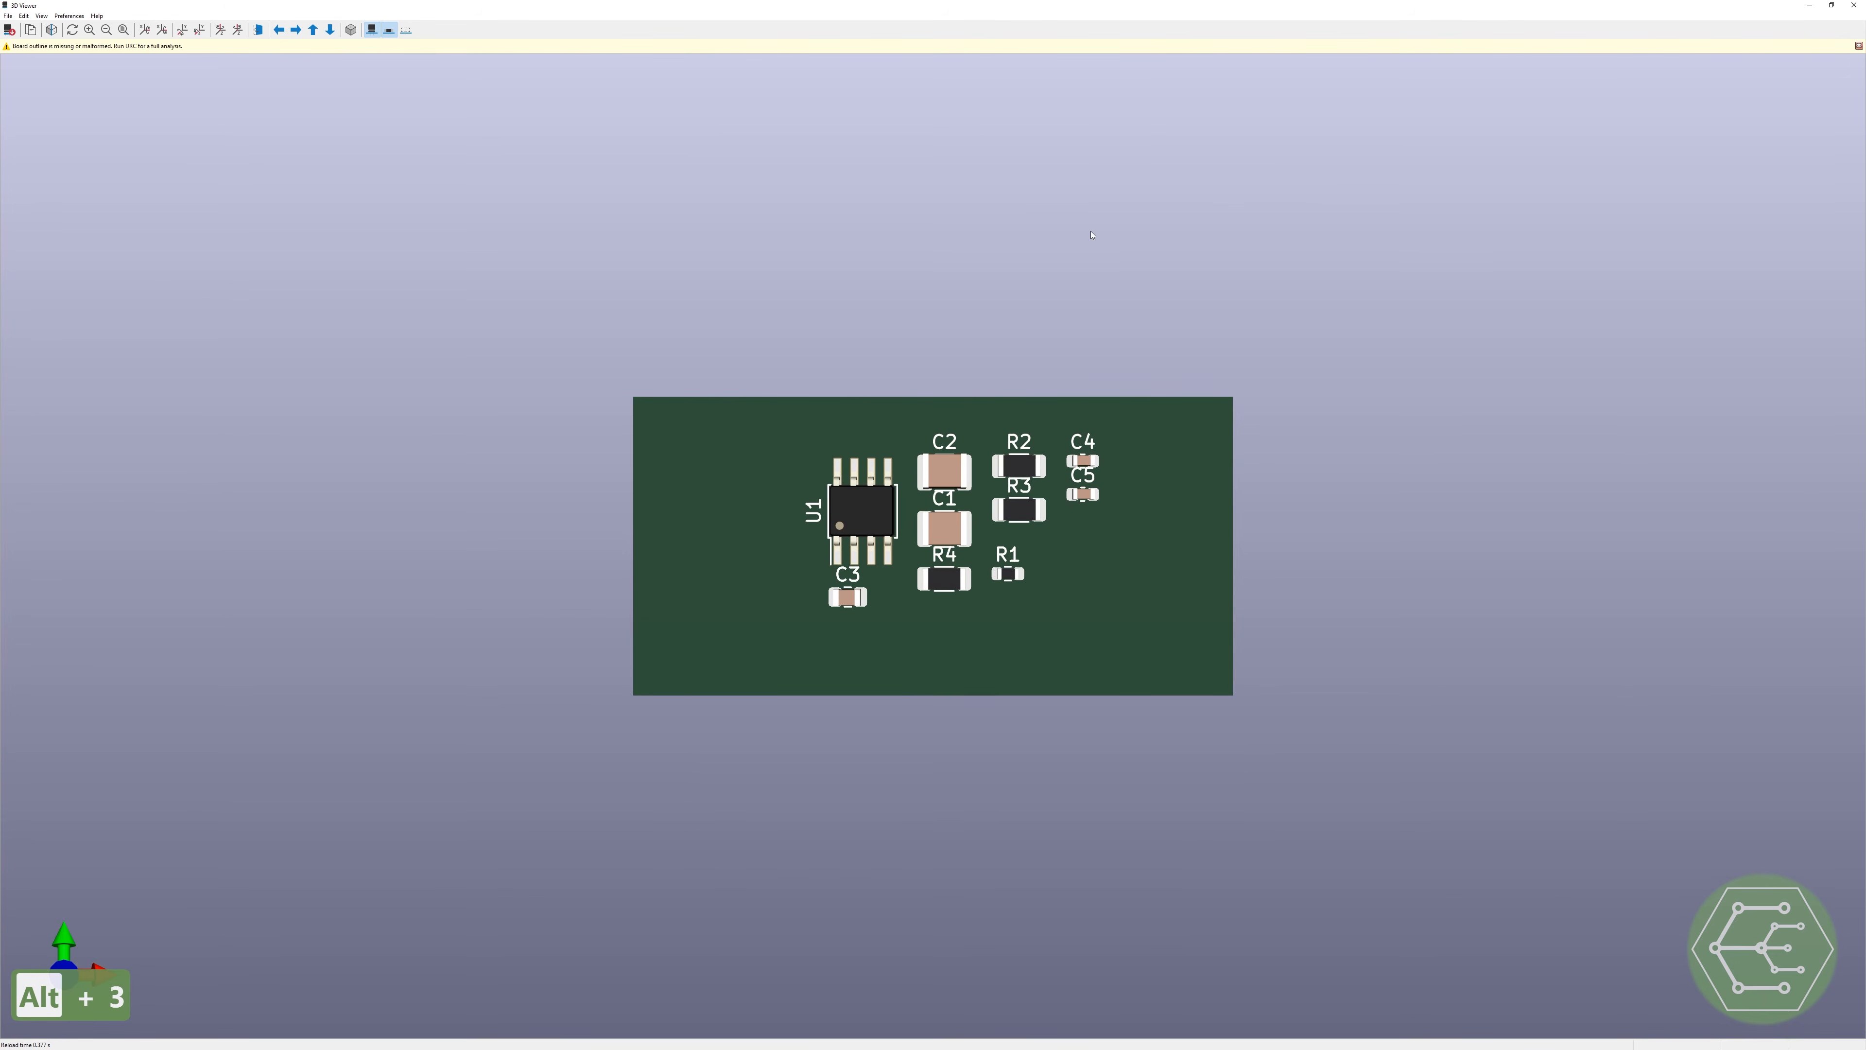
{"action": "scroll", "coordinate": [946, 581], "scroll_direction": "up", "scroll_amount": 3}
{"action": "middle_click_drag", "start_coordinate": [1102, 659], "coordinate": [1144, 607]}
{"action": "left_click_drag", "start_coordinate": [953, 658], "coordinate": [1432, 387]}
{"action": "left_click_drag", "start_coordinate": [791, 497], "coordinate": [598, 572]}
{"action": "left_click_drag", "start_coordinate": [1032, 507], "coordinate": [613, 712]}
{"action": "left_click_drag", "start_coordinate": [955, 559], "coordinate": [975, 721]}
{"action": "scroll", "coordinate": [933, 497], "scroll_direction": "up", "scroll_amount": 5}
{"action": "scroll", "coordinate": [917, 484], "scroll_direction": "up", "scroll_amount": 2}
{"action": "left_click_drag", "start_coordinate": [804, 437], "coordinate": [790, 476]}
{"action": "scroll", "coordinate": [1191, 271], "scroll_direction": "down", "scroll_amount": 3}
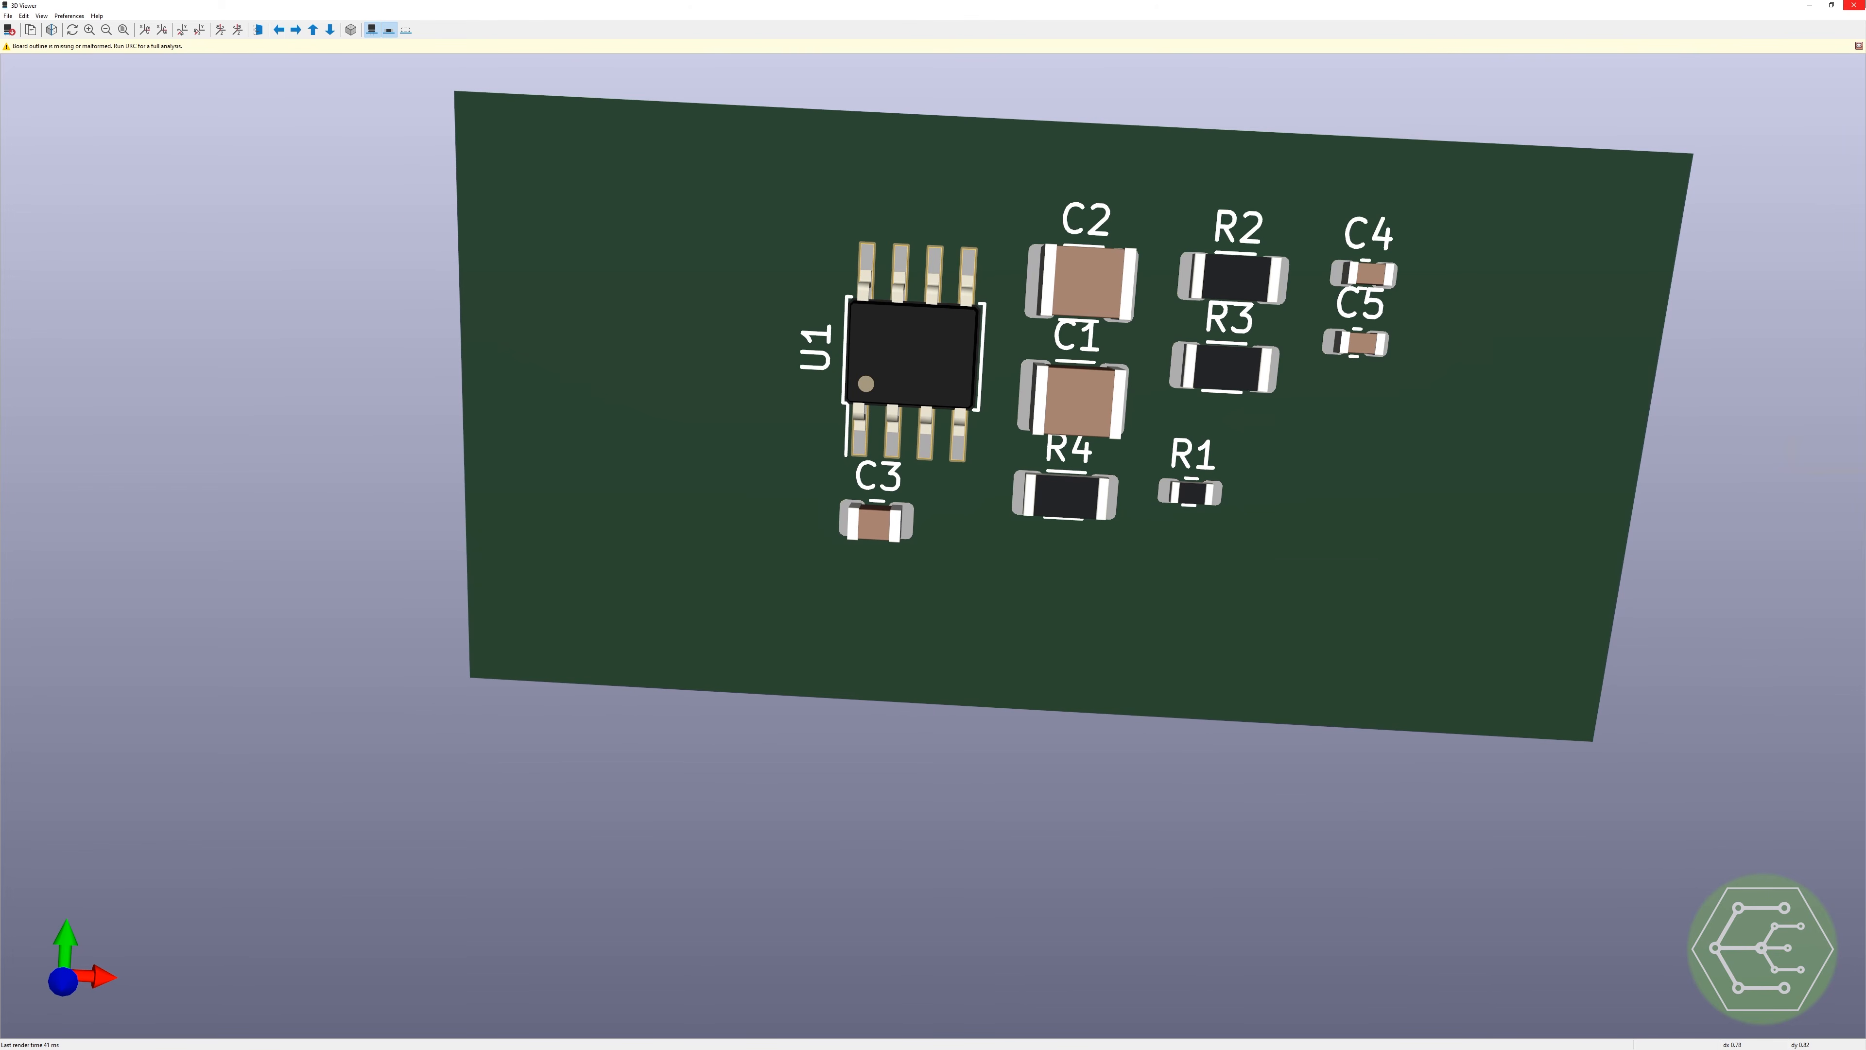
Step: Close the 3D view and run the electrical rules check on the schematic
{"action": "left_click", "coordinate": [1858, 4]}
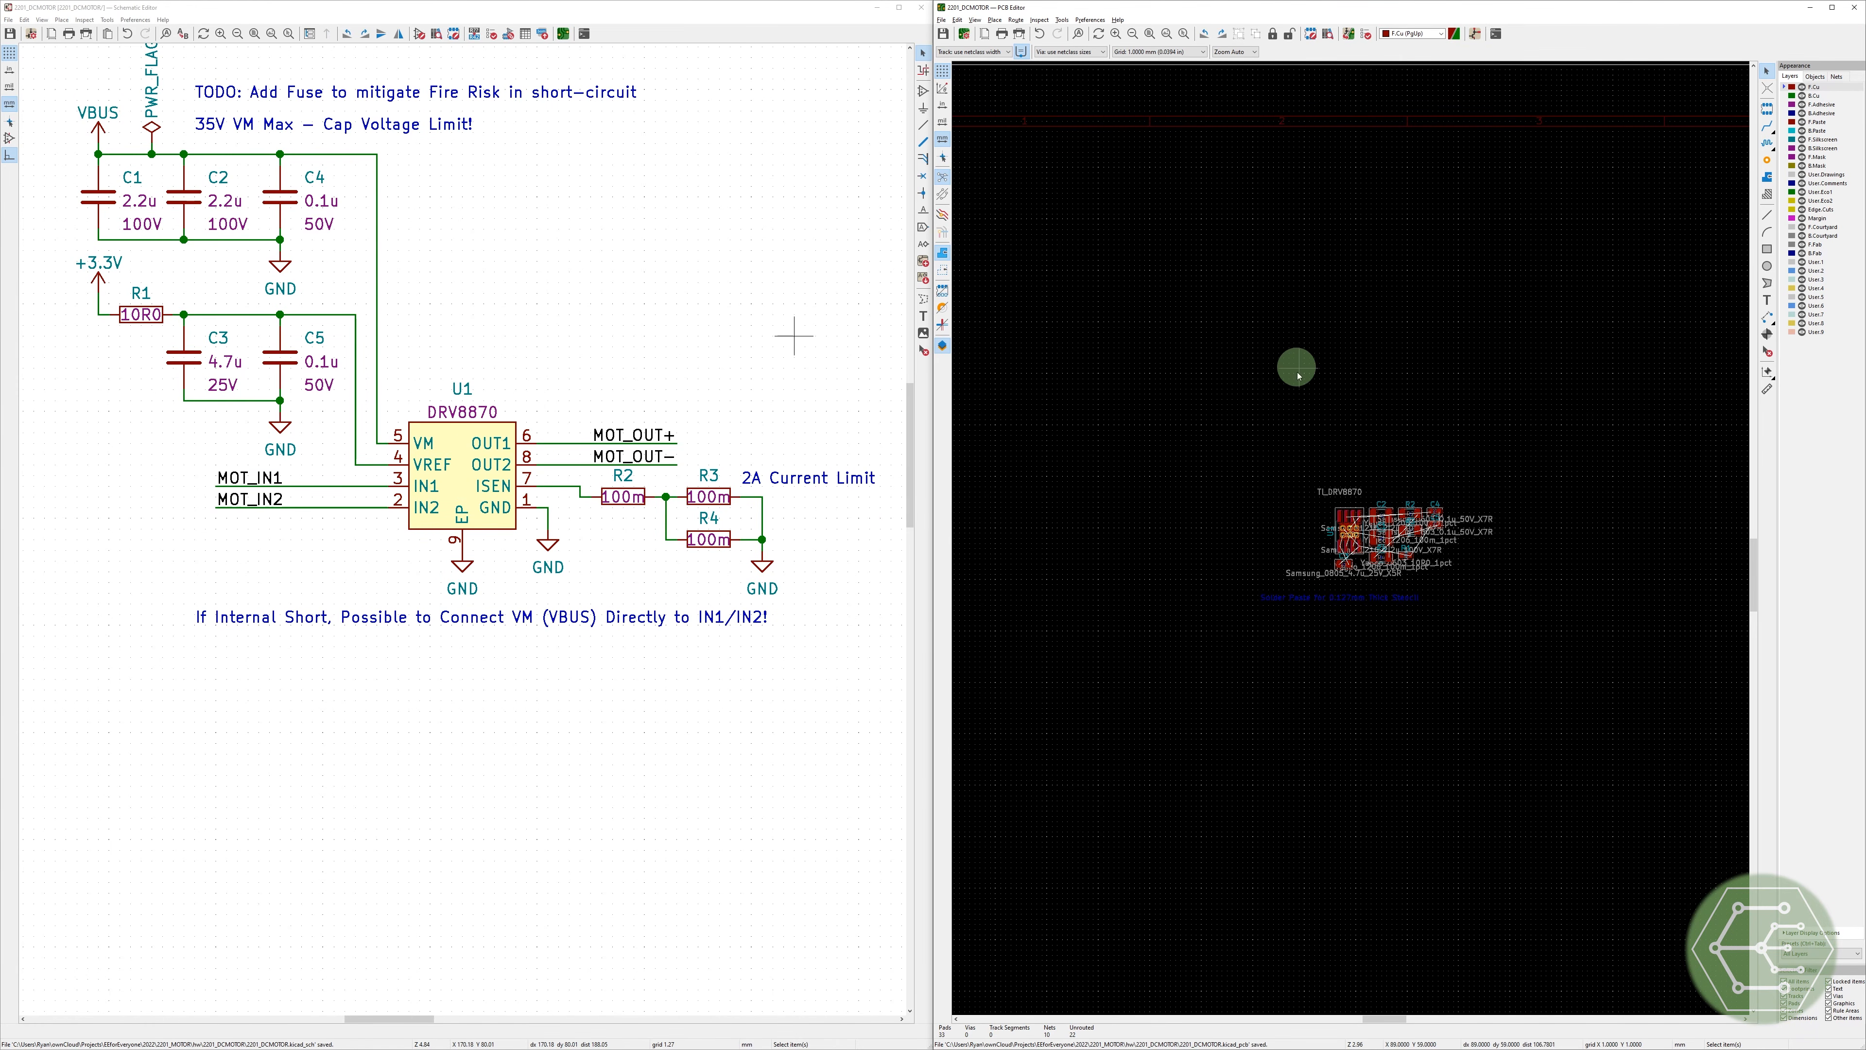
{"action": "left_click", "coordinate": [629, 293]}
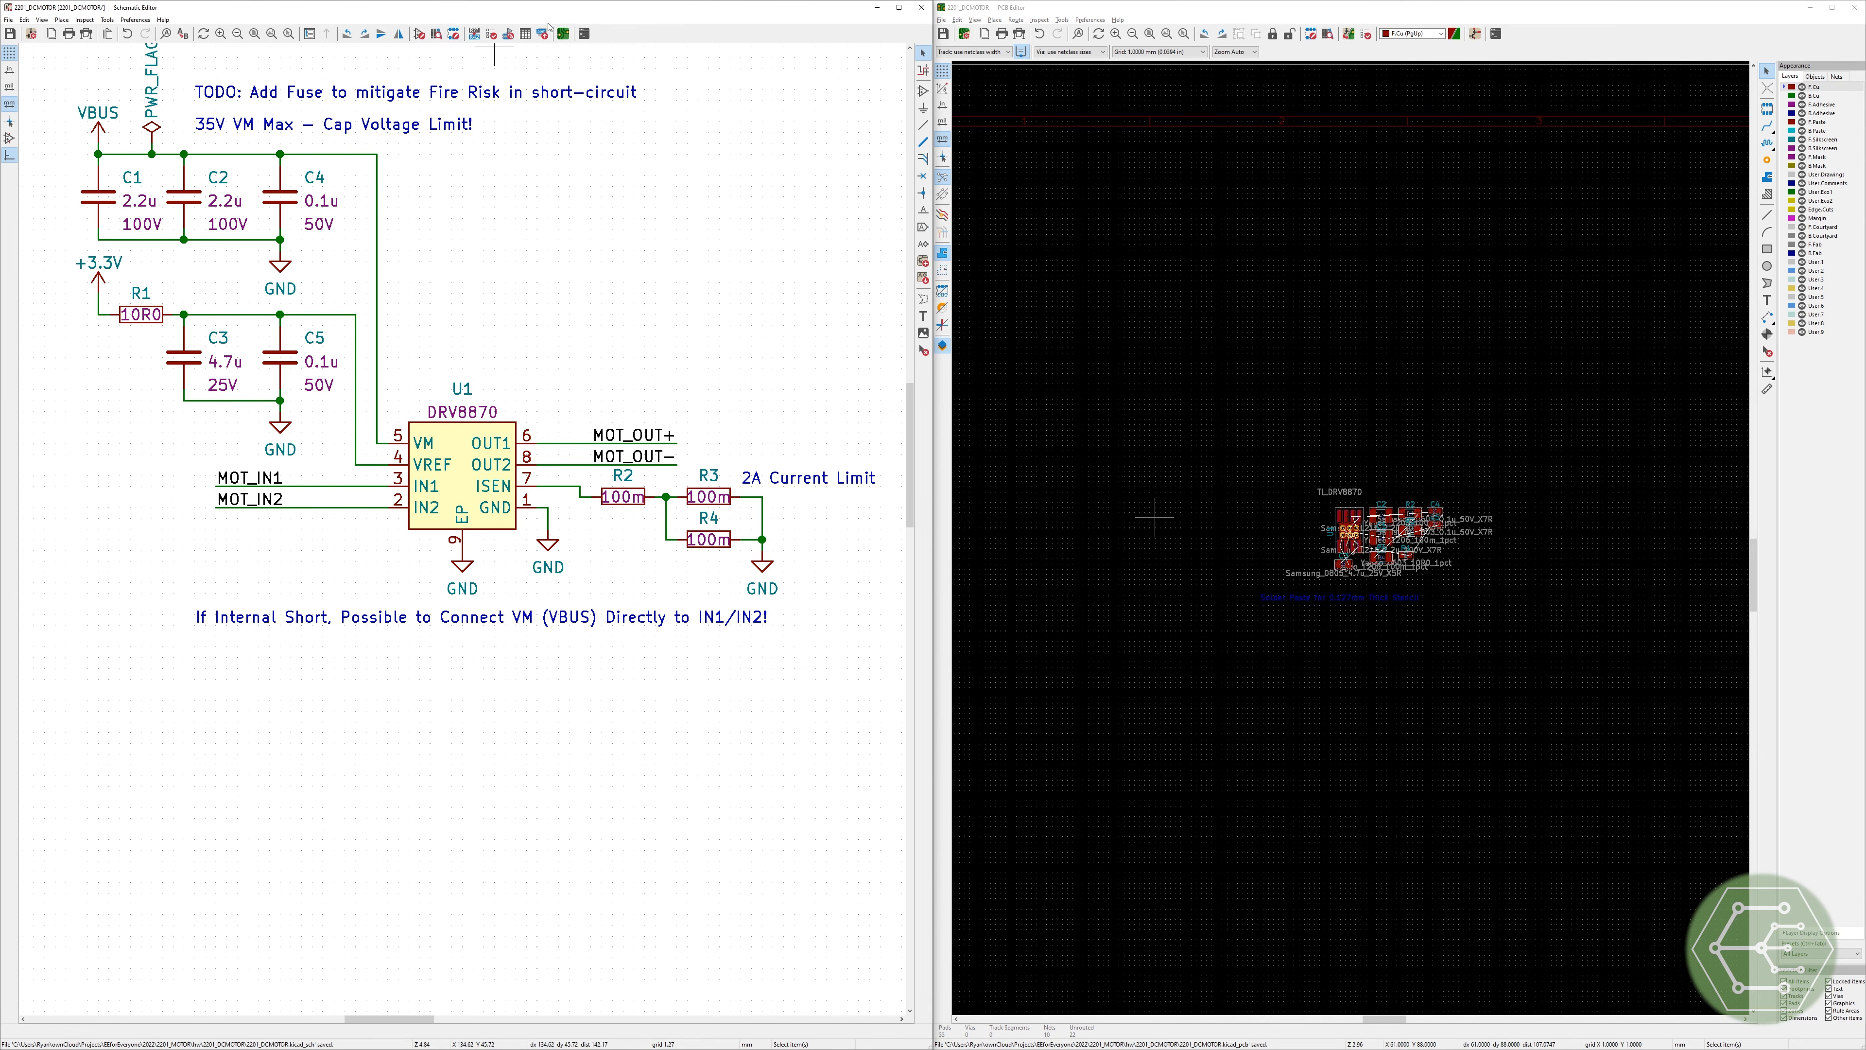
{"action": "left_click", "coordinate": [474, 34]}
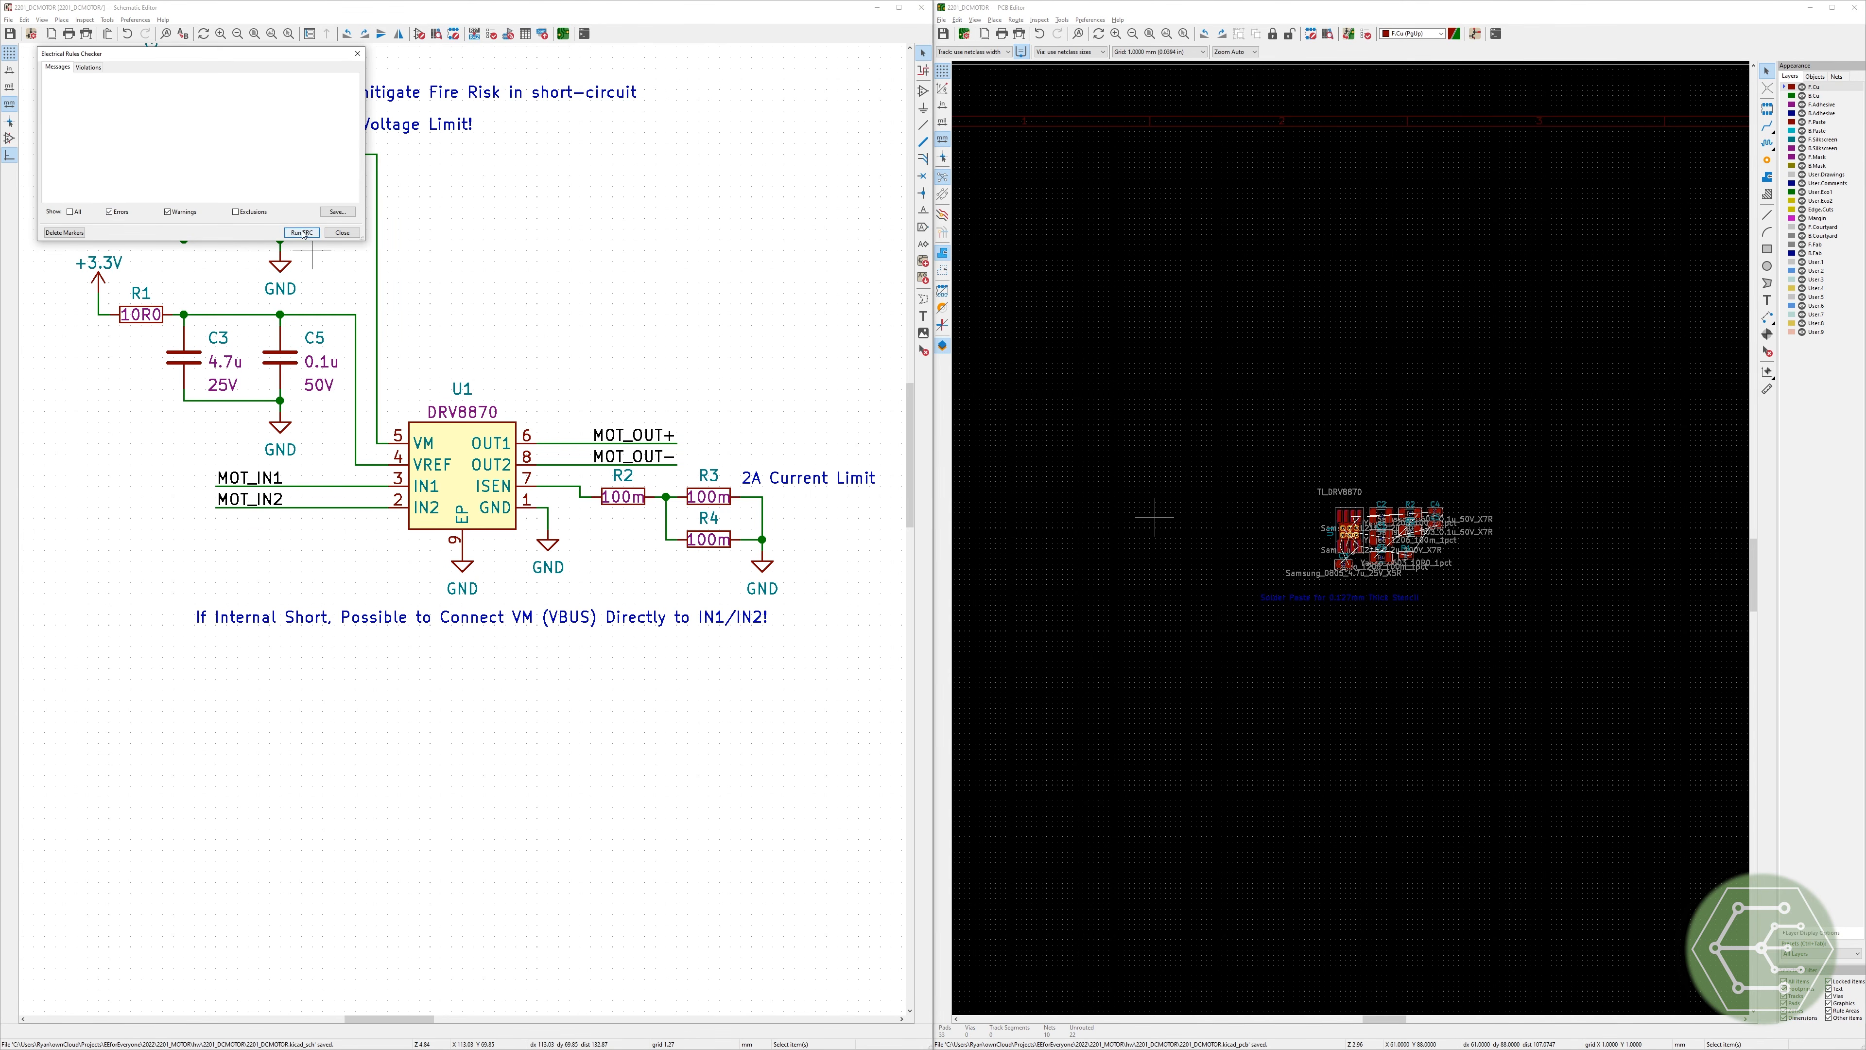
{"action": "left_click", "coordinate": [302, 232]}
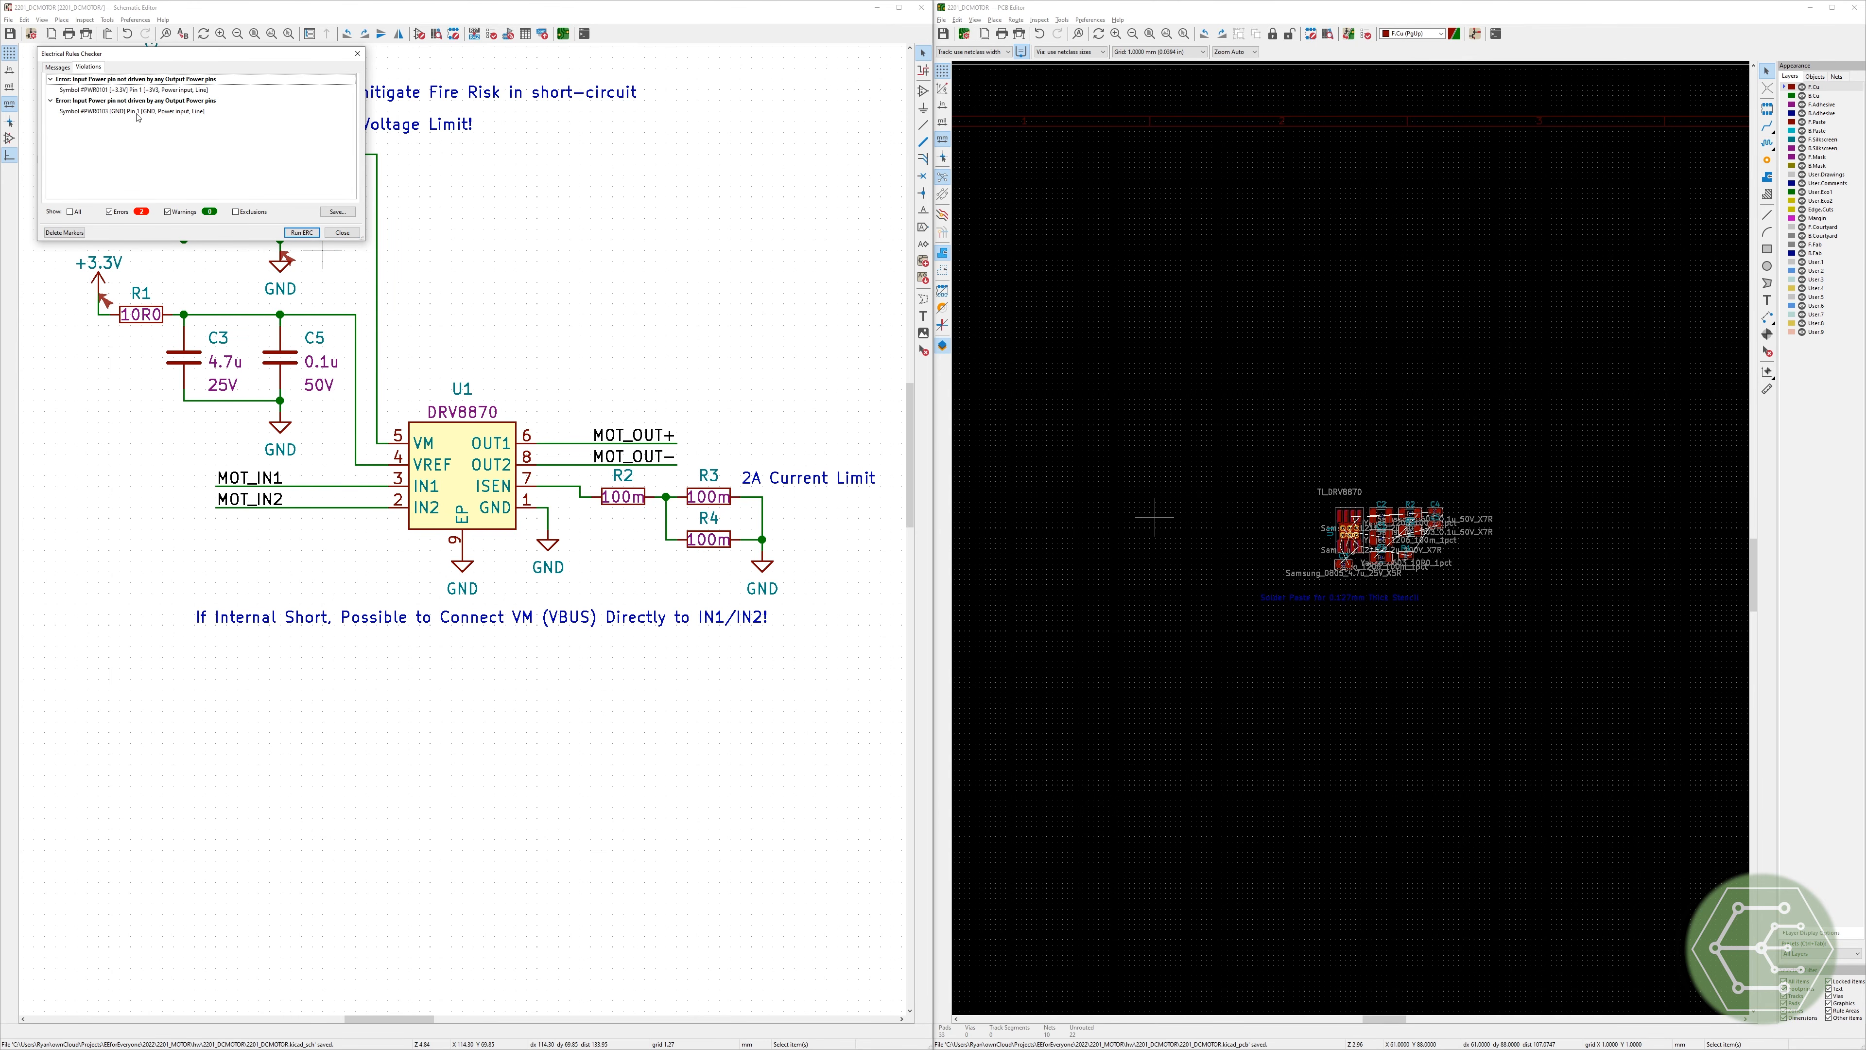
Step: Locate each reported power-pin violation in the schematic, review the check messages, close the checker and save the schematic
{"action": "left_click", "coordinate": [150, 102]}
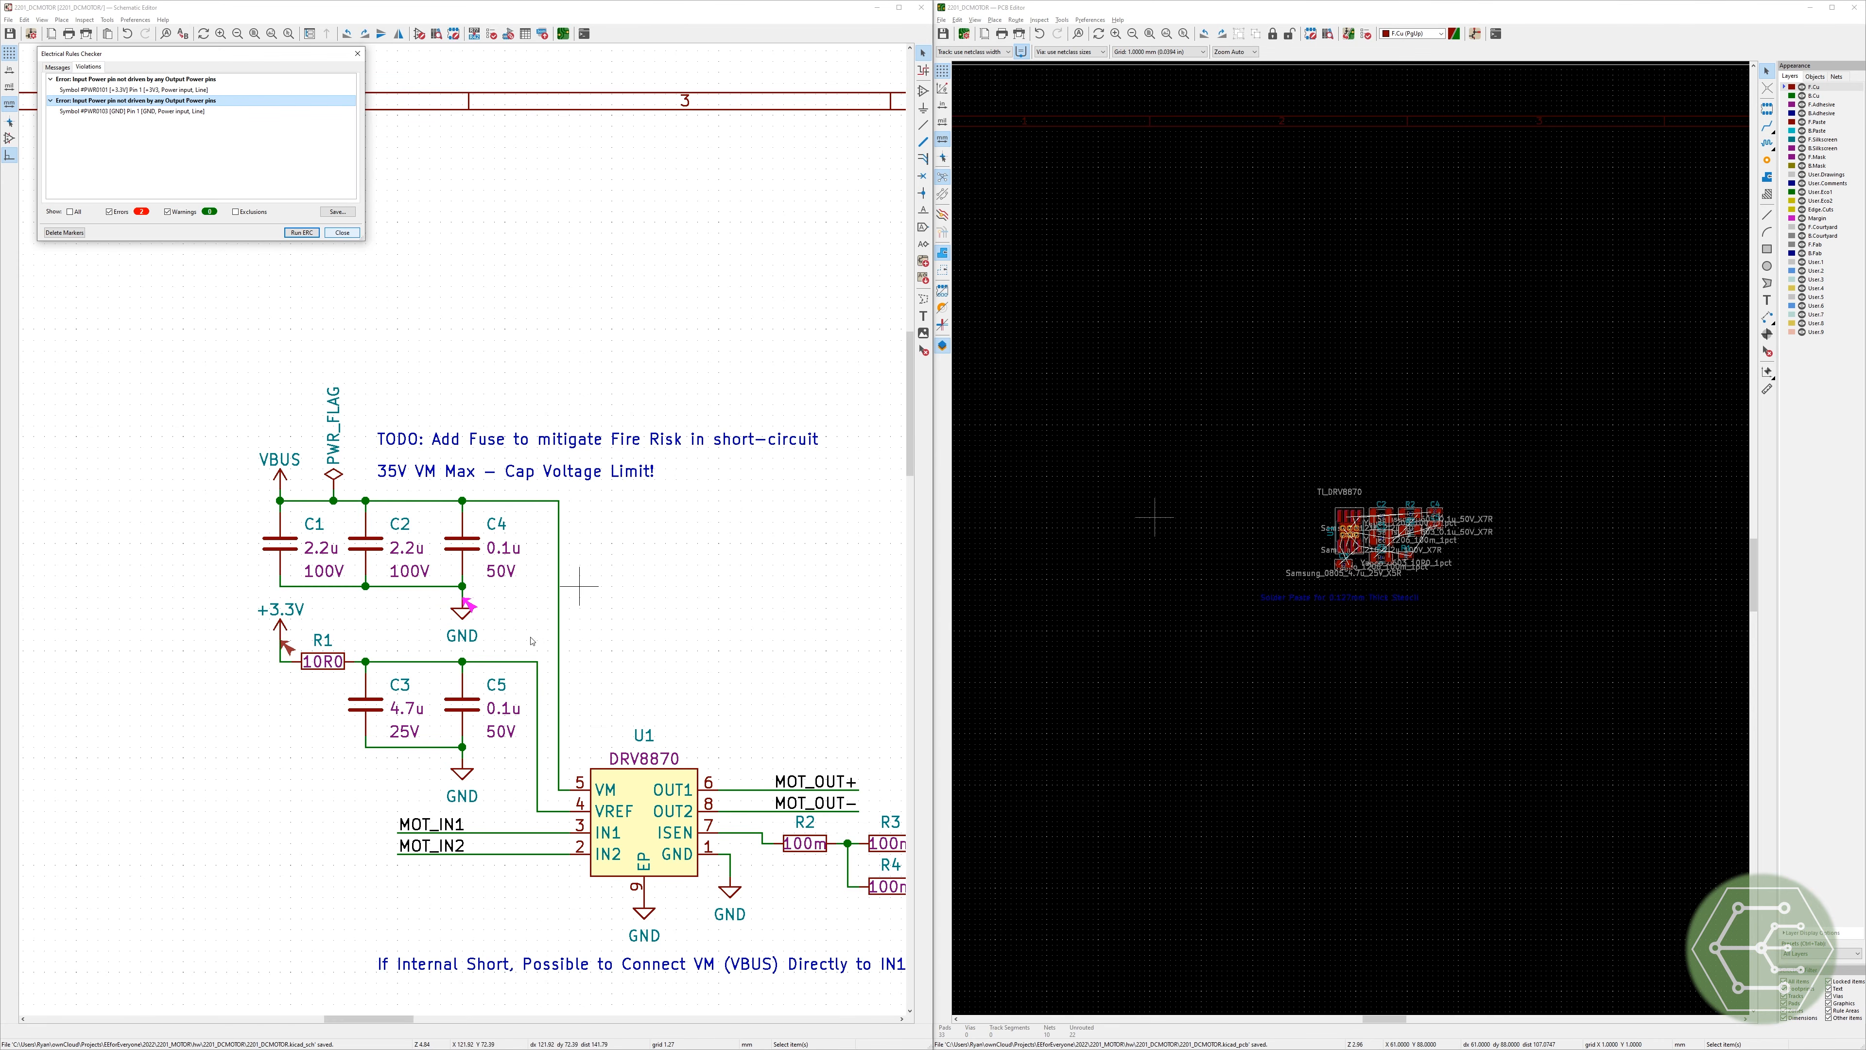
{"action": "left_click", "coordinate": [155, 82]}
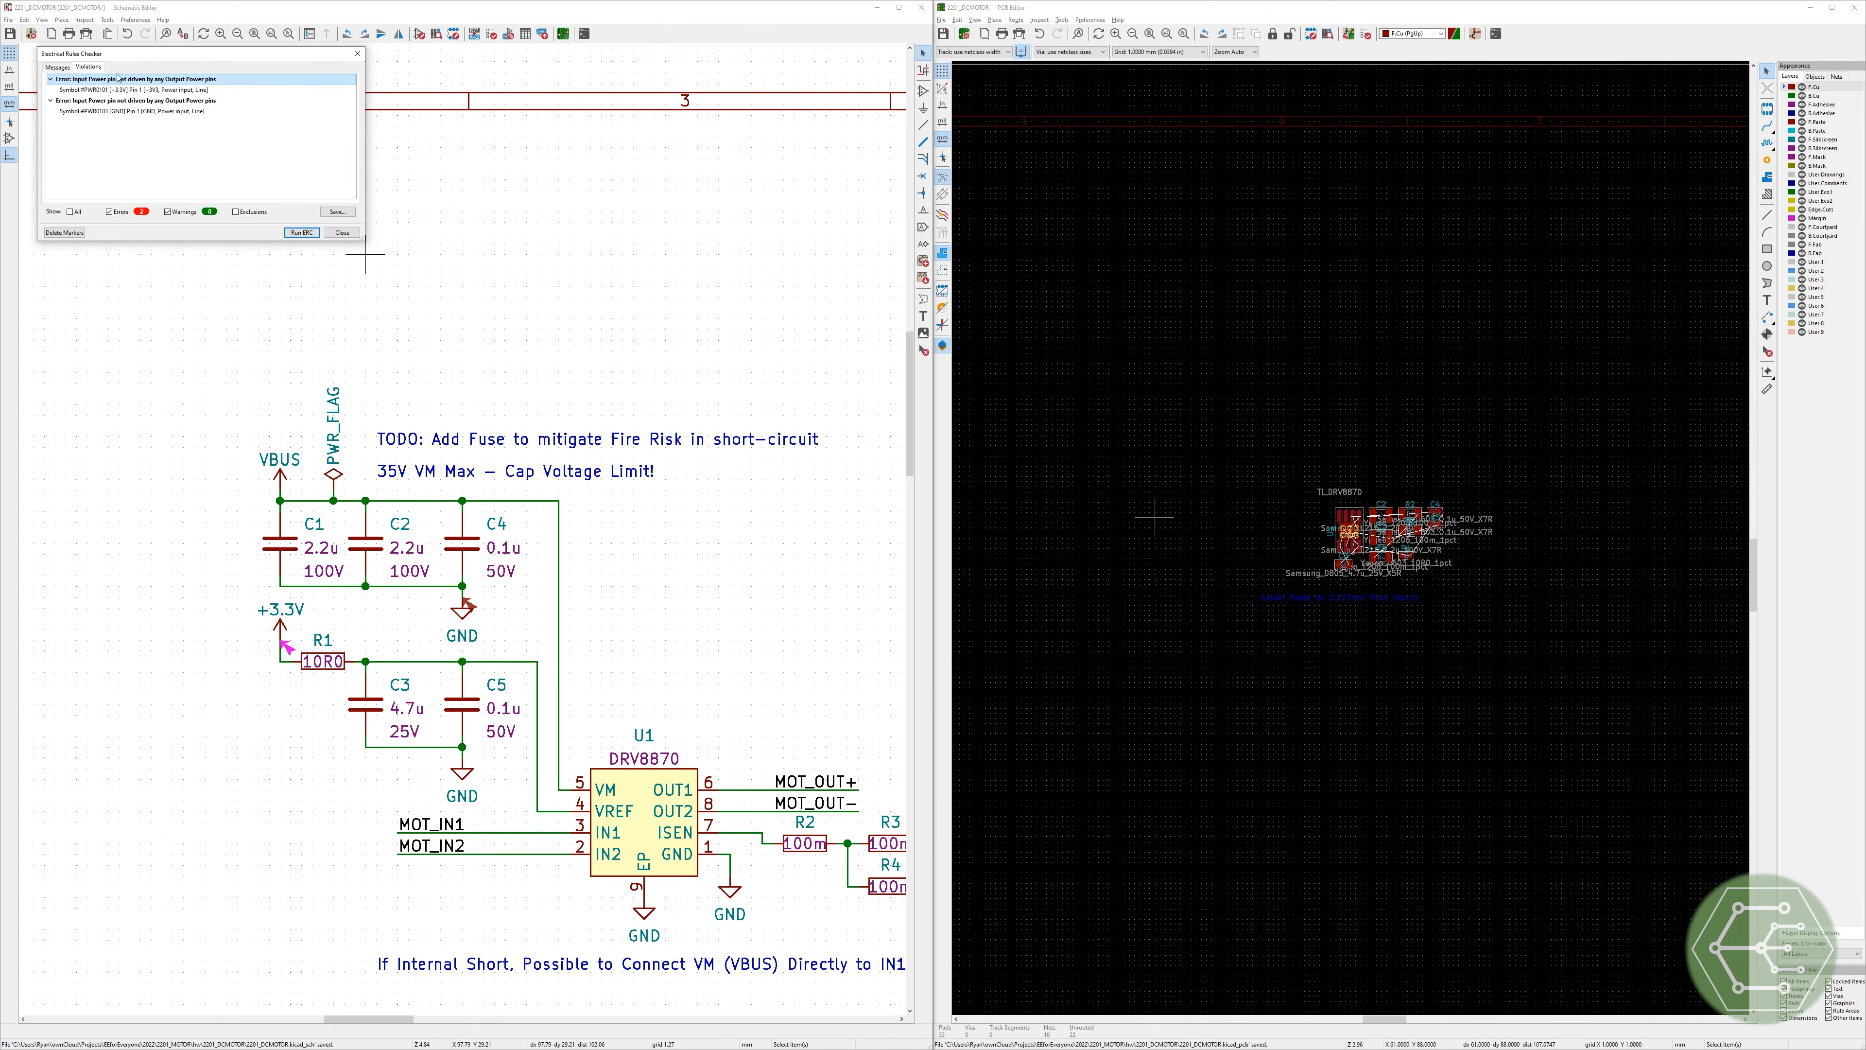
{"action": "left_click", "coordinate": [63, 70]}
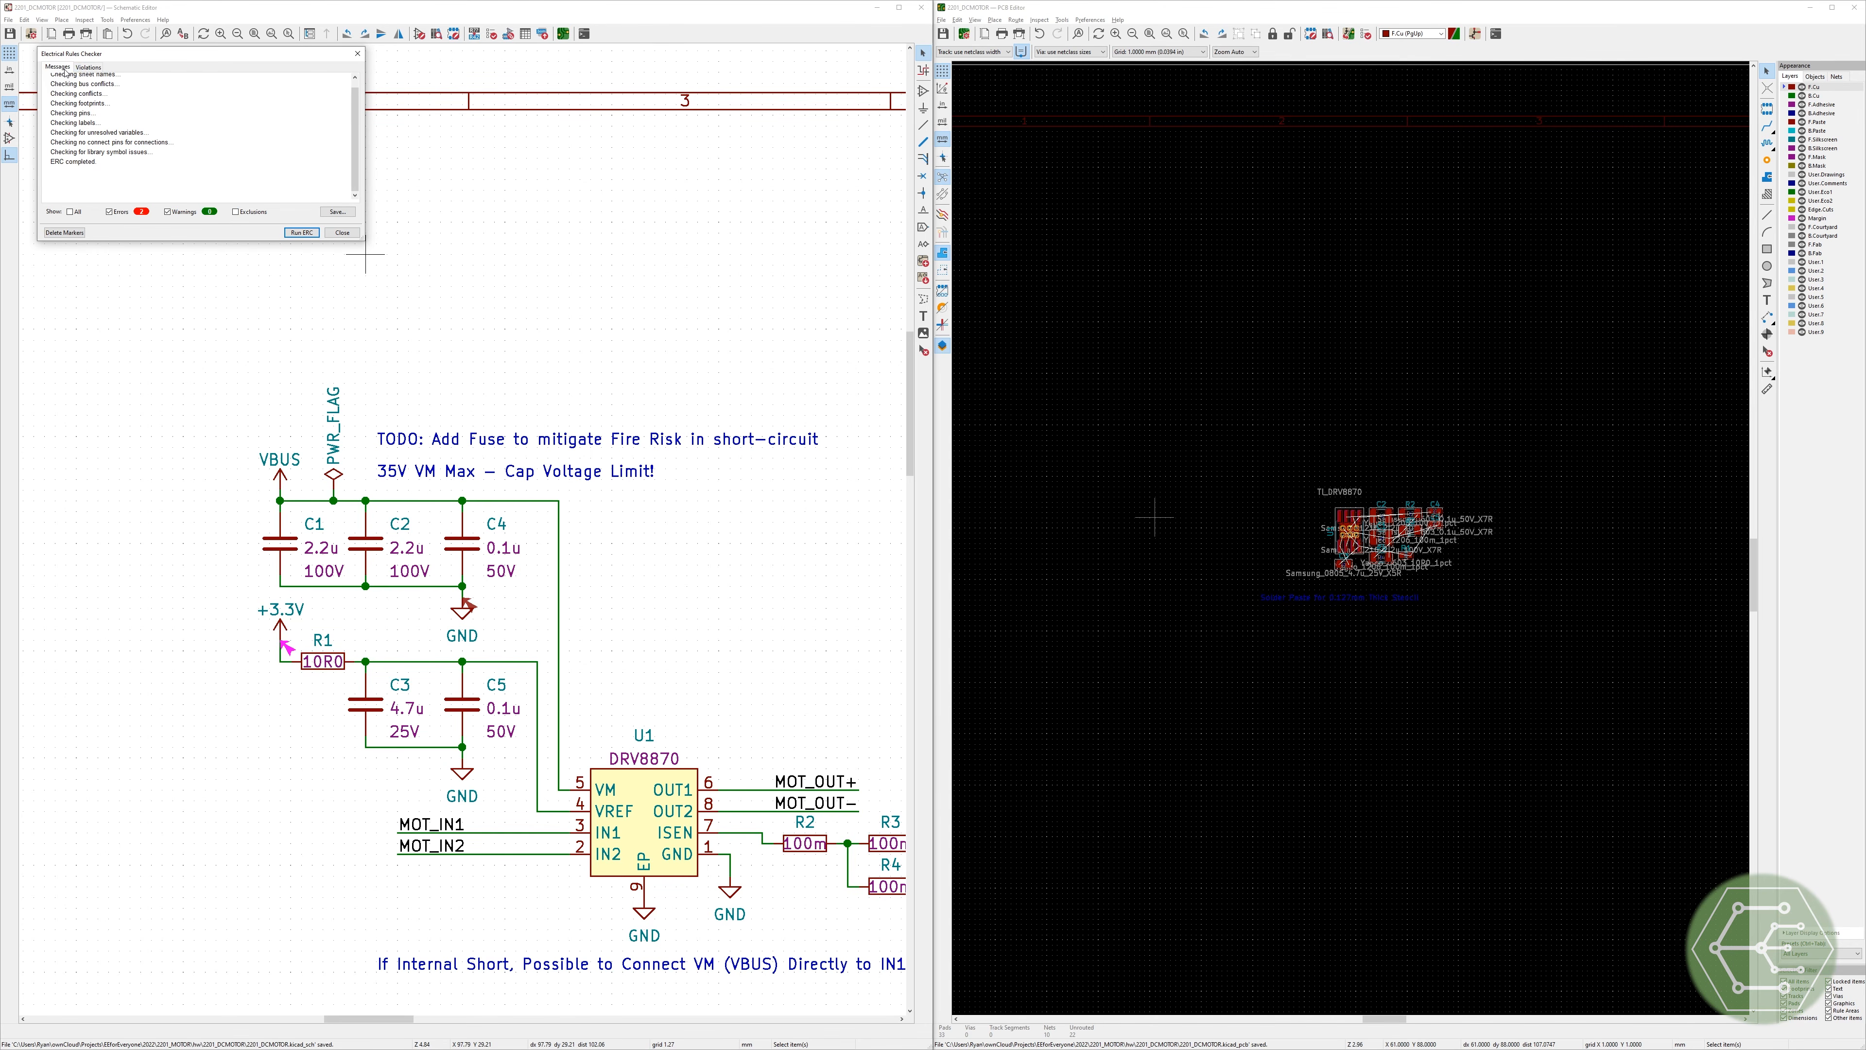
{"action": "left_click", "coordinate": [100, 71]}
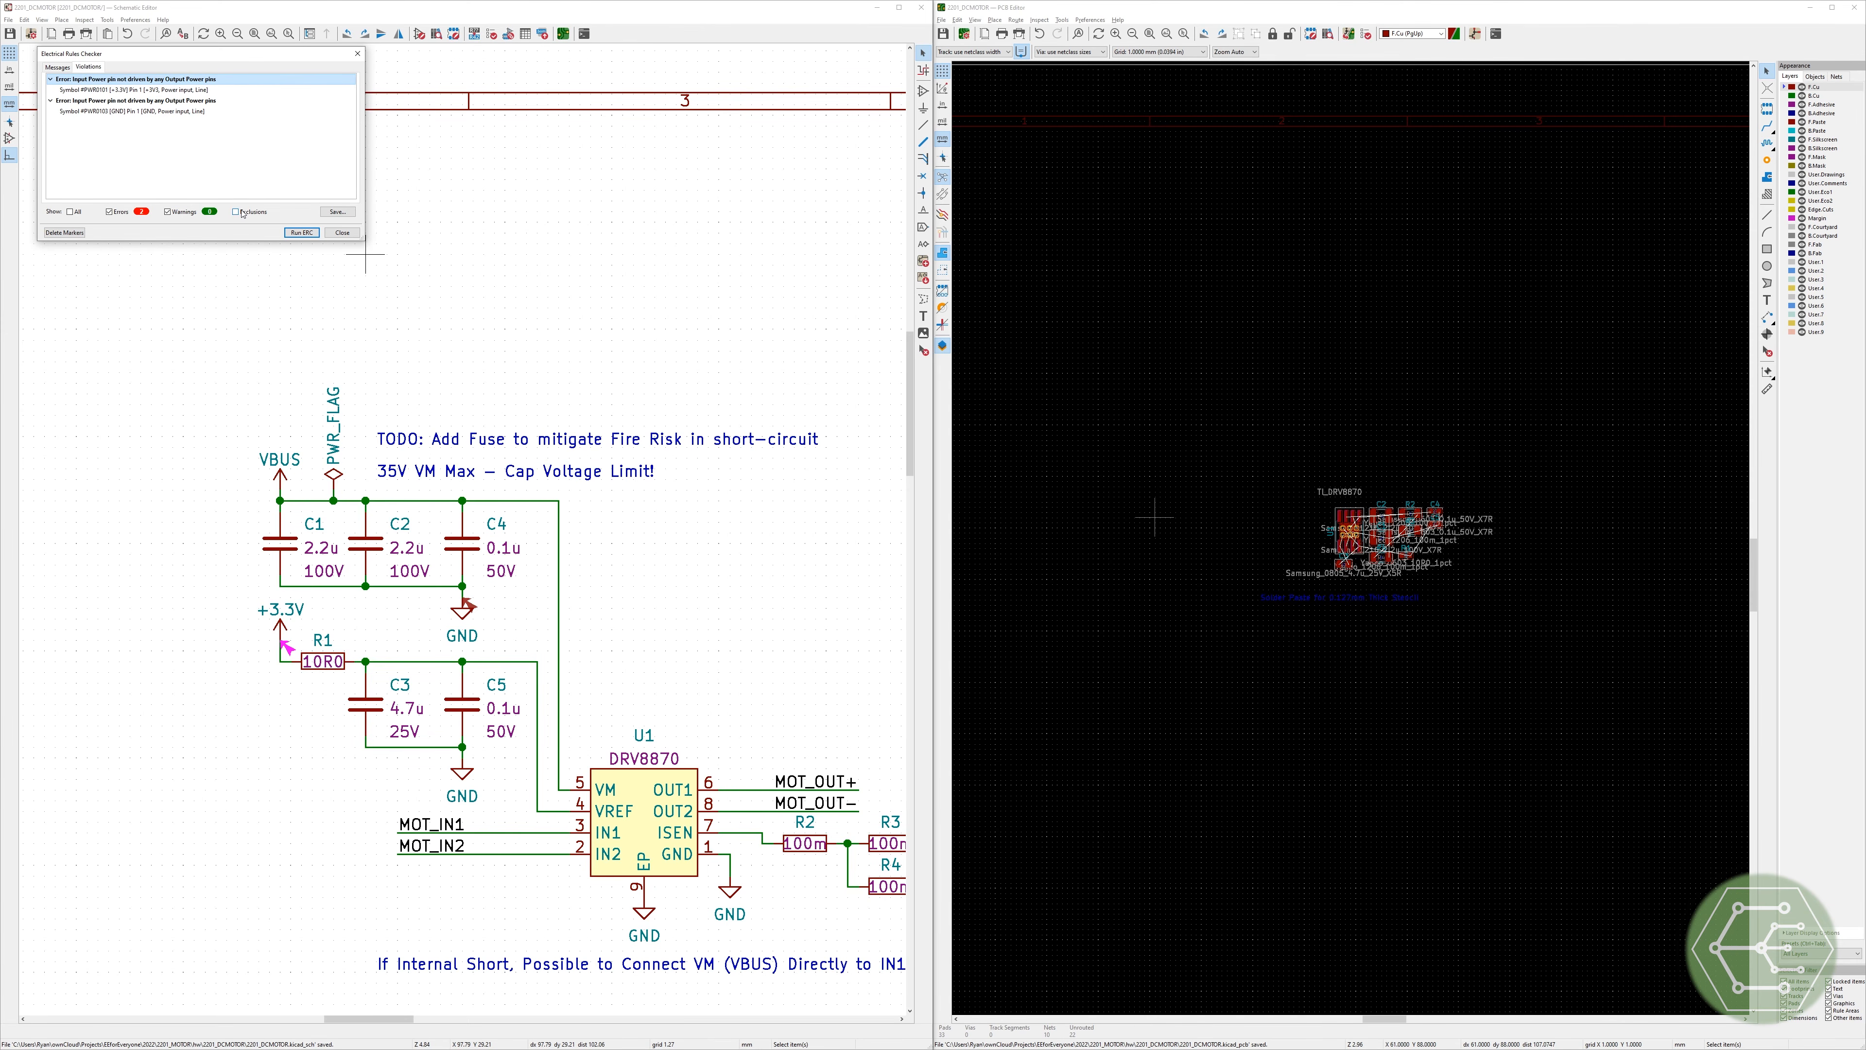
{"action": "left_click", "coordinate": [61, 70]}
{"action": "left_click", "coordinate": [343, 232]}
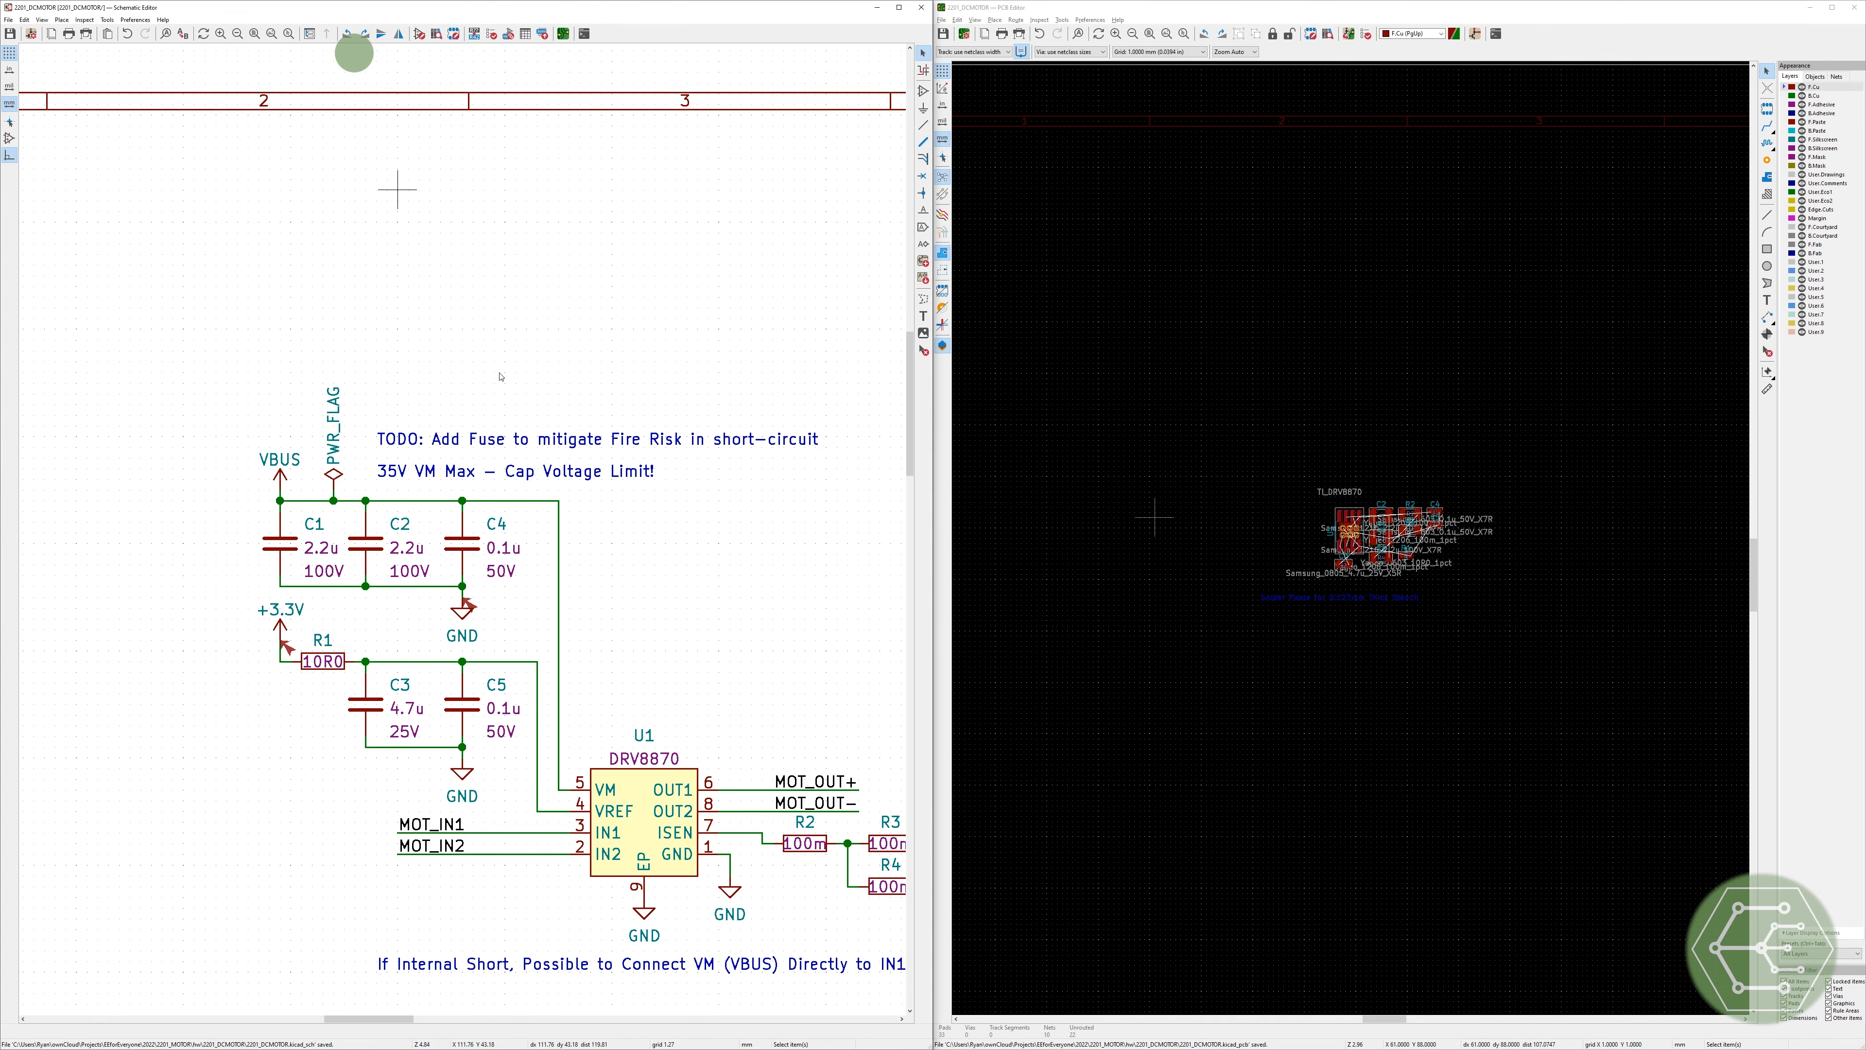
{"action": "scroll", "coordinate": [660, 620], "scroll_direction": "down", "scroll_amount": 2}
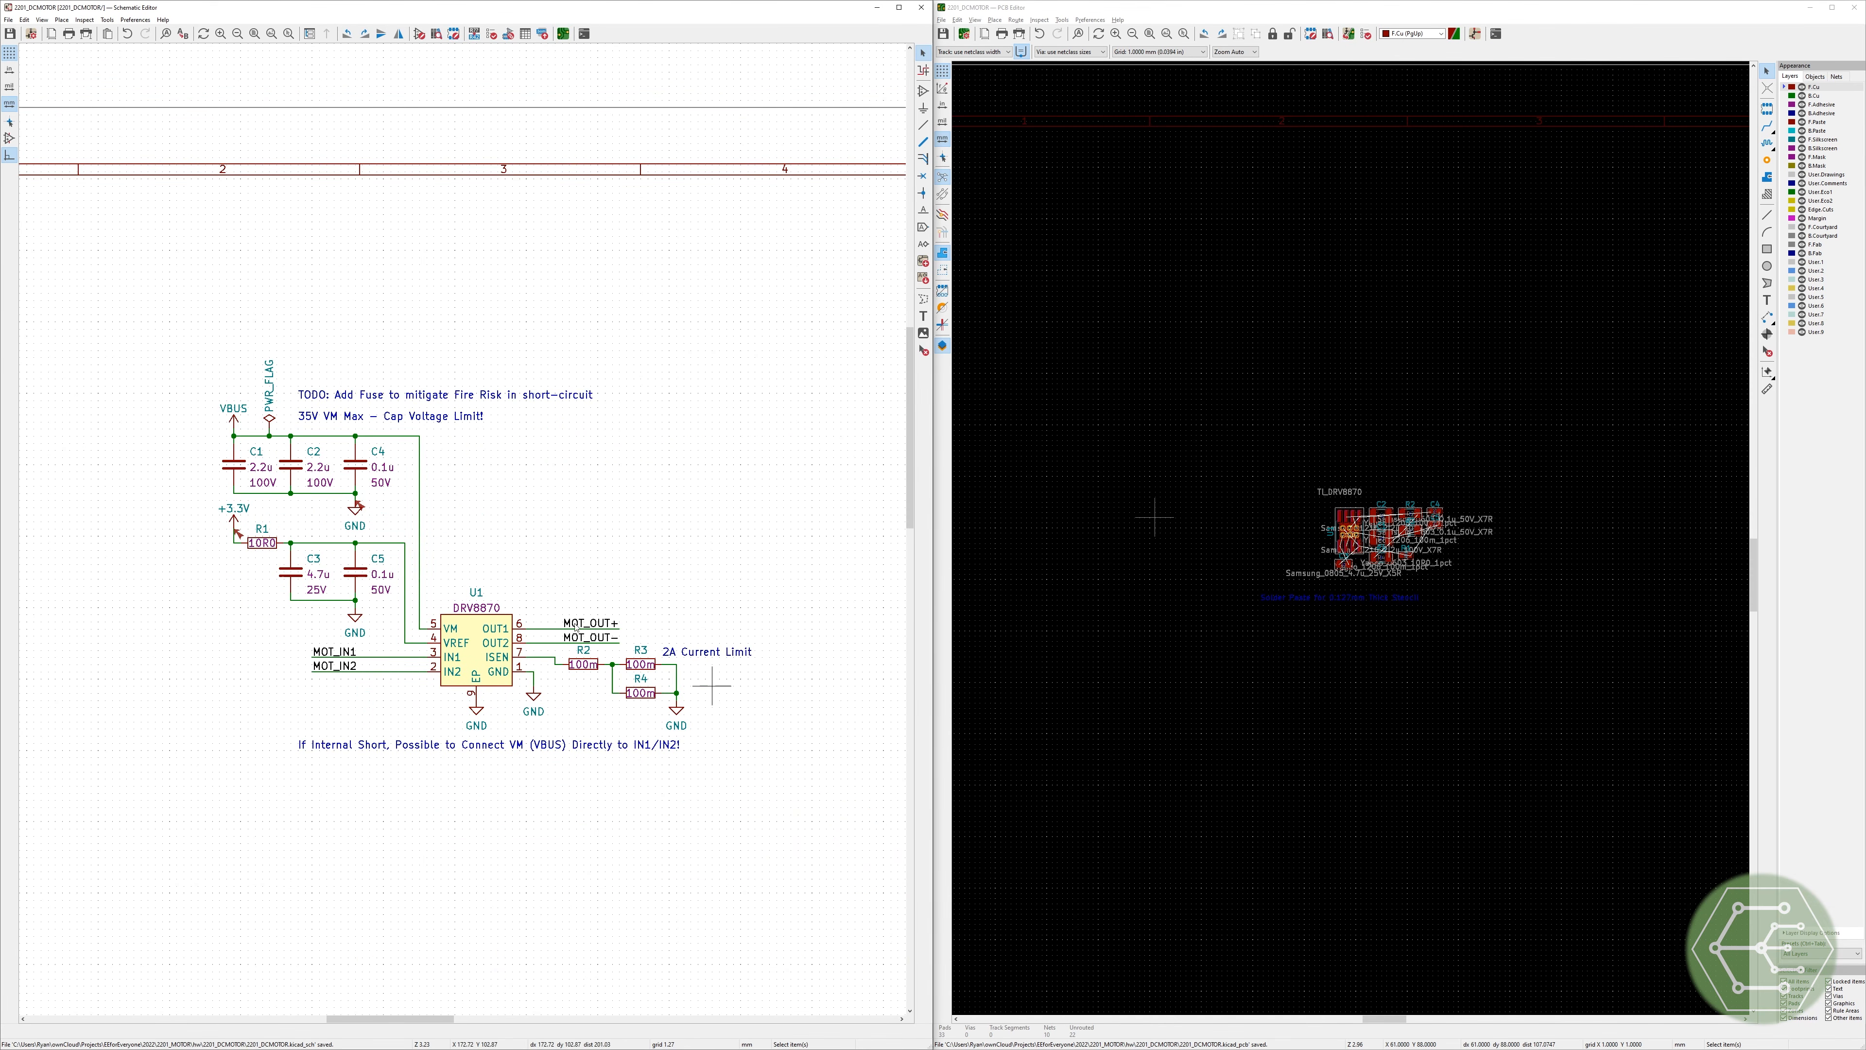
{"action": "key", "text": "ctrl+s"}
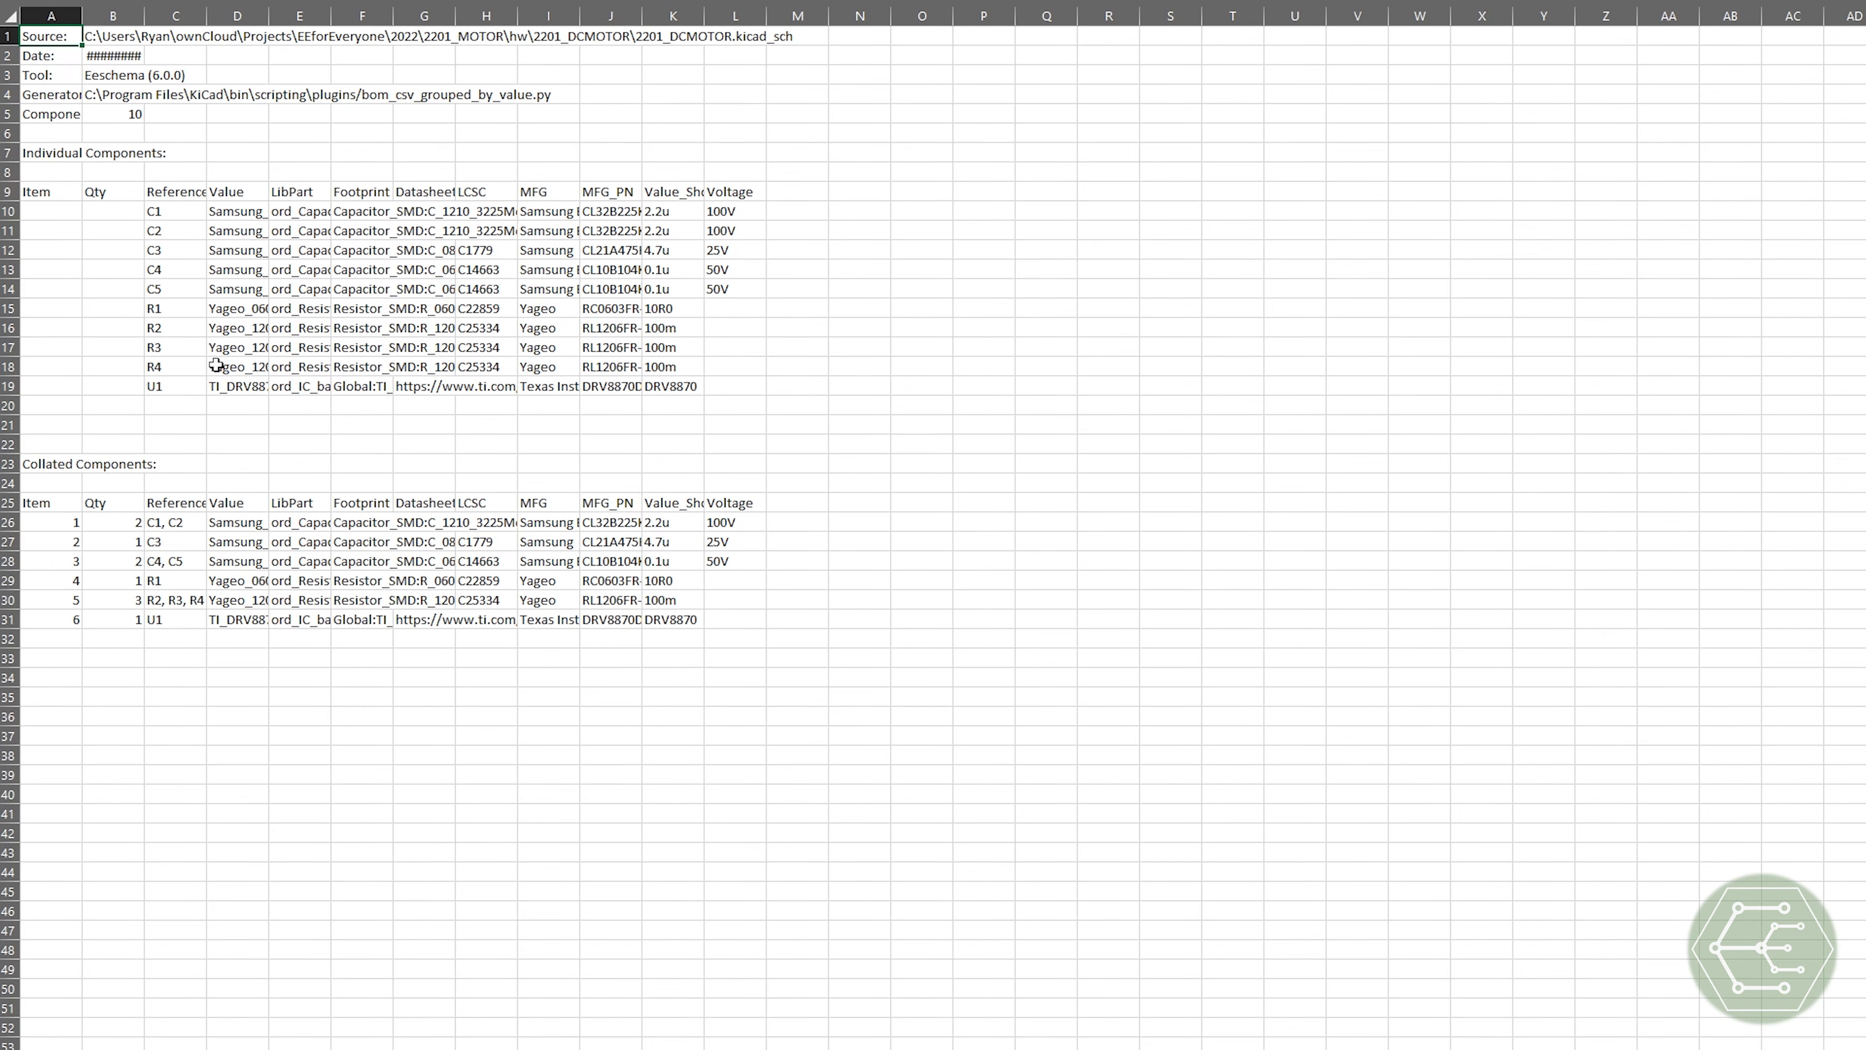
Step: In the exported BOM spreadsheet, widen columns B, D, E, F and G to fit their contents
{"action": "left_click_drag", "start_coordinate": [144, 15], "coordinate": [189, 15]}
{"action": "left_click", "coordinate": [966, 502]}
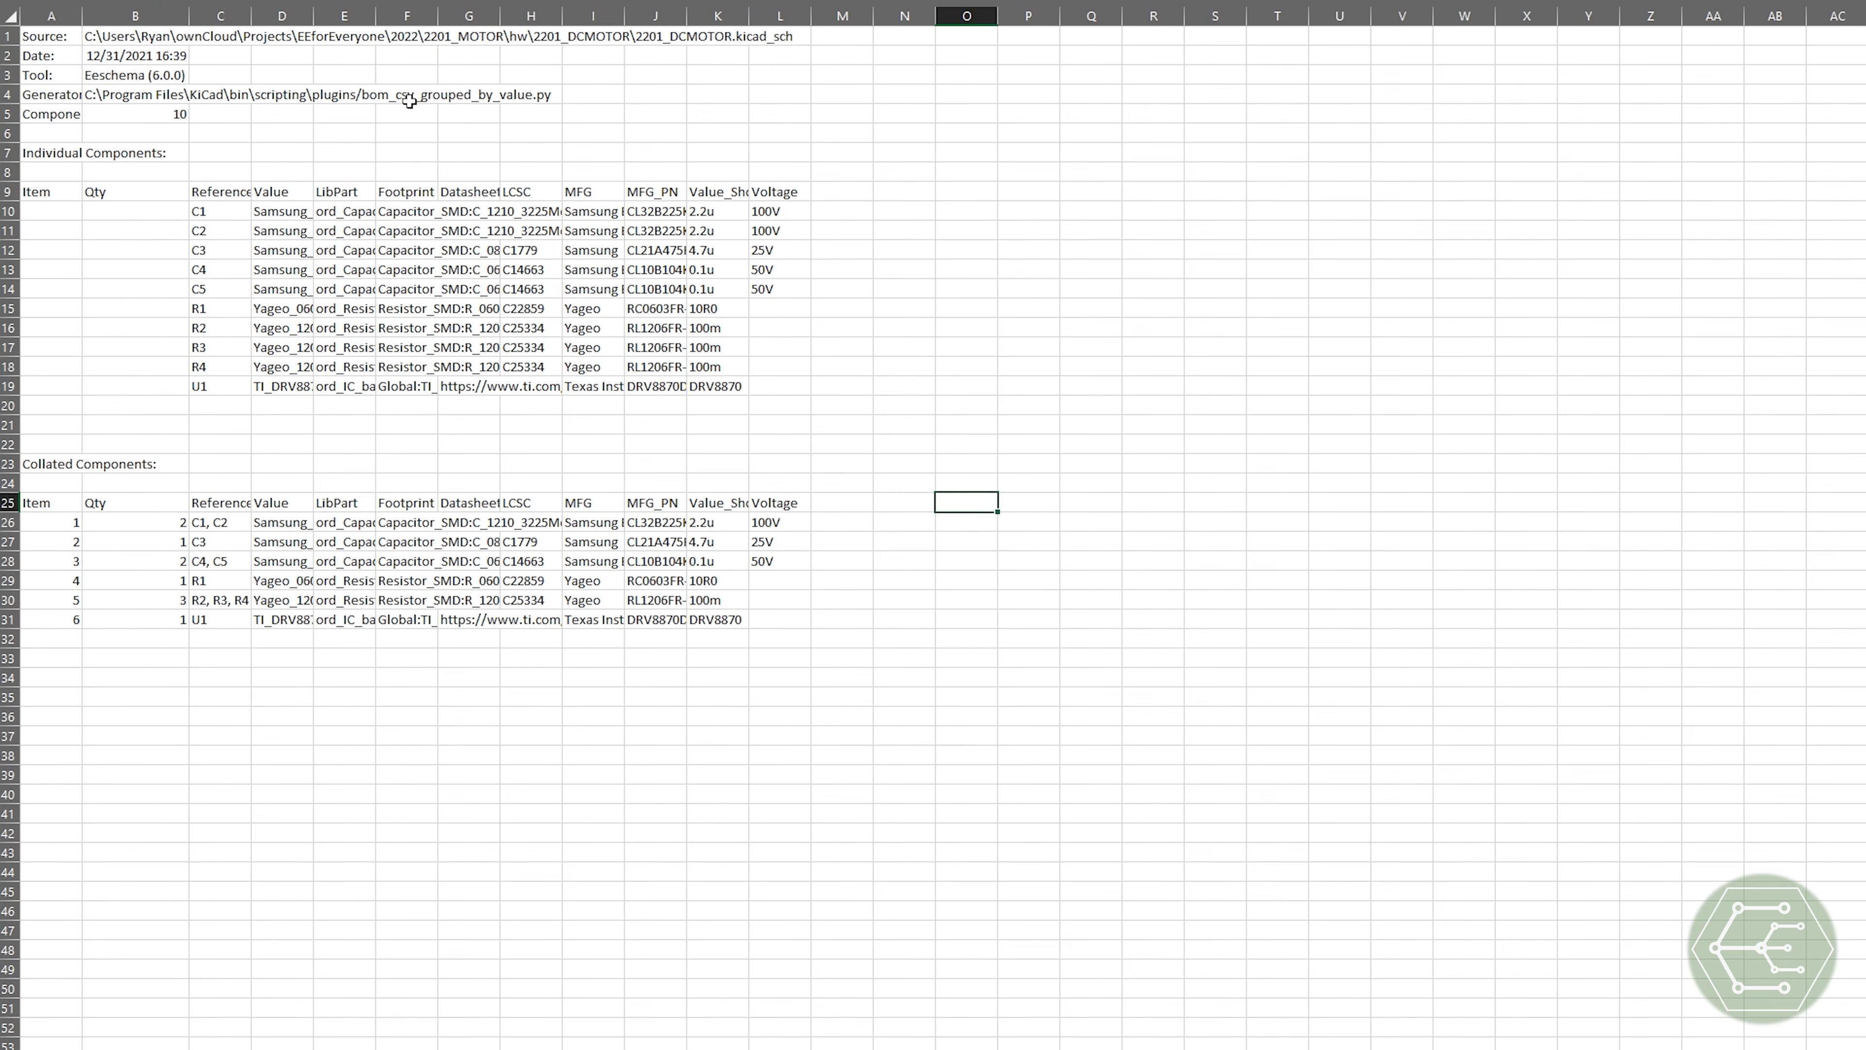
{"action": "left_click", "coordinate": [311, 7]}
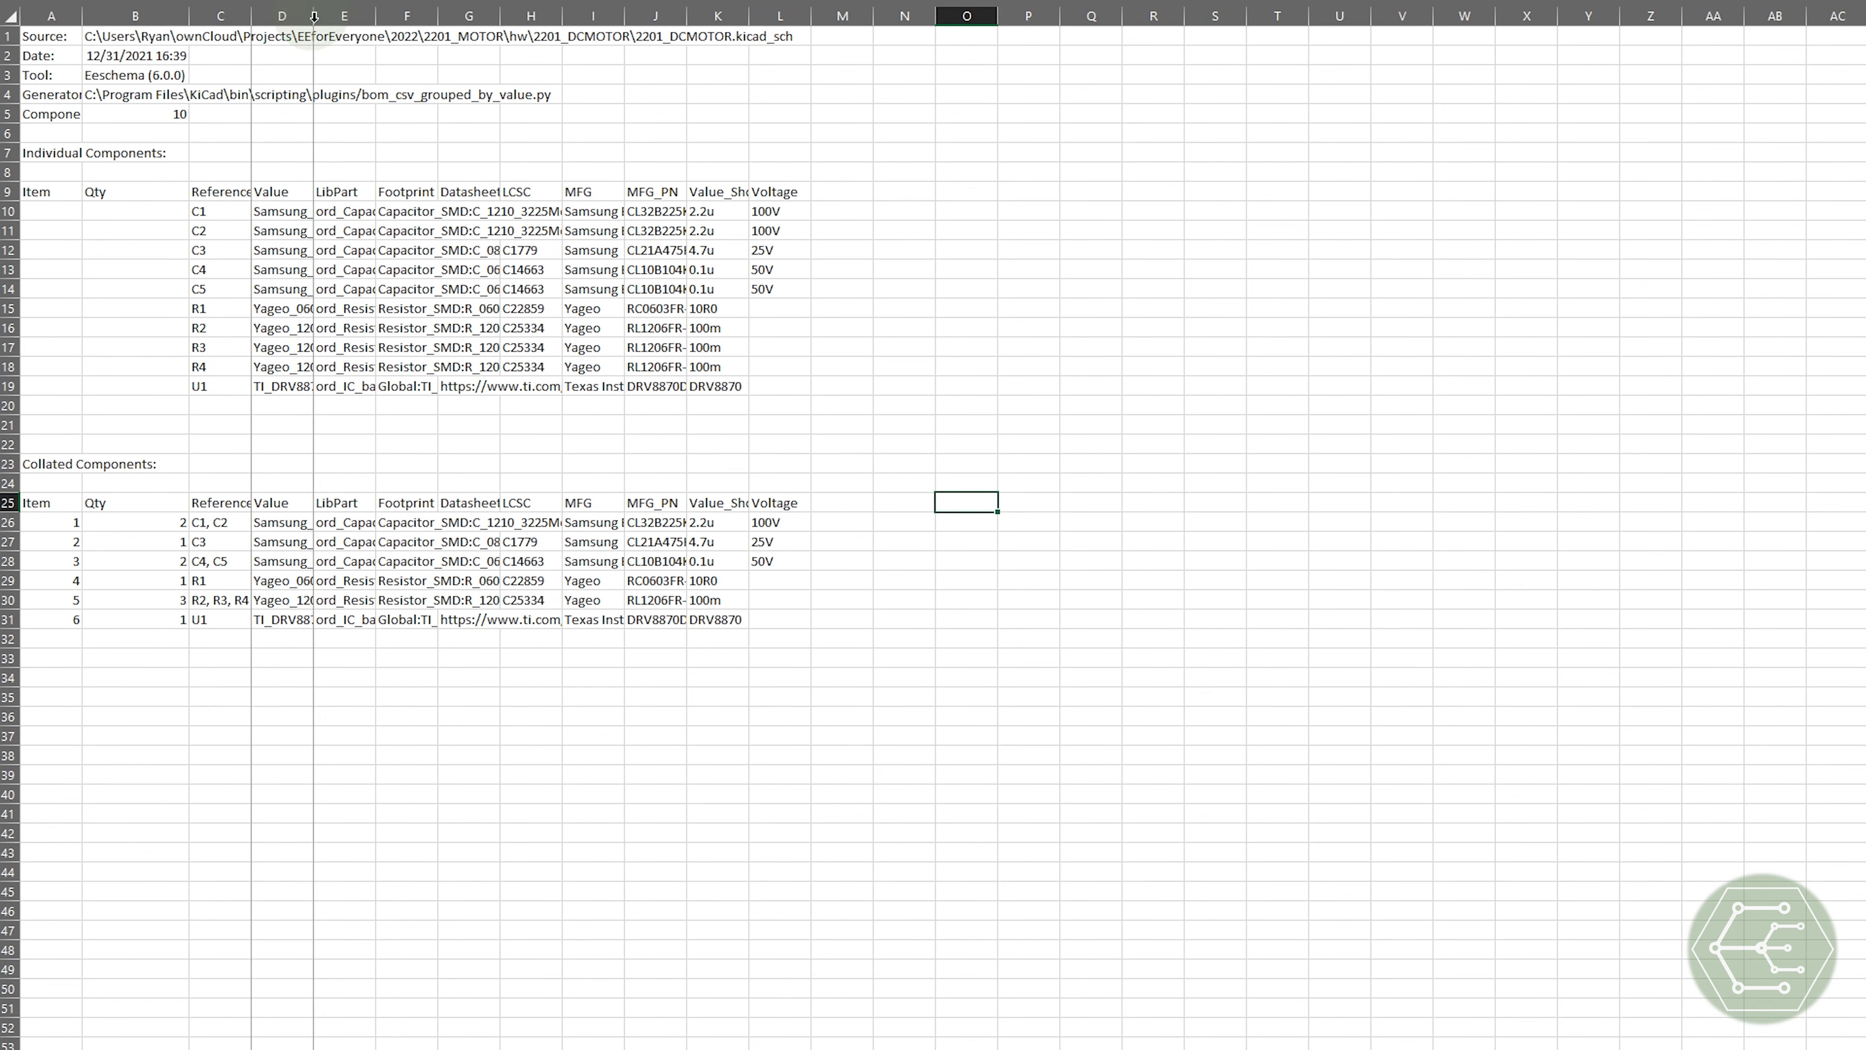
{"action": "double_click", "coordinate": [312, 7]}
{"action": "left_click", "coordinate": [510, 16]}
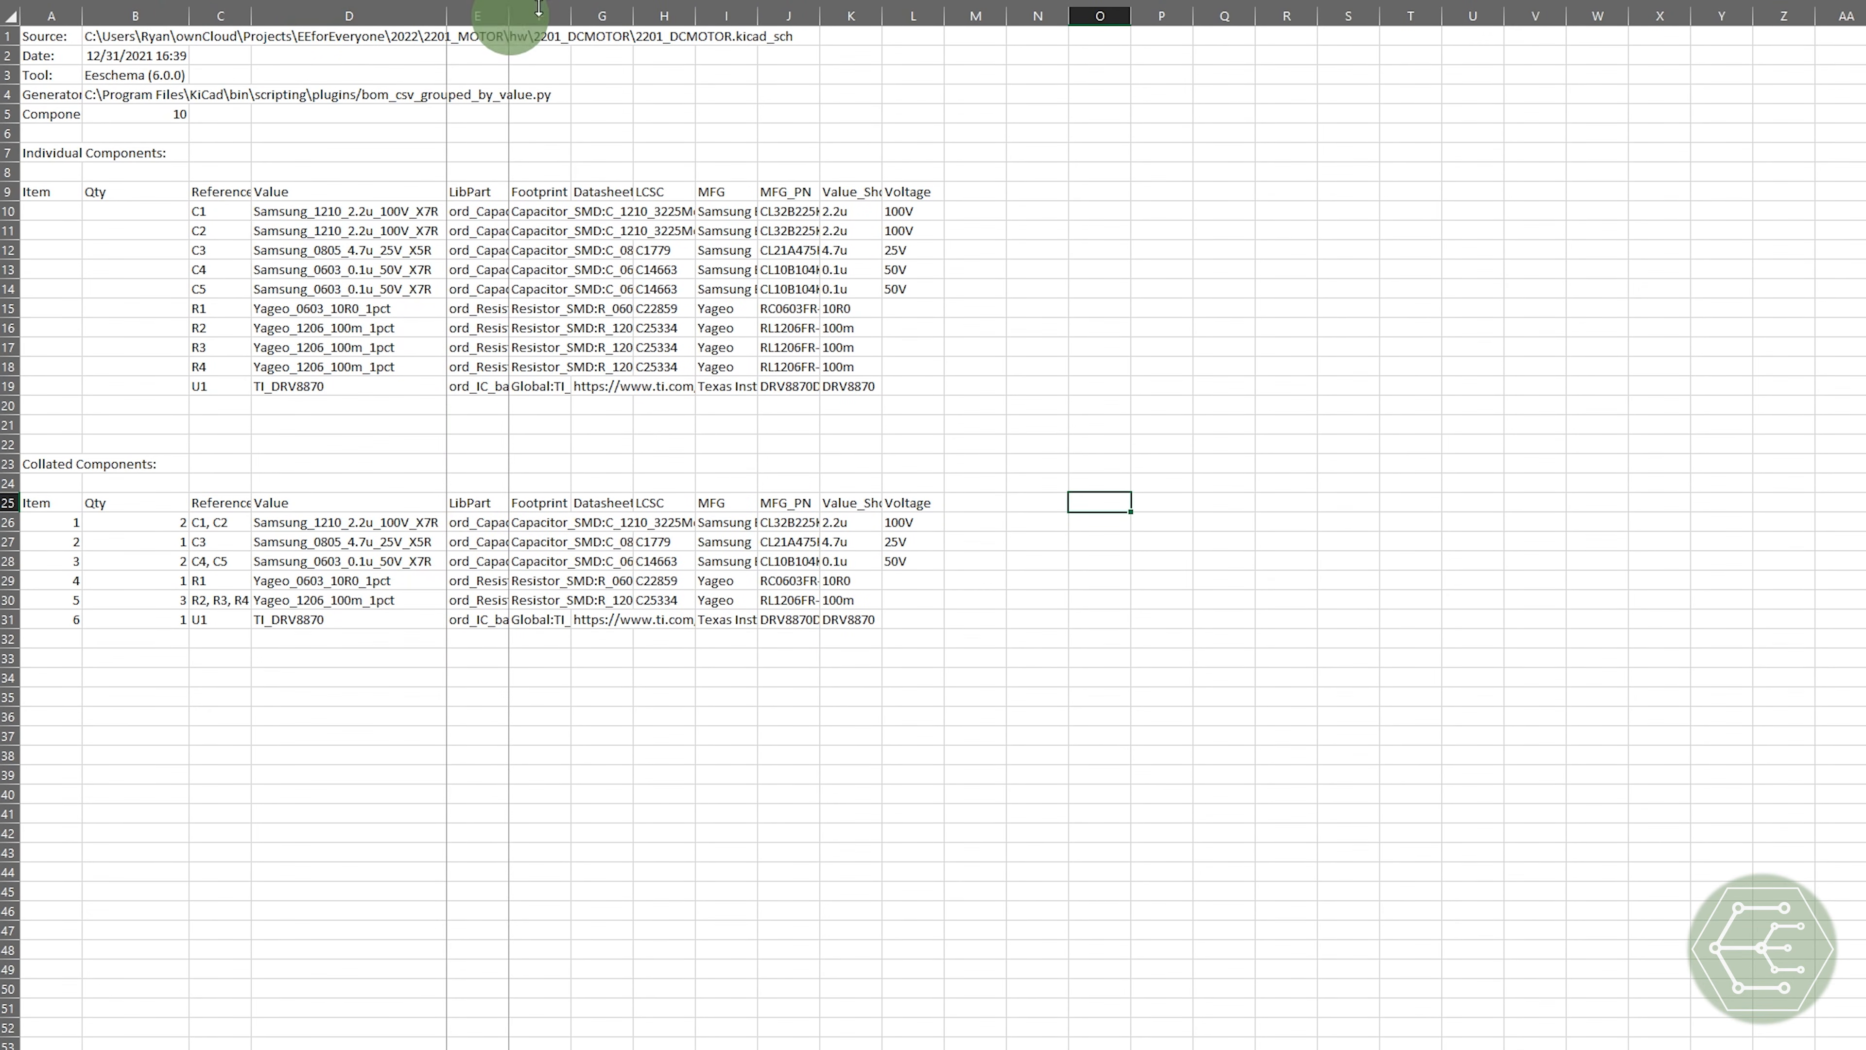
{"action": "double_click", "coordinate": [510, 15]}
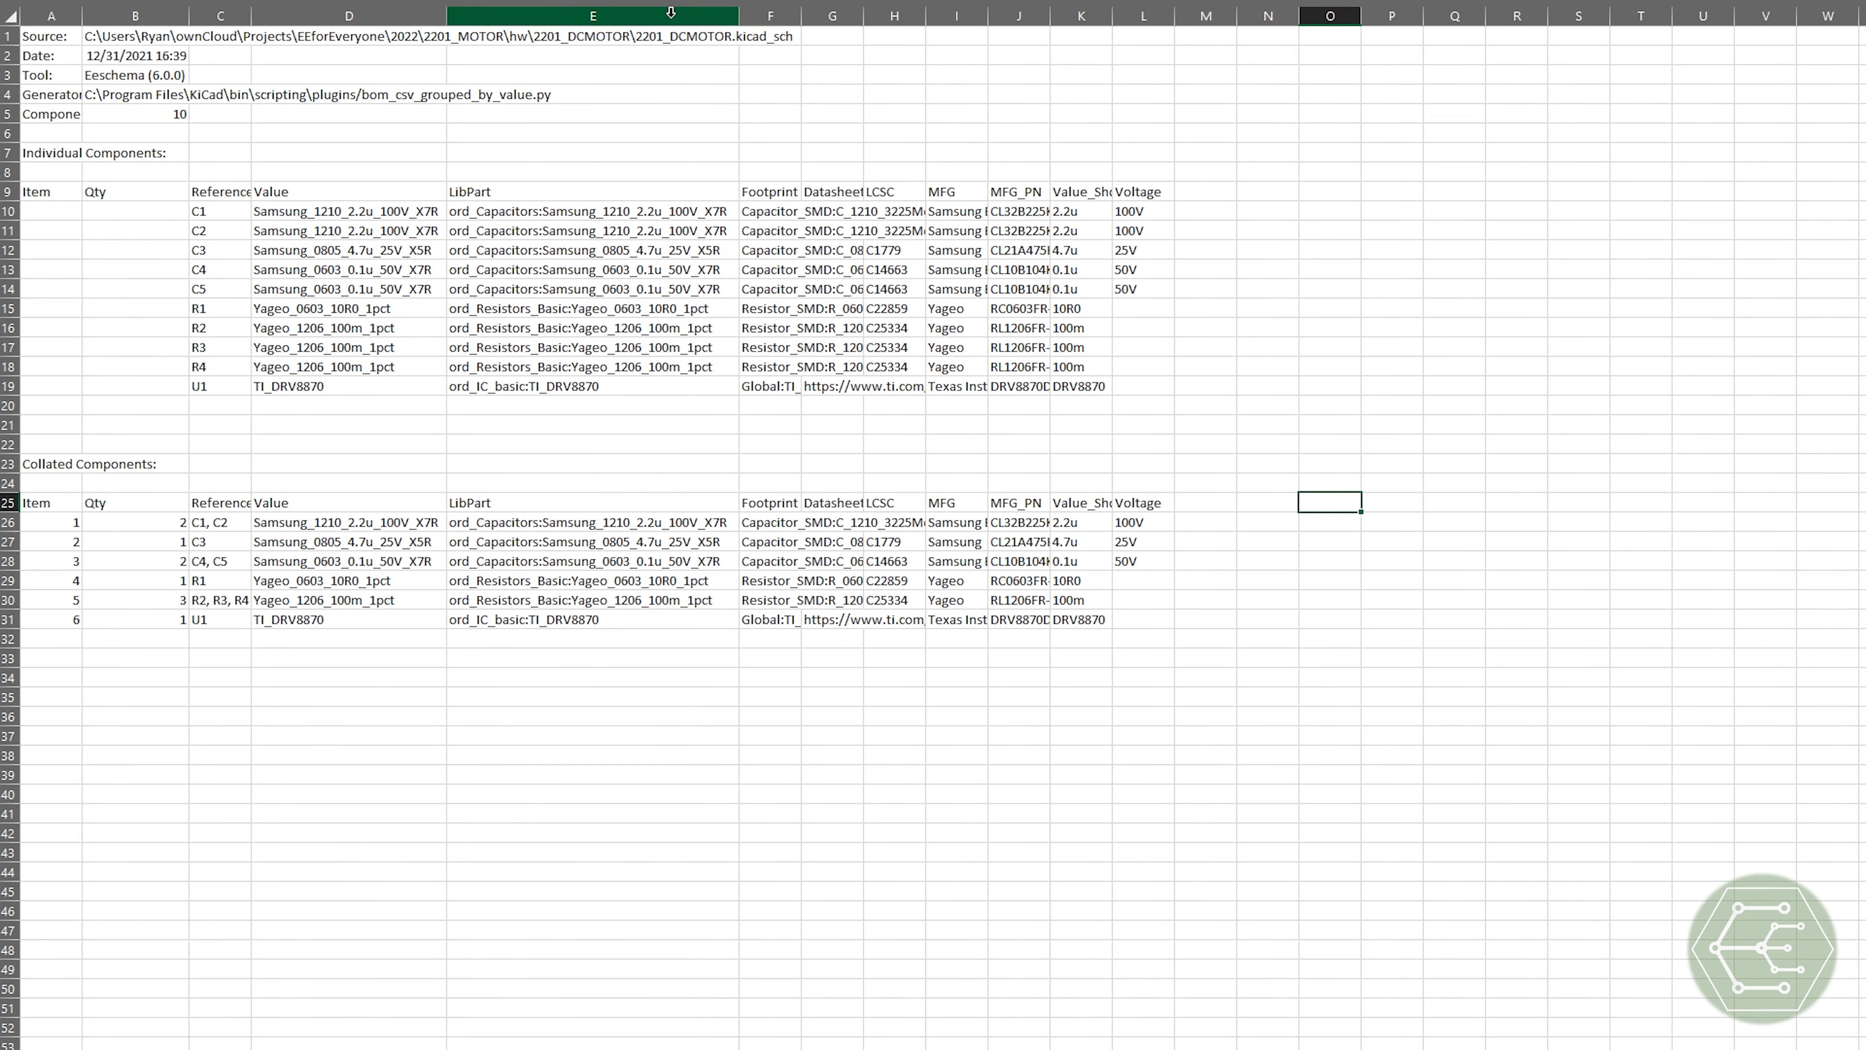
{"action": "double_click", "coordinate": [801, 15]}
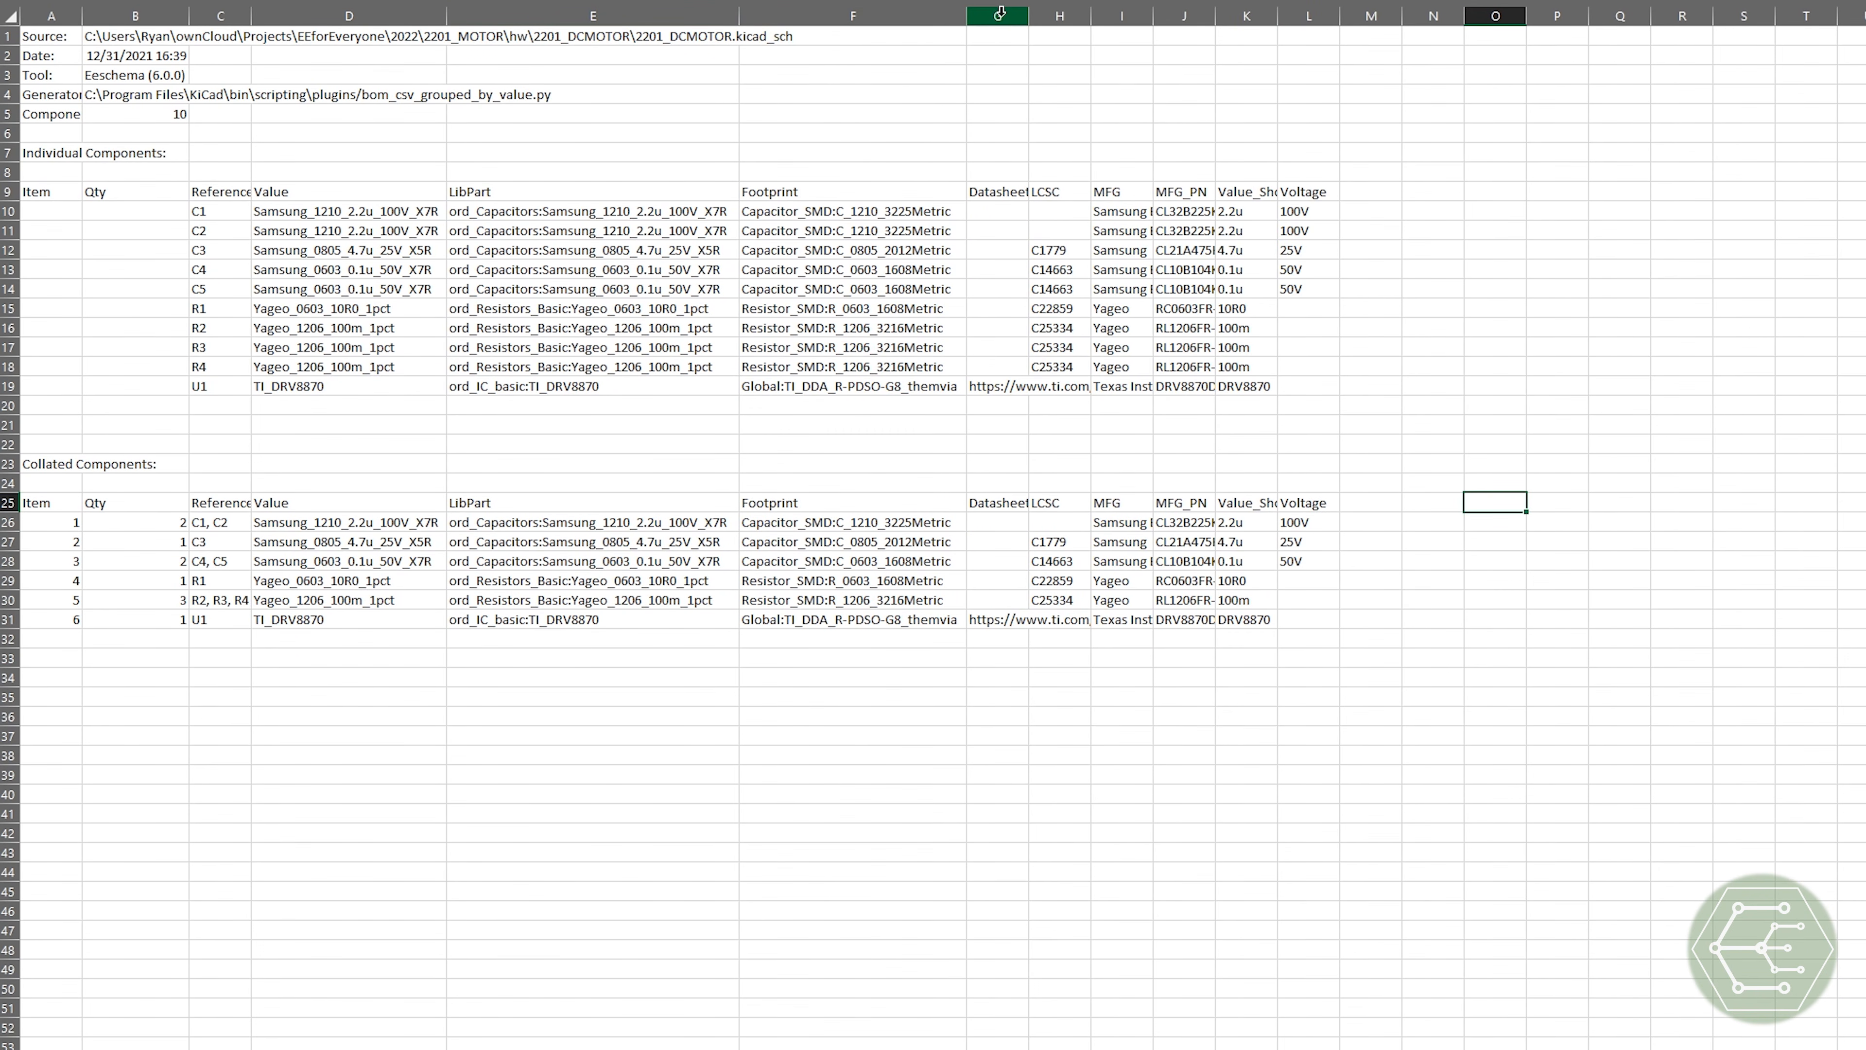
{"action": "double_click", "coordinate": [1029, 15]}
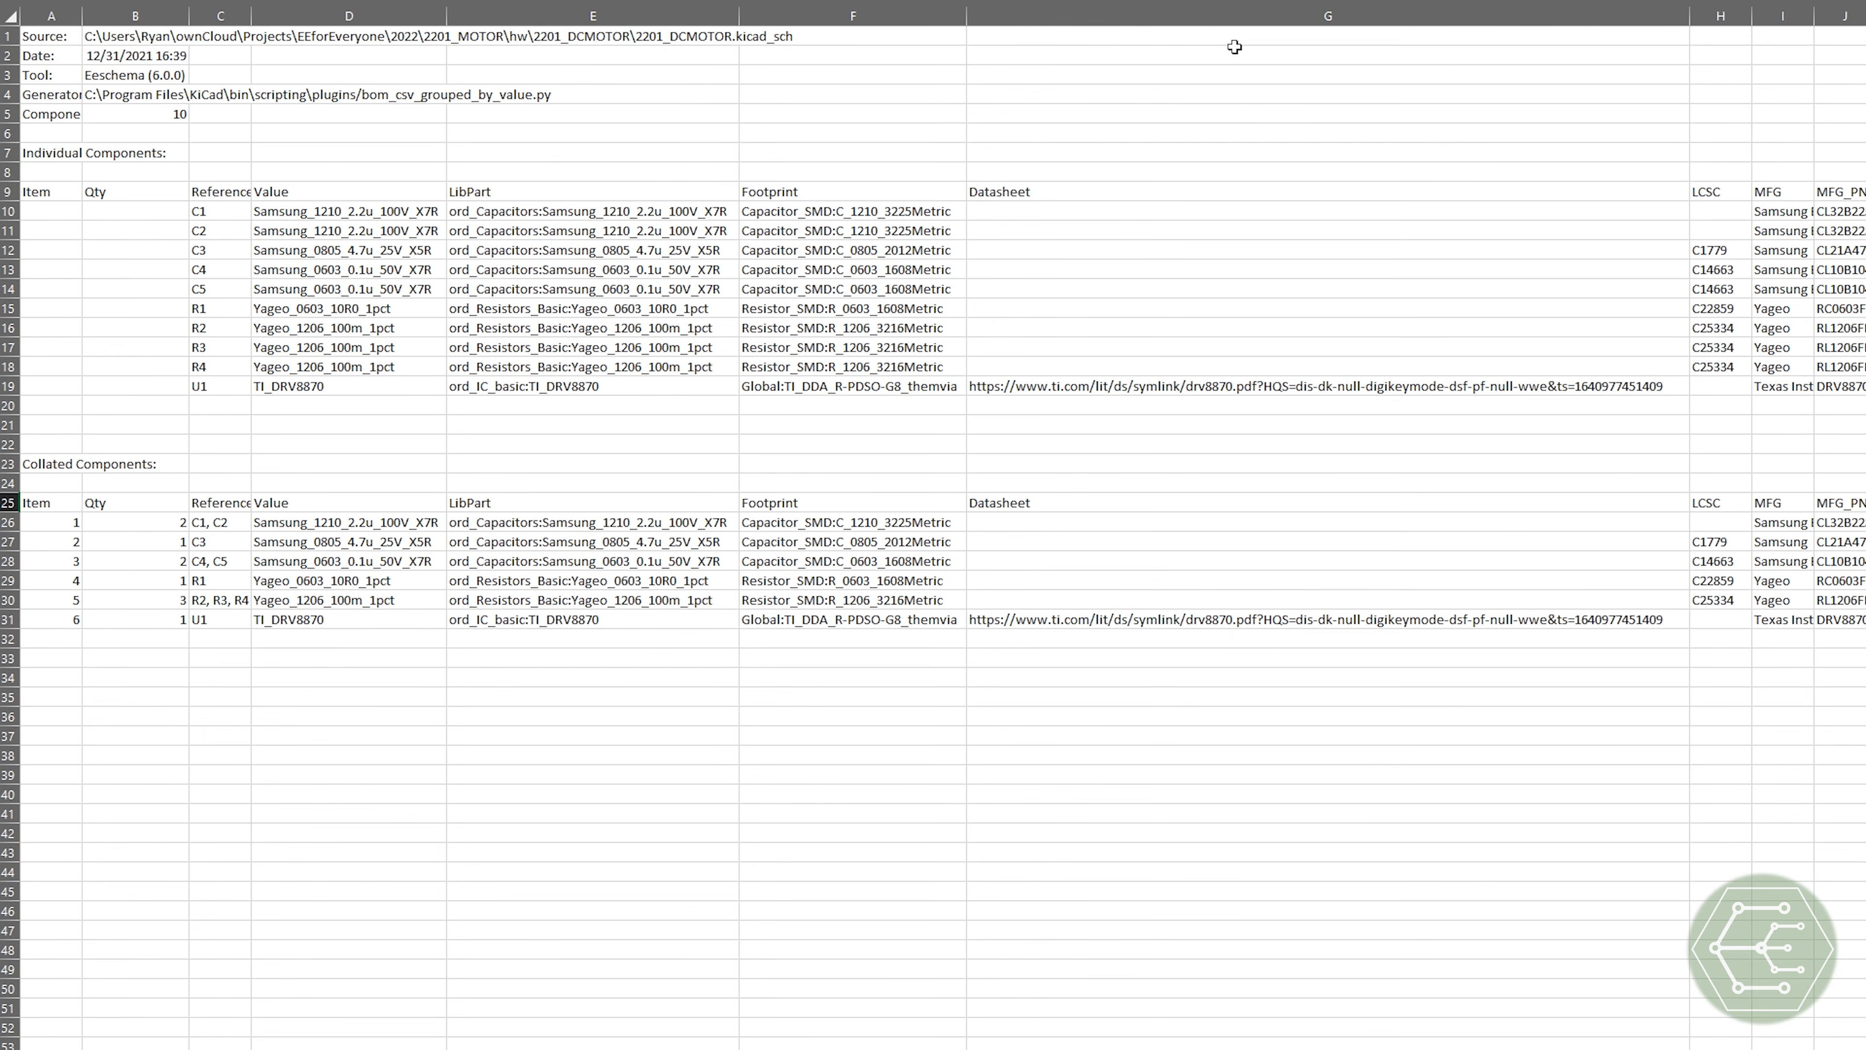
Step: Review the Datasheet, MFG and MFG_PN entries in the BOM spreadsheet and return to the schematic
{"action": "left_click", "coordinate": [1102, 392]}
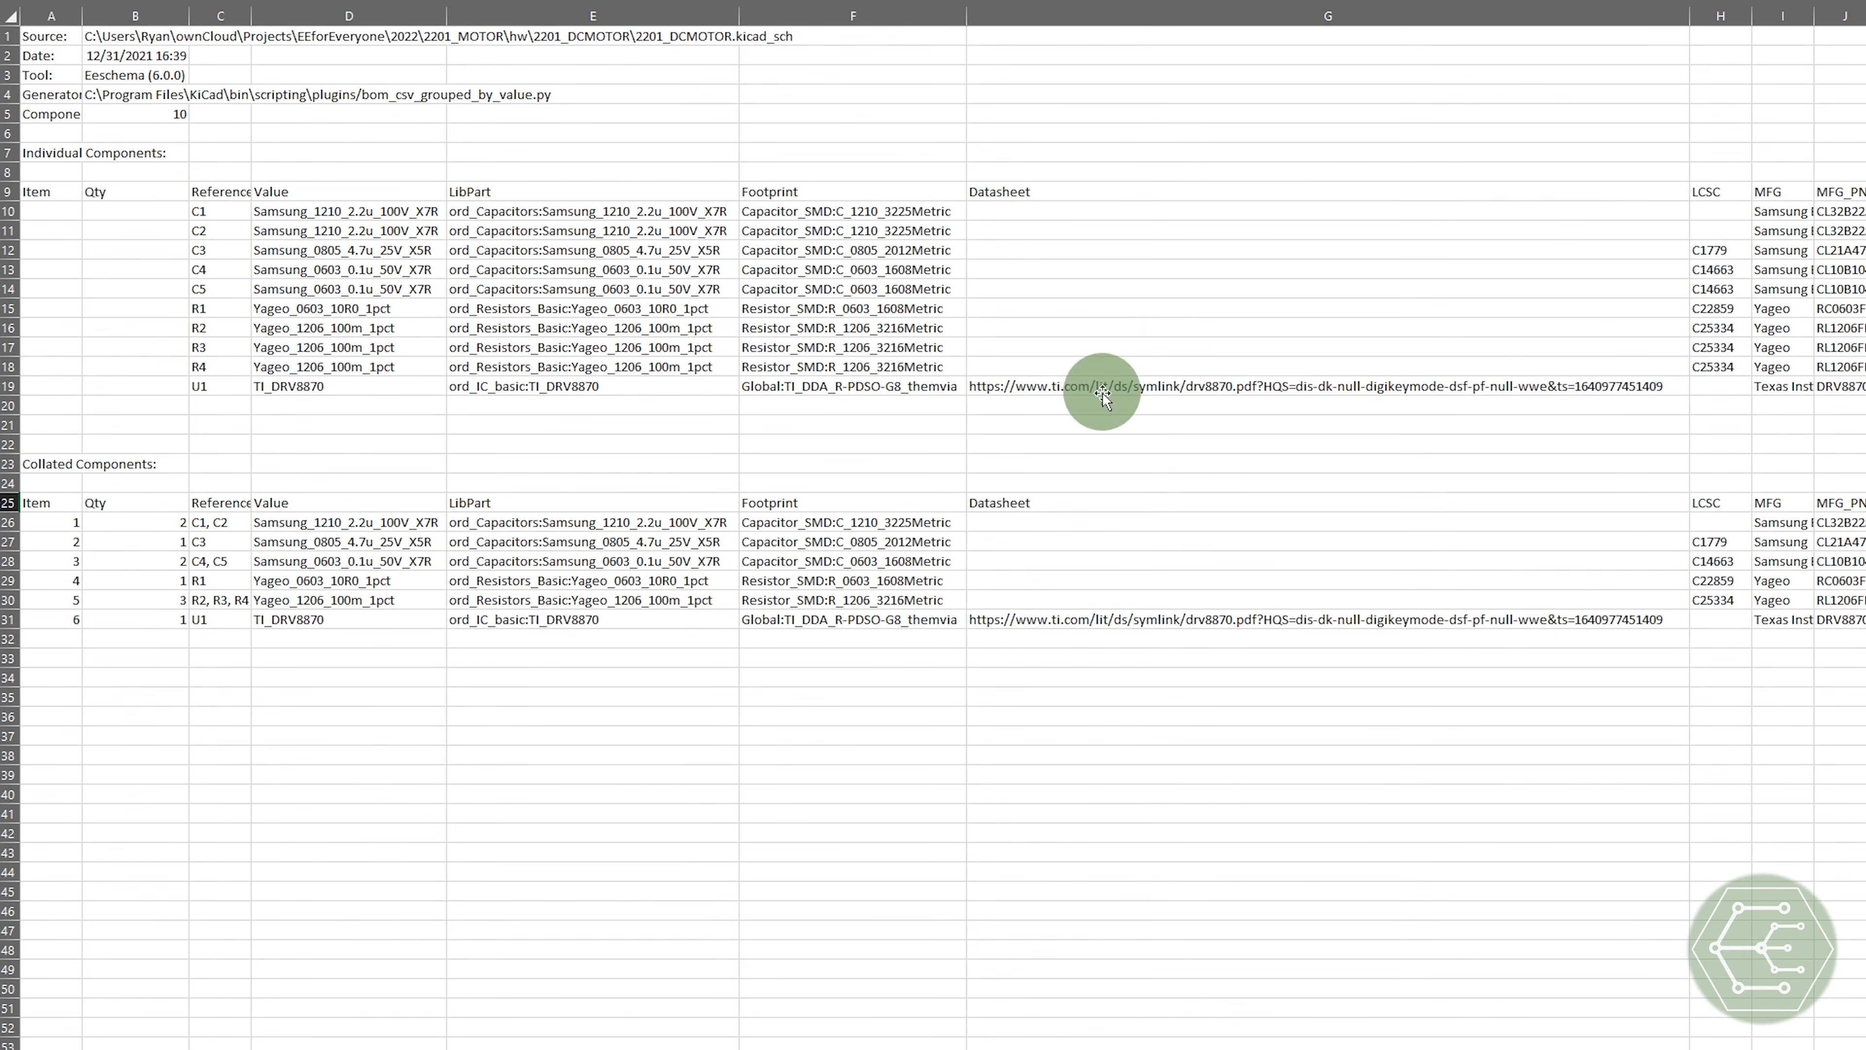
{"action": "left_click", "coordinate": [1160, 445]}
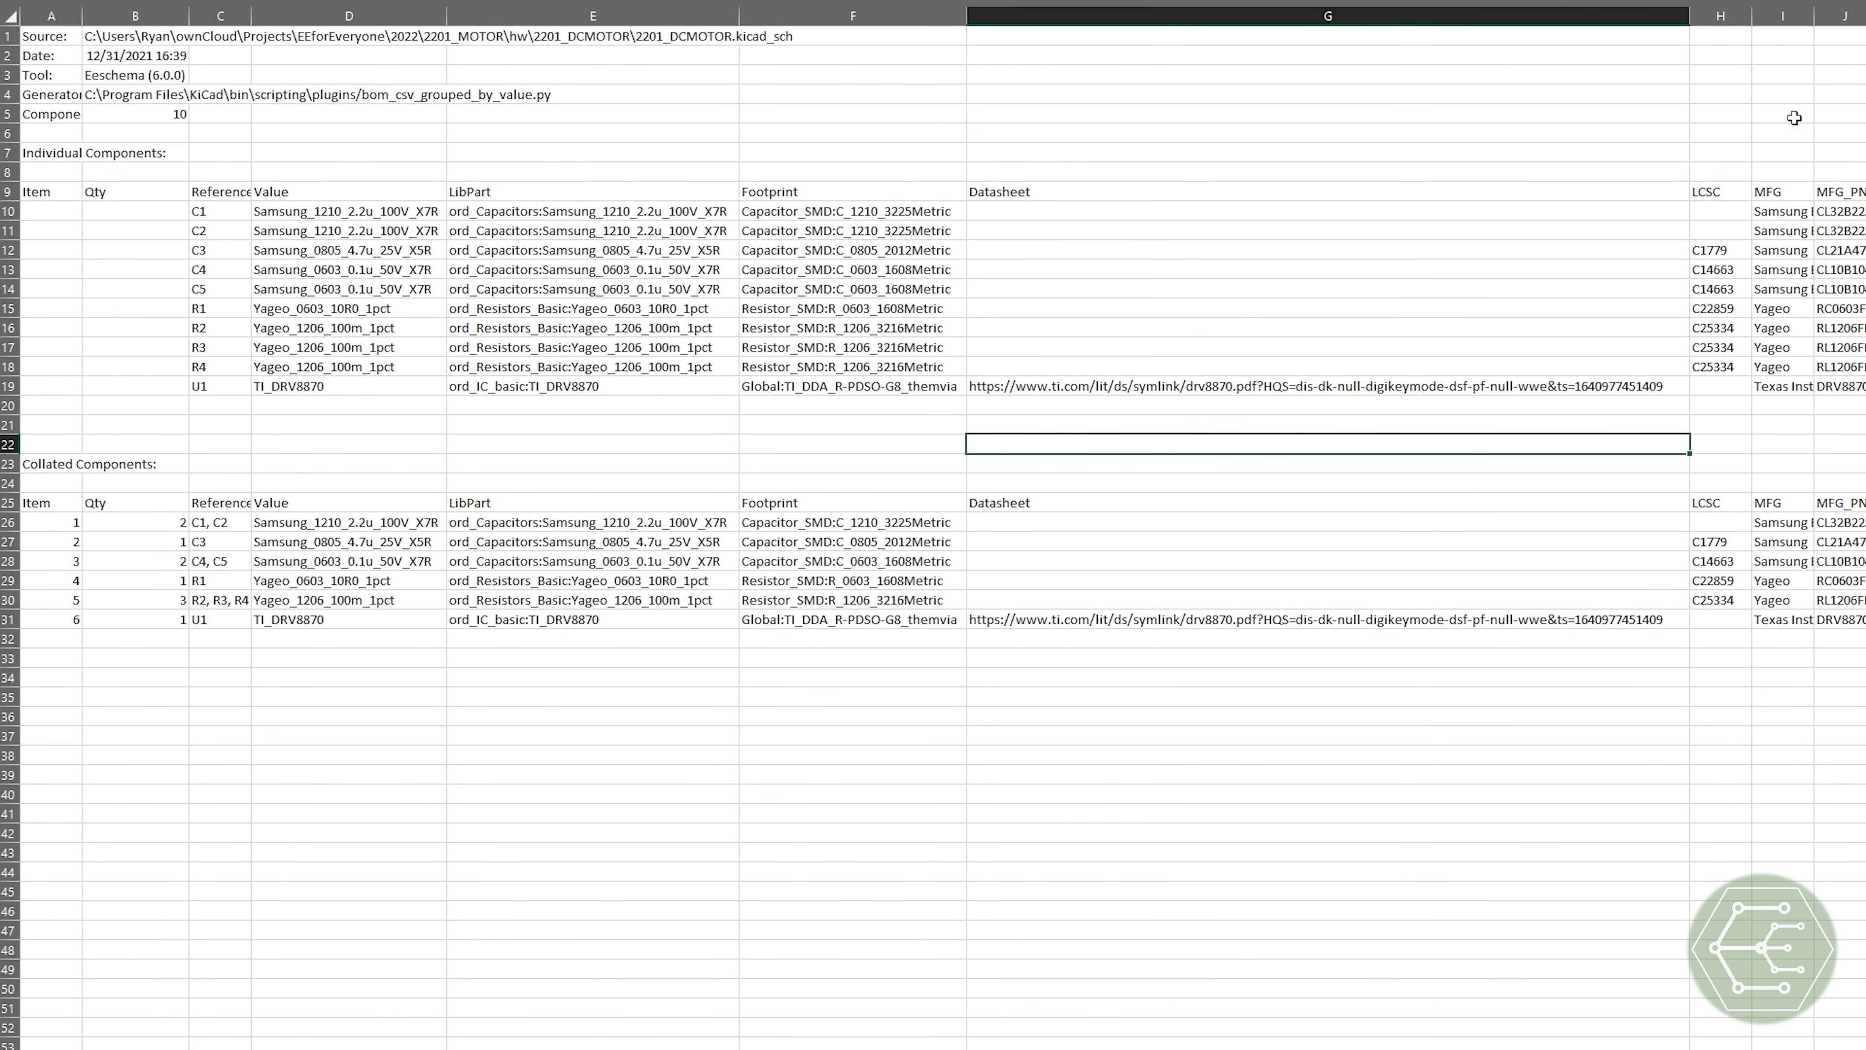
{"action": "left_click_drag", "start_coordinate": [1783, 134], "coordinate": [1862, 620]}
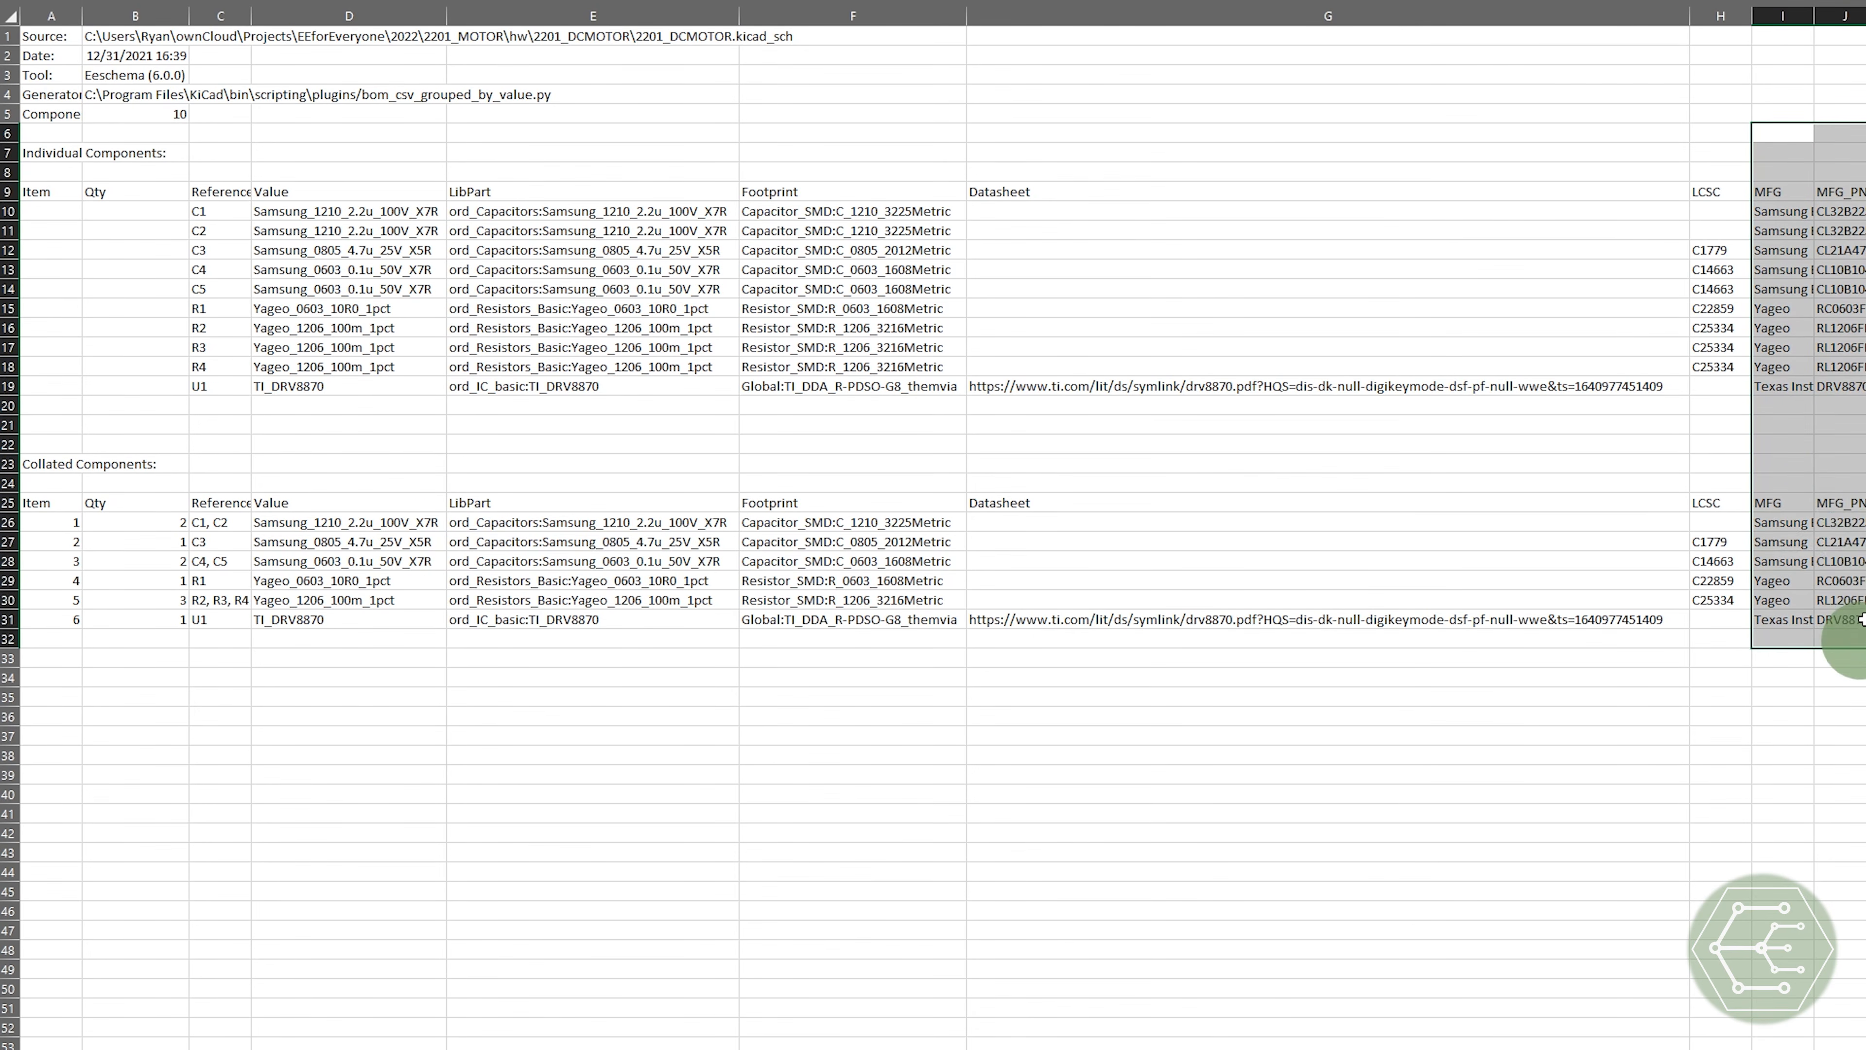
{"action": "left_click", "coordinate": [1790, 309]}
{"action": "left_click_drag", "start_coordinate": [1770, 524], "coordinate": [1840, 619]}
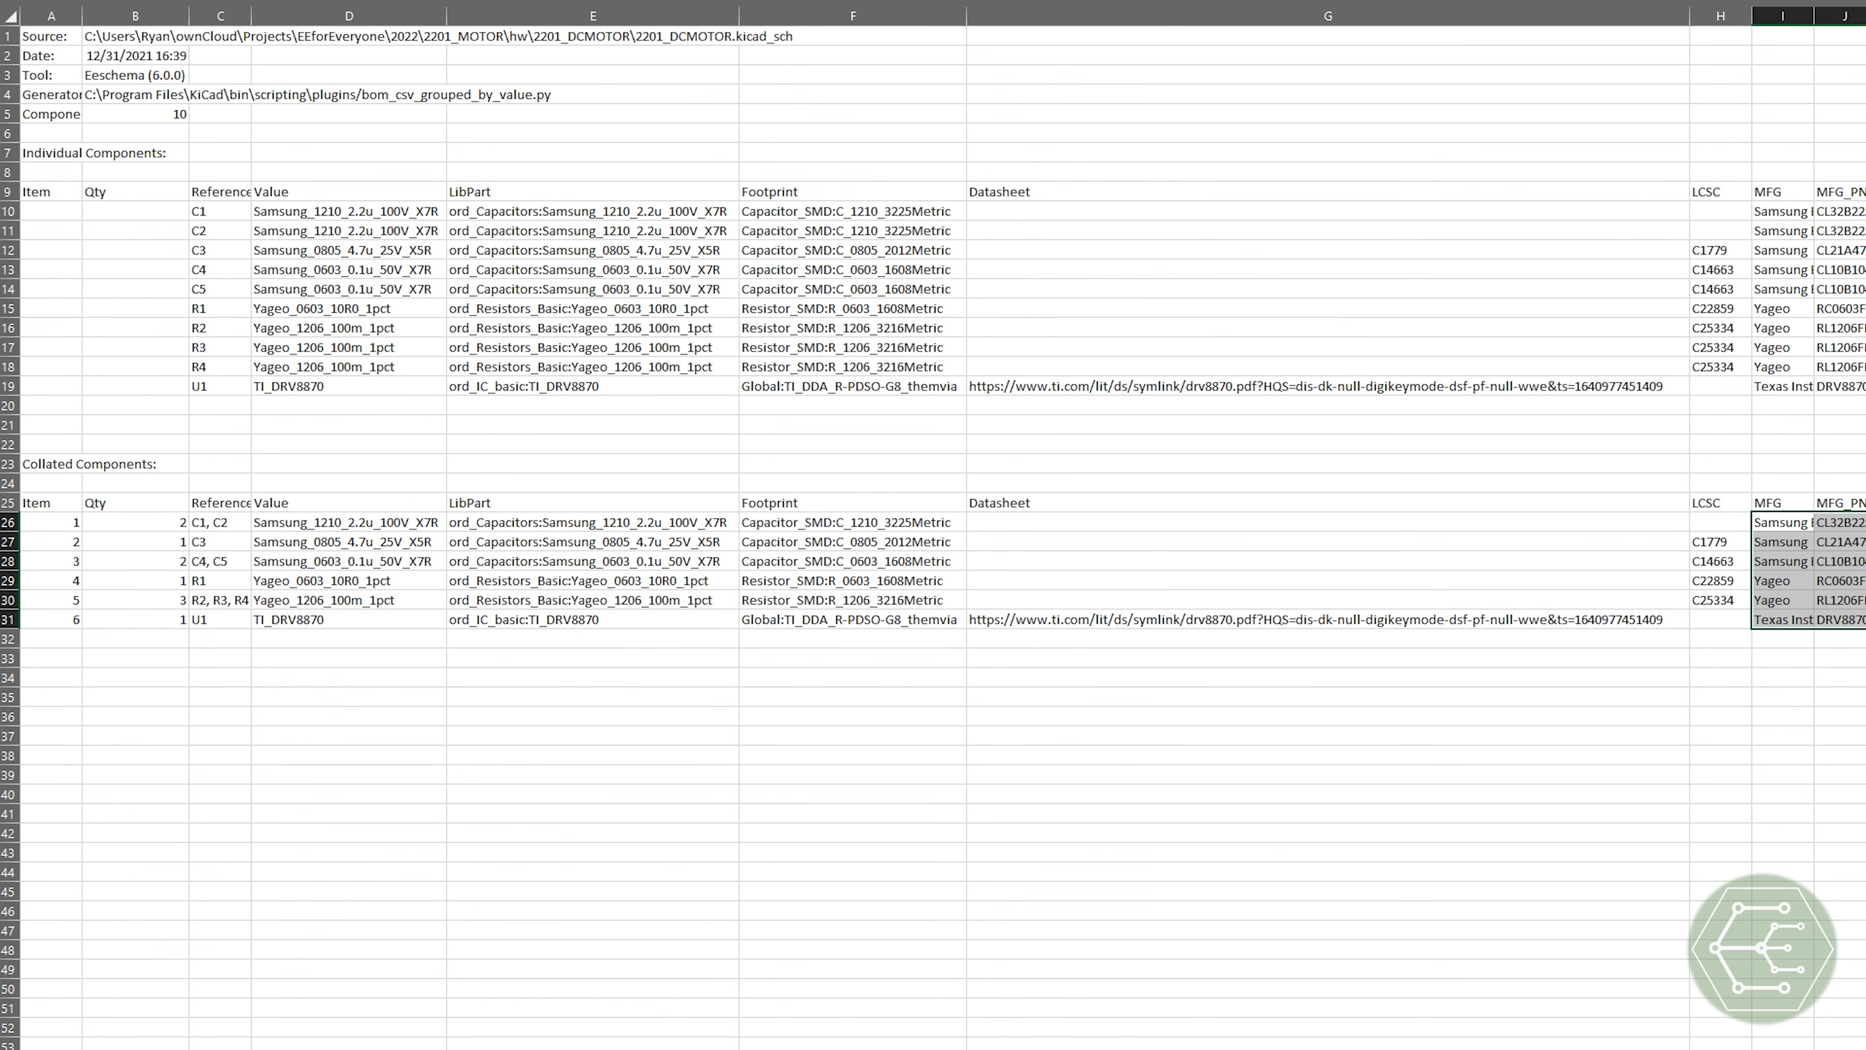
{"action": "left_click", "coordinate": [1802, 711]}
{"action": "left_click", "coordinate": [1824, 754]}
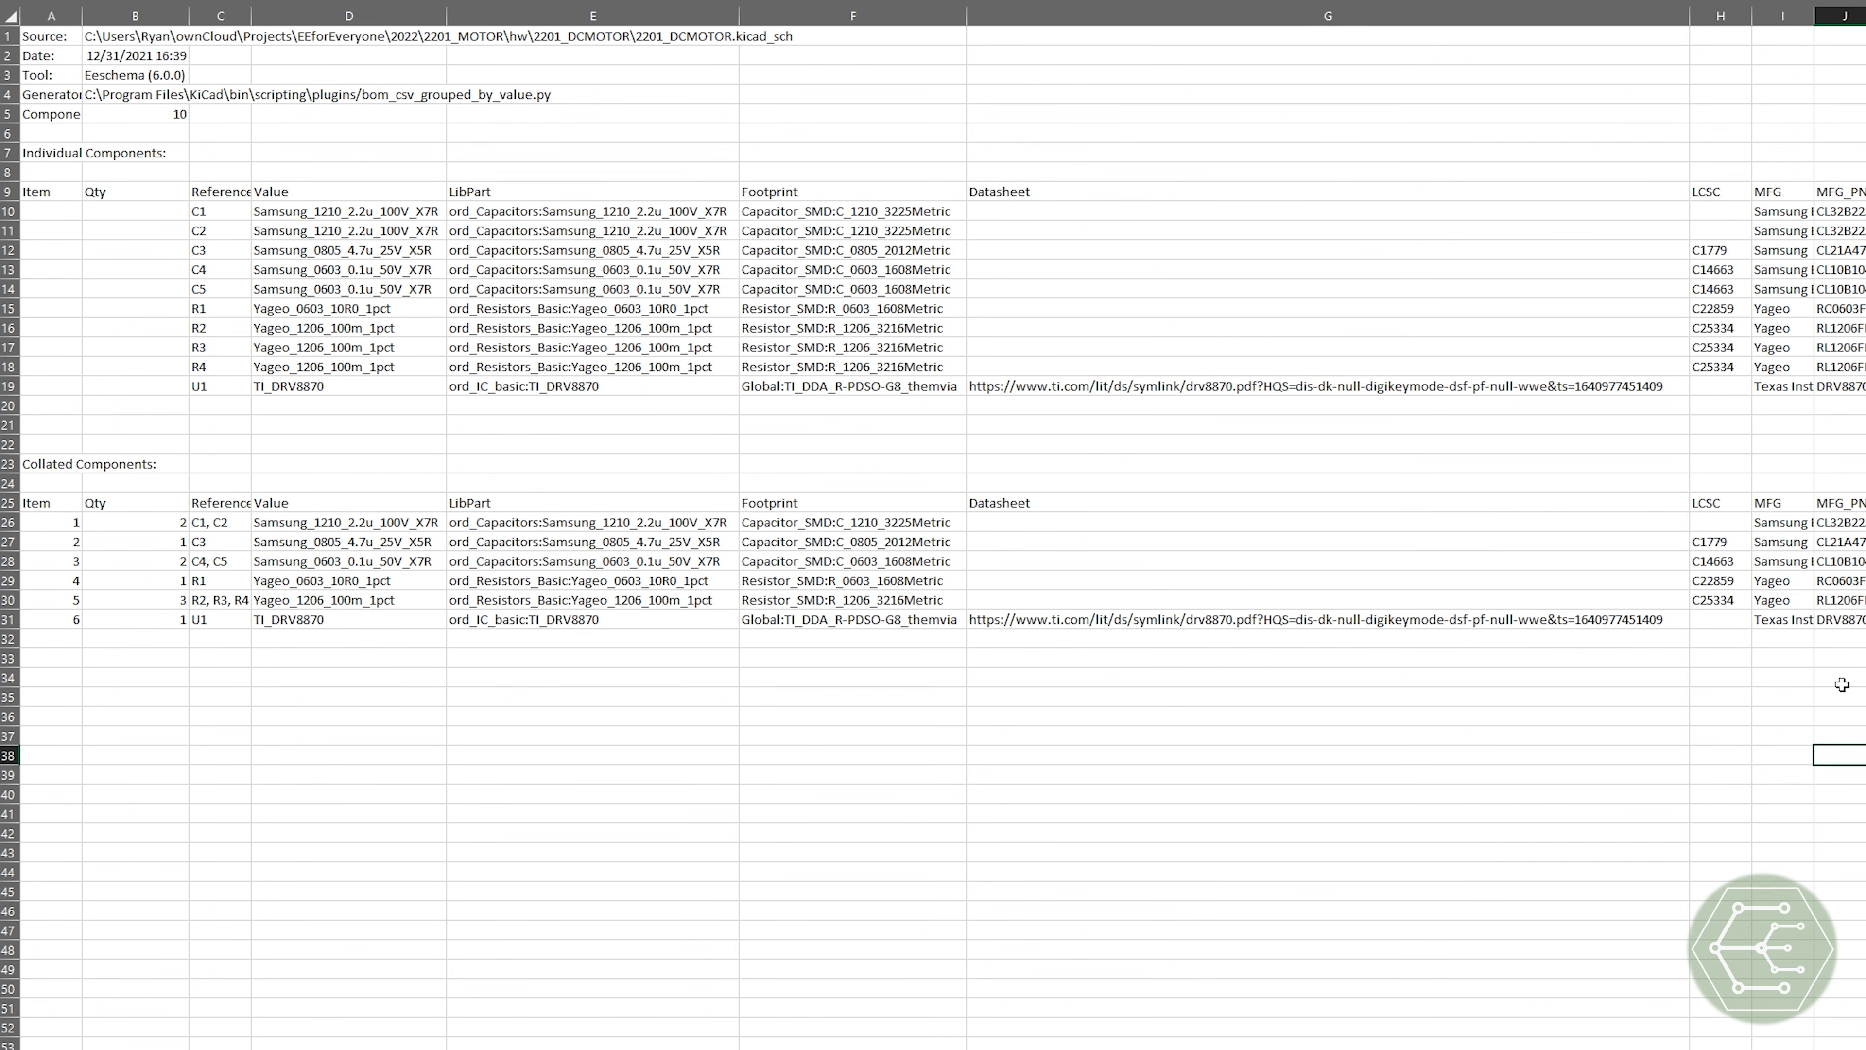
{"action": "left_click", "coordinate": [1806, 734]}
{"action": "left_click", "coordinate": [1842, 751]}
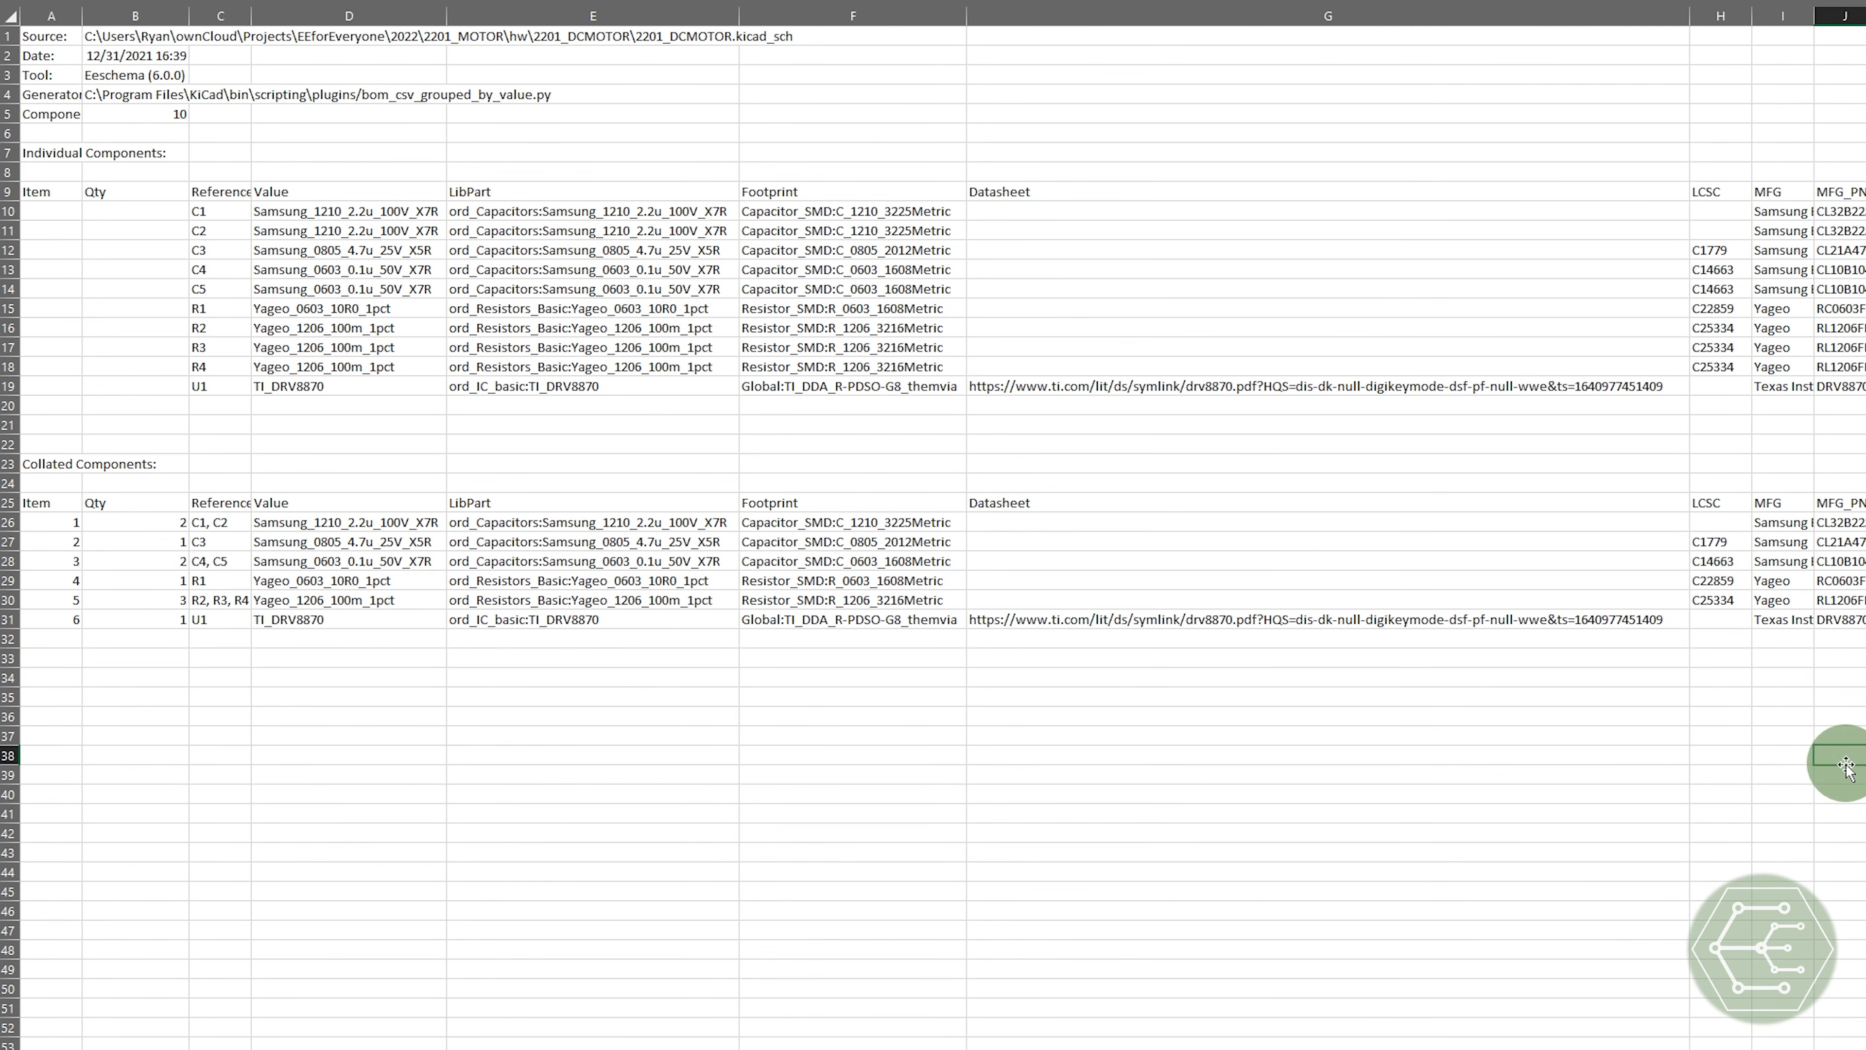
{"action": "left_click", "coordinate": [1789, 678]}
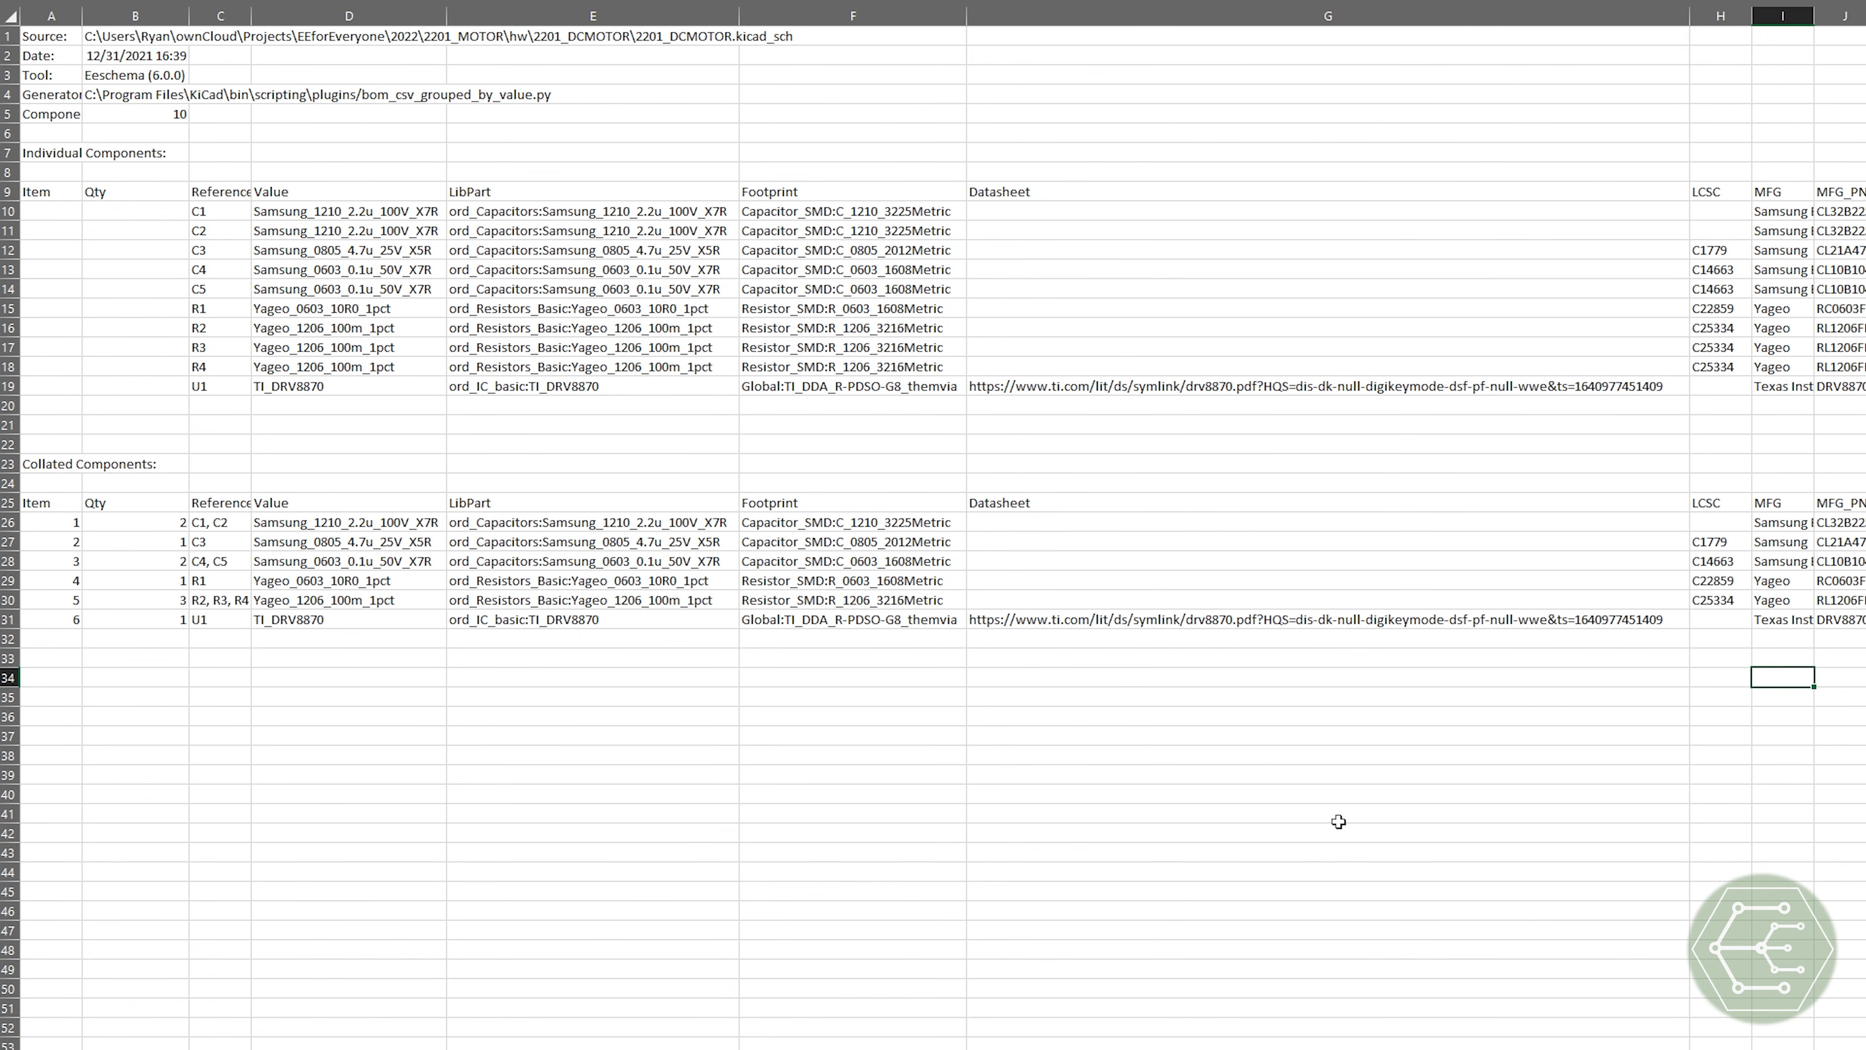
{"action": "left_click", "coordinate": [1346, 835]}
{"action": "left_click", "coordinate": [1863, 697]}
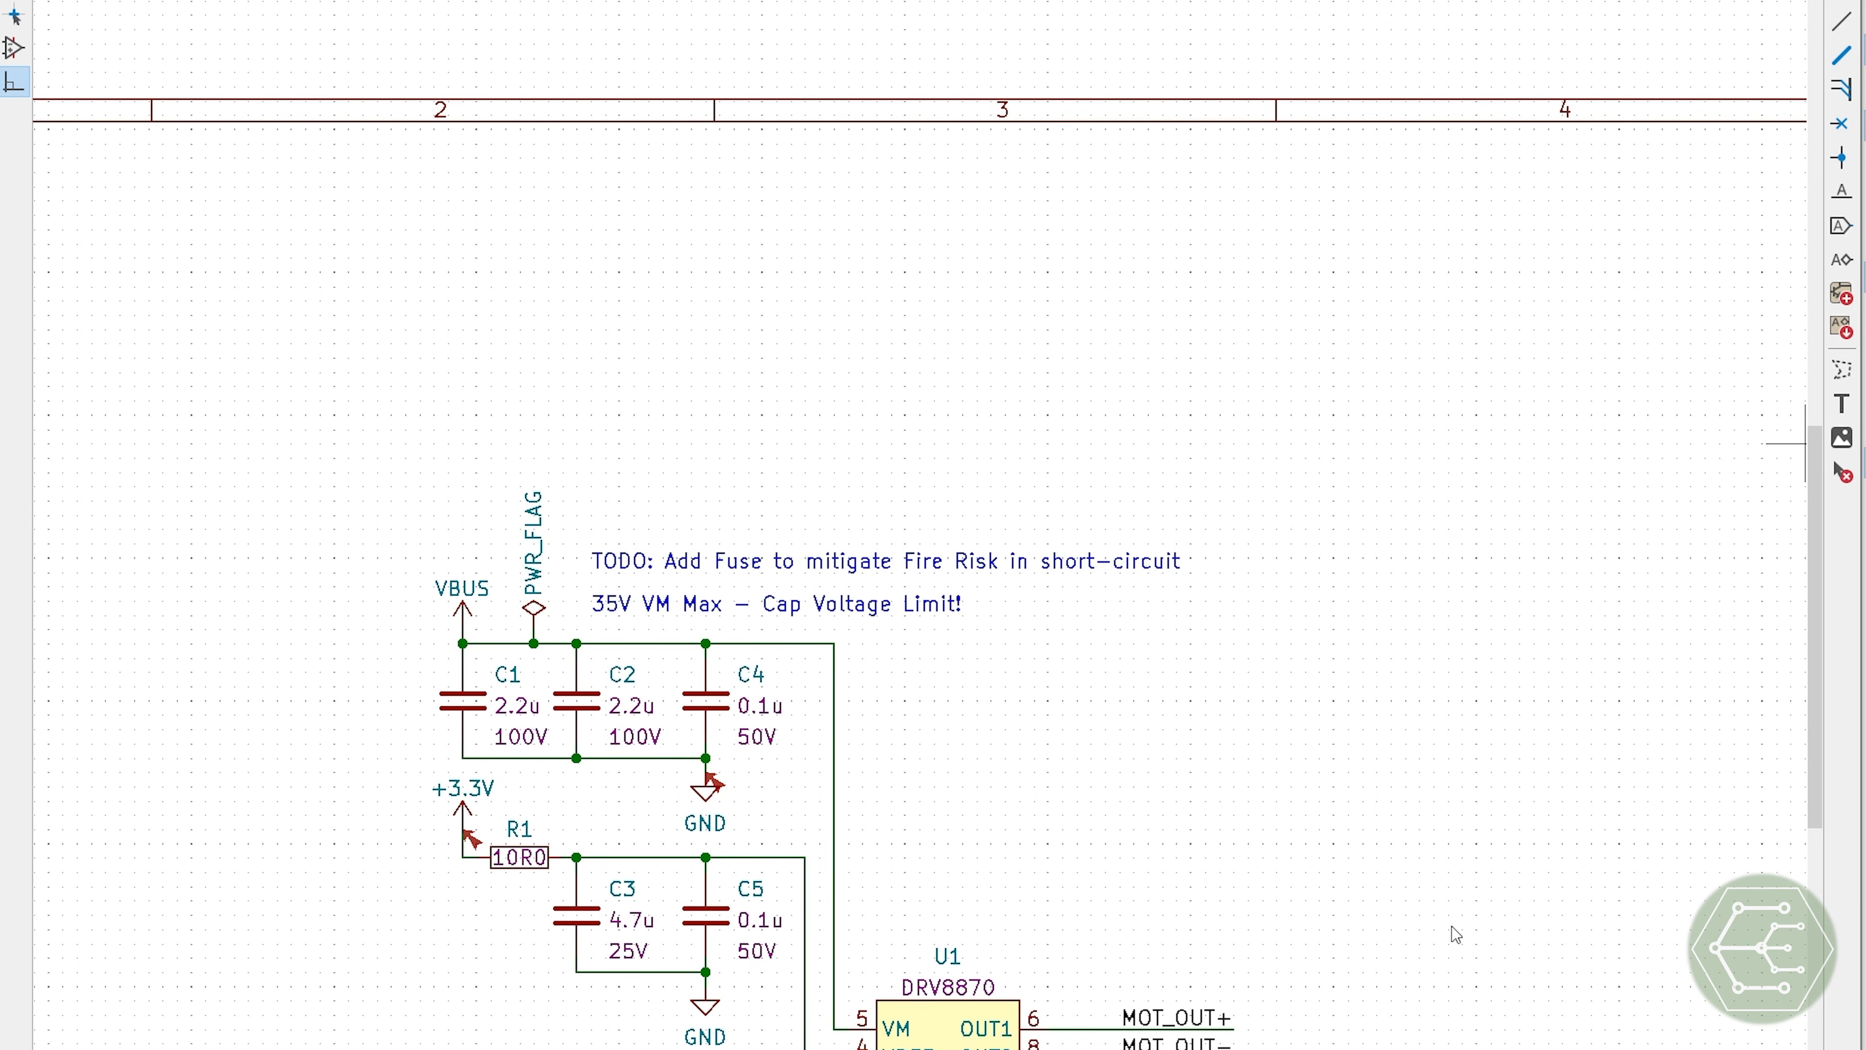
{"action": "left_click", "coordinate": [1424, 896]}
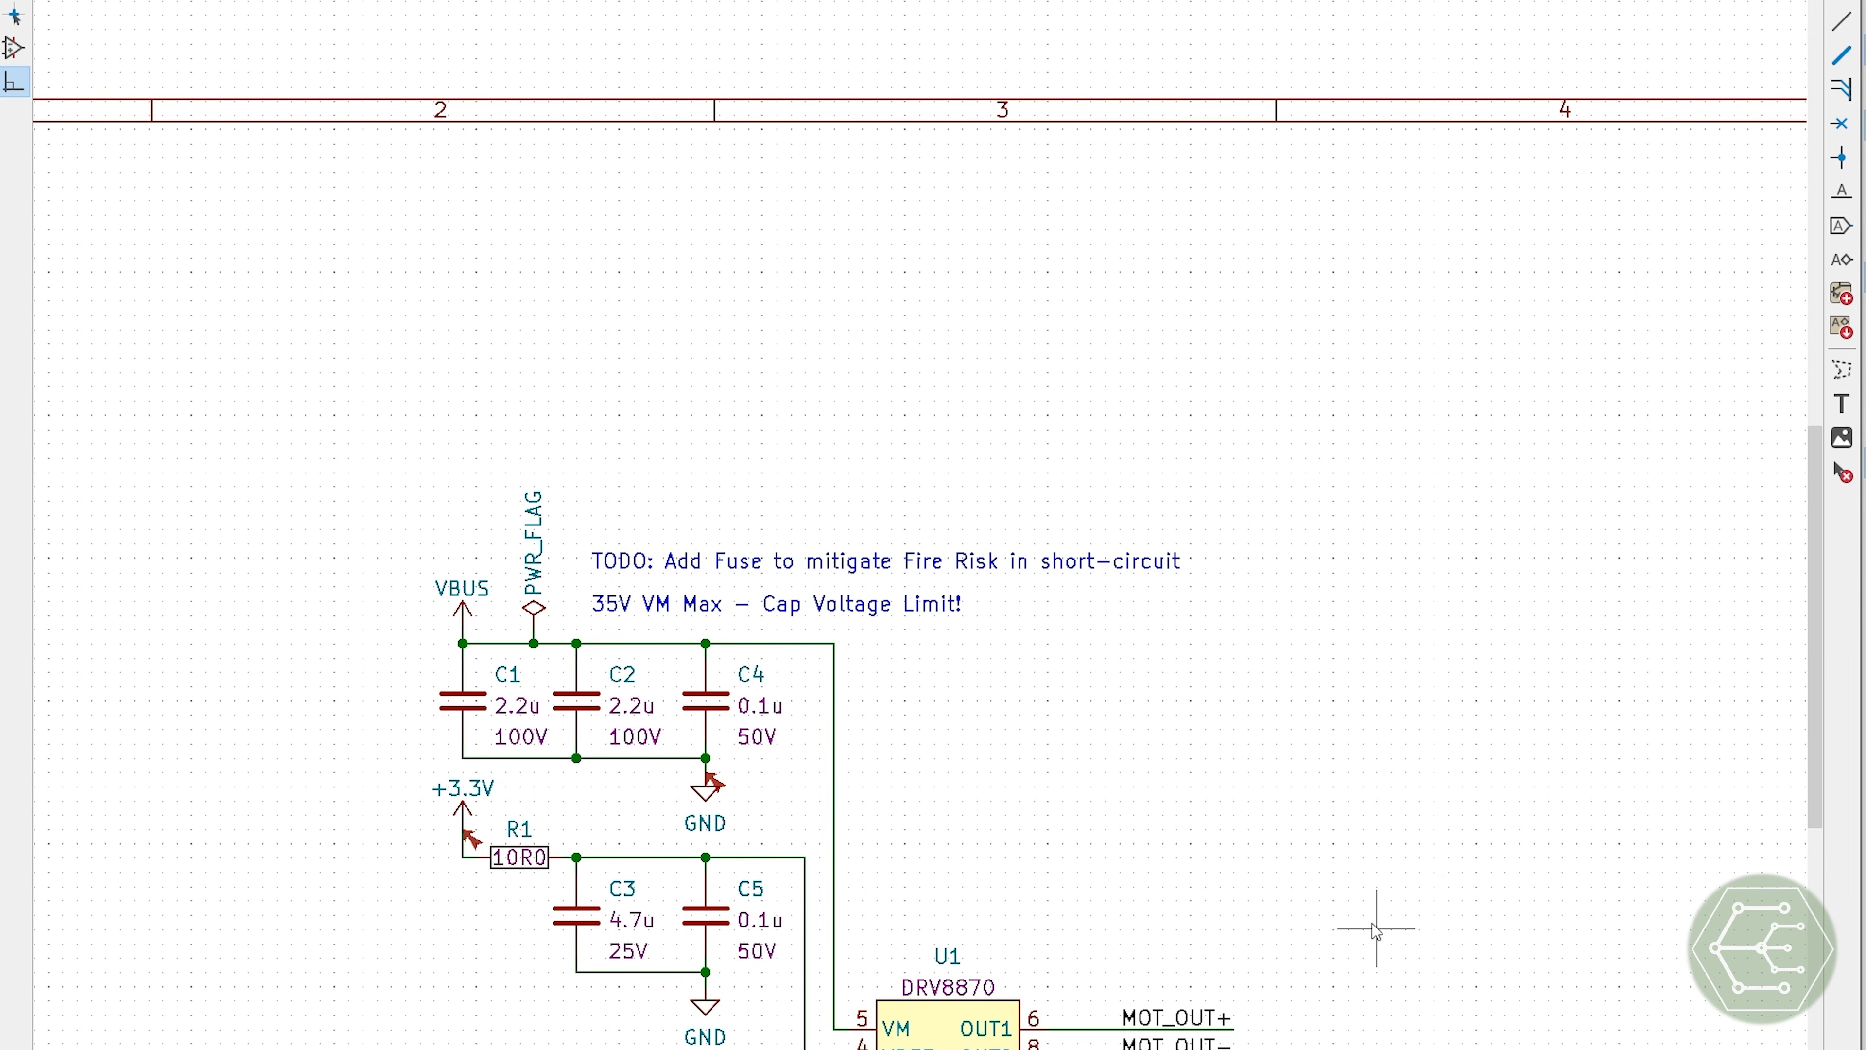